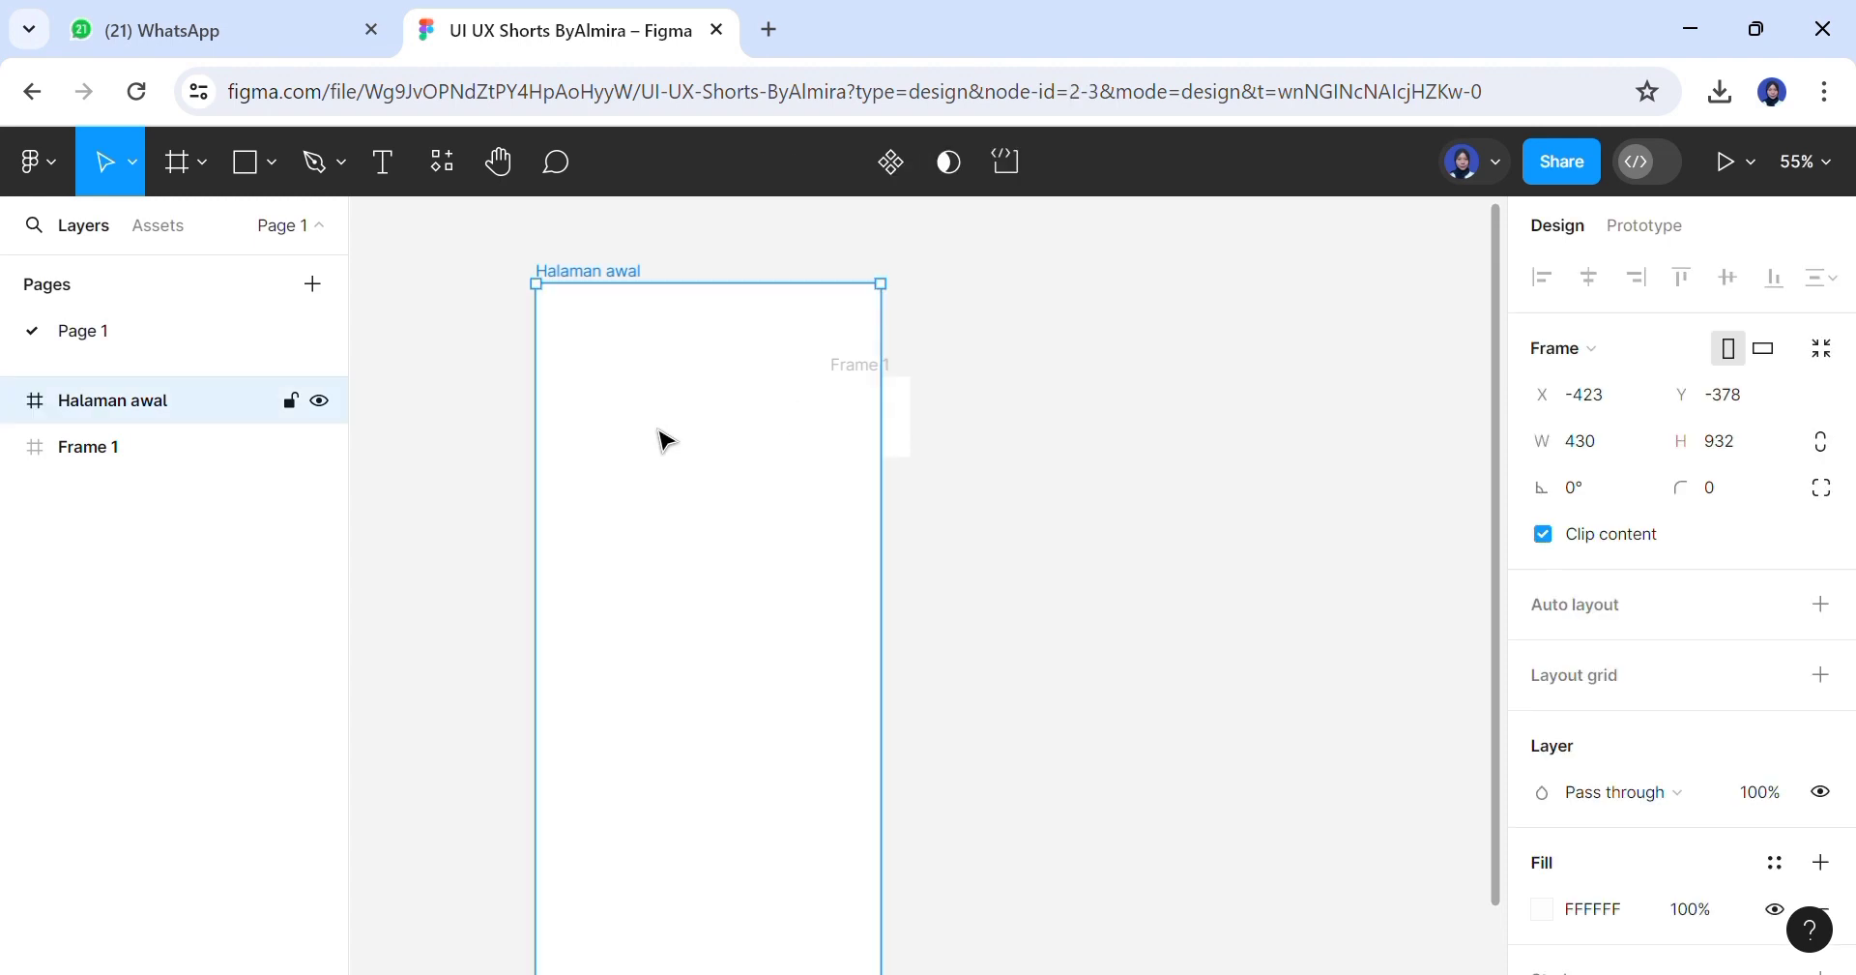
Place the Shorts ByAlmira cover image from the computer over the Halaman awal frame
left_click(265, 164)
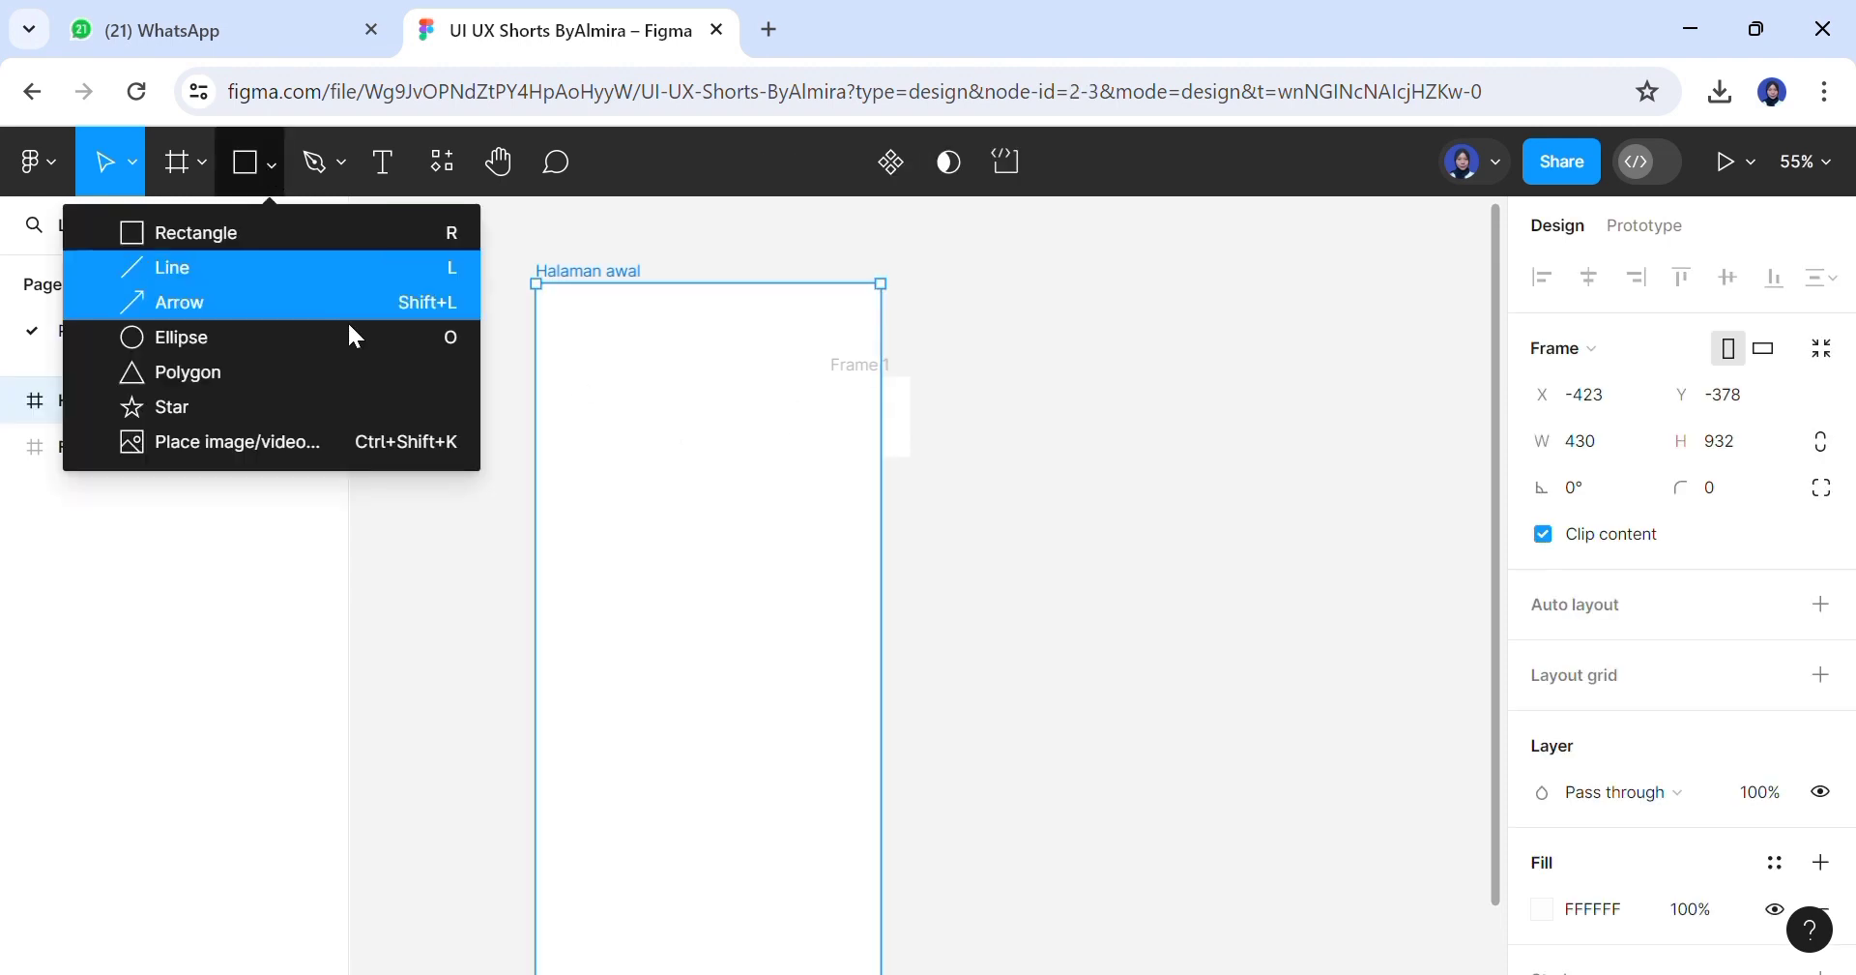
left_click(427, 439)
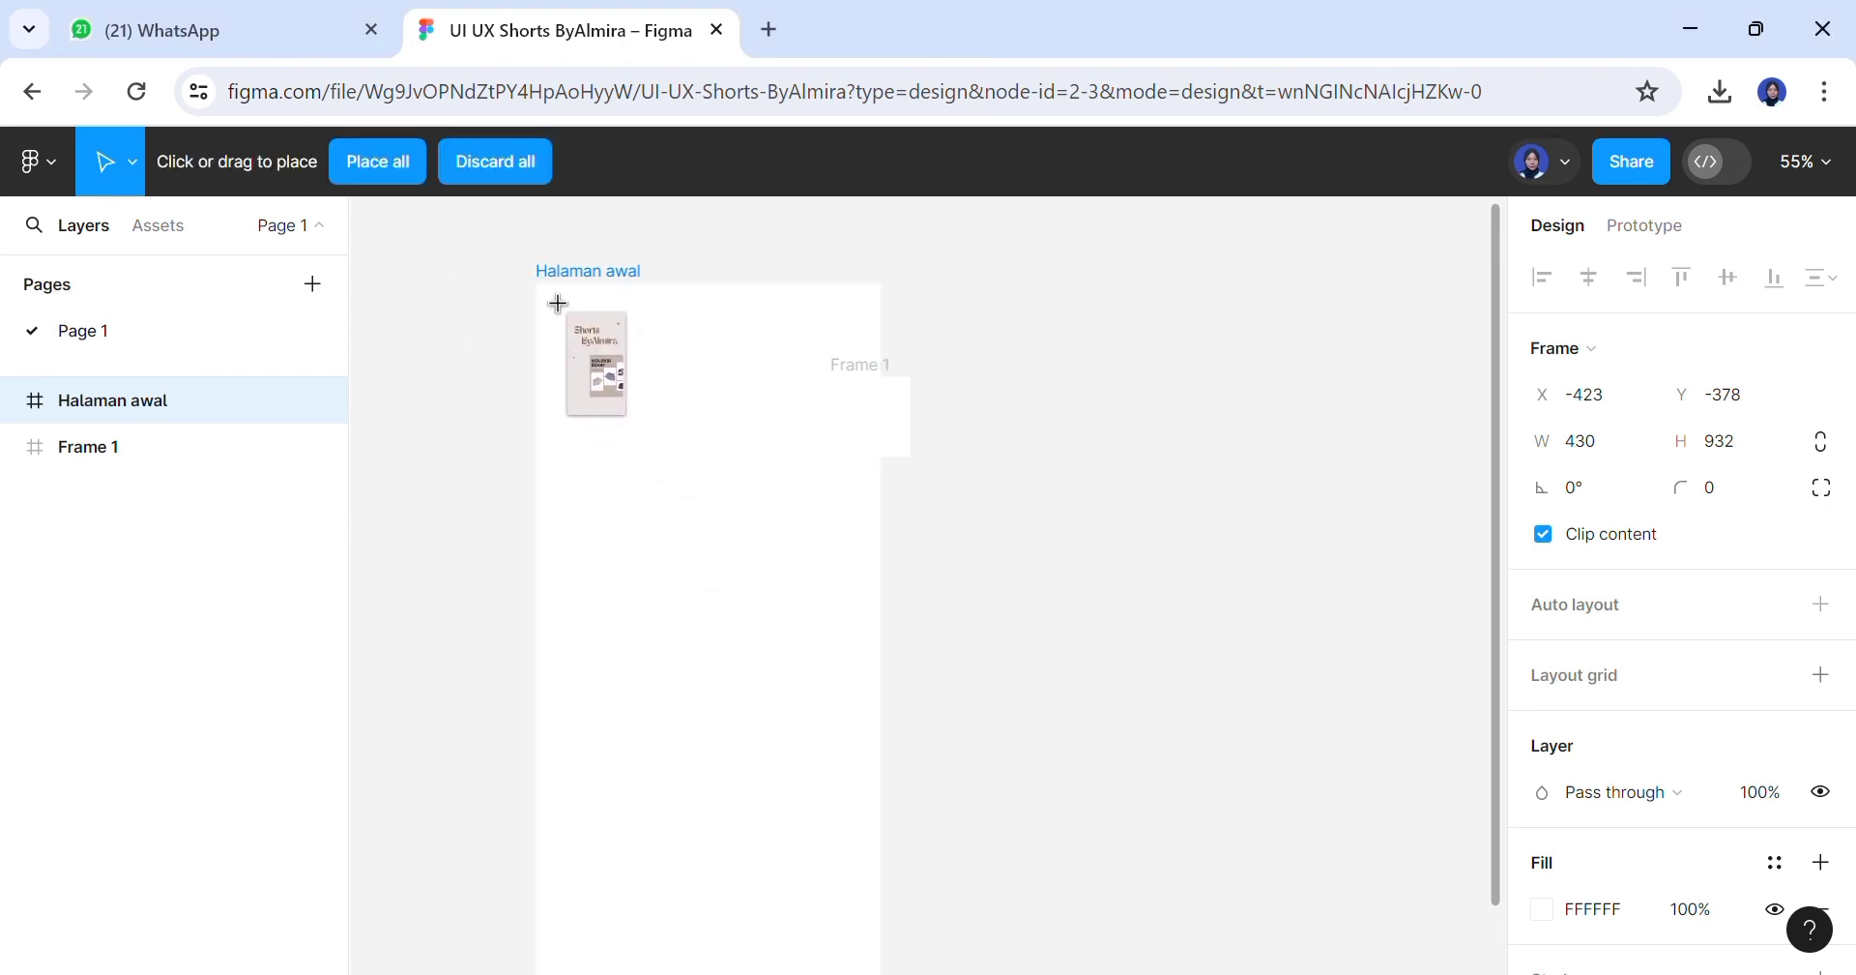
left_click(551, 351)
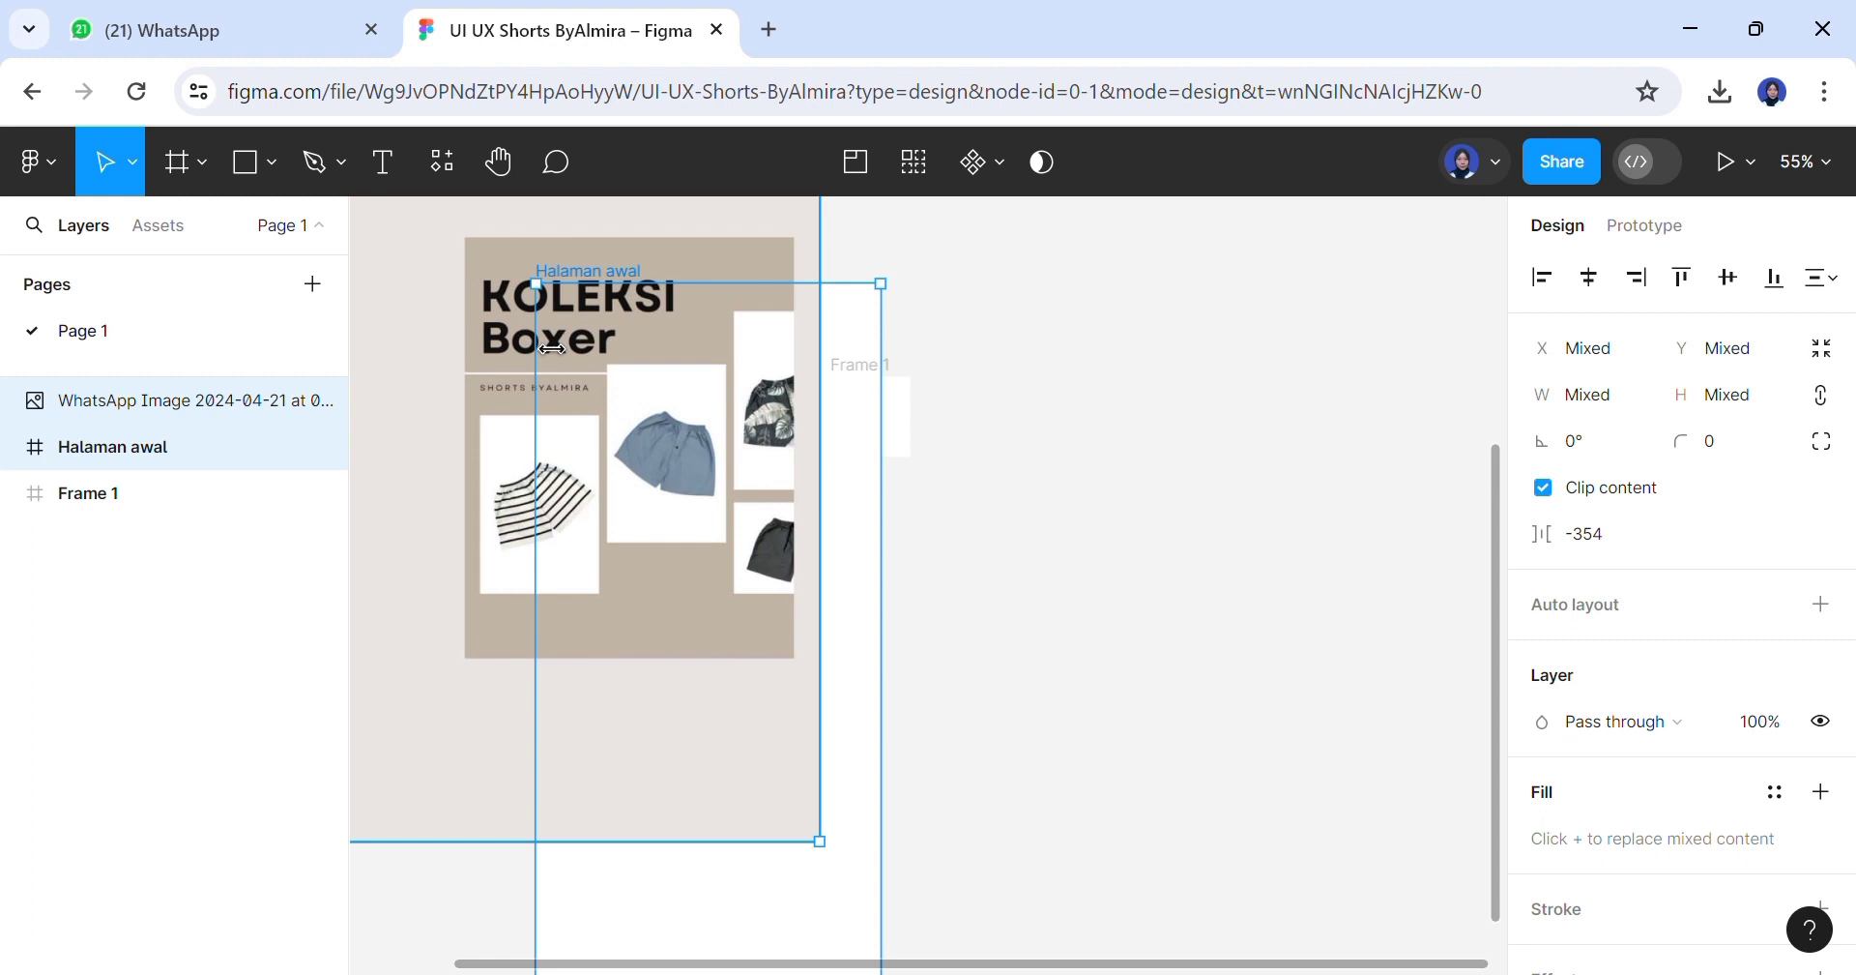
Move and resize the cover image to 430 × 932 so it exactly covers the Halaman awal frame
double_click(653, 446)
left_click_drag(763, 533, 1007, 764)
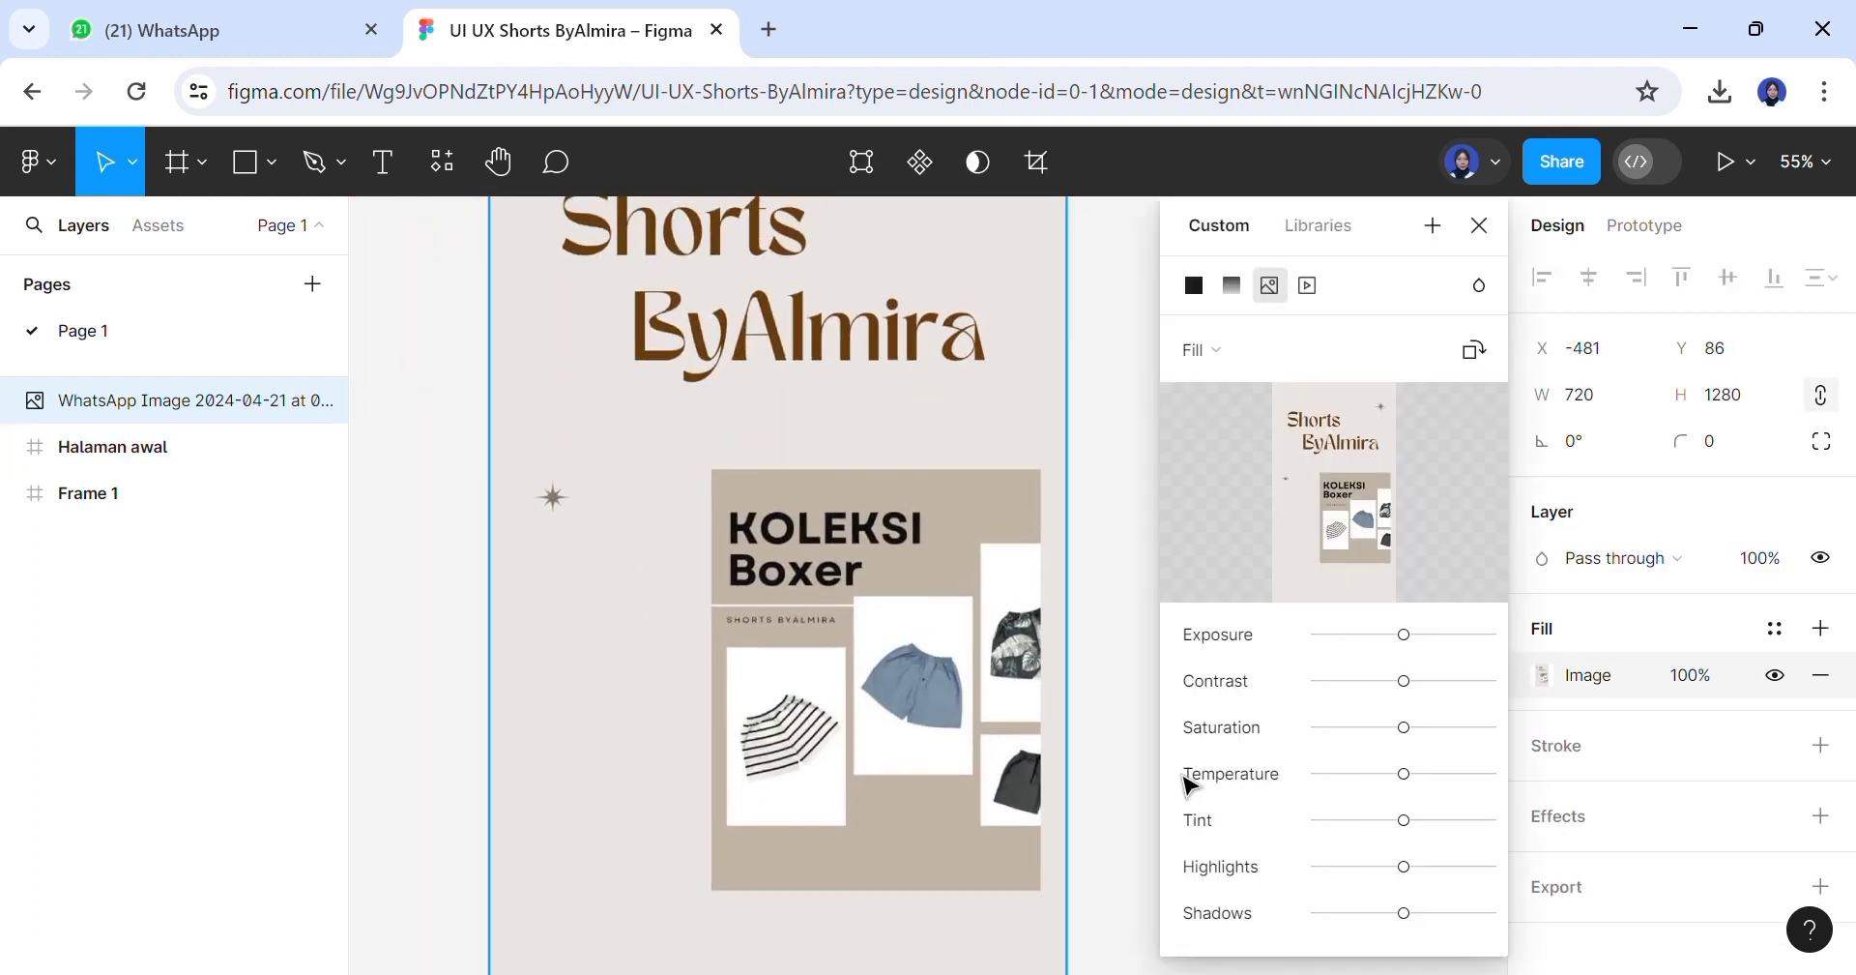
left_click(1479, 225)
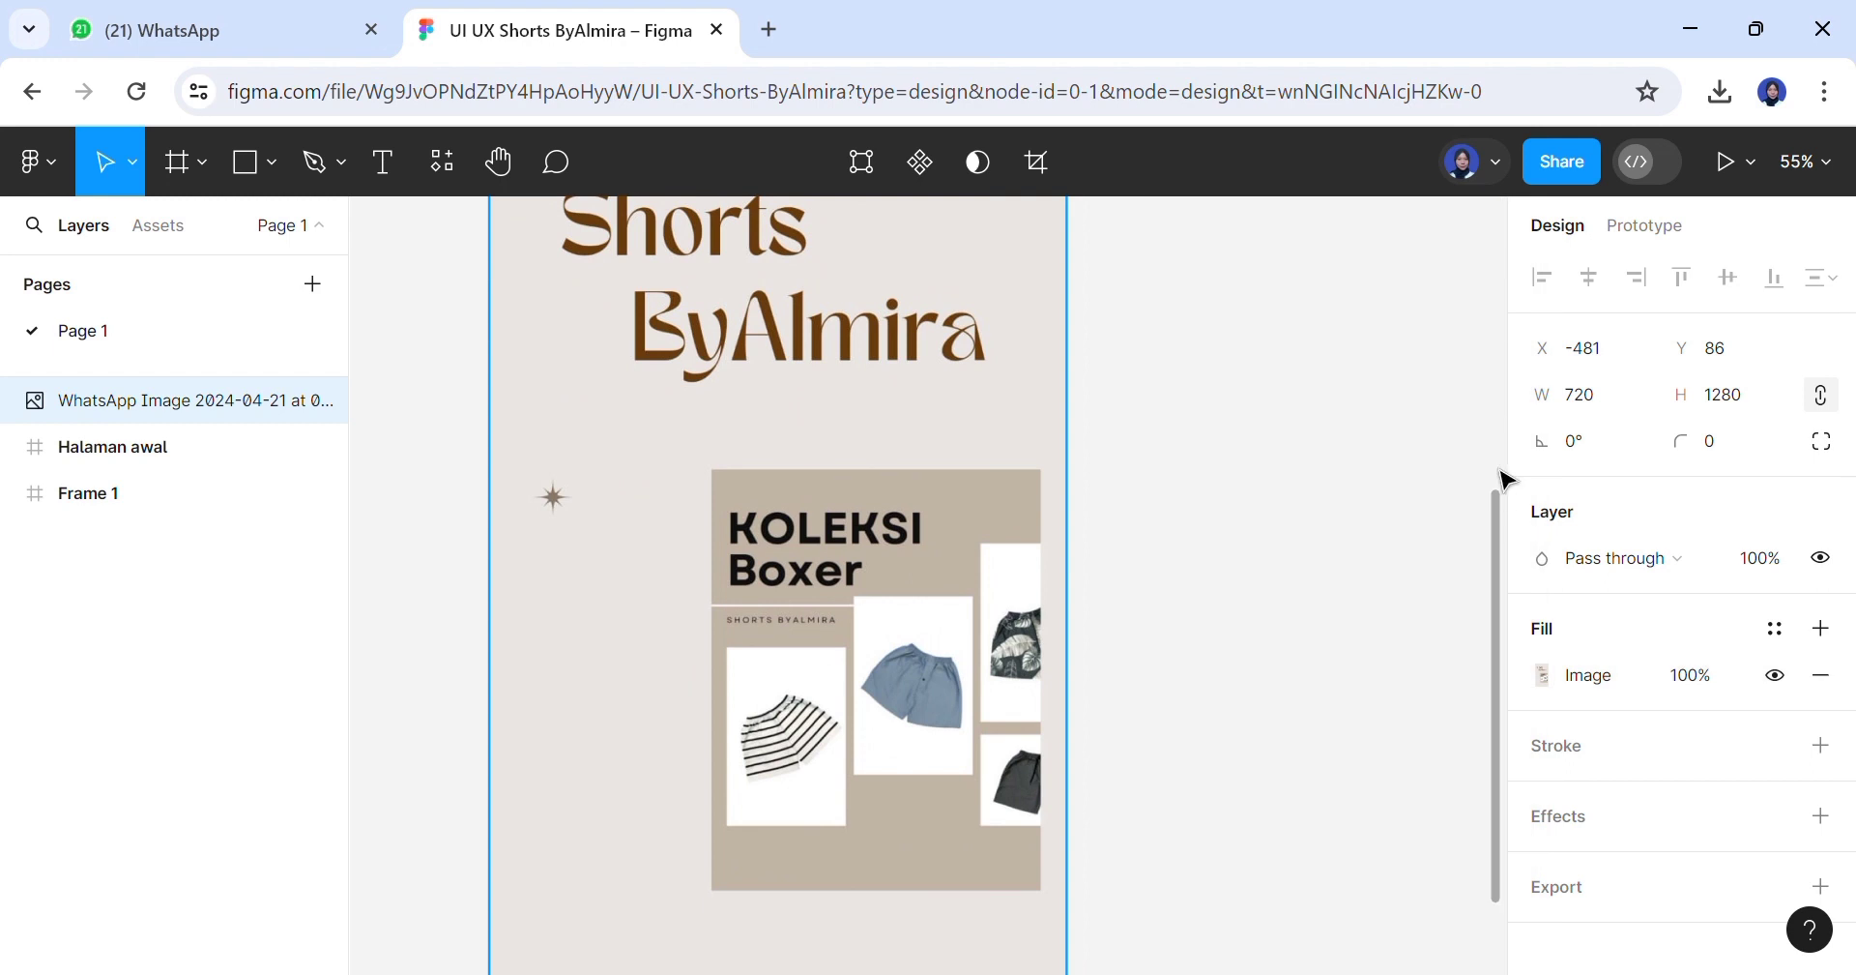
scroll(1502, 471, "up", 3)
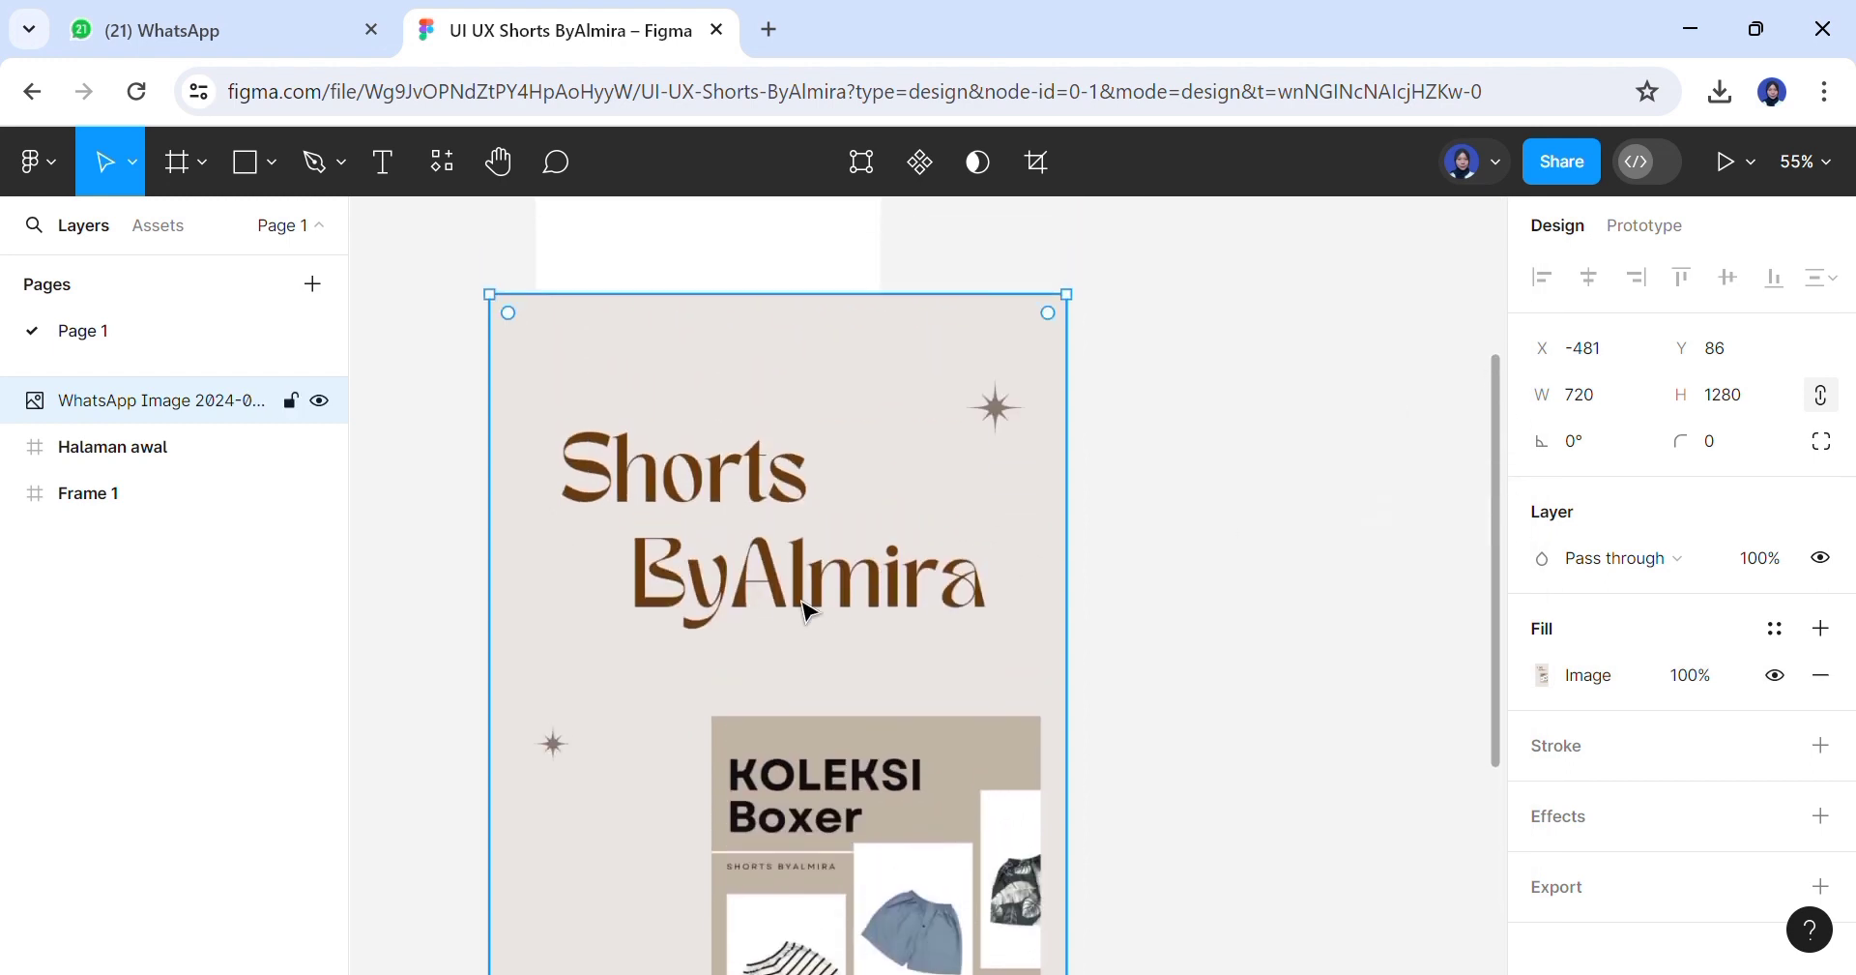
double_click(807, 609)
left_click_drag(1087, 312, 921, 425)
left_click(1477, 226)
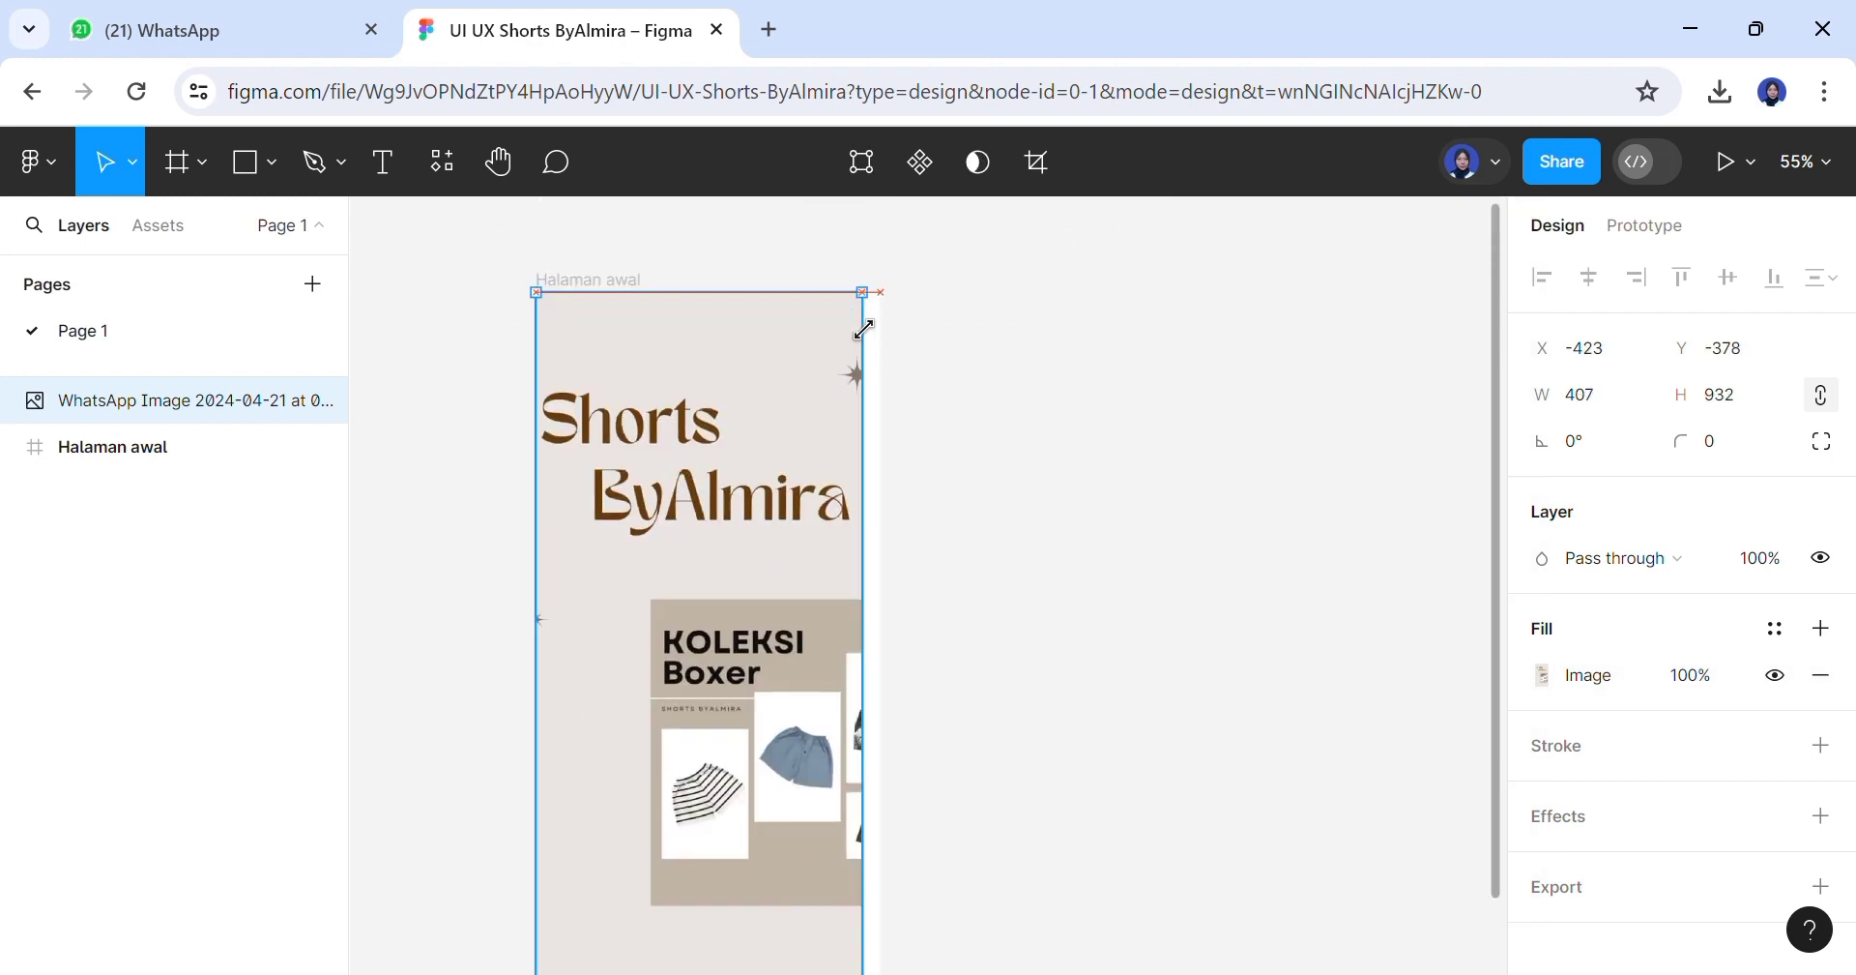
left_click_drag(863, 329, 906, 309)
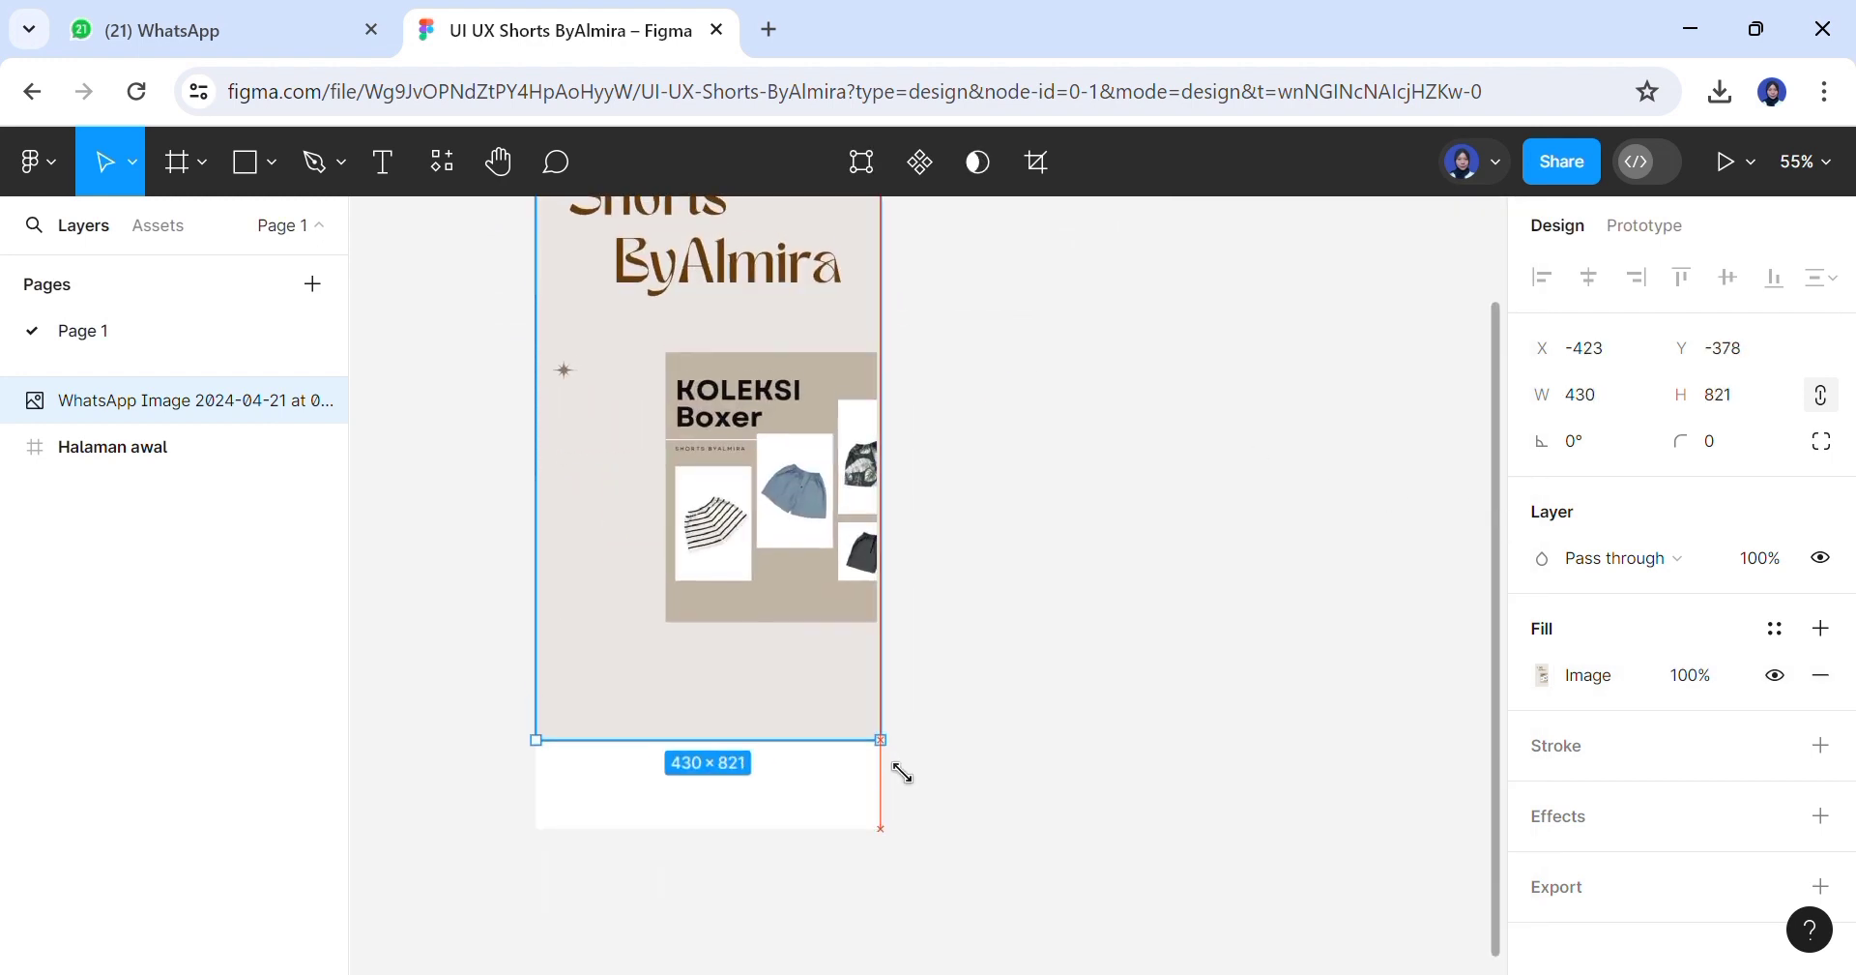
left_click_drag(900, 771, 909, 857)
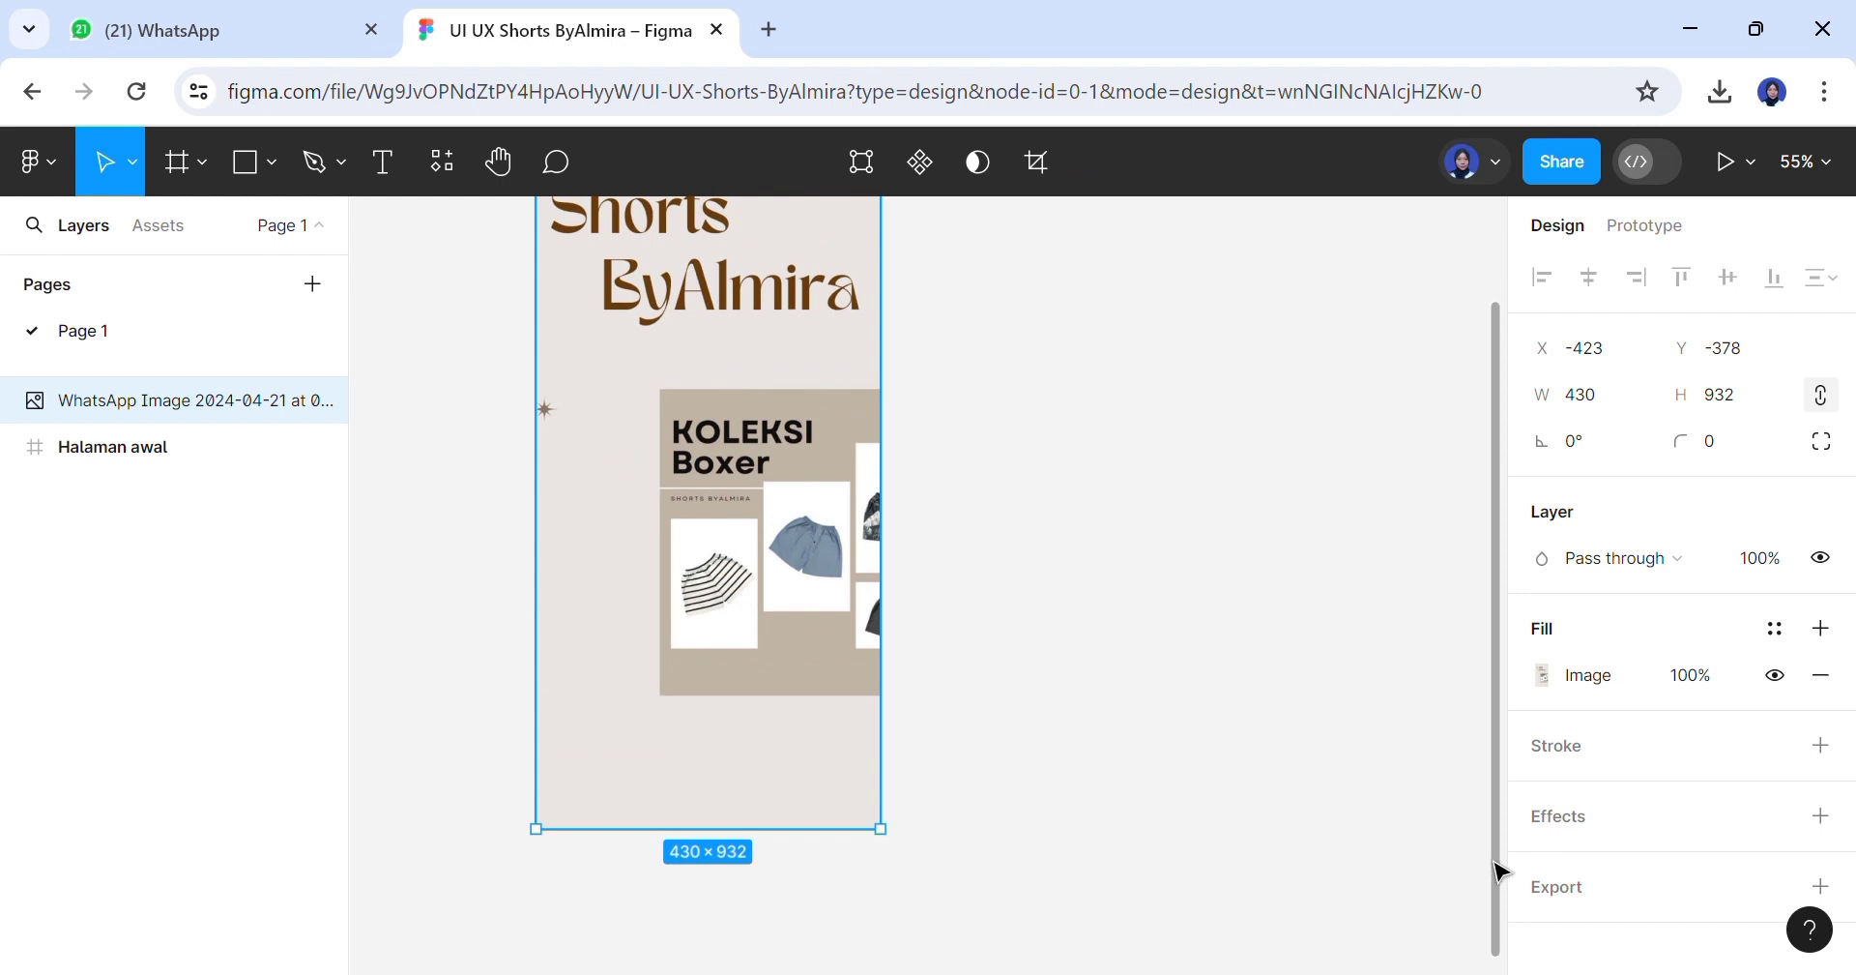
left_click_drag(1502, 867, 1479, 704)
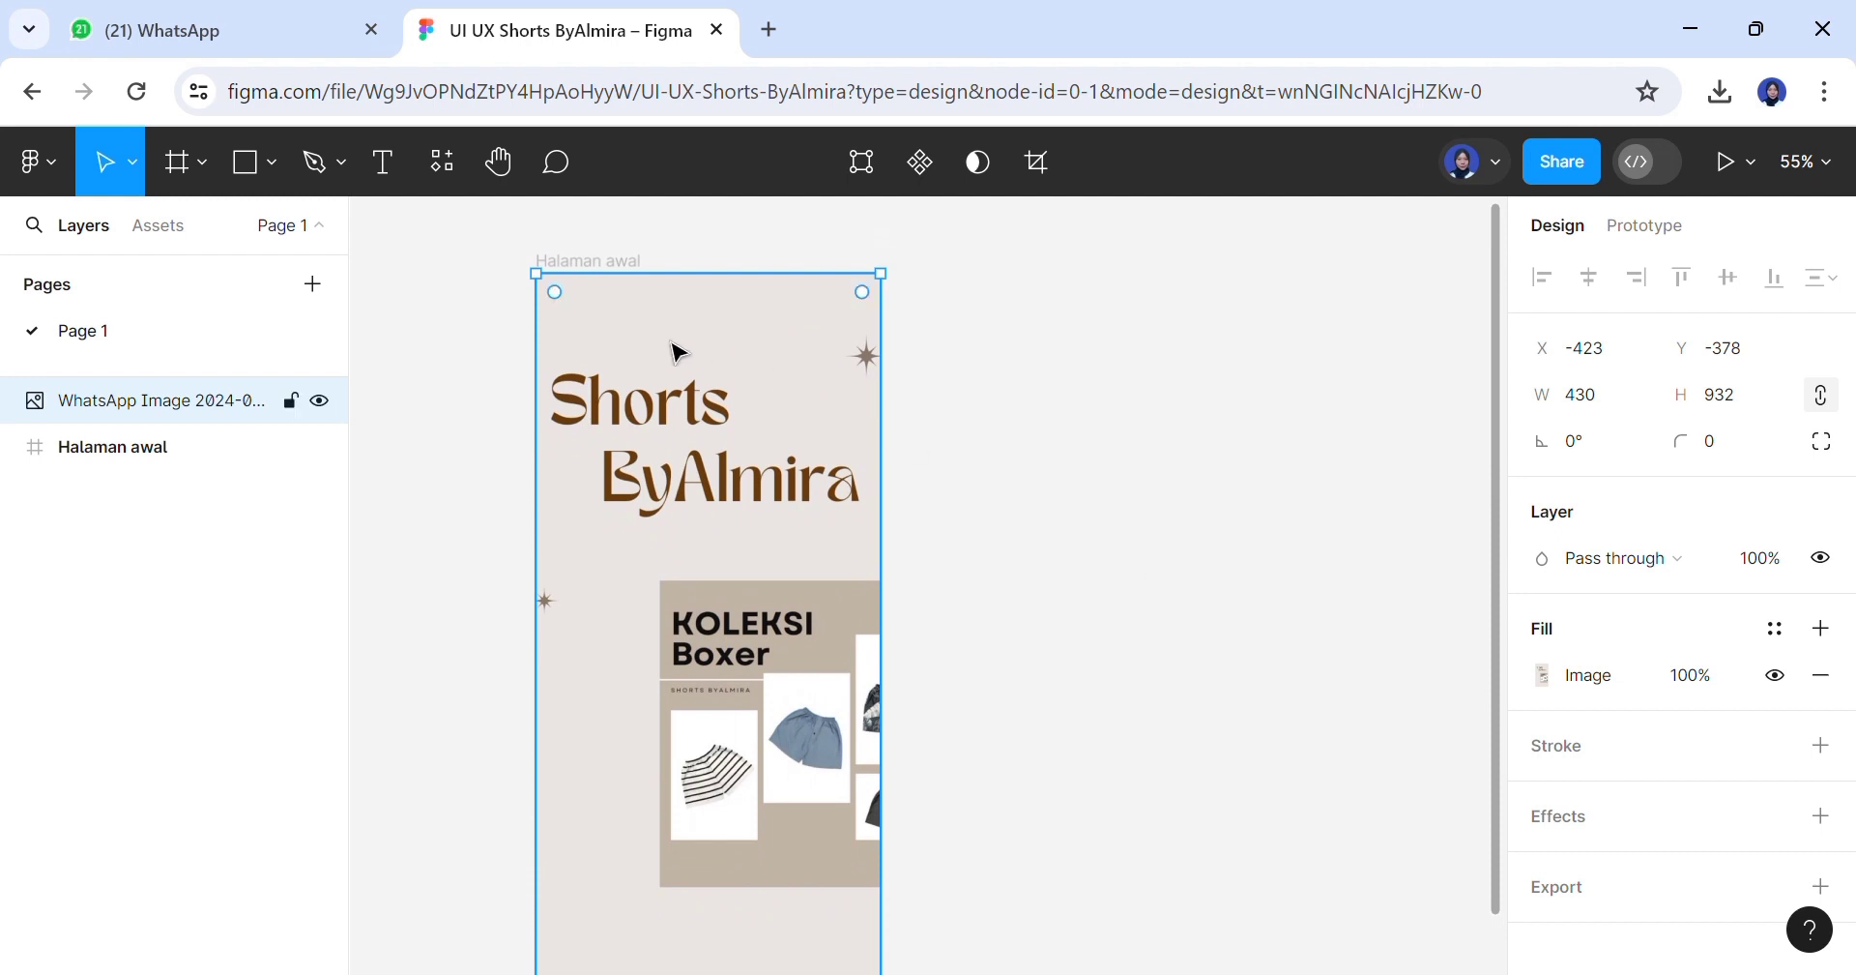
left_click(1023, 488)
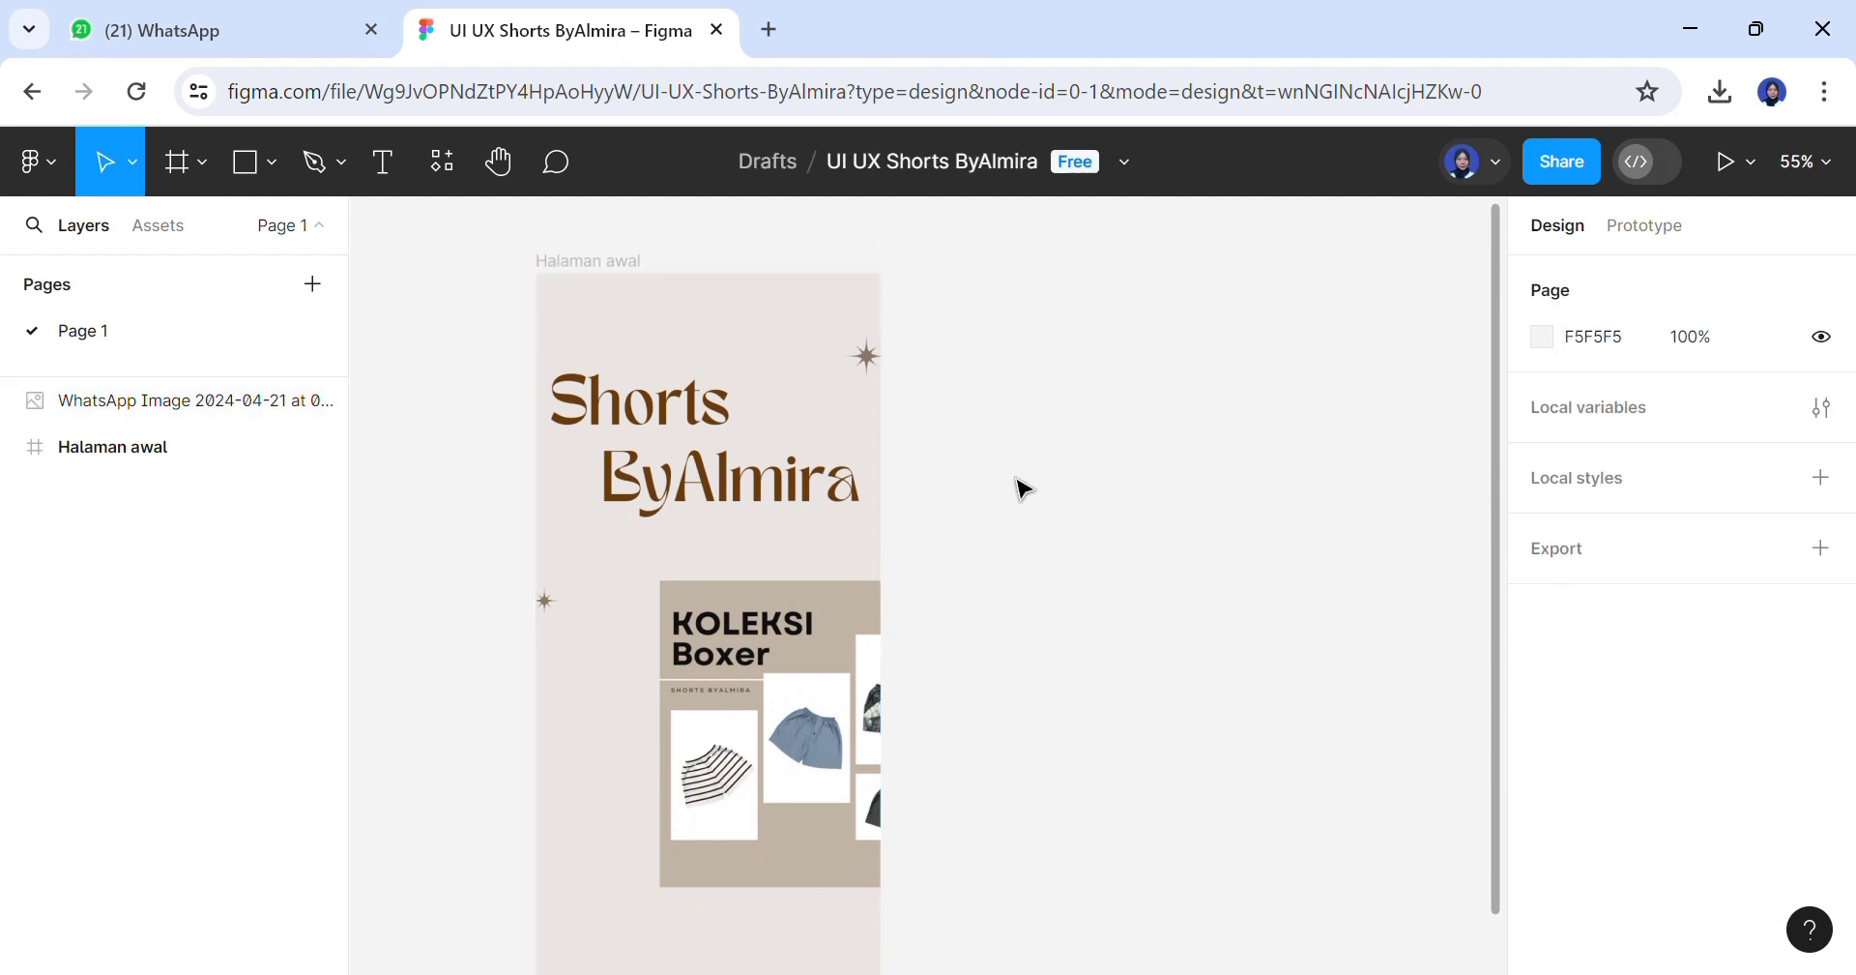
Round the cover image's corners with a radius of 30
left_click(671, 543)
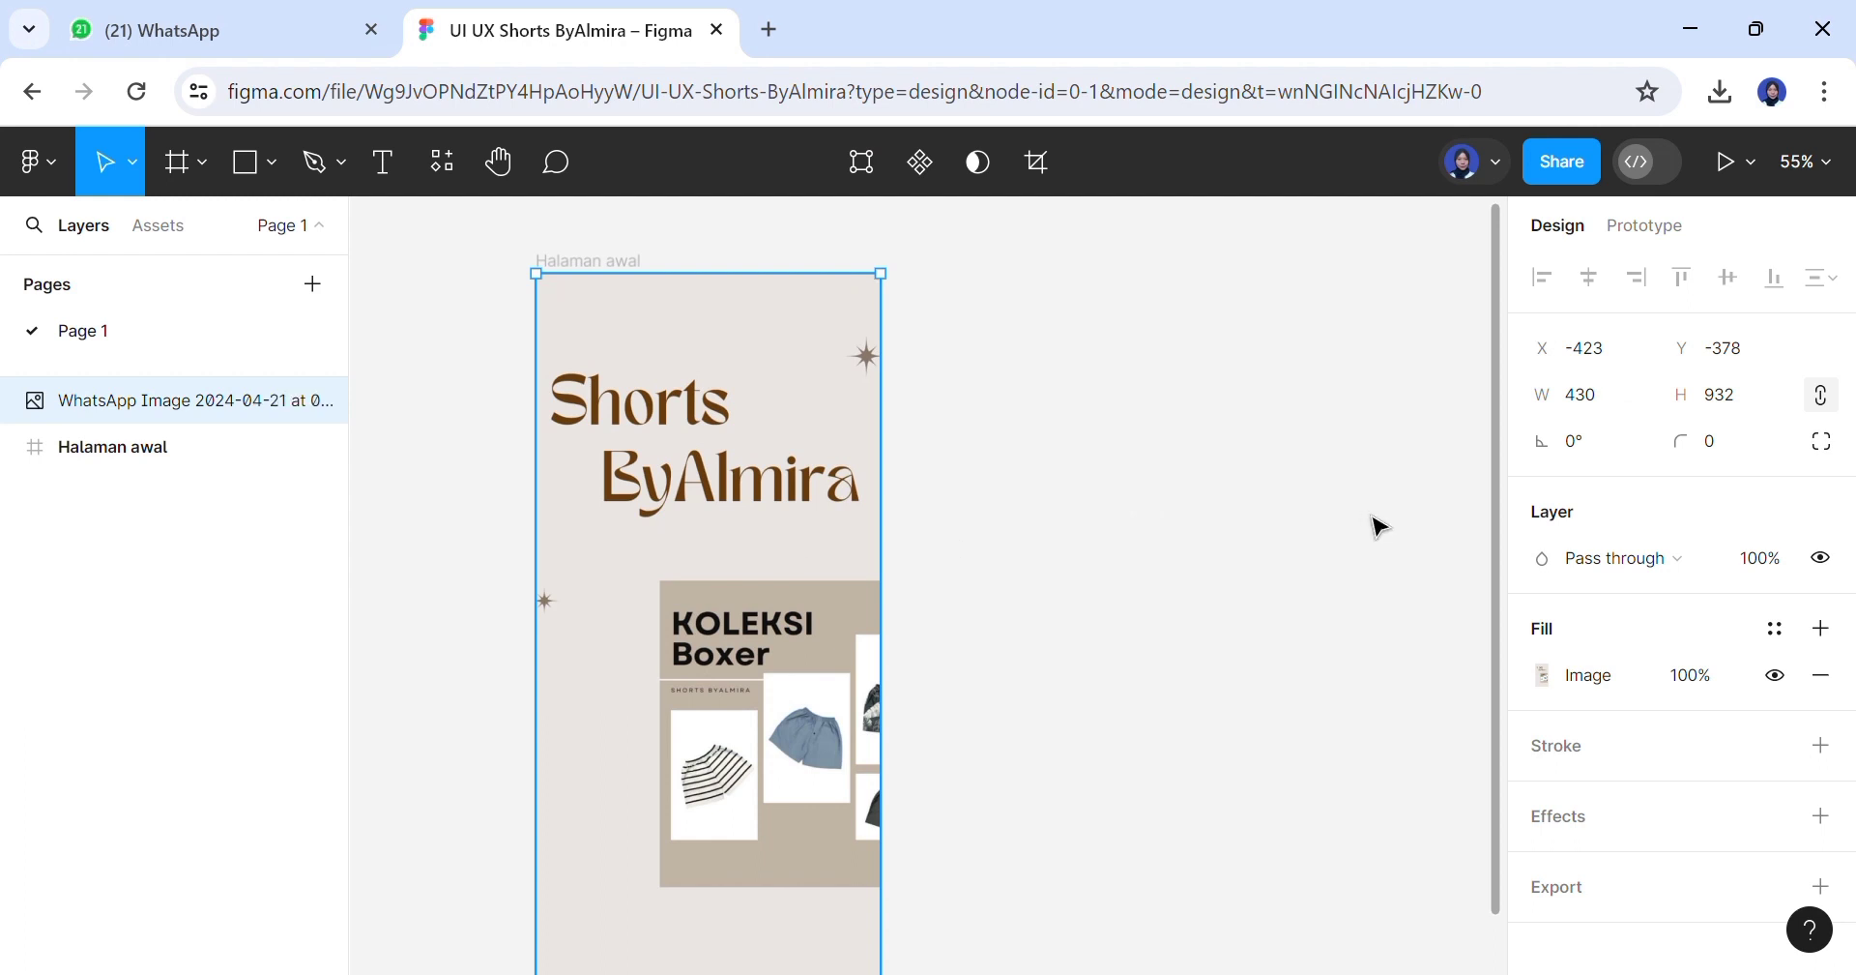
left_click(1729, 450)
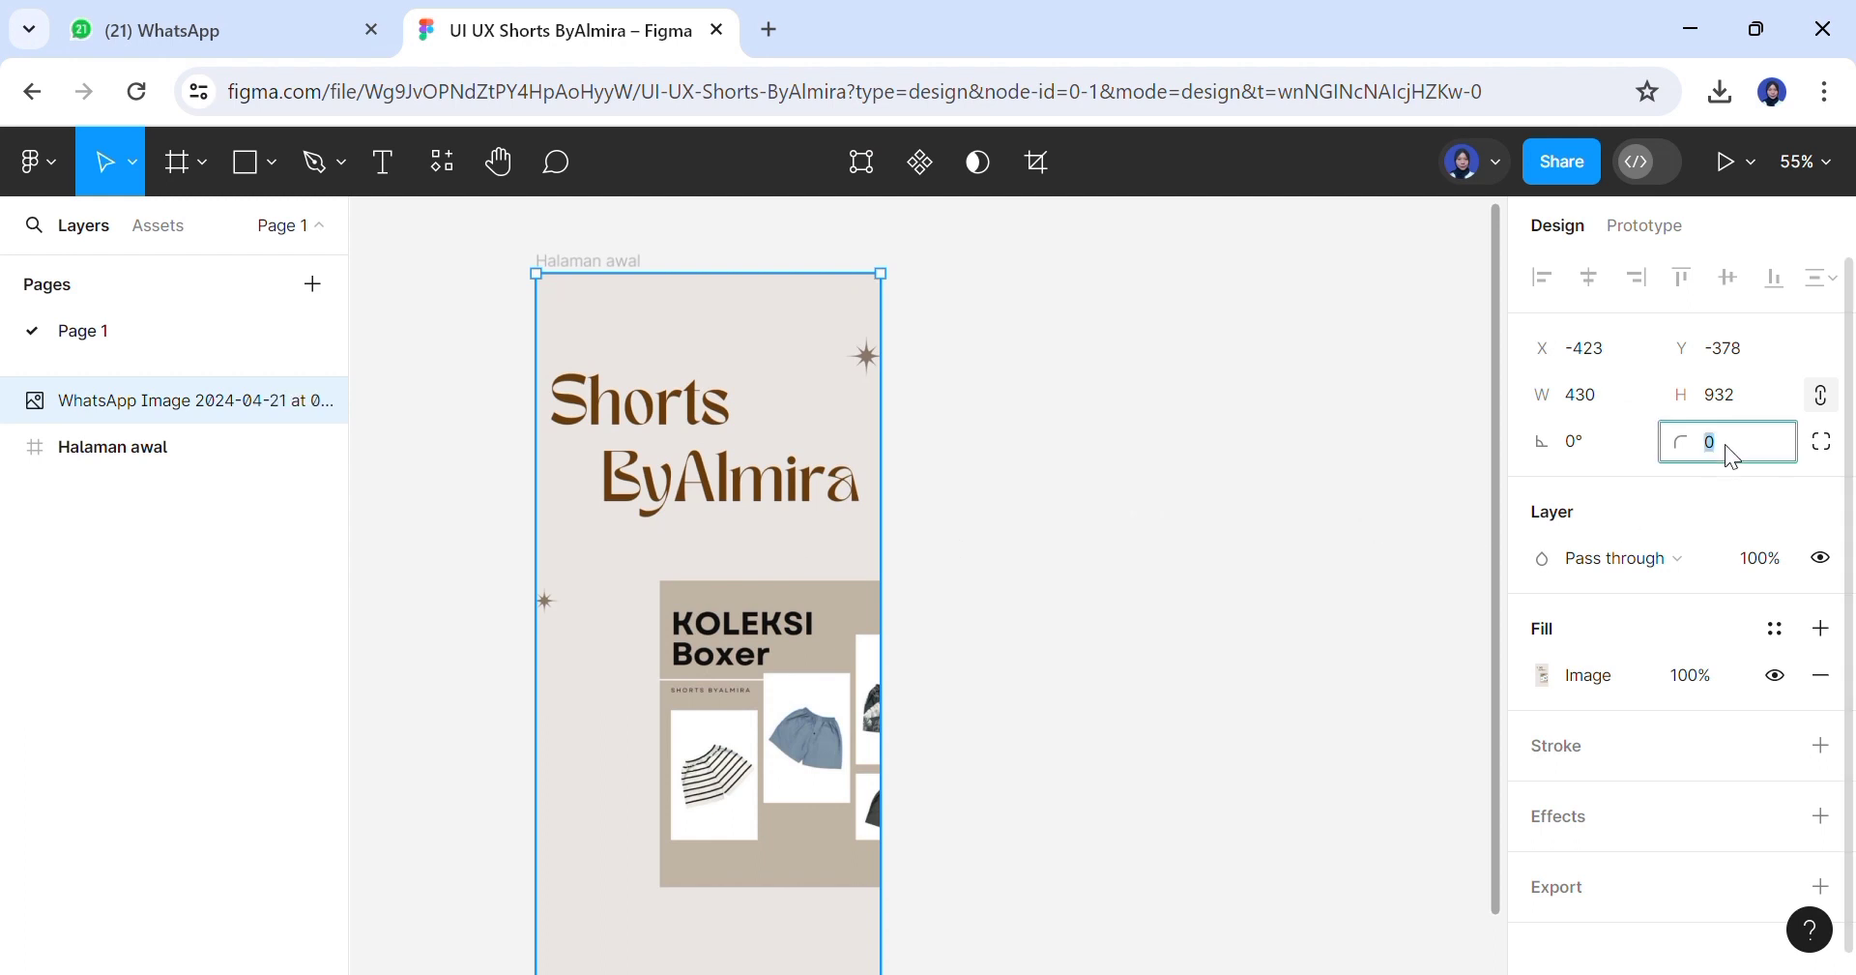
type("30")
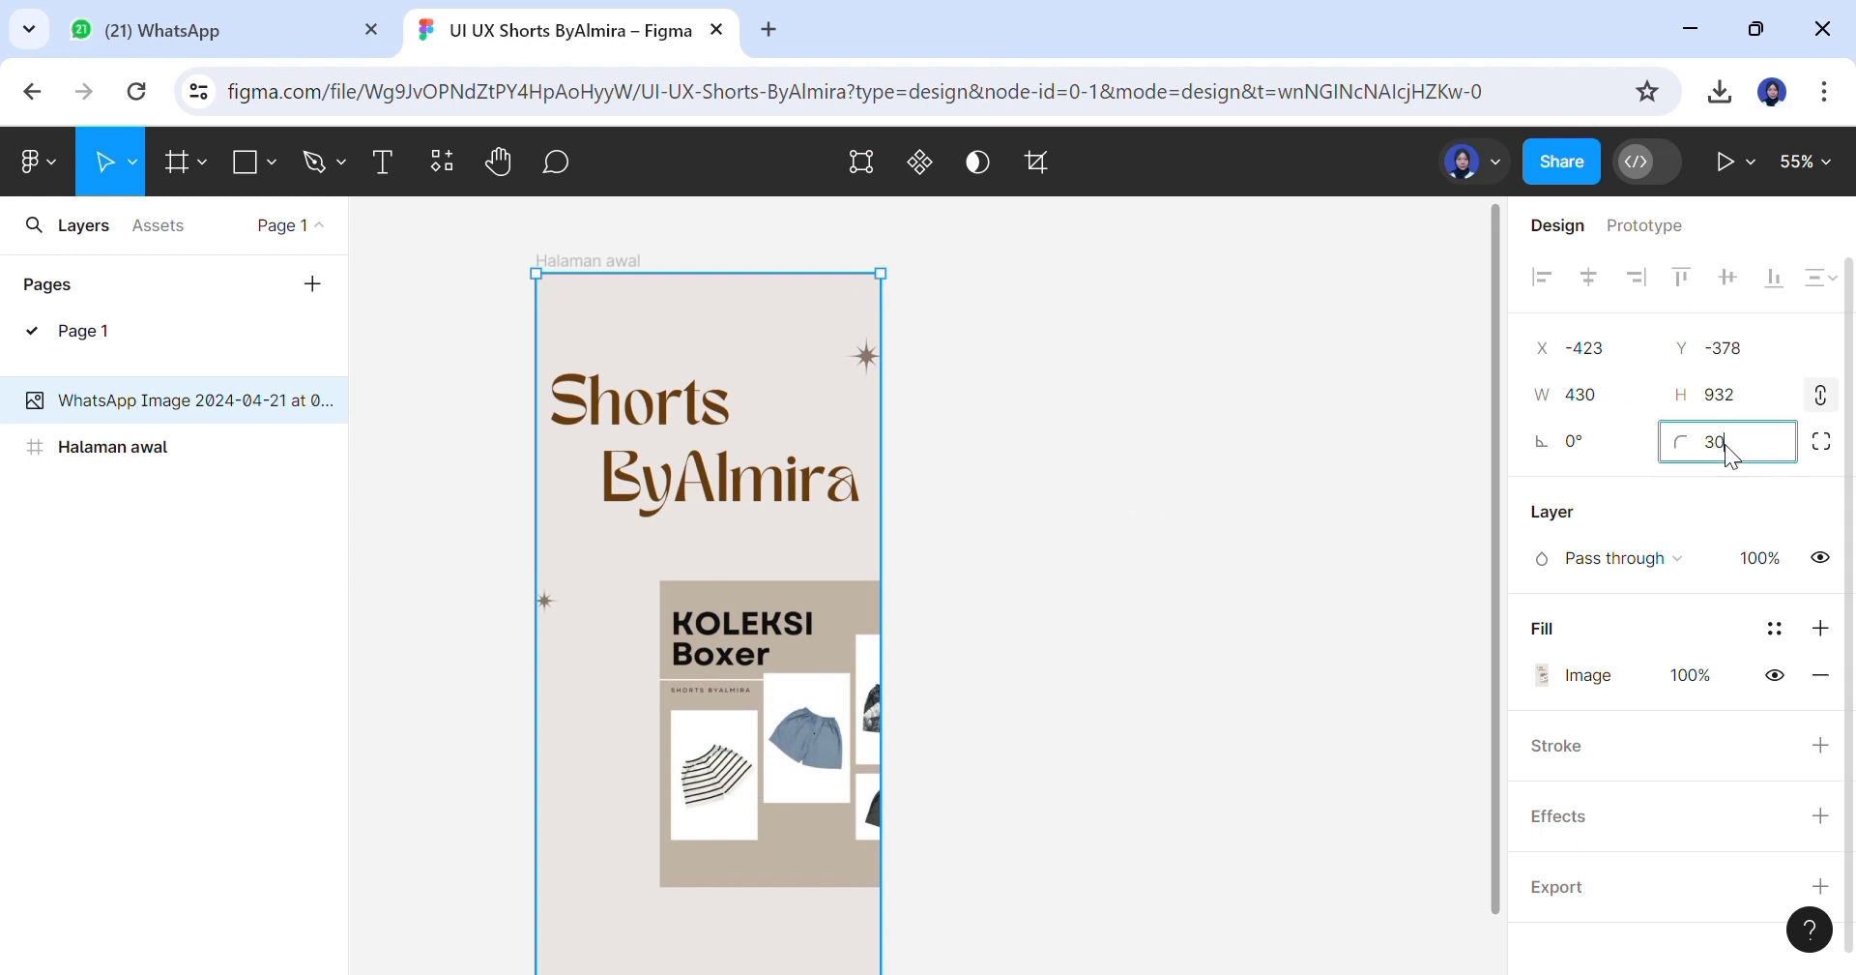
left_click(1442, 530)
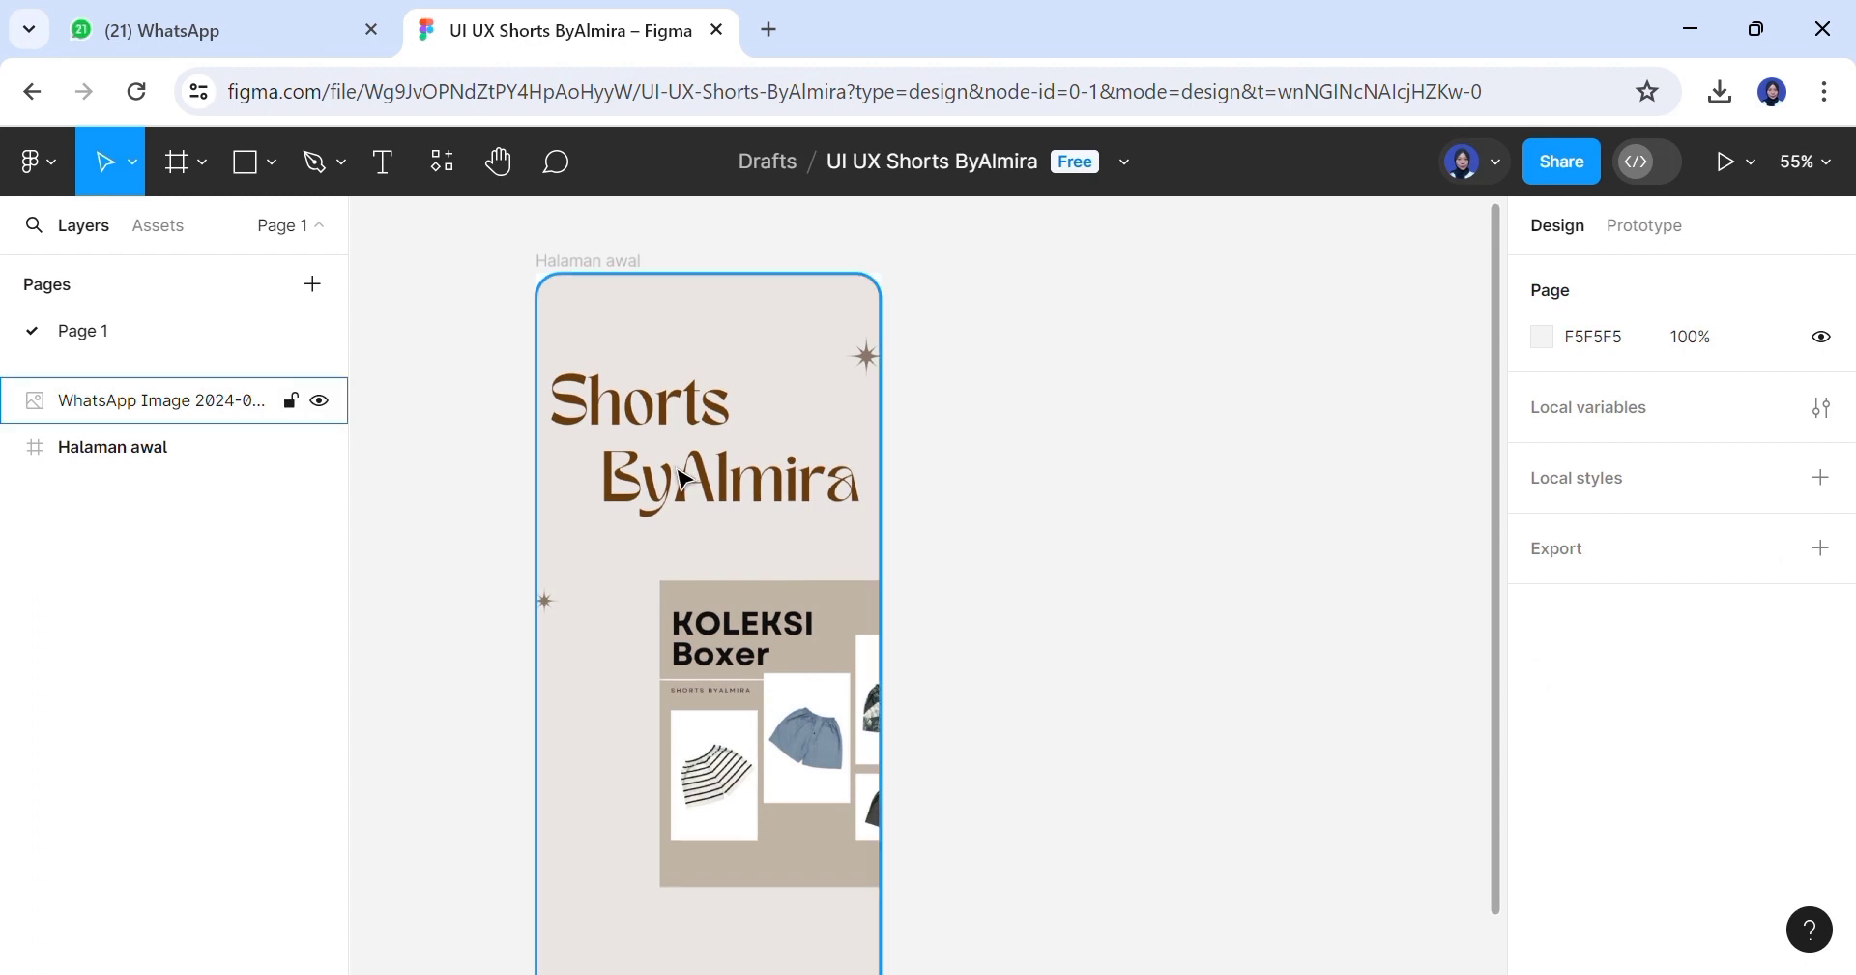
Add an iPhone 14 & 15 Pro Max frame to the right of the cover image
left_click(272, 170)
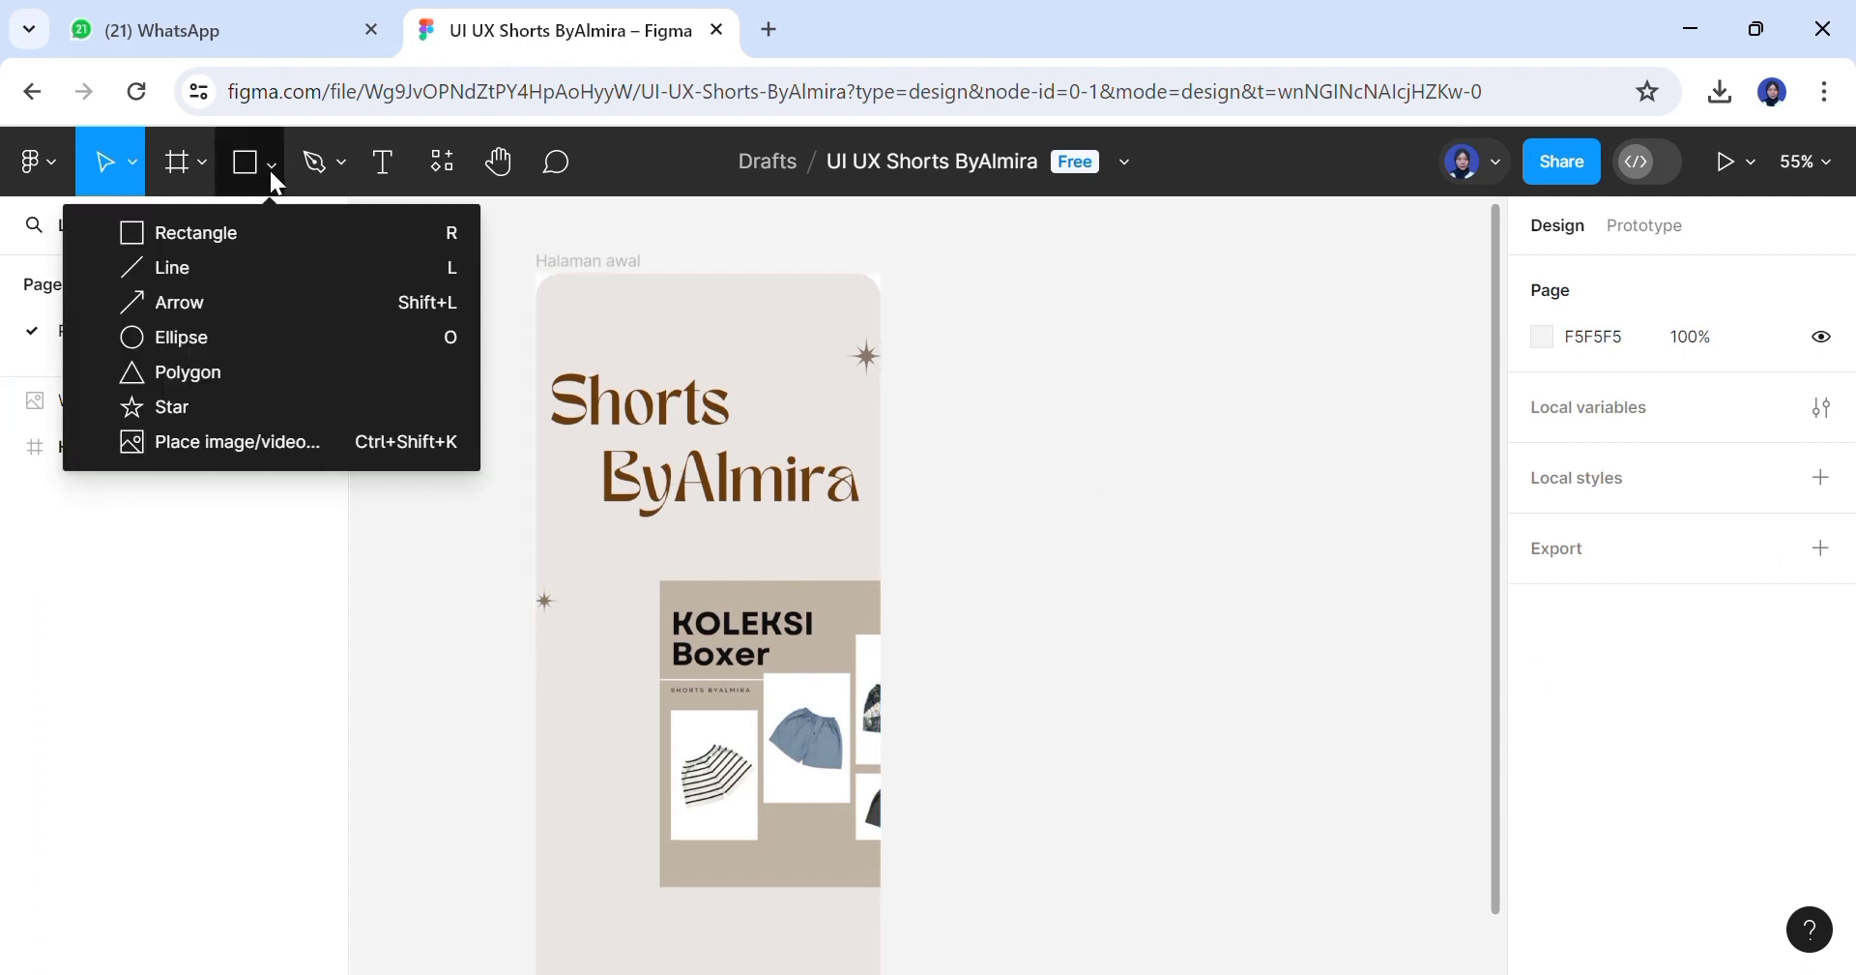
left_click(203, 162)
left_click(282, 236)
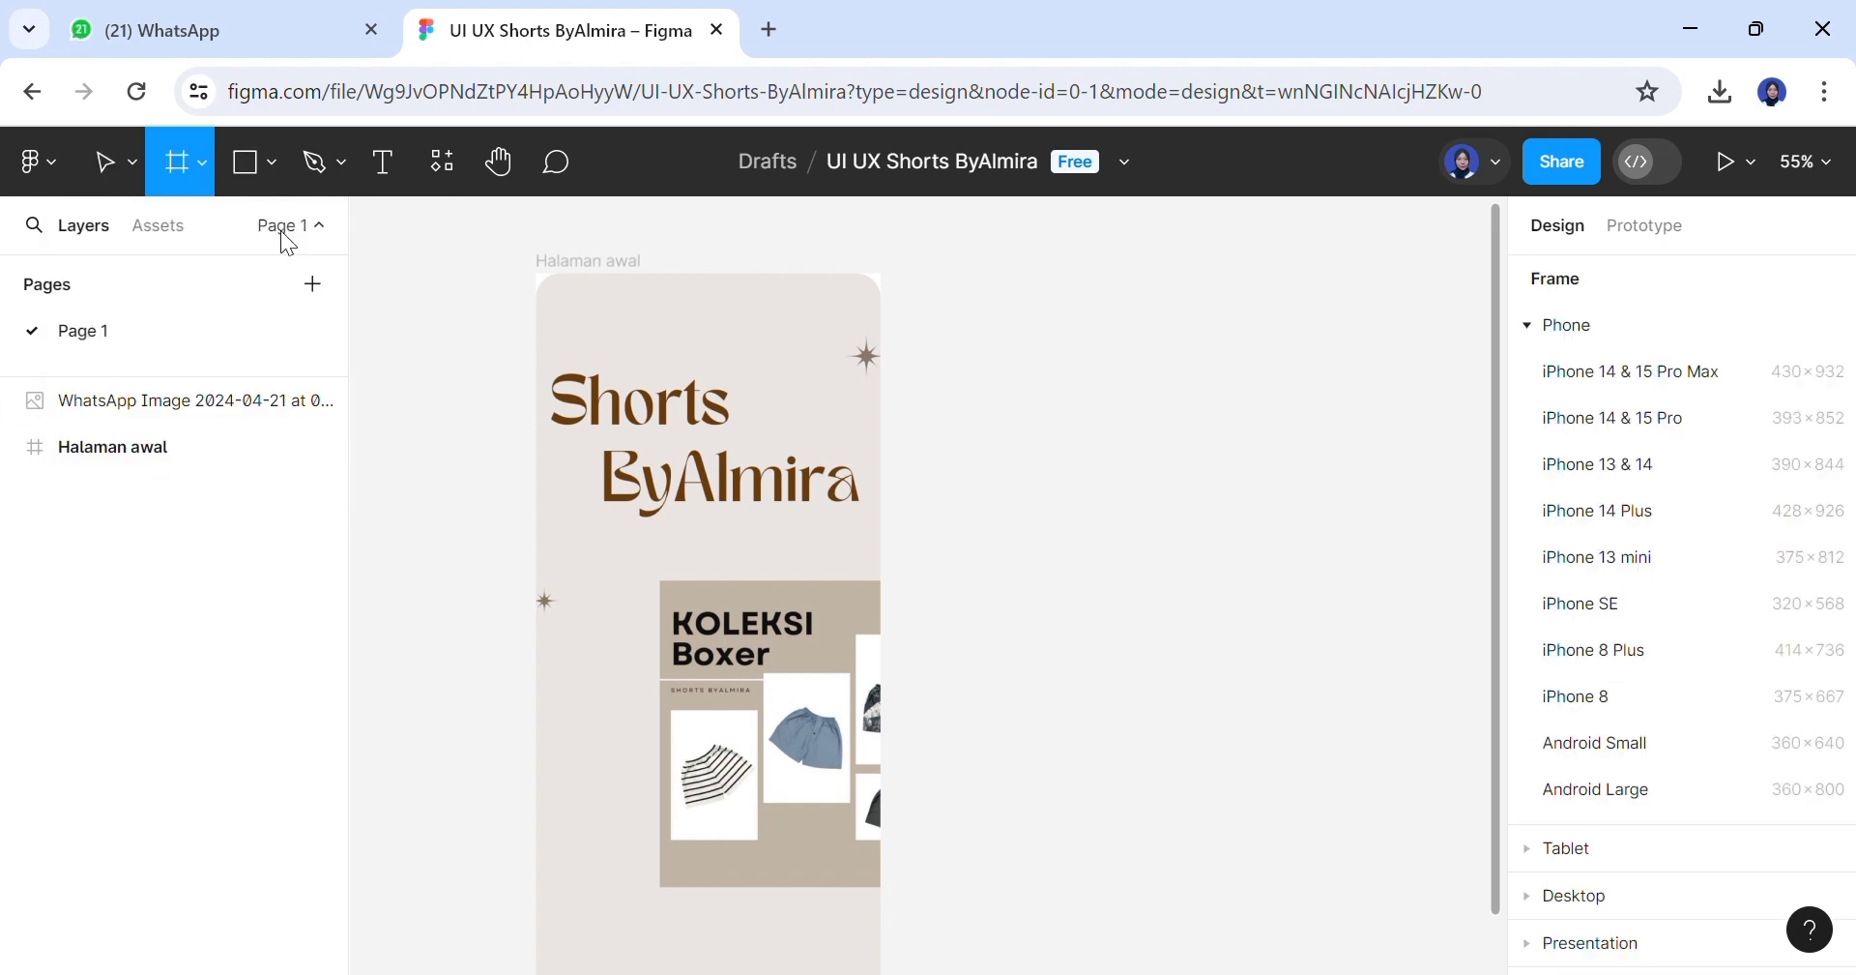
left_click(1574, 375)
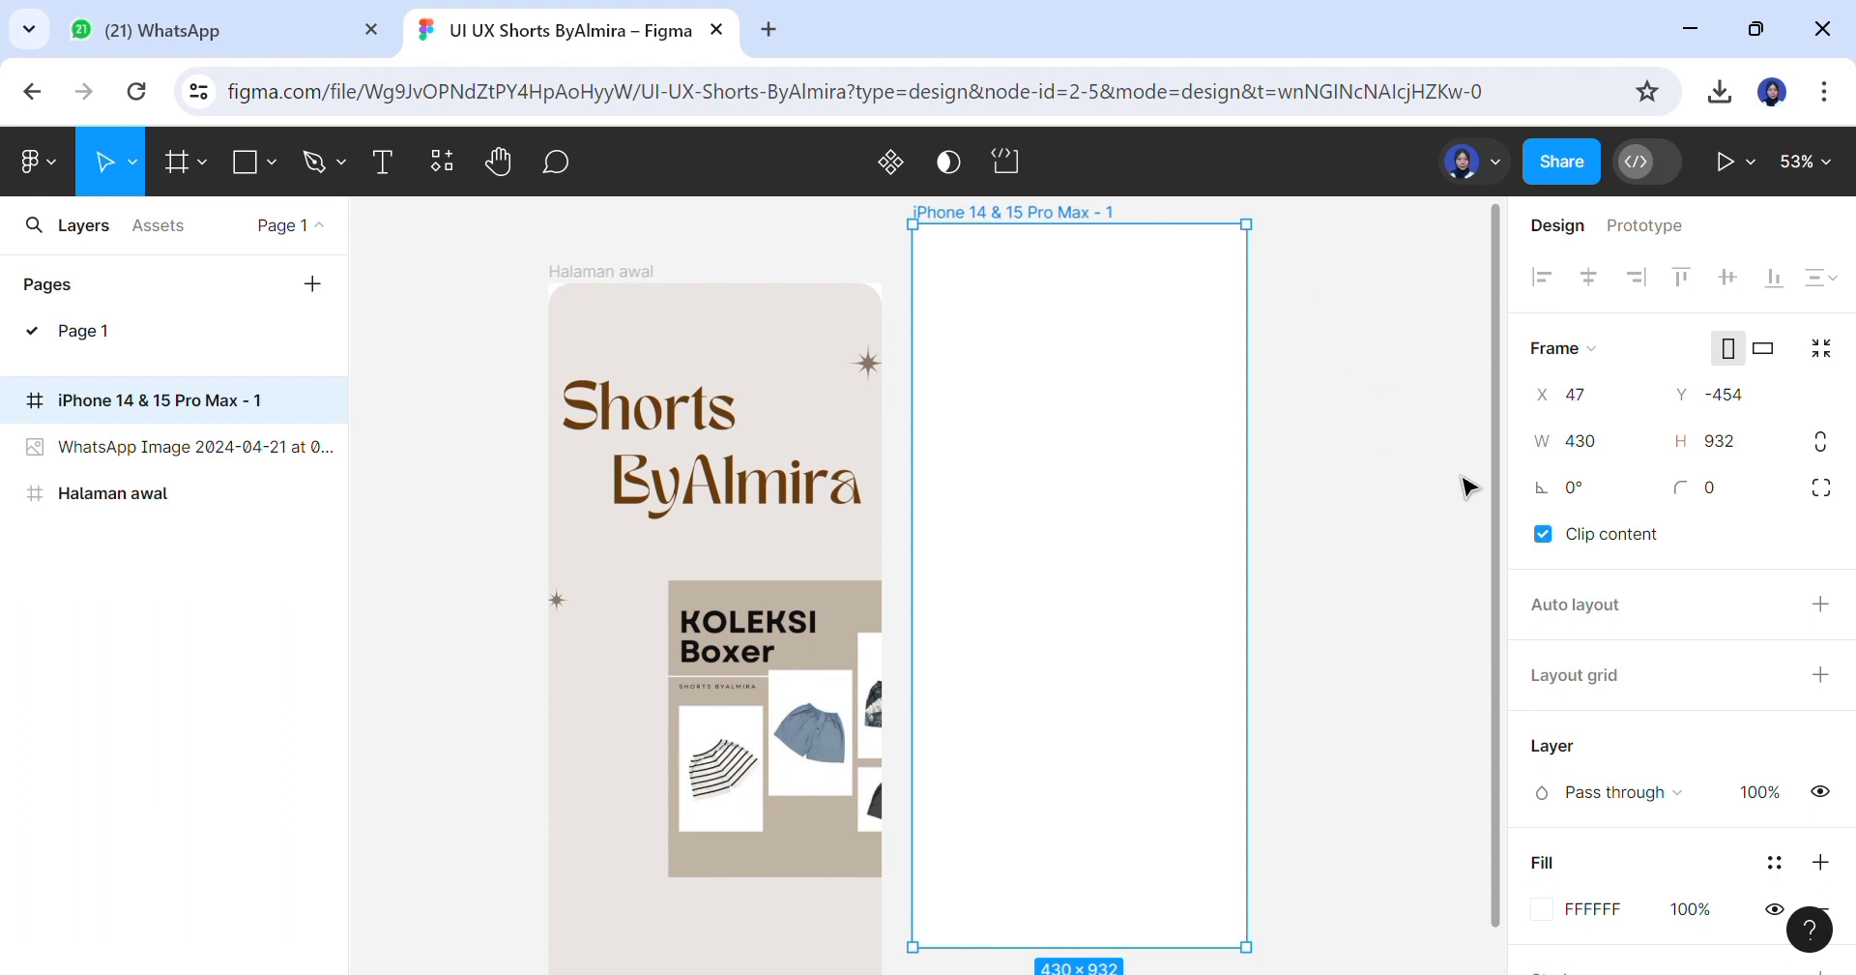
Shift the cover image up and left, and add an iPhone 14 & 15 Pro Max frame to its right with tops aligned at Y -454
left_click_drag(808, 560, 771, 504)
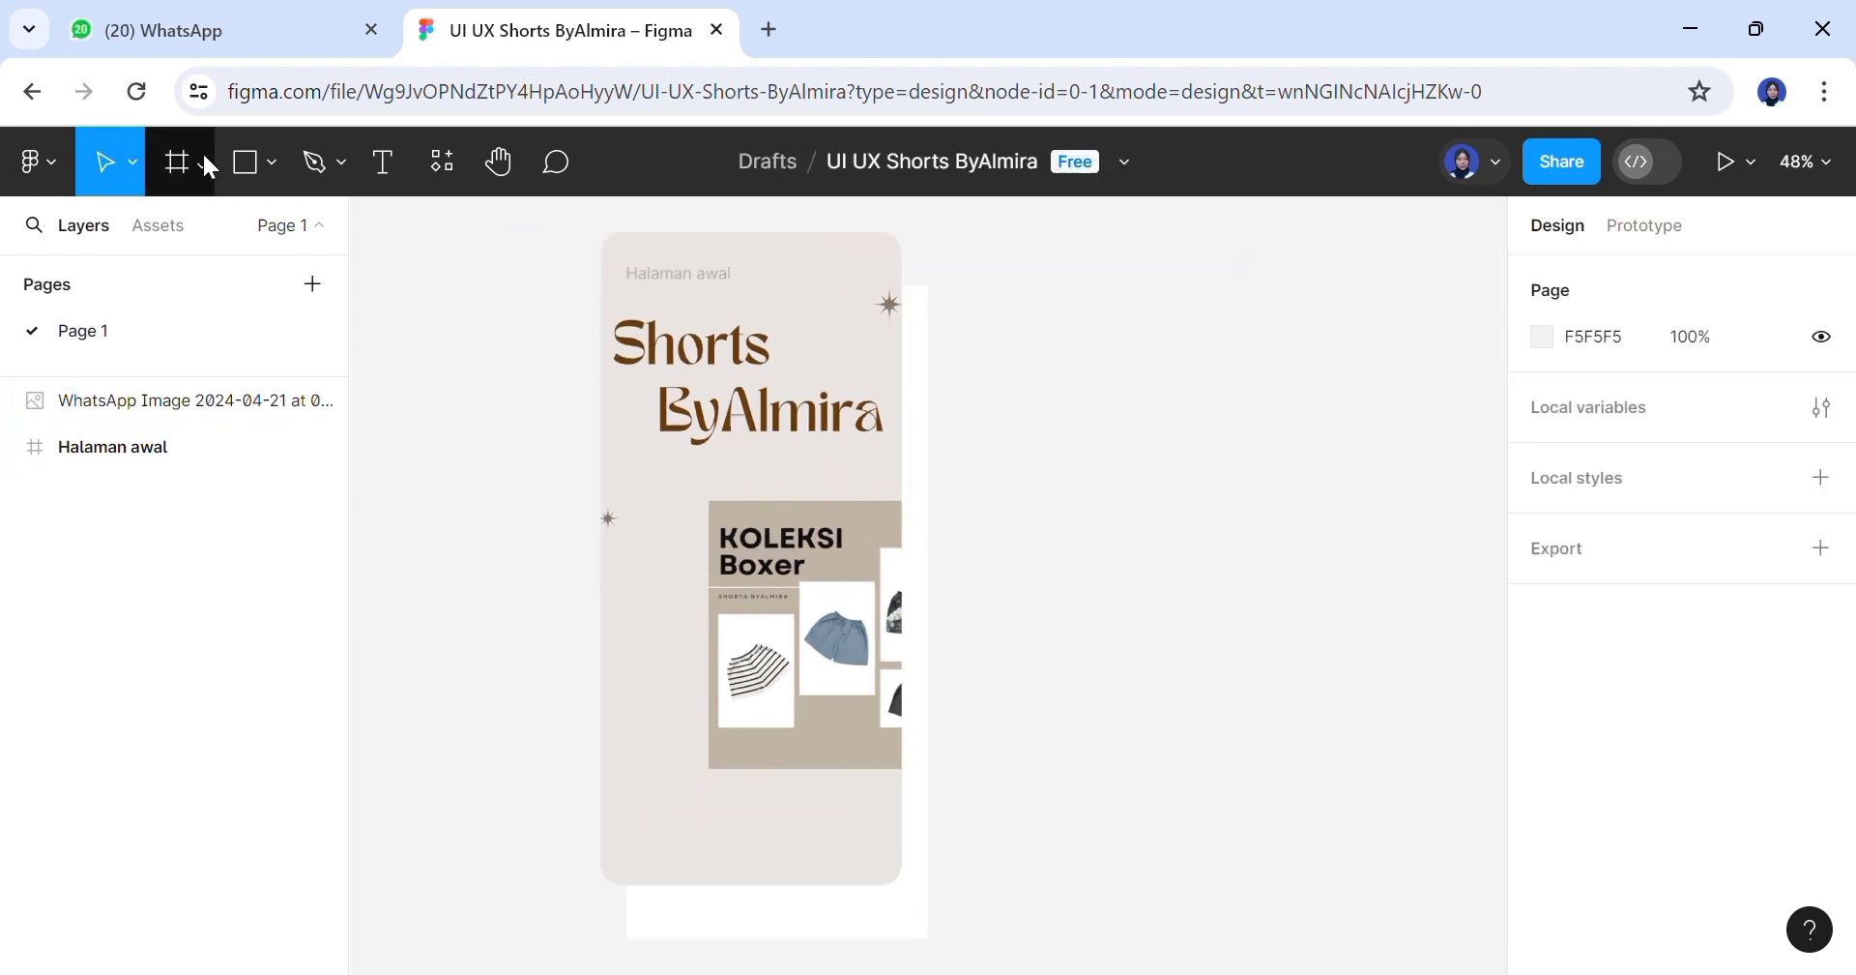
left_click(203, 161)
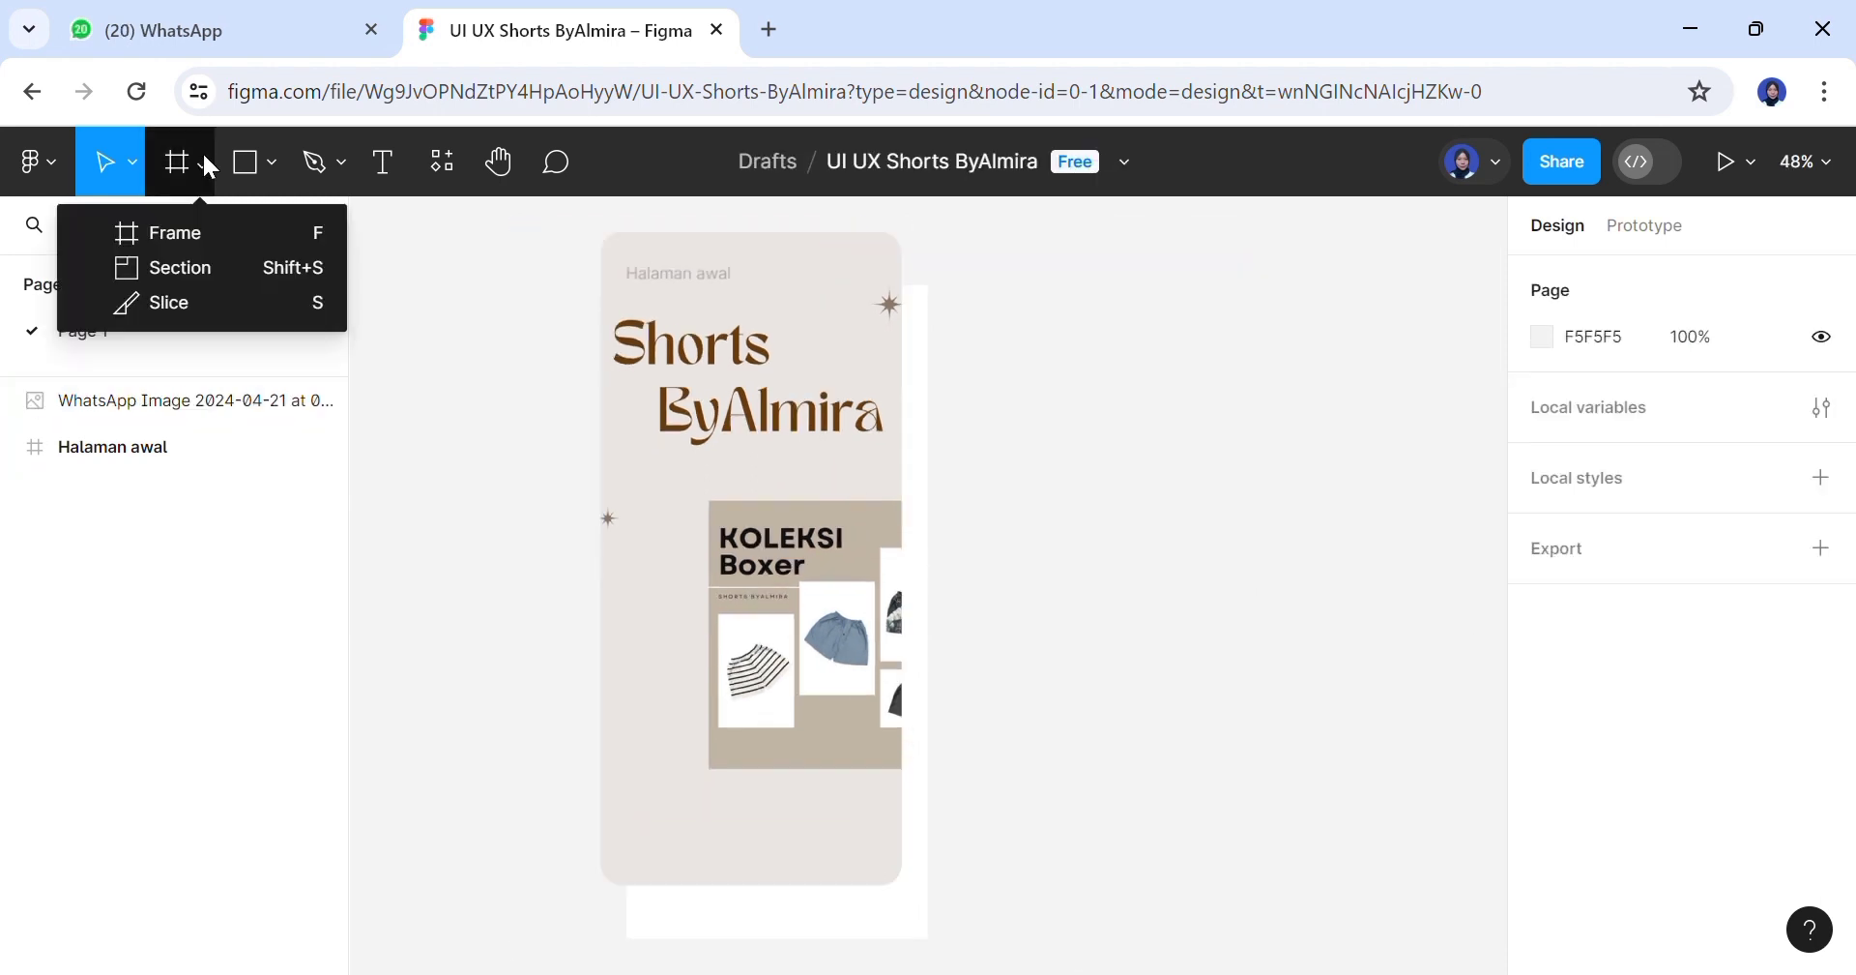
left_click(254, 230)
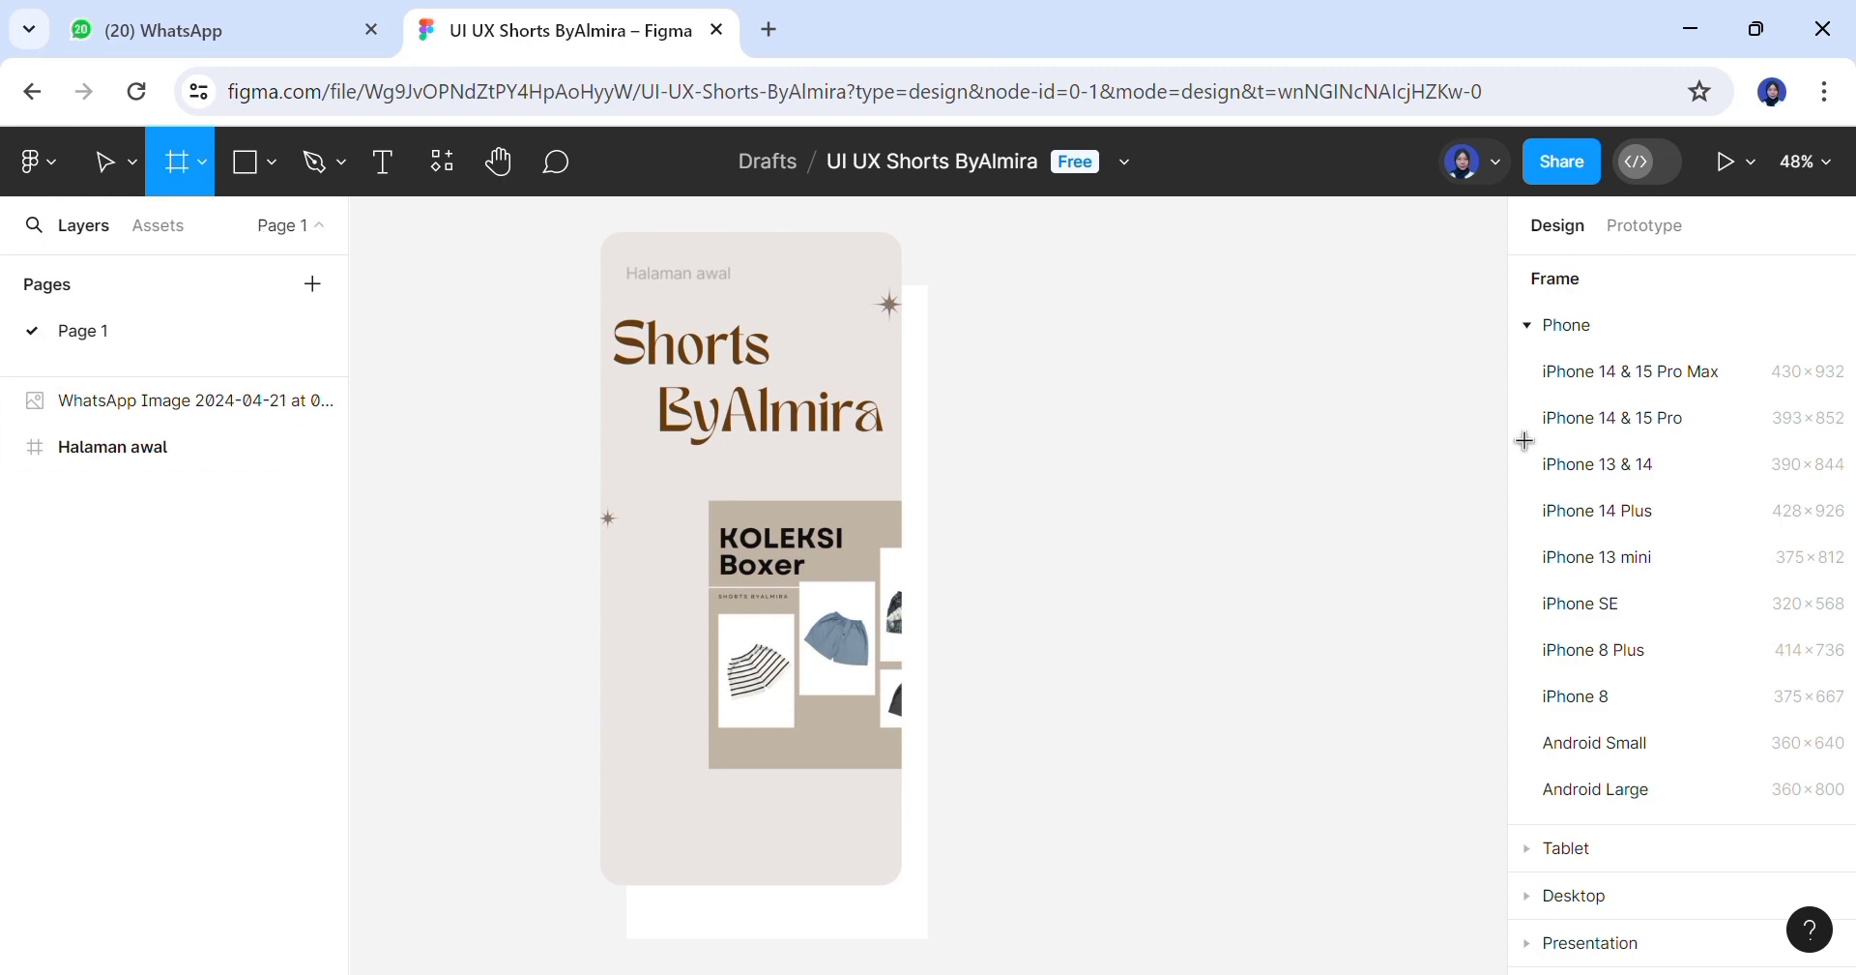
left_click(1551, 373)
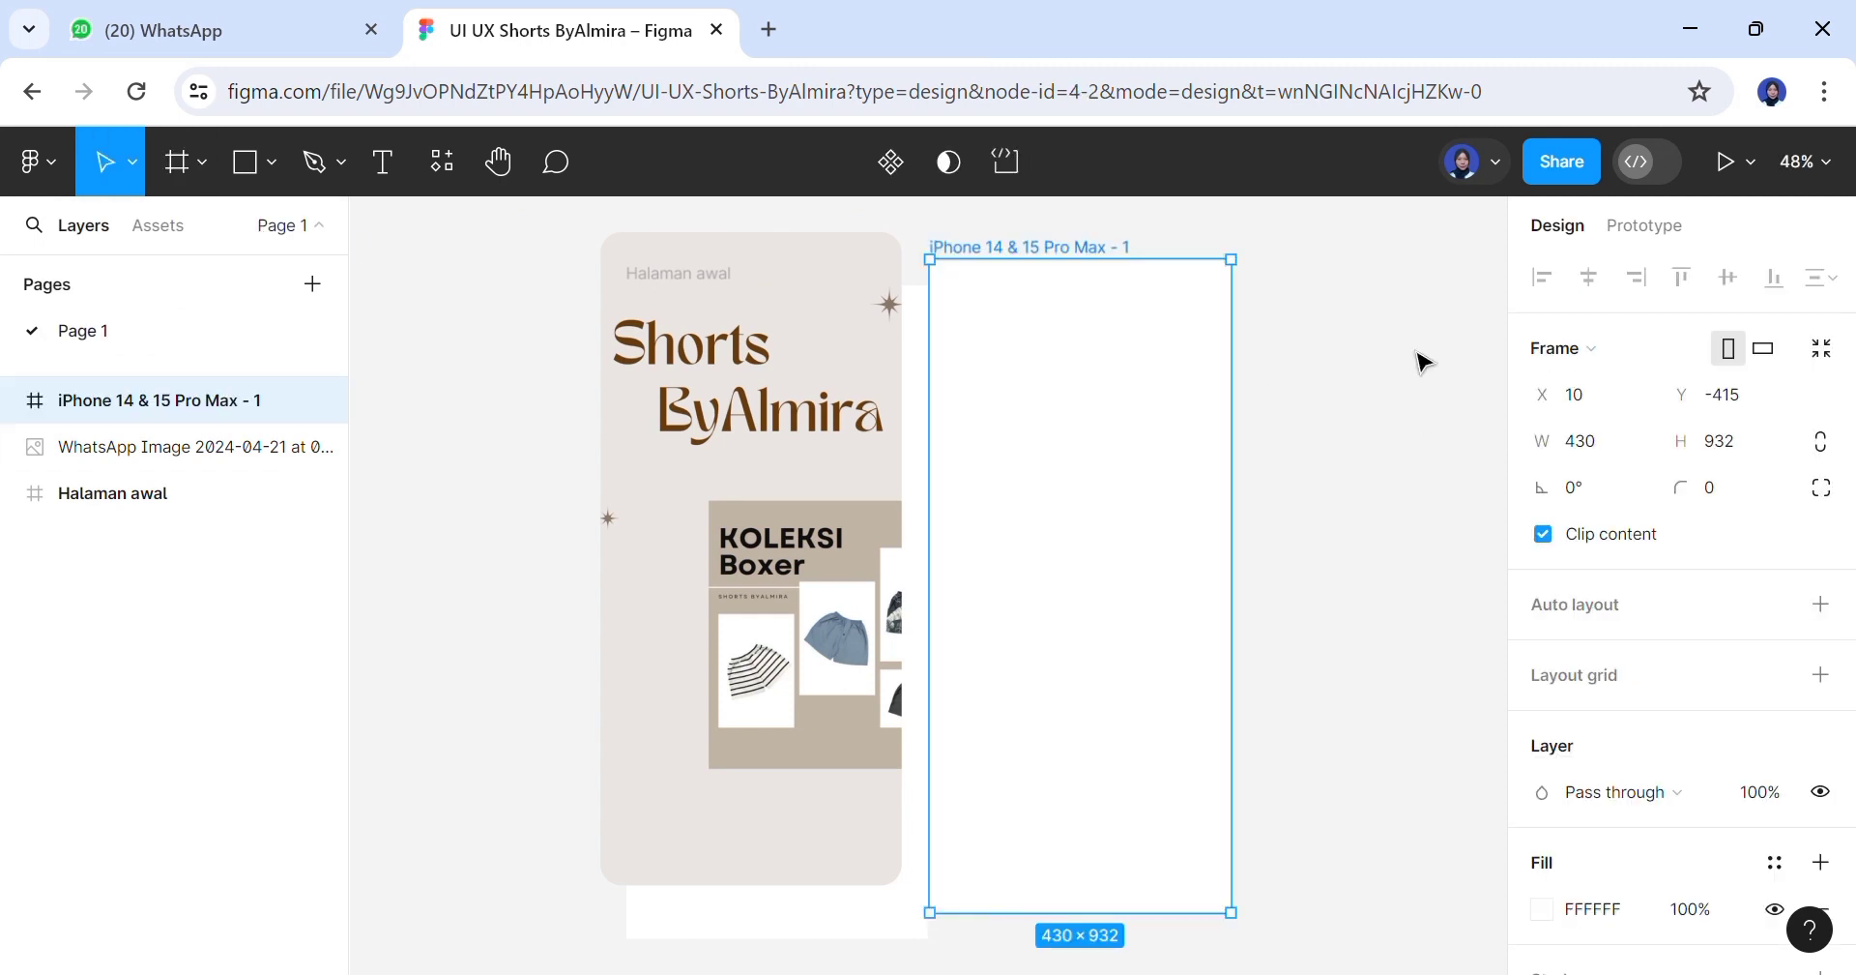
left_click_drag(1165, 310, 1157, 287)
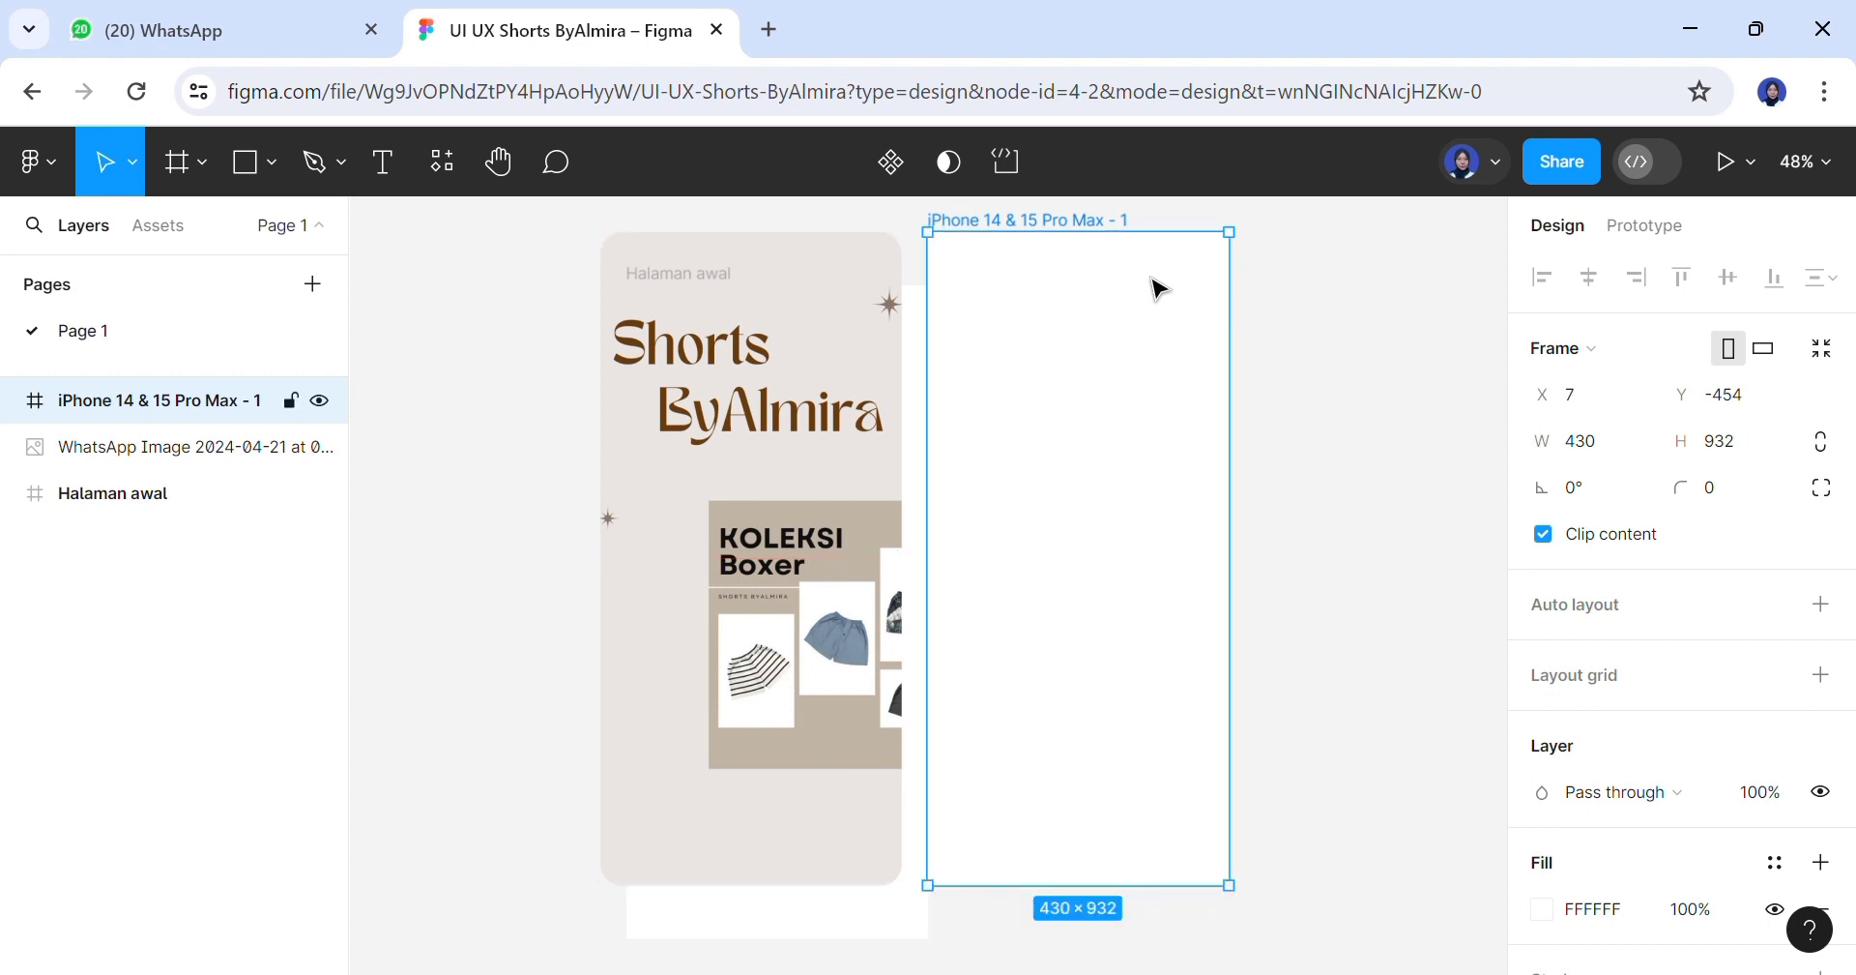
Rename the new iPhone frame as "Halaman daftar"
double_click(1127, 222)
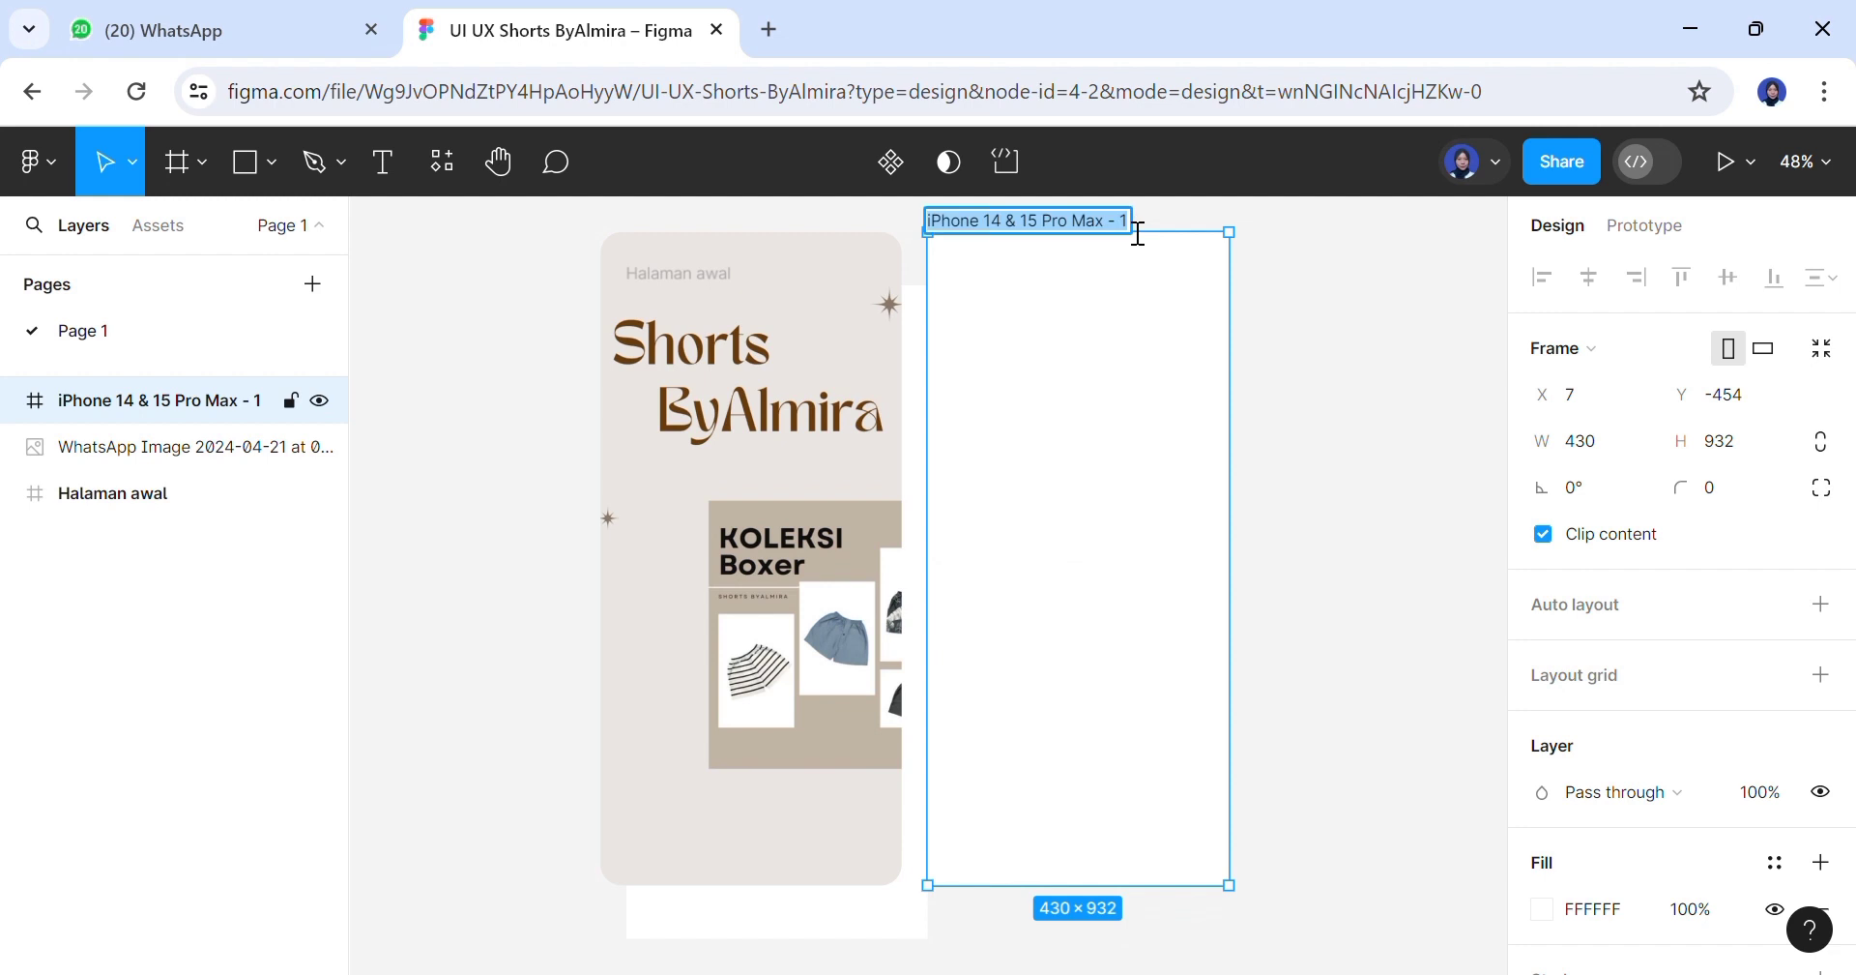
type("Halaman")
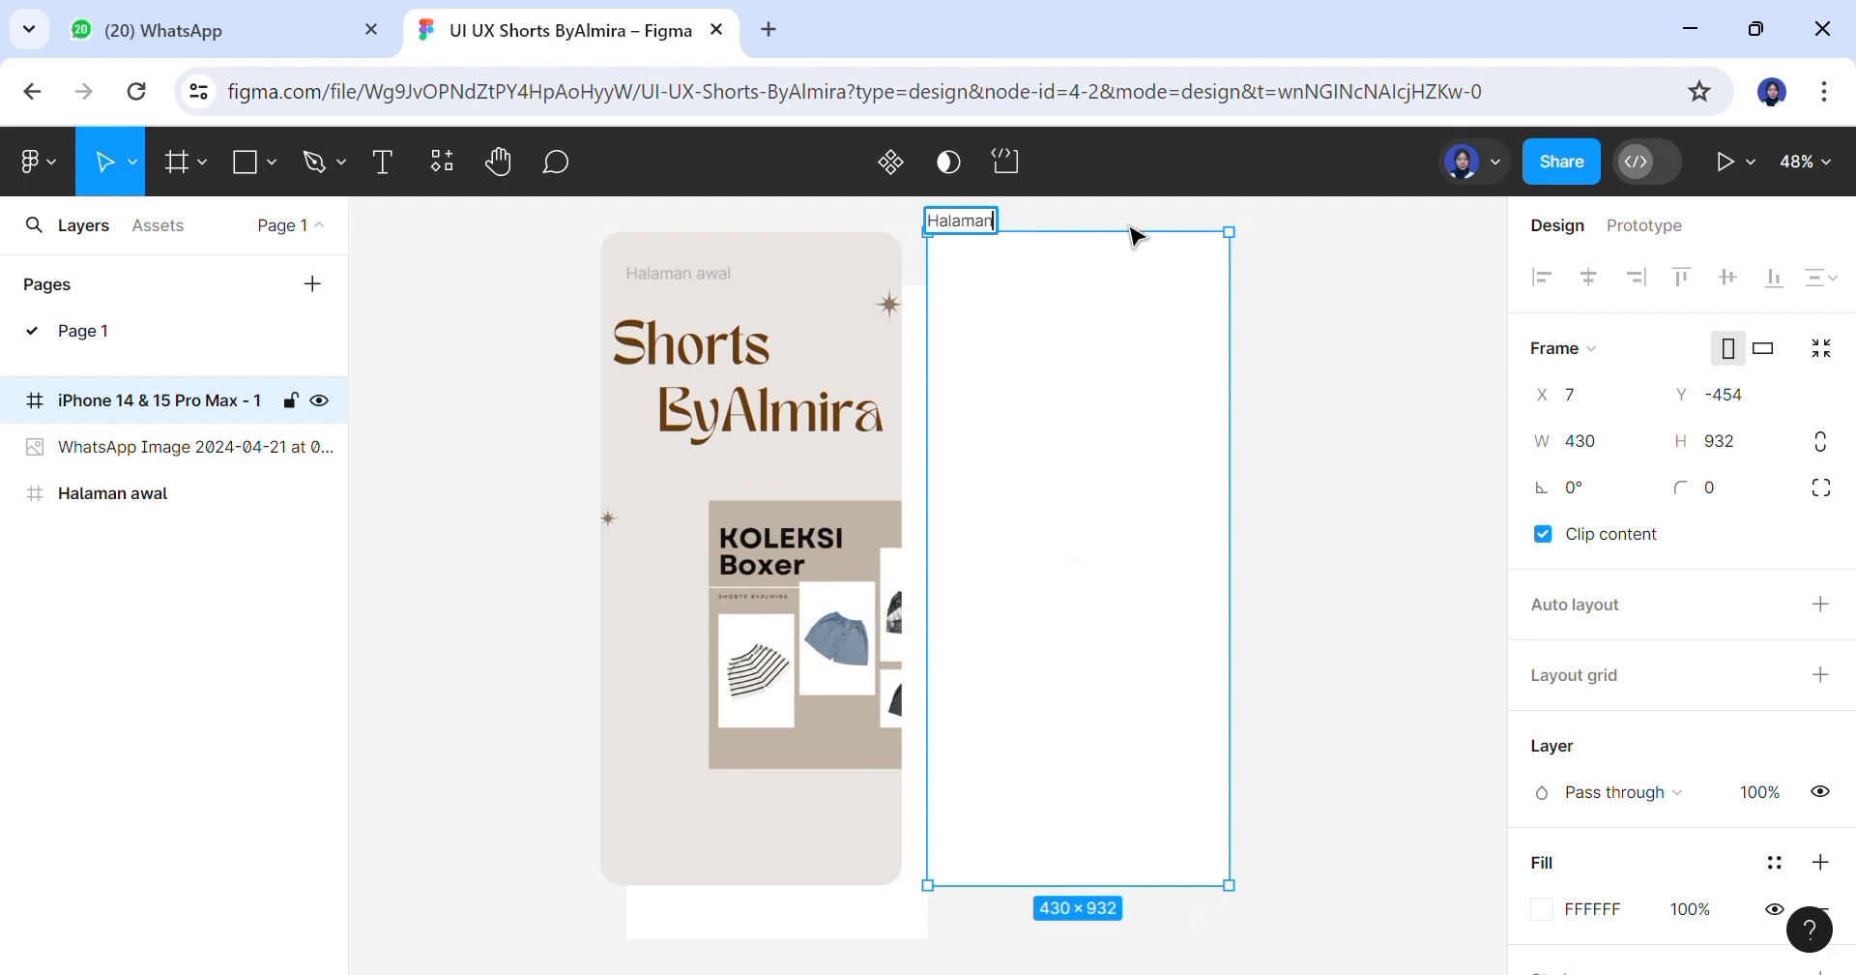
type(" daftar")
key("Return")
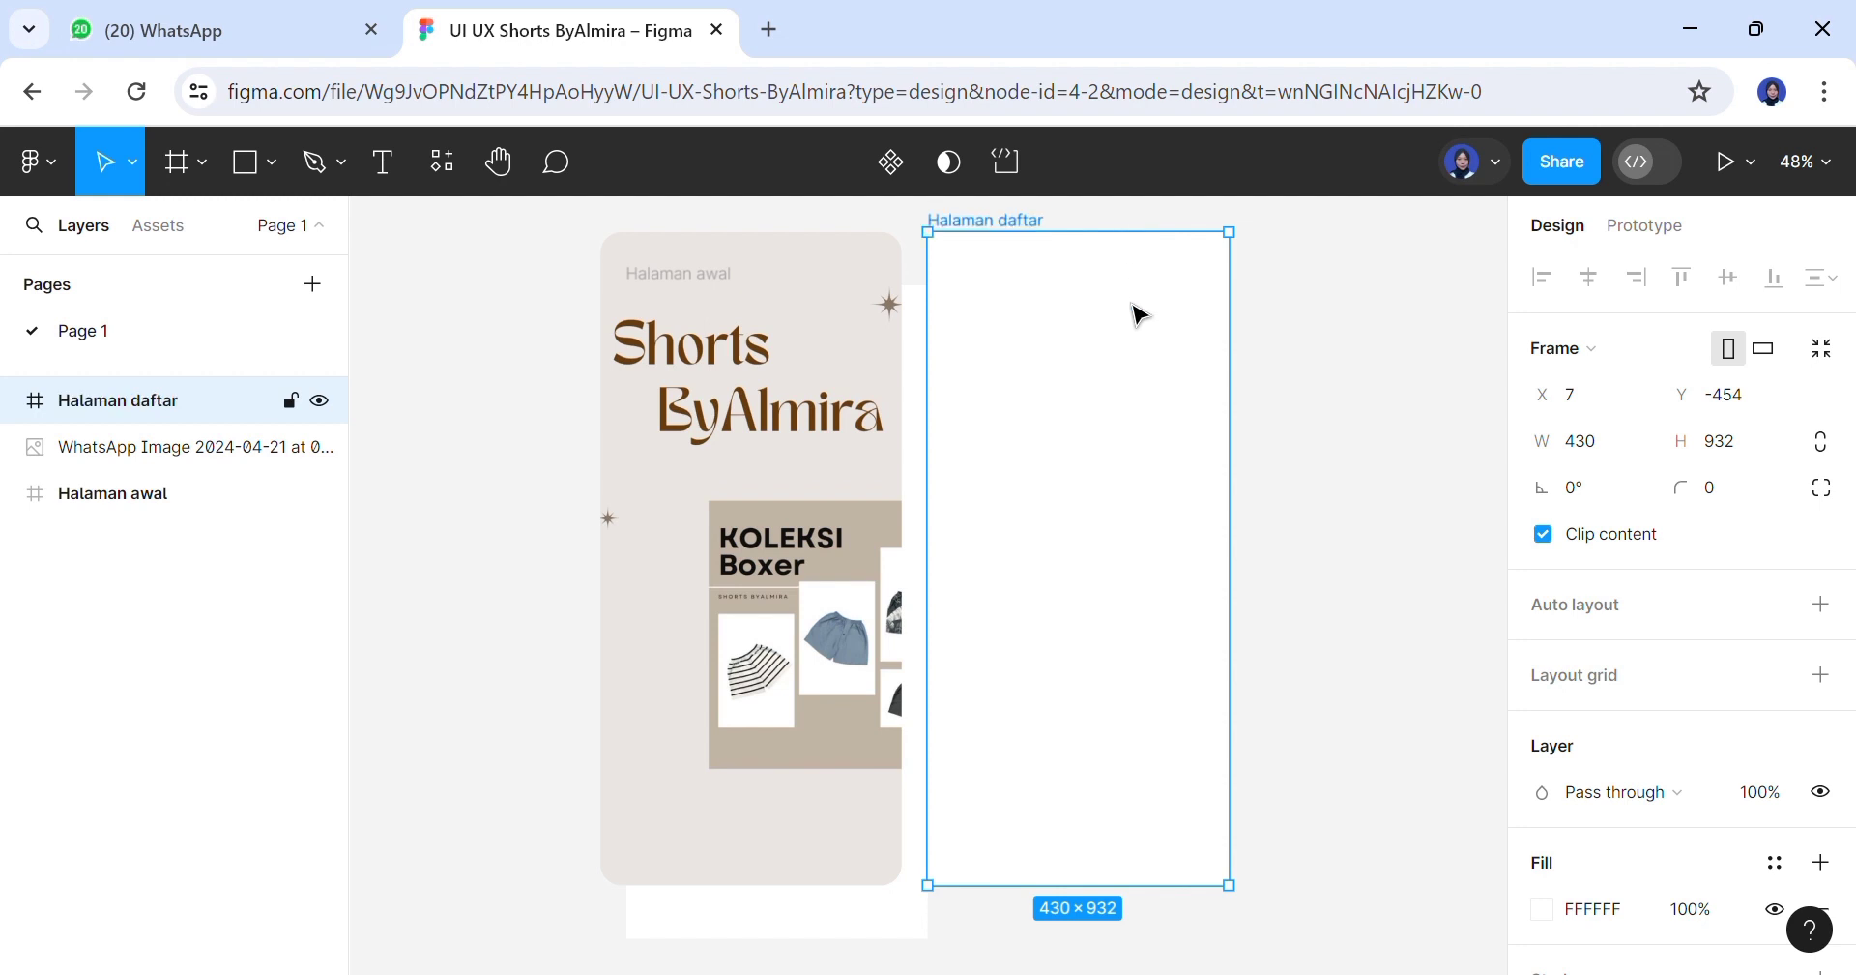
Add the text "Daftar" to the Halaman daftar frame in Semi Bold and move it to about X 245, Y 220
key("ctrl+v")
left_click(1571, 907)
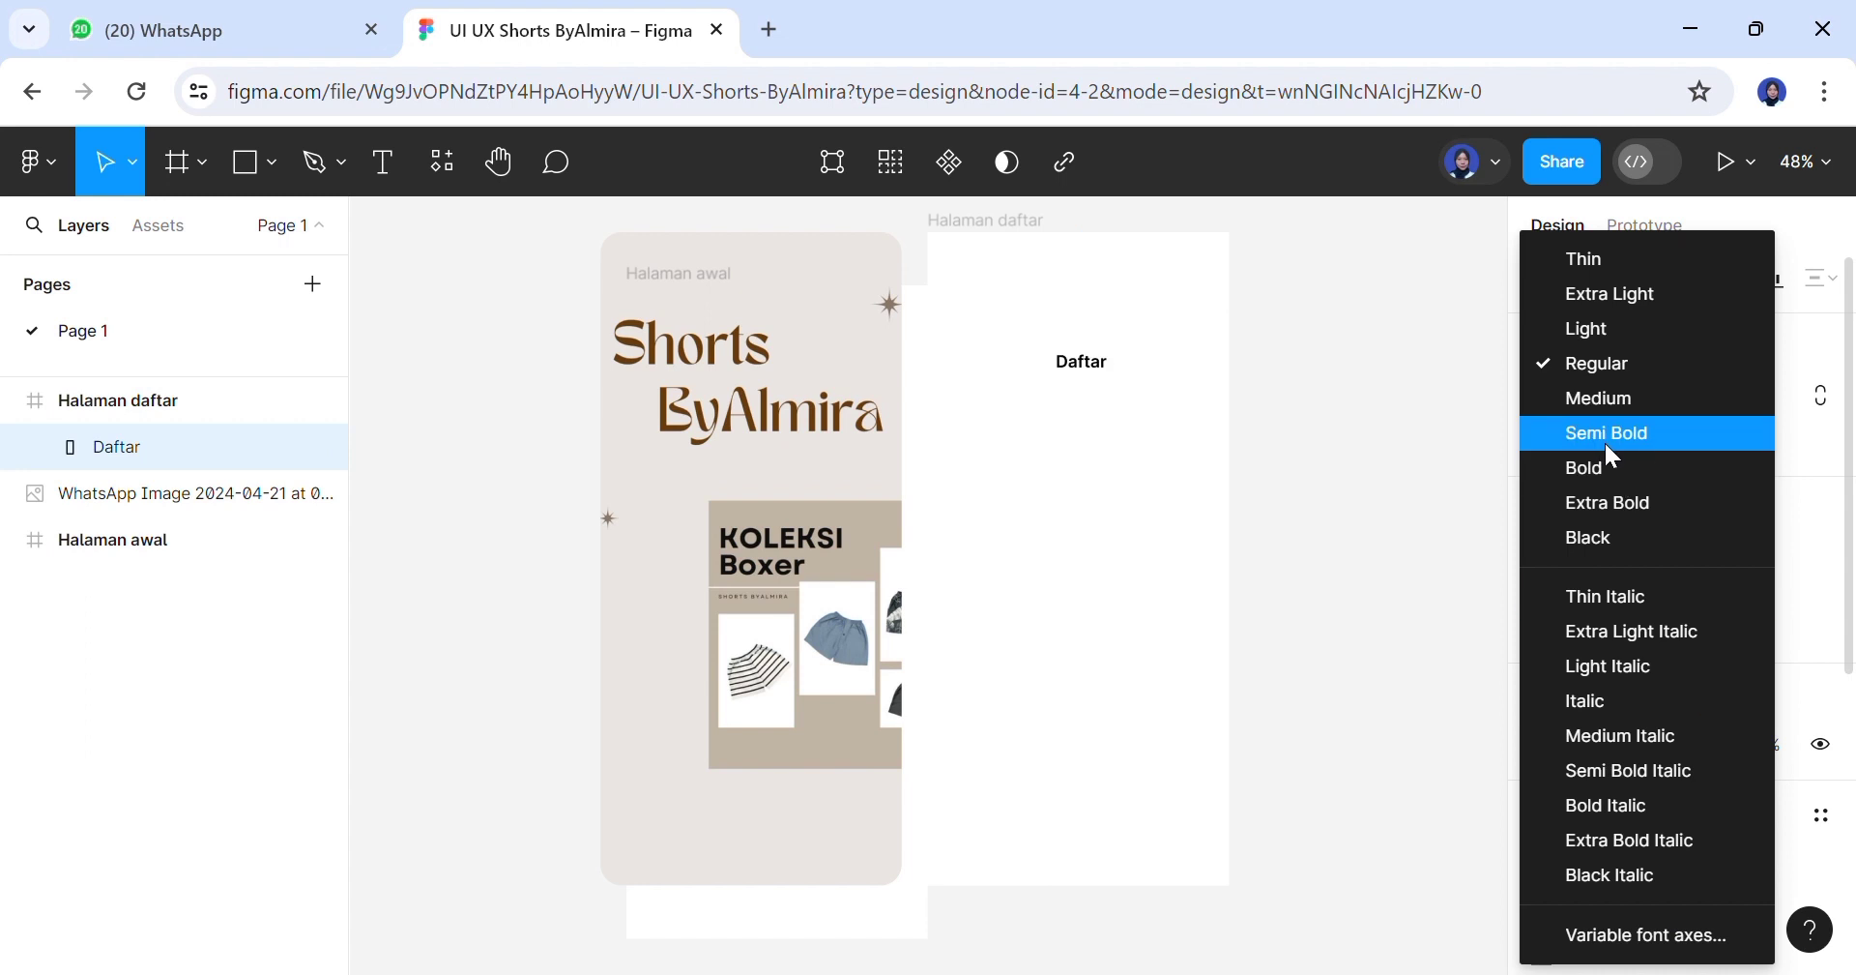
left_click(1609, 443)
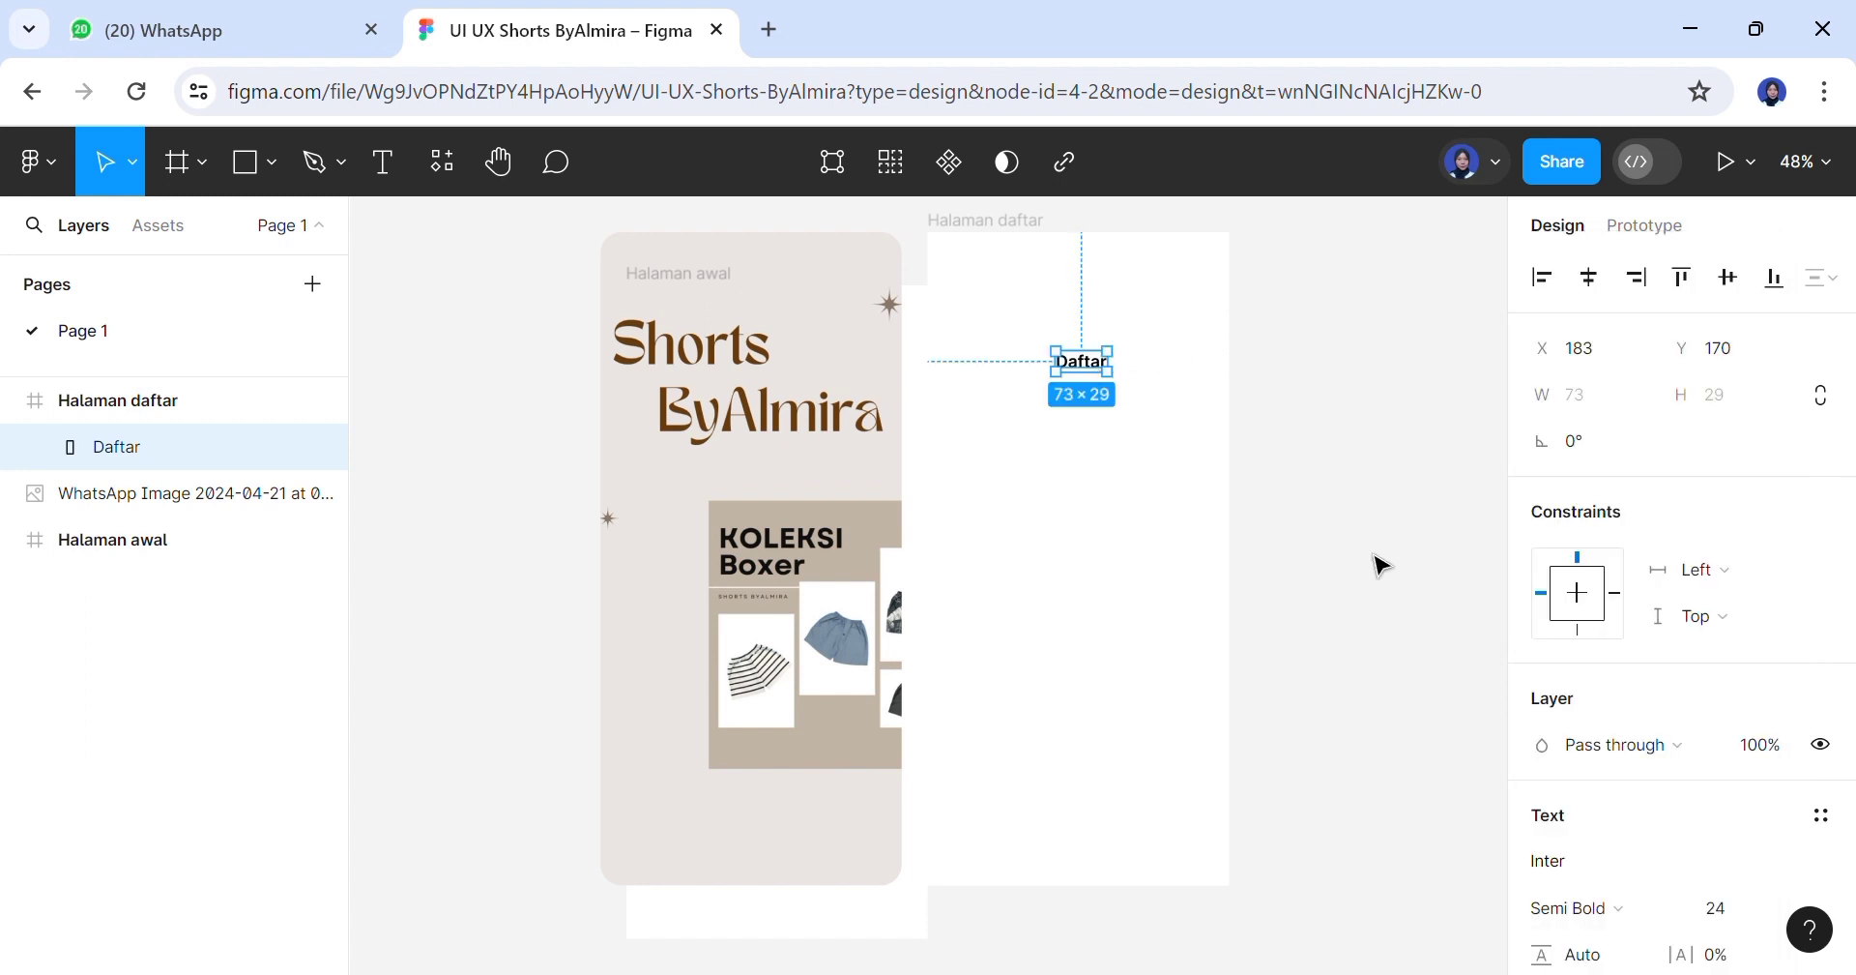
left_click_drag(1105, 384, 1146, 417)
Set the "Daftar" heading's font size to 36
left_click(1764, 911)
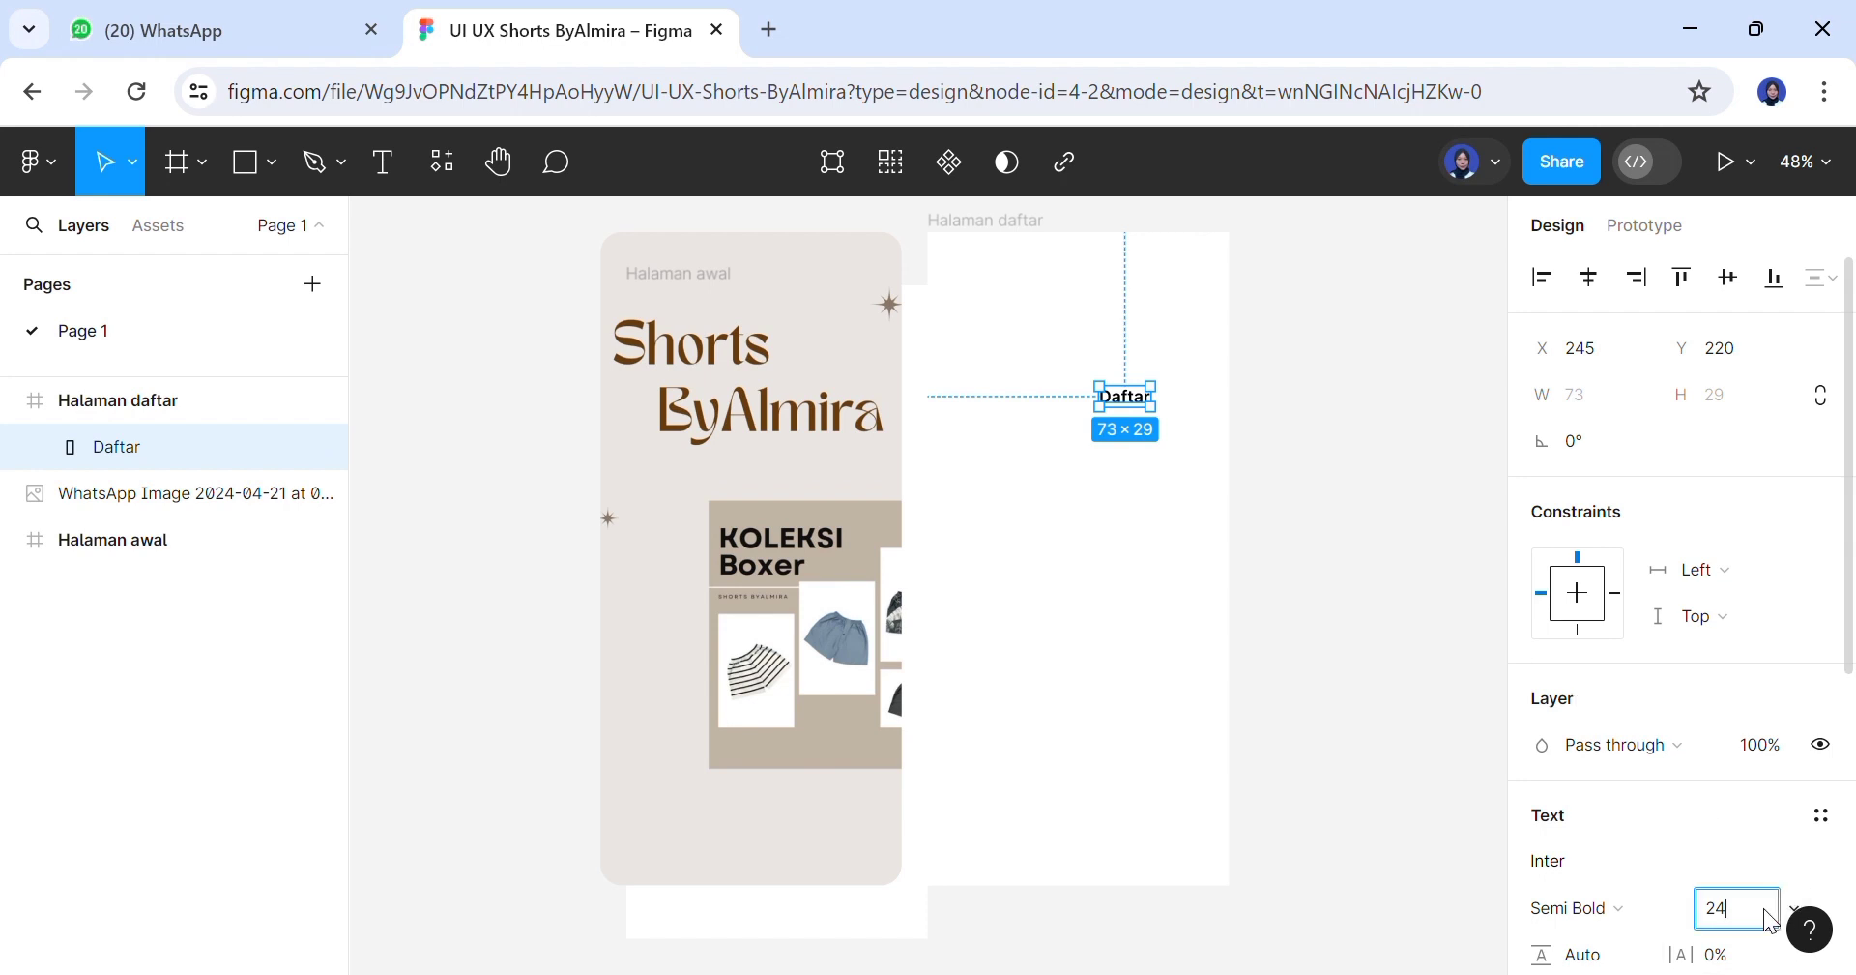
left_click(1803, 909)
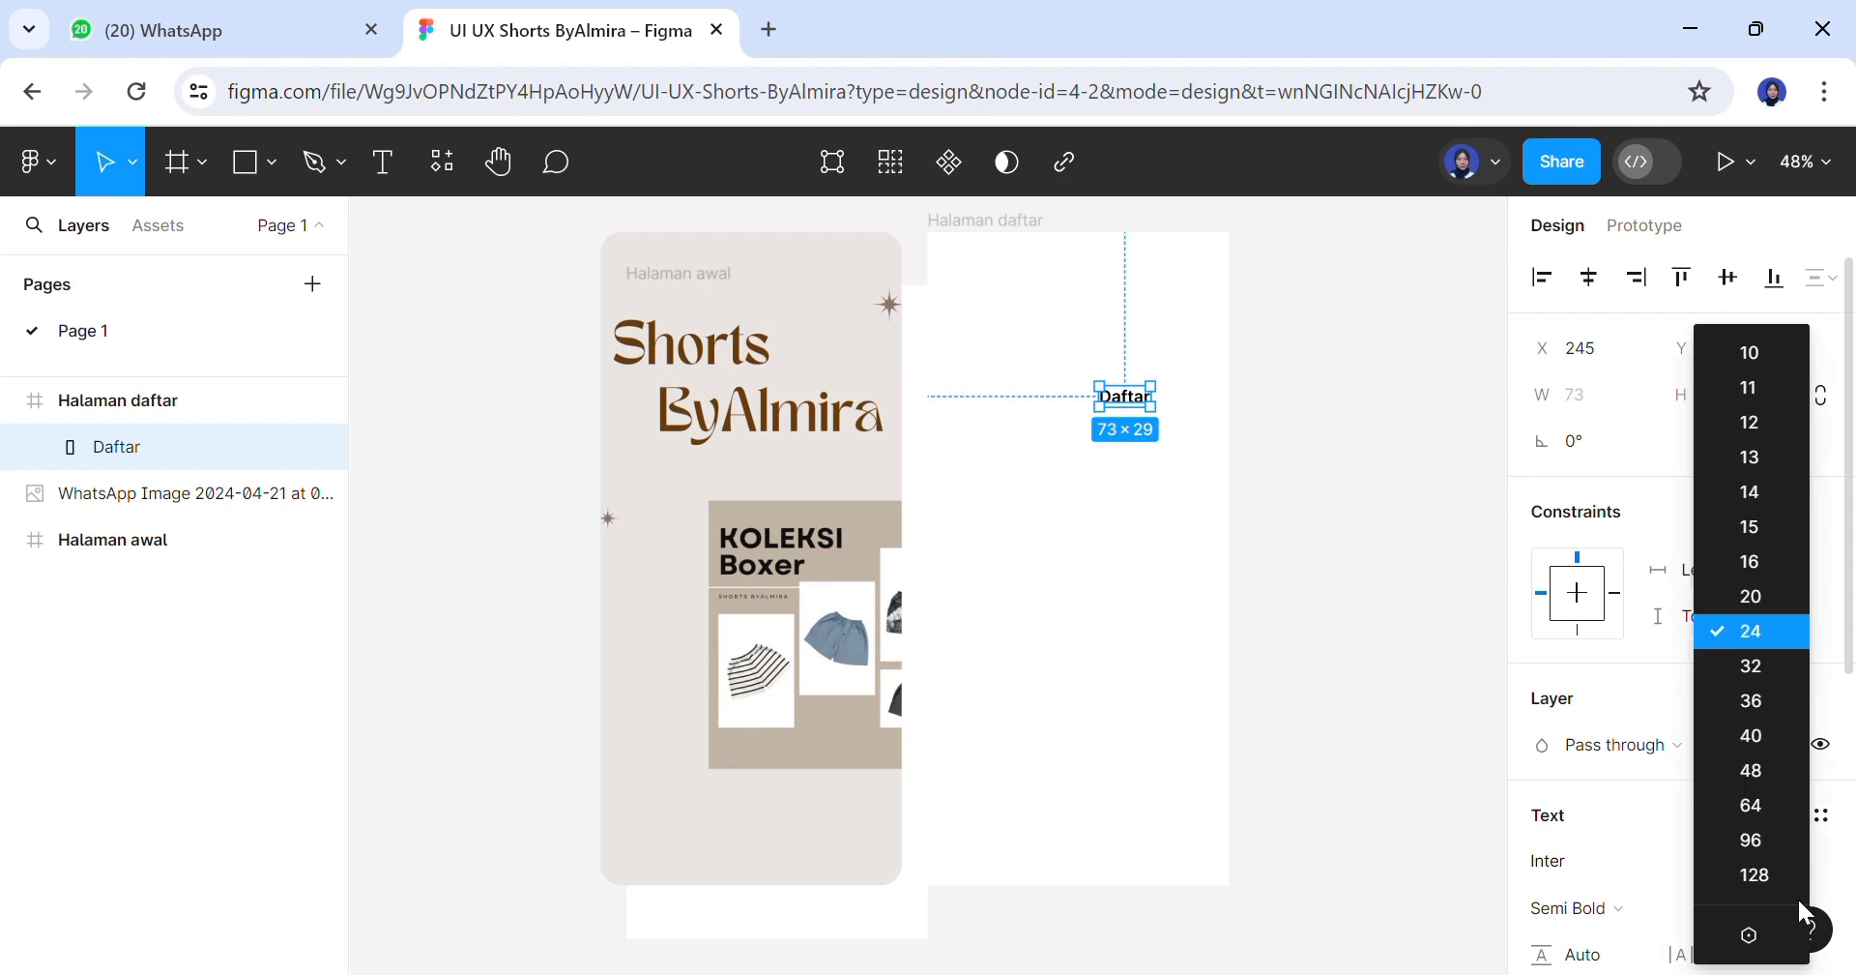
left_click(1745, 702)
left_click(1131, 551)
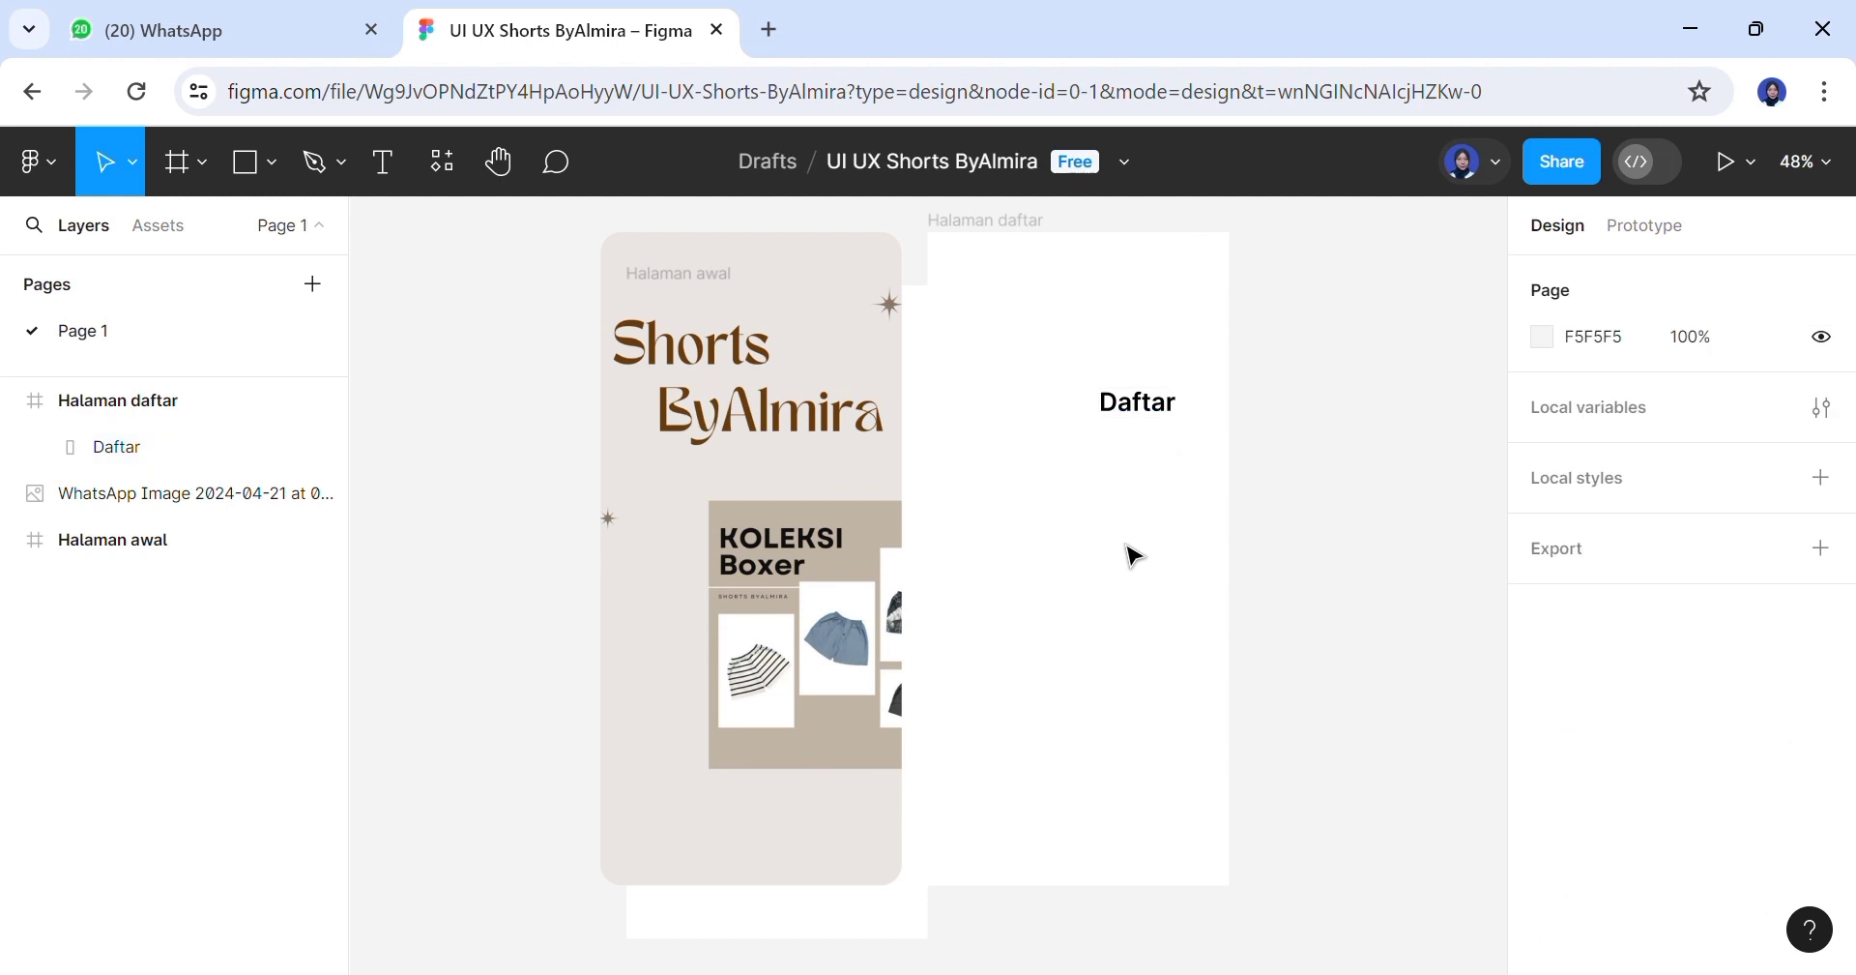
left_click(1157, 422)
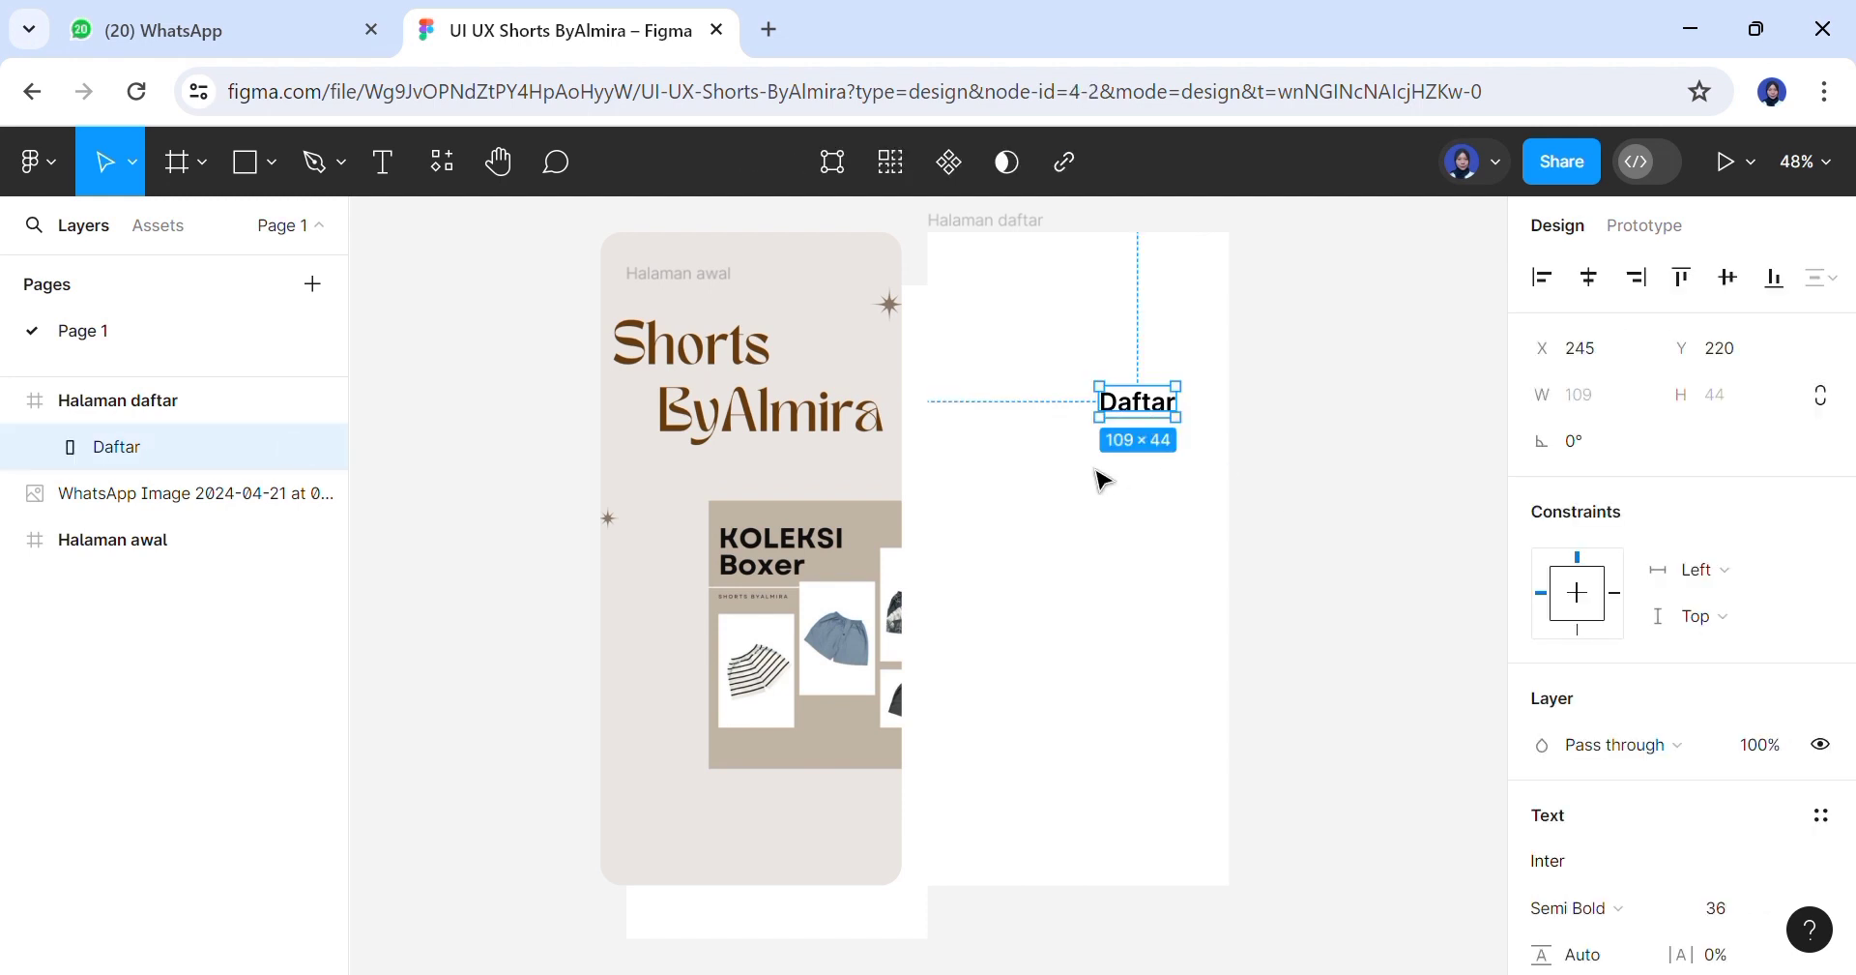
left_click(1036, 506)
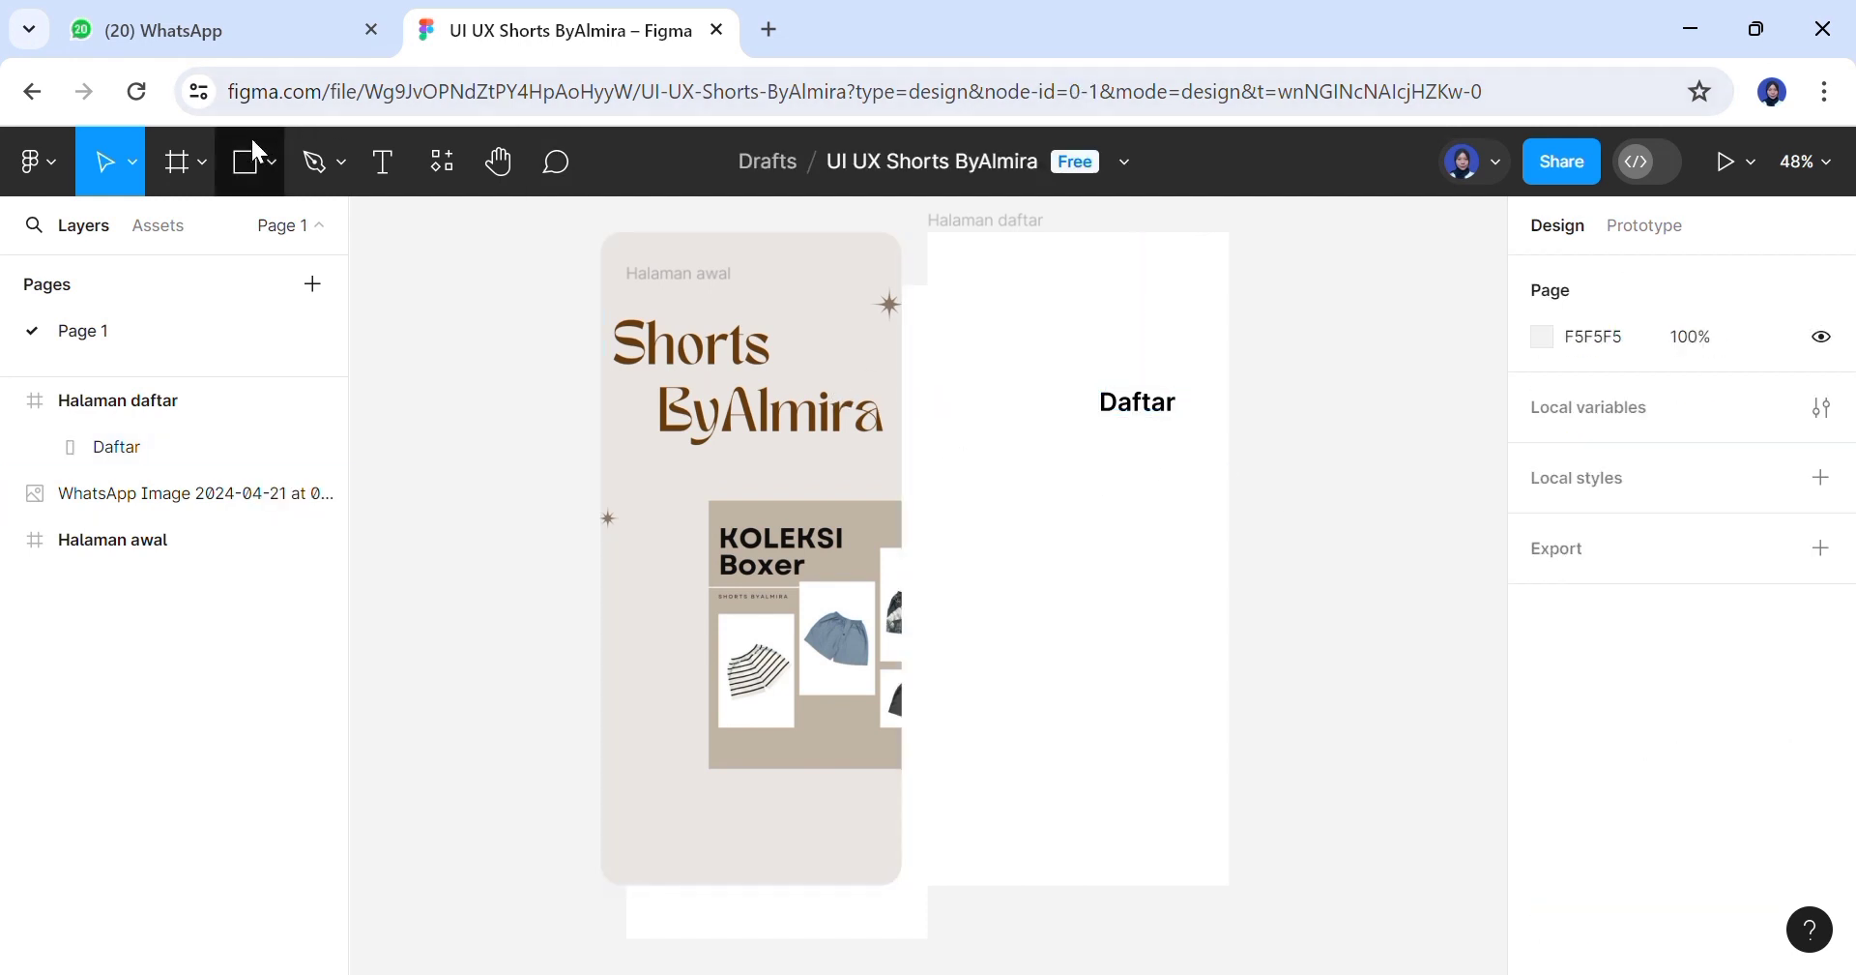
Draw a wide, shallow rectangle below the "Daftar" heading and stretch it across nearly the full width of the frame
left_click(250, 166)
left_click(271, 174)
left_click(290, 233)
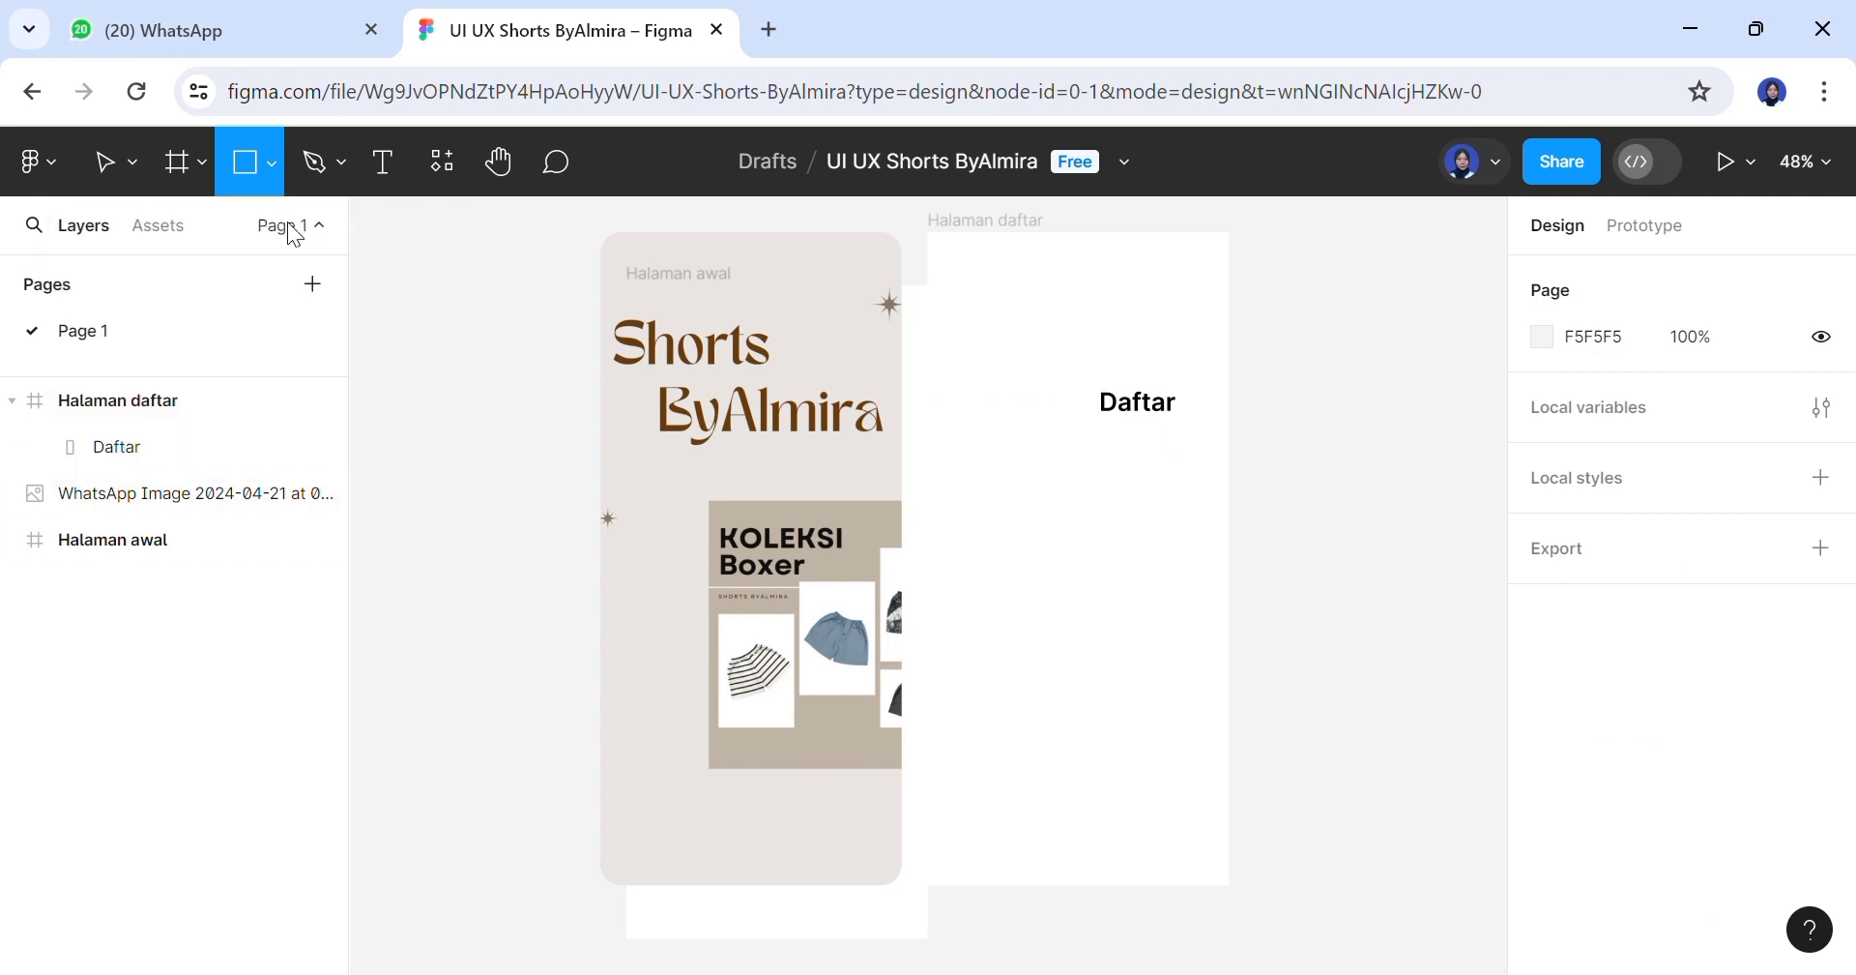
mouse_move(1050, 446)
left_mouse_down()
mouse_move(1129, 489)
mouse_move(1289, 506)
mouse_move(1085, 493)
mouse_move(1214, 505)
left_mouse_up()
mouse_move(1086, 485)
left_mouse_down()
mouse_move(1044, 486)
mouse_move(995, 447)
mouse_move(945, 455)
mouse_move(962, 462)
left_mouse_up()
left_click_drag(1175, 500, 1234, 513)
Center the "Daftar" heading horizontally in the frame, at about X 161, Y 206
left_click(1148, 411)
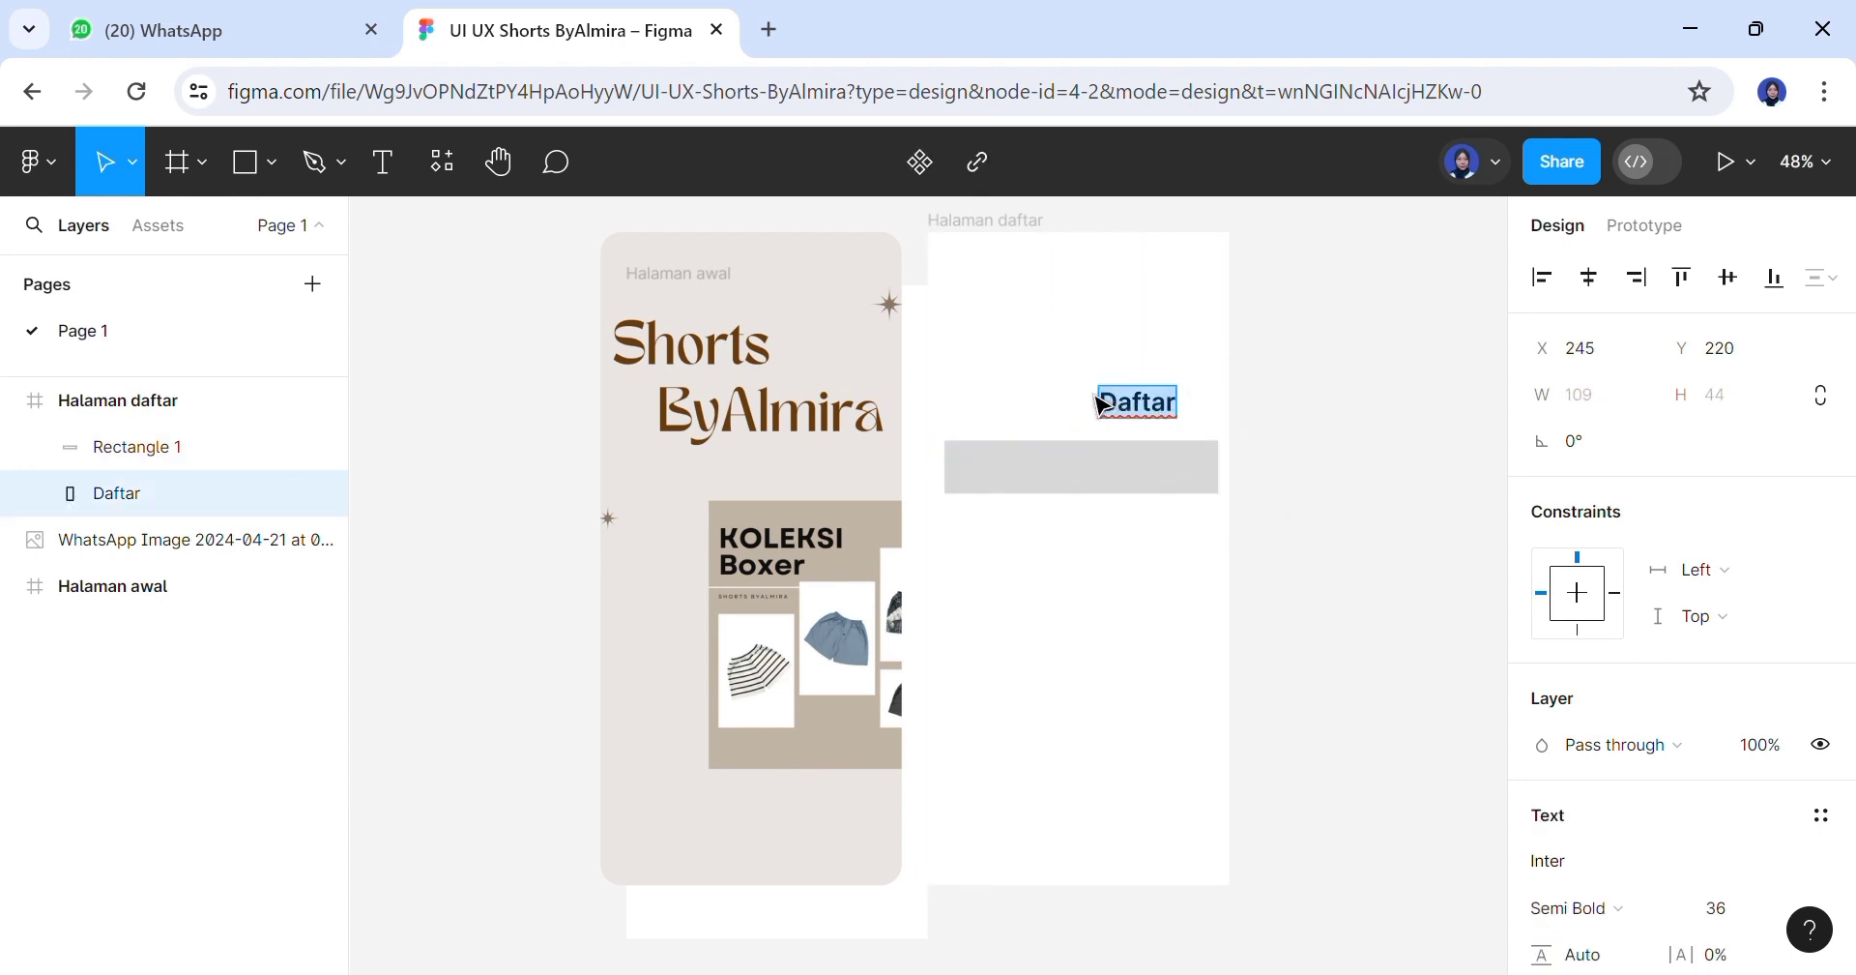
key("Escape")
left_click_drag(1135, 418, 1074, 408)
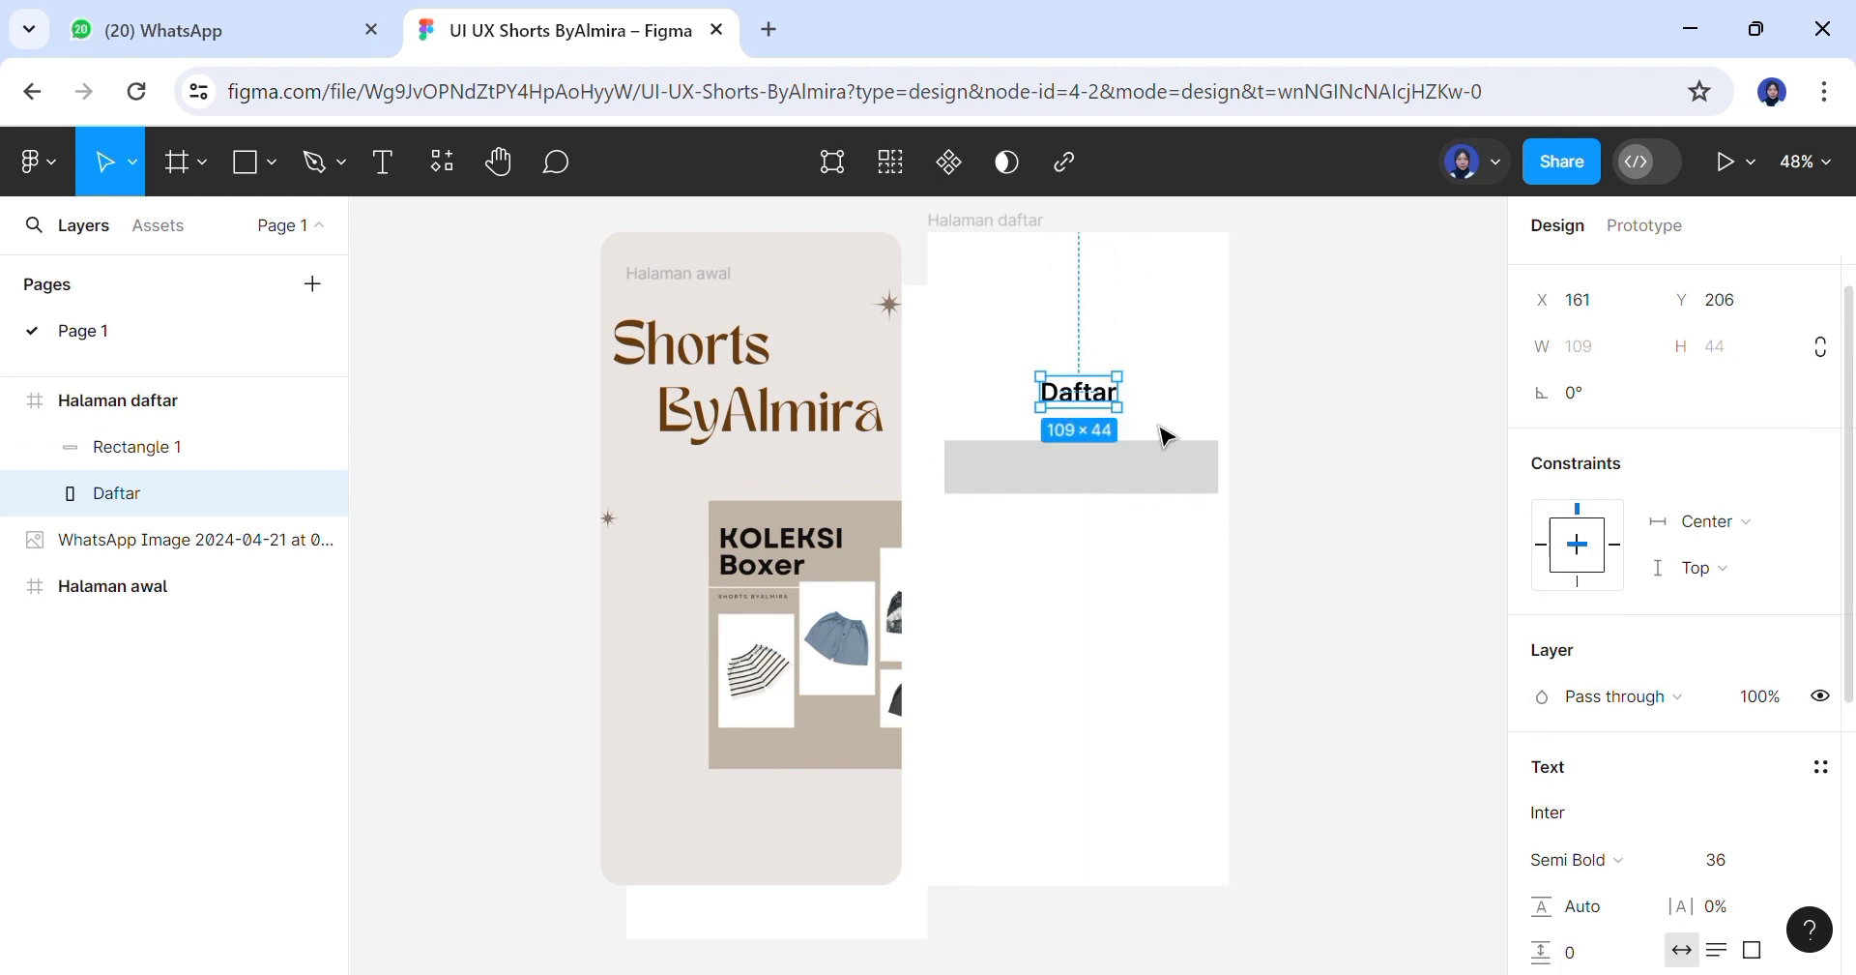
left_click(1204, 479)
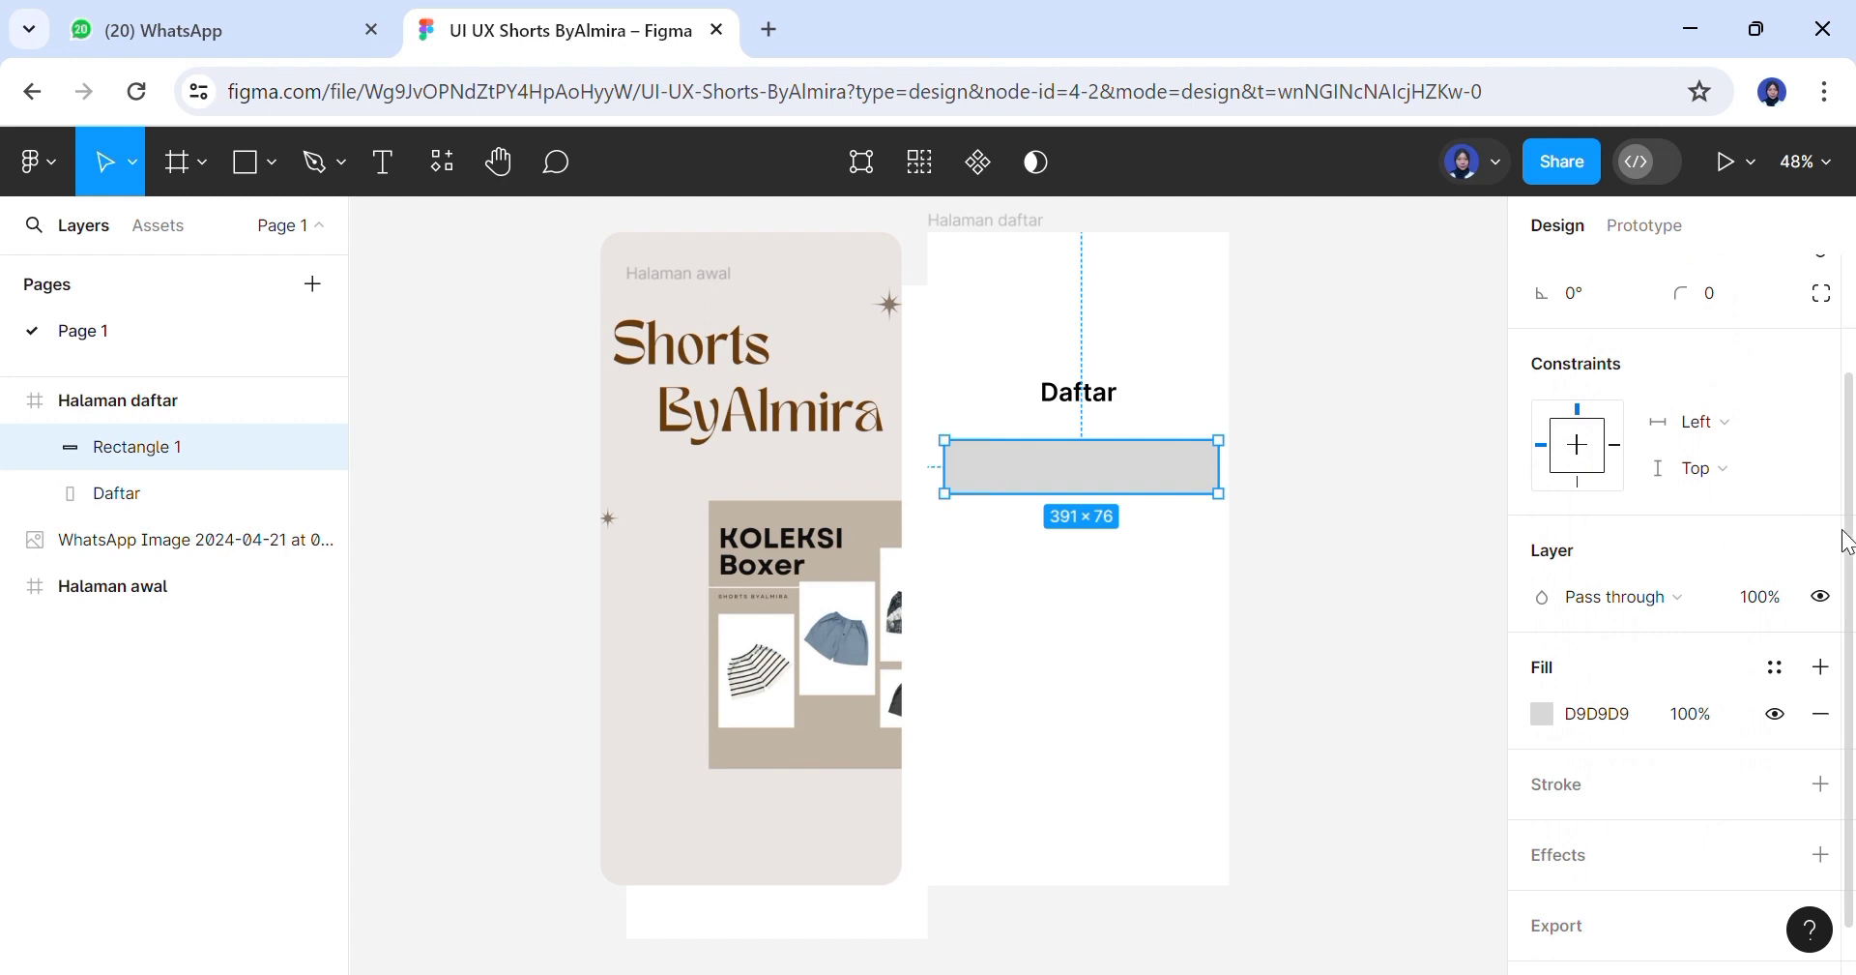
scroll(1846, 542, "down", 1)
scroll(1827, 435, "up", 4)
left_click(1271, 633)
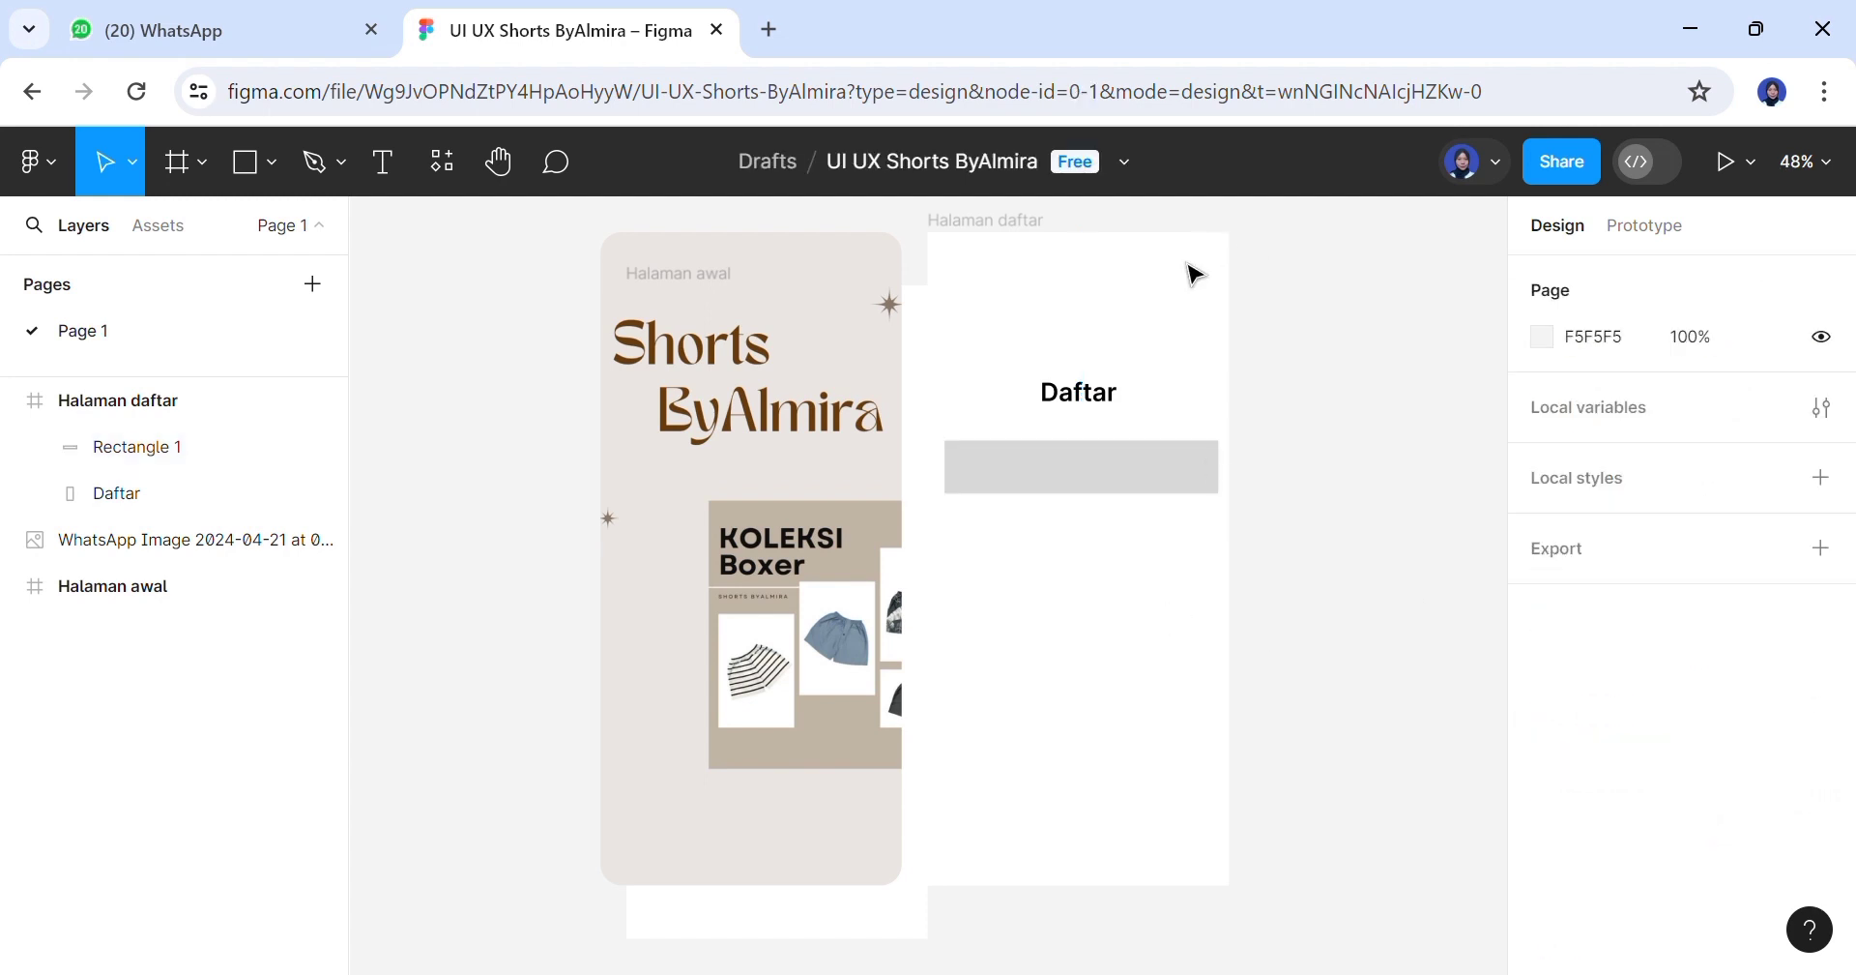
Add a layout grid of 4 stretched columns with side margins to the Halaman daftar frame
left_click(1052, 232)
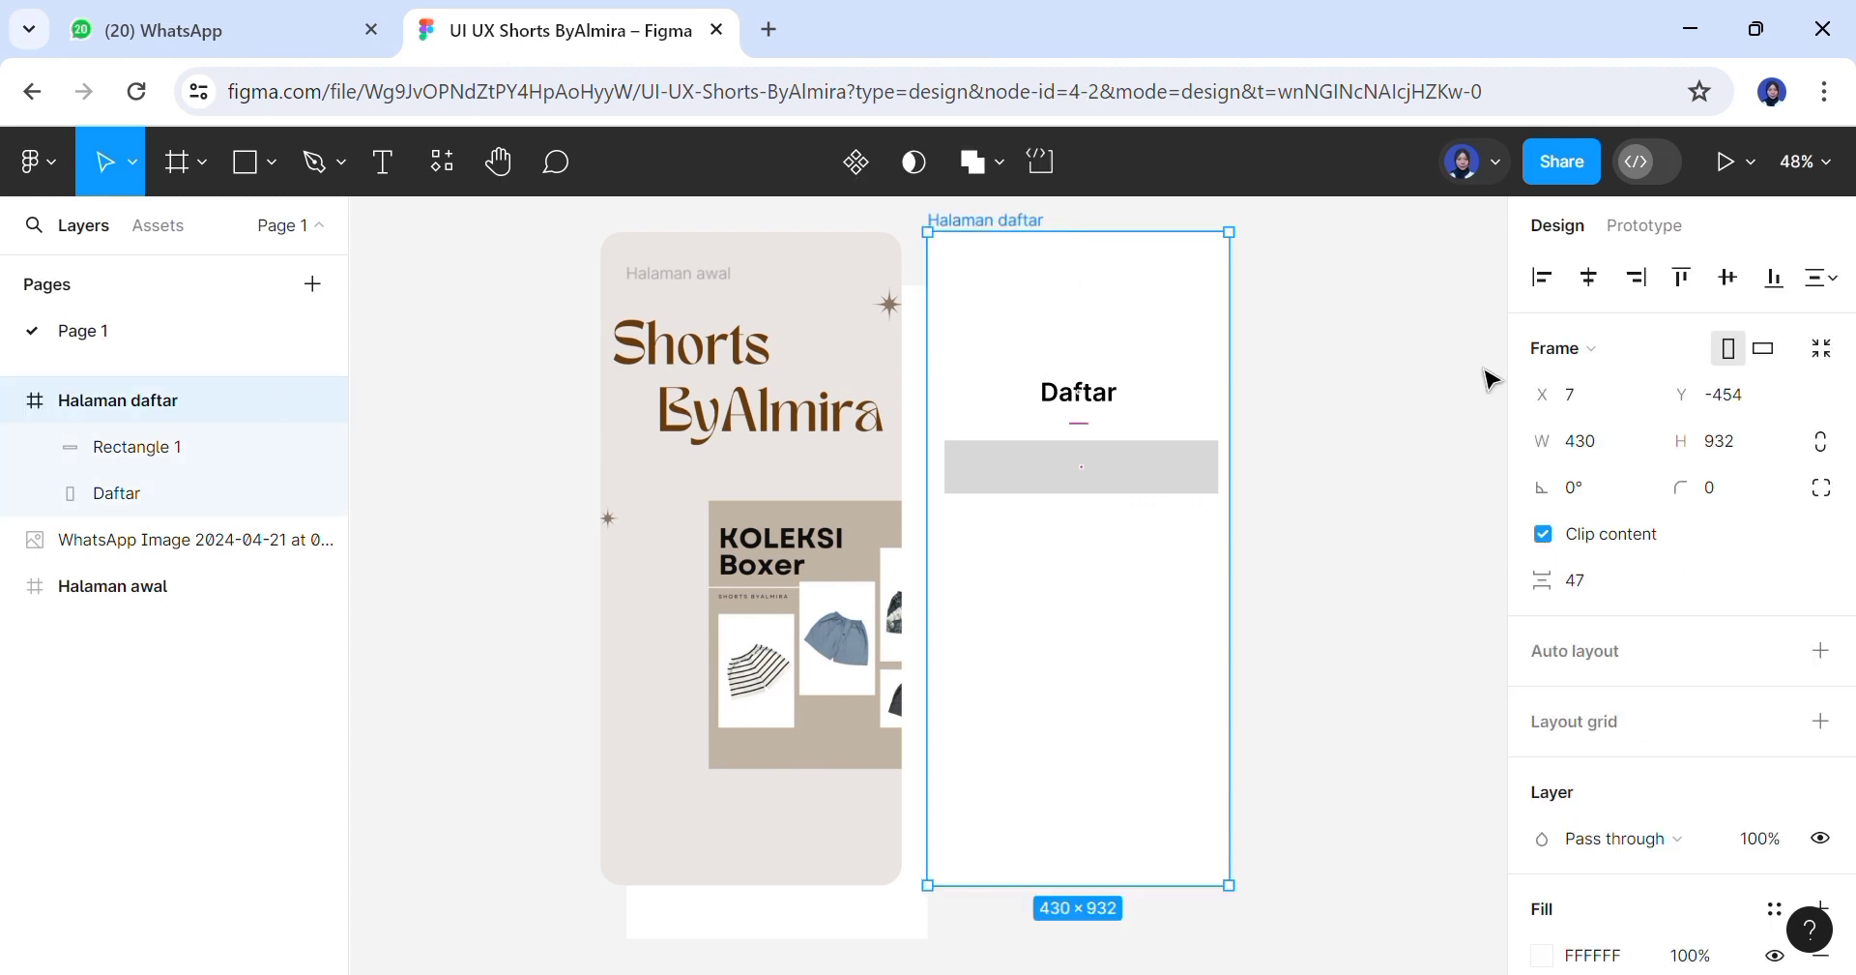
left_click(1633, 728)
left_click(1558, 773)
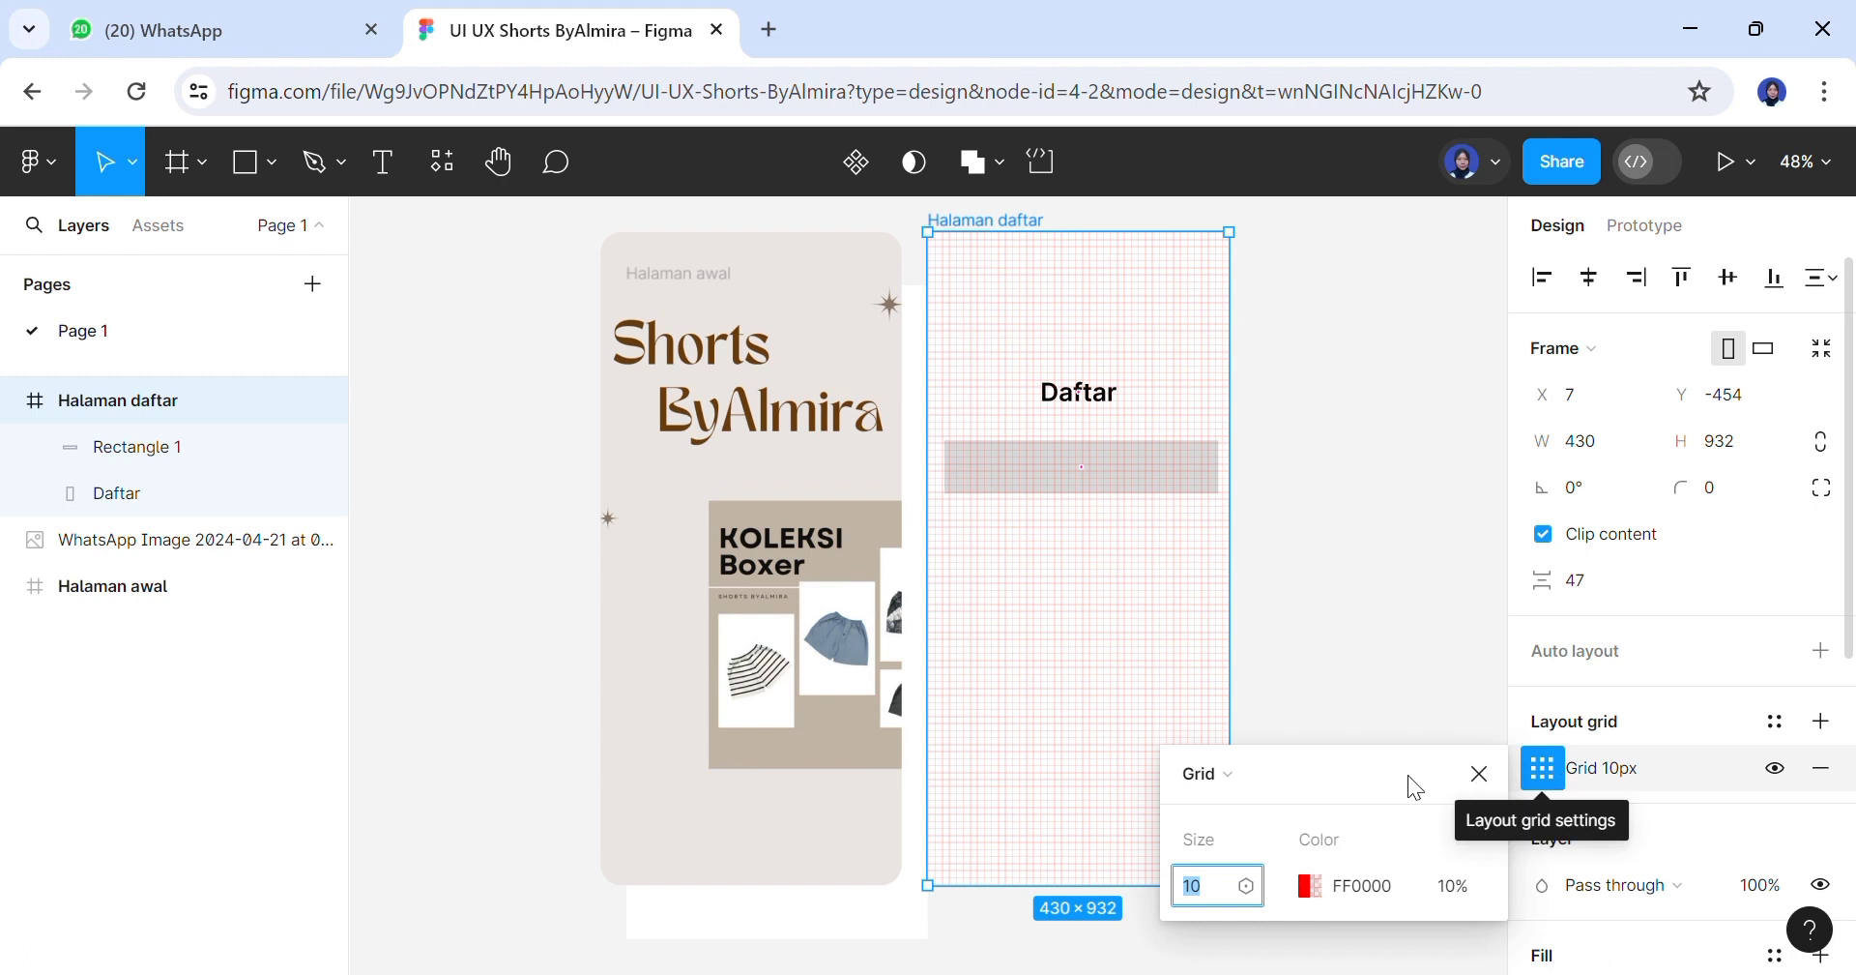
left_click(1288, 778)
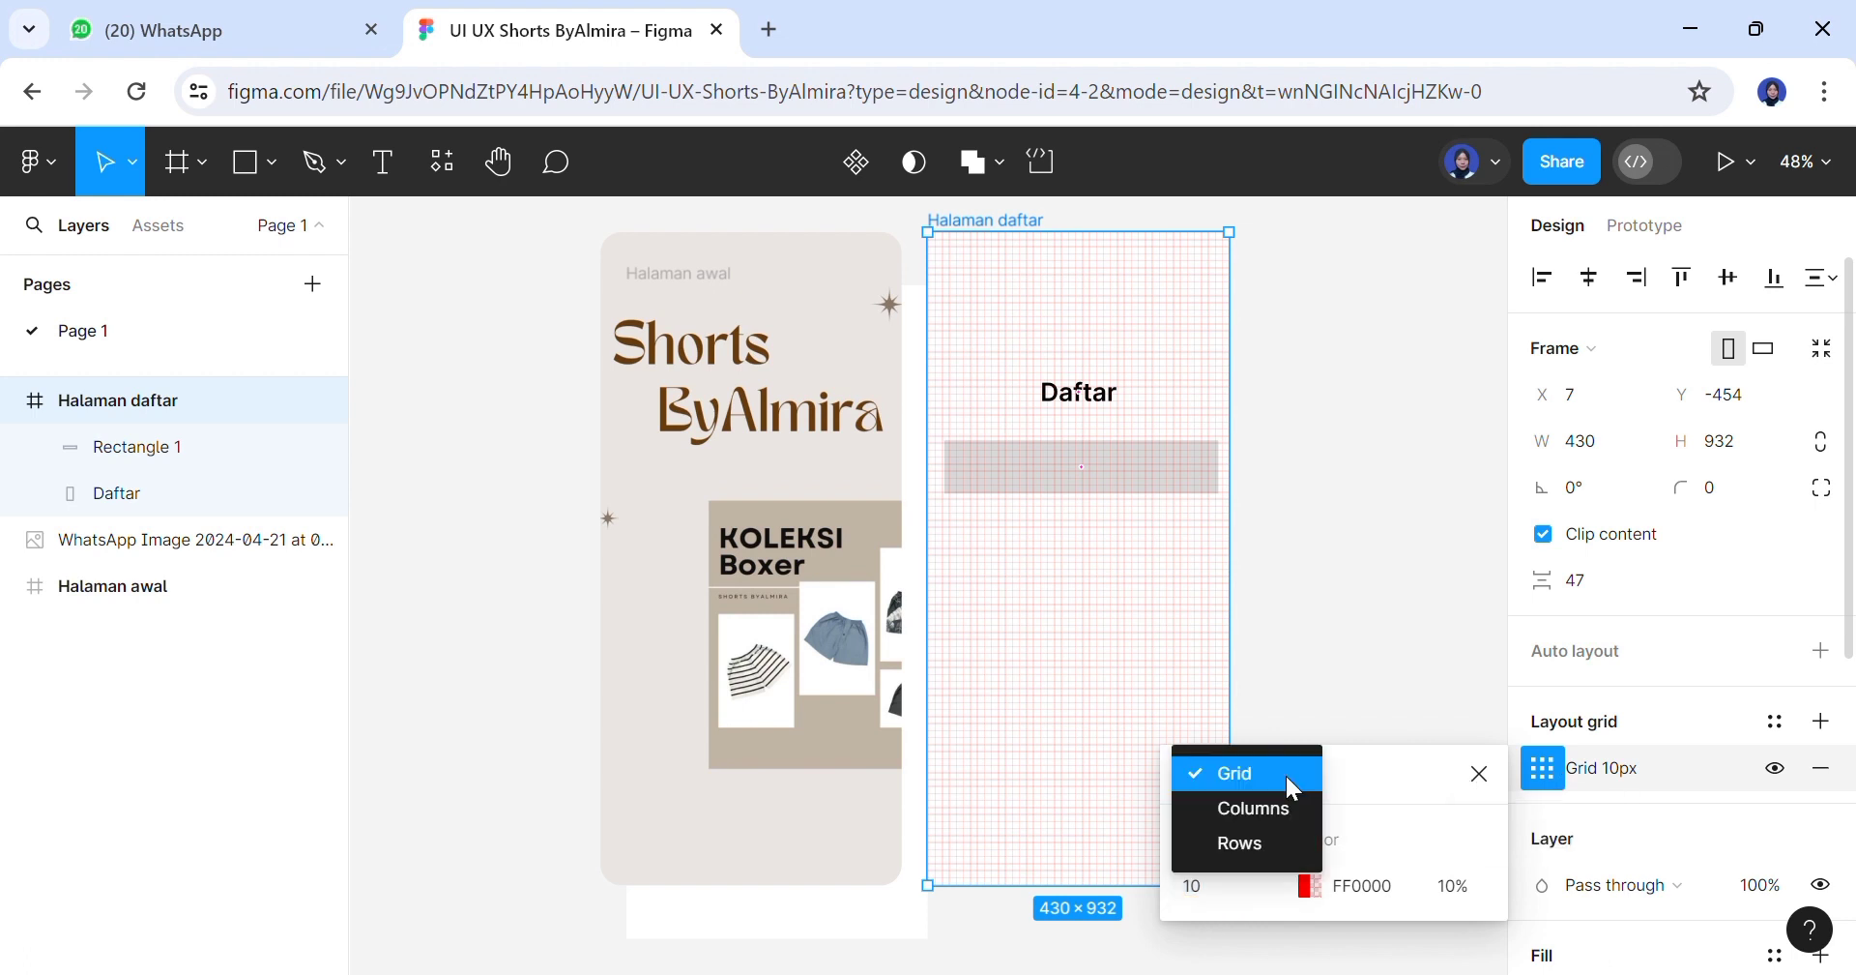
left_click(1285, 807)
type("4")
left_click(1442, 820)
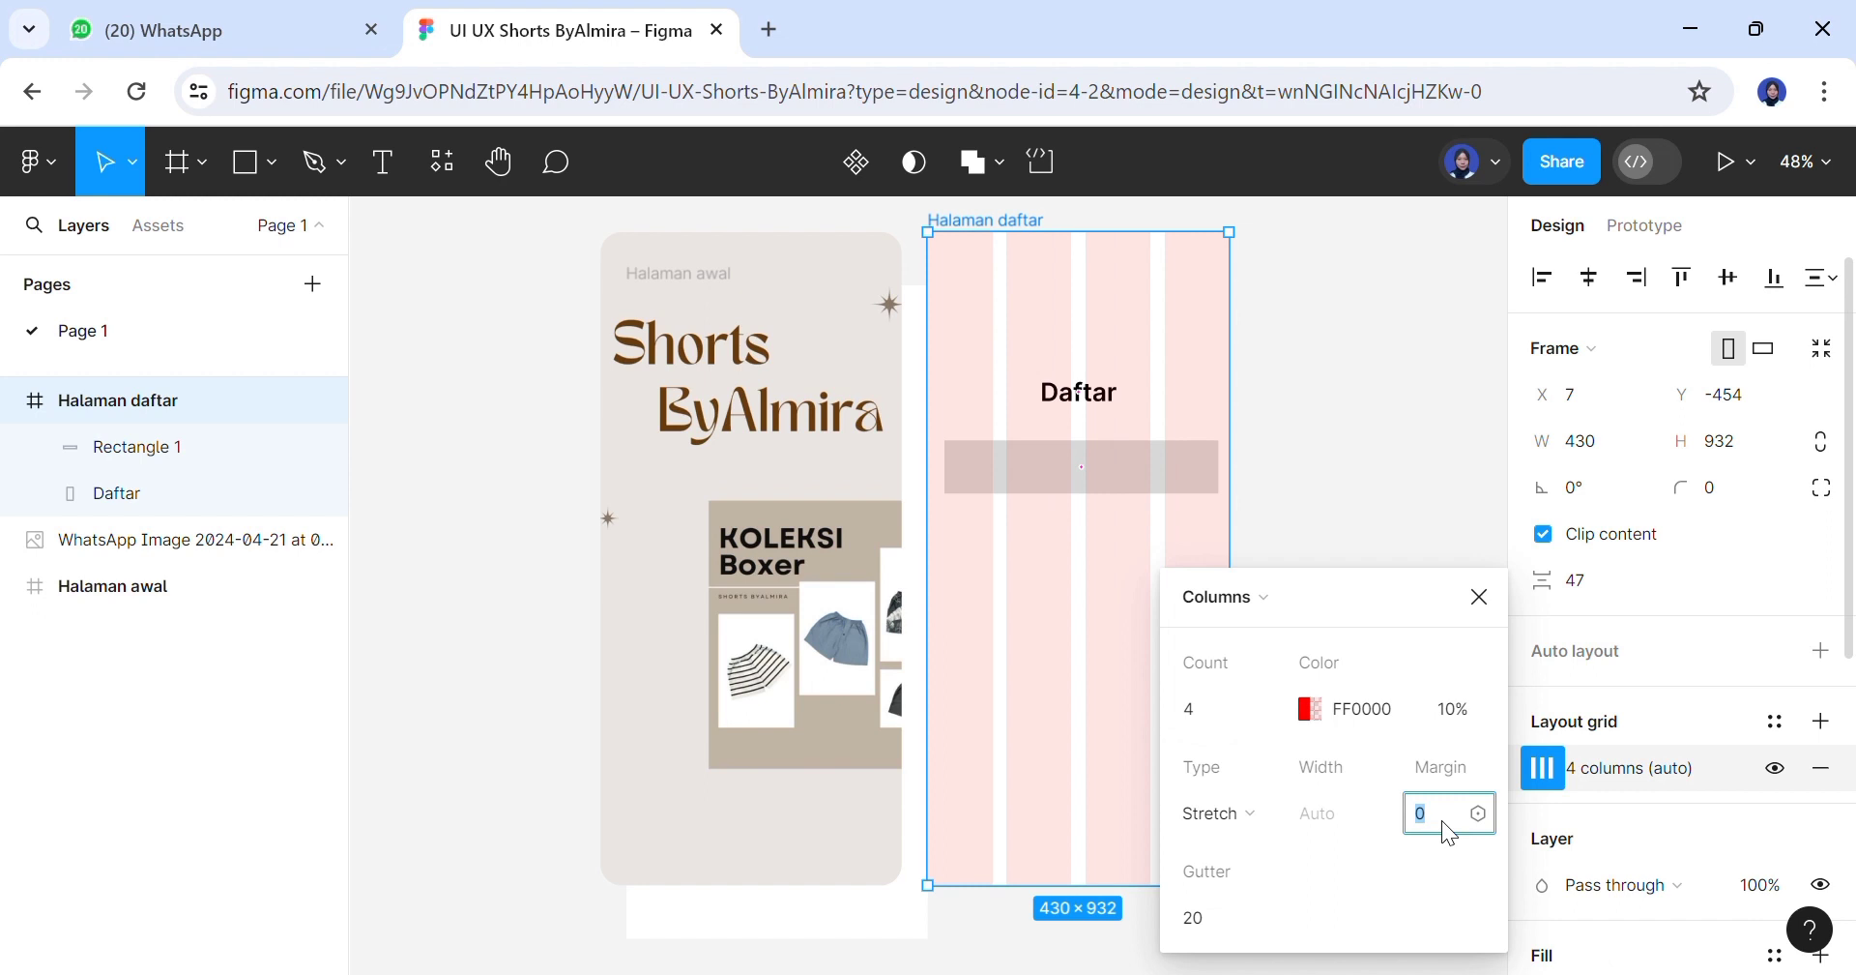
left_click(1382, 487)
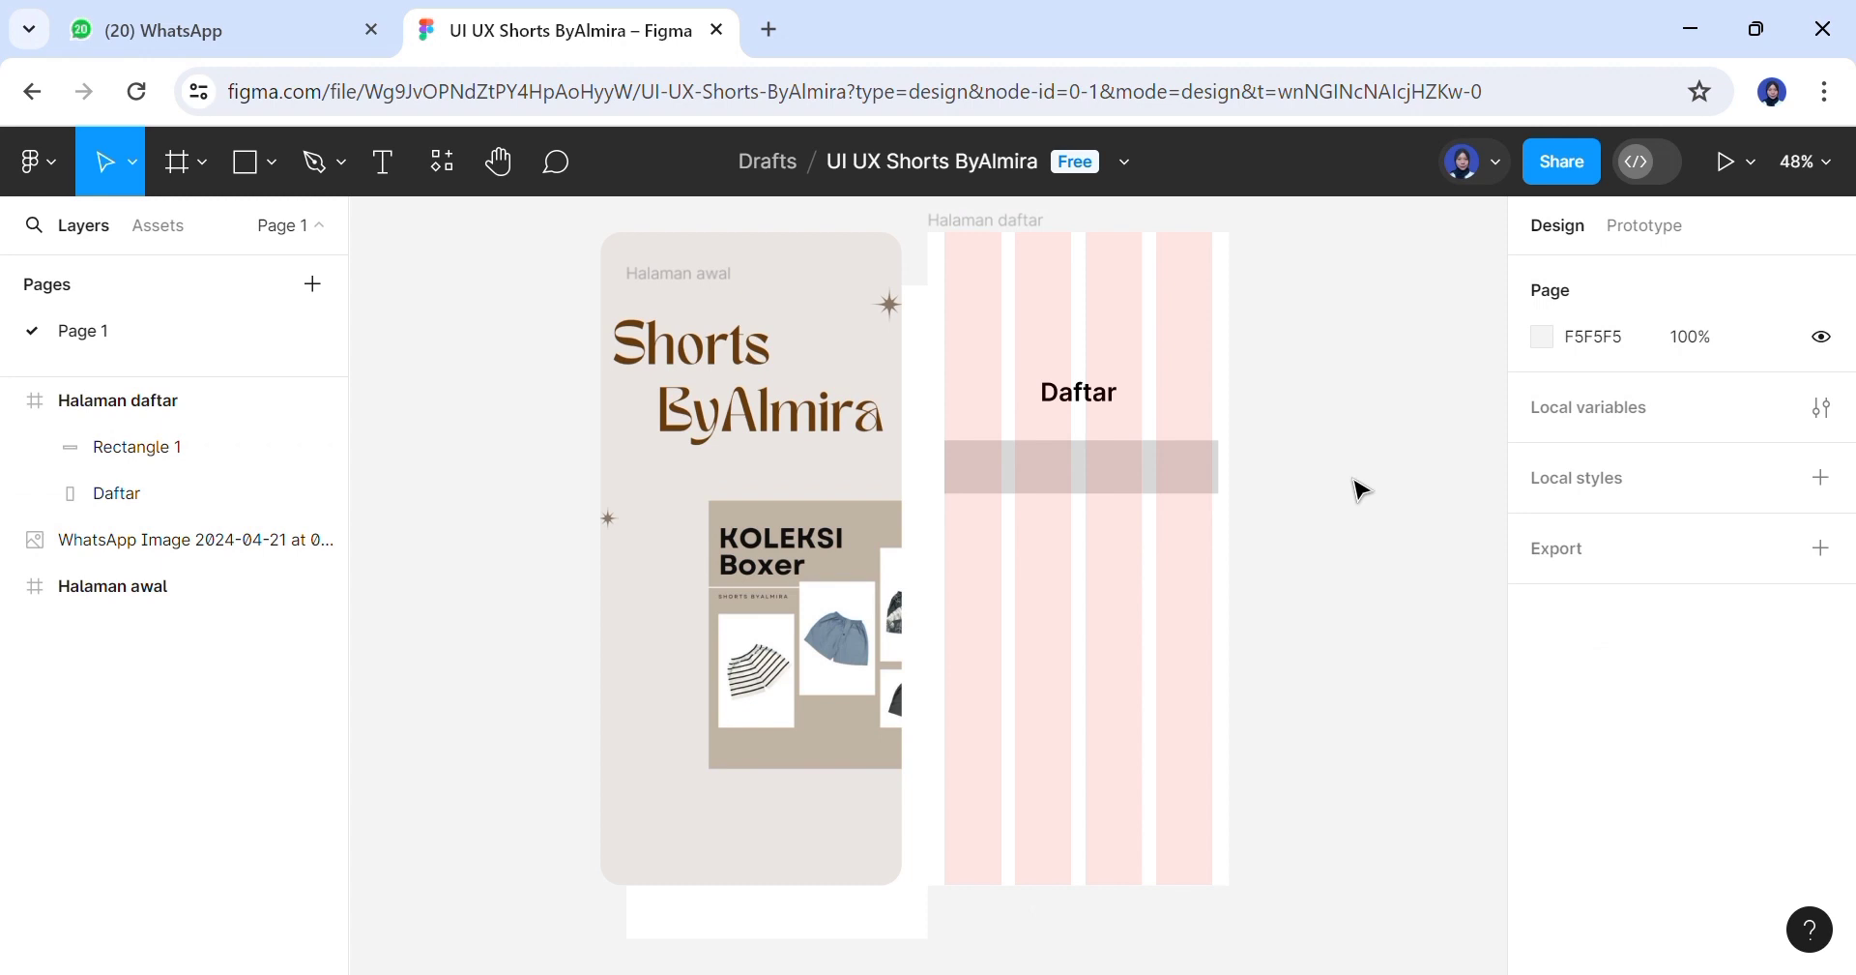
Resize the grey rectangle below the heading to about 382 × 68 to match the columns and set its corner radius to 30
left_click(1195, 487)
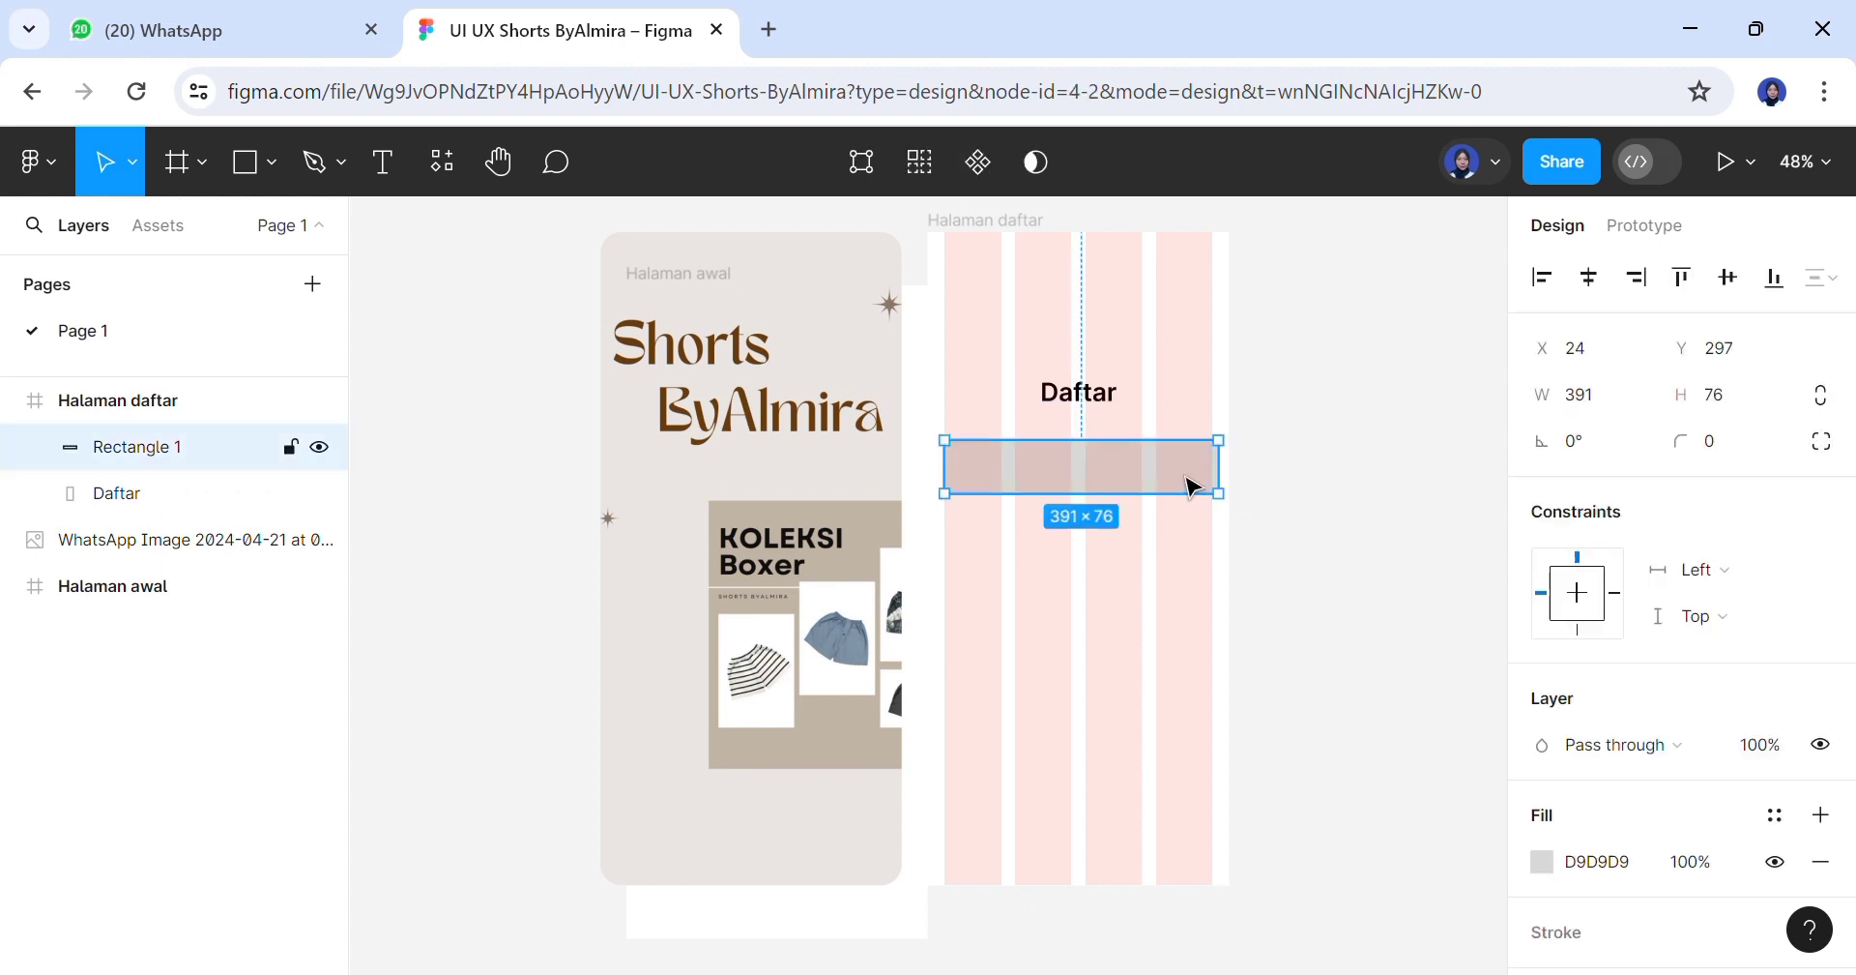
left_click_drag(1241, 516, 1234, 513)
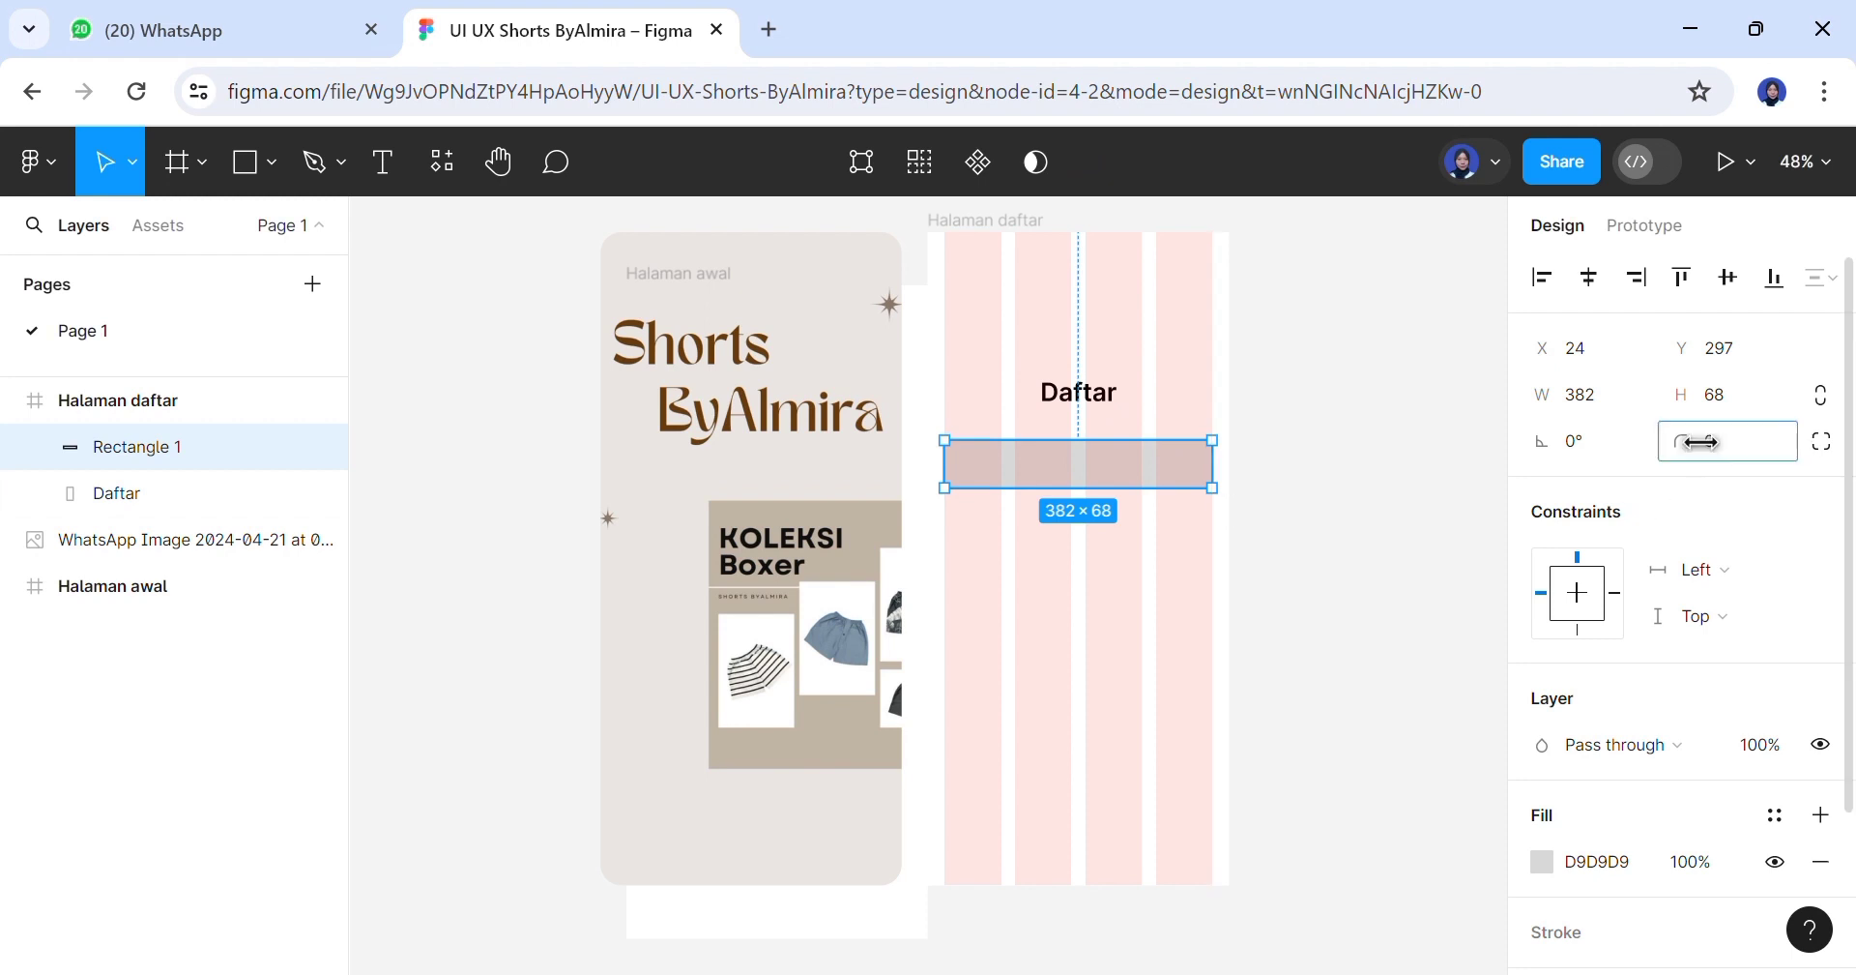
left_click(1741, 448)
left_click(1380, 535)
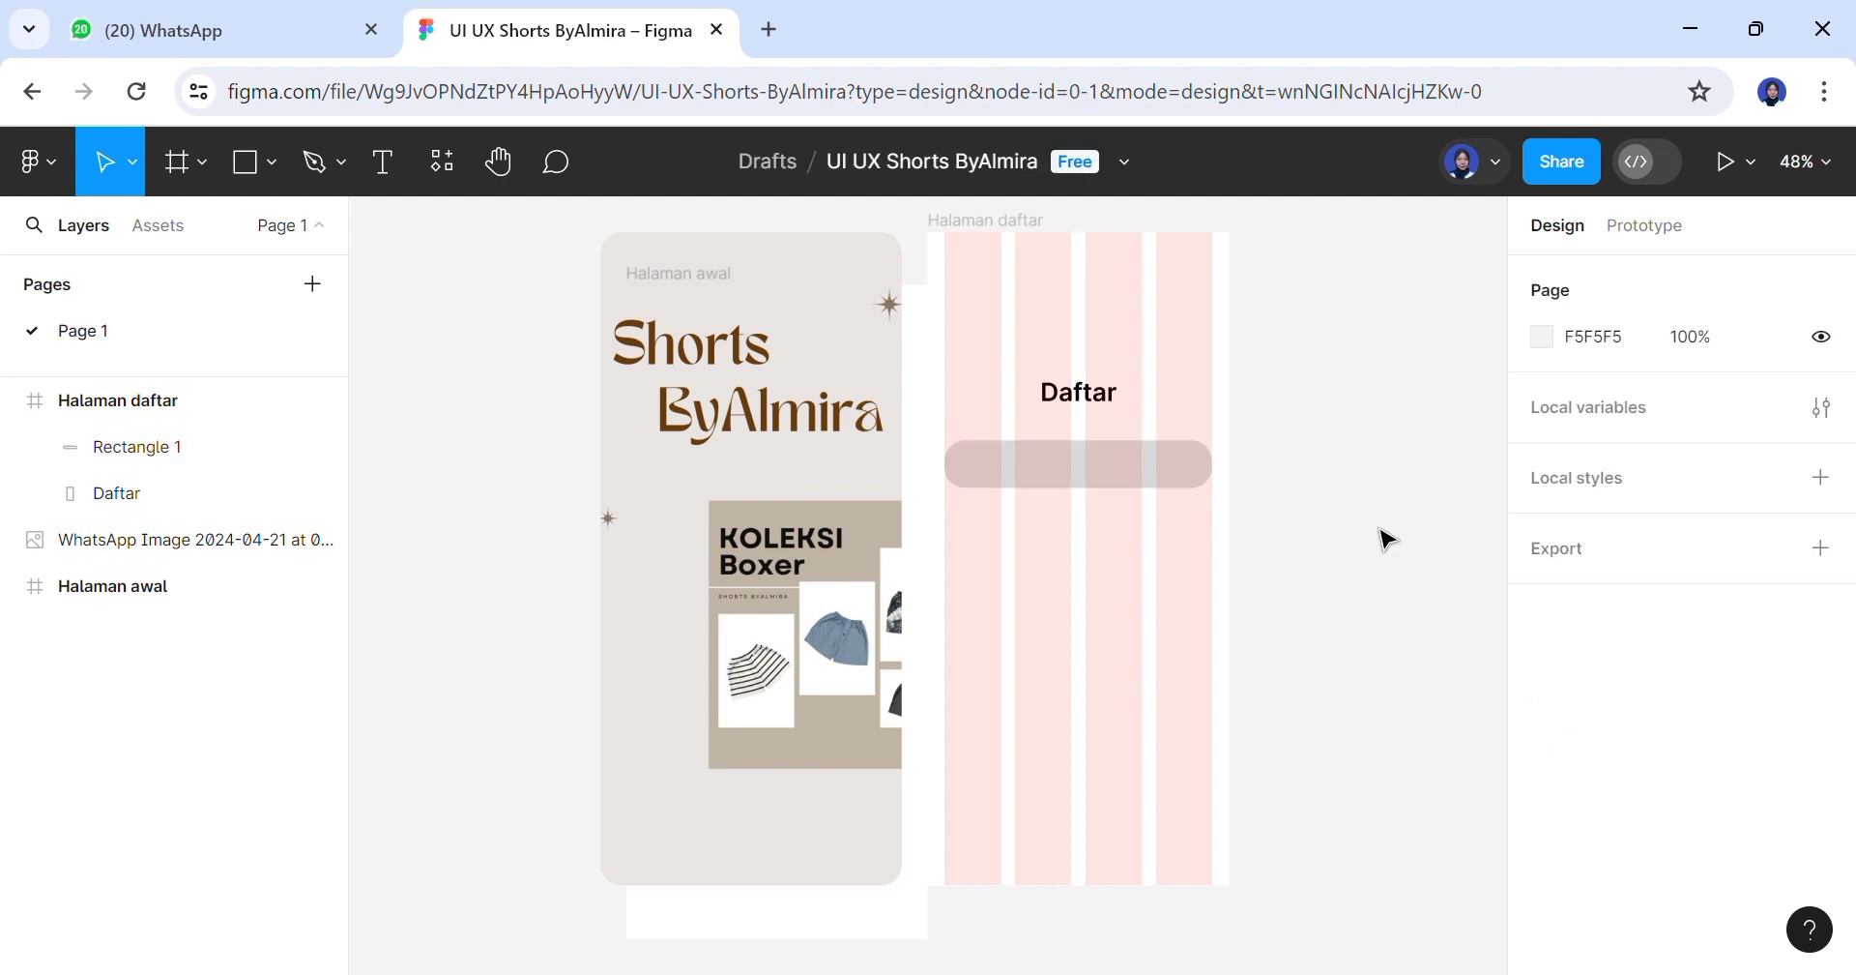
Duplicate the rounded rectangle three times to form an evenly spaced vertical stack of four input fields
left_click(1090, 480)
key("ctrl+d")
left_click_drag(1090, 480, 1080, 530)
key("ctrl+d")
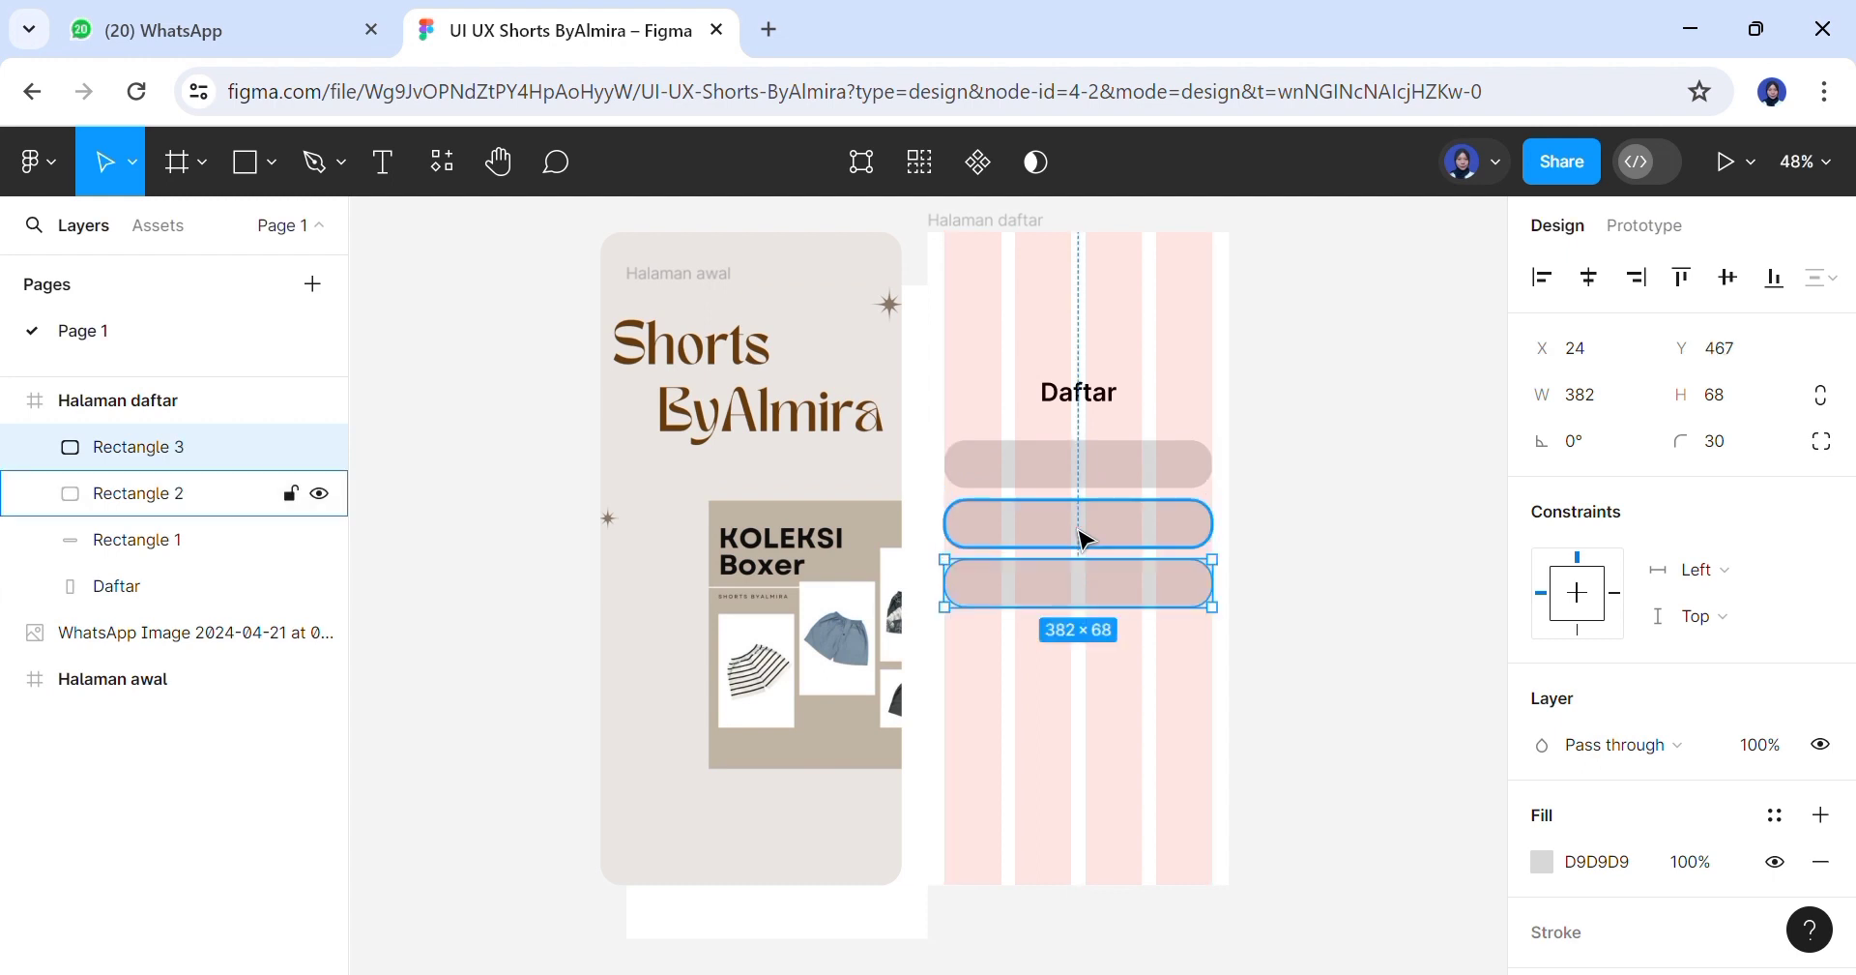
key("ctrl+d")
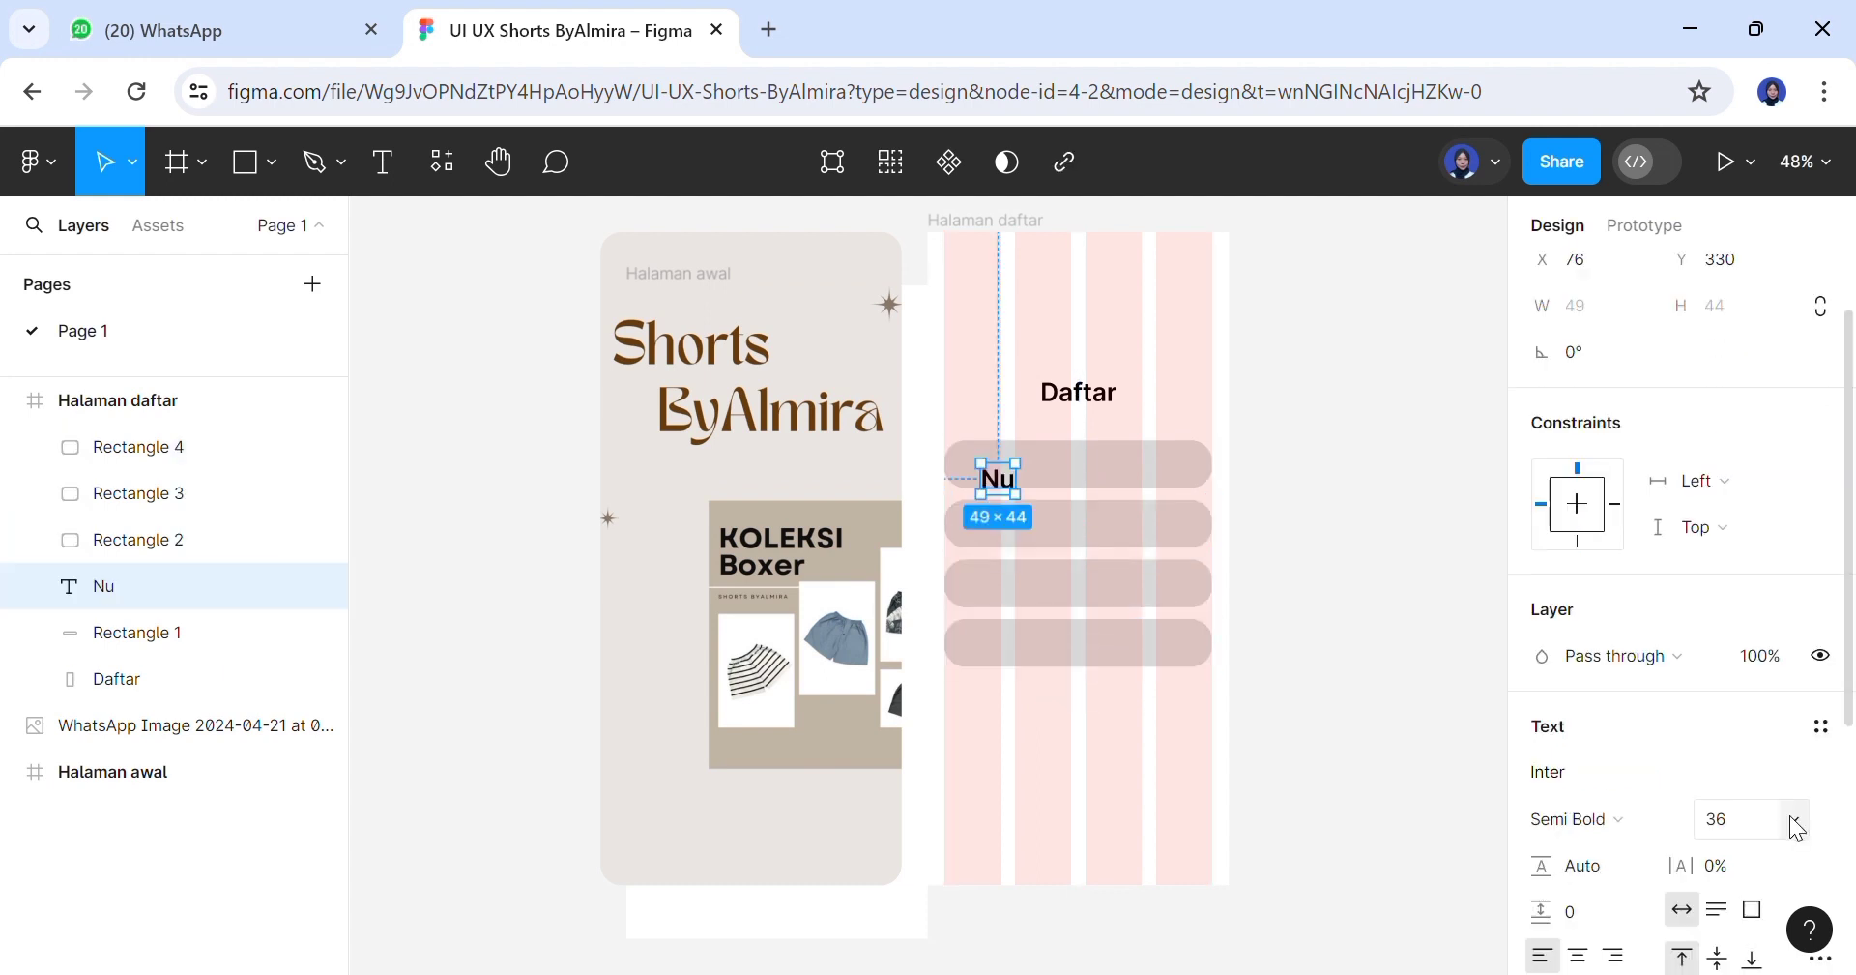
Add the label "Number" to the first input field at font size 20
left_click(1790, 815)
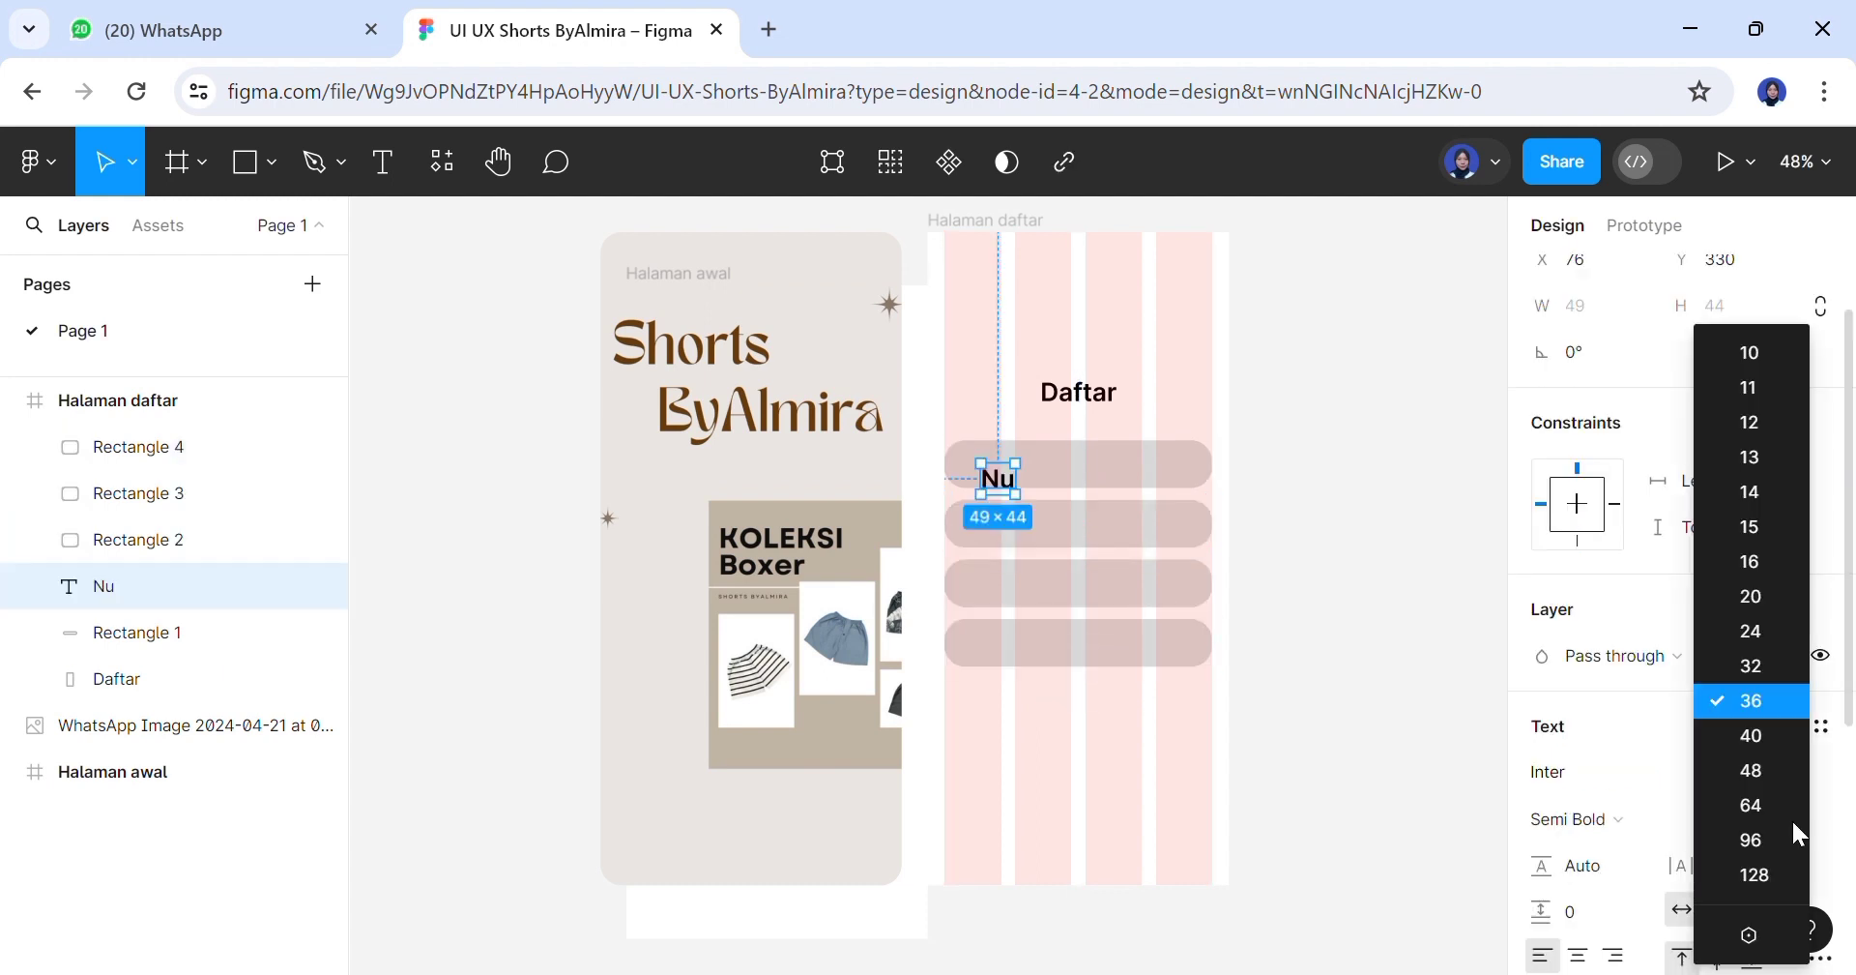
left_click(1765, 600)
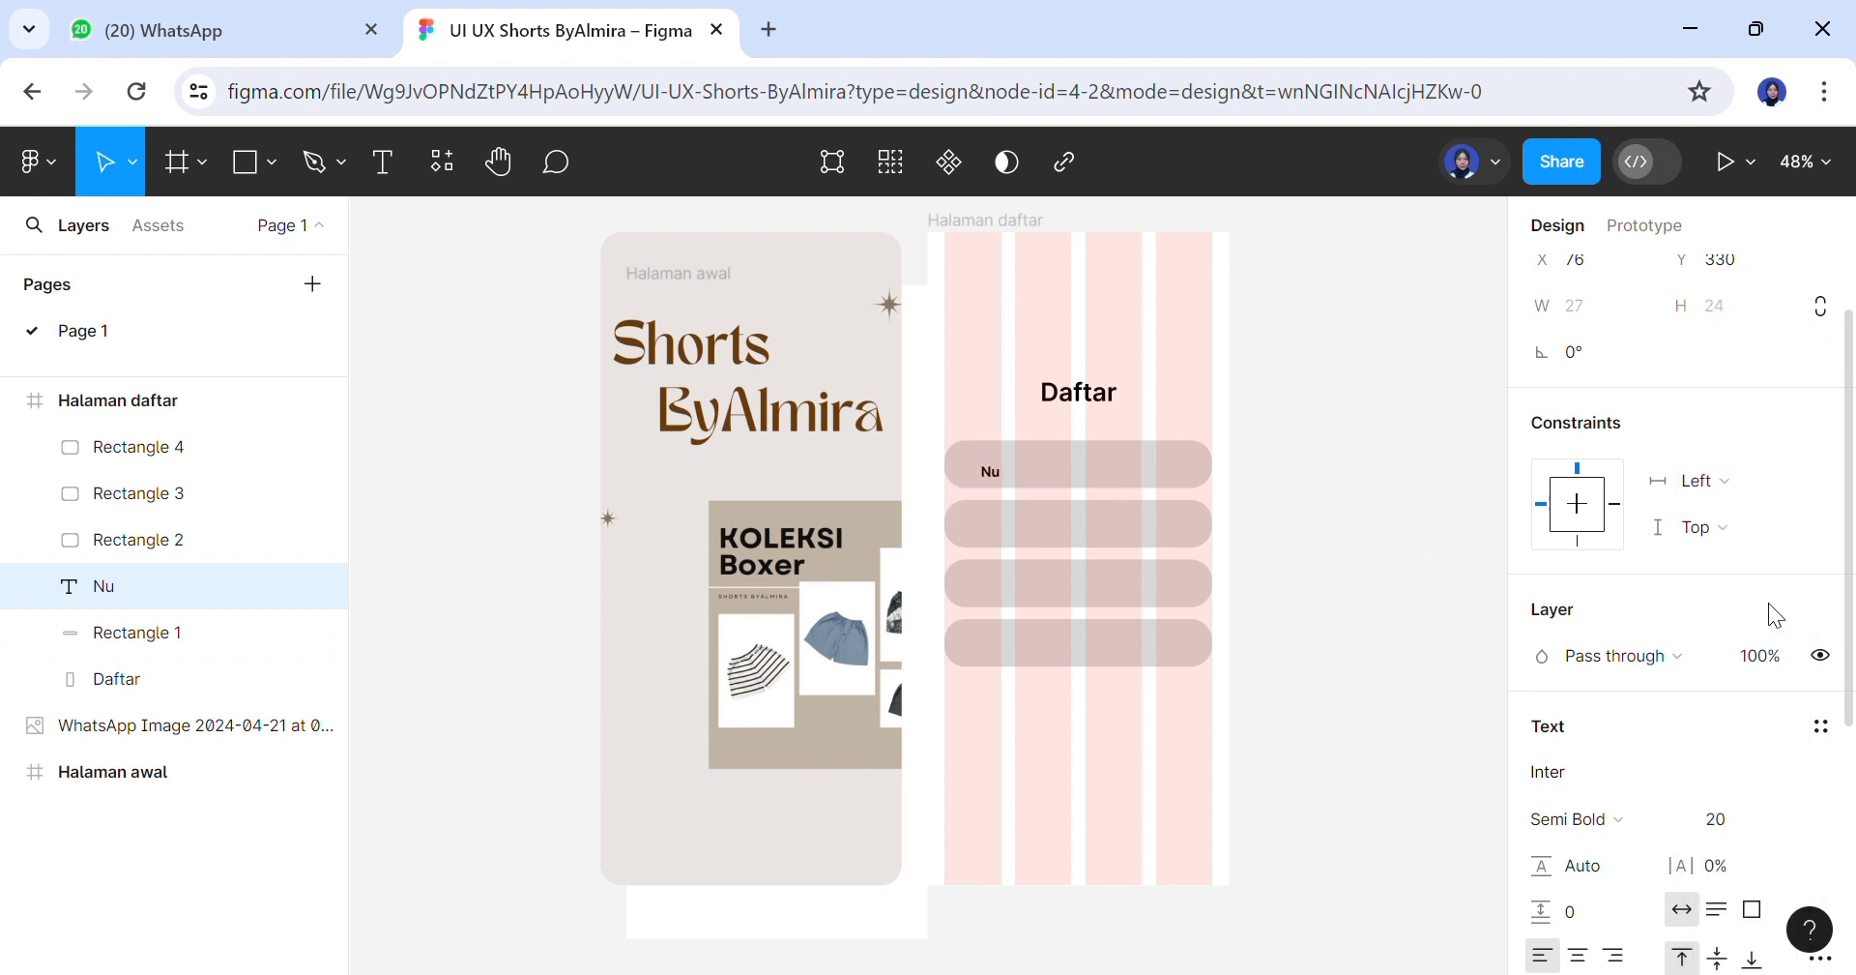
double_click(1007, 490)
type("mber")
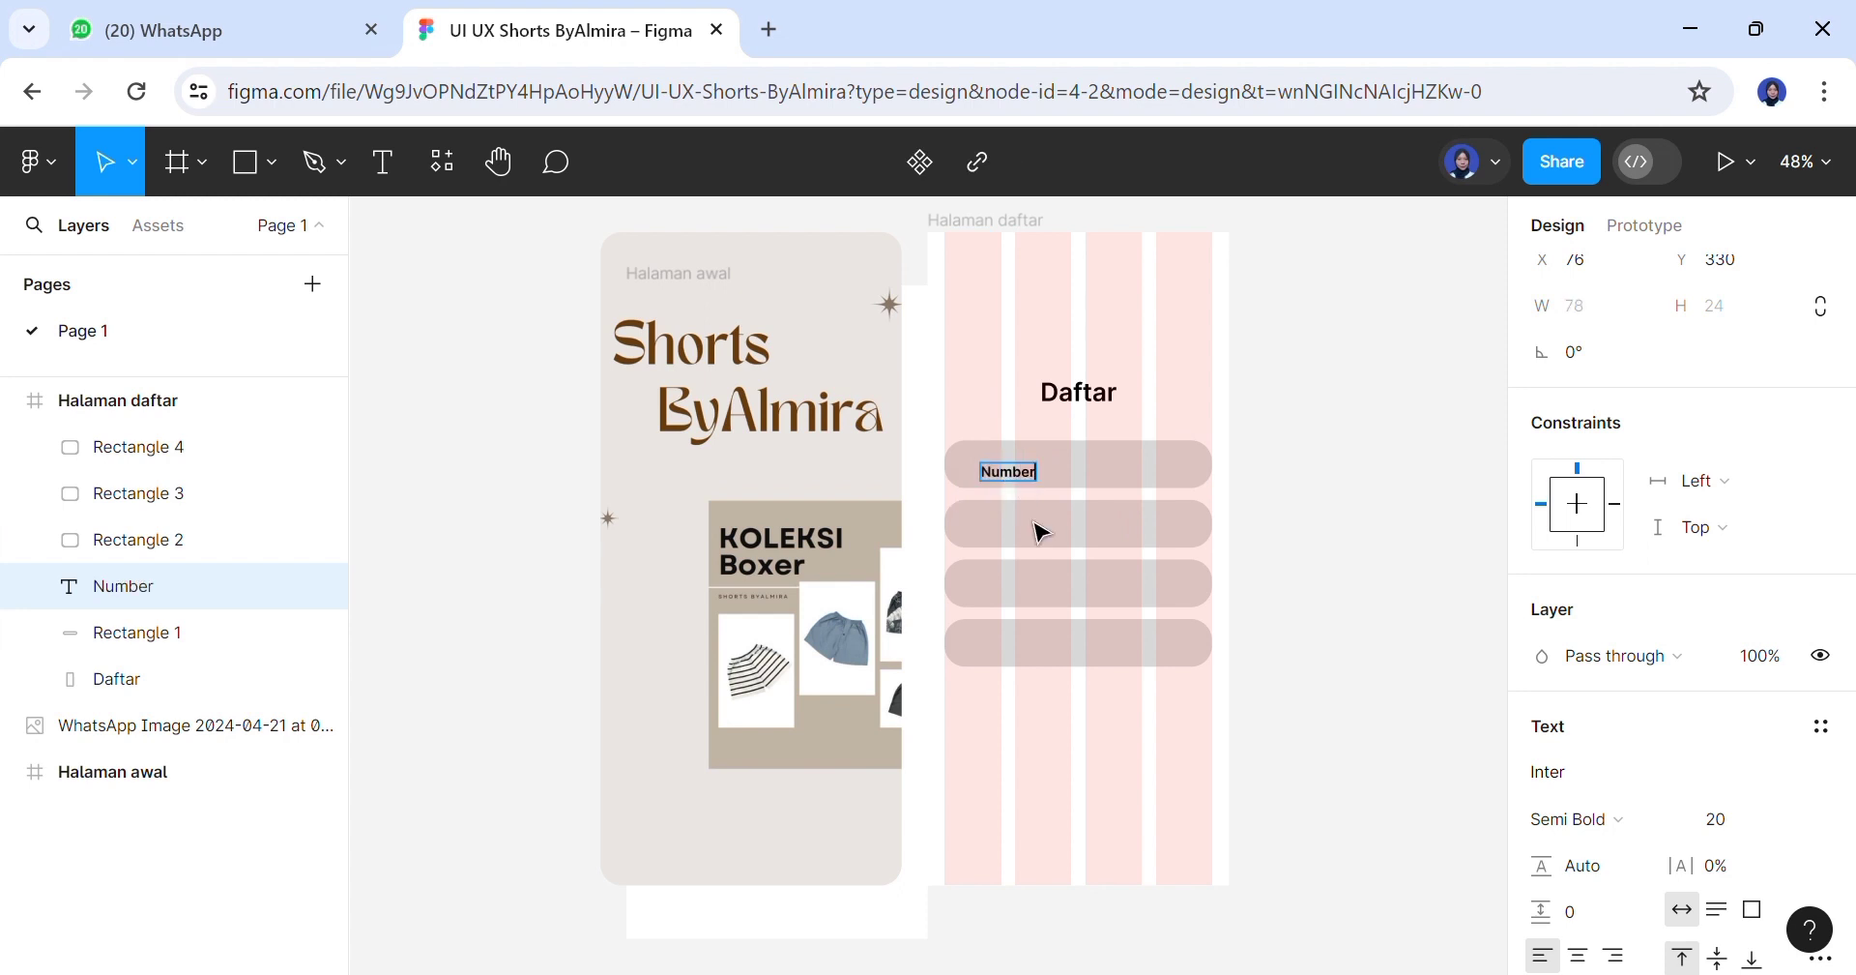
key("Escape")
left_click(394, 186)
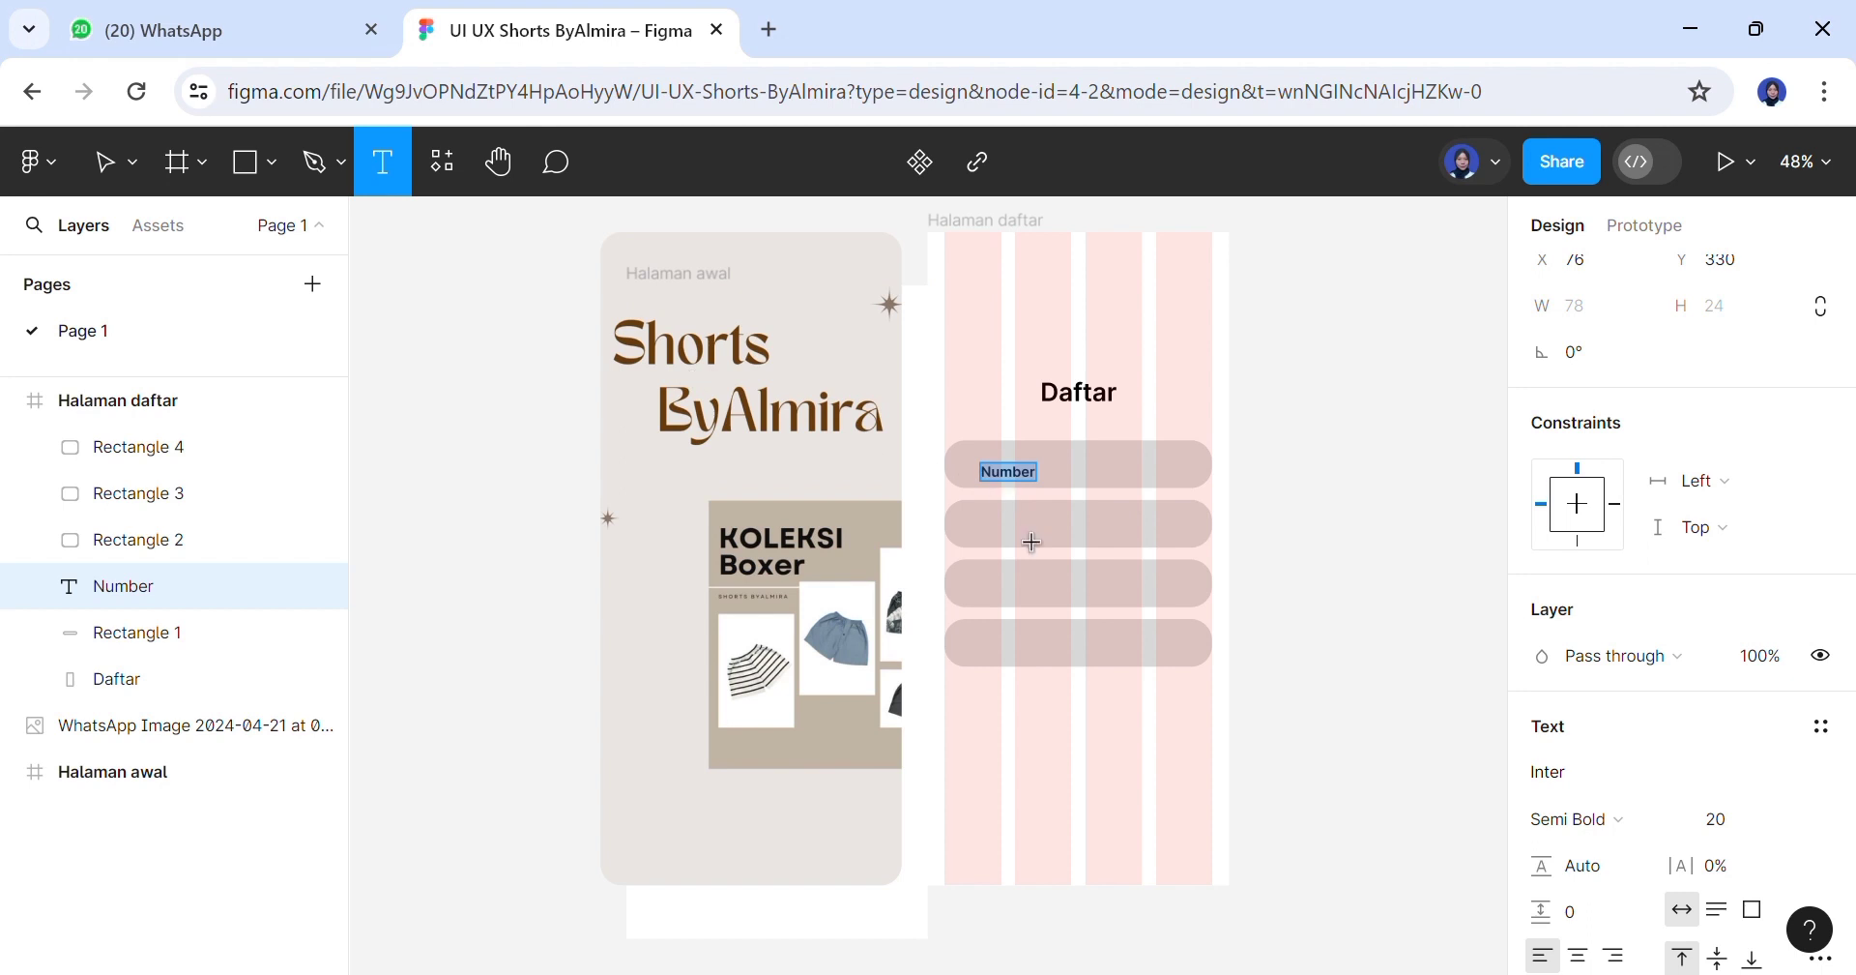
left_click(1025, 539)
left_click(1025, 539)
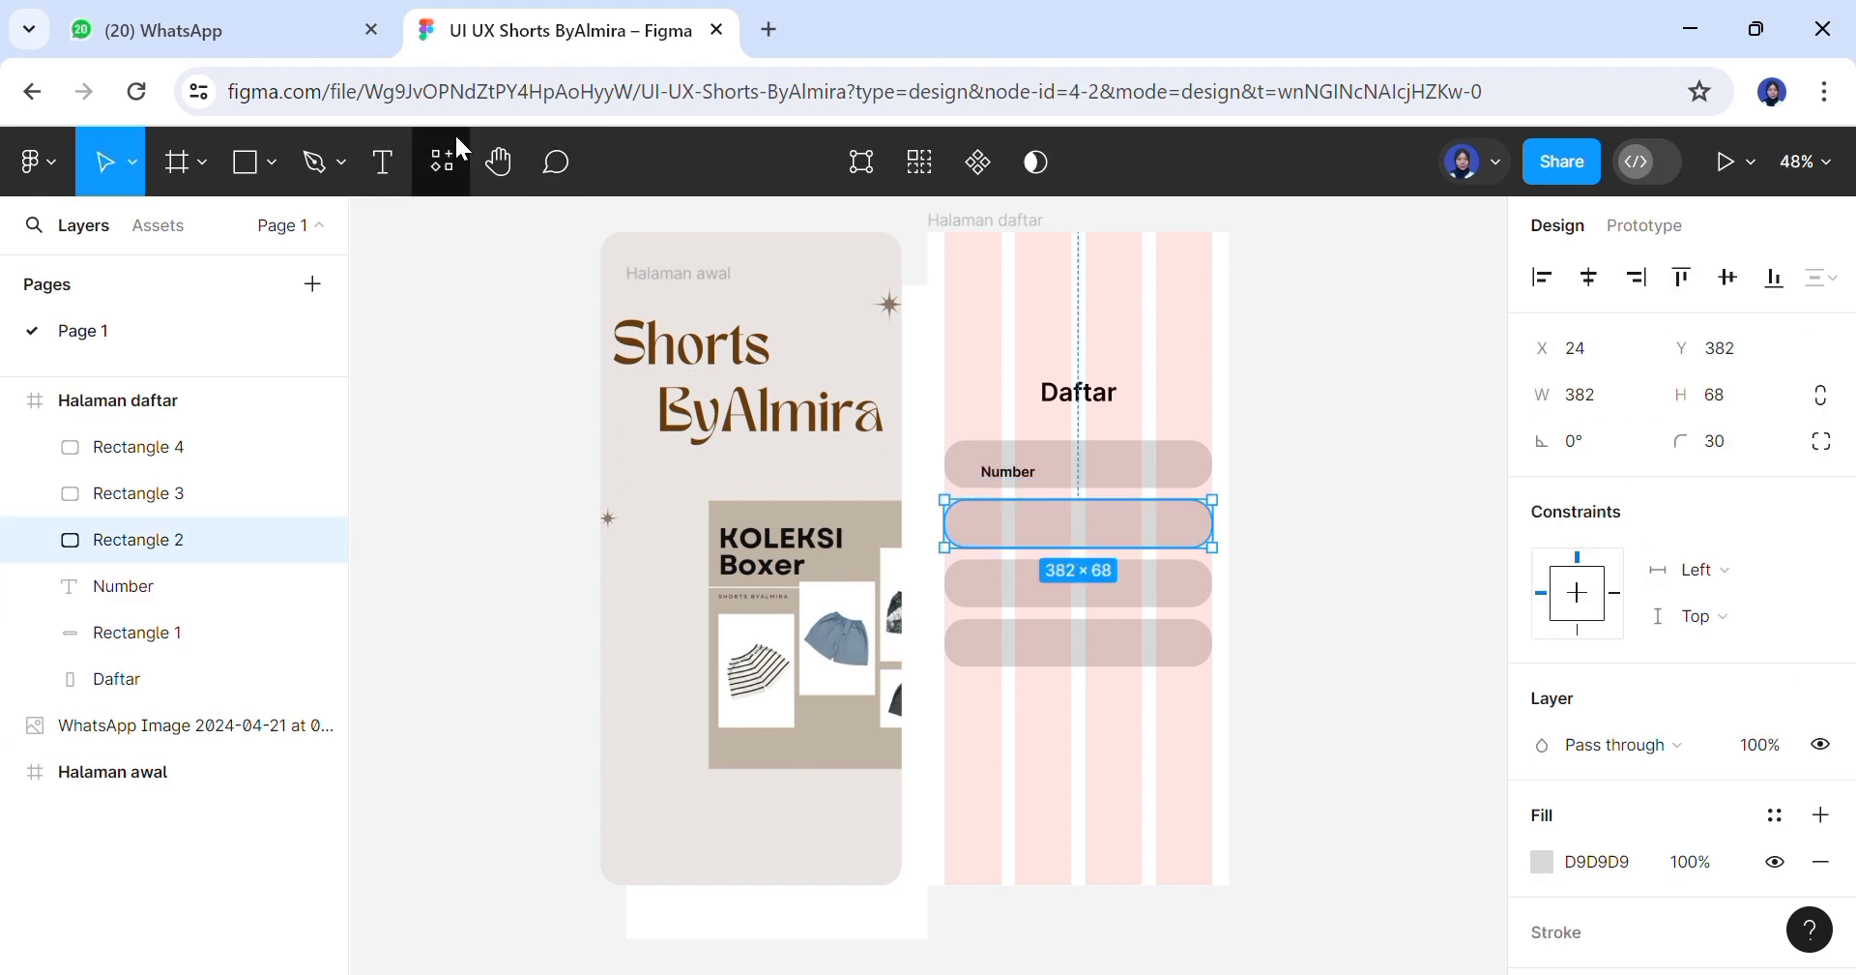
left_click(379, 172)
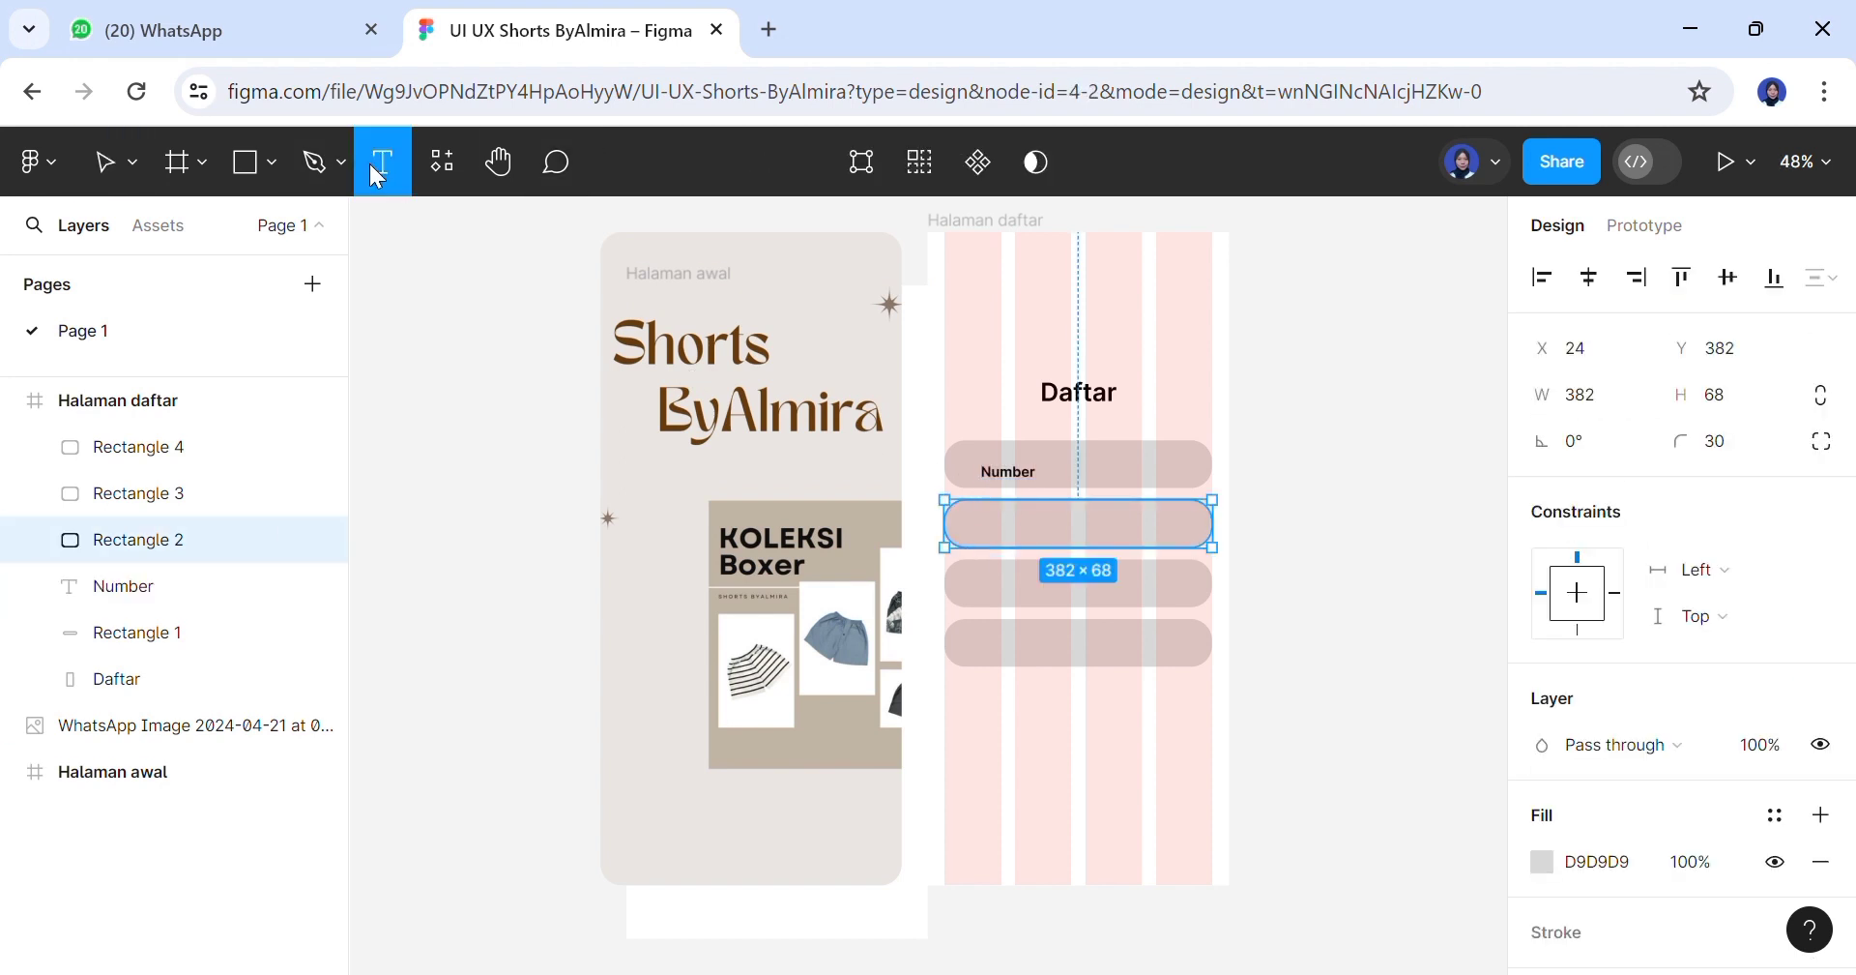
left_click(1107, 559)
key("Escape")
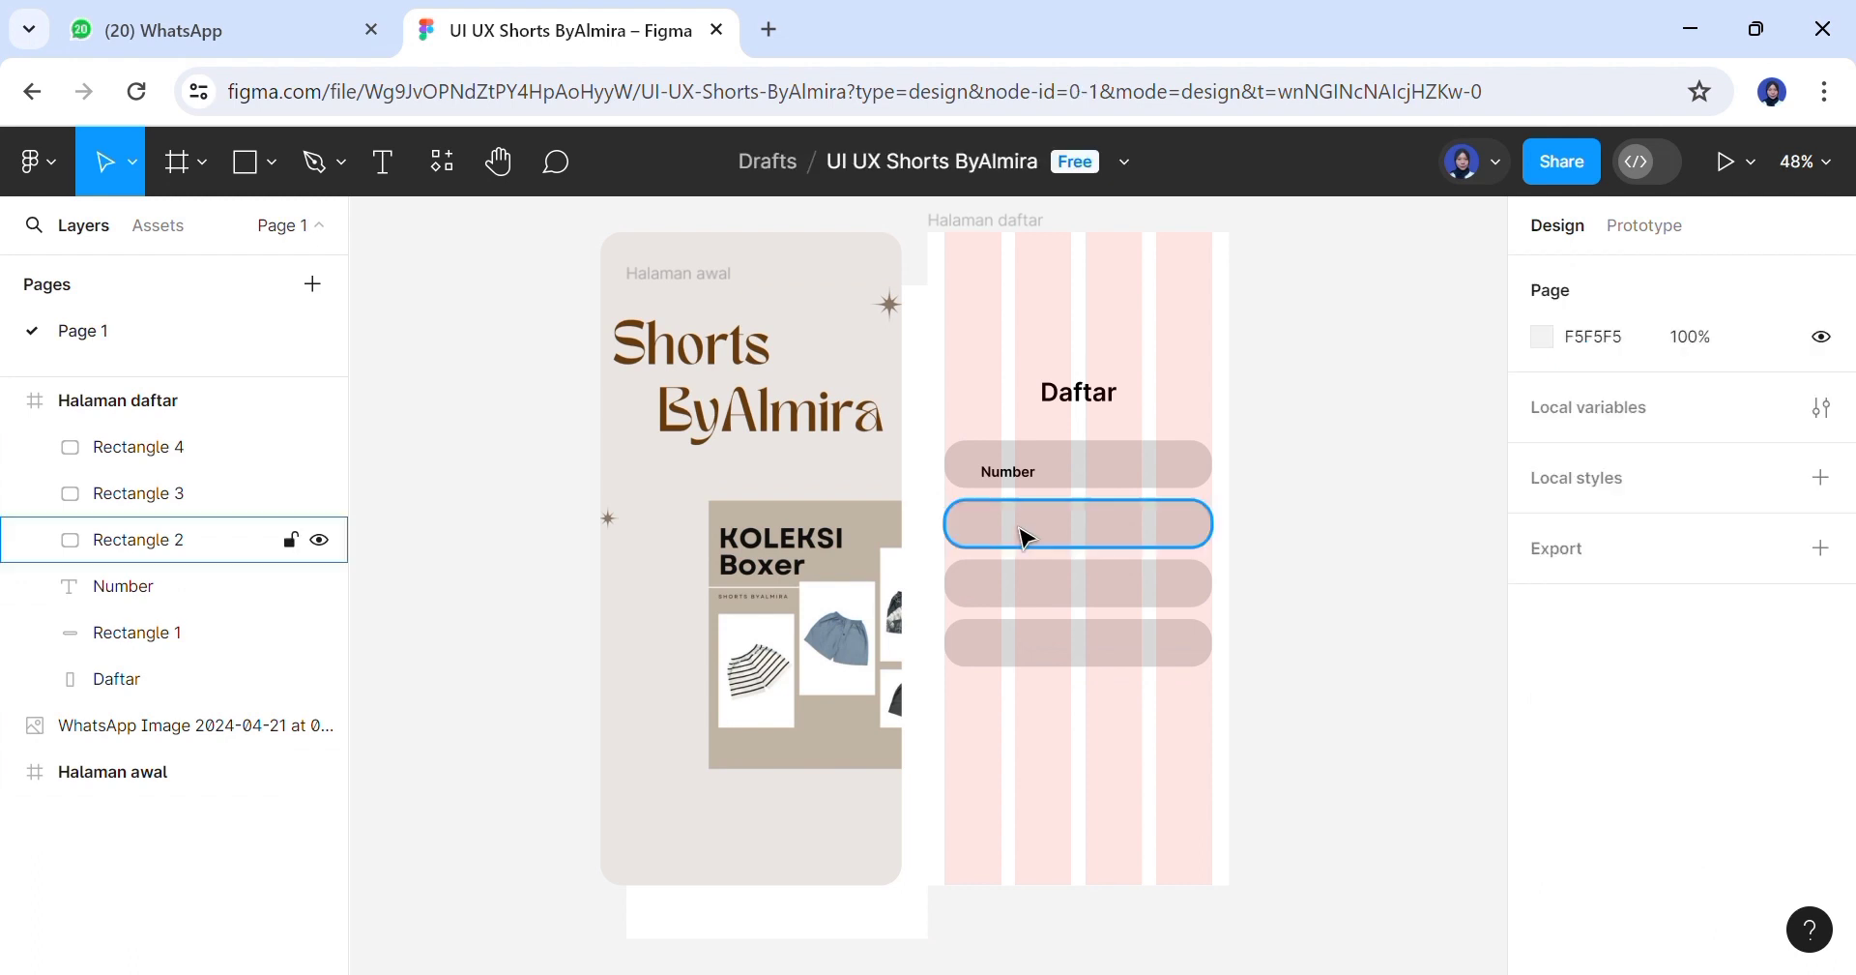
Add the text "Email" to the second input field, at about X 90, Y 400
left_click(383, 162)
left_click(1008, 527)
type("Email")
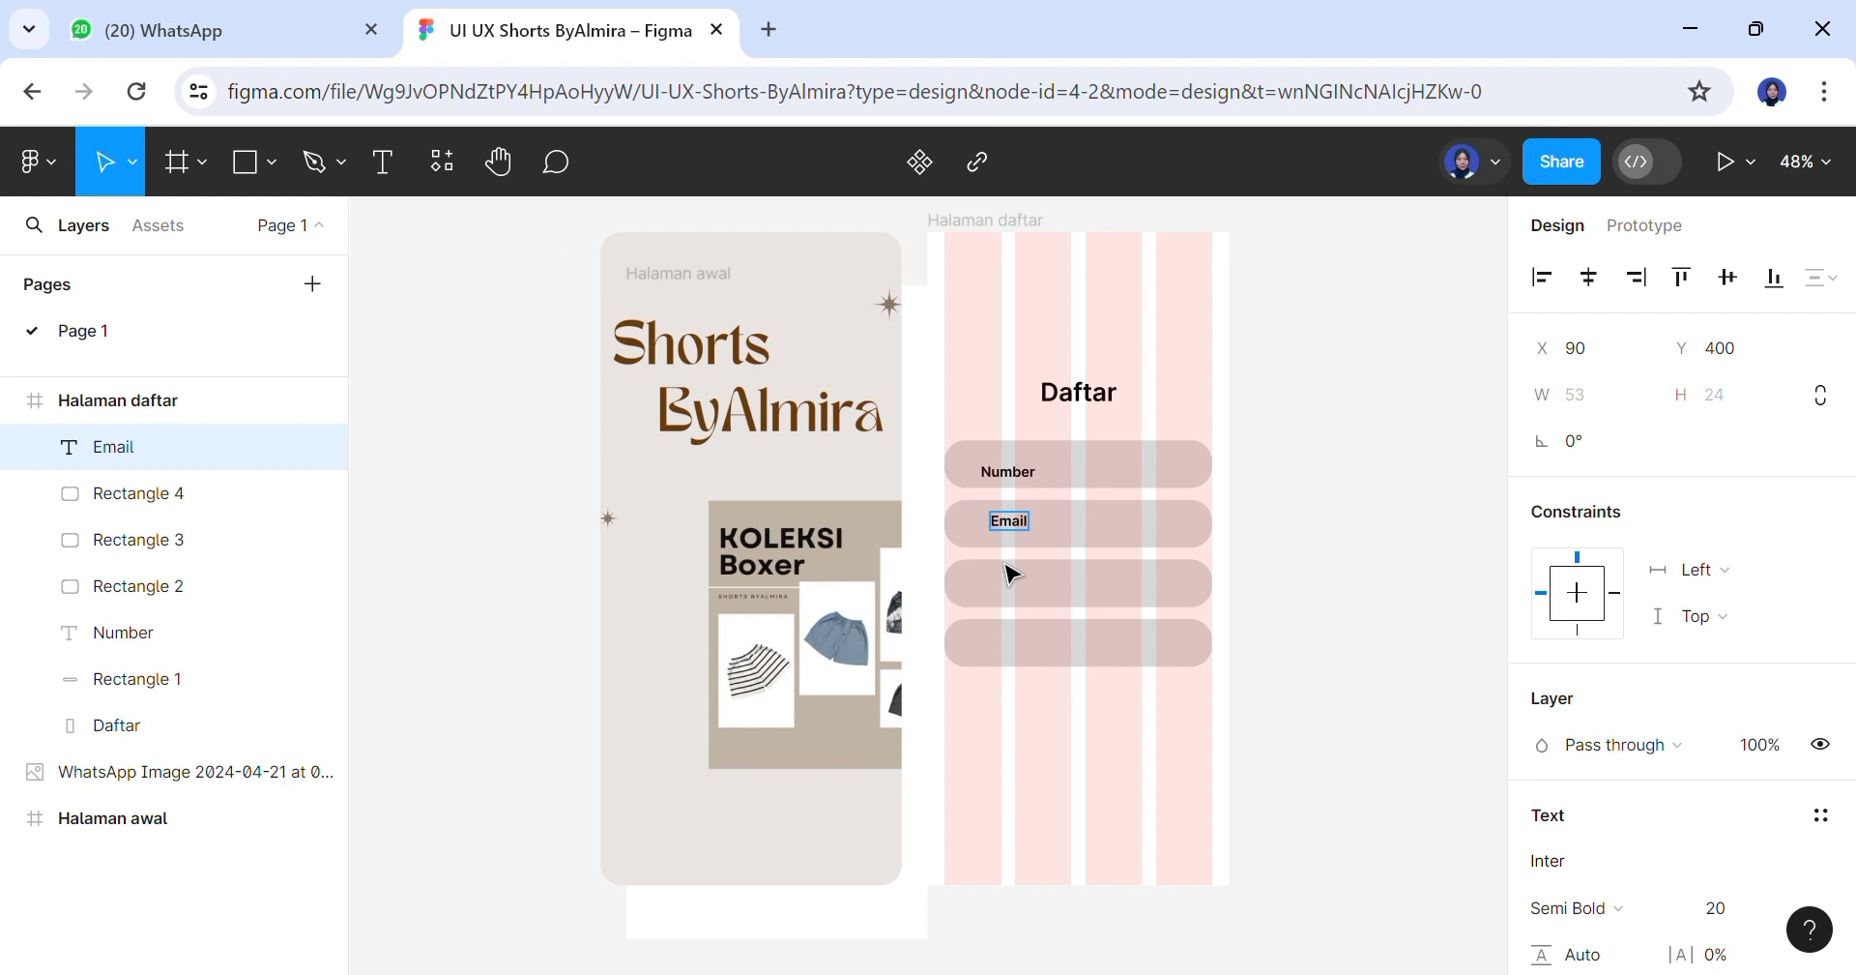
key("Escape")
Add the text "Password" to the third input field, at about X 94, Y 510
left_click(379, 172)
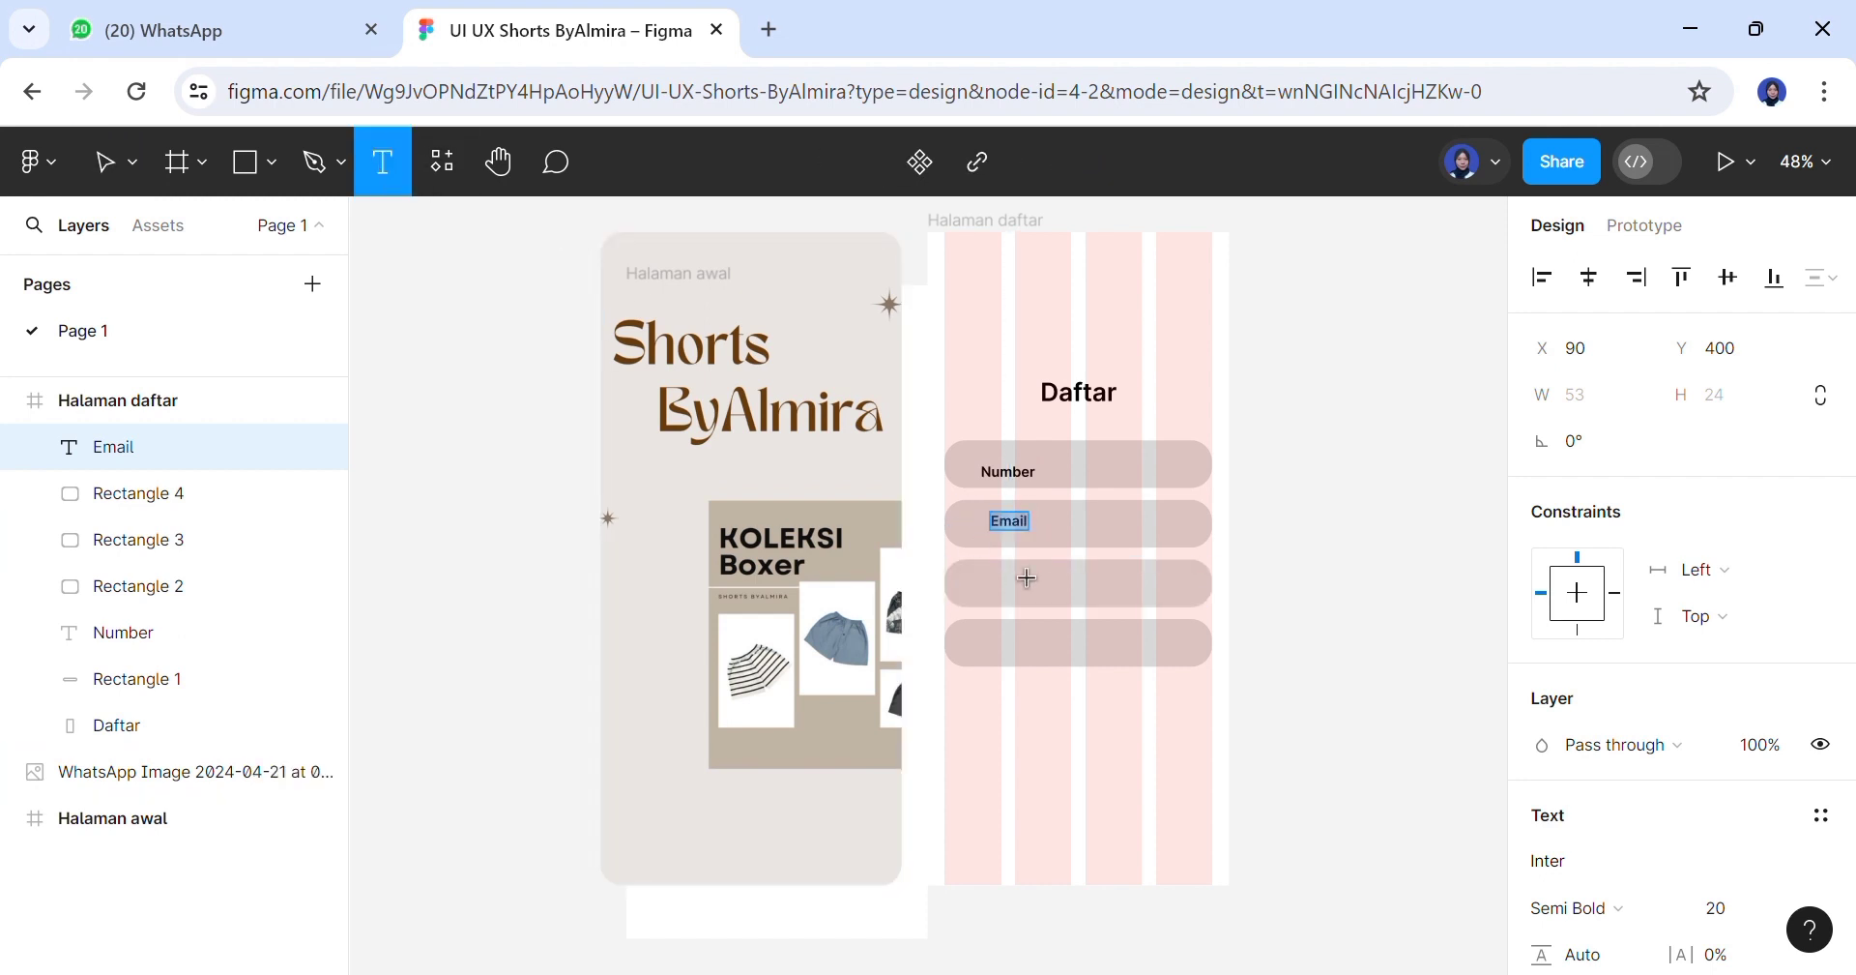
left_click(1010, 601)
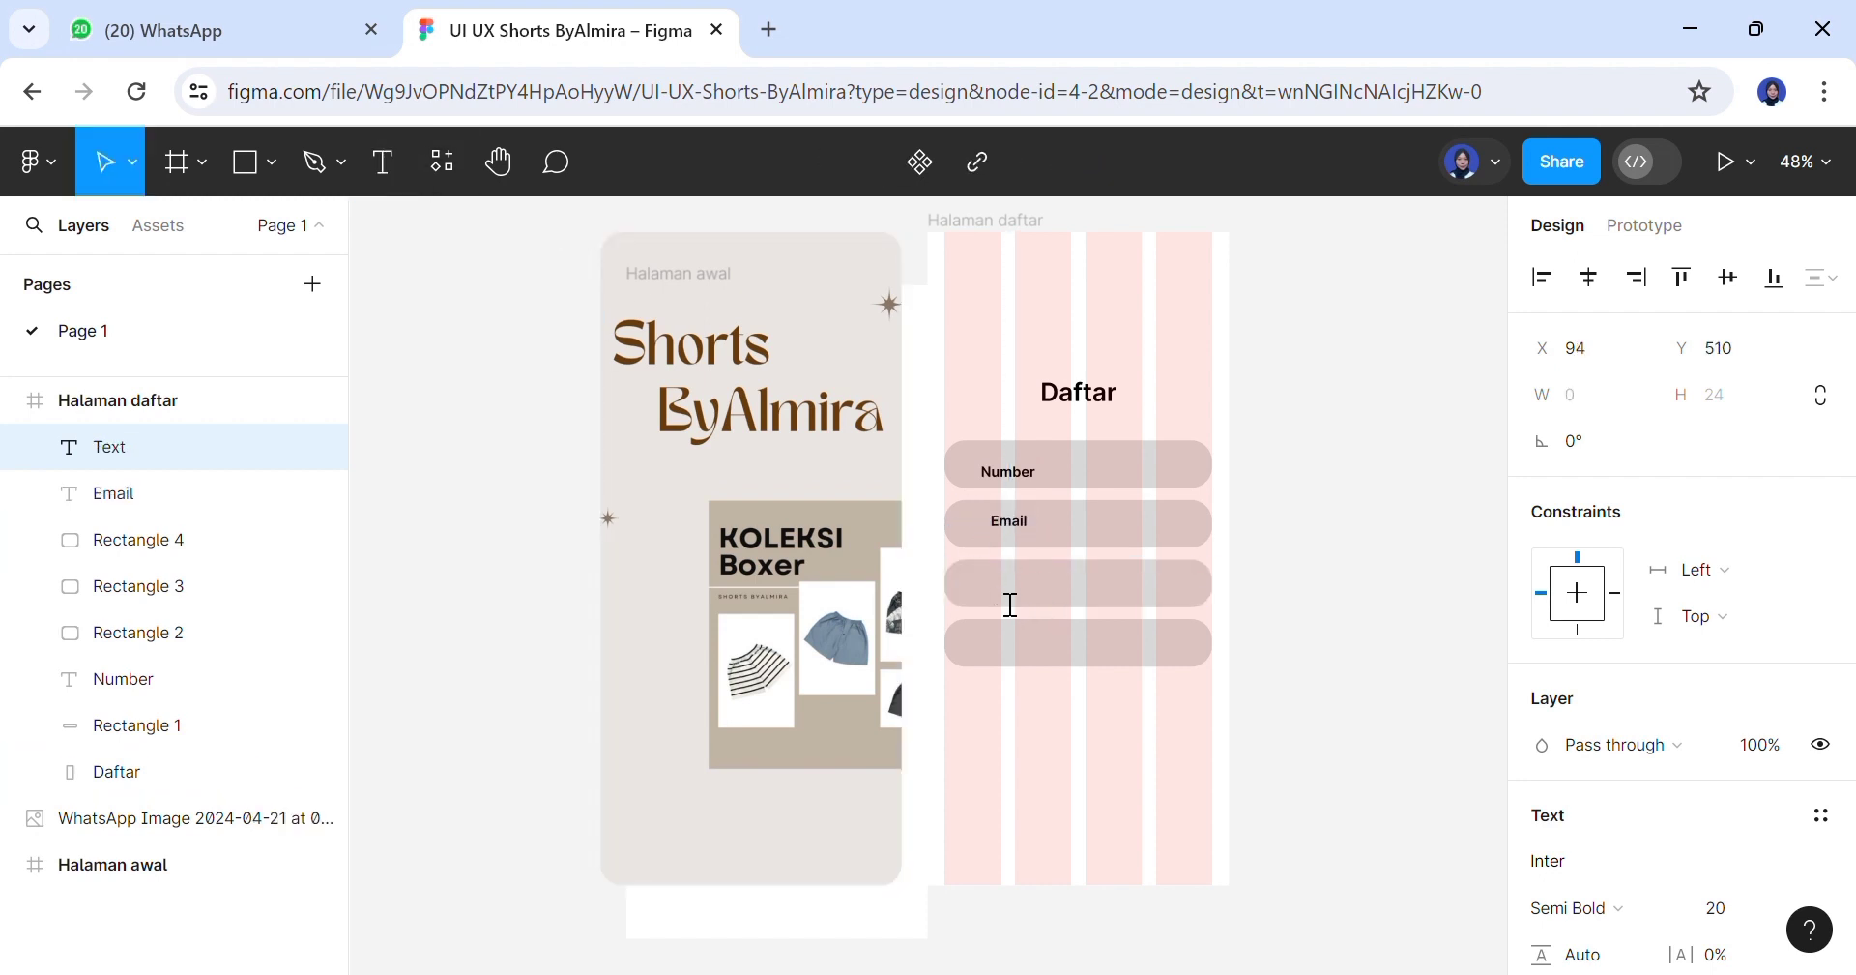
type("Oa")
key("BackSpace")
key("BackSpace")
type("pas")
key("Escape")
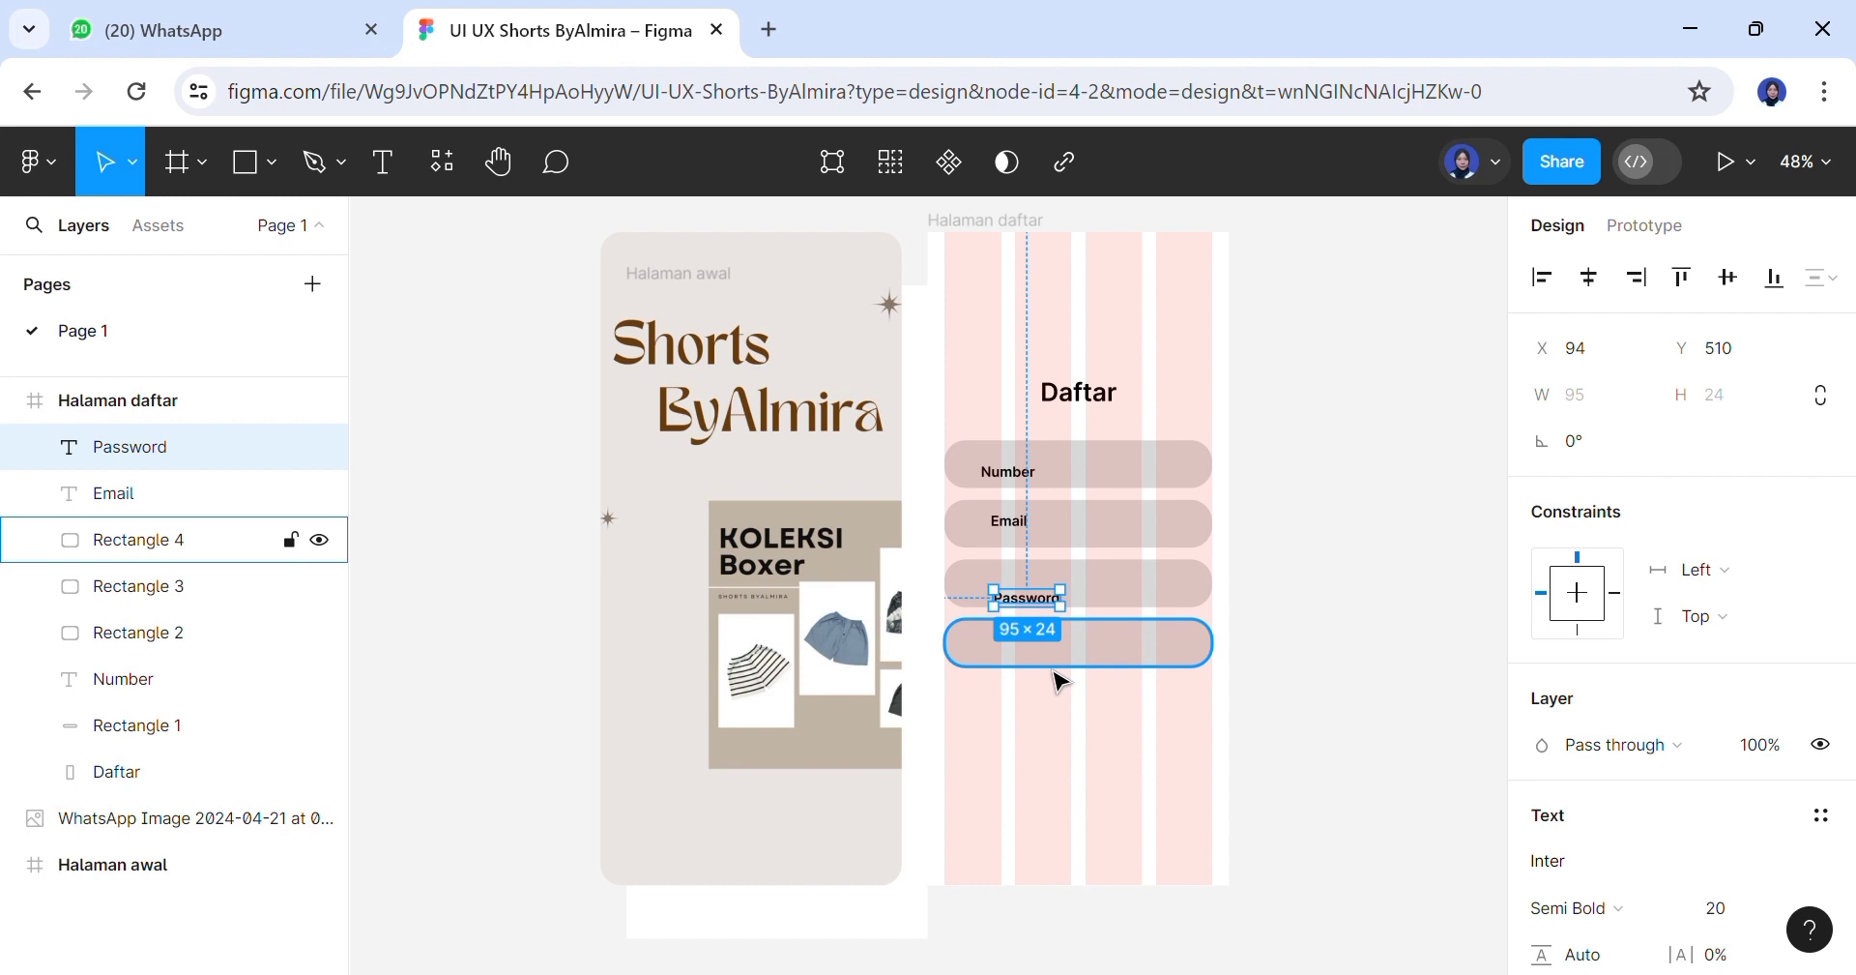
Add the text "Re Password" to the fourth input field, at about X 123, Y 589
left_click(383, 161)
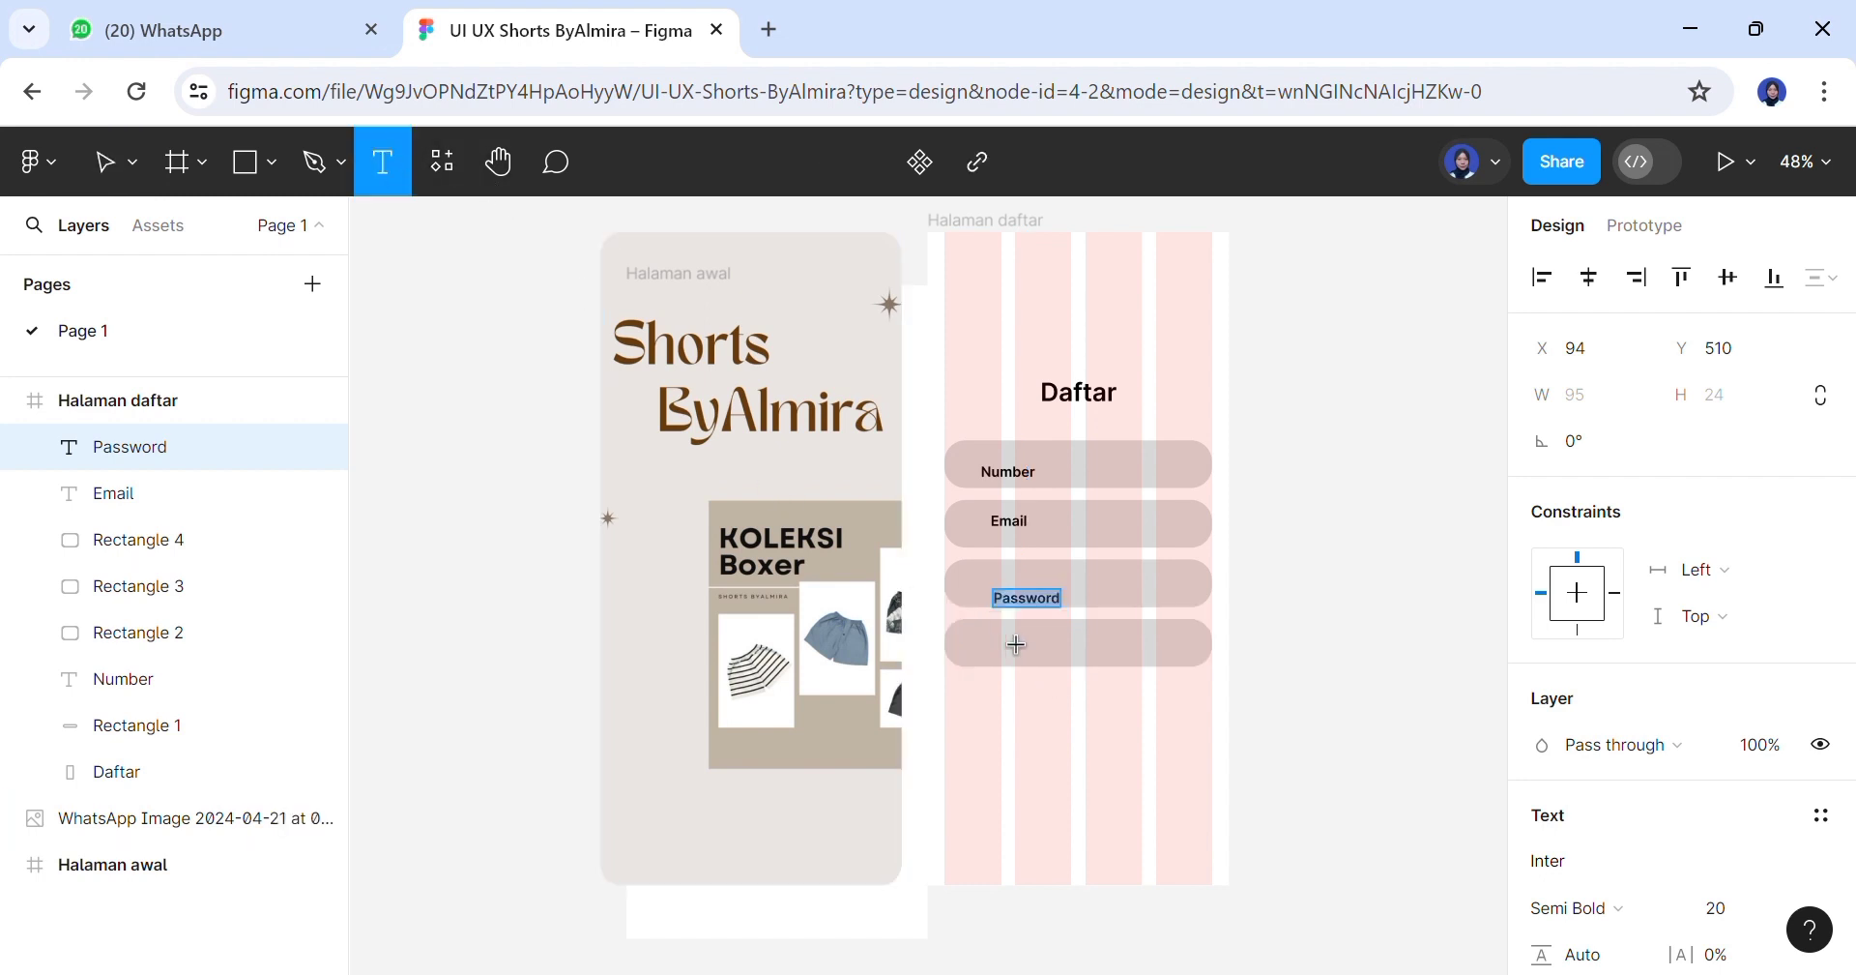
left_click(1031, 660)
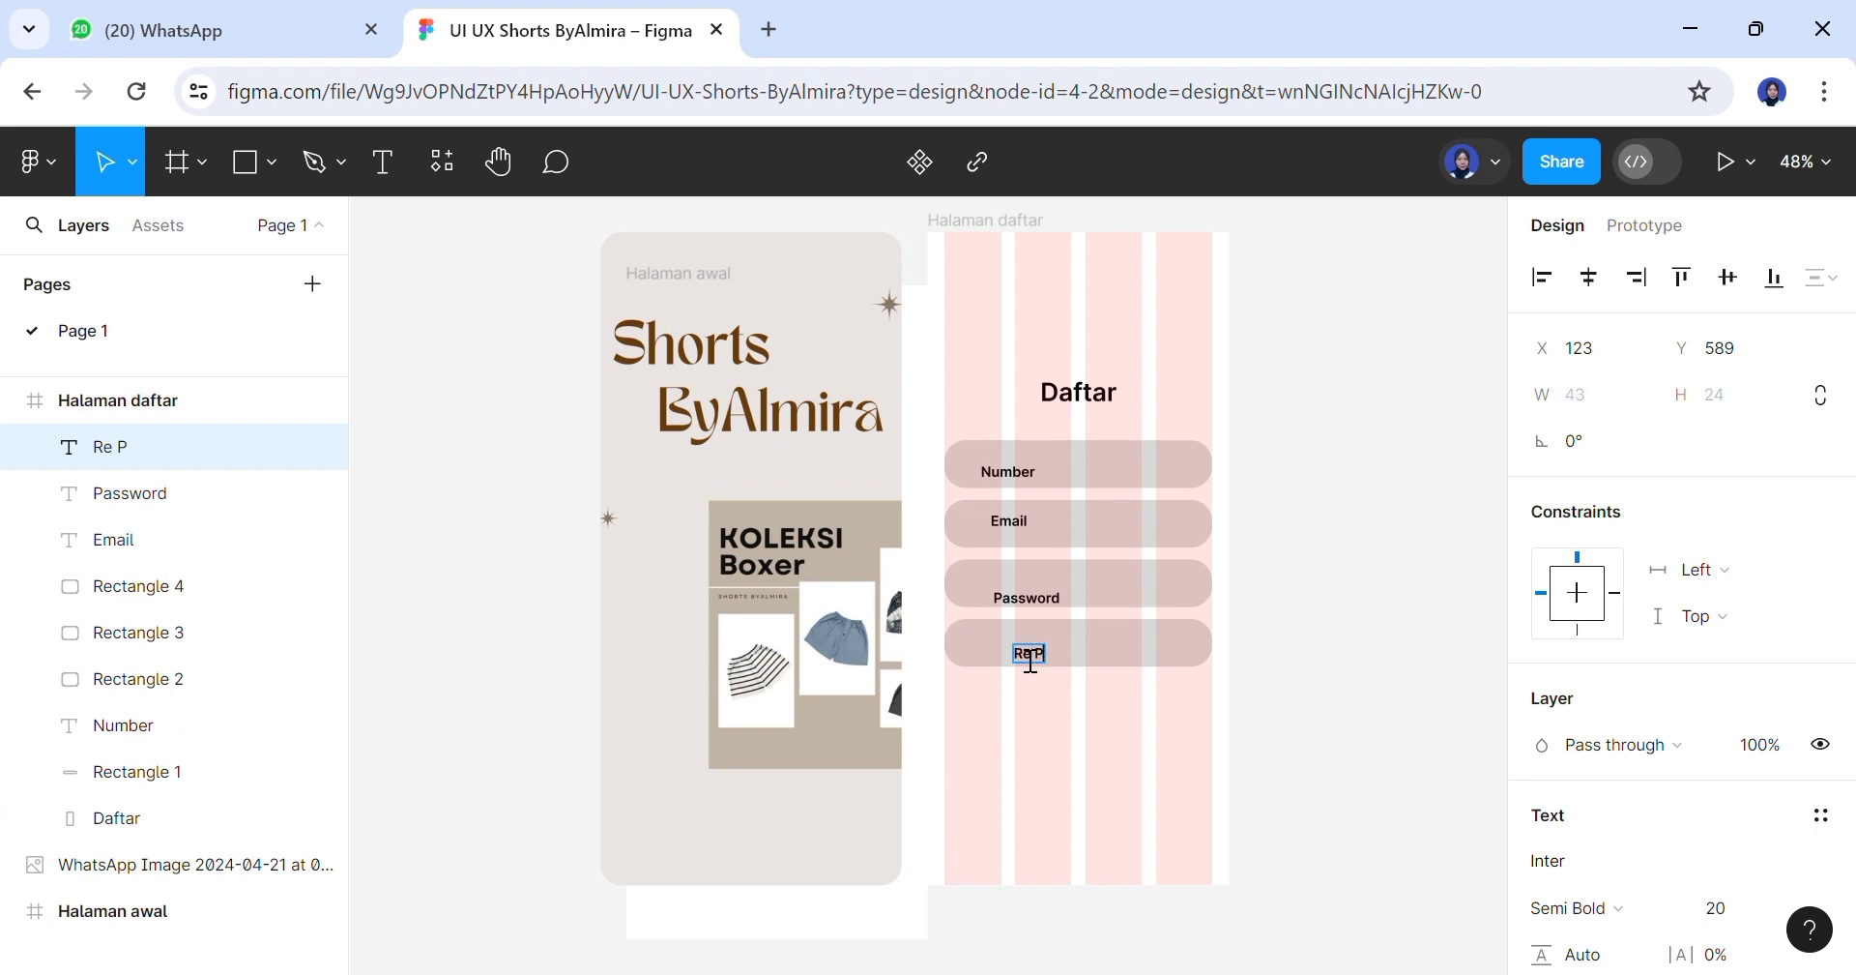
type("Re Password")
left_click(1007, 476)
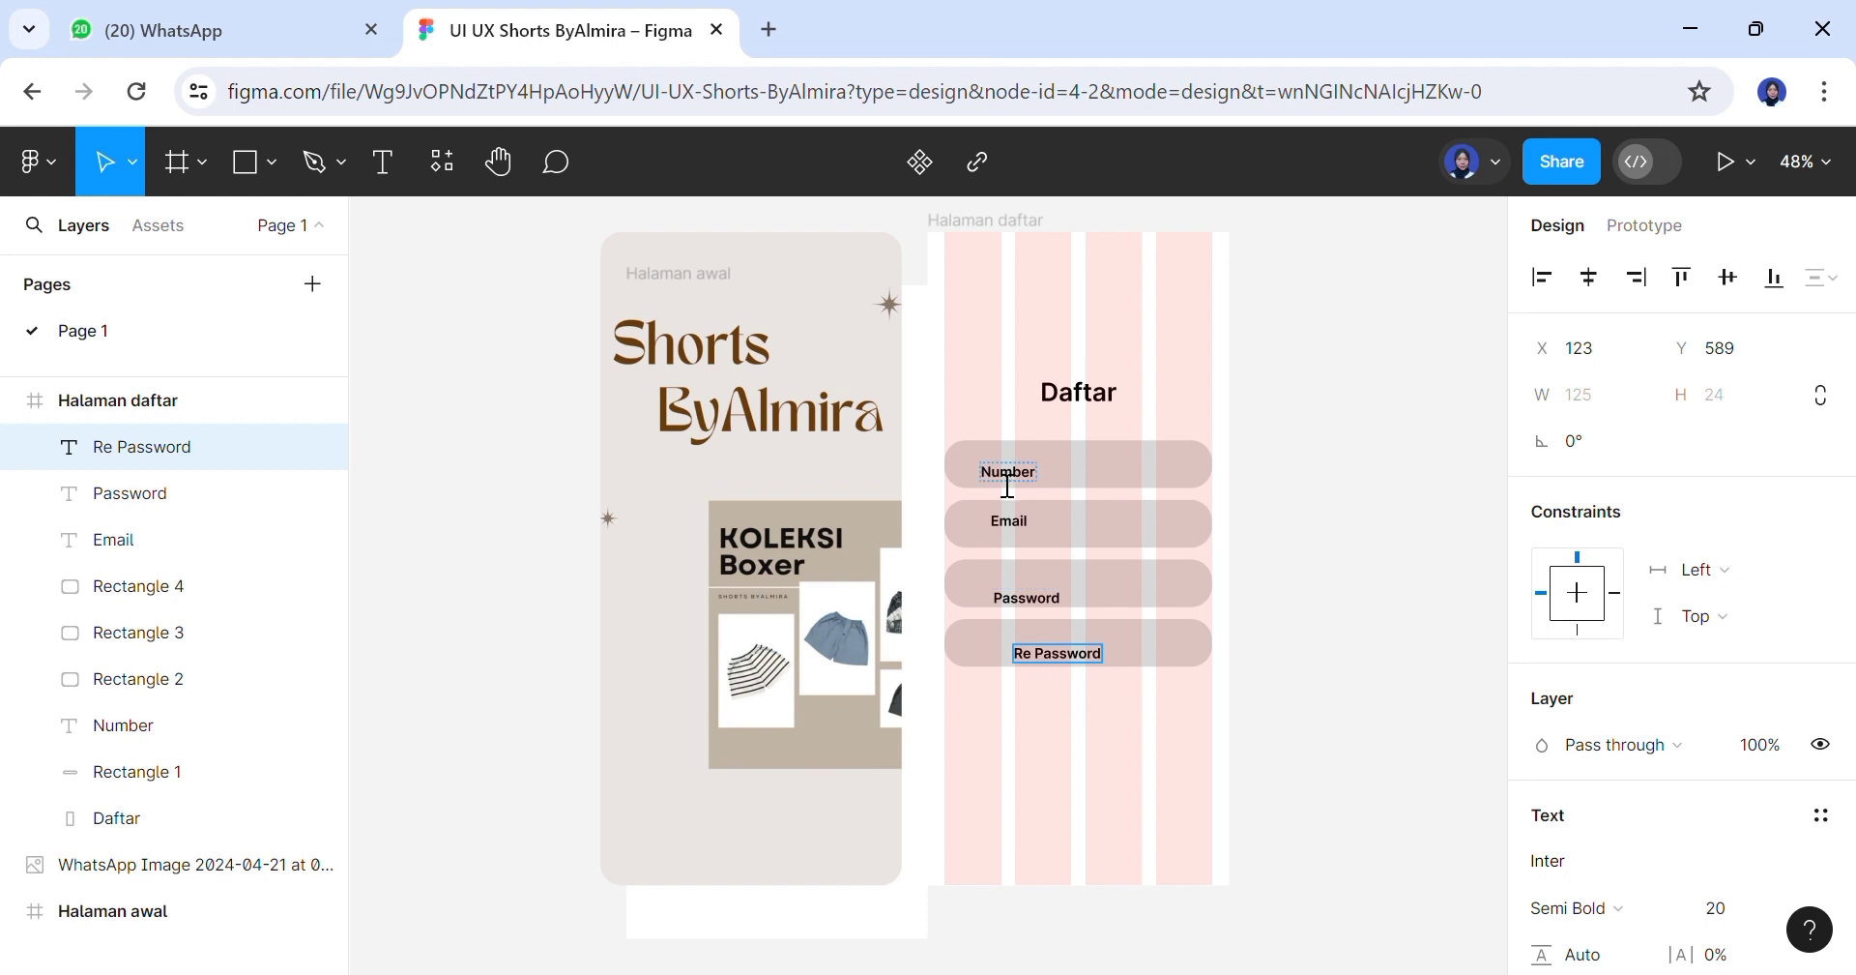
Move the "Number" label to about X 48 and shift the "Email" label toward the left end of its field
left_click(1023, 473)
left_click_drag(1019, 464, 1015, 456)
left_click(1122, 485)
left_click(1032, 478)
left_click(1056, 480)
left_click_drag(1020, 474, 1005, 470)
left_click(1026, 526)
left_click_drag(1020, 528, 1027, 492)
left_click(1021, 478)
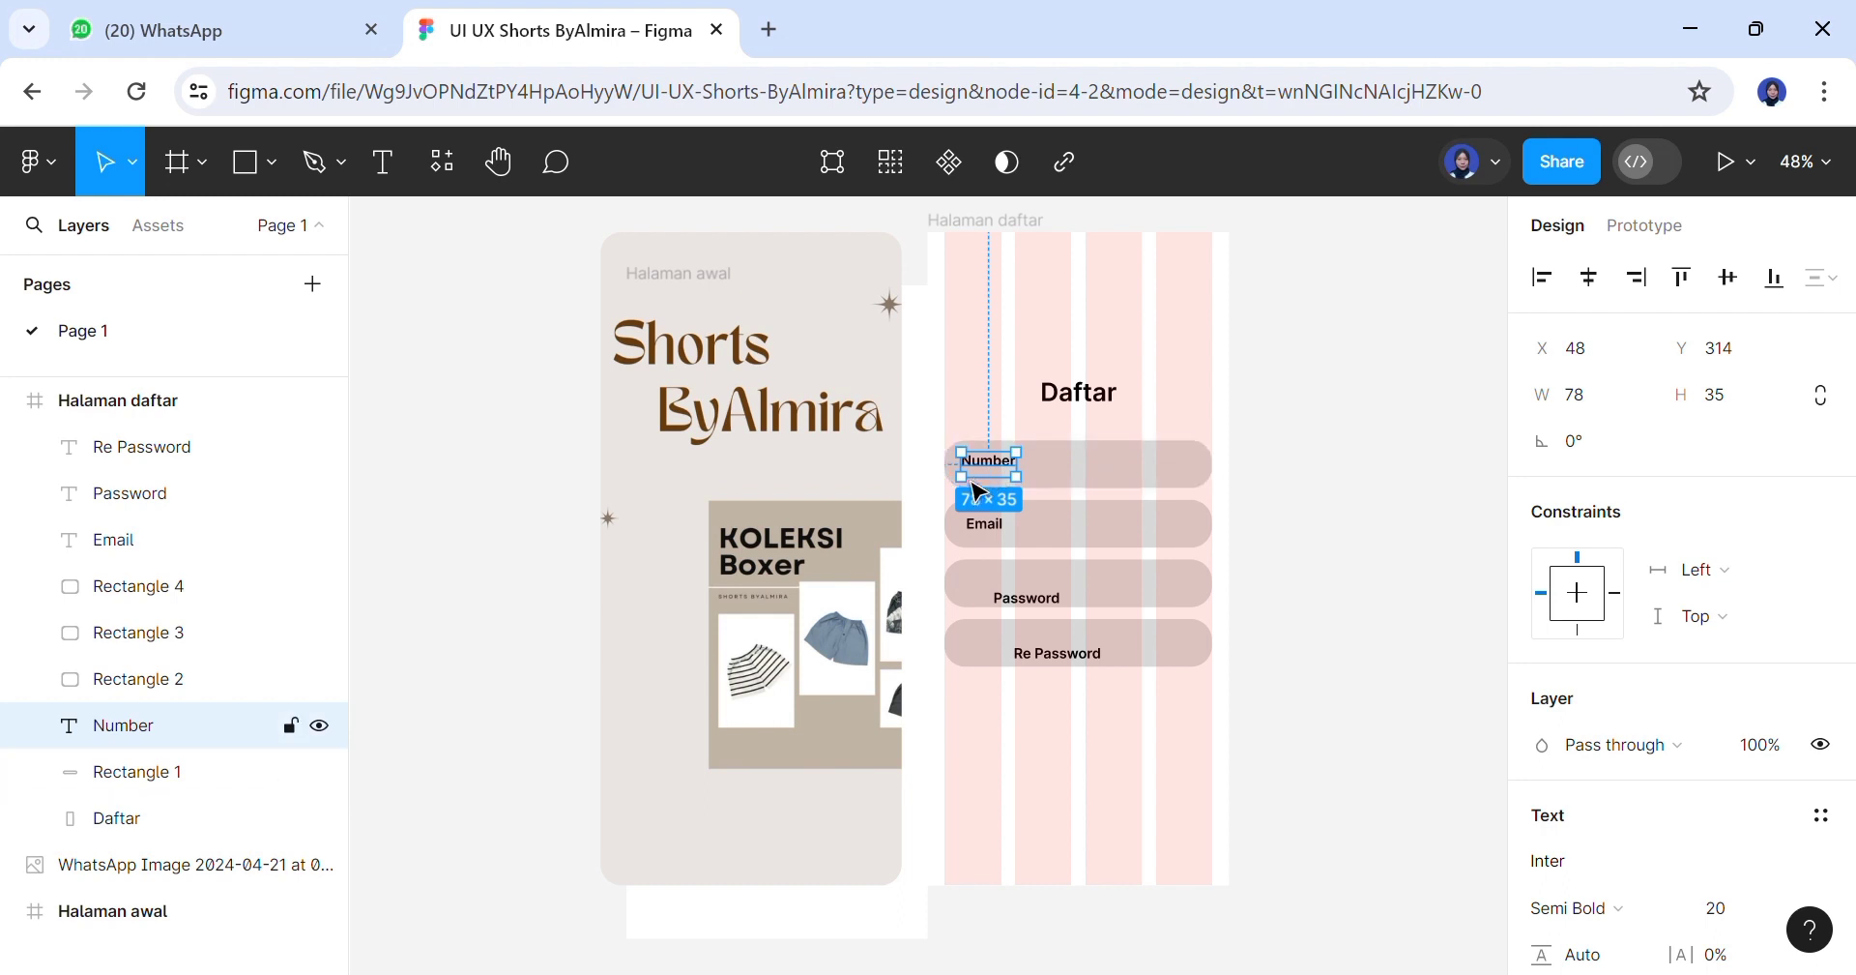
Move the "Password" and "Re Password" labels toward the left ends of their fields
left_click(1021, 600)
left_click_drag(1020, 599, 1009, 599)
left_click_drag(1061, 663, 1017, 665)
Align the left edges of the "Number", "Email", "Password" and "Re Password" labels
left_click(996, 474)
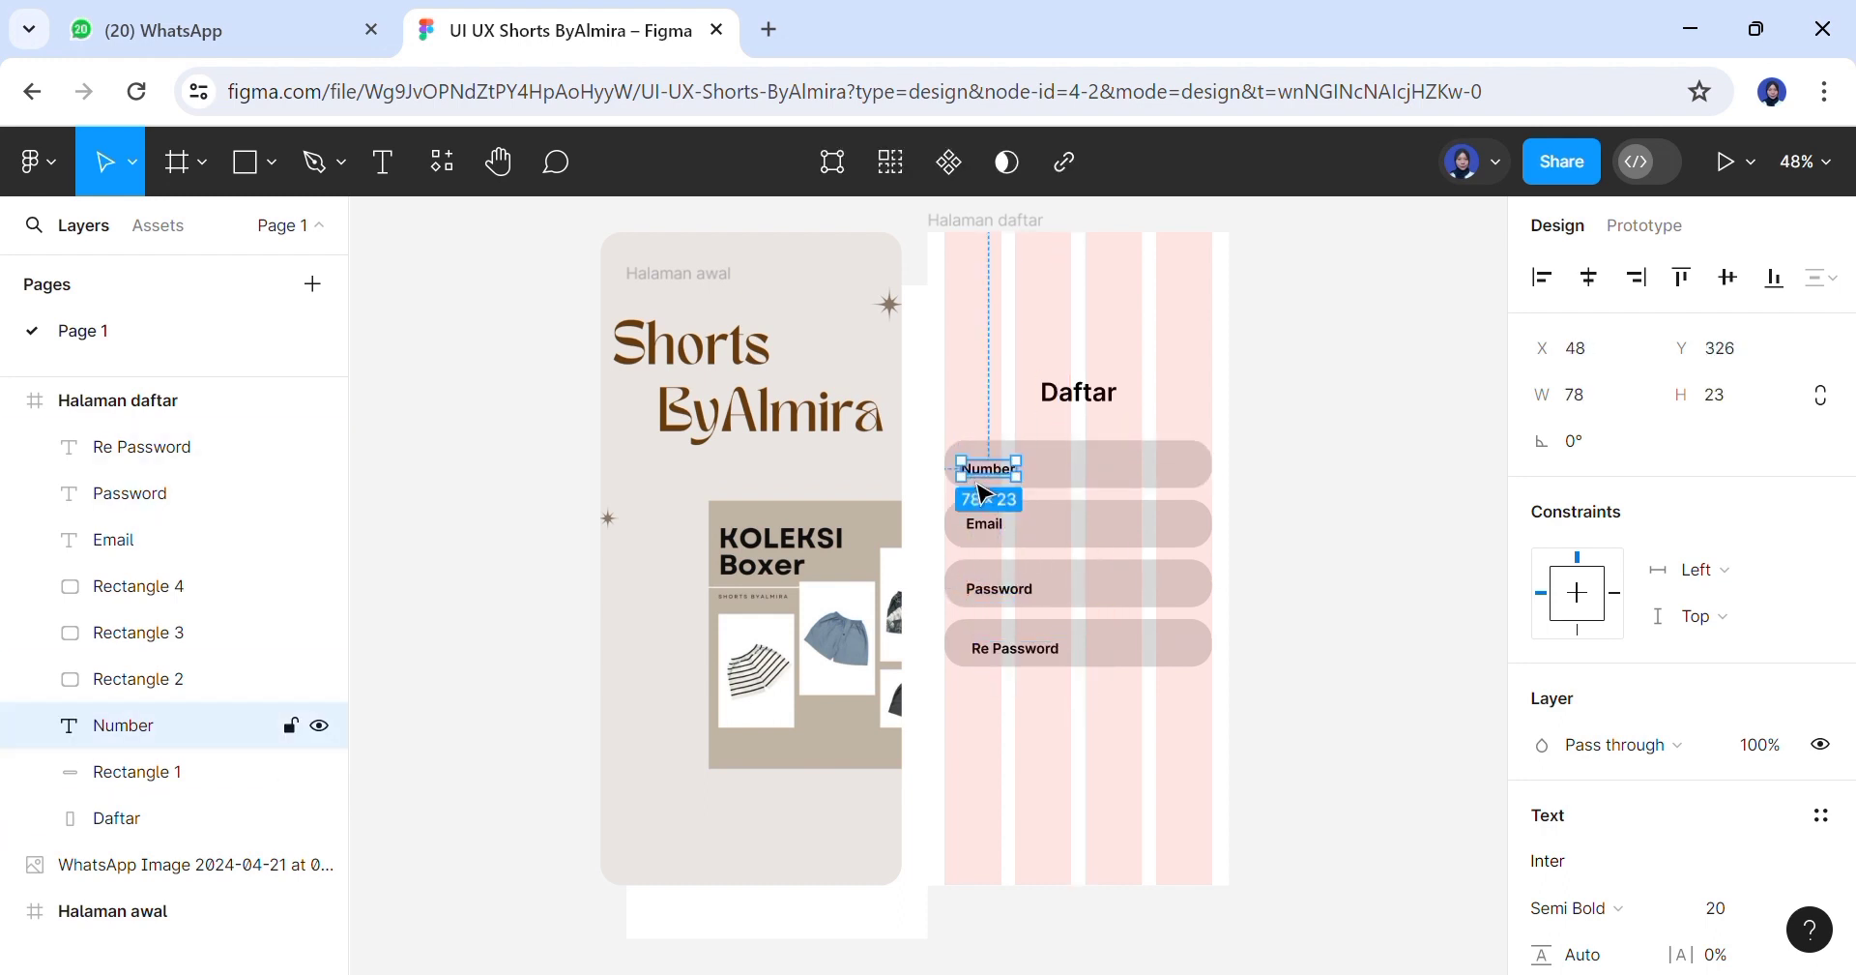
left_click(1002, 527, "shift")
left_click(1003, 588, "shift")
left_click(1031, 642, "shift")
left_click(1589, 279)
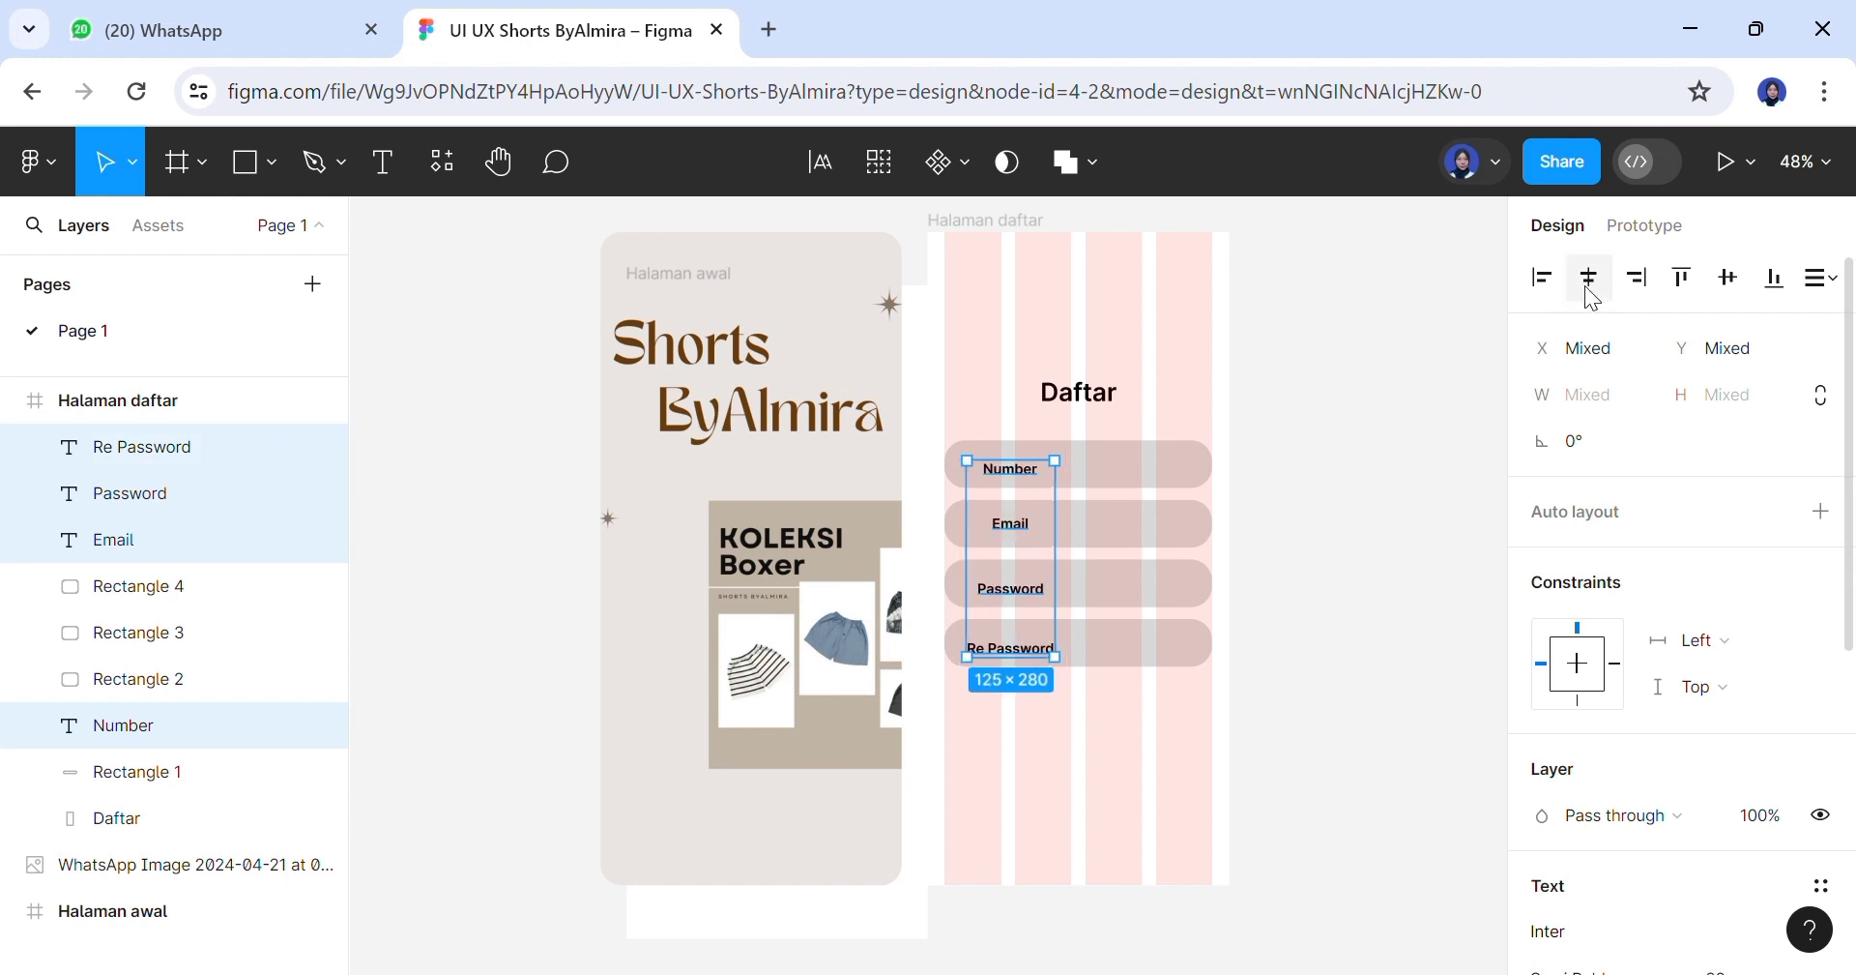
left_click(1550, 293)
Change the font weight of the four field labels to a lighter style
scroll(1670, 677, "down", 3)
left_click(1585, 742)
left_click(1595, 394)
left_click(1113, 698)
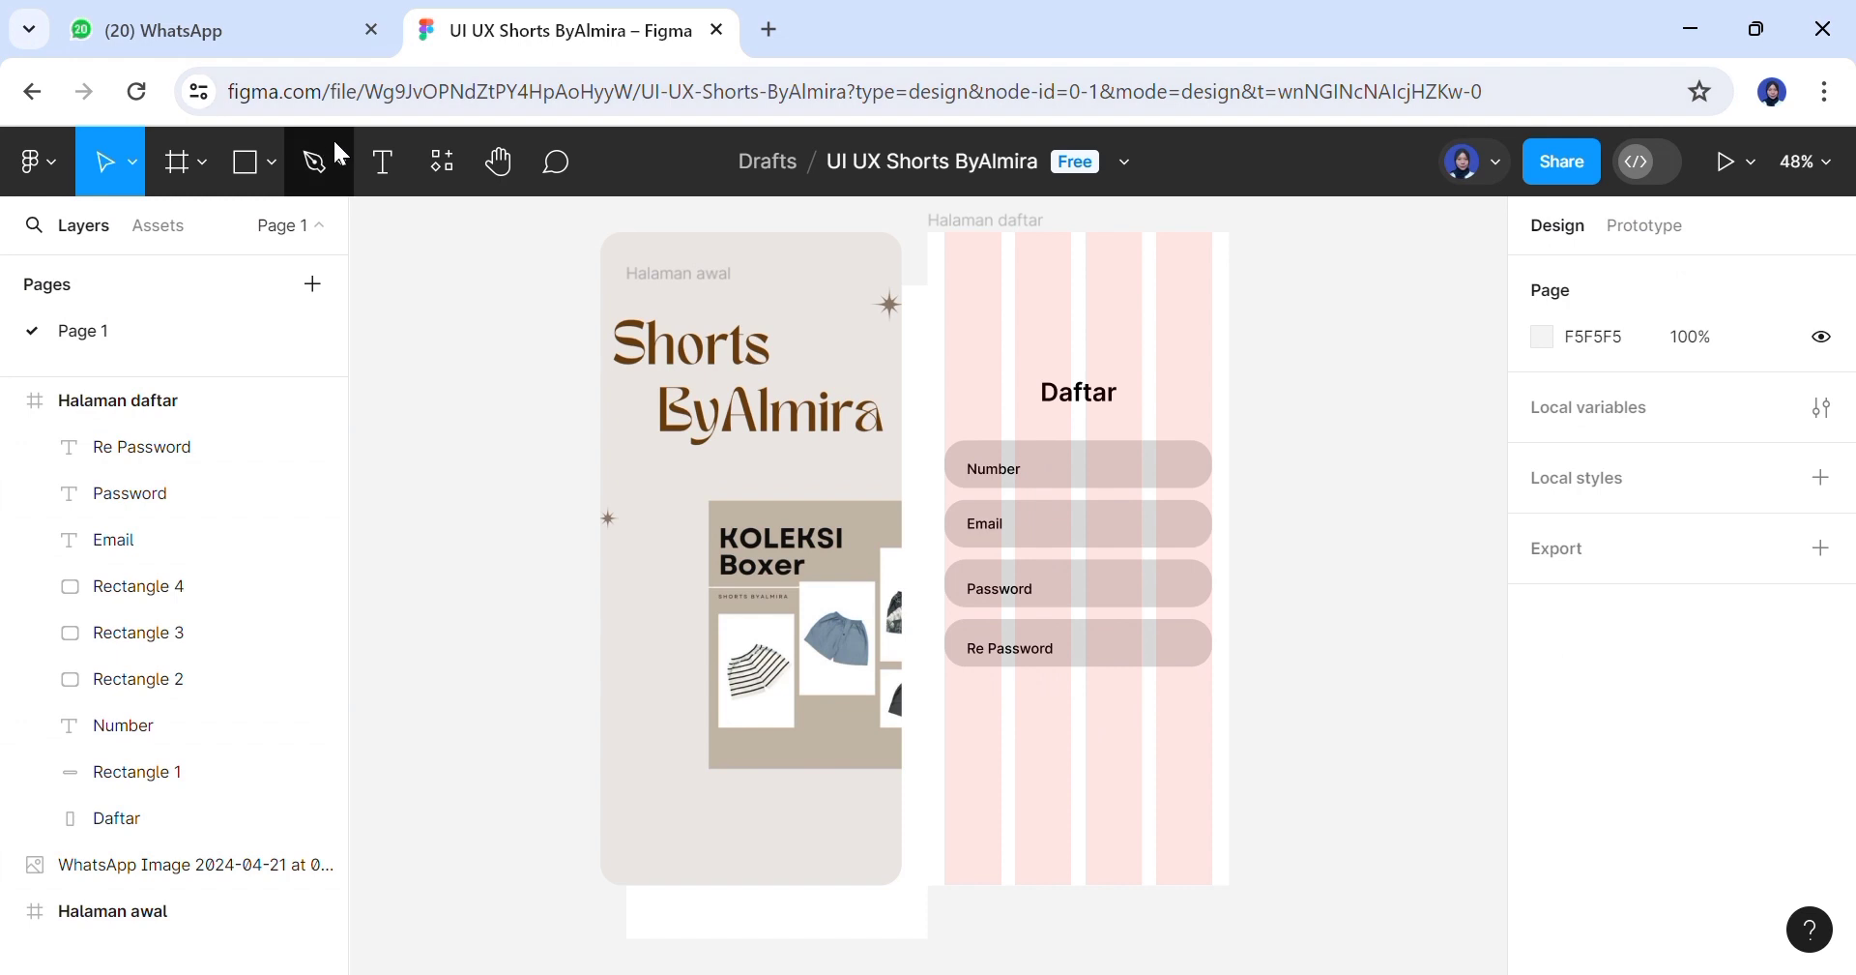
Duplicate the fourth field's rounded rectangle, place the copy below at about Y 661, and narrow it to about 302 wide
left_click(384, 166)
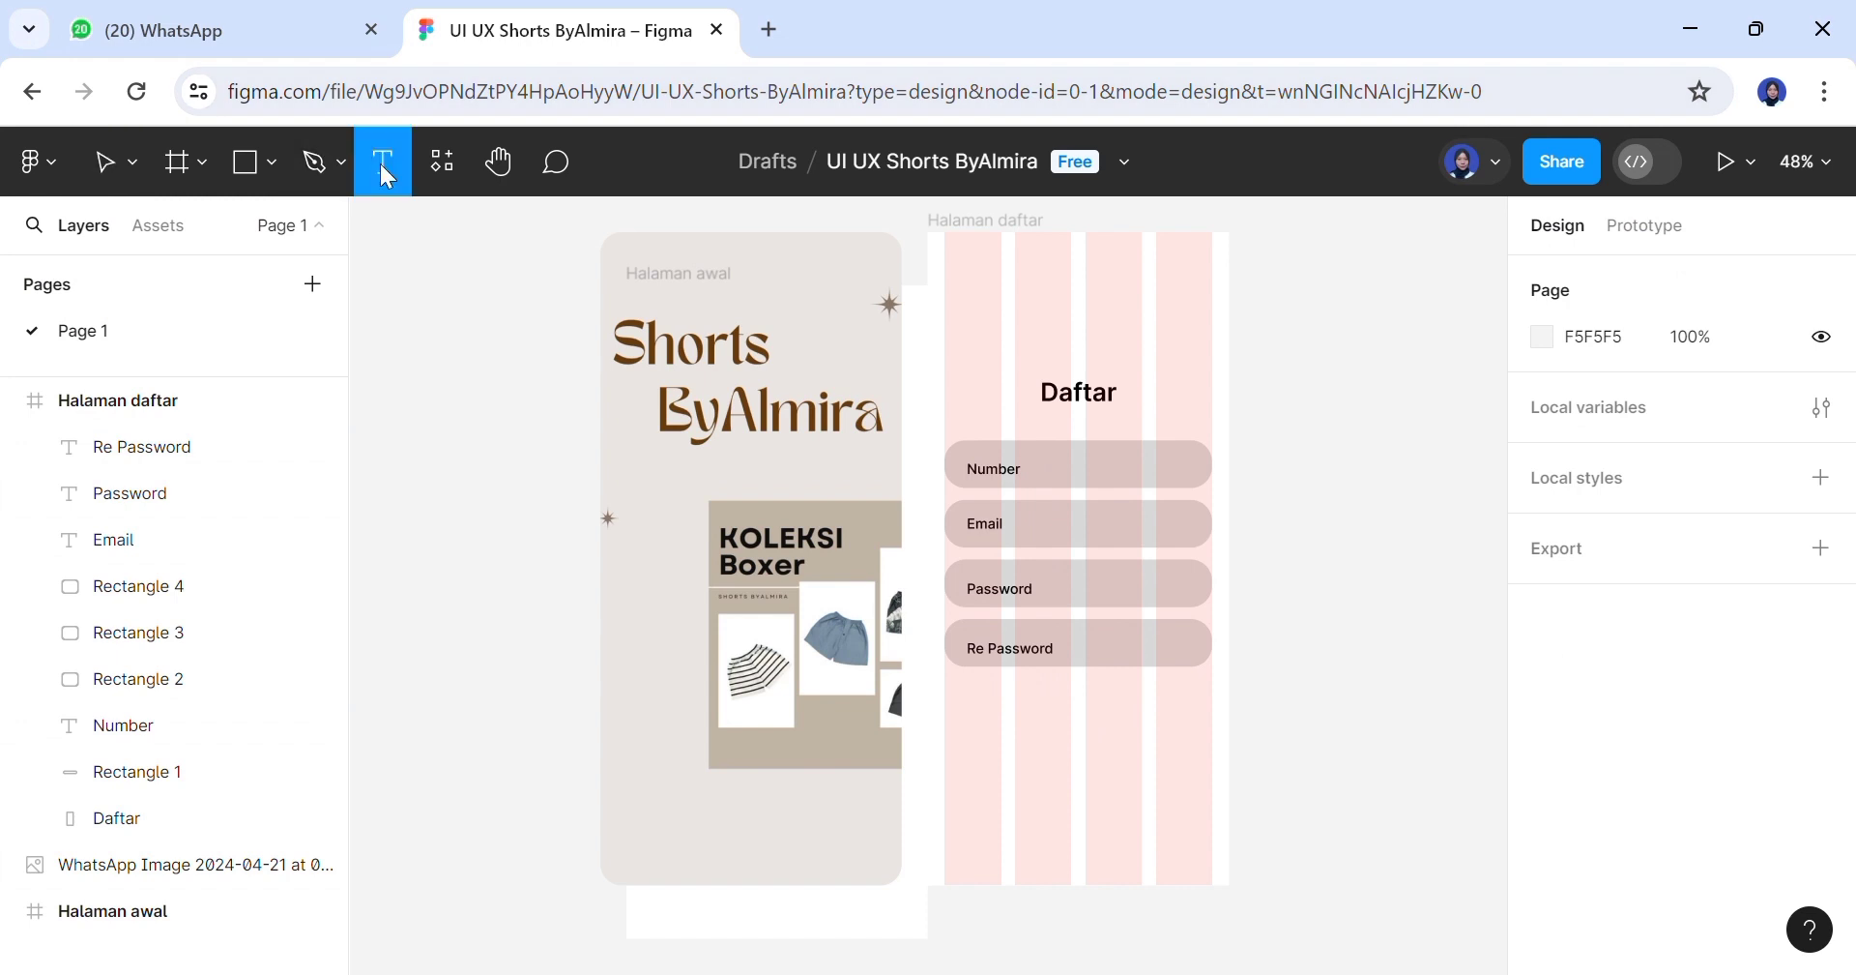
left_click(1067, 723)
key("ctrl+d")
left_click_drag(1105, 640, 1112, 725)
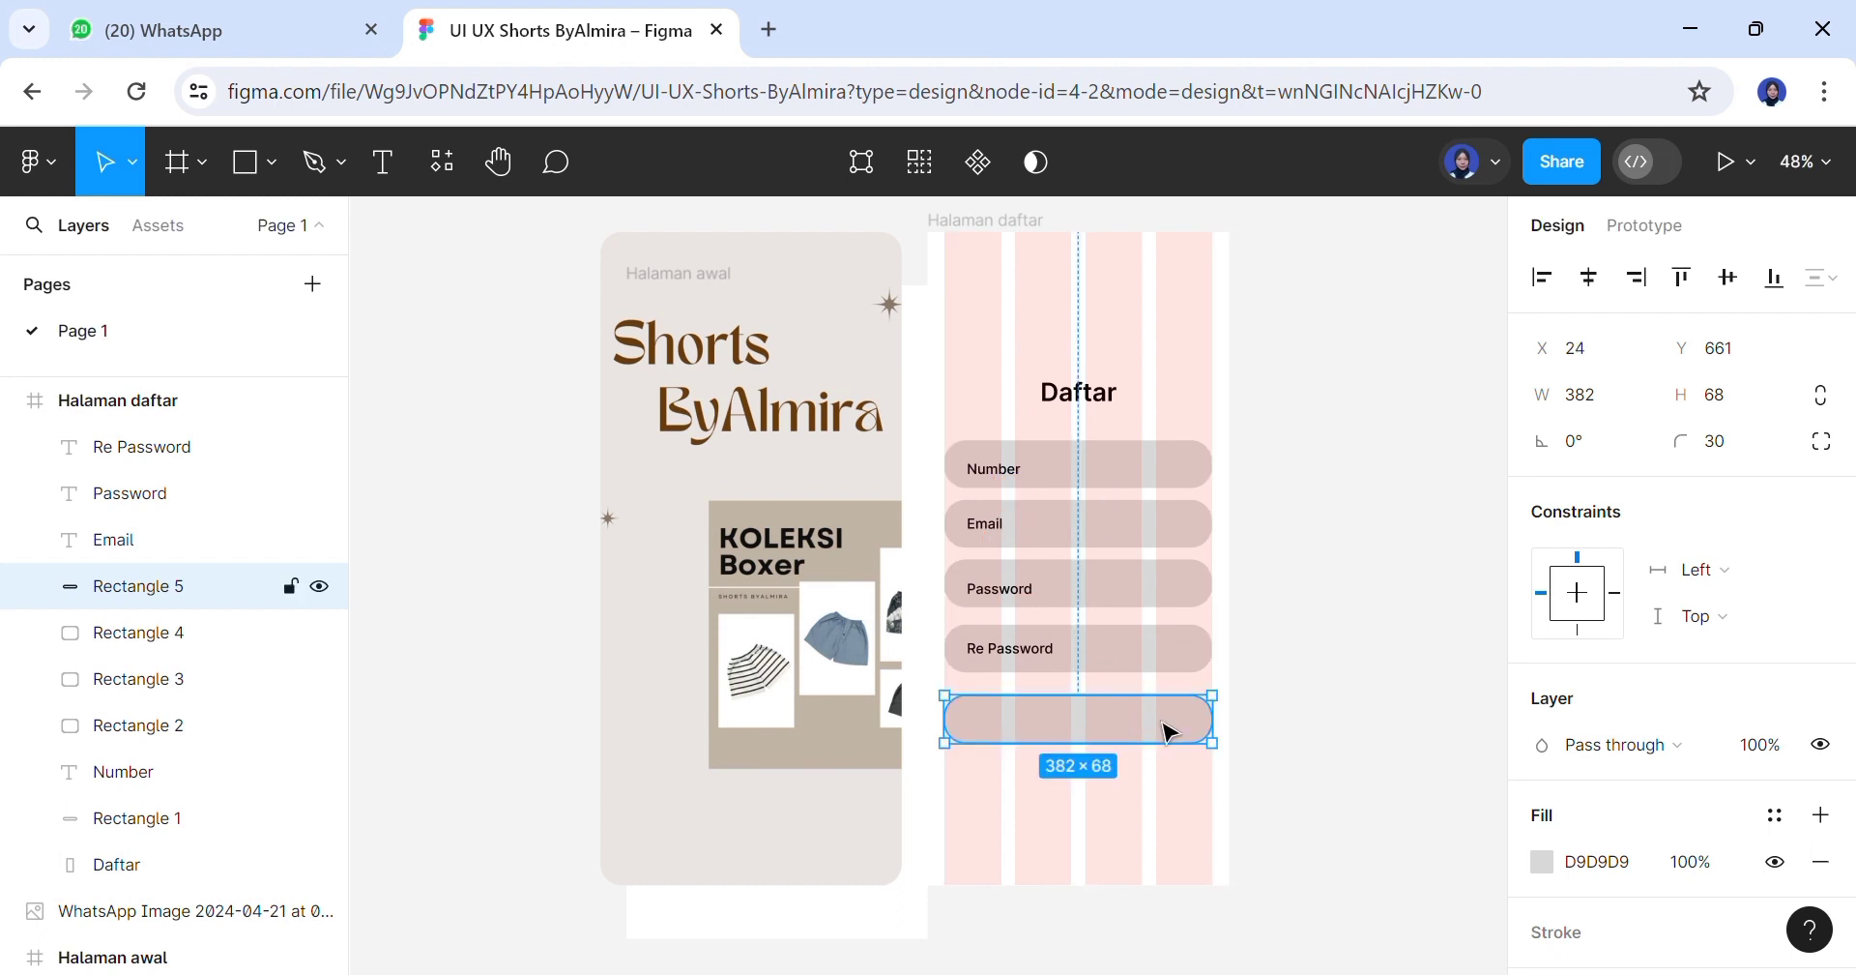
left_click_drag(1235, 767, 1177, 763)
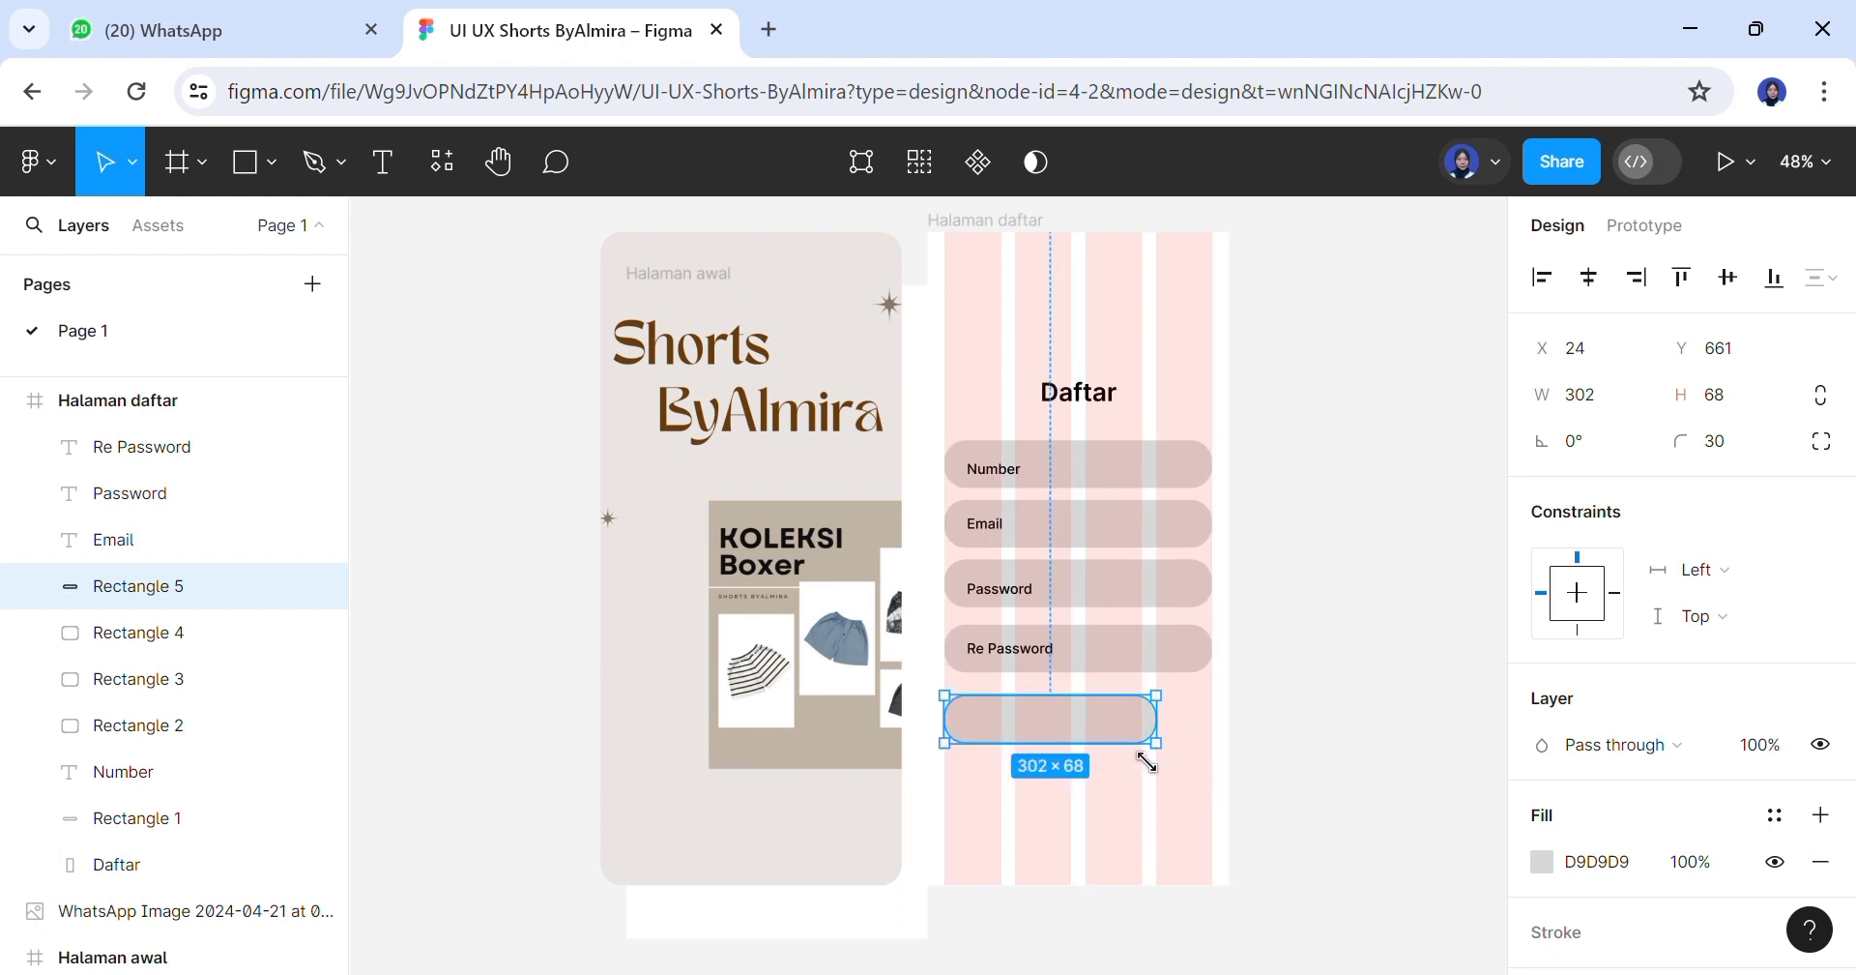
Resize the rounded rectangle below the fields to about 218 × 64, shortening it from its left end
left_click_drag(967, 762, 1022, 762)
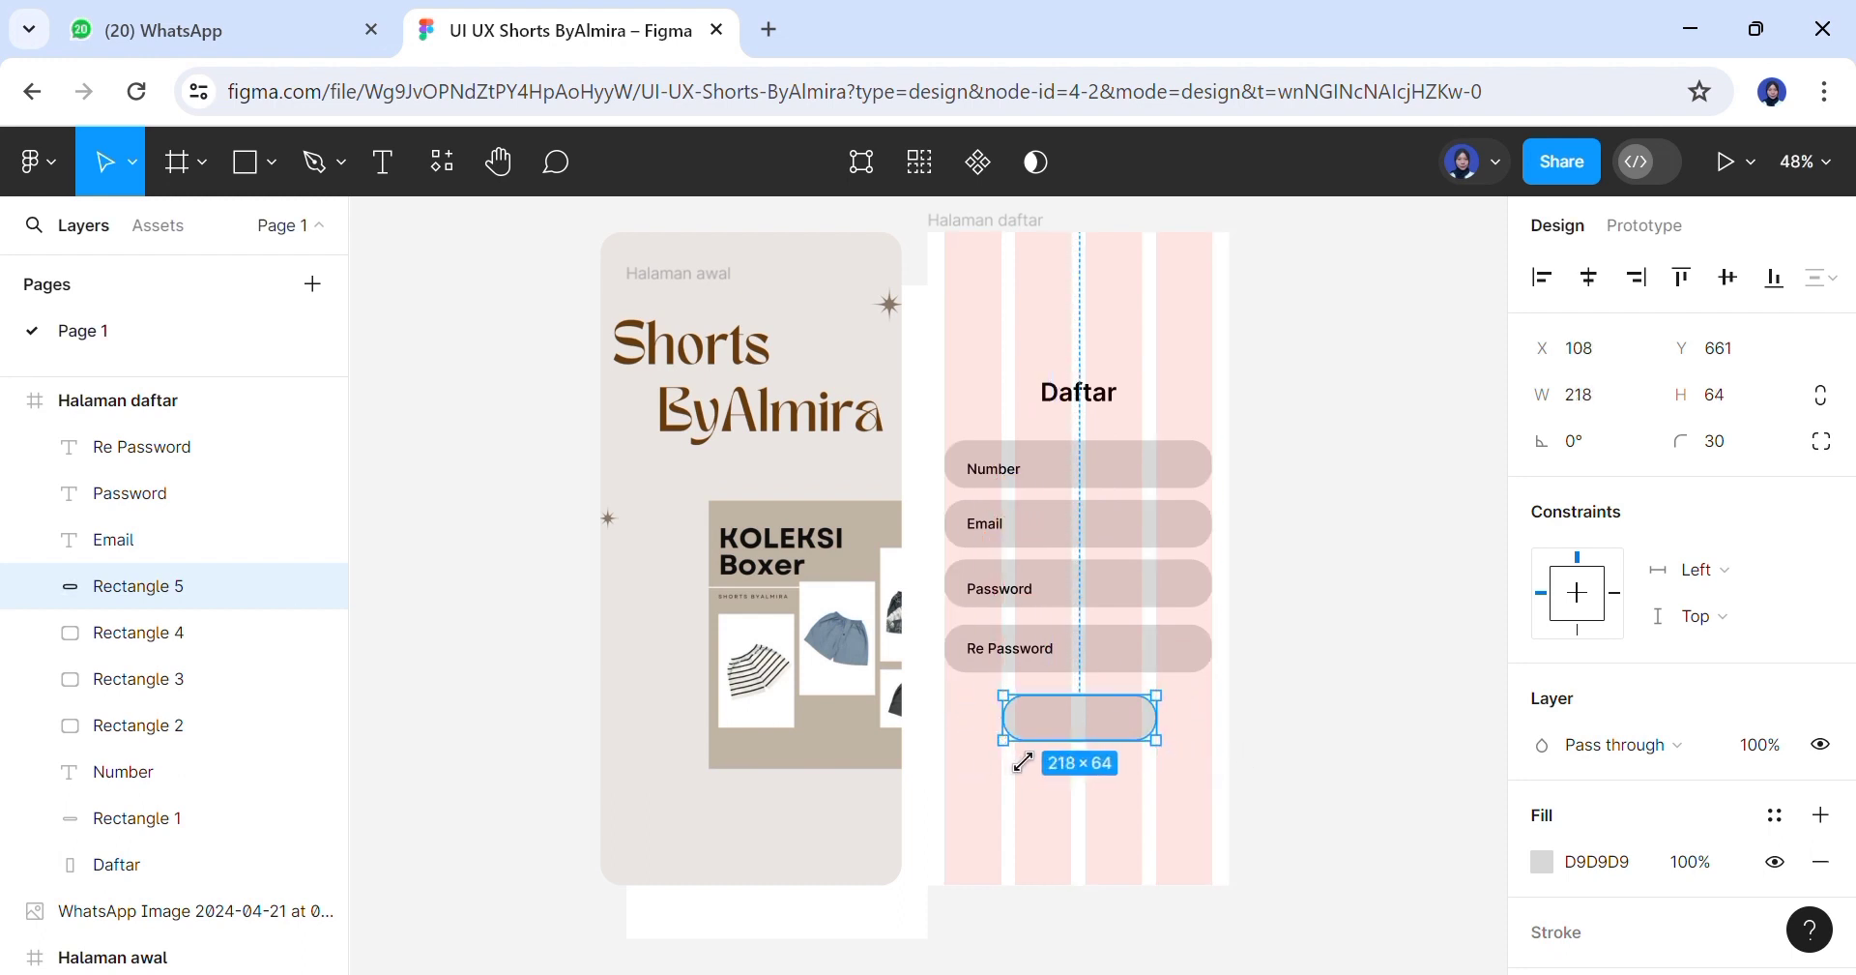
left_click(1121, 824)
left_click(1073, 730)
Add the text "DAFTAR" on the small rounded button and centre it horizontally in the frame
left_click(383, 165)
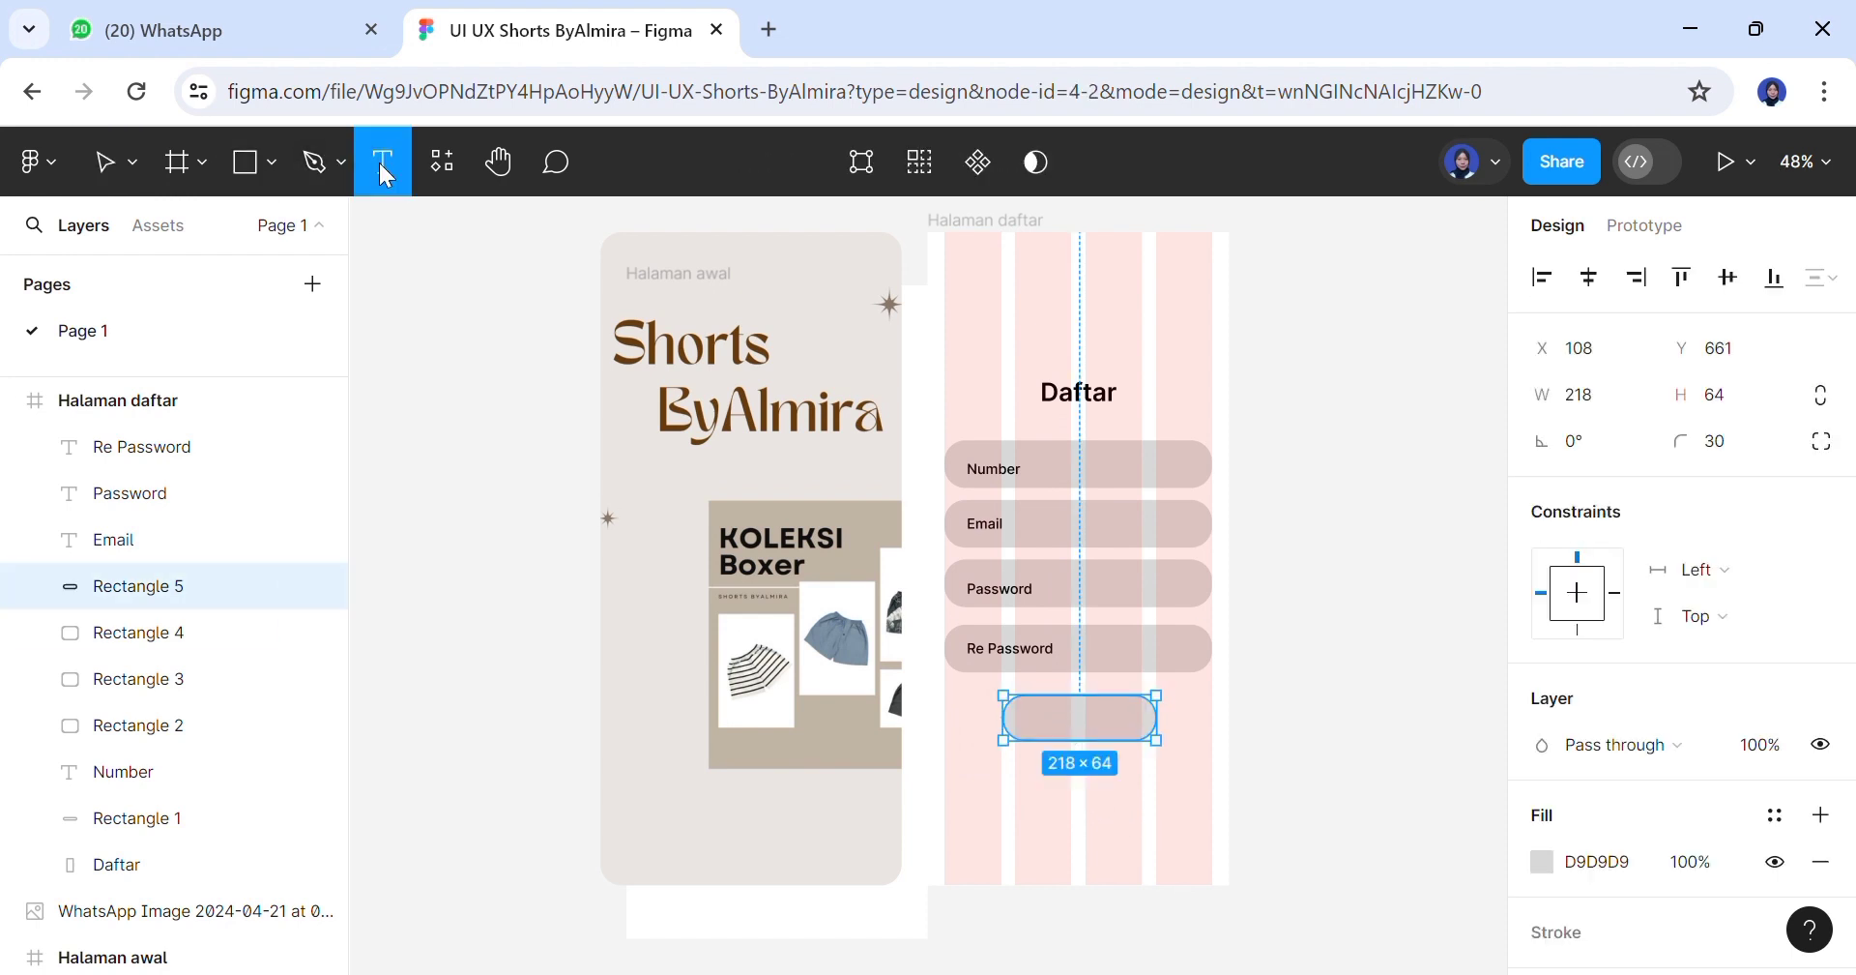
left_click(1073, 727)
type("DA")
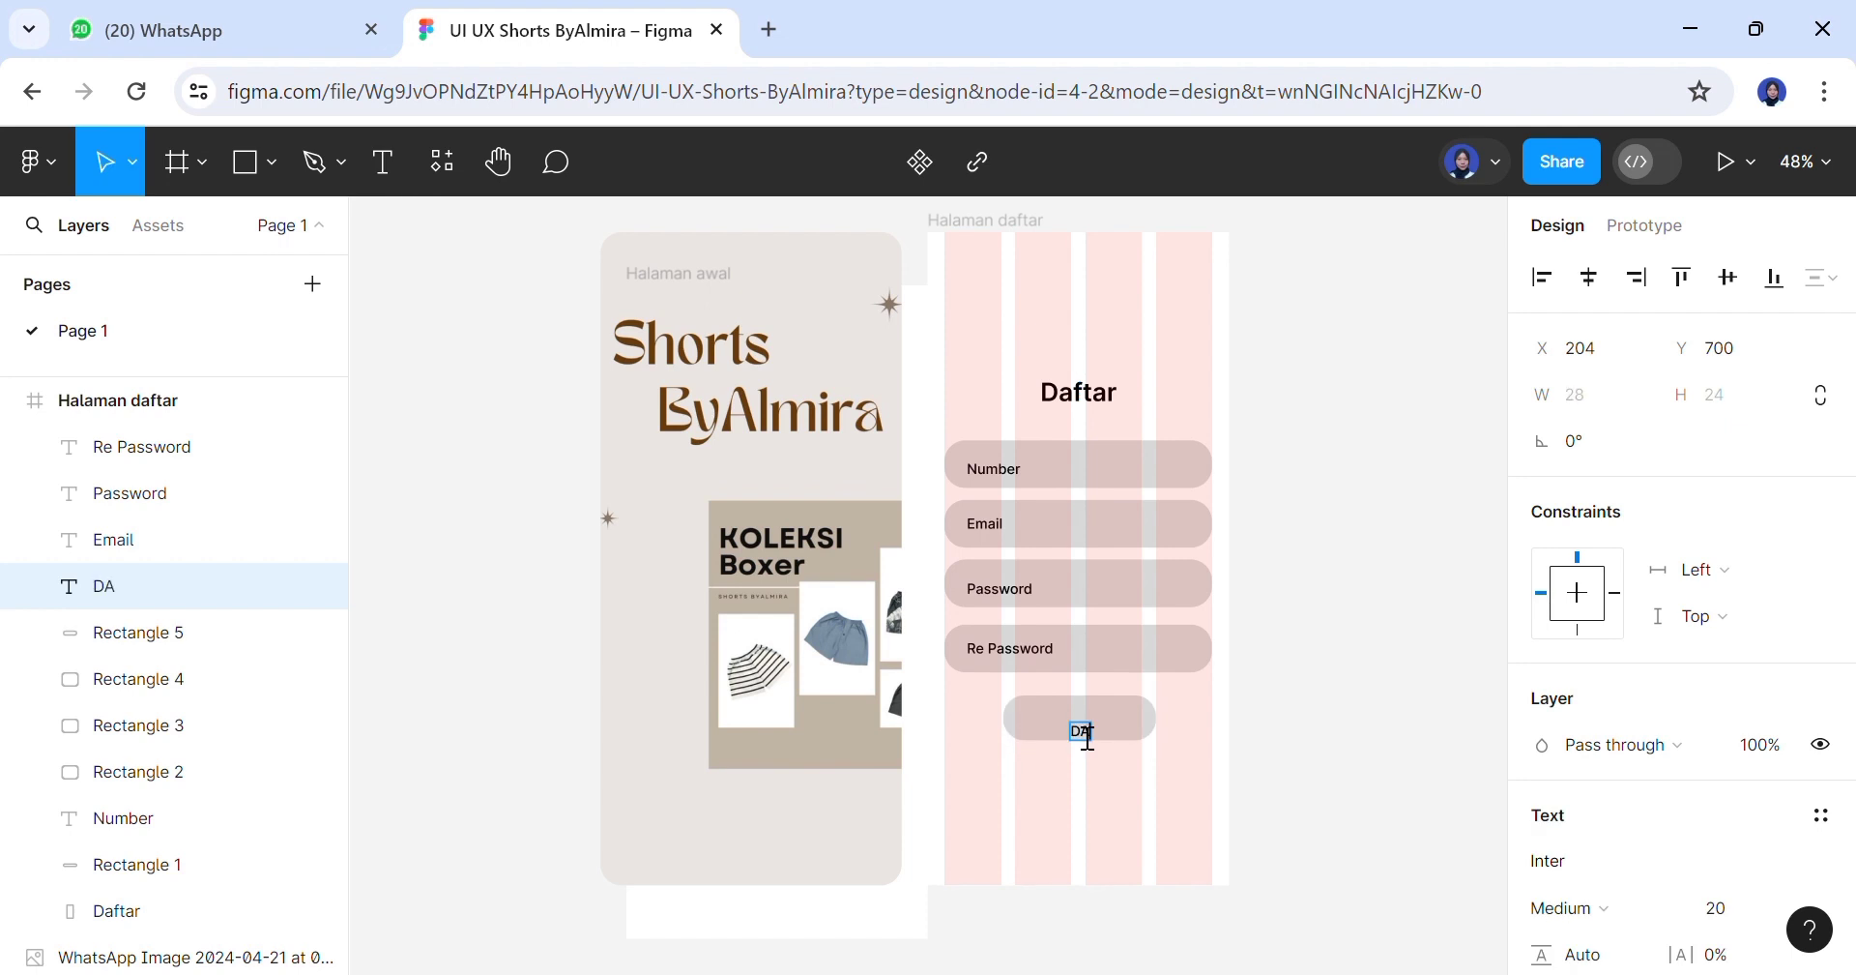
type("FTAR")
key("Escape")
left_click_drag(1102, 737, 1087, 735)
left_click(1588, 277)
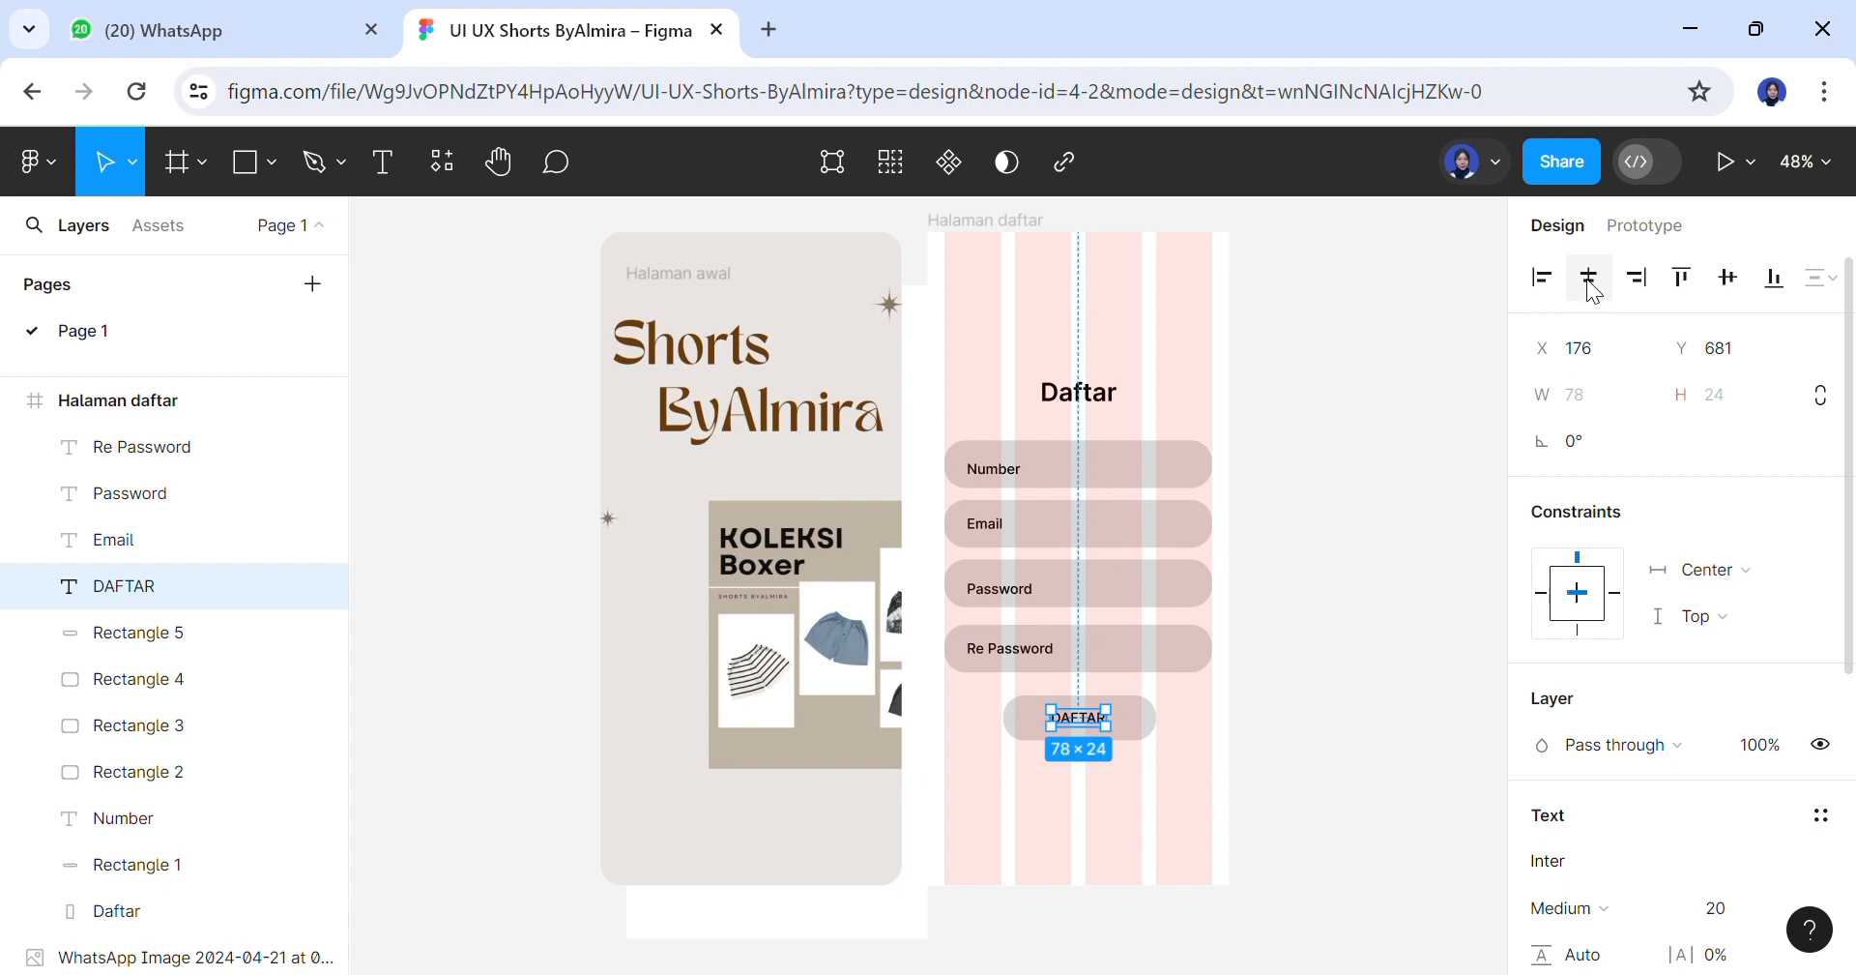
Set the "DAFTAR" button text to Semi Bold at size 24
scroll(1683, 677, "down", 2)
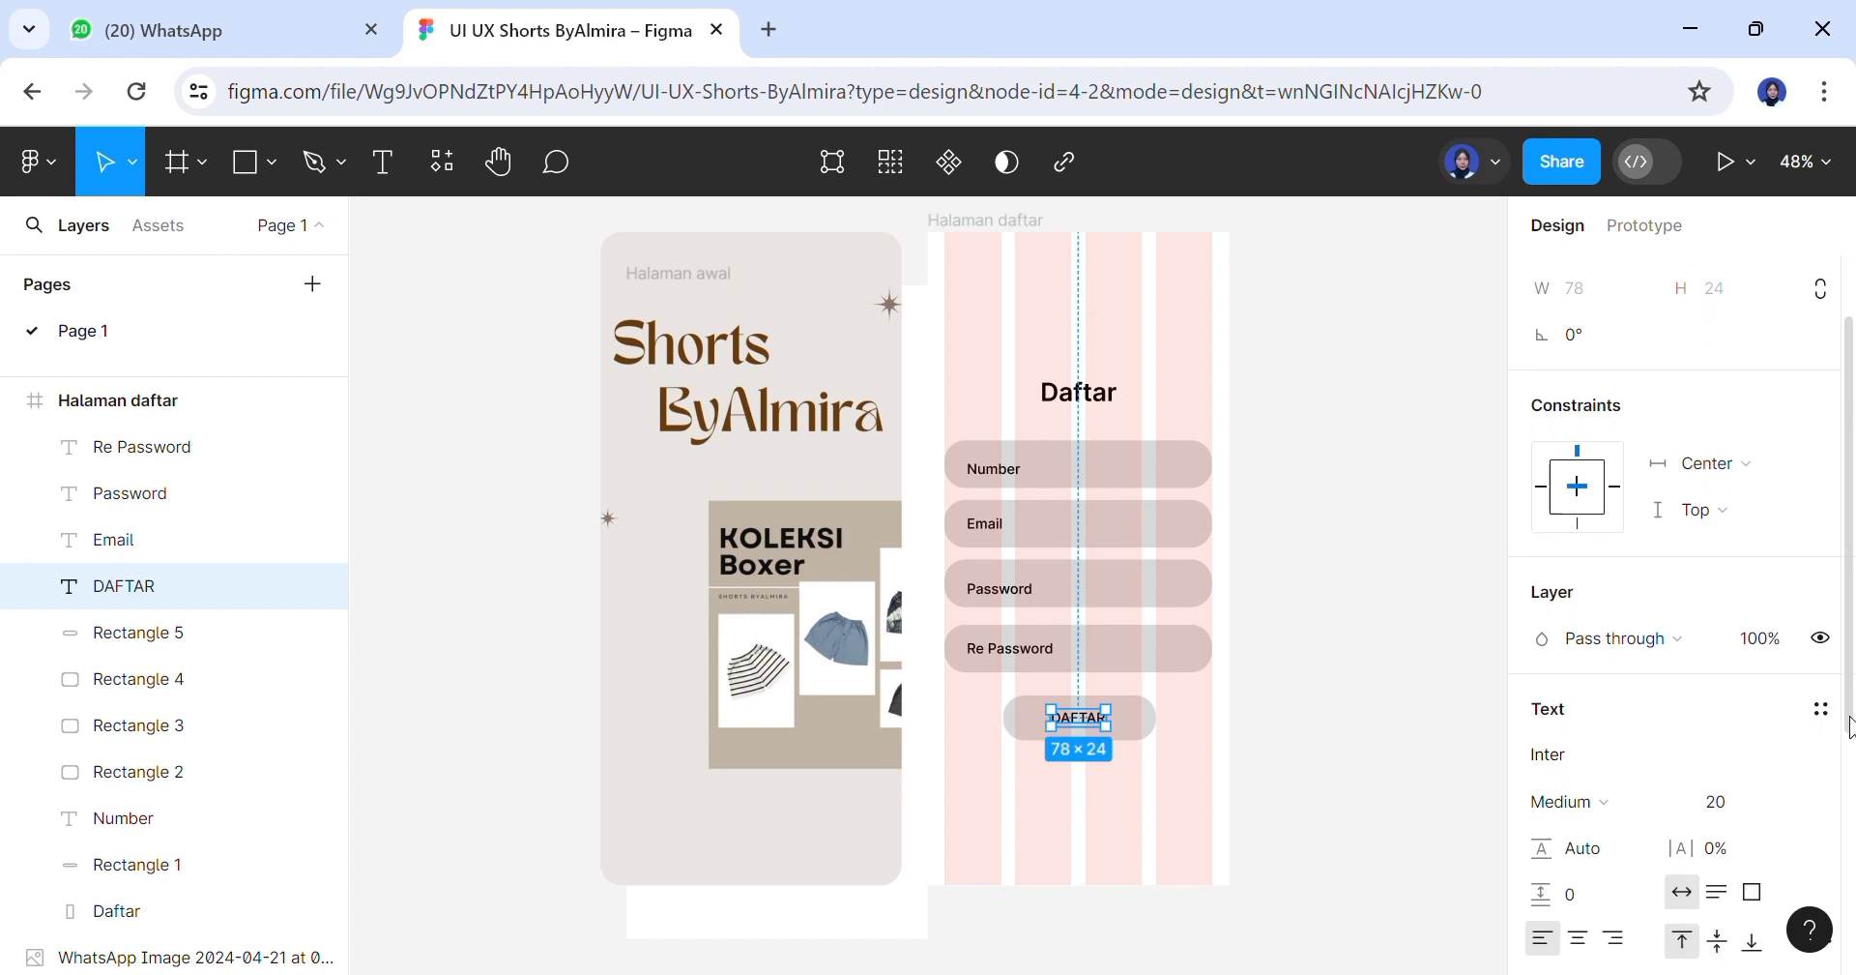
left_click(1678, 703)
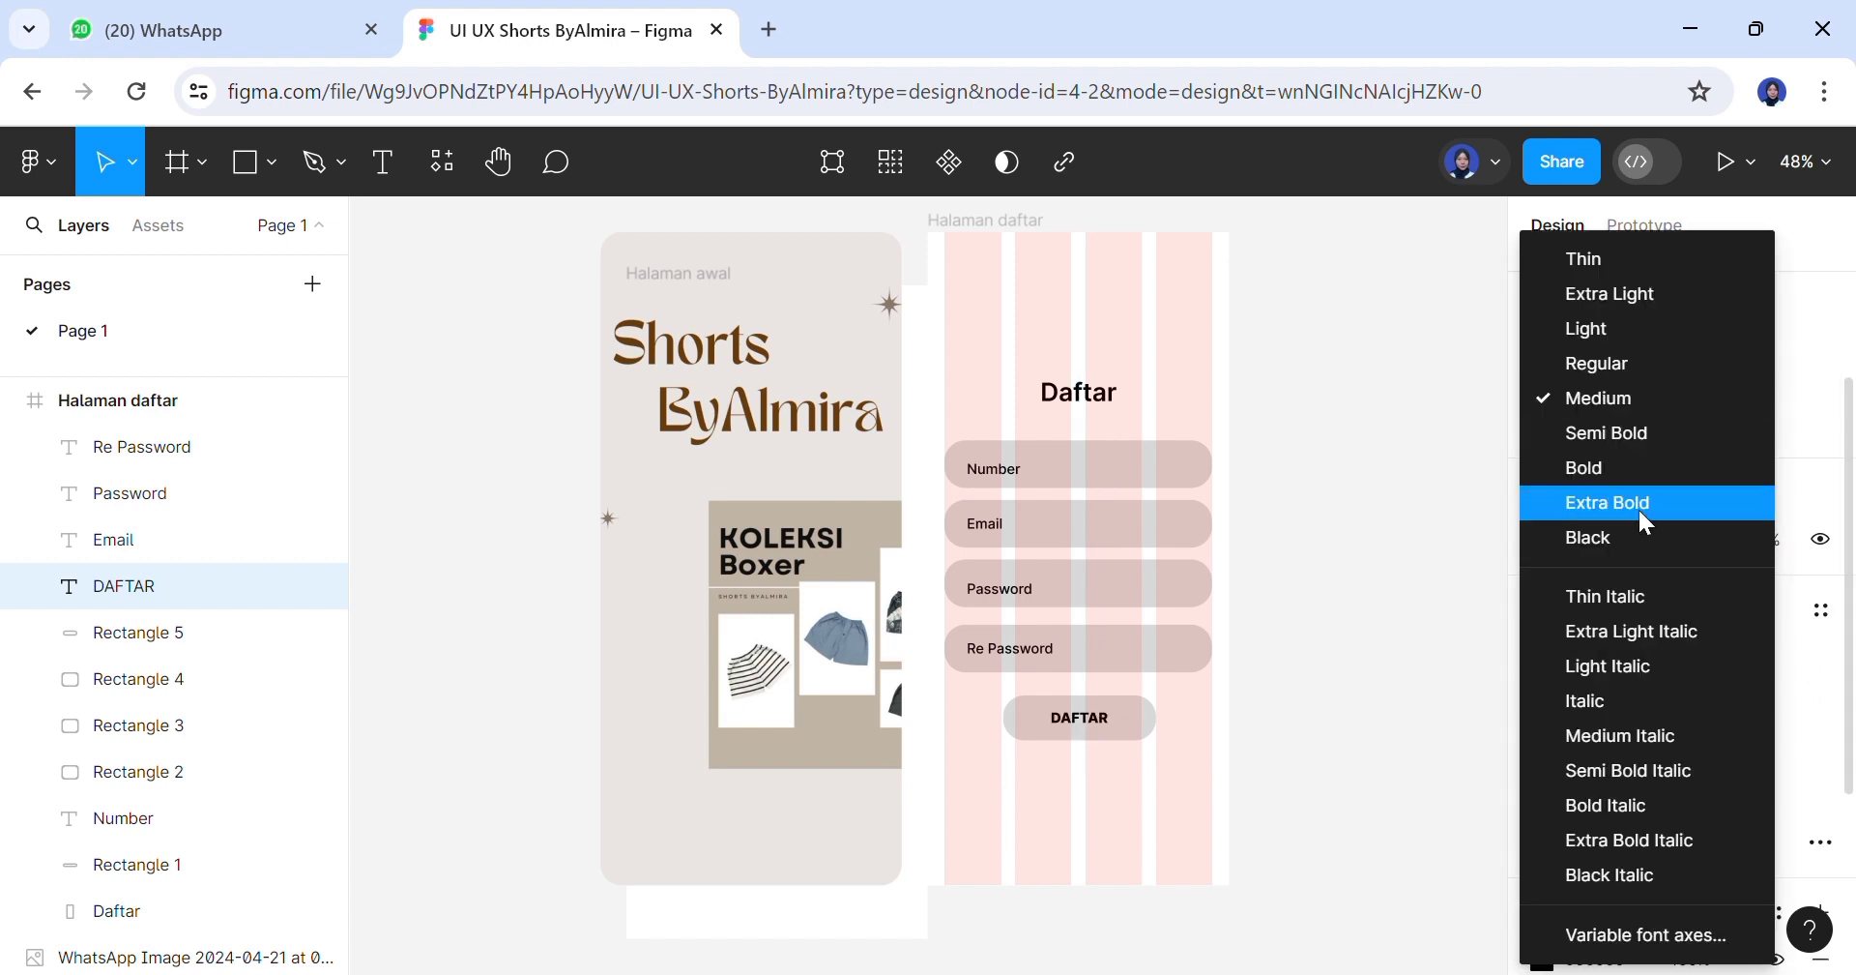
left_click(1609, 441)
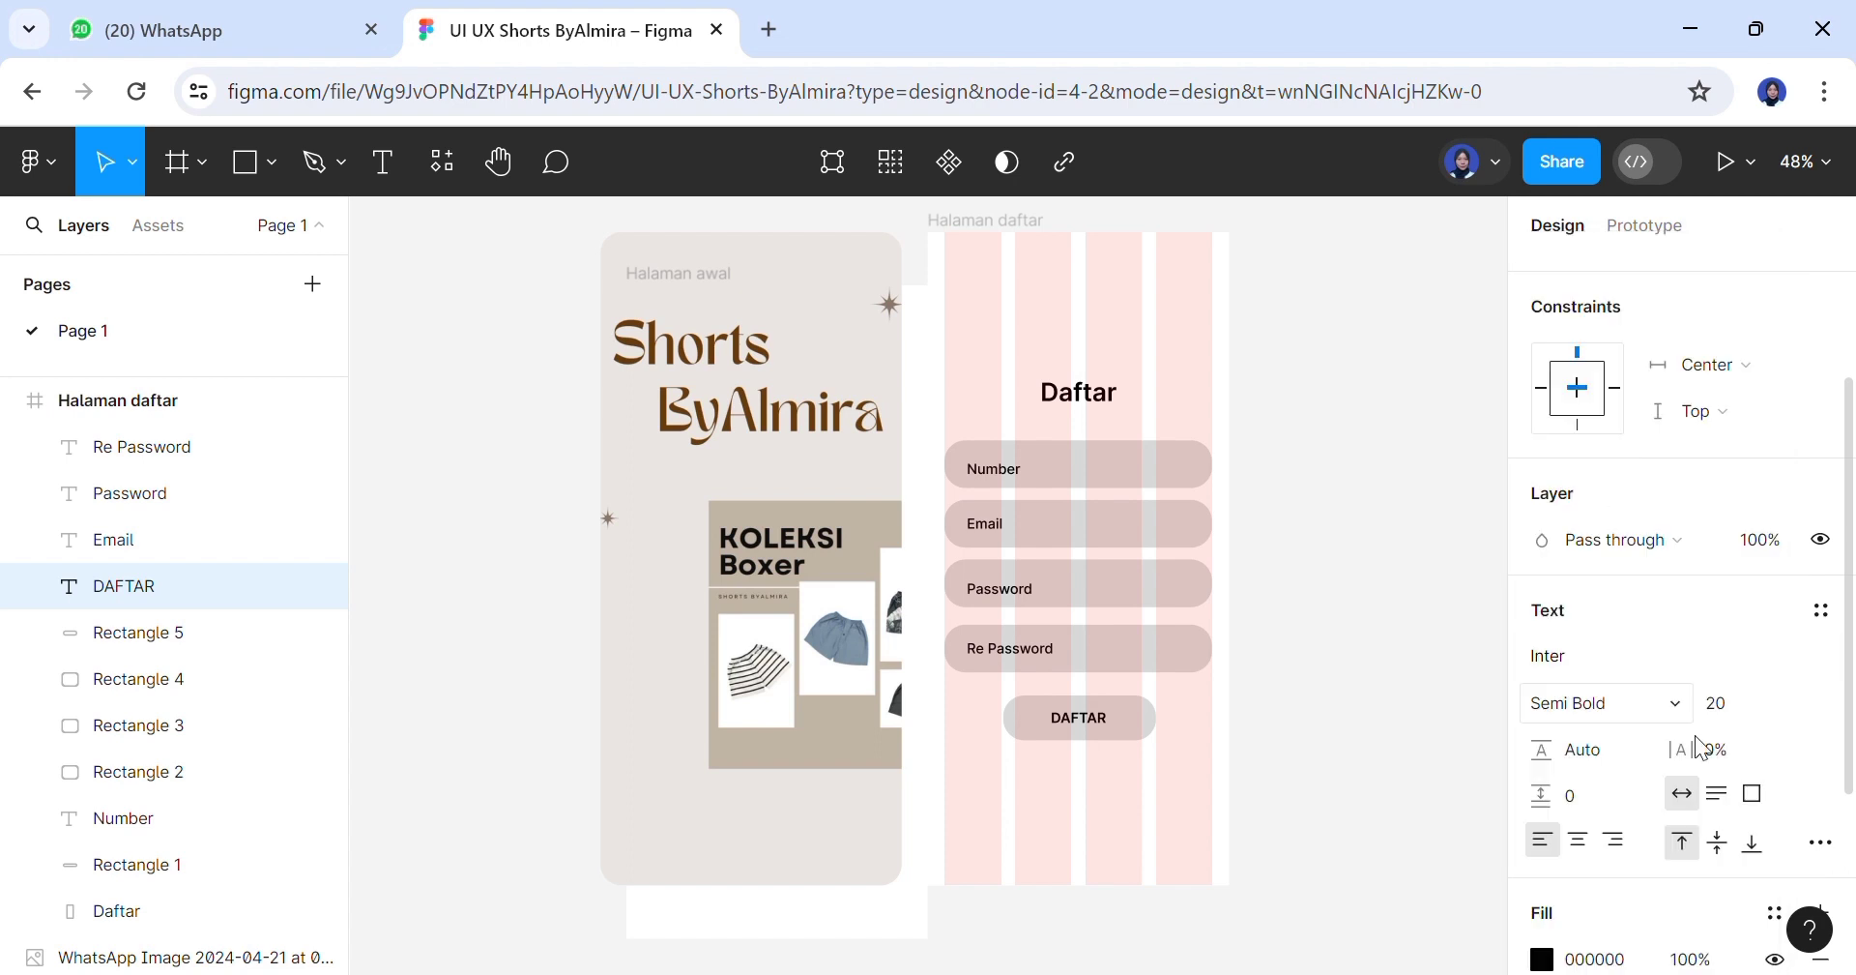
left_click(1777, 706)
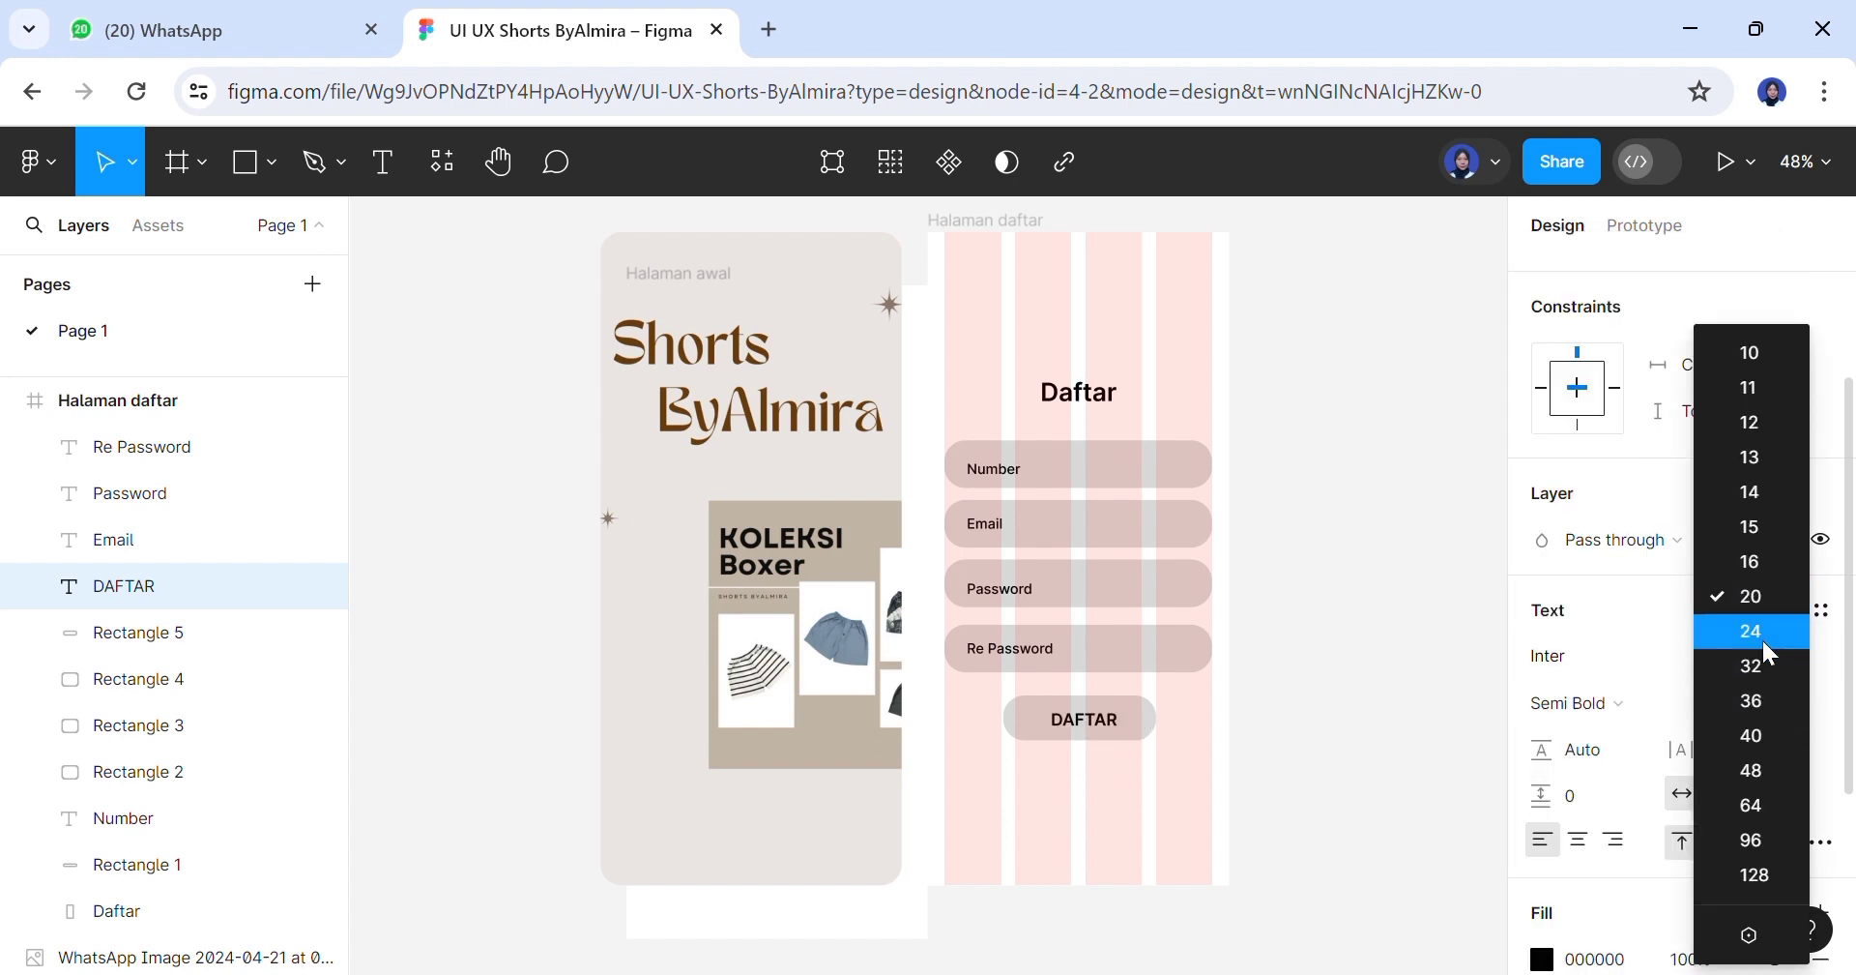
left_click(1759, 635)
Add the text "Sudah punya akun?" below the DAFTAR button and a separate "Login" text beneath it
left_click(392, 172)
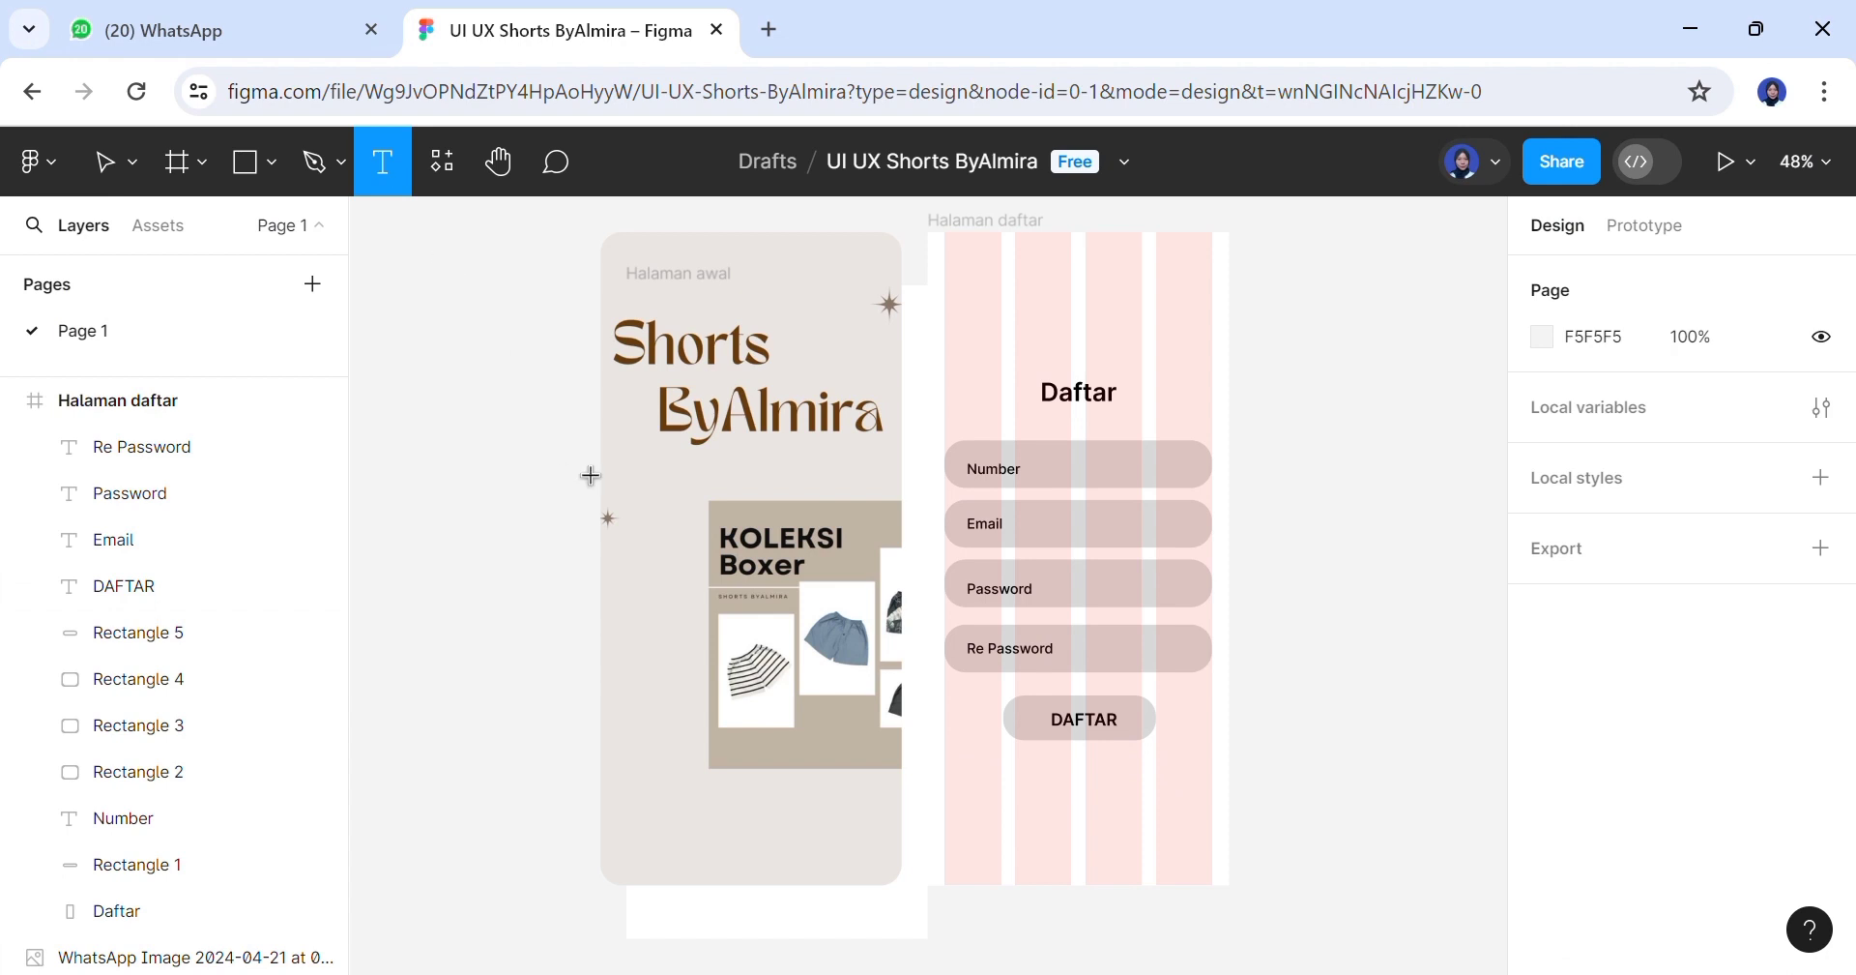
left_click(1010, 792)
type("Sud")
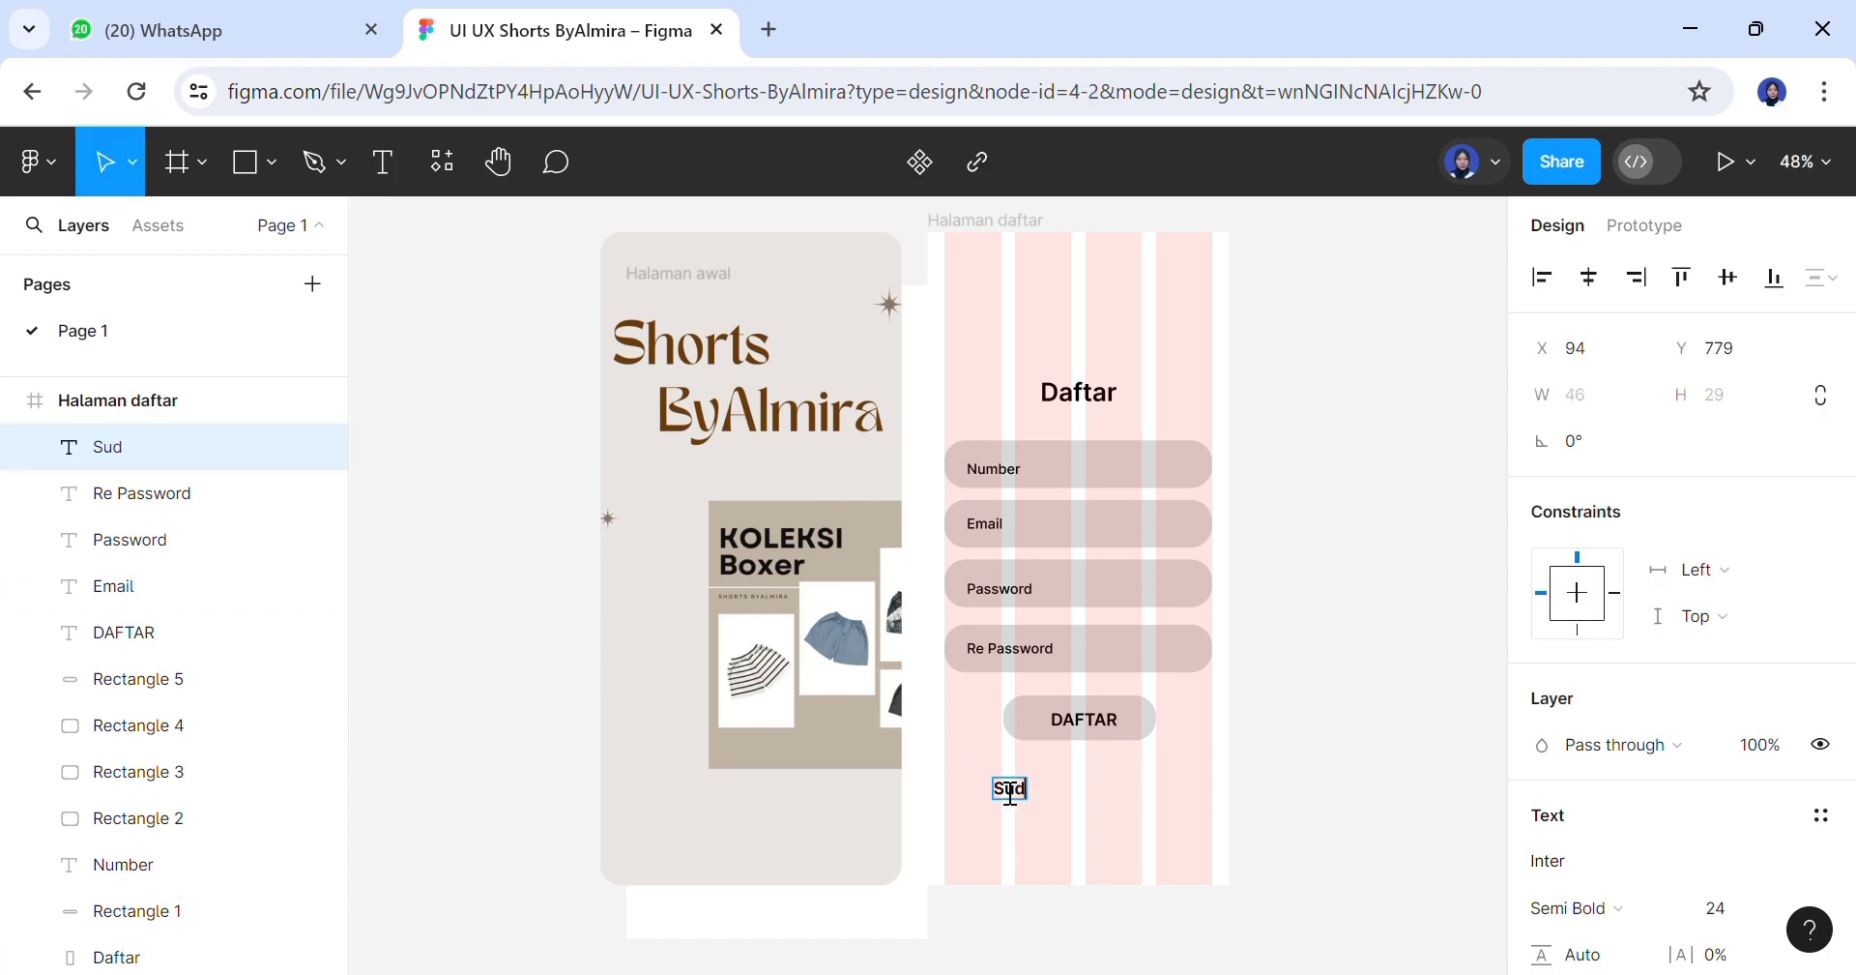
type("ah punya akun?")
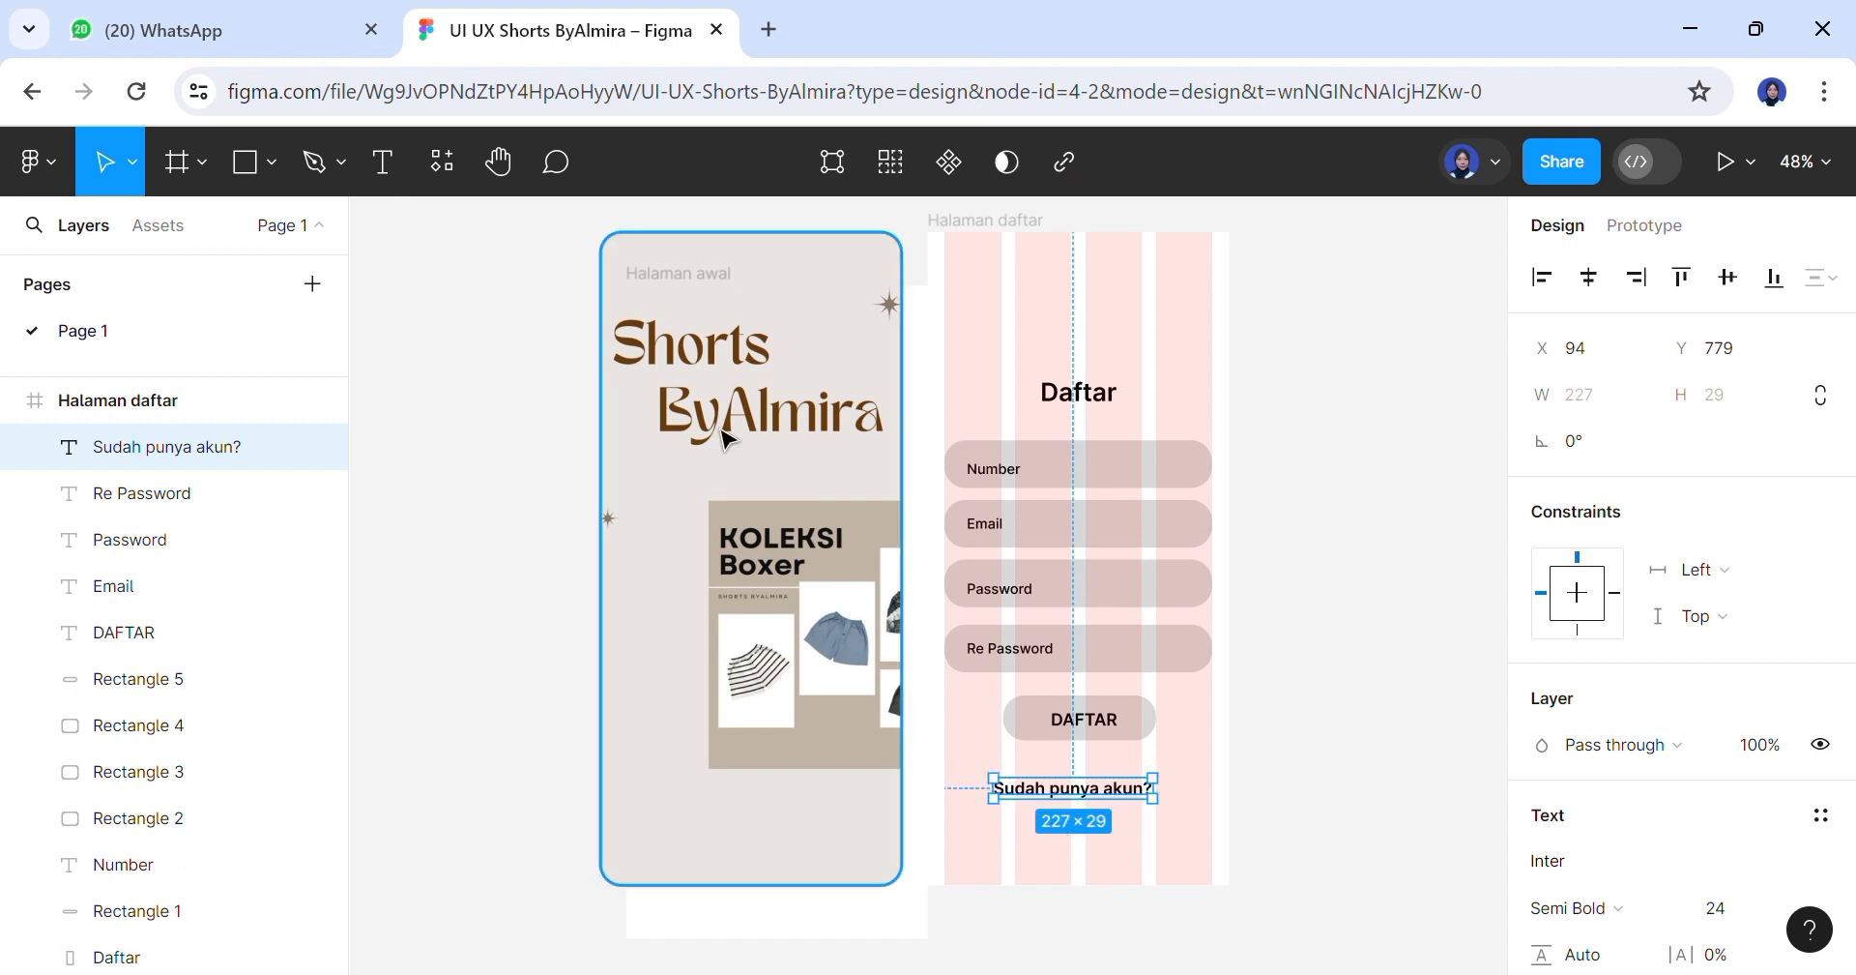
left_click(384, 179)
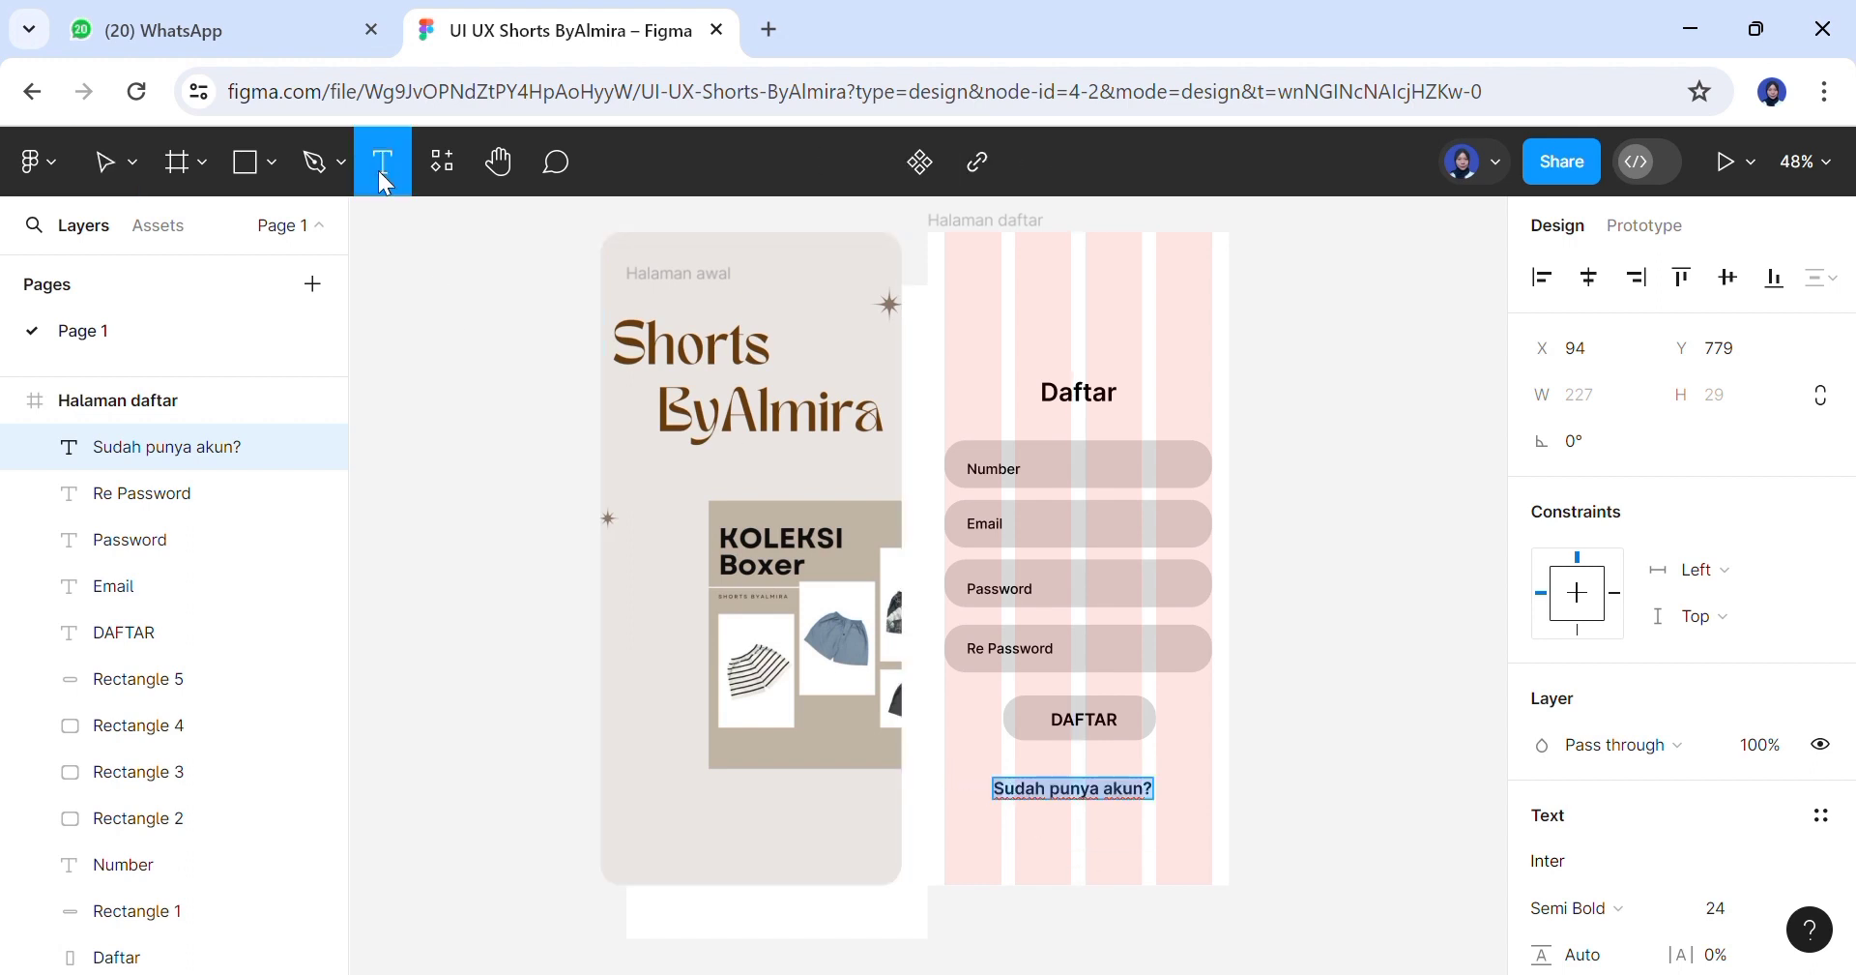
left_click(1043, 833)
type("Login")
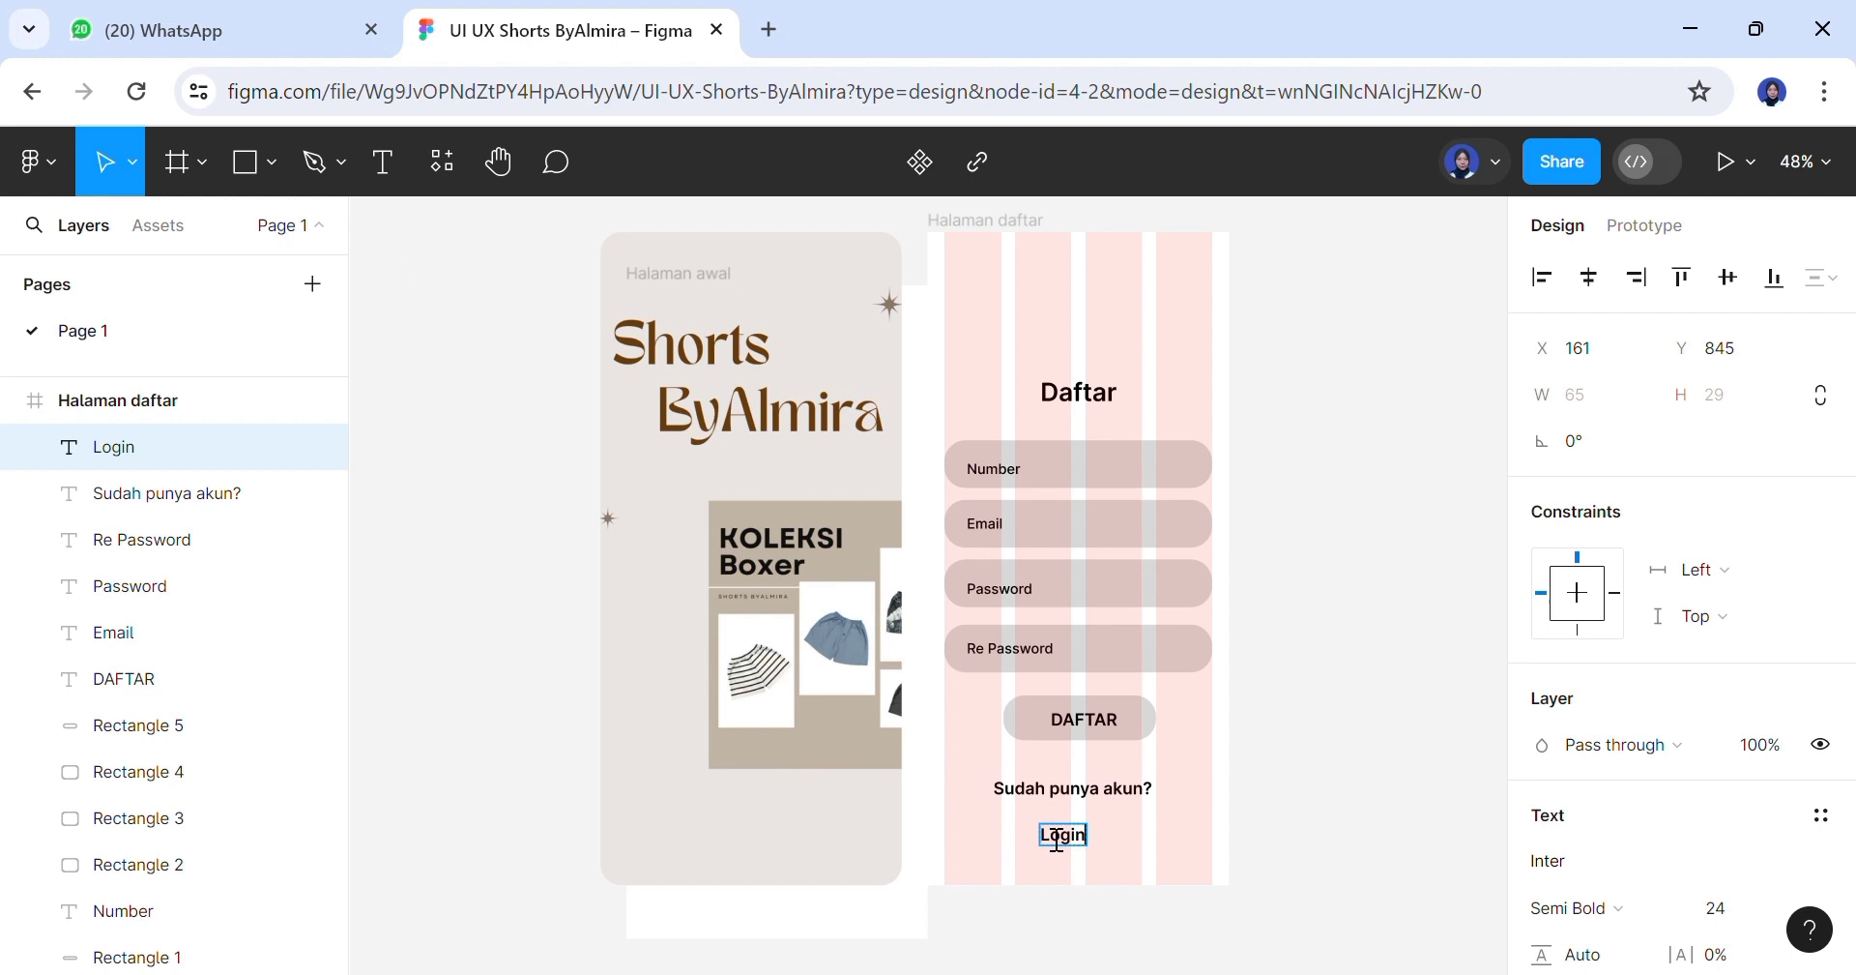
Shift "Sudah punya akun?" to the left and place "Login" beside it on the same line, at about Y 781
left_click(1133, 795)
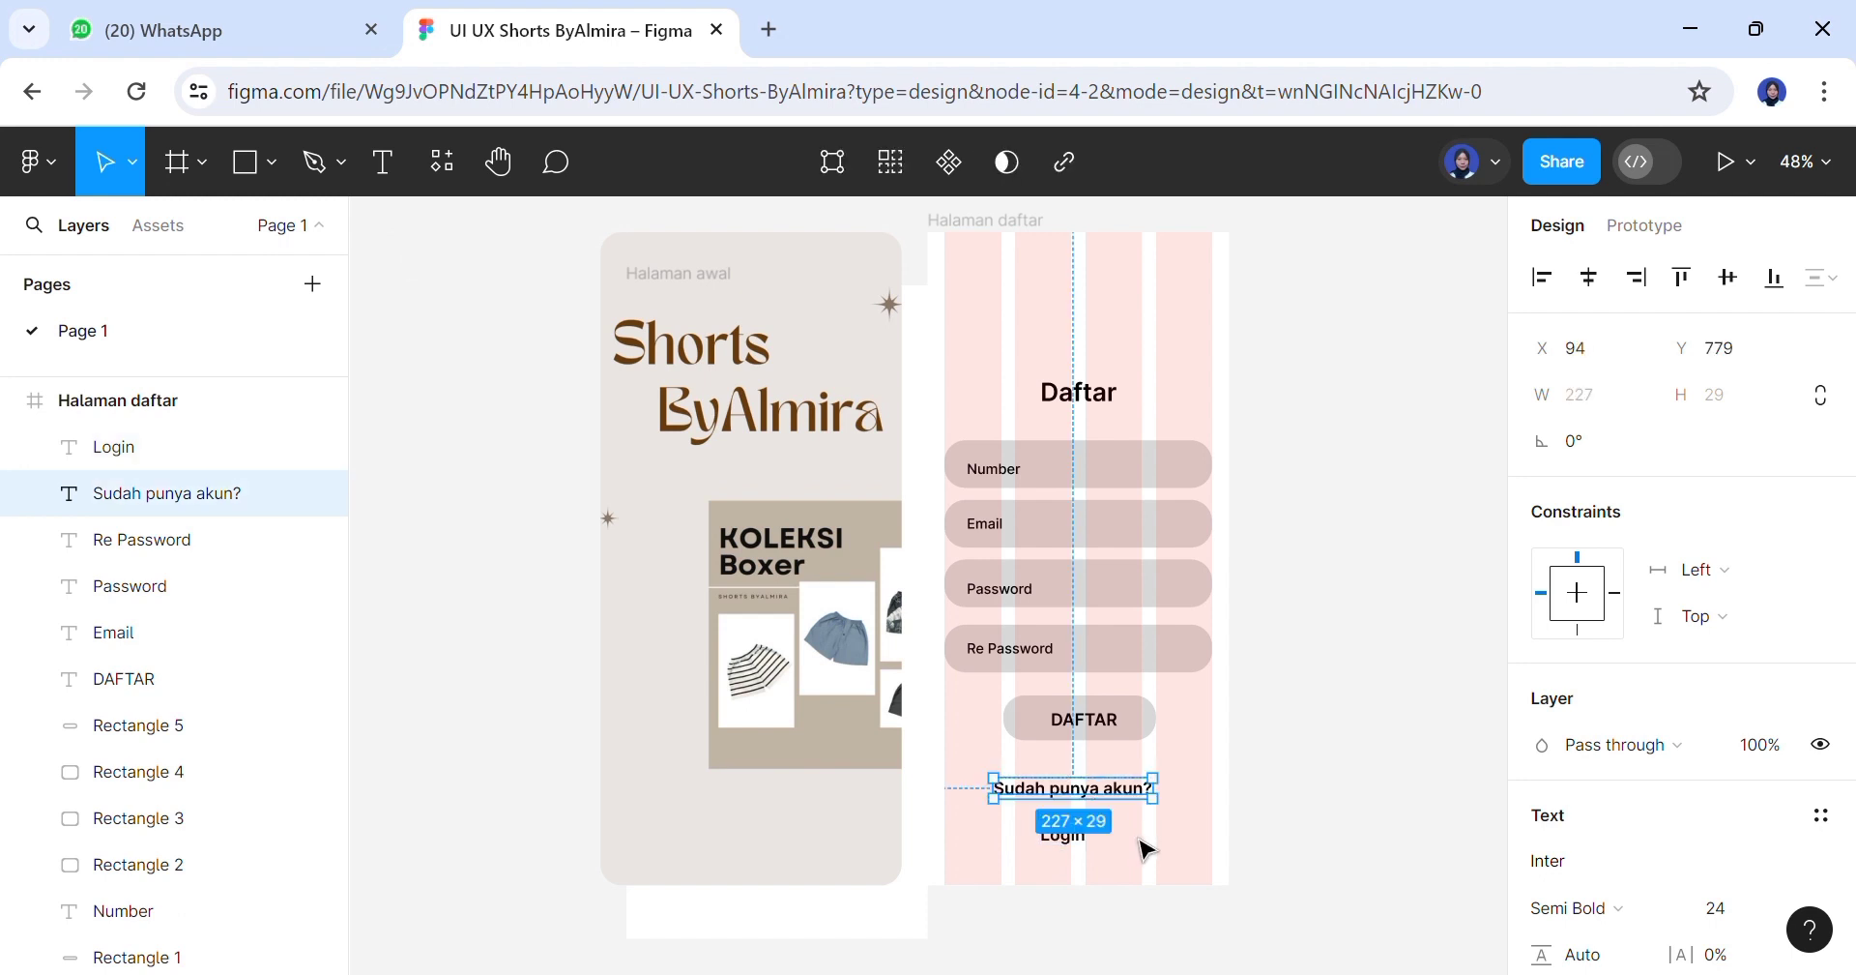
mouse_move(1131, 792)
left_mouse_down()
mouse_move(1083, 800)
mouse_move(1105, 829)
mouse_move(1146, 812)
left_mouse_up()
left_click(1081, 838)
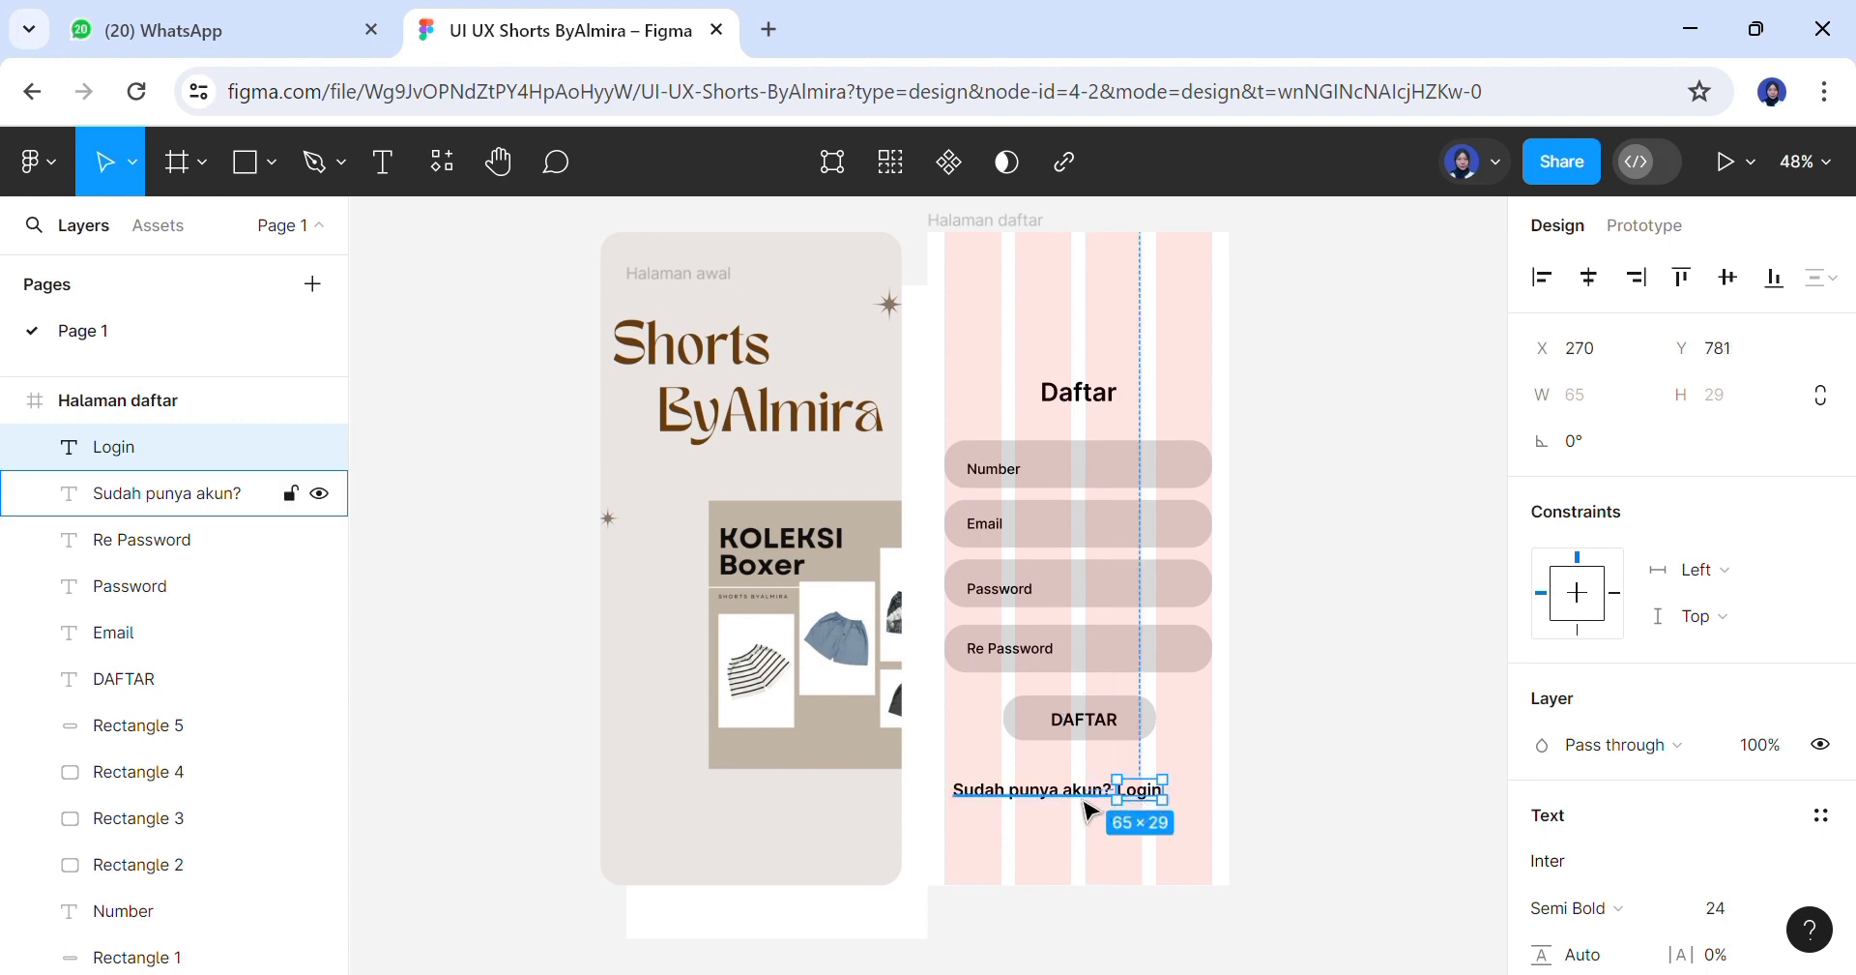
Group "Sudah punya akun?" and "Login", and move the group just beneath the DAFTAR button at about X 82, Y 742
left_click(1089, 810, "shift")
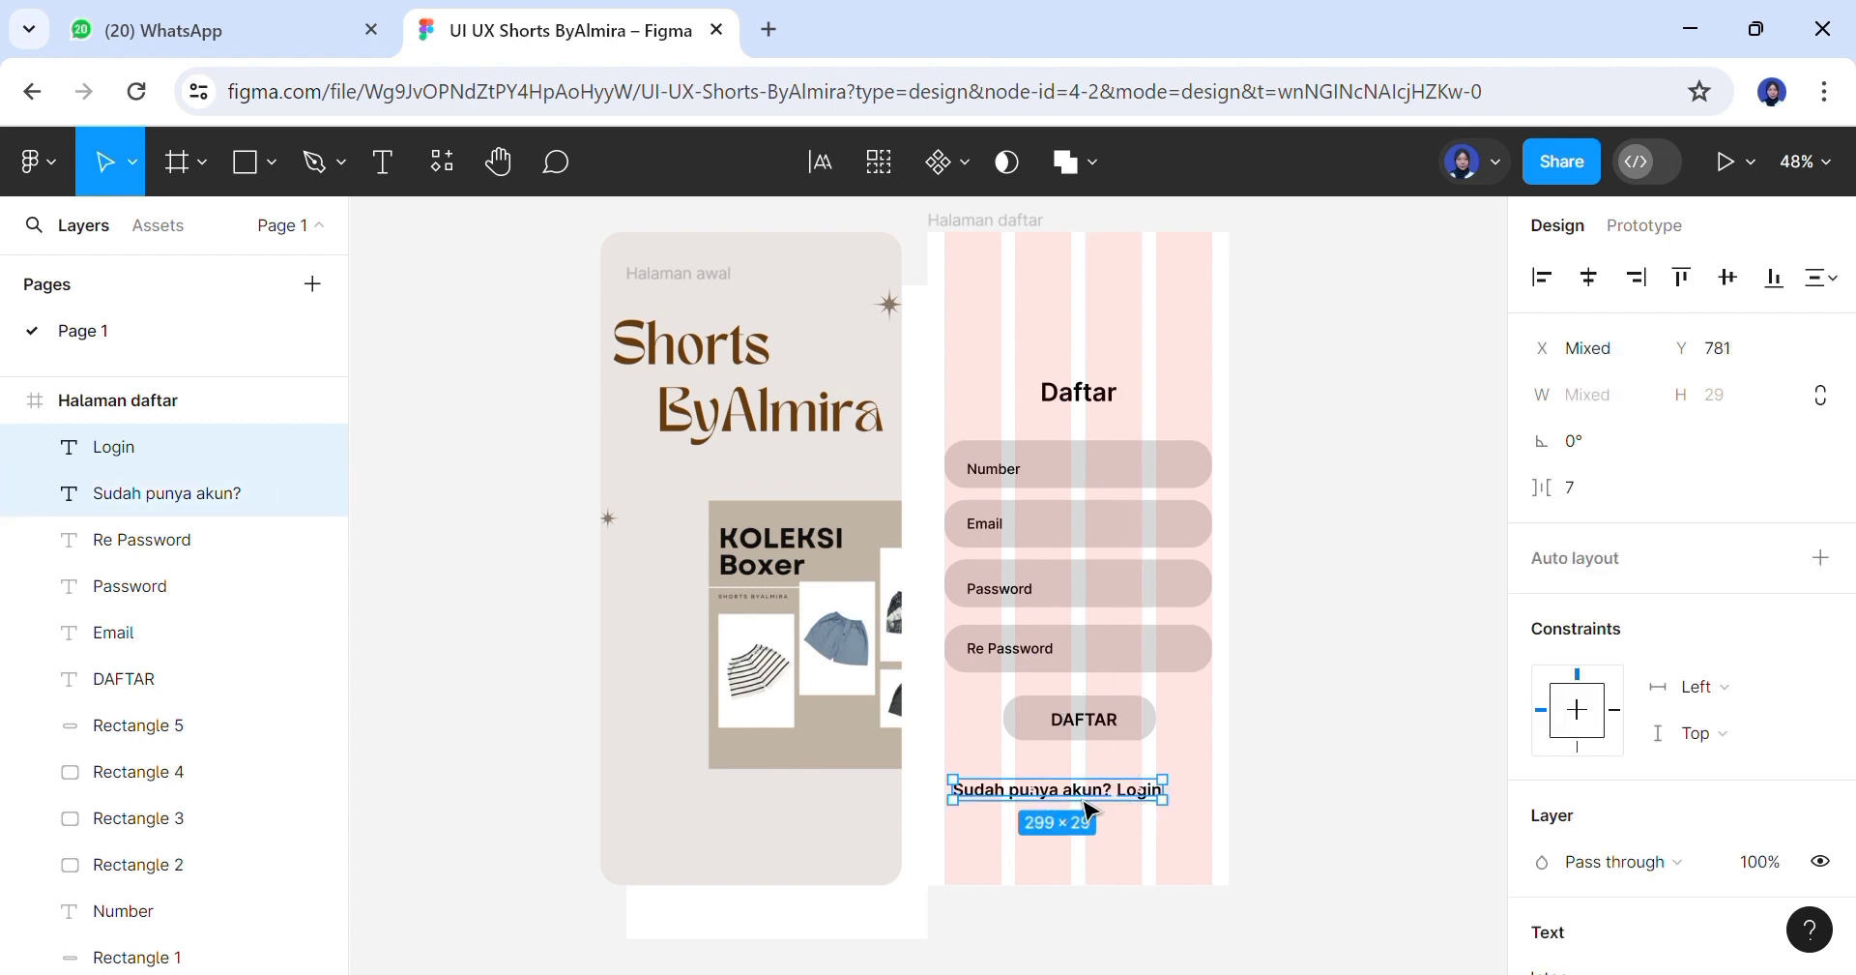
key("ctrl+g")
left_click_drag(1111, 799, 1144, 779)
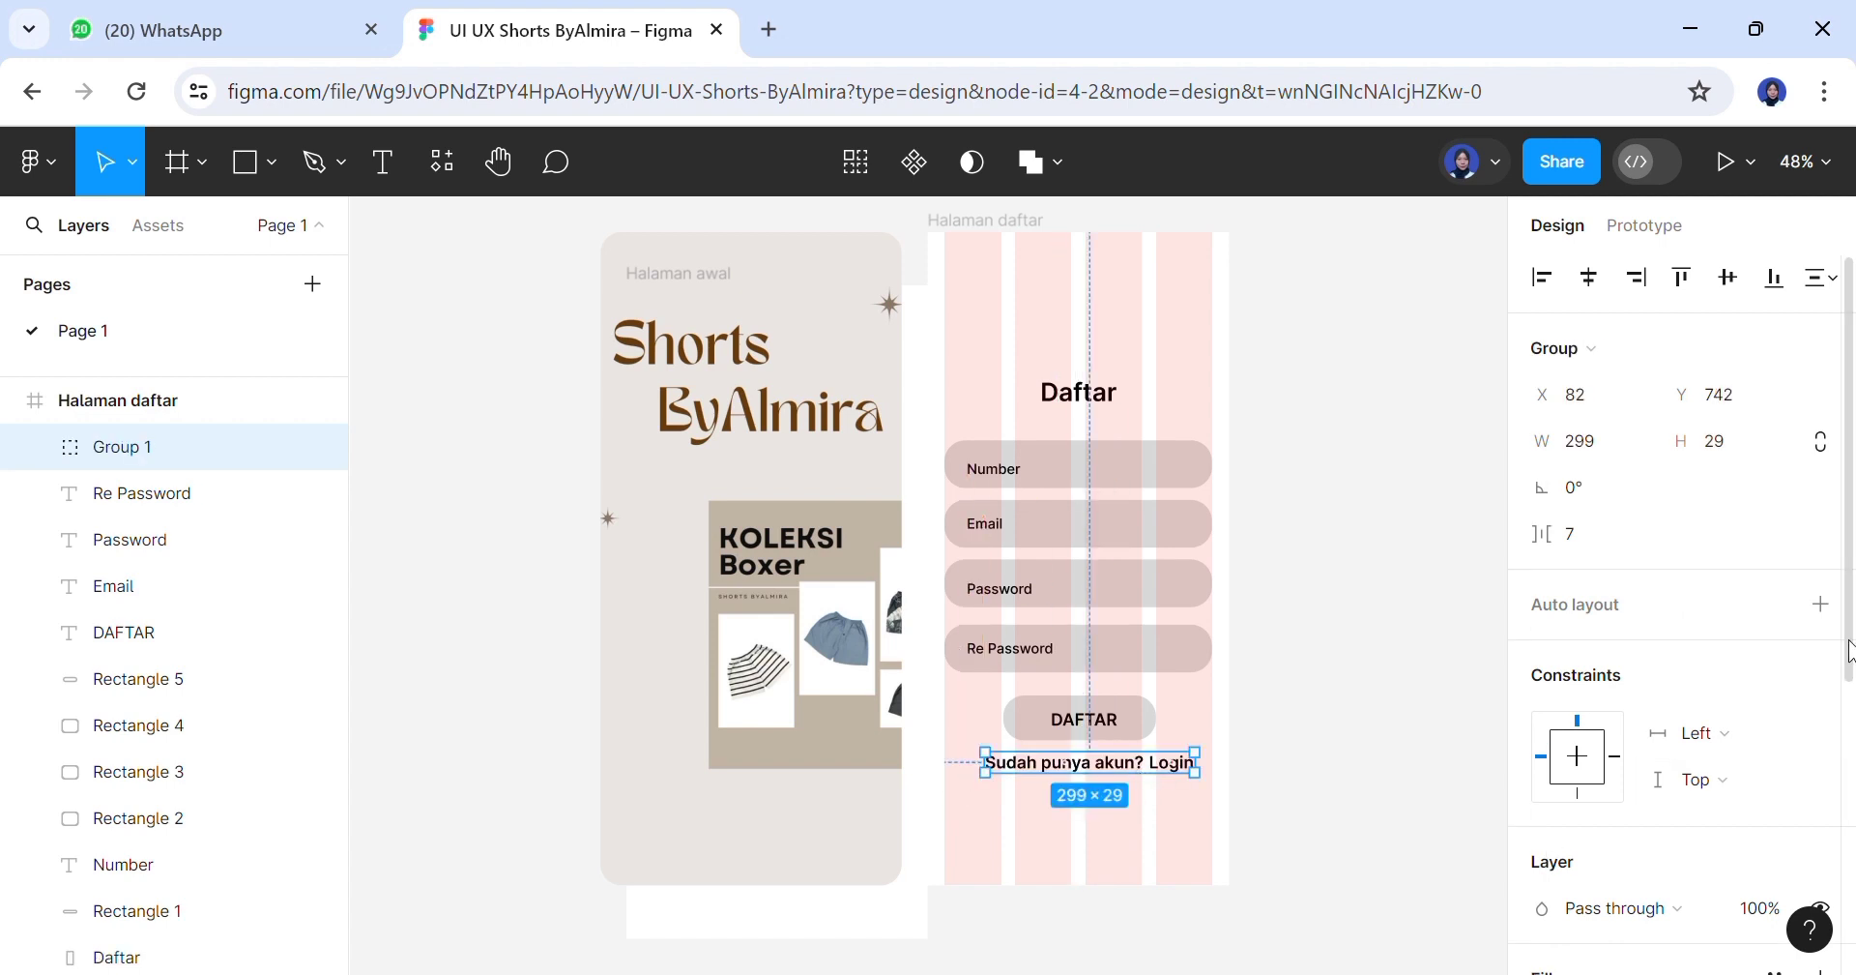
scroll(1849, 650, "down", 3)
scroll(1852, 729, "down", 2)
scroll(1851, 730, "down", 1)
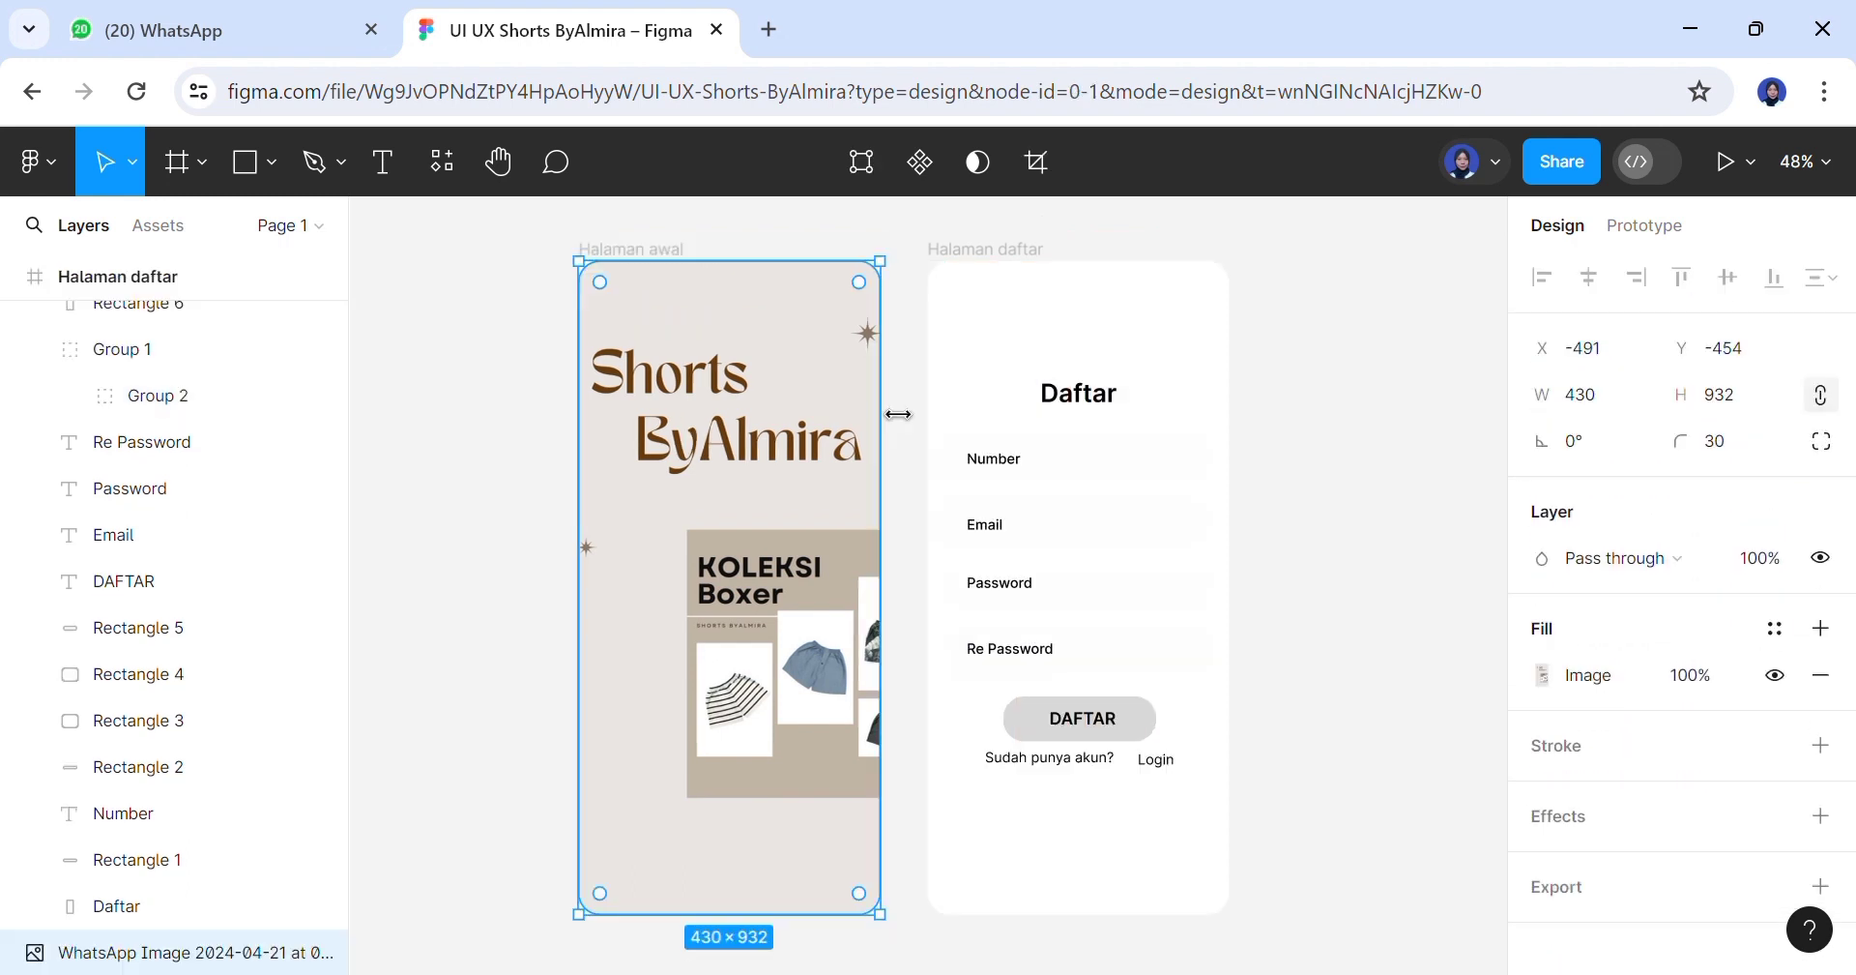
Set the fill of all four input field rectangles to black 000000 at 100%
left_click(1131, 475)
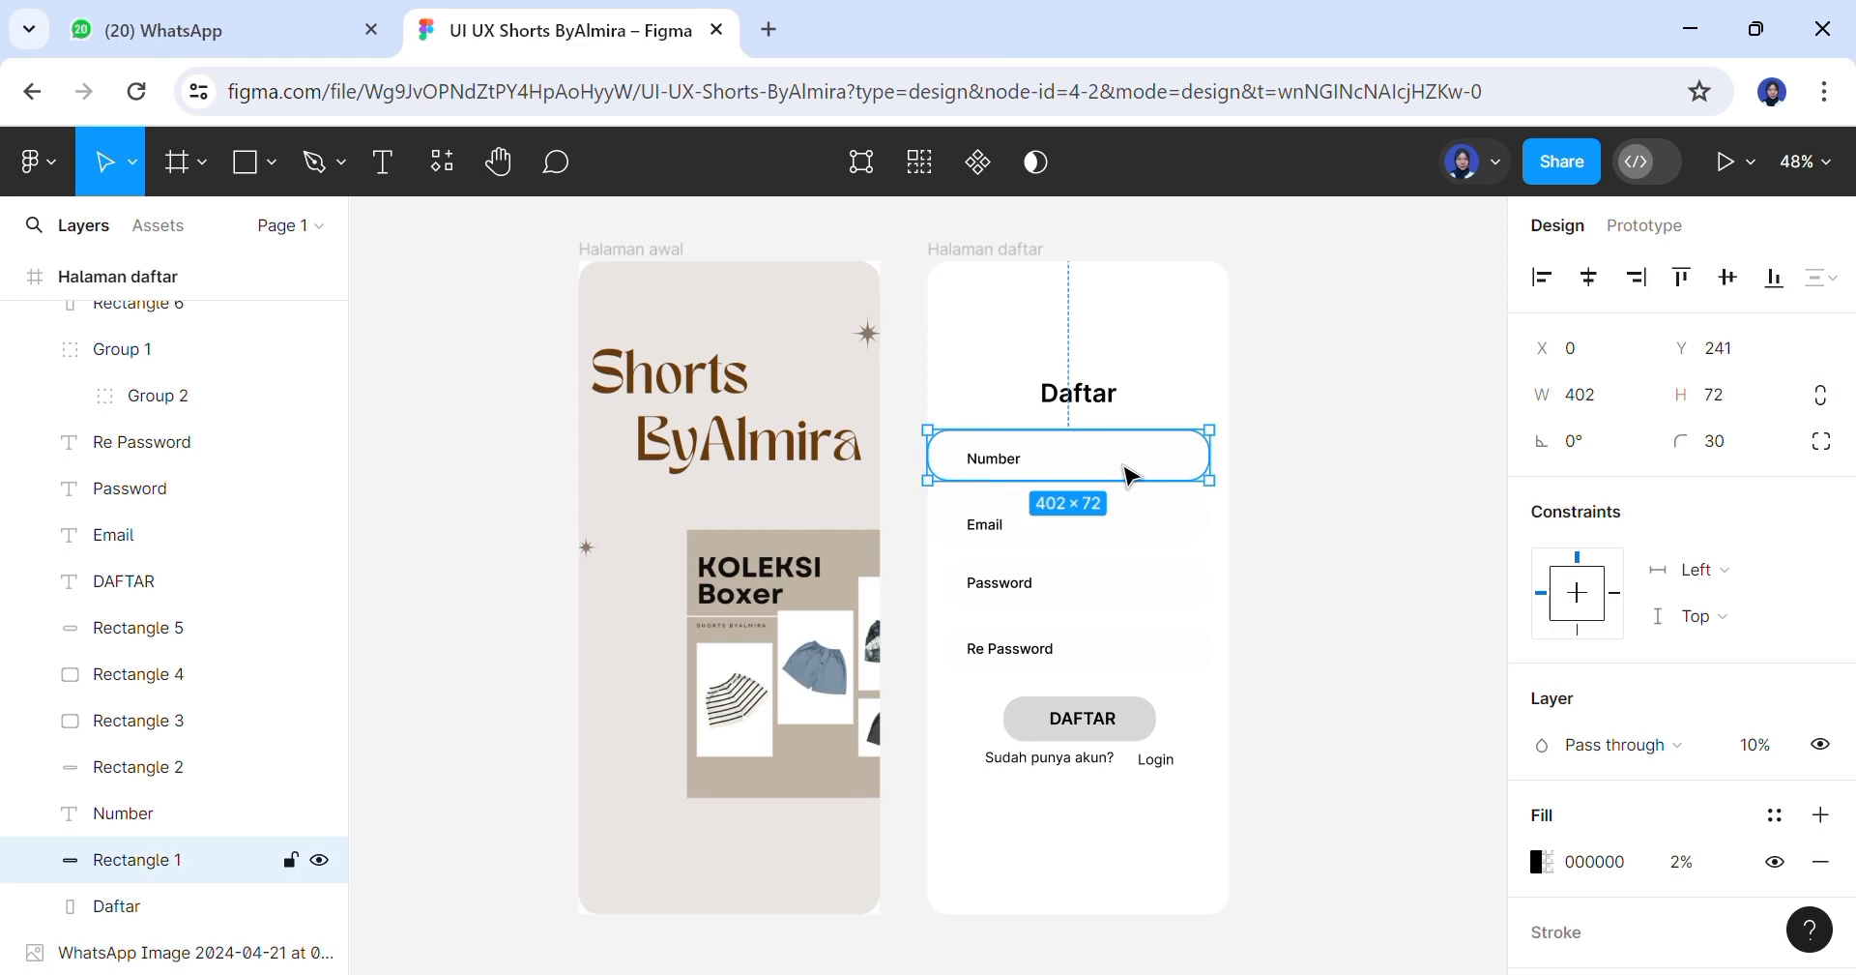
left_click(1129, 535, "shift")
left_click(1129, 588, "shift")
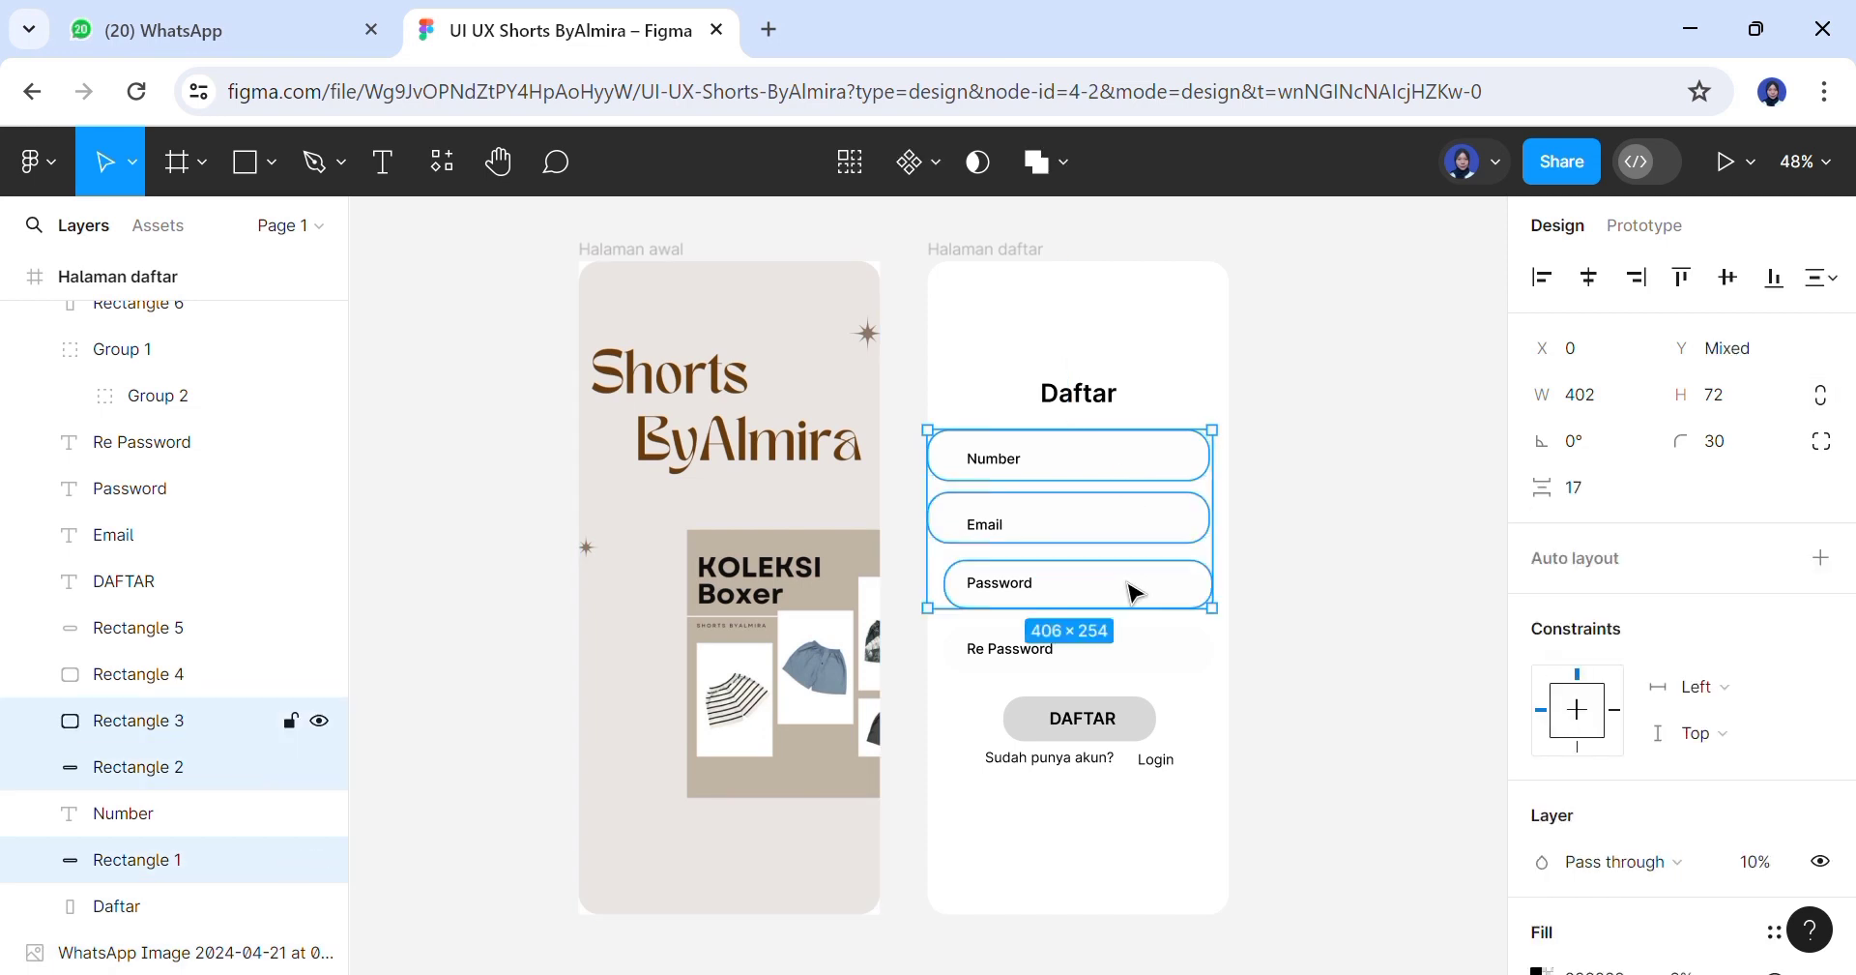
left_click(1135, 646, "shift")
left_click(1539, 932)
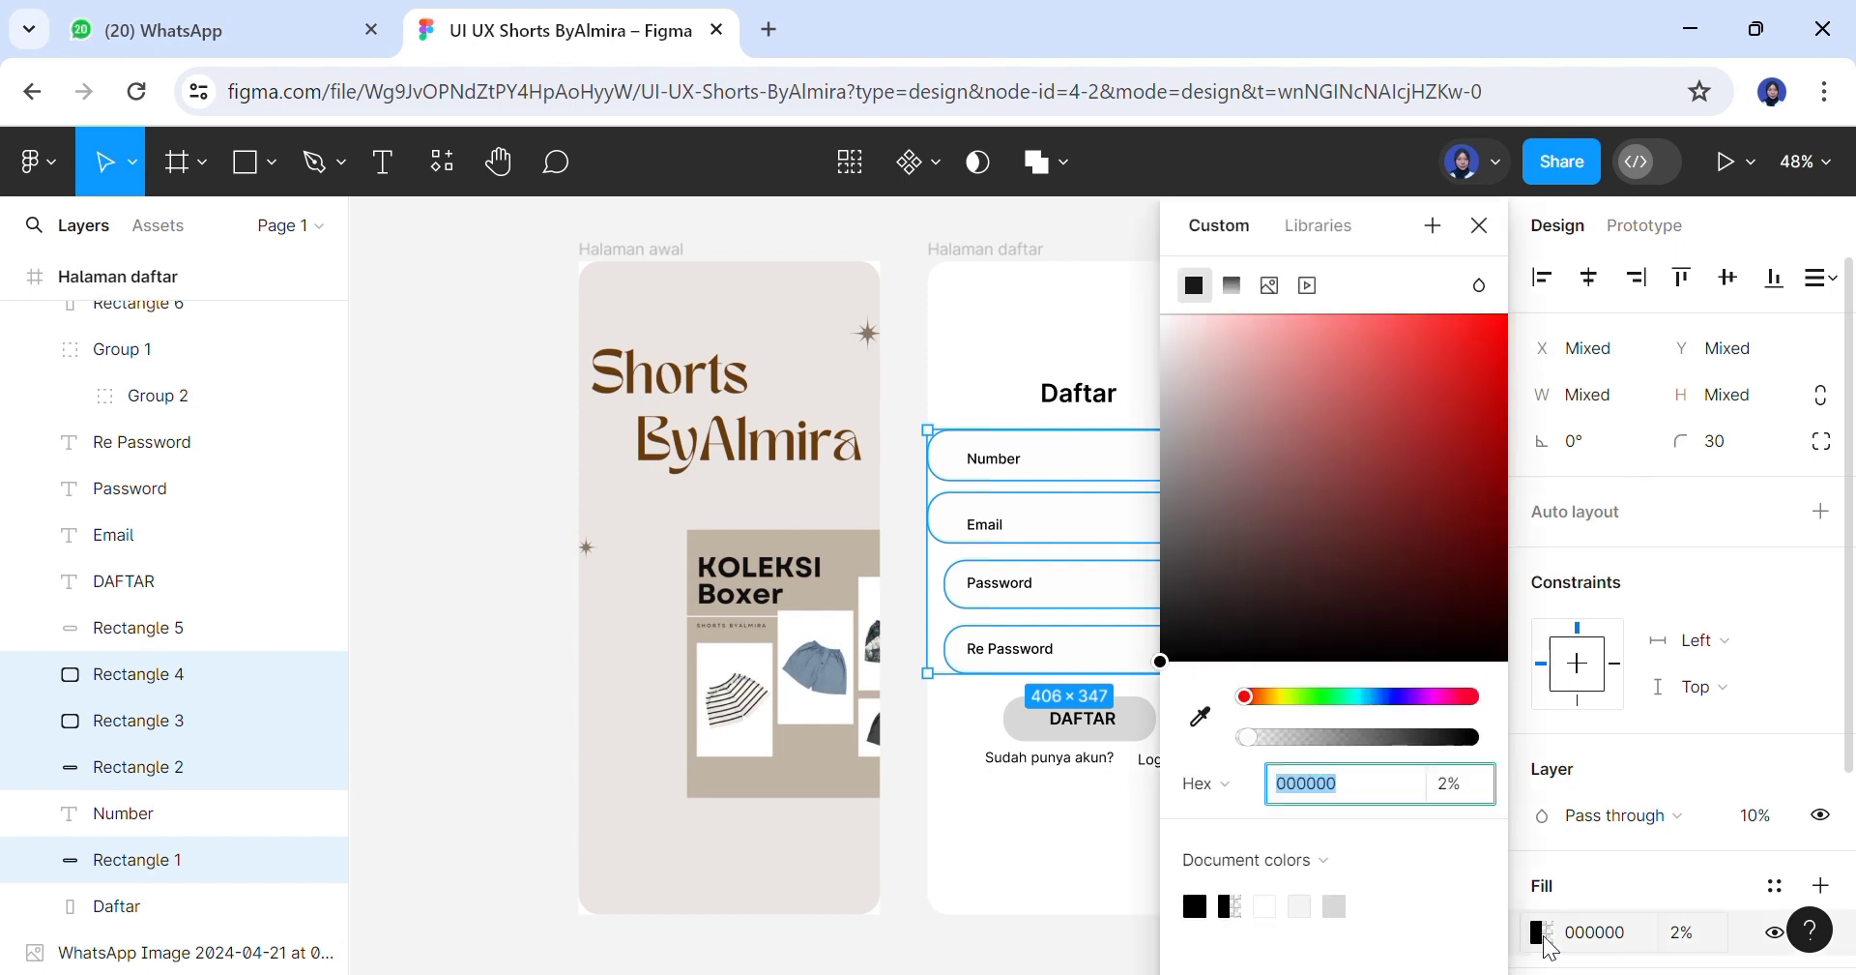
left_click(1197, 909)
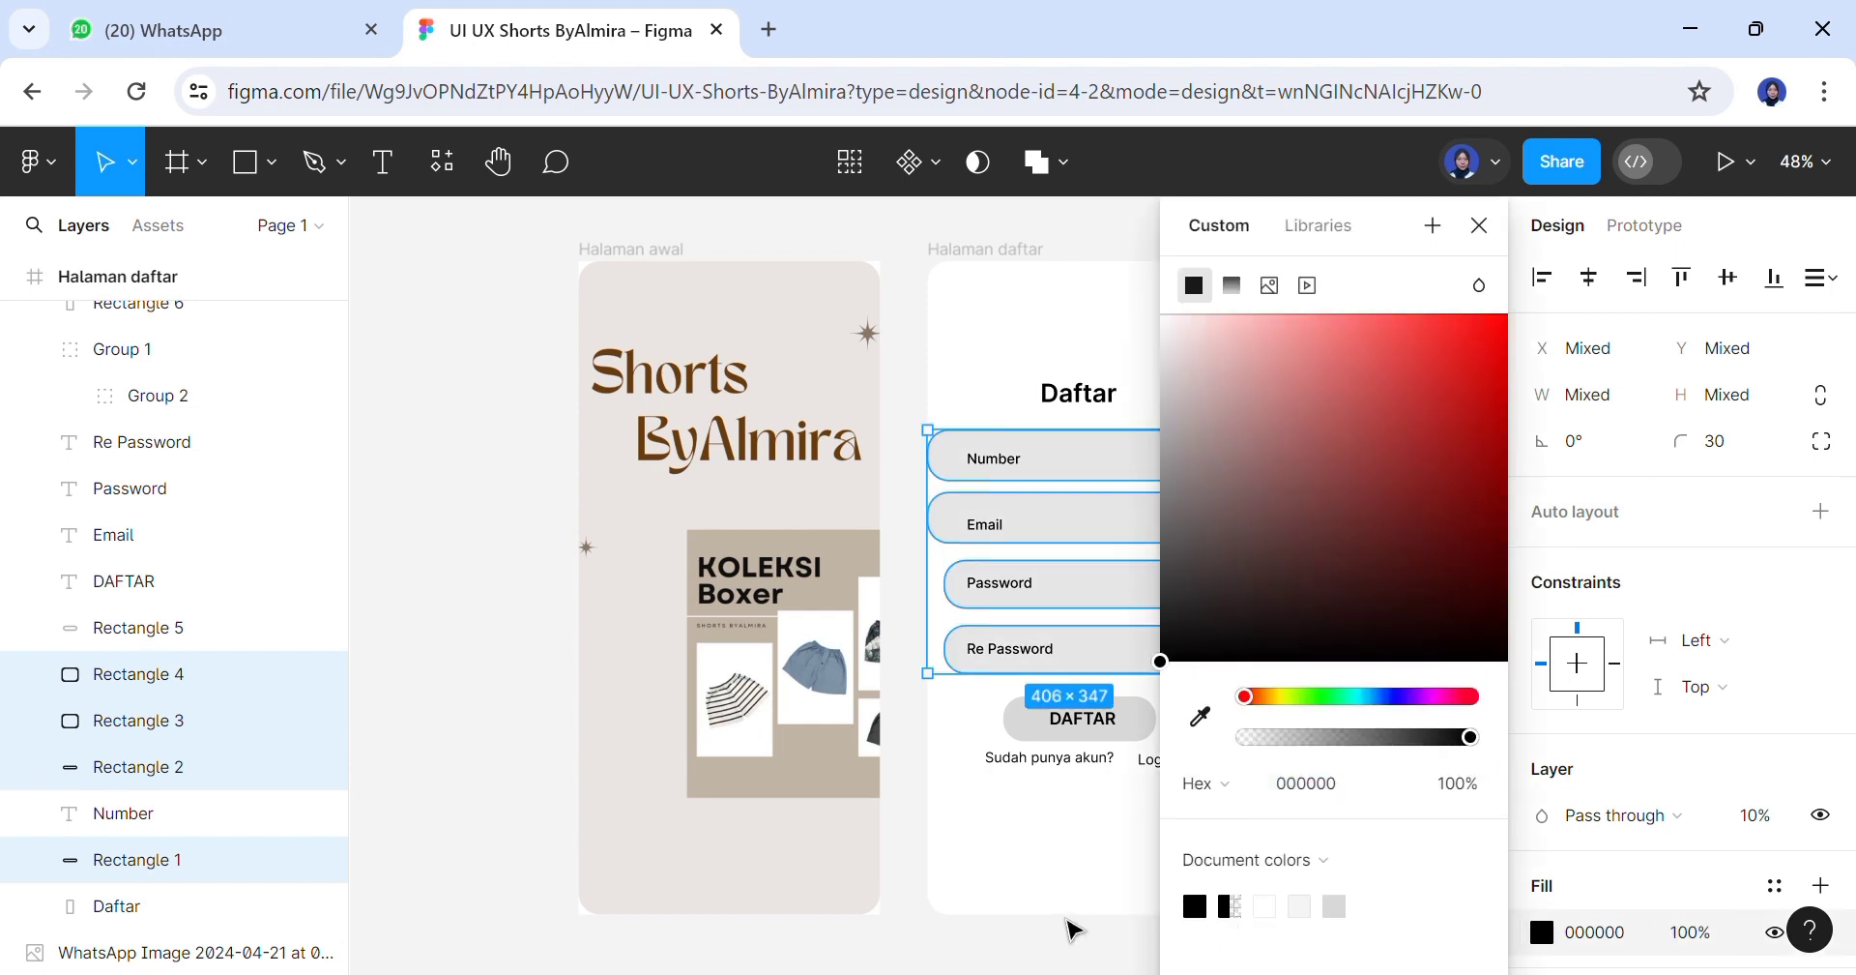
left_click(1073, 930)
Narrow the "Number" and "Email" field rectangles so their left edges line up with the two fields below
mouse_move(1131, 546)
left_mouse_down()
mouse_move(1153, 546)
mouse_move(1123, 535)
left_mouse_up()
left_click(1160, 565)
left_click(1156, 538)
key("ctrl+z")
key("ctrl+z")
key("ctrl+z")
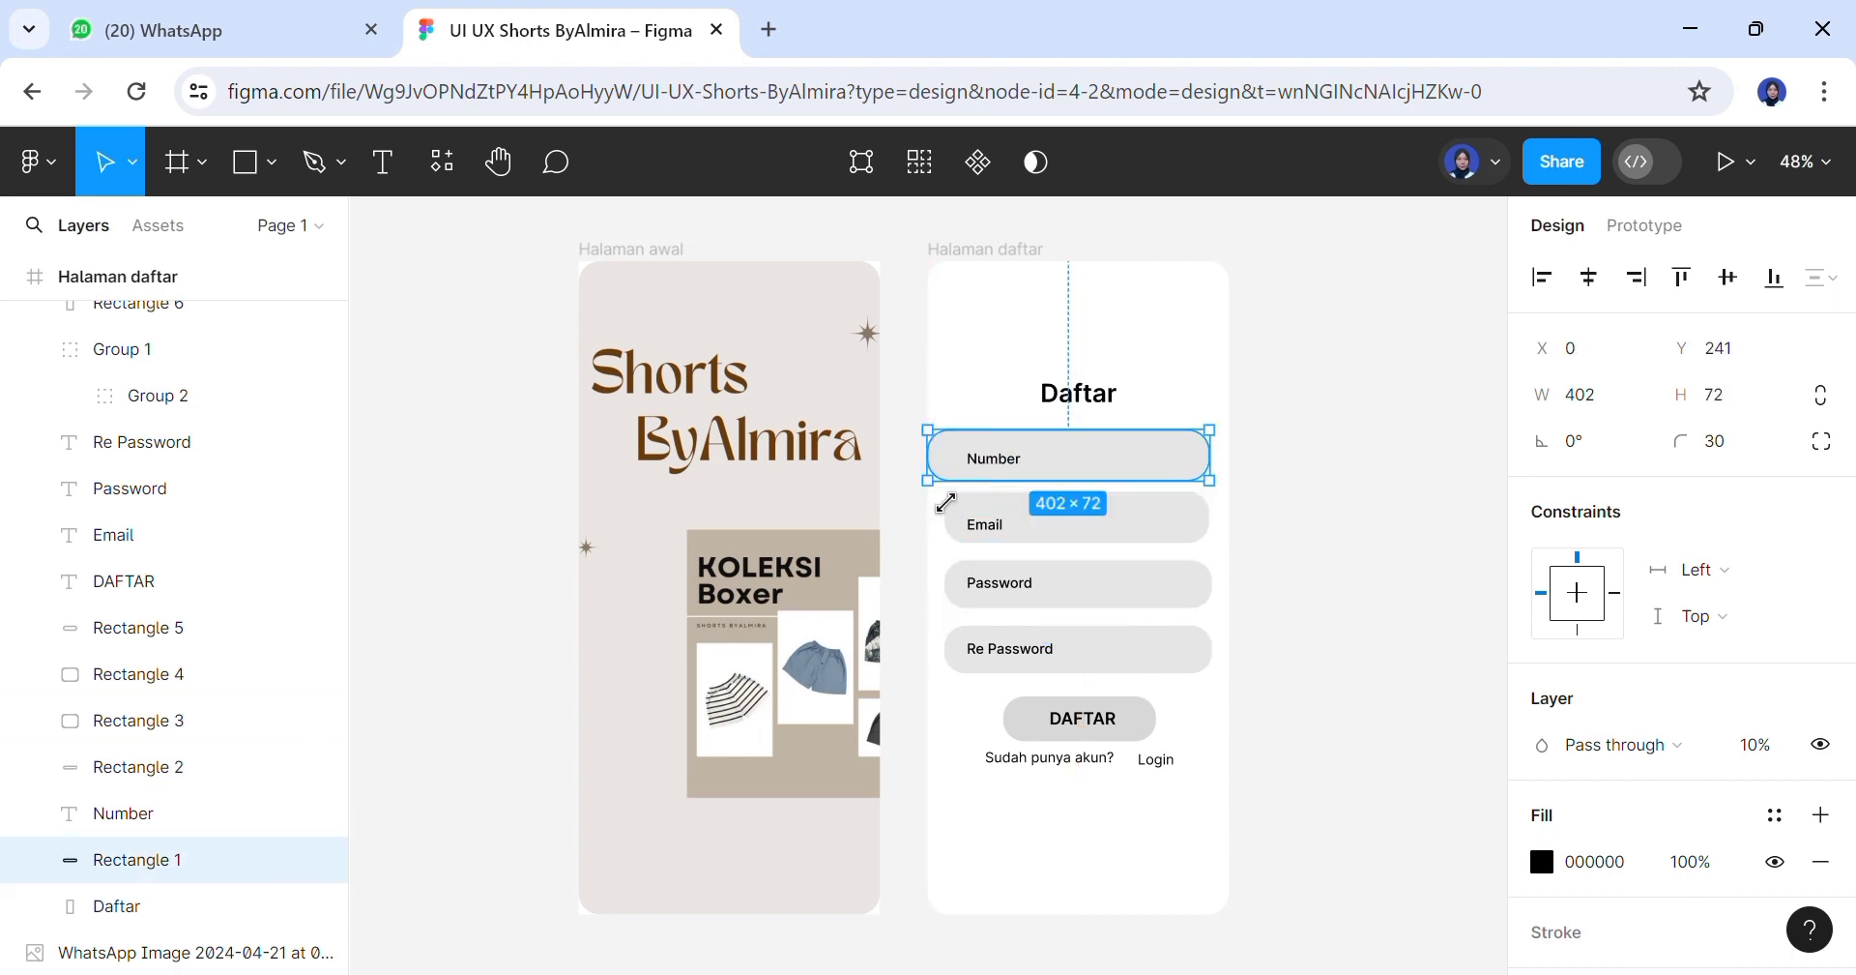
left_click(1267, 595)
With the DAFTAR button's rectangle selected, open the Colorsinspo plugin's Color Palette and show the Hues collection
left_click(135, 628)
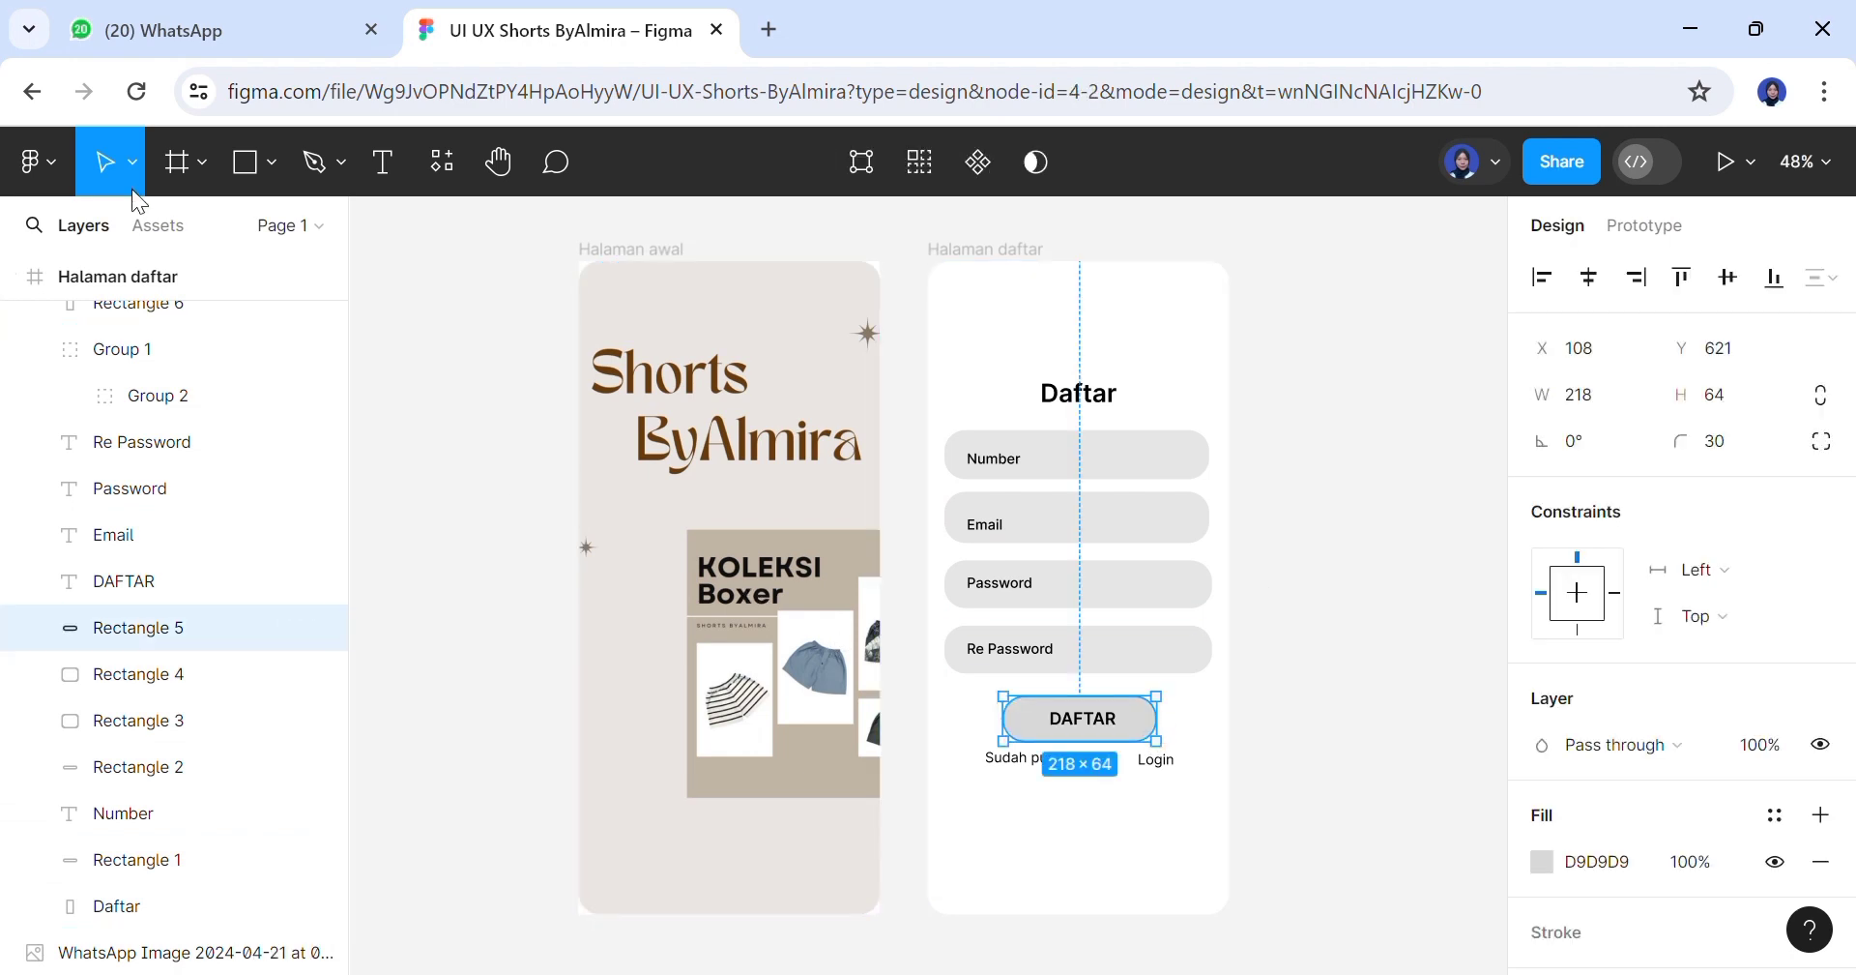
left_click(34, 161)
mouse_move(227, 619)
left_click(467, 654)
left_click(788, 417)
left_click(532, 440)
Fill the DAFTAR button's rectangle with the light brown swatch from a Colorsinspo palette
scroll(841, 541, "down", 2)
scroll(838, 539, "down", 10)
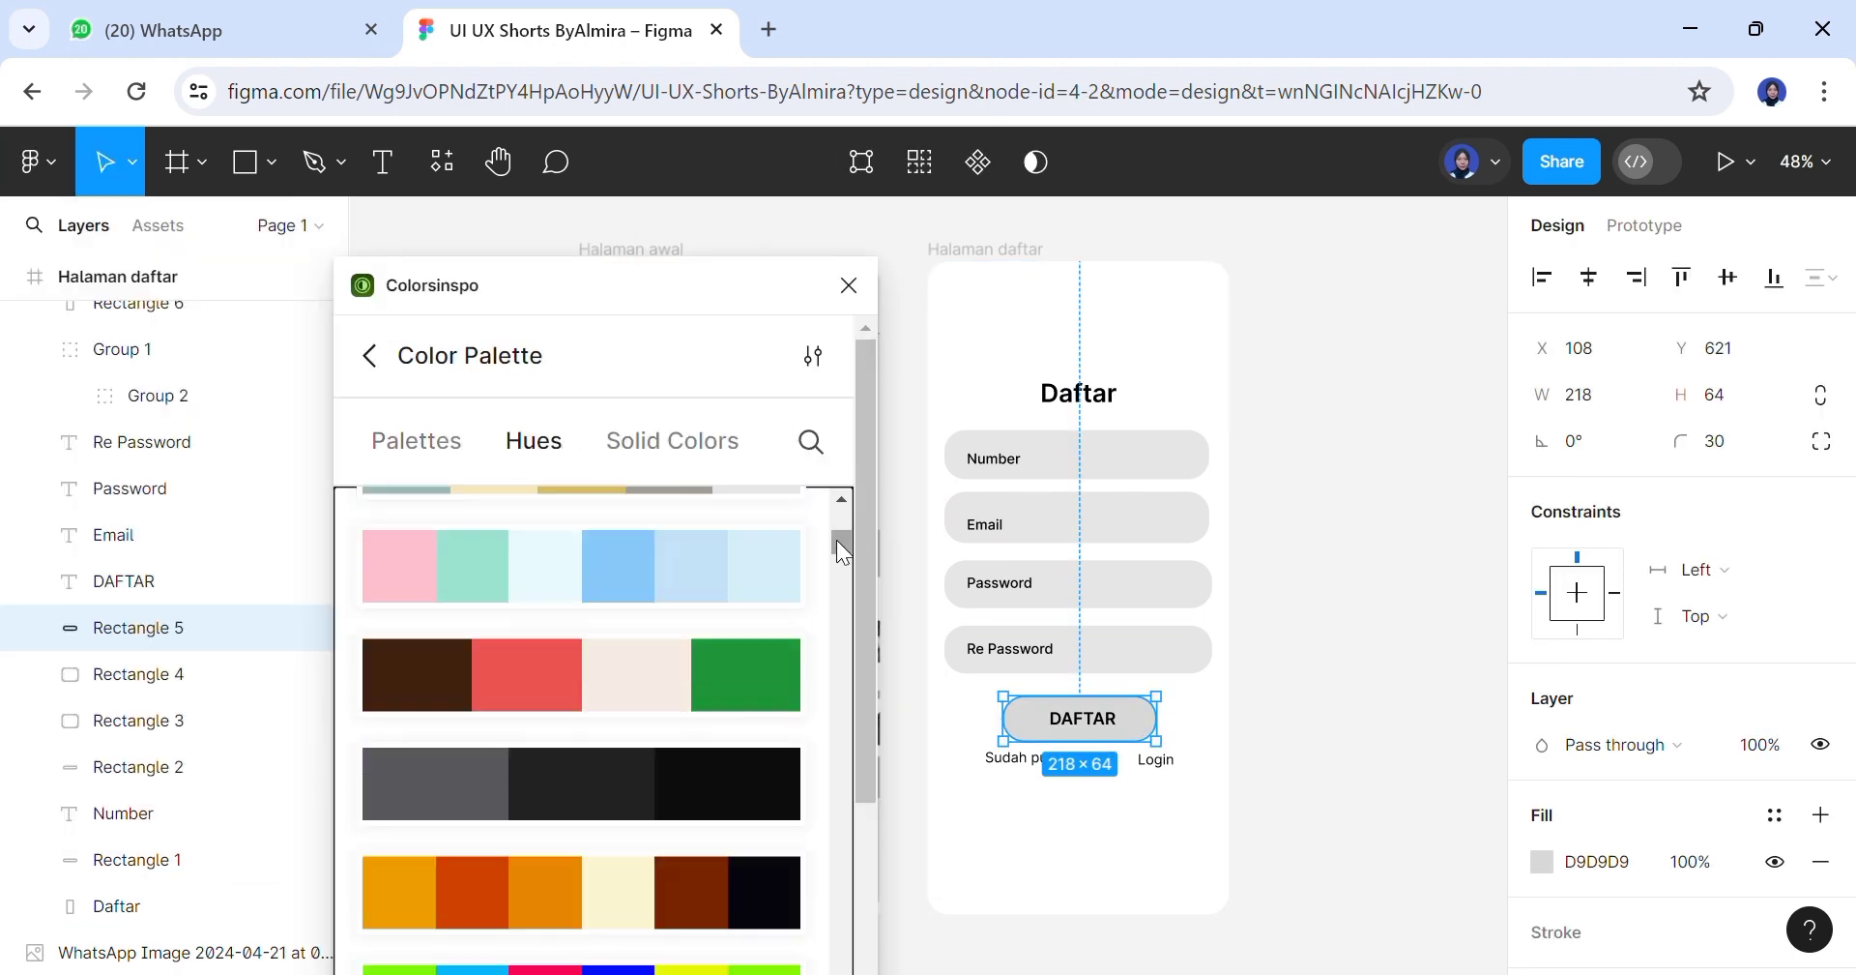
scroll(838, 539, "down", 10)
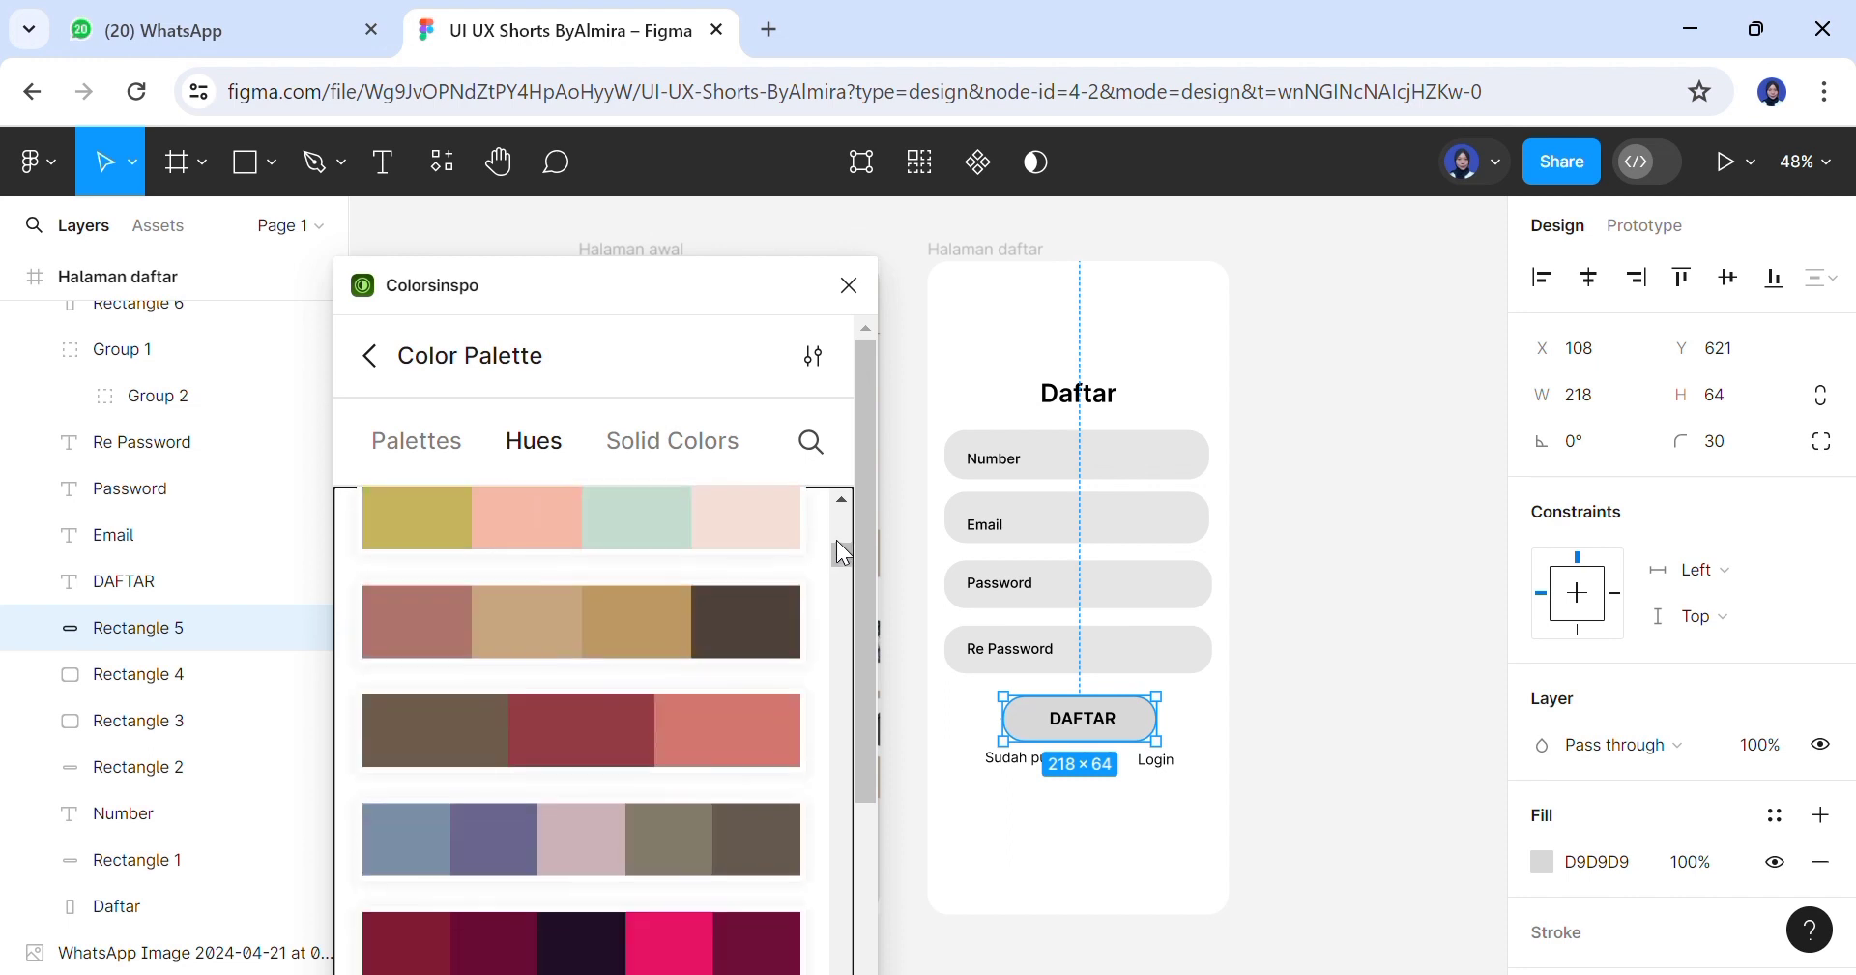
scroll(838, 540, "down", 8)
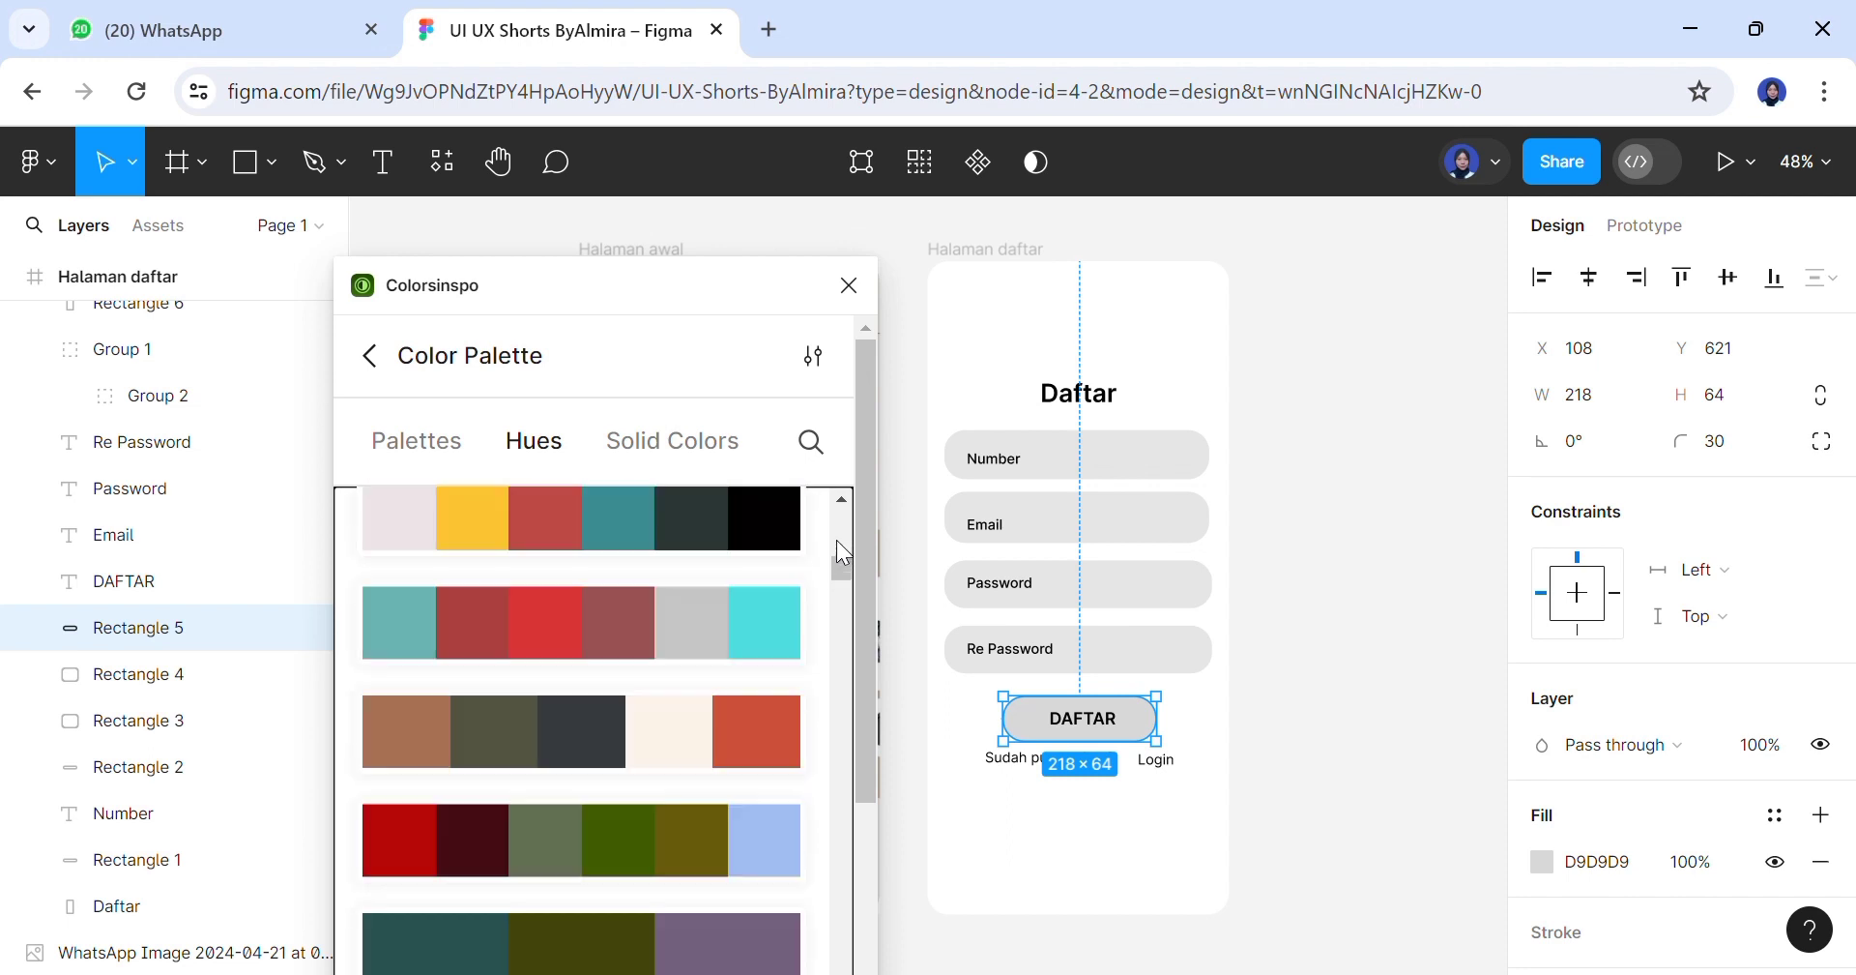
left_click(692, 677)
Change the "DAFTAR" button text colour to white using the document colors
left_click(1083, 717)
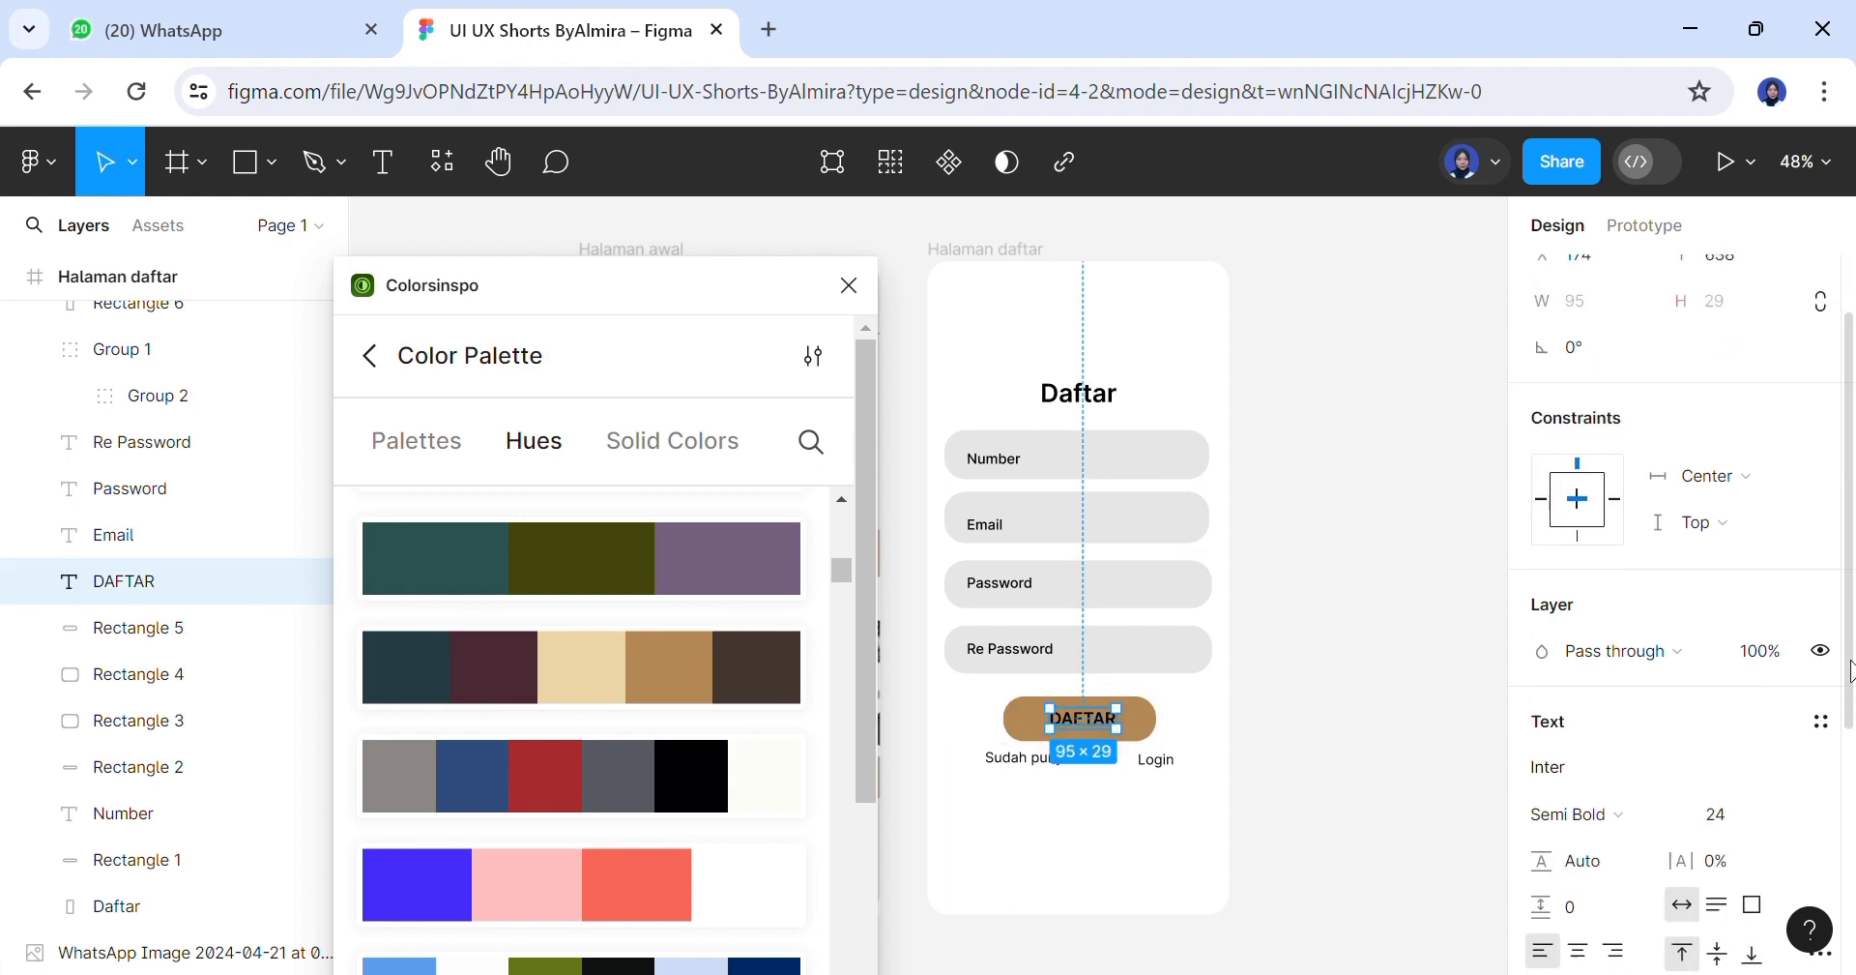
scroll(1682, 677, "down", 3)
left_click(1541, 880)
left_click(1238, 907)
left_click(1159, 316)
left_click(1119, 308)
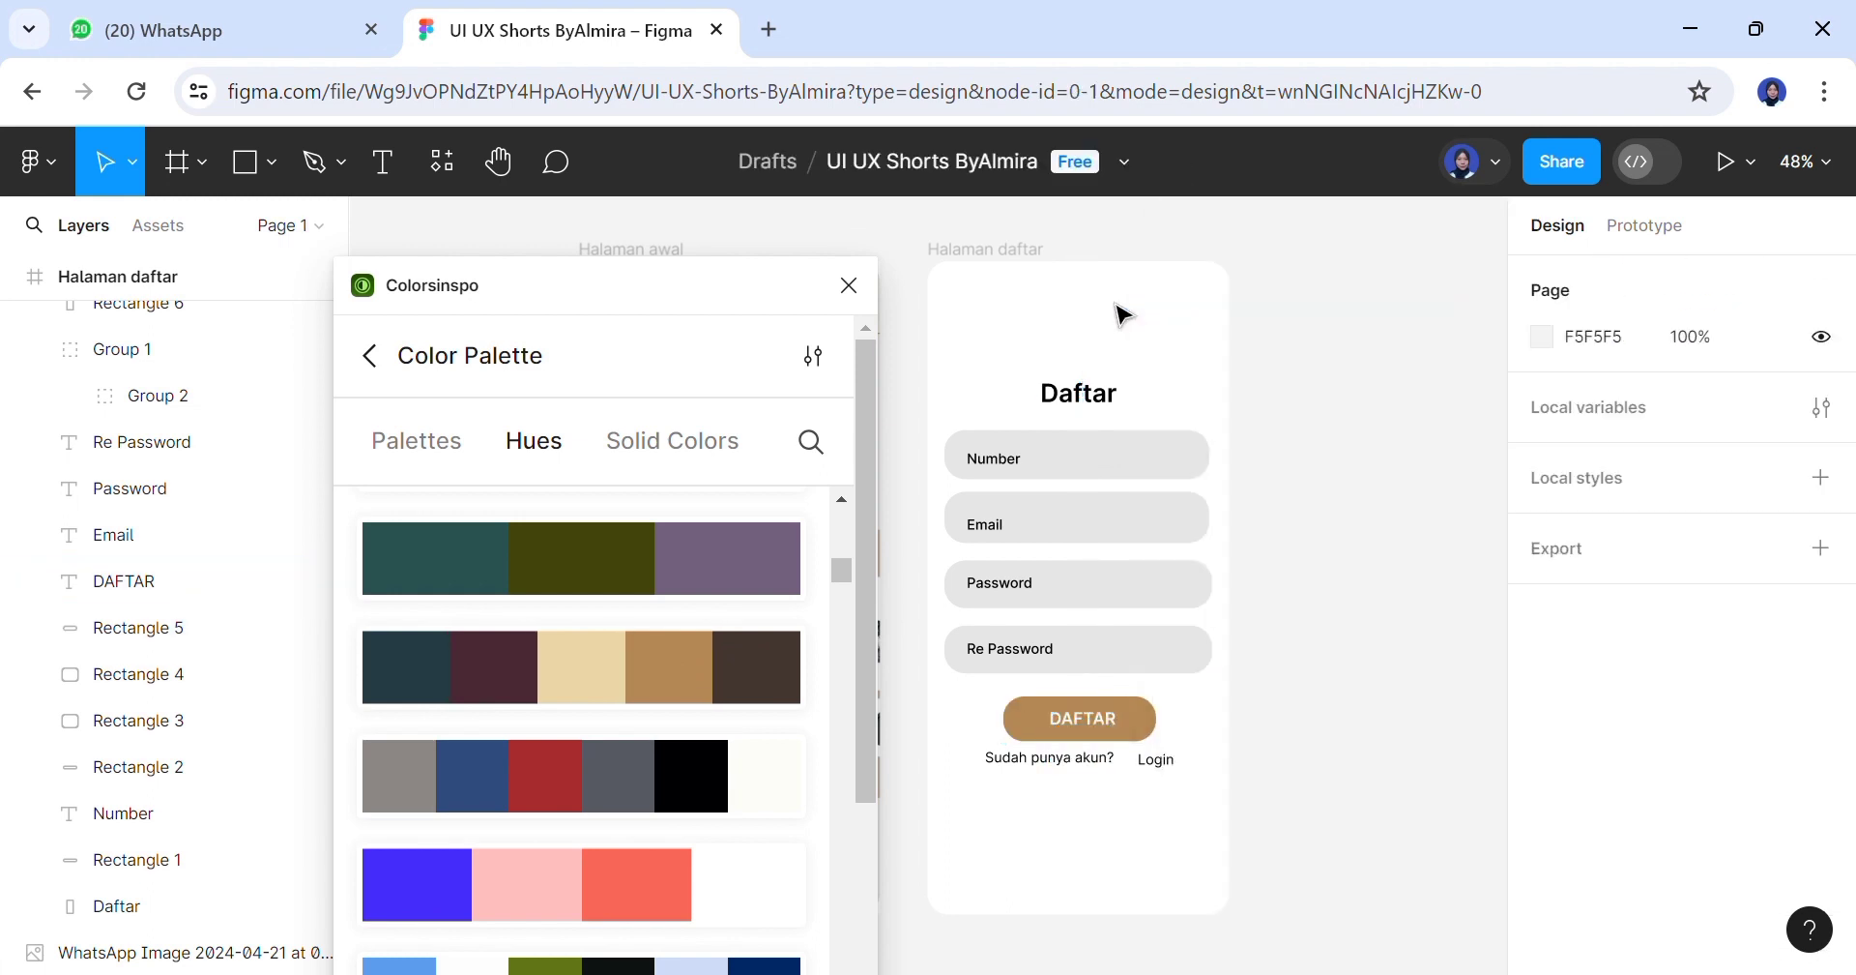
Align the "Login" text with "Sudah punya akun?" and colour it blue-violet from the plugin palette, closing the plugin when done
double_click(1167, 764)
left_click_drag(1168, 764, 1154, 760)
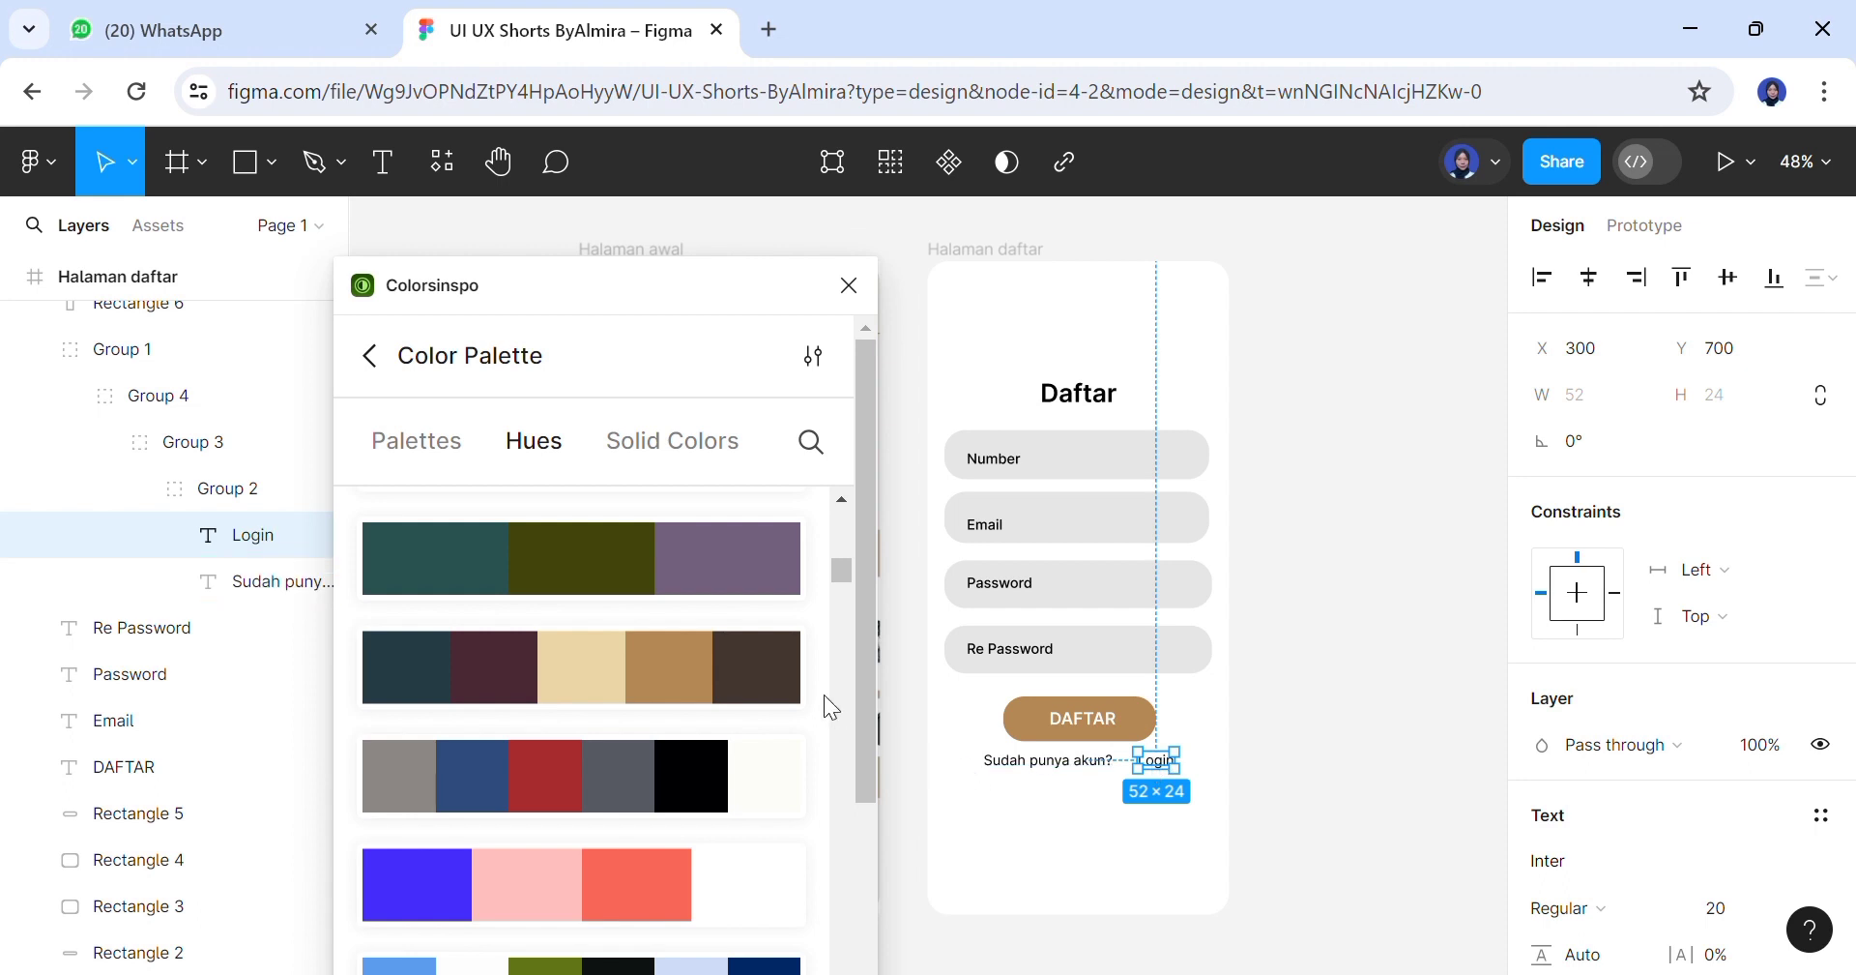
left_click(471, 879)
left_click(1155, 877)
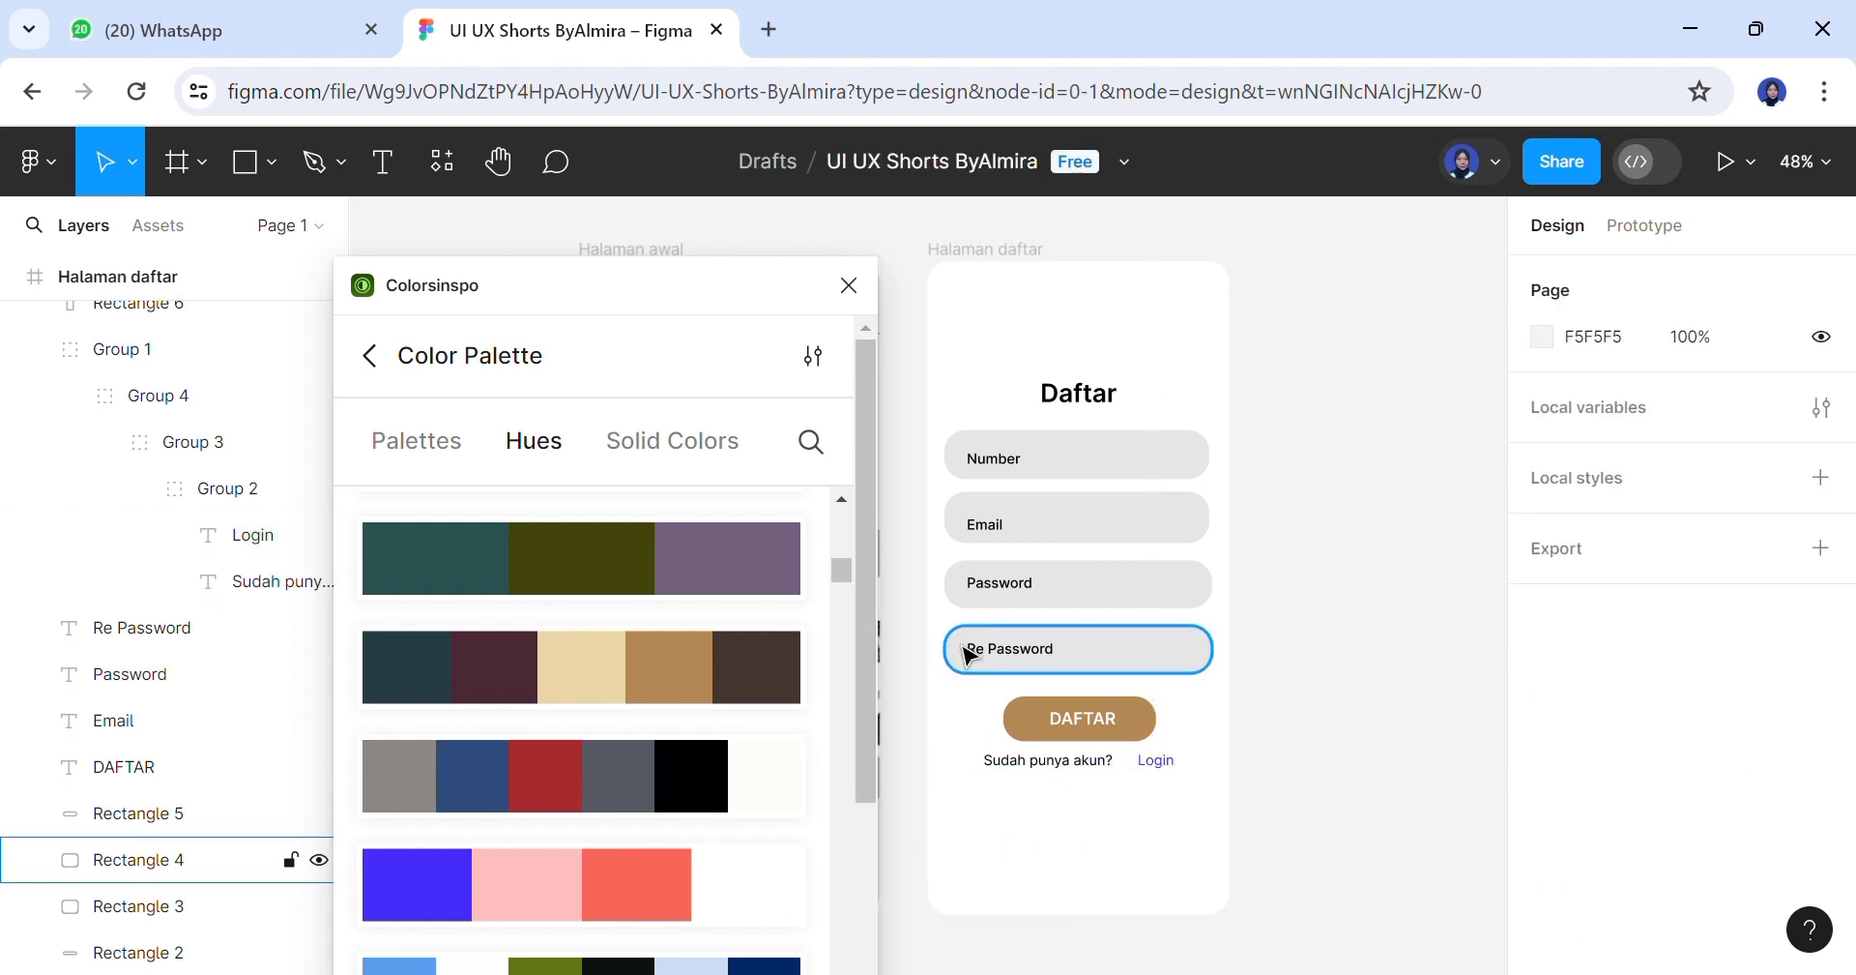
left_click(848, 288)
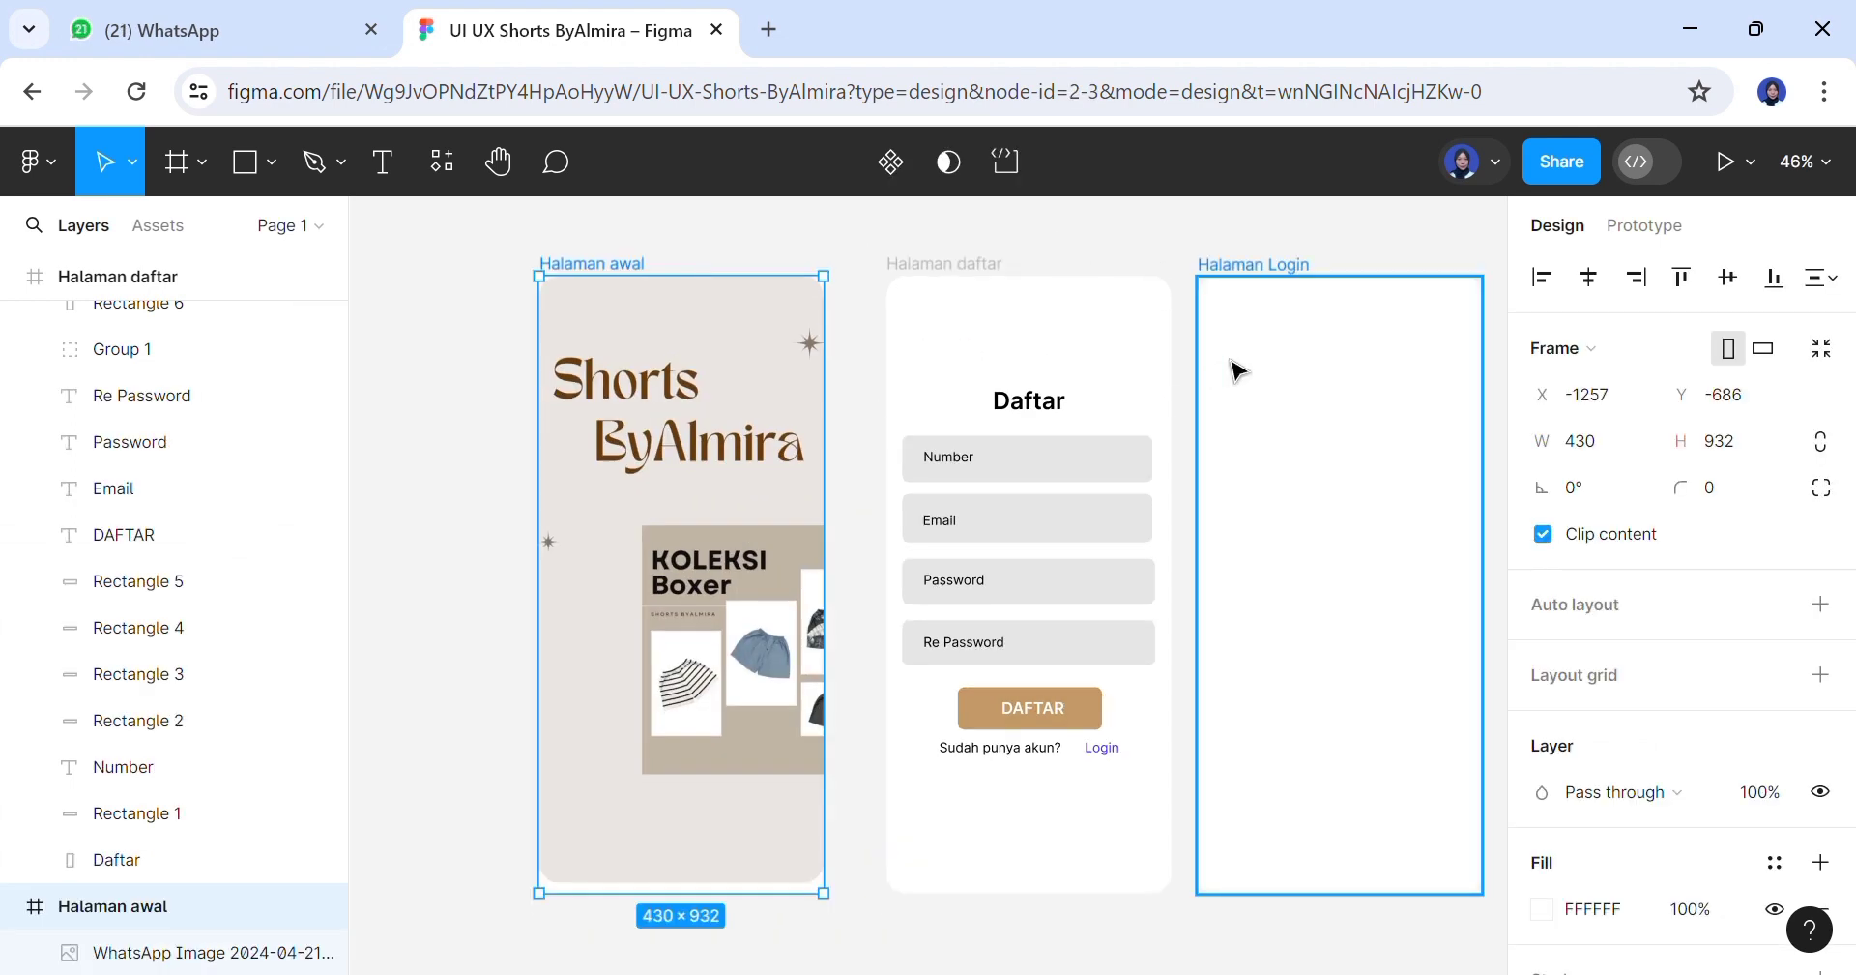
Add a horizontally centred "Log In" heading to the Halaman Login frame by copying and rewording the "Daftar" heading
left_click(1237, 370)
left_click(1054, 411)
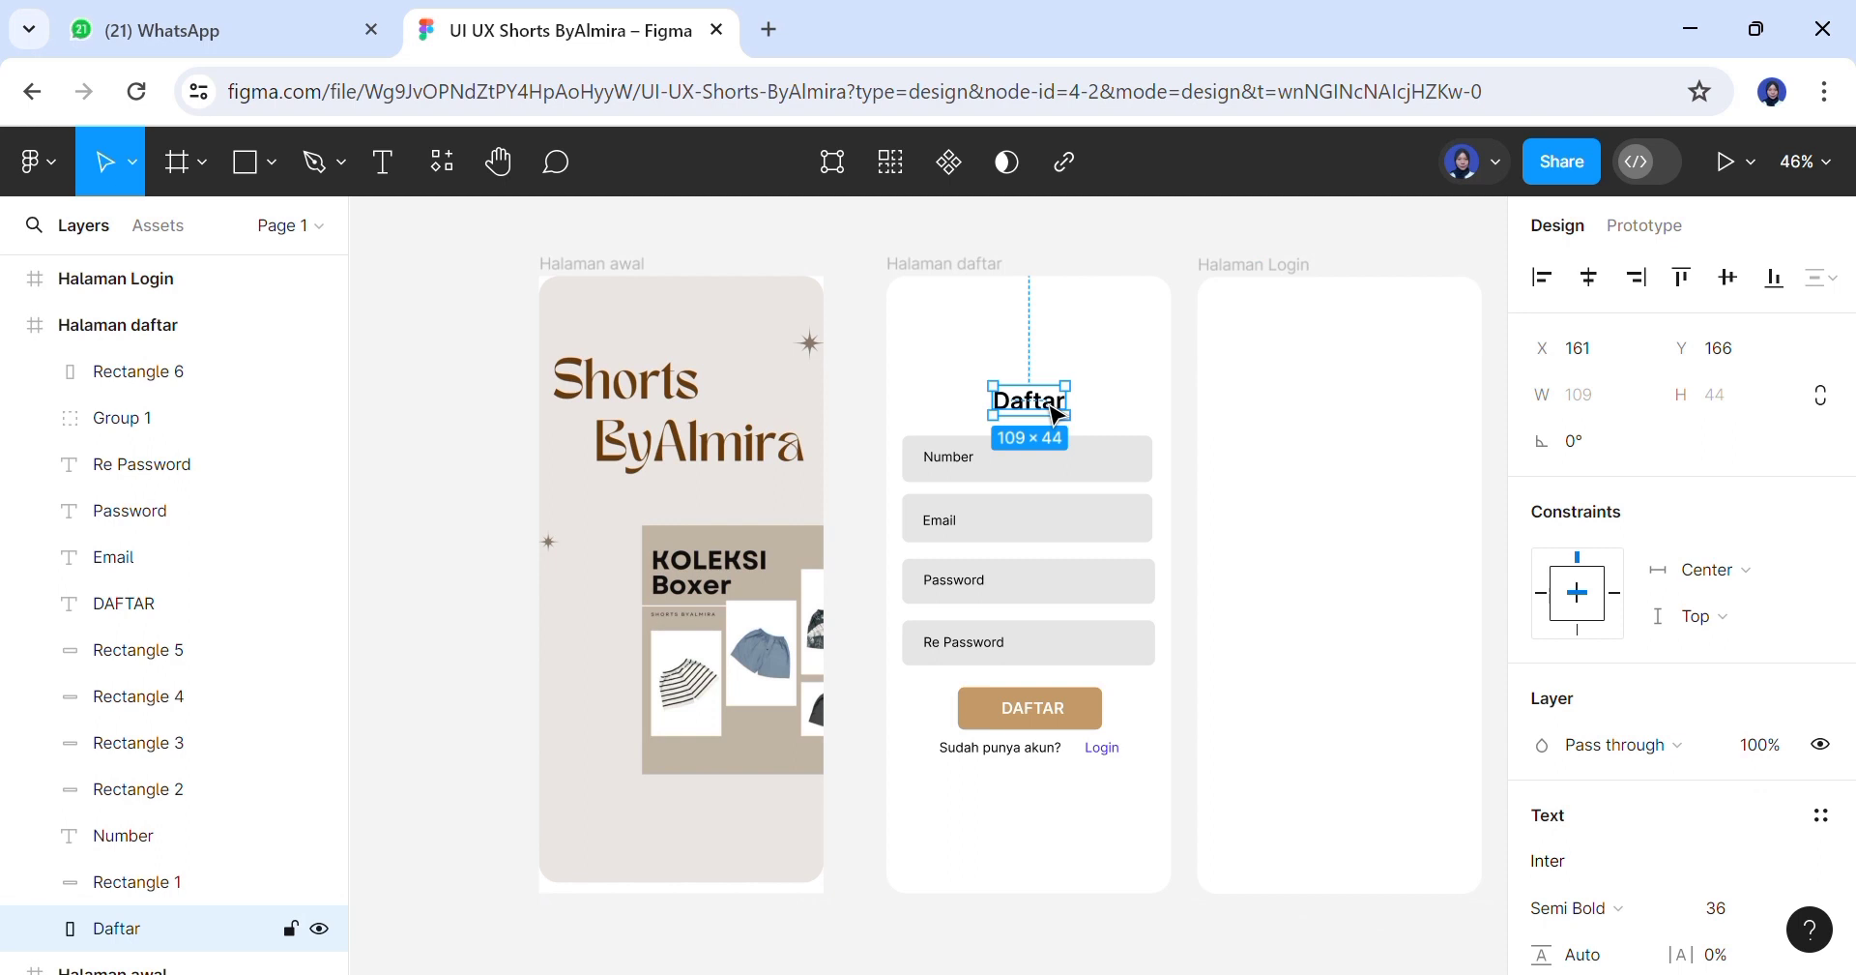
left_click_drag(1136, 413, 1356, 412)
left_click(1588, 277)
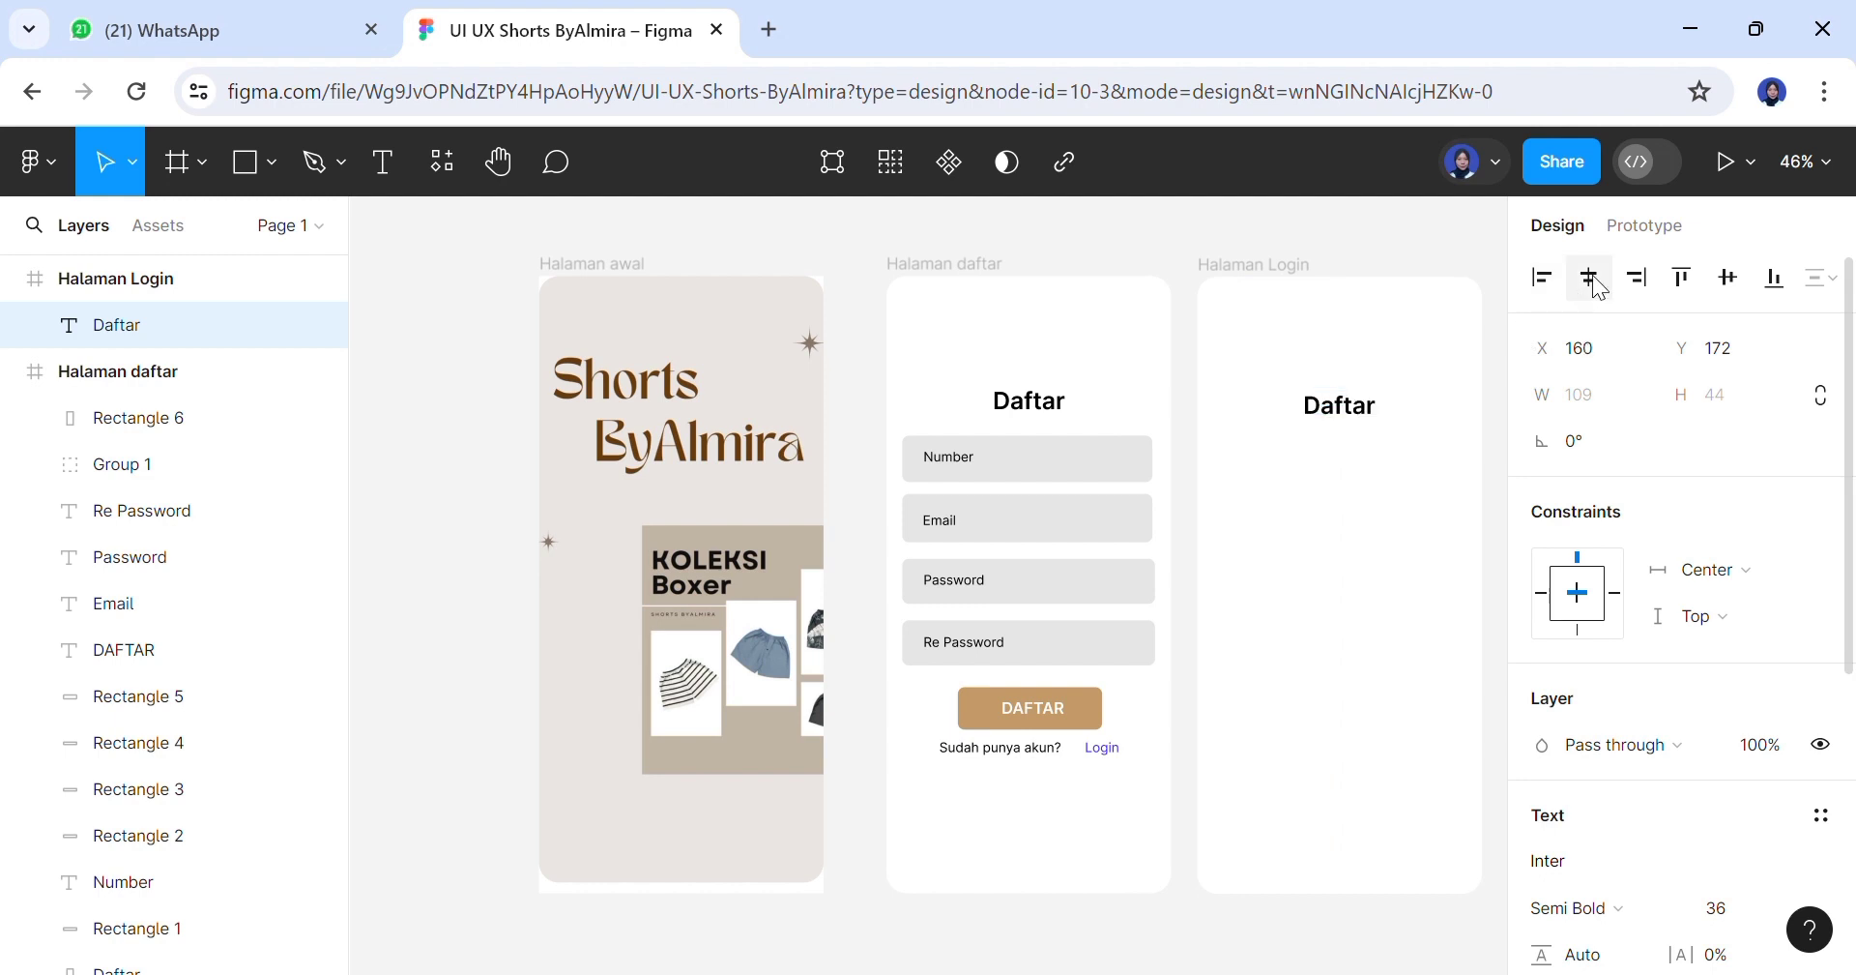
double_click(1366, 417)
type("Log In")
Copy the Number and Email field rectangles from Halaman daftar into the Halaman Login frame beneath the "Log In" heading
left_click(1063, 464)
left_click(1121, 522, "shift")
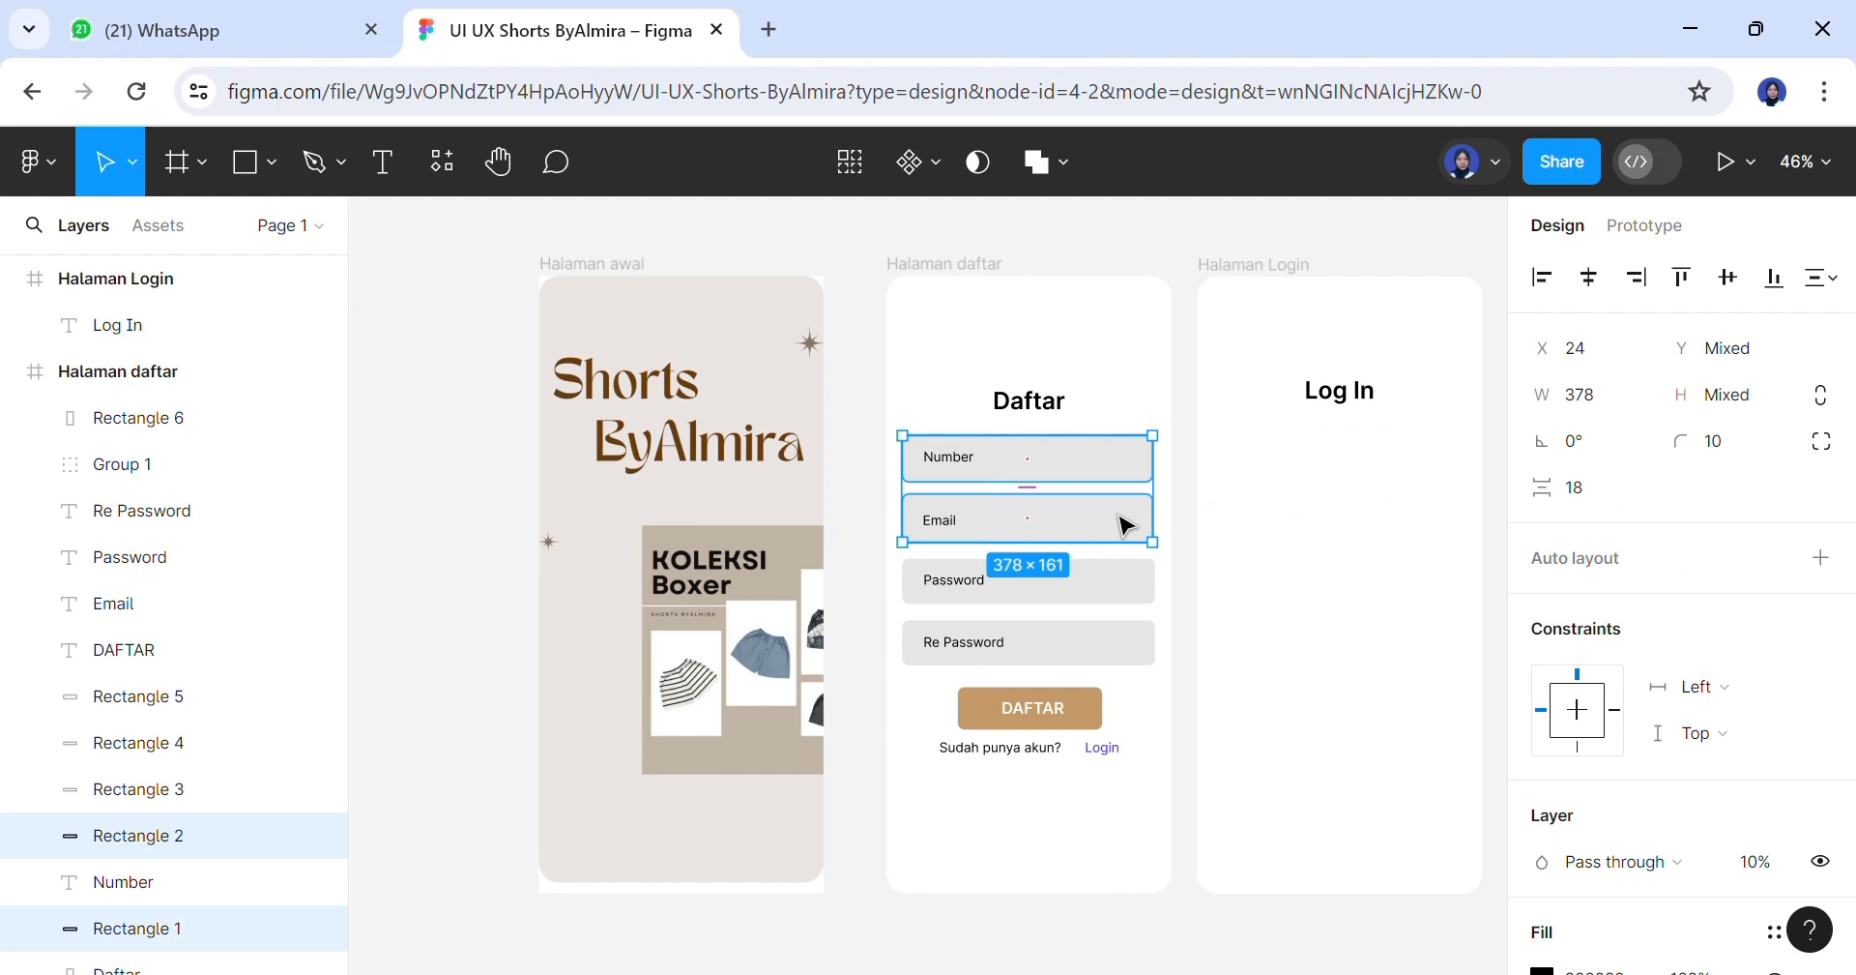
key("ctrl+d")
left_click_drag(1126, 525, 1397, 527)
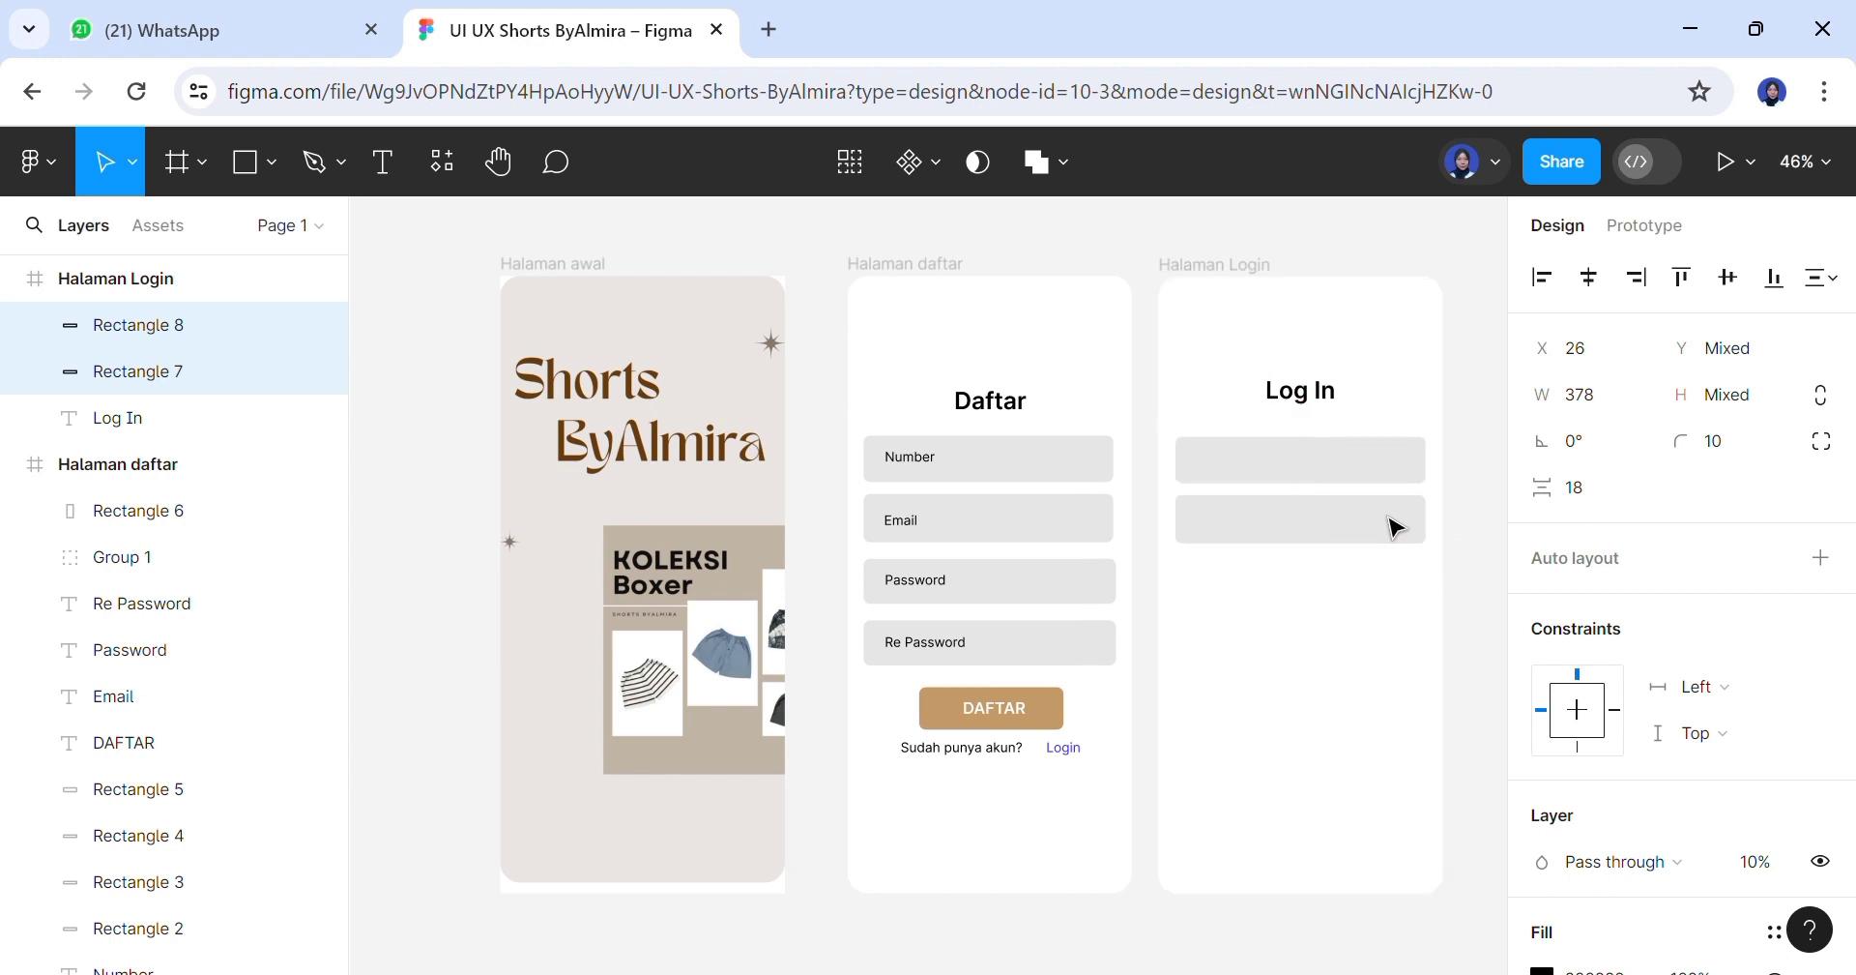
left_click(1382, 630)
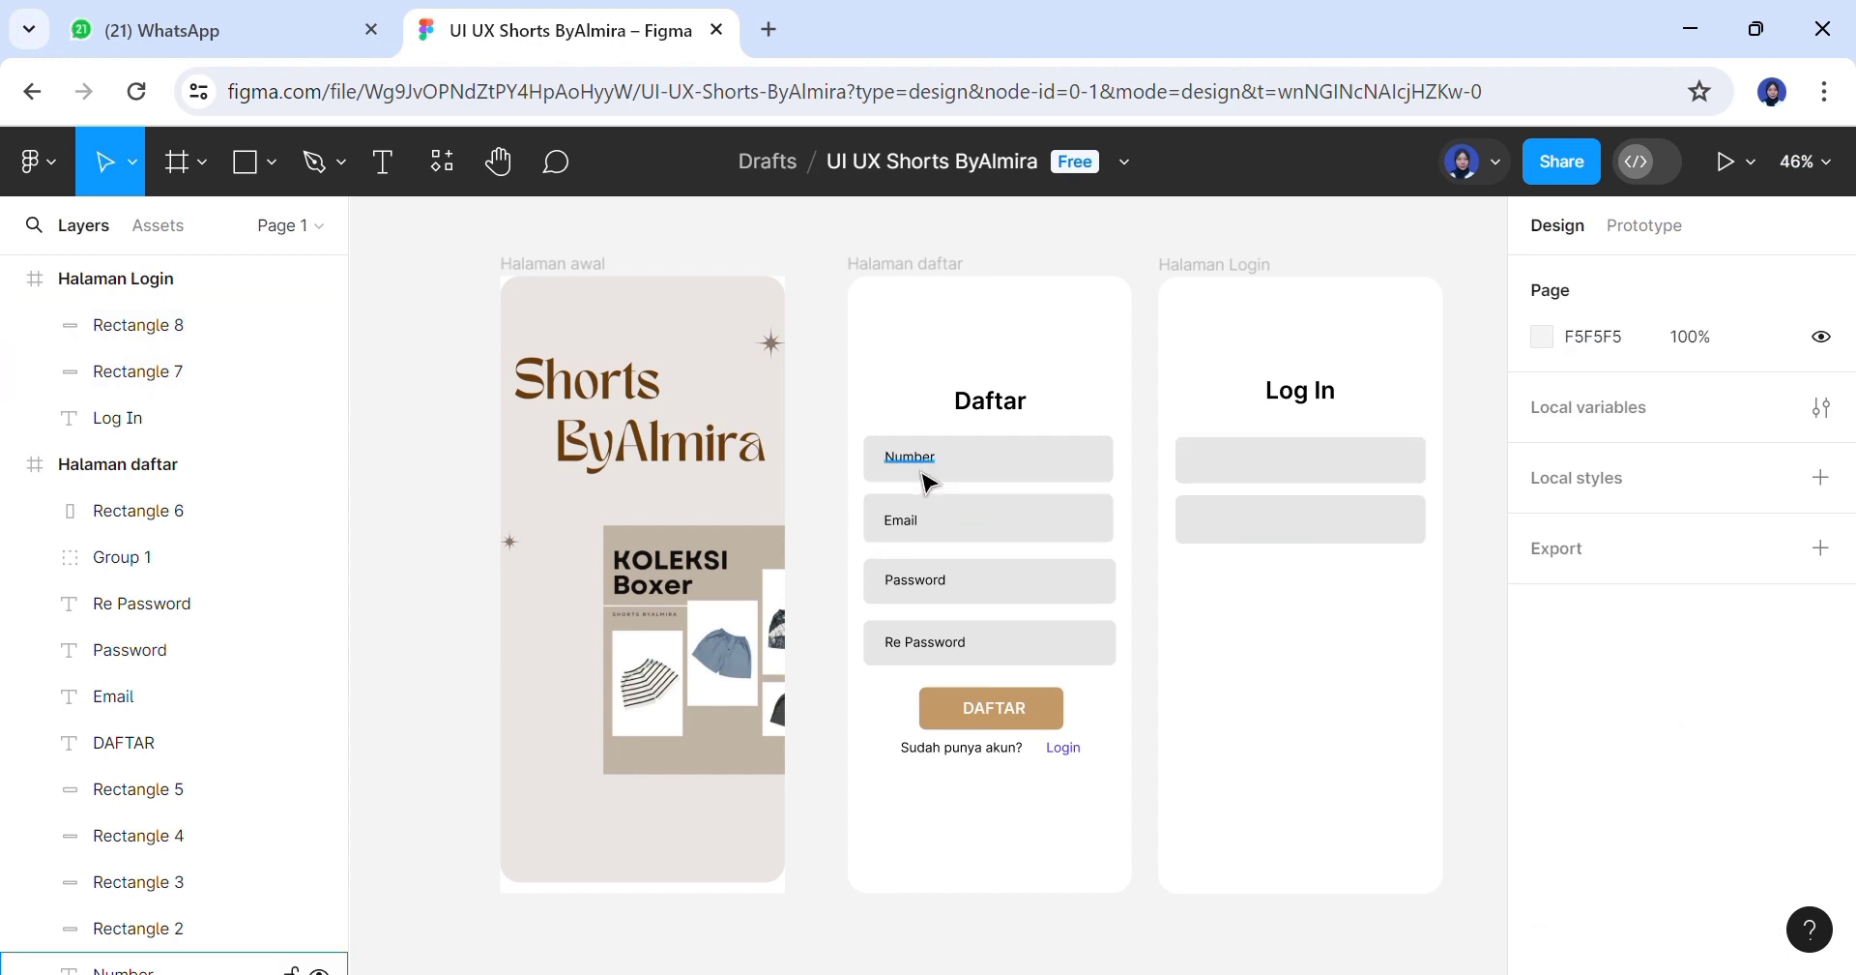
Add a "LOG IN" button to Halaman Login by copying the brown DAFTAR button and rewording and centring its label
left_click_drag(1049, 720, 1362, 667, "alt")
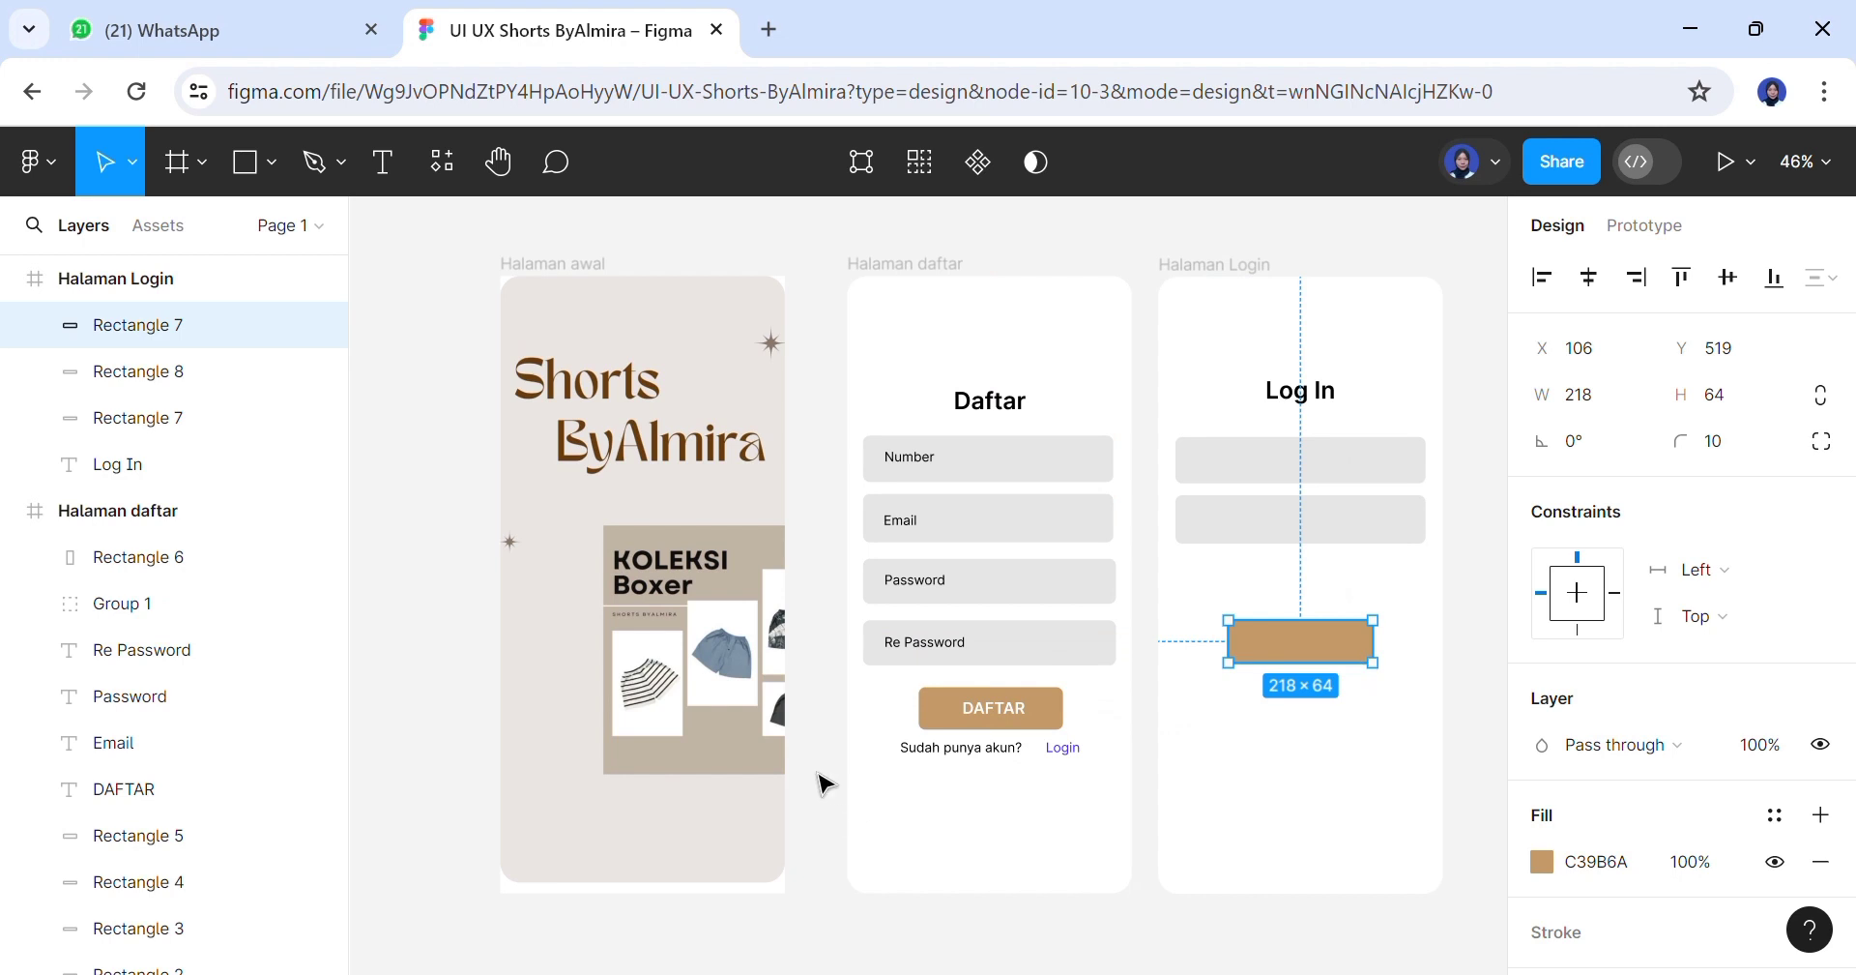
left_click(1015, 716)
key("ctrl+d")
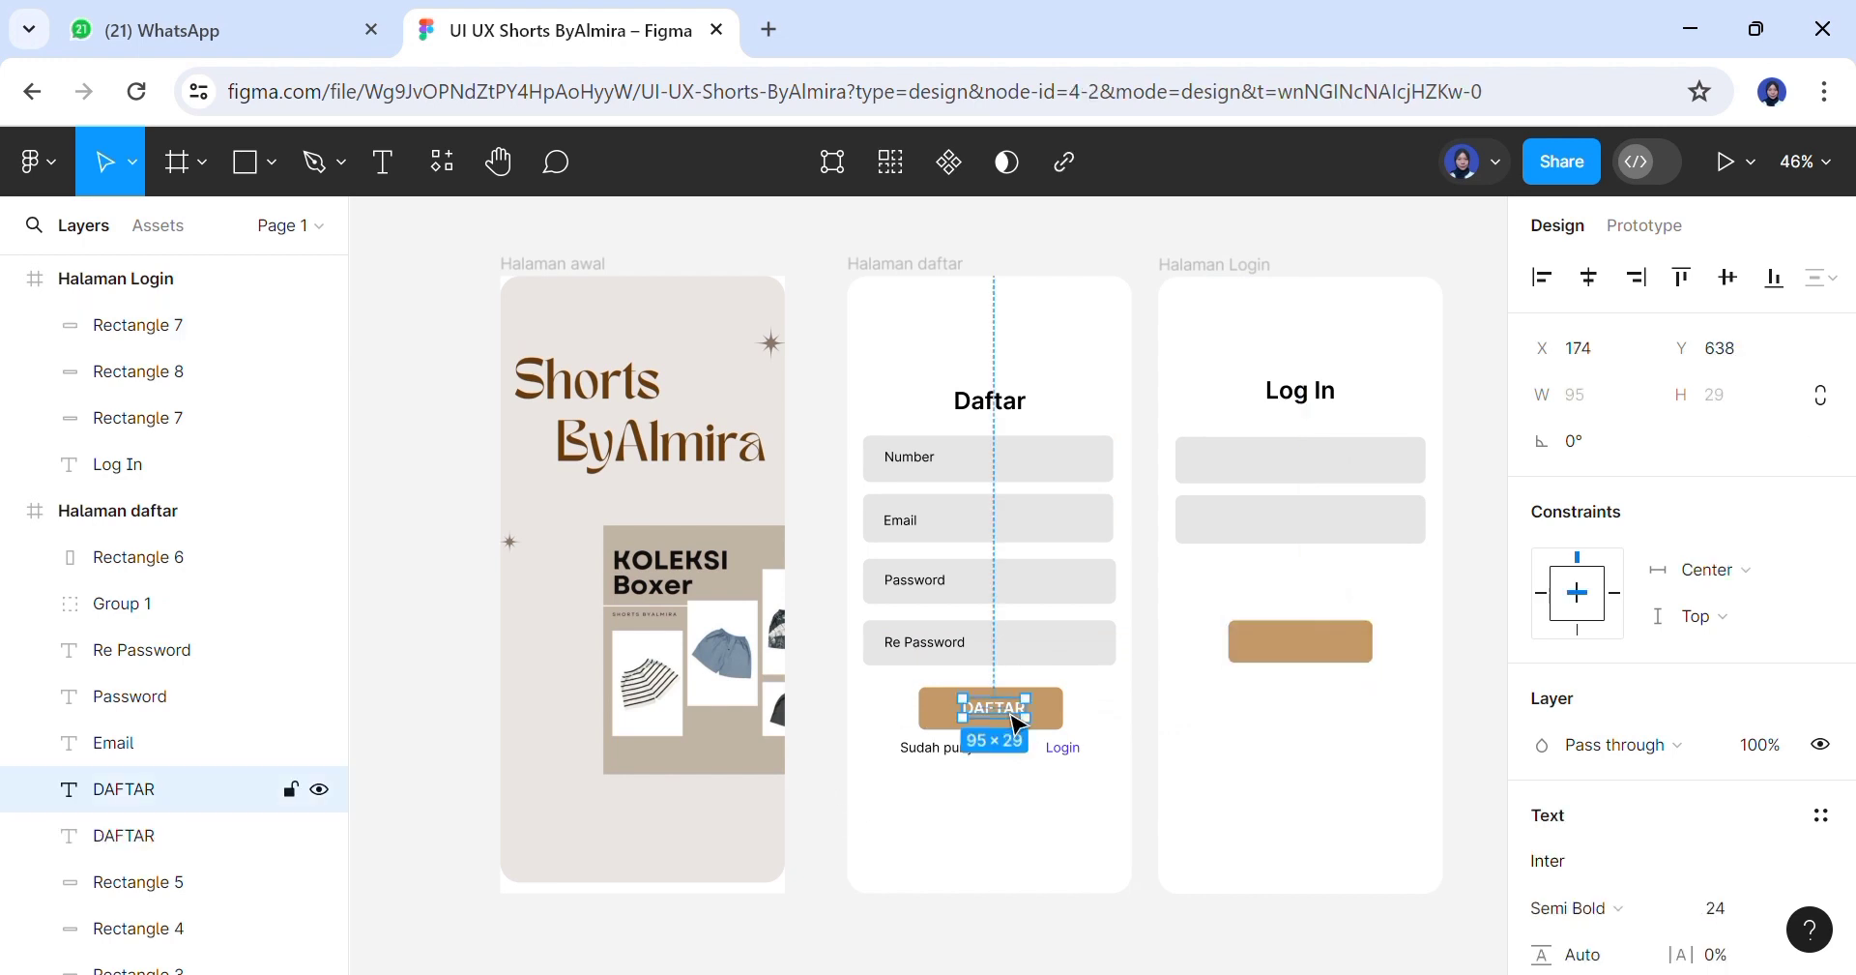
left_click_drag(1017, 720, 1332, 657)
double_click(1332, 657)
type("L")
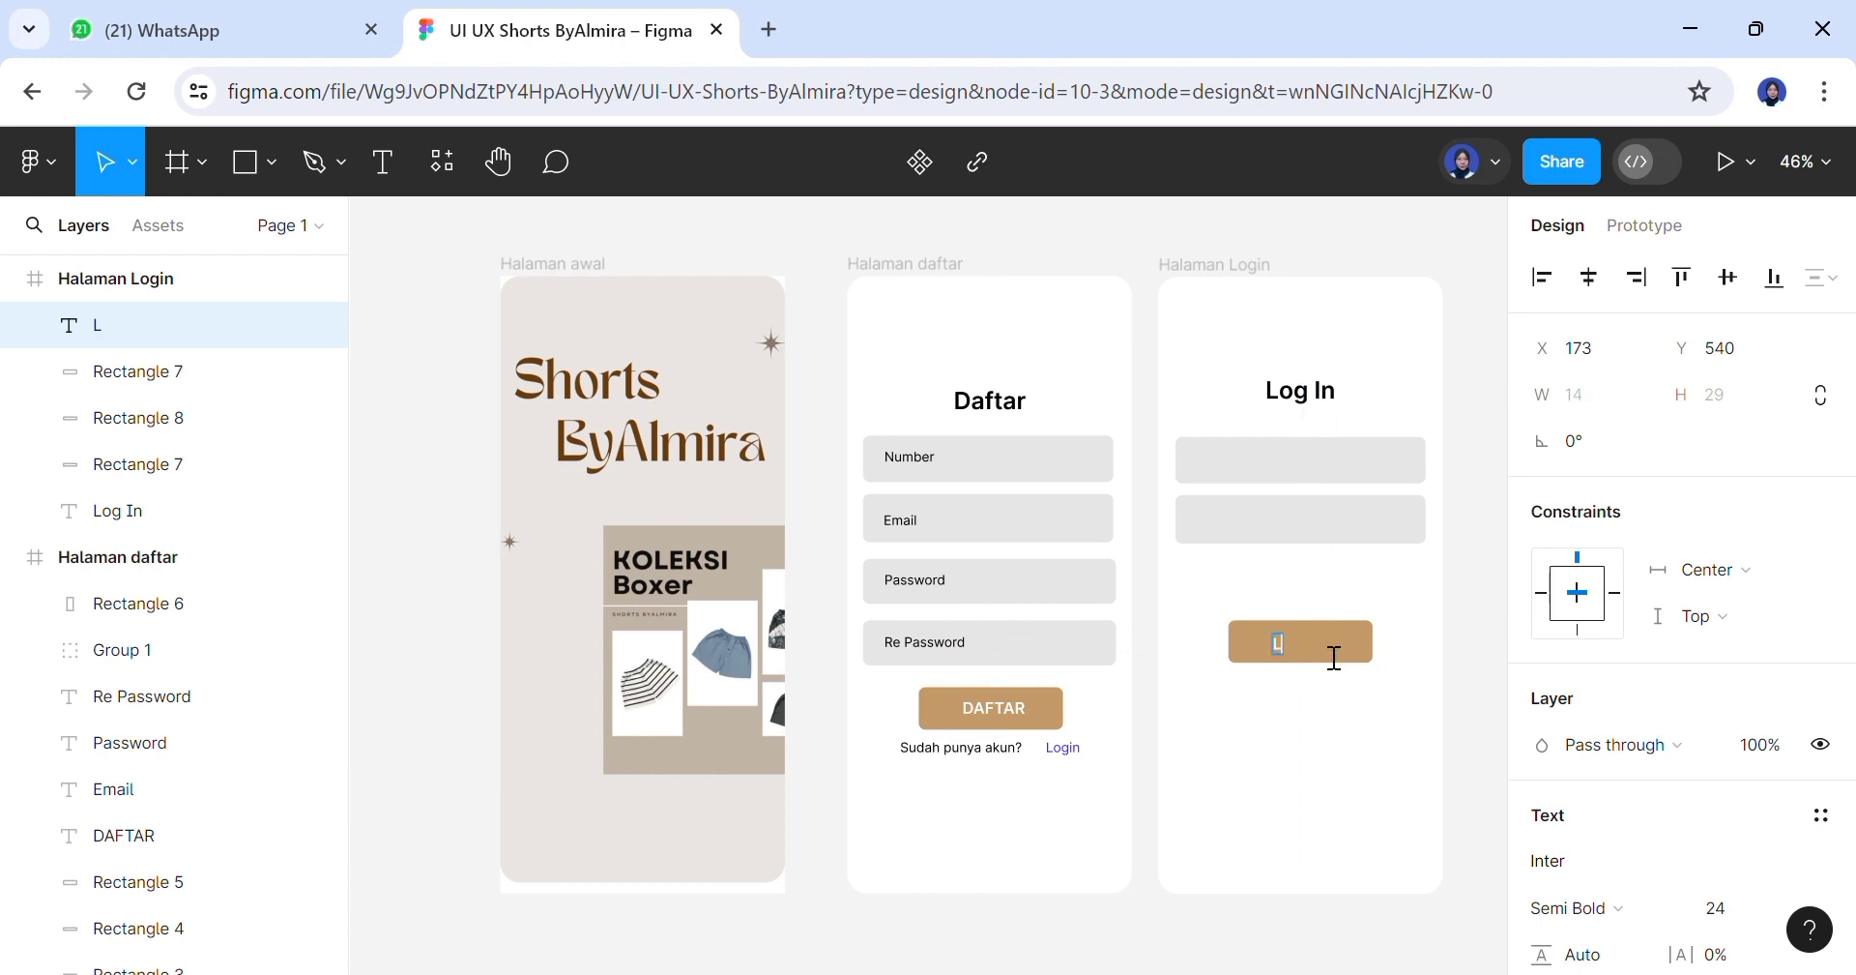
type("OG IN")
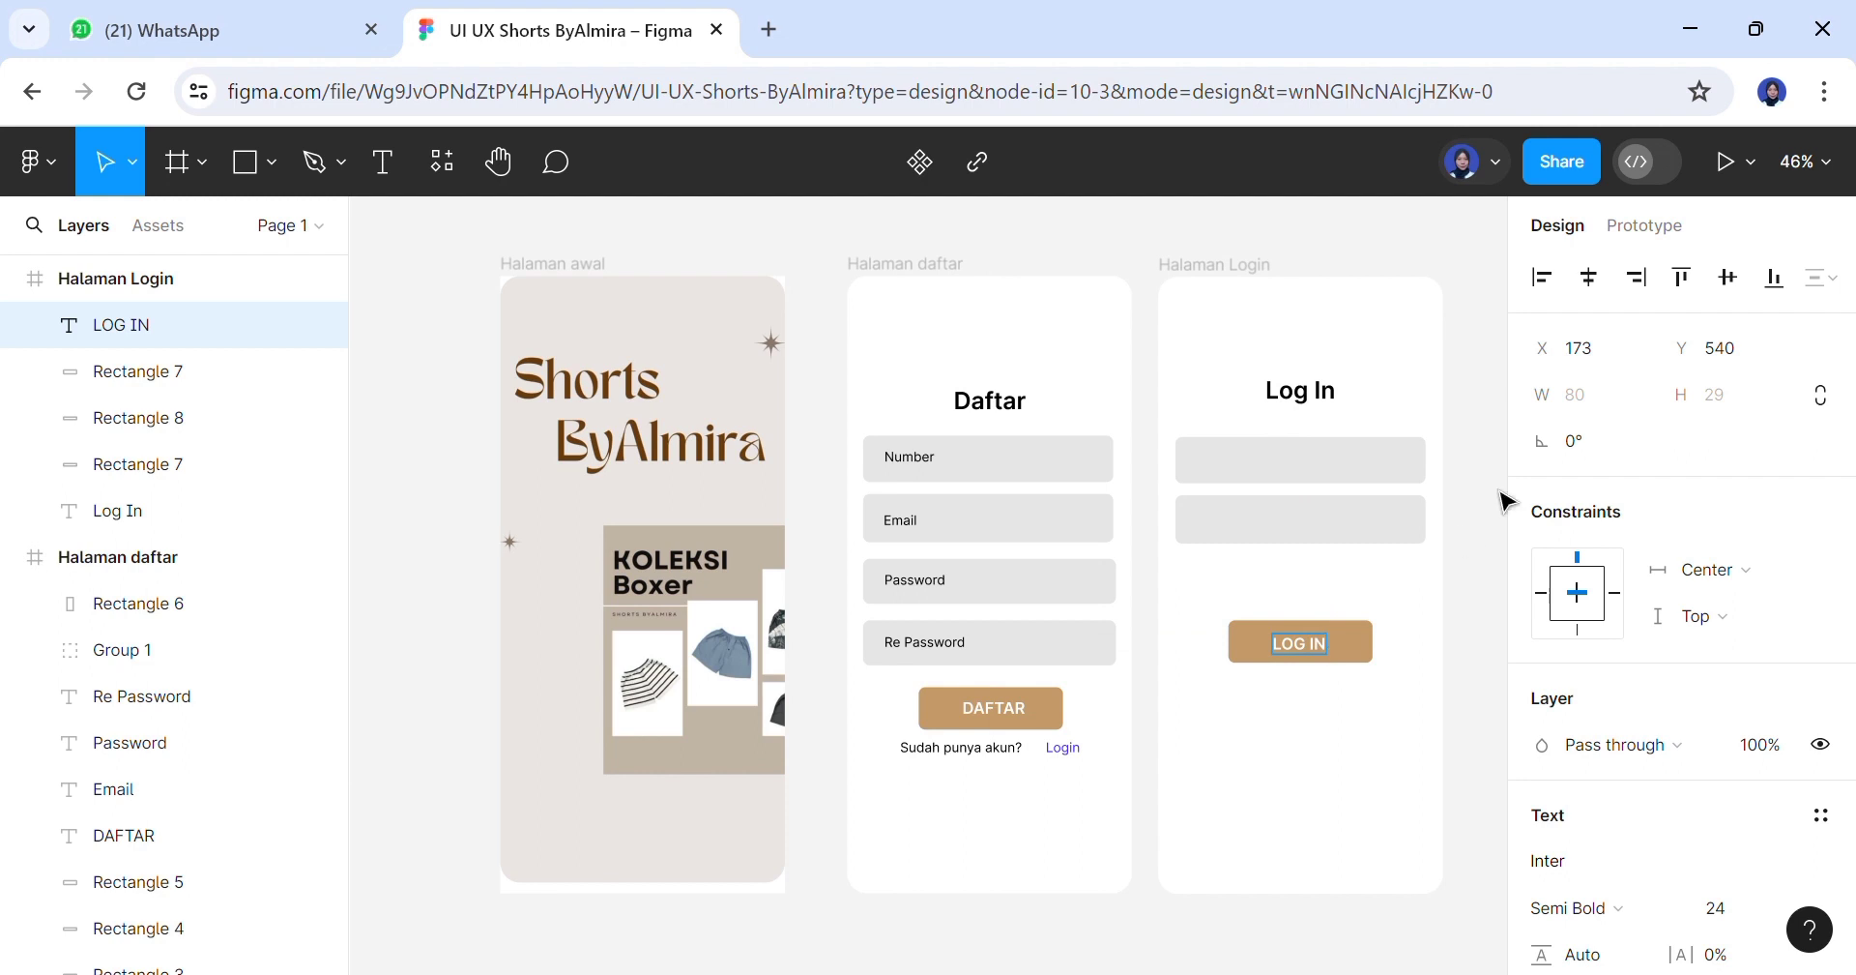
left_click(1589, 277)
Copy the "Number" and "Password" labels from Halaman daftar onto the two Halaman Login input fields
left_click(910, 469)
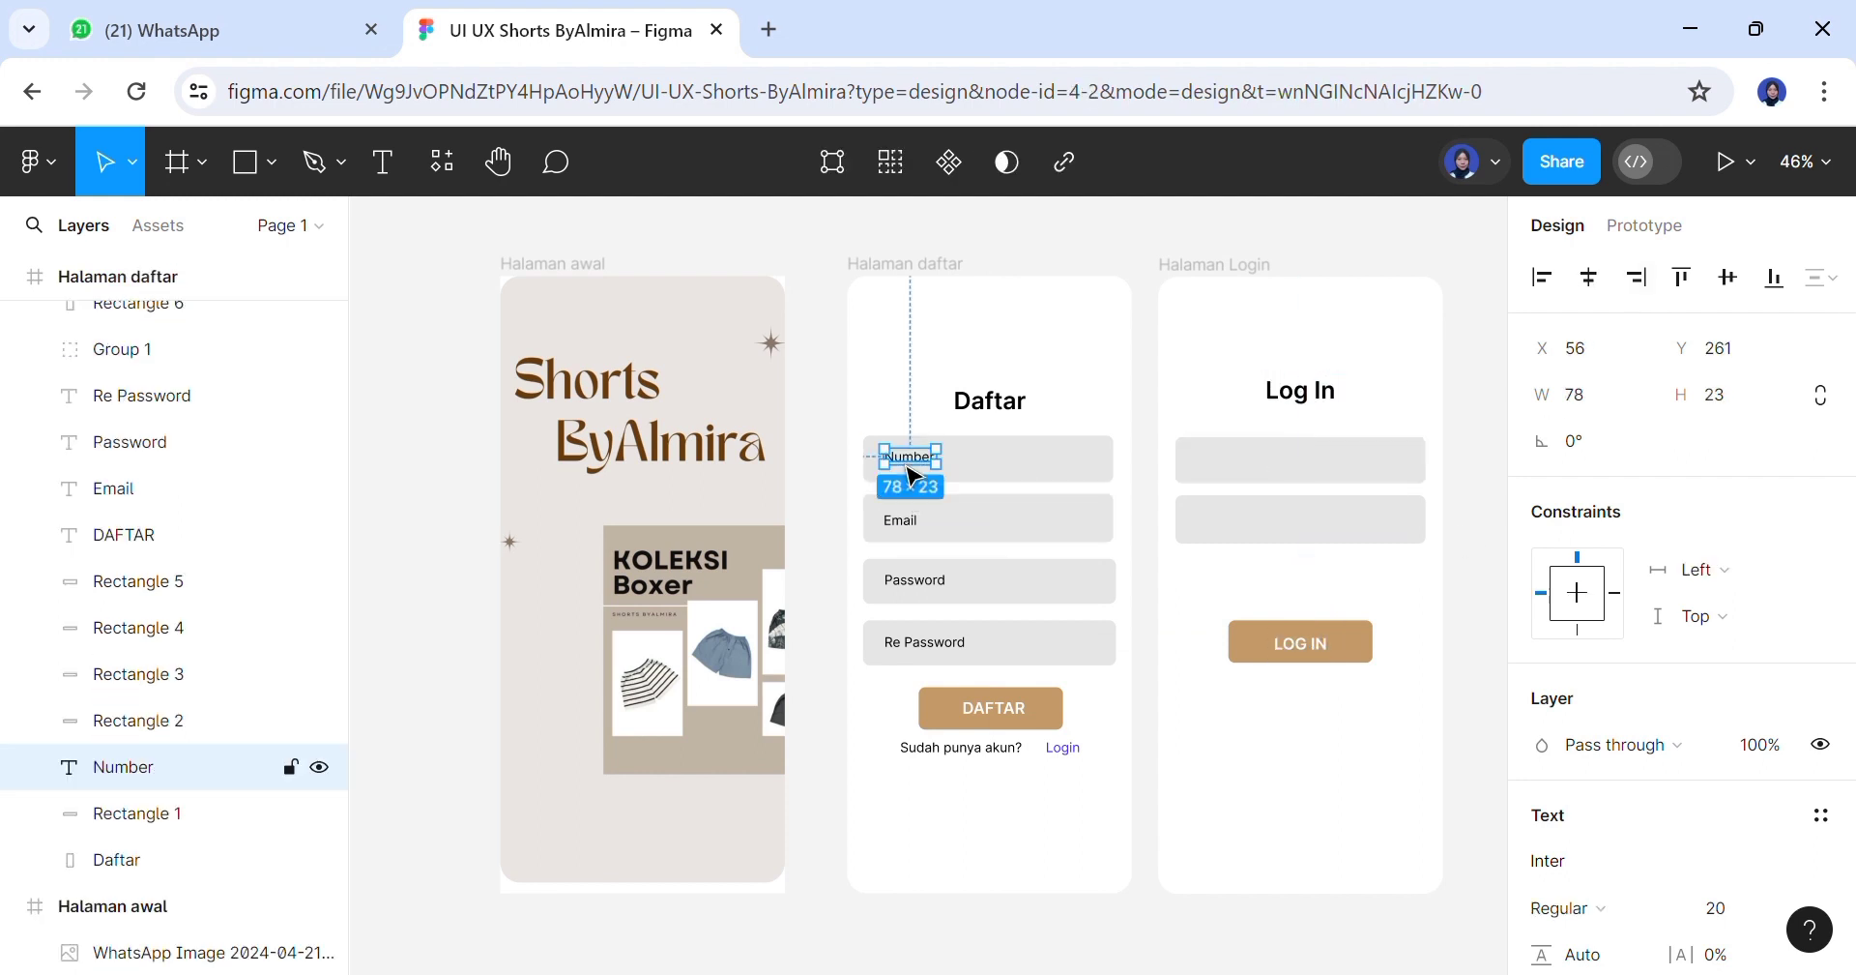
key("ctrl+d")
left_click_drag(915, 474, 1222, 471)
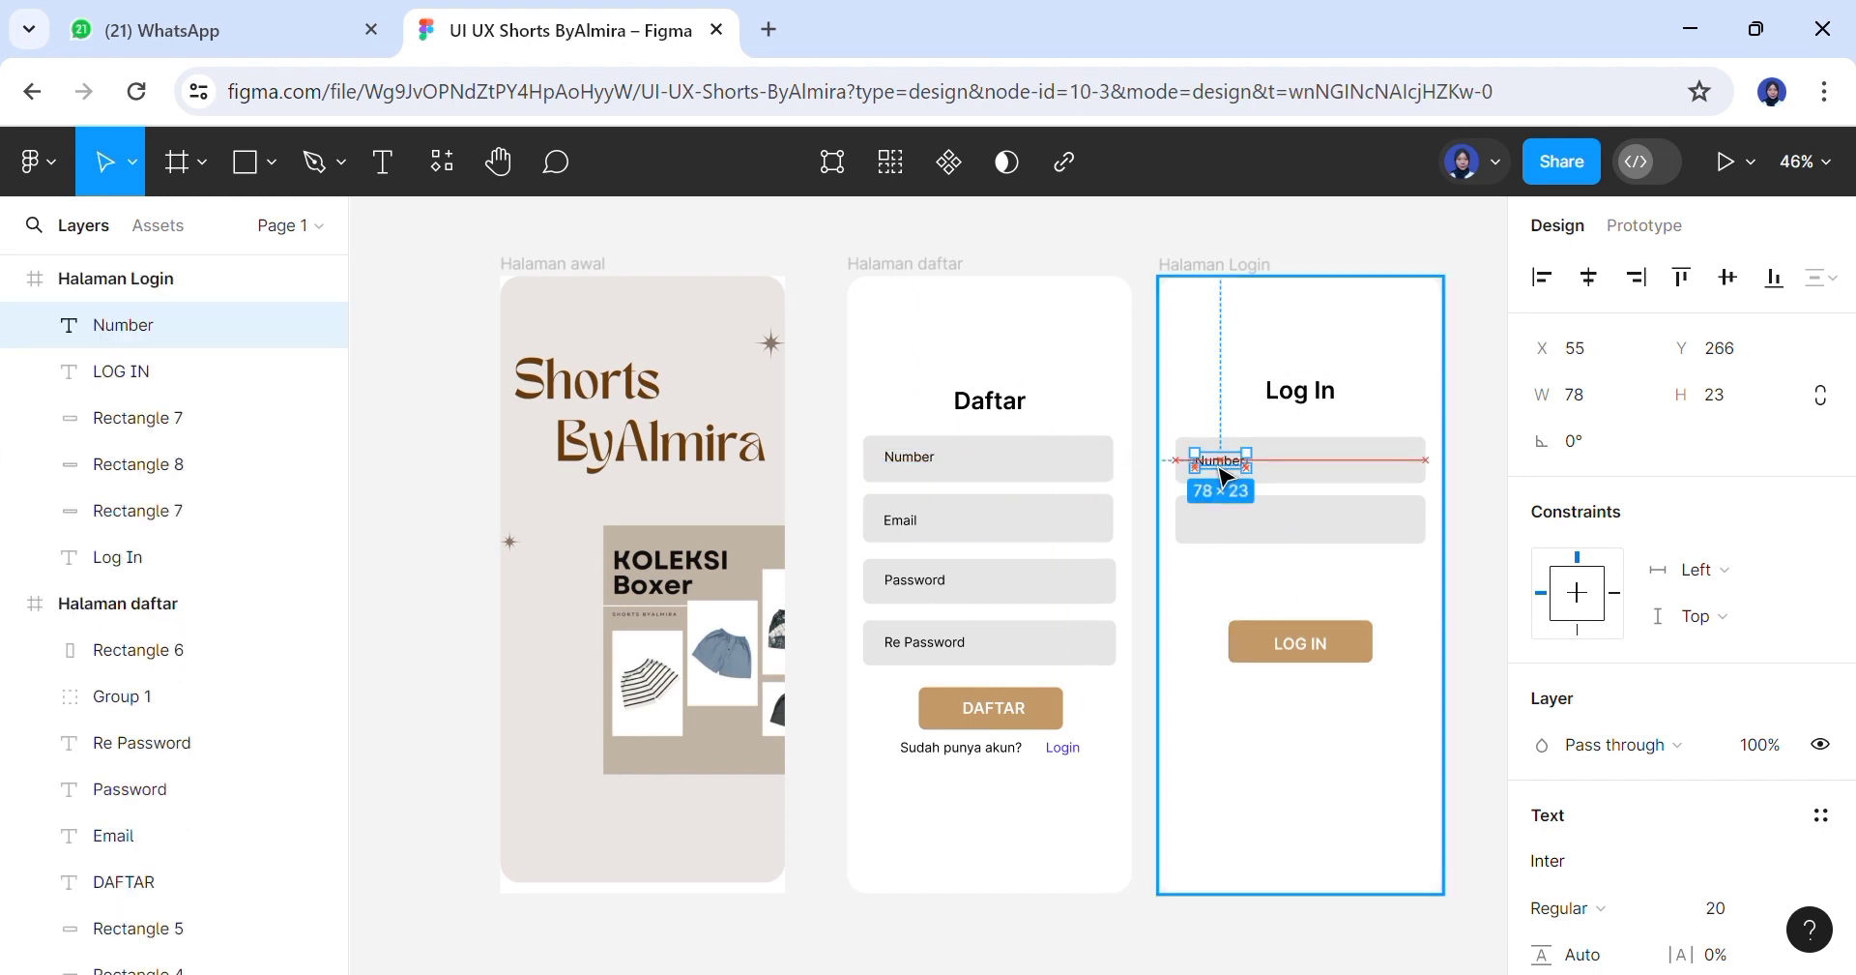
left_click(909, 524)
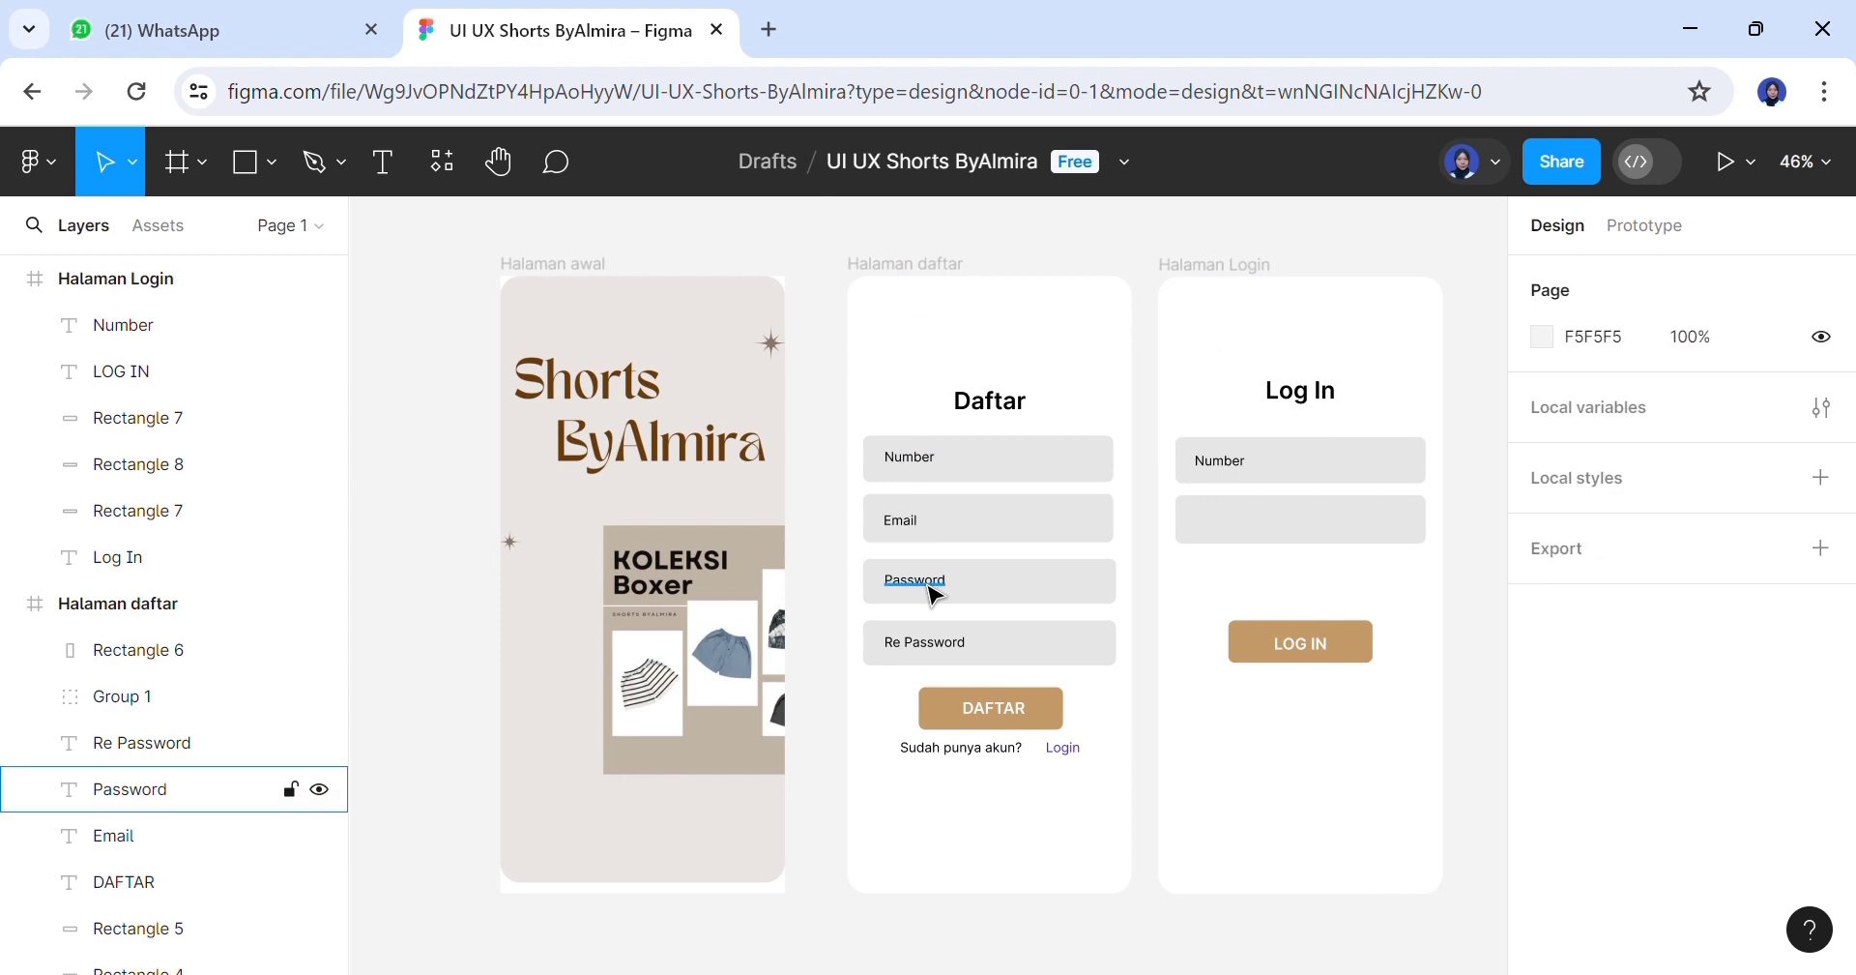
left_click(931, 588)
left_click_drag(933, 592, 1228, 526)
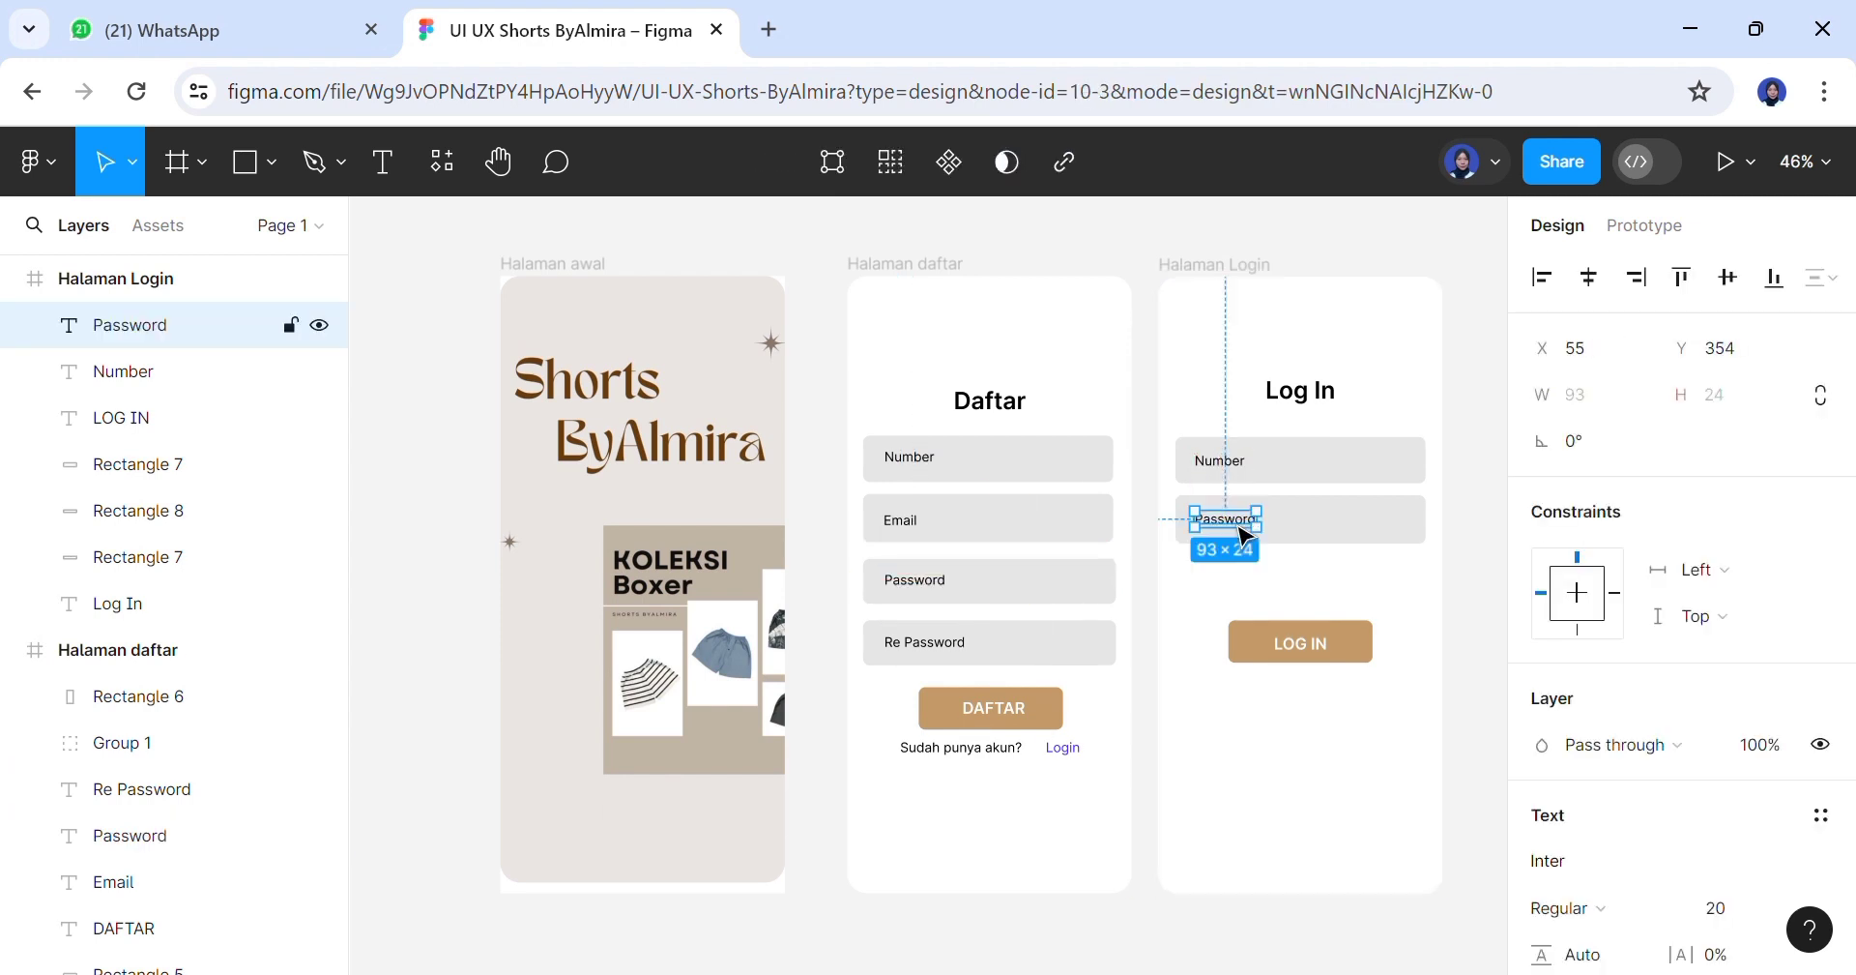
Reword the login page's "Number" label as "Number / Email" and widen its text box to about 160 to fit one line
double_click(1256, 468)
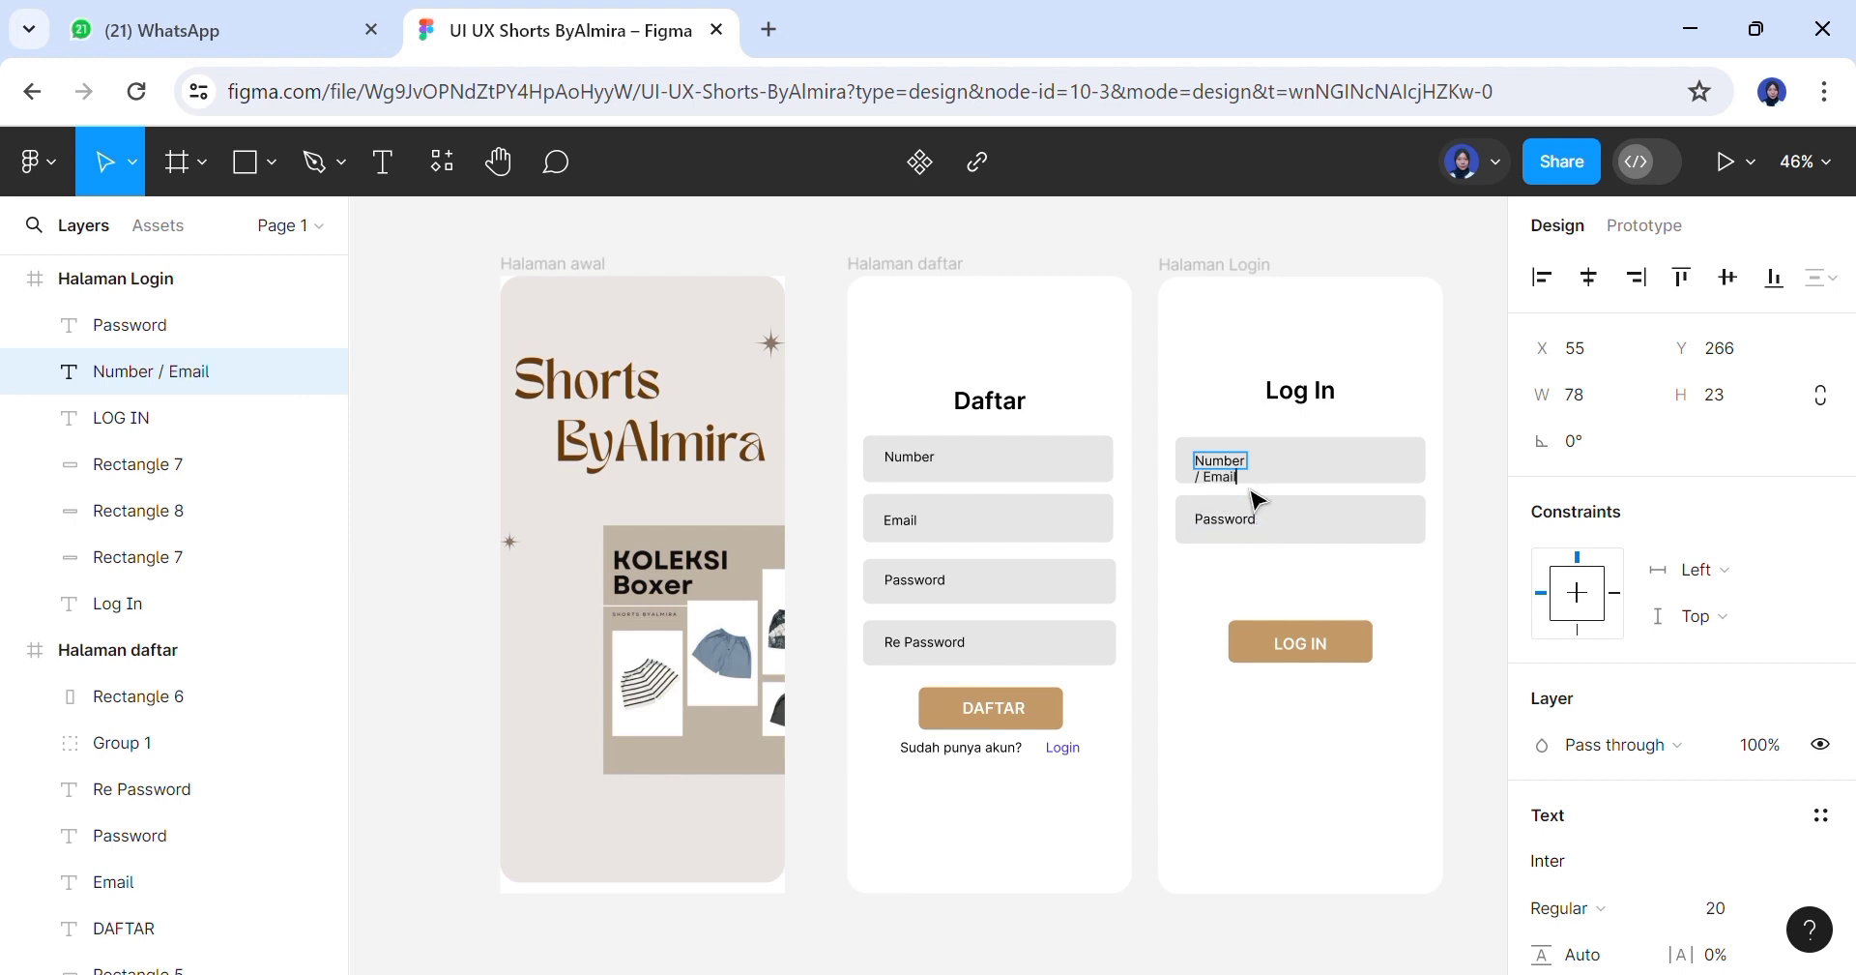
key("Escape")
left_click_drag(1274, 493, 1319, 496)
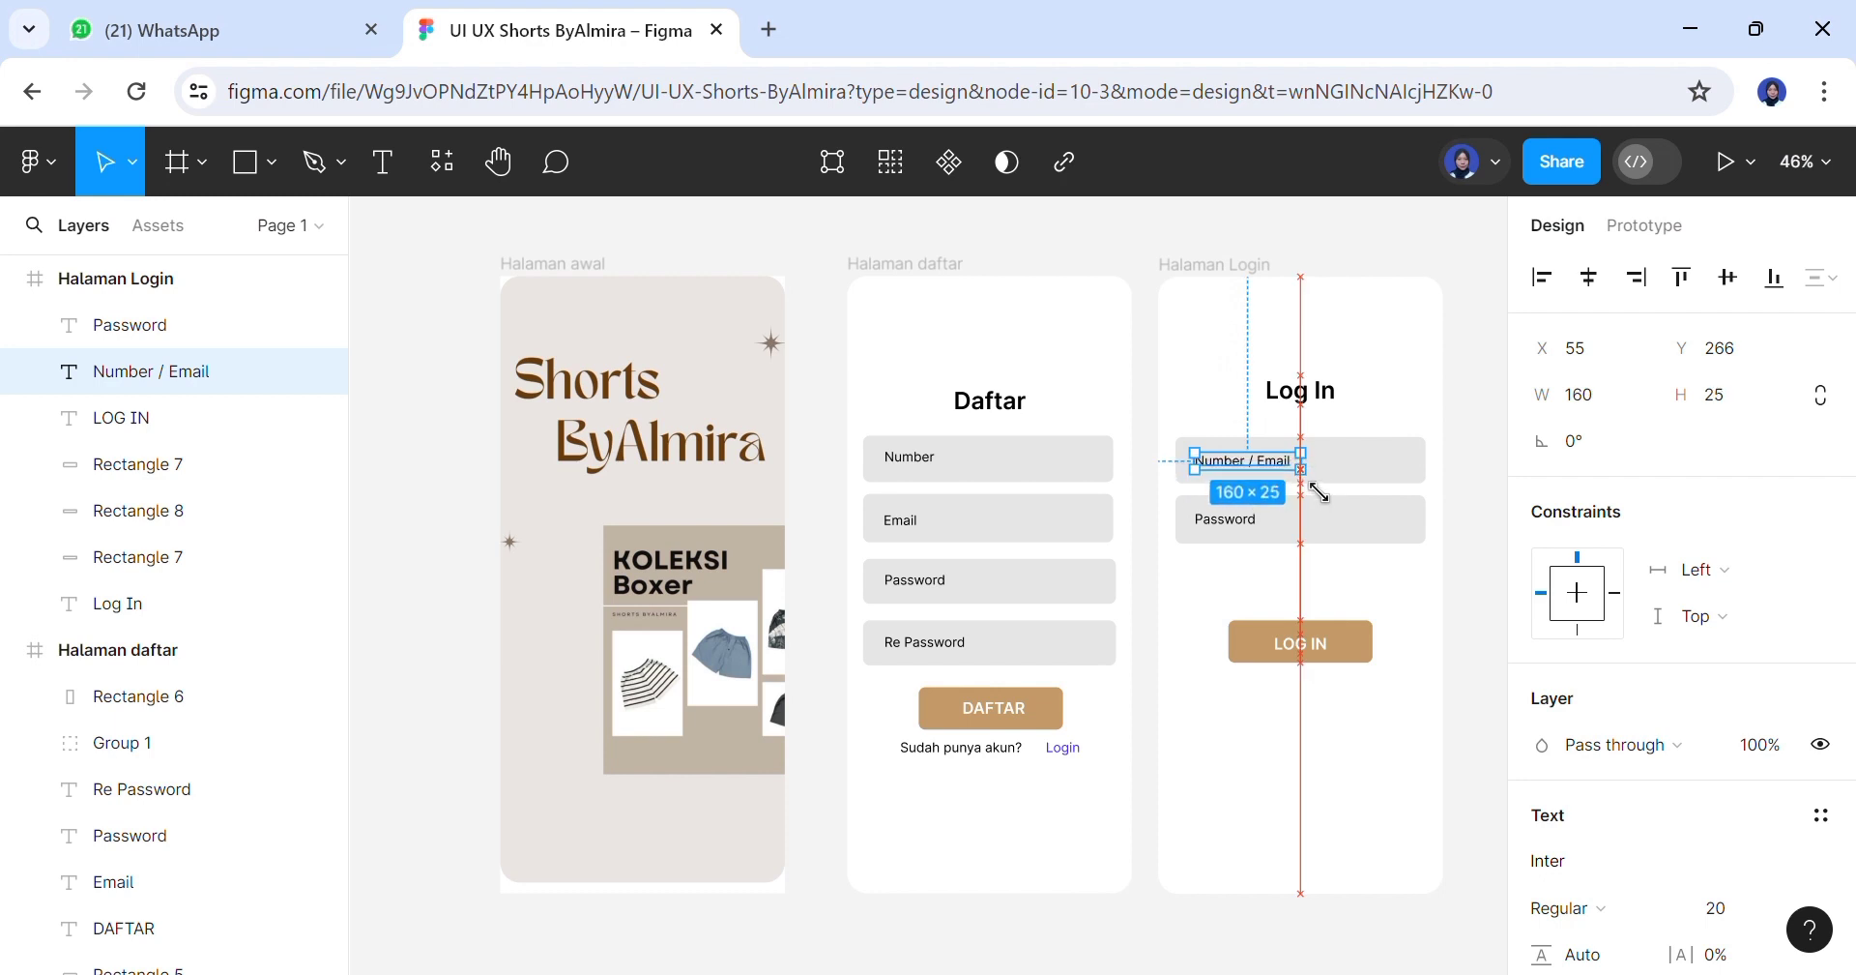
key("Escape")
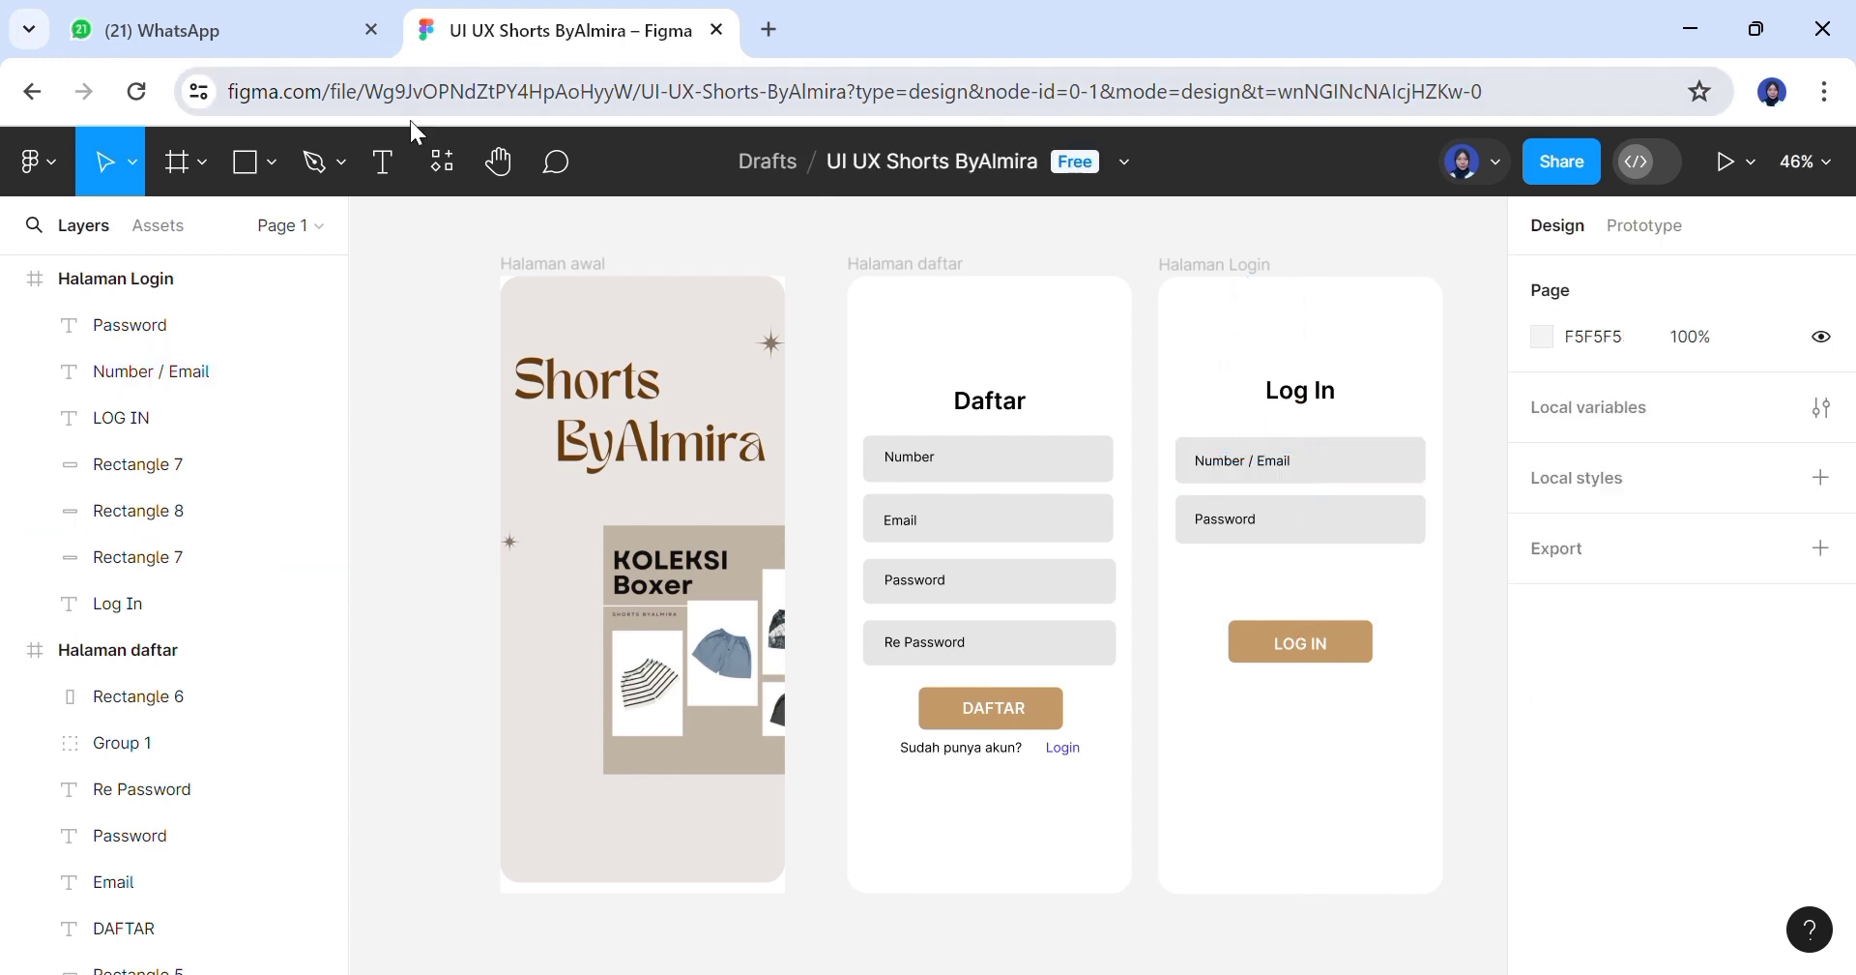
Add the text "Lupa kata sandi?" just below the Password field on Halaman Login
left_click(383, 162)
left_click(1229, 589)
type("Lupa kata sandi?")
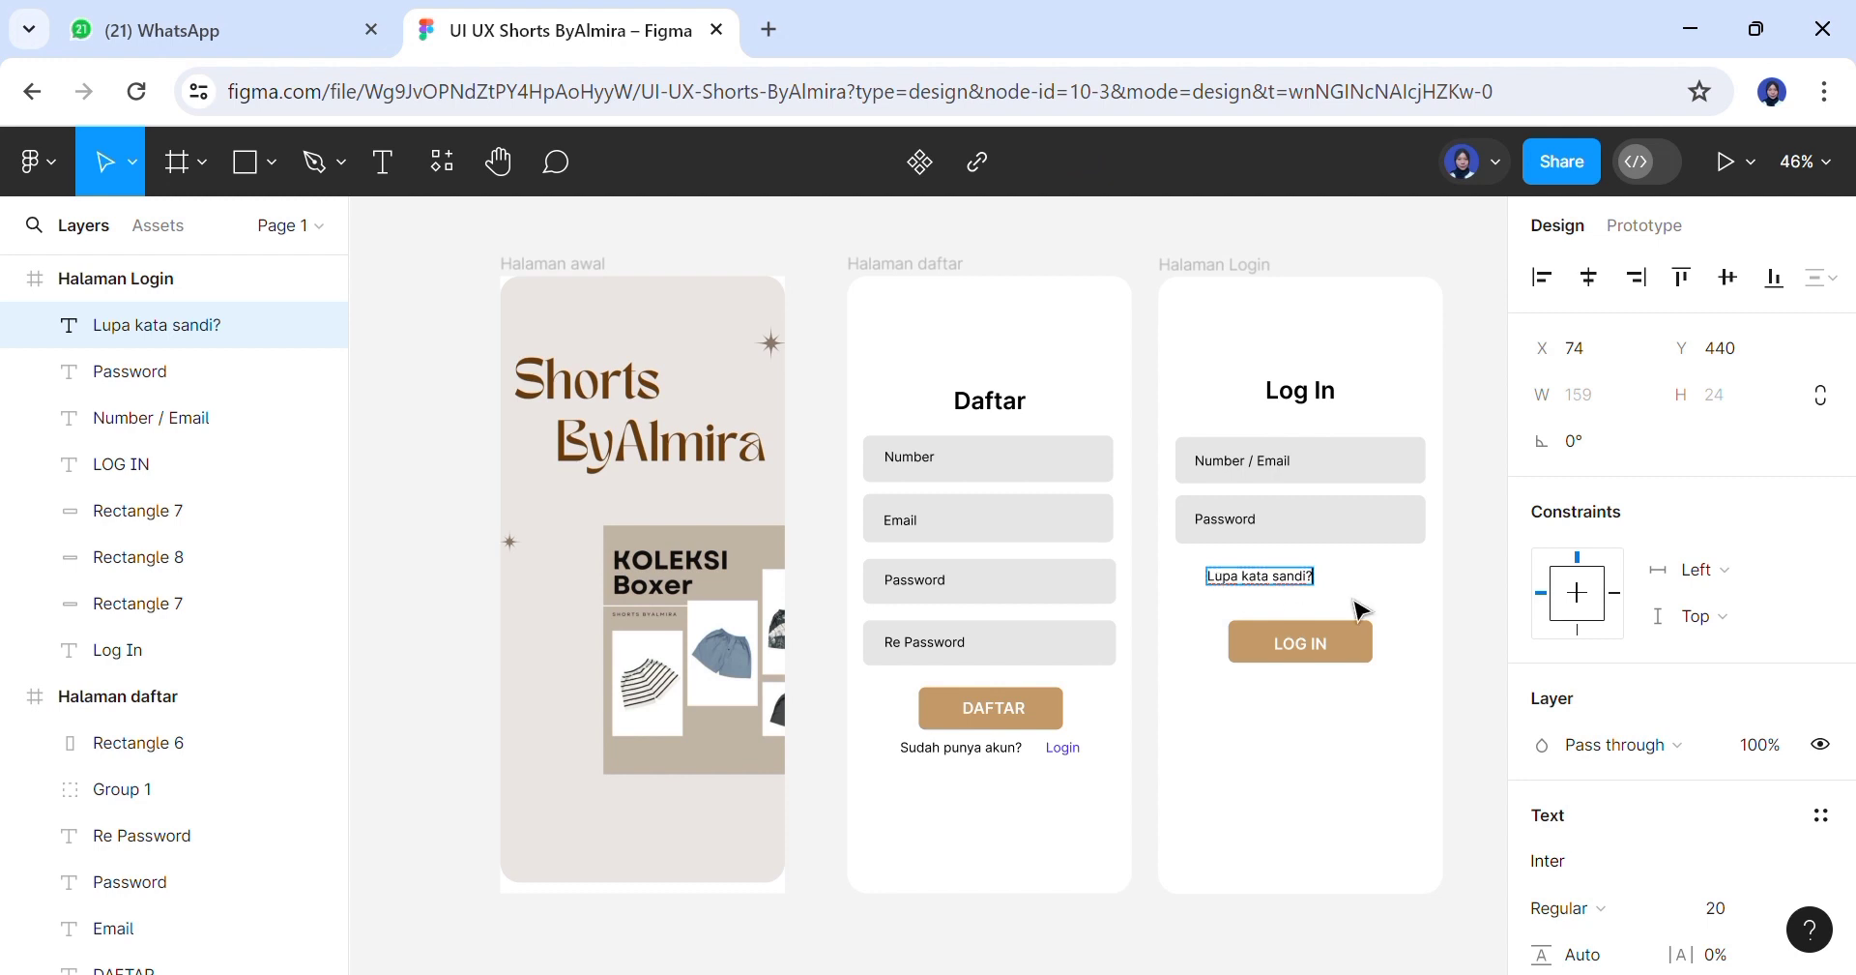
key("Escape")
mouse_move(1274, 590)
left_mouse_down()
mouse_move(1247, 591)
mouse_move(1256, 573)
left_mouse_up()
left_click(1199, 696)
Copy the "Sudah punya akun?" line below the LOG IN button and change its "Login" word to "Daftar"
left_click(1023, 753)
key("ctrl+g")
left_click_drag(1026, 768, 1378, 698)
double_click(1375, 694)
double_click(1375, 694)
double_click(1374, 695)
double_click(1375, 694)
double_click(1373, 696)
type("Daftar")
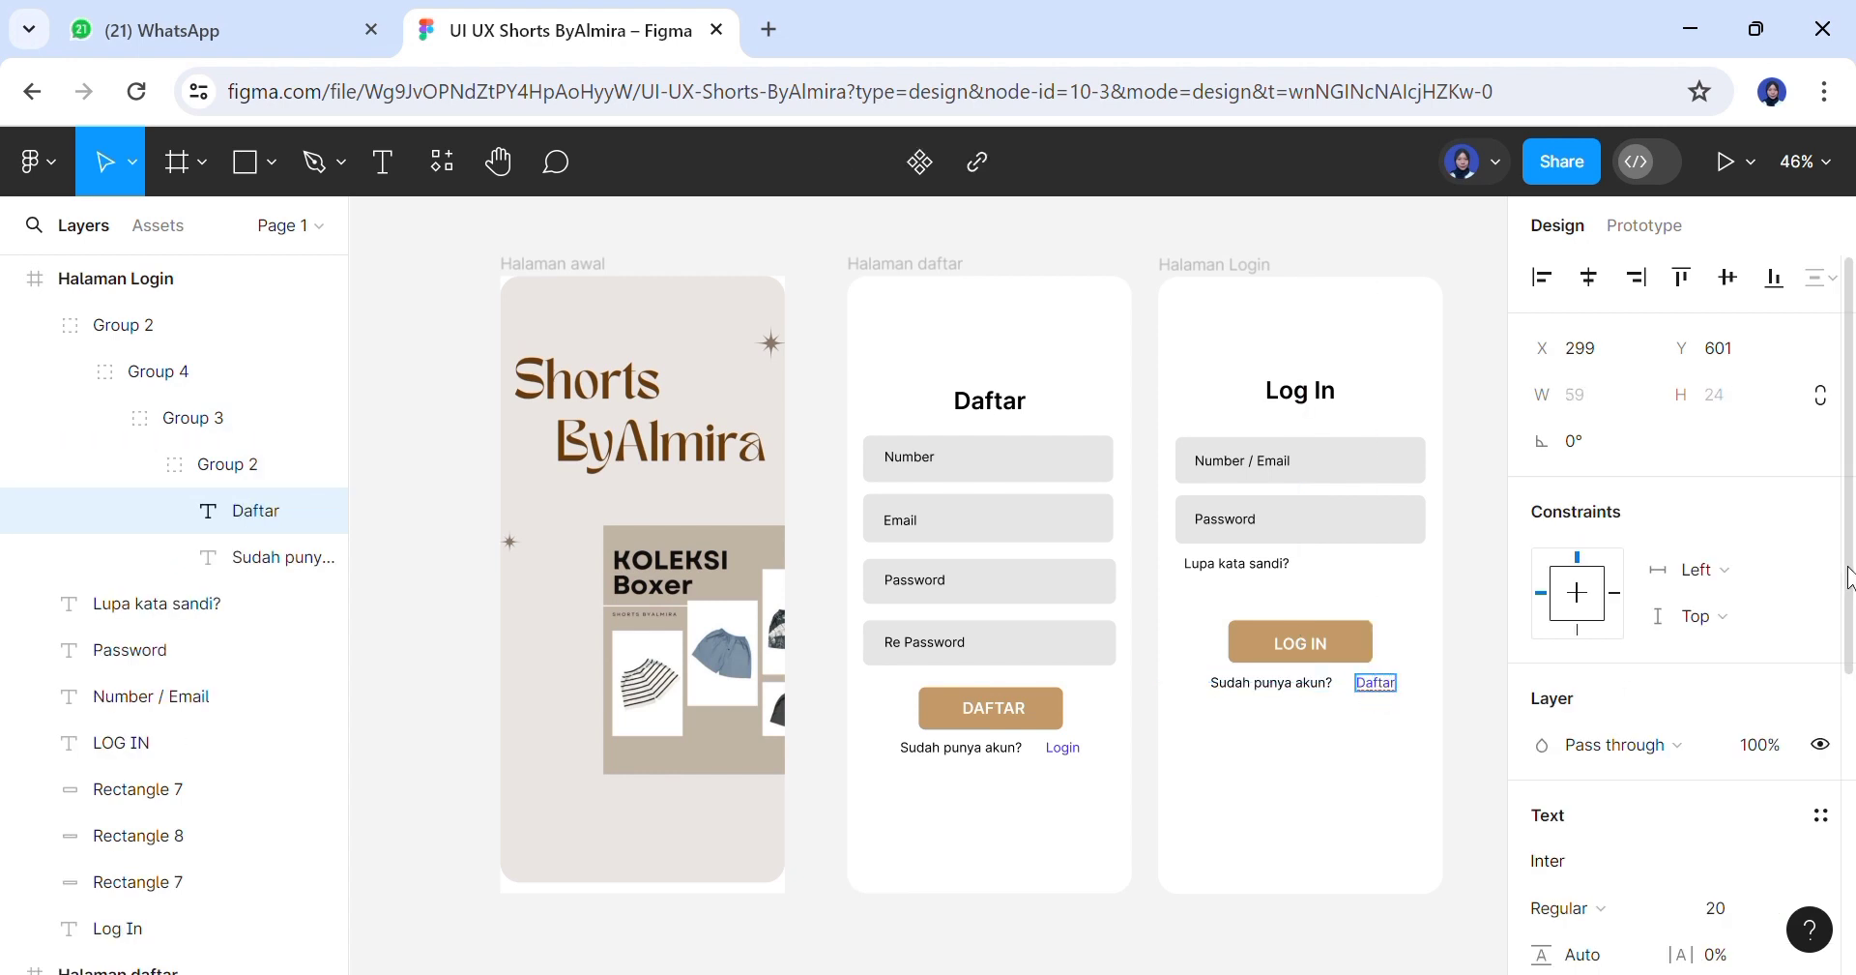
Colour the "Daftar" link text black and centre the "Sudah punya akun?" group horizontally in Halaman Login
scroll(1616, 677, "down", 4)
left_click(1545, 767)
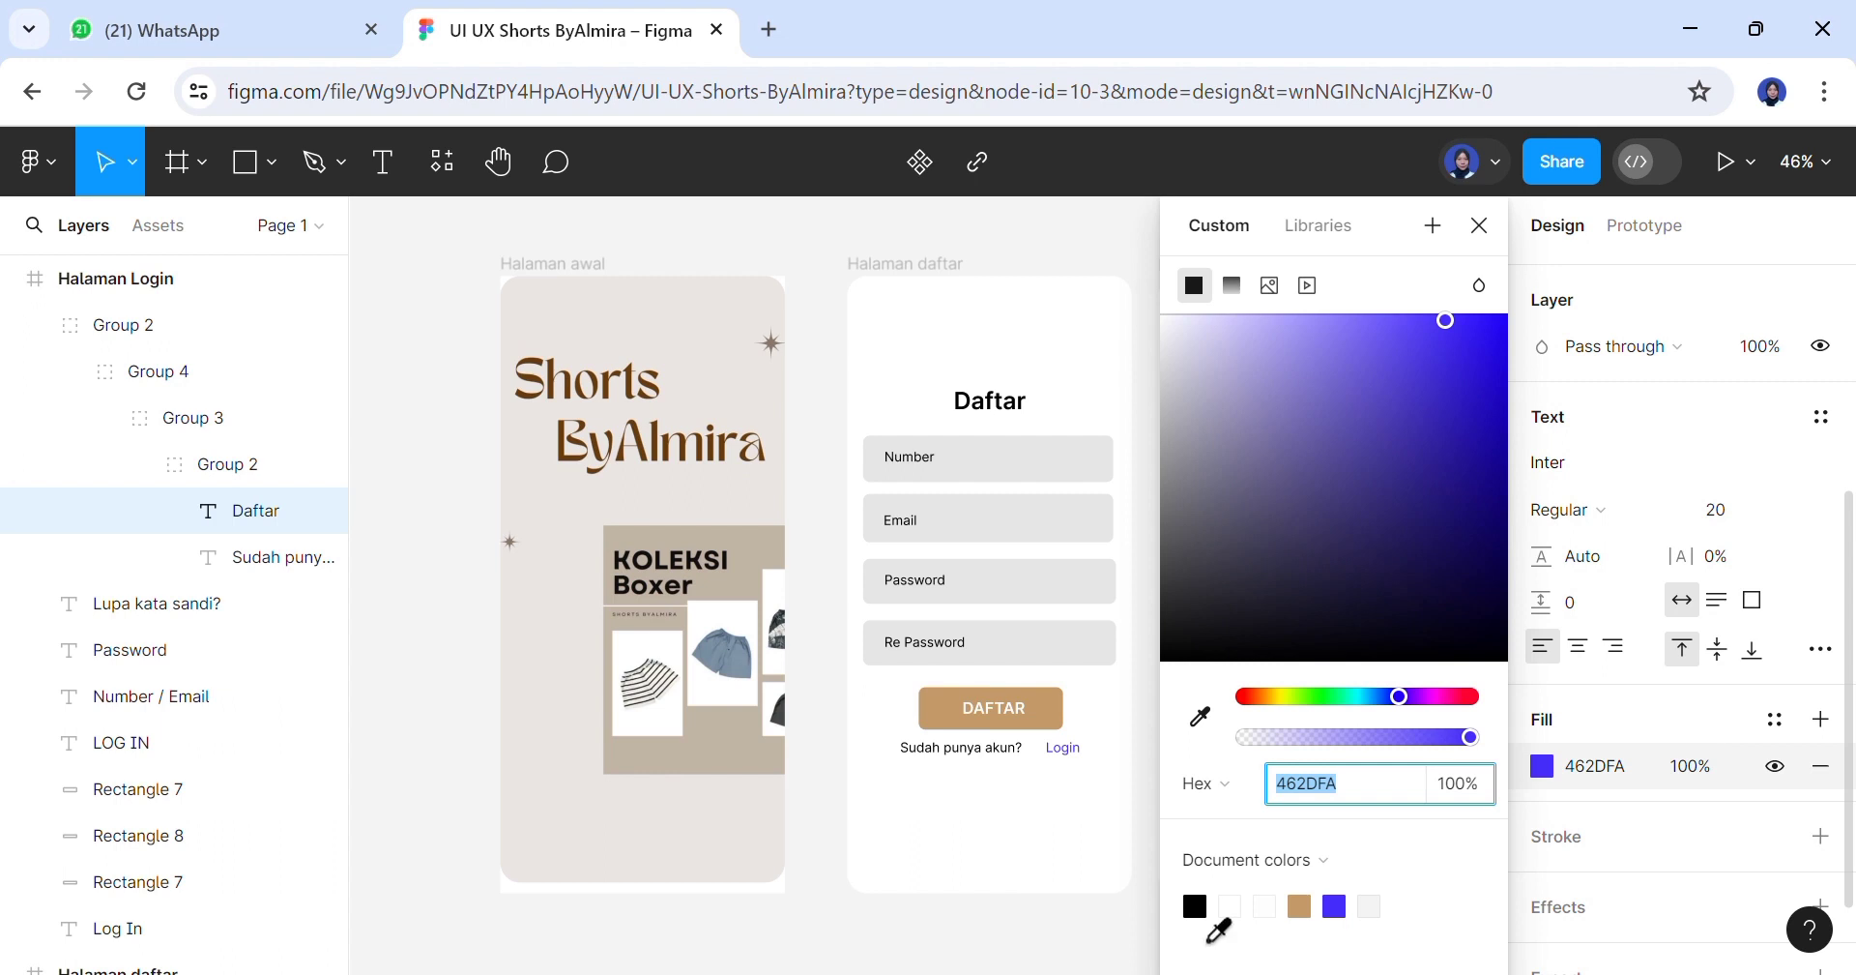
left_click(1196, 907)
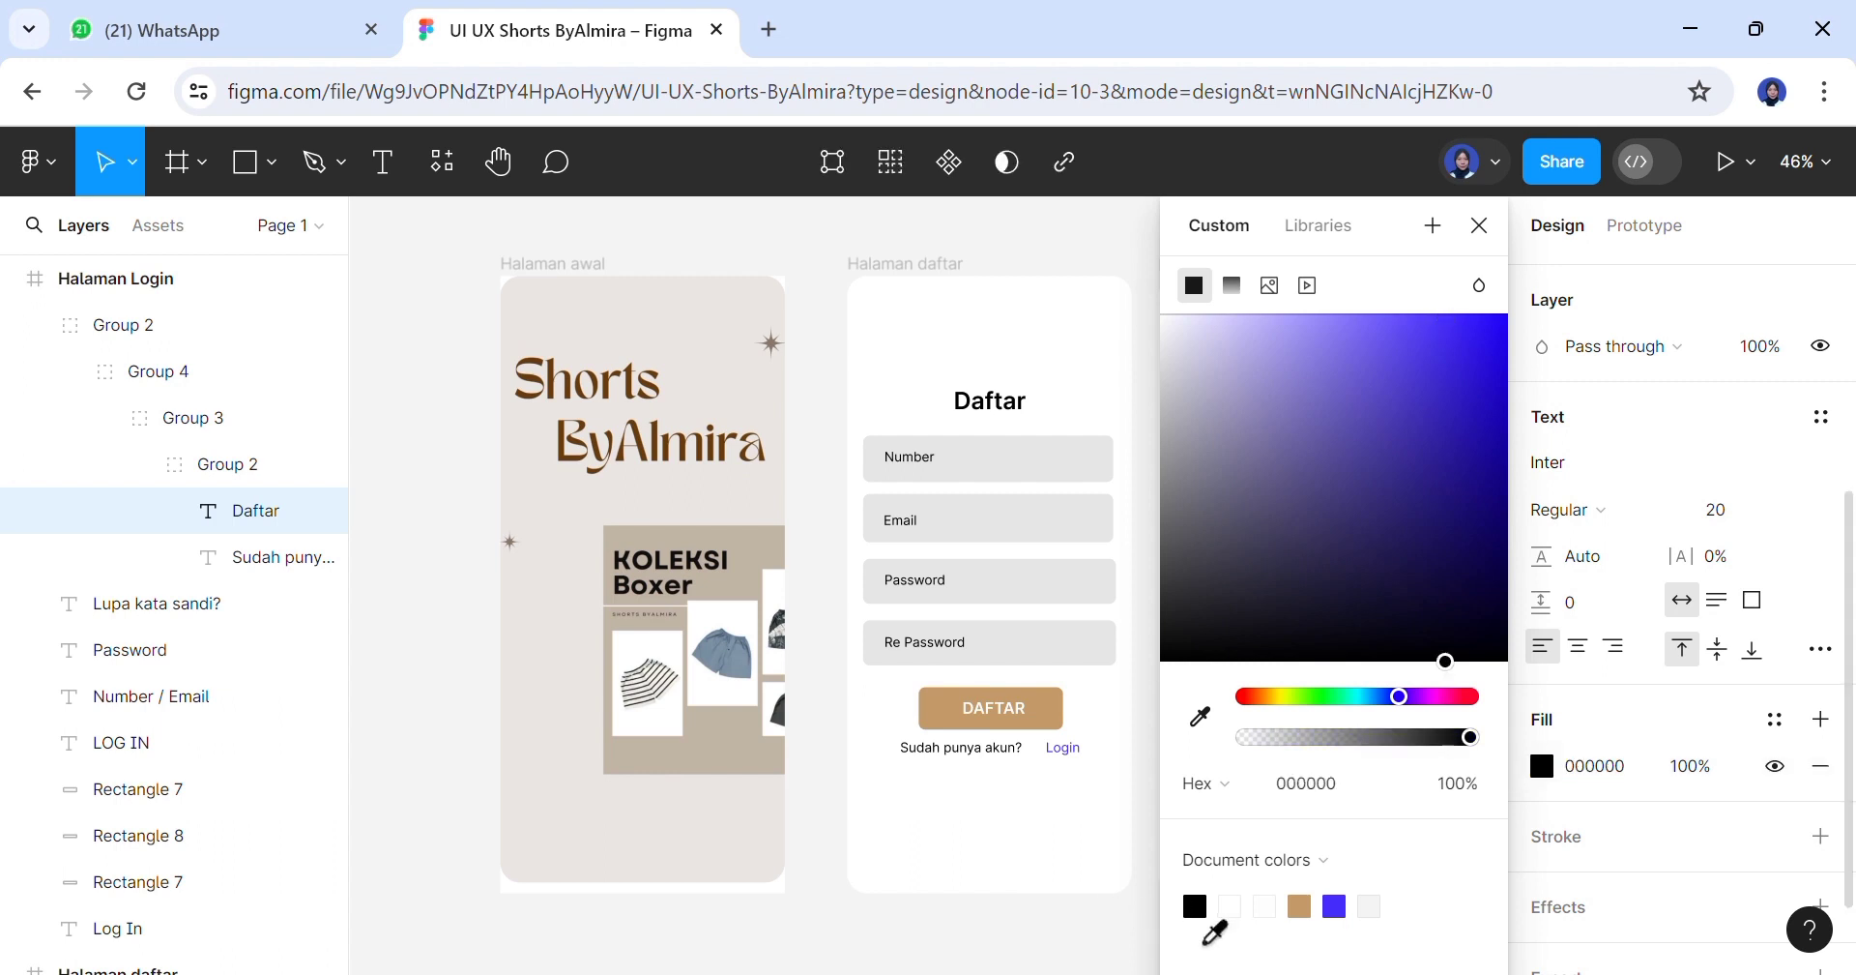
key("Escape")
left_click(1286, 824)
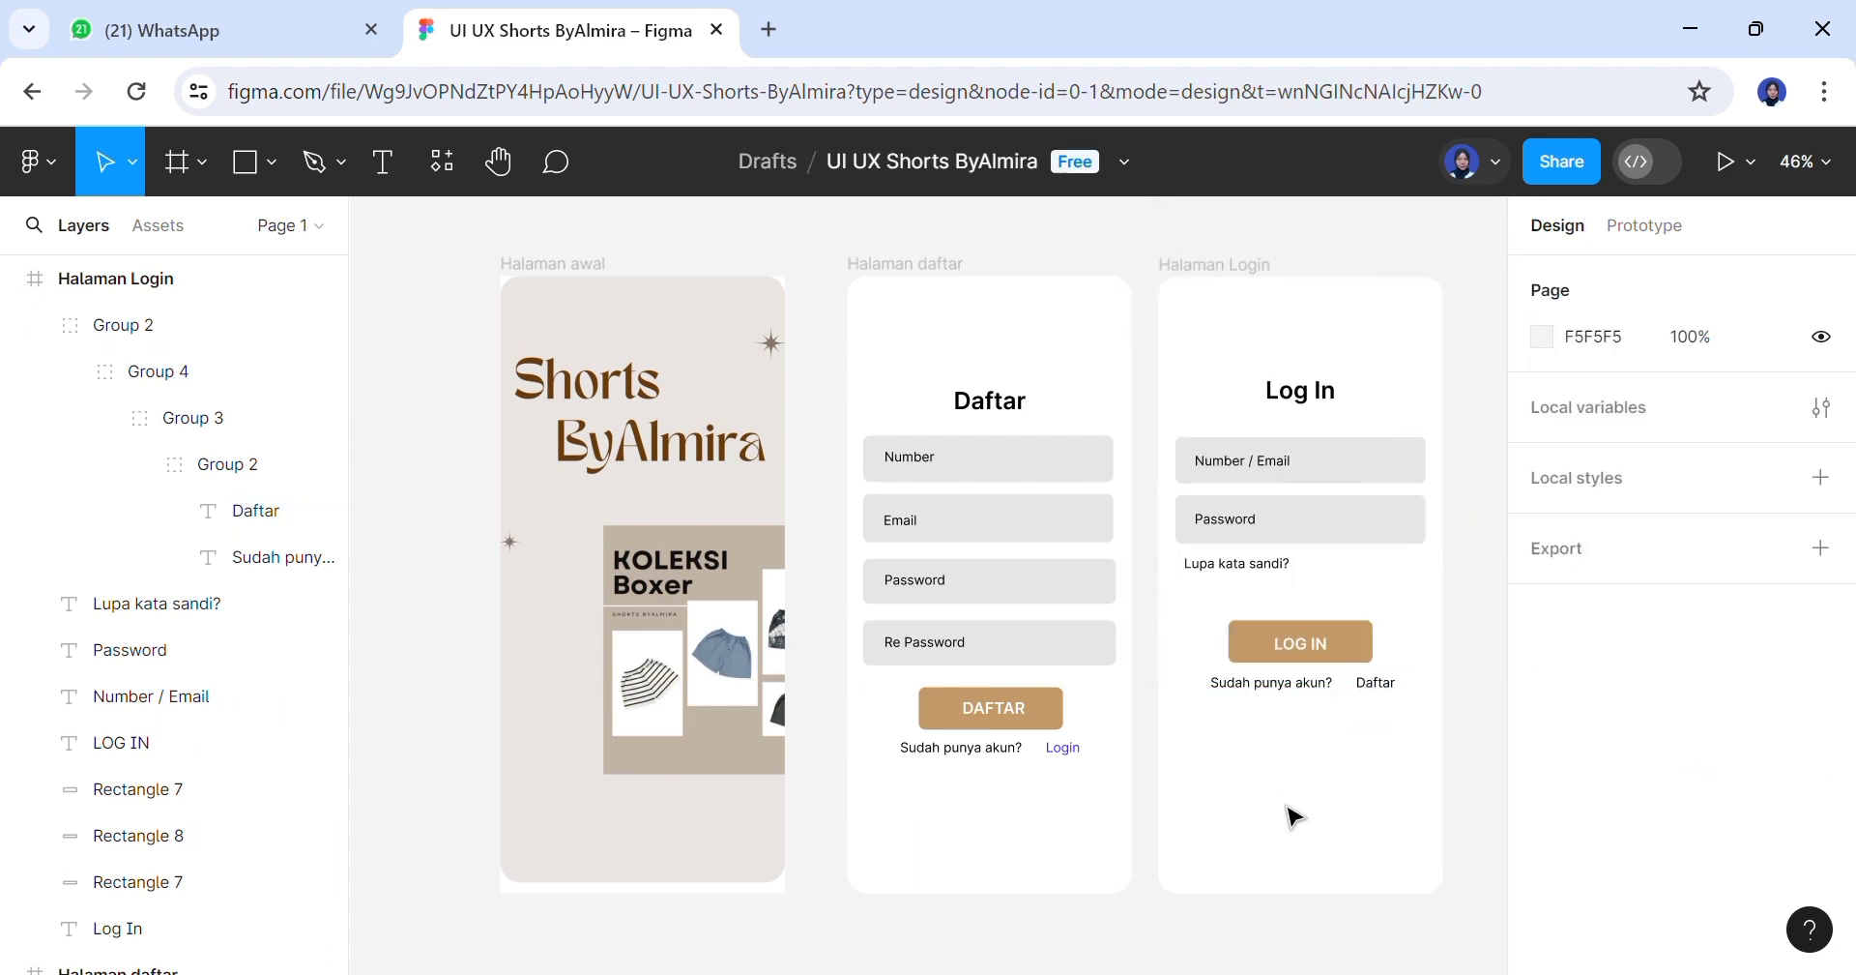
left_click(1313, 693)
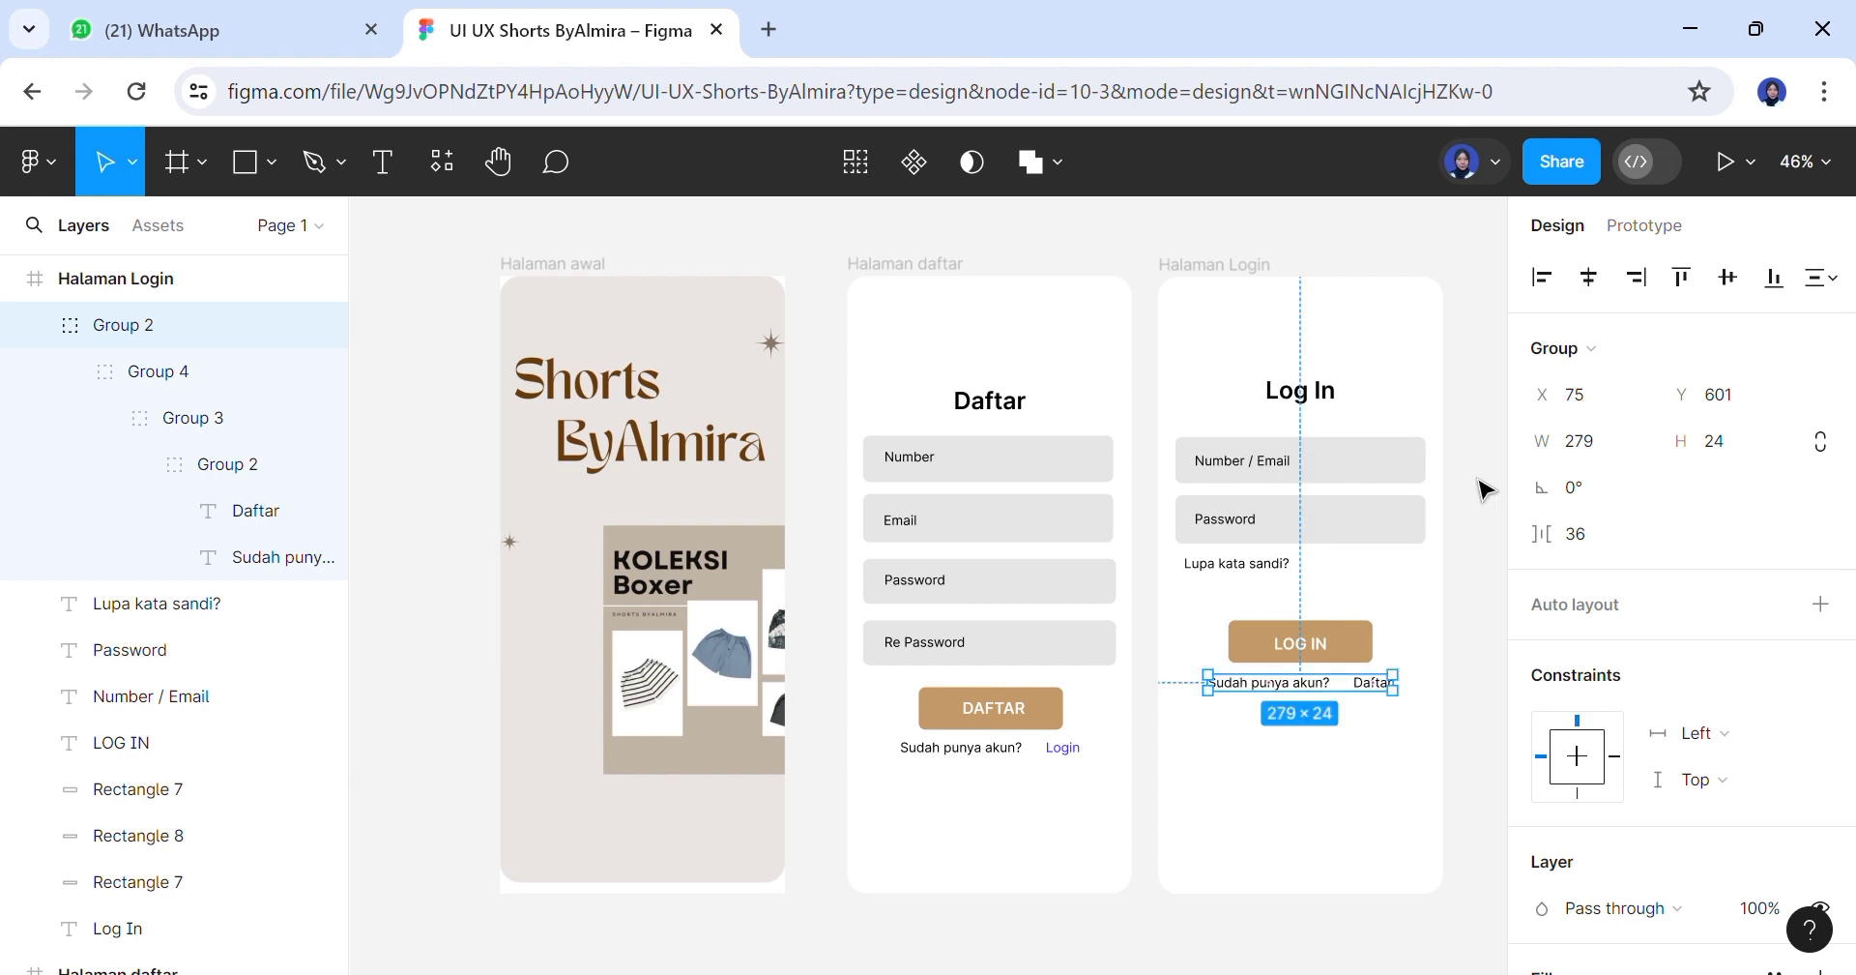
left_click(1322, 653)
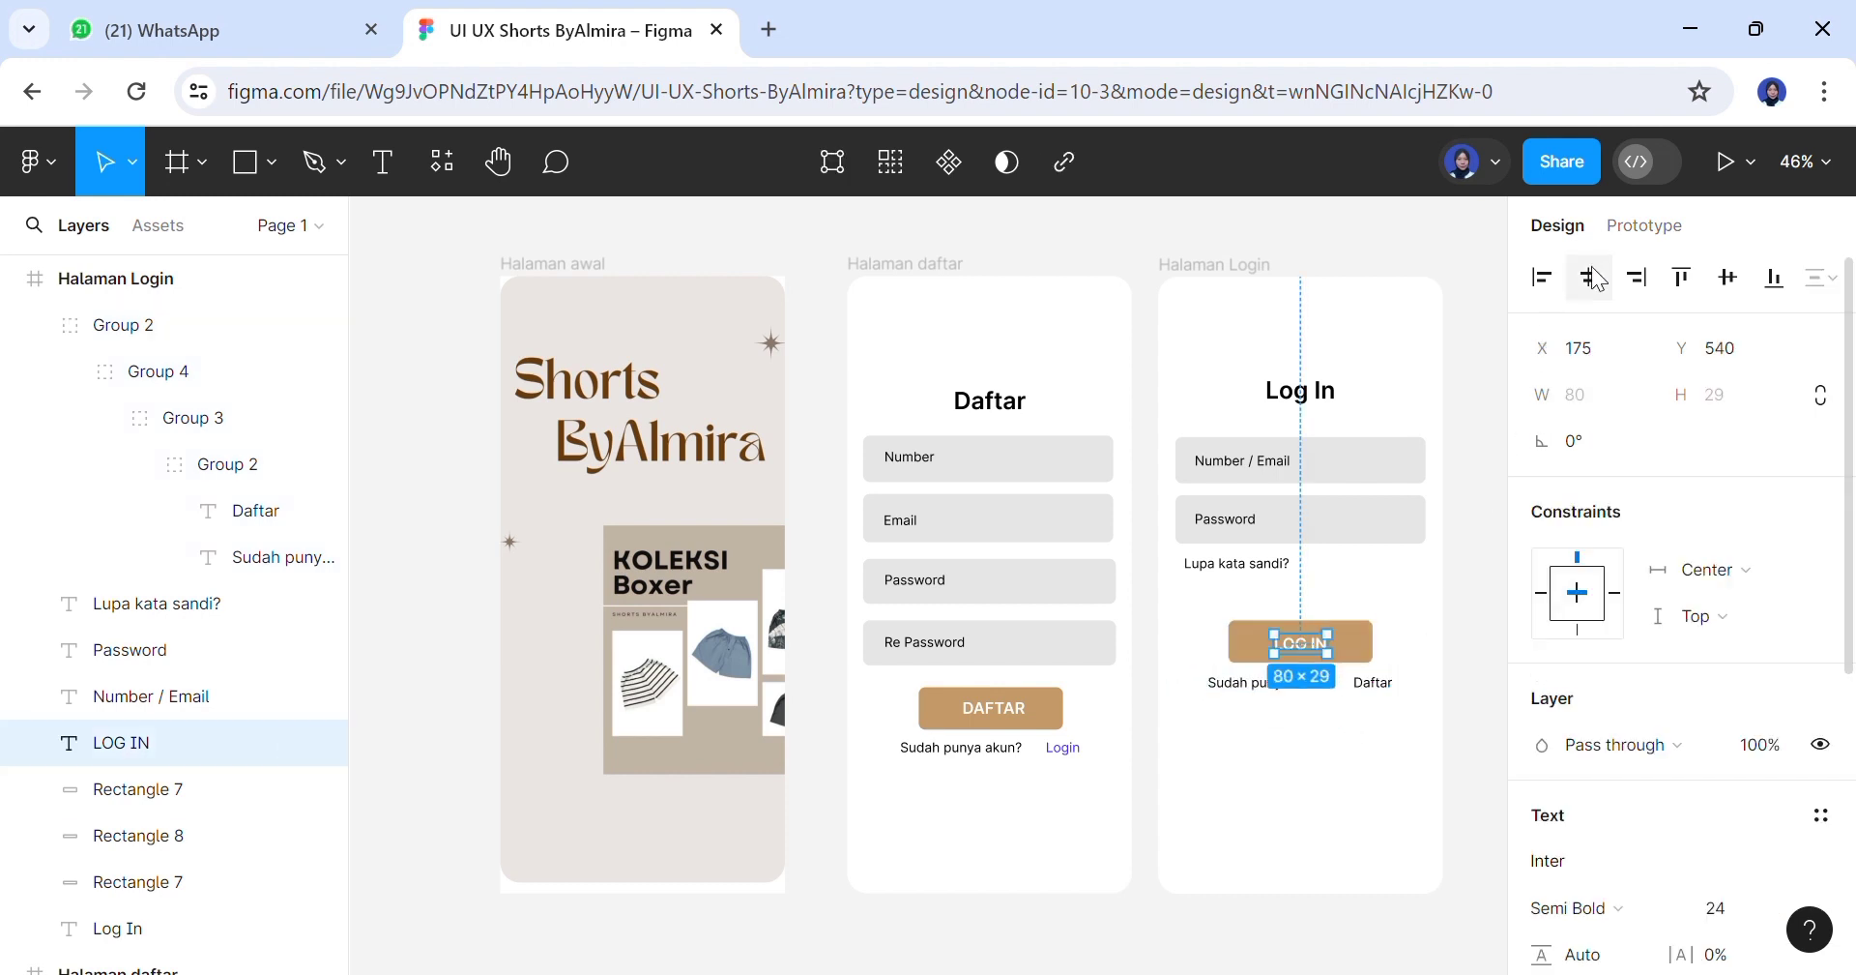
Add the text "Login dengan" below the "Sudah punya akun?" line and centre it horizontally in the Halaman Login frame
key("t")
left_click(1321, 727)
type("Log ib=")
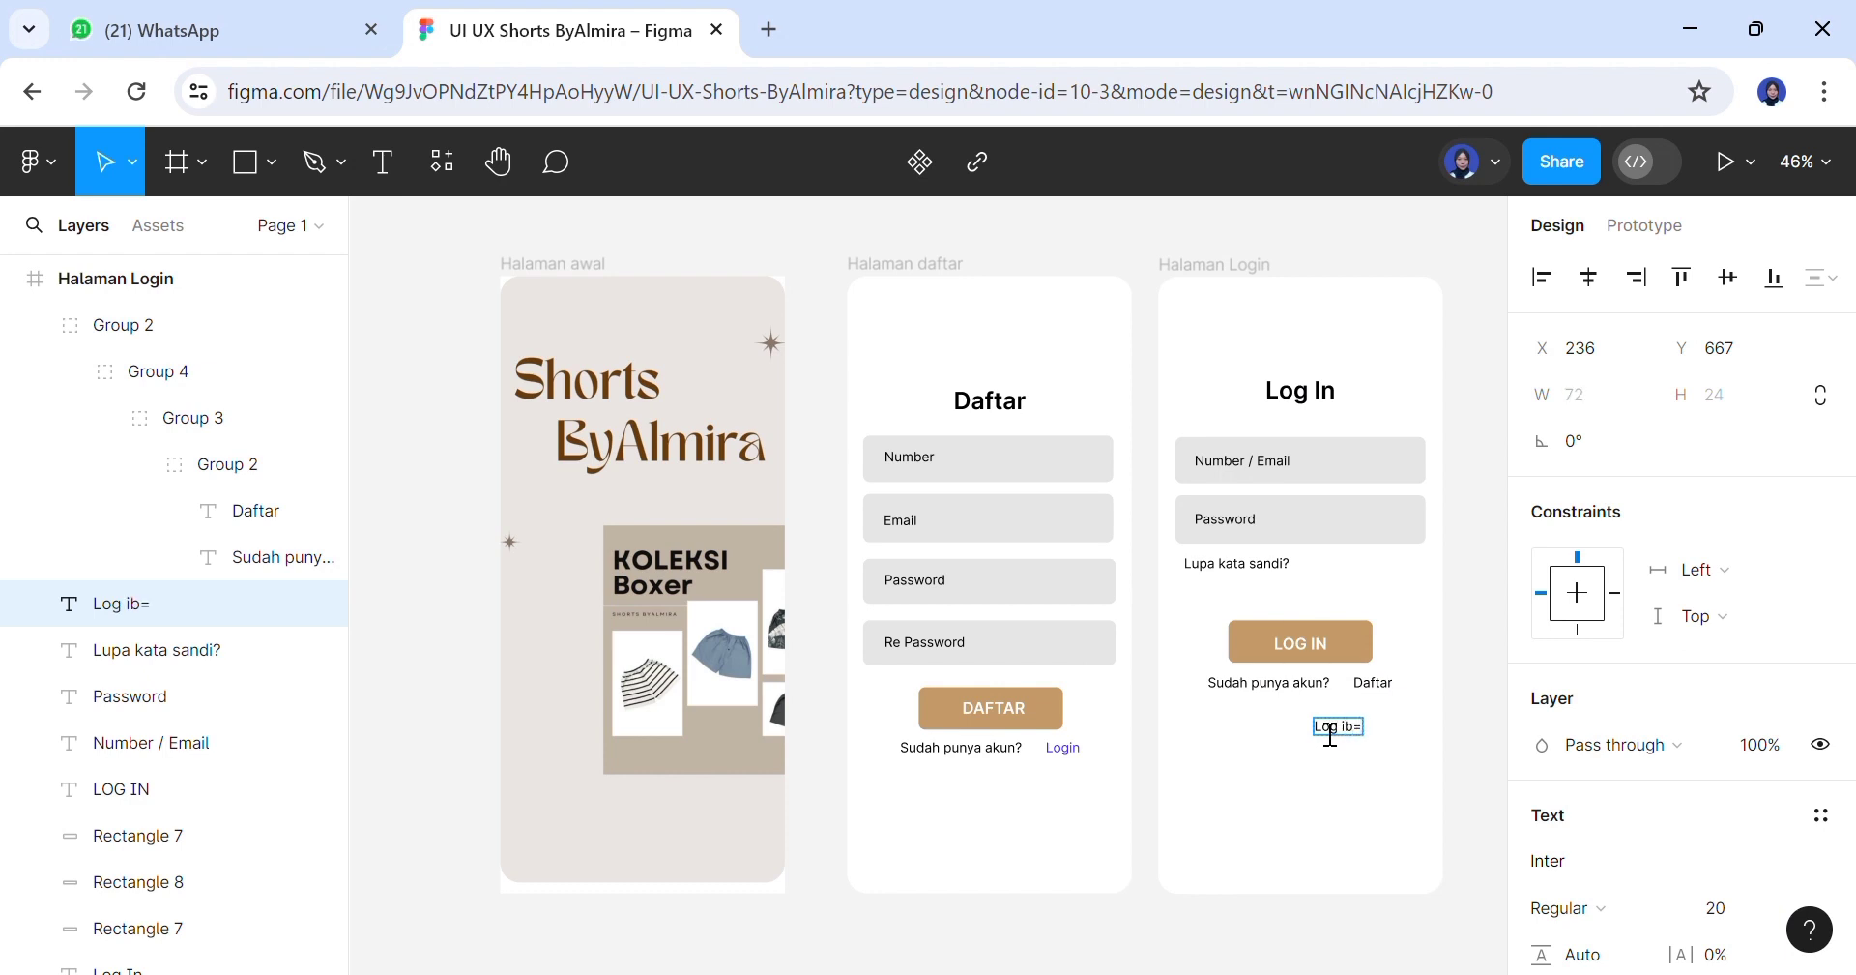
key("BackSpace")
key("BackSpace")
type("dengan")
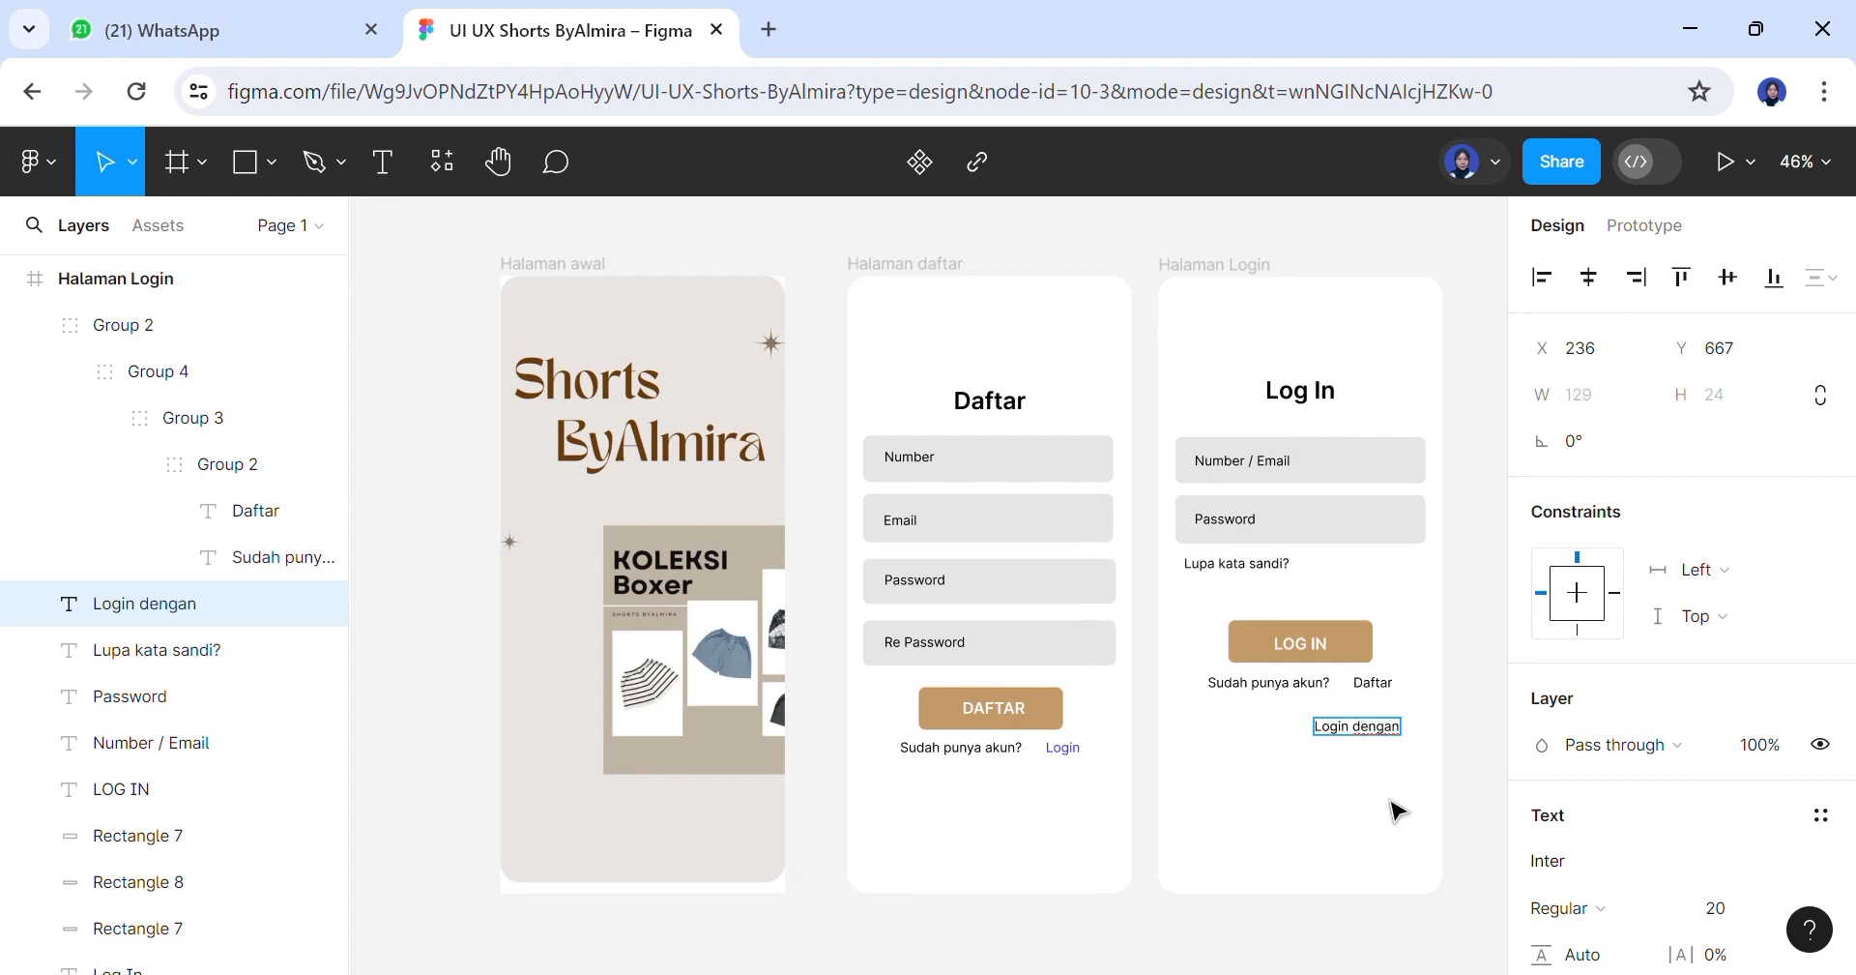
key("Escape")
left_click_drag(1363, 727, 1307, 721)
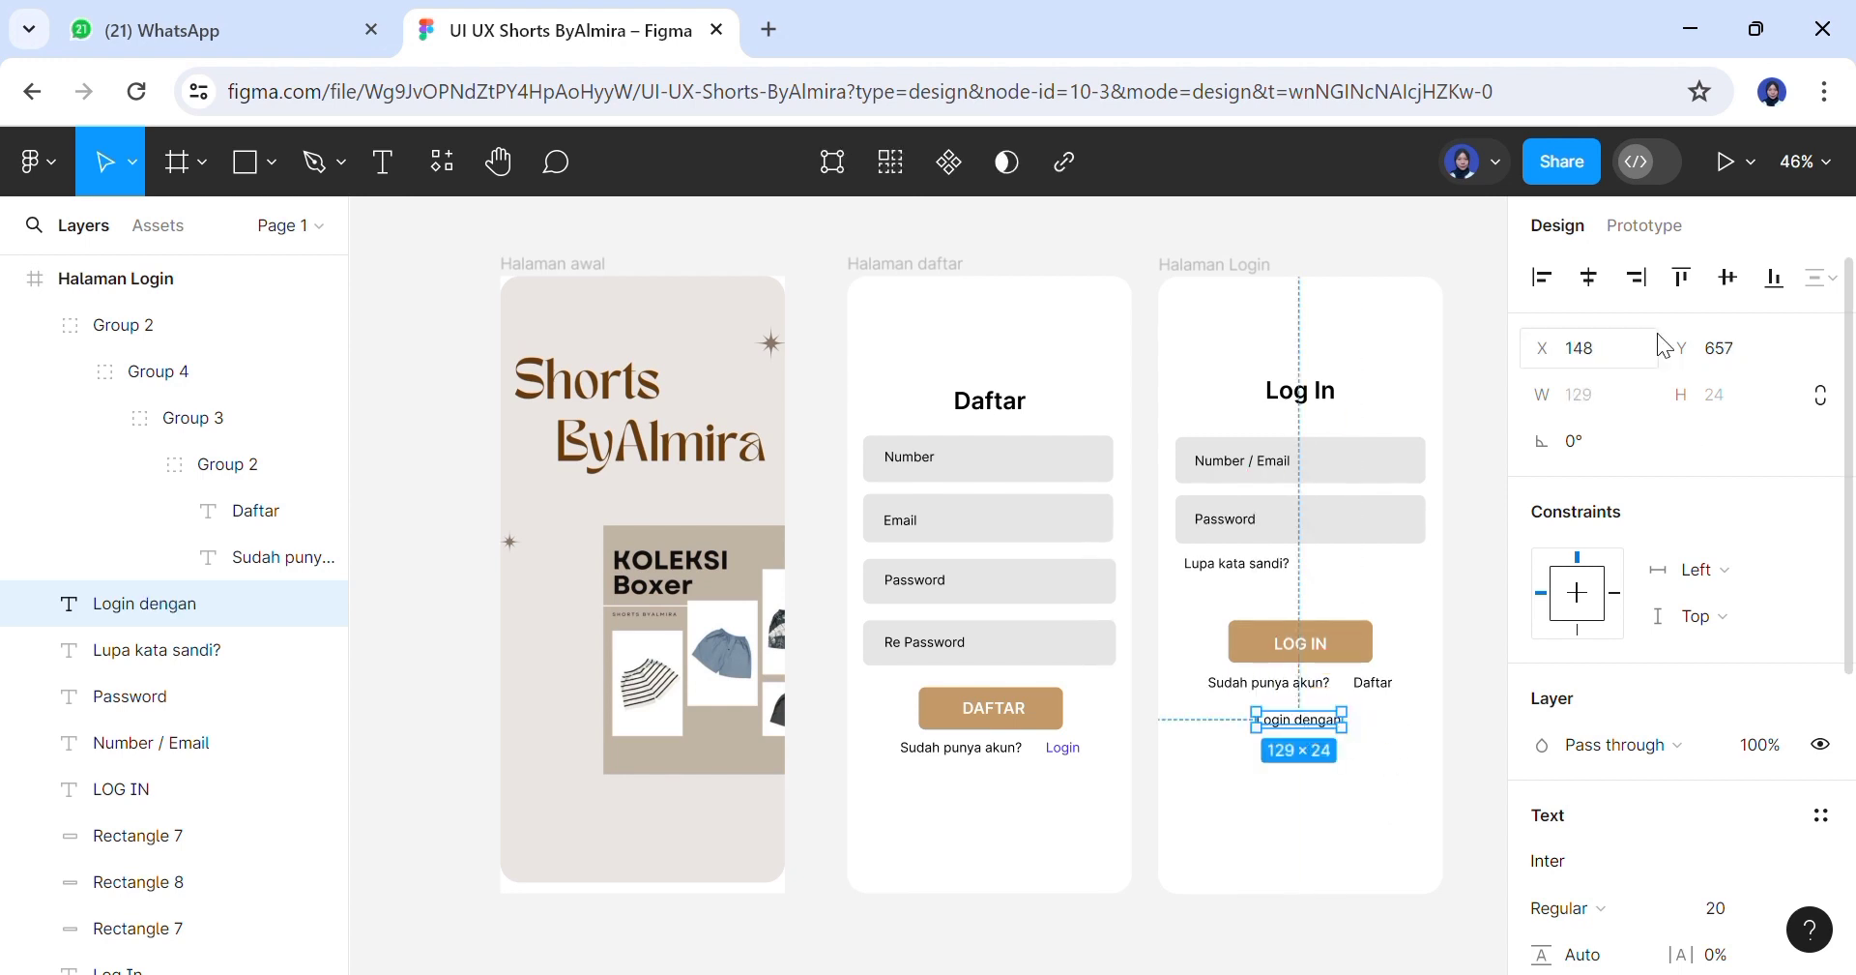
left_click(1589, 278)
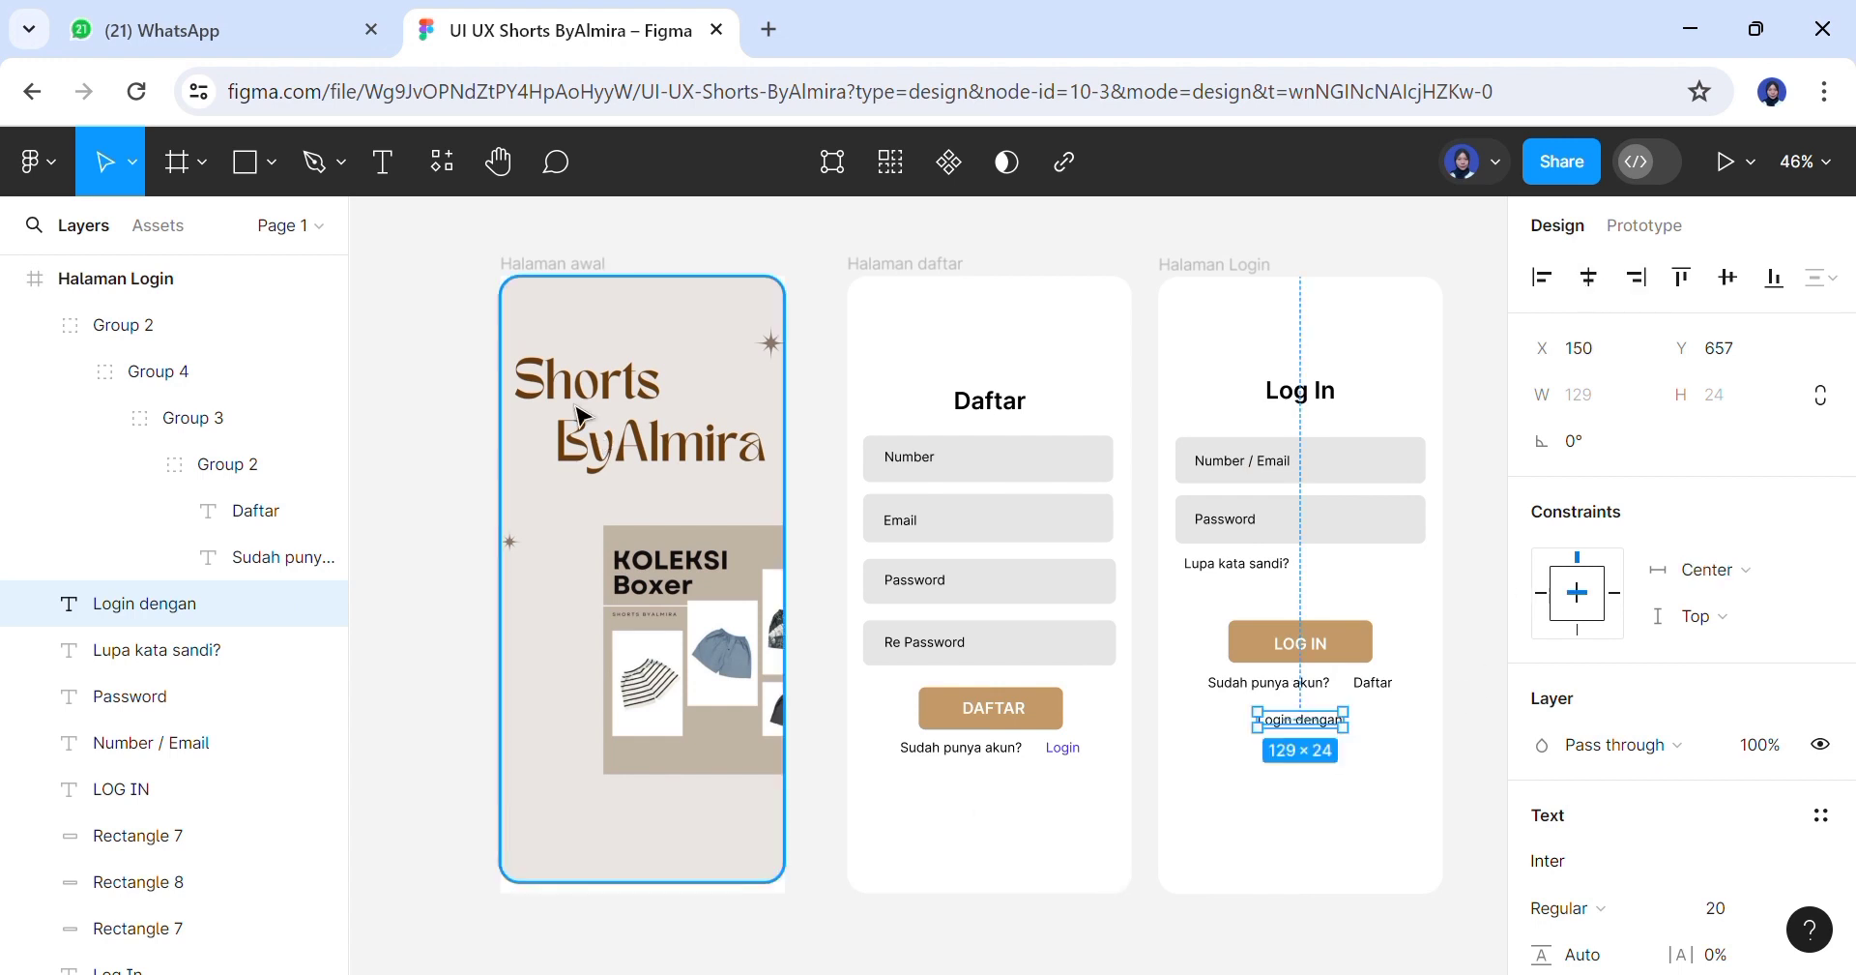
Insert the devicon Facebook icon from the Iconify plugin and place it below "Login dengan"
left_click(64, 176)
mouse_move(228, 571)
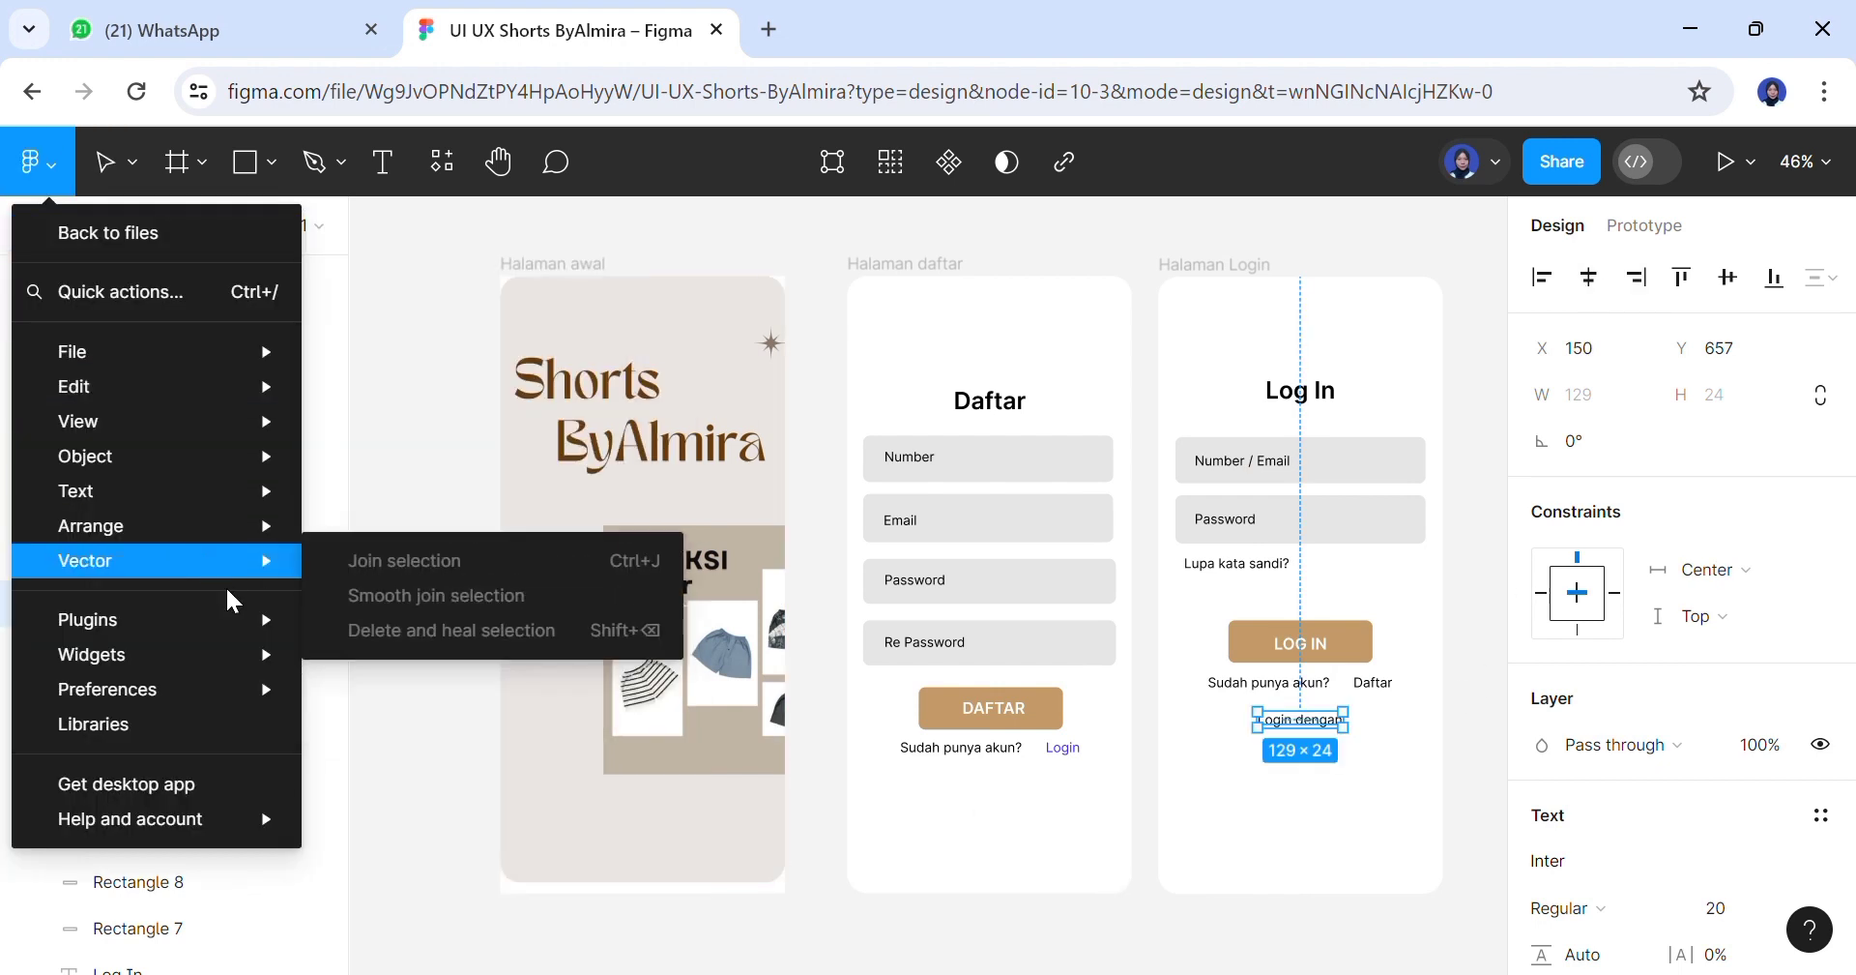
mouse_move(254, 619)
left_click(398, 683)
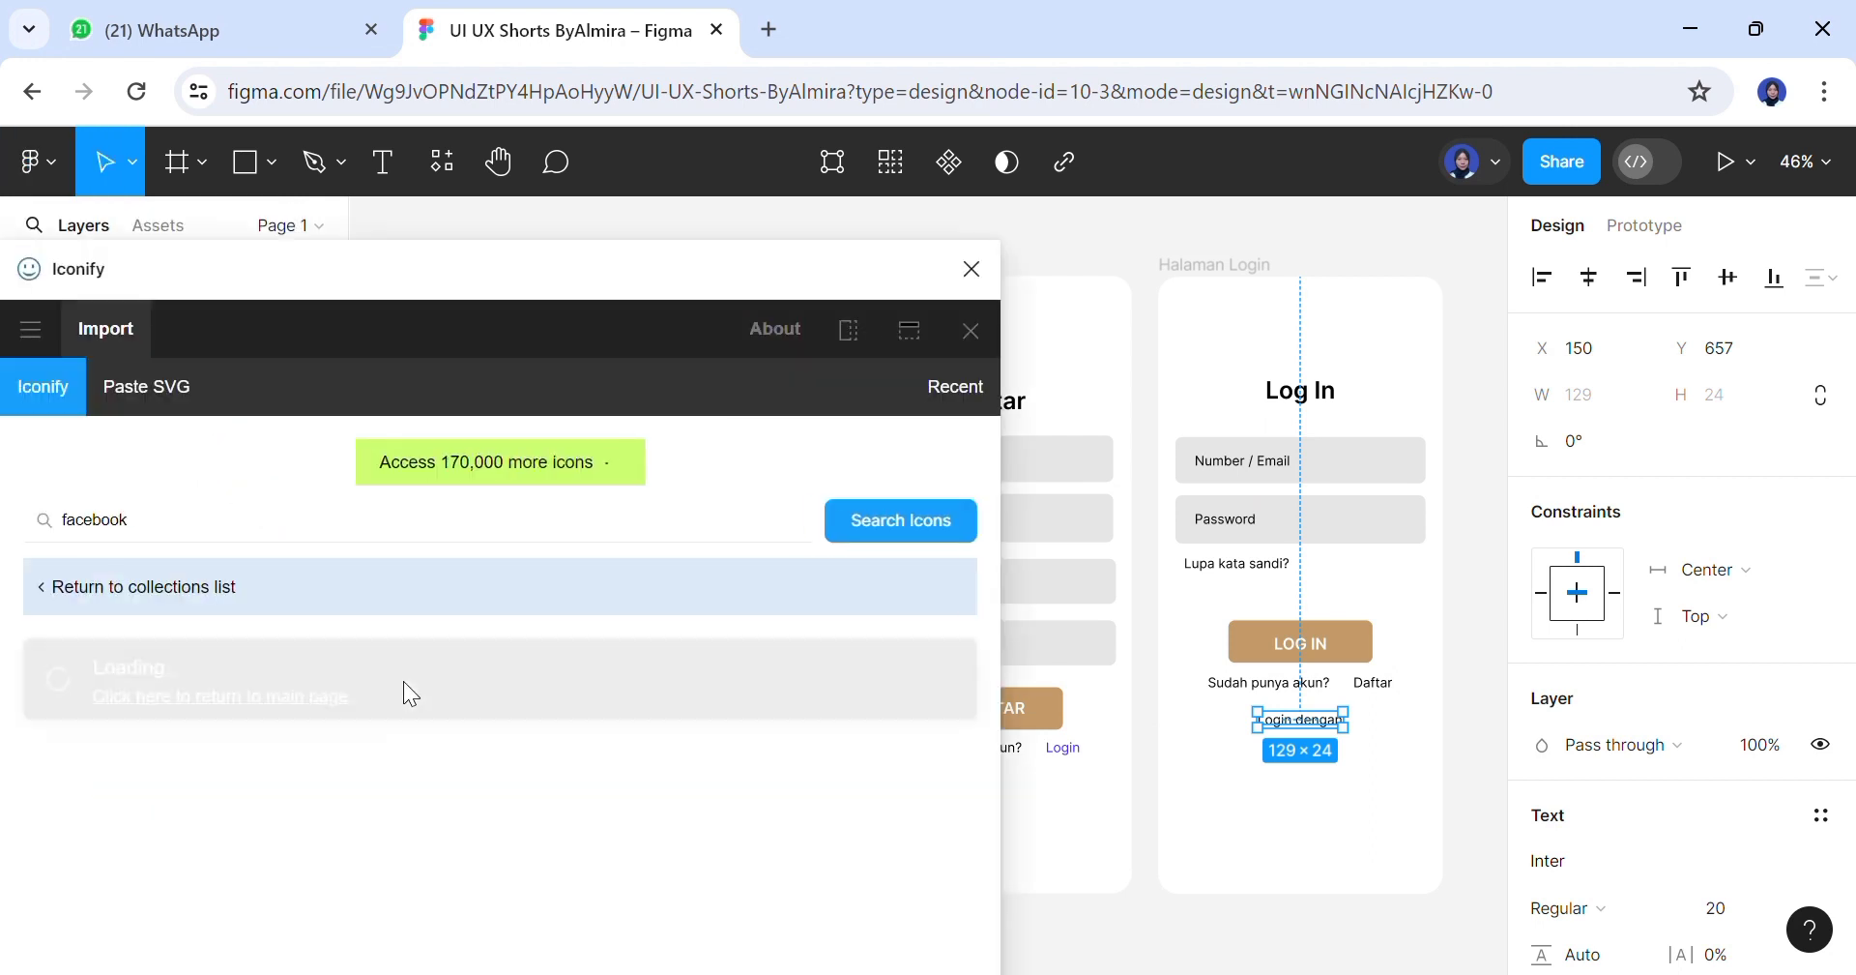
left_click_drag(996, 641, 982, 929)
left_click_drag(924, 870, 1278, 841)
left_click_drag(1280, 771, 1330, 835)
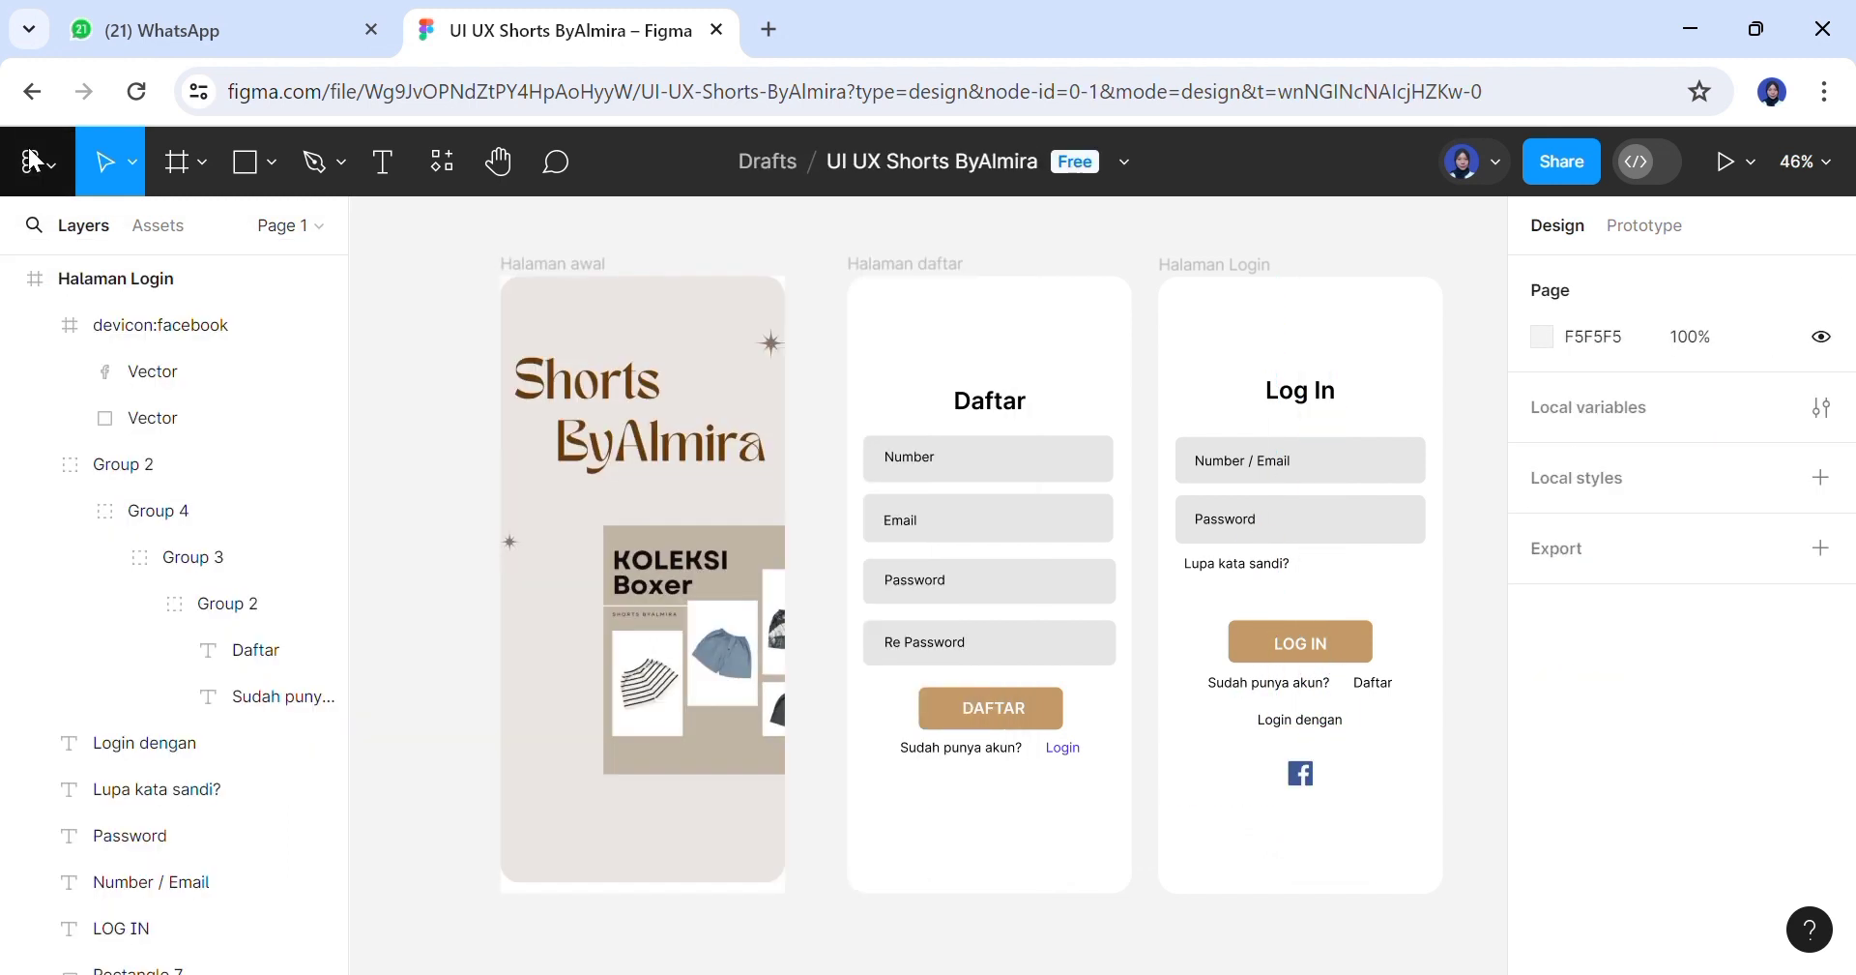
Insert the coloured Google icon from the Iconify plugin beside the Facebook icon at about 48 × 48, then close the plugin
left_click(47, 158)
mouse_move(174, 619)
left_click(385, 667)
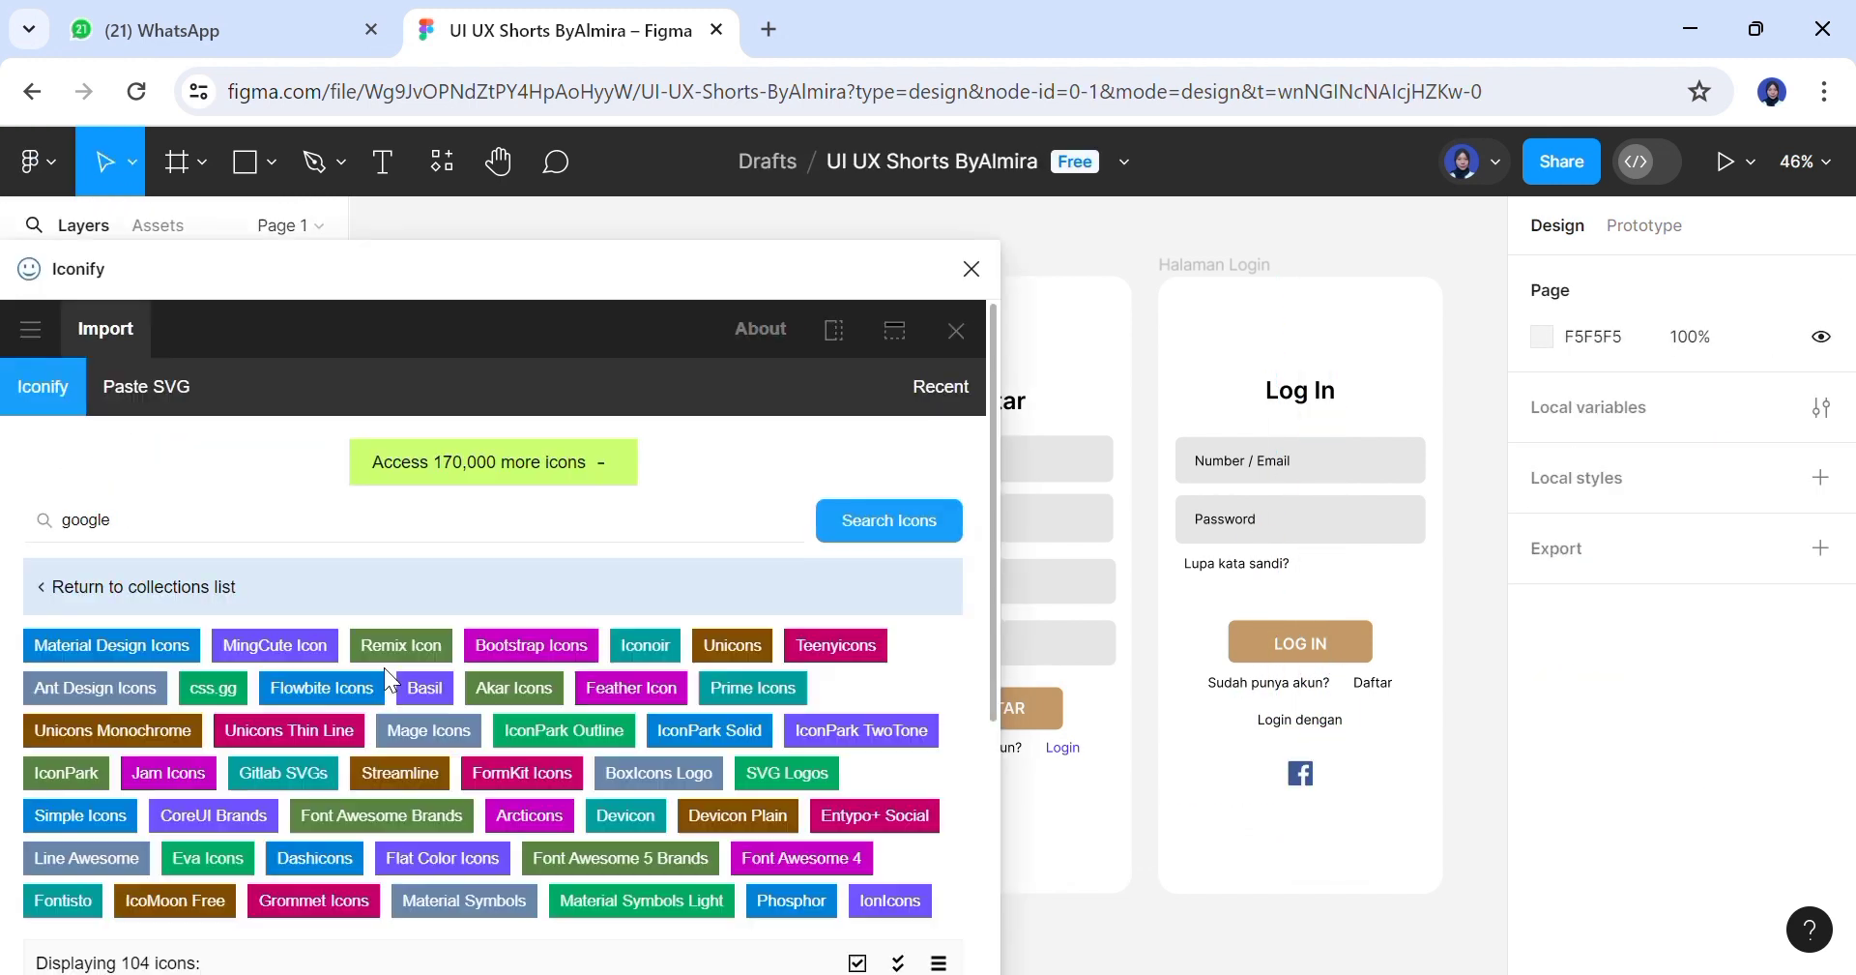
left_click_drag(989, 612, 954, 895)
left_click_drag(891, 820, 1238, 797)
left_click_drag(1238, 727, 1252, 789)
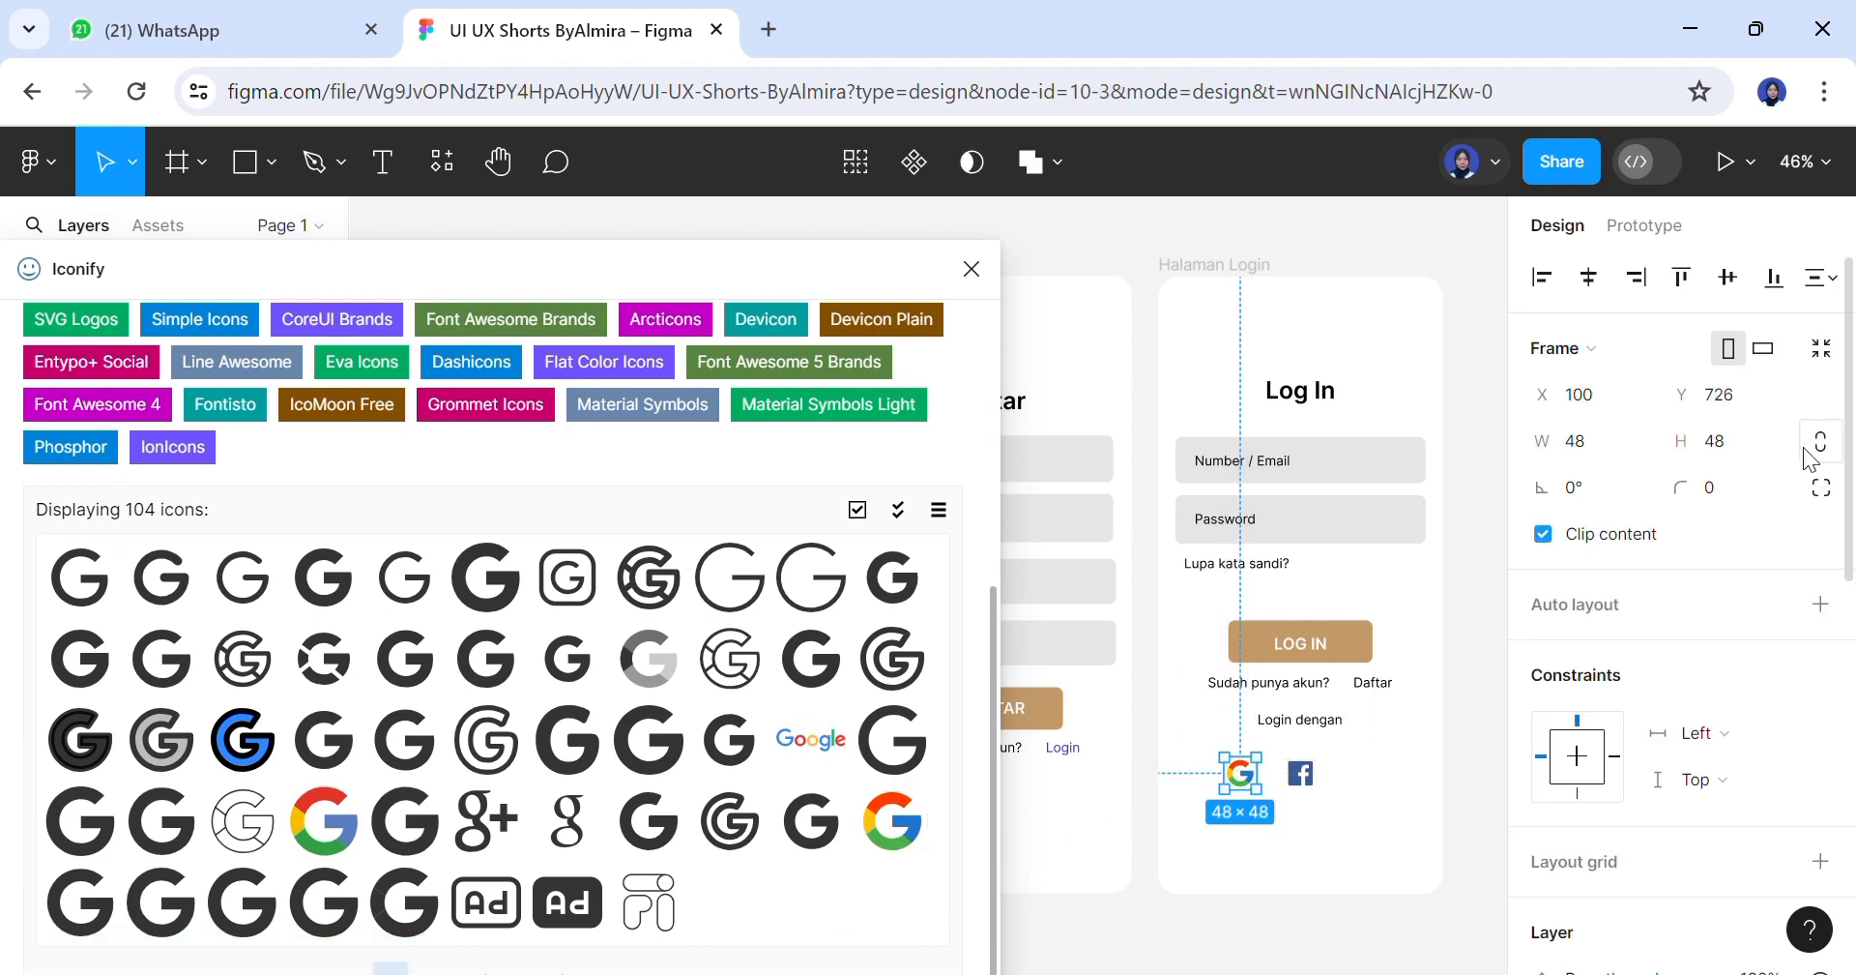
left_click(1347, 875)
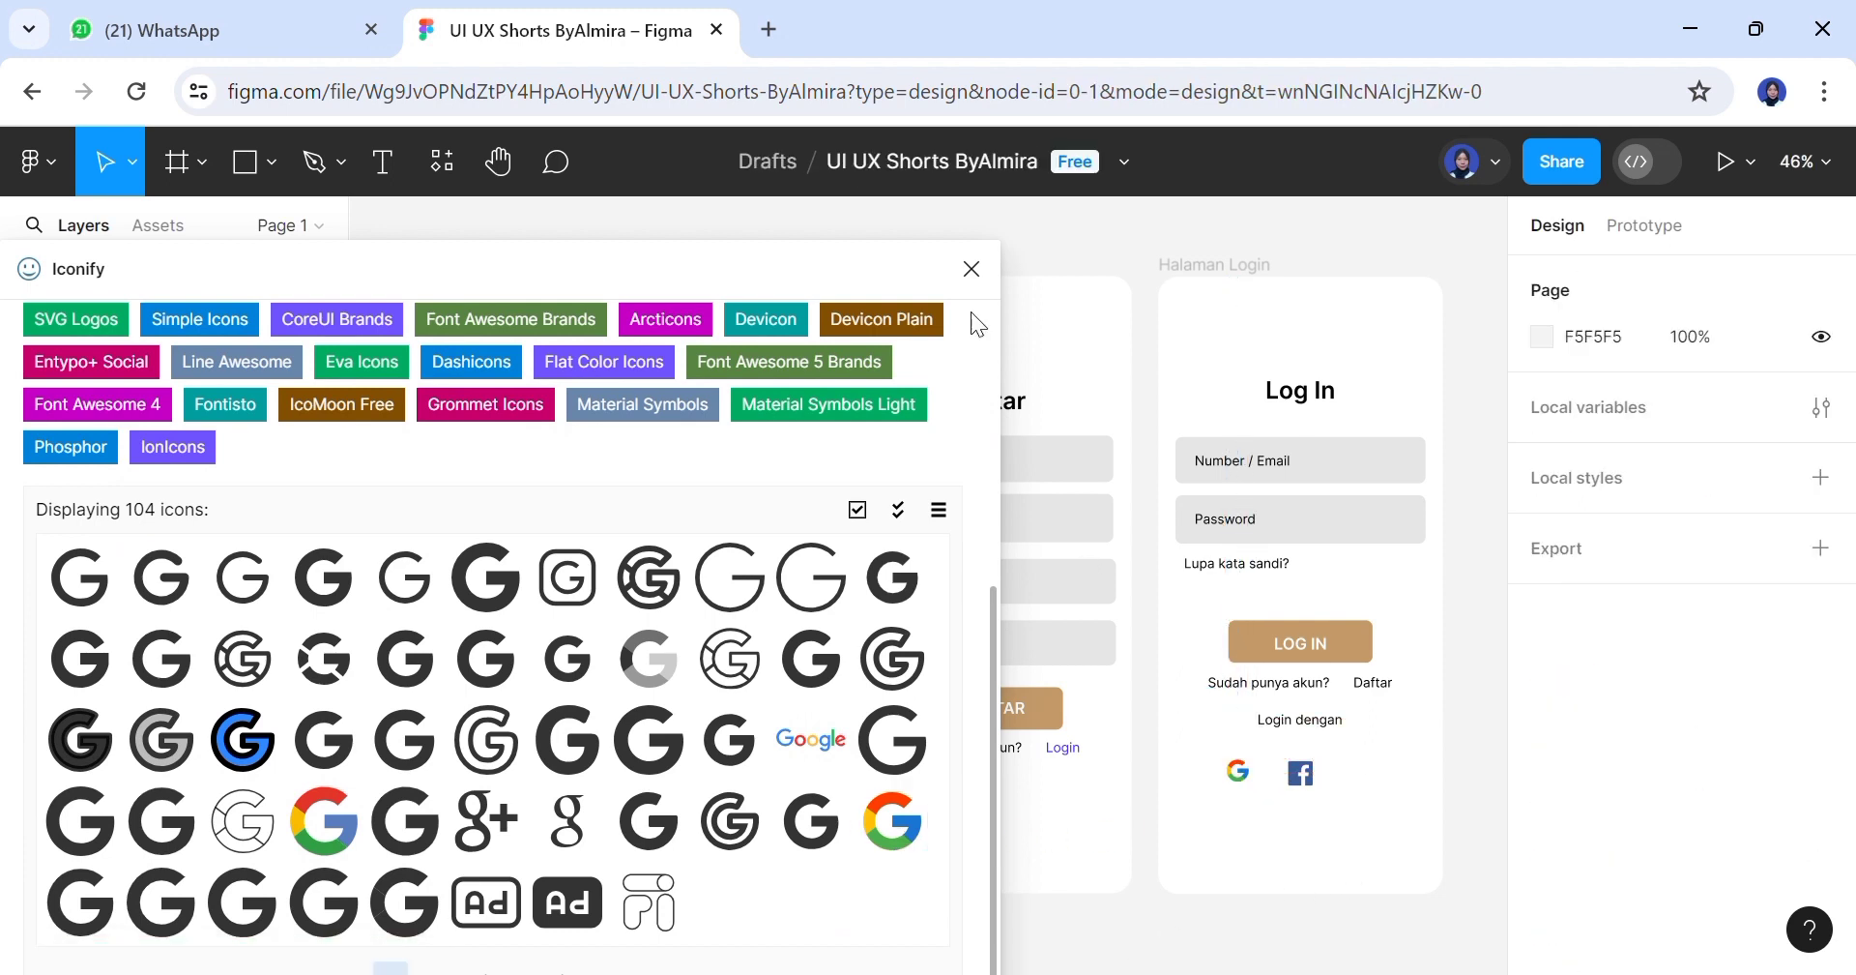
left_click(972, 268)
Shift the Facebook icon slightly and group it with the Google icon on Halaman Login
left_click_drag(1292, 781, 1314, 782)
left_click(1249, 781, "shift")
key("ctrl+g")
left_click(1447, 468)
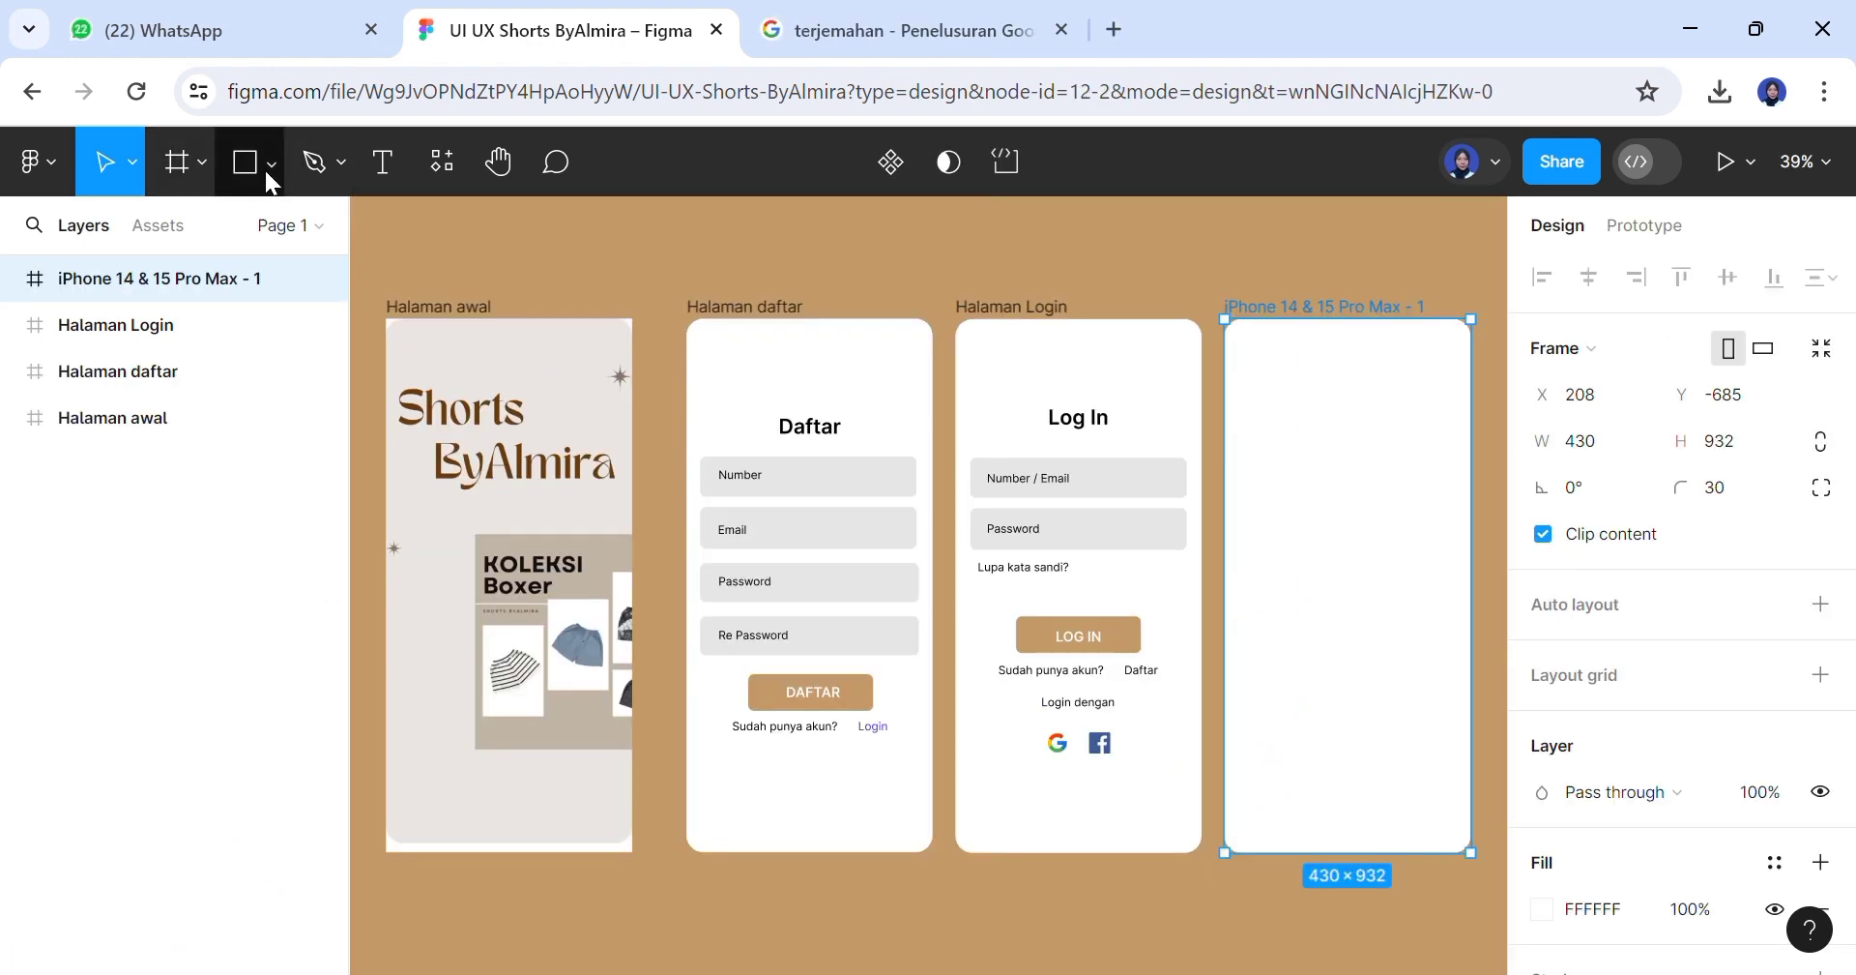
Draw a rectangle about 385 × 325 near the top of the new iPhone 14 & 15 Pro Max frame
left_click(274, 160)
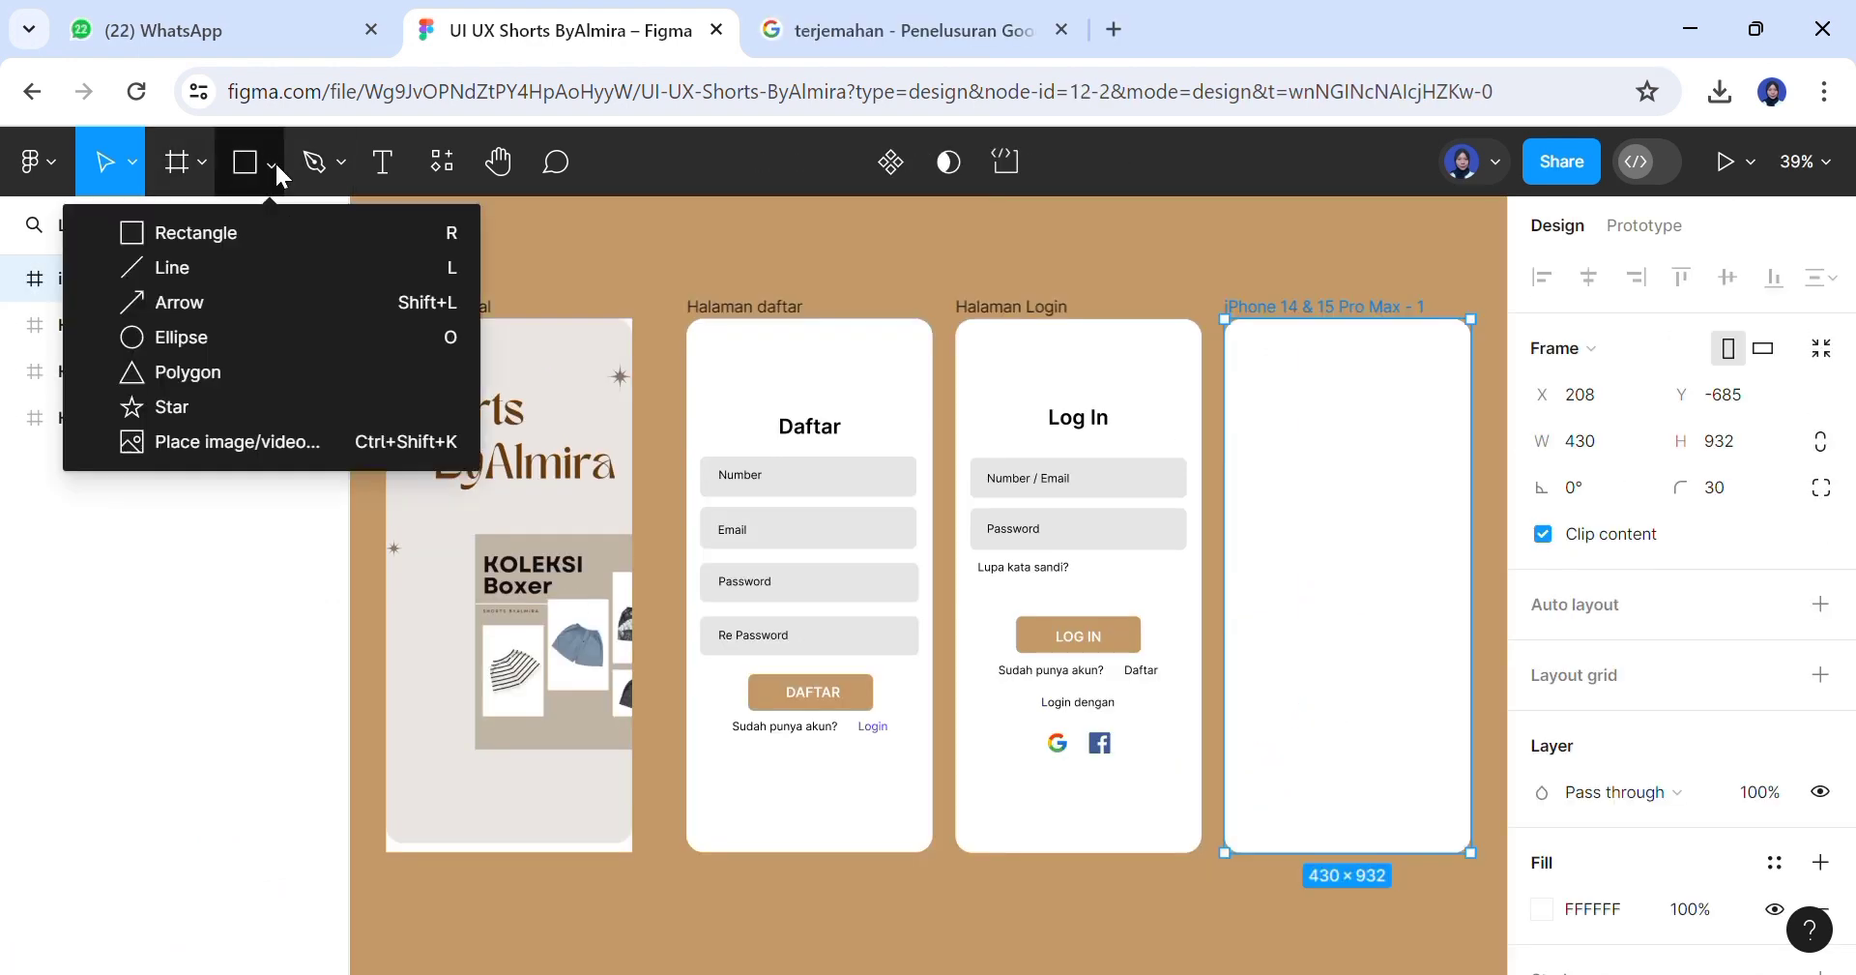
left_click(310, 228)
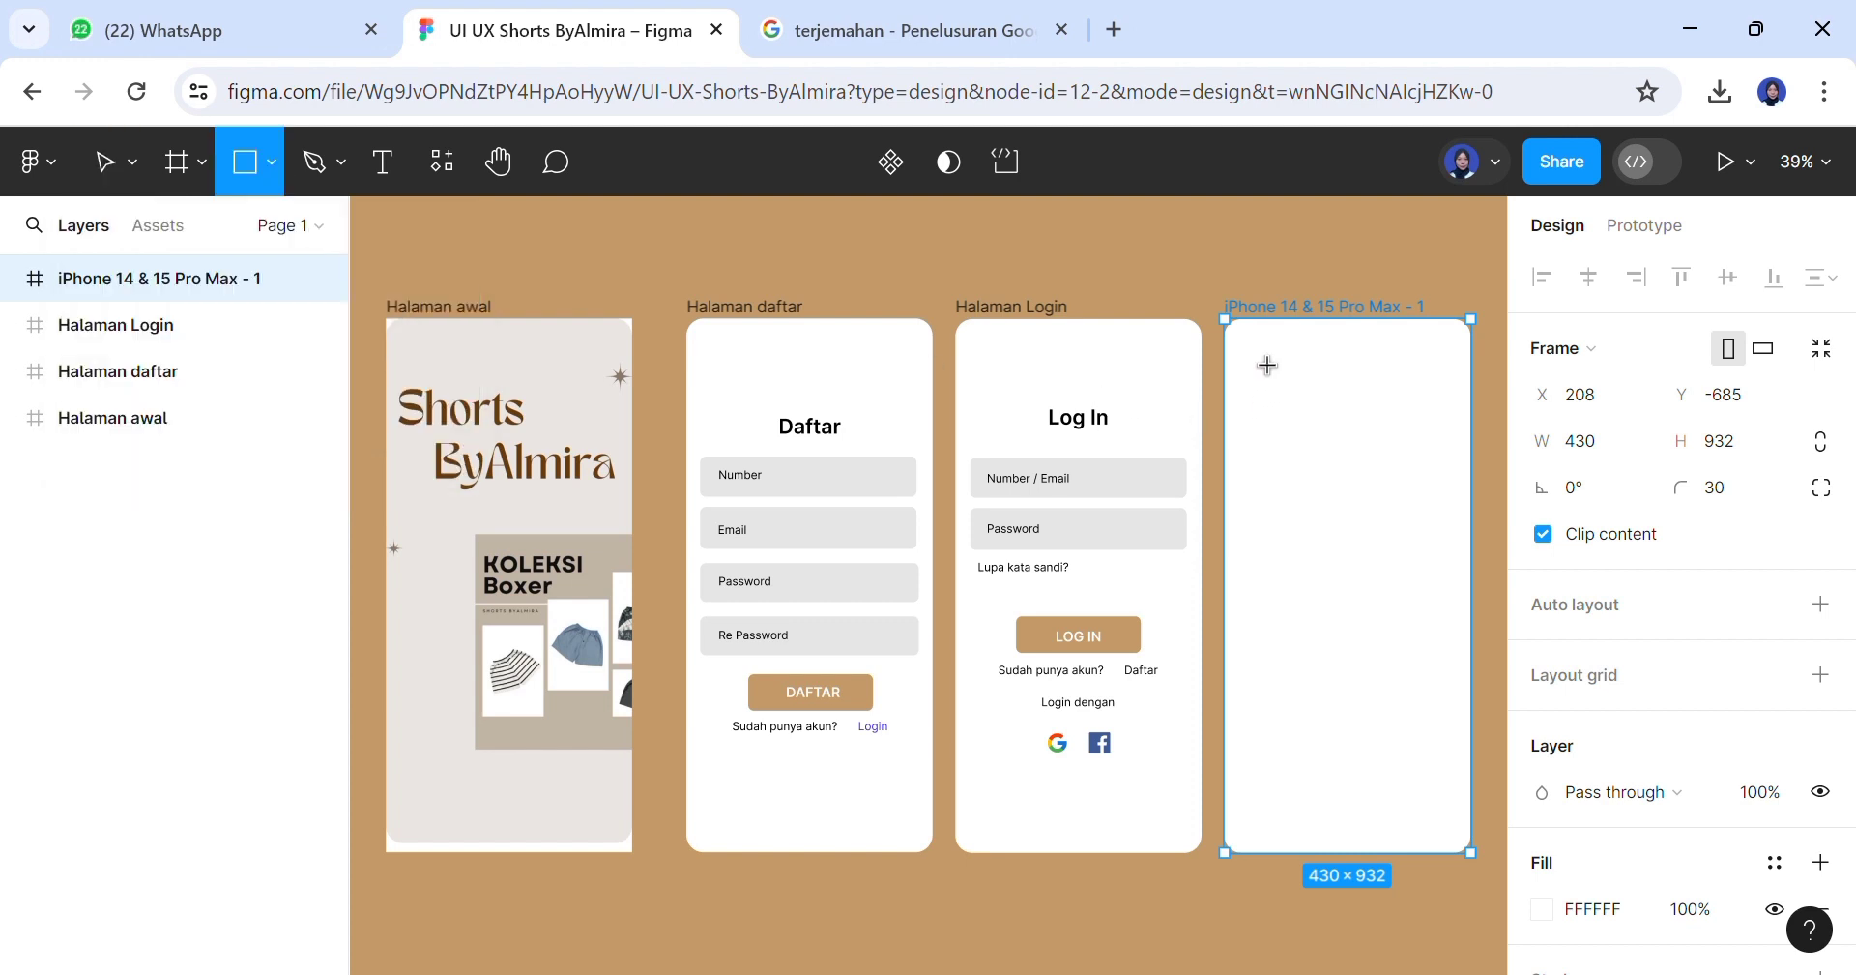
left_click_drag(1269, 359, 1478, 423)
left_click_drag(1266, 422, 1259, 433)
left_click_drag(1476, 435, 1043, 542)
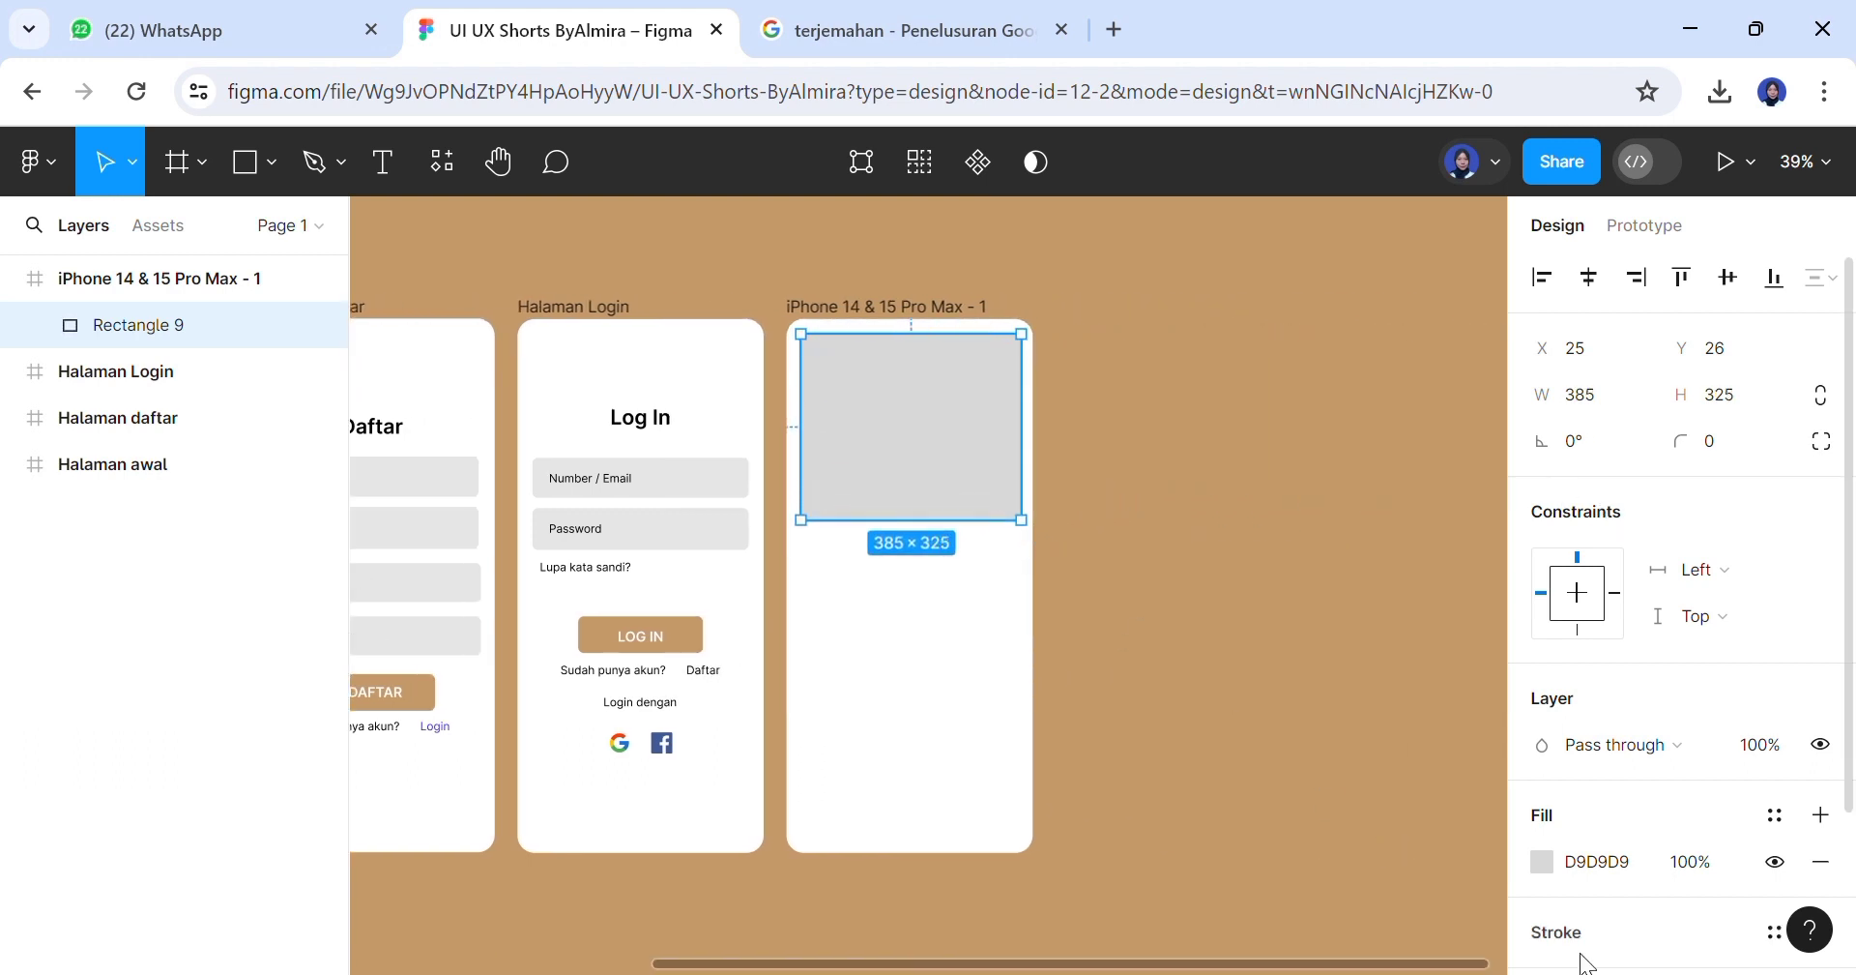
Add a layout grid to the iPhone 14 & 15 Pro Max frame and change its type to columns
scroll(1849, 749, "down", 2)
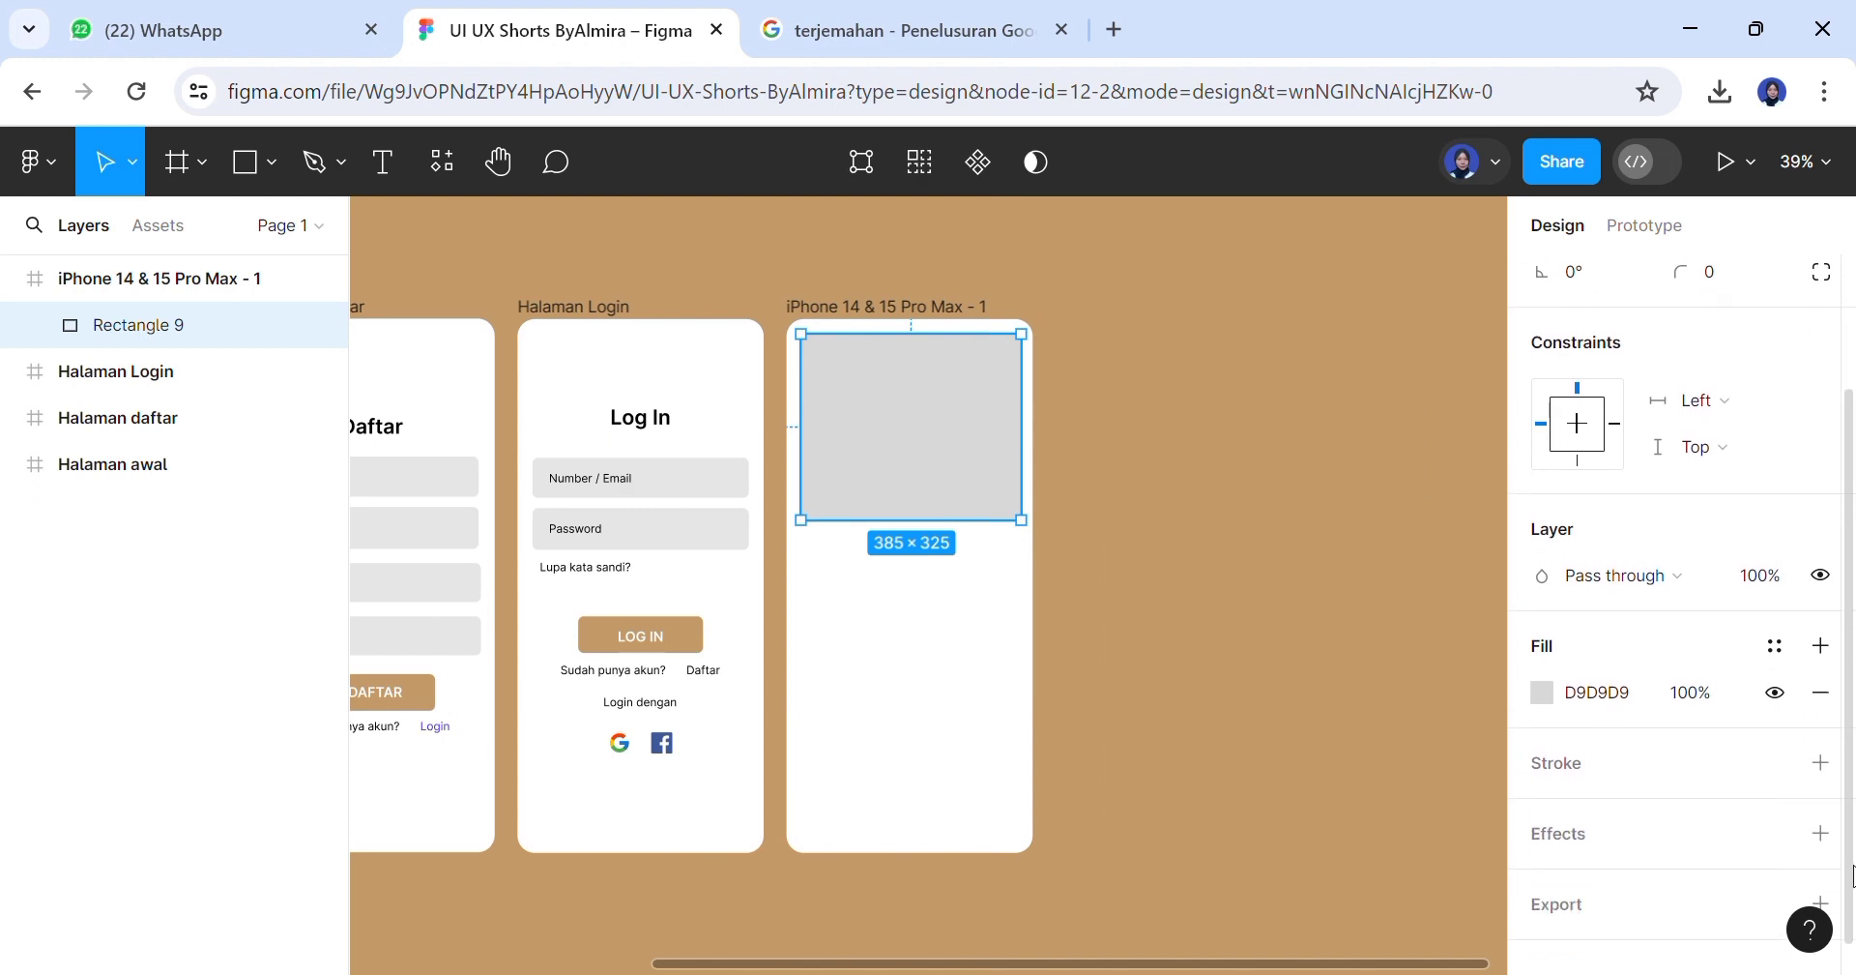
left_click(1022, 667)
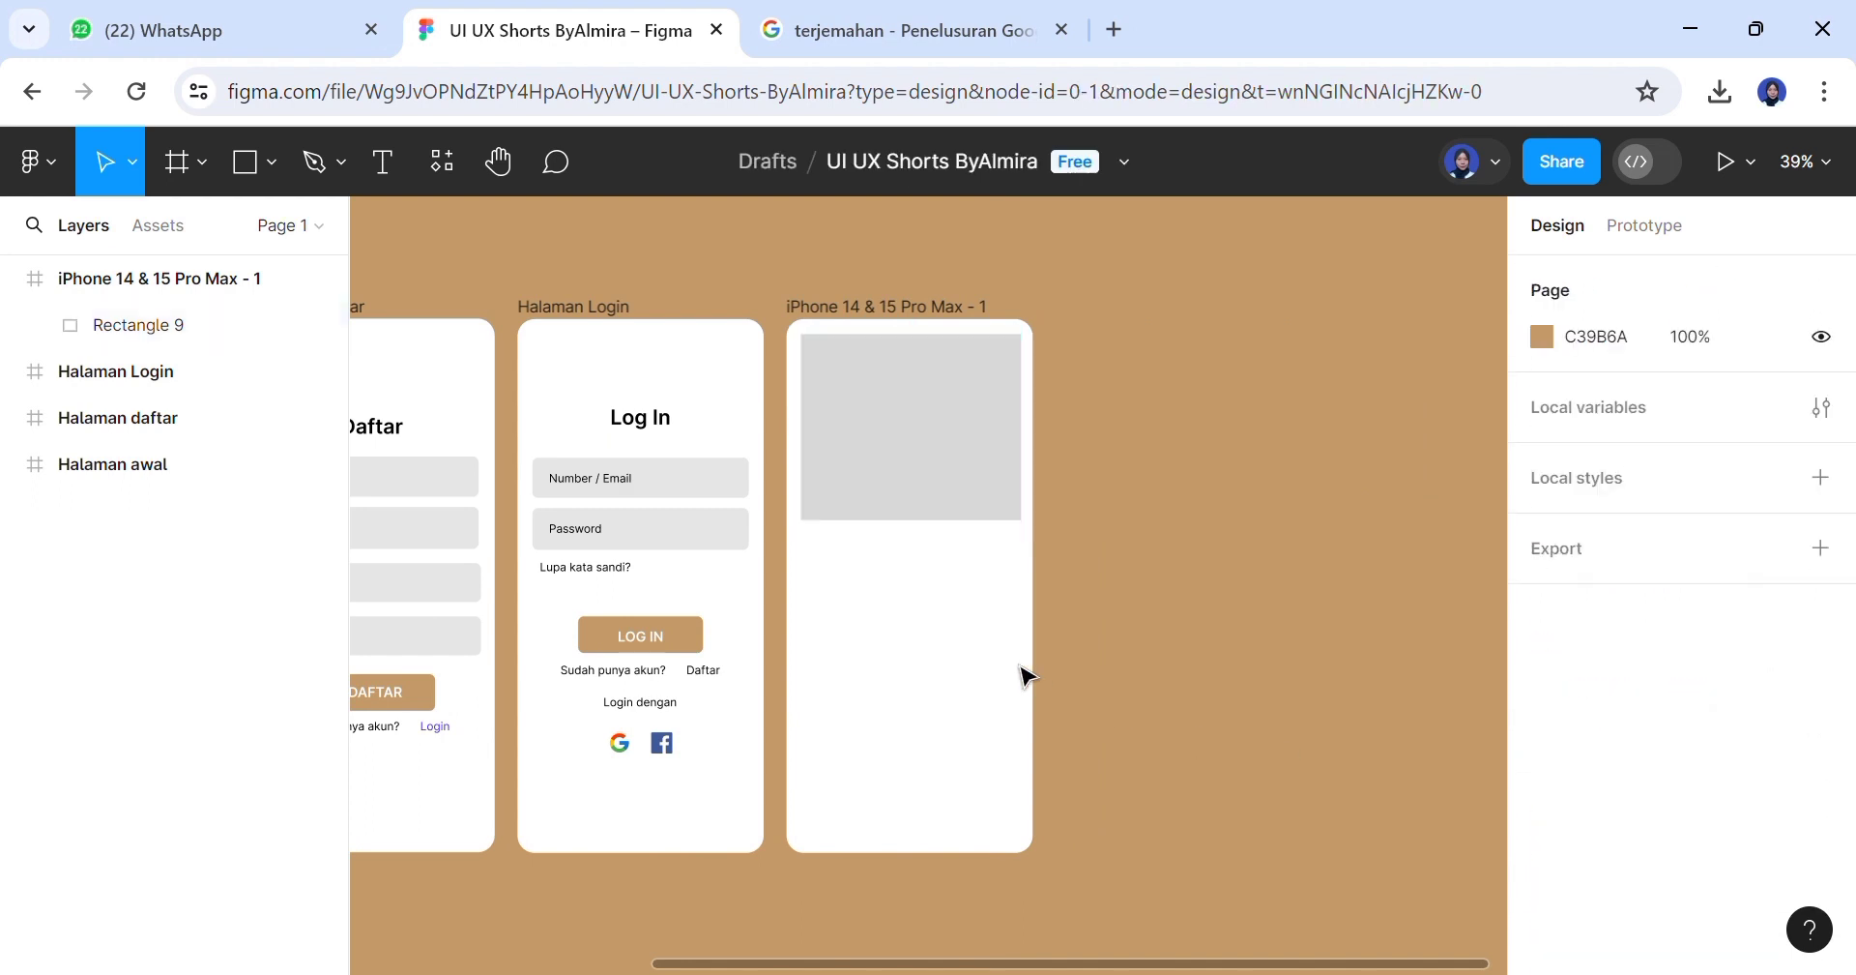
left_click(966, 325)
left_click_drag(1851, 671, 1806, 543)
left_click(923, 635)
left_click(979, 325)
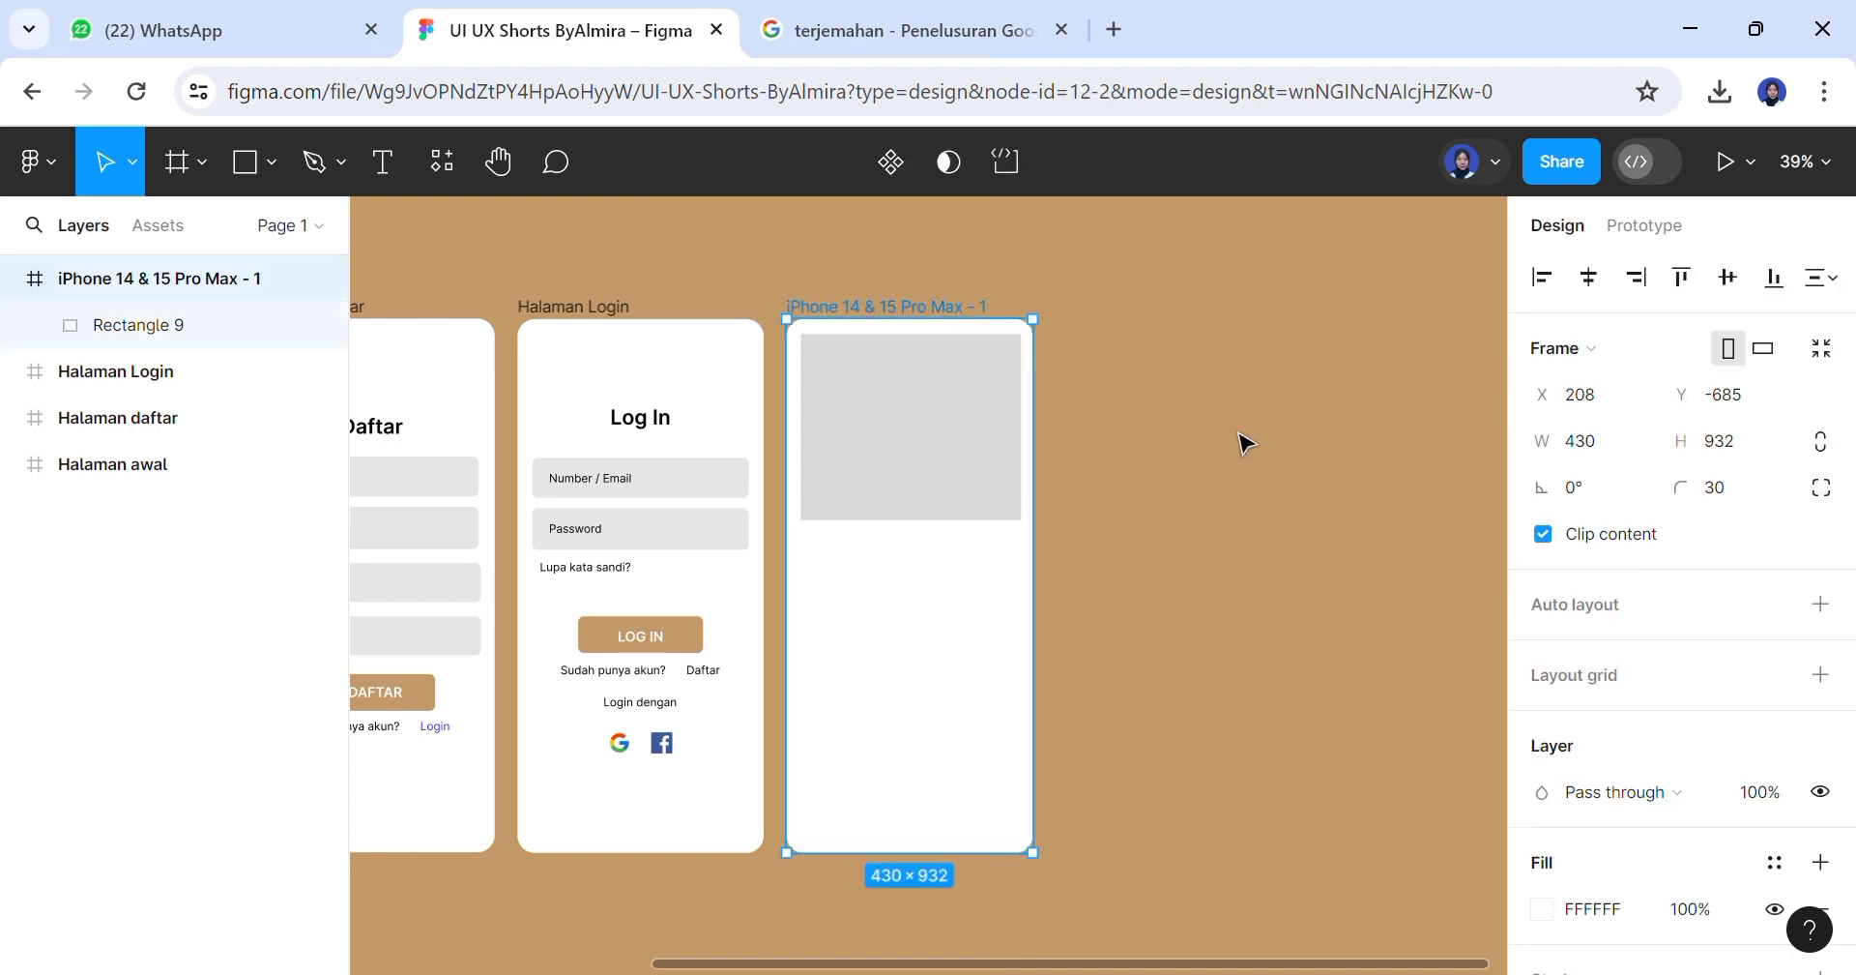
left_click(1577, 692)
left_click(1544, 723)
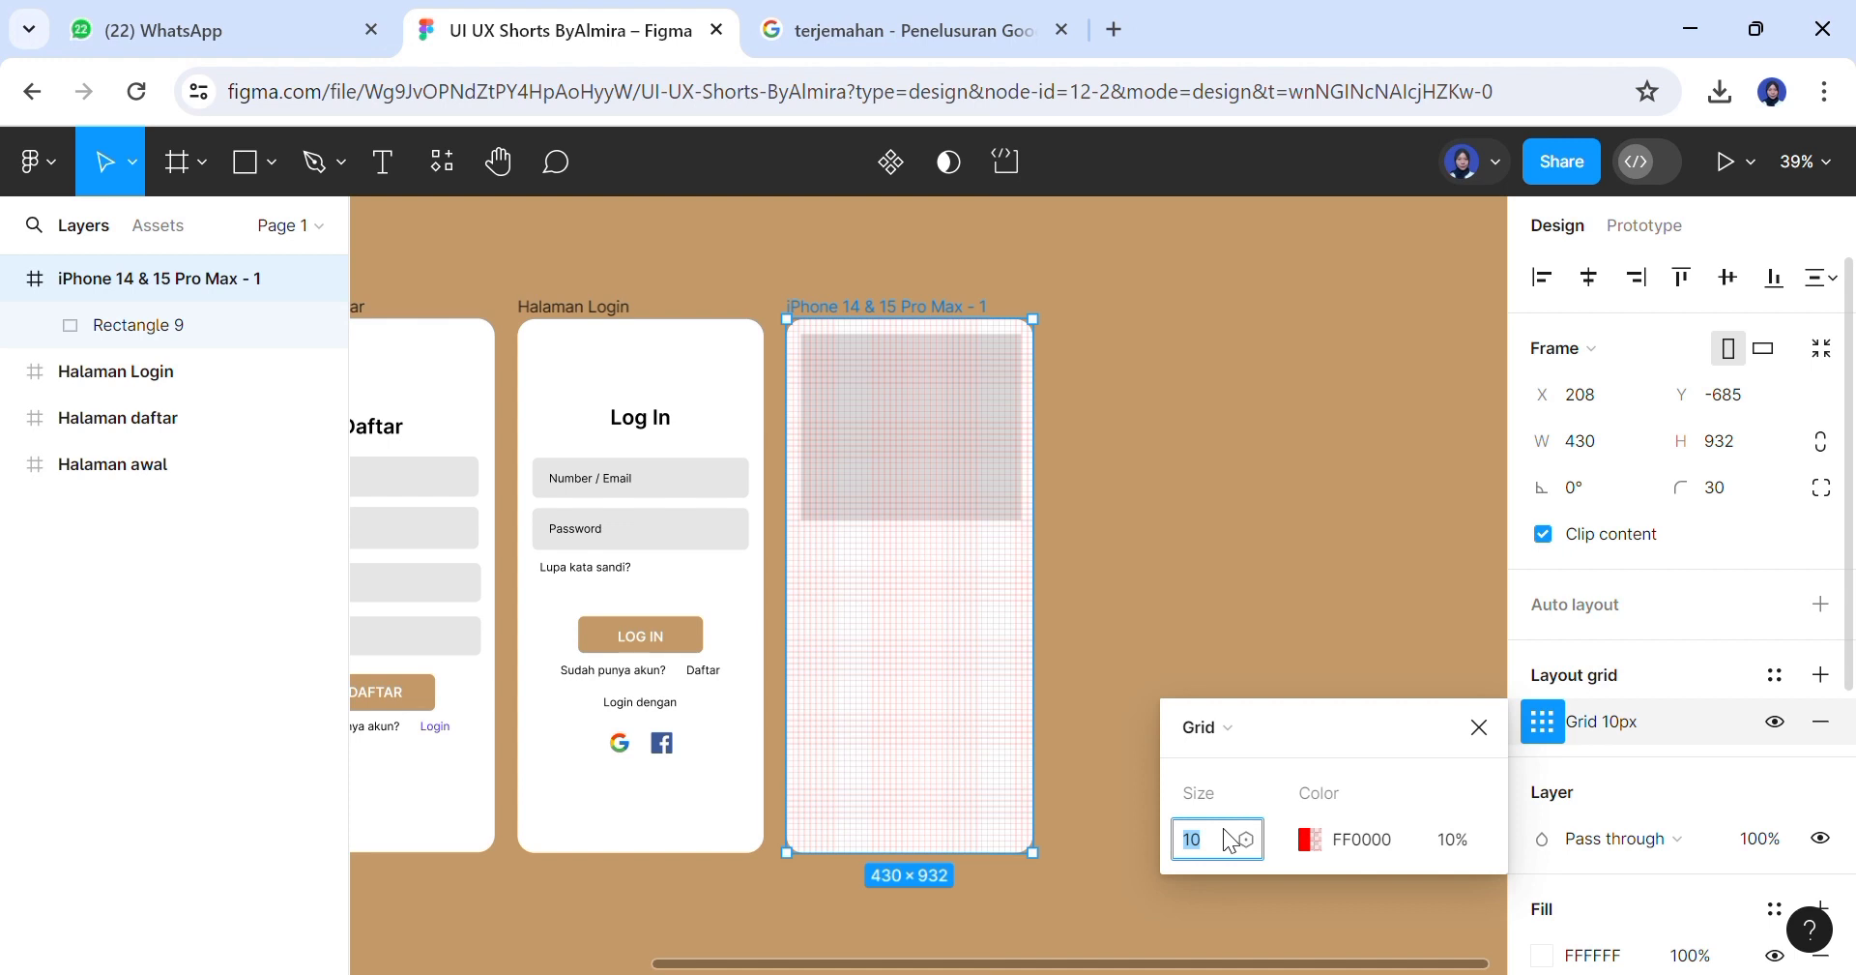
type("5")
left_click(1276, 737)
left_click(1278, 760)
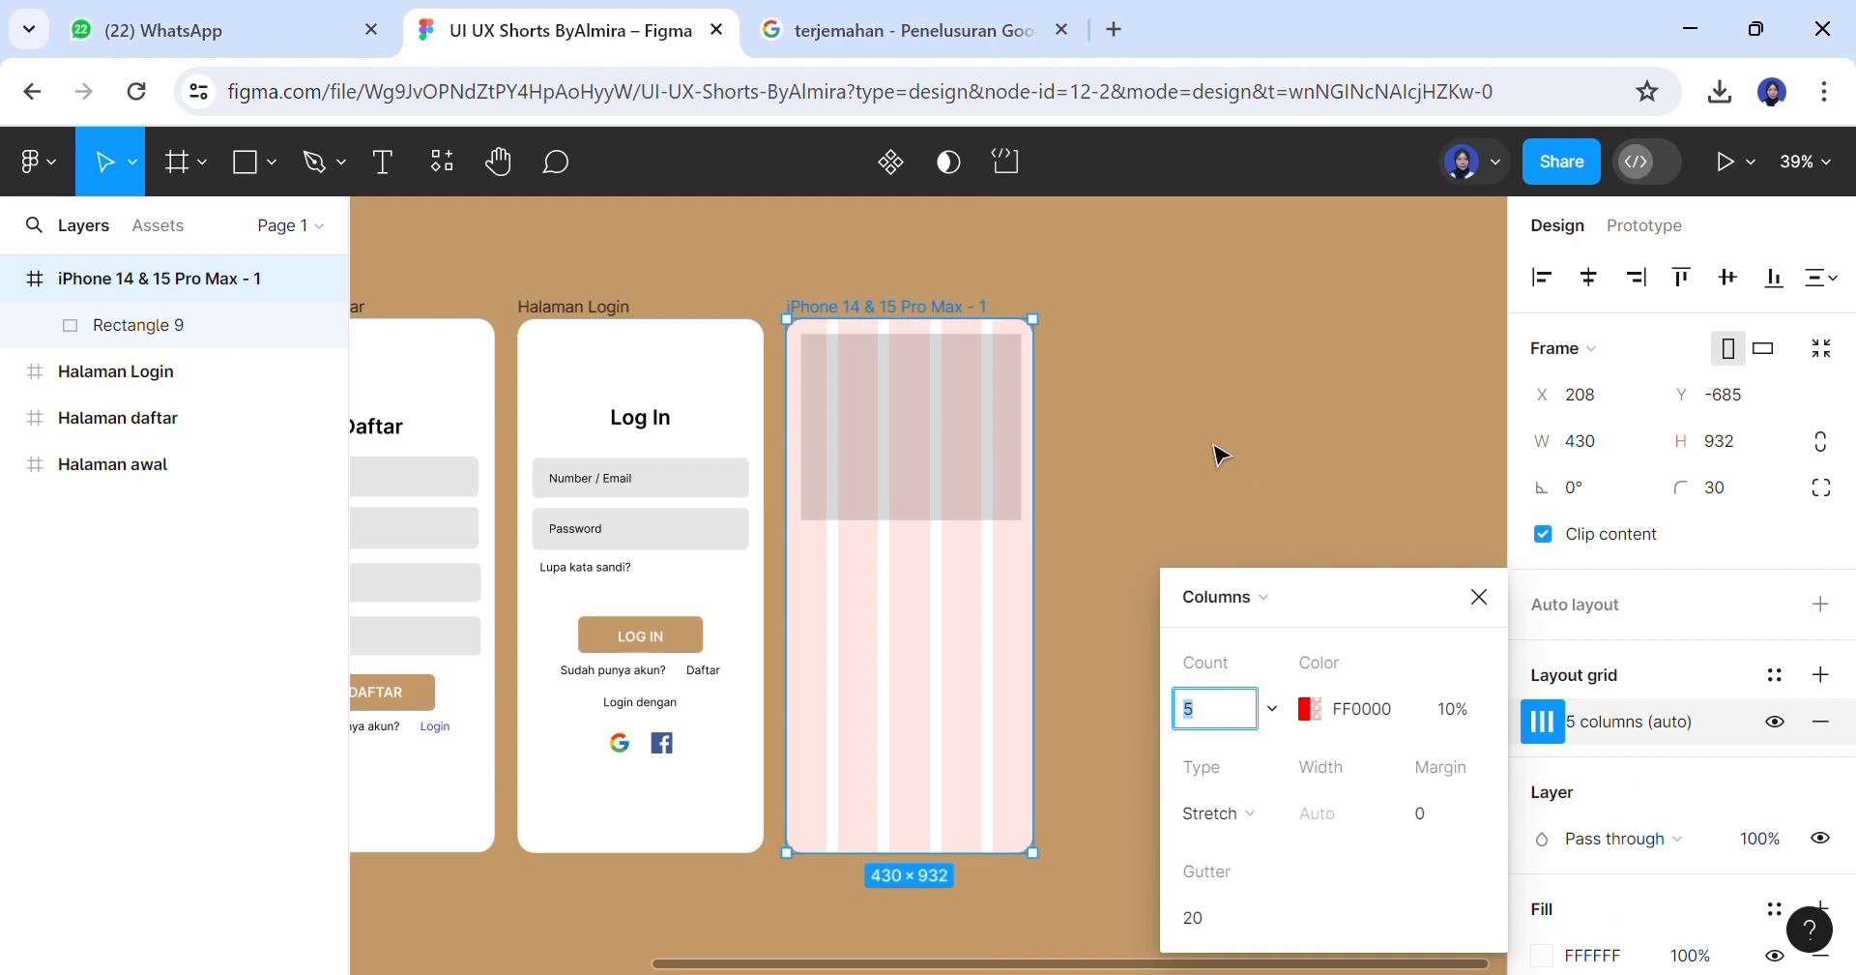
left_click(1221, 454)
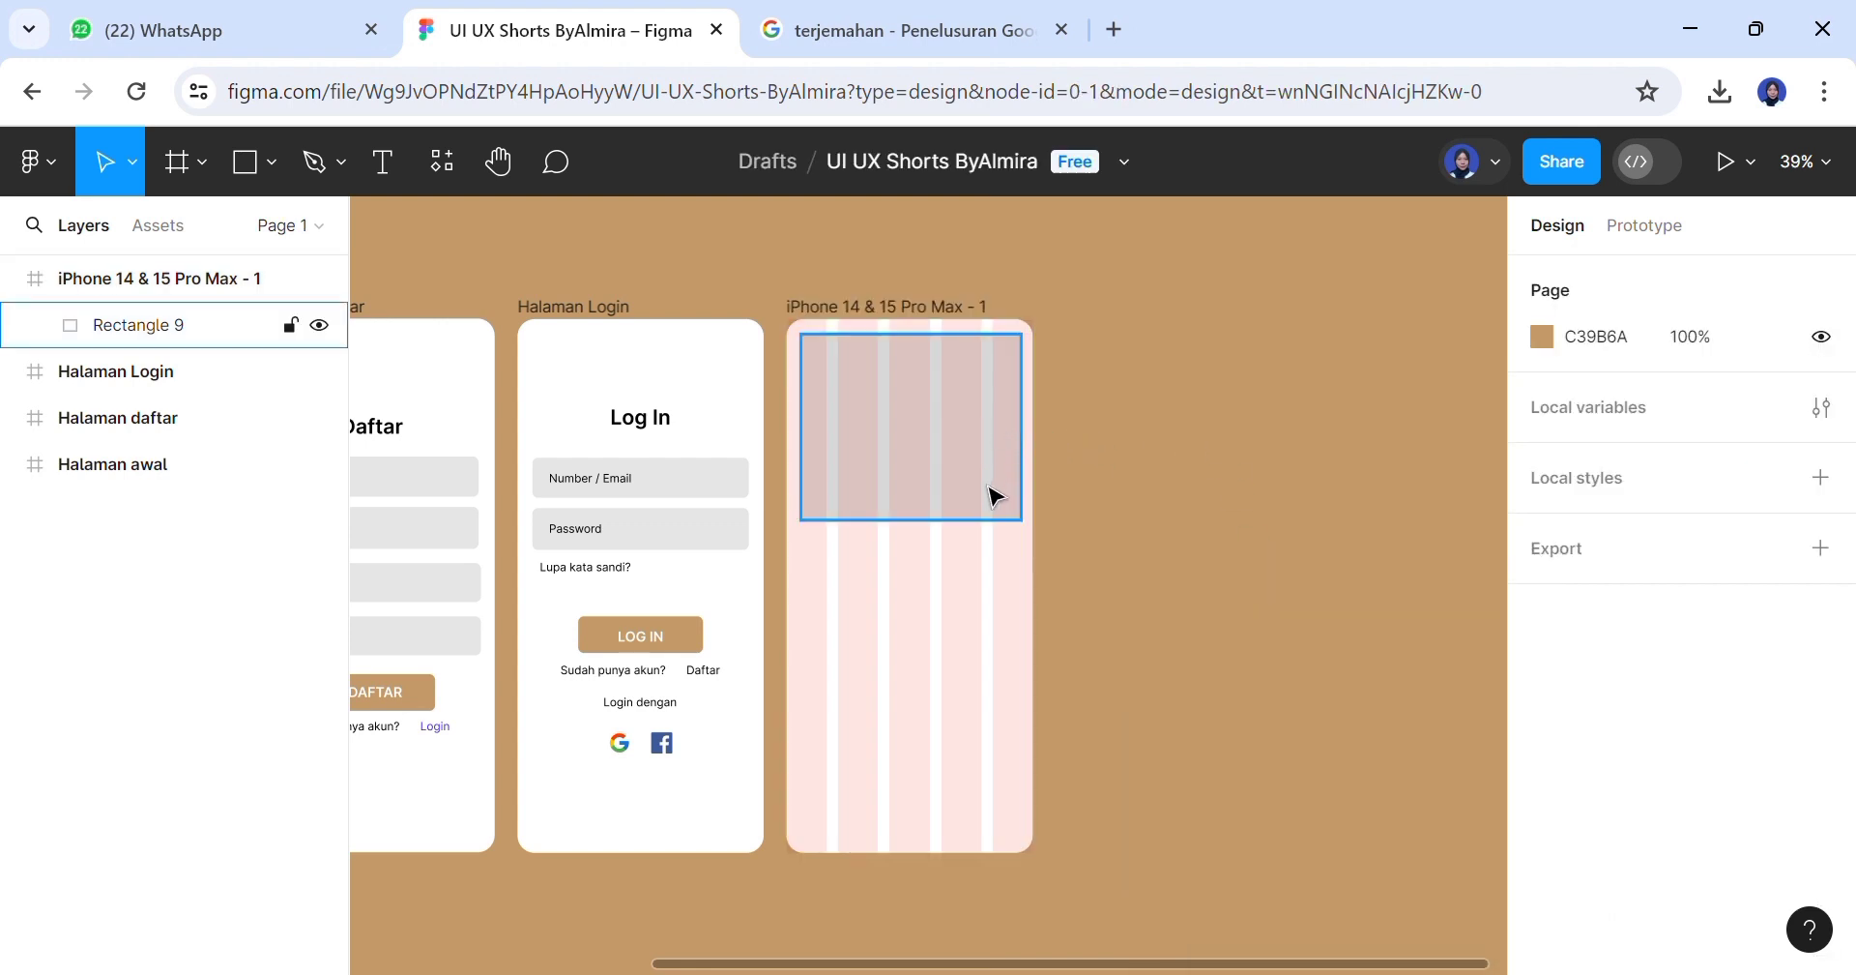
Set the frame's column grid to a count of 4 with a margin of 5
left_click(951, 330)
left_click(1544, 723)
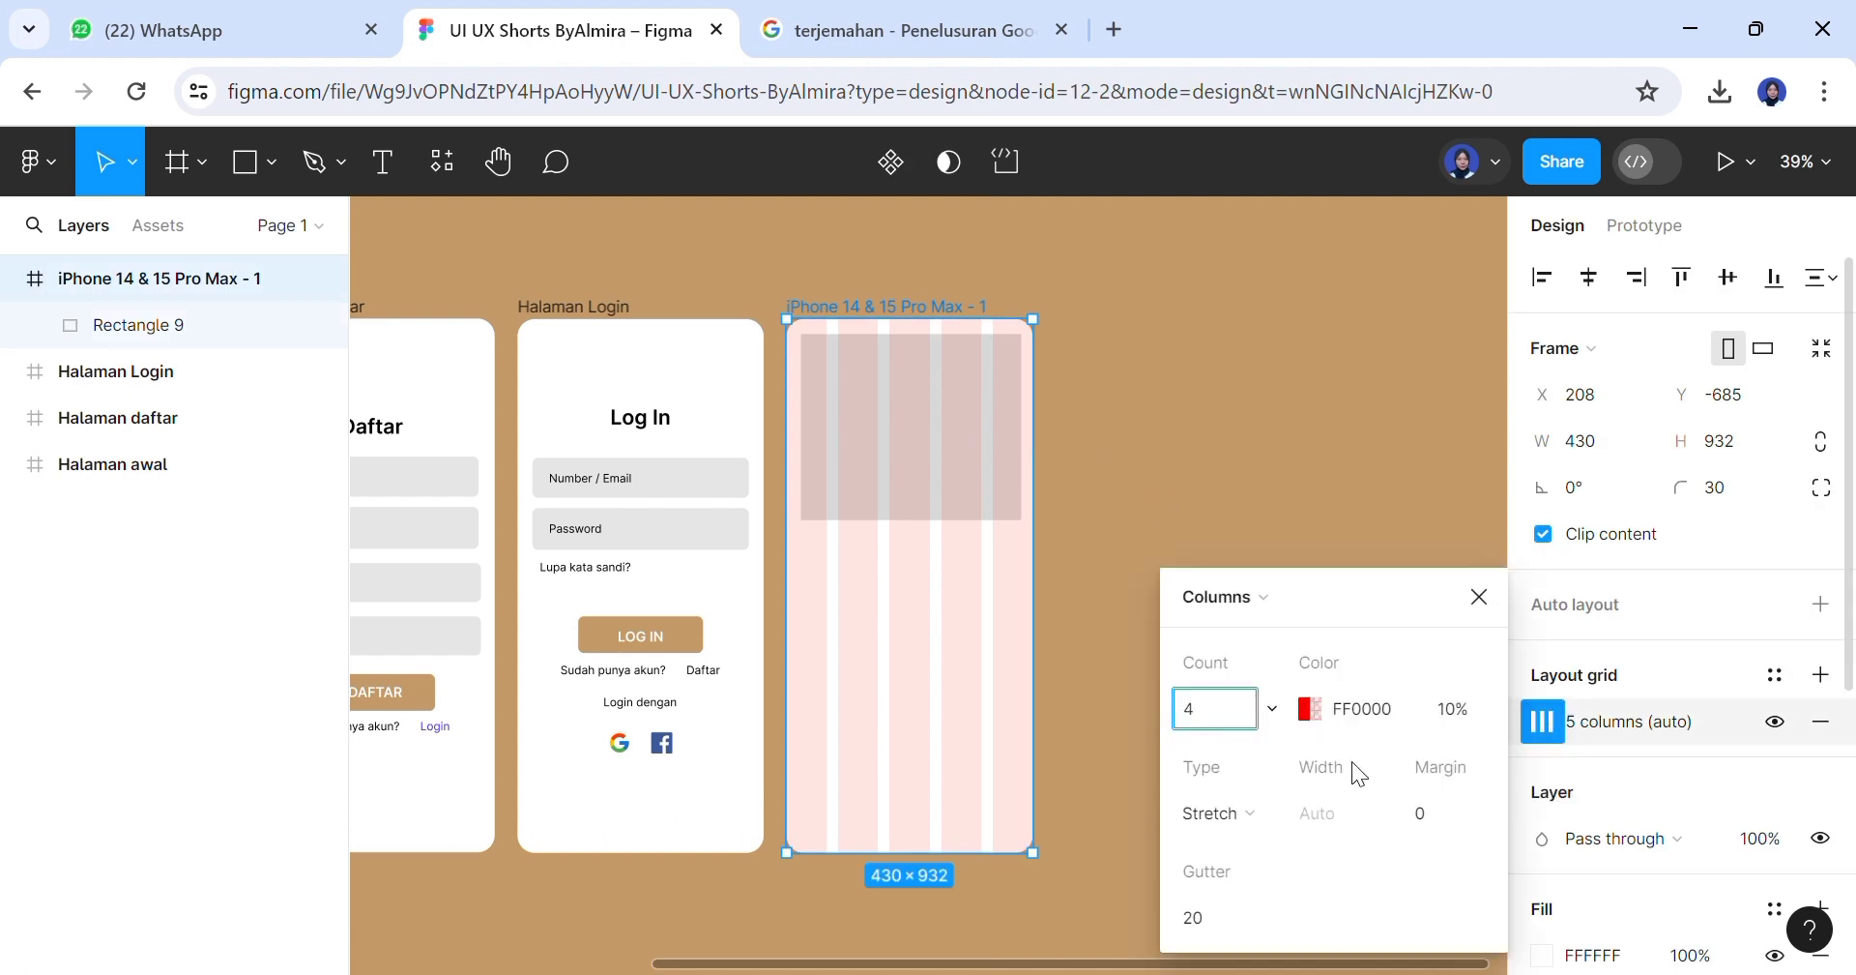
left_click(1460, 815)
type("5")
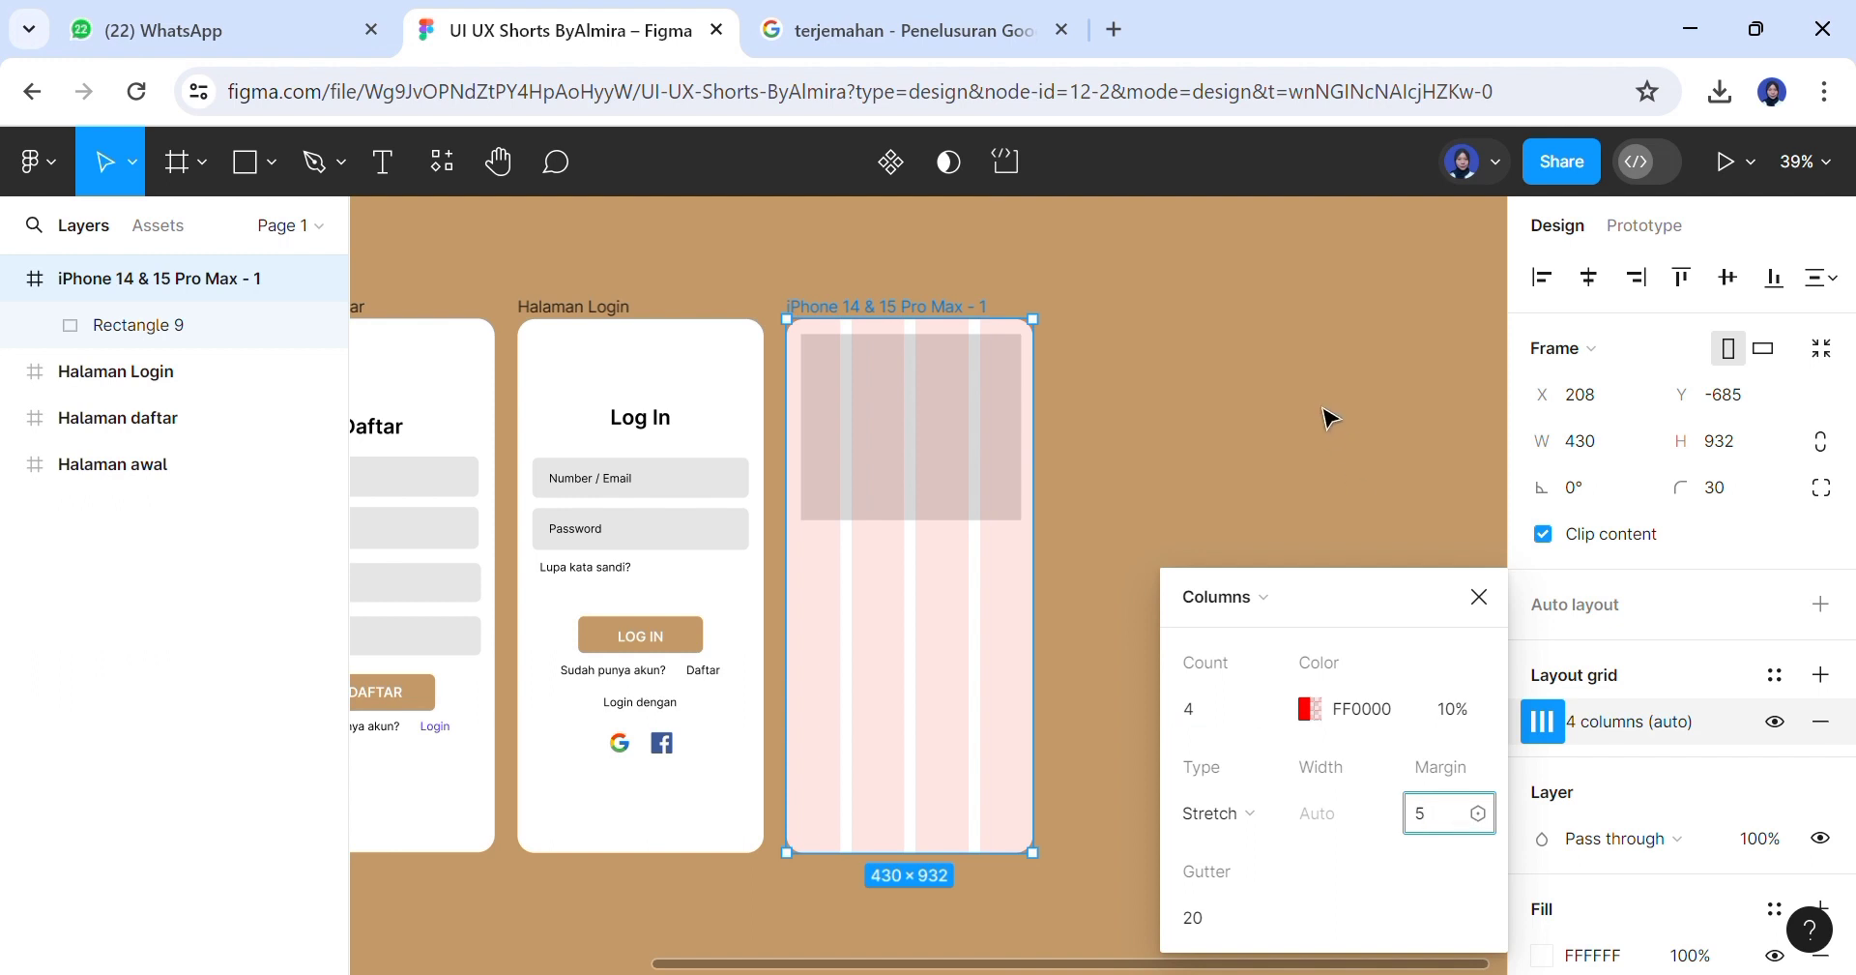
left_click(1325, 413)
Reposition the grey rectangle to about X 22, Y 34 within the columns and fill it with the brown C39B6A document colour
mouse_move(949, 480)
left_mouse_down()
mouse_move(918, 474)
mouse_move(947, 481)
left_mouse_up()
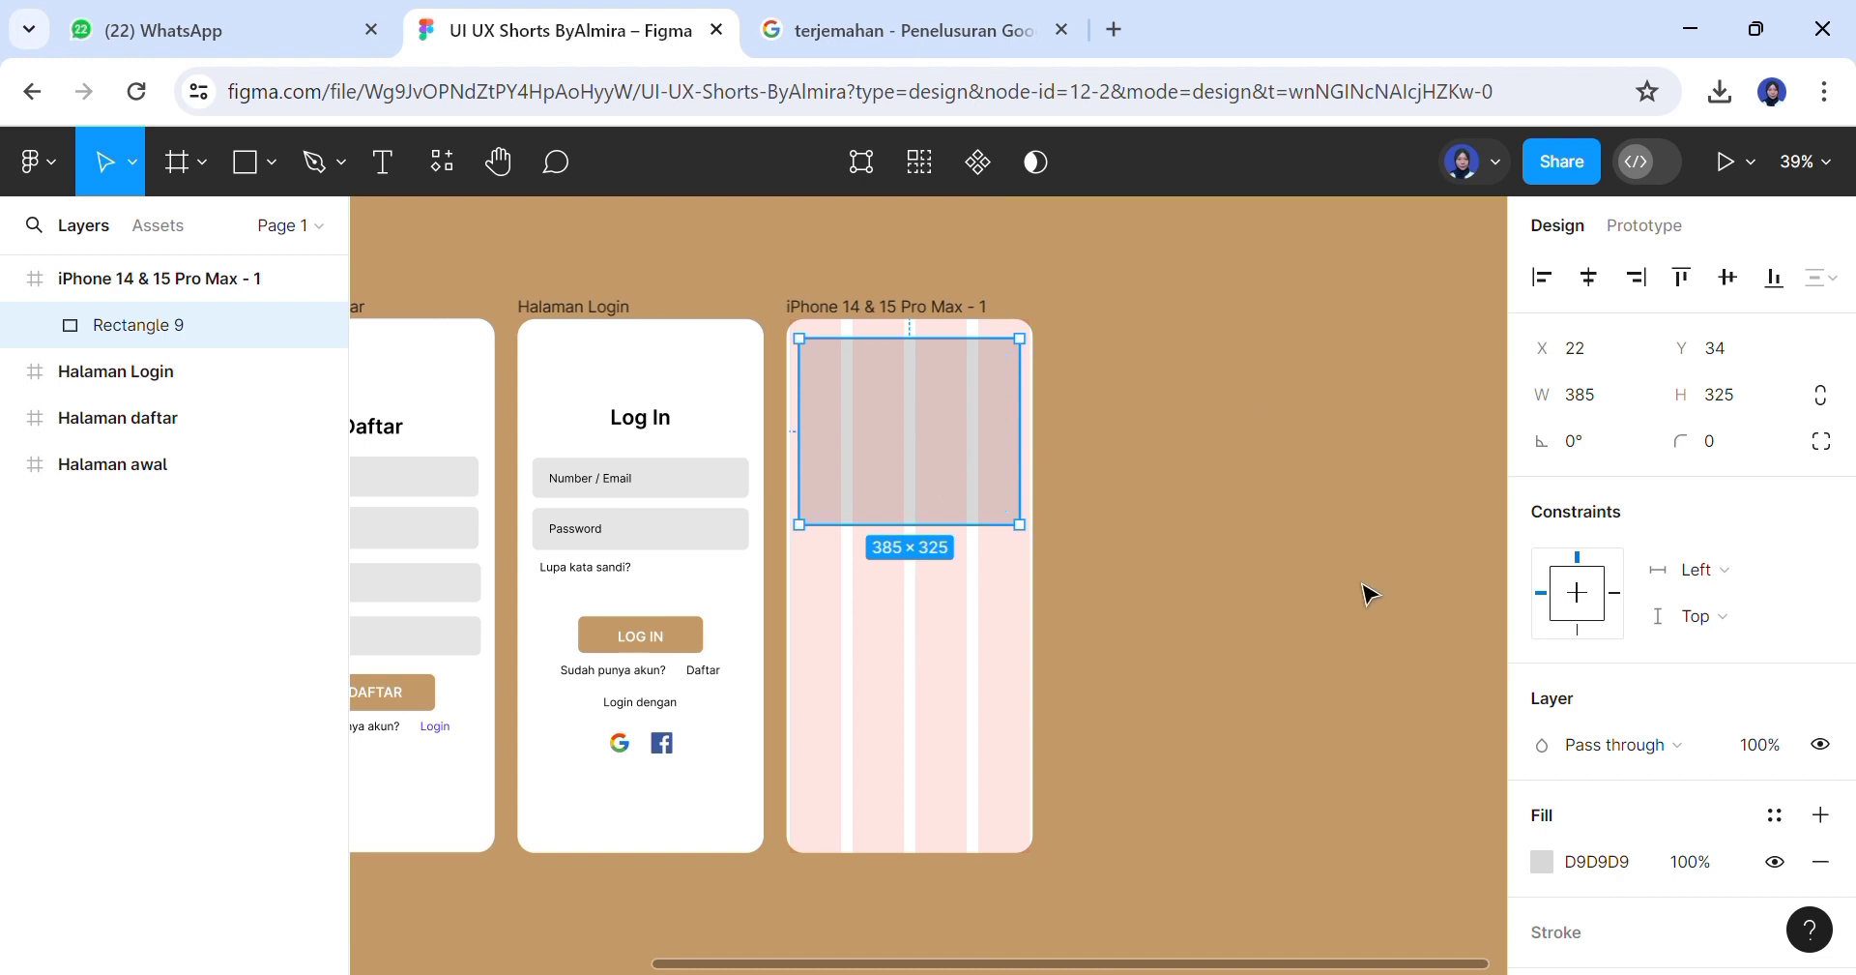
left_click(1542, 860)
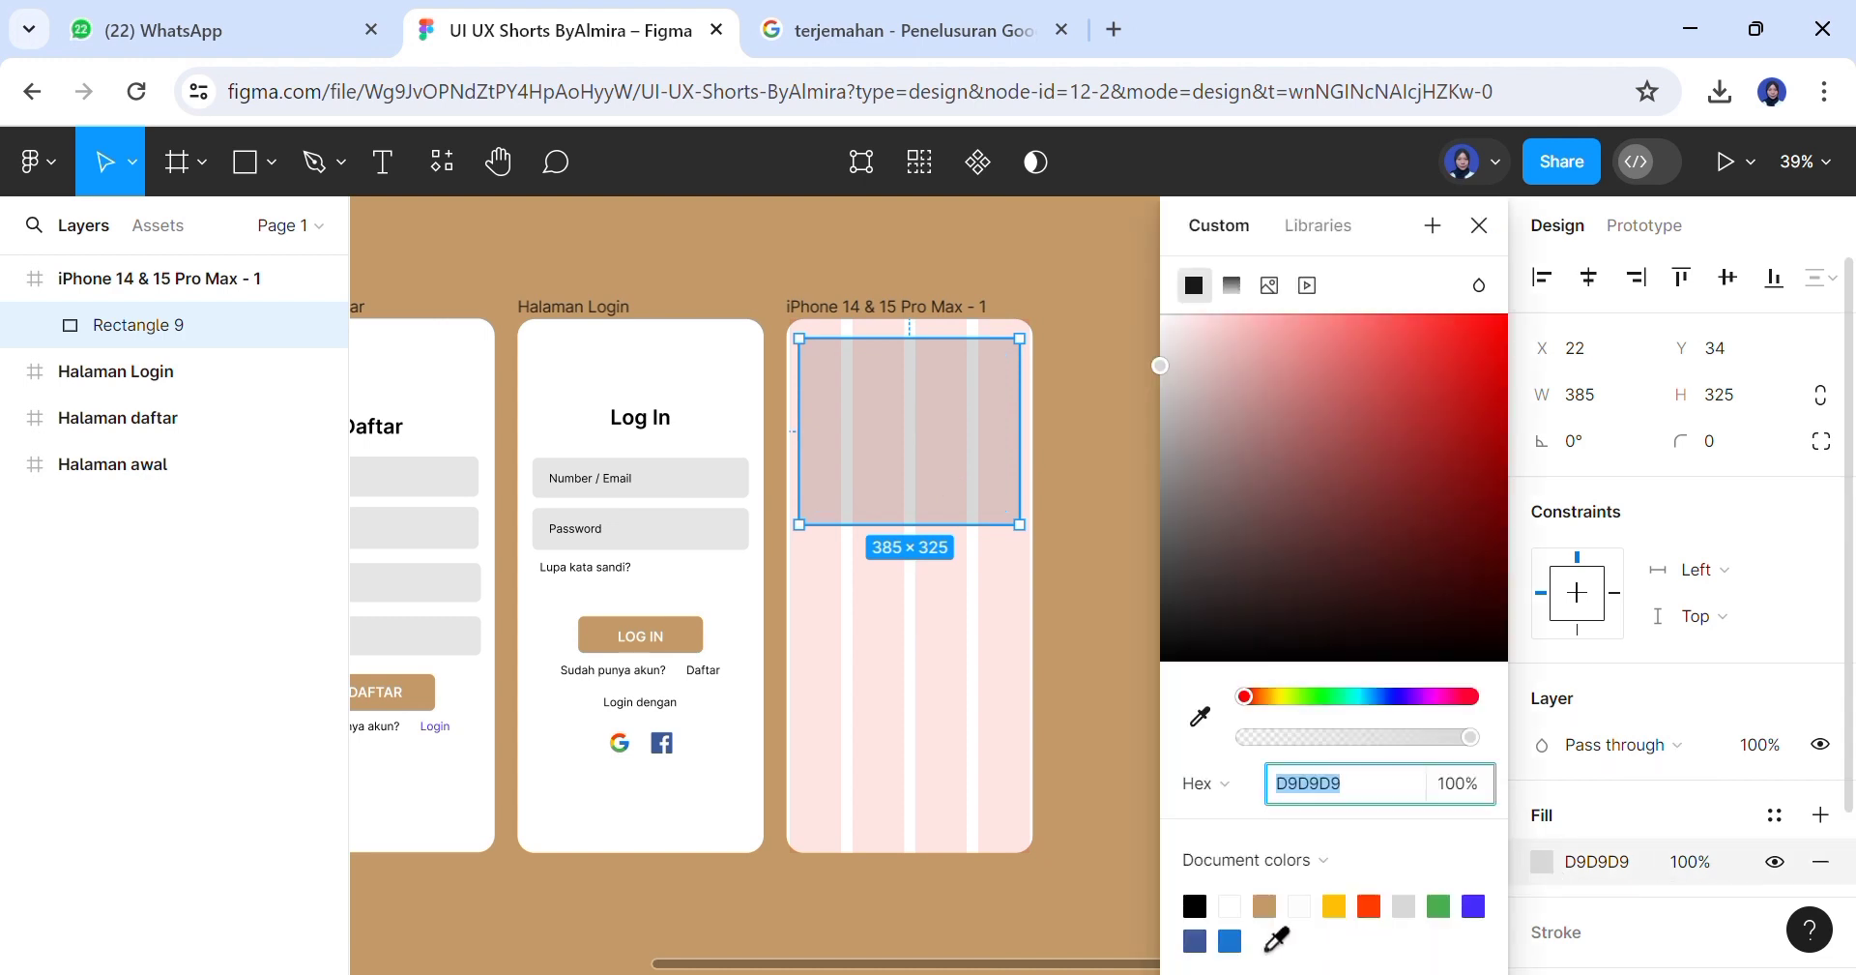
left_click(1265, 909)
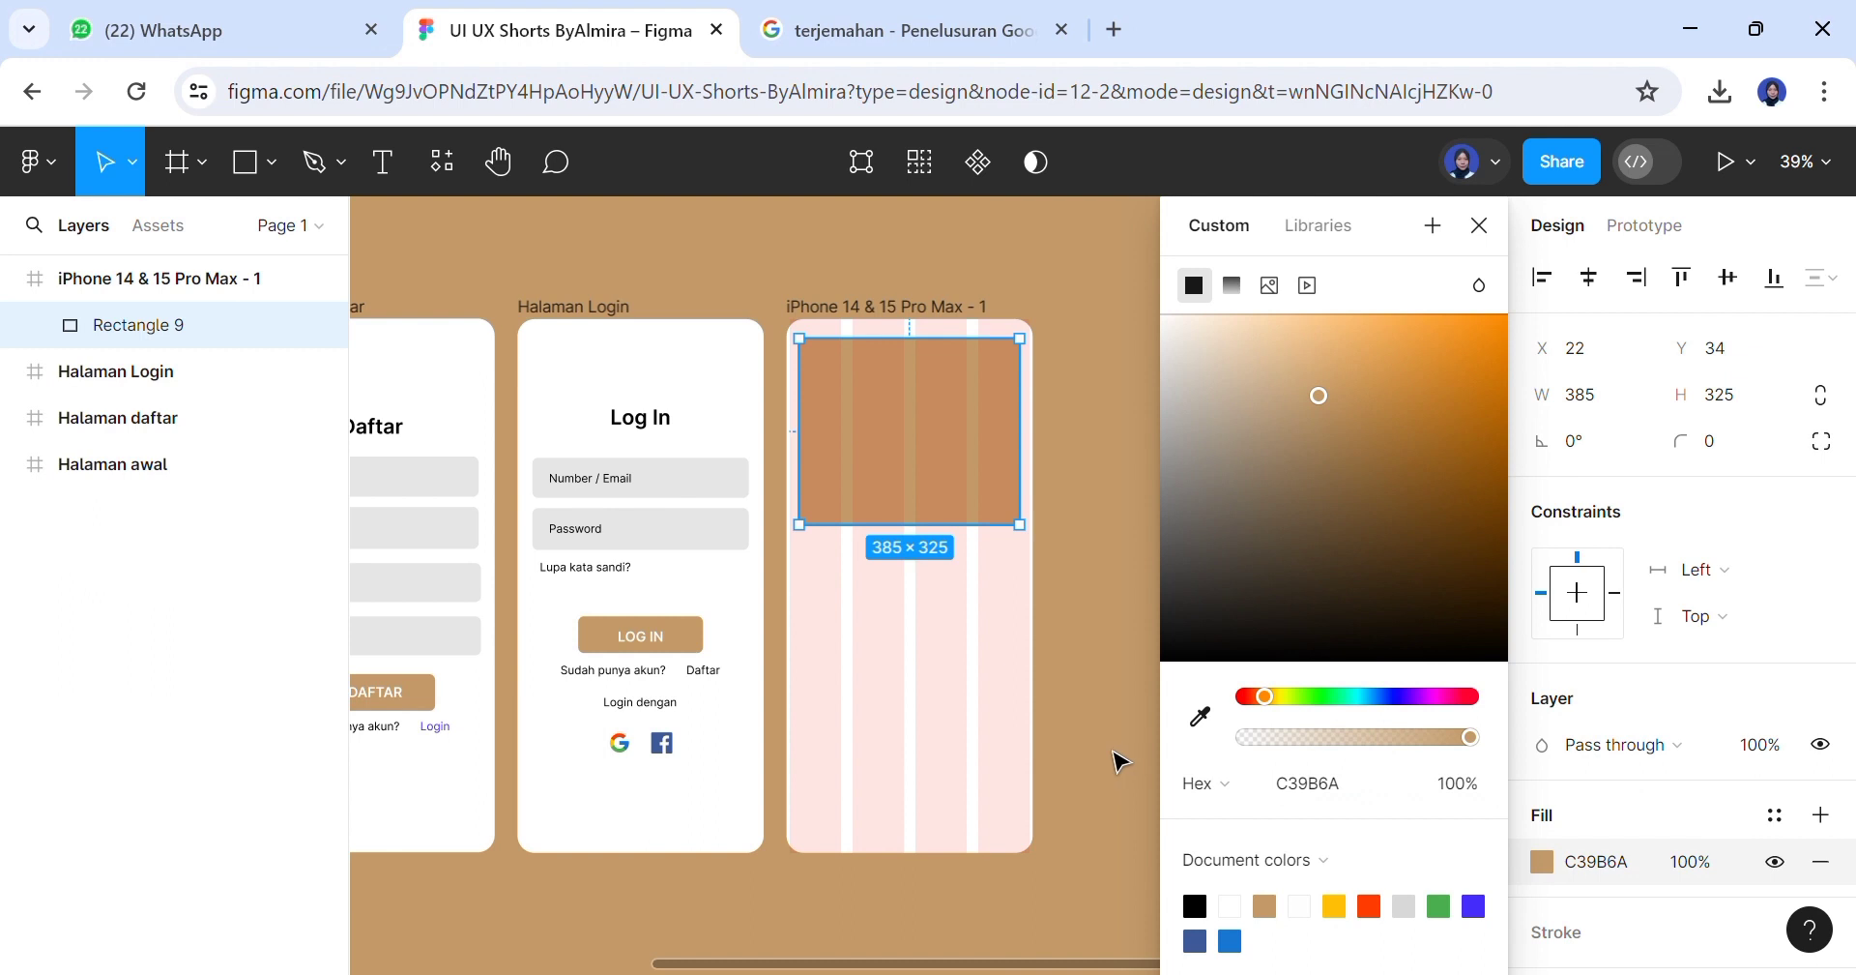
left_click(1119, 759)
Hide the frame's column grid and round the brown rectangle's corners to a radius of 30
left_click(194, 279)
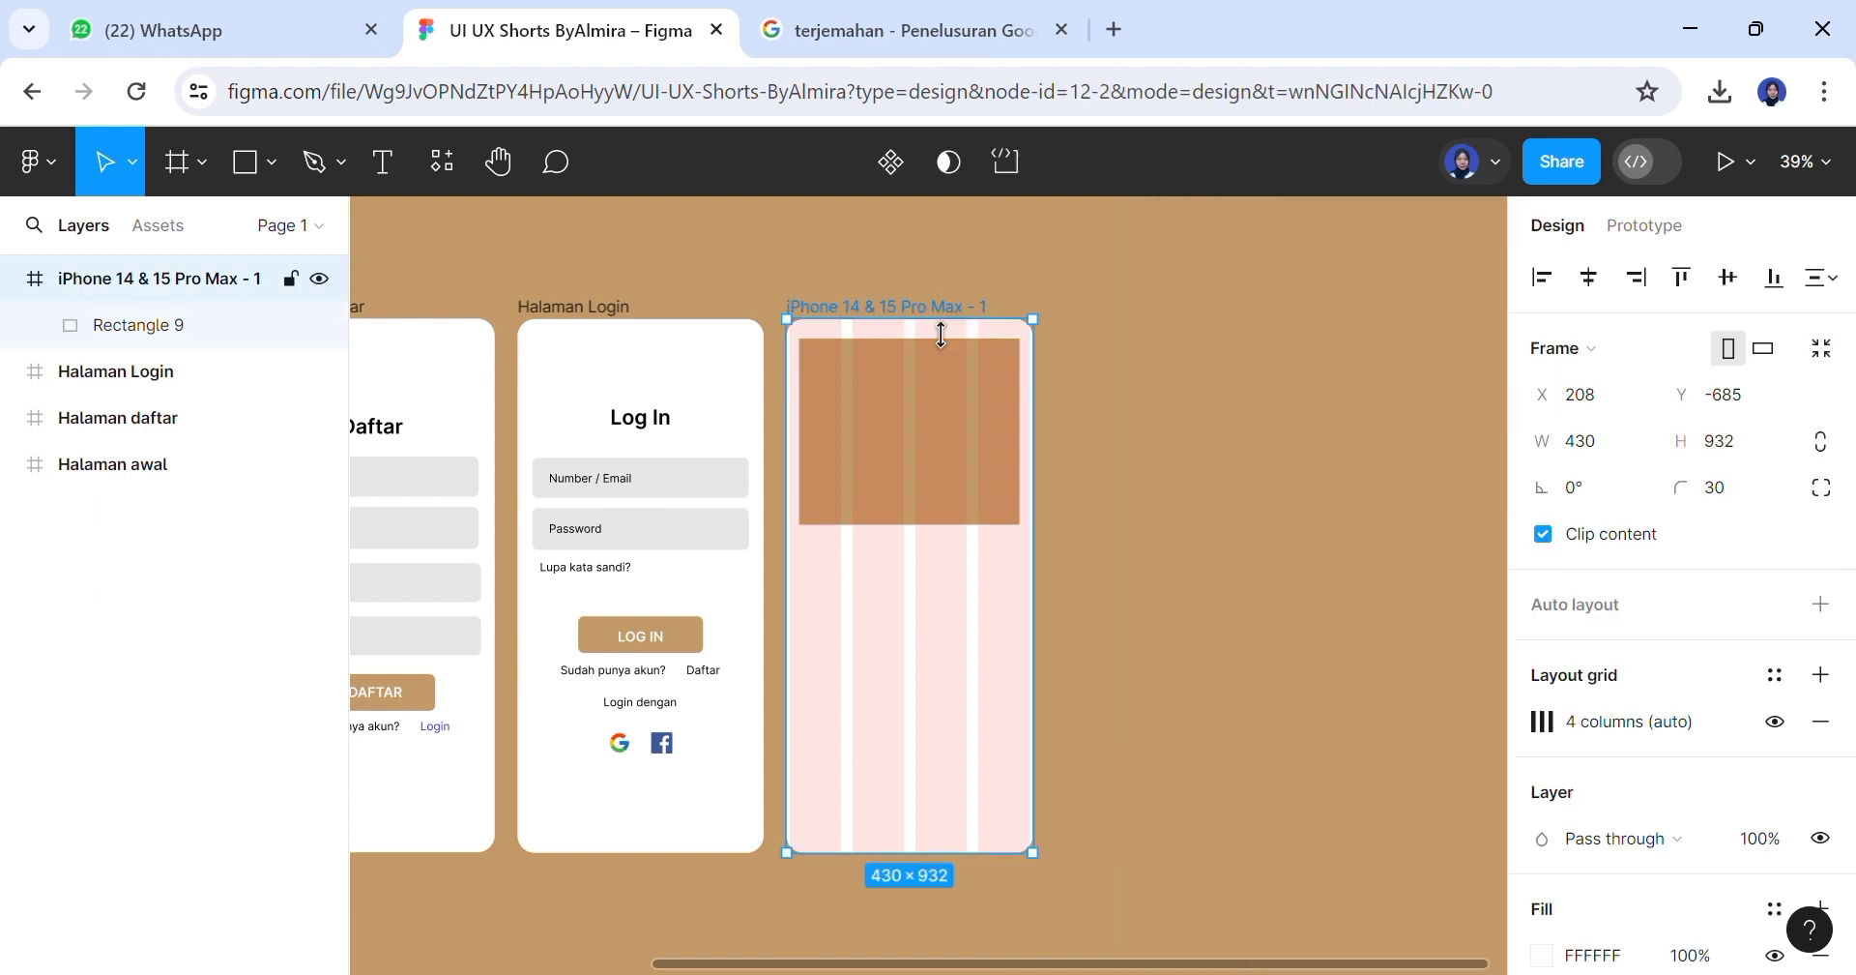
left_click(1777, 732)
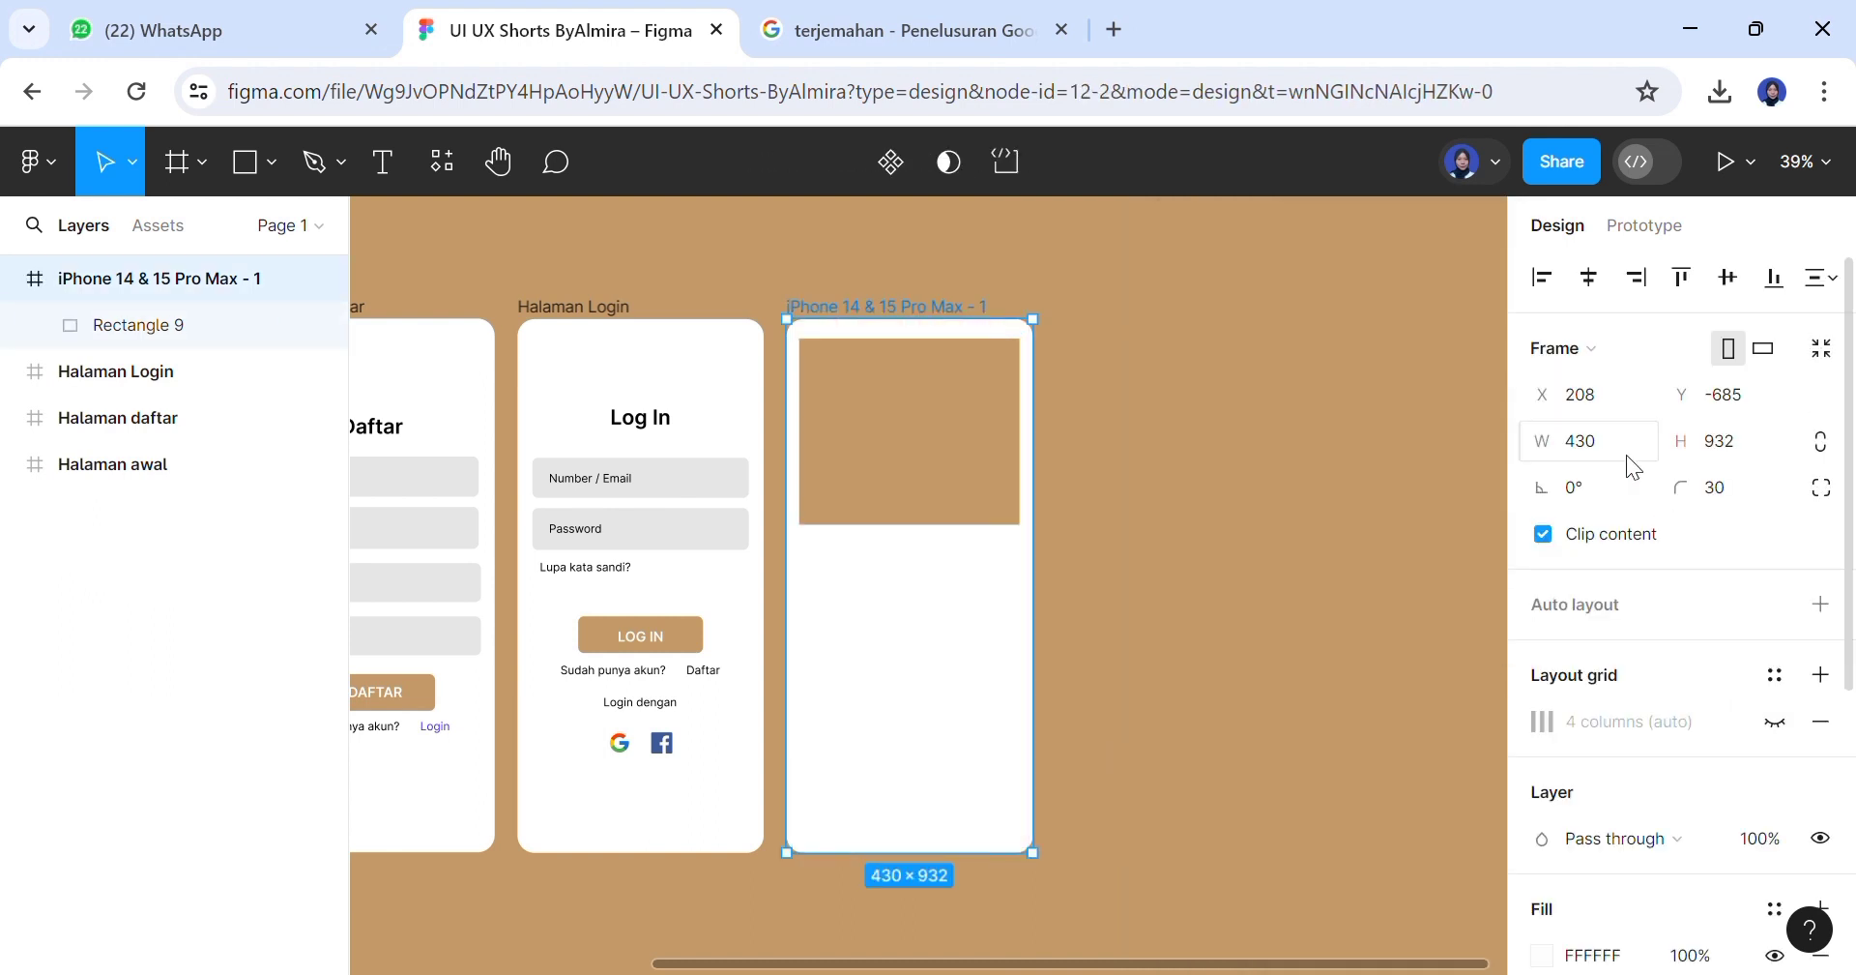
left_click(882, 390)
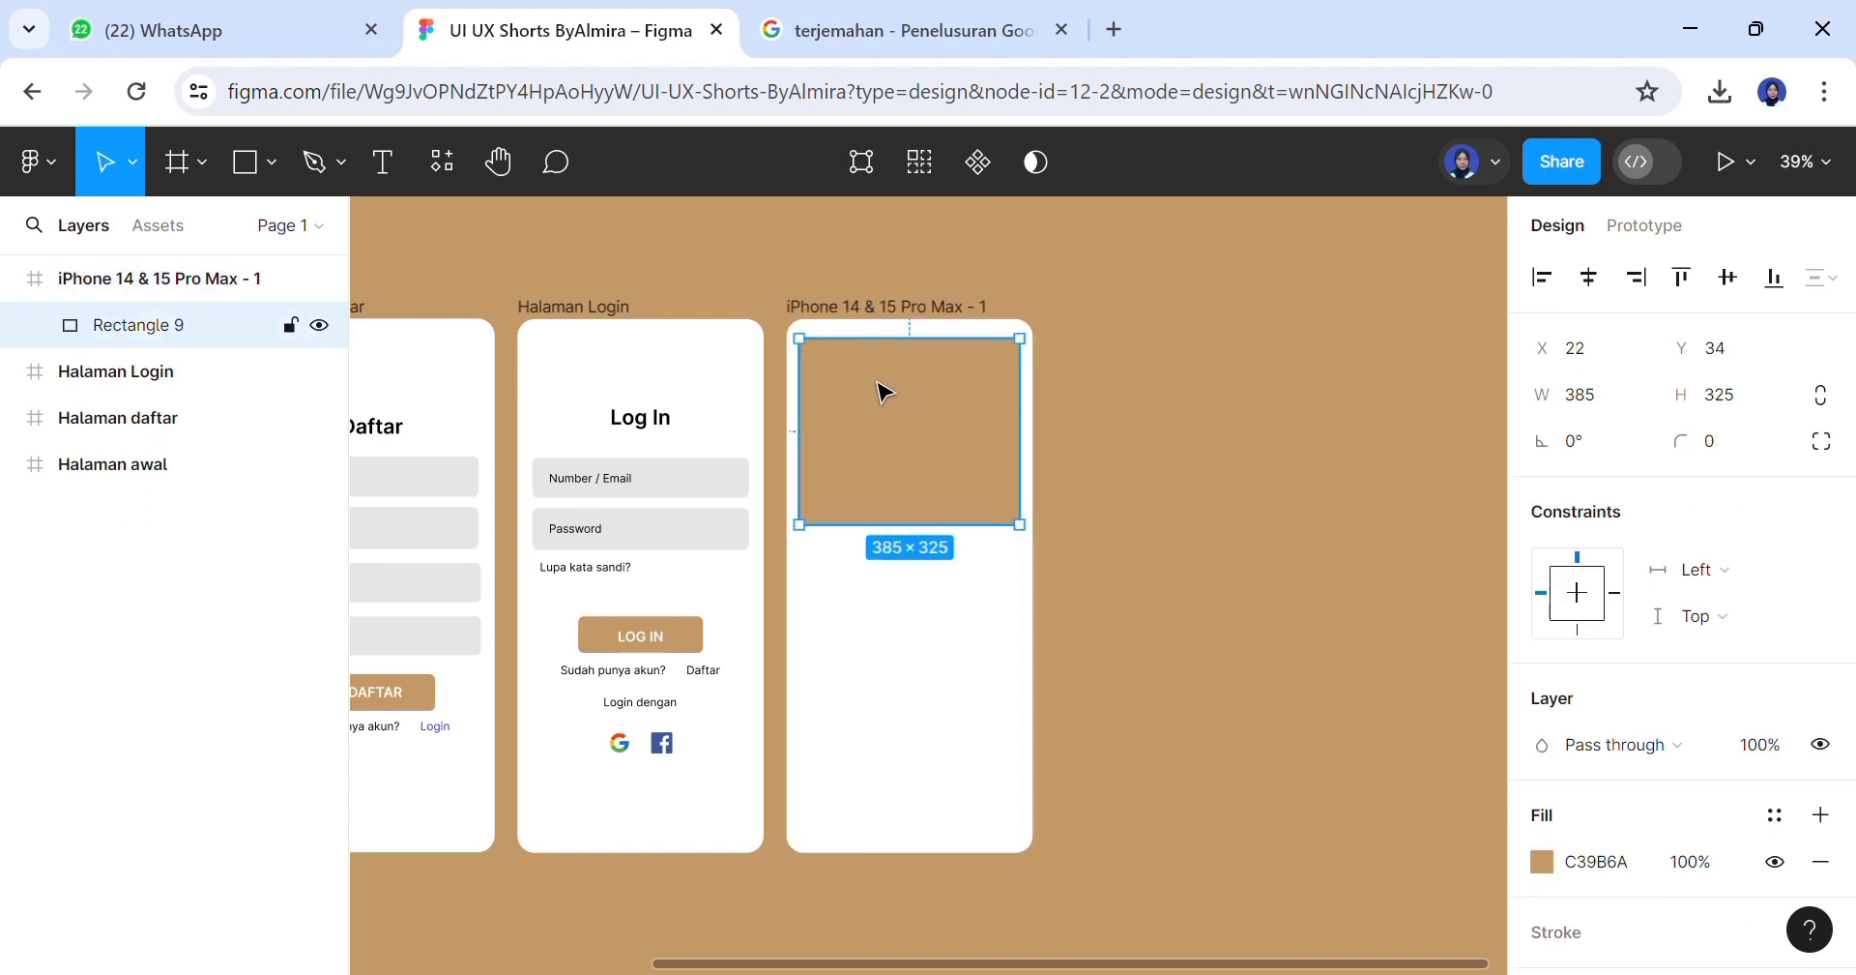
left_click(1724, 447)
type("30")
left_click(1276, 442)
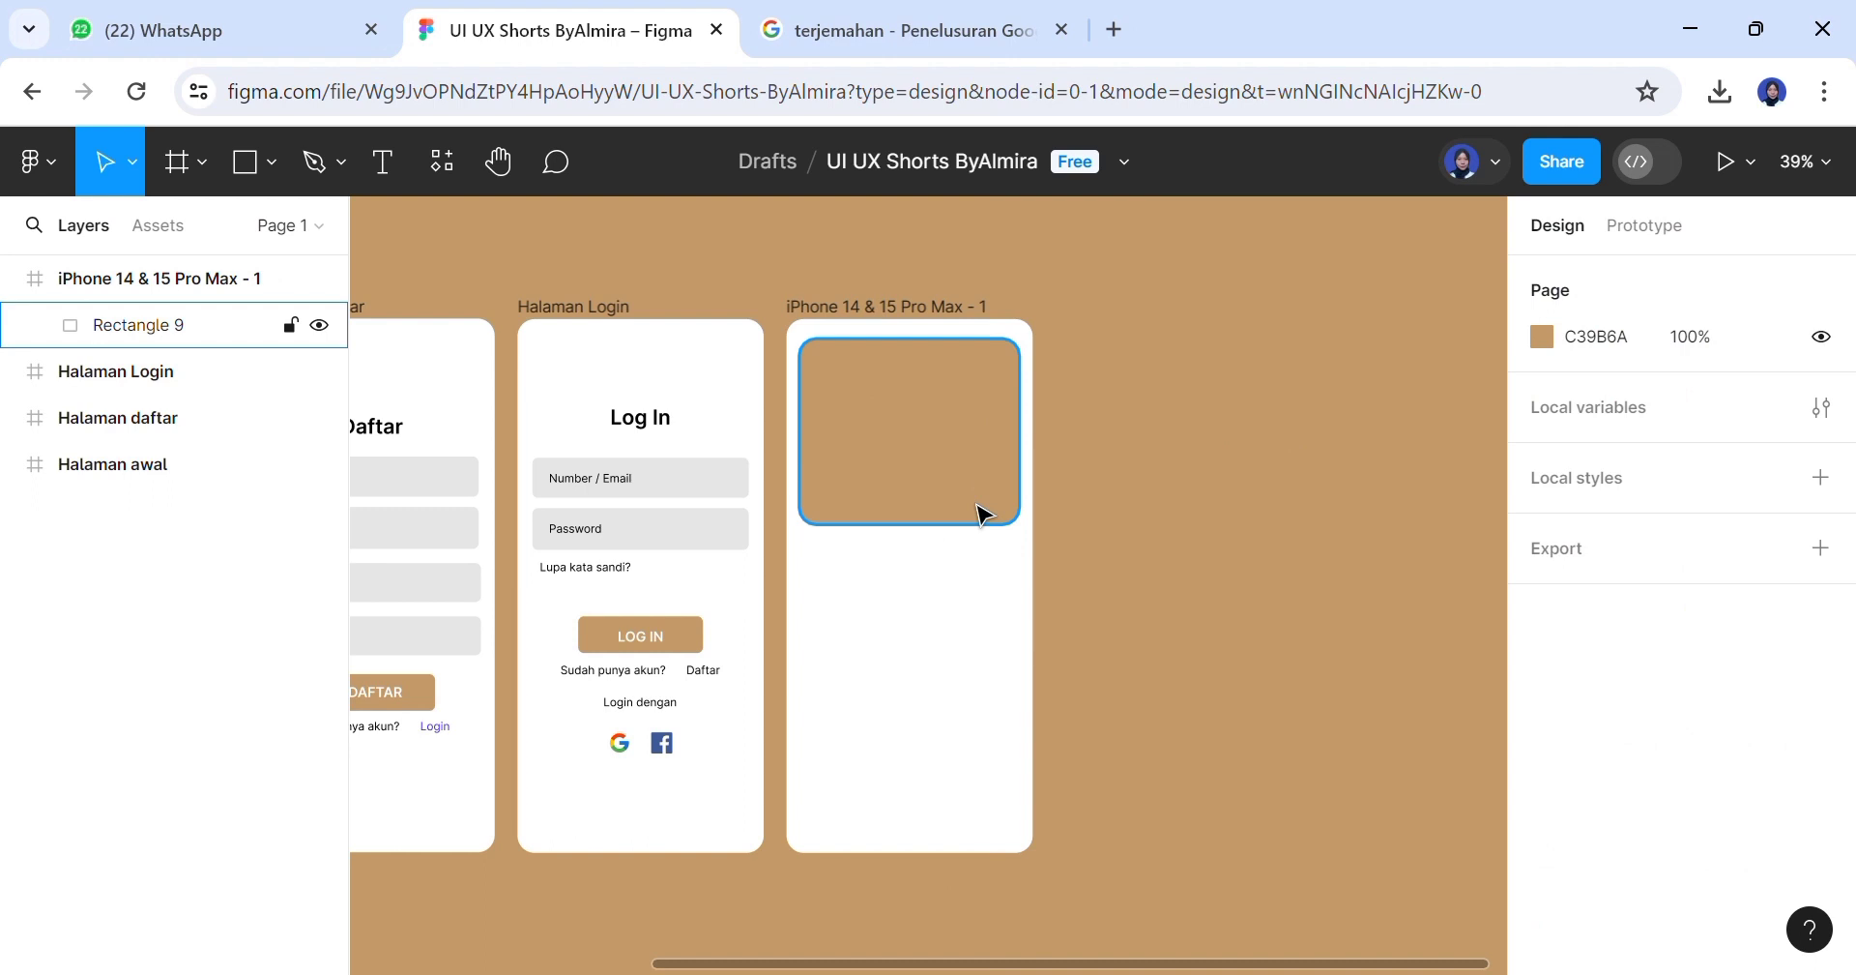
Run the Iconify plugin and search it for "line" icons
left_click(1027, 524)
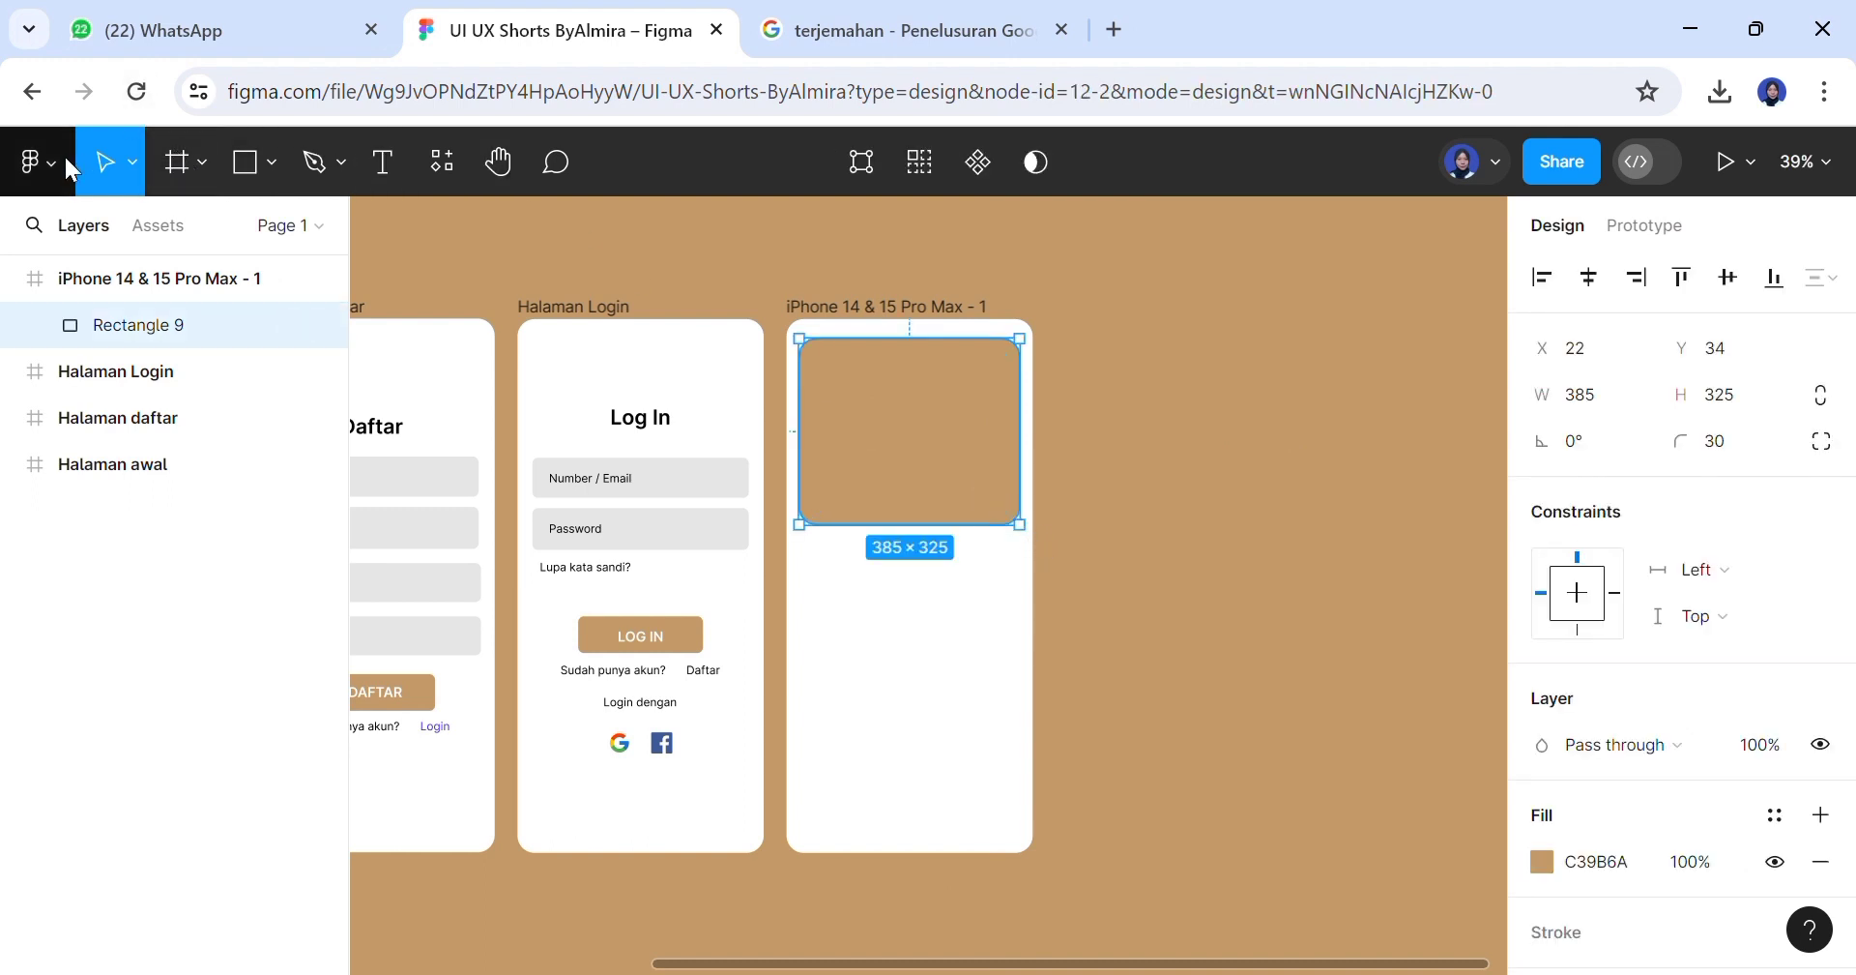
left_click(37, 161)
mouse_move(194, 619)
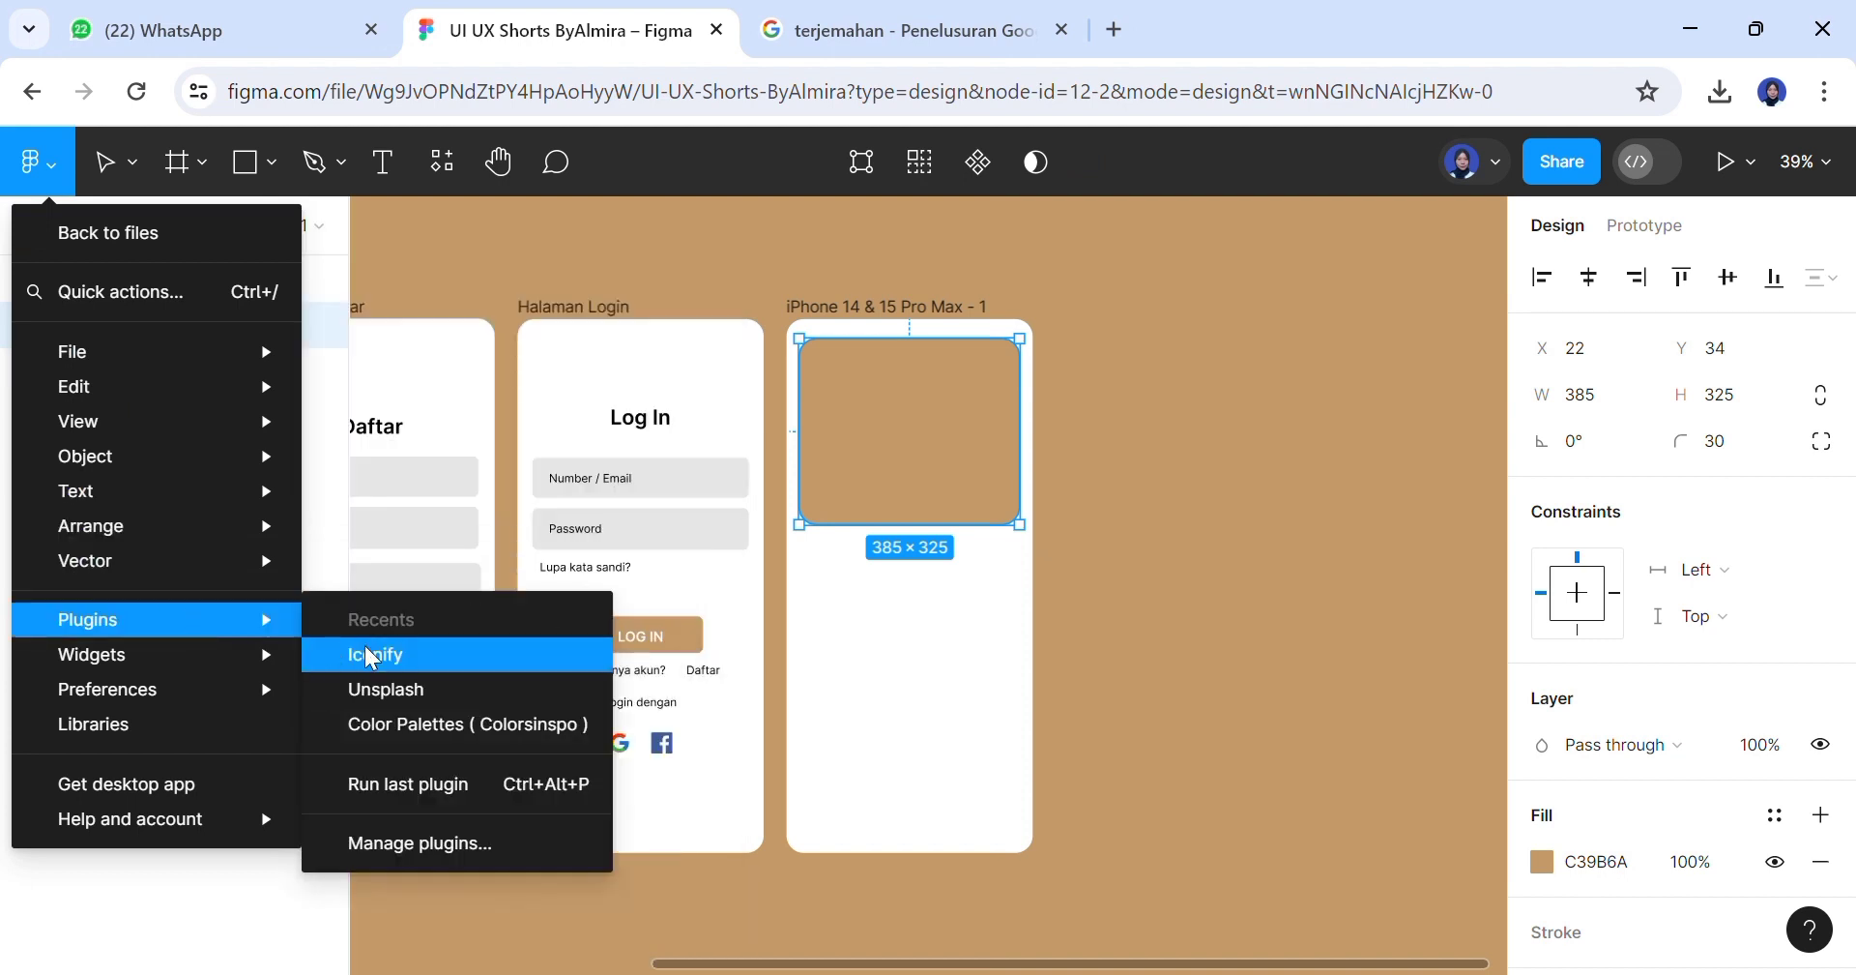
left_click(363, 646)
left_click(283, 478)
type("line")
left_click(909, 396)
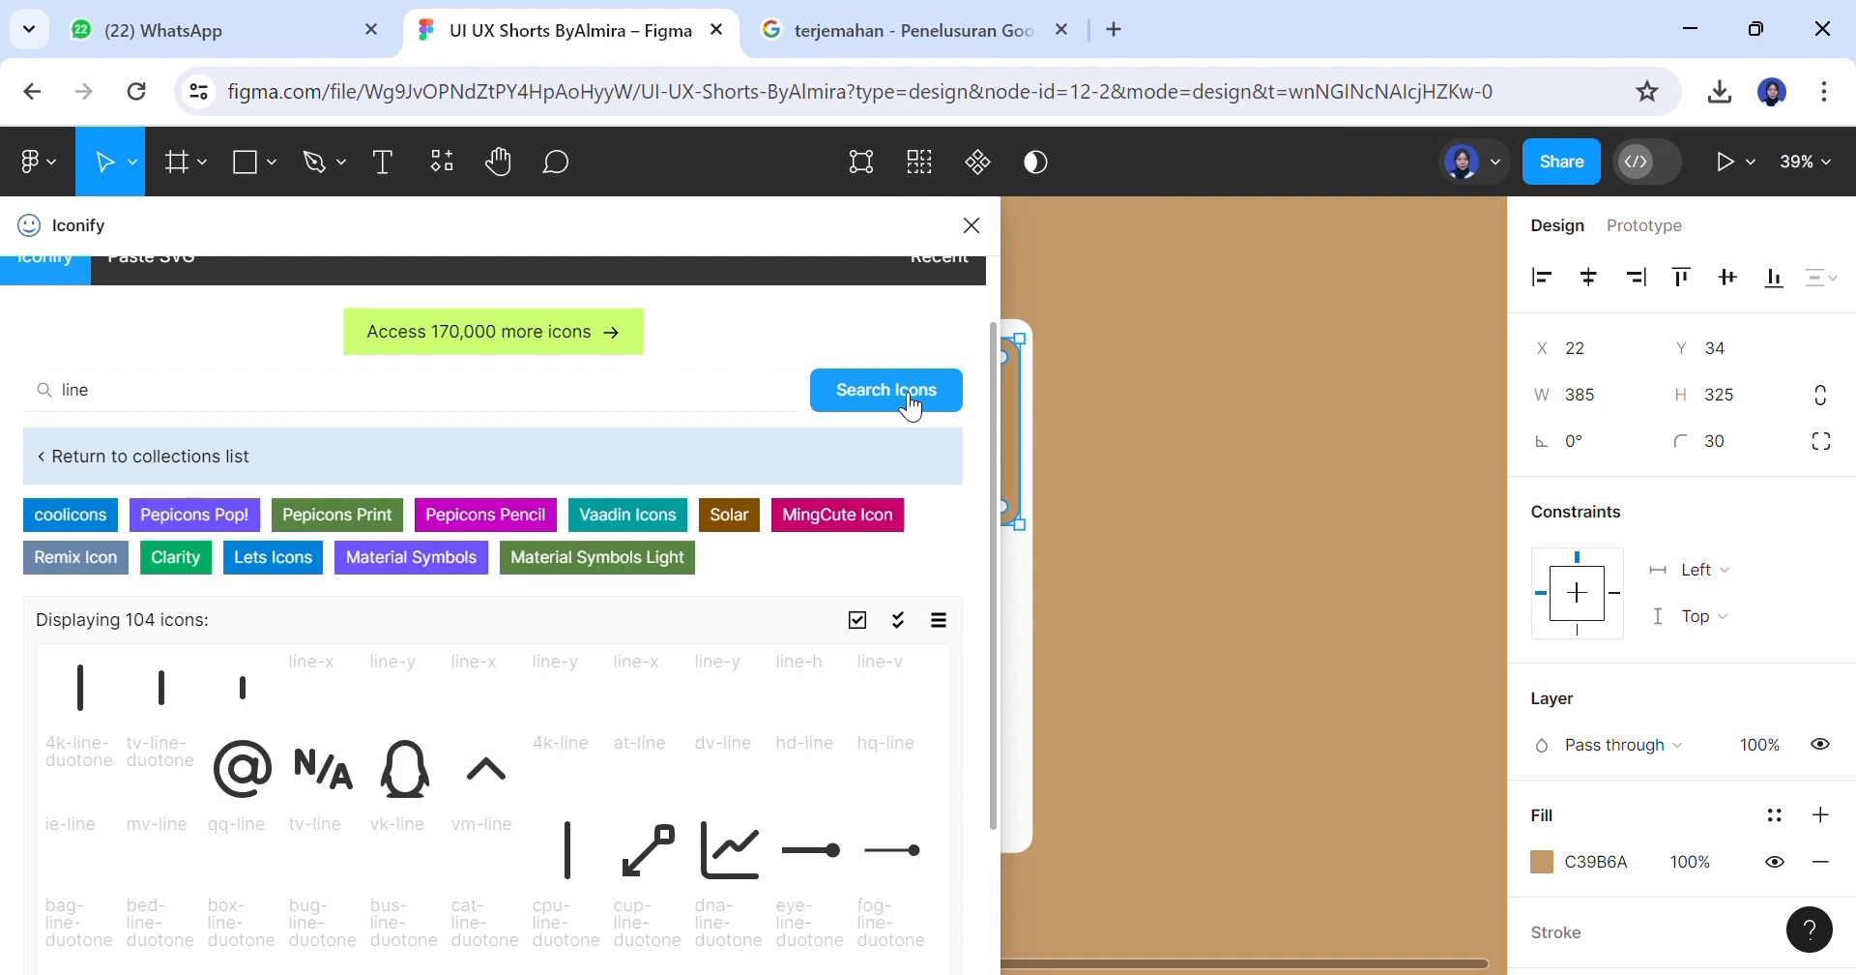
Browse to the fifth page of icon results and insert the Solar list-line-duotone icon into the new iPhone frame
scroll(984, 773, "down", 2)
left_click(436, 892)
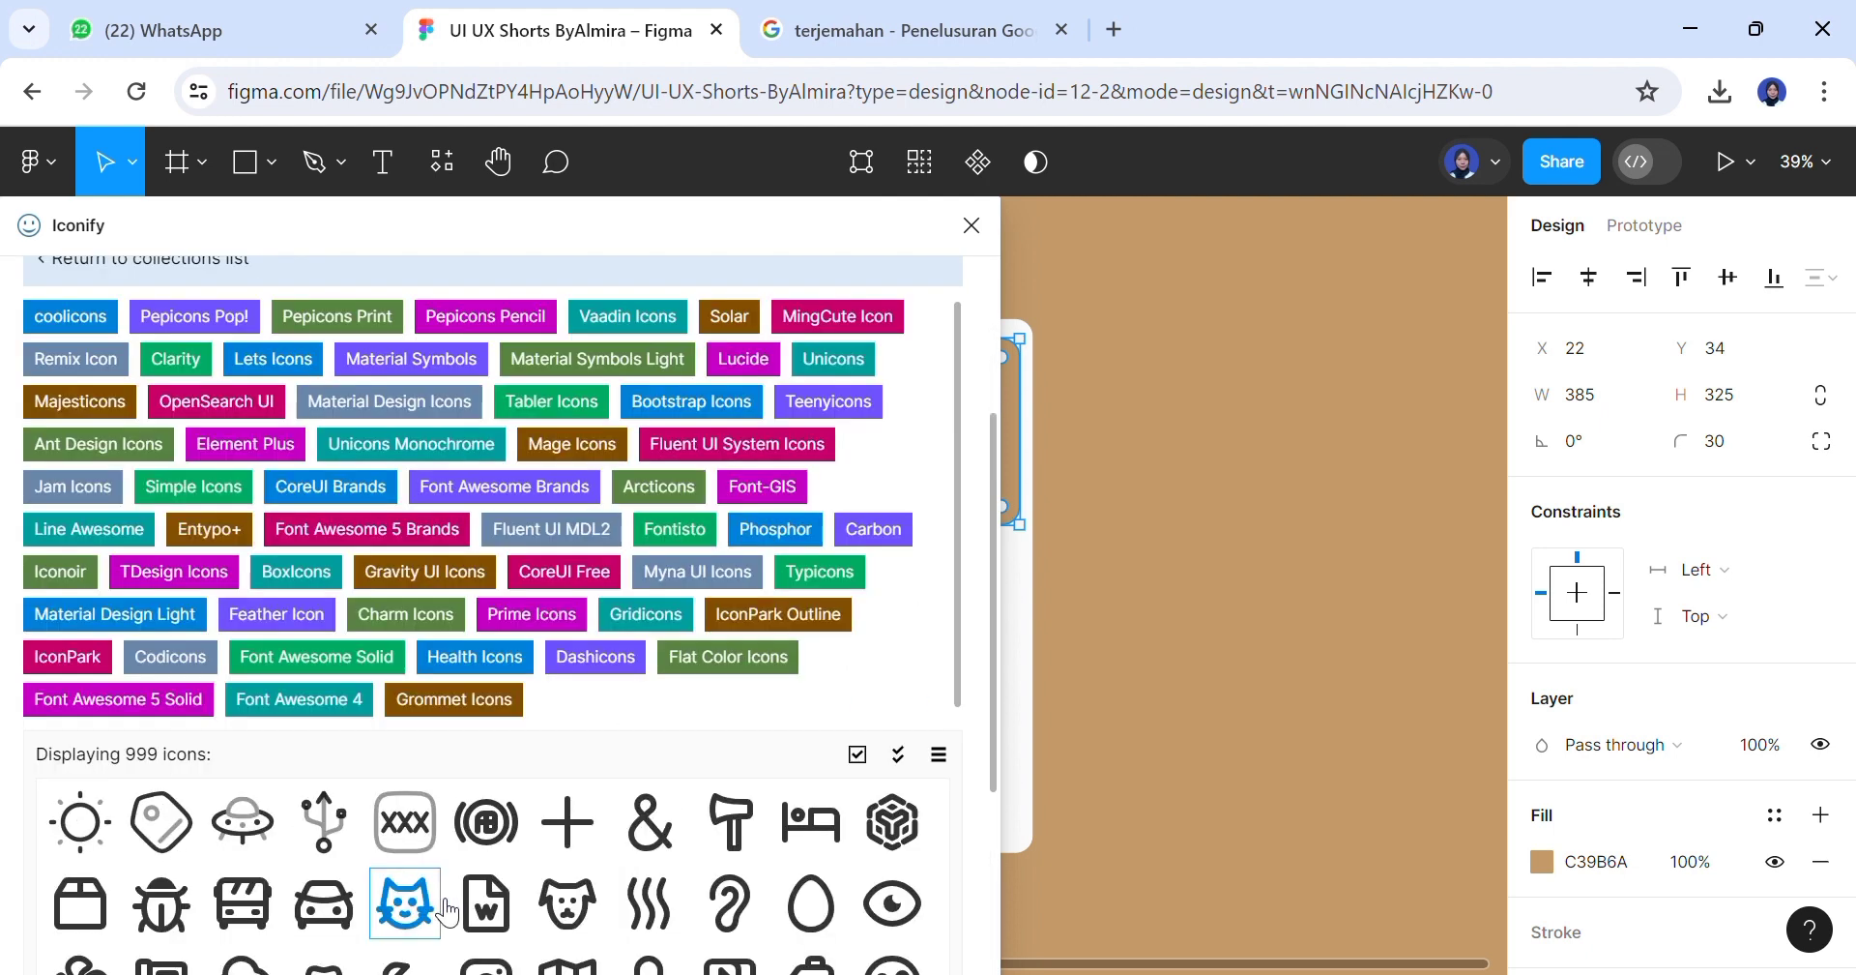
scroll(994, 572, "down", 3)
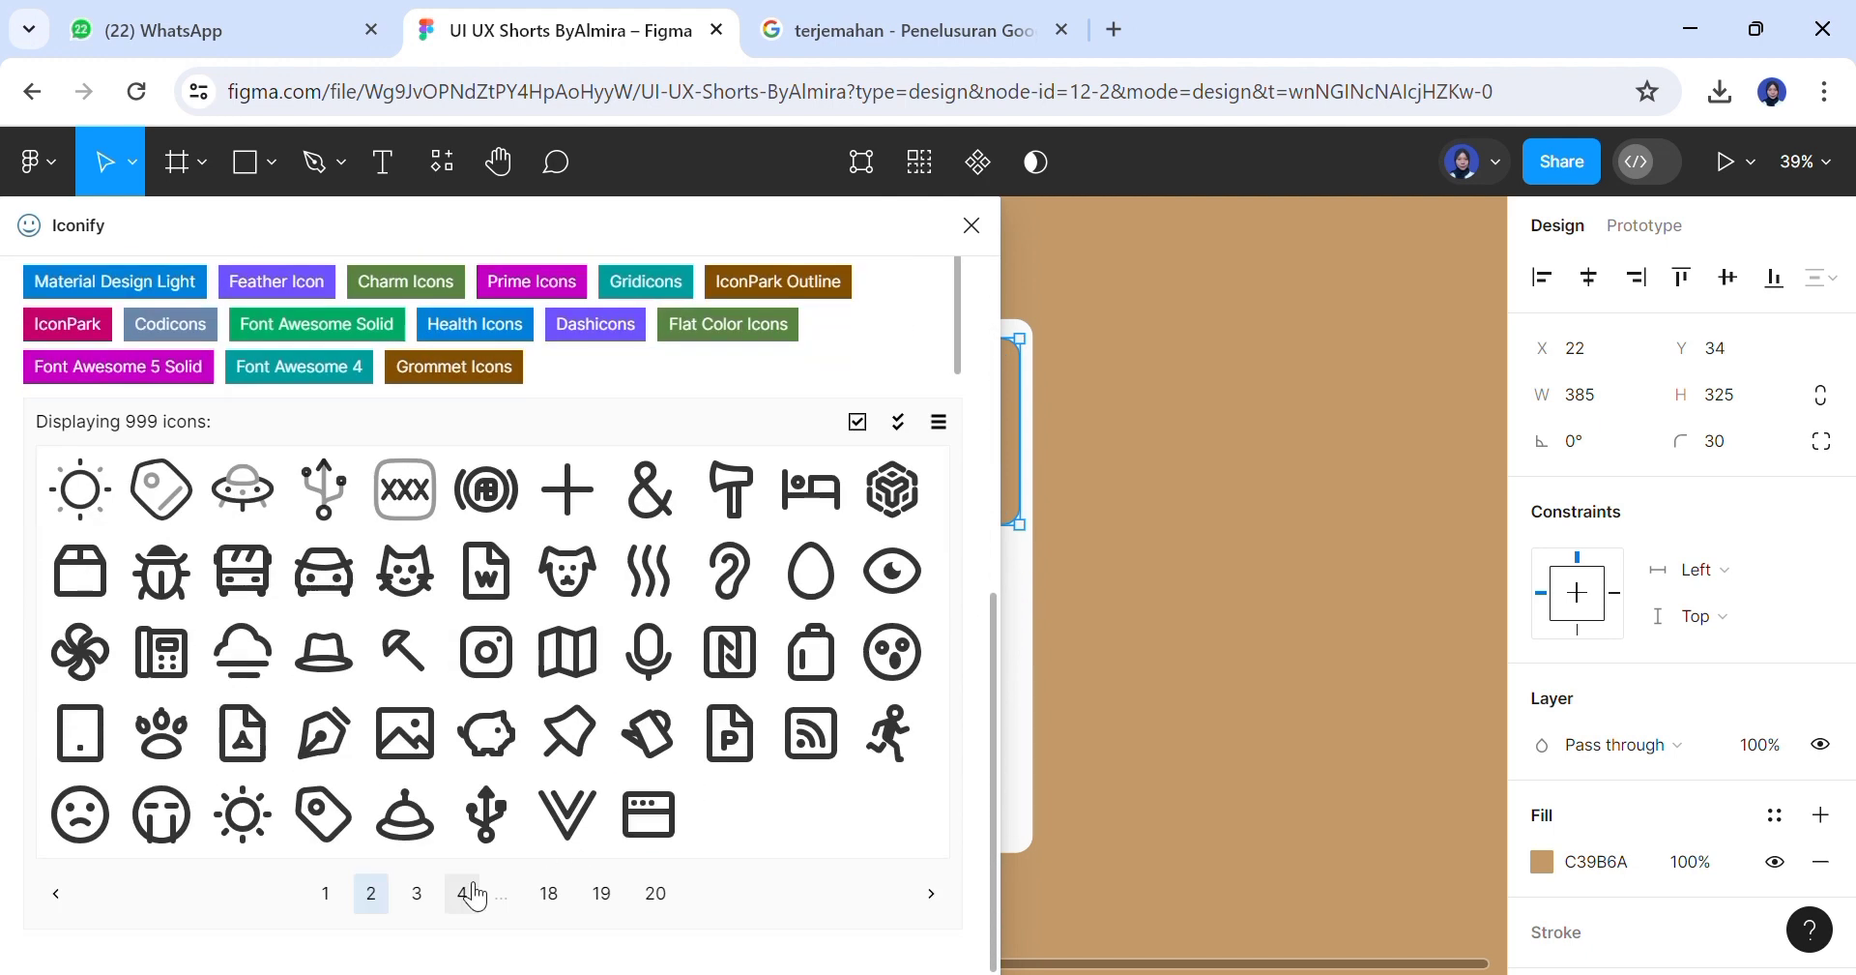
left_click(418, 893)
left_click(443, 892)
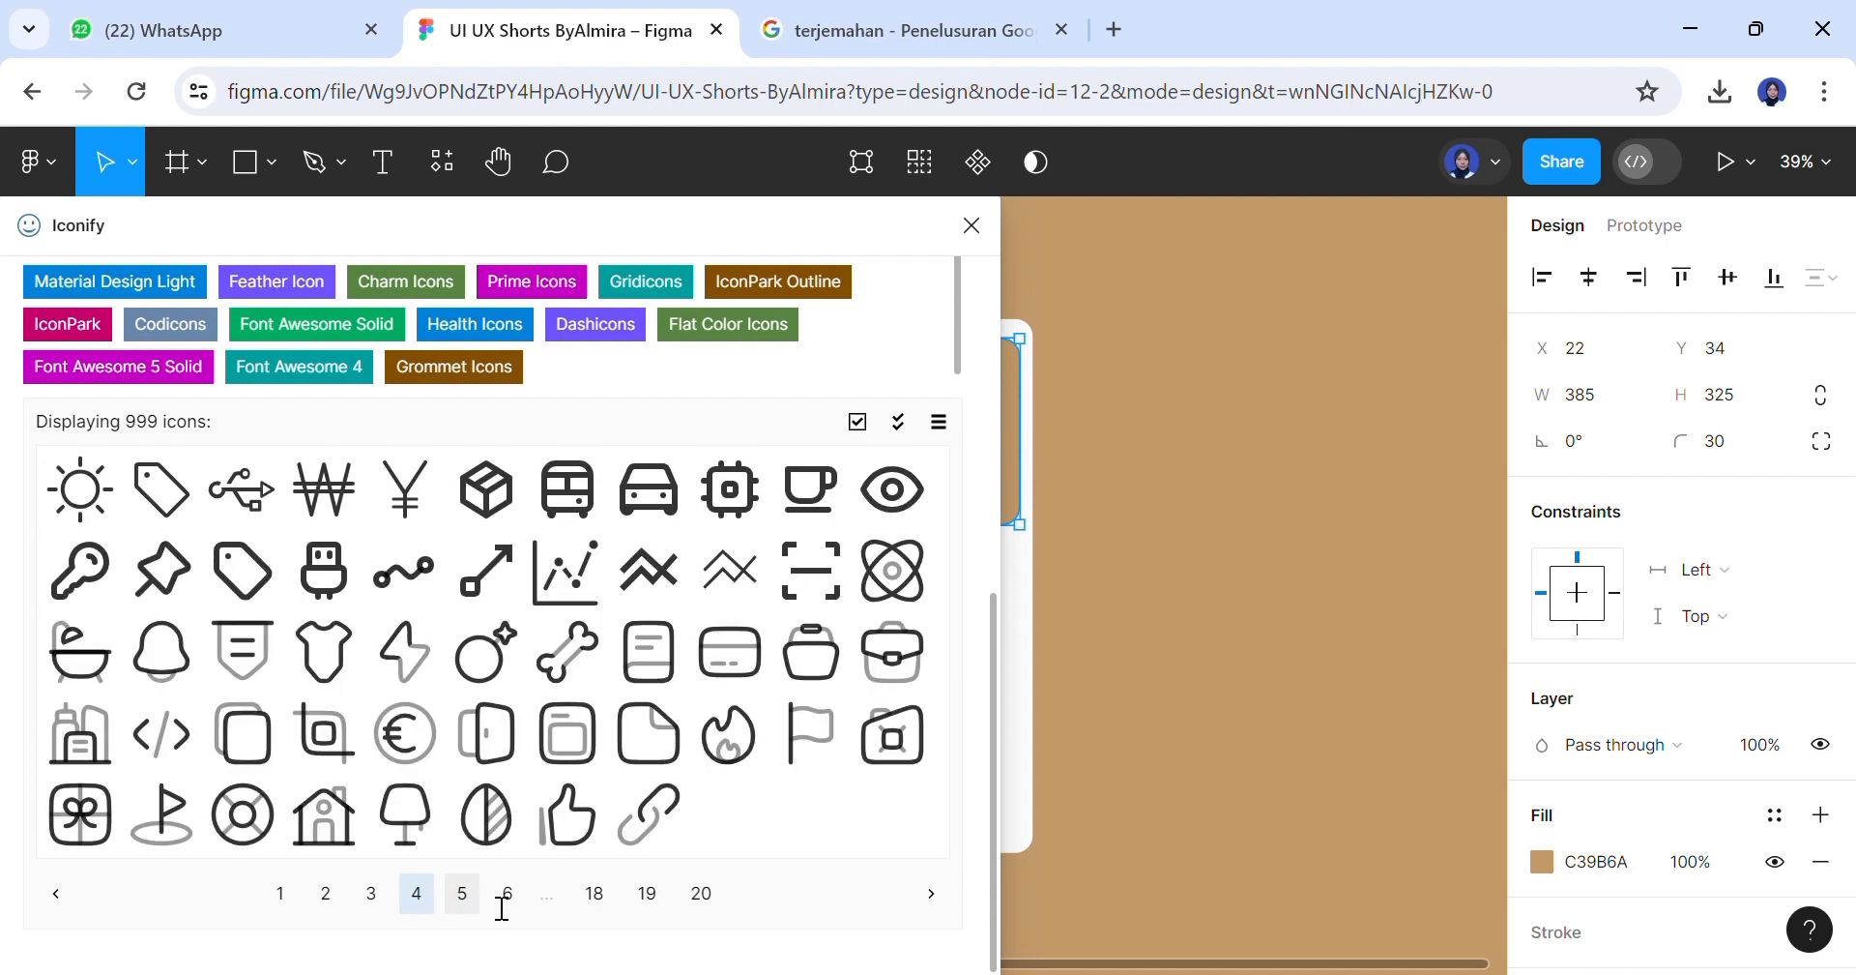
left_click(466, 895)
left_click_drag(80, 488, 1024, 583)
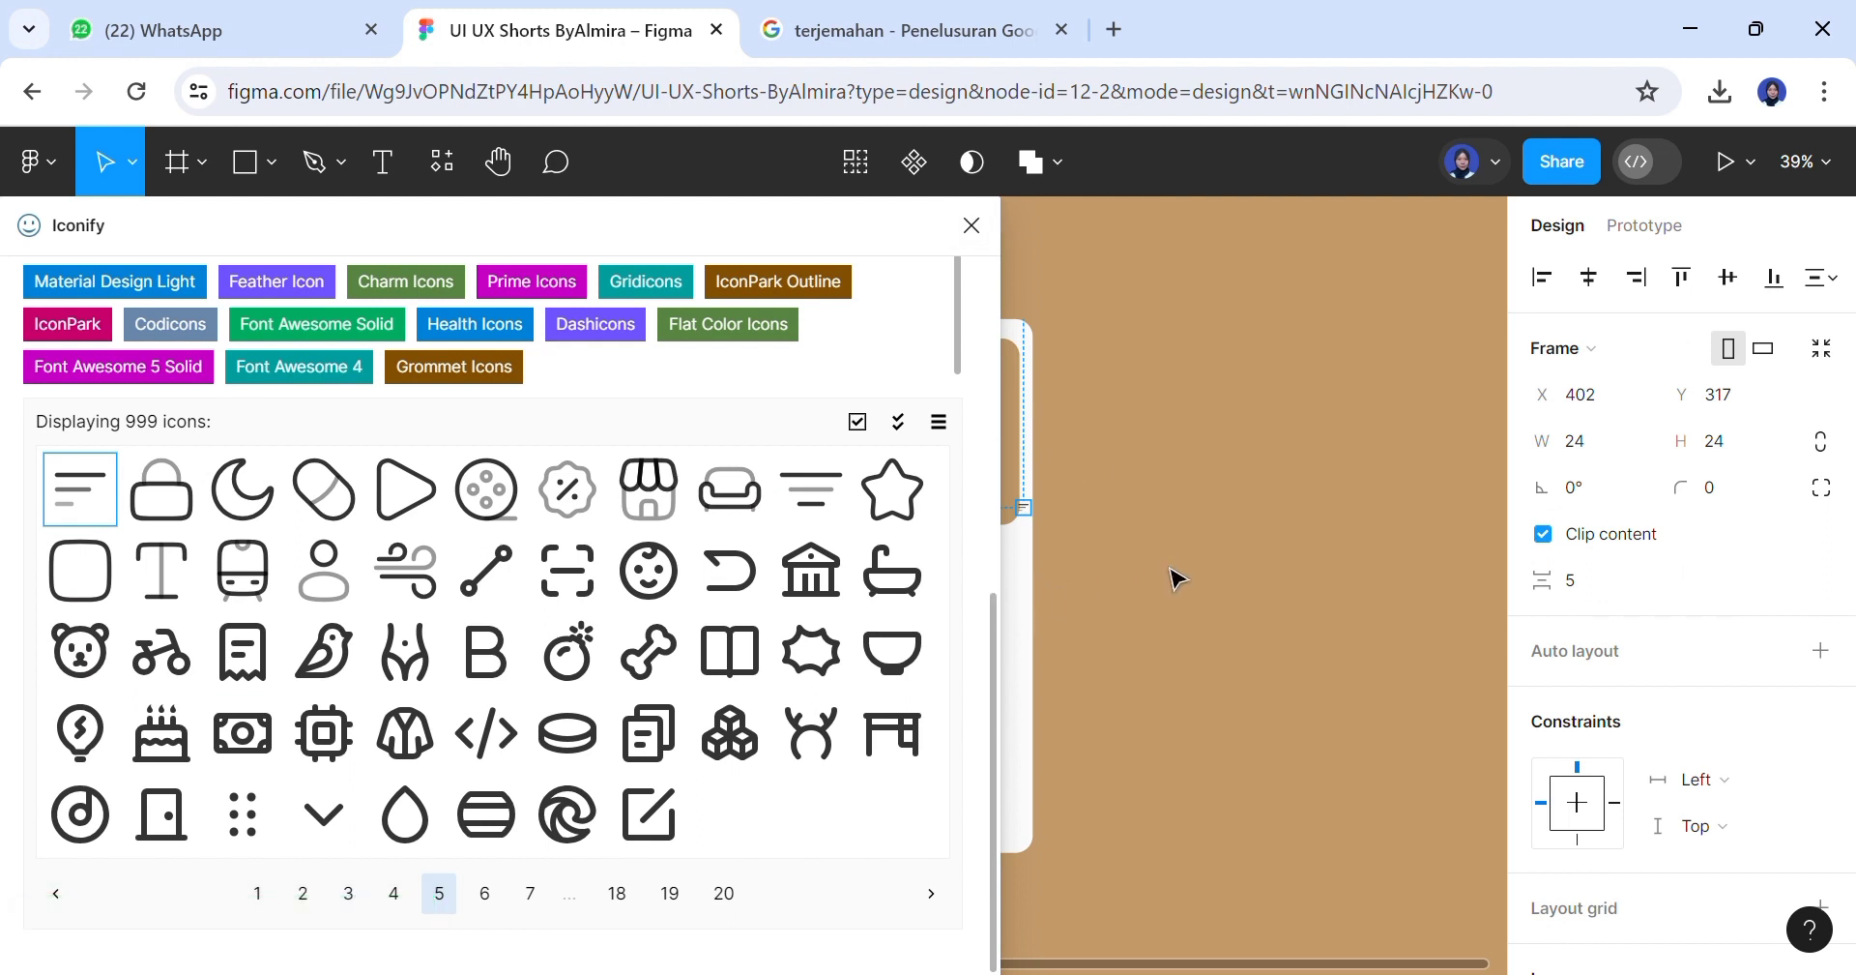
Move the list icon to the brown rectangle's upper-left corner and resize it to 50 × 50 with proportions locked
scroll(1171, 577, "up", 3)
left_click_drag(1224, 964, 1022, 963)
scroll(1315, 746, "down", 1)
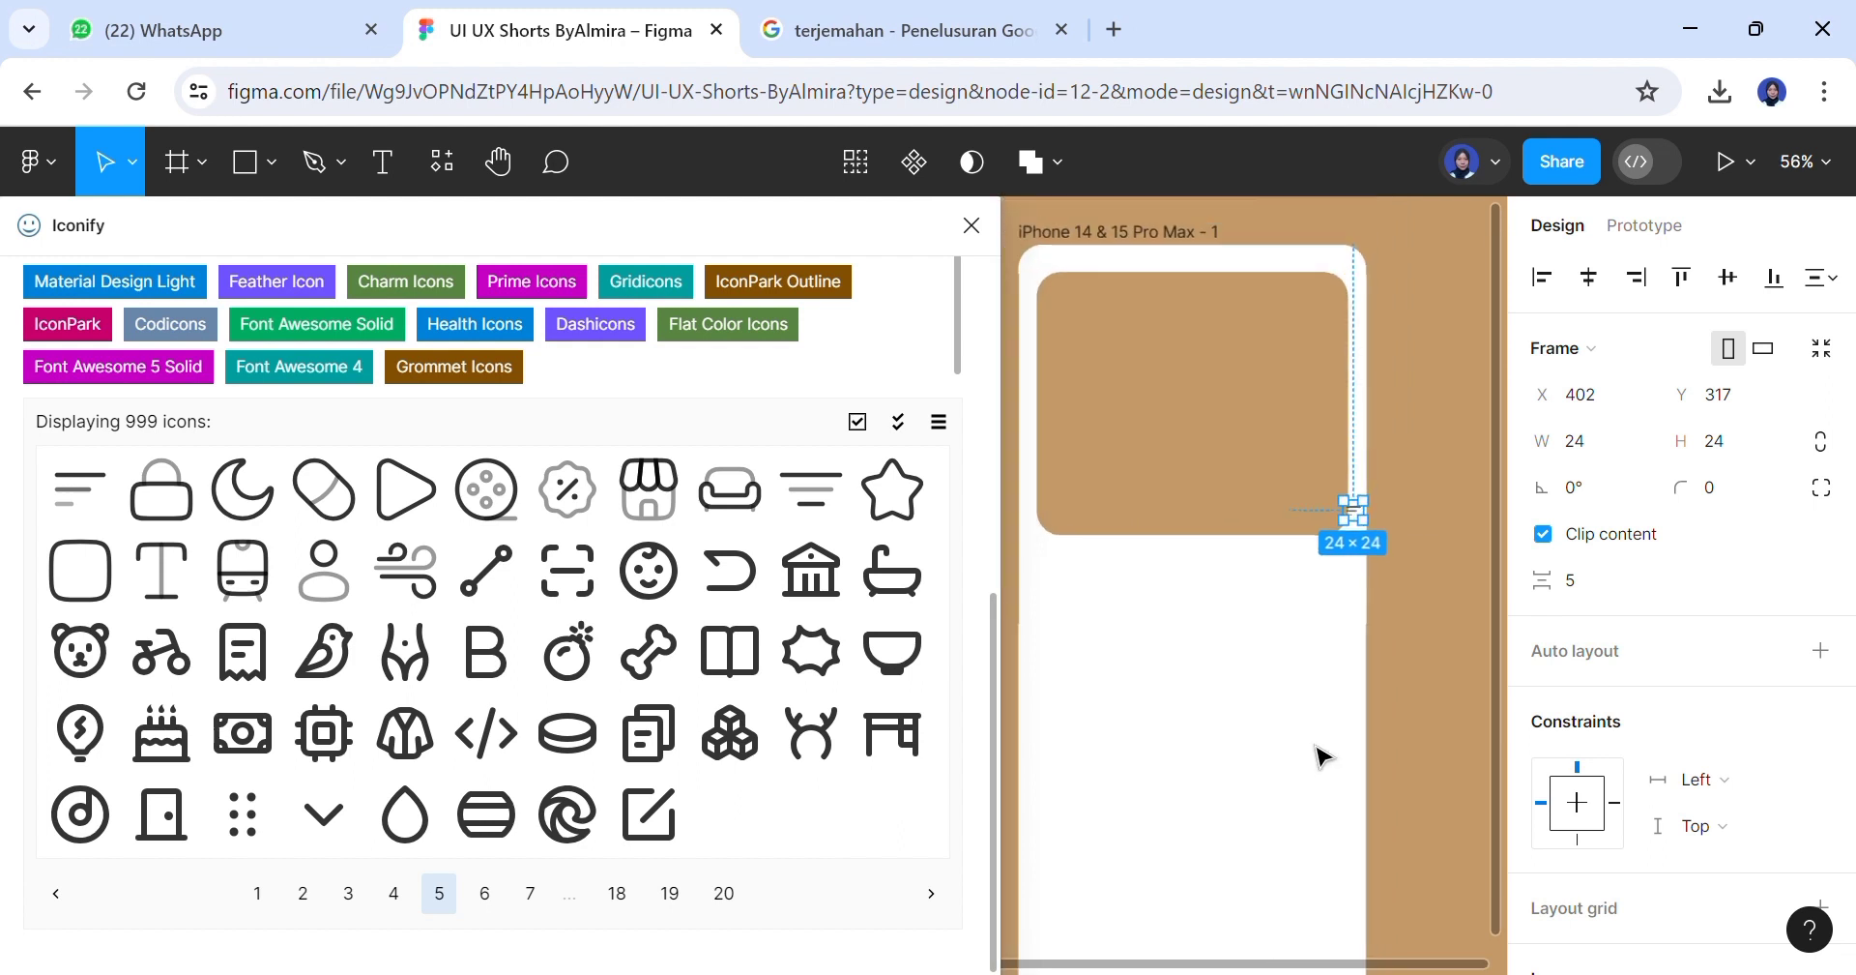
left_click_drag(1368, 529, 1080, 343)
left_click(1820, 440)
left_click(1731, 441)
type("40")
key("Return")
type("50")
key("Return")
Replace the Iconify search term with "profil" and search for matching icons
scroll(139, 471, "up", 5)
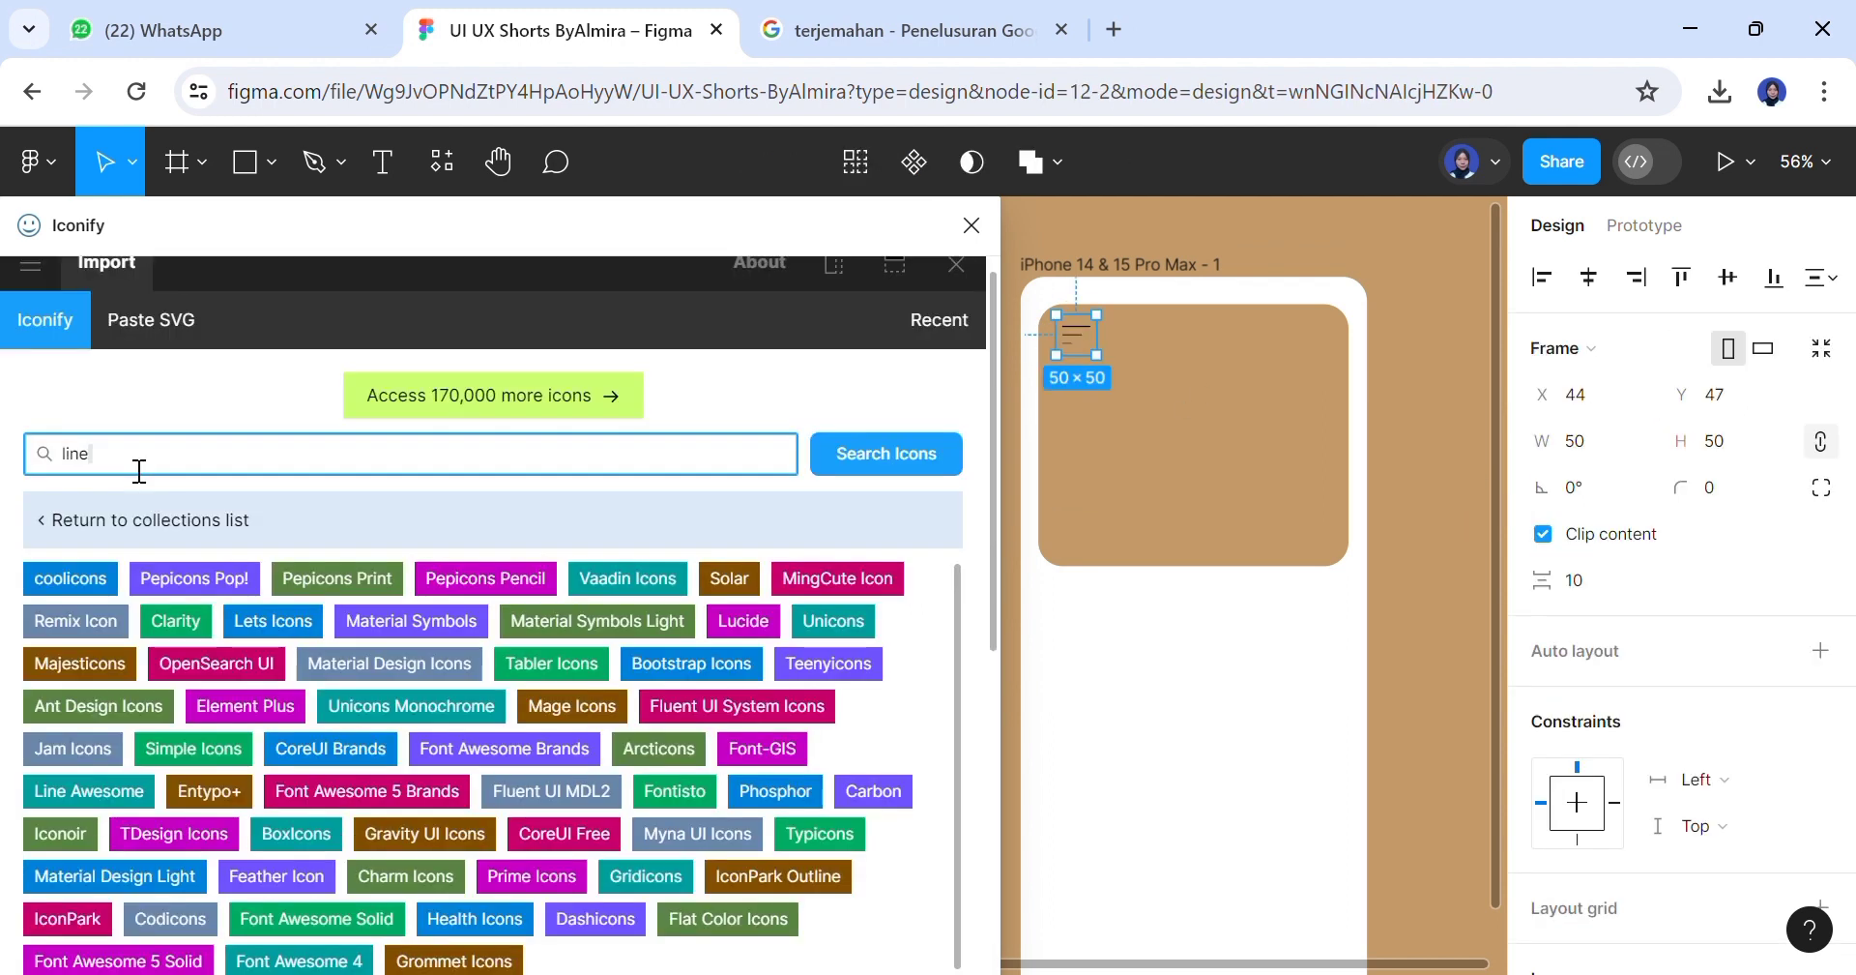
key("BackSpace")
key("BackSpace")
key("BackSpace")
key("BackSpace")
type("profil")
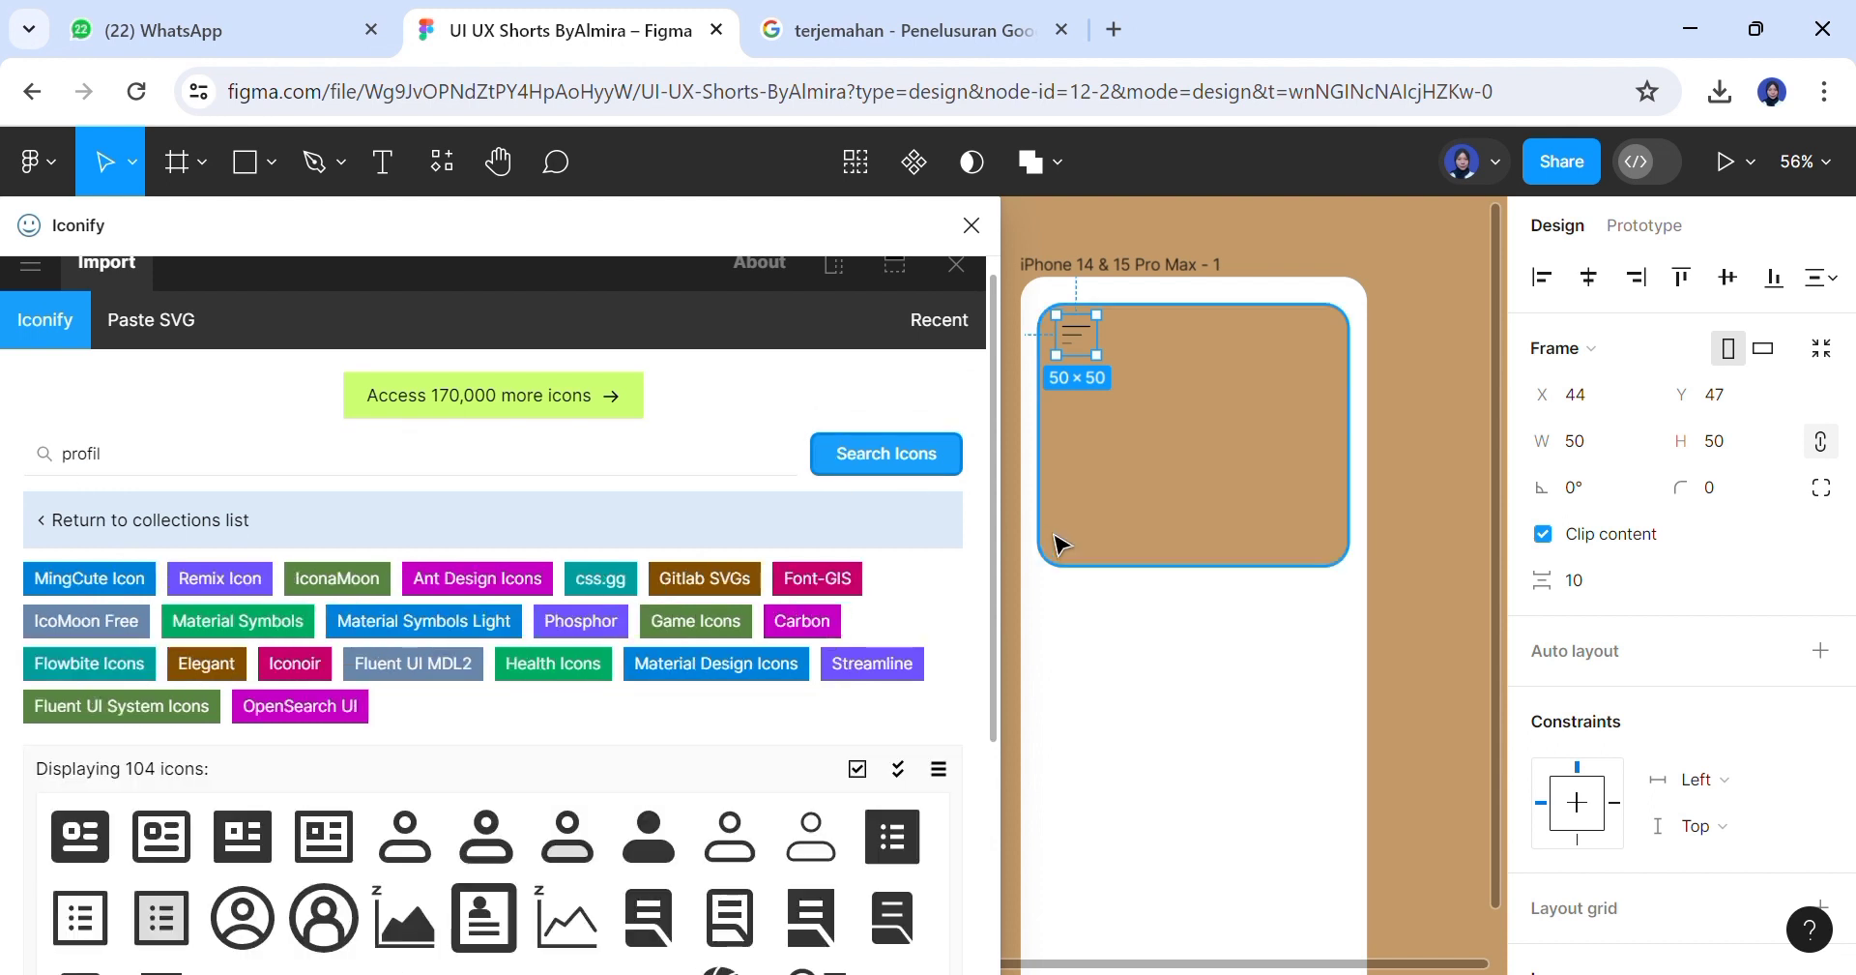
Insert the IconaMoon profile-bold icon and place it in the brown rectangle's upper-right corner
left_click_drag(994, 547, 996, 687)
left_click(1357, 395)
left_click_drag(486, 621, 1306, 387)
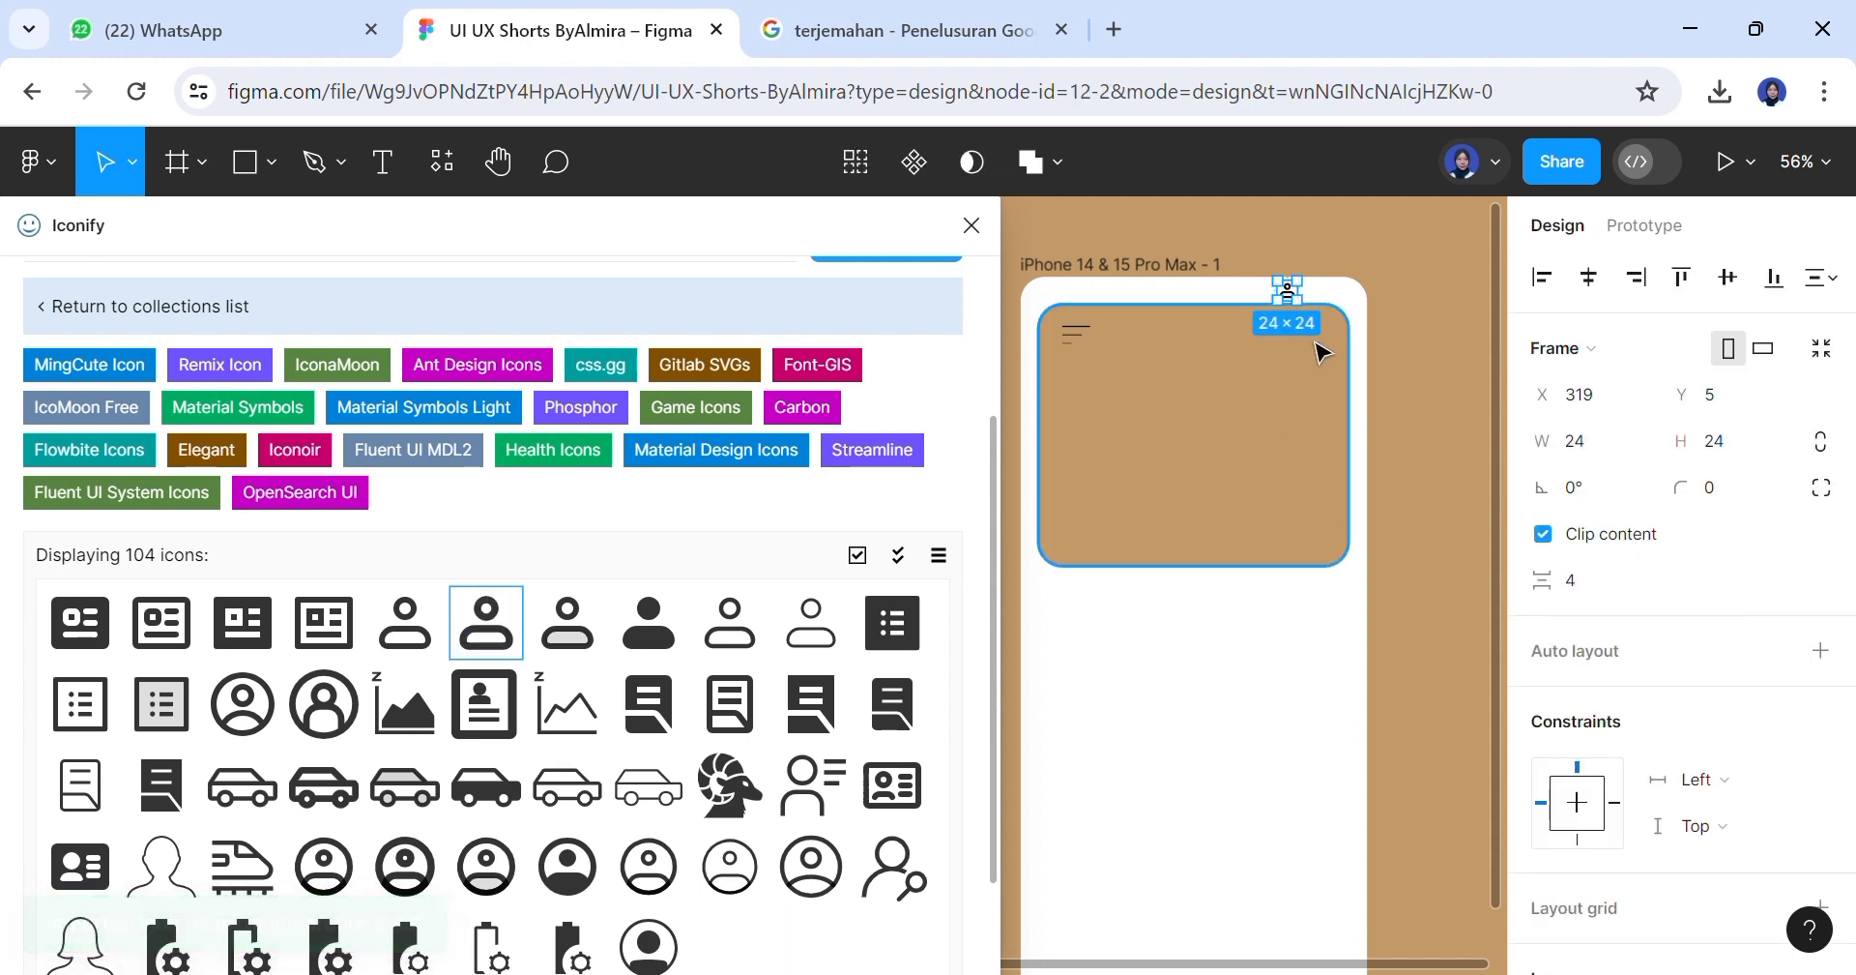
left_click_drag(1299, 306, 1324, 355)
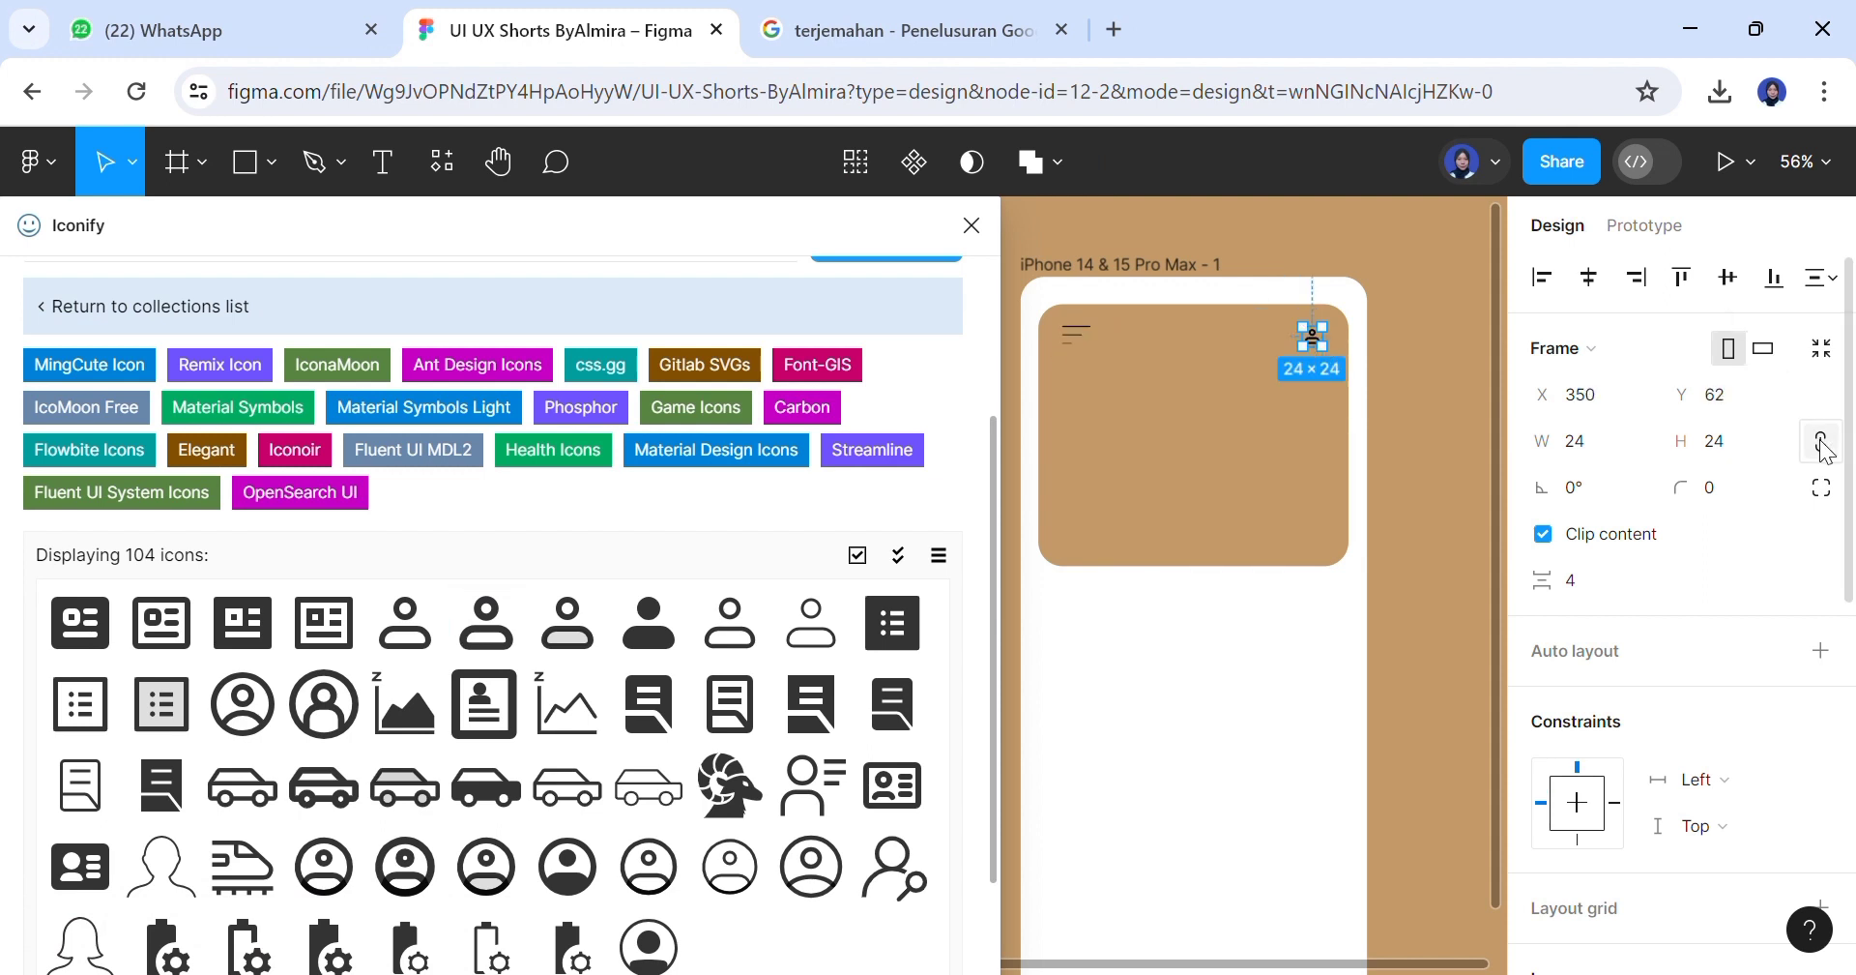
Resize the profile icon to 45 × 45, nudge it level with the list icon, and close the Iconify plugin
left_click(1742, 450)
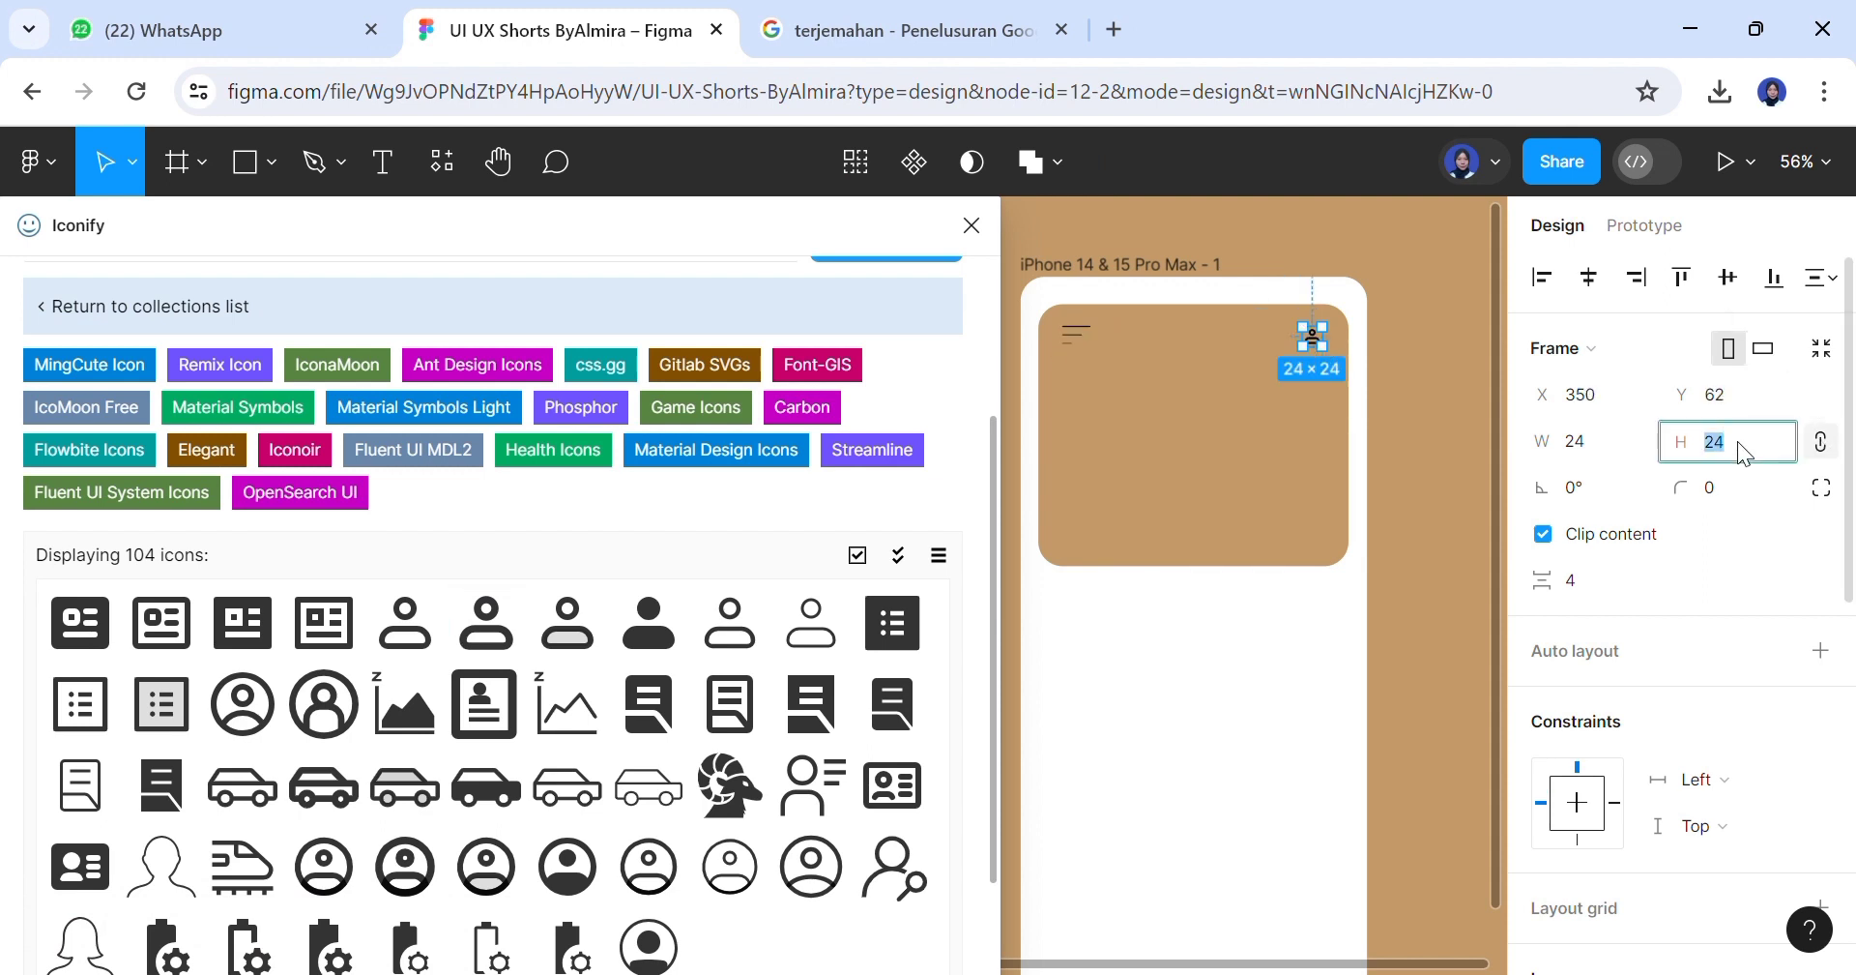
left_click(1406, 489)
left_click_drag(1324, 365, 1324, 361)
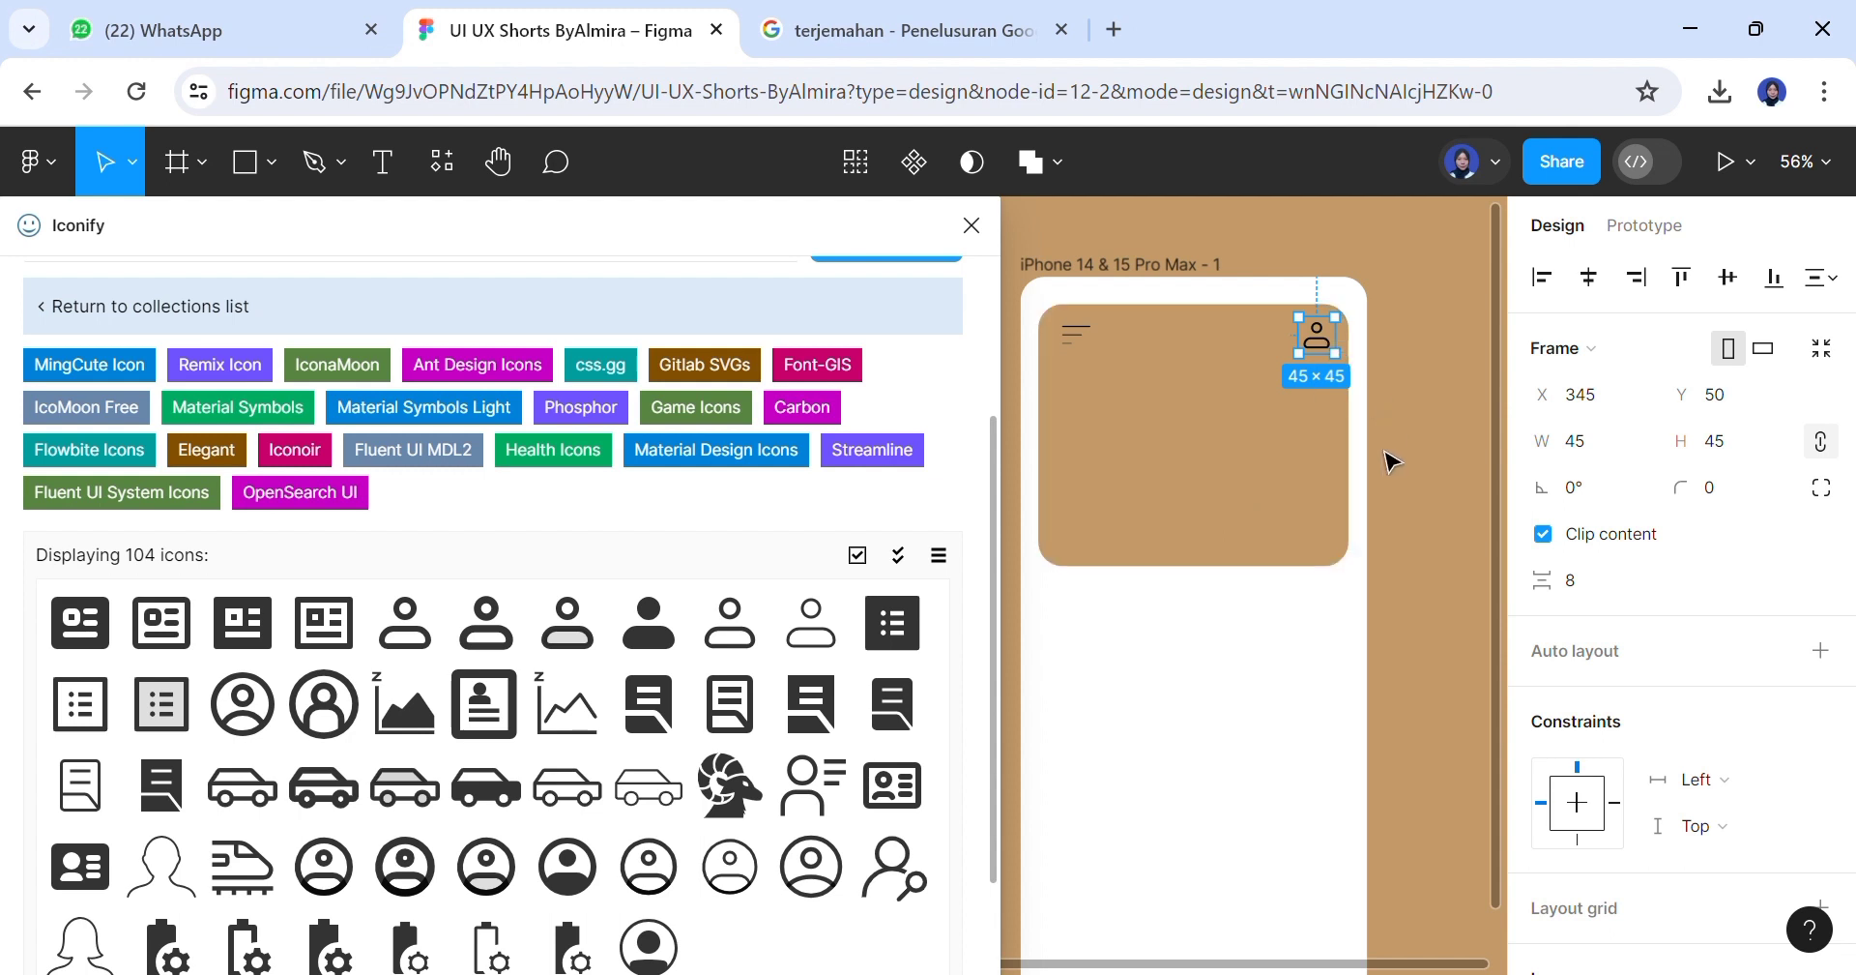
left_click(972, 229)
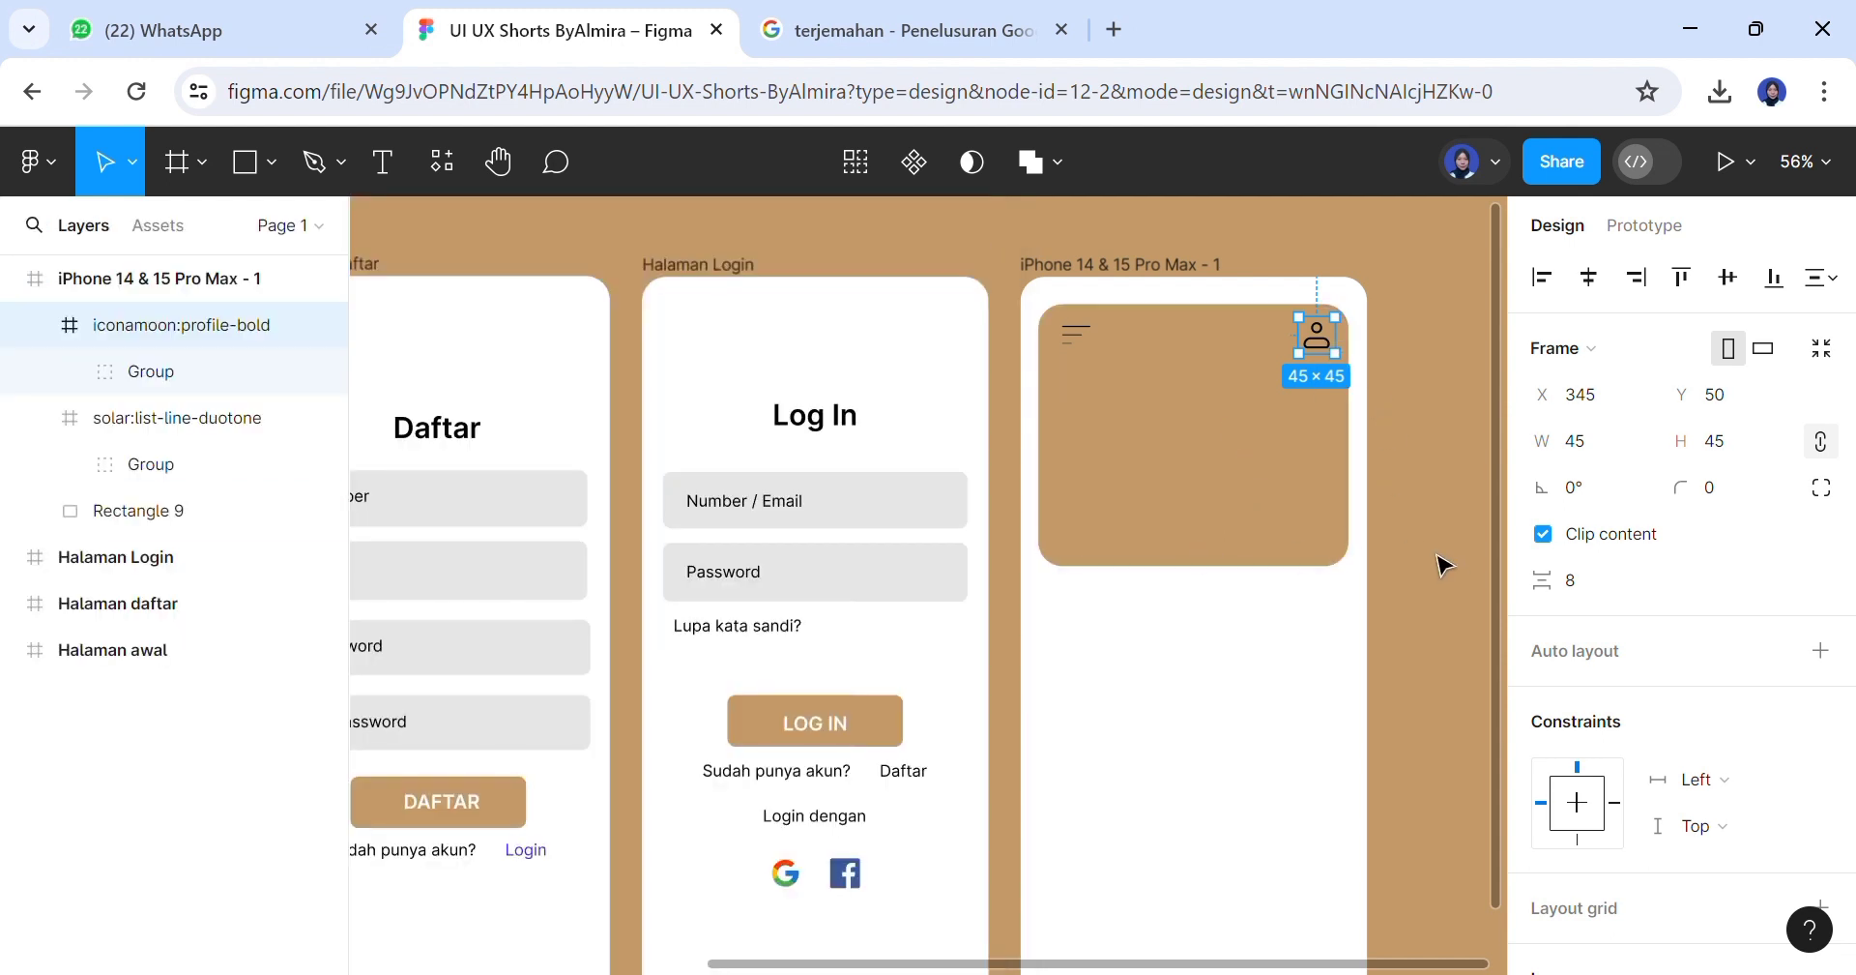
Recolour the profile icon from the document colours to white, FFFFFF
scroll(1841, 580, "down", 5)
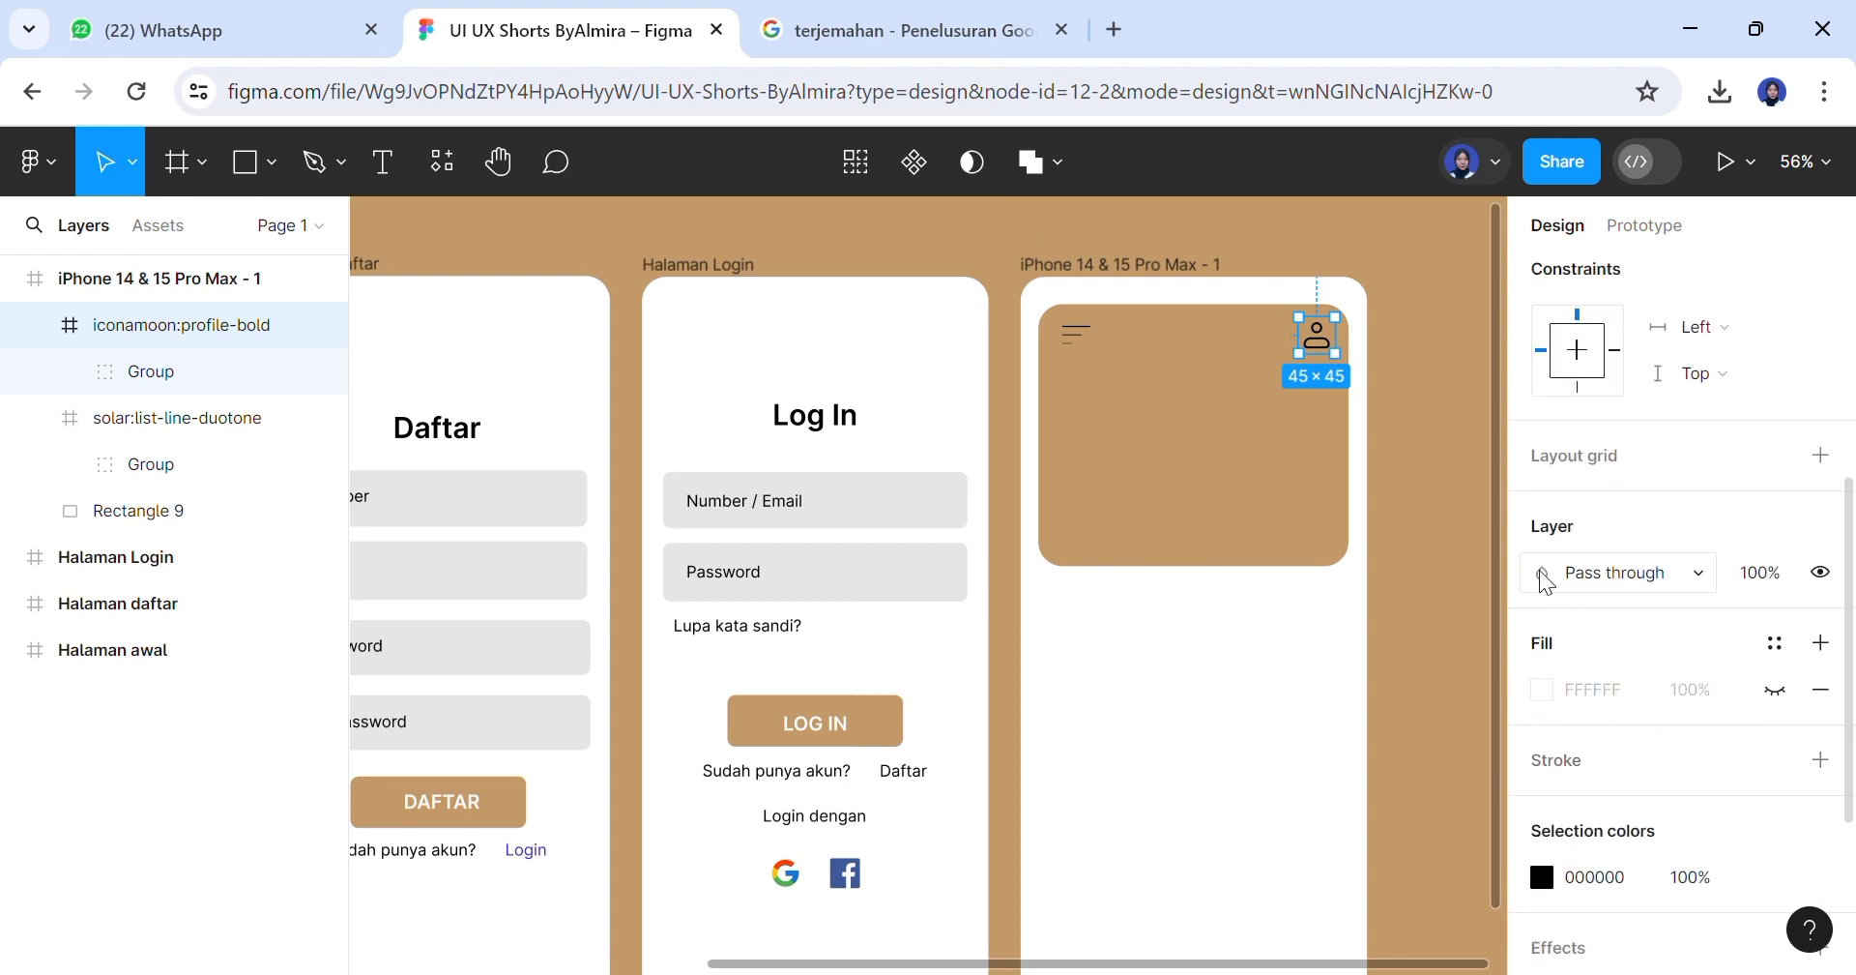
left_click(1542, 877)
left_click(1230, 906)
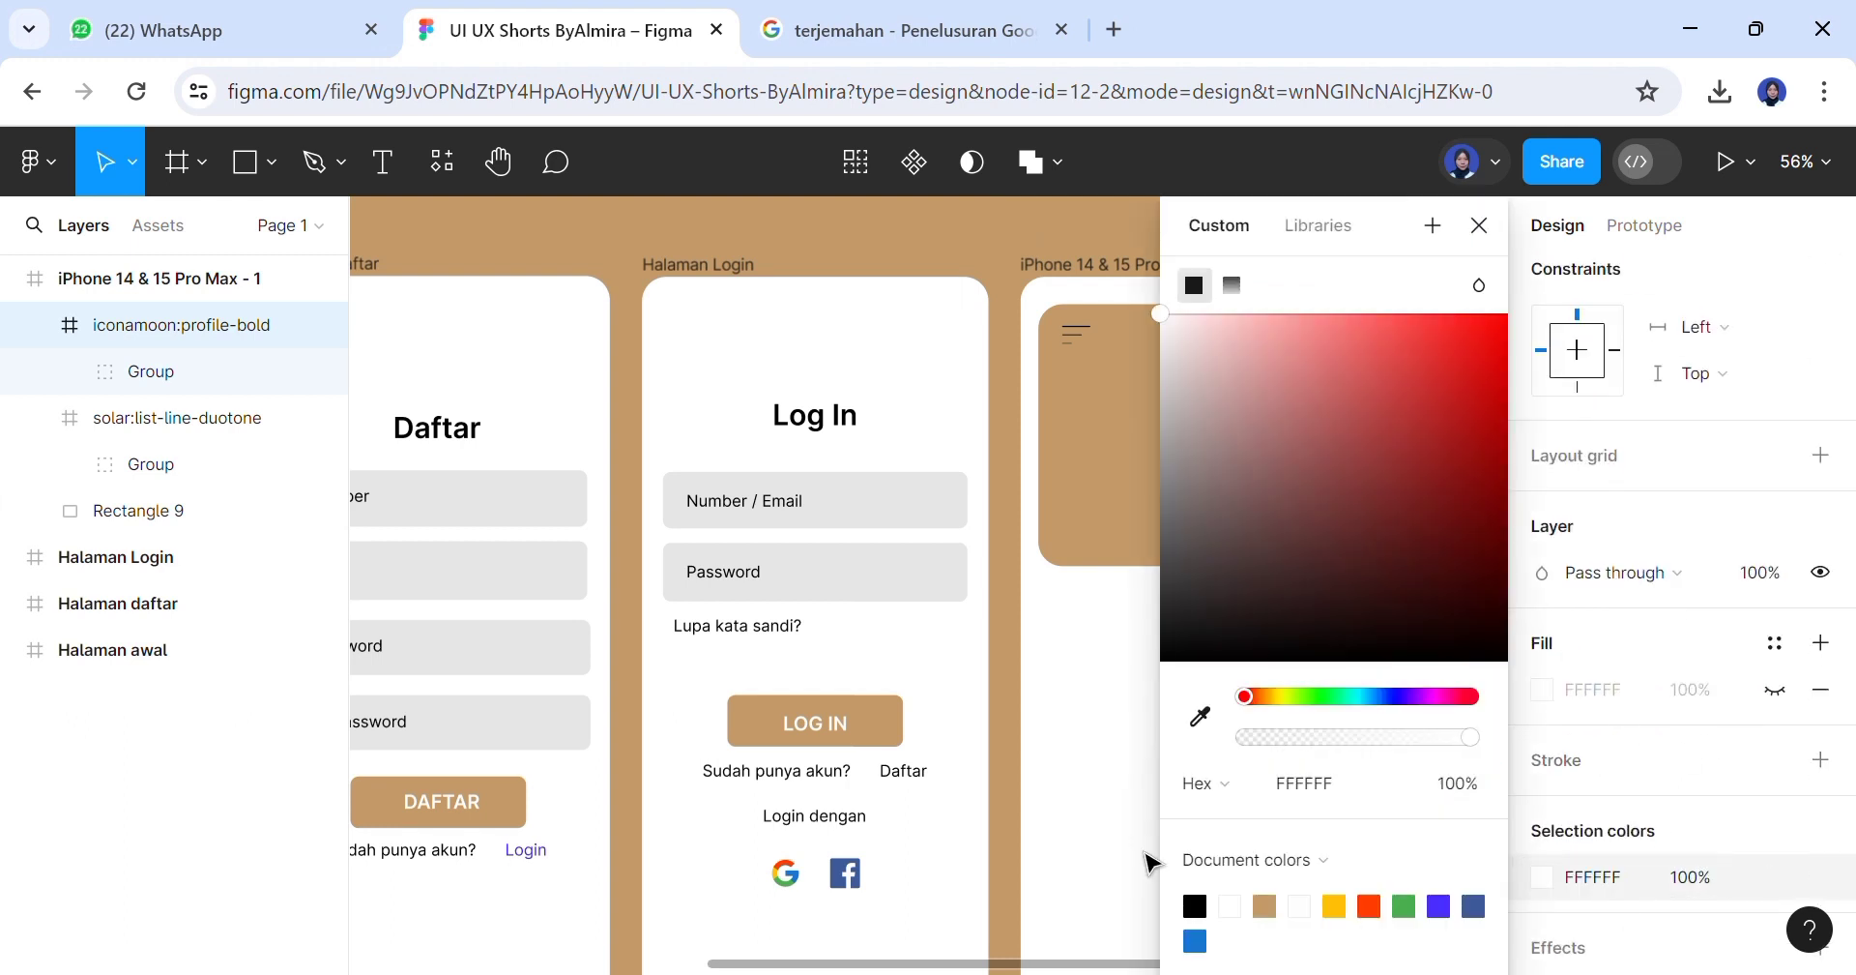
left_click(1039, 793)
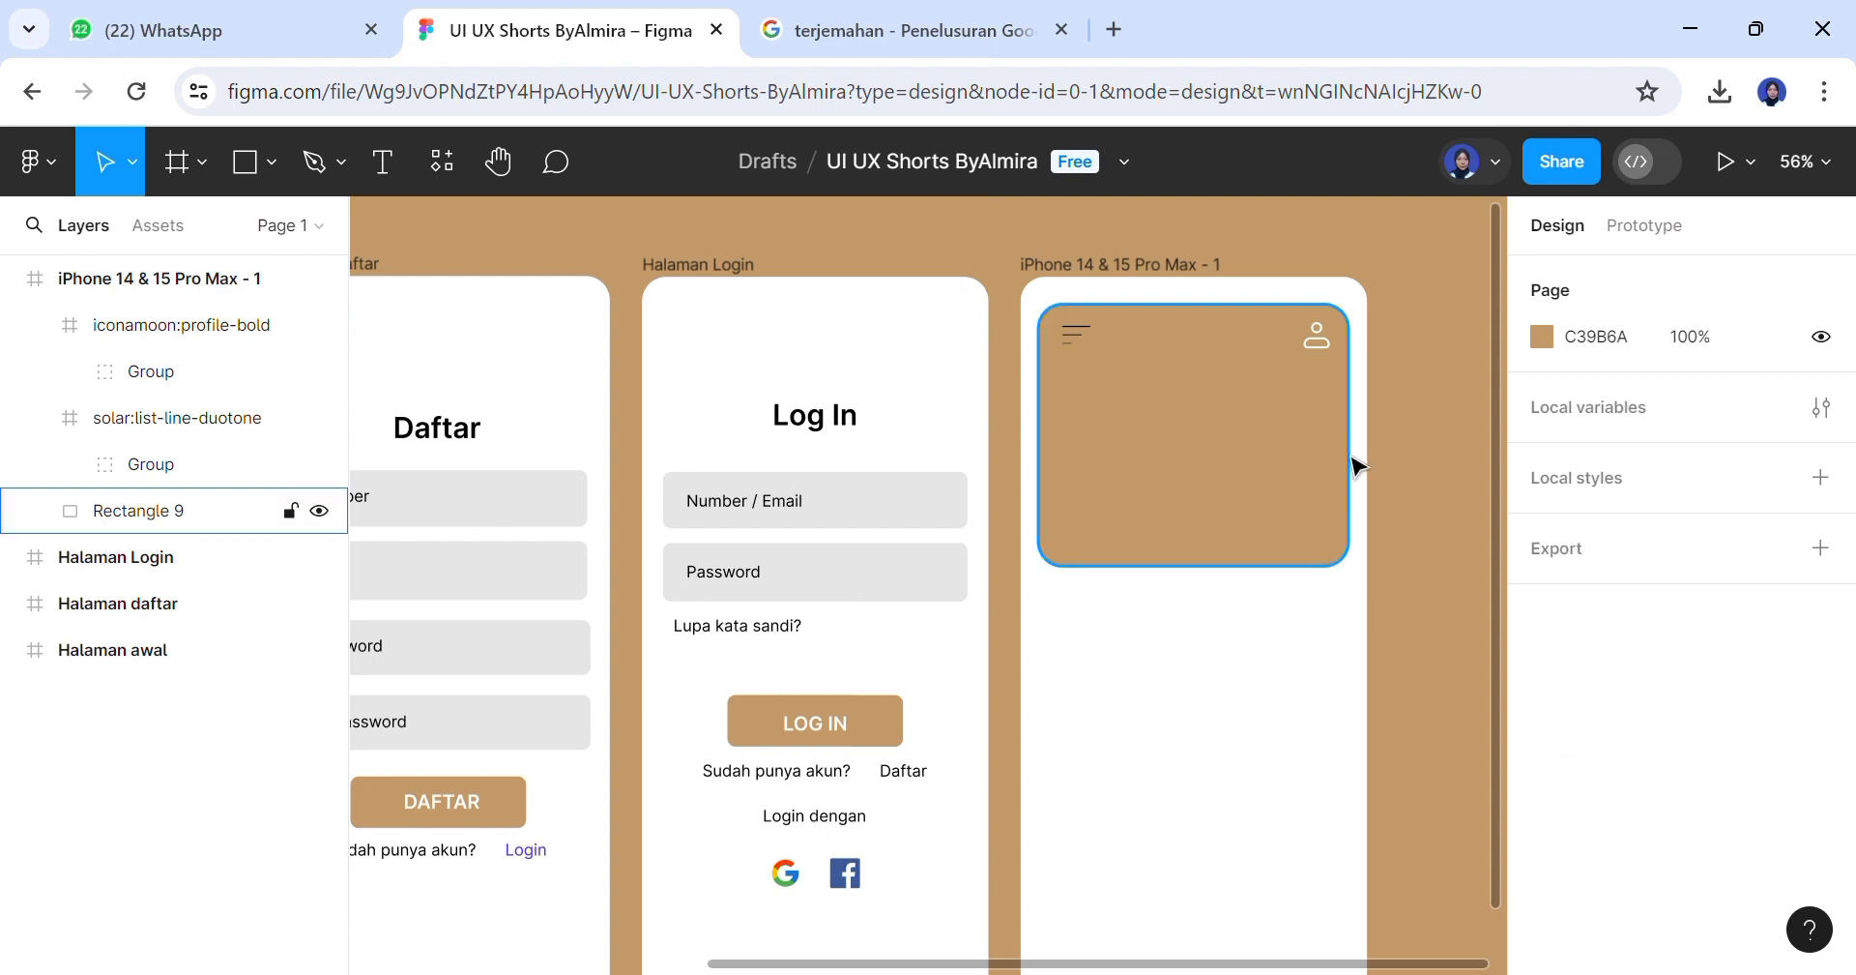
Recolour the list icon in the brown card from black to white using the document colours
left_click(1077, 334)
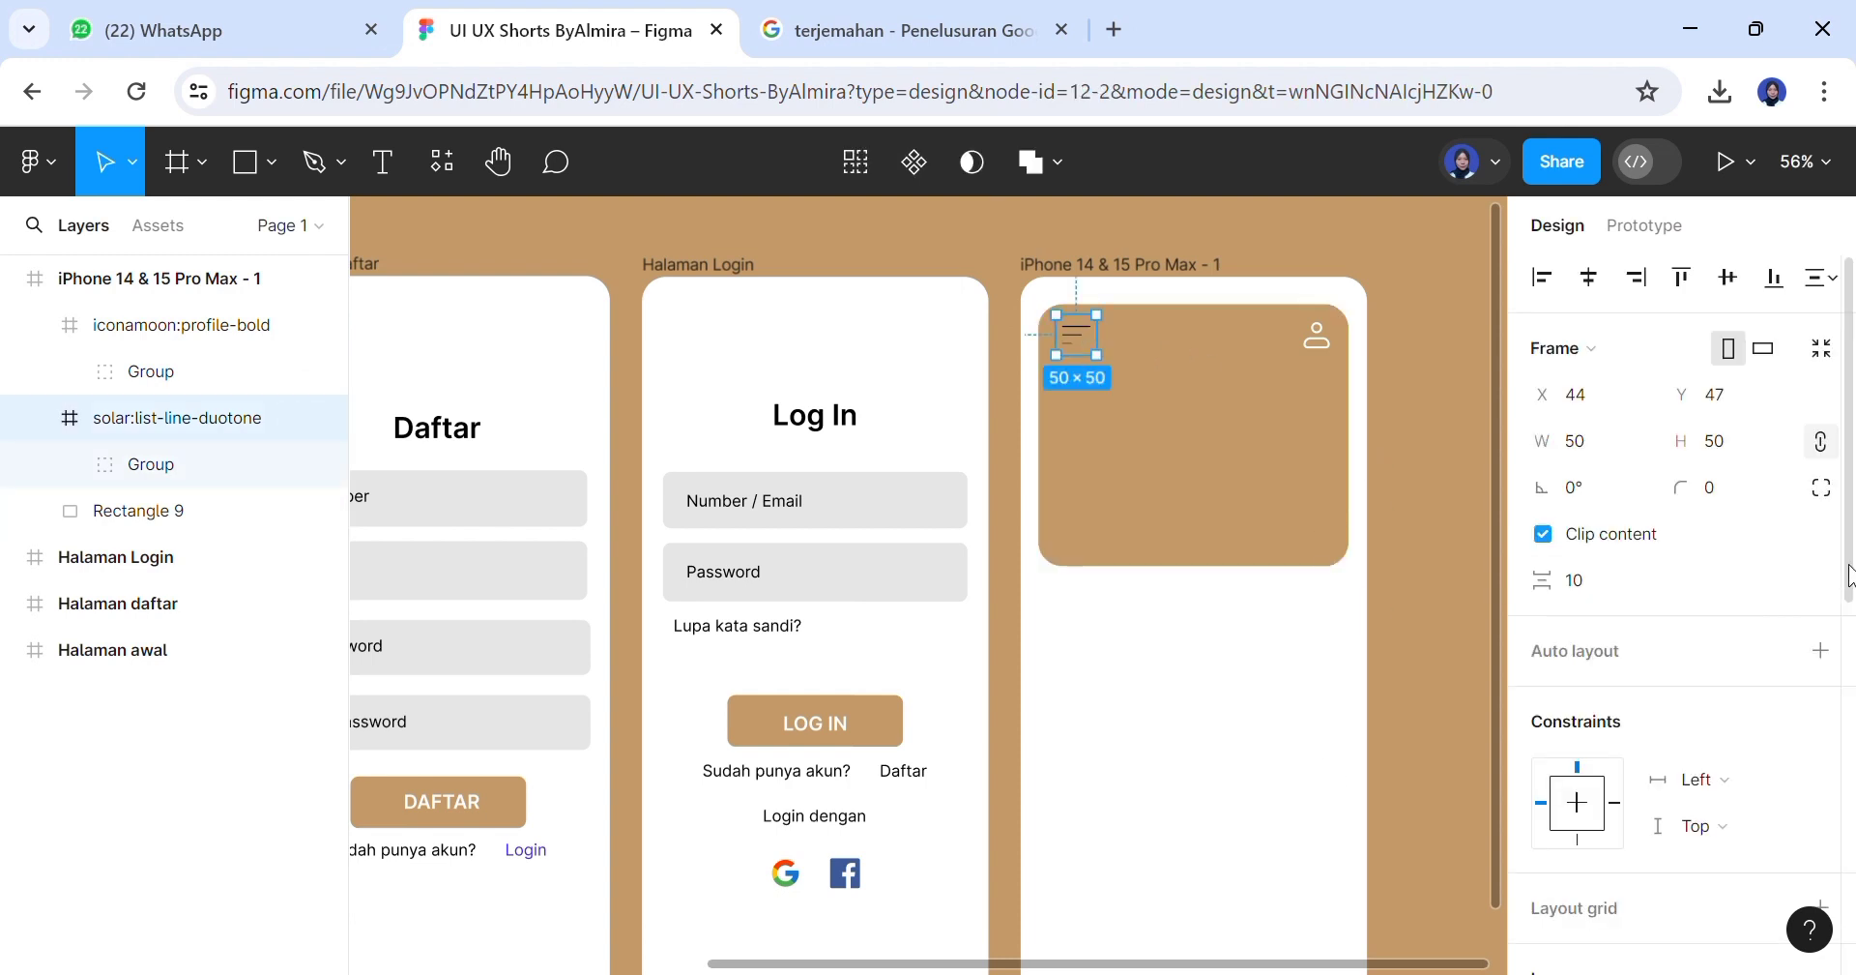
scroll(1812, 619, "down", 4)
scroll(1547, 821, "down", 2)
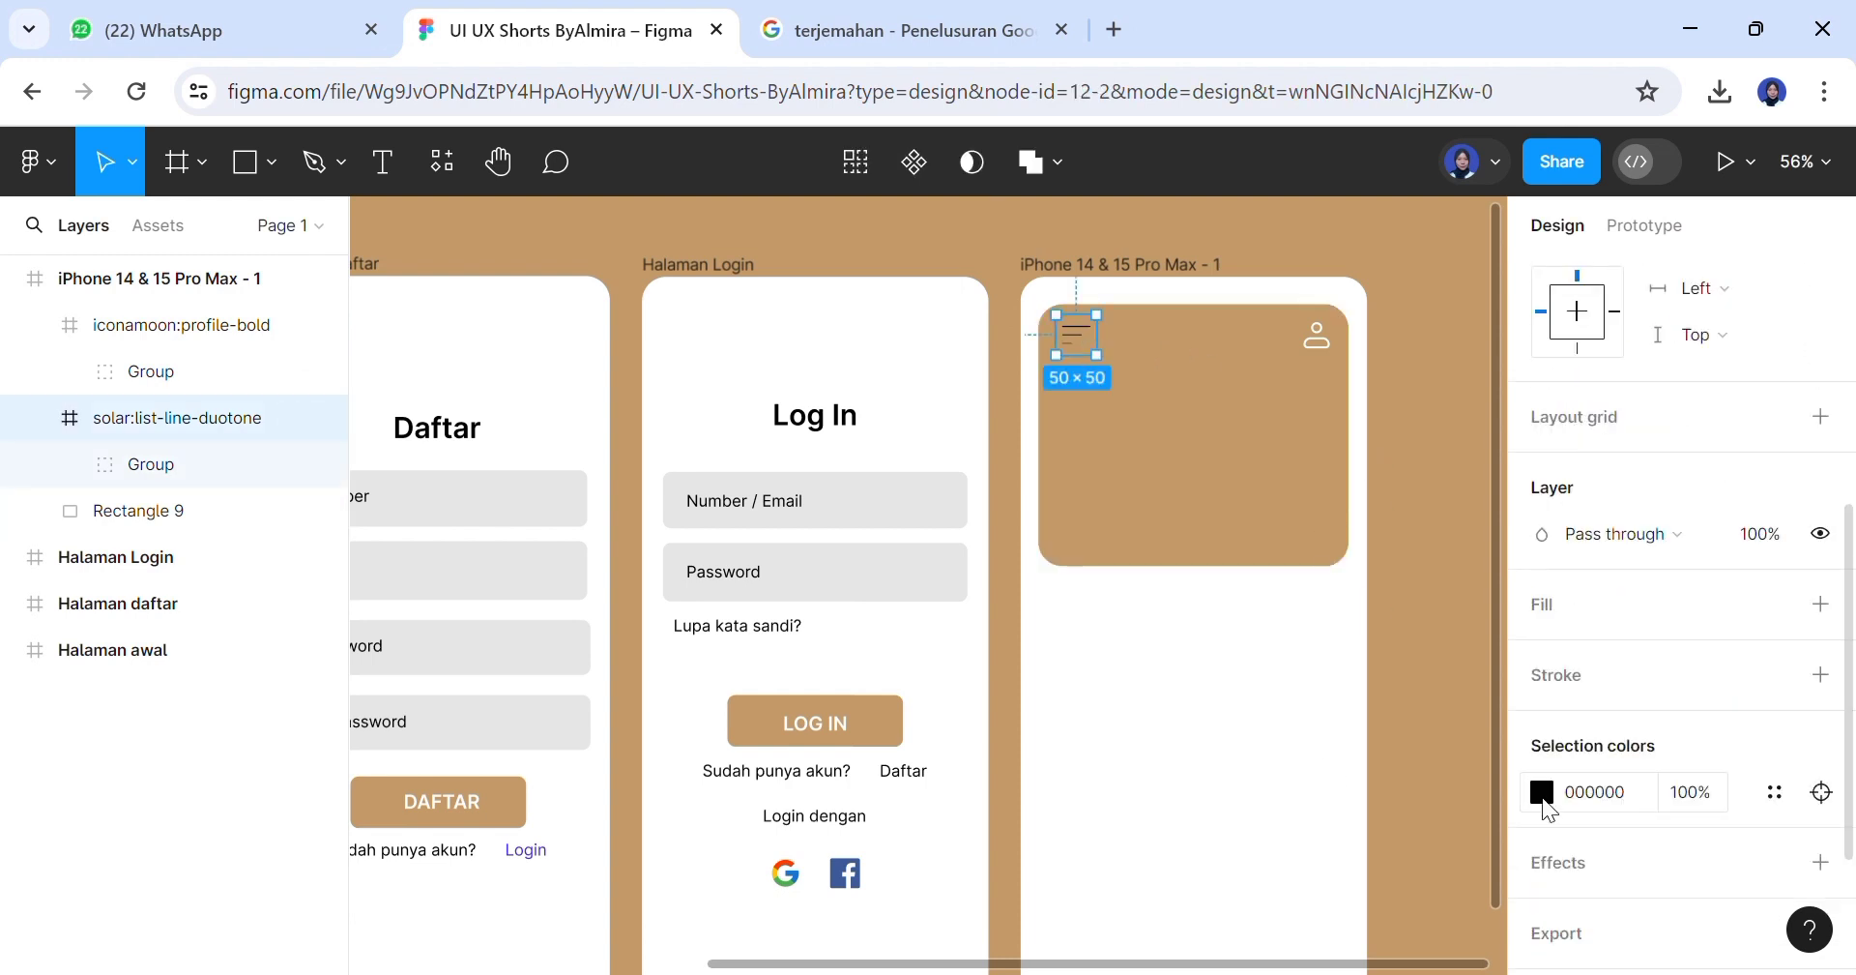
left_click(1547, 812)
left_click(1243, 921)
left_click(1045, 820)
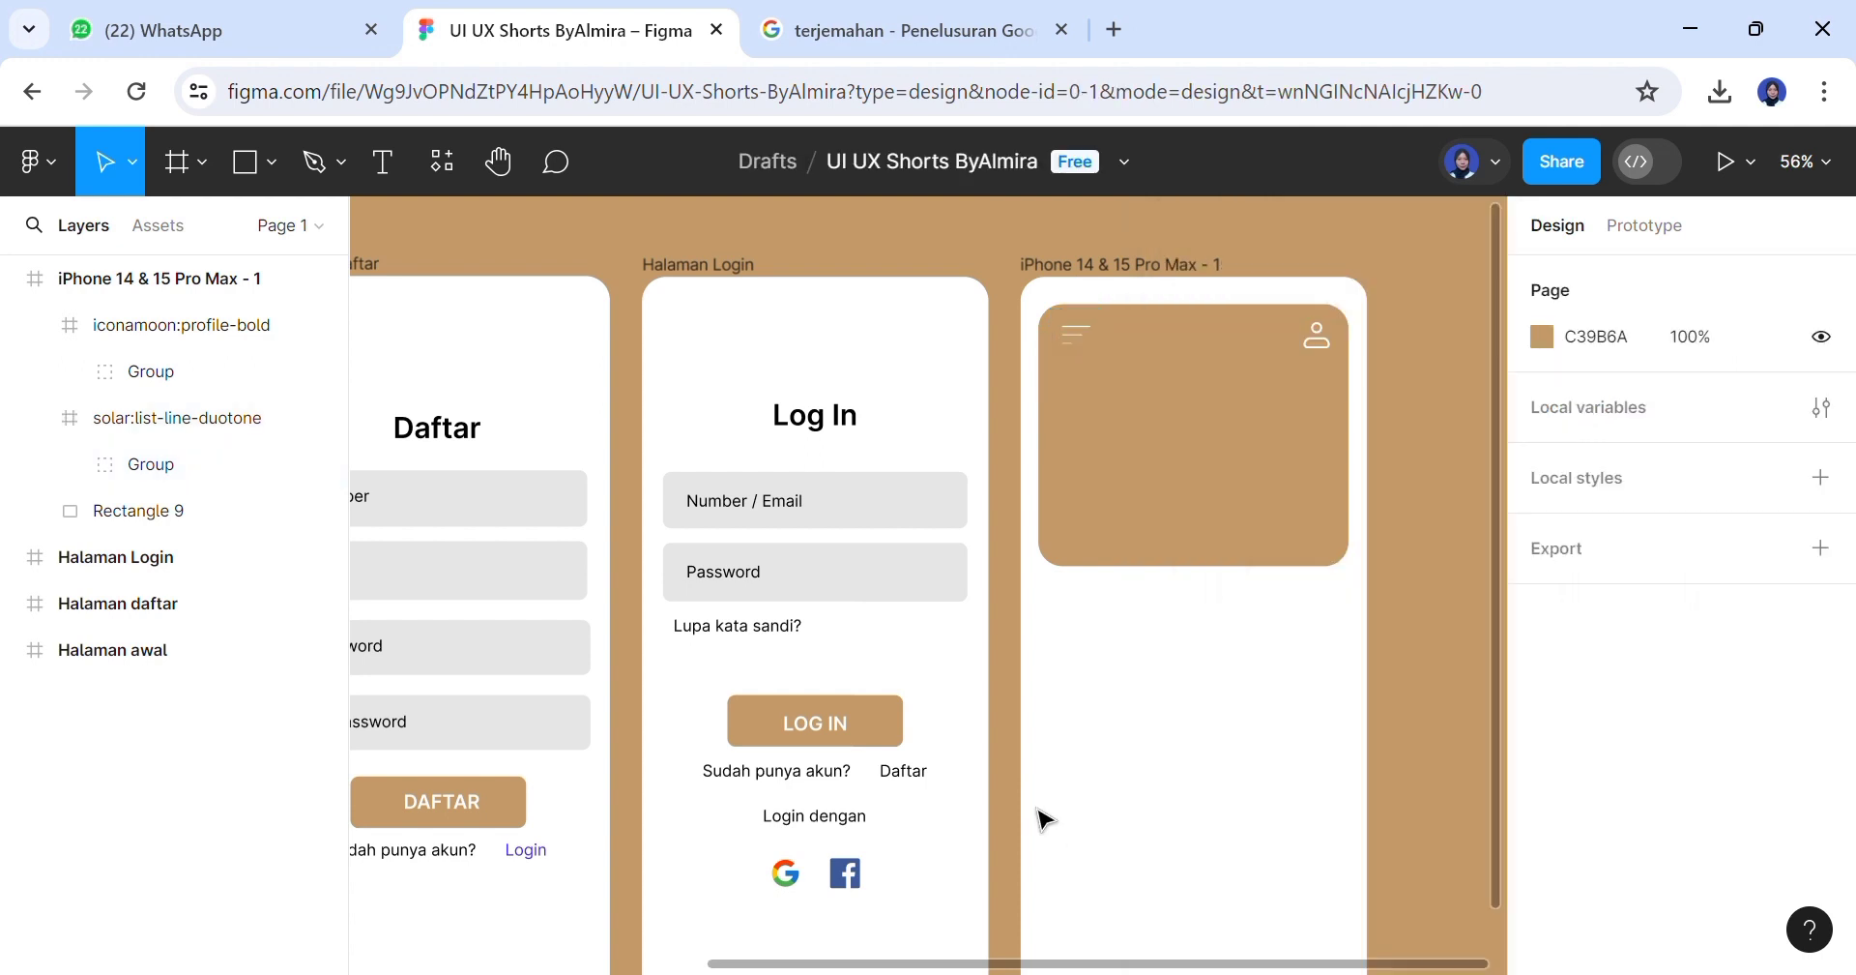
Add a "Hello" greeting with the sample user's first name at font size 32, placed near the brown card's left edge below the list icon
left_click(383, 174)
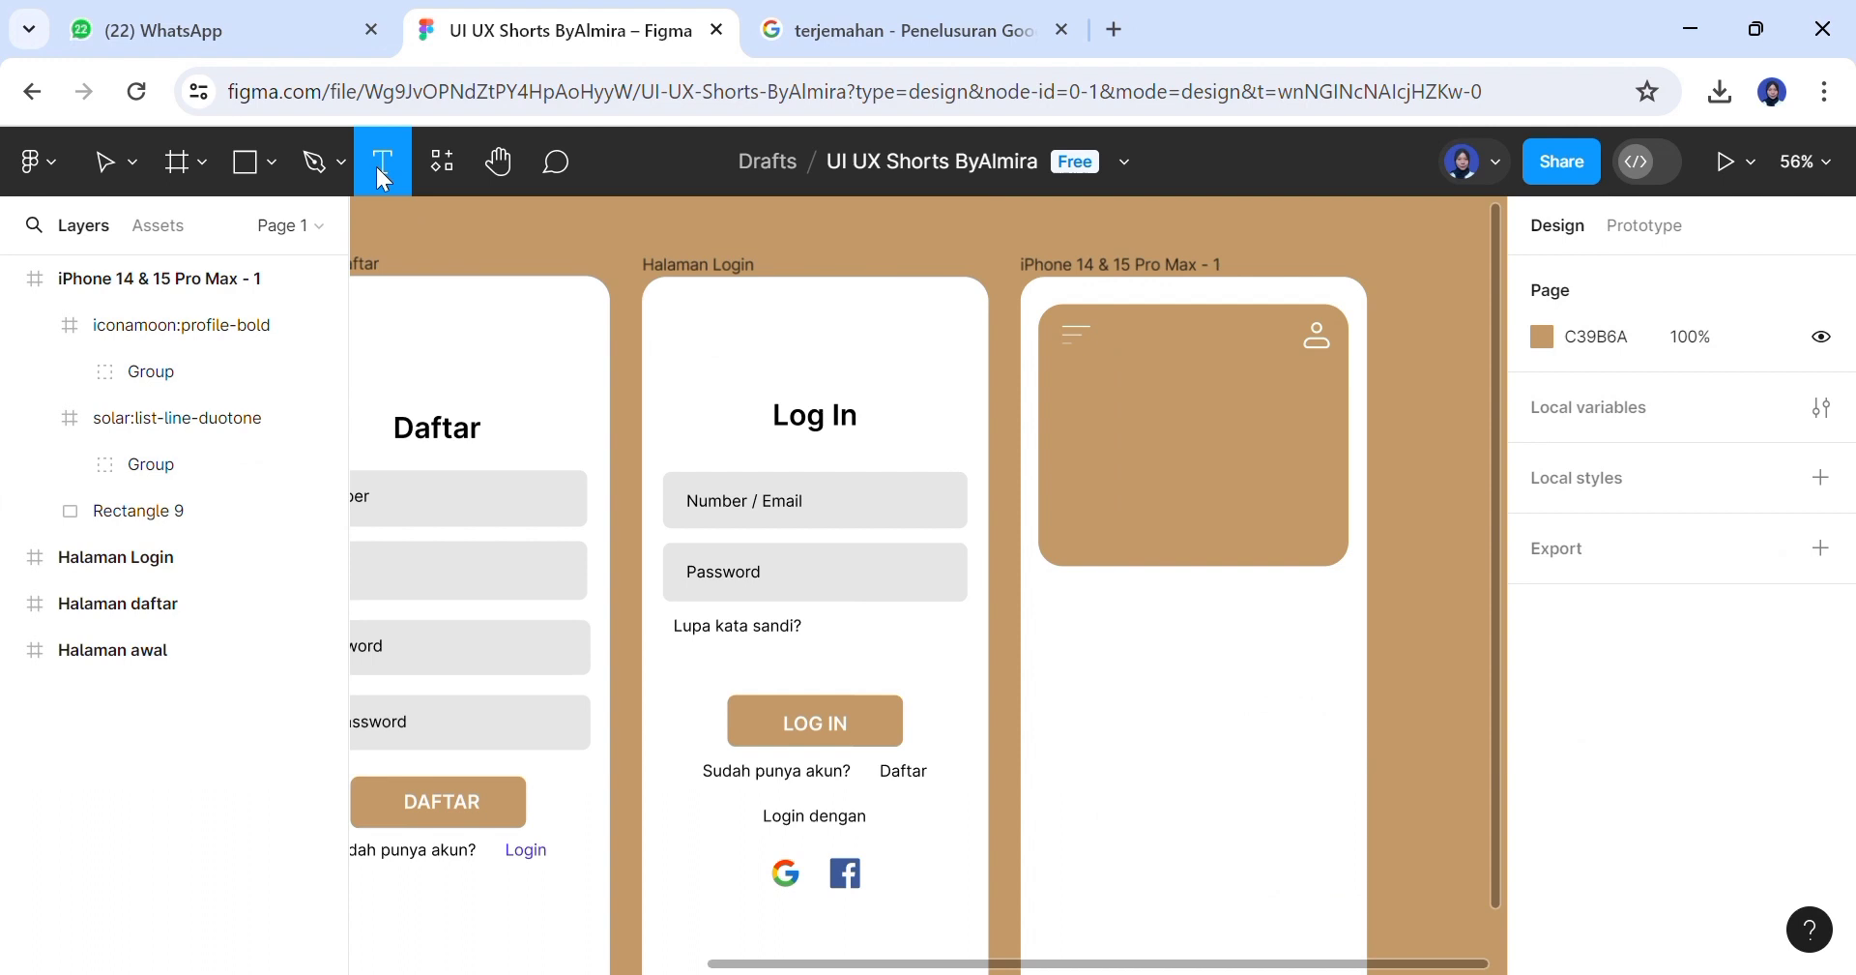
left_click(1100, 410)
type("Hello Raina")
key("Escape")
left_click(1787, 484)
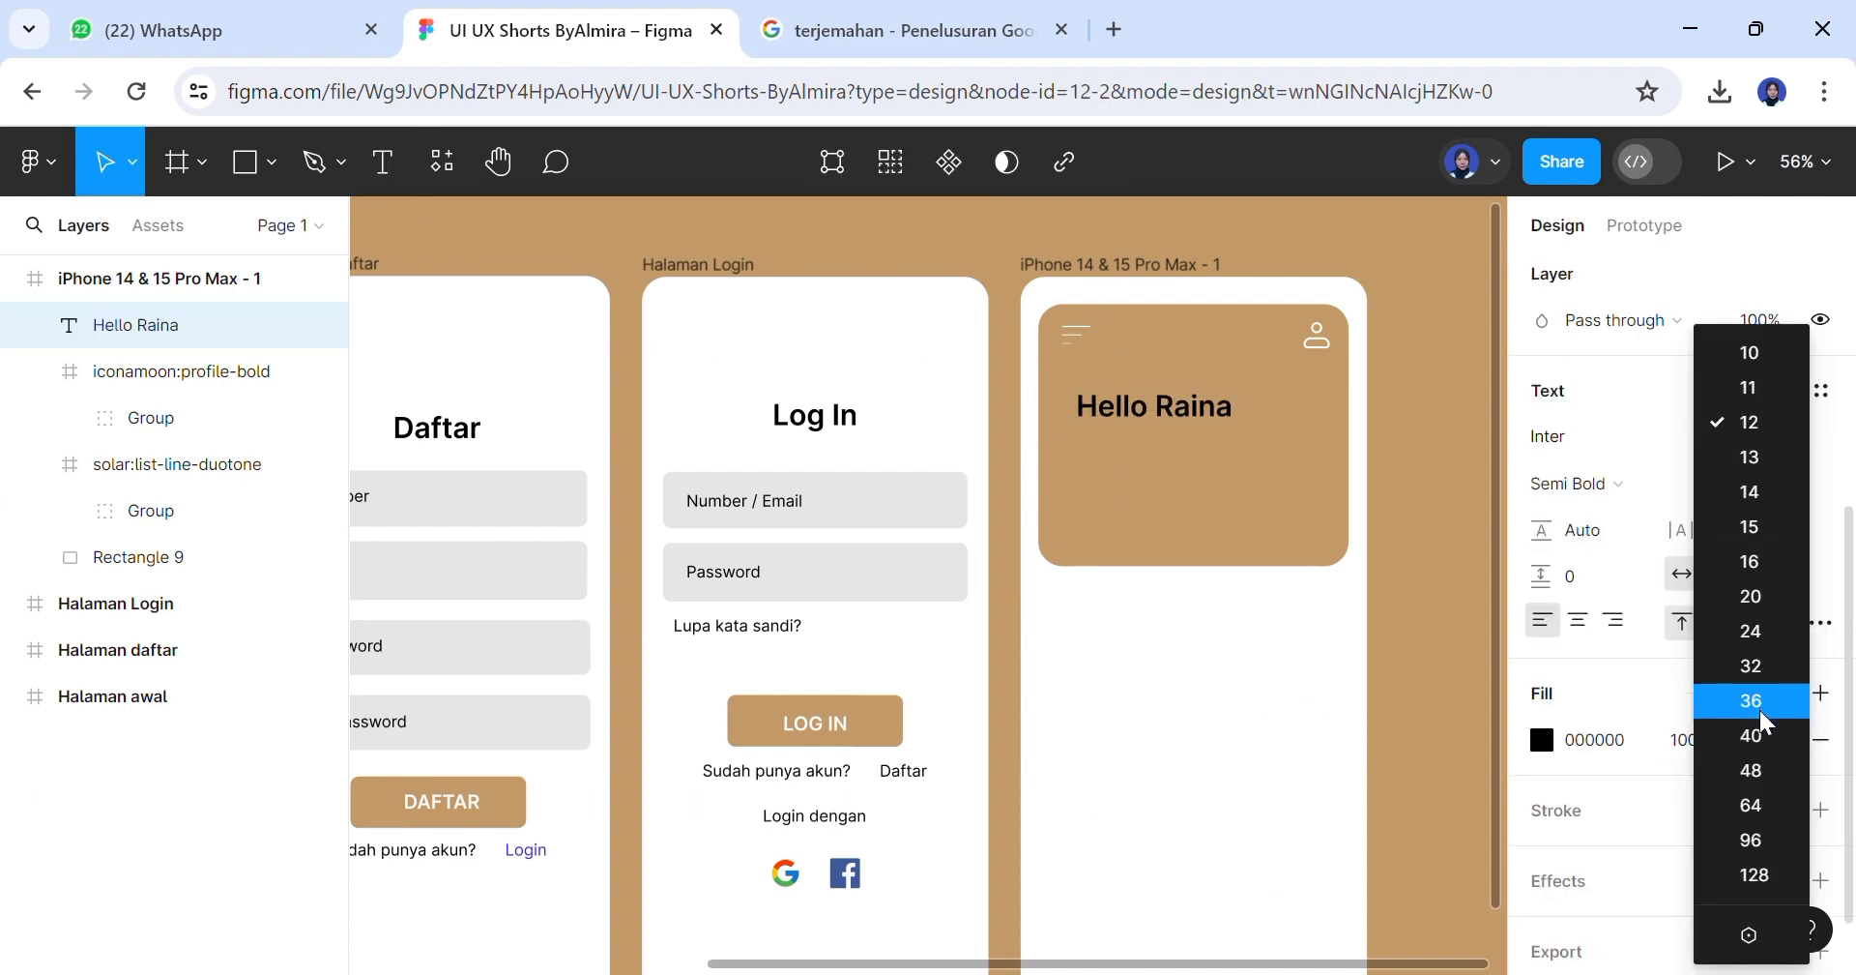
left_click(1744, 672)
mouse_move(1188, 418)
left_mouse_down()
mouse_move(1150, 418)
mouse_move(1168, 417)
left_mouse_up()
left_click(1244, 442)
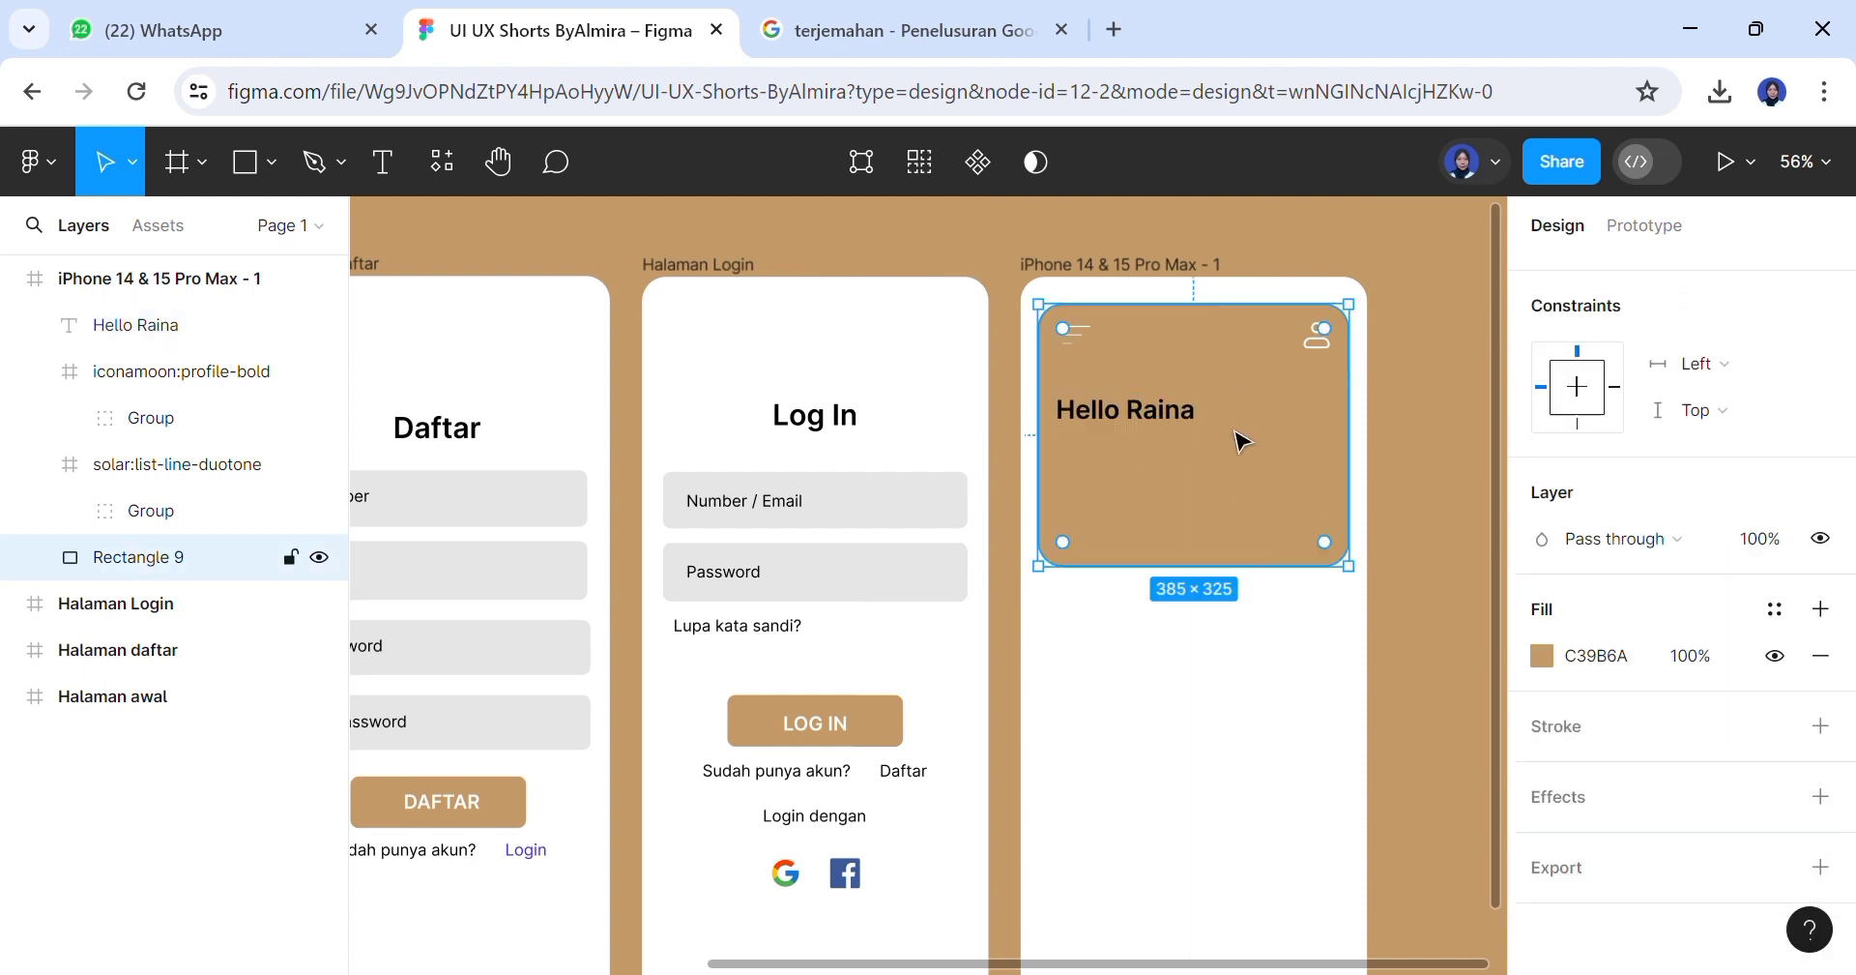
Add the text "Experience fashion with our range of boxers" and wrap it onto two lines directly below the greeting, about 317 × 44
left_click(383, 162)
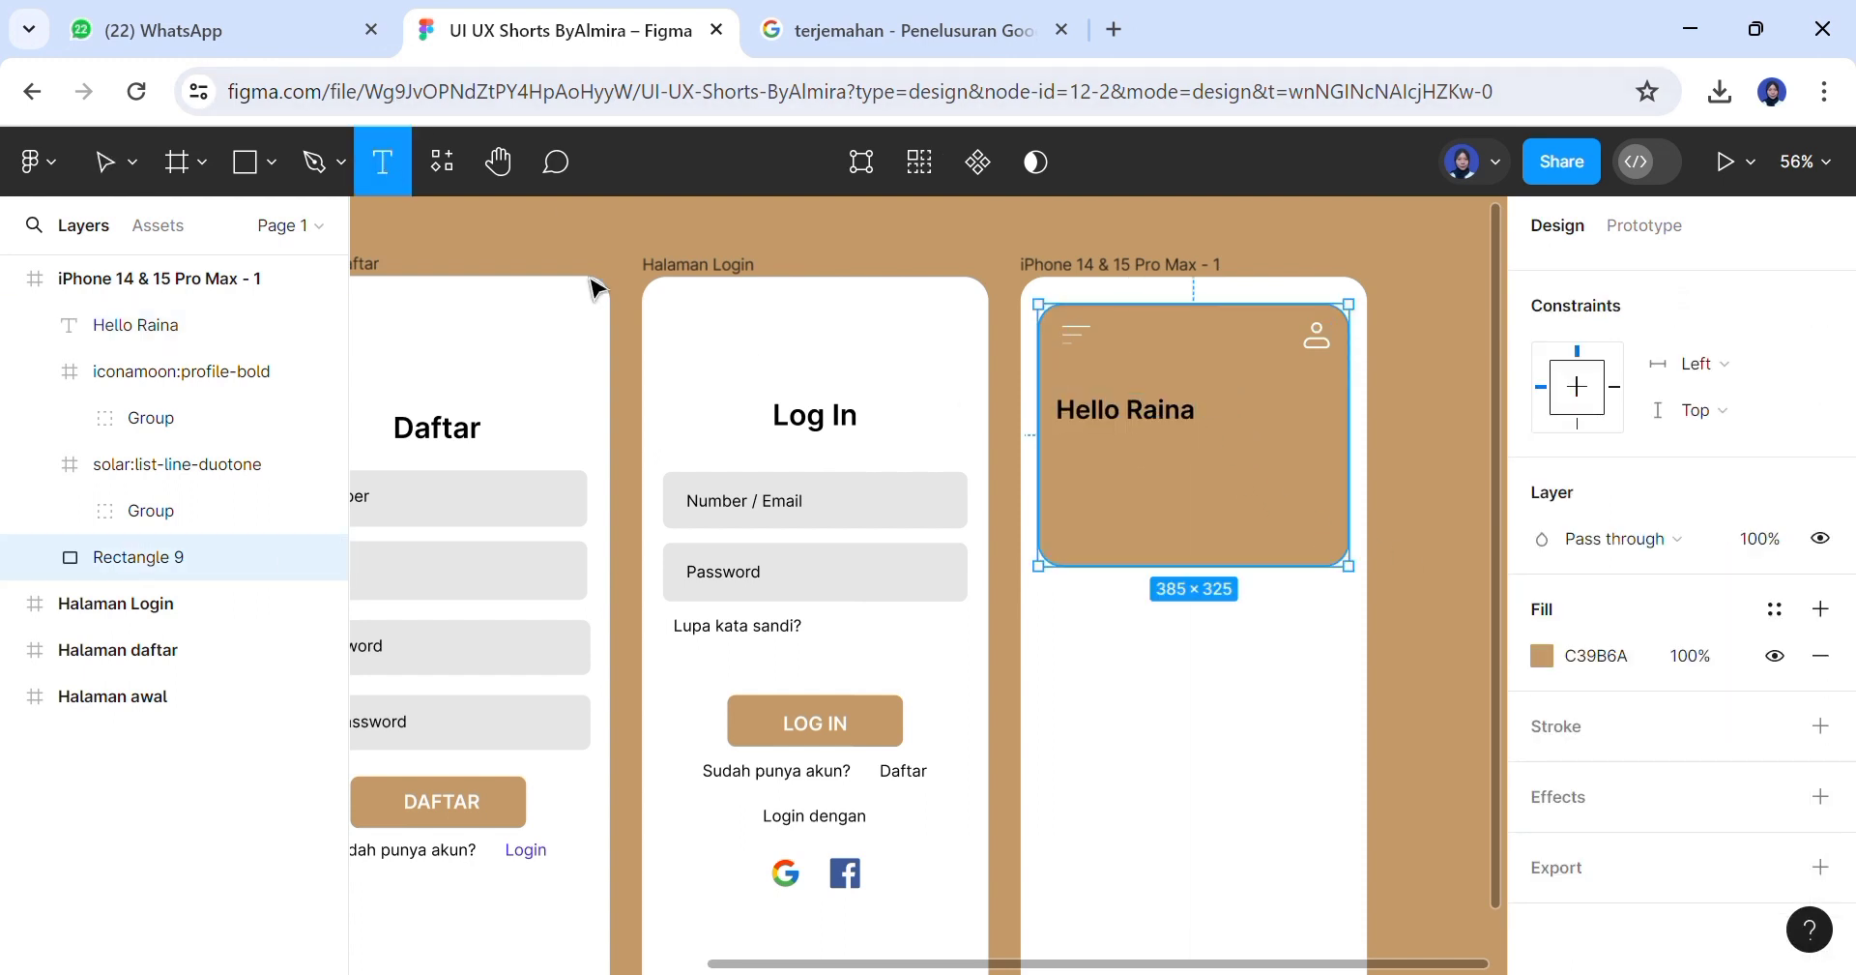
left_click(1090, 462)
type("Experience")
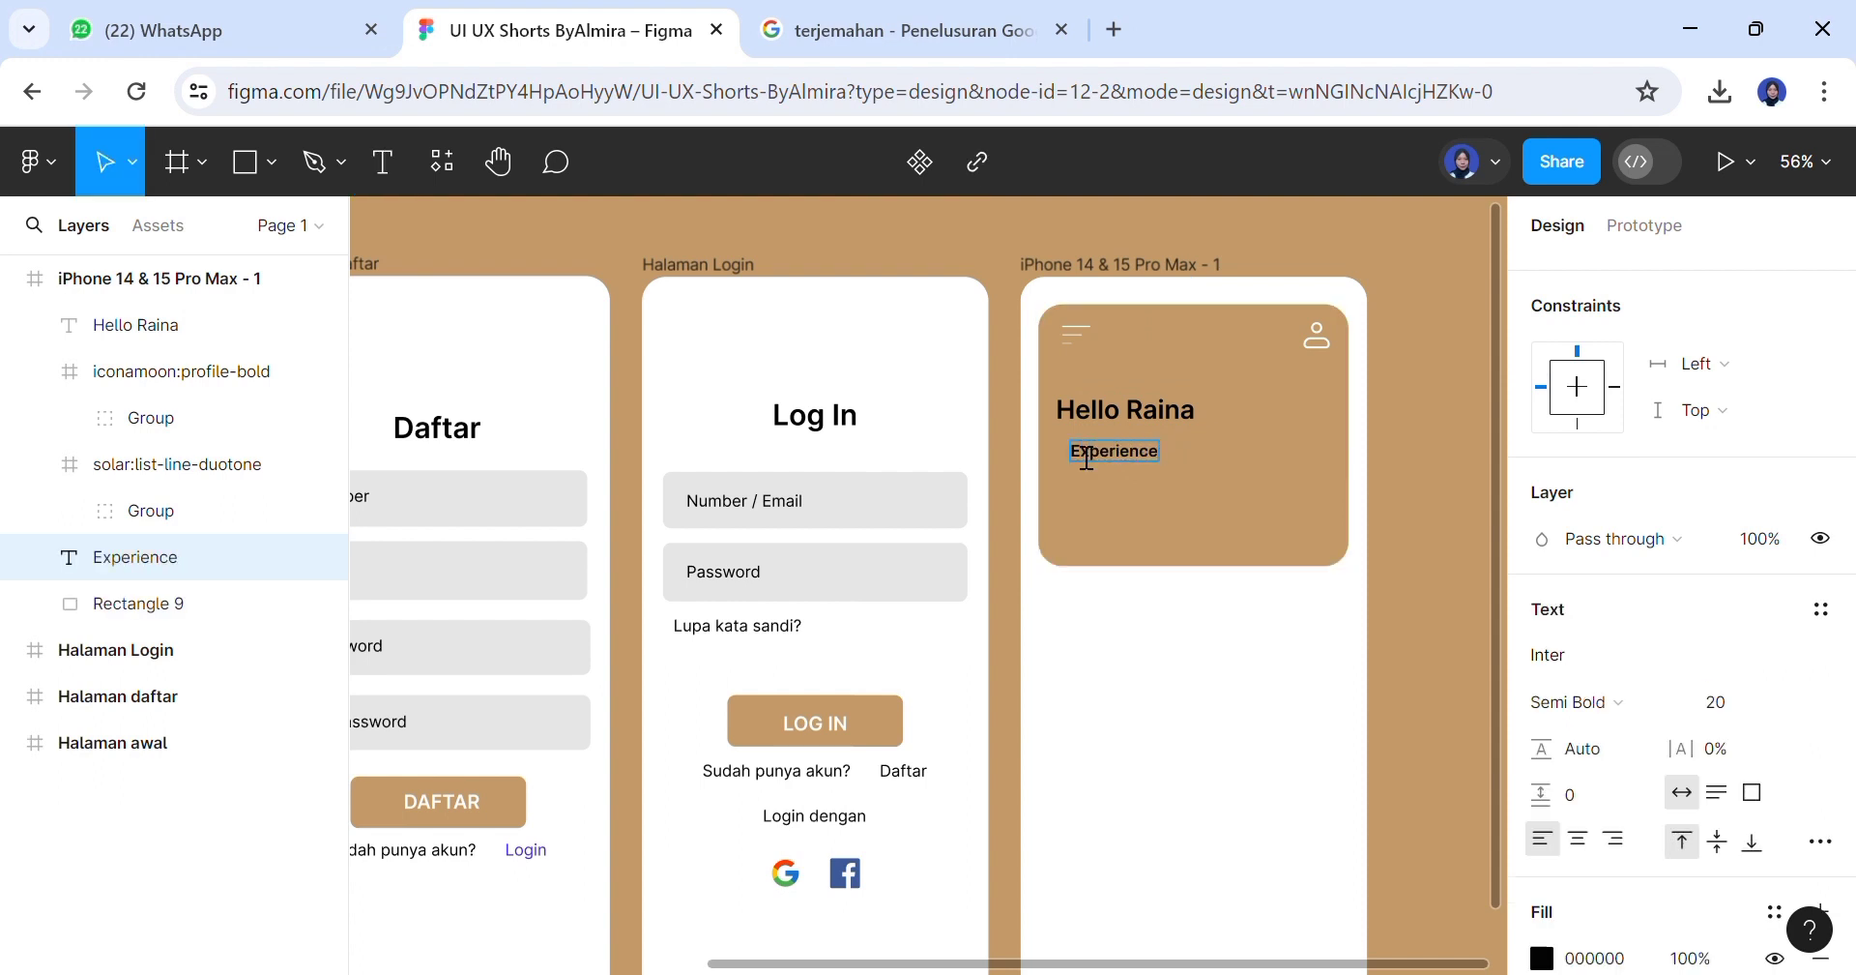
type(" fashion with our range of b")
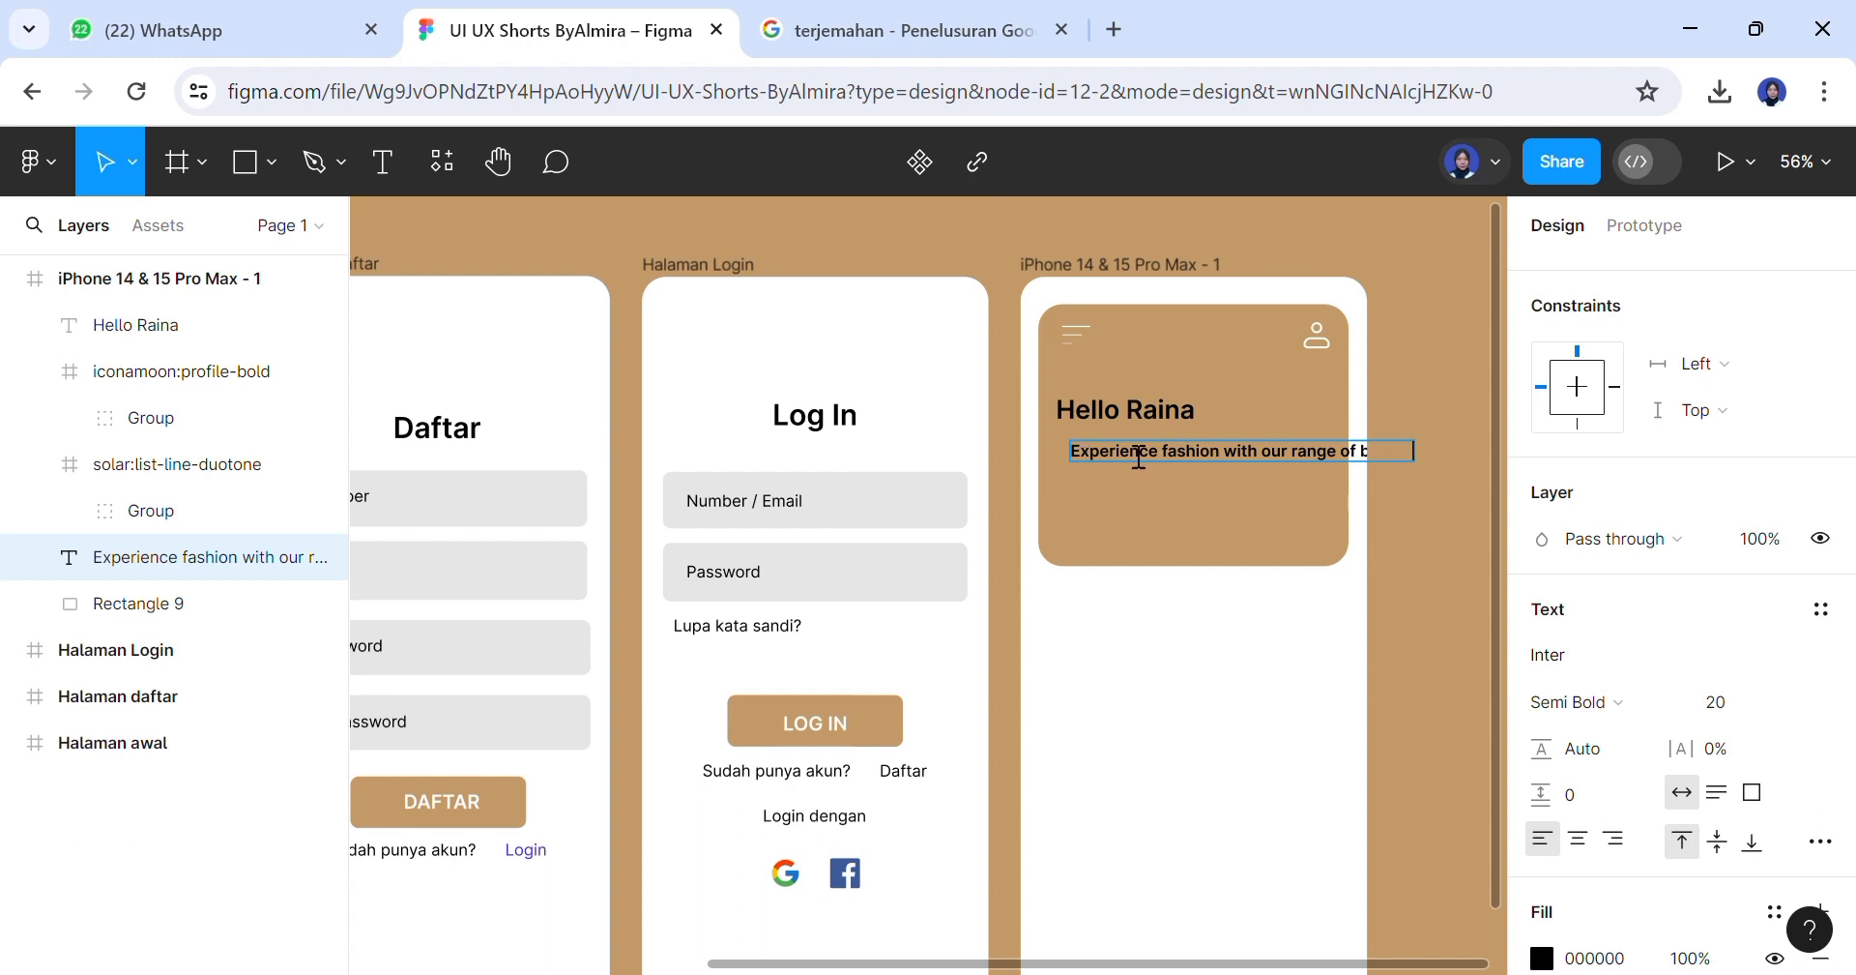
key("Escape")
left_click_drag(1418, 463, 1281, 471)
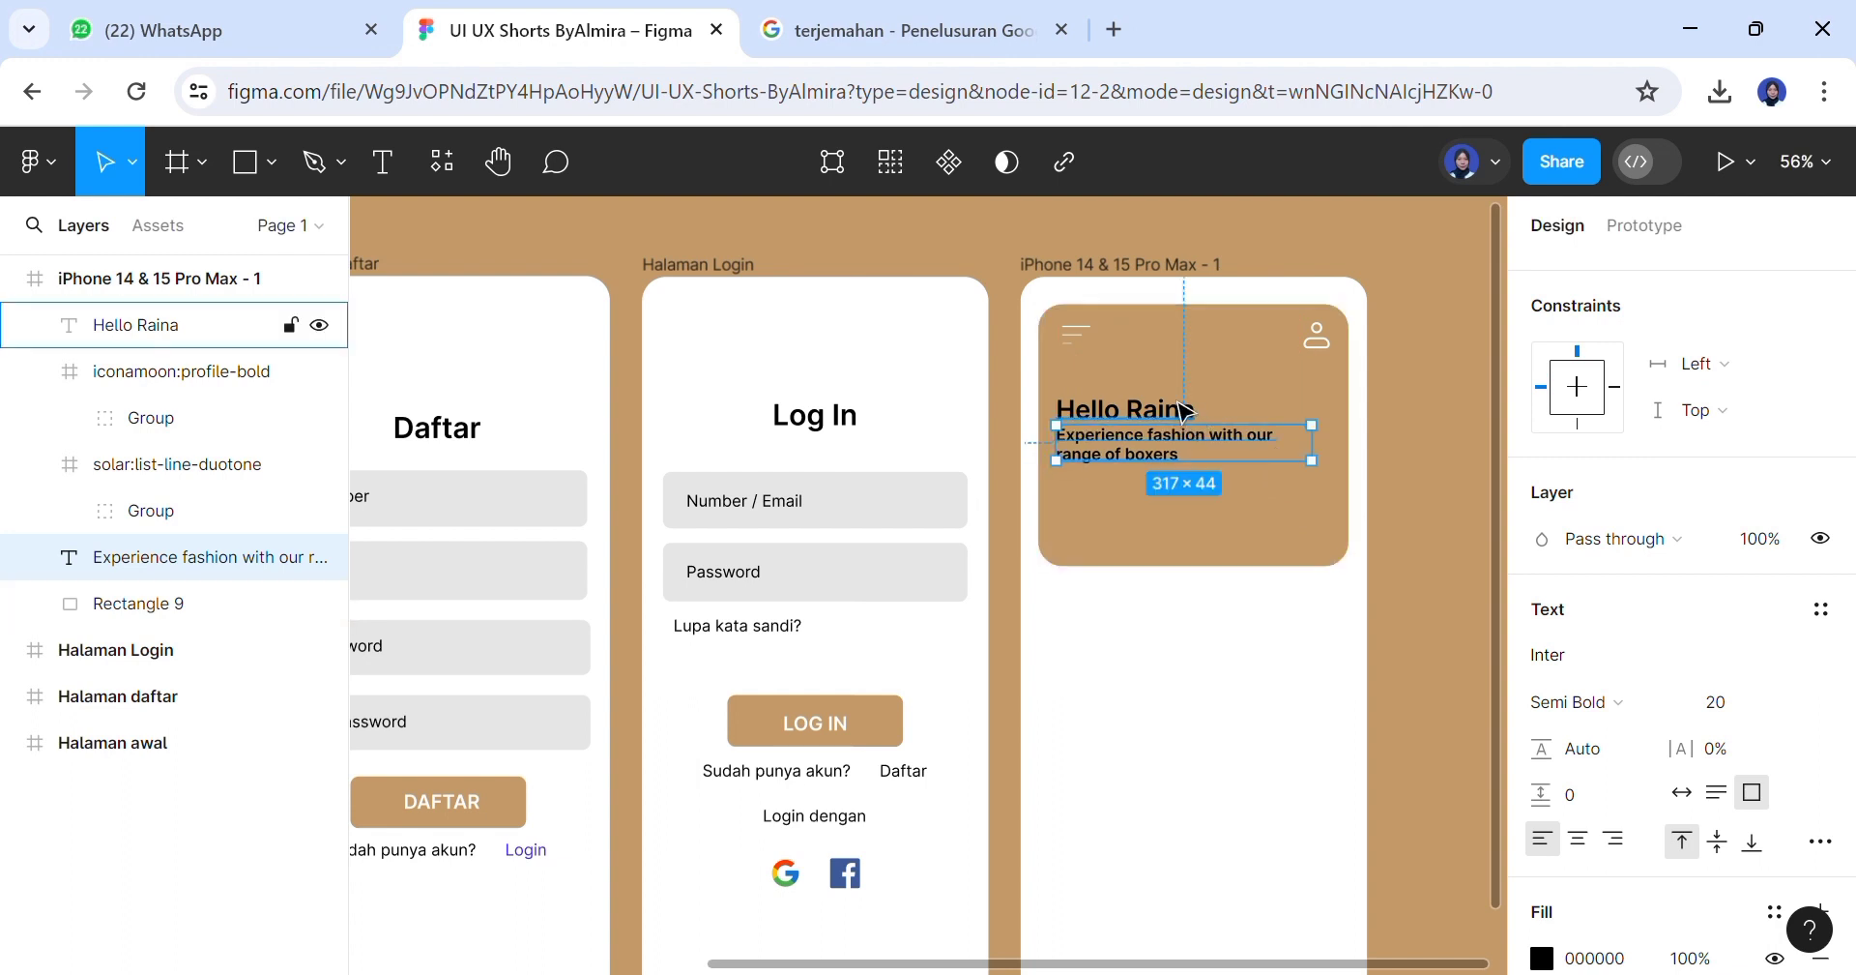
Recolour the greeting and the tagline below it together to white from the document colours
left_click(1183, 410)
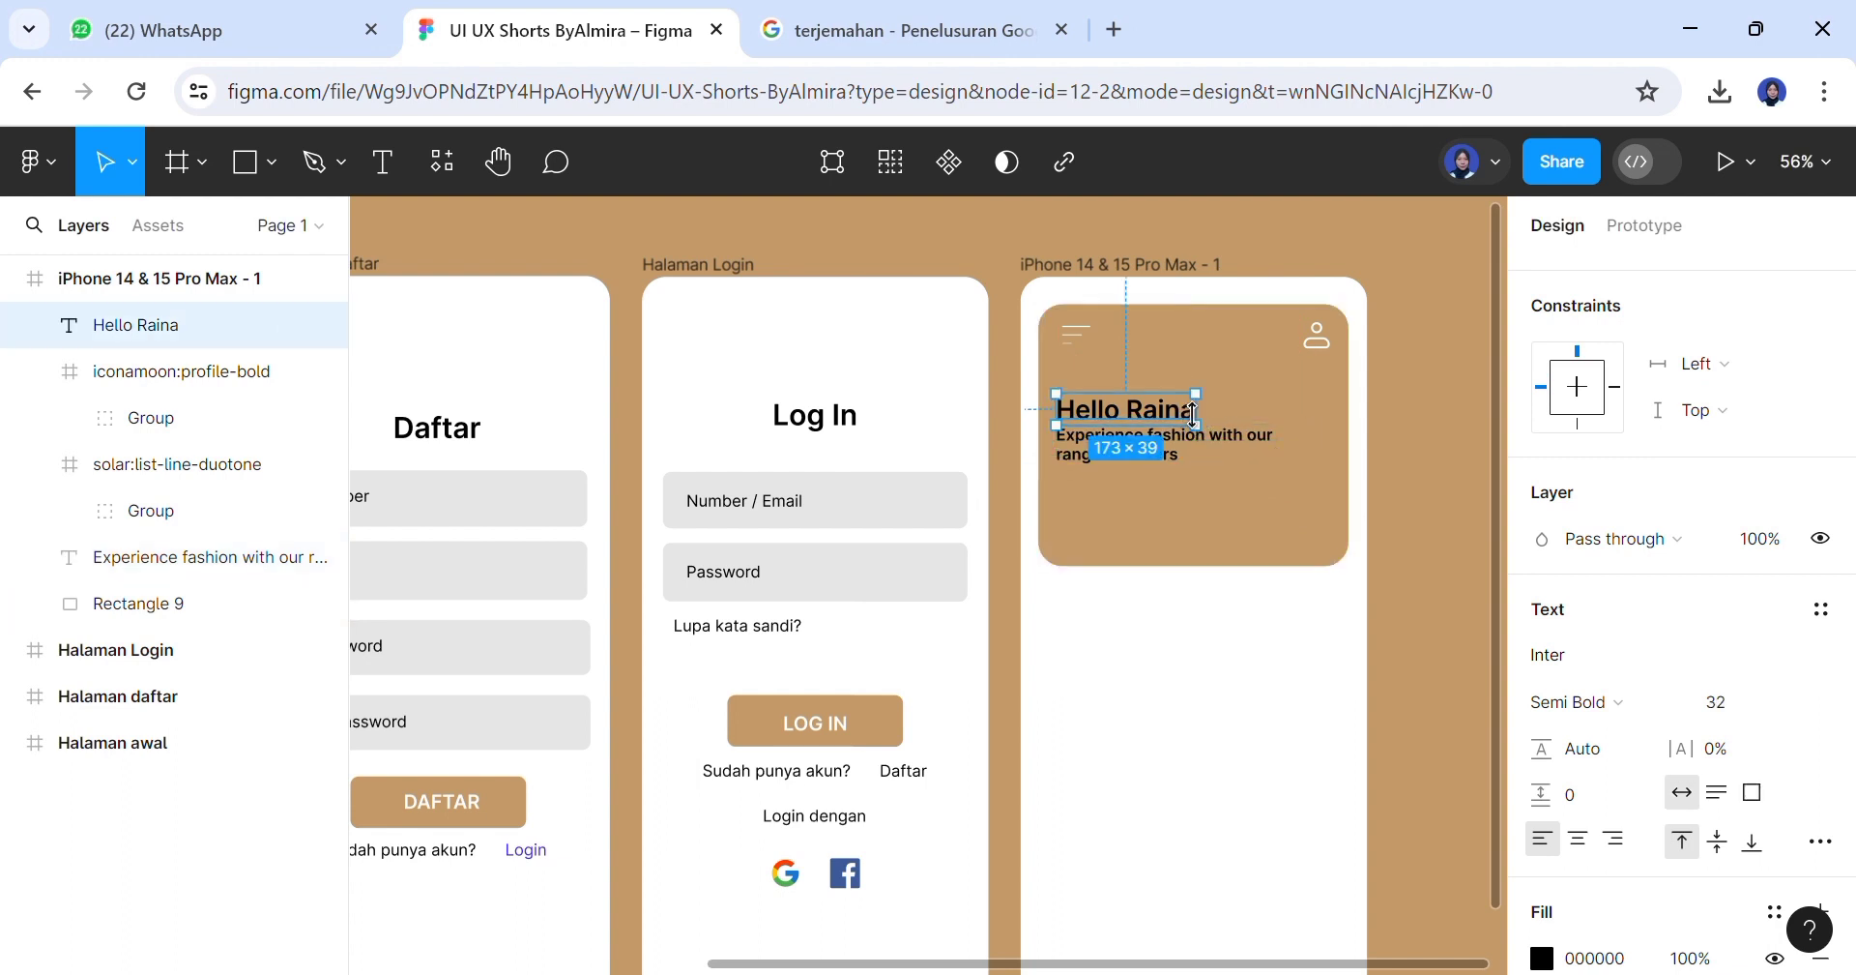
left_click(1228, 461, "shift")
scroll(1644, 735, "down", 4)
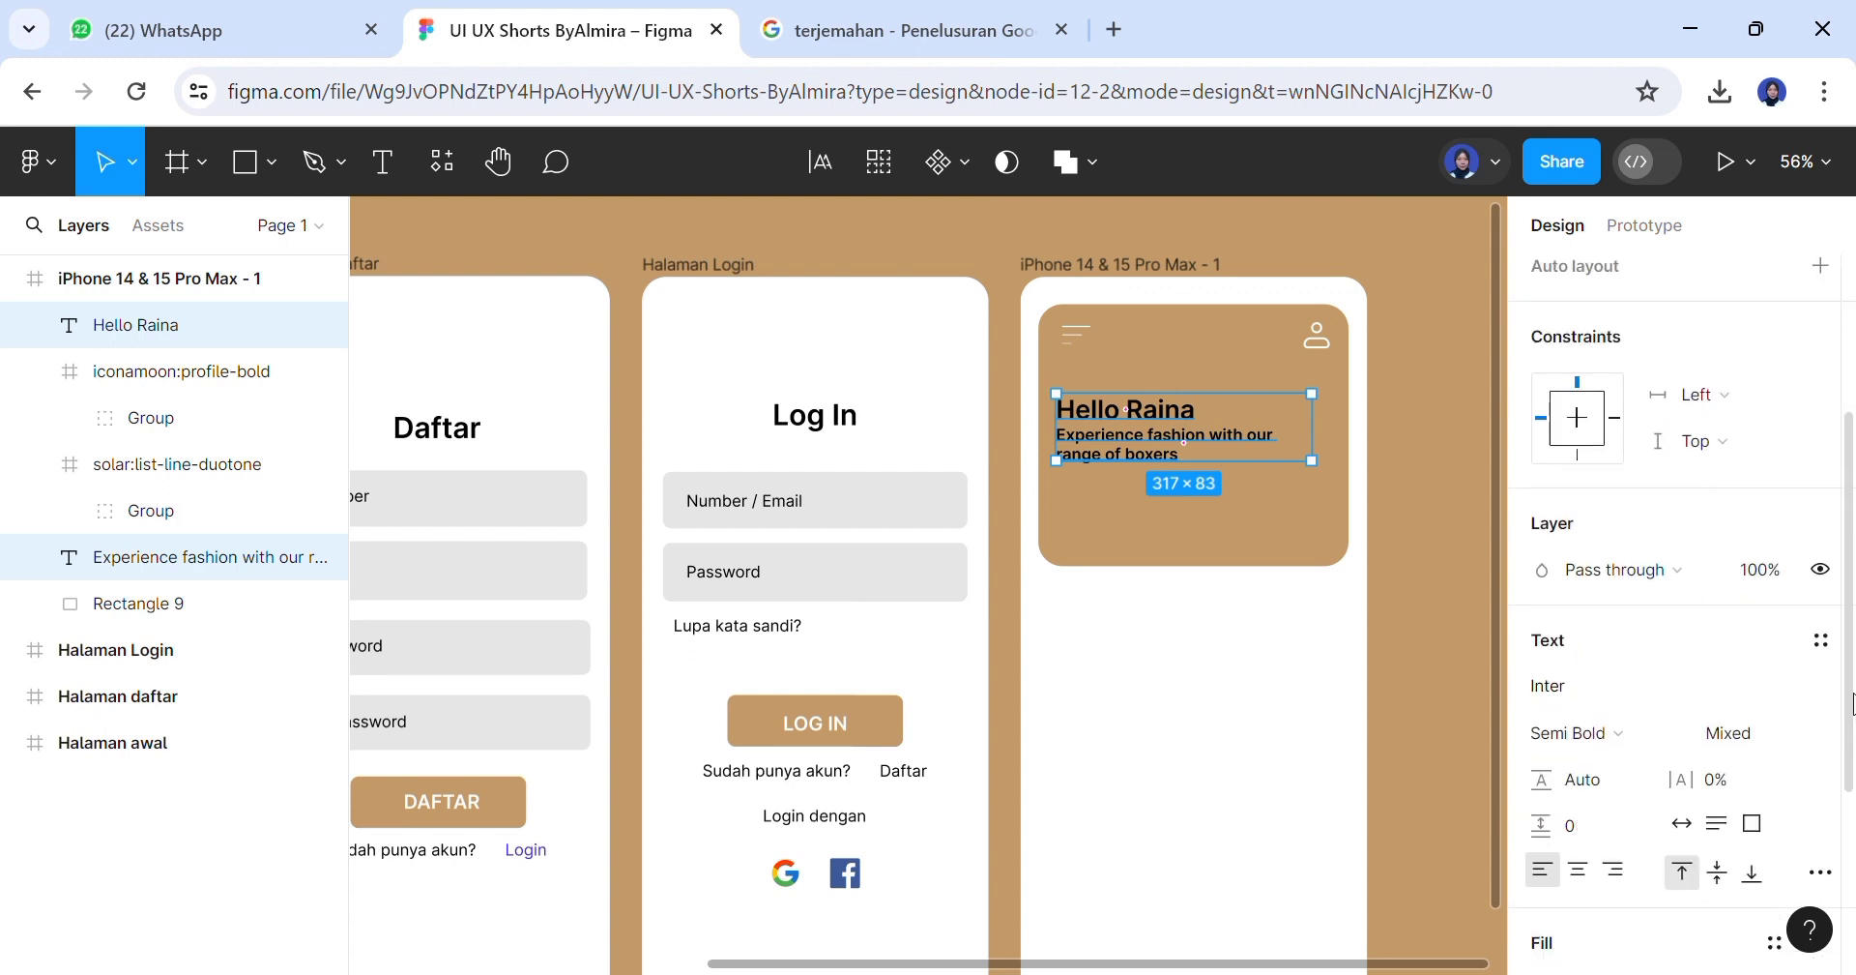
left_click(1544, 754)
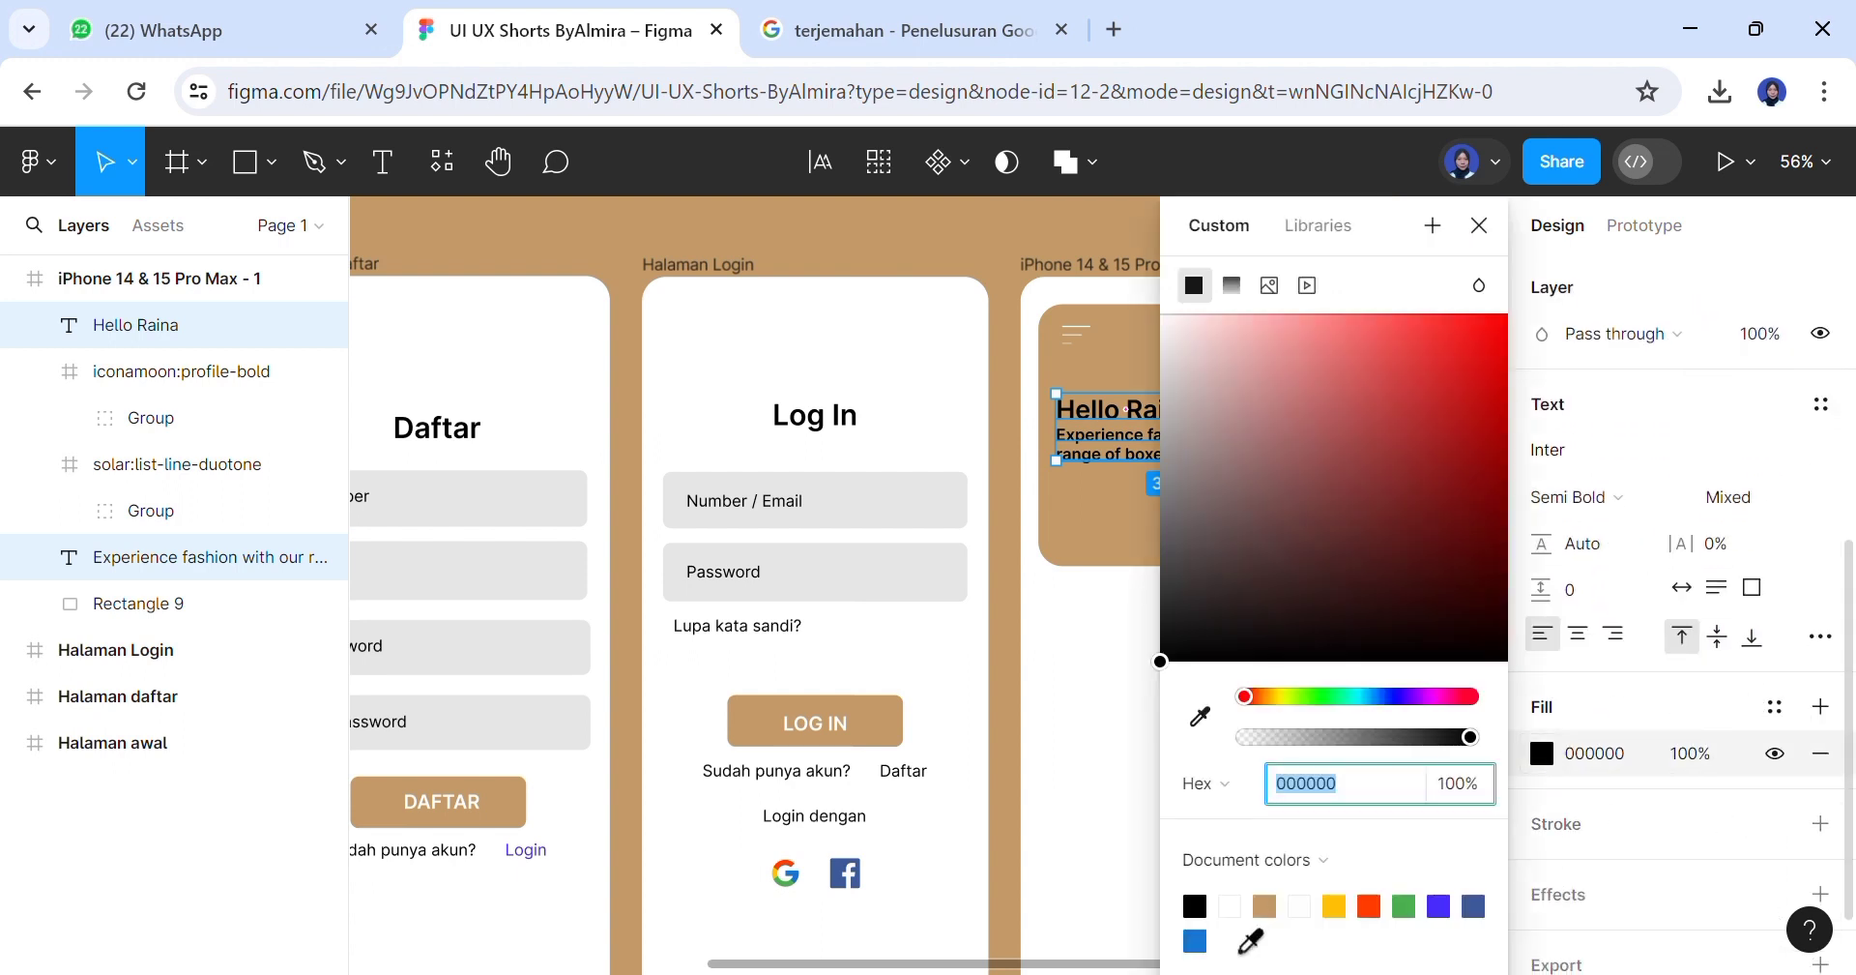
left_click(1248, 945)
left_click(1129, 797)
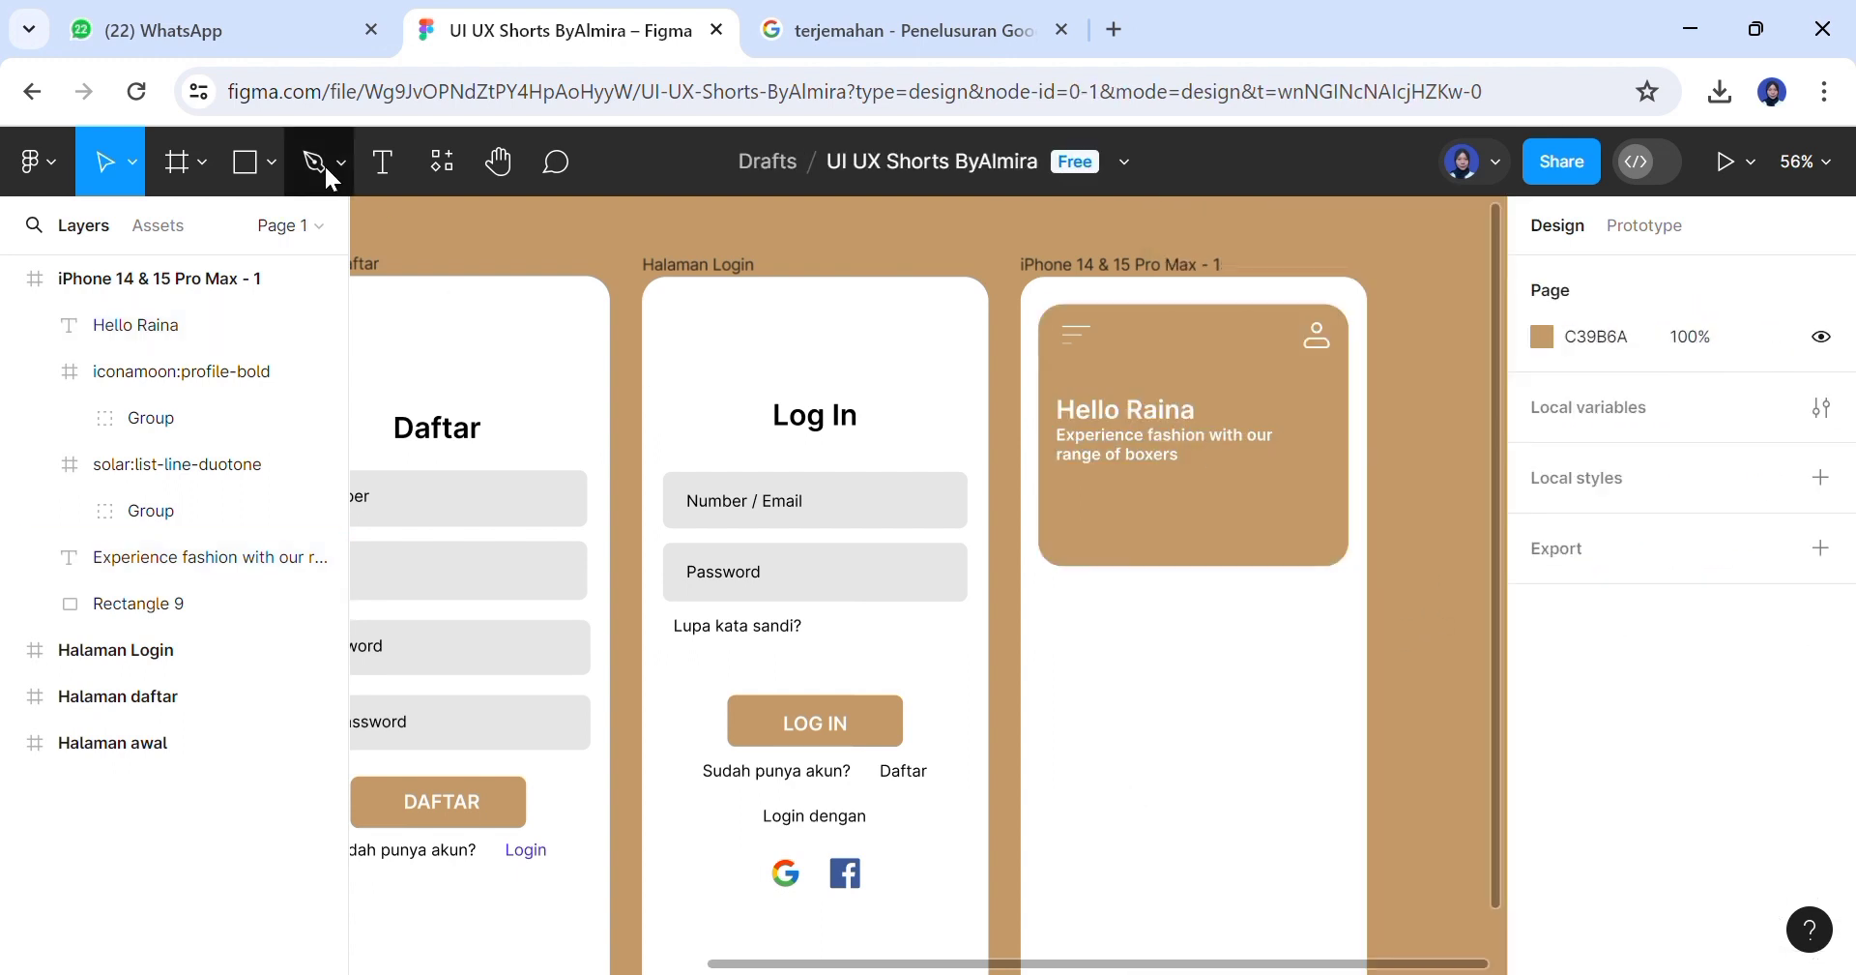
Draw a search bar rectangle about 326 × 52 near the brown card's lower edge and round its corners to 30
left_click(261, 165)
left_click(290, 232)
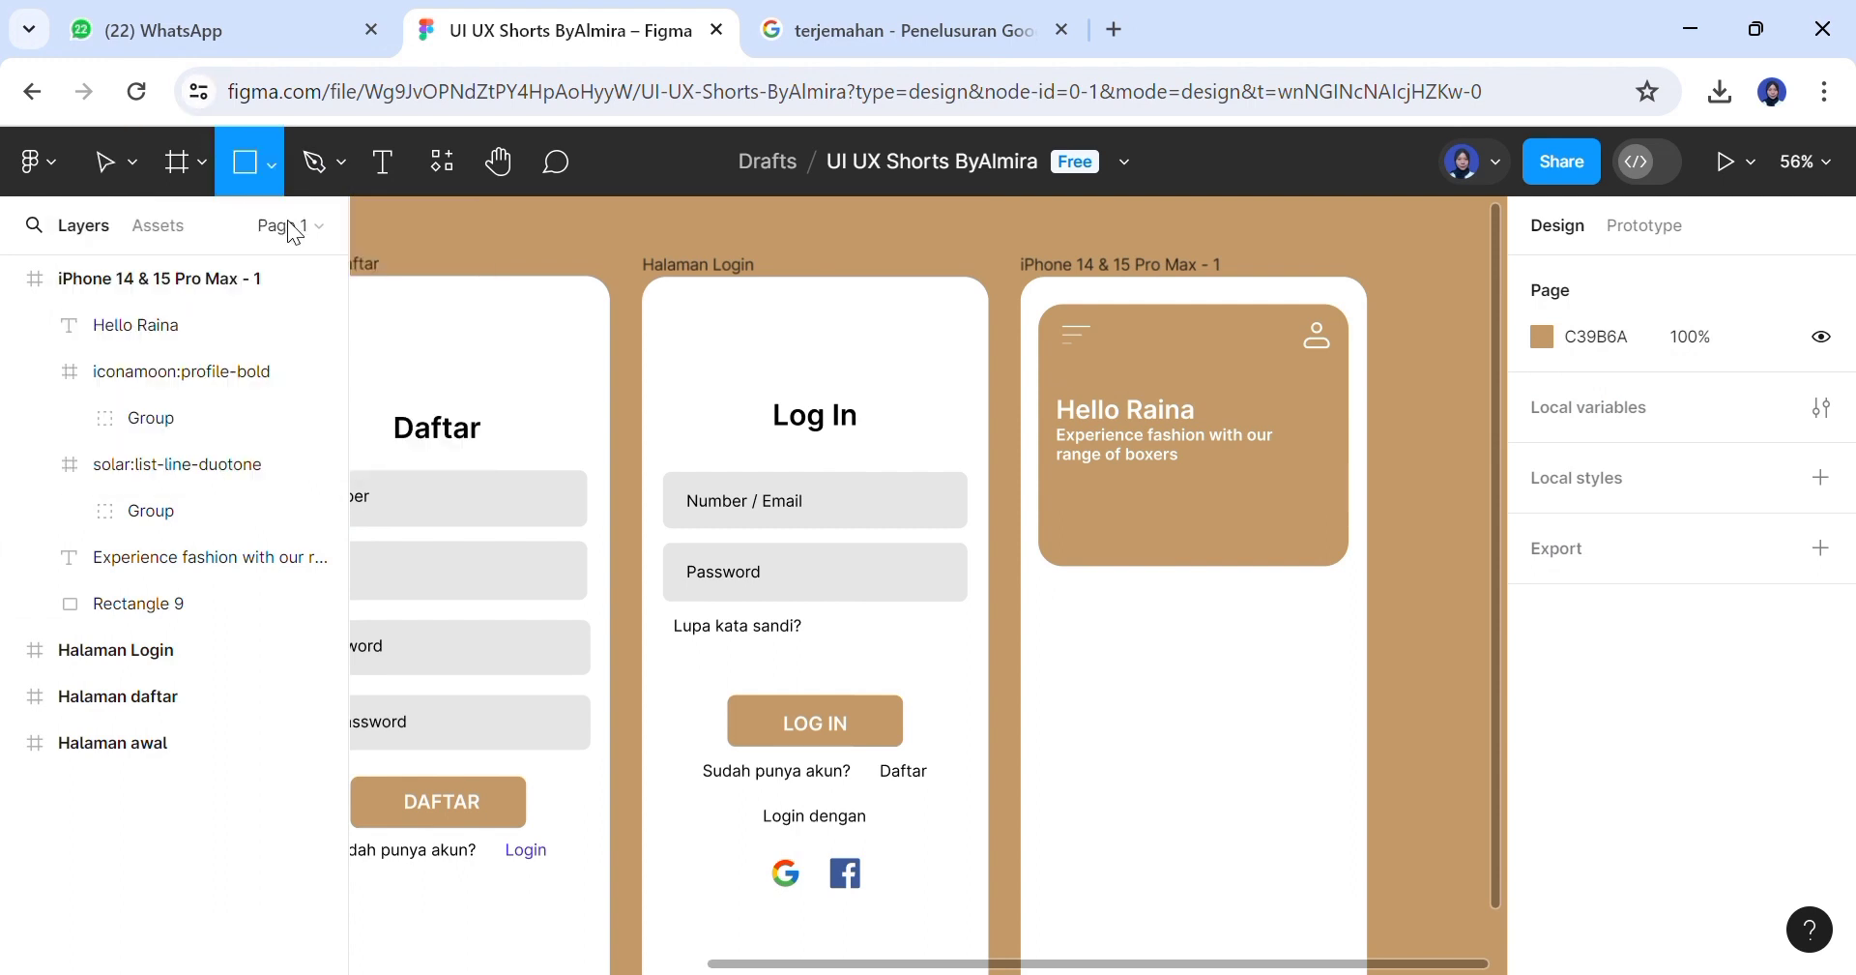
left_click_drag(1095, 549, 1288, 540)
left_click(1752, 452)
type("30")
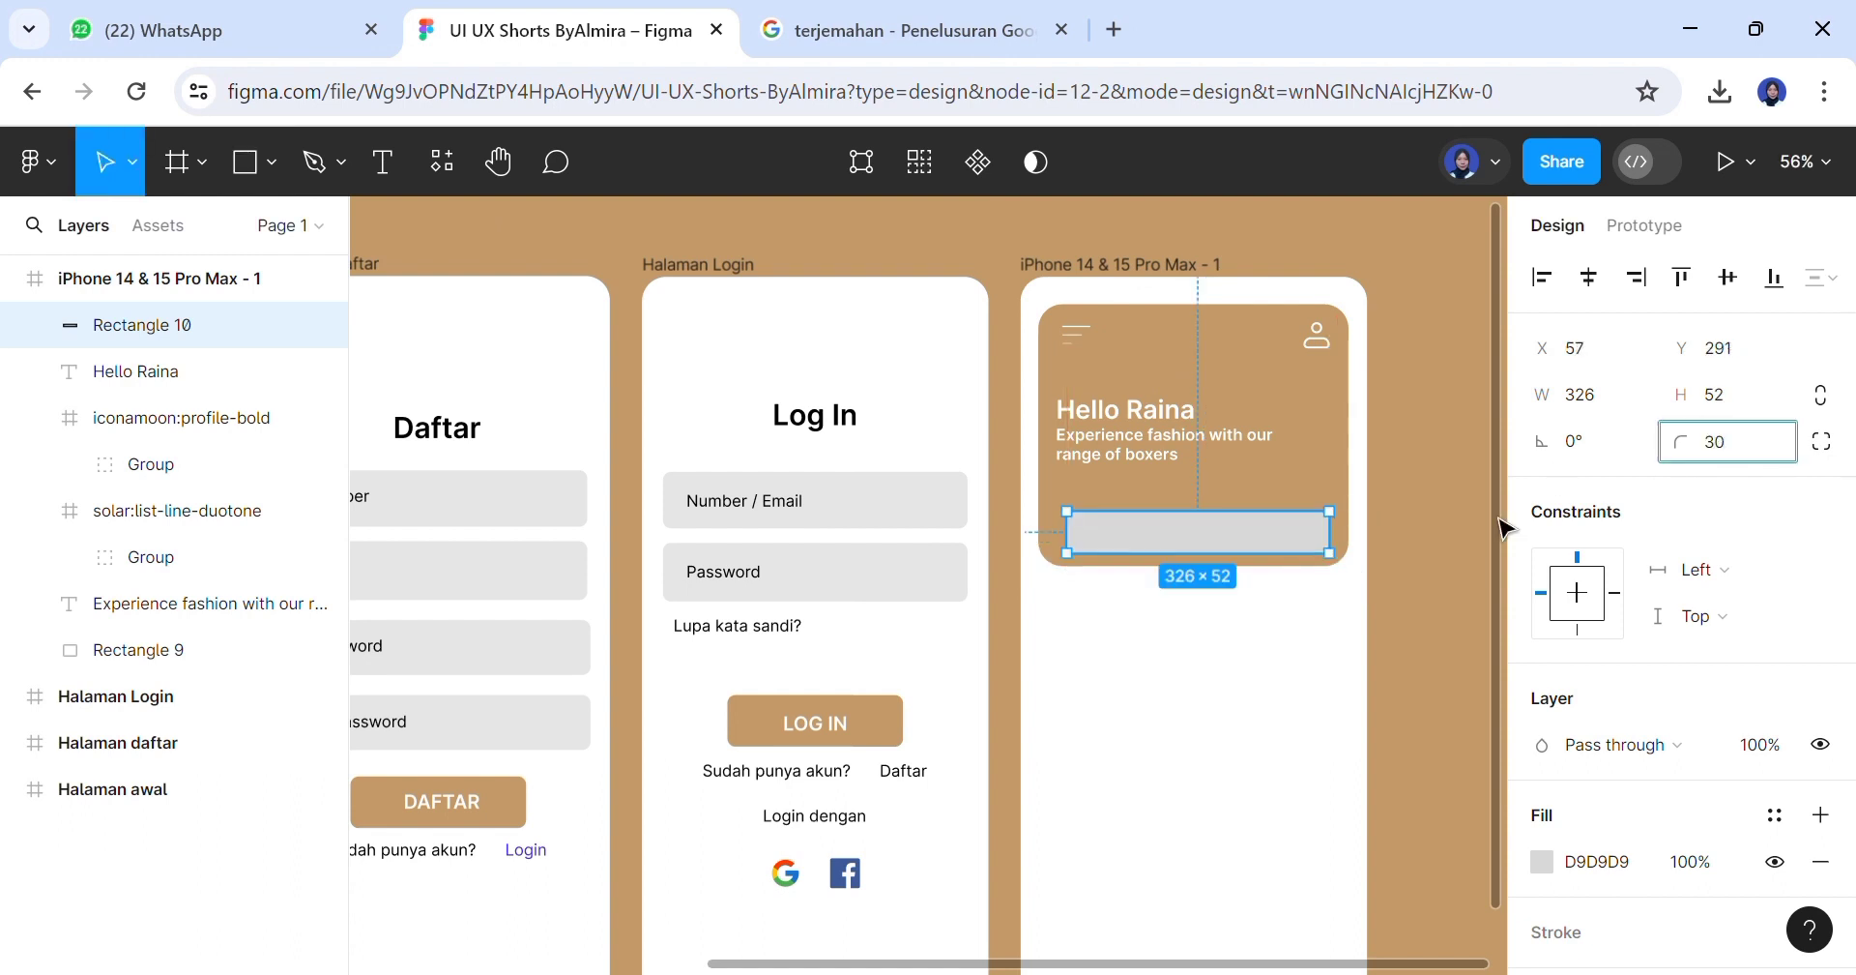
left_click(1455, 537)
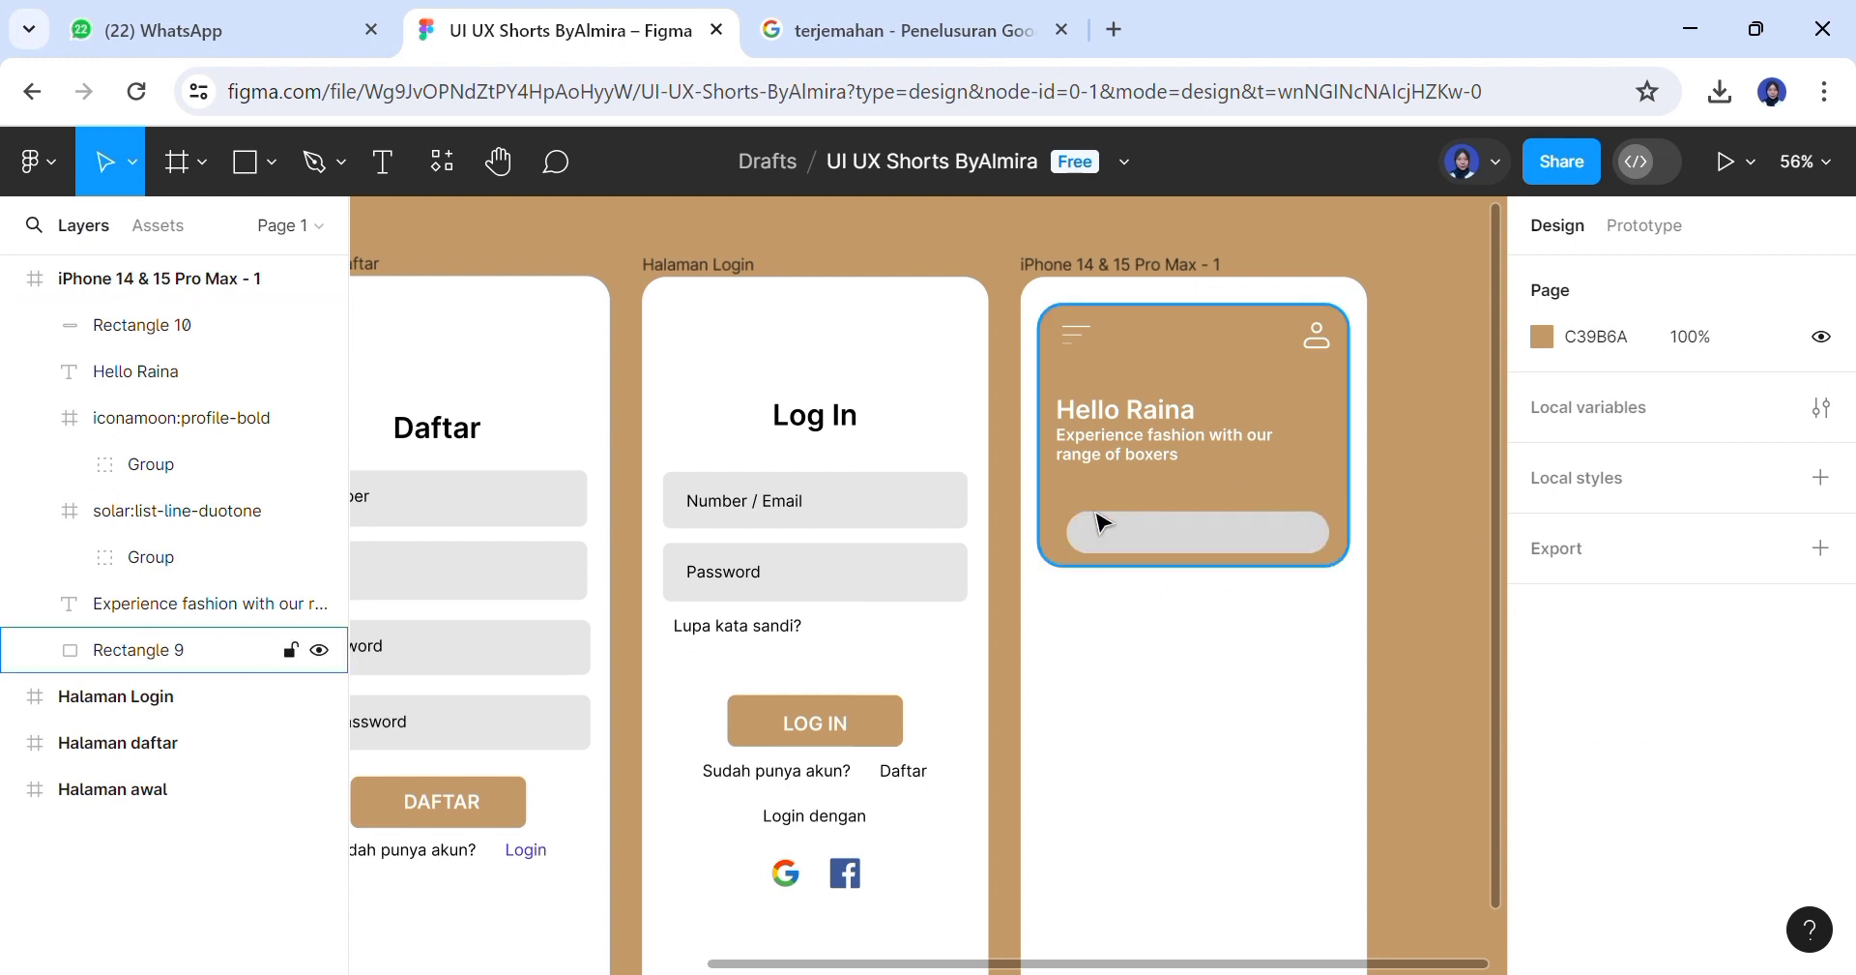
Add the text "Search" on the grey search bar
left_click(387, 157)
left_click(1151, 544)
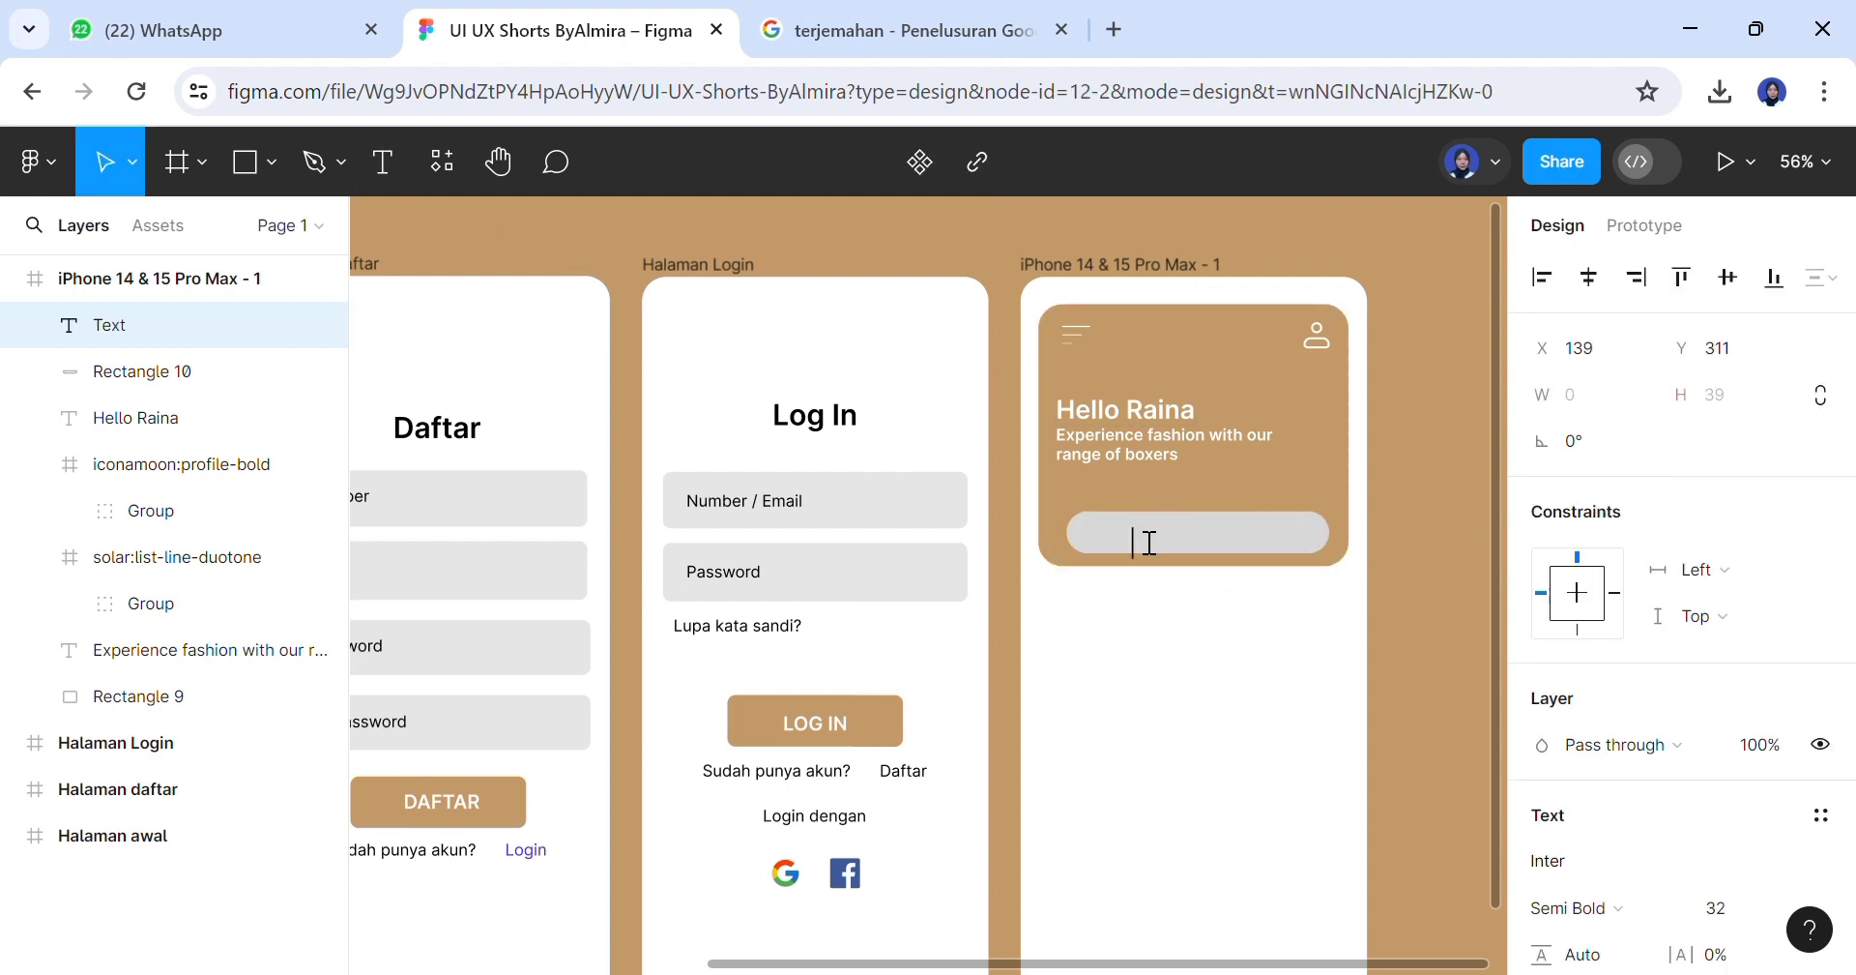
type("Search")
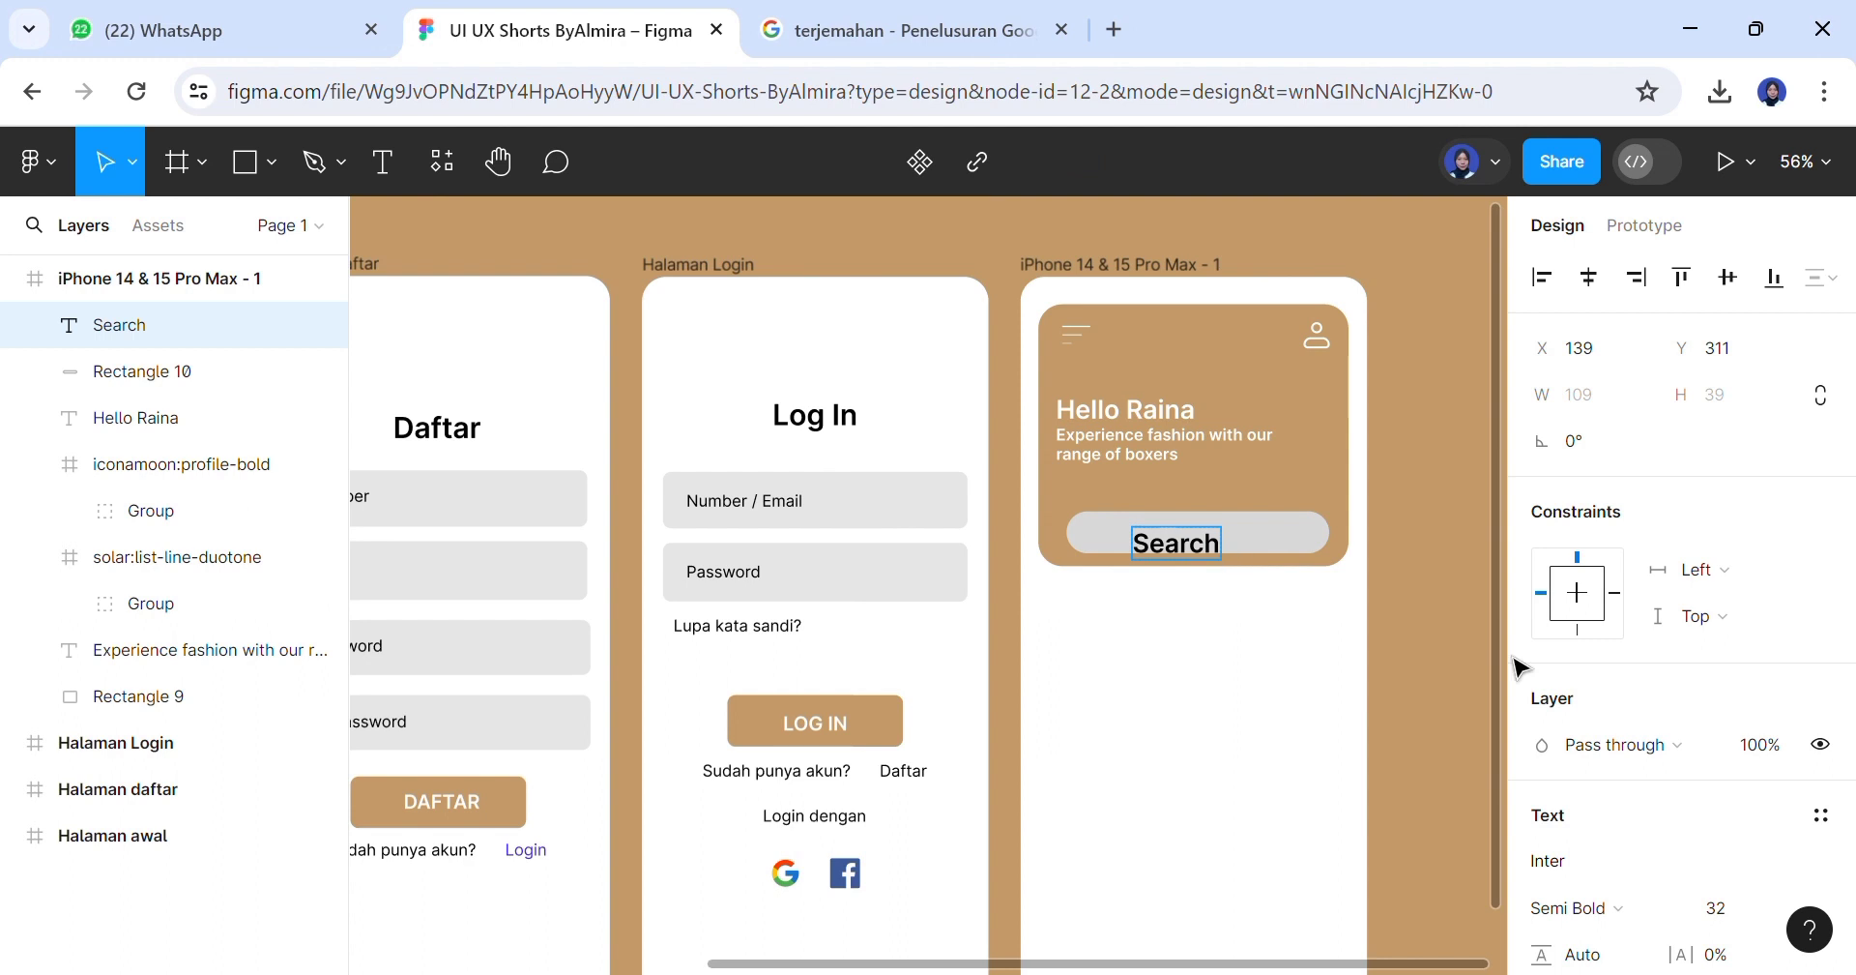
key("Escape")
Set the Search text to Regular weight at size 20 and move it to the left end of the search bar
scroll(1604, 653, "down", 3)
left_click(1679, 713)
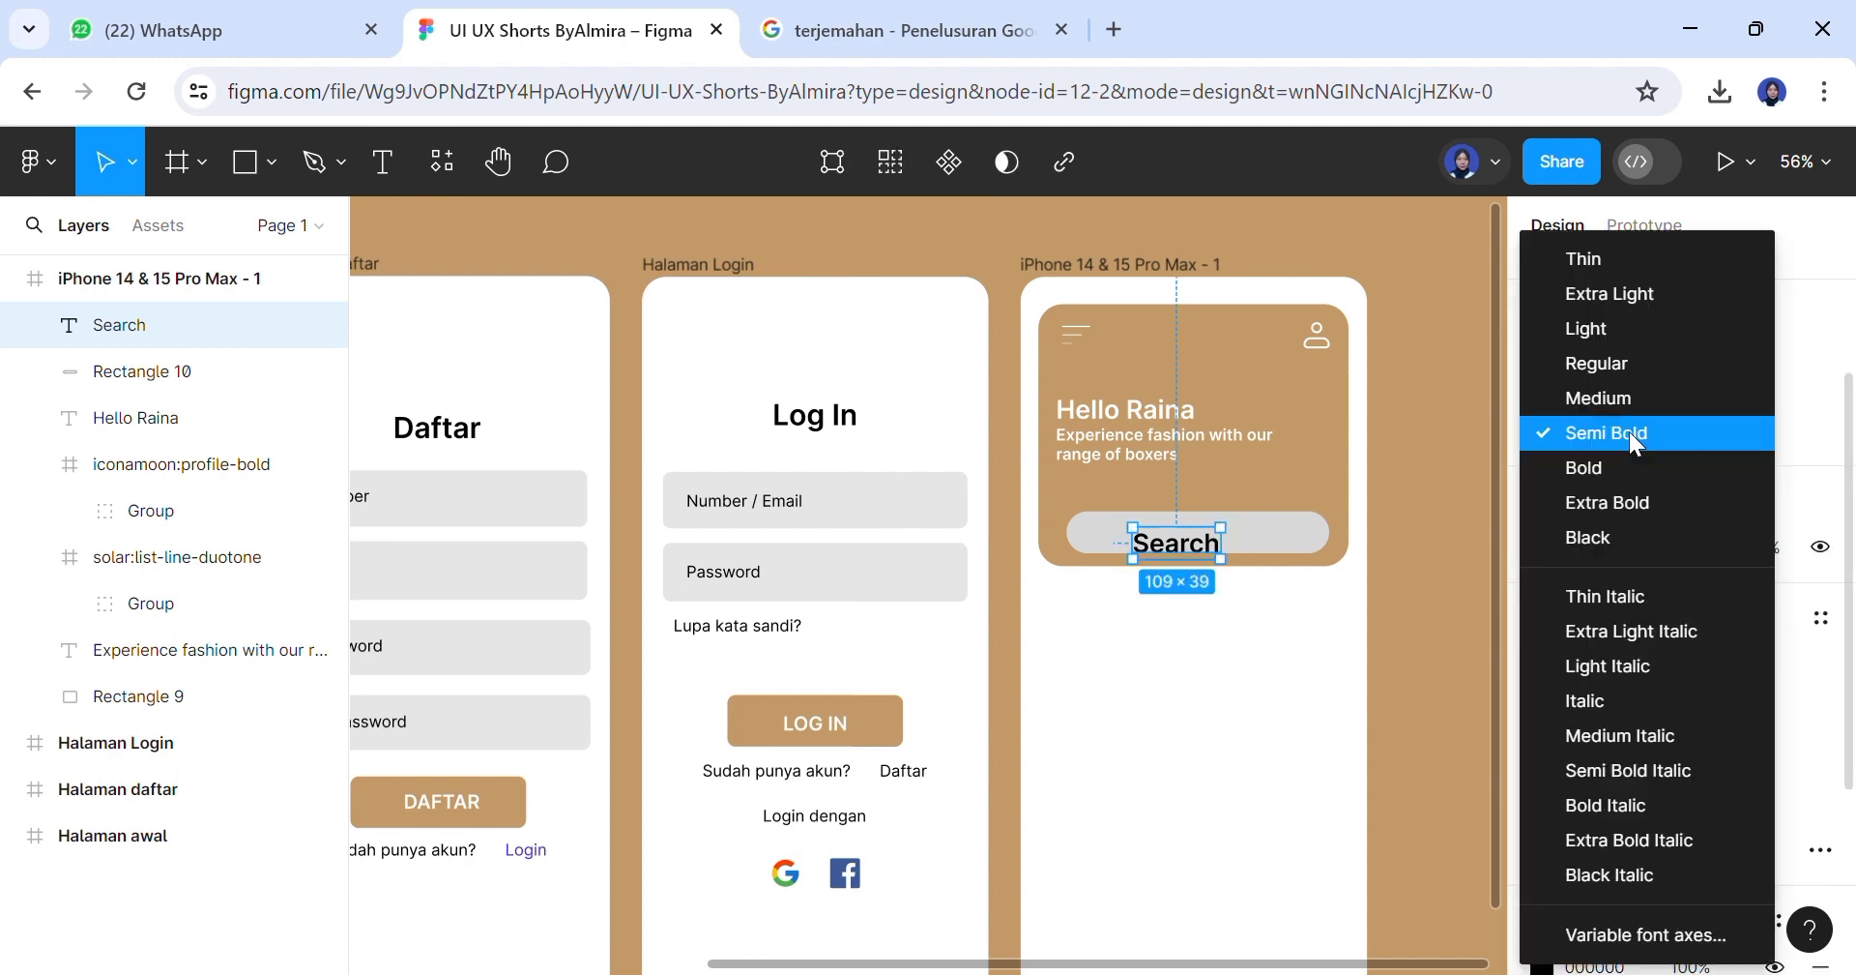
left_click(1604, 369)
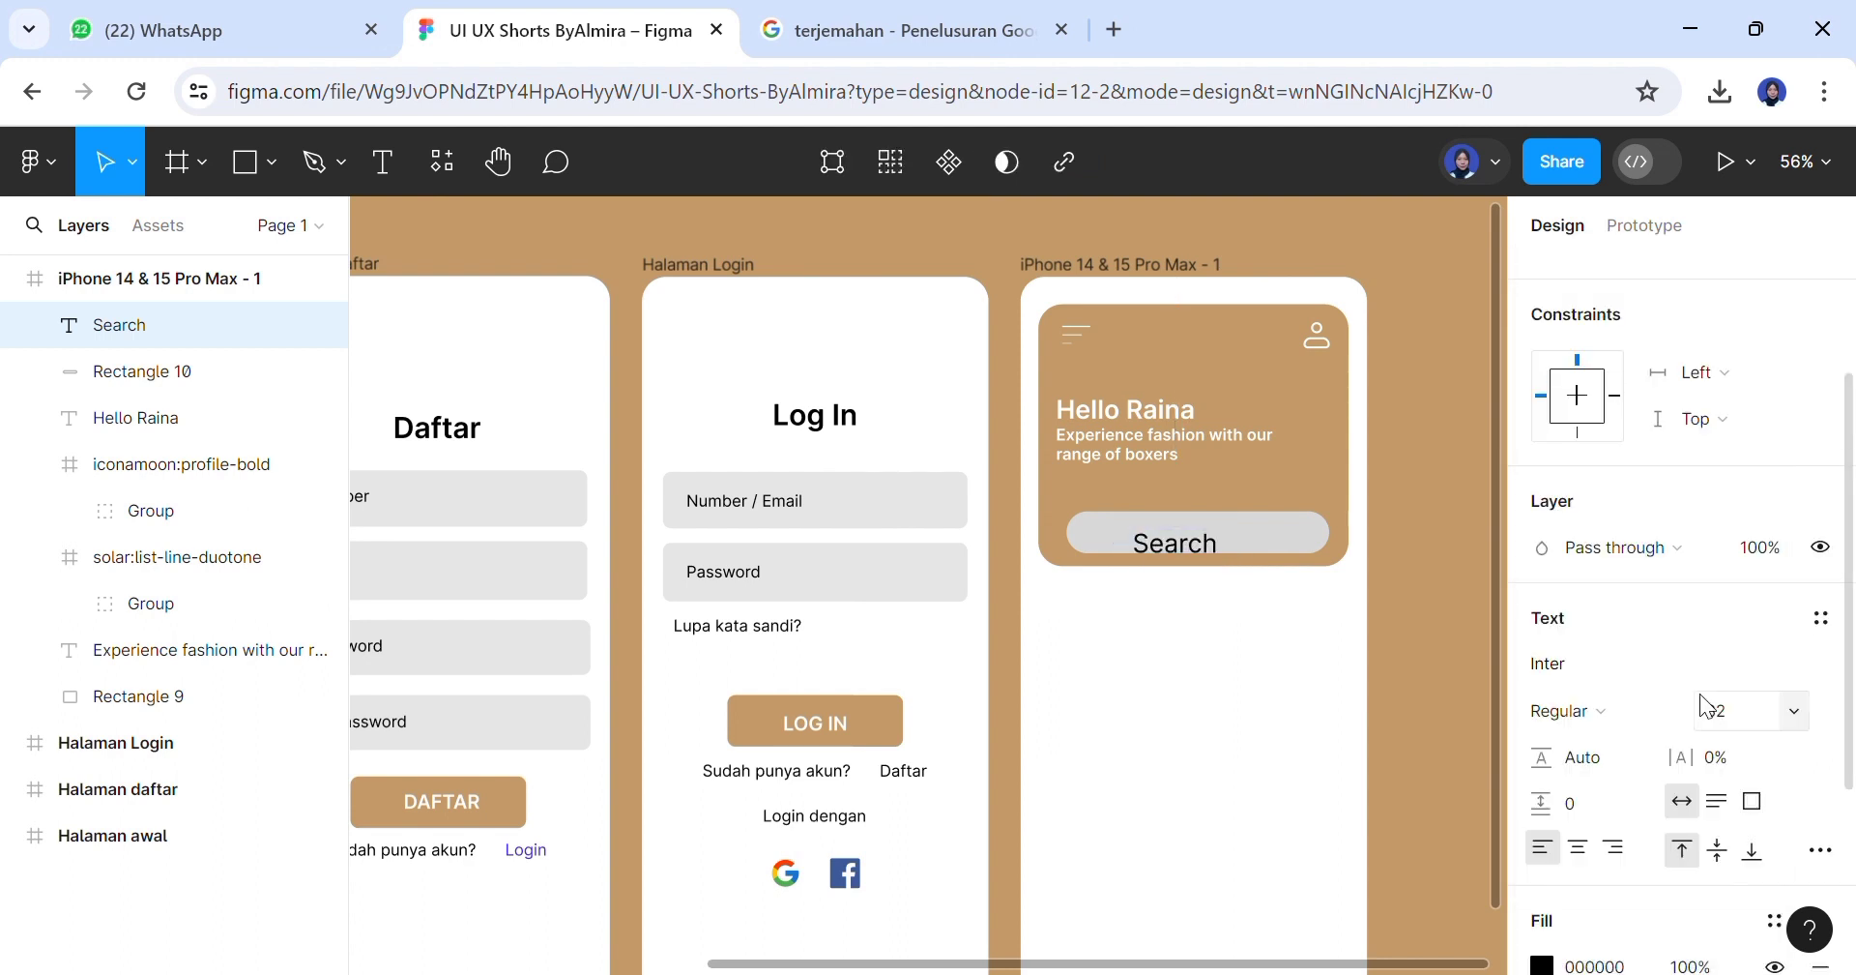
left_click(1785, 711)
left_click(1761, 597)
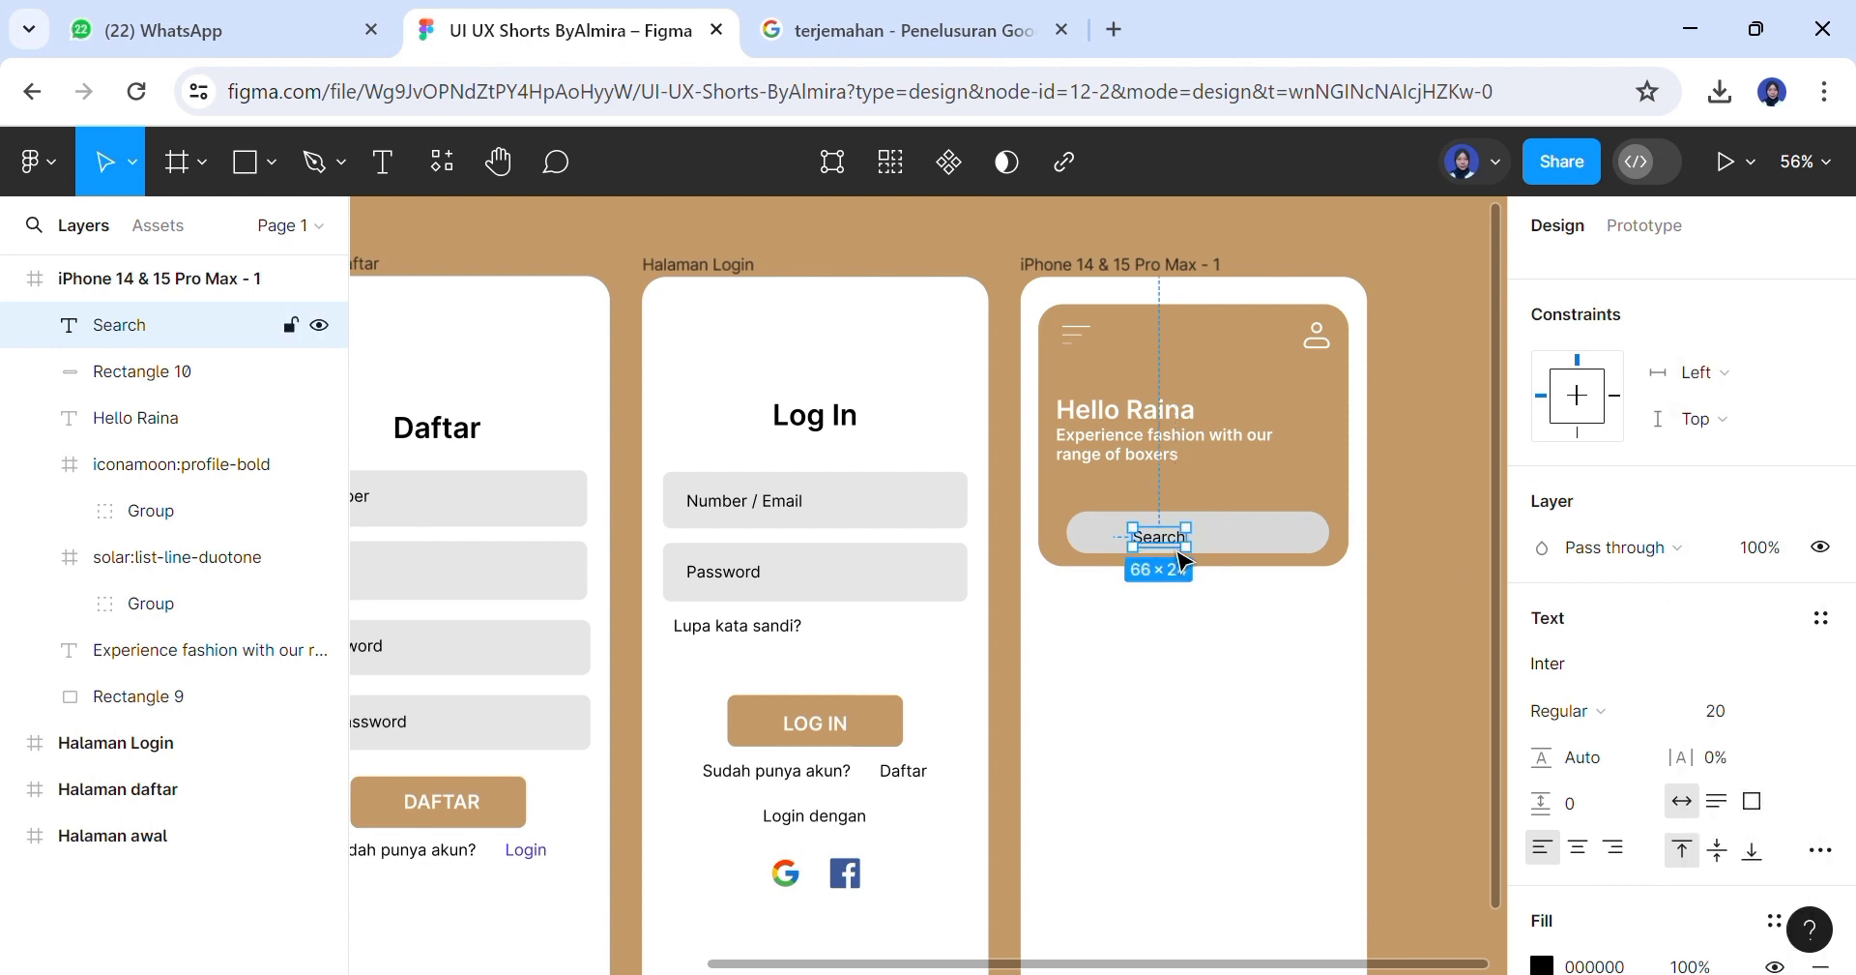
left_click_drag(1177, 550, 1123, 534)
left_click(1433, 576)
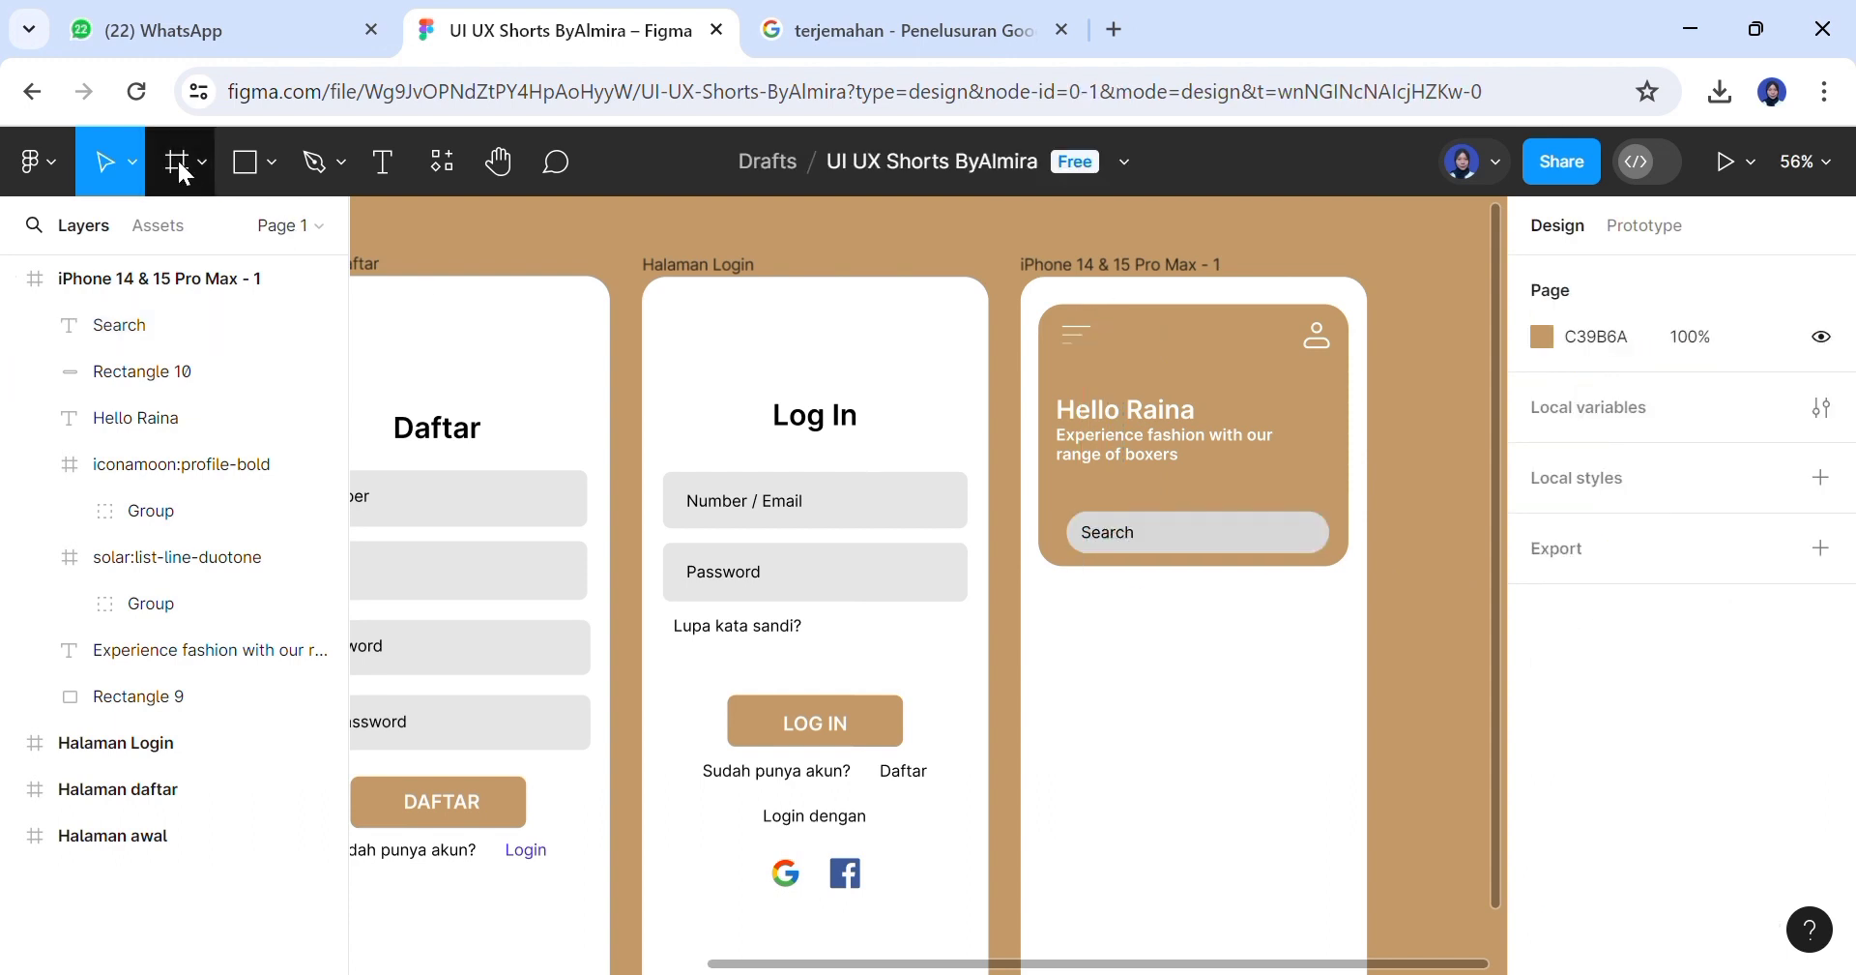
Open the Iconify plugin and search for "search" icons
left_click(50, 158)
mouse_move(250, 561)
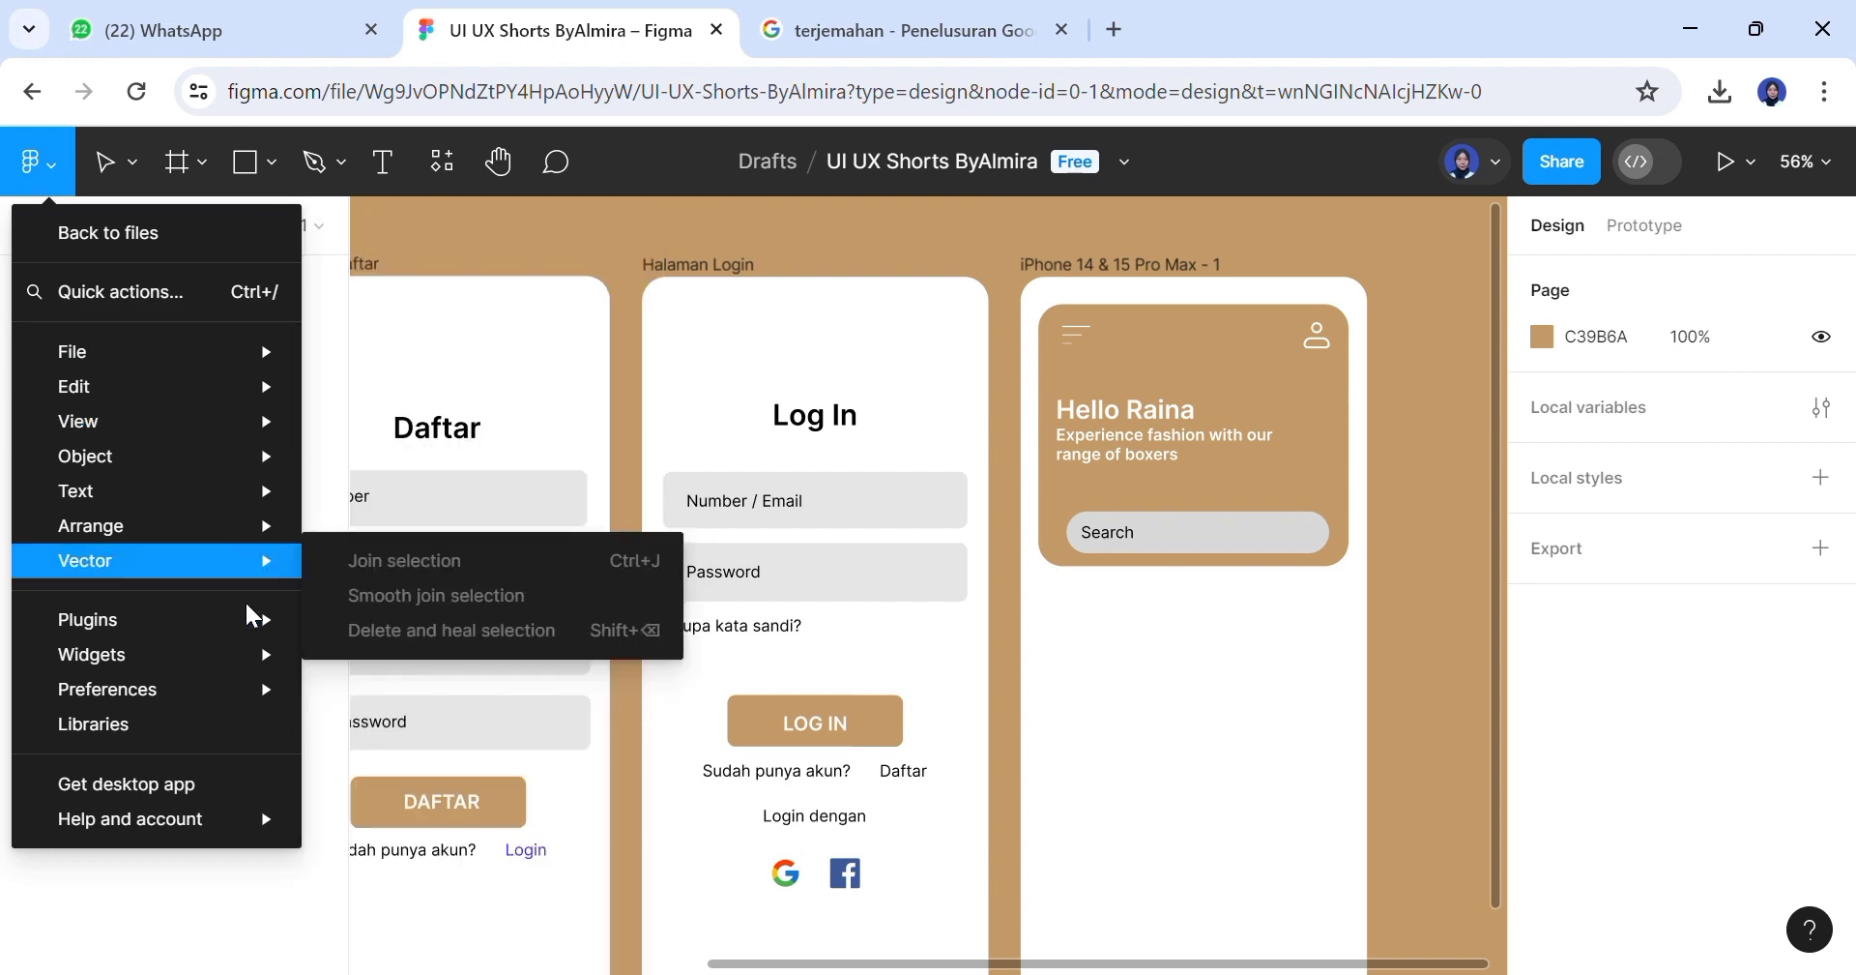
mouse_move(259, 620)
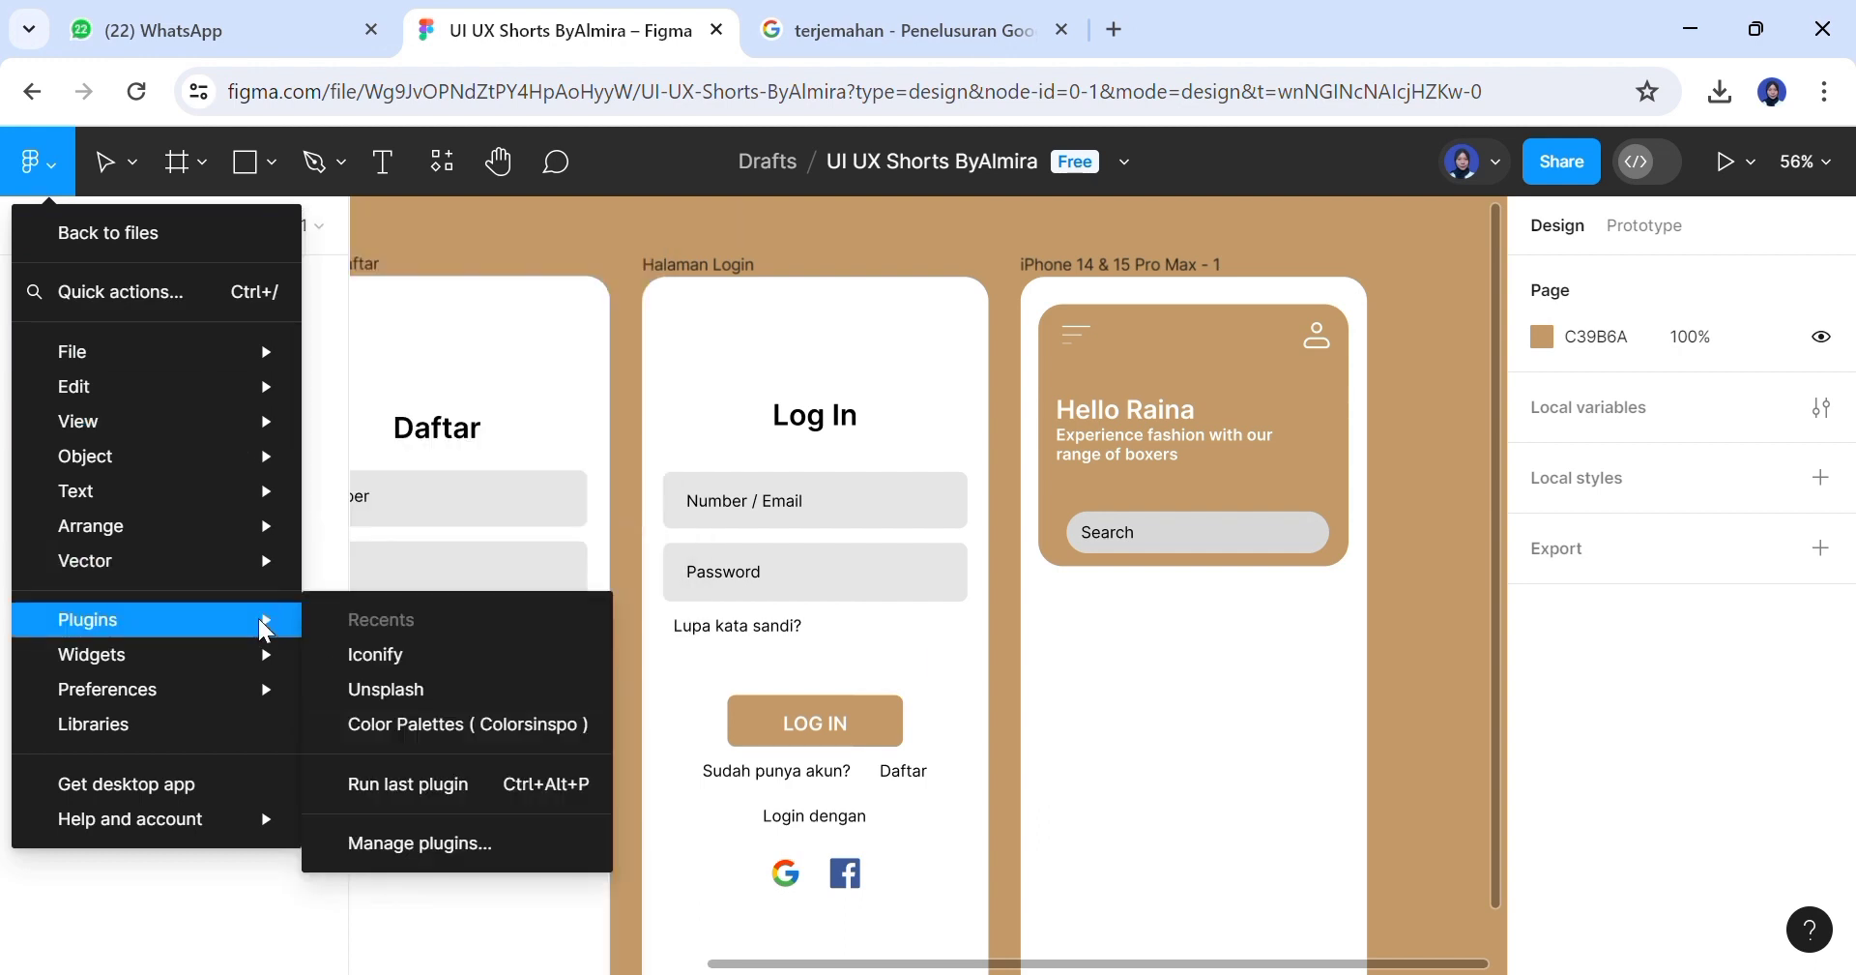
left_click(382, 653)
double_click(249, 492)
type("search")
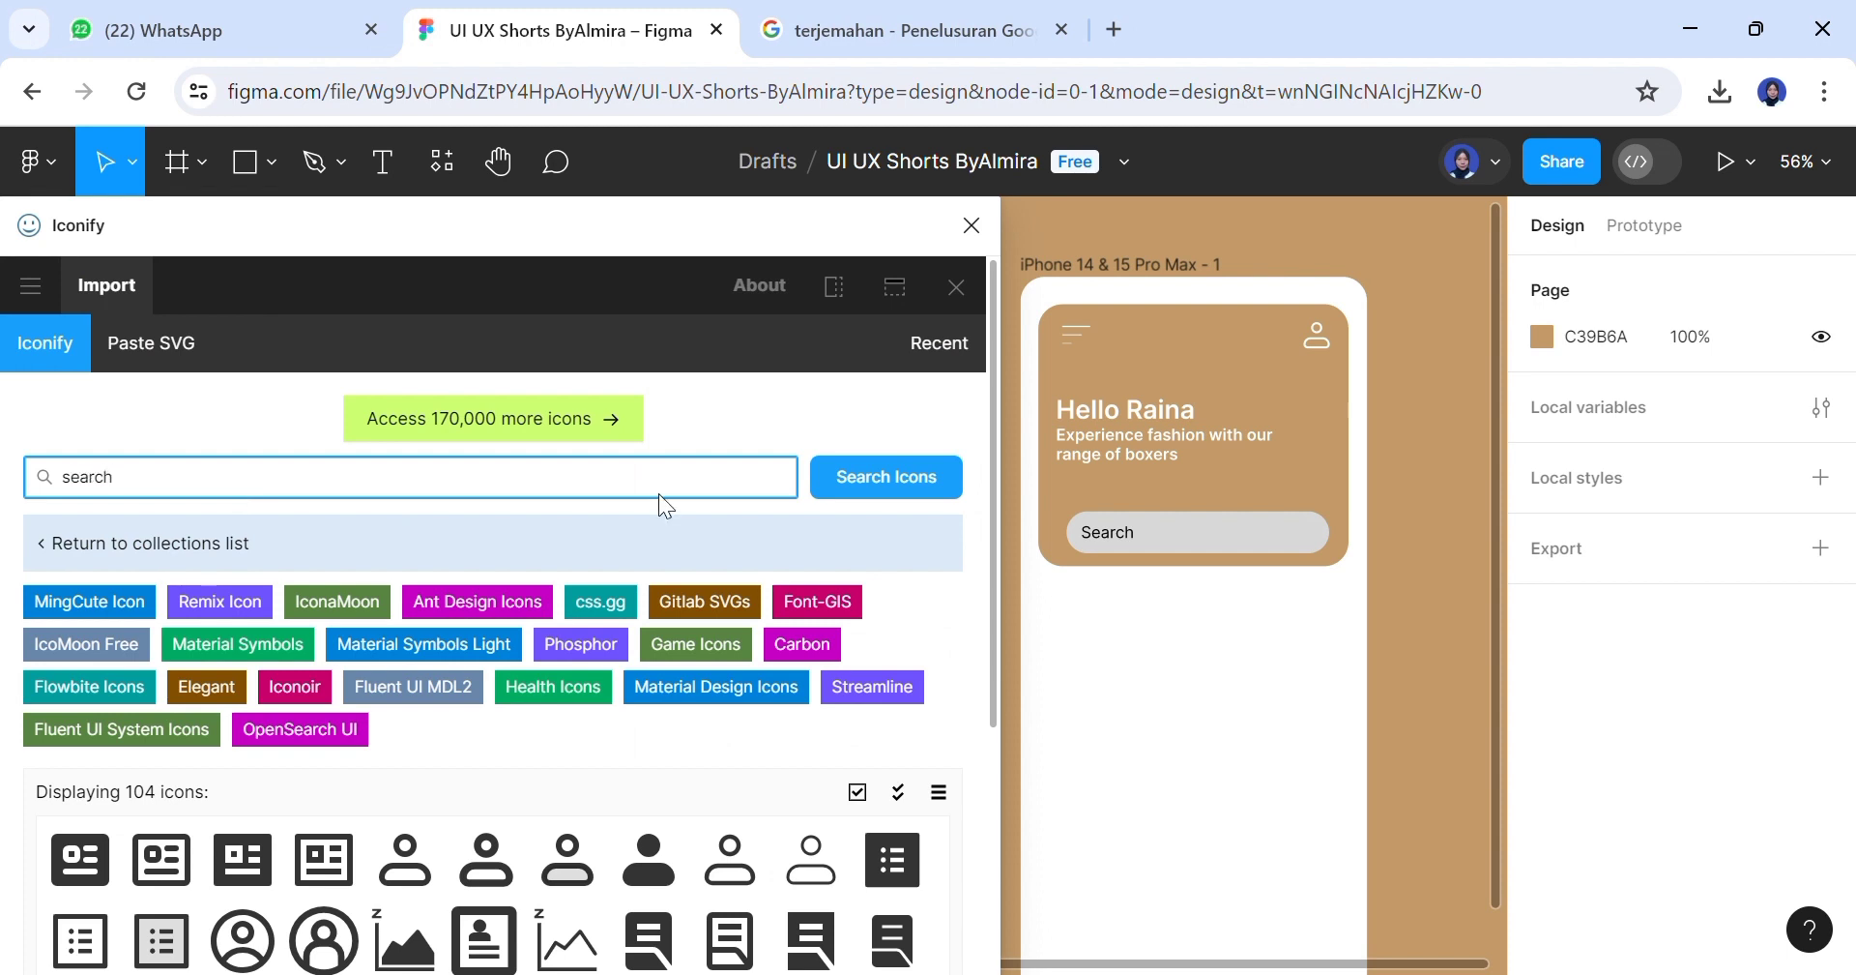
left_click(878, 476)
left_click_drag(996, 512, 999, 795)
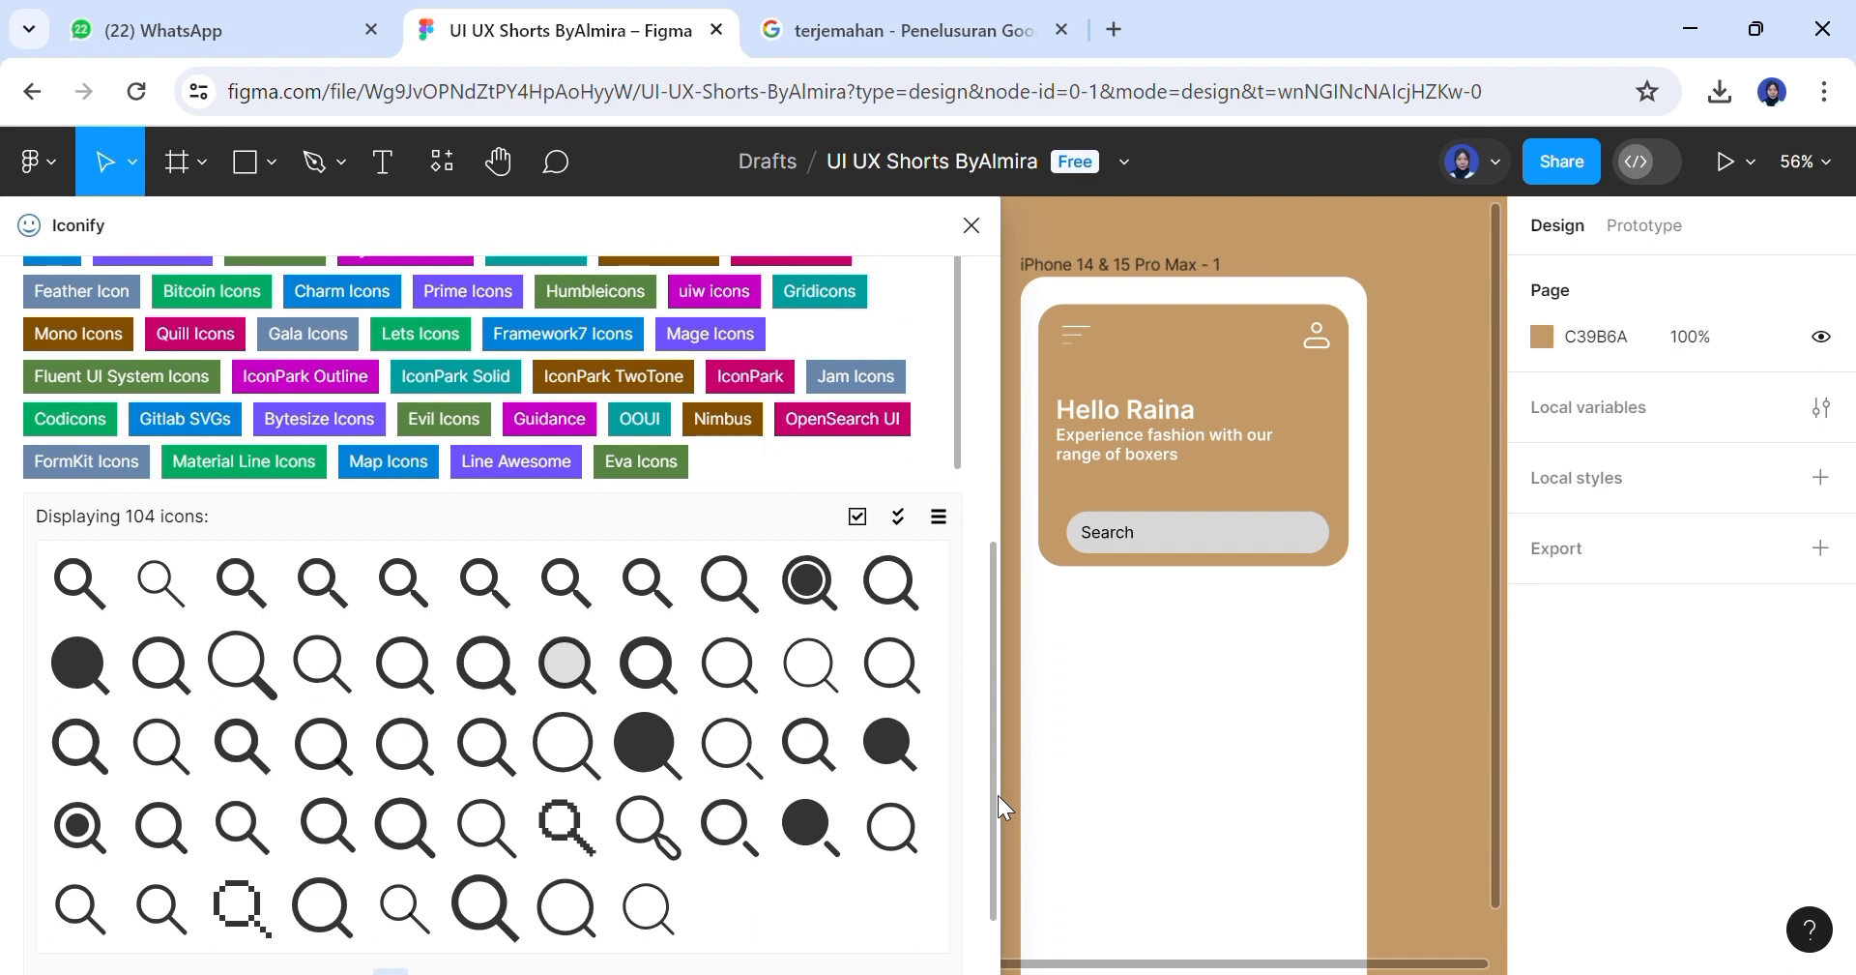
Insert the baseline-search magnifier icon at the search bar's right end, scale it proportionally to 35 × 35, and adjust its position within the bar
left_click_drag(254, 599, 1309, 529)
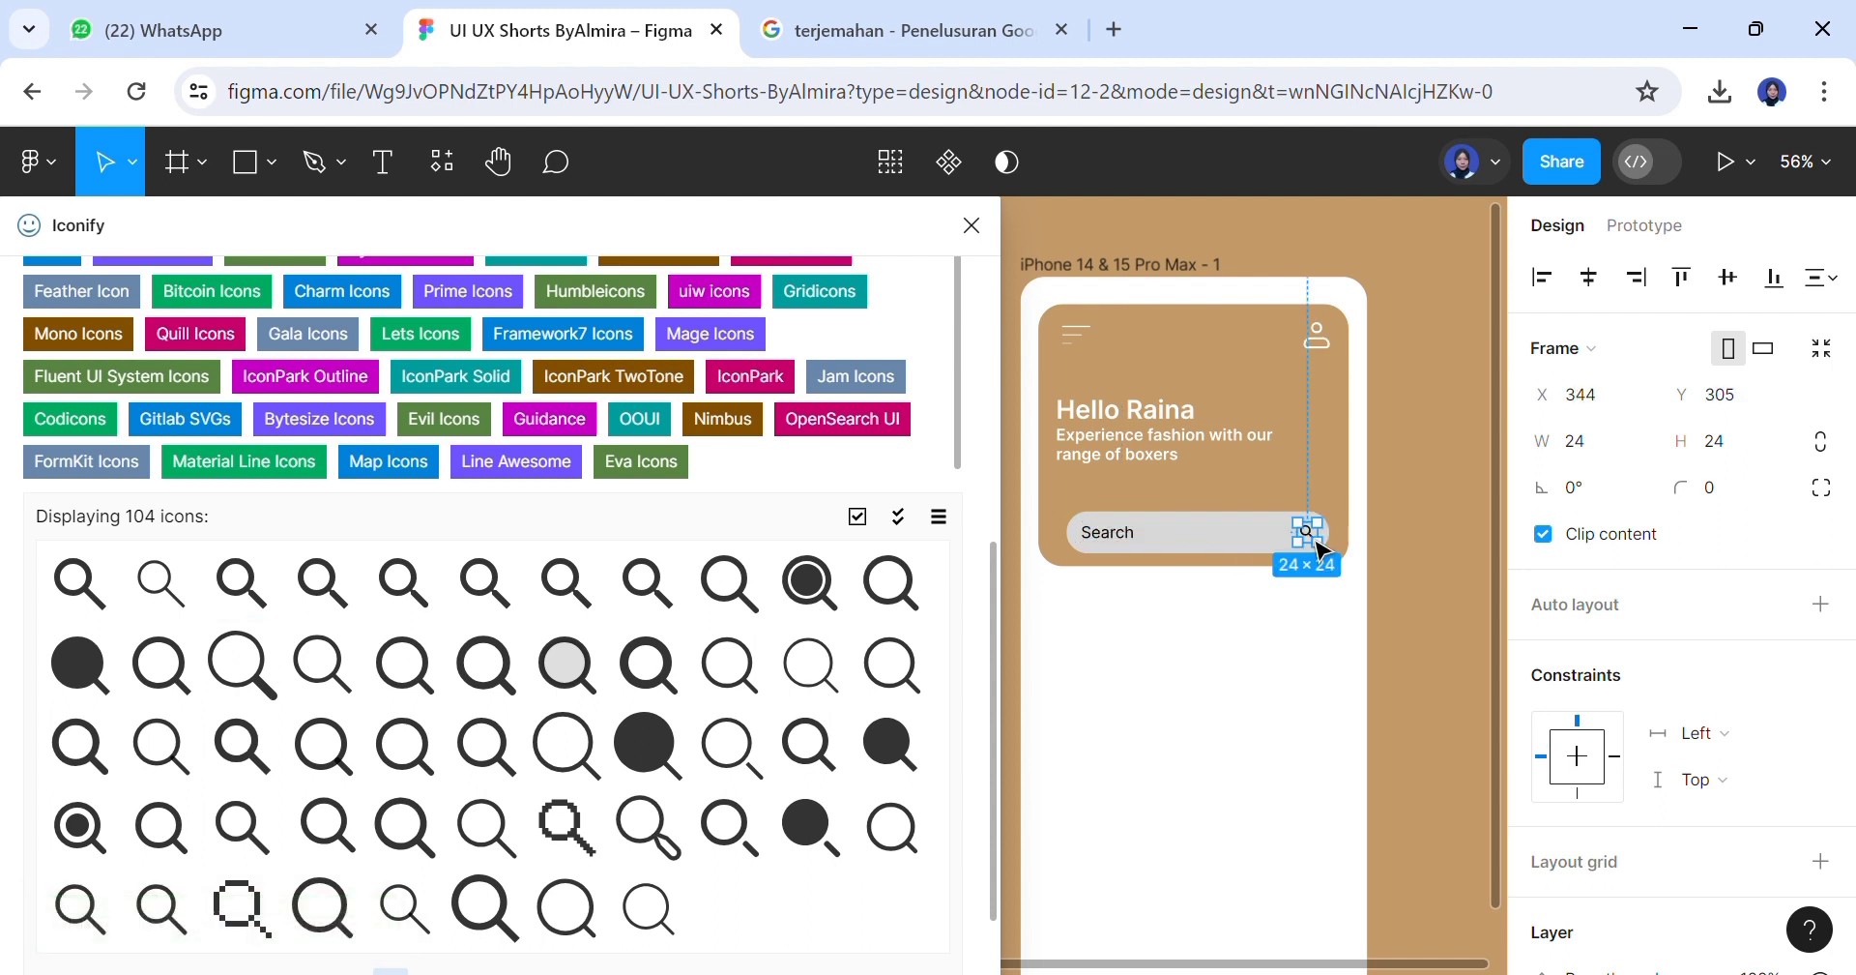
left_click(1823, 445)
left_click(1740, 445)
type("35")
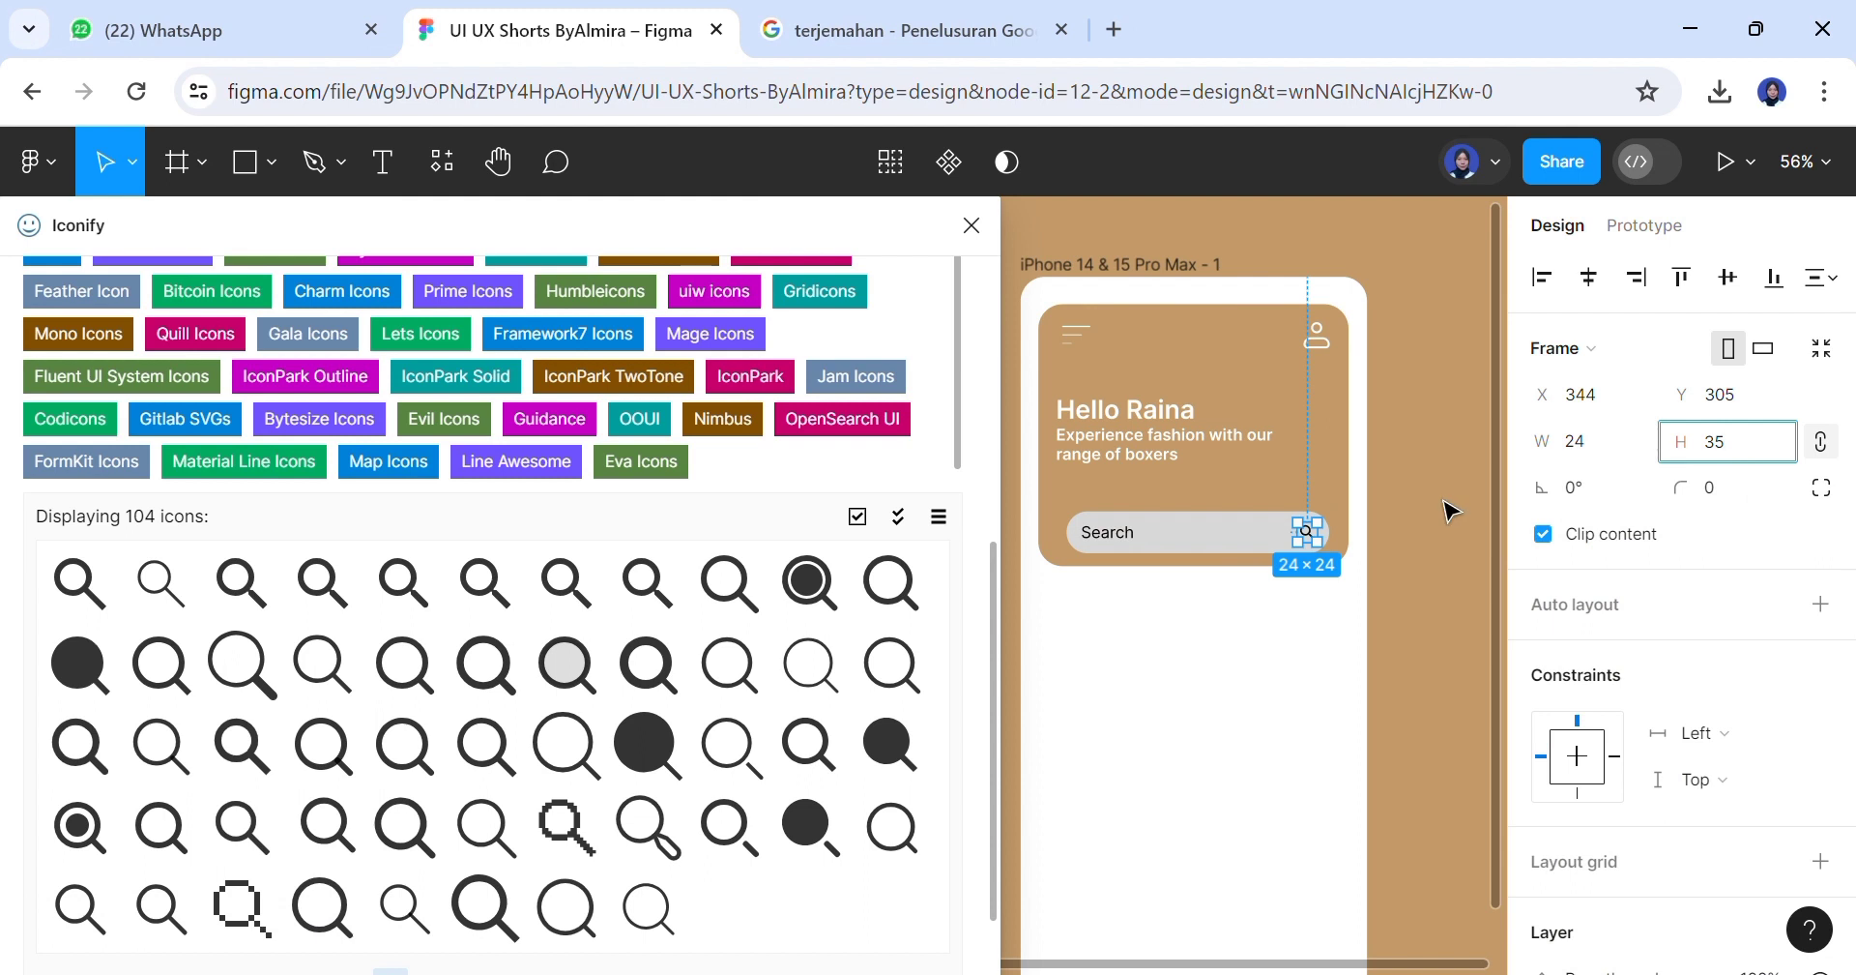
left_click(1413, 512)
left_click(1321, 547)
left_click_drag(1323, 551, 1314, 547)
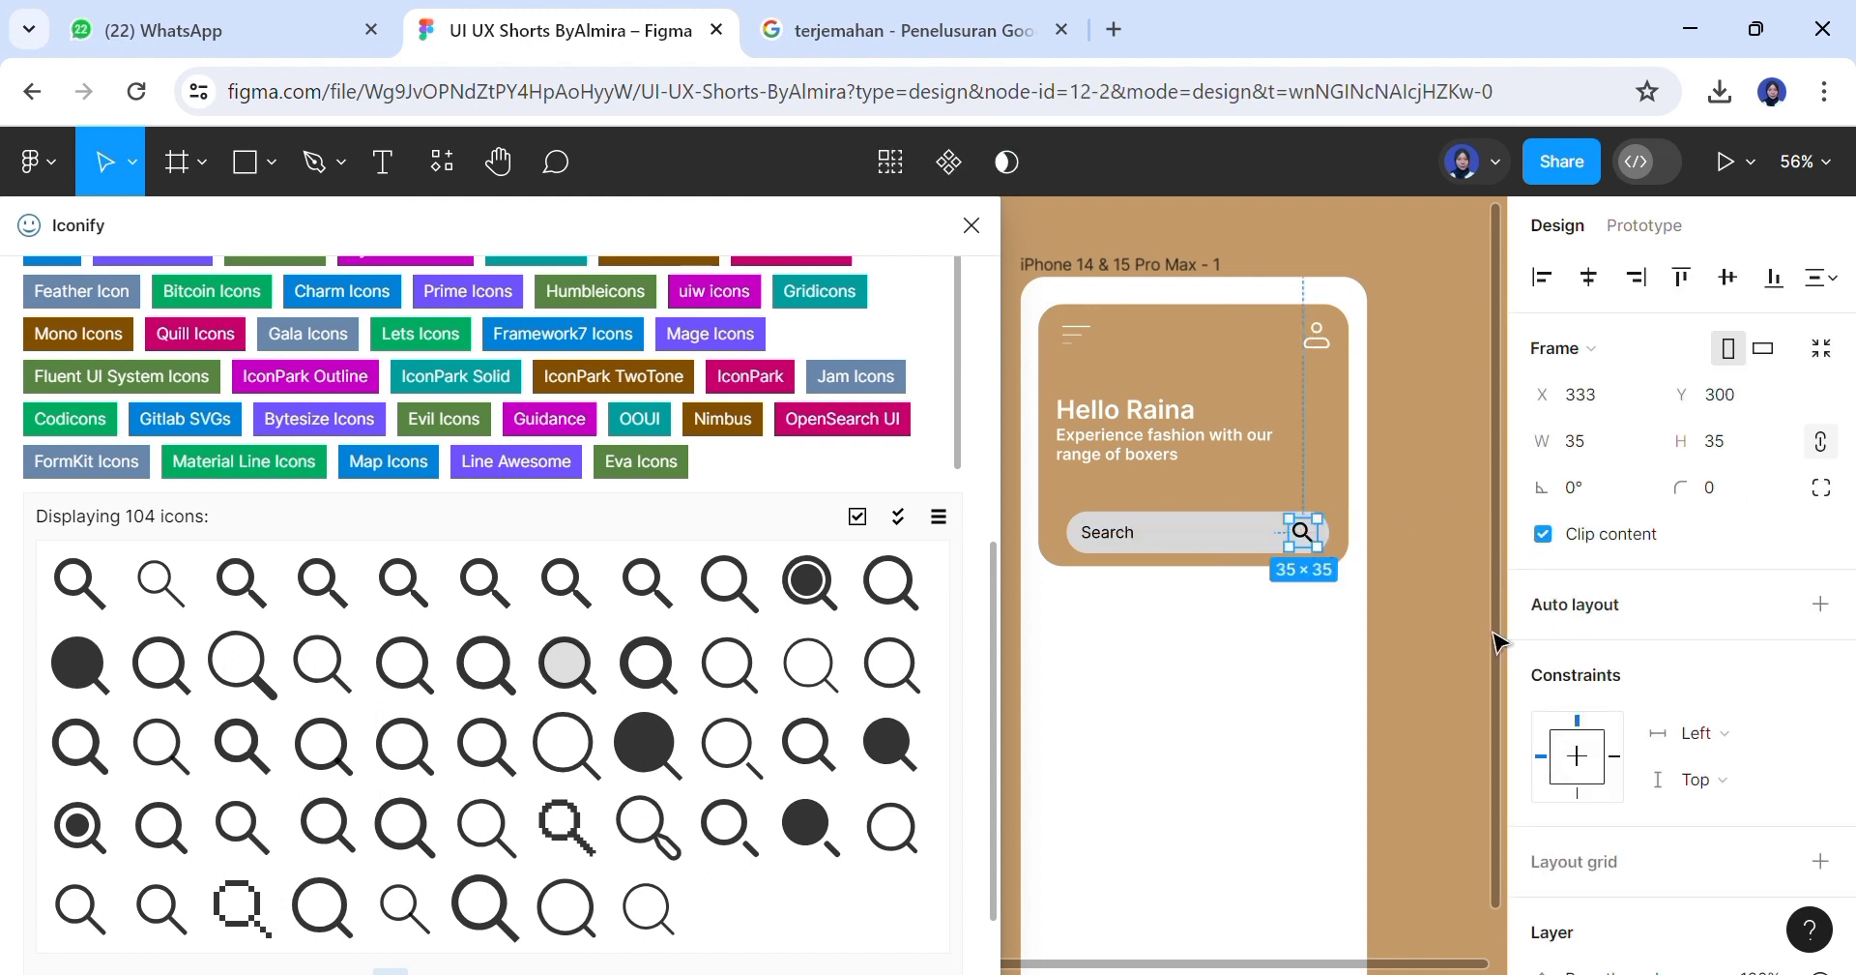
left_click(1436, 643)
Apply a drop shadow to the grey search bar and close the Iconify plugin
left_click(1283, 564)
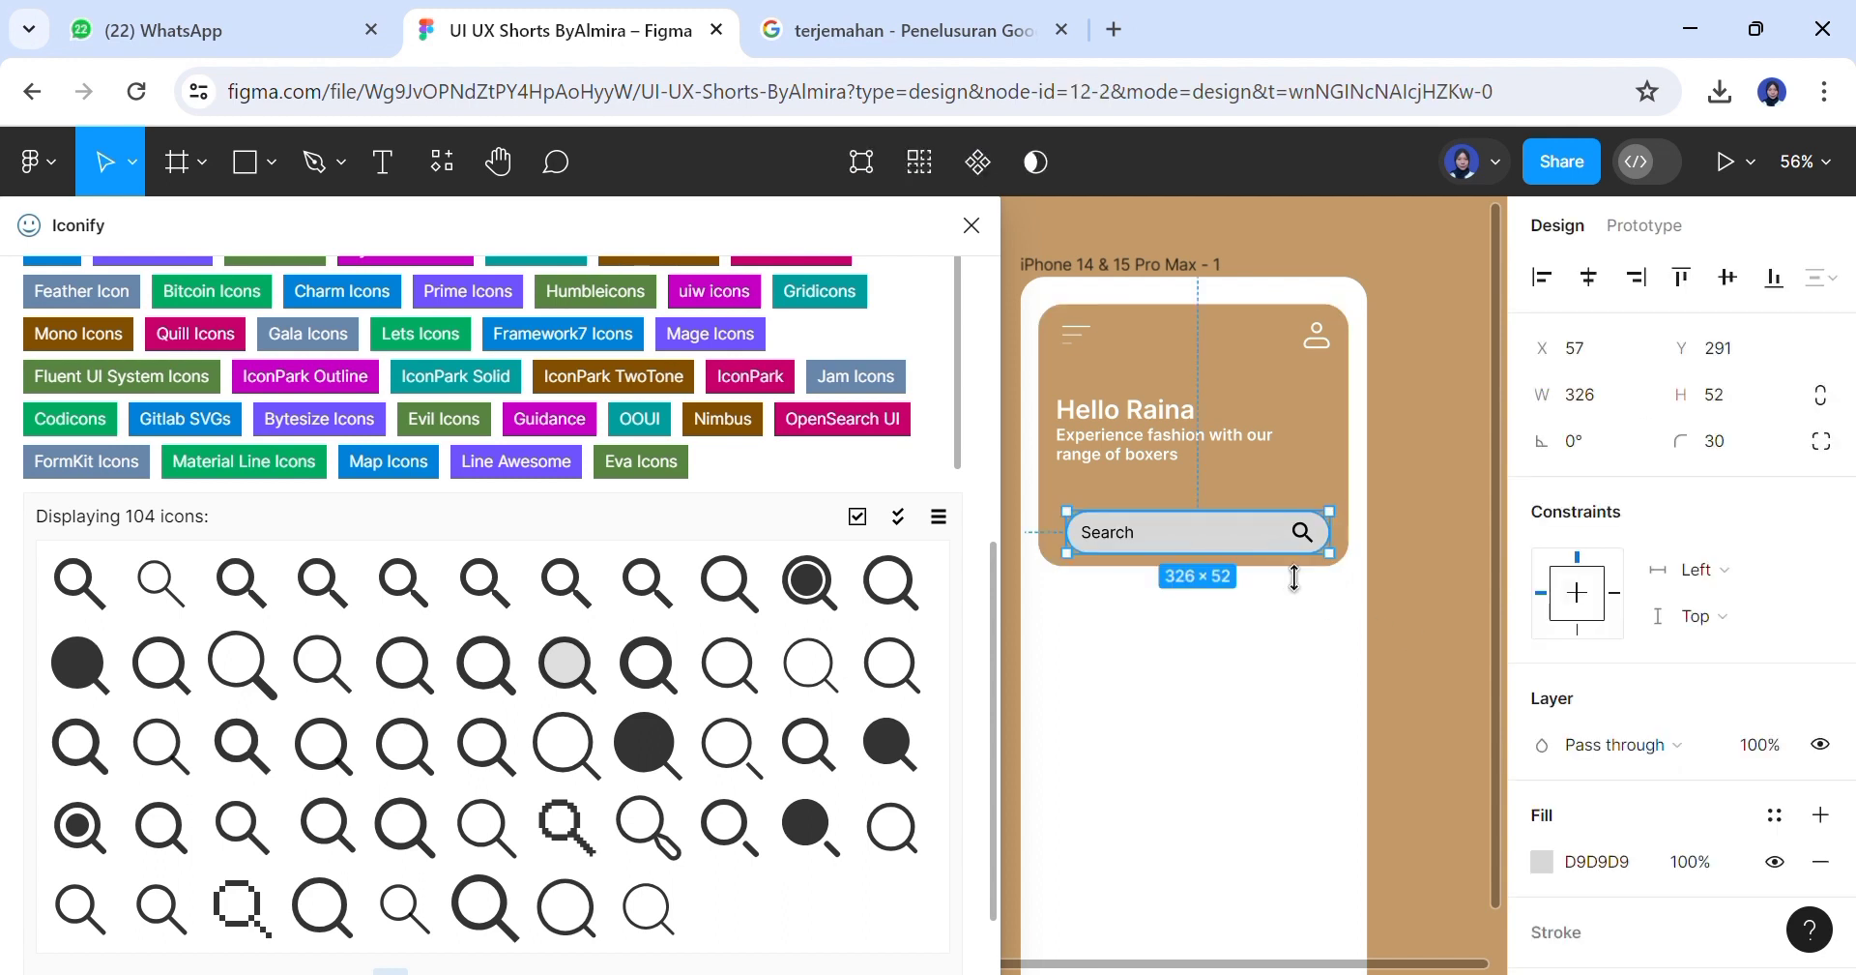
scroll(1850, 746, "down", 3)
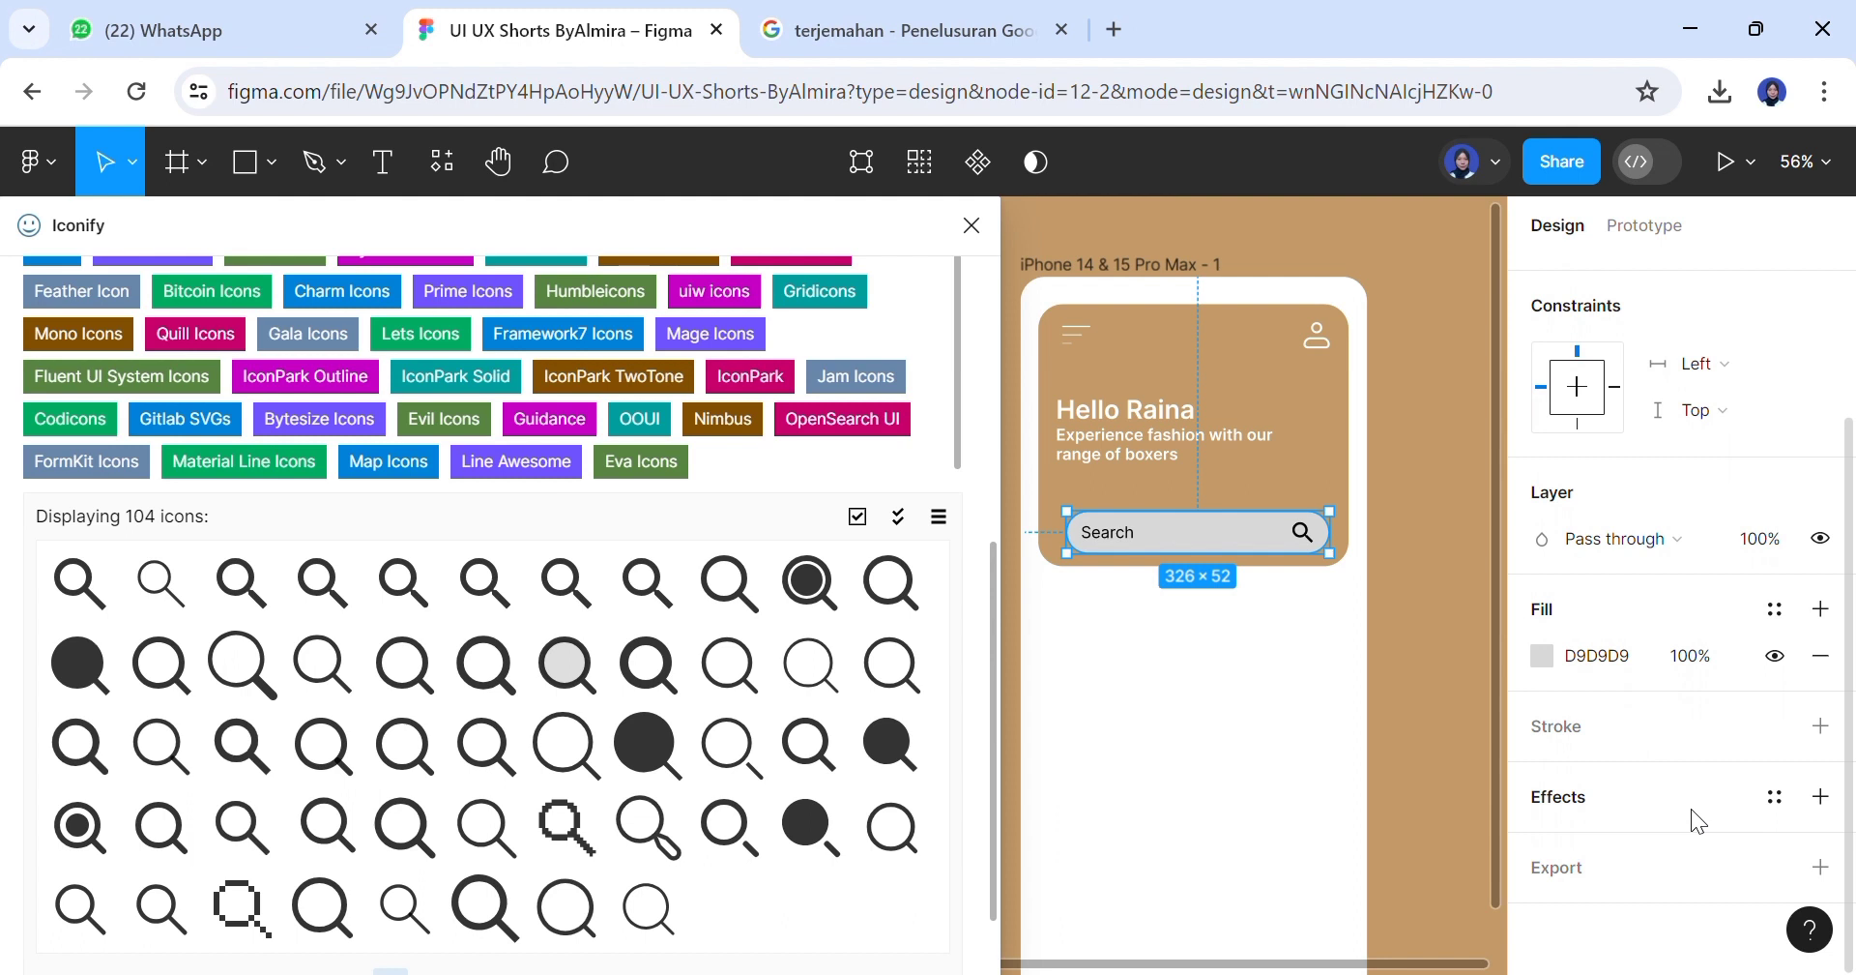
left_click(1691, 808)
left_click(1544, 858)
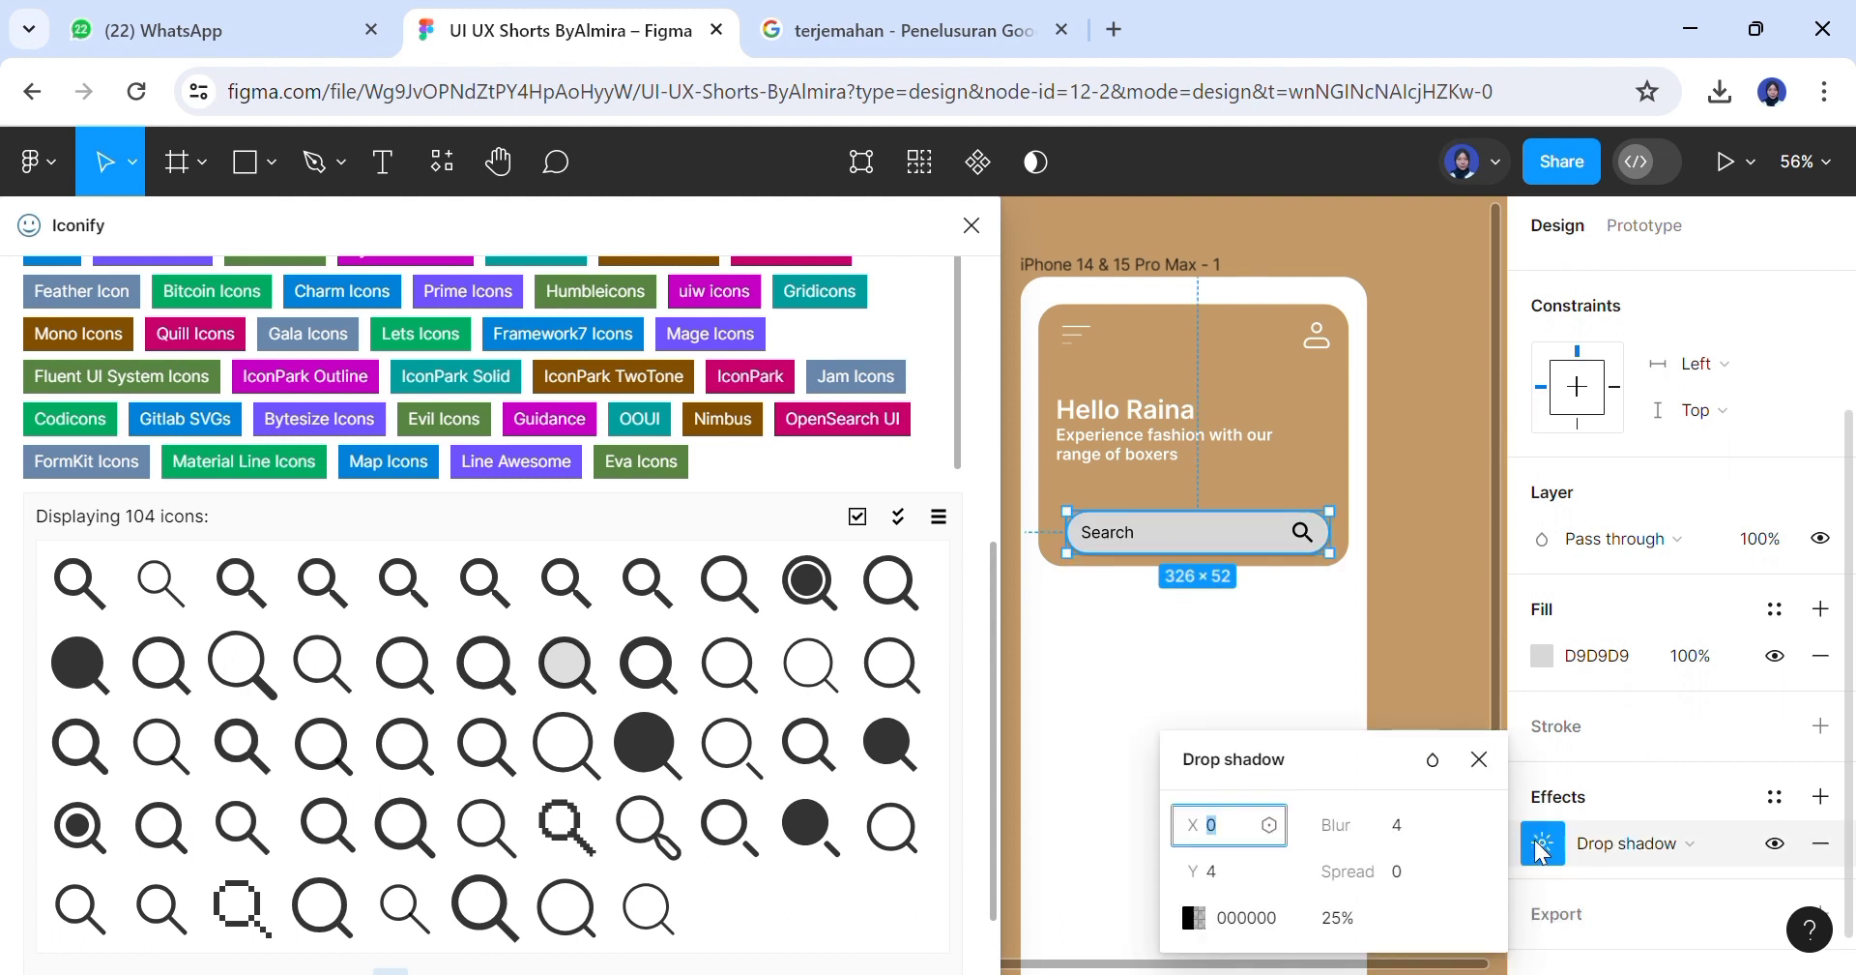
left_click(1423, 652)
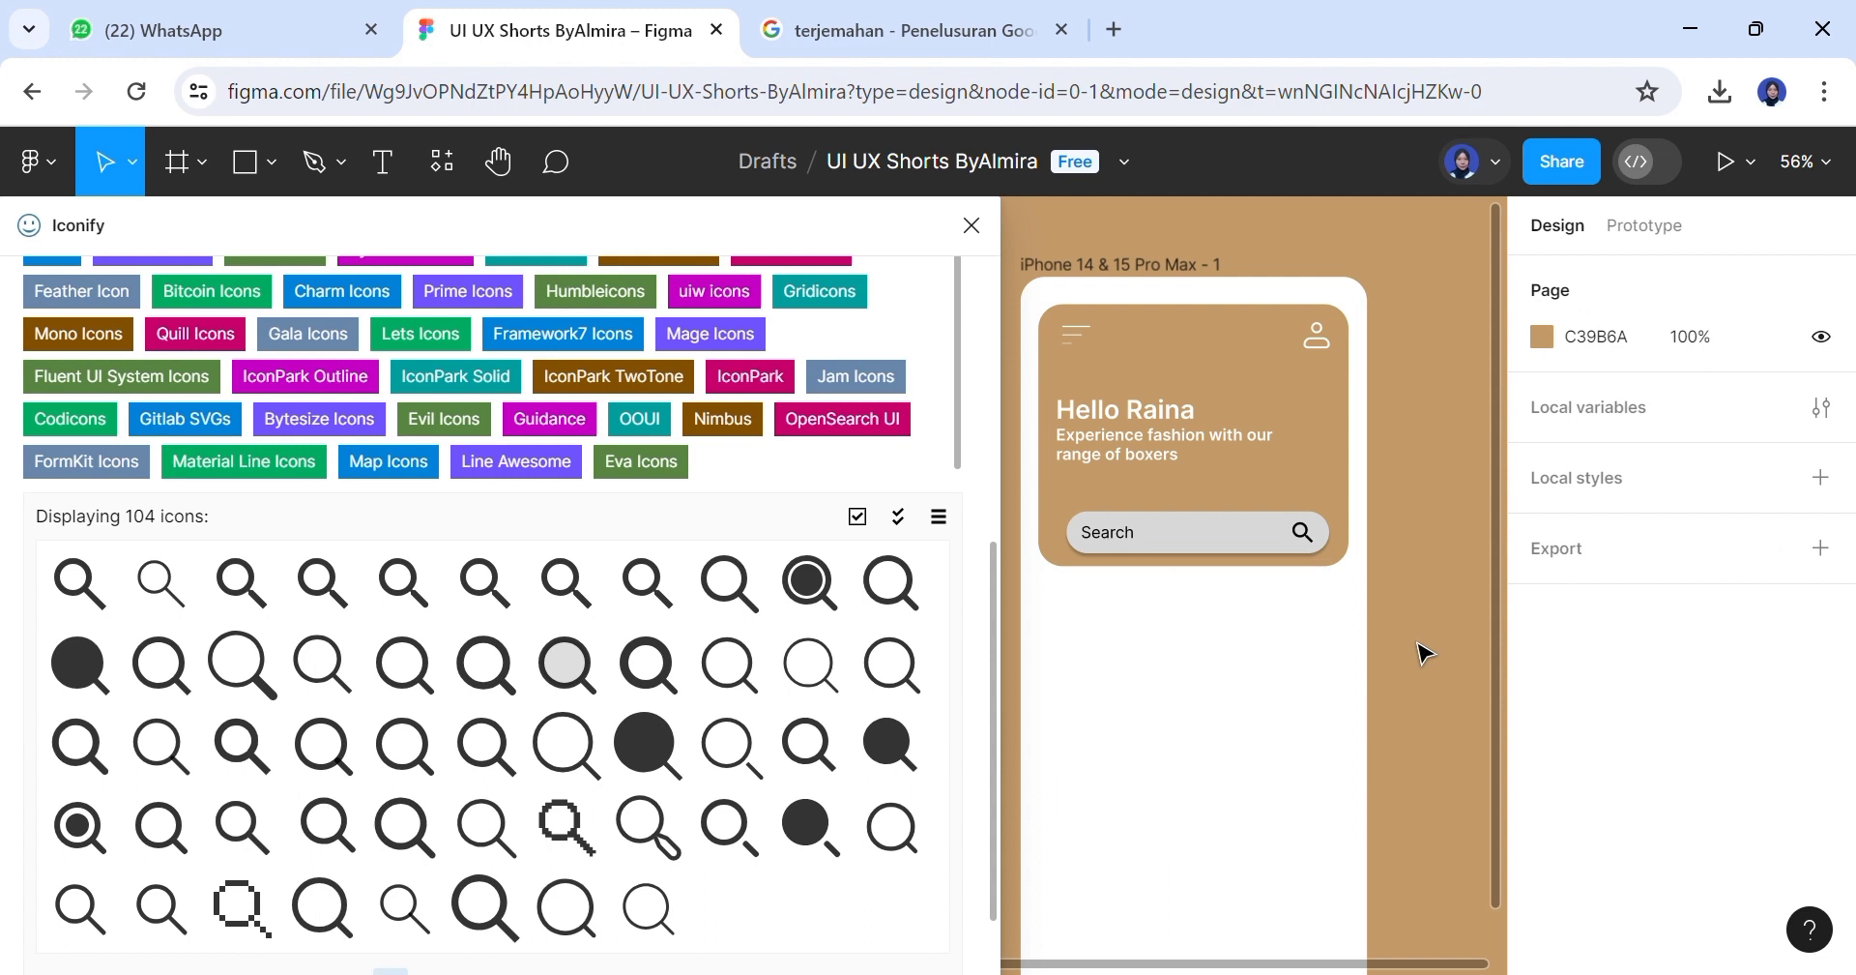
left_click(972, 225)
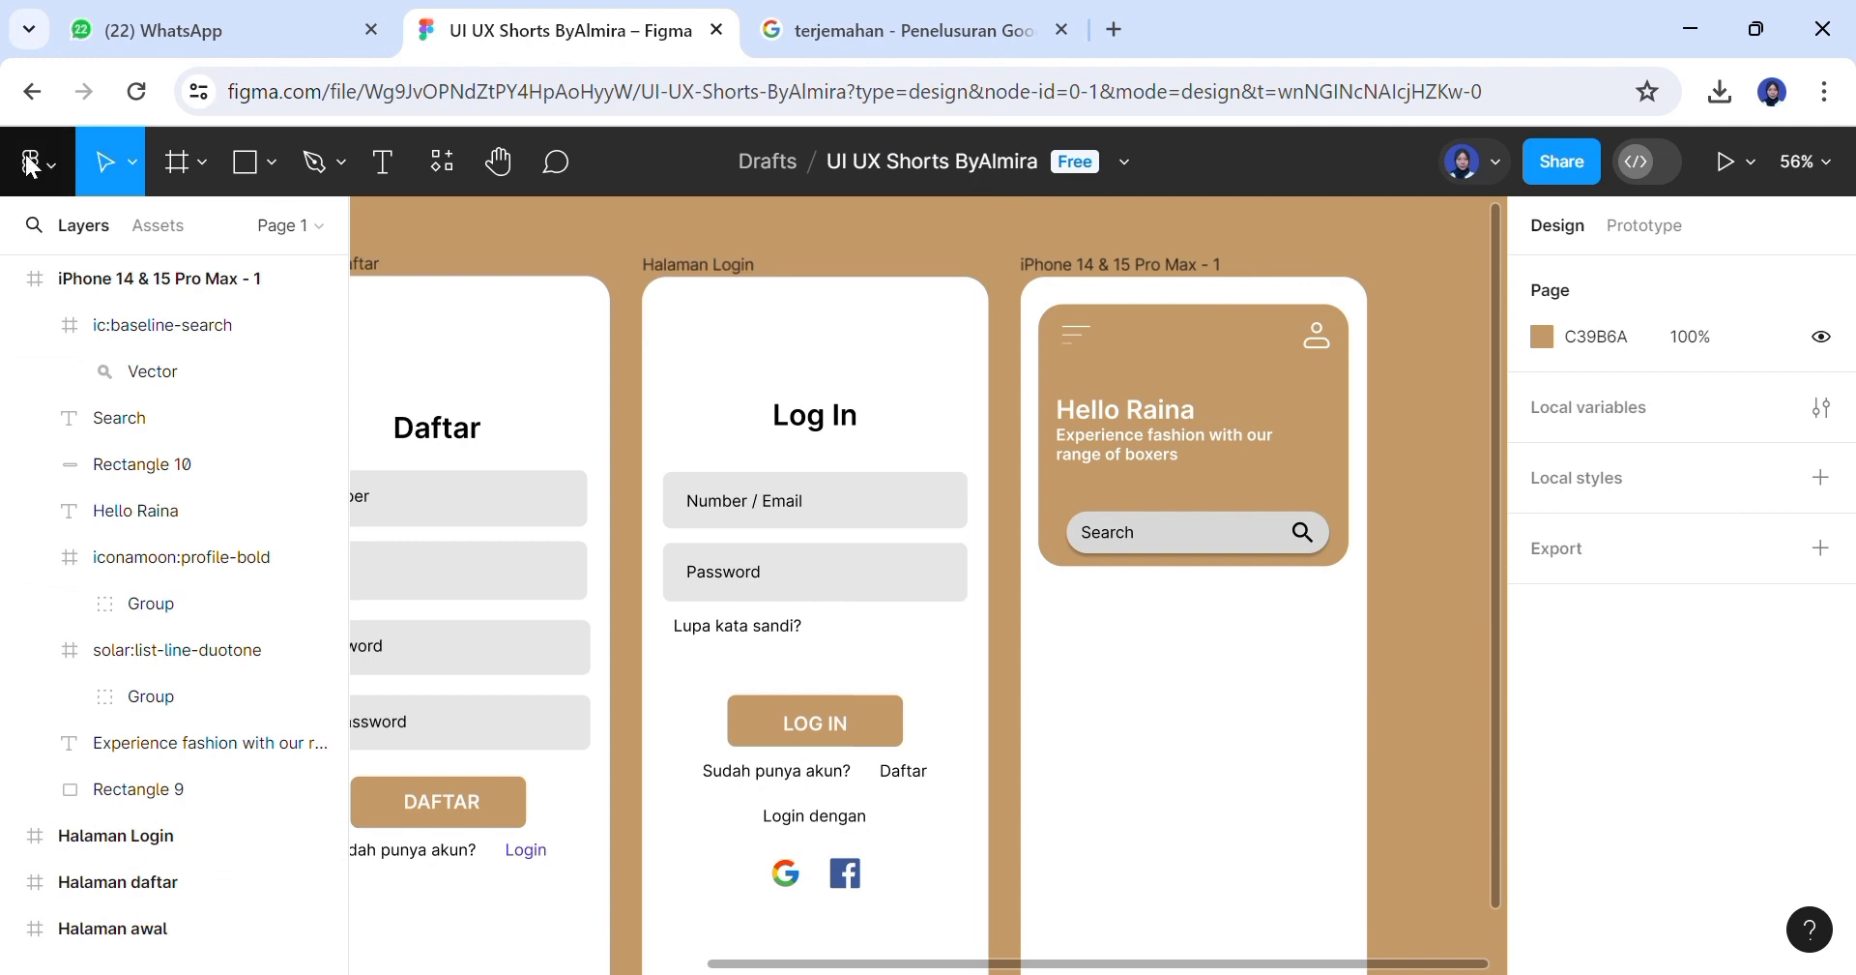
left_click(380, 170)
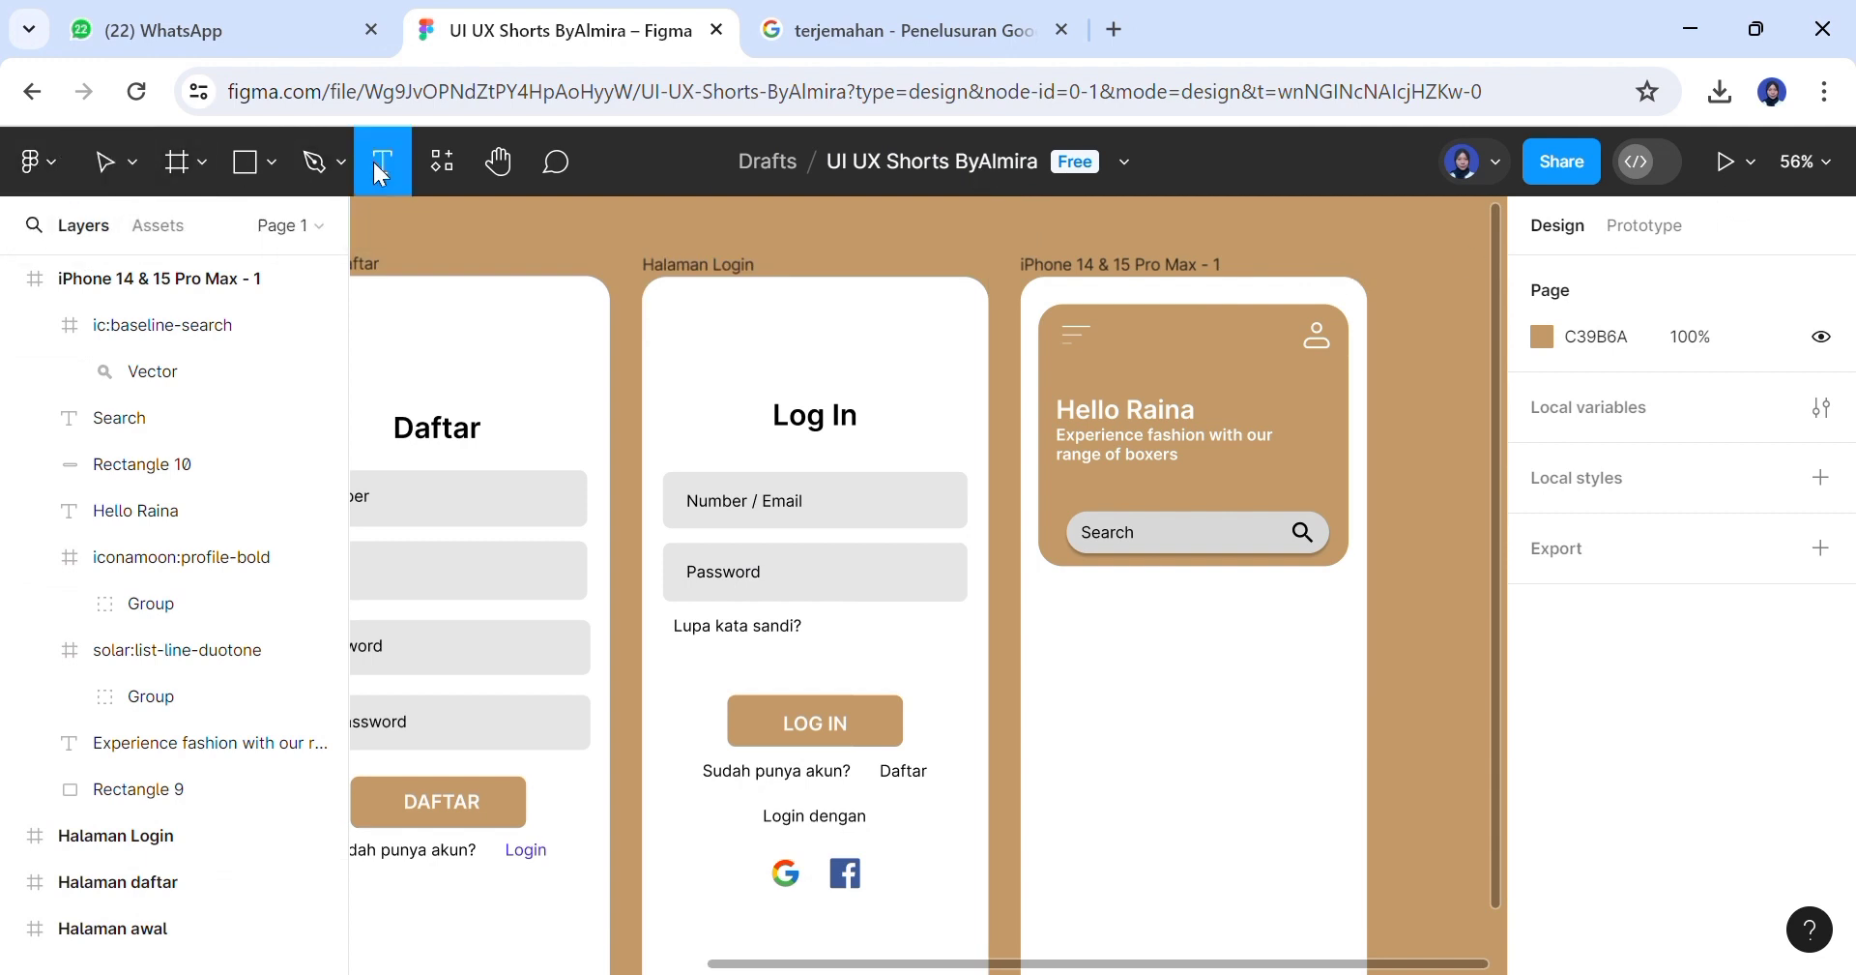
left_click(1077, 616)
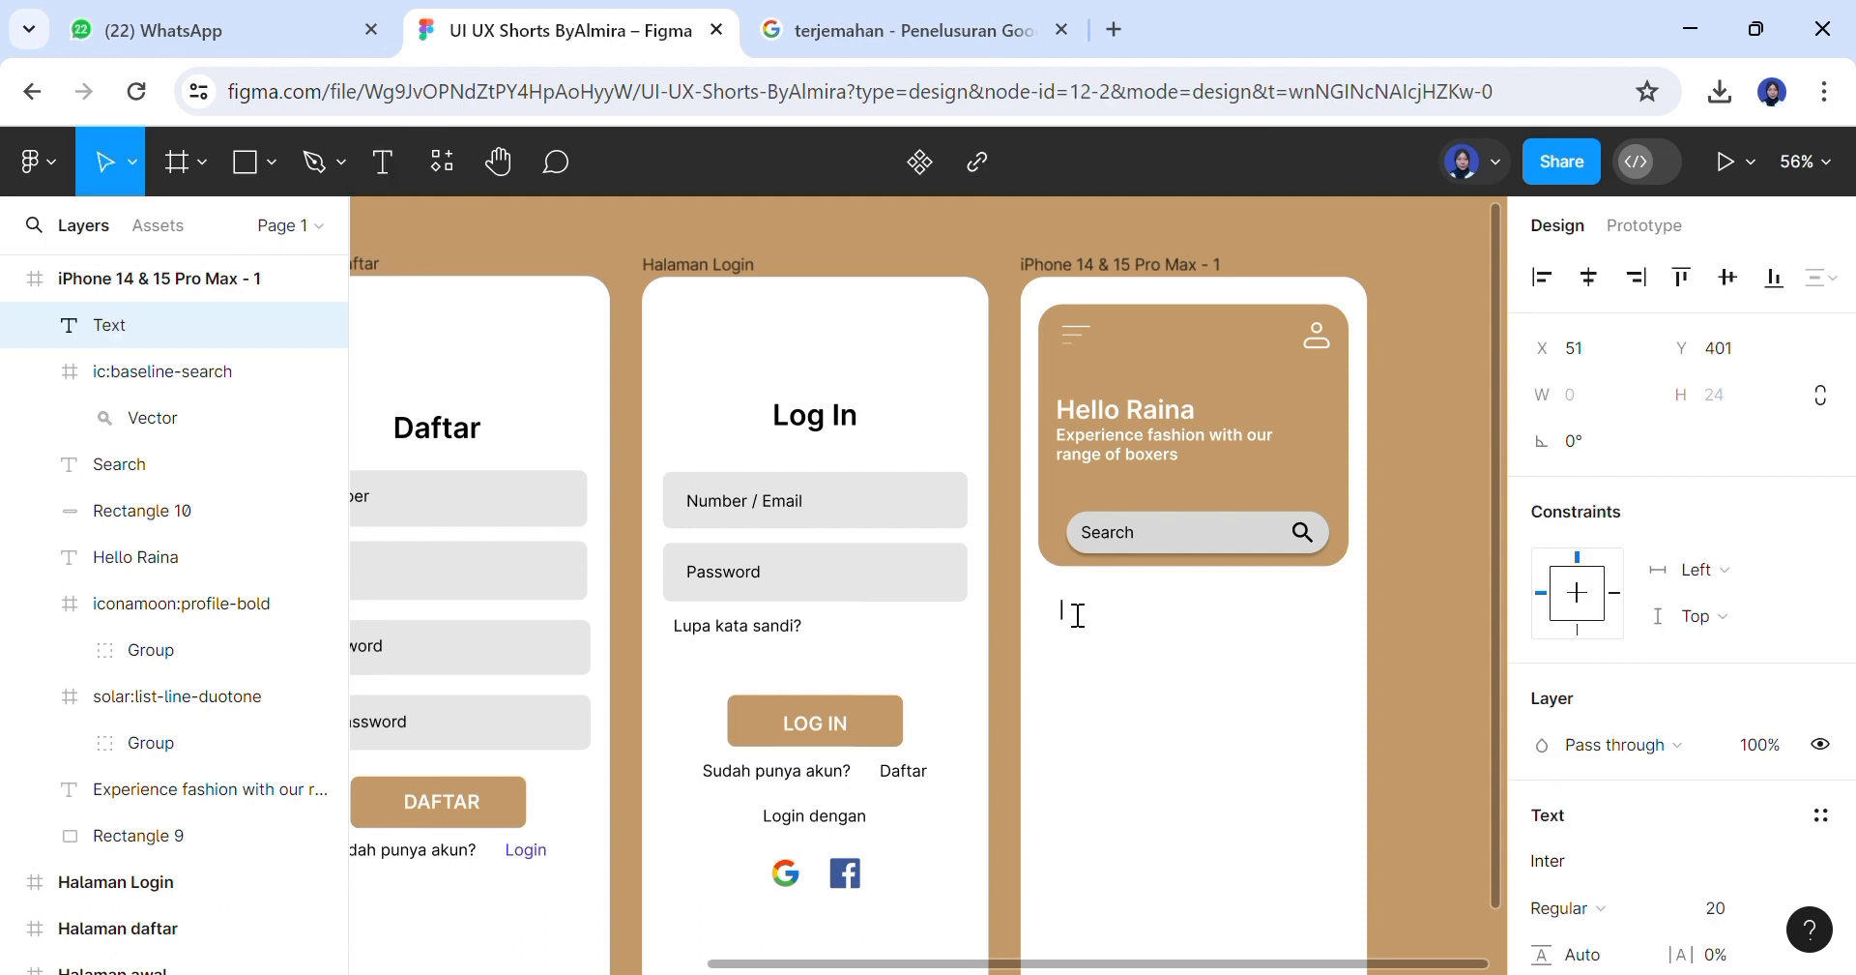
type("New Colection")
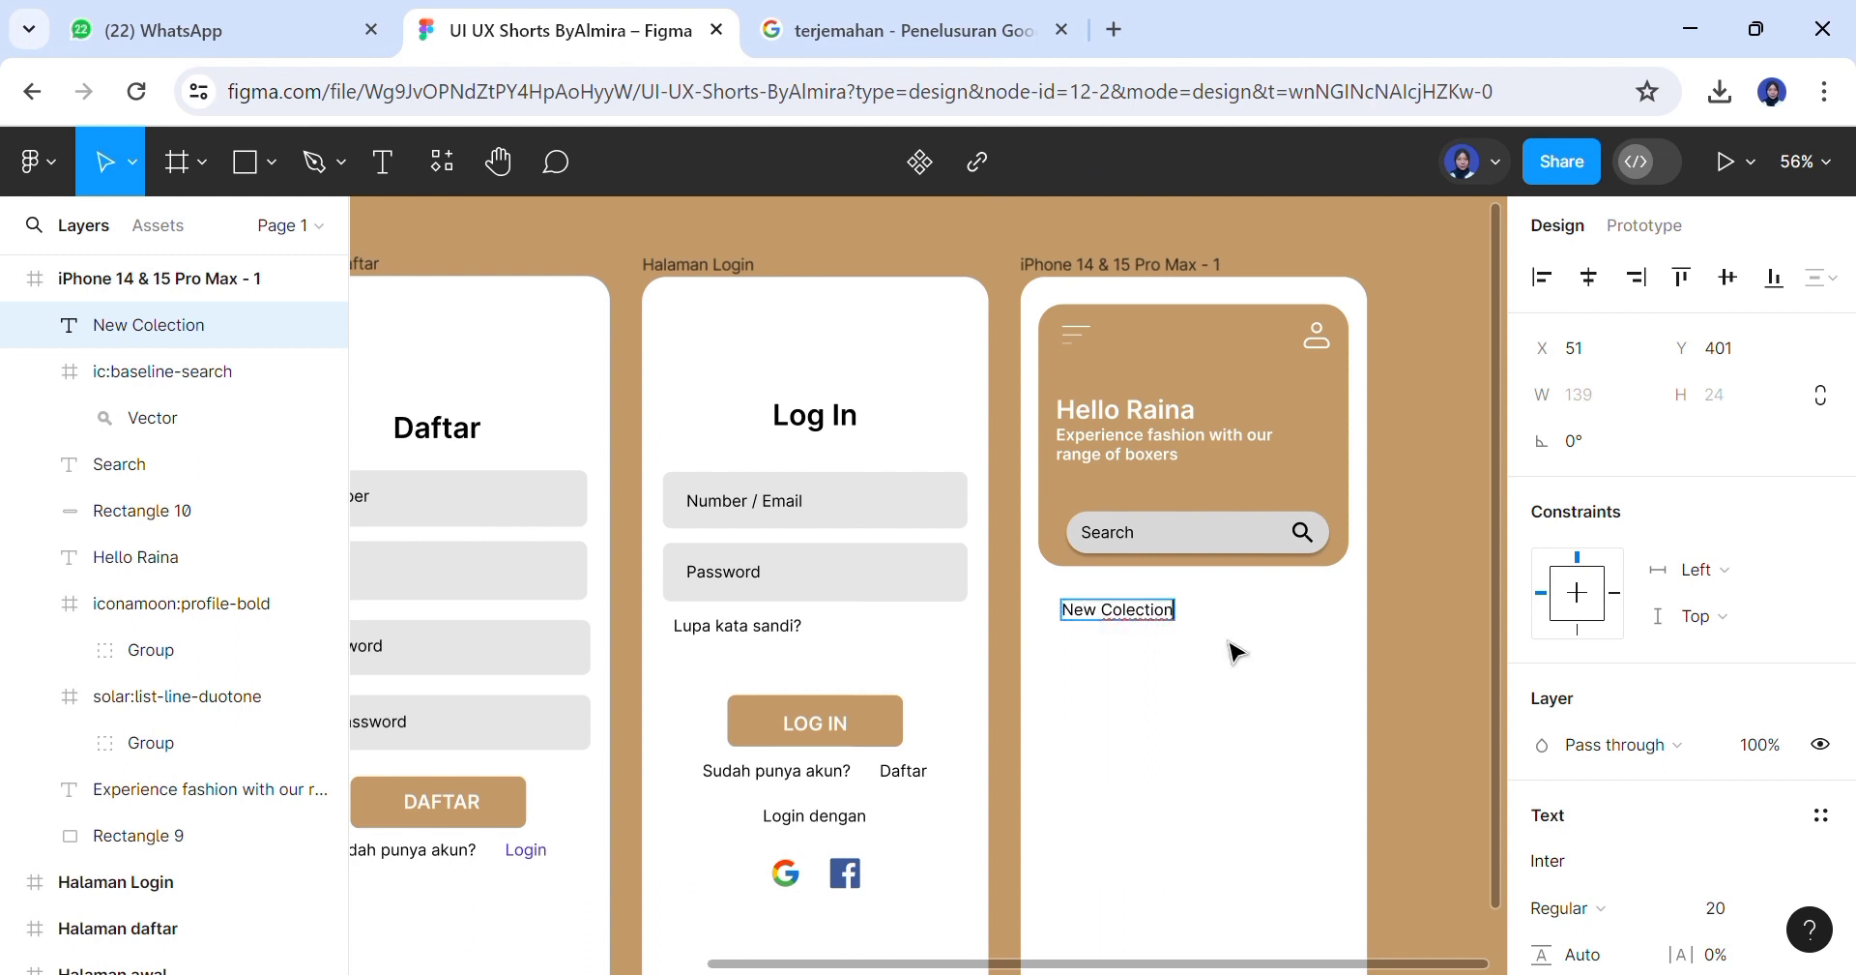
key("Escape")
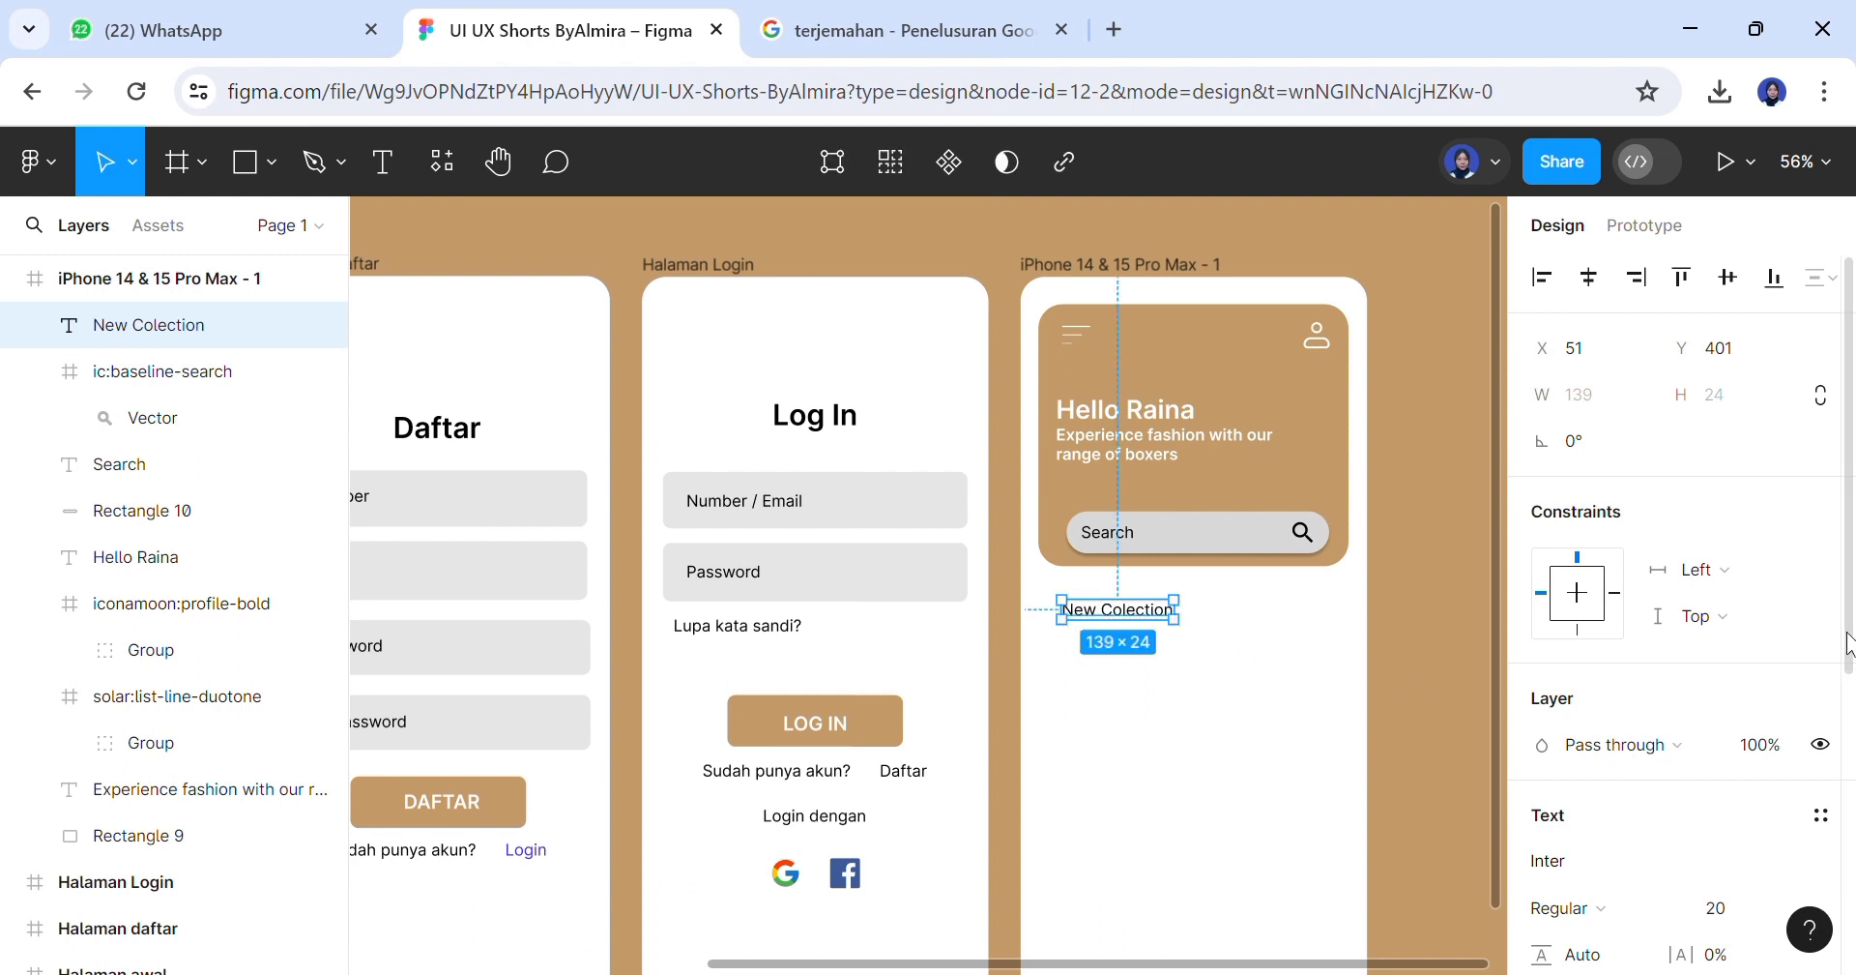
key("Delete")
Duplicate the greeting heading, place the copy just below the brown header card, and fill it with black (000000)
left_click(1197, 414)
key("ctrl+d")
left_click_drag(1161, 434, 1146, 620)
left_click_drag(1854, 650, 1854, 774)
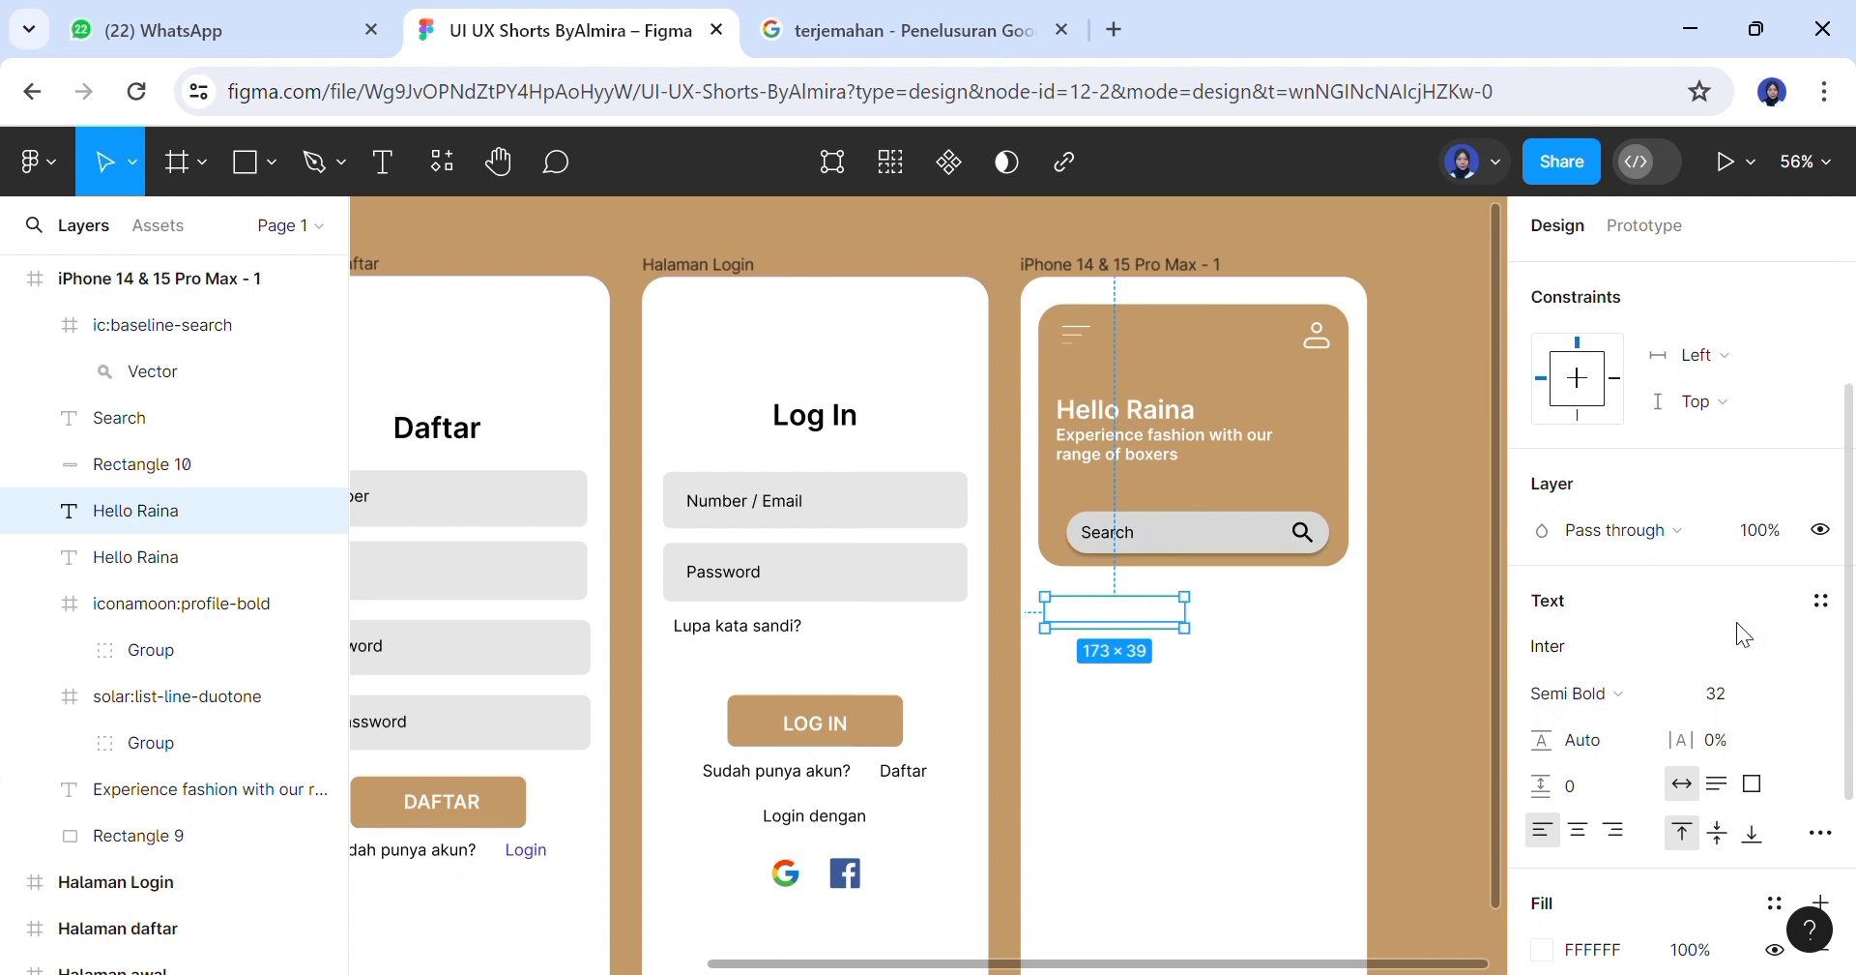
scroll(1679, 751, "down", 3)
left_click(1544, 701)
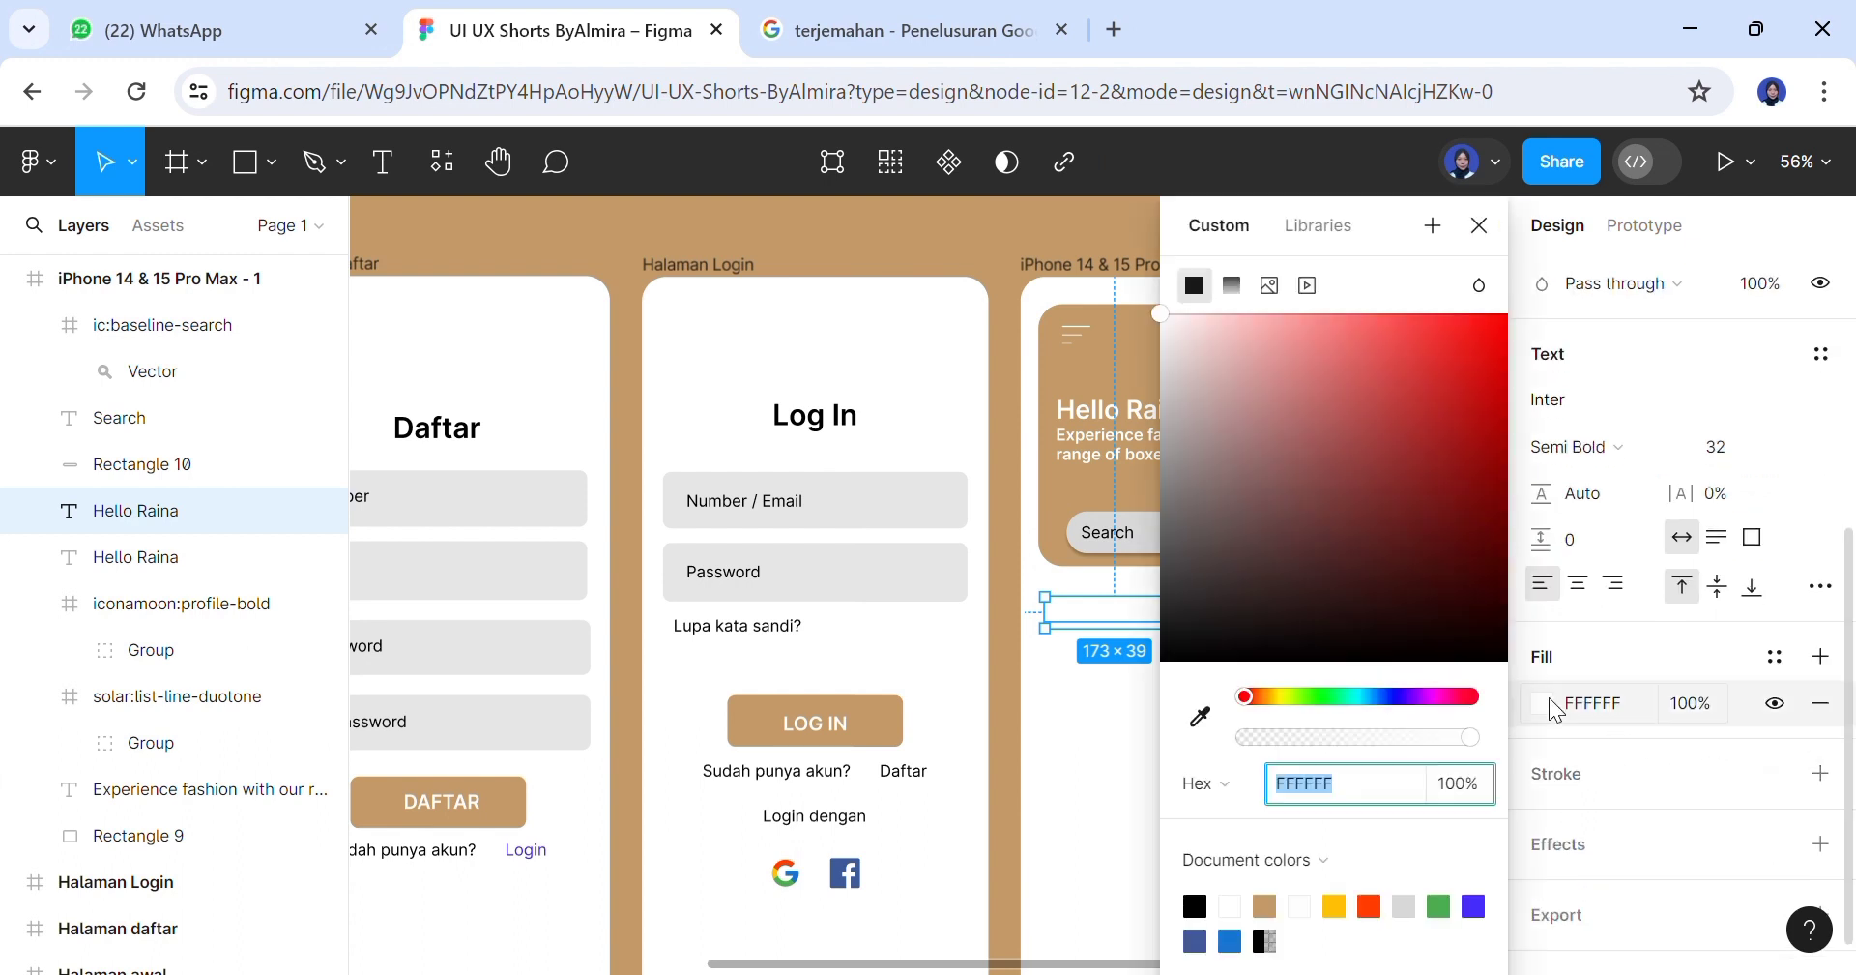
left_click(1204, 936)
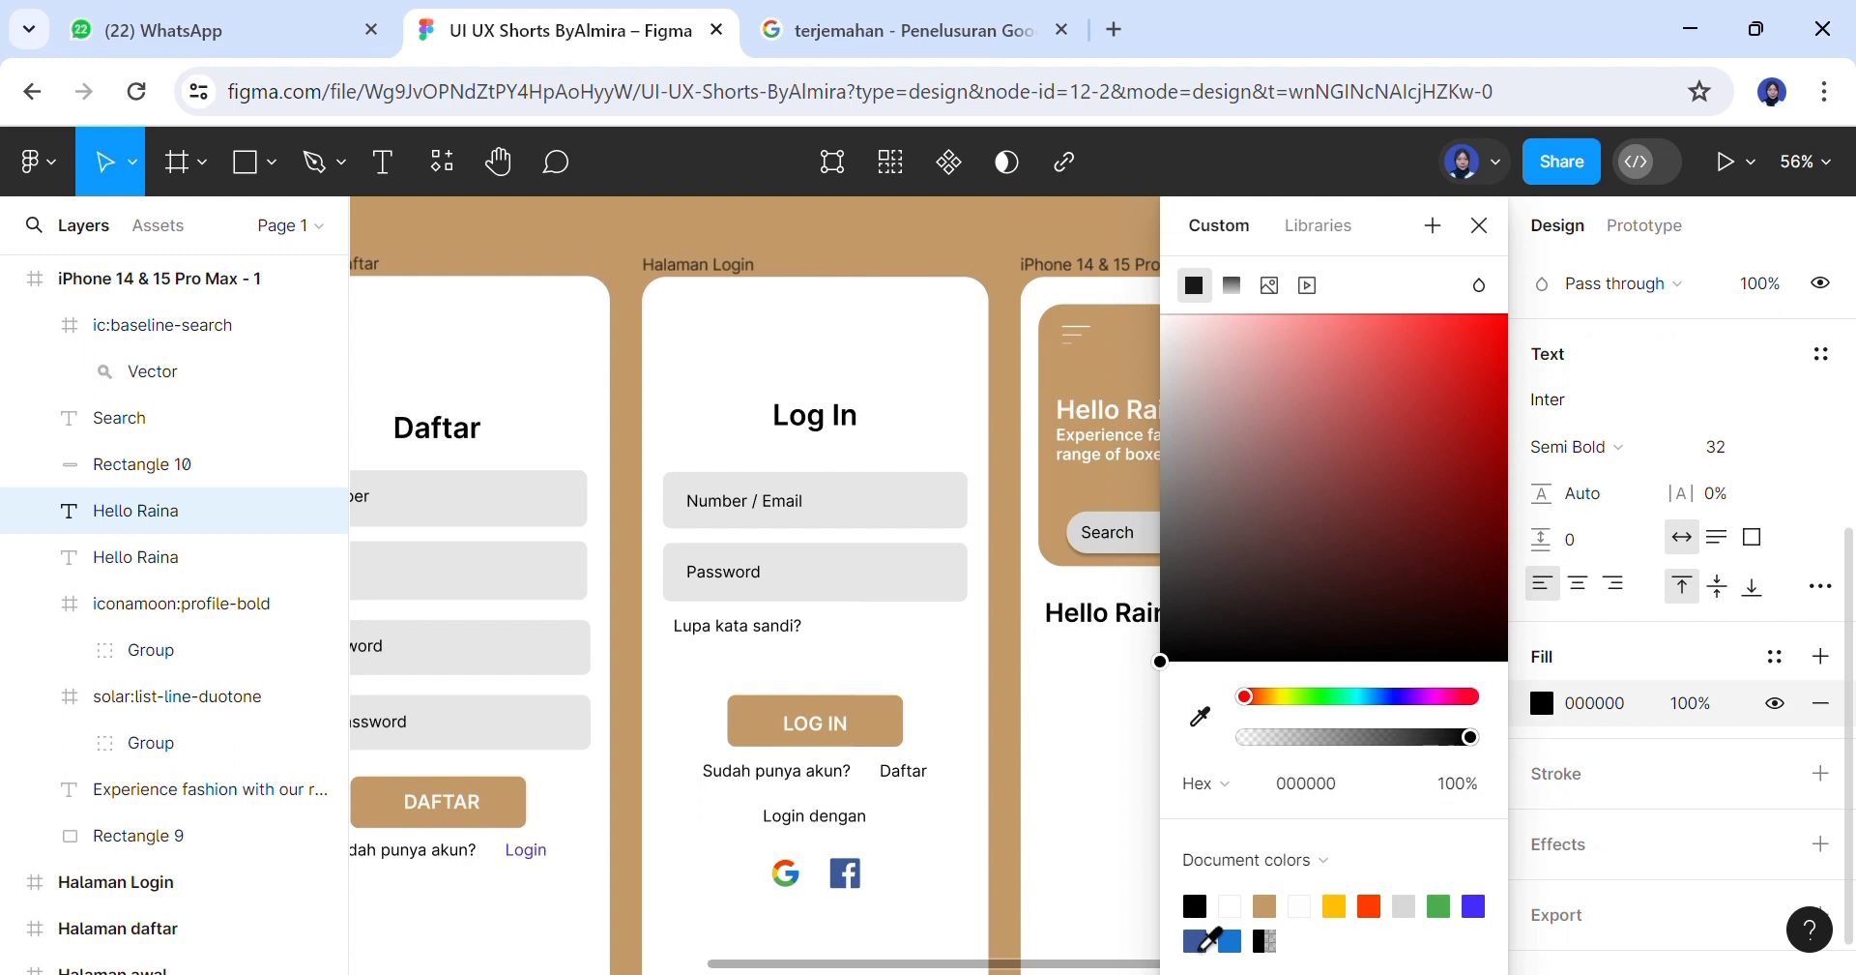
left_click(1077, 870)
Replace the duplicated heading's text with "New Colection"
double_click(1141, 622)
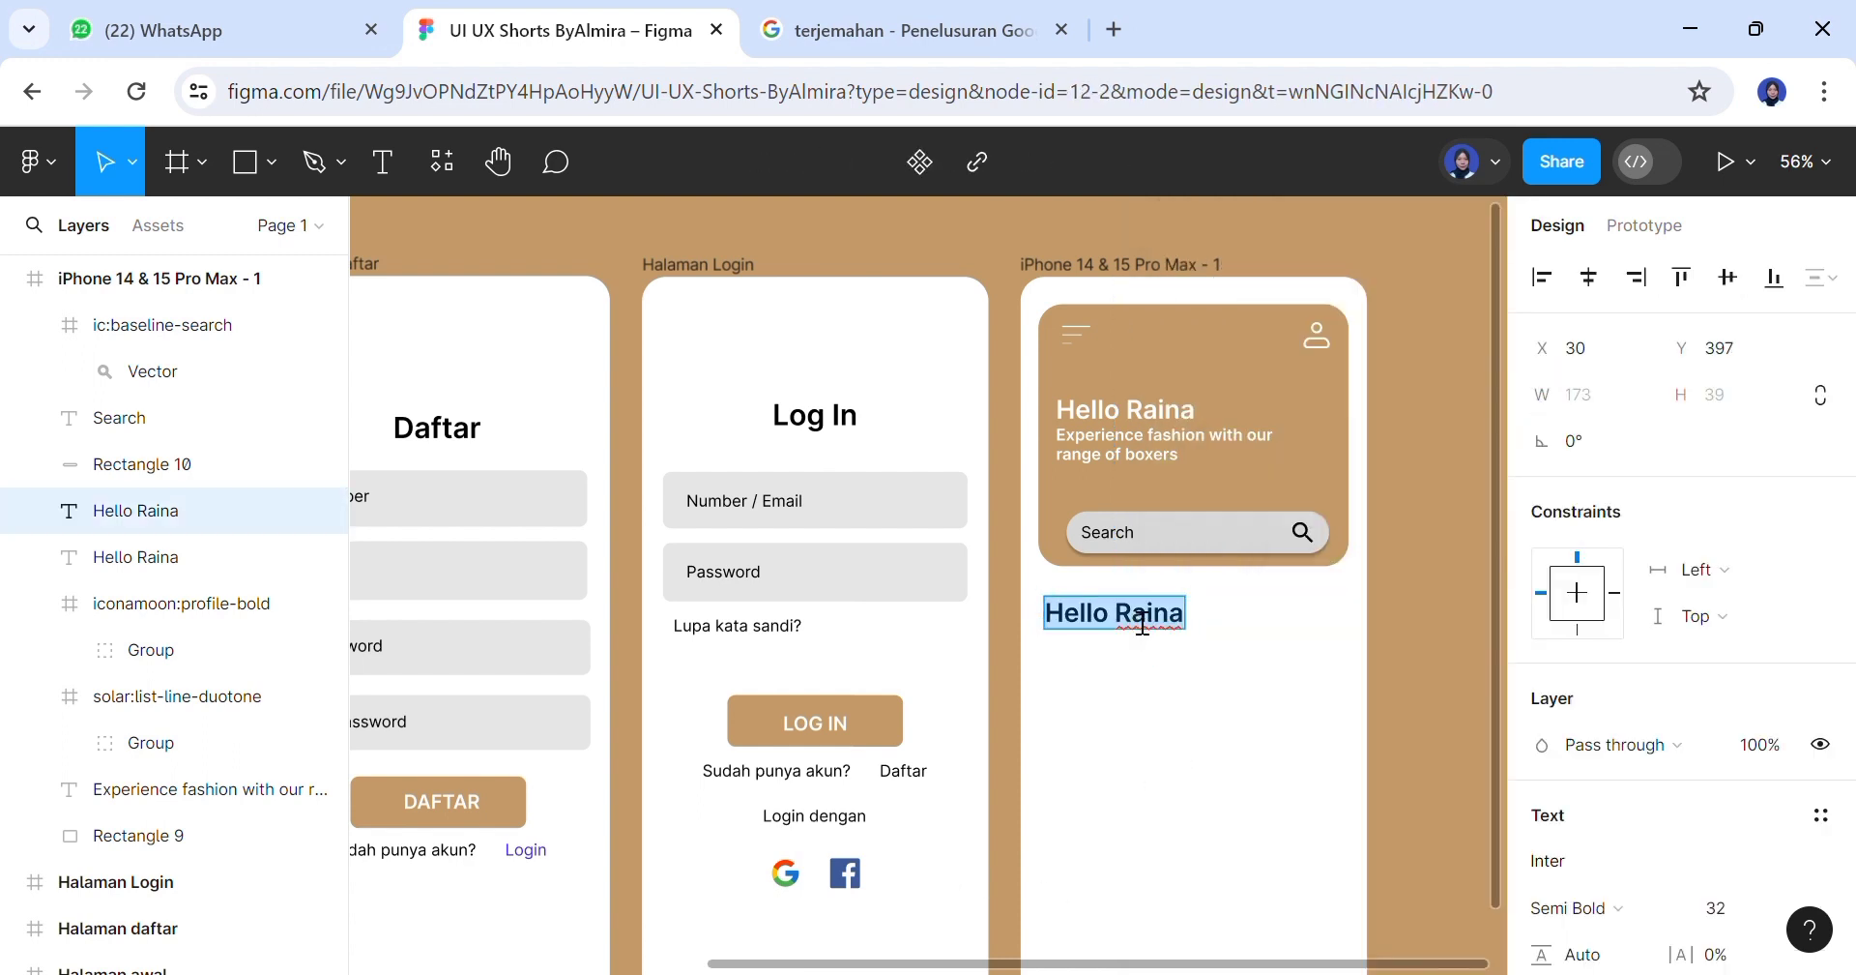
type("New Colect")
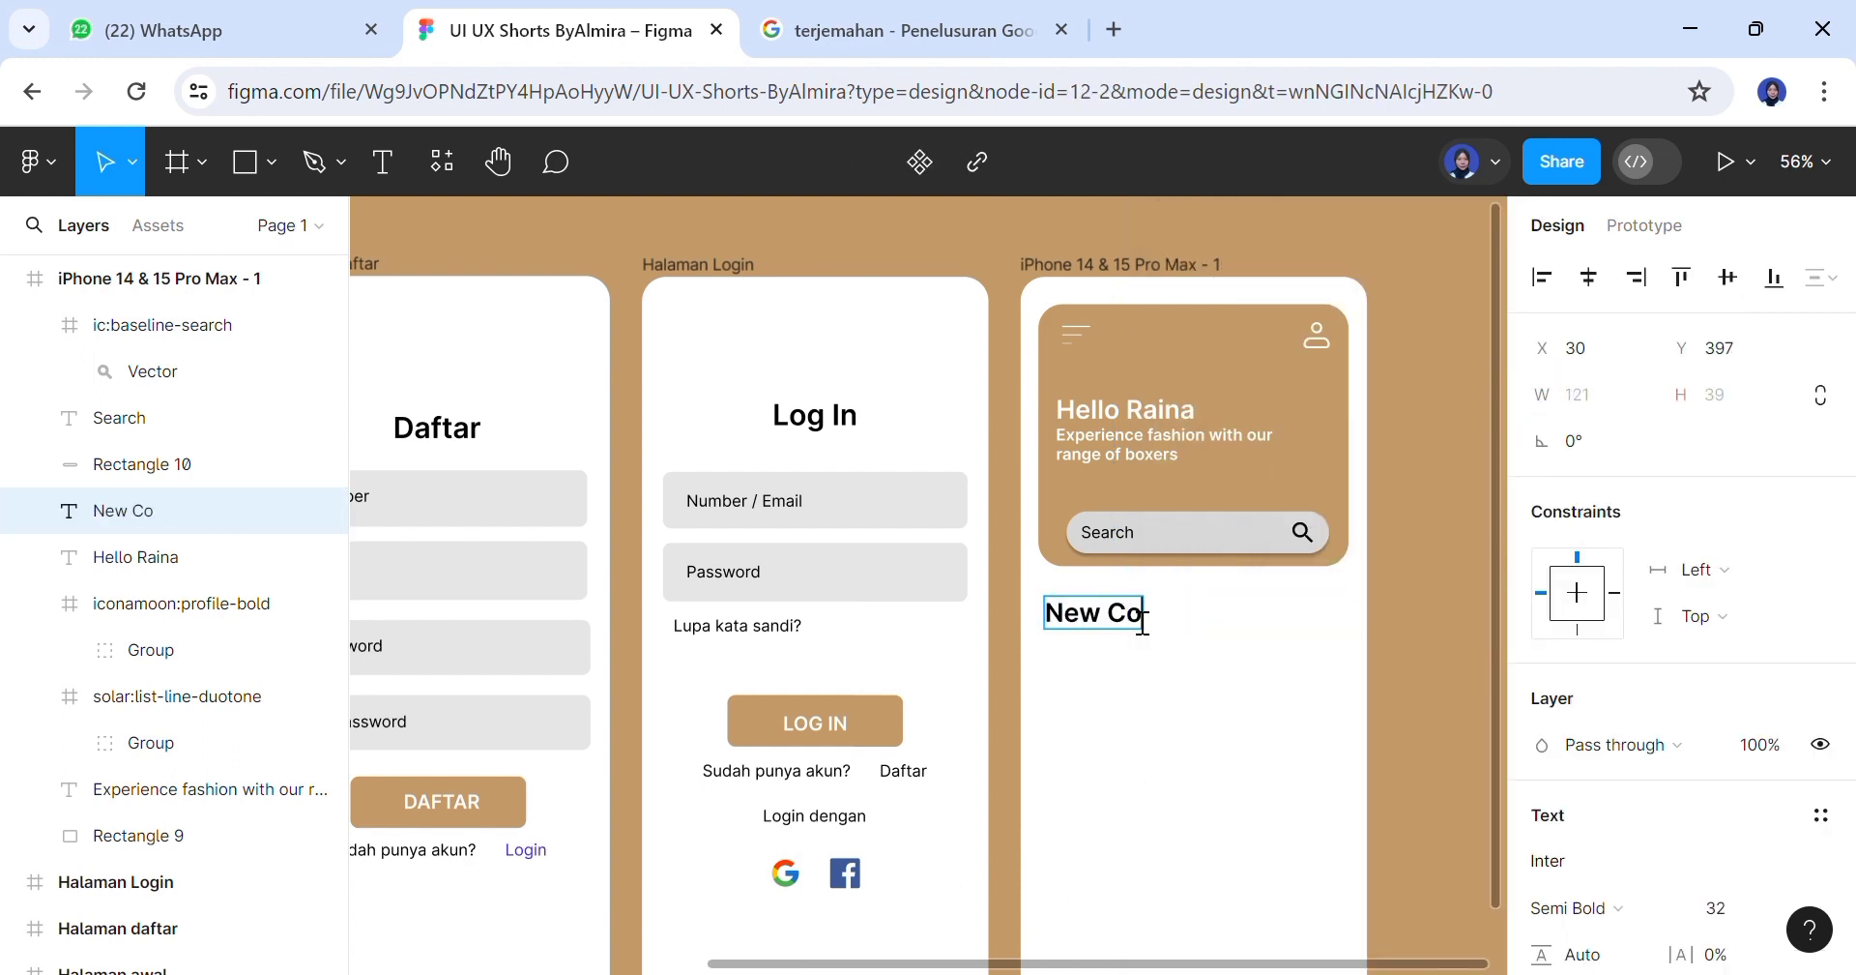
key("BackSpace")
type("tion")
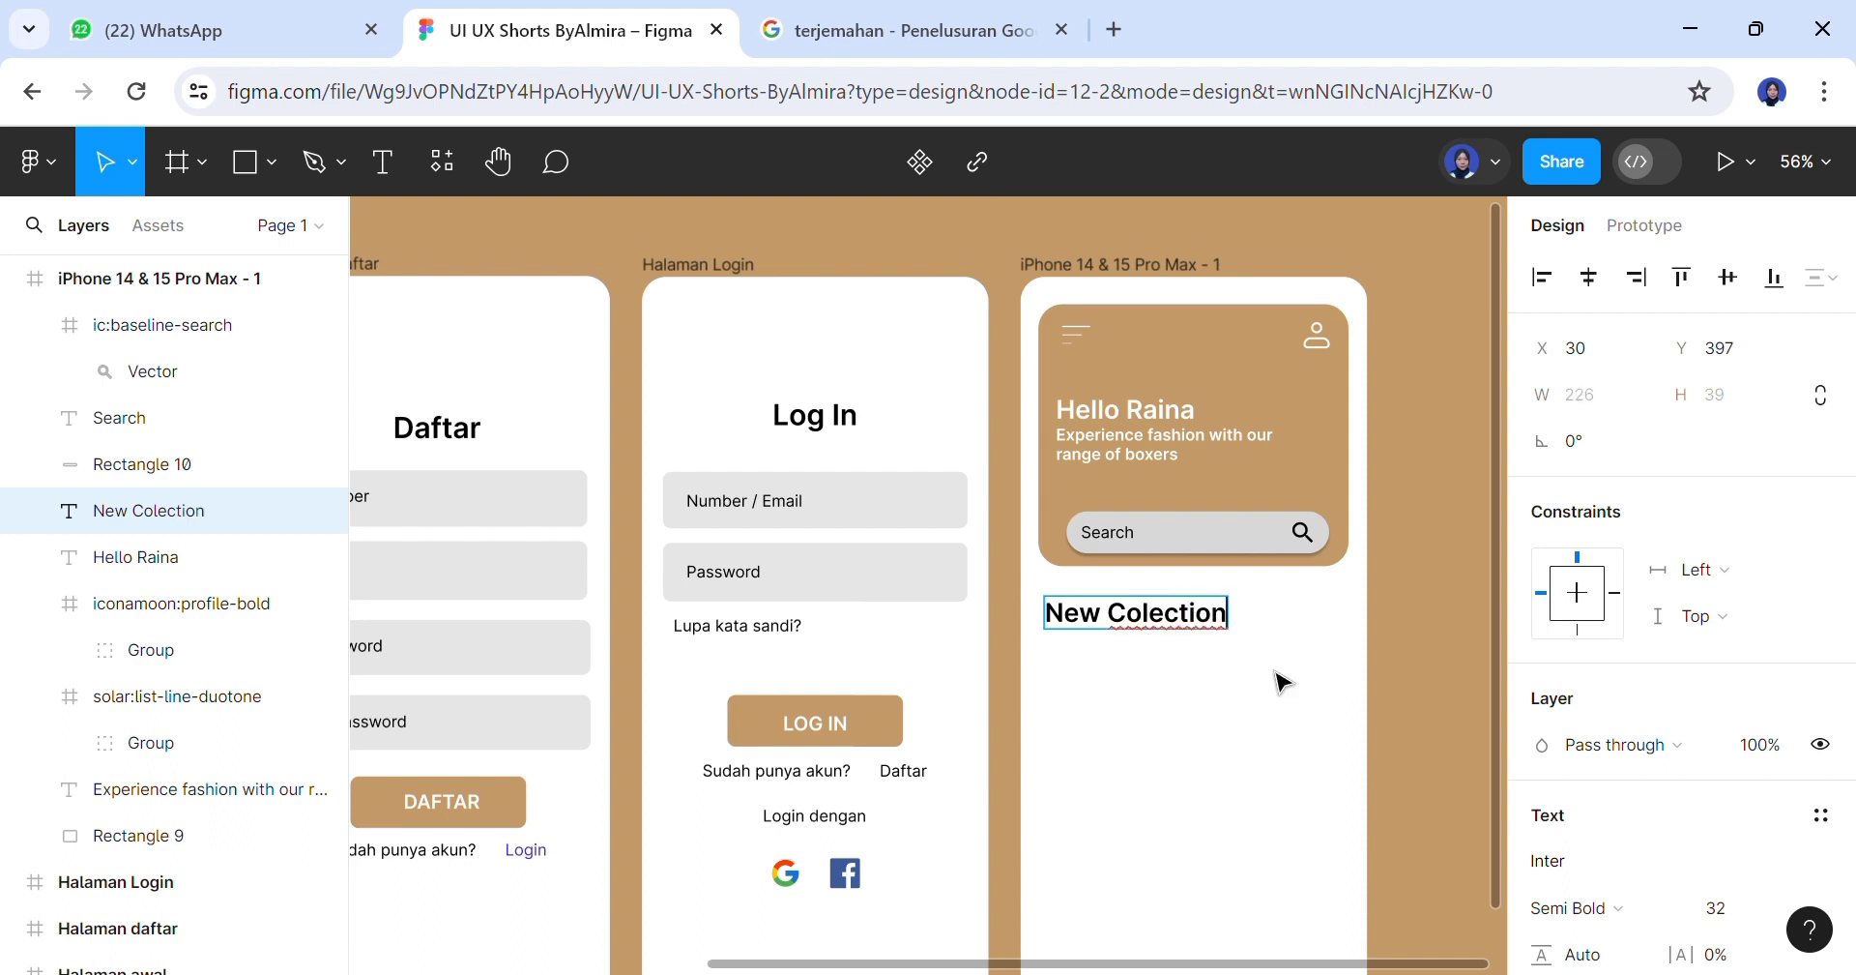
key("Escape")
Set the New Colection heading's font size to 24 and nudge it closer to the header card
scroll(1832, 667, "down", 2)
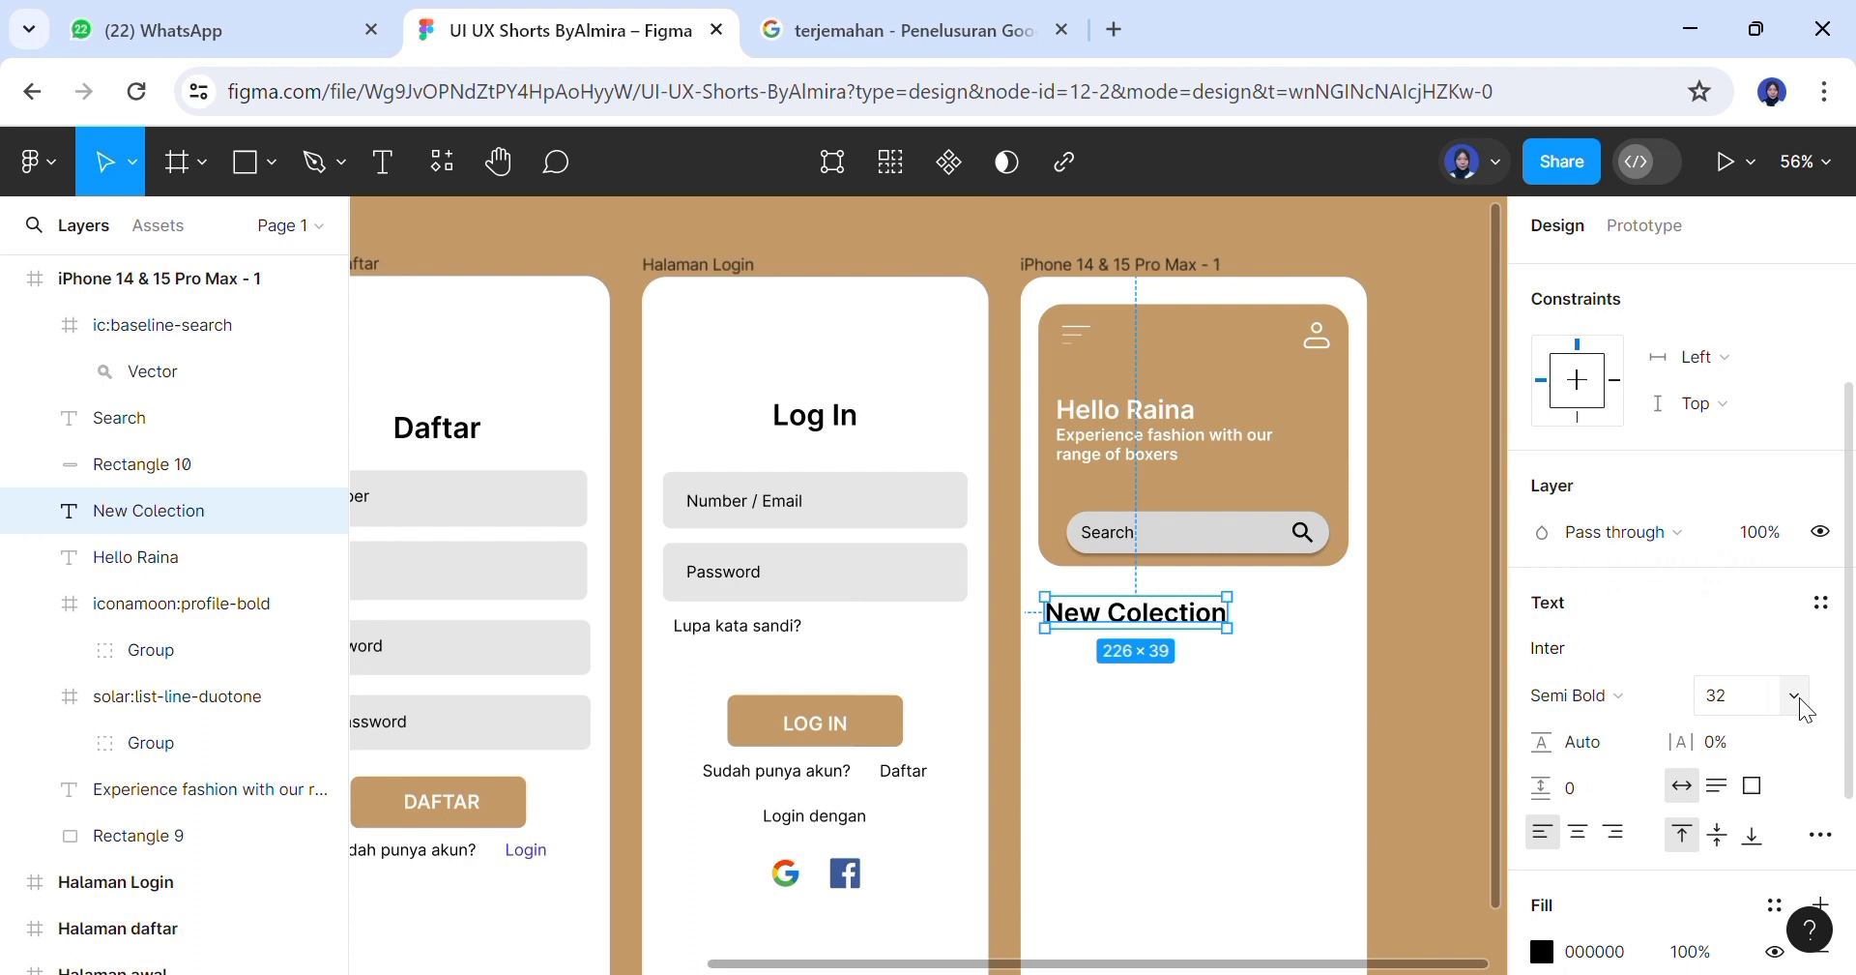
left_click(1796, 696)
left_click(1763, 630)
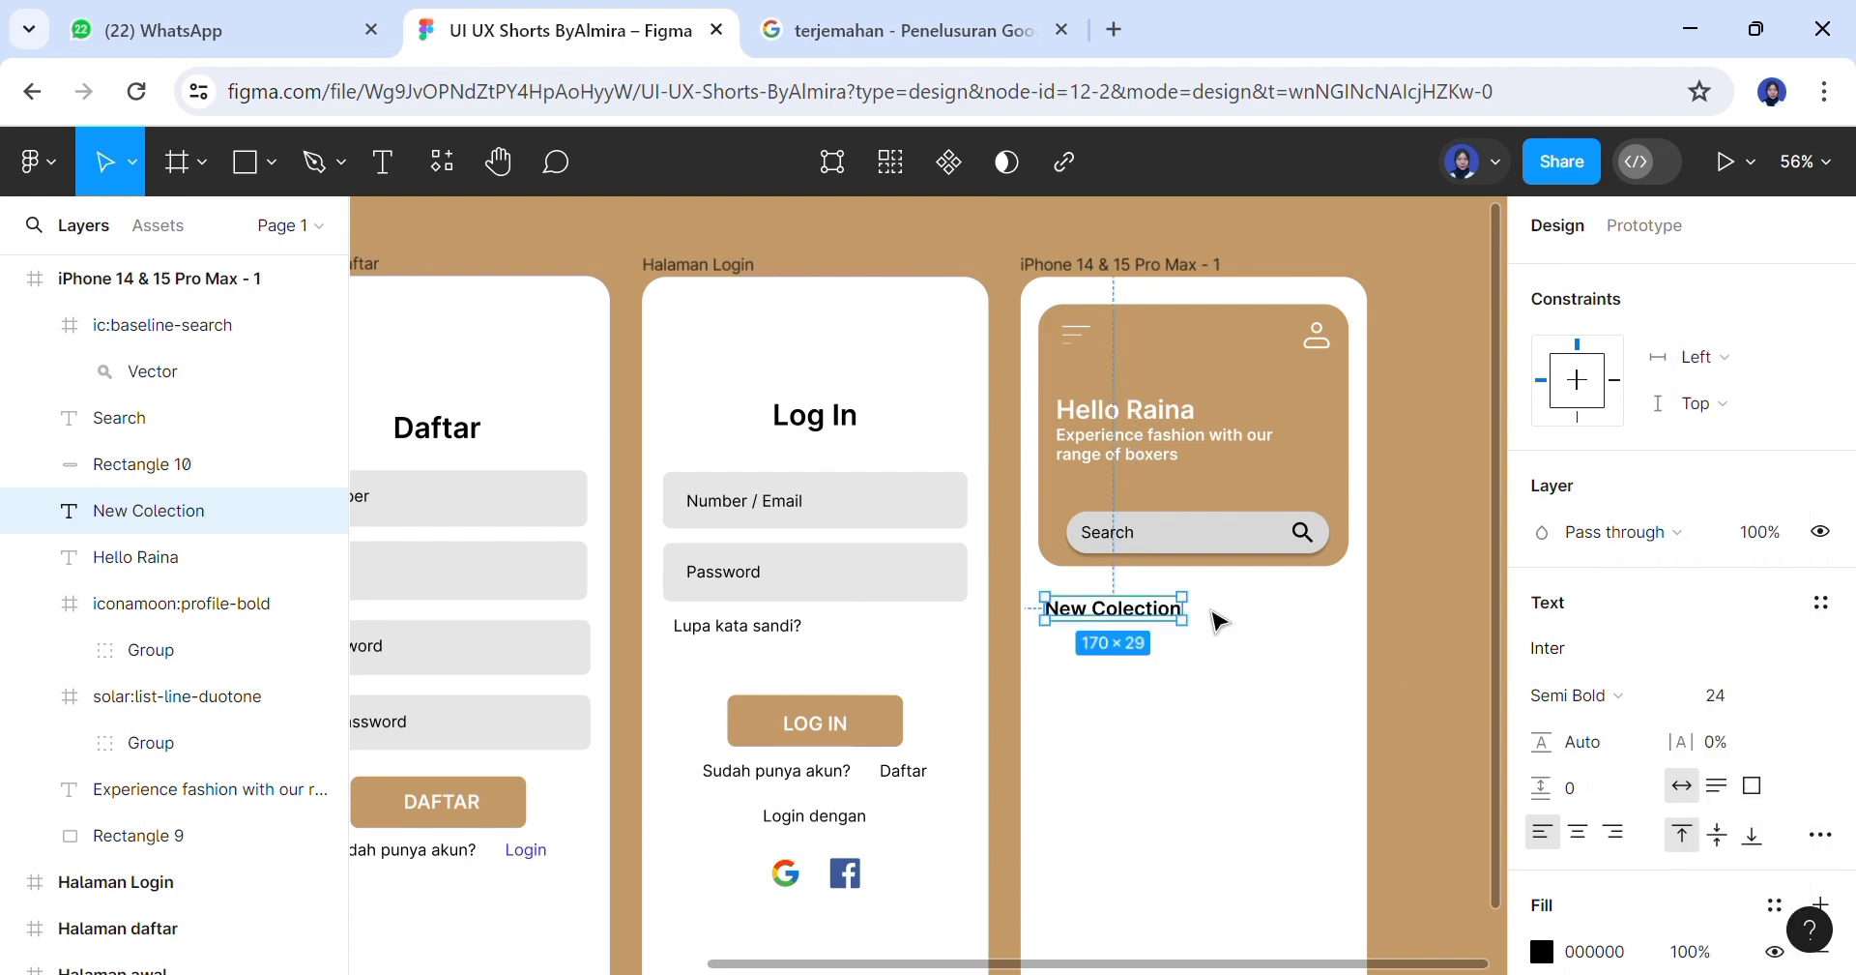
mouse_move(1150, 623)
left_mouse_down()
mouse_move(1144, 606)
mouse_move(1152, 621)
left_mouse_up()
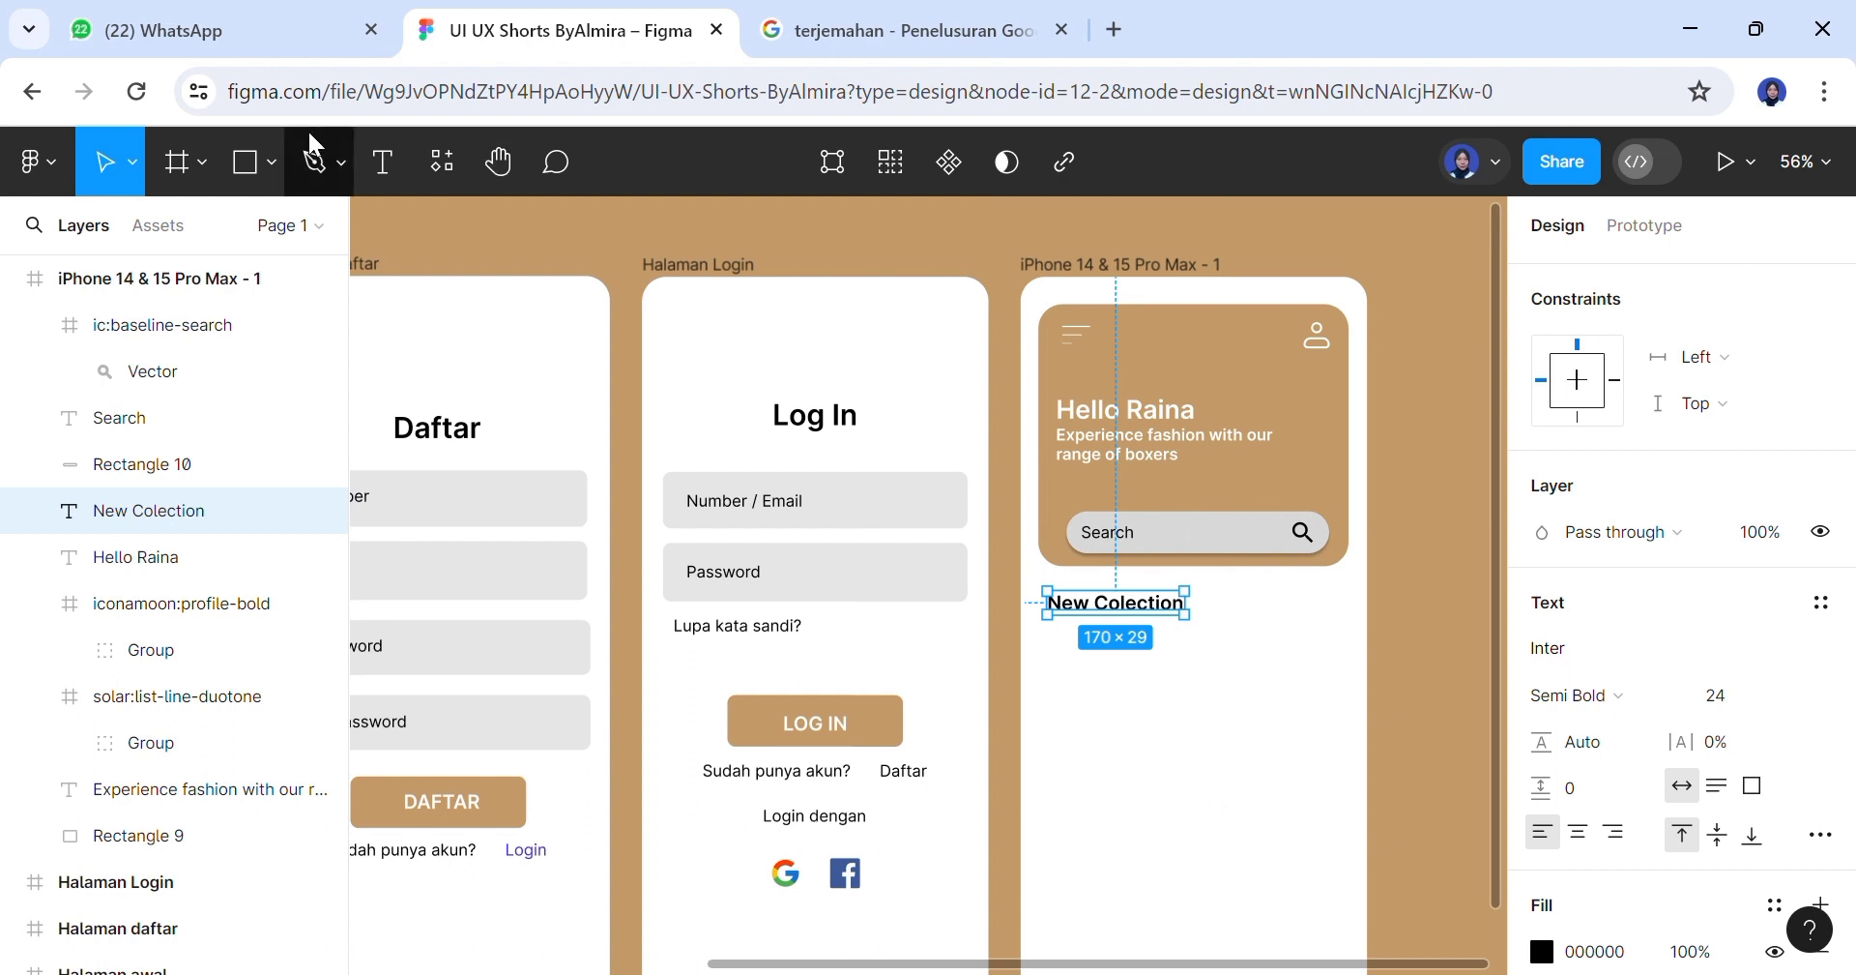
Draw a rectangle about 99 × 29 below the New Colection heading and set its corner radius to 30
left_click(273, 162)
left_click(327, 228)
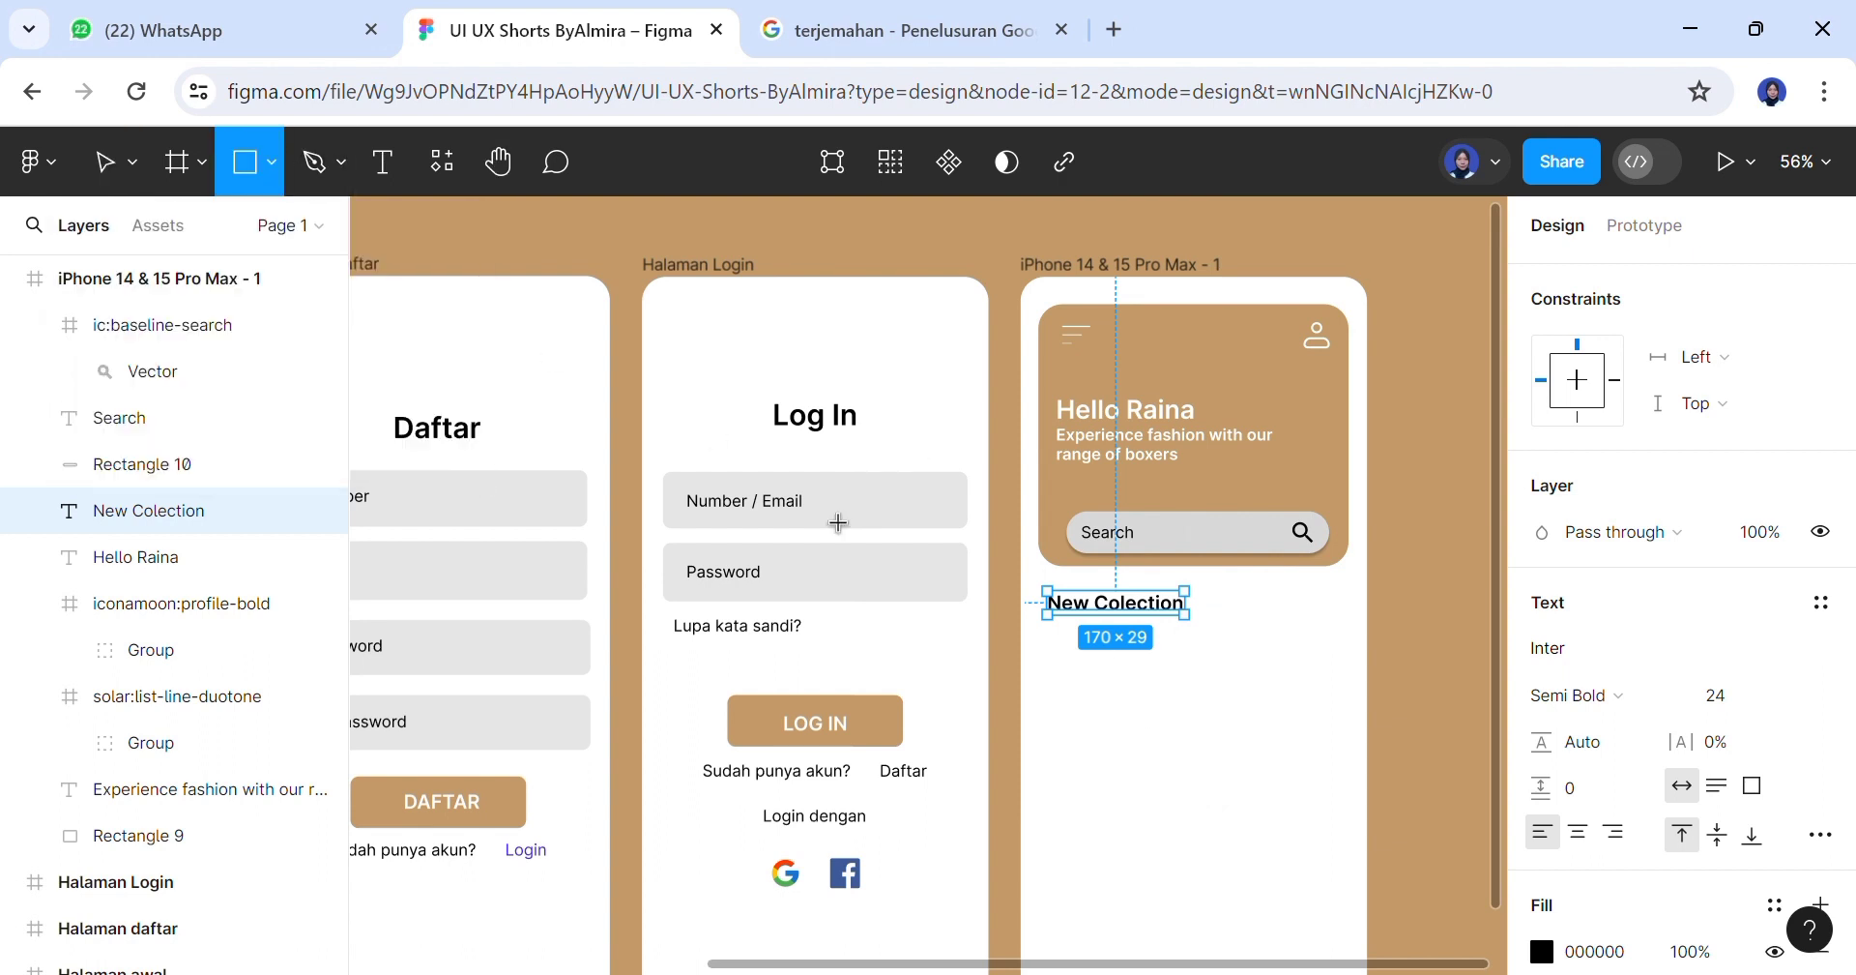
left_click_drag(1054, 651, 1153, 697)
left_click(1225, 684)
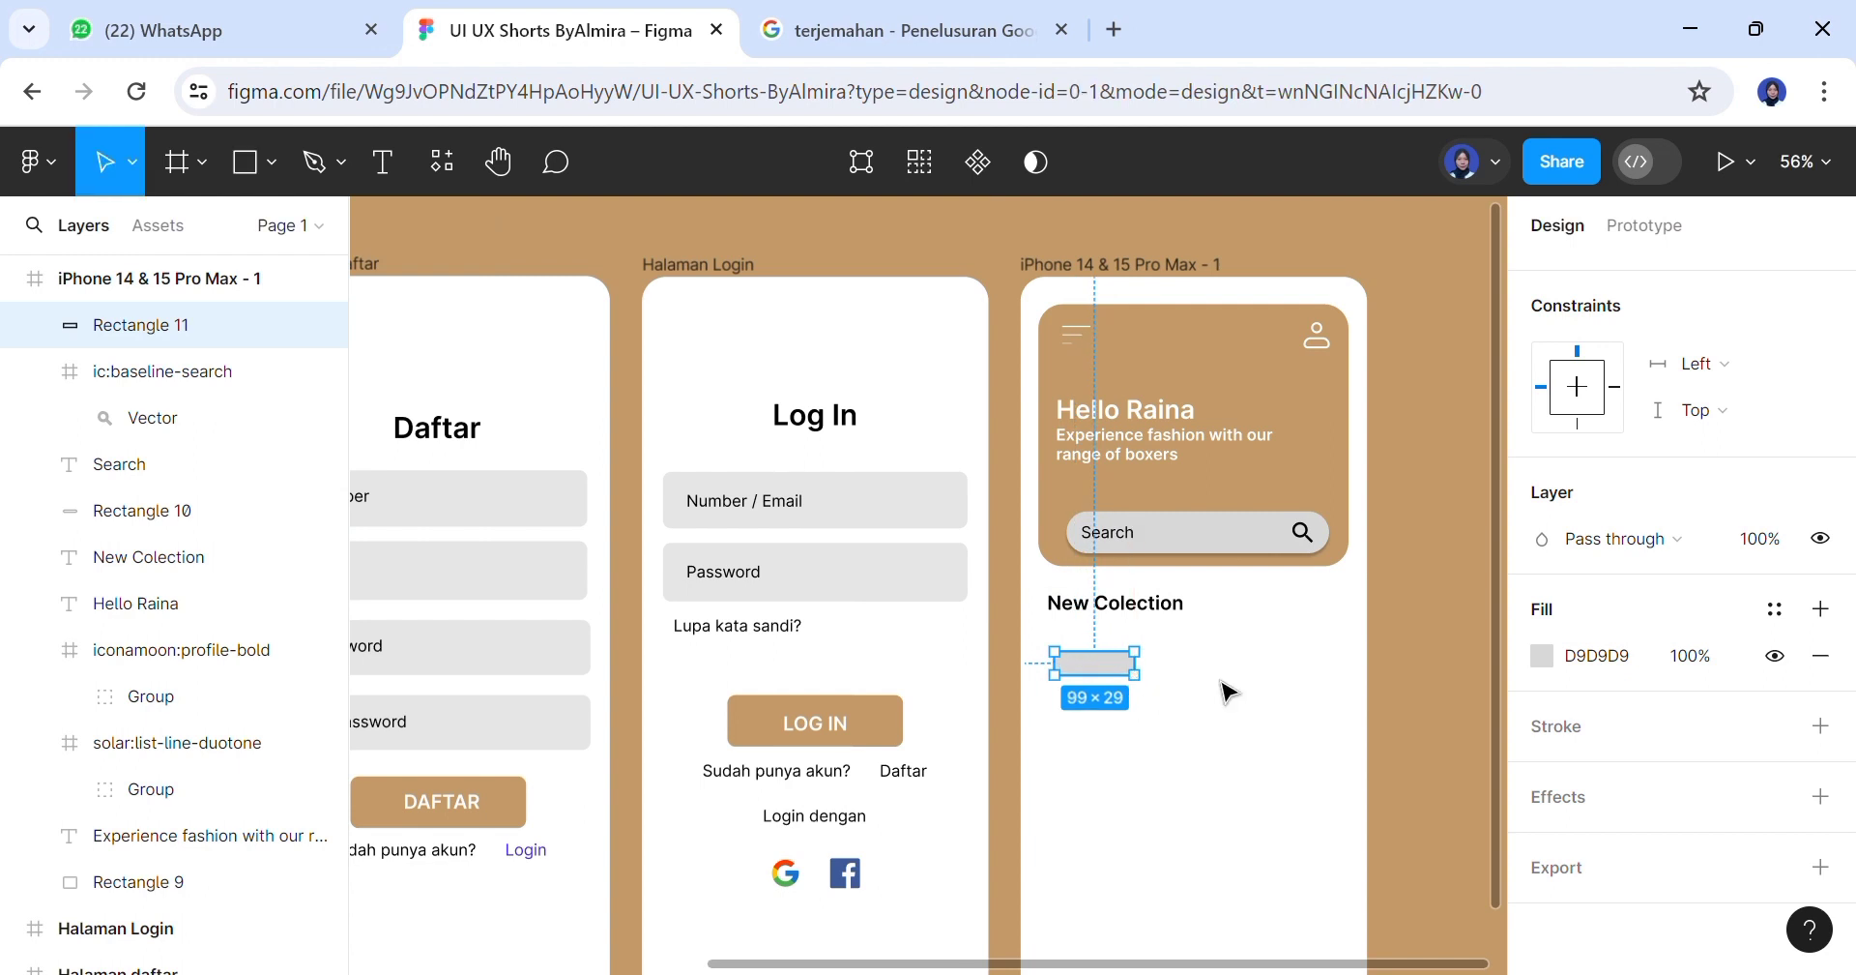
left_click(1133, 667)
left_click(1711, 442)
type("30")
left_click(1321, 698)
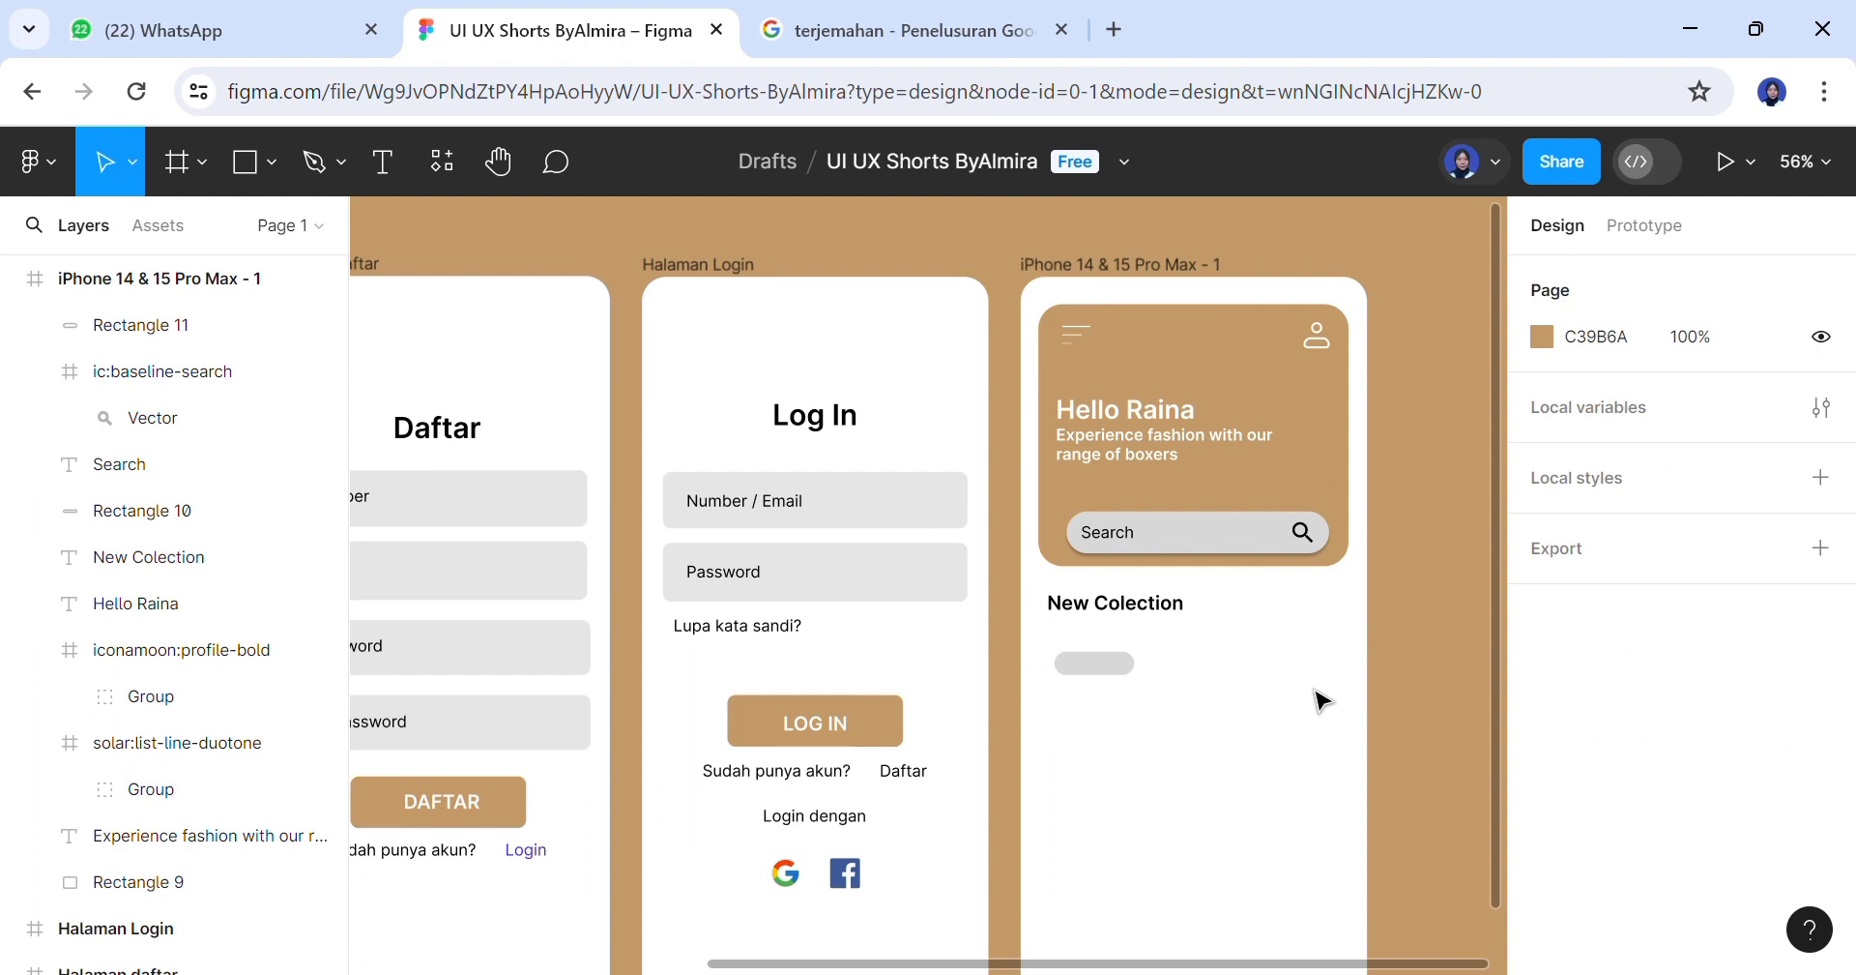
Move the grey pill directly under the New Colection heading and resize it to about 105 × 33
left_click(1121, 665)
left_click_drag(1125, 674, 1090, 633)
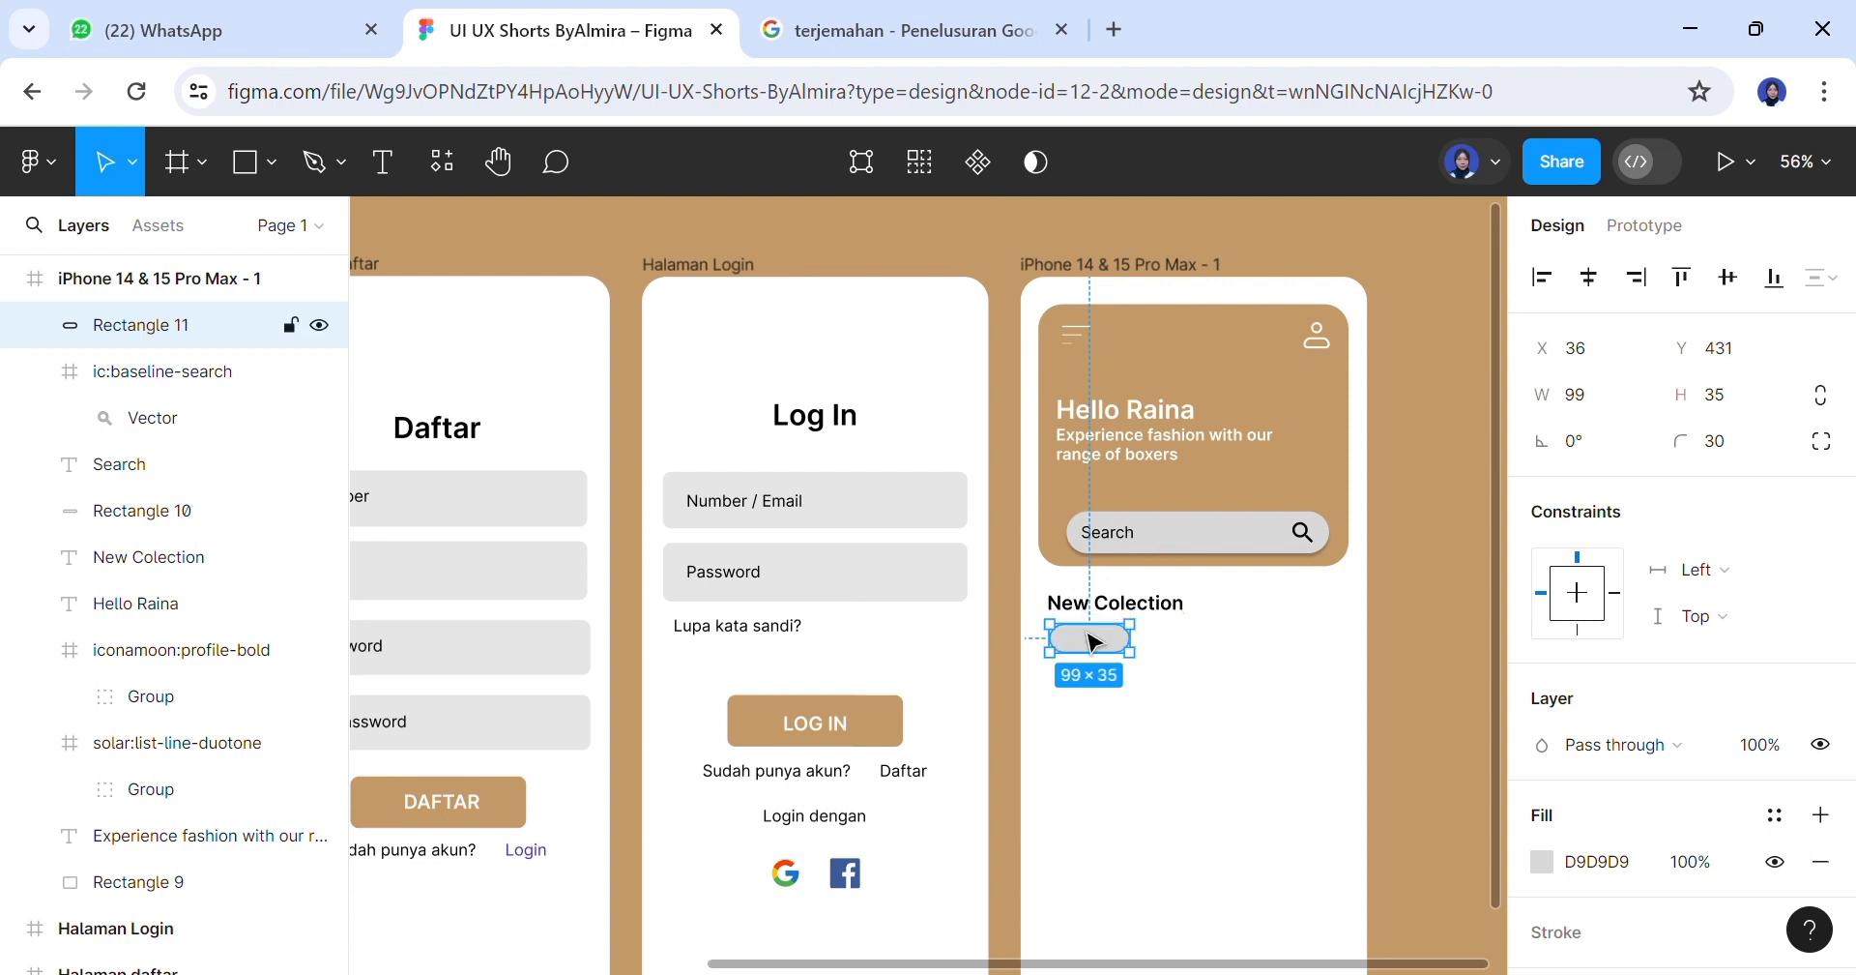
key("Return")
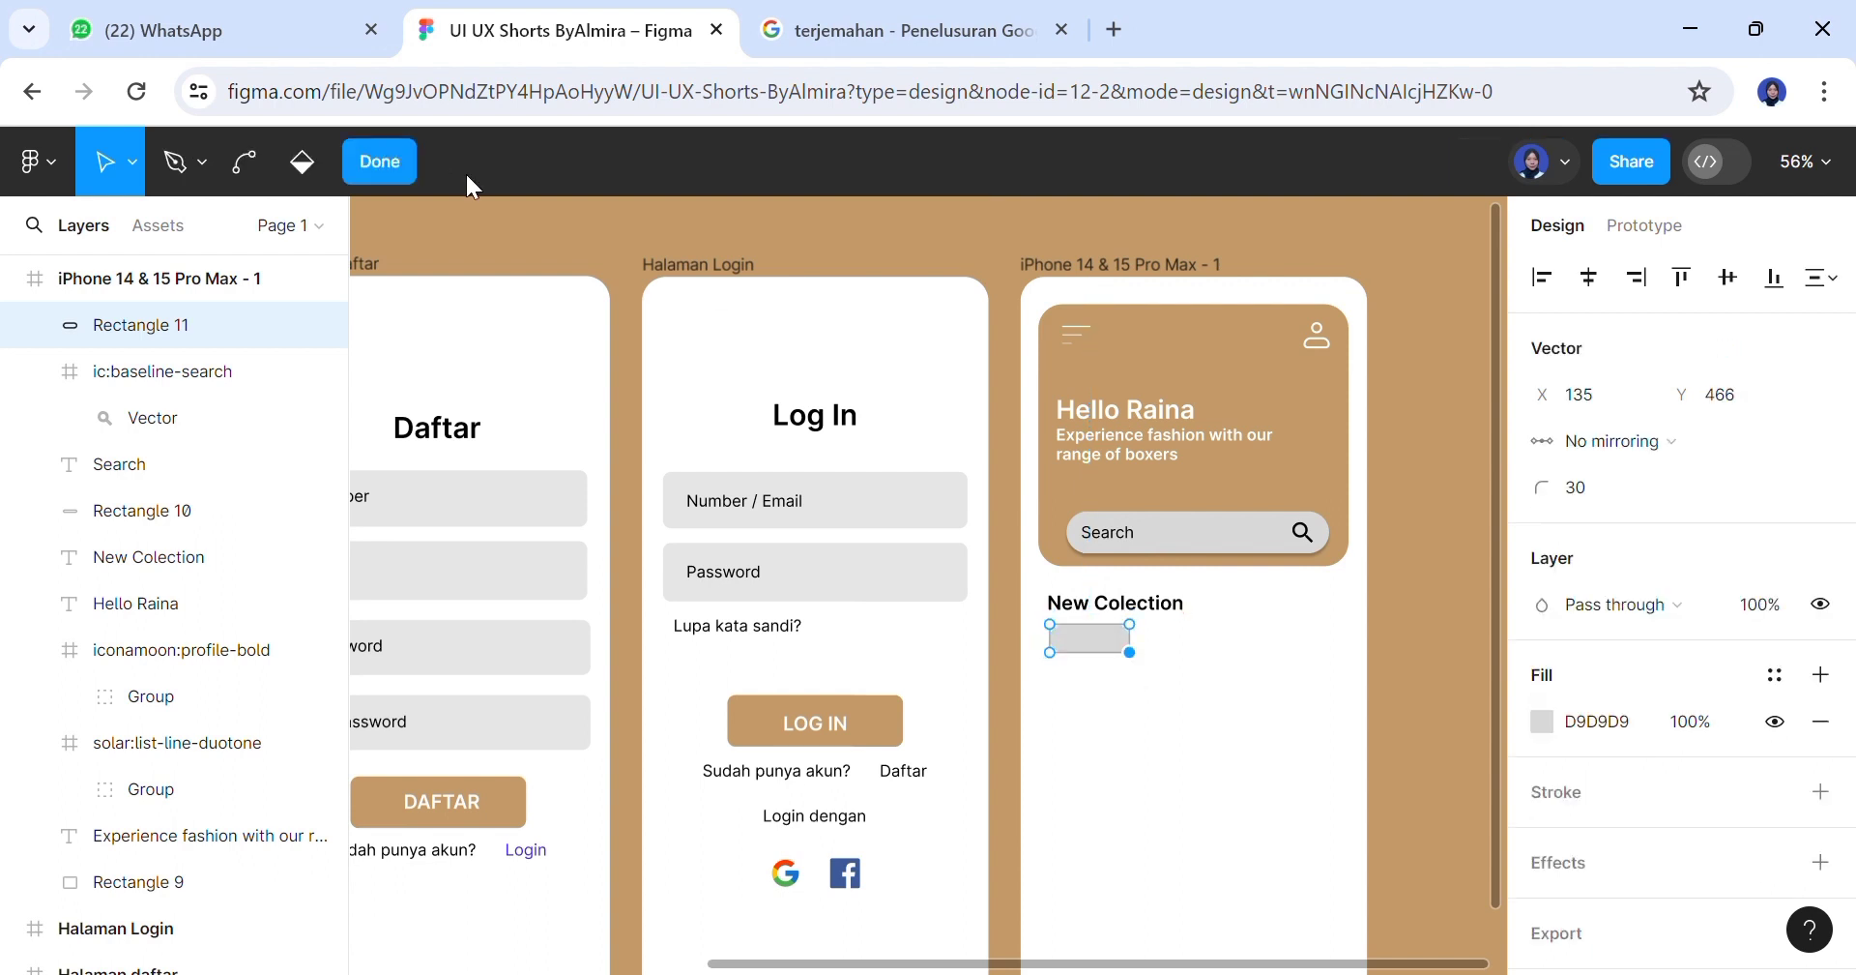
left_click(379, 161)
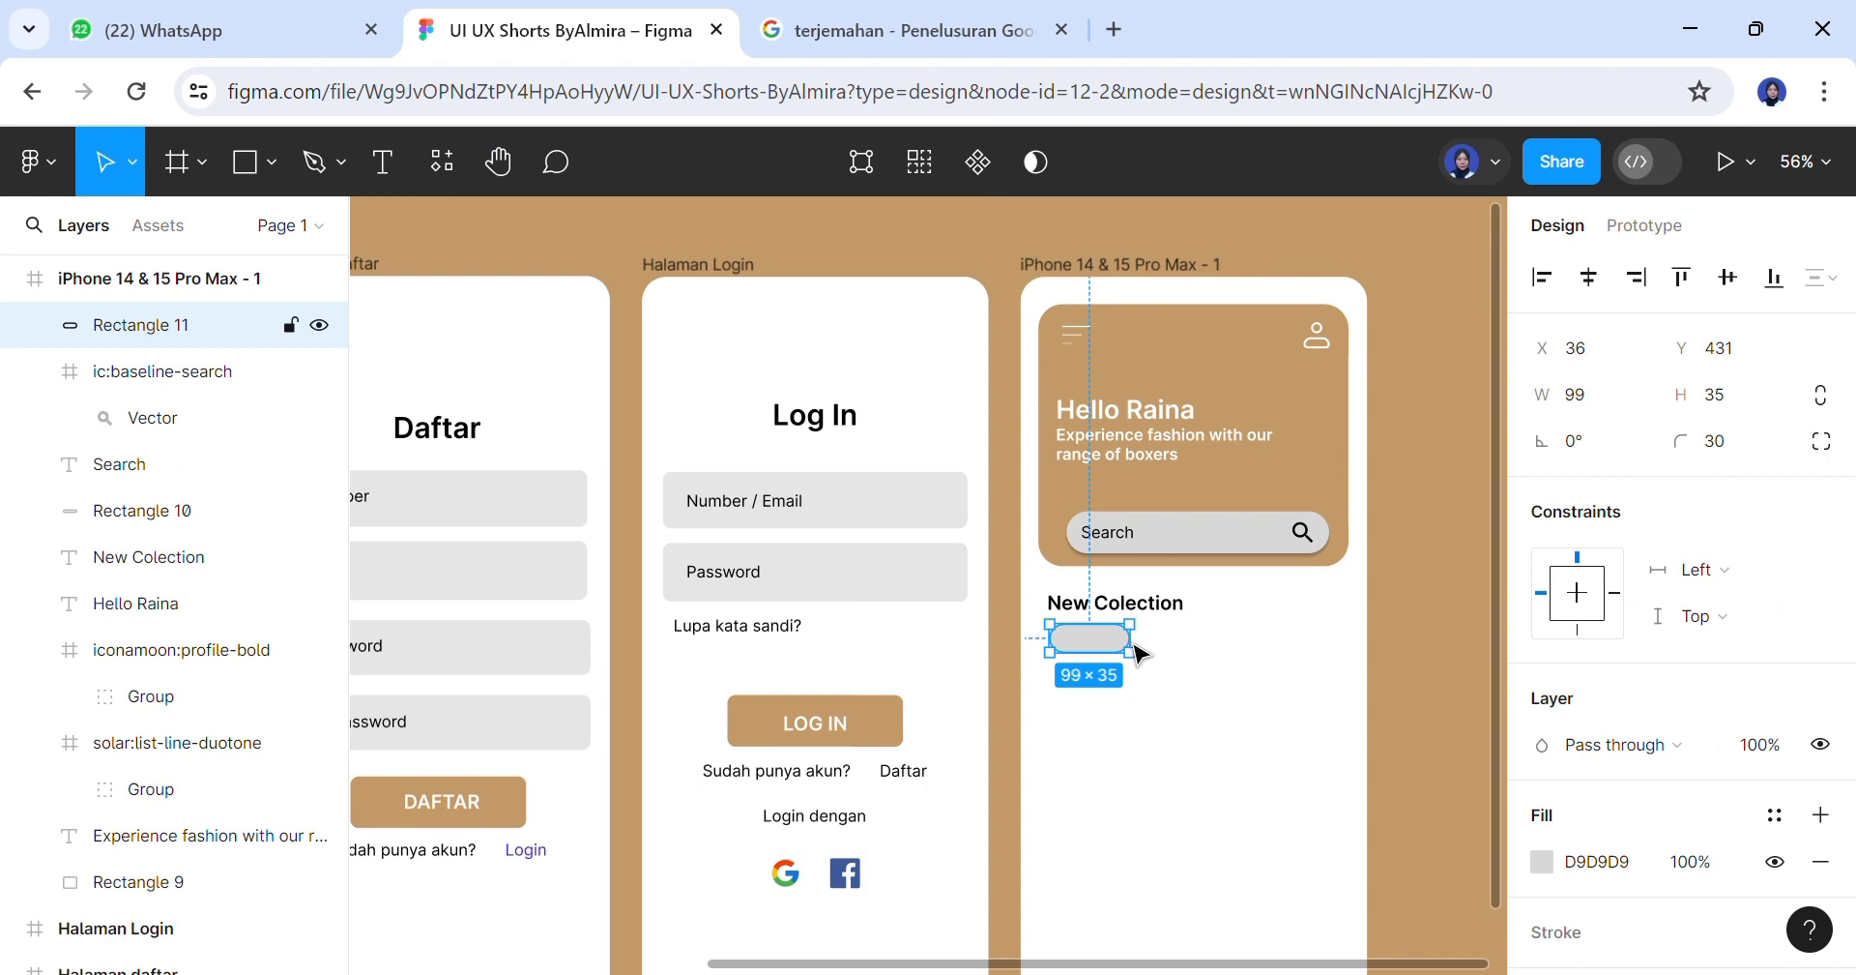
mouse_move(1147, 680)
left_mouse_down()
mouse_move(1176, 676)
mouse_move(1158, 649)
left_mouse_up()
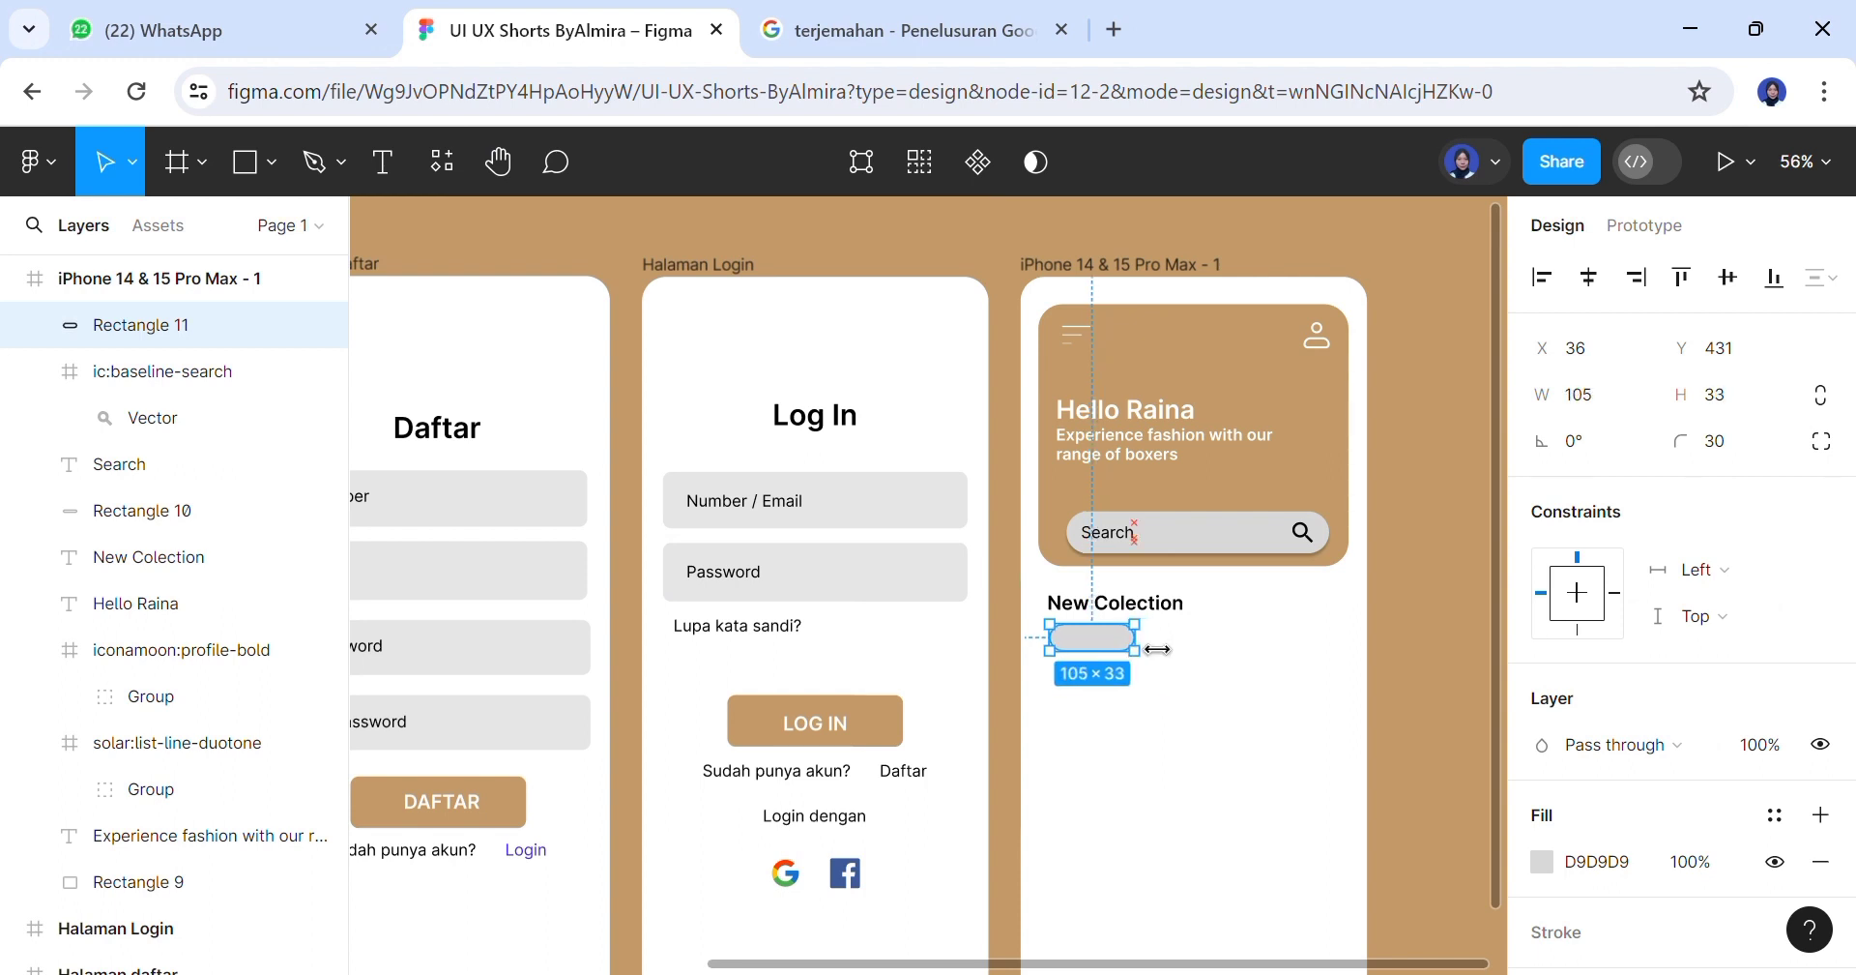
Duplicate the grey pill twice to form a row of three category pills
key("ctrl+d")
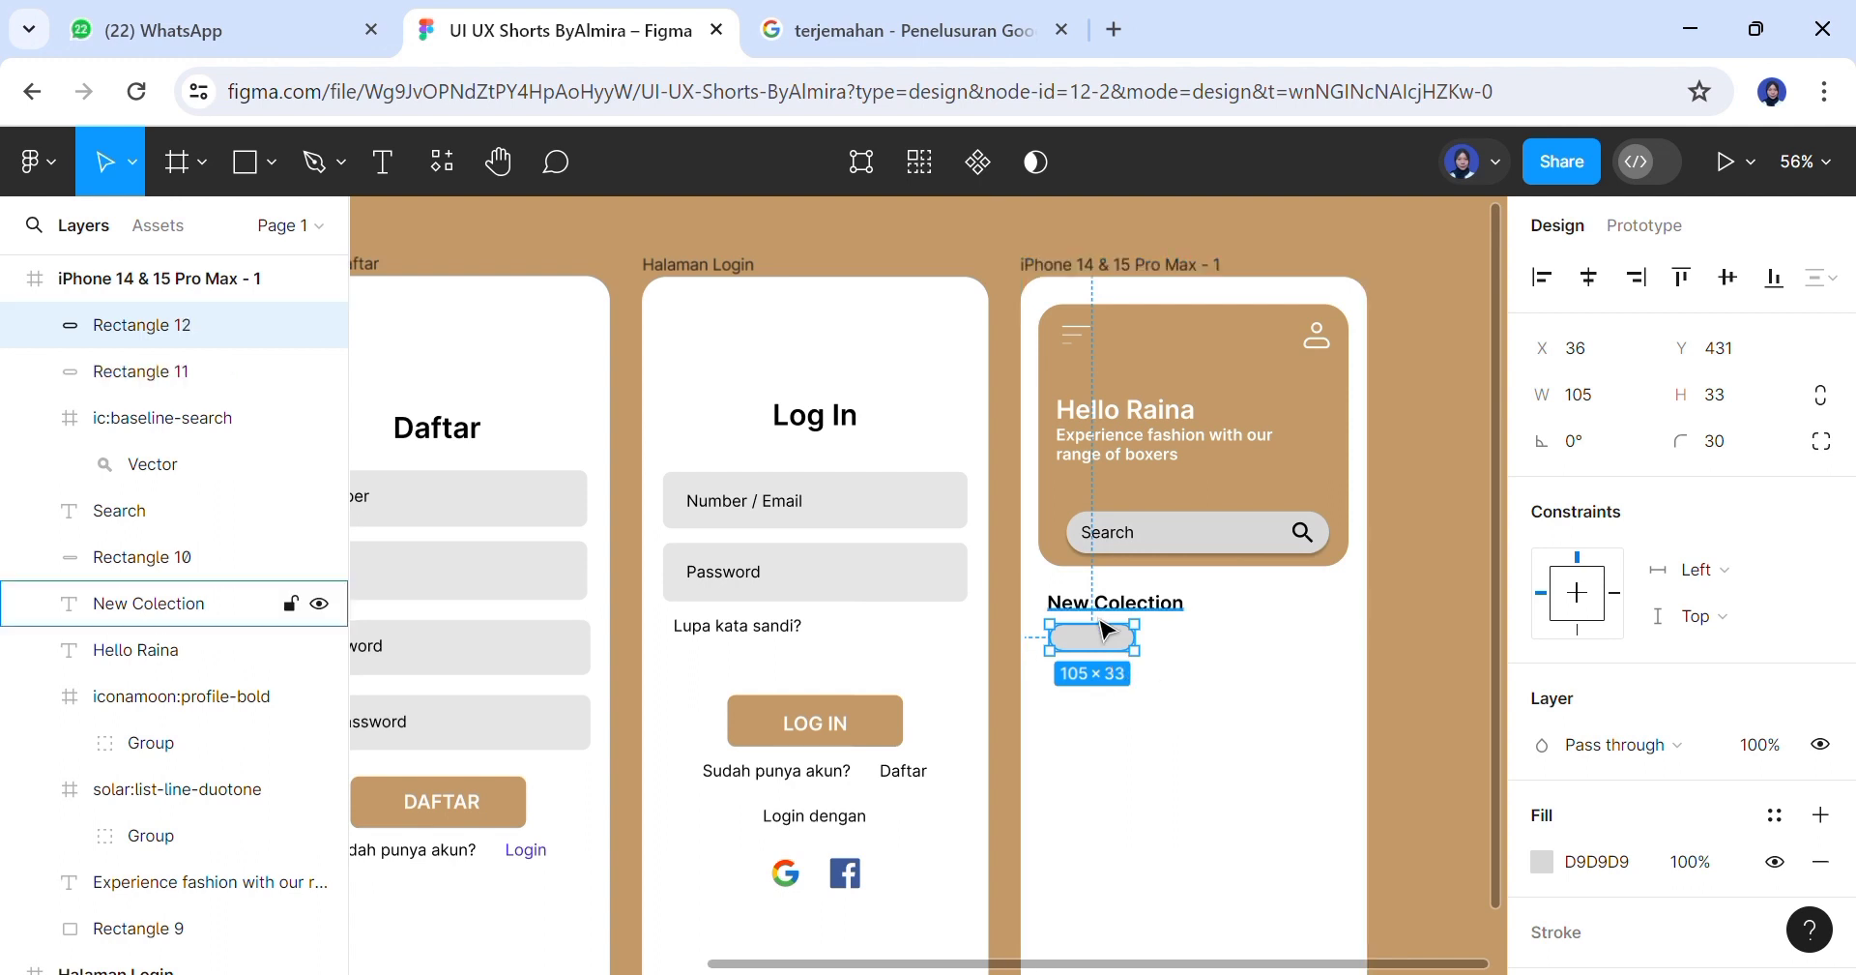
left_click_drag(1125, 654, 1231, 654)
key("ctrl+d")
left_click(1256, 738)
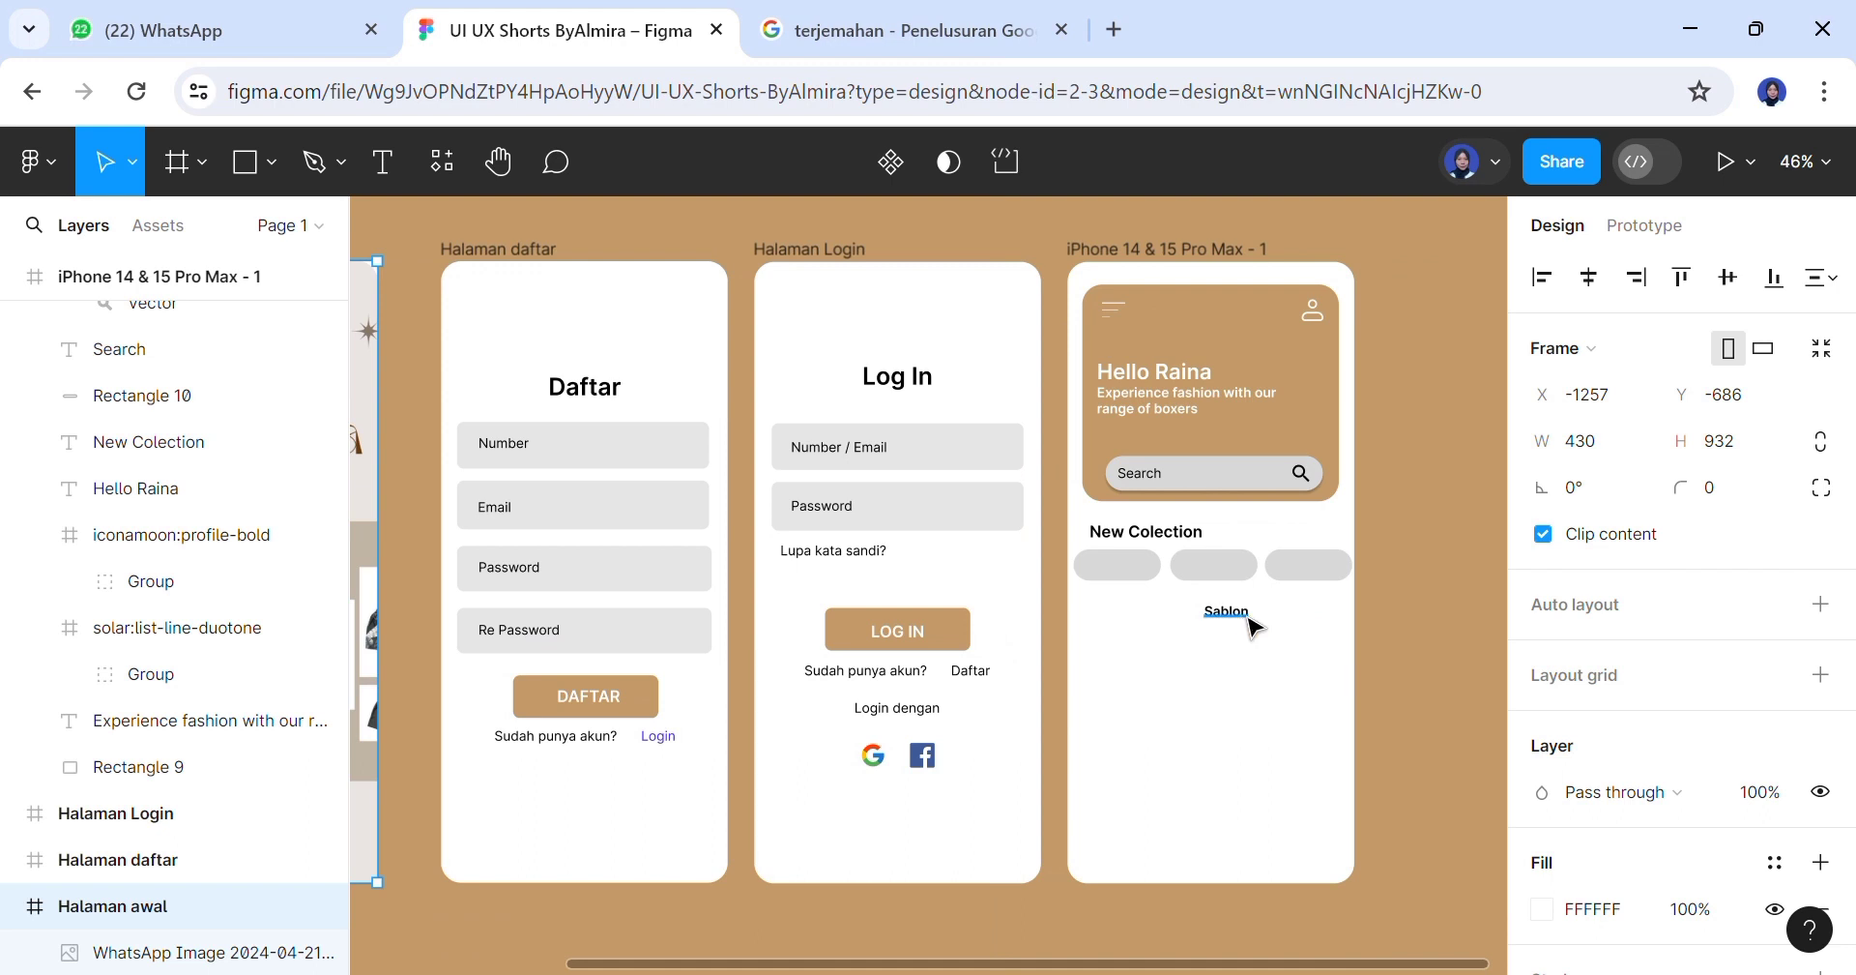
Place the Sablon label on the first pill and duplicate it onto the other two pills
left_click(1244, 619)
left_click_drag(1246, 626, 1136, 581)
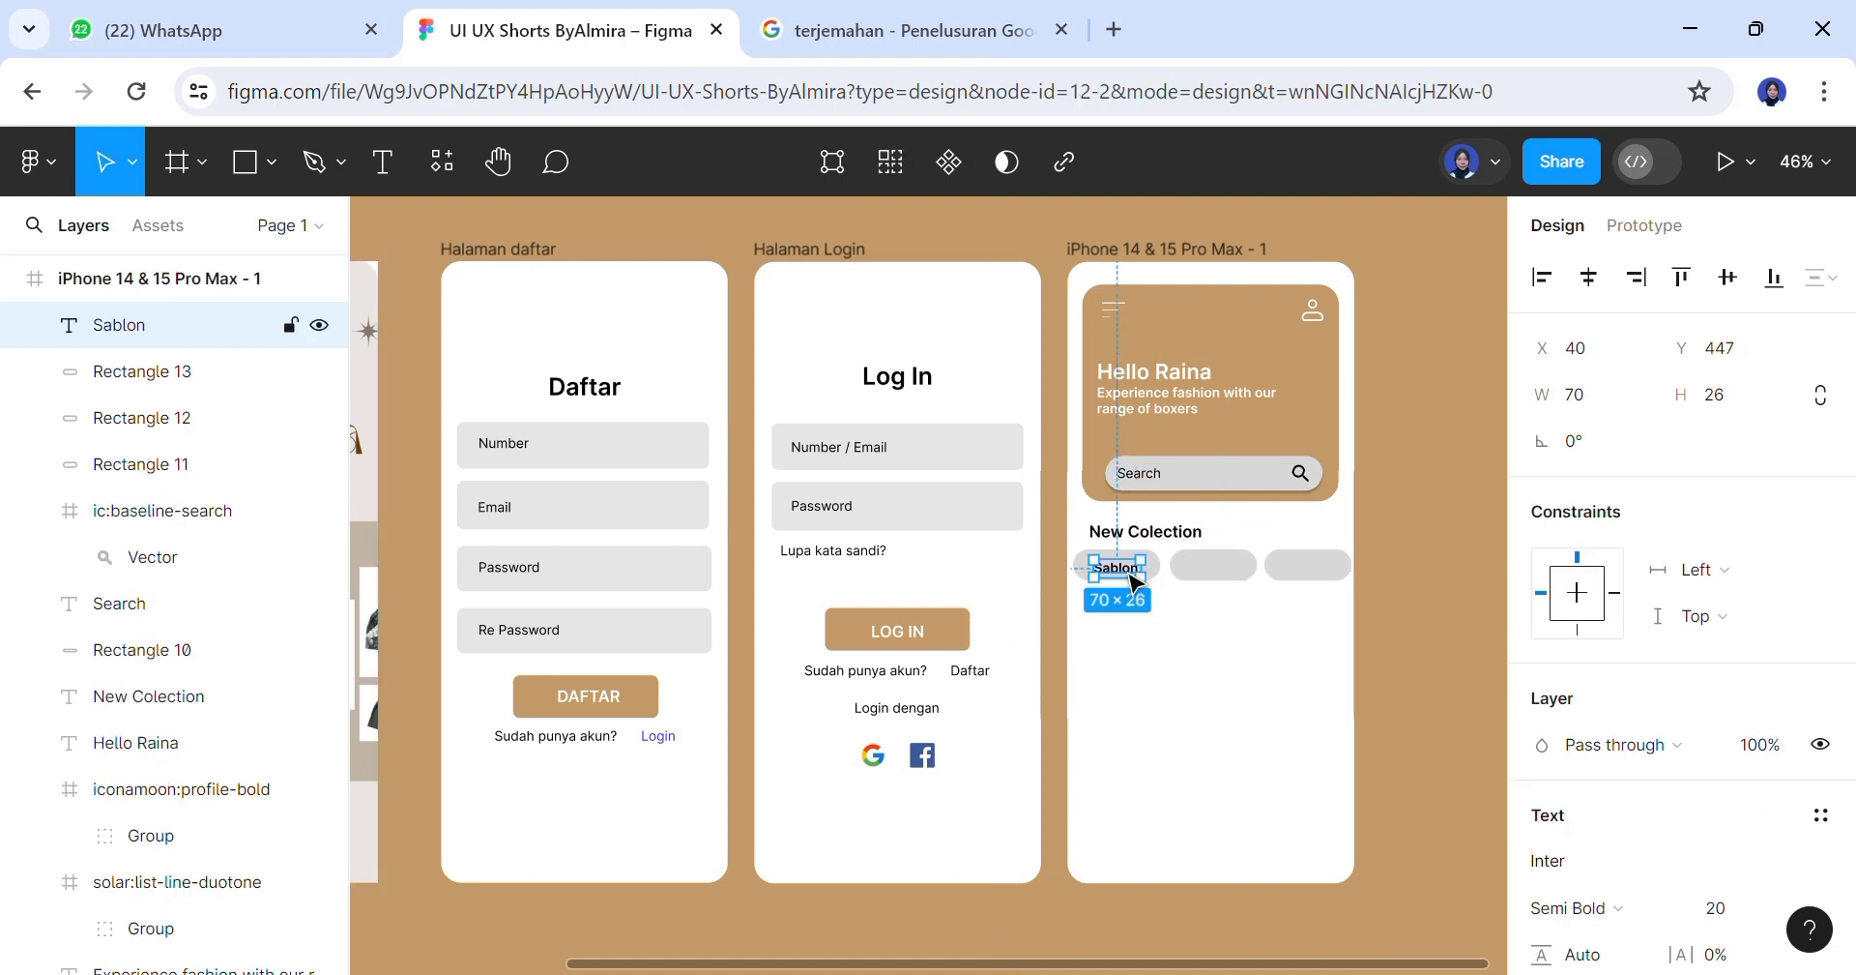
key("ctrl+d")
mouse_move(1131, 581)
left_mouse_down()
mouse_move(1239, 578)
mouse_move(1124, 580)
left_mouse_up()
key("ctrl+d")
Change the middle pill's label to "Motif" and the last pill's label to "Polos"
double_click(1218, 568)
type("Motif")
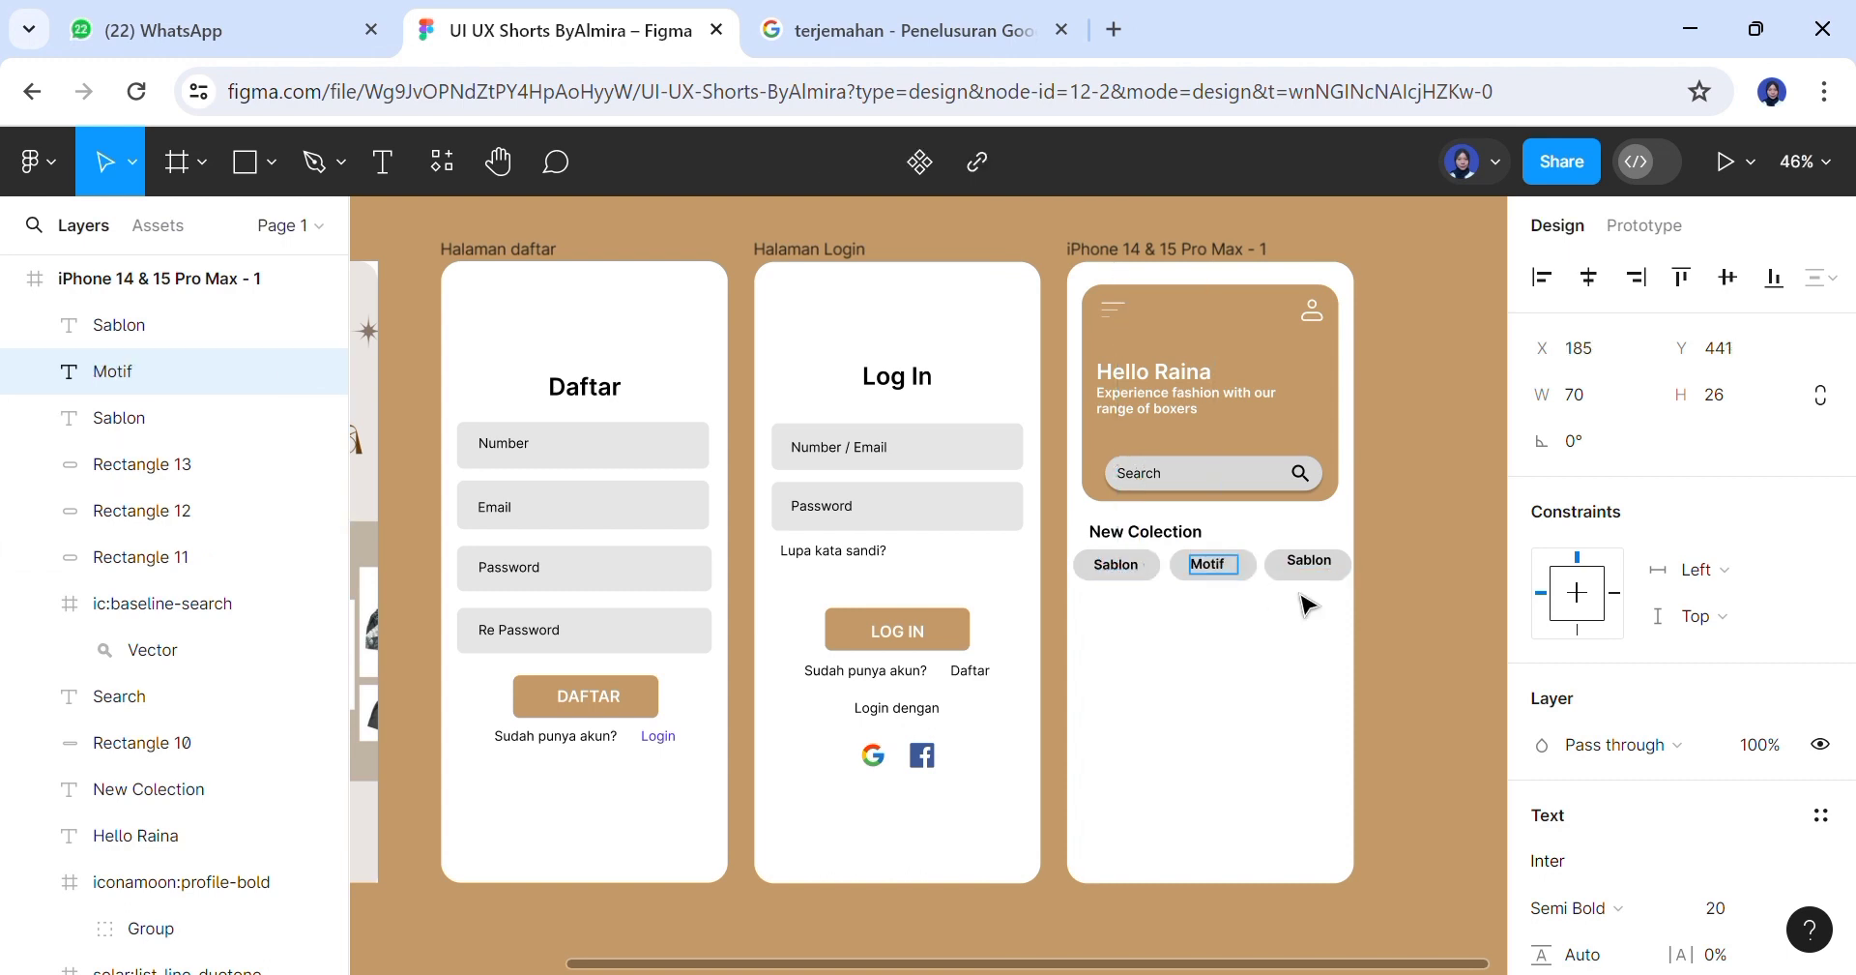
double_click(1331, 578)
type("Polo")
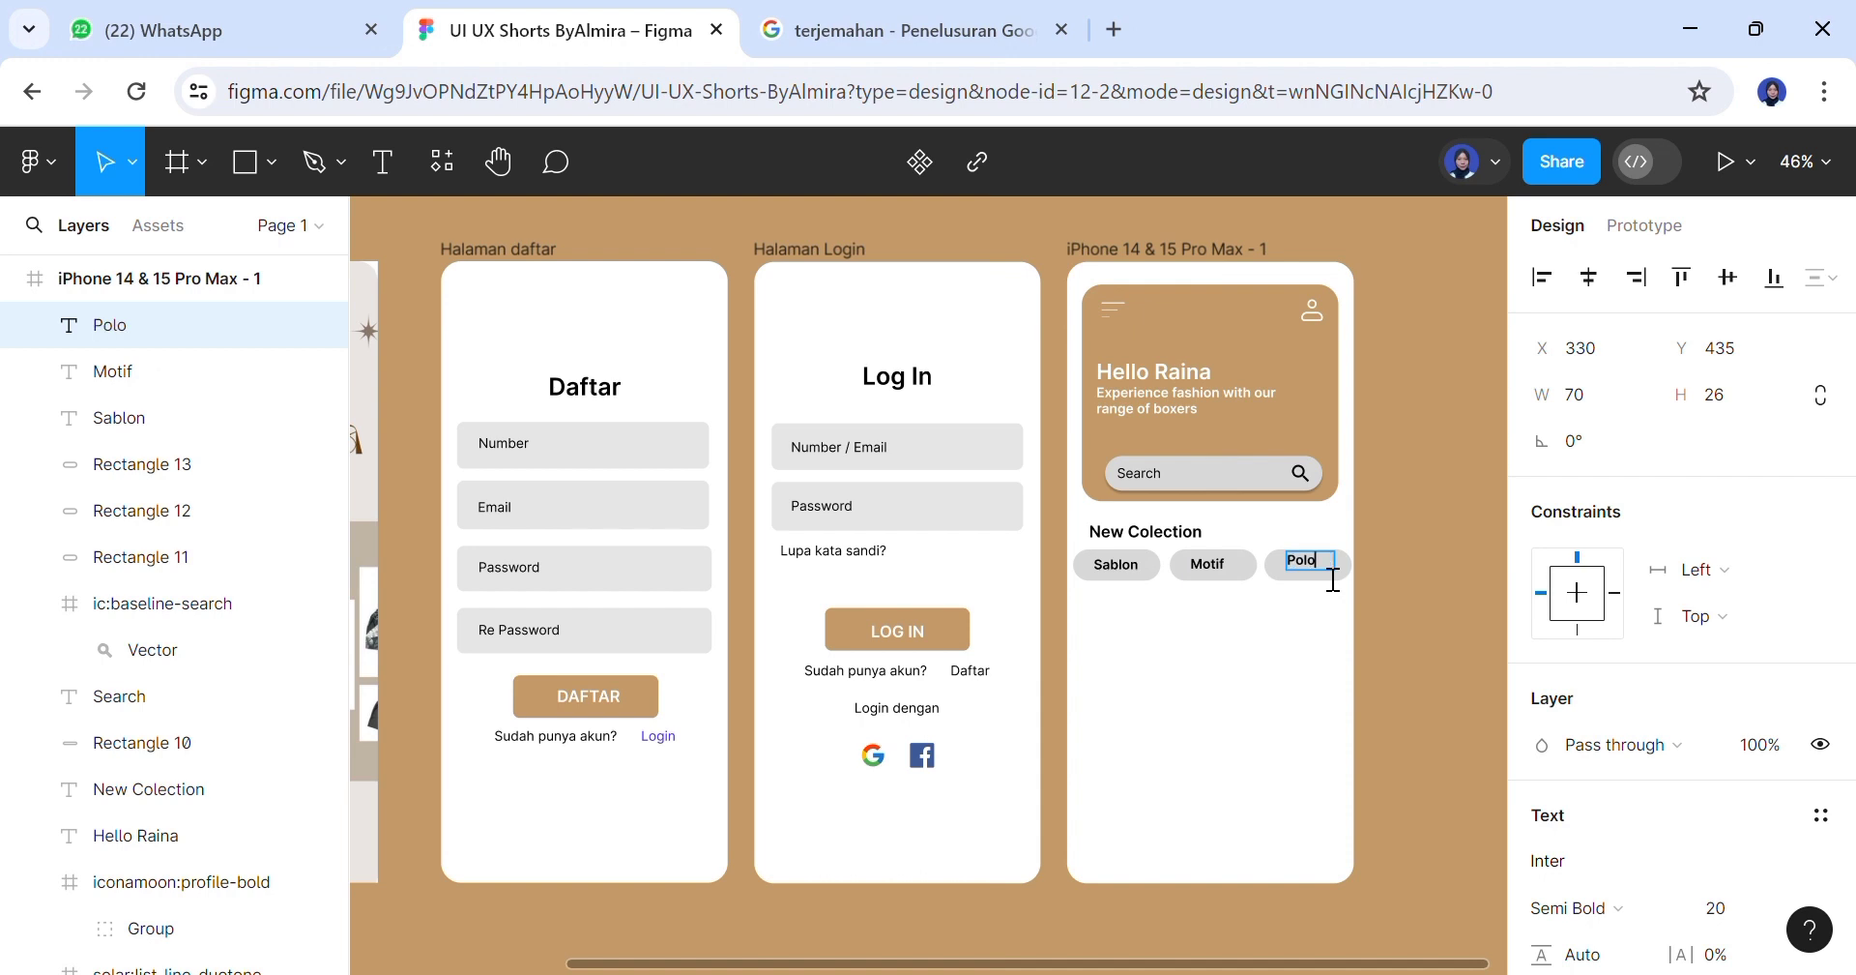
key("Escape")
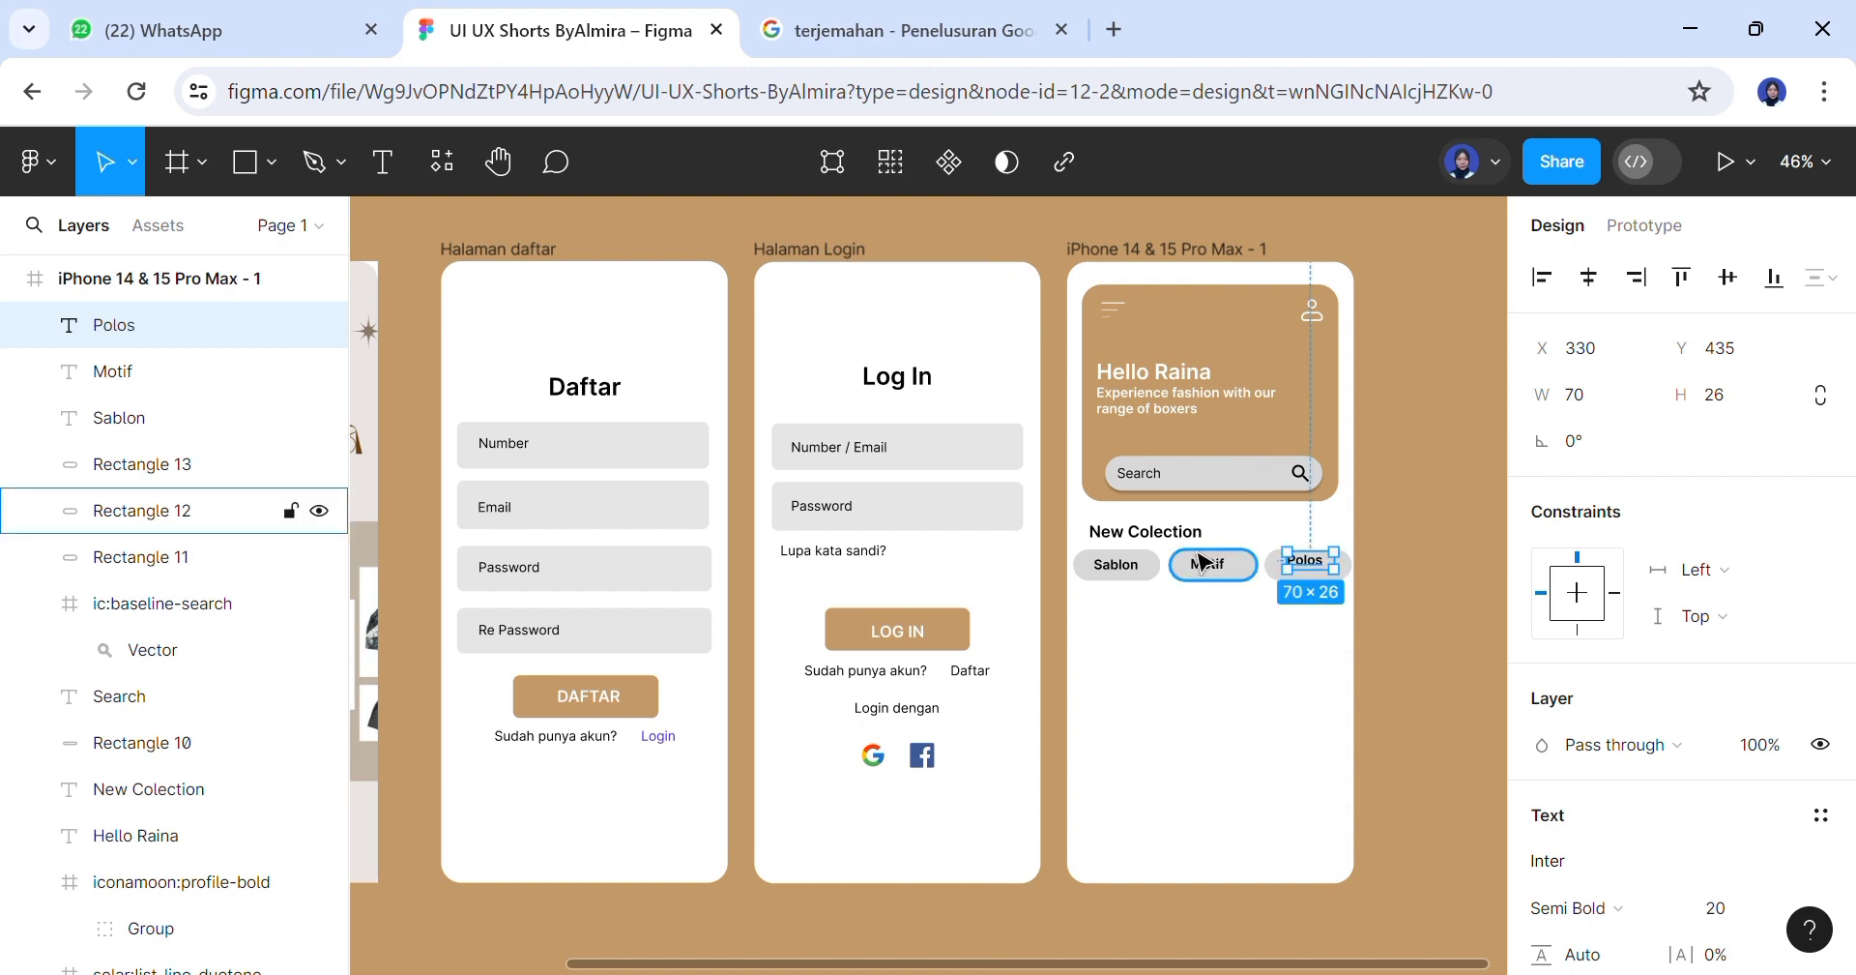
Fill the Sablon and Polos pills with the brown document color C39B6A
left_click(1156, 580)
left_click(1542, 860)
left_click(1299, 905)
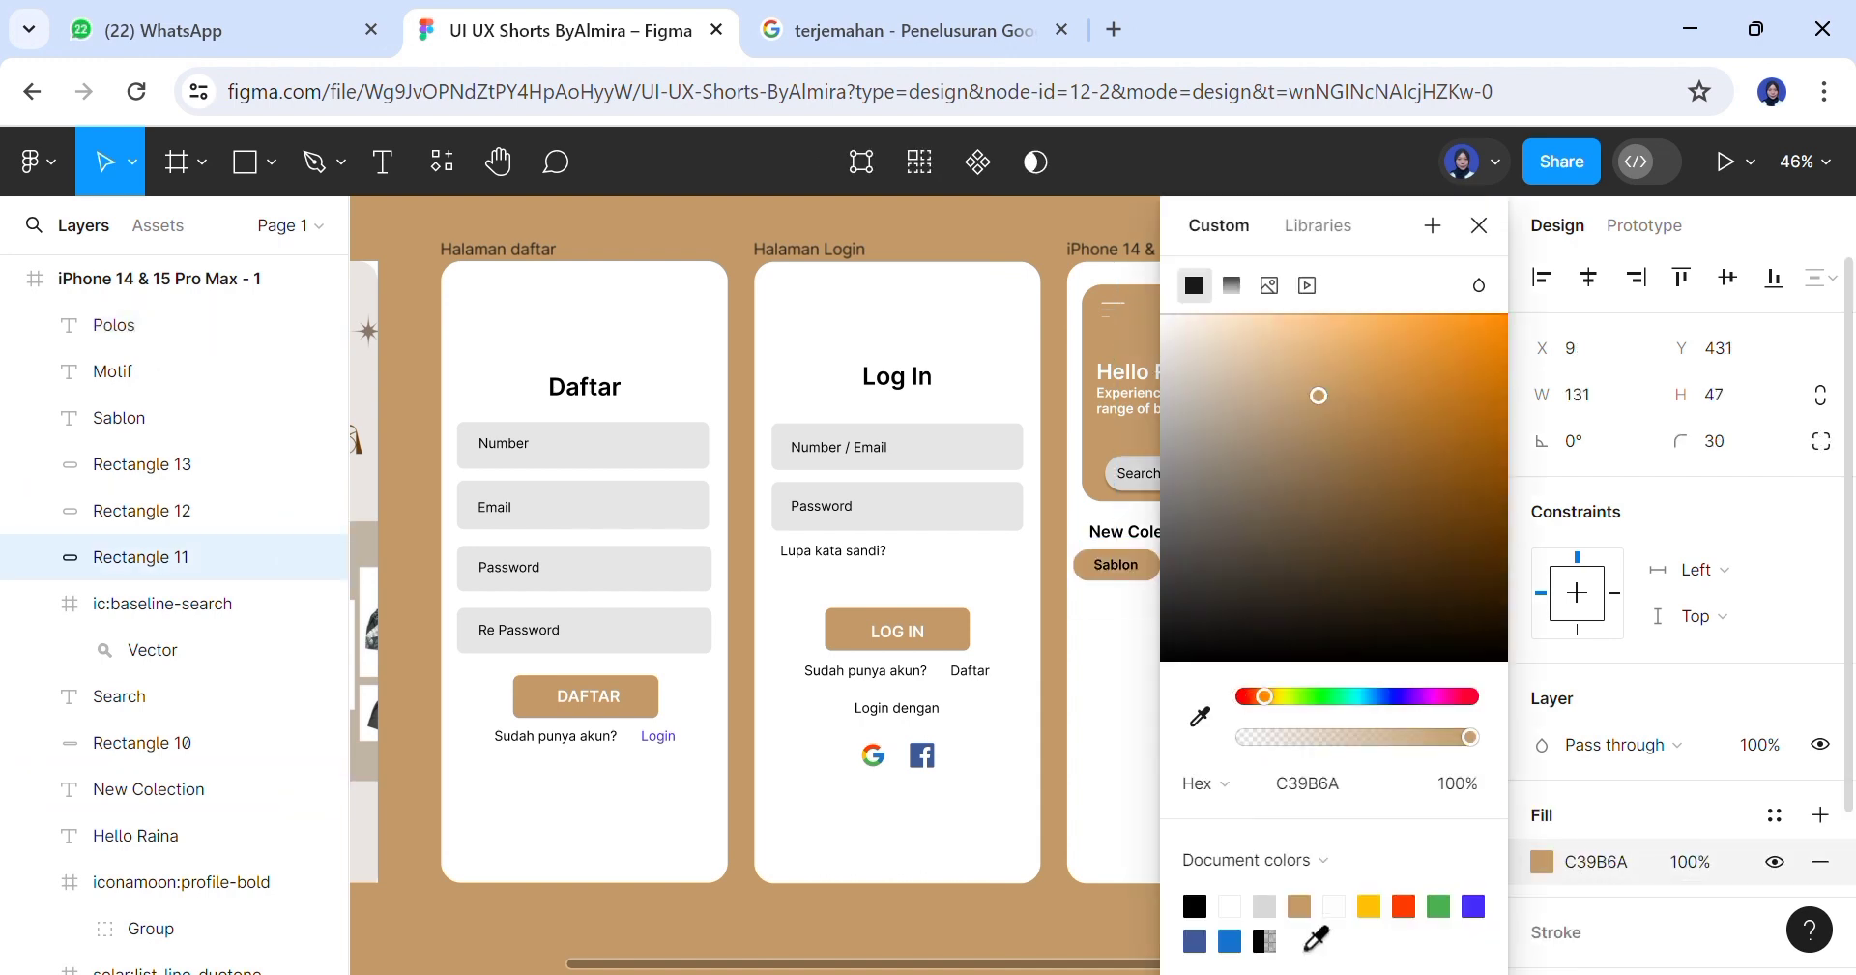
left_click(1110, 923)
left_click(1329, 566)
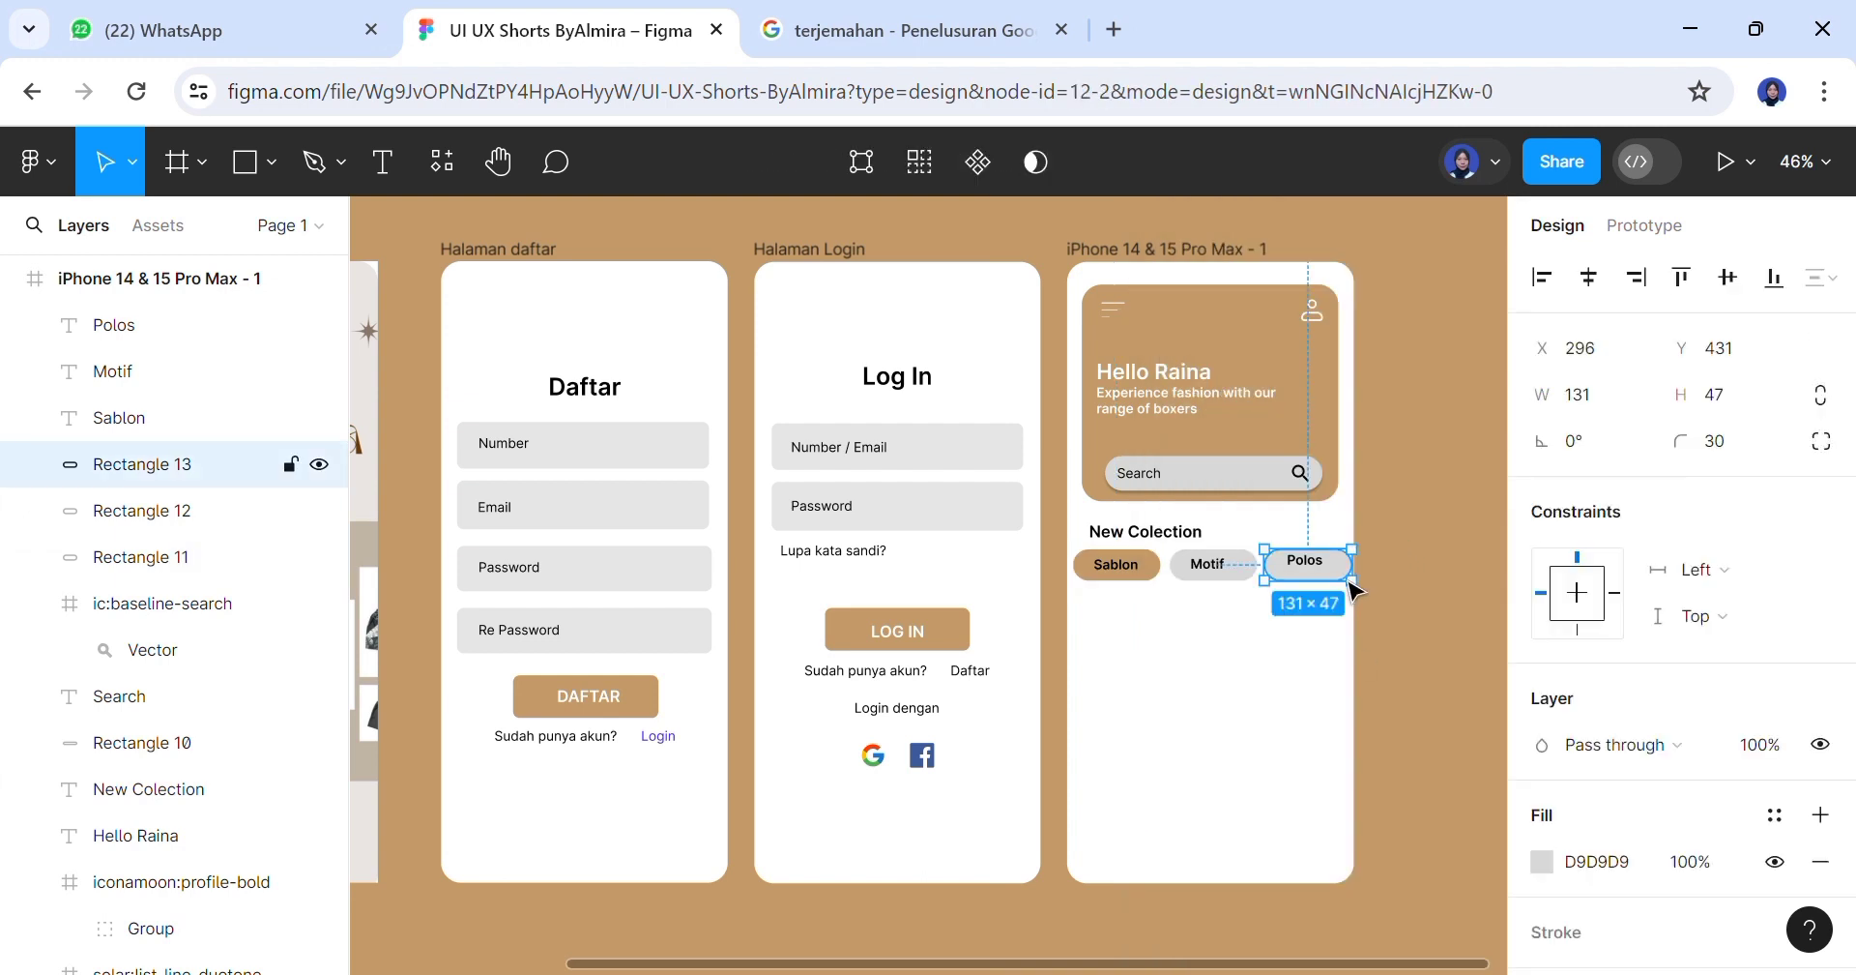
left_click(1542, 860)
left_click(1264, 905)
left_click(1214, 725)
Shift the Motif label toward the middle of its pill and recolor the Sablon label white
left_click_drag(1209, 571, 1218, 577)
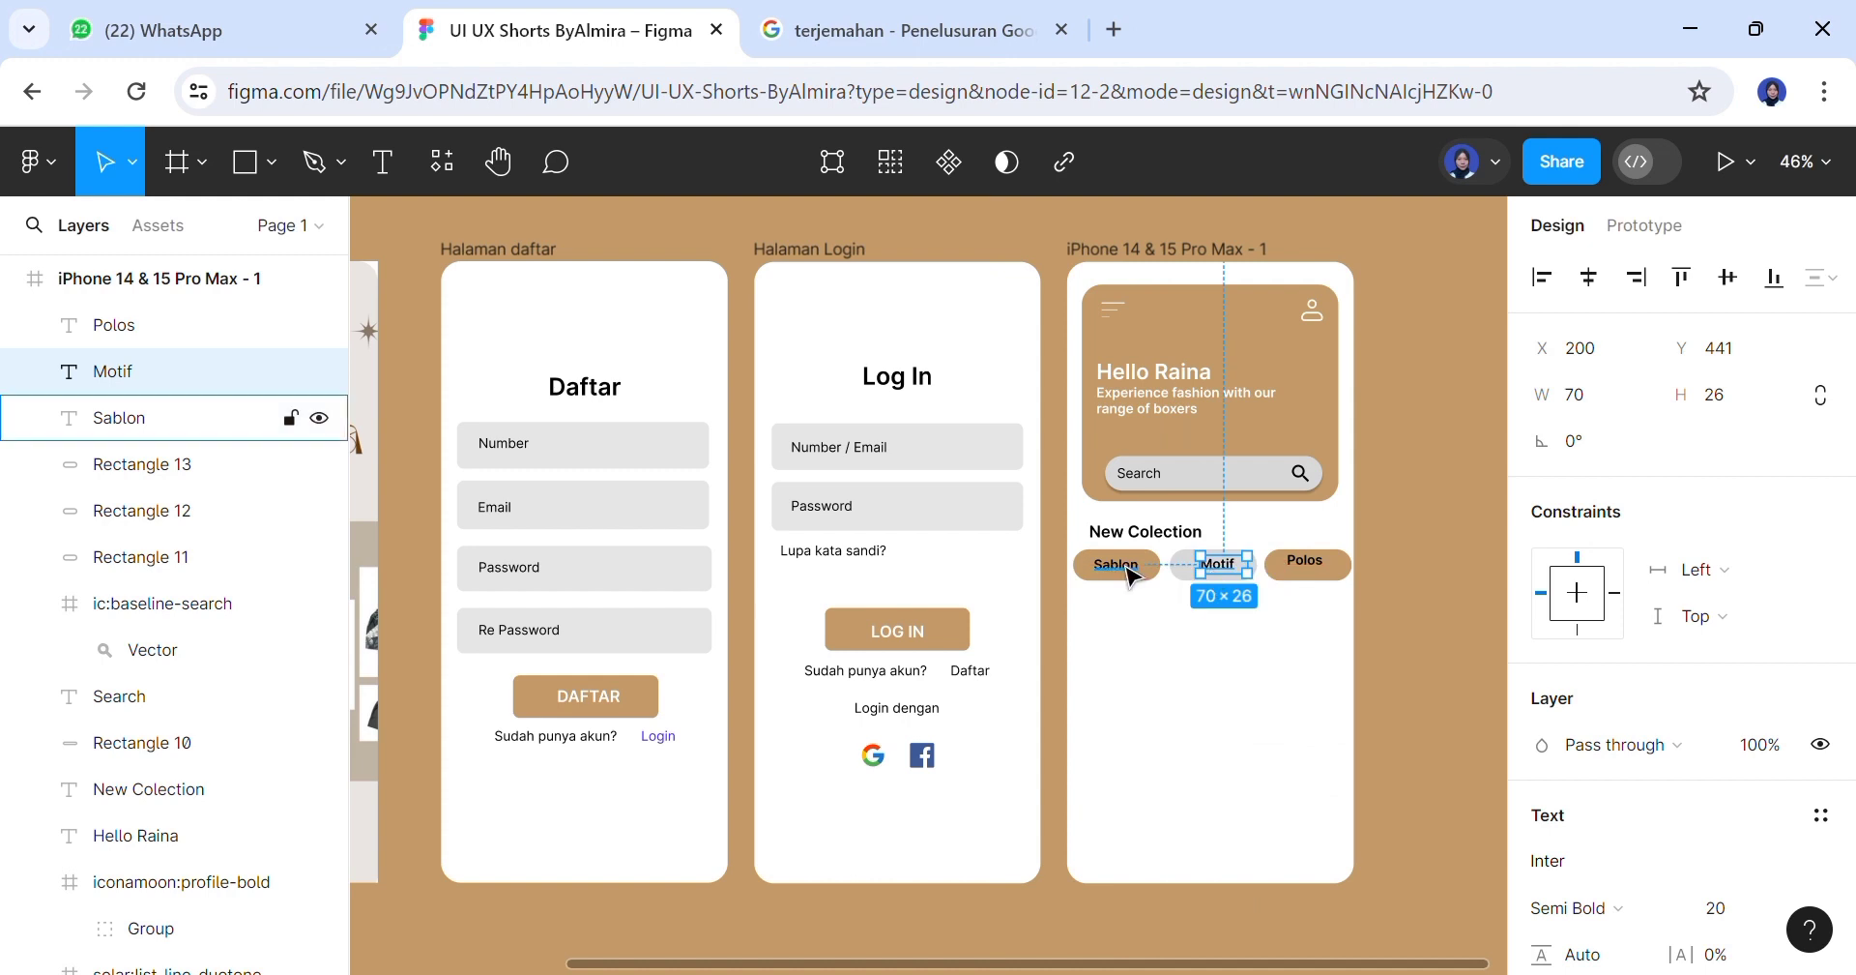
left_click(242, 418)
scroll(1561, 822, "down", 3)
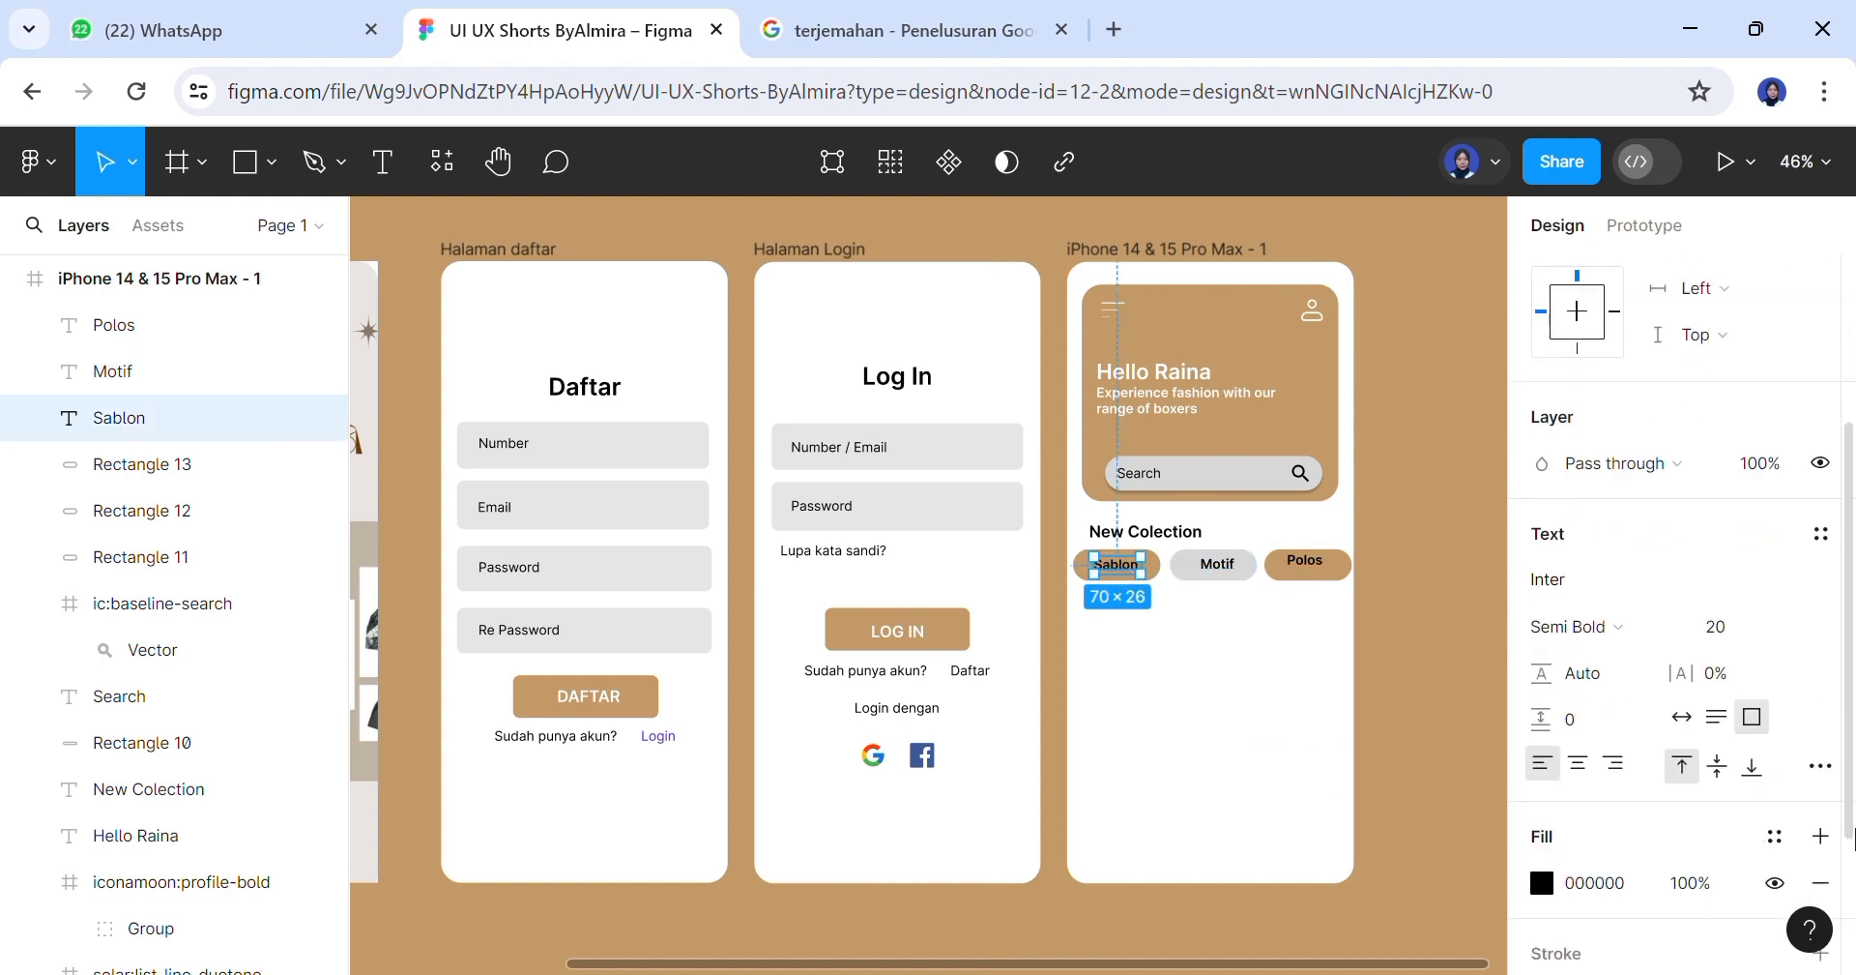
left_click(1544, 882)
left_click(1230, 904)
left_click(1066, 938)
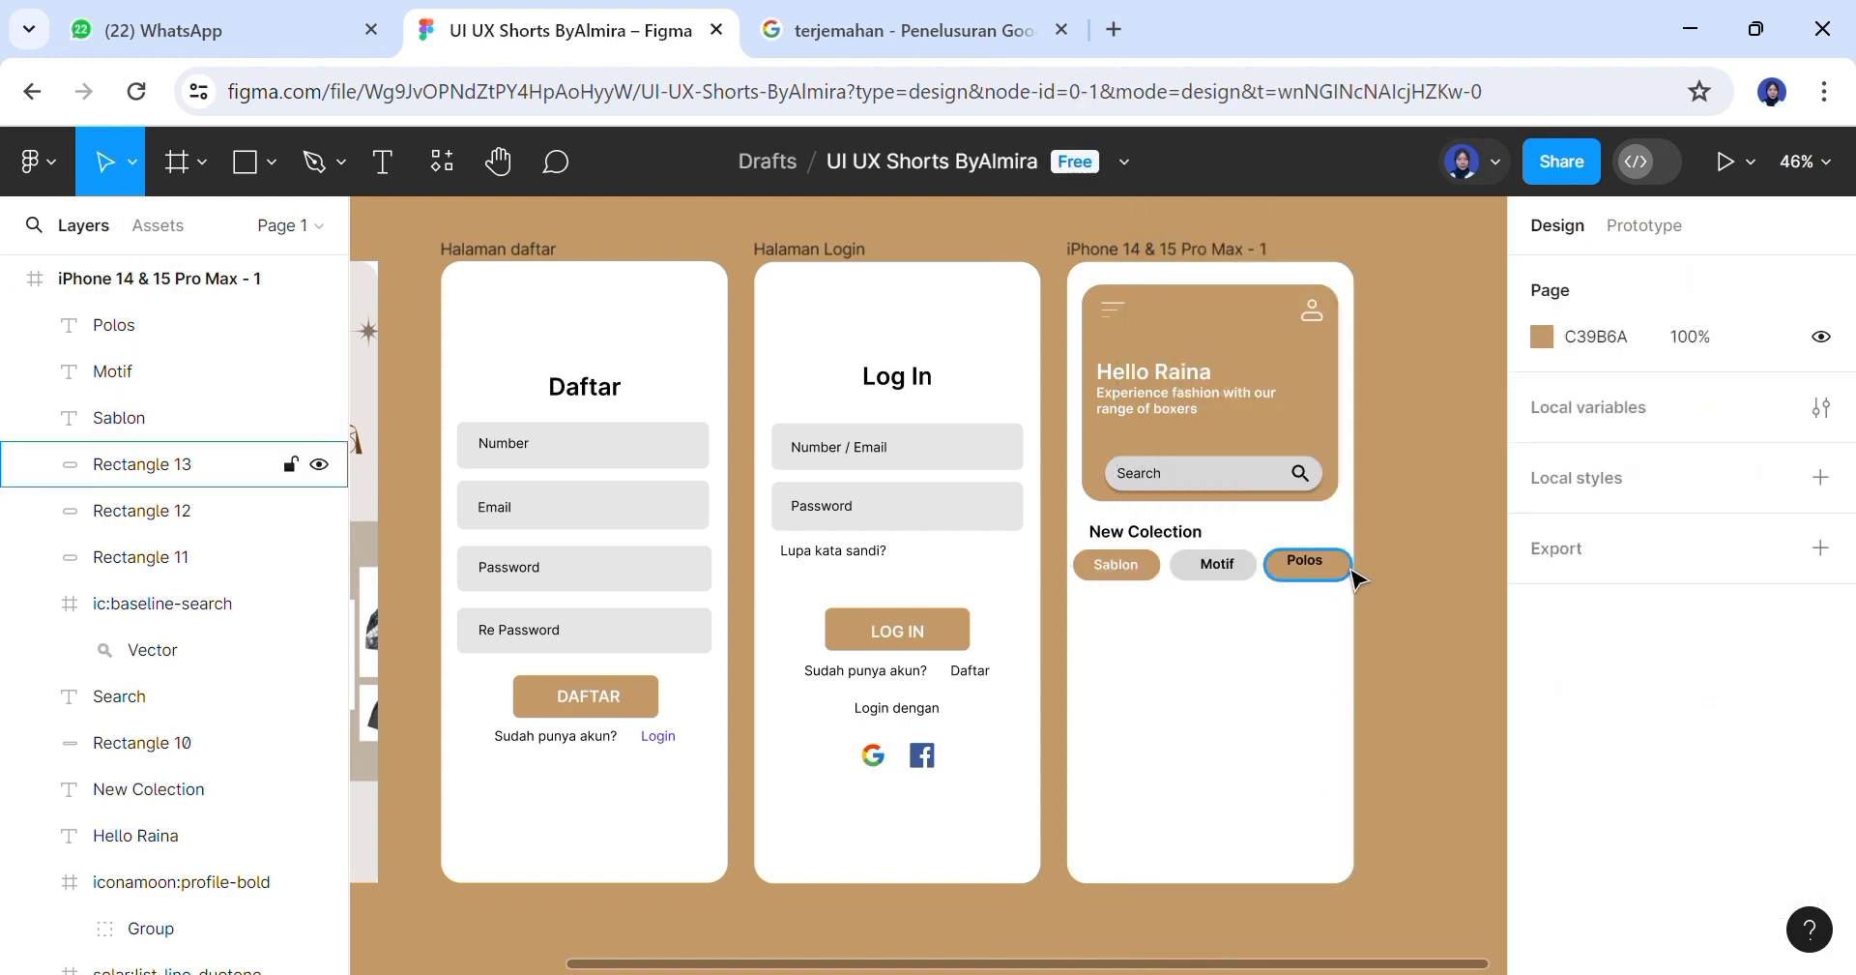
Recolor the Polos label white and move it to the middle of its pill, level with the other labels
left_click(1327, 572)
scroll(1643, 774, "down", 3)
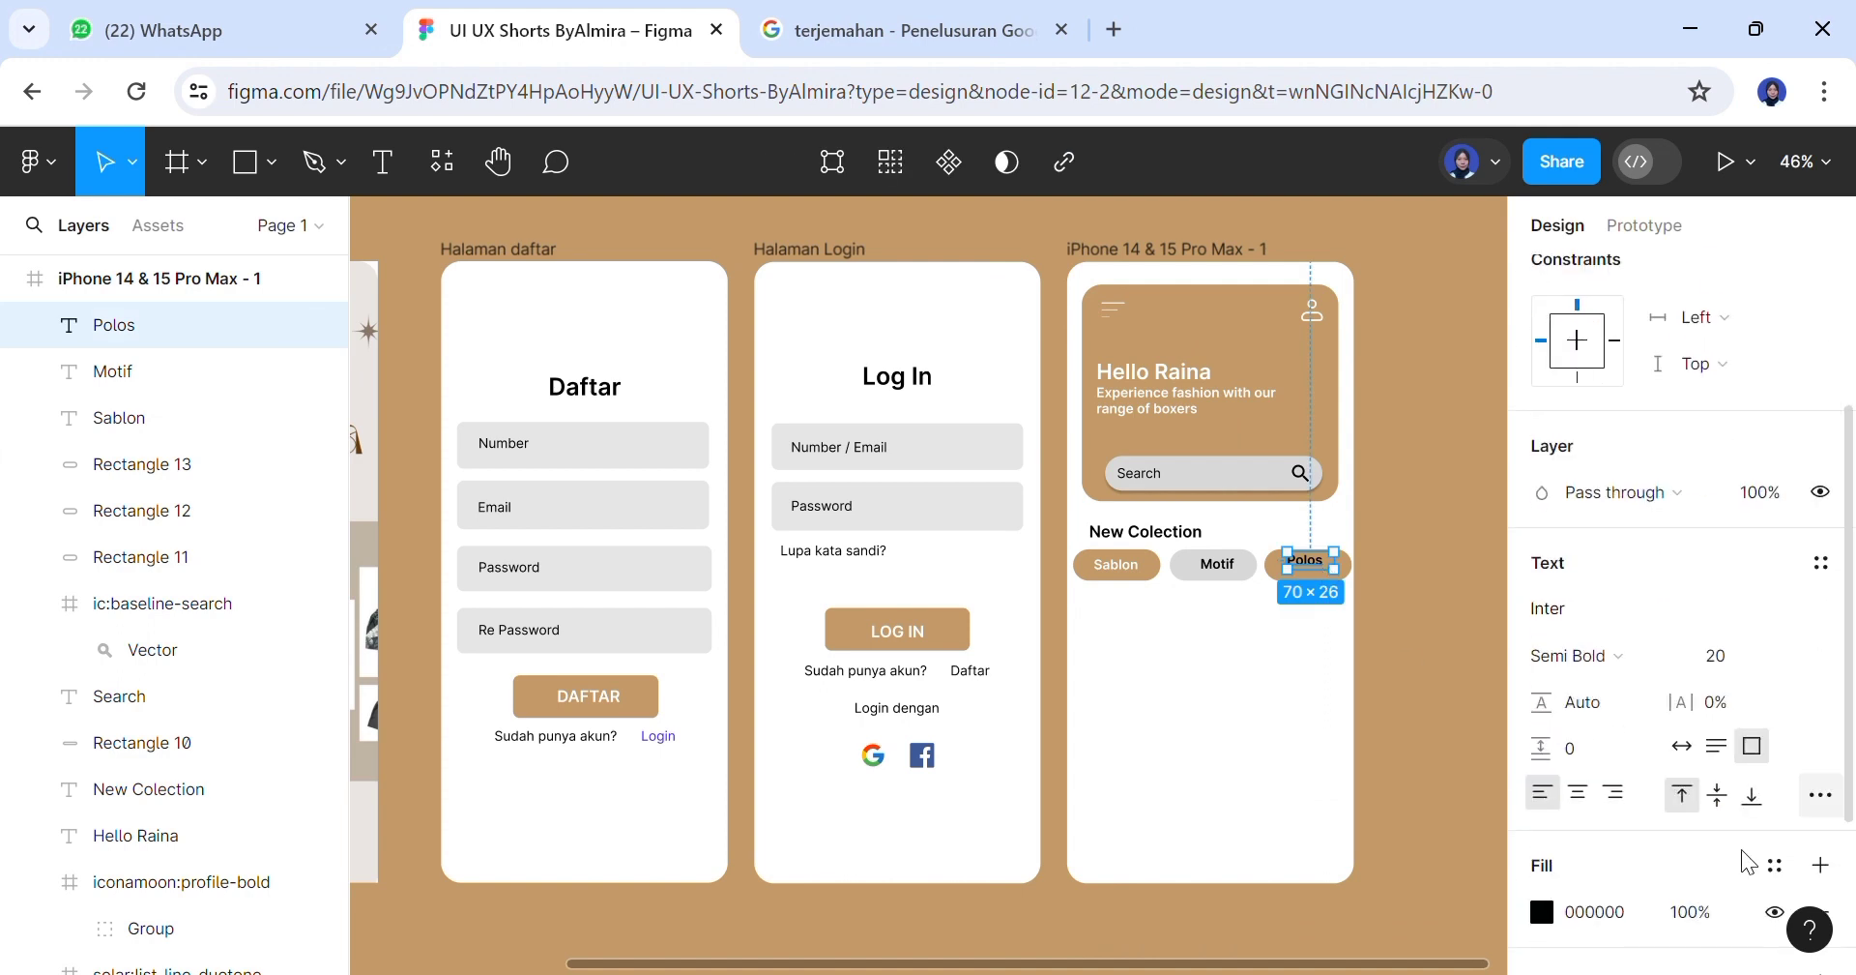
left_click(1541, 911)
left_click(1230, 905)
left_click(1400, 705)
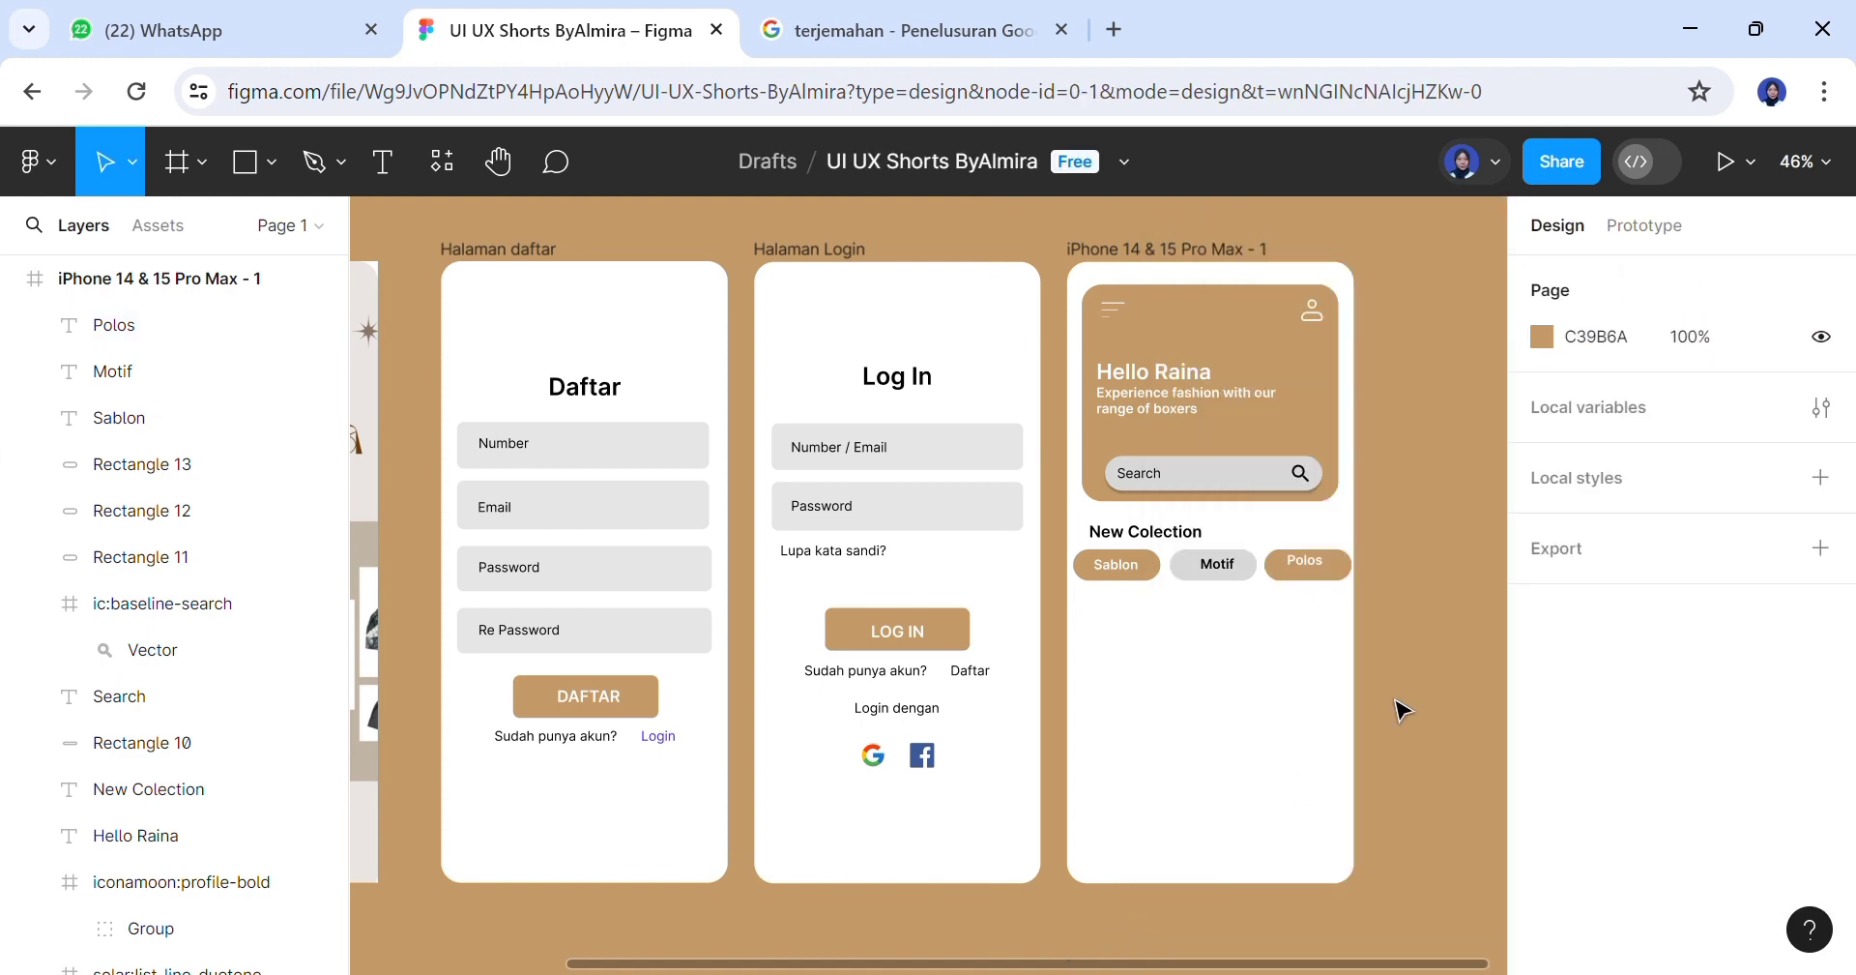
left_click(1328, 577)
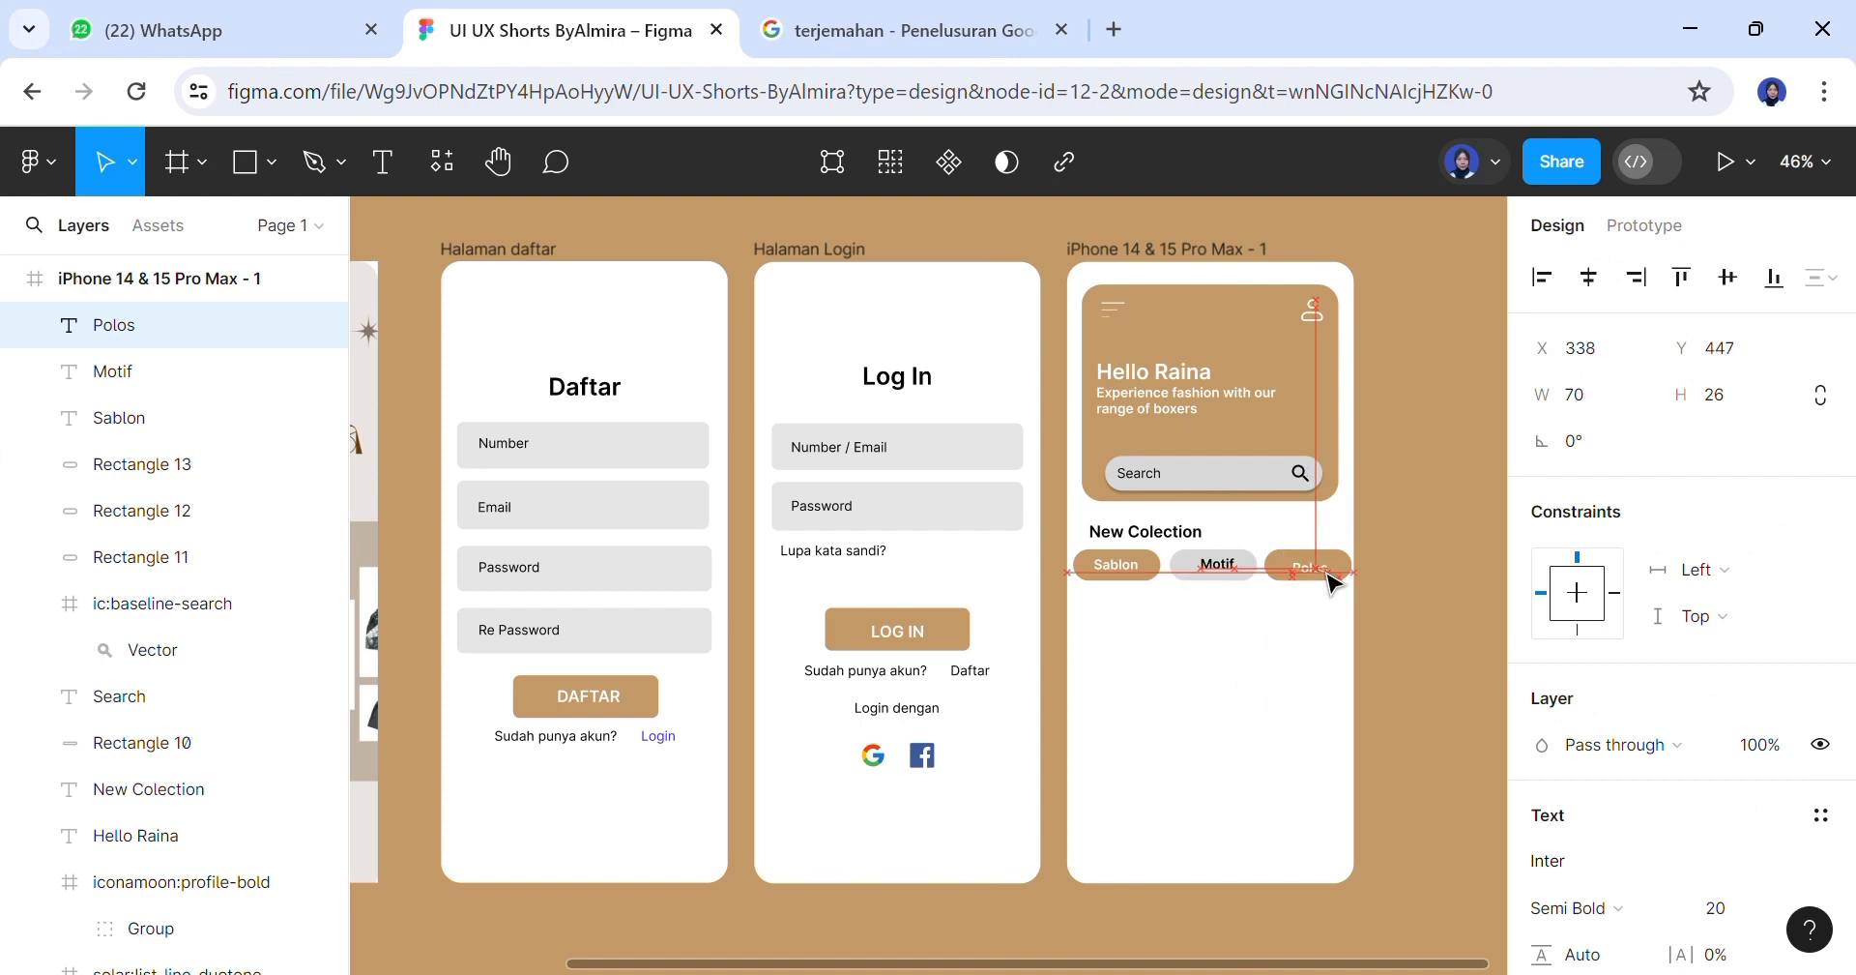
left_click(1404, 645)
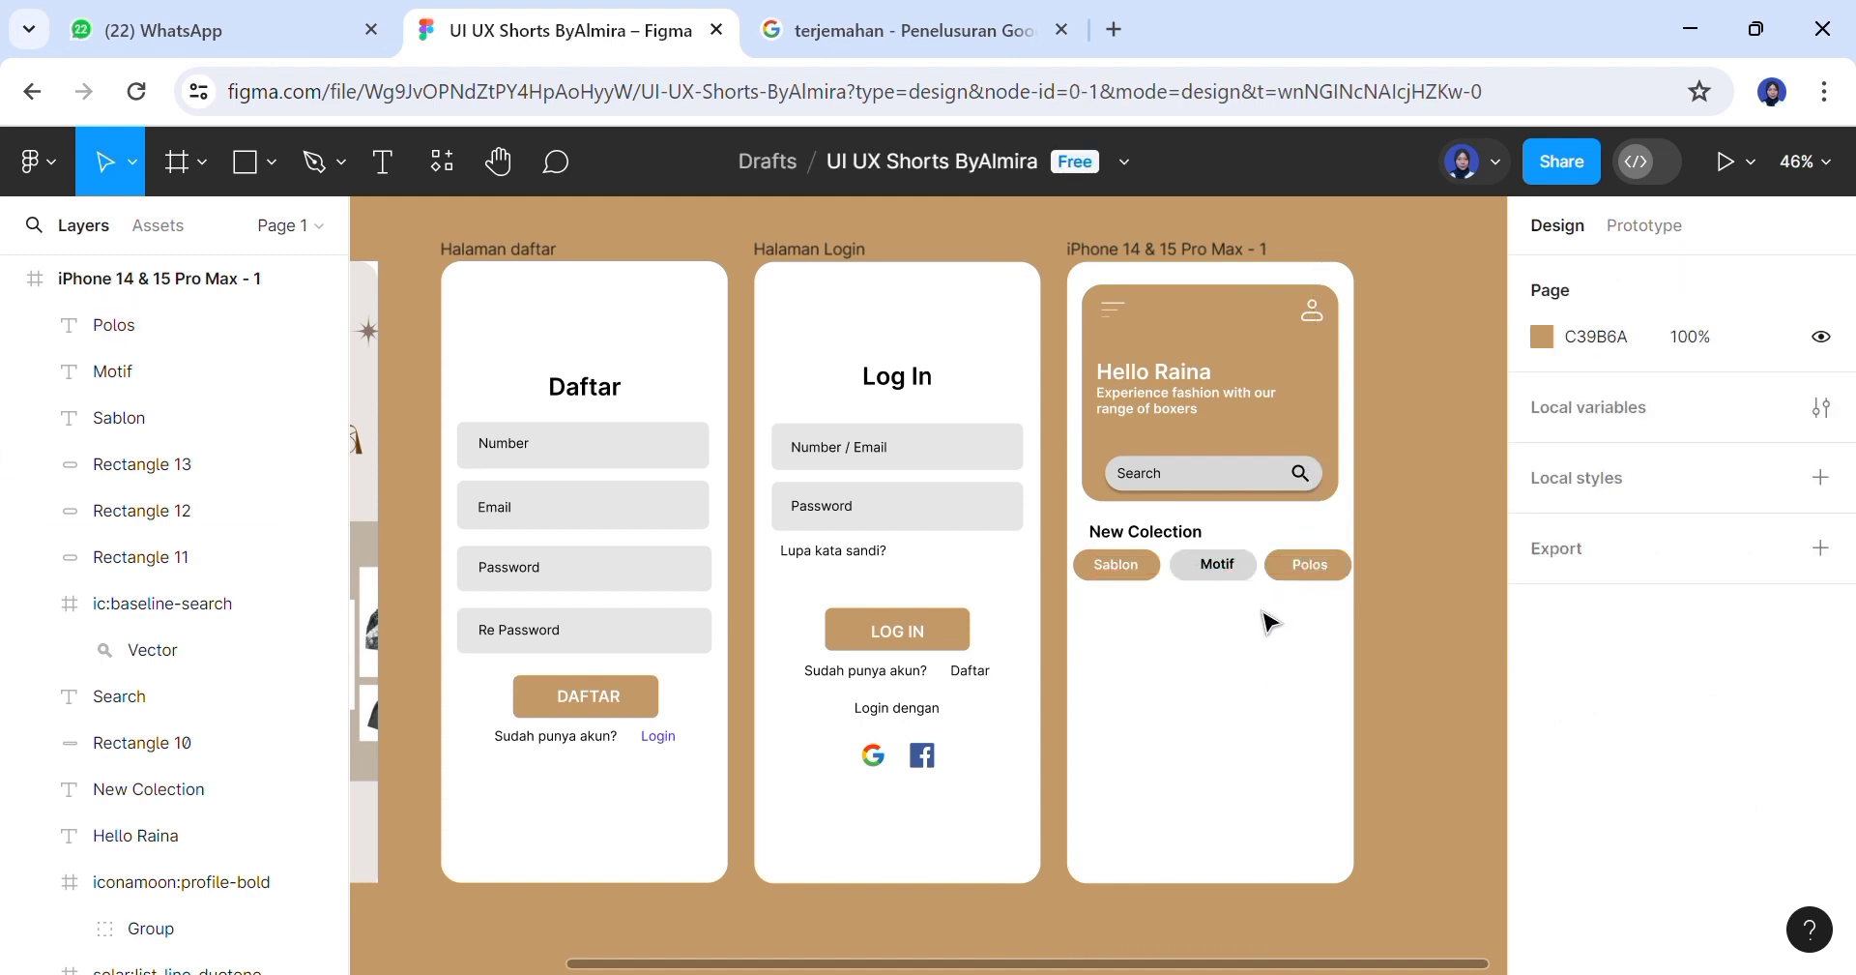
Move the Motif label toward the middle of its category pill
left_click(1230, 578)
left_click_drag(1231, 578, 1231, 577)
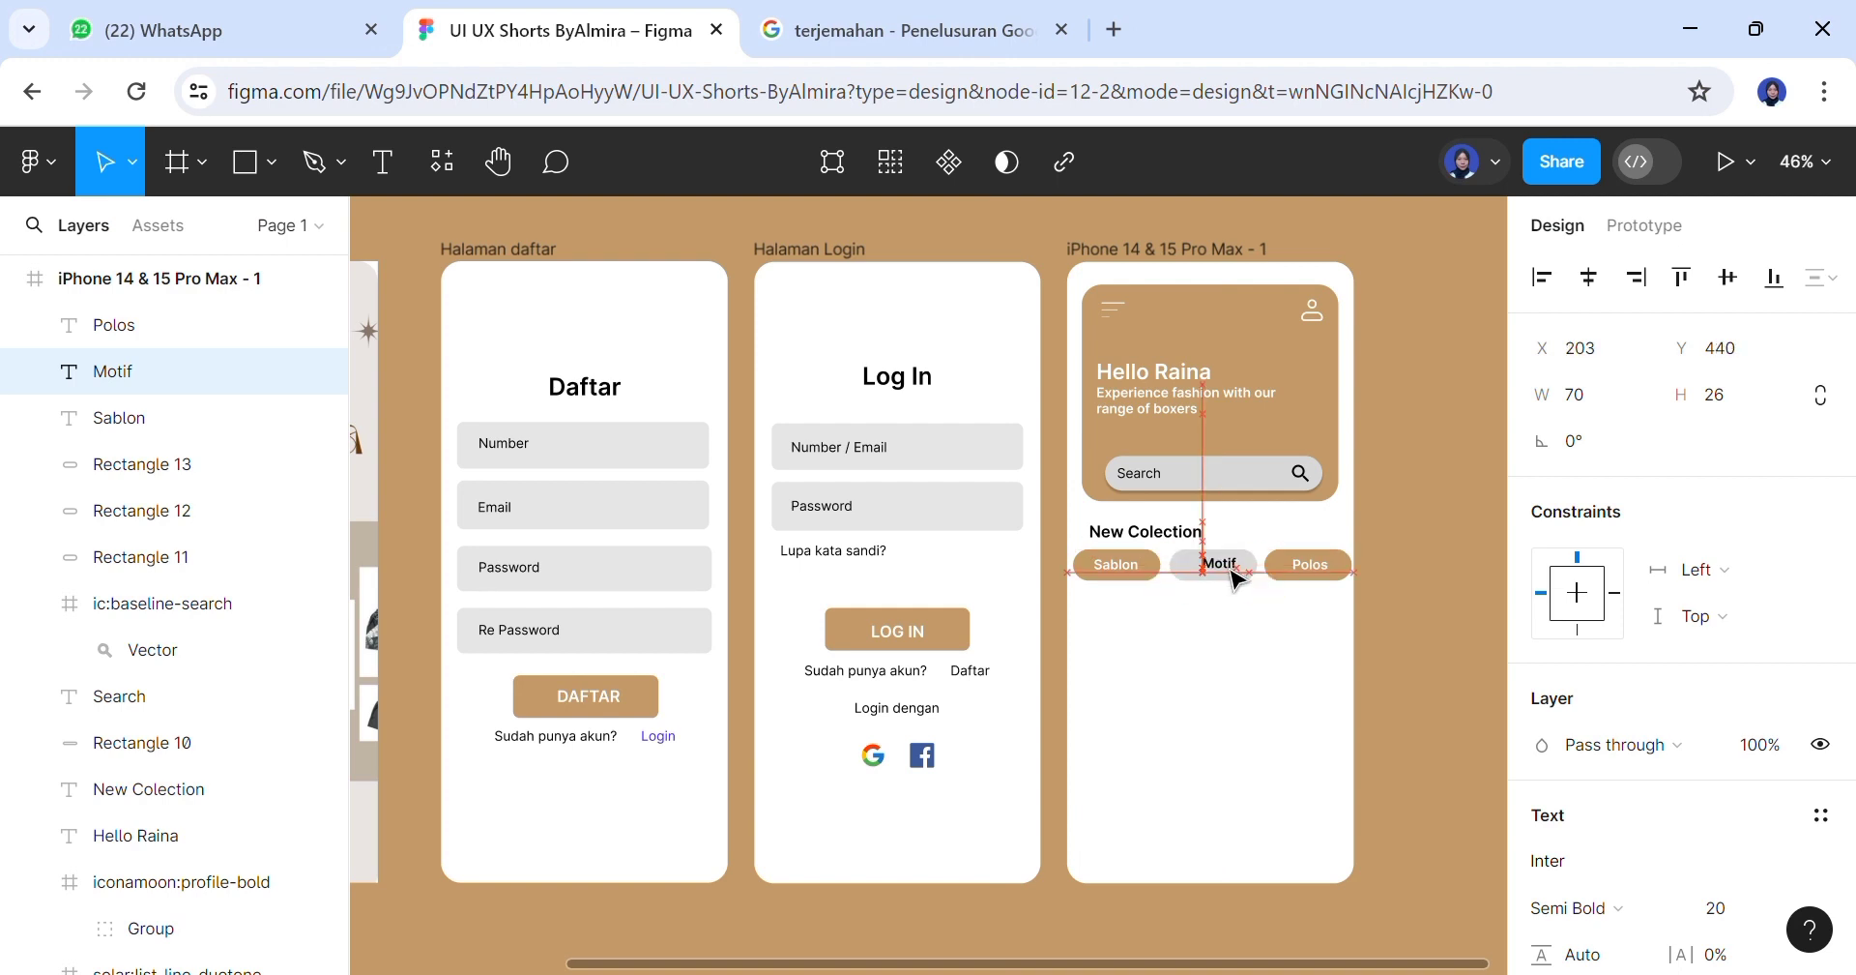
left_click(1257, 685)
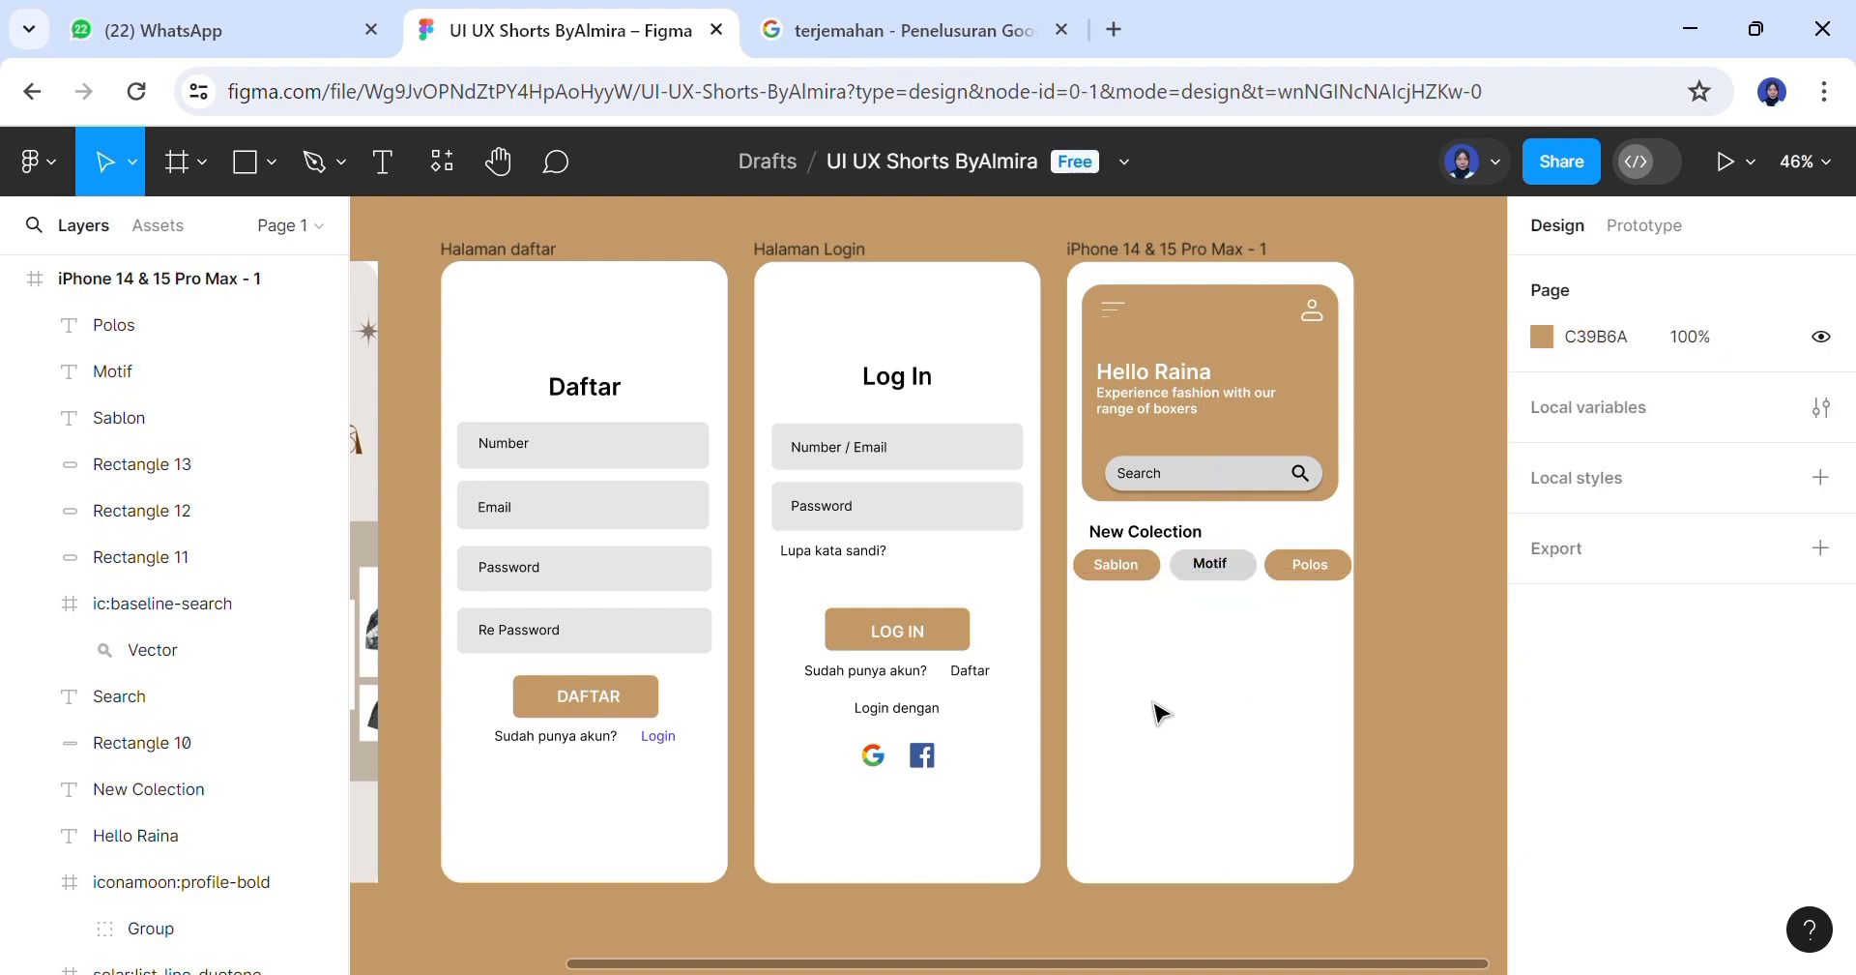
Create two side-by-side product card rectangles of about 167 × 247 with corner radius 10 below the category pills
left_click(273, 166)
left_click(287, 235)
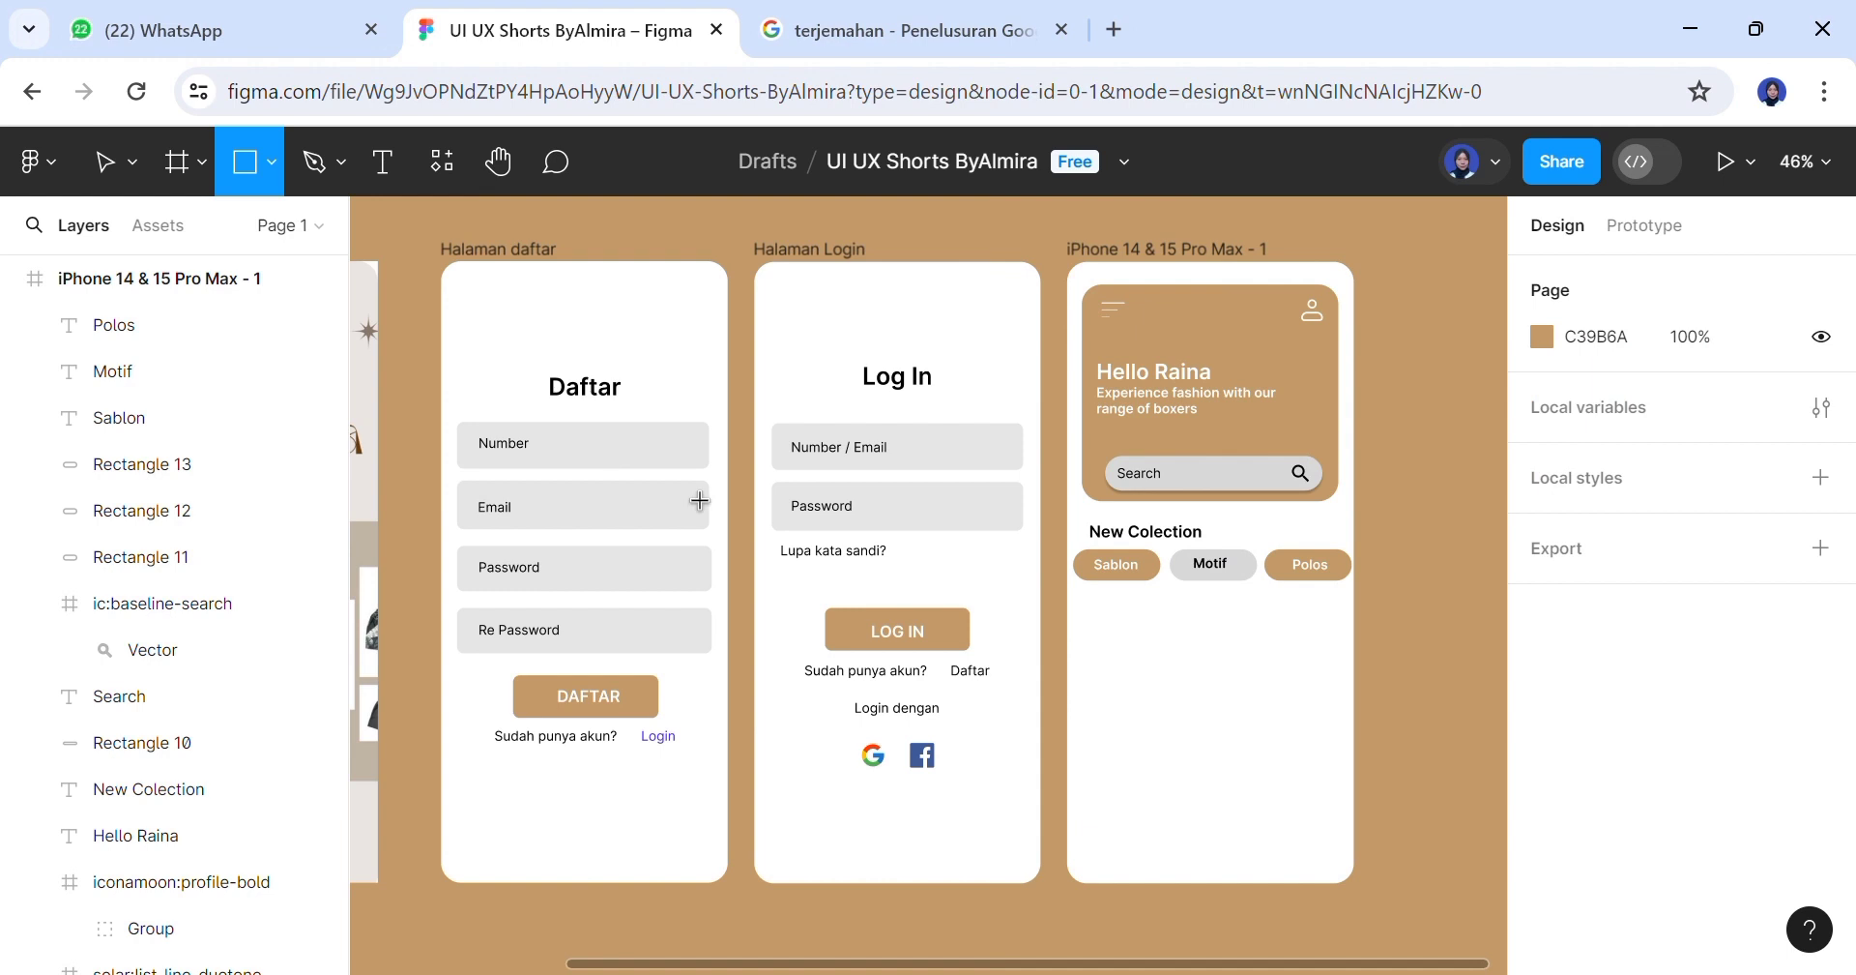
mouse_move(1082, 611)
left_mouse_down()
mouse_move(1194, 775)
mouse_move(1320, 732)
left_mouse_up()
left_click(1419, 778)
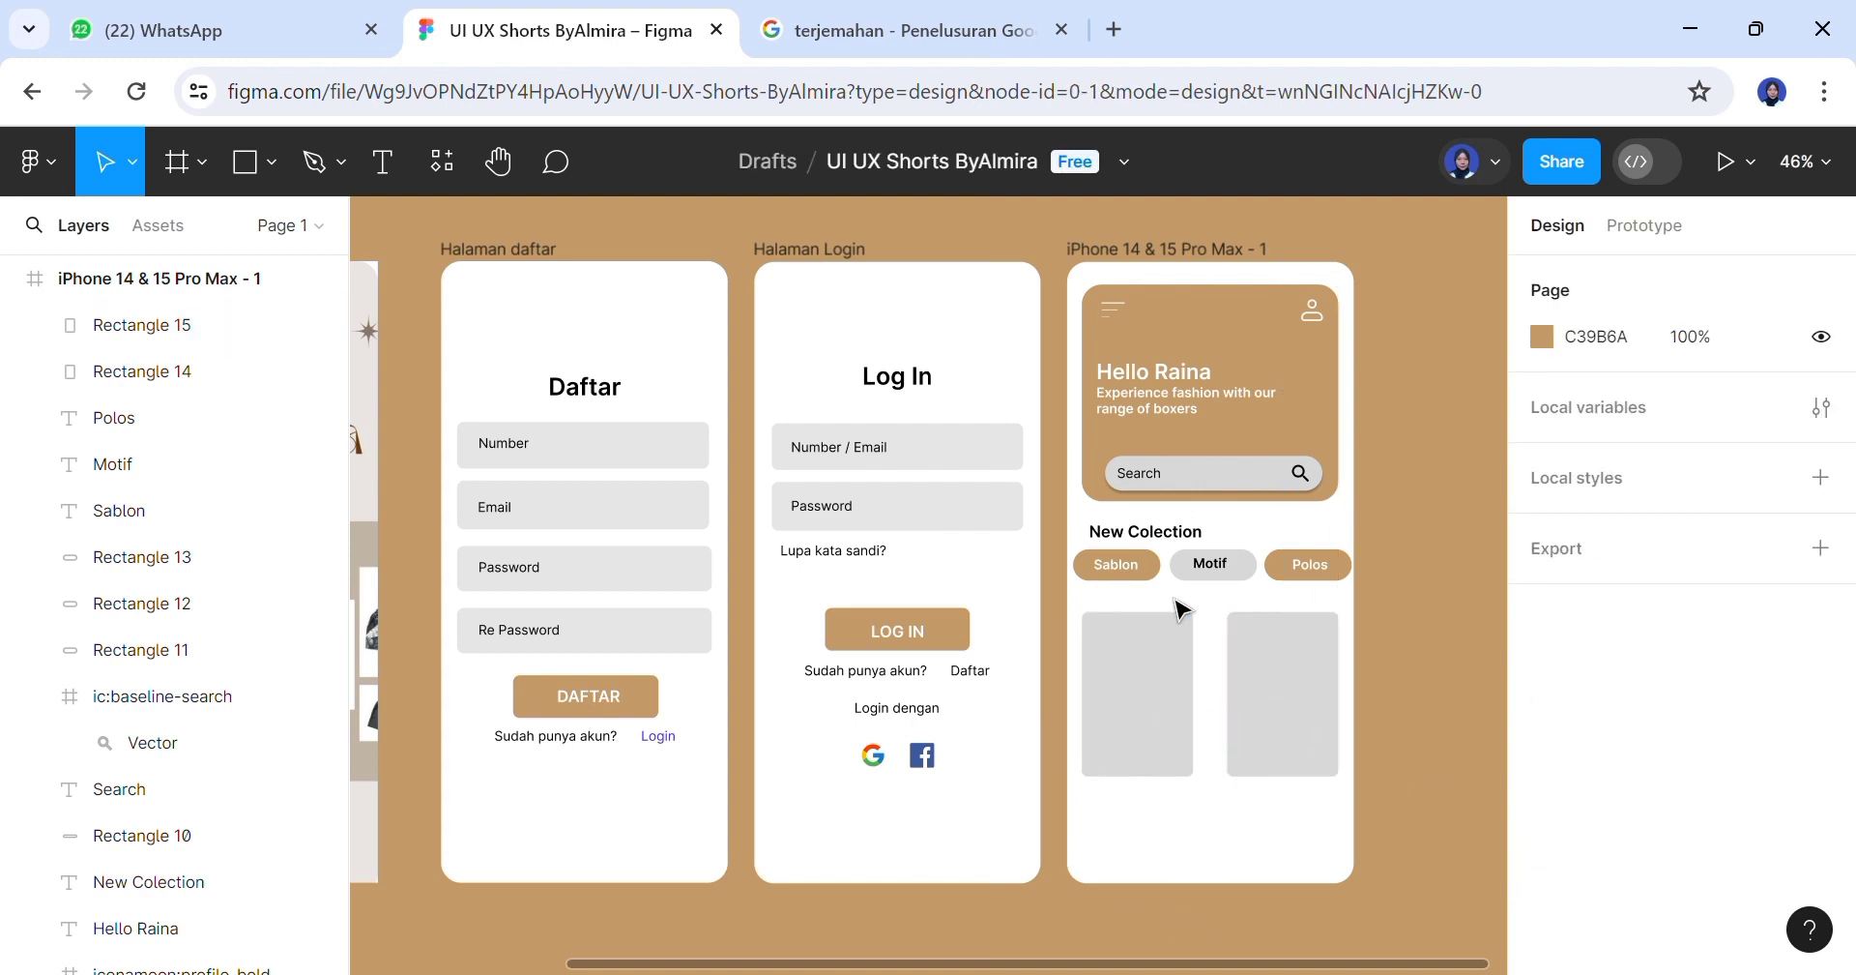
Fill the Motif pill with the white document color FFFFFF
left_click(1257, 577)
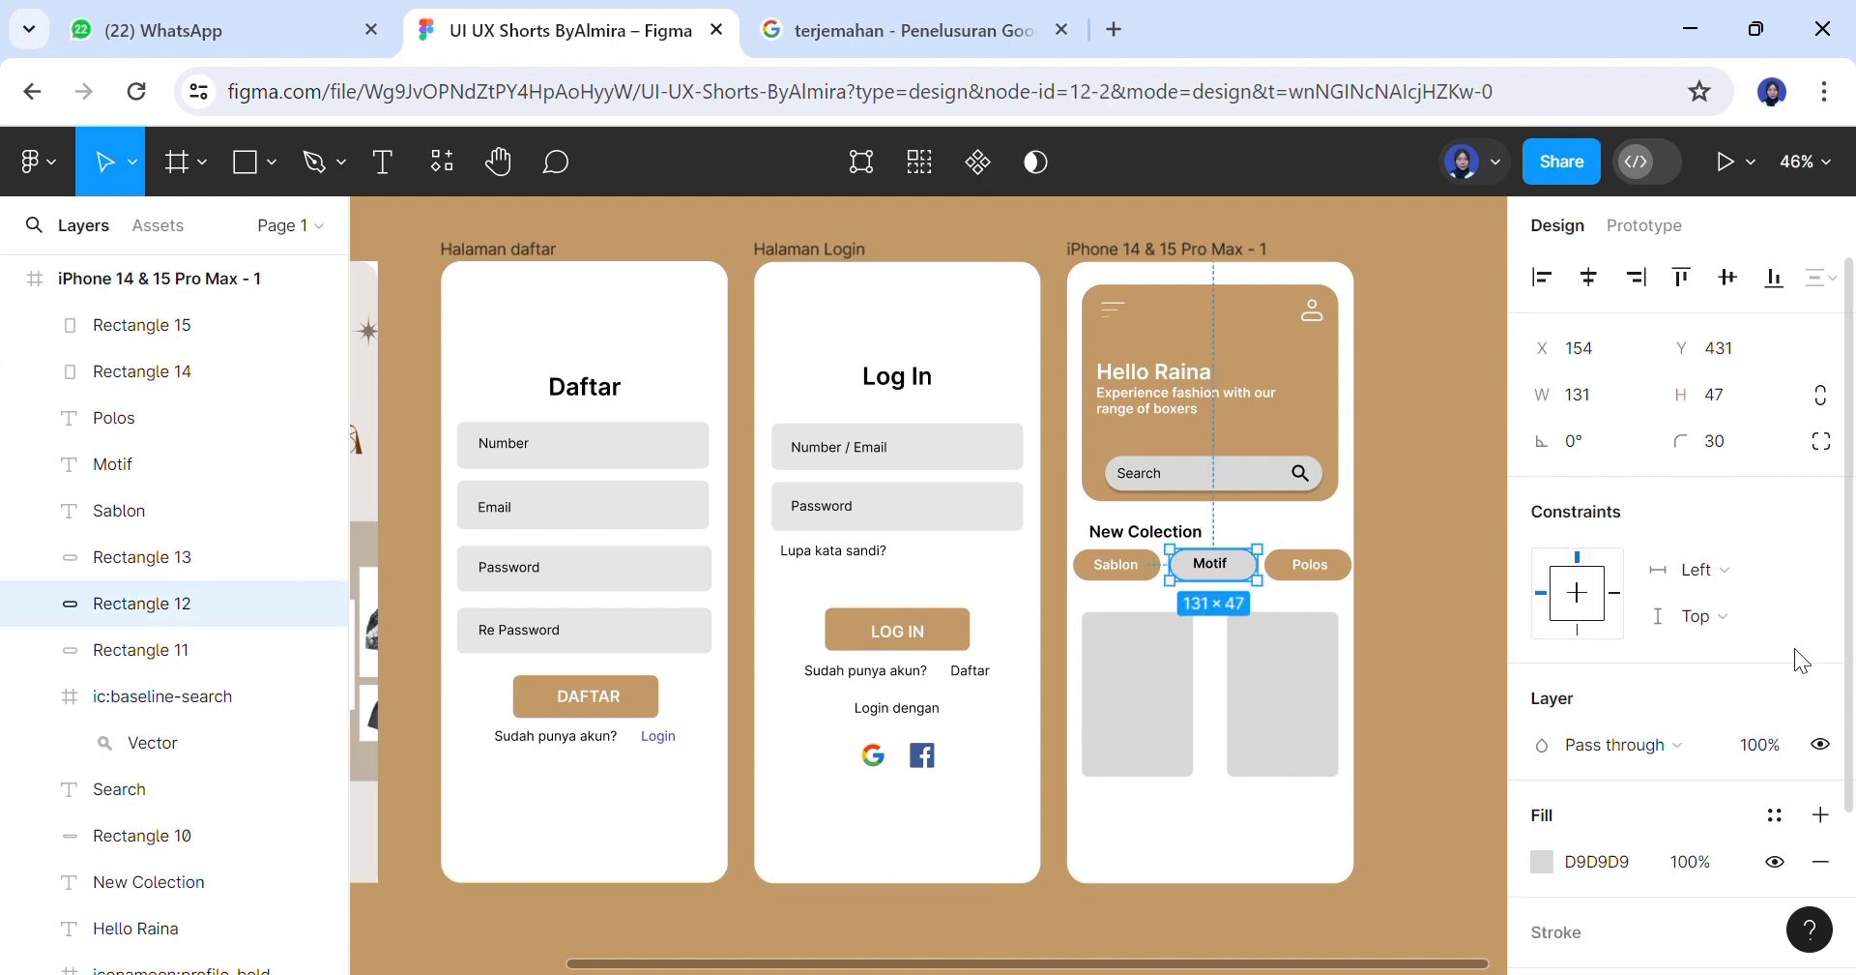
scroll(1794, 655, "down", 2)
left_click_drag(1854, 802, 1854, 830)
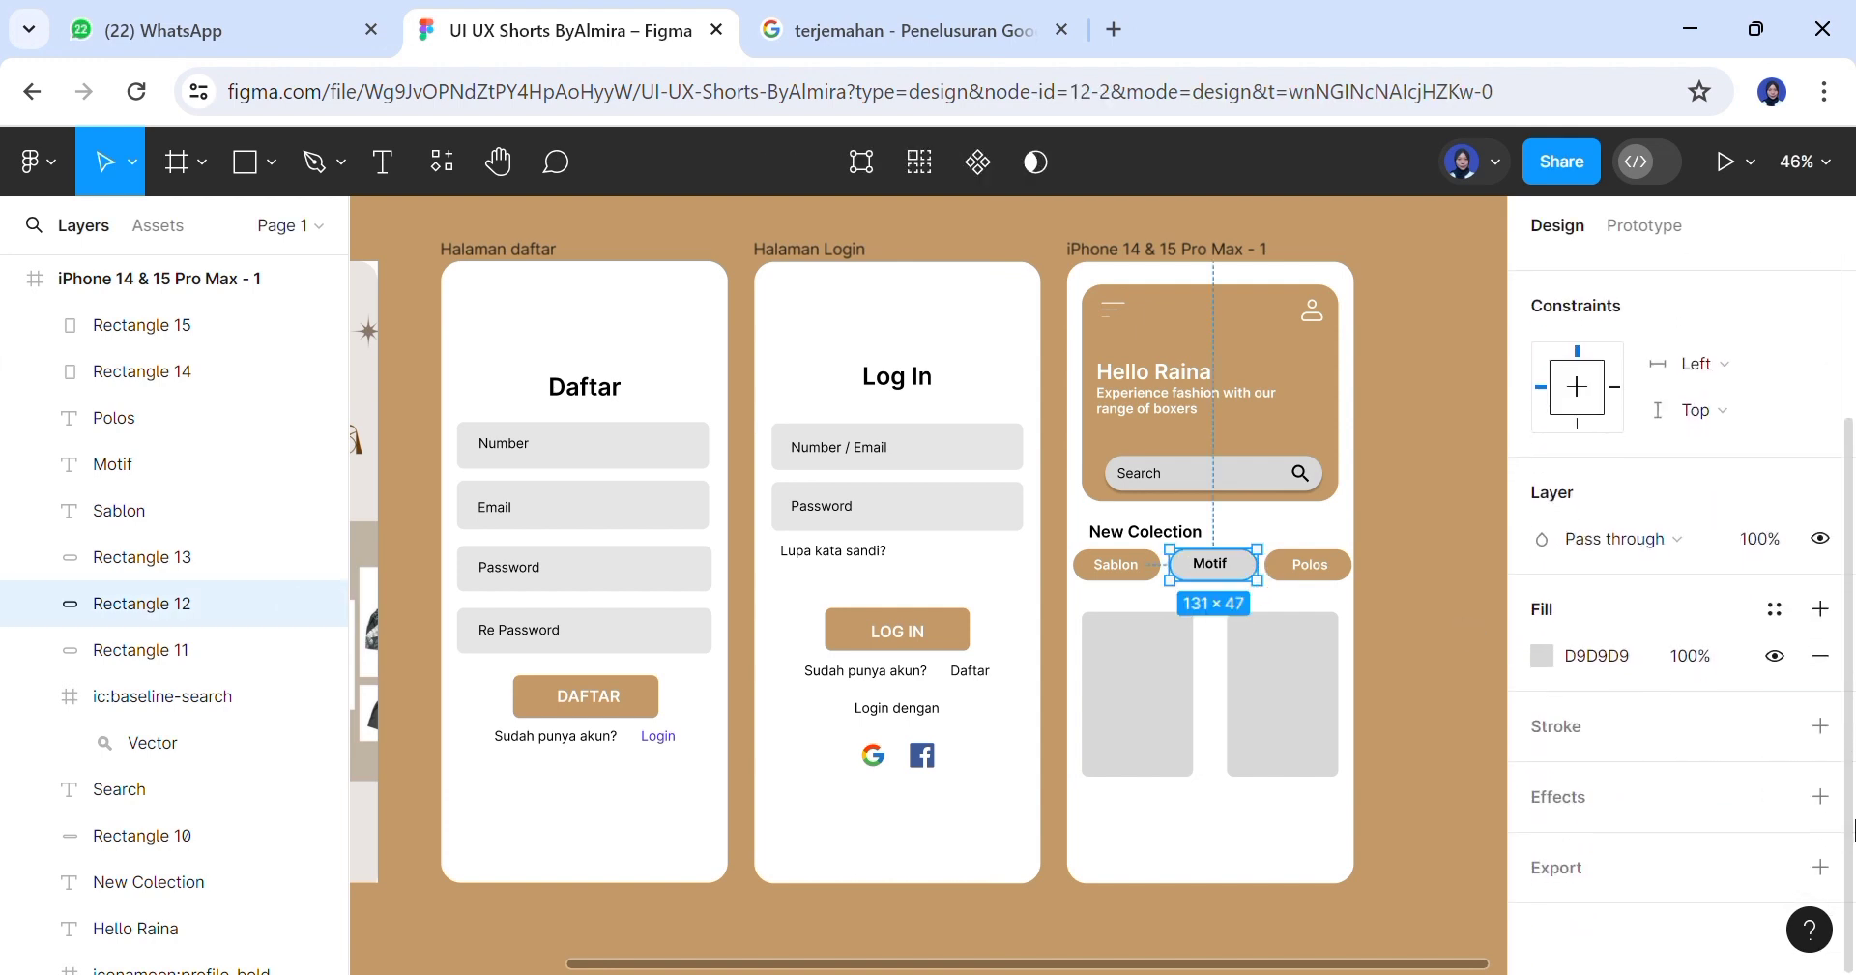
left_click(1543, 657)
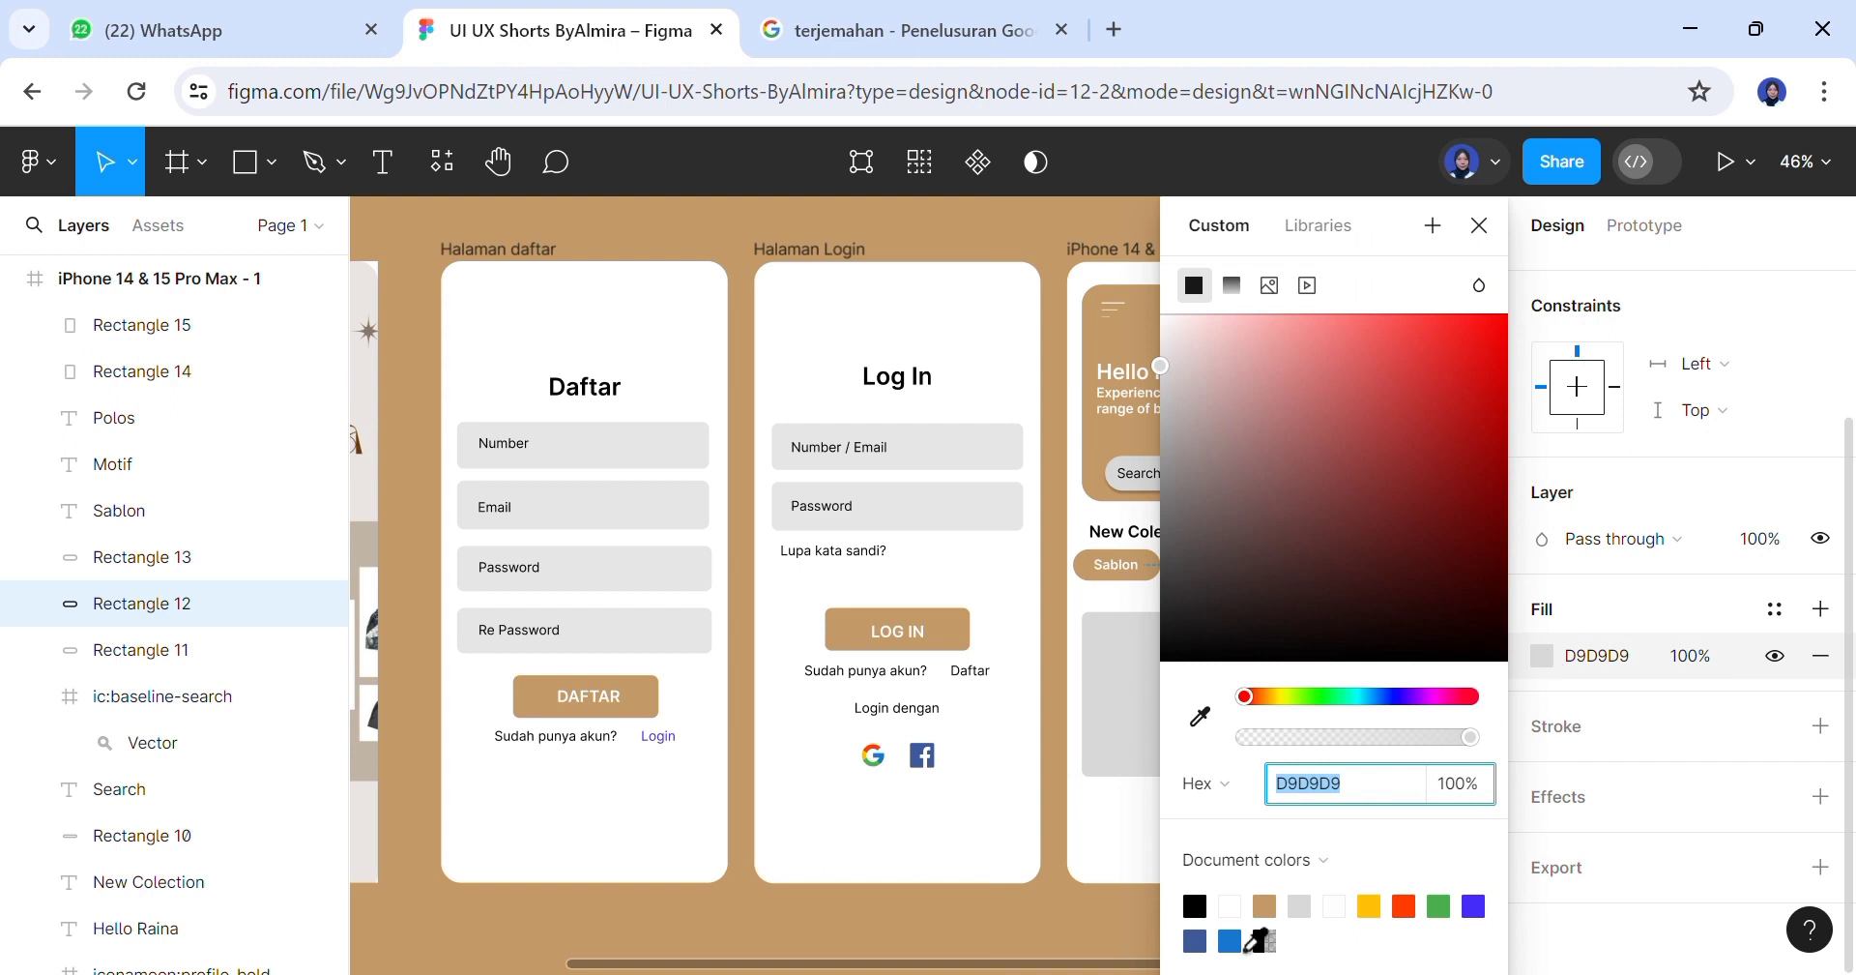
left_click(1230, 906)
Give the Motif pill a black inside stroke of weight 2 and adjust its label's position within the pill
left_click(1701, 729)
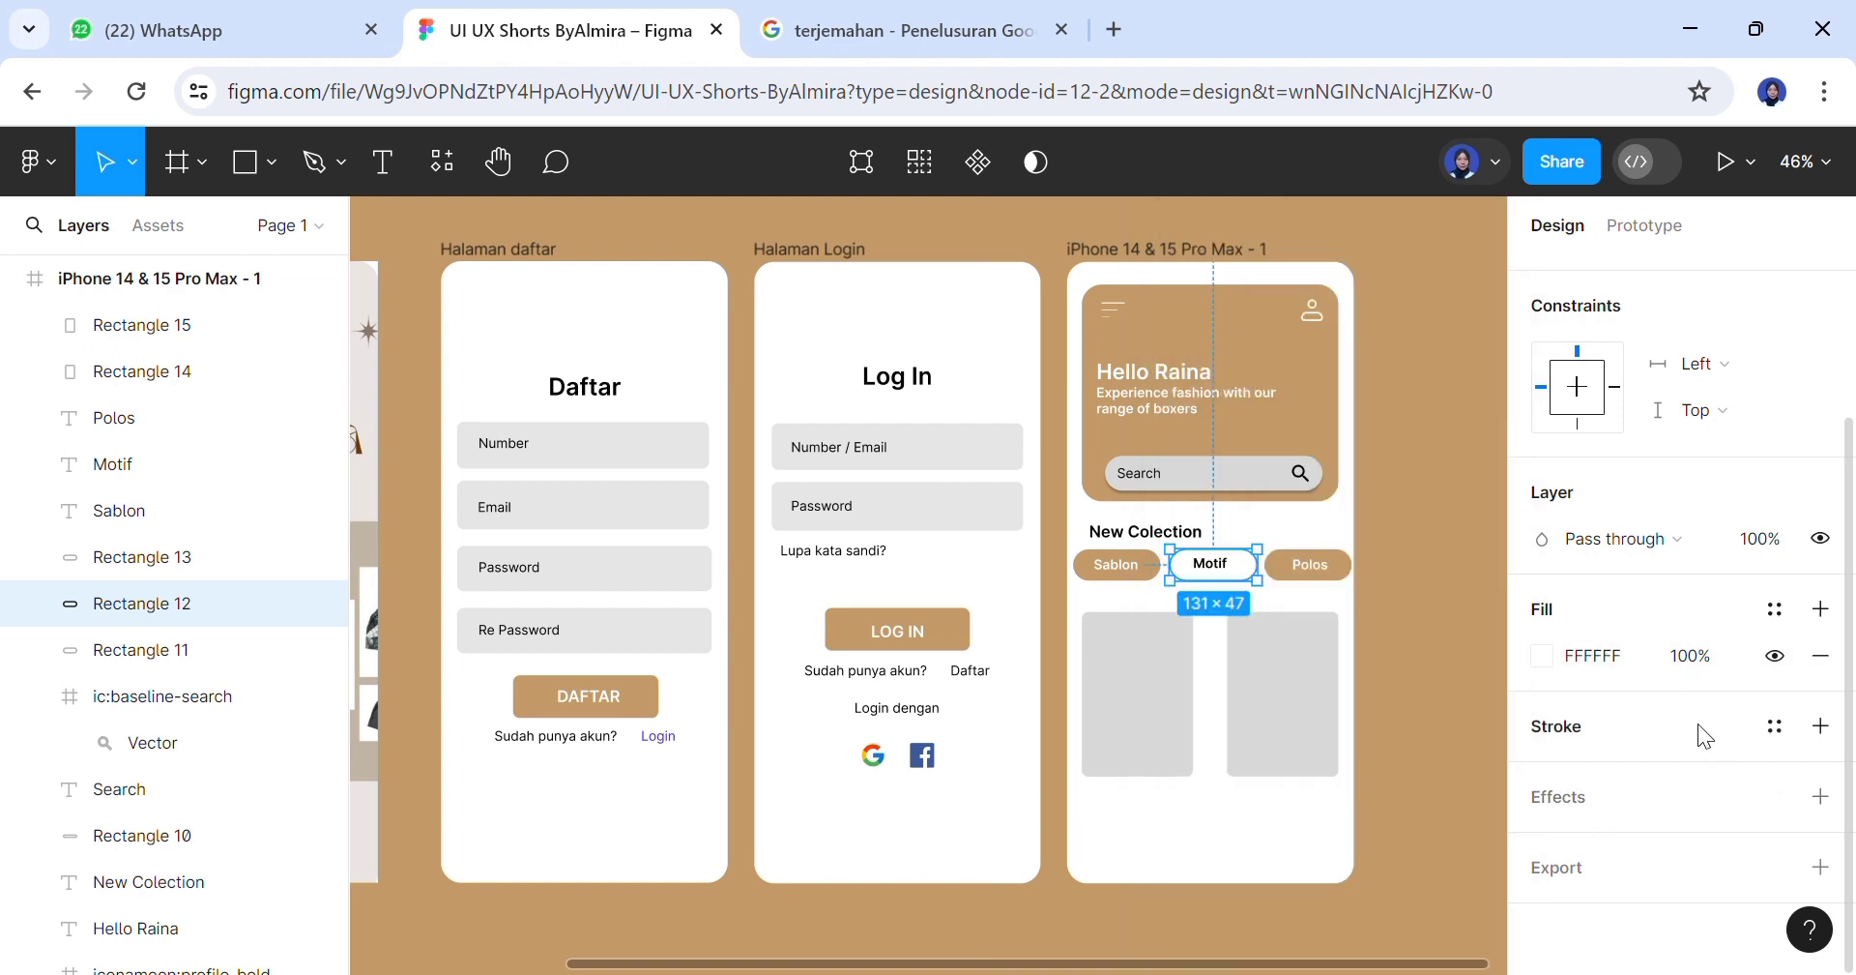
left_click(1698, 734)
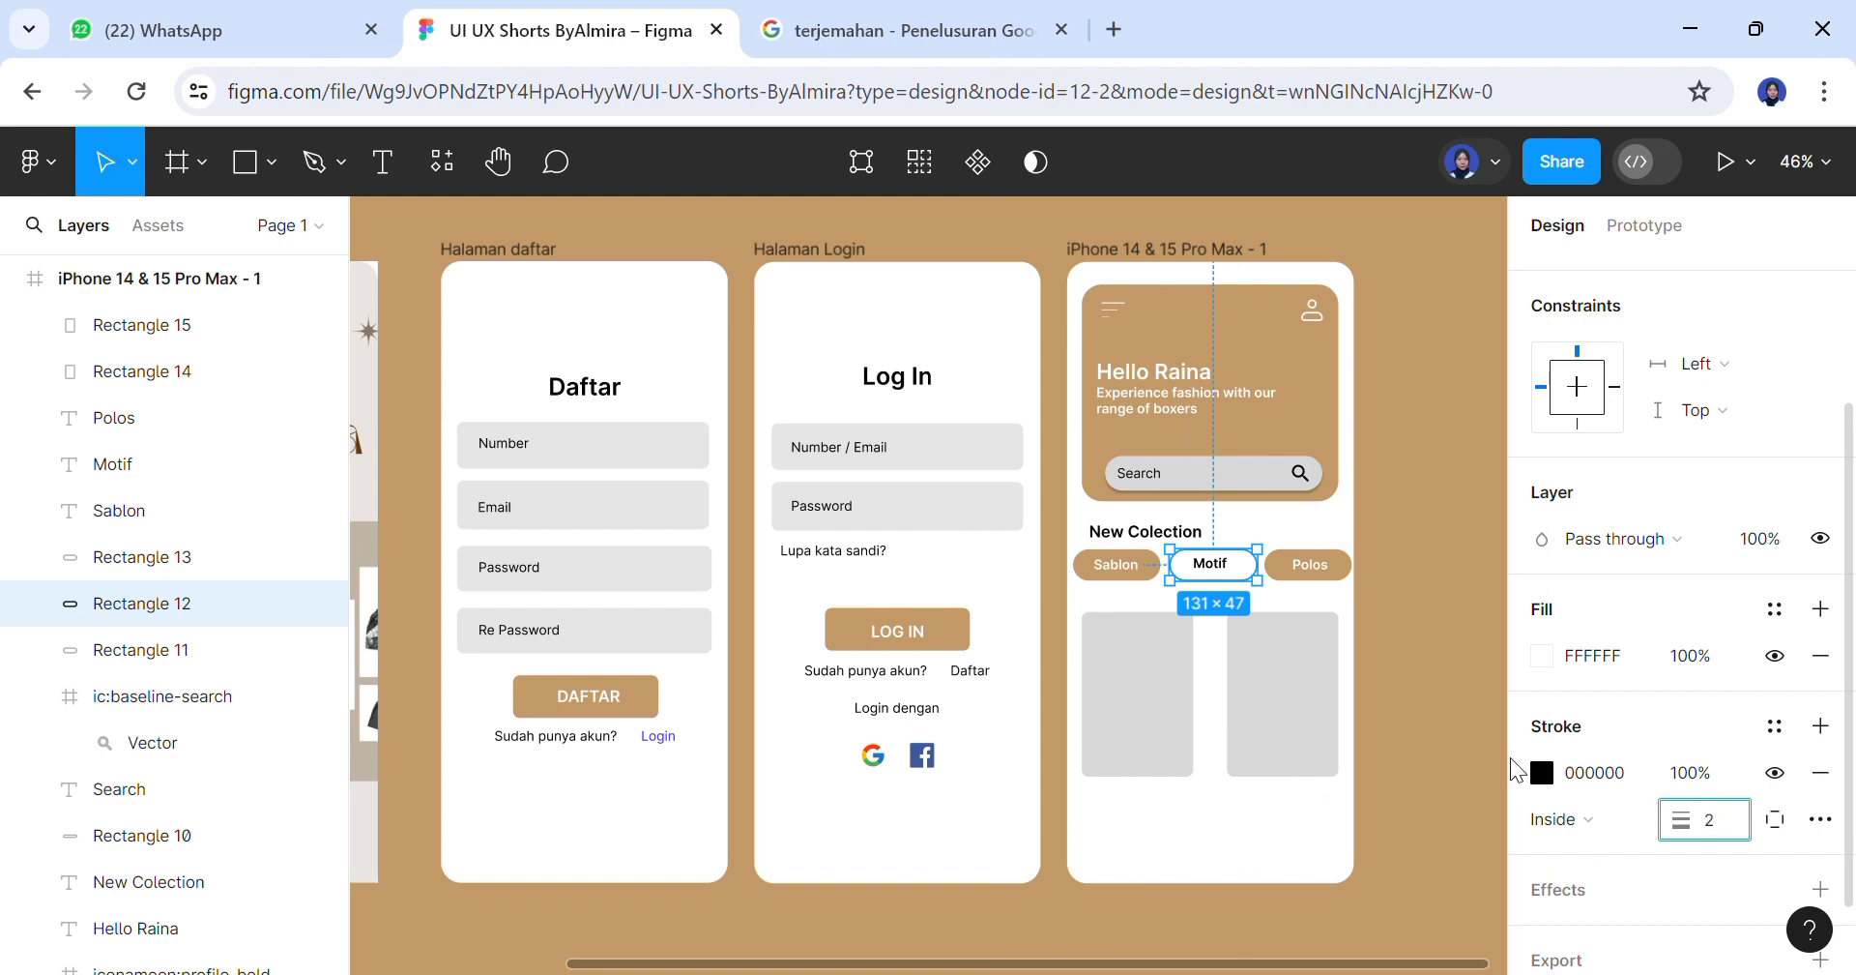
left_click(1457, 755)
left_click_drag(1215, 569, 1223, 574)
left_click(1442, 593)
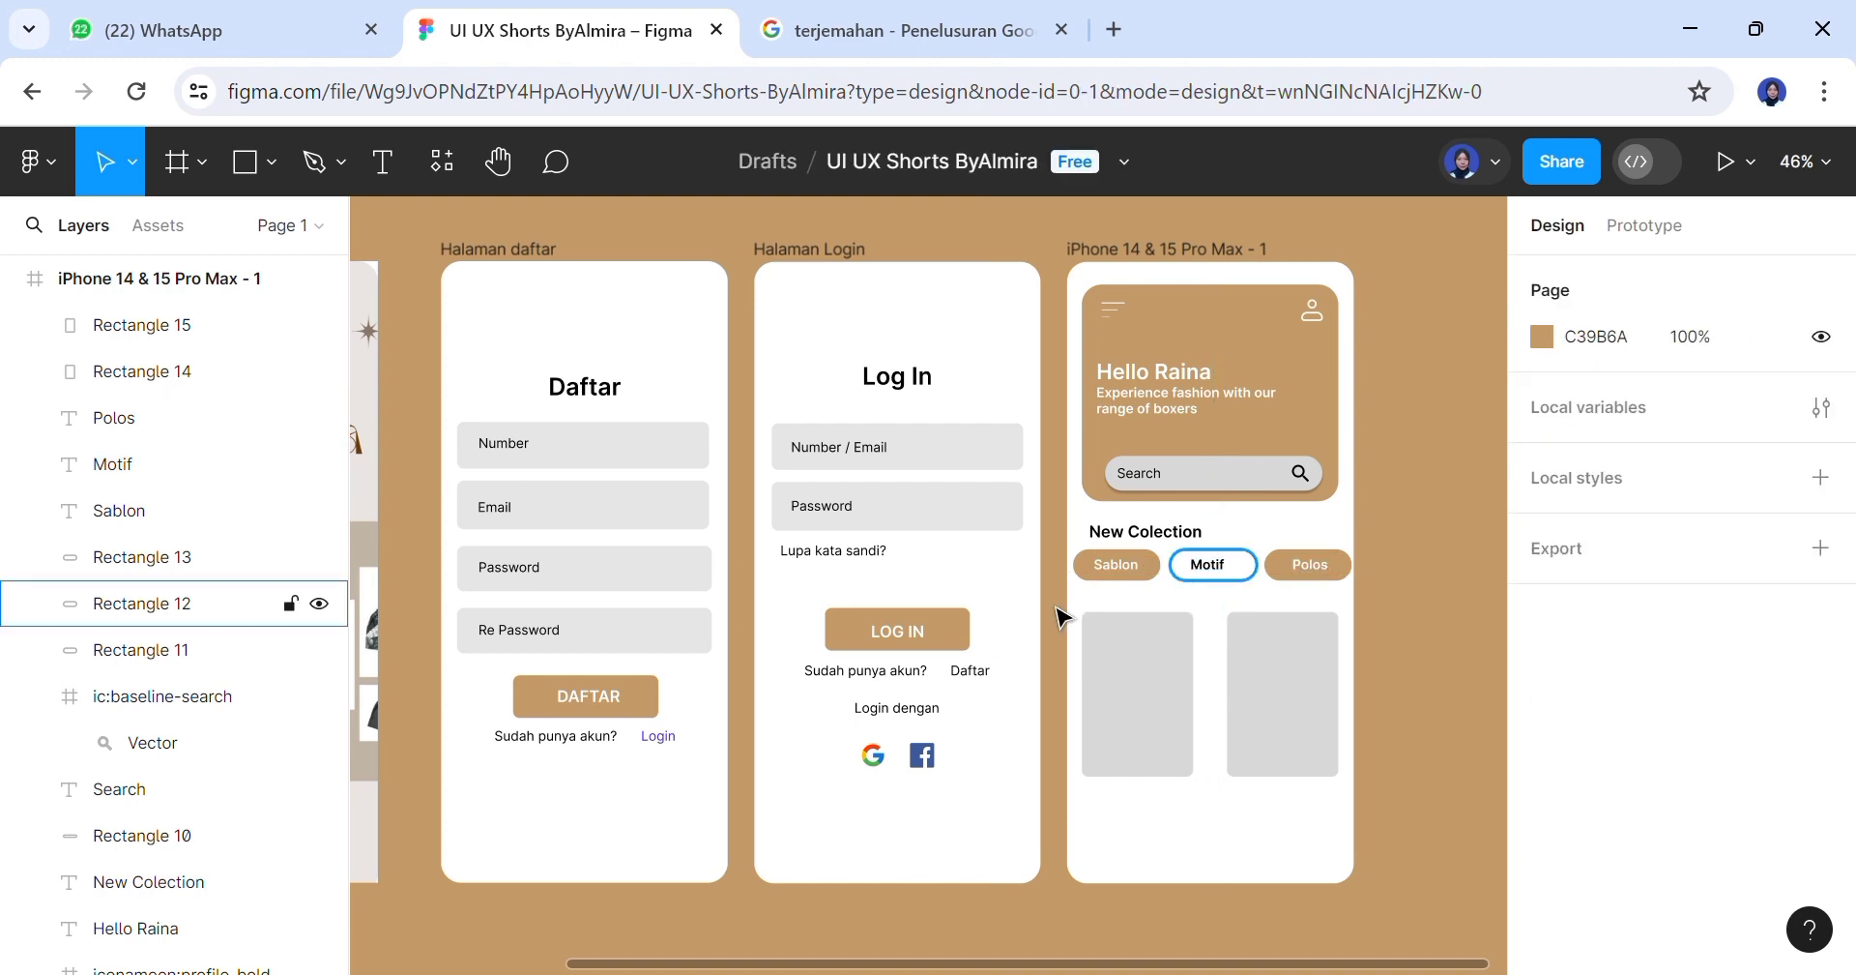
Place the floral shorts image into the first product card under the Sablon pill
left_click(271, 163)
left_click(312, 445)
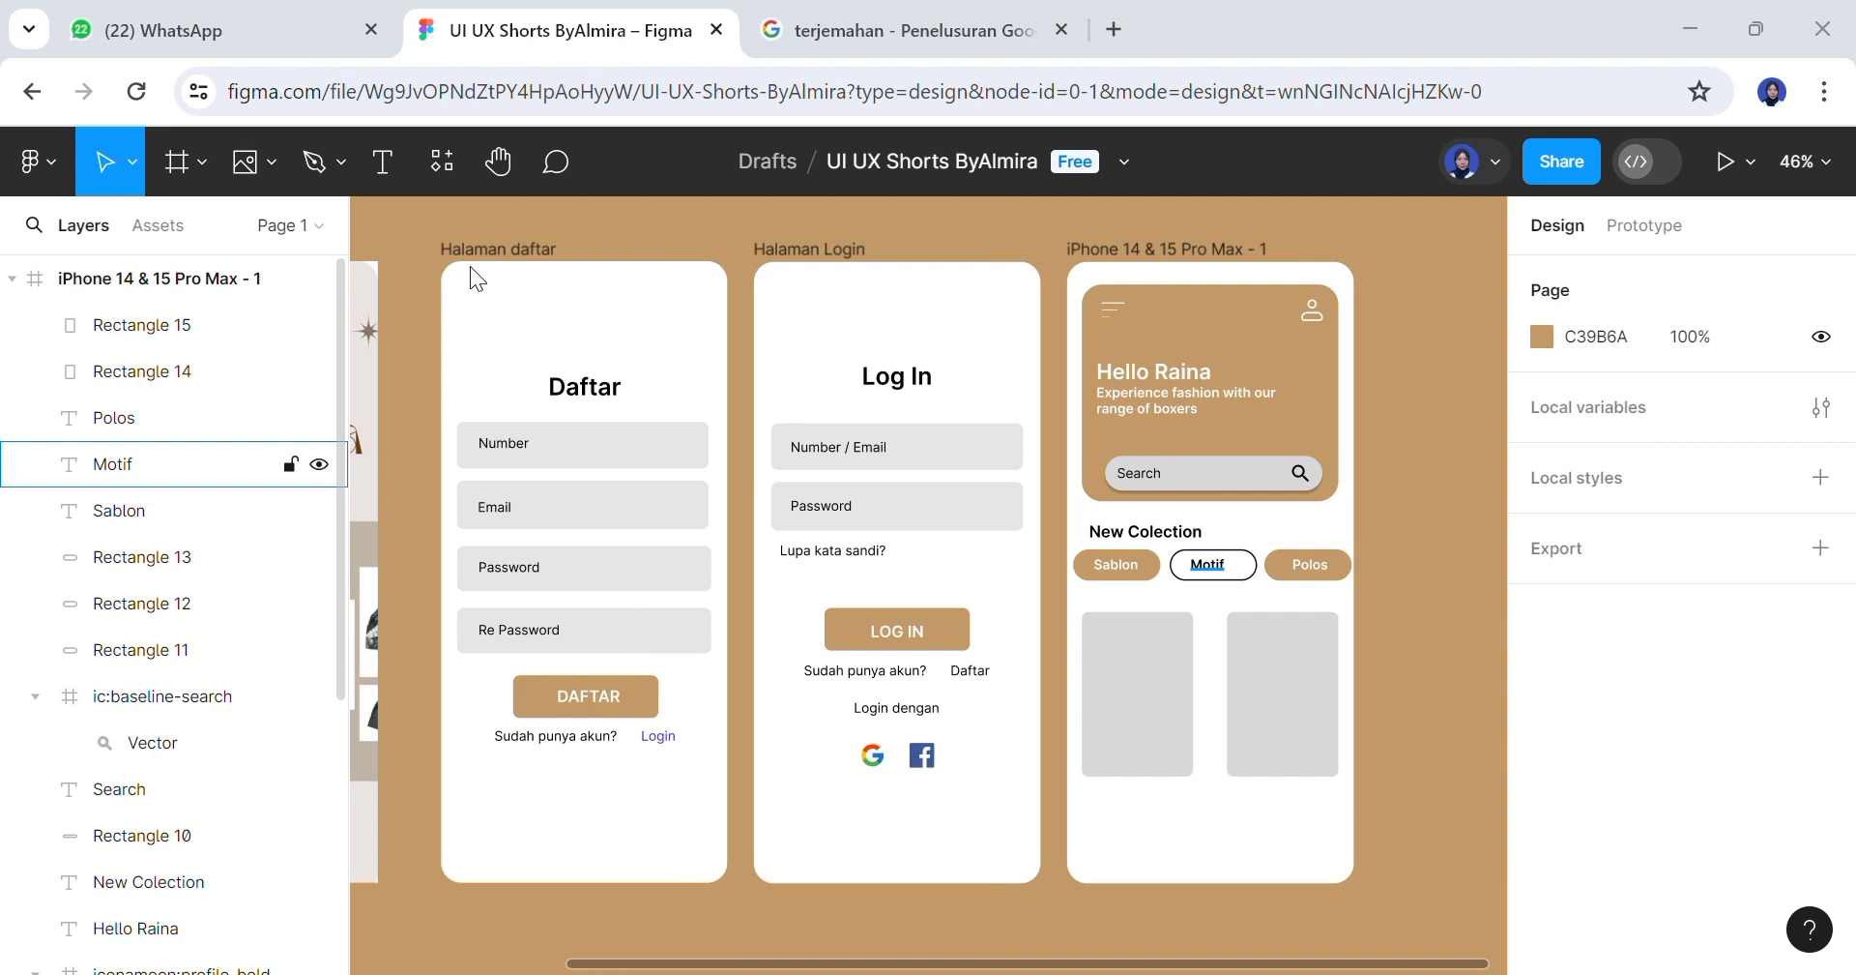
left_click(693, 642)
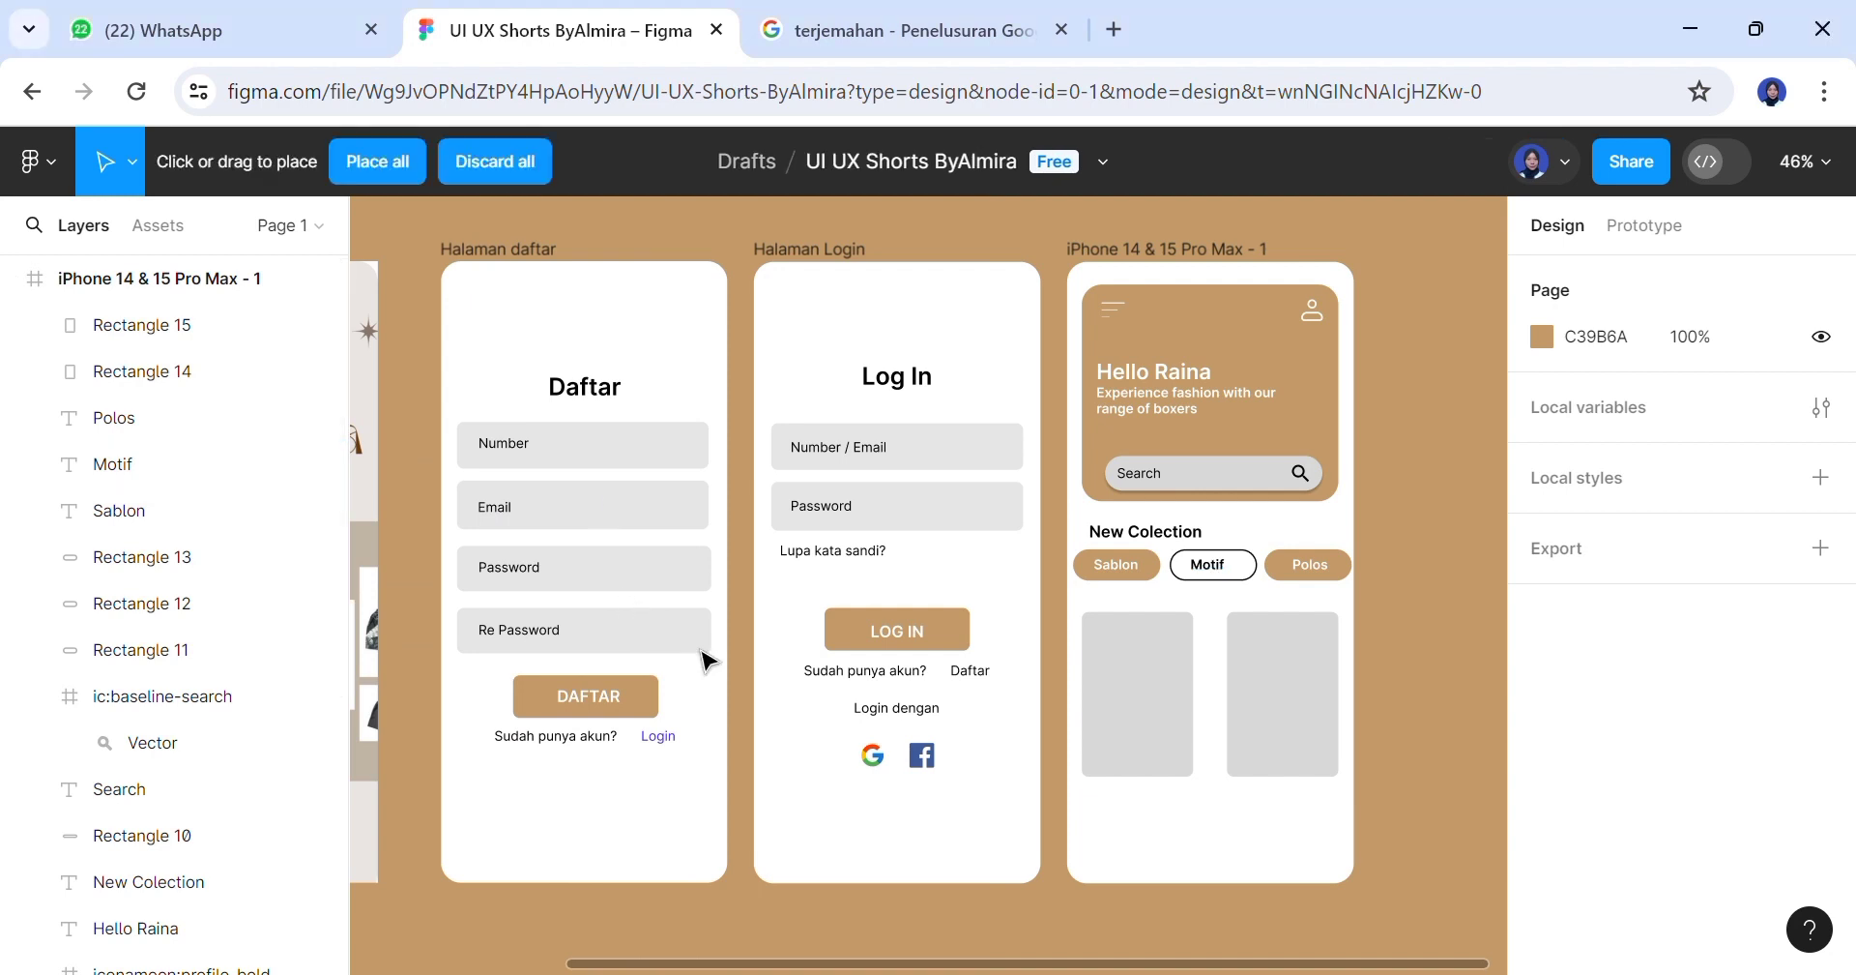
left_click(1127, 655)
Place the blue checked shorts image into the second, empty product card
left_click(1297, 733)
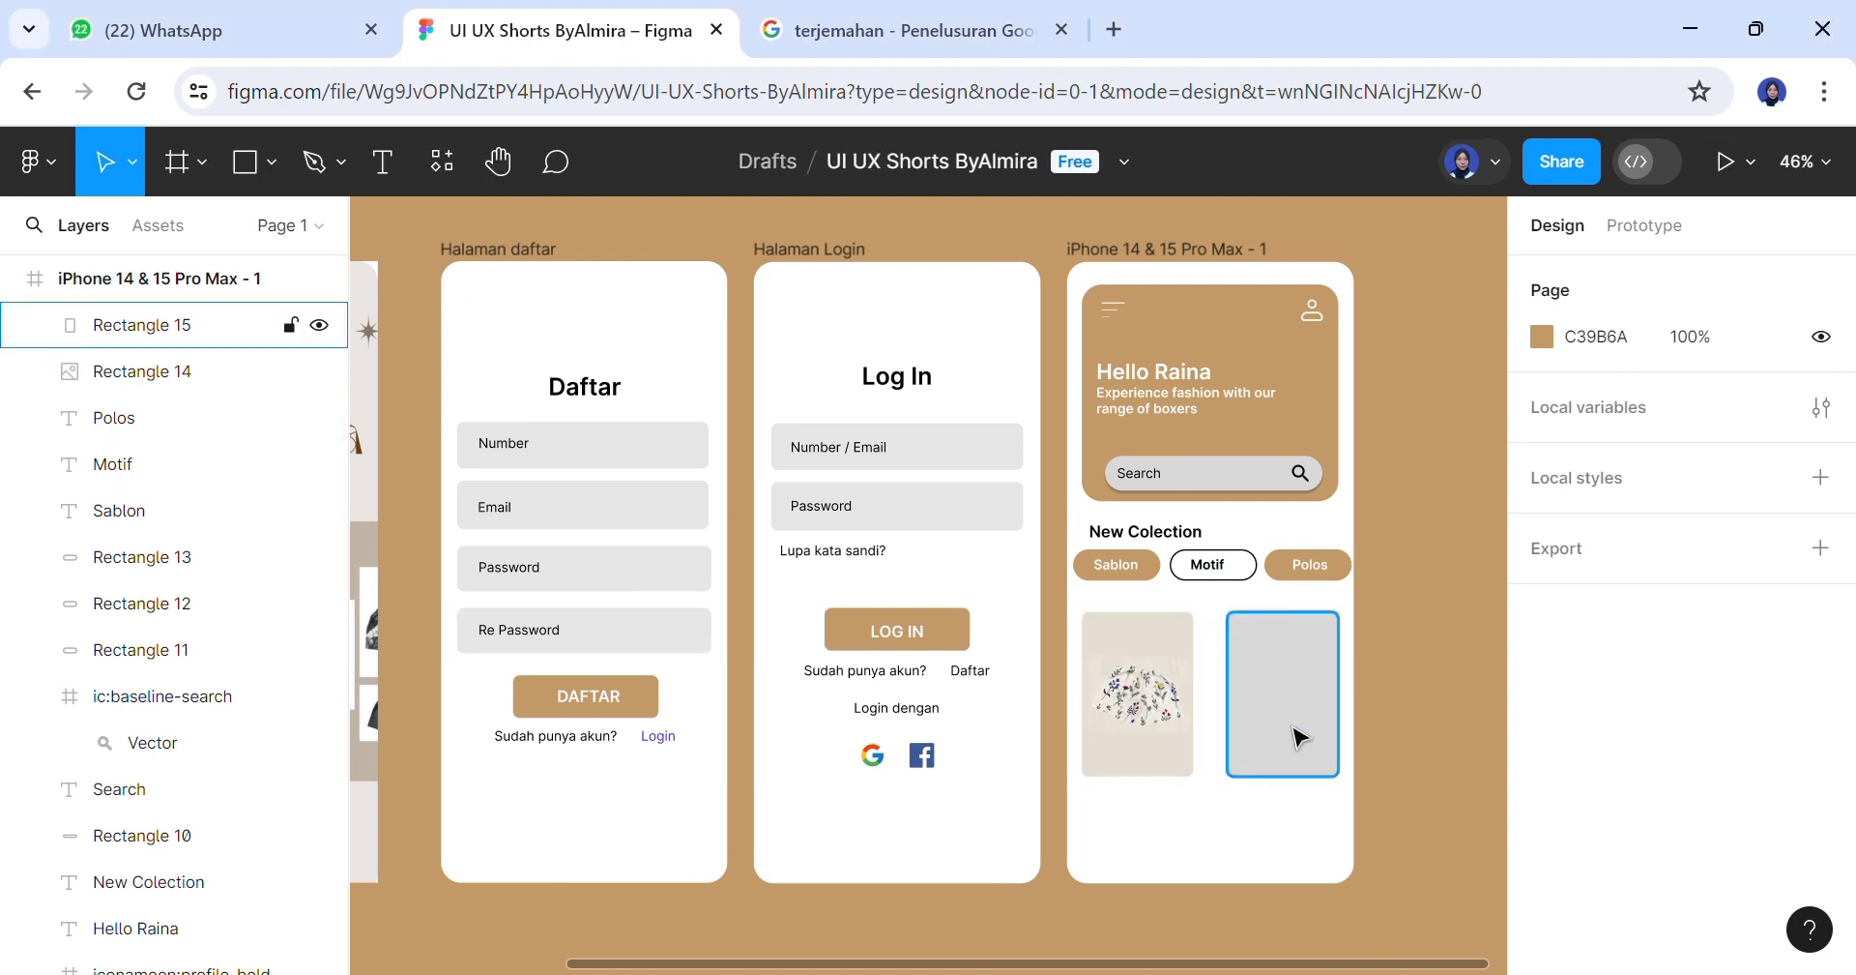
left_click(269, 164)
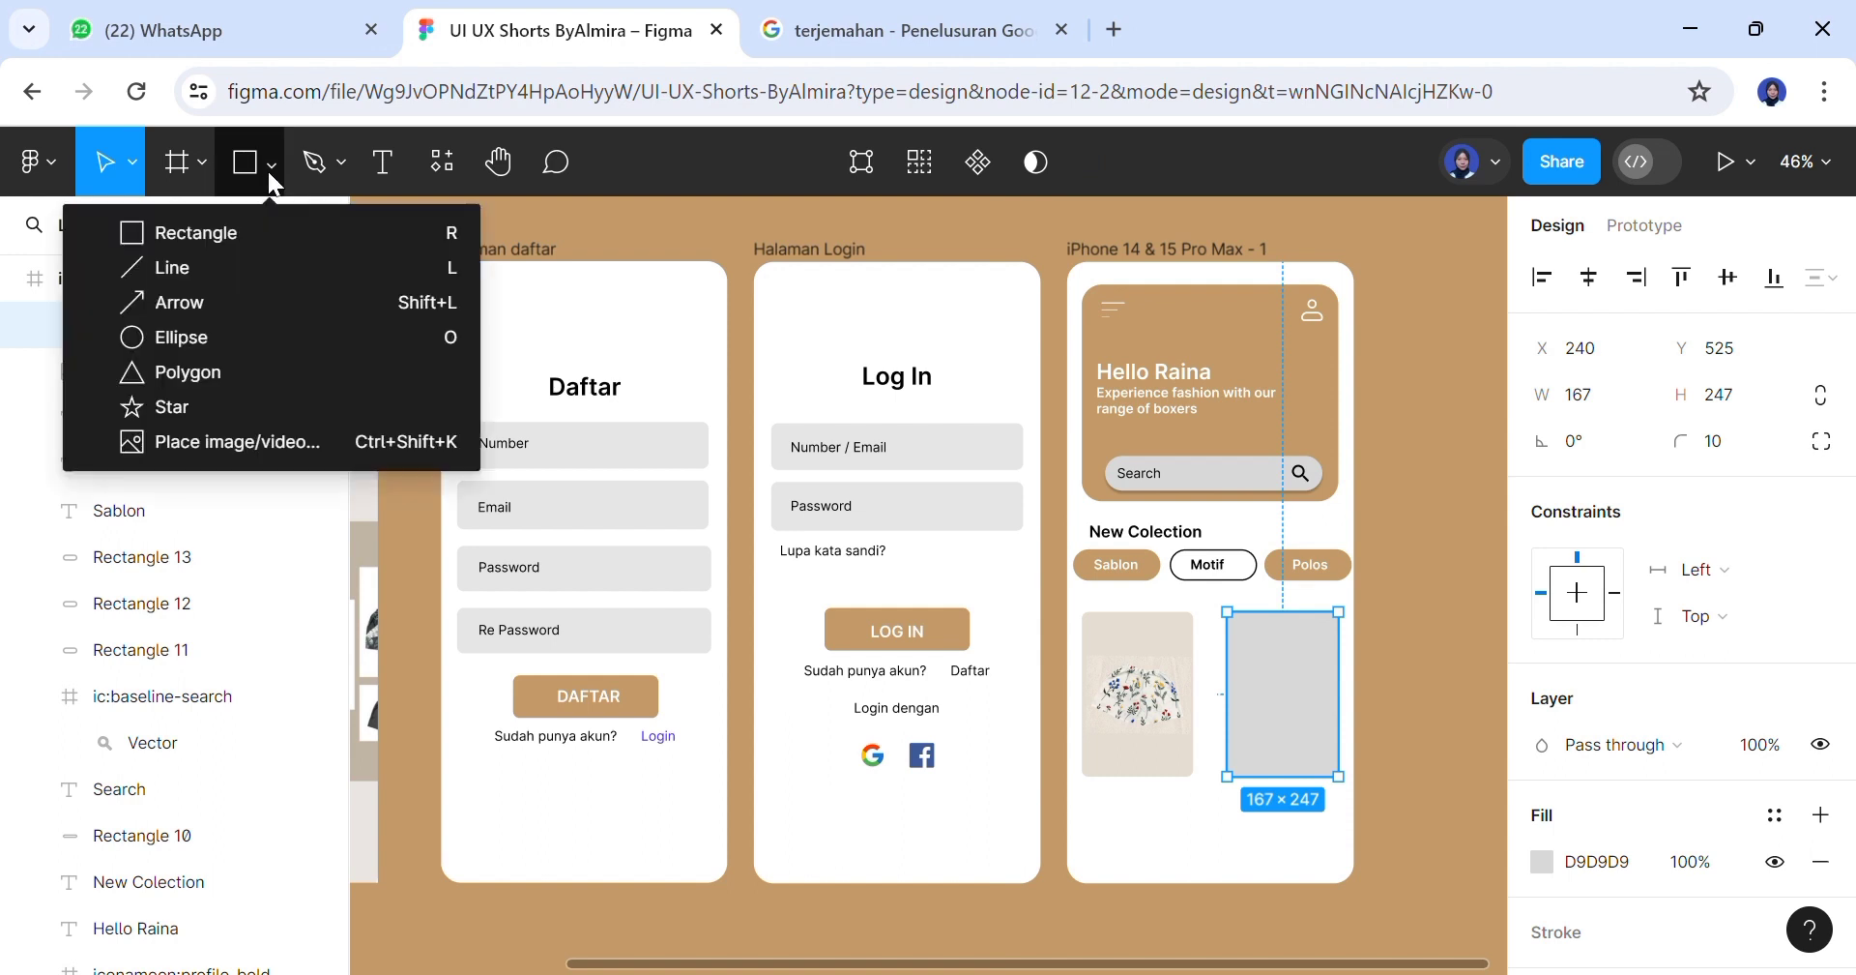
left_click(387, 440)
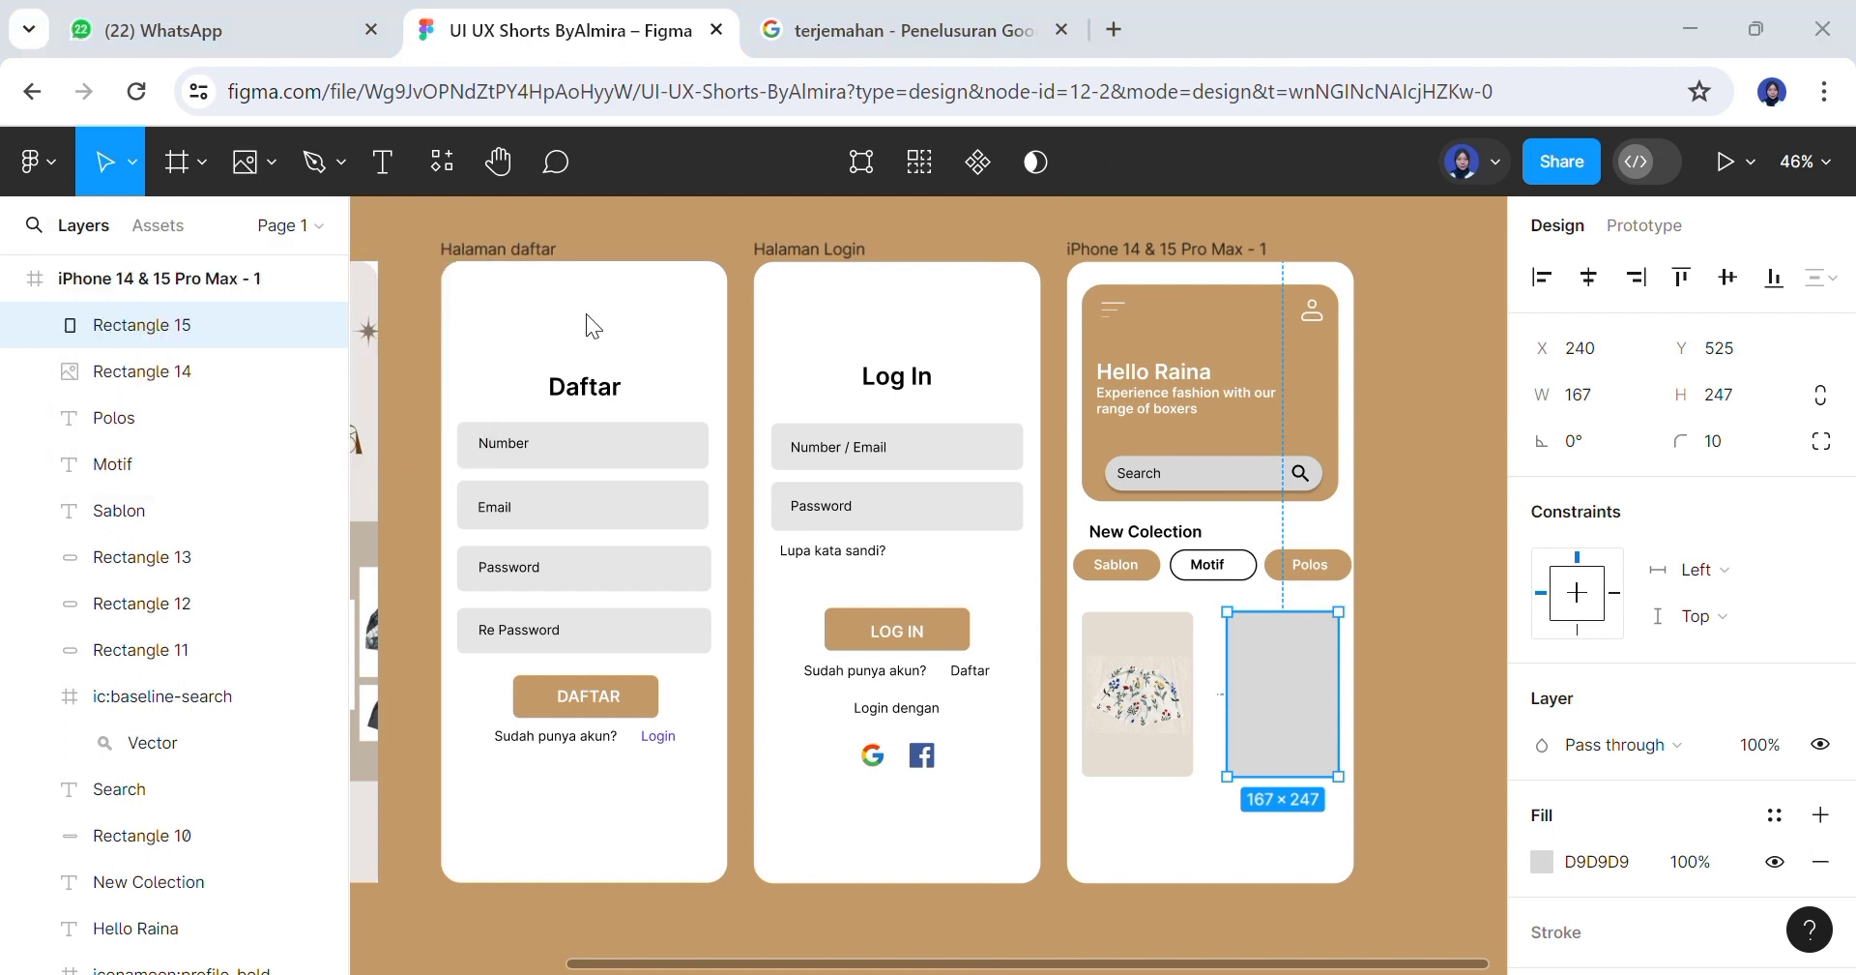
left_click(710, 644)
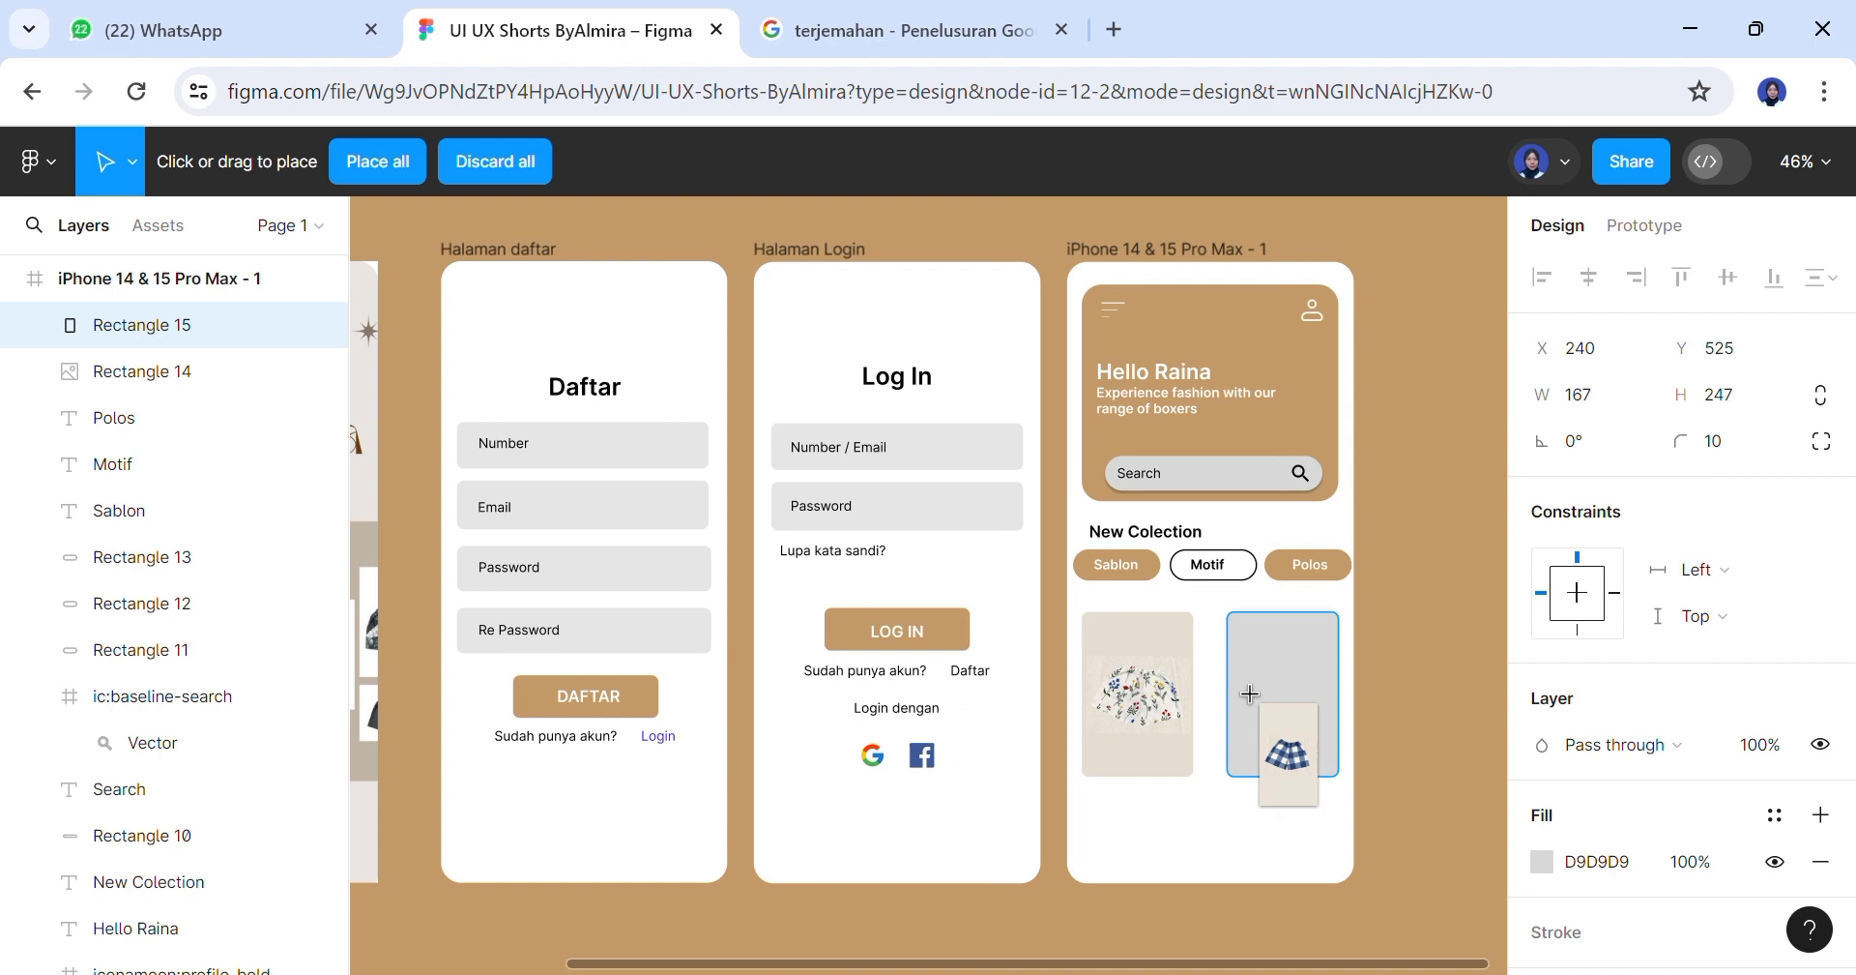
left_click(1275, 657)
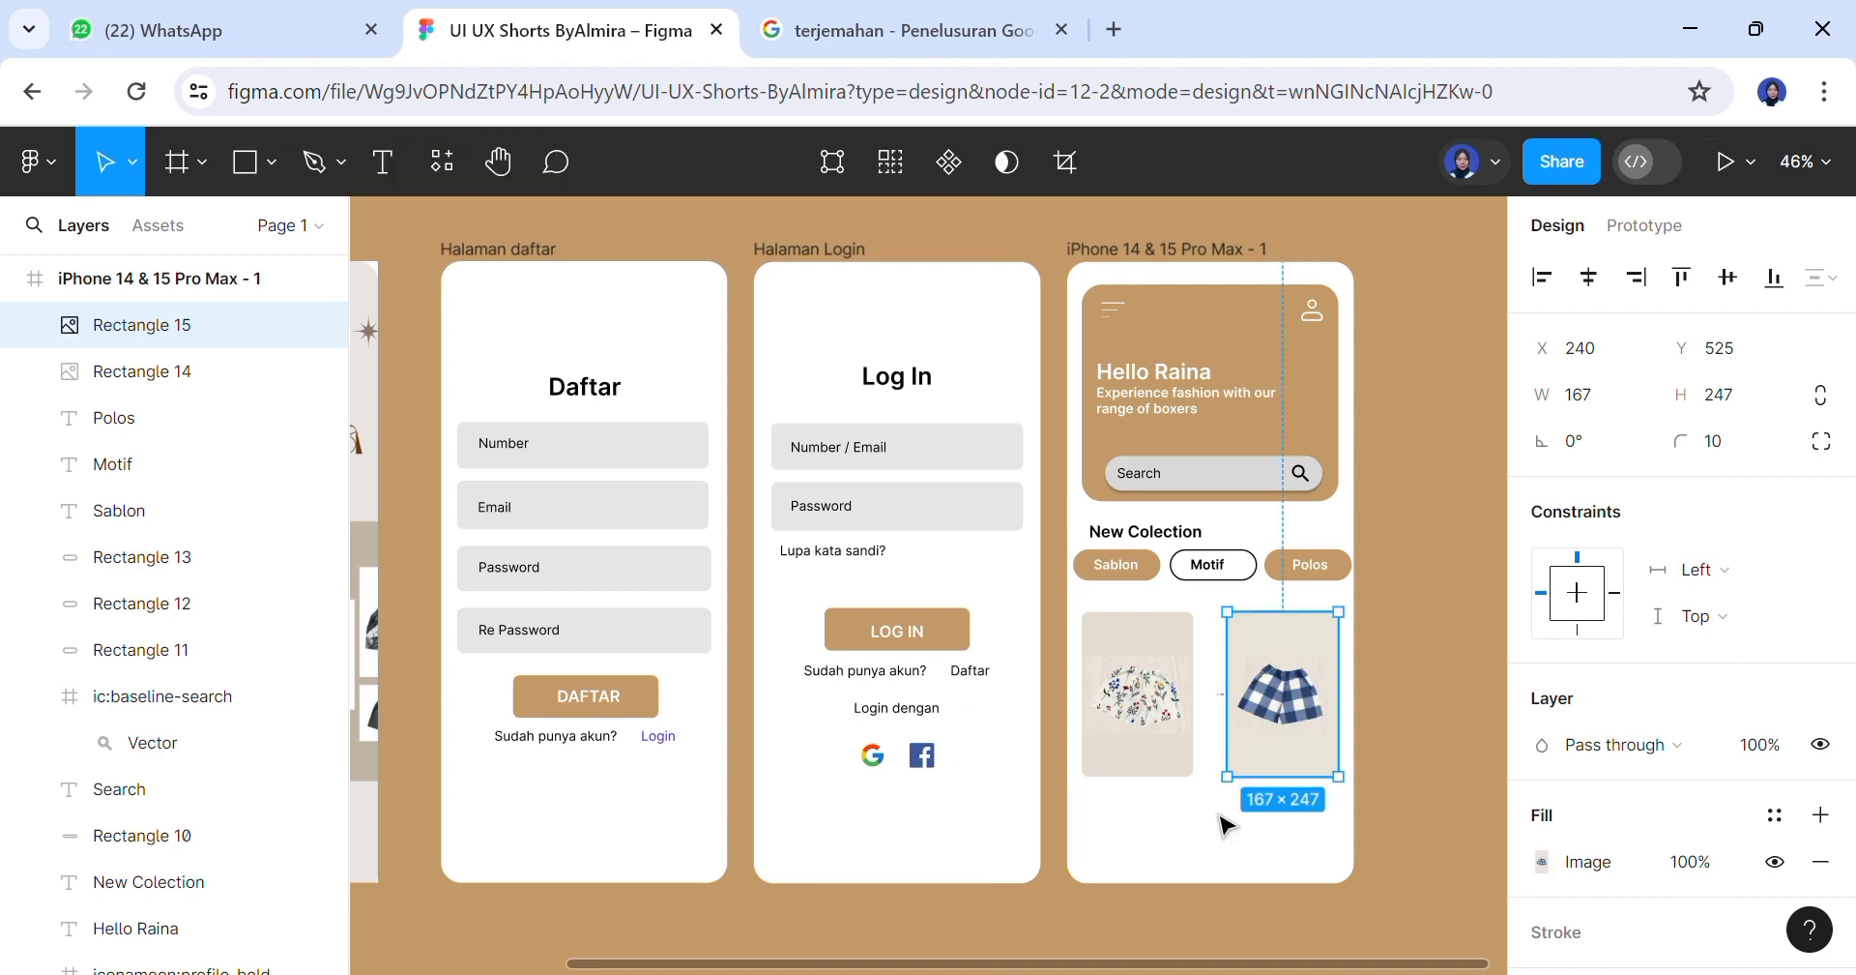
Add an inside stroke of weight 2 to the checked shorts card
scroll(1690, 847, "down", 3)
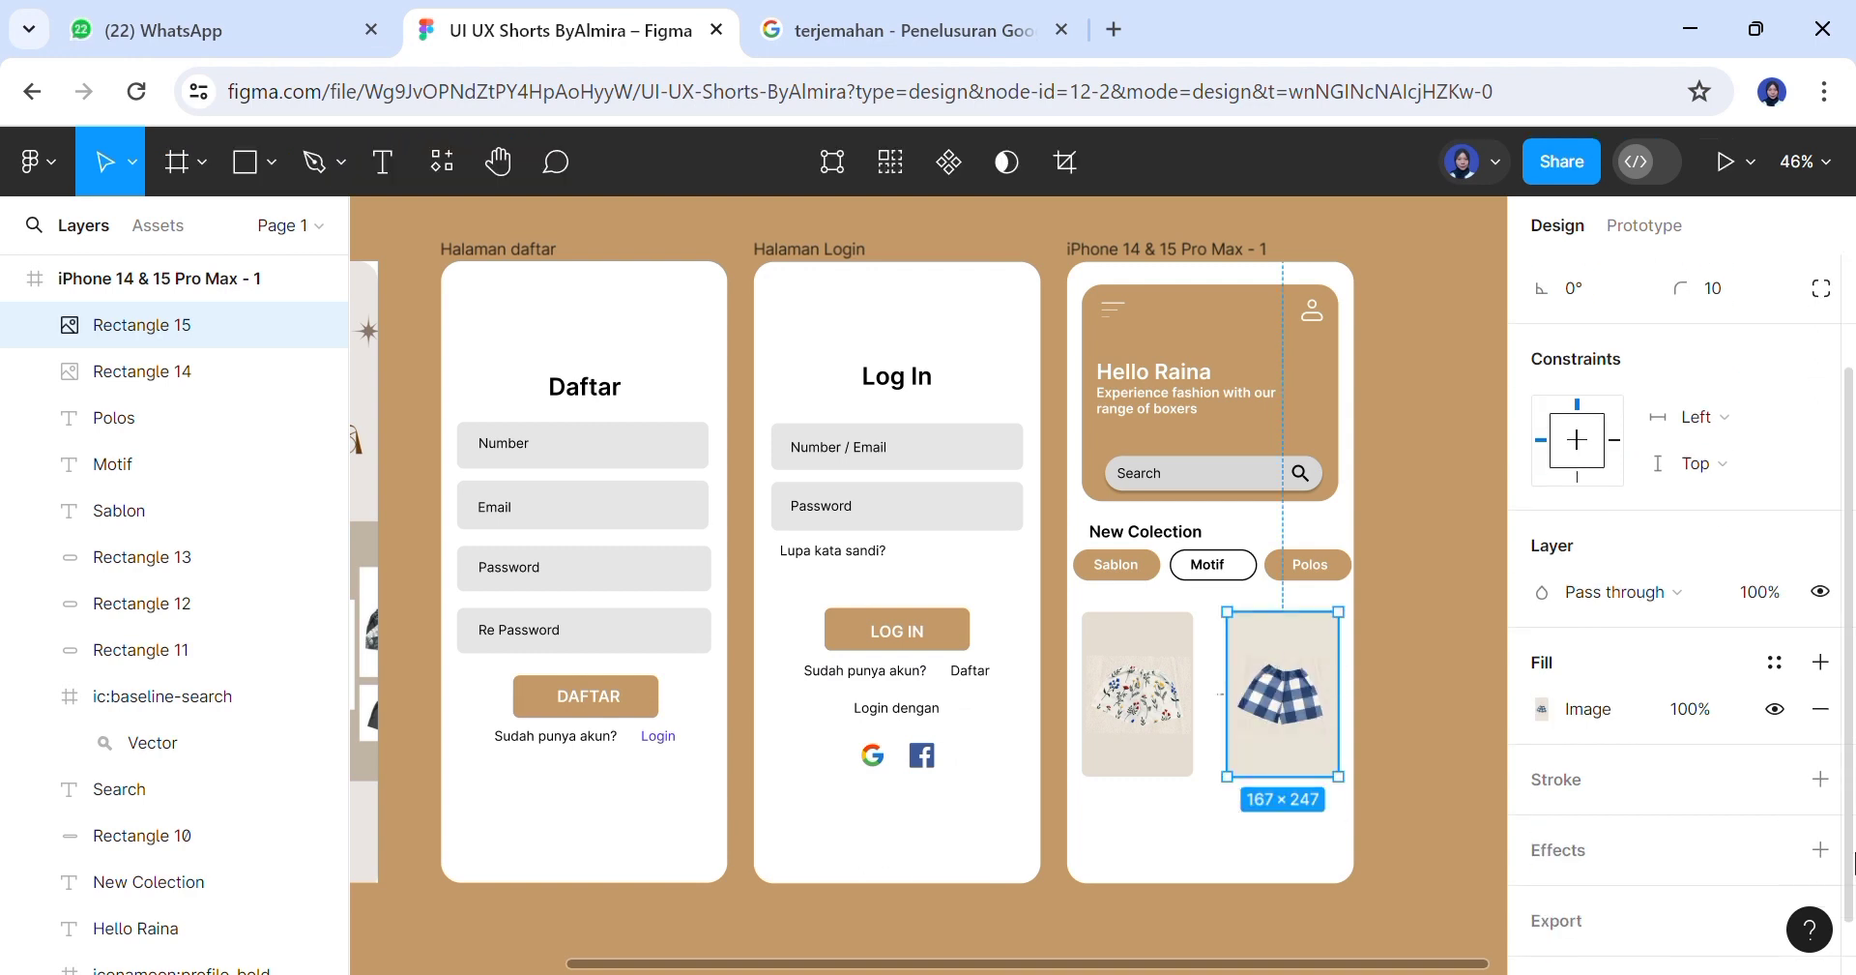
left_click(1615, 761)
left_click(1721, 853)
type("2")
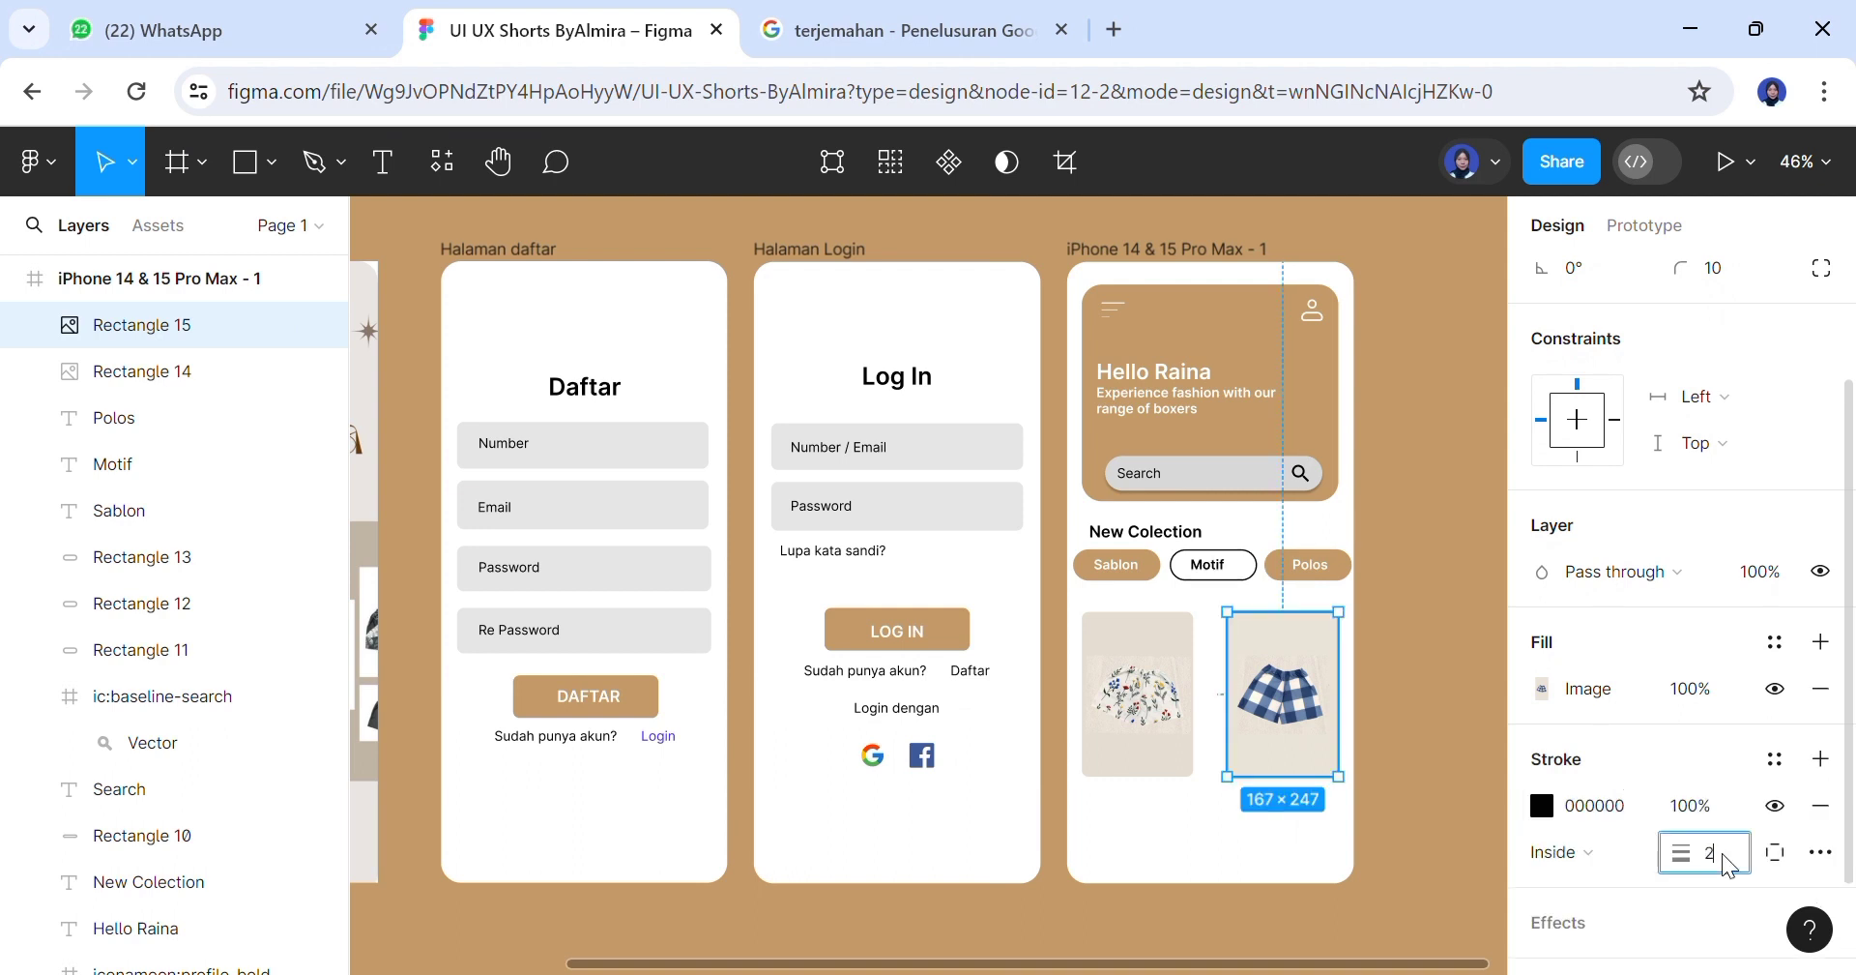
left_click(1417, 821)
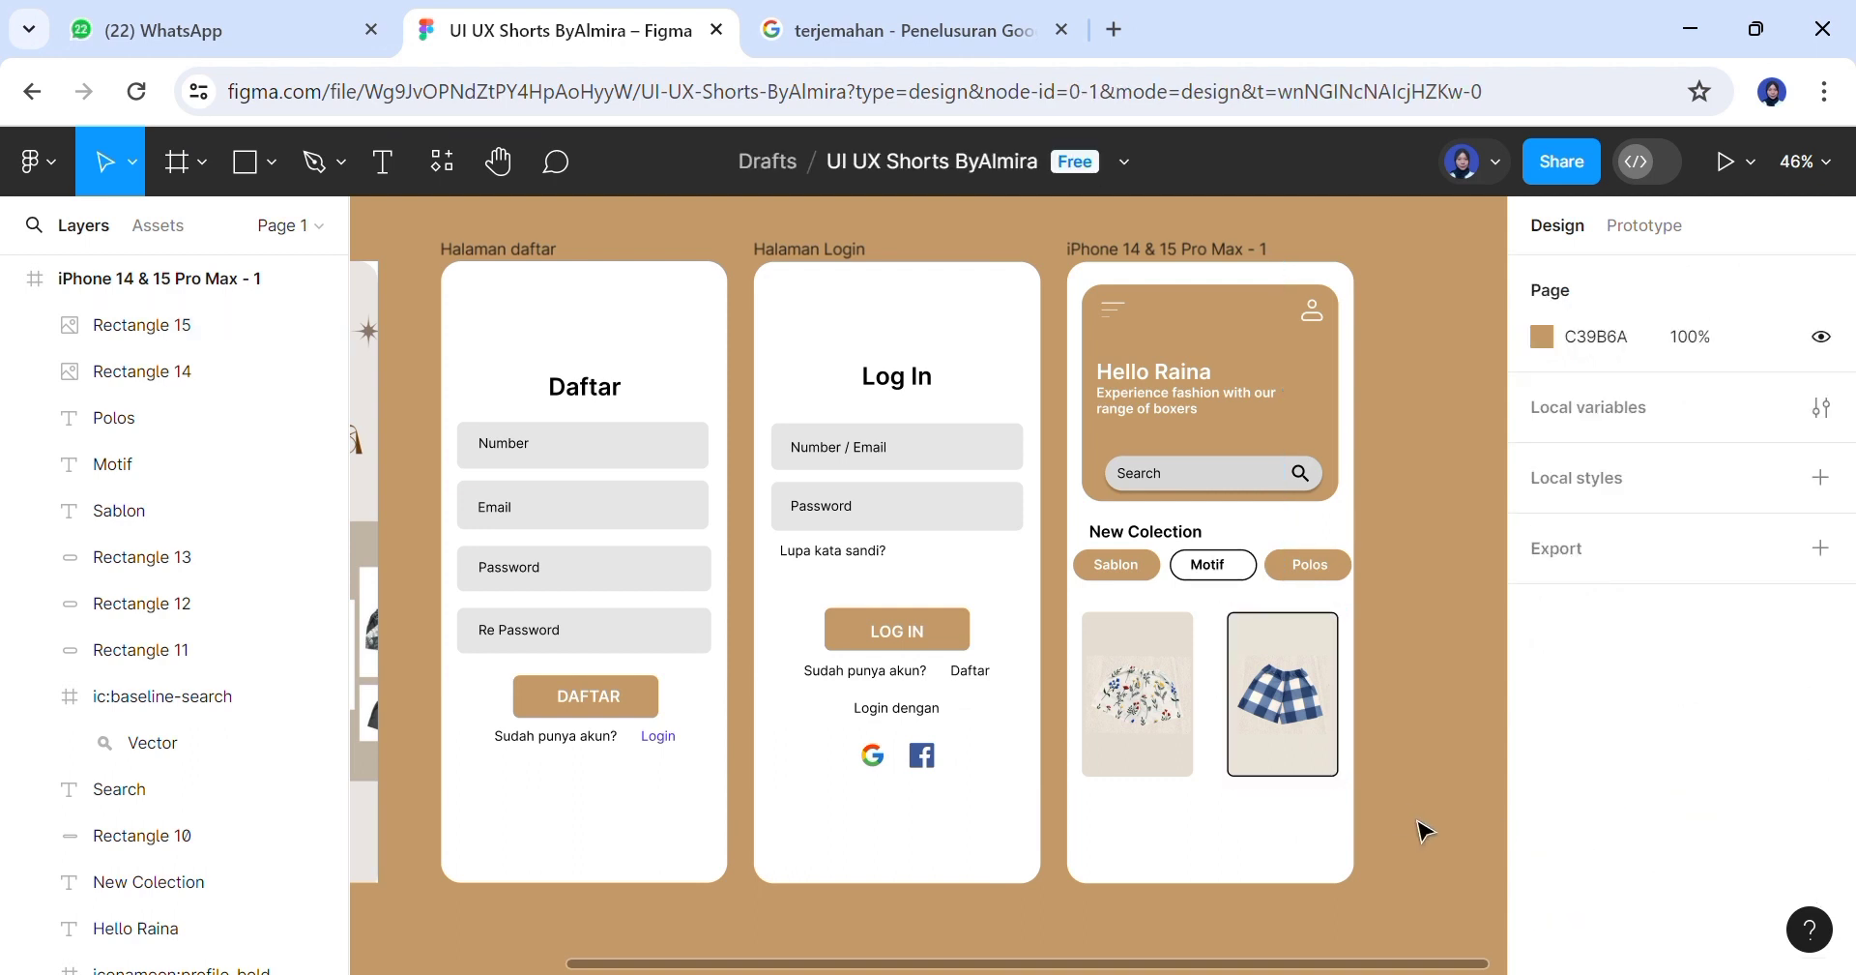
Add an inside stroke of weight 2 to the floral shorts card
left_click(1172, 759)
scroll(1684, 676, "down", 3)
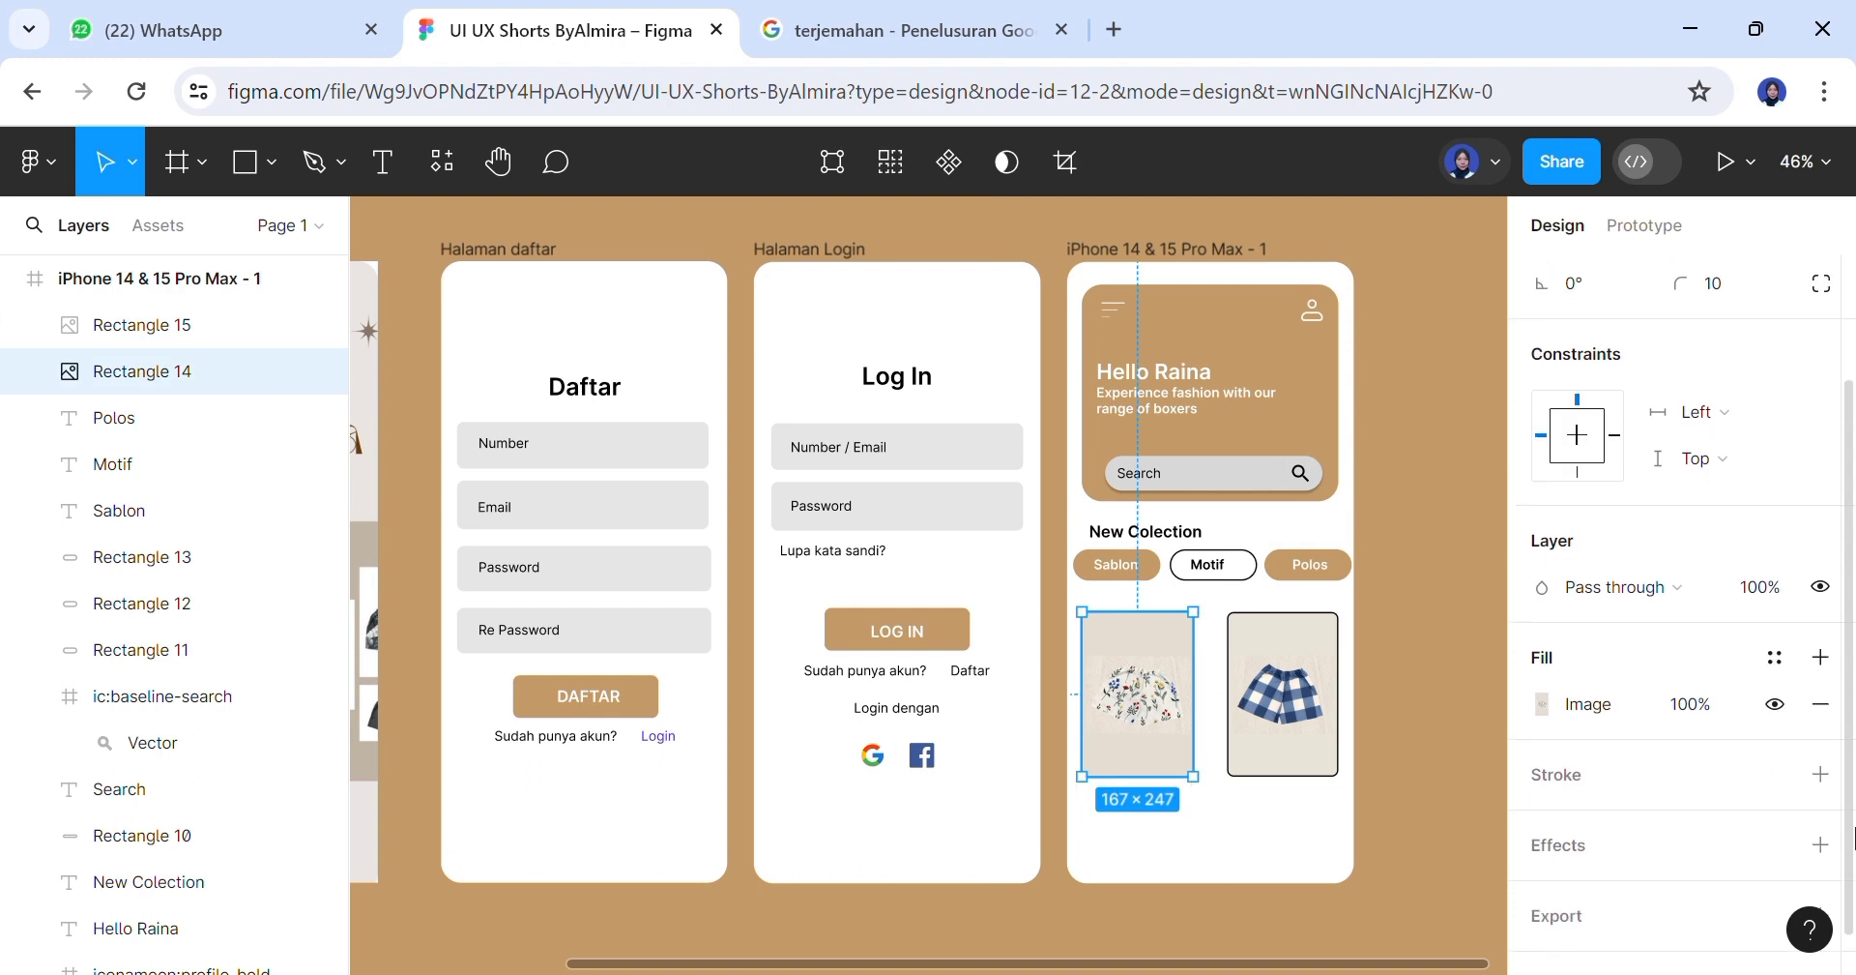
left_click(1685, 769)
left_click(1727, 872)
type("2")
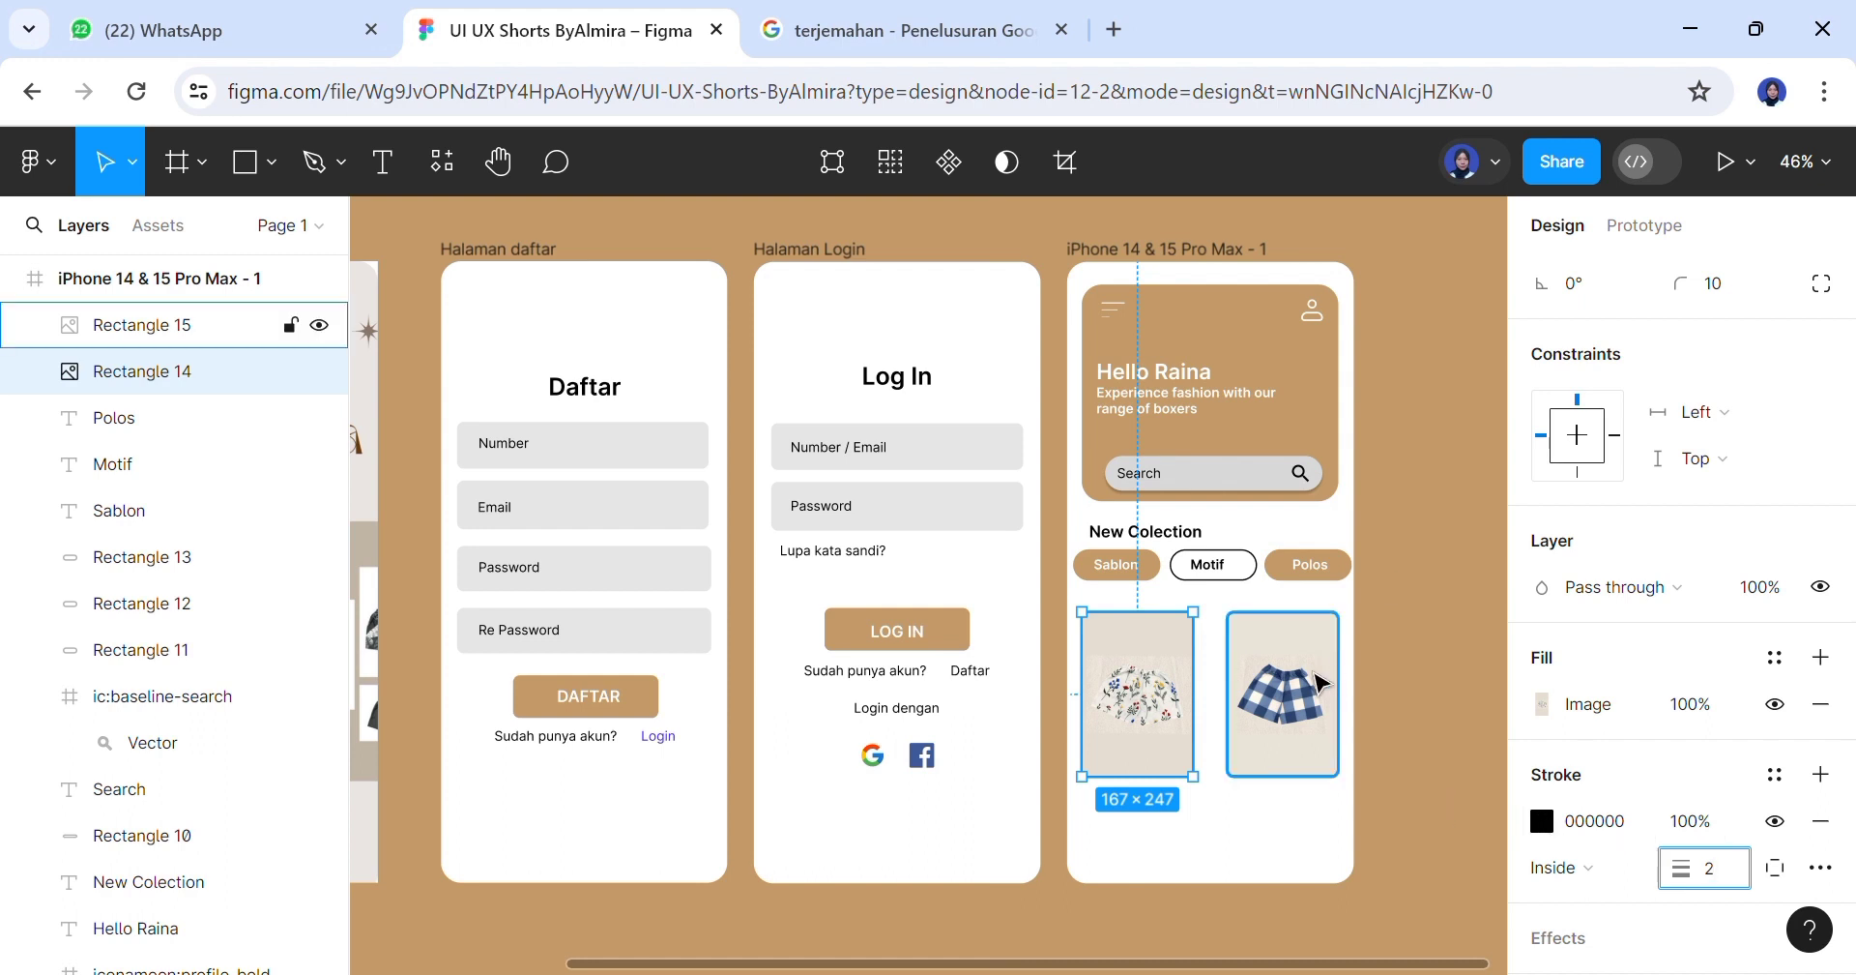
Recolor the strokes of both product cards with the brown document color C39B6A
left_click(1315, 682)
left_click(1543, 823)
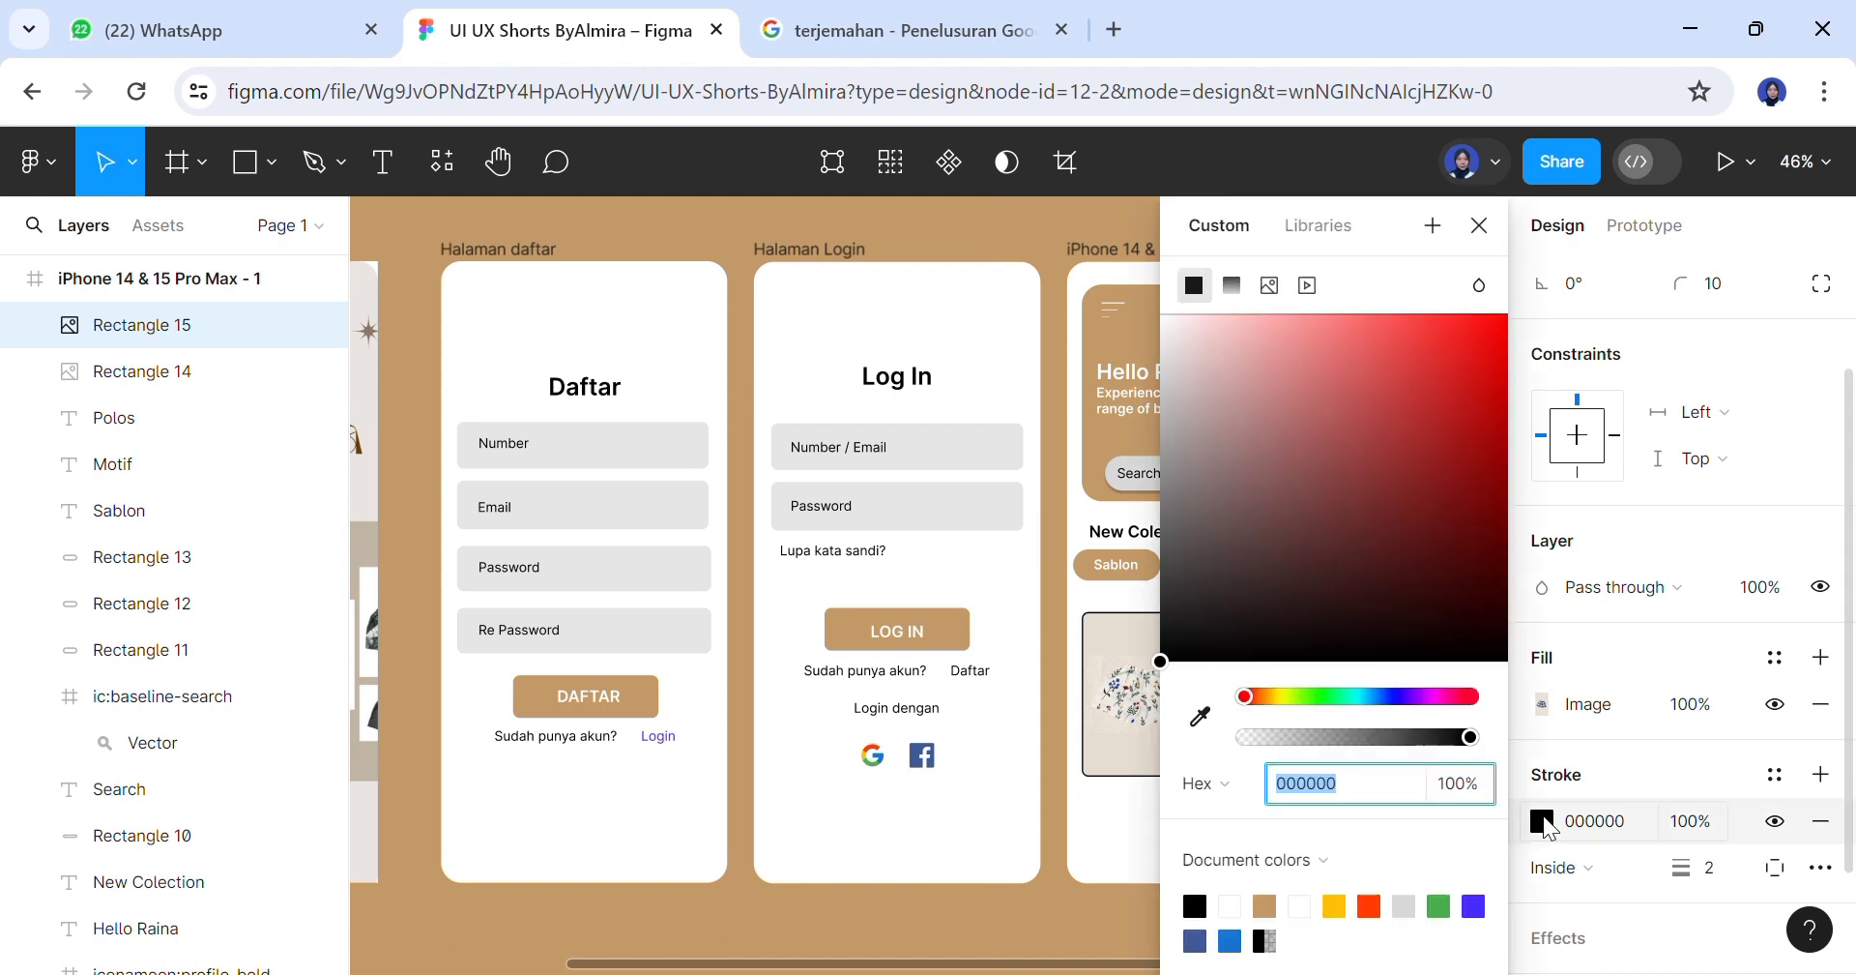
left_click(1267, 907)
left_click(1122, 909)
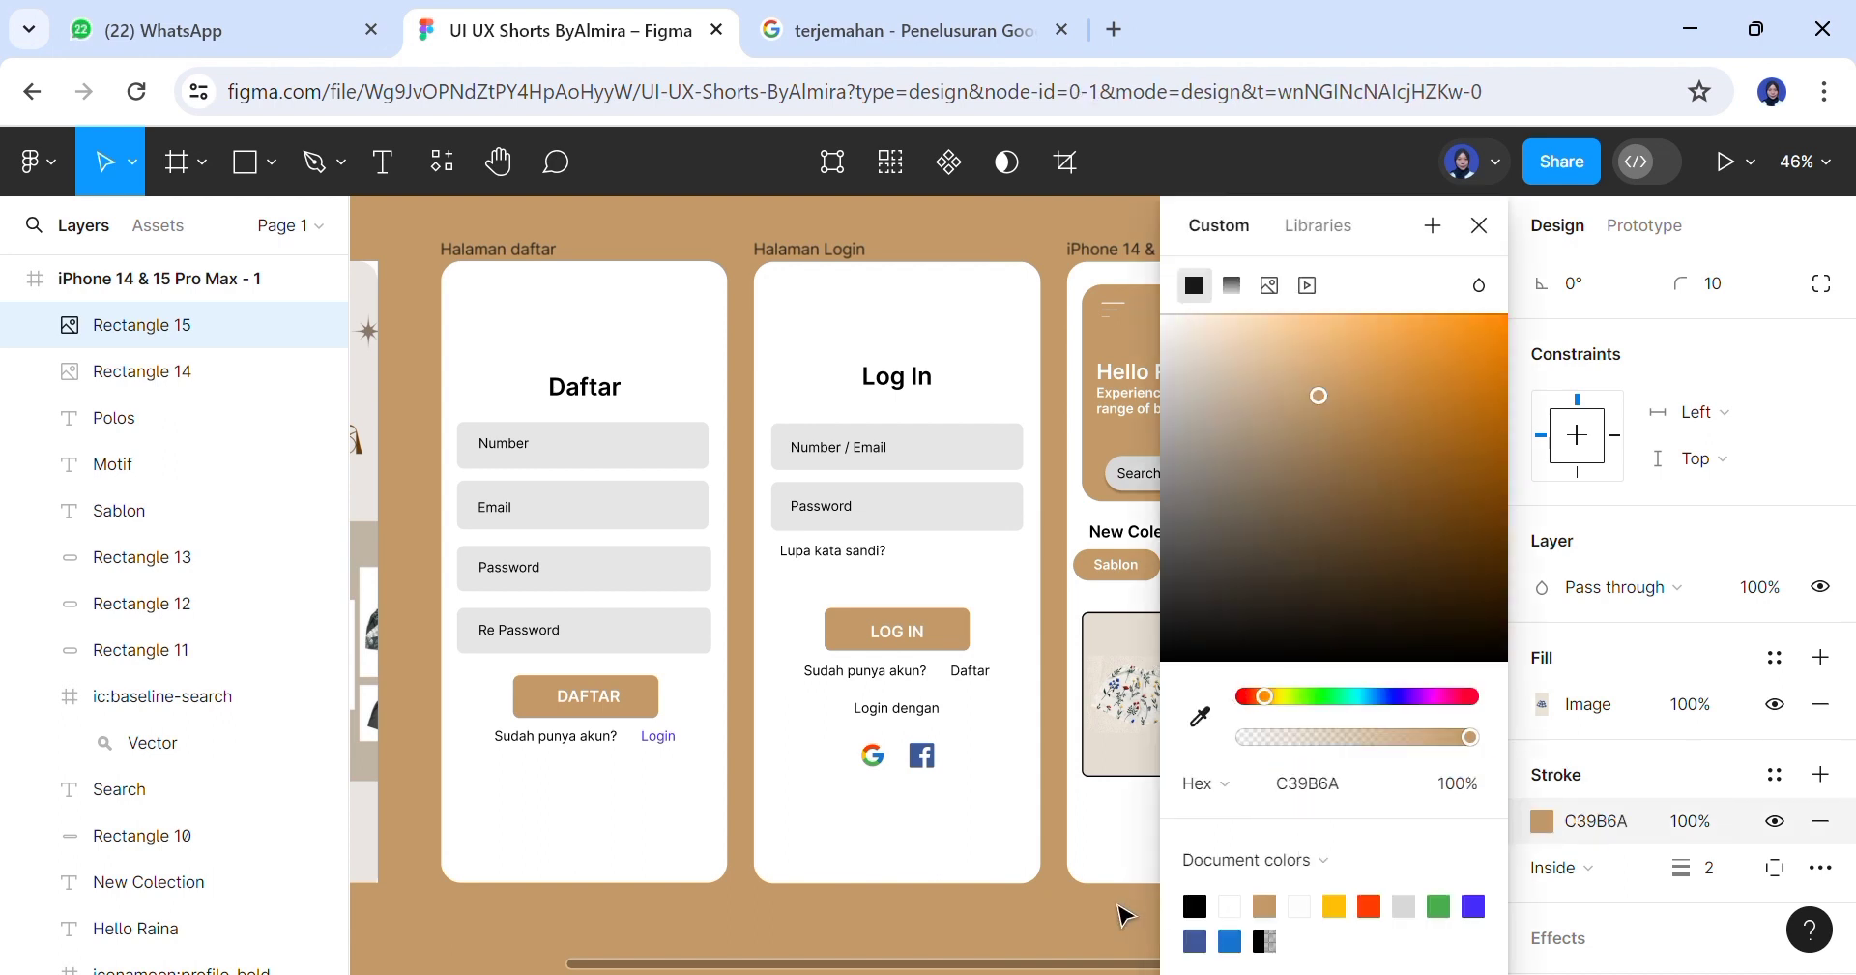
left_click(1105, 772)
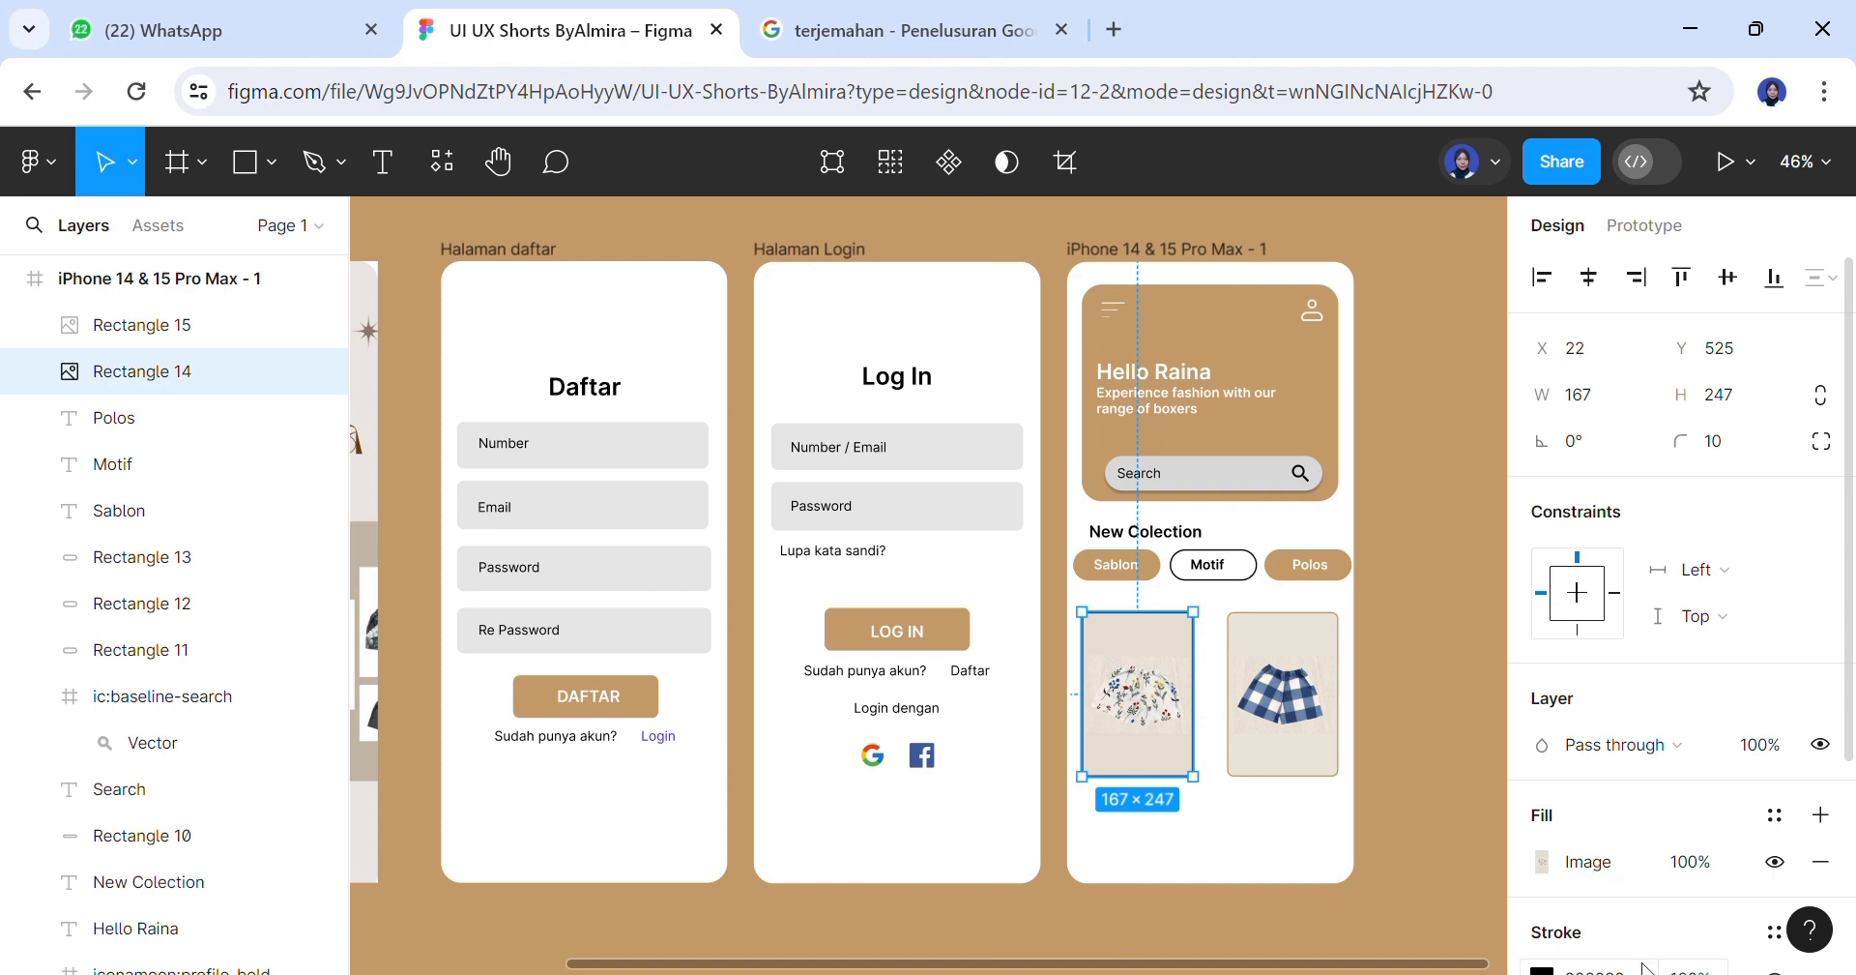
left_click(1606, 971)
scroll(1837, 793, "down", 1)
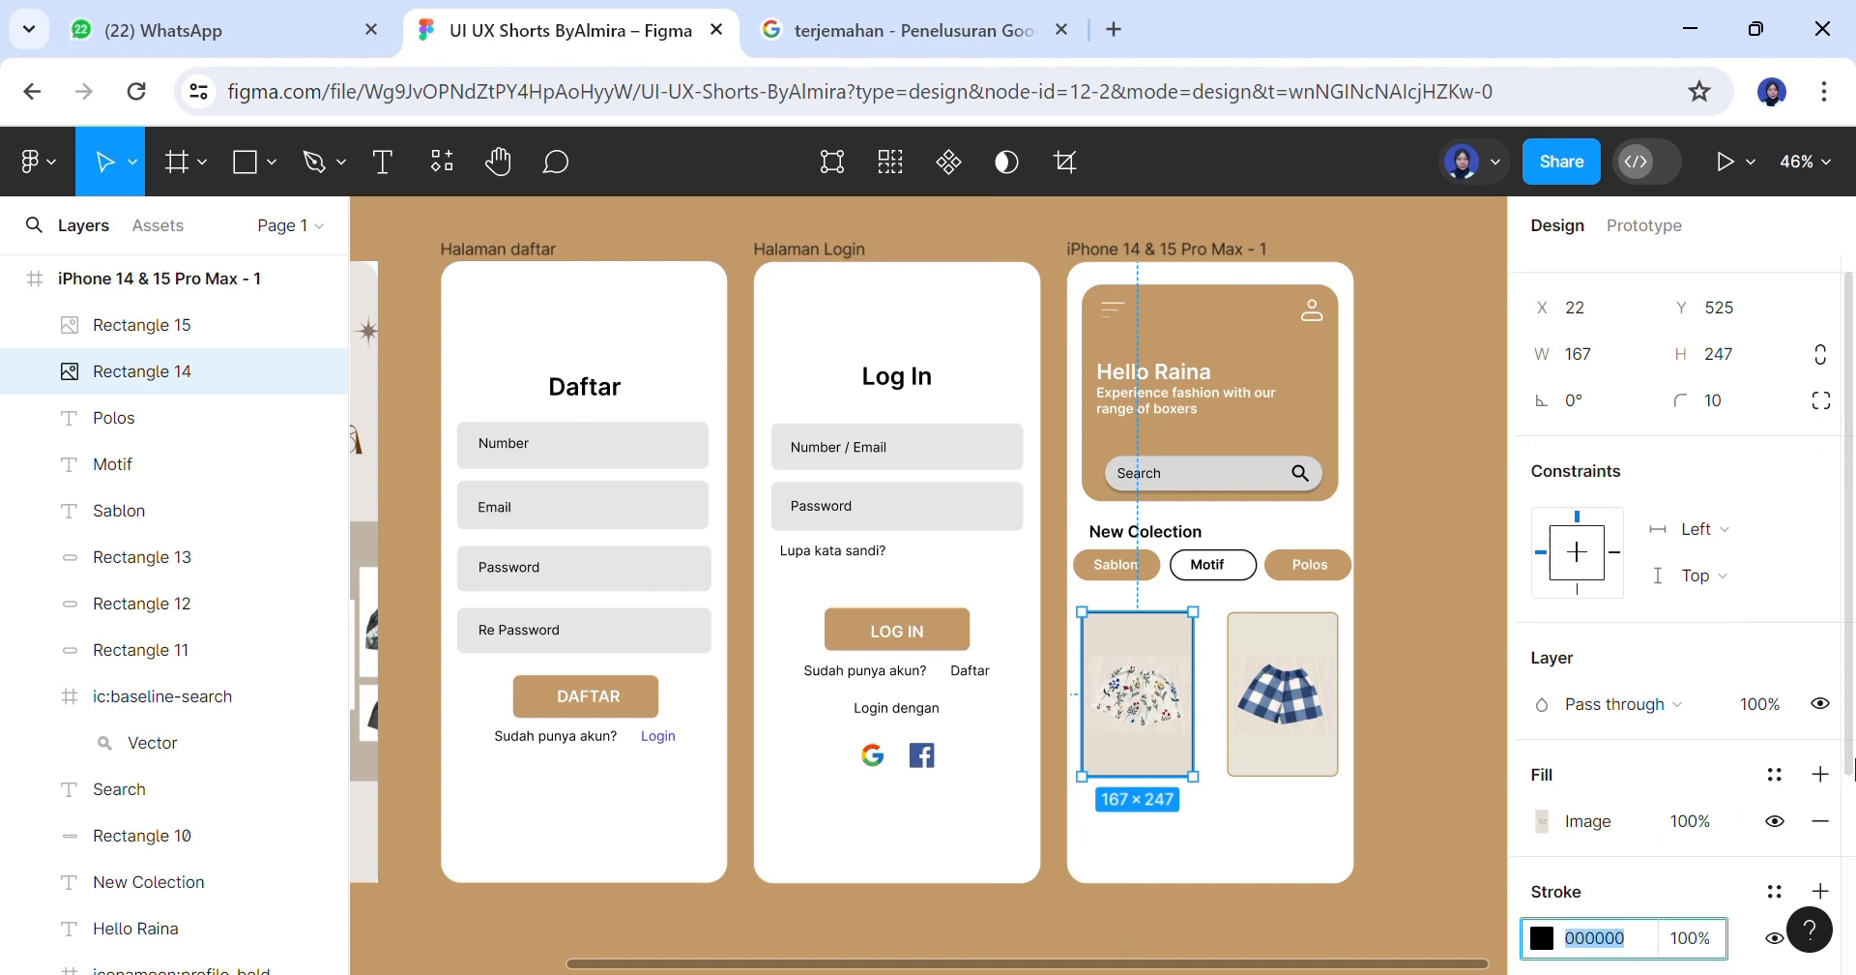
key("Escape")
Add a two-line caption "Marigold" and "Rp. 25.000" directly below the floral shorts card, aligned near the card's left edge
left_click(381, 162)
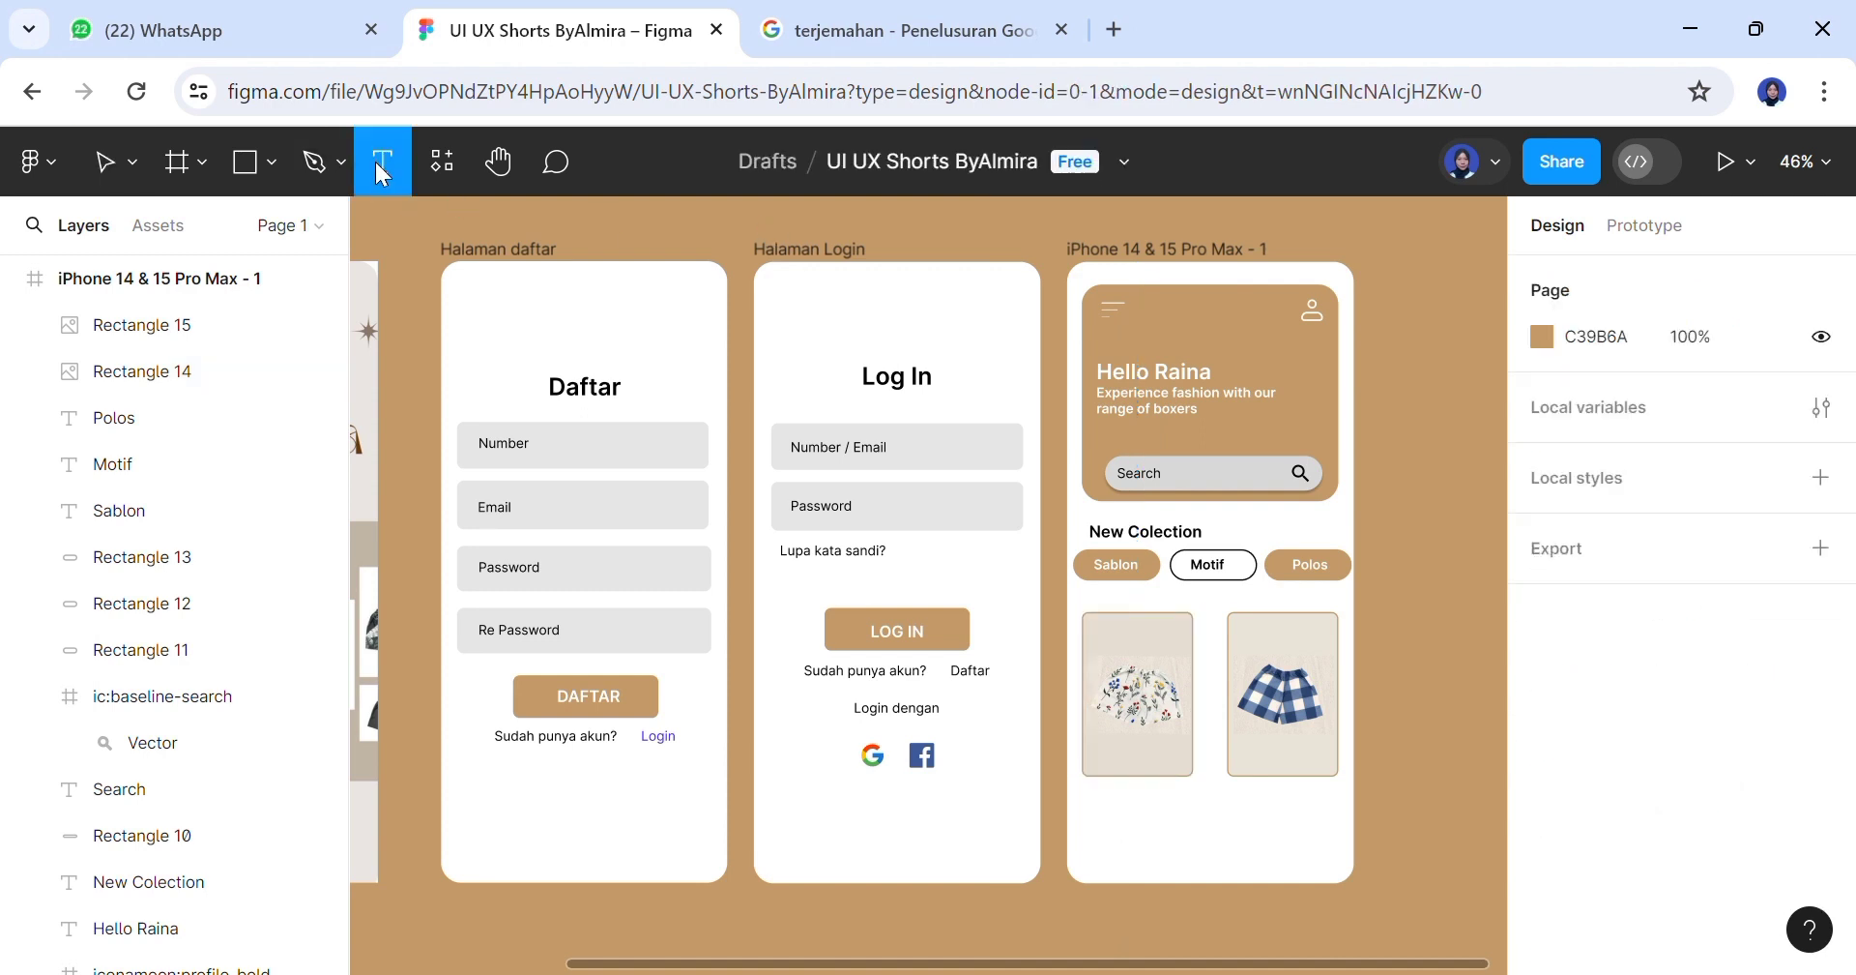
left_click(1111, 810)
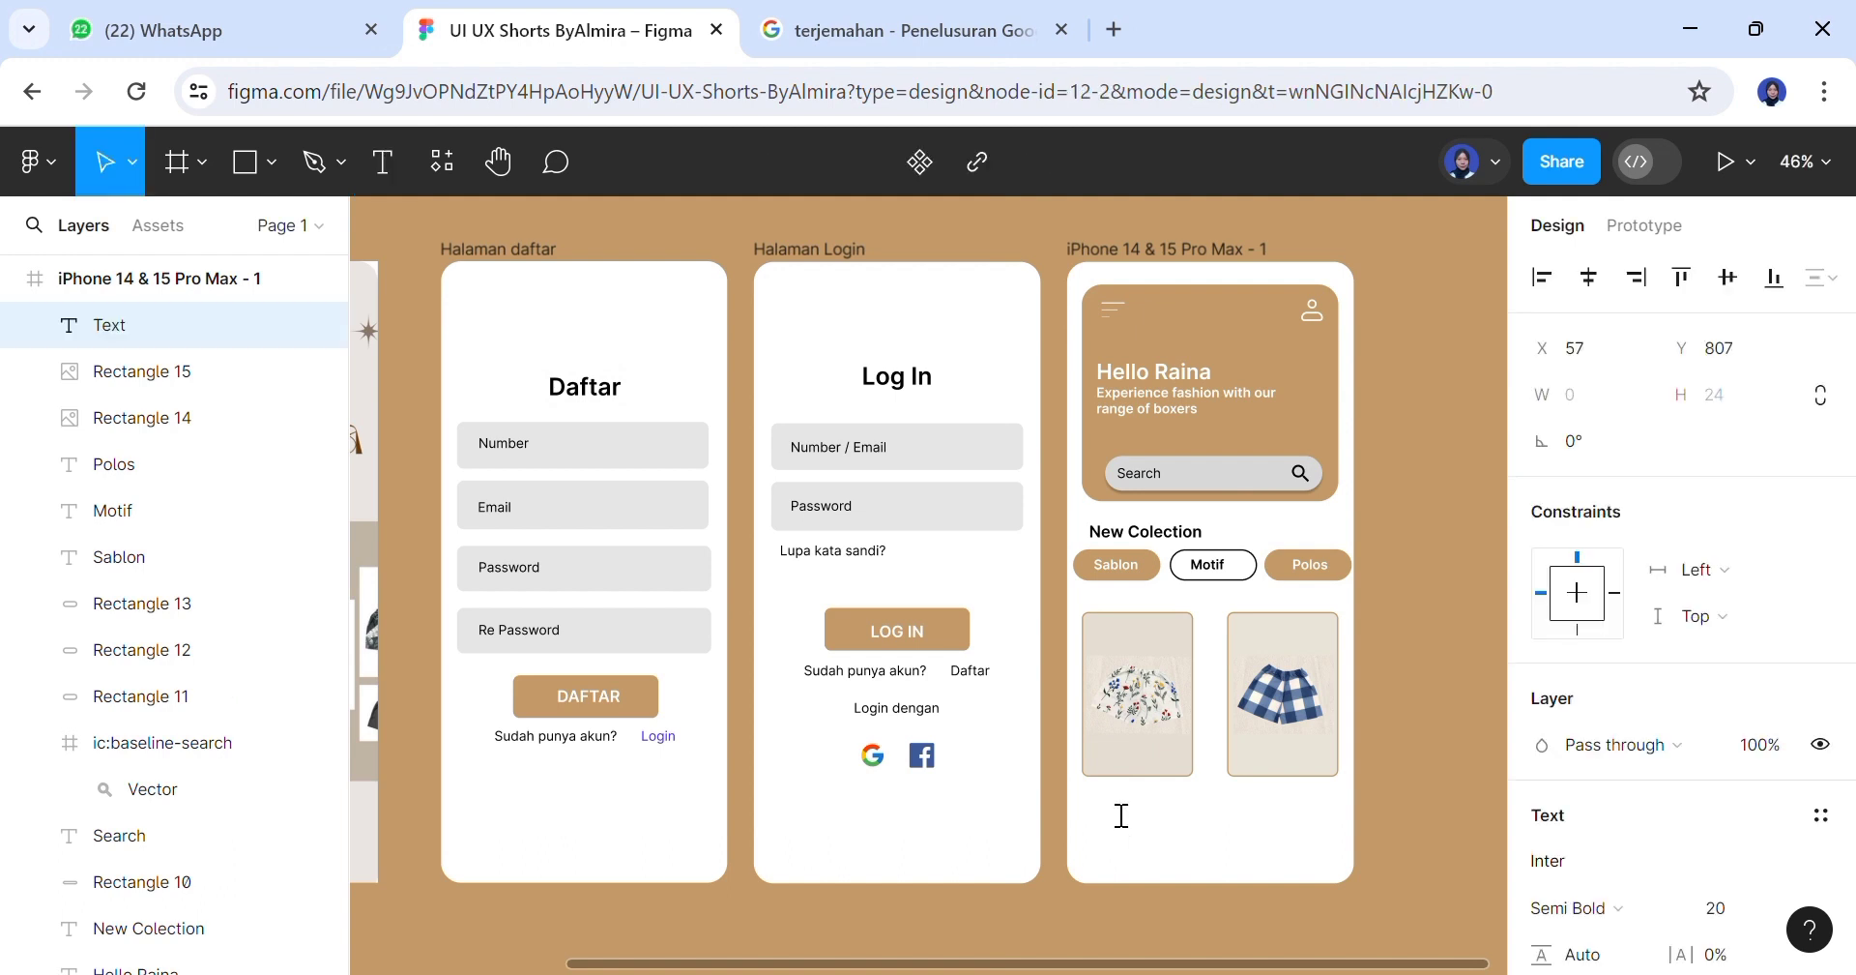
type("Marigold")
key("Return")
type("Rp. 25.000")
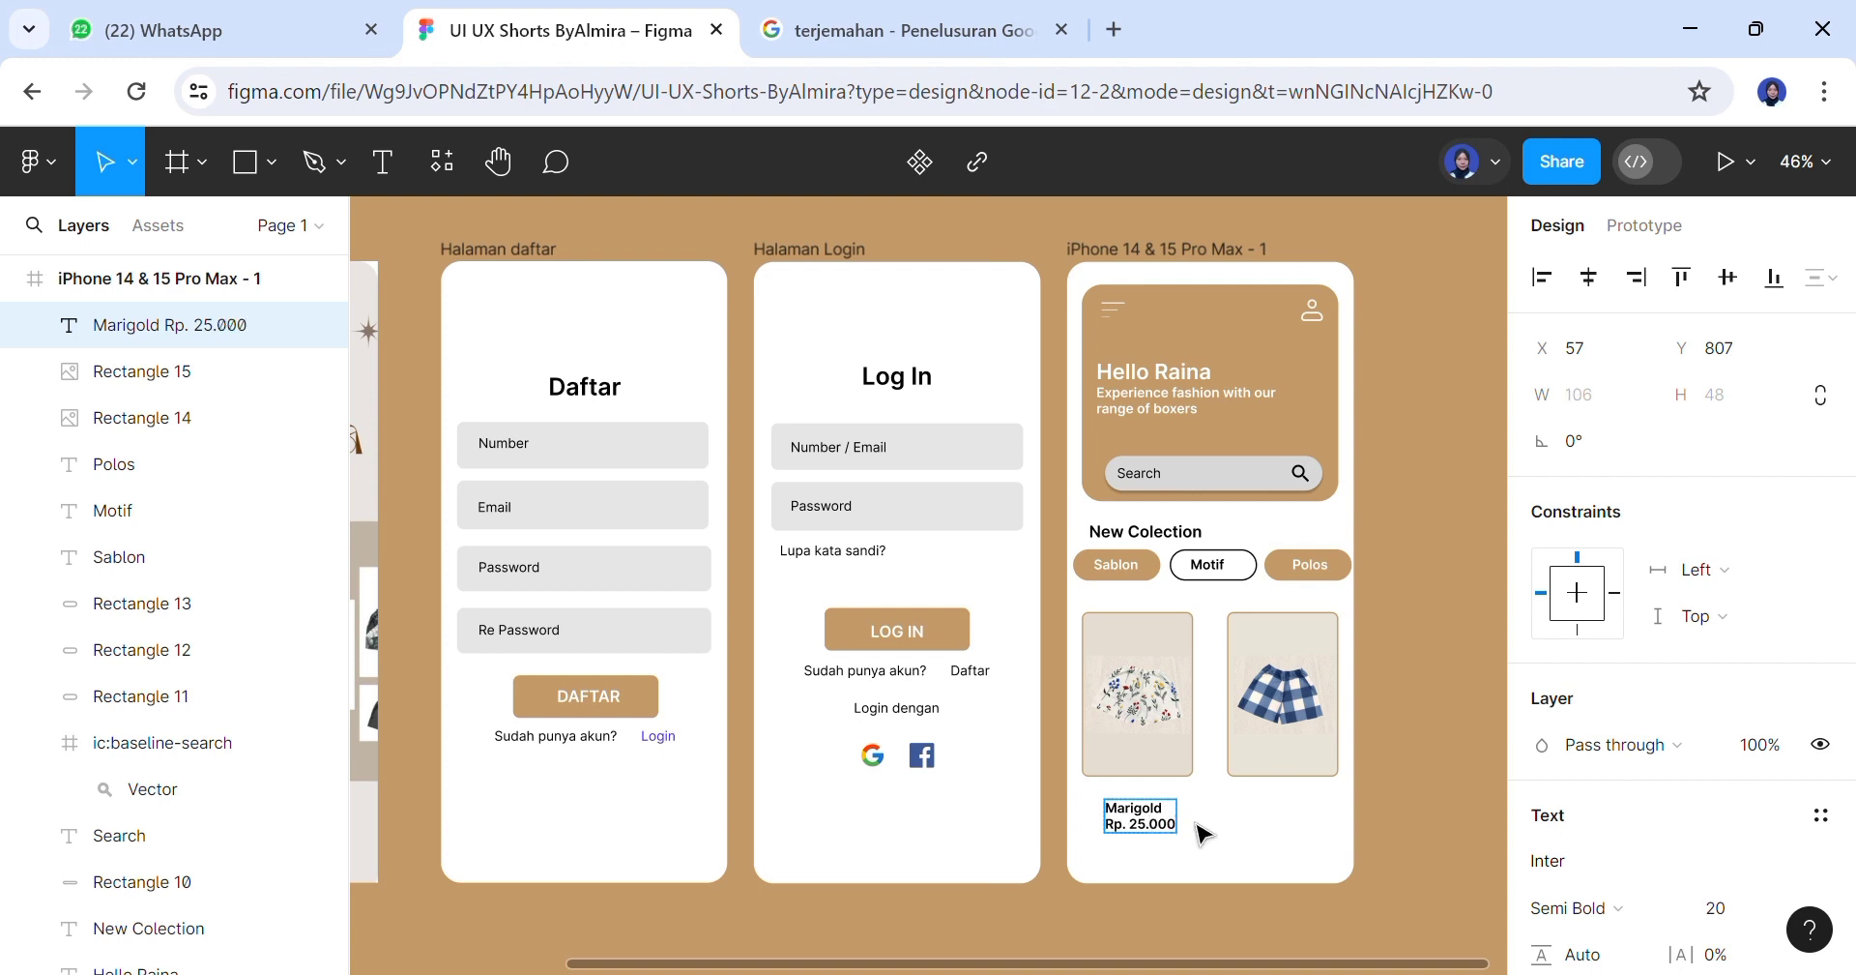
key("Escape")
left_click_drag(1151, 833, 1128, 826)
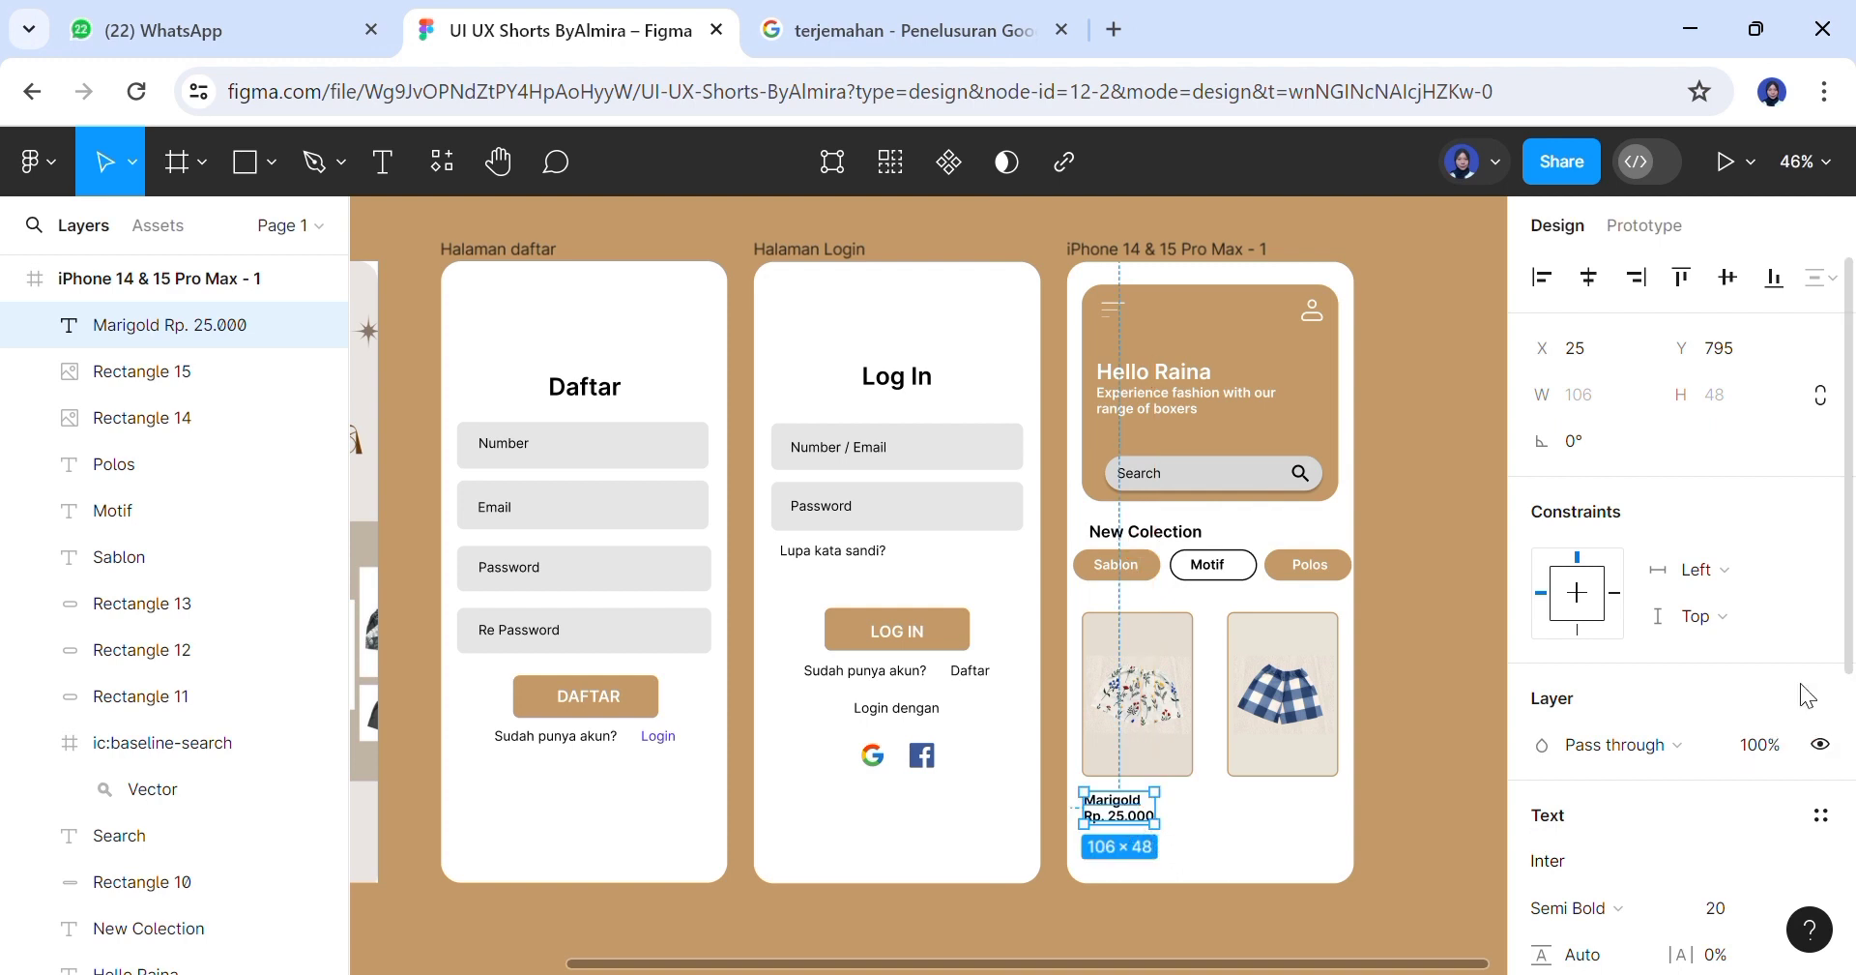
Try font size 24 on the Marigold caption, and return it to 20
scroll(1817, 735, "down", 2)
left_click(1779, 723)
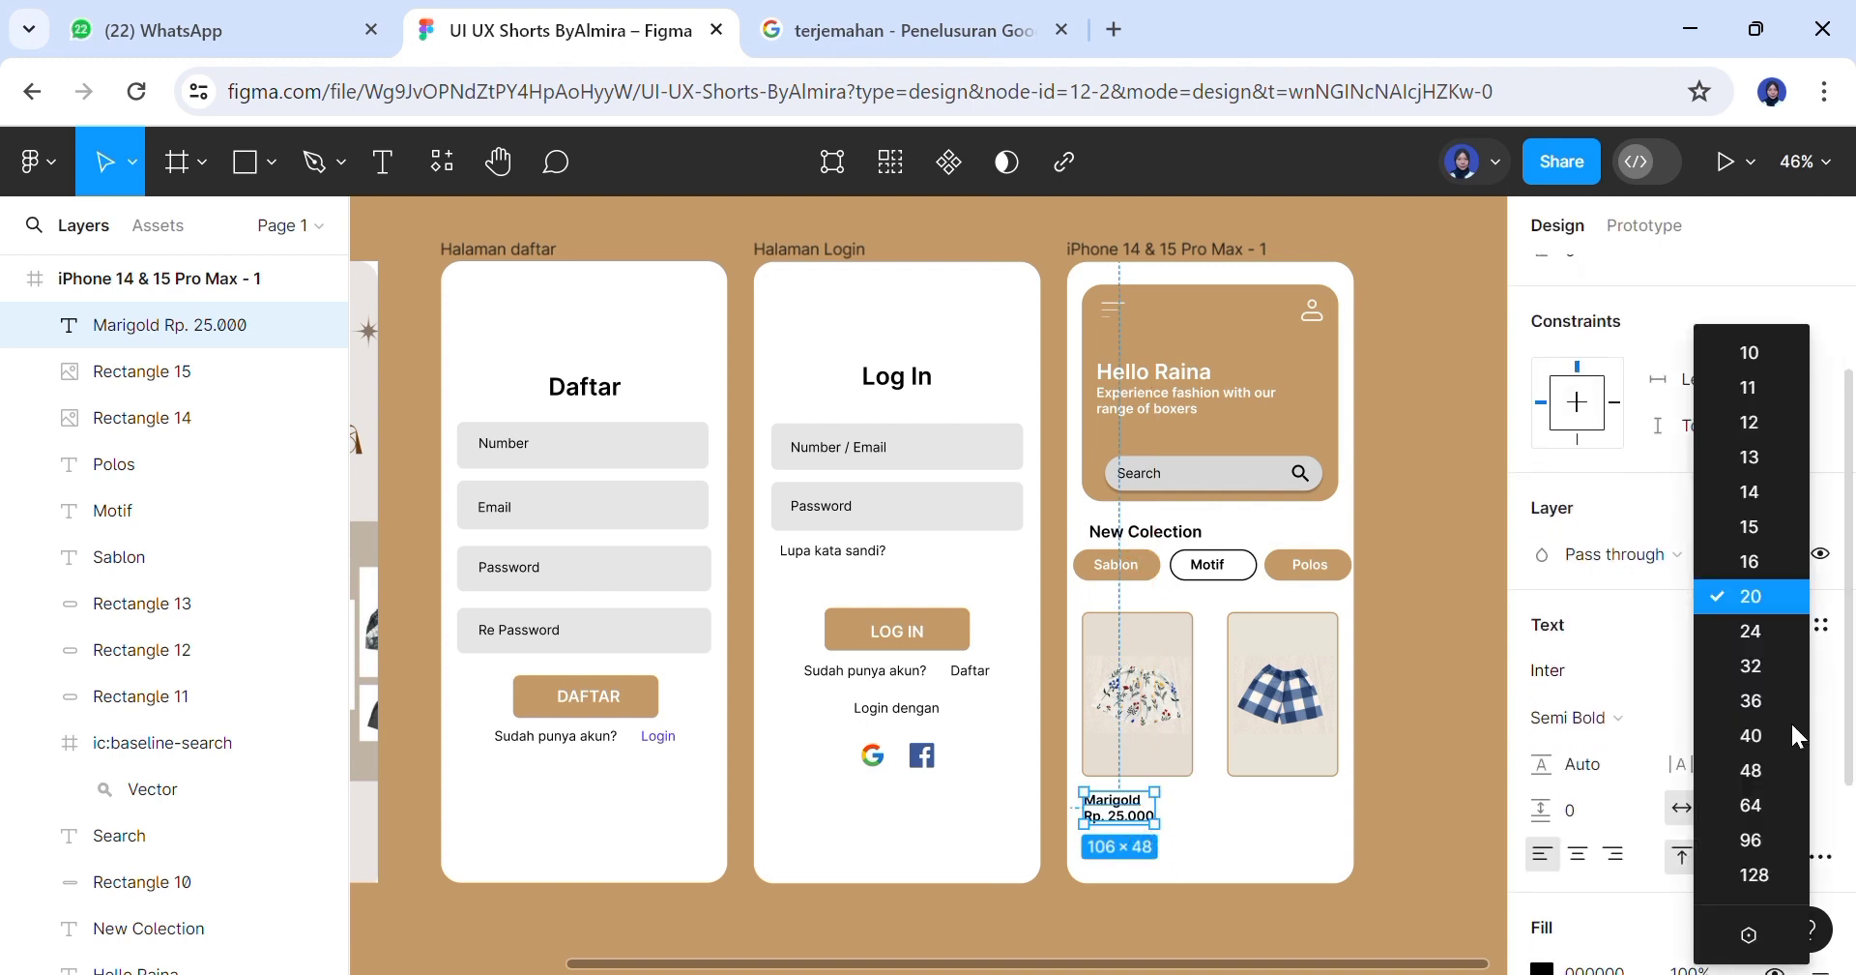
left_click(1759, 632)
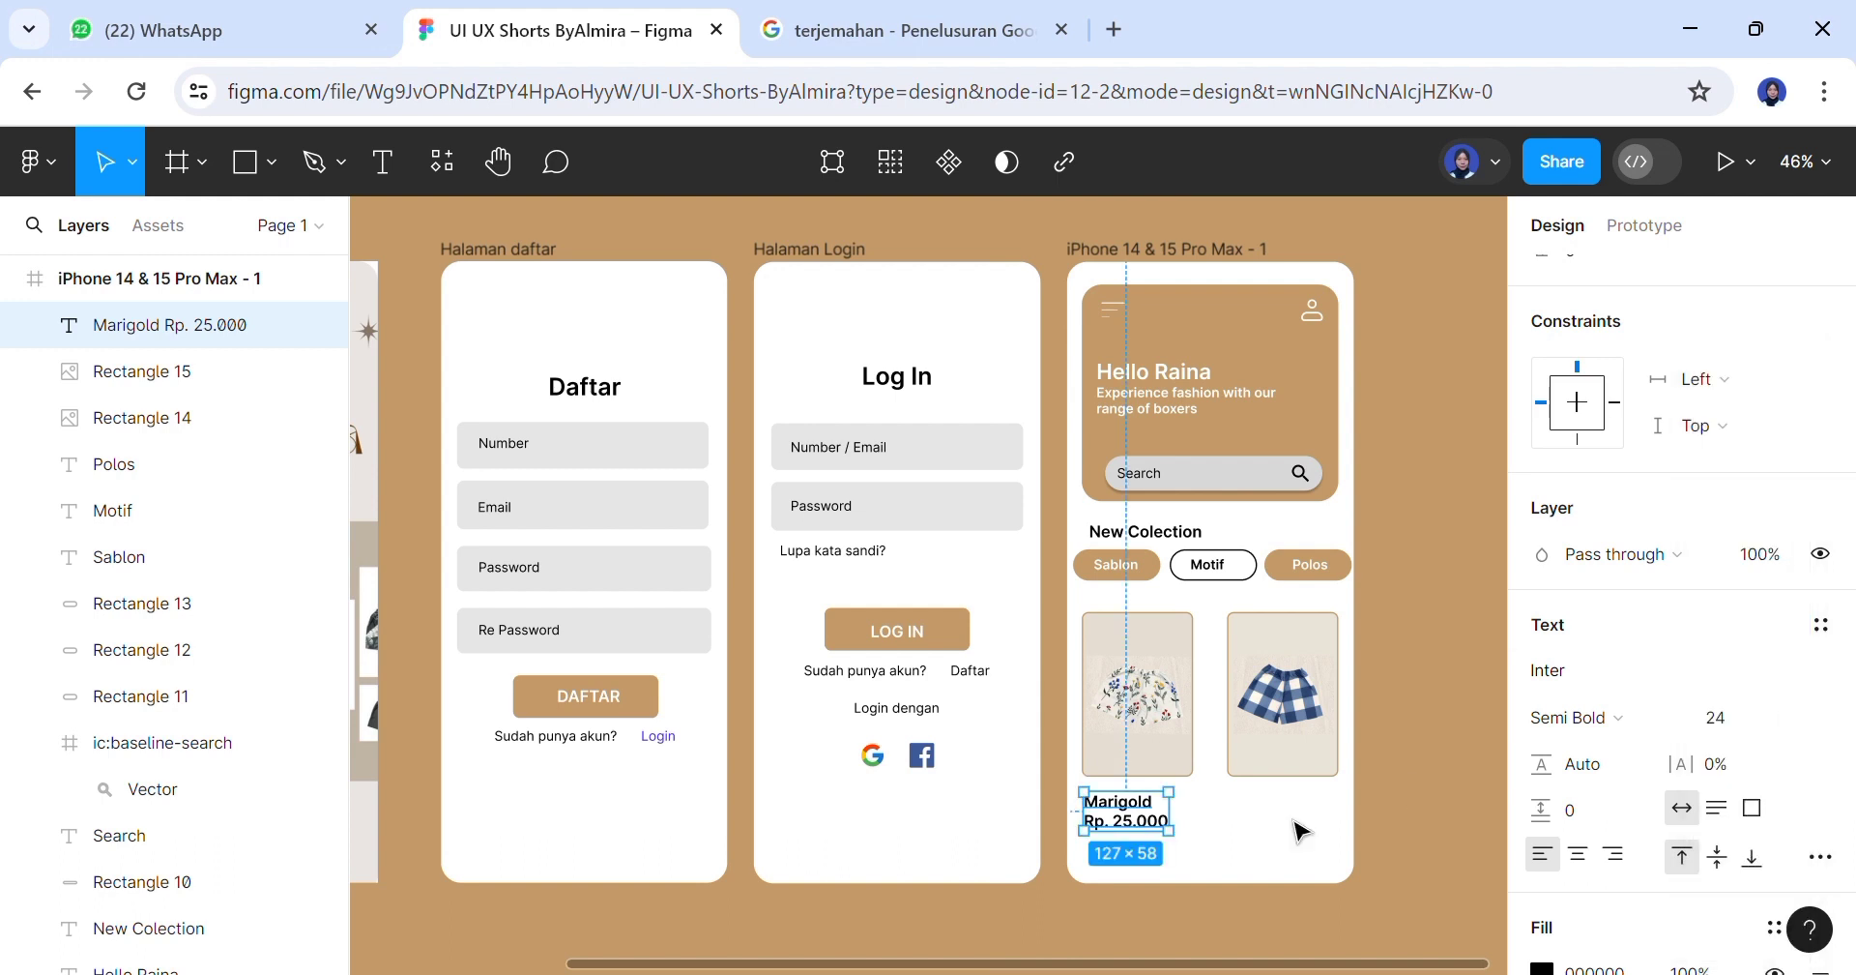
left_click(1789, 721)
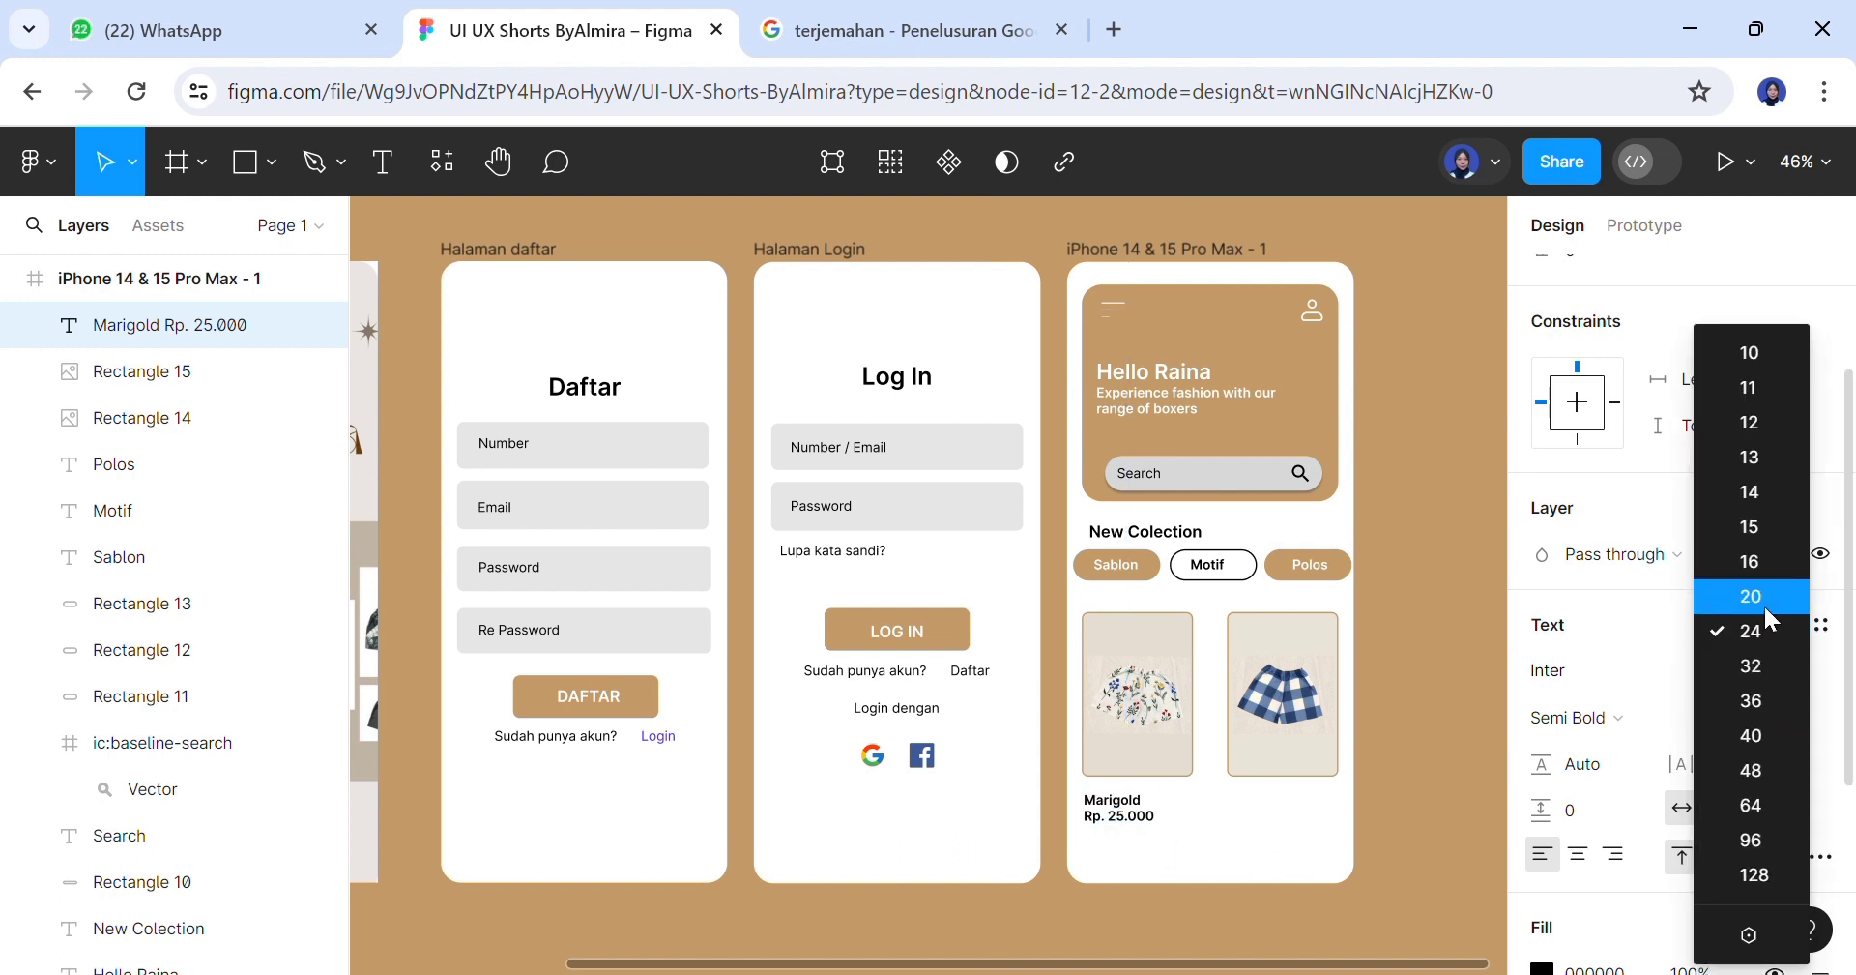
left_click(1763, 604)
Duplicate the Marigold caption below the checkered shorts card and change its product name to "Checkered Blue & White"
left_click_drag(1124, 823, 1259, 825)
double_click(1301, 812)
left_click(1306, 809)
key("shift+Home")
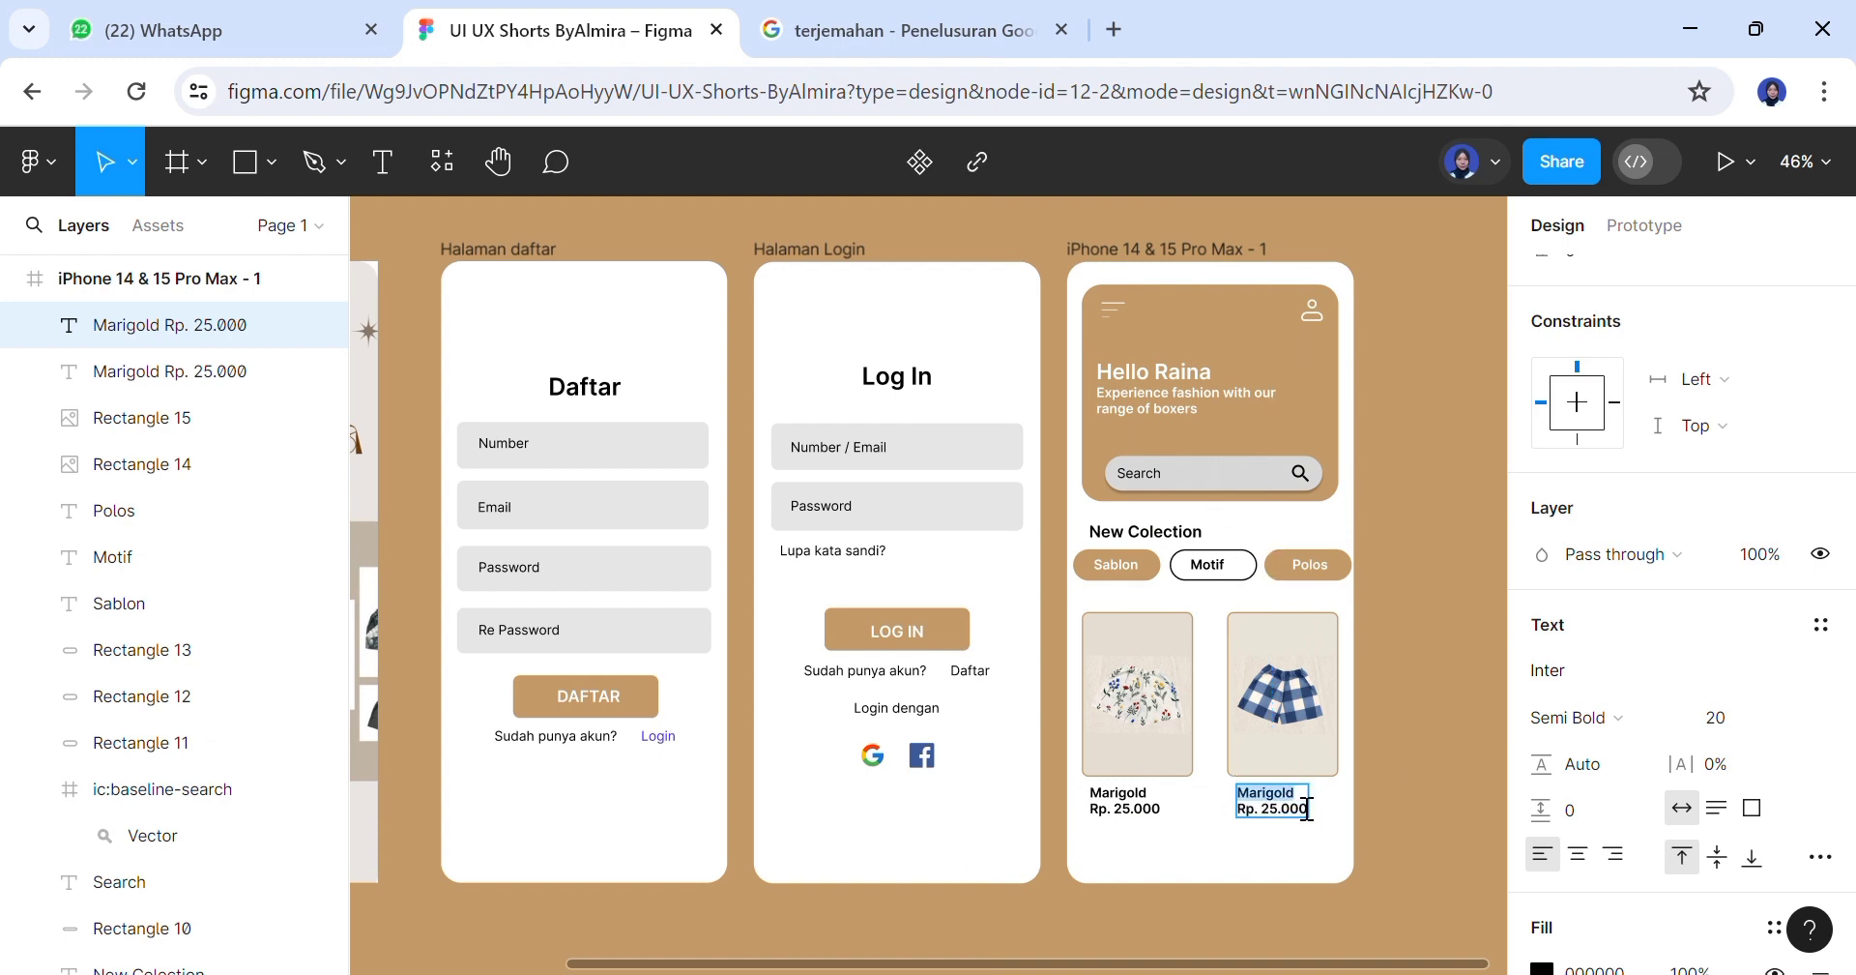
type("Chec")
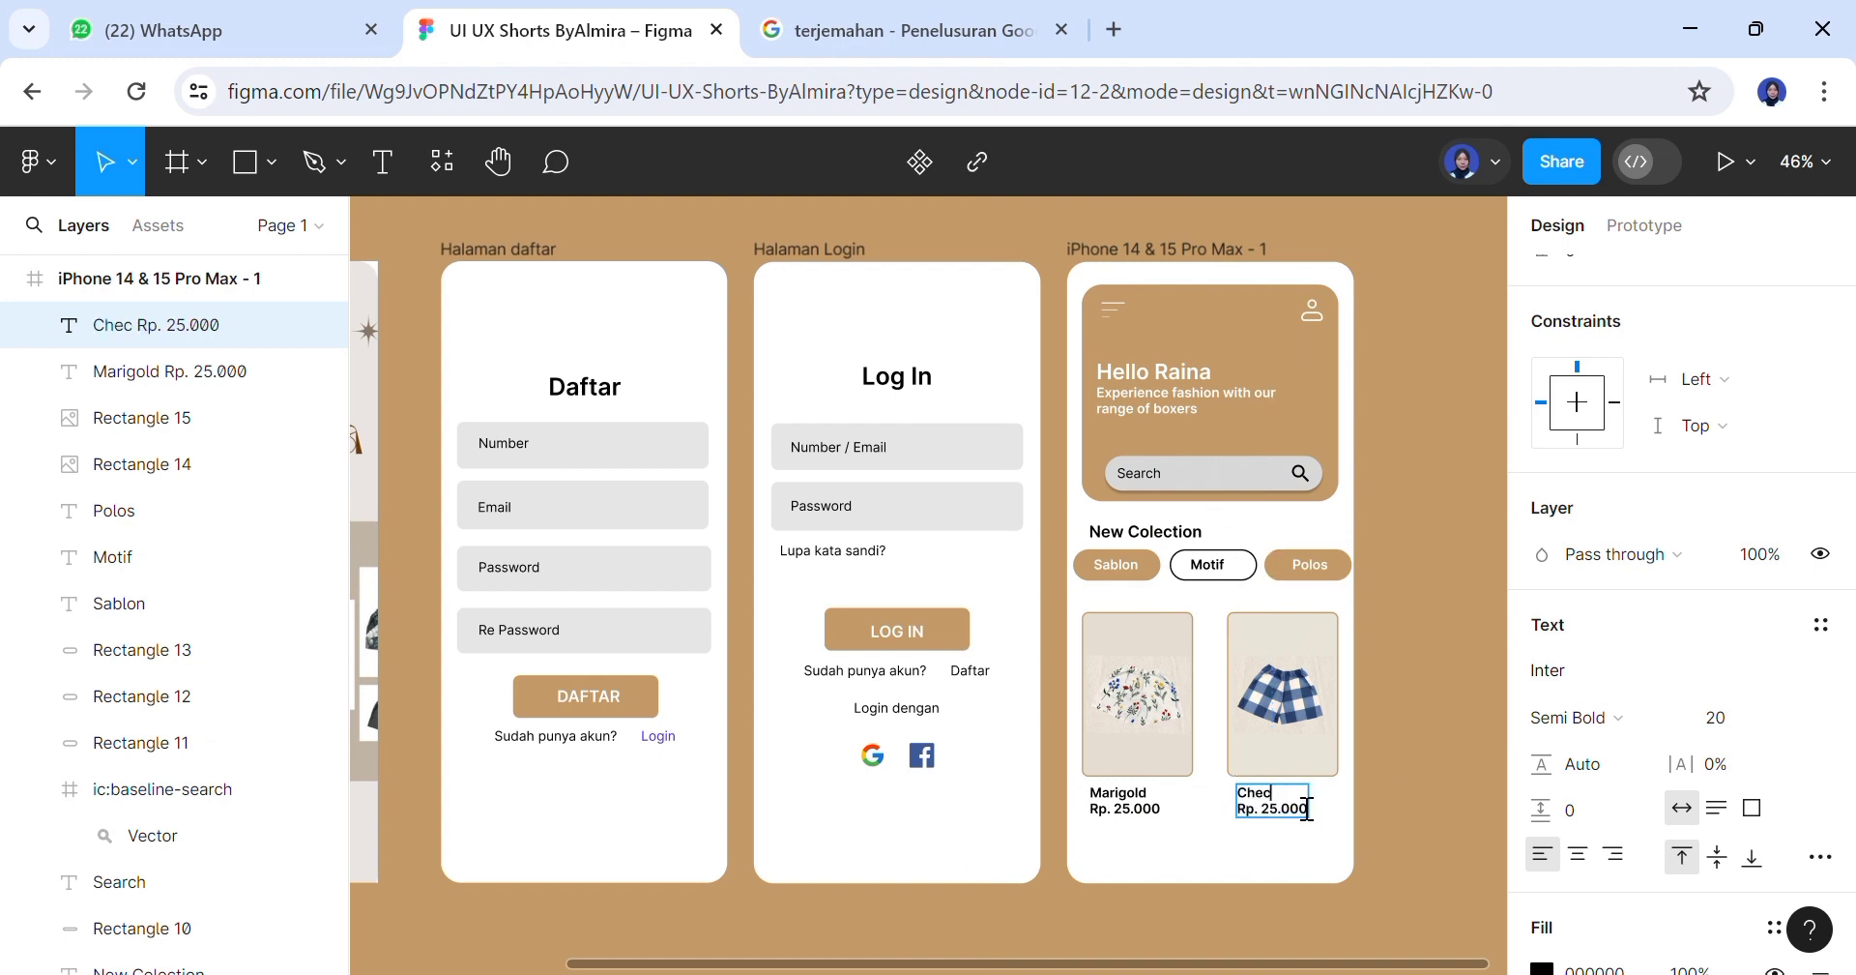
type("kered Blue")
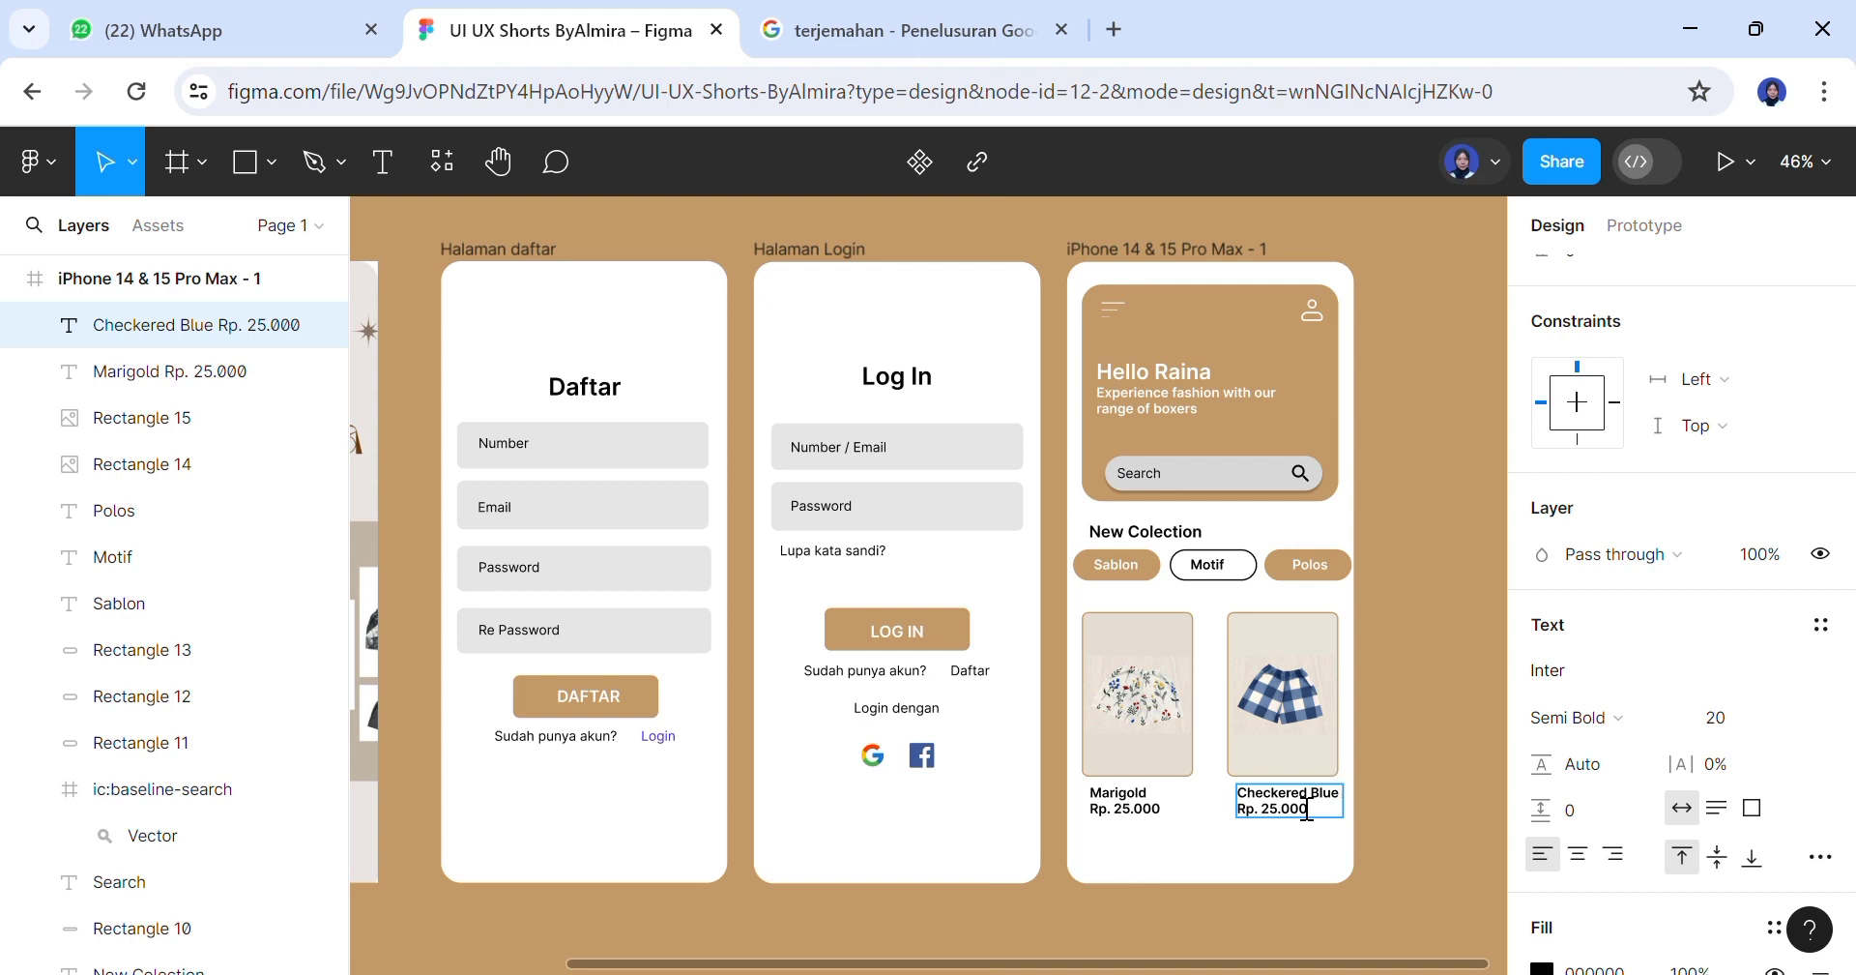
type("& White")
Move the Checkered Blue & White caption below its card and narrow its text box to about 174 × 53 so the name wraps
left_click_drag(1398, 821, 1353, 822)
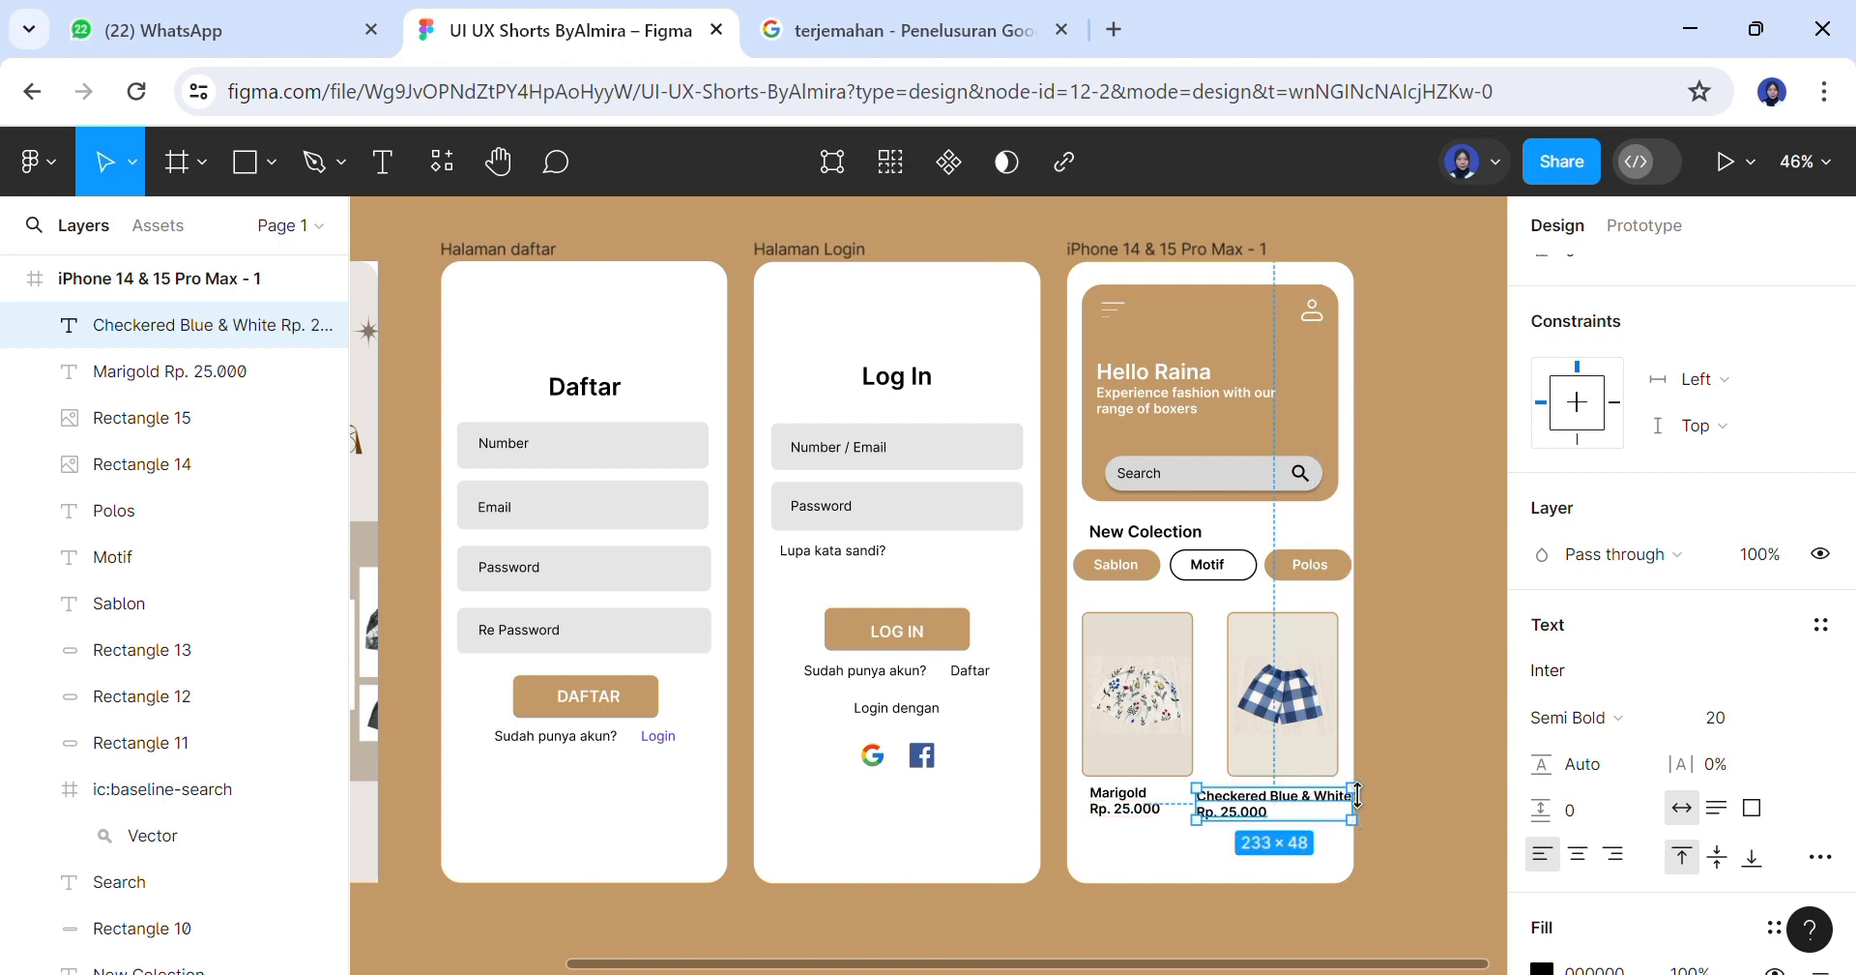
left_click_drag(1221, 805, 1330, 819)
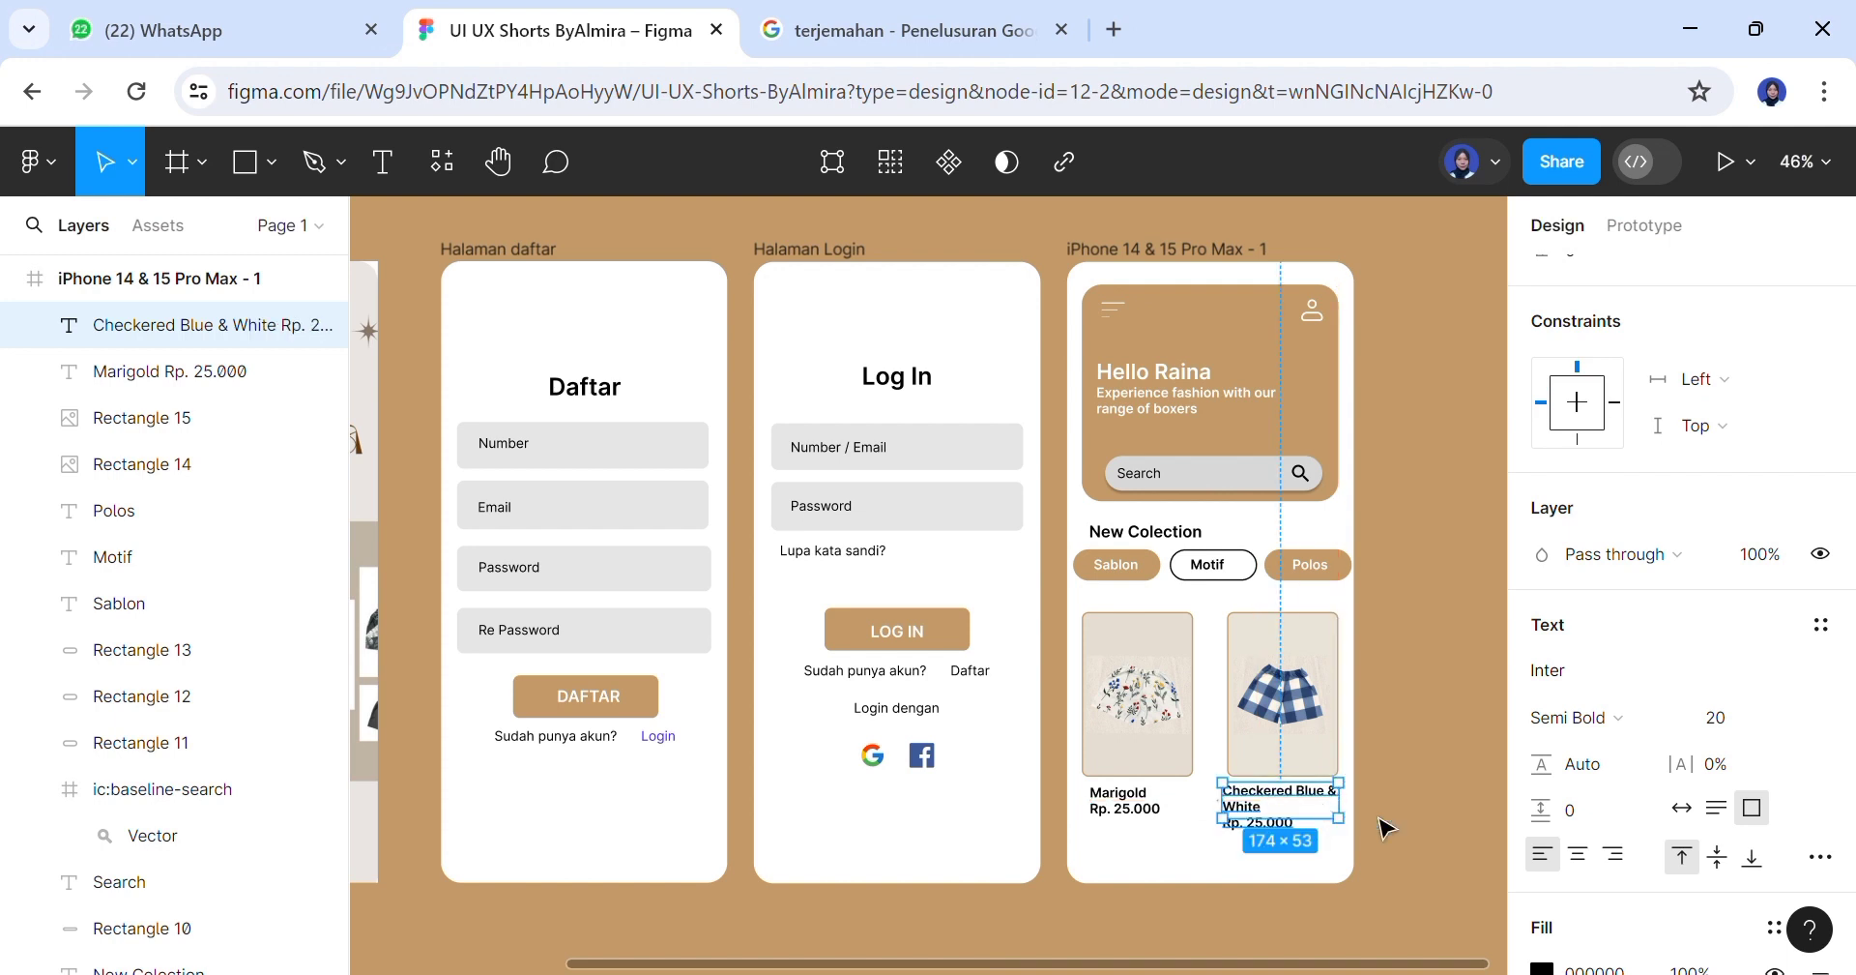
left_click(1421, 833)
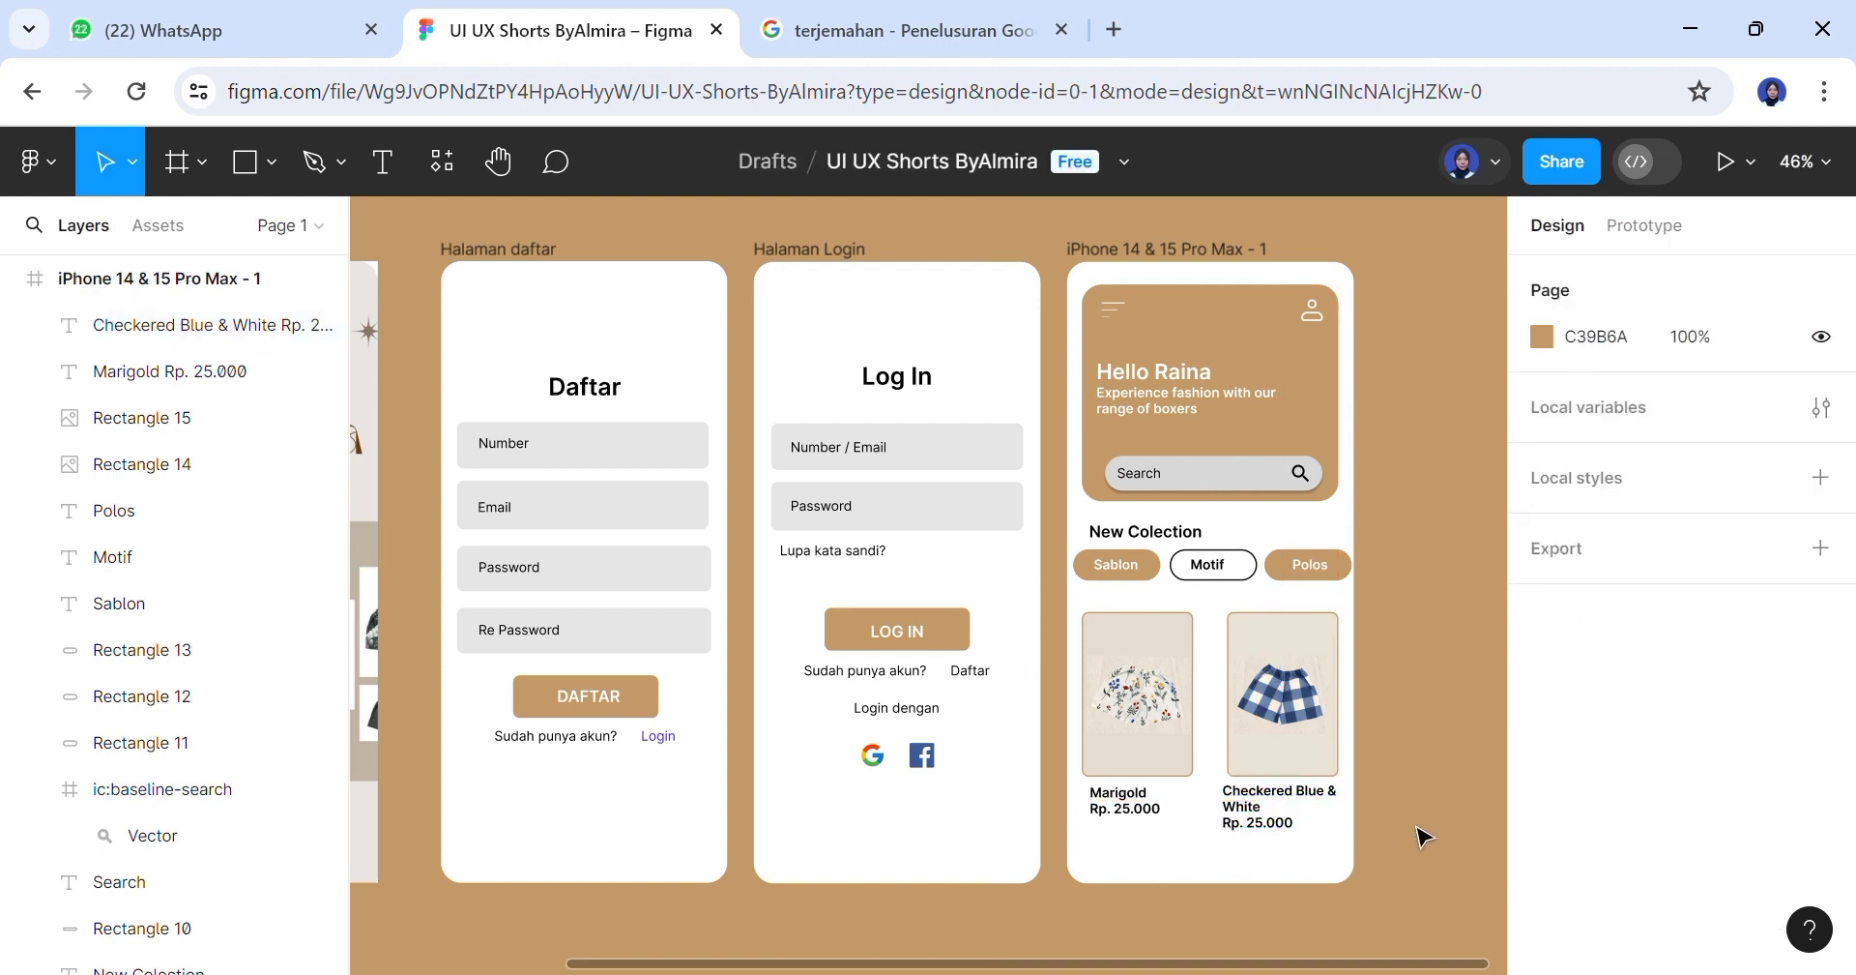
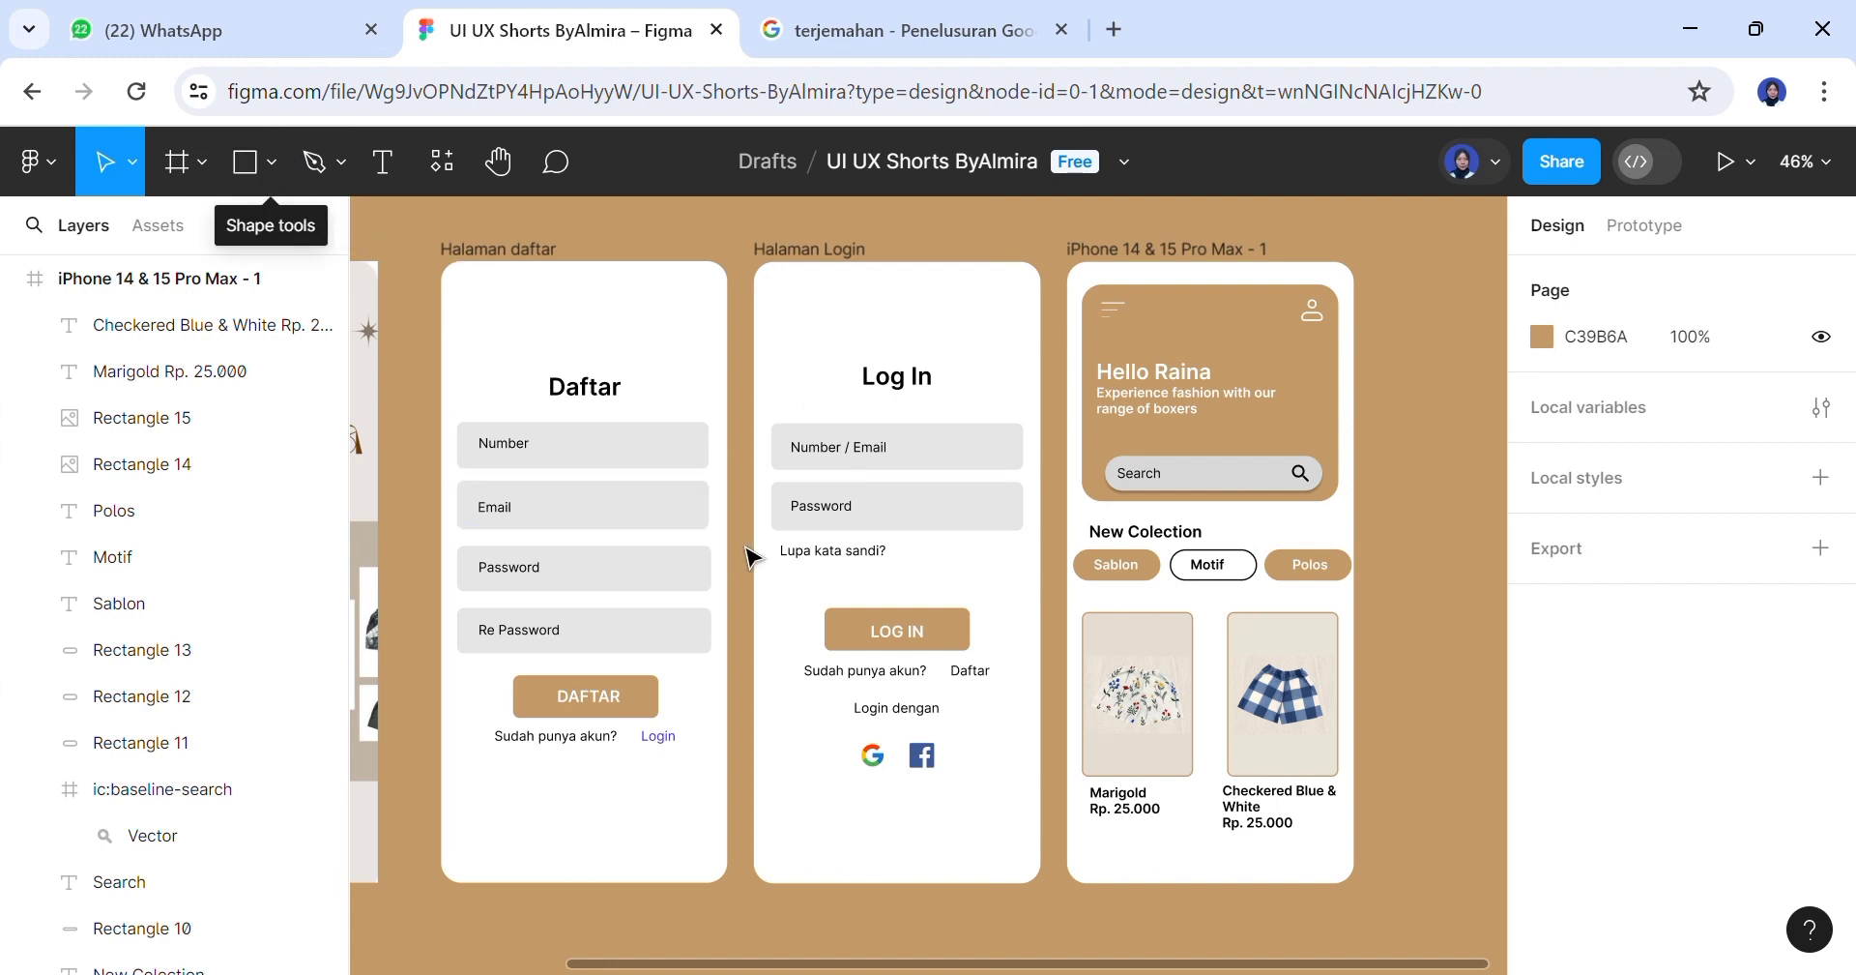
Move both product cards up to about Y 508, and raise the Marigold caption to follow its card
left_click(1179, 641)
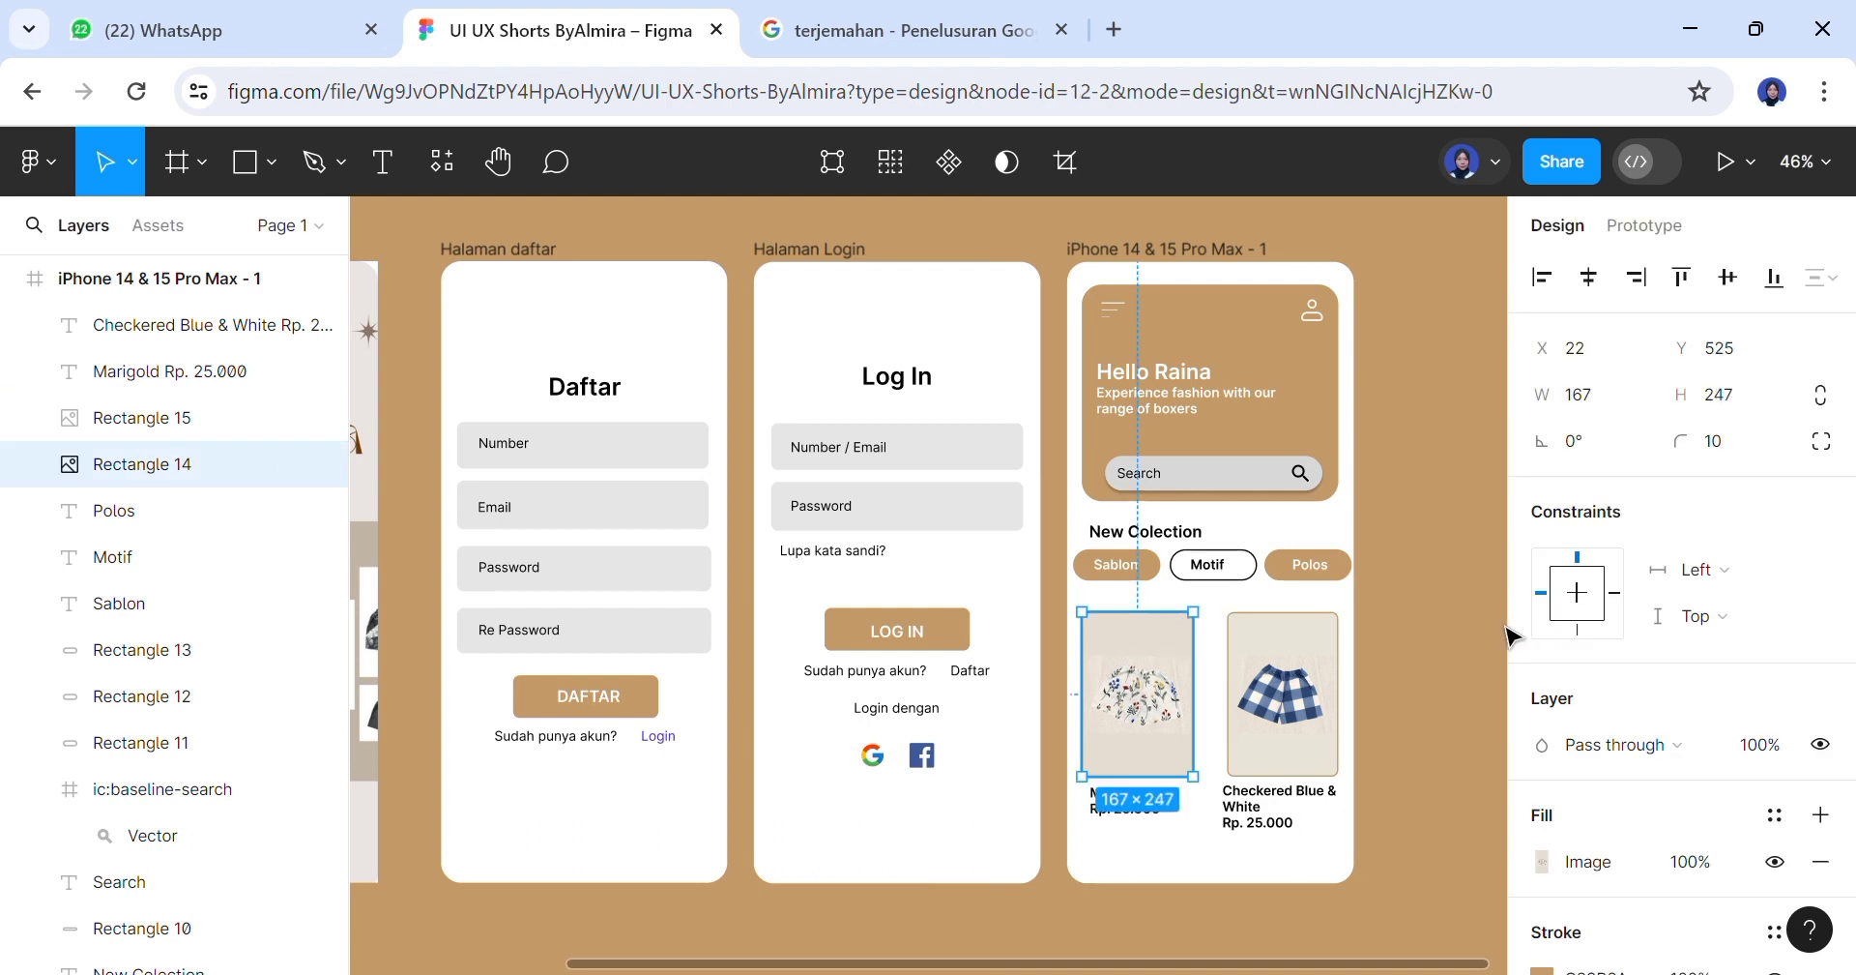
left_click(1387, 654)
left_click(1199, 662)
left_click_drag(1176, 652, 1173, 641)
left_click_drag(1317, 651, 1316, 640)
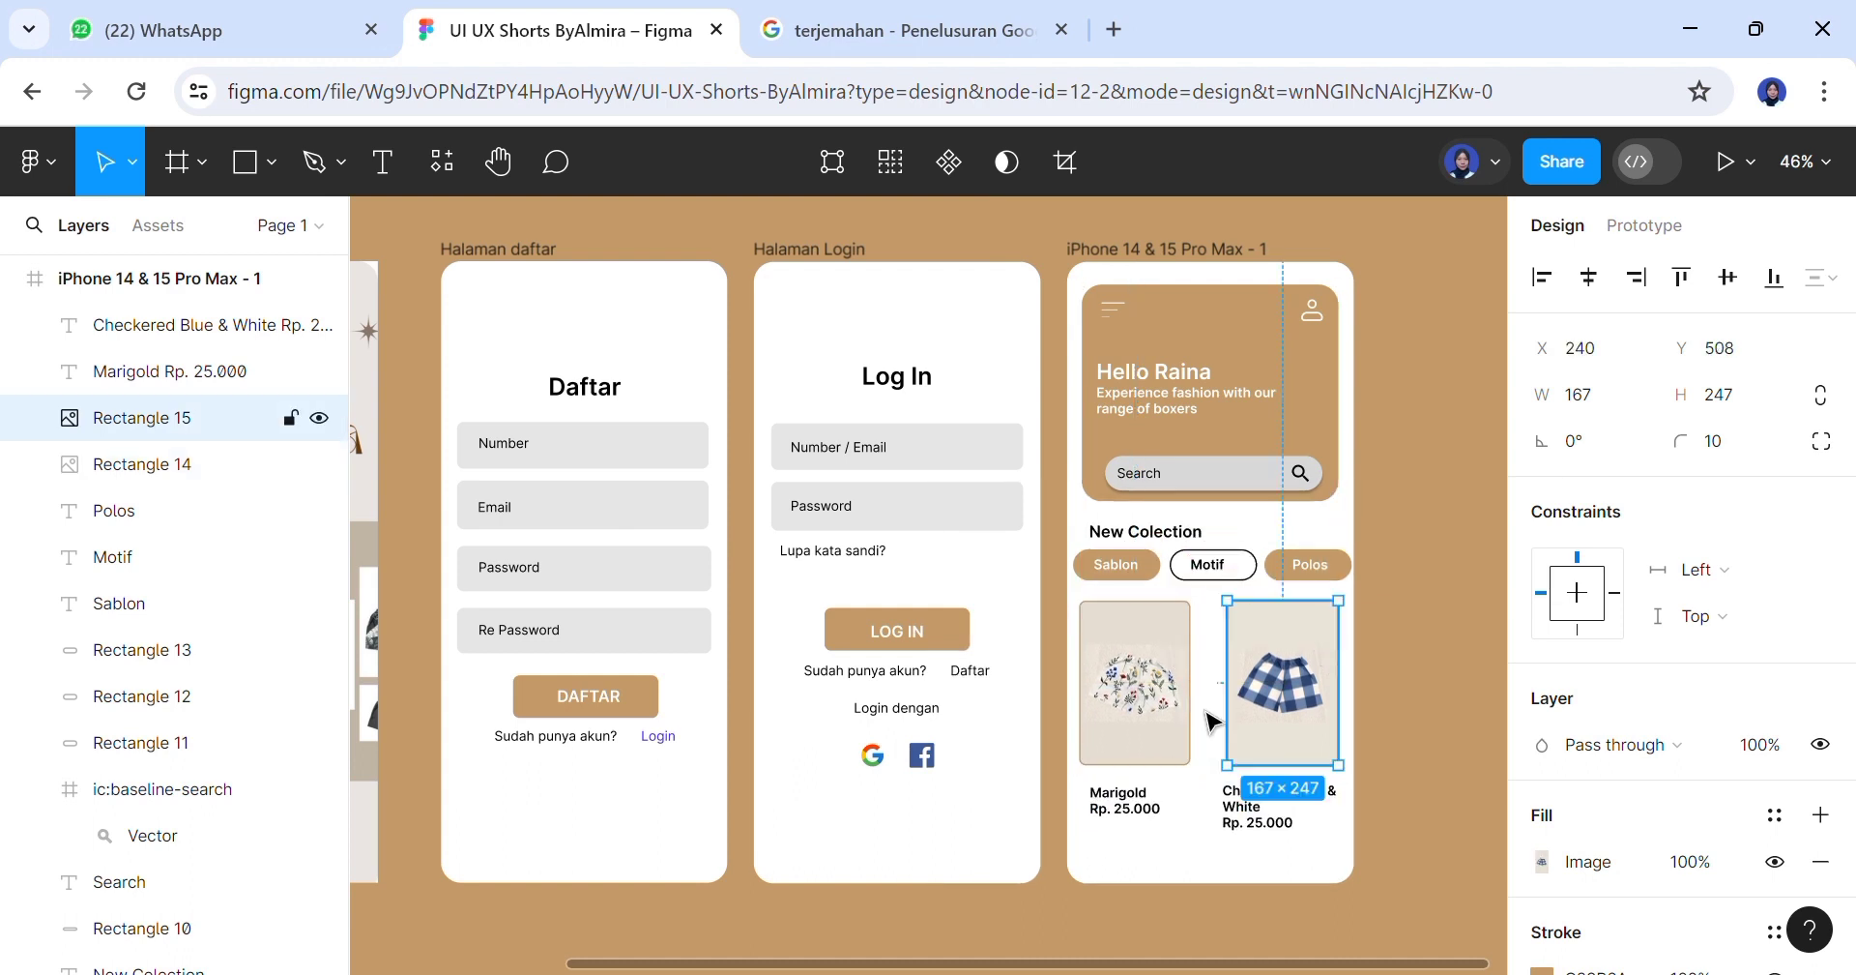
left_click(1144, 814)
left_click_drag(1144, 818, 1145, 807)
Raise the Checkered Blue & White caption slightly and shift the checkered shorts card left, closer to the floral shorts card
double_click(1316, 822)
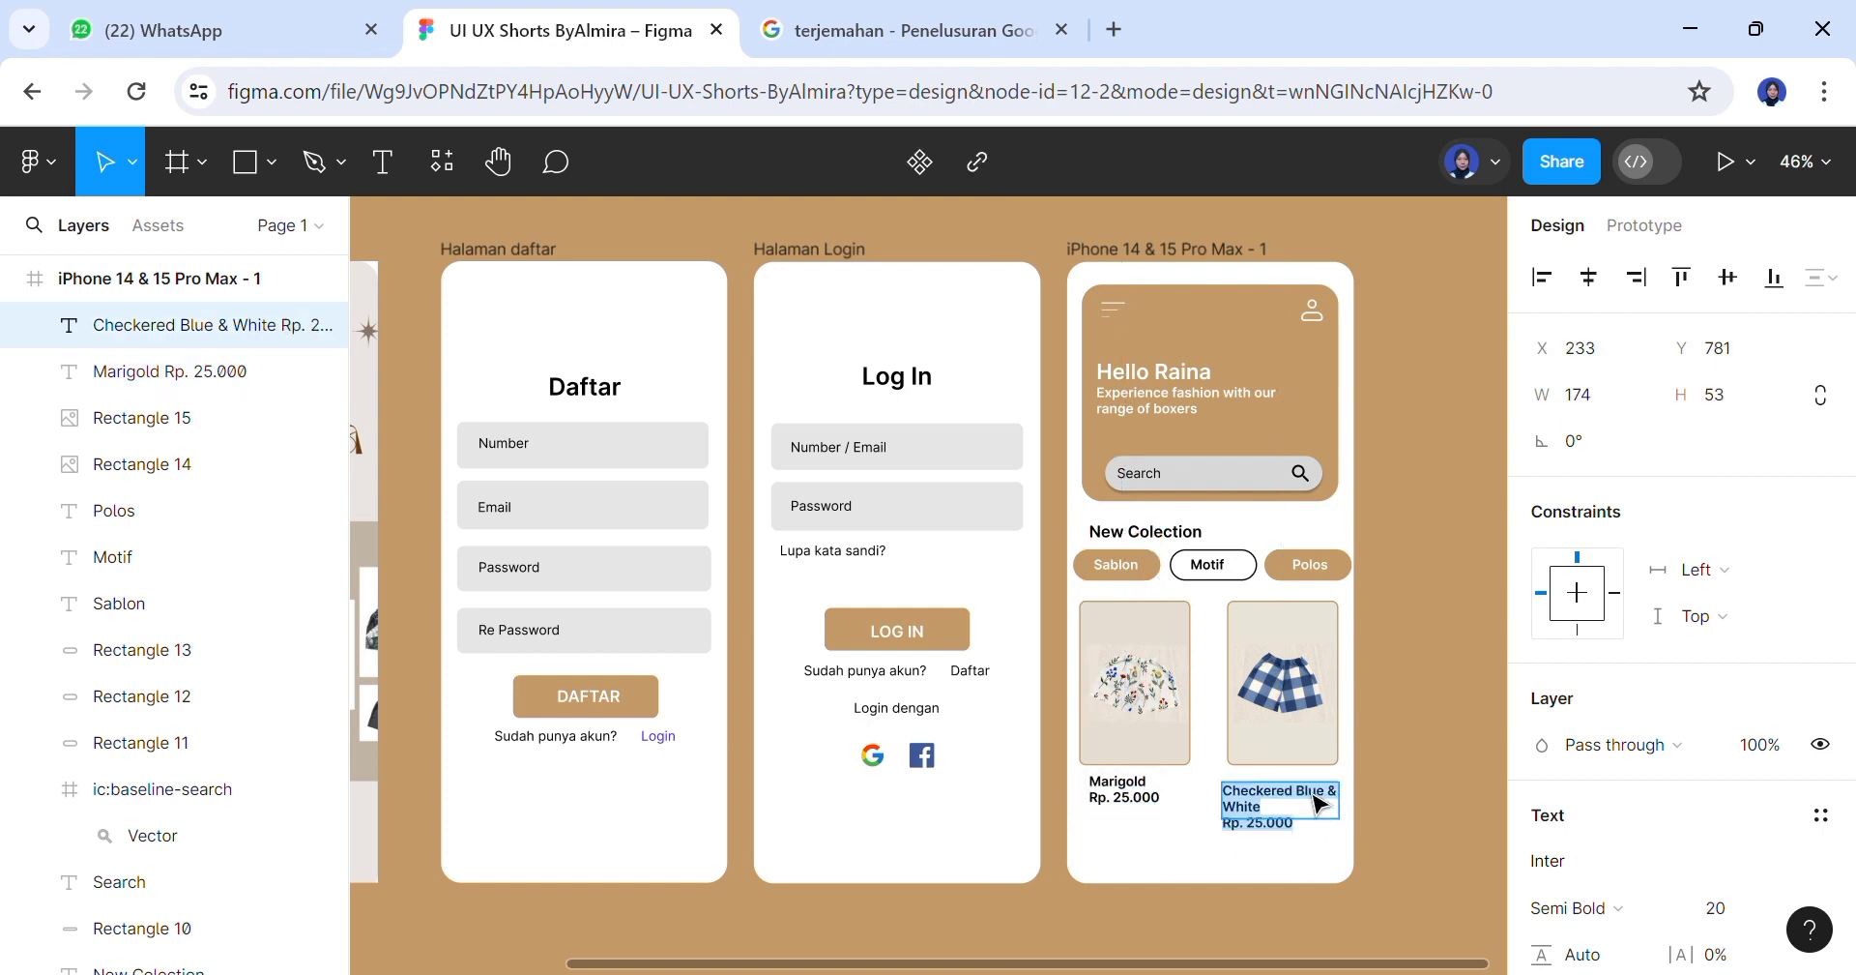
key("Escape")
key("Escape")
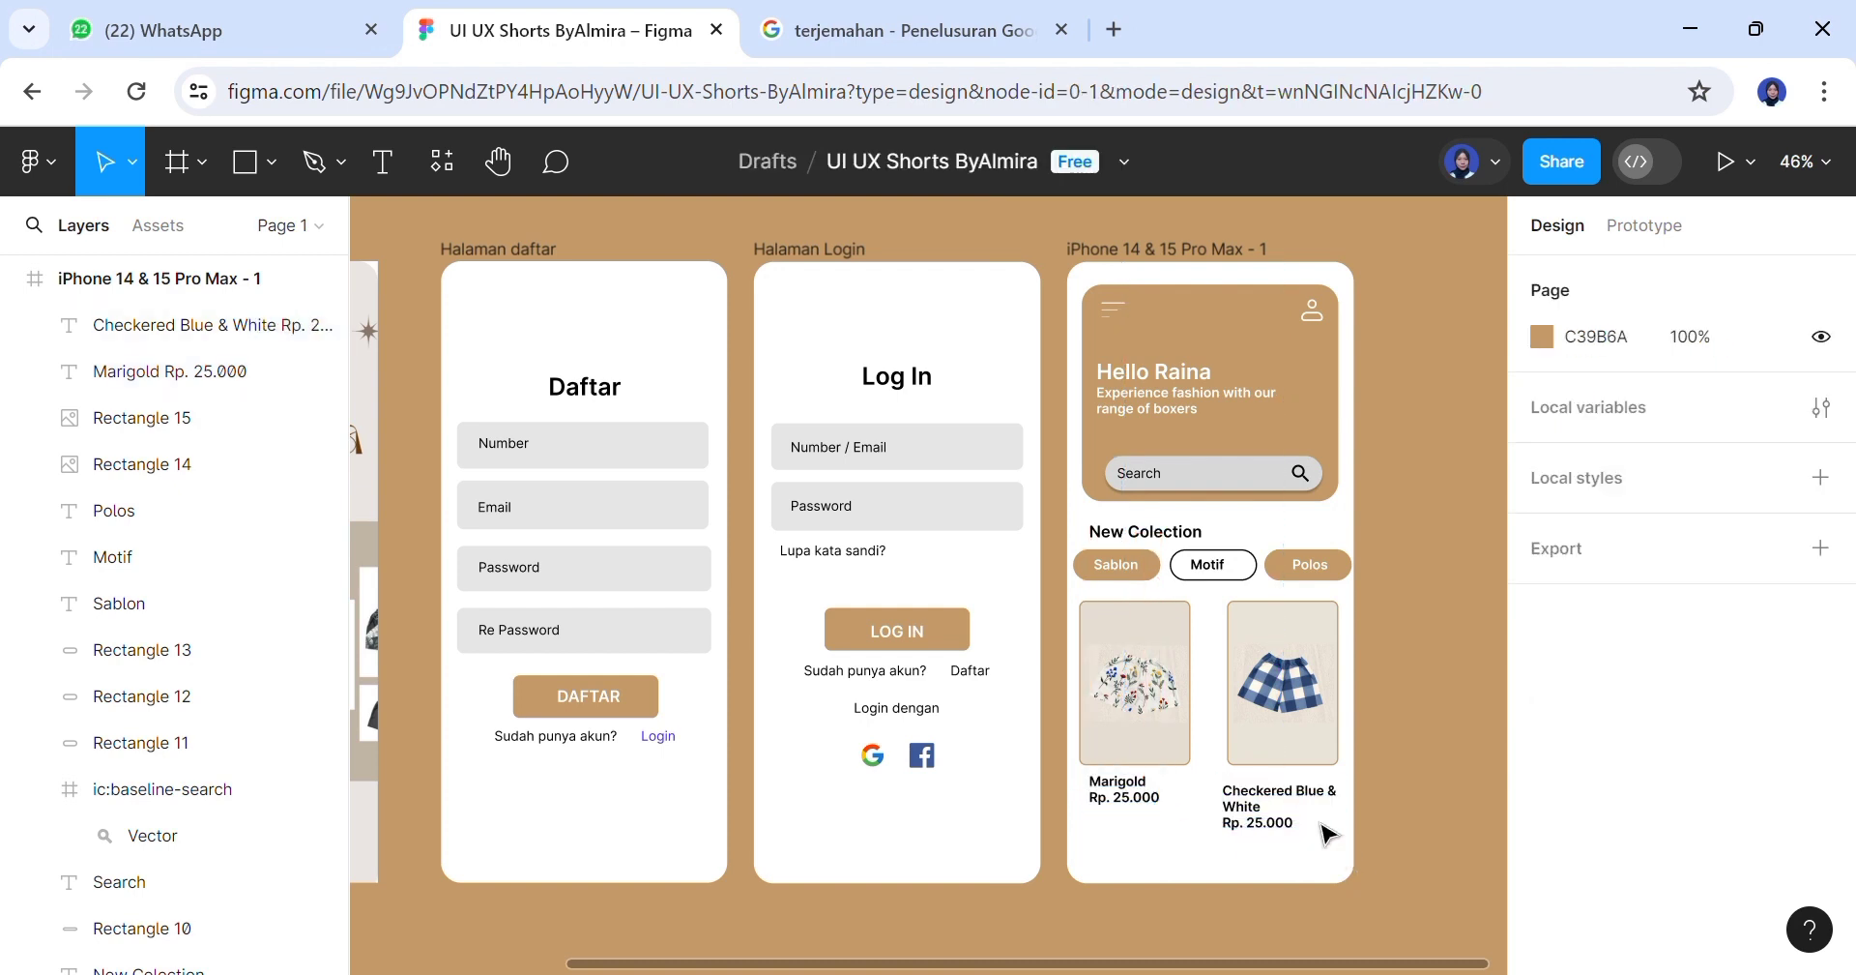
double_click(1314, 814)
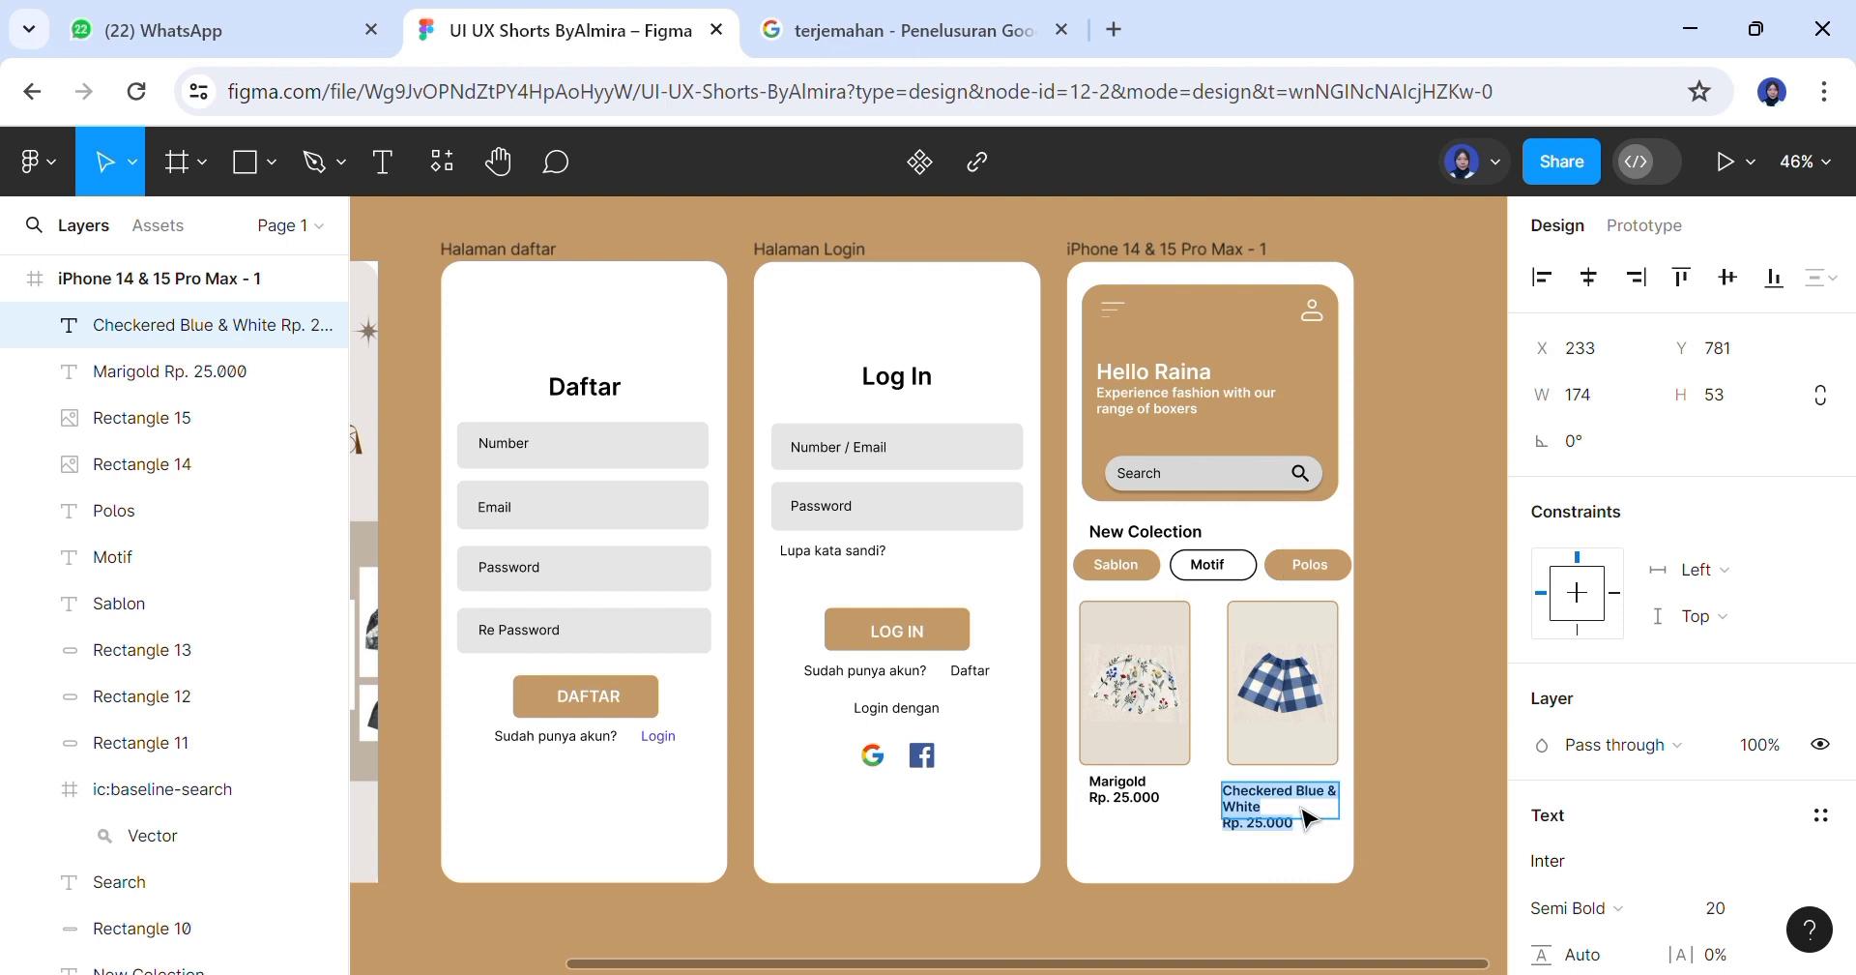
left_click(1308, 890)
left_click(1197, 849)
left_click(1238, 832)
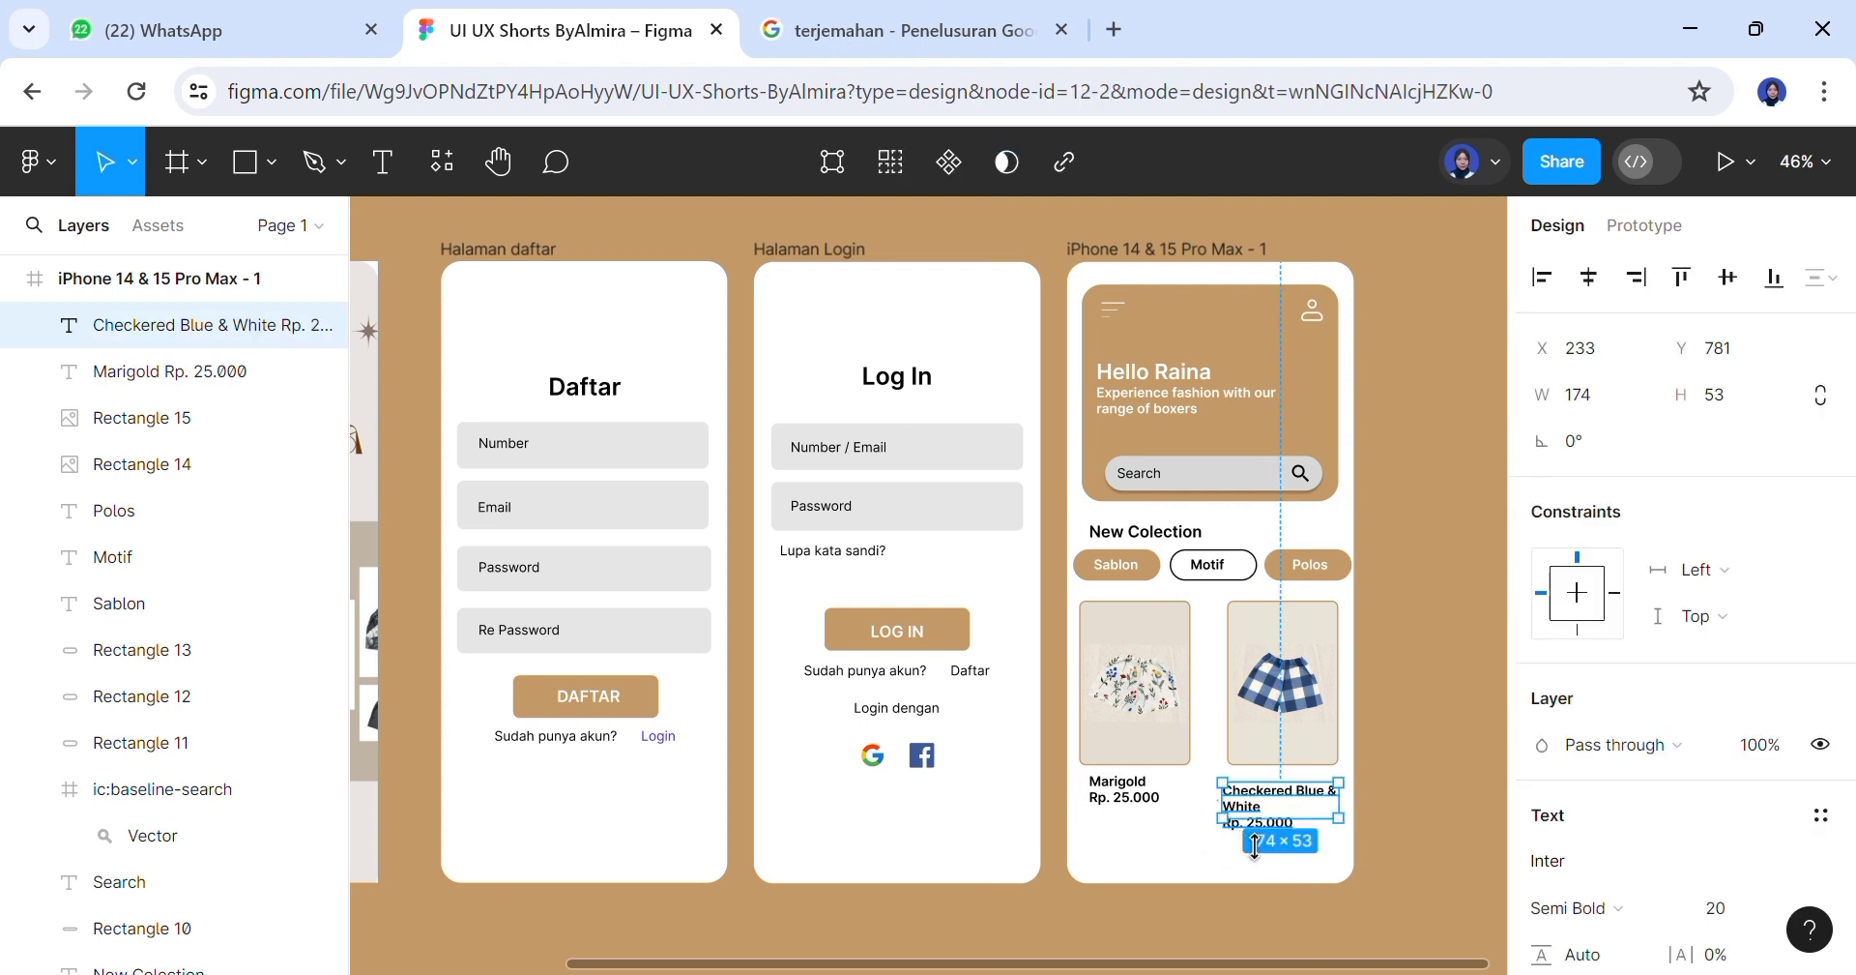
left_click_drag(1253, 811, 1244, 747)
left_click(1390, 773)
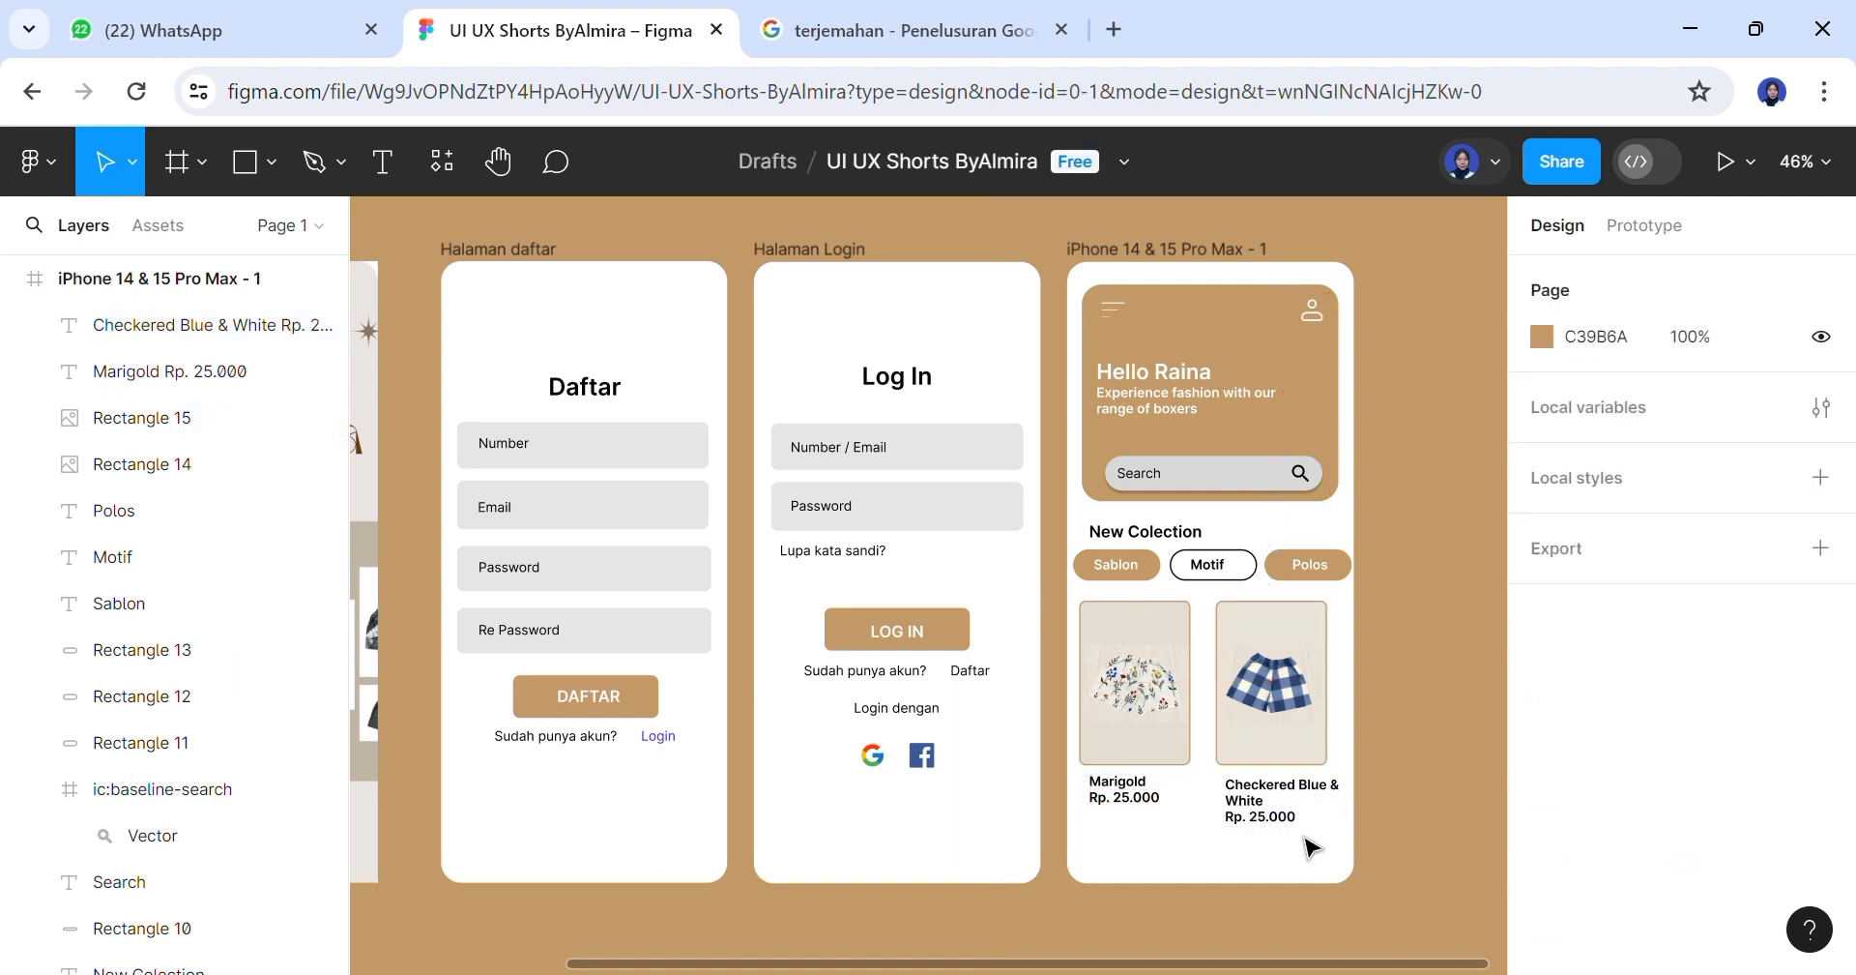
Add a 65 × 65 circle below the Marigold caption near the home page's bottom edge, at about X 37, Y 846
left_click(274, 162)
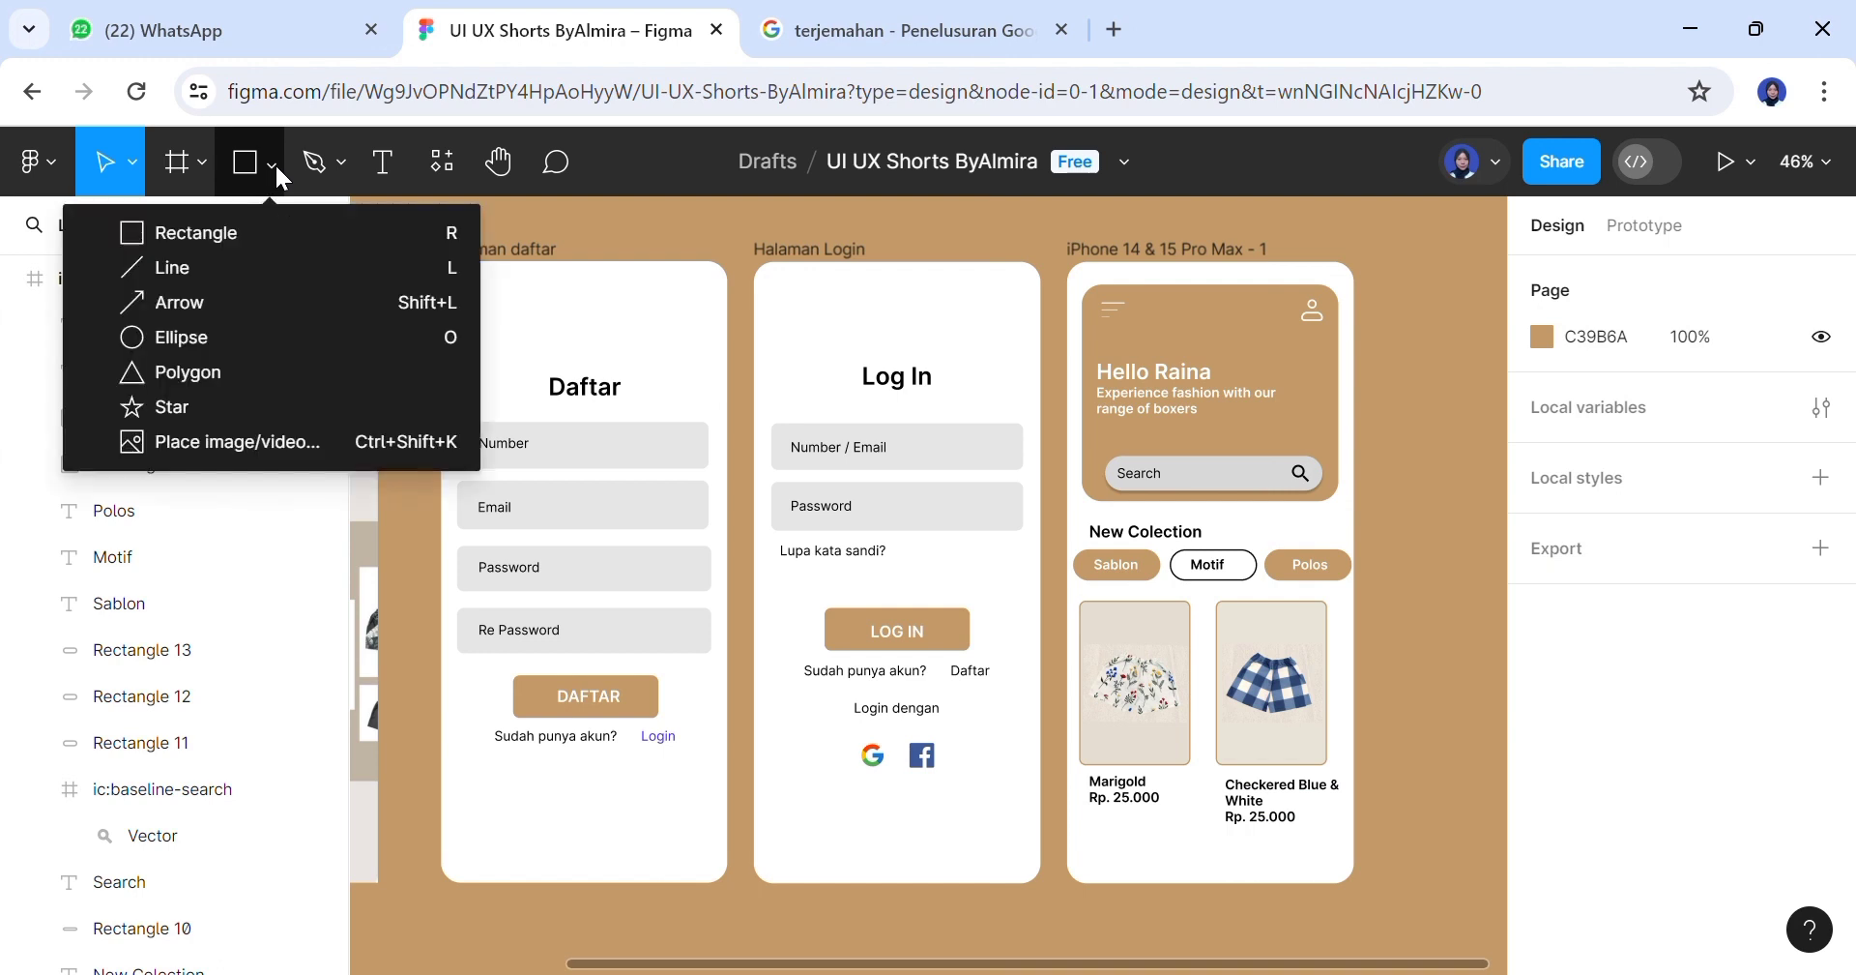
left_click(326, 334)
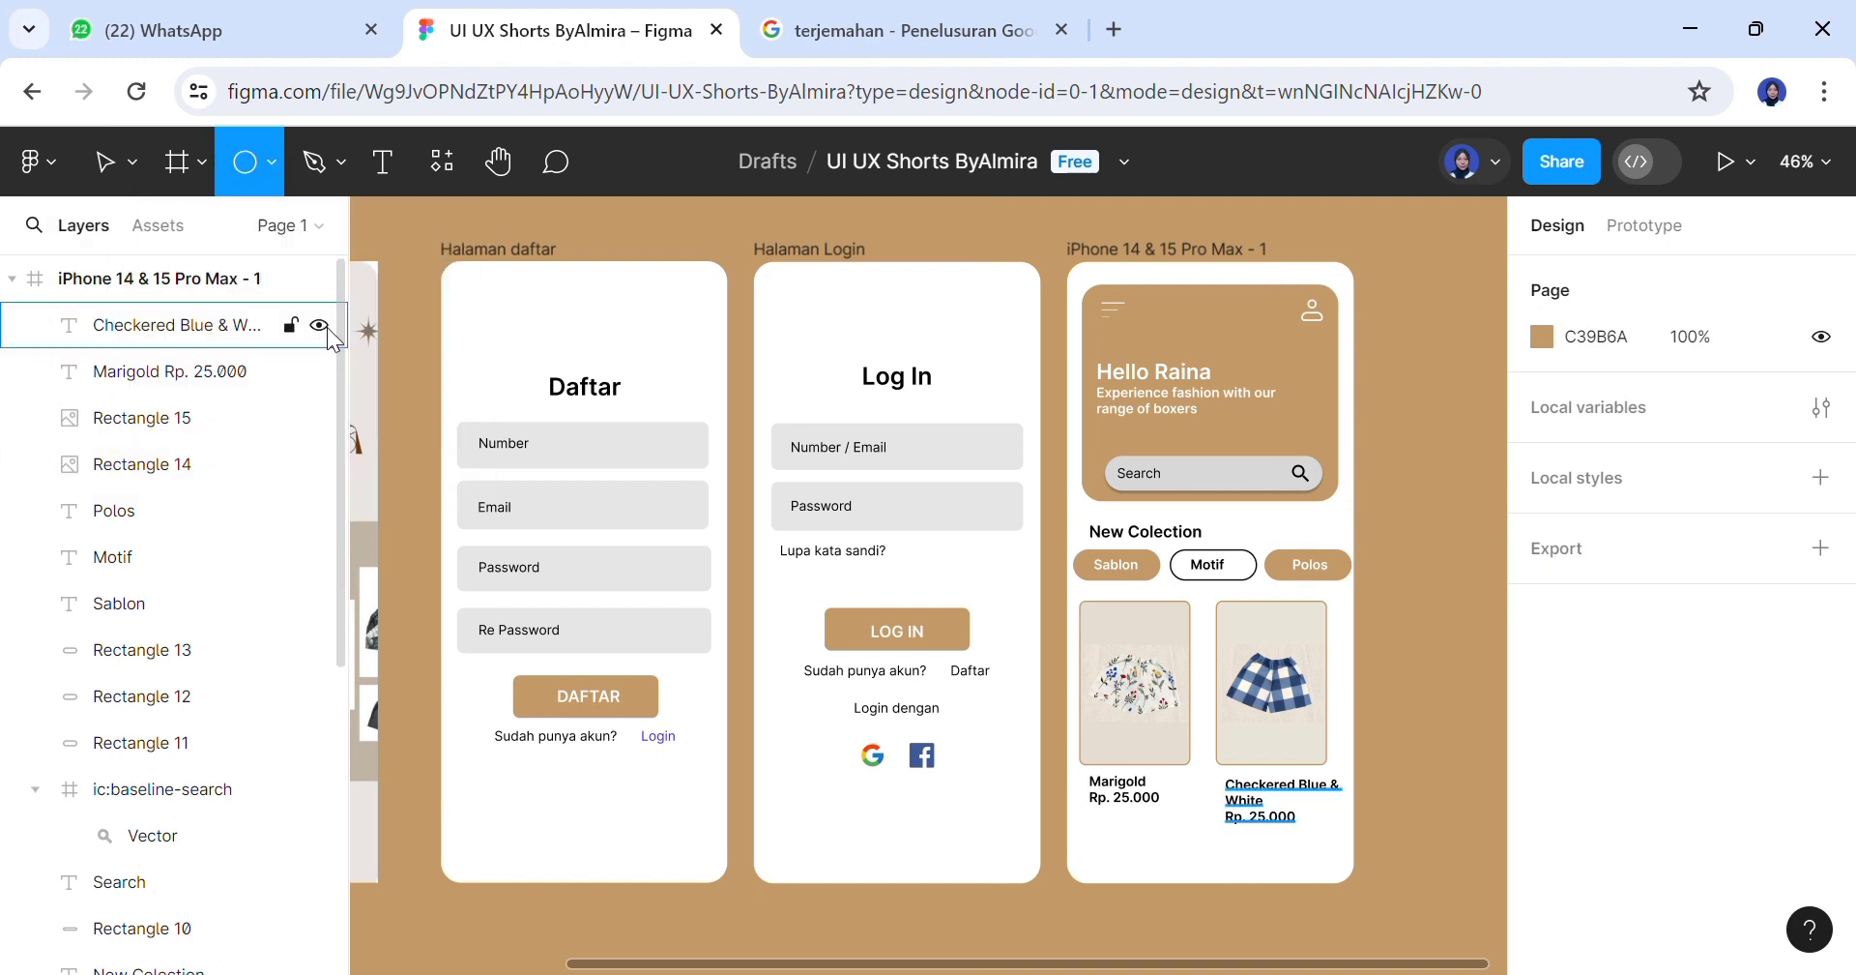
left_click(1127, 872)
left_click(1817, 397)
left_click(1774, 394)
type("5.0")
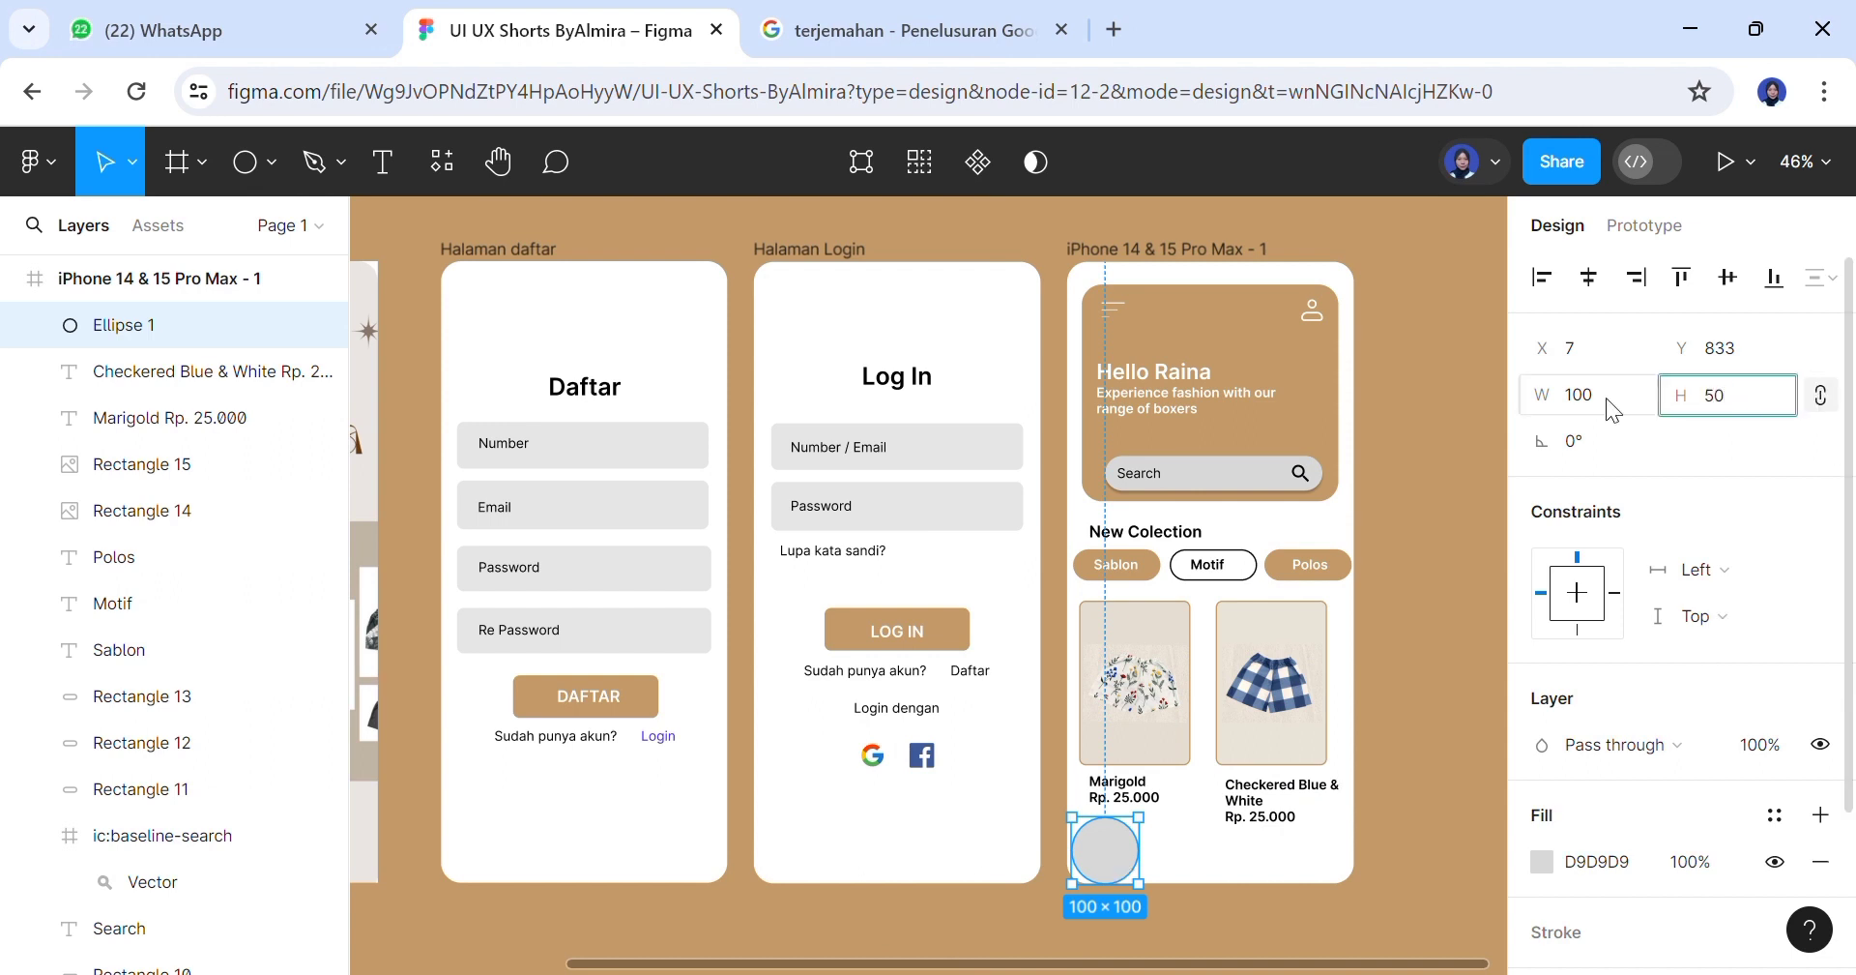
left_click(1418, 344)
left_click(1103, 841)
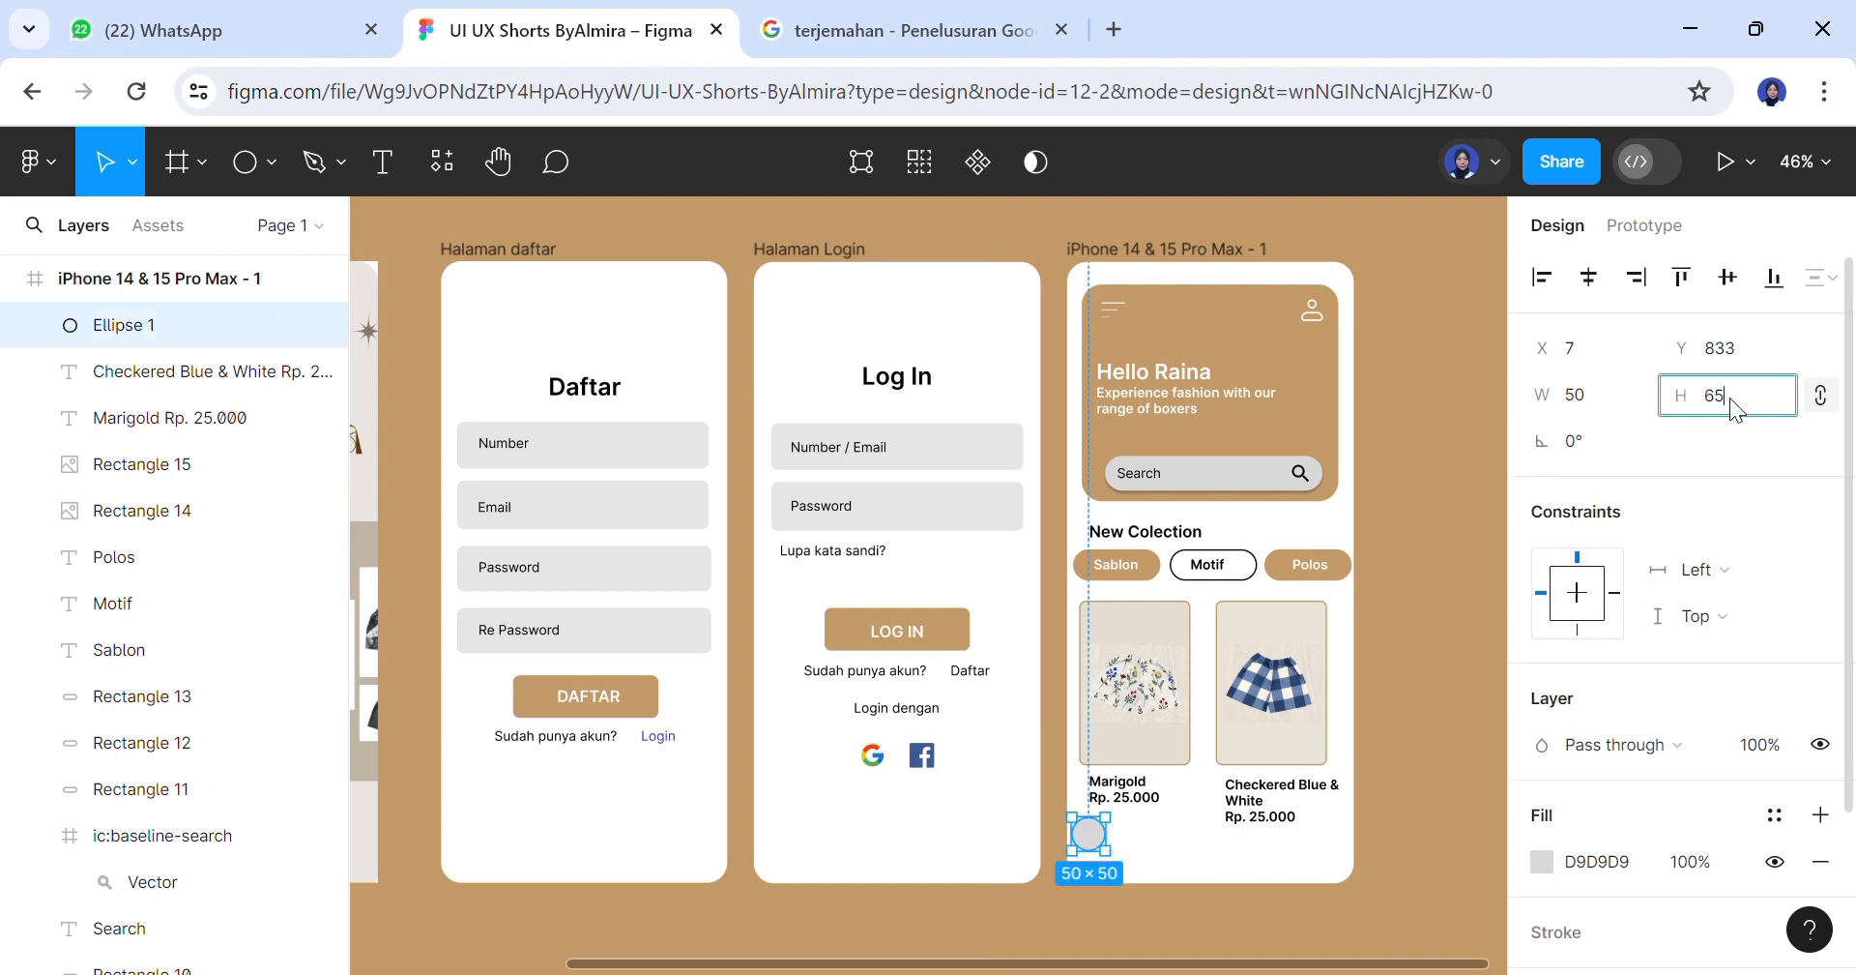
left_click(1412, 455)
left_click_drag(1102, 837, 1127, 860)
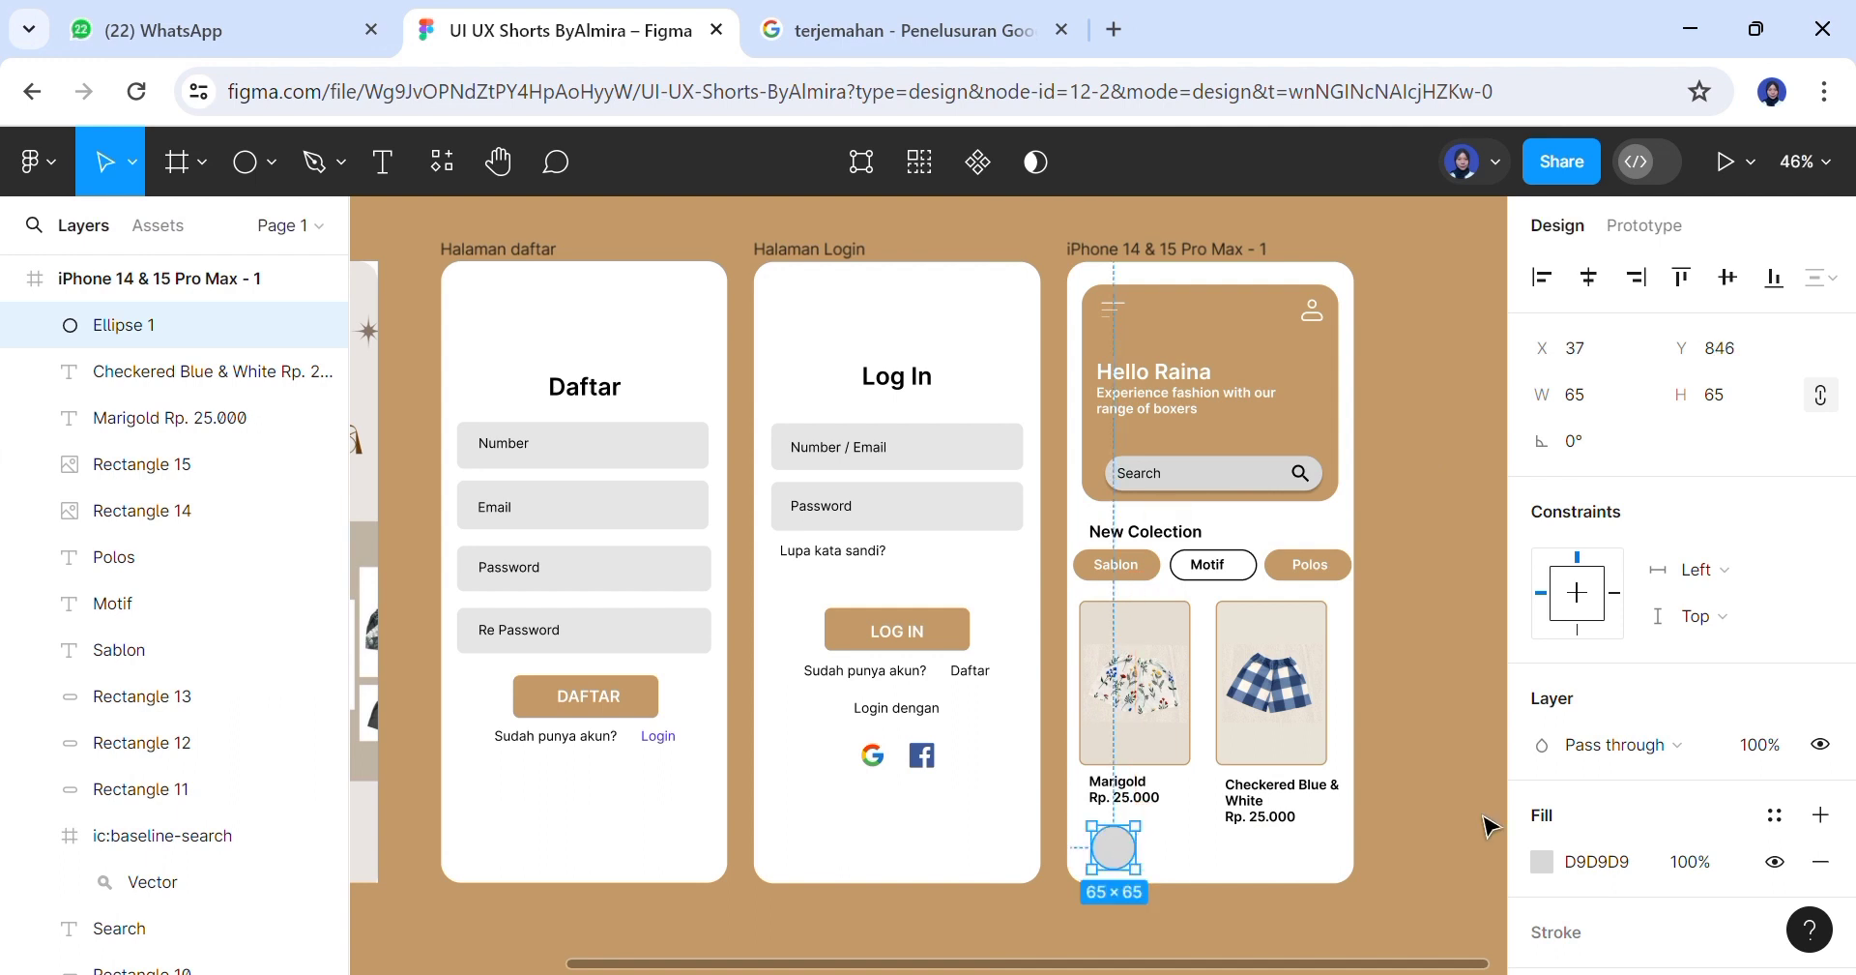
Fill the circle with the brown document color C39B6A
left_click(1542, 861)
left_click(1264, 907)
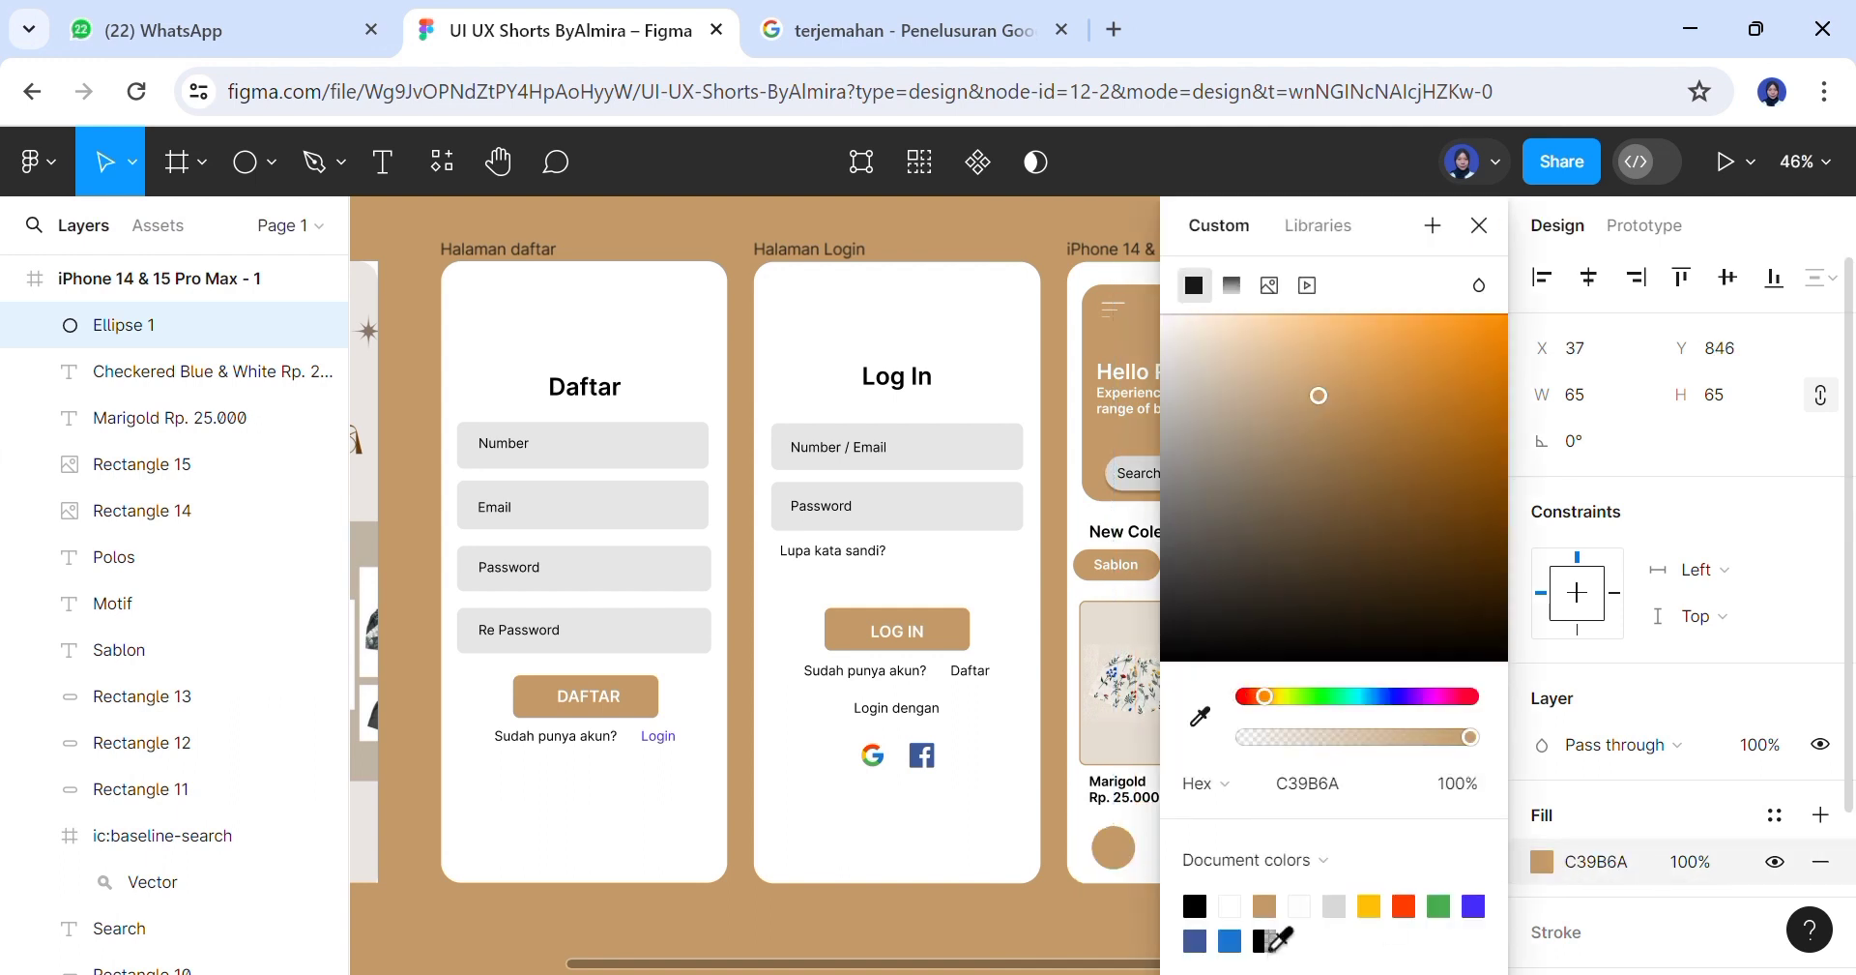
left_click(1100, 931)
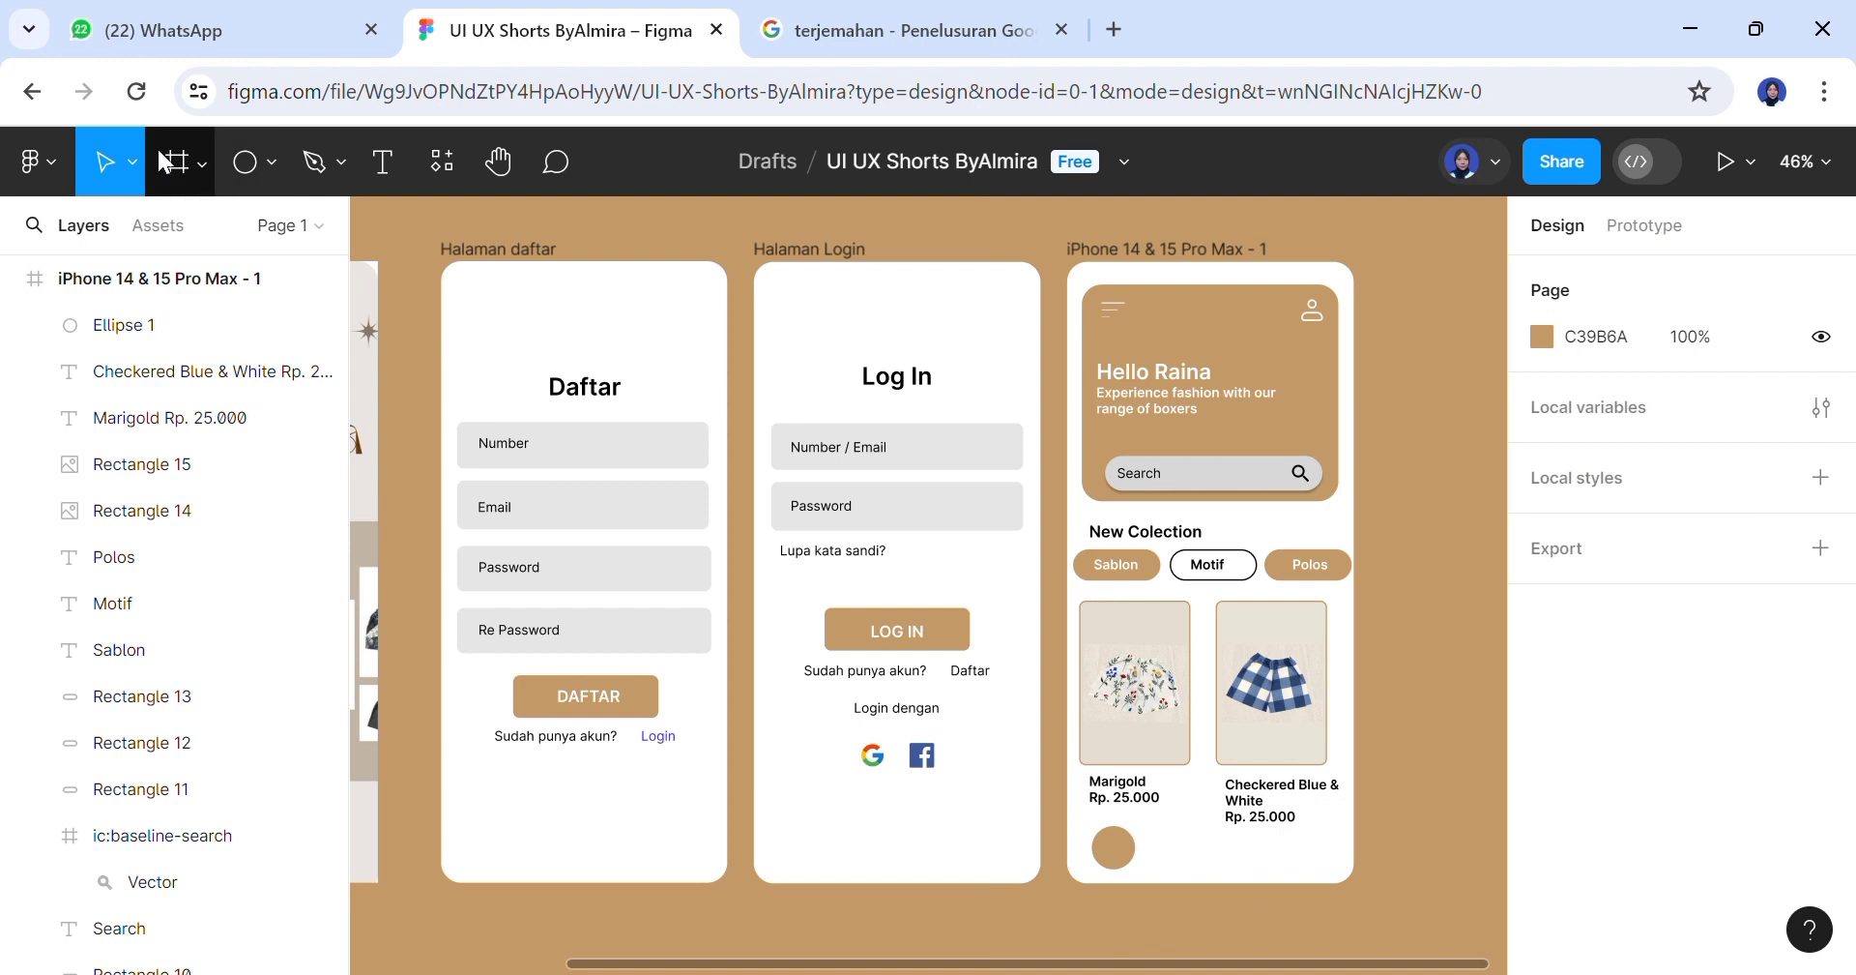
Open the Iconify plugin and search its icons for "home"
left_click(44, 161)
mouse_move(266, 352)
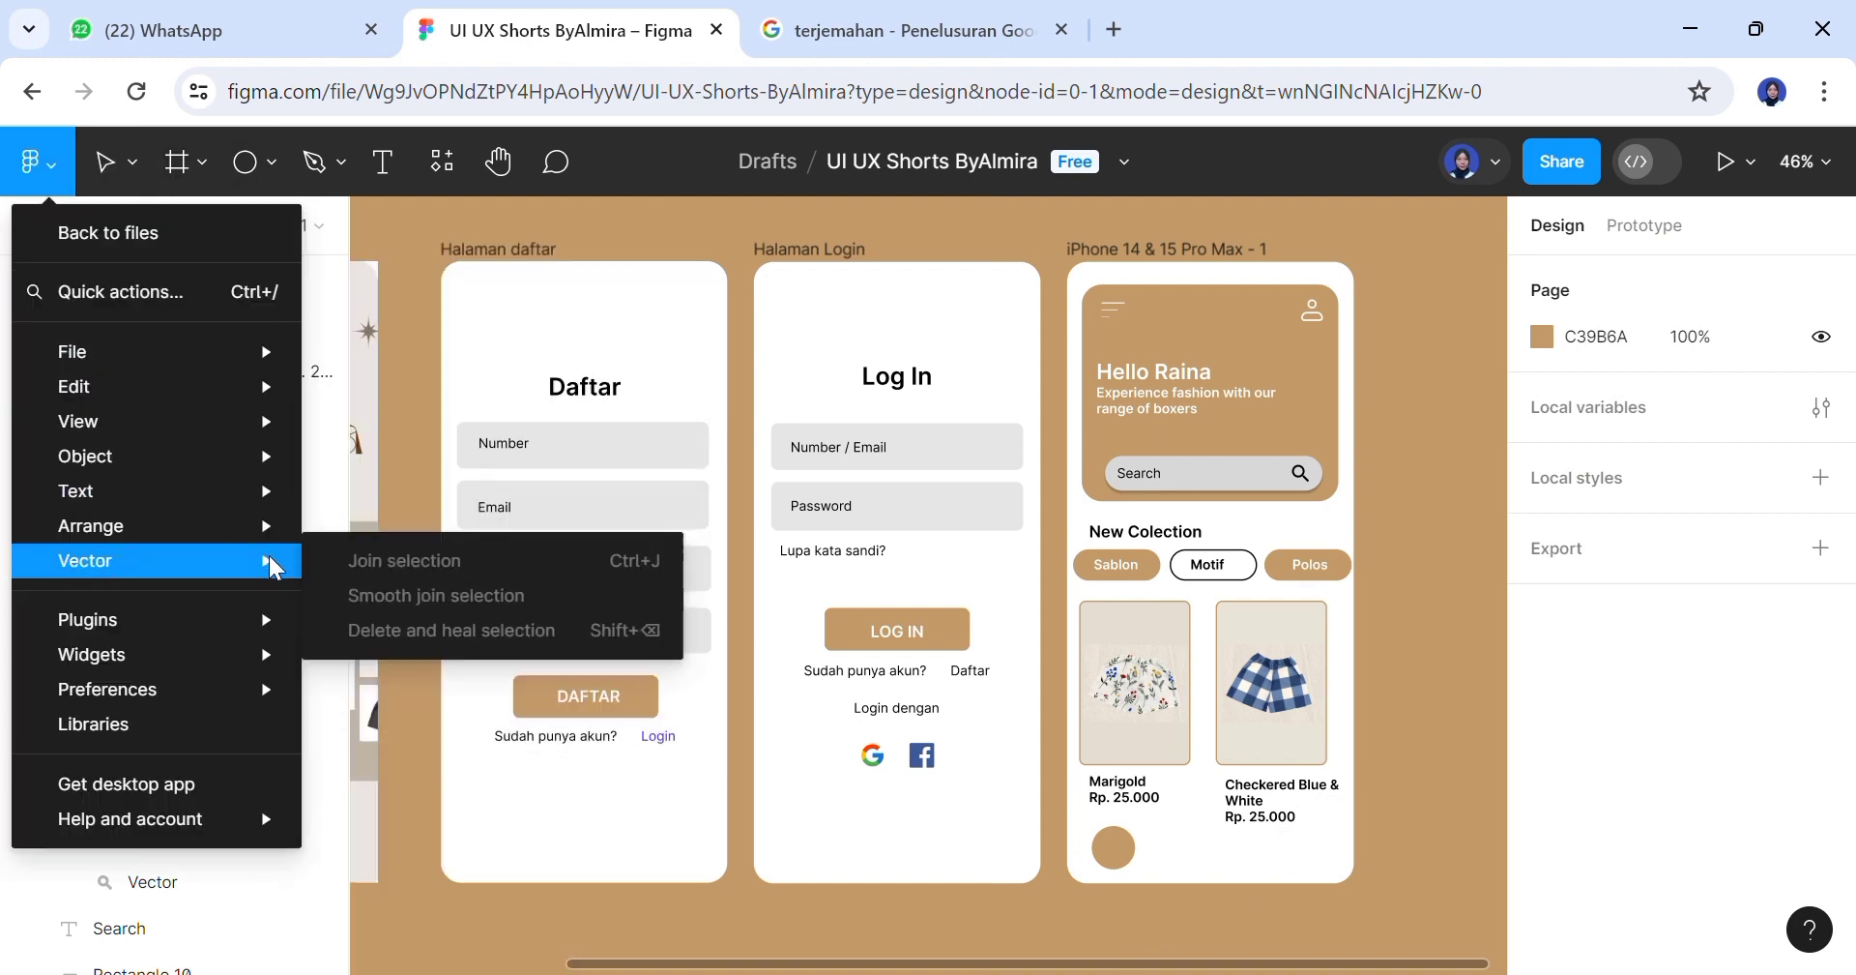
mouse_move(265, 620)
left_click(379, 651)
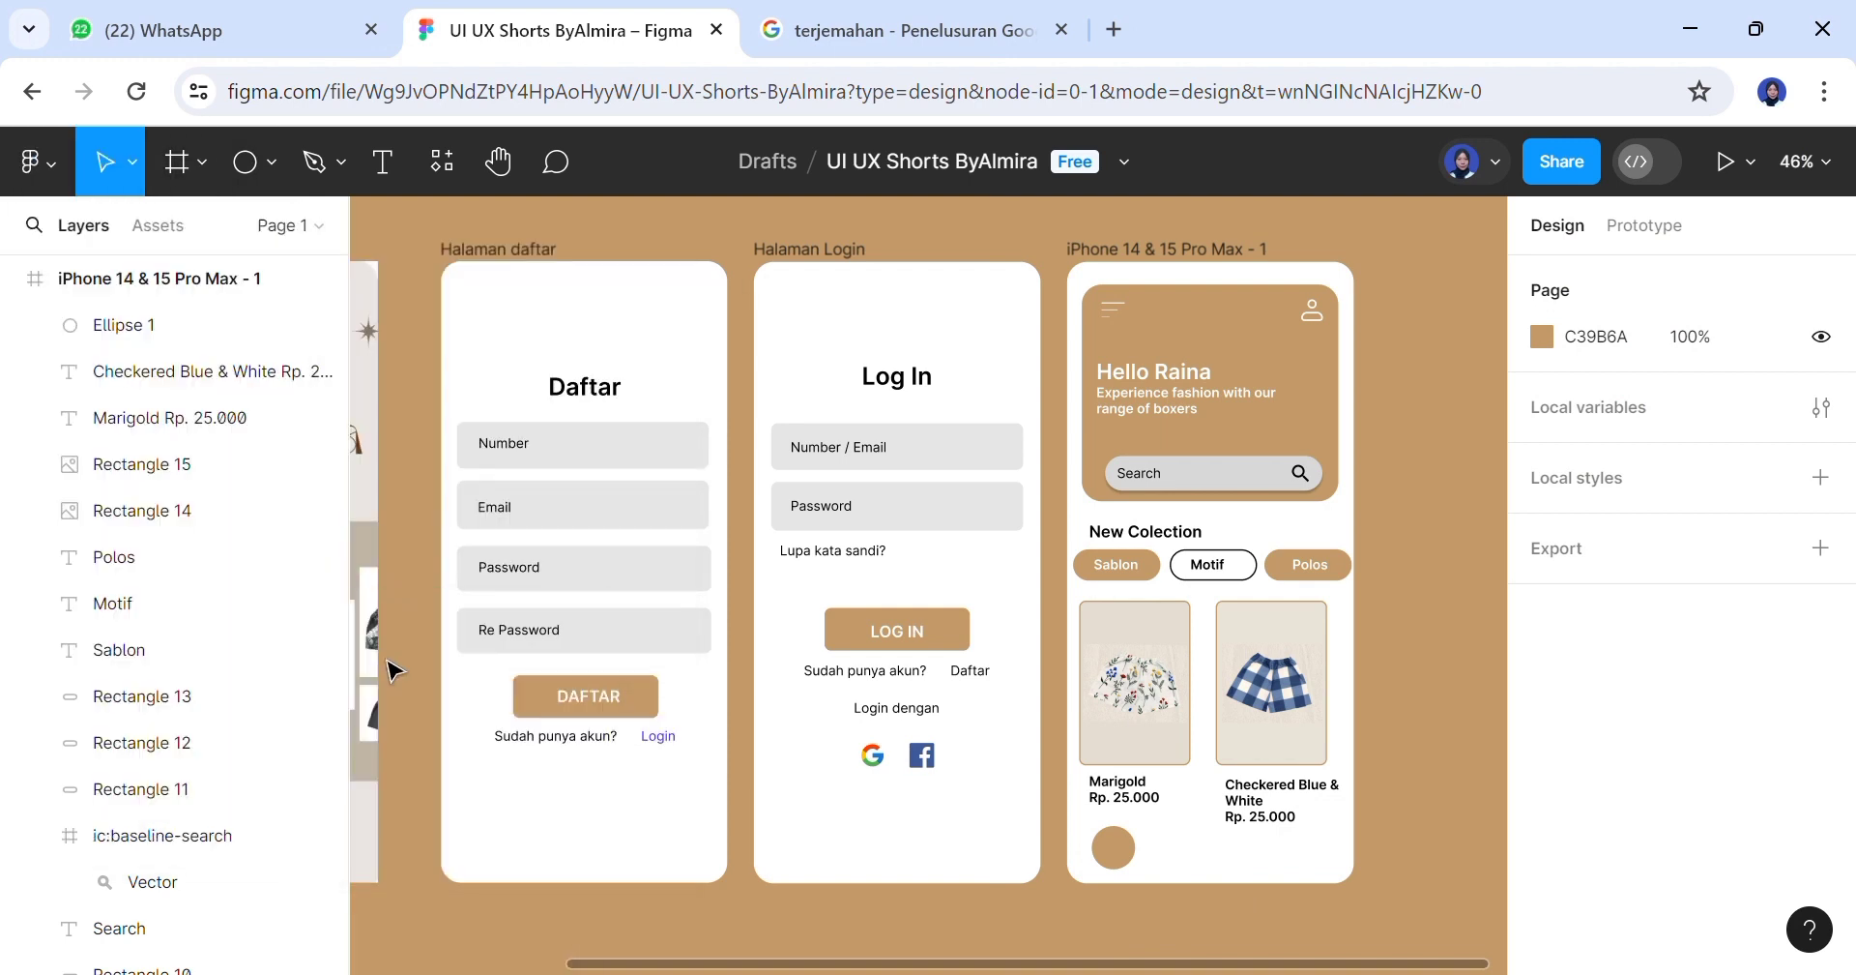
left_click(425, 488)
type("home")
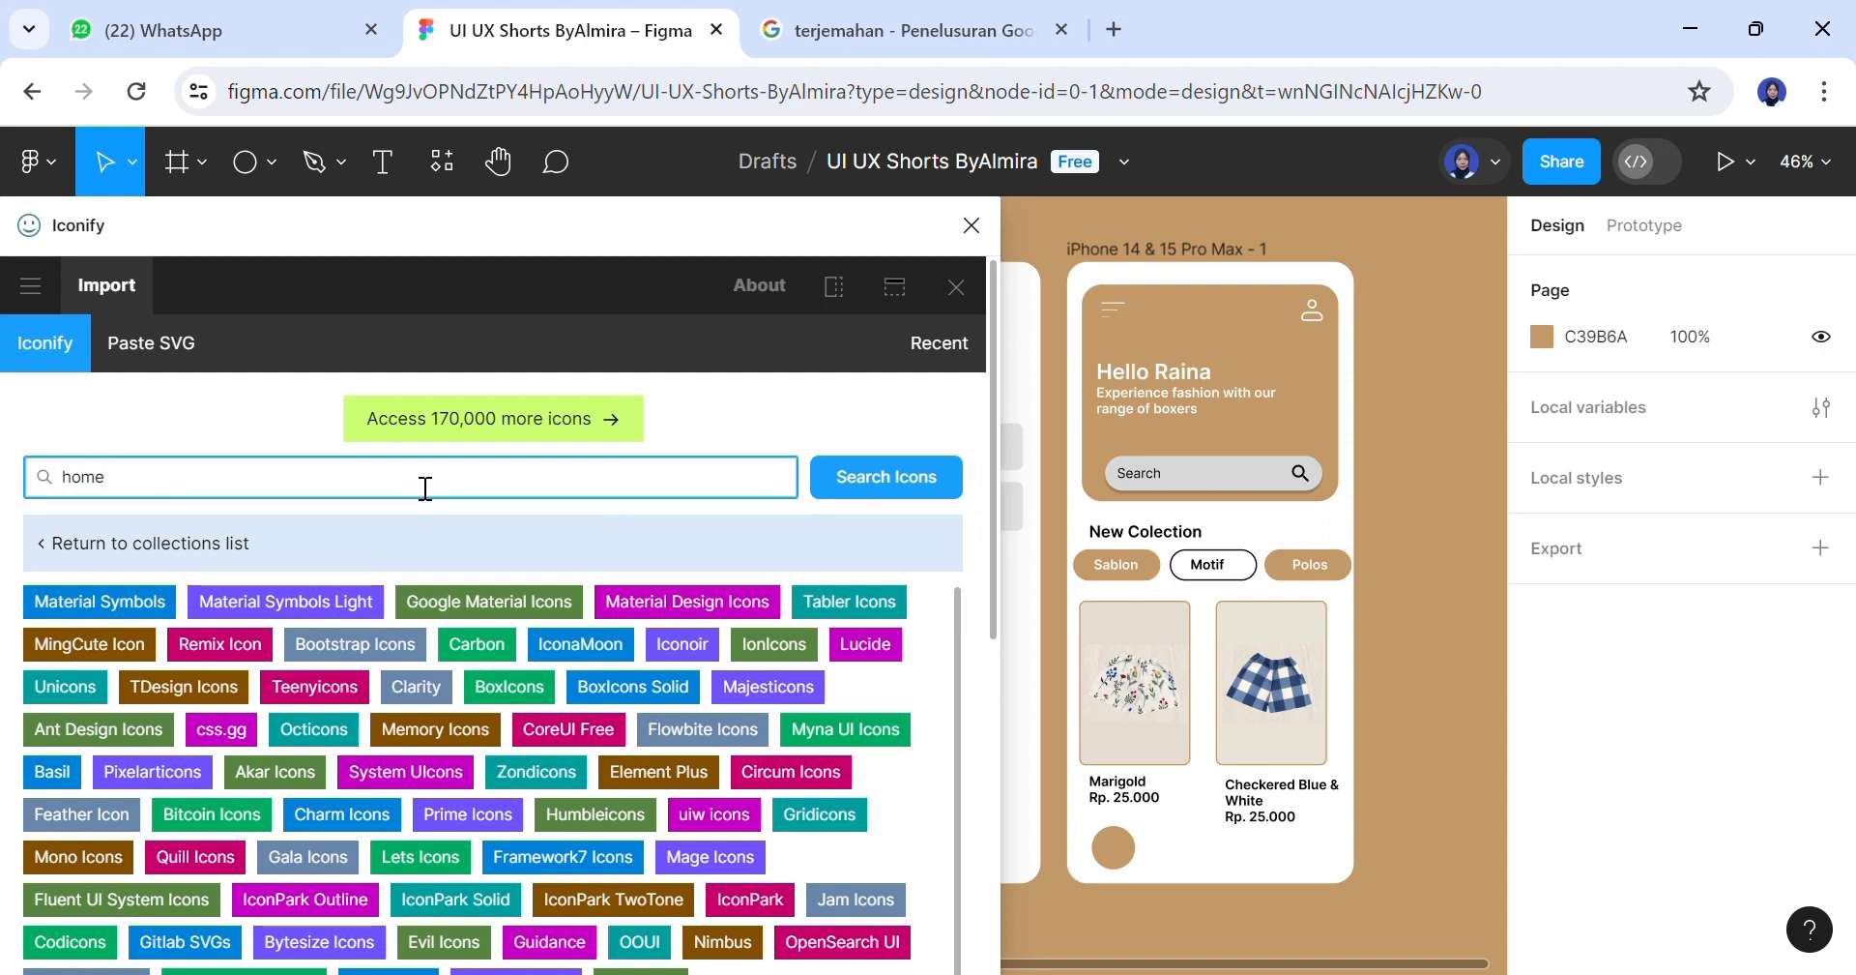
left_click(942, 479)
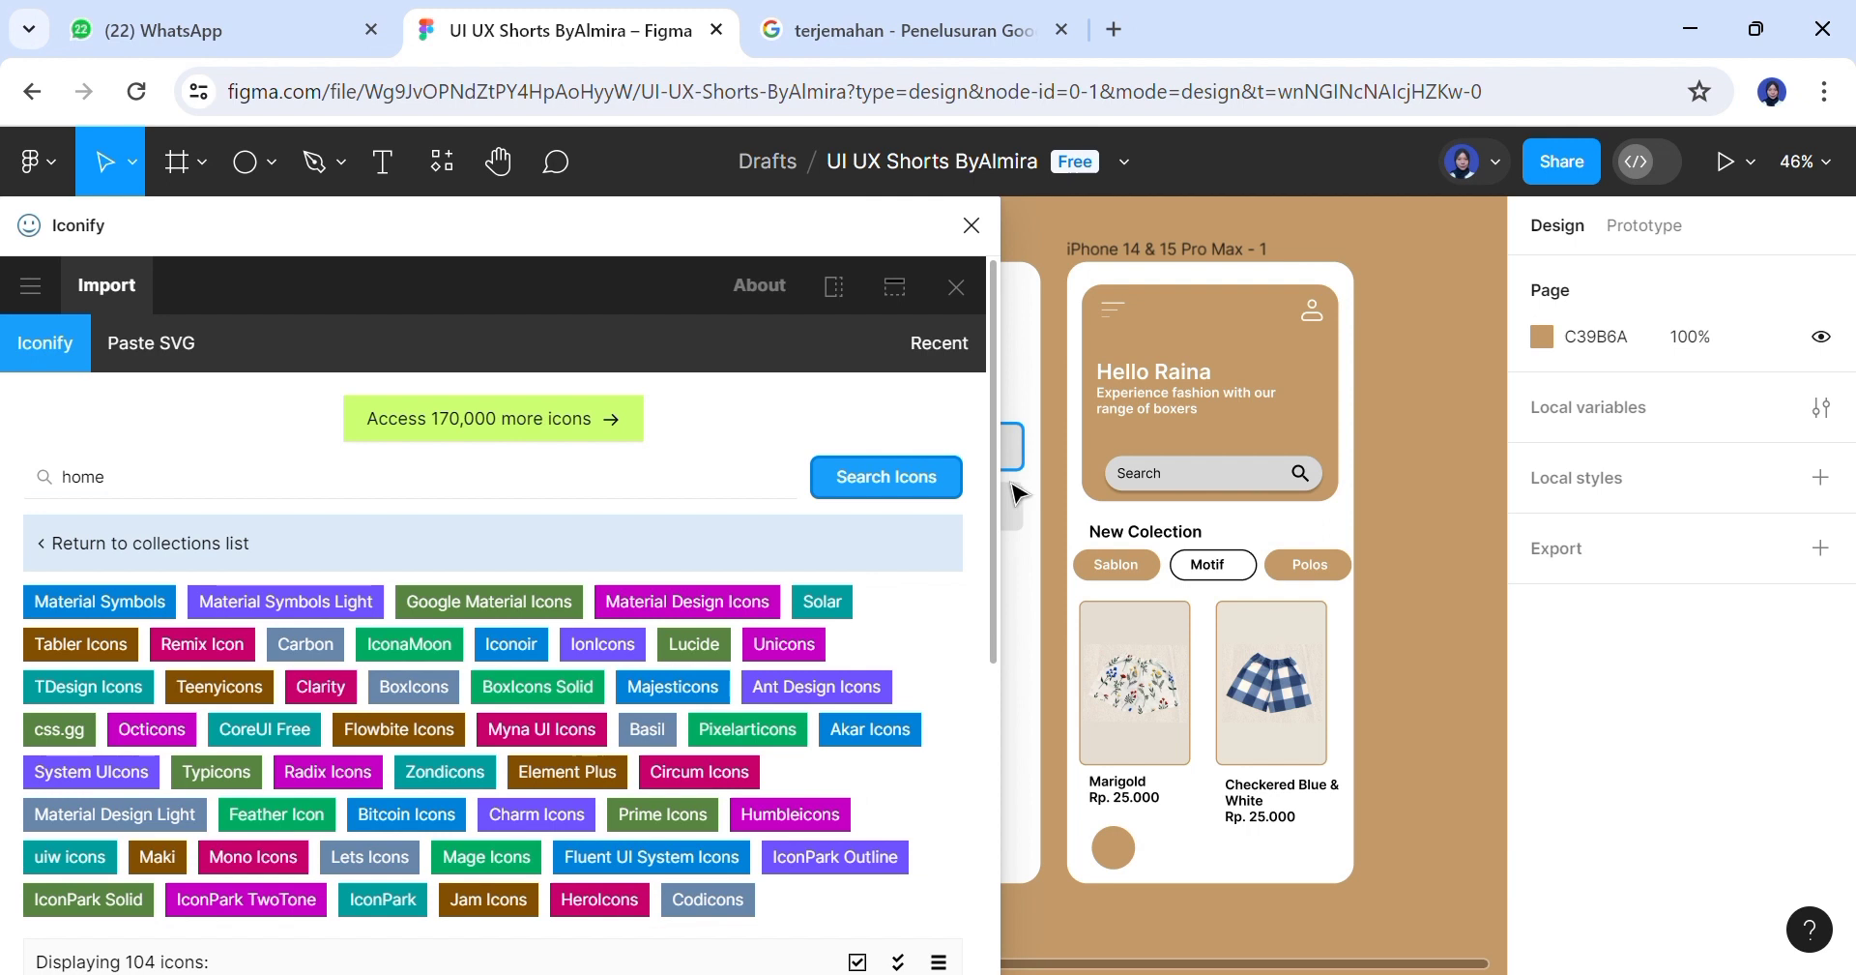
Place an outlined house icon on the brown circle, set its size to 35 × 35 and center it in the circle
left_click_drag(992, 473, 1030, 710)
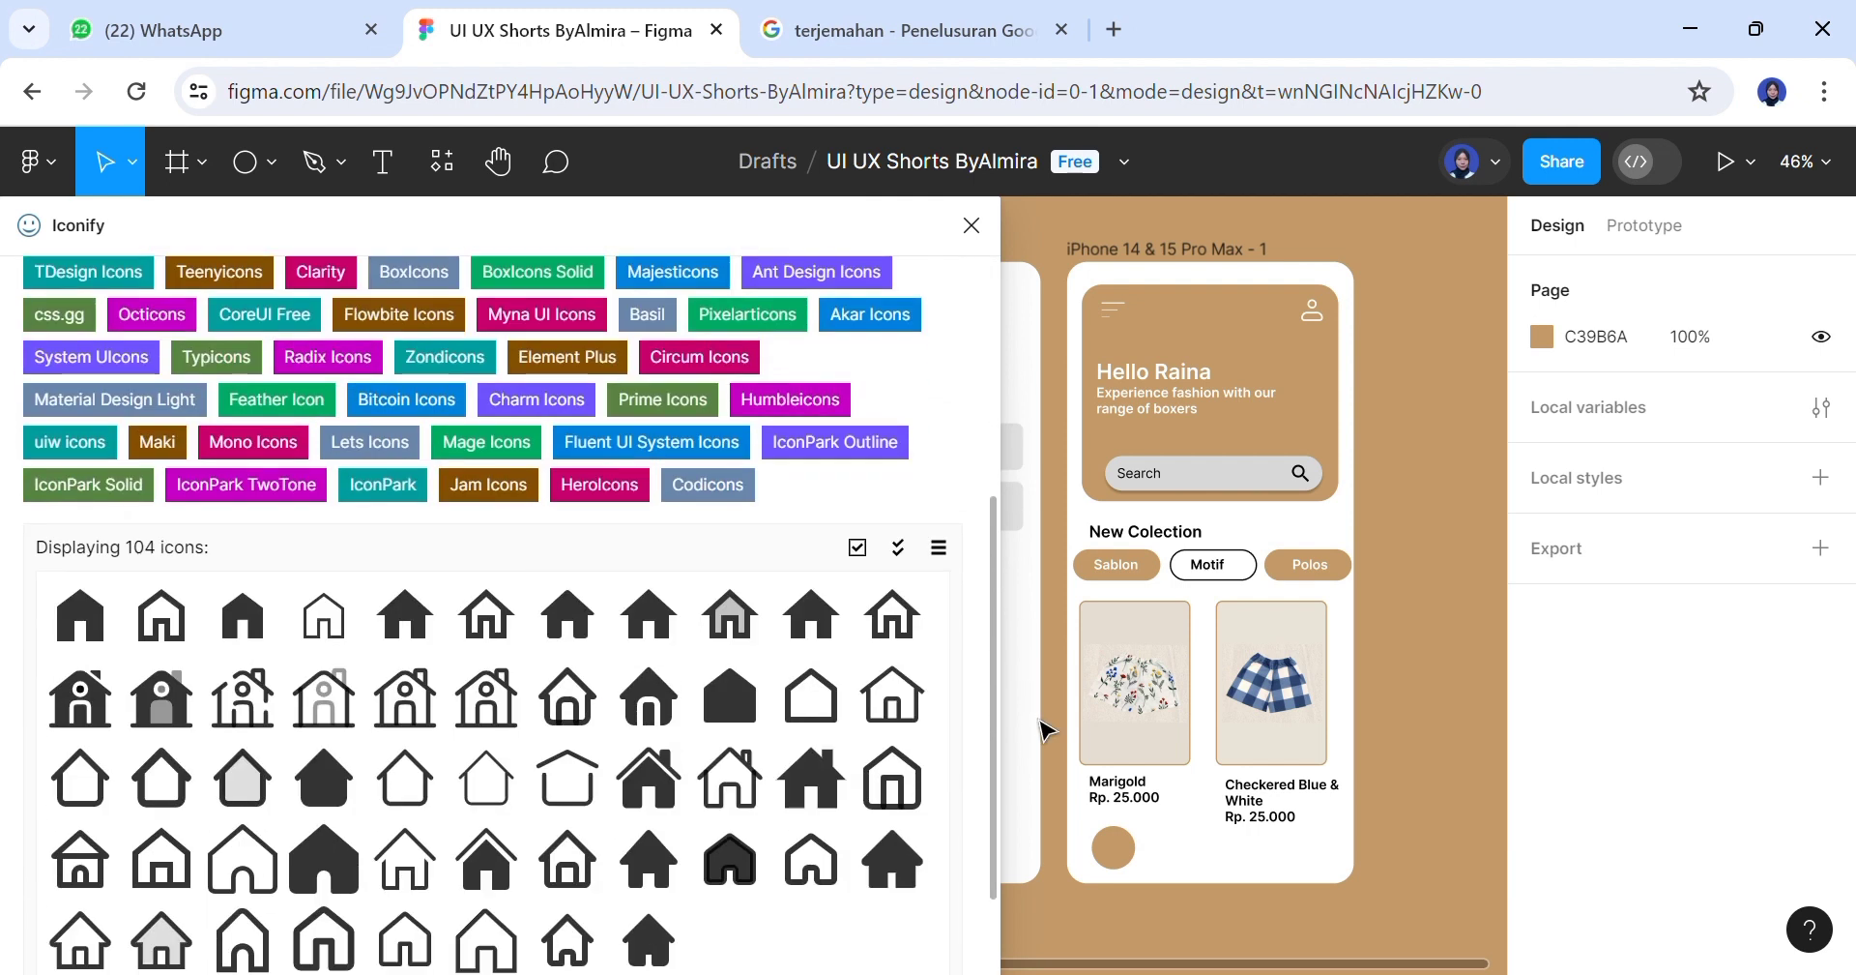
left_click_drag(568, 858, 1124, 857)
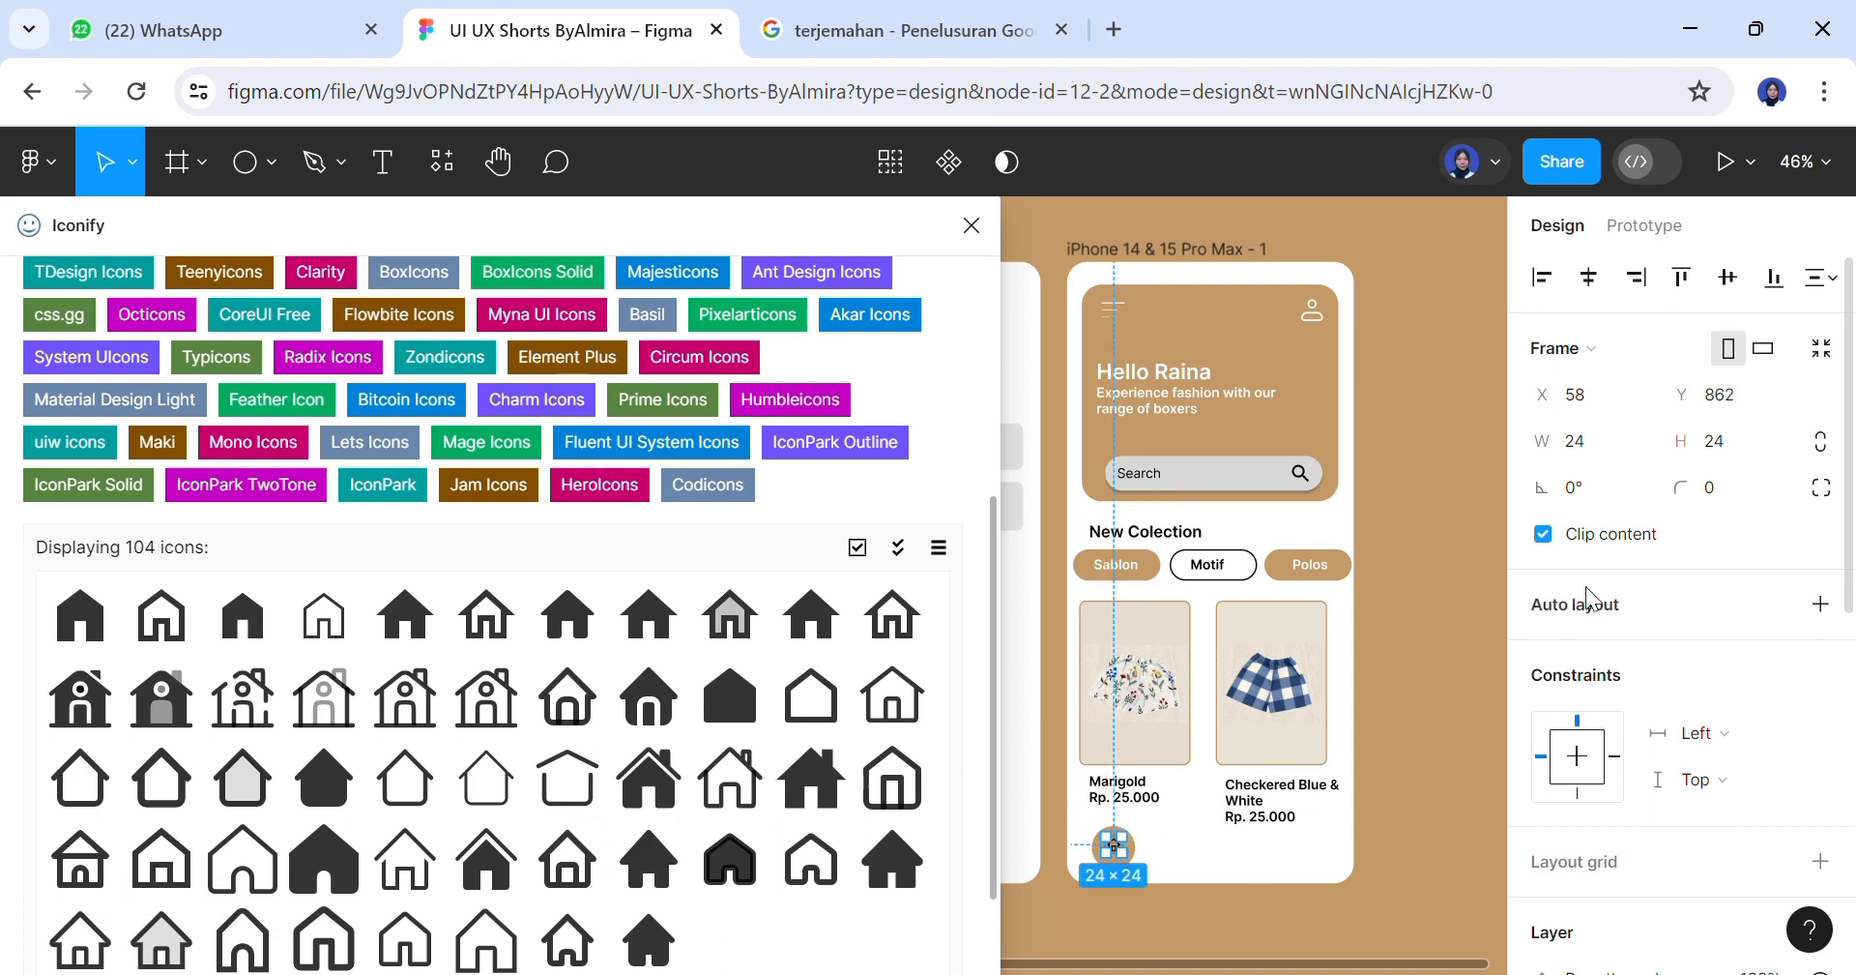
left_click(1748, 445)
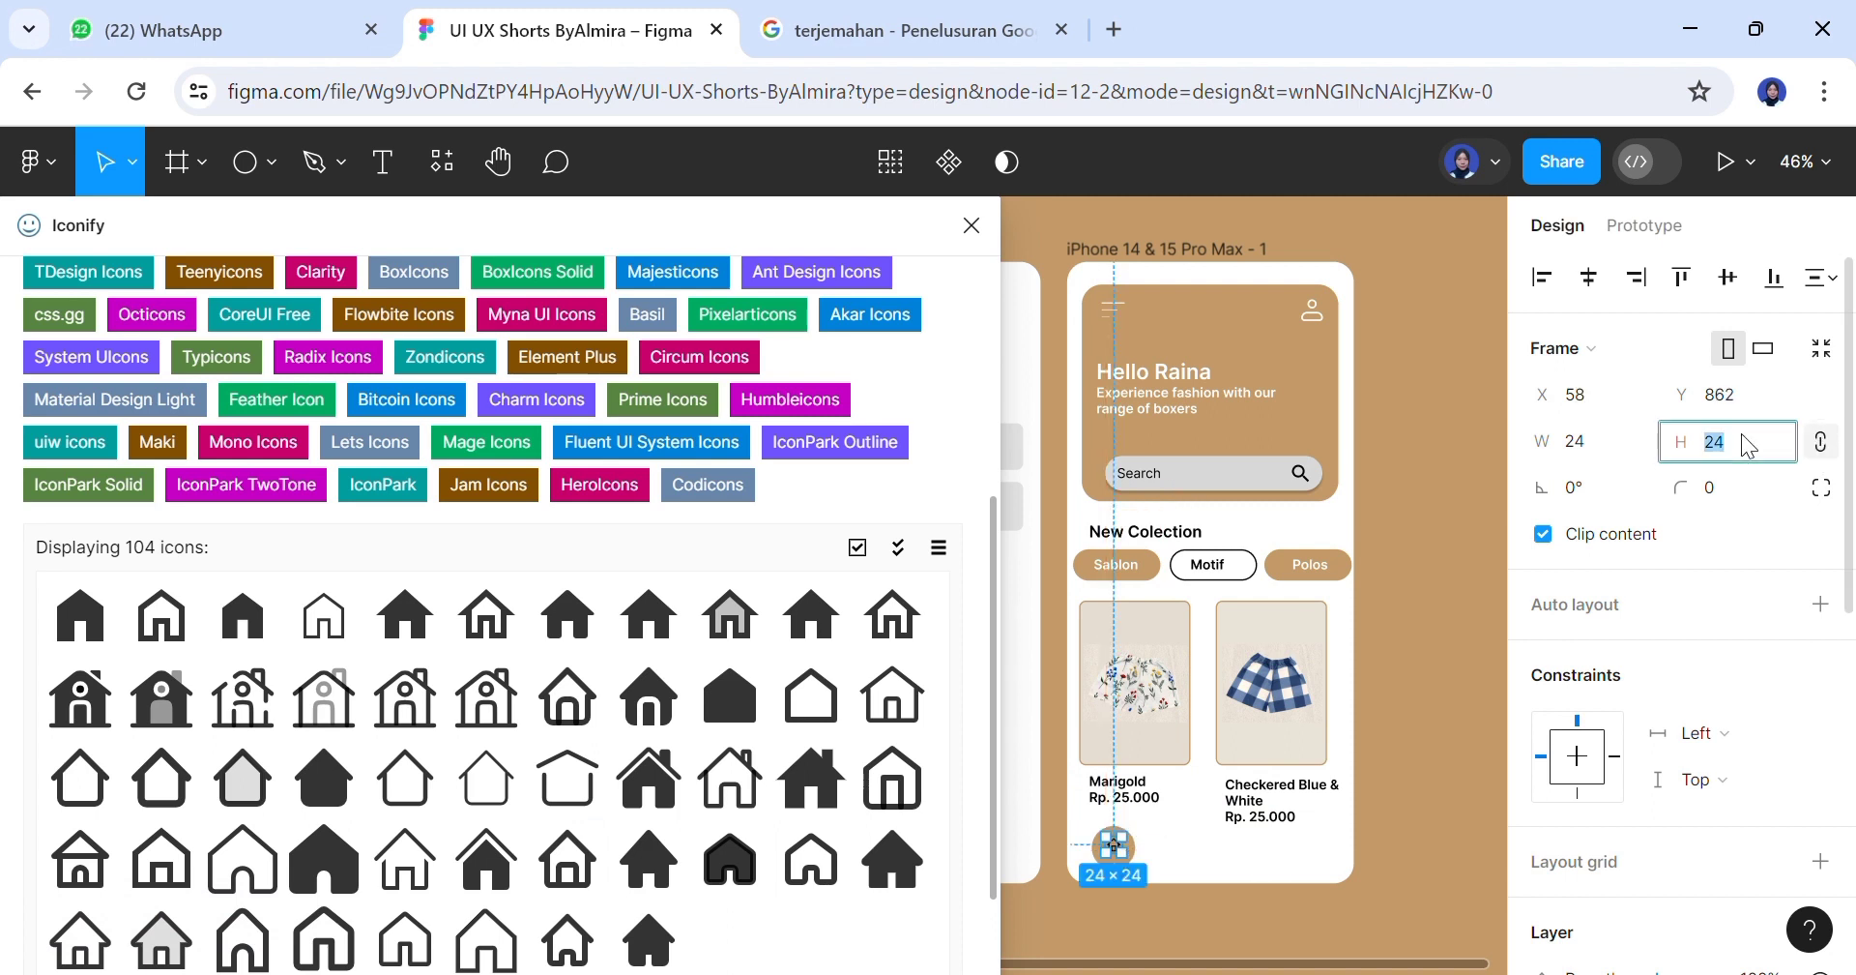
type("35")
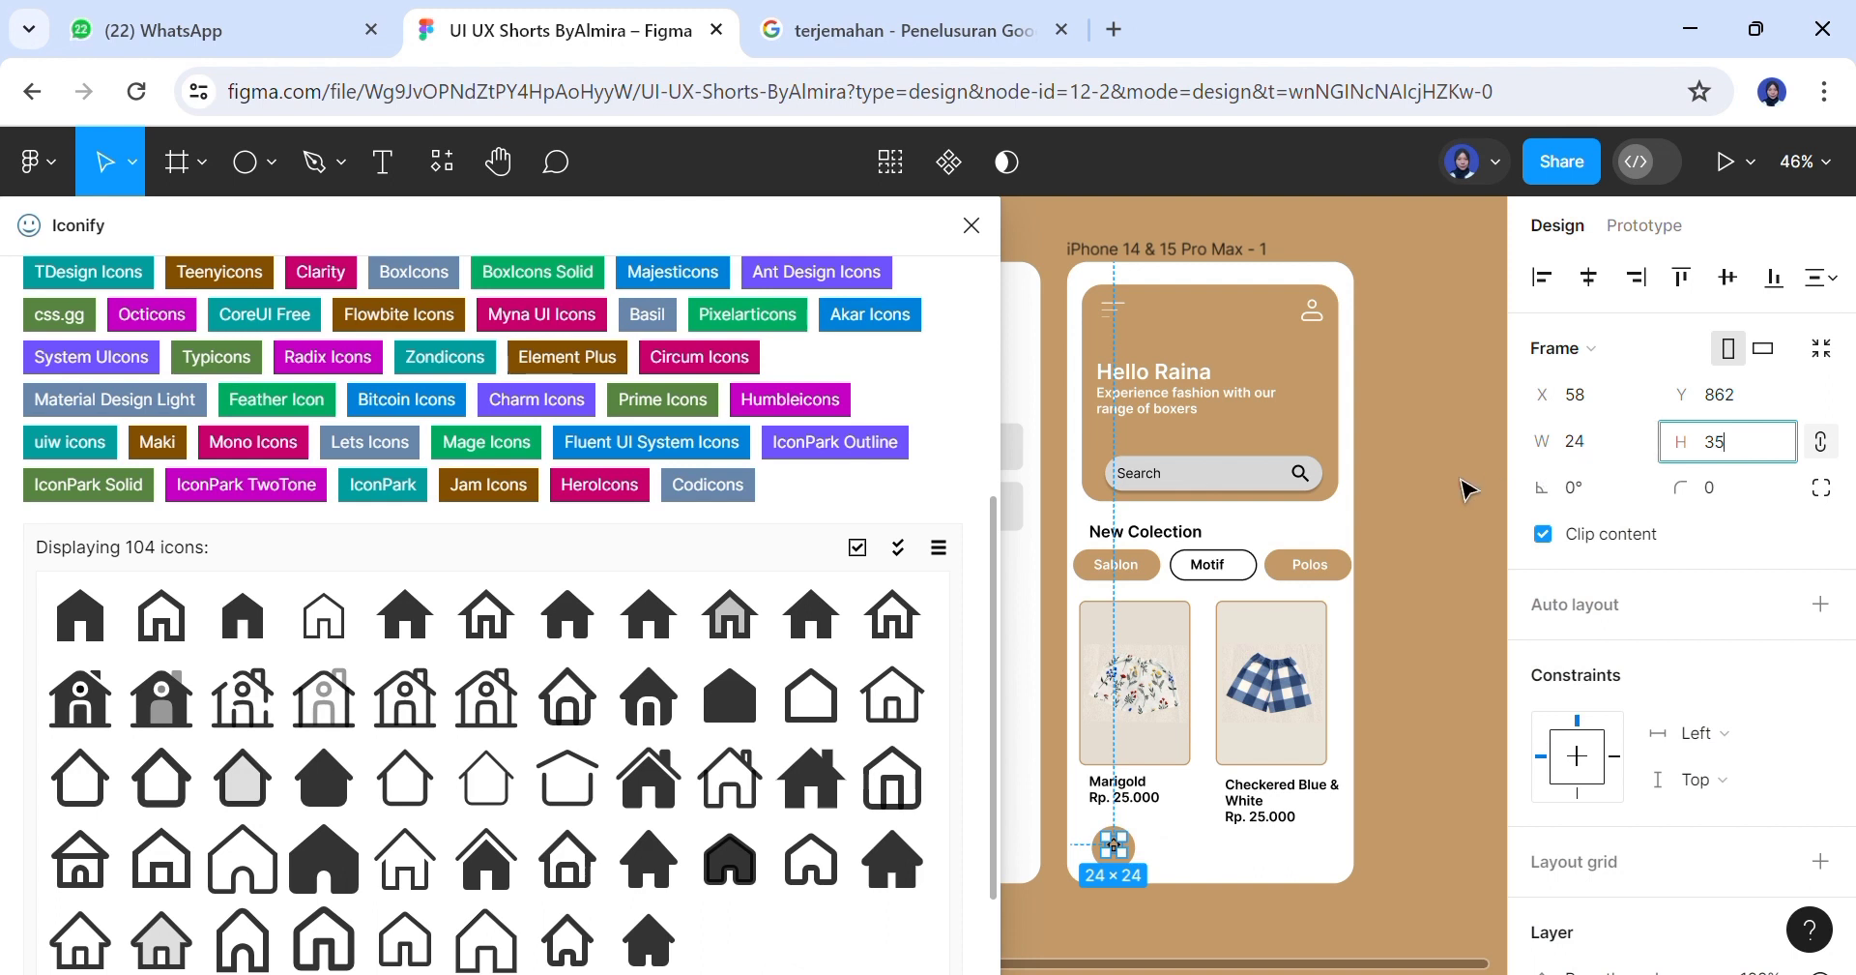
left_click(1470, 488)
left_click(1139, 854)
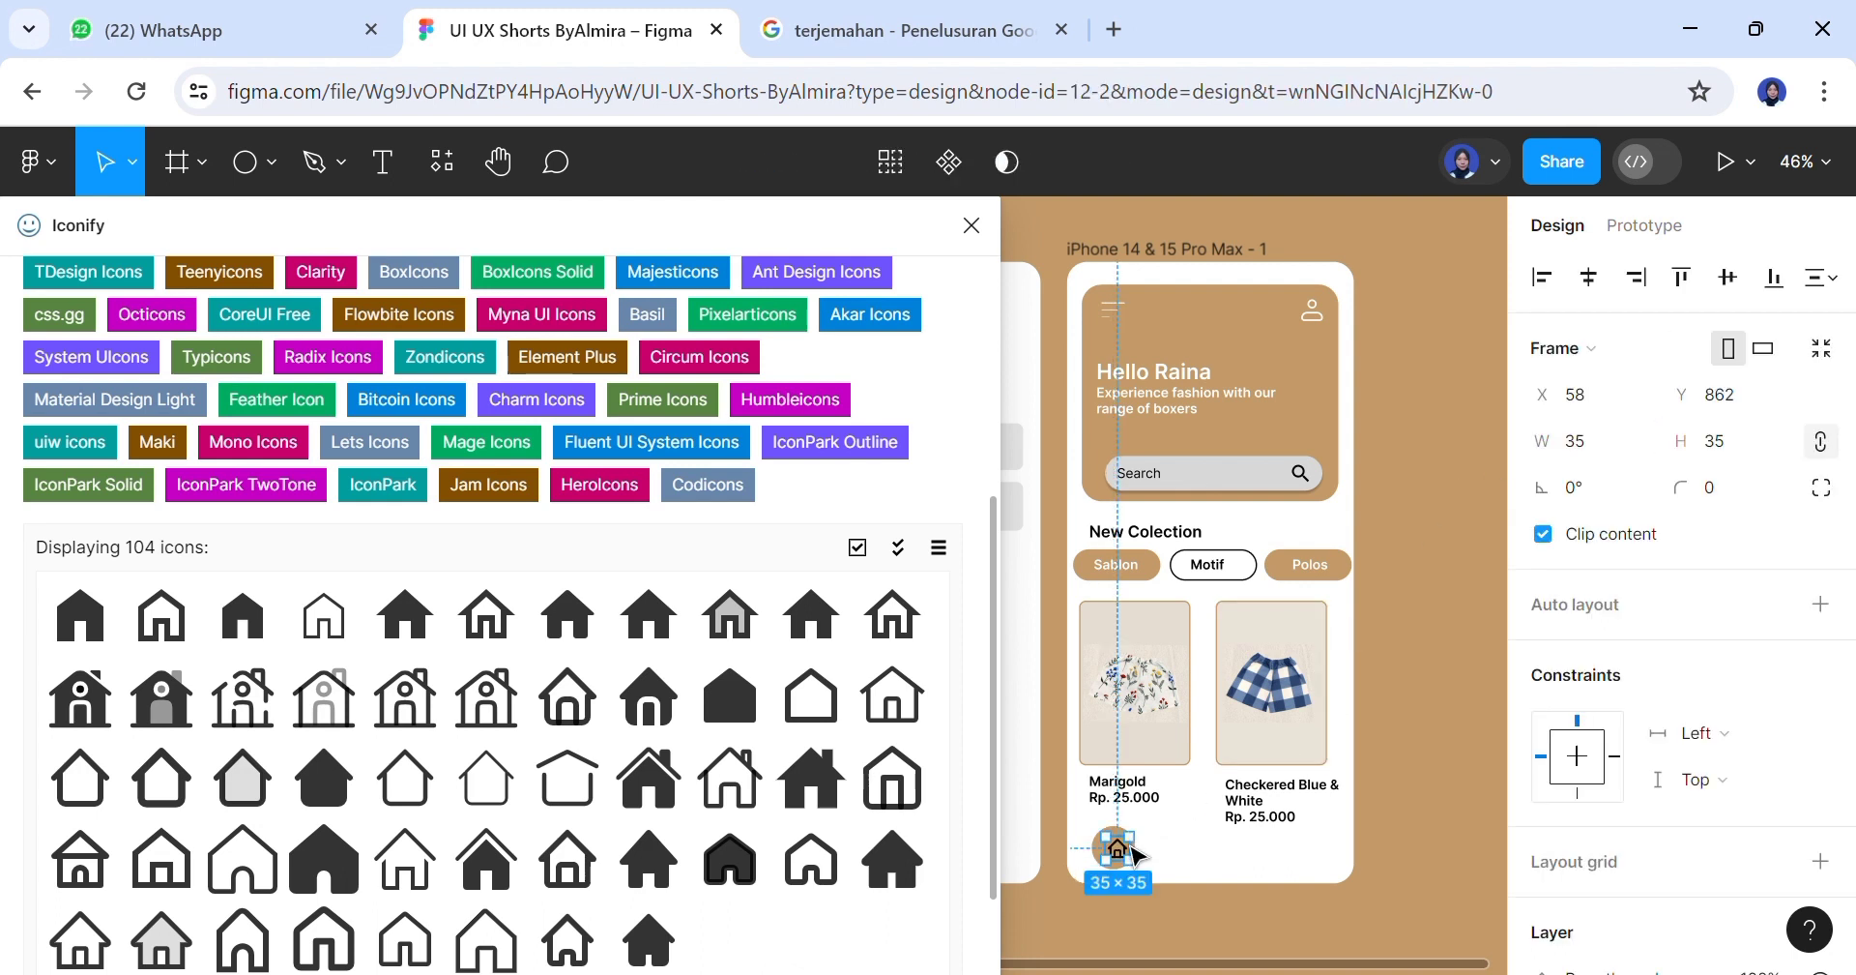
left_click(1220, 858)
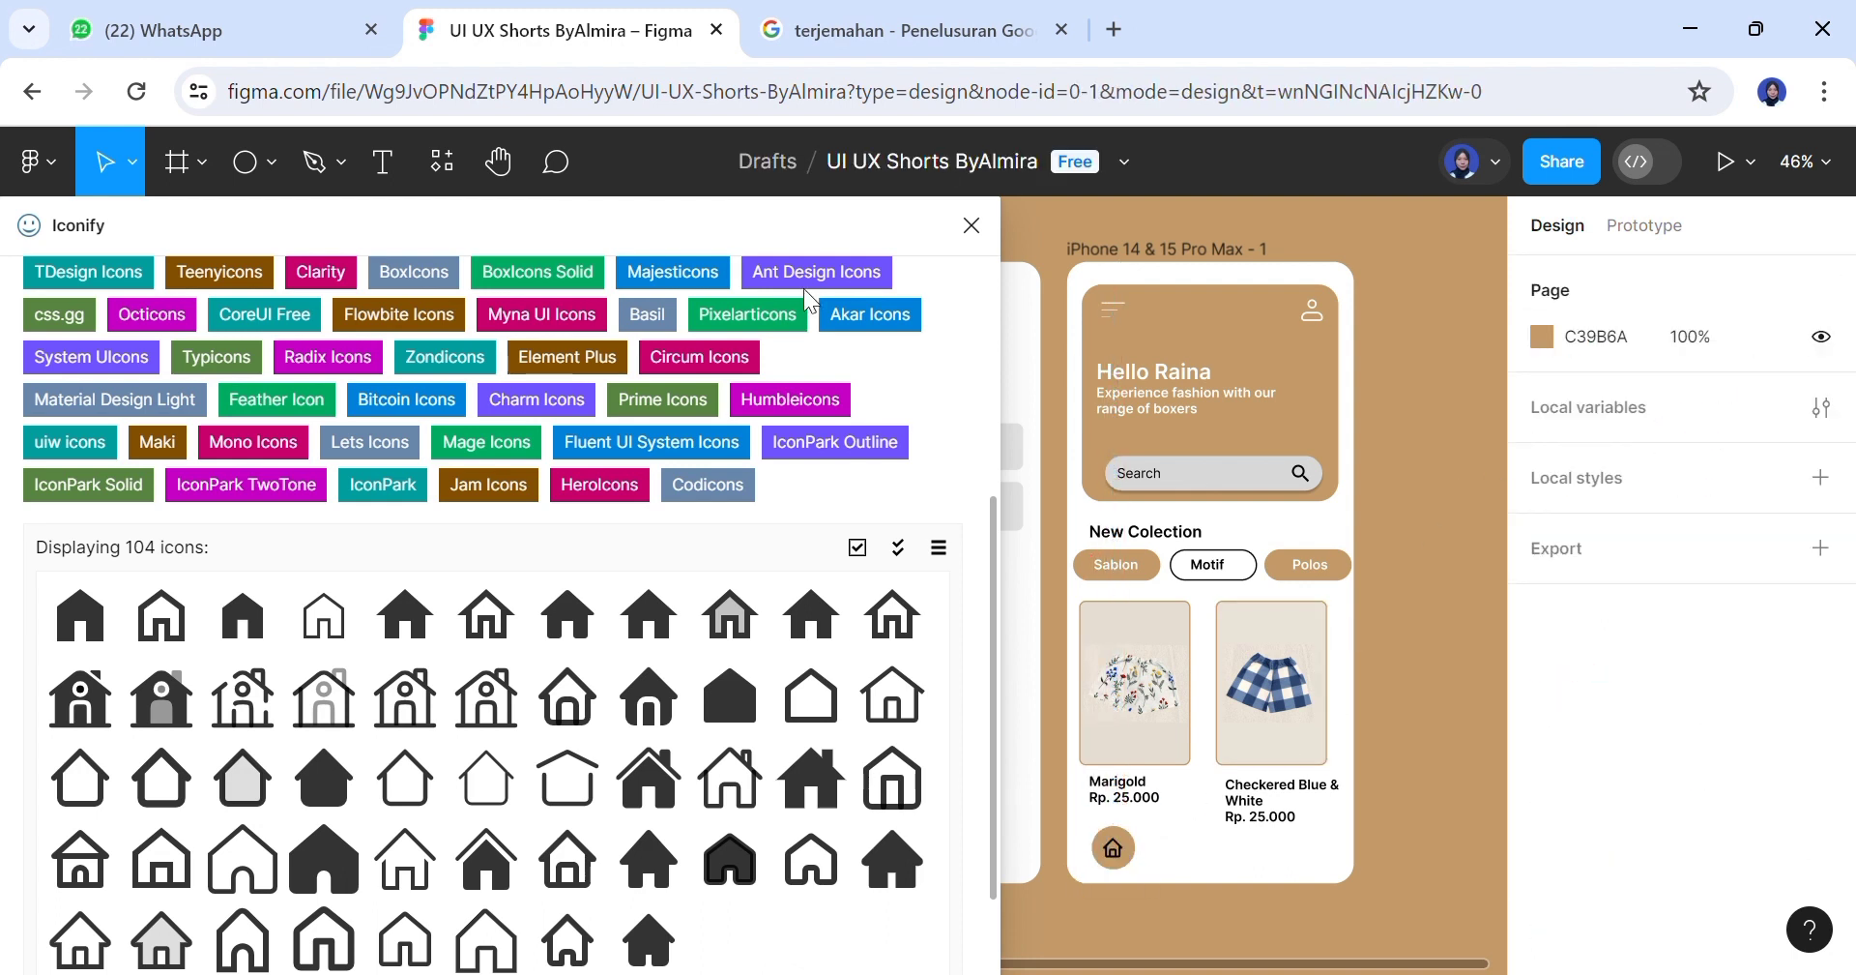
Search the Iconify icons for "bell"
left_click_drag(988, 571, 974, 328)
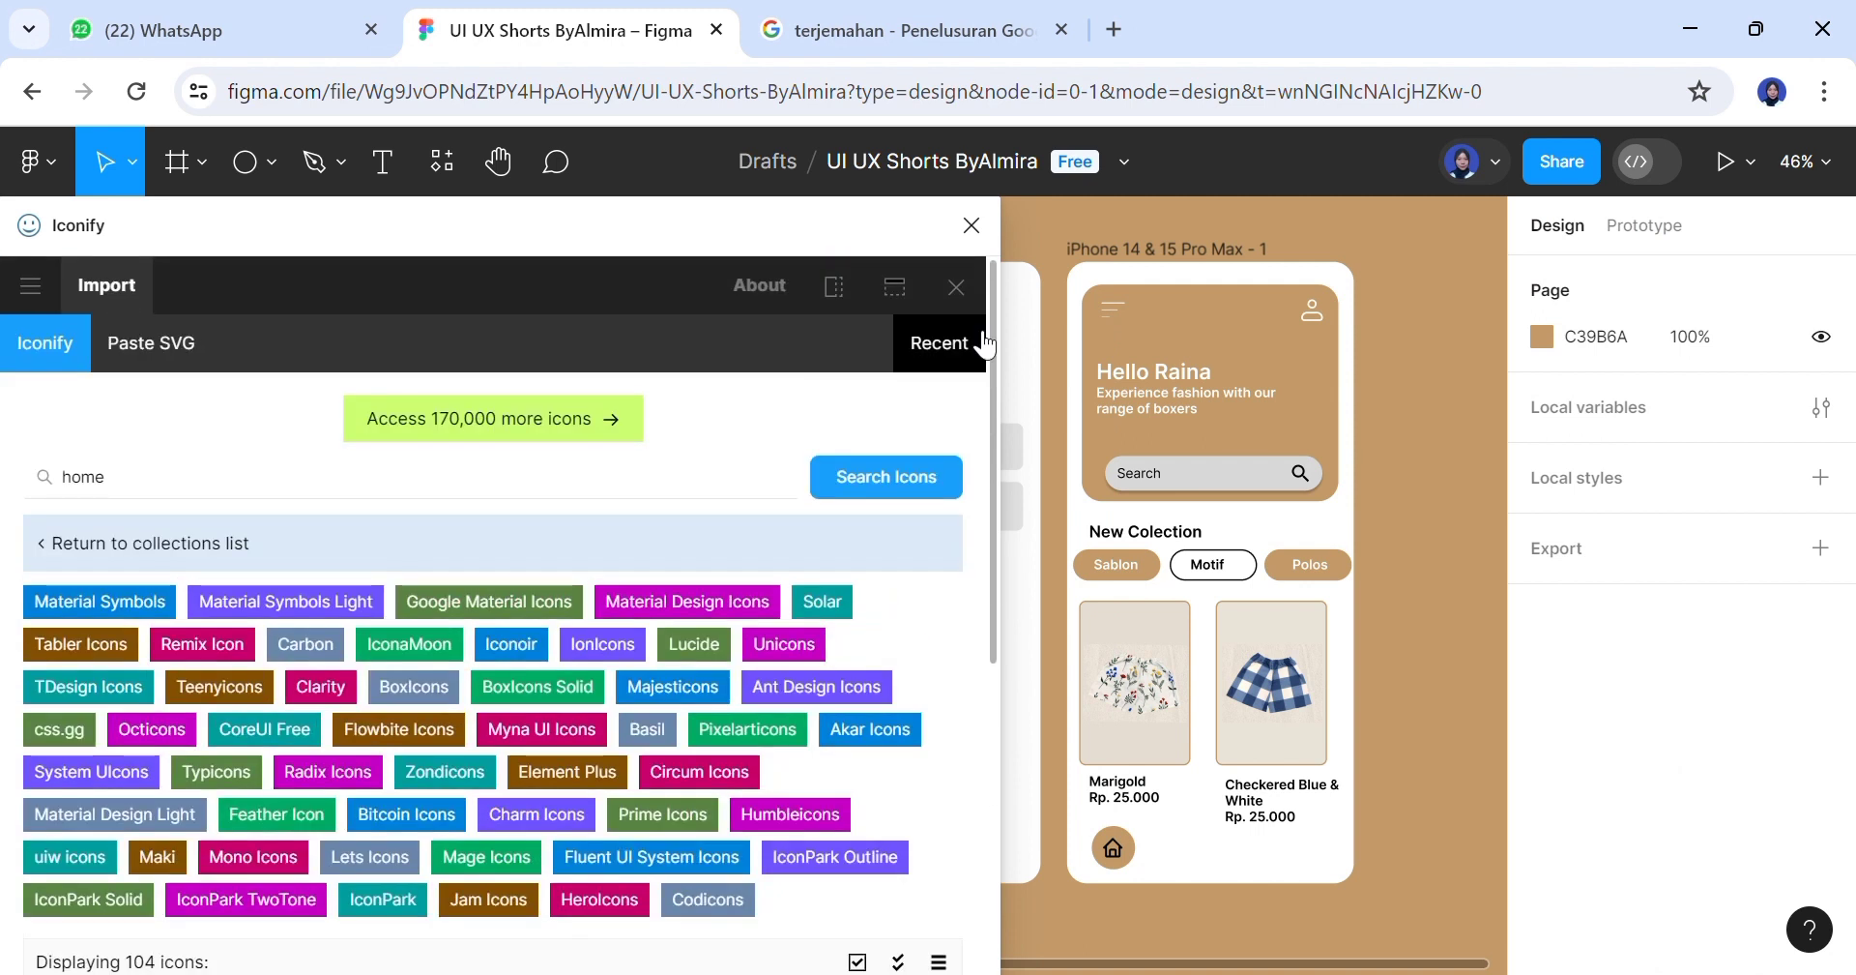
left_click(154, 491)
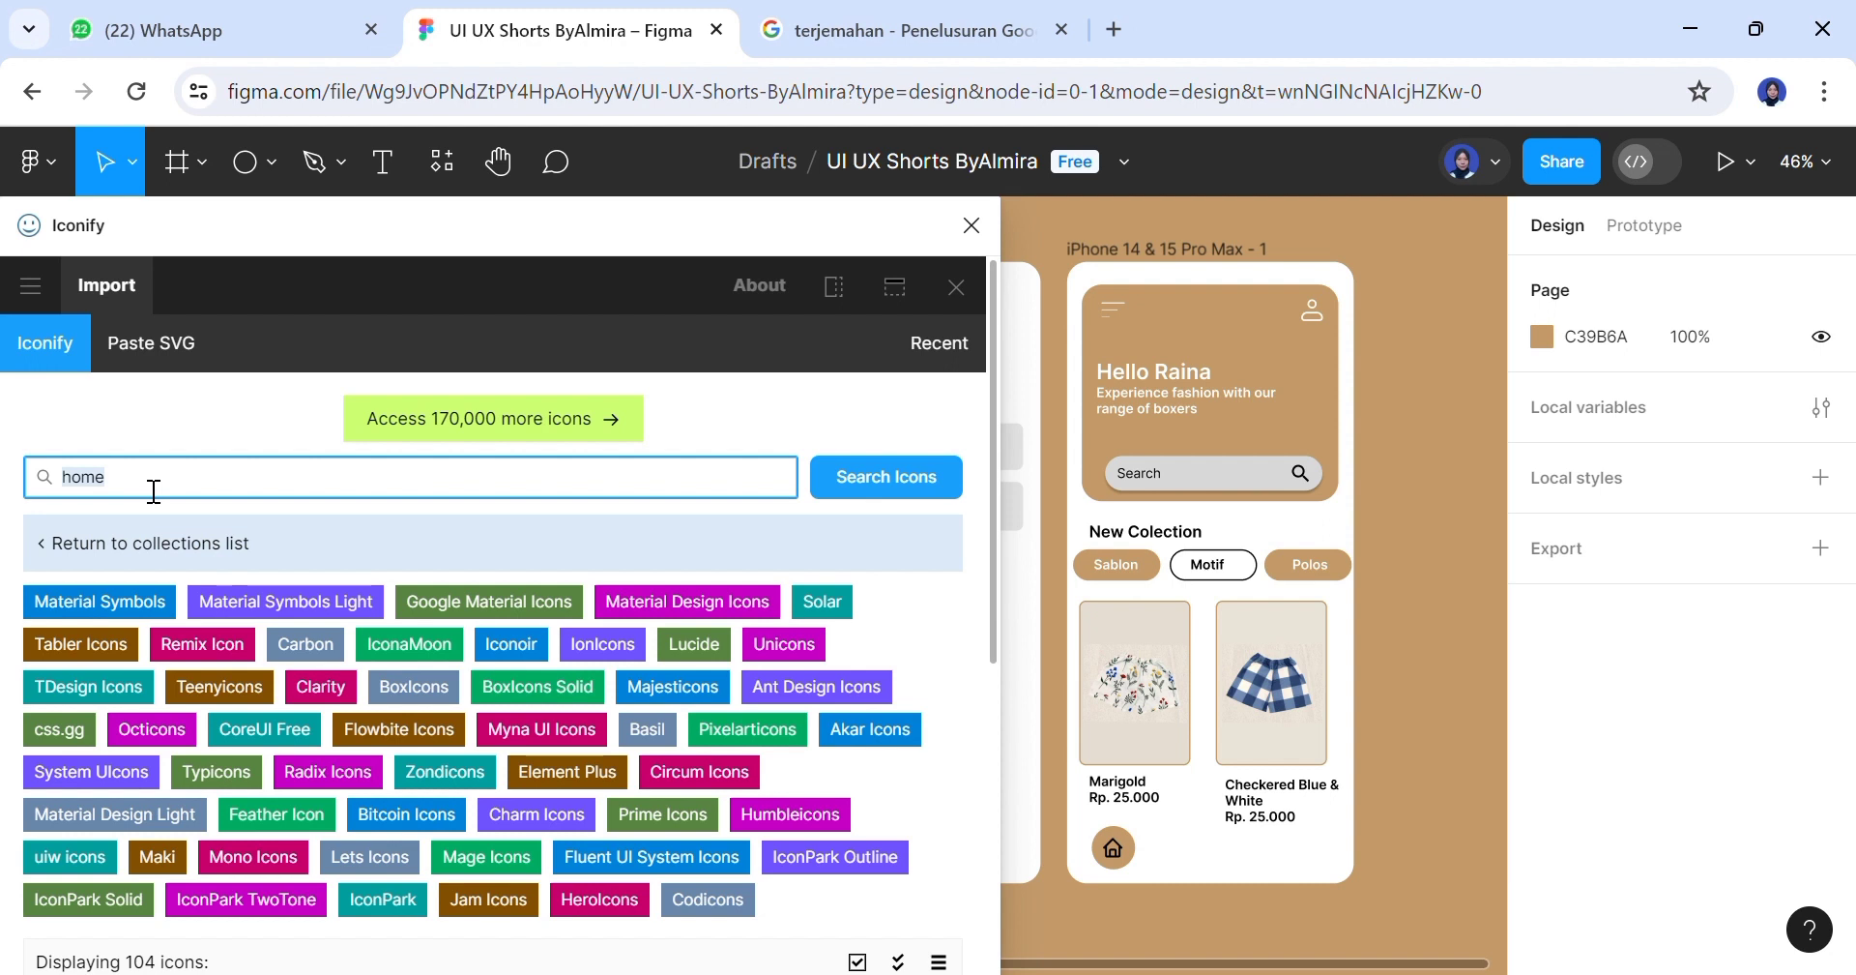
type("bell")
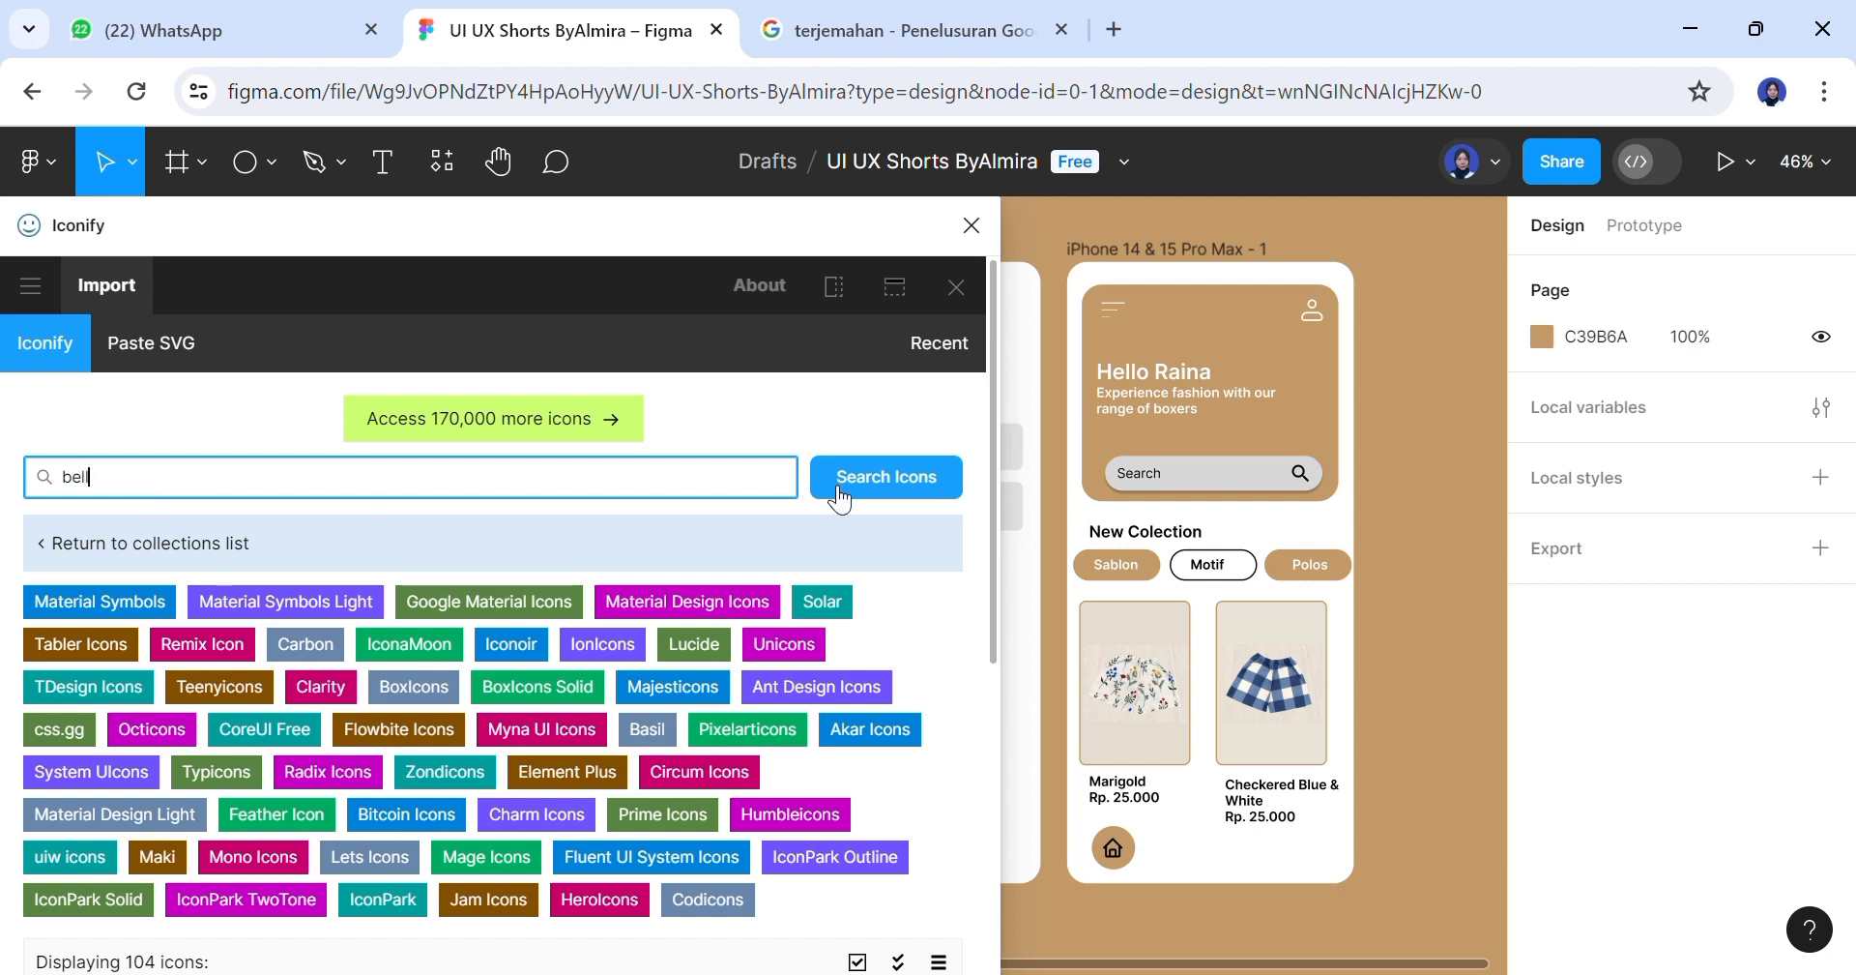
left_click(839, 495)
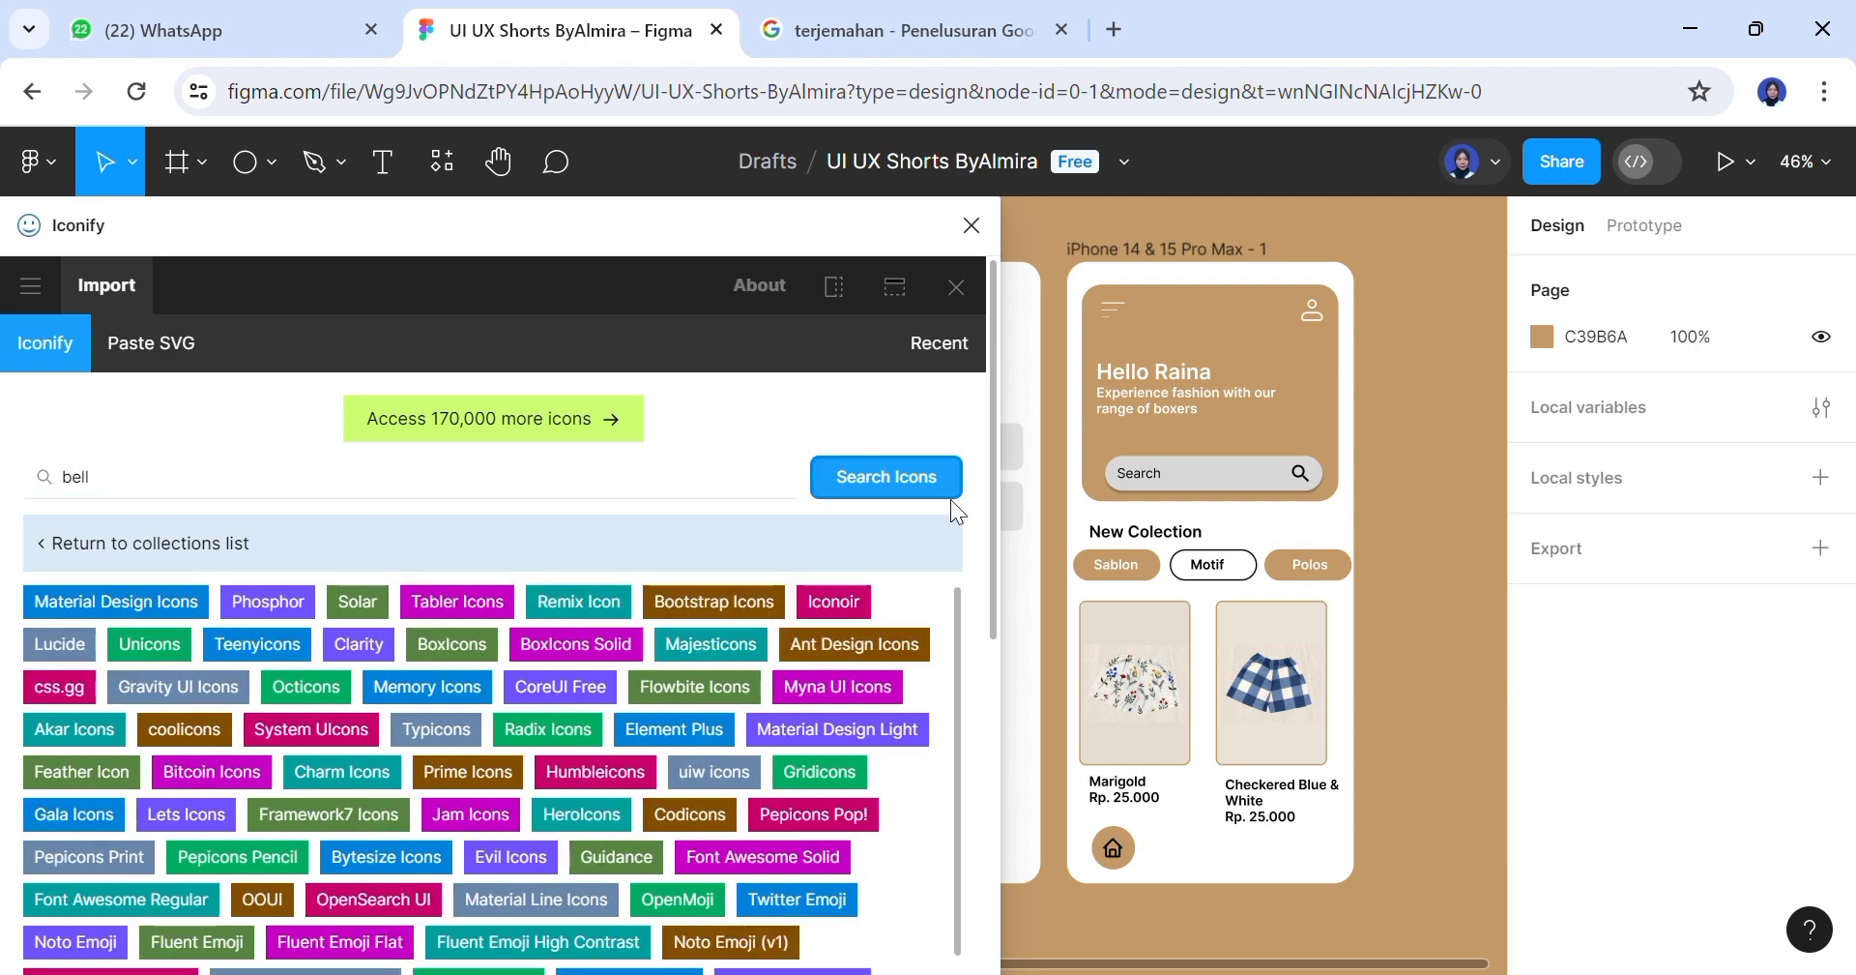
Import the outlined bell icon (mdi:bell-outline) and place it beside the home circle in the bottom navigation
left_click_drag(998, 524, 995, 849)
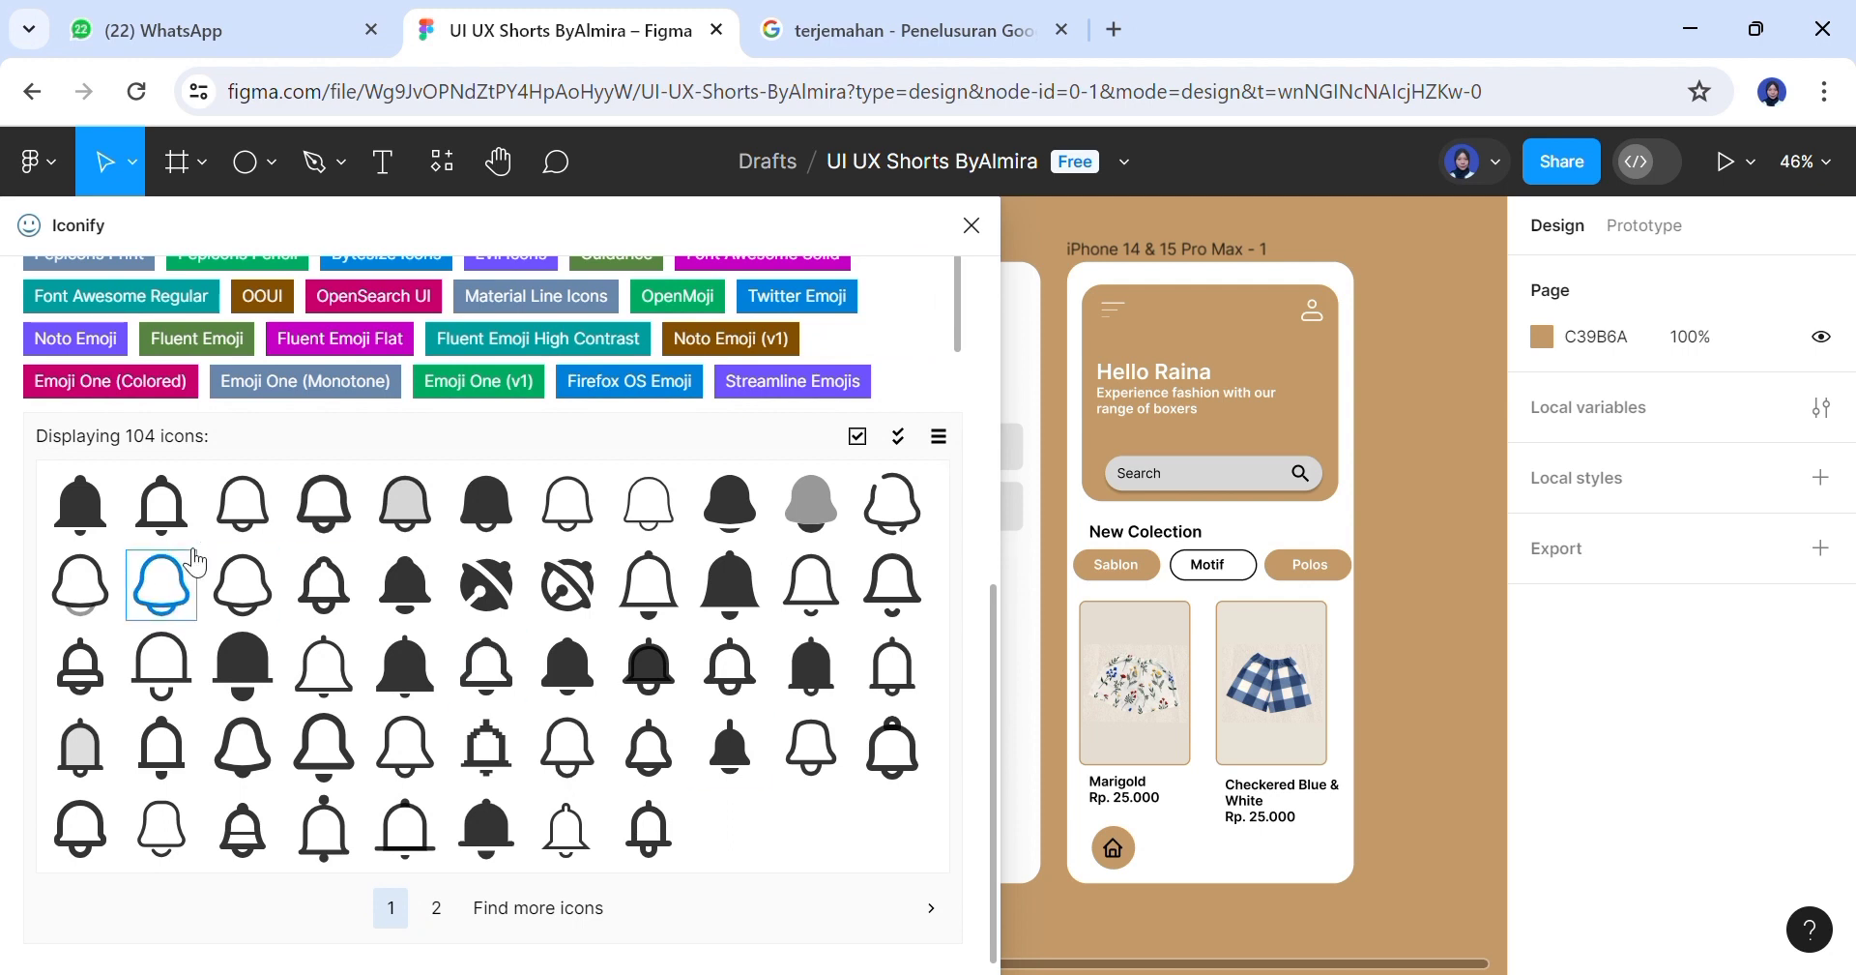
left_click(192, 537)
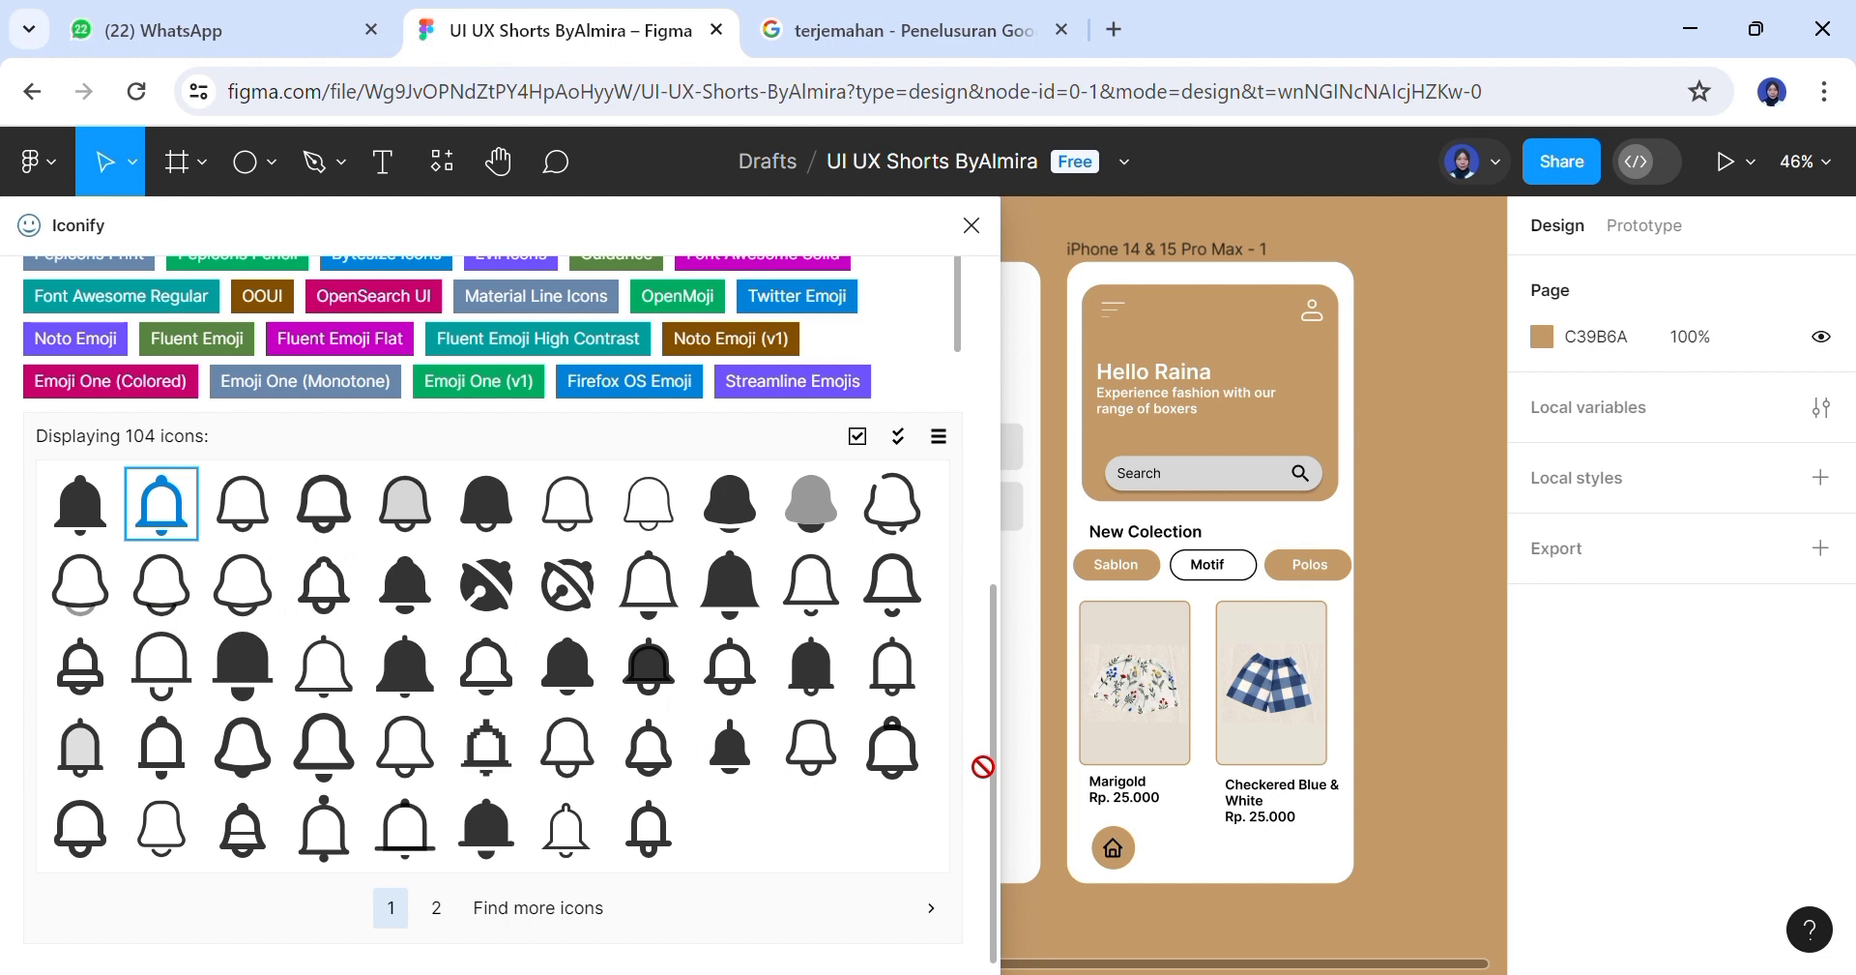
left_click_drag(1163, 849, 1166, 847)
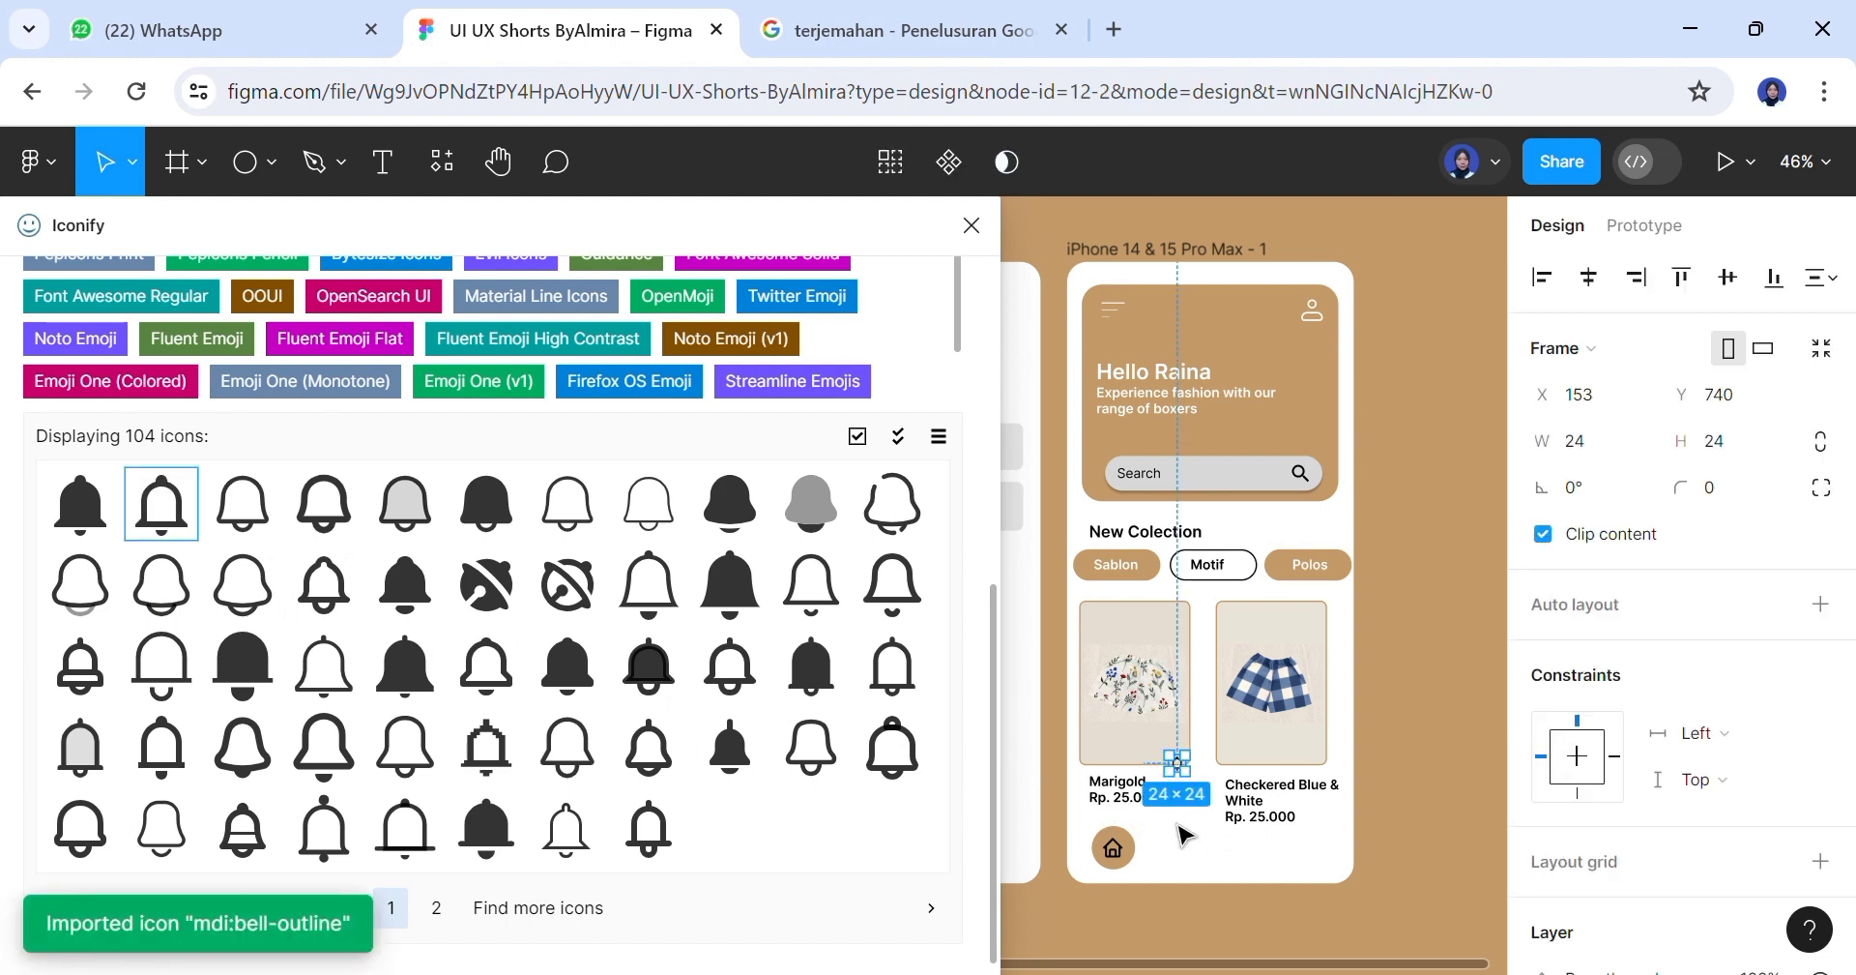
left_click_drag(1180, 772, 1186, 856)
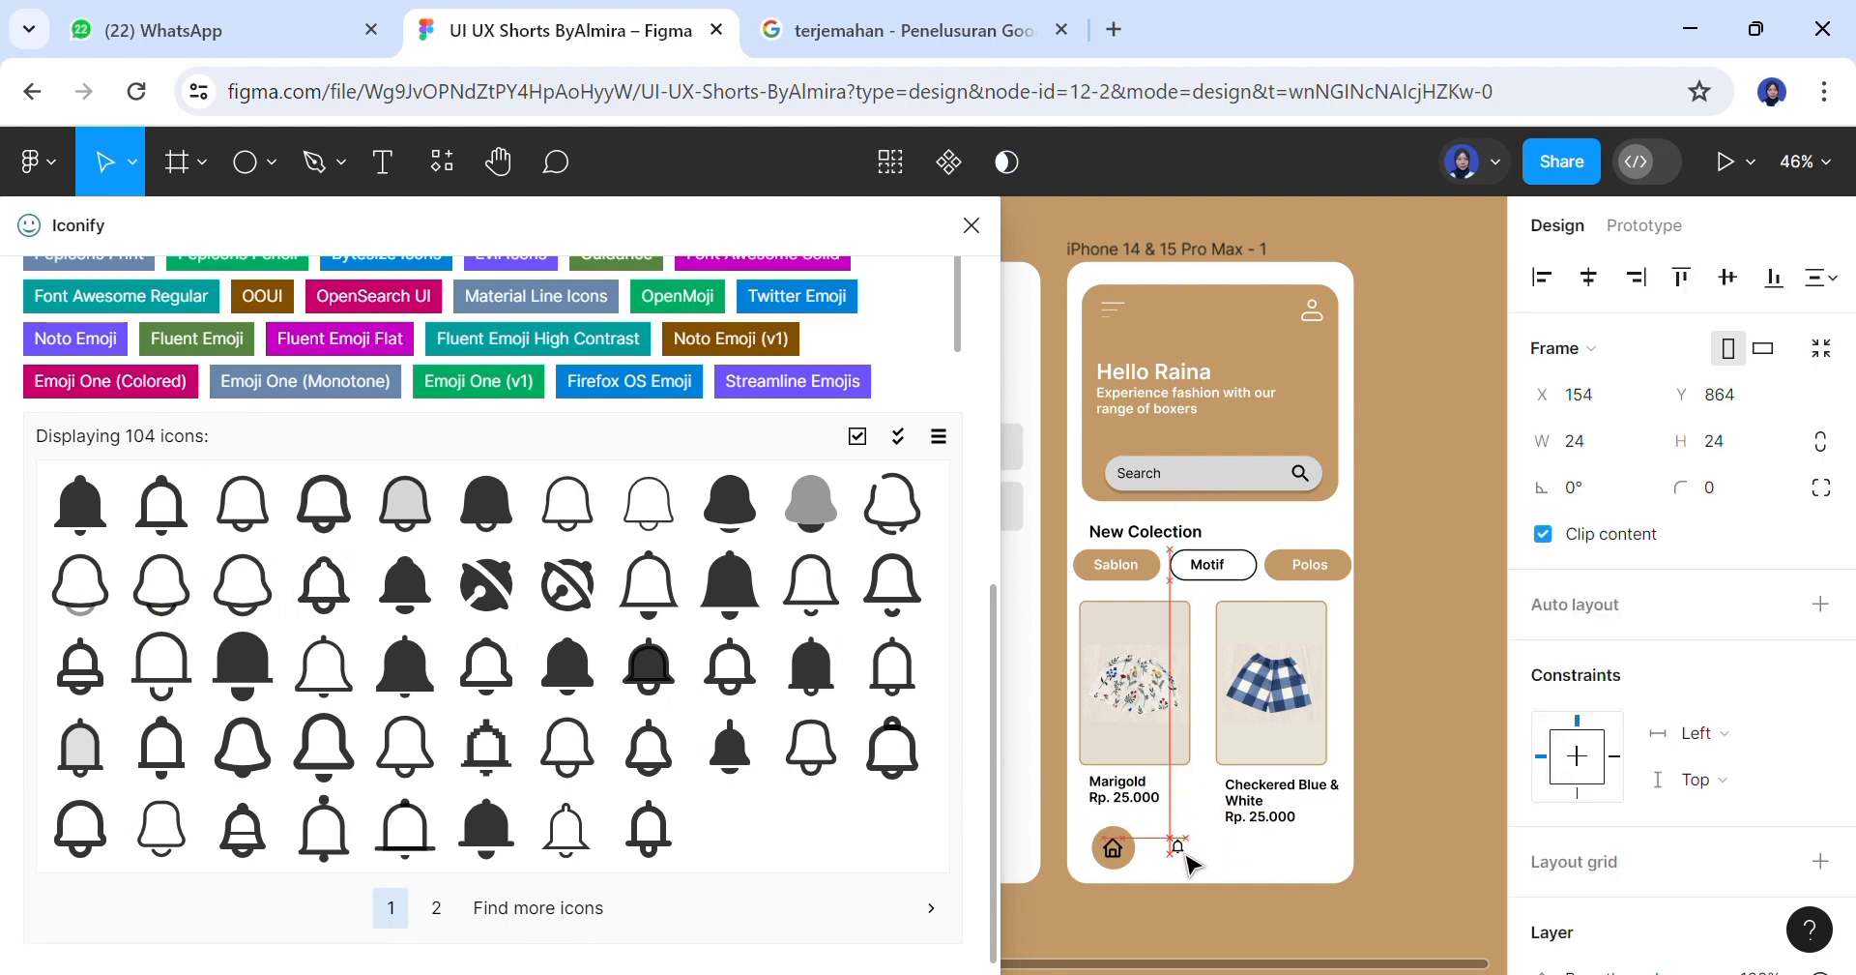
Search the Iconify icons for "heart"
left_click_drag(982, 636, 1013, 334)
double_click(184, 463)
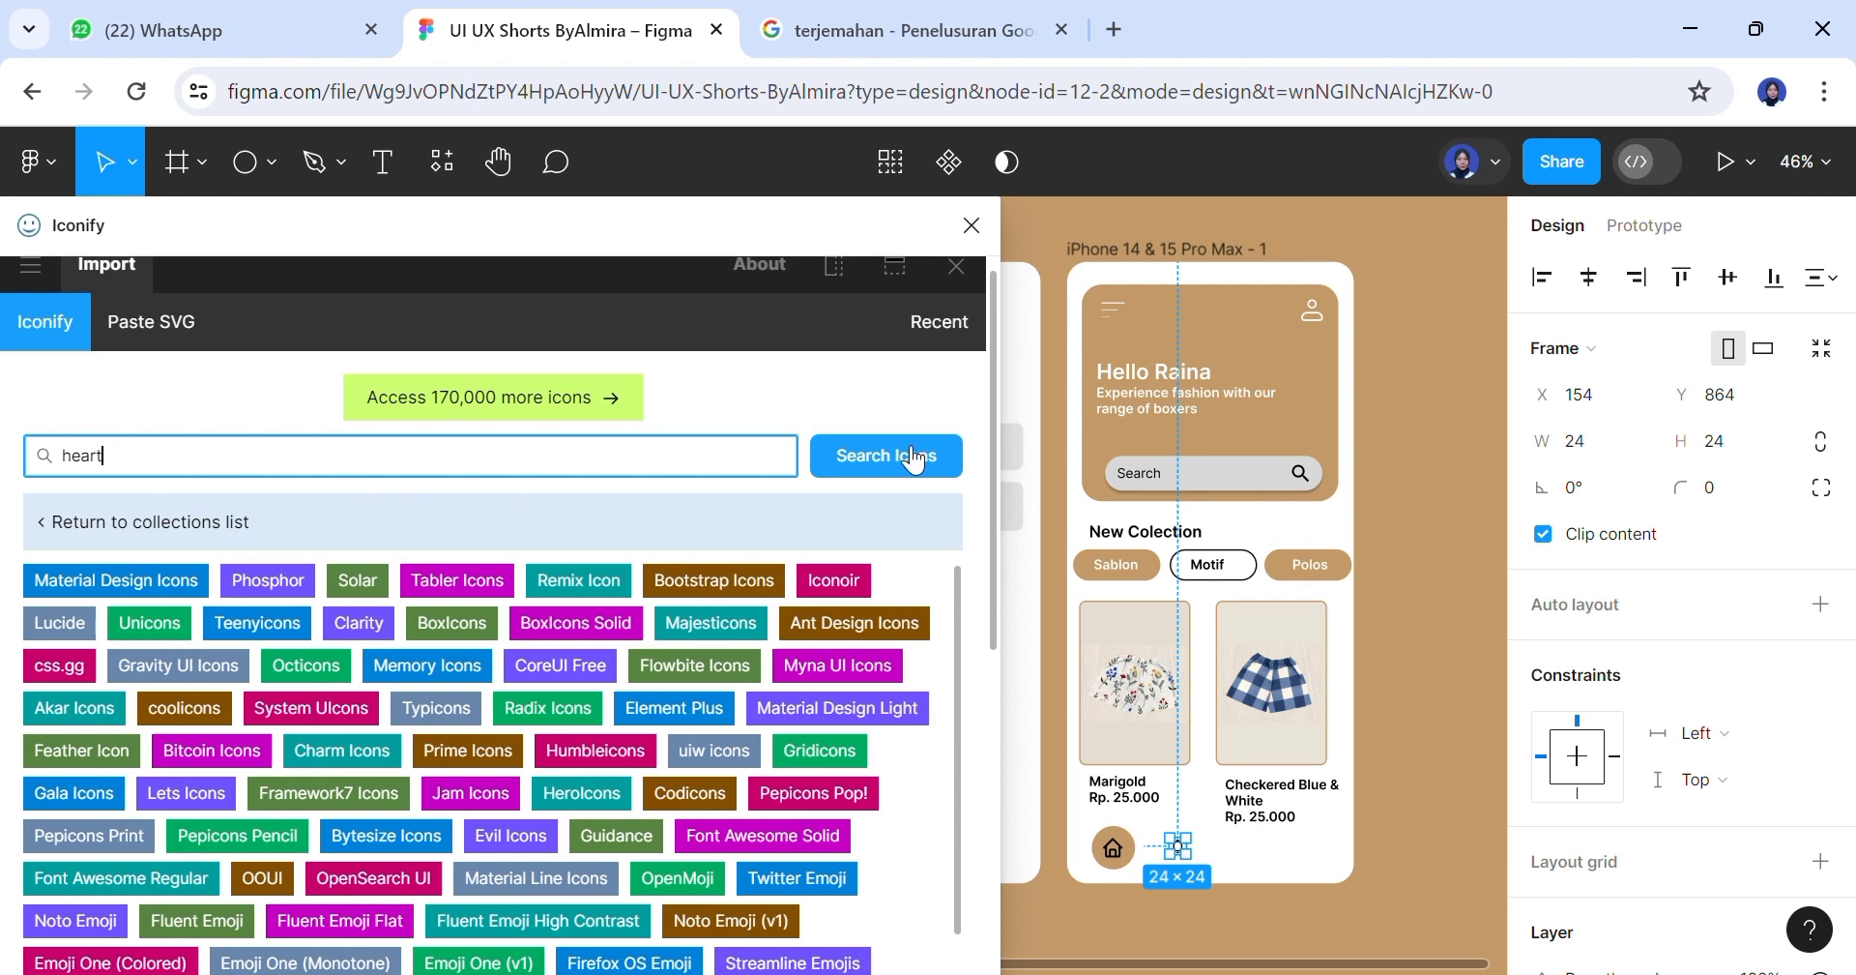
left_click(943, 462)
Import the bold outlined heart icon, set its size to 35 × 35 and place it beside the bell in the bottom navigation
left_click_drag(988, 495, 985, 674)
left_click_drag(398, 709, 1259, 877)
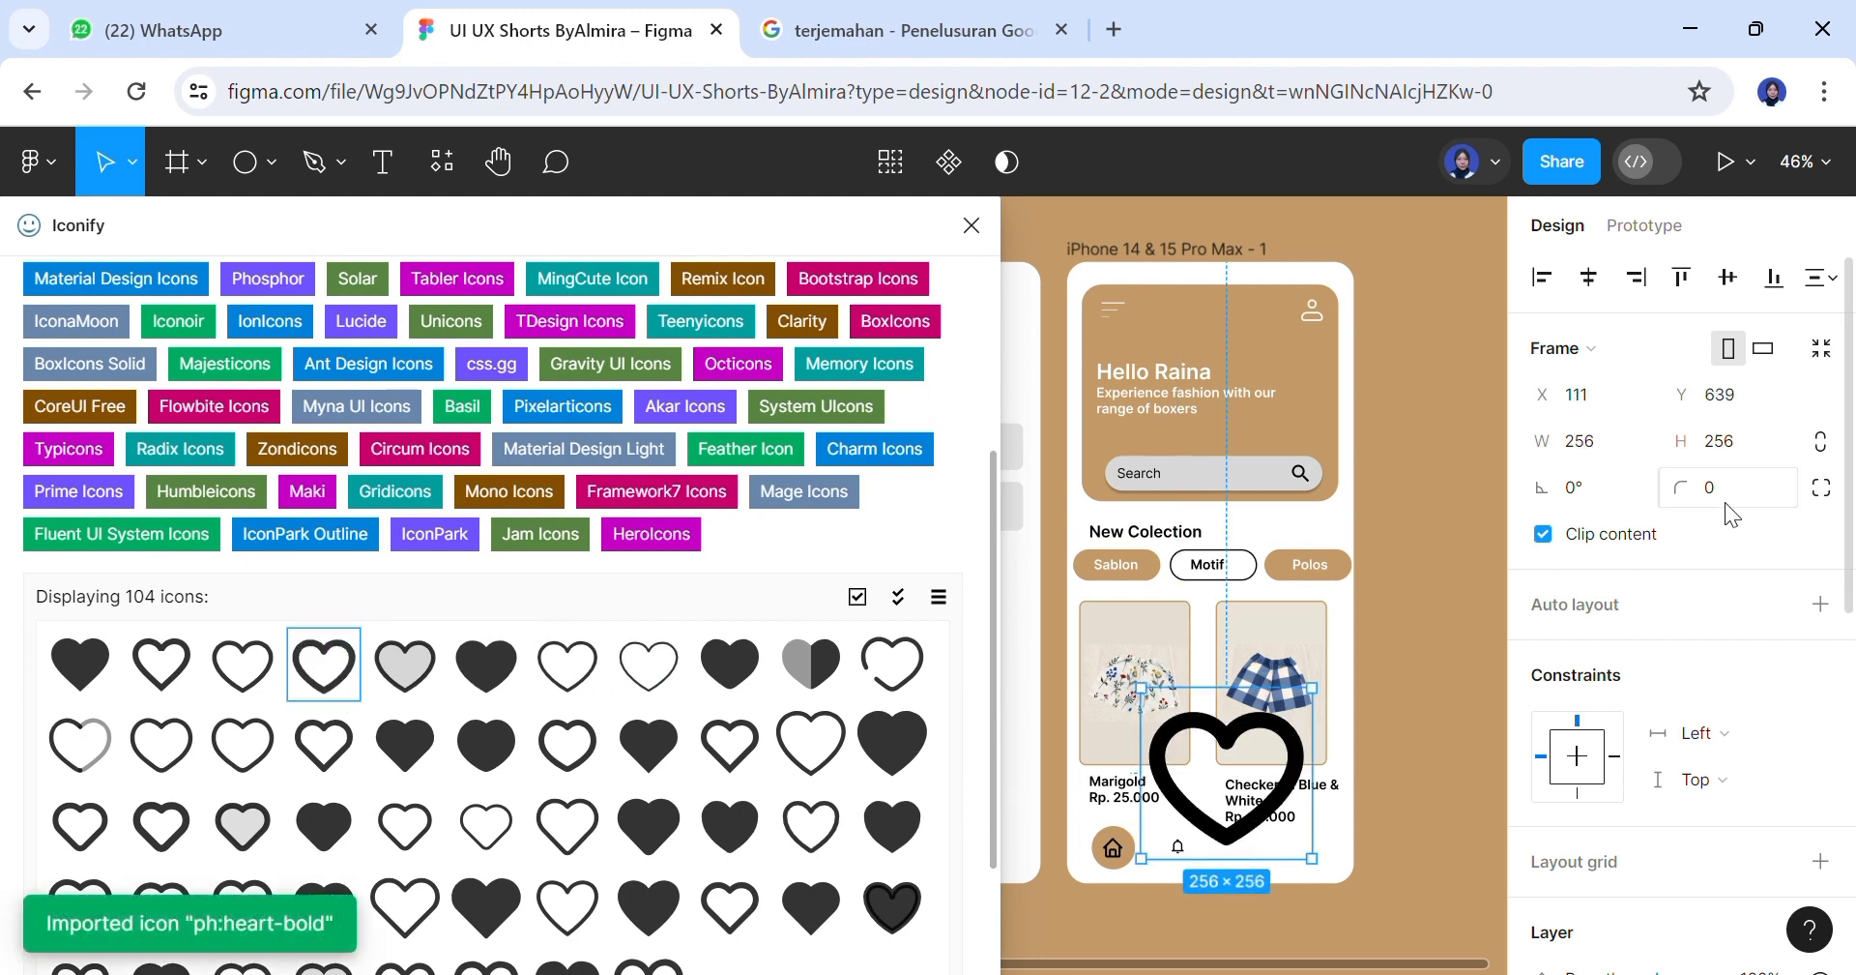
left_click(1784, 451)
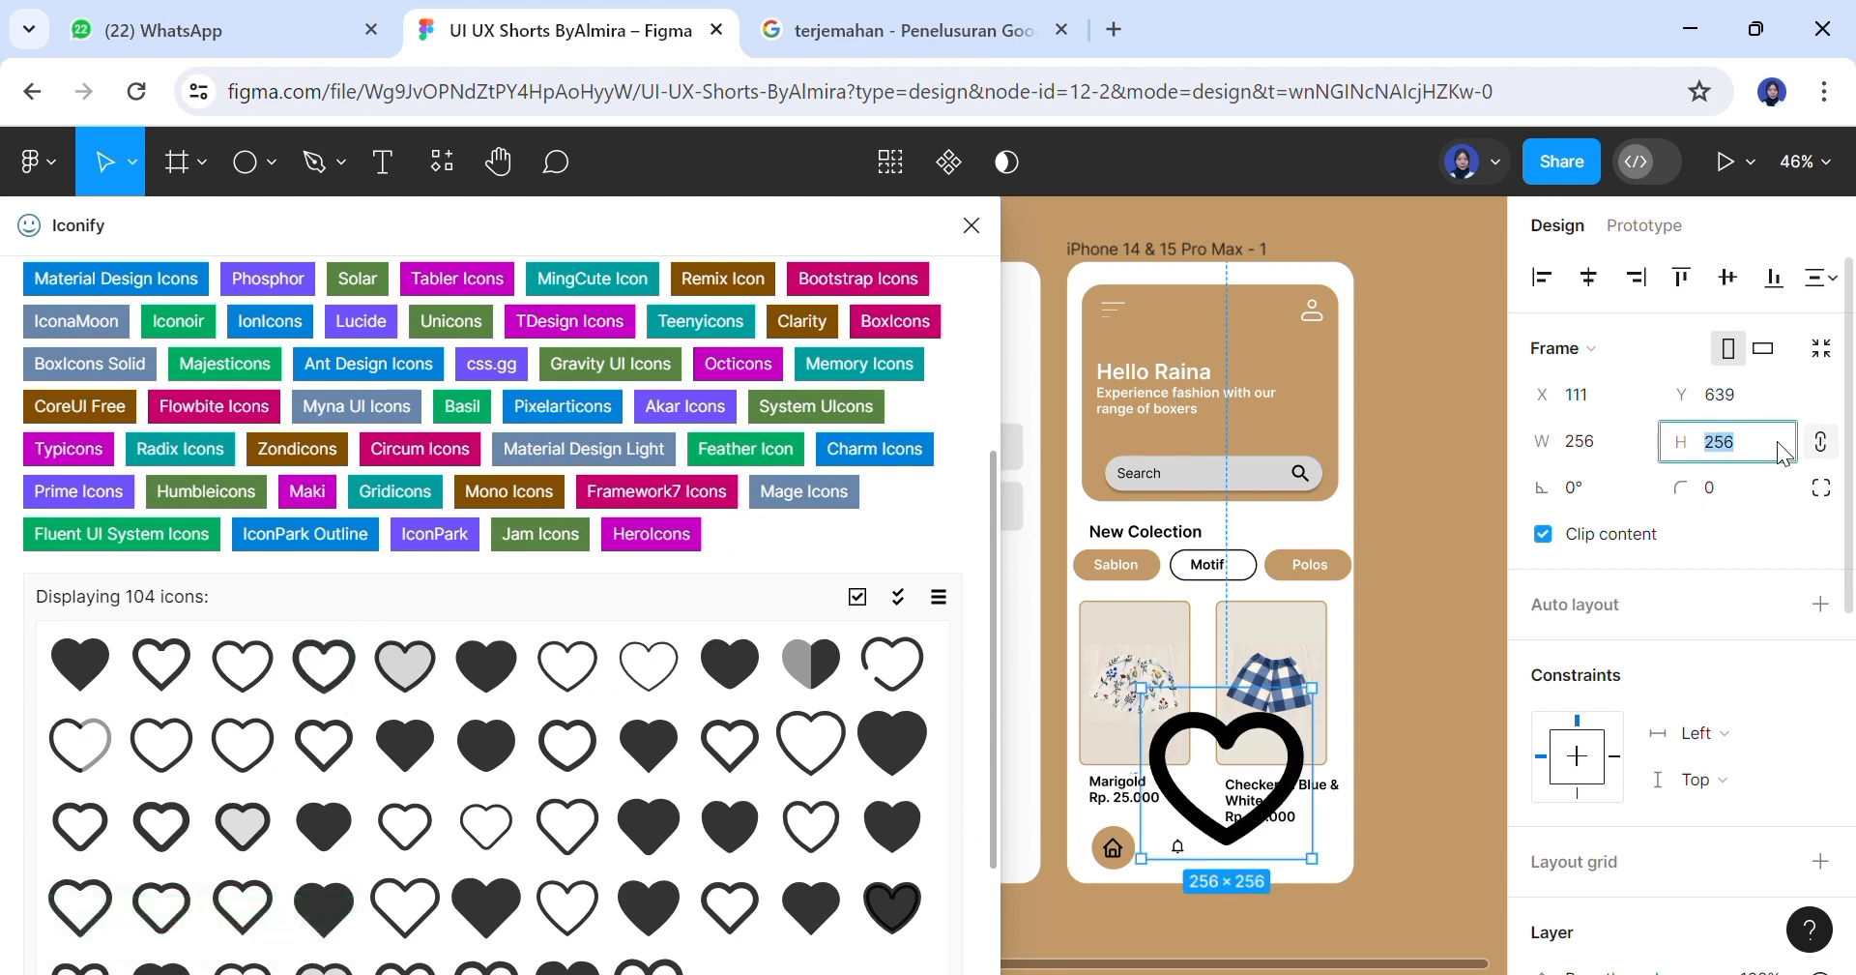
left_click(1470, 525)
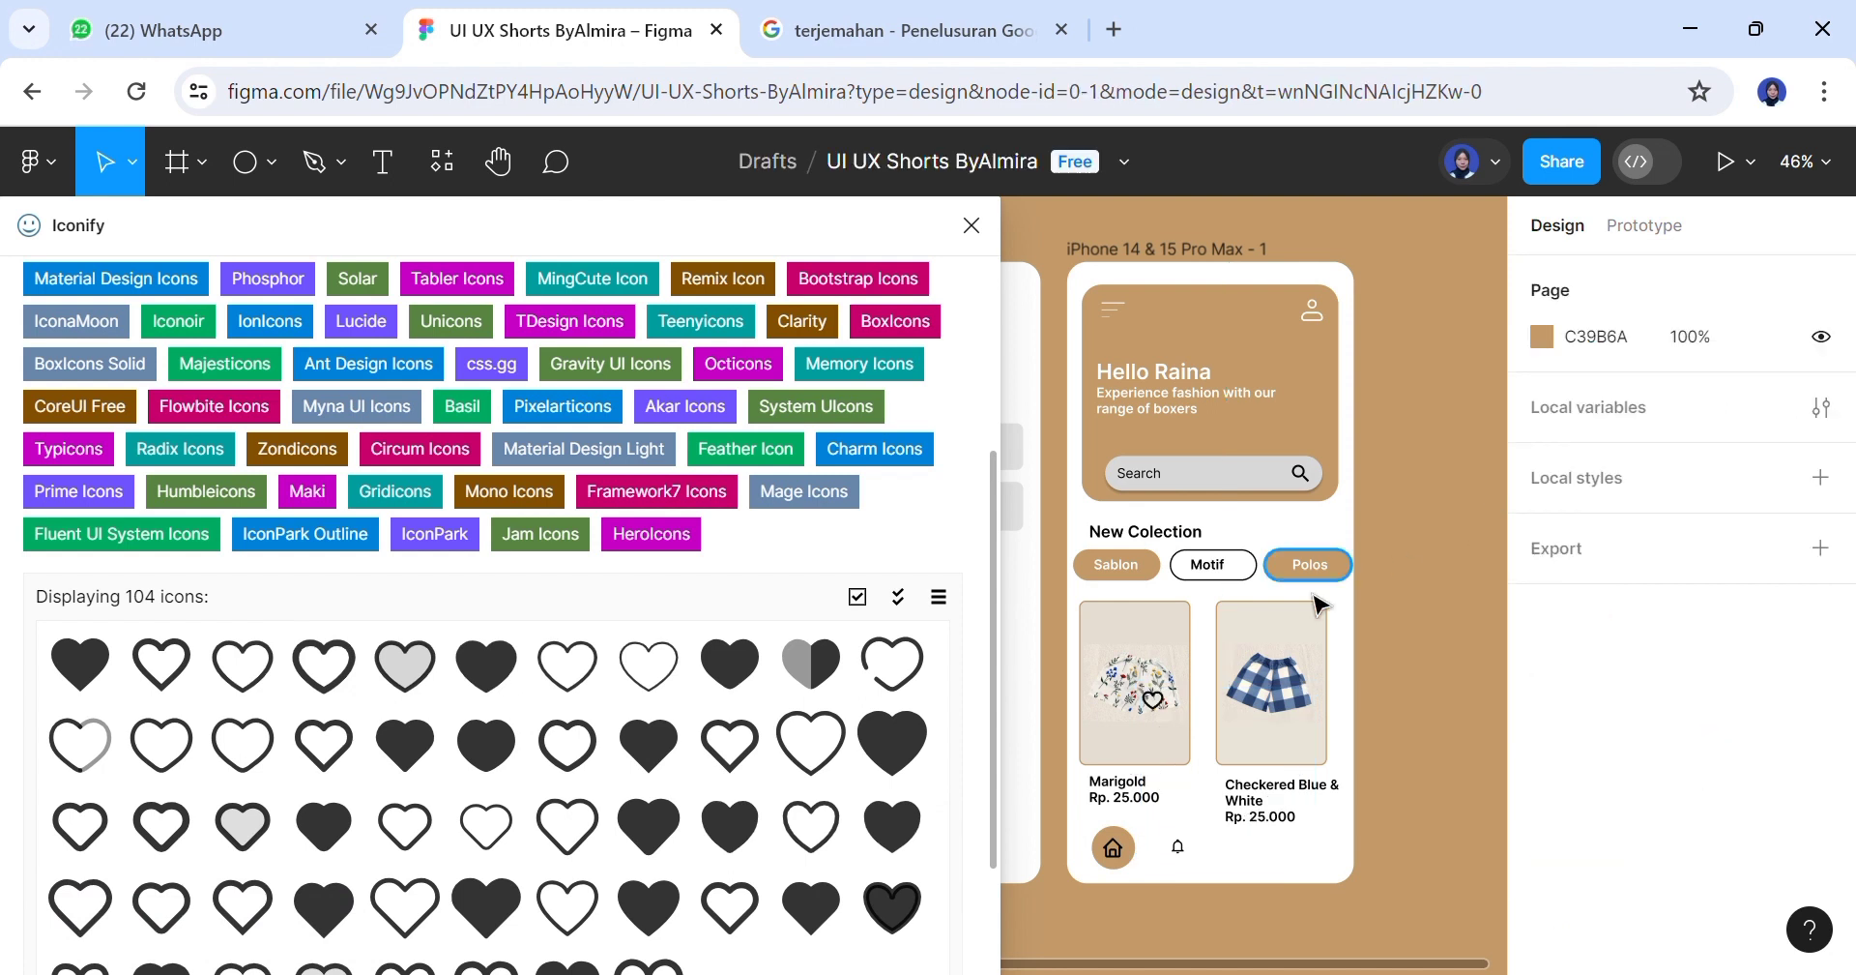
left_click_drag(1174, 712, 1260, 858)
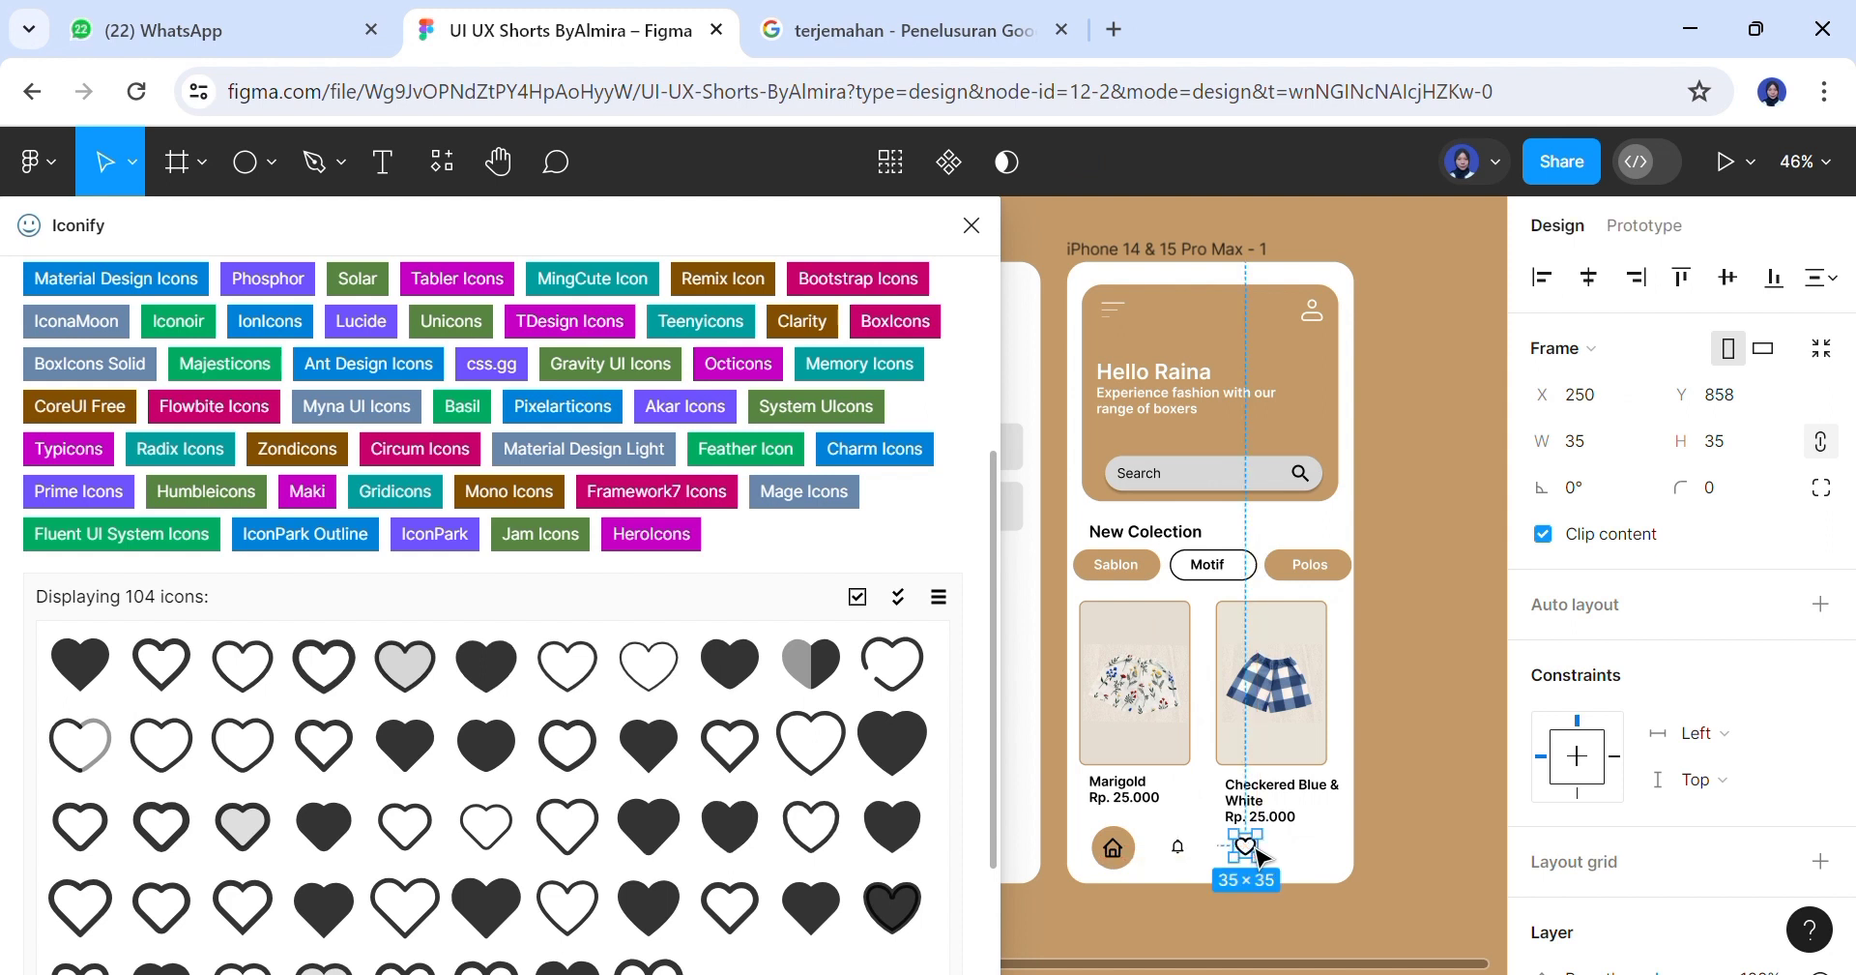
Search the Iconify icons for "basket"
scroll(961, 555, "up", 5)
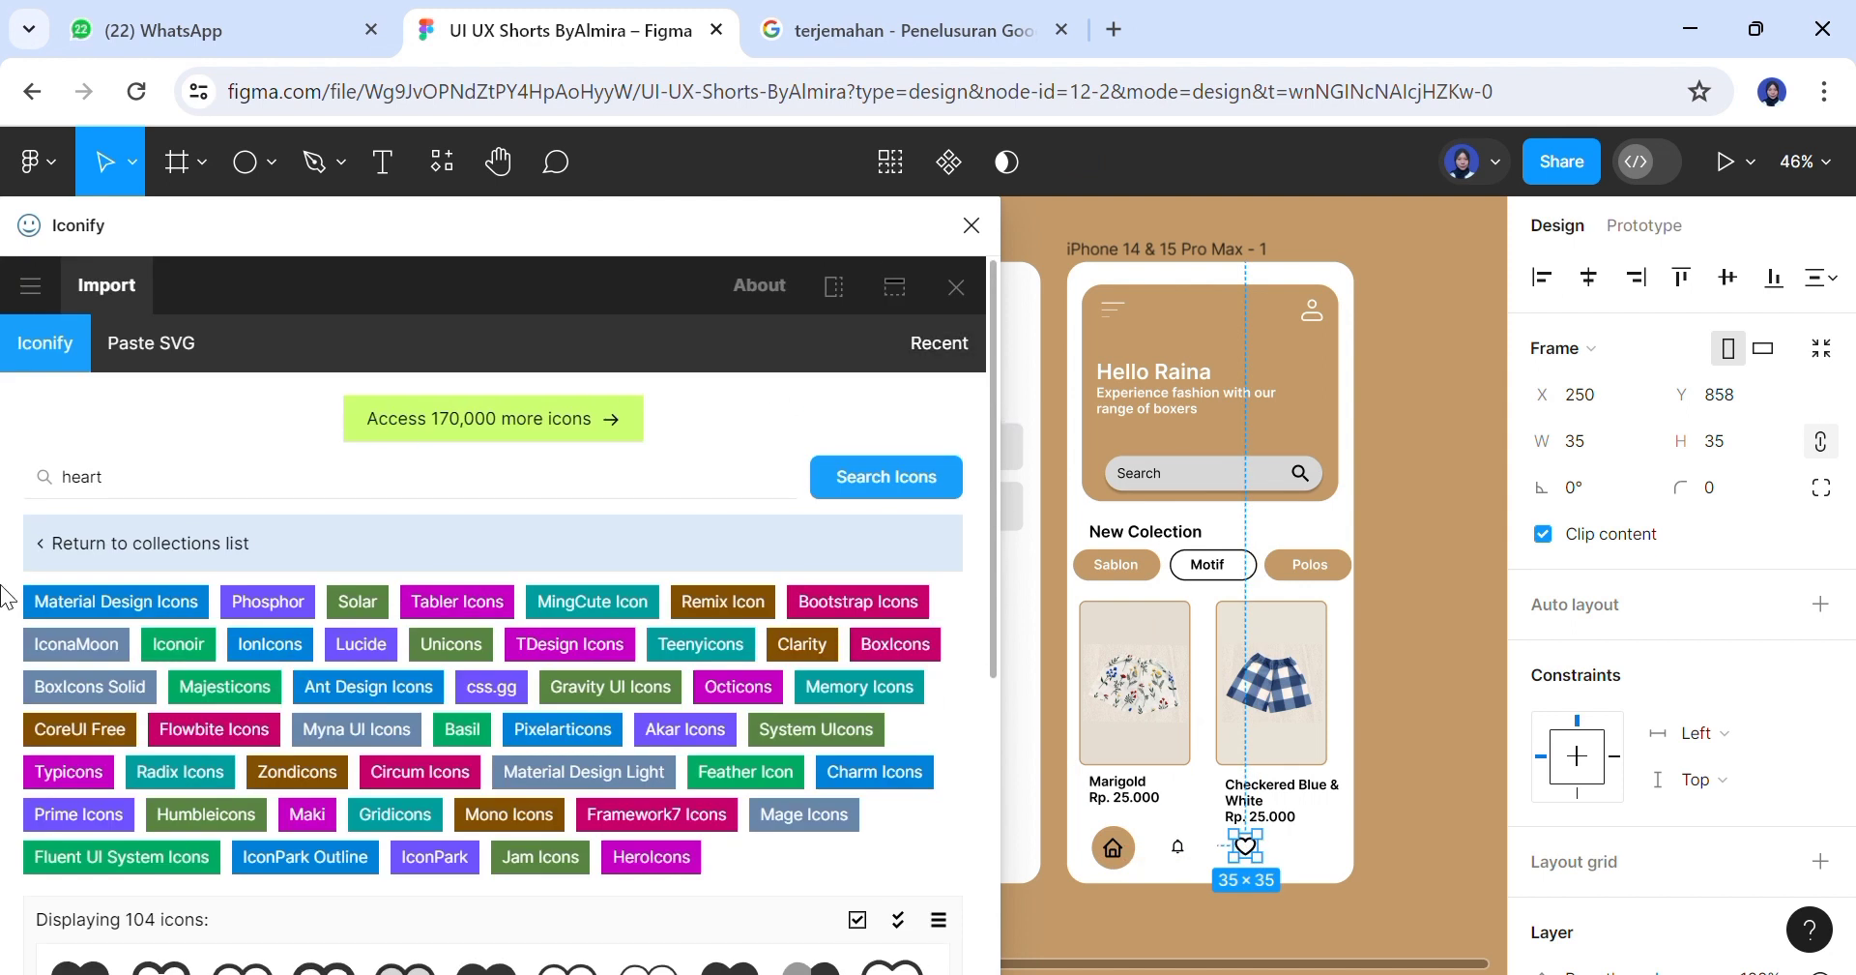
left_click(137, 486)
key("ctrl+a")
type("b")
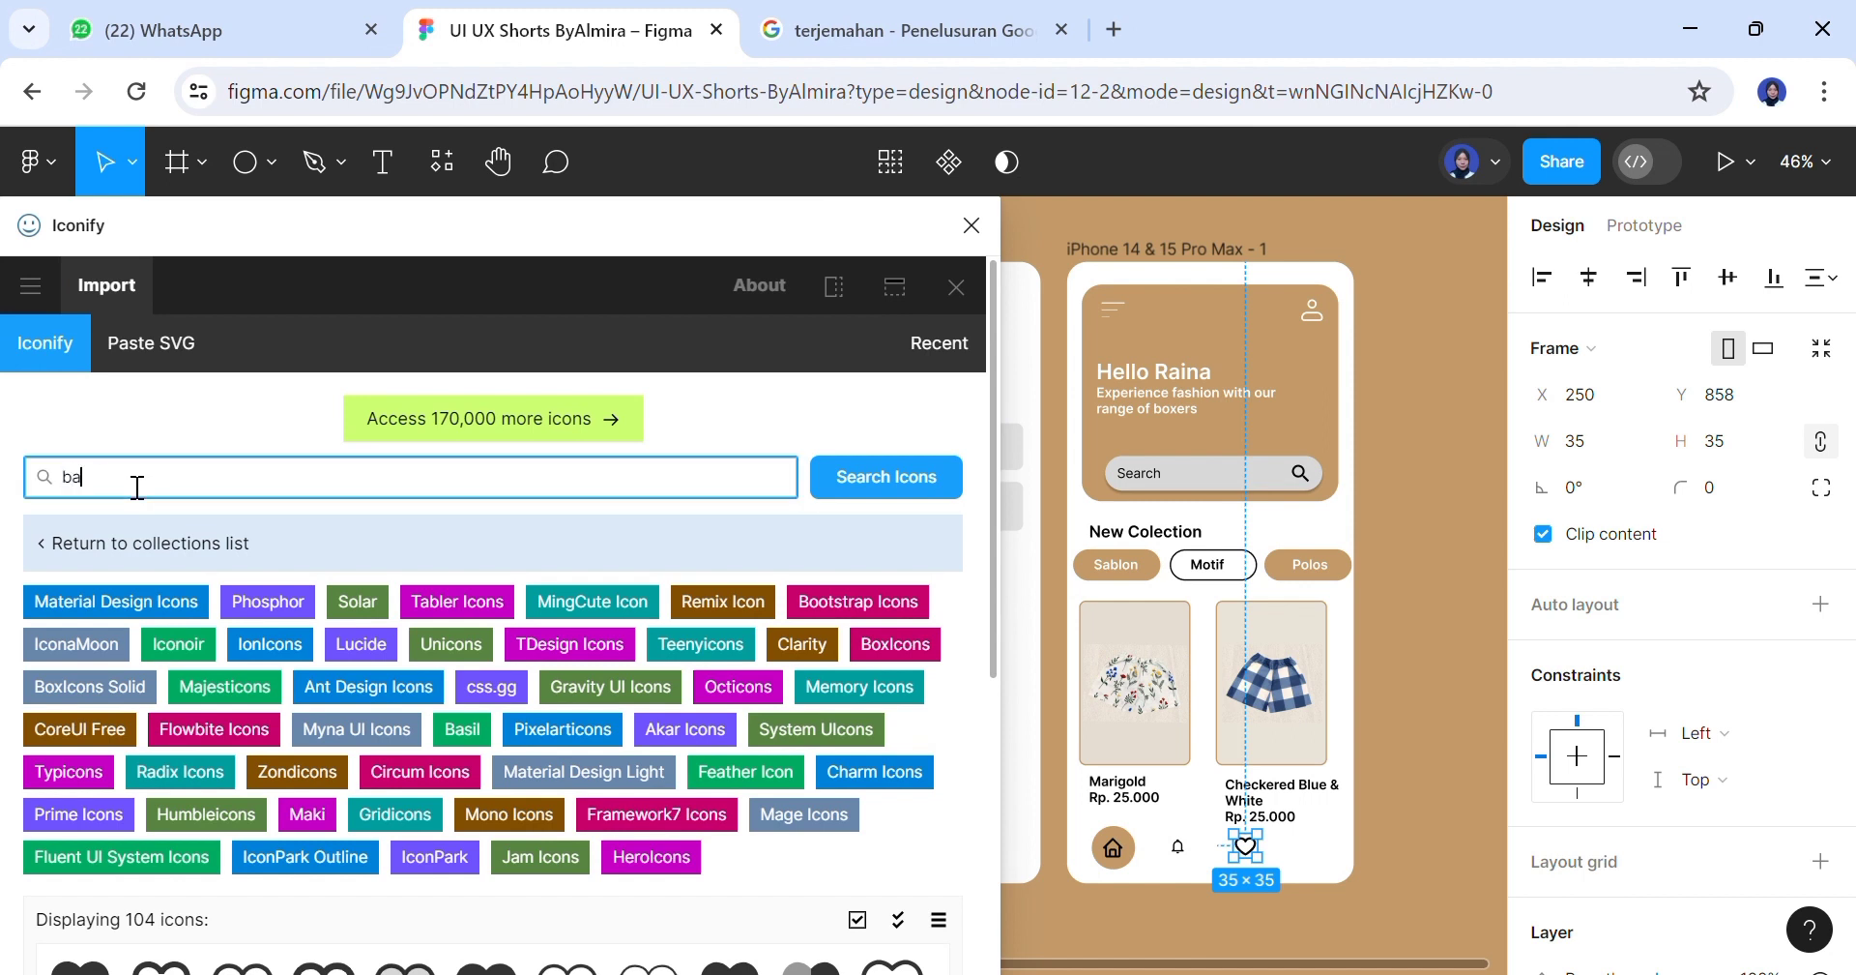
type("asket")
left_click(860, 484)
Import the outlined akar-icons basket and place it in the upper right corner of the Marigold product card
scroll(988, 532, "down", 2)
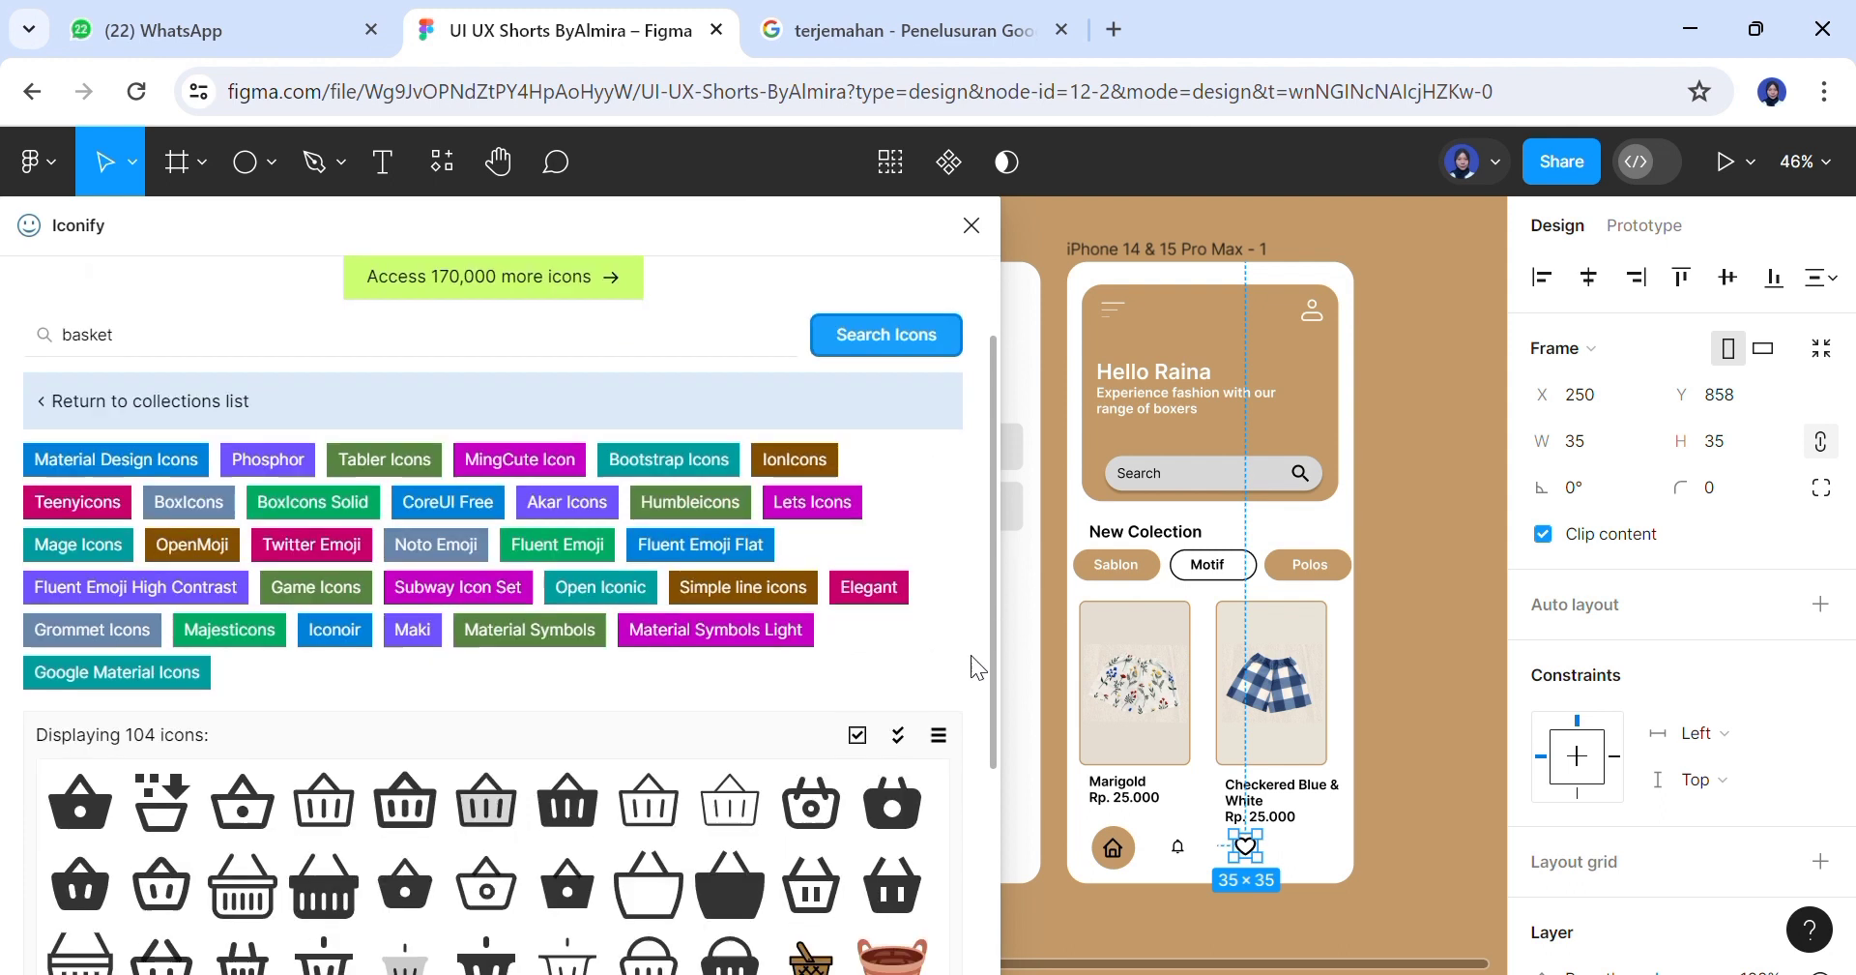
scroll(970, 654, "down", 3)
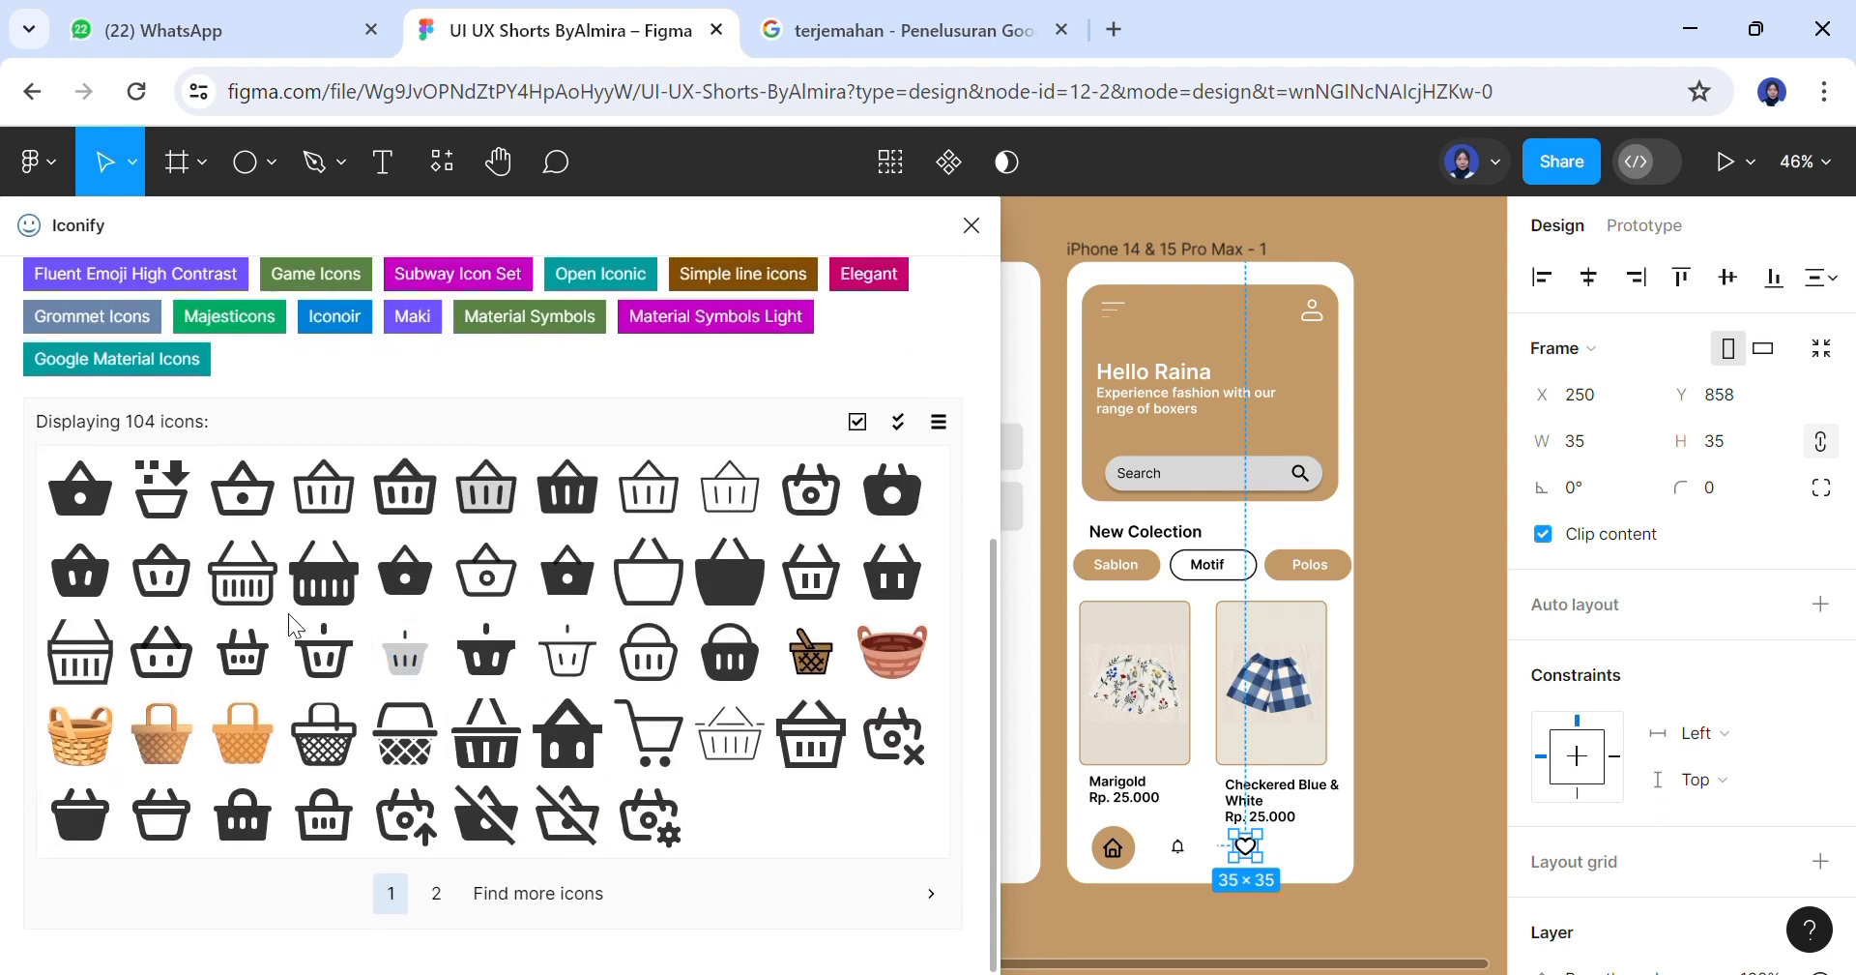
left_click(166, 682)
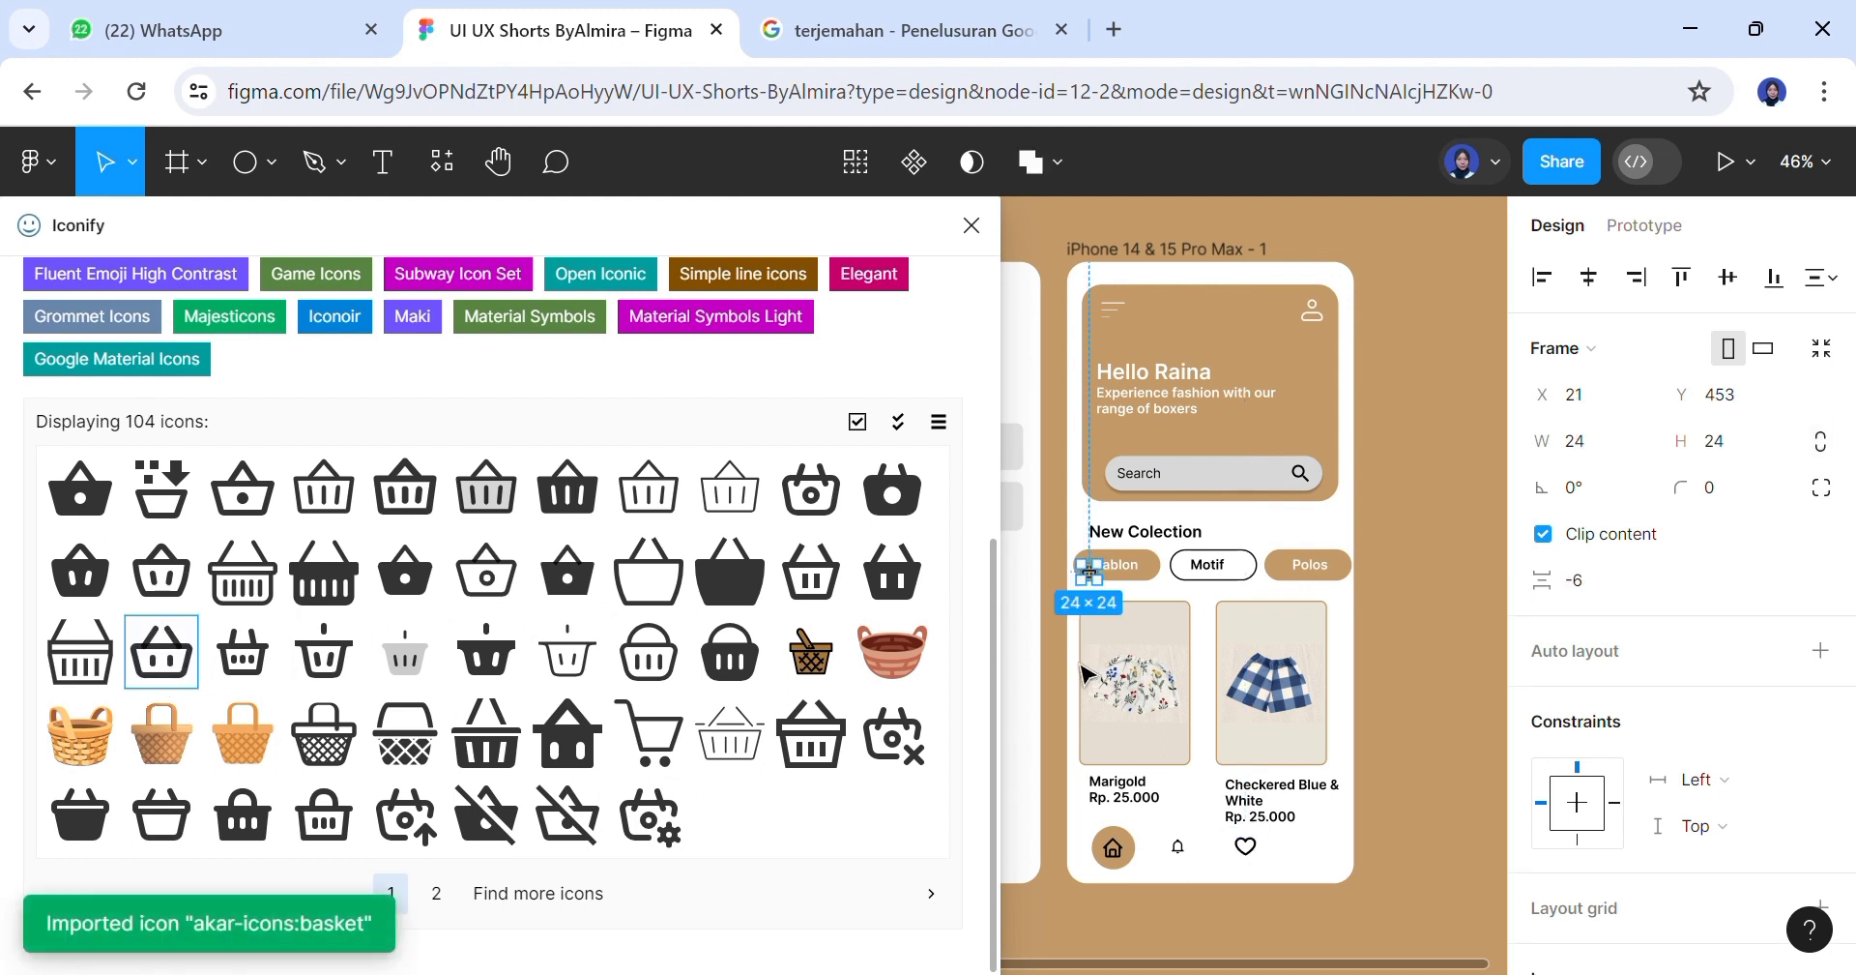
left_click_drag(1100, 588, 1171, 638)
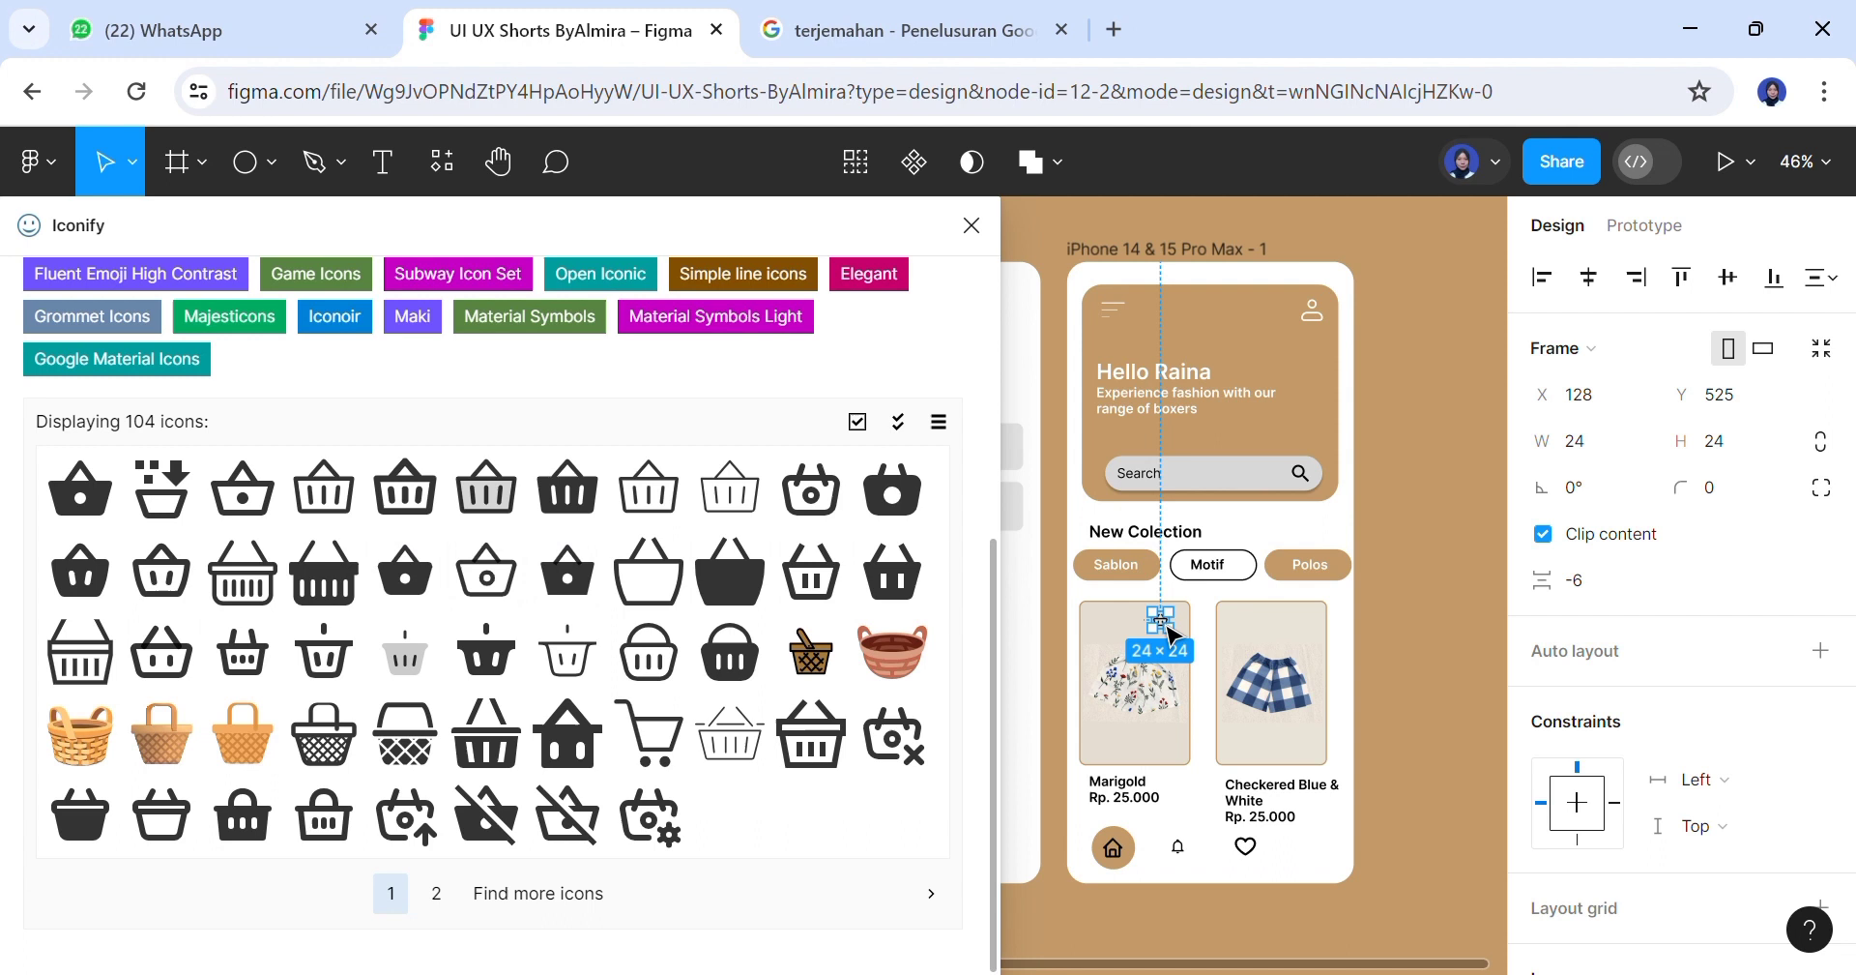
Import the shopping-basket-add cart icon from the third results page, place it after the heart in the bottom navigation and set its height to 35, keeping proportions
left_click(436, 892)
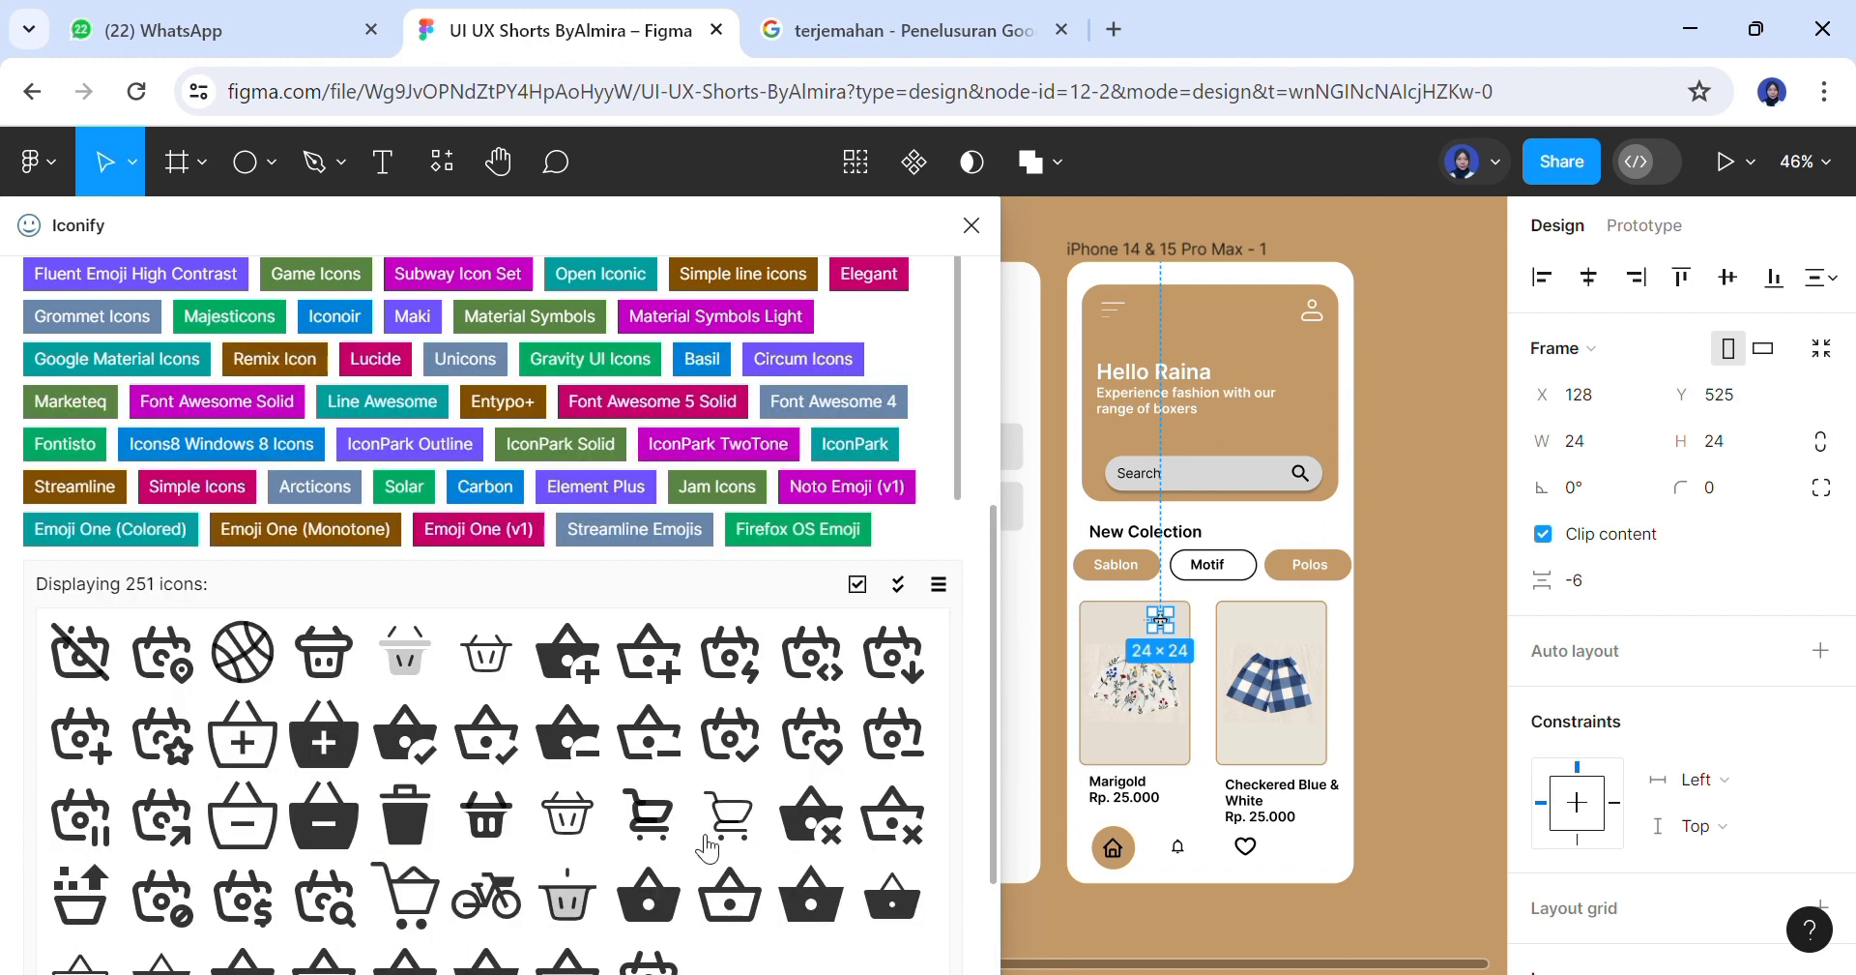
scroll(988, 895, "down", 3)
left_click(497, 894)
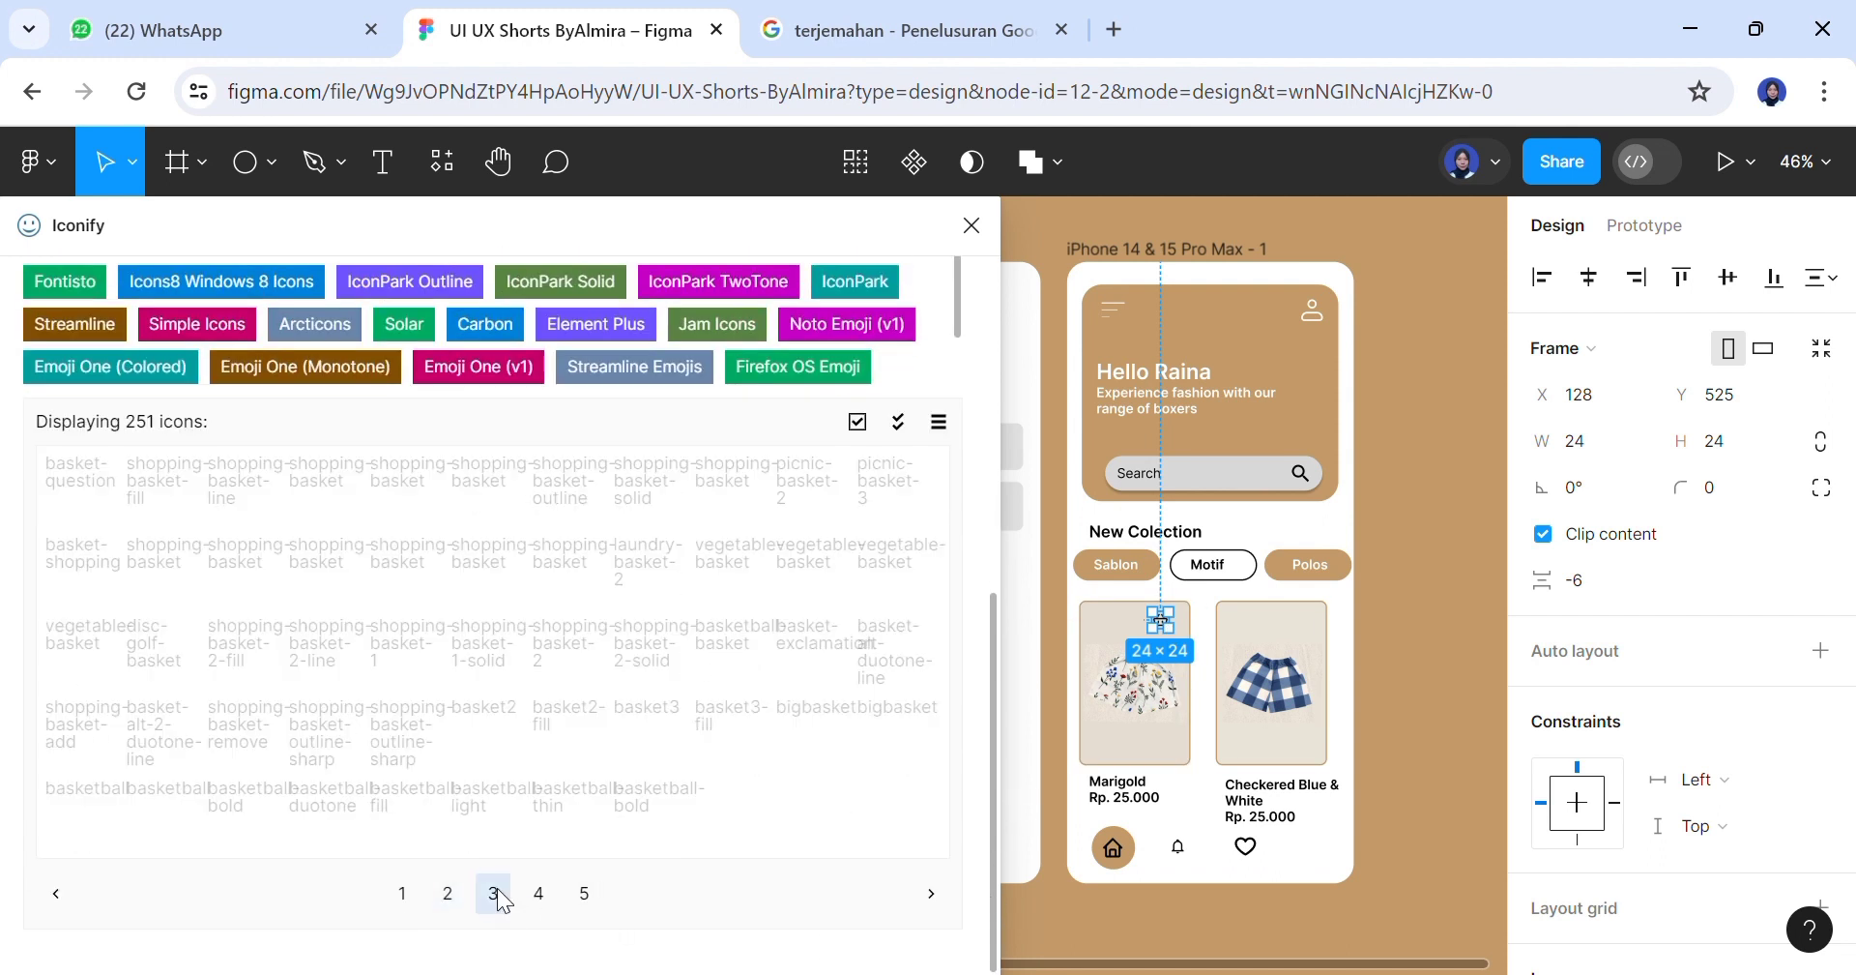
scroll(992, 766, "up", 1)
left_click_drag(80, 840, 1305, 852)
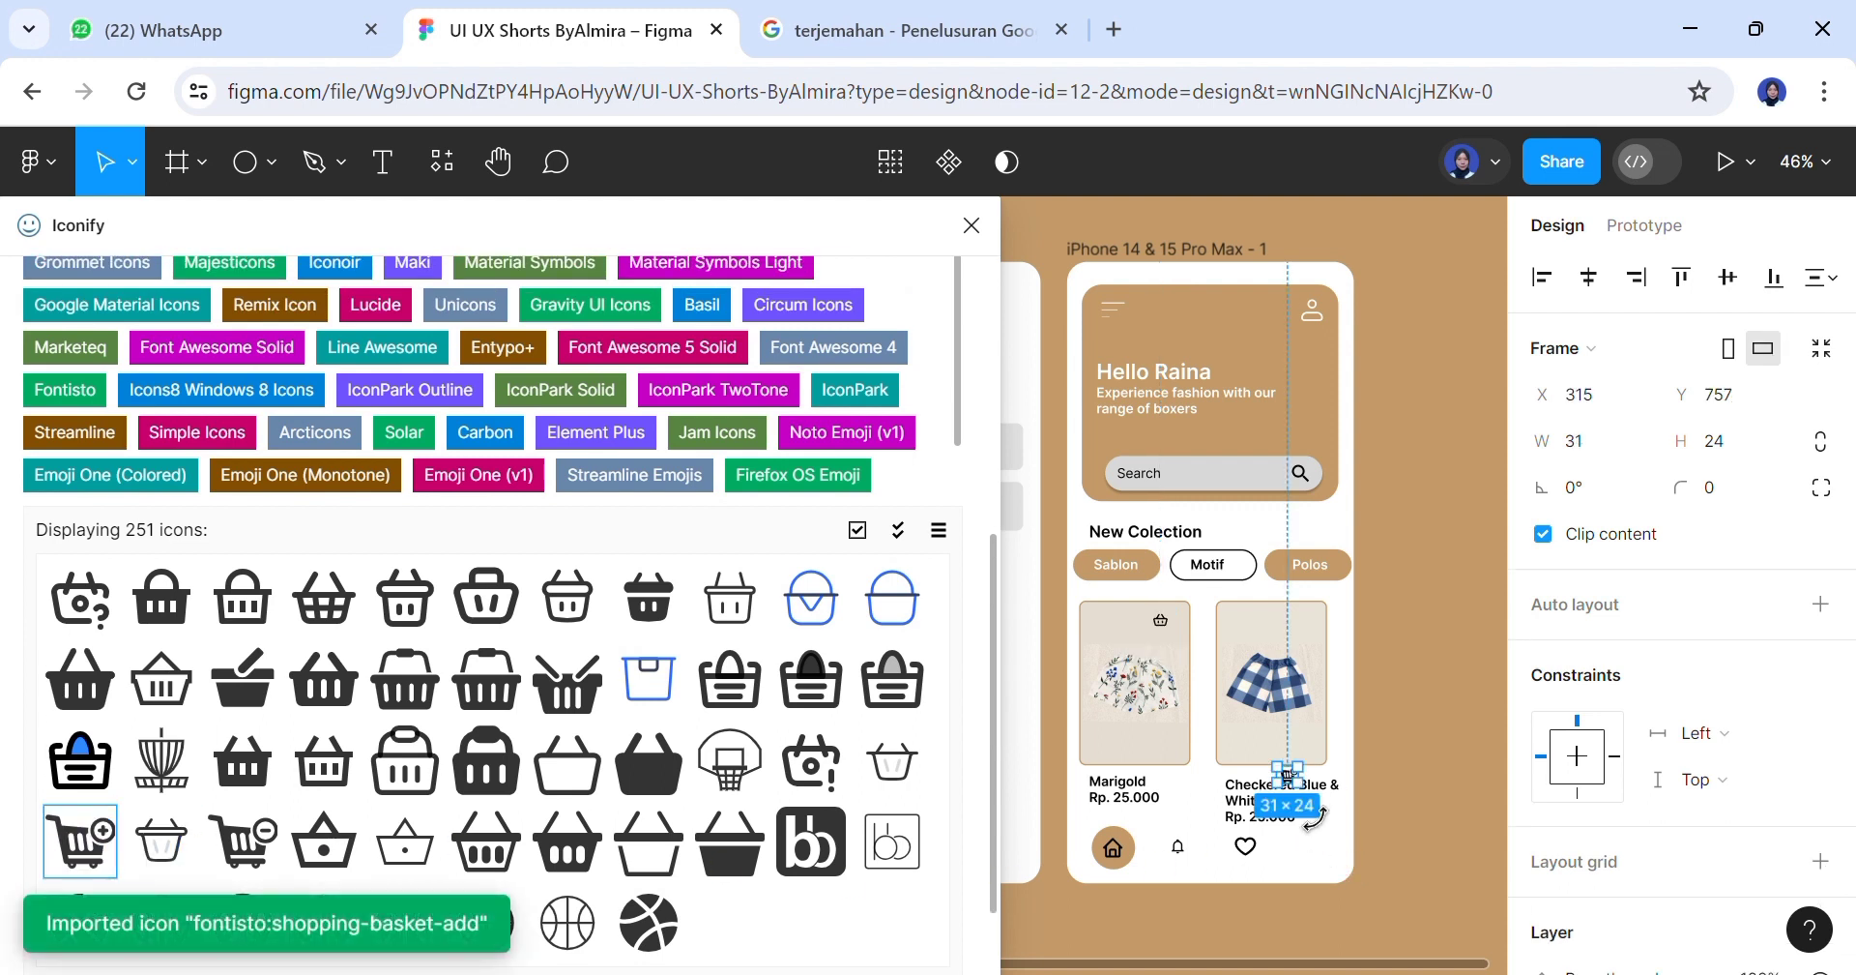
left_click_drag(1293, 784, 1322, 859)
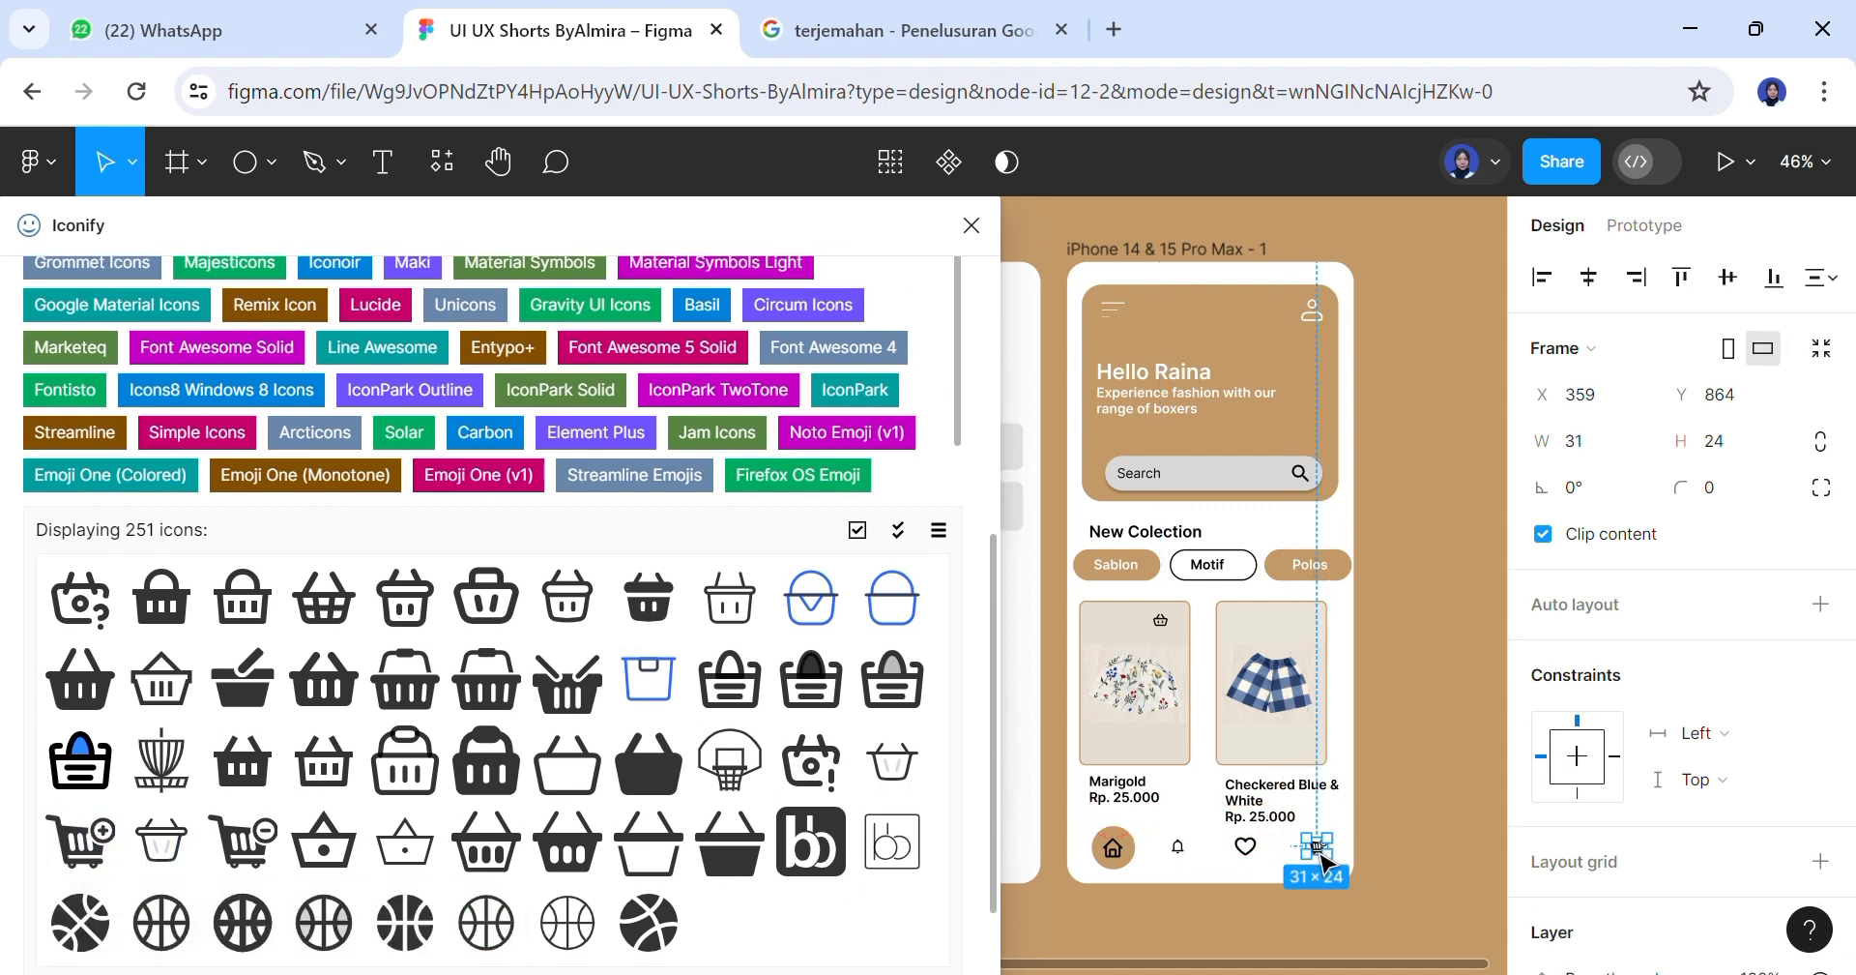
left_click(1771, 455)
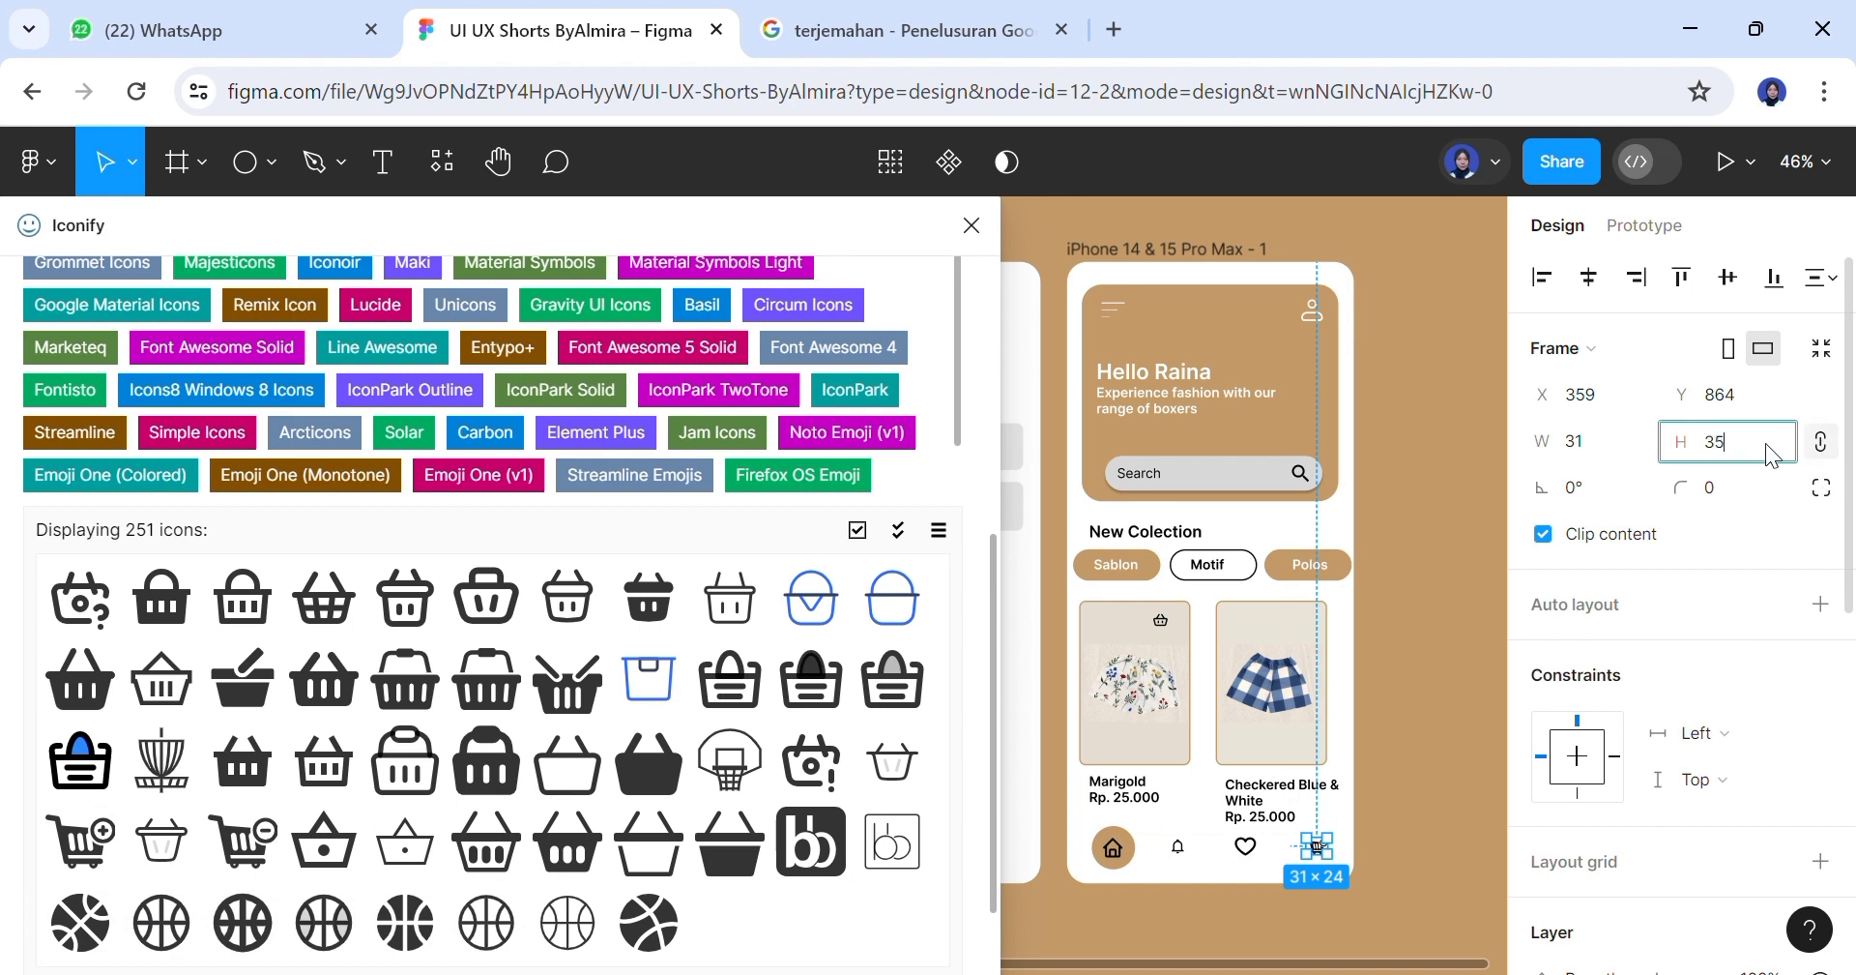
left_click(1453, 520)
Set the bell icon's size to 35 × 35 and shift the heart icon to even out the navigation row
left_click(1179, 850)
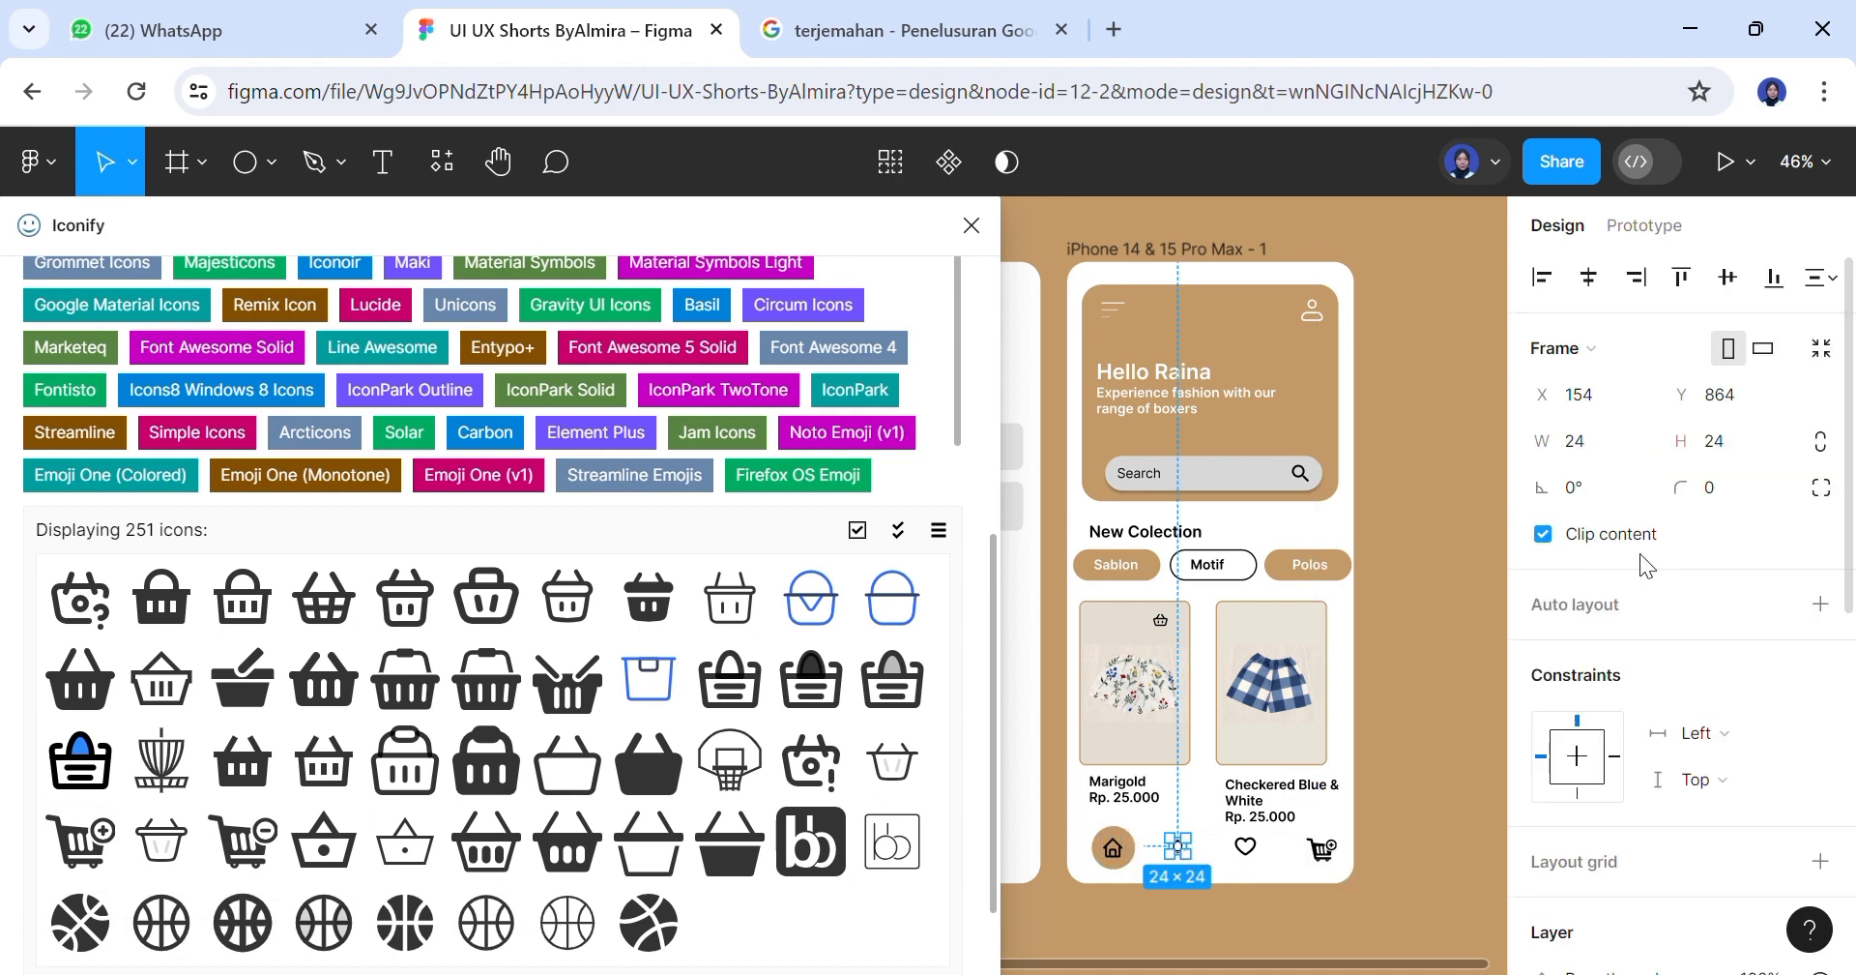
left_click(1788, 445)
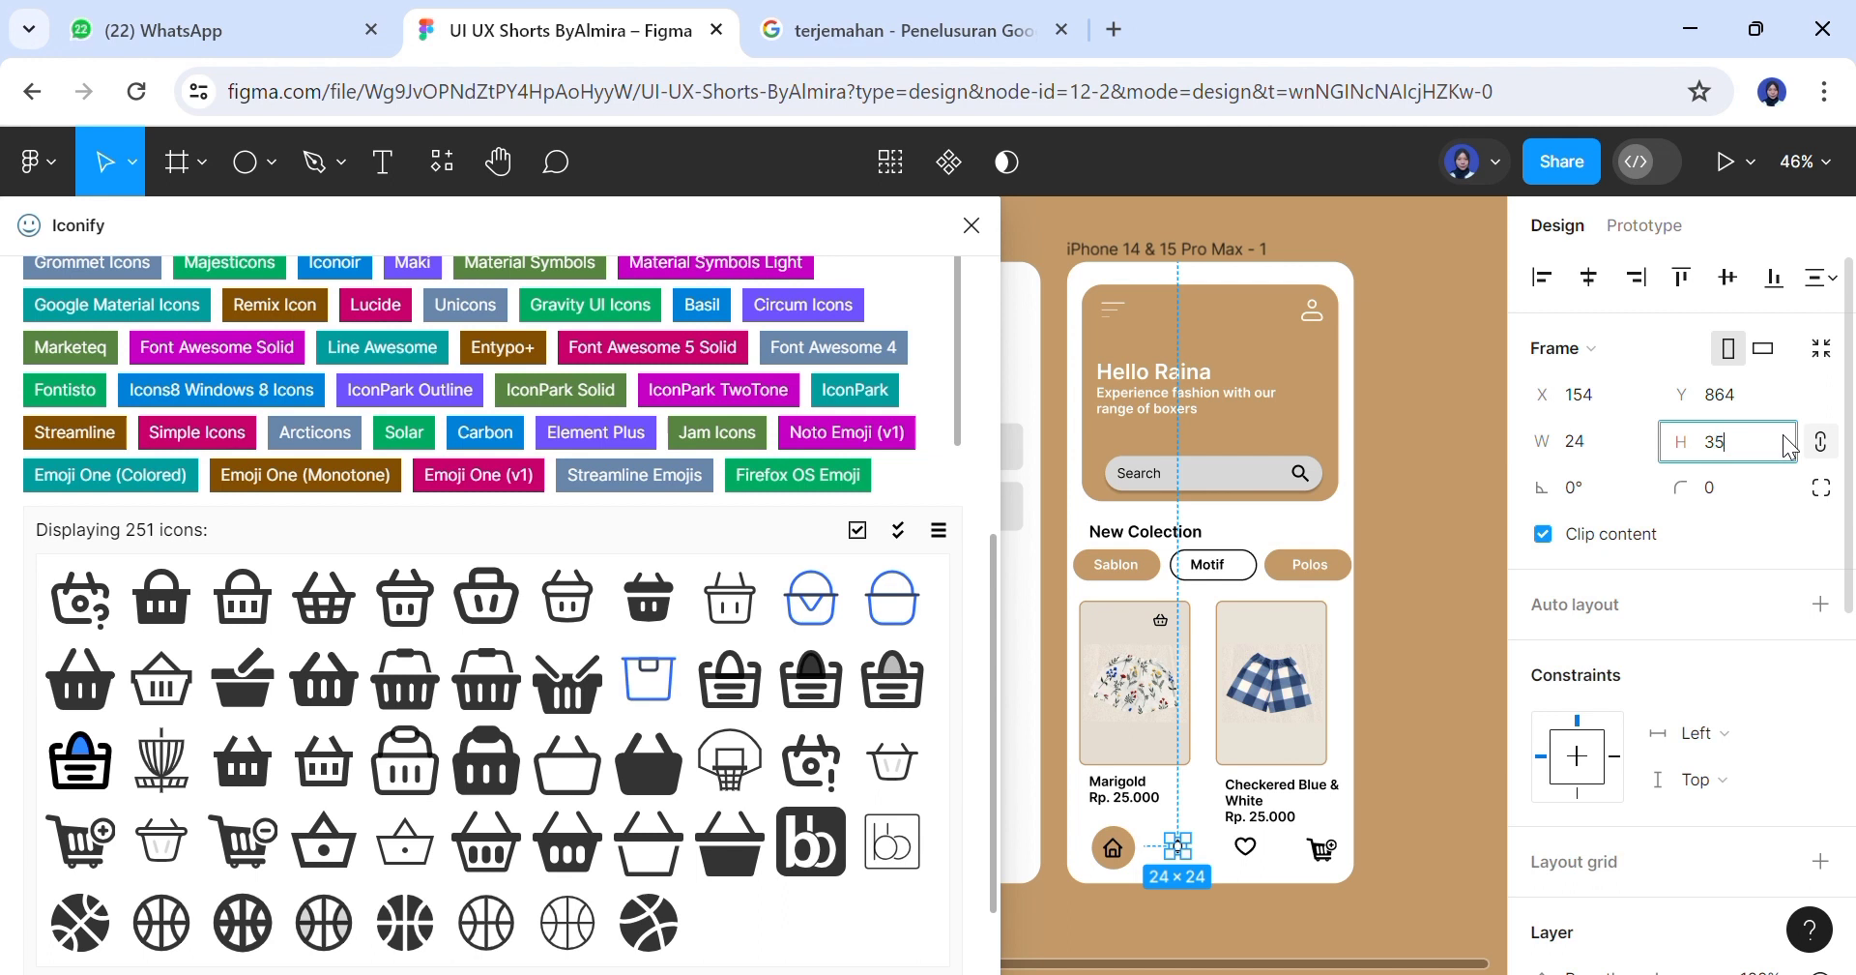
left_click(1458, 473)
left_click_drag(1248, 854, 1257, 860)
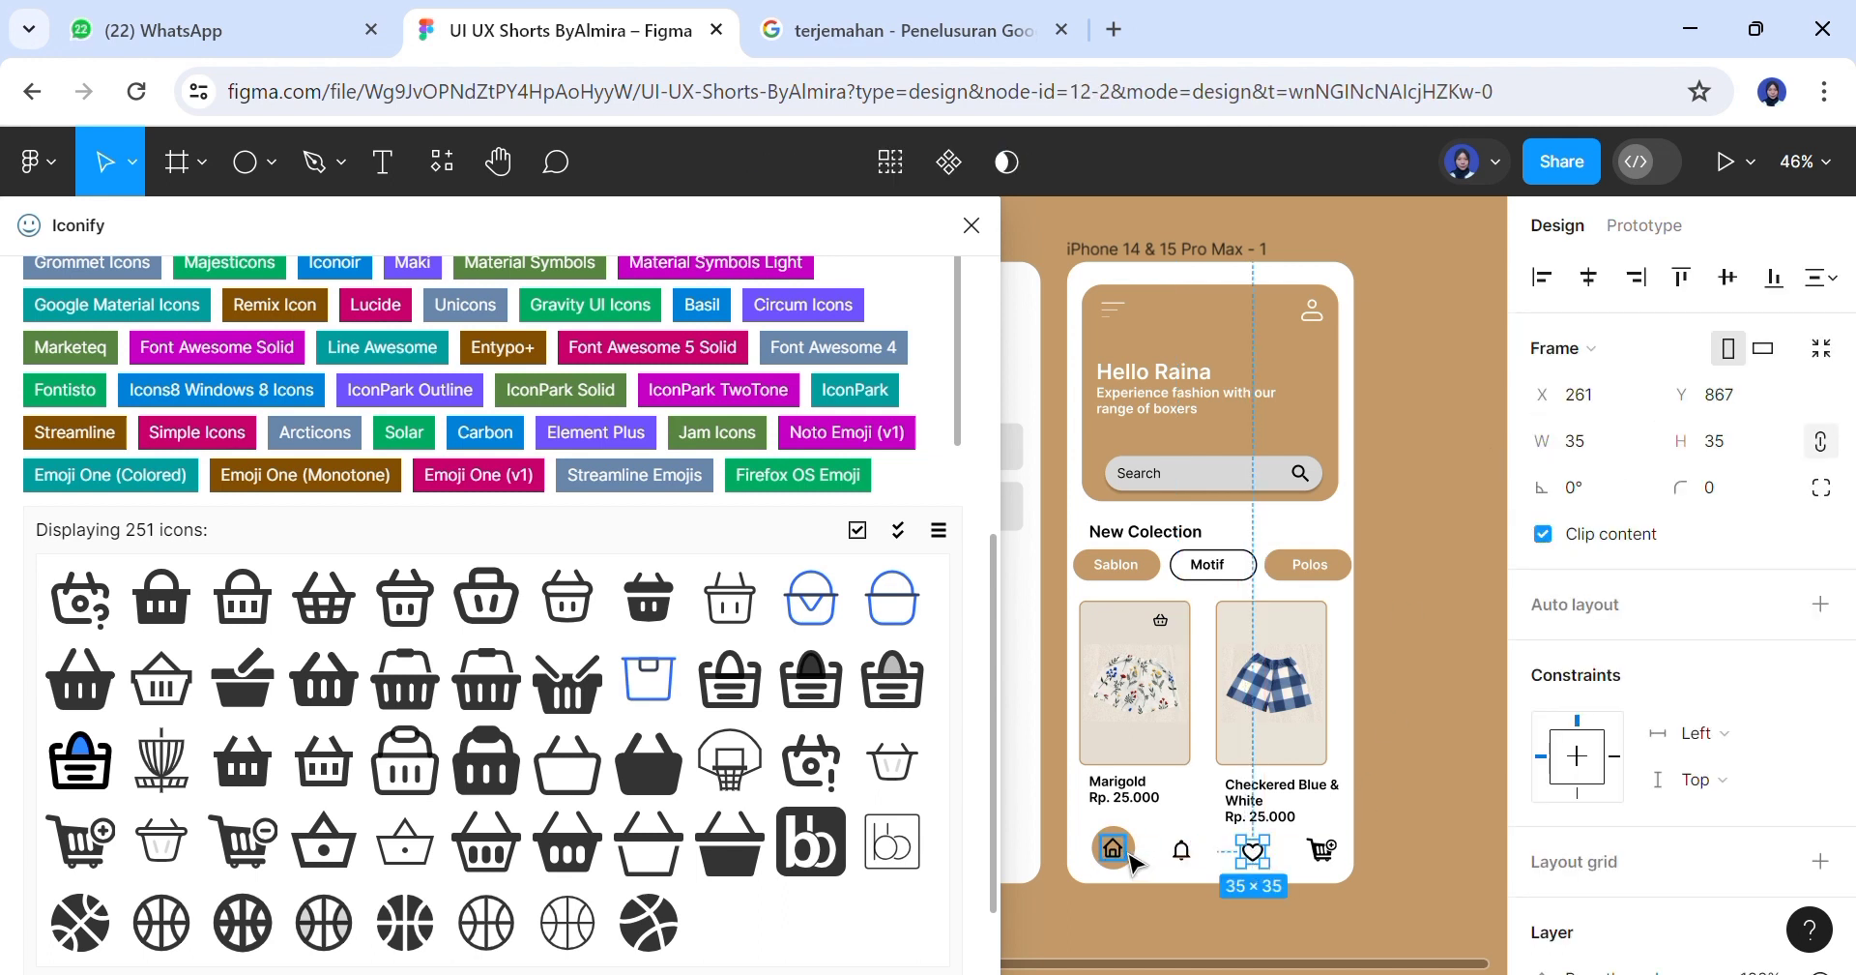
Line the house icon up with the other navigation icons and recenter the brown circle behind it
left_click(1121, 856)
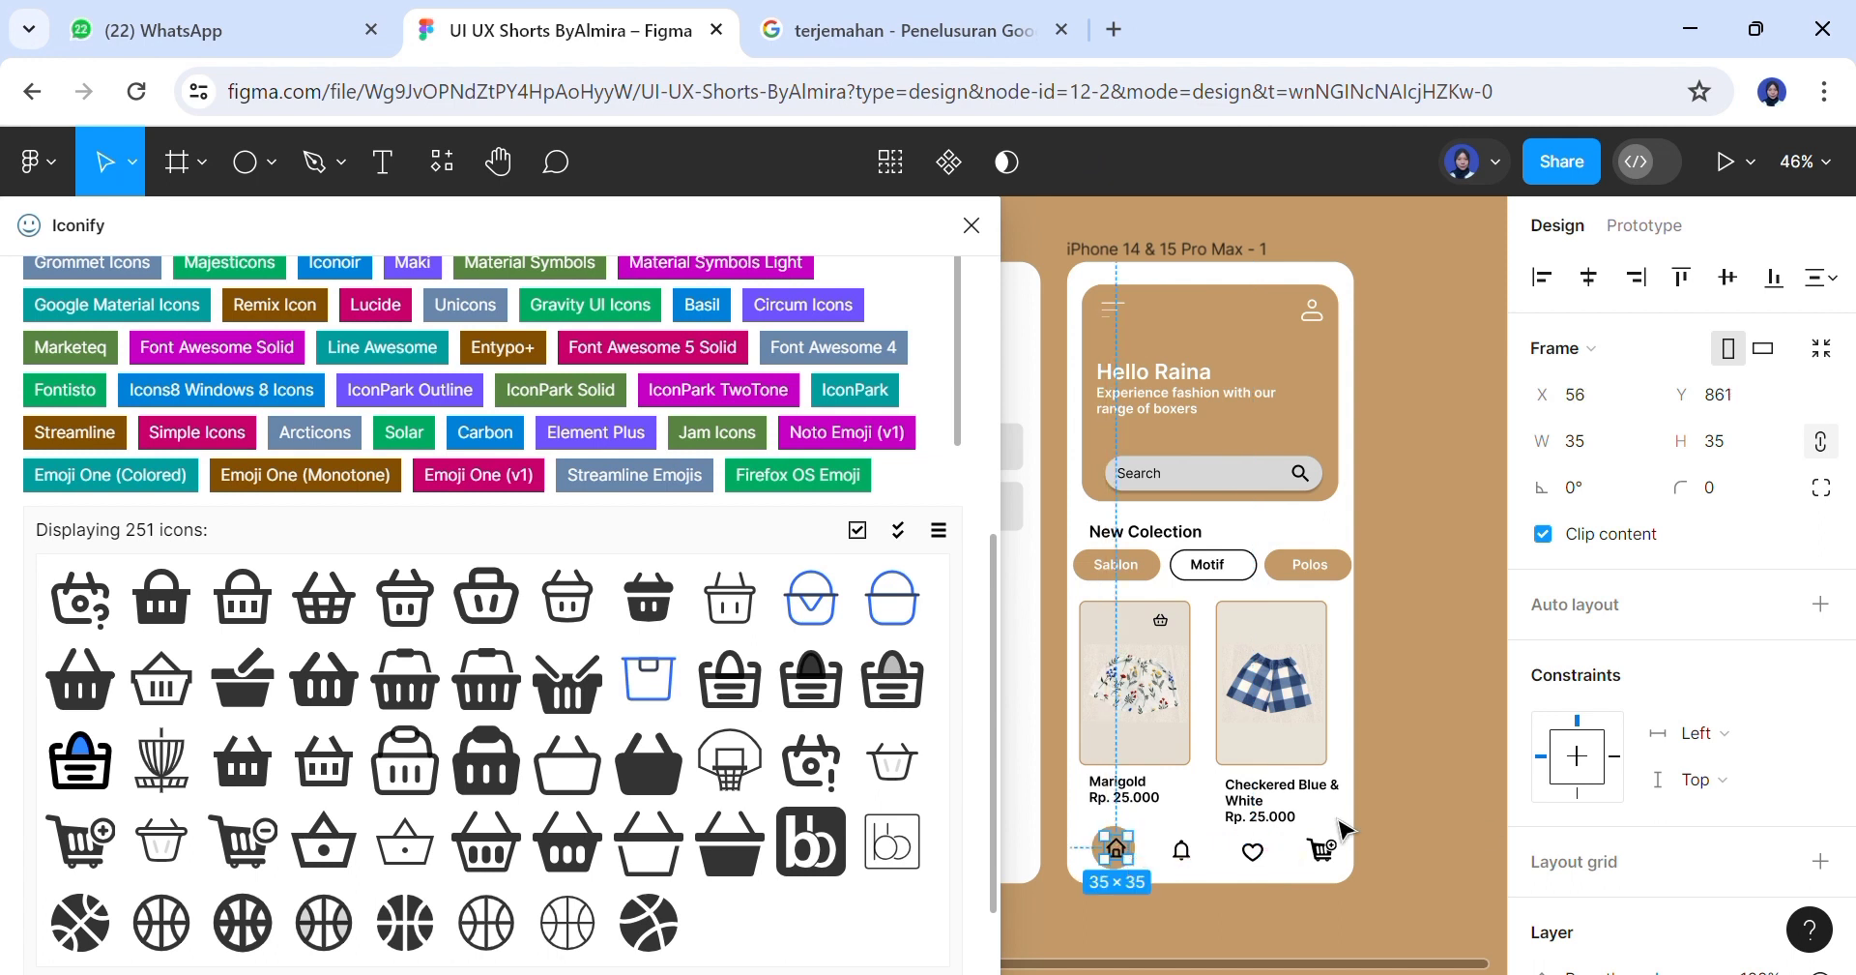
left_click(1408, 836)
left_click(1126, 850)
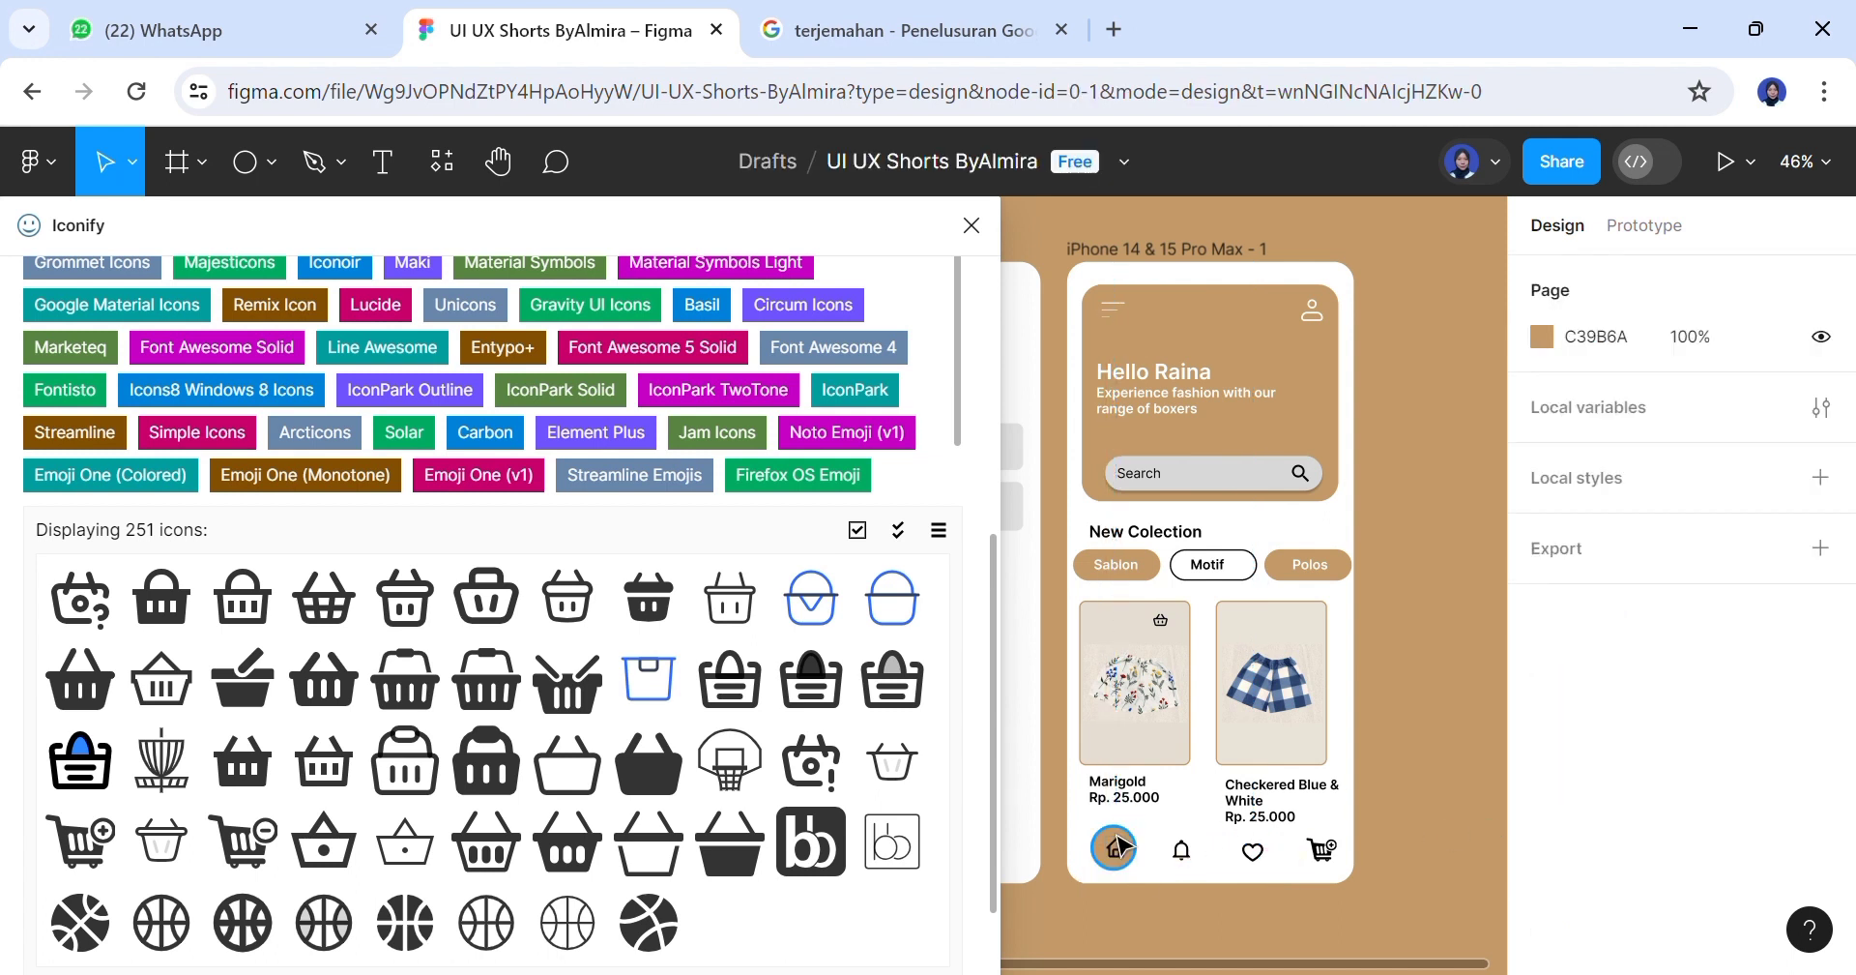
double_click(1119, 845)
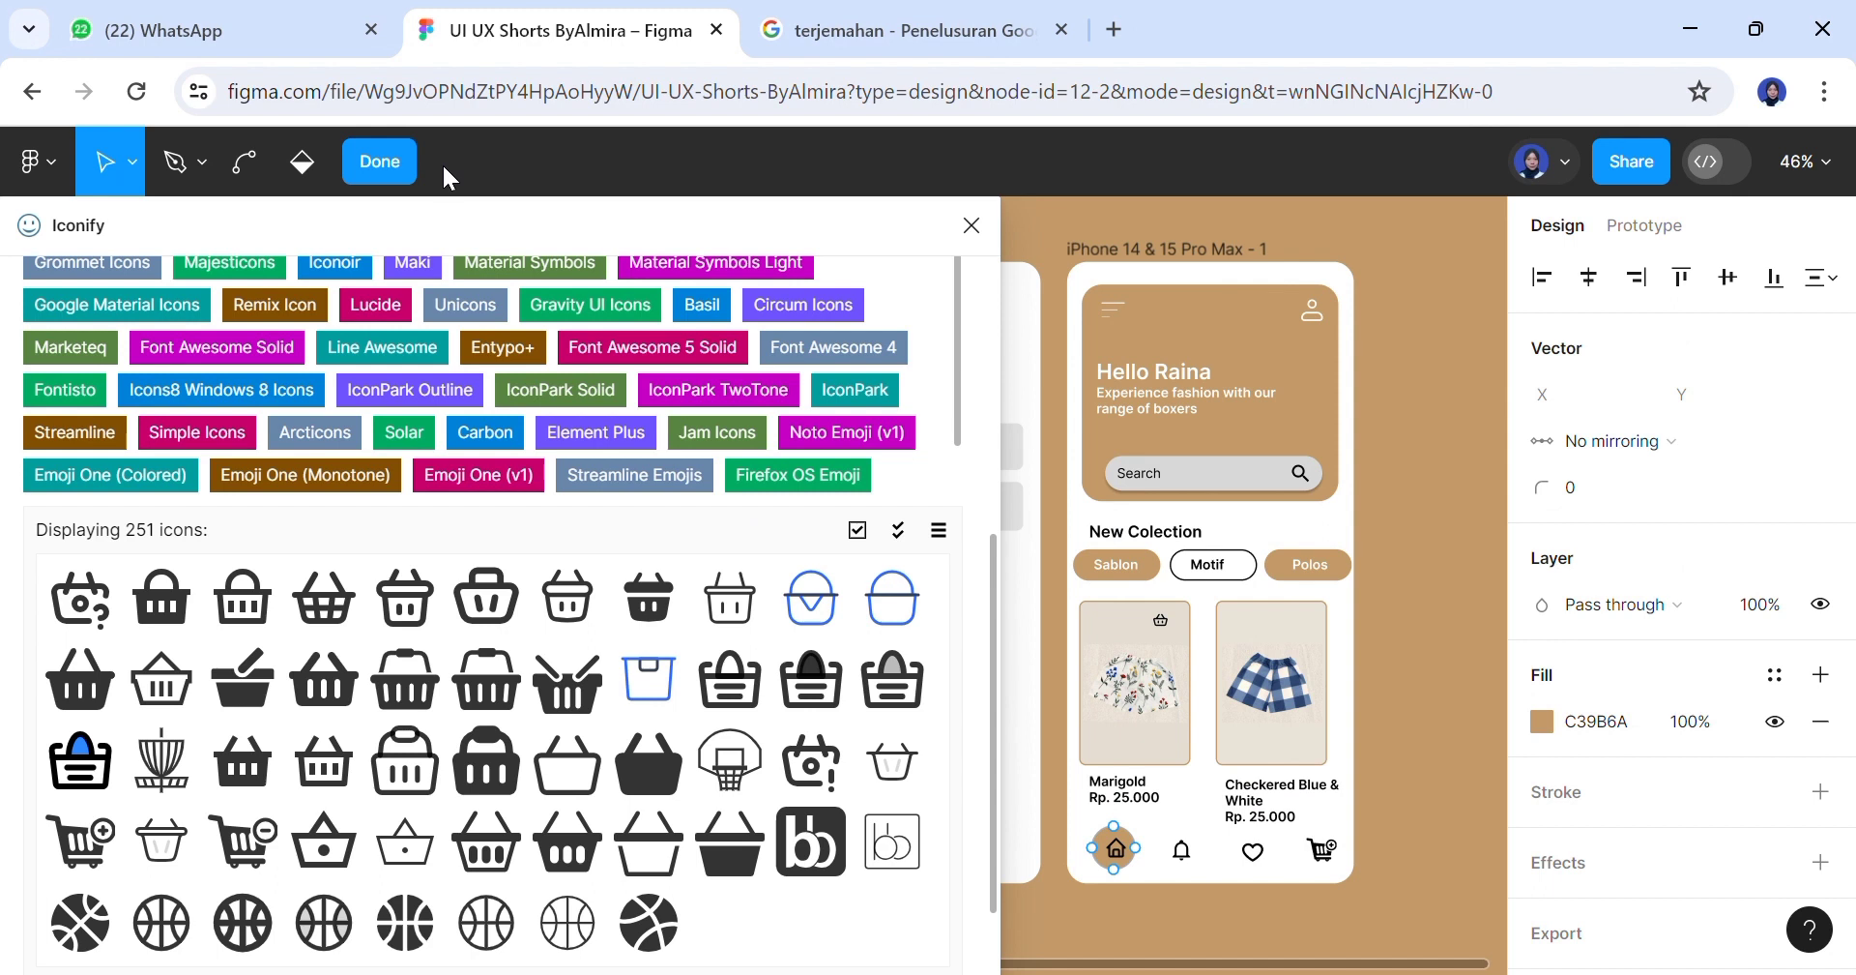
left_click(381, 161)
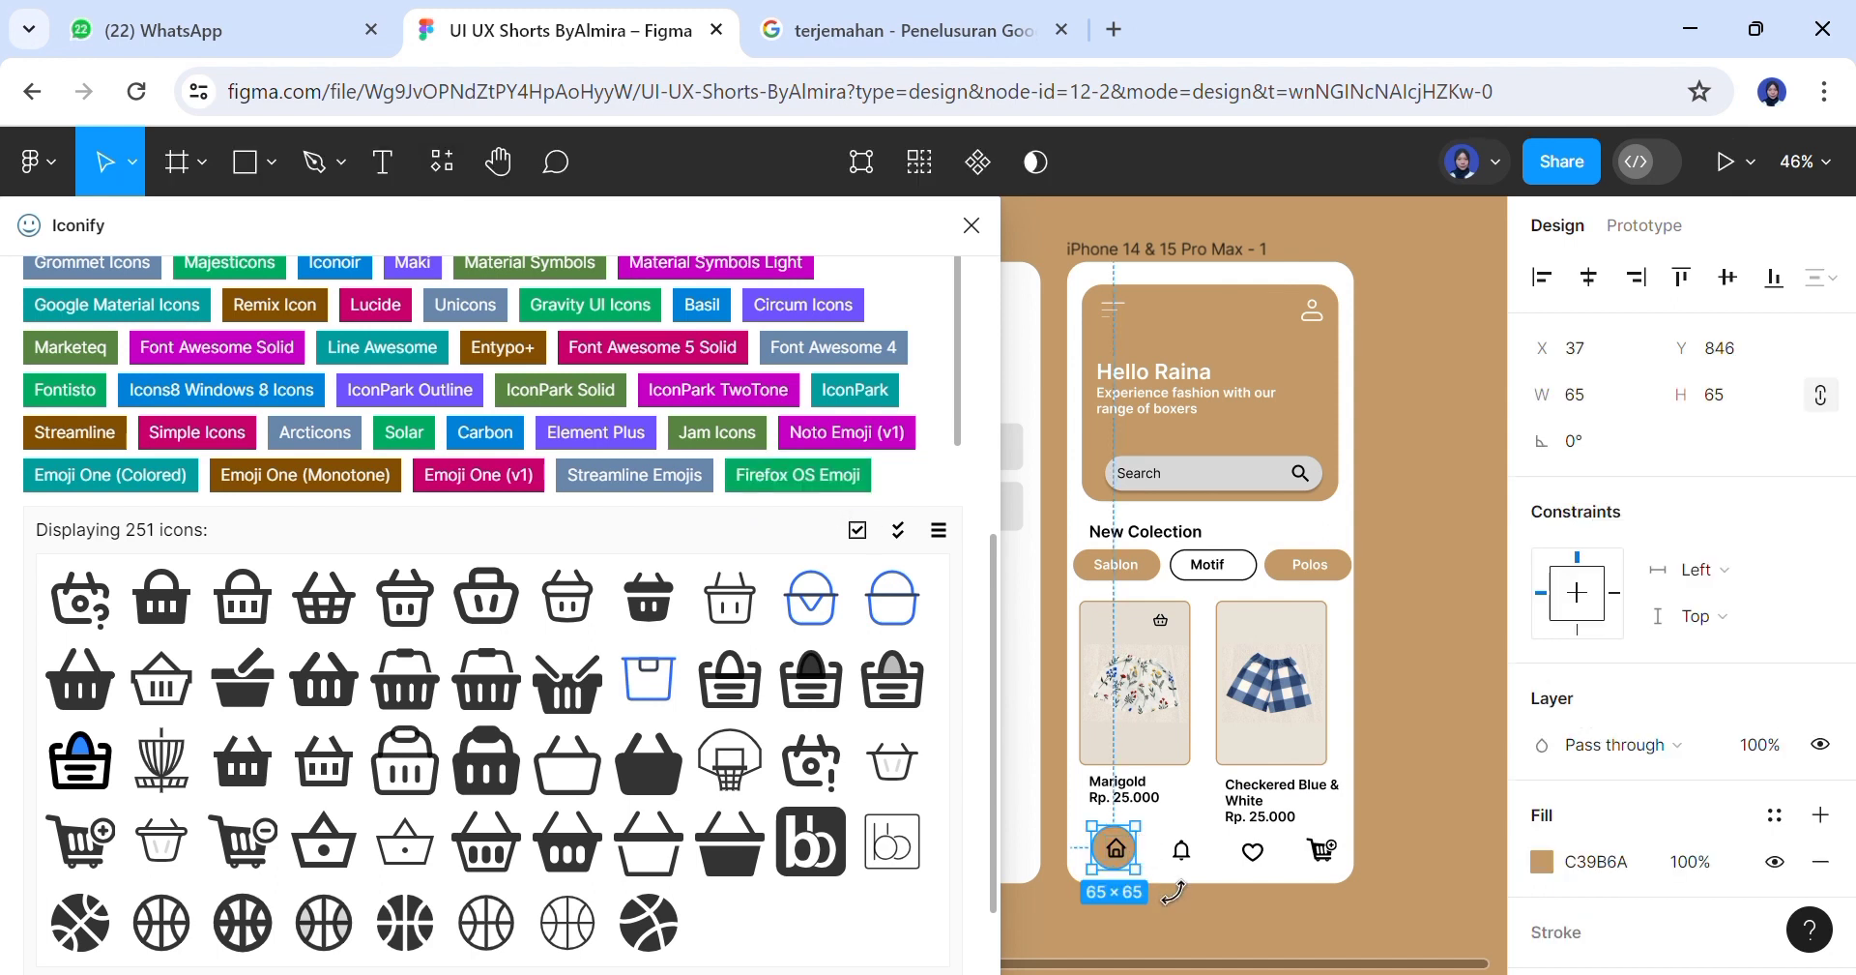
left_click(1197, 887)
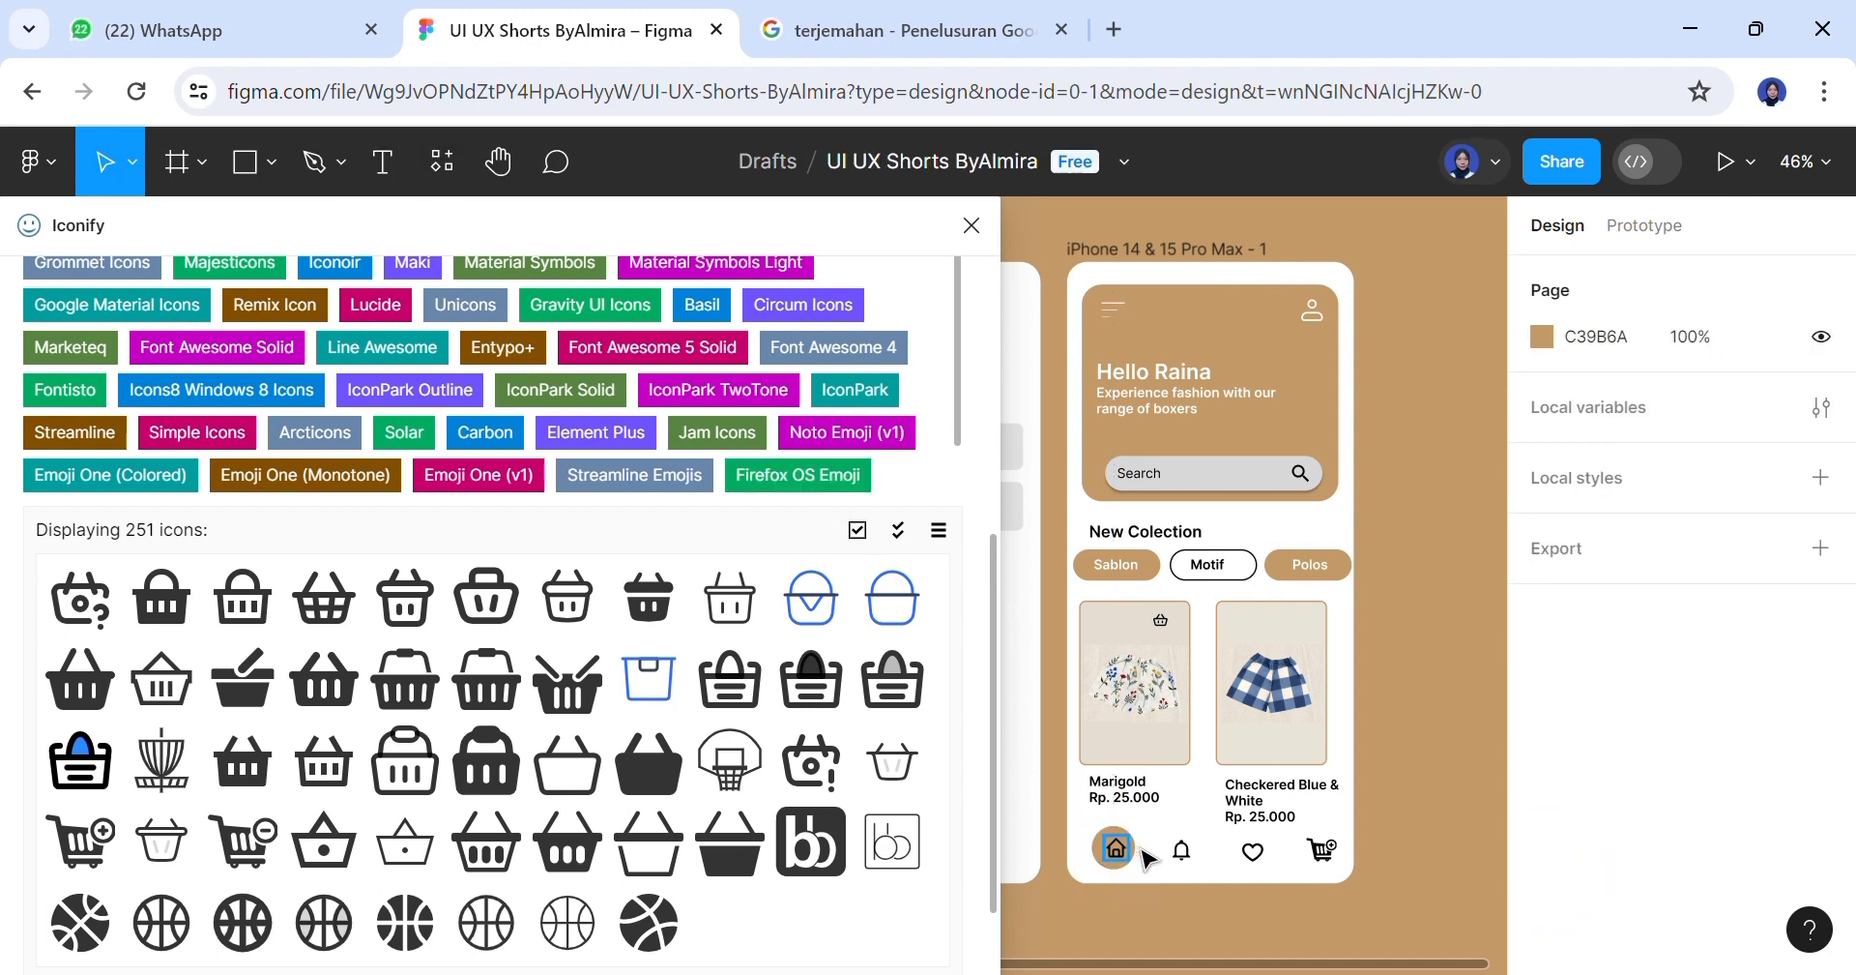
left_click(1148, 855)
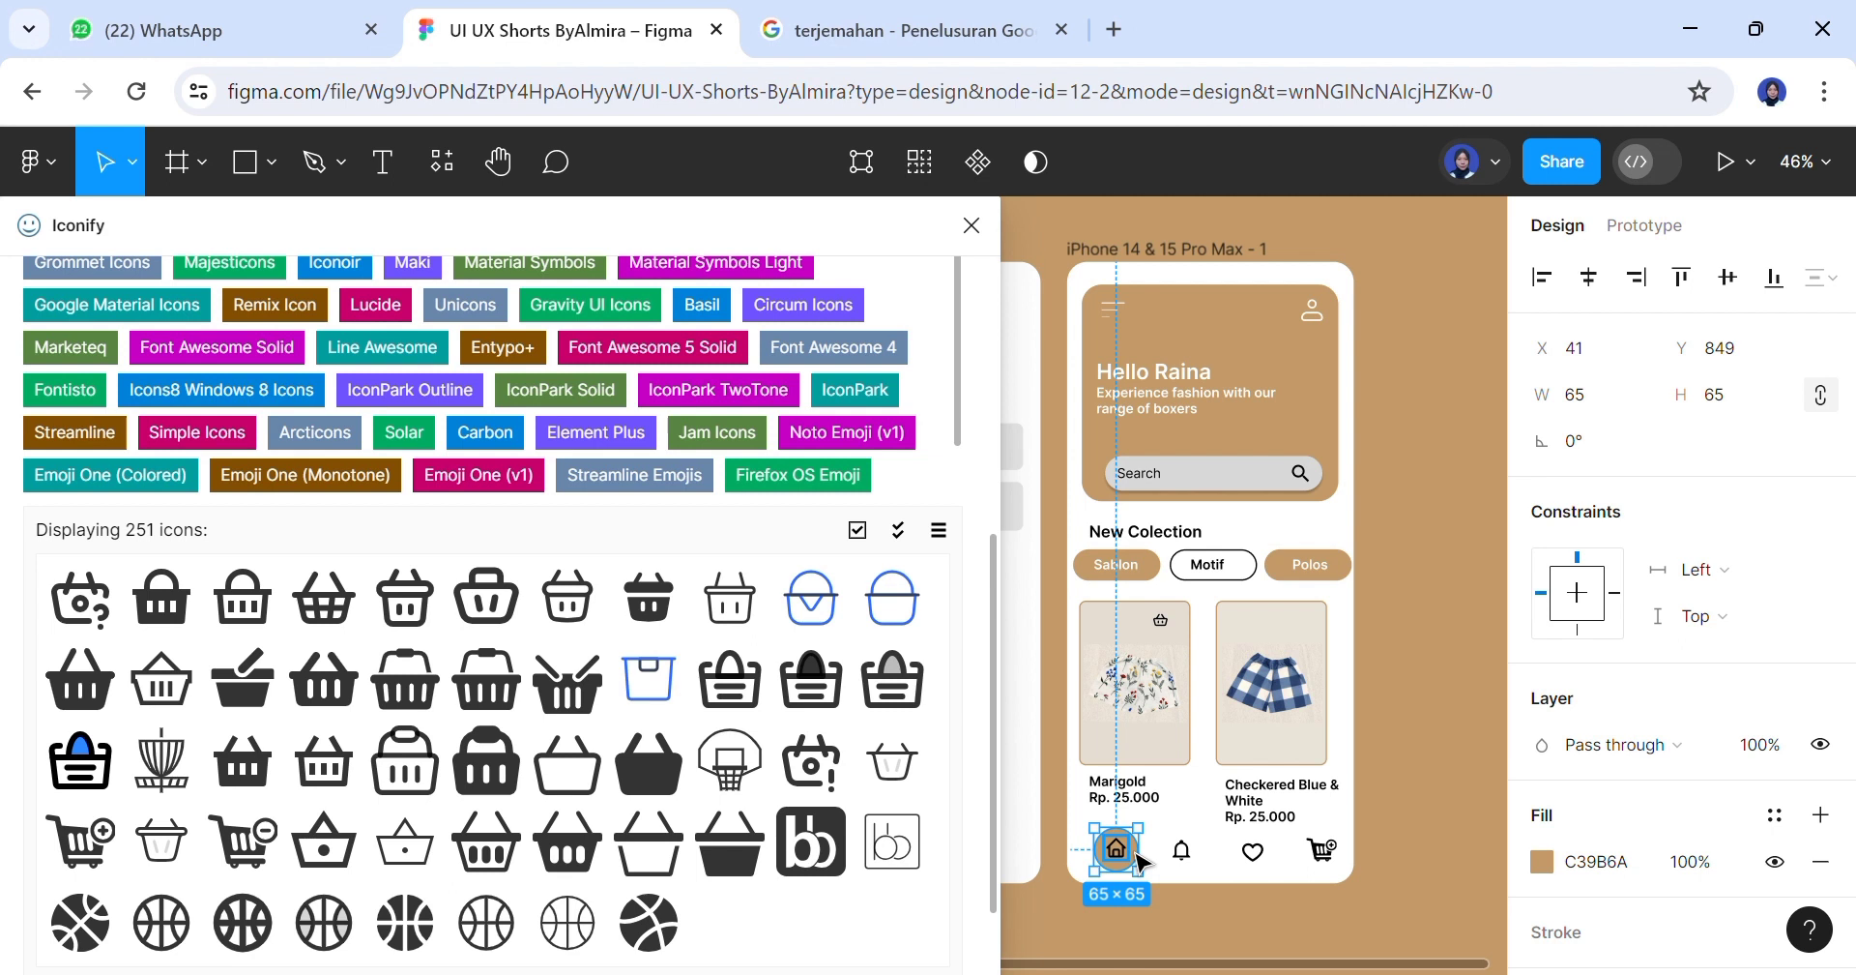
Duplicate the brown navigation circle behind the Marigold card's basket icon and set its size to 40 × 40
left_click_drag(1132, 863, 1181, 638)
left_click(1752, 397)
type("40")
left_click(1470, 419)
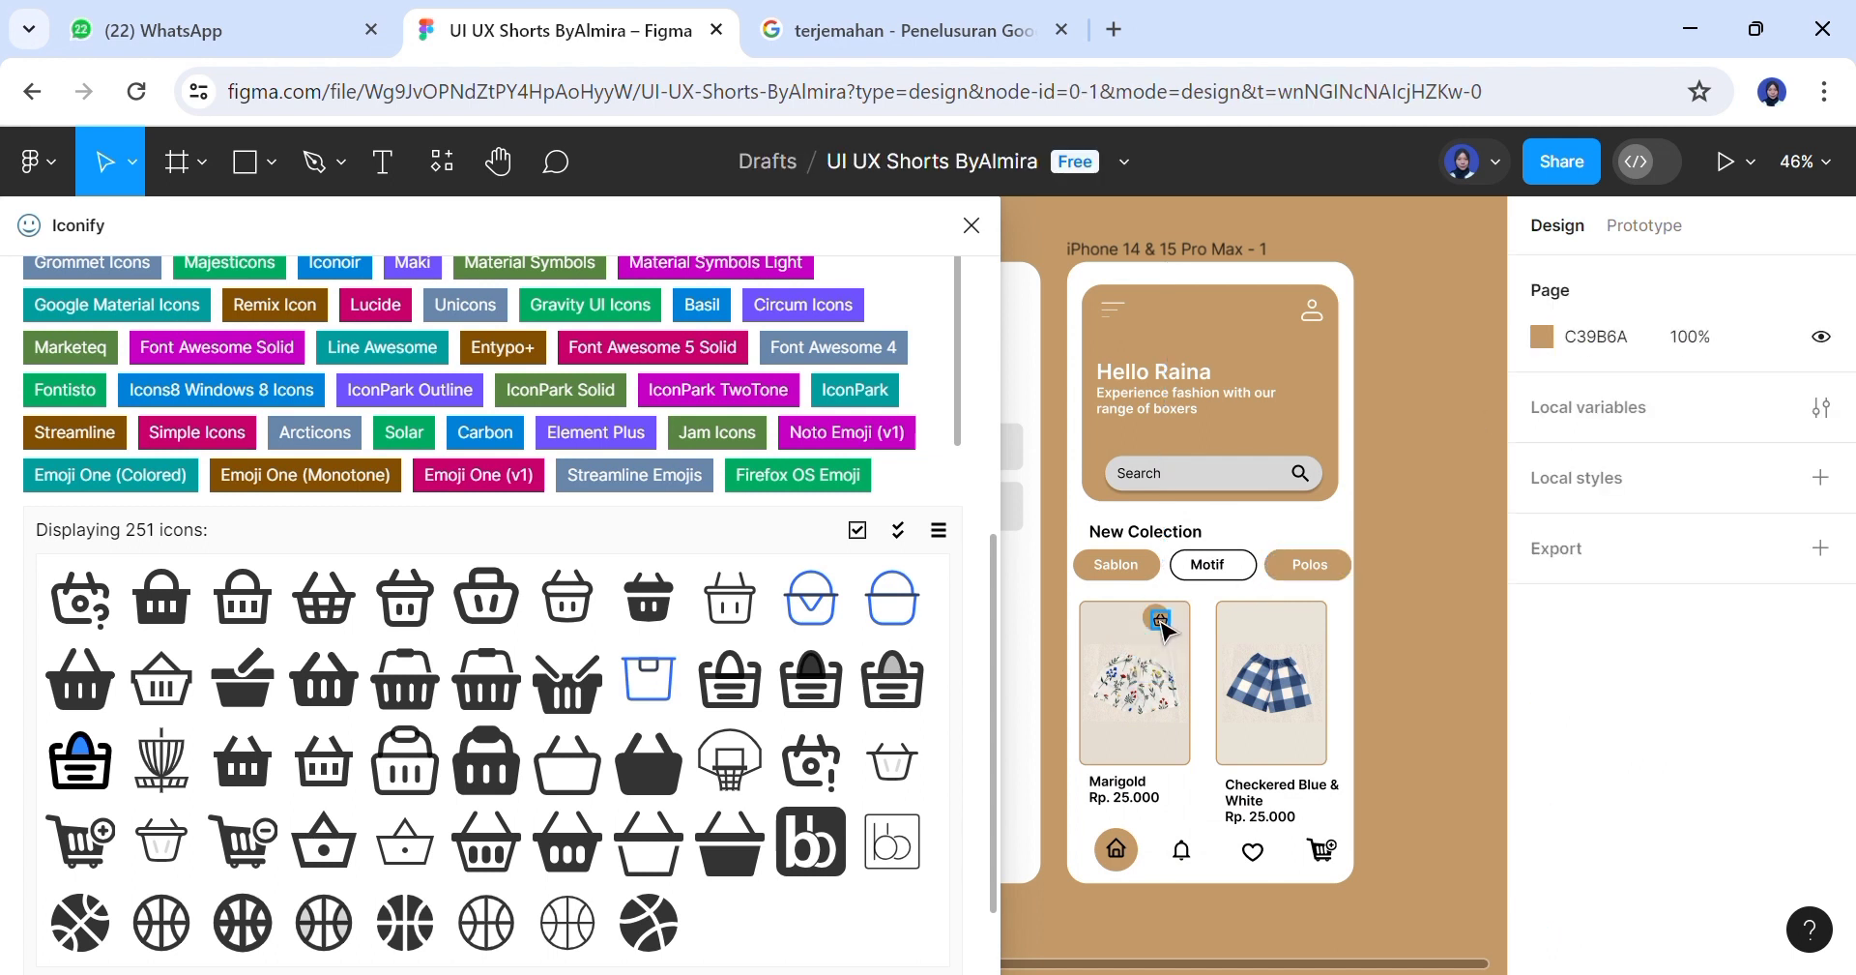
Set the Marigold card's circle to 55 × 55 and duplicate it to the same corner of the Checkered Blue & White card
left_click(1162, 621)
left_click(1746, 400)
type("55")
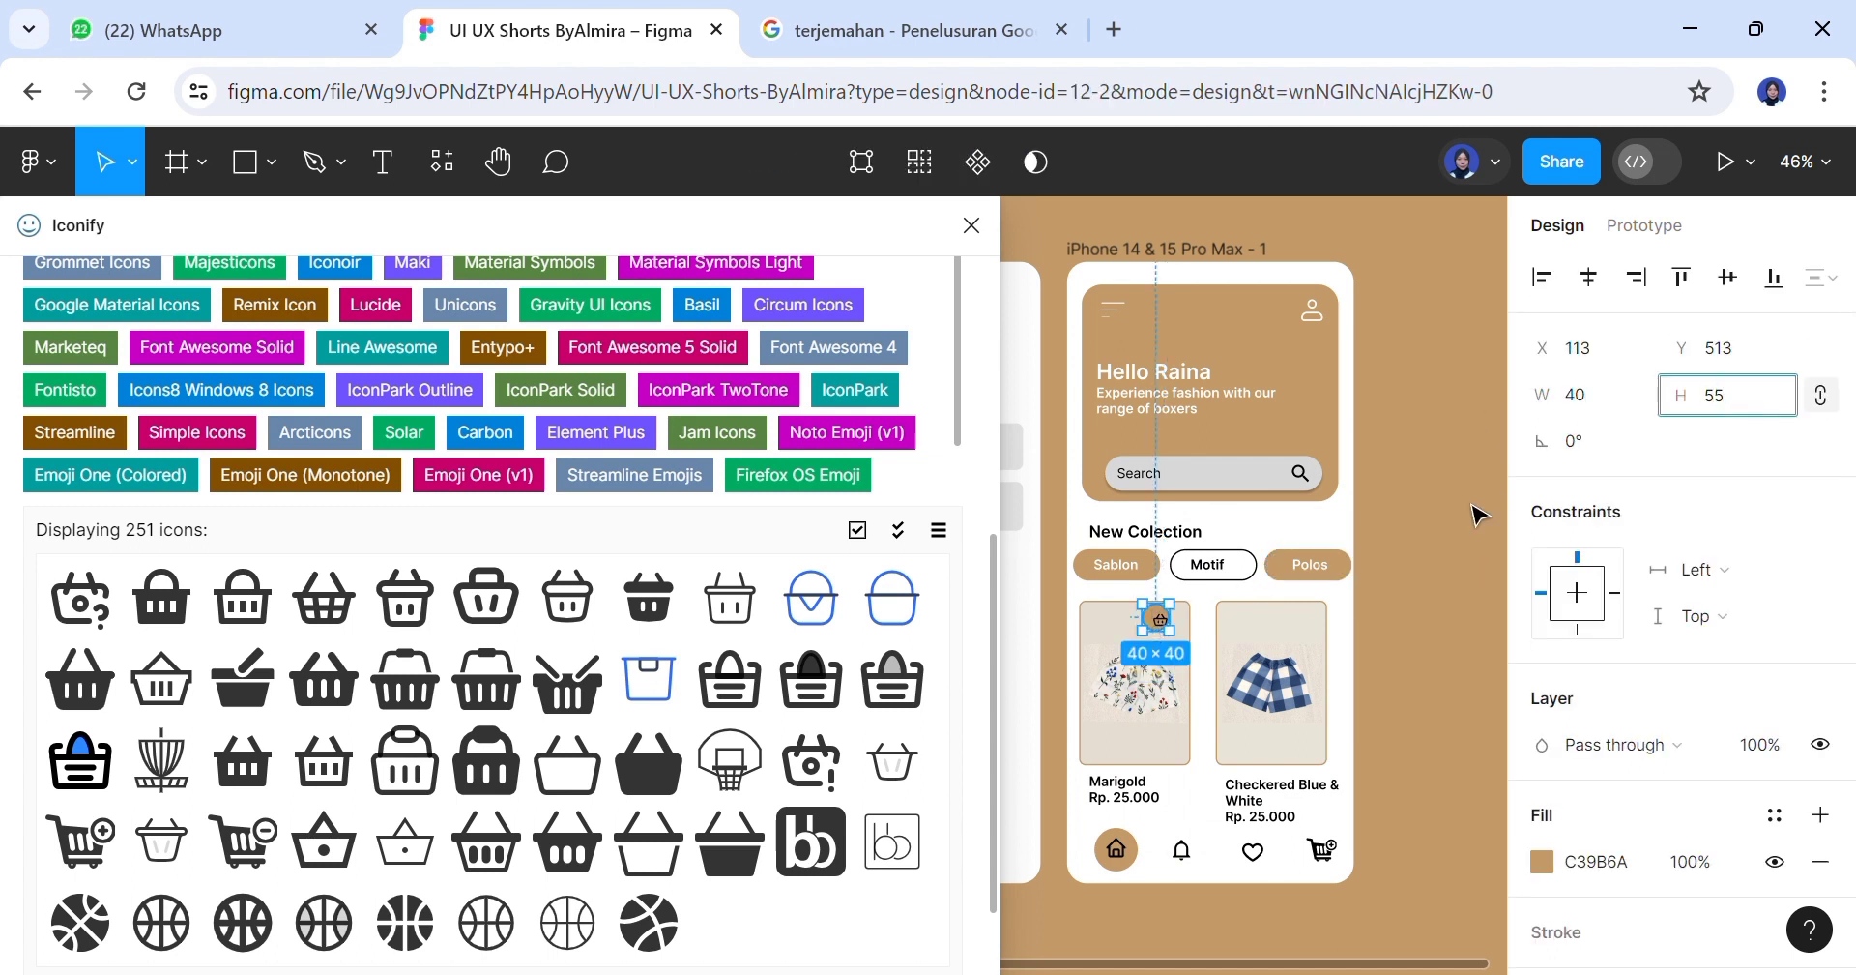
left_click(1471, 513)
left_click(1163, 623)
left_click_drag(1176, 639, 1324, 644)
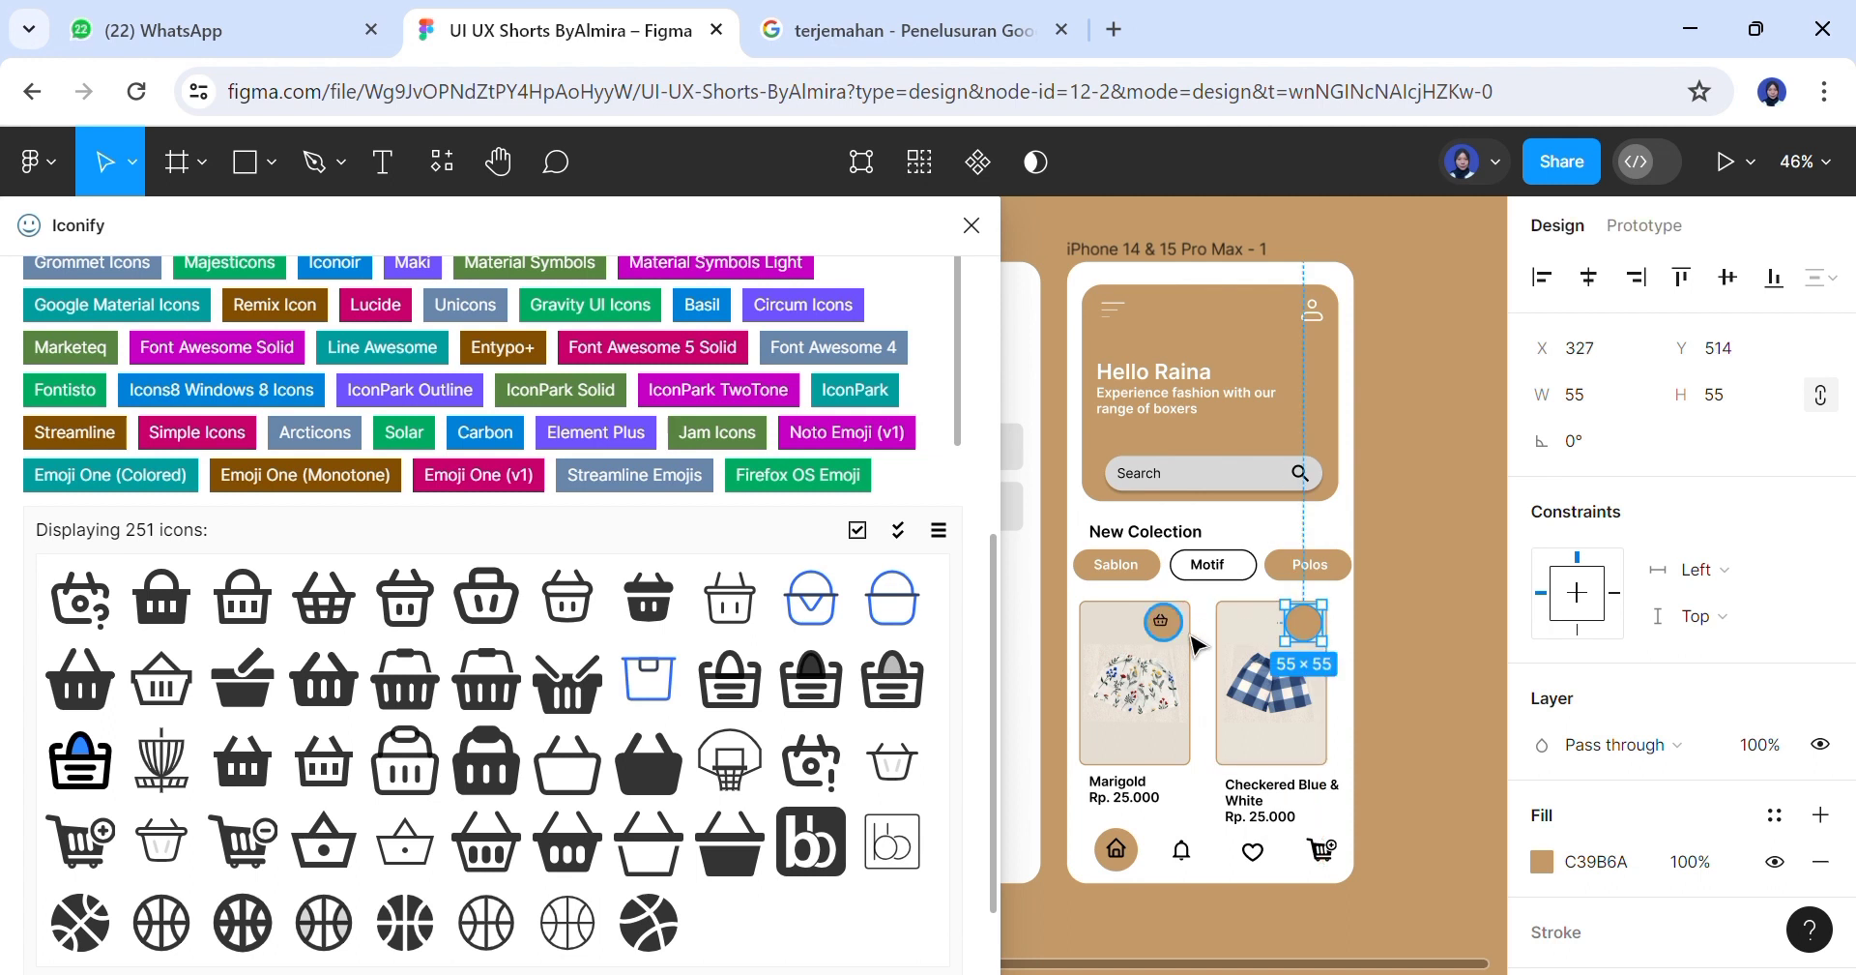
Set the basket icon's height to 30 and center it in the Marigold card's circle
left_click(1170, 627)
left_click(1768, 452)
type("30")
left_click(1425, 623)
left_click_drag(1165, 629, 1174, 640)
Copy the basket icon onto the brown circle of the Checkered Blue & White card
key("ctrl+c")
left_click(1346, 630)
key("ctrl+v")
left_click(1431, 661)
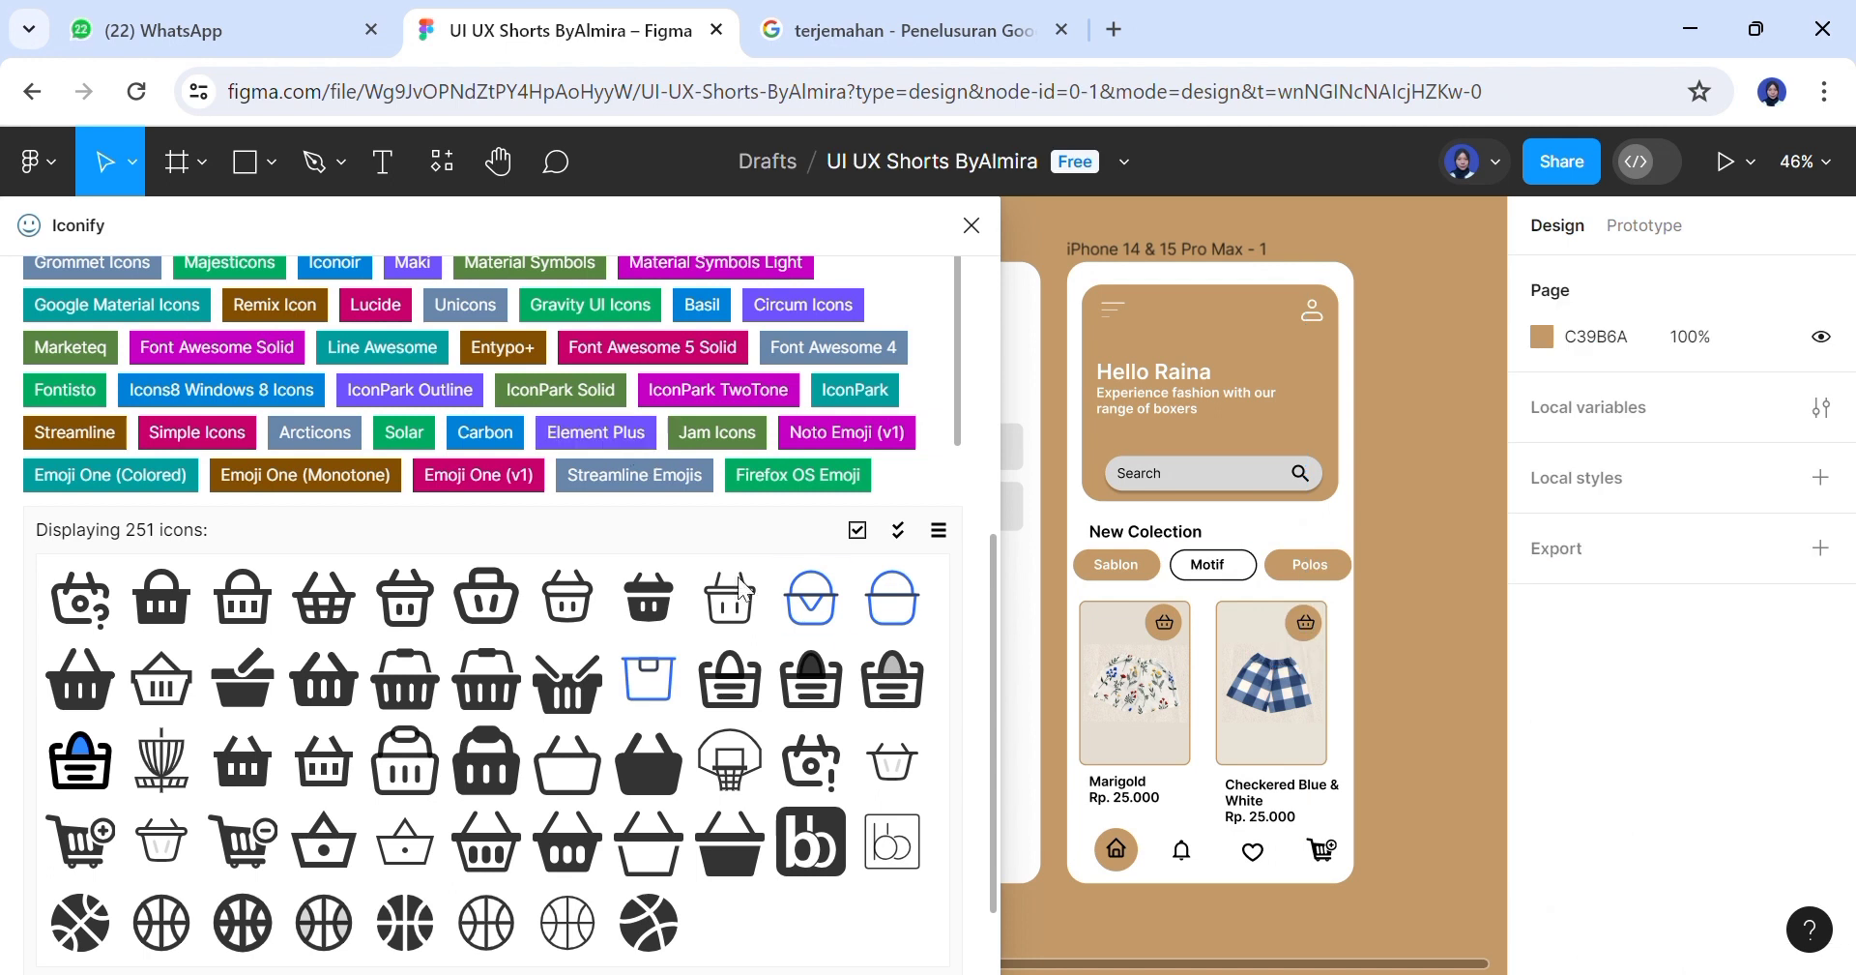
Replace the Iconify basket search with a search for "heart"
scroll(966, 526, "up", 10)
triple_click(182, 492)
type("heart")
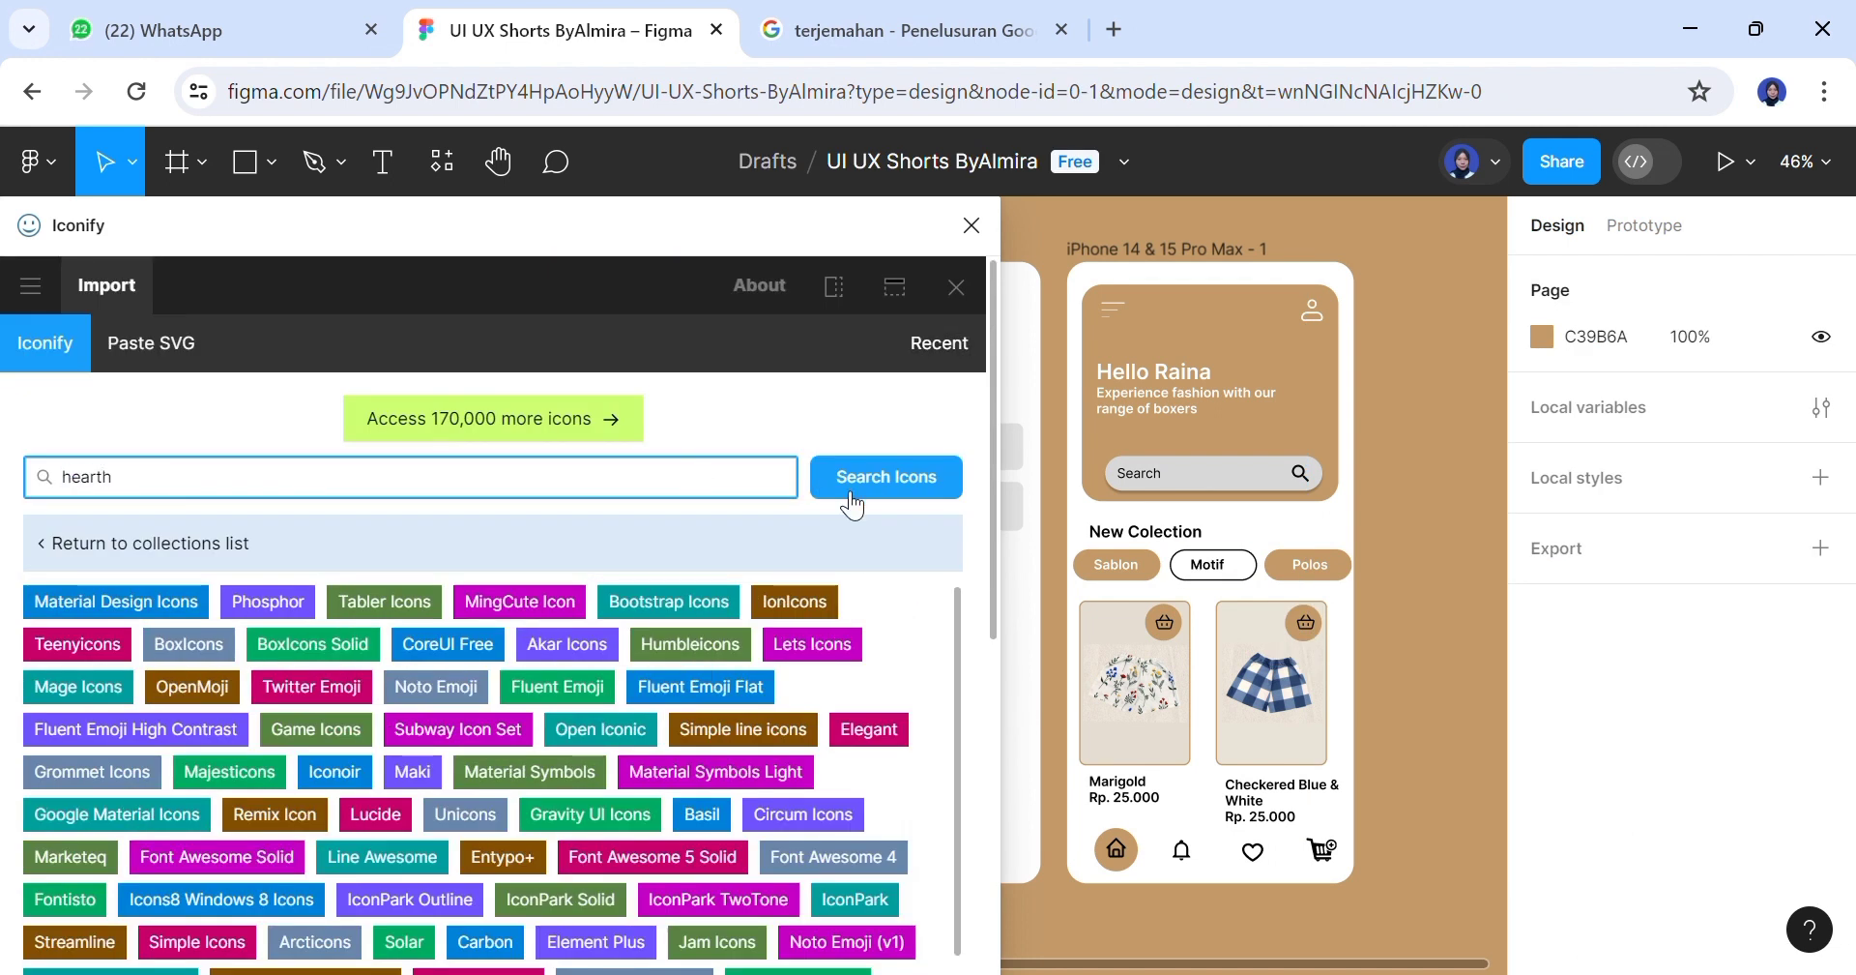
left_click(911, 488)
Place a filled heart icon over the Marigold card, lock its proportions and open its height for editing
left_click_drag(992, 542, 957, 771)
left_click_drag(498, 575, 1117, 741)
left_click_drag(1112, 673, 1152, 721)
left_click(1827, 441)
left_click(1785, 440)
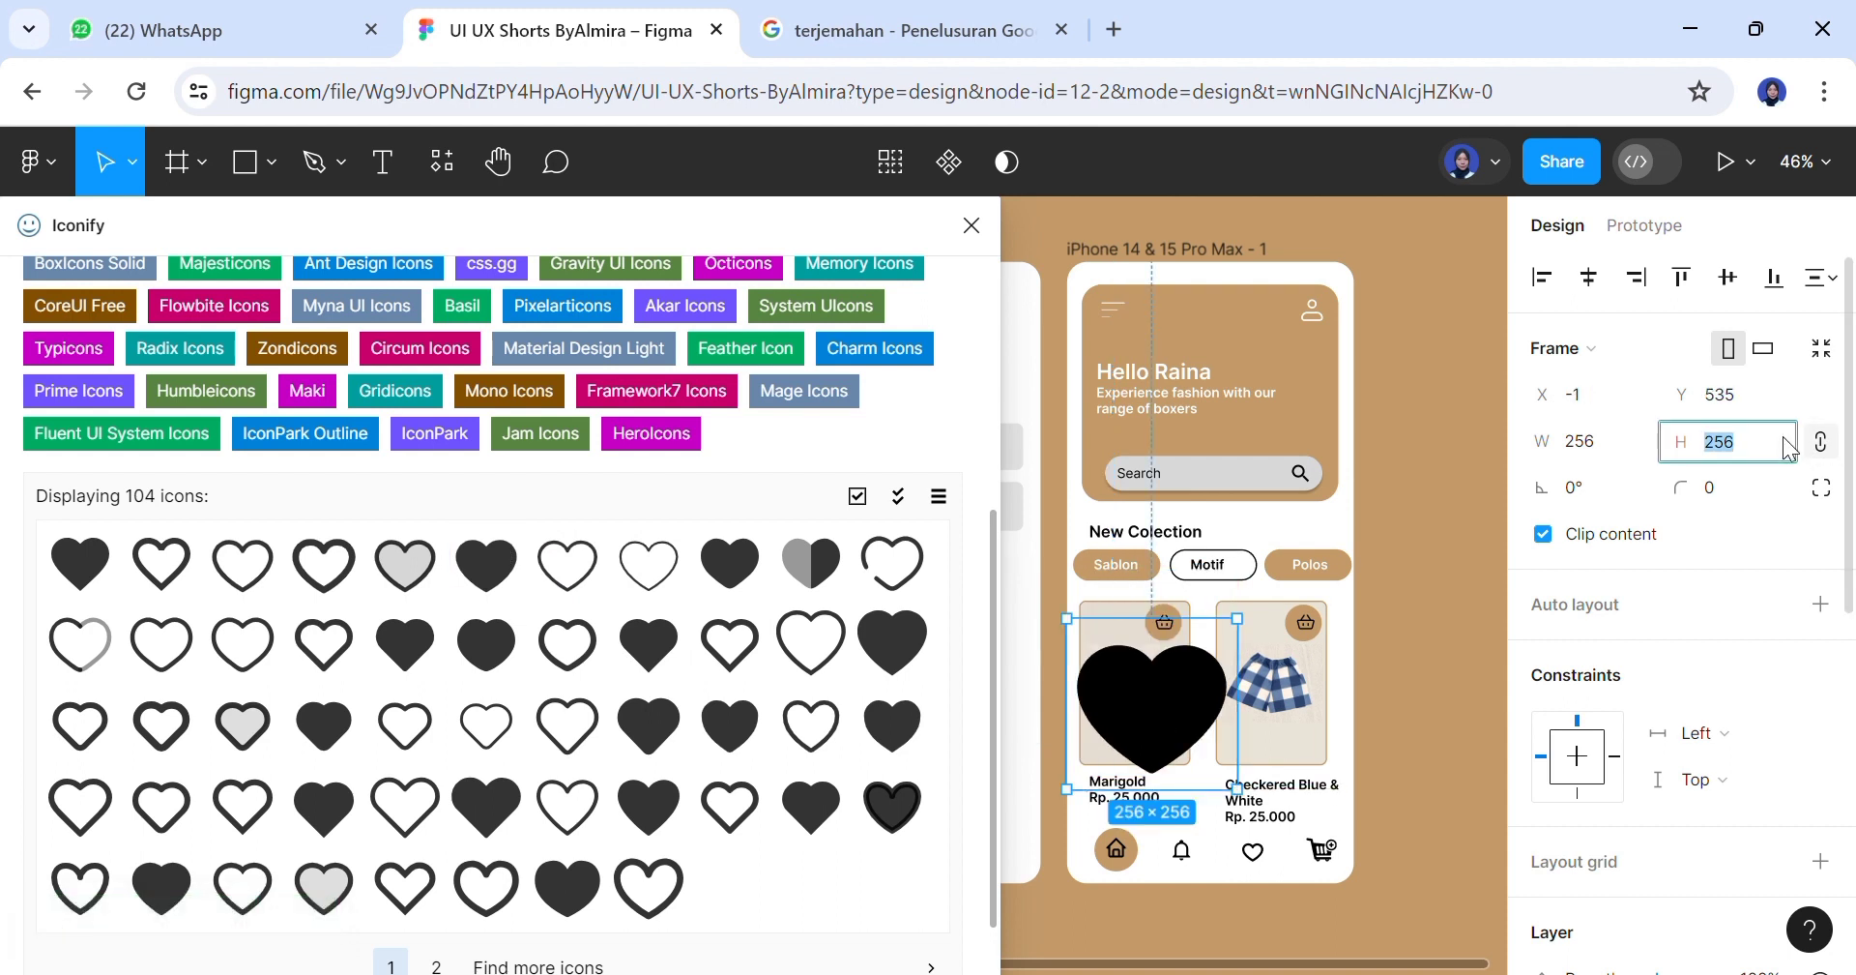
Resize the filled heart icon to 35 × 35 and place it in the lower right corner of the checkered shorts card
left_click(1365, 668)
left_click_drag(1087, 640, 1322, 764)
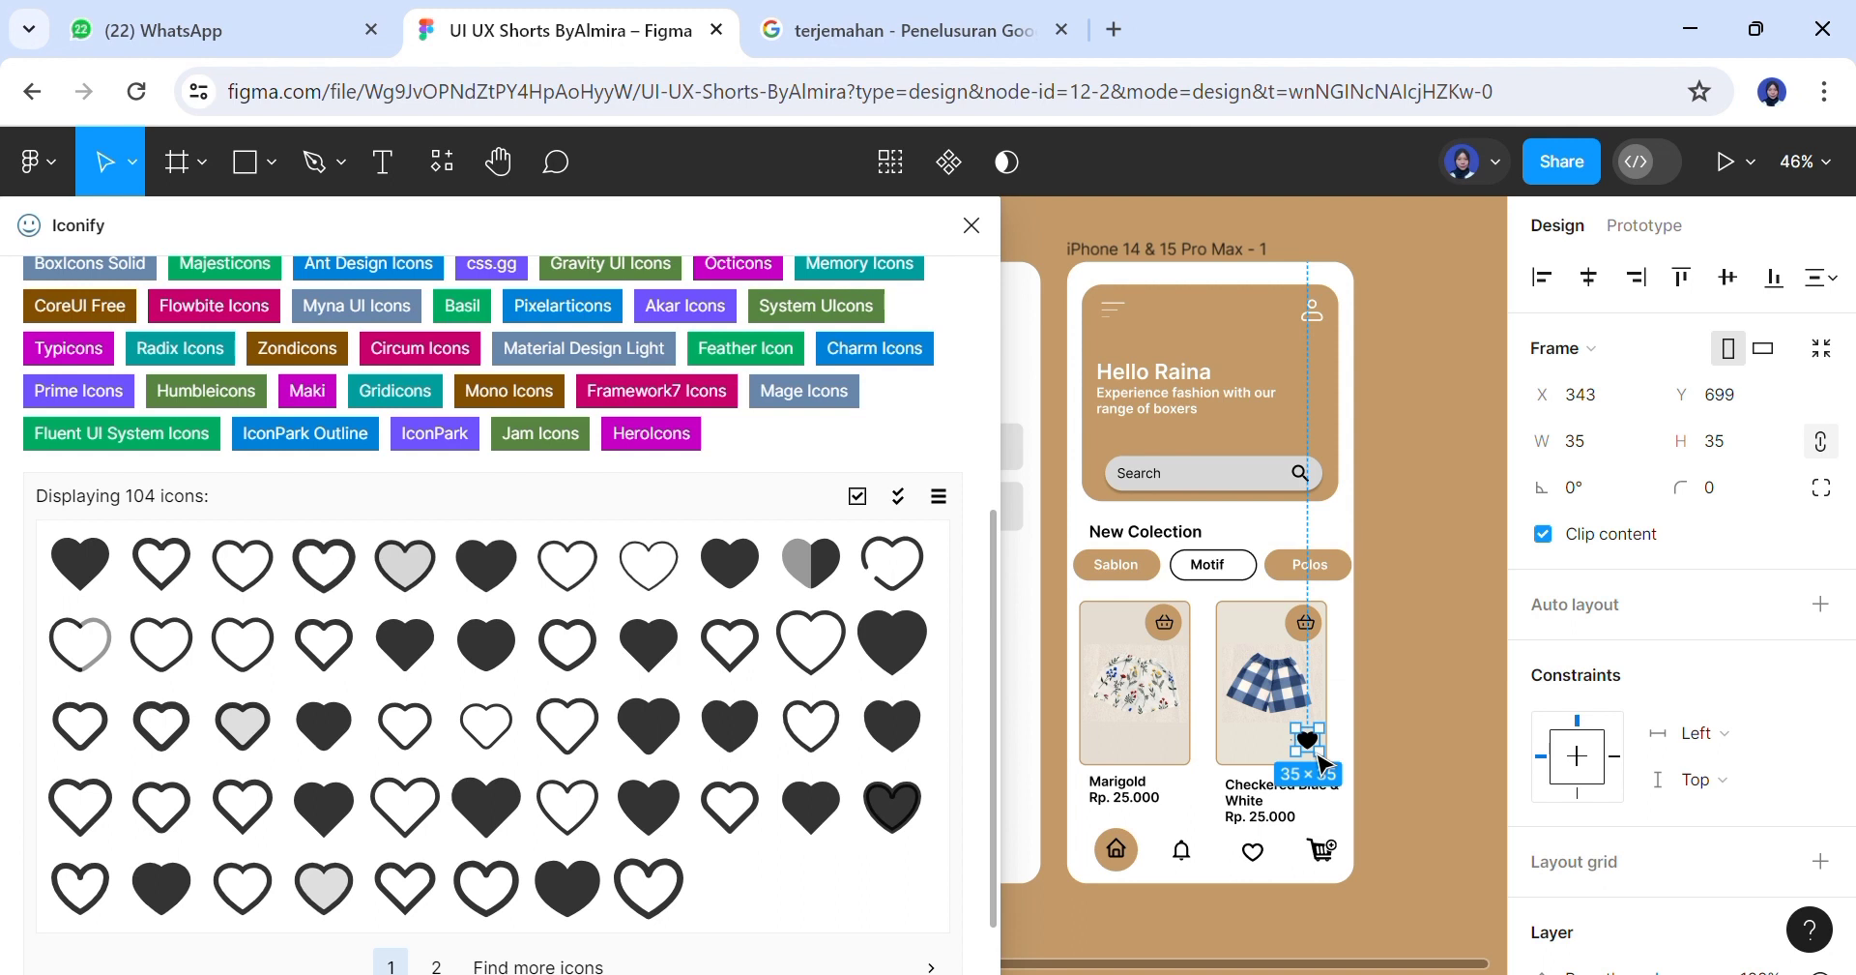
left_click_drag(1390, 751, 1318, 754)
left_click(1418, 764)
Copy the outline heart from the bottom navigation bar to the lower right corner of the Marigold product card
left_click(1256, 852)
left_click_drag(1267, 858, 1181, 754)
left_click(1445, 791)
left_click(1411, 769)
left_click(1455, 742)
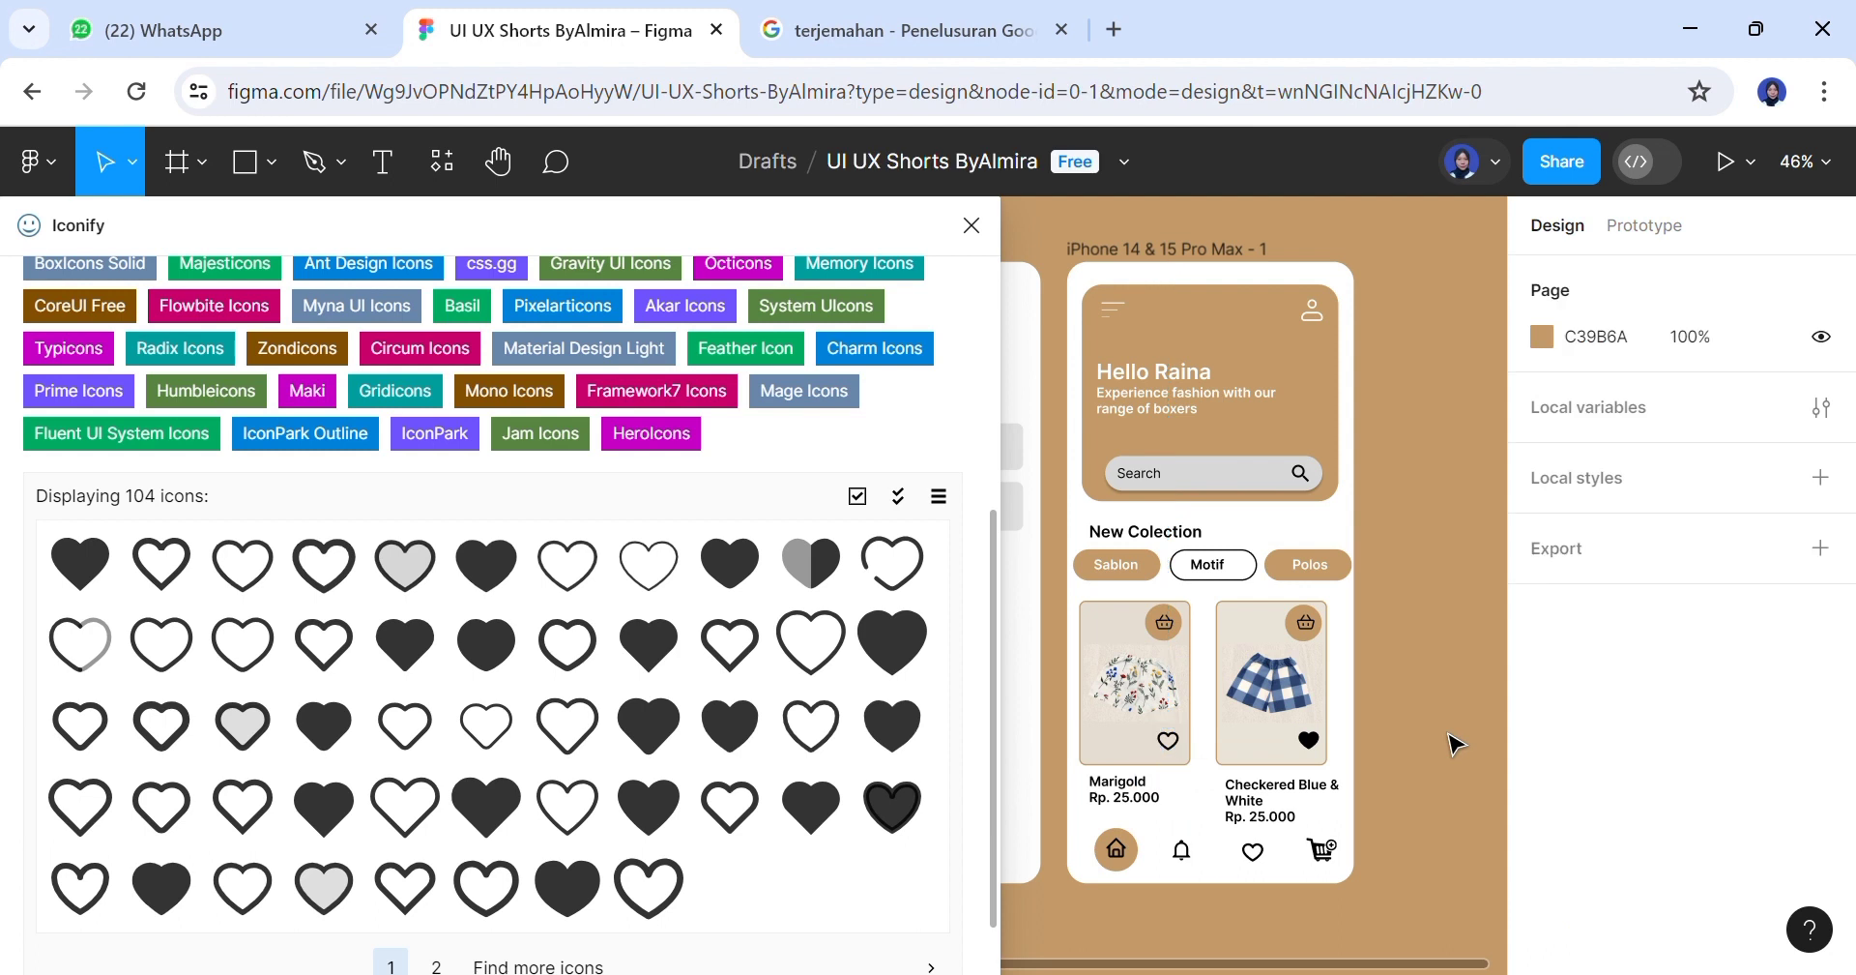
Nudge the Motif category pill slightly right, between the Sablon and Polos pills
left_click_drag(1220, 579, 1226, 580)
left_click(1377, 598)
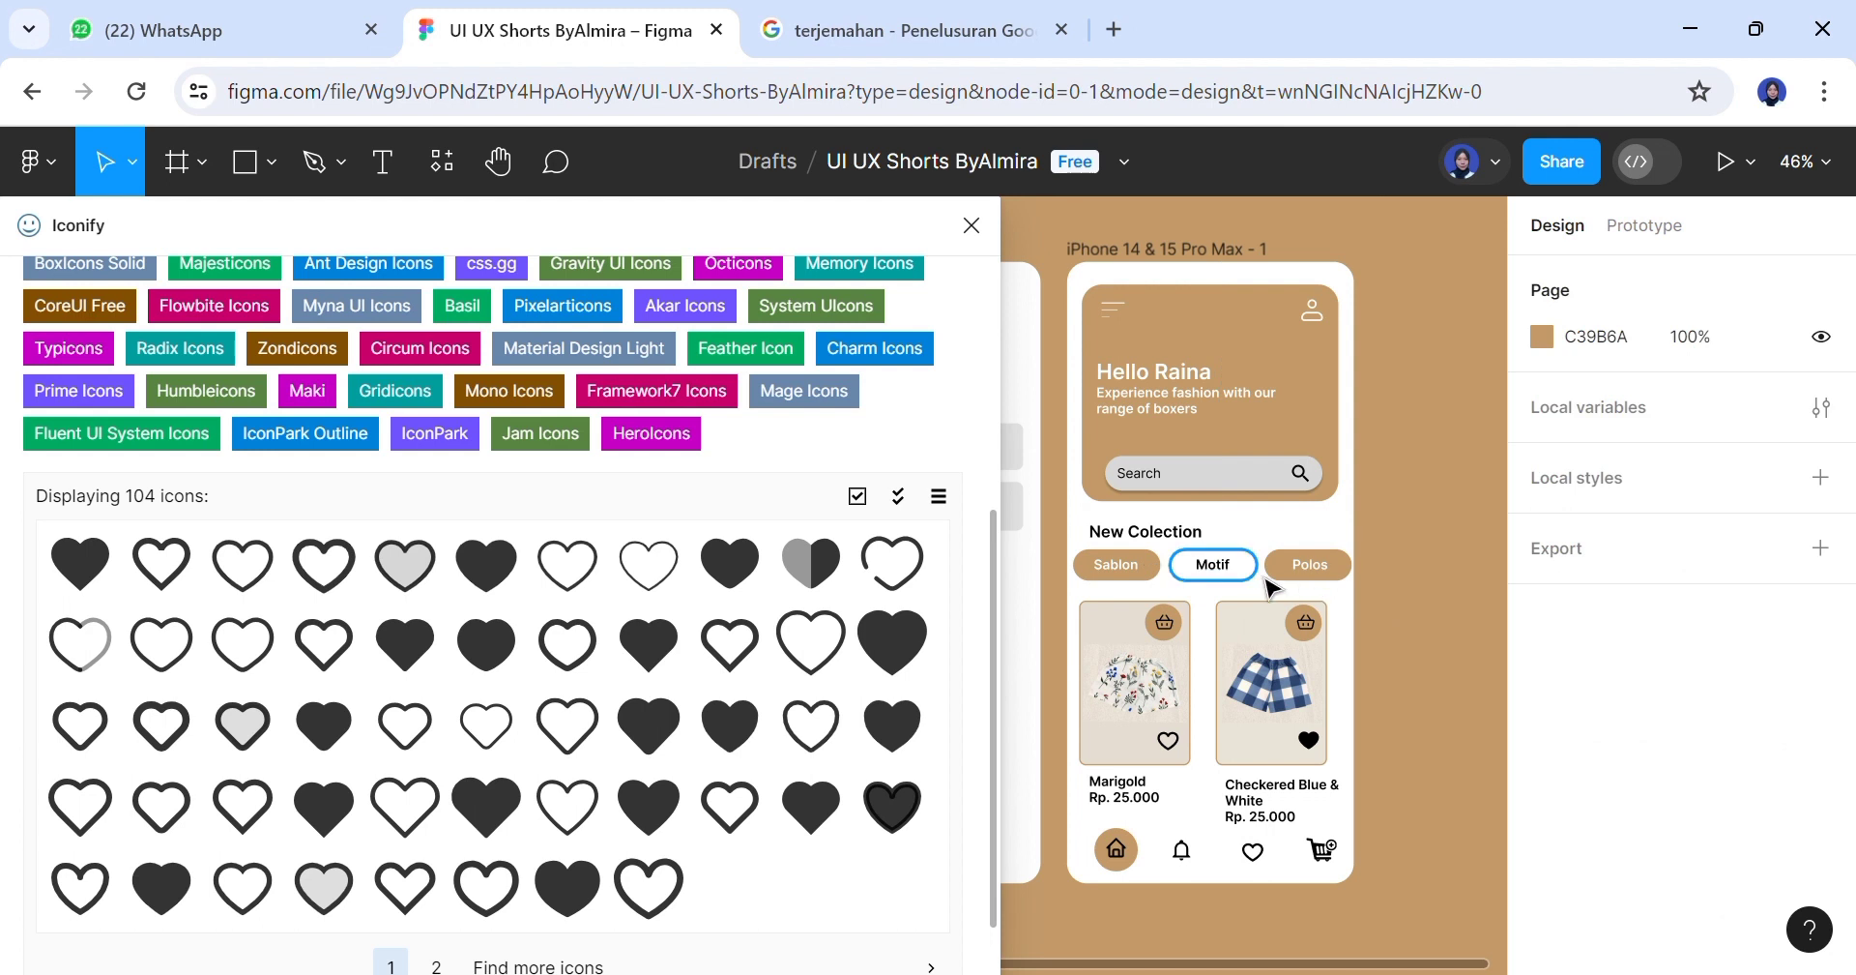
left_click(1256, 574)
left_click_drag(1849, 676, 1852, 772)
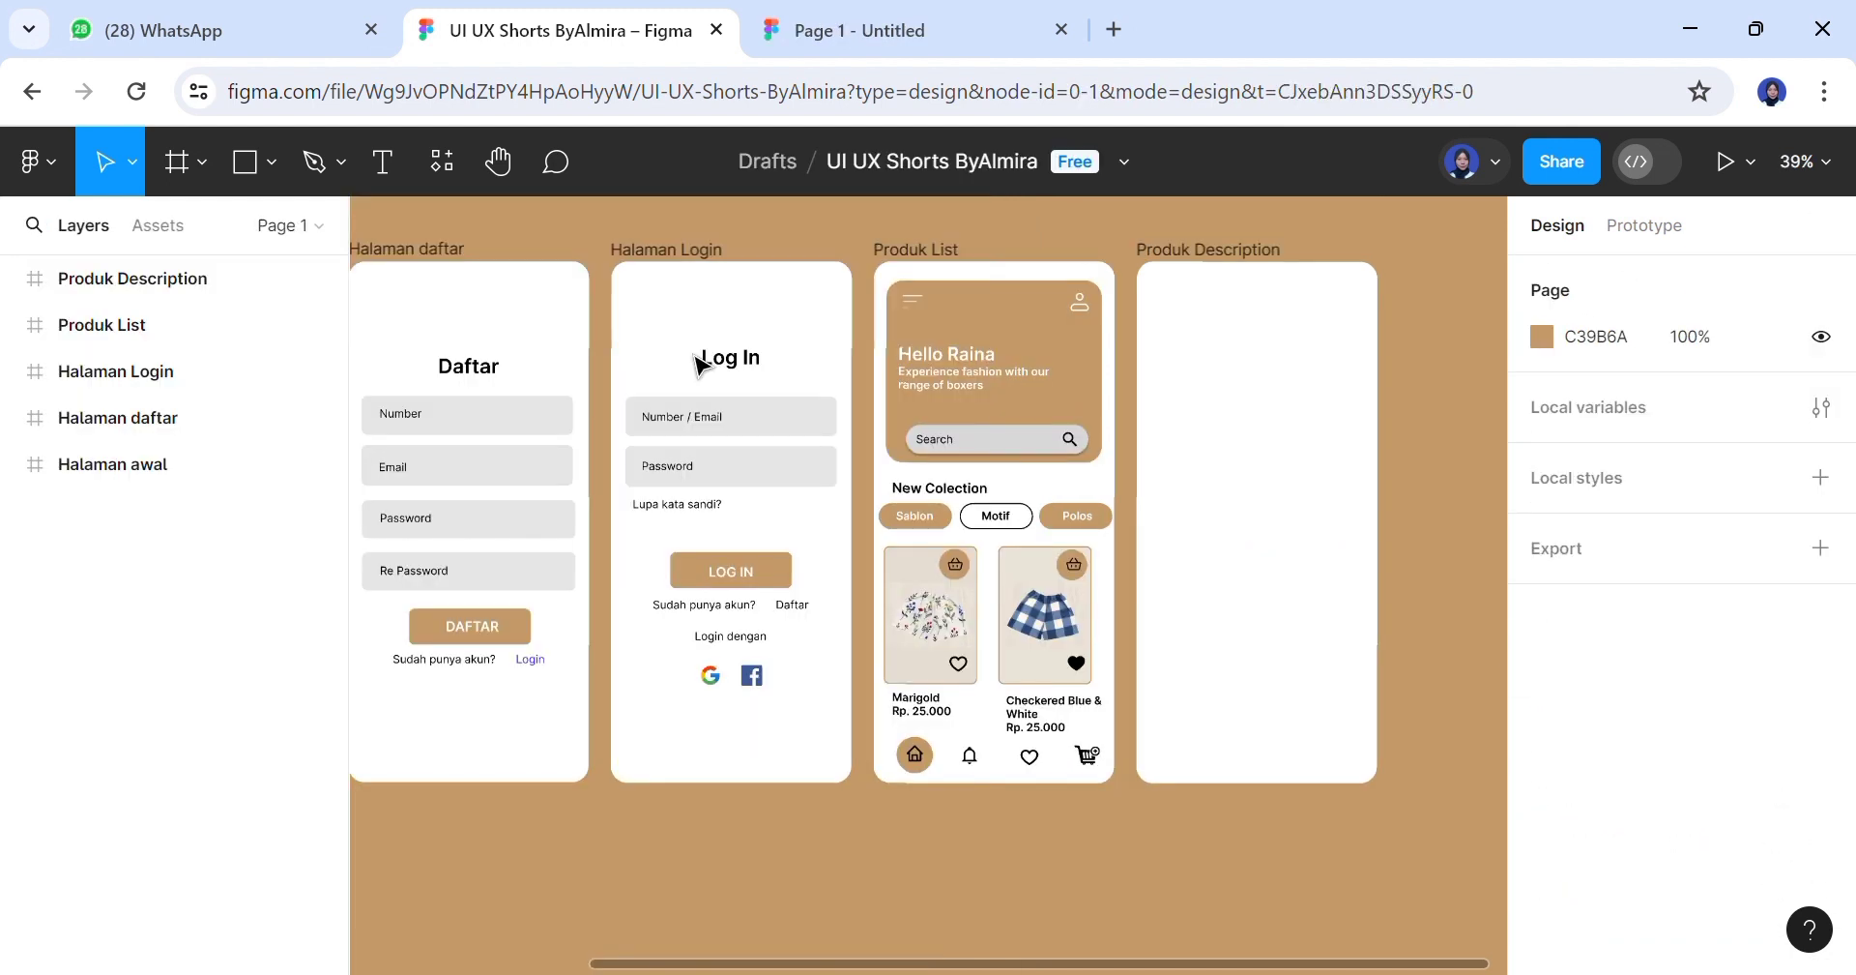
Copy the brown header rectangle from Produk List to the top of Produk Description and resize it to about 379 × 68
left_click(1089, 363)
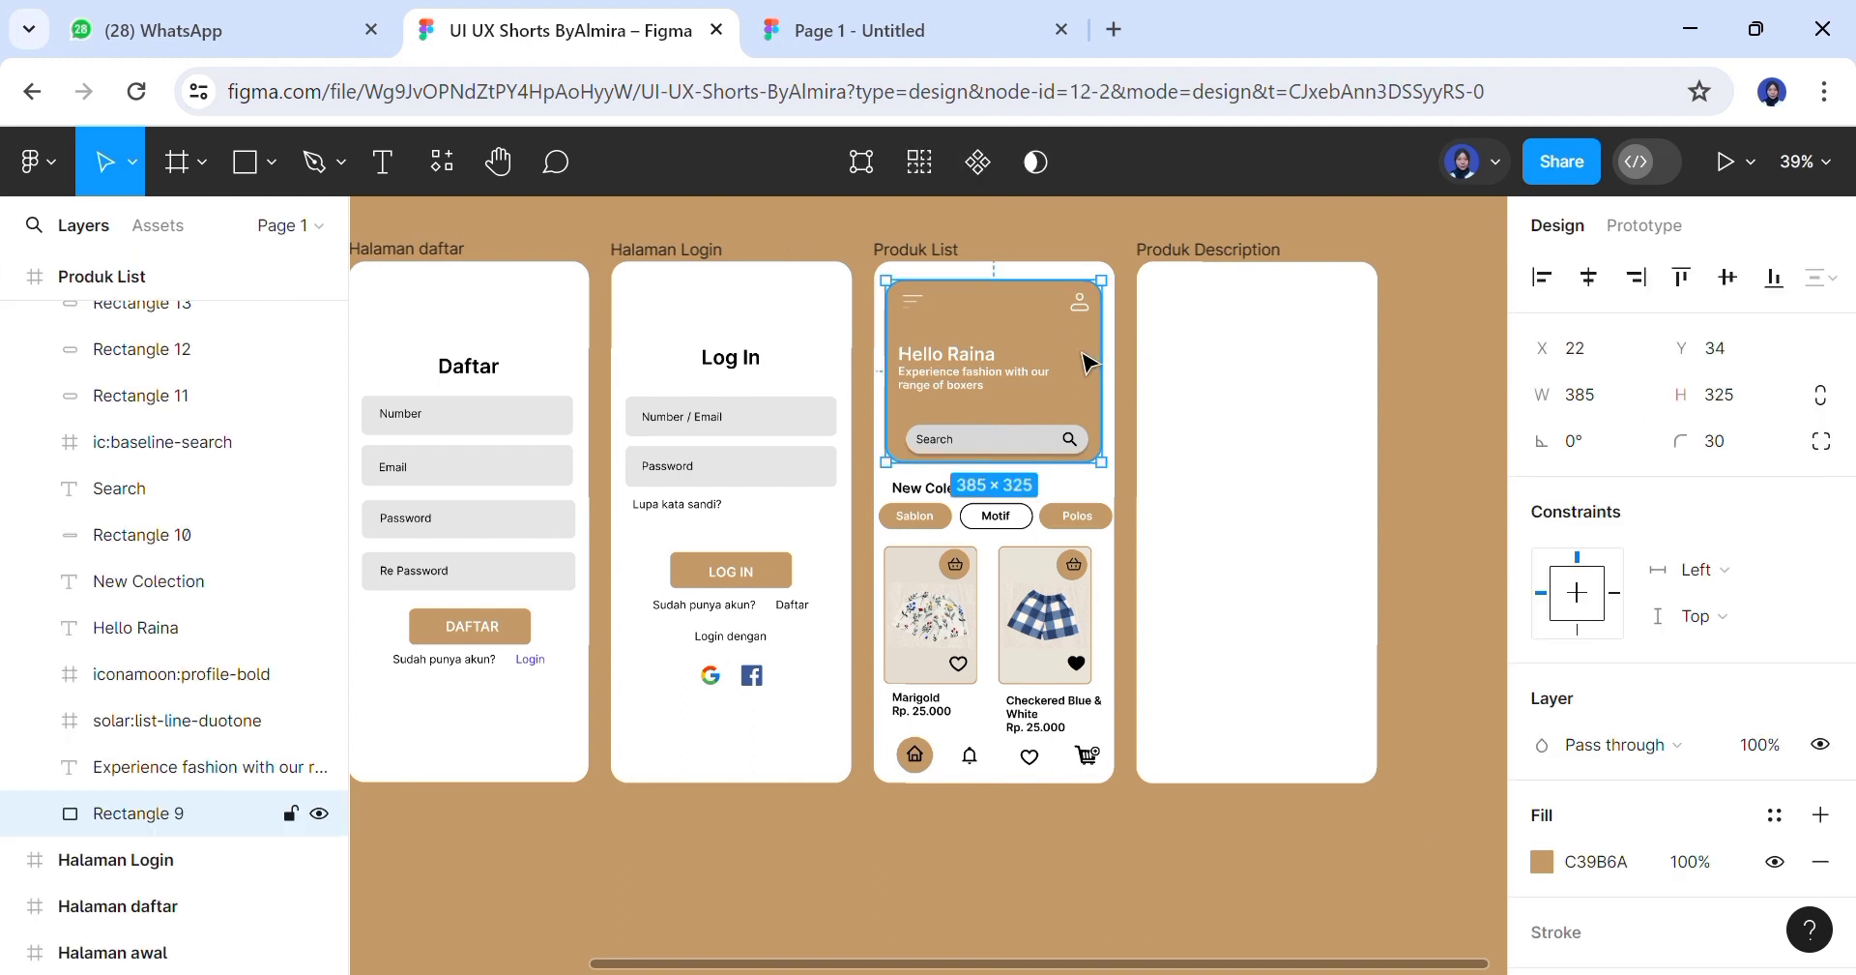
key("ctrl+d")
left_click_drag(1090, 363, 1349, 361)
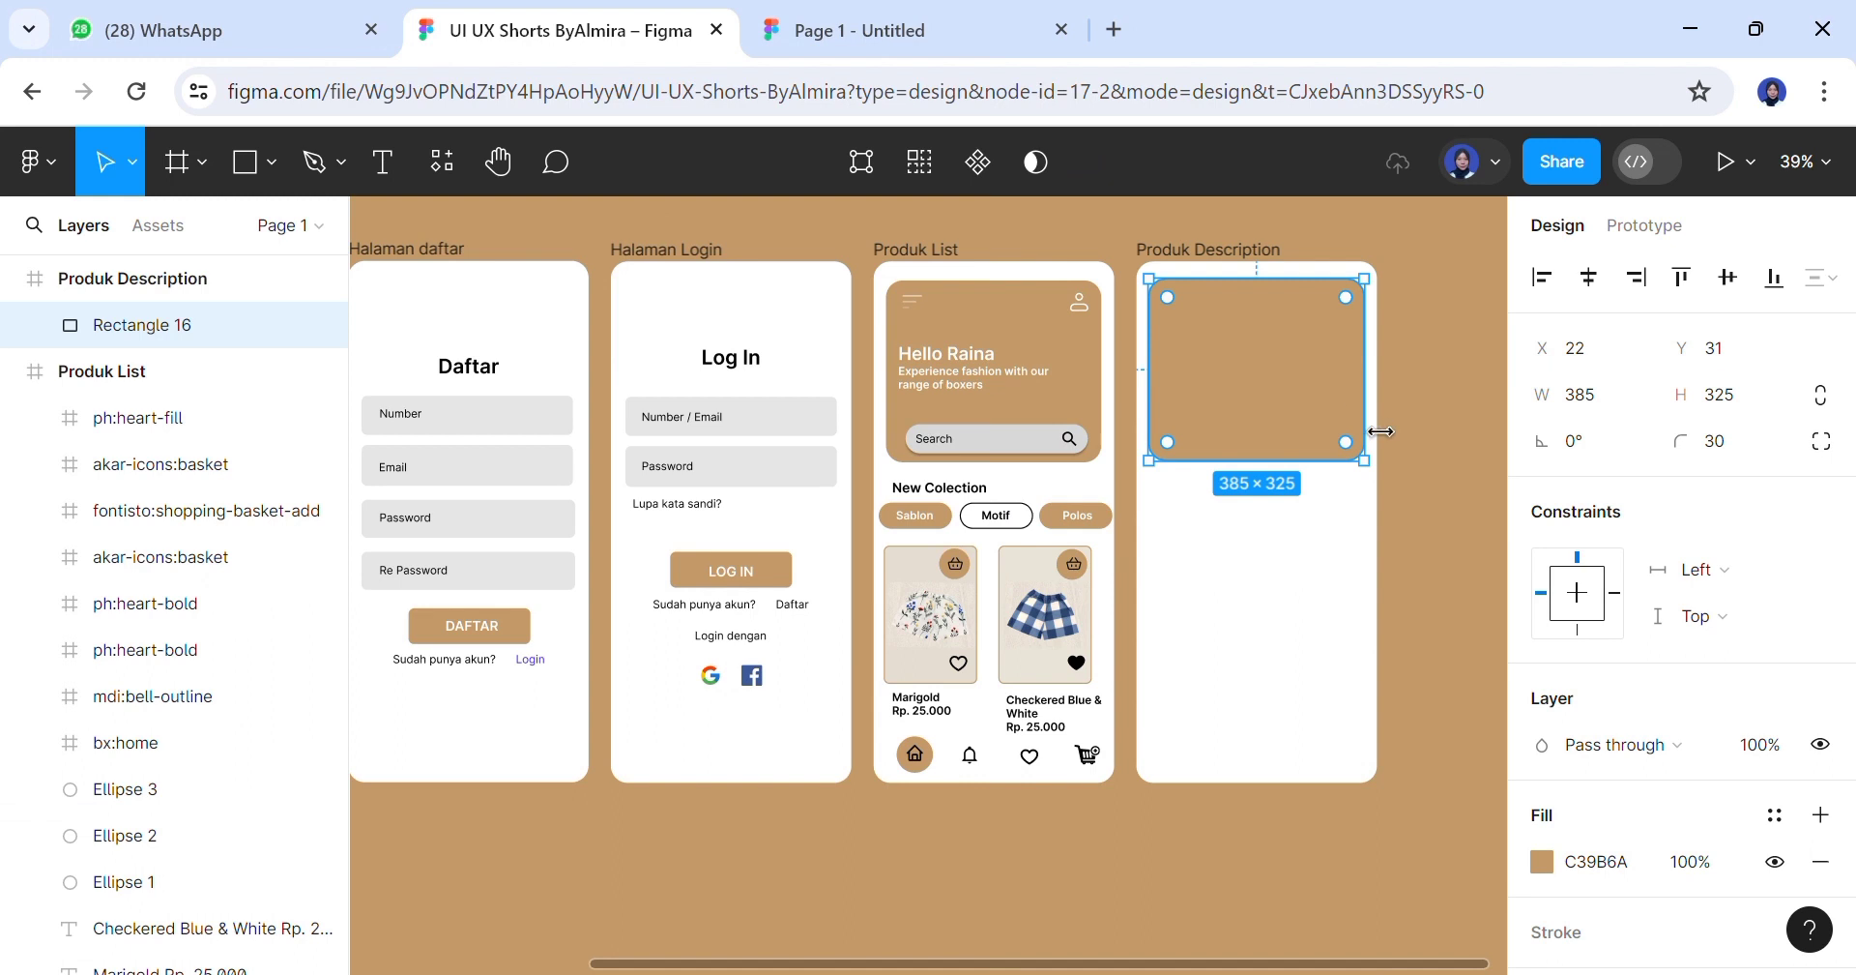
left_click_drag(1384, 481, 1384, 341)
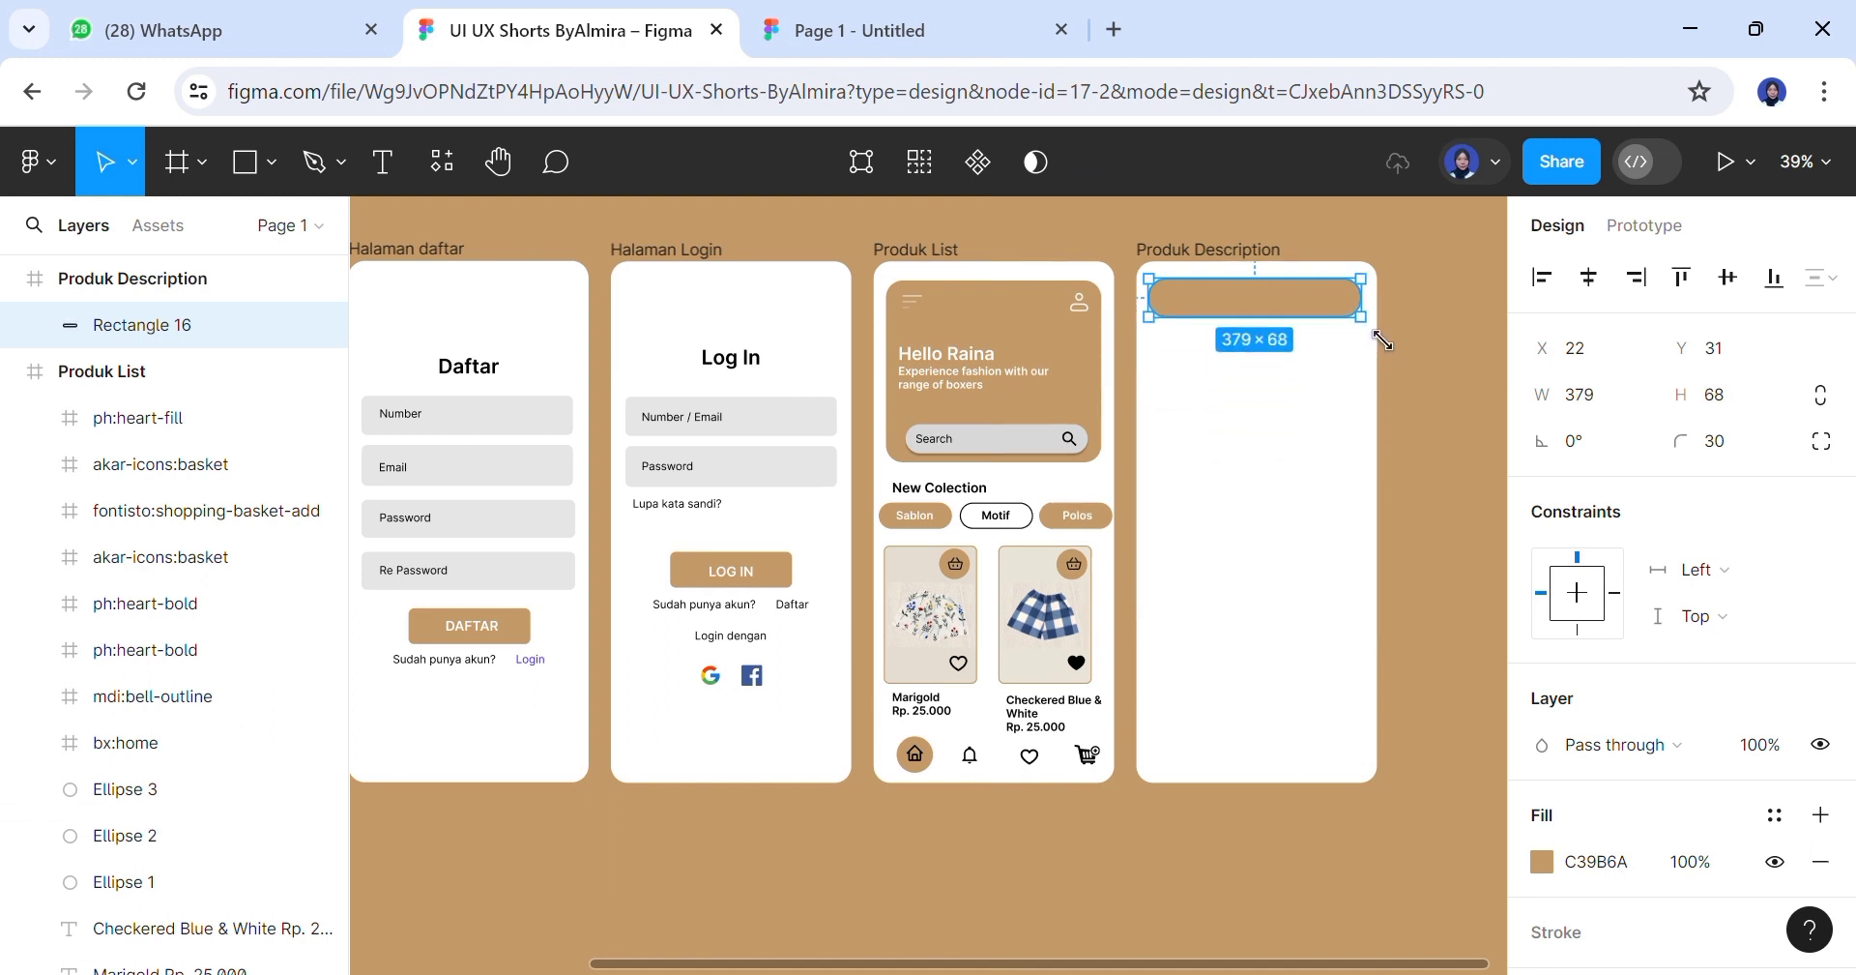
left_click(1331, 424)
Copy the list menu and profile icons from Produk List onto the two ends of the Produk Description header bar
left_click(924, 307)
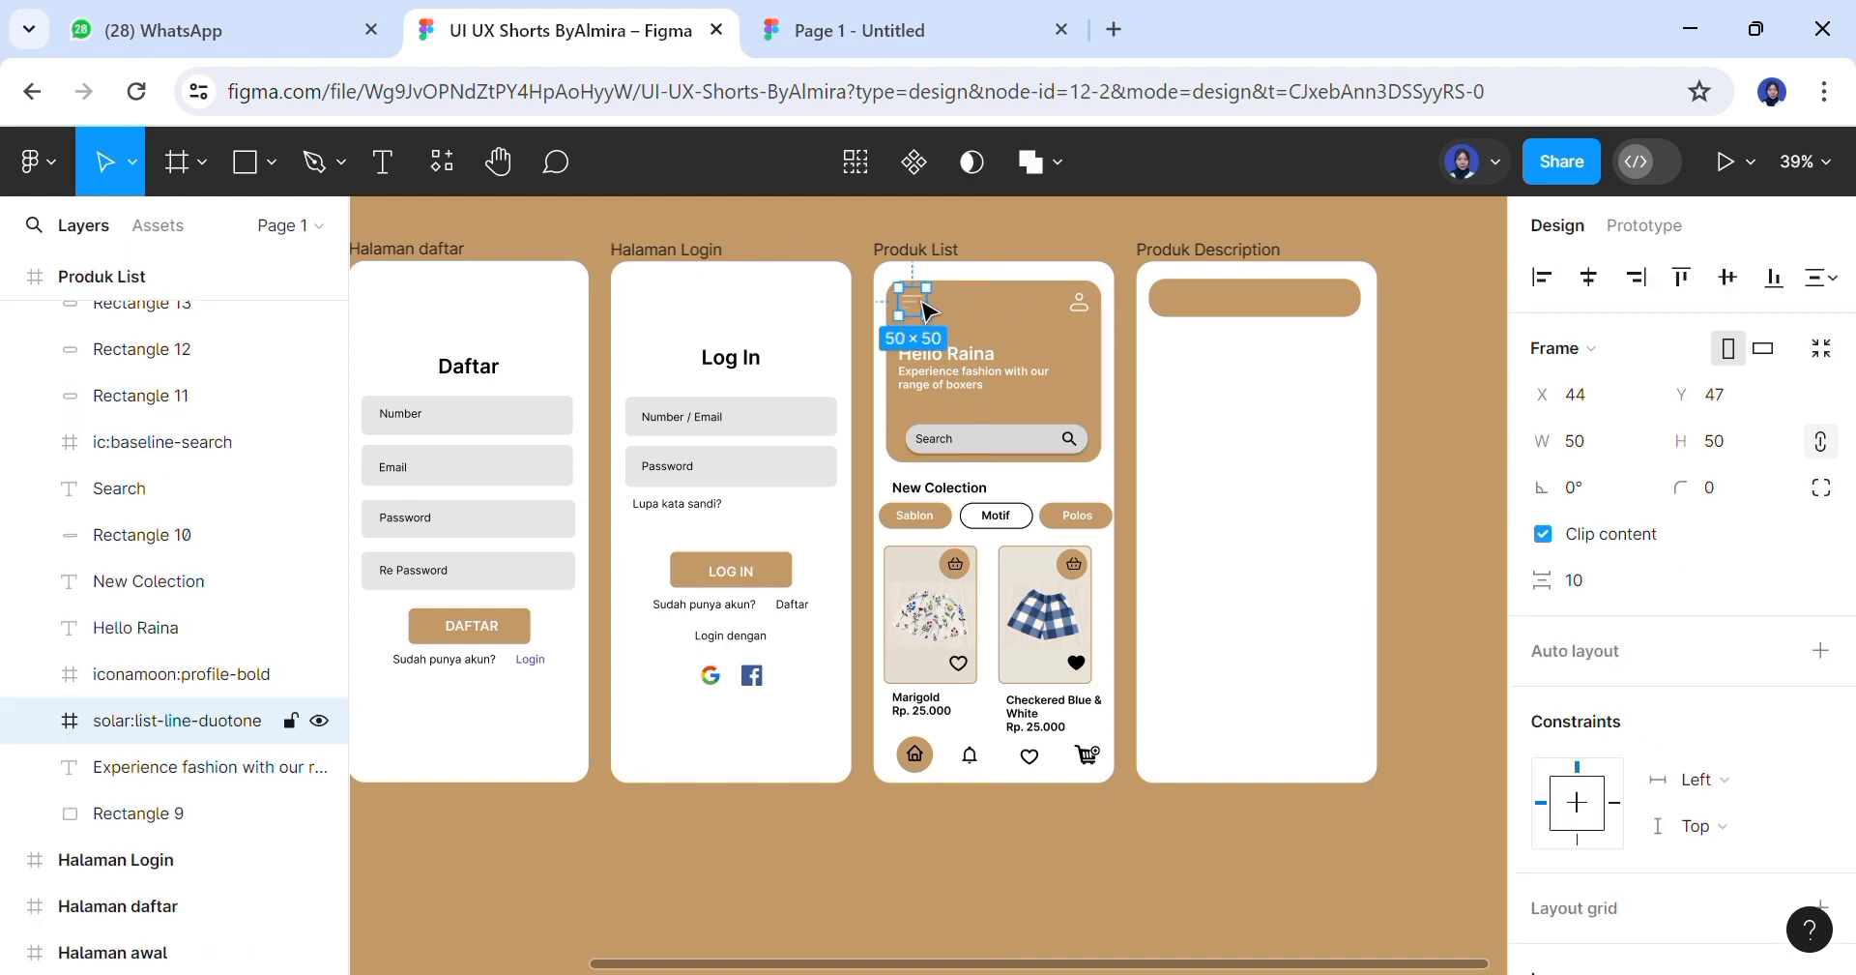
key("ctrl+d")
left_click_drag(924, 307, 1189, 305)
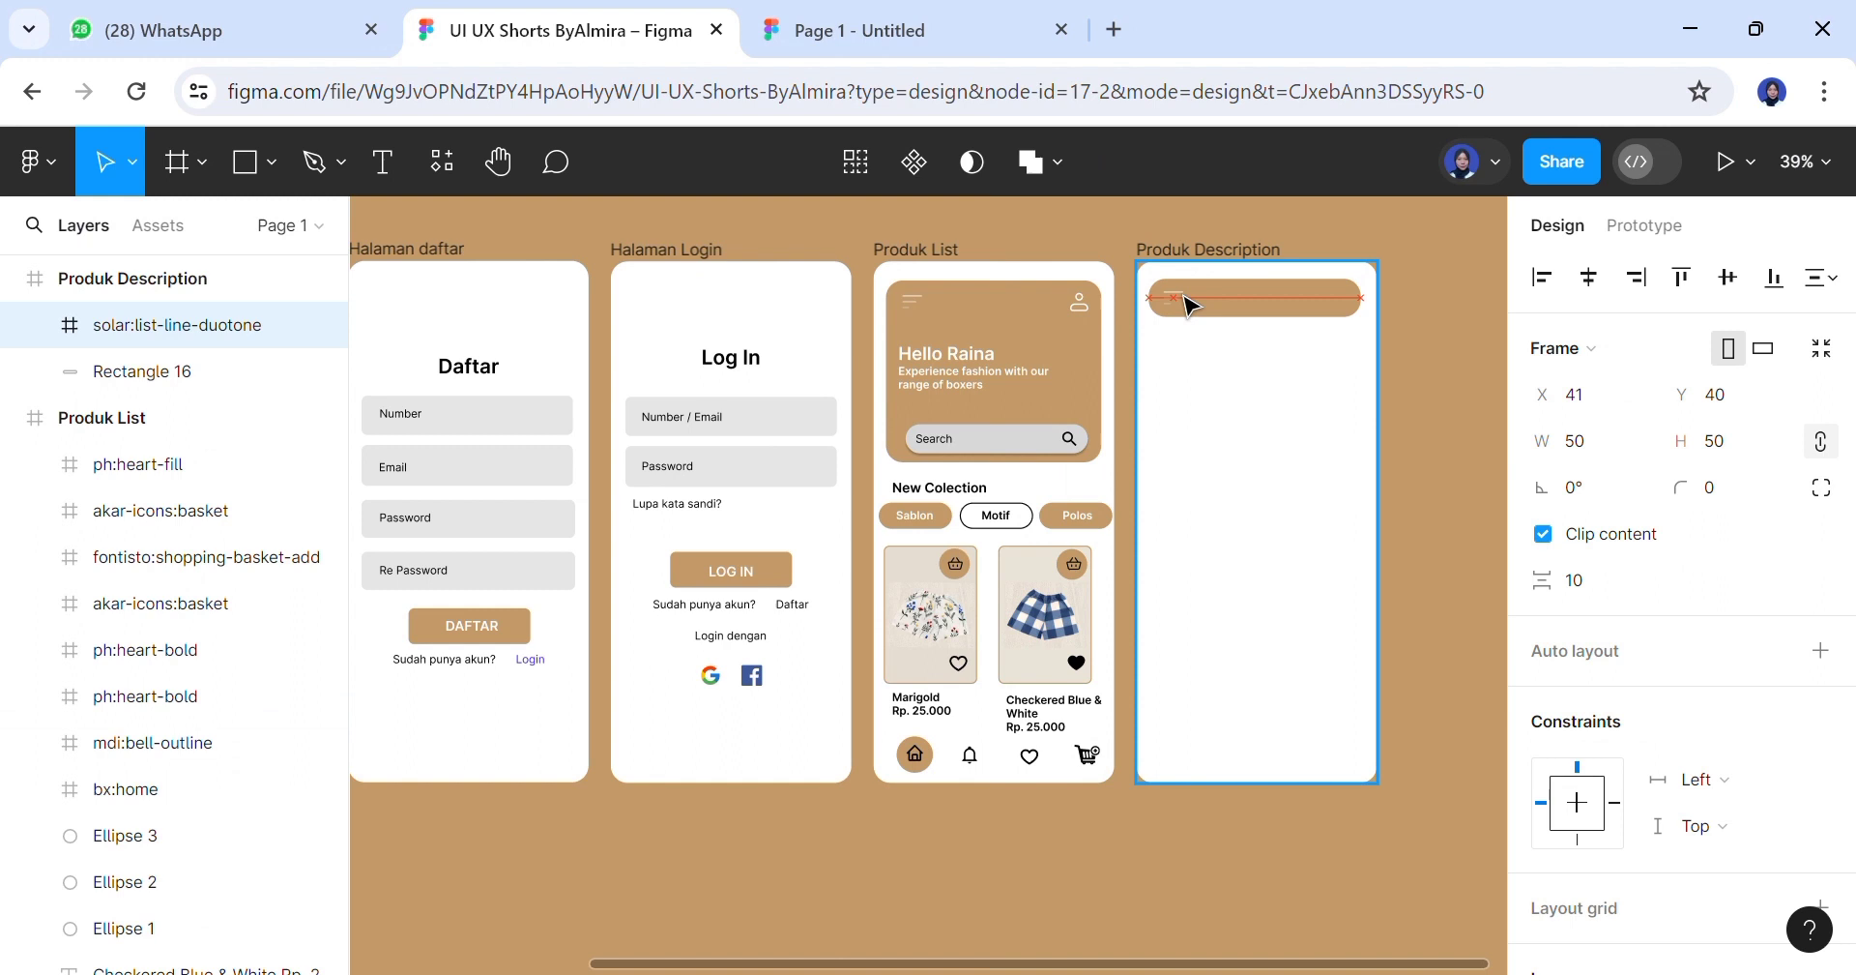
left_click(1093, 311)
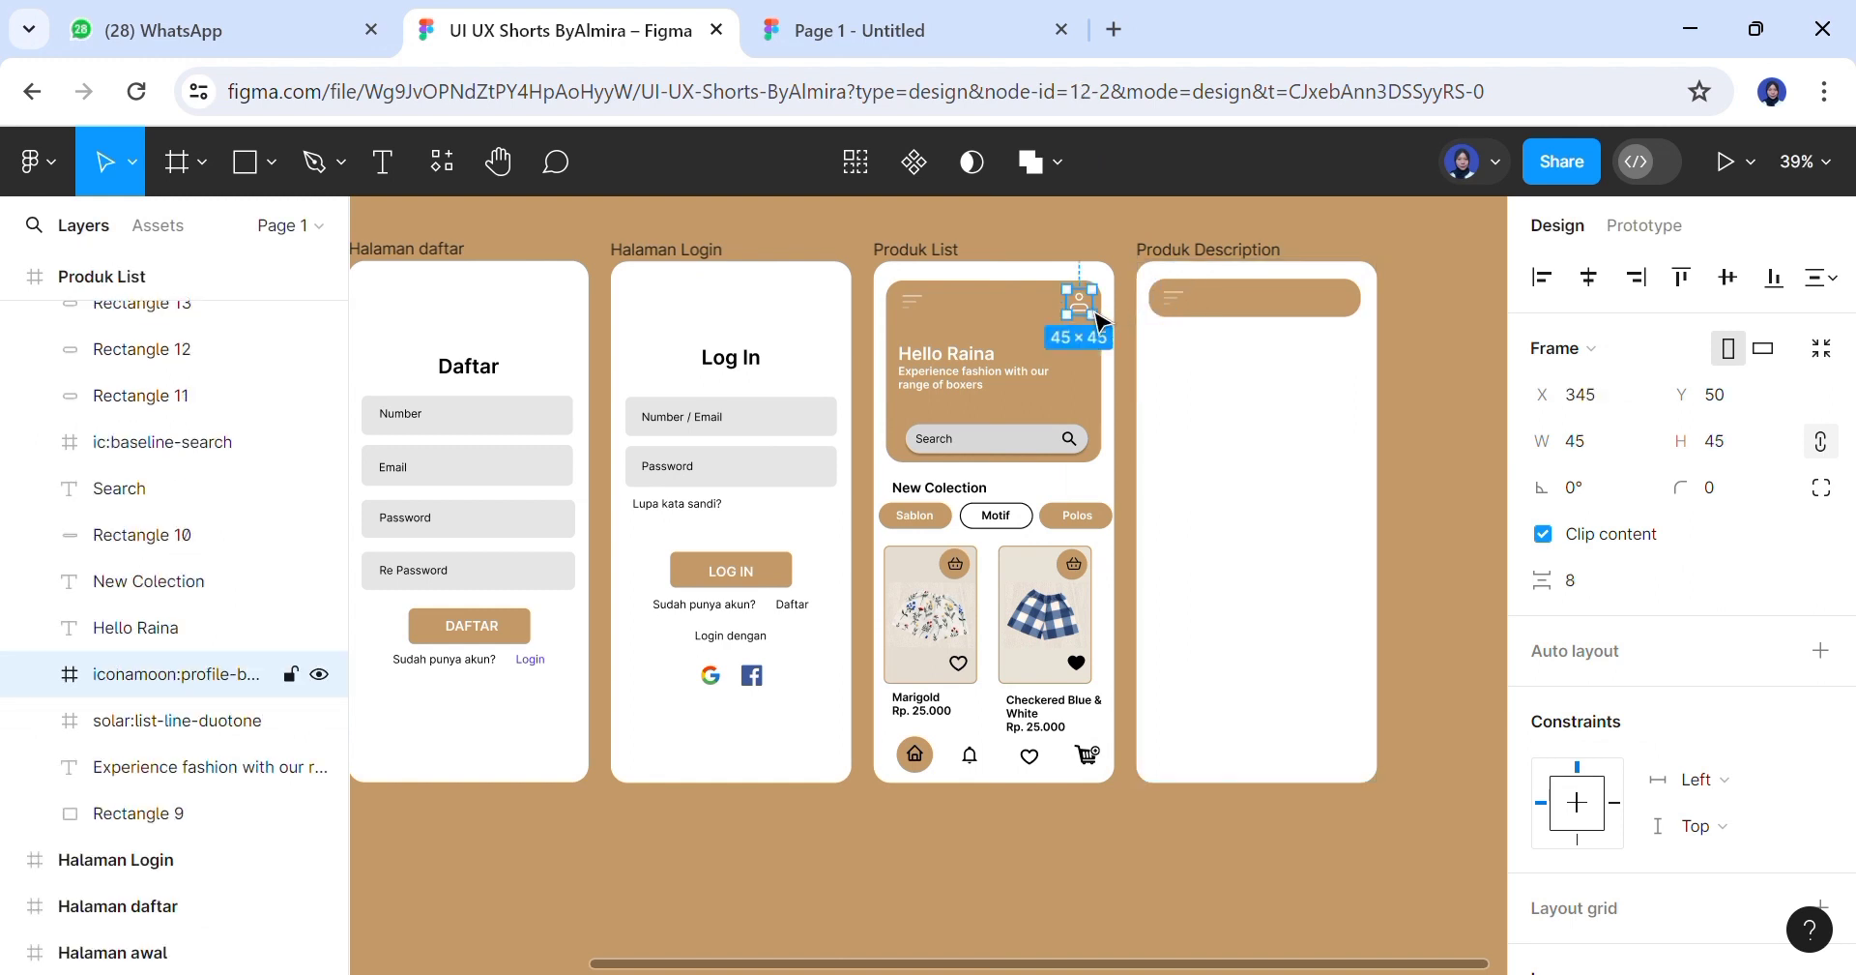
key("ctrl+d")
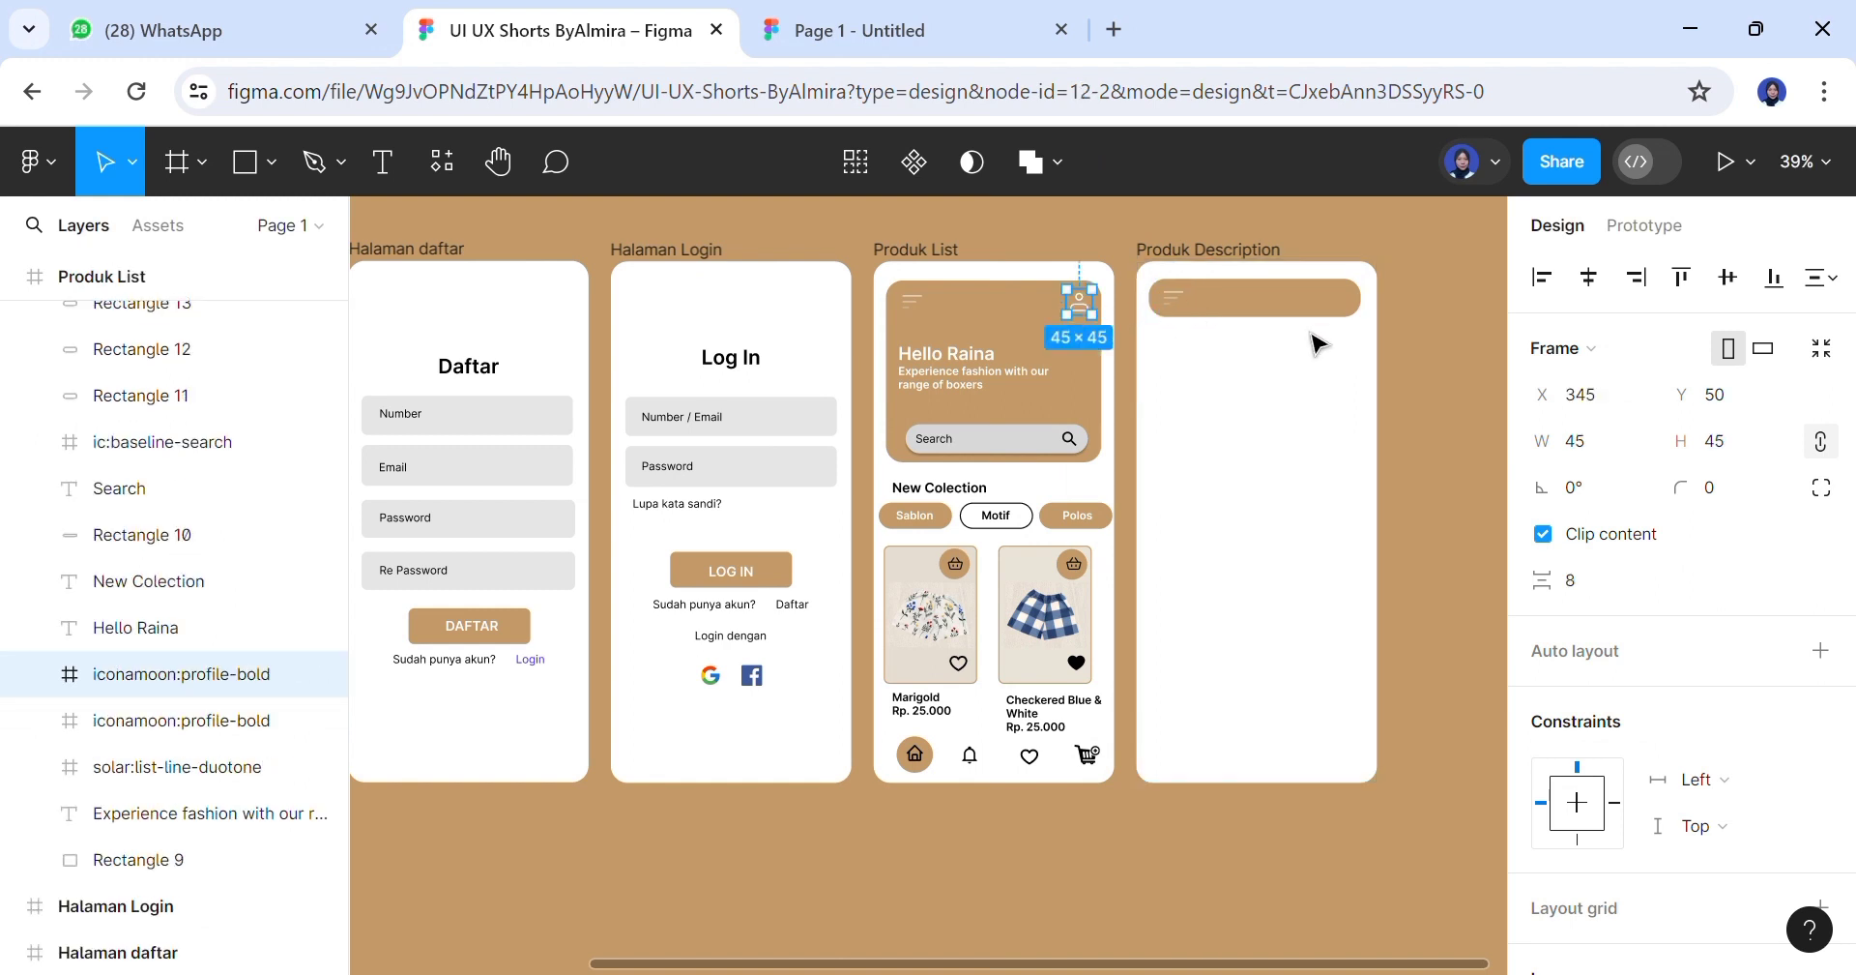
left_click_drag(1090, 319, 1347, 312)
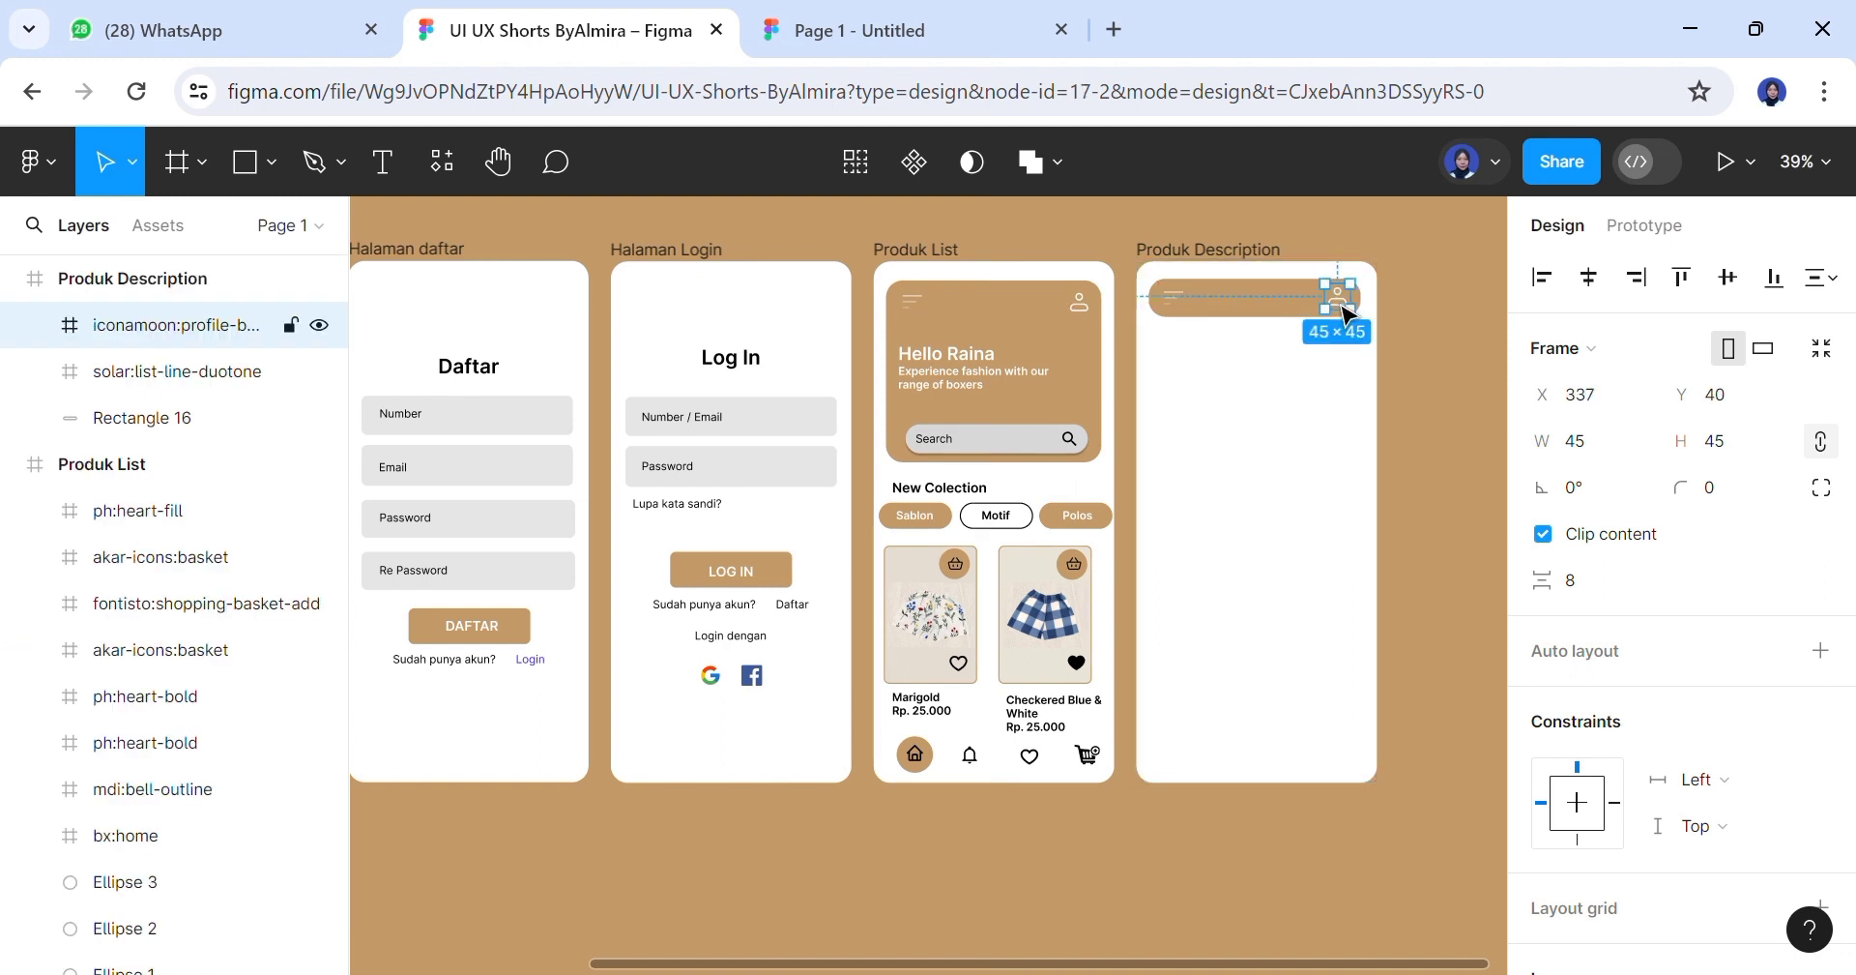
left_click(1327, 422)
Draw a rectangle about 368 × 355 below the Produk Description header bar and shift it up slightly
left_click(271, 163)
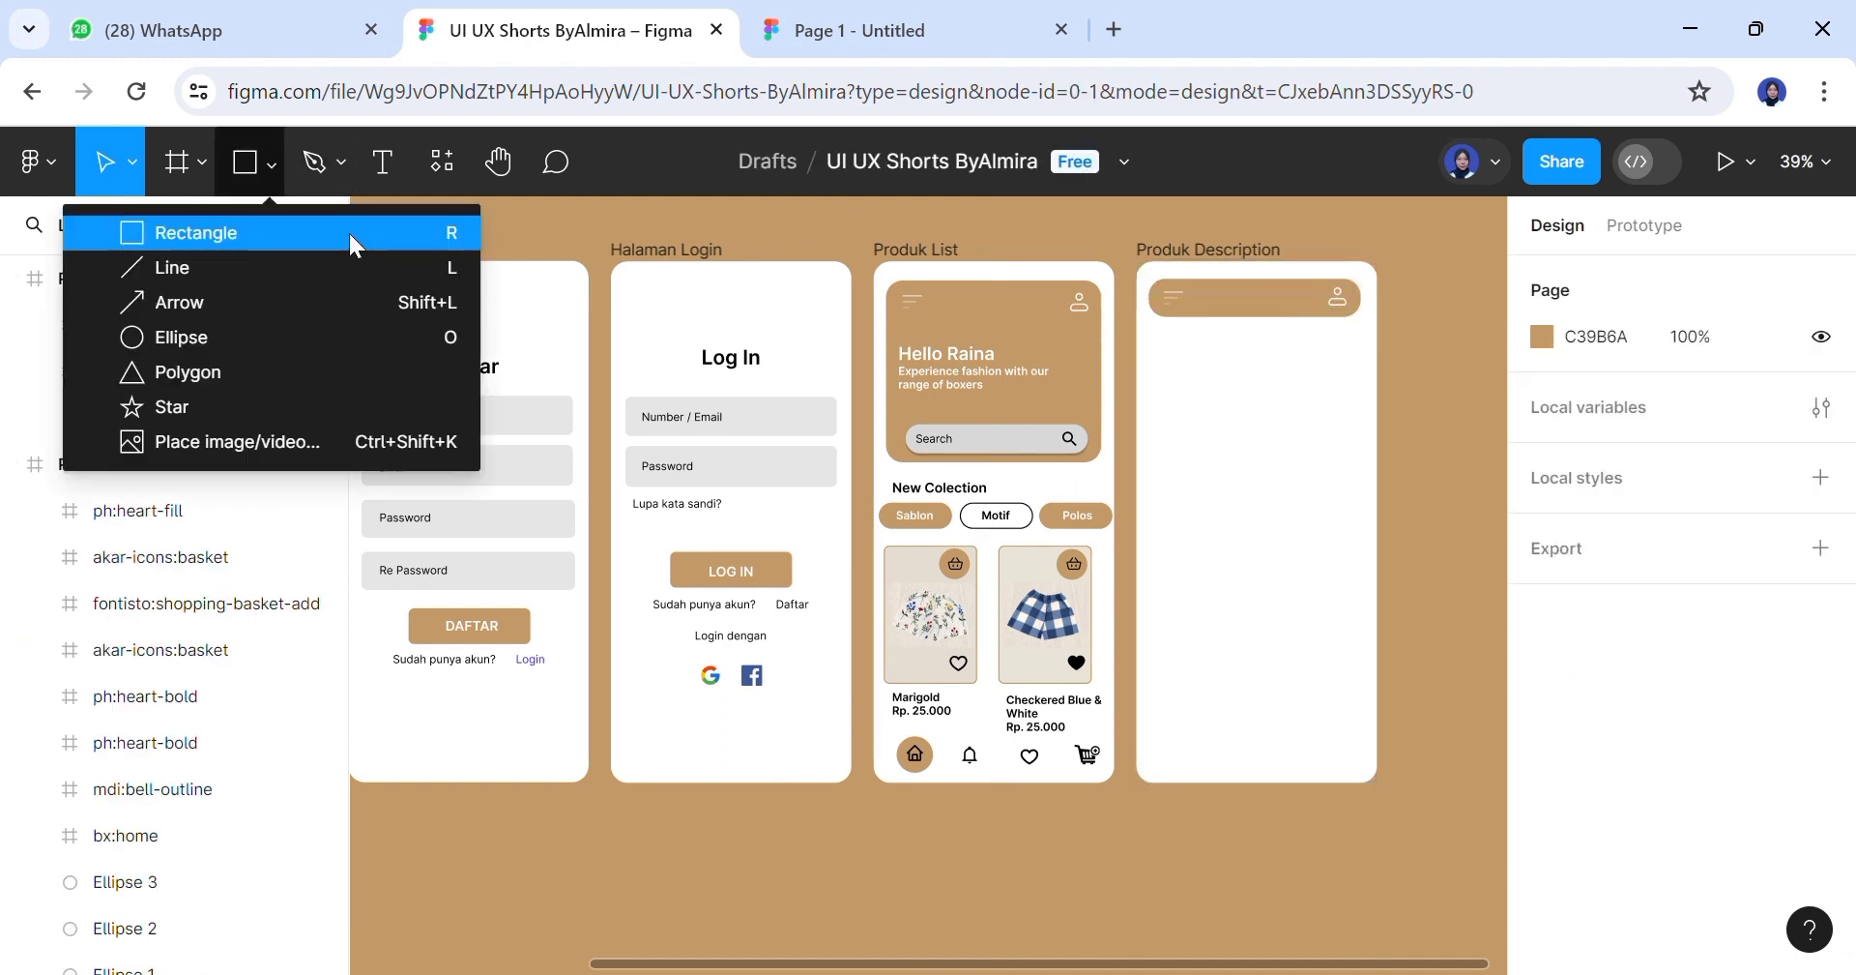
left_click(360, 235)
mouse_move(1154, 342)
left_mouse_down()
mouse_move(1242, 387)
mouse_move(1341, 373)
mouse_move(1387, 438)
mouse_move(1385, 584)
mouse_move(1380, 565)
left_mouse_up()
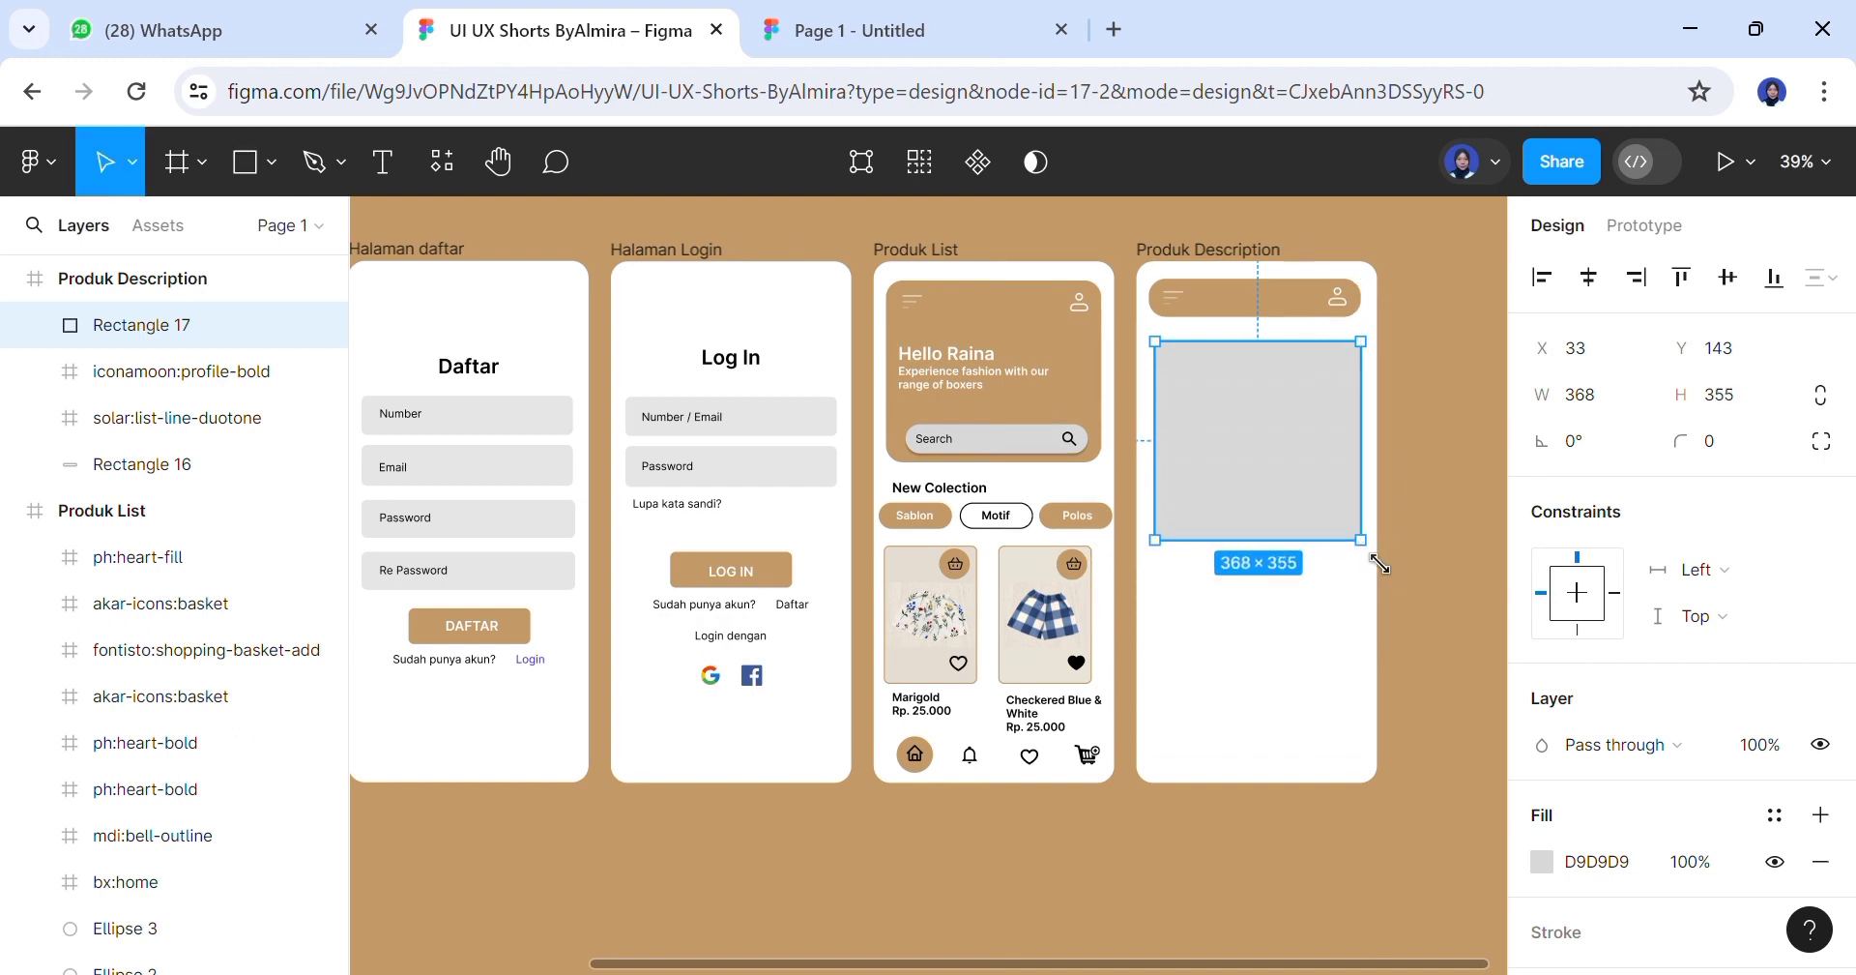
left_click(1358, 609)
mouse_move(1299, 483)
left_mouse_down()
mouse_move(1294, 445)
mouse_move(1298, 467)
left_mouse_up()
Set the corner radius of the grey rectangle in Produk Description to 10
left_click(1735, 440)
type("10")
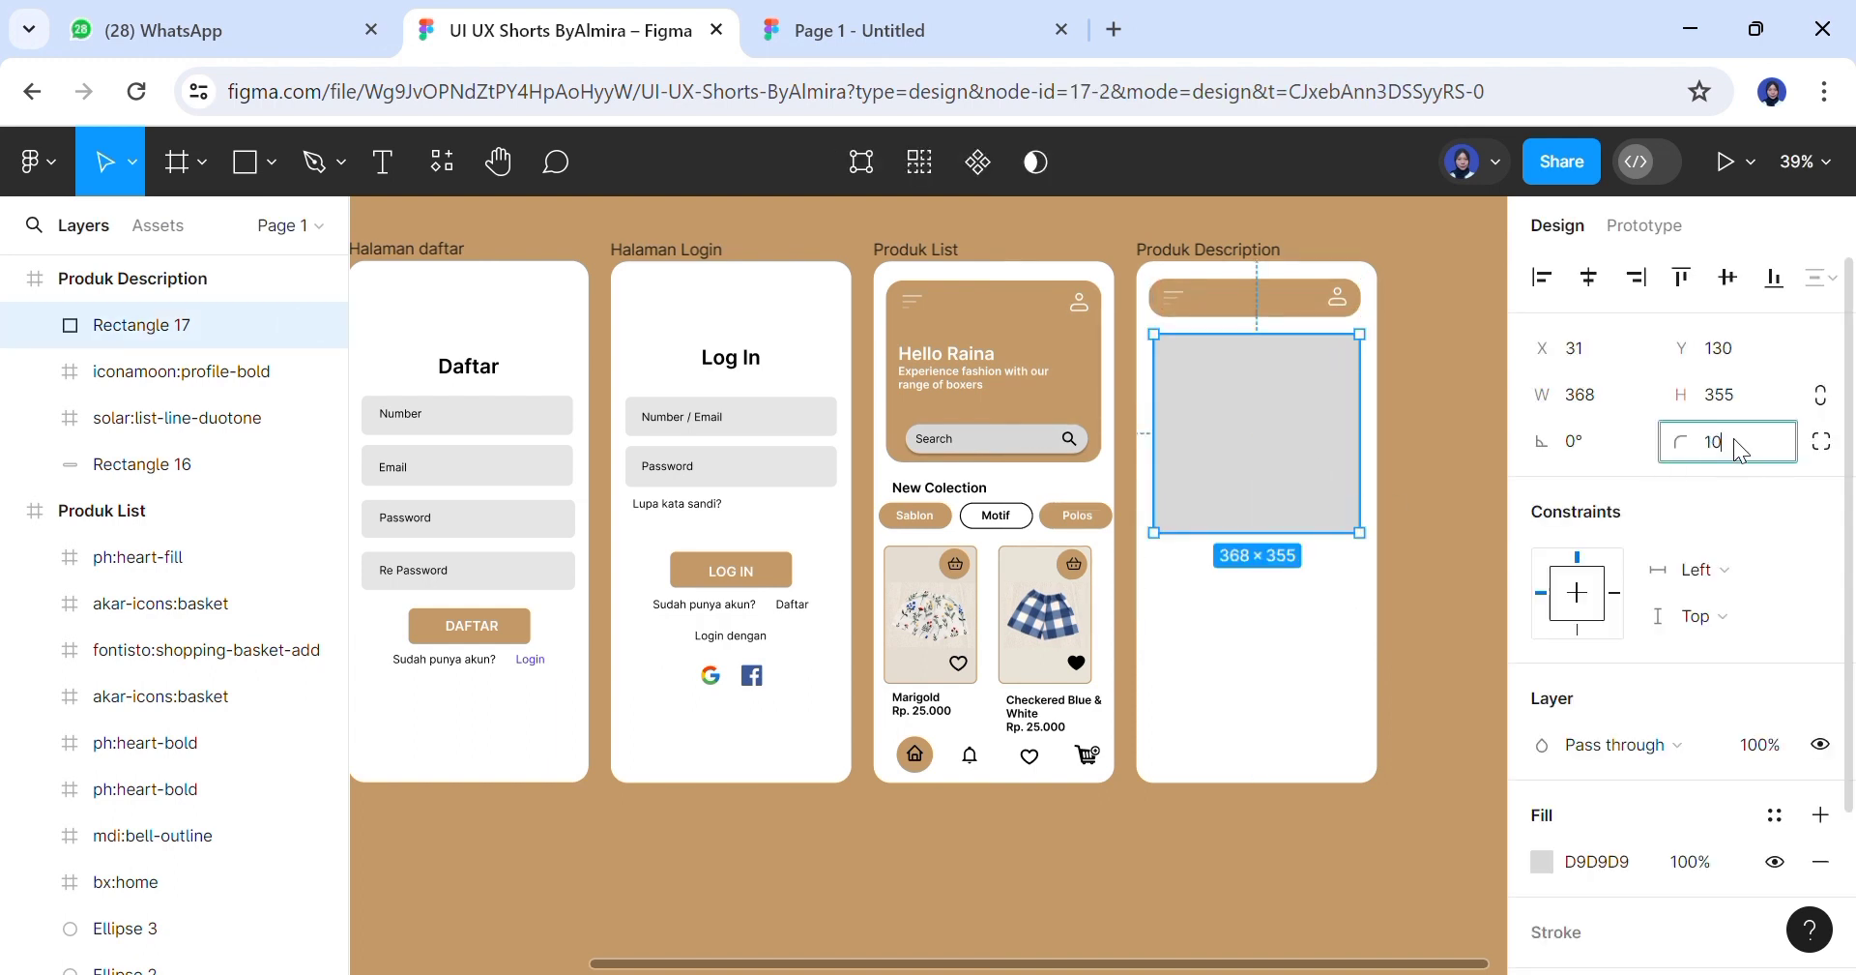
left_click(1439, 832)
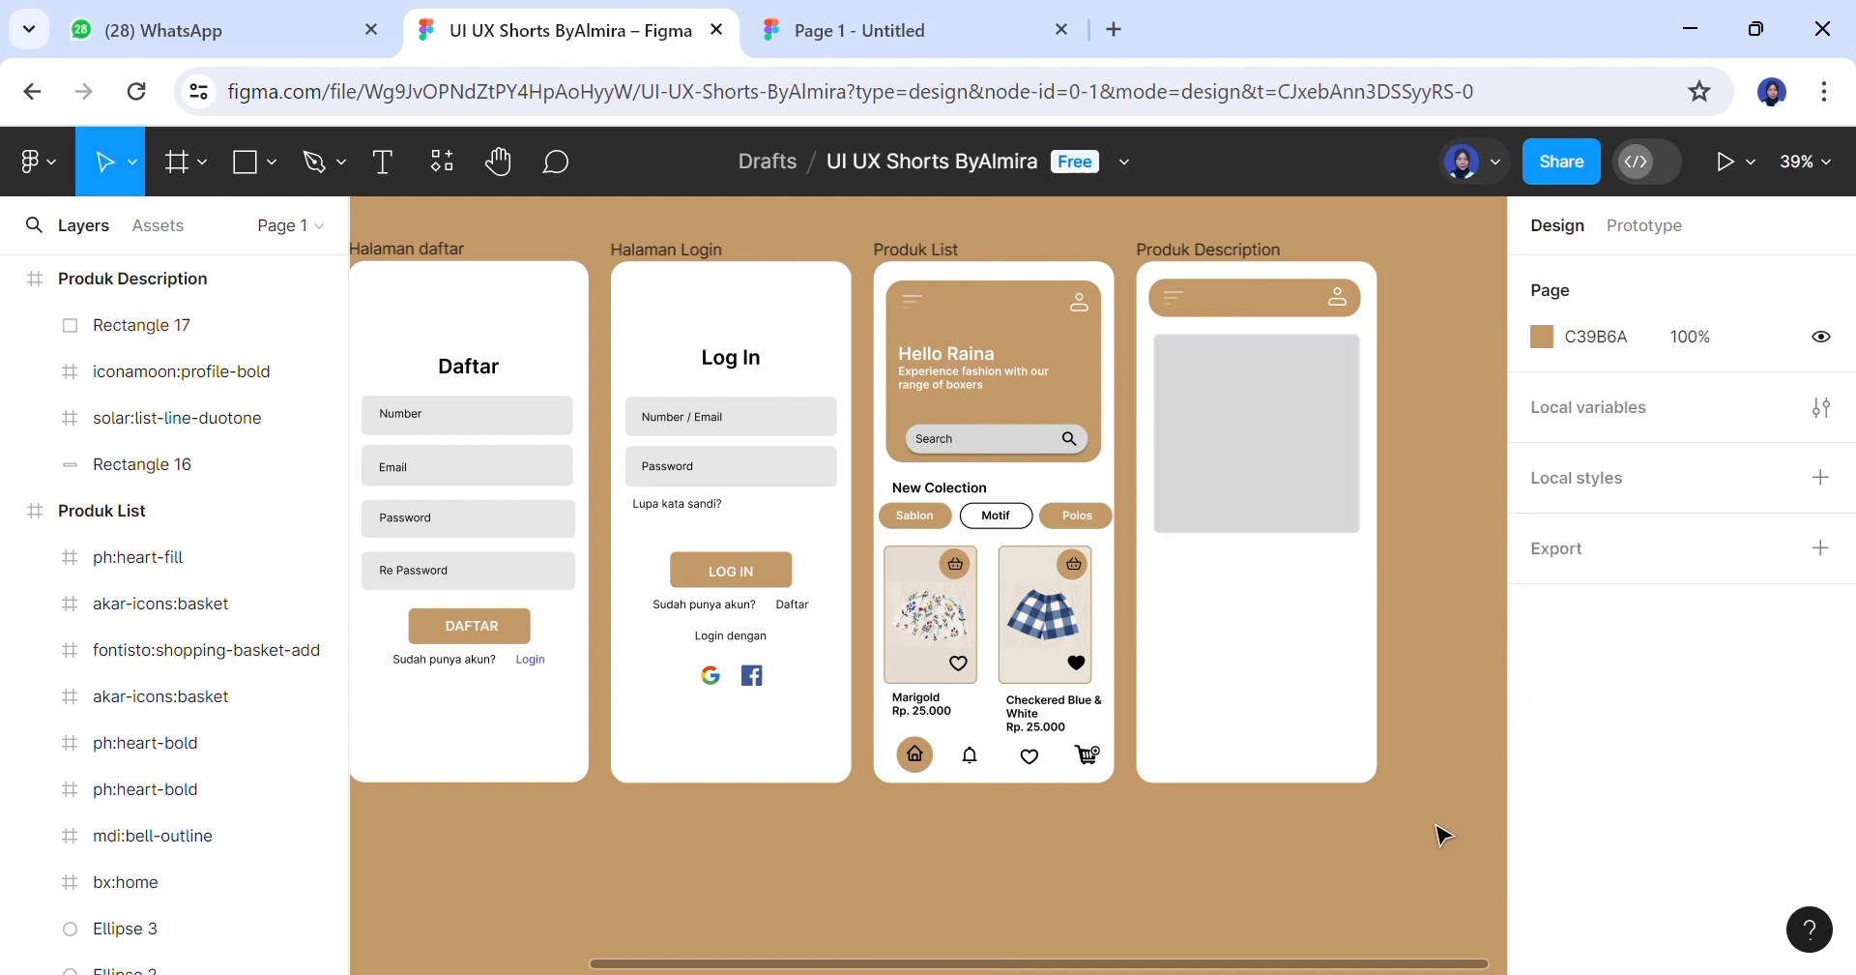
Add an inside stroke of width 2 to the grey rectangle, using the brown document colour
left_click(1354, 484)
scroll(1837, 674, "down", 3)
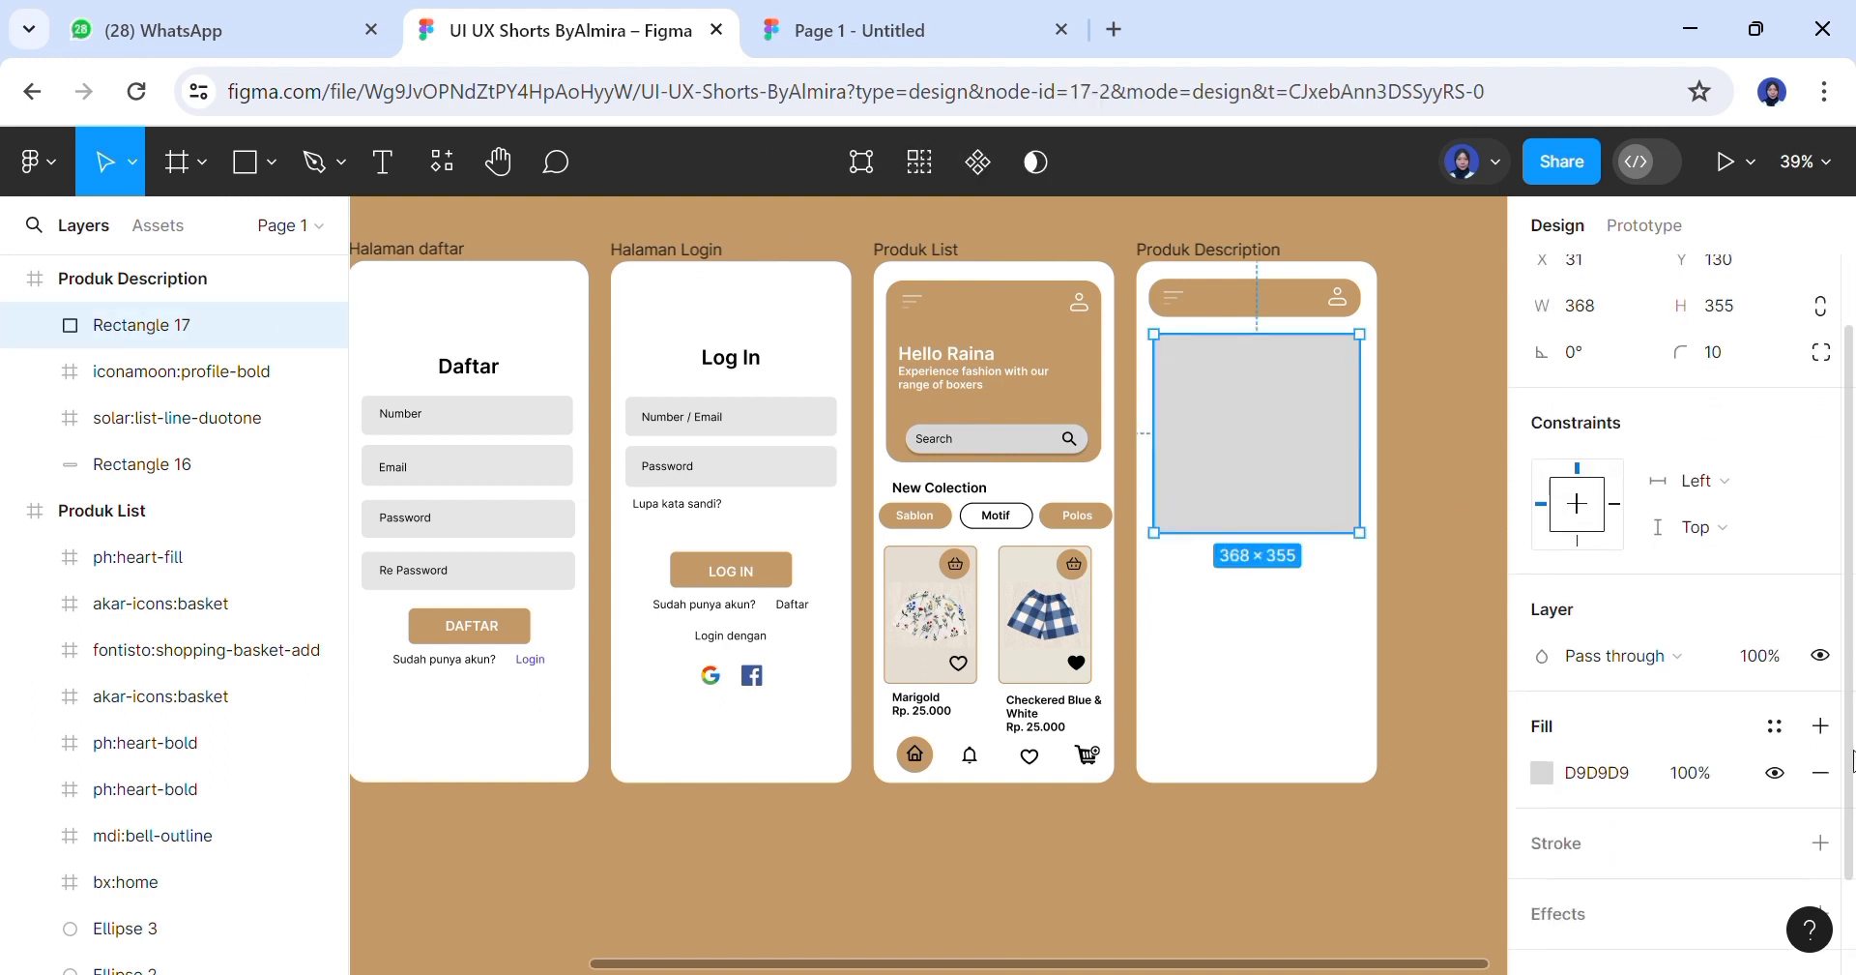
left_click(1820, 725)
left_click(1729, 830)
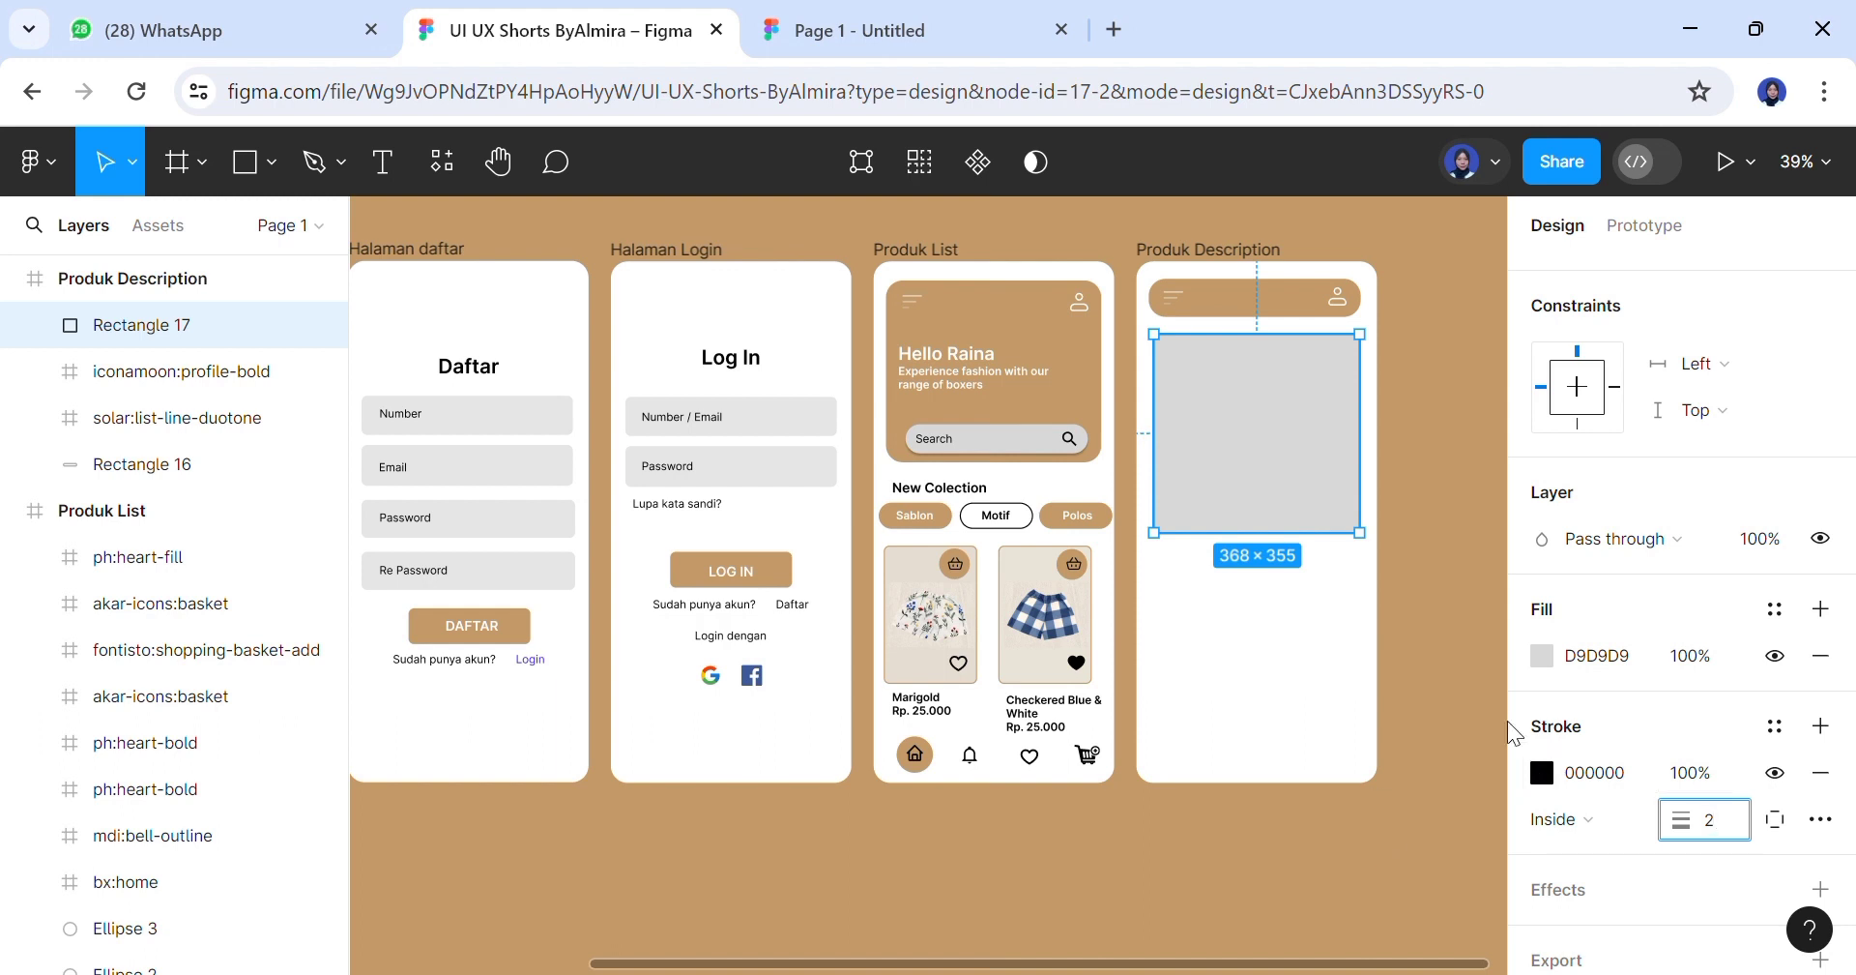
left_click(1543, 773)
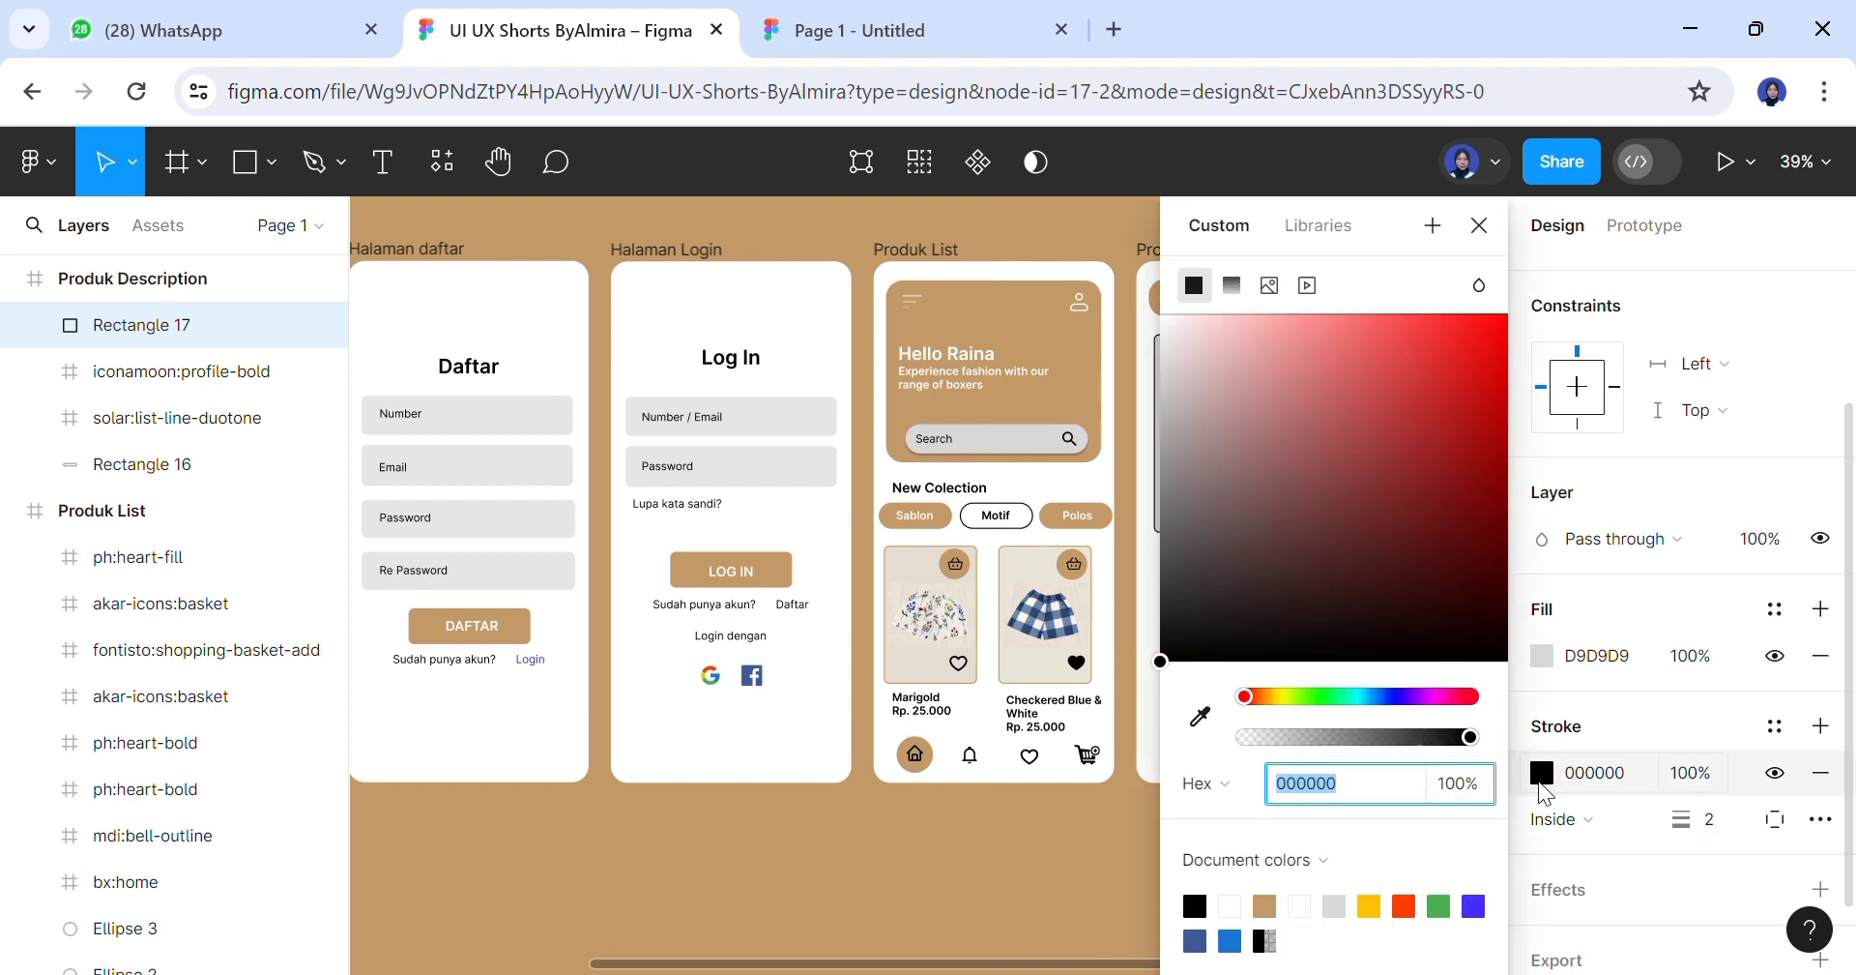
left_click(1264, 905)
left_click(1136, 884)
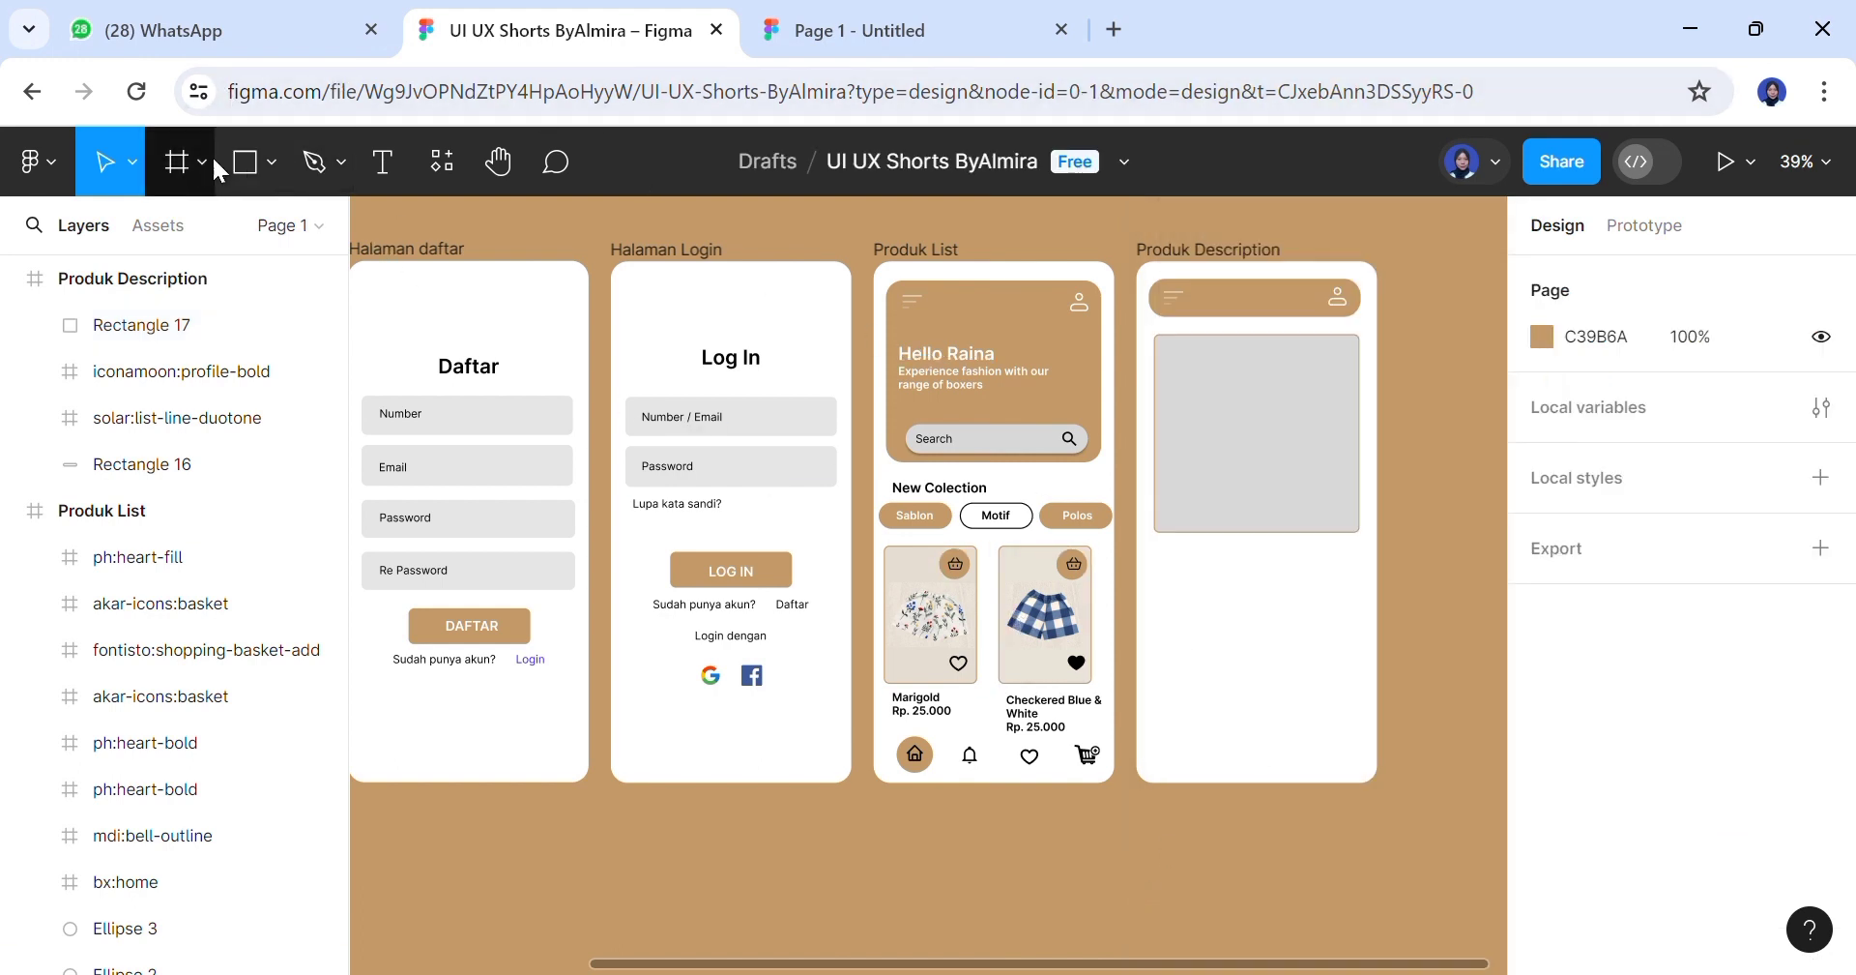
Place the blue checkered shorts image inside the grey rectangle in Produk Description
left_click(263, 174)
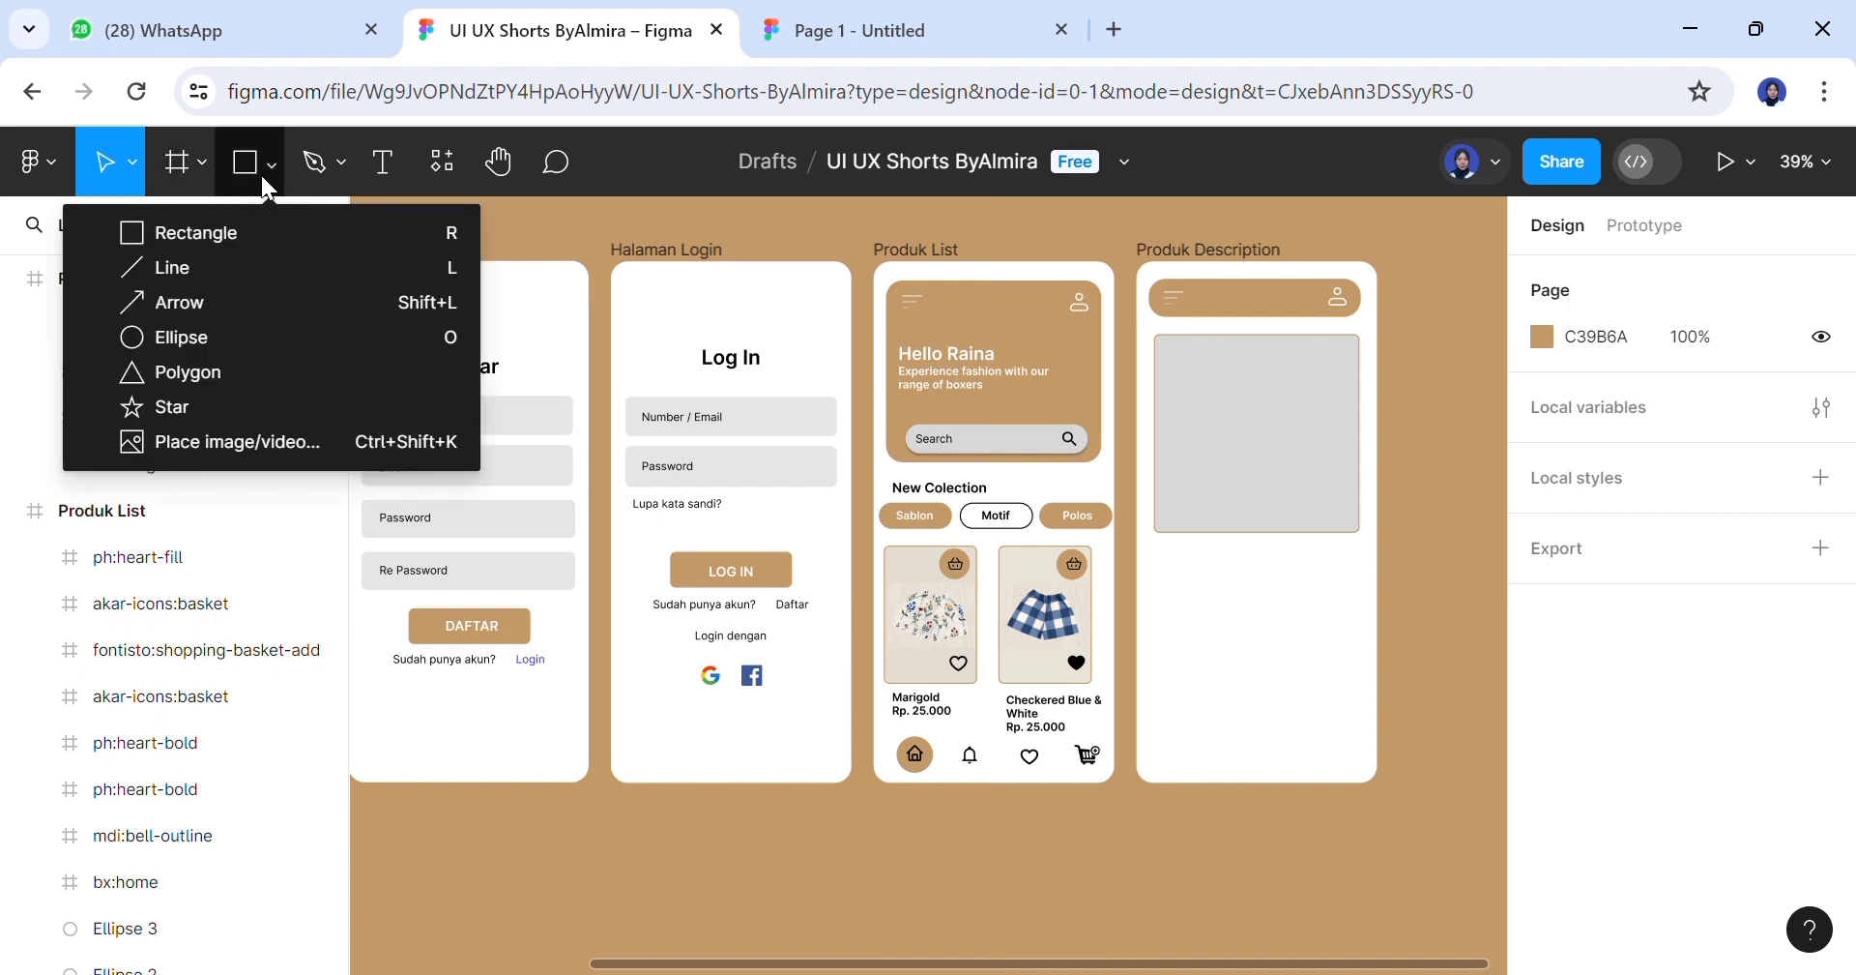
left_click(339, 438)
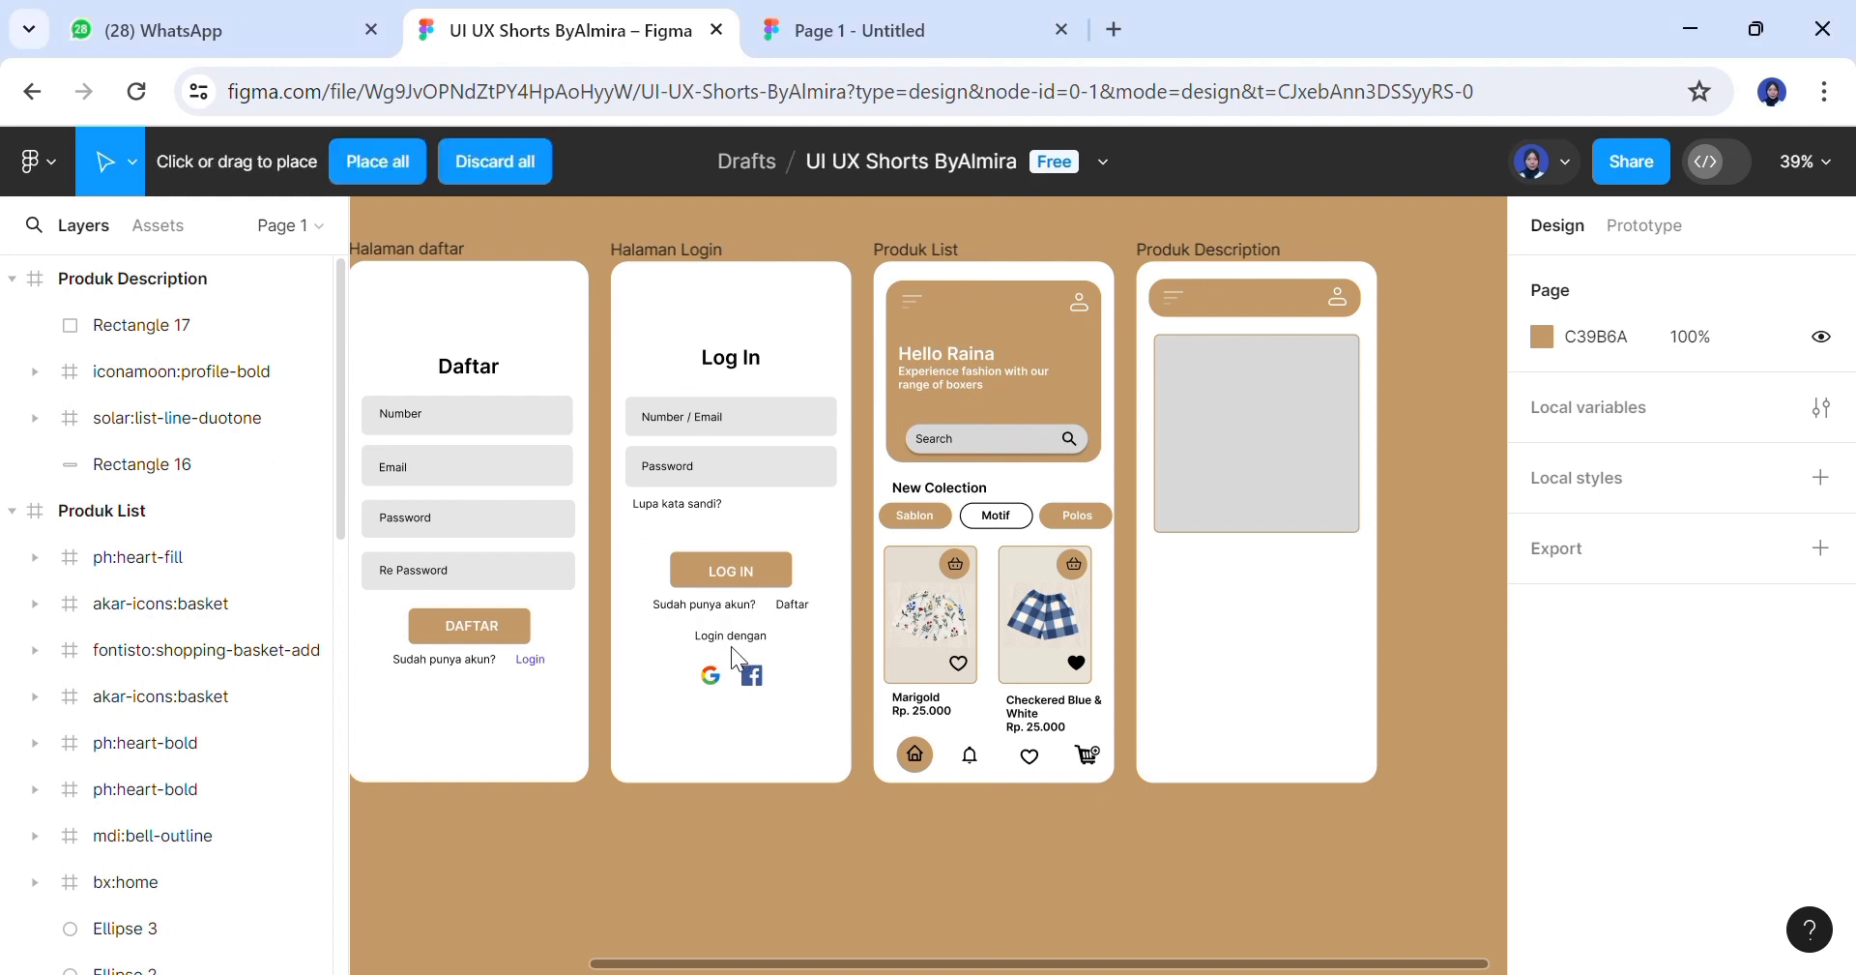
left_click(1236, 394)
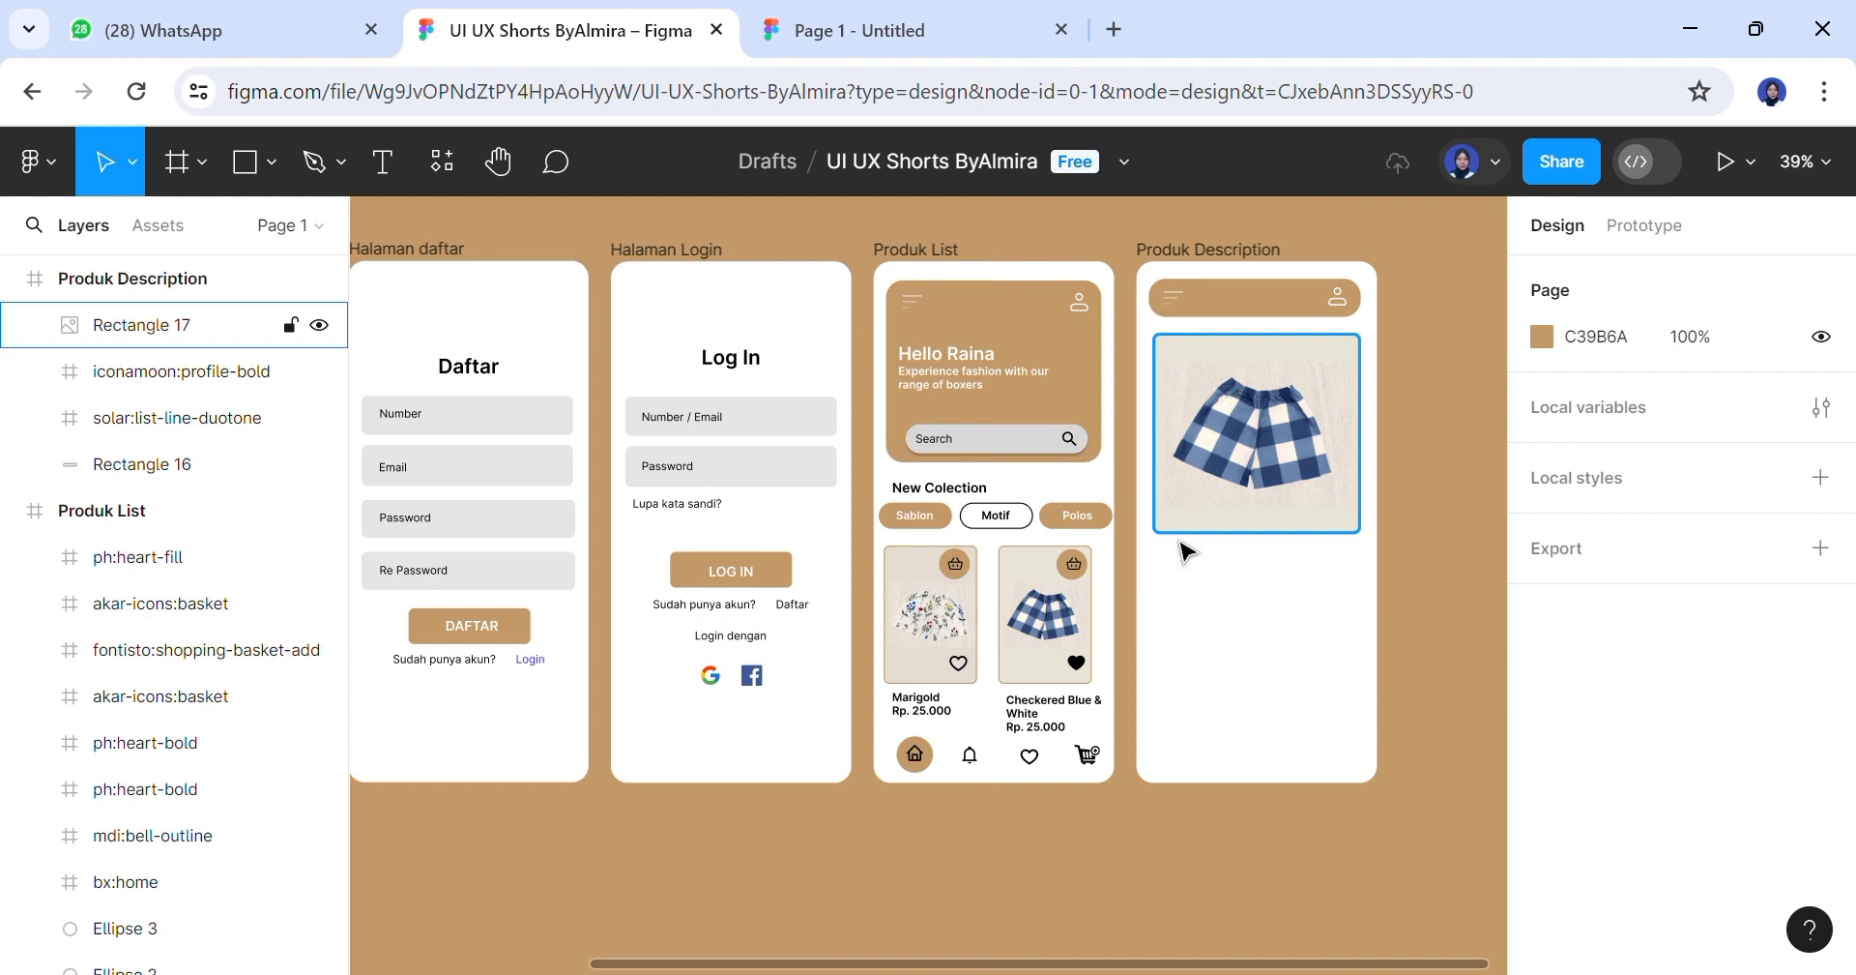
Copy the brown home circle and the bell icon from Produk List to the bottom of Produk Description
left_click(918, 766)
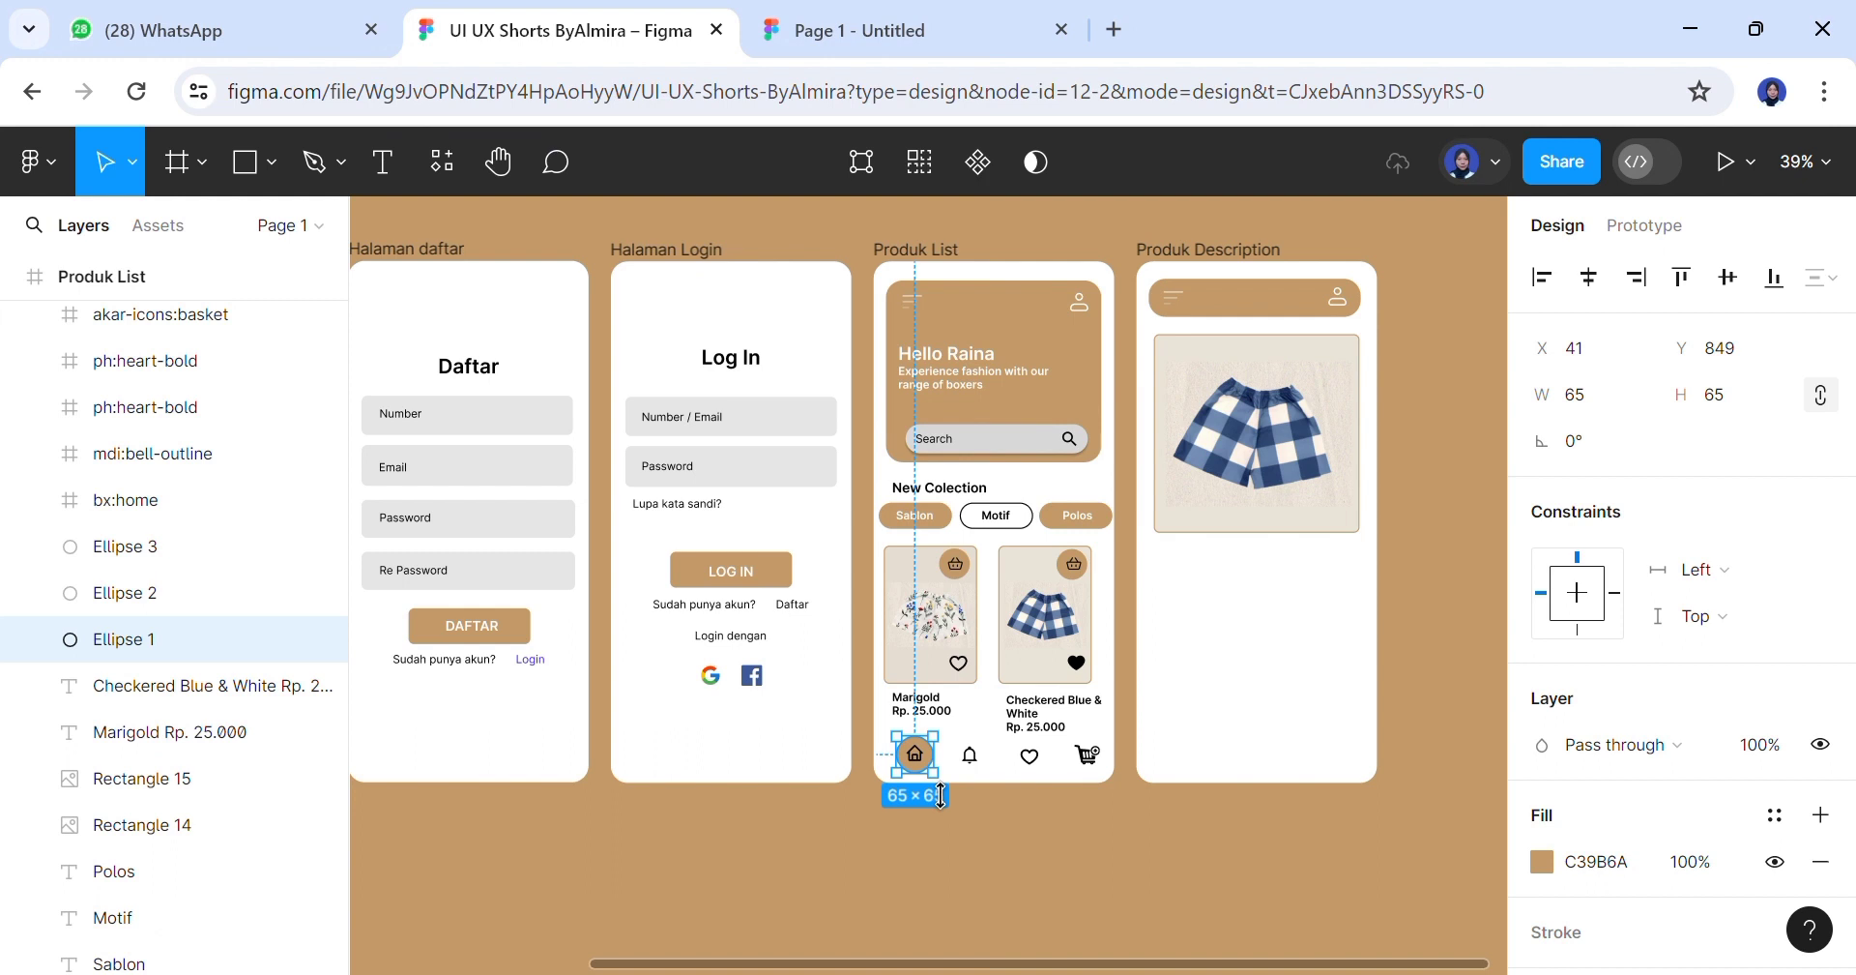
key("ctrl+d")
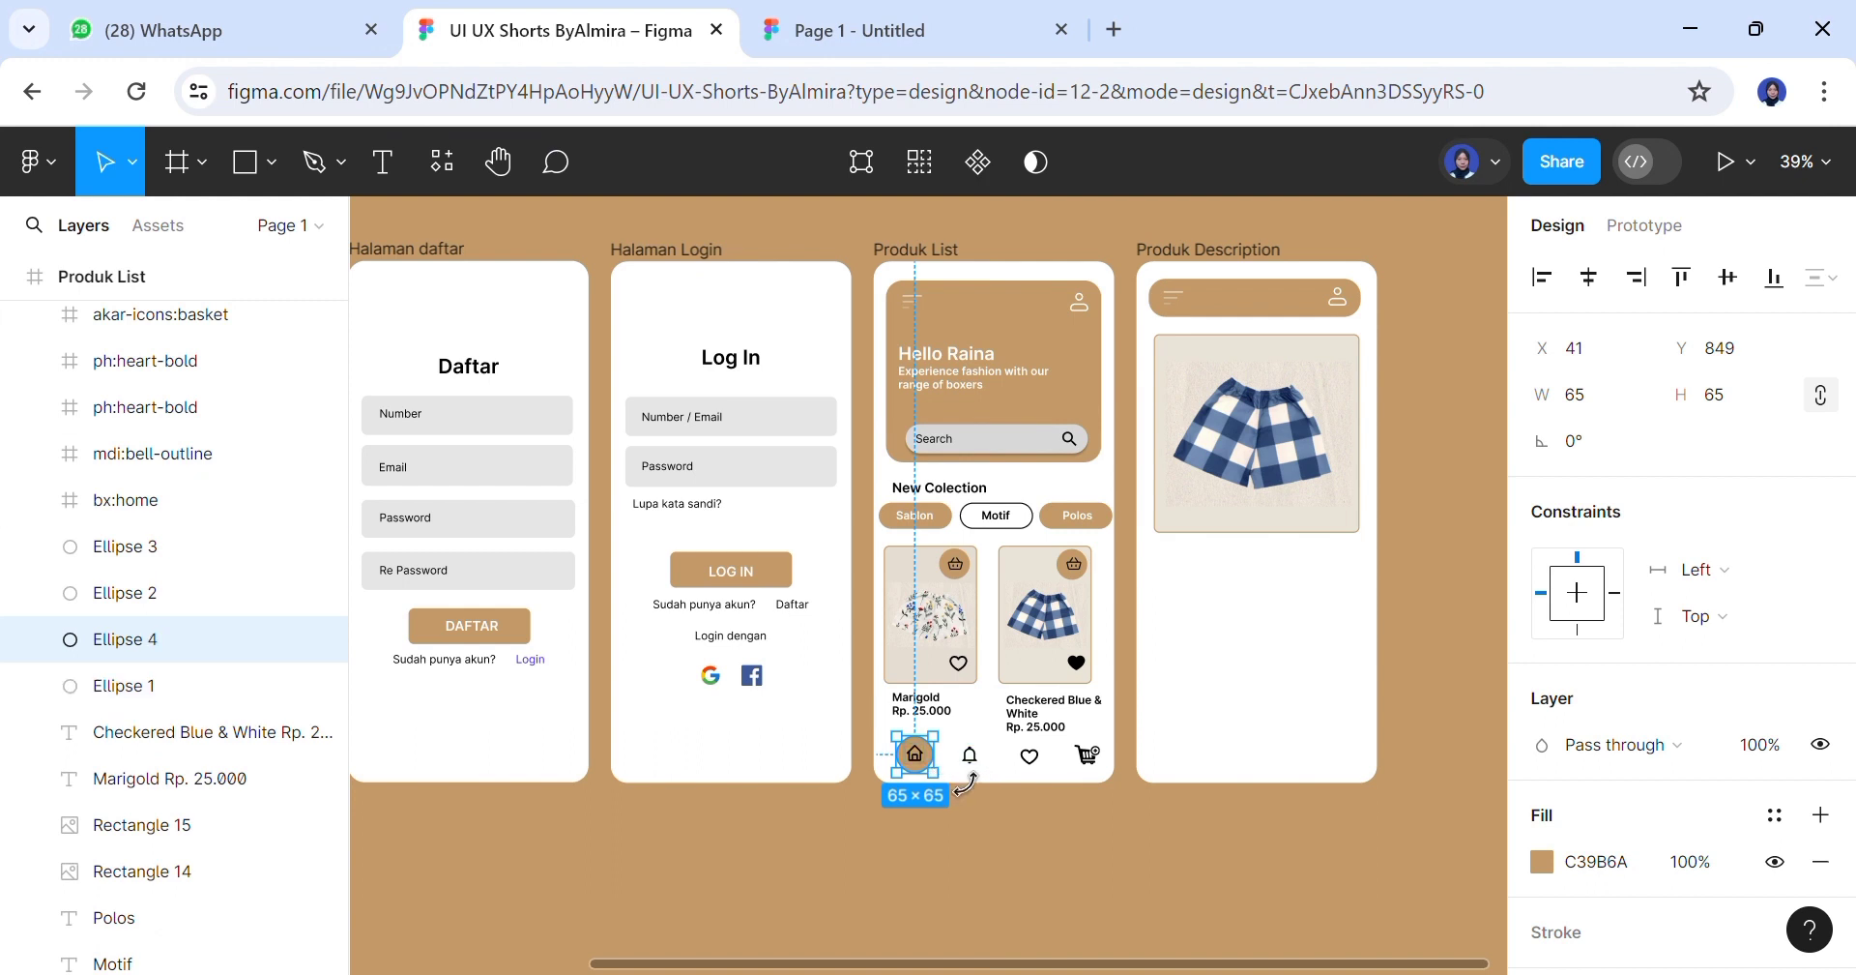
left_click_drag(928, 773, 1186, 777)
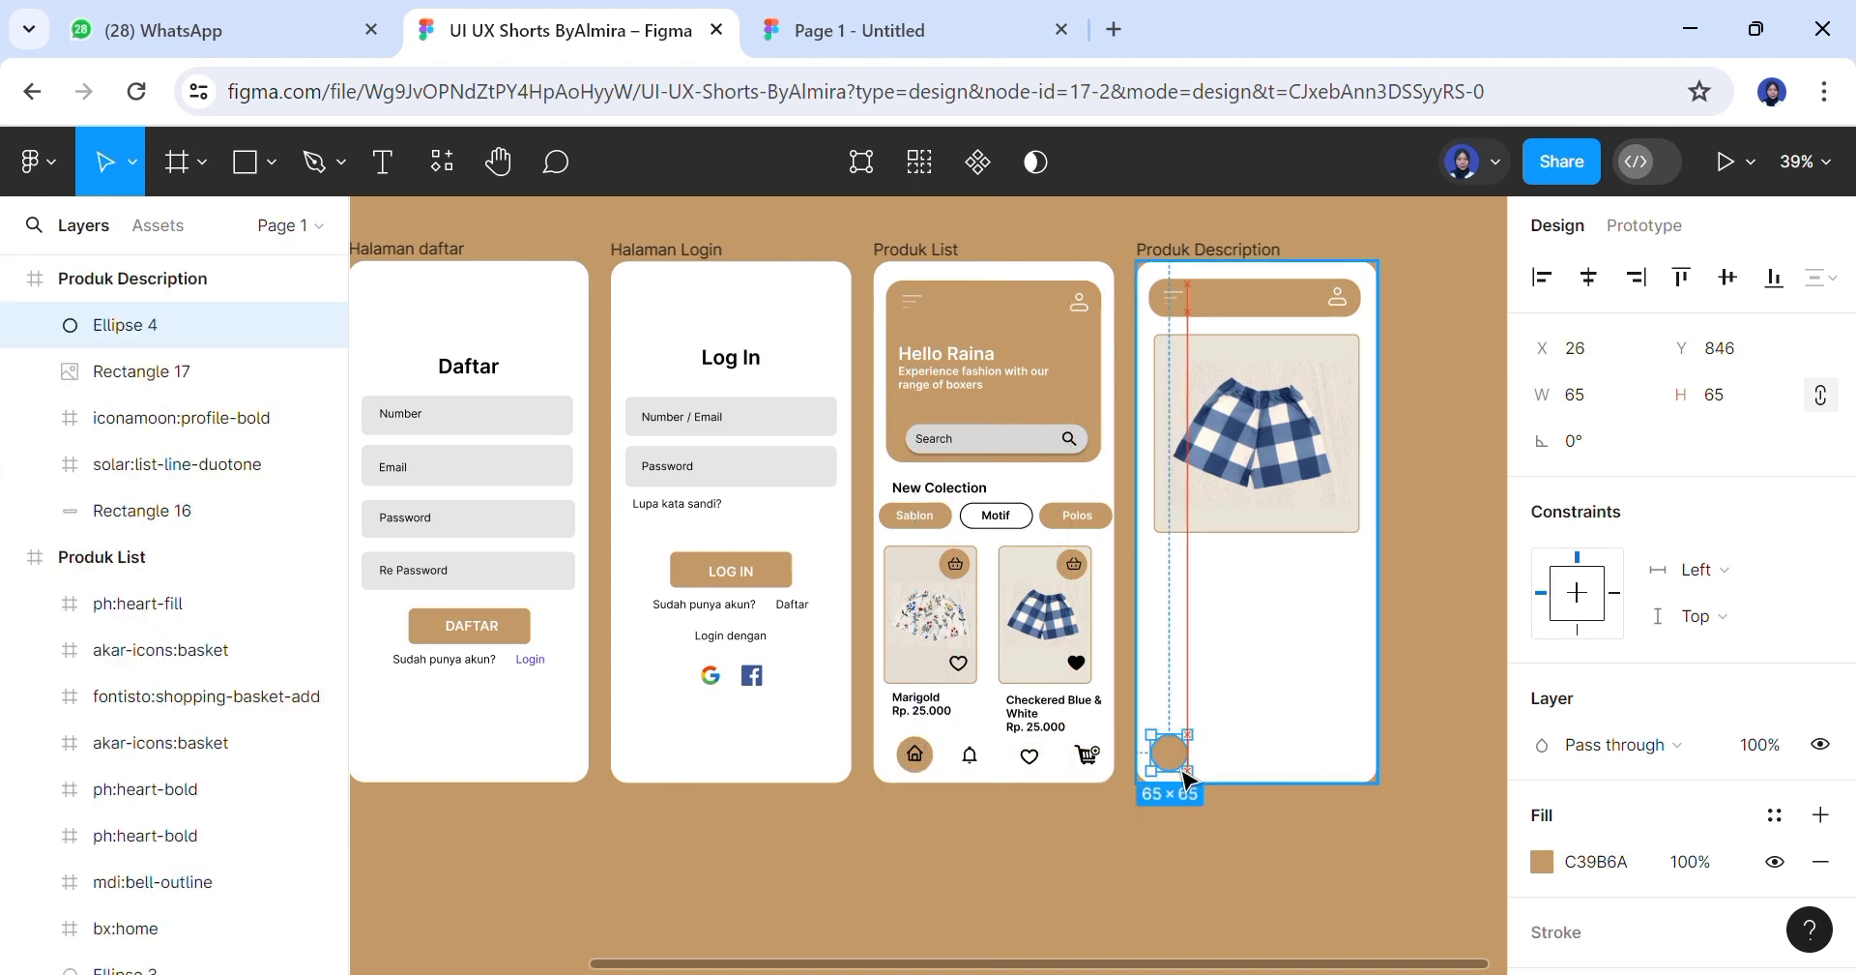
left_click(982, 768)
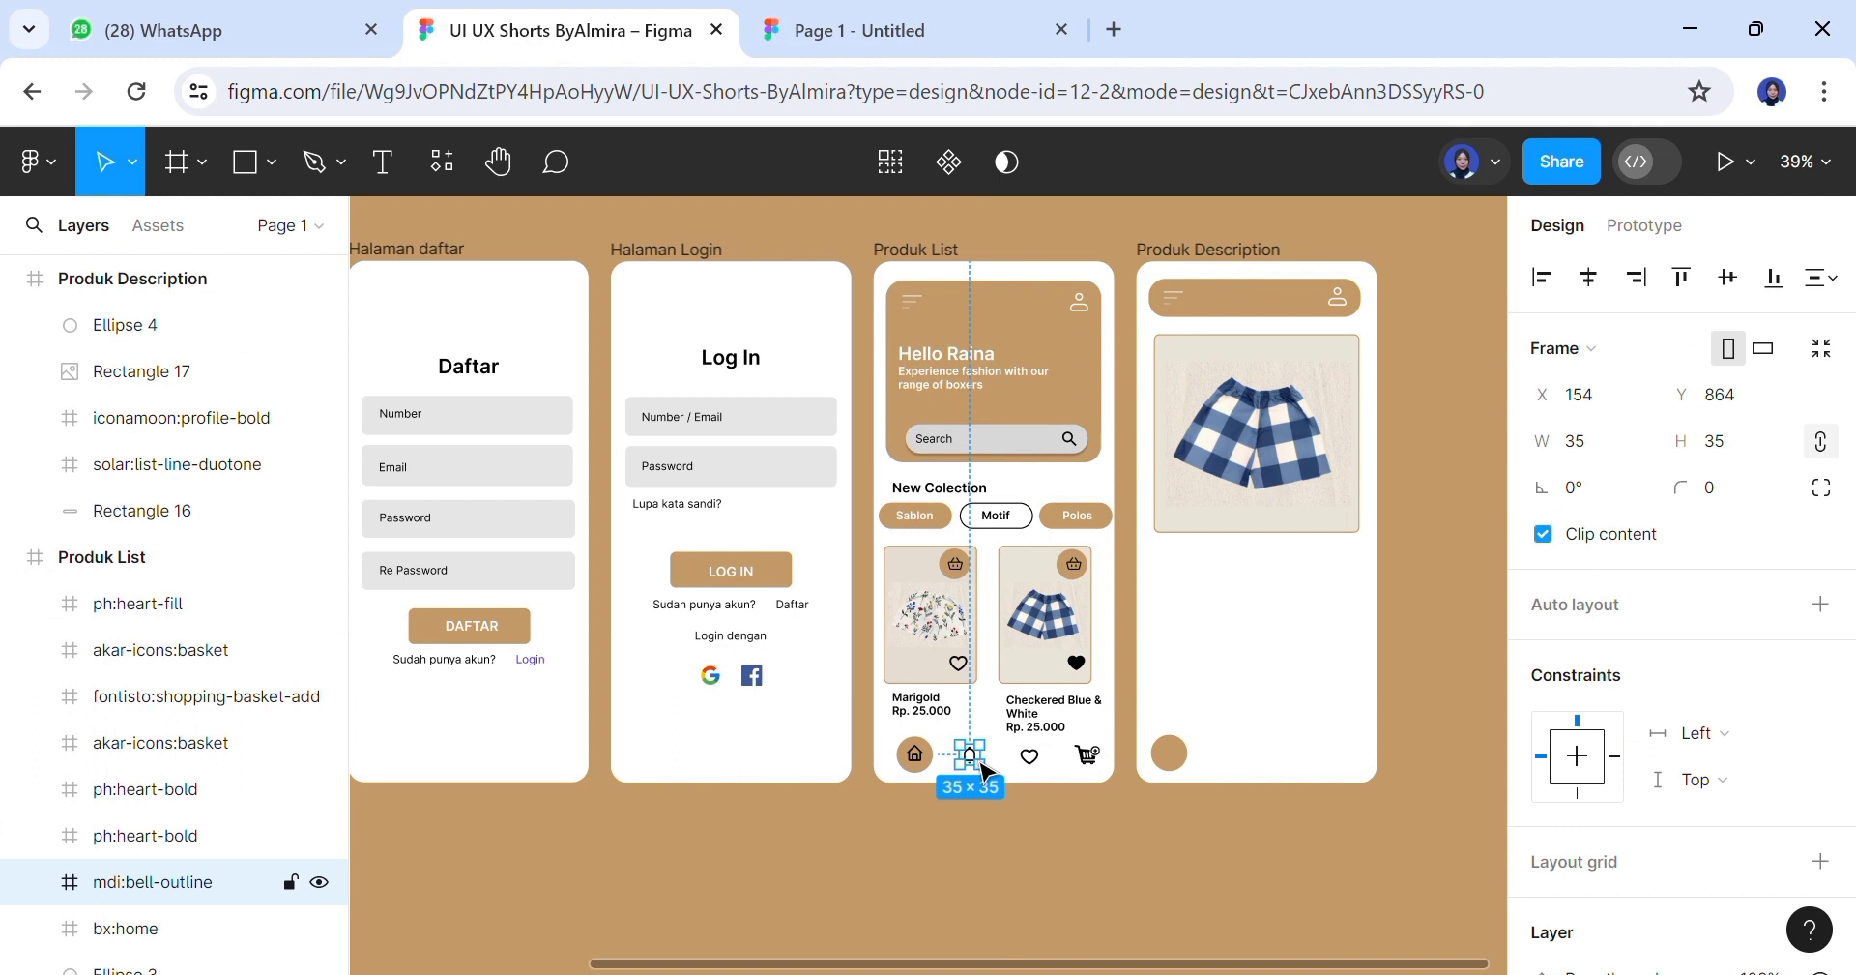
left_click_drag(982, 769, 1235, 770)
Copy the outline heart and shopping basket icons from Produk List into the bottom navigation of Produk Description
left_click(1032, 767)
key("ctrl+d")
left_click_drag(1042, 768, 1279, 769)
left_click(1088, 757)
key("ctrl+d")
left_click_drag(1098, 767, 1285, 758)
double_click(1274, 758)
Copy the home icon from Produk List onto the brown circle at the bottom of Produk Description
left_click(916, 756)
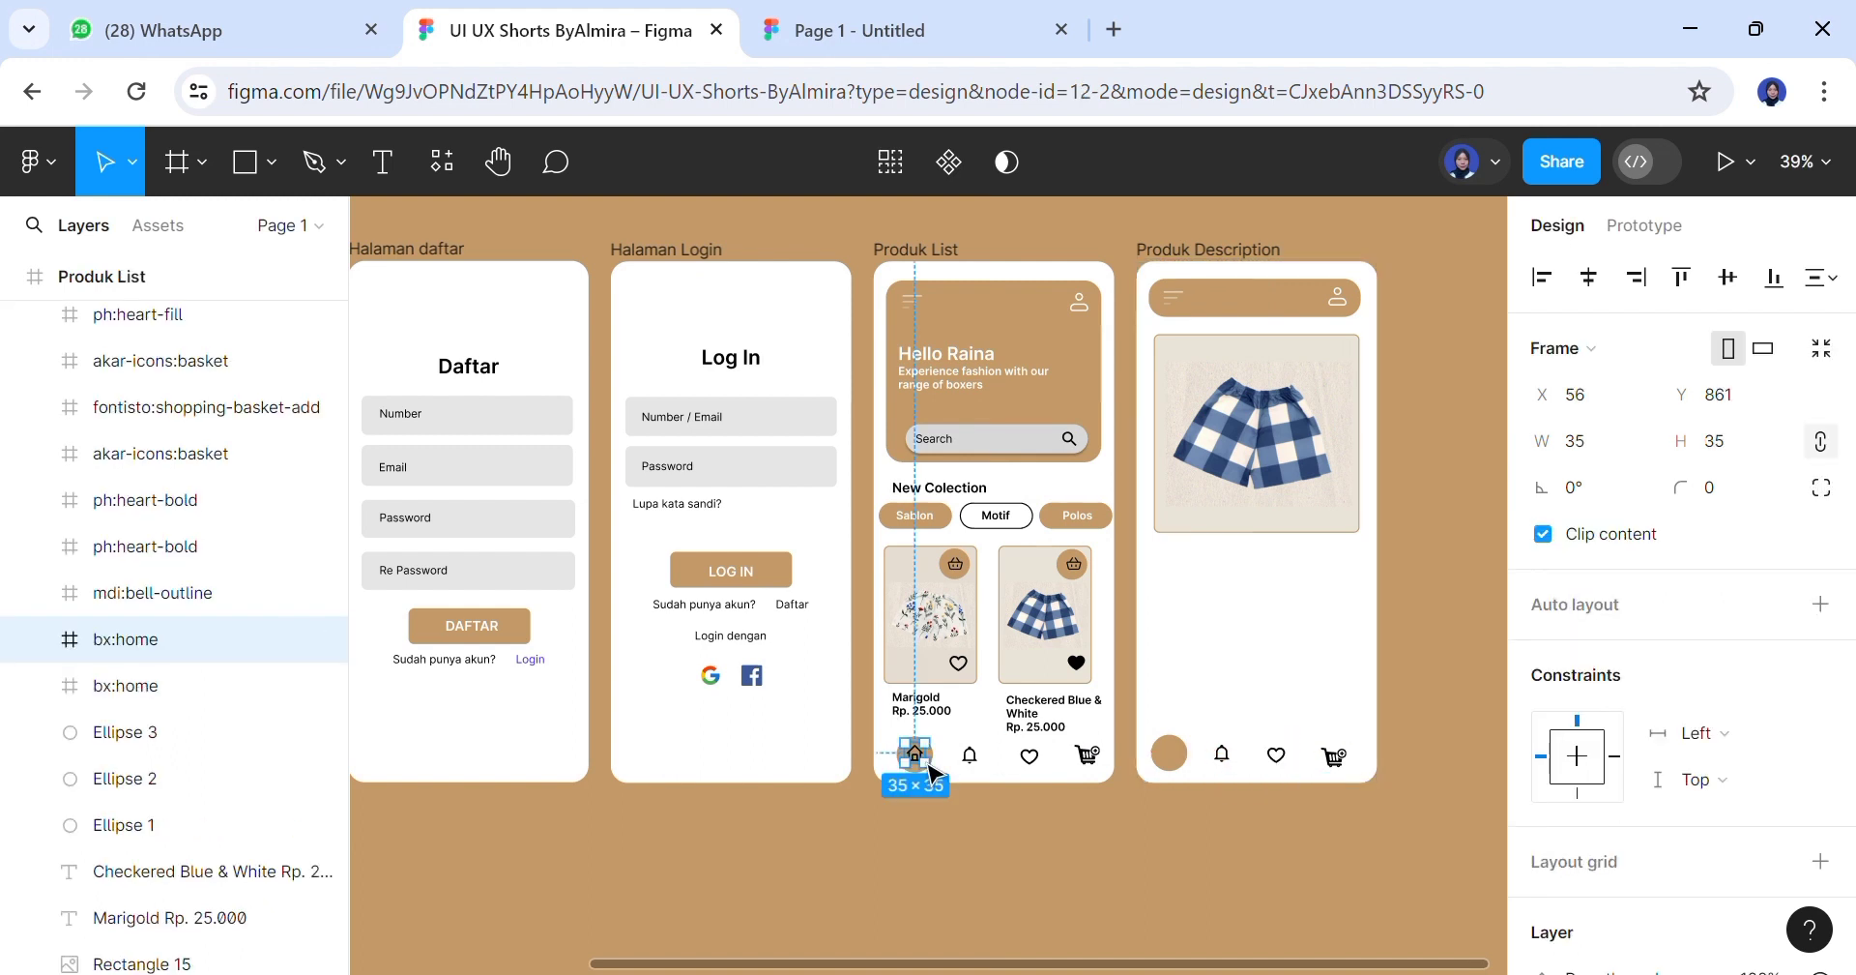
left_click_drag(928, 766, 1184, 769)
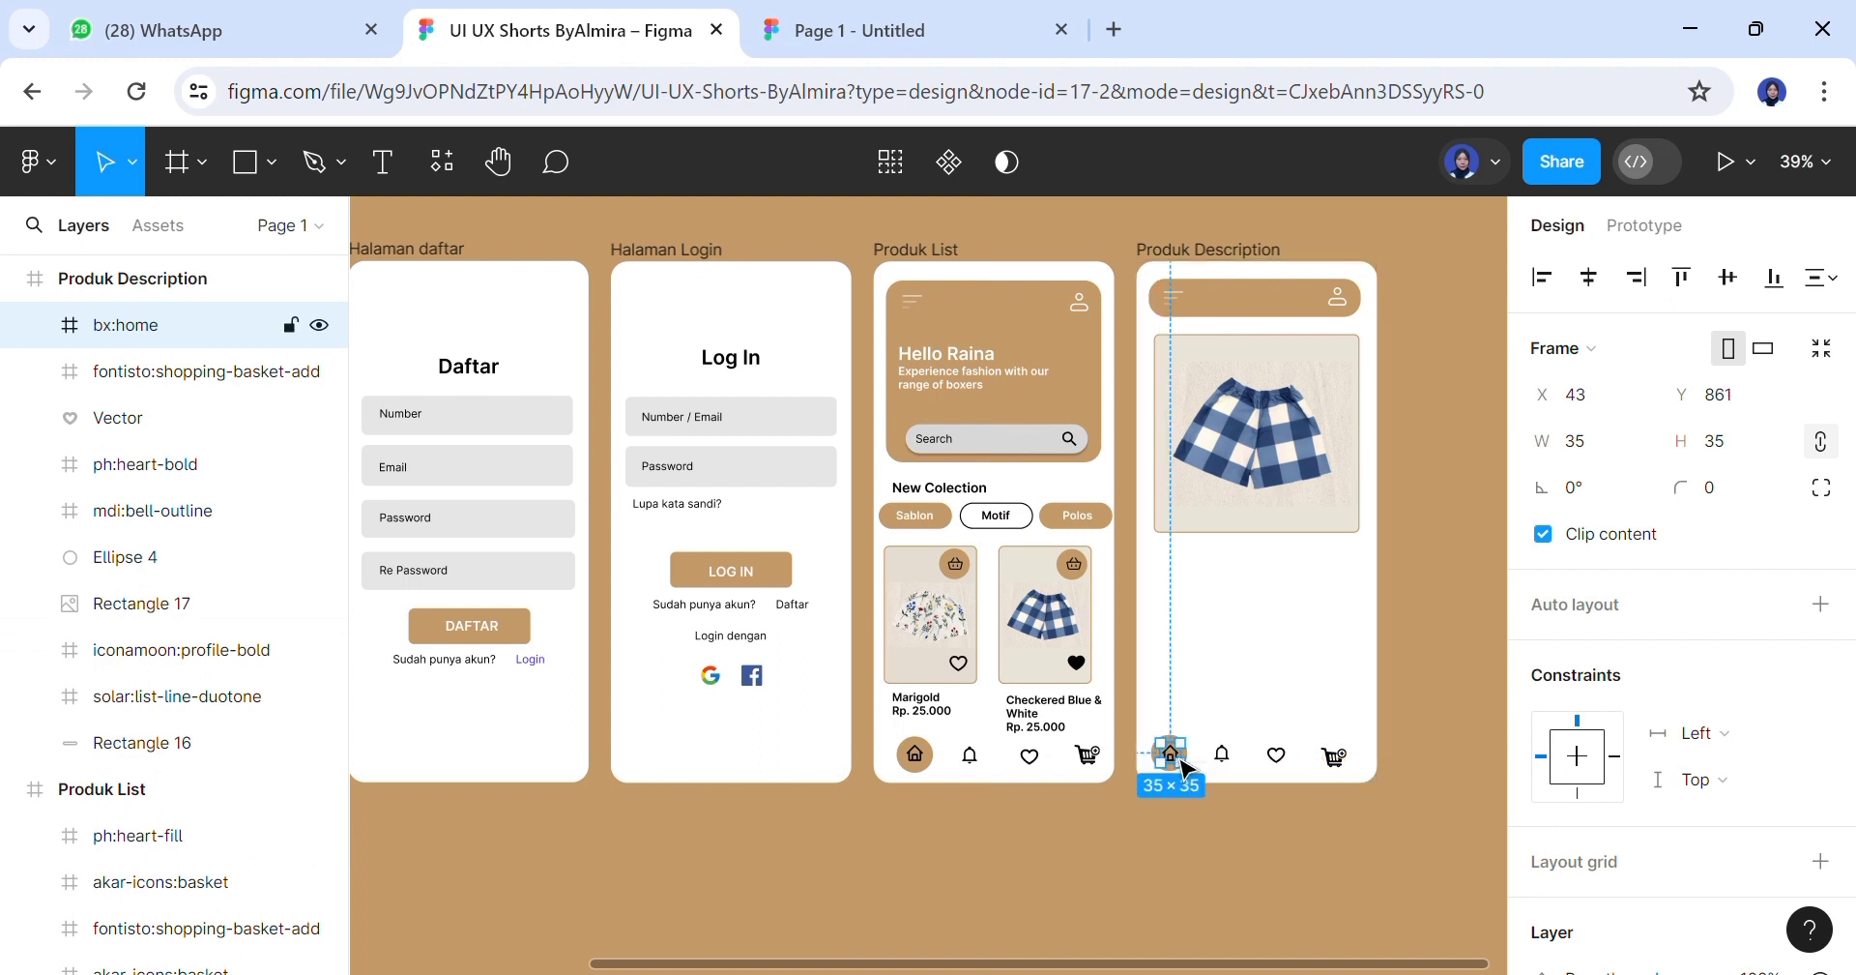
left_click(1307, 819)
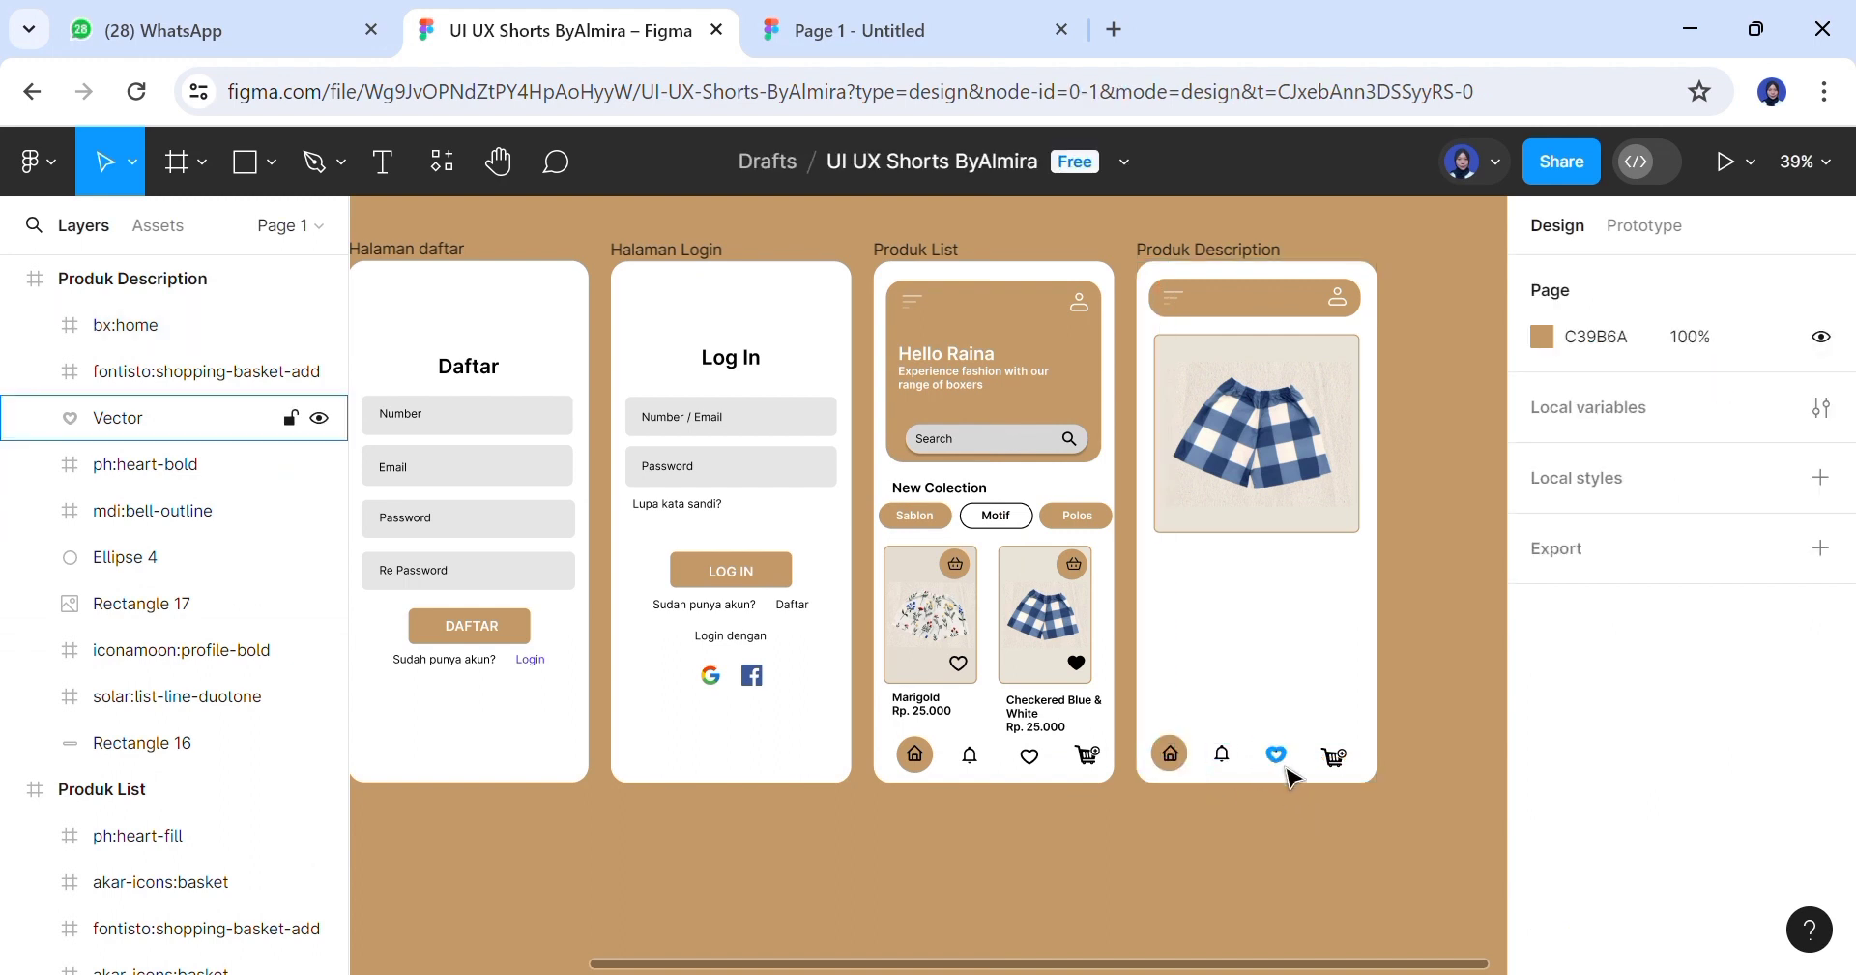
Align the vertical centers of the home, bell, heart and basket icons in the Produk Description navigation
left_click(1183, 767)
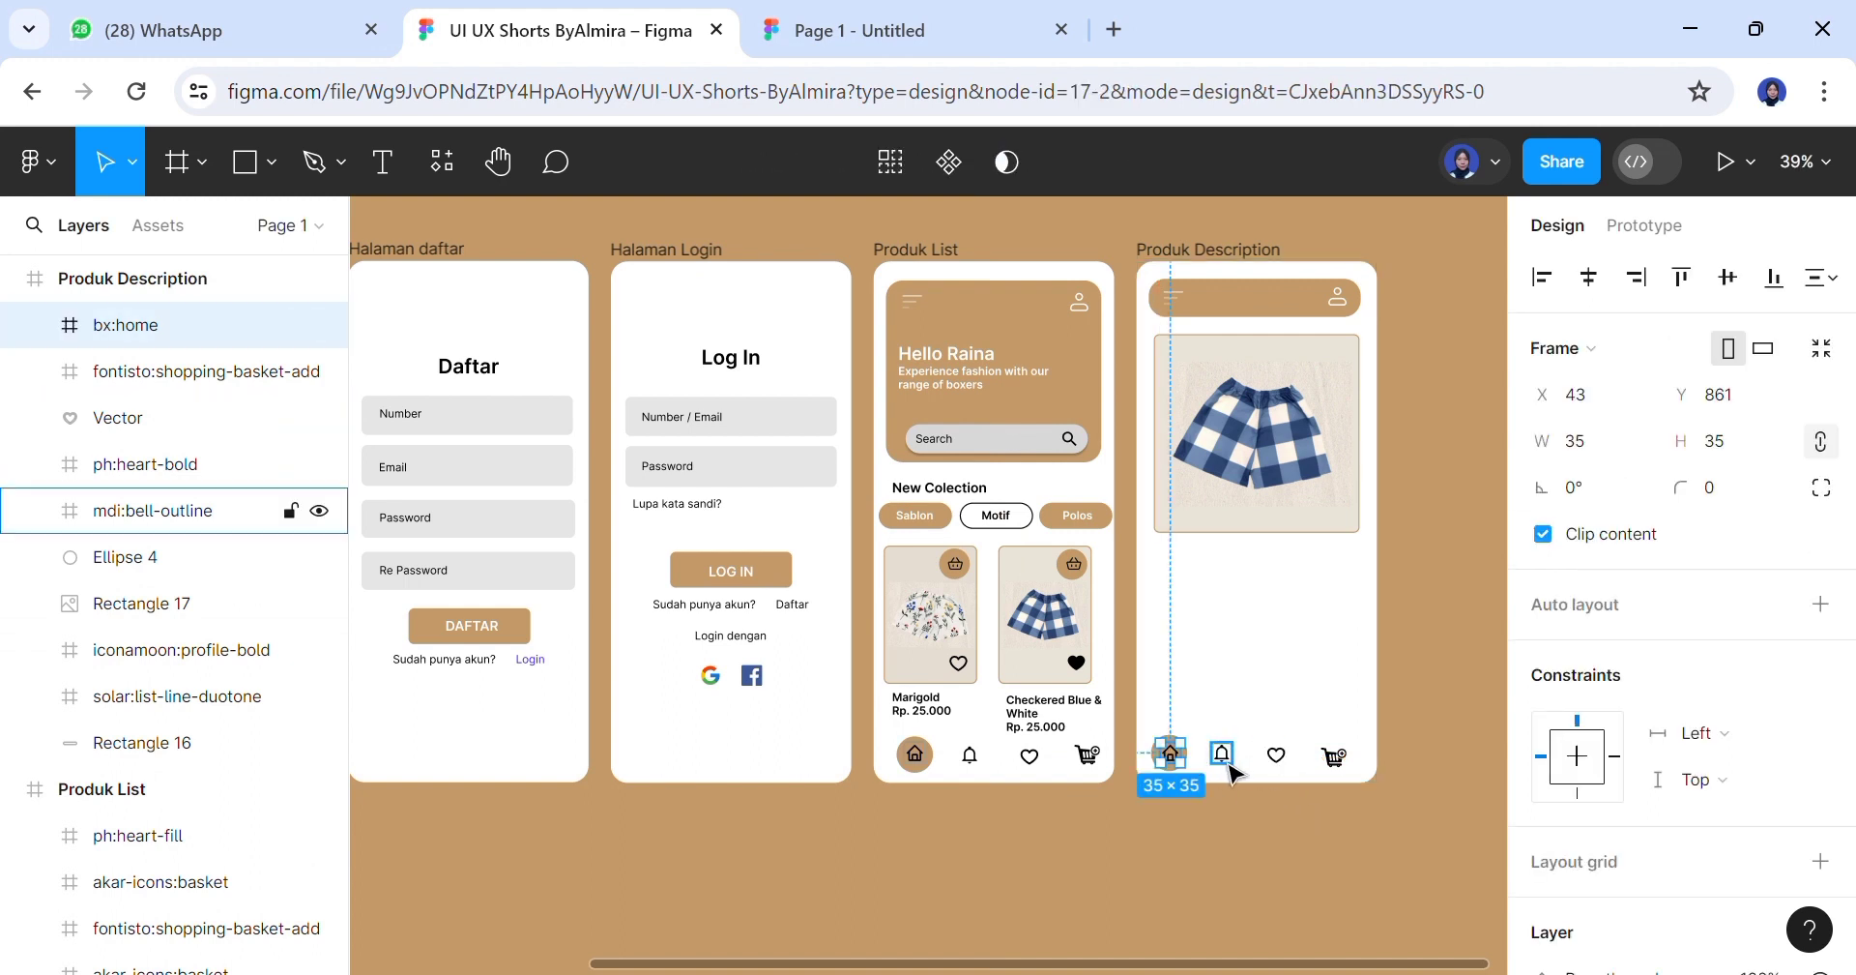
left_click(1222, 753, "shift")
left_click(1276, 754, "shift")
left_click(1336, 757, "shift")
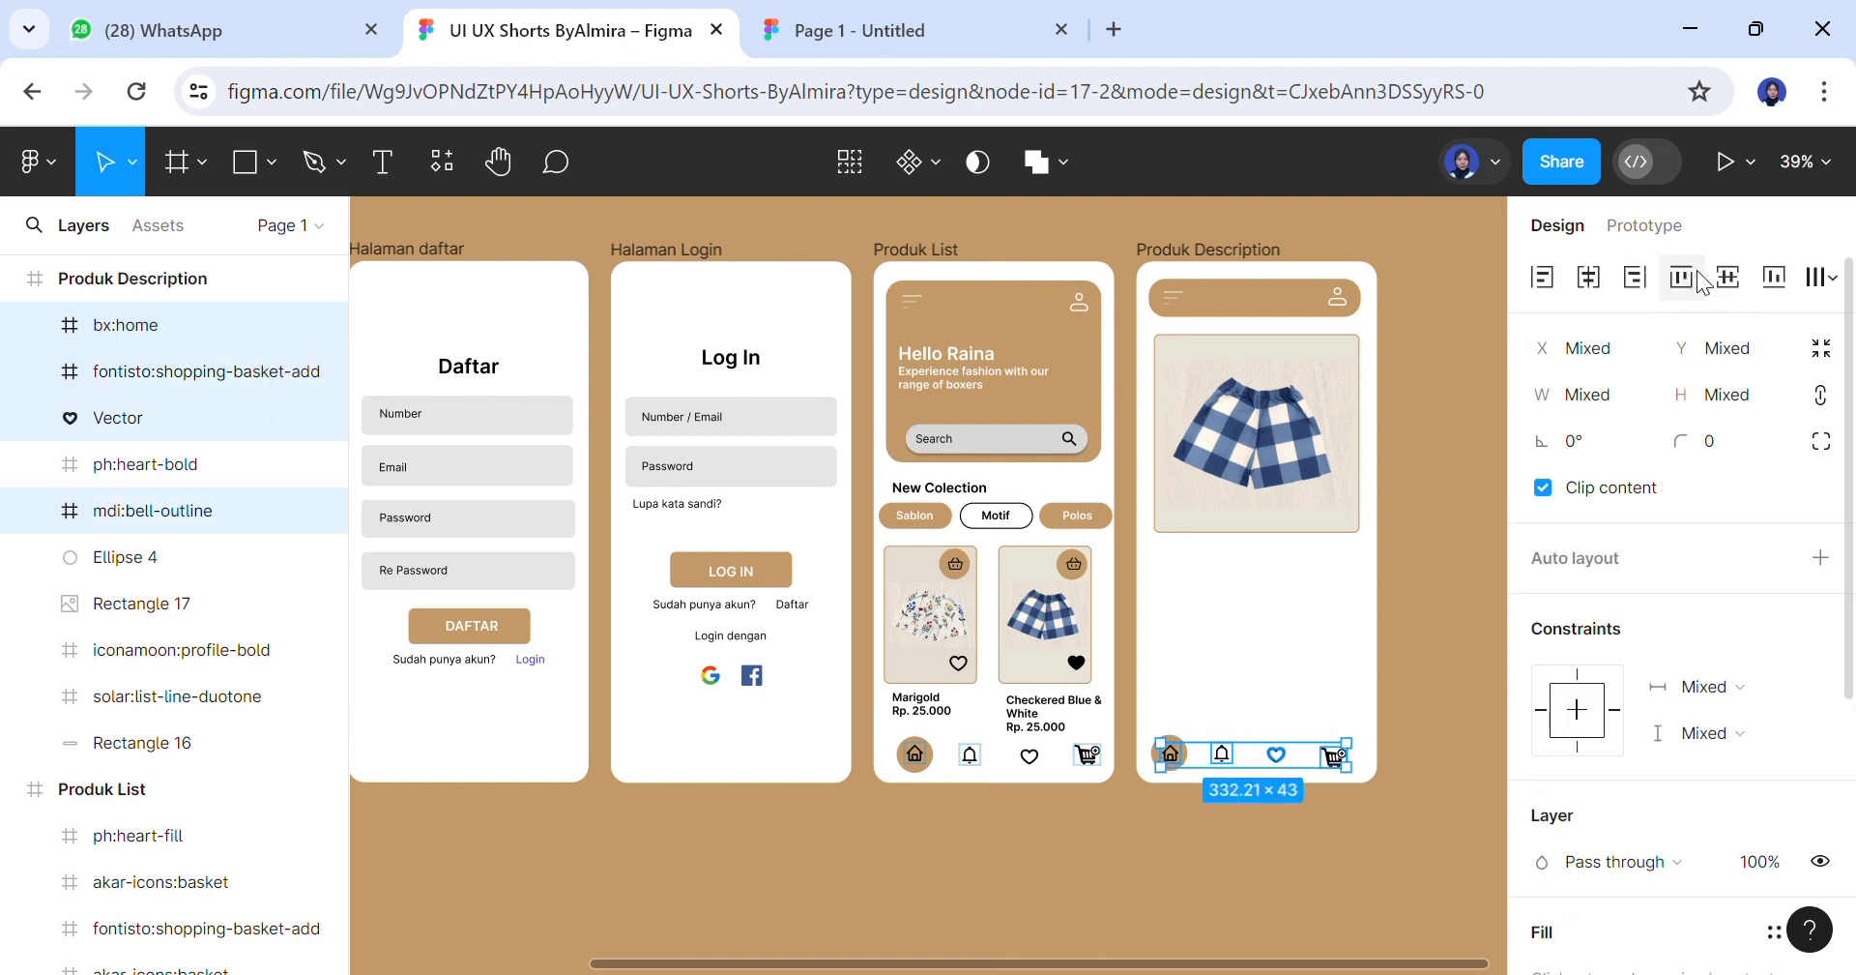
left_click(1728, 278)
left_click(1247, 856)
Reposition the brown circle behind the home icon in Produk Description to X 28, Y 850
left_click(1221, 759)
left_click(1189, 769)
left_click(1193, 803)
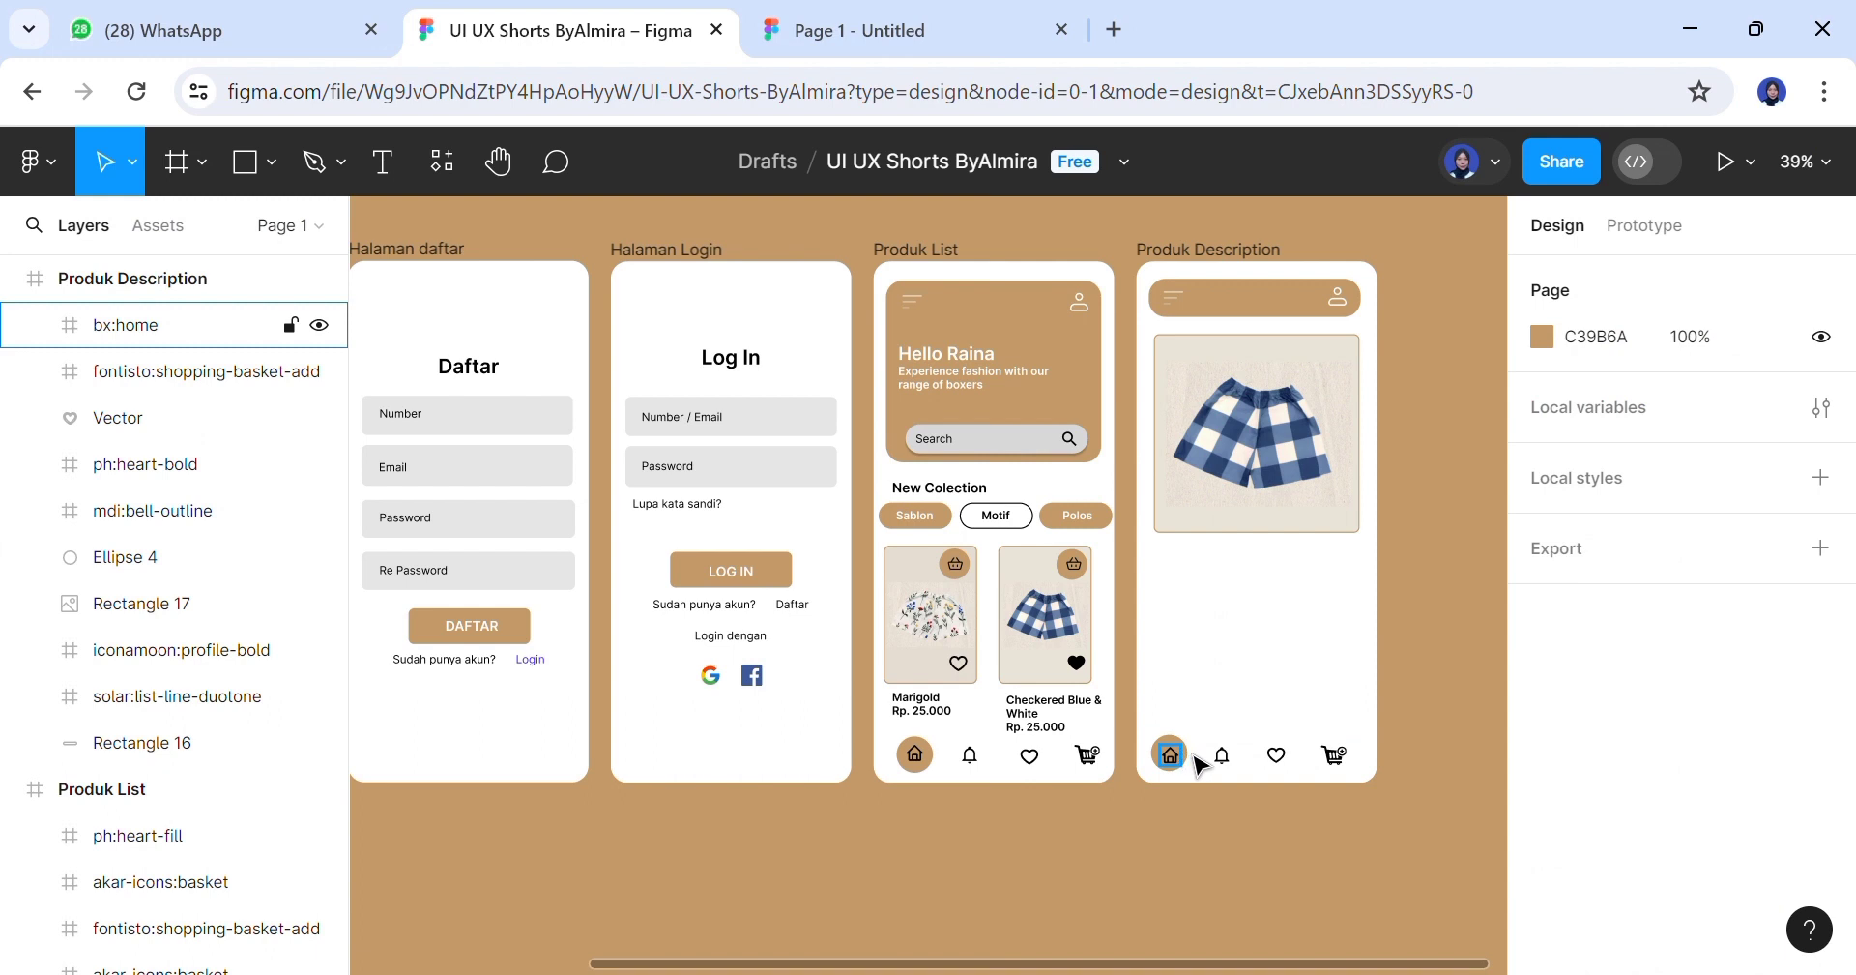
left_click(1184, 760)
left_click_drag(1183, 755, 1184, 757)
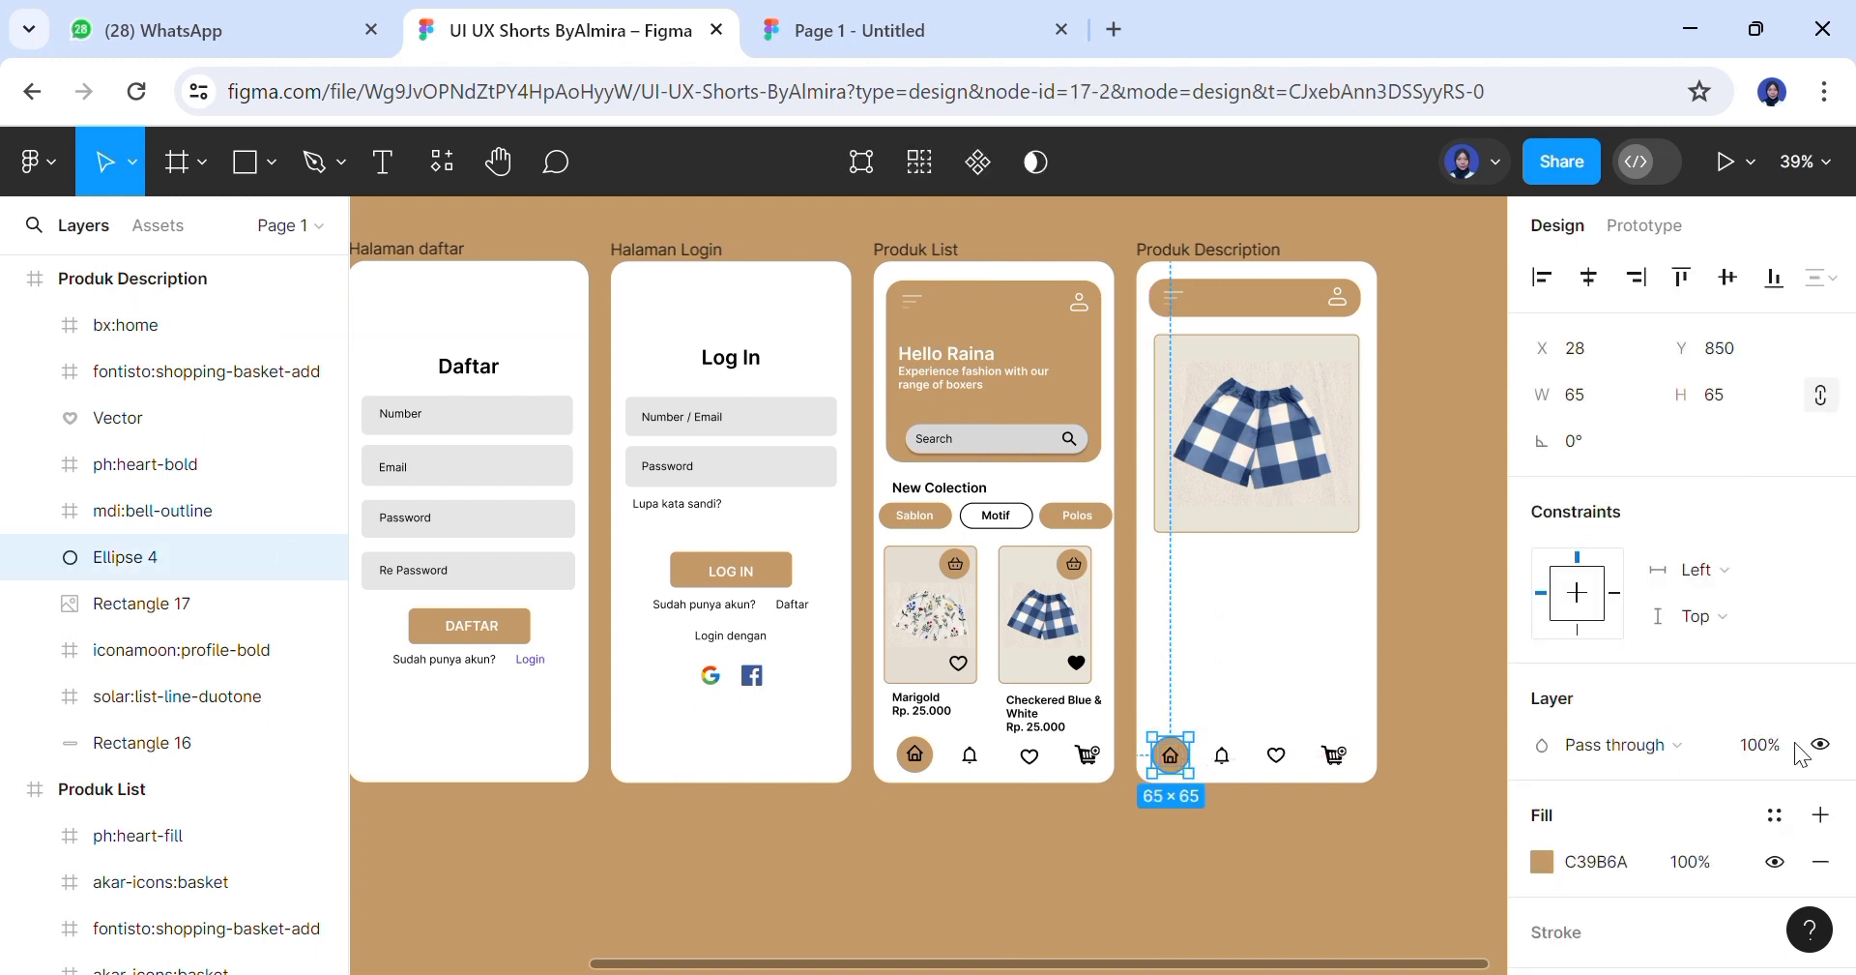
left_click(1266, 897)
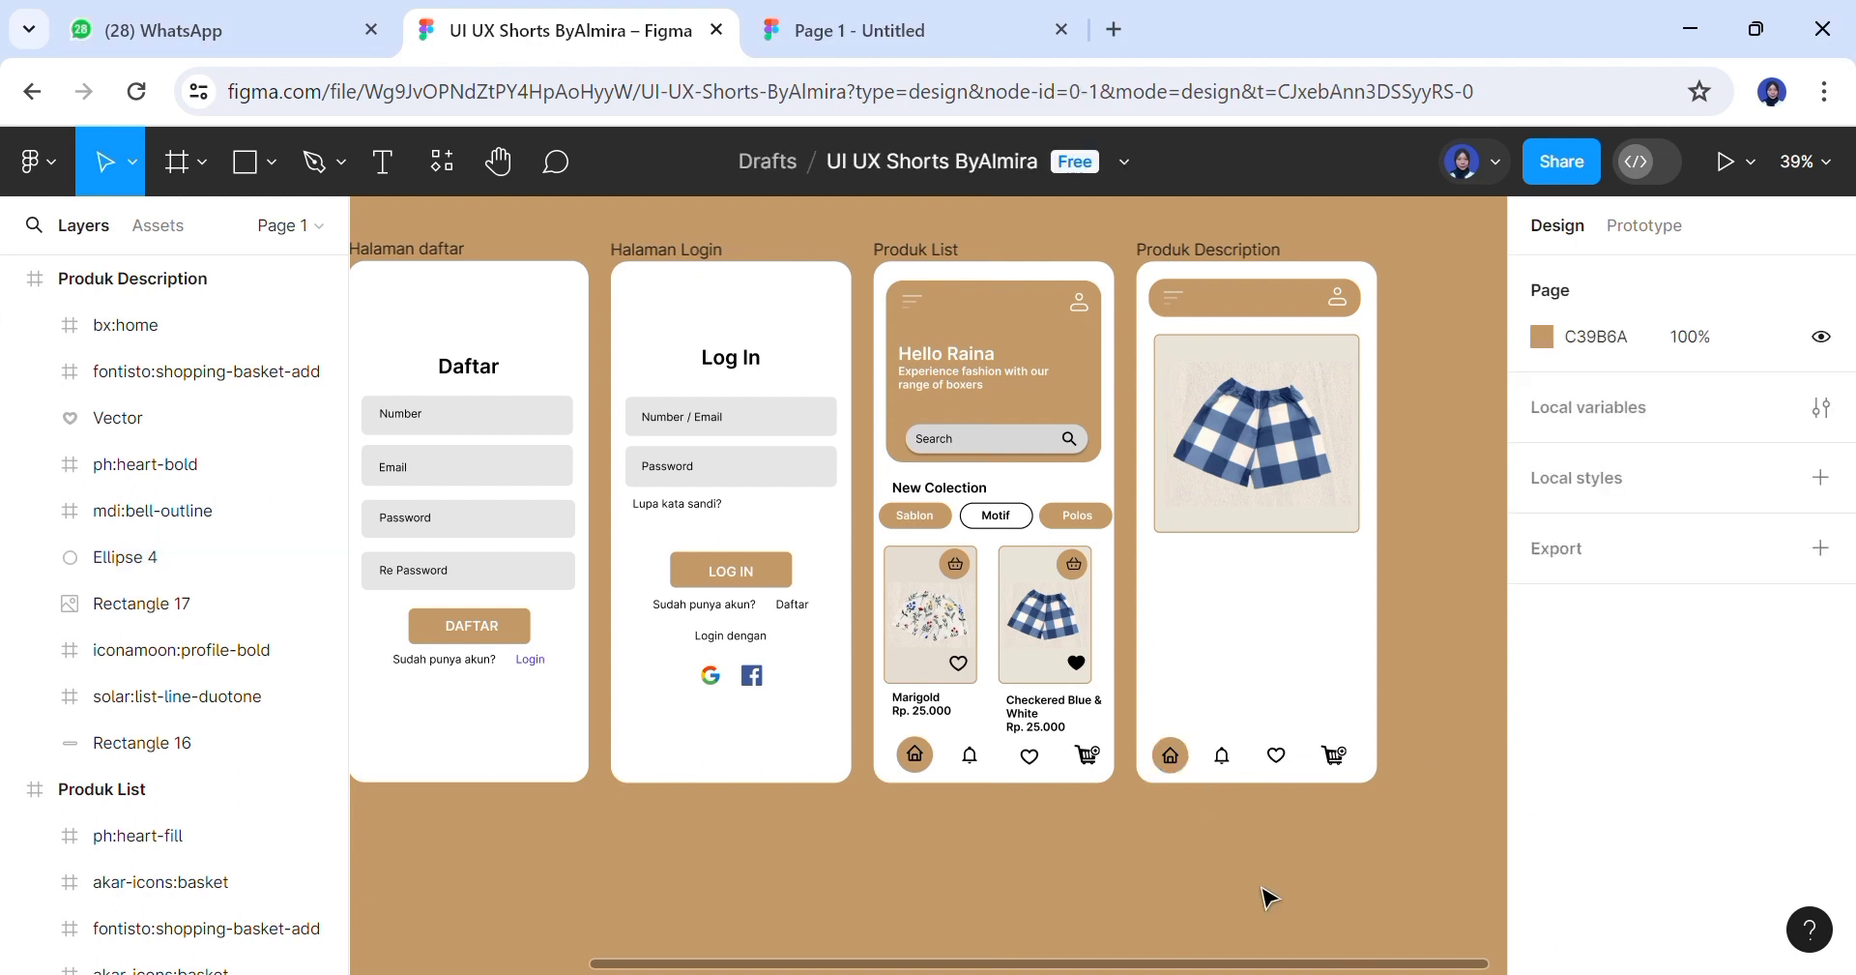
Add the text "Checkered Bl" below the shorts image in Produk Description
left_click(382, 161)
left_click(1182, 588)
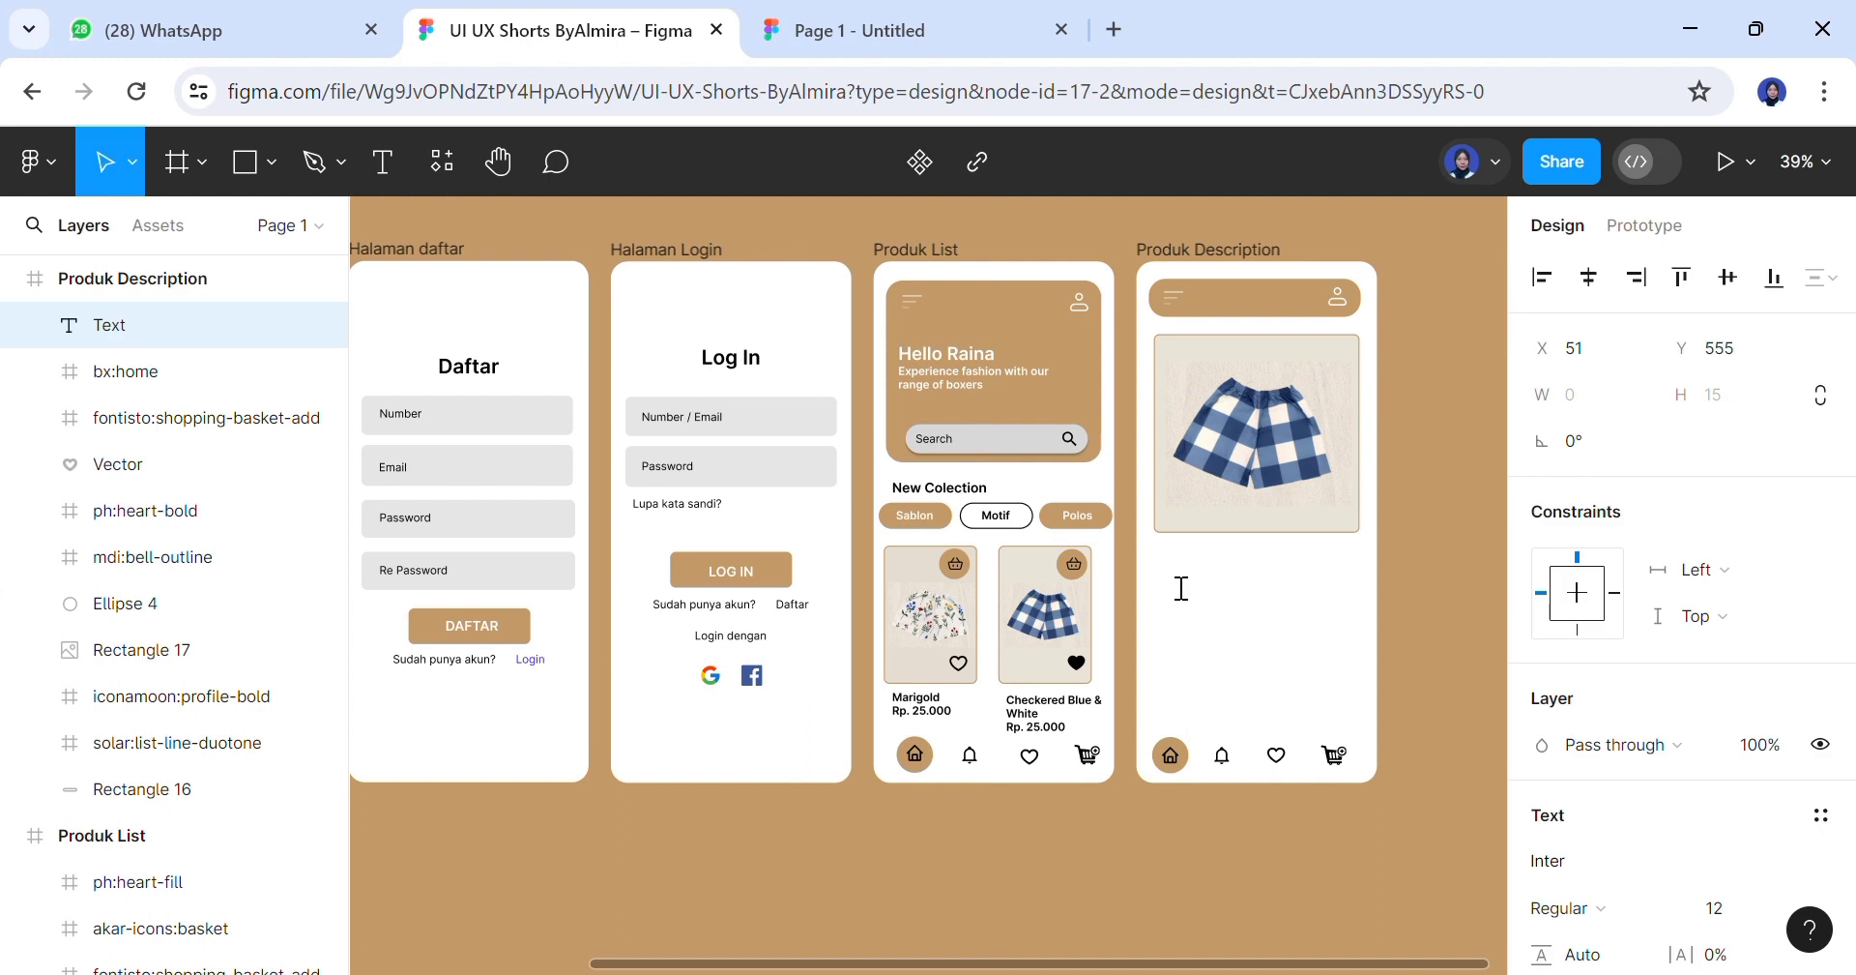
type("Checkered Bl")
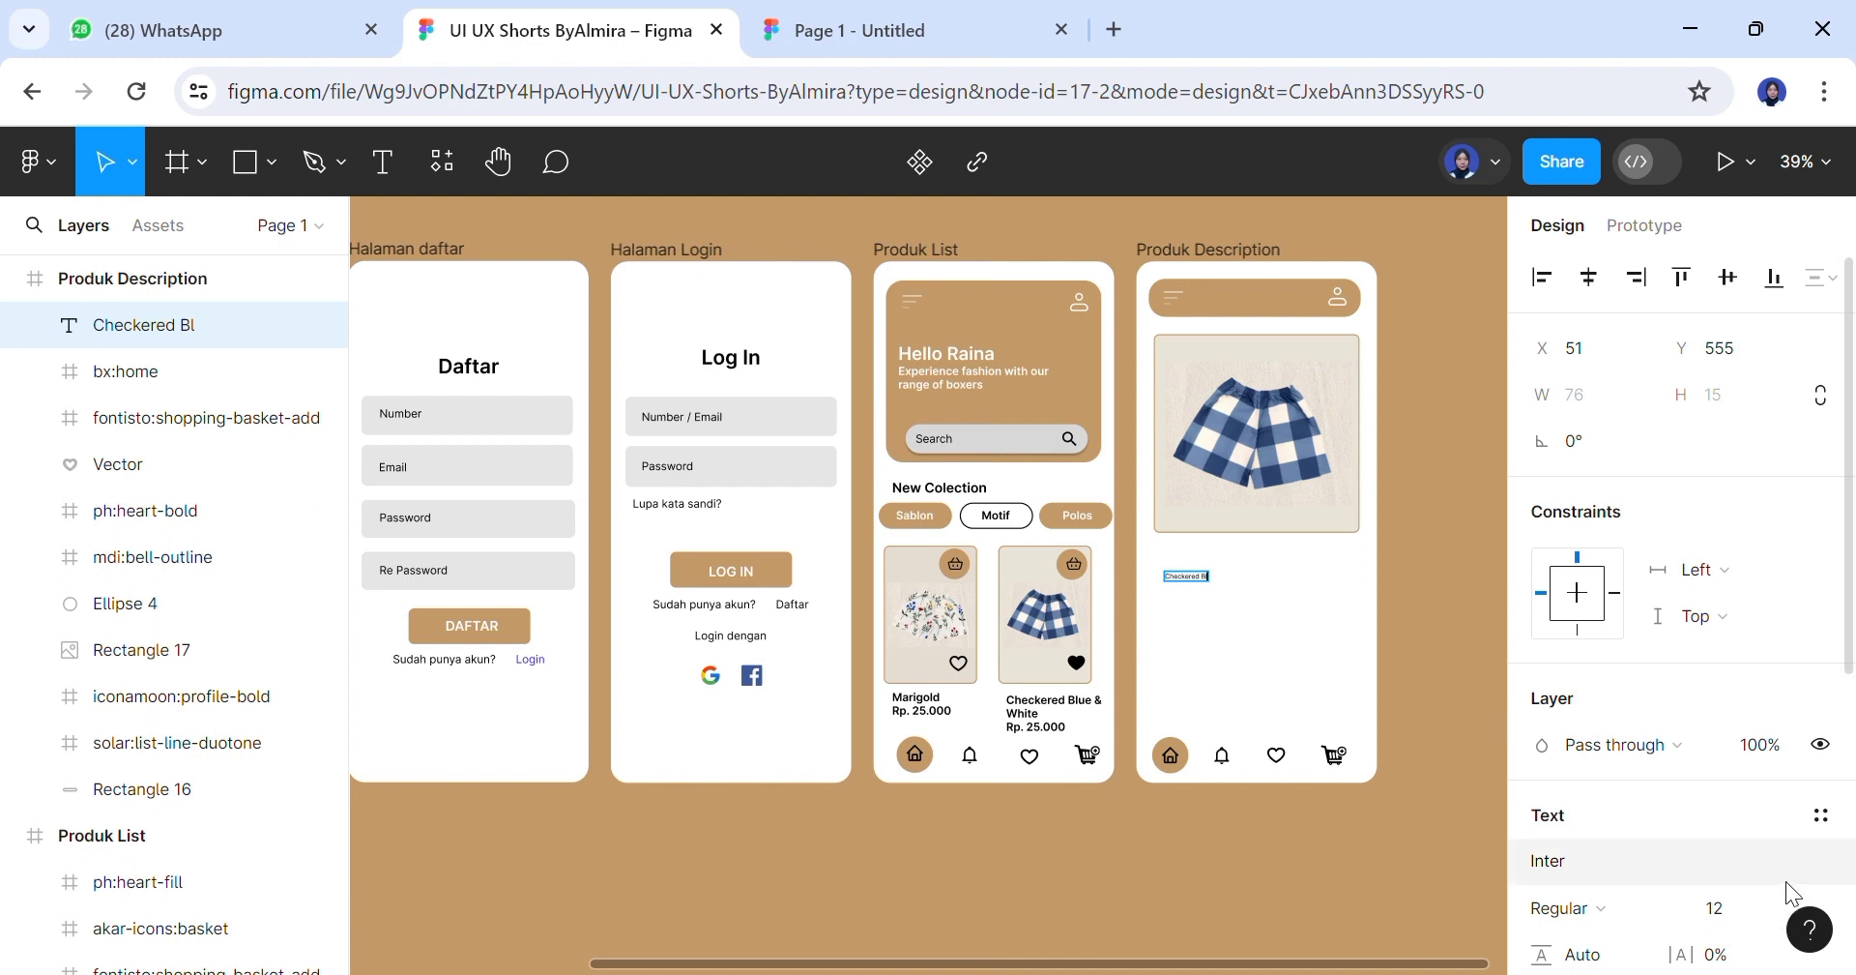
Set the text below the shorts image to font size 32 and Semi Bold weight
scroll(1846, 725, "down", 2)
scroll(1837, 730, "down", 1)
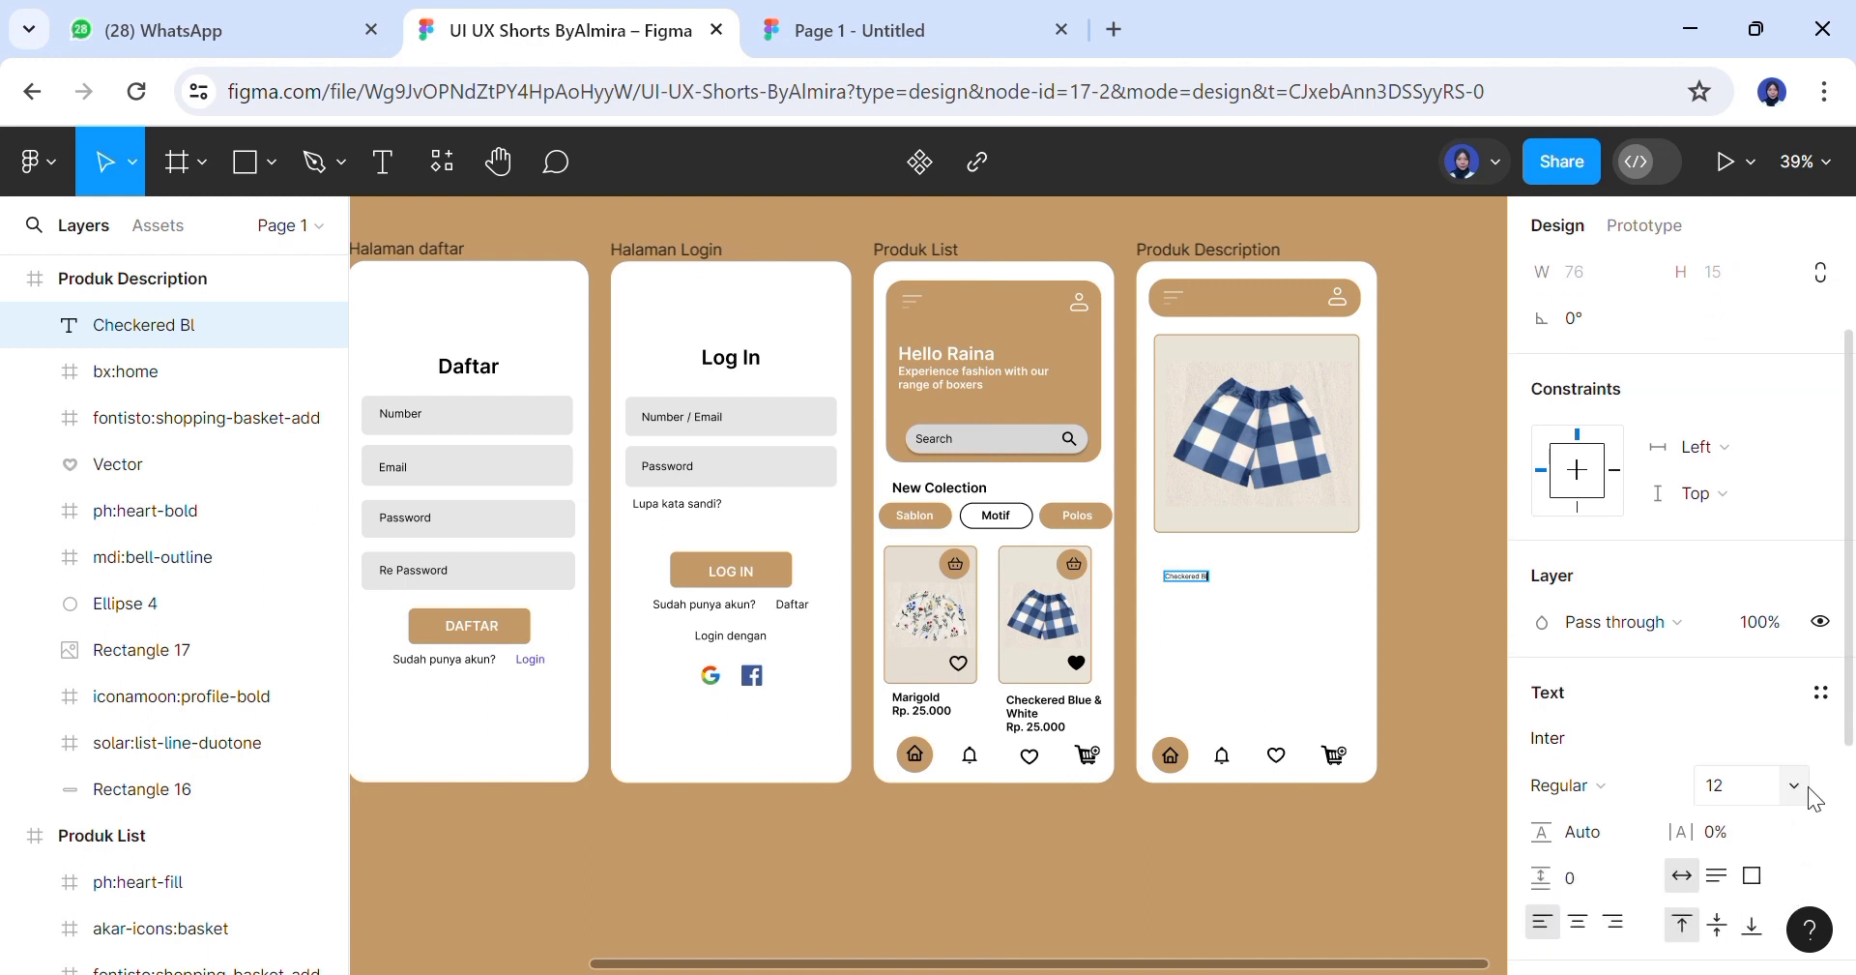
left_click(1779, 793)
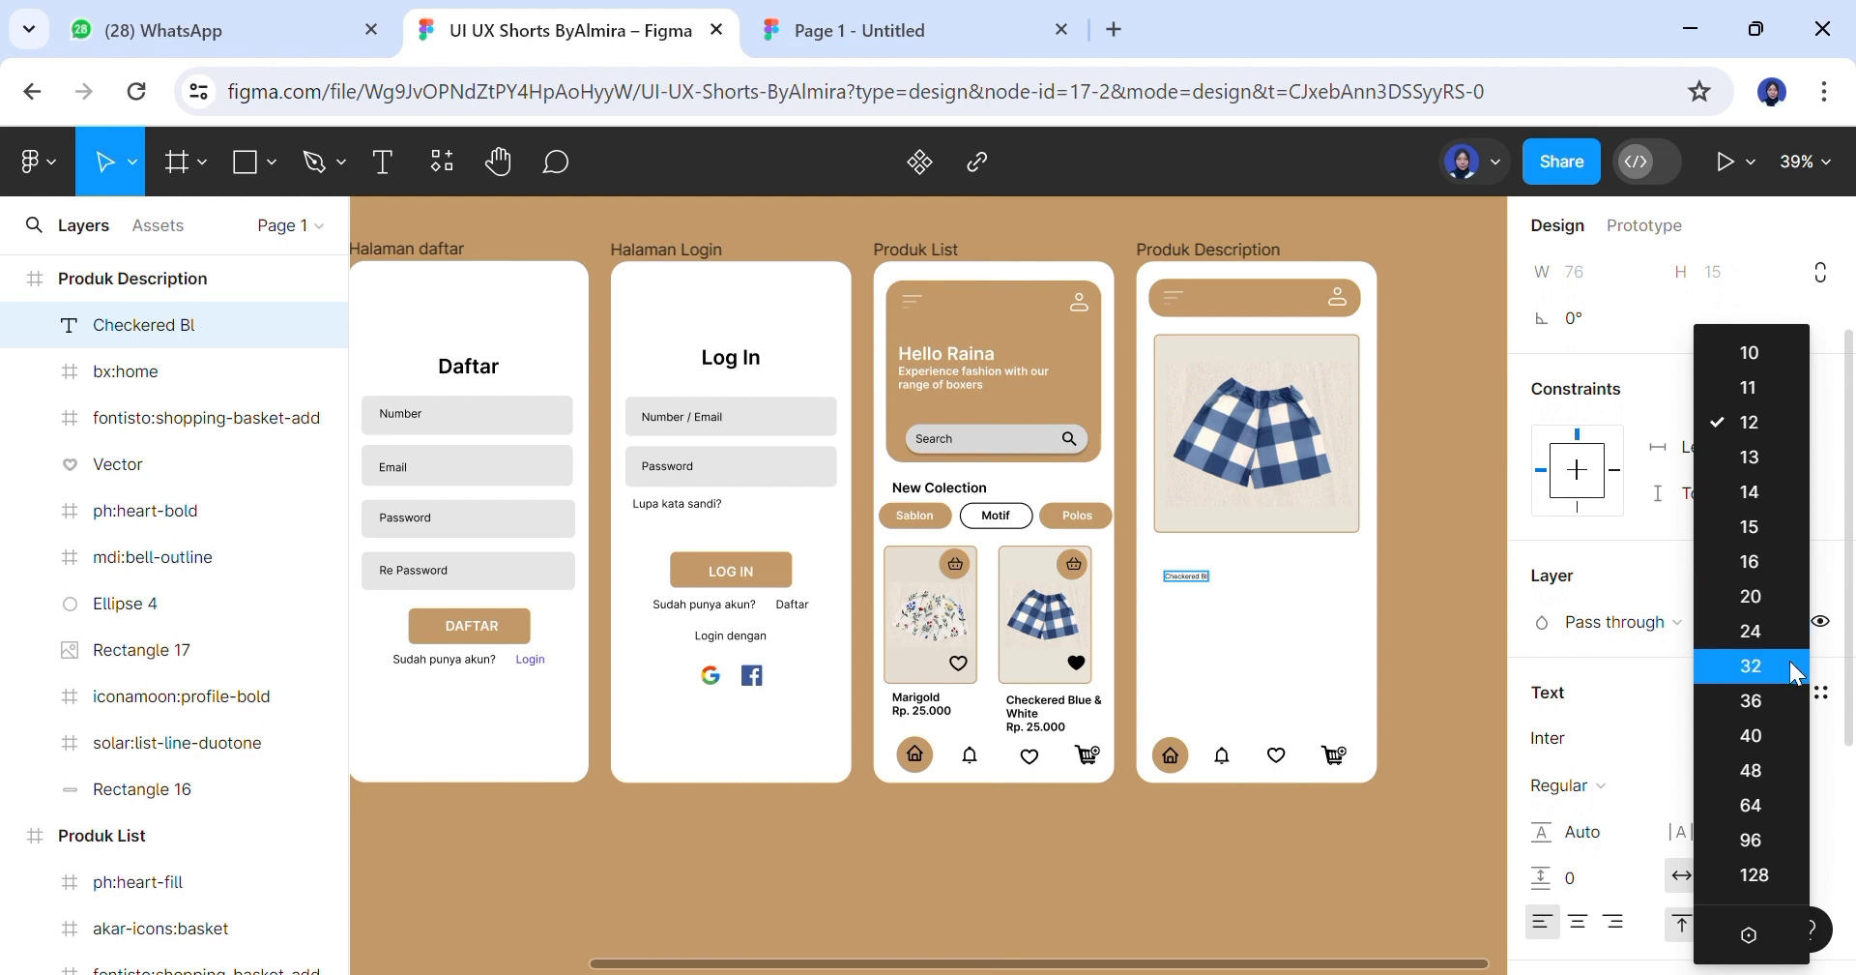
left_click(1249, 596)
left_click(1249, 597)
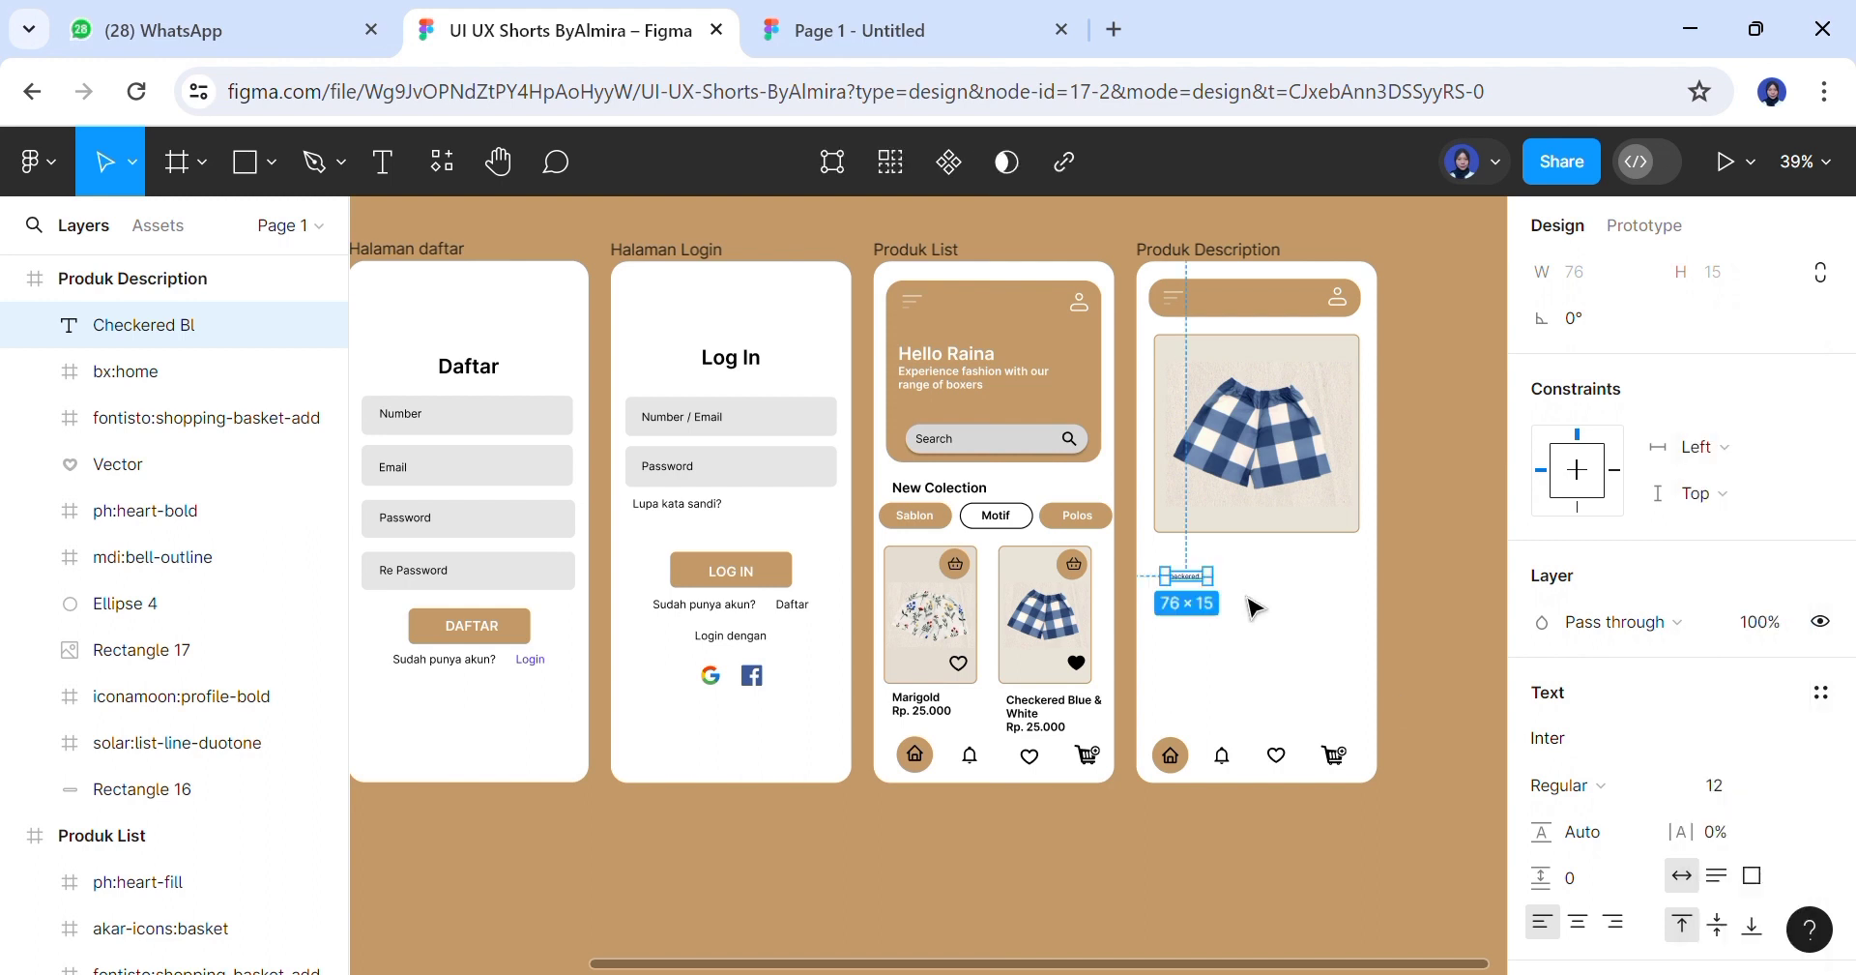
left_click(1794, 786)
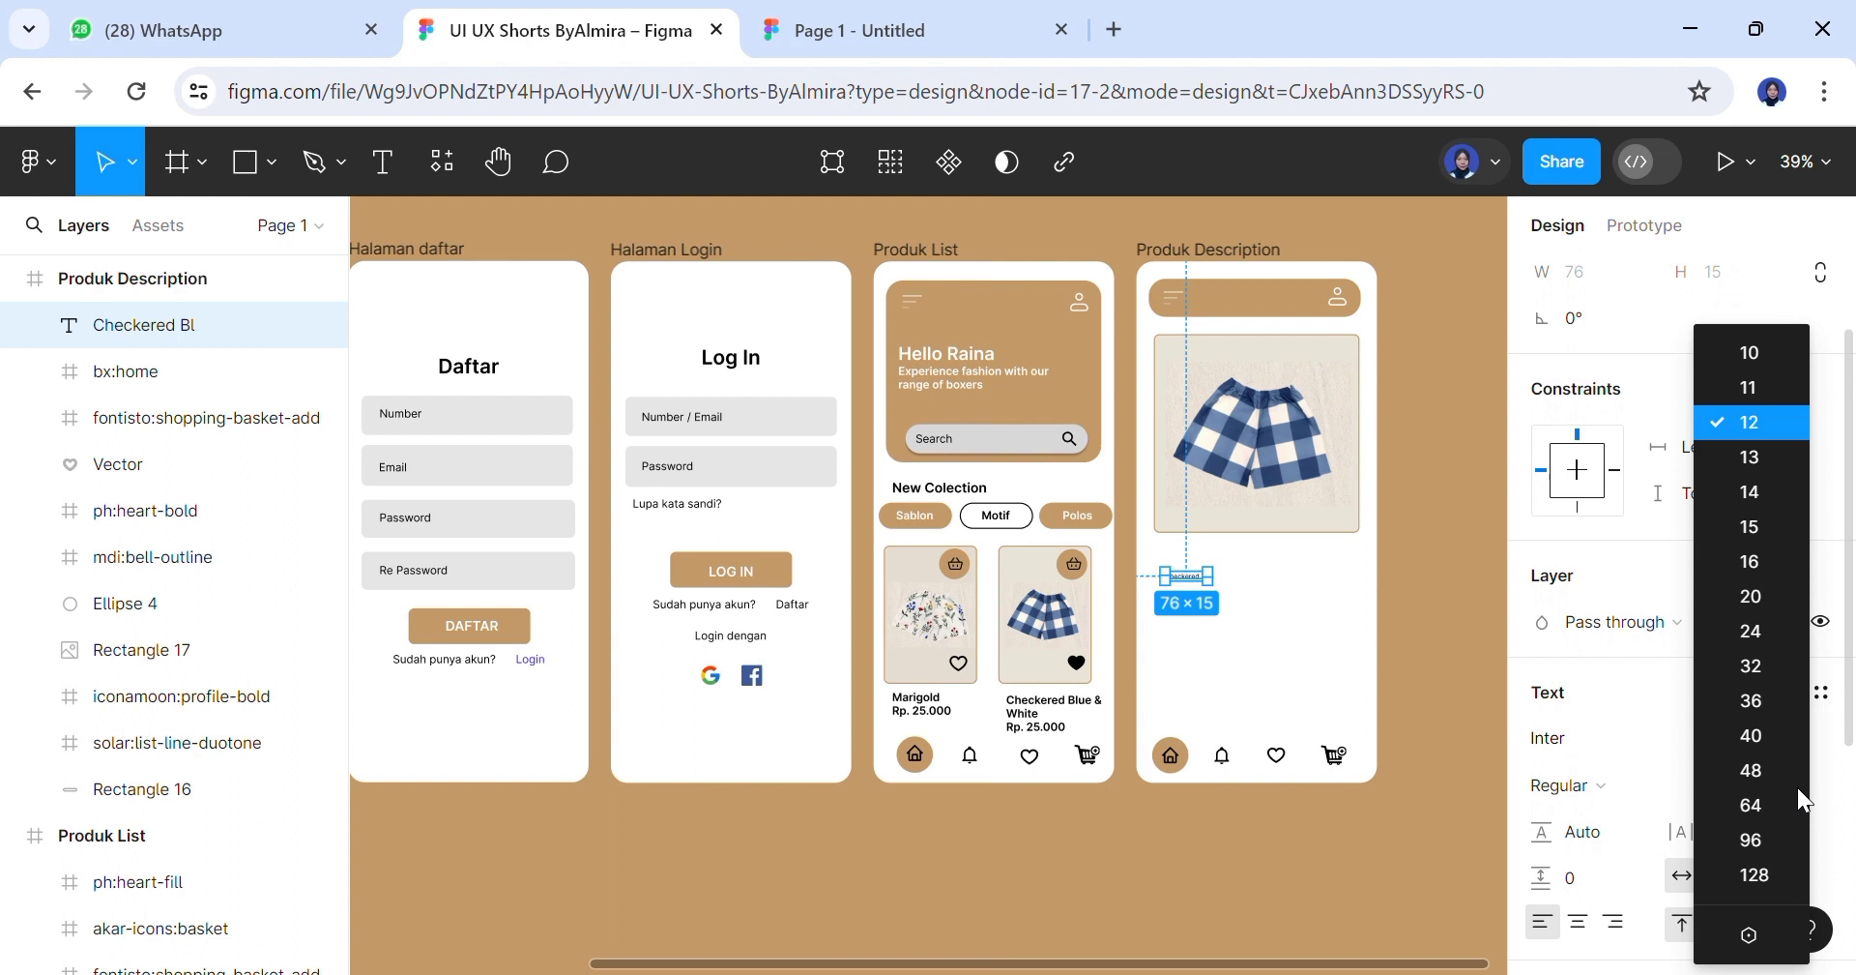
left_click(1754, 667)
left_click(1673, 779)
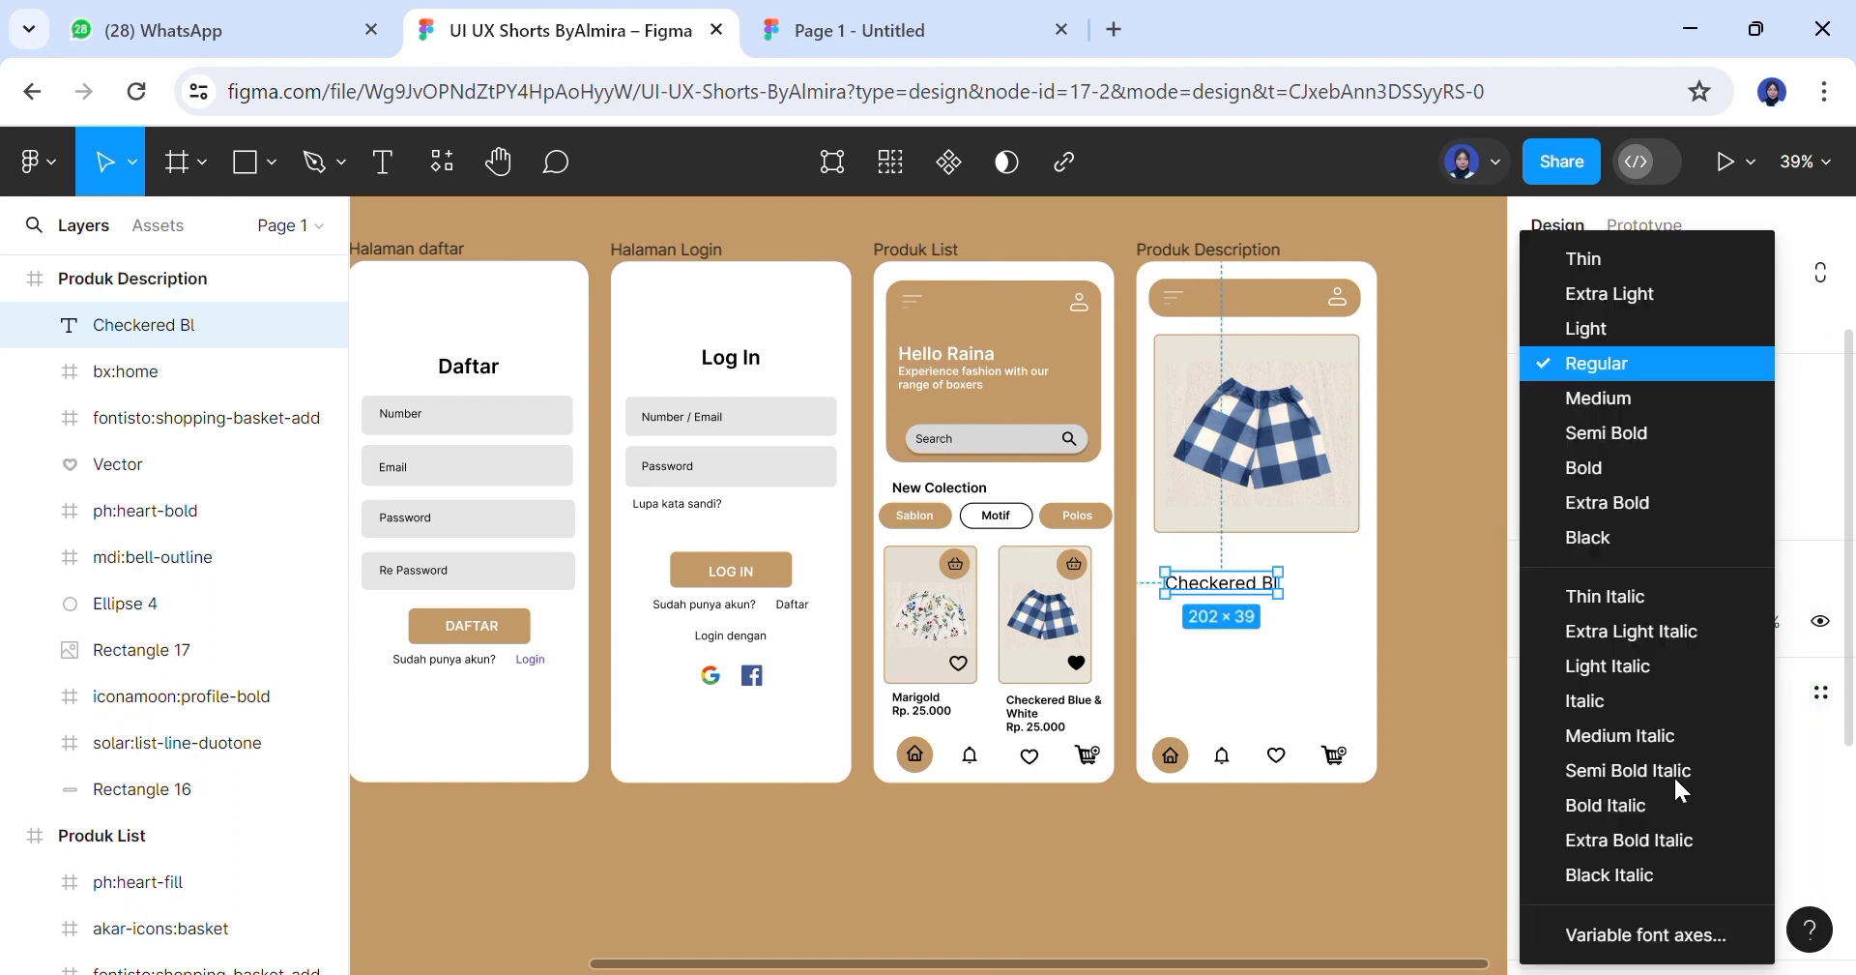
left_click(1673, 431)
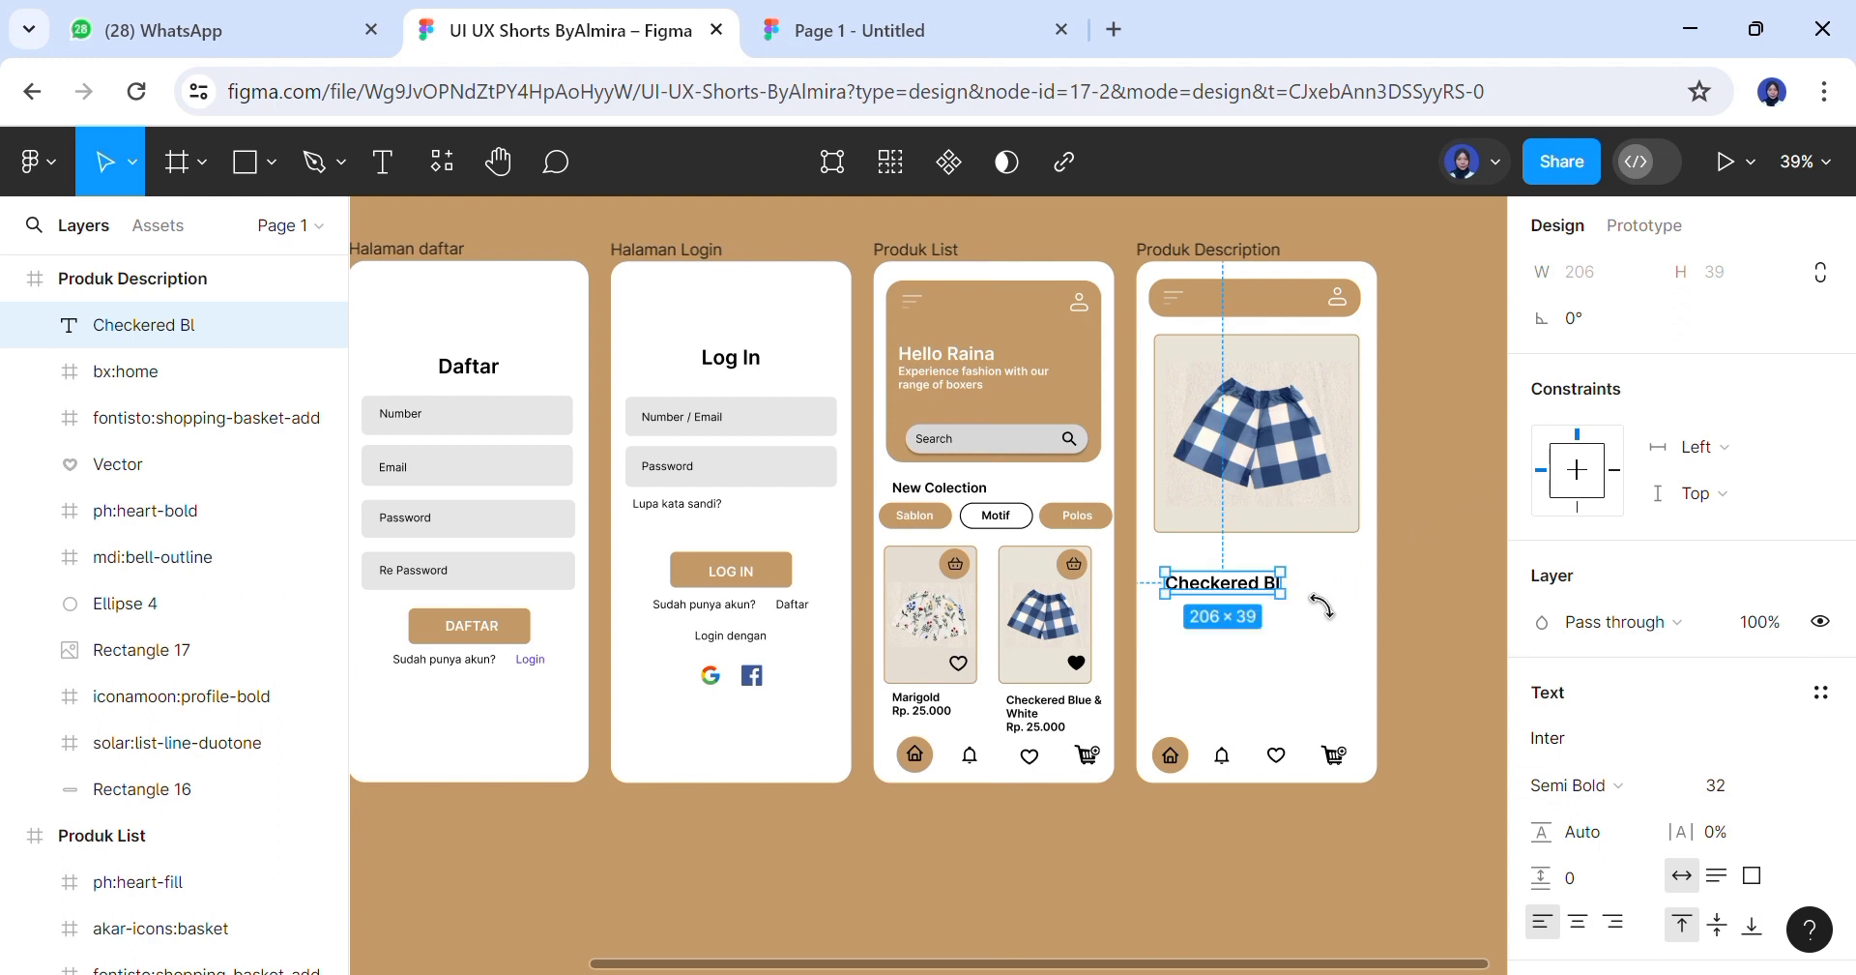
Complete the product title as "Checkered Blue" and move it directly beneath the image, near its left edge
double_click(1272, 599)
left_click(1274, 605)
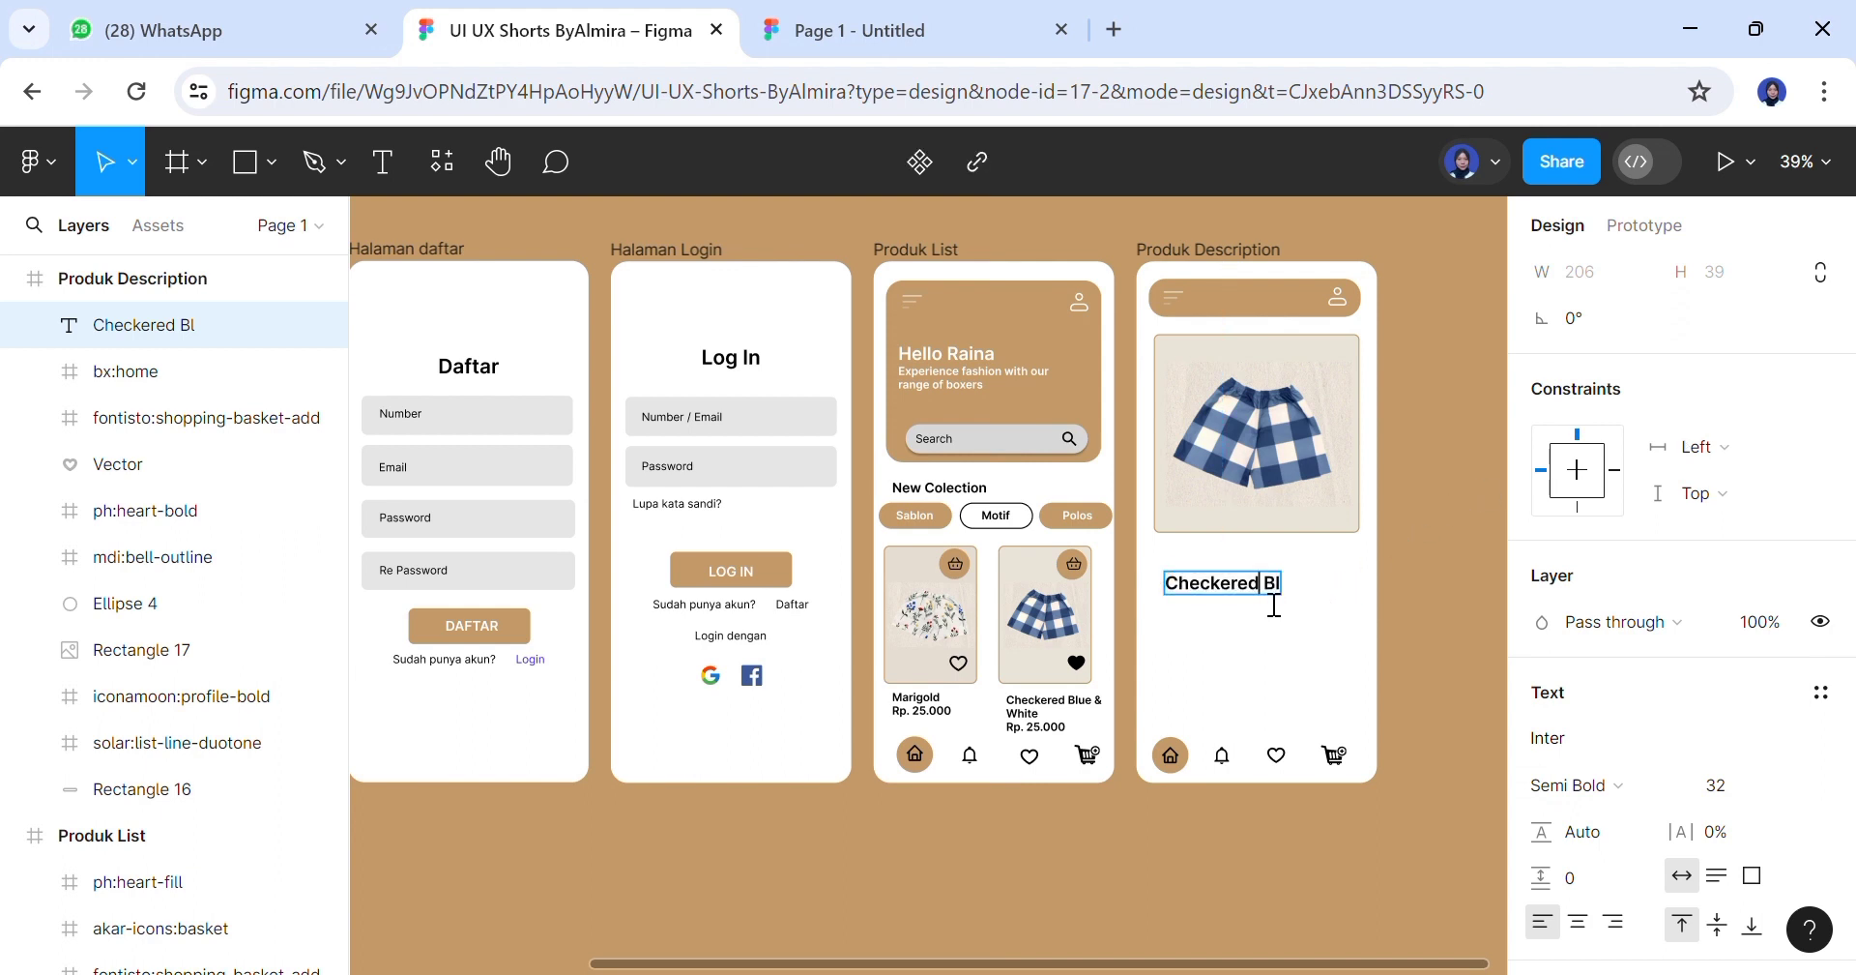
type("ue")
key("Escape")
left_click_drag(1253, 602, 1247, 571)
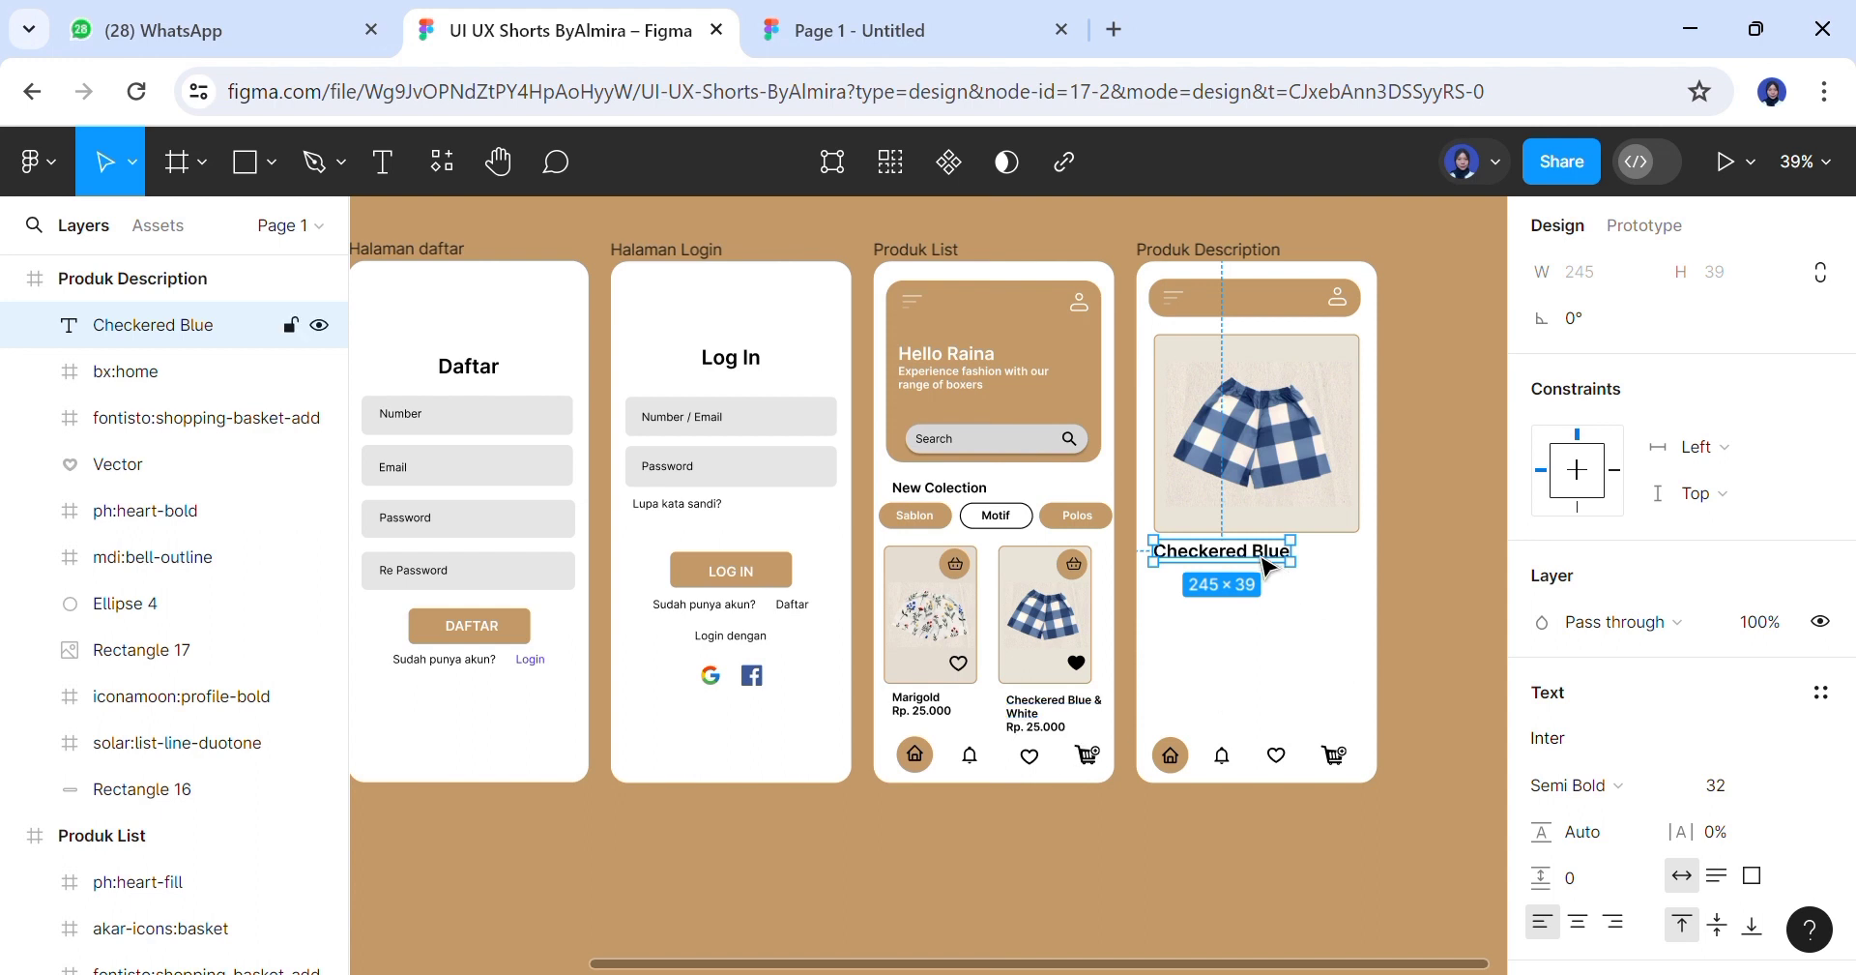
Duplicate the Checkered Blue title, place the copy below it and change its text to "Rp. 25.000"
key("ctrl+d")
left_click_drag(1265, 565, 1324, 611)
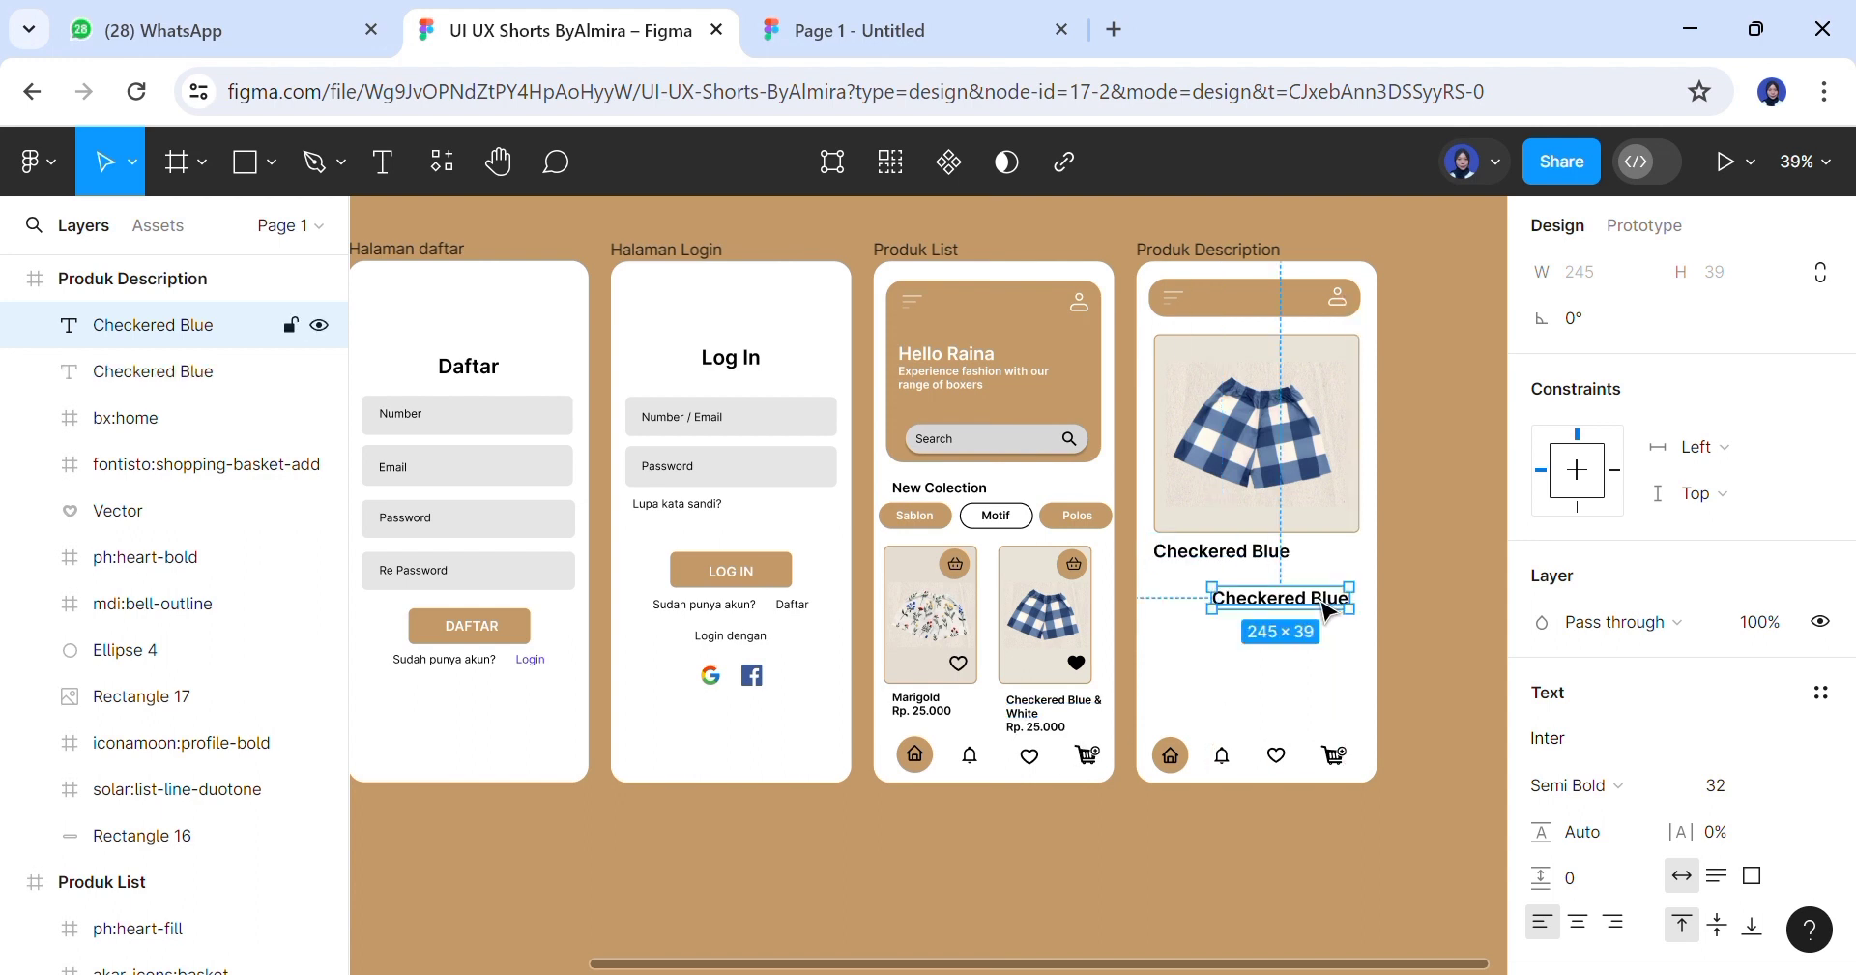
double_click(1324, 611)
type("Rp. 25.000")
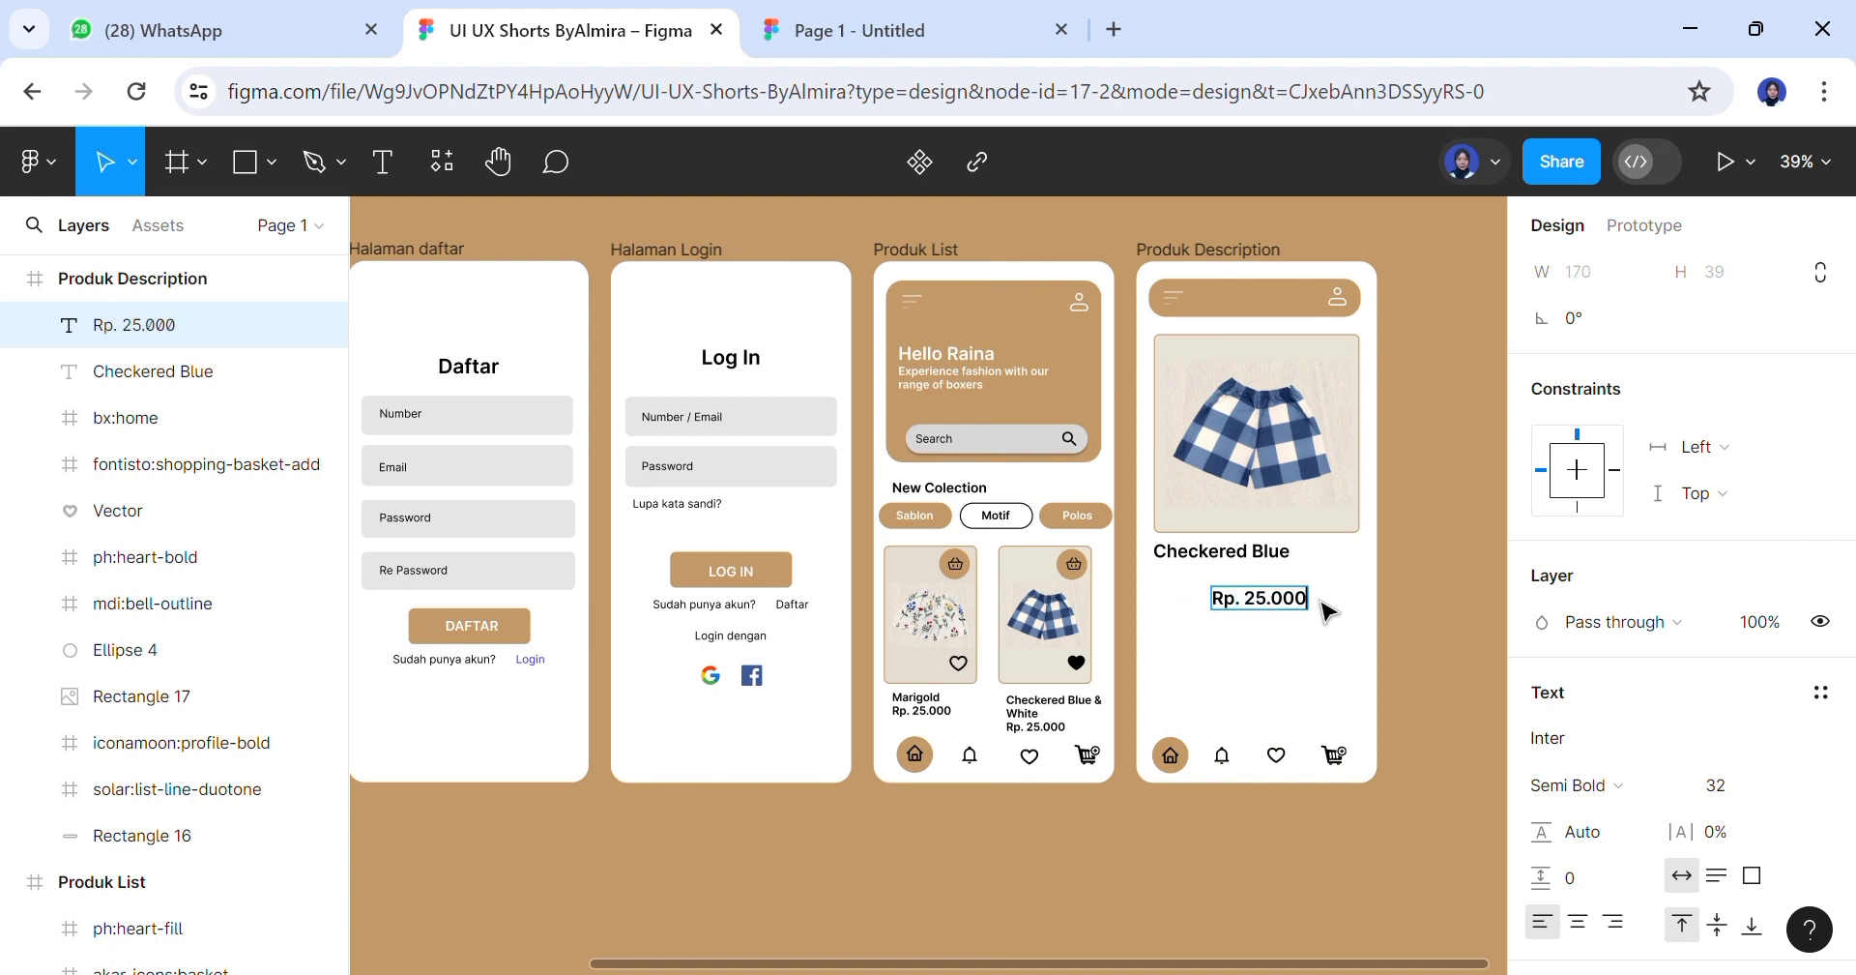
Set the Rp. 25.000 price text to Medium weight and font size 24
left_click(1643, 785)
left_click(1598, 388)
left_click(1800, 785)
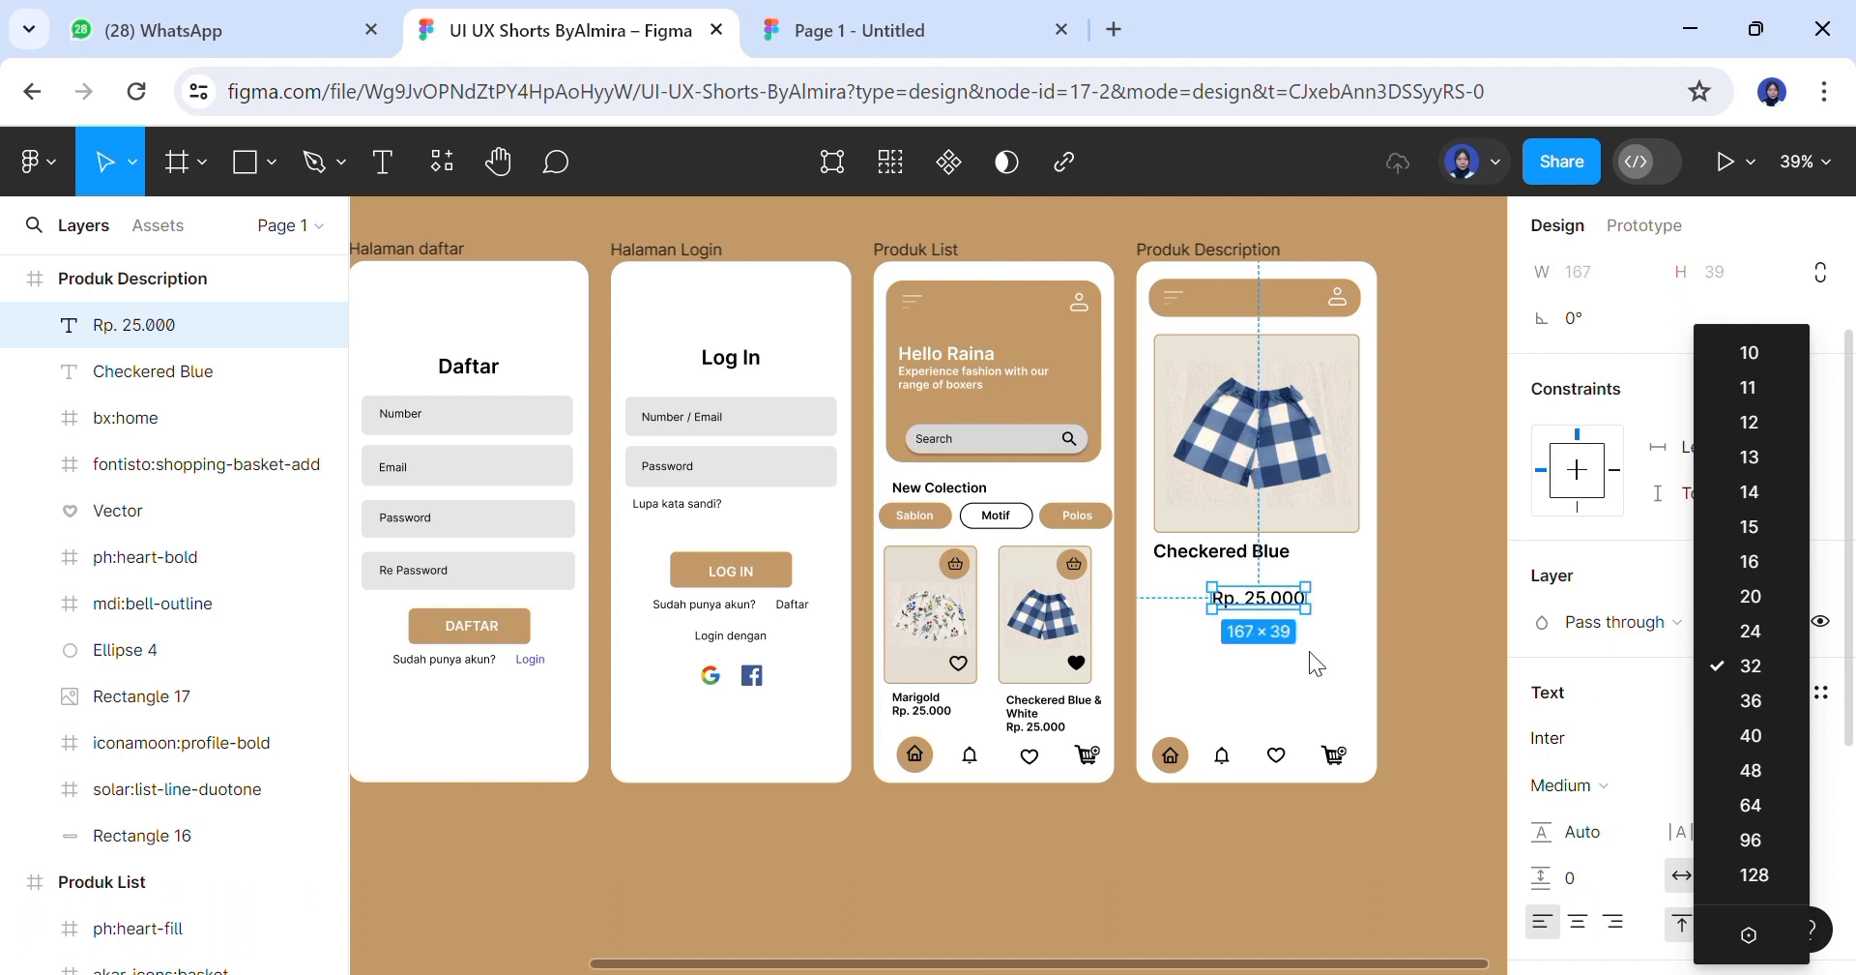
left_click(1752, 628)
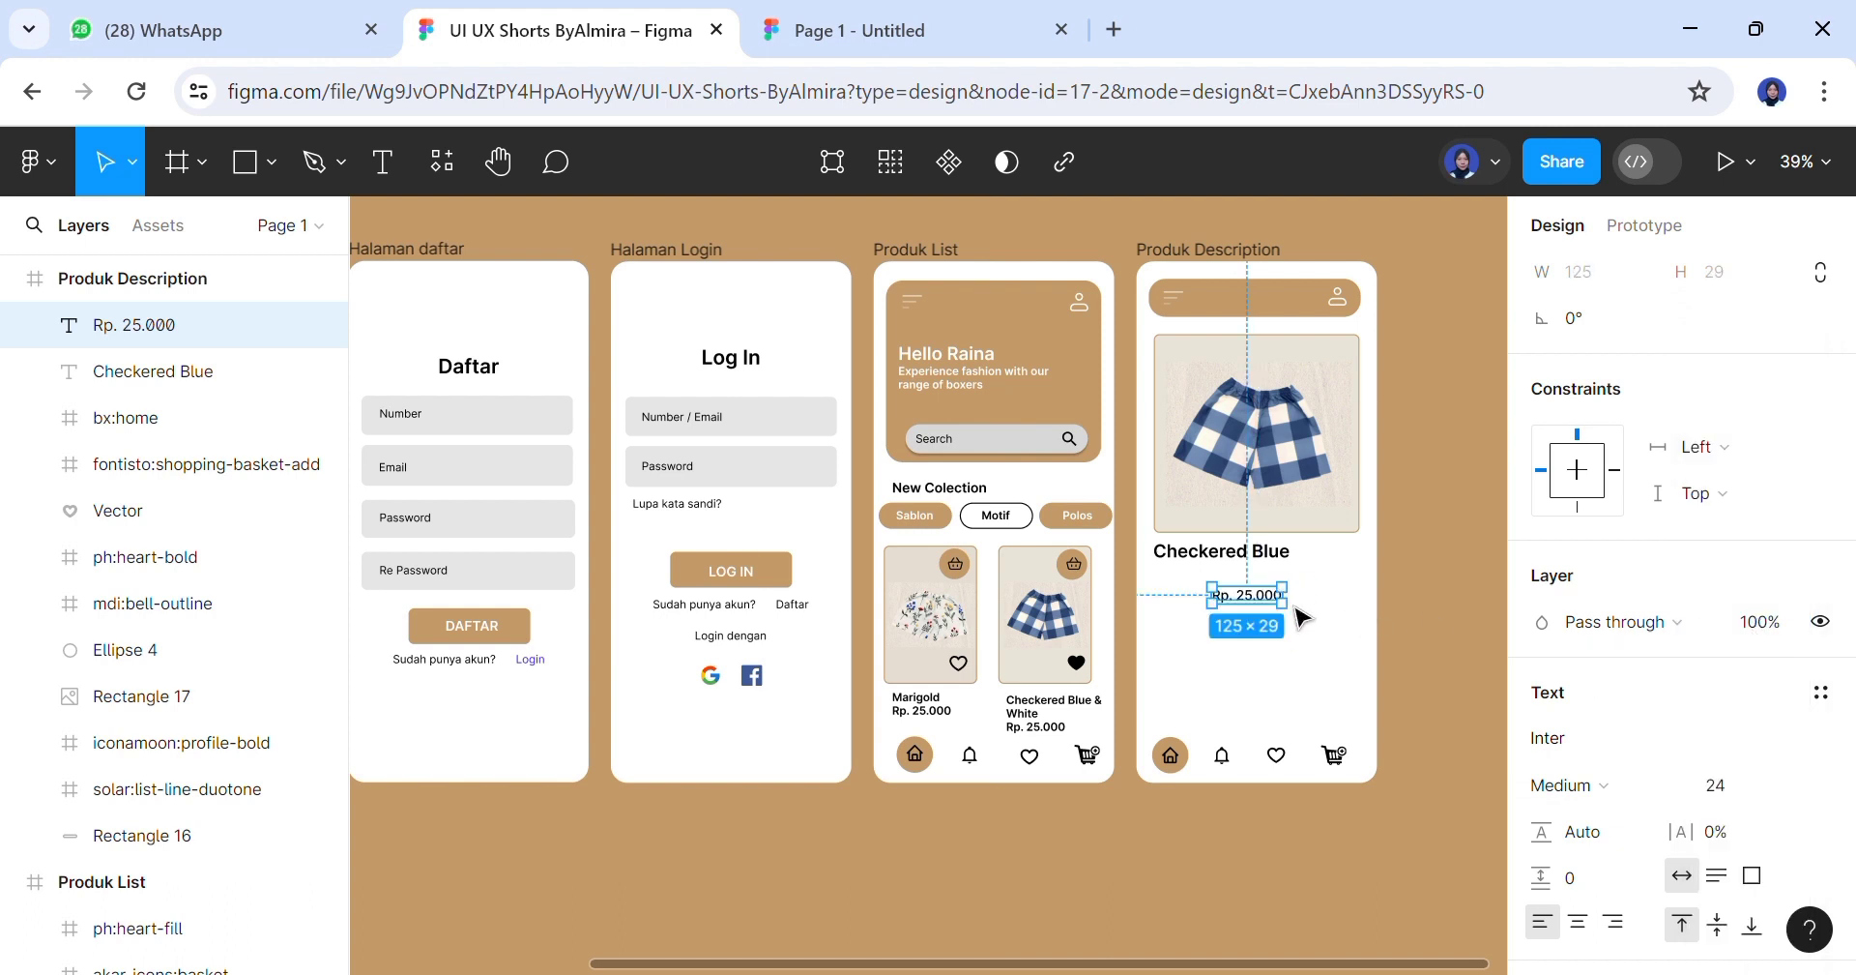
Widen the Checkered Blue title's text box to about 254 and place the Rp. 25.000 price beside it on the right
left_click(1212, 559)
left_click_drag(1309, 584, 1310, 582)
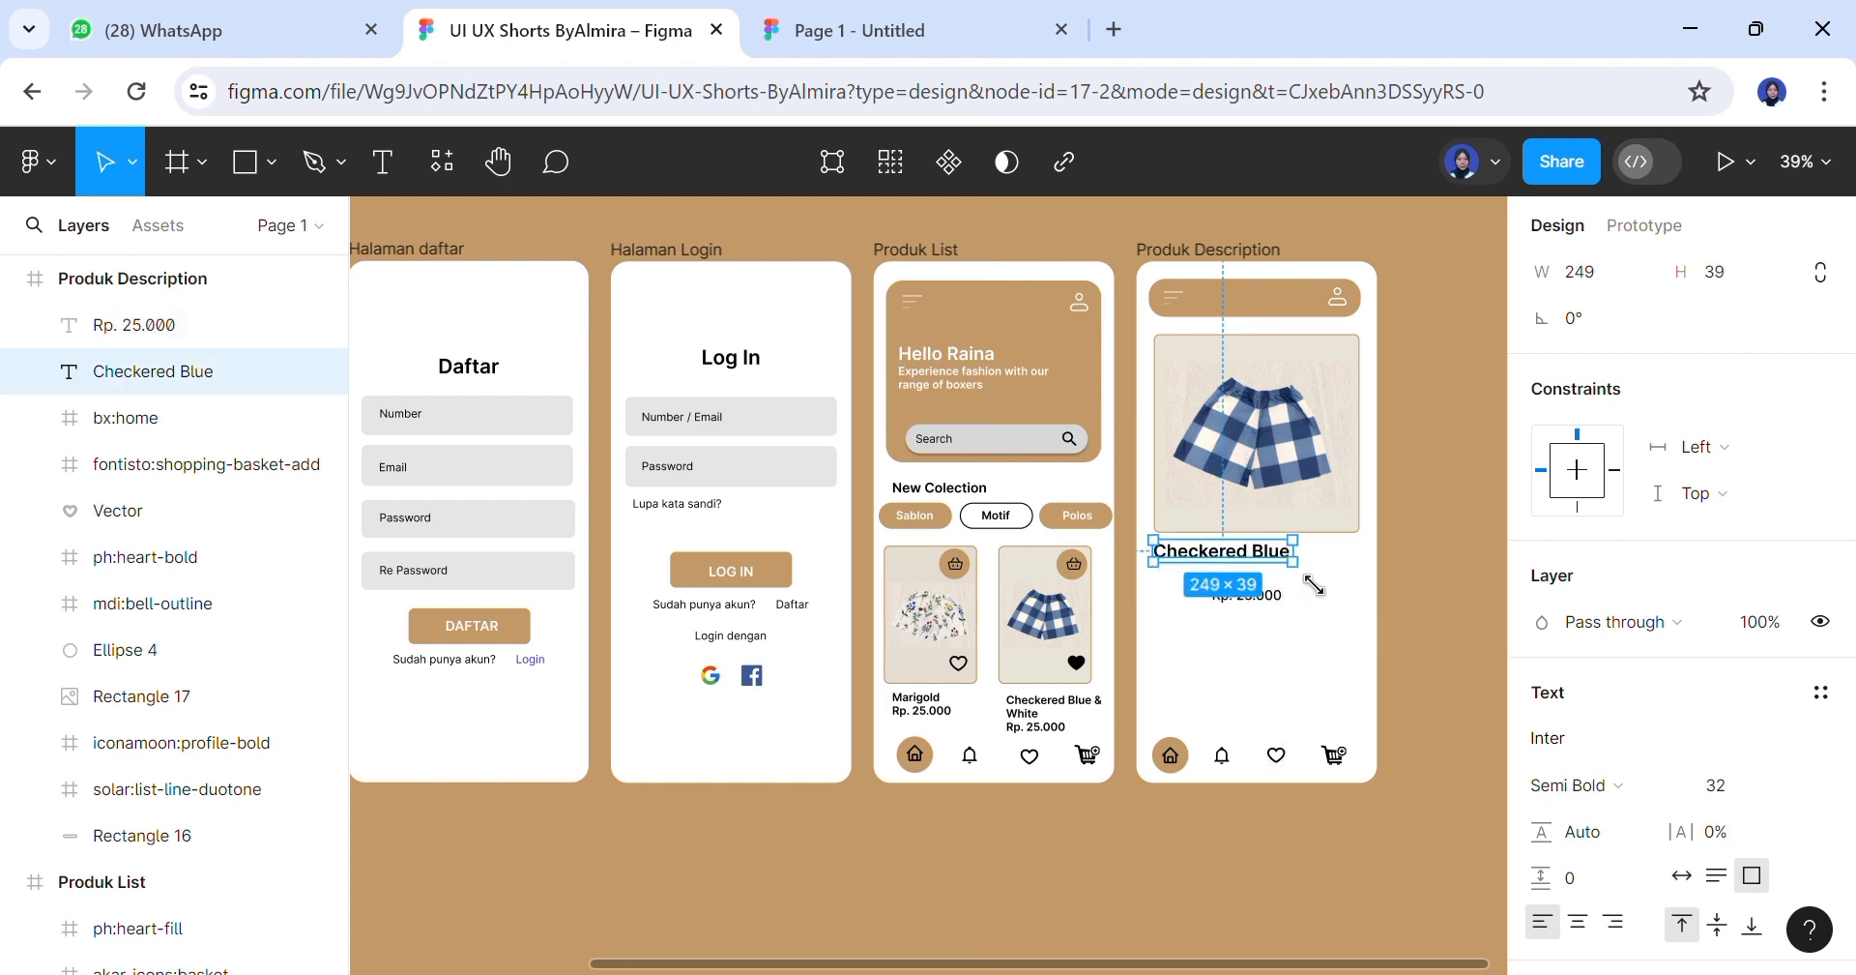
left_click(1798, 786)
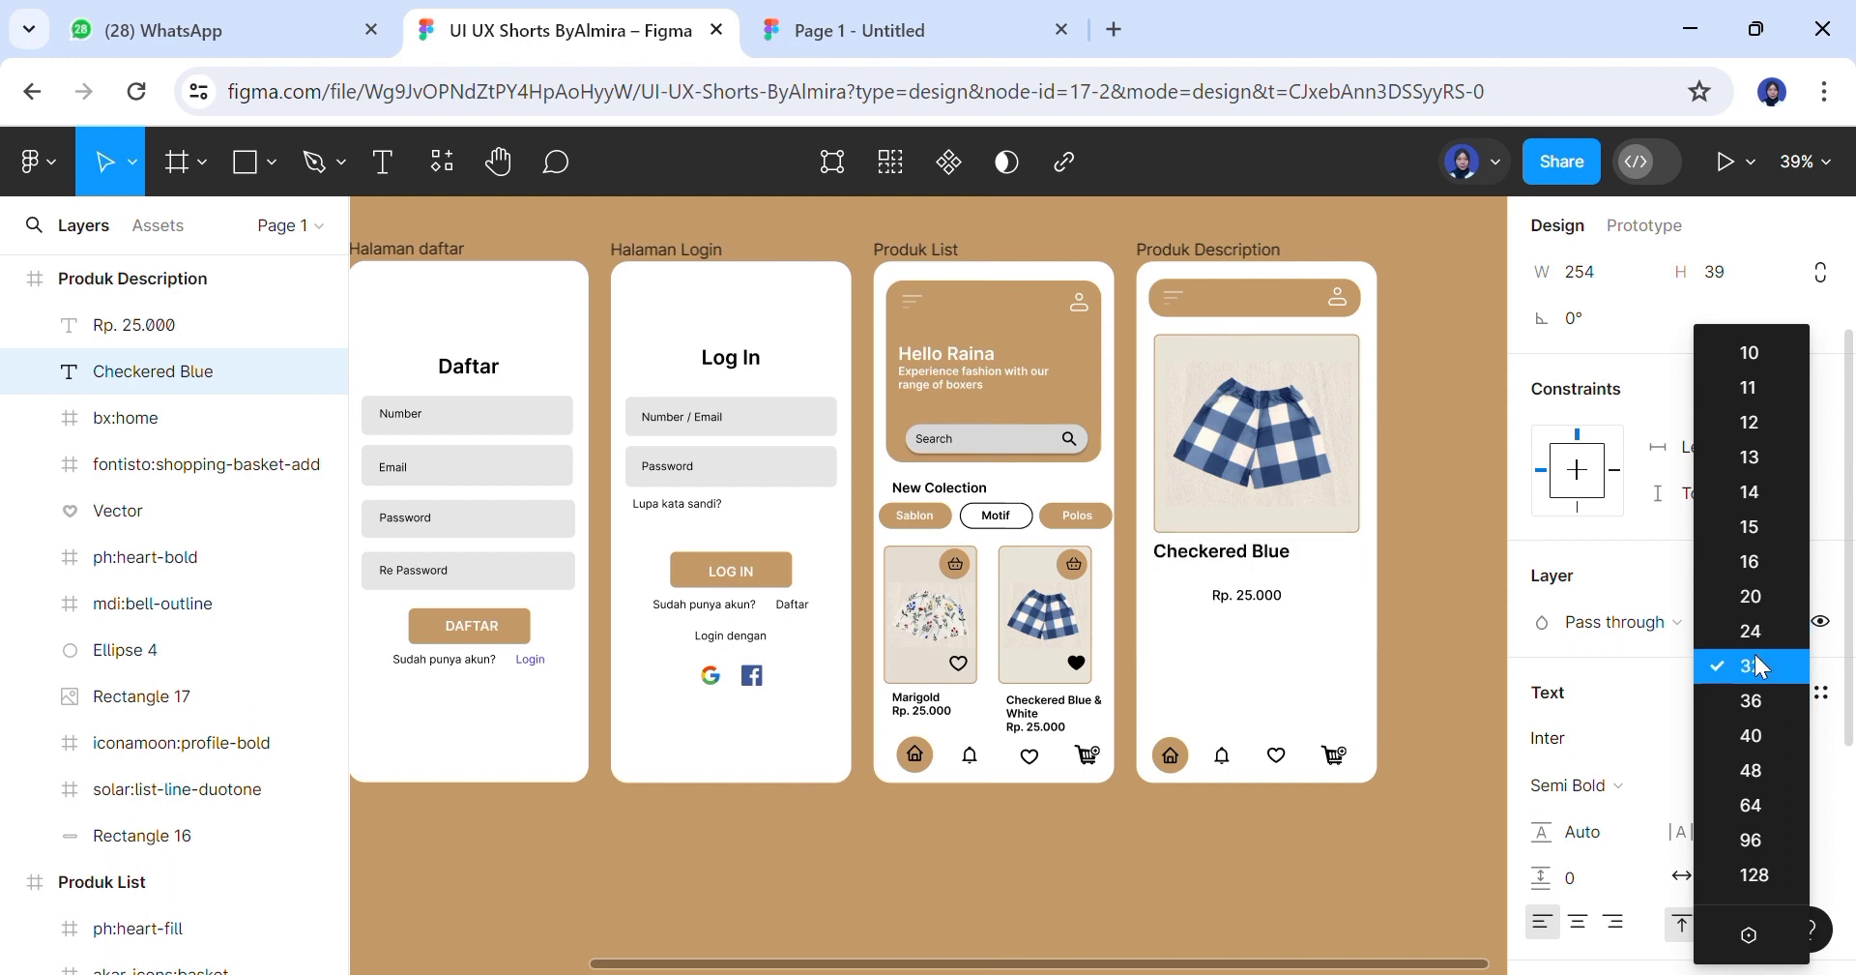
left_click(1756, 666)
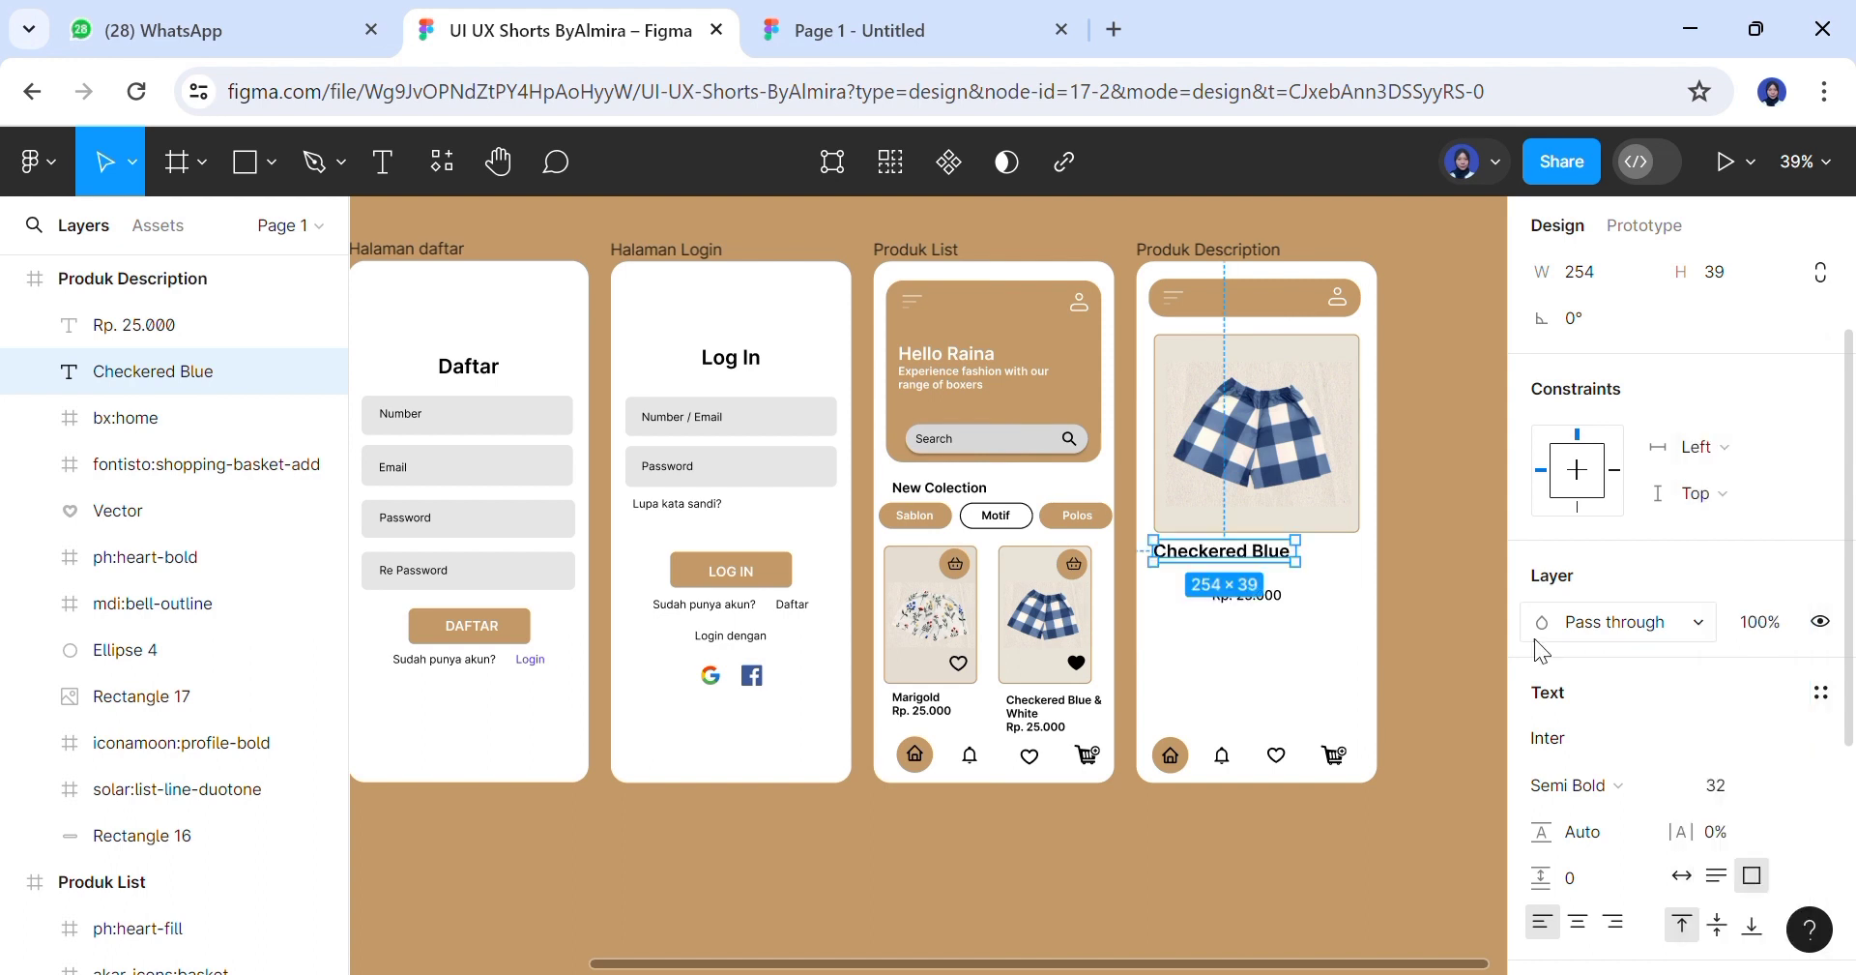
left_click(1259, 598)
left_click_drag(1254, 611, 1339, 568)
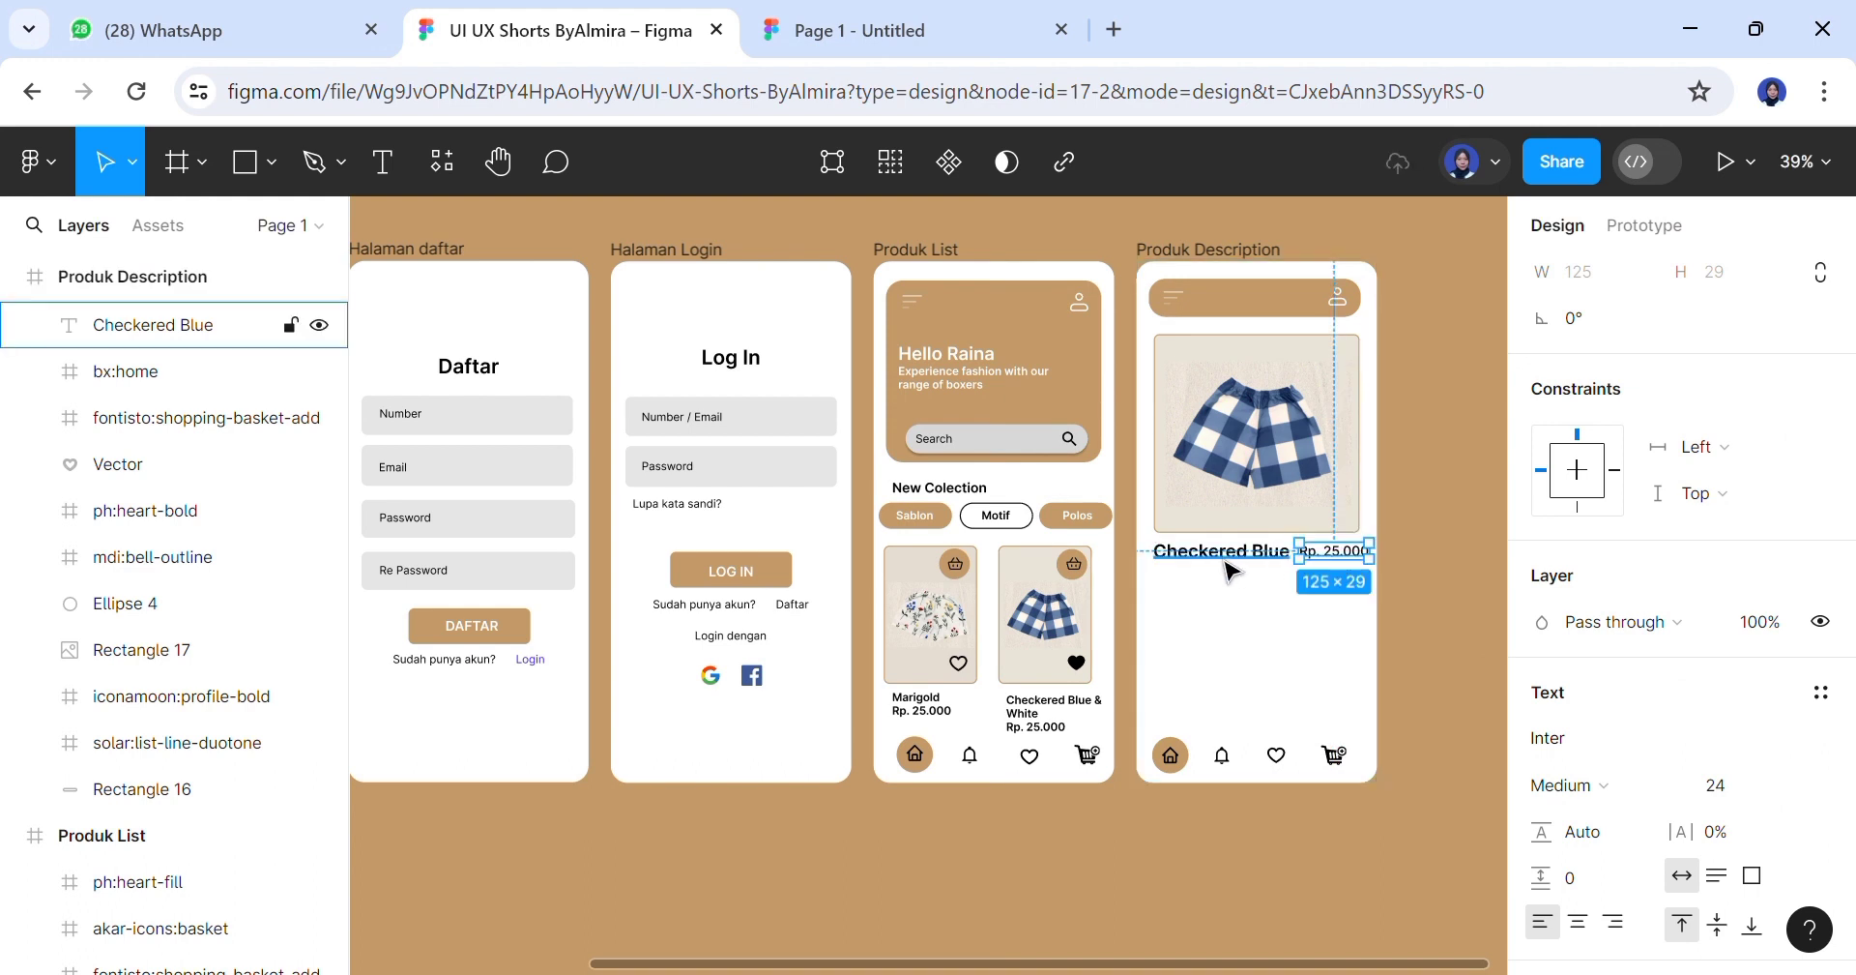
left_click(145, 325)
left_click(1805, 788)
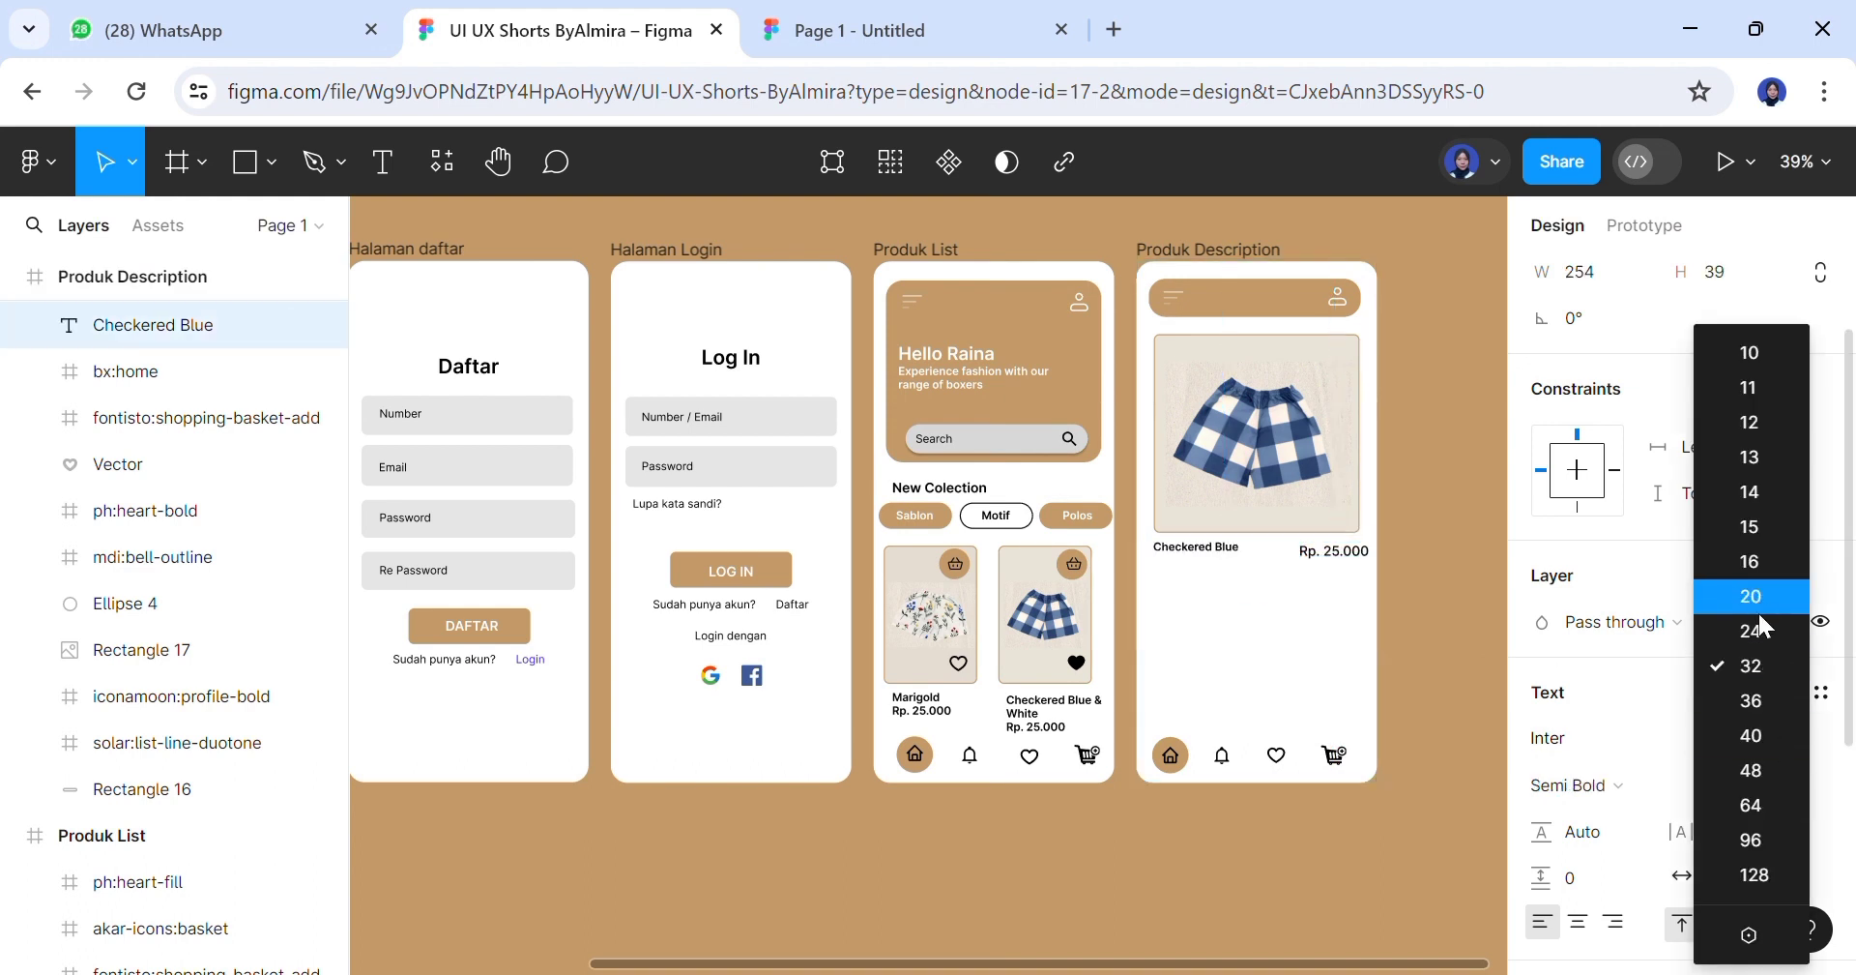
left_click(1778, 665)
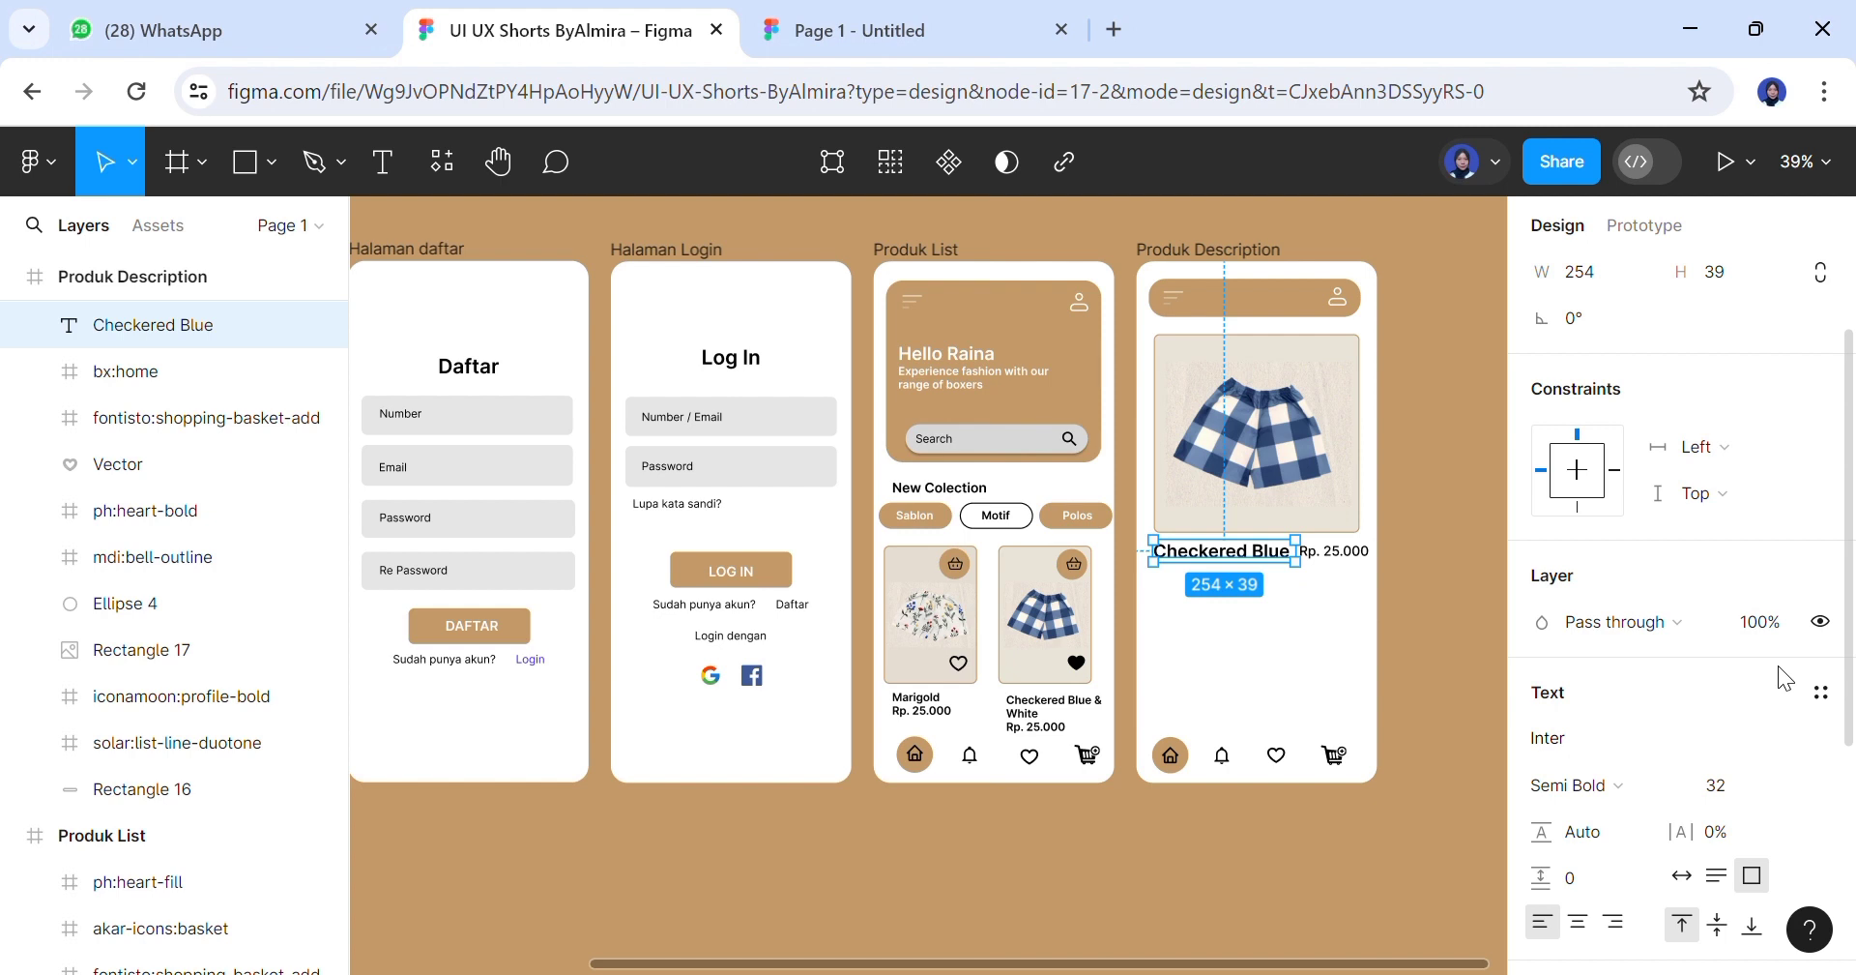
left_click(1423, 866)
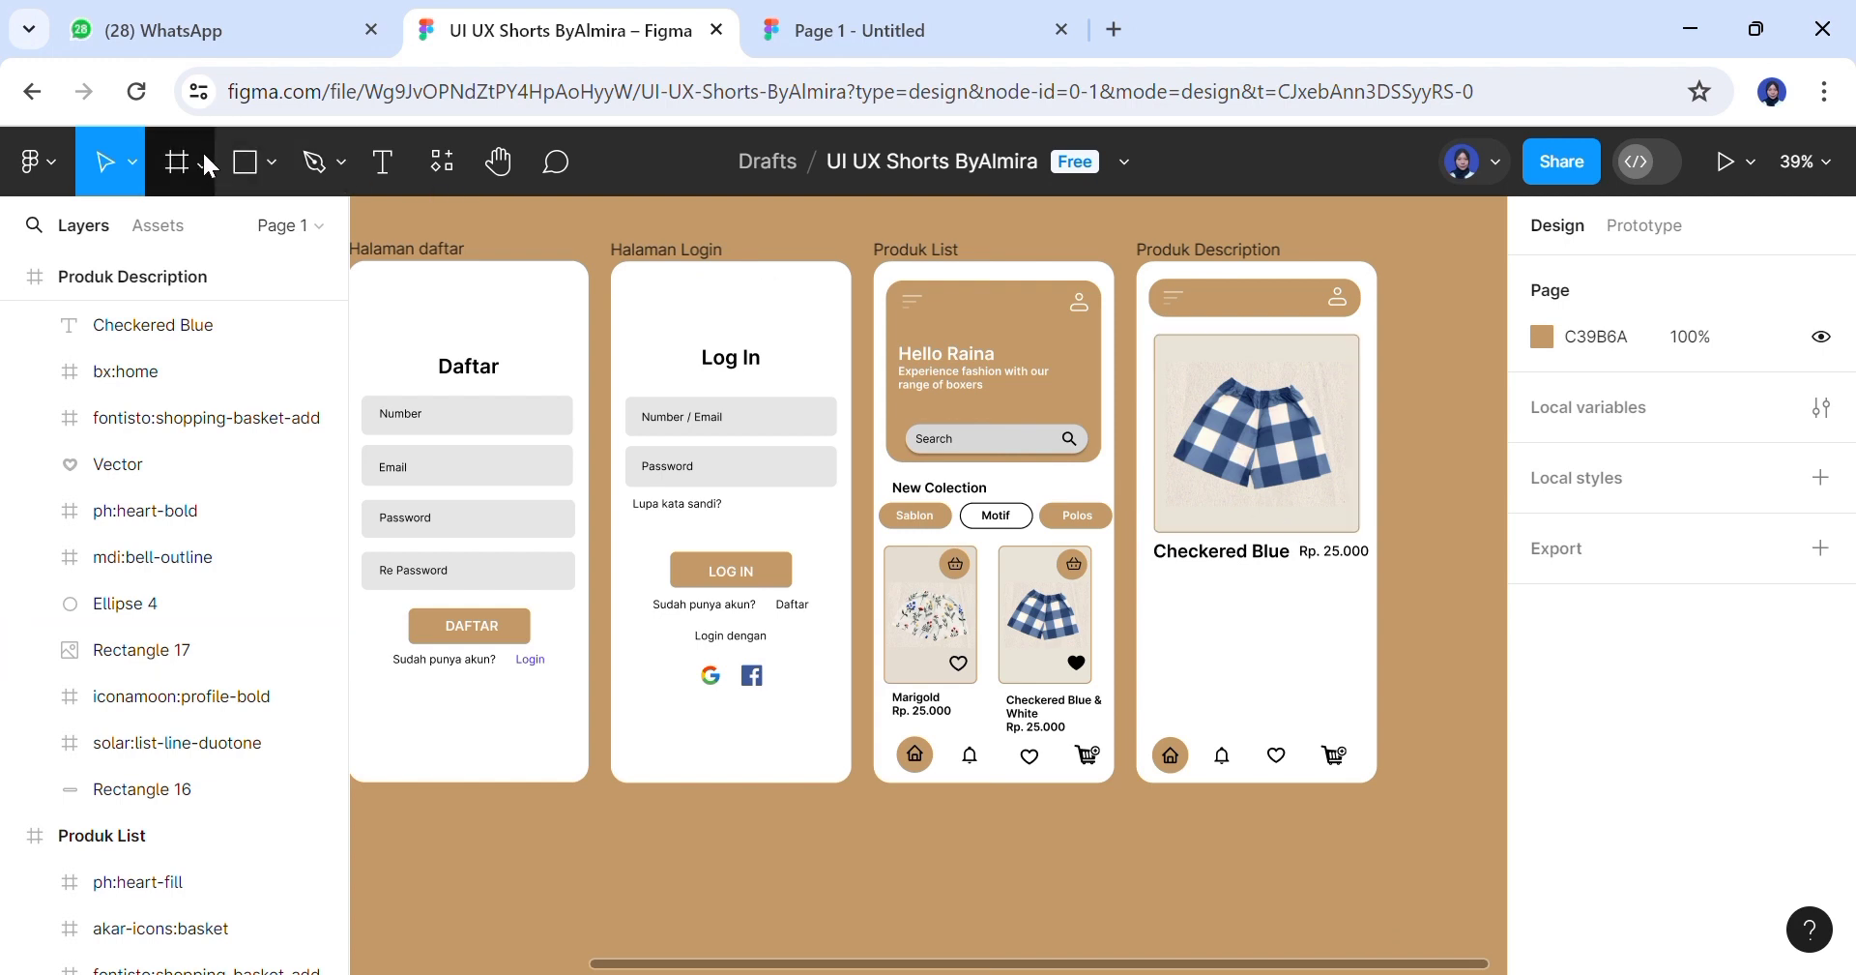
Import the yellow emojione:star icon with the Iconify plugin and arrange five 30 × 30 stars in a row below the Checkered Blue title
left_click(44, 163)
mouse_move(198, 628)
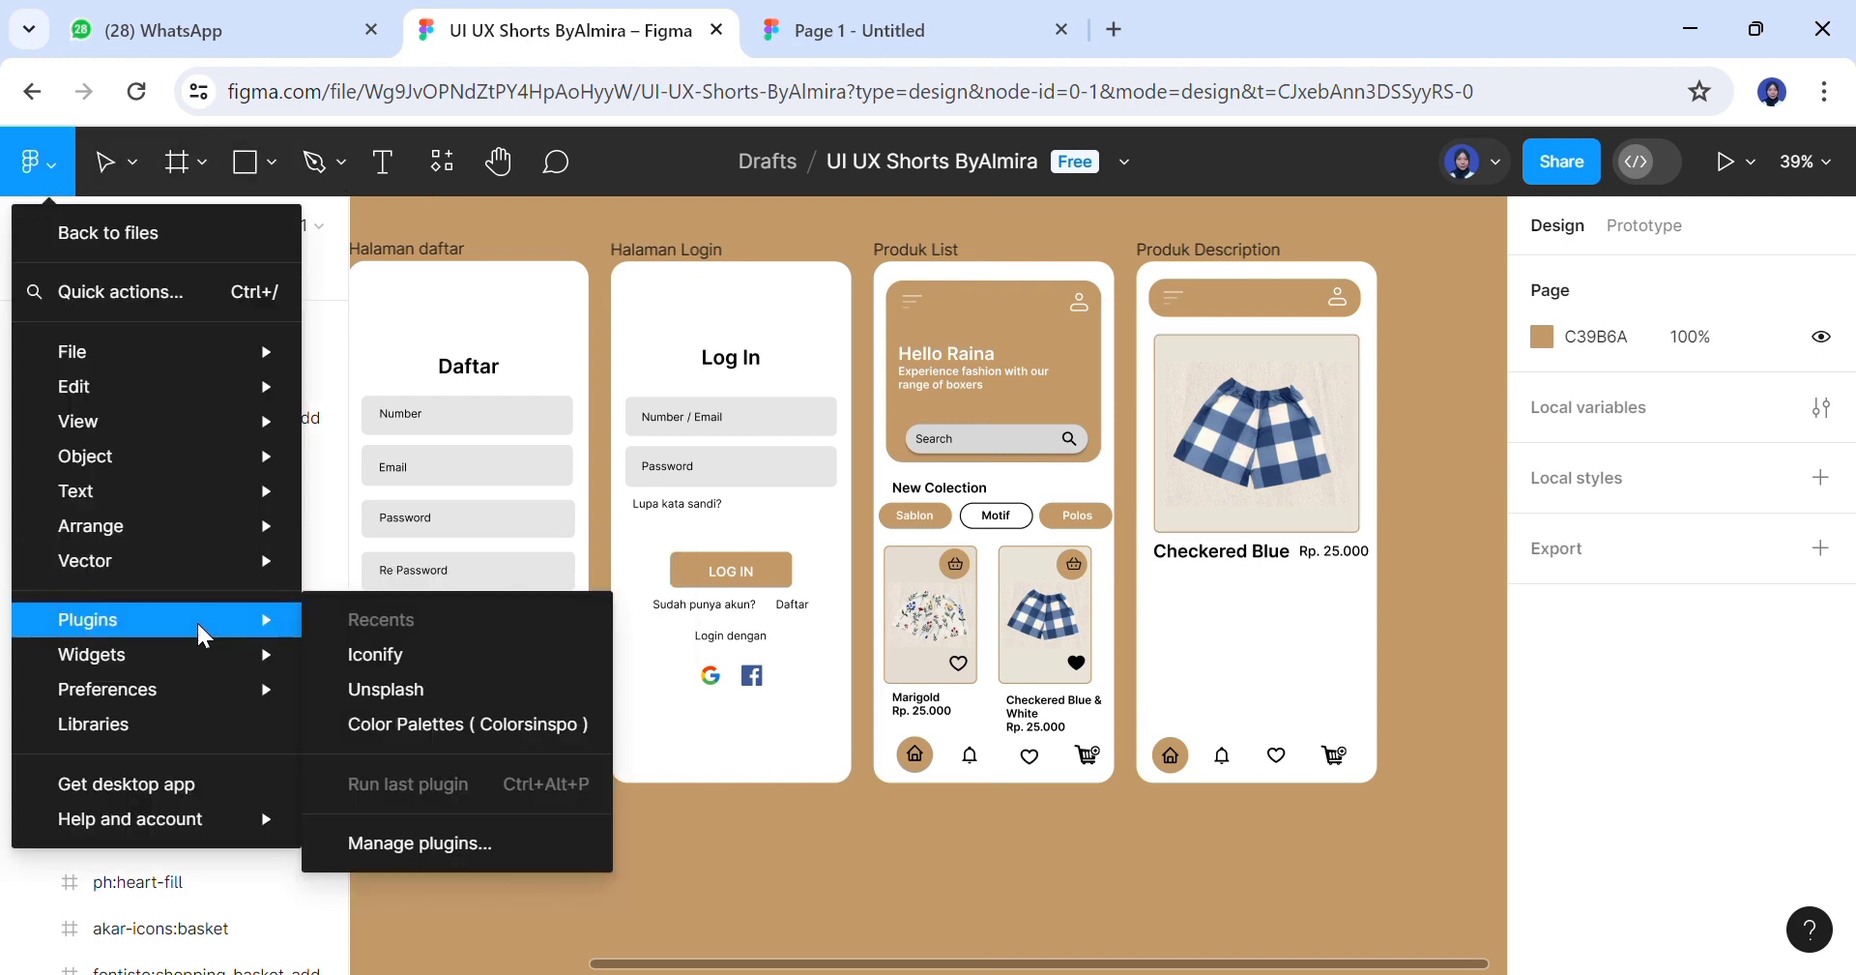
left_click(392, 659)
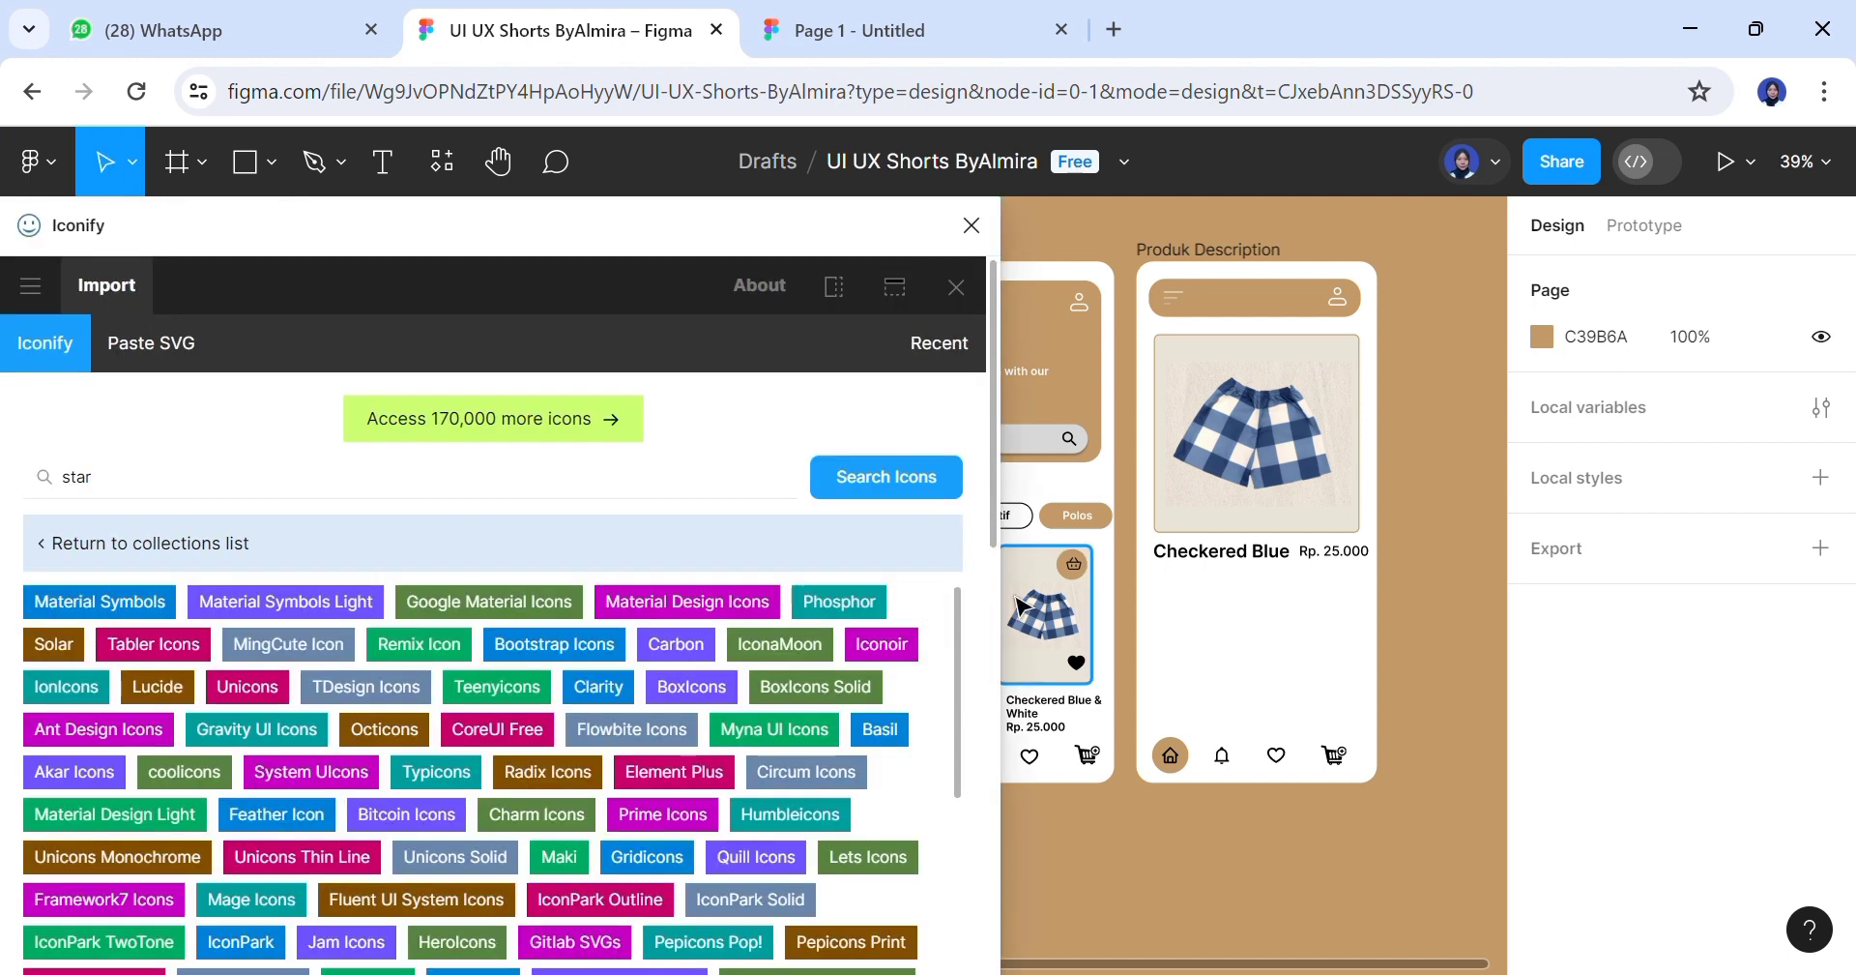
left_click_drag(990, 538, 986, 888)
left_click_drag(332, 607, 1122, 630)
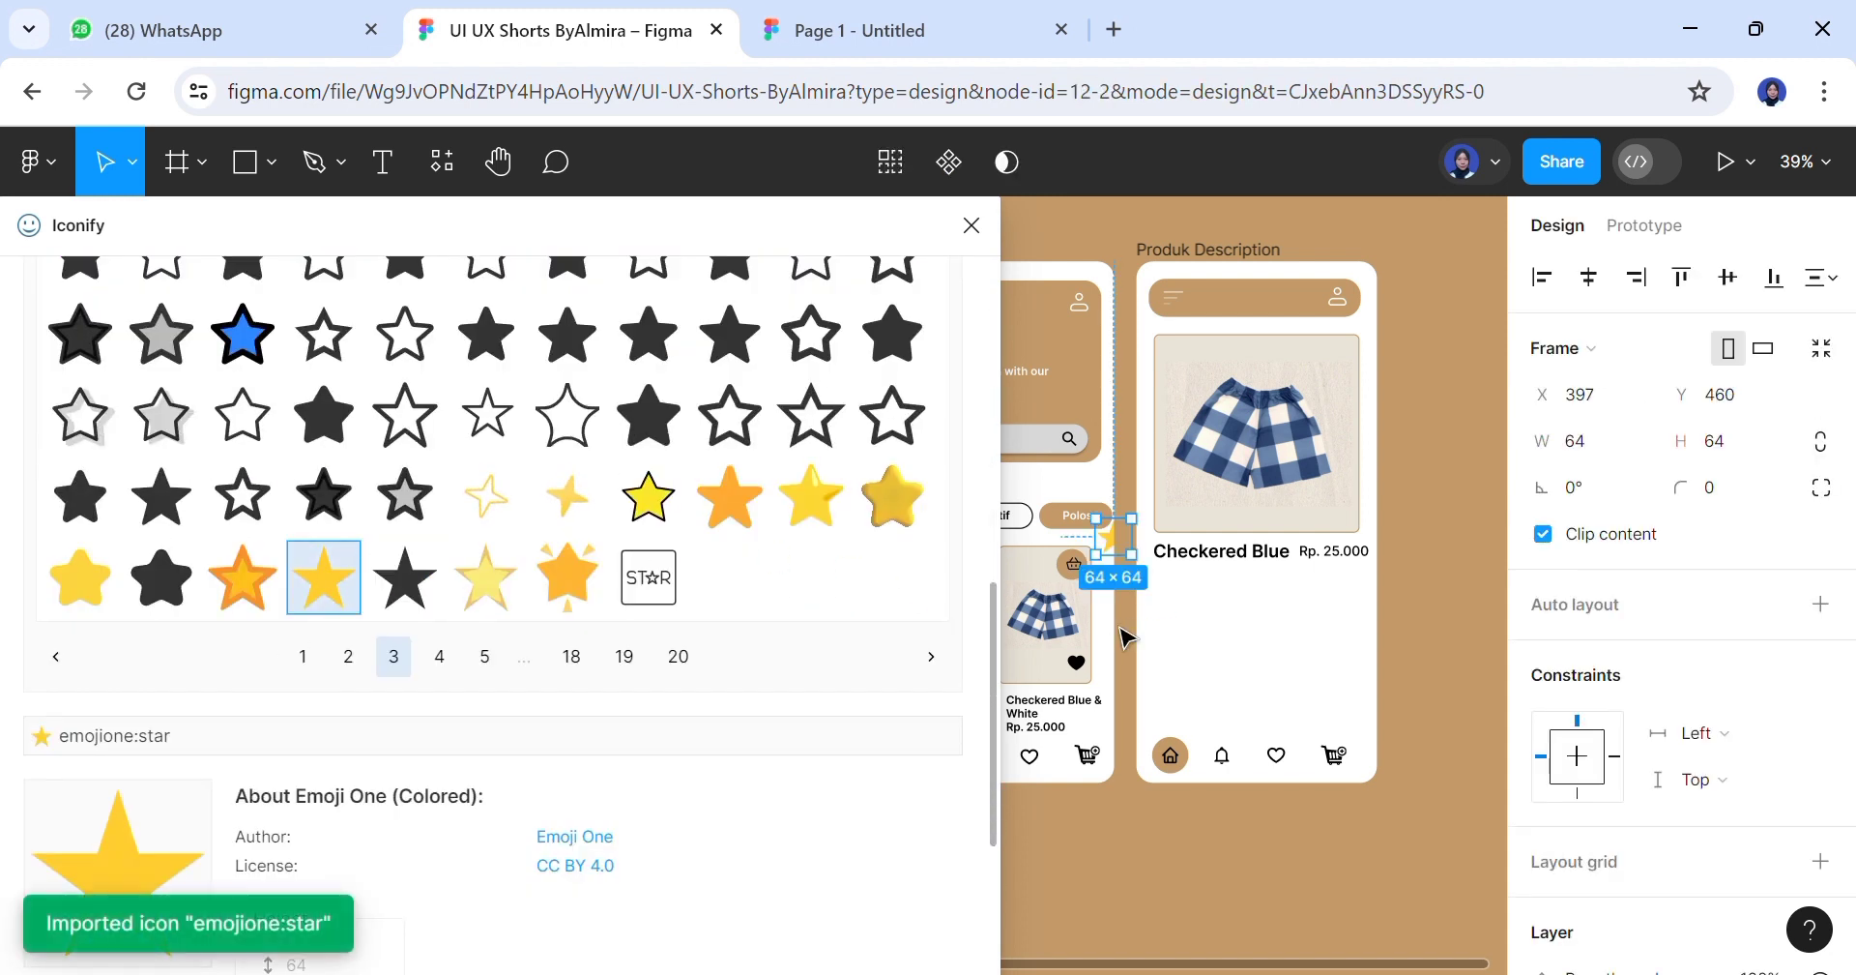
left_click_drag(1121, 546, 1185, 601)
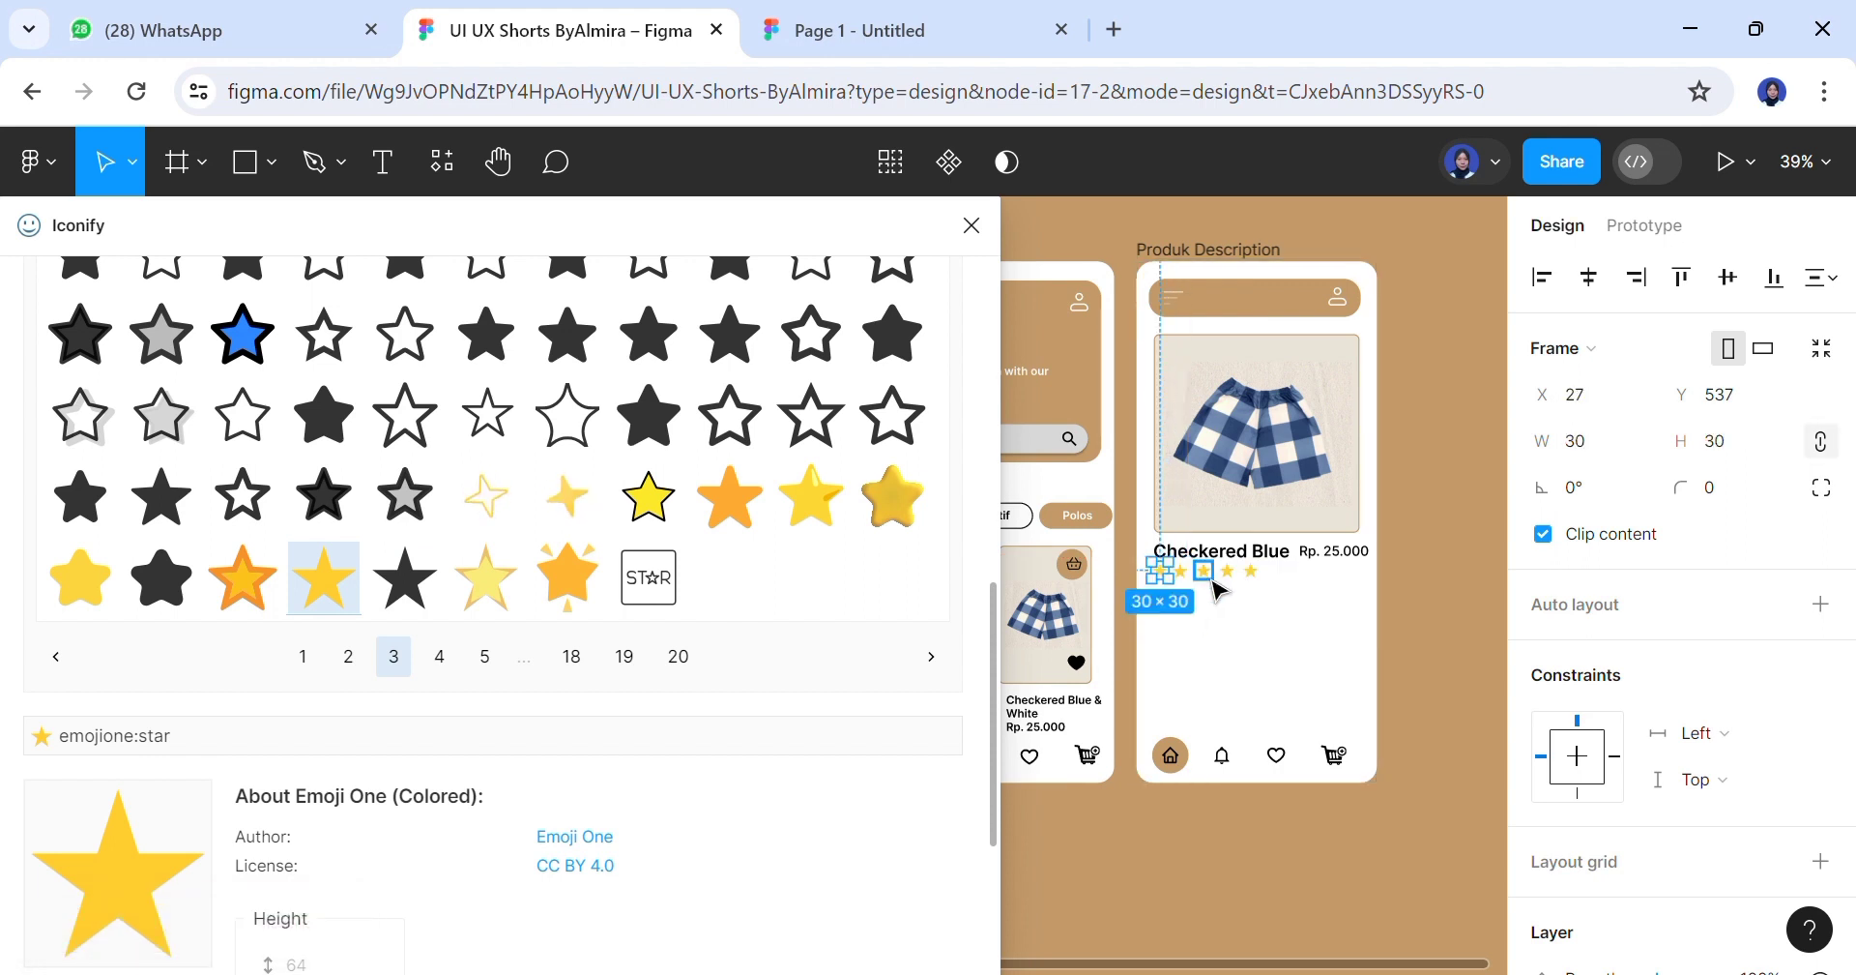
Align the vertical centers of the five rating stars and close the Iconify plugin
left_click(1214, 582, "shift")
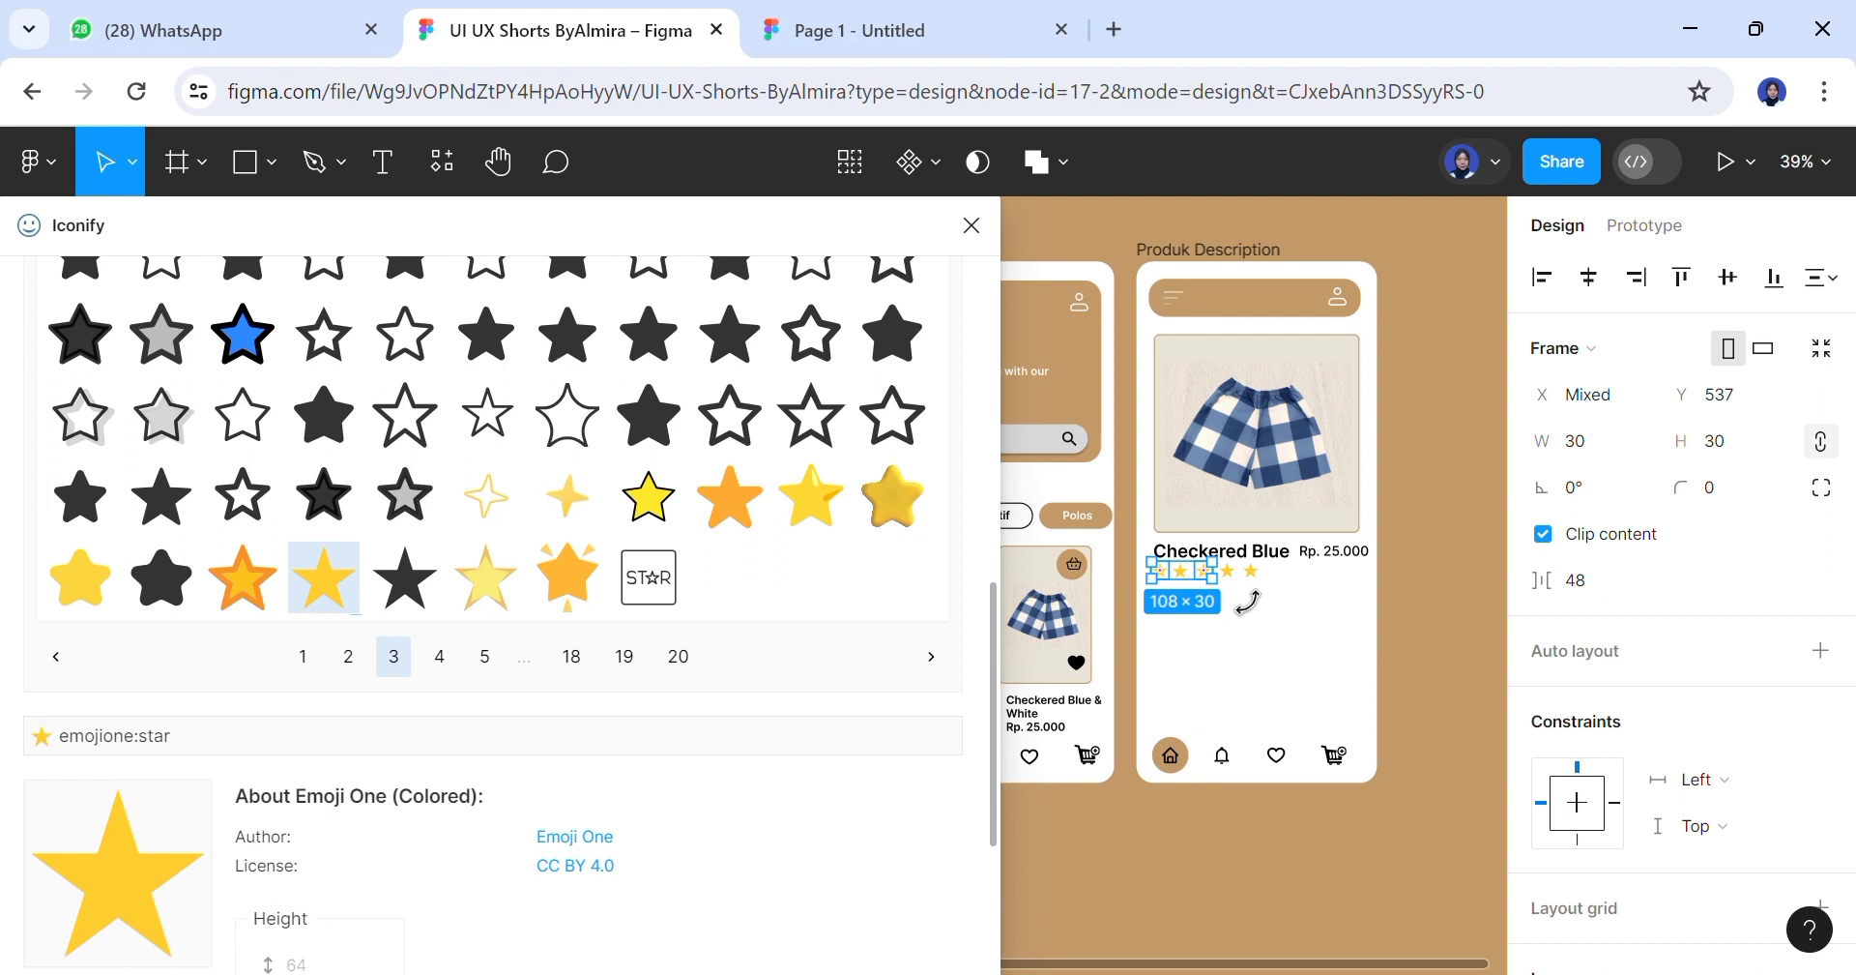
left_click(1228, 573, "shift")
left_click(1231, 575, "shift")
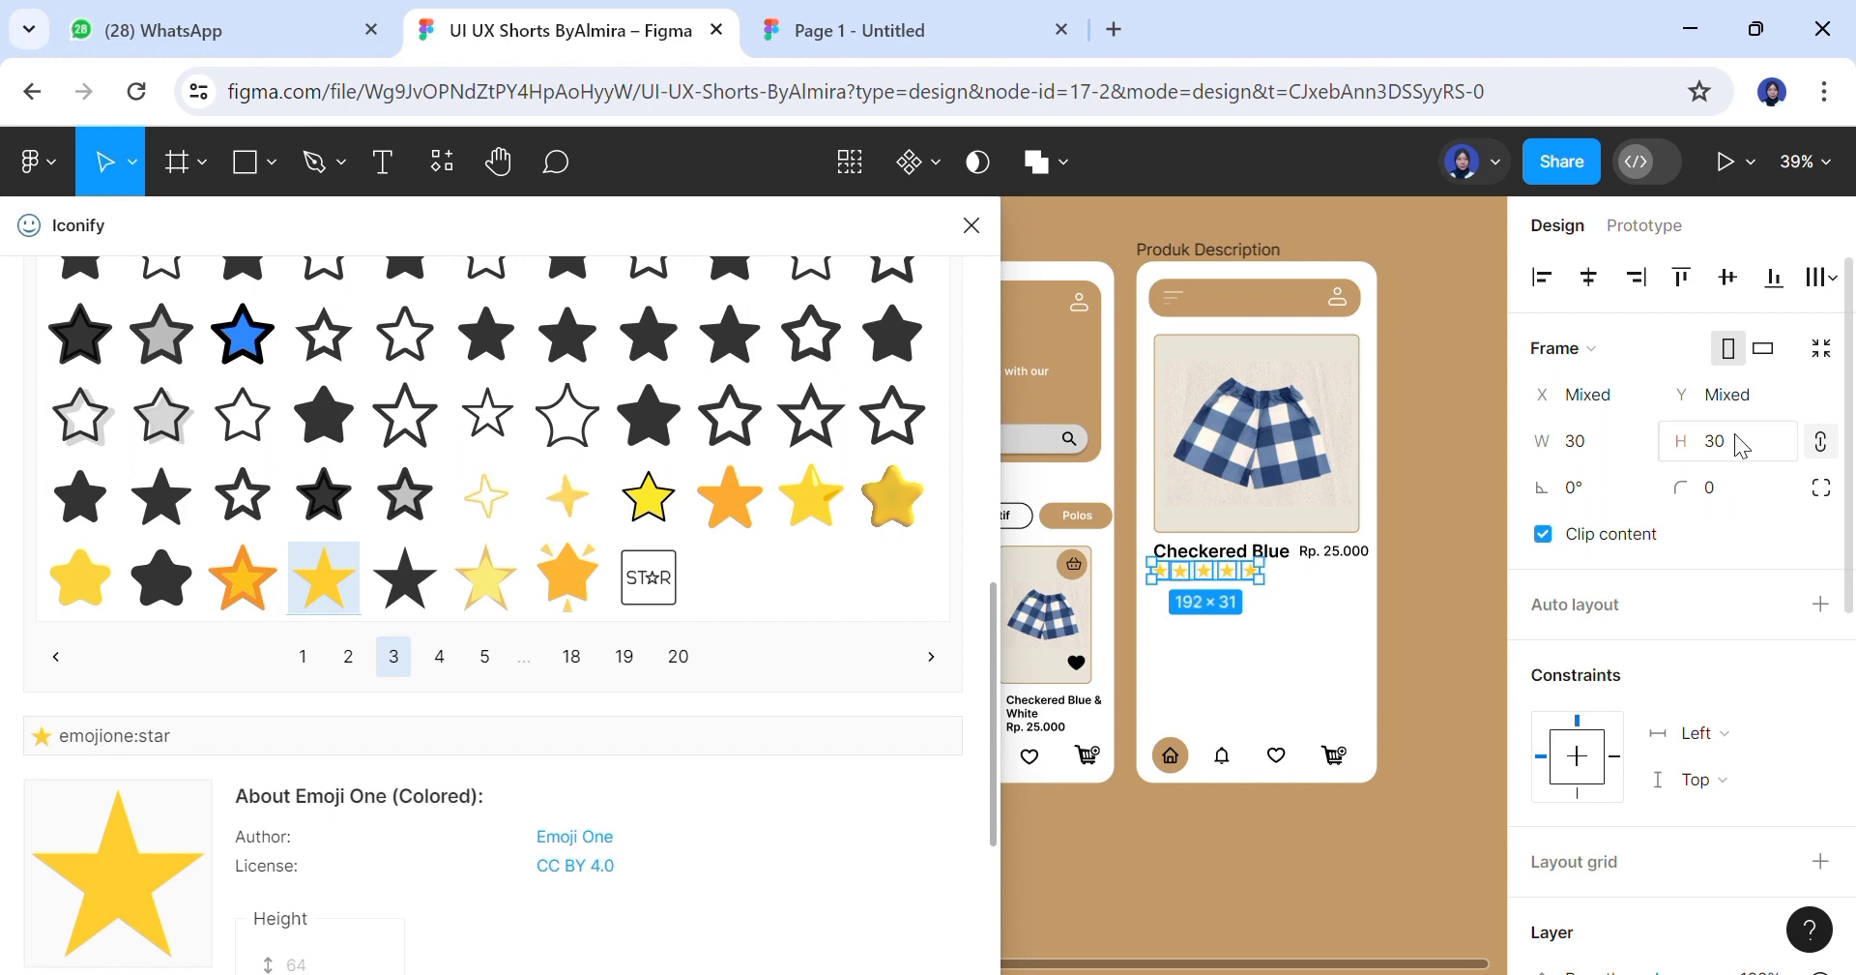
left_click(1729, 278)
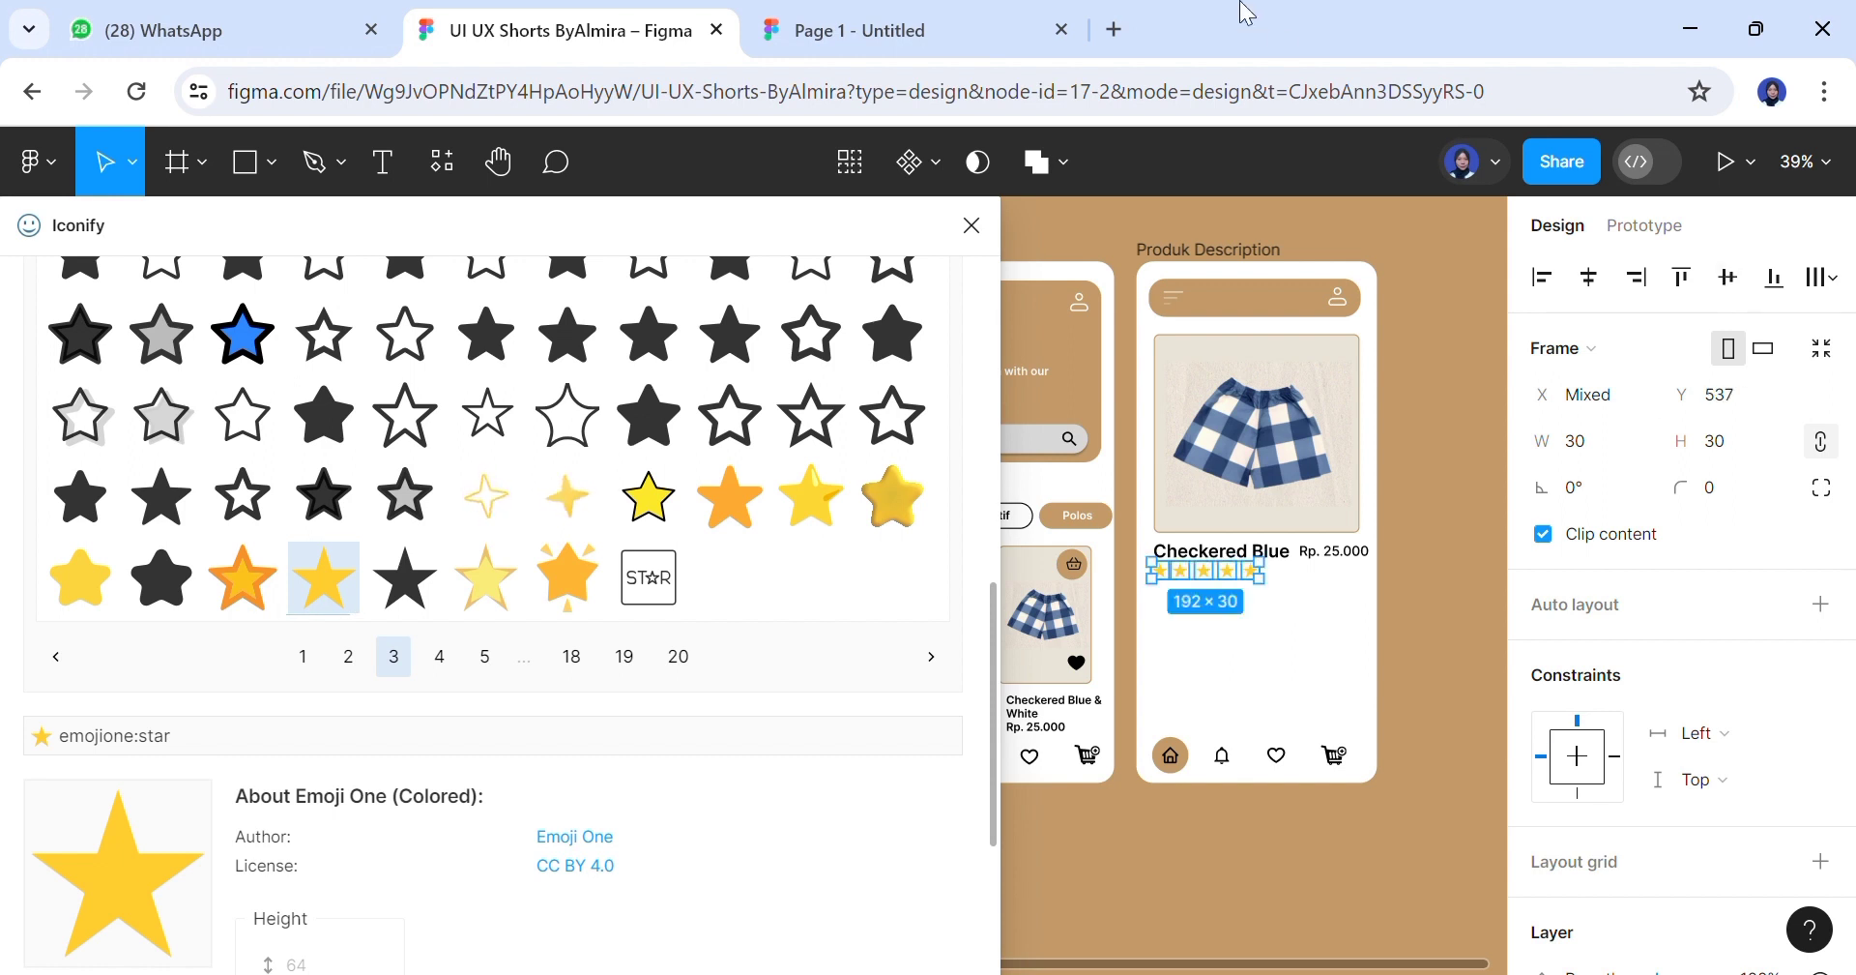
left_click(973, 228)
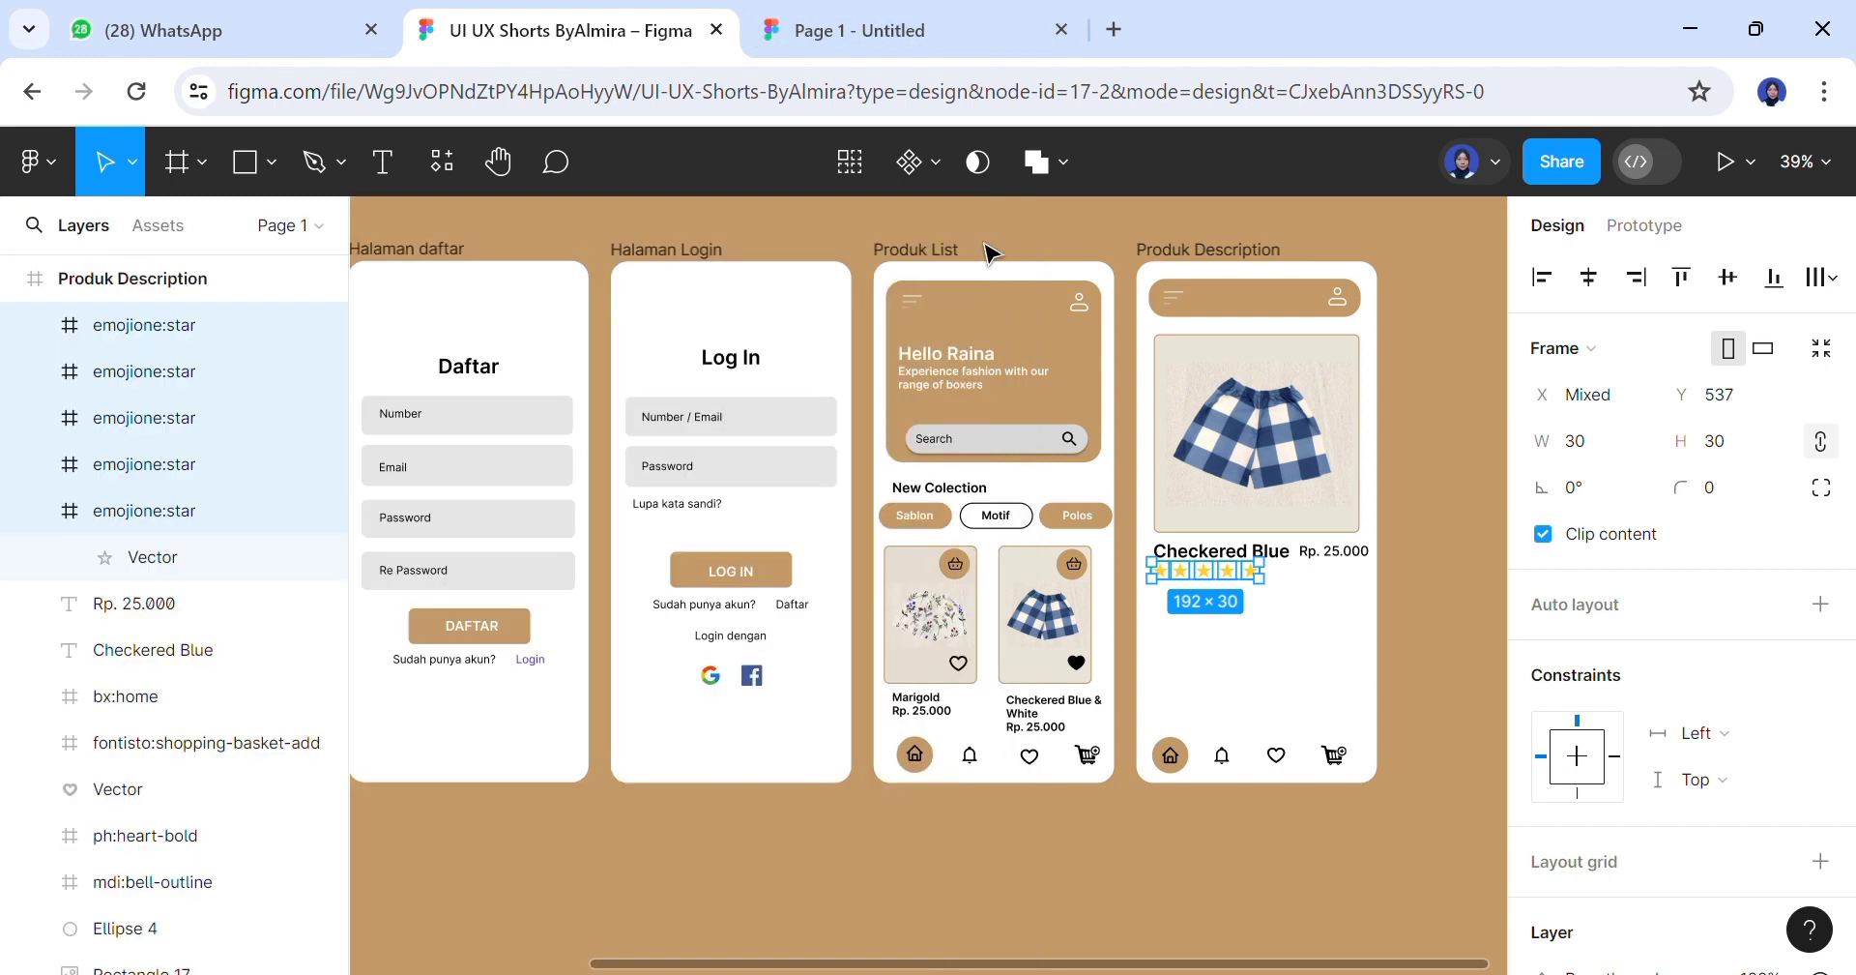
Add the text "U" below the star row in Produk Description and set its font size to 24
left_click(383, 163)
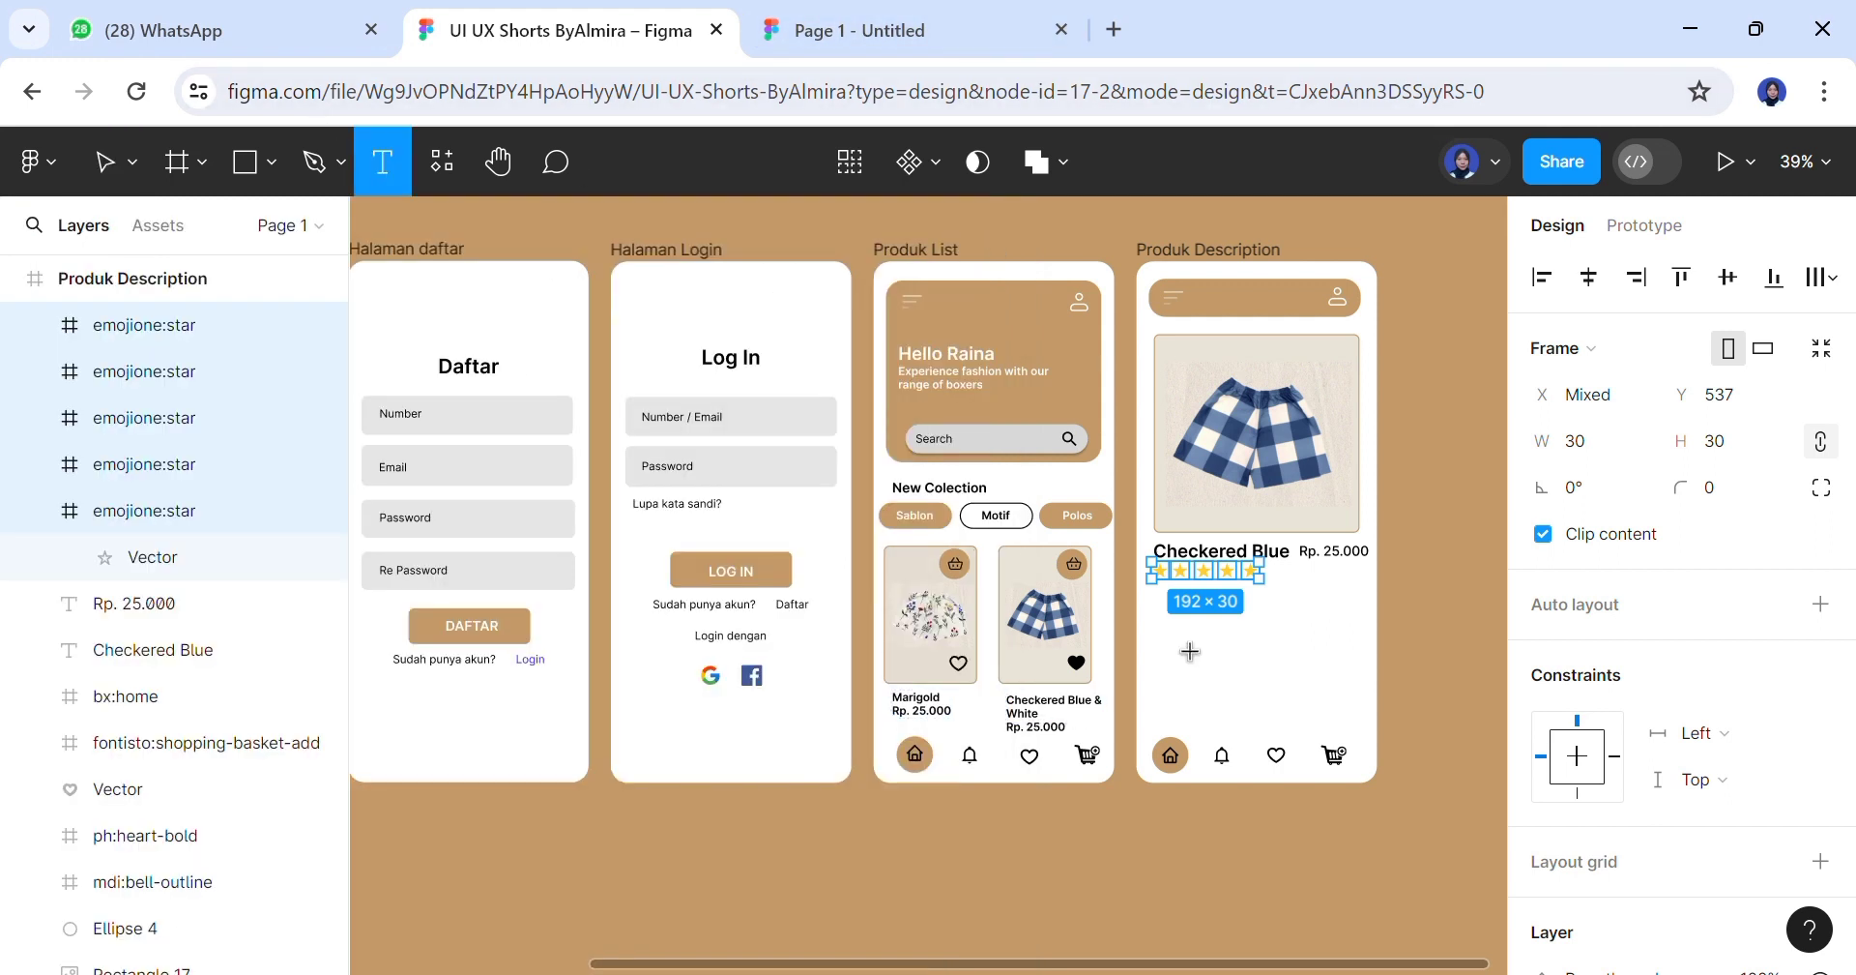
left_click(1163, 624)
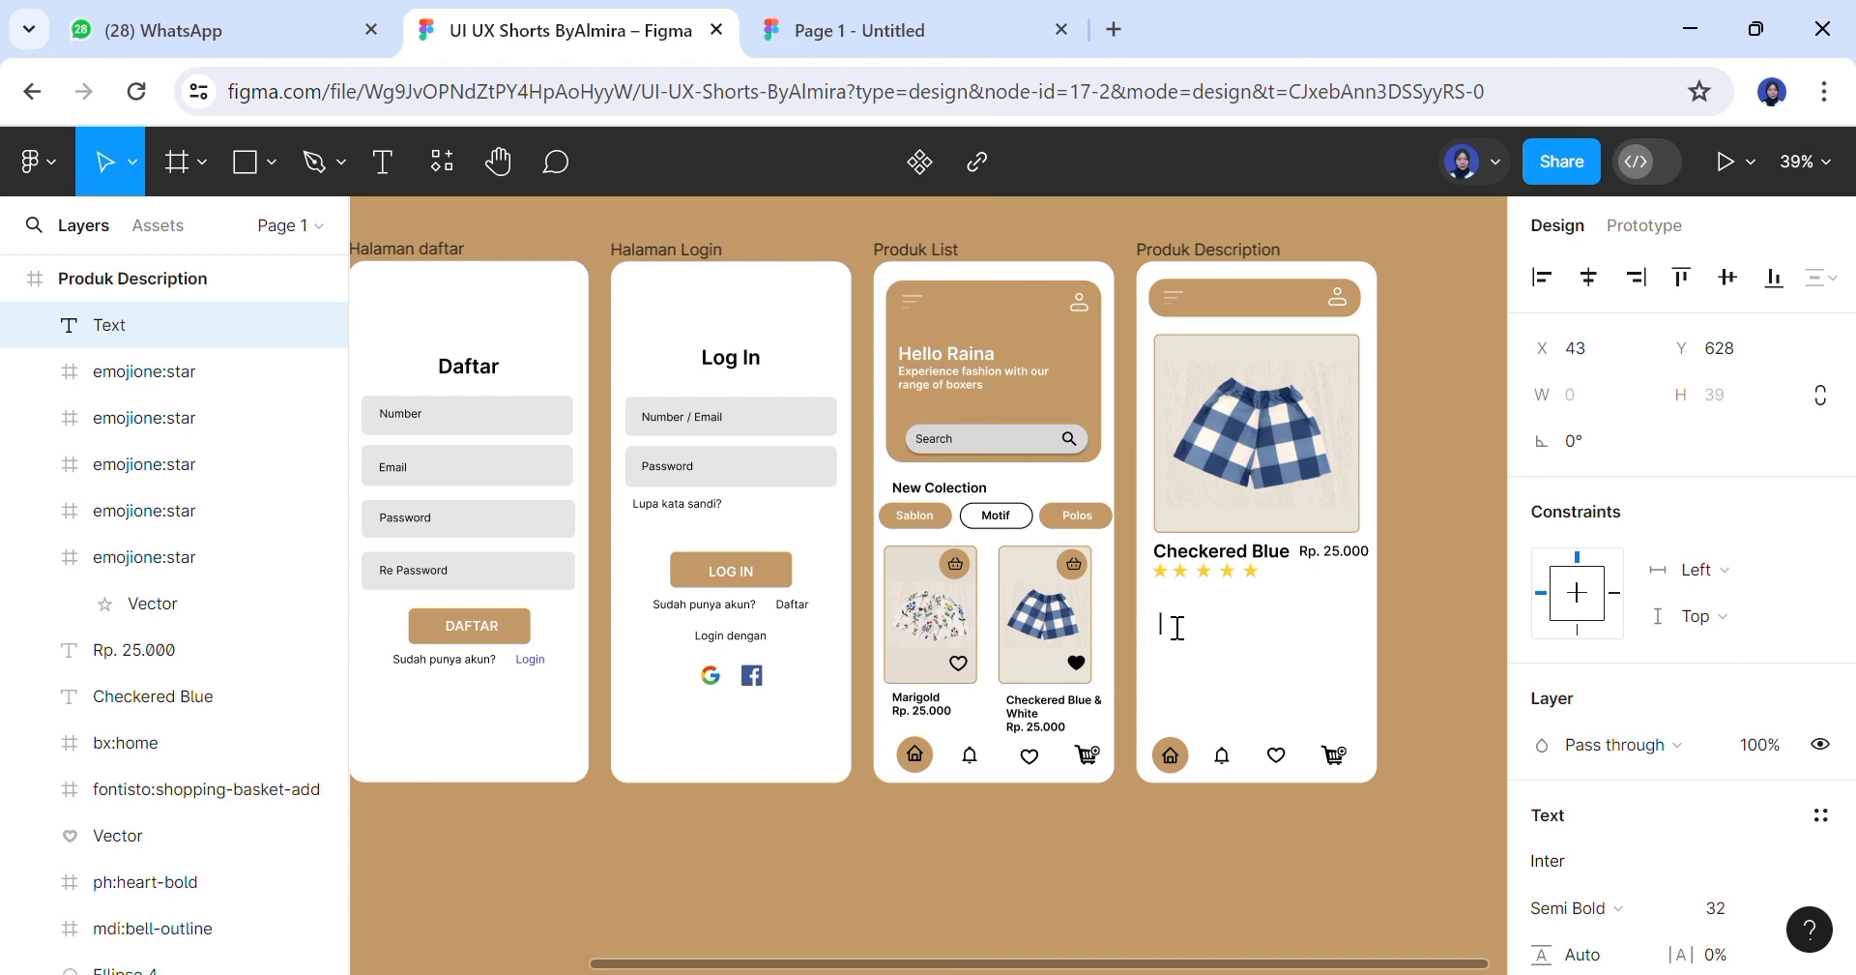
type("U")
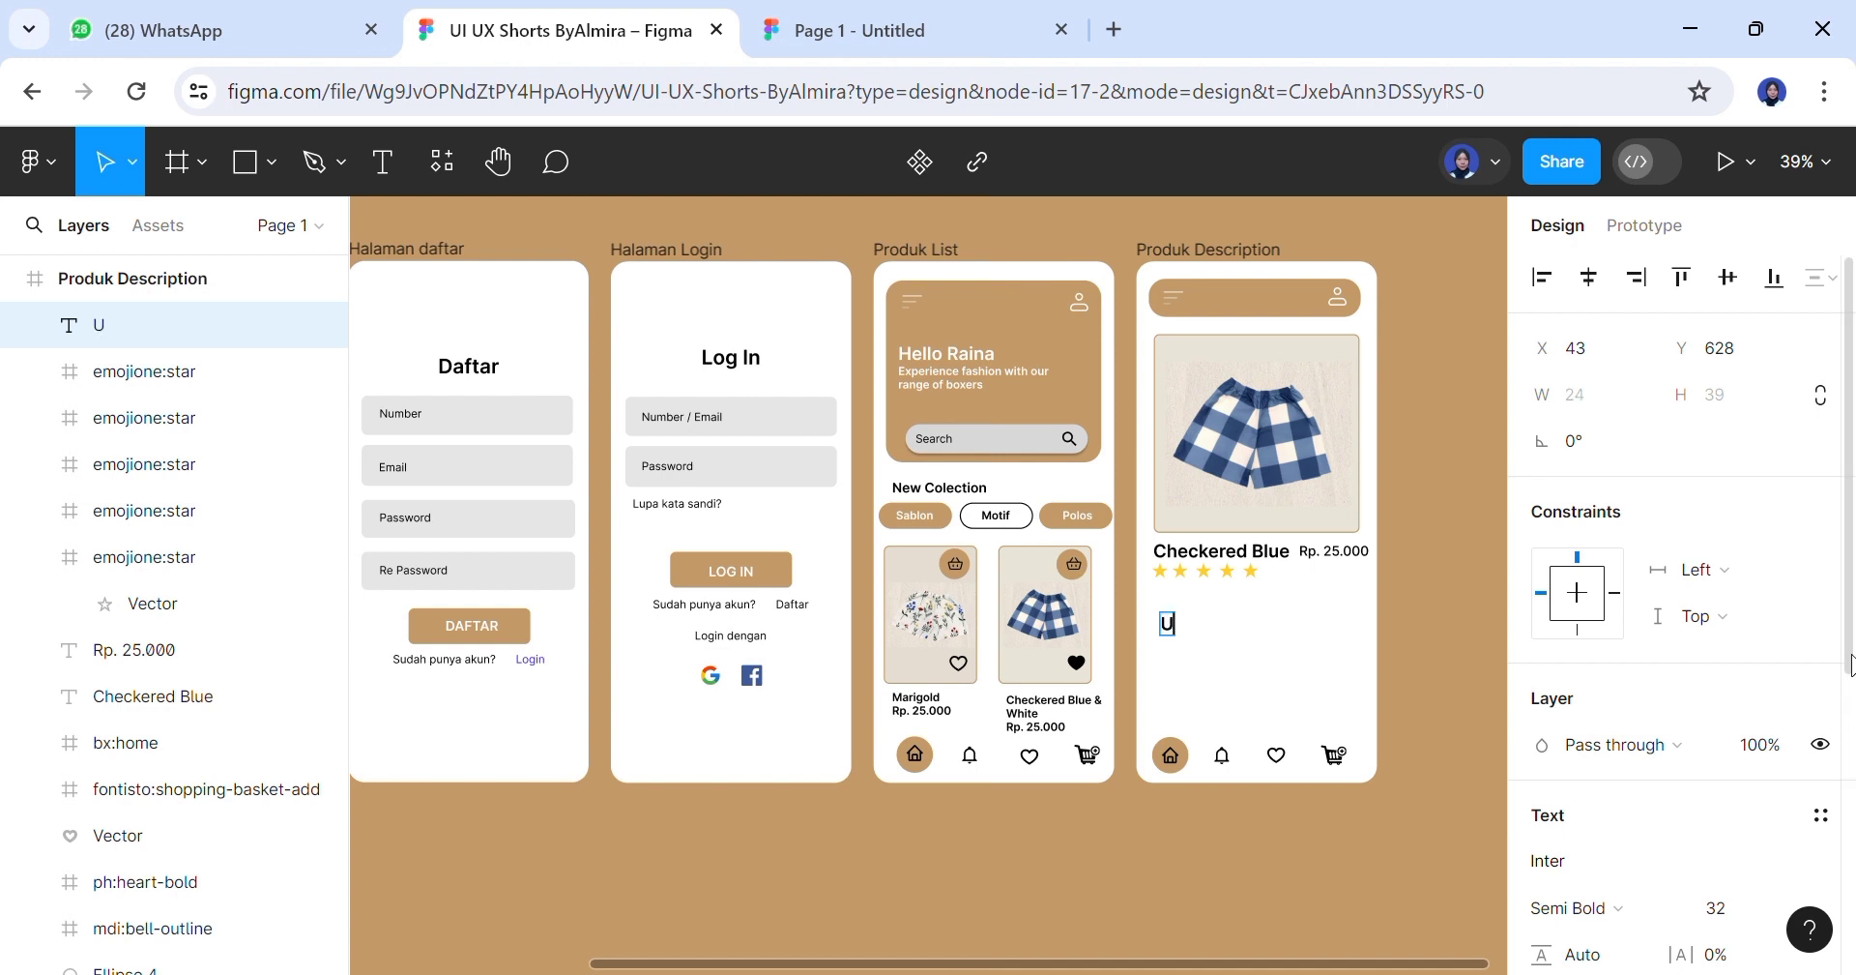
key("Escape")
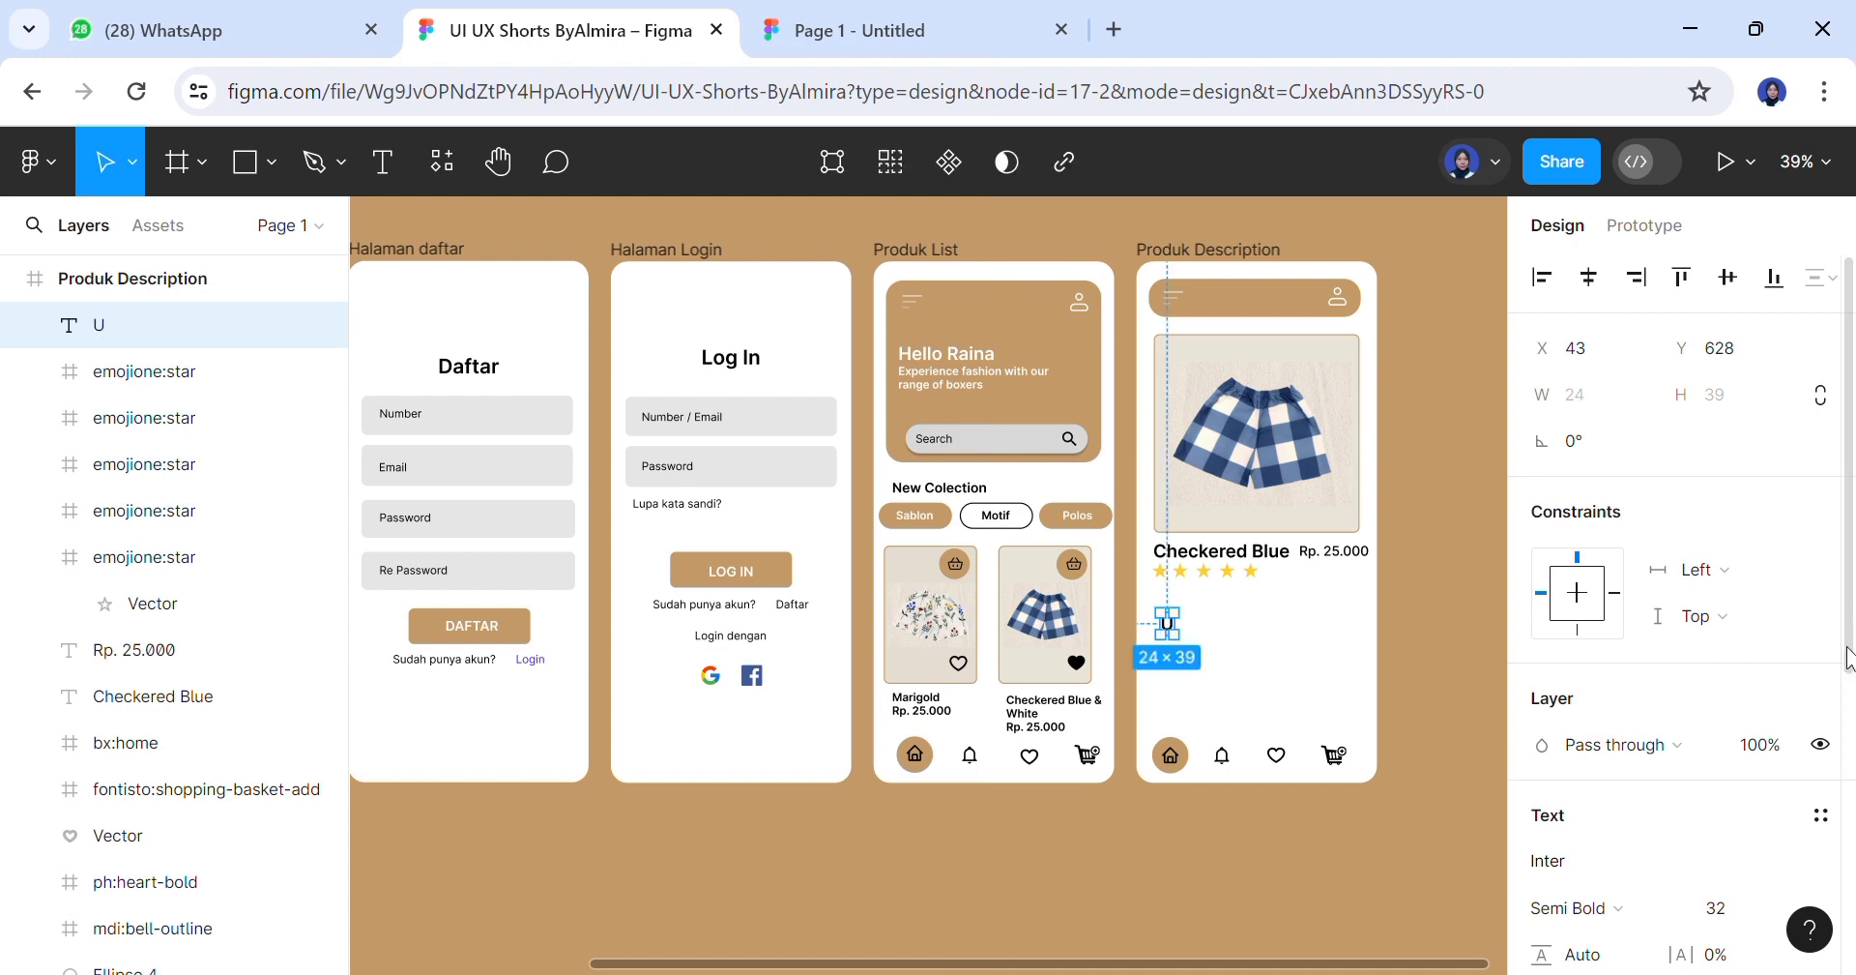
scroll(1848, 658, "down", 2)
left_click(1804, 802)
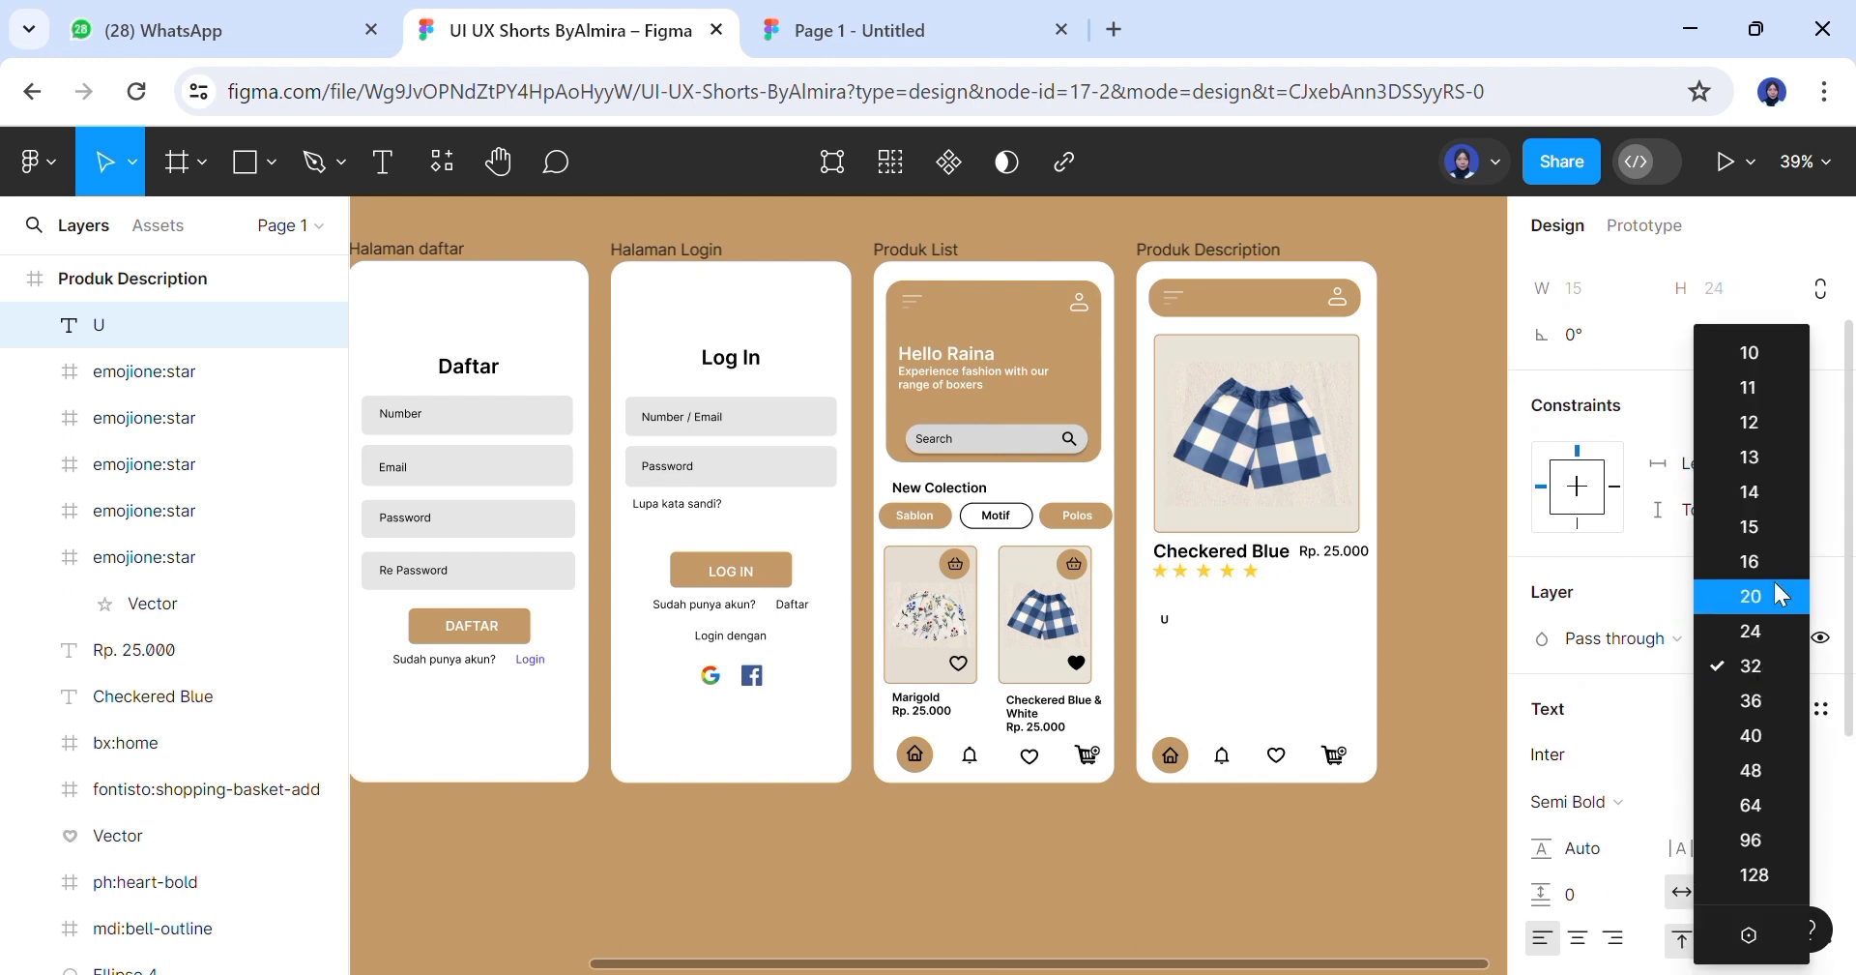
left_click(1752, 630)
Replace the "U" text below the star row with "Ukuran ALL SIZE" and start a new line
left_click(1223, 635)
left_click(1170, 626)
double_click(1174, 631)
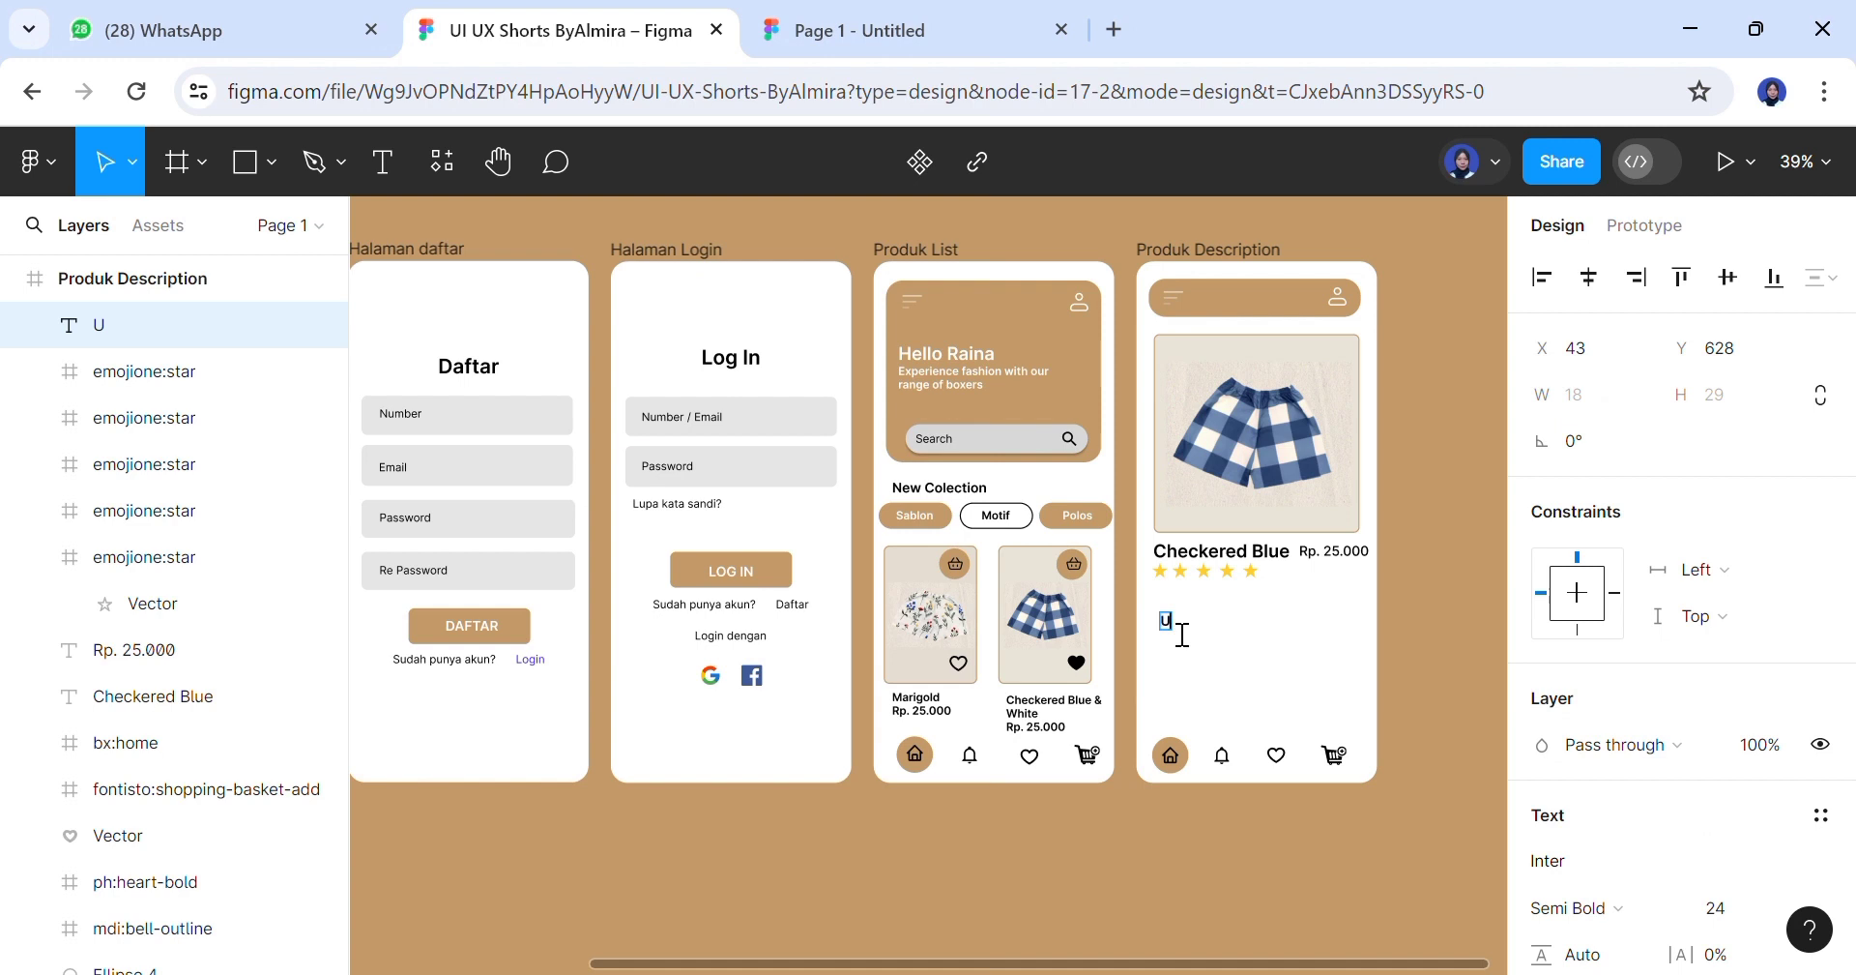
type("Ukuran AL SIZZ")
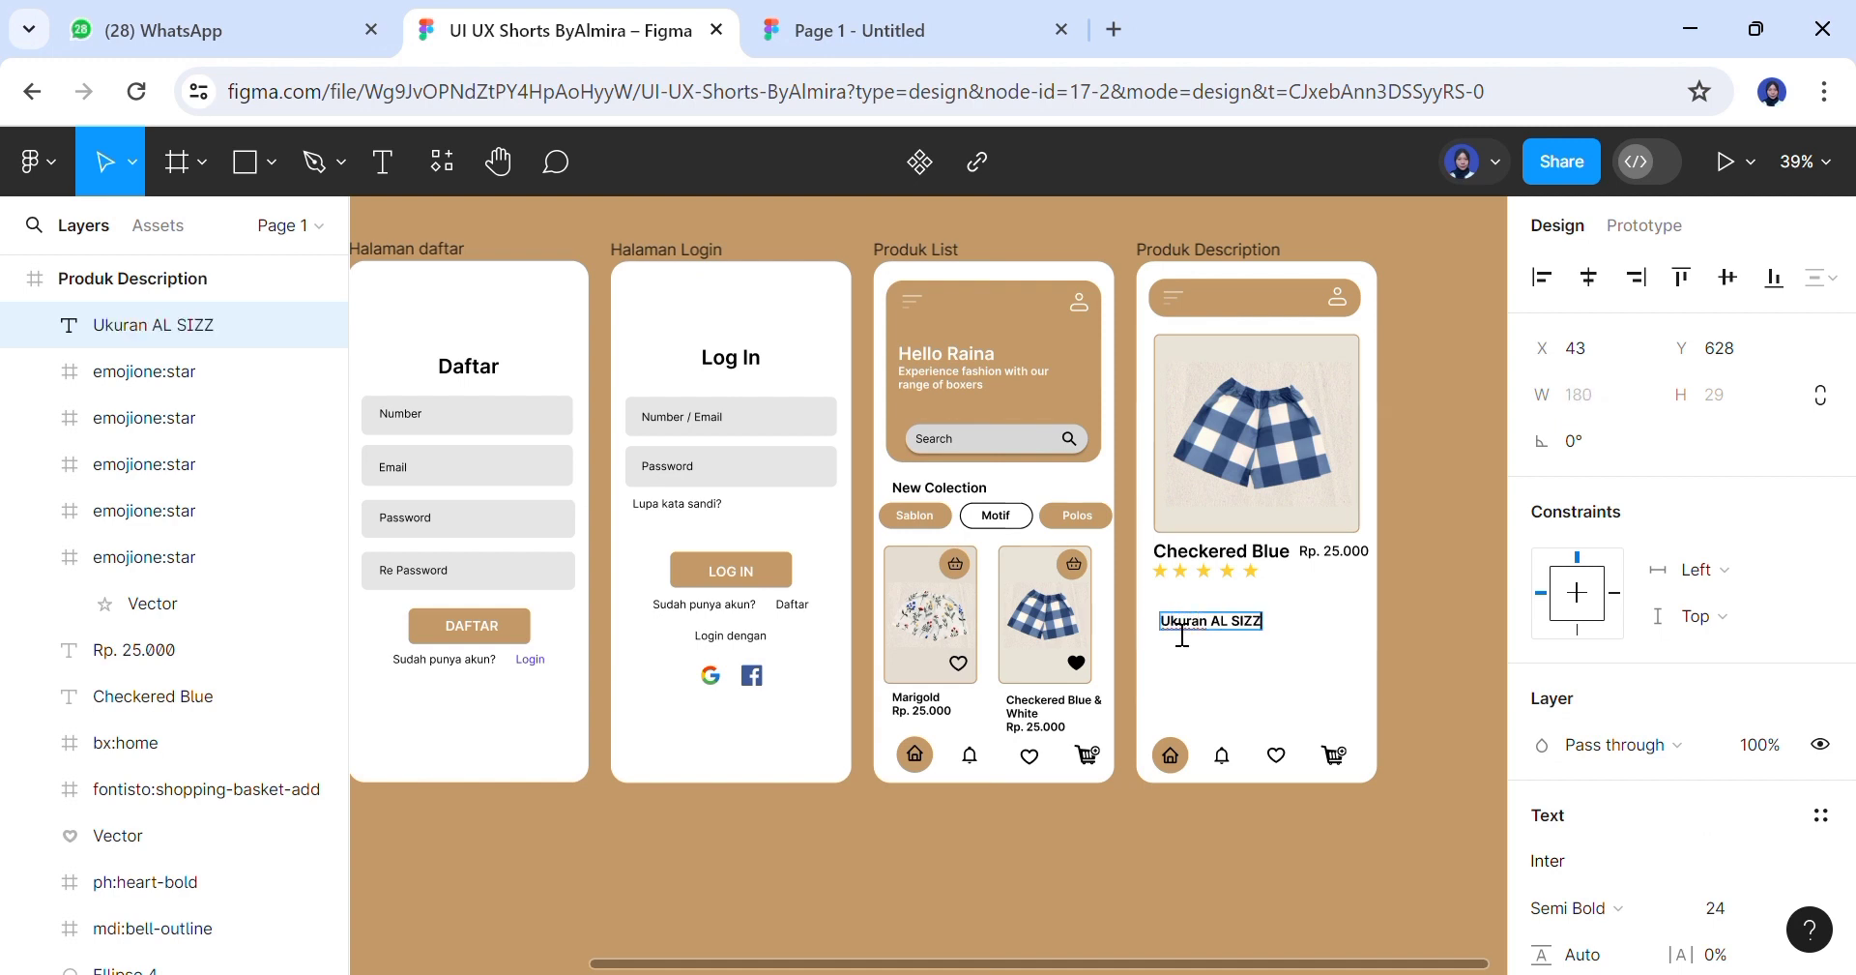
type("EL")
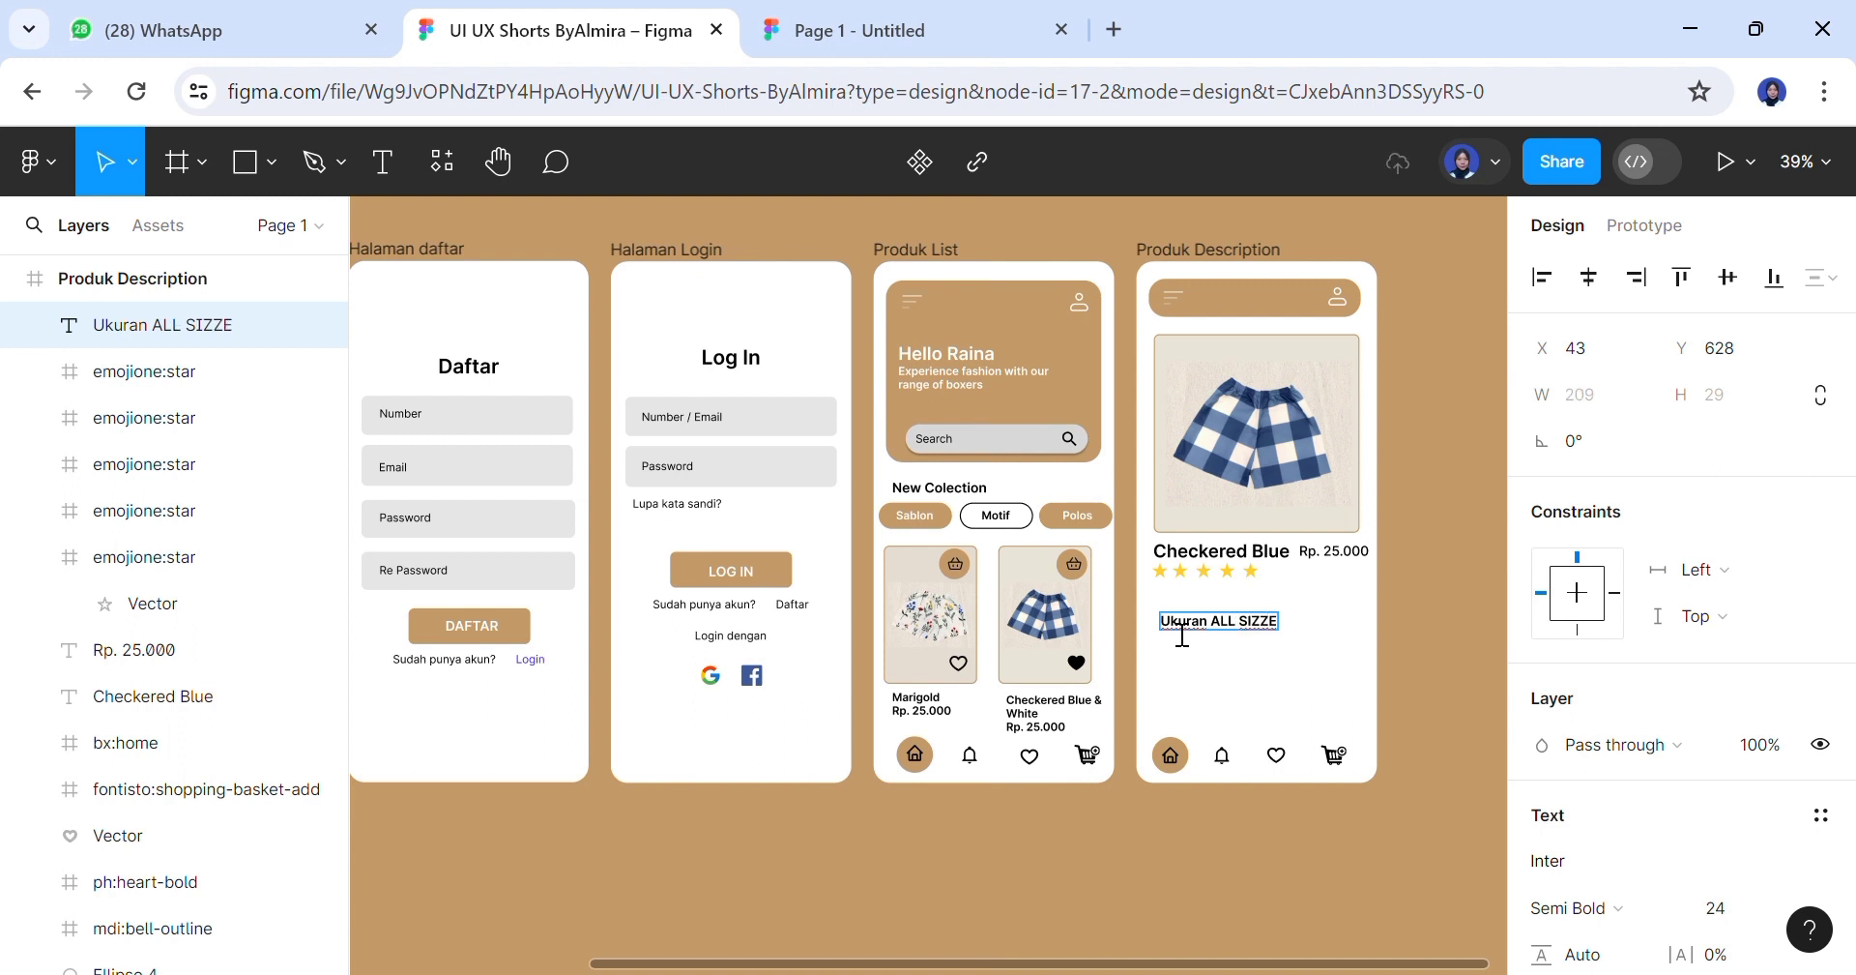
key("BackSpace")
key("Return")
Add the measurement lines "Lingkar Pinggang: Maks. 110cm", "Panjang: 42cm" and "Paha: 67cm", followed by a blank line
type("Lingkar Pinggang: M")
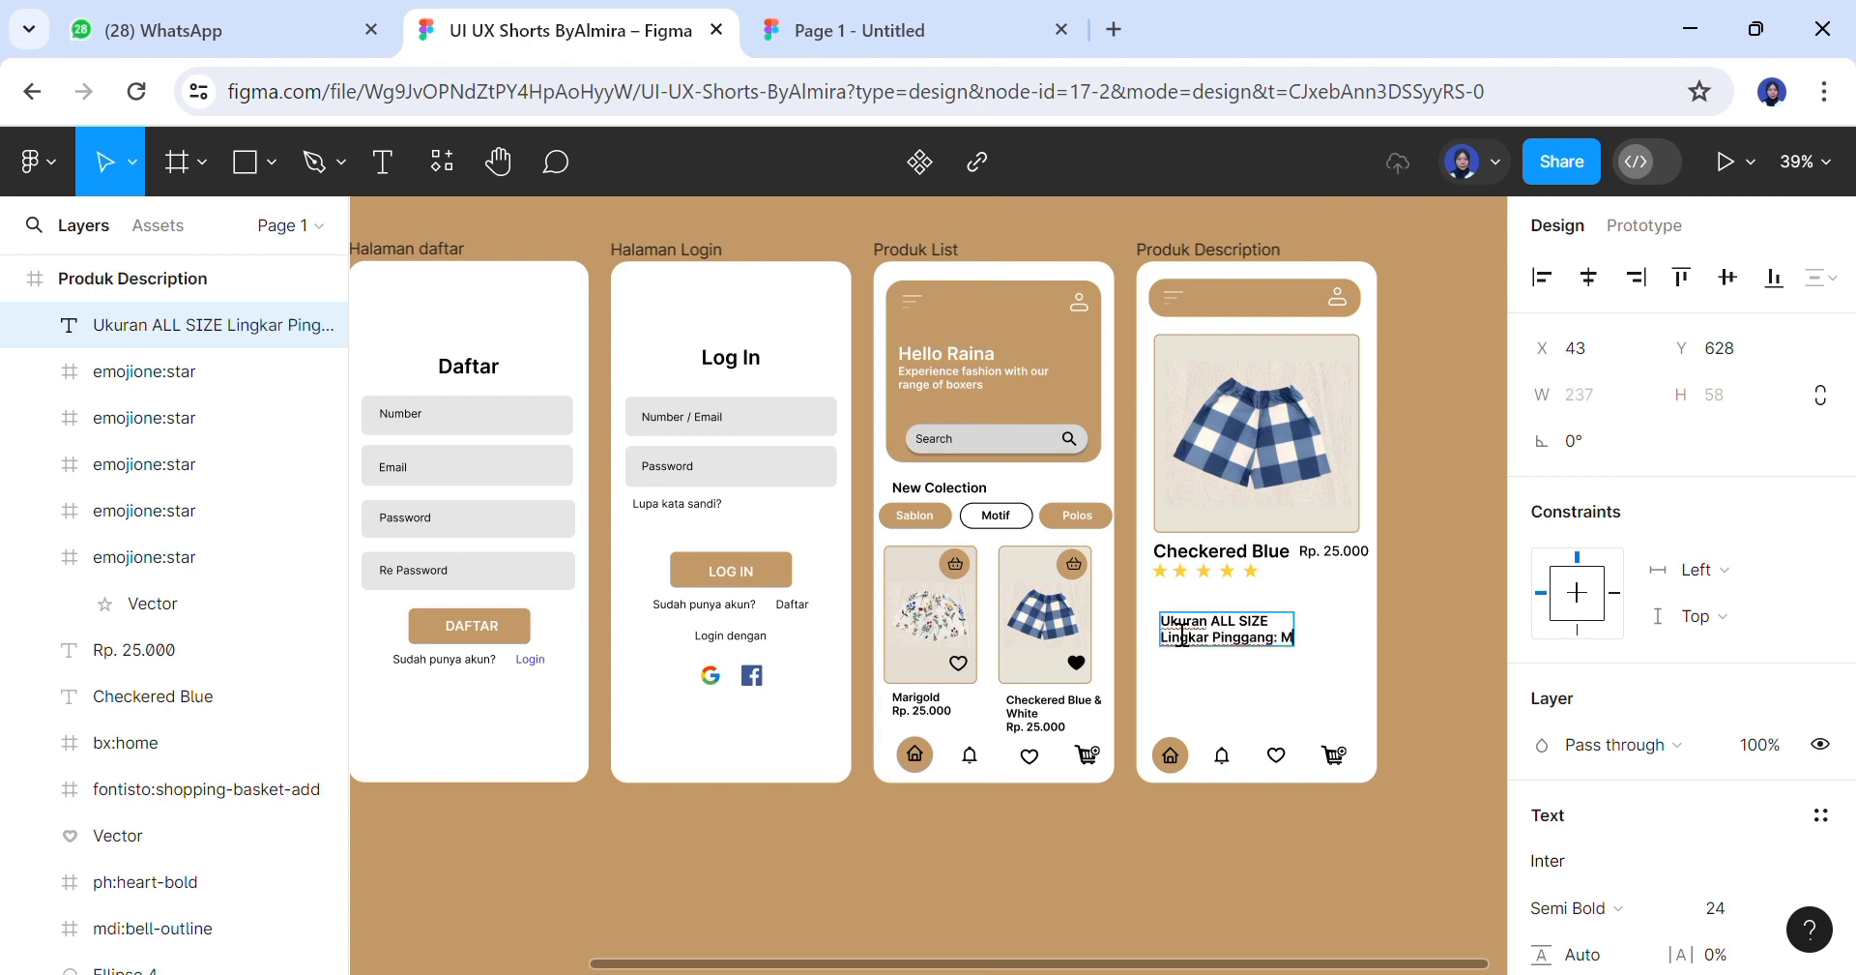
type("aks. 110cm")
key("Return")
type("Panjang")
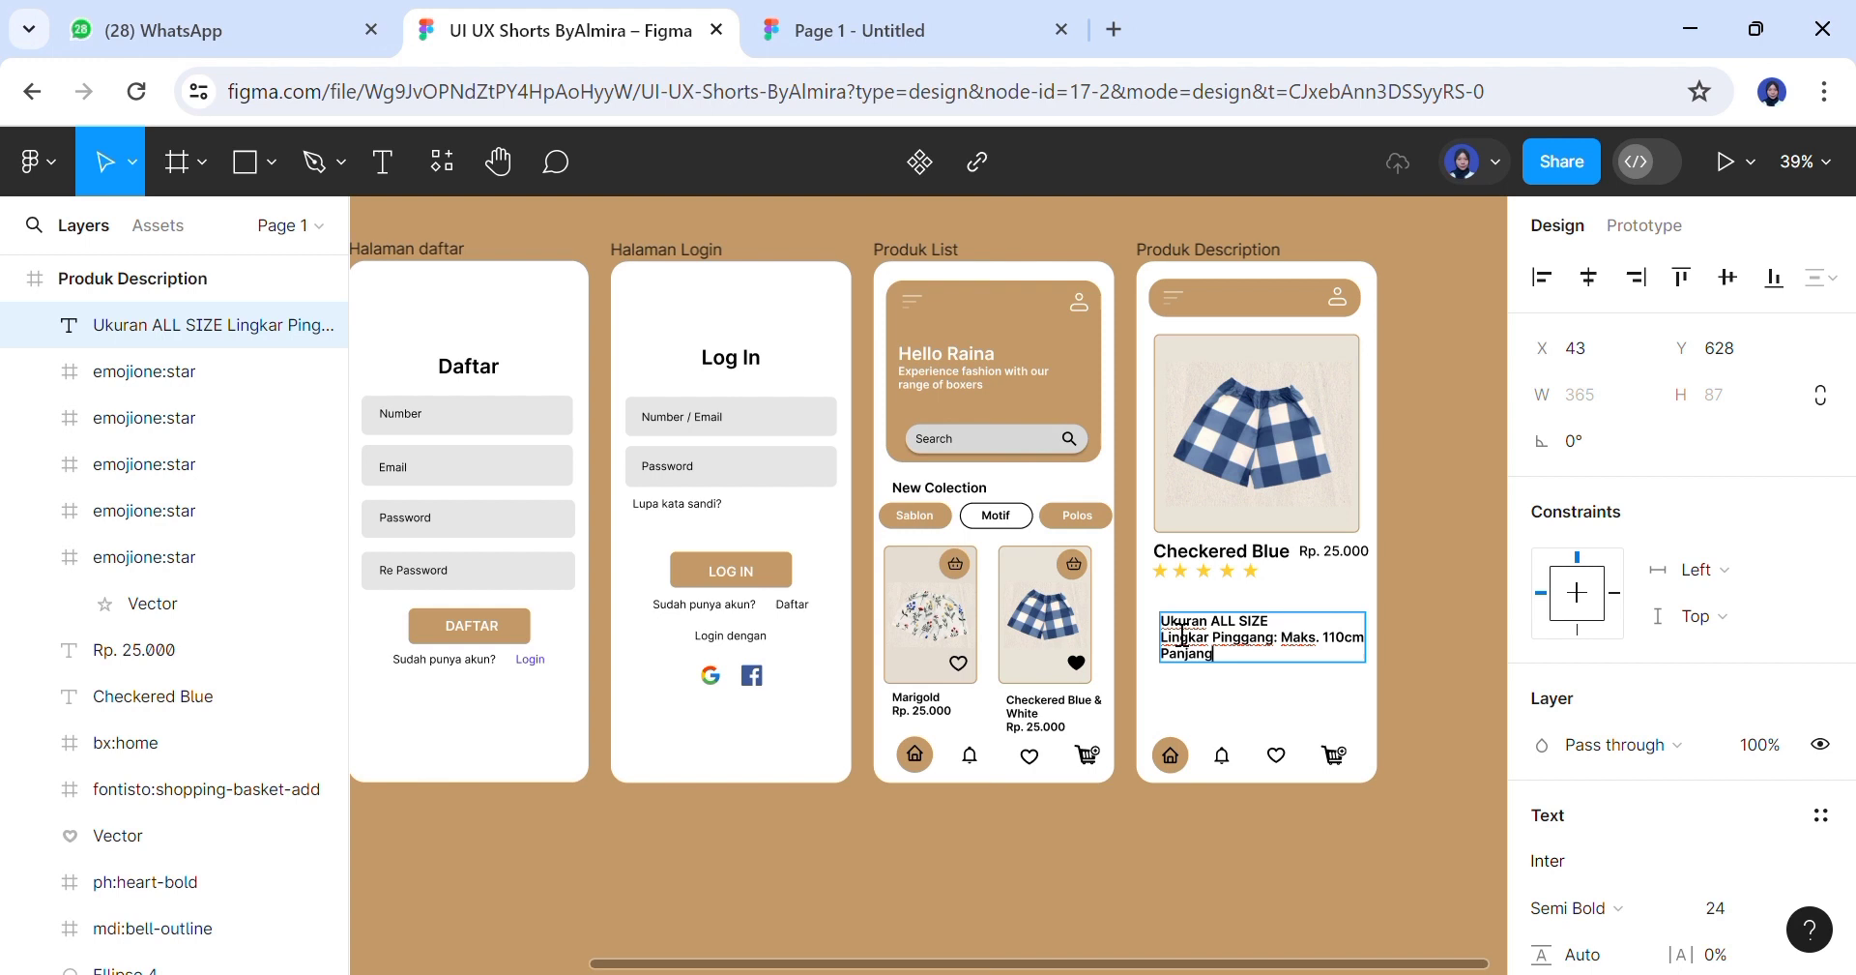
type(": 42cm")
key("Return")
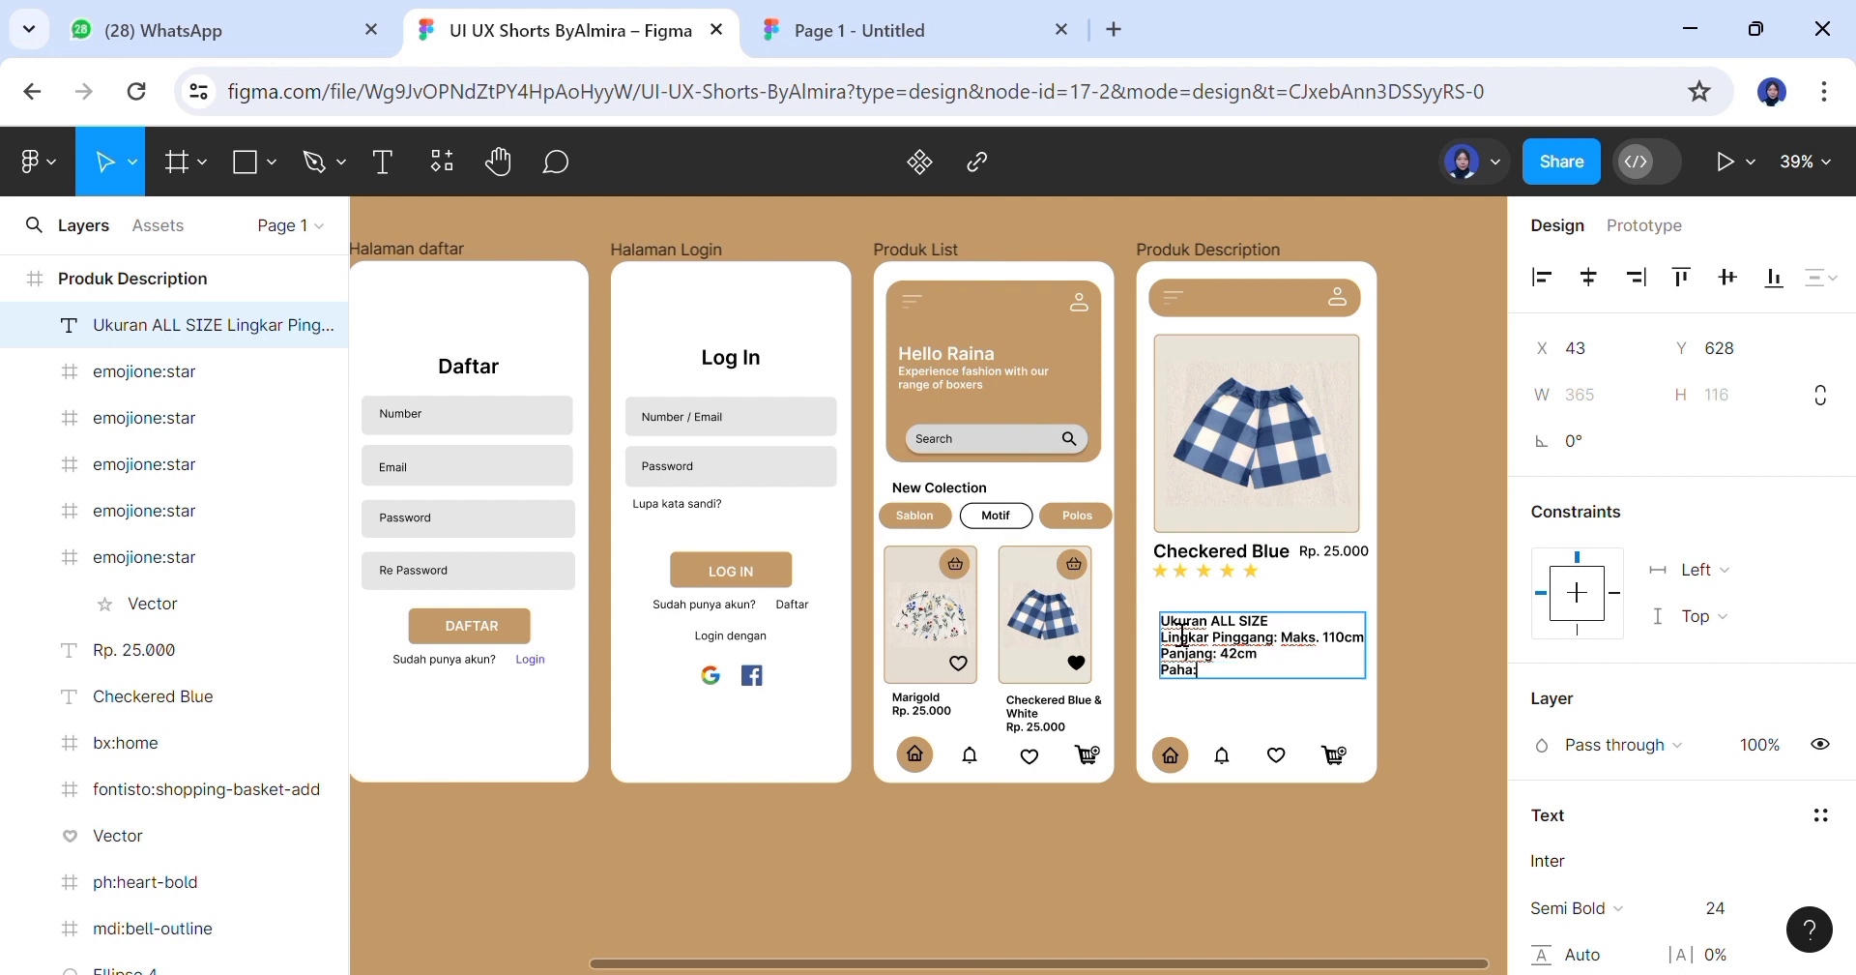
type("Paha: 67cm")
key("Return")
key("Return")
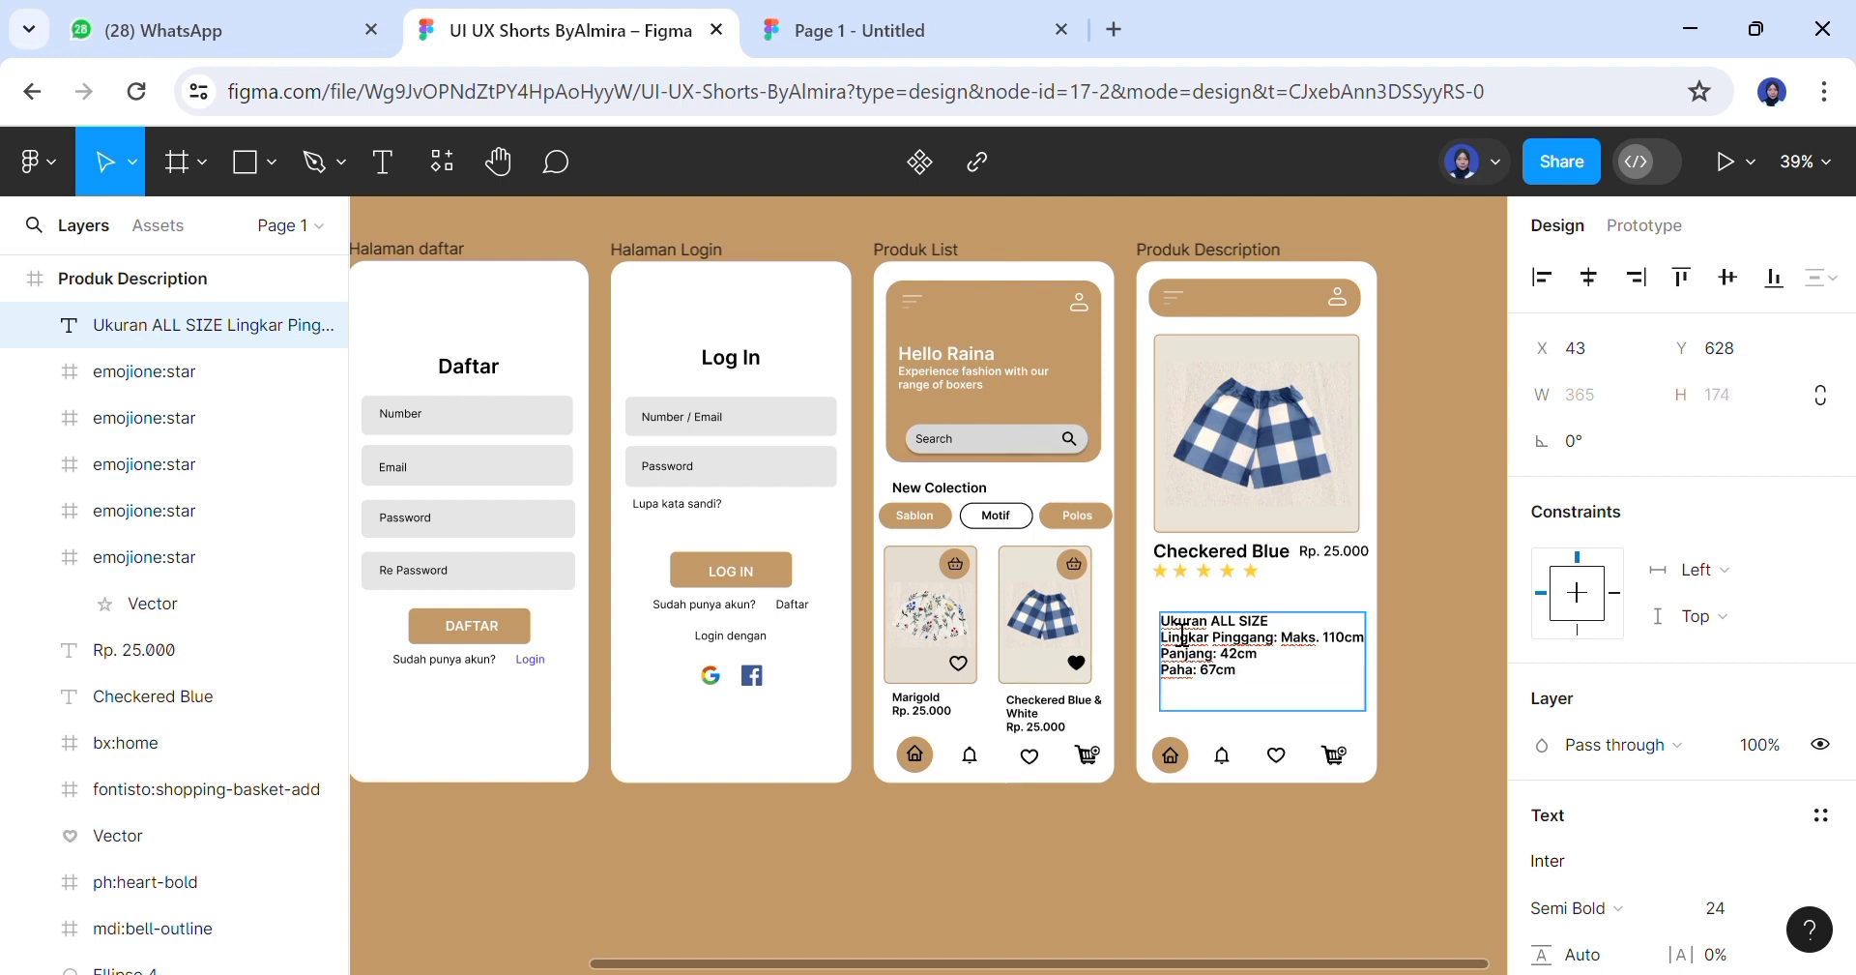
Add the lines "Bahan: Soft Katuun" and "Fitur: Saku di sisi kanan" to the product details text
type("Bahan: Soft Katuun")
key("Return")
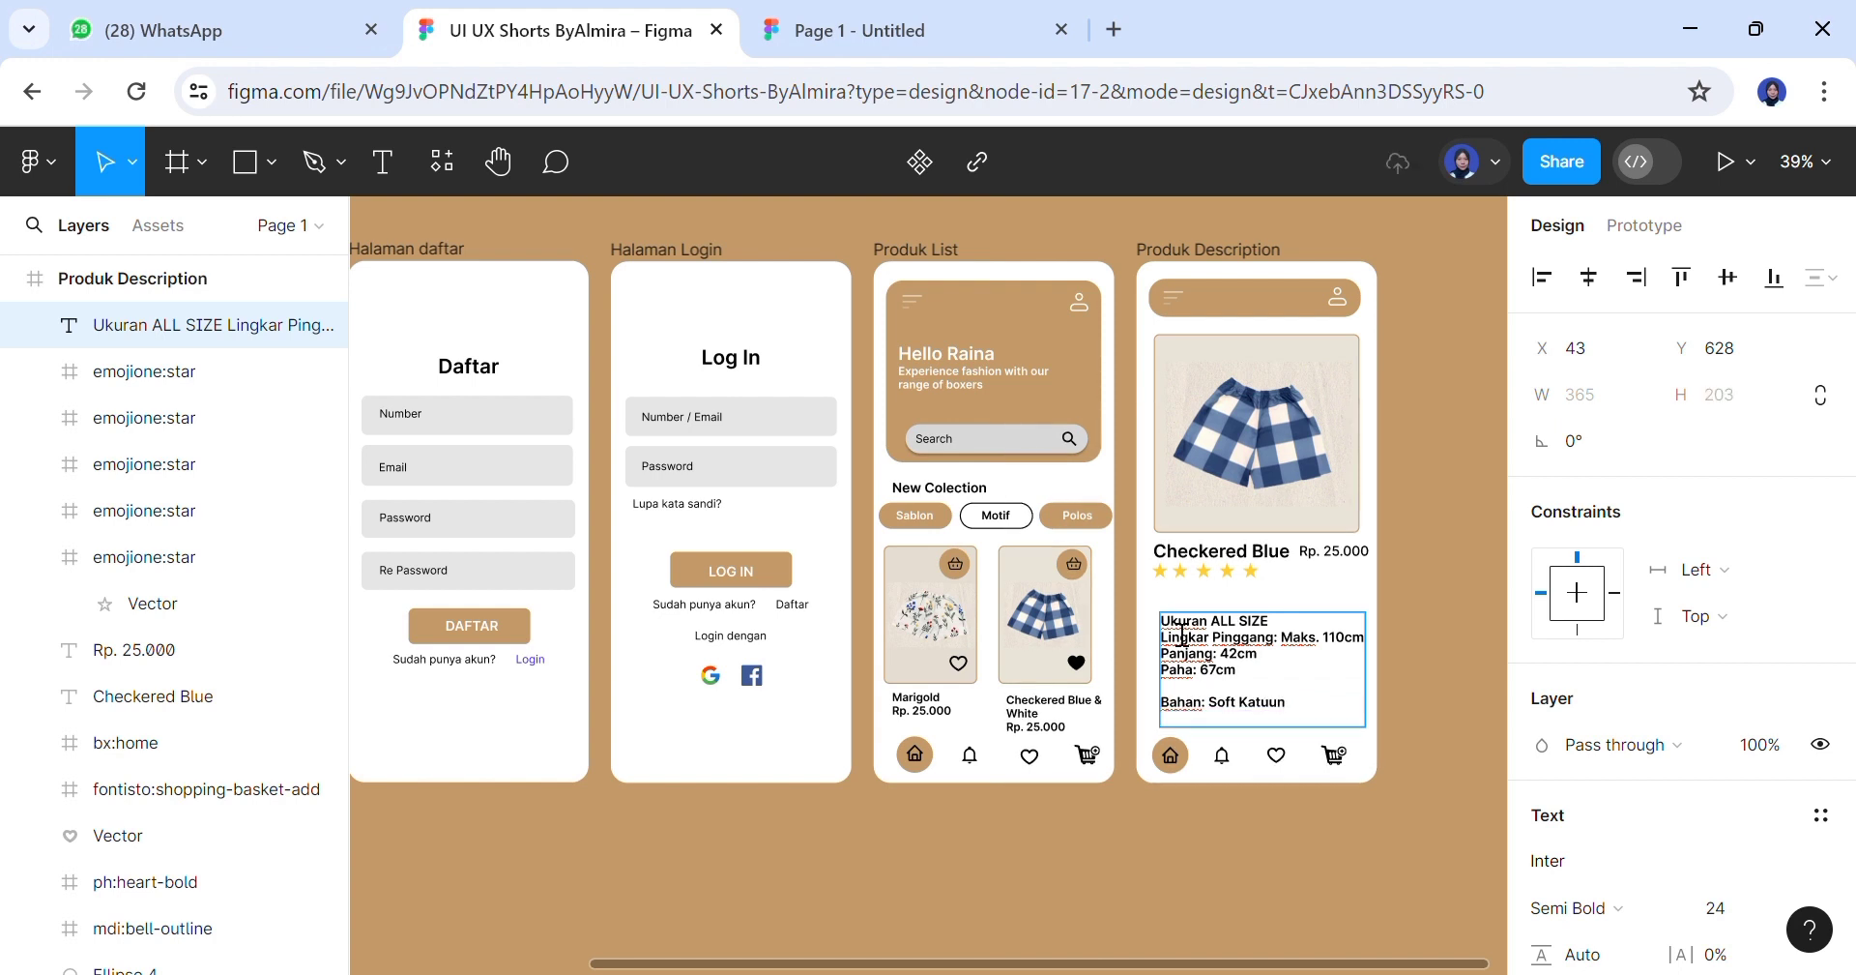
type("Fitur: Saku di sisis")
key("BackSpace")
key("BackSpace")
key("BackSpace")
key("BackSpace")
type("isi kanan")
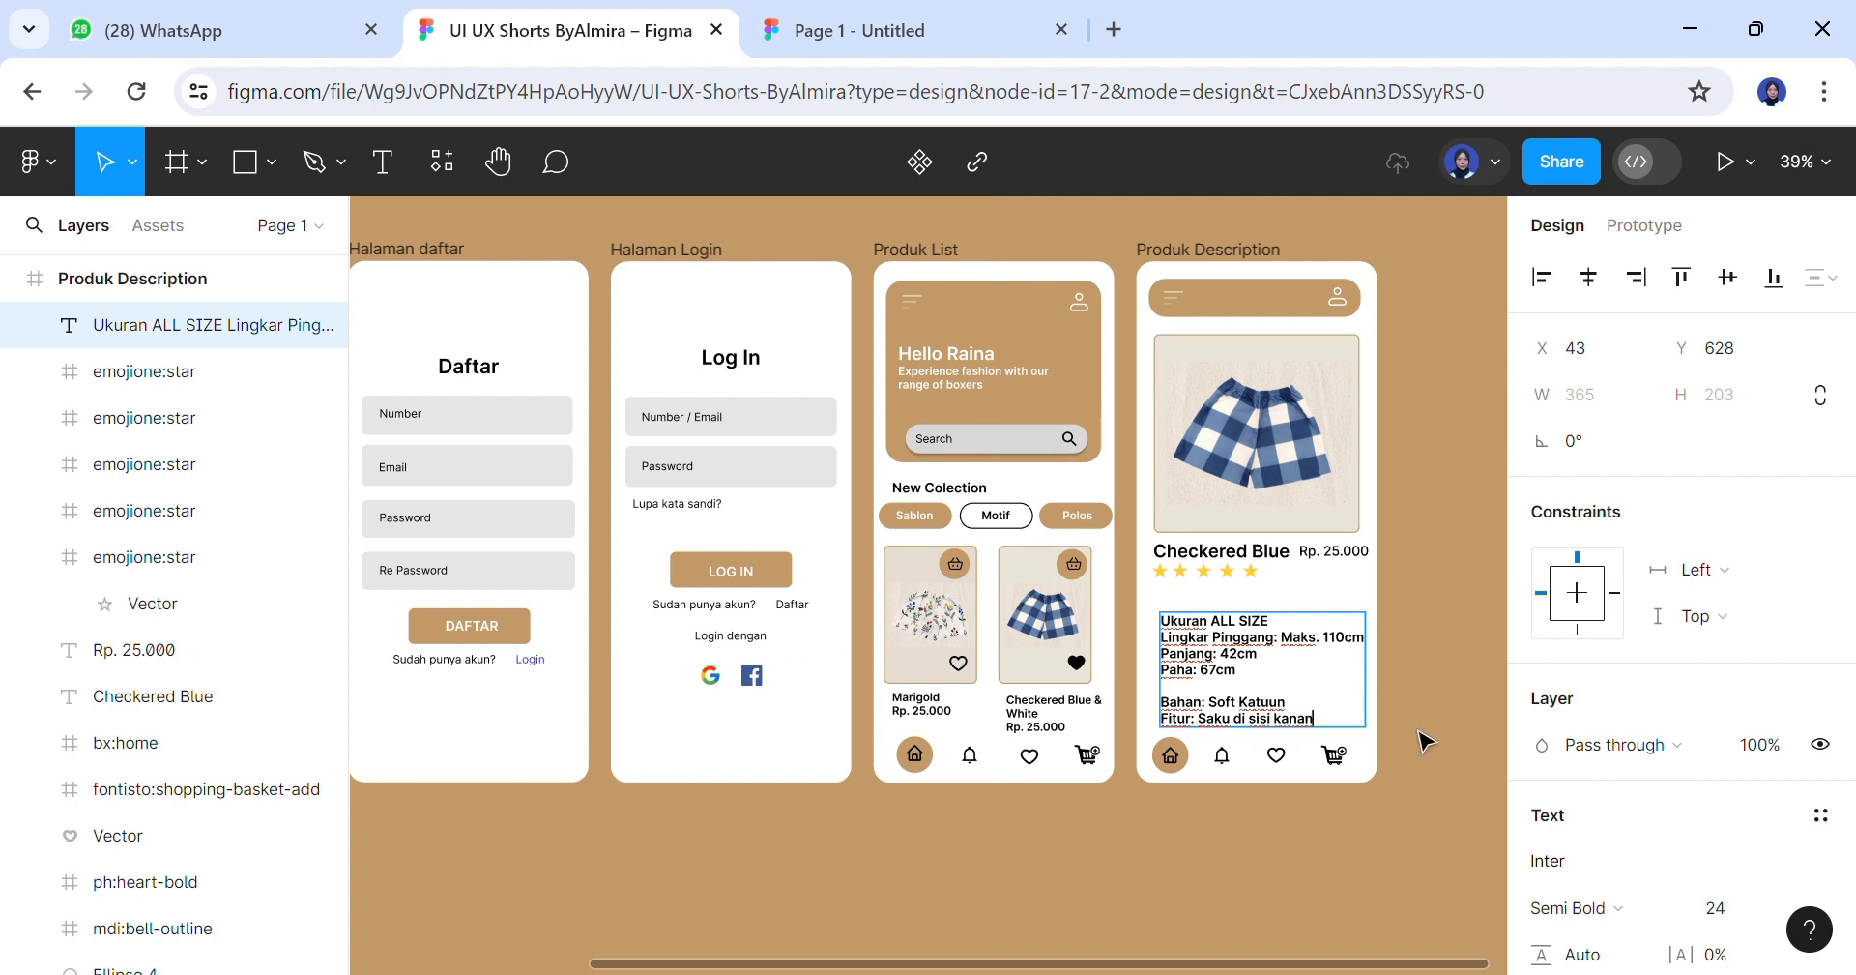
Move the product details text up to X 34, Y 580 under the stars and set its weight to Medium
key("Escape")
left_click_drag(1357, 715, 1346, 689)
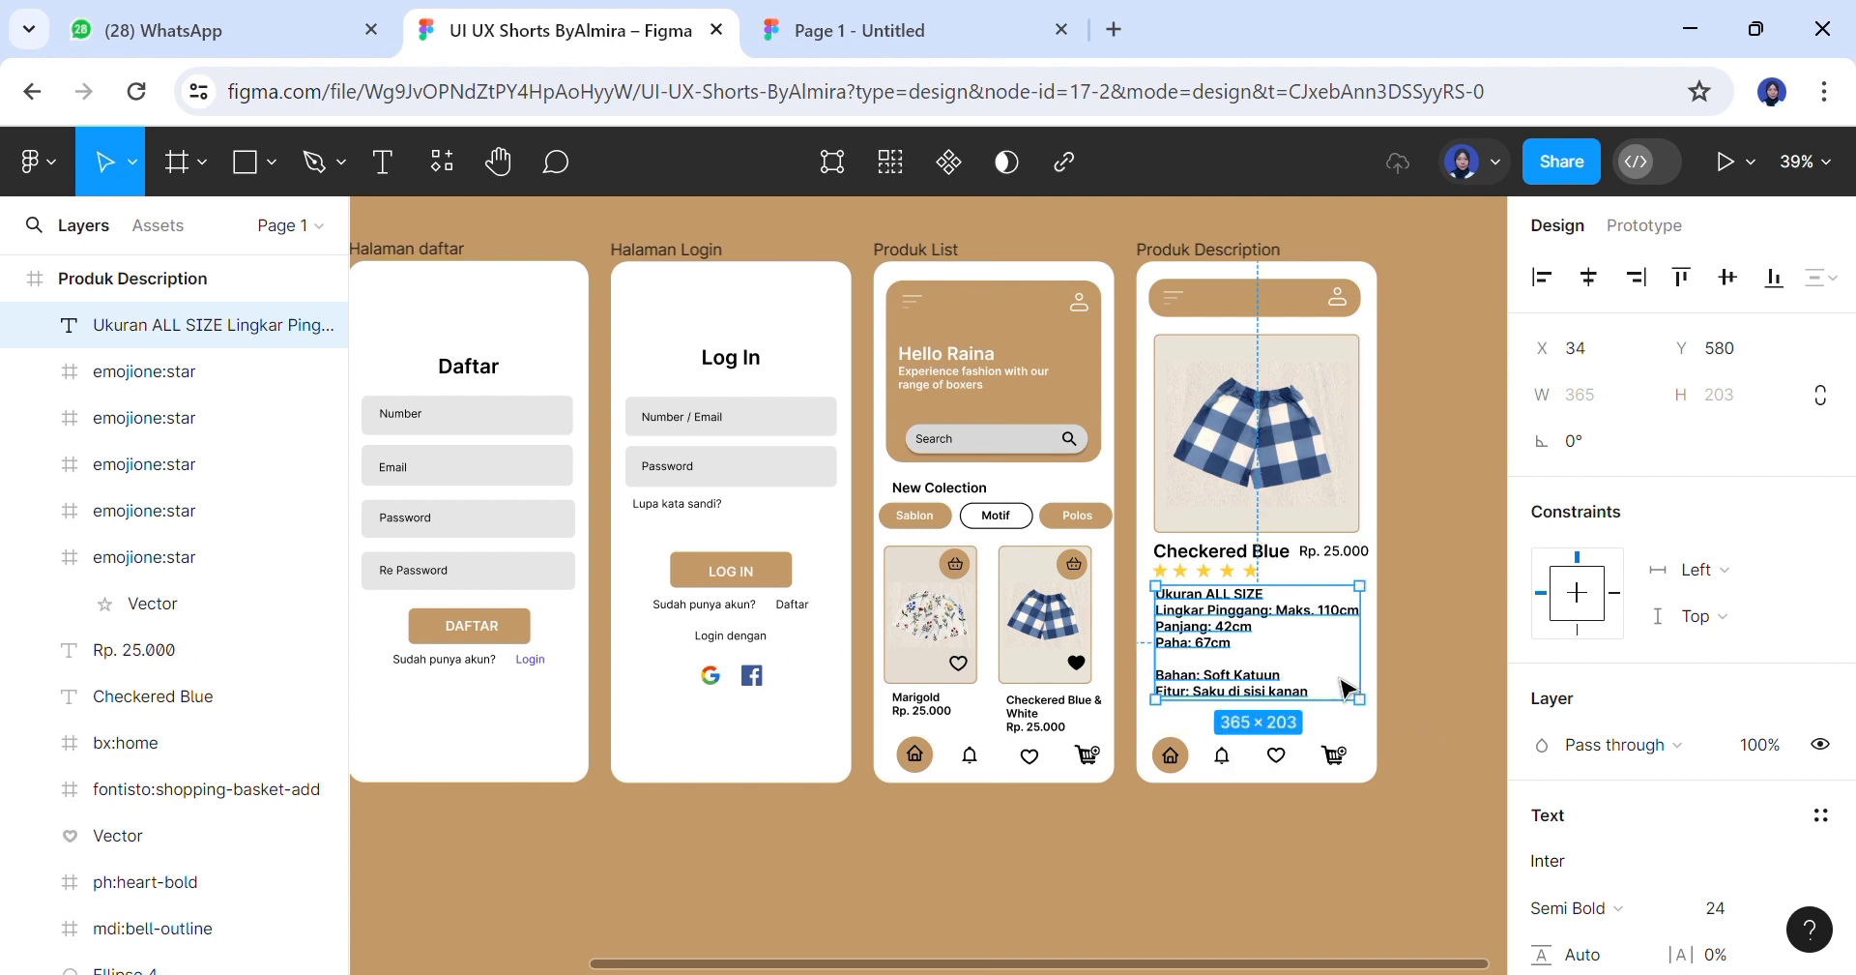
left_click(1586, 907)
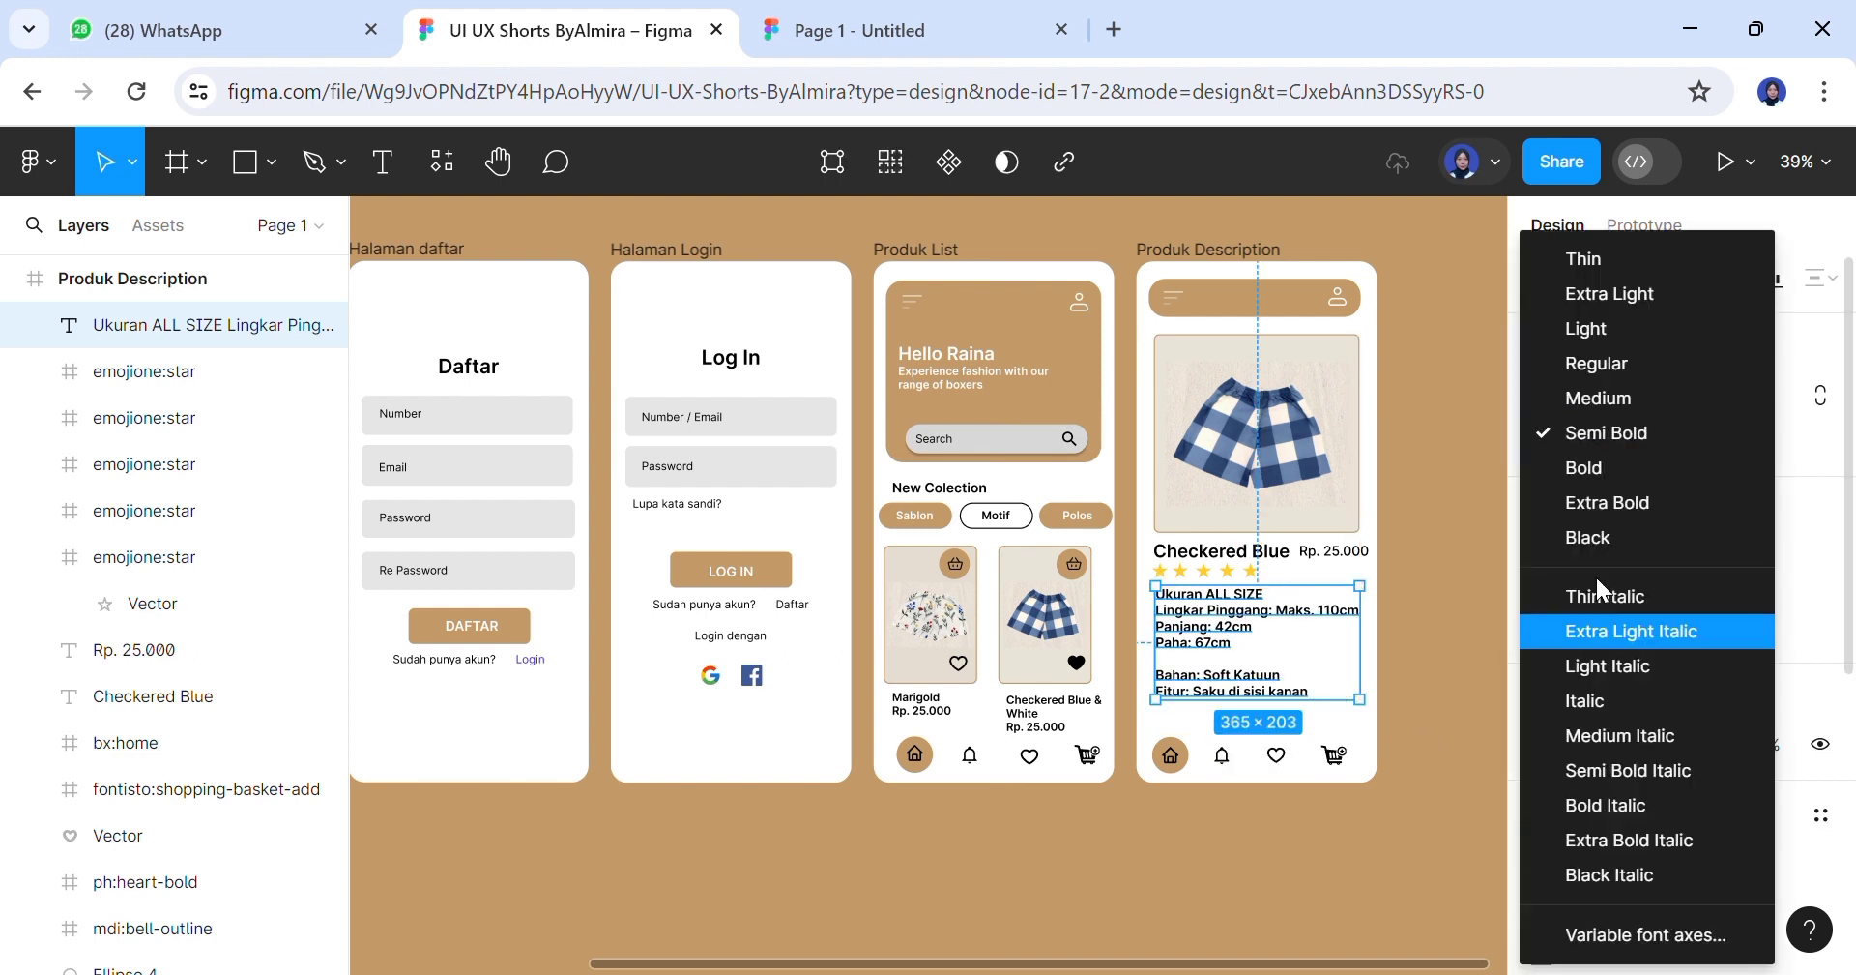
left_click(1581, 405)
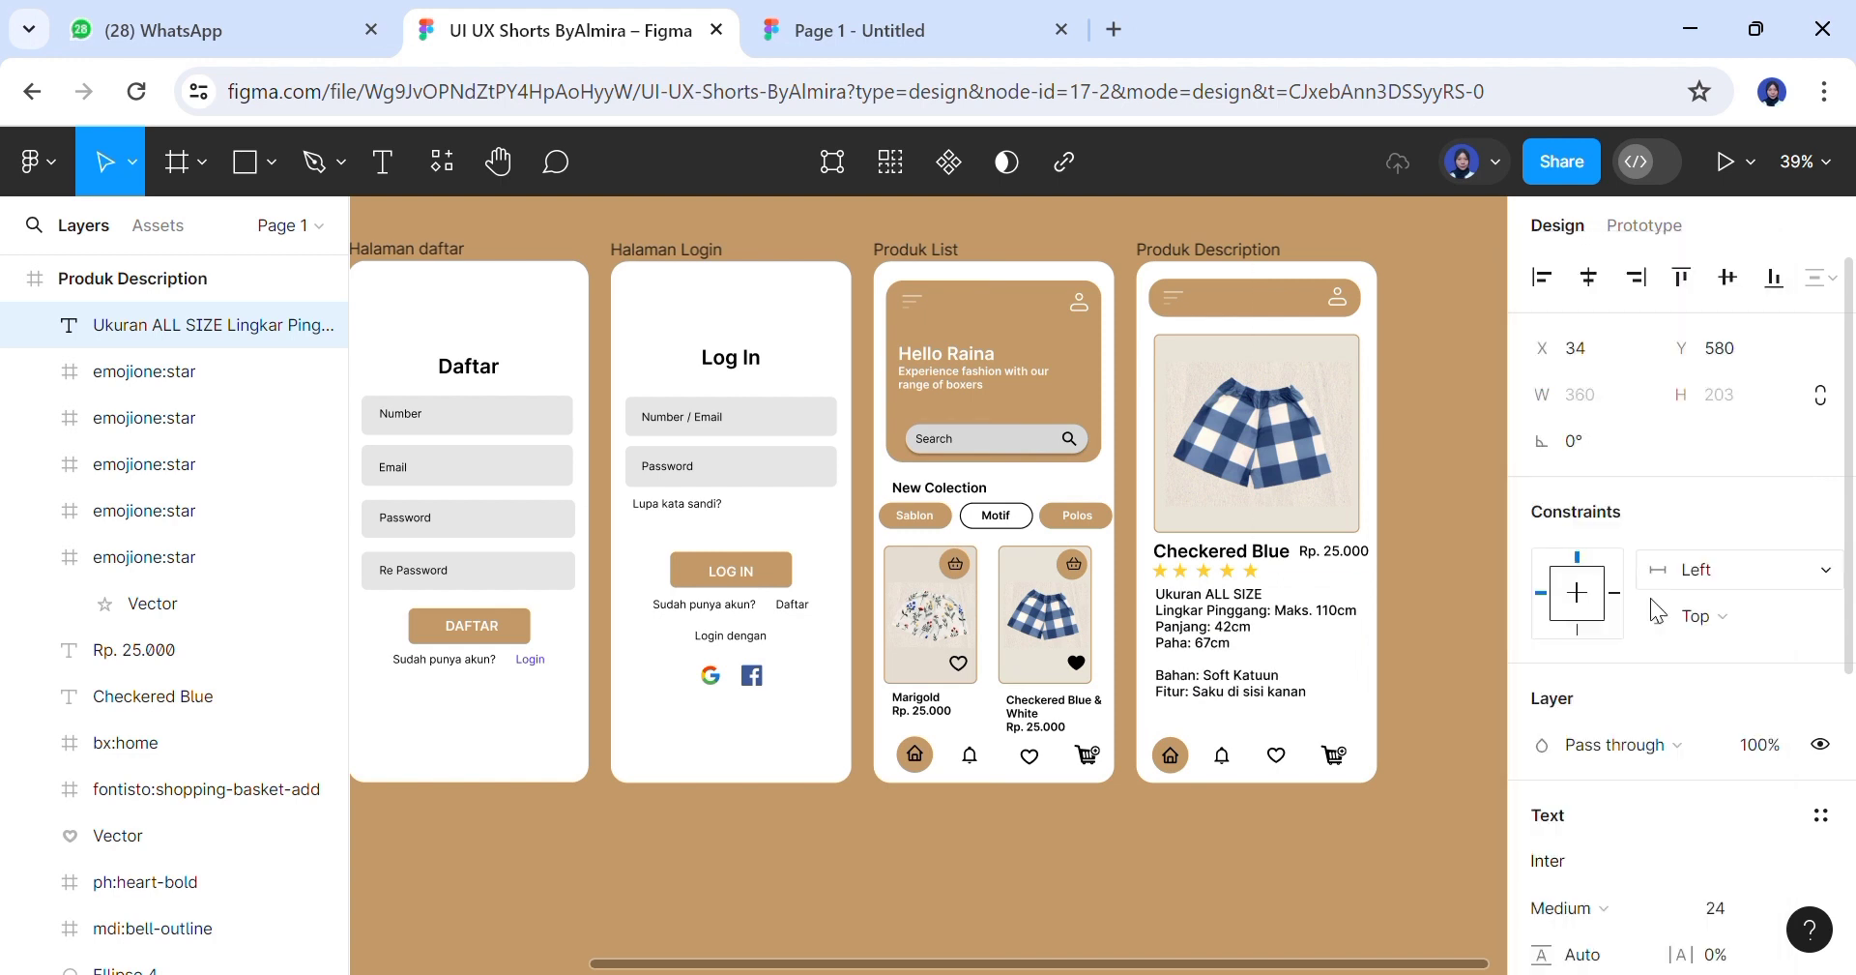
left_click(1489, 822)
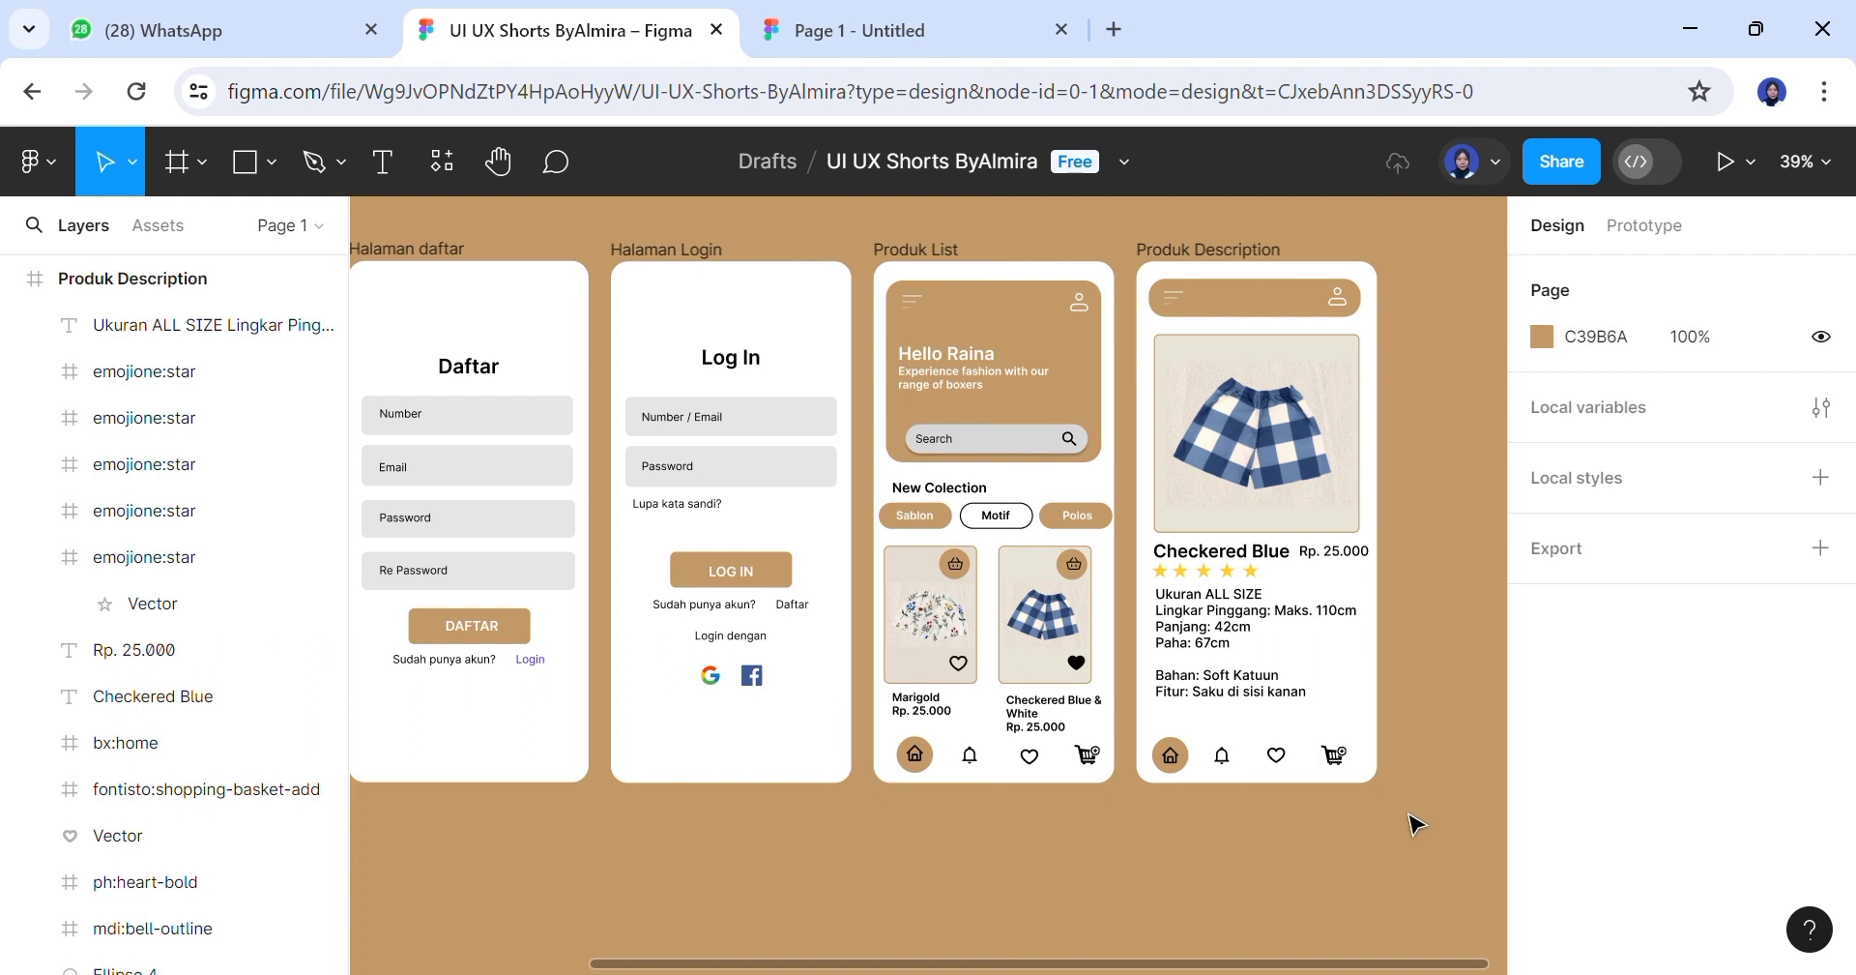
Duplicate the brown category pill from Produk List and place two copies side by side below the product details in Produk Description
left_click(1108, 522)
key("ctrl+d")
left_click_drag(1116, 529, 1330, 740)
key("ctrl+d")
left_click_drag(1212, 721, 1207, 723)
Copy the Motif label onto the first brown pill in Produk Description and change its text to "Buy Now"
left_click(1380, 740)
left_click_drag(1006, 522, 1220, 737)
key("ctrl+d")
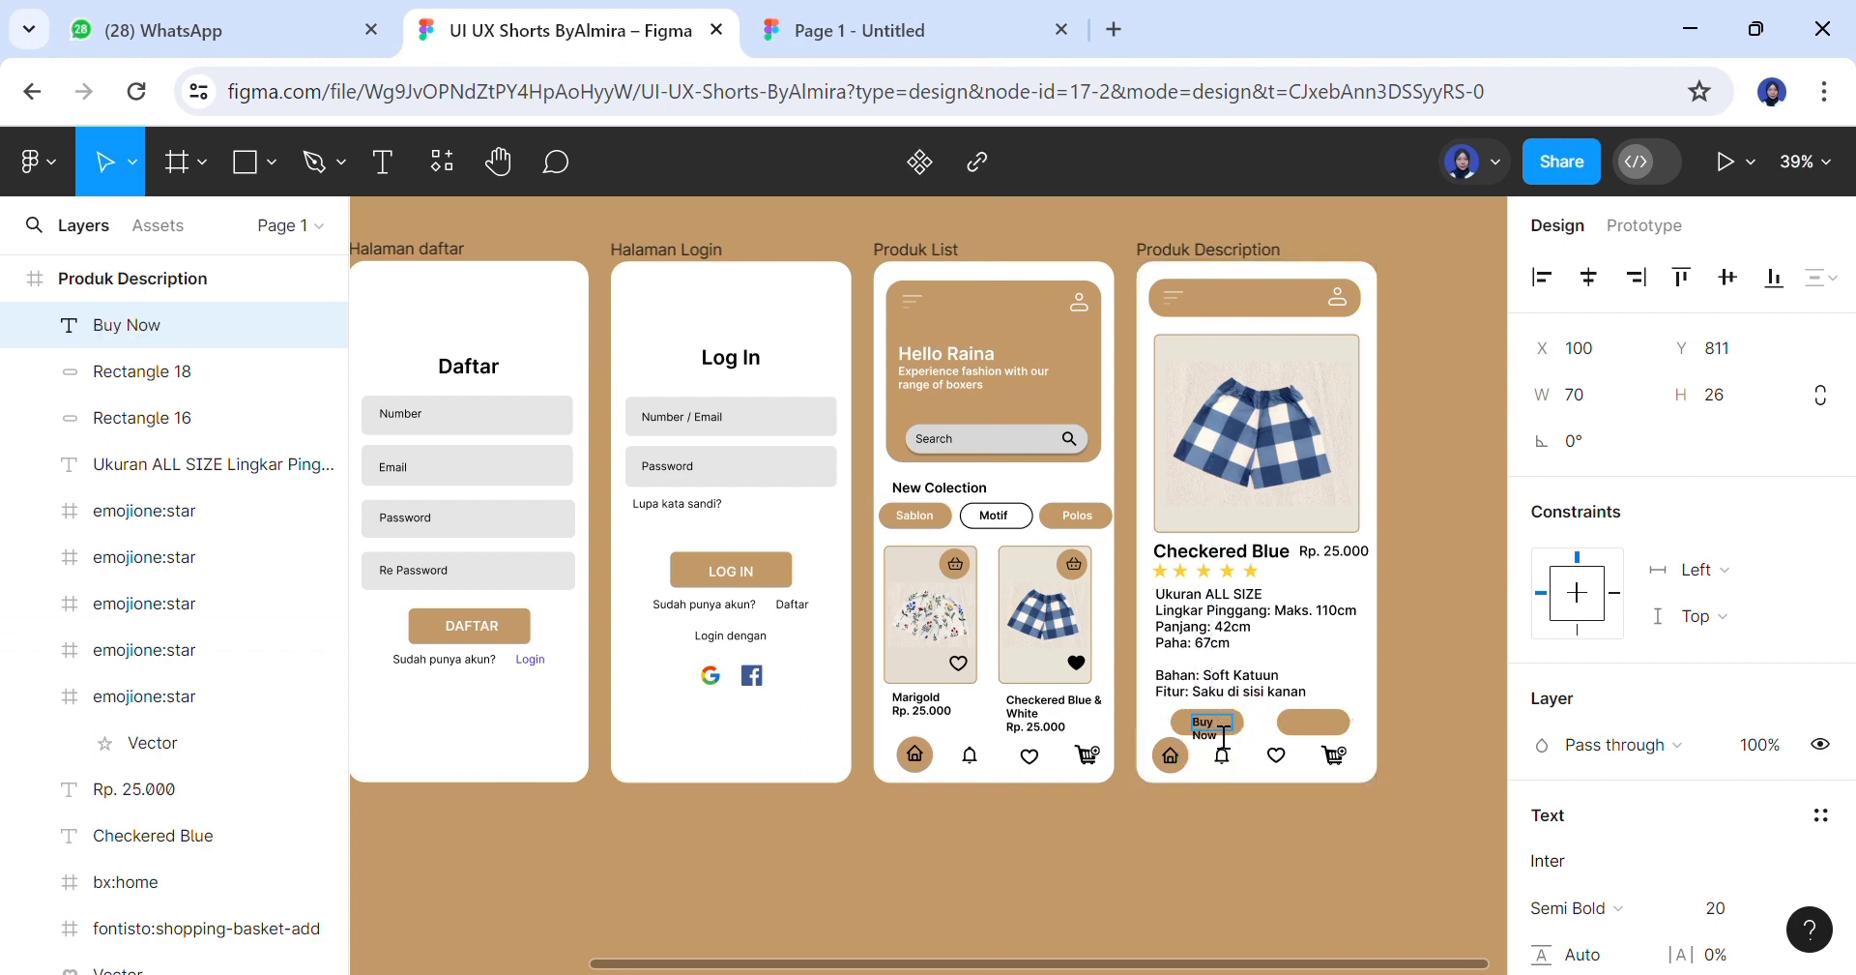
left_click(1265, 760)
Place a copy of the label on the second pill, change it to "Add to Cart" and widen it to 121 to fit one line
left_click_drag(1231, 737, 1349, 735)
double_click(1346, 732)
type("Add to Cart")
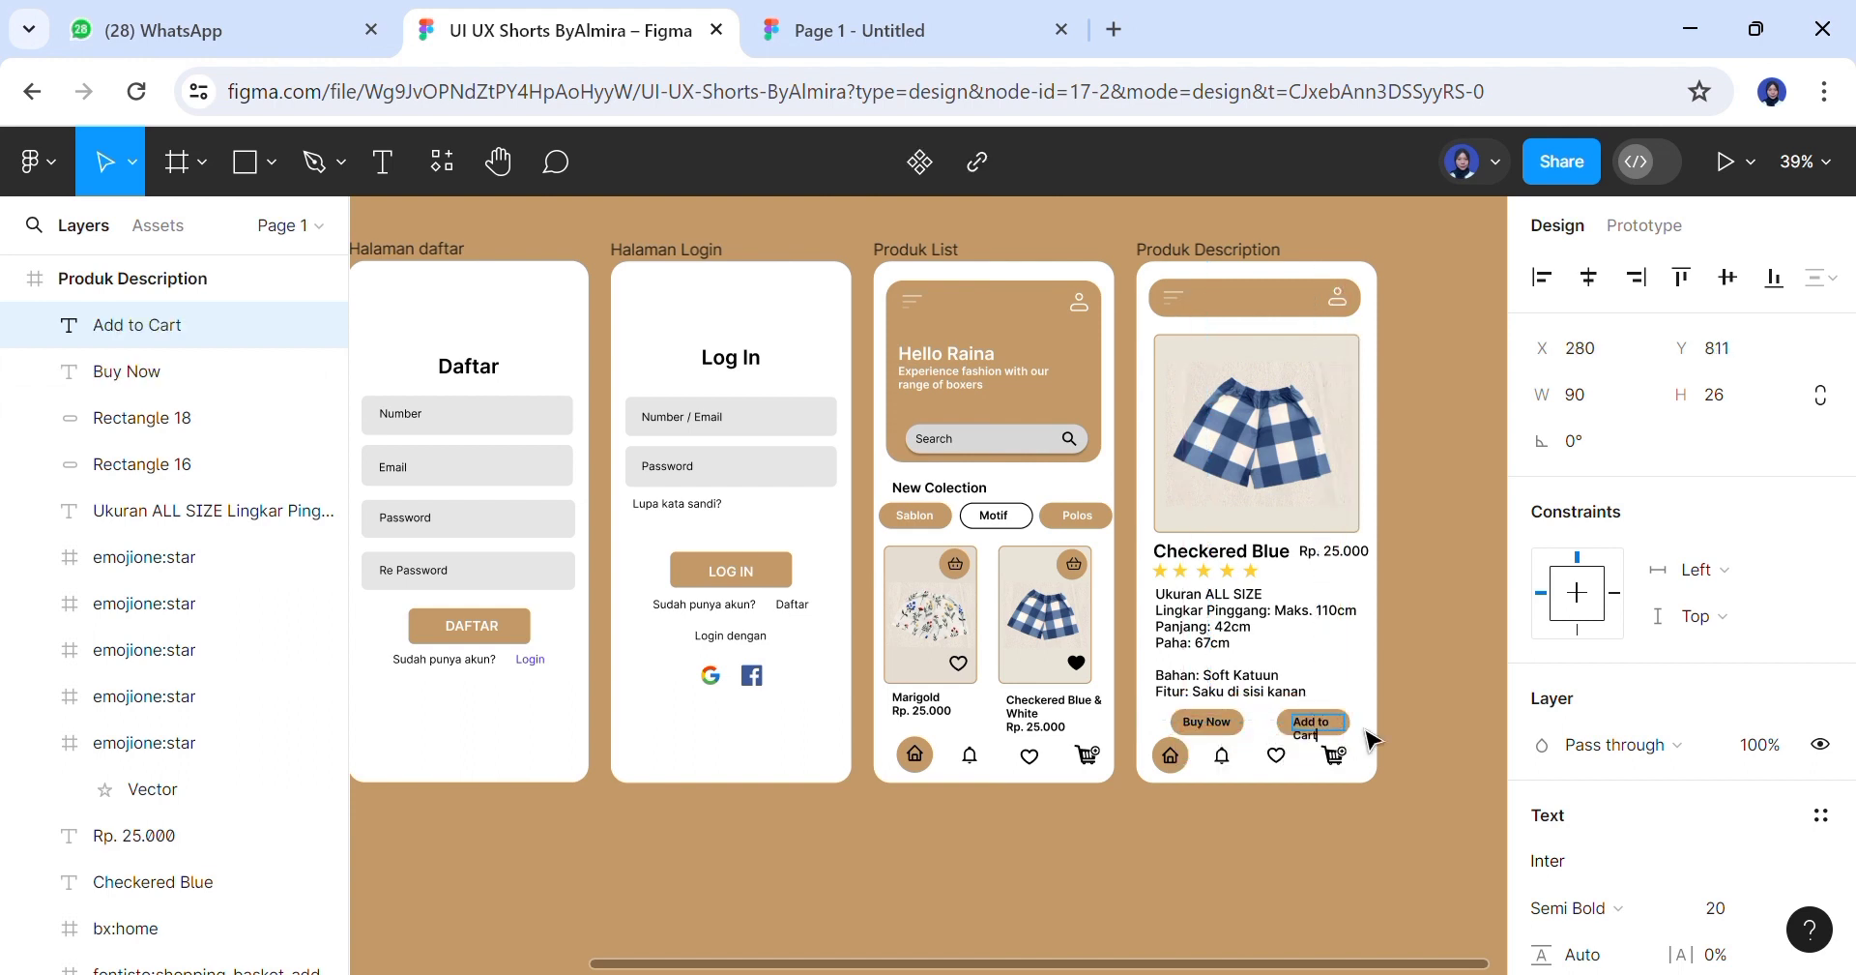
left_click(1365, 732)
mouse_move(1347, 733)
left_mouse_down()
mouse_move(1365, 735)
mouse_move(1330, 729)
left_mouse_up()
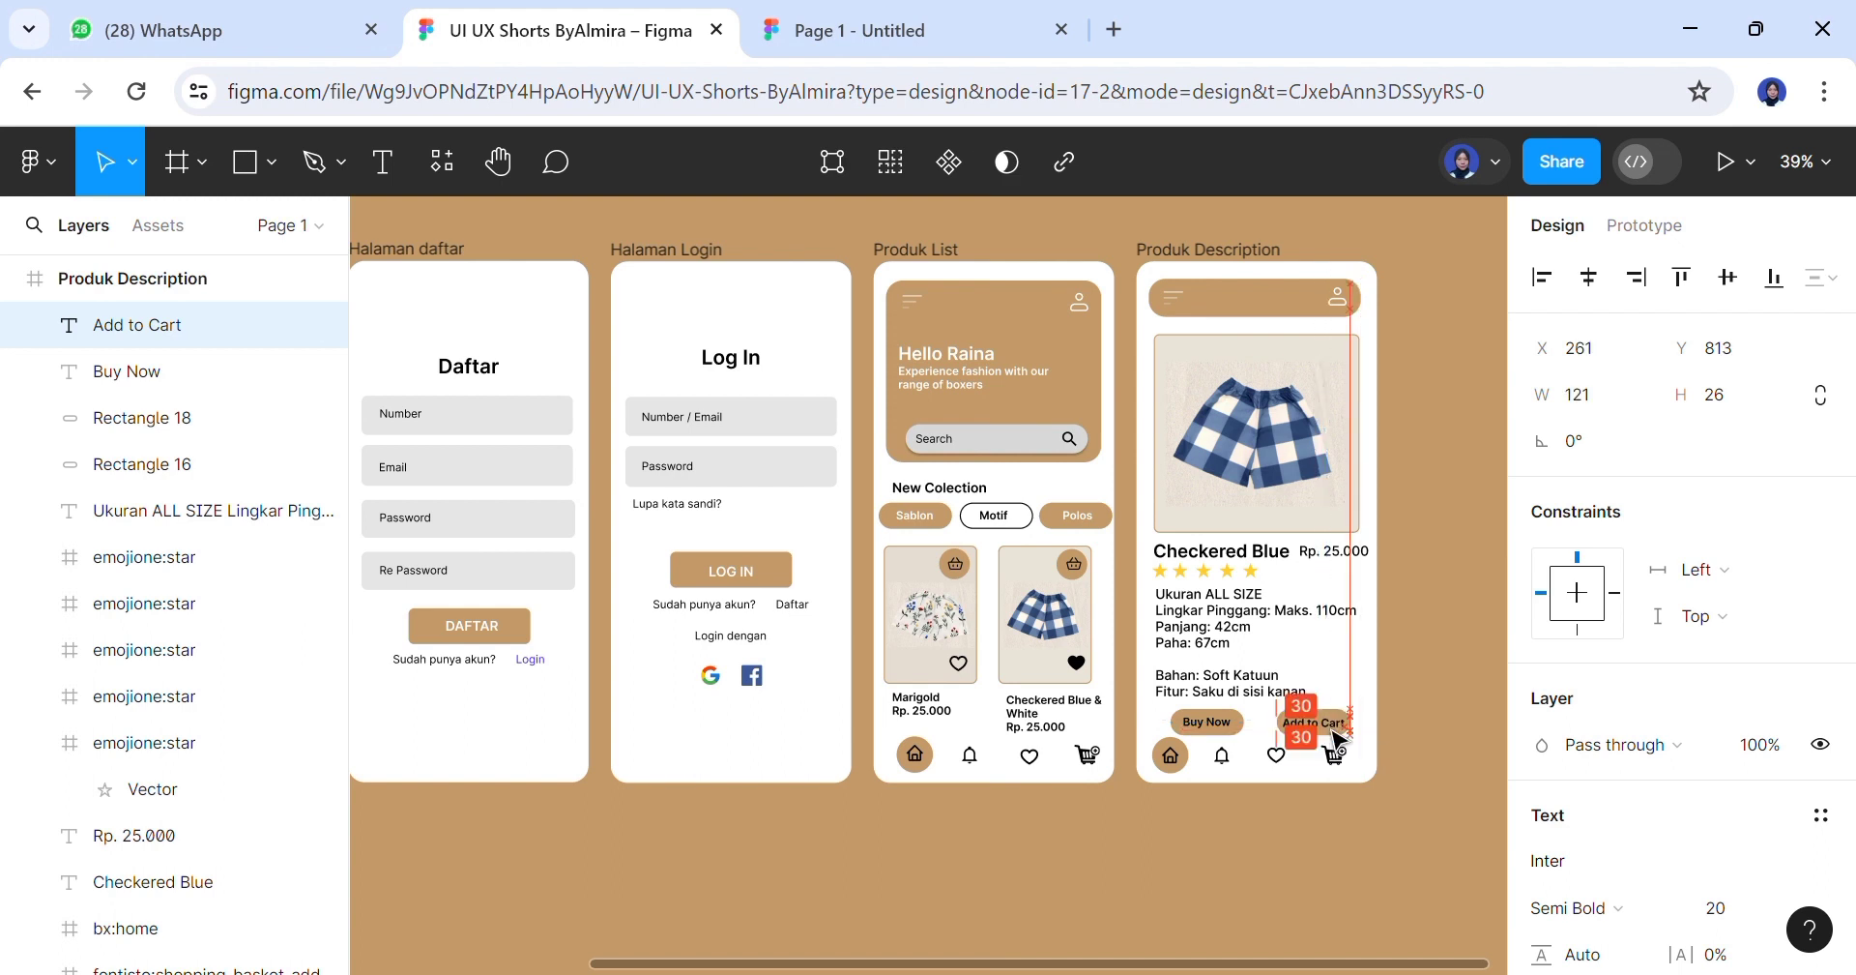
left_click(1434, 812)
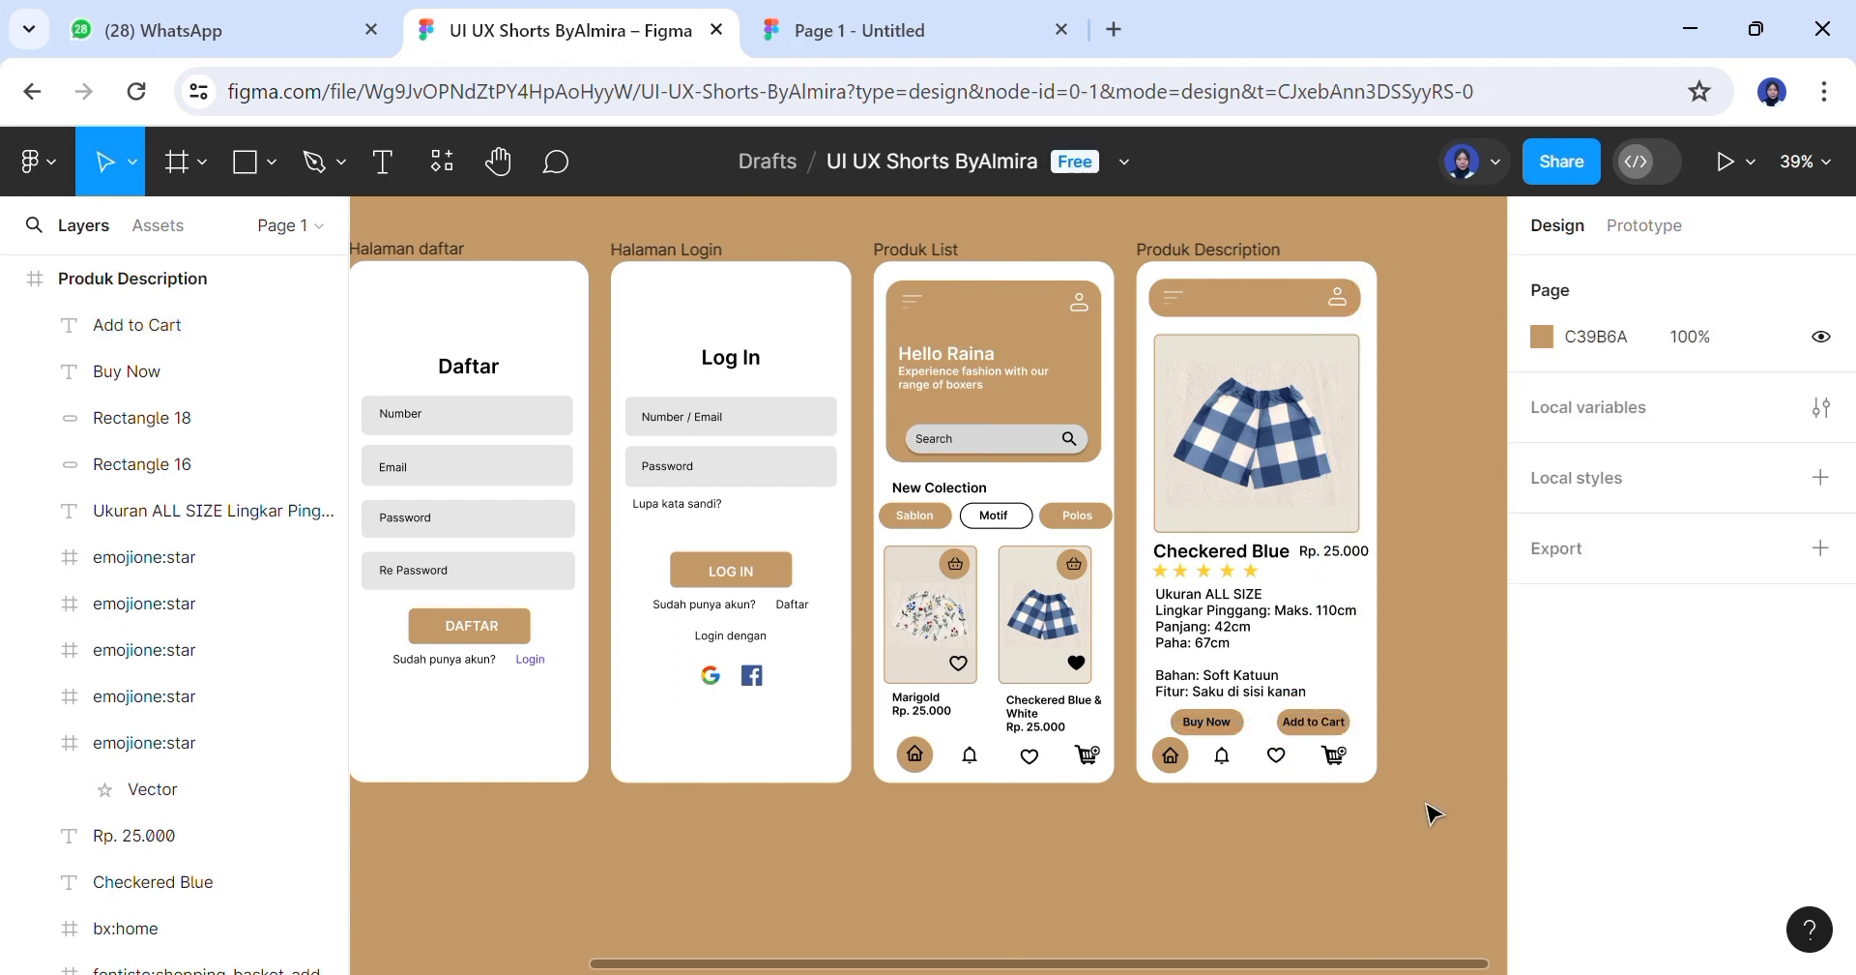
Center the "Buy Now" and "Add to Cart" labels on their pill buttons
left_click(1238, 732)
left_click_drag(1244, 734, 1234, 725)
left_click(1332, 729)
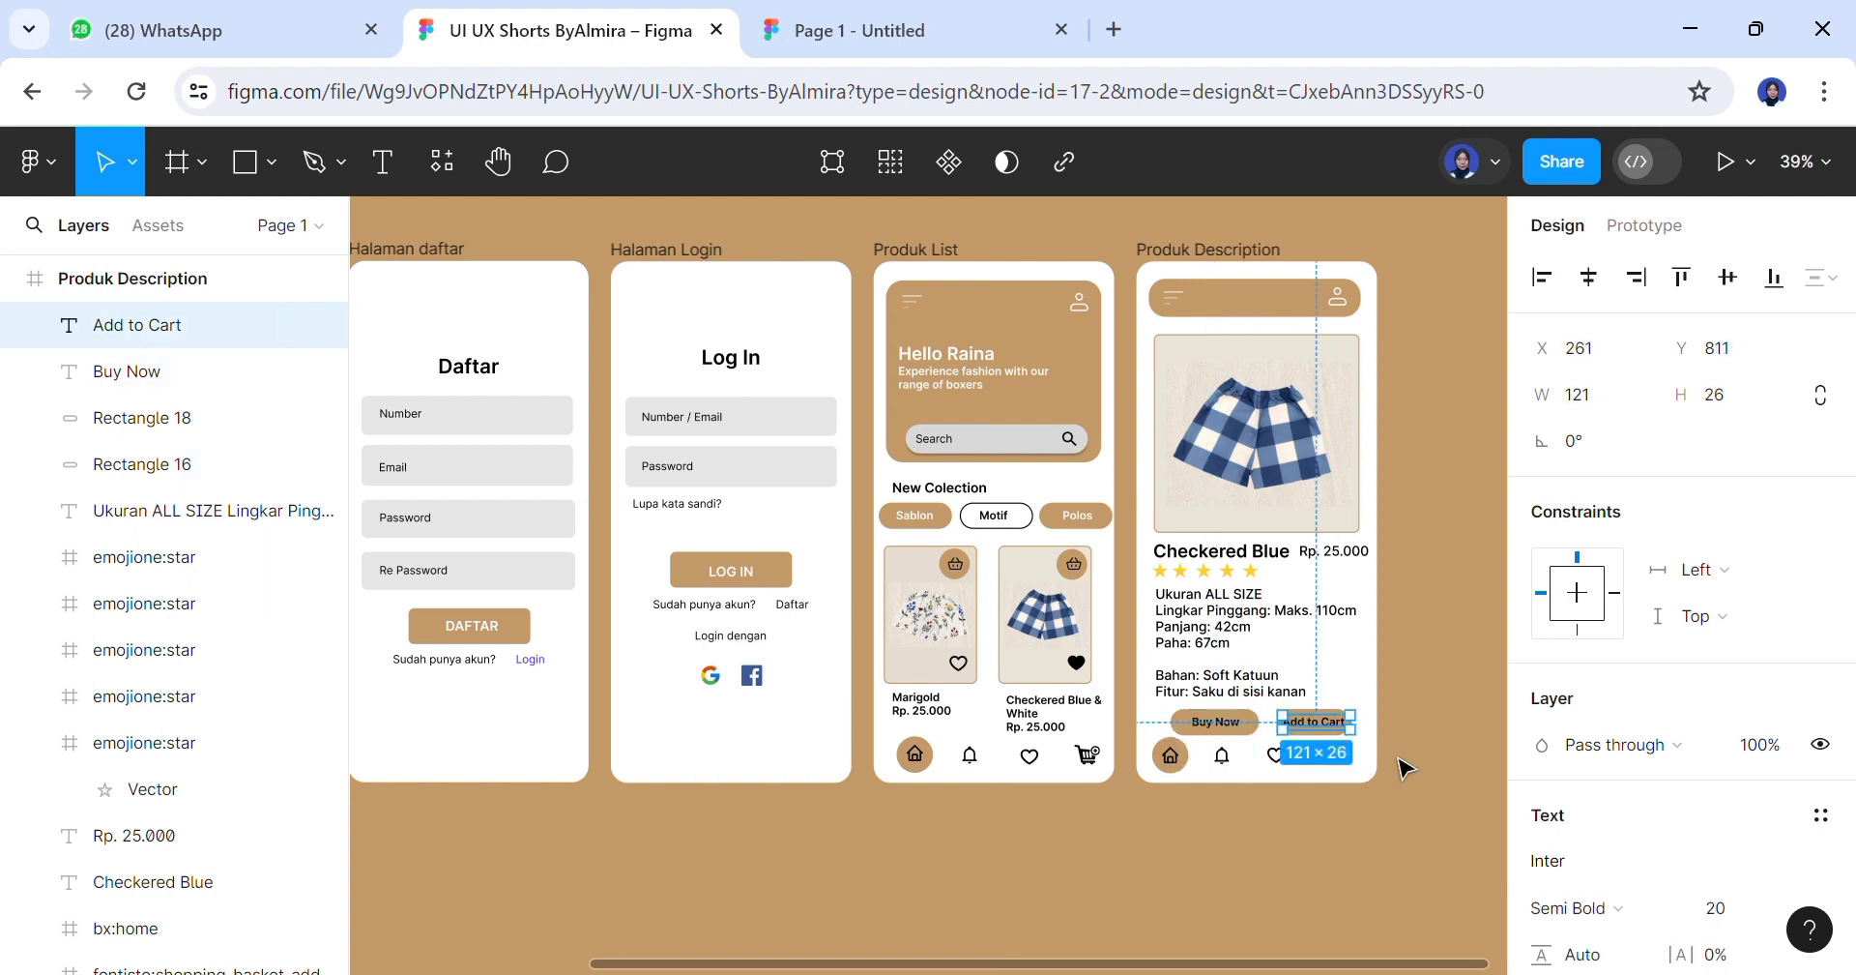
left_click_drag(1399, 758, 1349, 735)
left_click(1352, 741)
left_click(1348, 740)
left_click(1409, 763)
left_click(1344, 719)
left_click_drag(1352, 723, 1335, 728)
left_click(1424, 791)
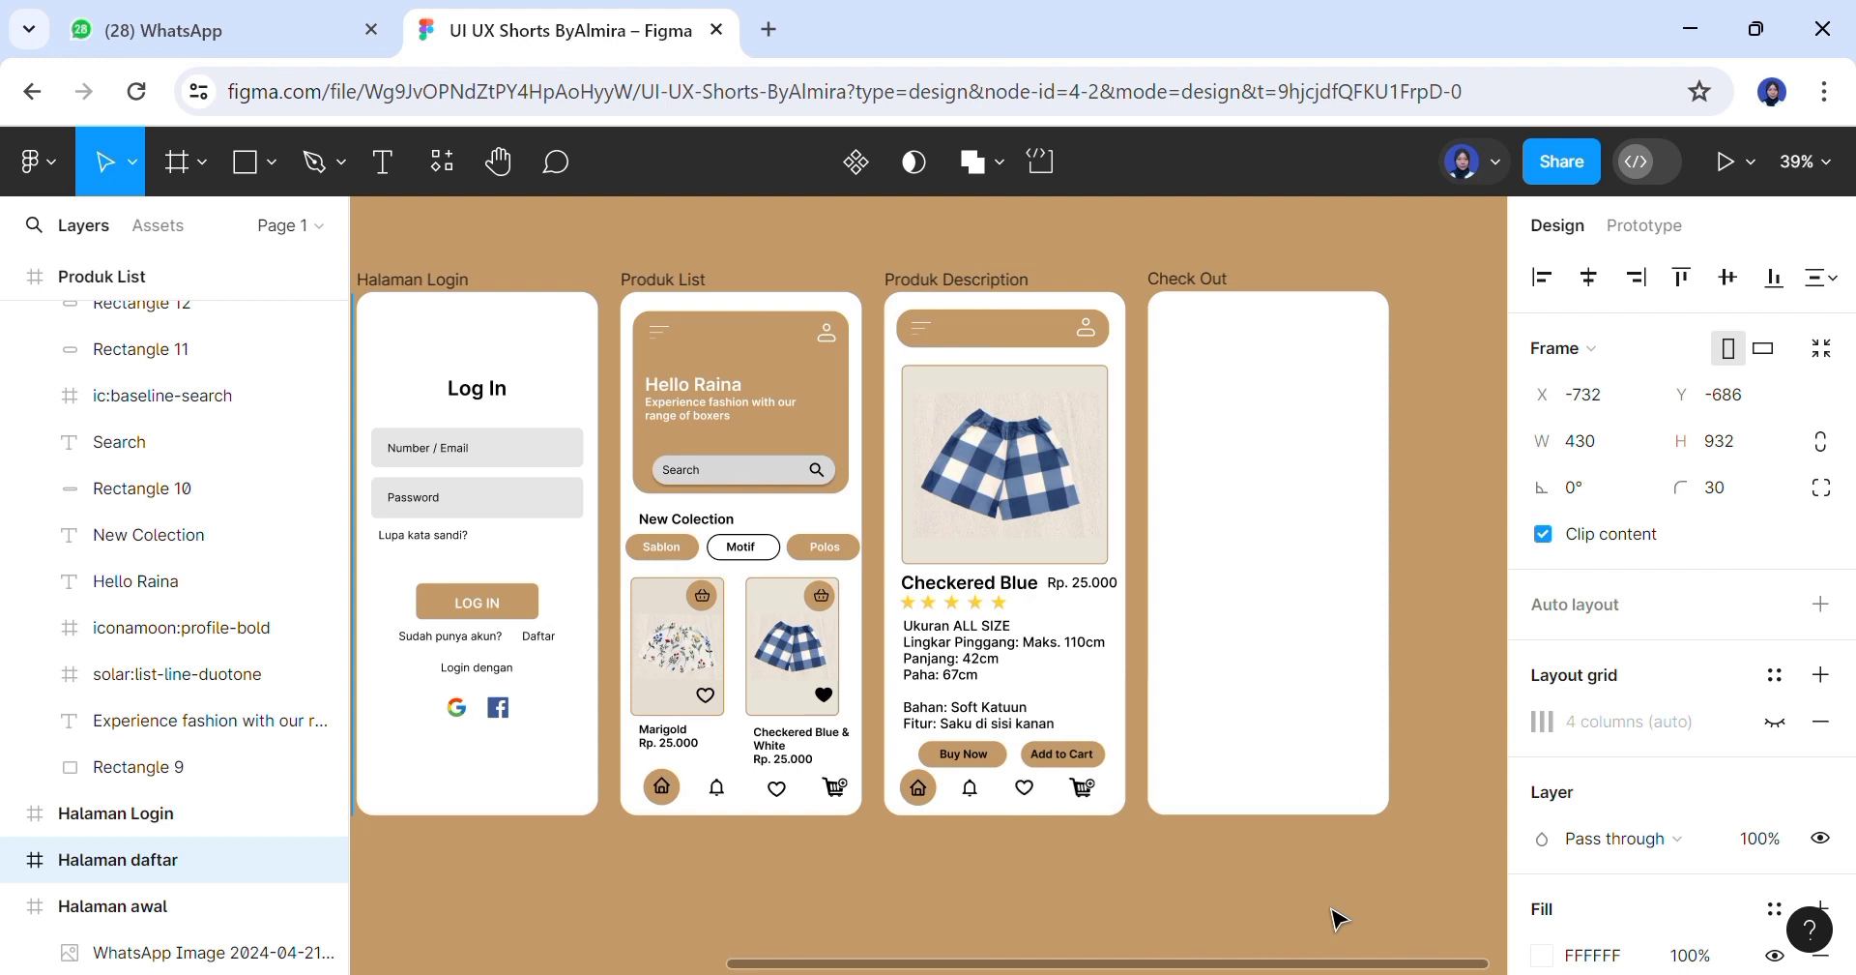
Search the Iconify plugin for "rubbish bin" and import the solid mdi:rubbish-bin icon into the Check Out frame
left_click(50, 157)
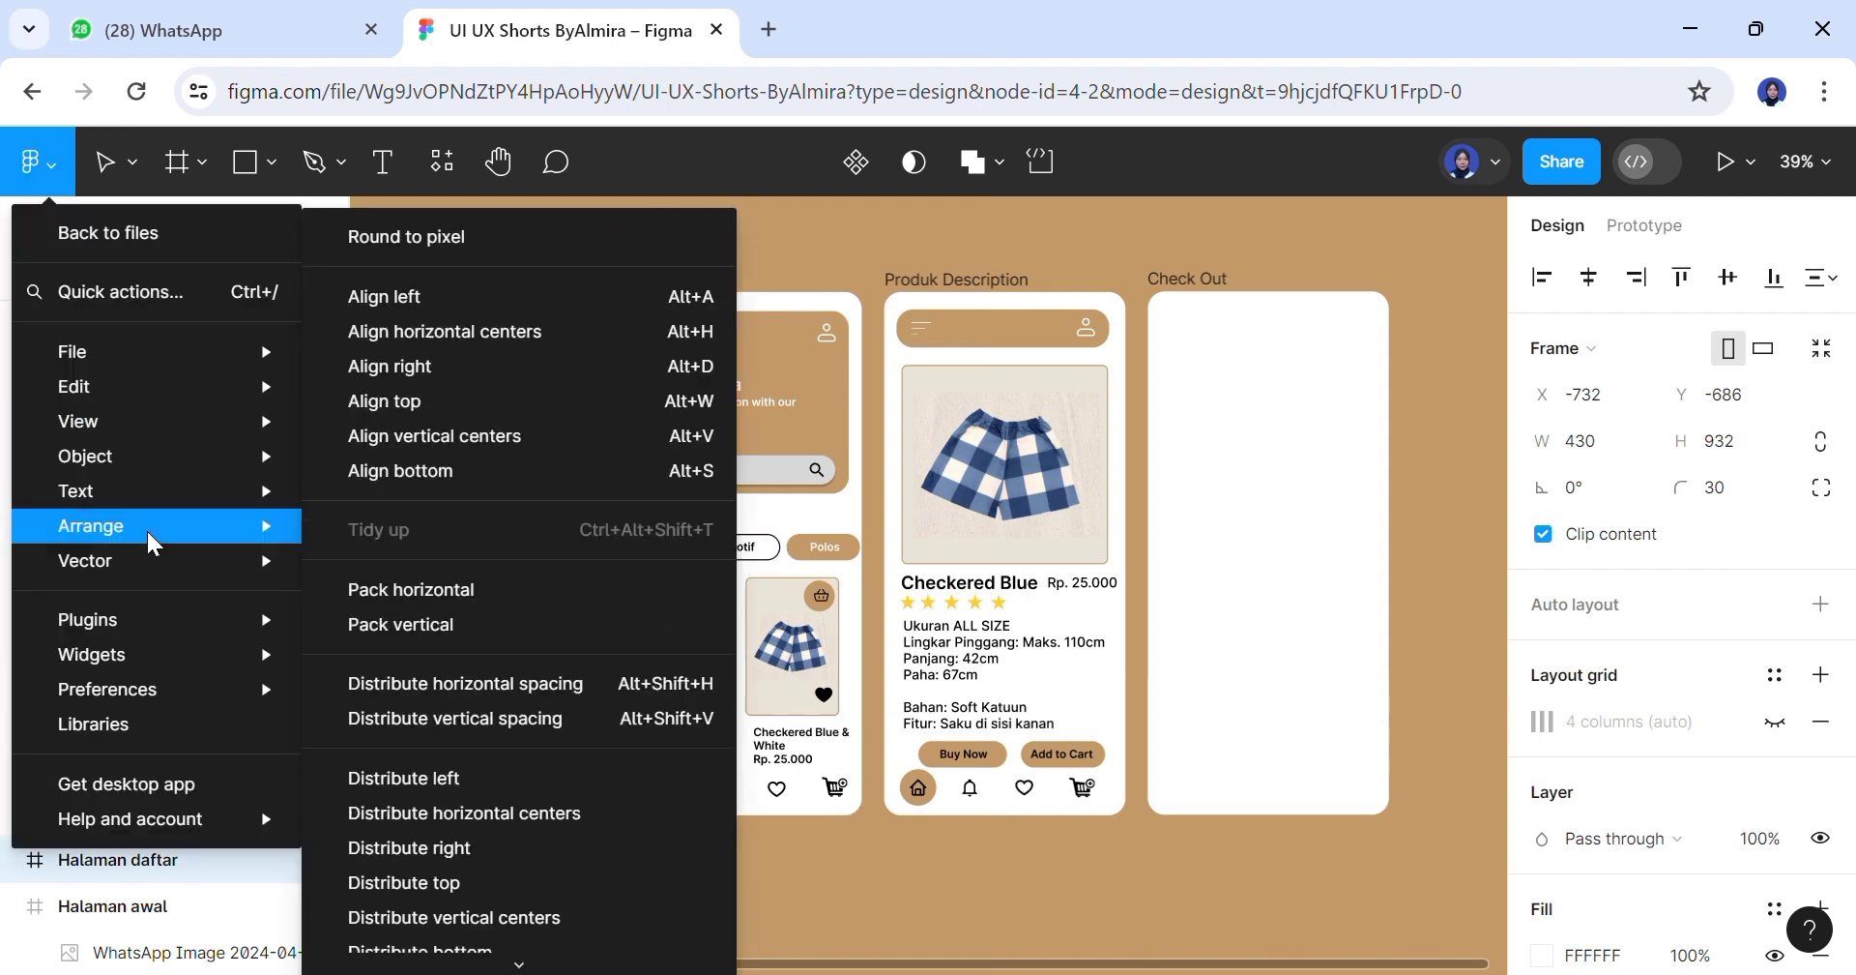
mouse_move(198, 628)
left_click(375, 654)
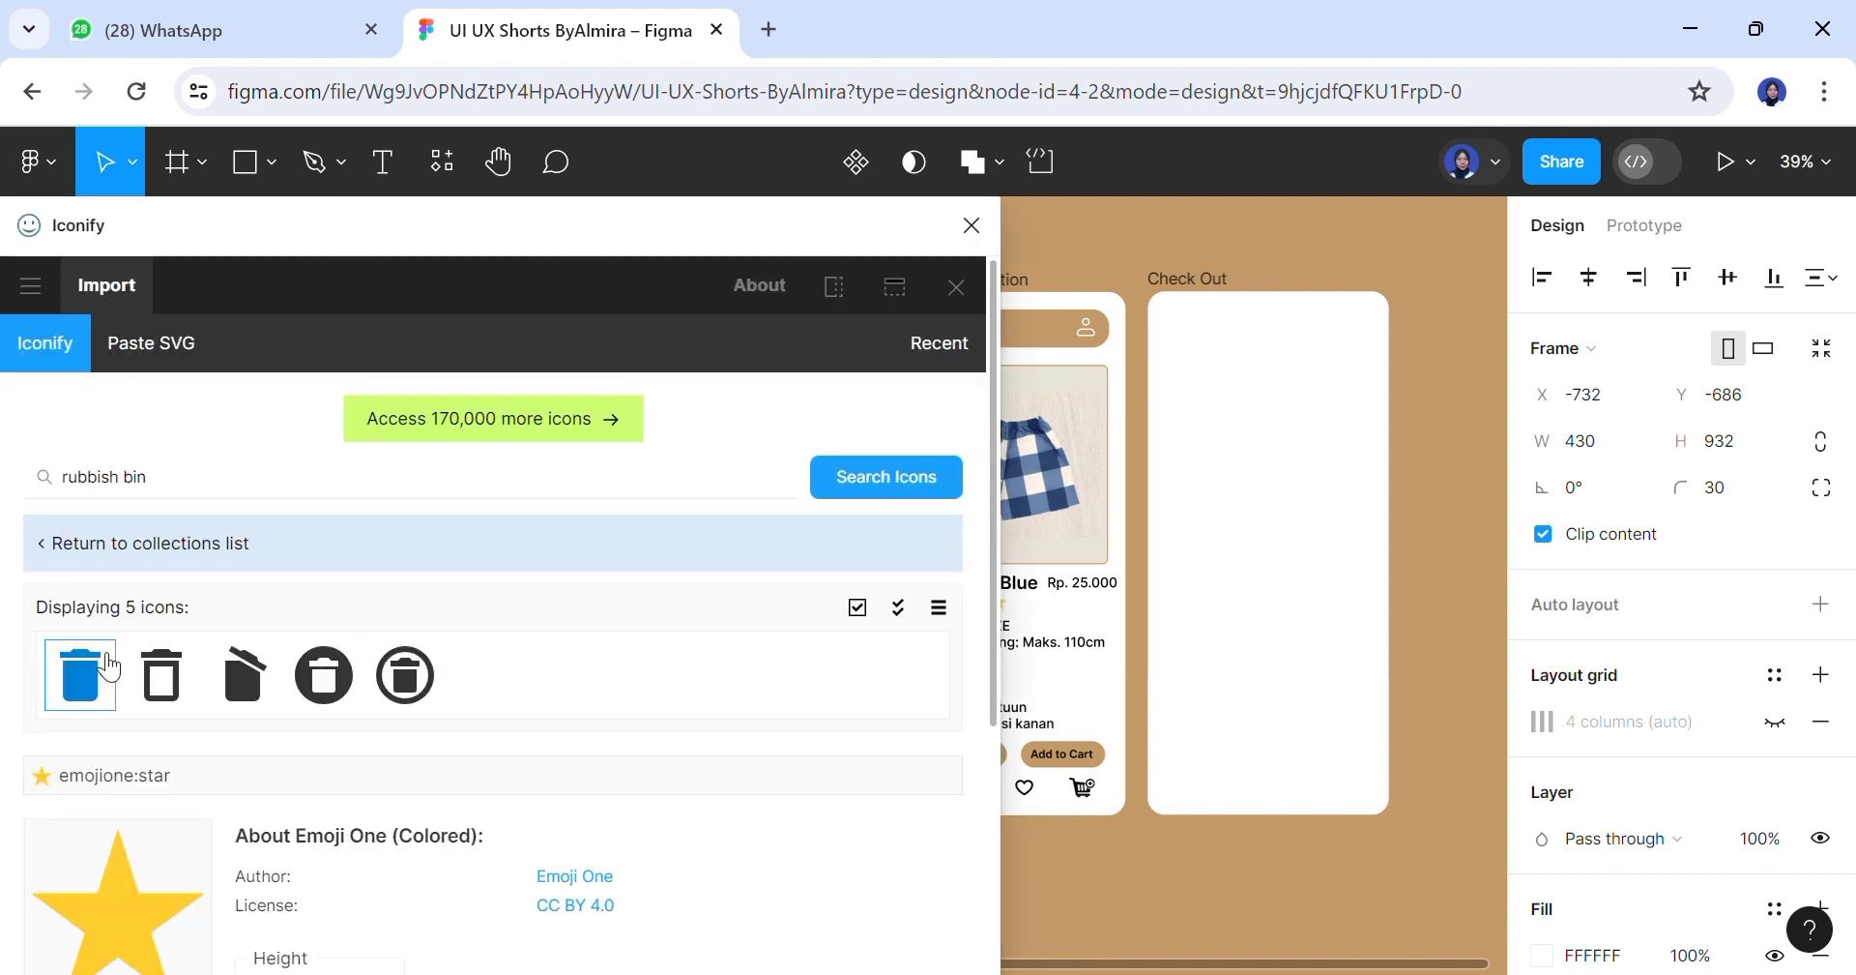
left_click_drag(104, 667, 1222, 352)
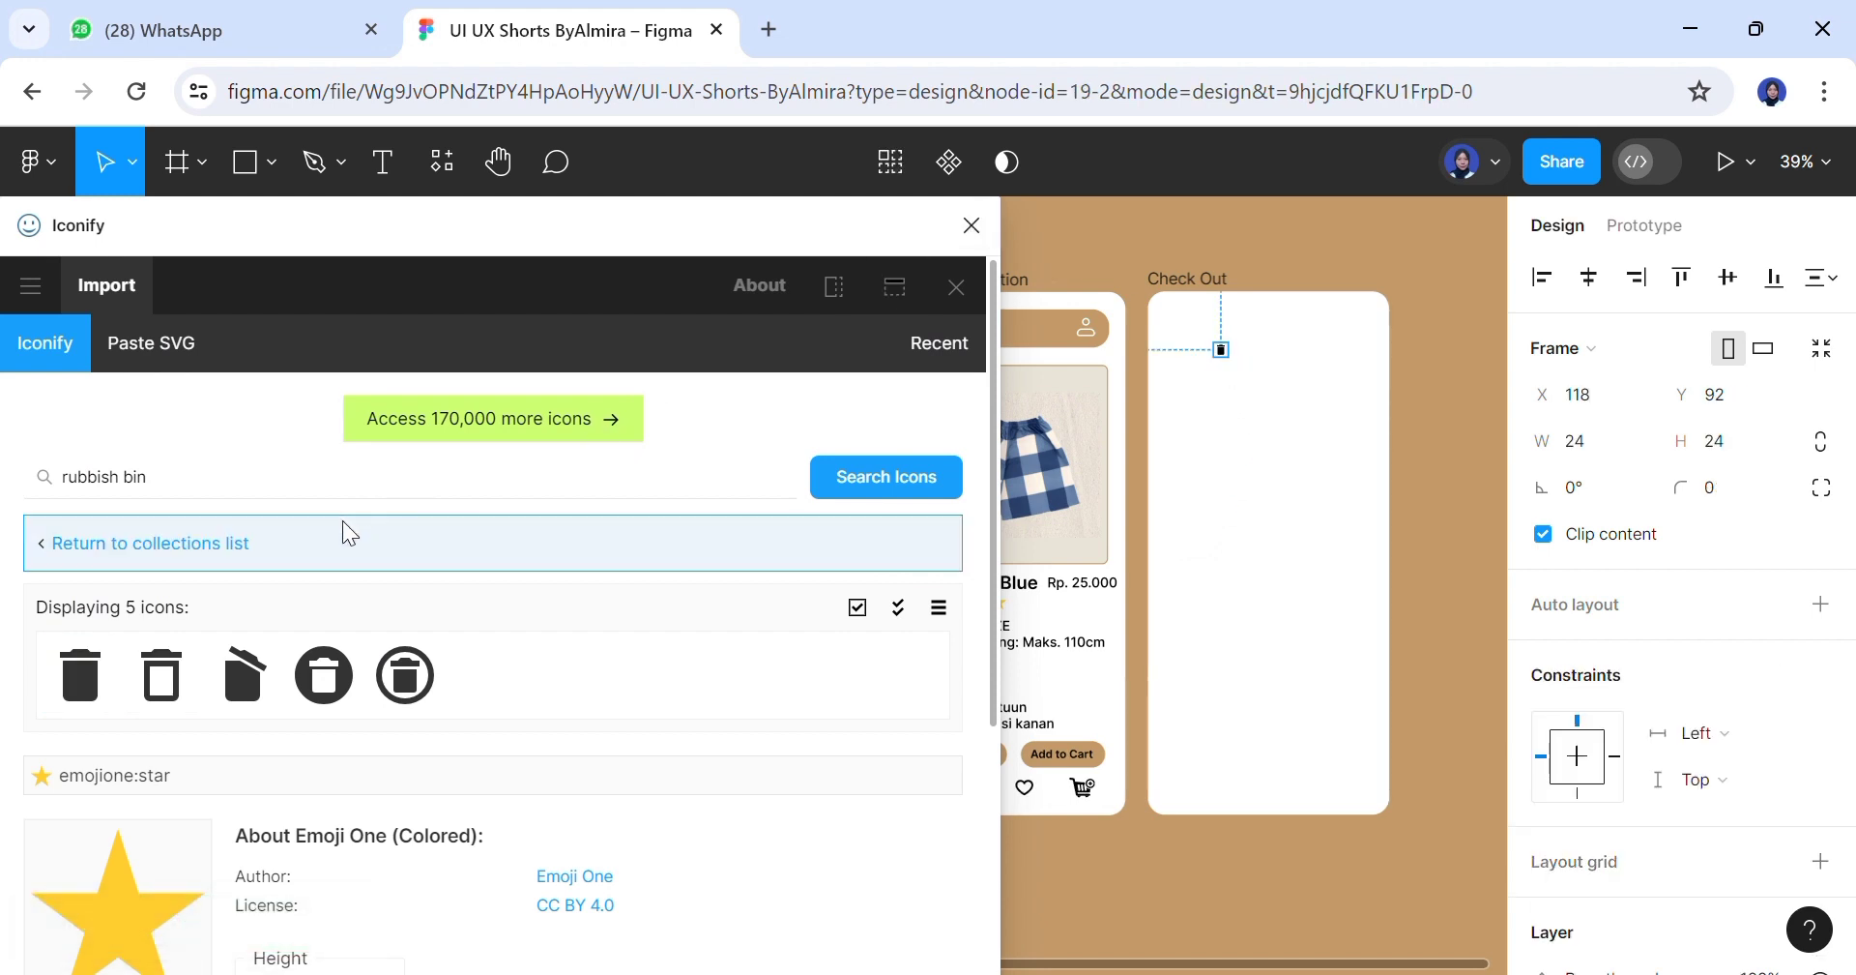
Search Iconify for "arrow", import the flowbite:arrow-left-outline icon into the Check Out frame, and close the plugin
double_click(319, 492)
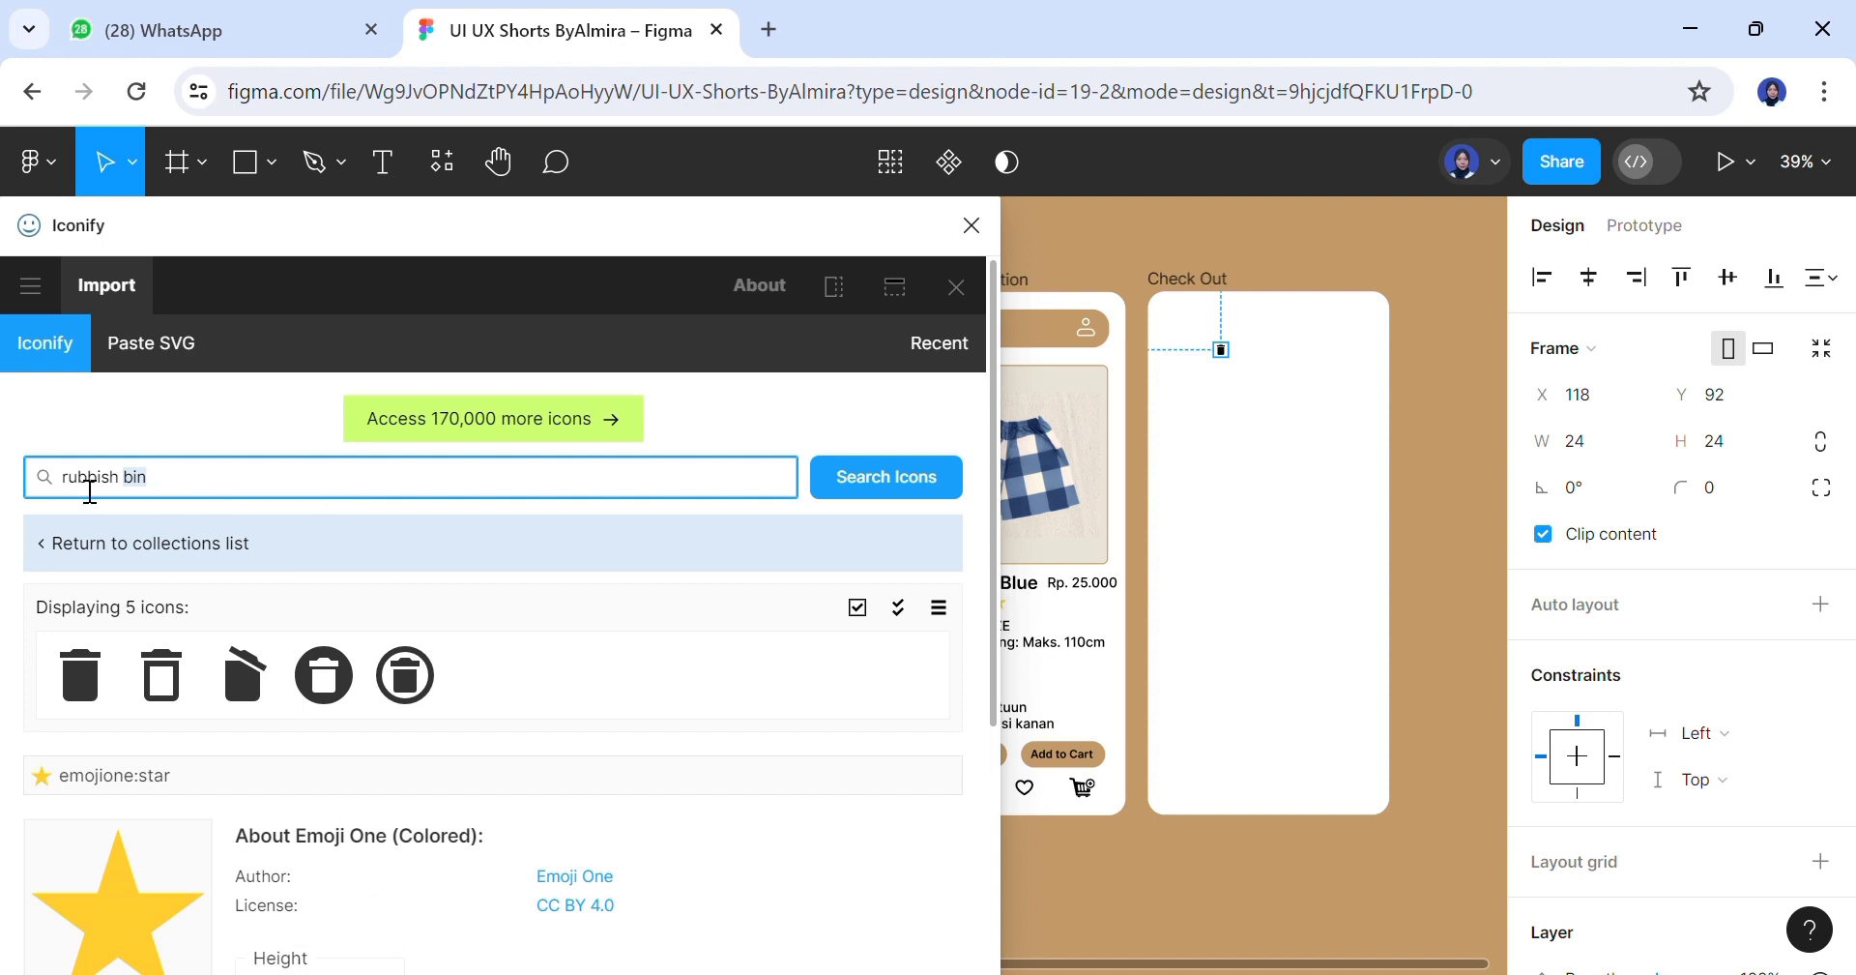
left_click_drag(68, 488, 163, 488)
key("BackSpace")
key("BackSpace")
type("arrow")
left_click(875, 491)
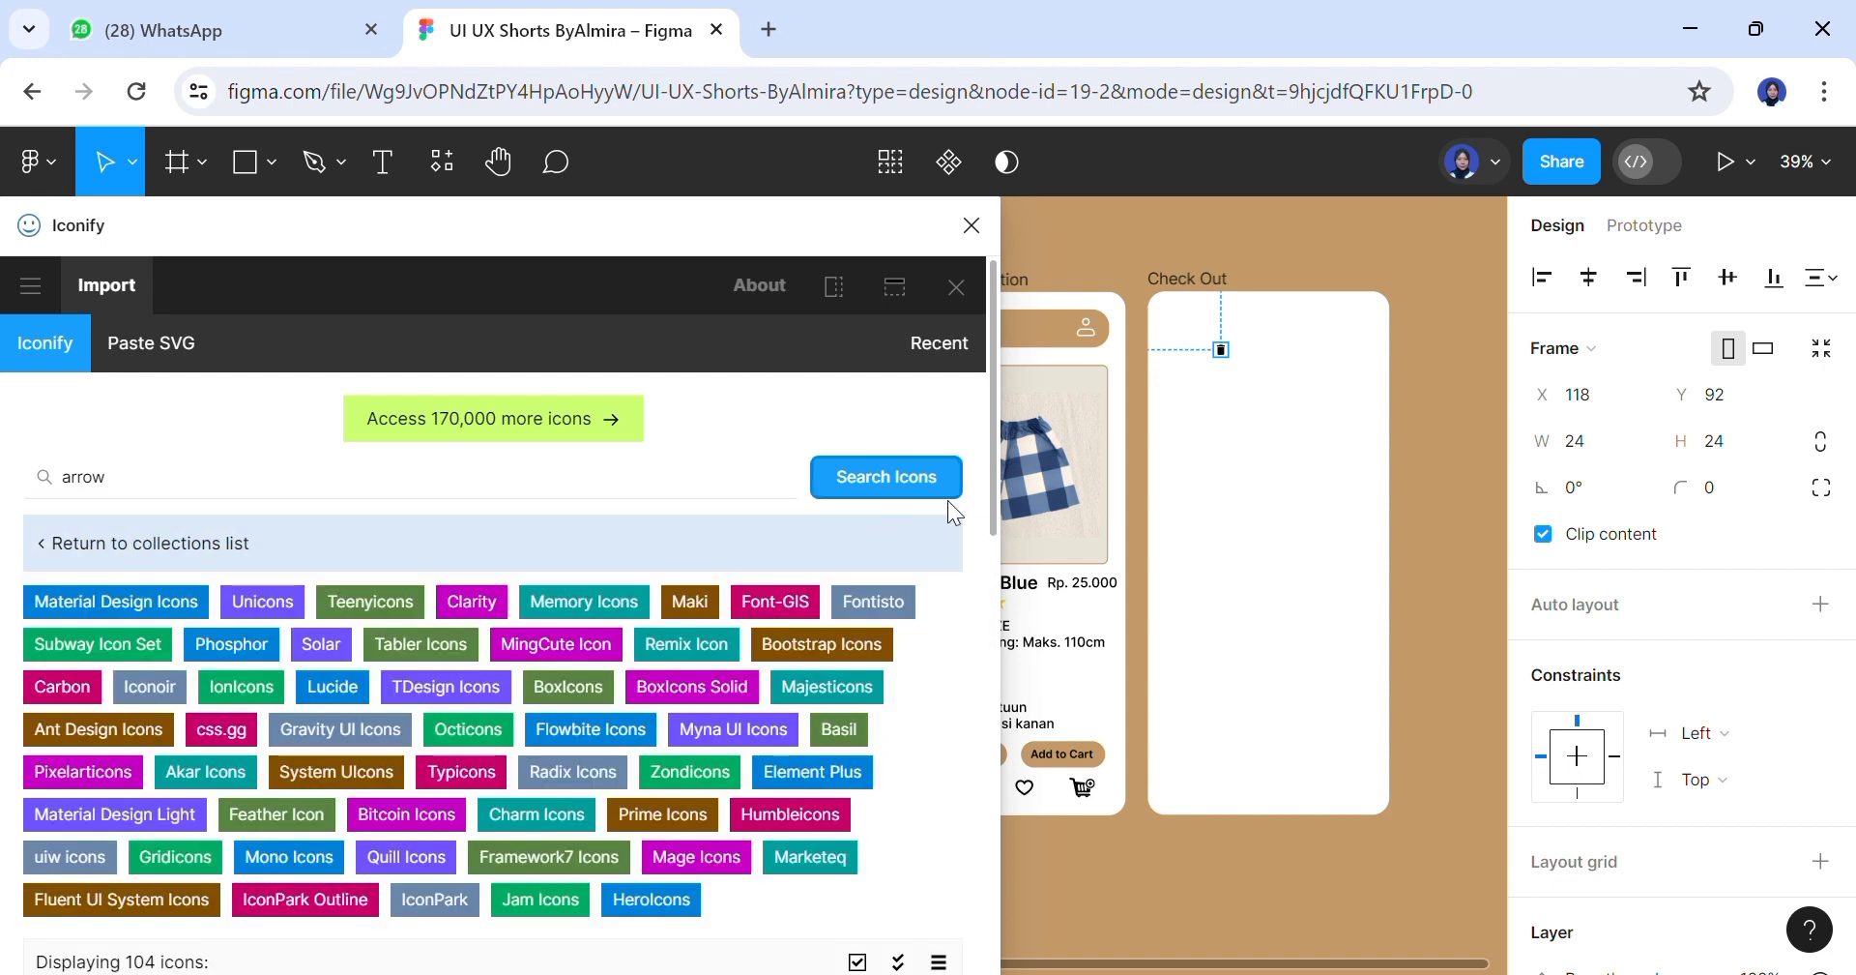
scroll(996, 527, "down", 6)
left_click(547, 902)
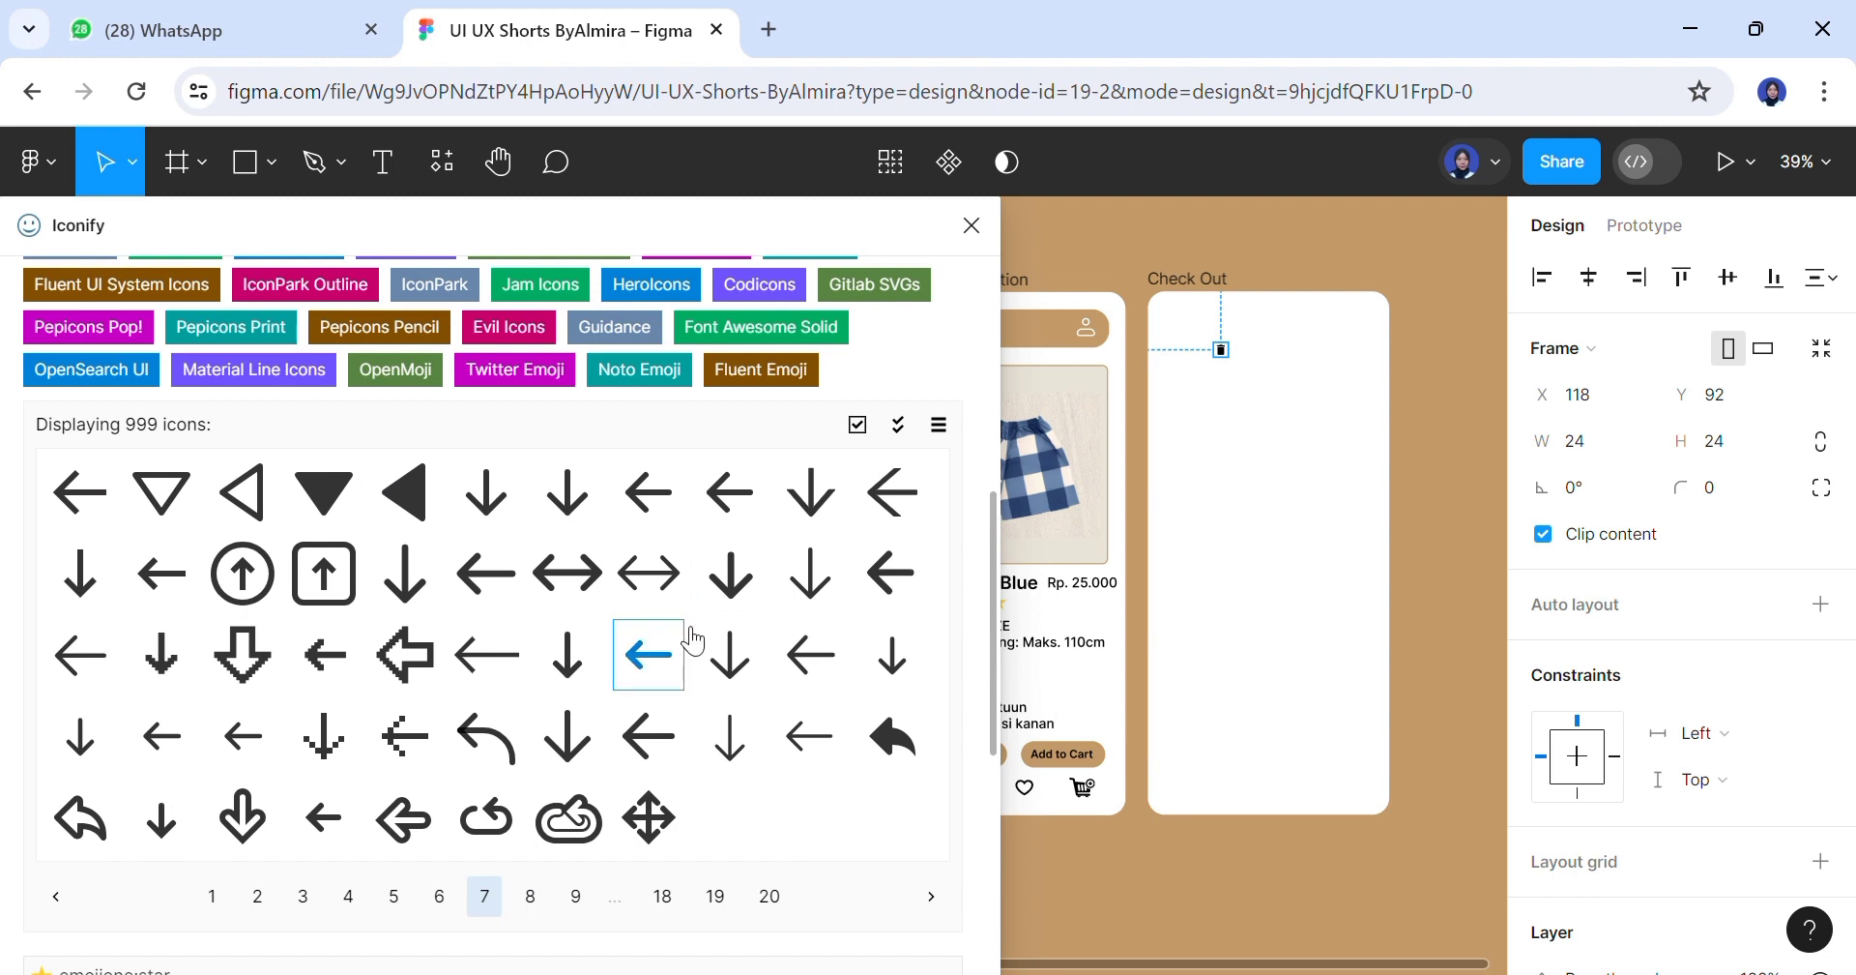
left_click_drag(658, 685, 1206, 348)
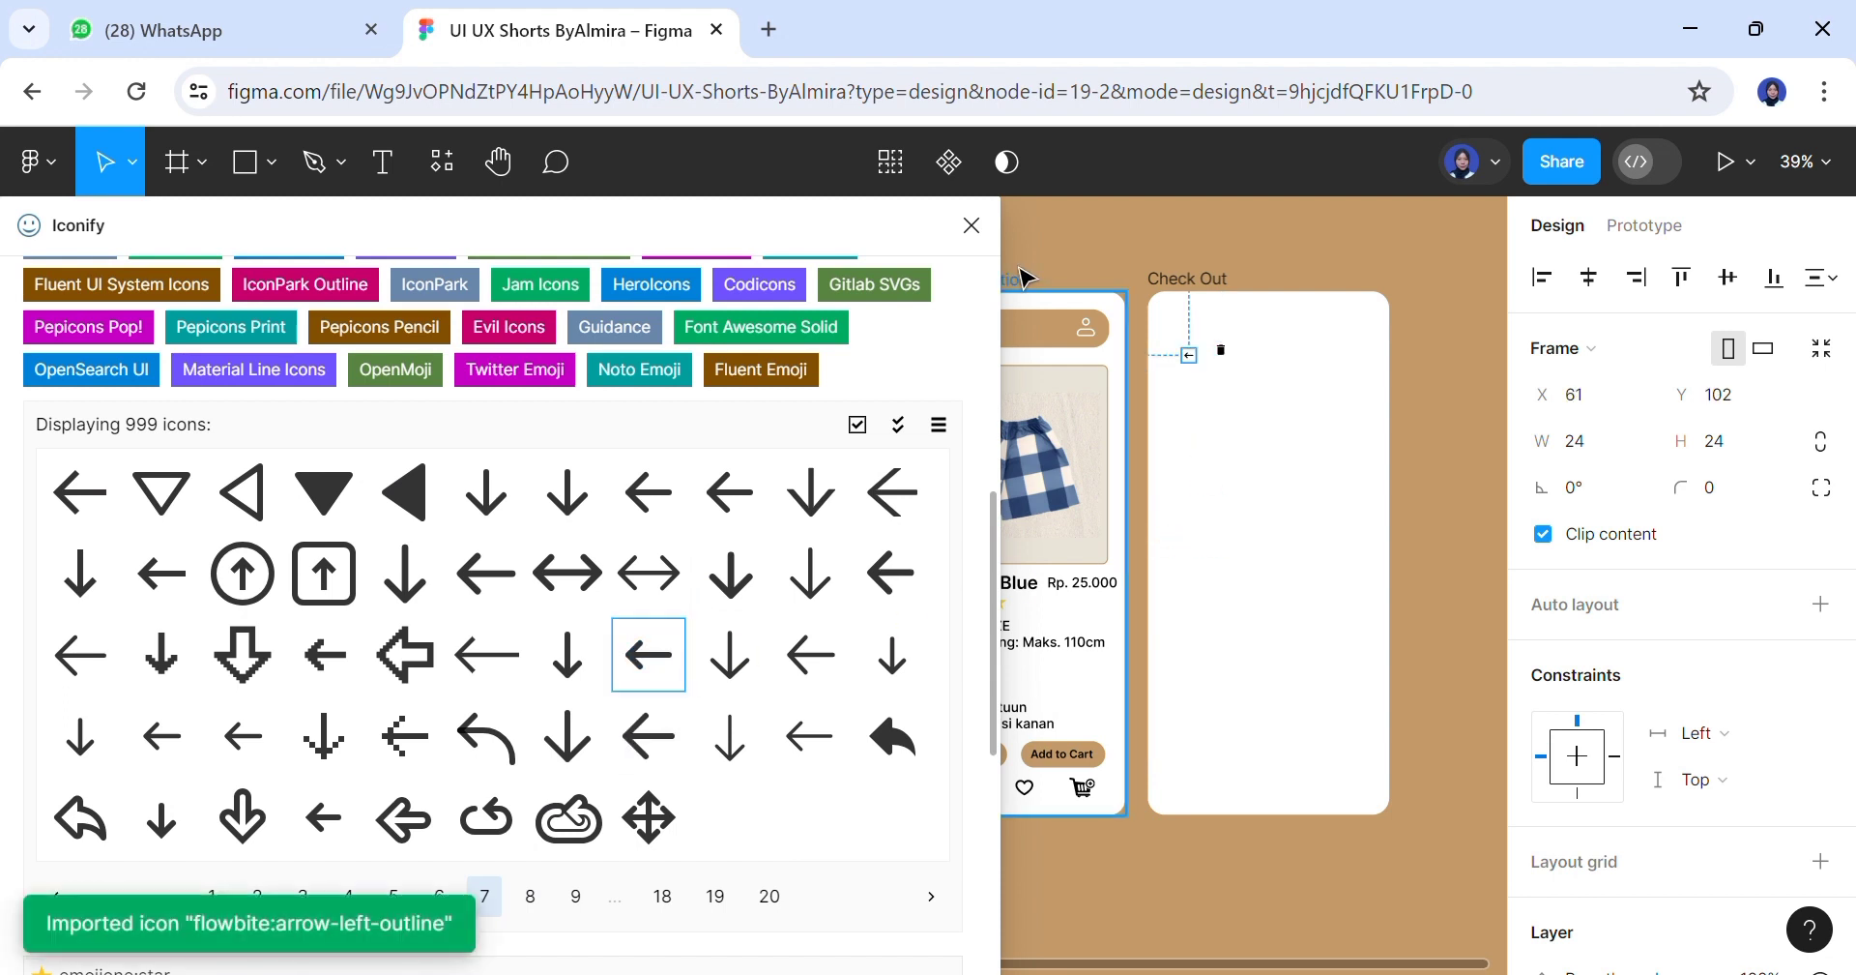
left_click(974, 232)
Resize the arrow icon to 60 × 60 with locked proportions and move it to X 27, Y 44 in the Check Out frame
left_click(1210, 379)
left_click(1189, 355)
left_click(1817, 447)
left_click(1737, 444)
type("50")
left_click(1462, 454)
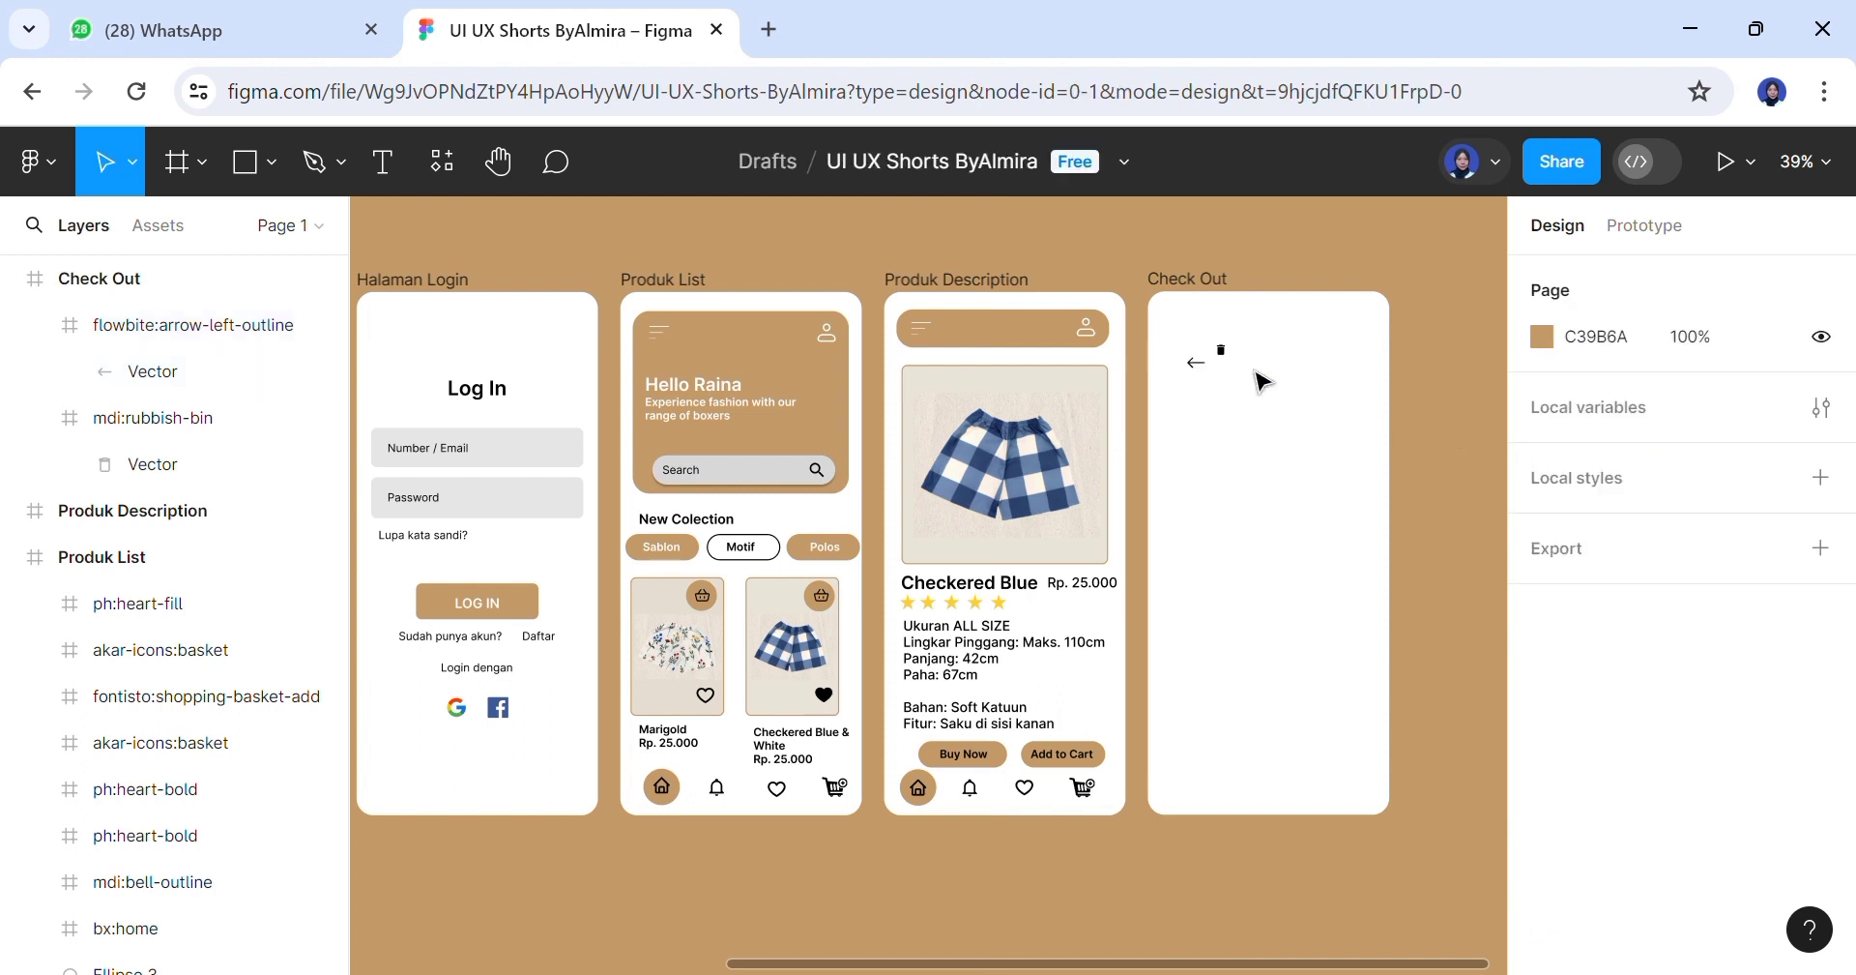
left_click(1205, 373)
left_click(1788, 444)
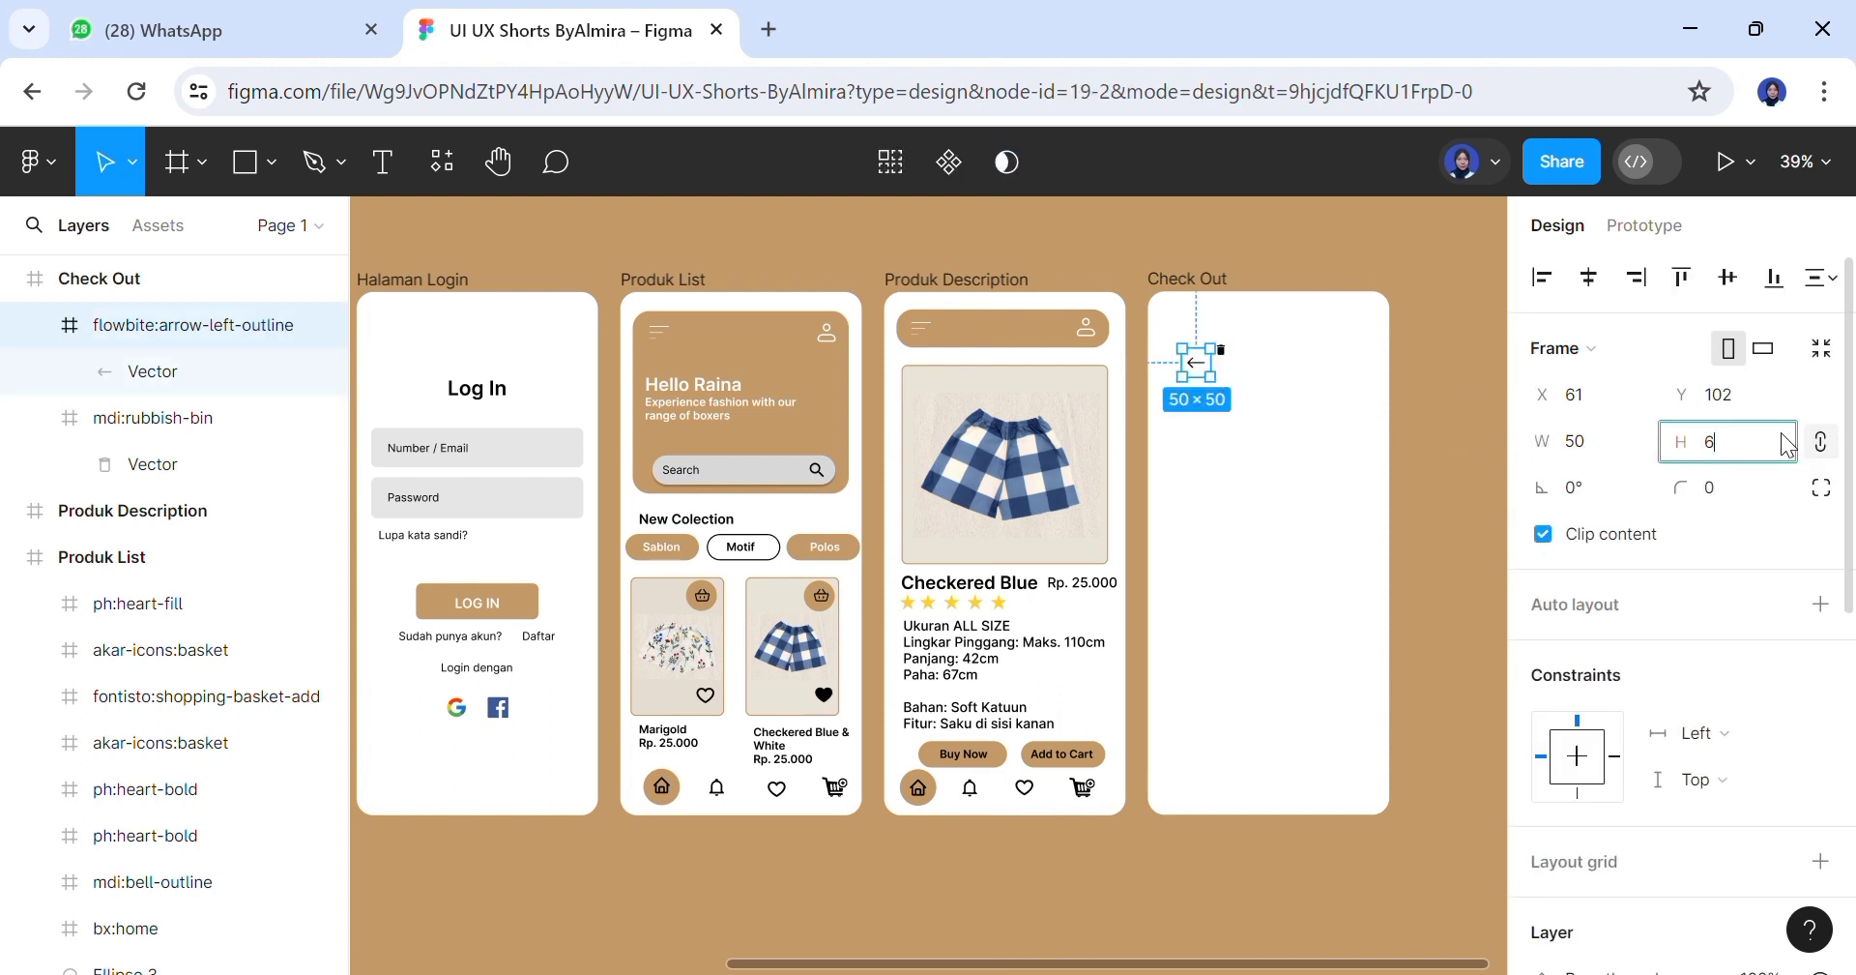
left_click(1483, 476)
left_click_drag(1197, 366, 1191, 332)
Resize the rubbish bin icon to 40 × 40 and move it to X 358, Y 123 near the Check Out frame's right edge
left_click(1219, 350)
left_click(1756, 442)
type("50")
left_click(1477, 458)
left_click(1228, 359)
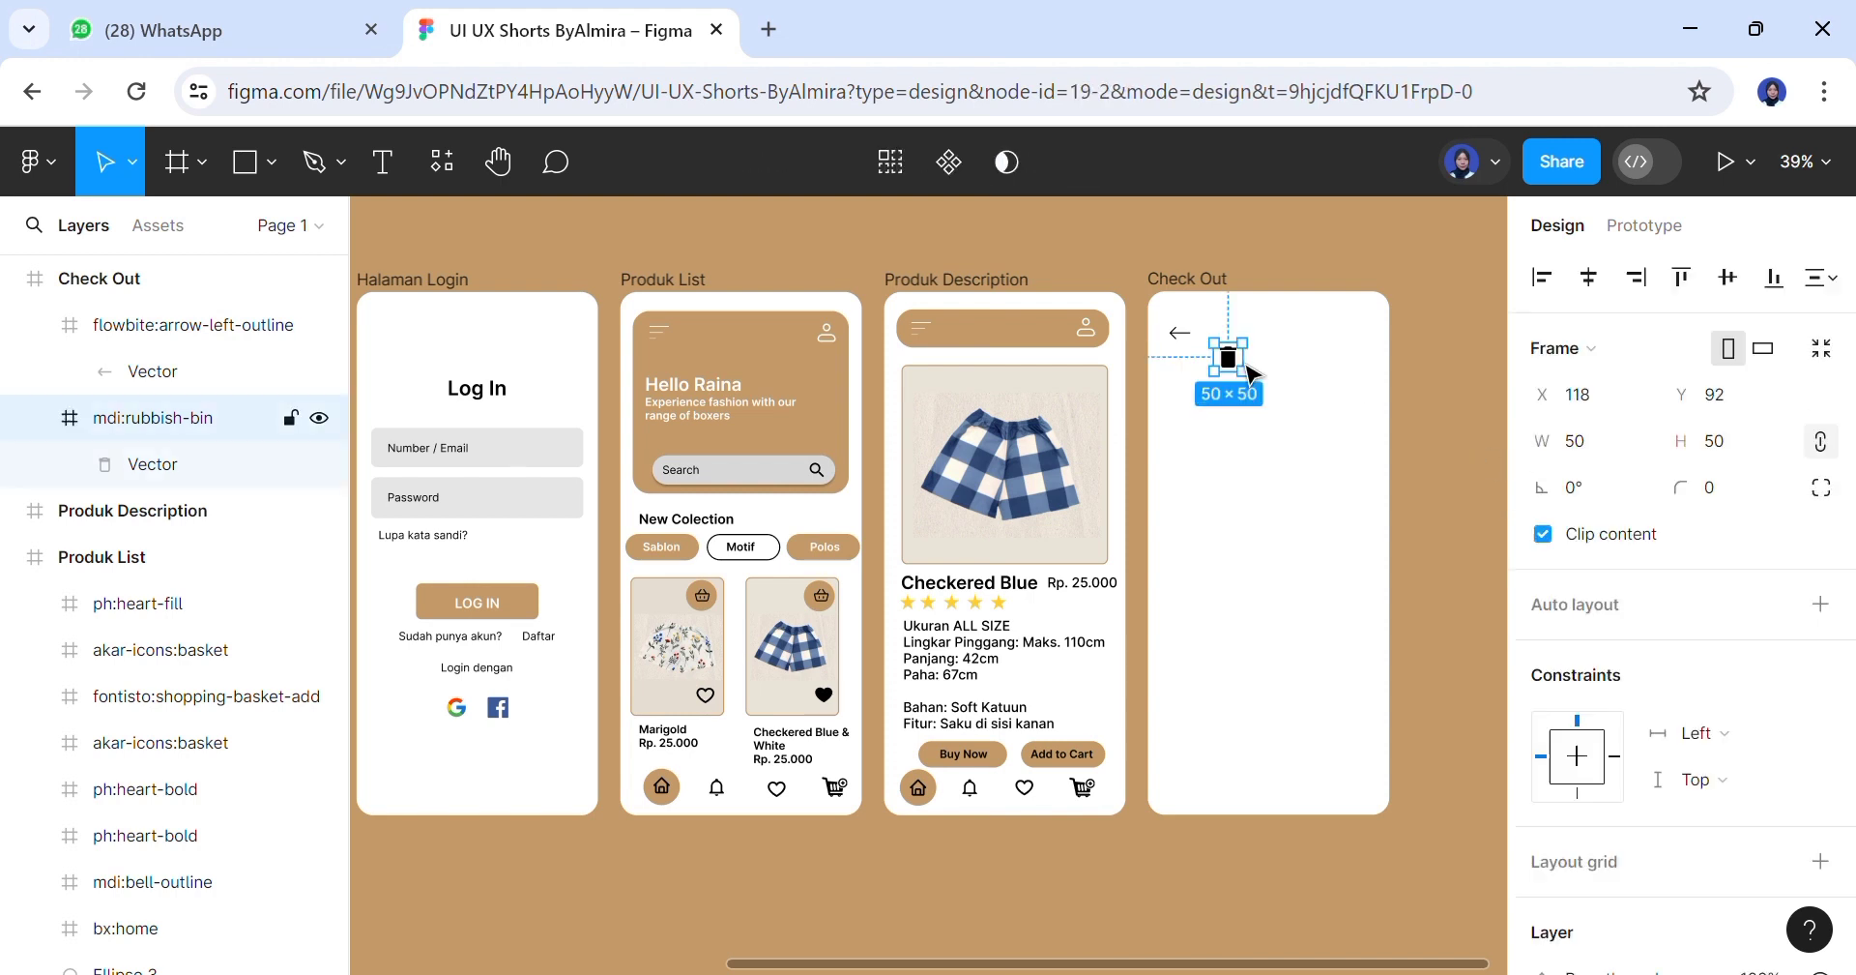
left_click(1784, 460)
type("40")
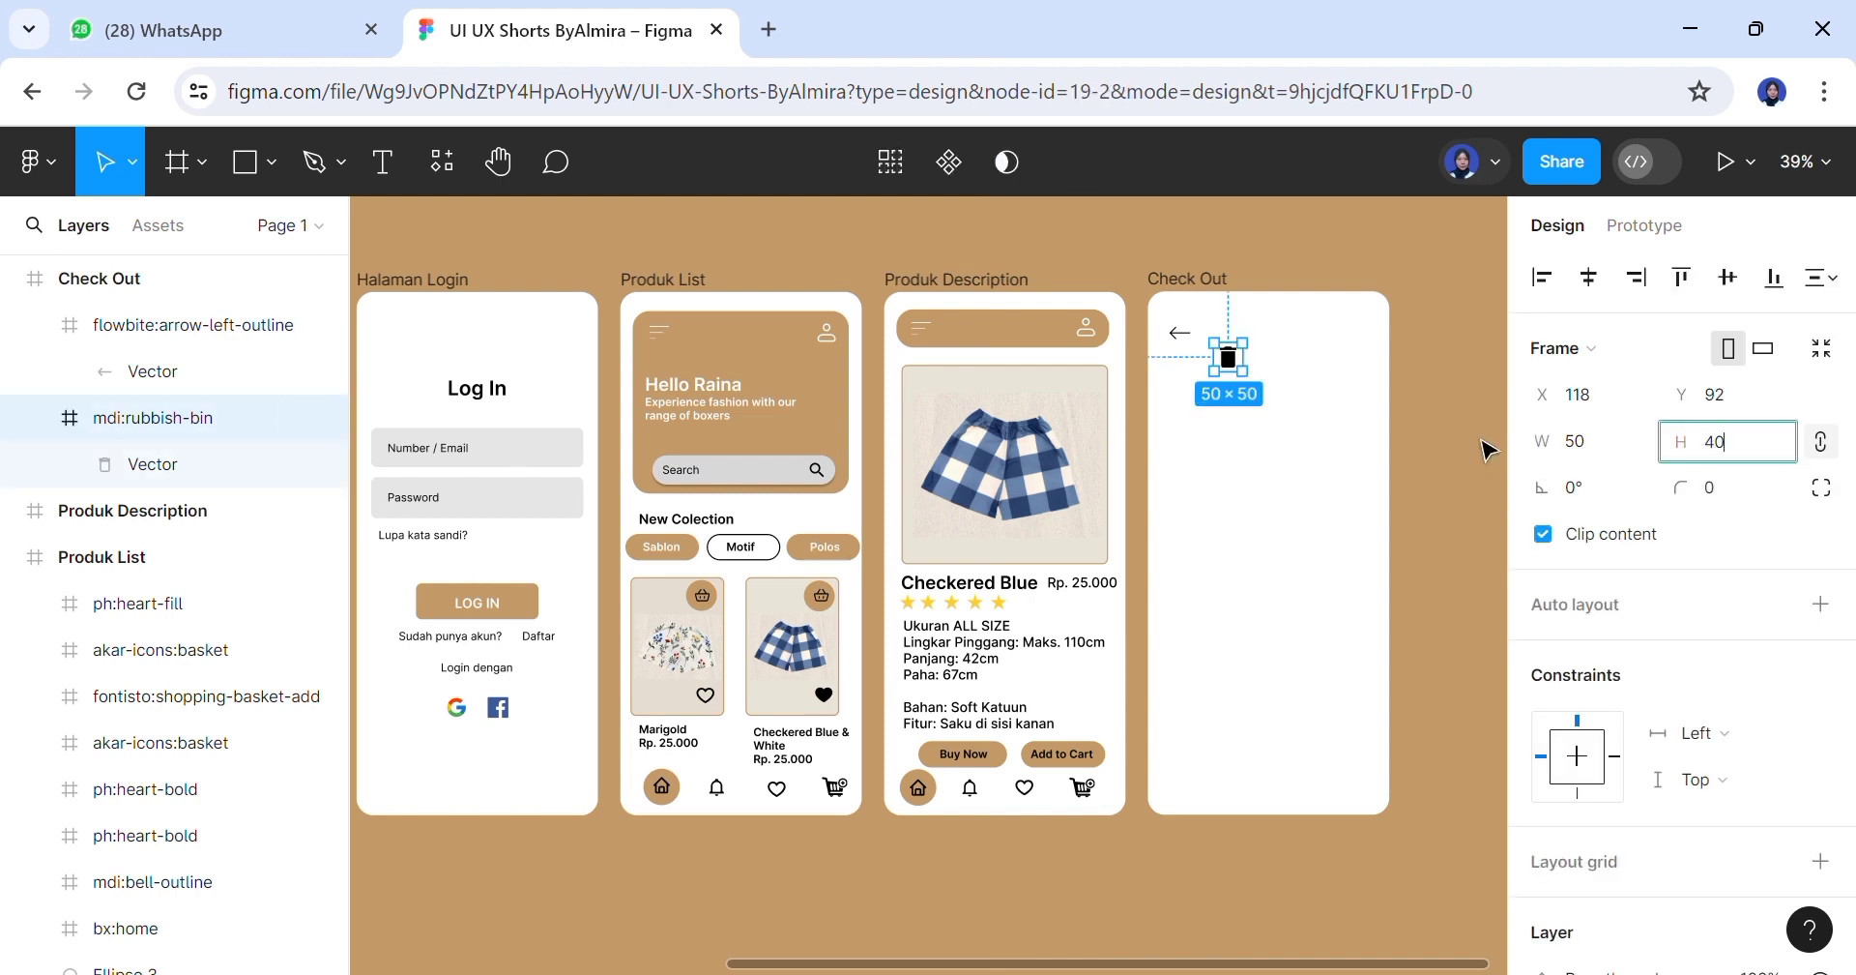
left_click(1487, 450)
left_click(1242, 372)
left_click_drag(1240, 372, 1377, 389)
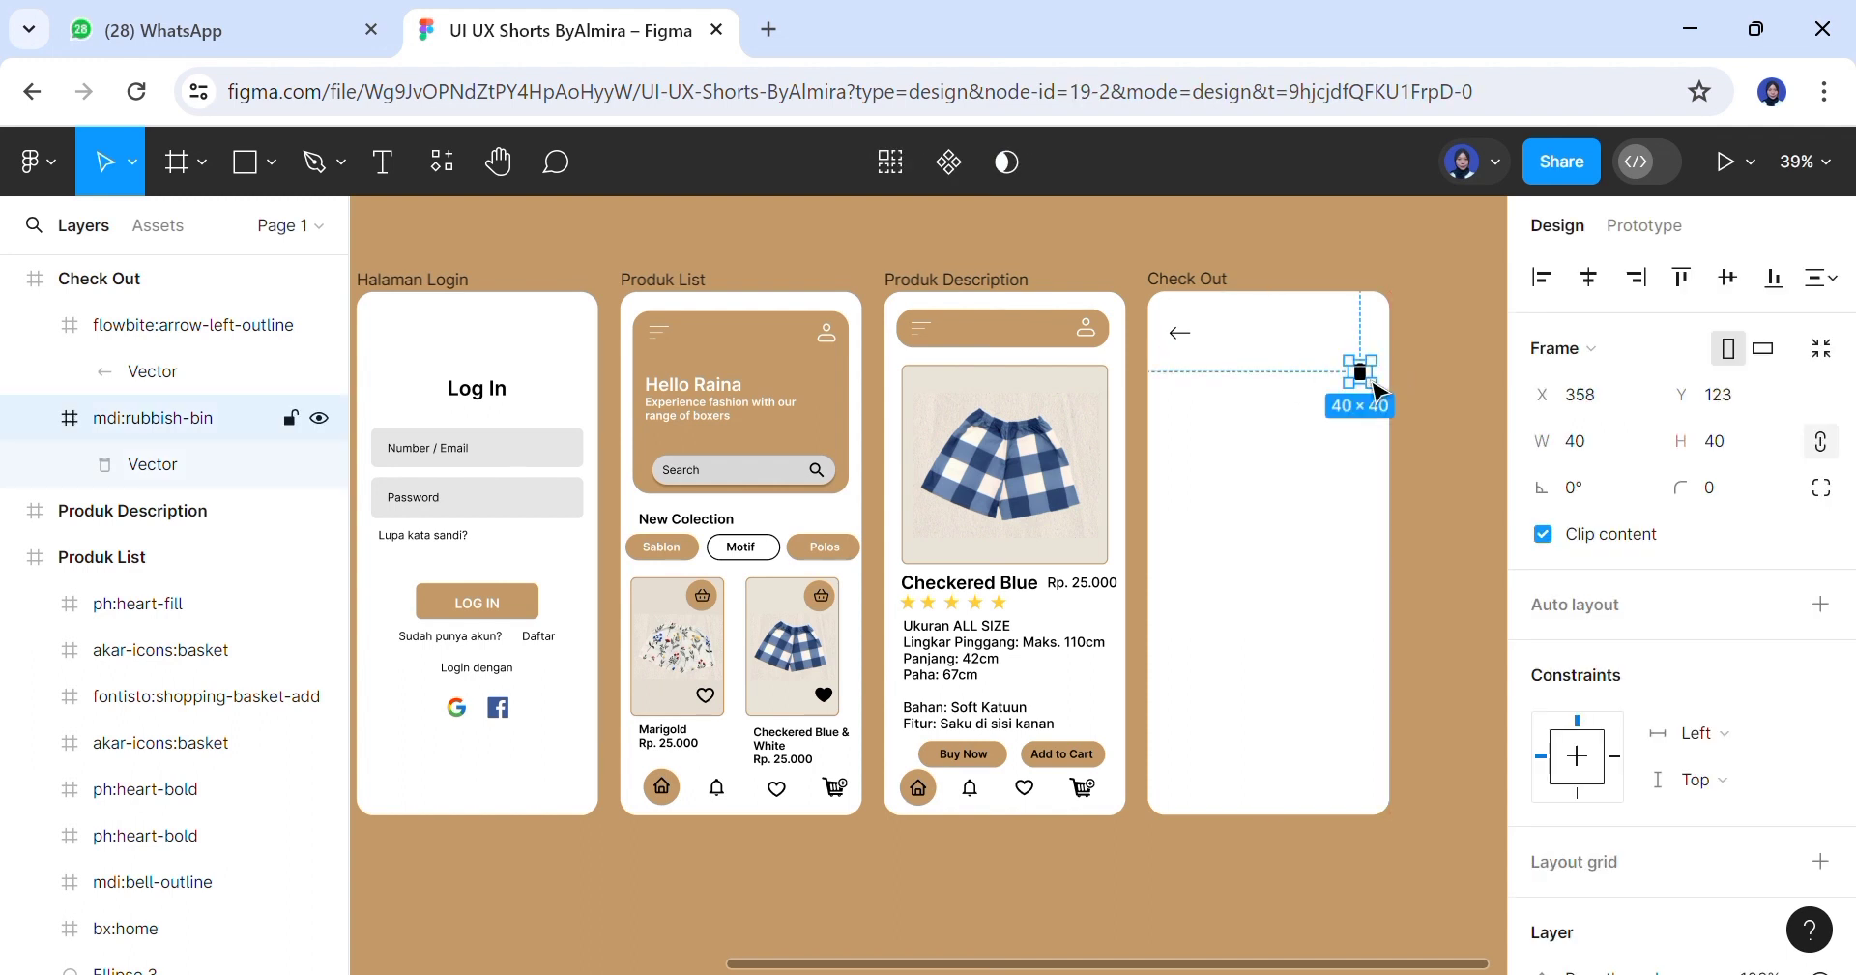
Enlarge the left arrow icon slightly in the Check Out frame, keeping its proportions locked
left_click(1180, 331)
left_click(1764, 441)
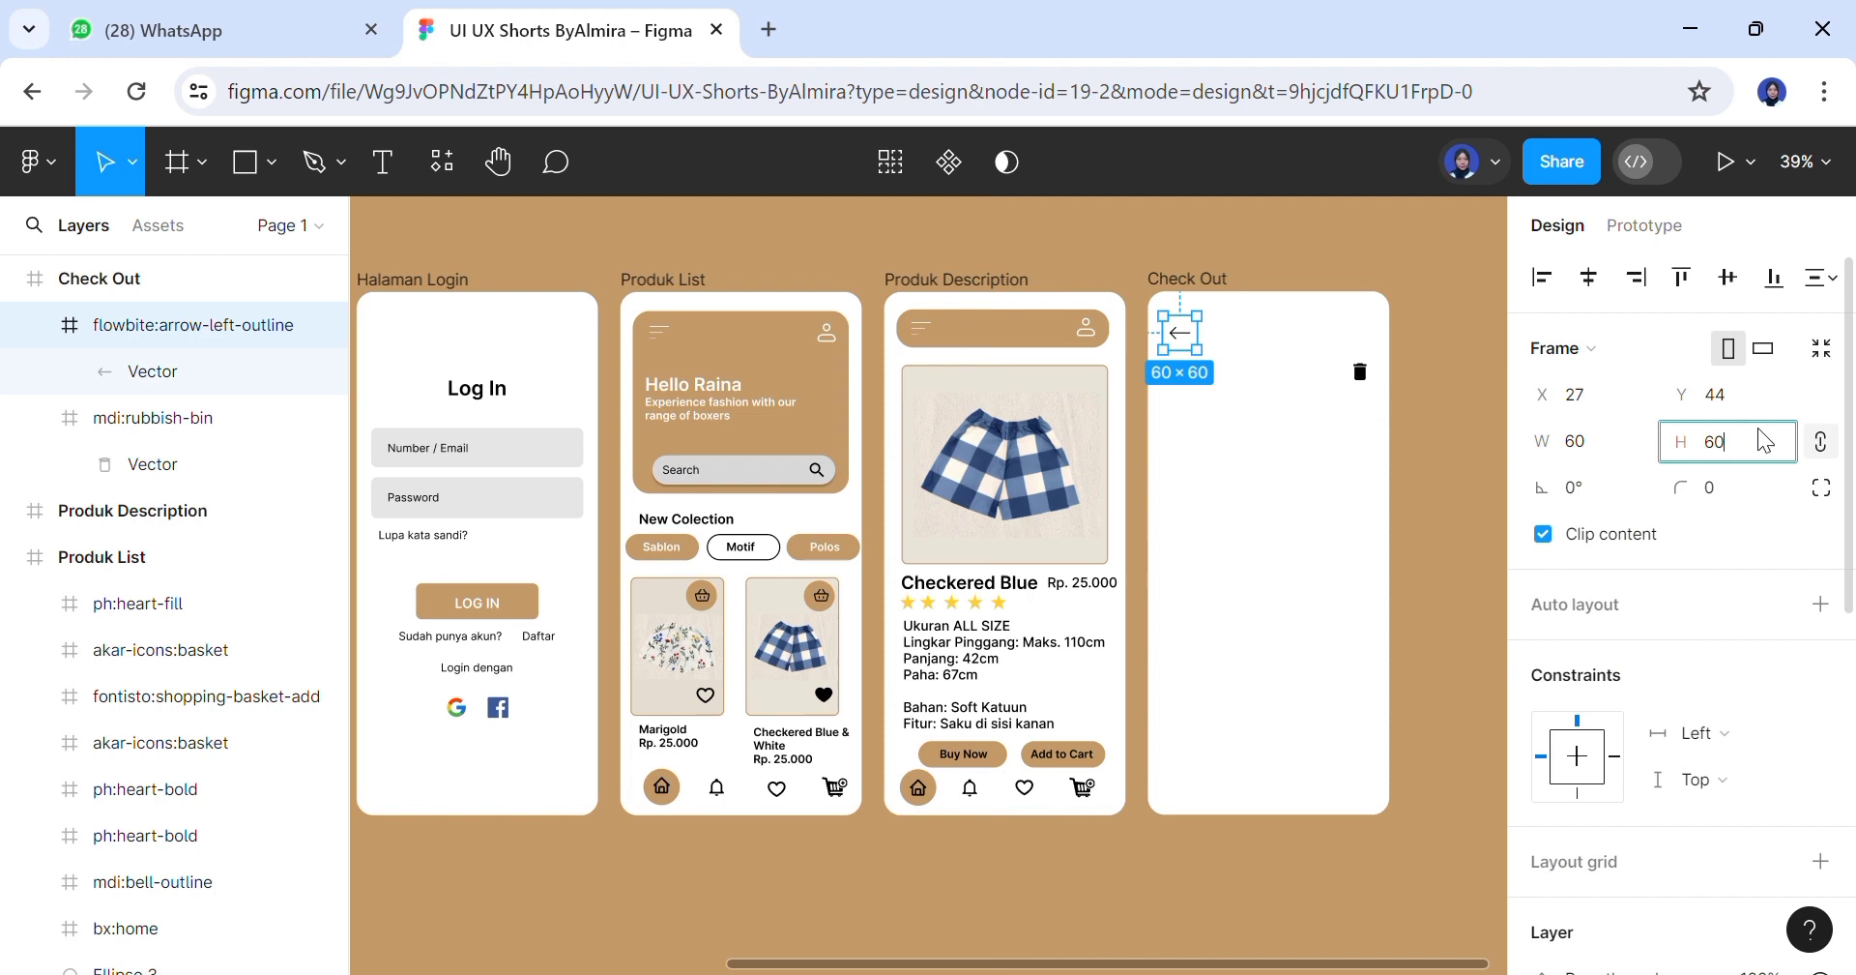
type("0")
left_click(1412, 456)
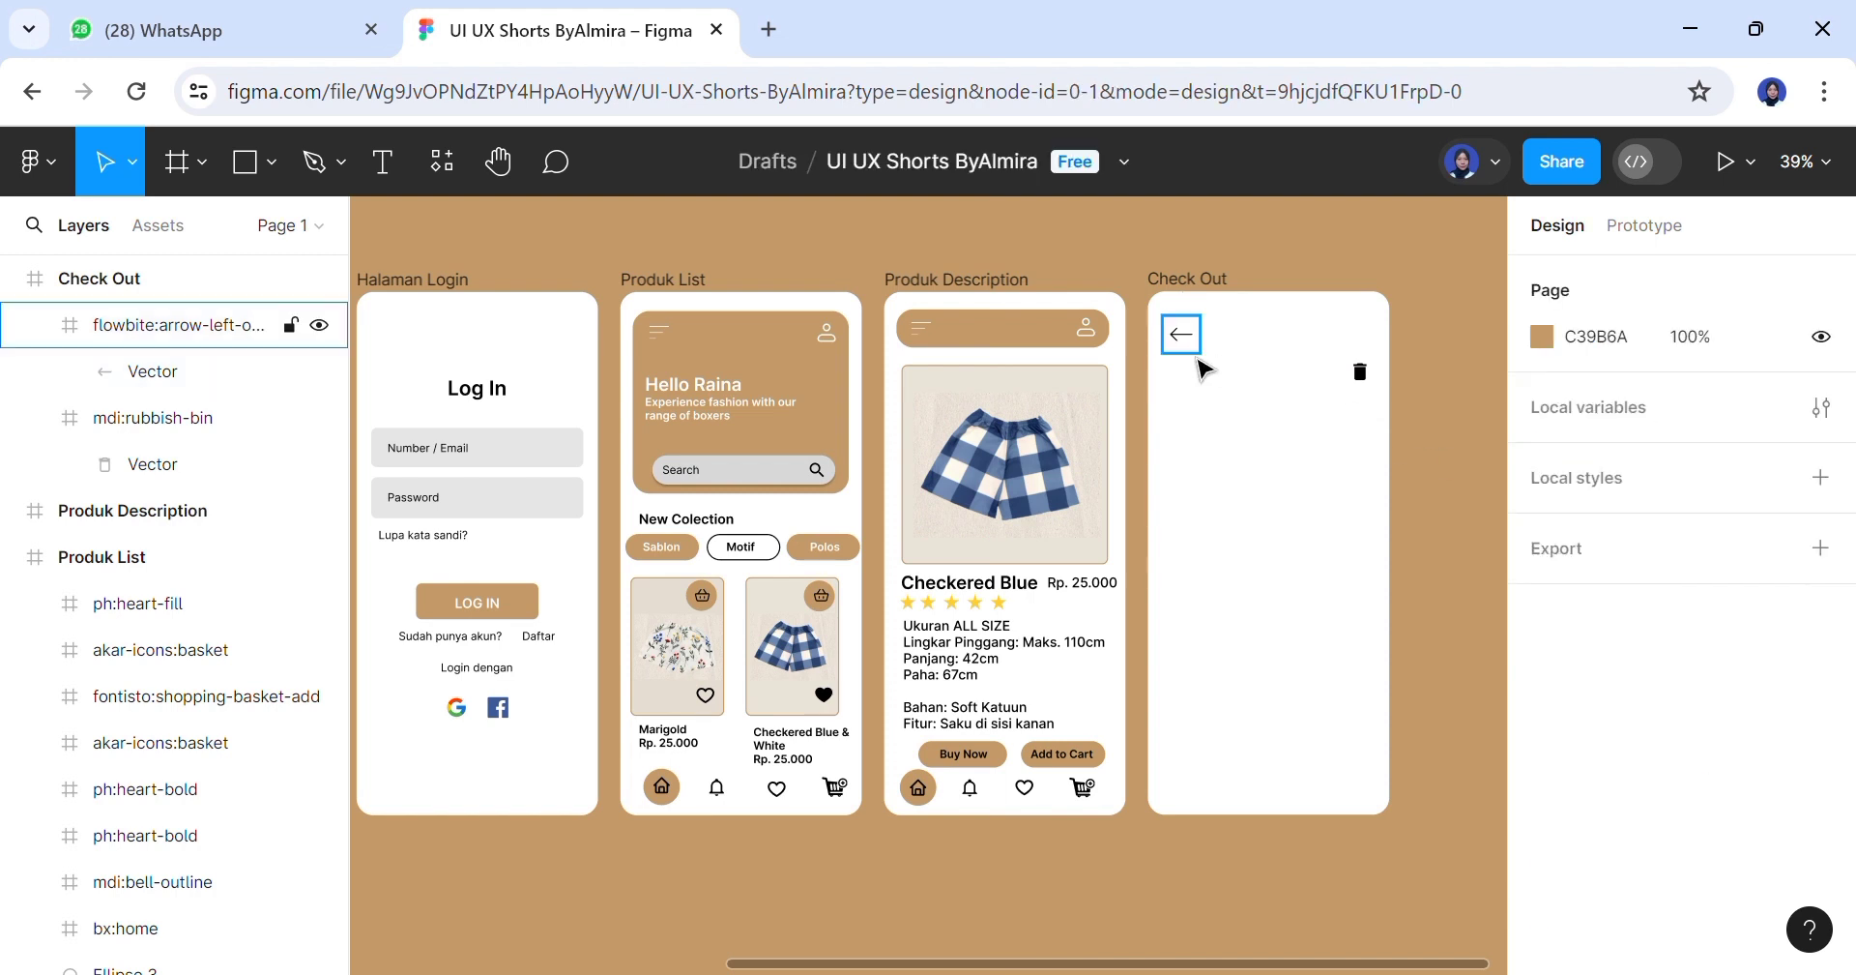
Add the text "Check Out" below the arrow icon in the Check Out frame, in Semi Bold at size 24
left_click(383, 161)
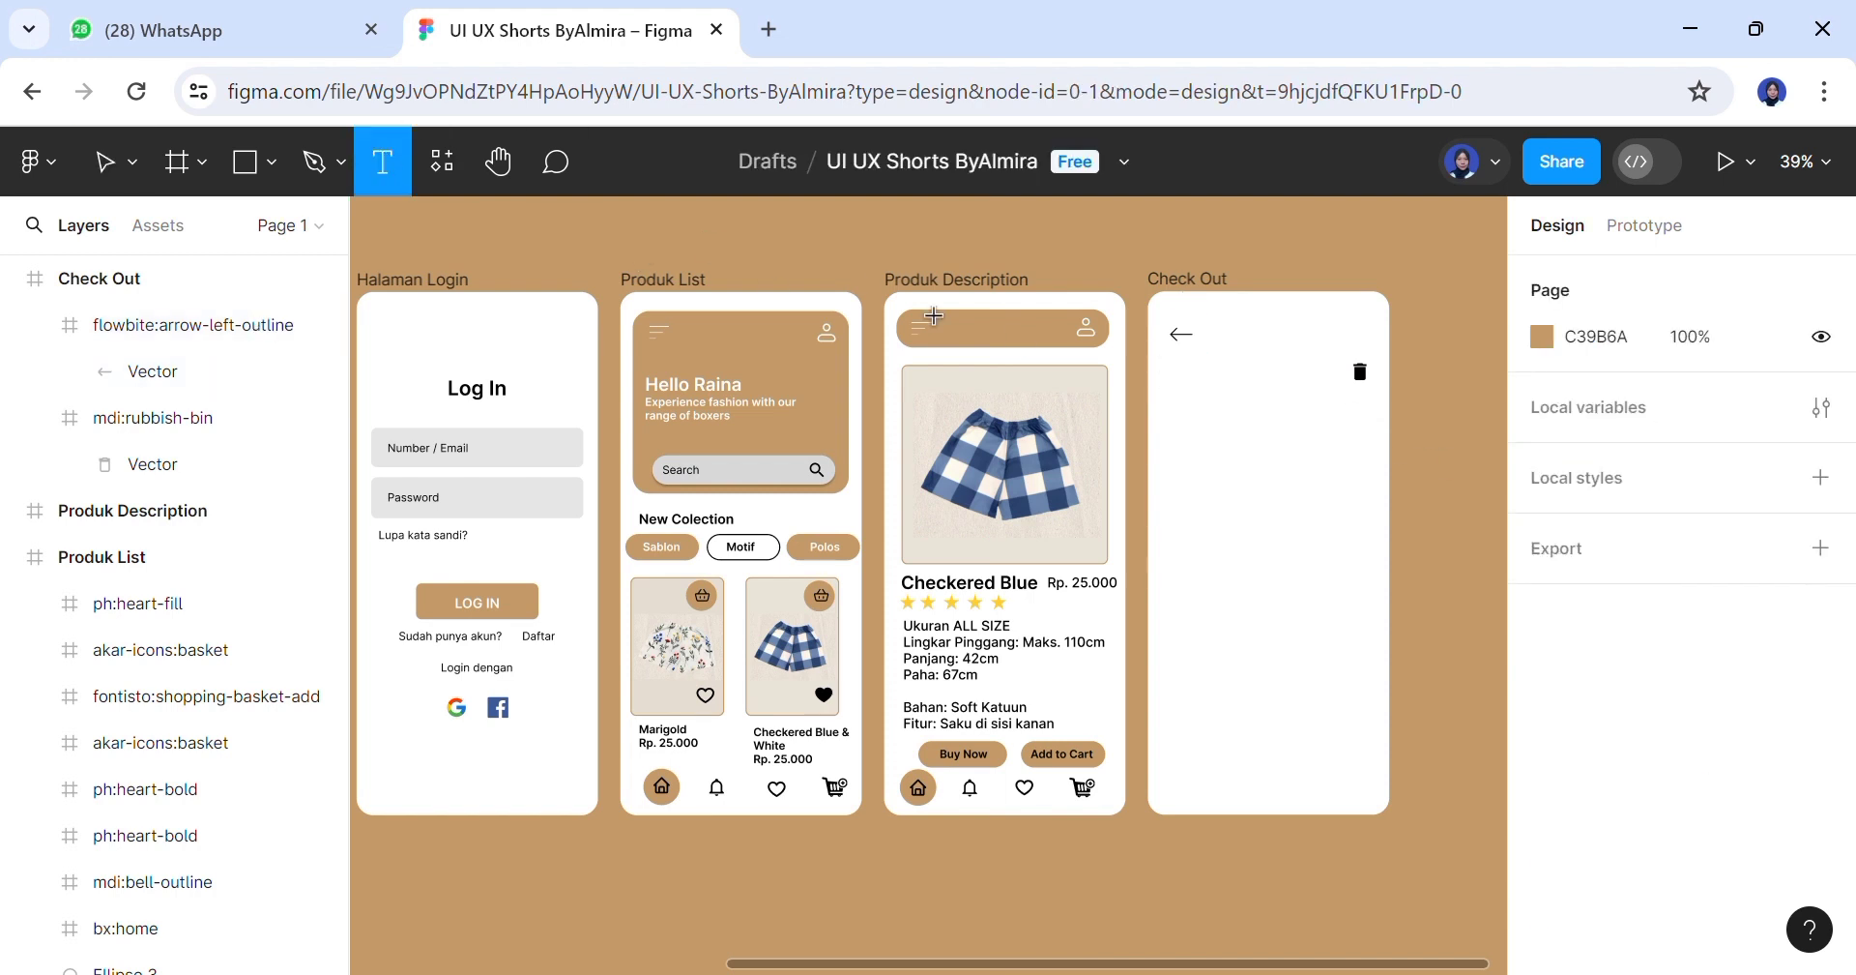
left_click(1217, 402)
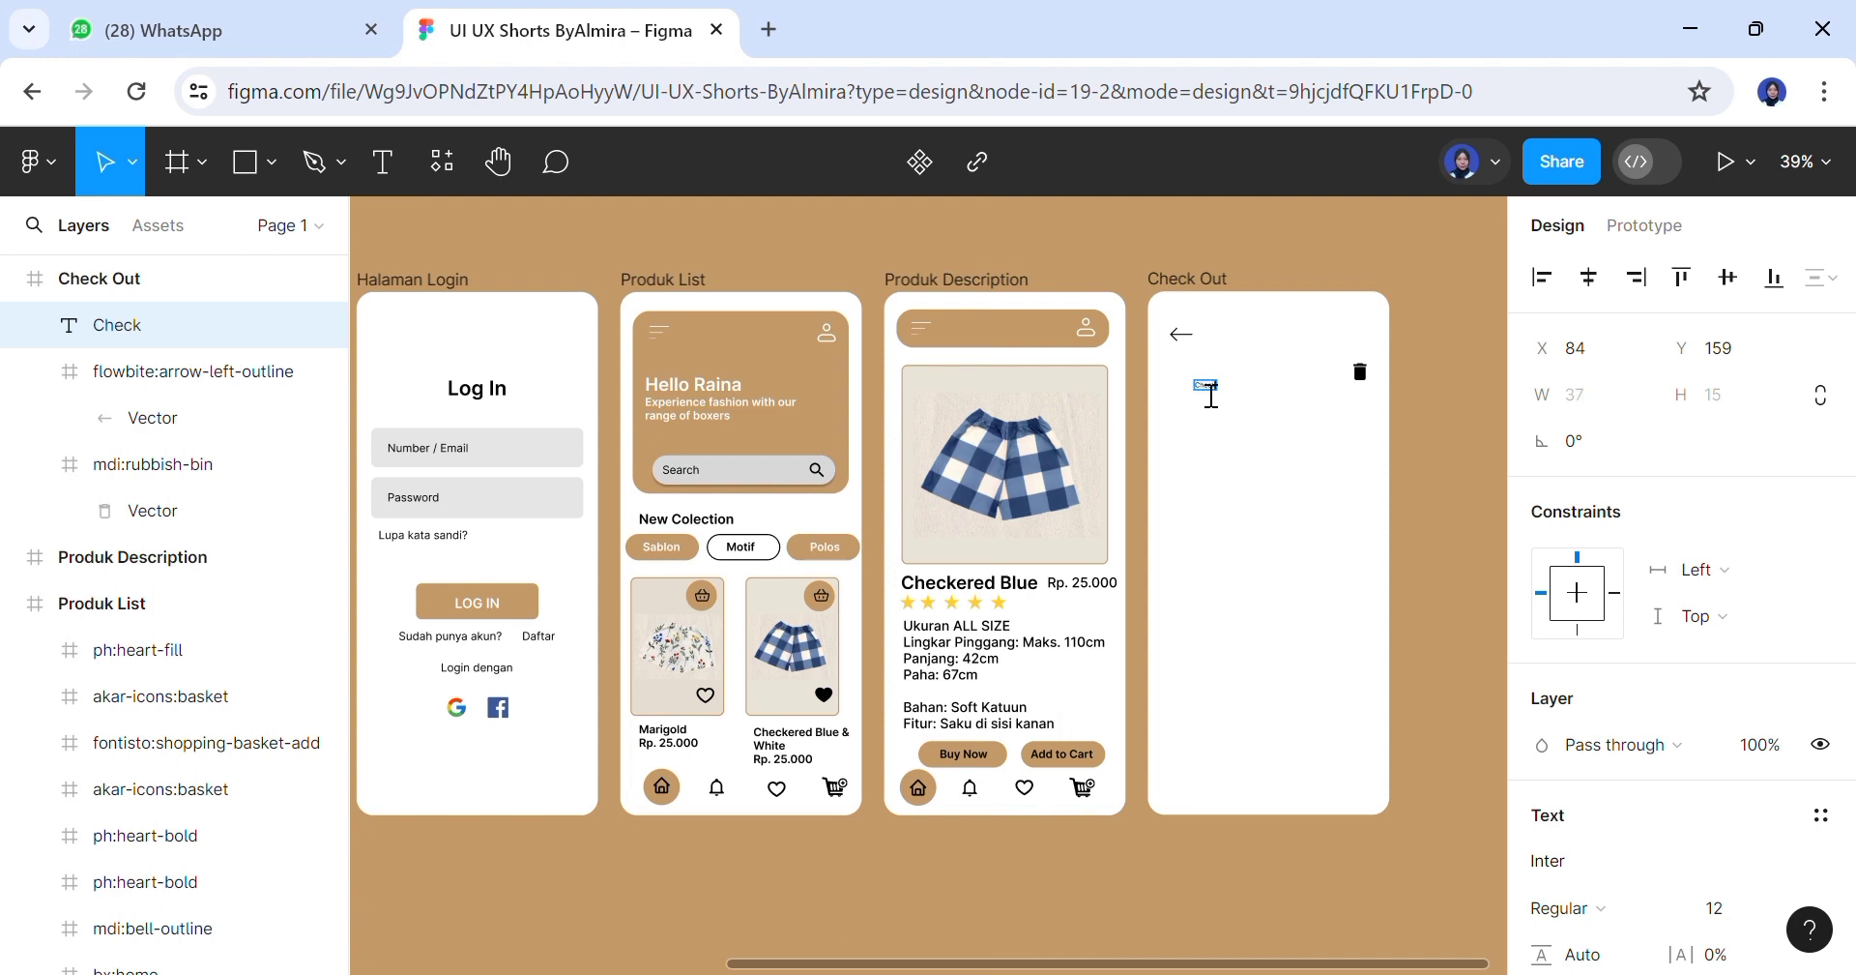
key("Escape")
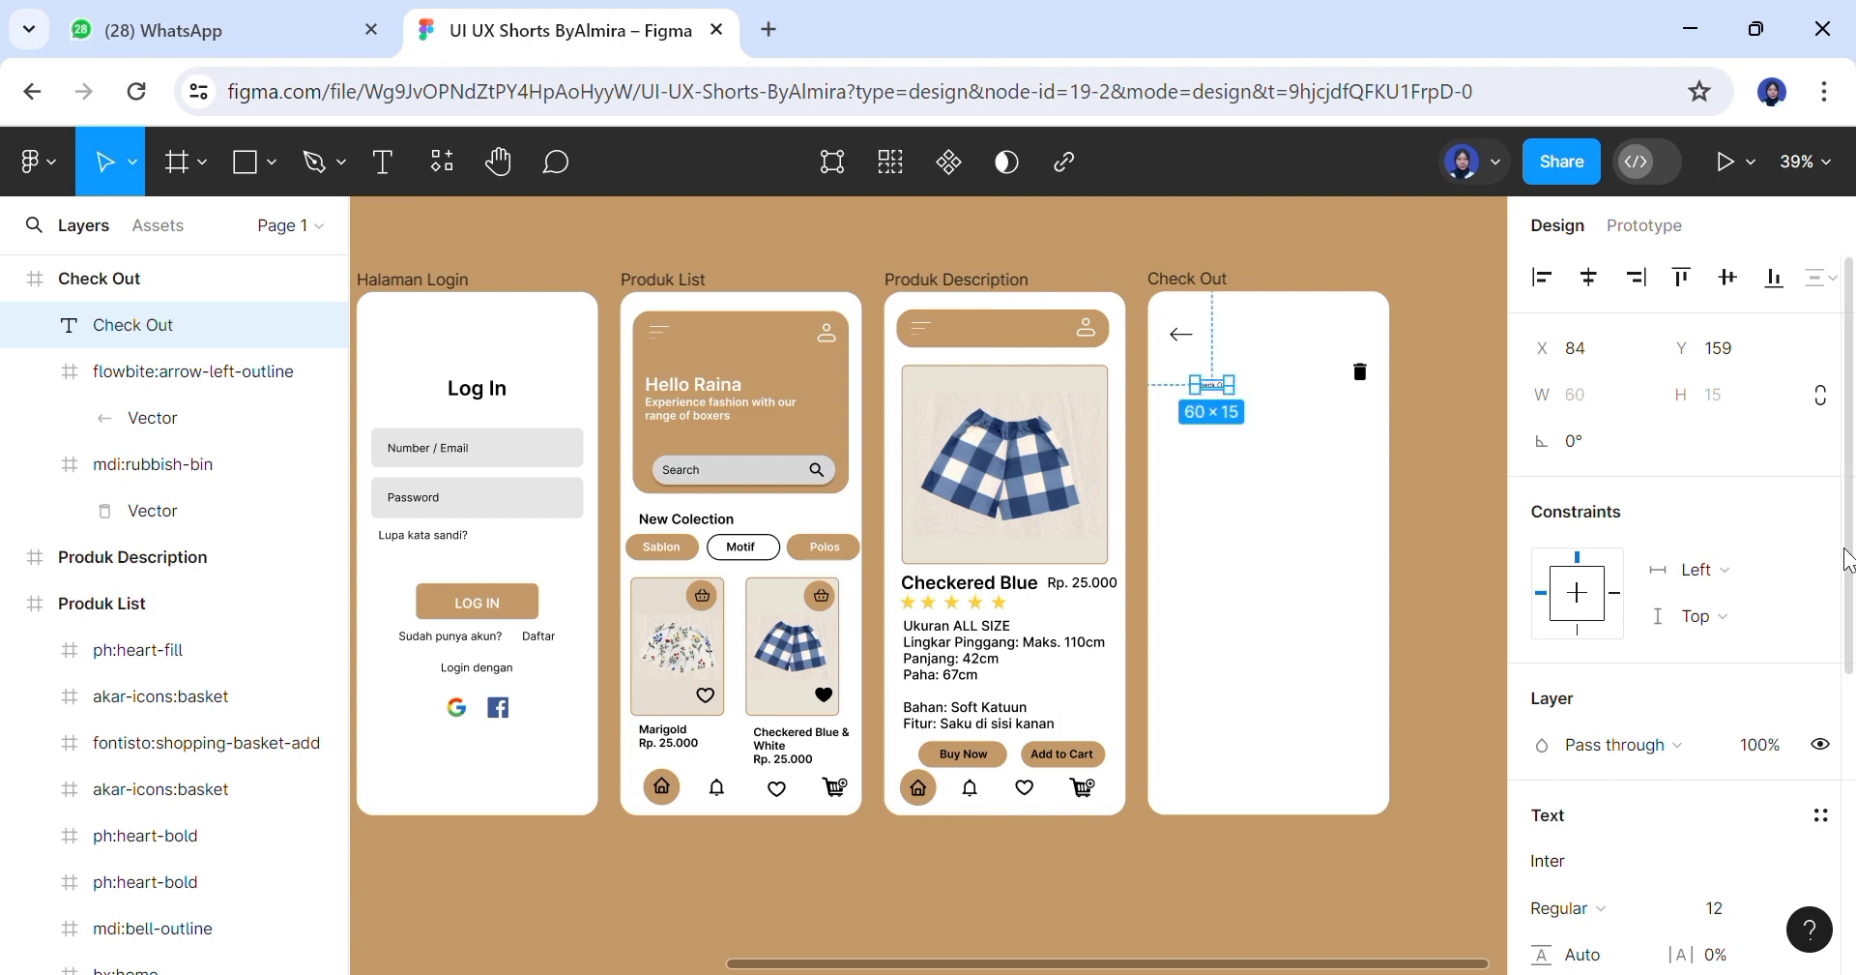
scroll(1648, 681, "down", 3)
left_click(1585, 646)
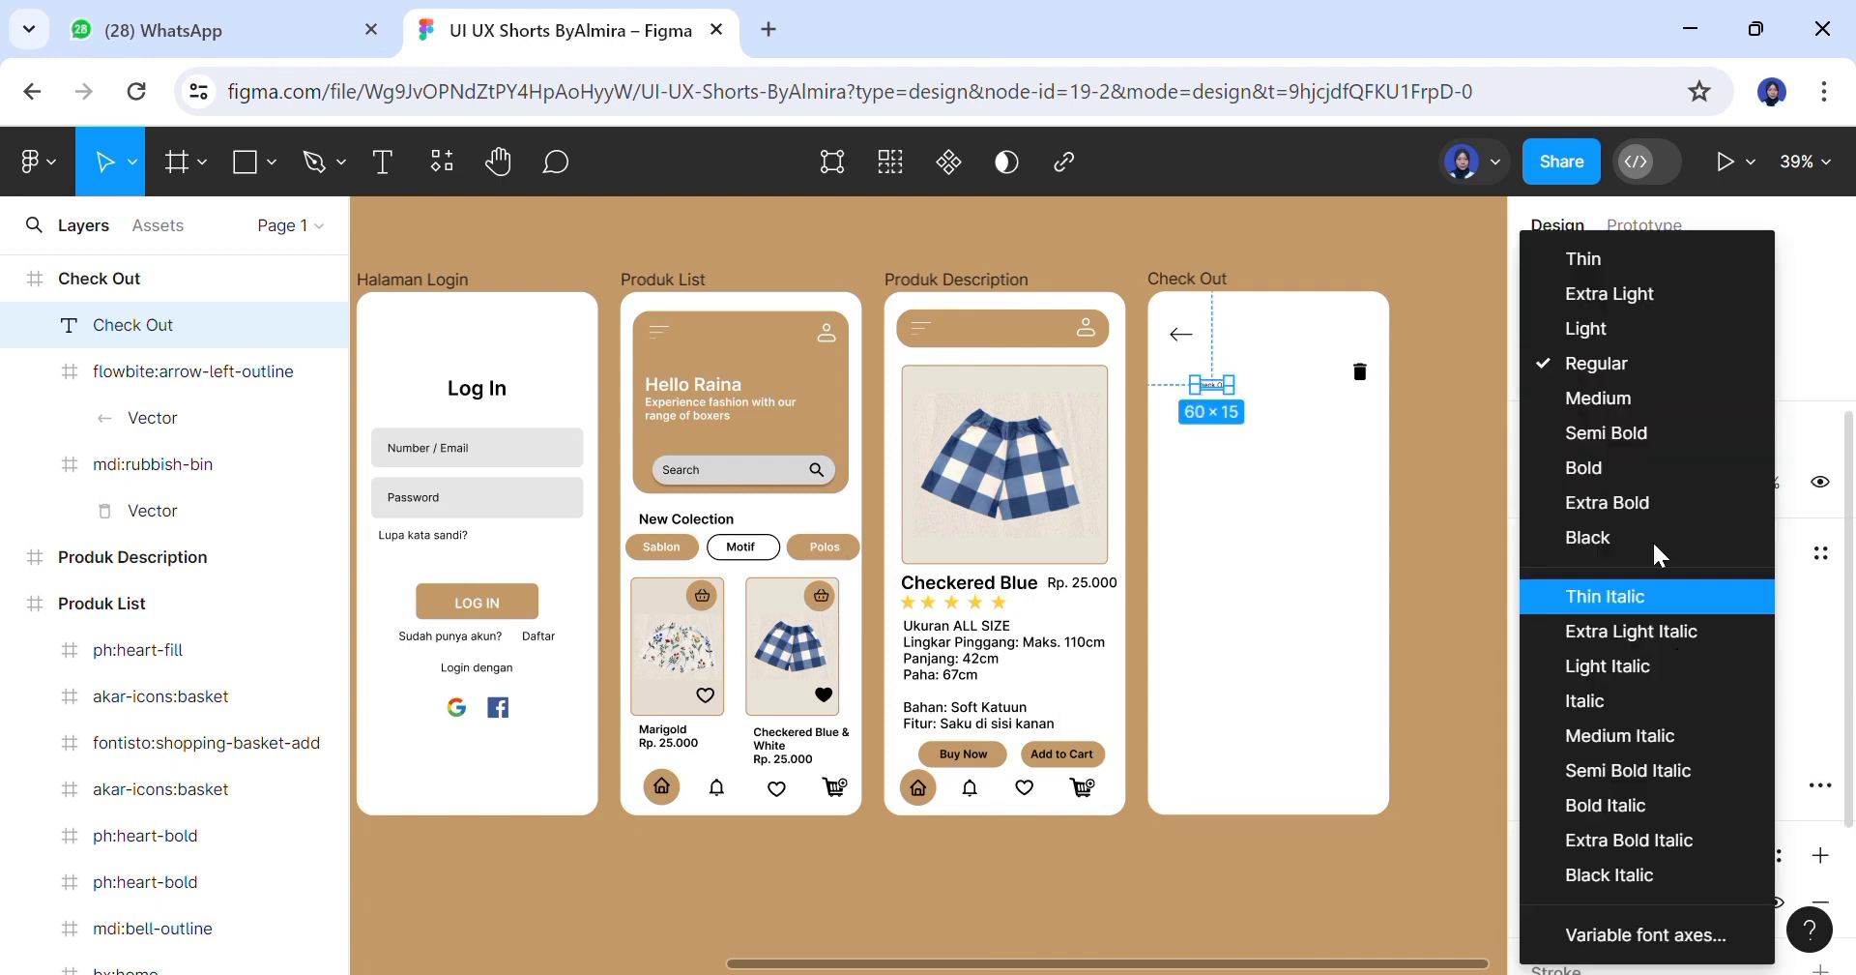
left_click(1603, 434)
left_click(1792, 646)
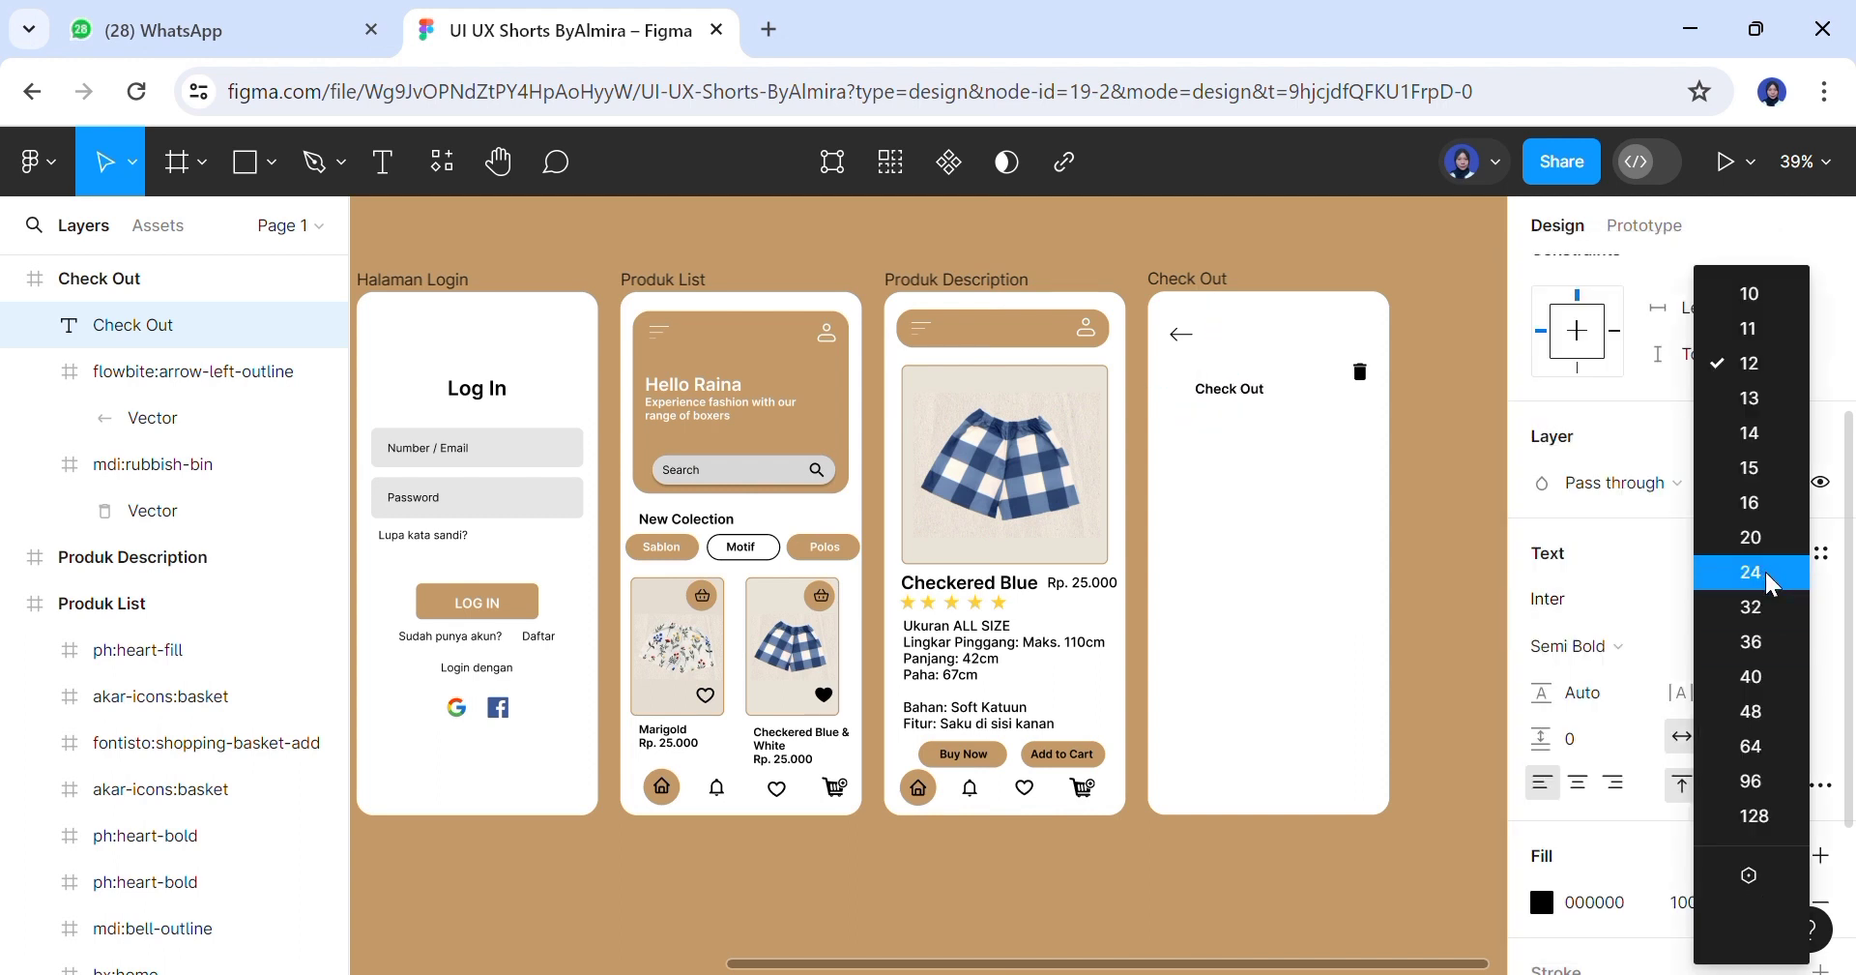
left_click(1754, 578)
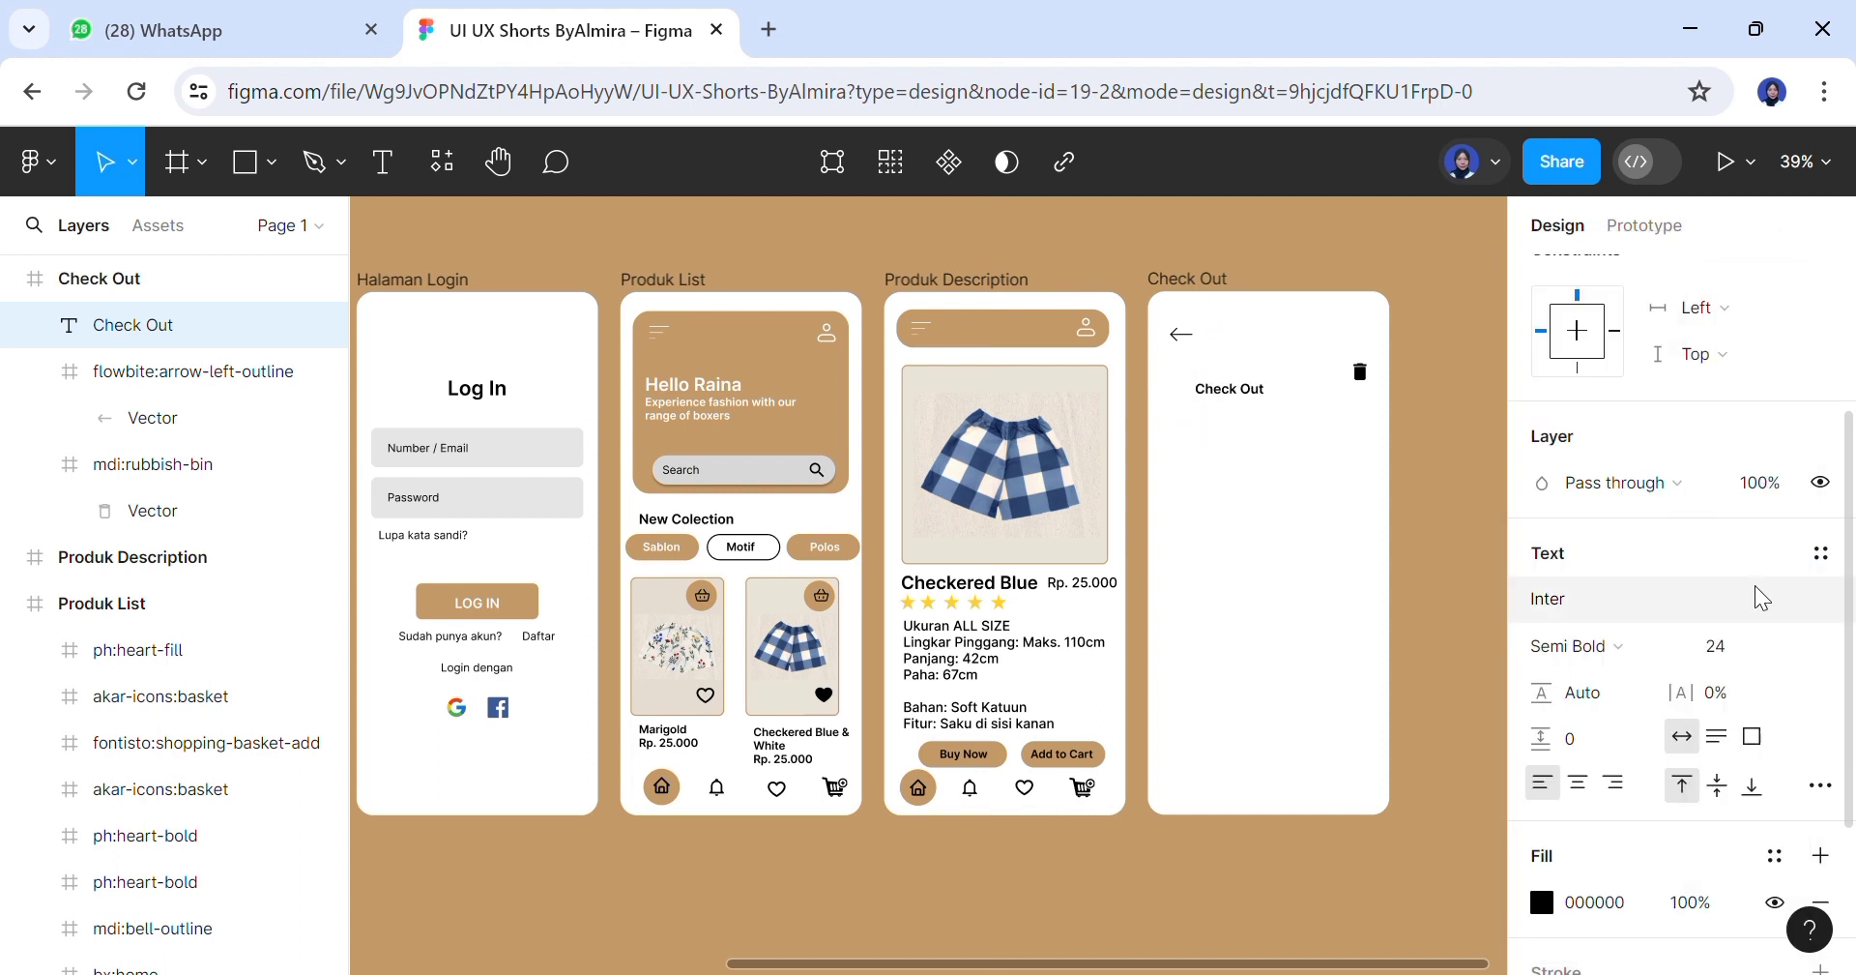
Move the Check Out title to X 30, Y 129 under the arrow icon and shift the rubbish bin slightly left
left_click_drag(1234, 402, 1217, 392)
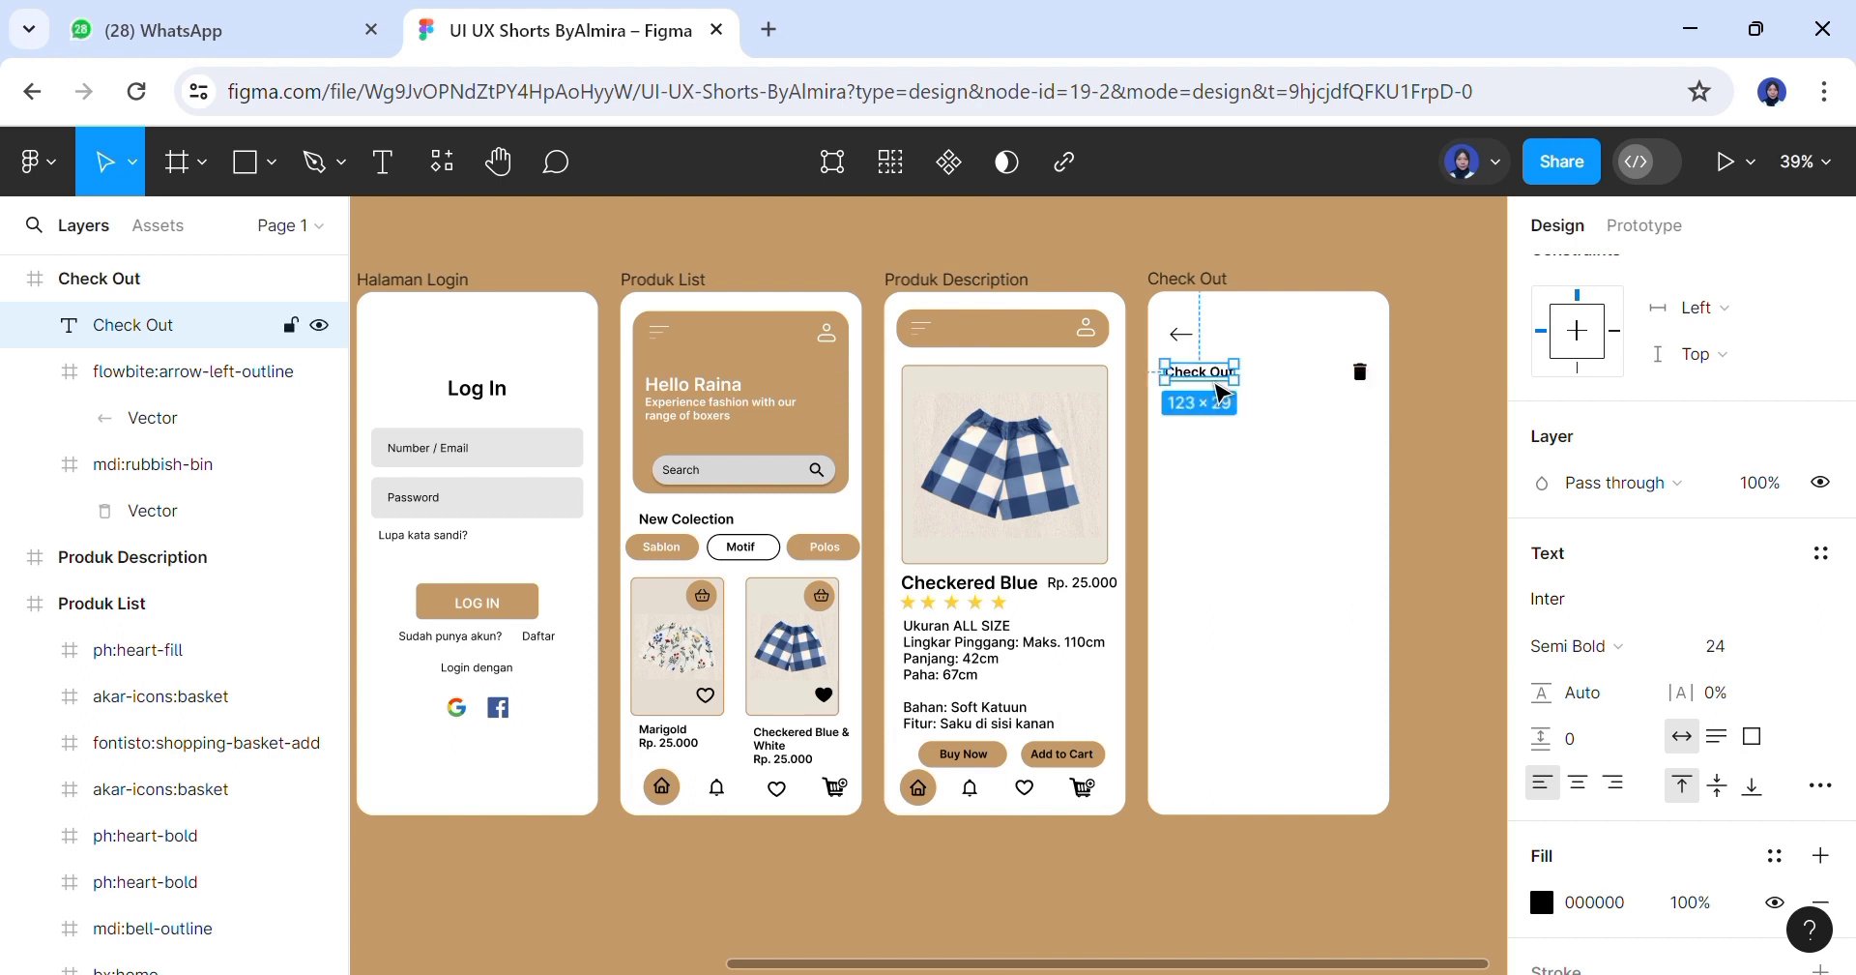
left_click(1360, 372)
scroll(1848, 577, "up", 5)
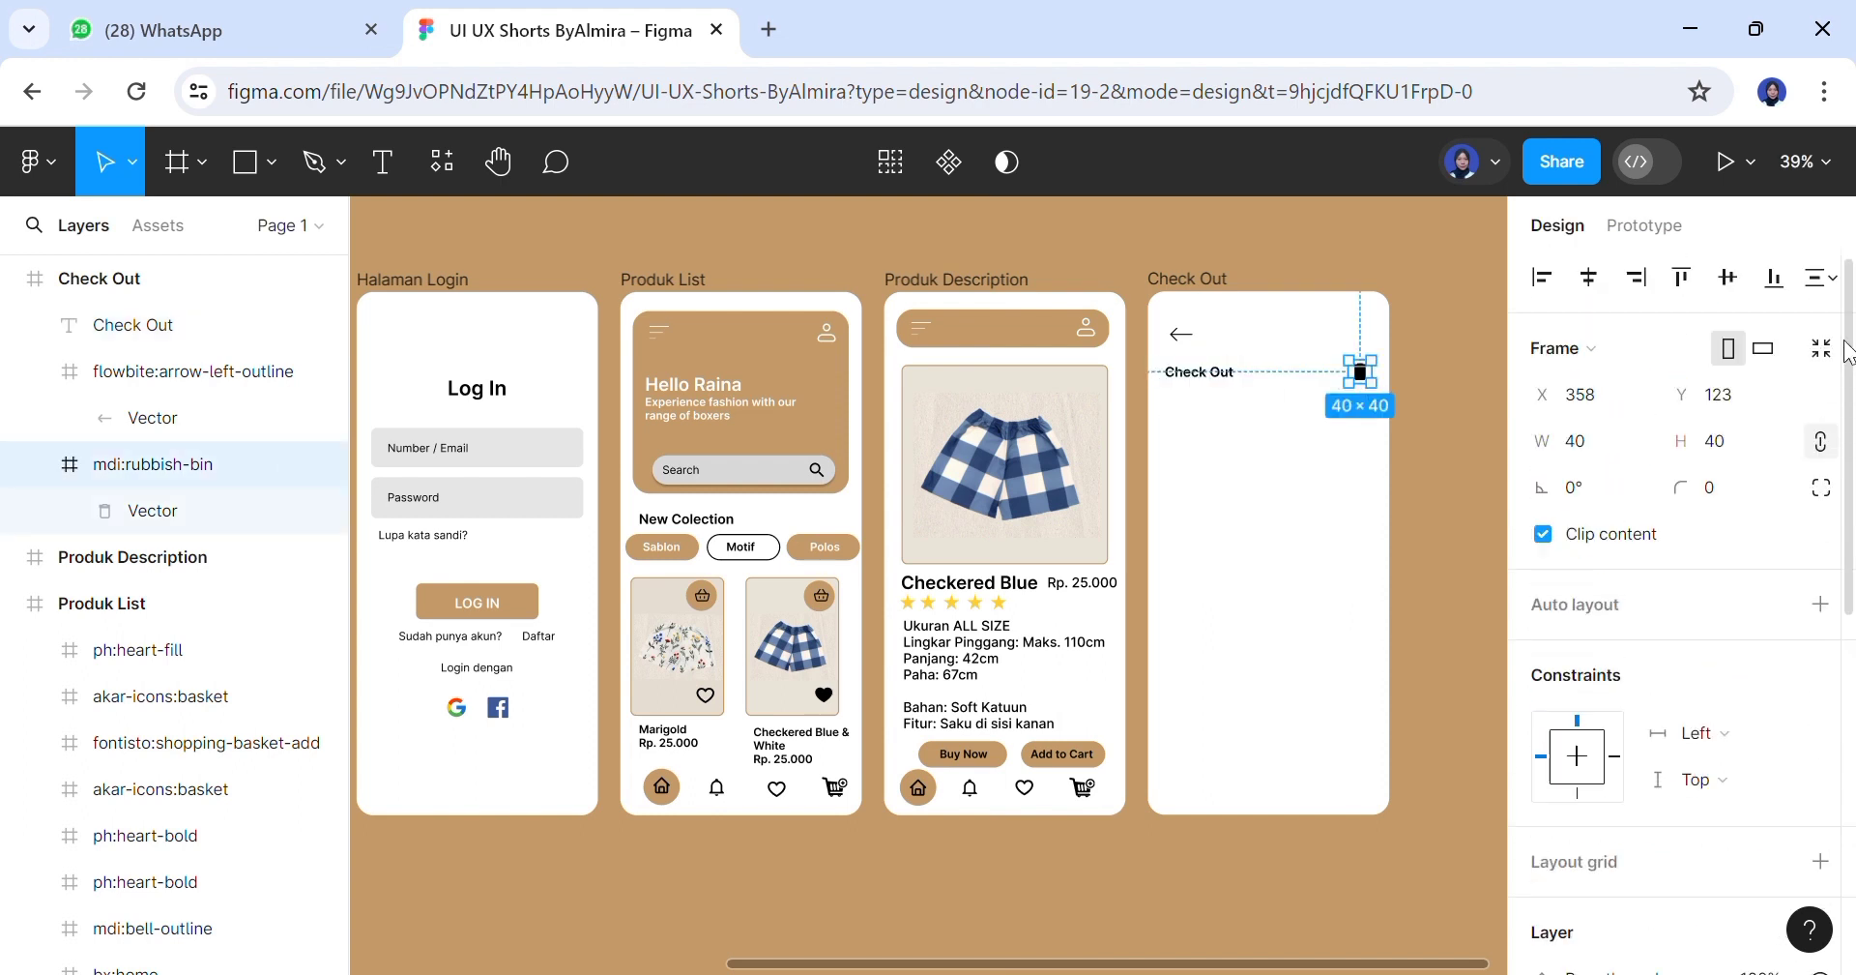
left_click(1484, 430)
left_click(1202, 383)
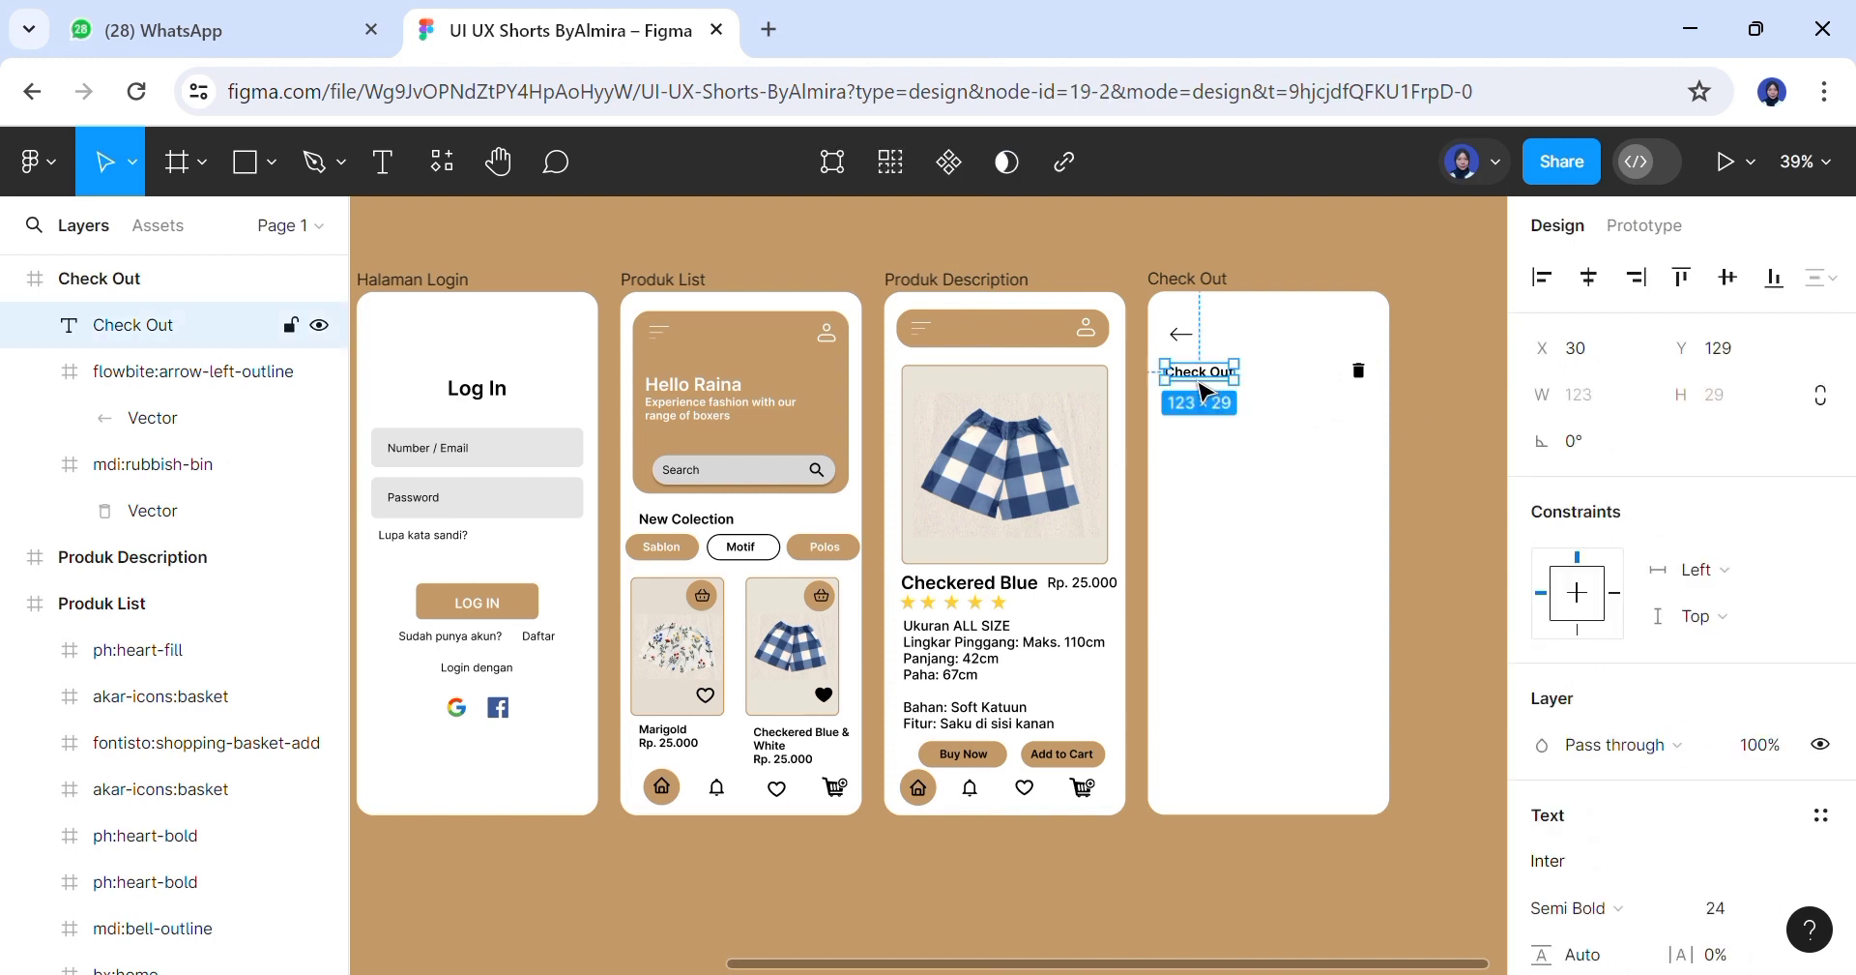
Add the text "2 Items" and move it to X 35, Y 178 beneath the Check Out title
left_click(382, 163)
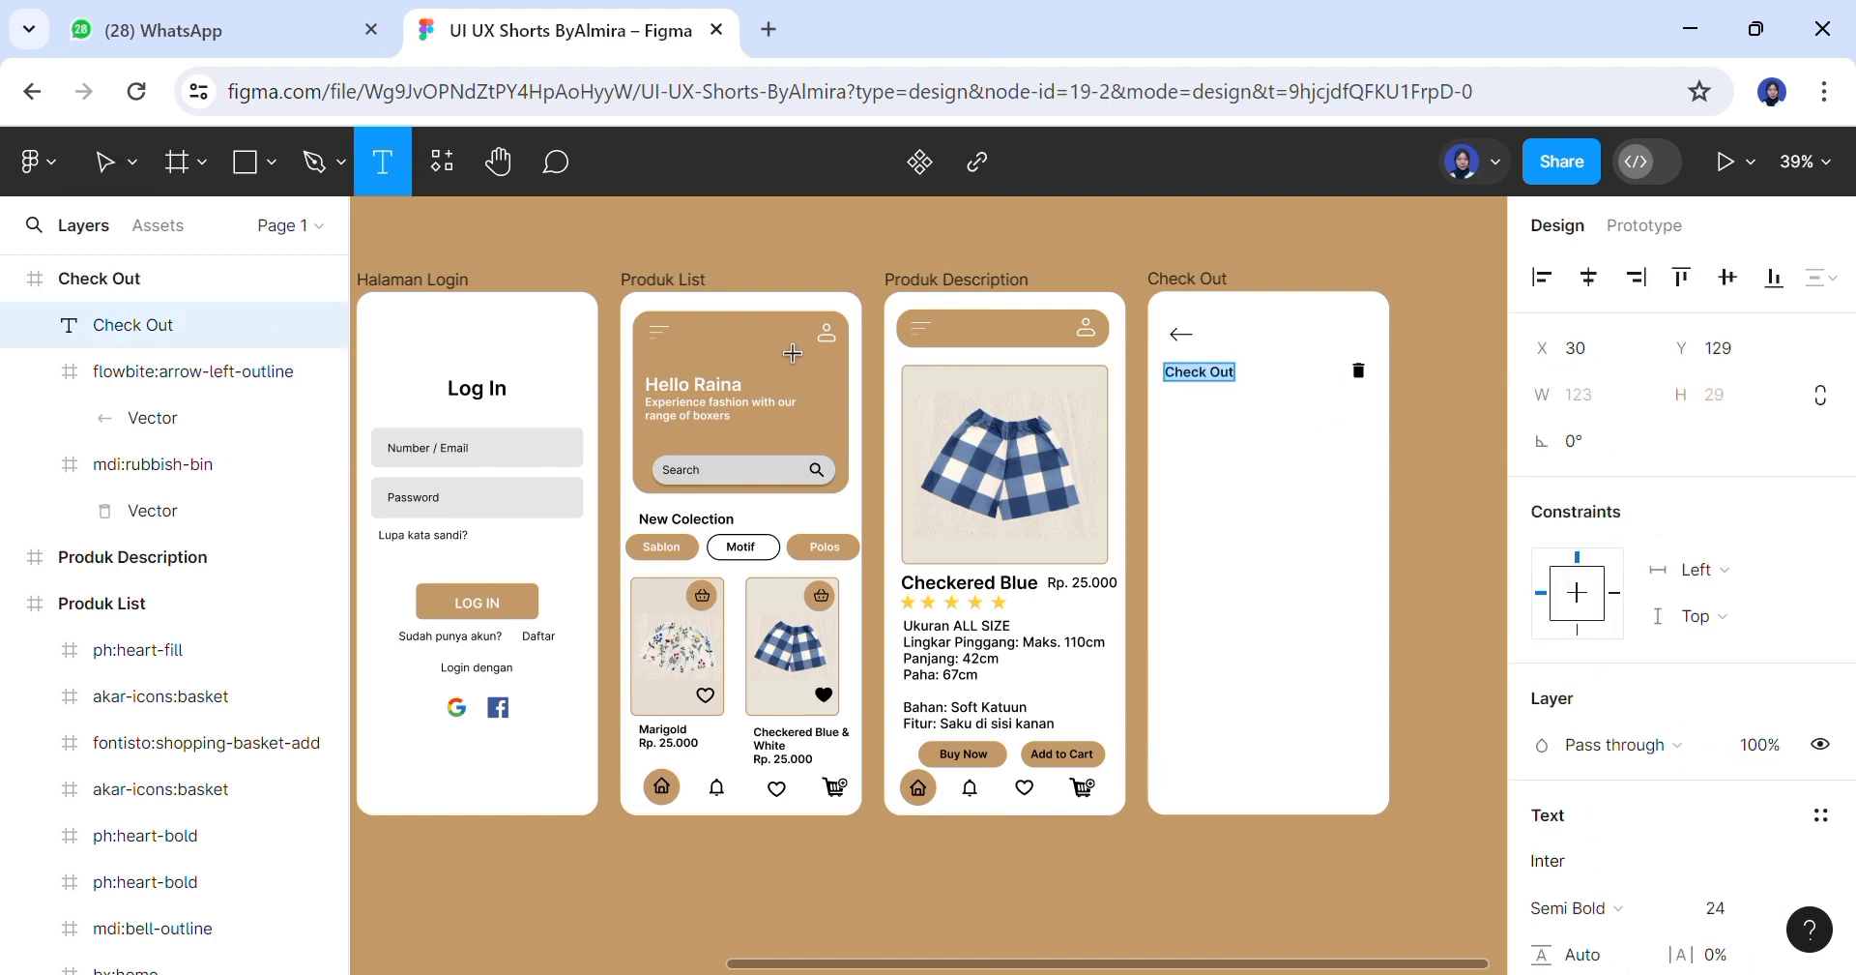
left_click(1197, 416)
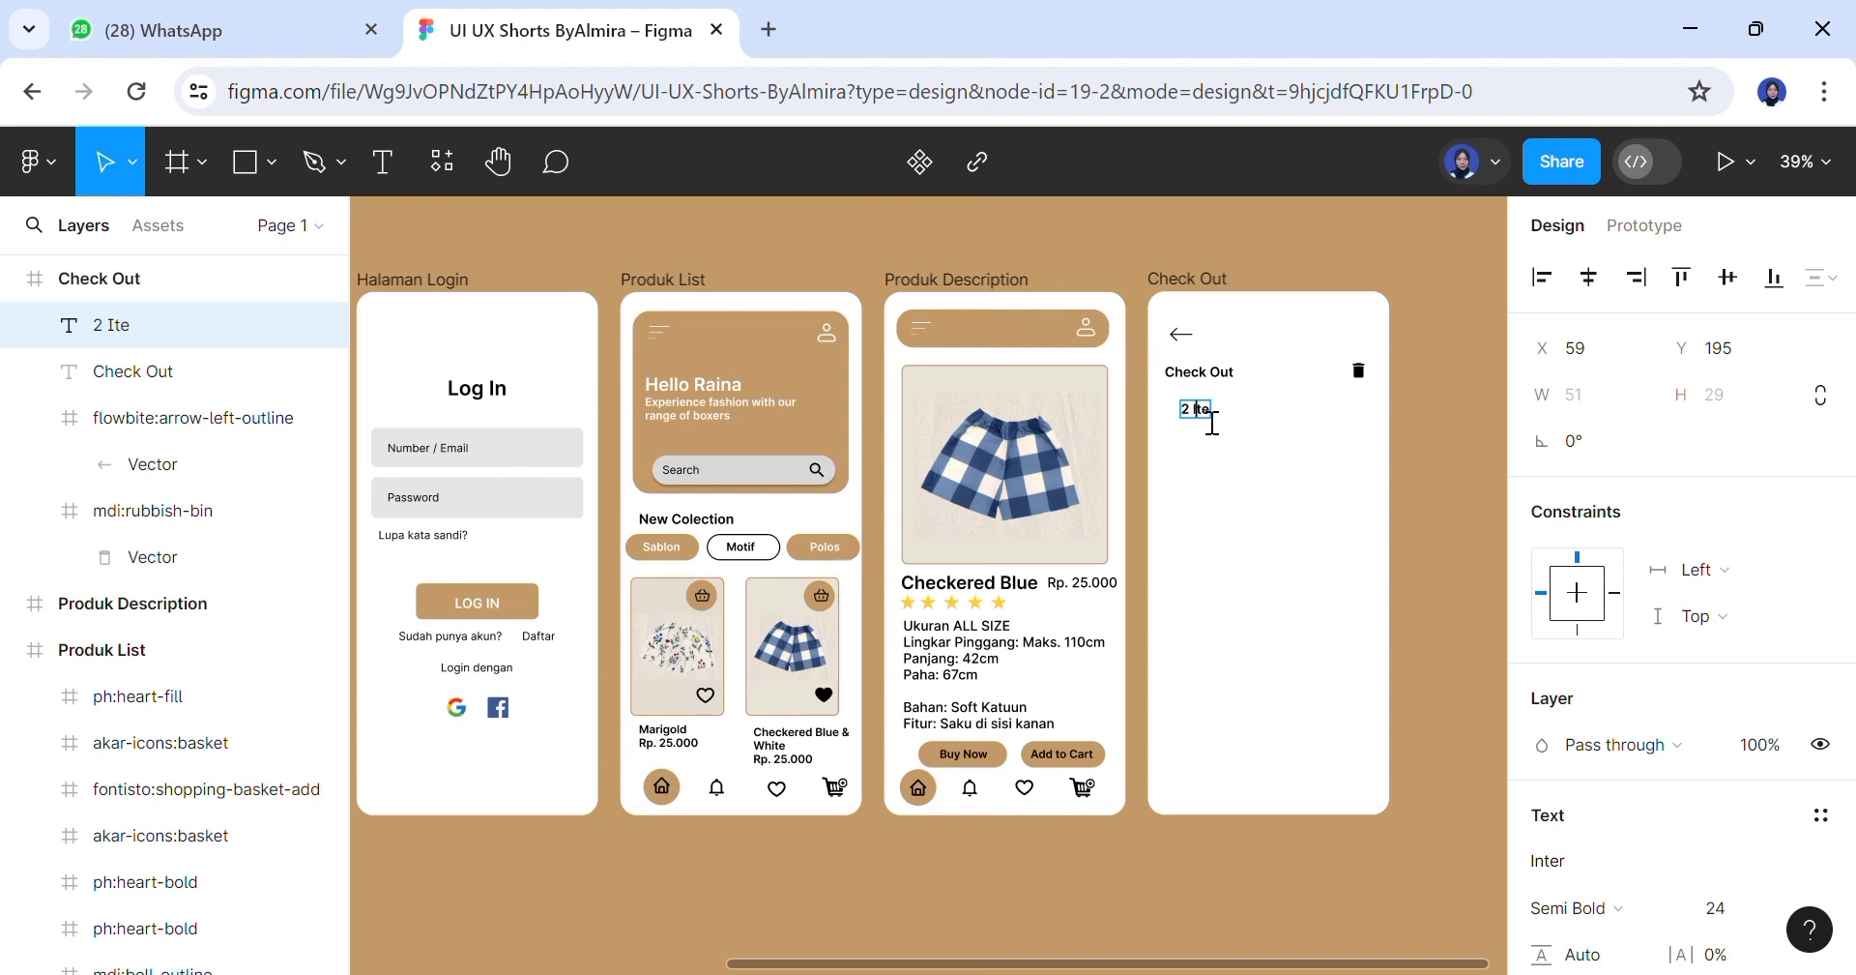
key("BackSpace")
key("BackSpace")
left_click(1282, 439)
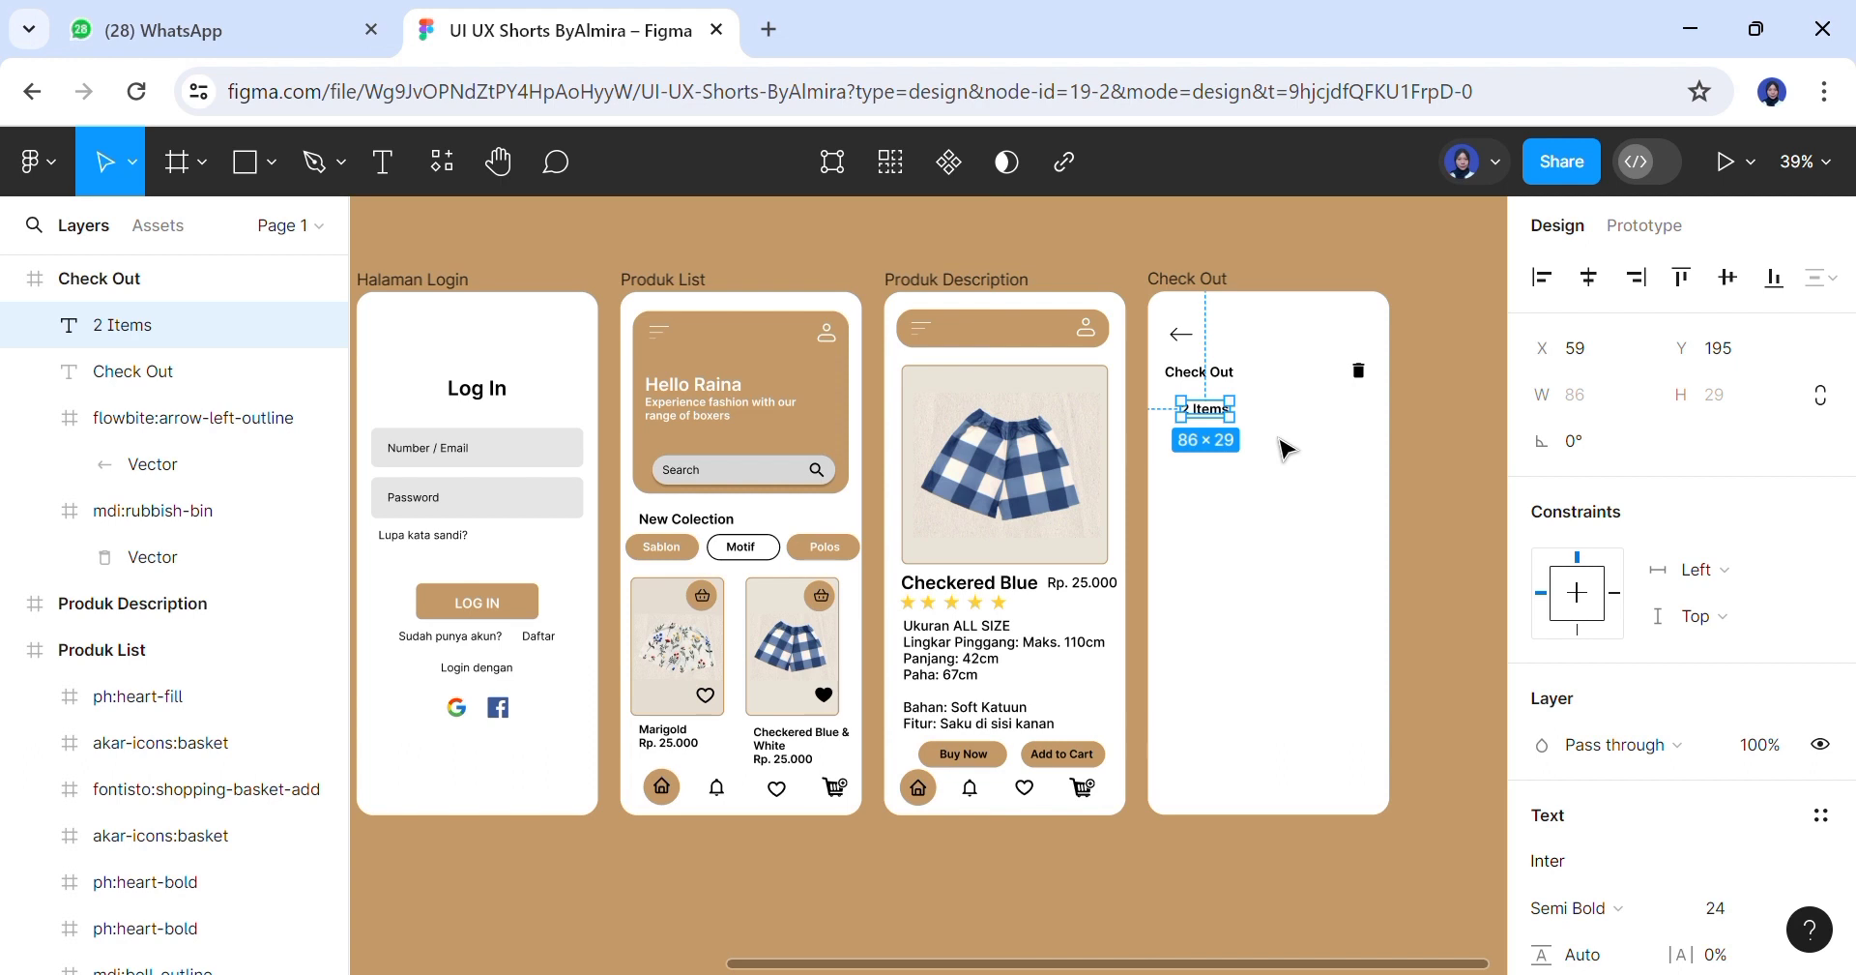
left_click_drag(1217, 418, 1204, 416)
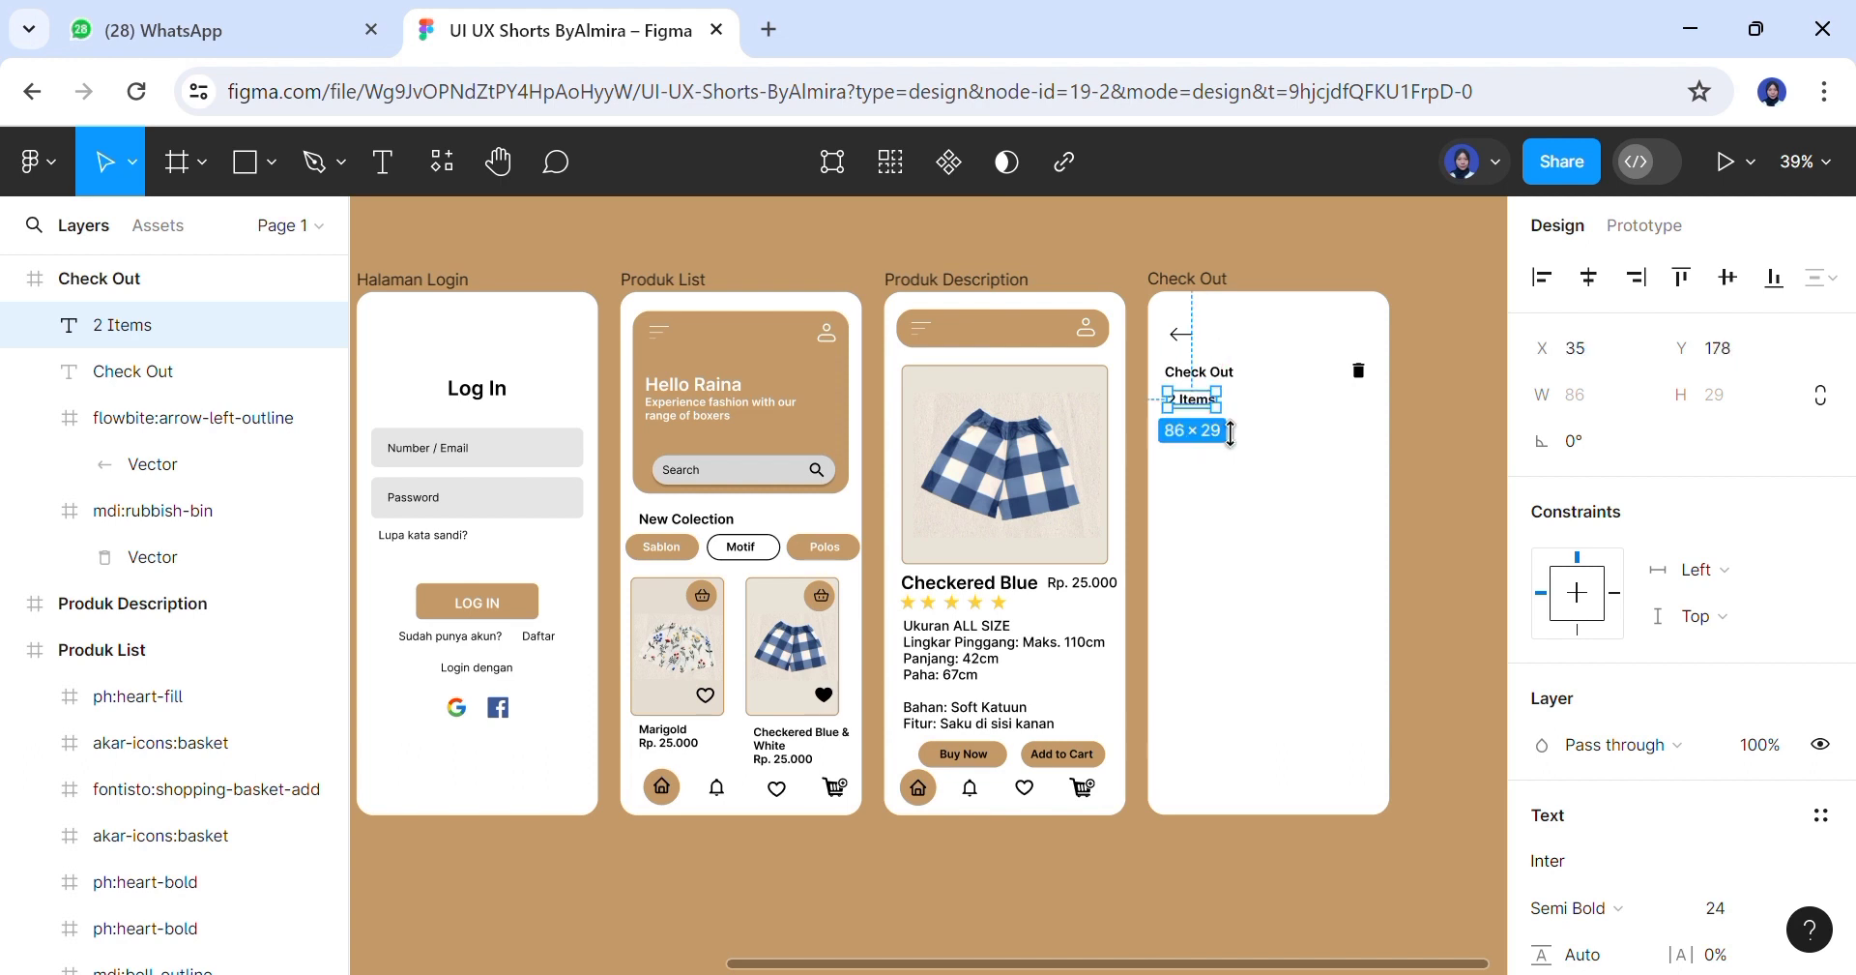
Lower the fill opacity of the 2 Items text so it appears grey
left_click_drag(1847, 549, 1846, 745)
left_click(1542, 832)
left_click(1692, 832)
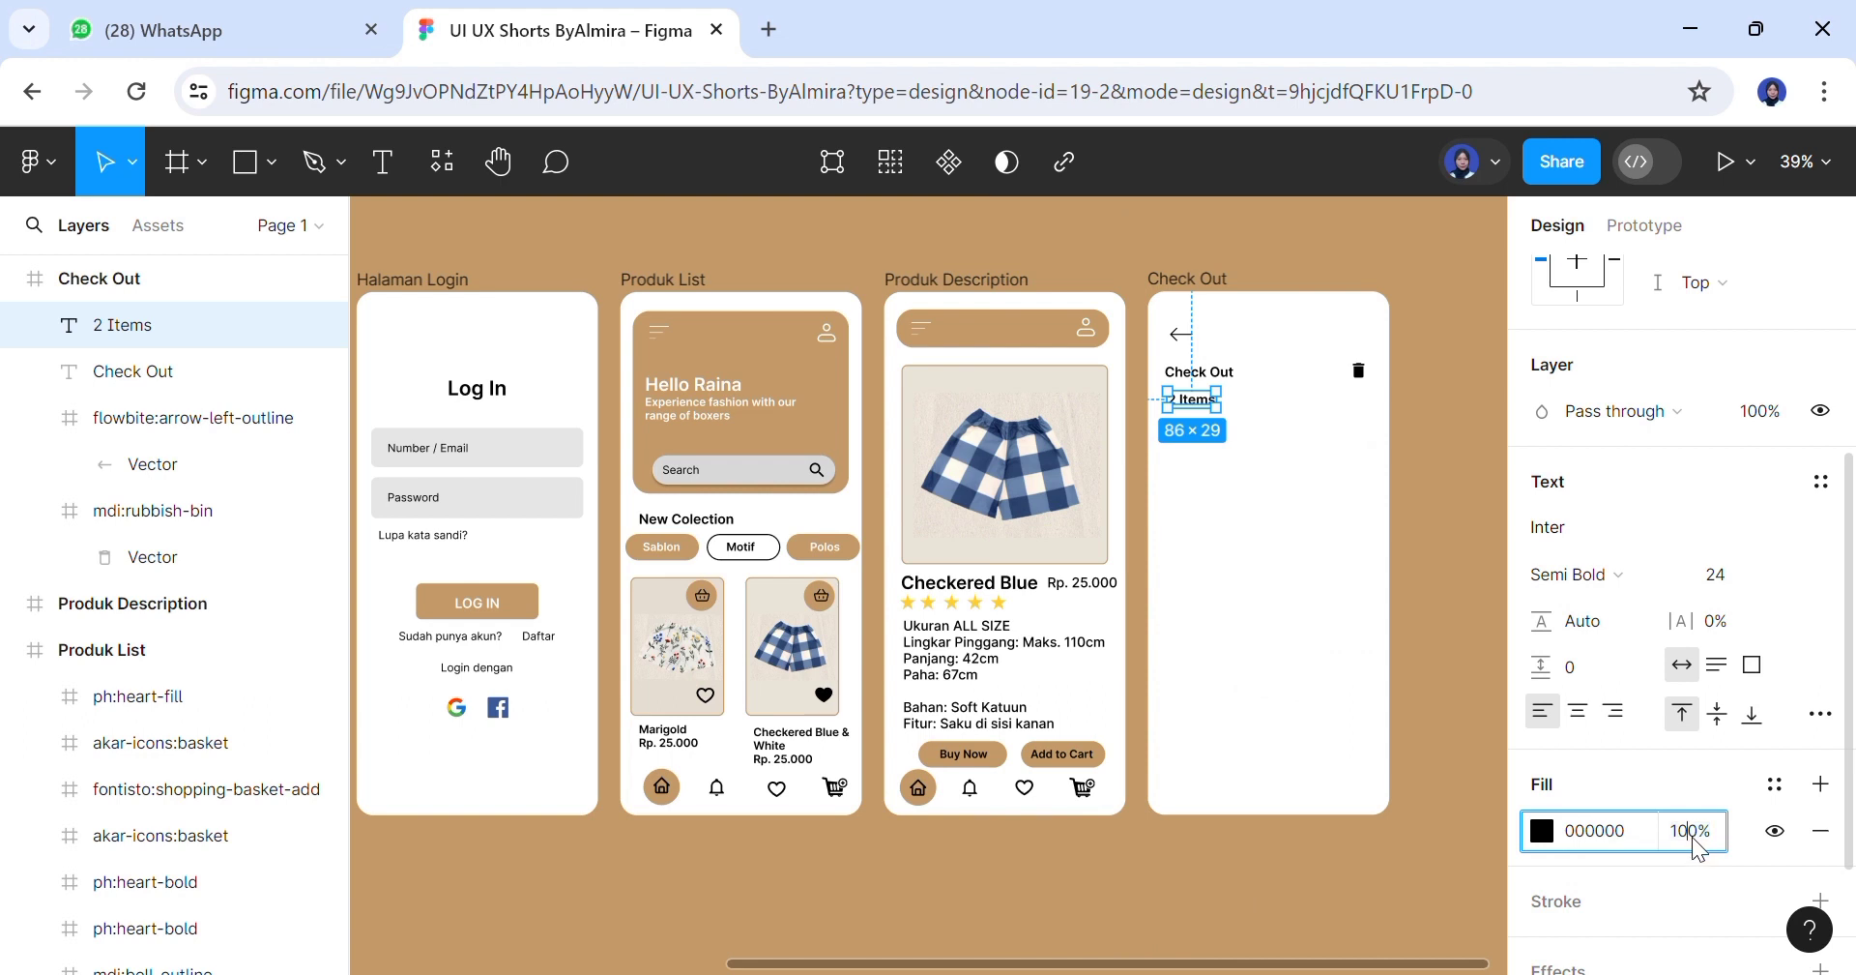
left_click(1433, 621)
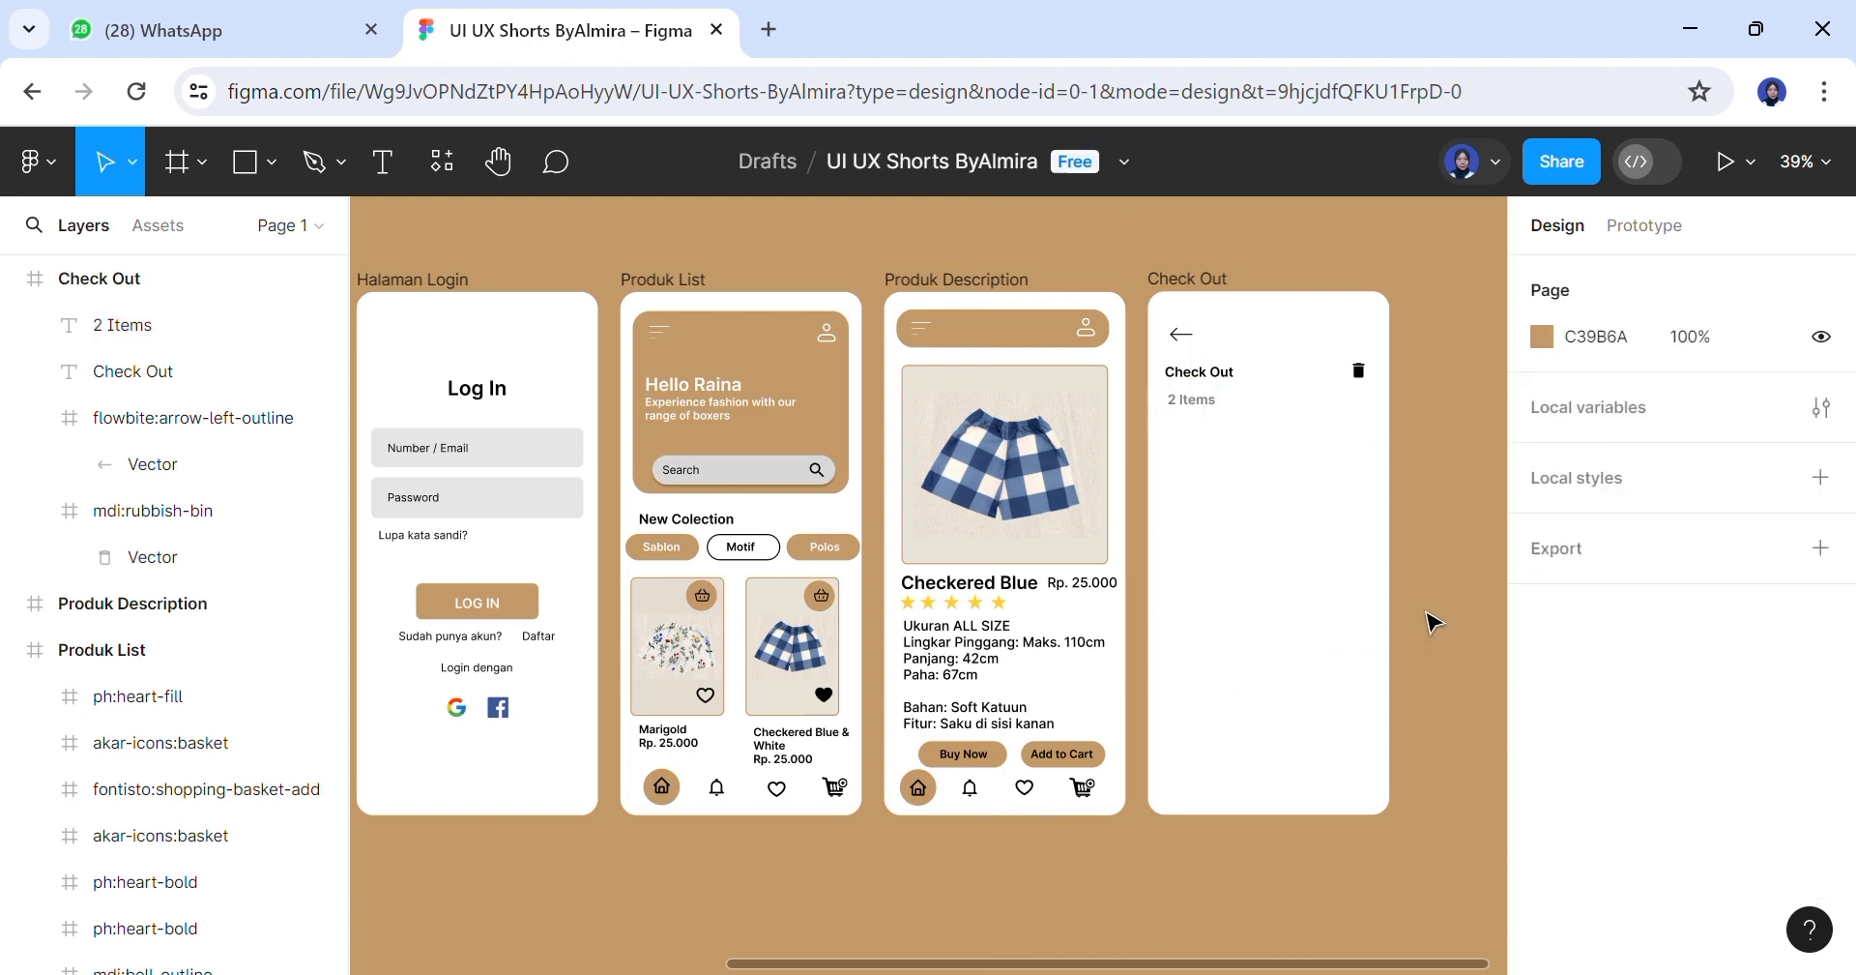
Align the rubbish bin vertically with the 2 Items text and move both up close beneath the Check Out title
left_click_drag(1358, 370, 1371, 414)
left_click(1212, 414)
left_click(1361, 406, "shift")
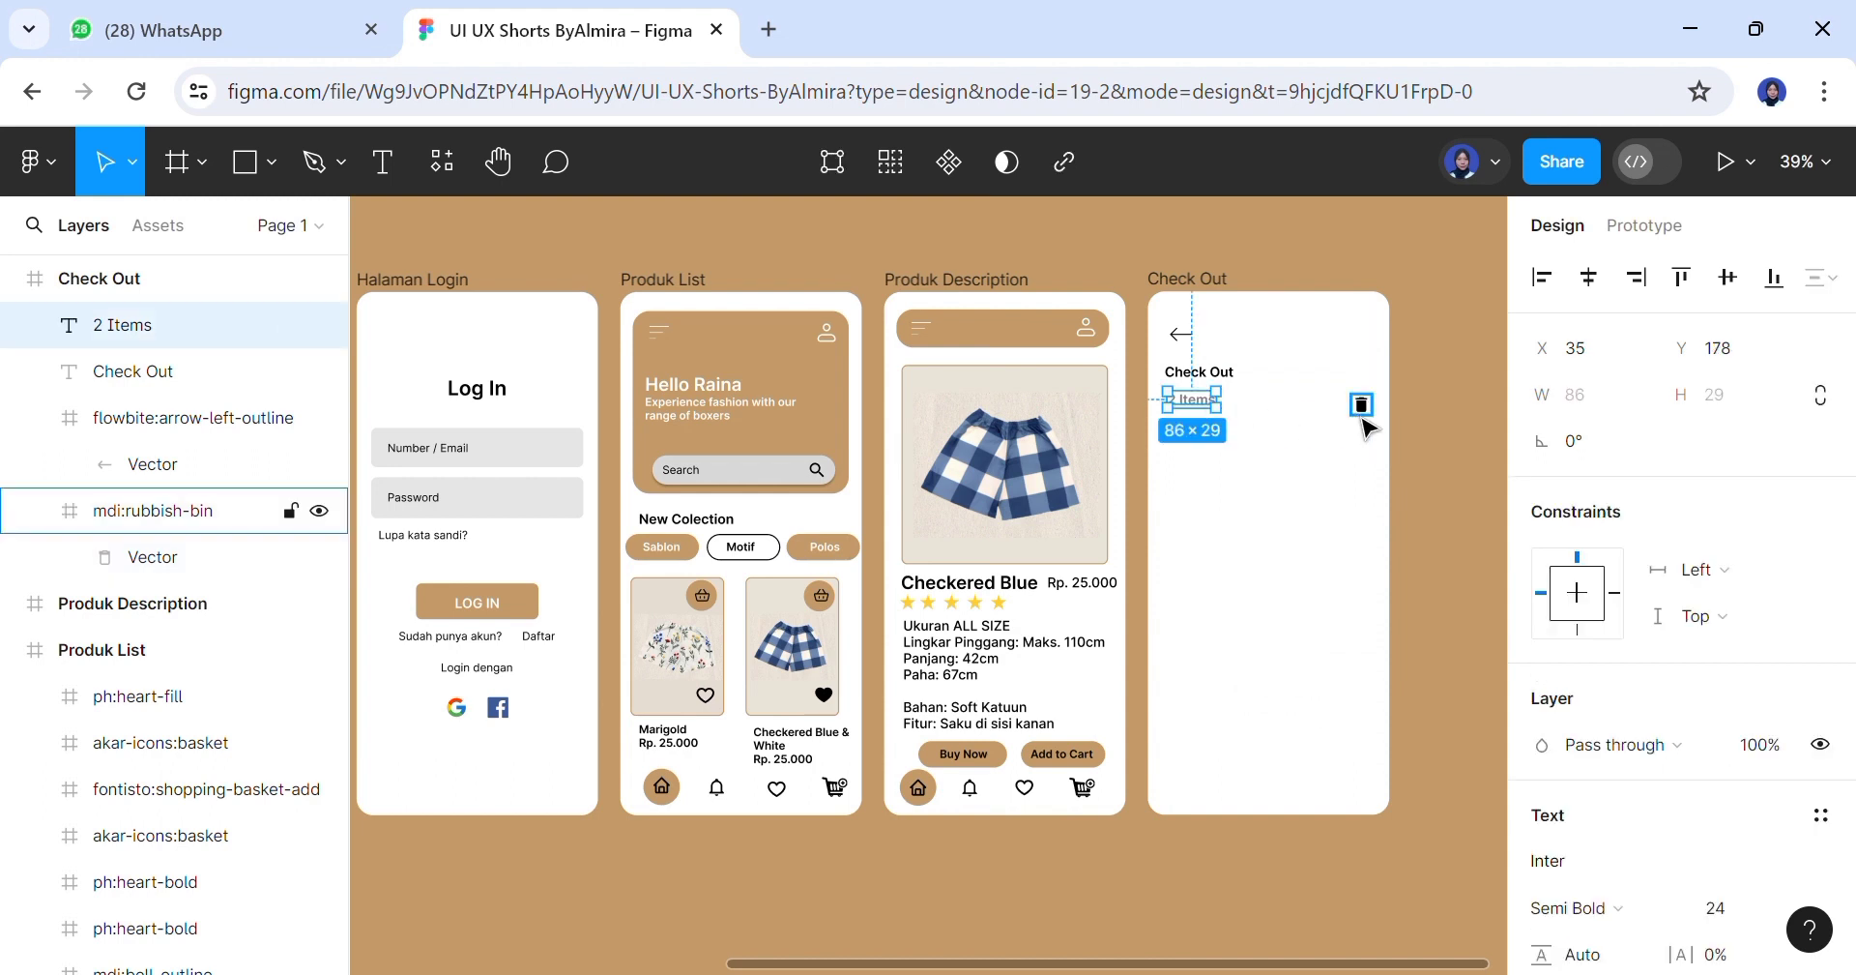
left_click(1730, 283)
left_click_drag(1344, 412, 1347, 399)
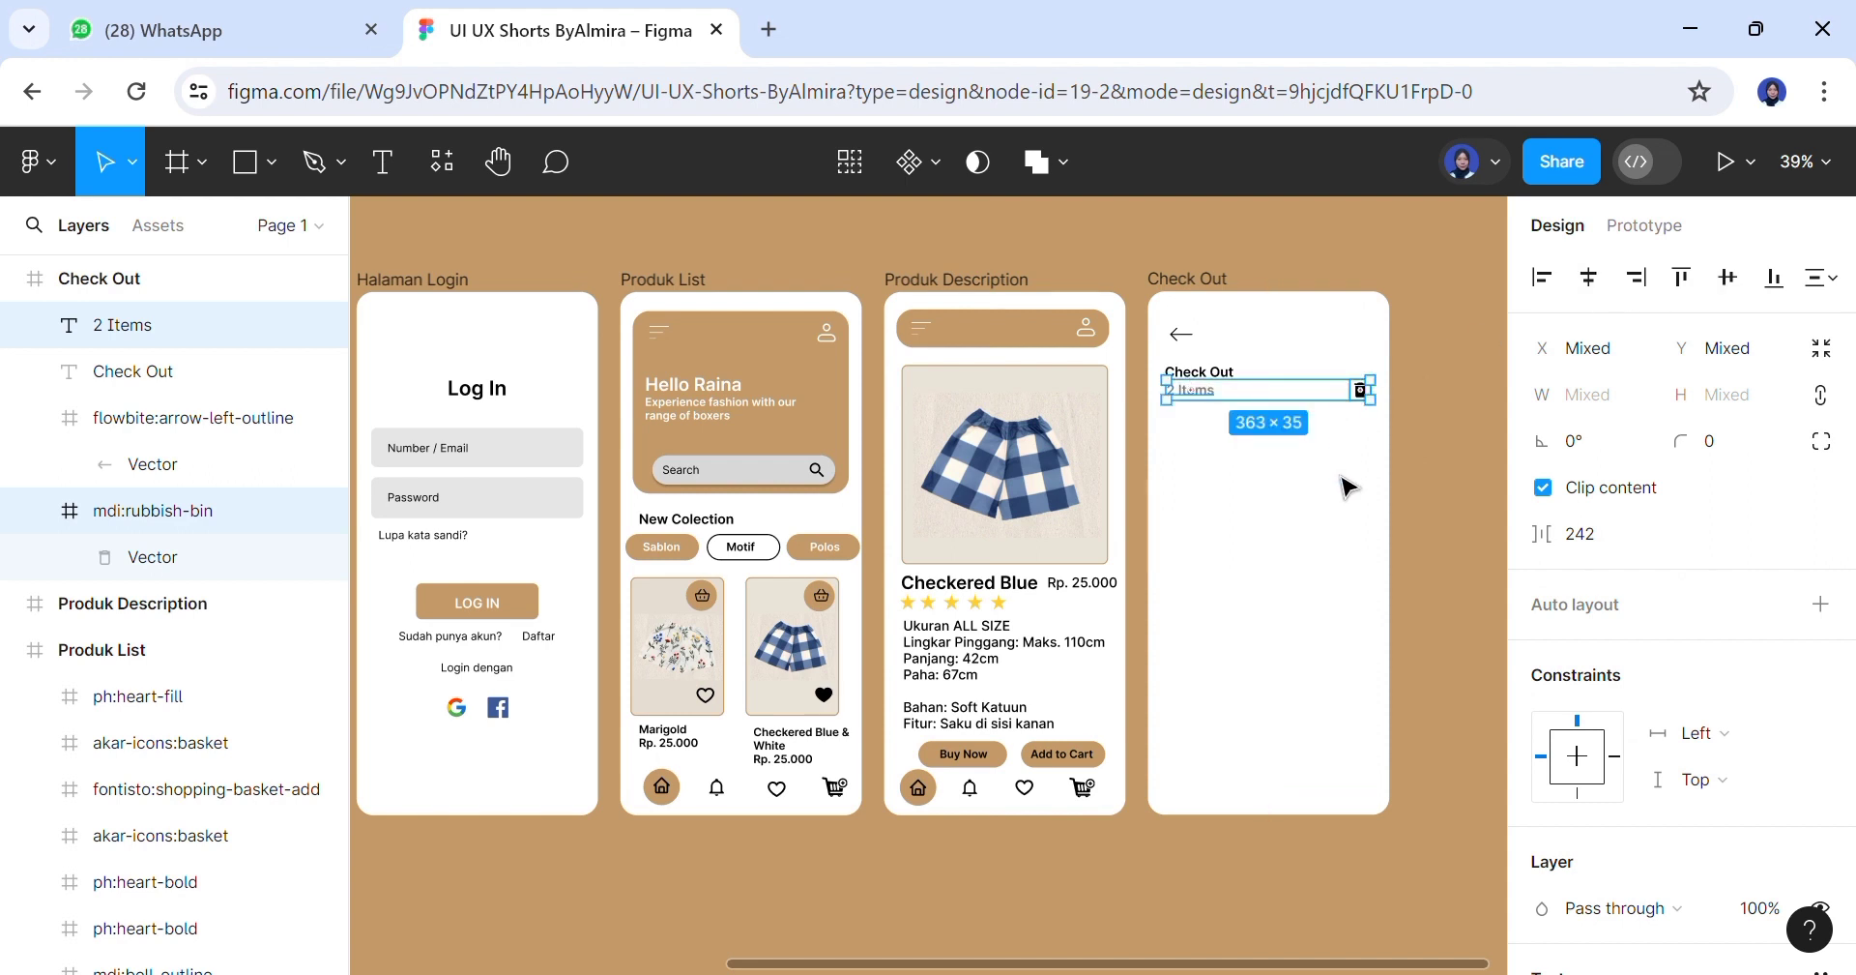
left_click(1348, 486)
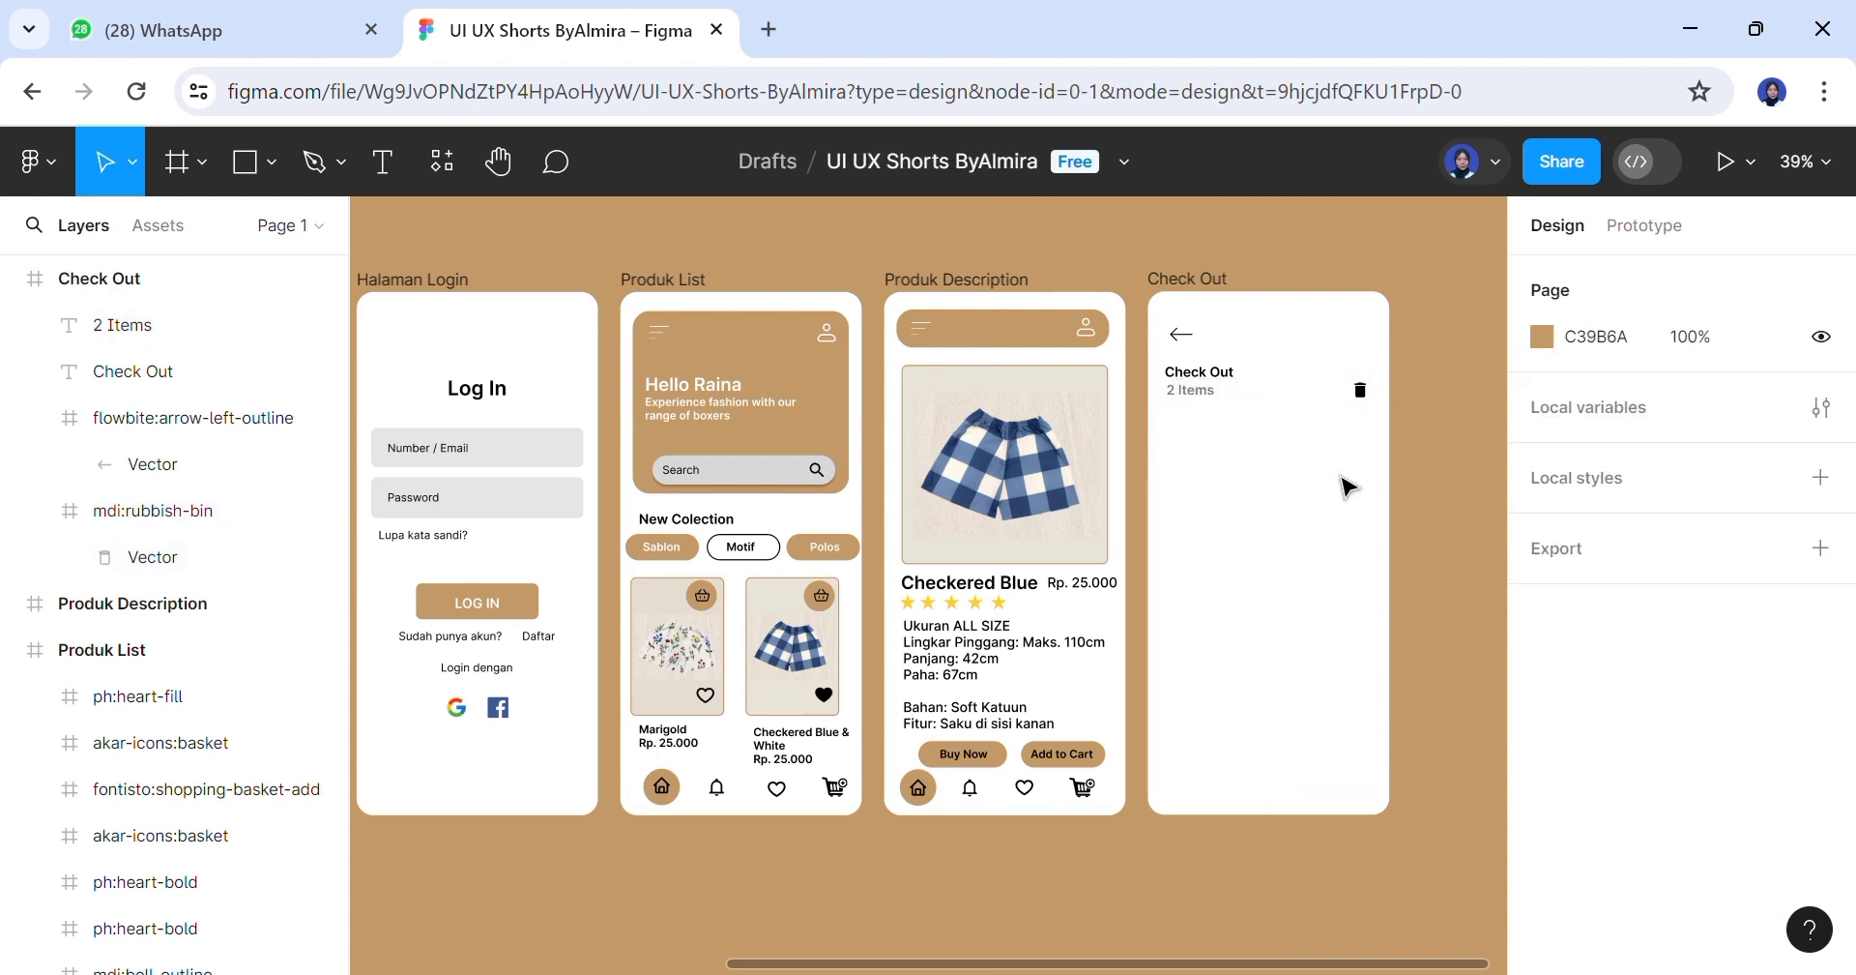
Draw a rectangle about 196 × 186 with corner radius 10 at X 33, Y 242 and place a duplicate below it
left_click(275, 173)
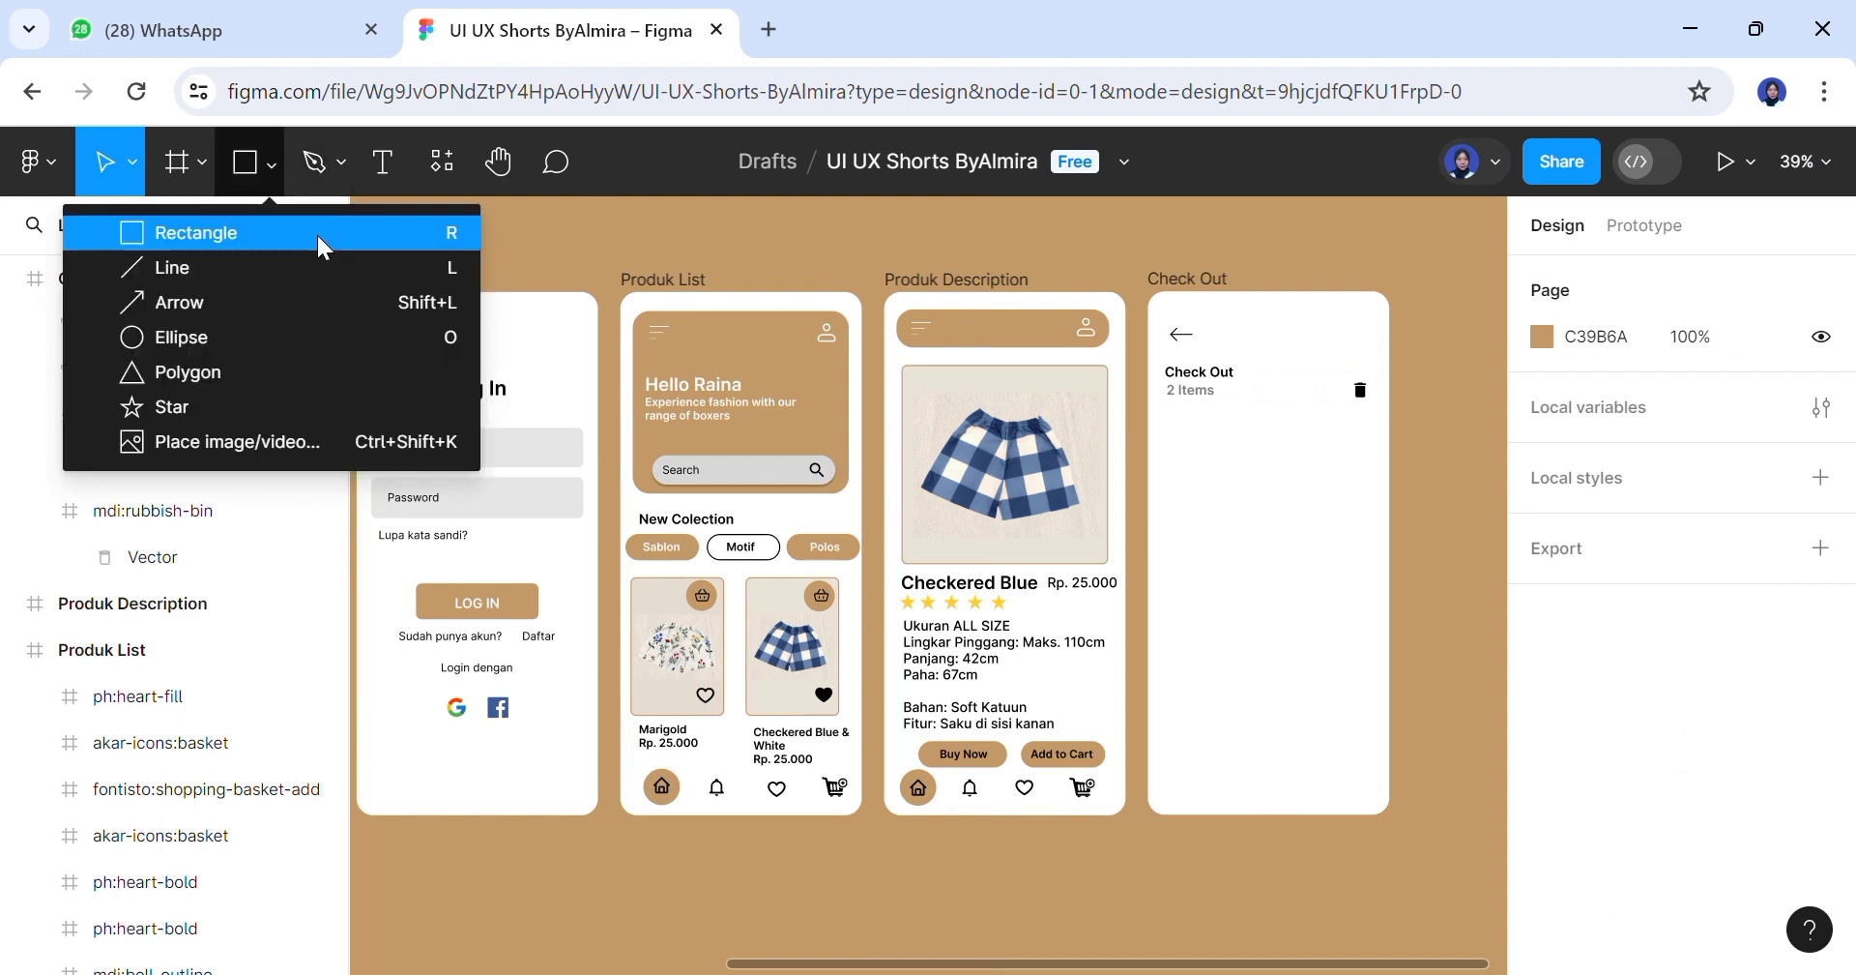
left_click(440, 235)
left_click_drag(1200, 453, 1309, 559)
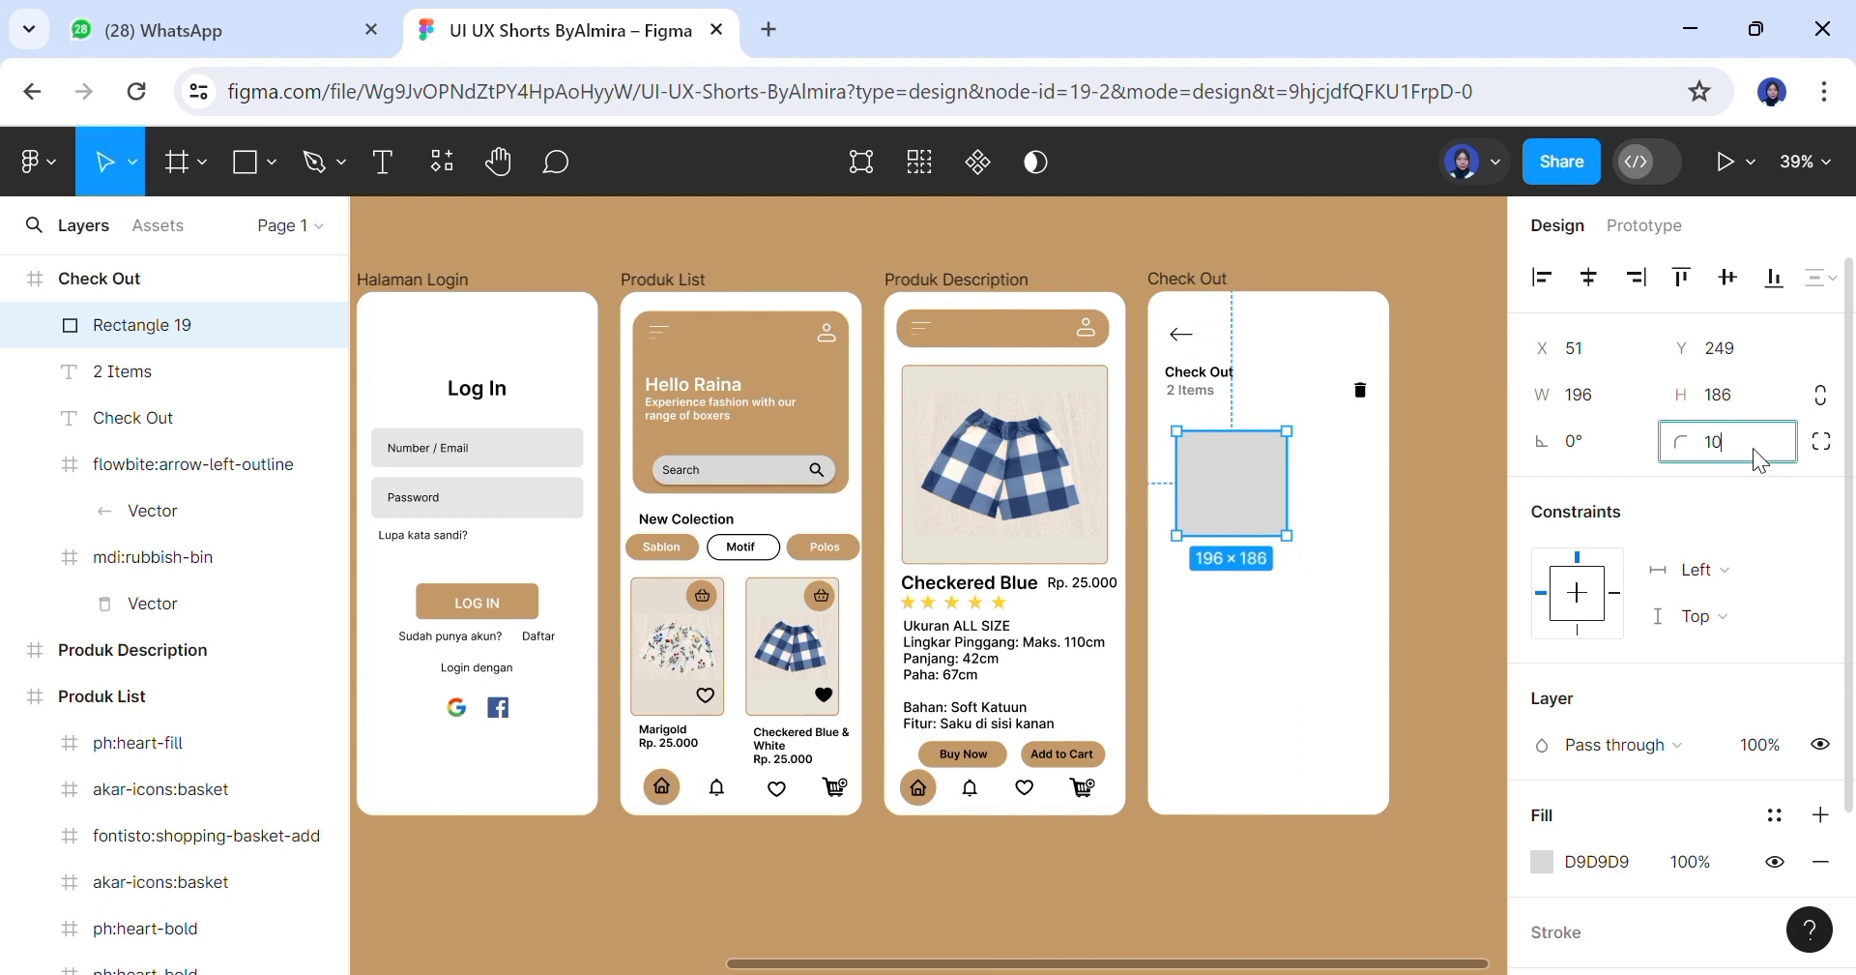
left_click(1301, 532)
left_click_drag(1275, 528, 1252, 645)
key("ctrl+d")
Add an inside stroke with a weight of 2 to the lower rectangle
scroll(1682, 677, "down", 3)
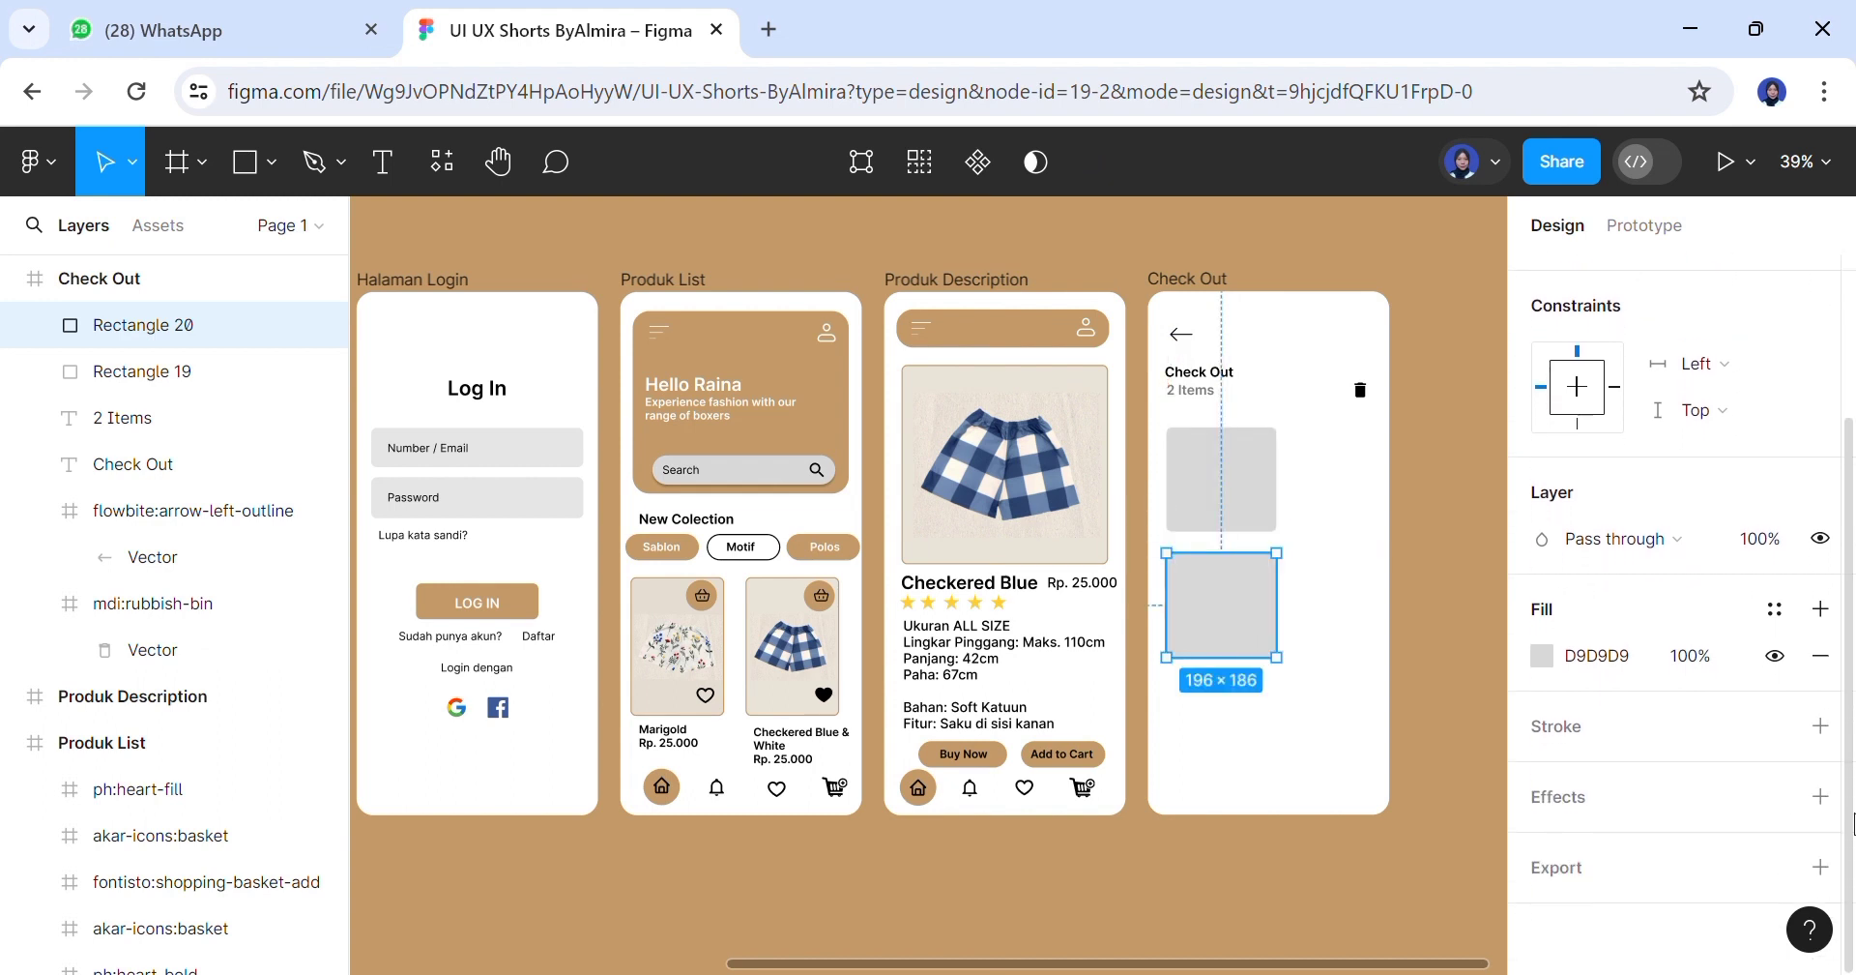
left_click(1642, 735)
left_click(1725, 830)
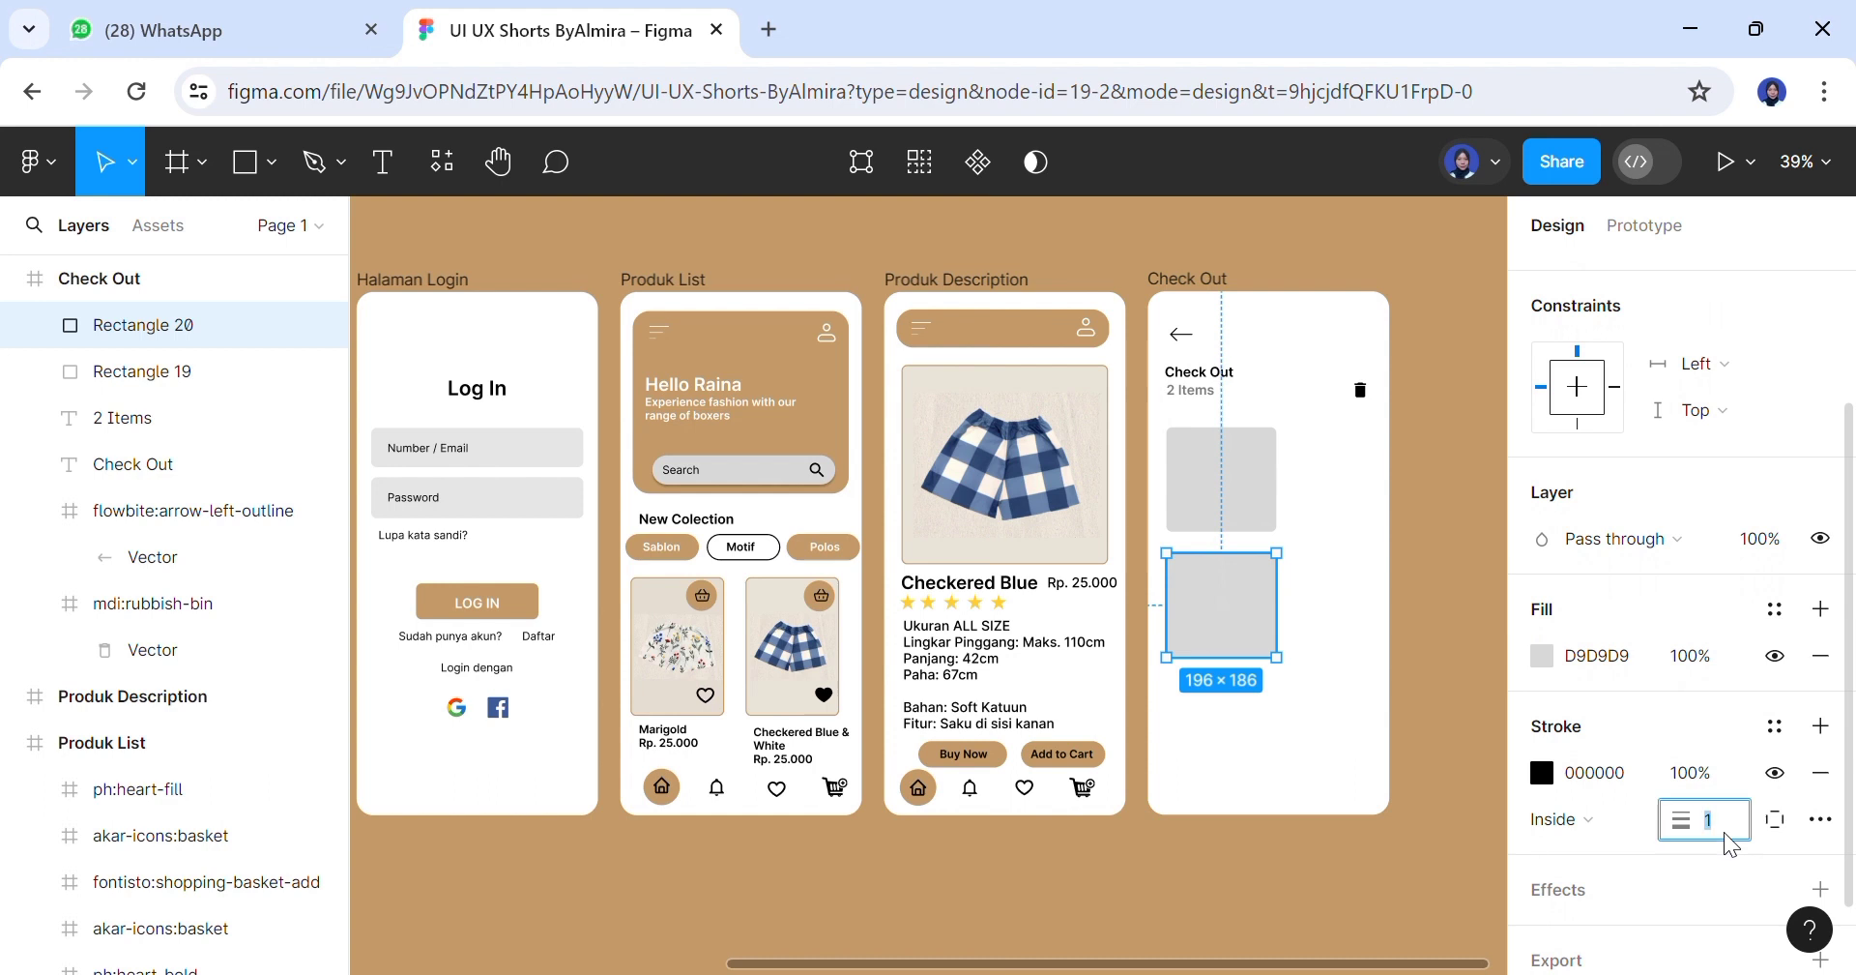
type("2")
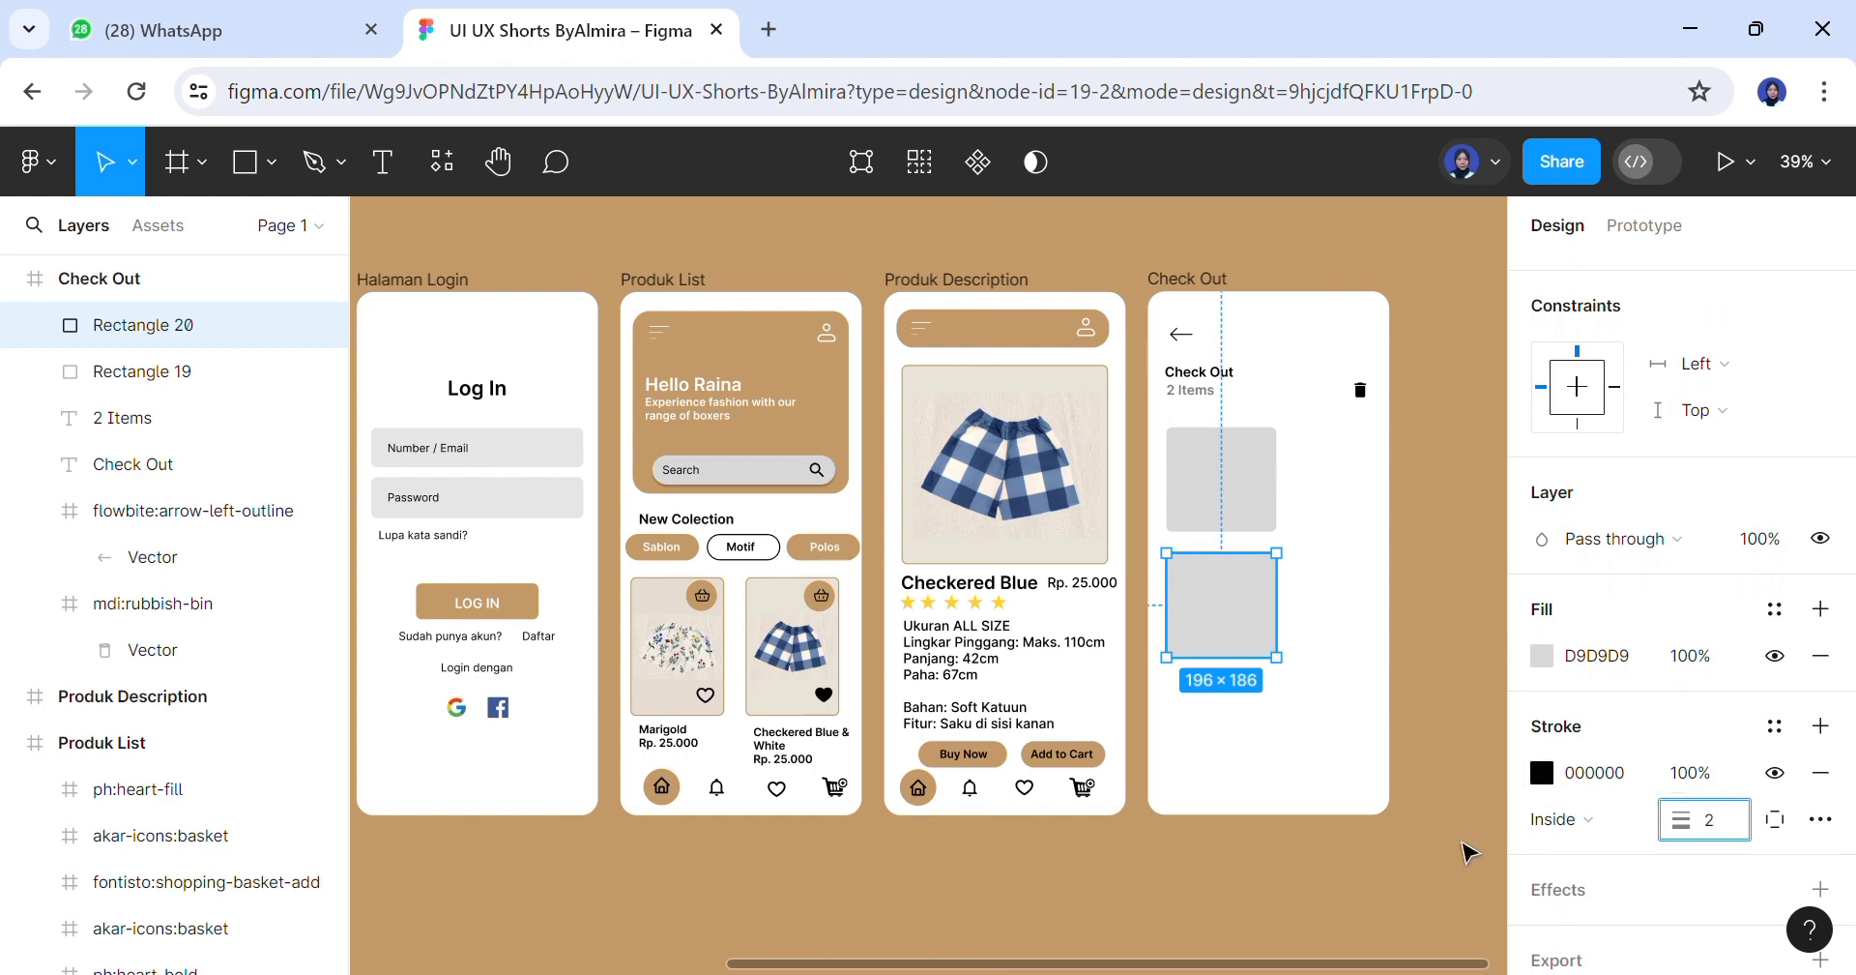
left_click(1363, 643)
Give both rectangles in the Check Out frame a matching inside stroke of weight 2 in the document's brown colour
left_click(142, 371)
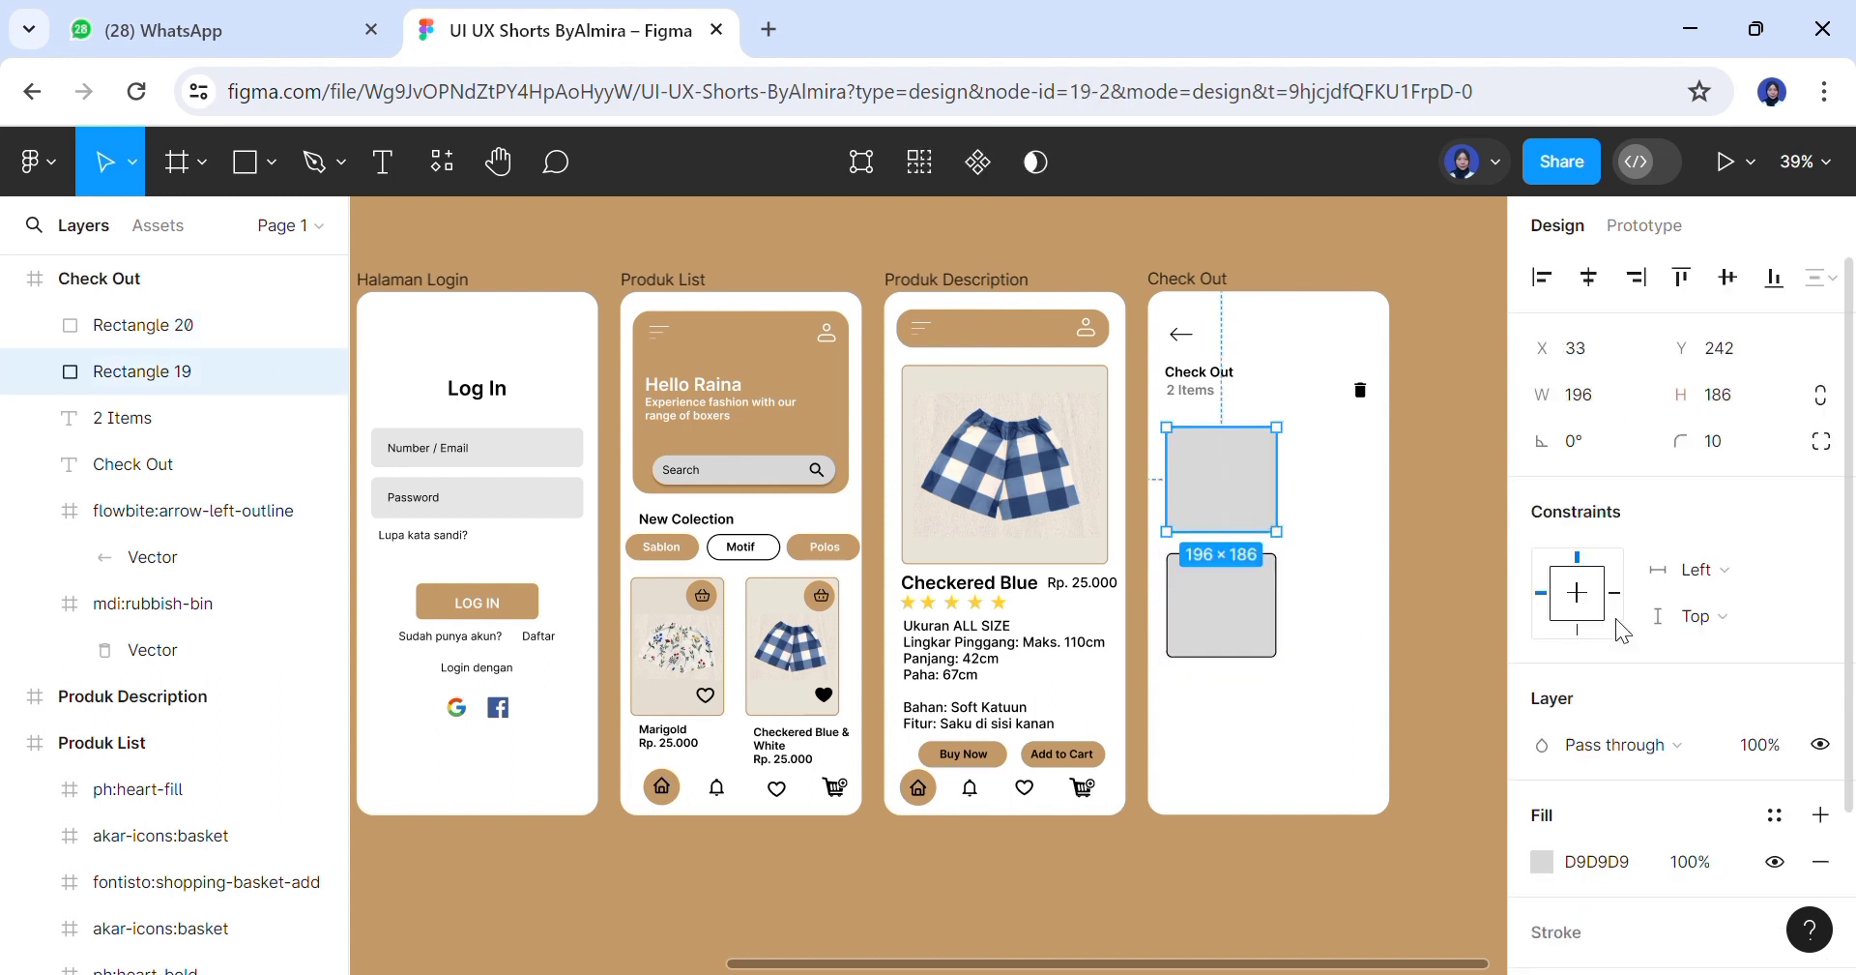
left_click(1221, 604, "shift")
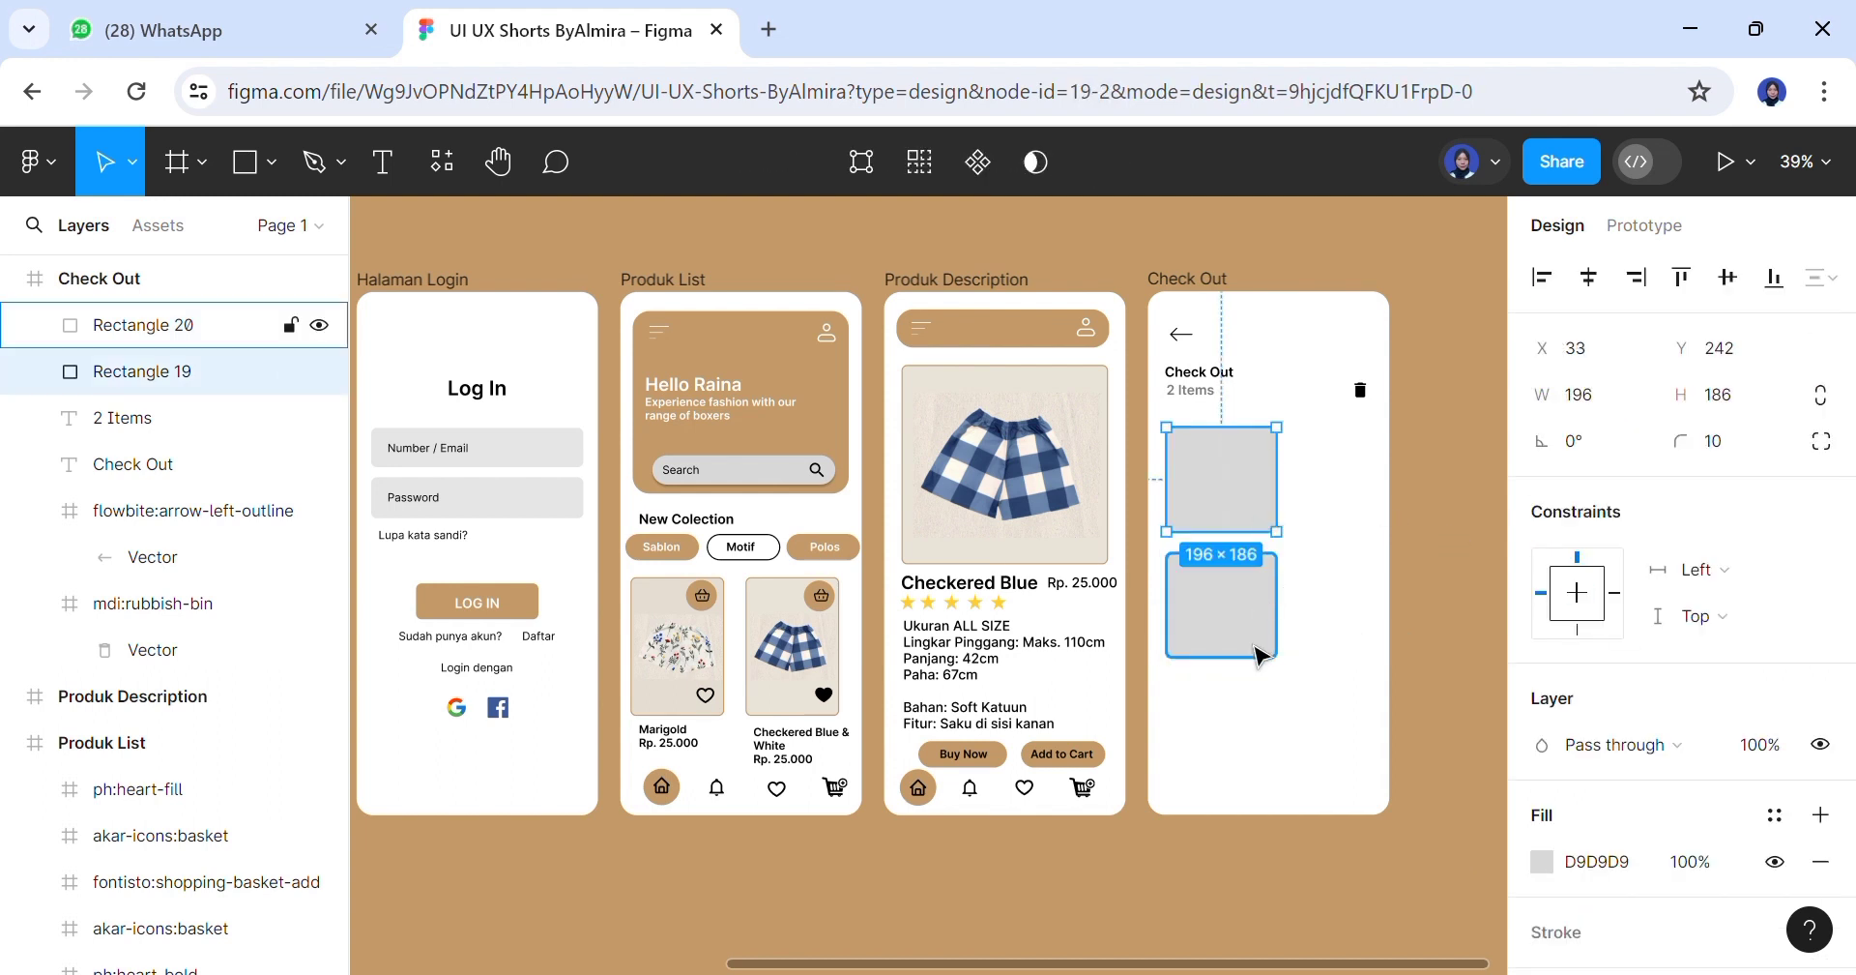
left_click_drag(1848, 502, 1815, 725)
left_click(1714, 778)
left_click(1542, 725)
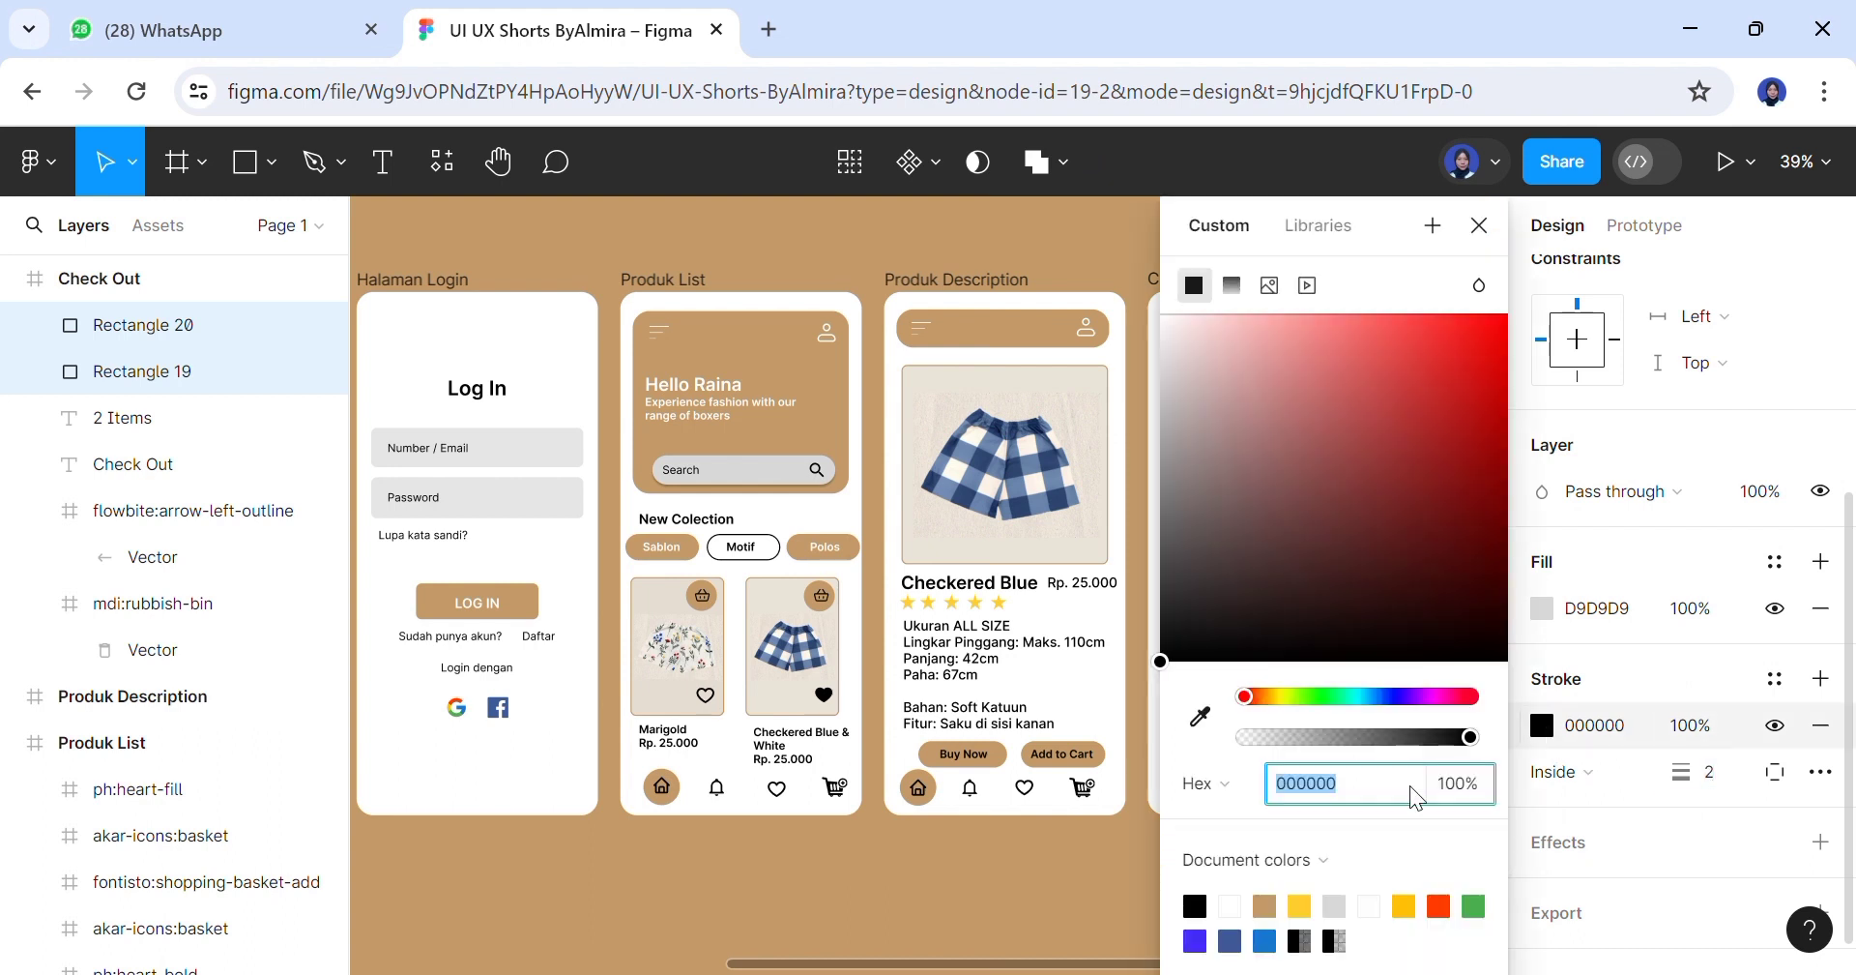
left_click(1267, 905)
left_click(1342, 767)
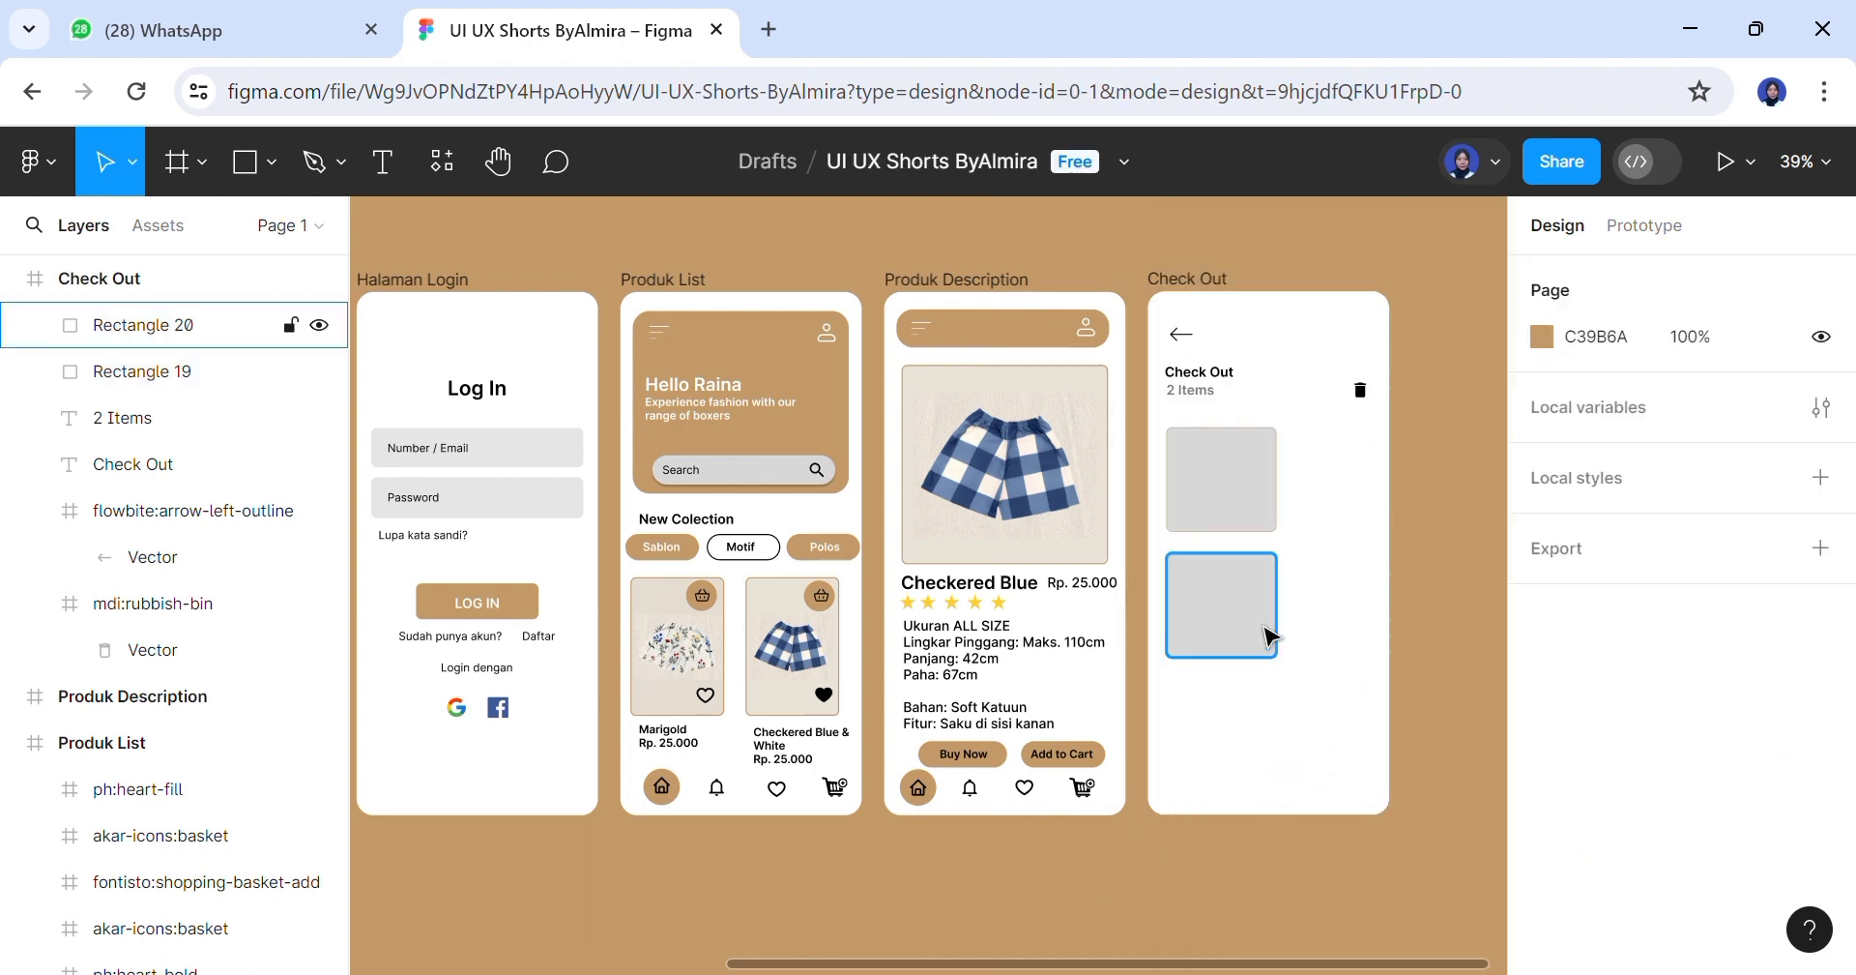
Place the blue checkered shorts image in the upper rectangle and the plain blue shorts image in the lower one
left_click(259, 160)
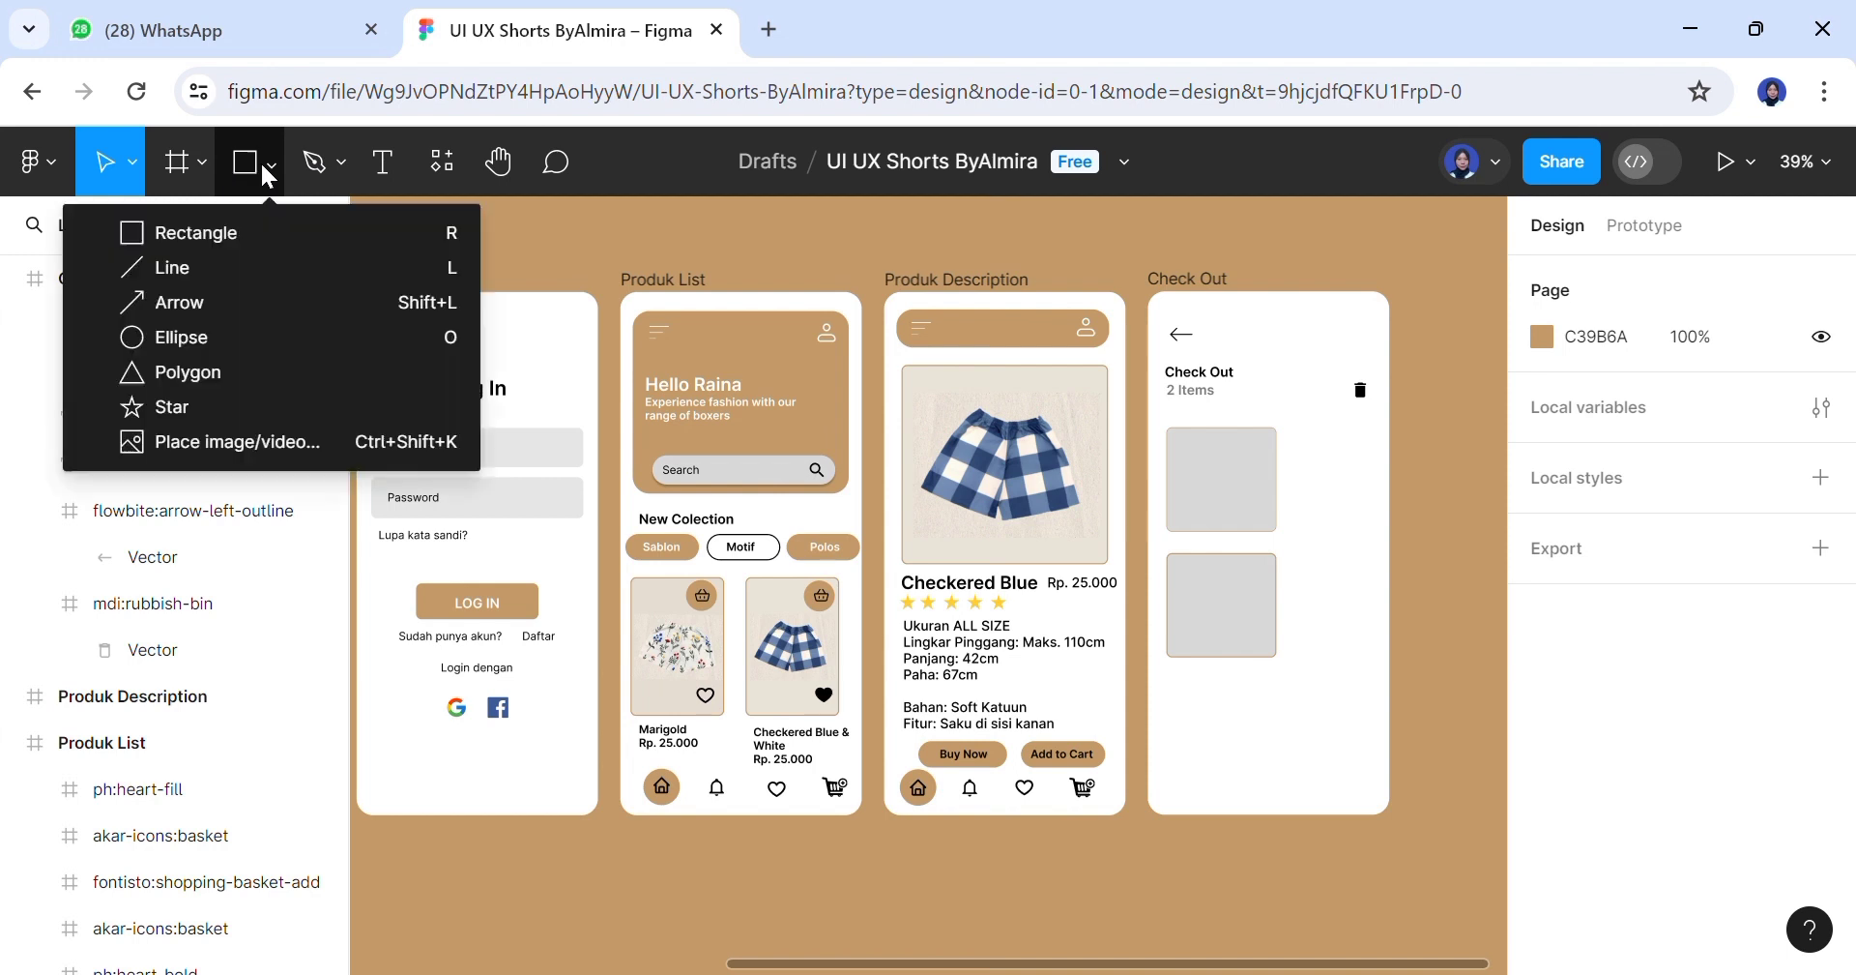
left_click(334, 431)
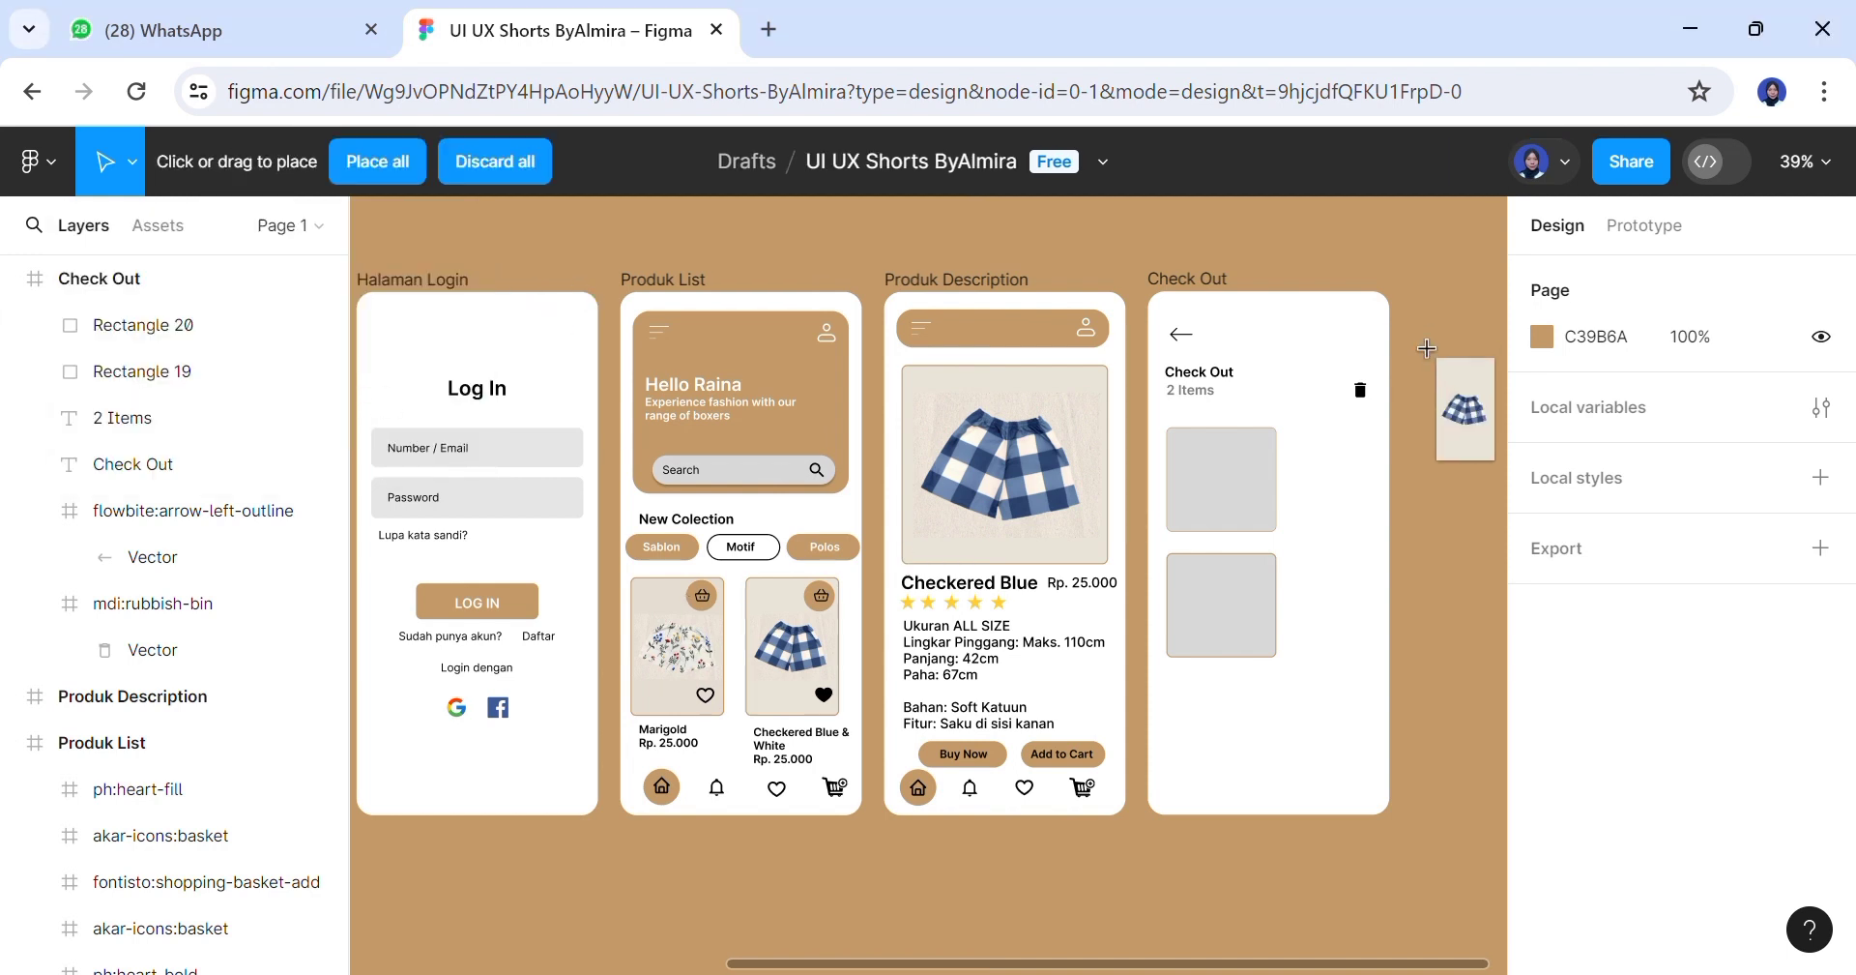
left_click(1236, 487)
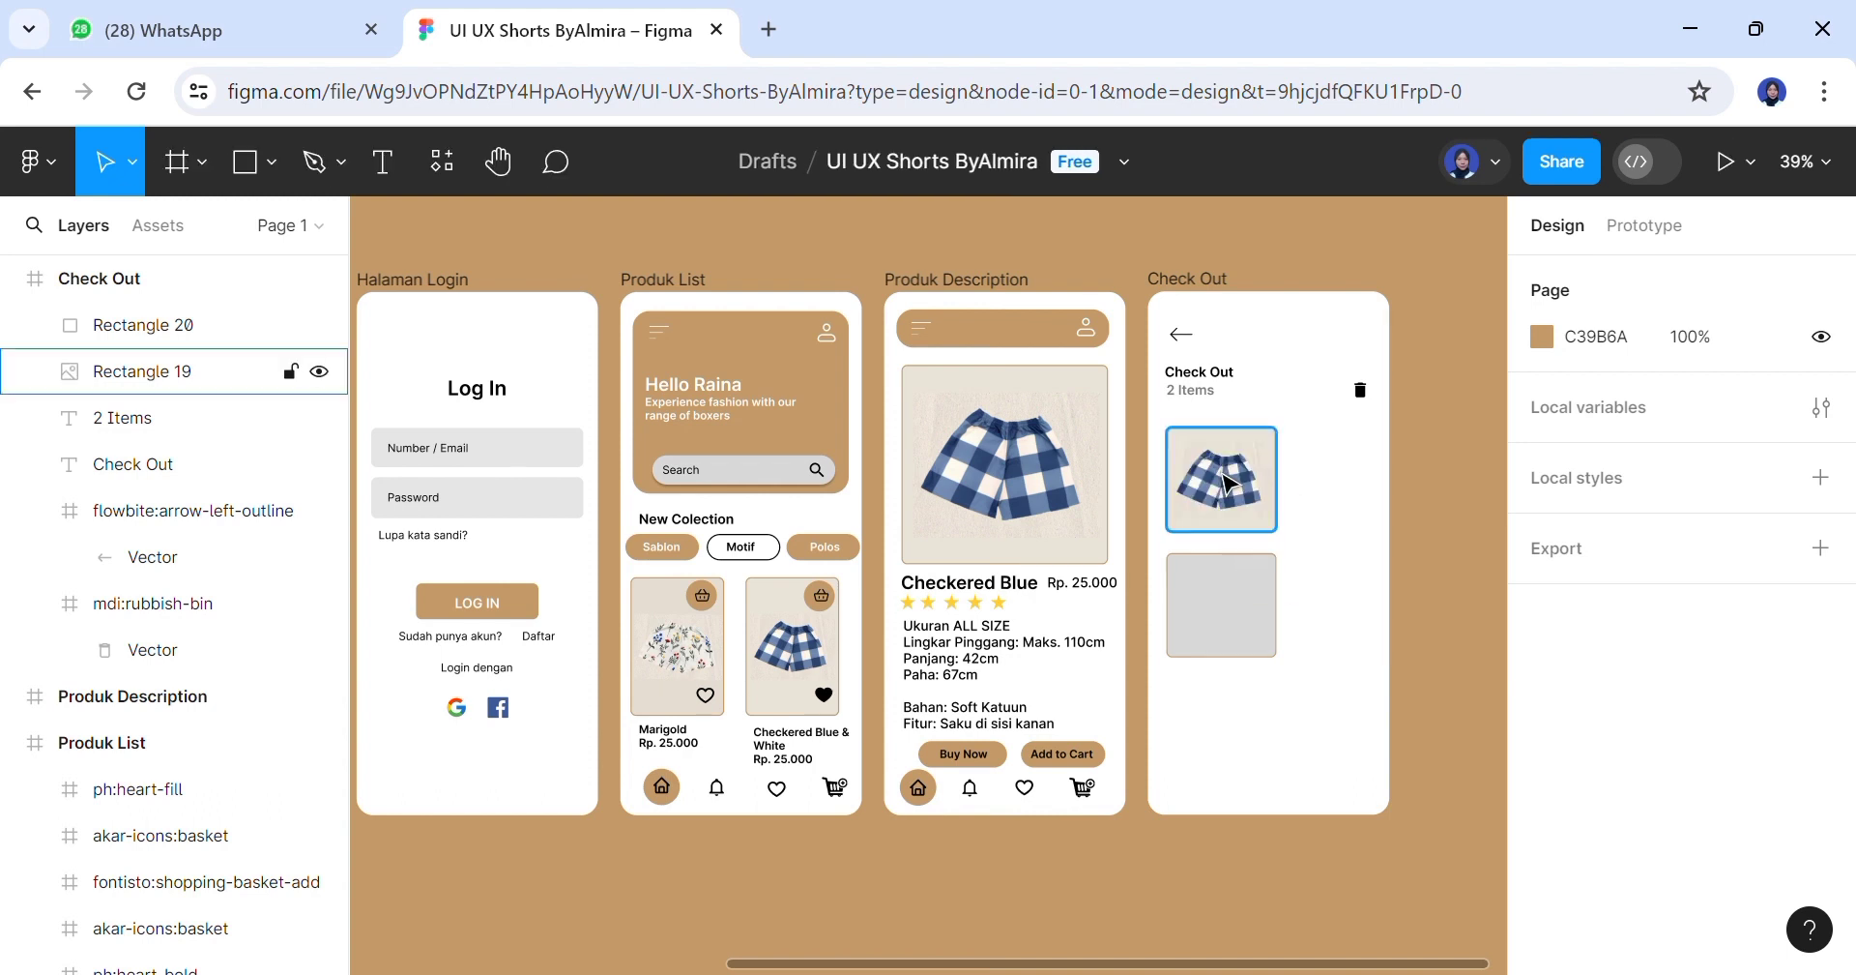
left_click(271, 163)
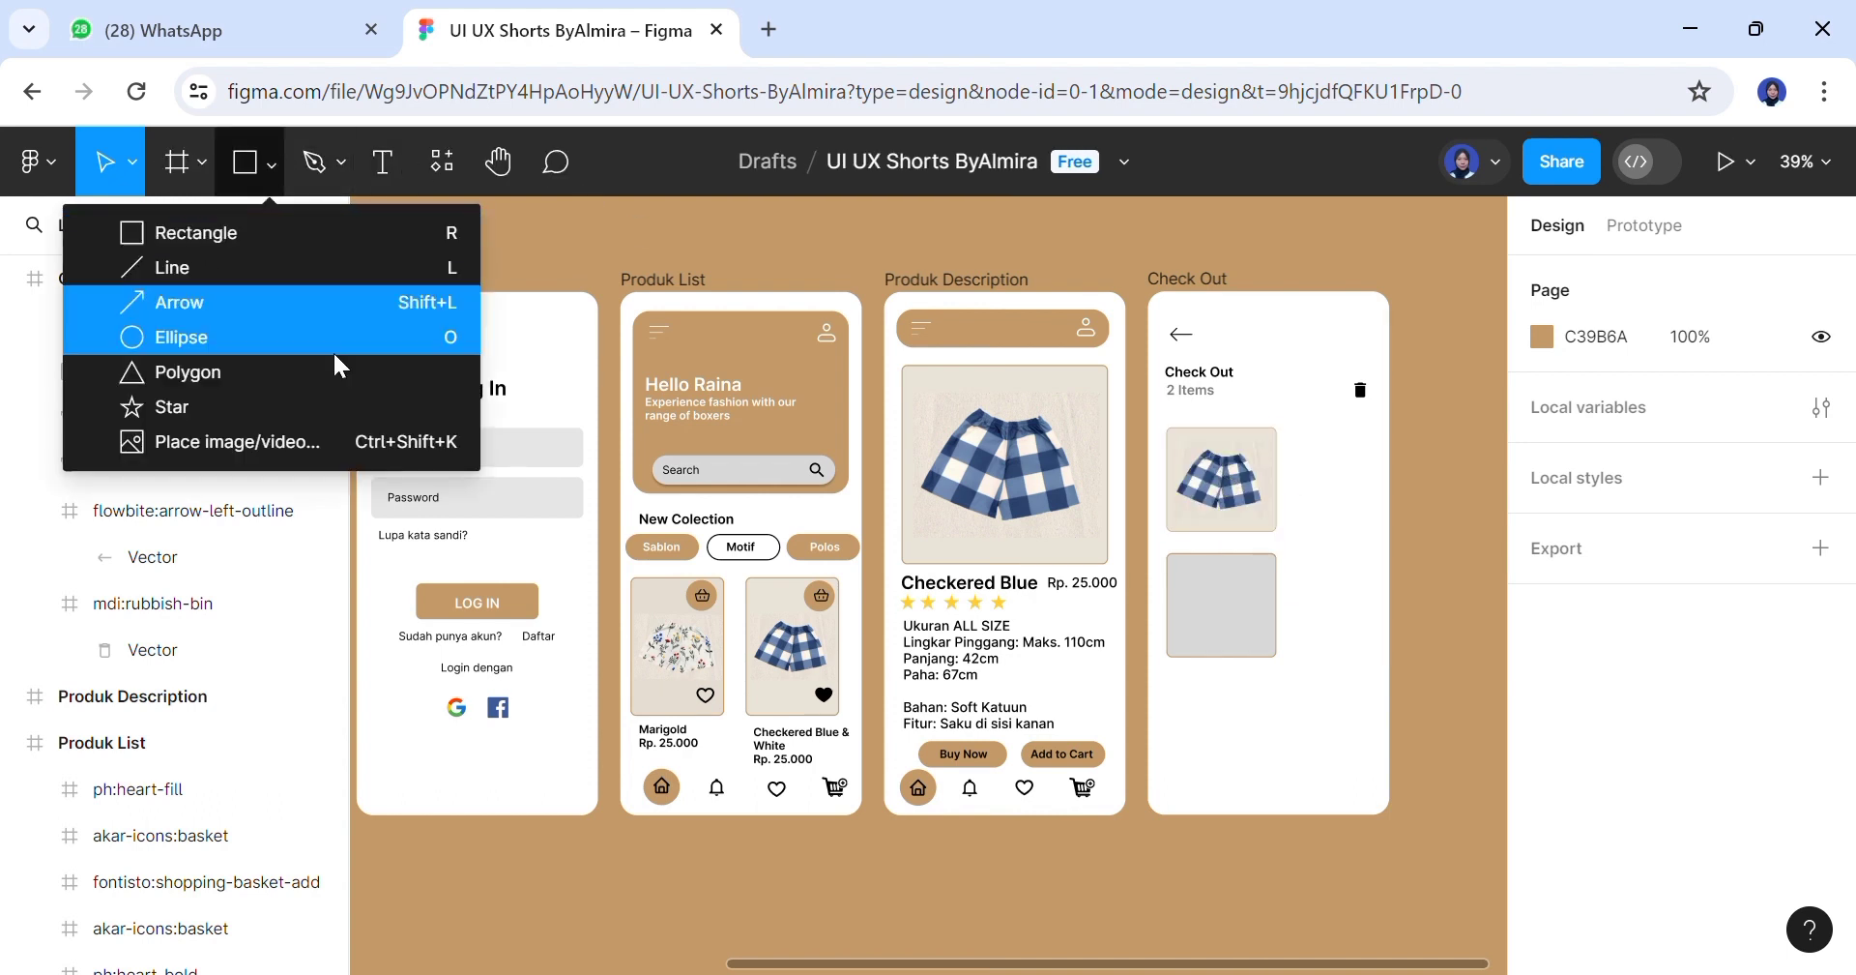
left_click(386, 443)
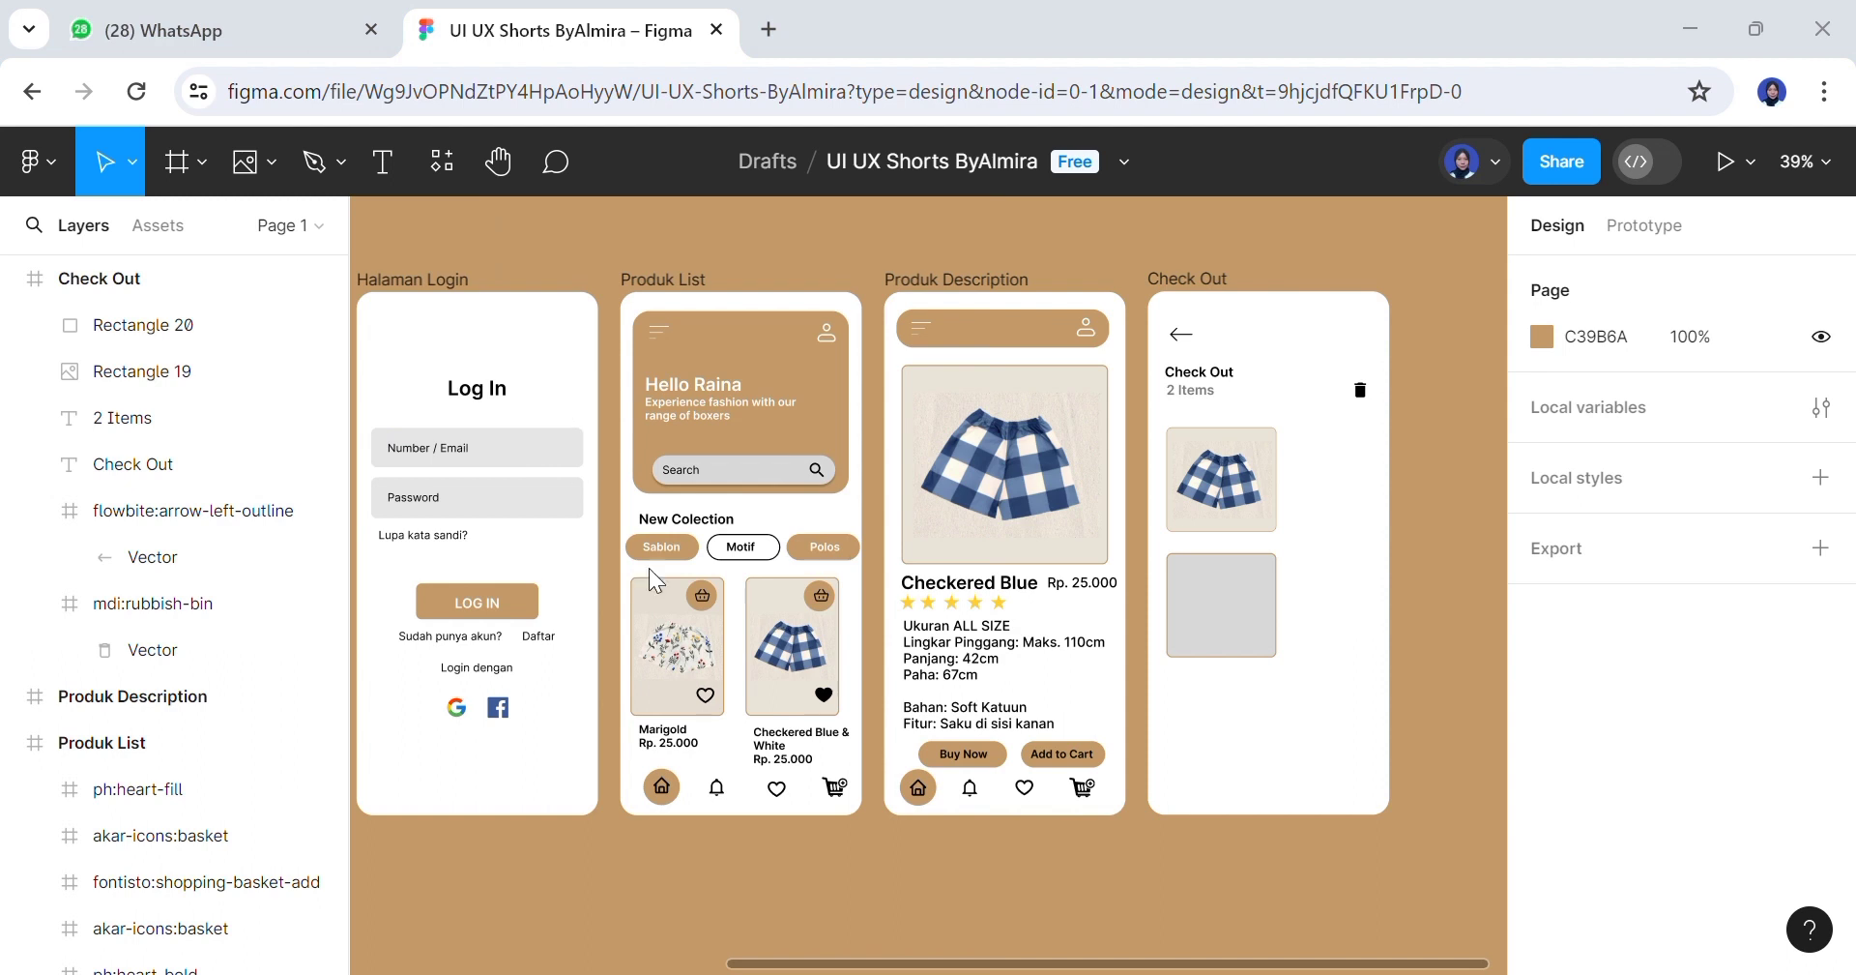
left_click(1208, 606)
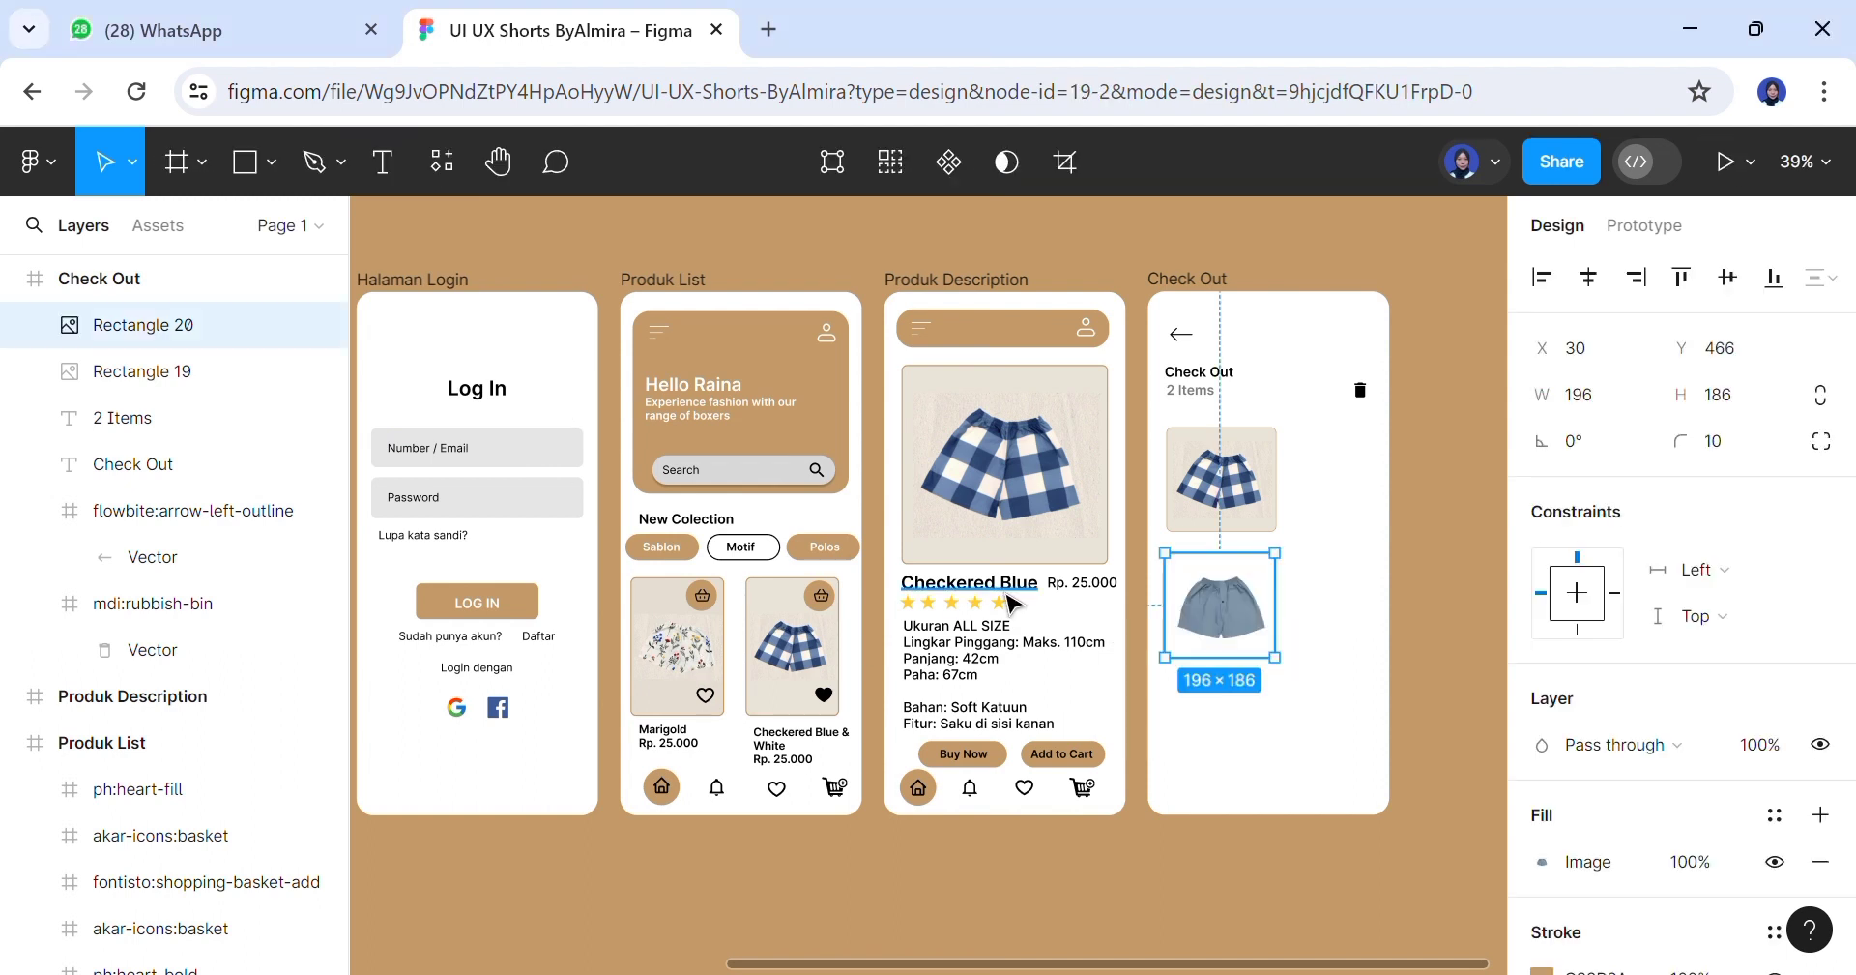
Copy the Checkered Blue product title beside the upper product image in the Check Out frame and reduce its font size
left_click(1006, 583)
left_click_drag(1006, 583, 1352, 448)
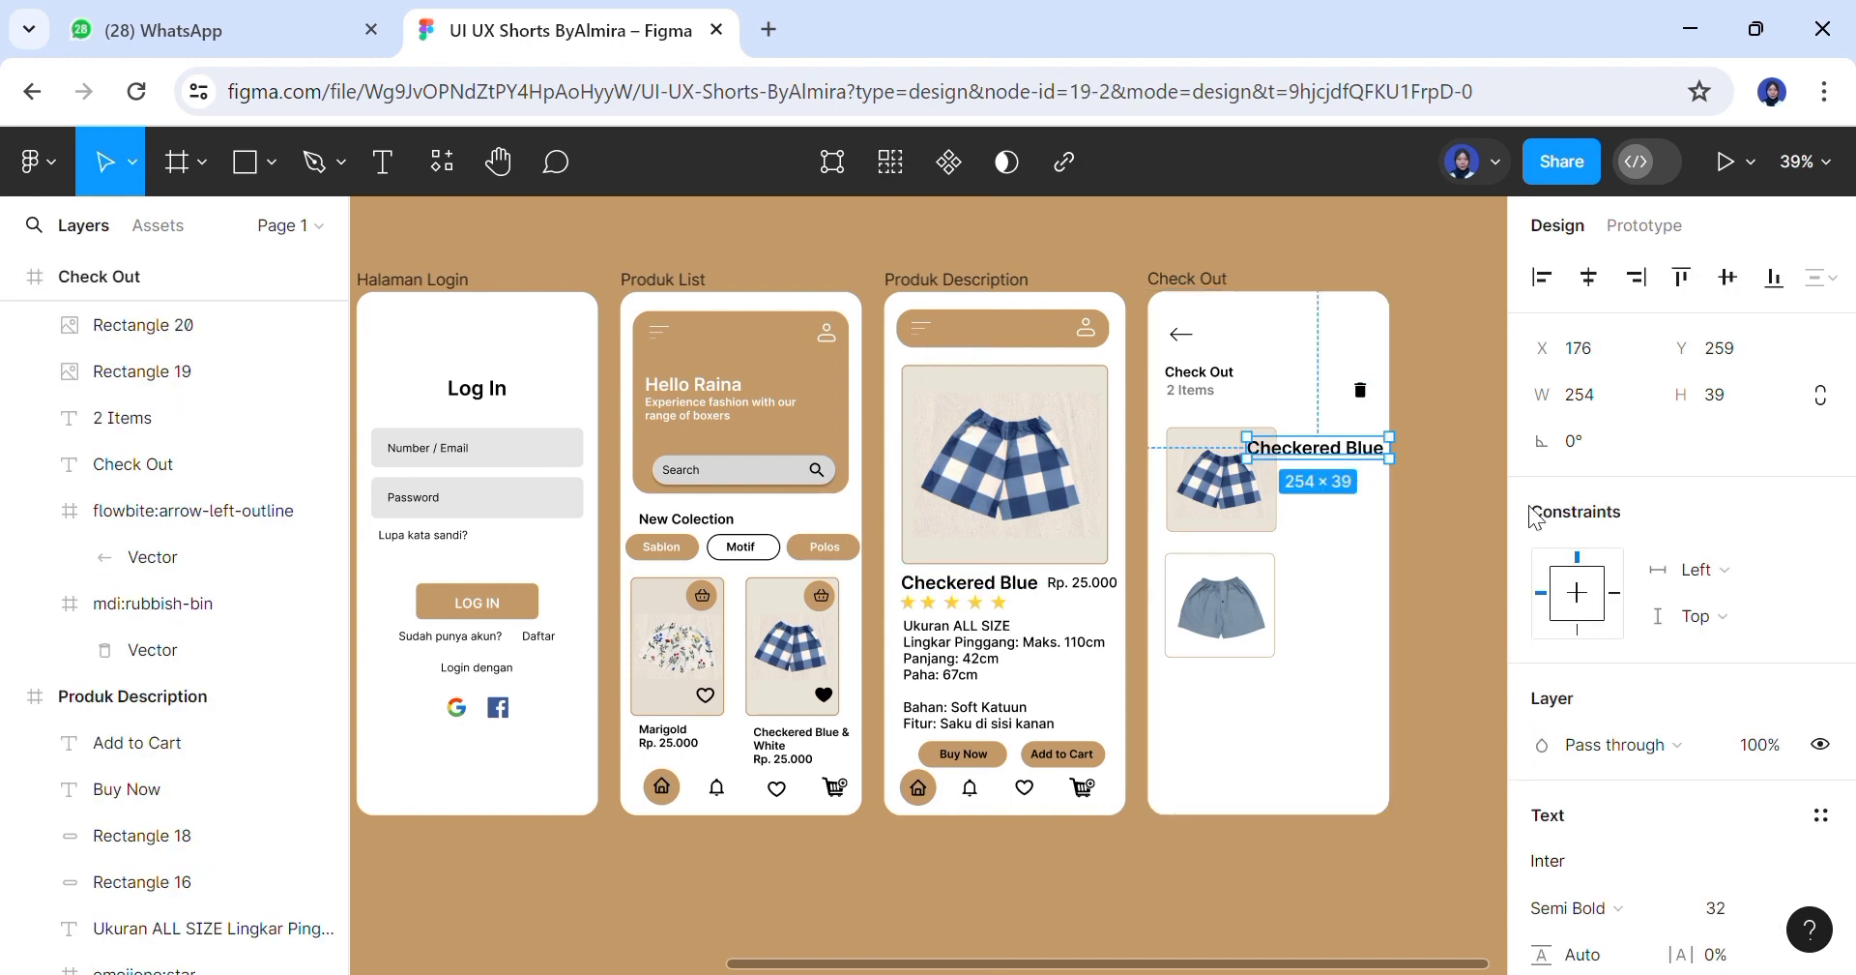
left_click(1716, 906)
scroll(1800, 761, "down", 2)
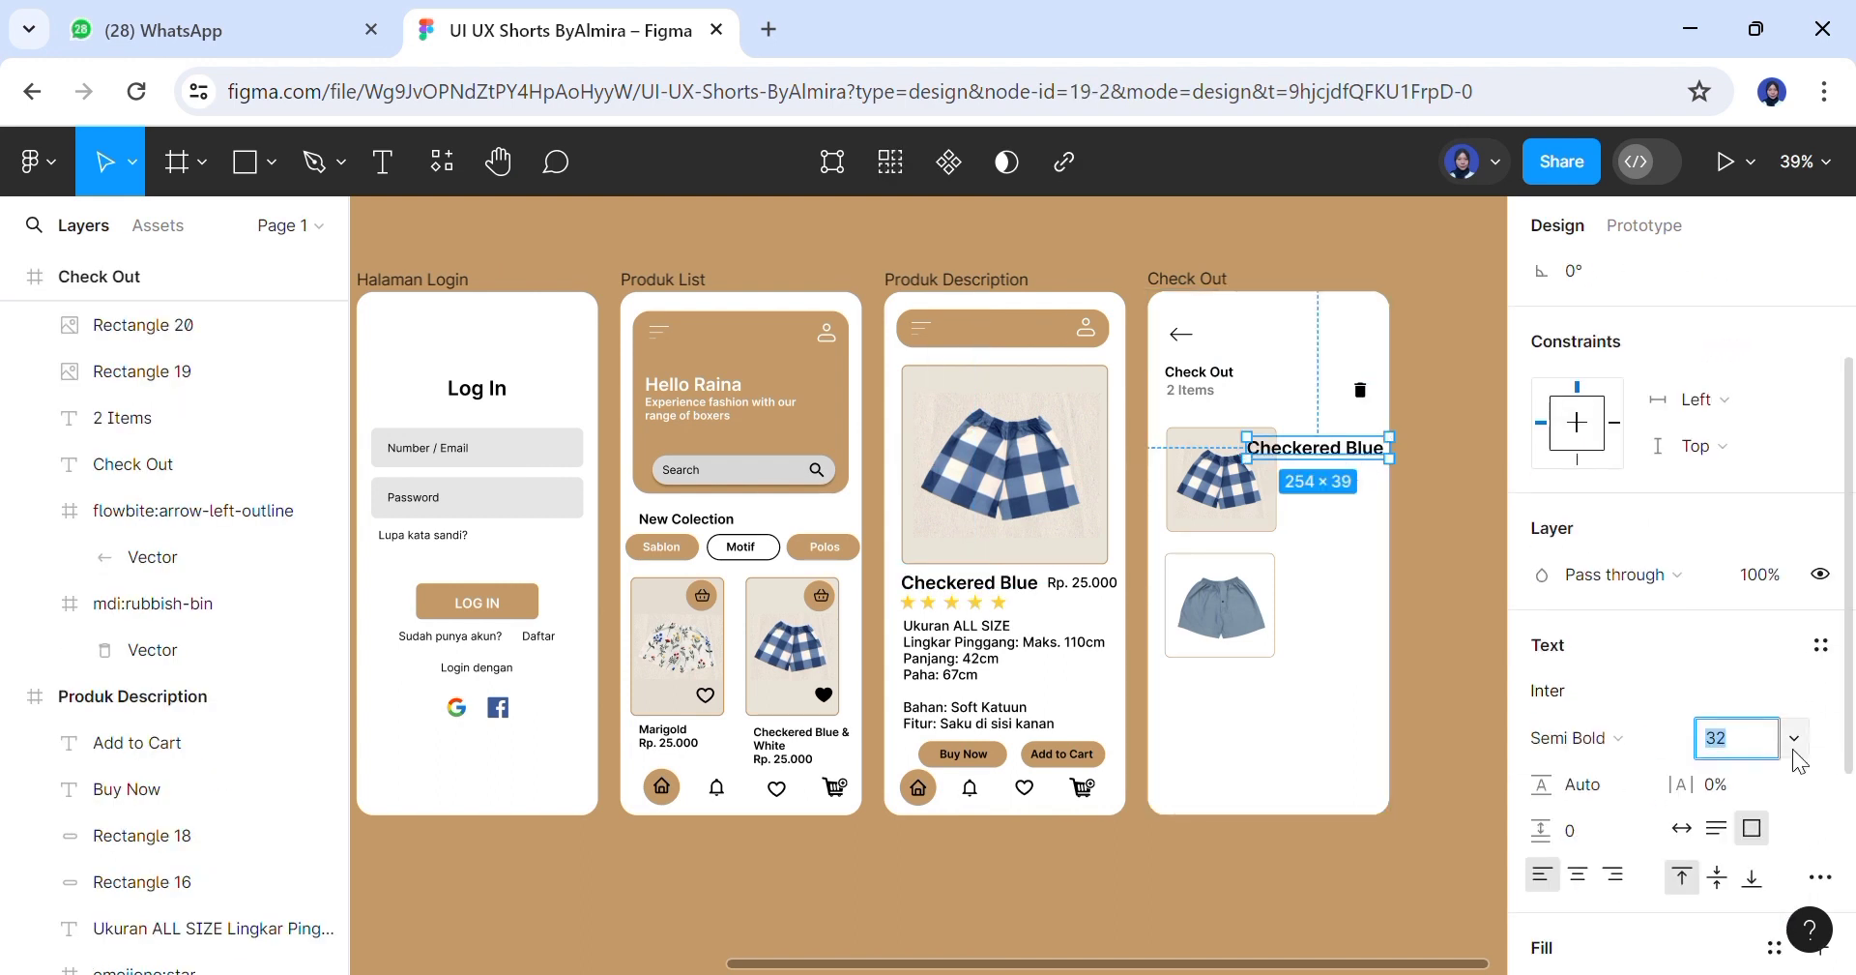
left_click(1793, 750)
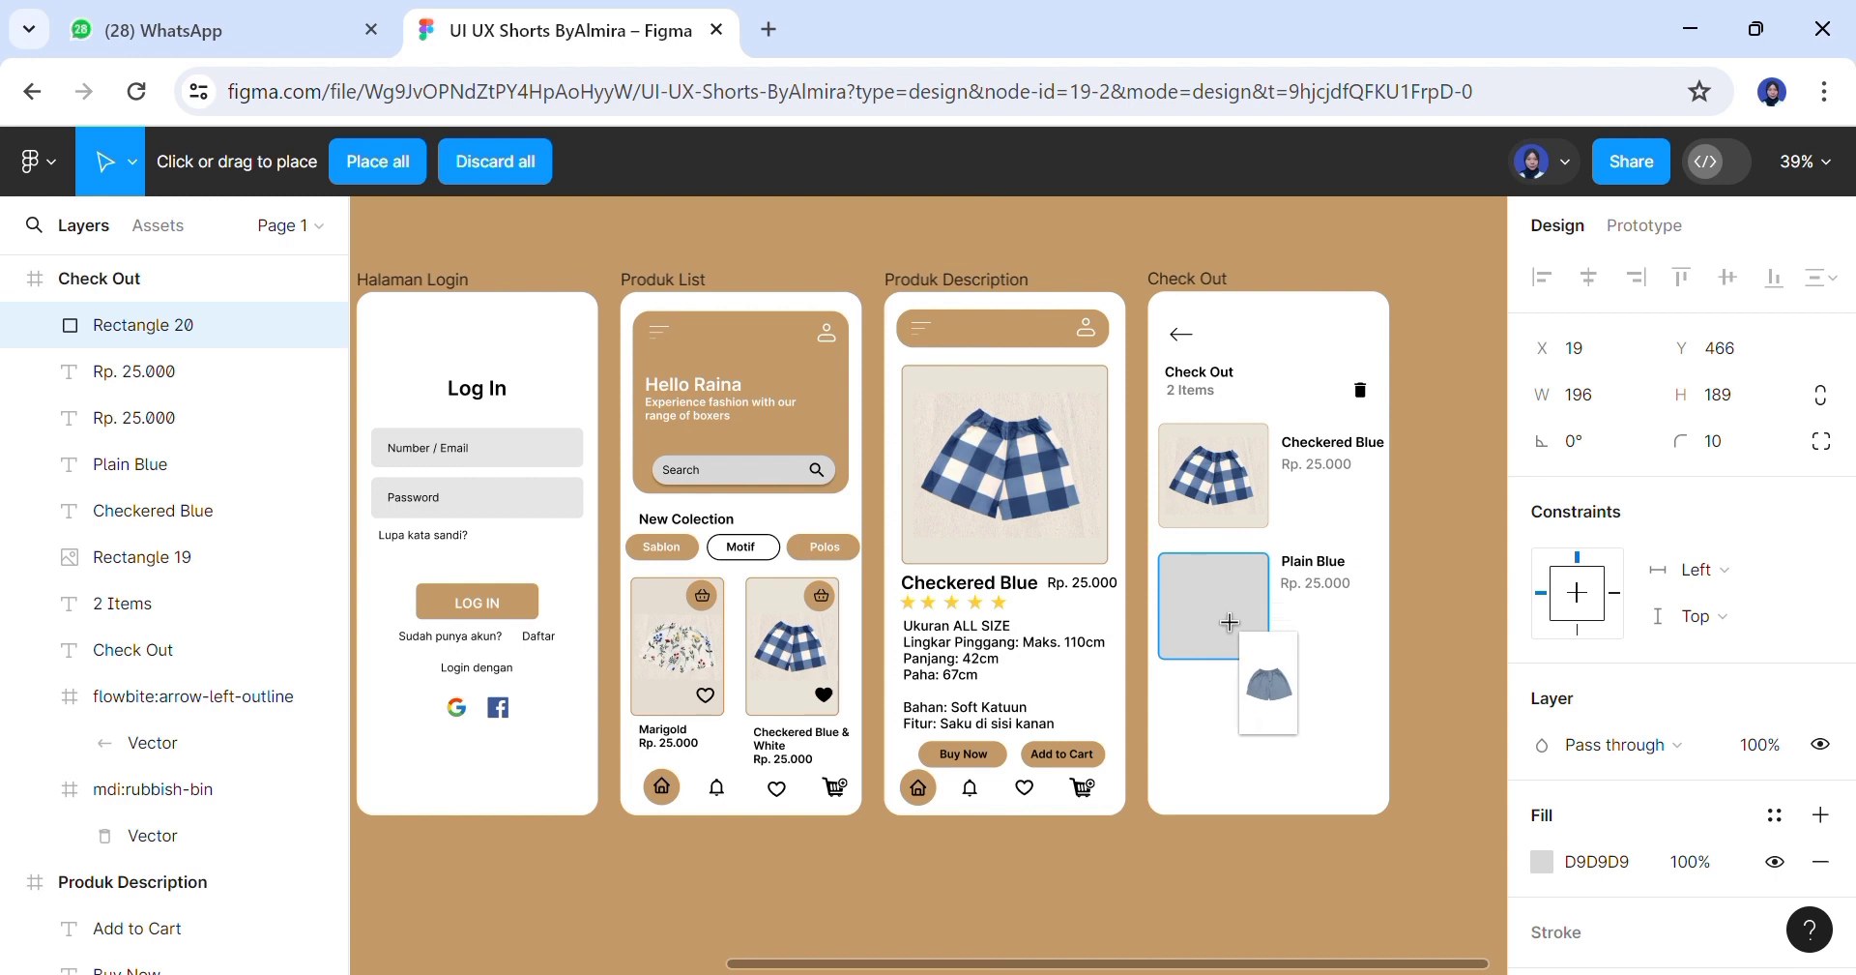
Fill the lower Check Out rectangle with the plain blue shorts image and give its stroke the document's brown colour
left_click(1229, 622)
scroll(1604, 749, "down", 3)
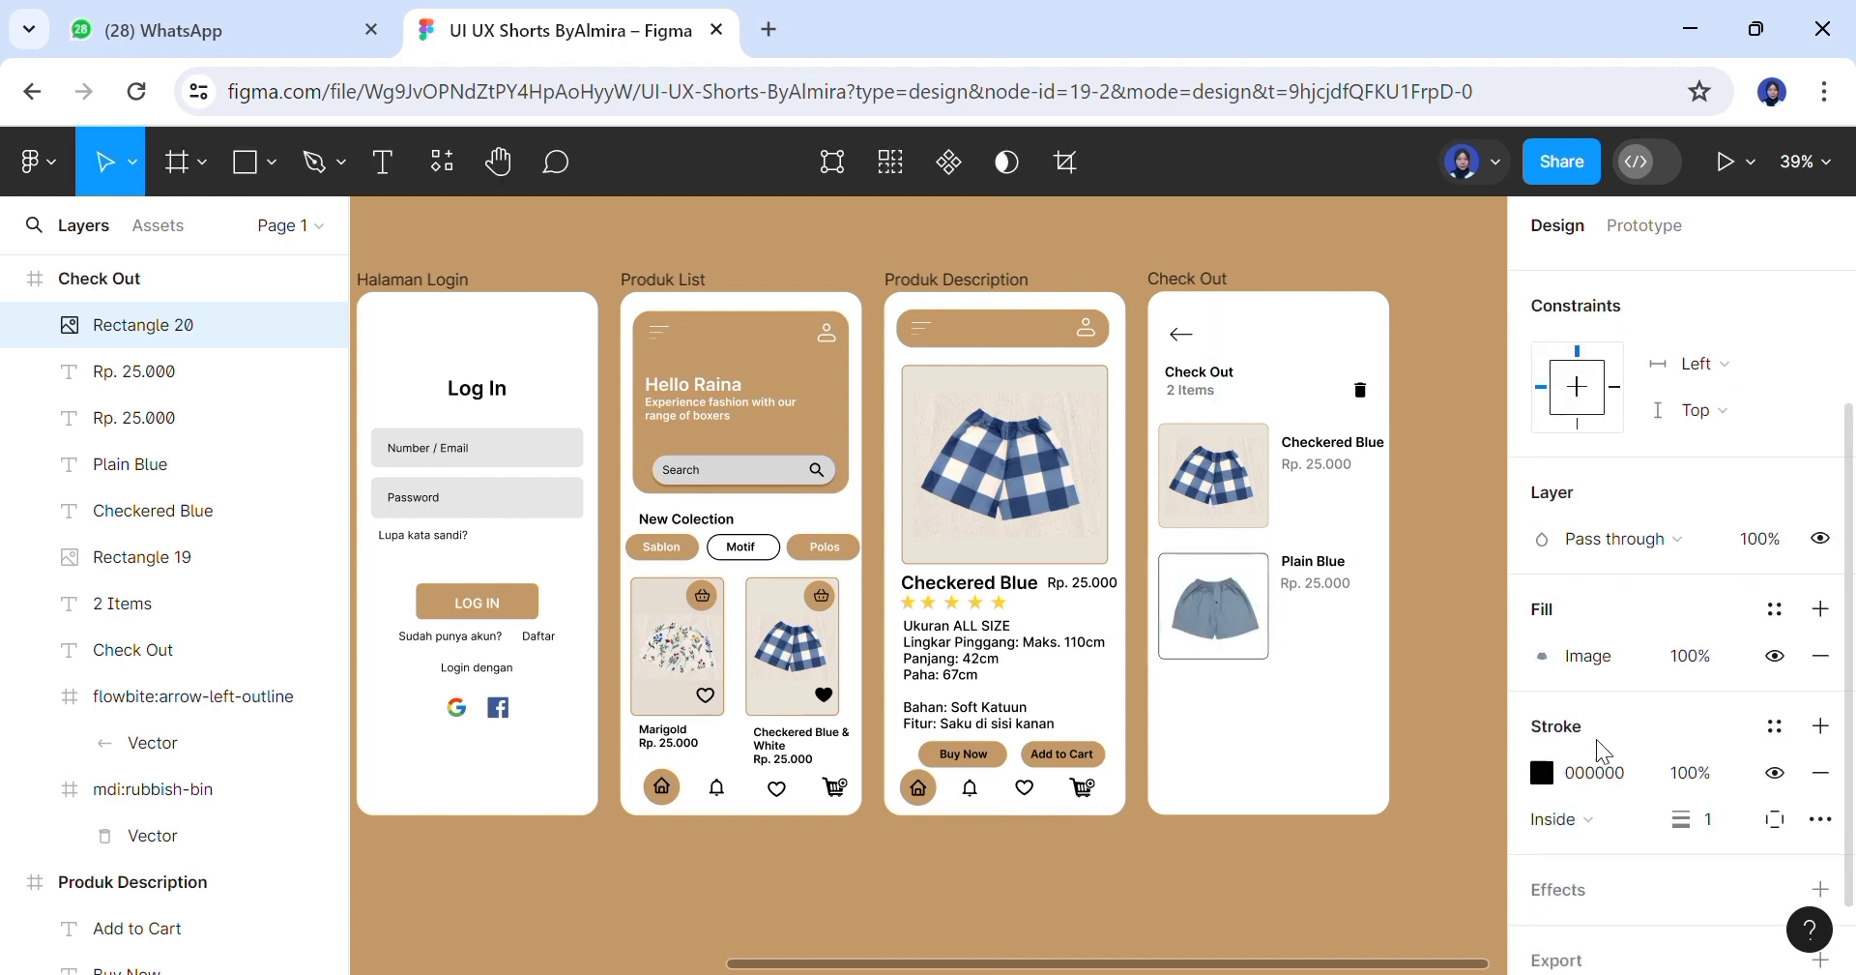
left_click(1542, 772)
left_click(1282, 934)
left_click(1080, 912)
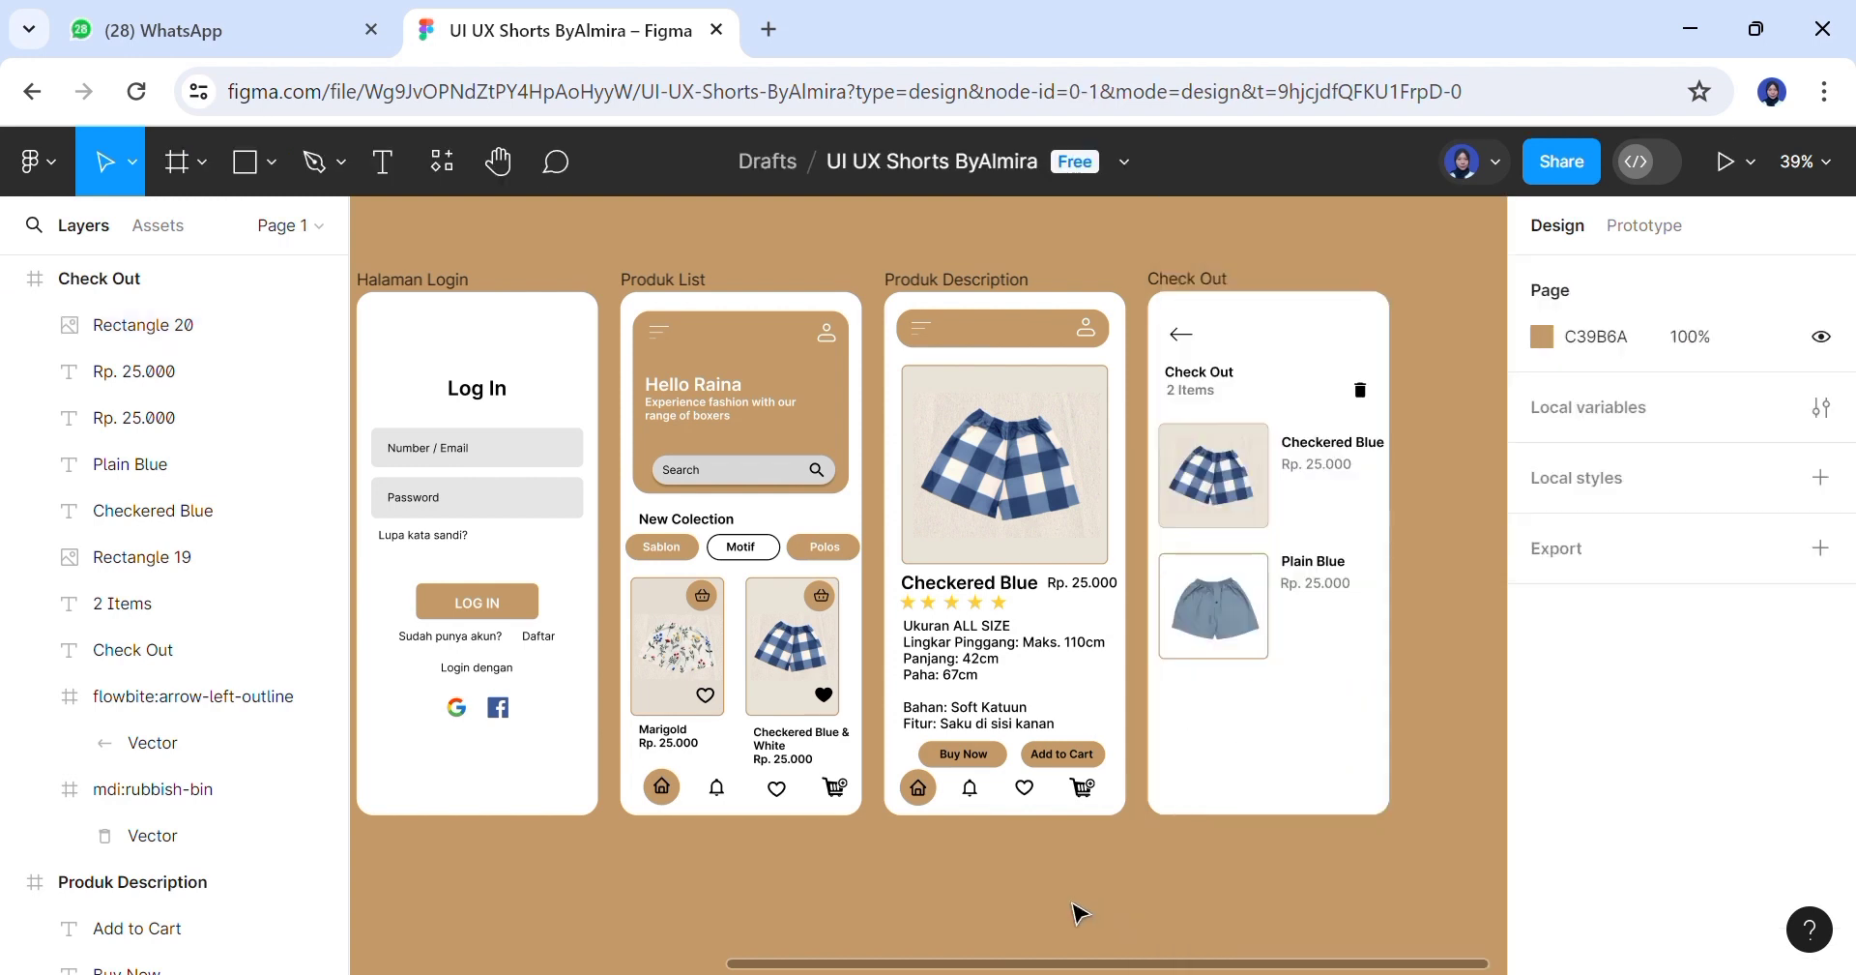
Duplicate the Check Out title below the lower product image and change the copy's text to "Sub Total"
left_click(1226, 377)
left_click_drag(1226, 377, 1233, 663)
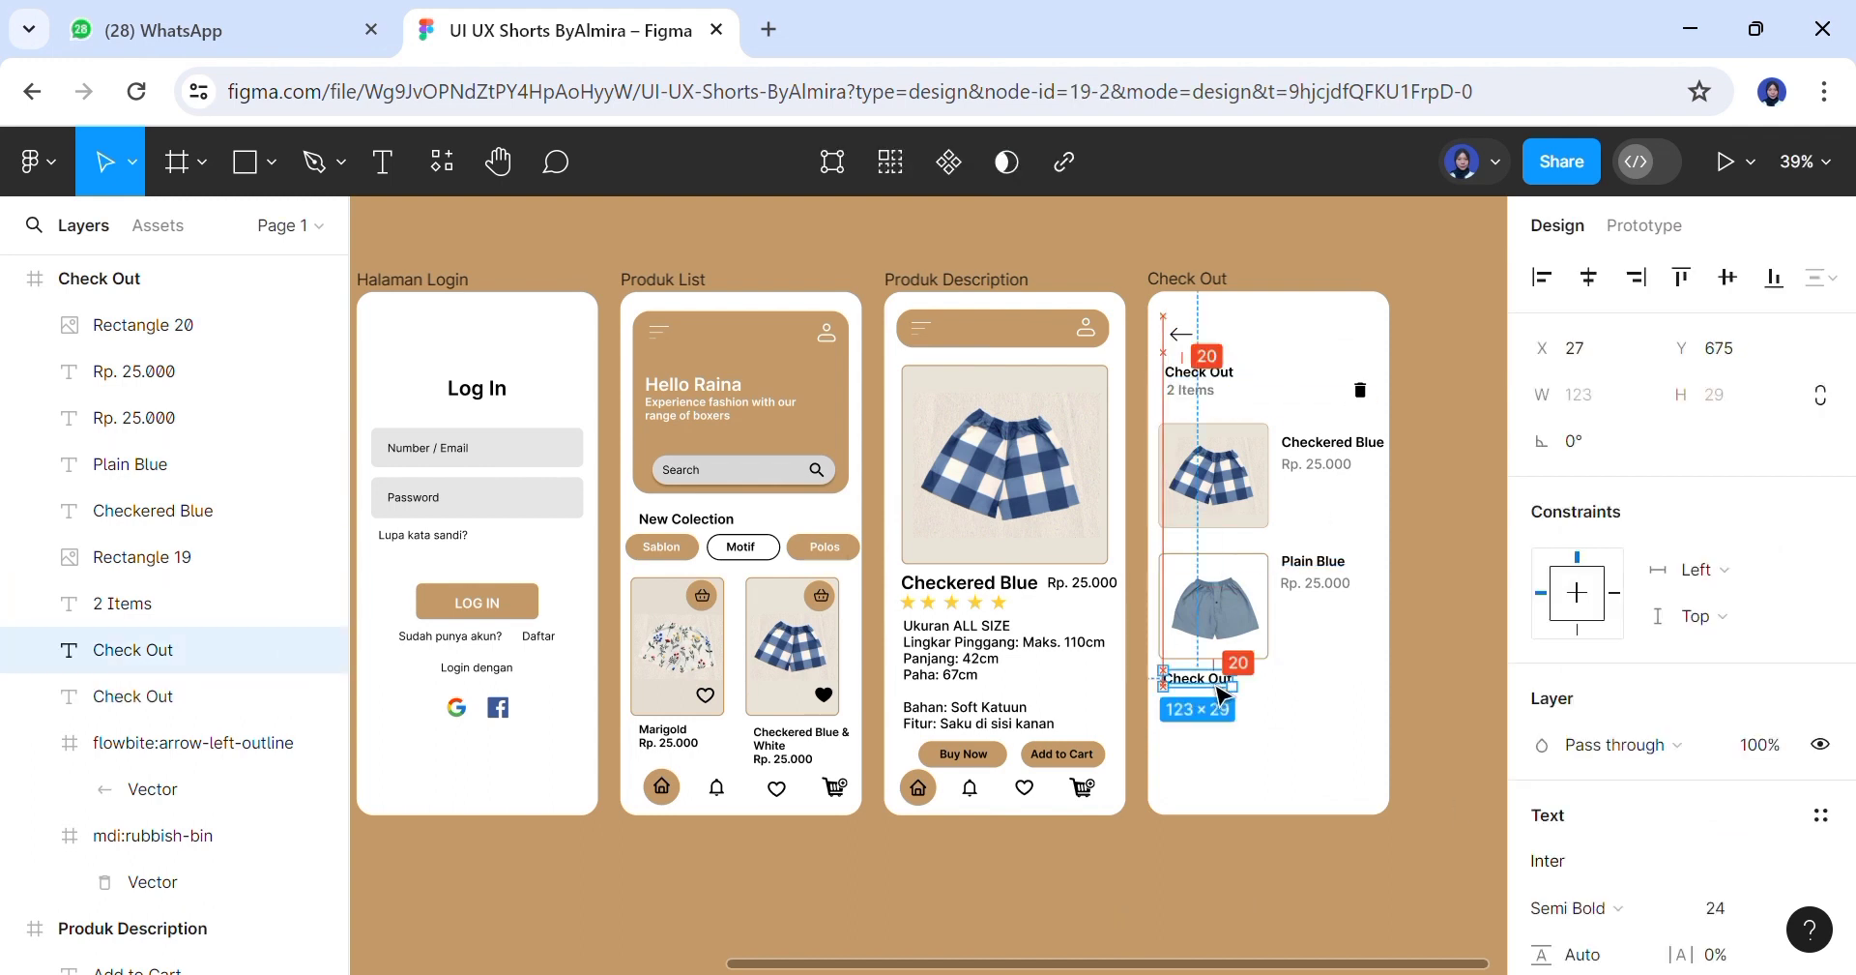
double_click(1216, 681)
type("Sub Total")
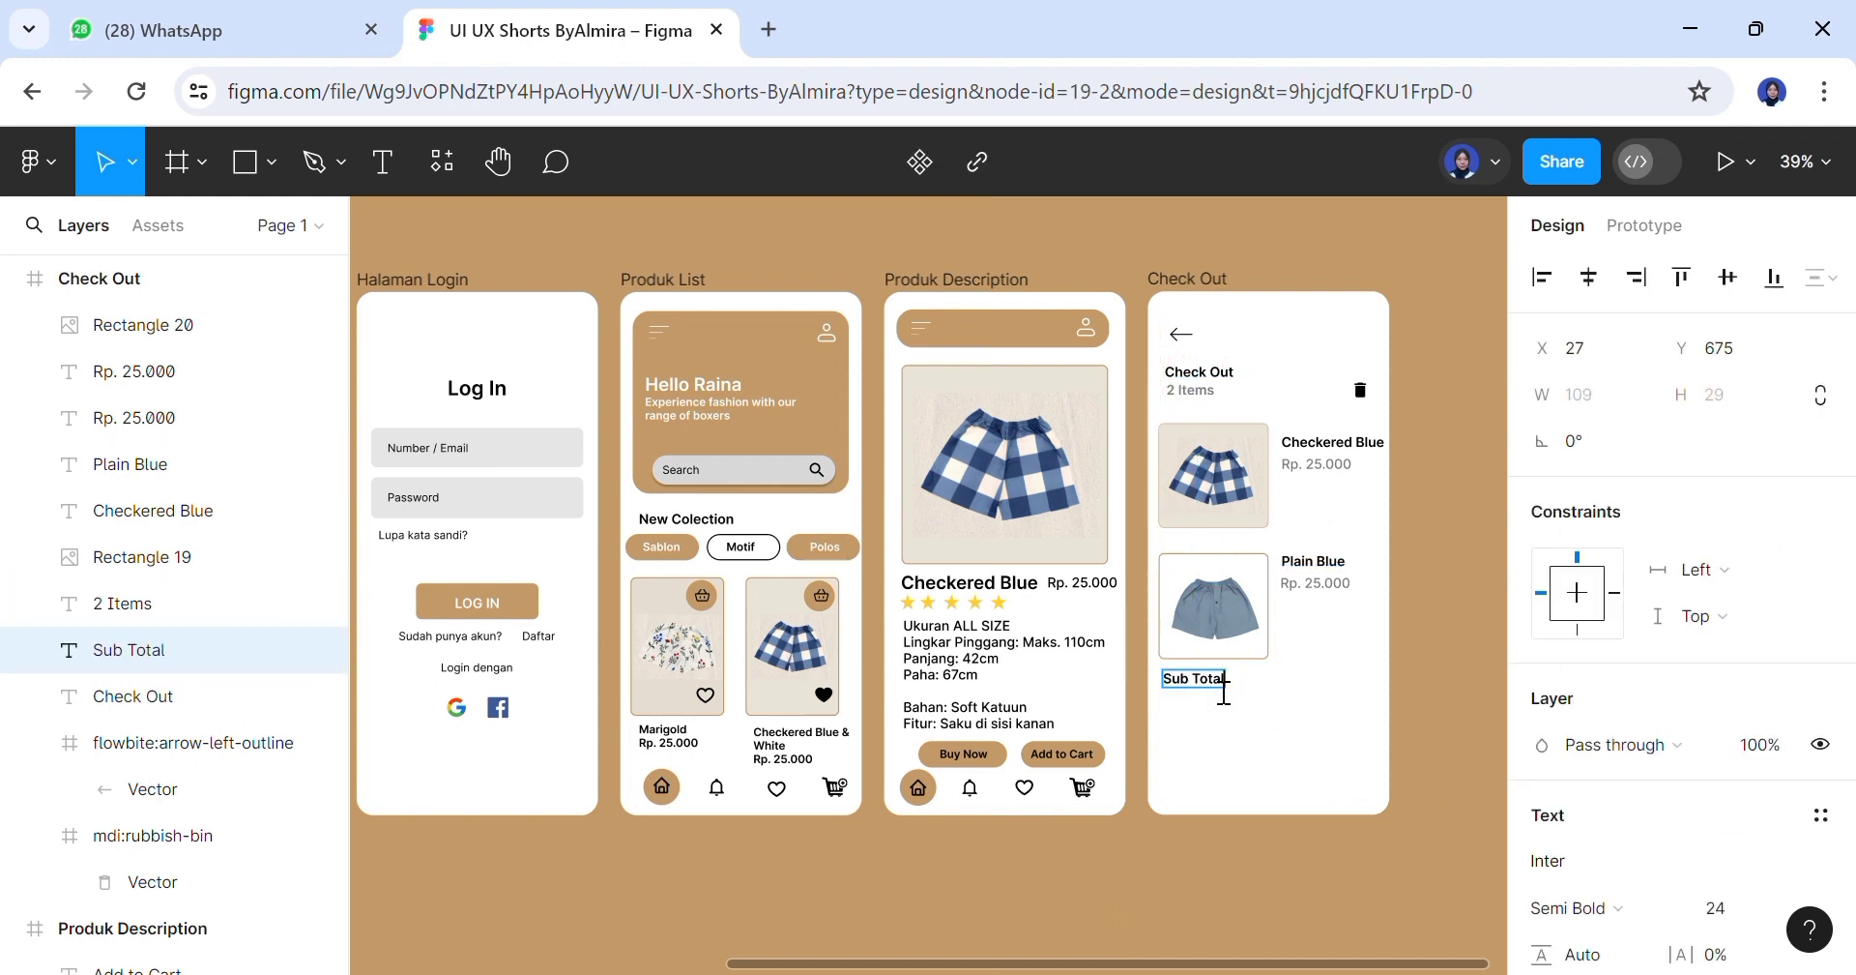
Place two copies of the Sub Total label below it and change their text to "Tax" and "Total"
left_click(1271, 705)
left_click_drag(1228, 682, 1189, 744)
double_click(1224, 712)
type("ax")
key("Escape")
double_click(1190, 744)
type("Total")
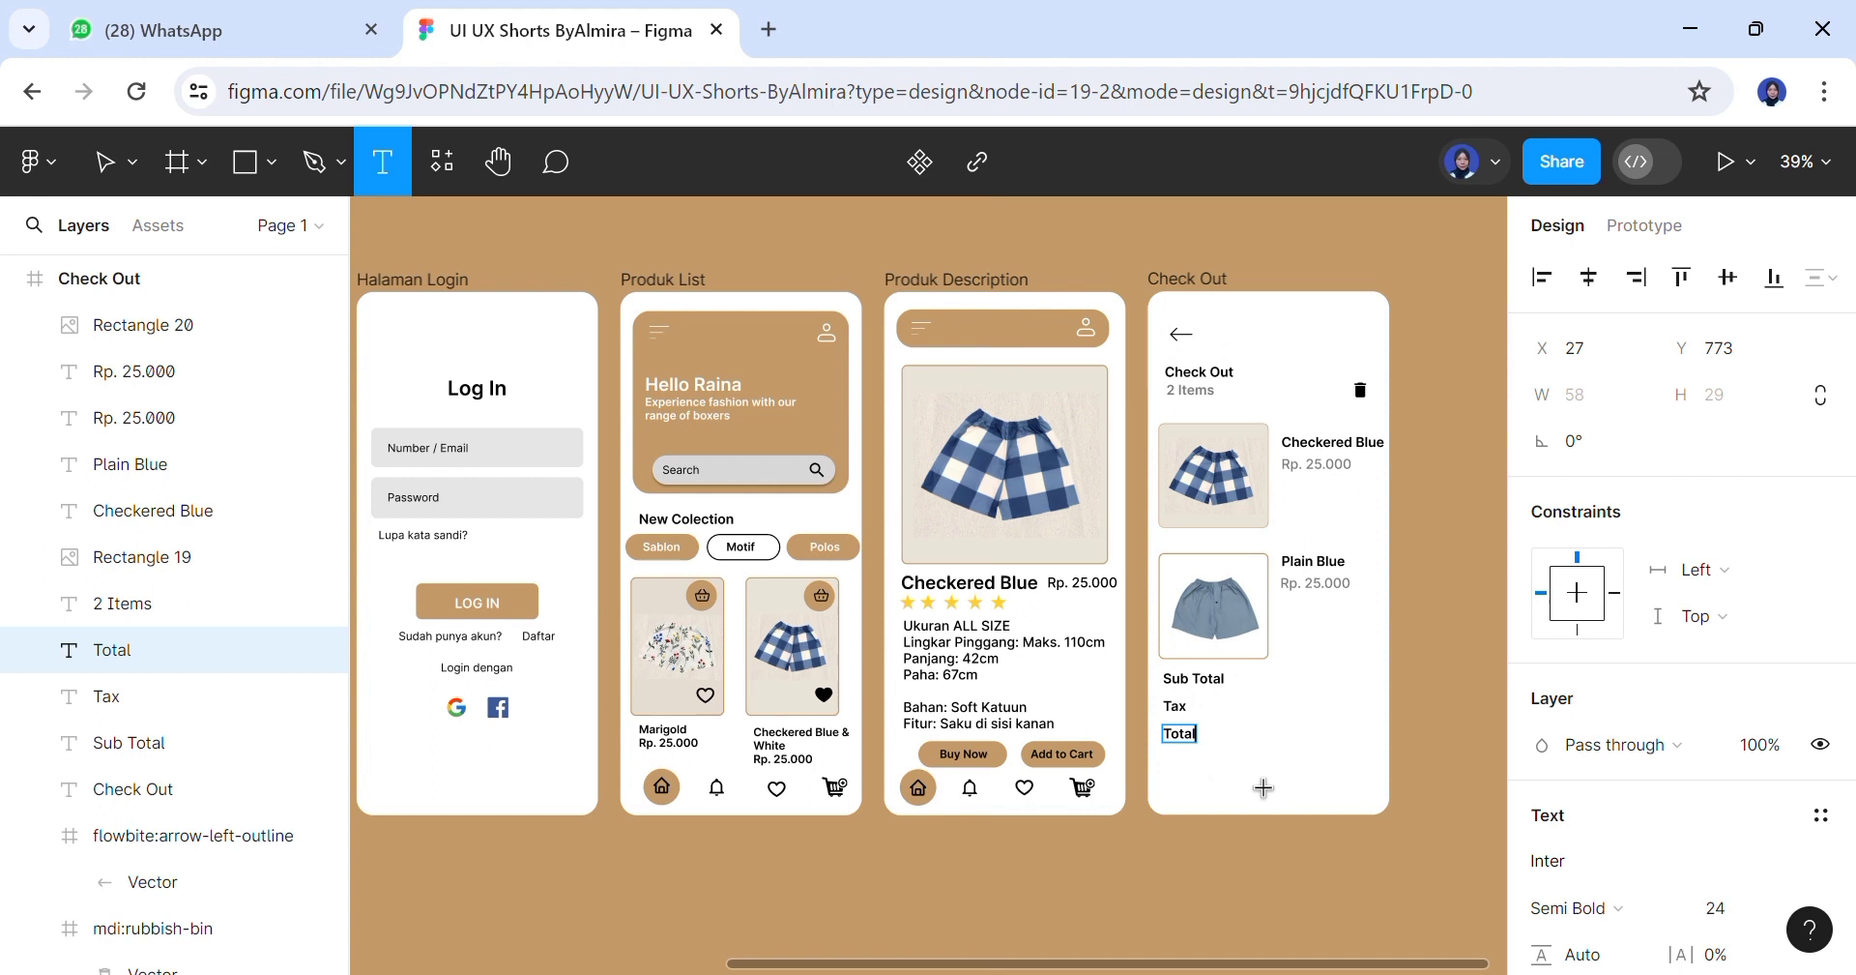
key("Escape")
Move the Tax label up directly under Sub Total and shift the Total label slightly
left_click(1247, 756)
left_click(1175, 694)
left_click_drag(1181, 740, 1186, 742)
left_click(1307, 669)
Duplicate the Plain Blue price into the Sub Total row and change the copy to "Rp. 50.000"
left_click(1329, 591)
key("ctrl+d")
left_click_drag(1335, 607, 1356, 702)
key("Return")
type("Rp")
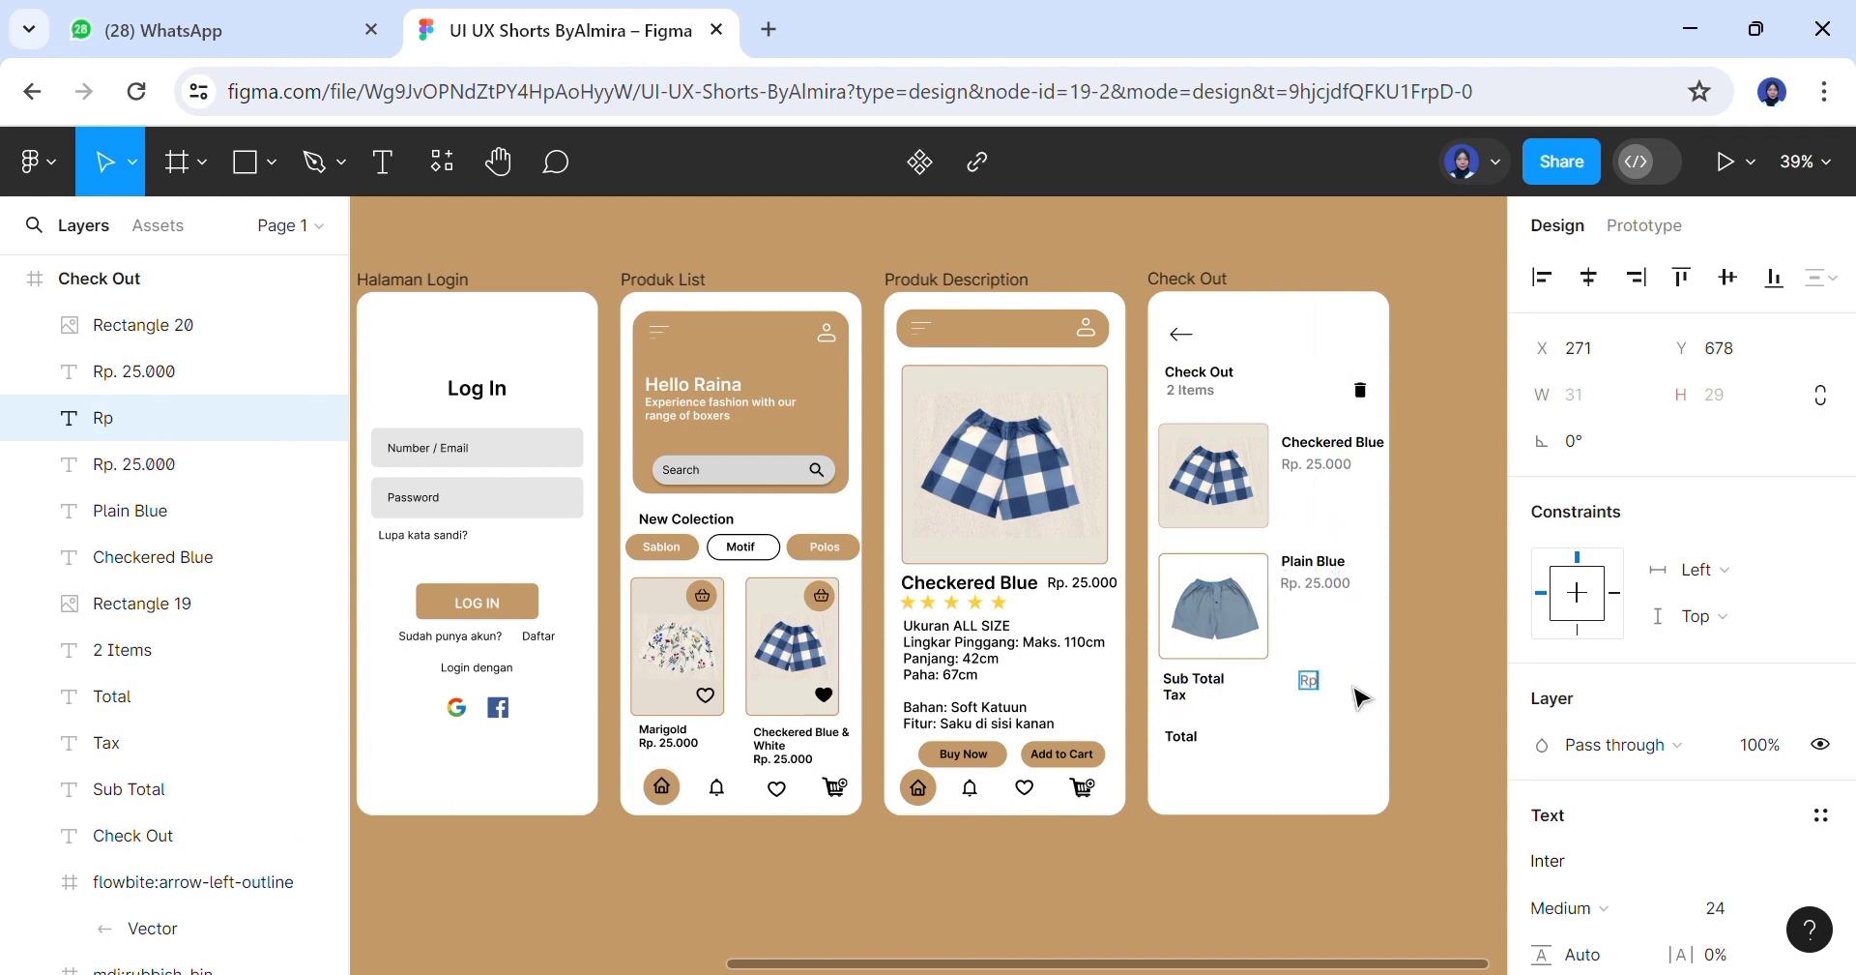
type(". 50.000")
key("Escape")
Duplicate the Sub Total amount into the Tax row and change the copy to "Rp. 10.000"
key("ctrl+d")
left_click_drag(1357, 688, 1357, 705)
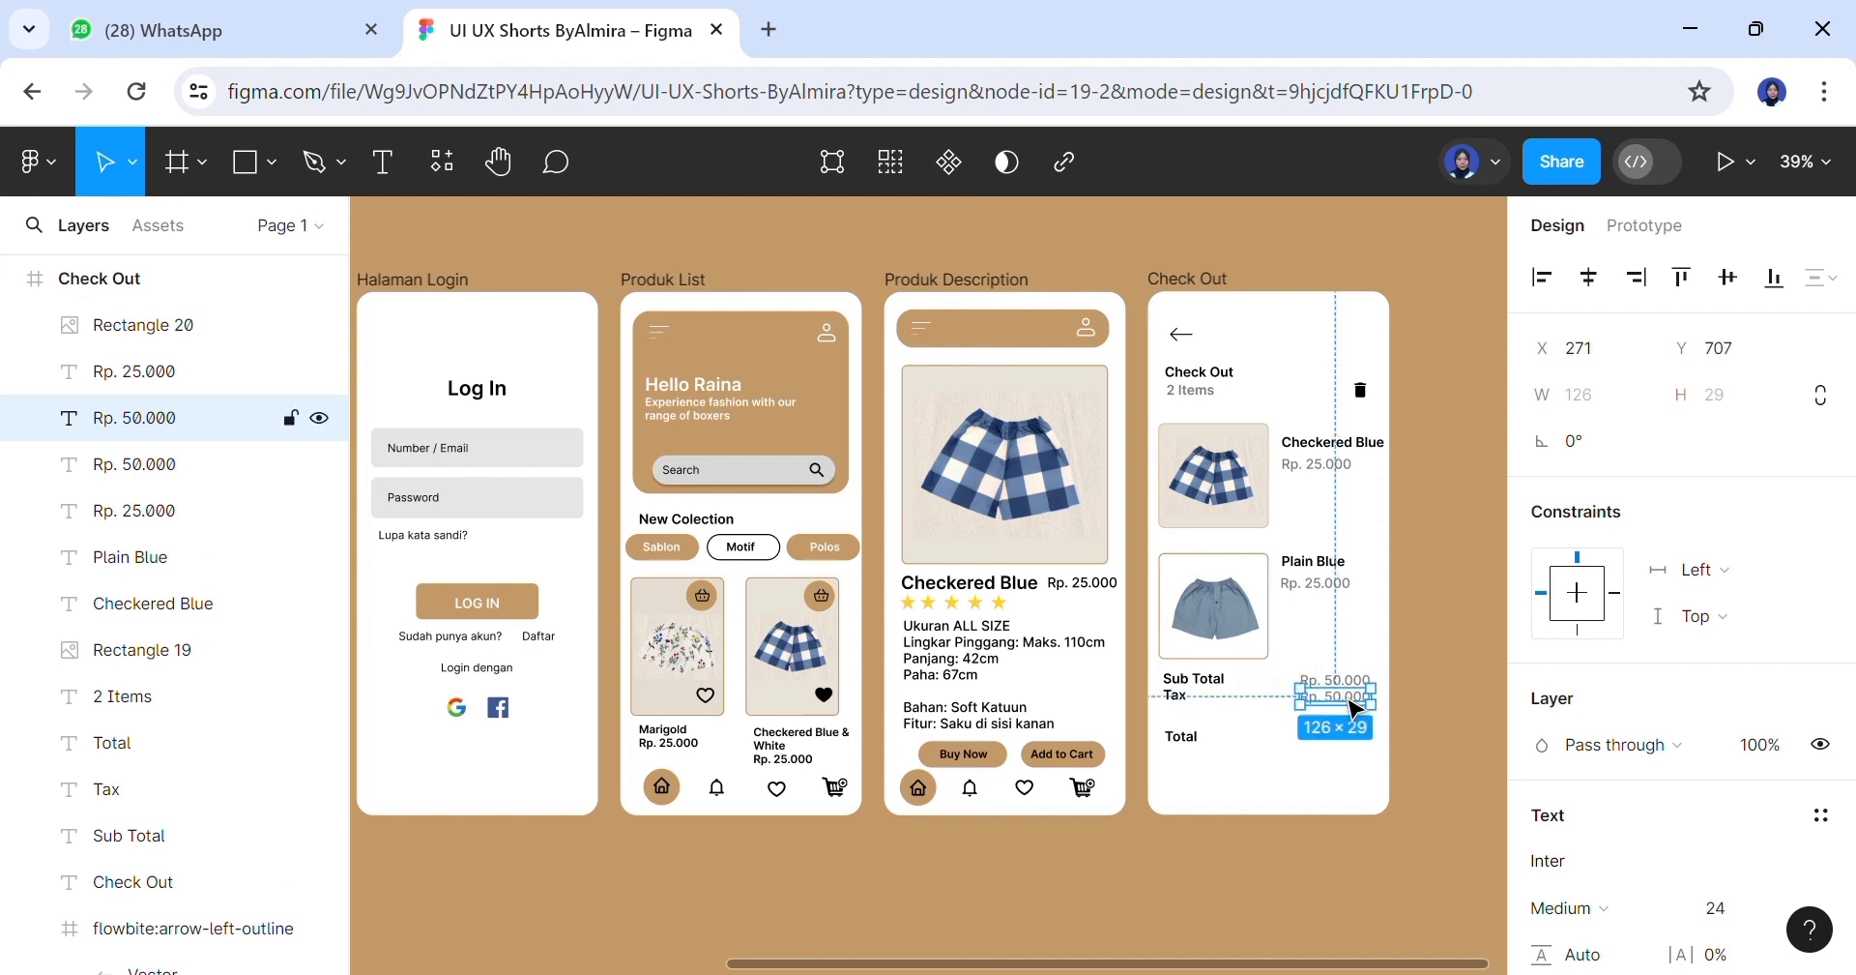
key("Return")
type("Rp. 10.000")
key("Escape")
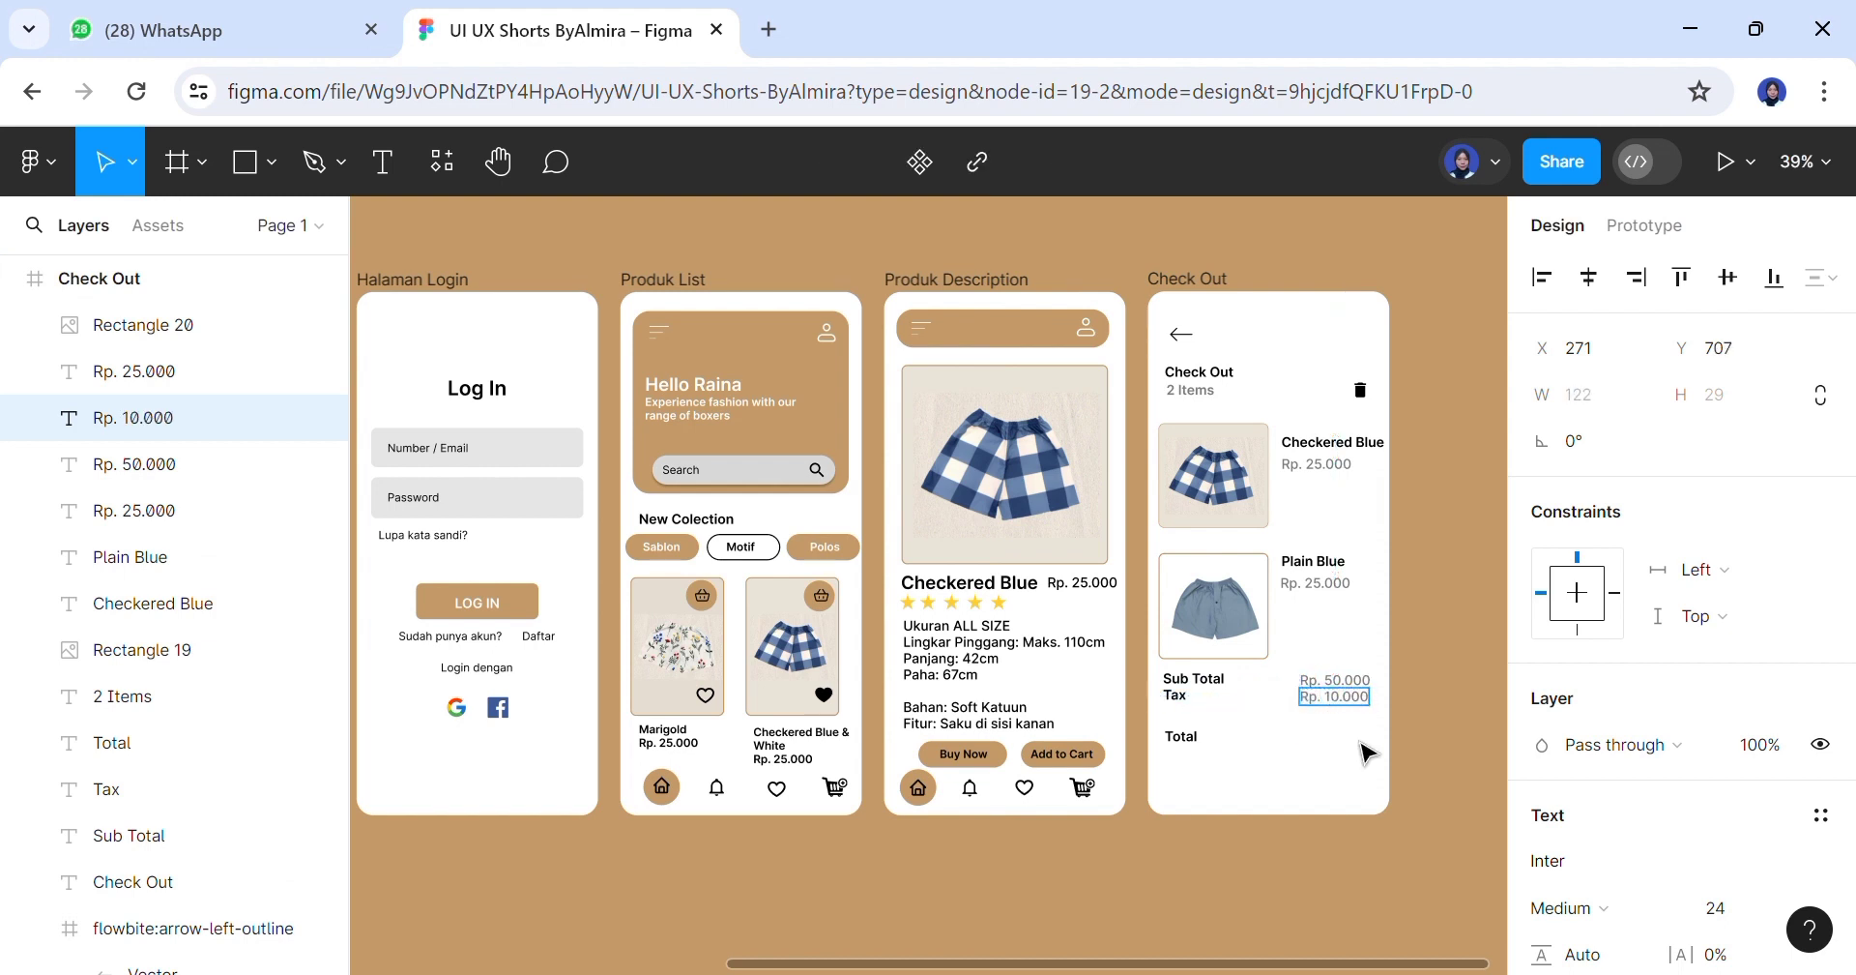
Copy the Tax amount into the Total row and change the copy to "Rp. 60.000"
left_click_drag(1340, 703, 1363, 741)
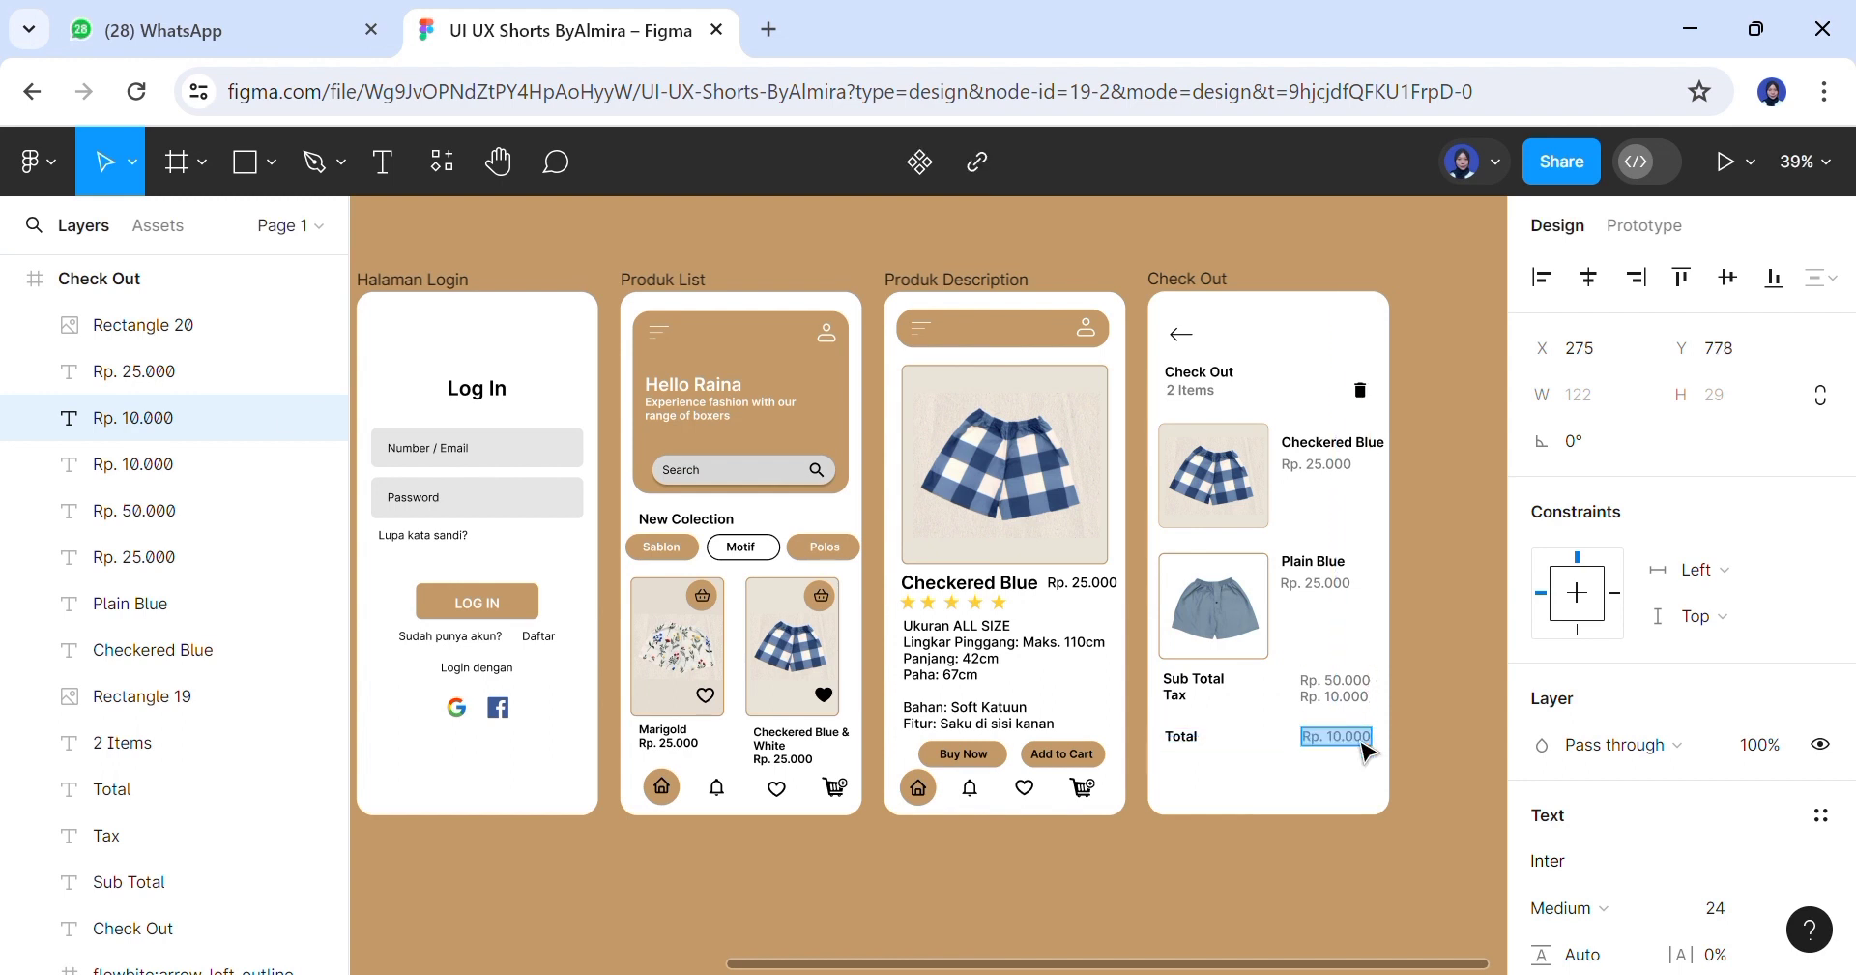
type("Rp. 60.000")
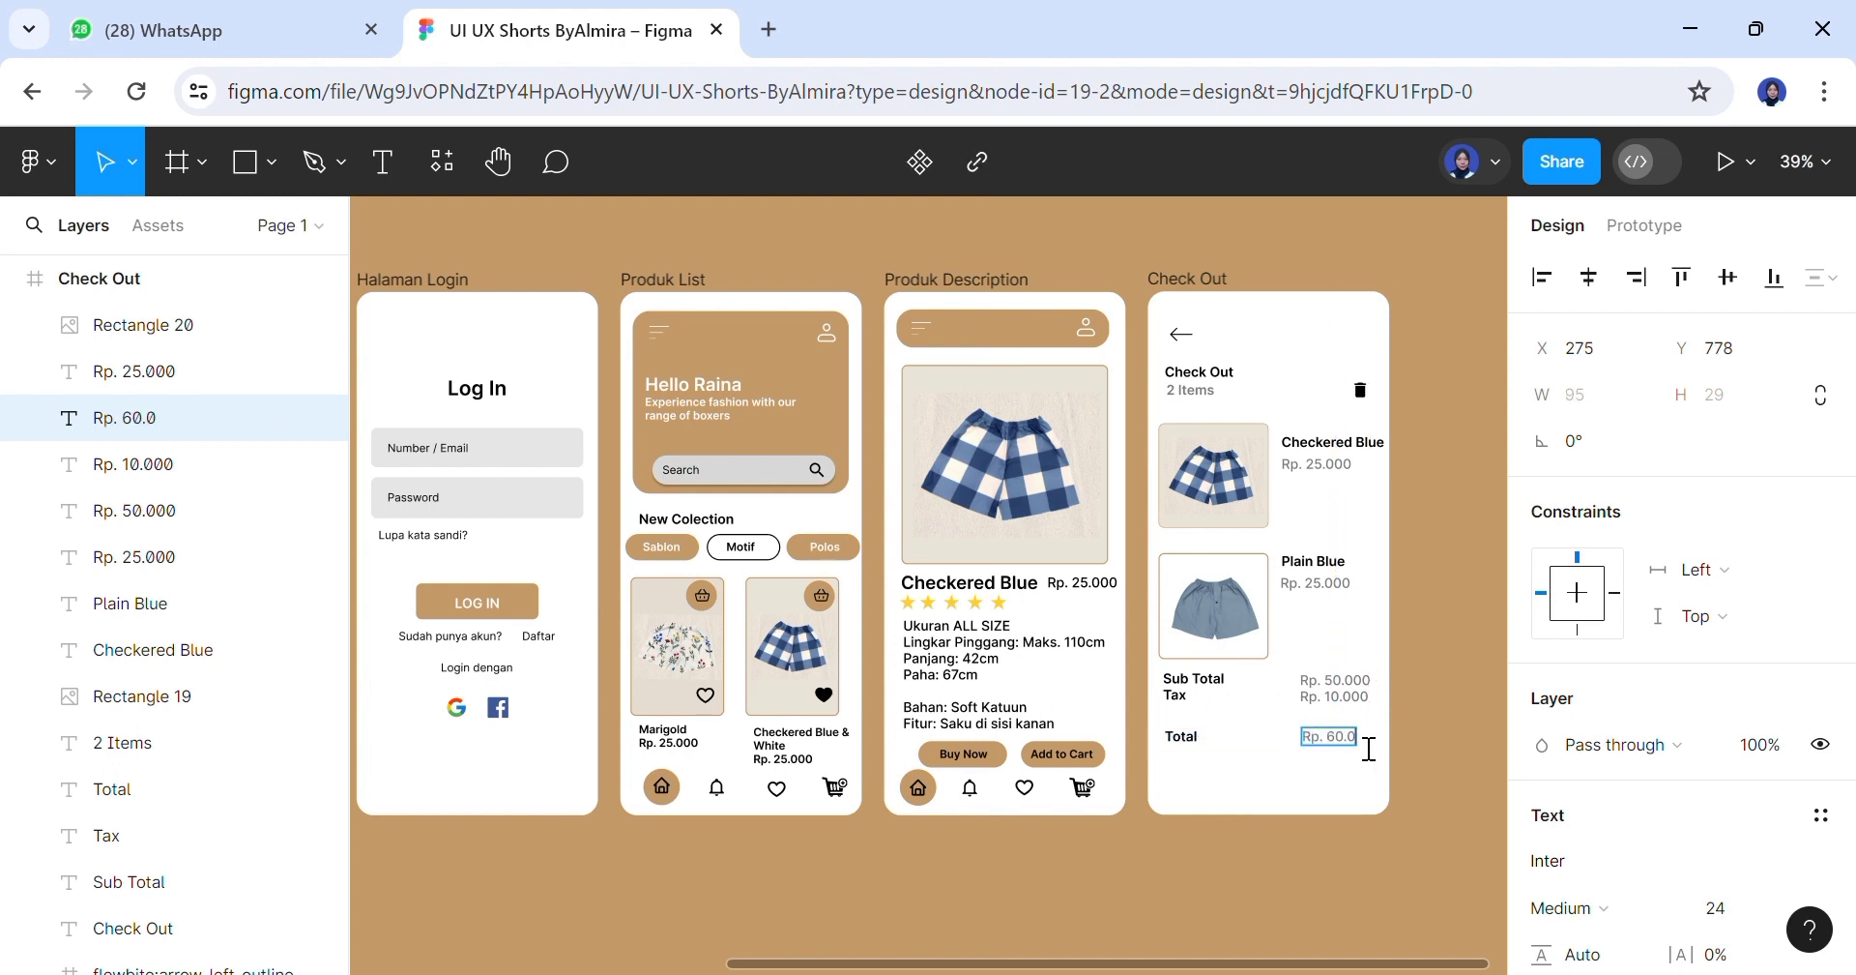
key("Escape")
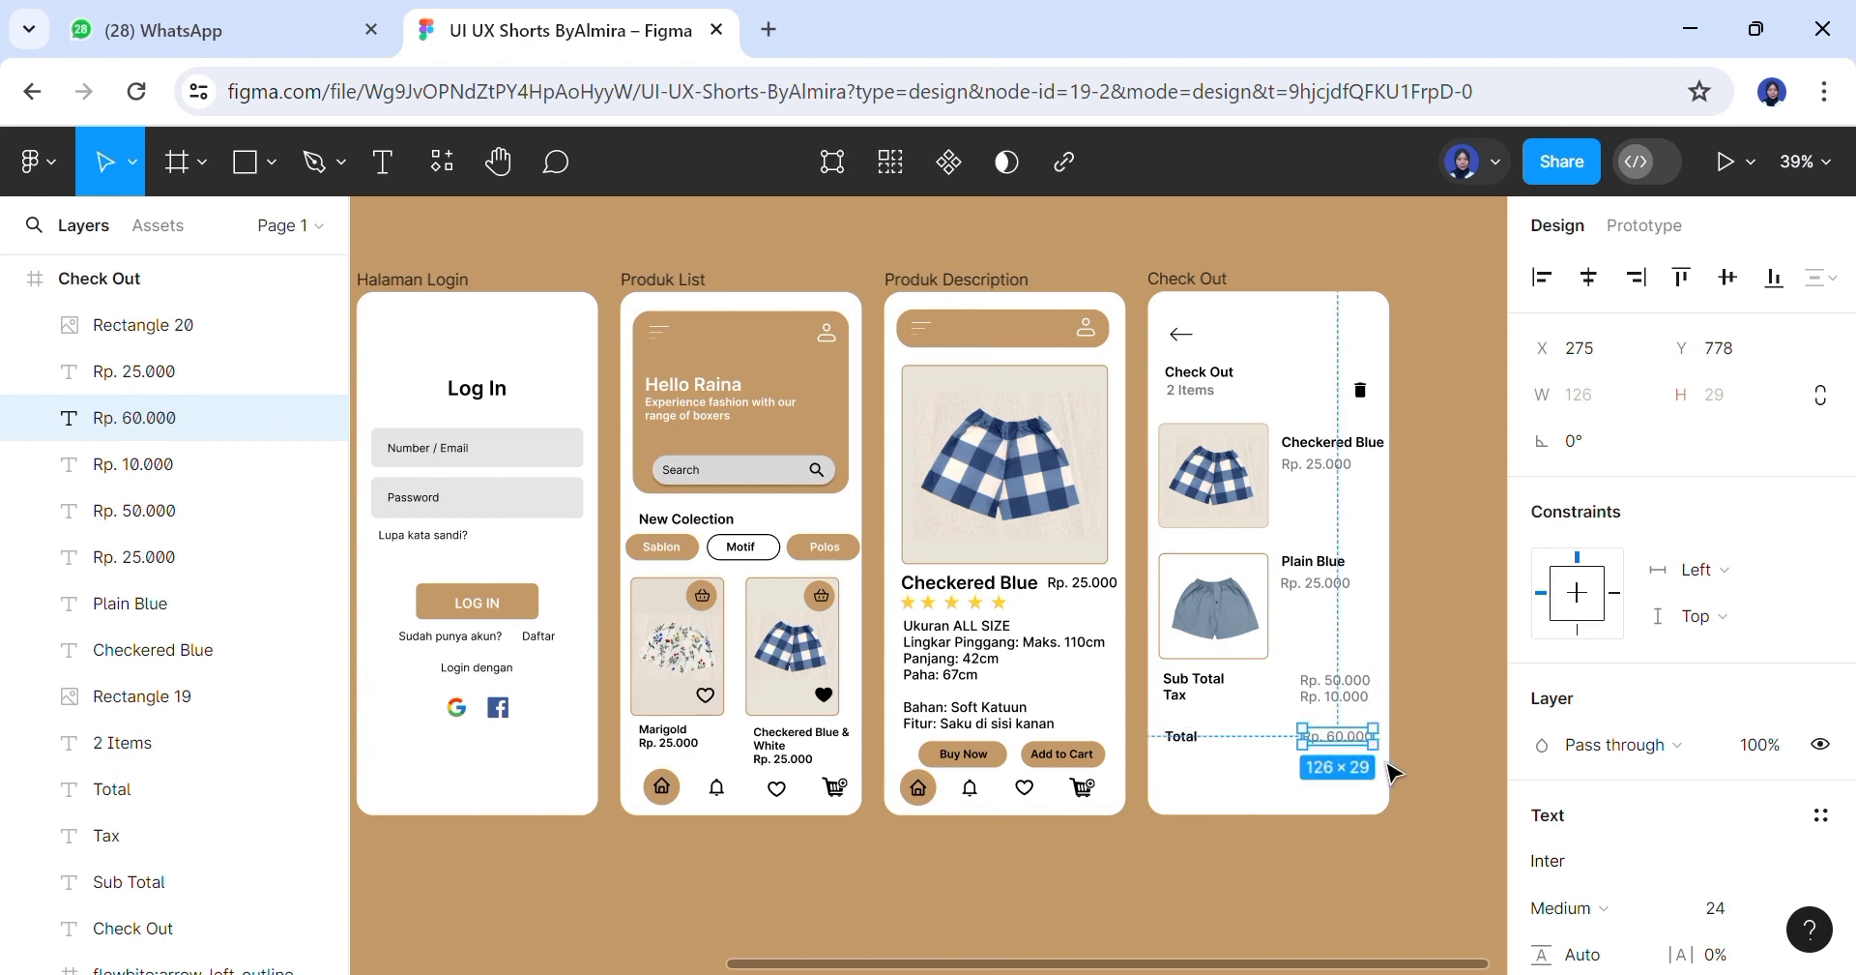
Align the Total, Sub Total and Tax labels with their amounts so that each row shares one vertical centre
left_click(1182, 735, "shift")
left_click(1194, 678)
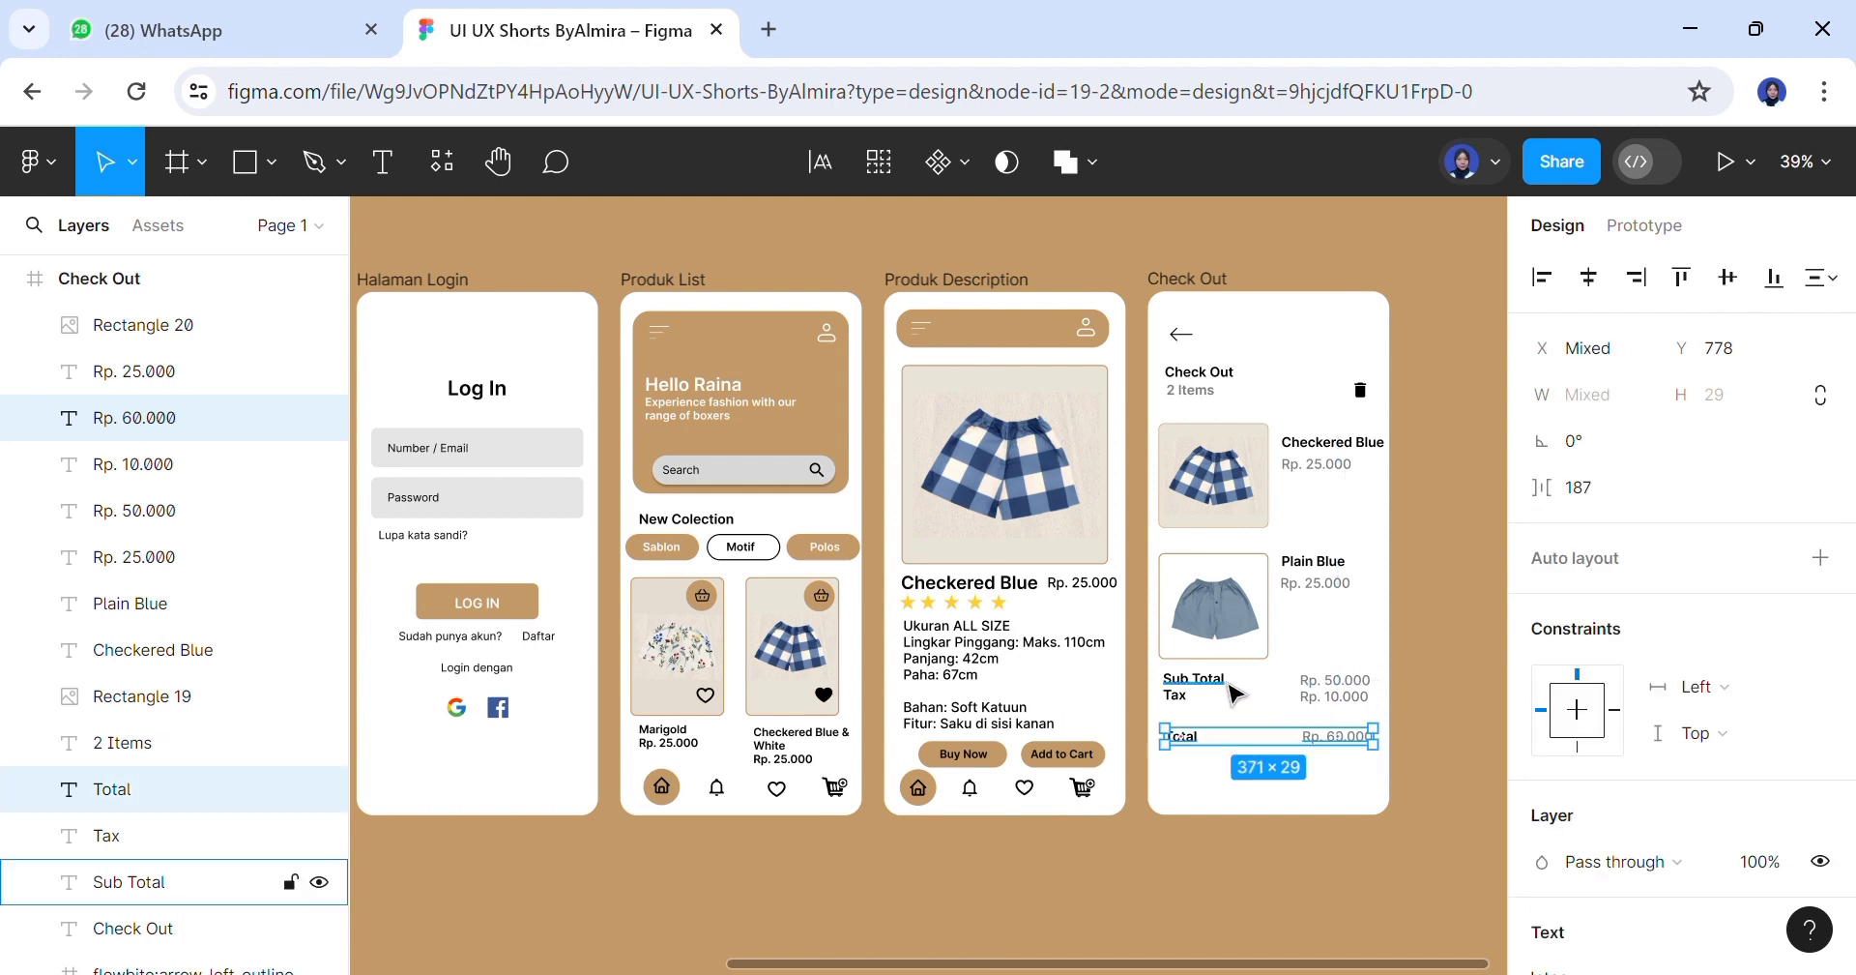
left_click(1349, 679, "shift")
left_click(1214, 709)
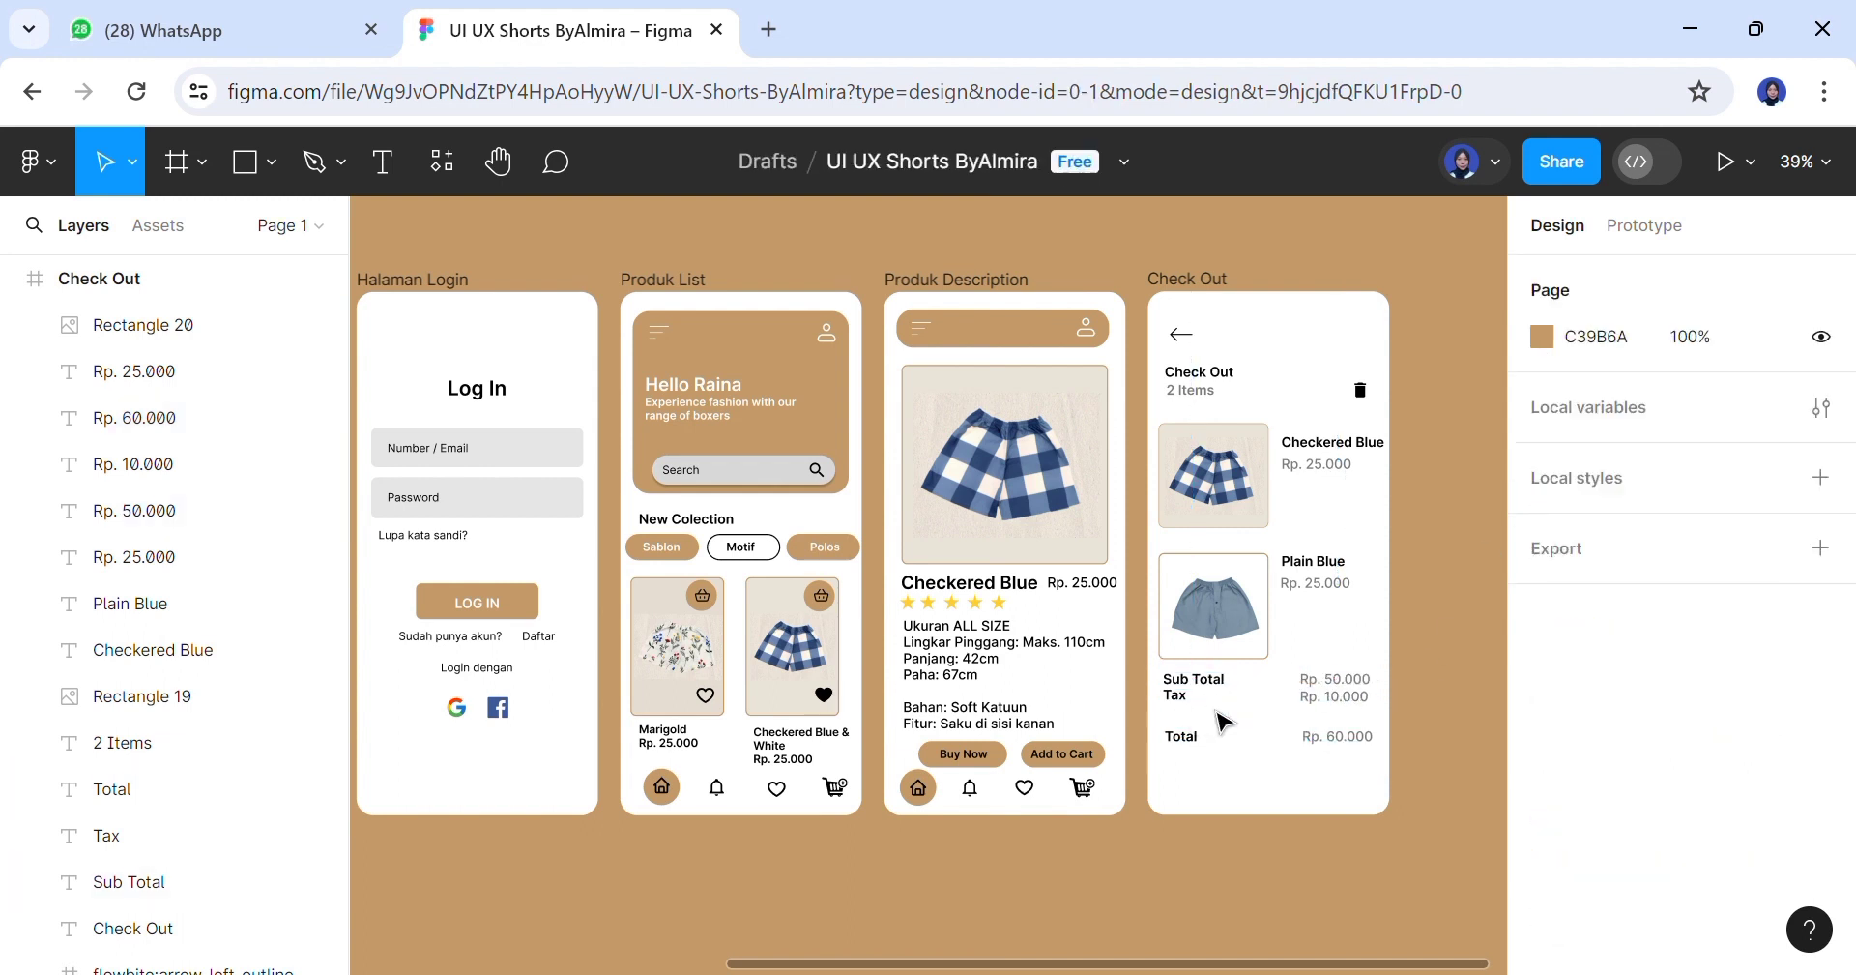
left_click(1177, 696)
left_click(1338, 698, "shift")
left_click(1726, 281)
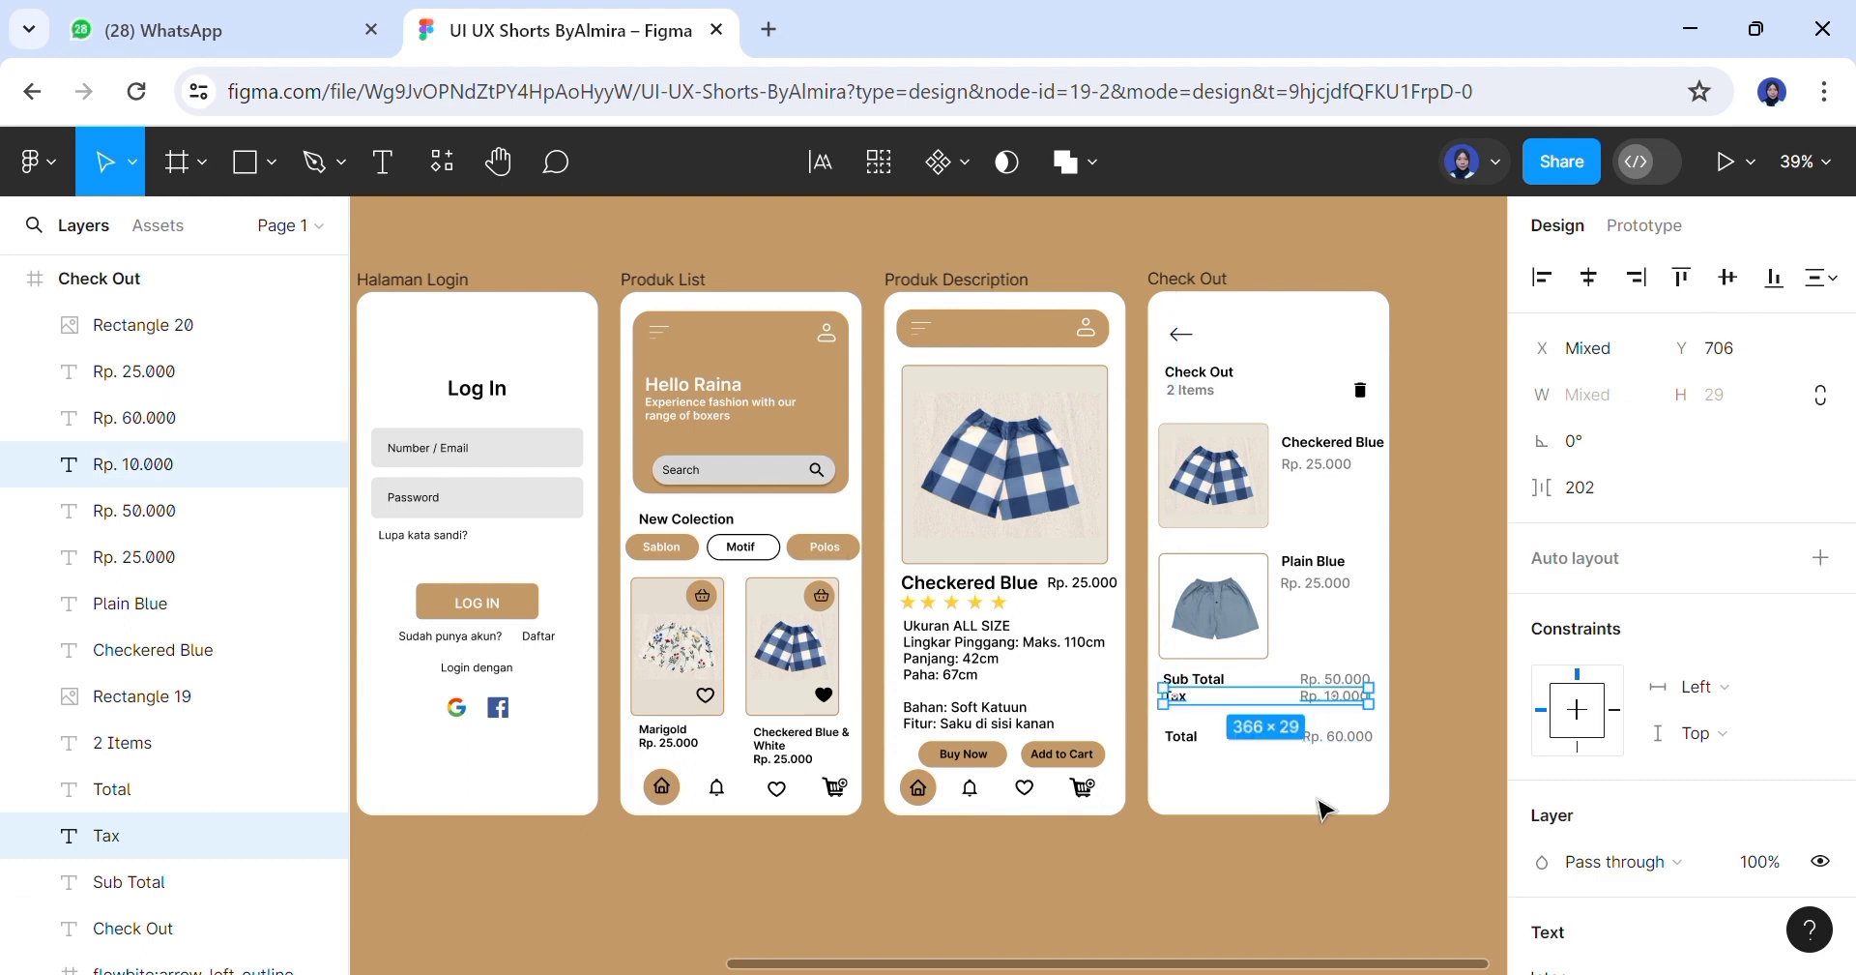
Copy the Buy Now button shape and its label from Produk Description to below the Total row in Check Out
left_click(1001, 762)
left_click_drag(1001, 762, 1322, 804)
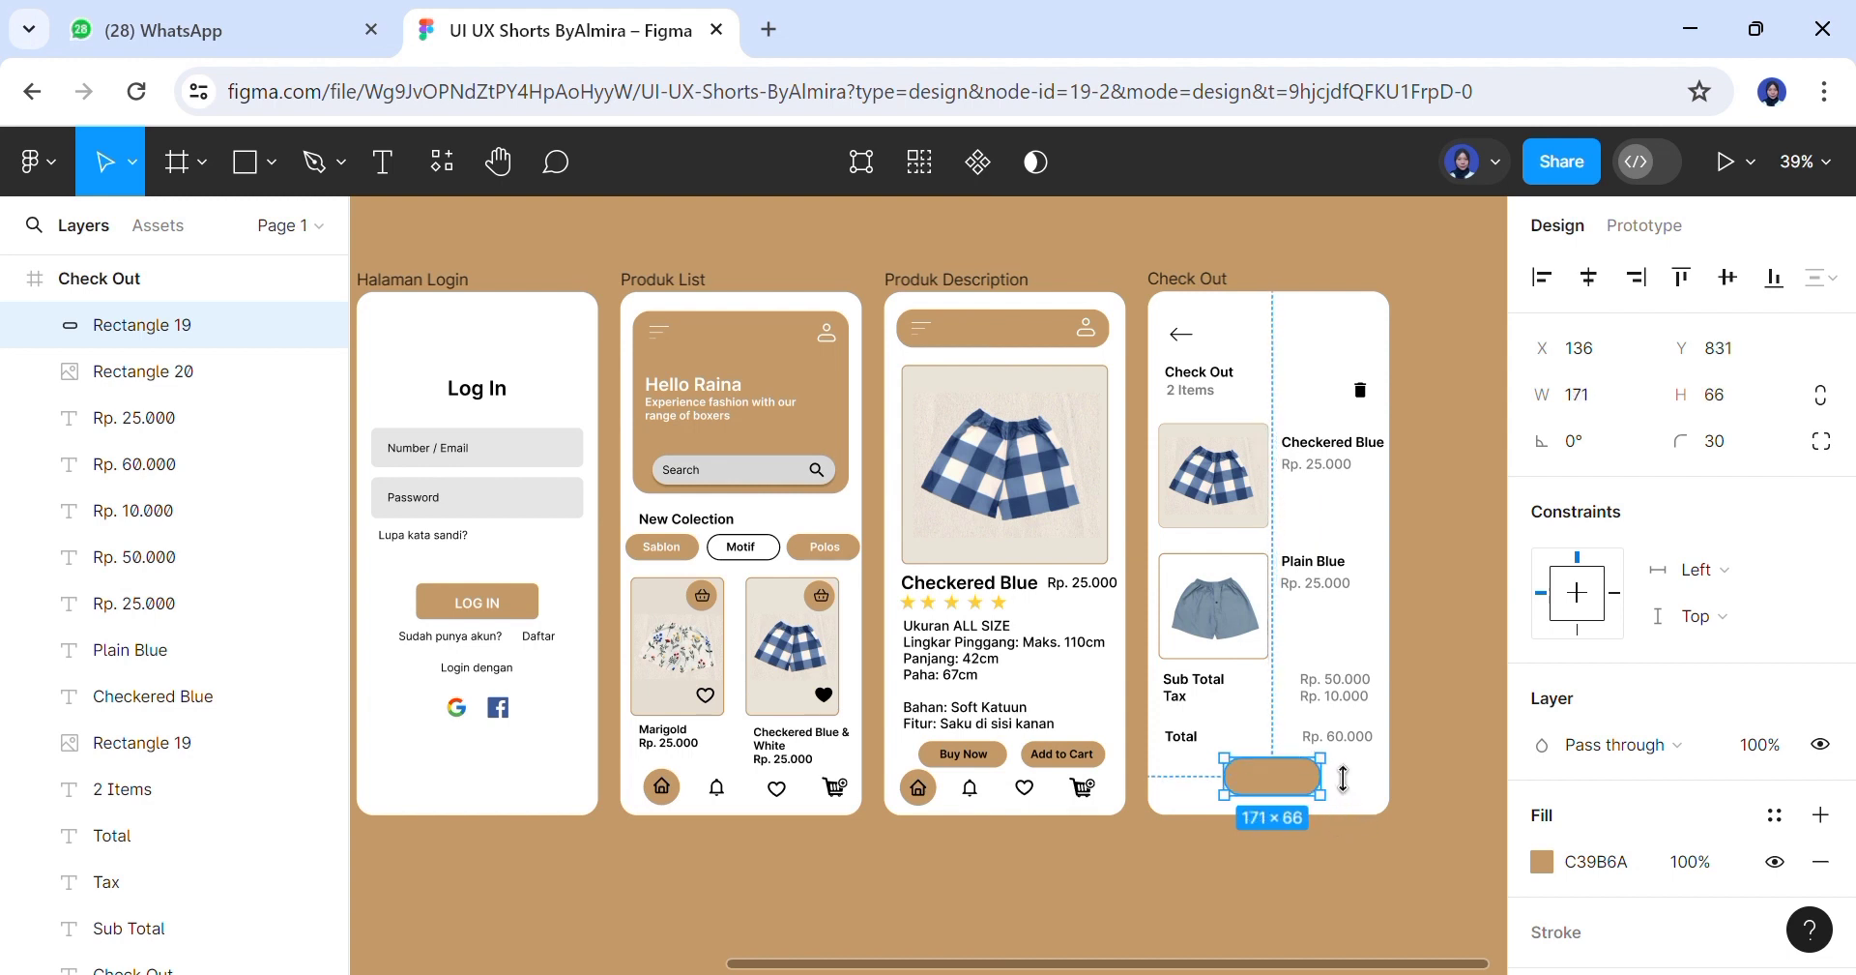
left_click(991, 762)
left_click_drag(991, 762, 1294, 795)
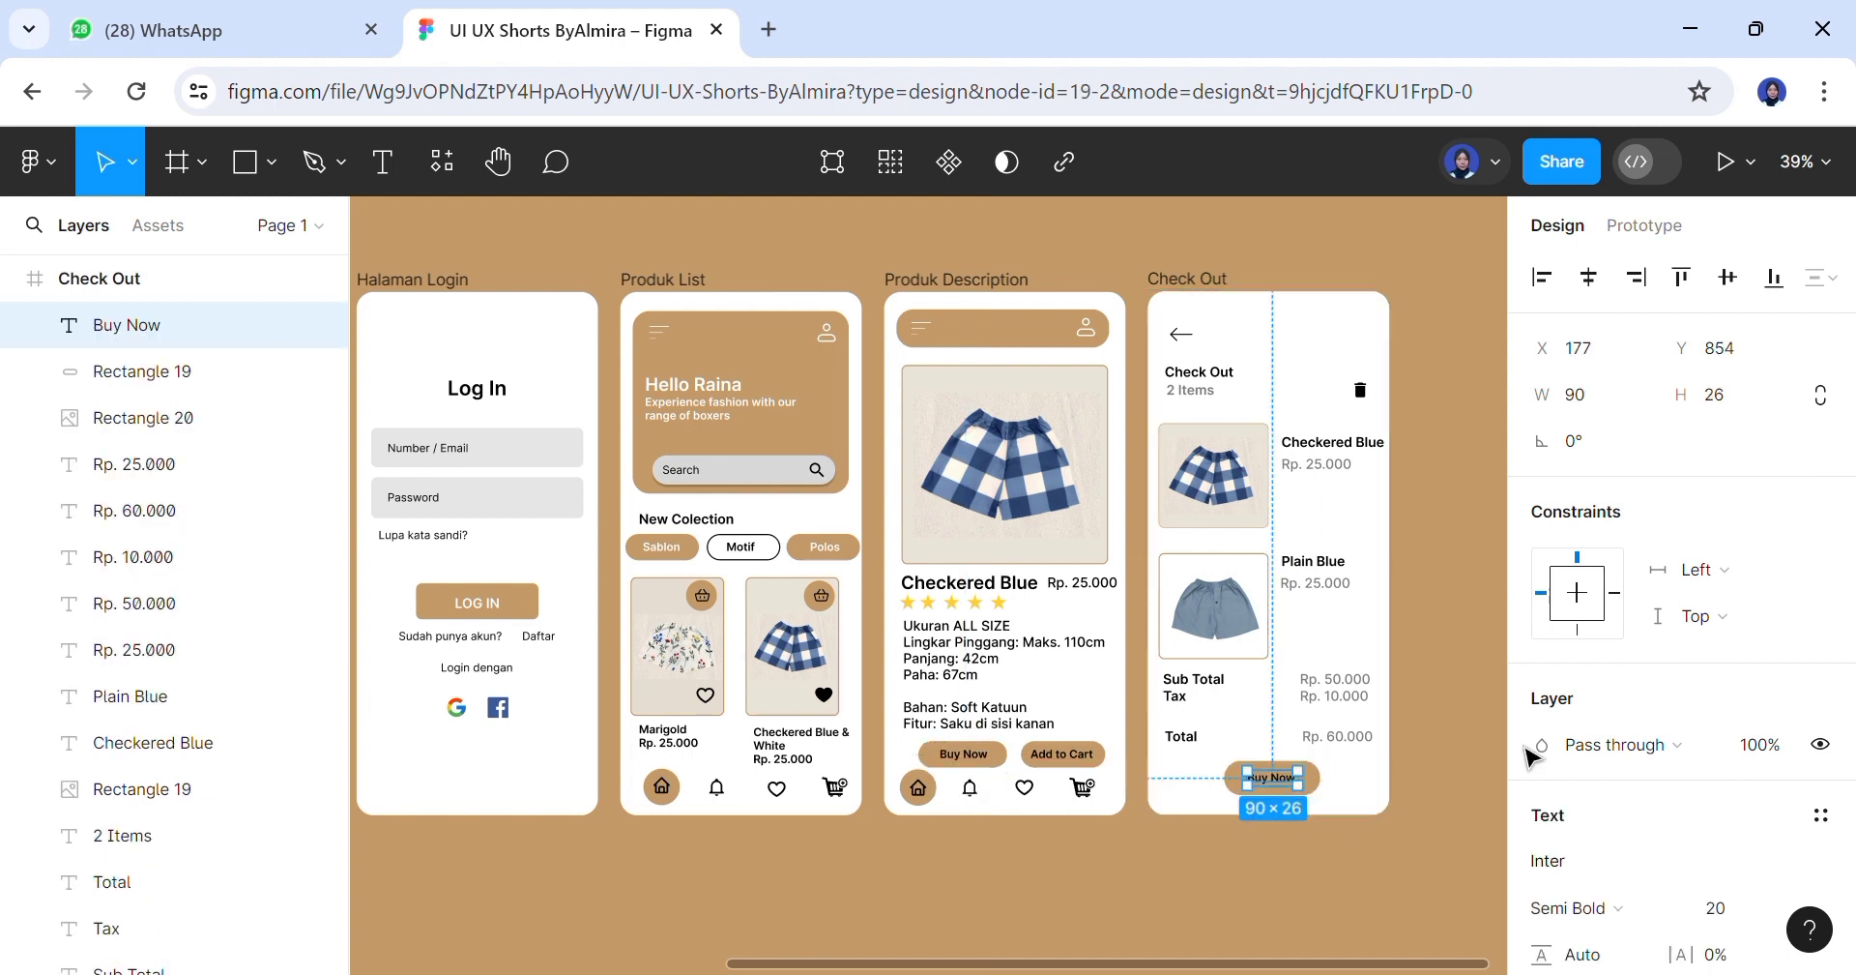
Set the copied Buy Now label's font size to 24 and widen its text box to about 130
scroll(1534, 759, "down", 1)
left_click(1750, 803)
left_click(1756, 640)
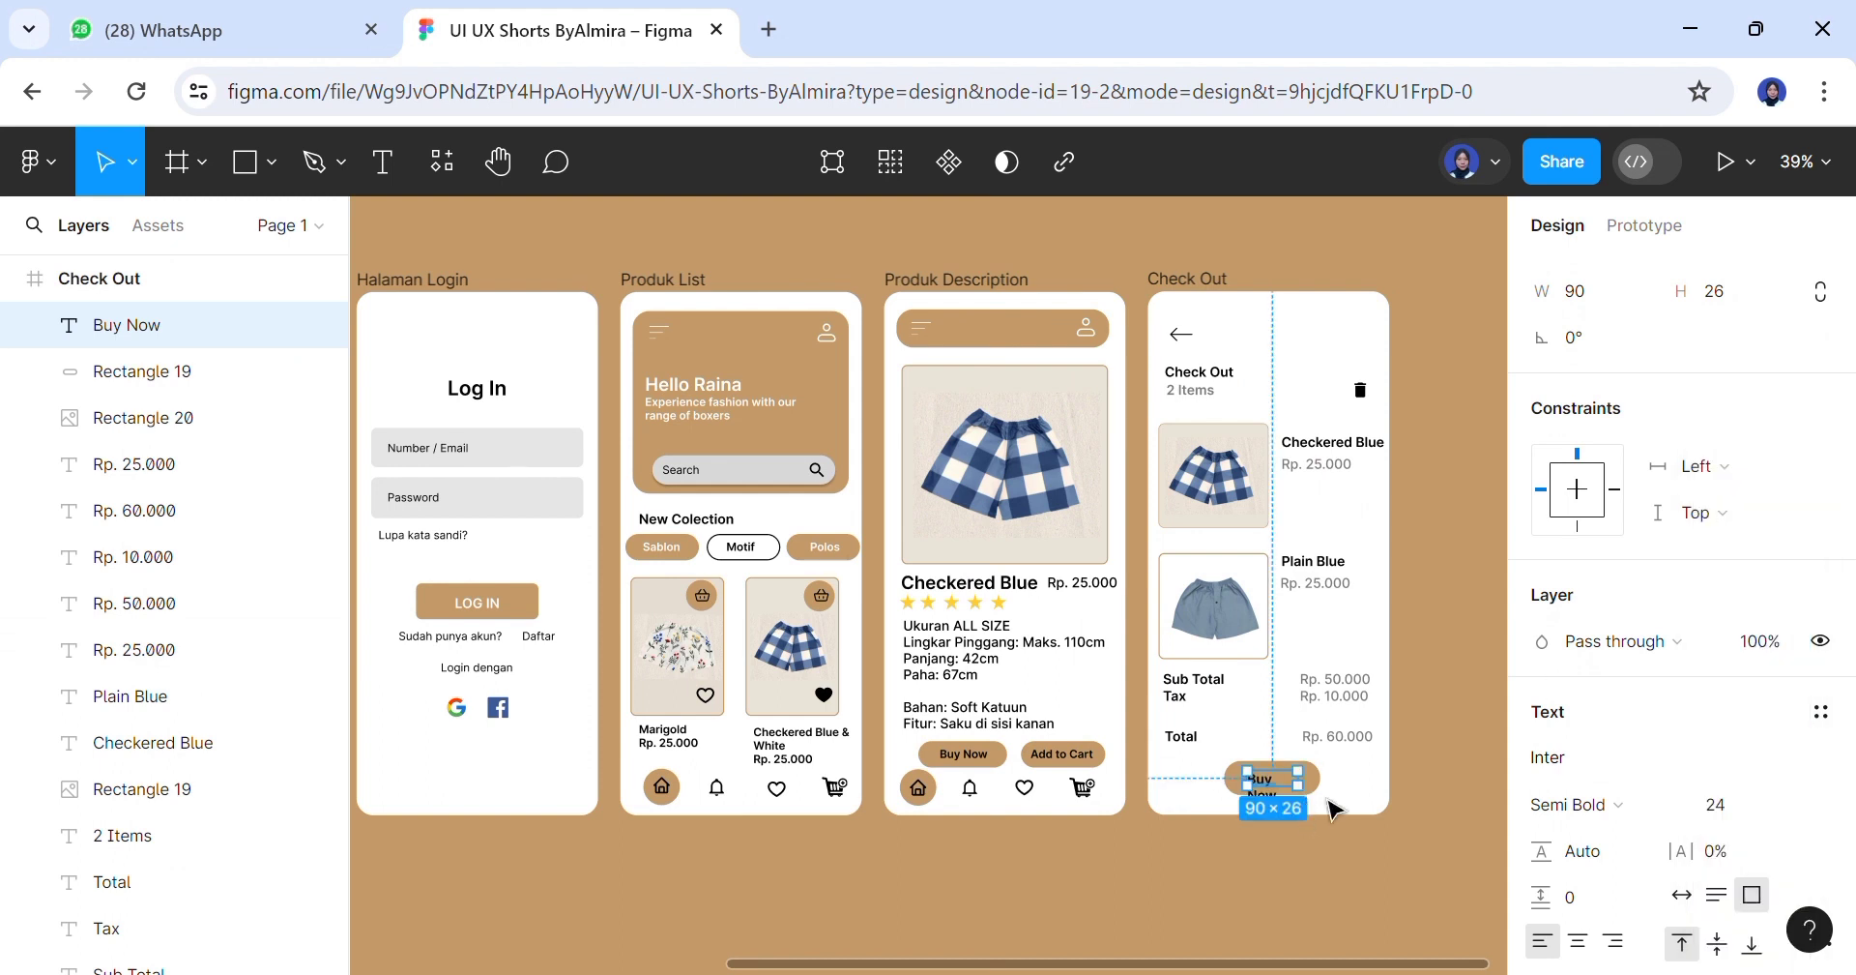
left_click_drag(1335, 809, 1272, 785)
Centre the Buy Now button shape horizontally in the Check Out frame and reposition the label in the middle of it
left_click(1444, 791)
left_click(1588, 290)
left_click(1301, 785)
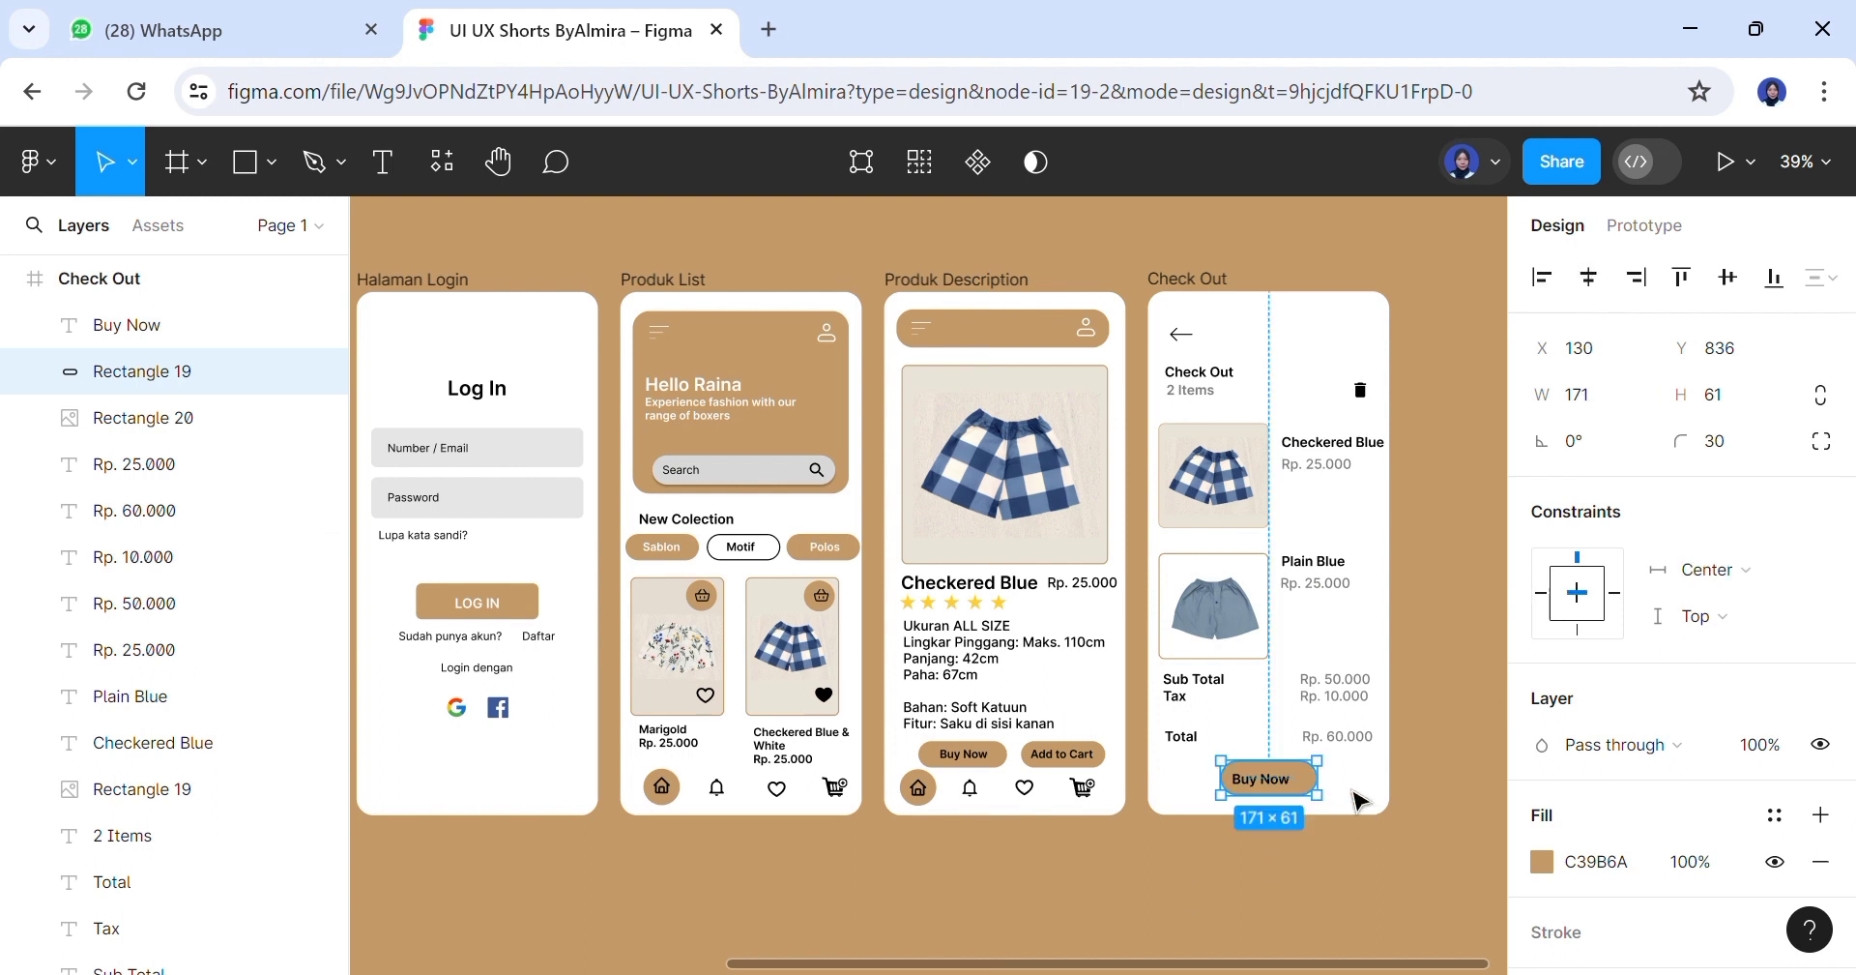
left_click(1291, 780)
left_click_drag(1294, 783, 1303, 779)
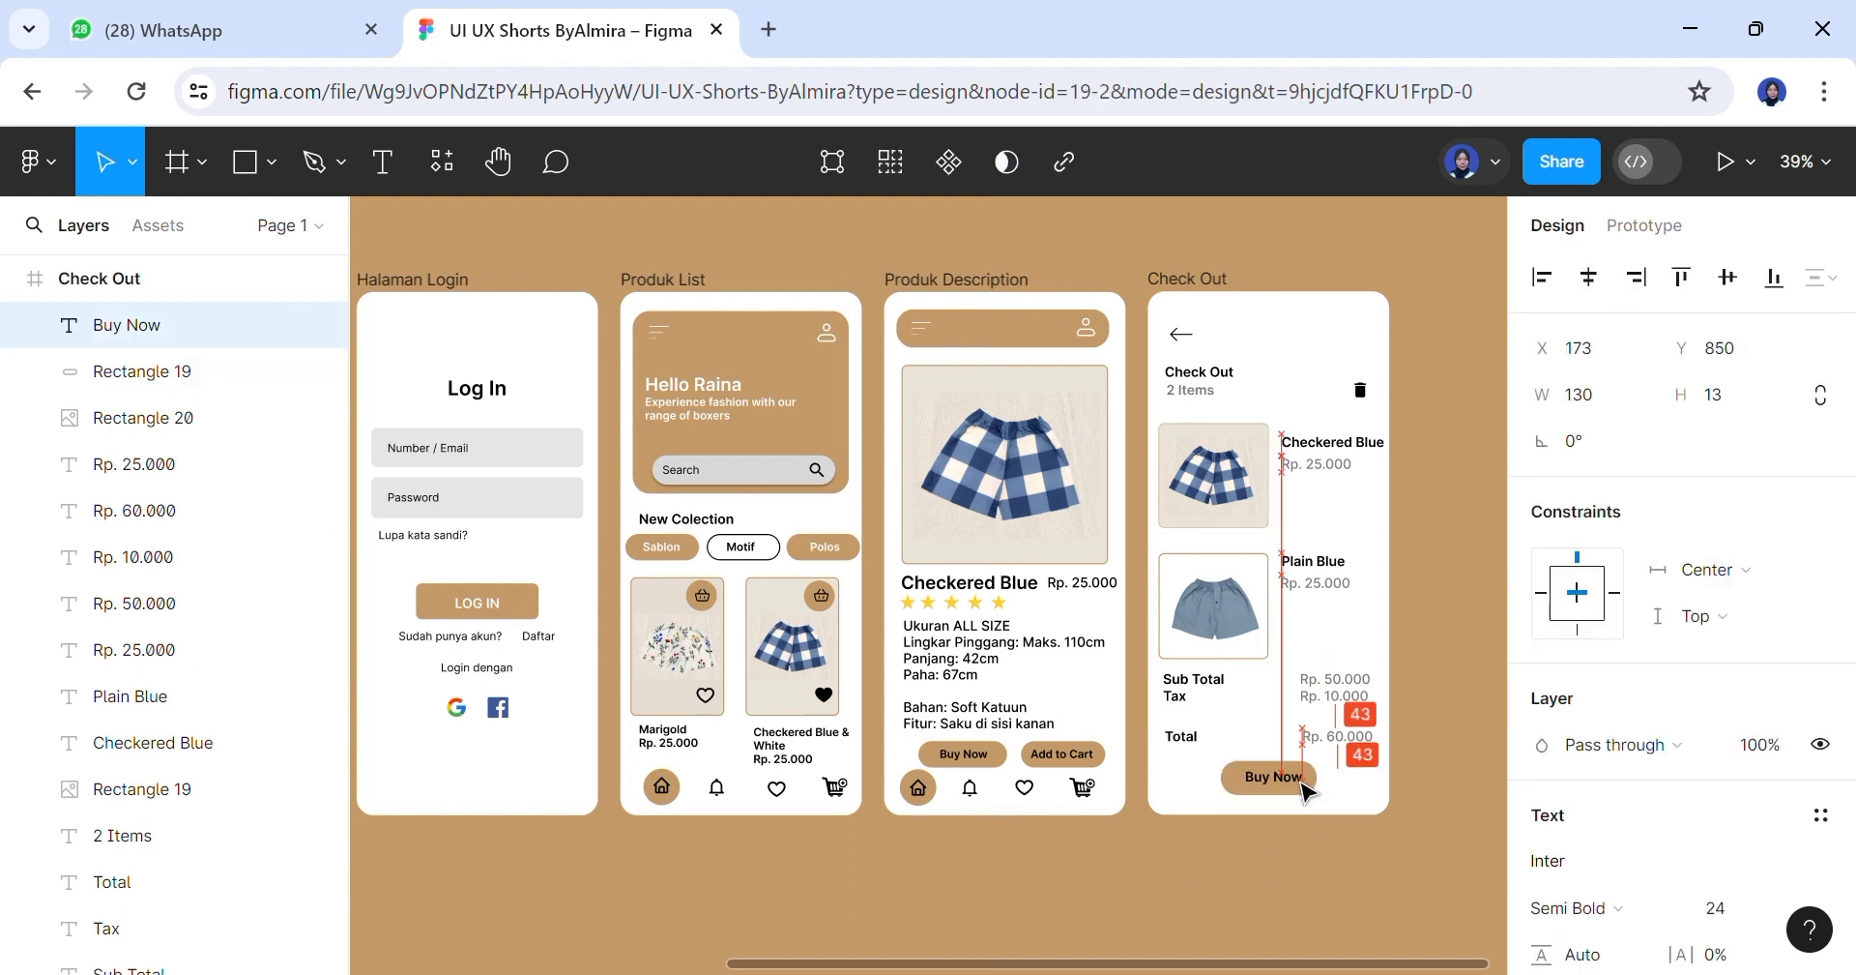
left_click(1357, 801)
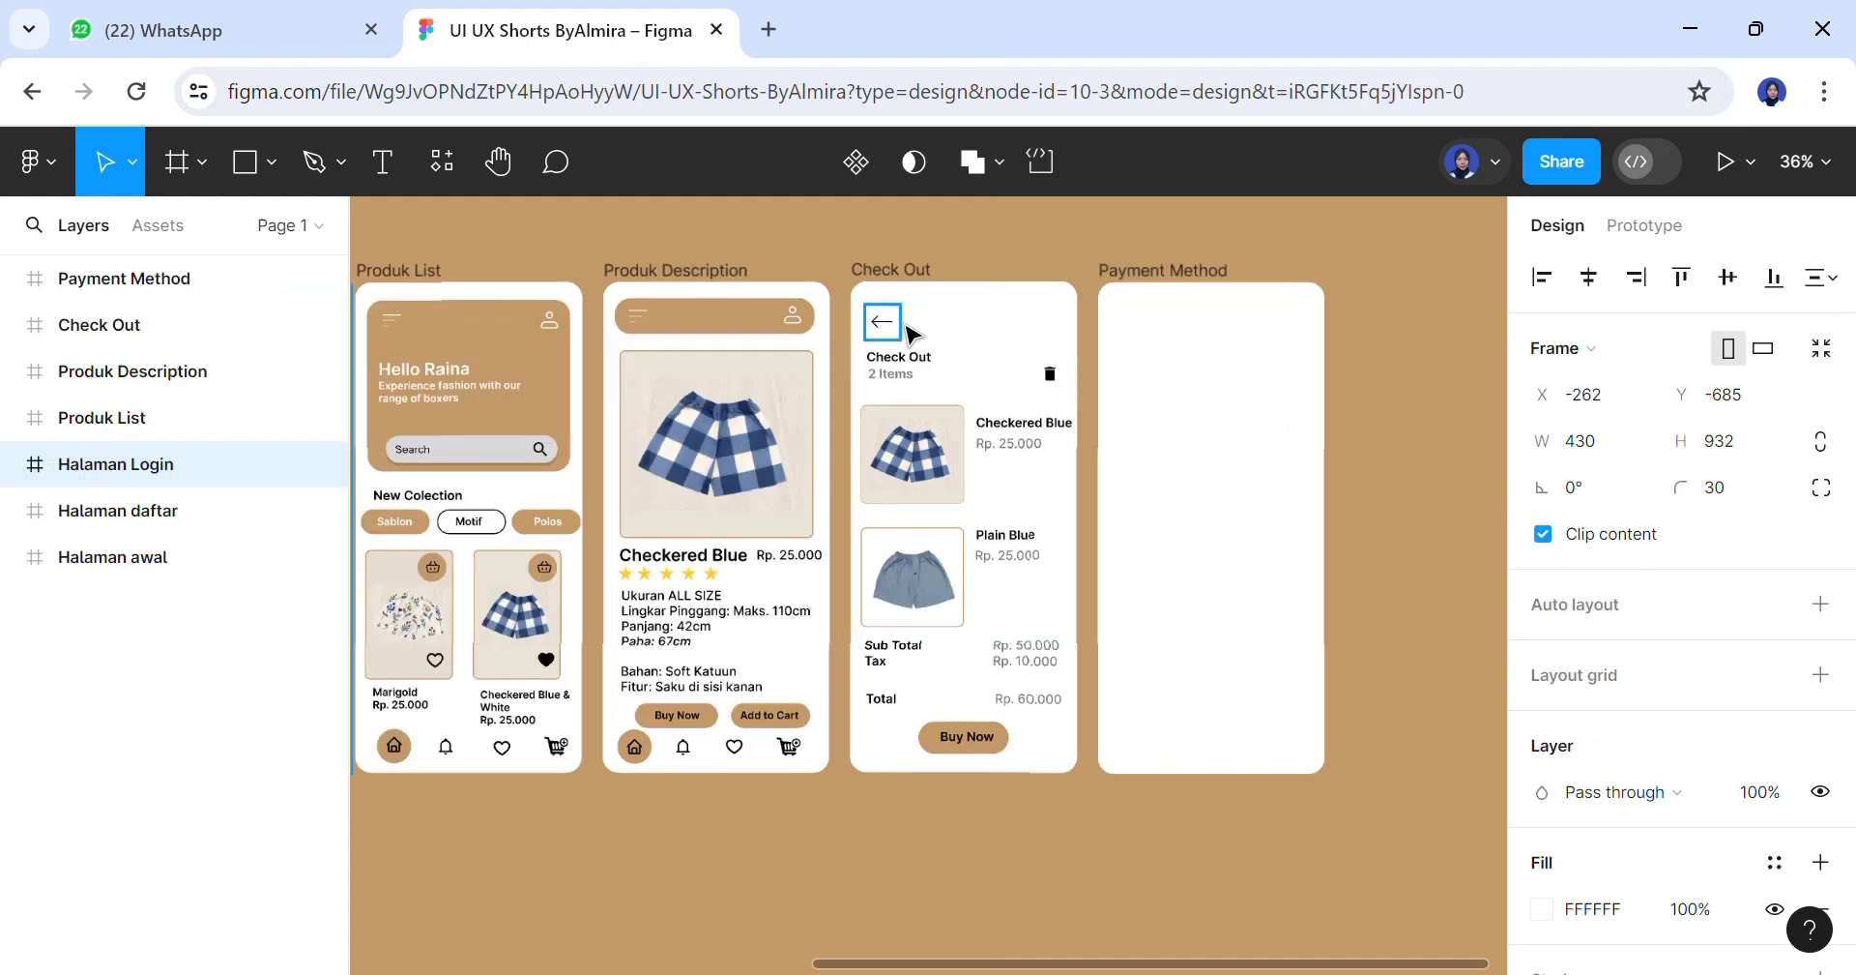
Copy the back arrow and the Check Out title from the Check Out frame to the top of the Payment Method frame
left_click(901, 329)
left_click_drag(899, 336, 1144, 333)
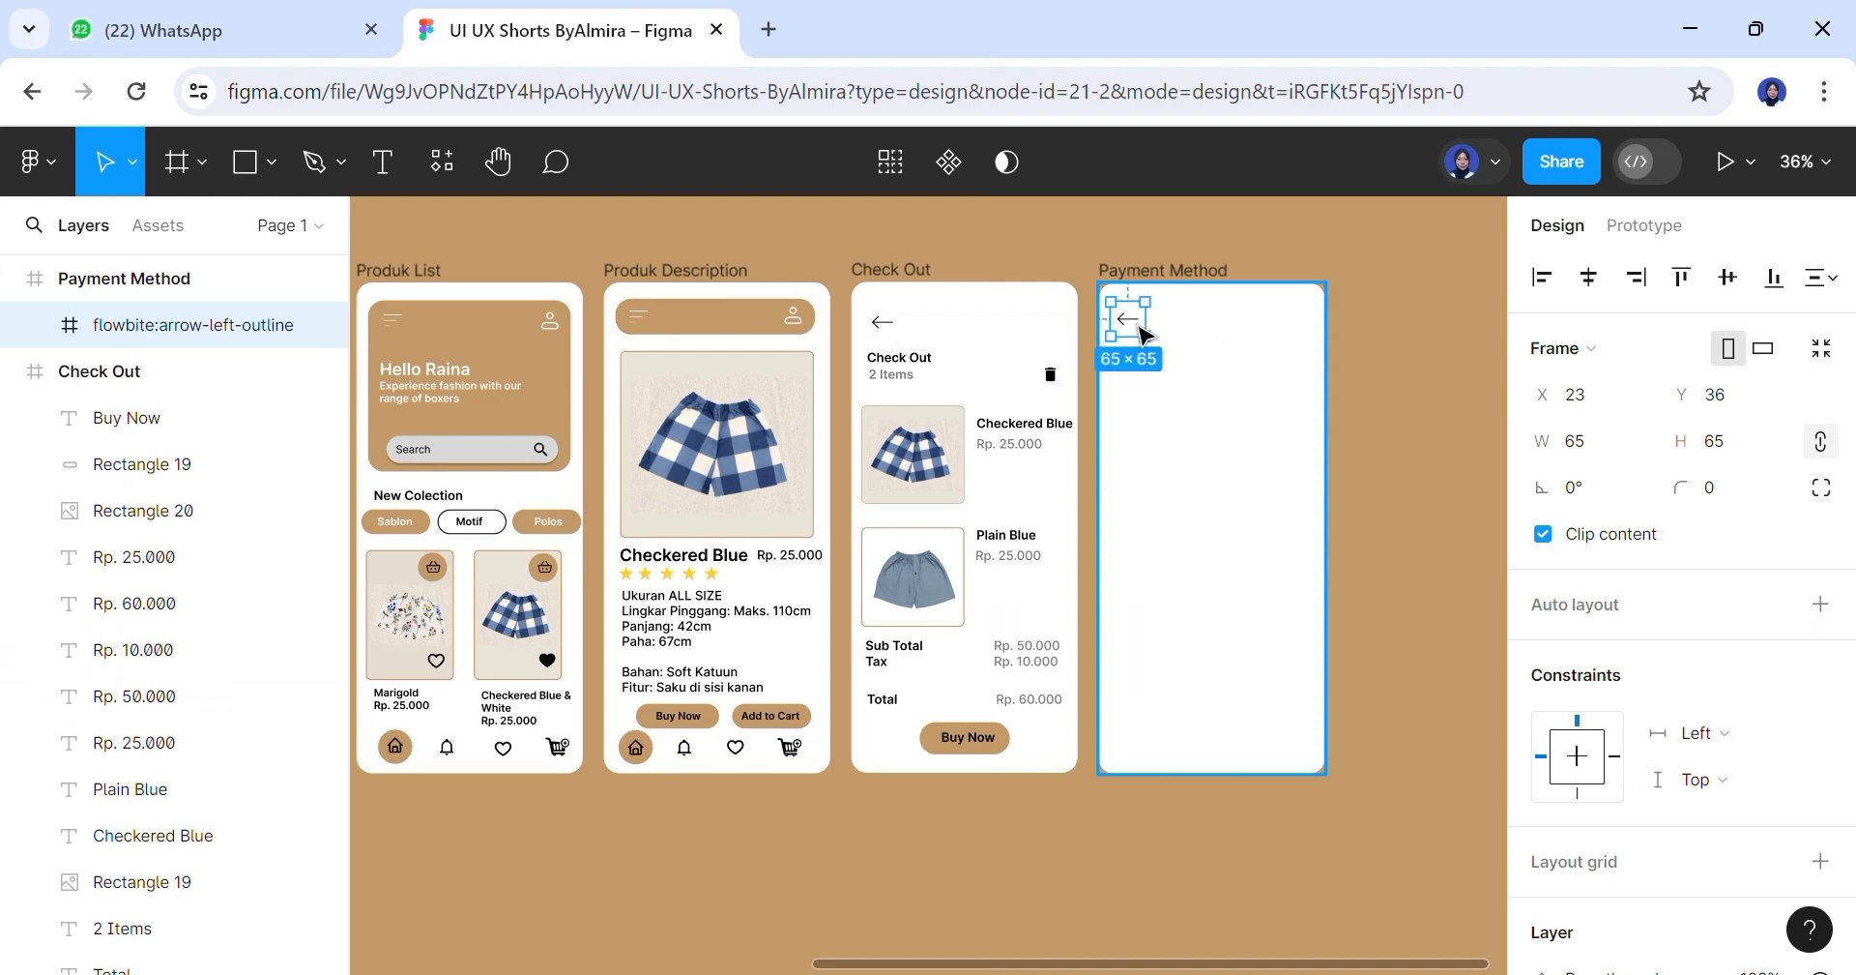
left_click(924, 371)
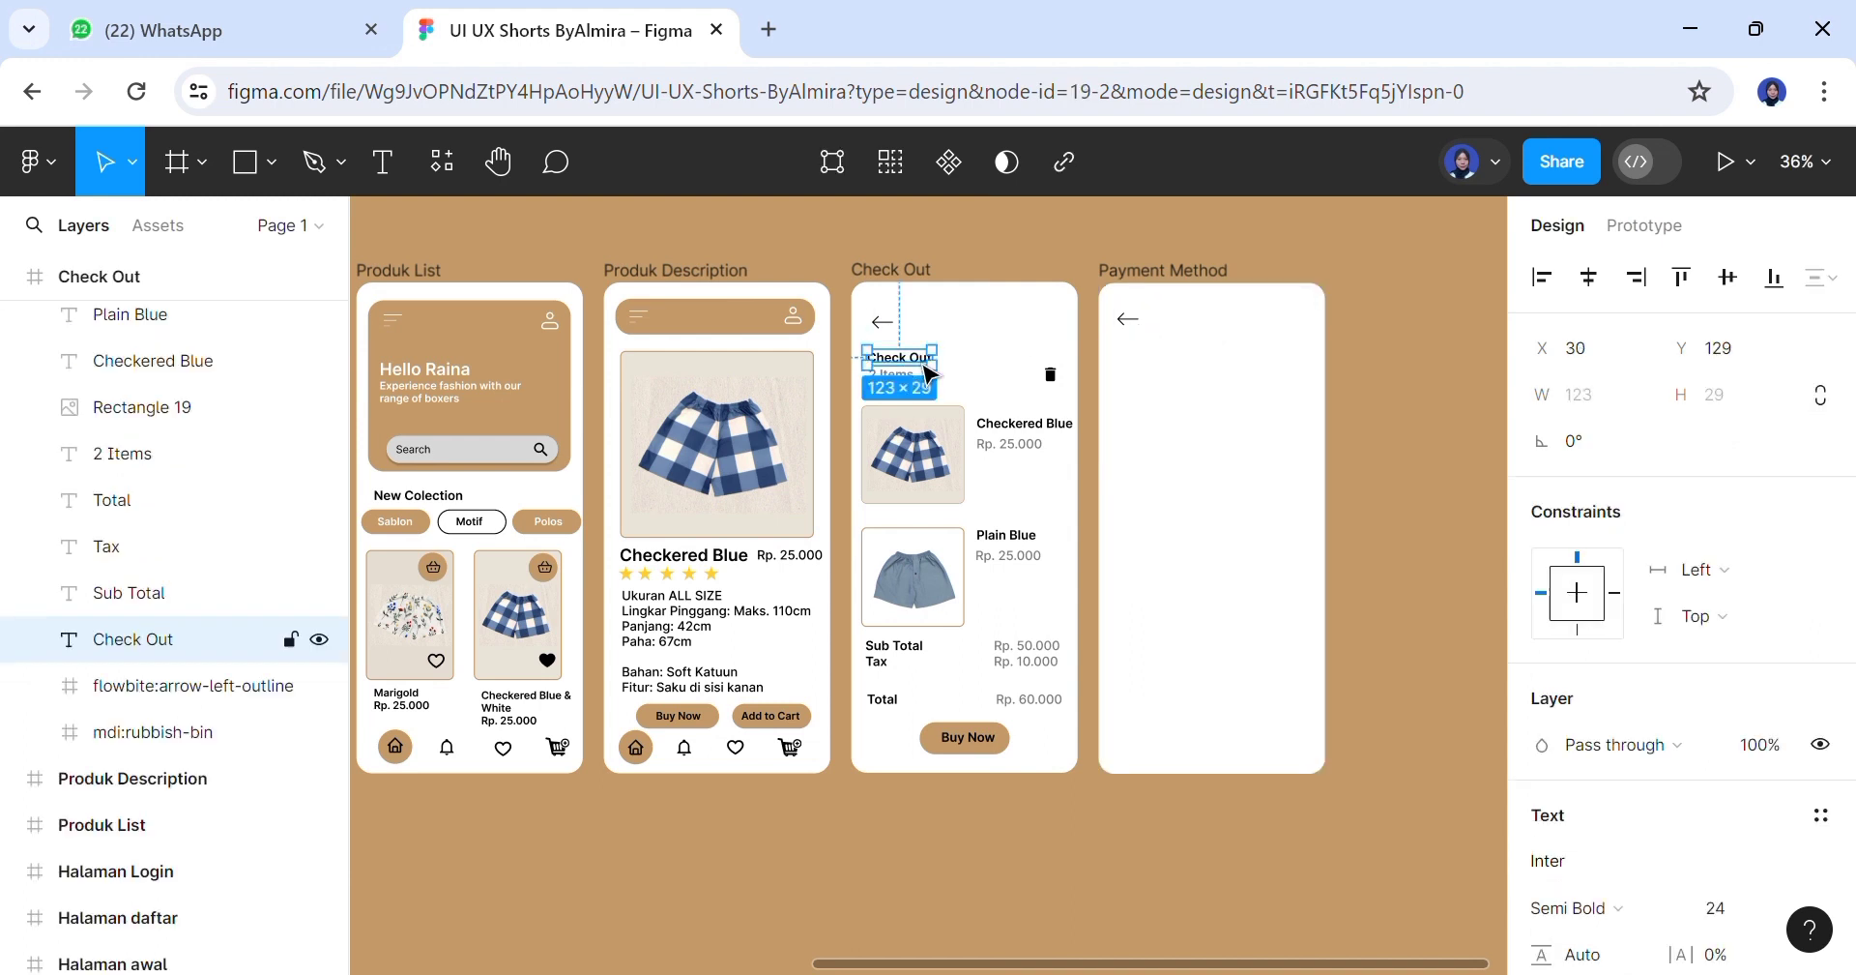
left_click_drag(926, 372, 1178, 365)
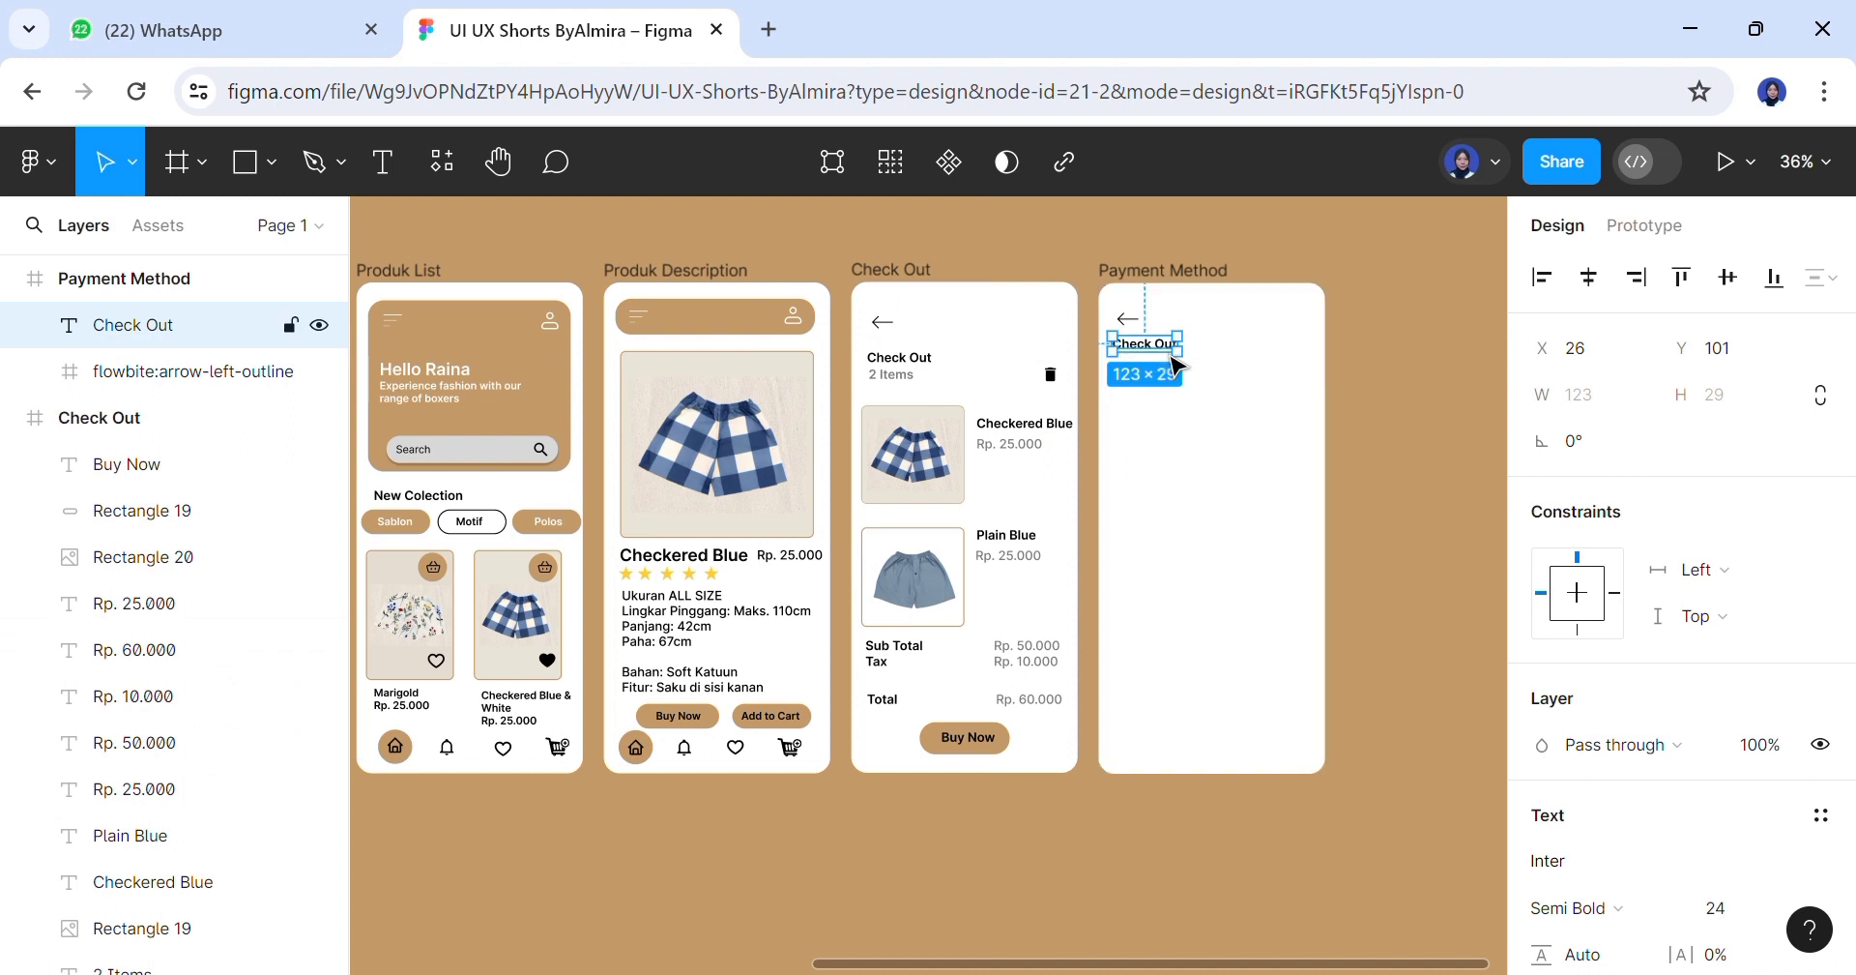
Change the copied title in the Payment Method frame to "Shipping to:"
key("Return")
type("Sh")
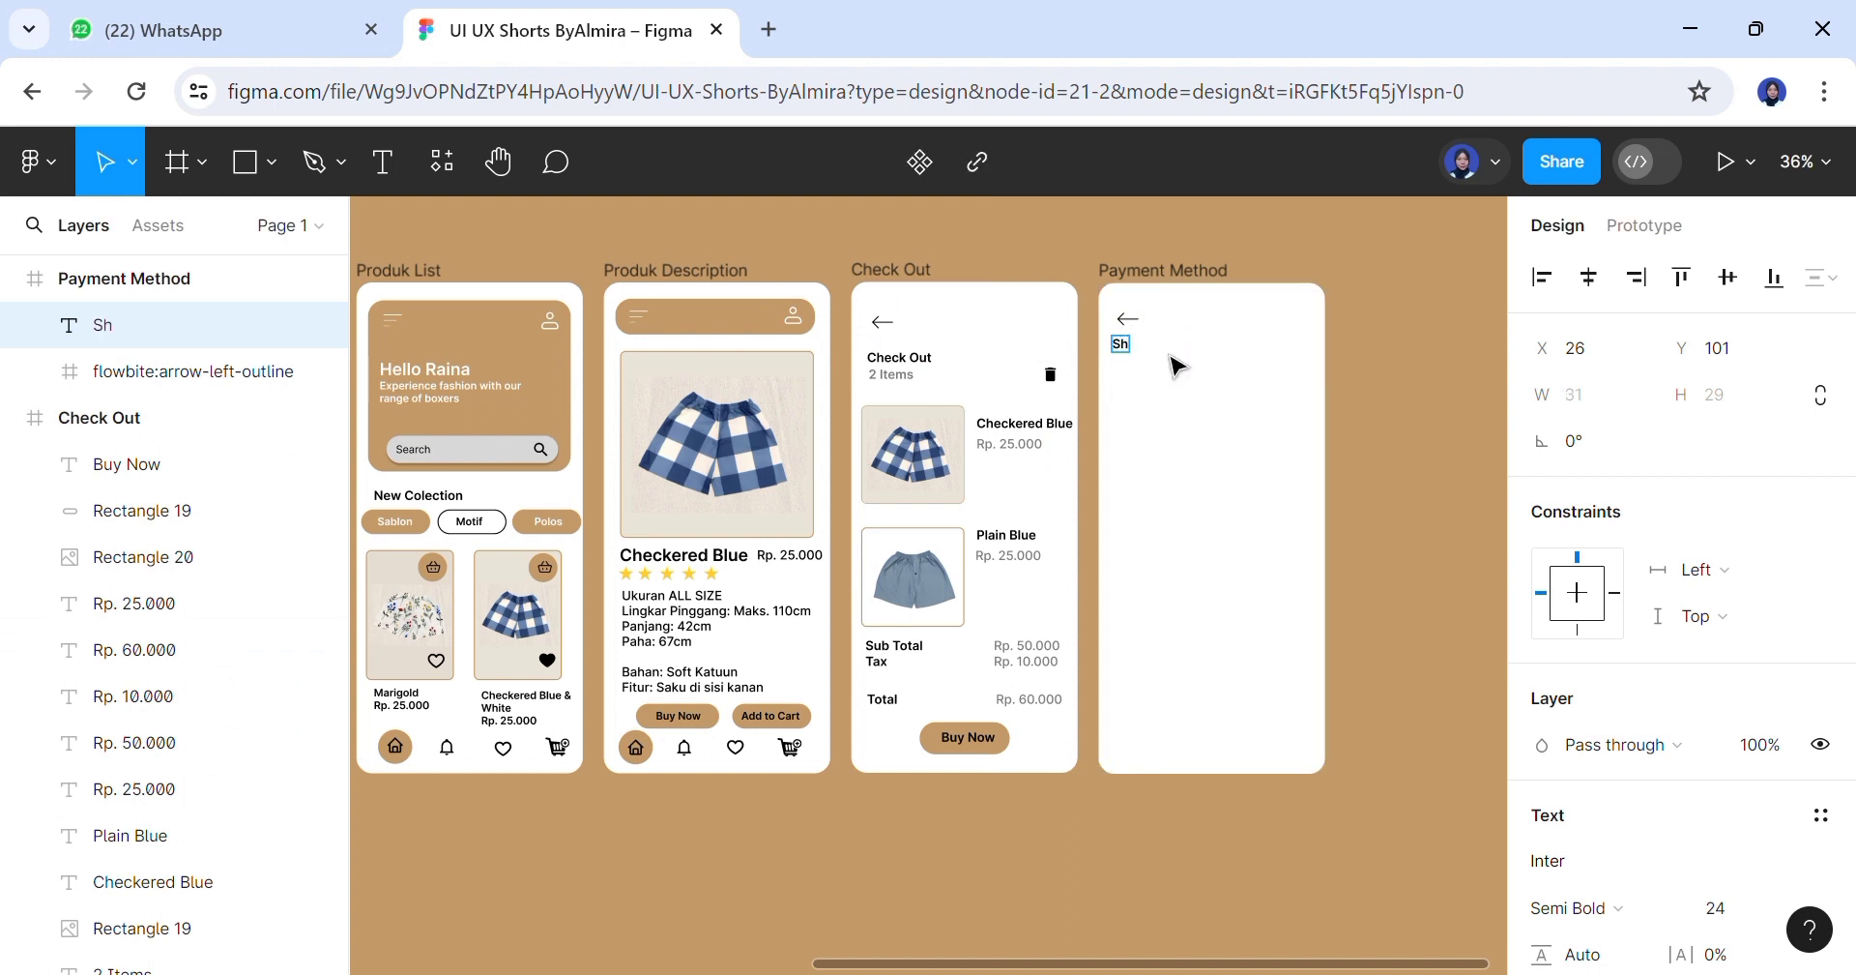
type("ipping to:")
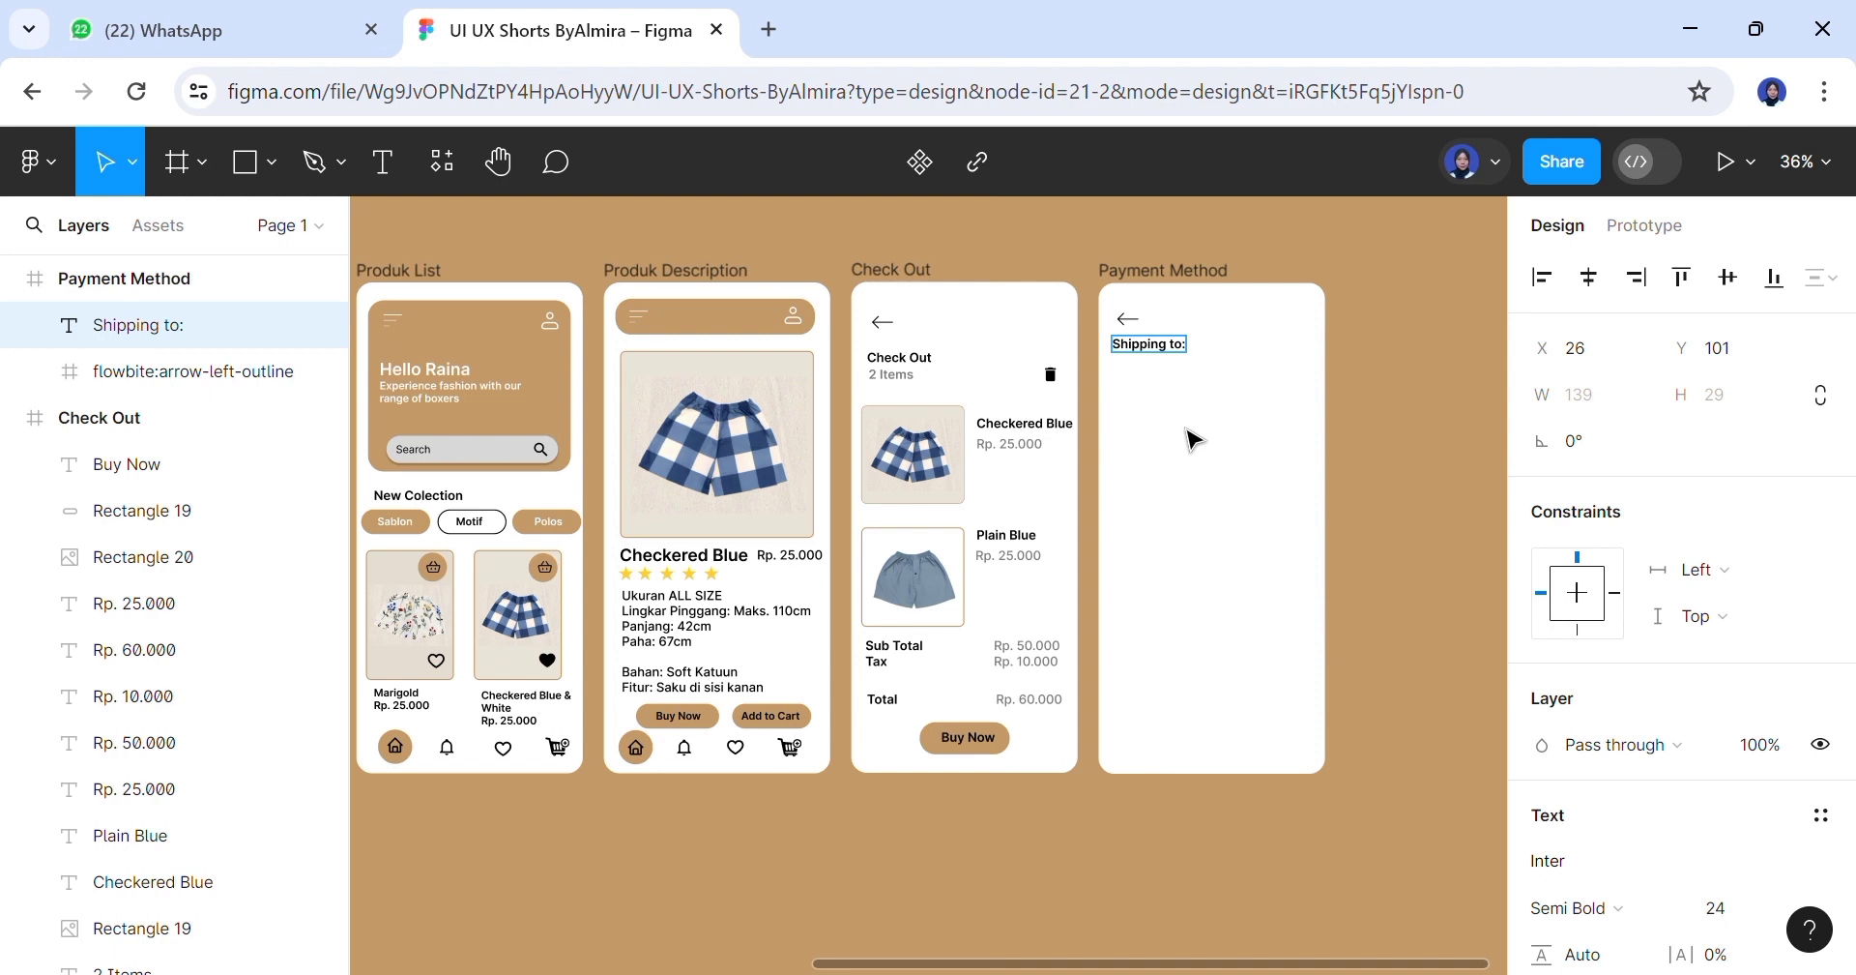
left_click(919, 360)
key("Escape")
key("Escape")
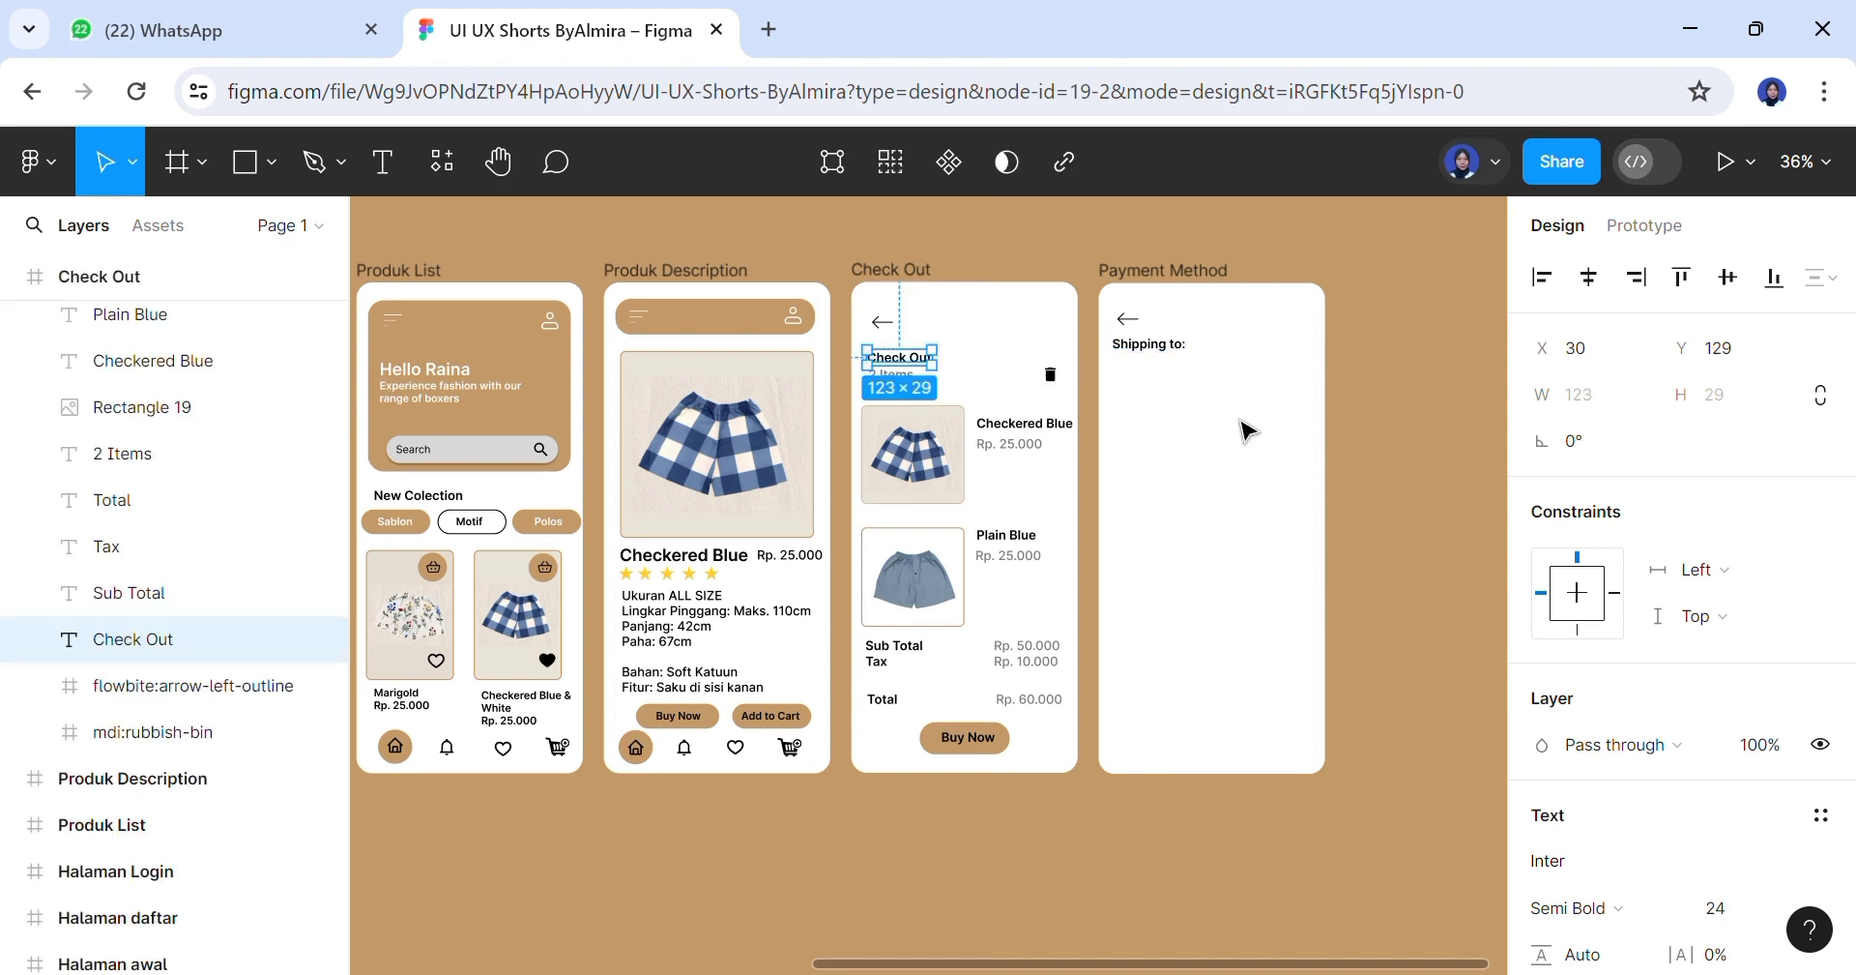
Draw a rectangle about 384 × 170 below the "Shipping to:" heading at X 26, Y 161
left_click(275, 162)
left_click(310, 240)
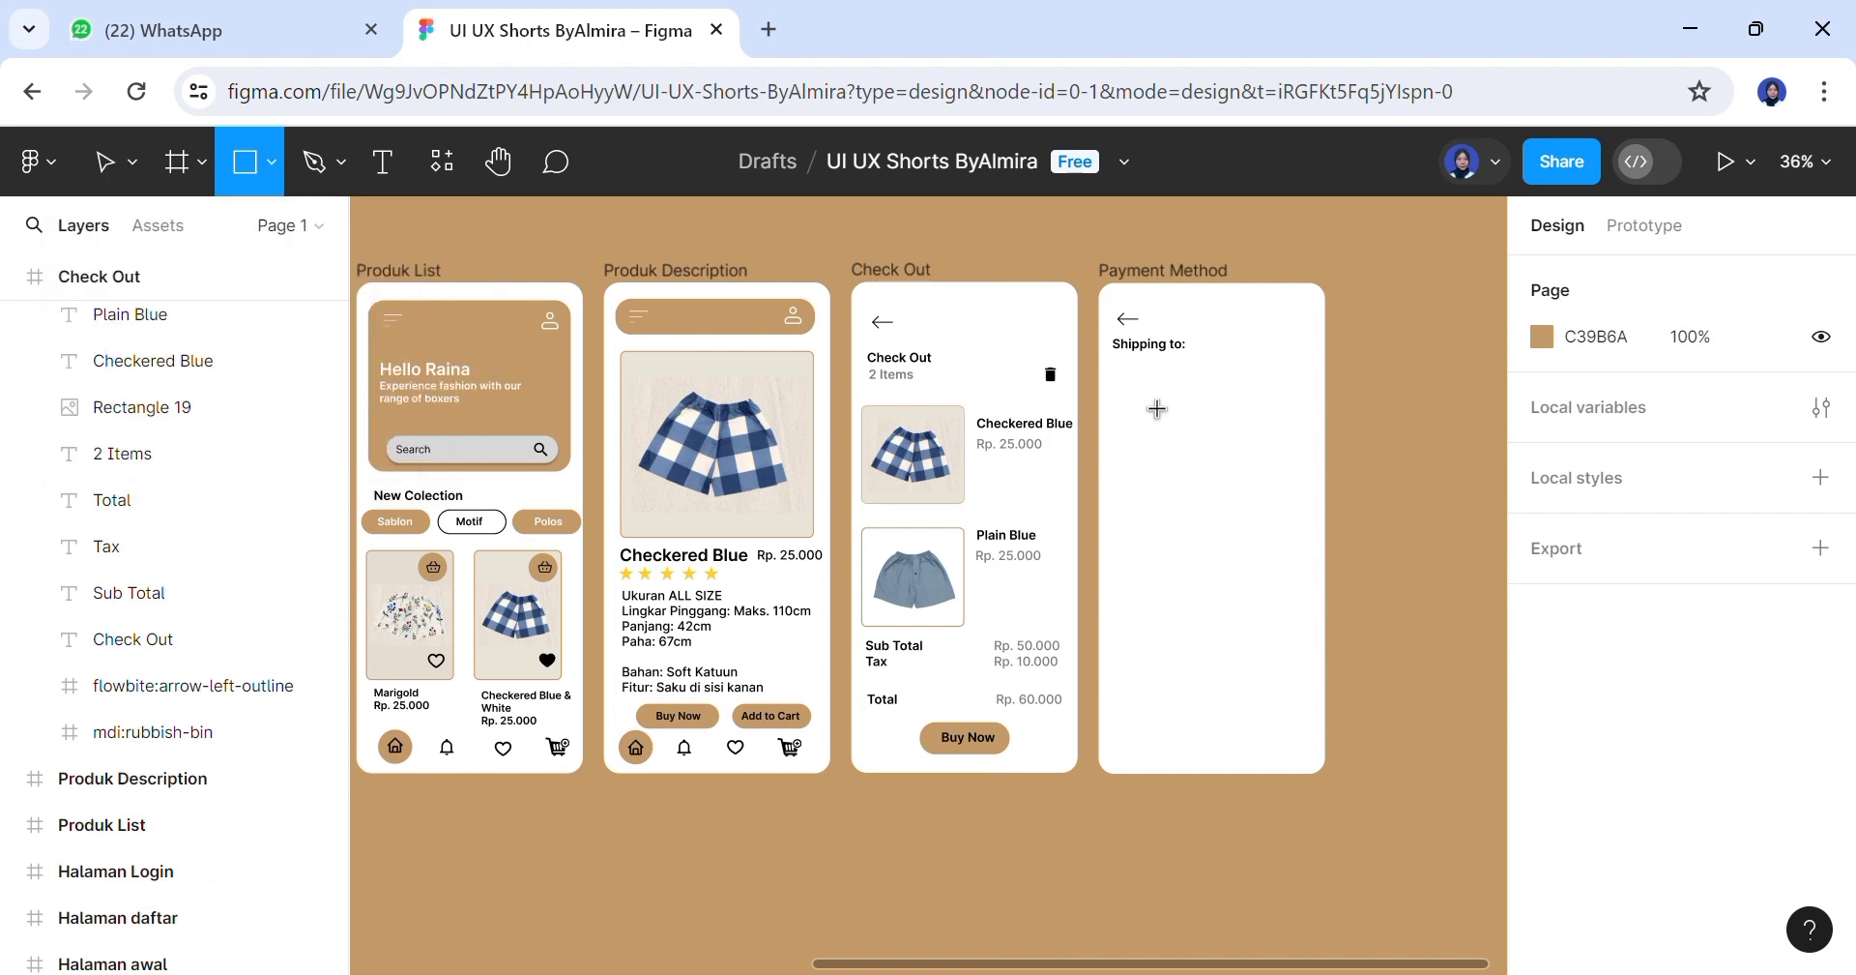
mouse_move(1121, 367)
left_mouse_down()
mouse_move(1139, 398)
mouse_move(1236, 424)
mouse_move(1337, 518)
mouse_move(1325, 479)
left_mouse_up()
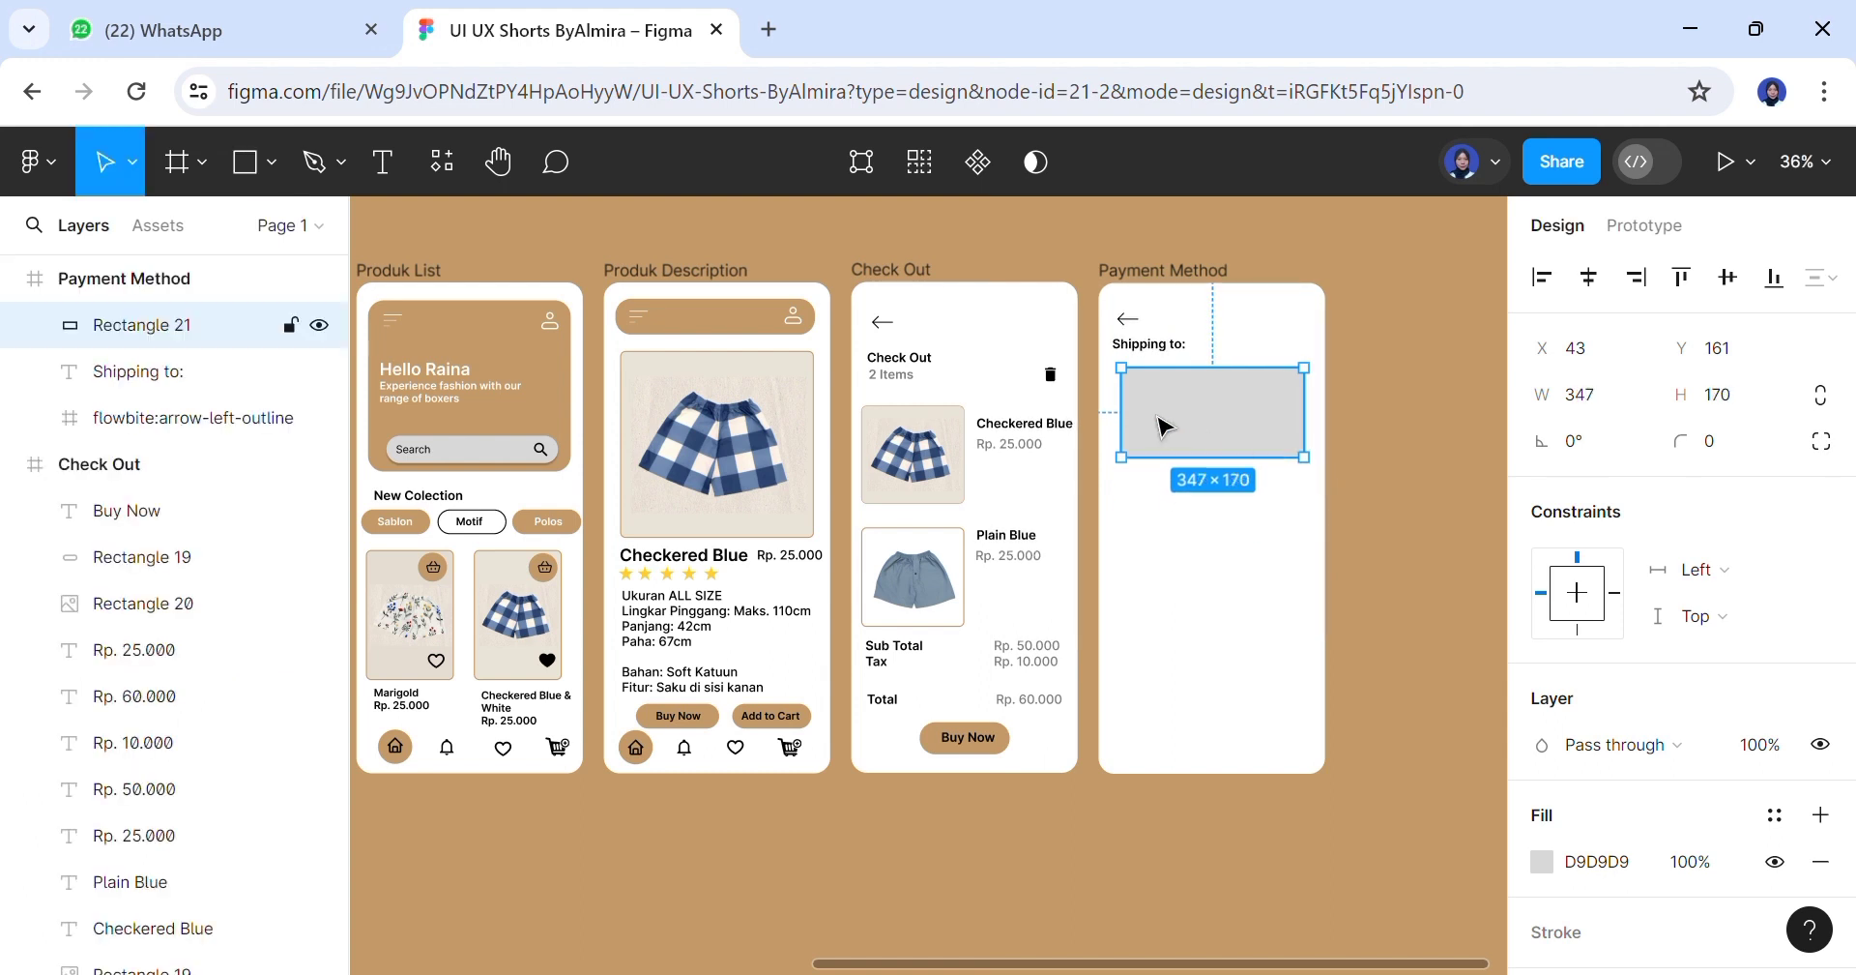
left_click_drag(1142, 430, 1133, 430)
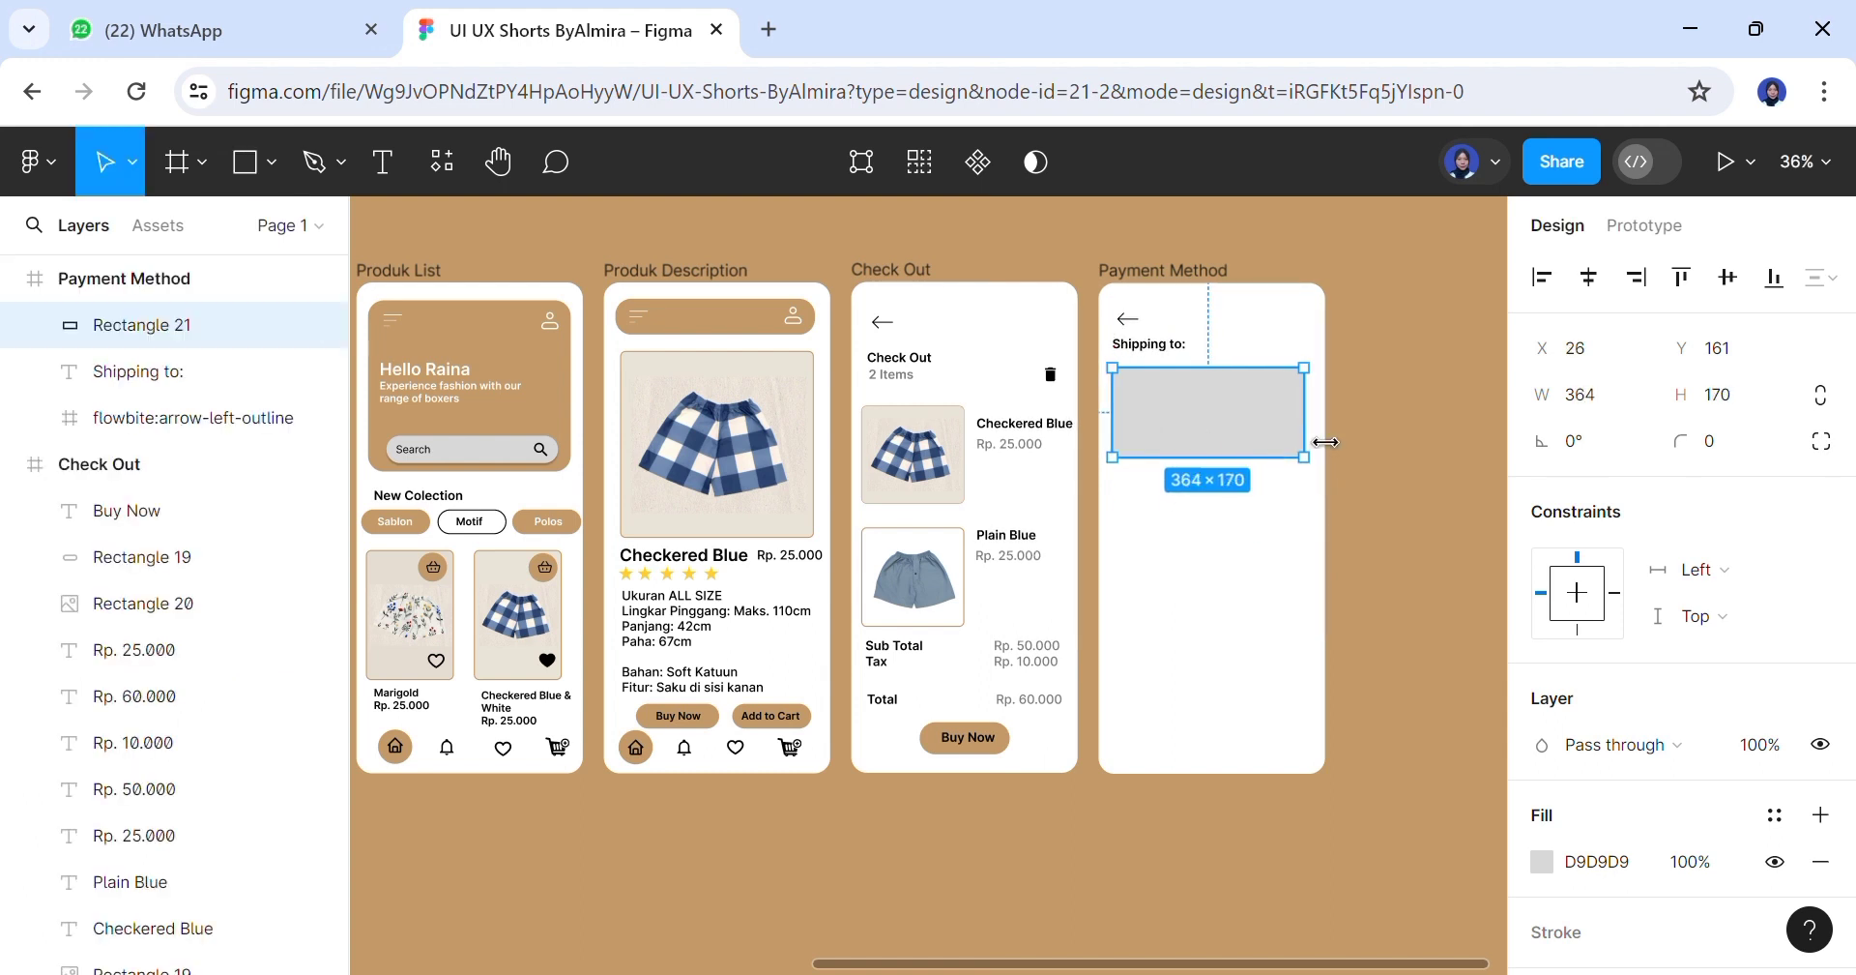
left_click_drag(1320, 440, 1336, 440)
Set the corner radius of the rectangle in the Payment Method frame to 10
left_click(1741, 454)
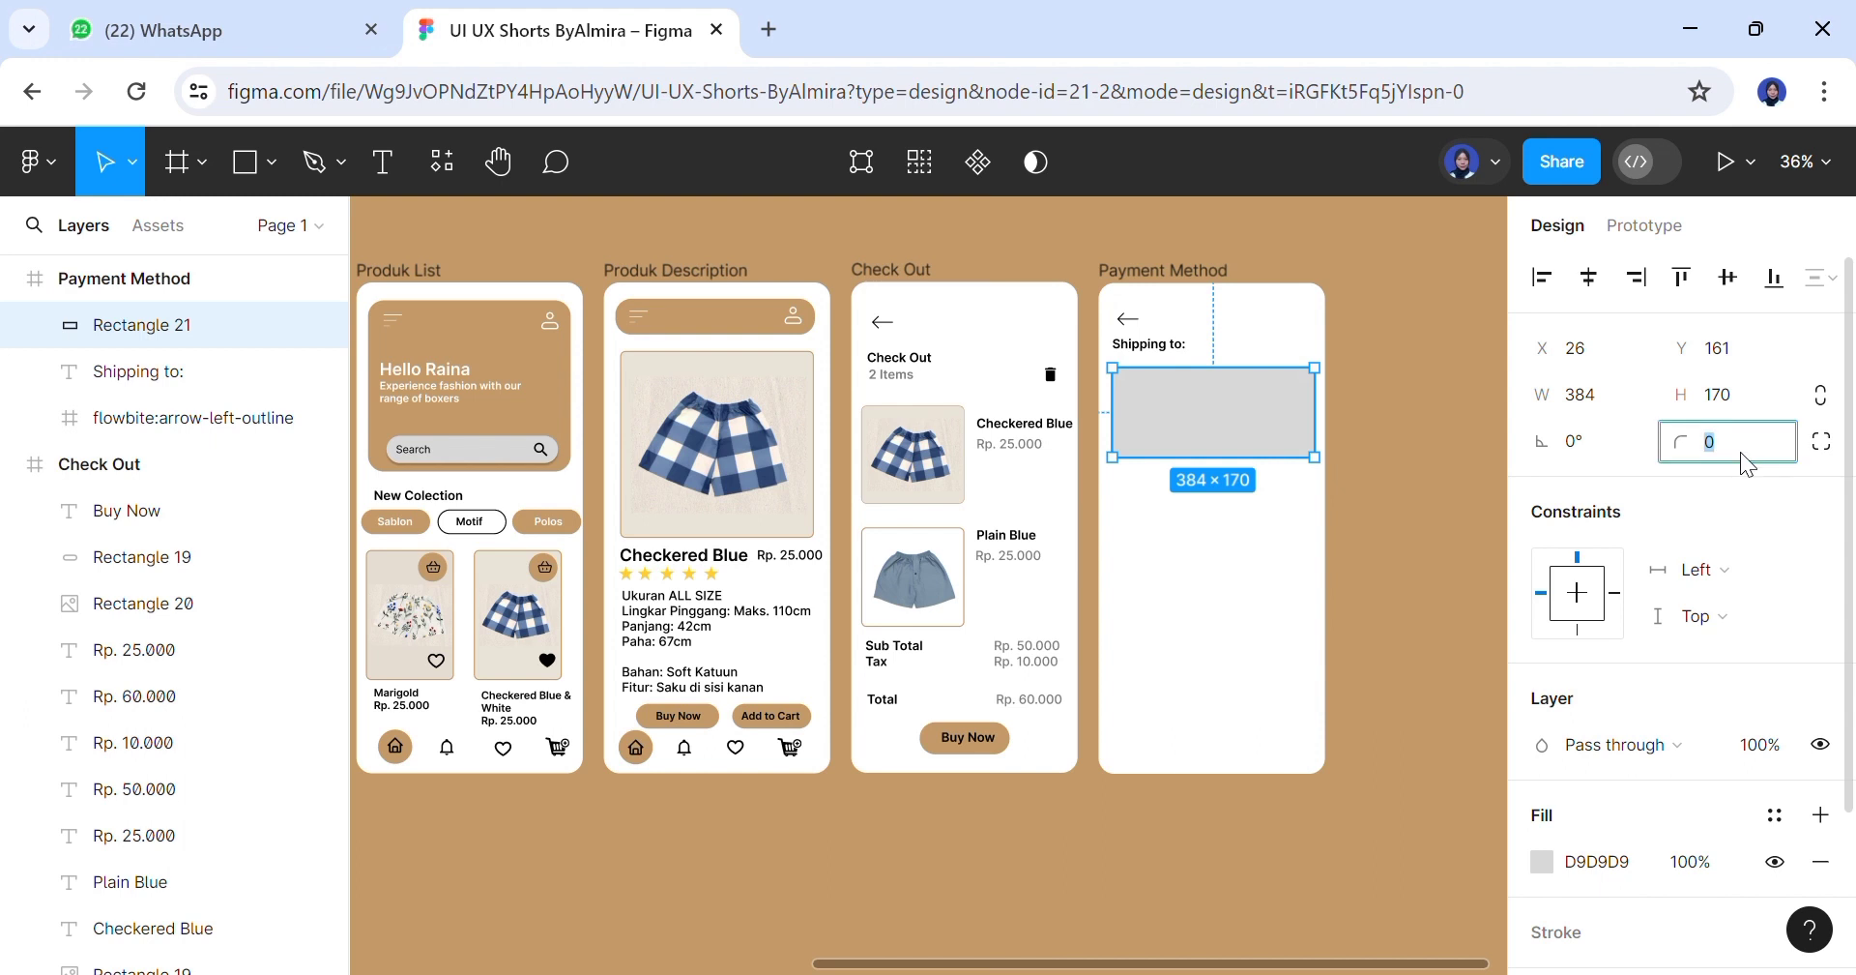
type("10")
left_click(1457, 425)
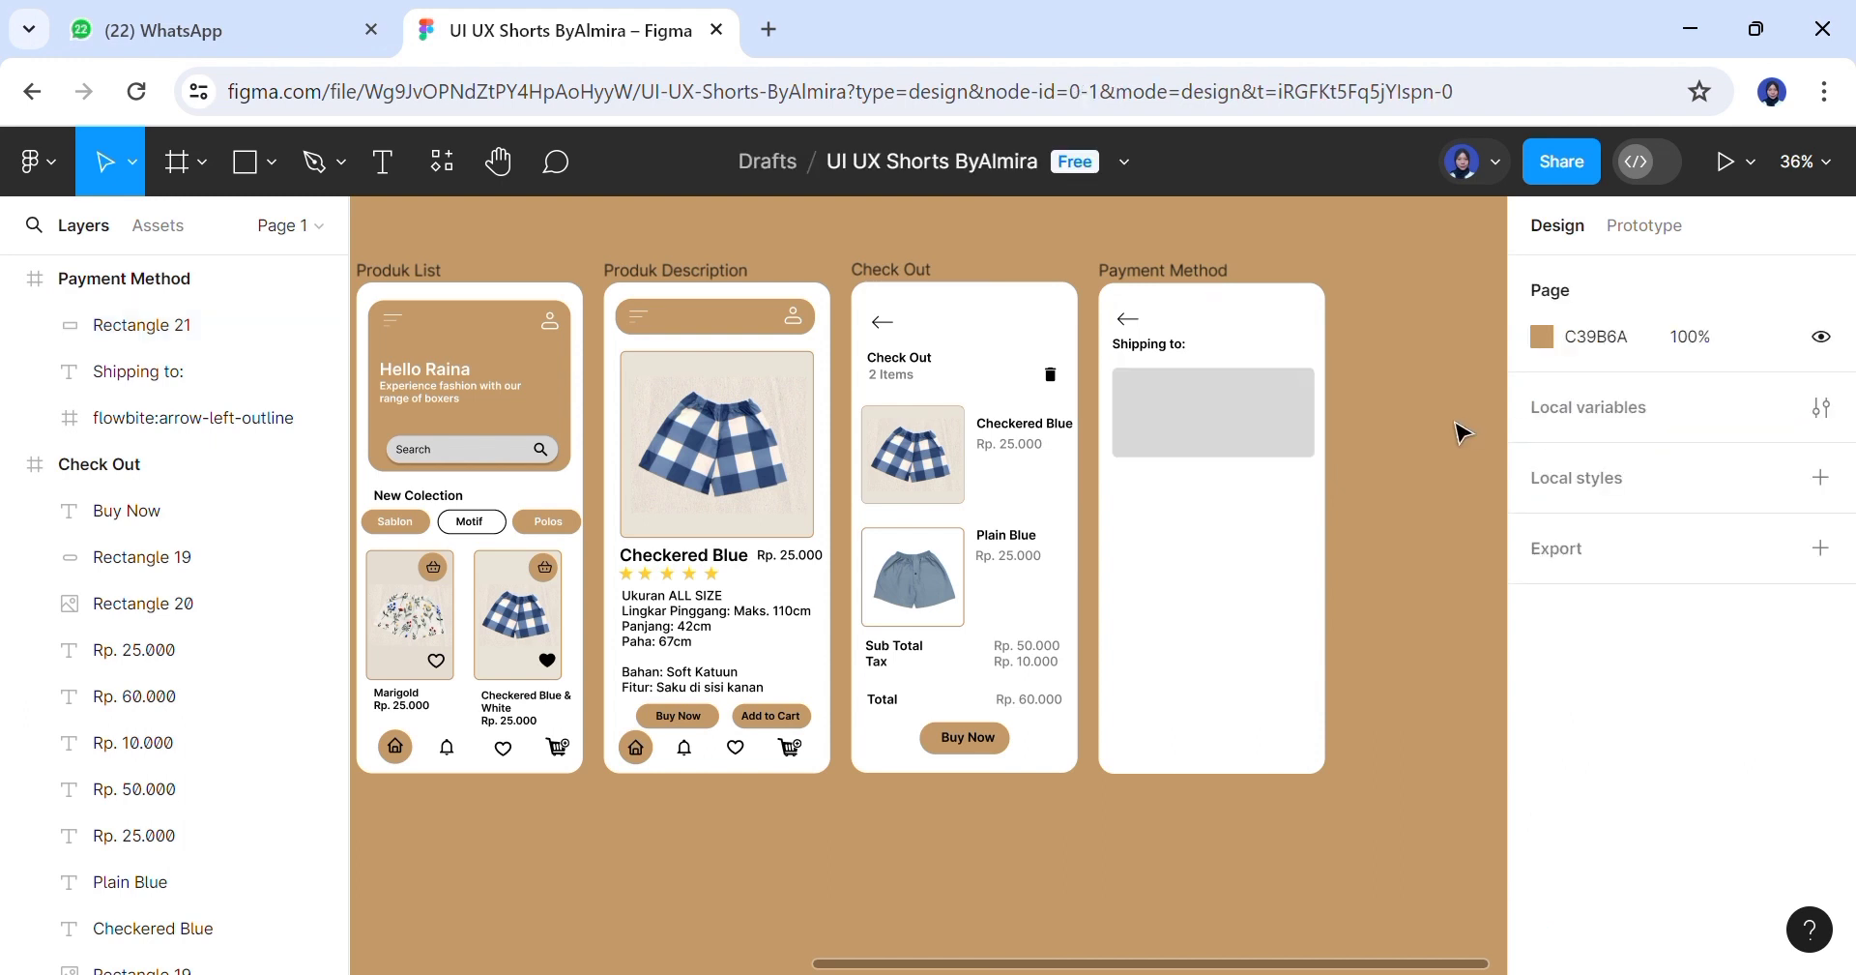
Fill the rectangle below the "Shipping to:" heading with white and give it a drop shadow
left_click(1280, 431)
scroll(1811, 696, "down", 3)
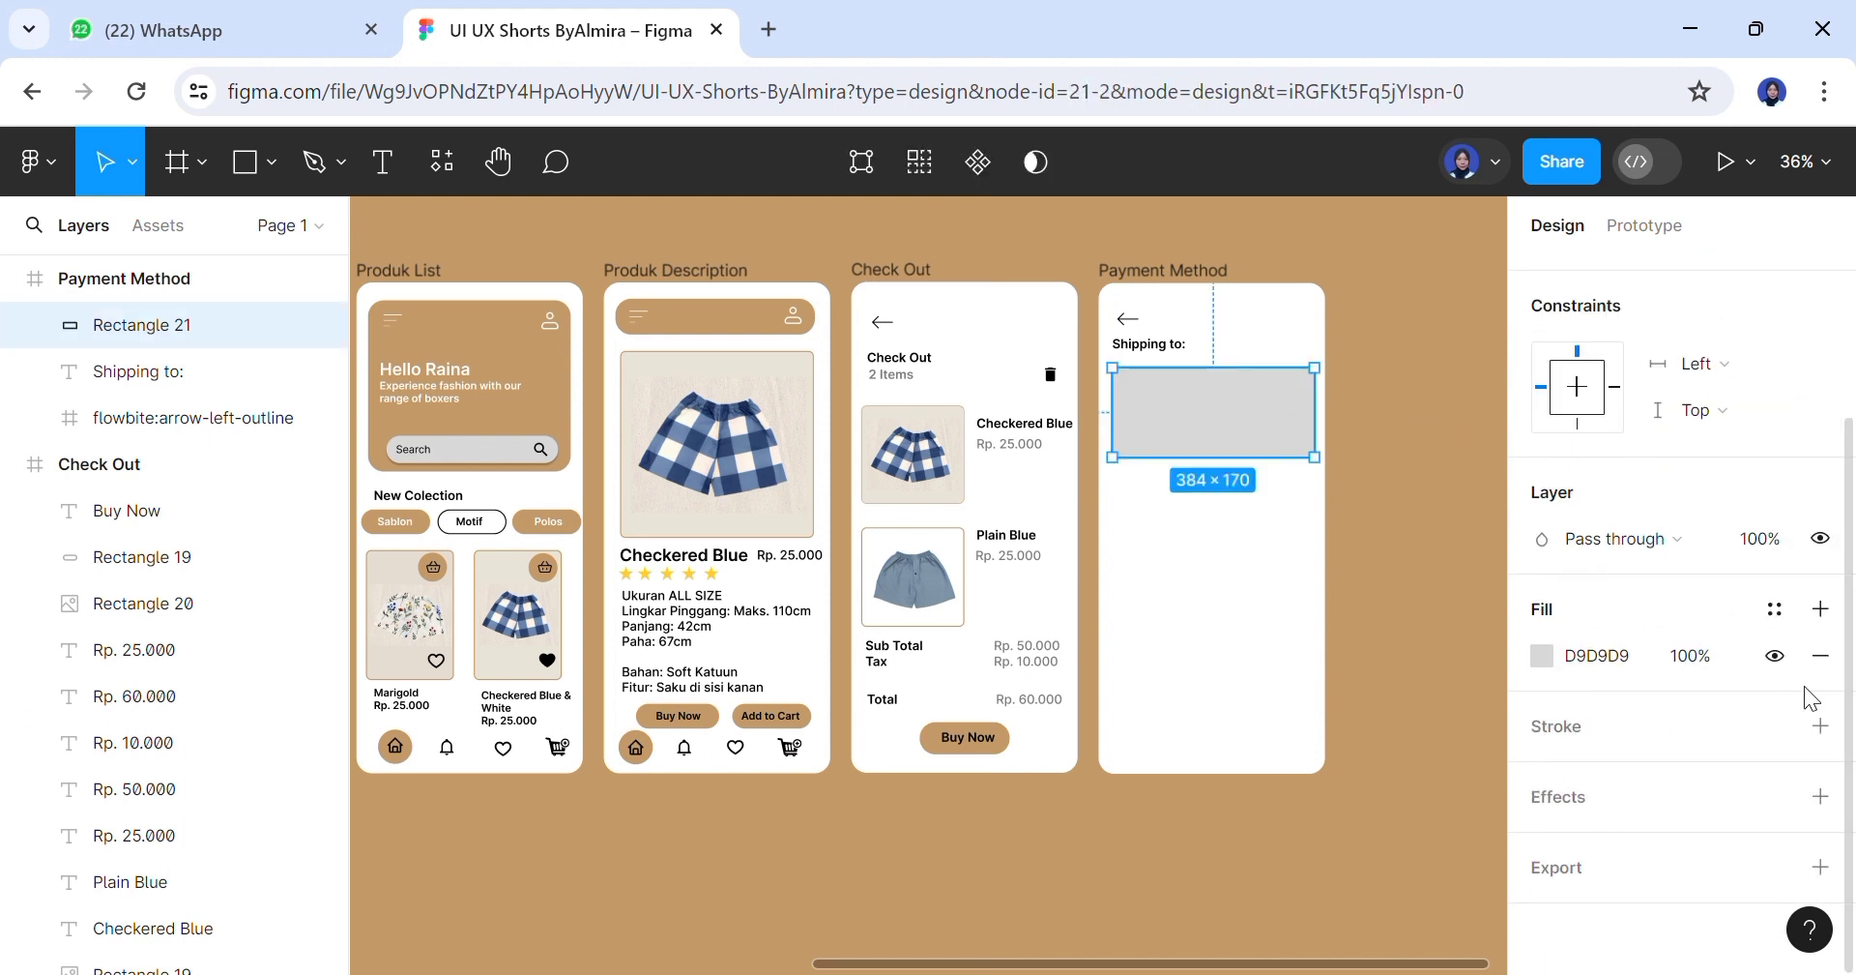
left_click(1542, 656)
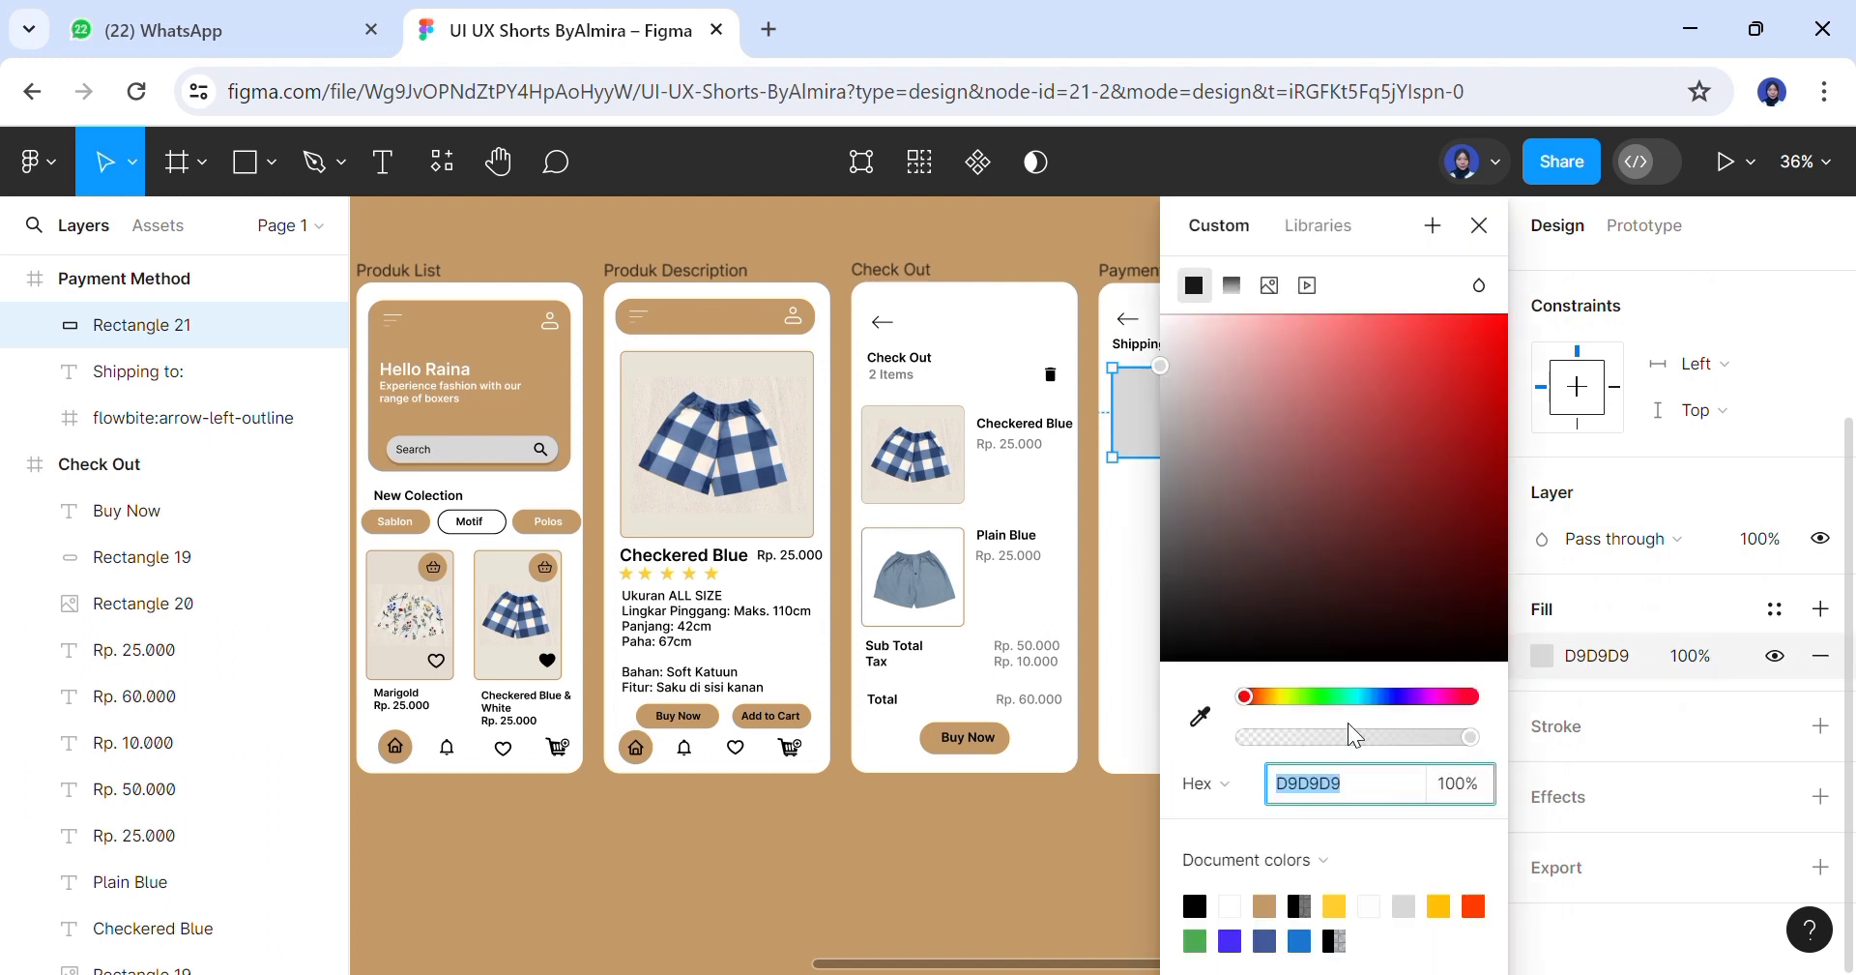
left_click(1230, 905)
left_click(1293, 828)
left_click(1225, 423)
scroll(1578, 696, "down", 5)
left_click(1678, 797)
left_click(1543, 847)
left_click(1413, 672)
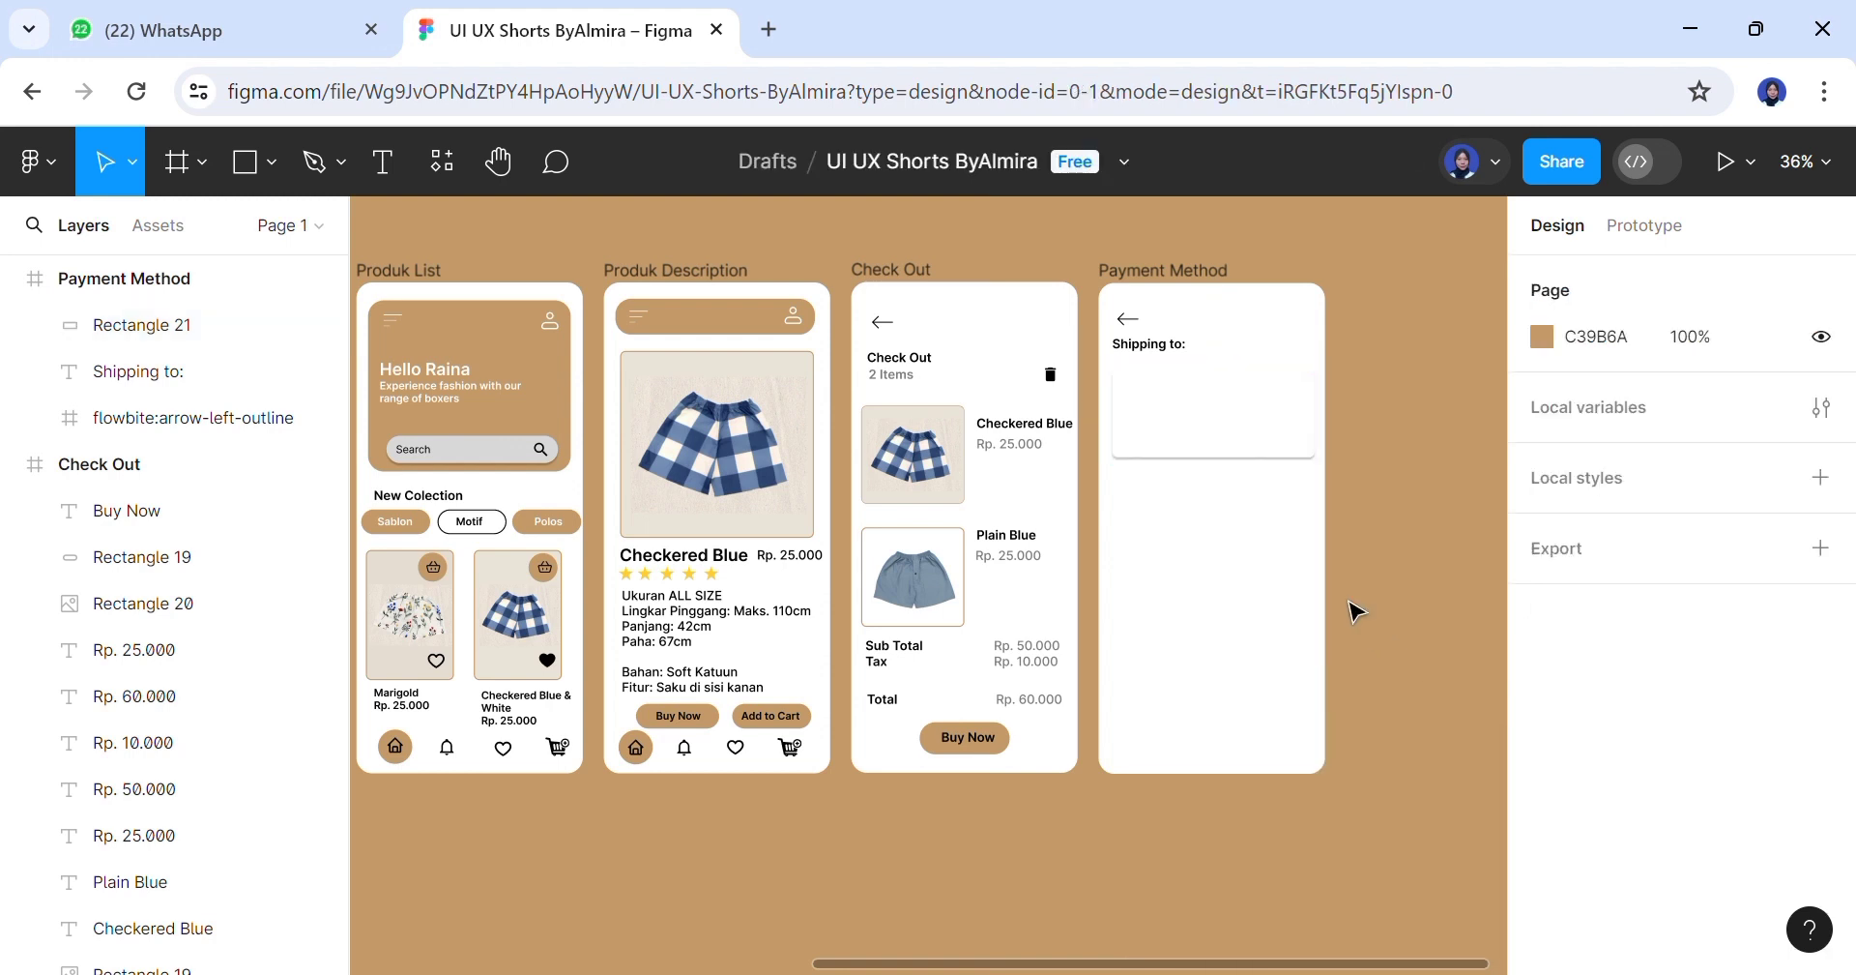
Duplicate the "Shipping to:" heading into the white card and change the copy's text to "Address Home:"
left_click(1176, 350)
left_click_drag(1182, 362, 1182, 408)
right_click(1181, 408)
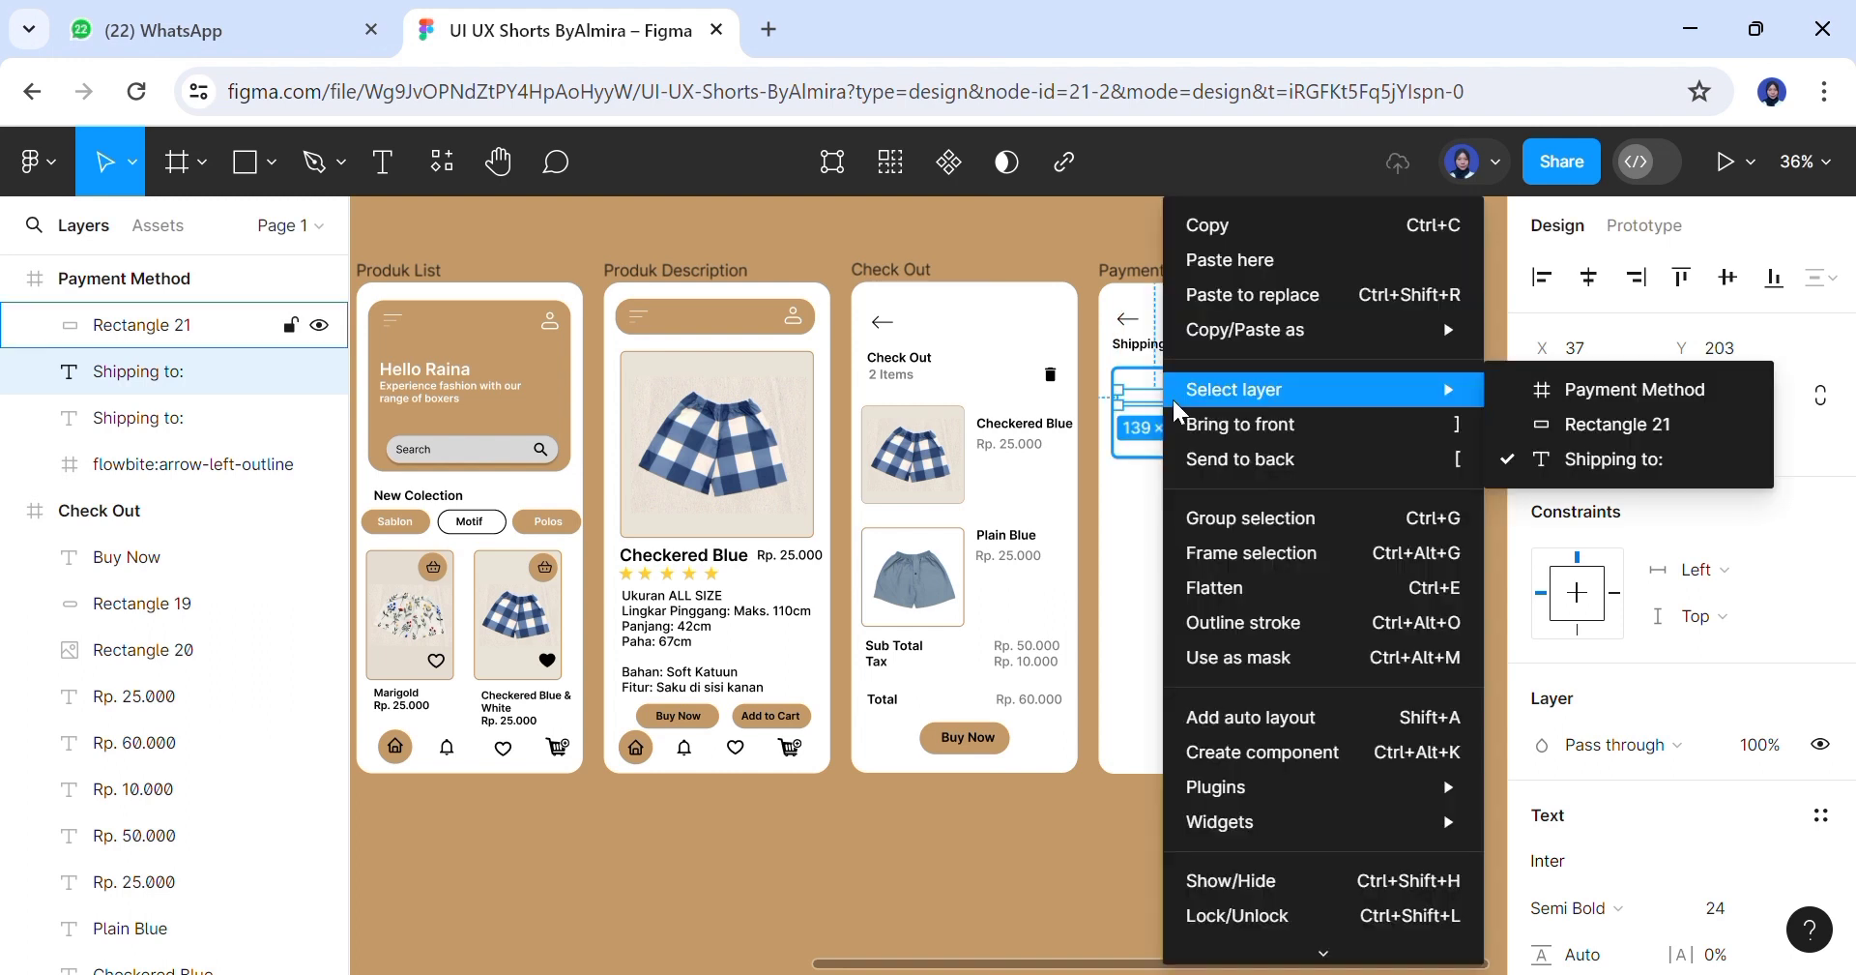
left_click(1209, 423)
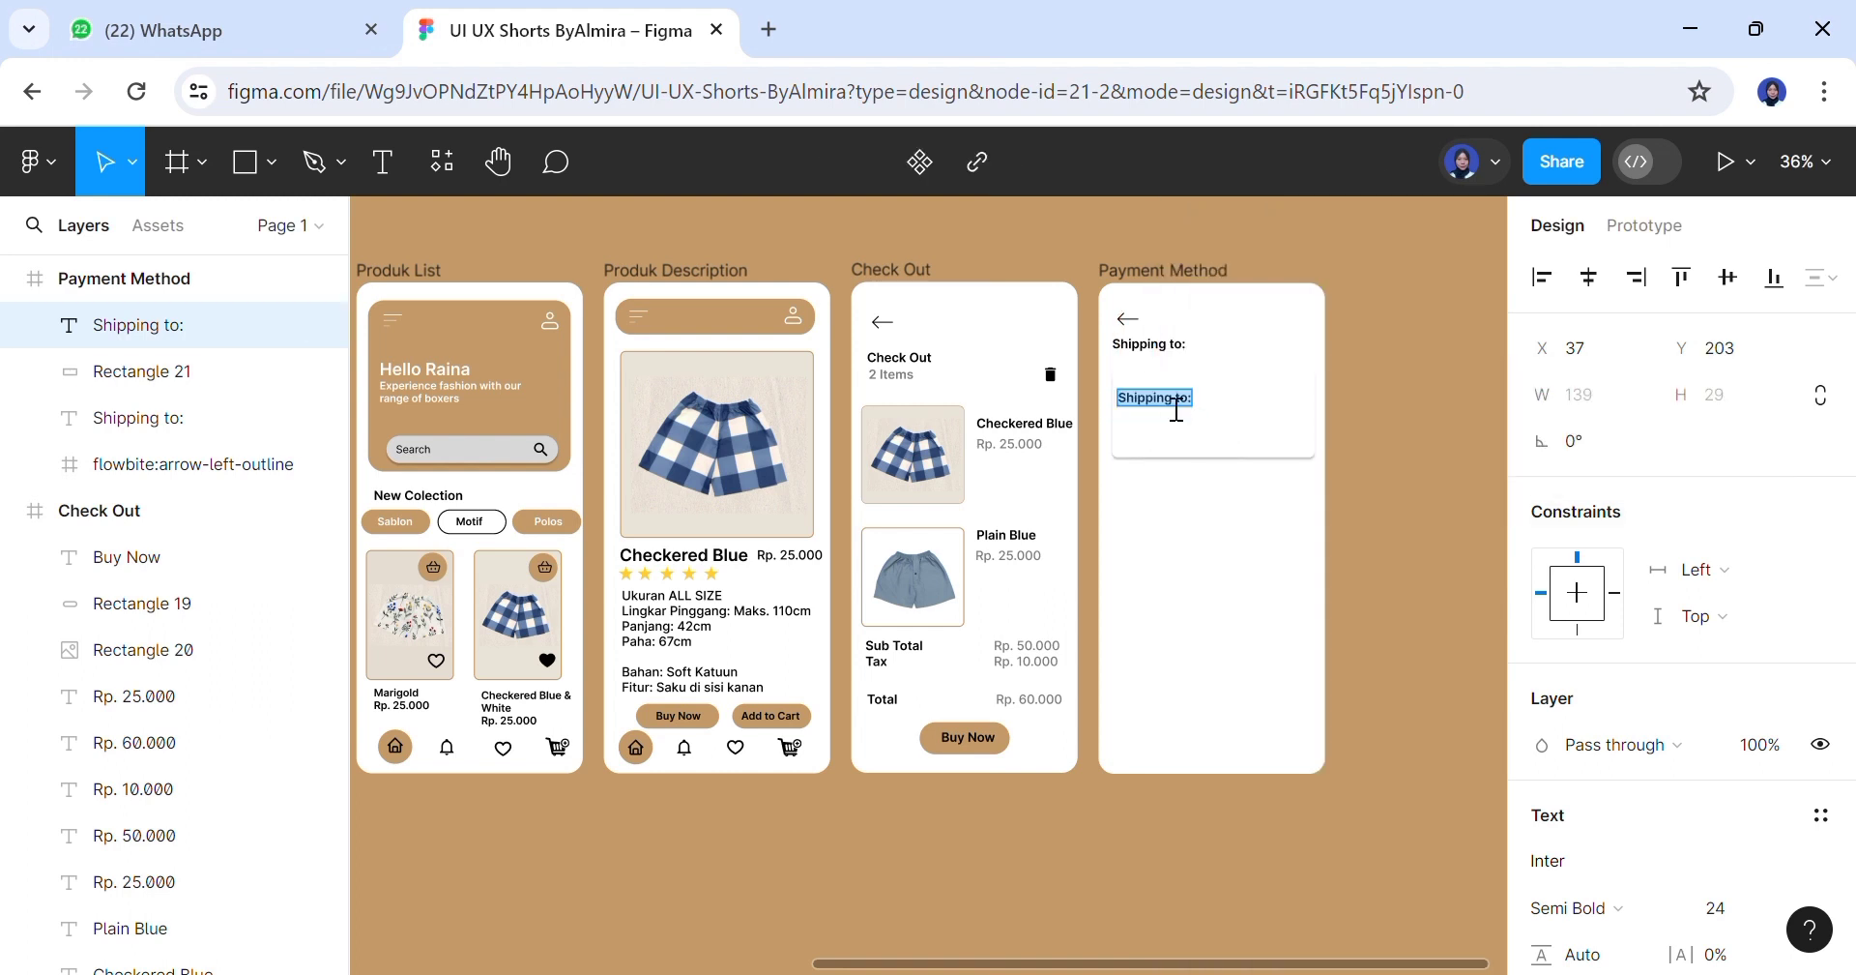
type("Addres")
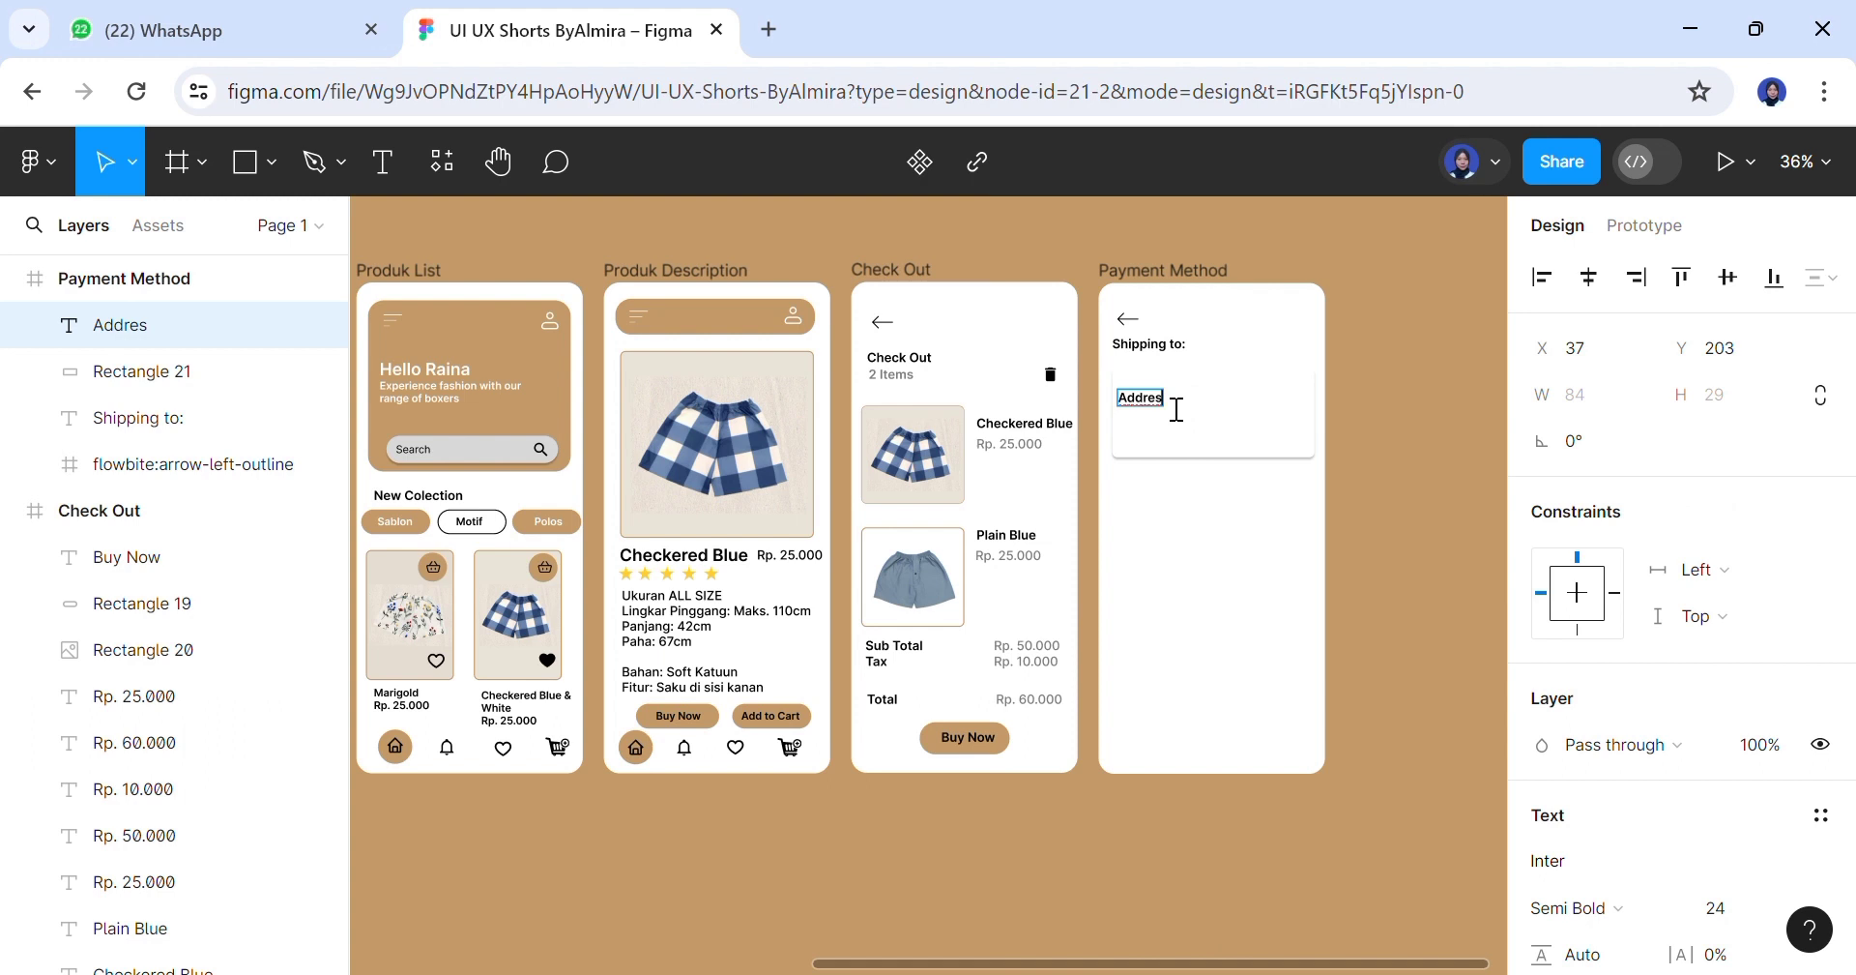
type("s Home:")
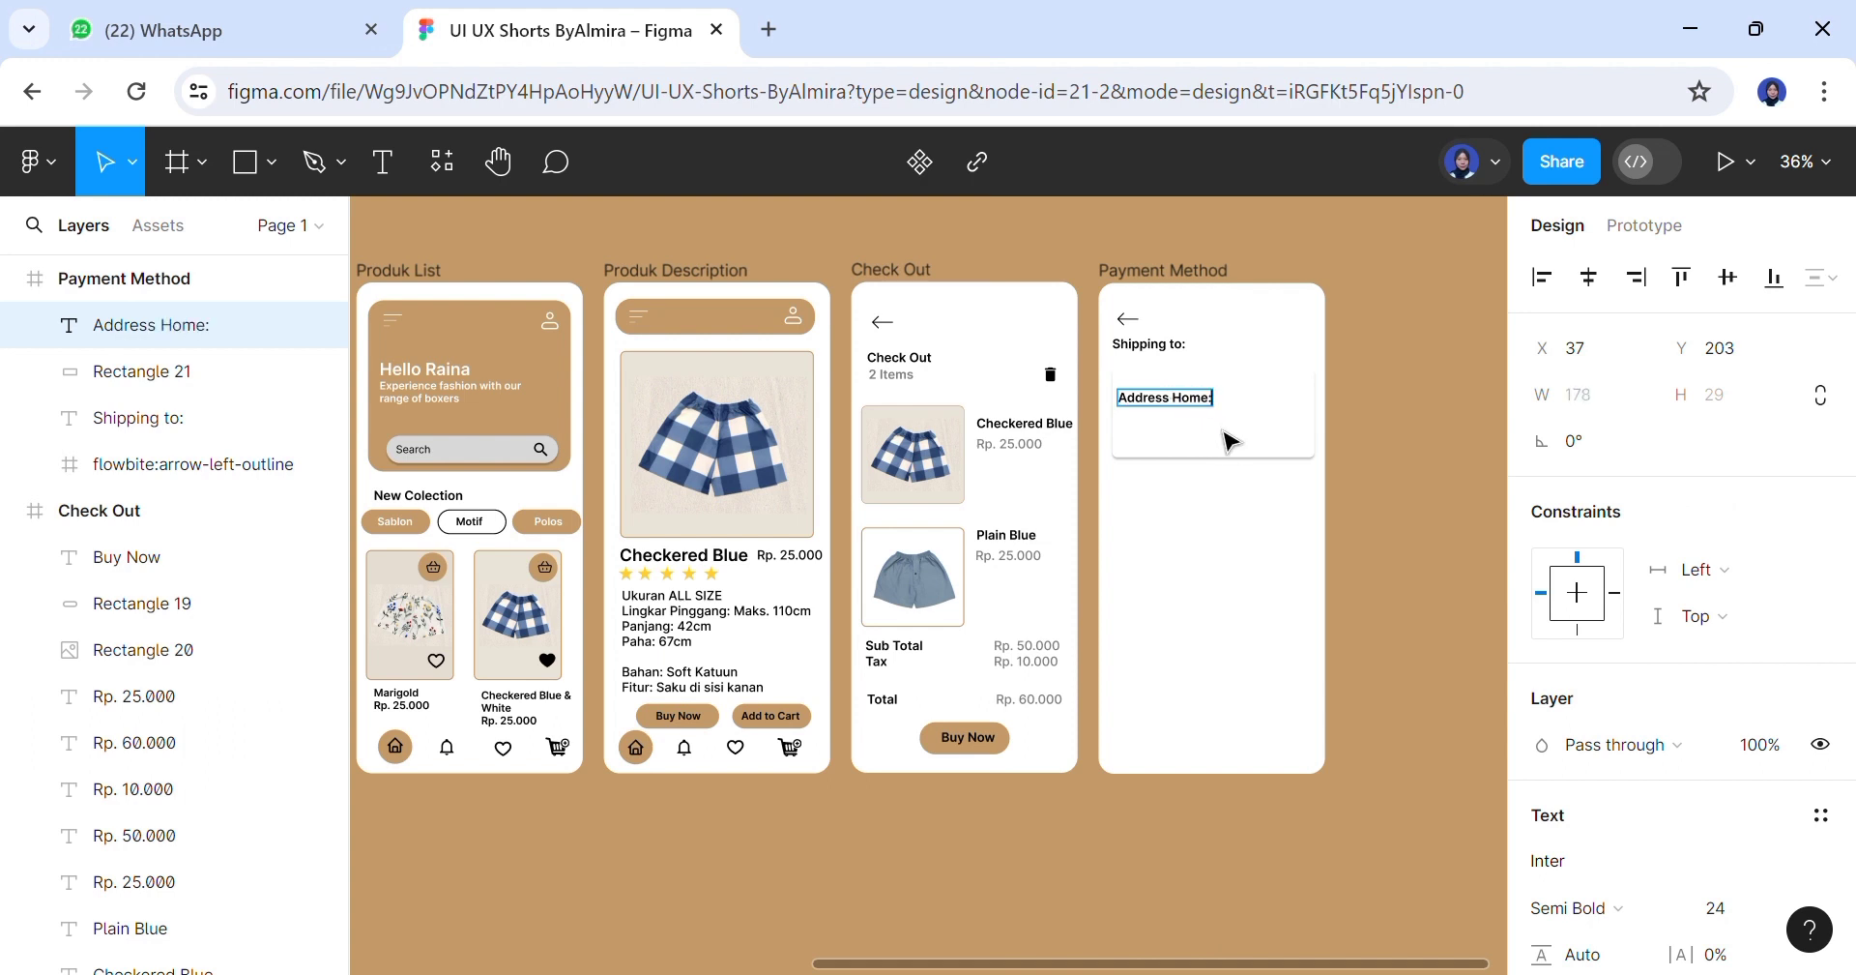
key("Escape")
Duplicate the "Address Home:" label below itself and replace the copy's text with "Phone:", the phone number and the start of the postal address
mouse_move(1195, 406)
left_mouse_down()
mouse_move(1197, 379)
mouse_move(1197, 425)
left_mouse_up()
key("ctrl+d")
double_click(1196, 425)
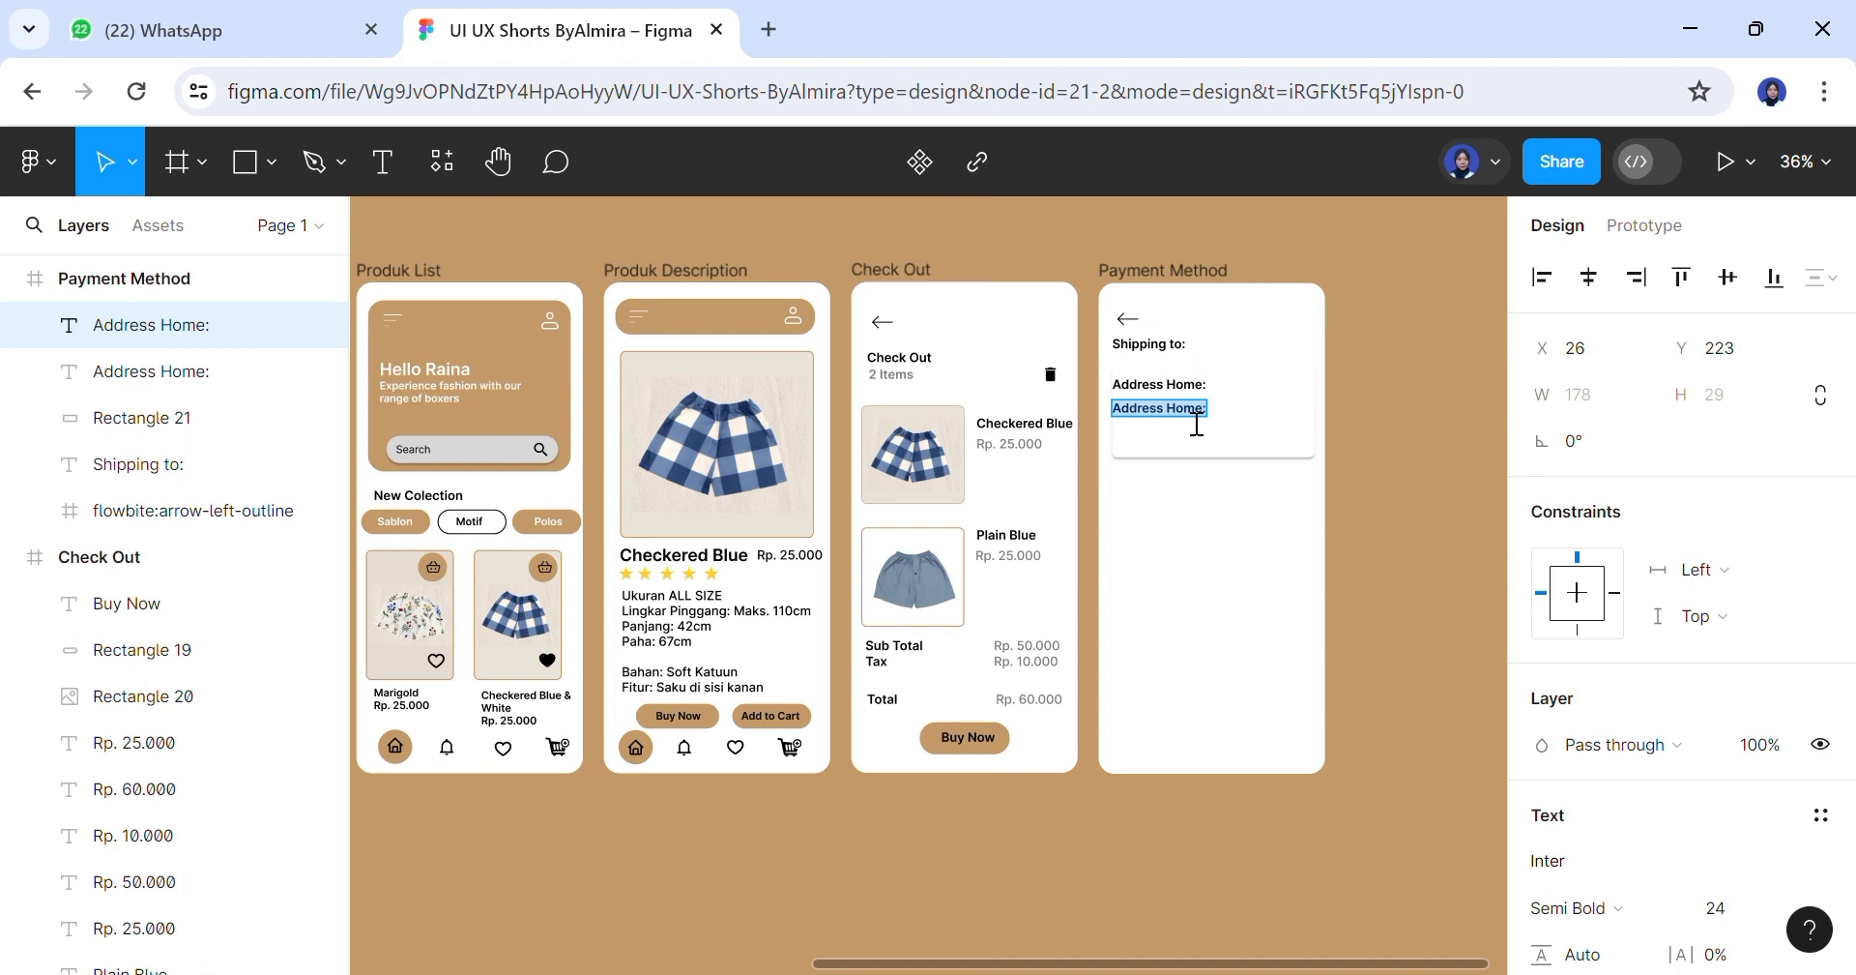
type("Pj")
type("one")
type(": 081")
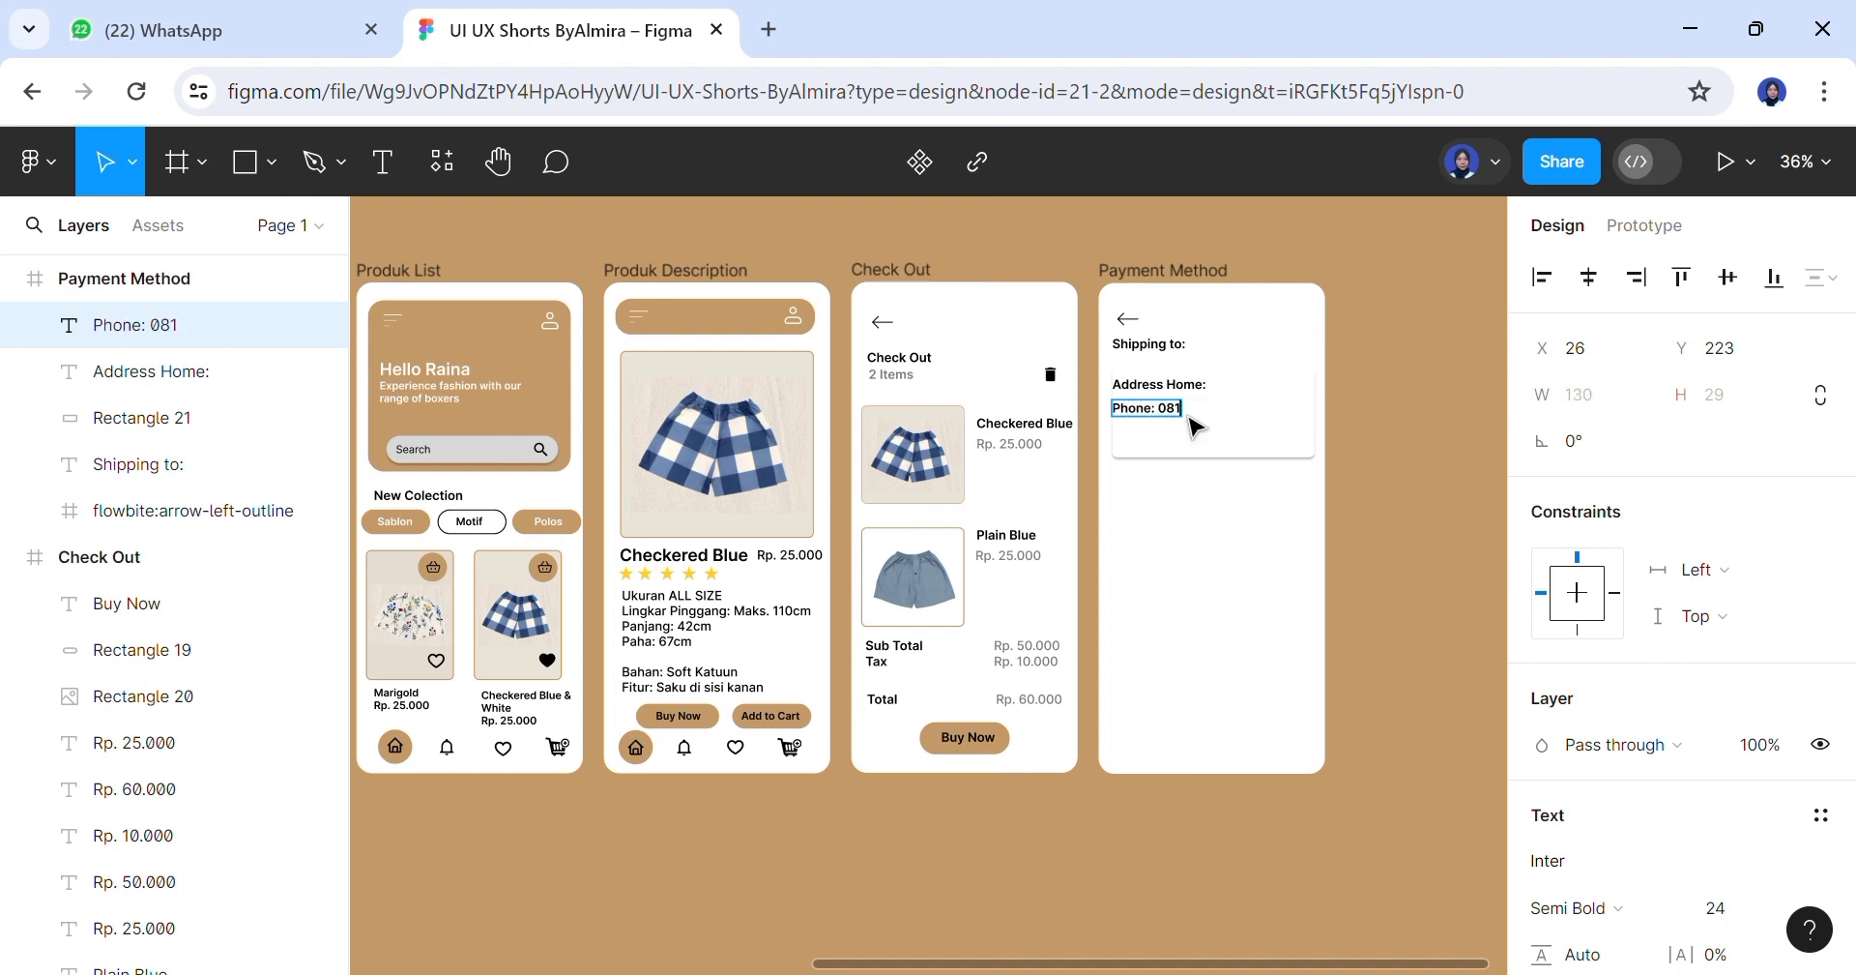
type("2 3456 789")
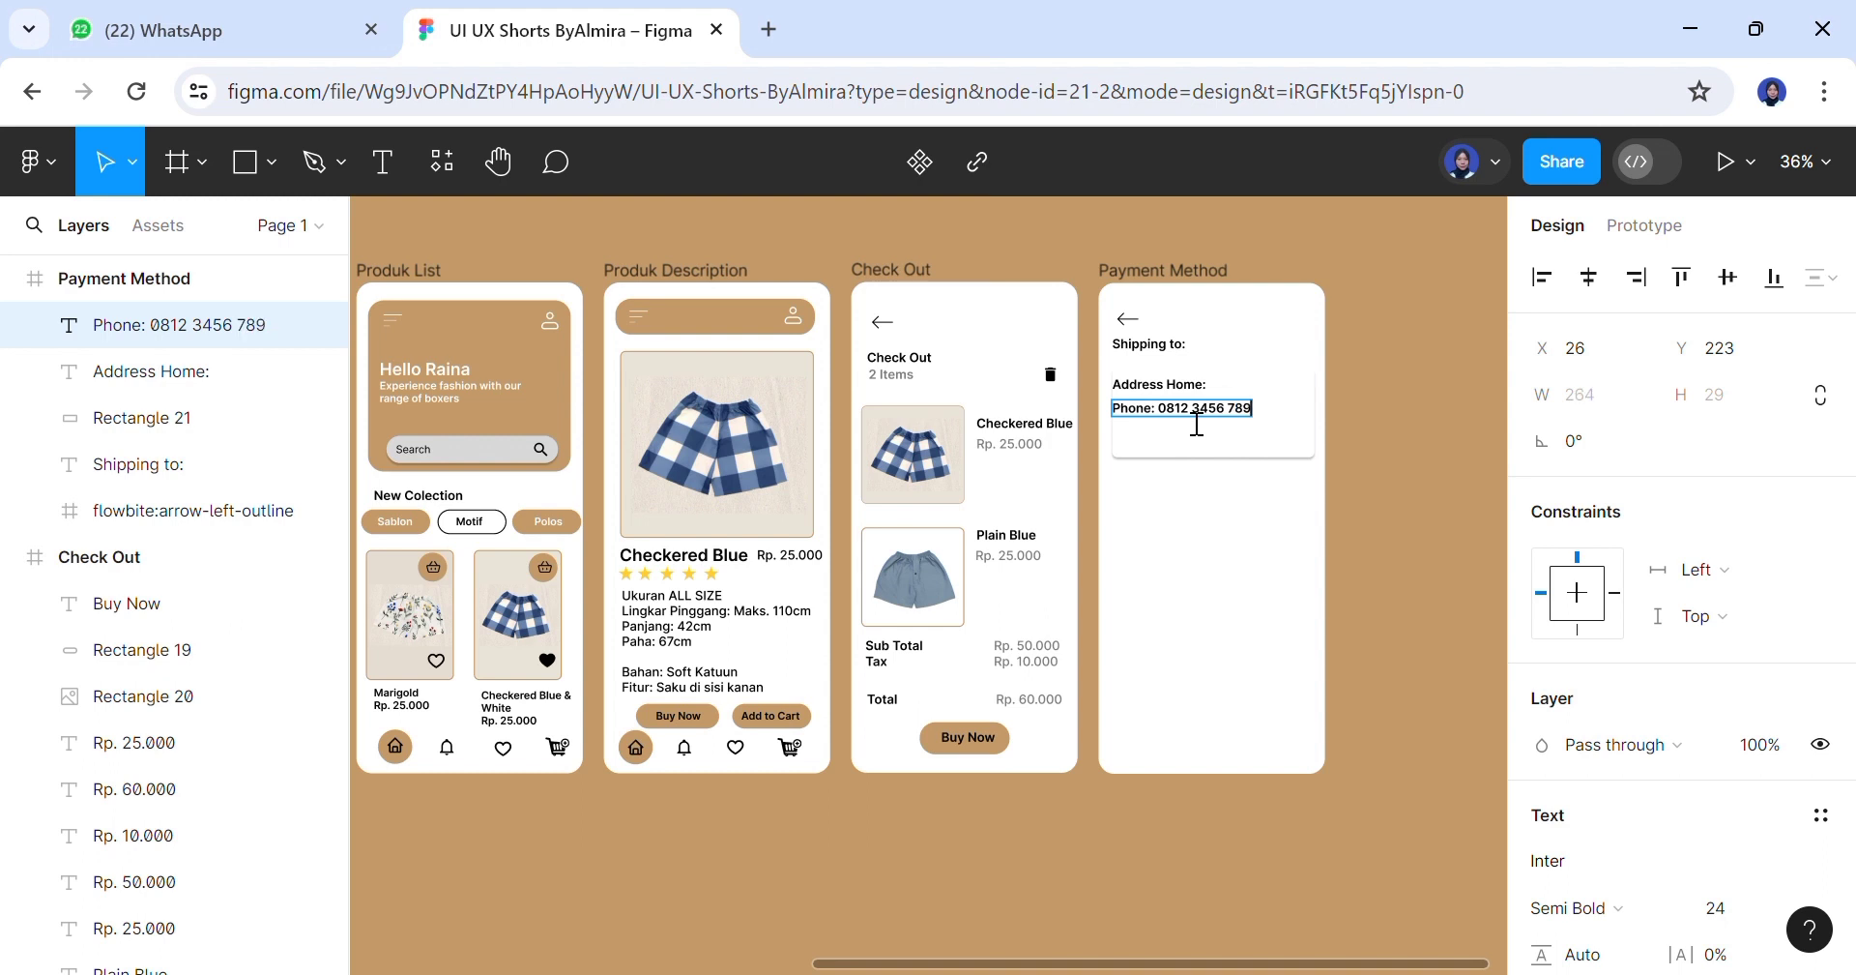
type("0")
key("Return")
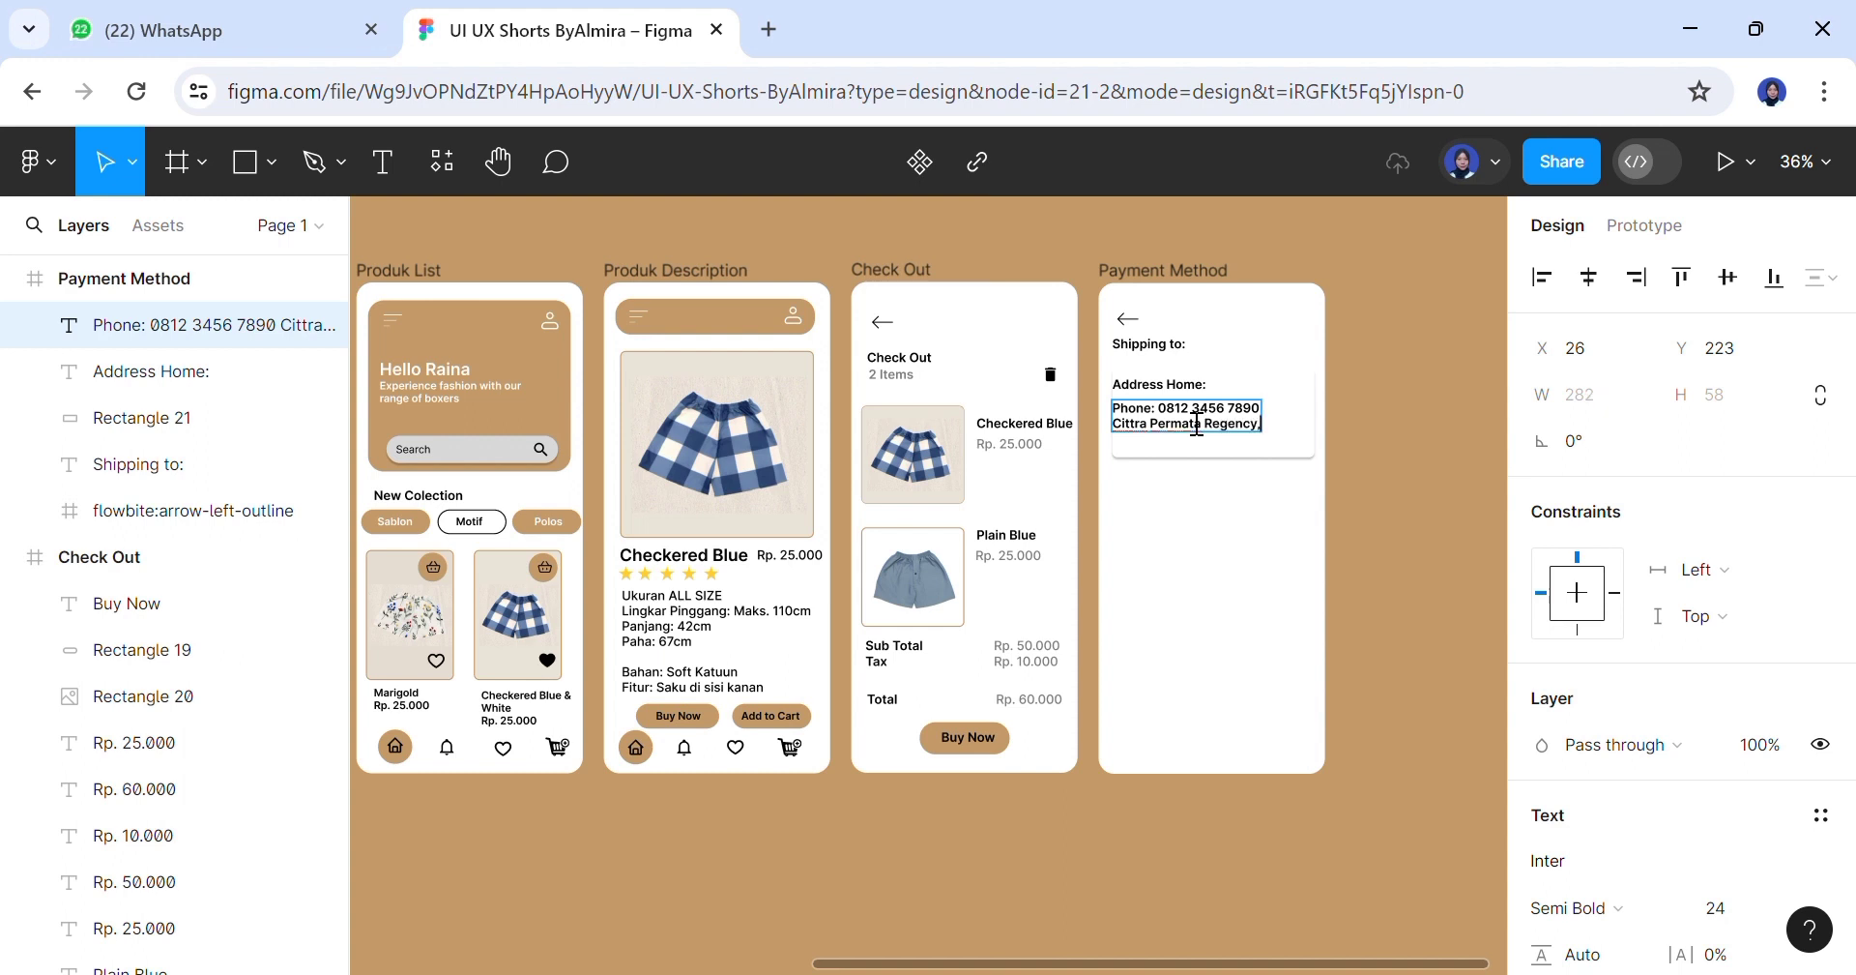
type("Anggrek")
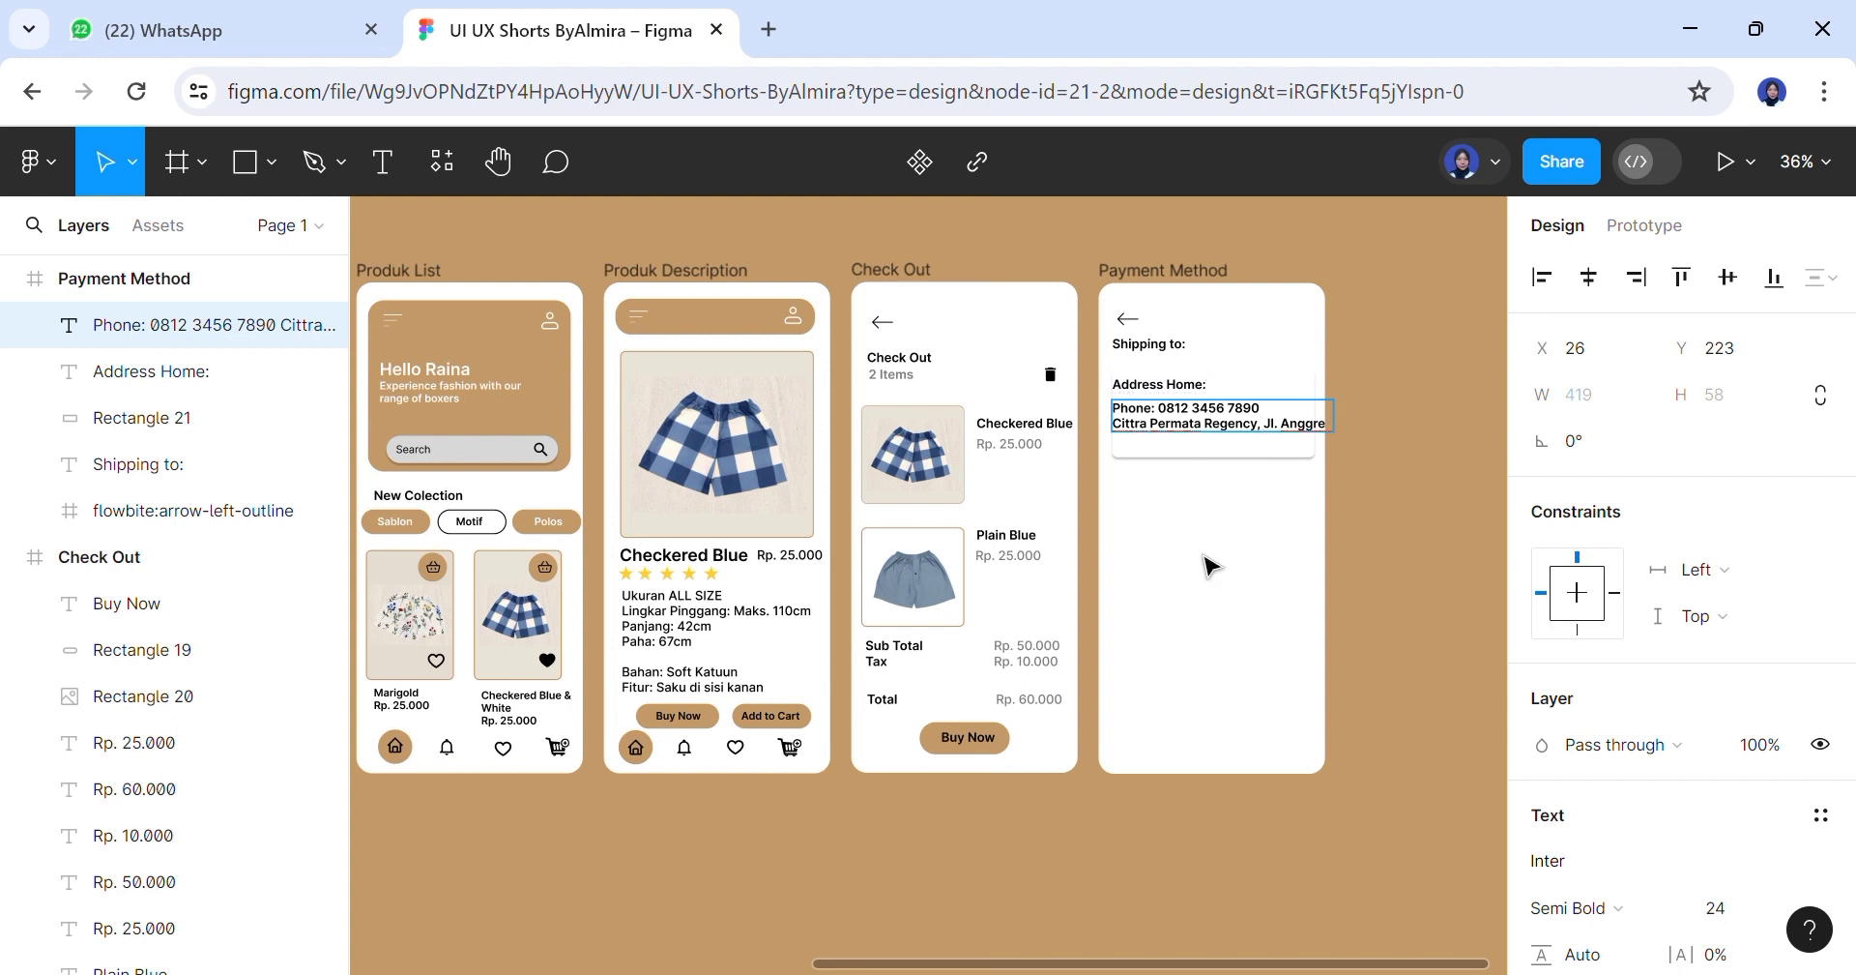
Narrow the phone and address text box to a width of 384 and complete the postal address in it
left_click(1029, 433)
left_click(1220, 415)
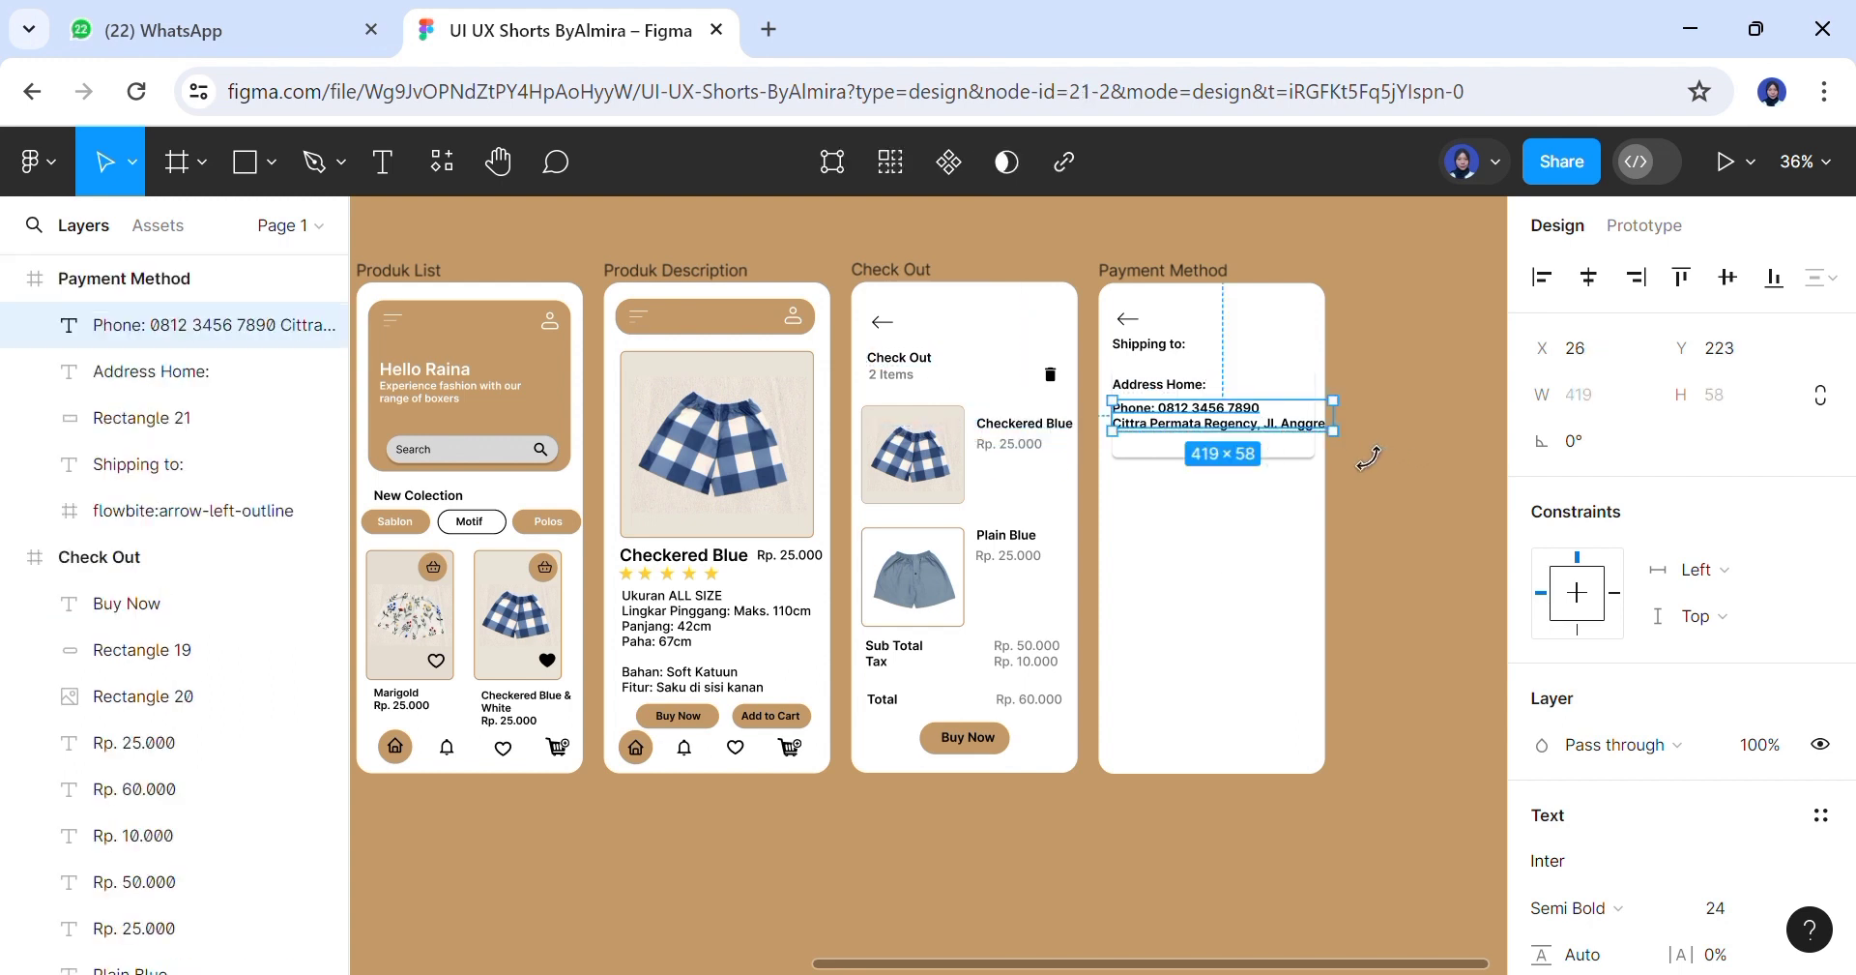
left_click_drag(1360, 452, 1339, 461)
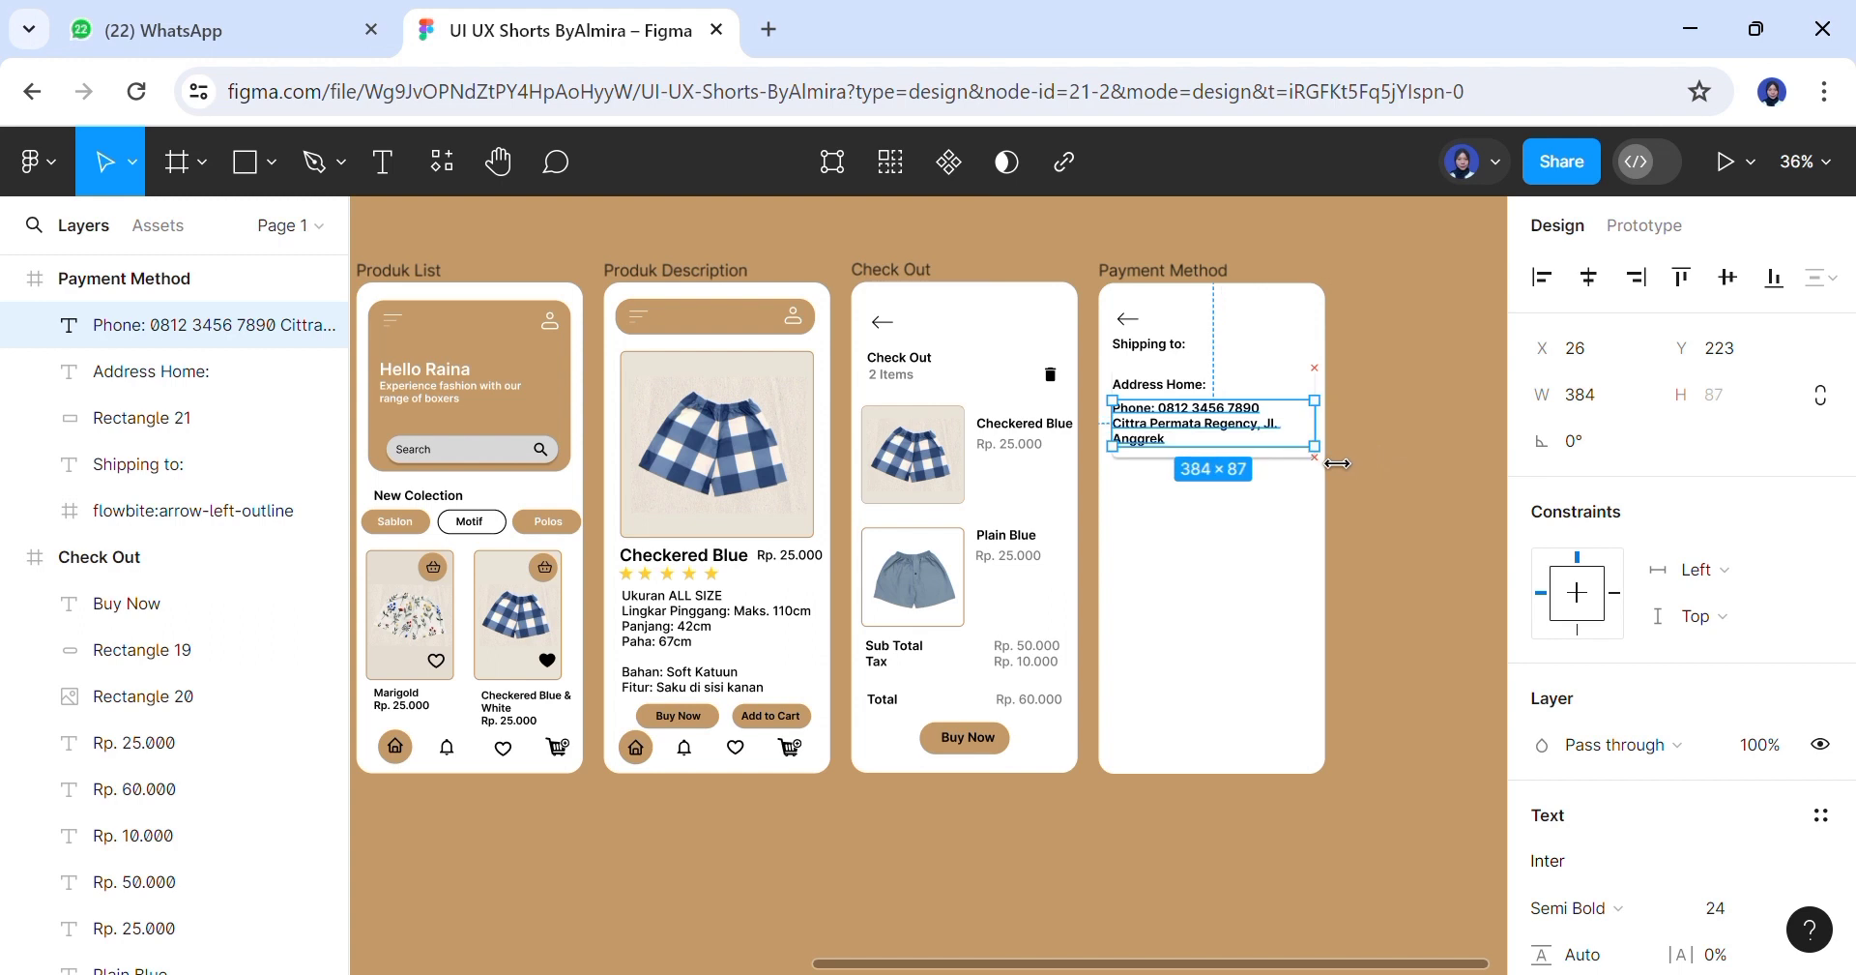
left_click(1182, 451)
left_click(1182, 446)
double_click(1187, 451)
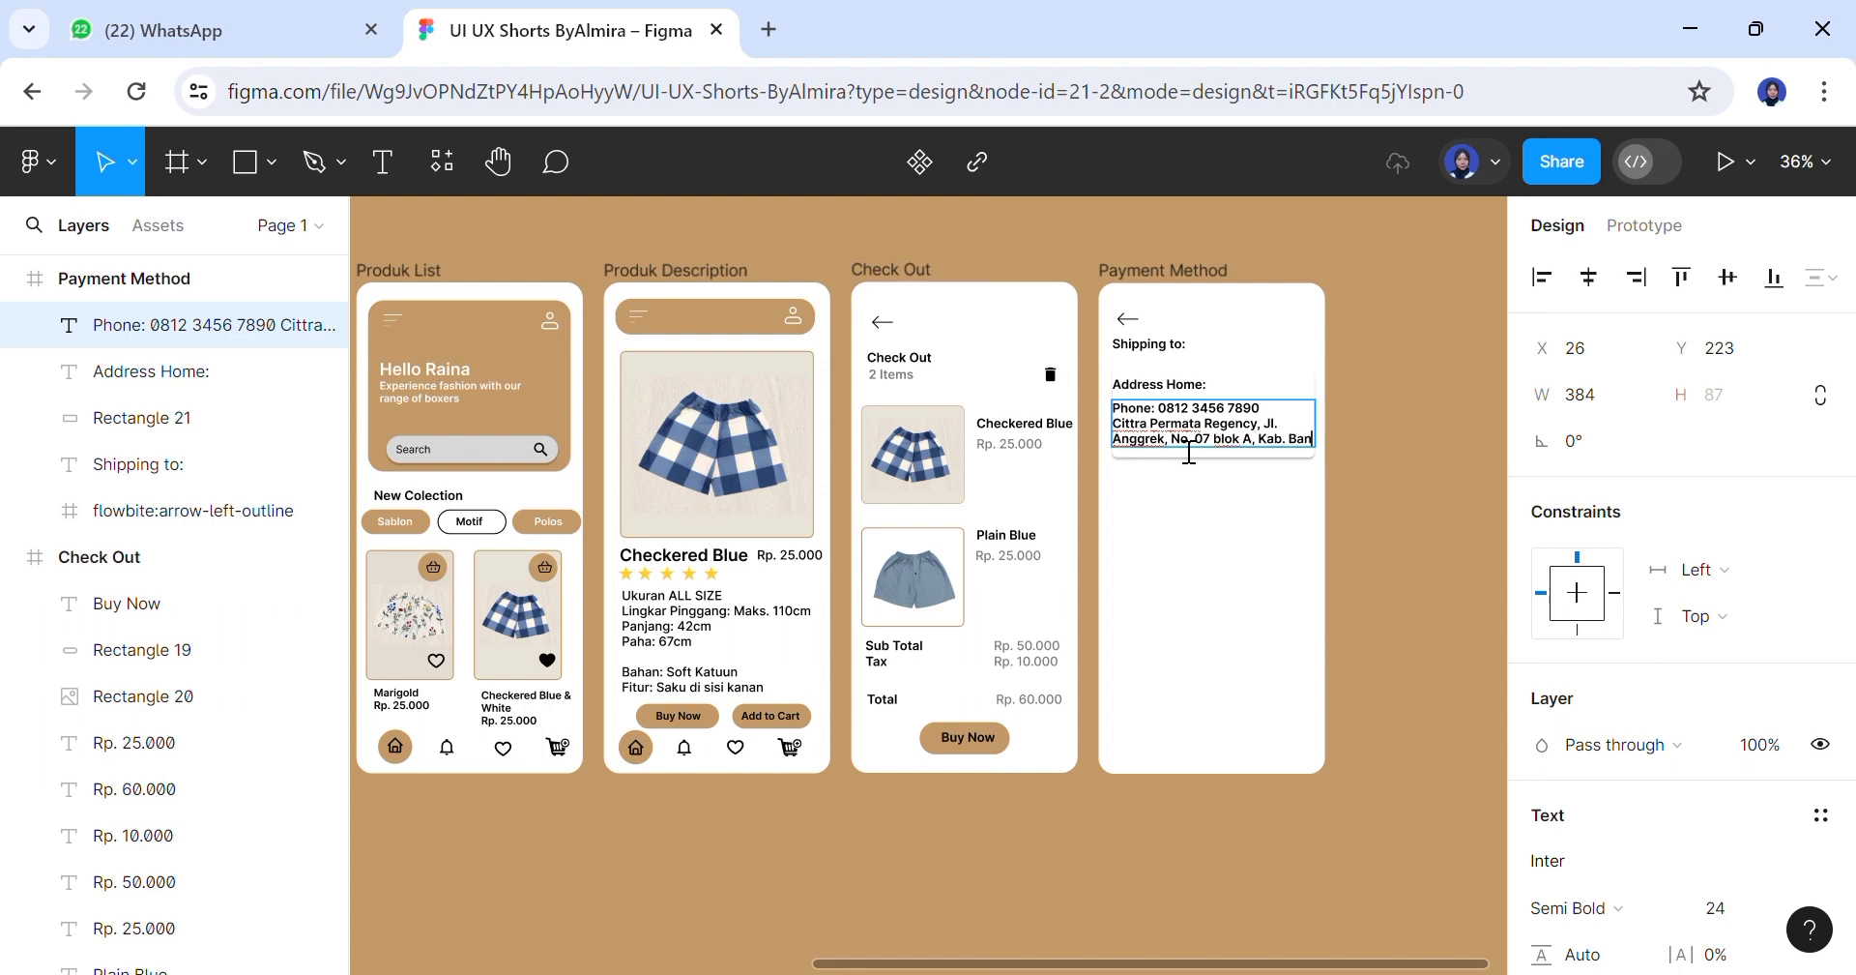
type("dung")
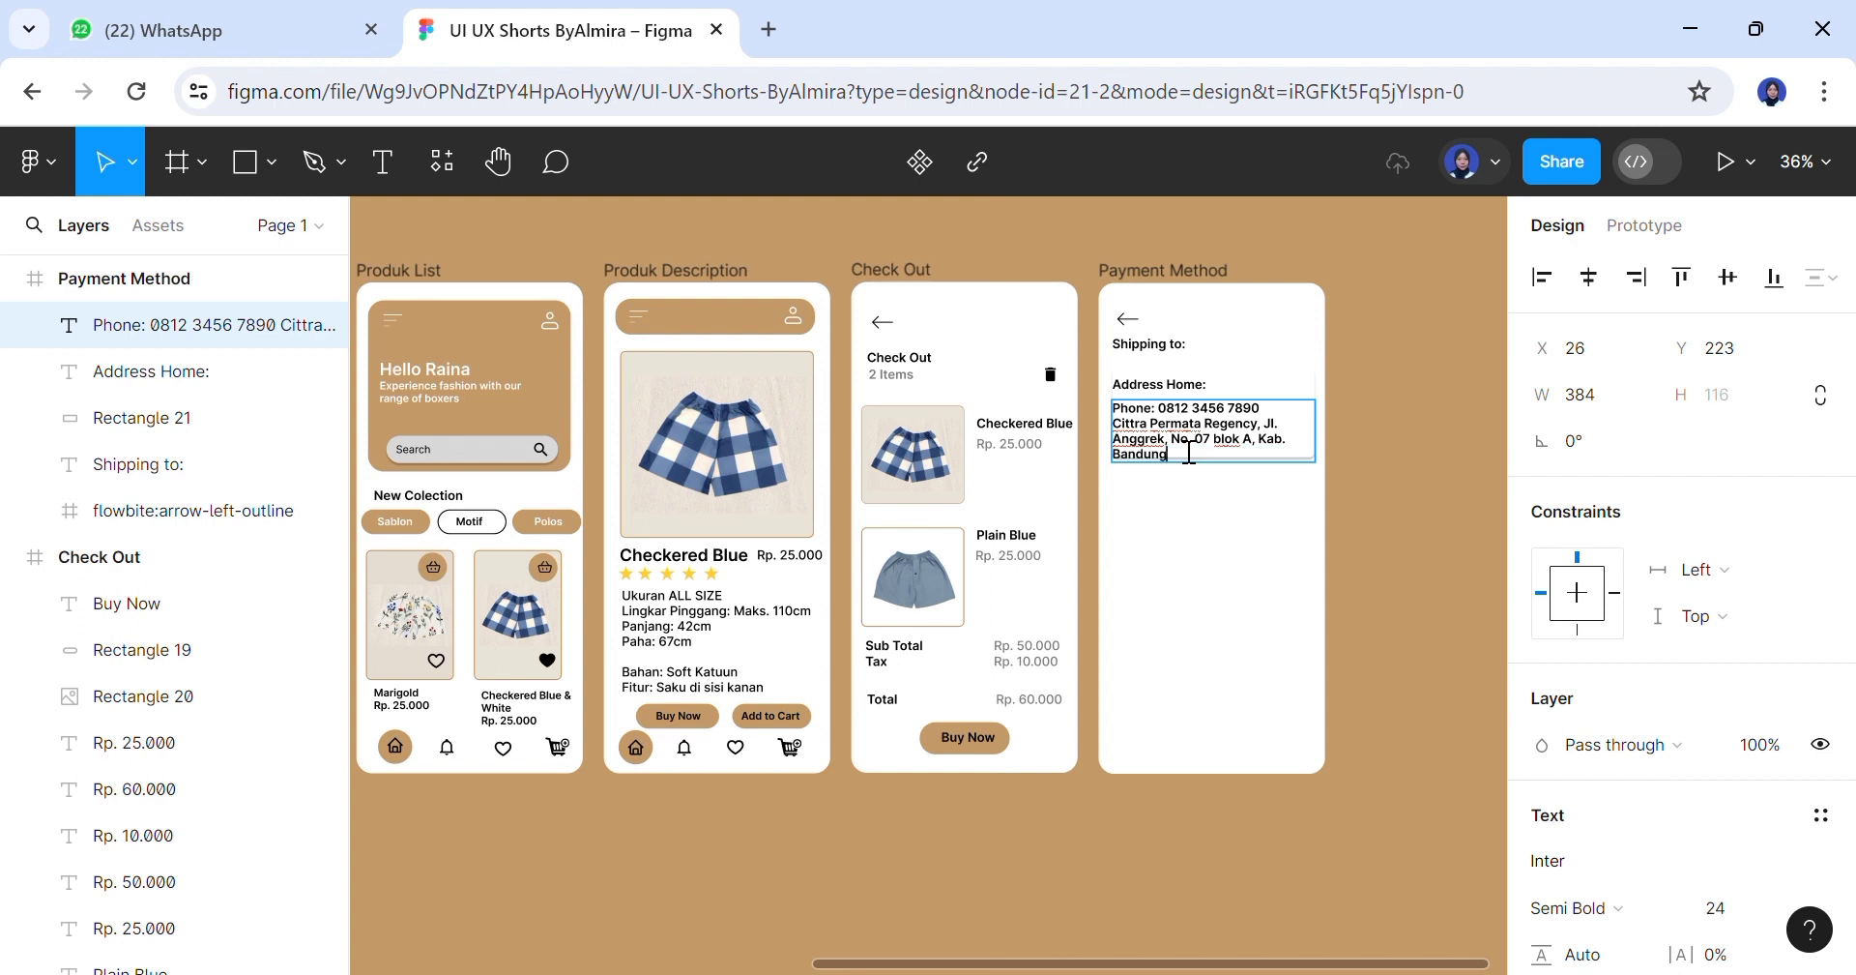
key("BackSpace")
key("BackSpace")
key("BackSpace")
key("BackSpace")
type("Kara")
key("Escape")
Resize the phone and address text box to about 404 × 108 at Y 221, and move the "Address Home:" label up
left_click_drag(1339, 484, 1342, 480)
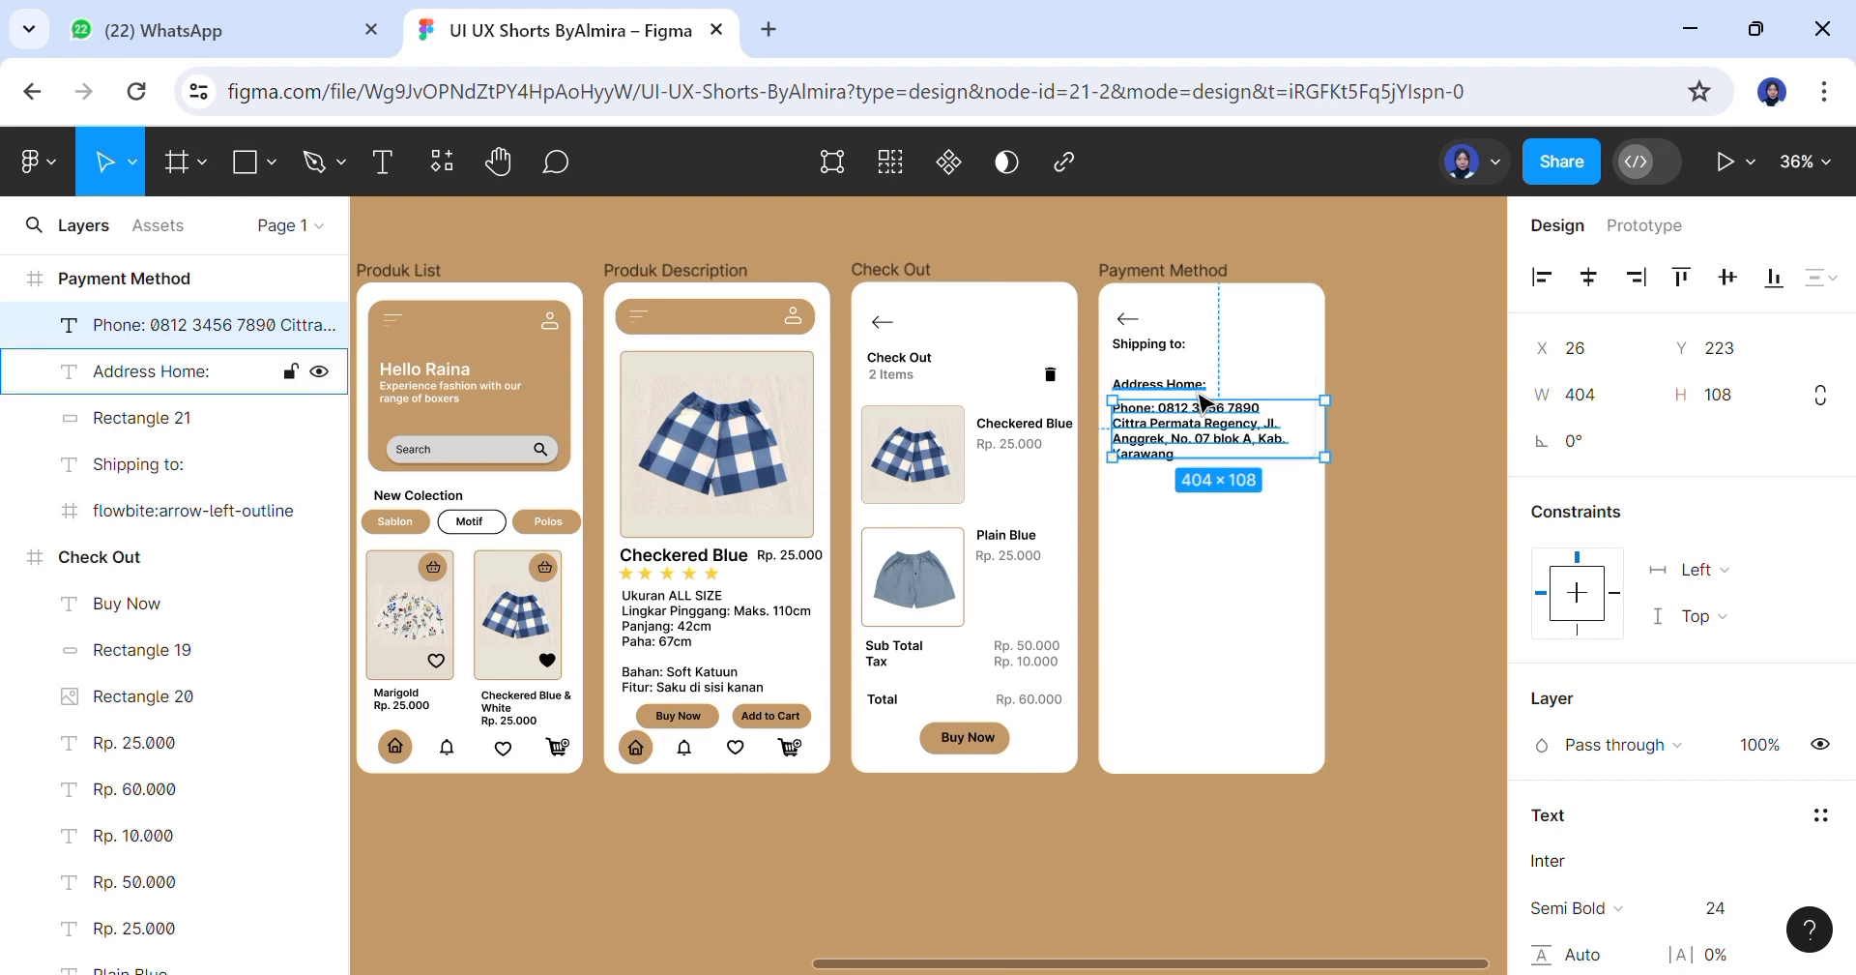
left_click(1230, 401)
left_click(1202, 390)
left_click_drag(1201, 389, 1199, 391)
left_click(1267, 453)
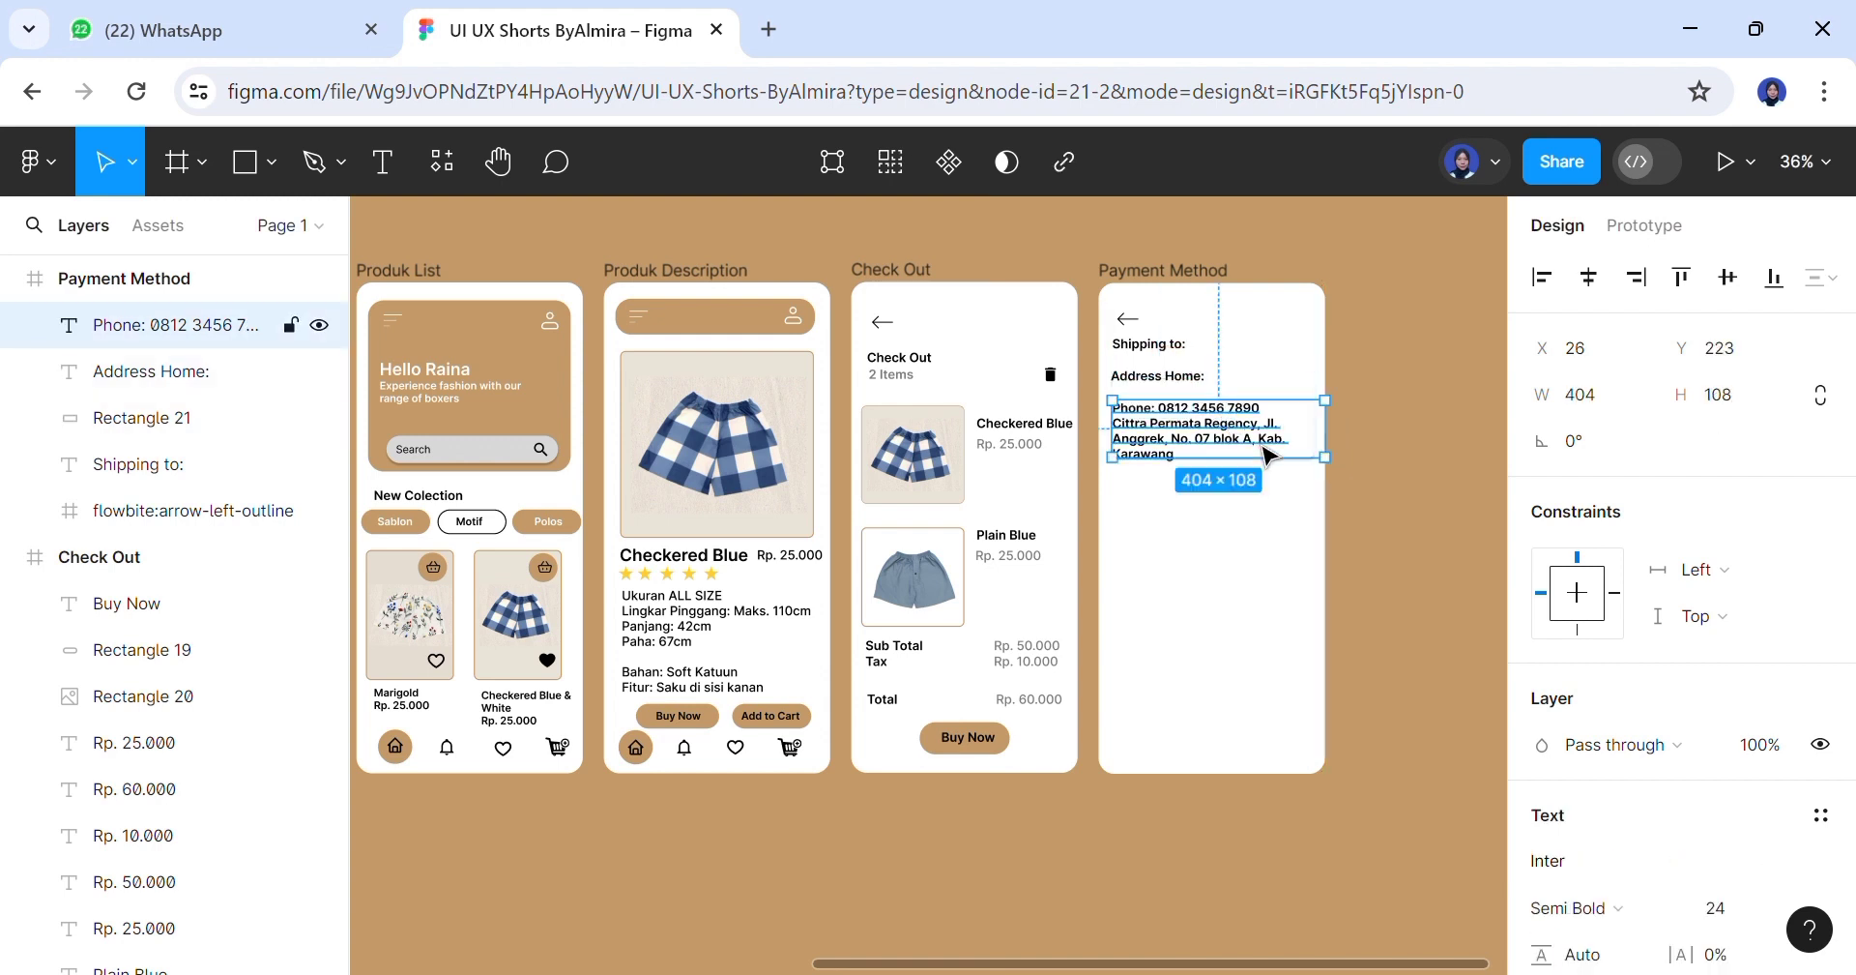
left_click_drag(1261, 450, 1262, 447)
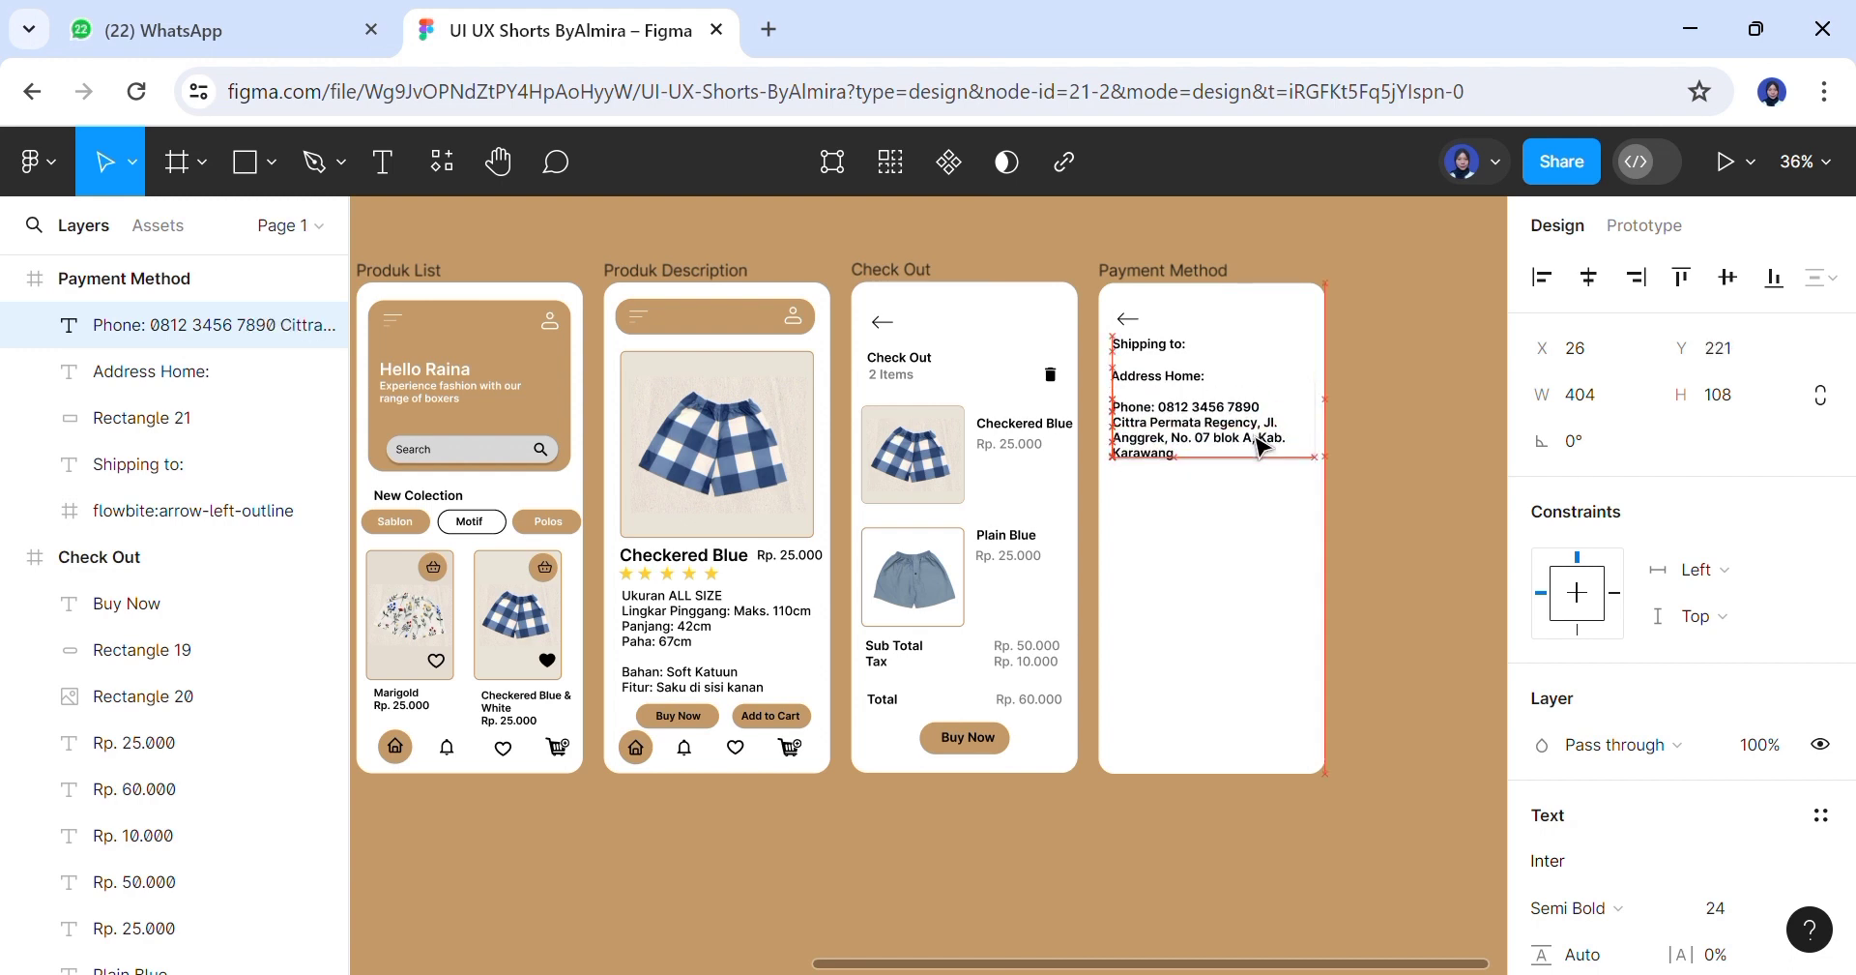
Set the phone and address text to size 20 and Medium weight, and resize its box to about 384 × 110
scroll(1740, 594, "down", 3)
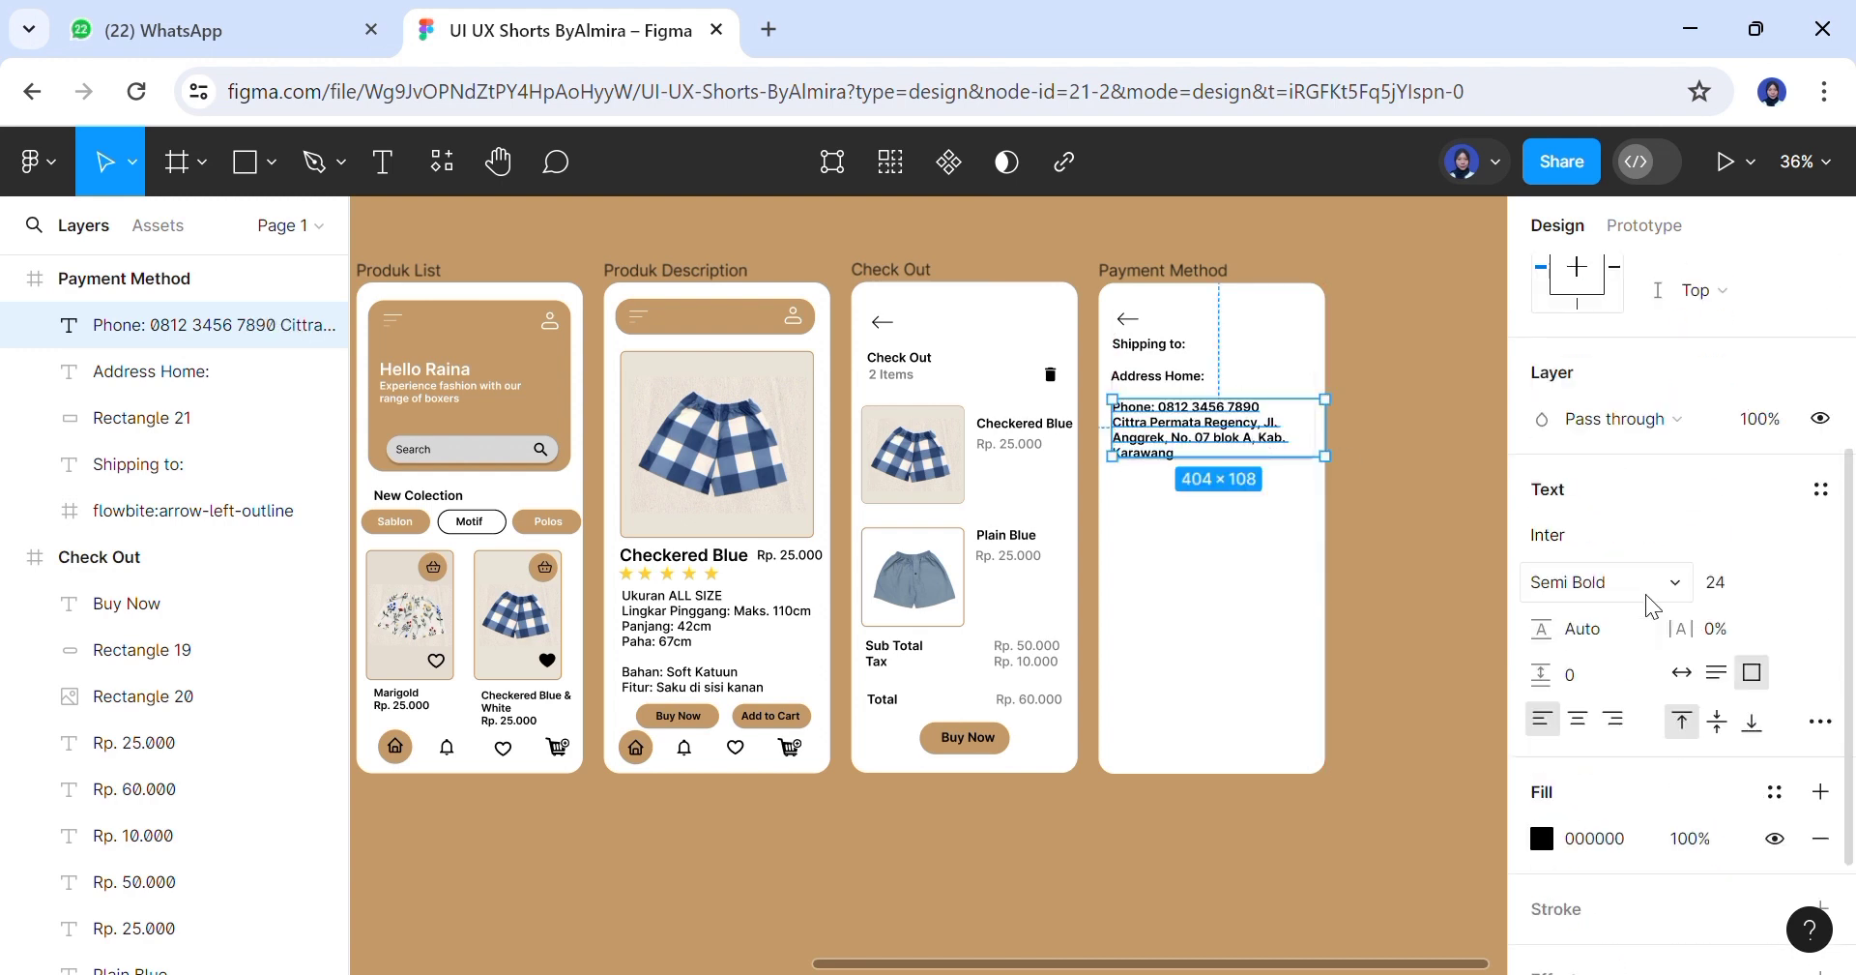
left_click(1779, 584)
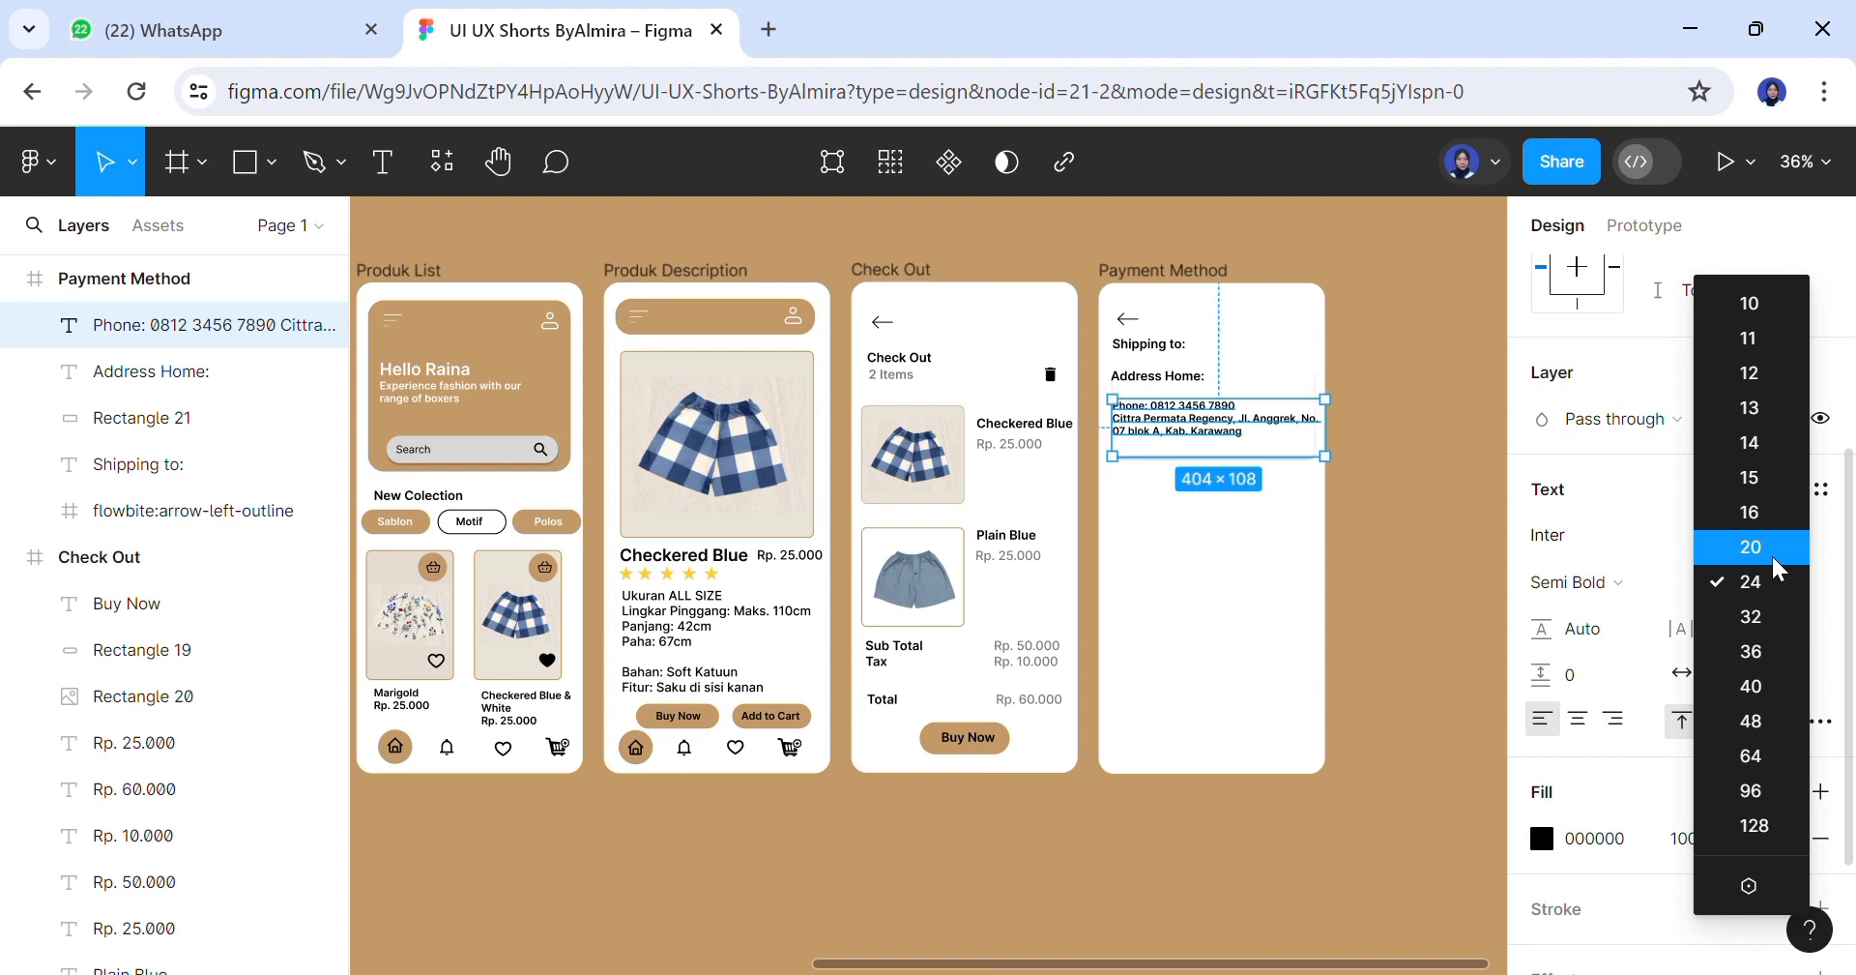
left_click(1774, 558)
left_click(1633, 583)
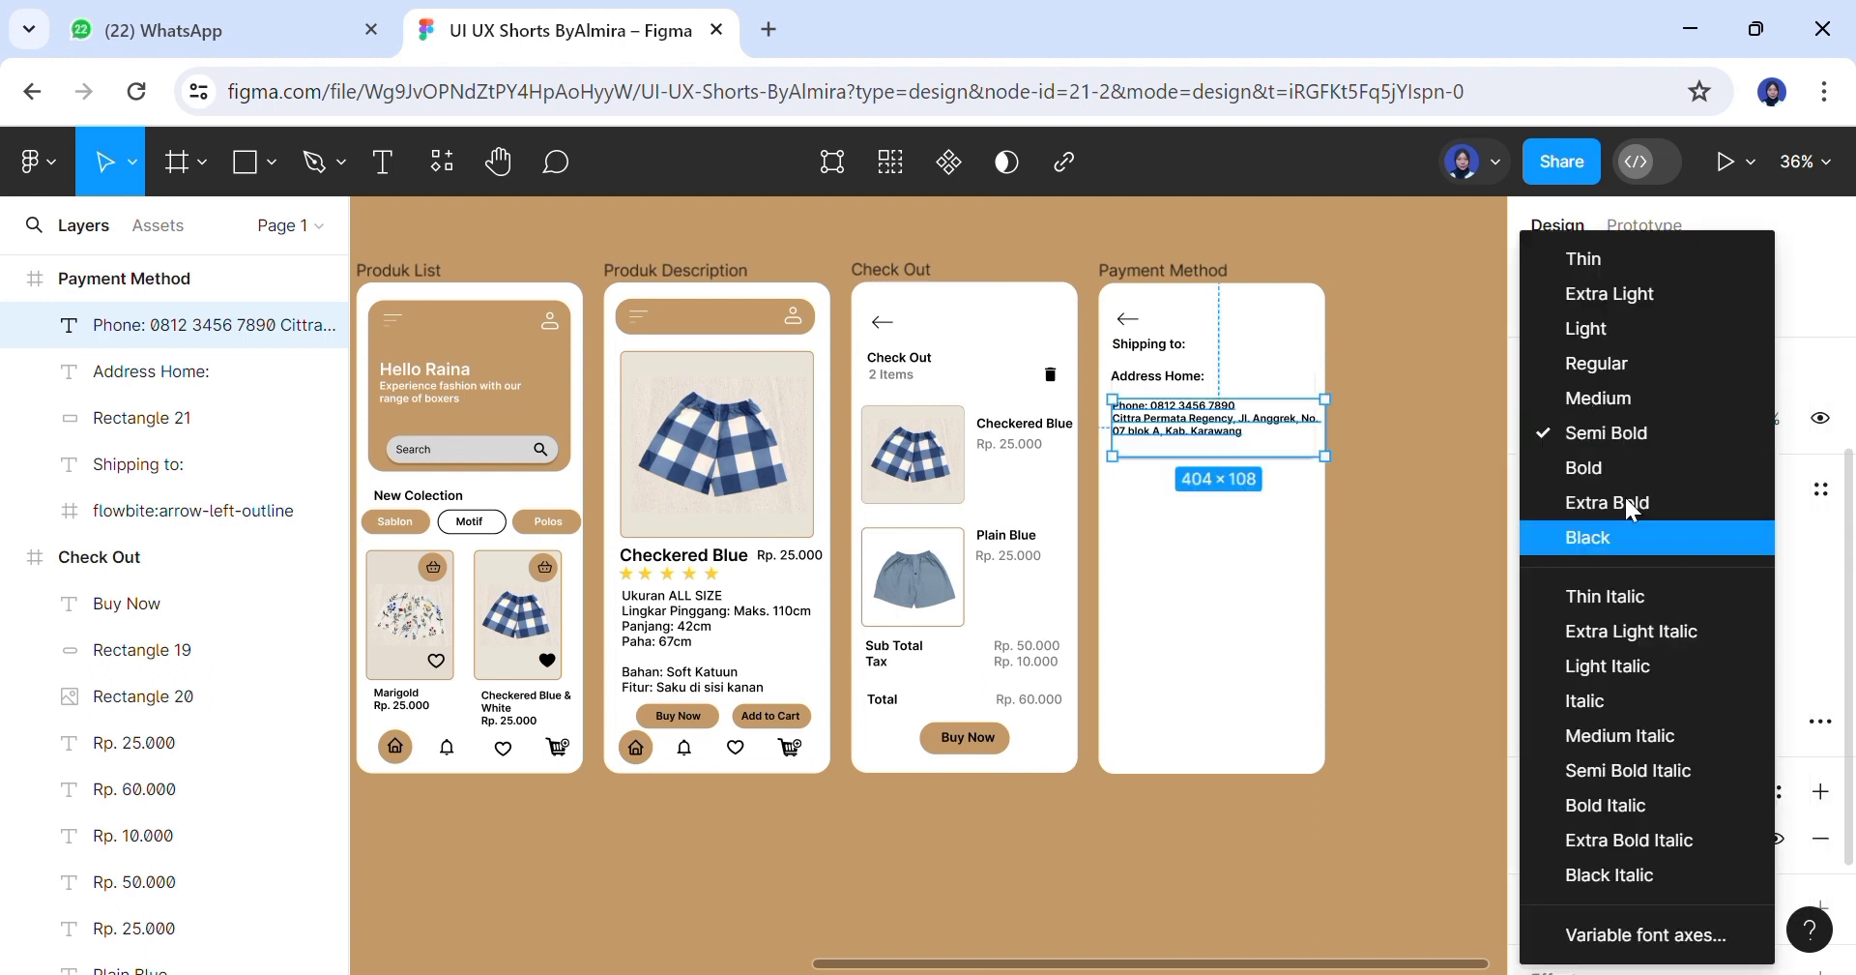
left_click(1580, 398)
left_click_drag(1326, 456, 1311, 452)
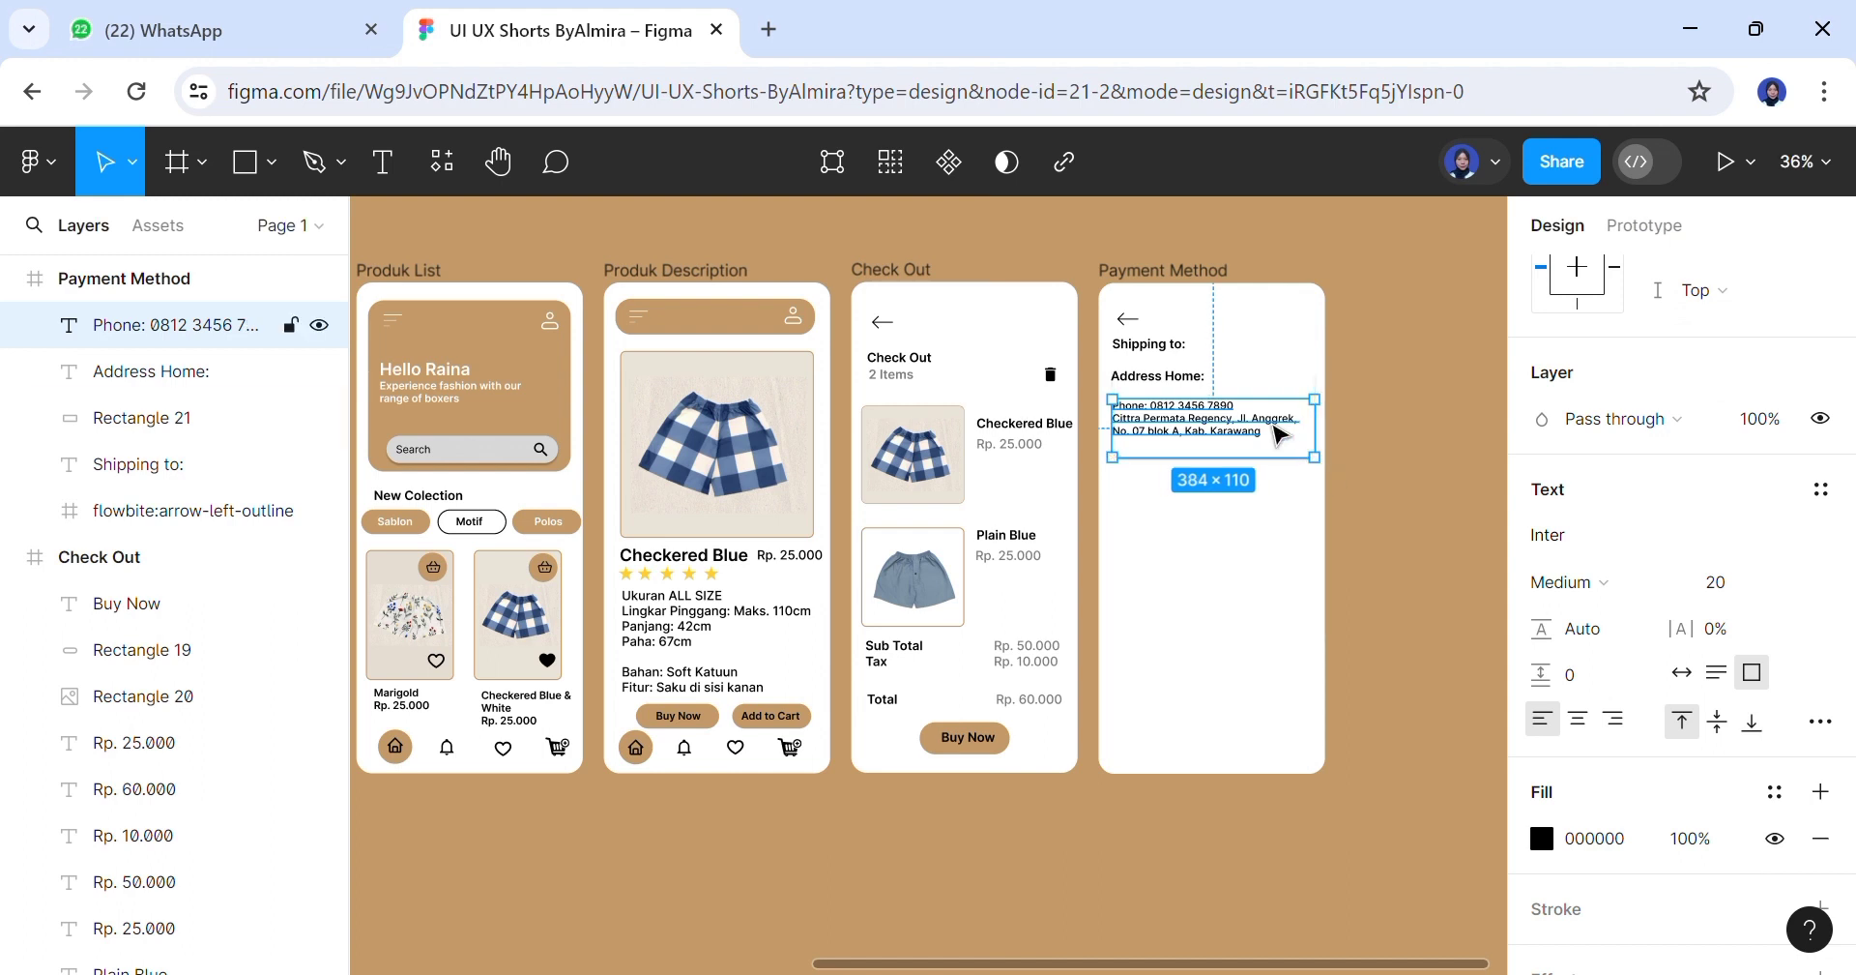
Move the "Address Home:" label down inside the card, just above the phone line
left_click(1189, 379)
left_click_drag(1195, 379, 1199, 396)
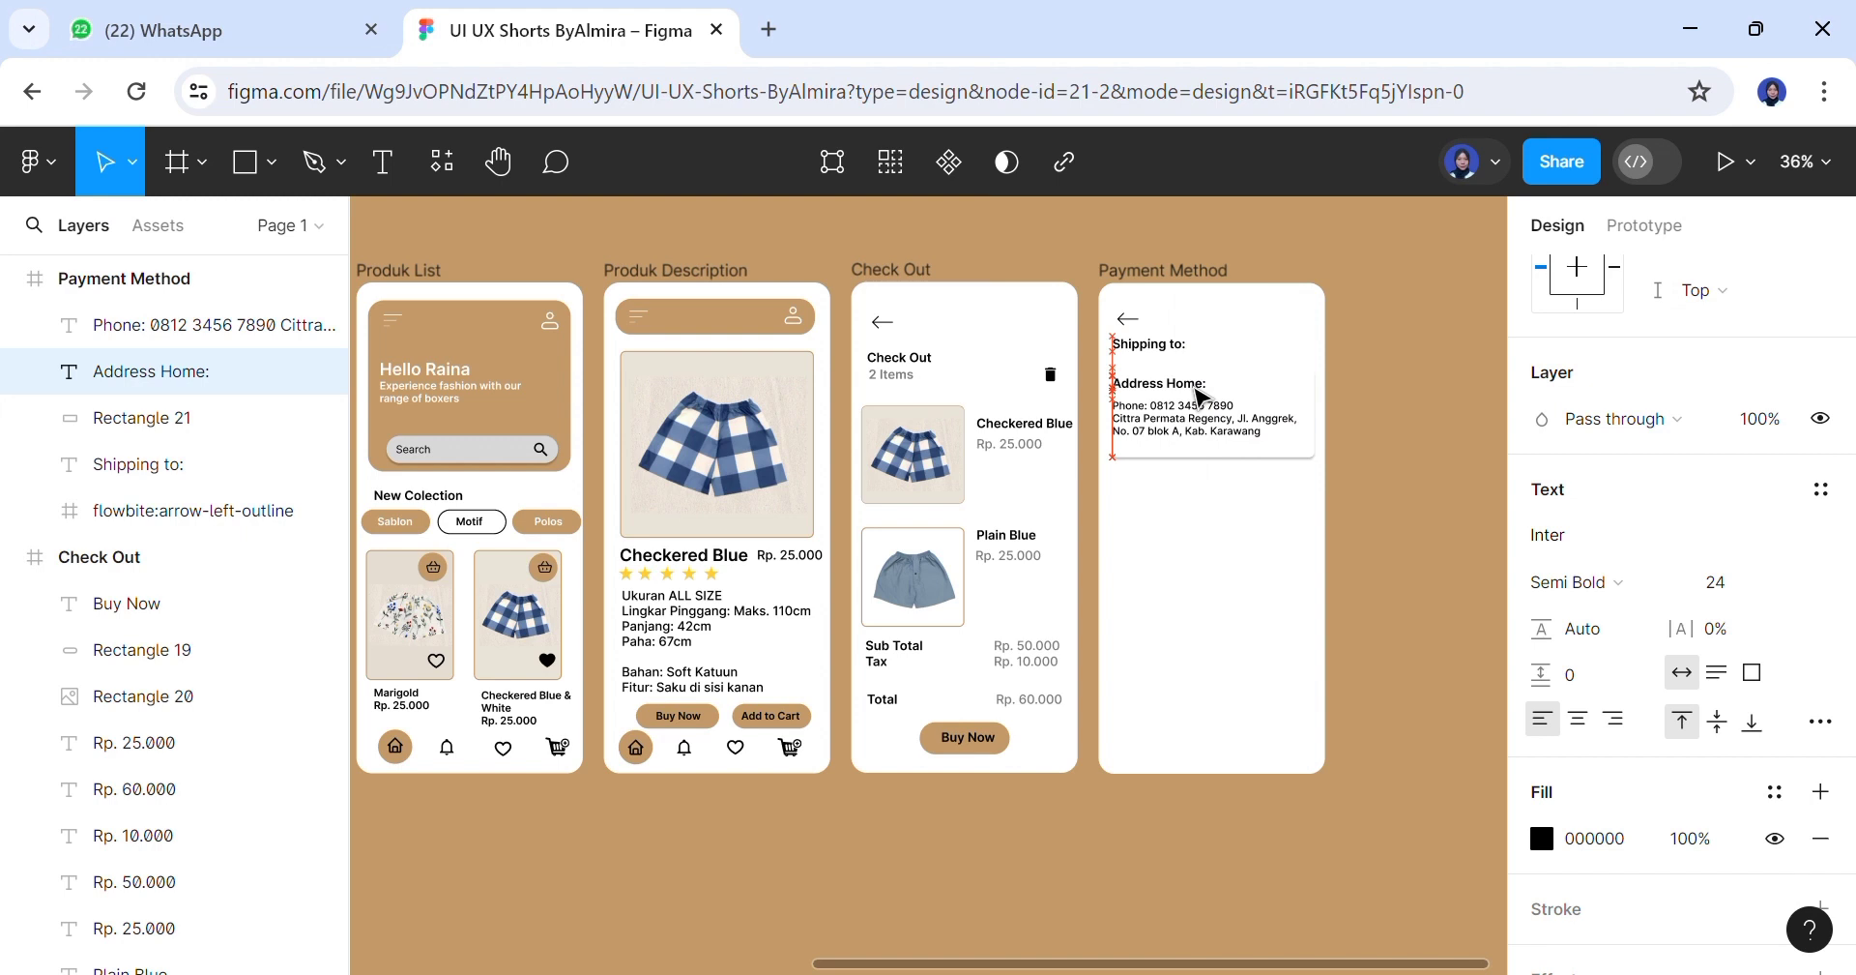
left_click(1401, 553)
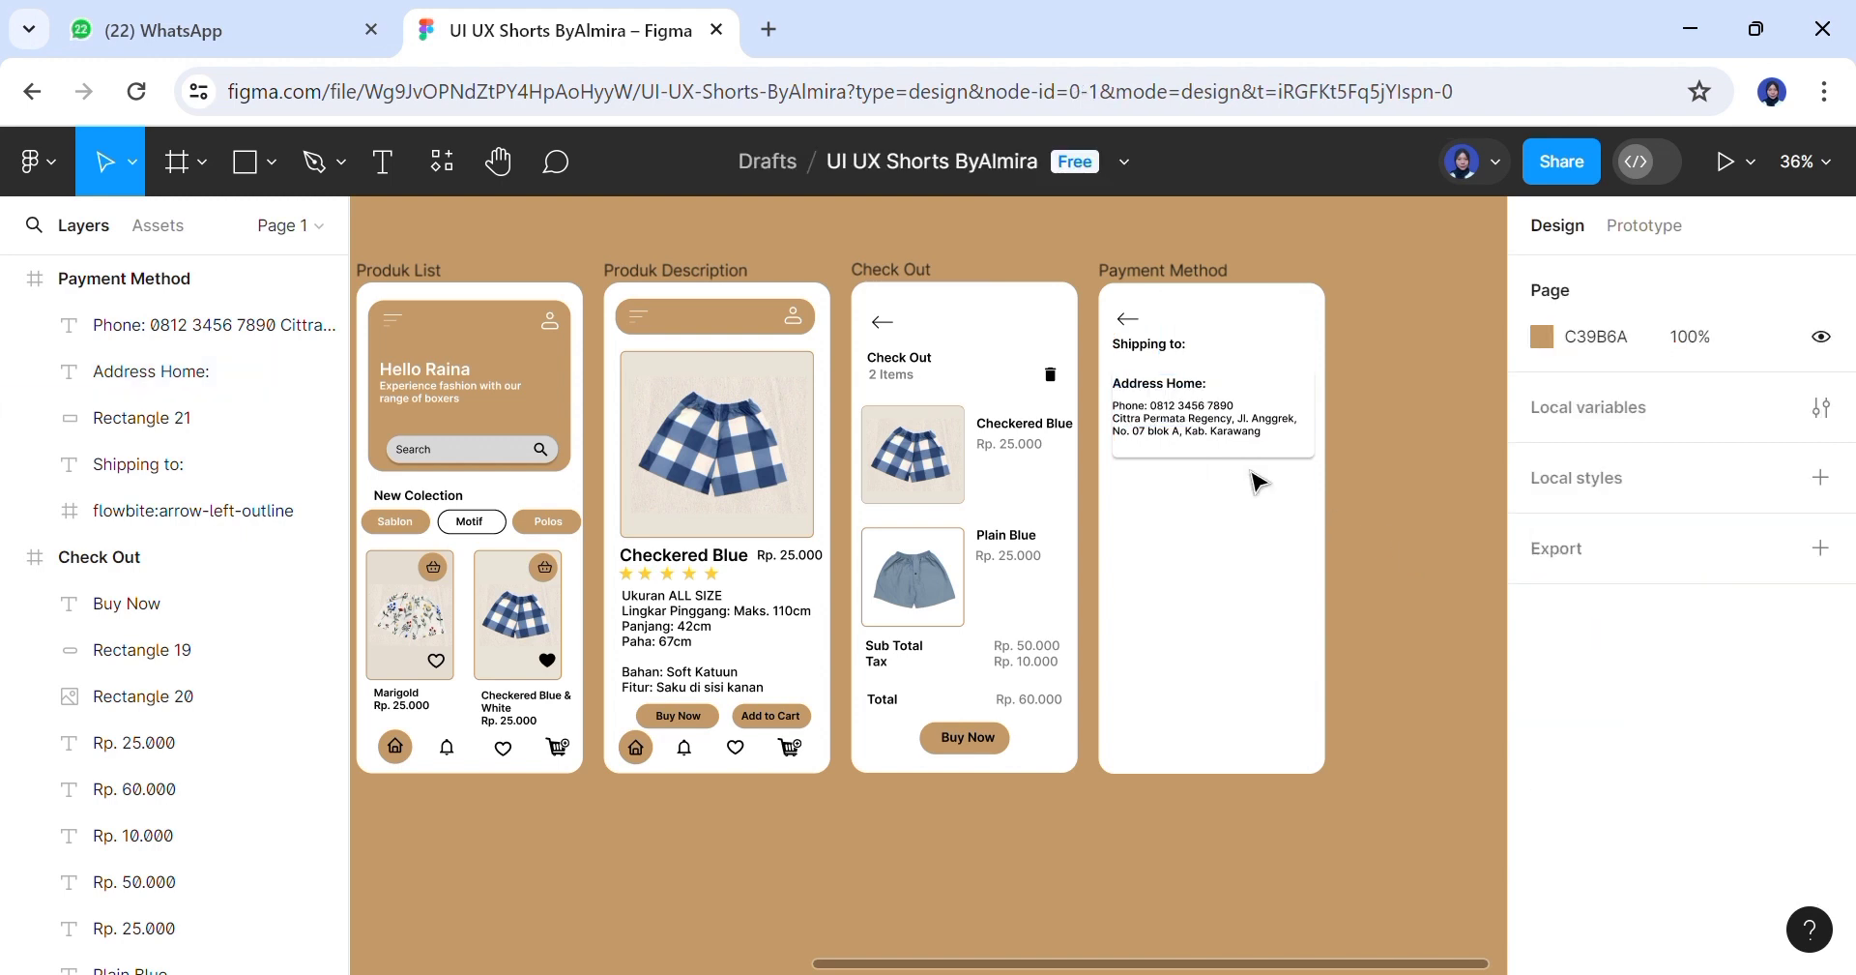
Copy the "Shipping to:" heading to below the card at X 26, Y 362 and change its text to "Payment Method"
left_click(1150, 346)
left_click_drag(1150, 346, 1177, 501, "alt")
key("Return")
type("Payment Method")
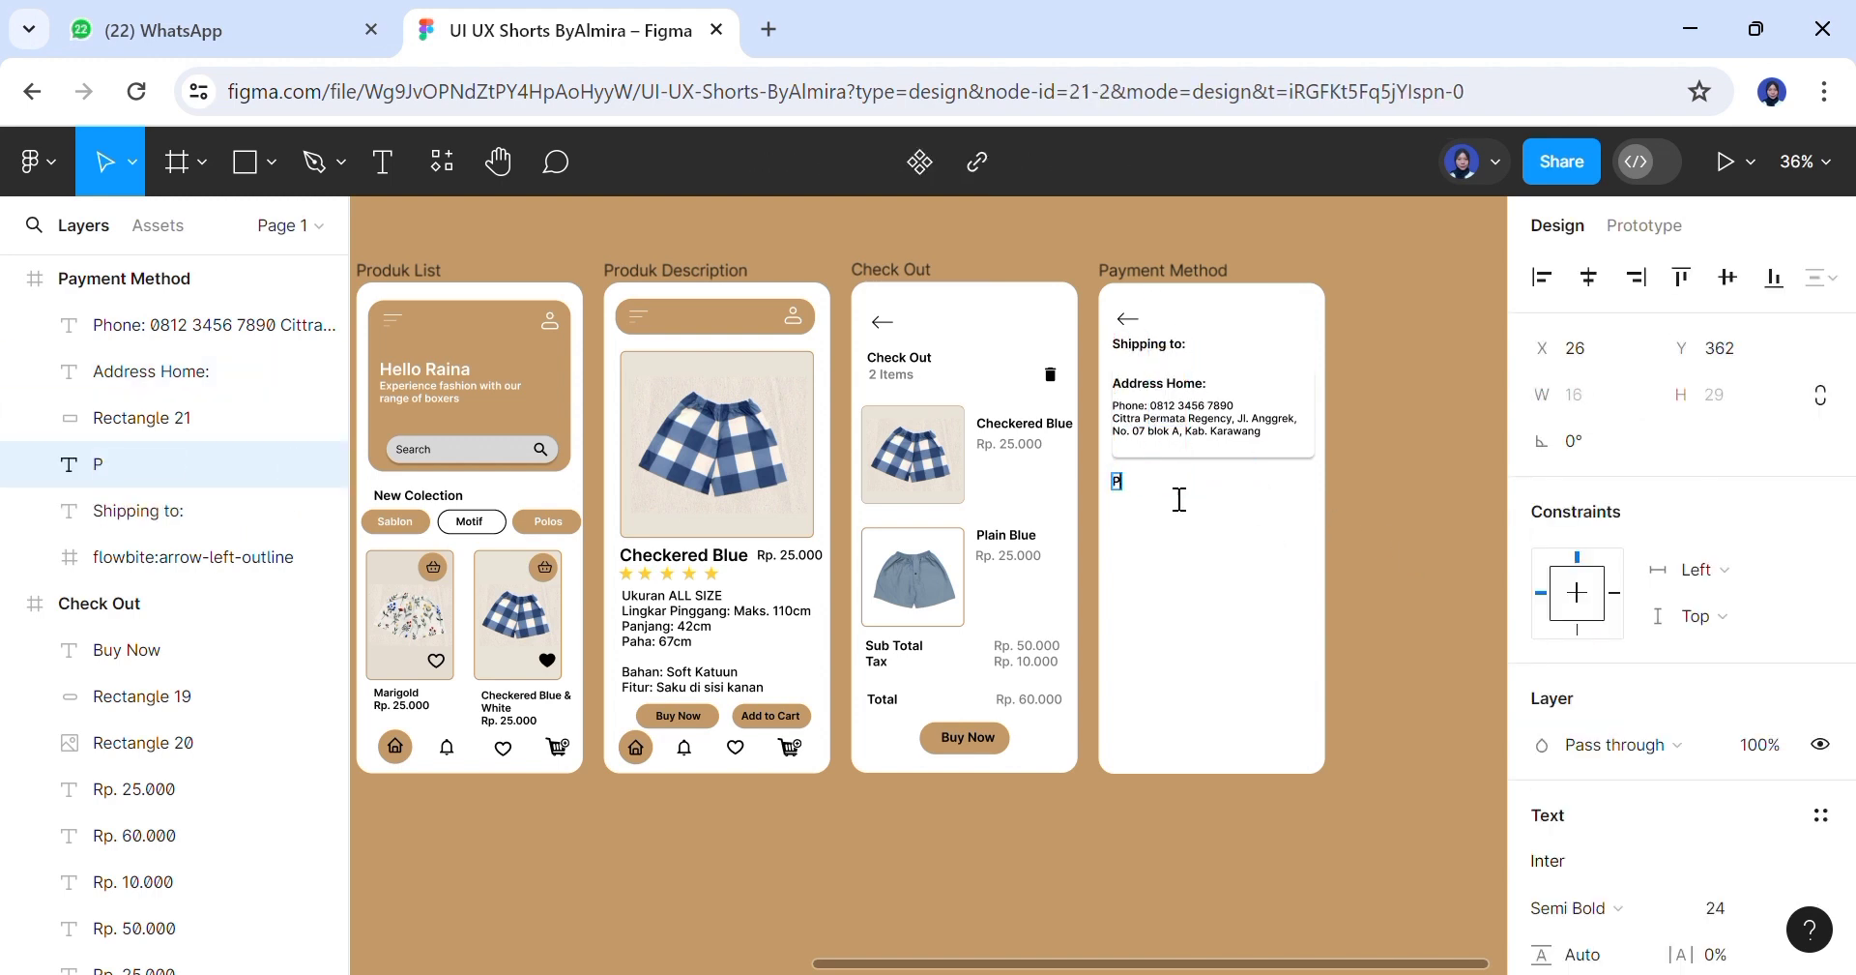
left_click(1234, 556)
Search the Iconify plugin for "credit card" and place the fluent-emoji credit card icon below the "Payment Method" heading
left_click(33, 161)
mouse_move(249, 613)
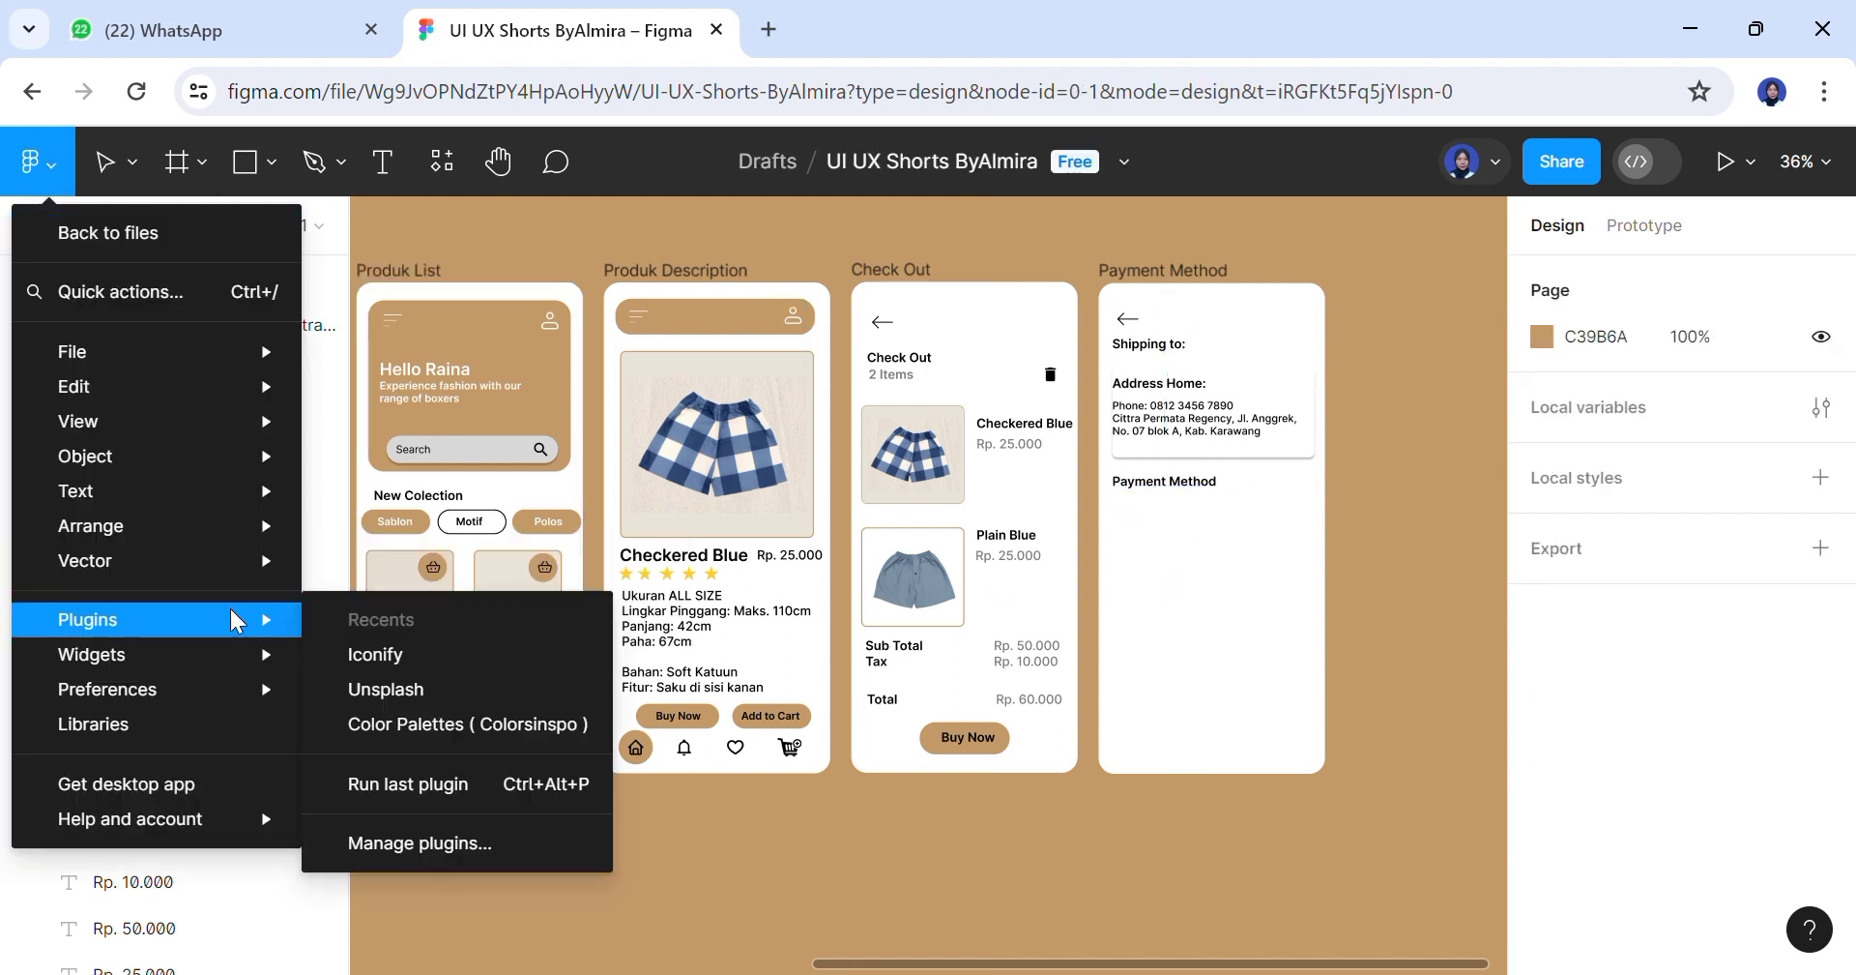
left_click(377, 654)
left_click(134, 488)
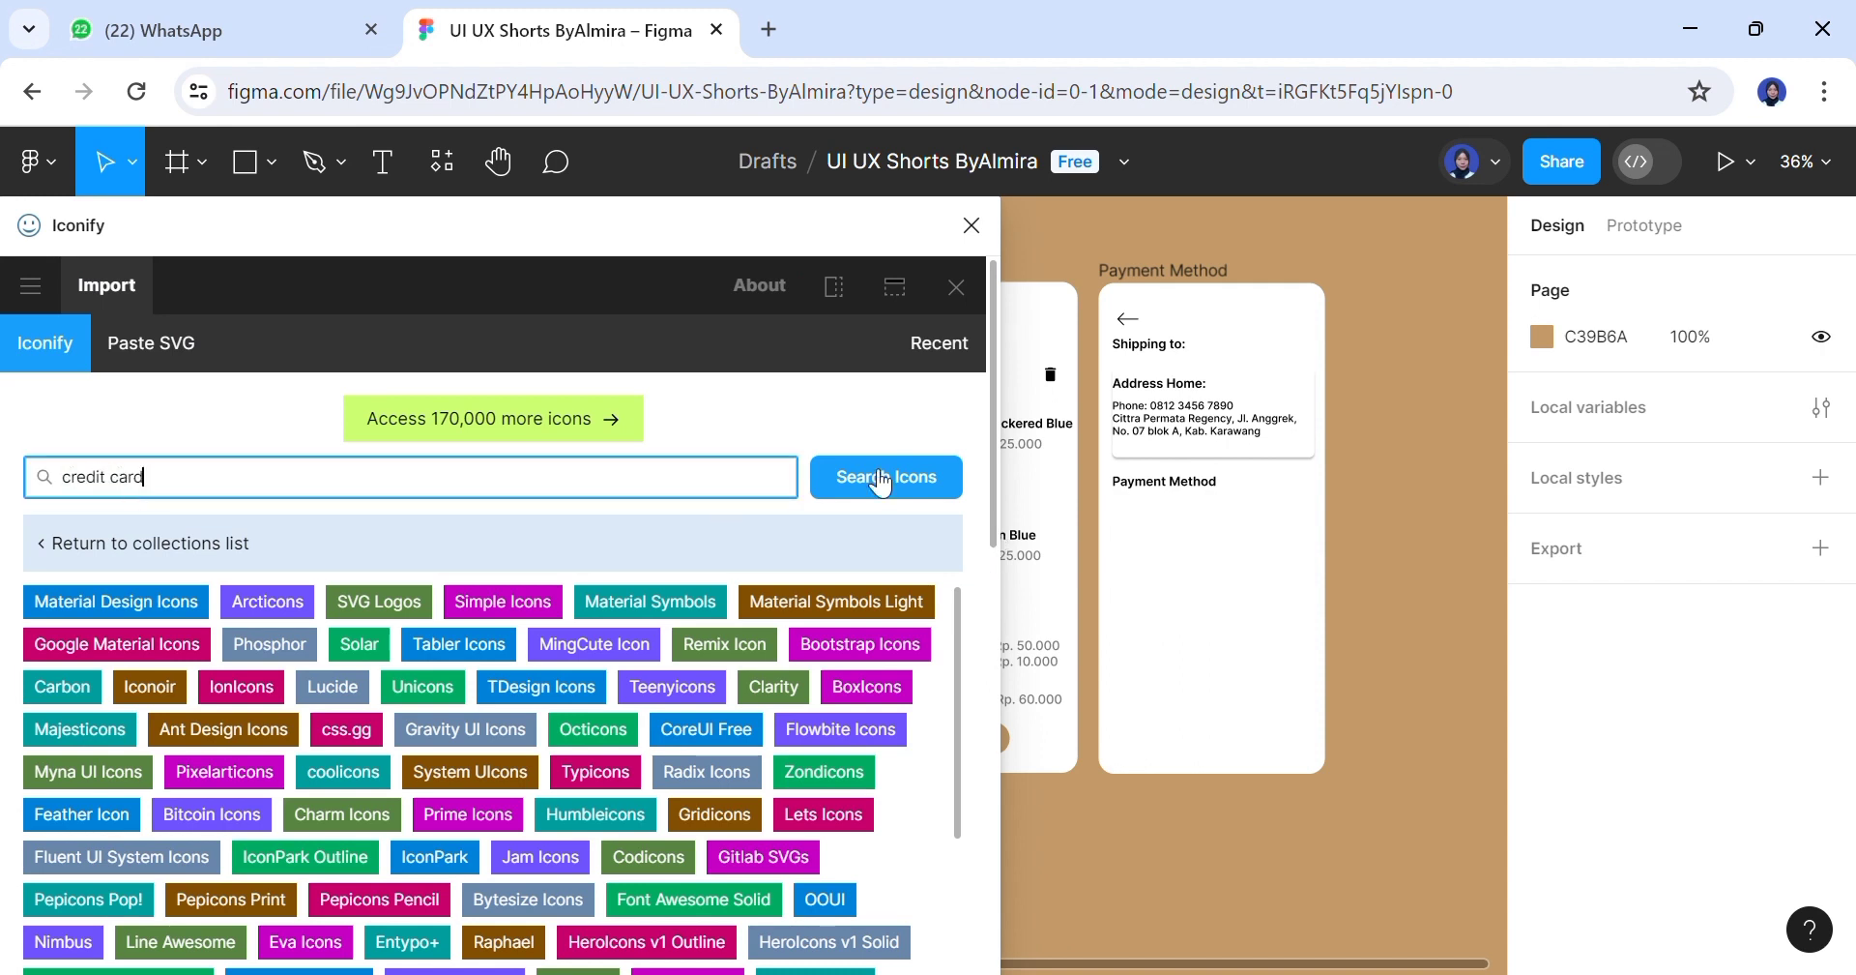
left_click(880, 480)
left_click(424, 831)
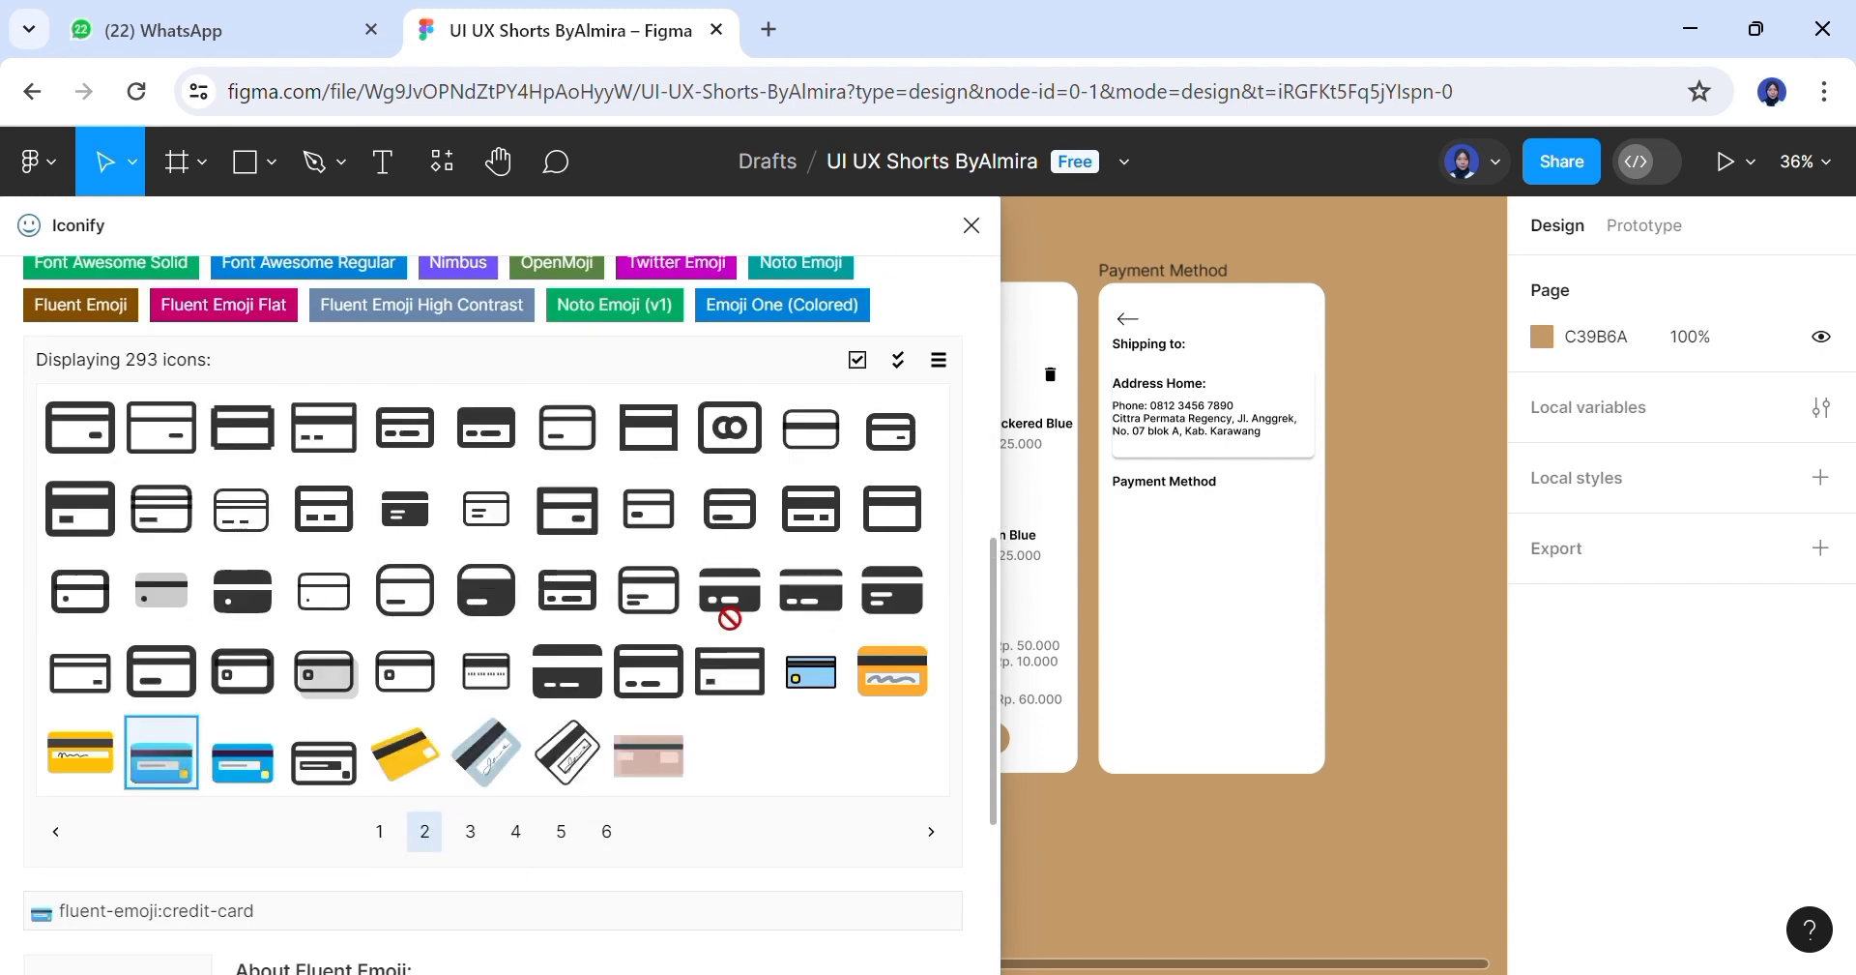
left_click_drag(1164, 547, 1137, 505)
Resize the credit card icon to 60 × 60 and position it at X 26, Y 391 under the "Payment Method" heading
left_click(1762, 439)
type("45")
left_click(1190, 538)
scroll(1269, 850, "up", 3)
left_click(1095, 367)
left_click(1733, 442)
type("50")
key("Return")
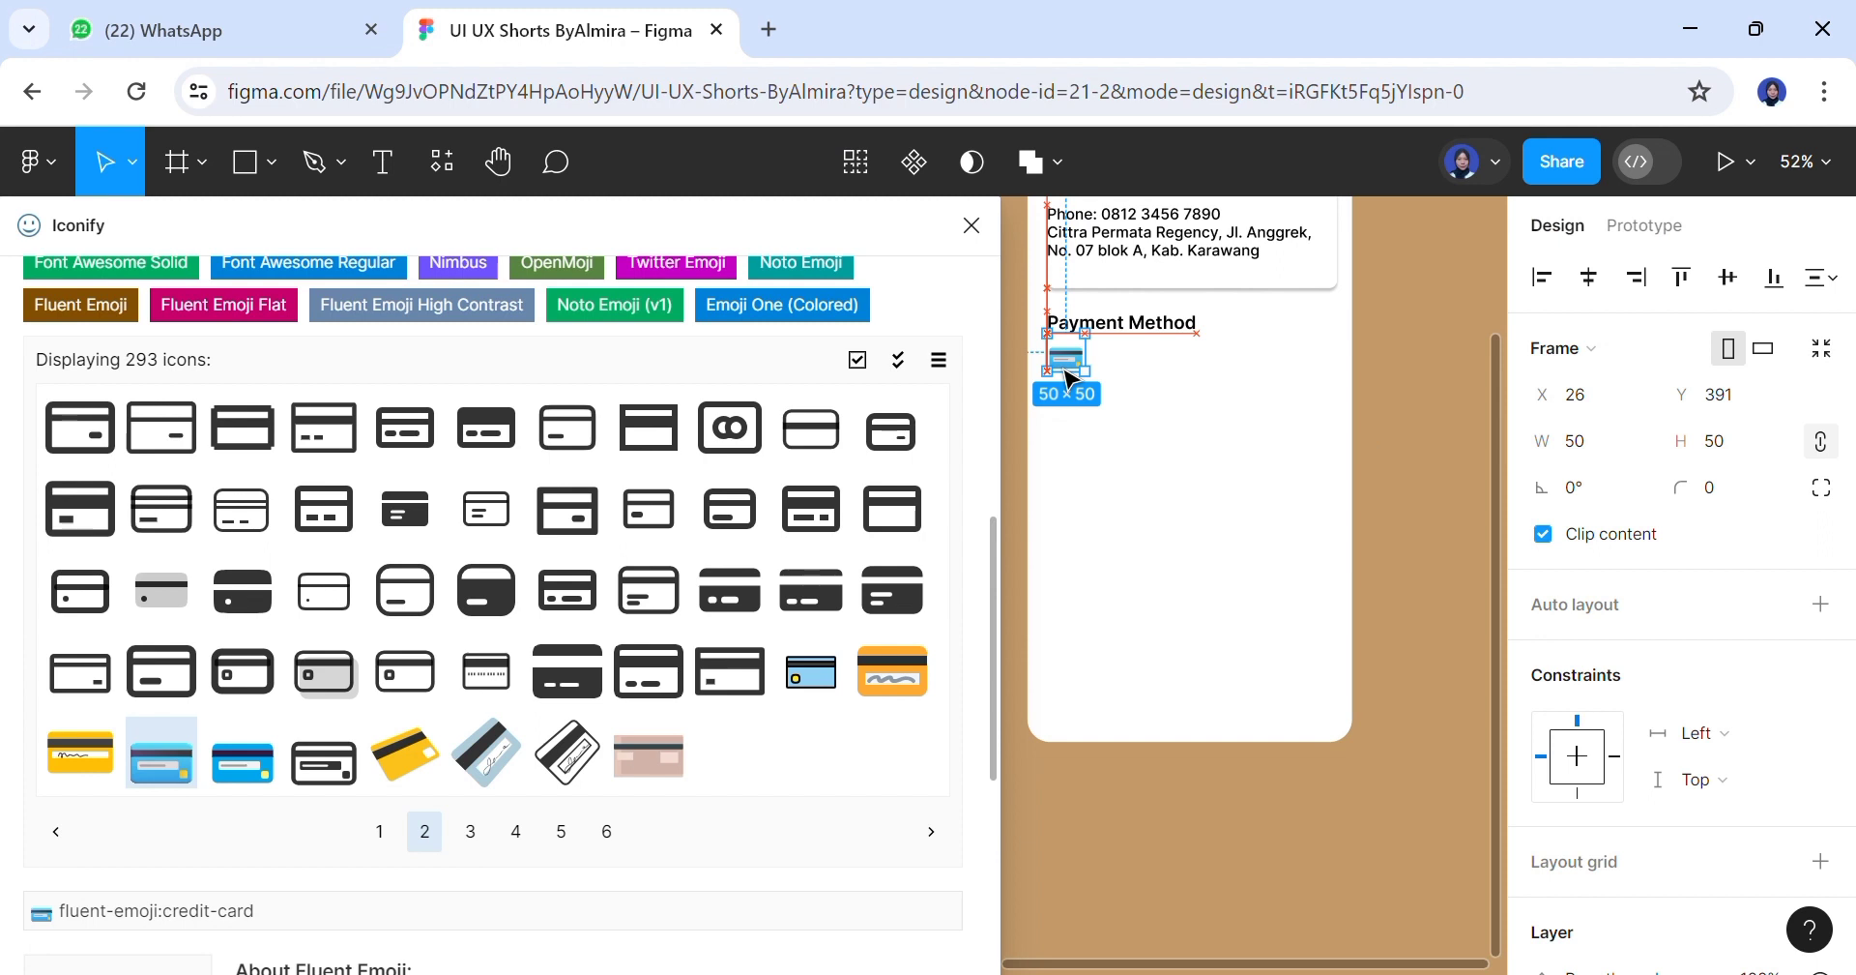
type("60")
left_click(1451, 450)
left_click(1087, 369)
Search Iconify for "master card", add the coloured mastercard logo to the Payment Method frame and set its size to 60
left_click_drag(994, 542, 992, 295)
left_click(108, 462)
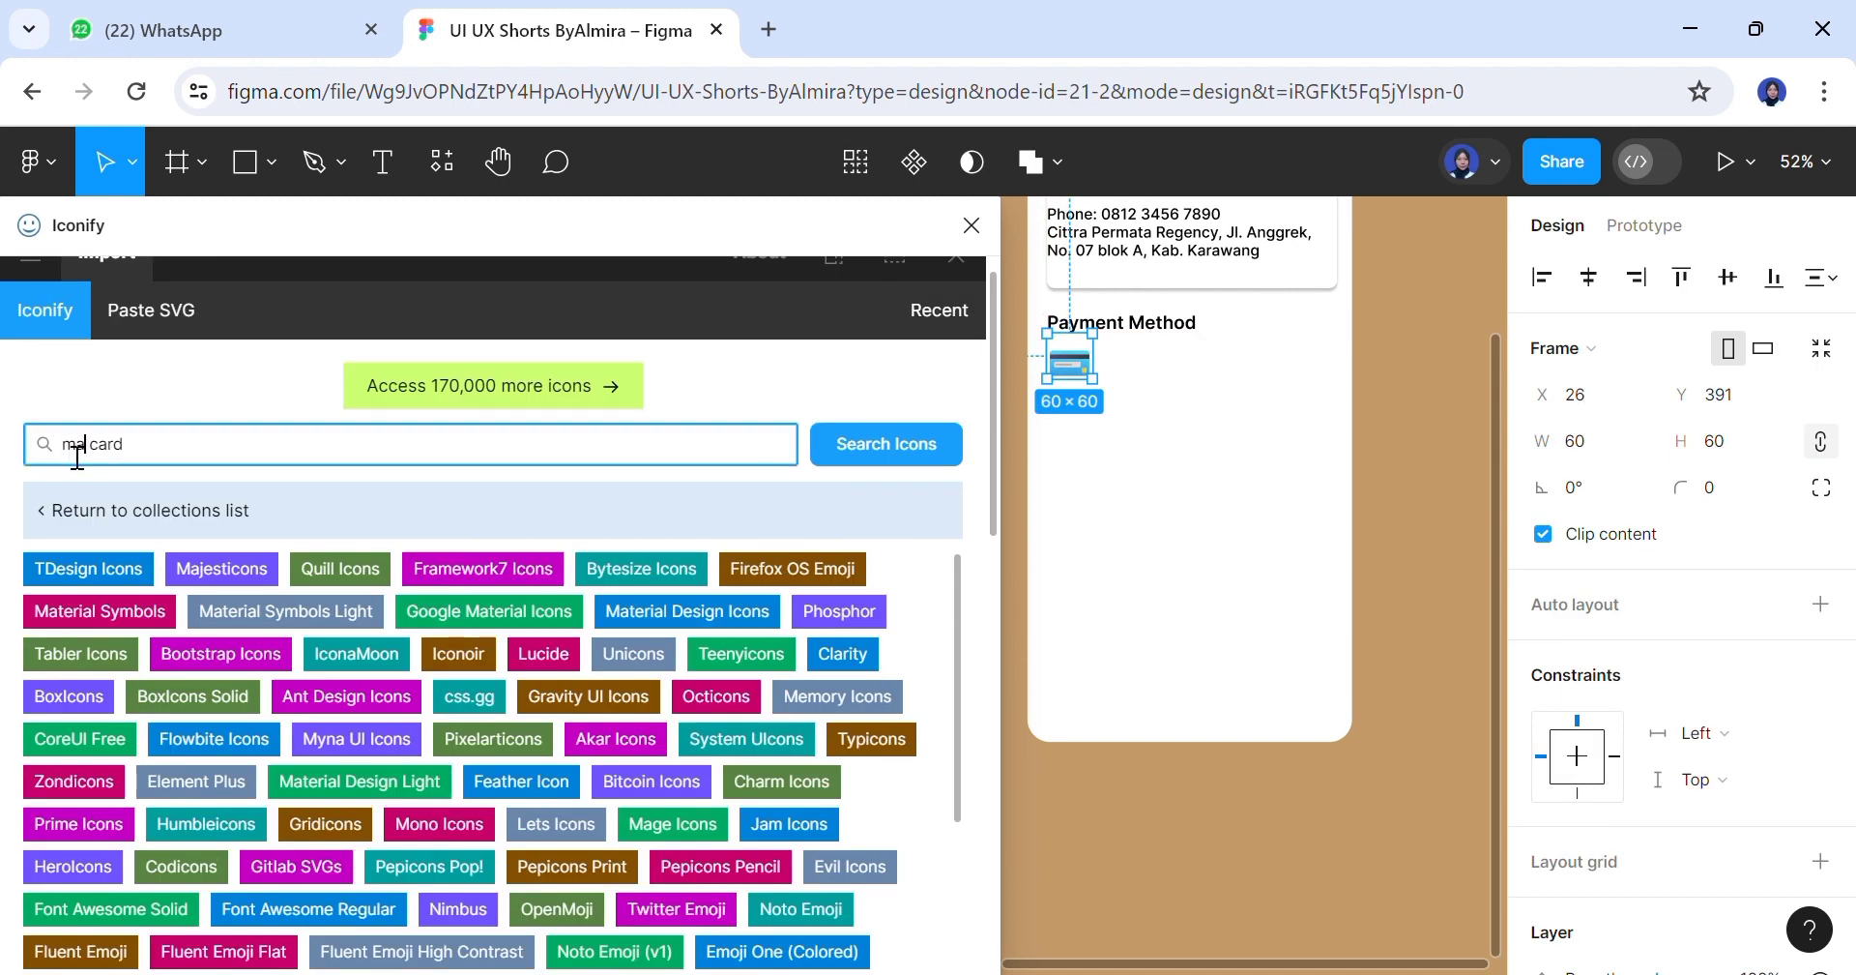
key("Return")
left_click_drag(647, 827, 1069, 486)
left_click(1765, 451)
type("60")
left_click(1396, 508)
Insert another coloured mastercard logo, constrain its proportions, set its size to 45 and place it below the credit card icon
left_click_drag(1438, 965, 1406, 965)
left_click_drag(648, 826, 1214, 551)
left_click(1821, 442)
left_click(1767, 443)
type("45")
left_click(1349, 536)
left_click_drag(1130, 455, 1145, 431)
left_click(1235, 560)
Search Iconify for "bank transfer" and place the mdi bank-transfer icon below the mastercard logo
left_click(209, 453)
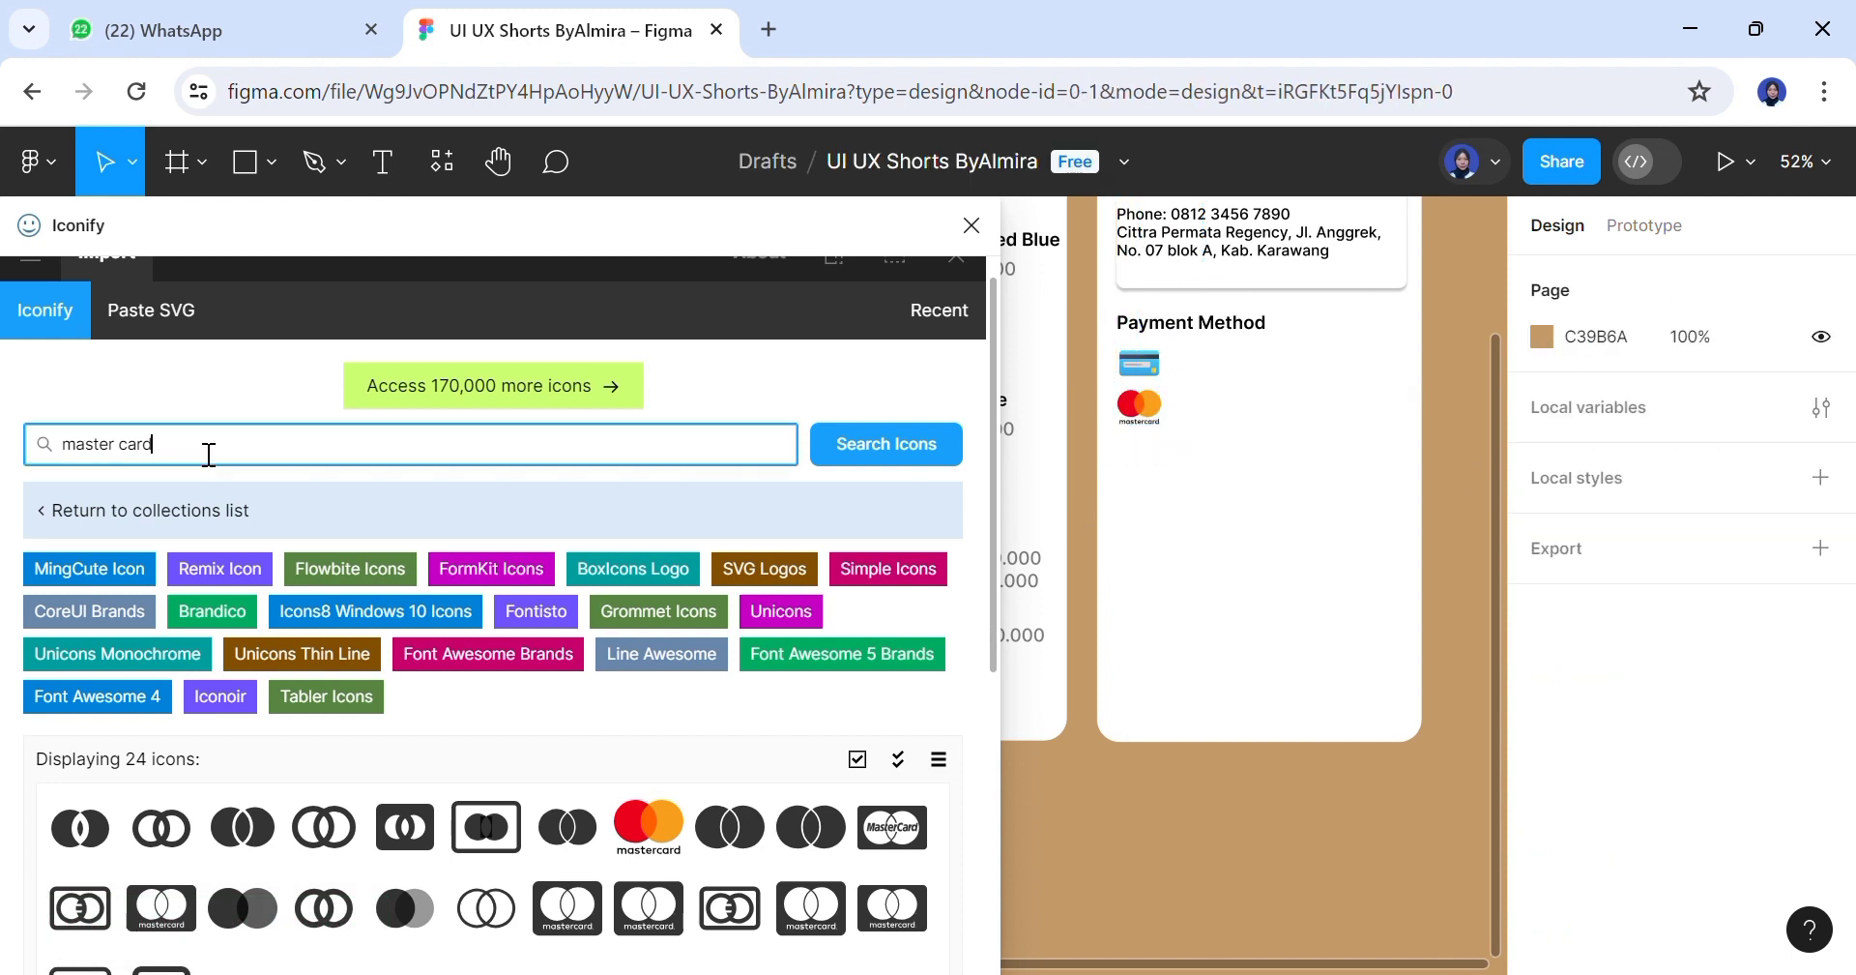
key("BackSpace")
key("BackSpace")
key("BackSpace")
left_click(923, 441)
left_click(86, 461)
key("ctrl+a")
type("bank tra")
left_click(917, 448)
left_click_drag(113, 723, 1164, 502)
Resize the bank transfer icon to 60 × 60 at X 30, Y 526 and close the Iconify plugin
left_click(1740, 440)
type("50")
left_click(1340, 549)
left_click_drag(1151, 465, 1144, 465)
left_click(1745, 431)
type("60")
left_click(1263, 481)
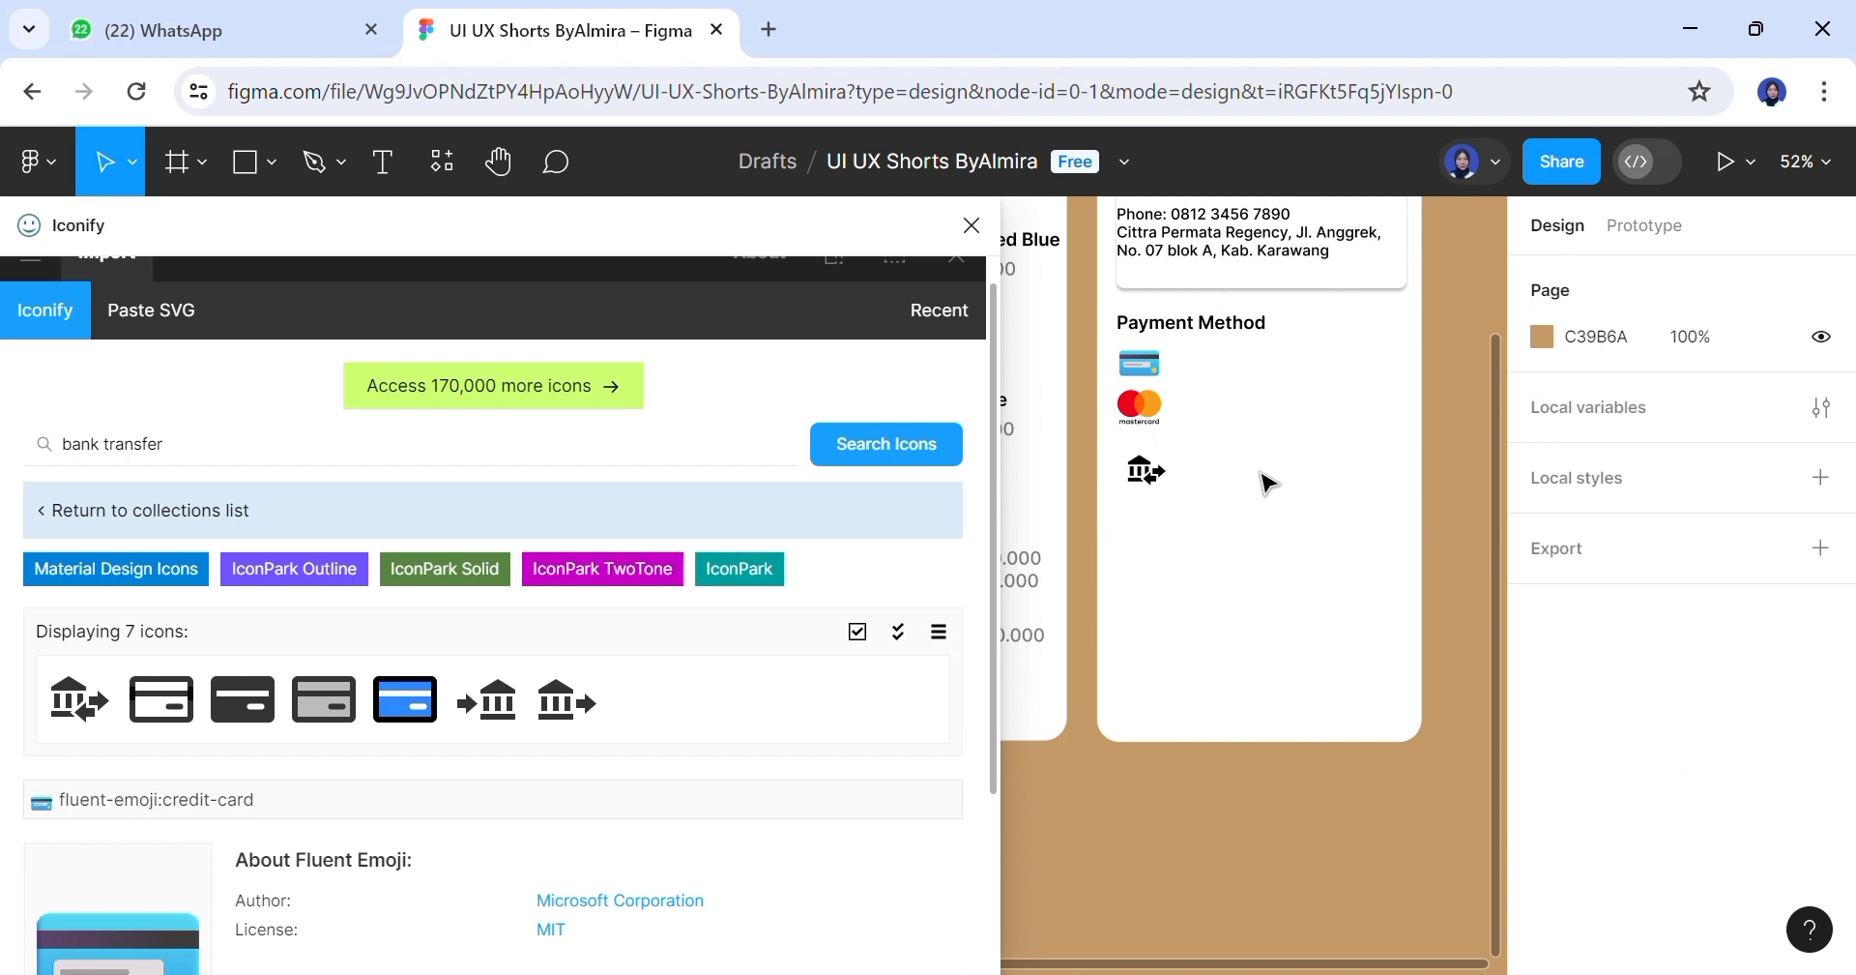
left_click(1156, 461)
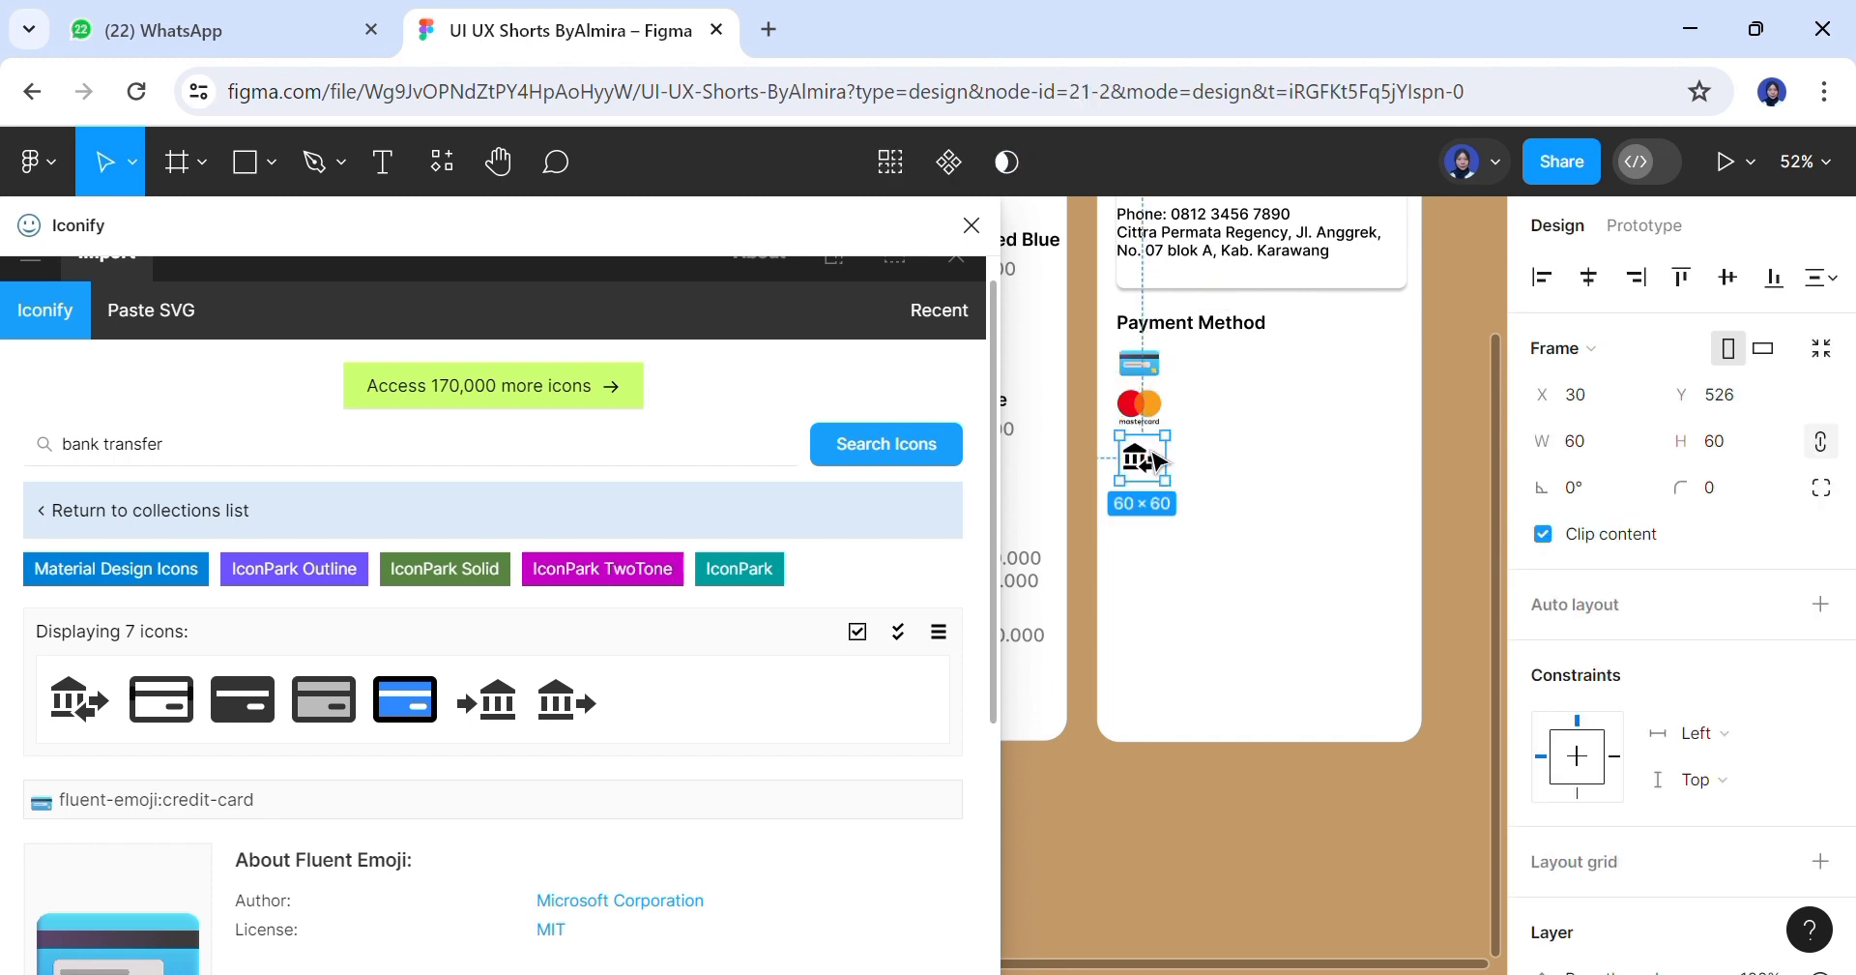
left_click(972, 226)
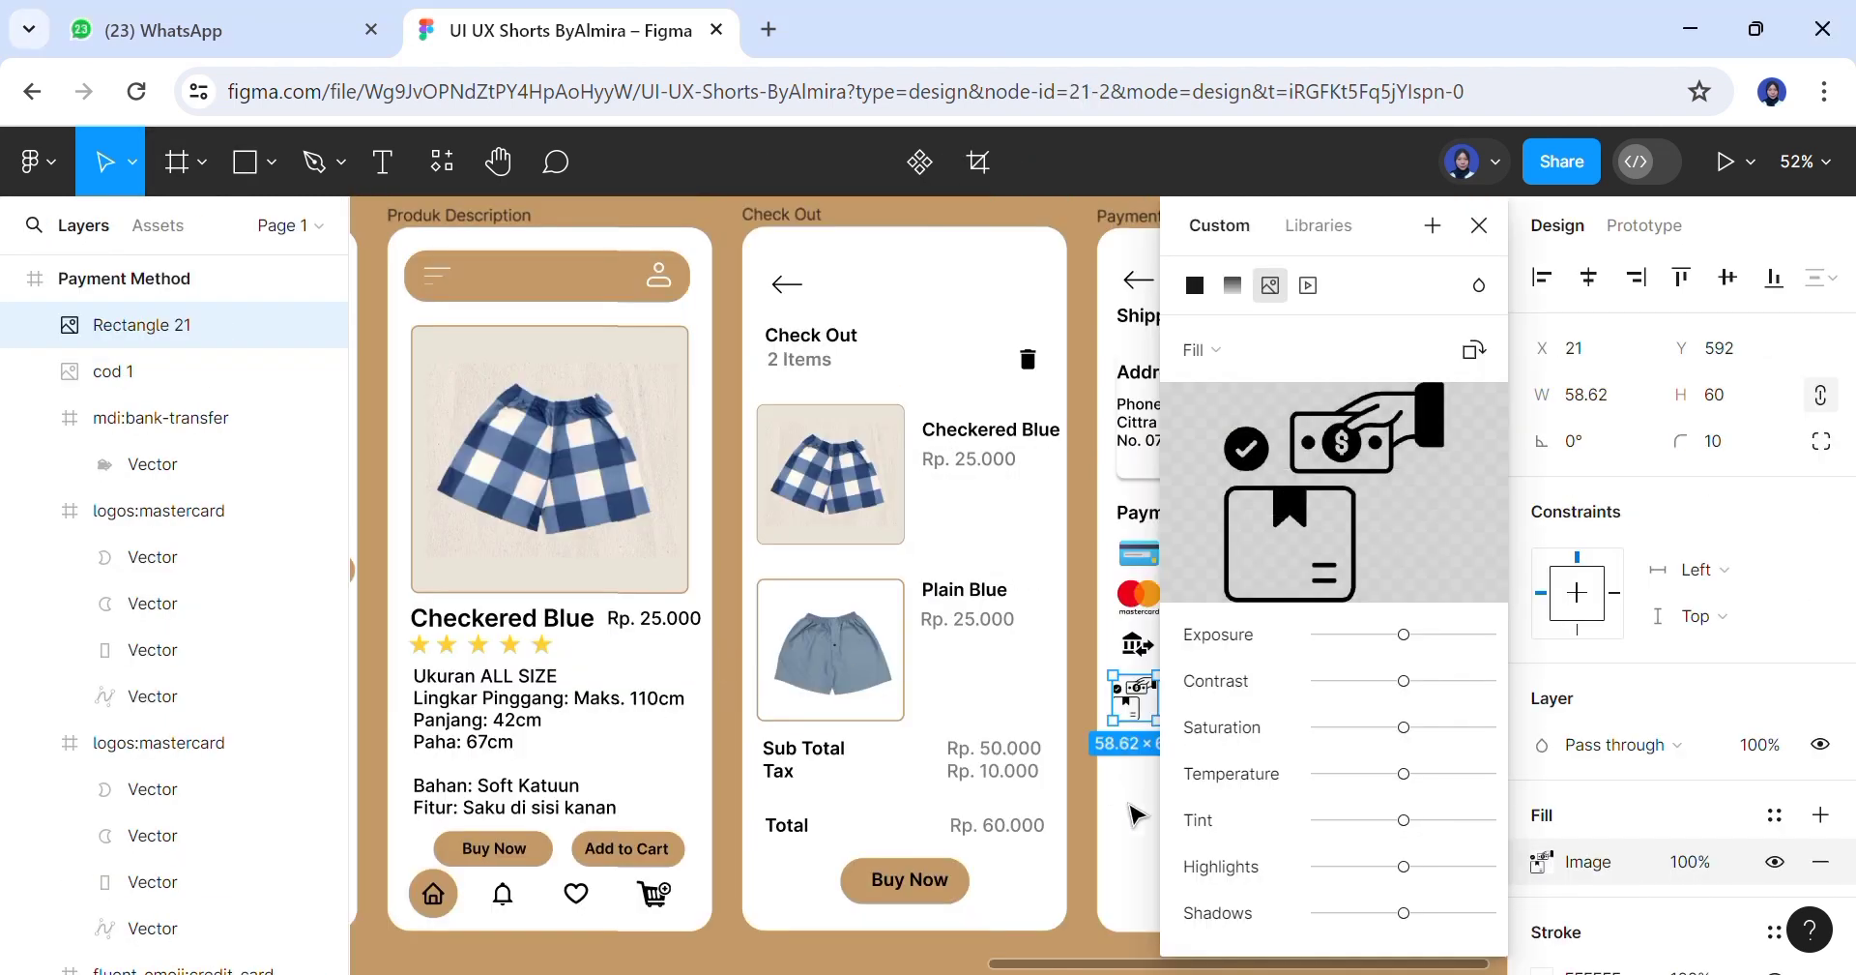
Close the image fill settings and shift the cash-on-delivery image slightly right, in line with the payment icons above it
left_click(1480, 227)
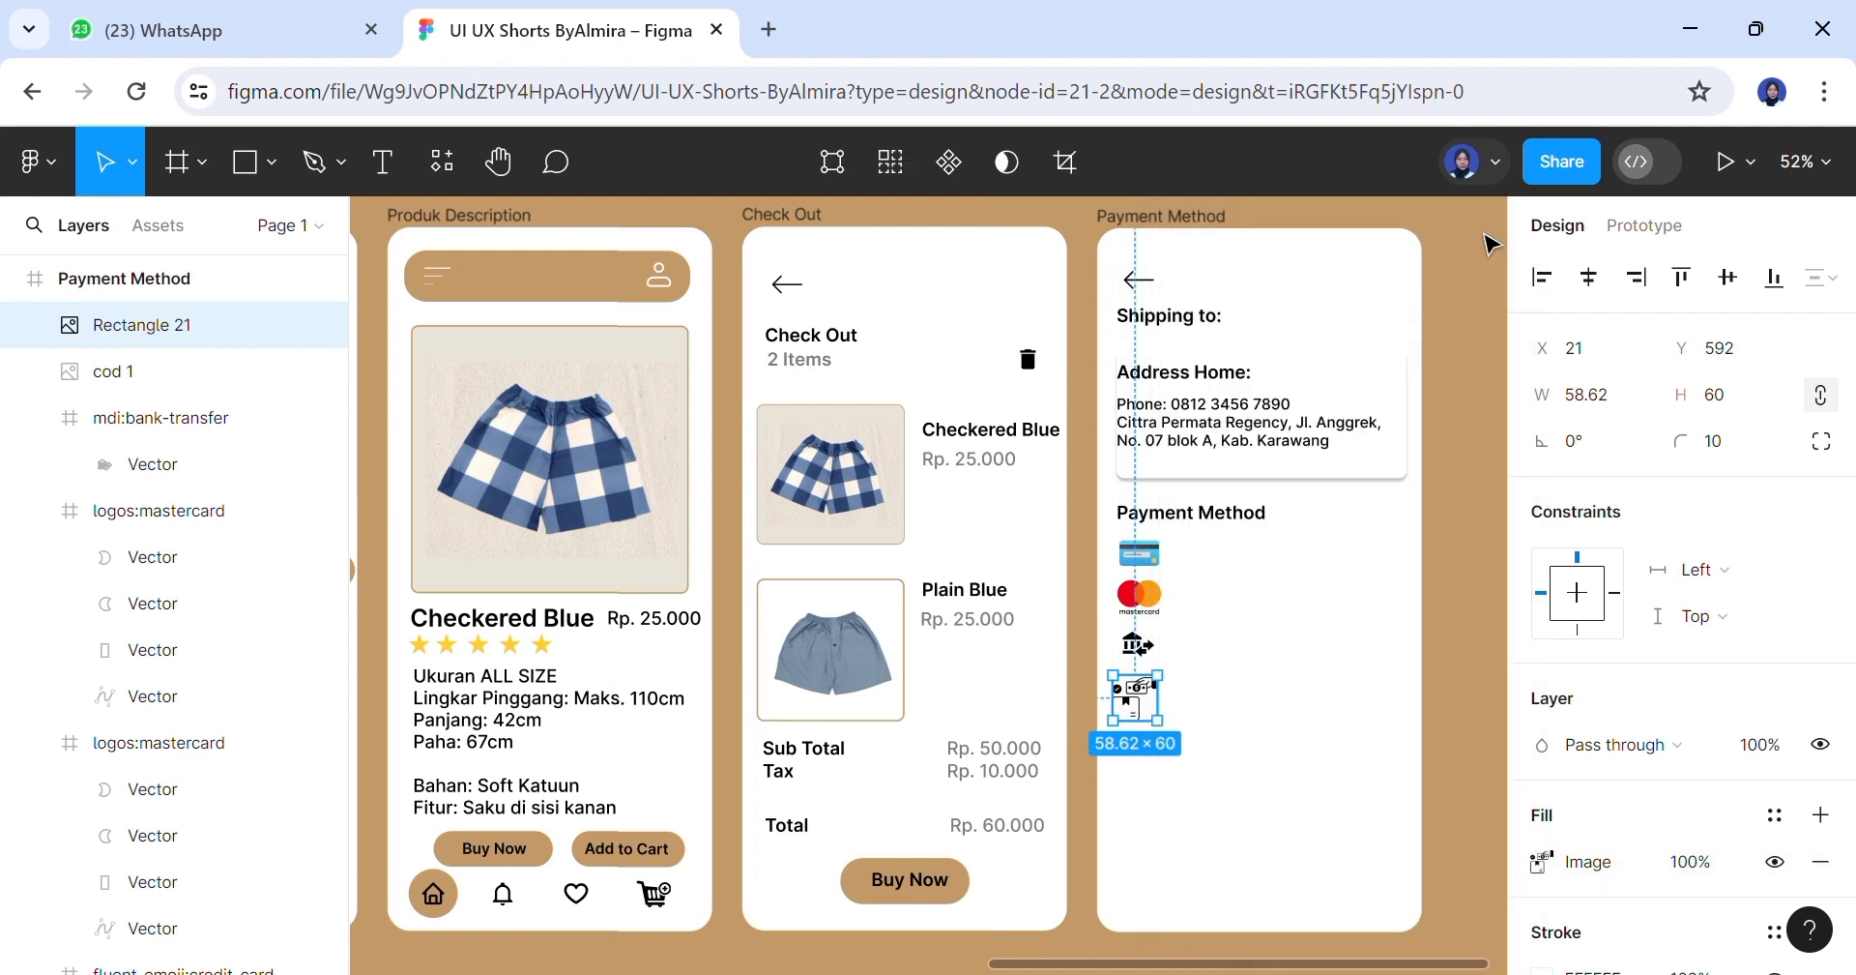
left_click(1396, 750)
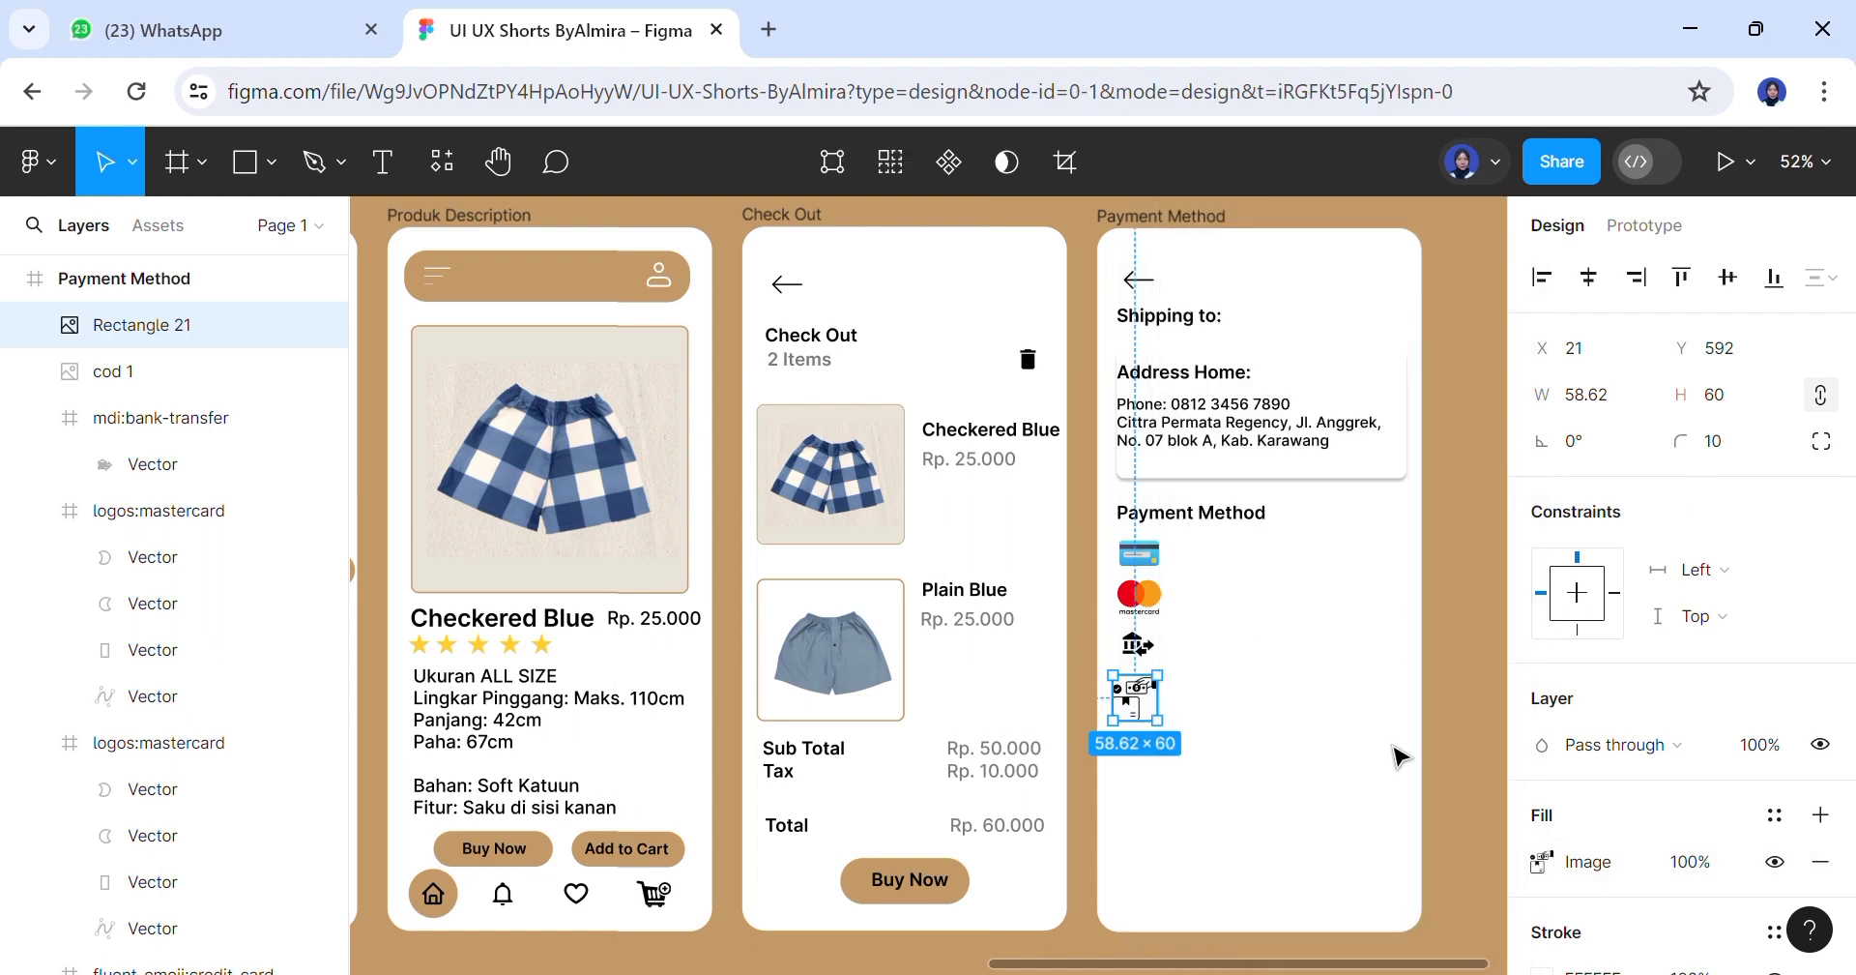
left_click_drag(1152, 706, 1163, 706)
left_click(1310, 820)
Draw a circle in the Payment Method frame, set its size to 40 × 40 and place it across from the credit card icon at X 370, Y 413
left_click(272, 161)
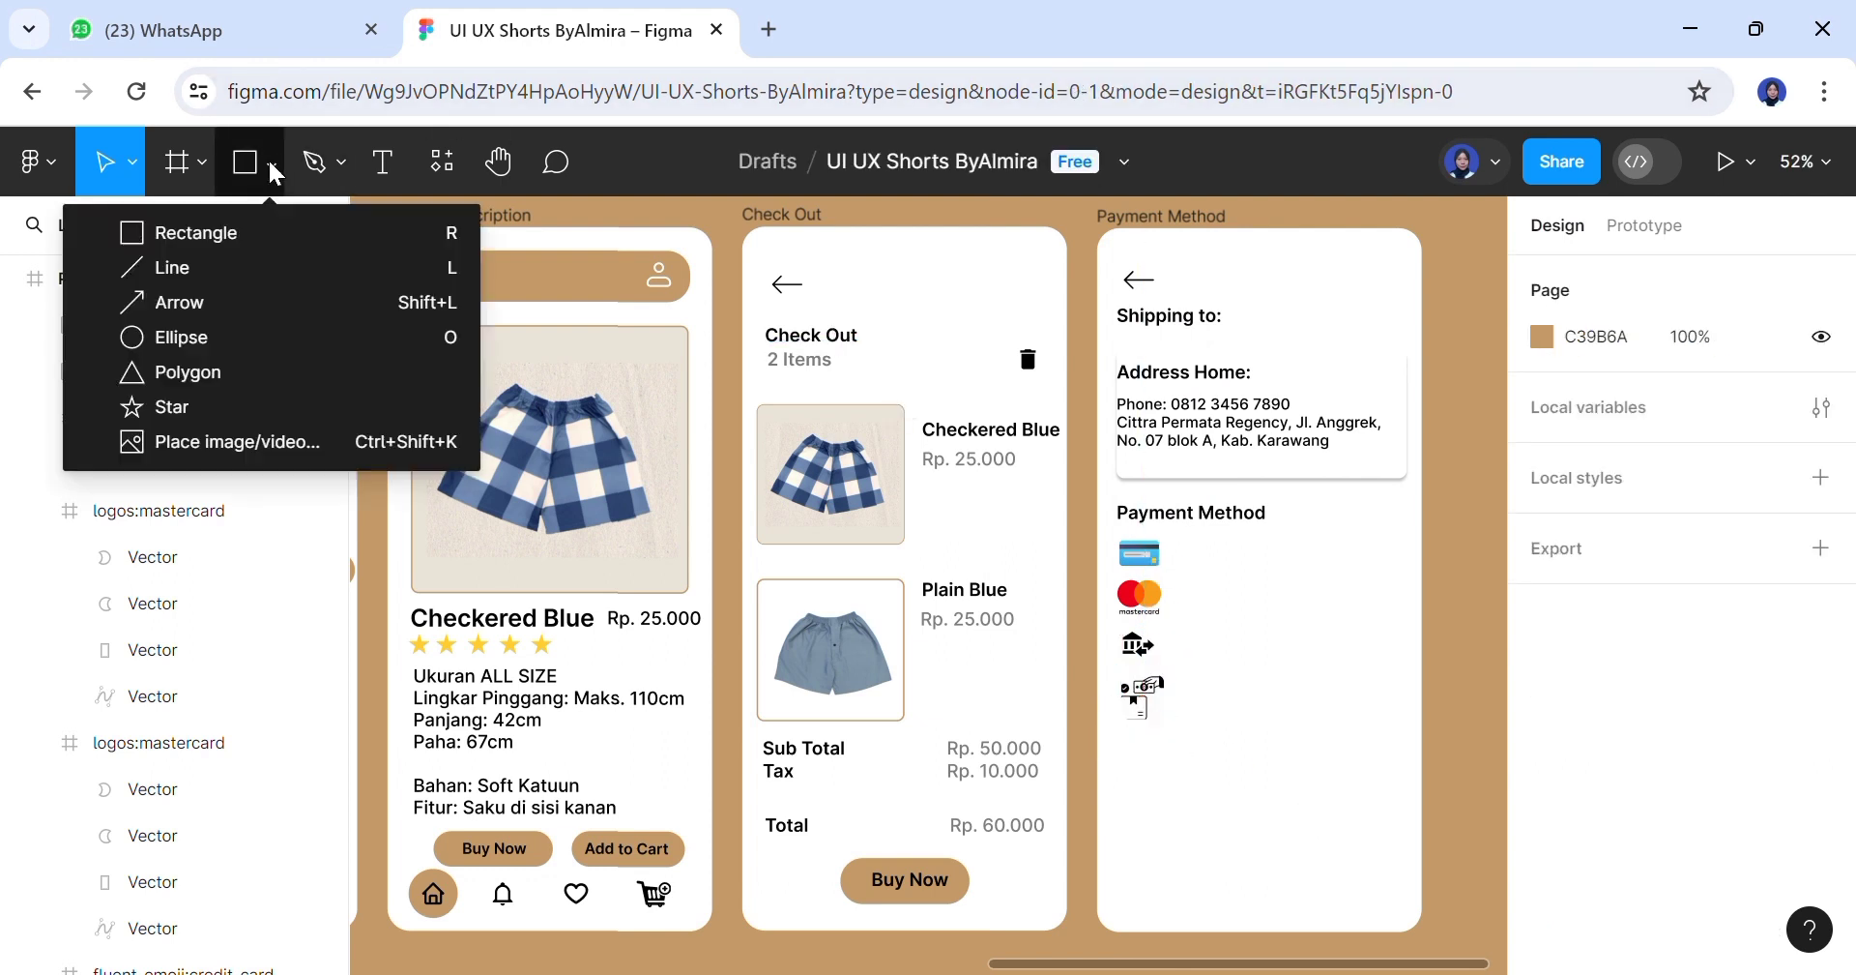
left_click(379, 334)
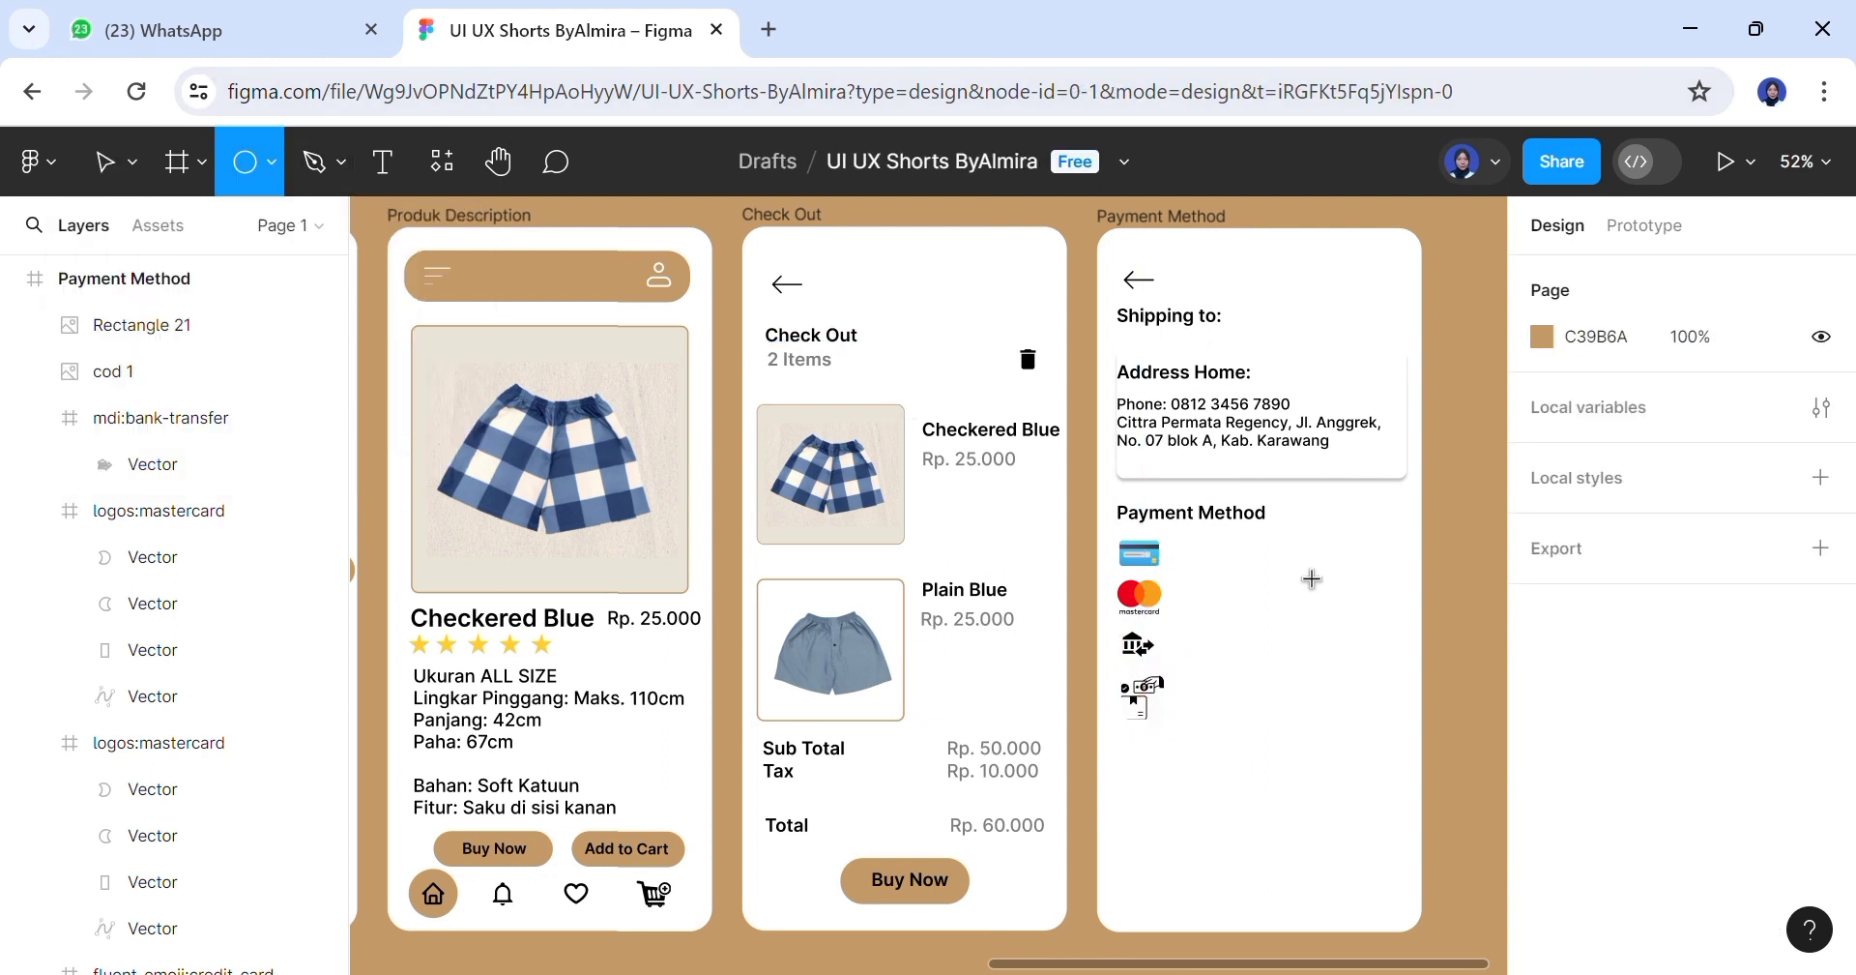
left_click(1396, 580)
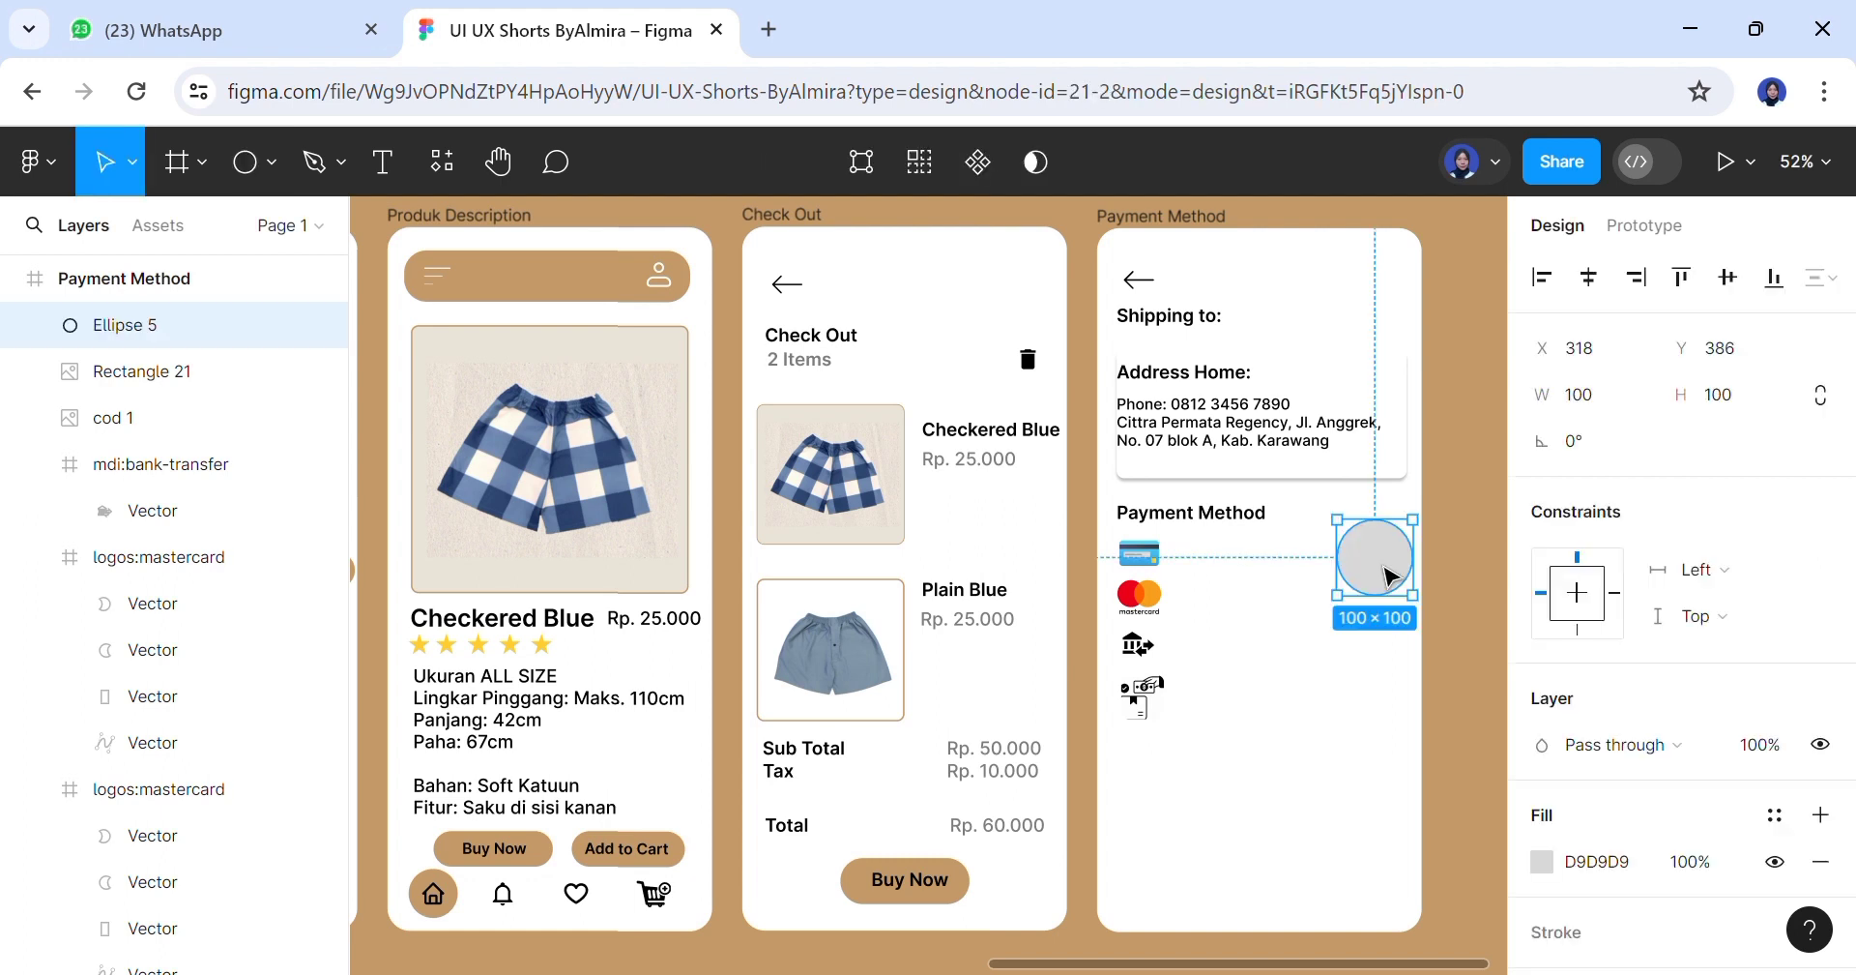
left_click(1758, 406)
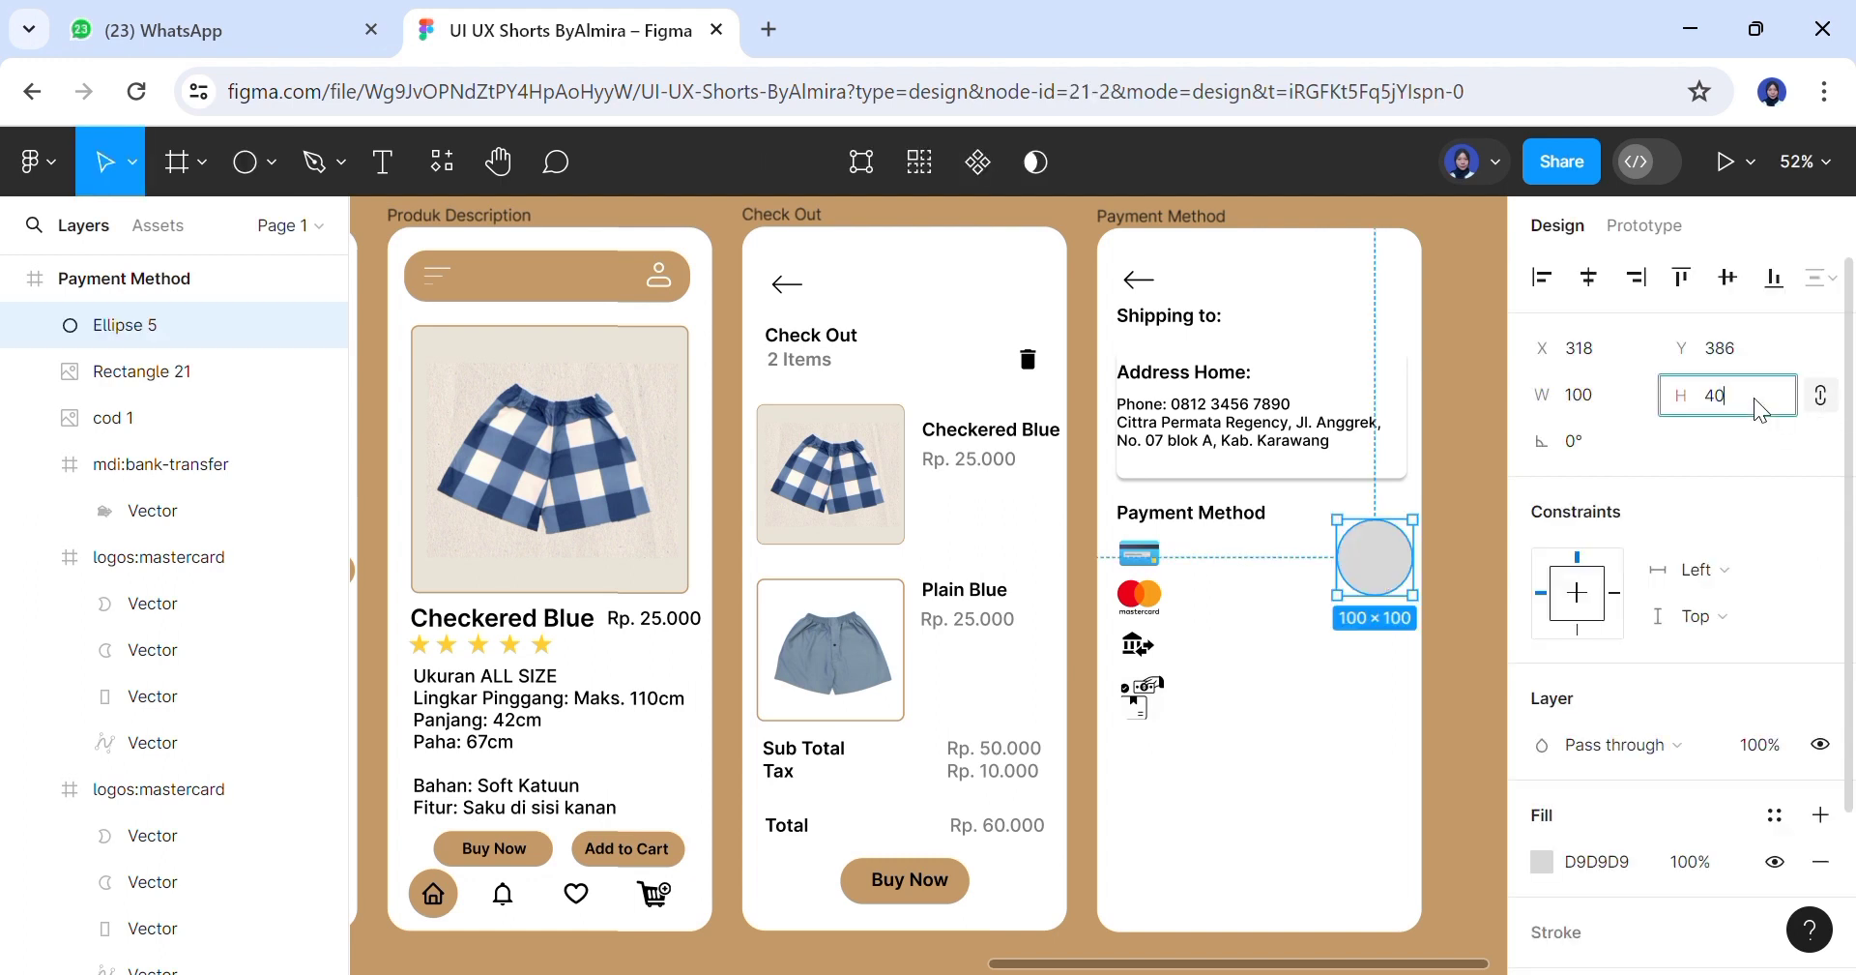
left_click(1247, 788)
left_click_drag(1354, 532, 1394, 553)
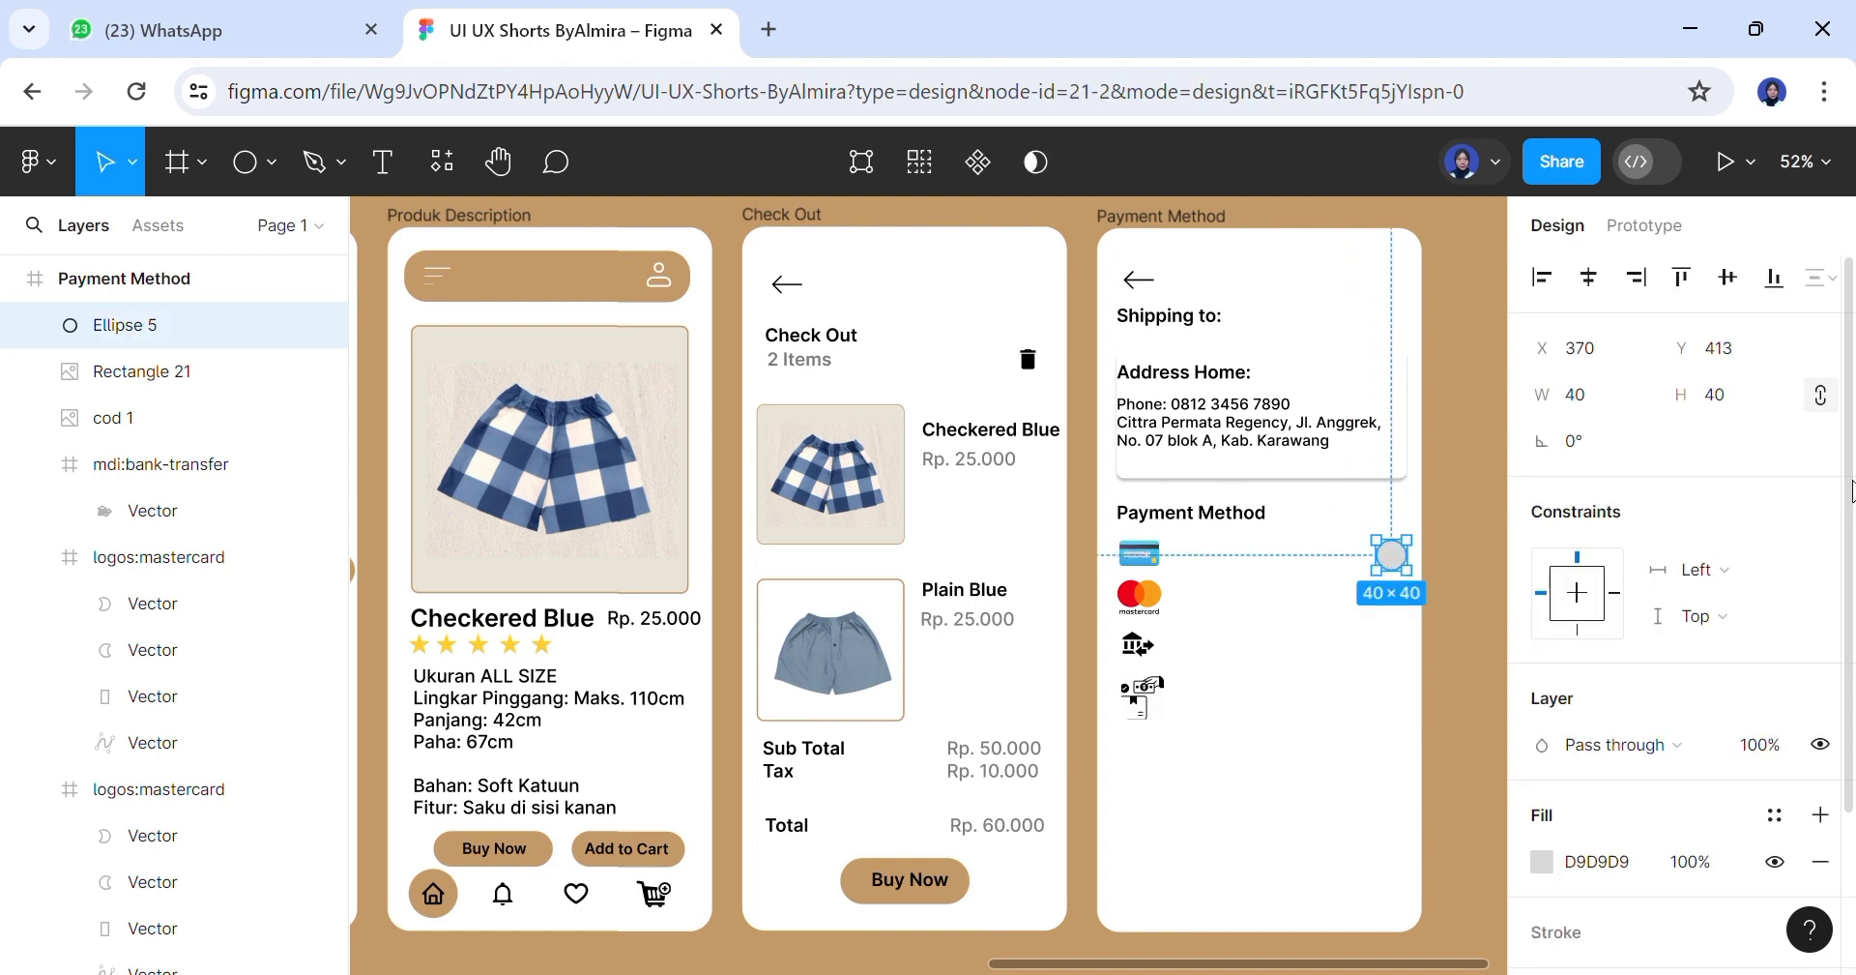
Give the circle a white FFFFFF fill and a black inside stroke with a weight of 2
scroll(1652, 682, "down", 3)
left_click(1543, 657)
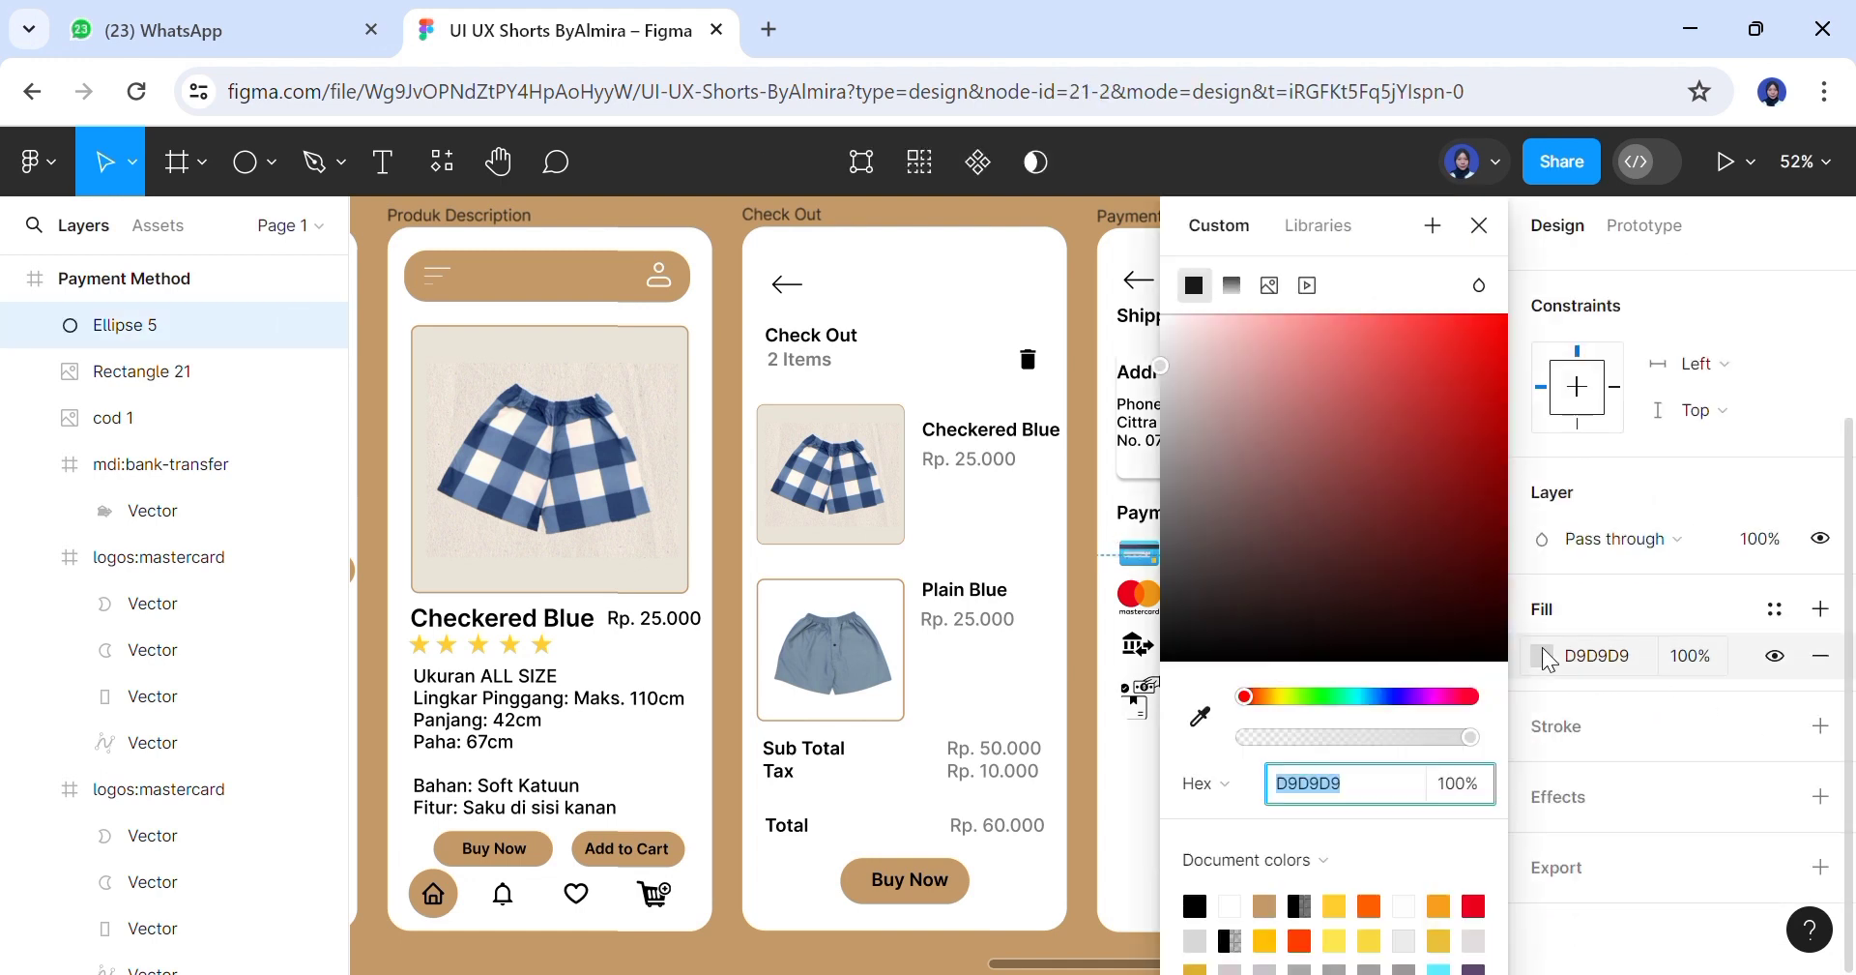
left_click(1230, 907)
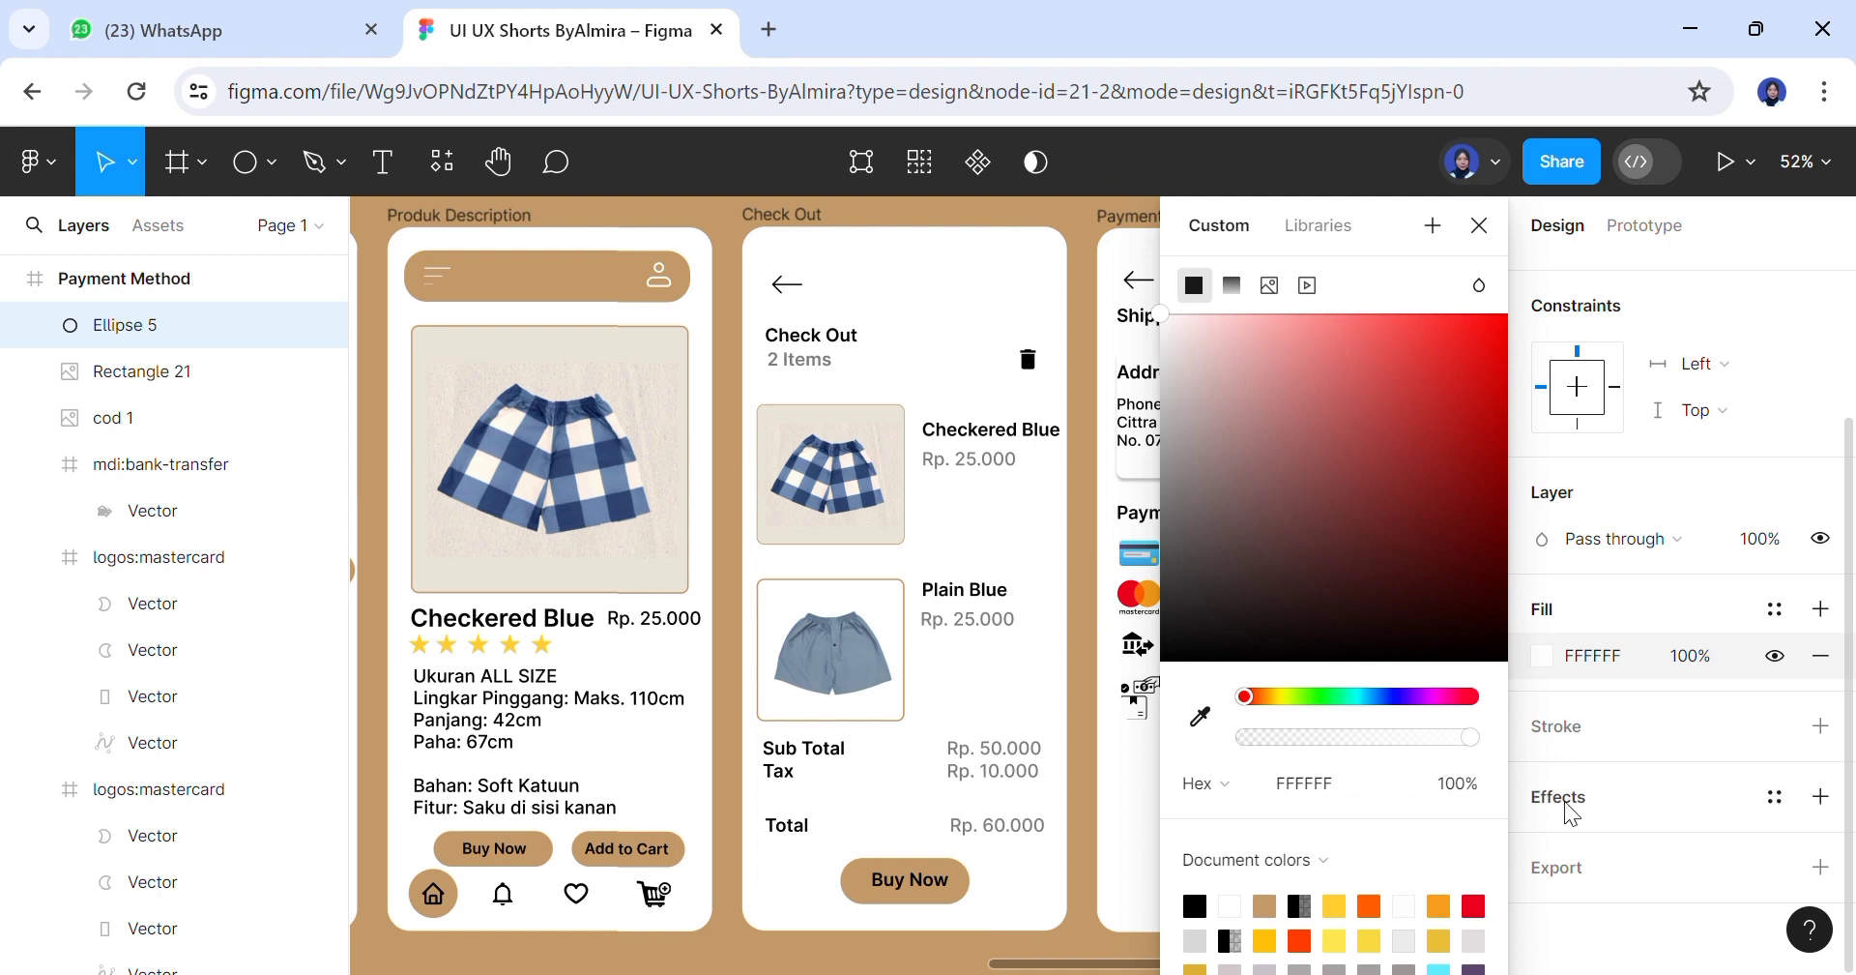
left_click(1582, 740)
left_click(1591, 725)
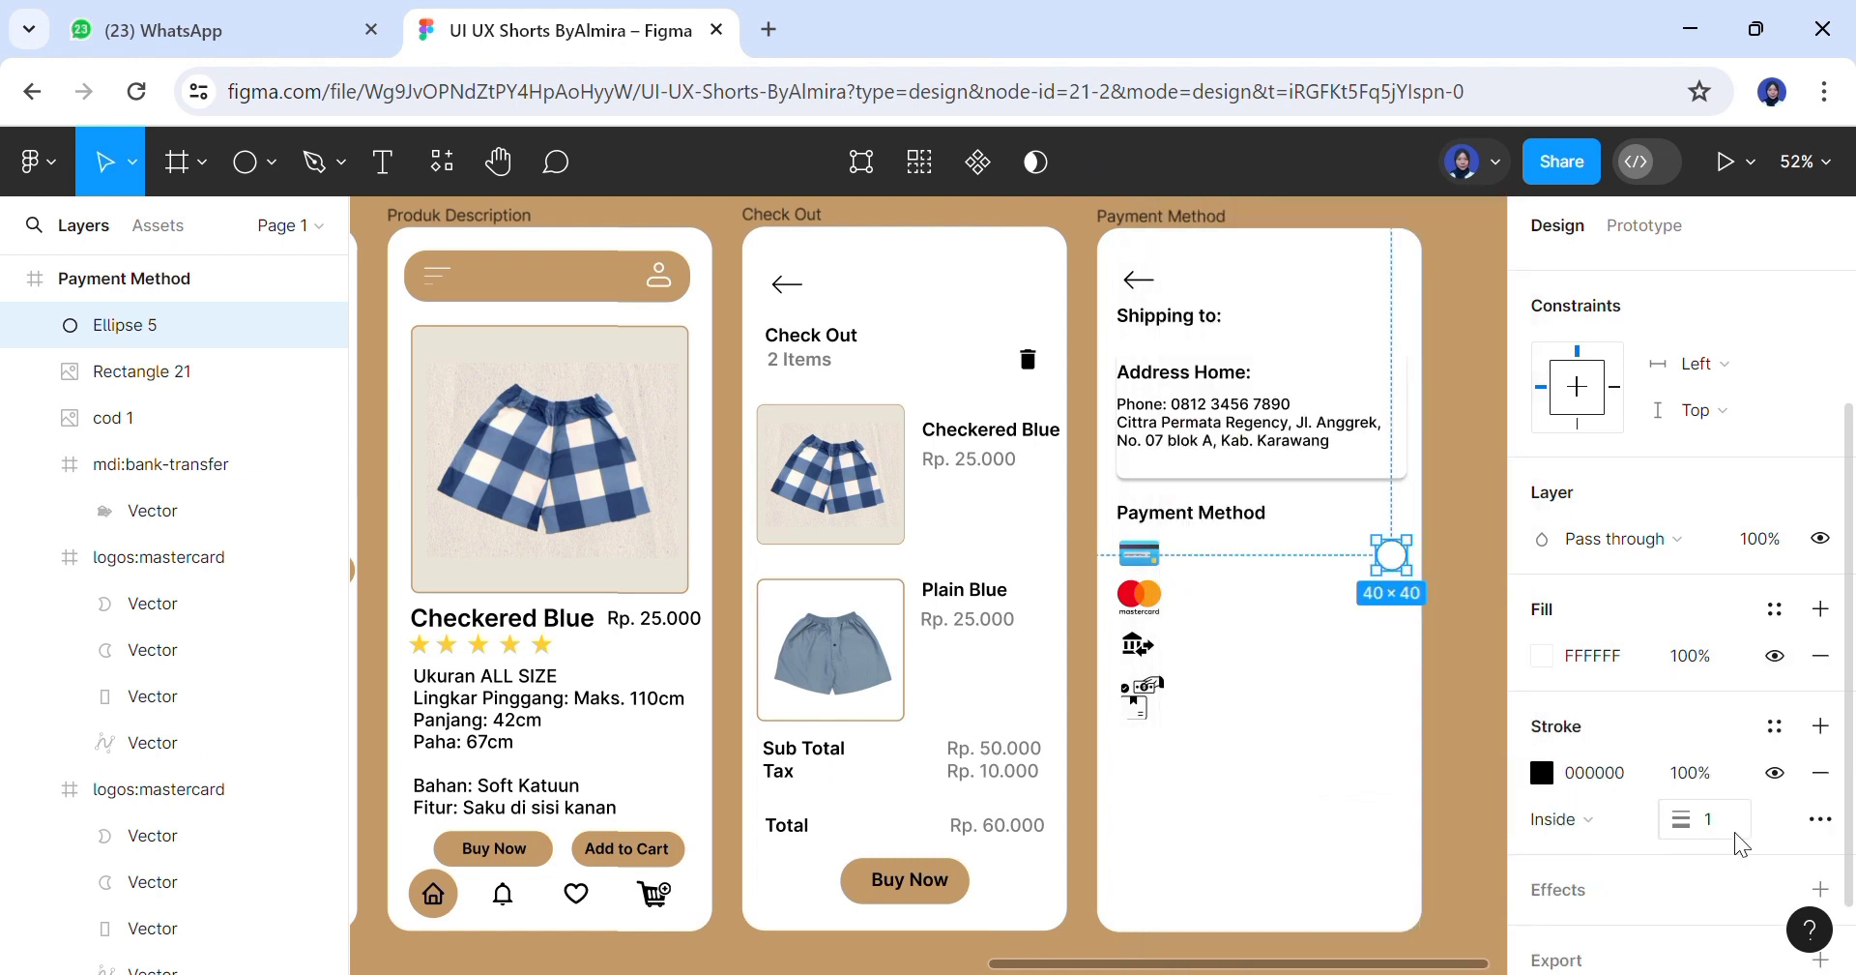
left_click(1720, 822)
type("2")
left_click(1387, 807)
Duplicate the circle three times downward at 65 px spacing, giving each of the other payment options its own radio circle
left_click(1395, 566)
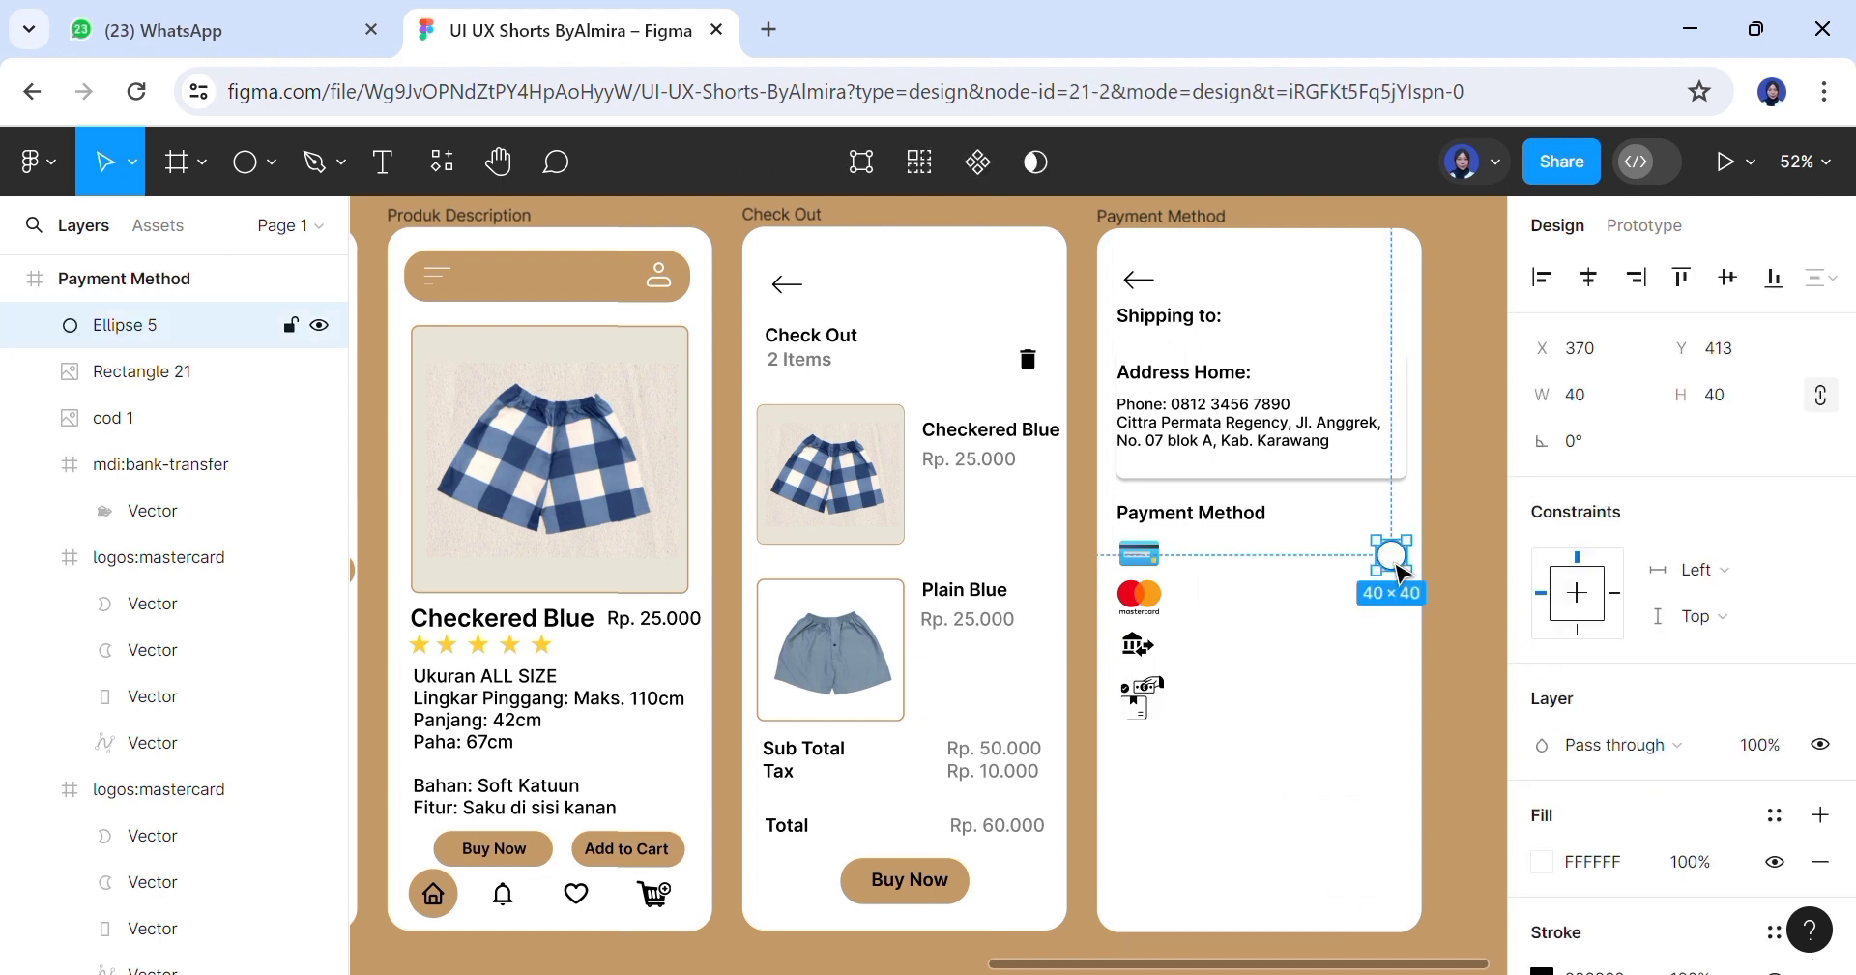
key("ctrl+d")
left_click_drag(1398, 570, 1398, 621)
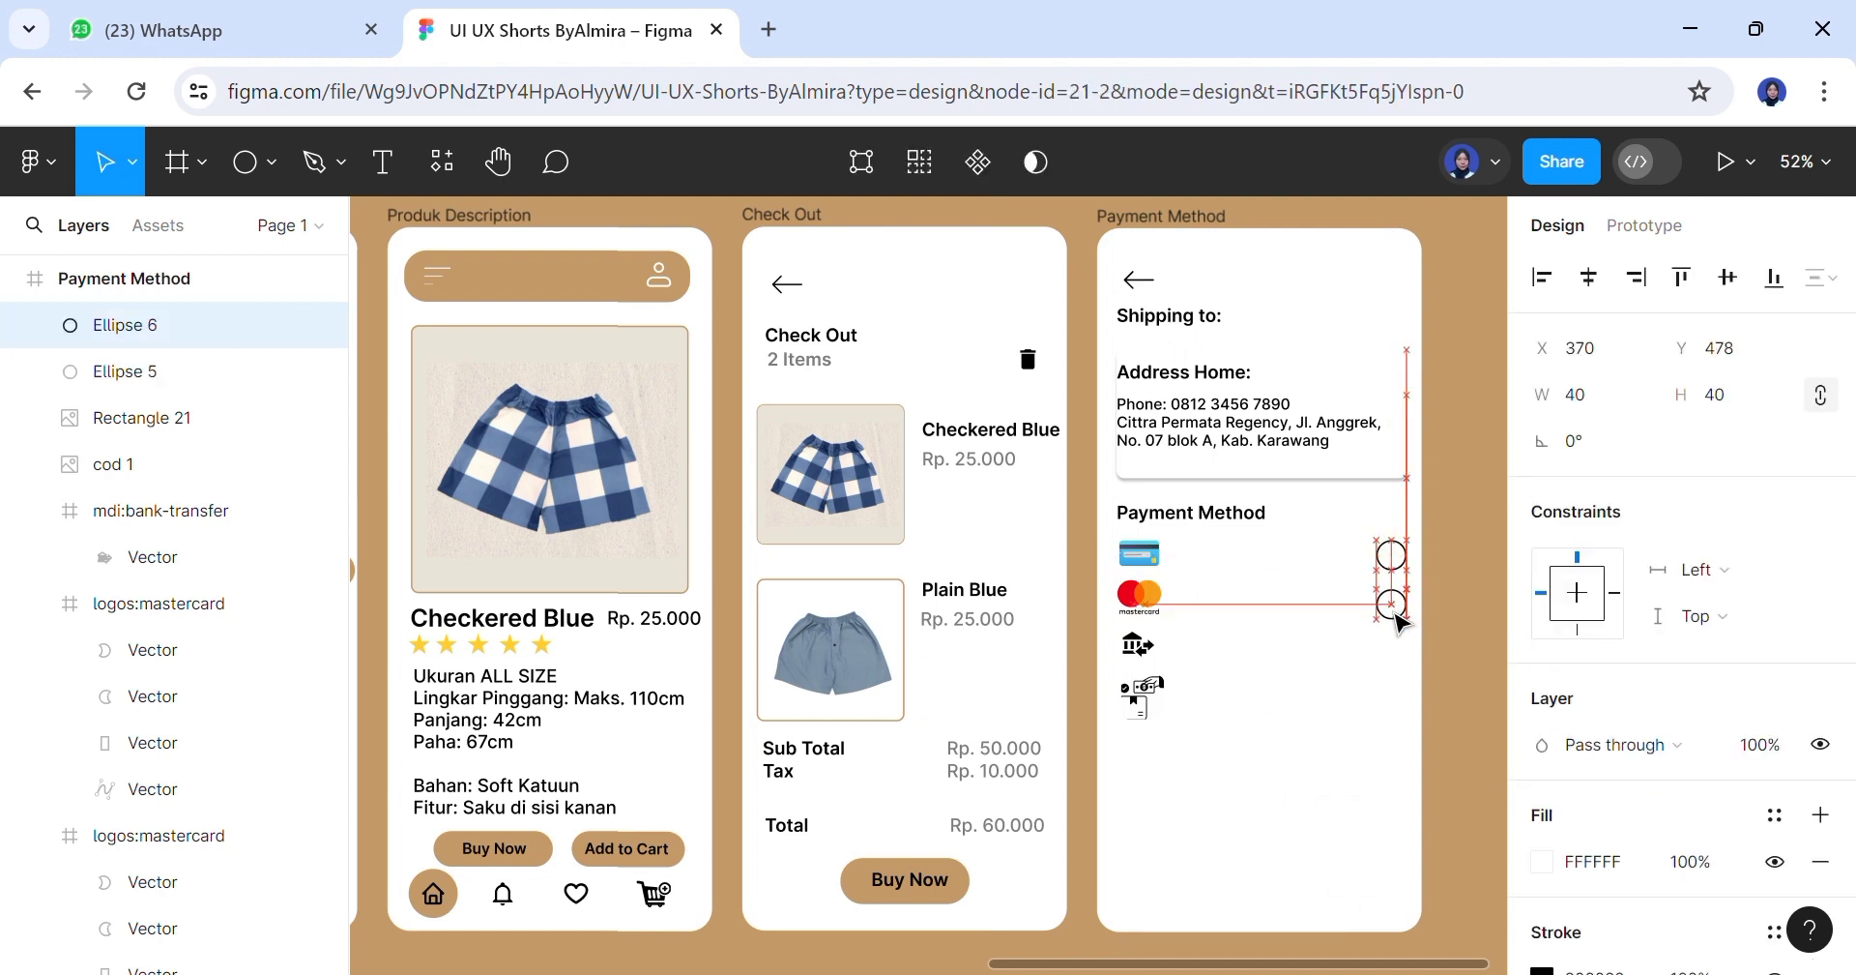
key("ctrl+d")
key("ctrl+d")
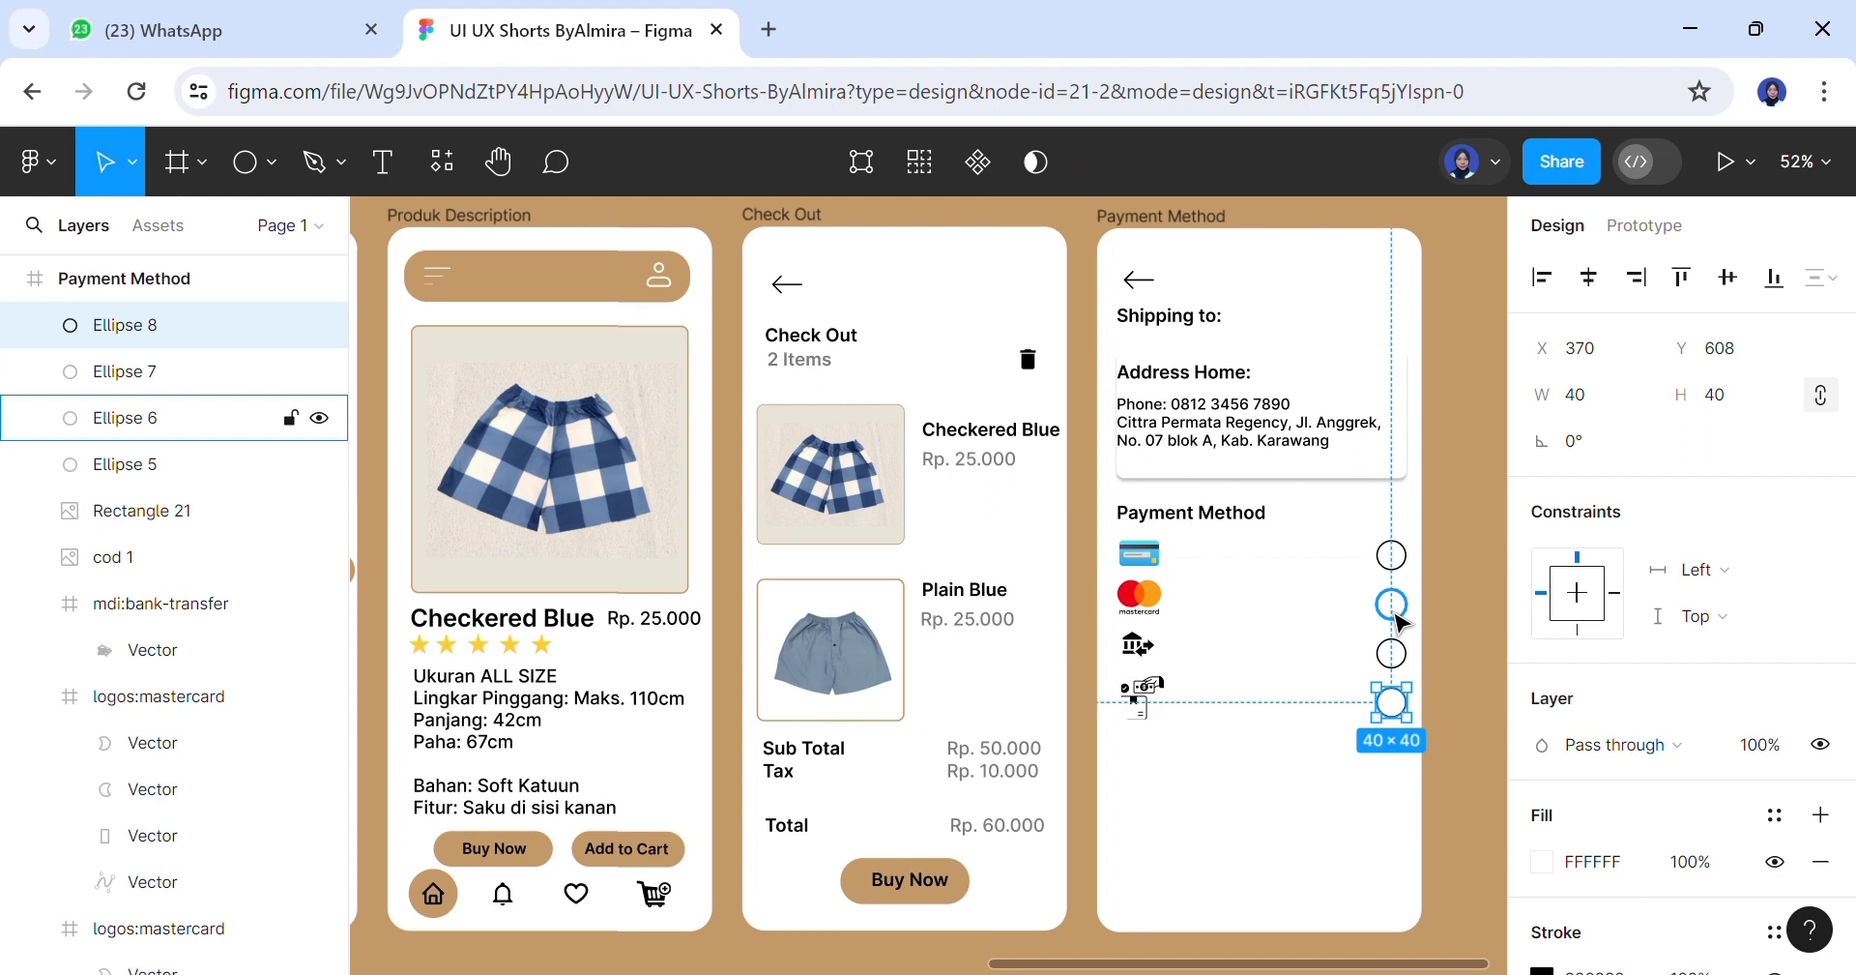
Change the stroke of the bank transfer option's circle to red and deselect it
left_click(1399, 657)
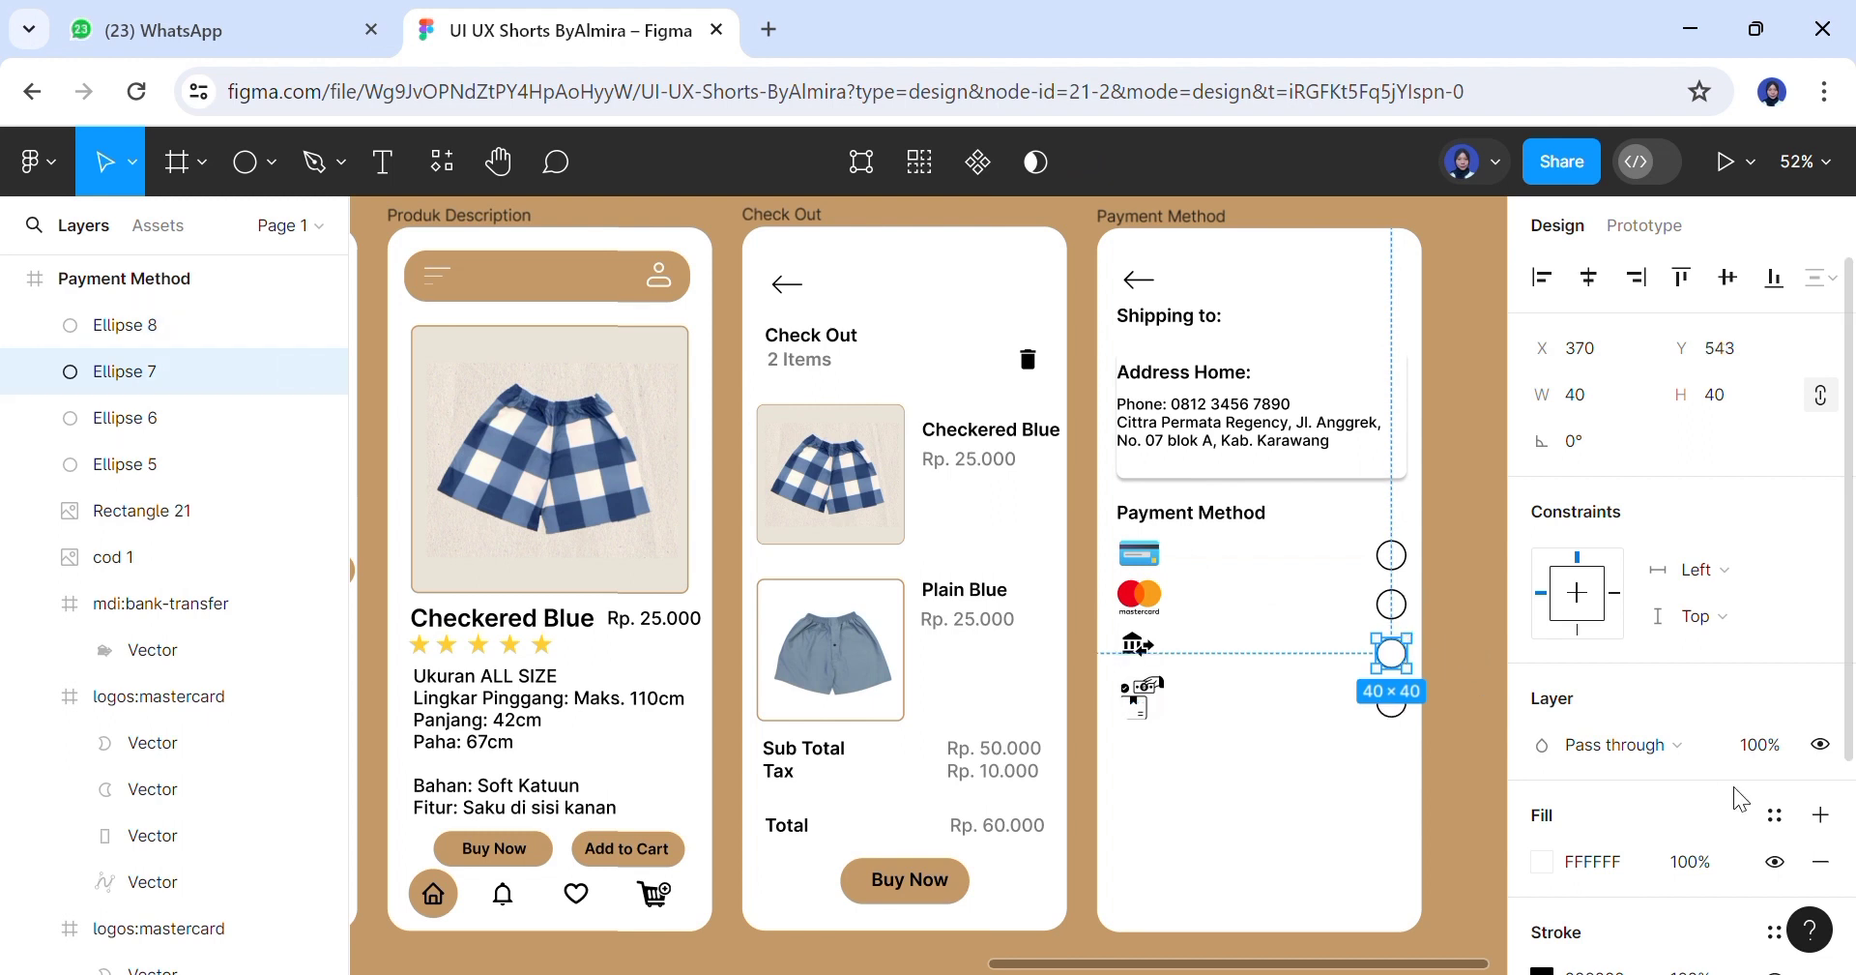
scroll(1837, 735, "down", 3)
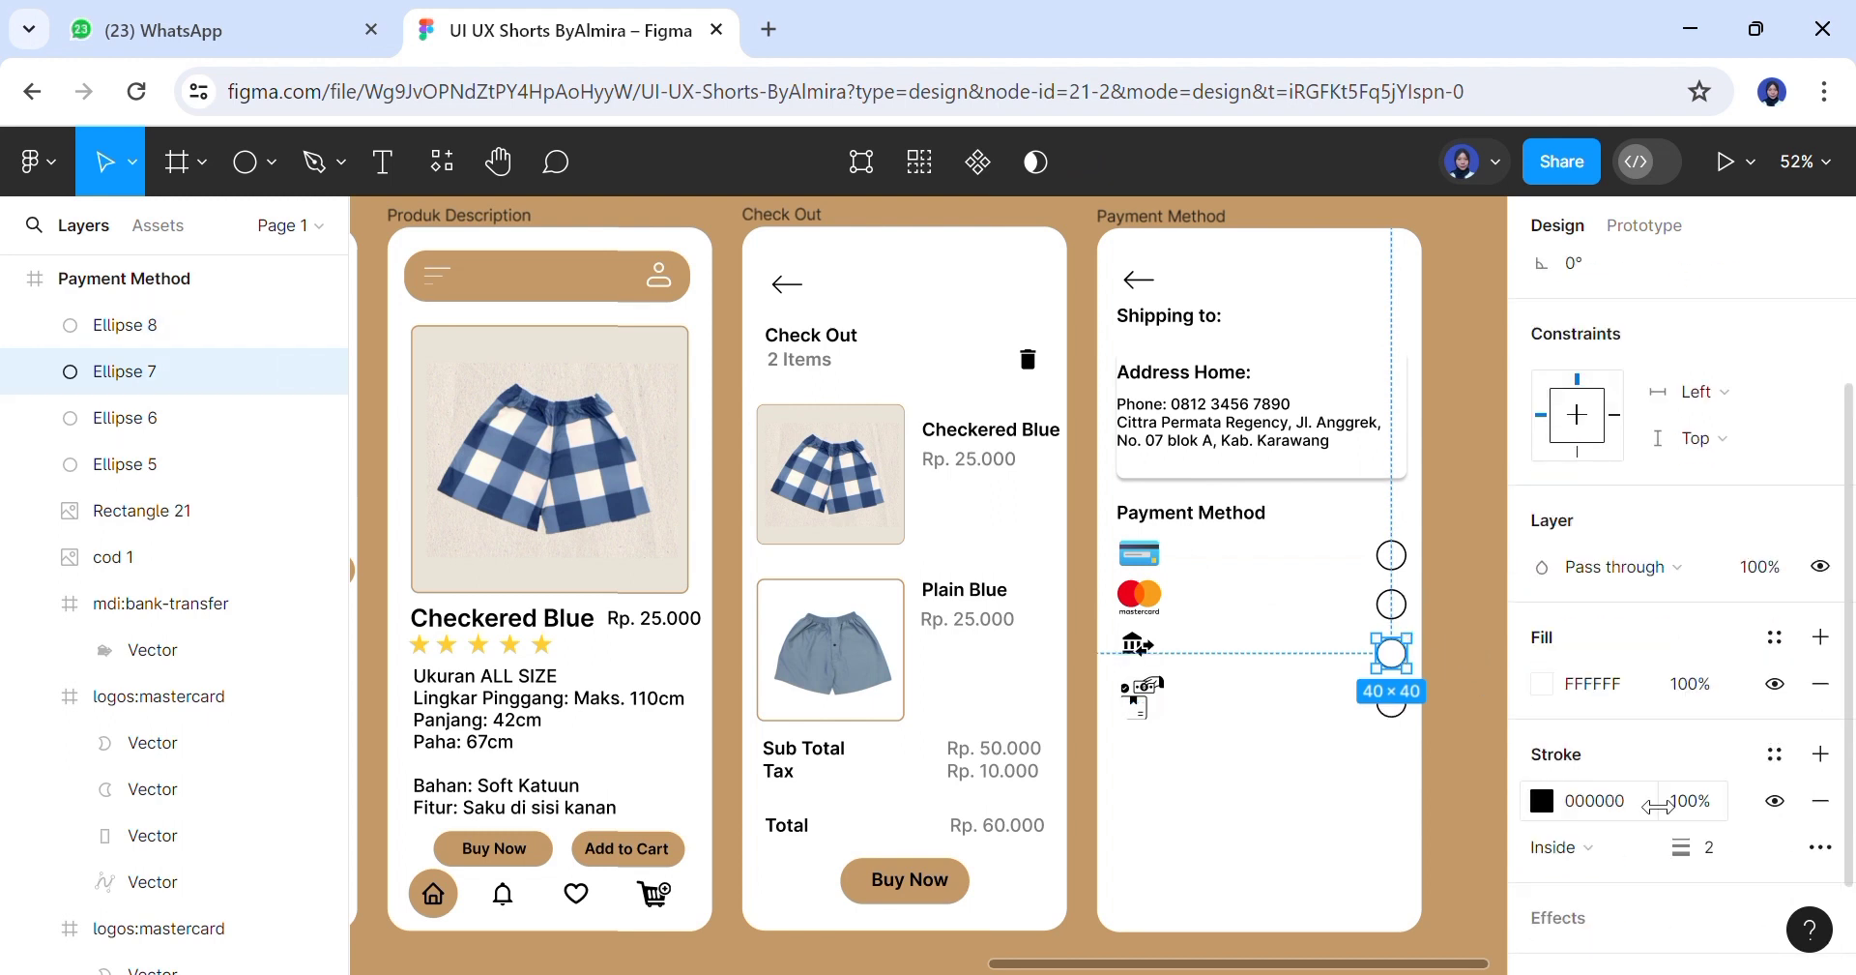
left_click(1542, 801)
left_click(1474, 906)
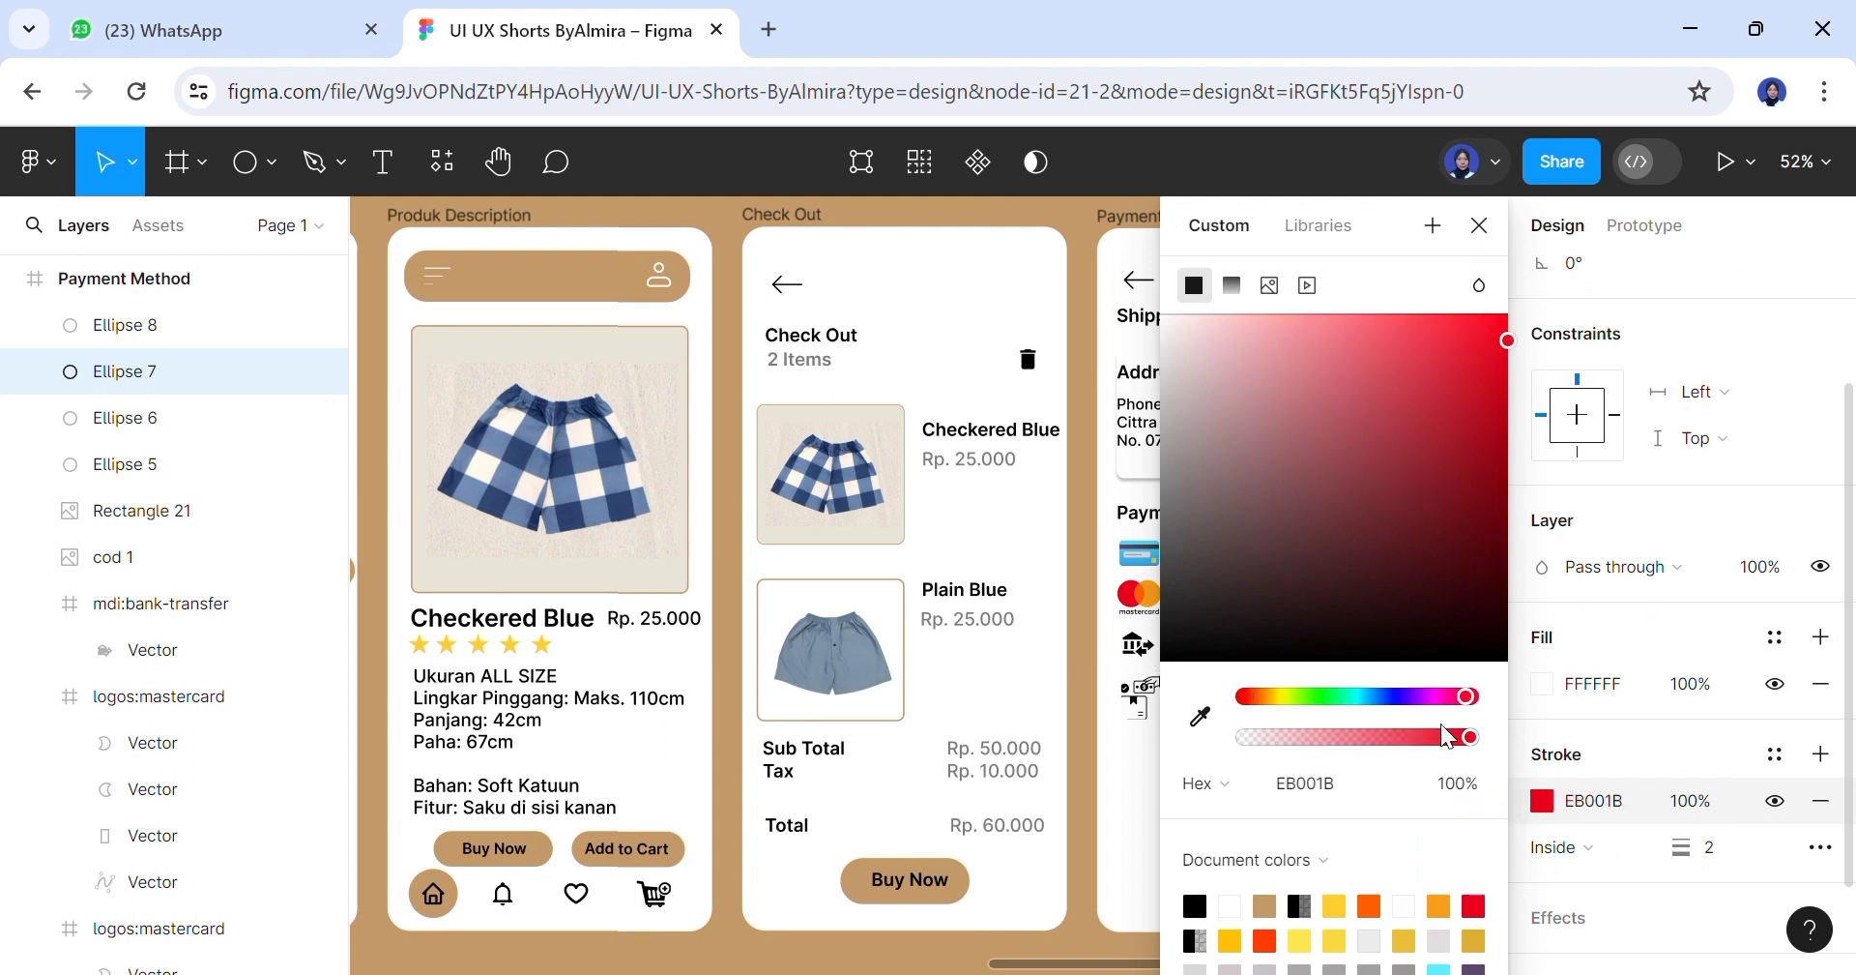
key("Escape")
key("Escape")
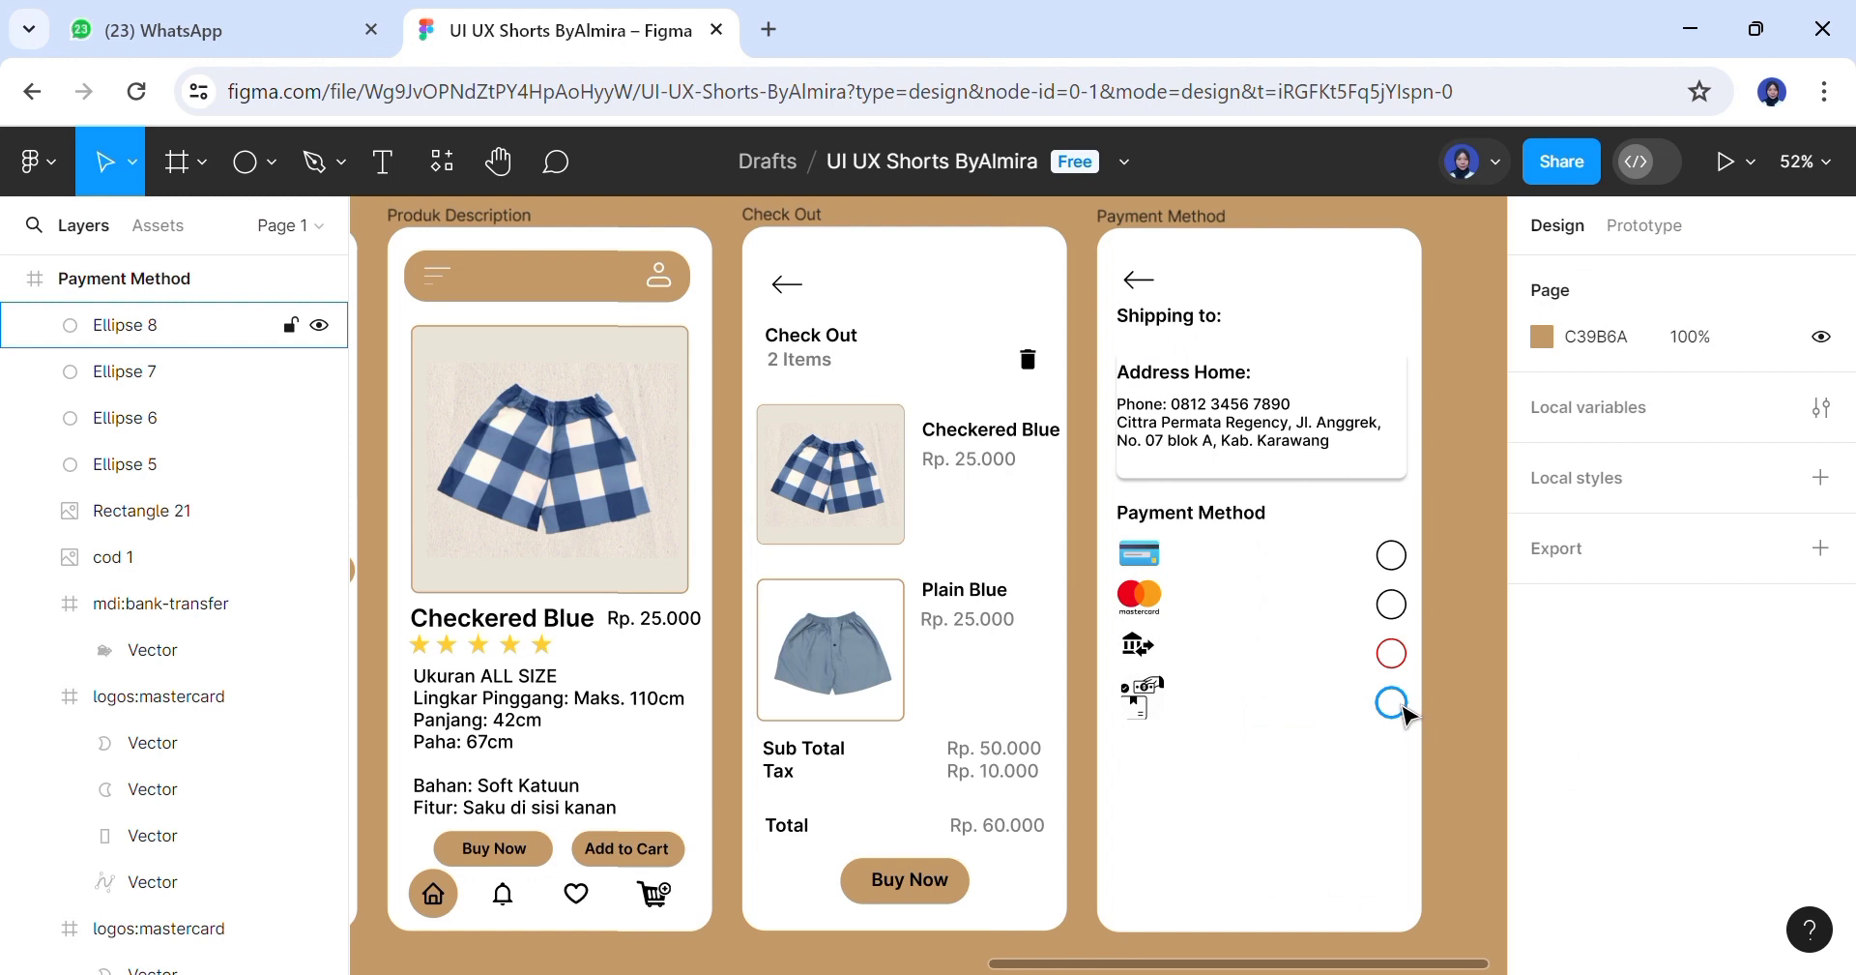
Duplicate the lowest circle, resize the copy to 30 × 30 and place it inside the red-outlined circle at X 375, Y 551
left_click(1404, 715)
key("ctrl+d")
left_click_drag(1404, 715, 1402, 663)
left_click(1604, 398)
type("30")
key("Tab")
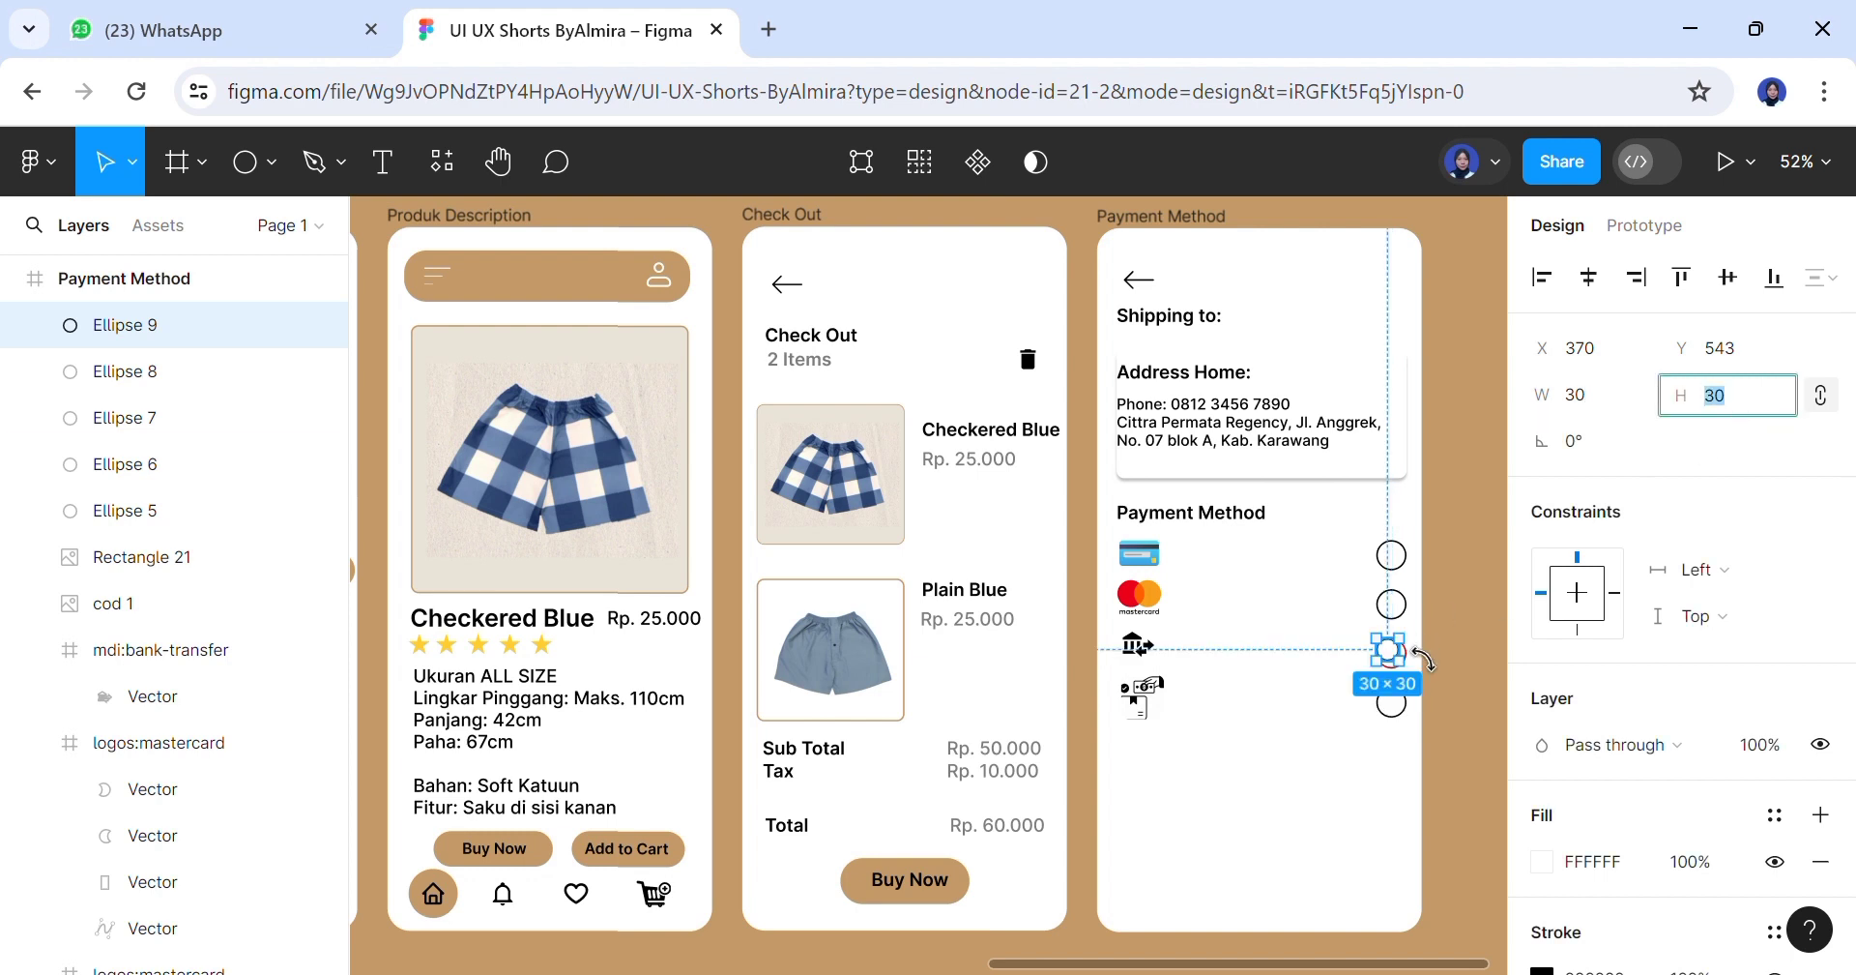
left_click_drag(1401, 655, 1399, 661)
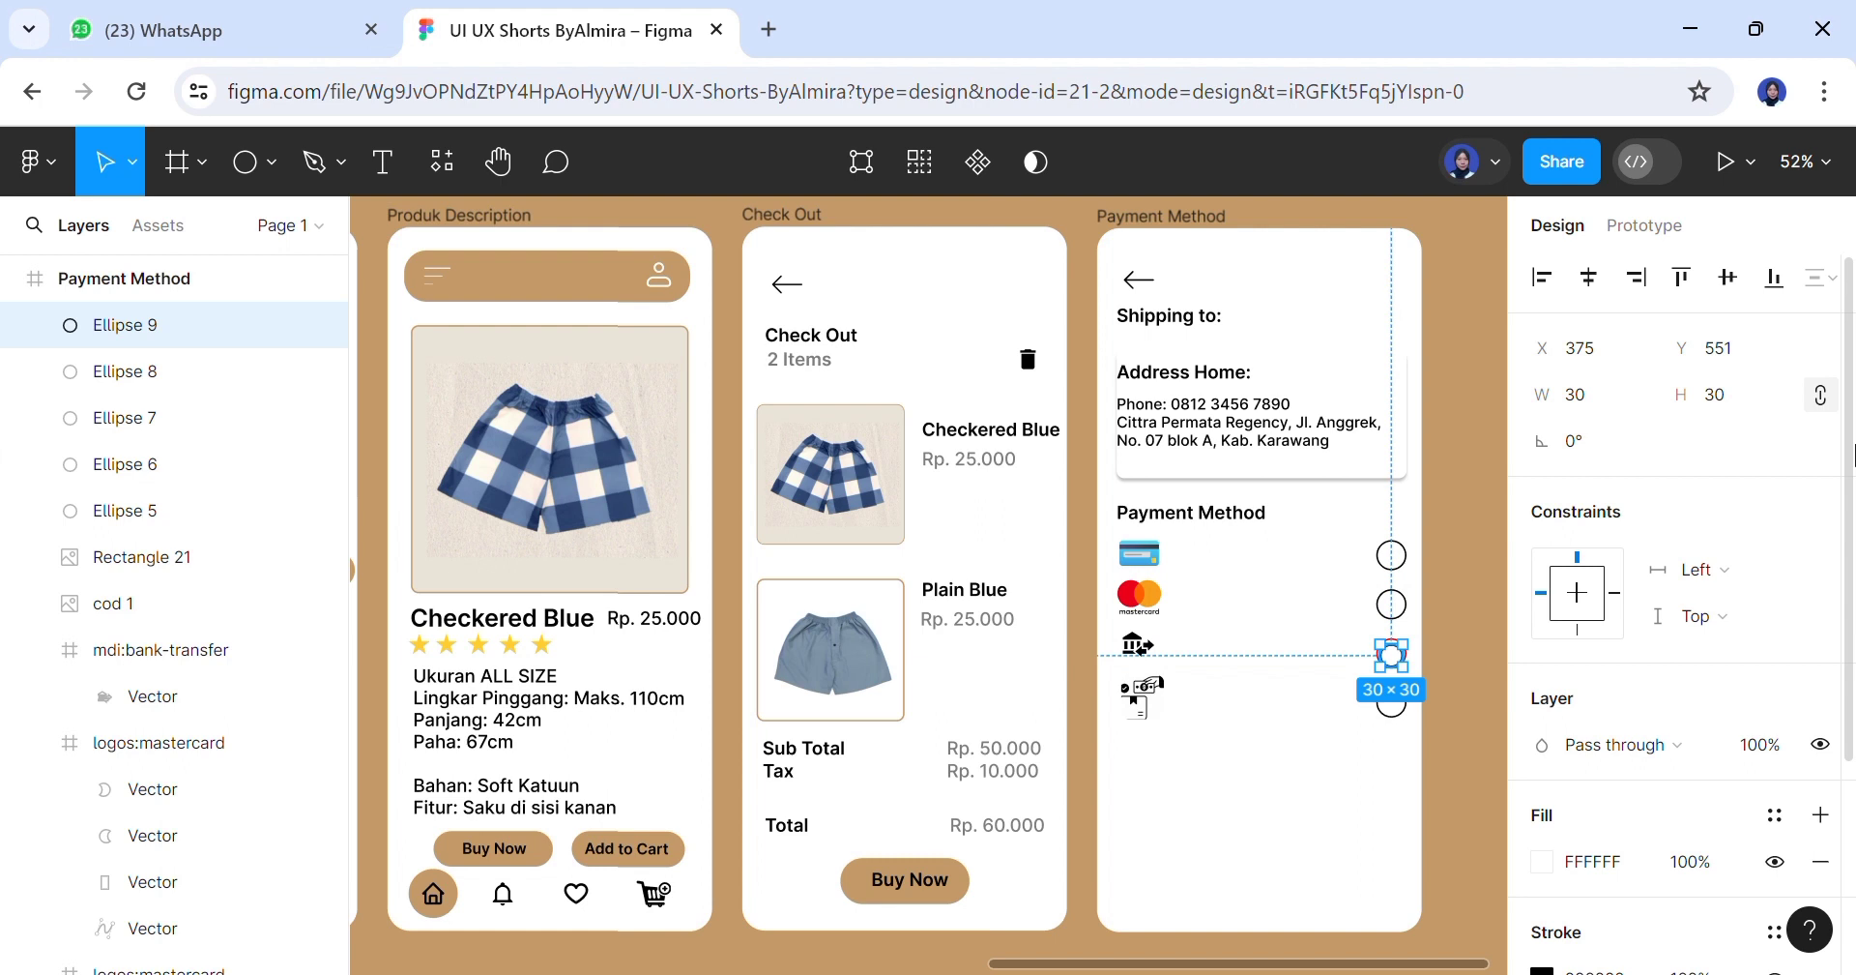
Set both the stroke and the fill of the 30 × 30 inner circle to red EB0000
scroll(1735, 652, "down", 2)
left_click(1542, 817)
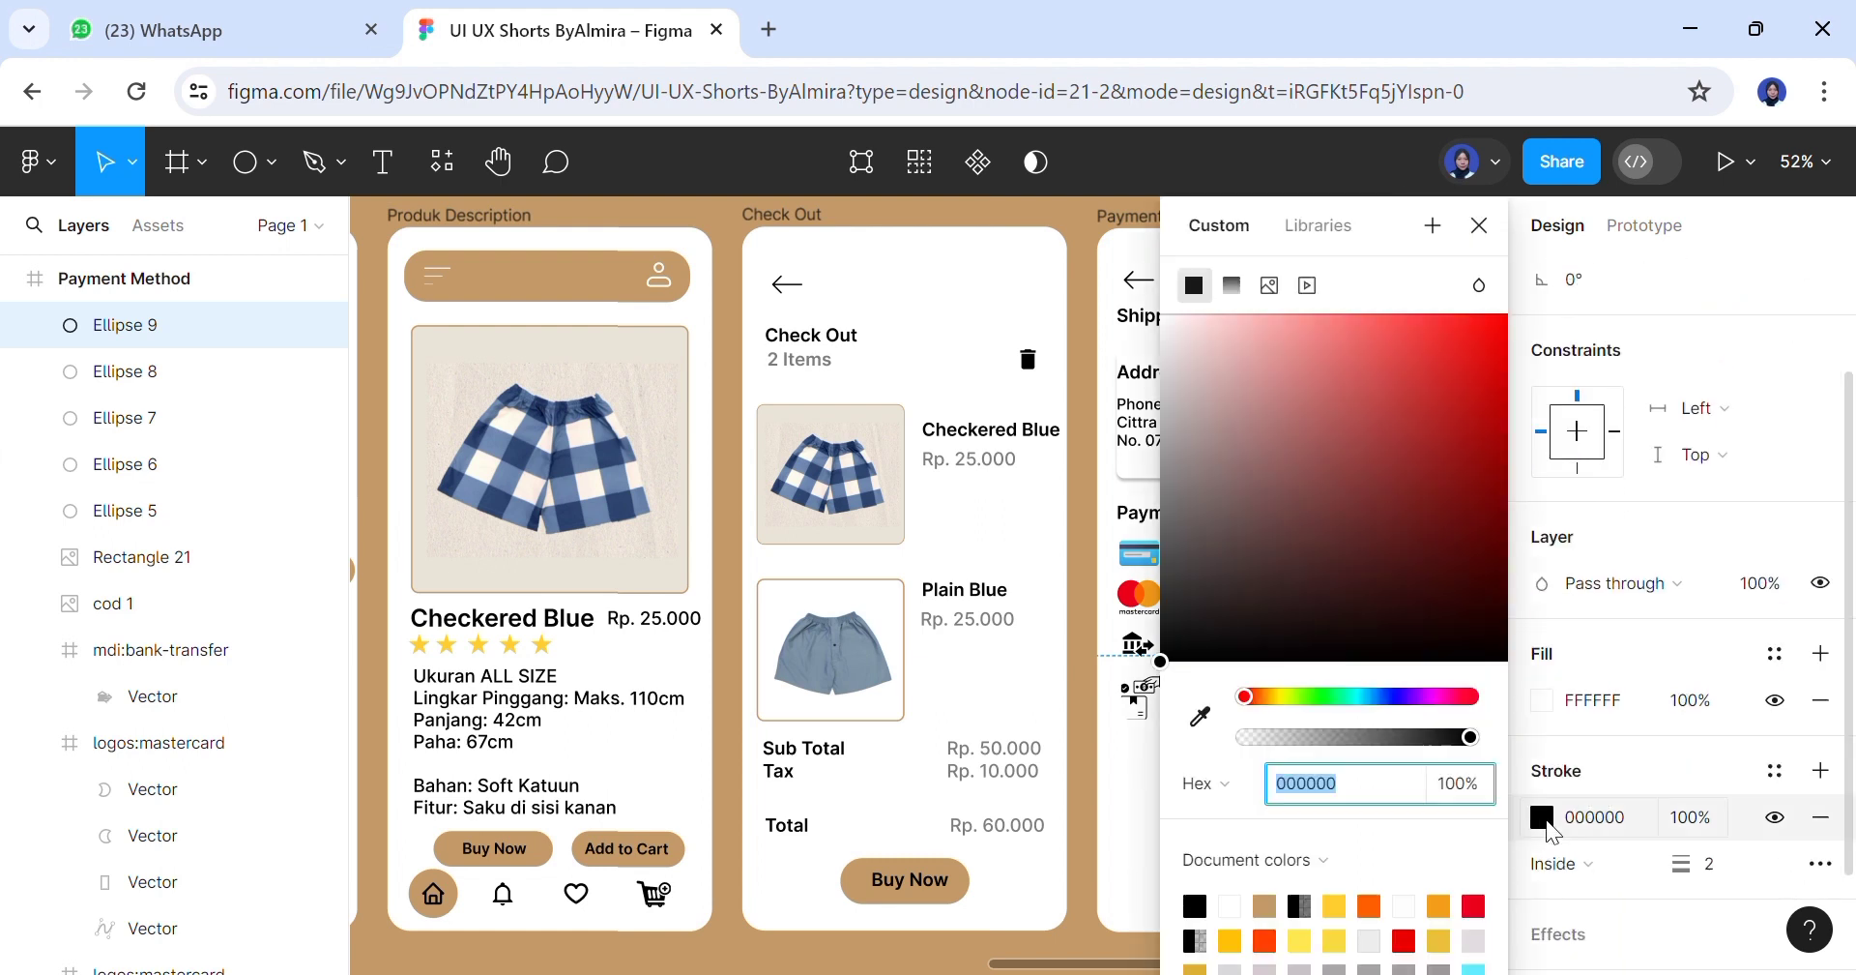
left_click(1474, 906)
left_click_drag(1467, 696, 1234, 713)
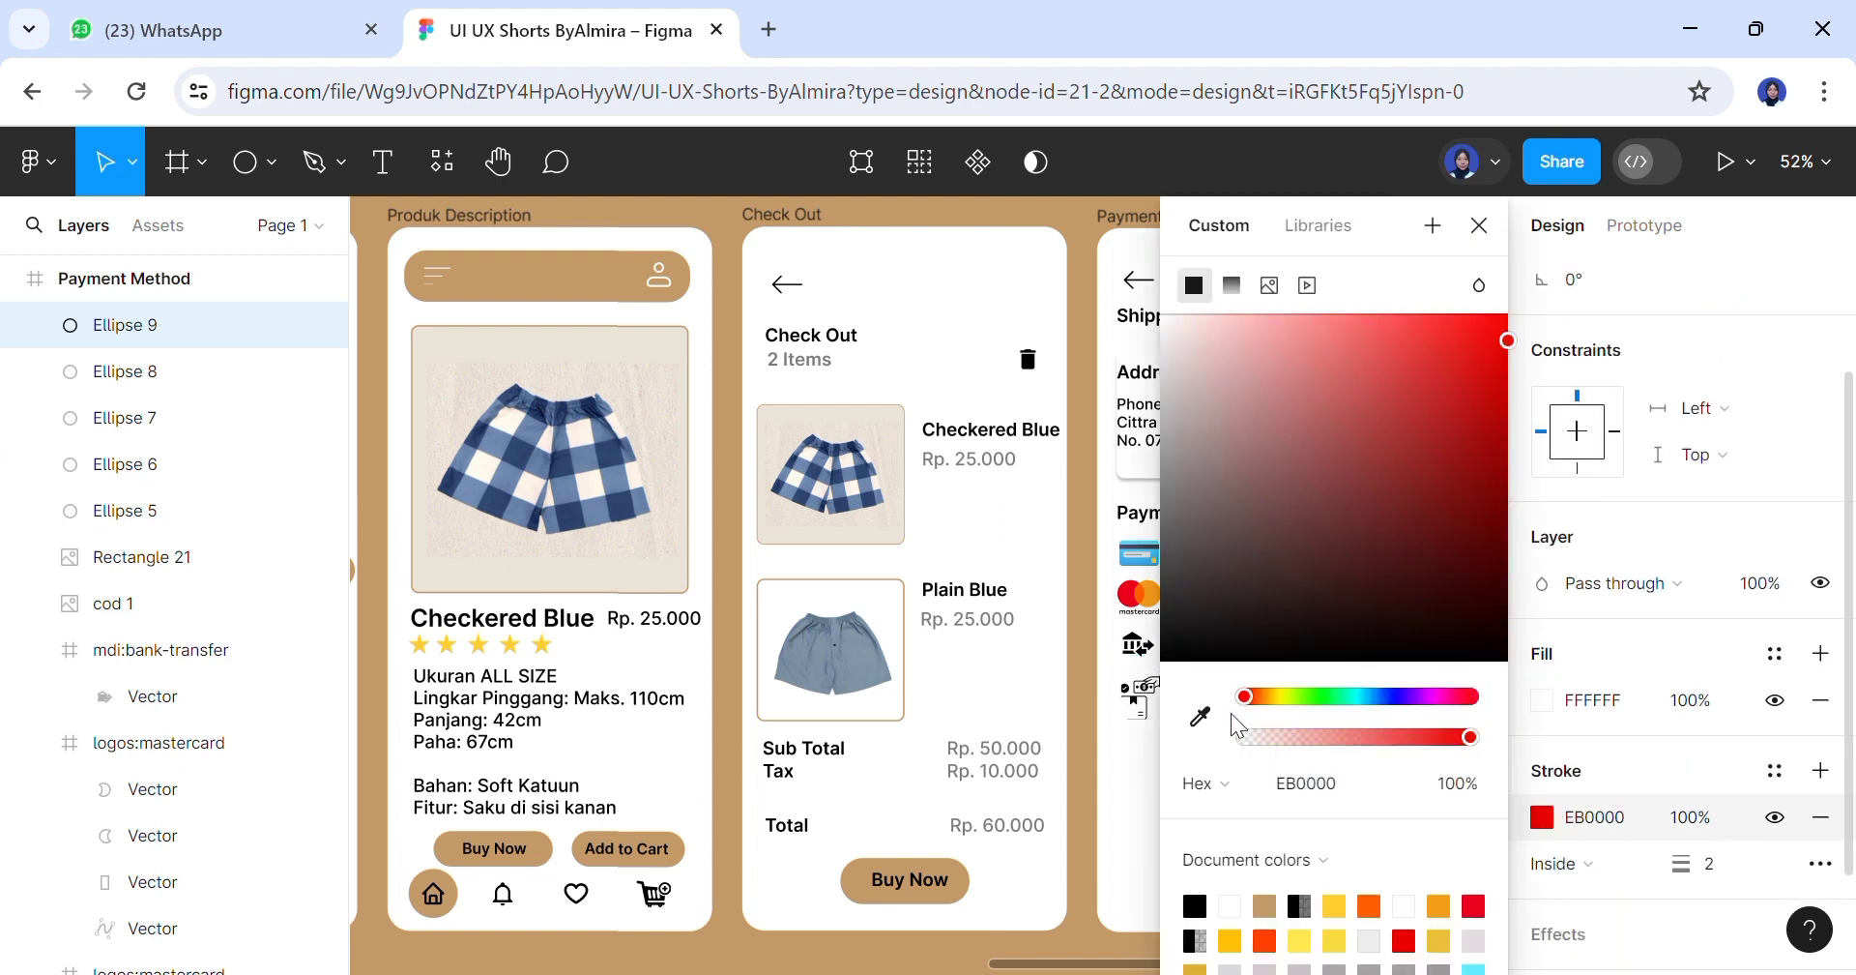
left_click(1542, 699)
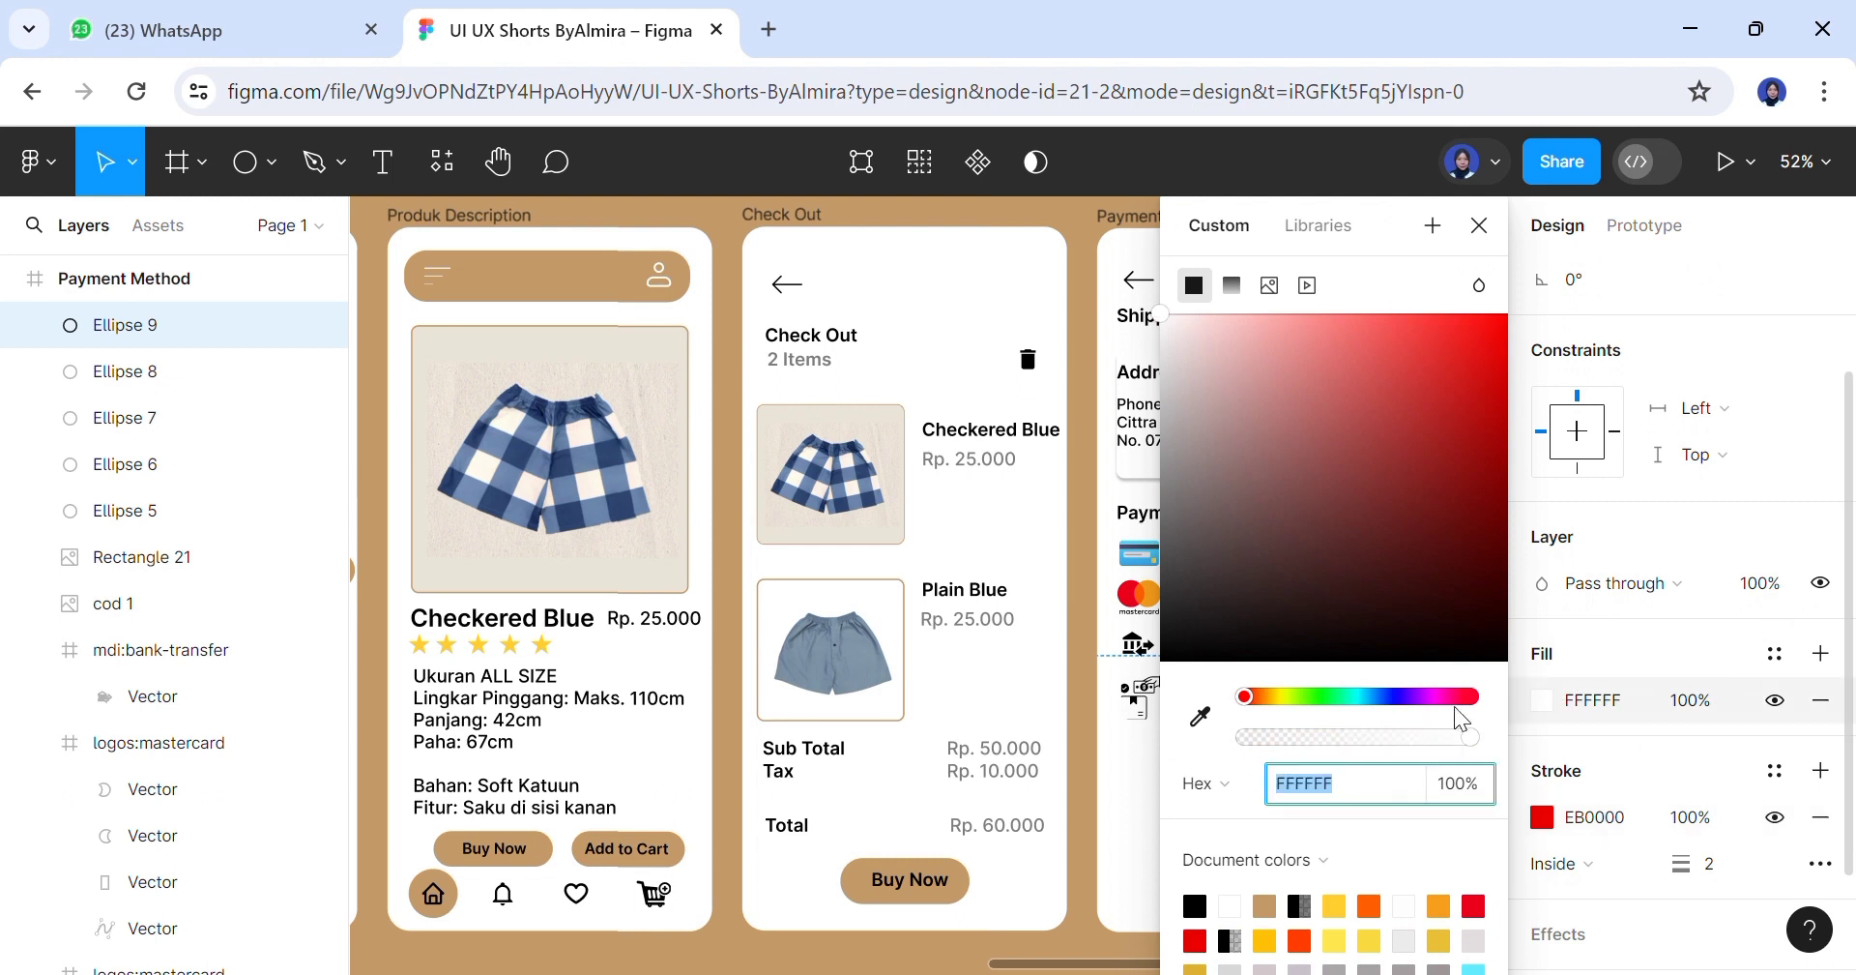
left_click(1474, 906)
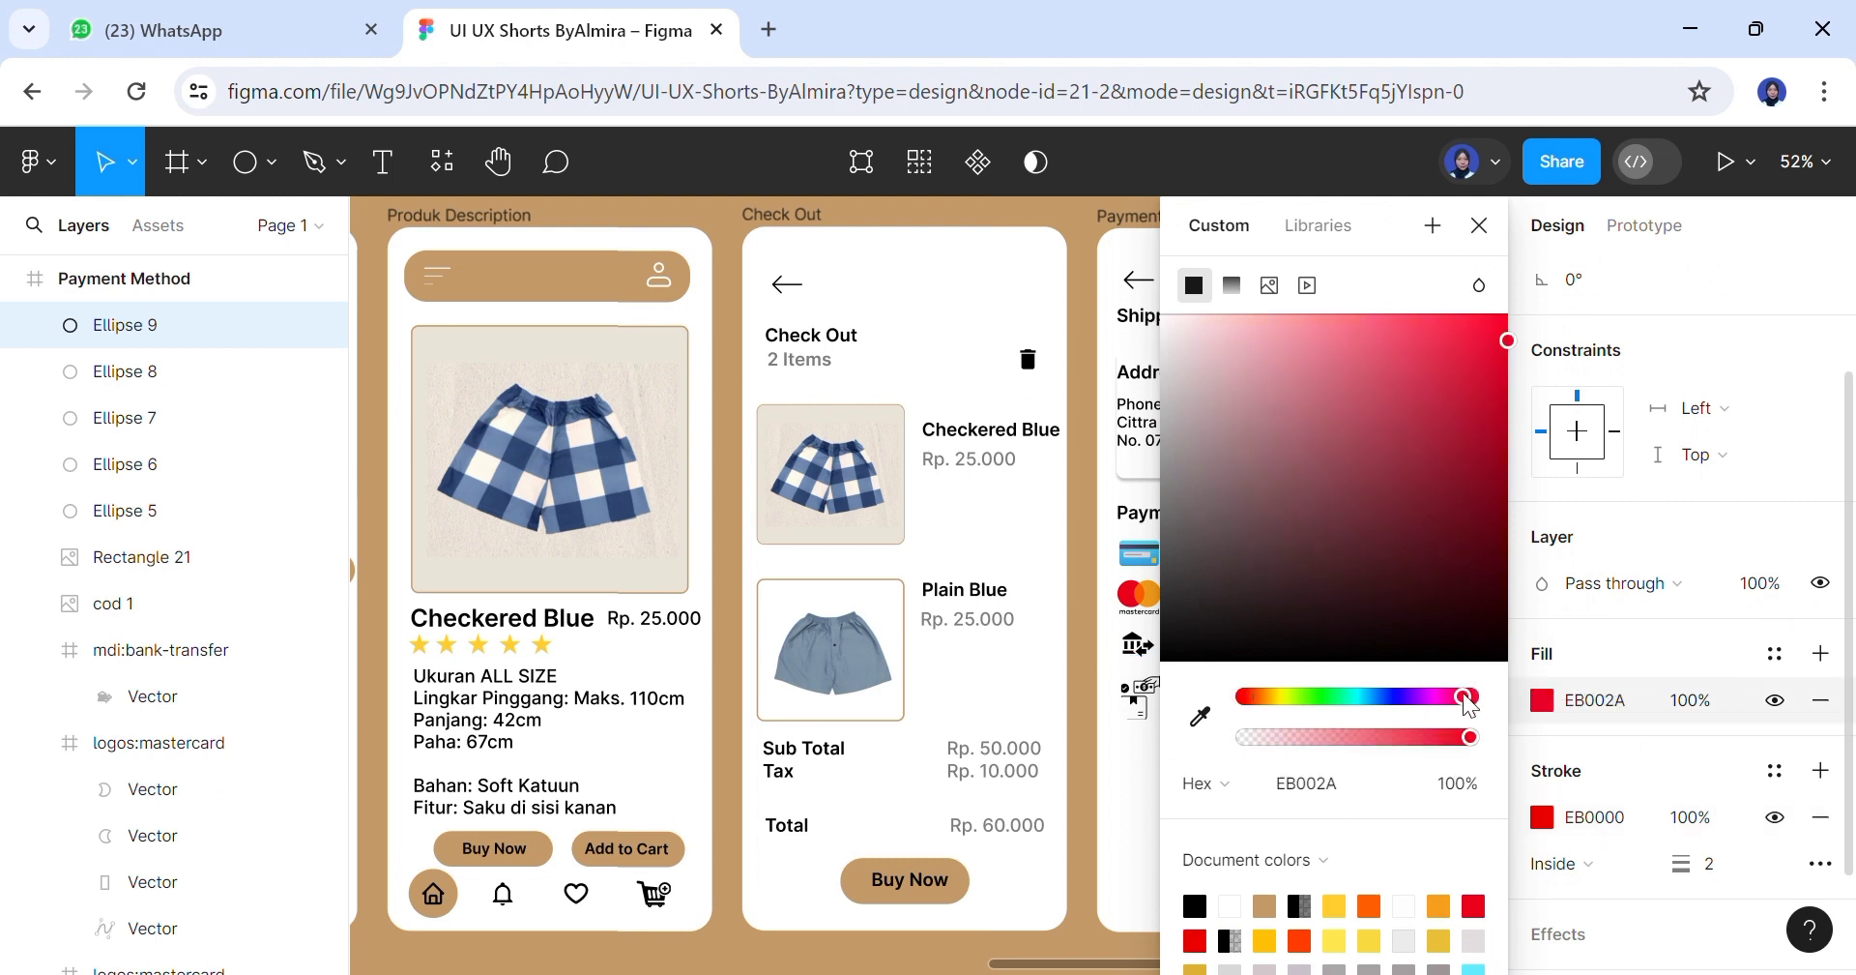
left_click(1128, 818)
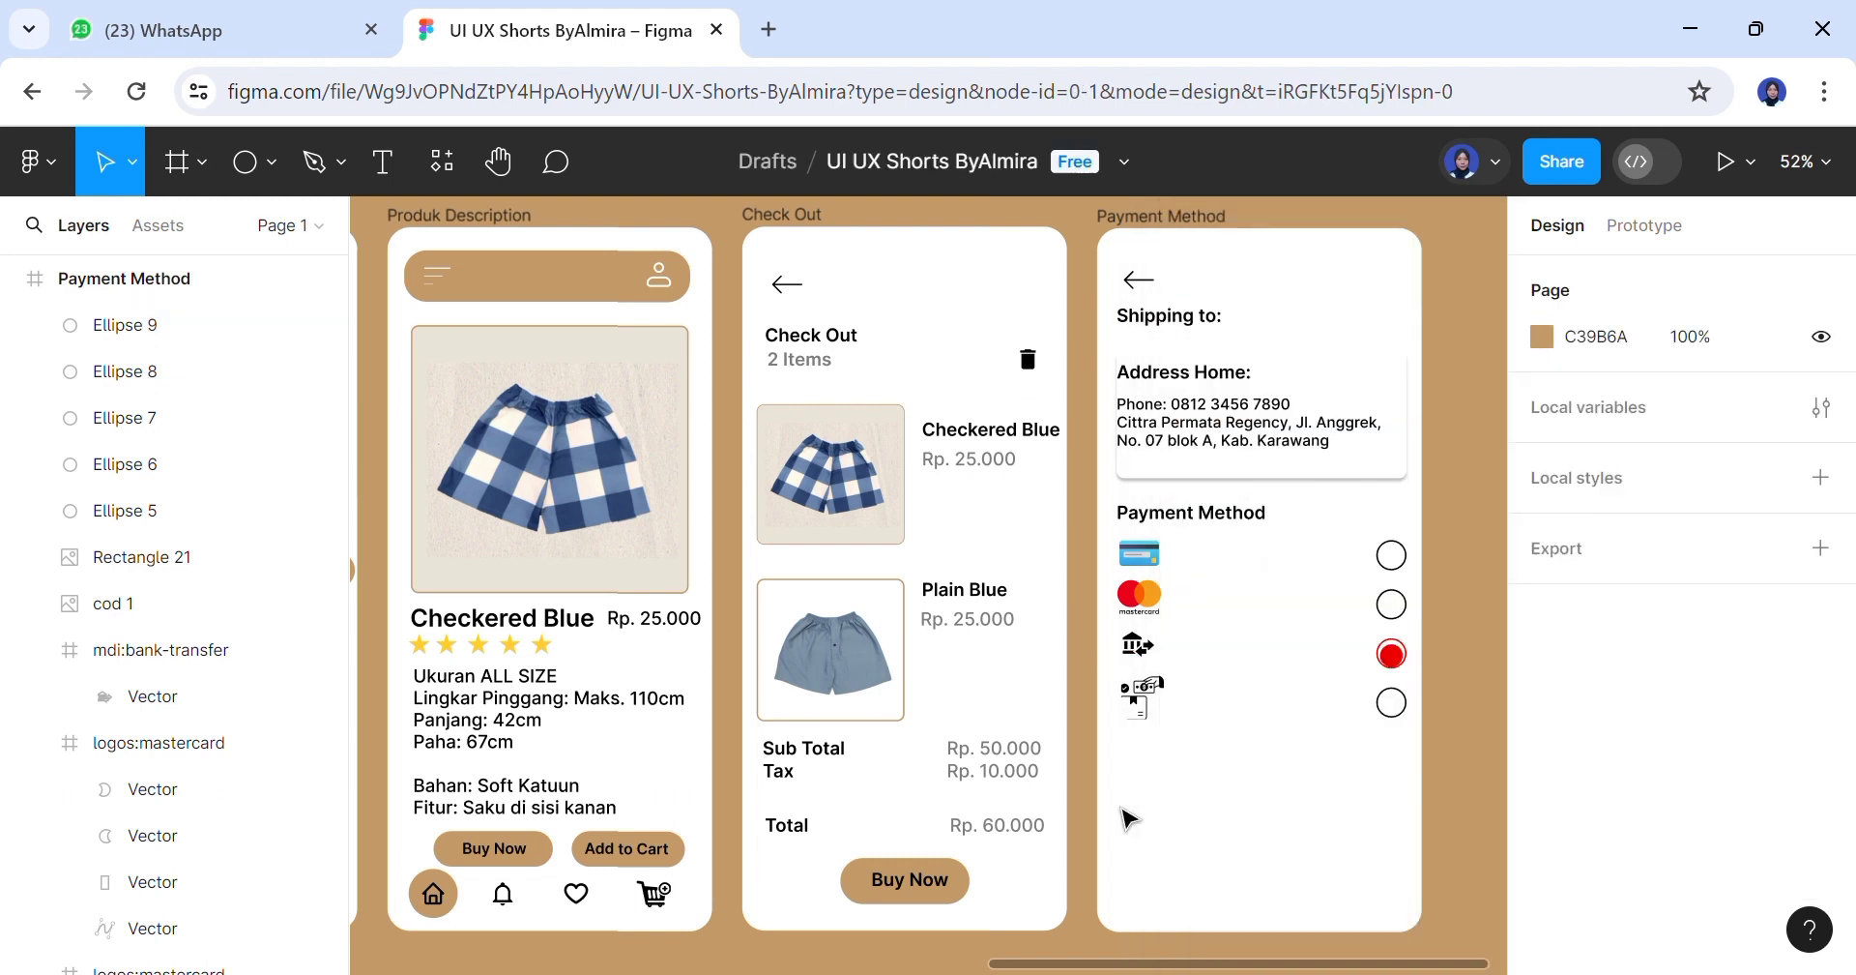
Centre the red dot within the bank transfer option's circle at X 375, Y 548
scroll(1387, 677, "up", 3)
left_click(1391, 667)
left_click_drag(1391, 667, 1387, 670)
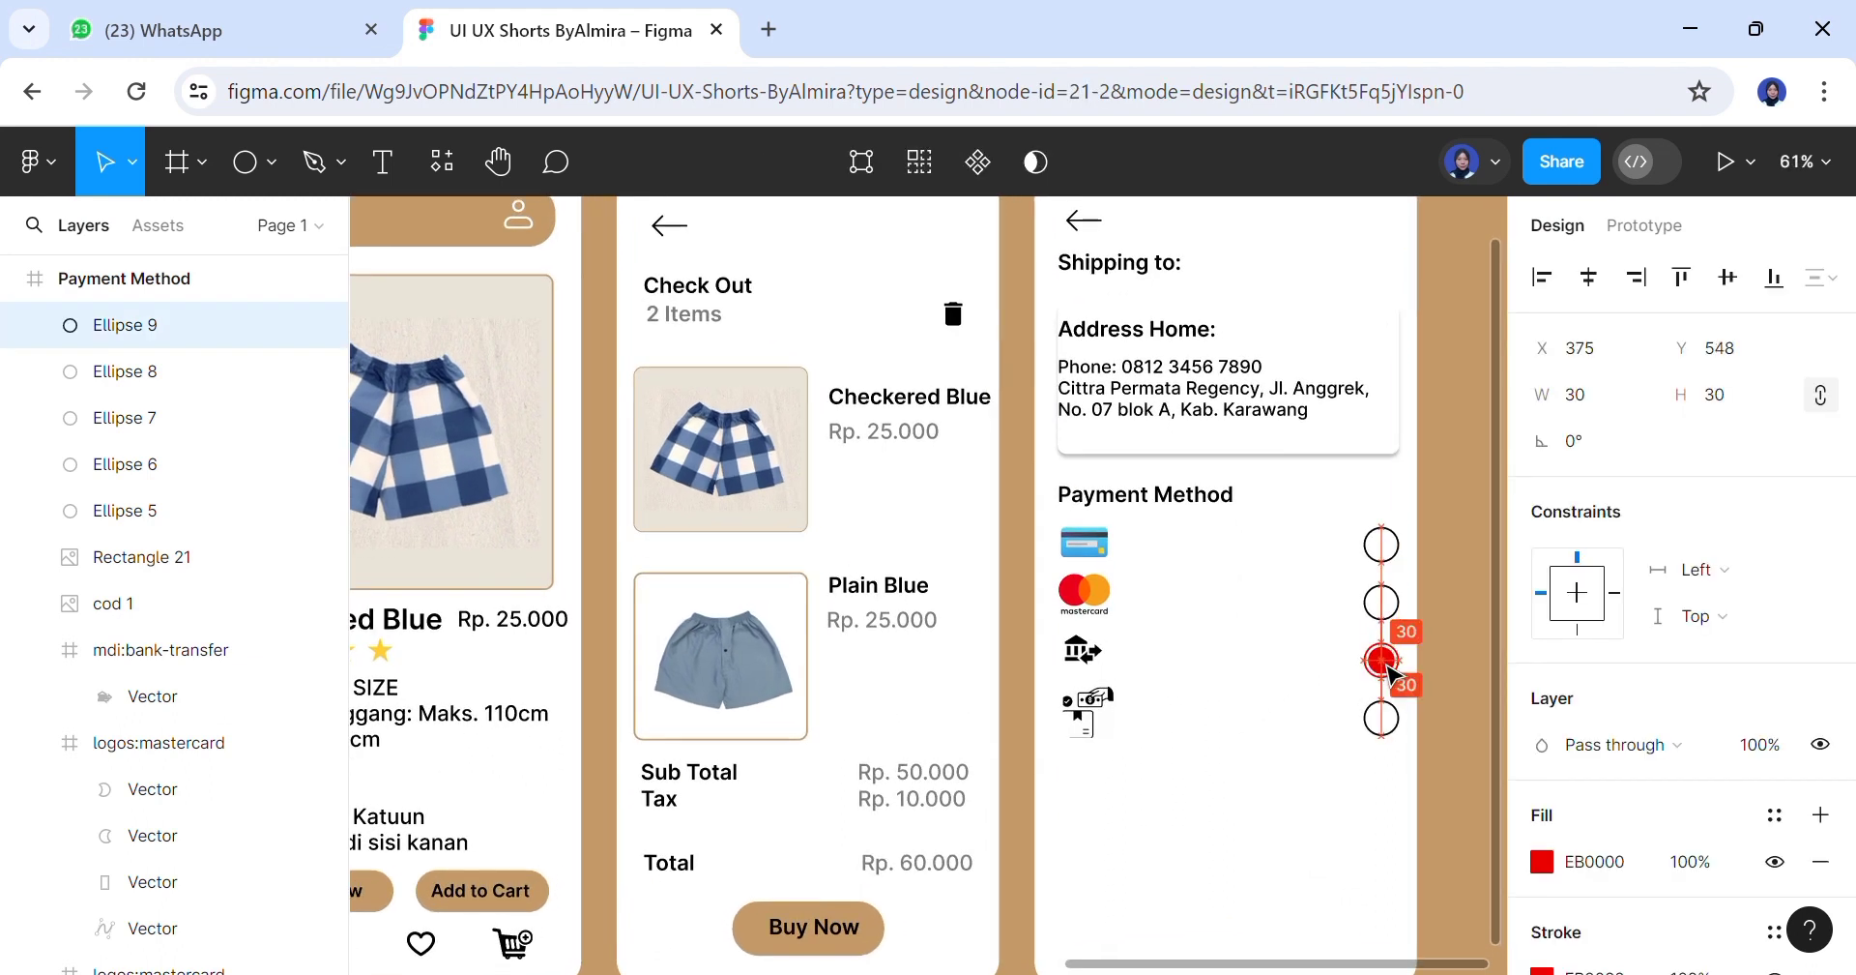
scroll(1388, 669, "down", 2)
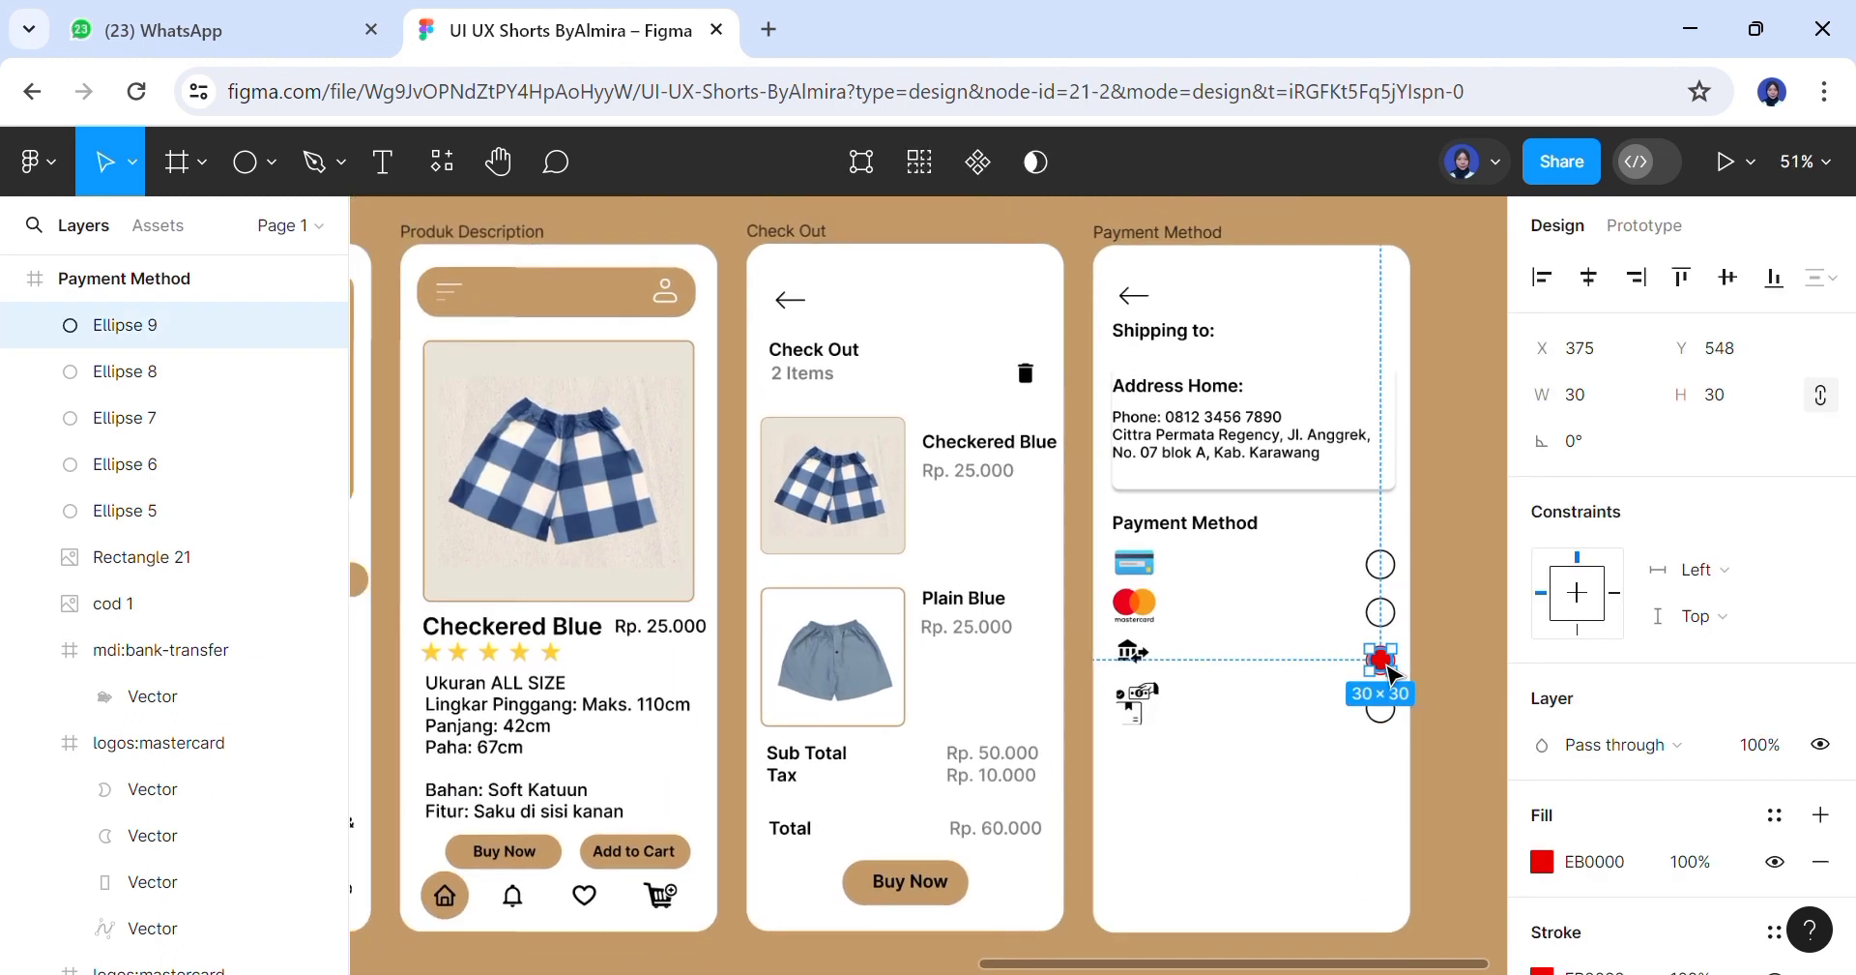
Copy the Payment Method heading next to the credit card icon at X 142, Y 417 and change its text to "Credit Card"
left_click(1238, 532)
left_click_drag(1240, 536, 1317, 577)
key("Return")
type("Credit Card")
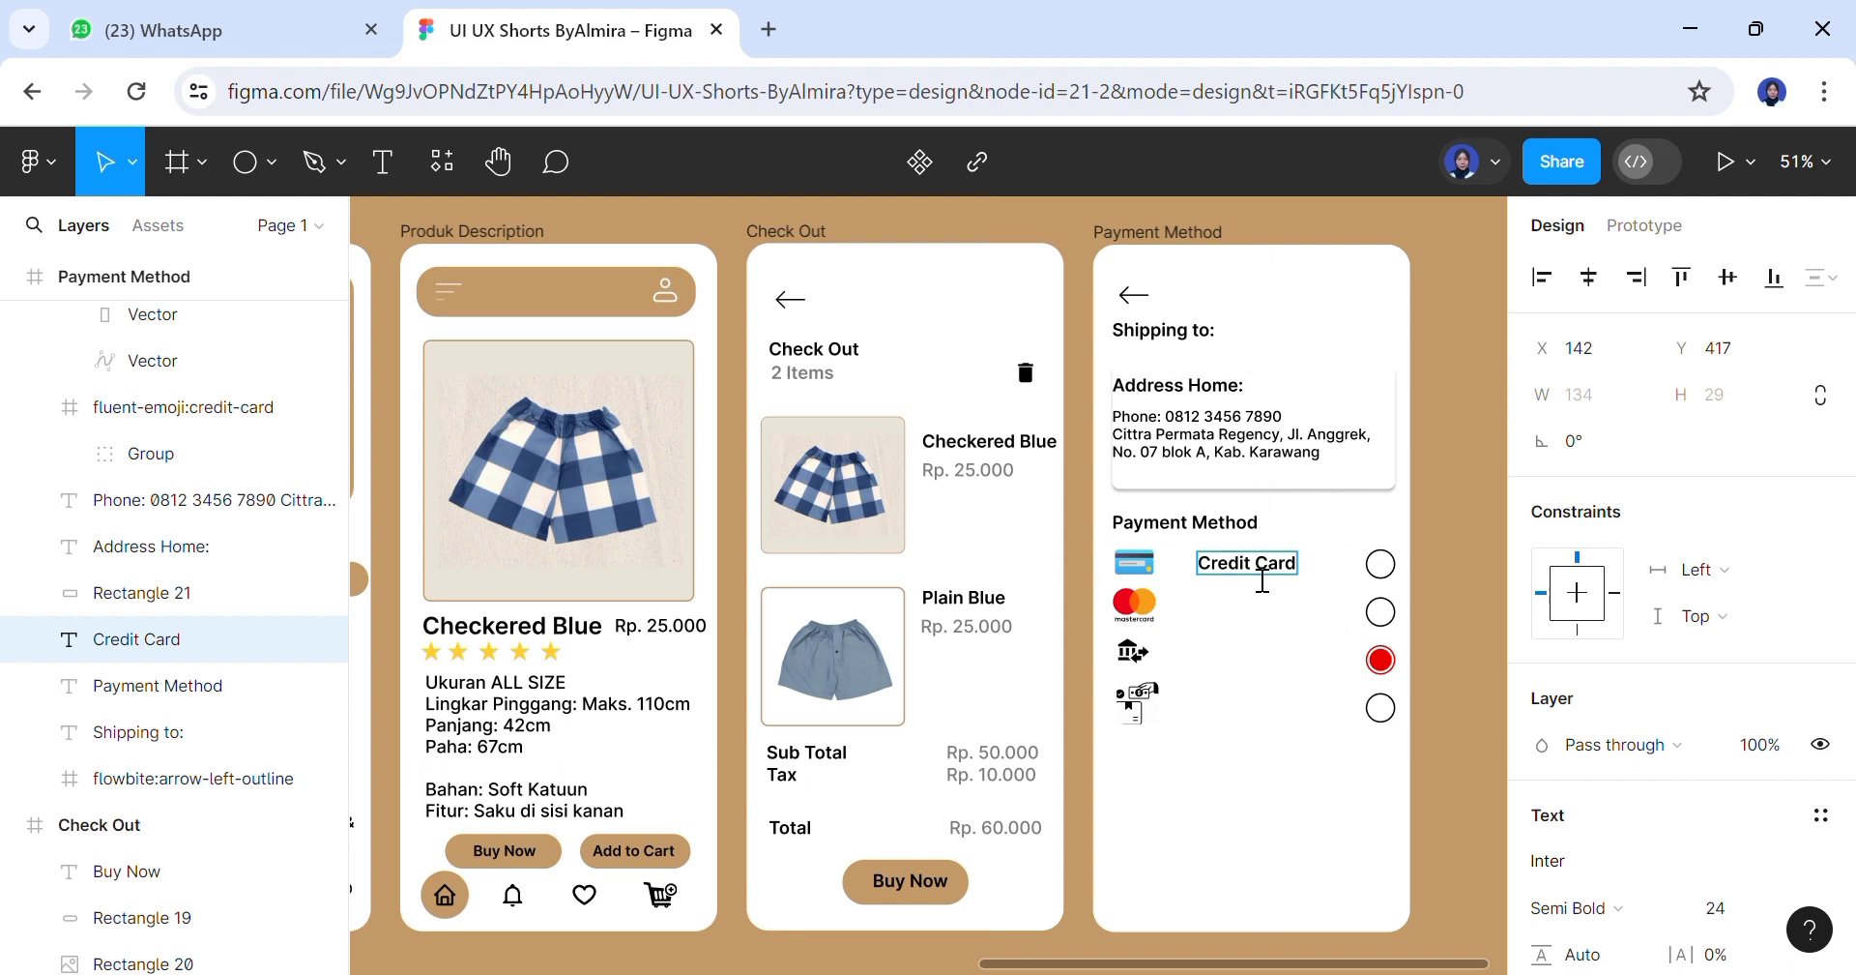
key("Escape")
Duplicate the Credit Card label downward to place copies beside the mastercard, bank transfer and cash-on-delivery icons
key("ctrl+d")
left_click_drag(1291, 578, 1294, 618)
key("ctrl+d")
key("ctrl+d")
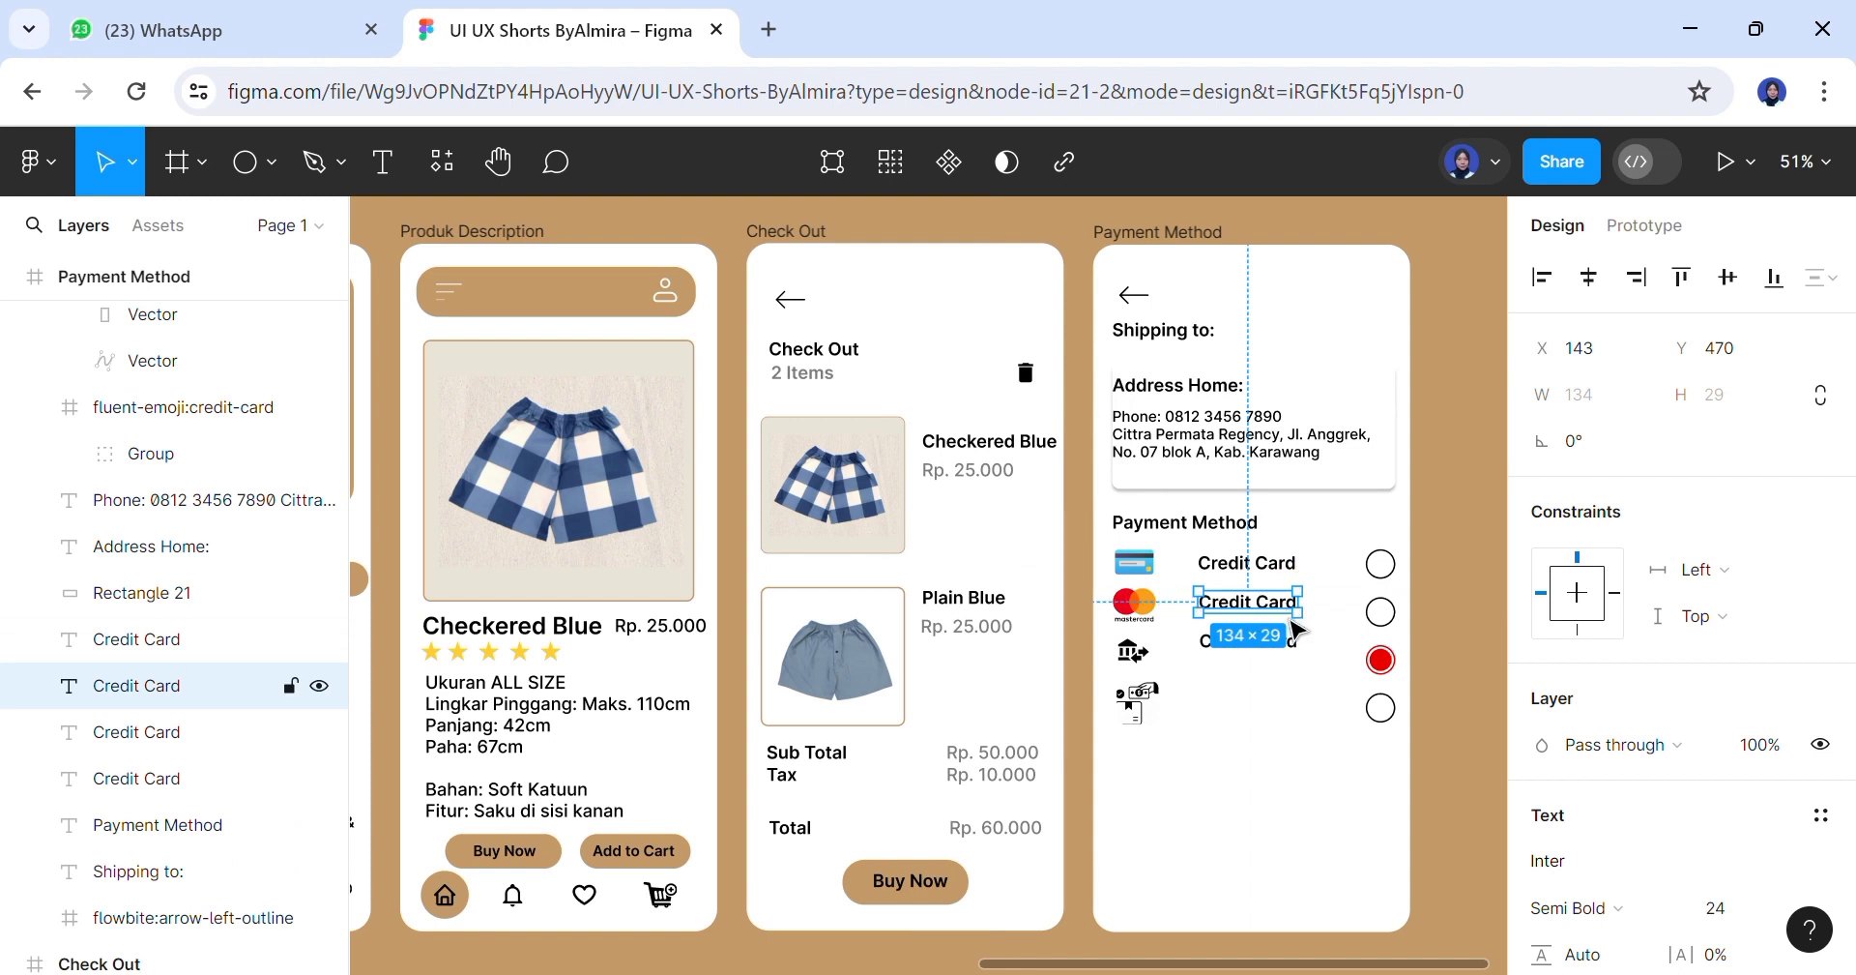
key("ctrl+d")
left_click_drag(1297, 655, 1296, 715)
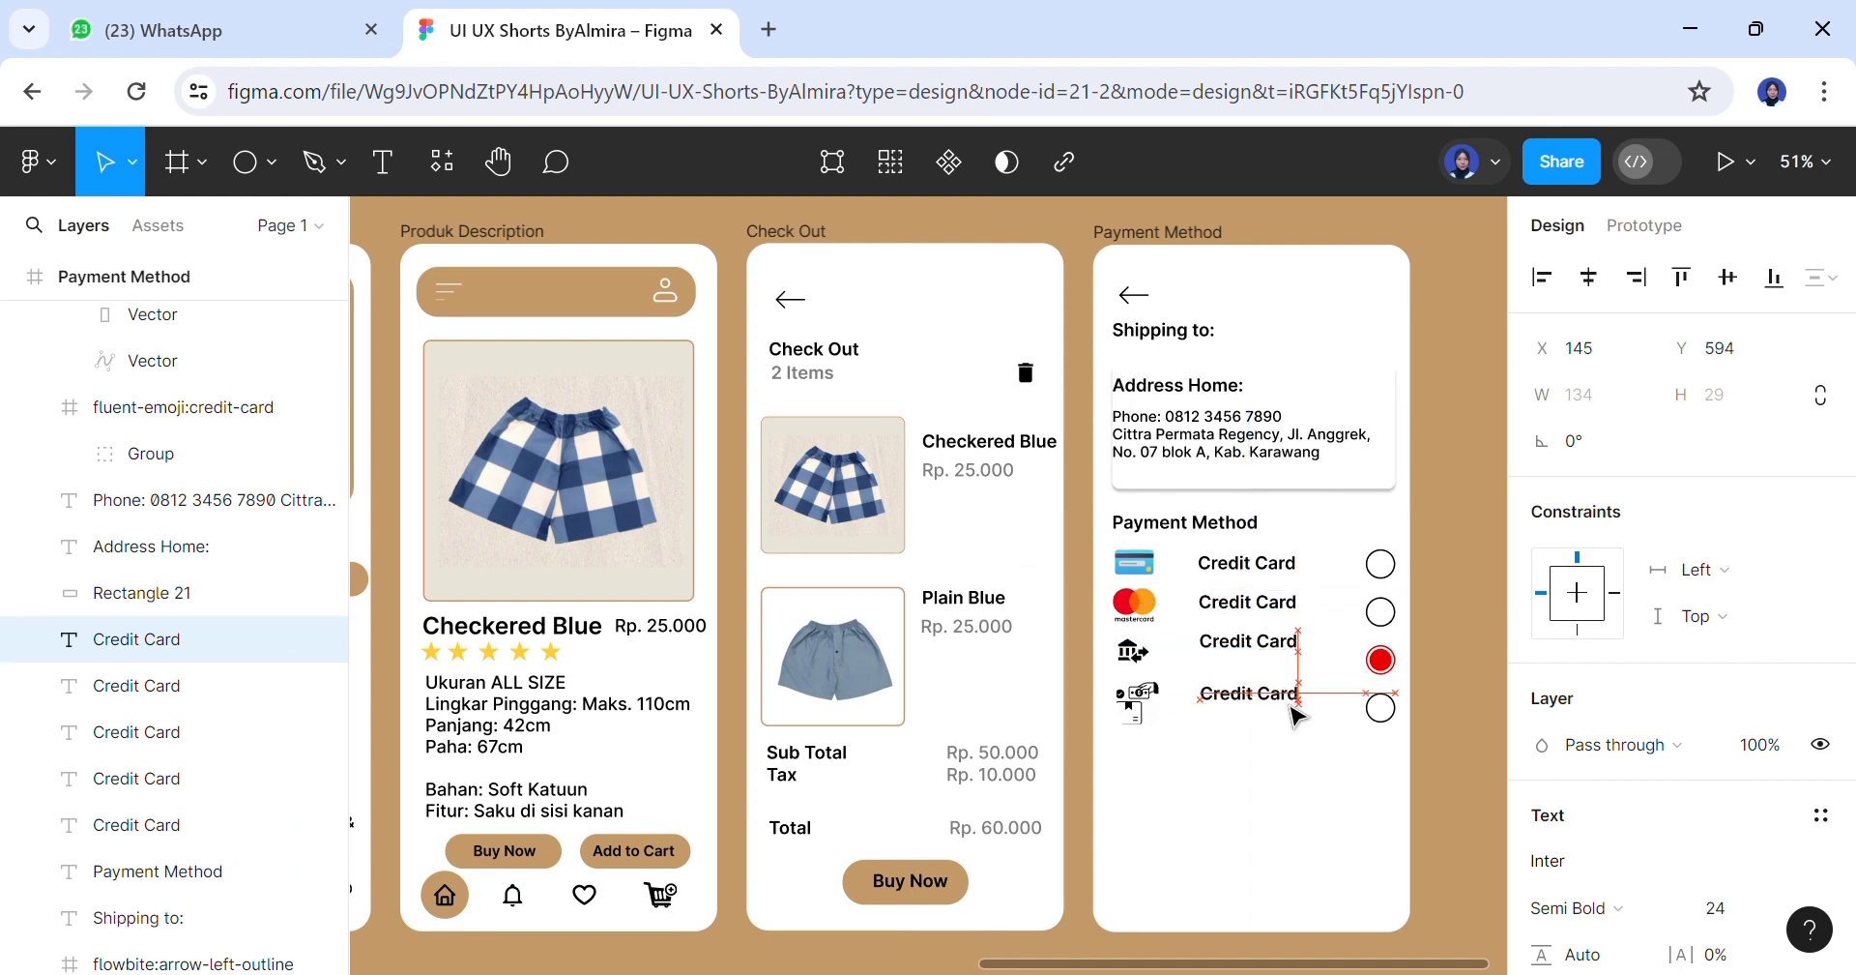
Delete the overlapping duplicate label beside the mastercard logo and change the remaining one to "Master Card"
left_click(1276, 602)
double_click(1290, 609)
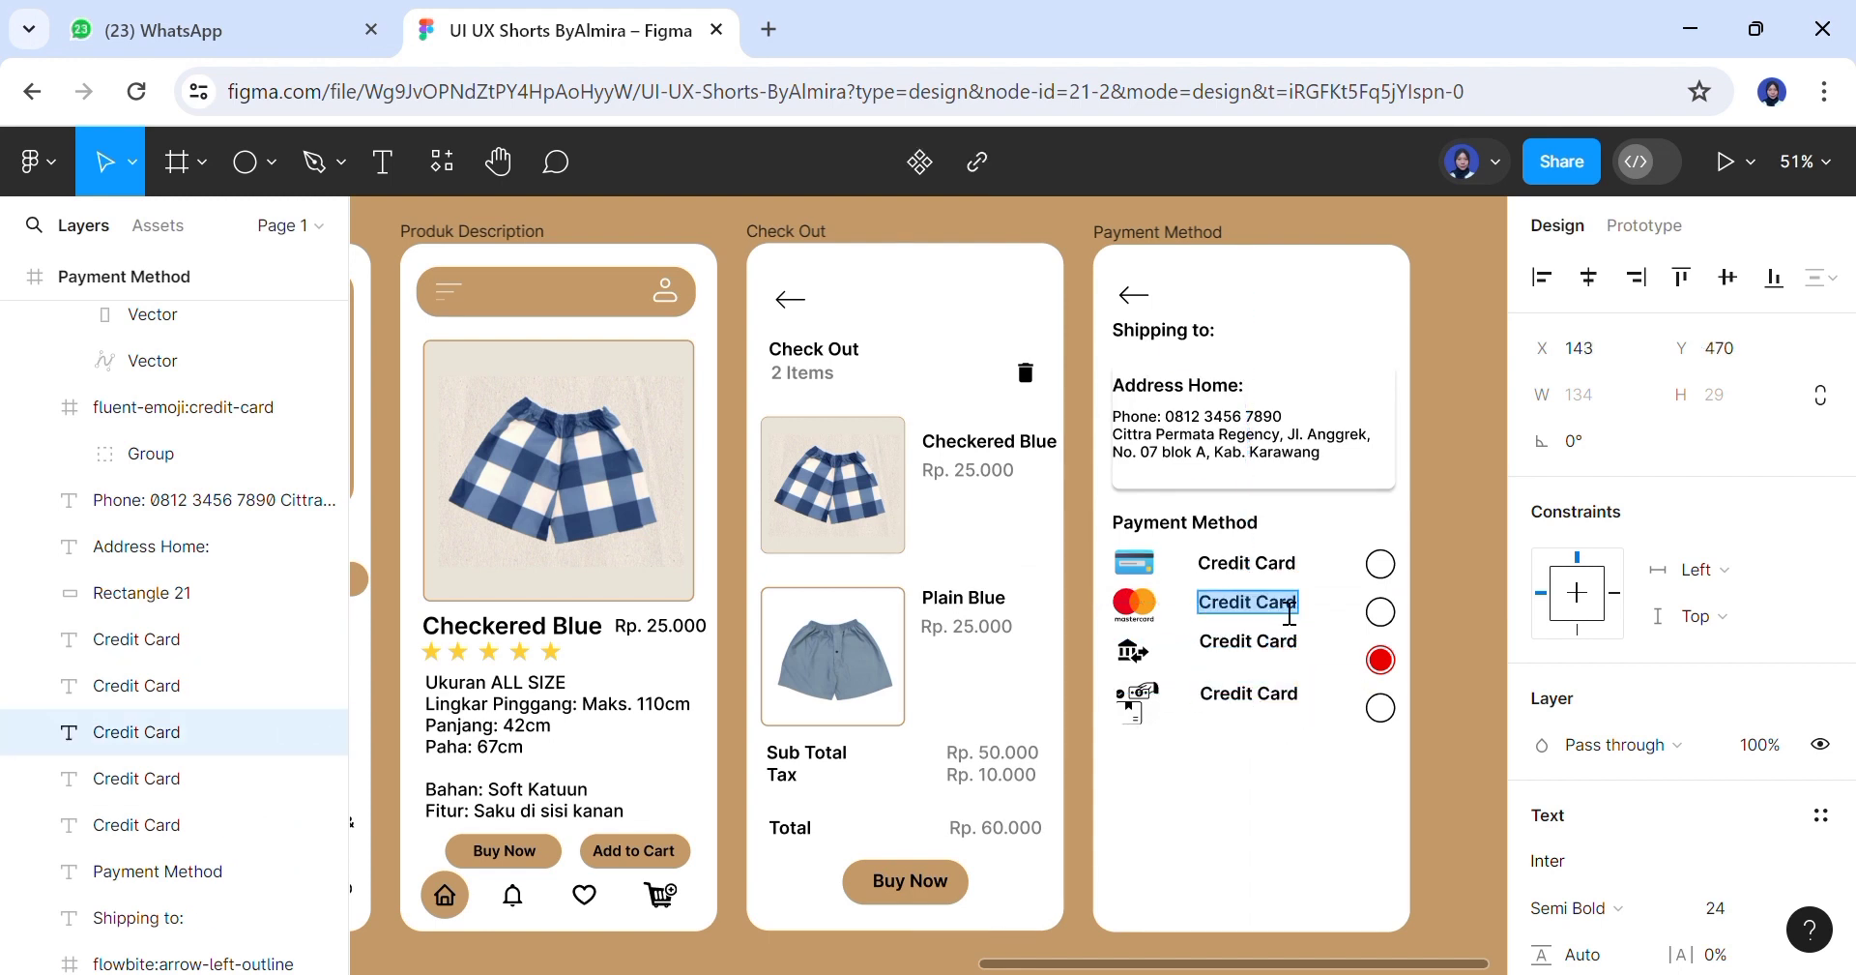
type("Master")
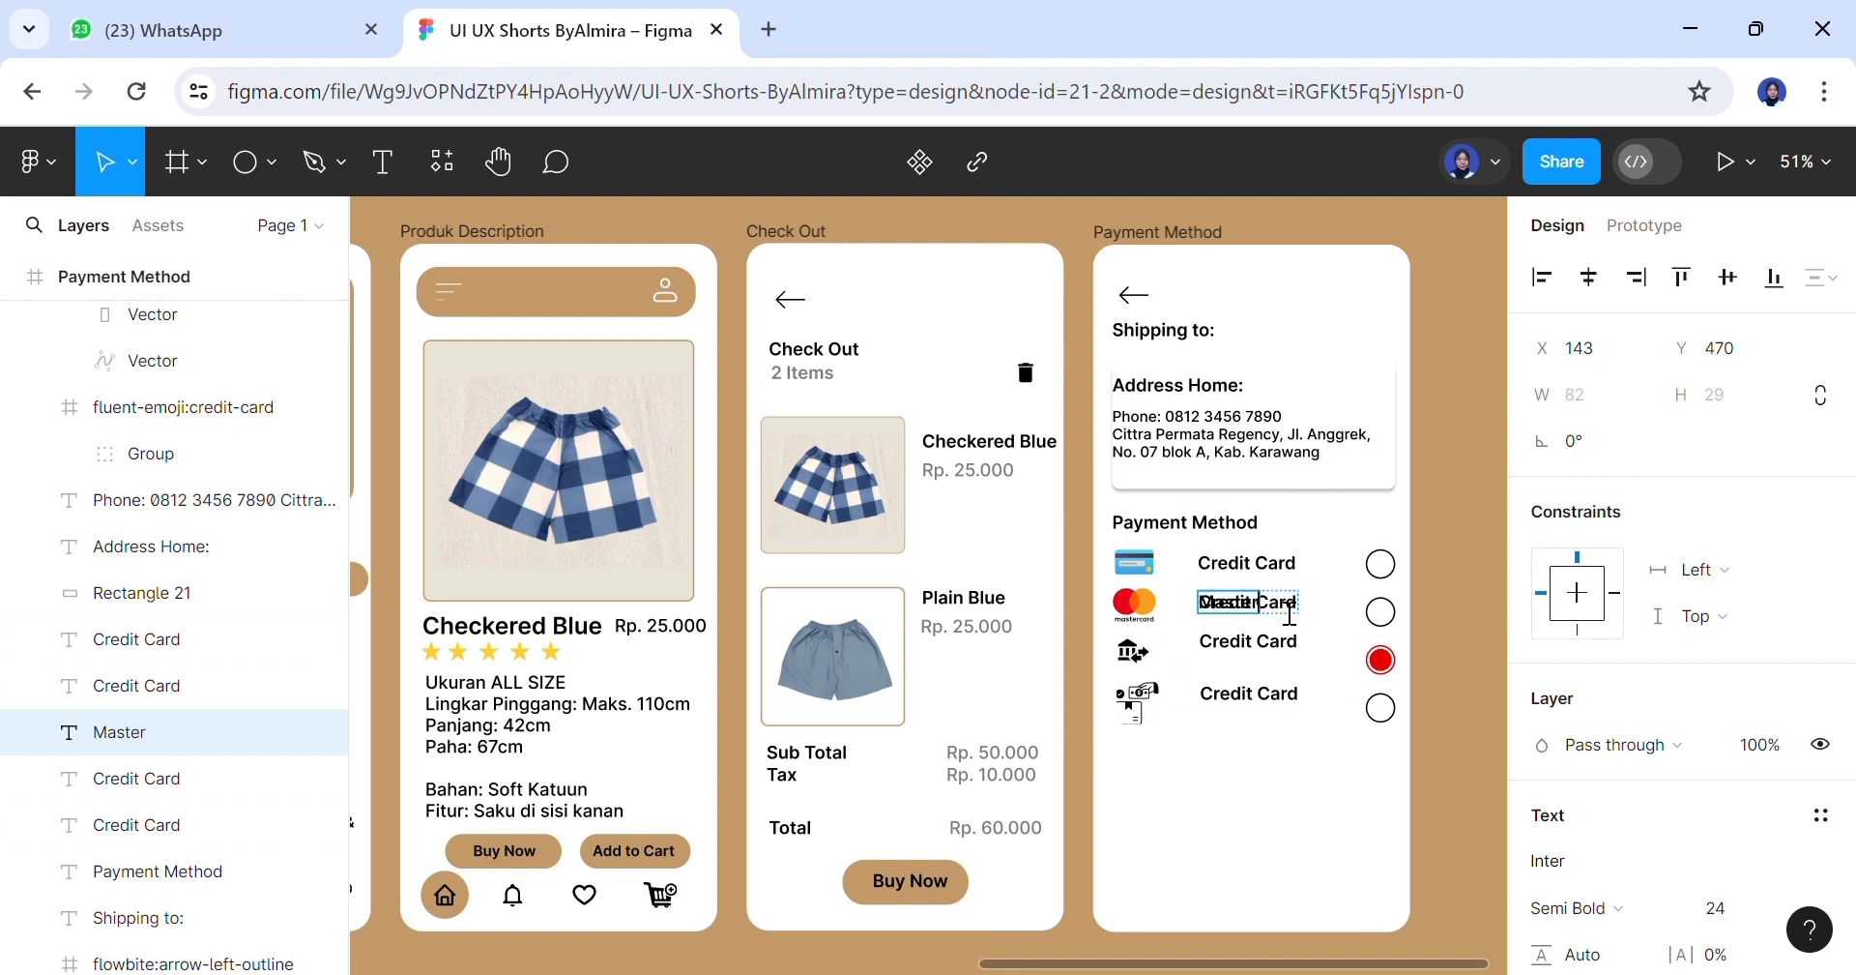
left_click(1320, 649)
key("Delete")
double_click(1270, 613)
type("Ma")
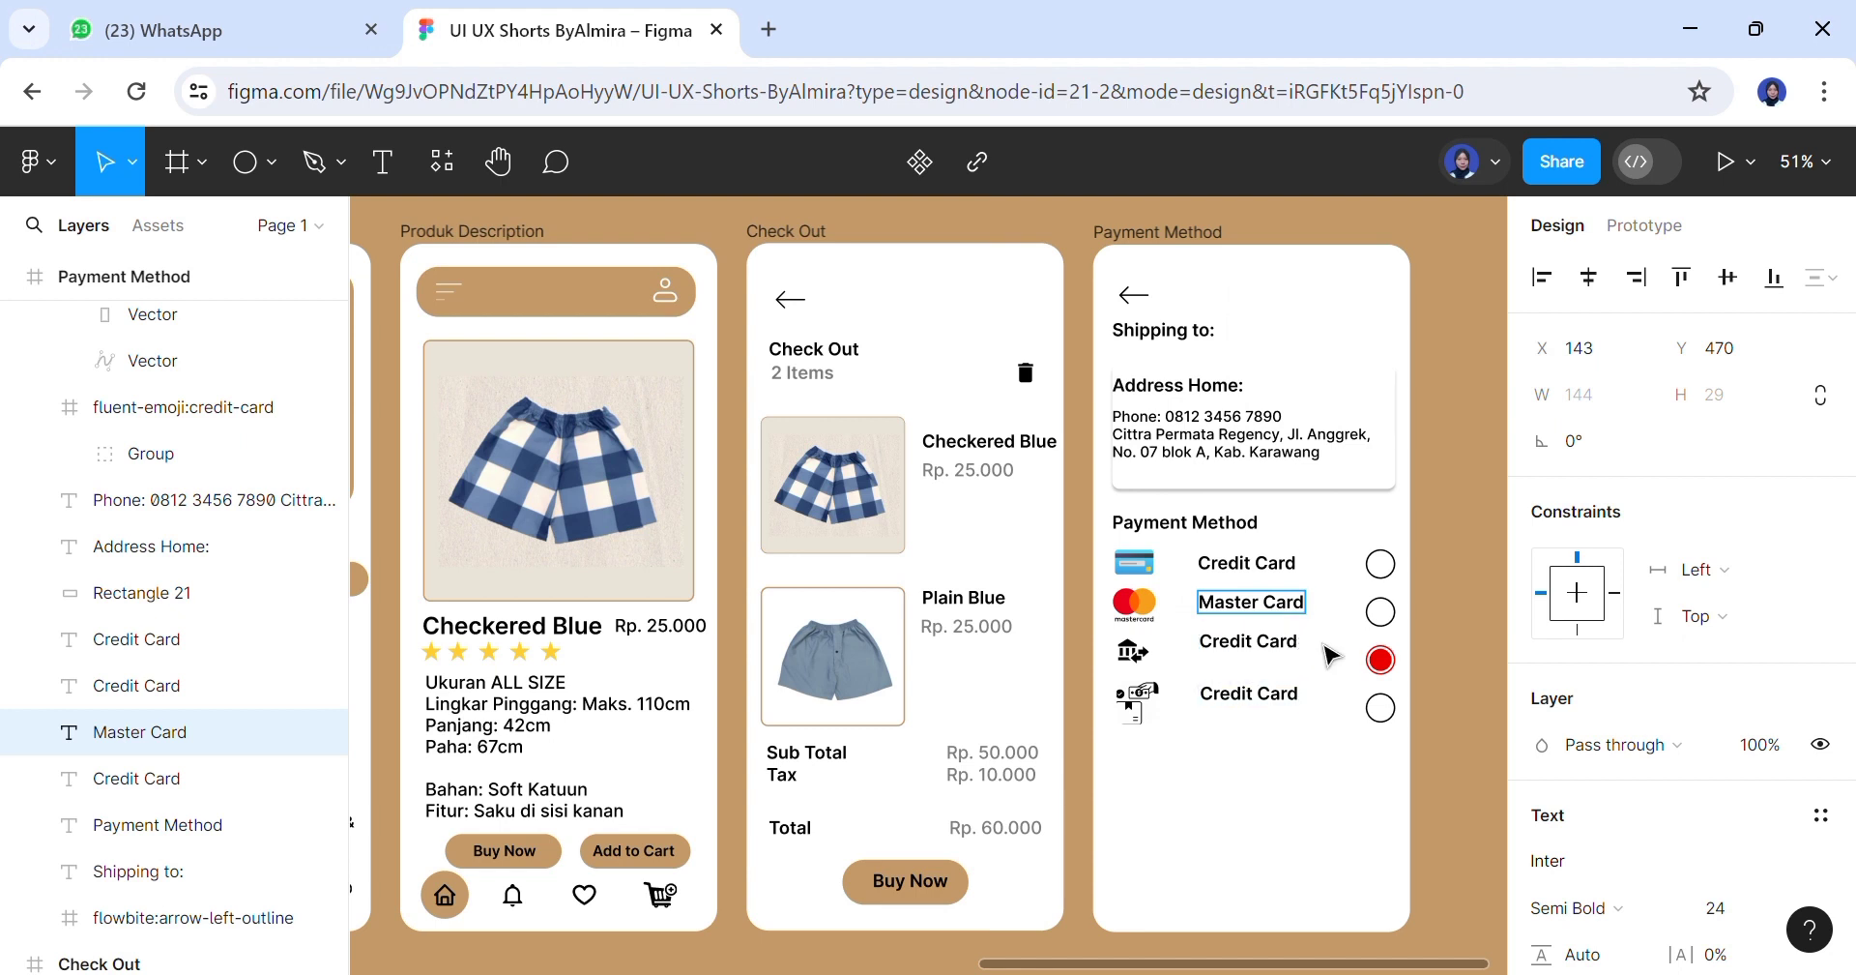
Change the label beside the bank icon to "Bank Transfer" and the lowest label to "COD"
left_click(1027, 443)
double_click(1291, 645)
key("ctrl+a")
key("BackSpace")
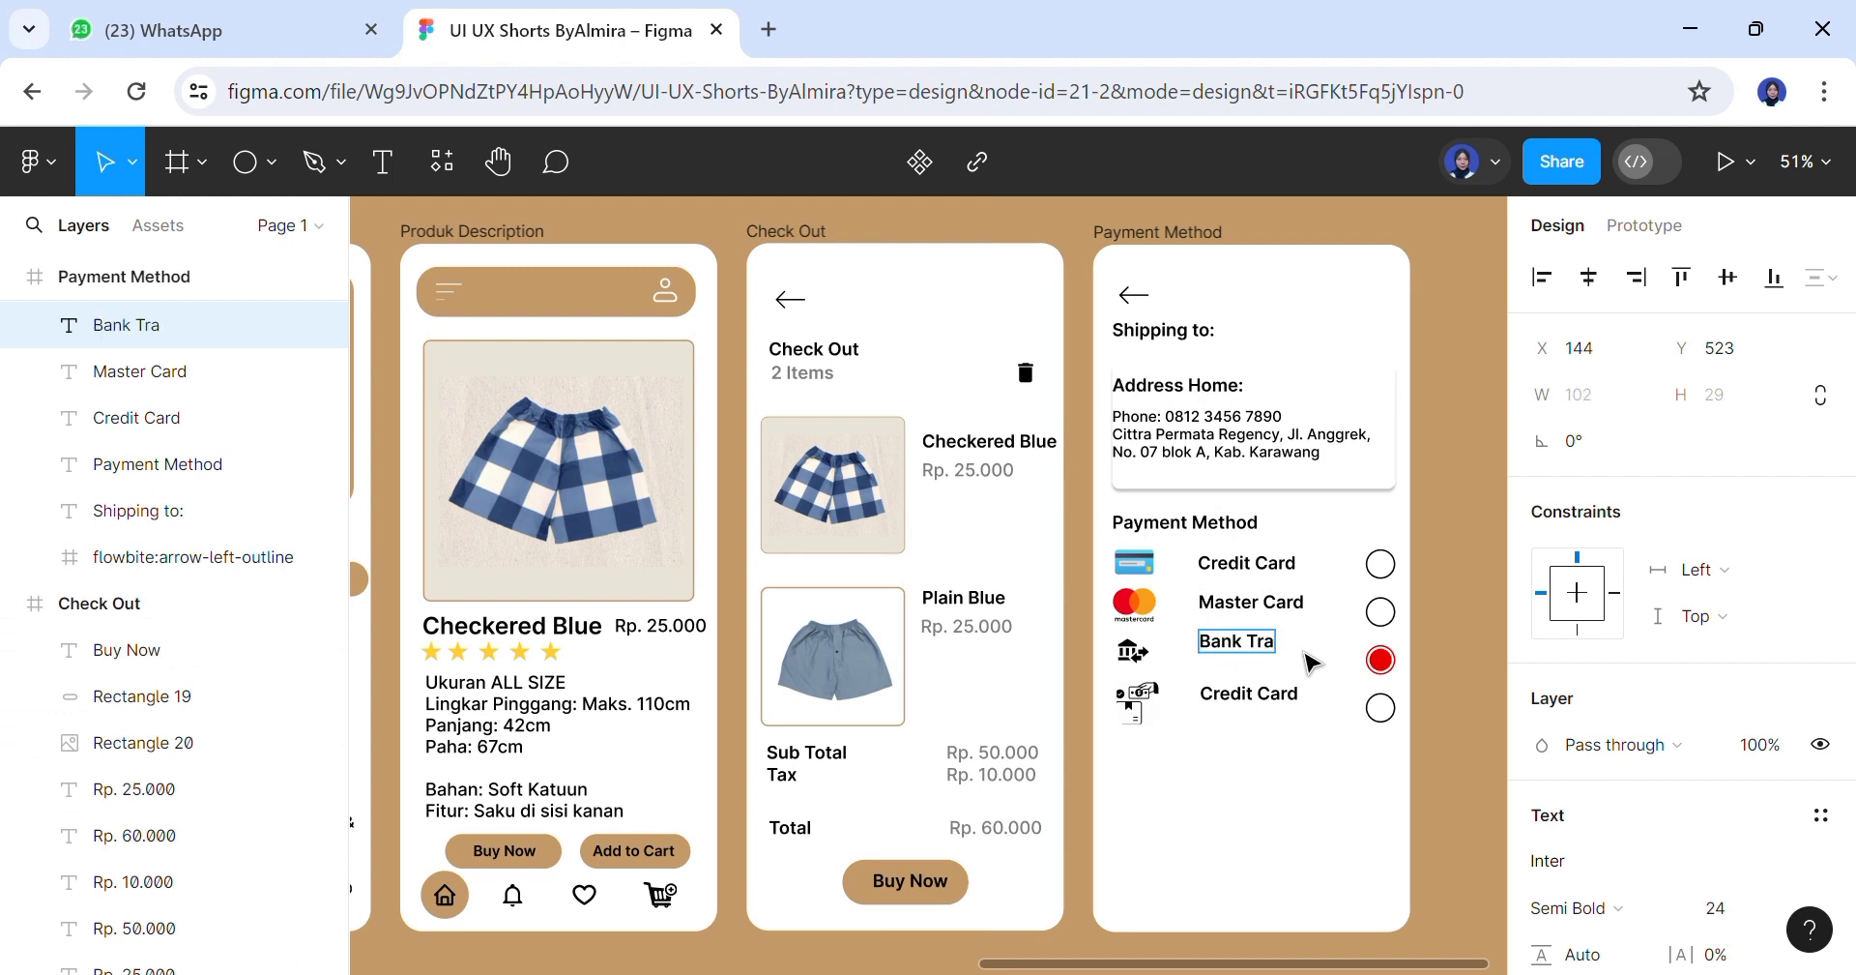
key("Escape")
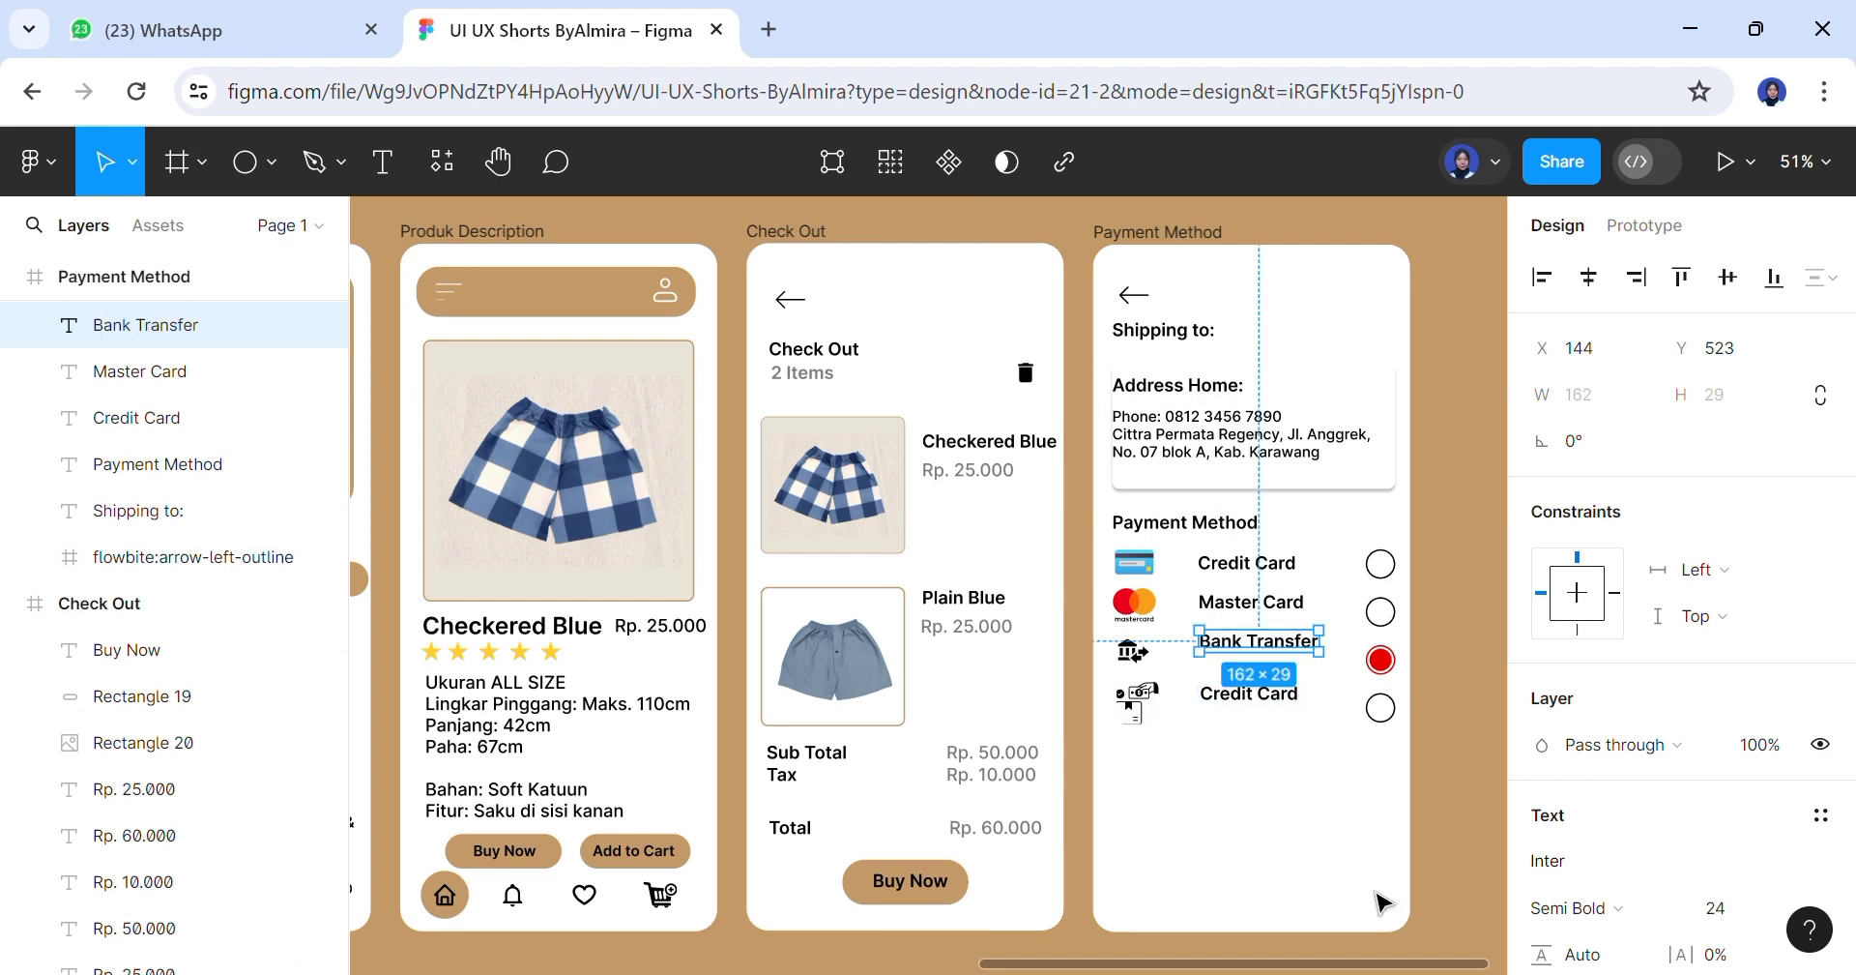
double_click(1306, 716)
type("COD")
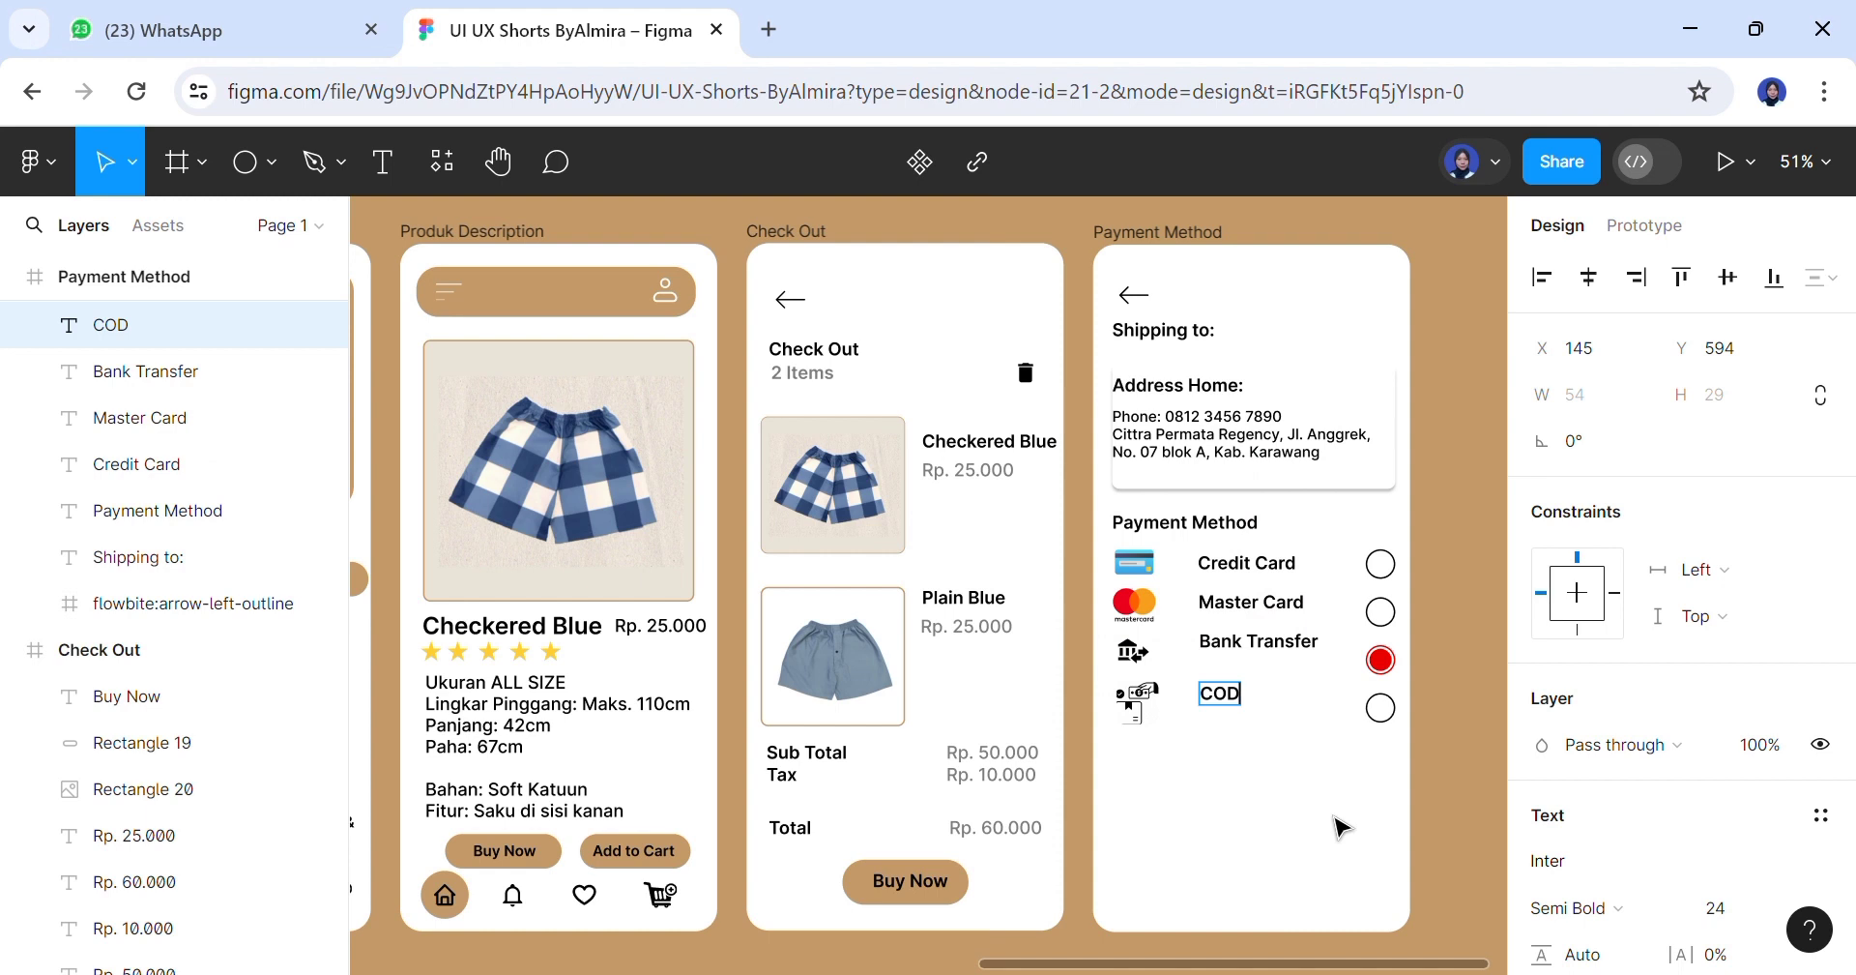
Set the font size of the Credit Card, Master Card, Bank Transfer and COD labels to 20
left_click(1347, 782)
left_click_drag(1307, 553, 1332, 665)
left_click_drag(1254, 732, 1257, 735)
scroll(1682, 580, "down", 4)
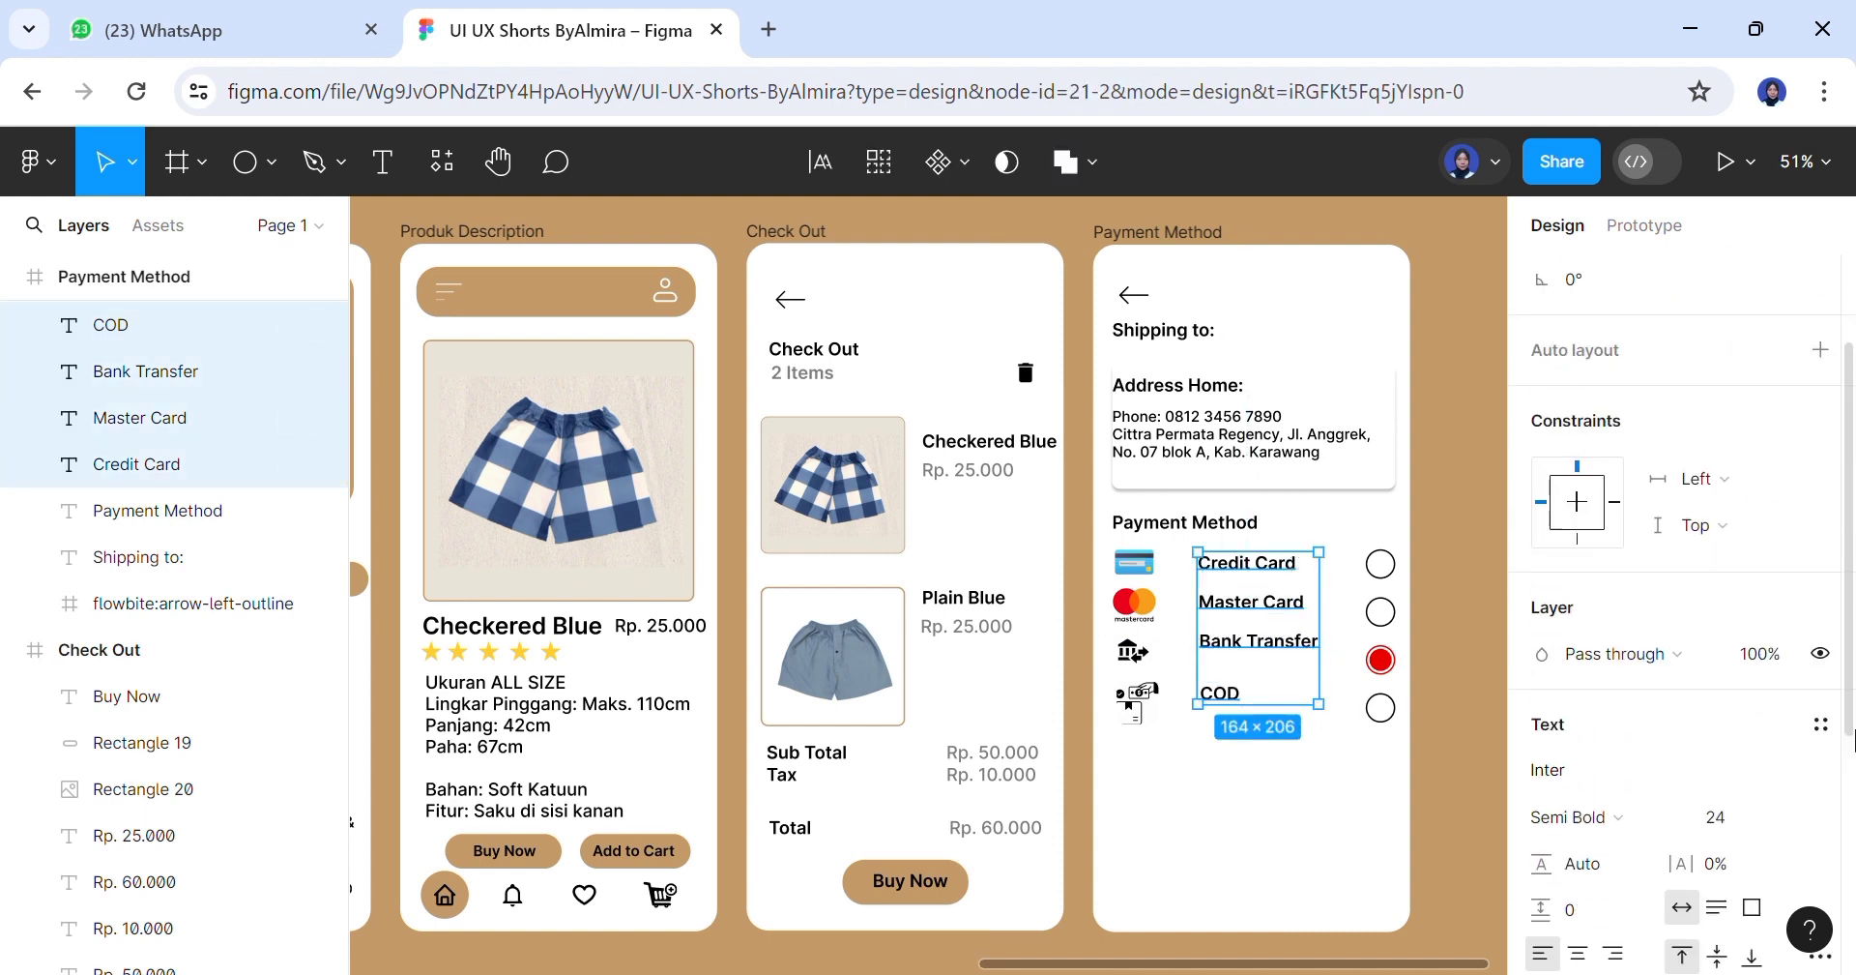
left_click(1787, 633)
left_click(1767, 594)
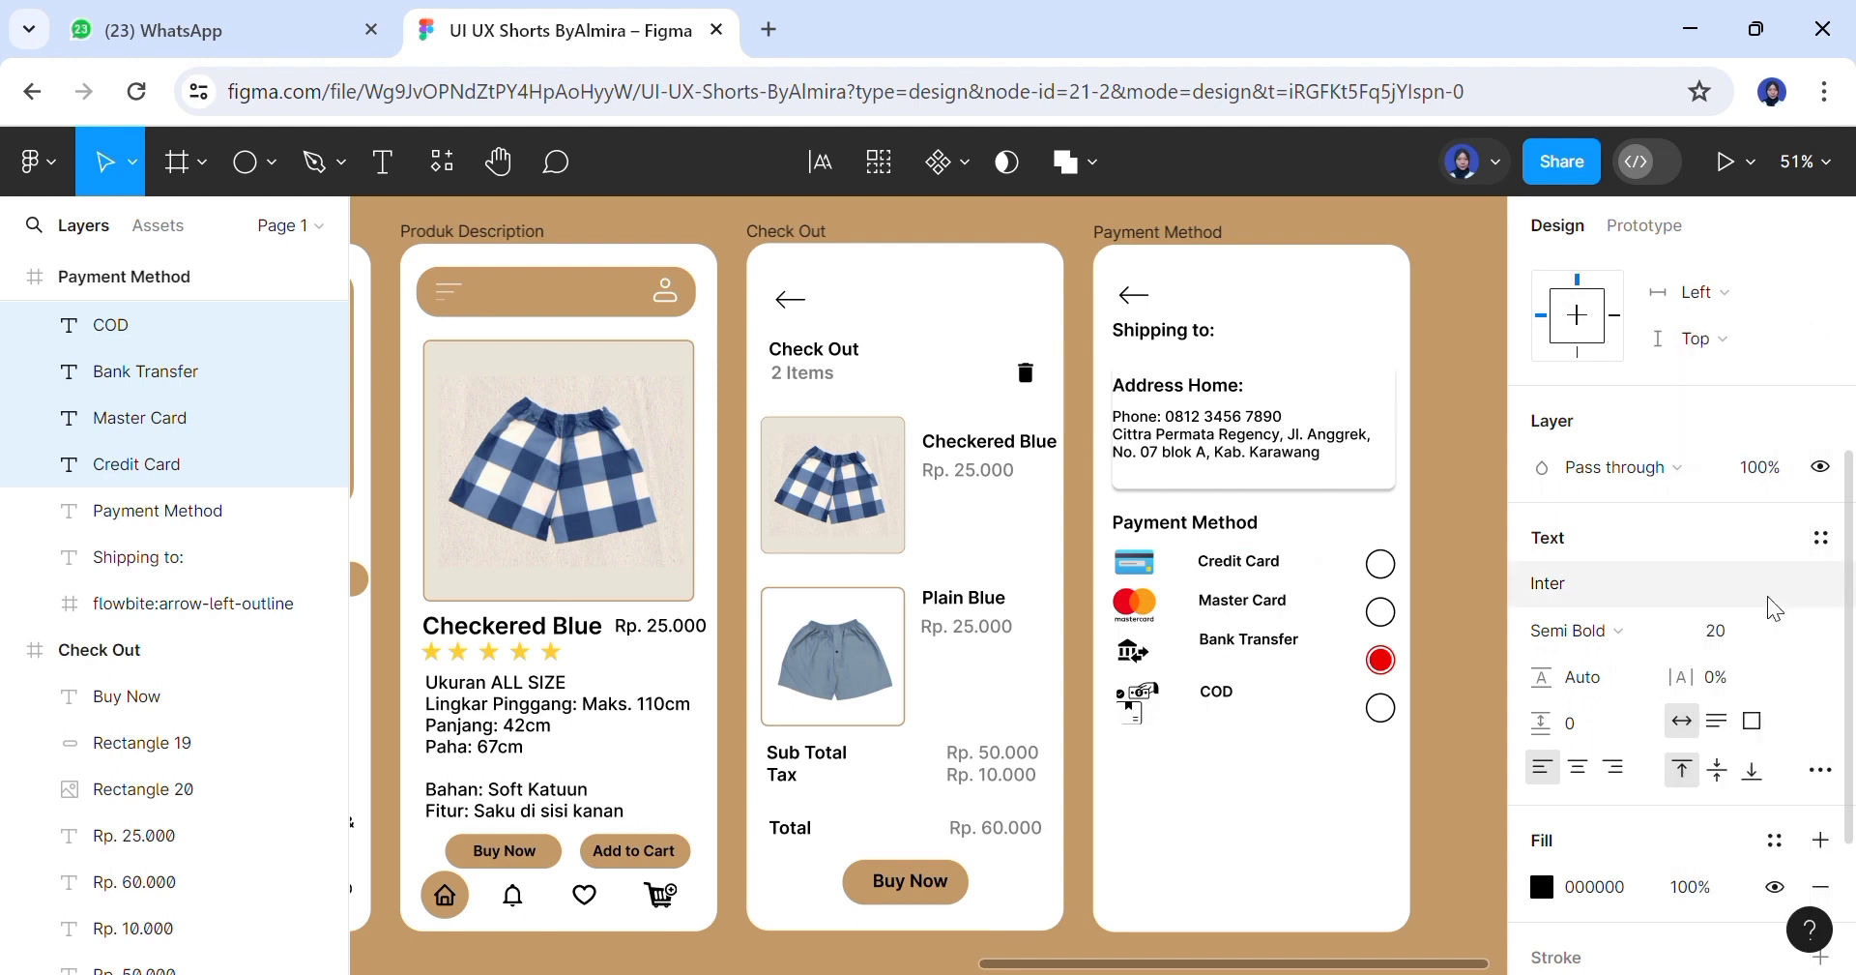
Align the icon, label and radio circle on their vertical centres in the Credit Card row and in the Master Card row
left_click(1398, 576)
left_click(1151, 570)
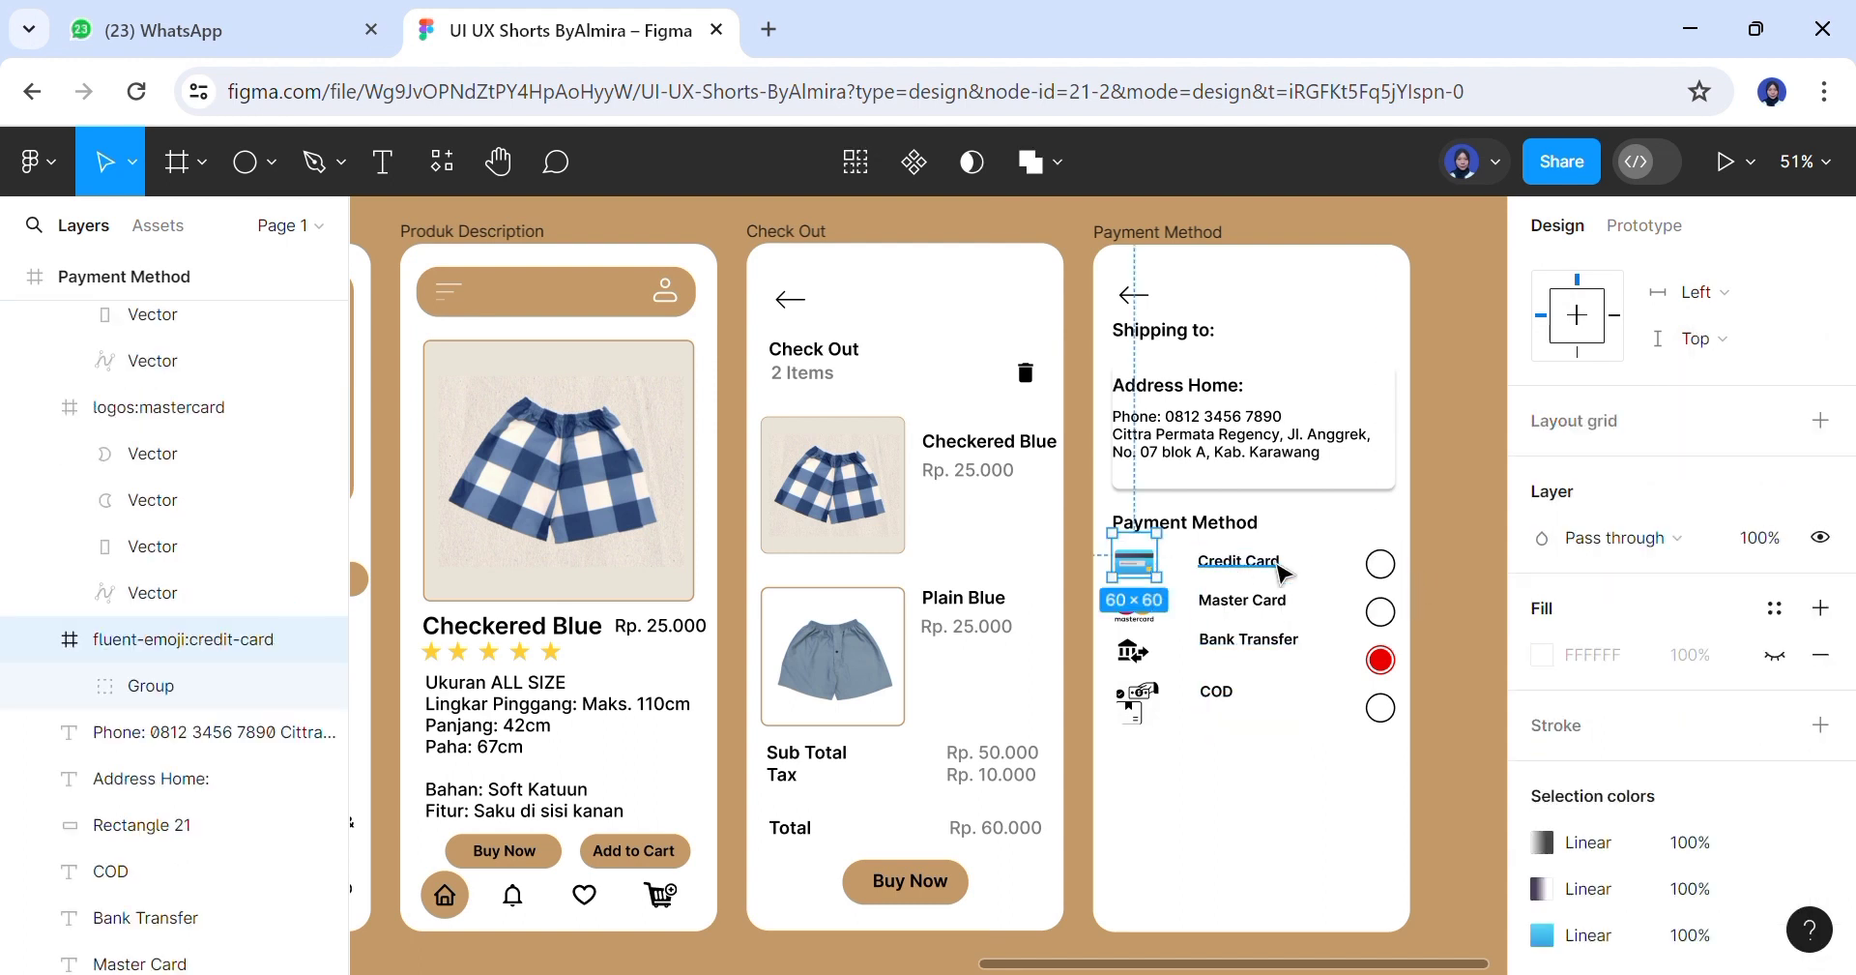
left_click(1381, 565, "shift")
left_click_drag(1849, 464, 1849, 271)
left_click(1728, 278)
left_click(1133, 605)
left_click(1242, 606, "shift")
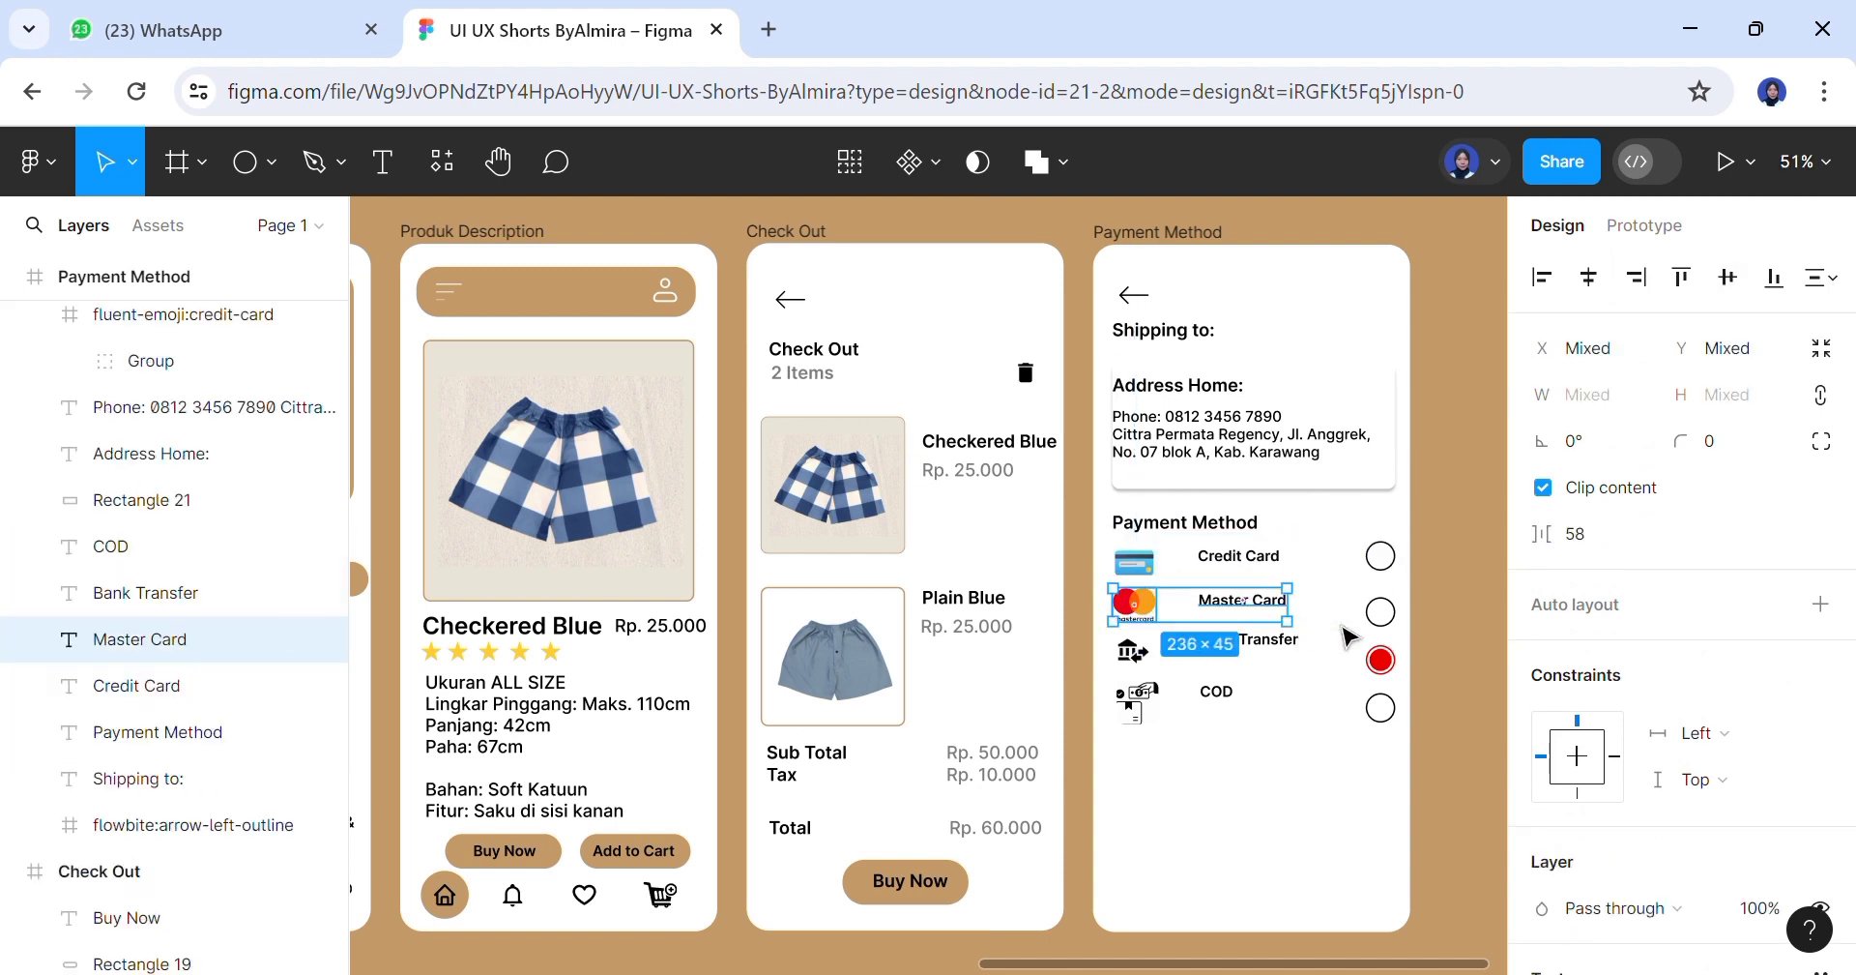
left_click(1380, 609, "shift")
Align the icon, label and radio circle on their vertical centres in the Bank Transfer row and in the COD row
left_click(1133, 650)
left_click(1247, 639, "shift")
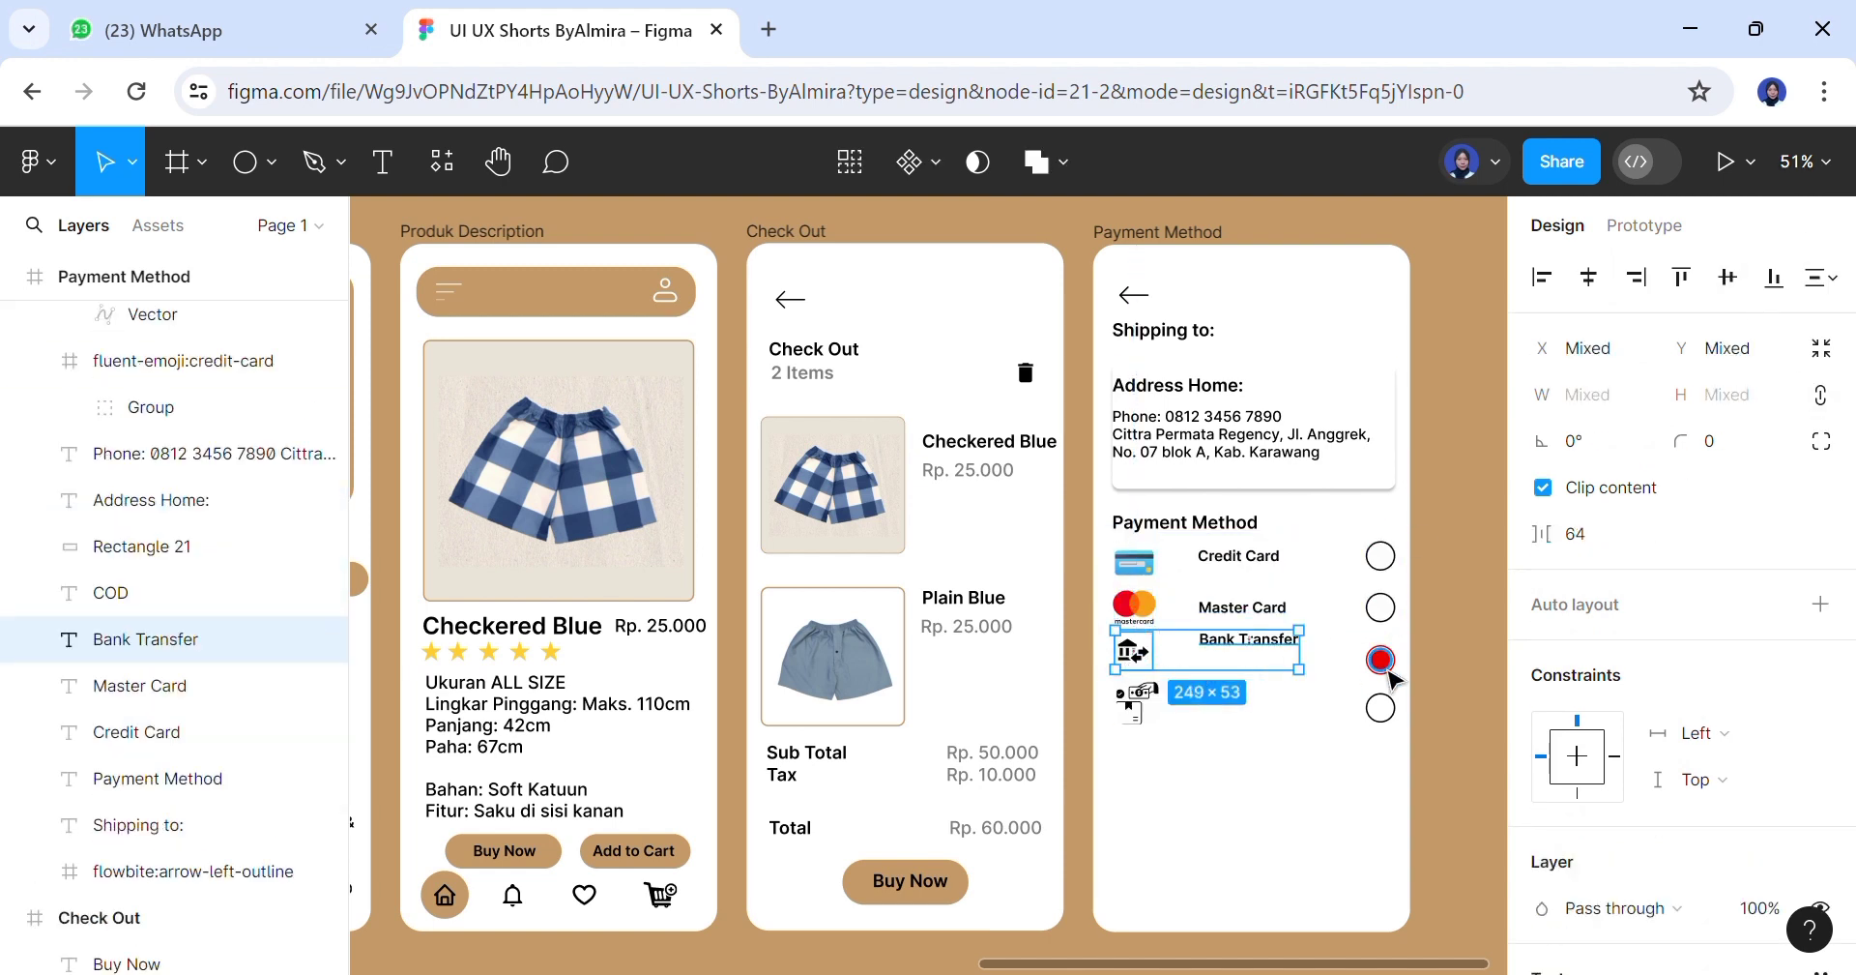
left_click(1380, 660, "shift")
left_click(1728, 277)
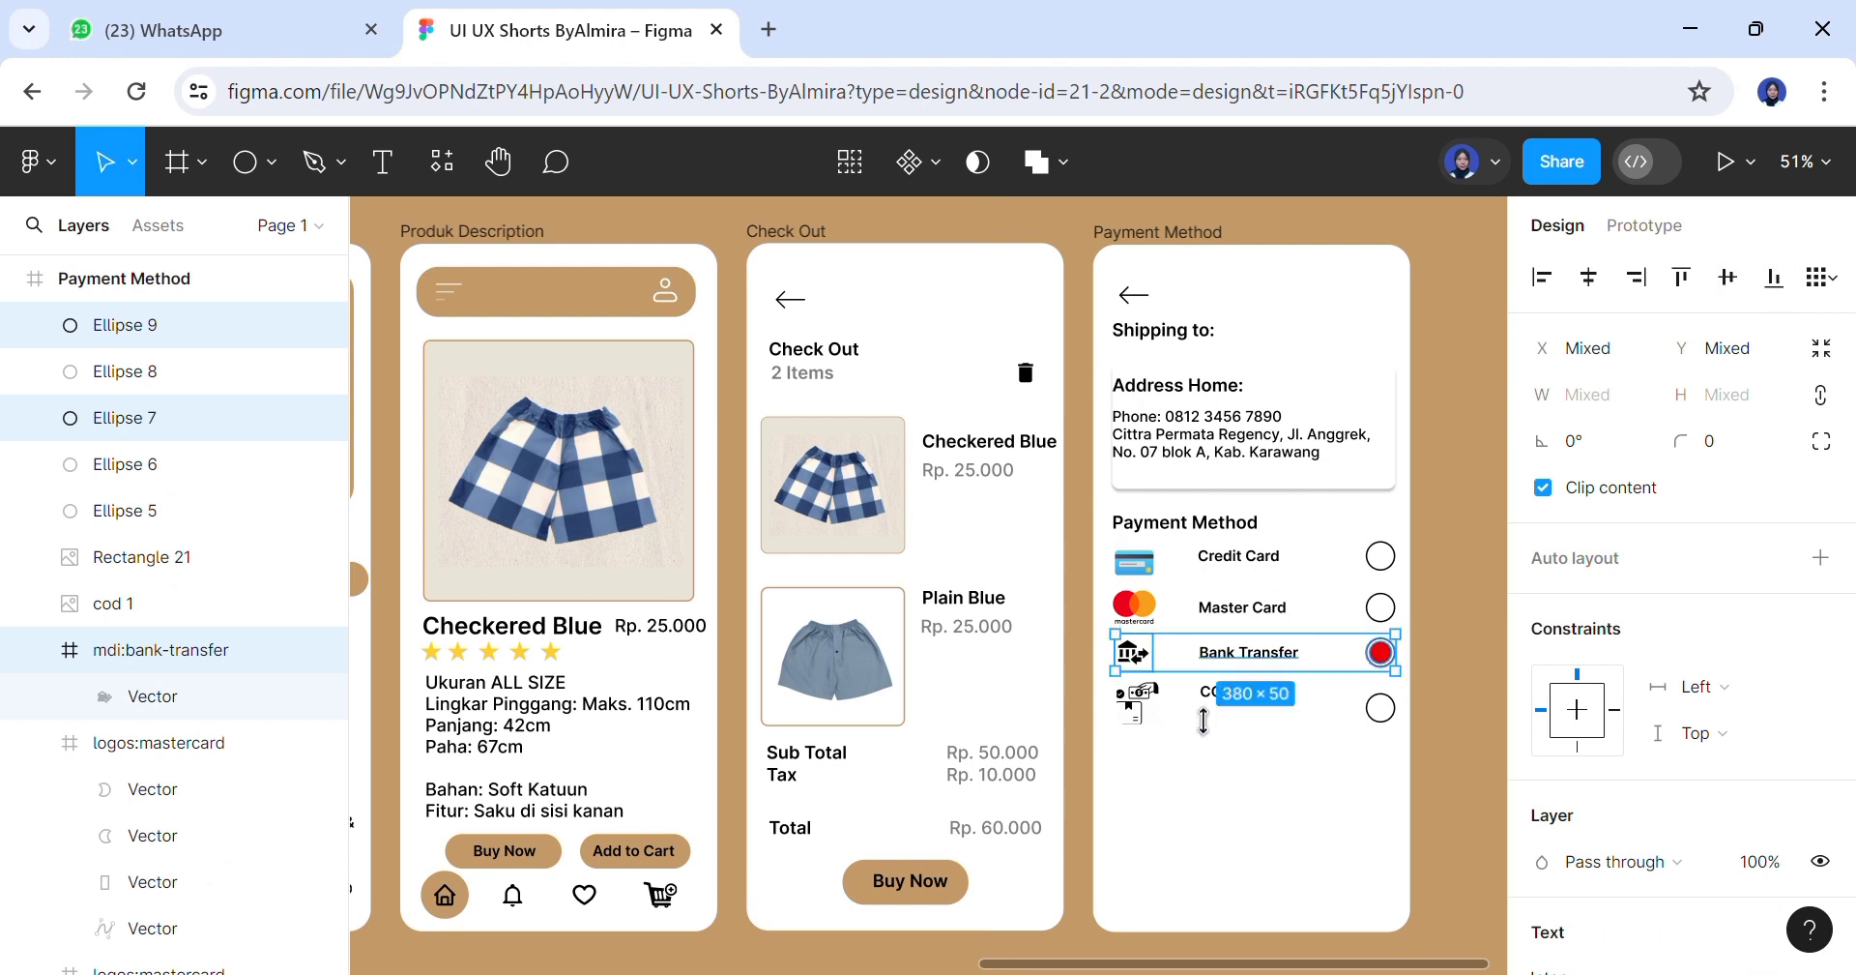
left_click(1133, 701)
left_click(1216, 690, "shift")
left_click(1380, 708, "shift")
left_click(1728, 278)
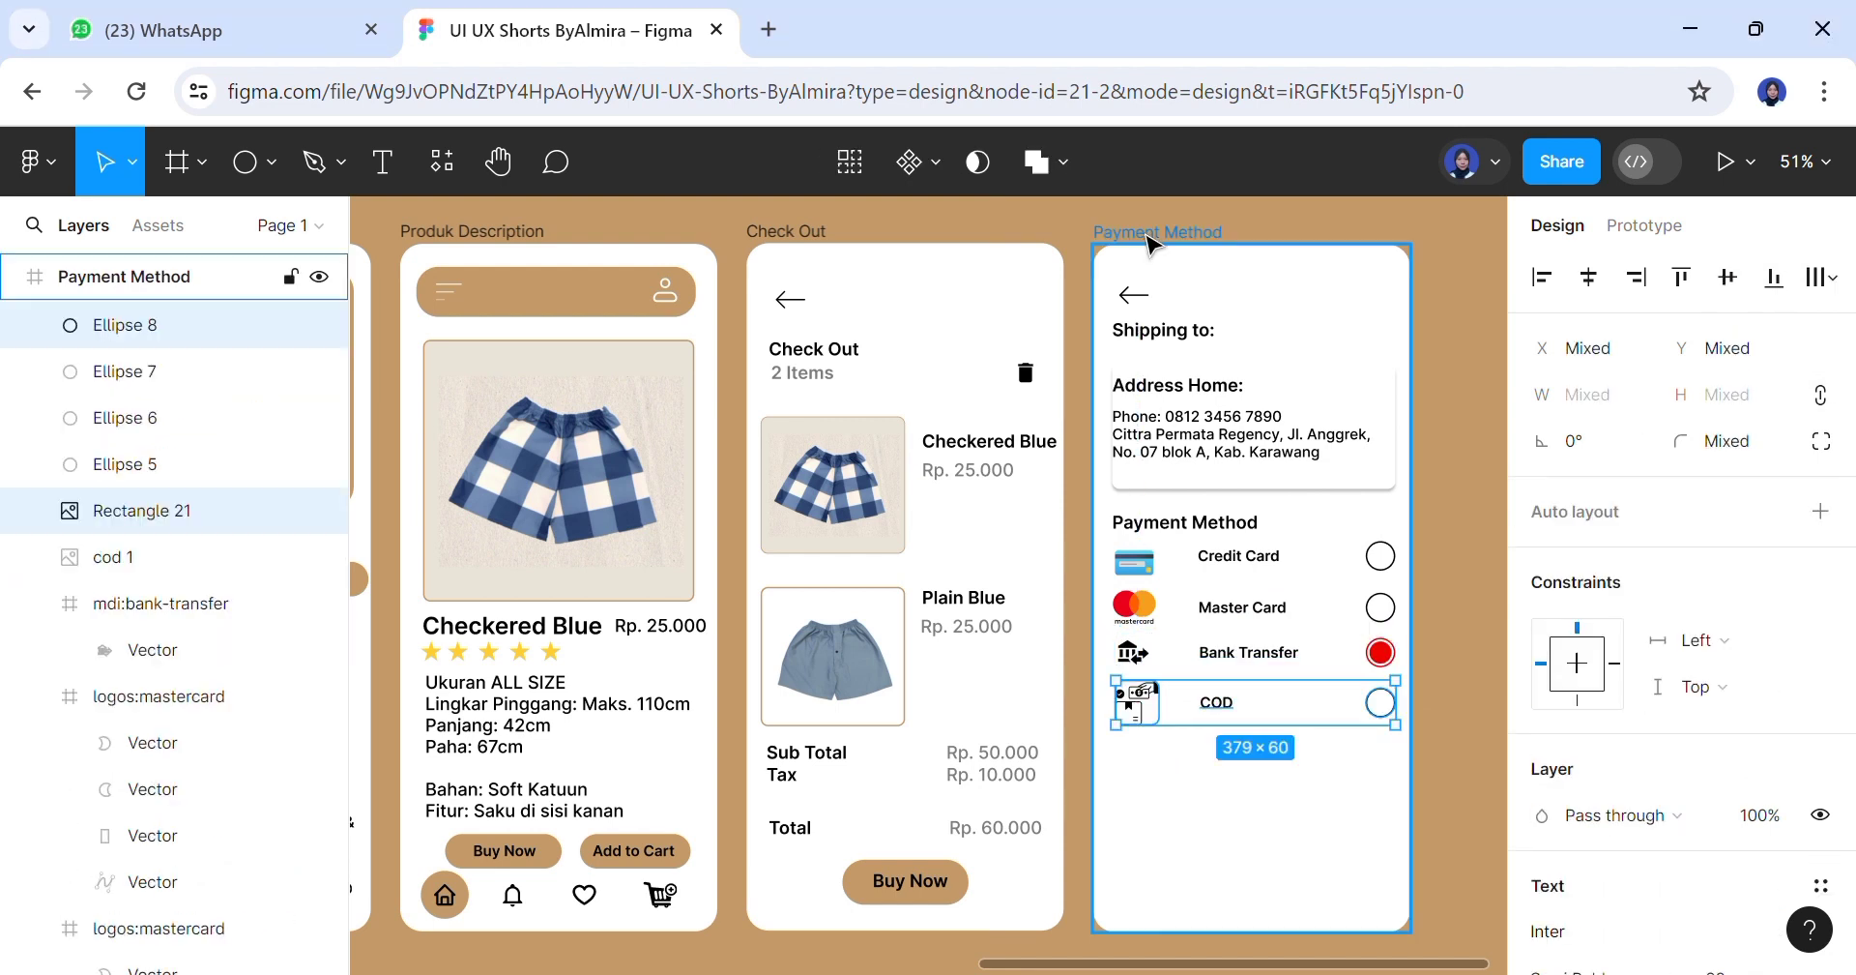
Copy the Sub Total, Tax and Total rows with their prices and the Buy Now button from Check Out to Payment Method
left_click(833, 754)
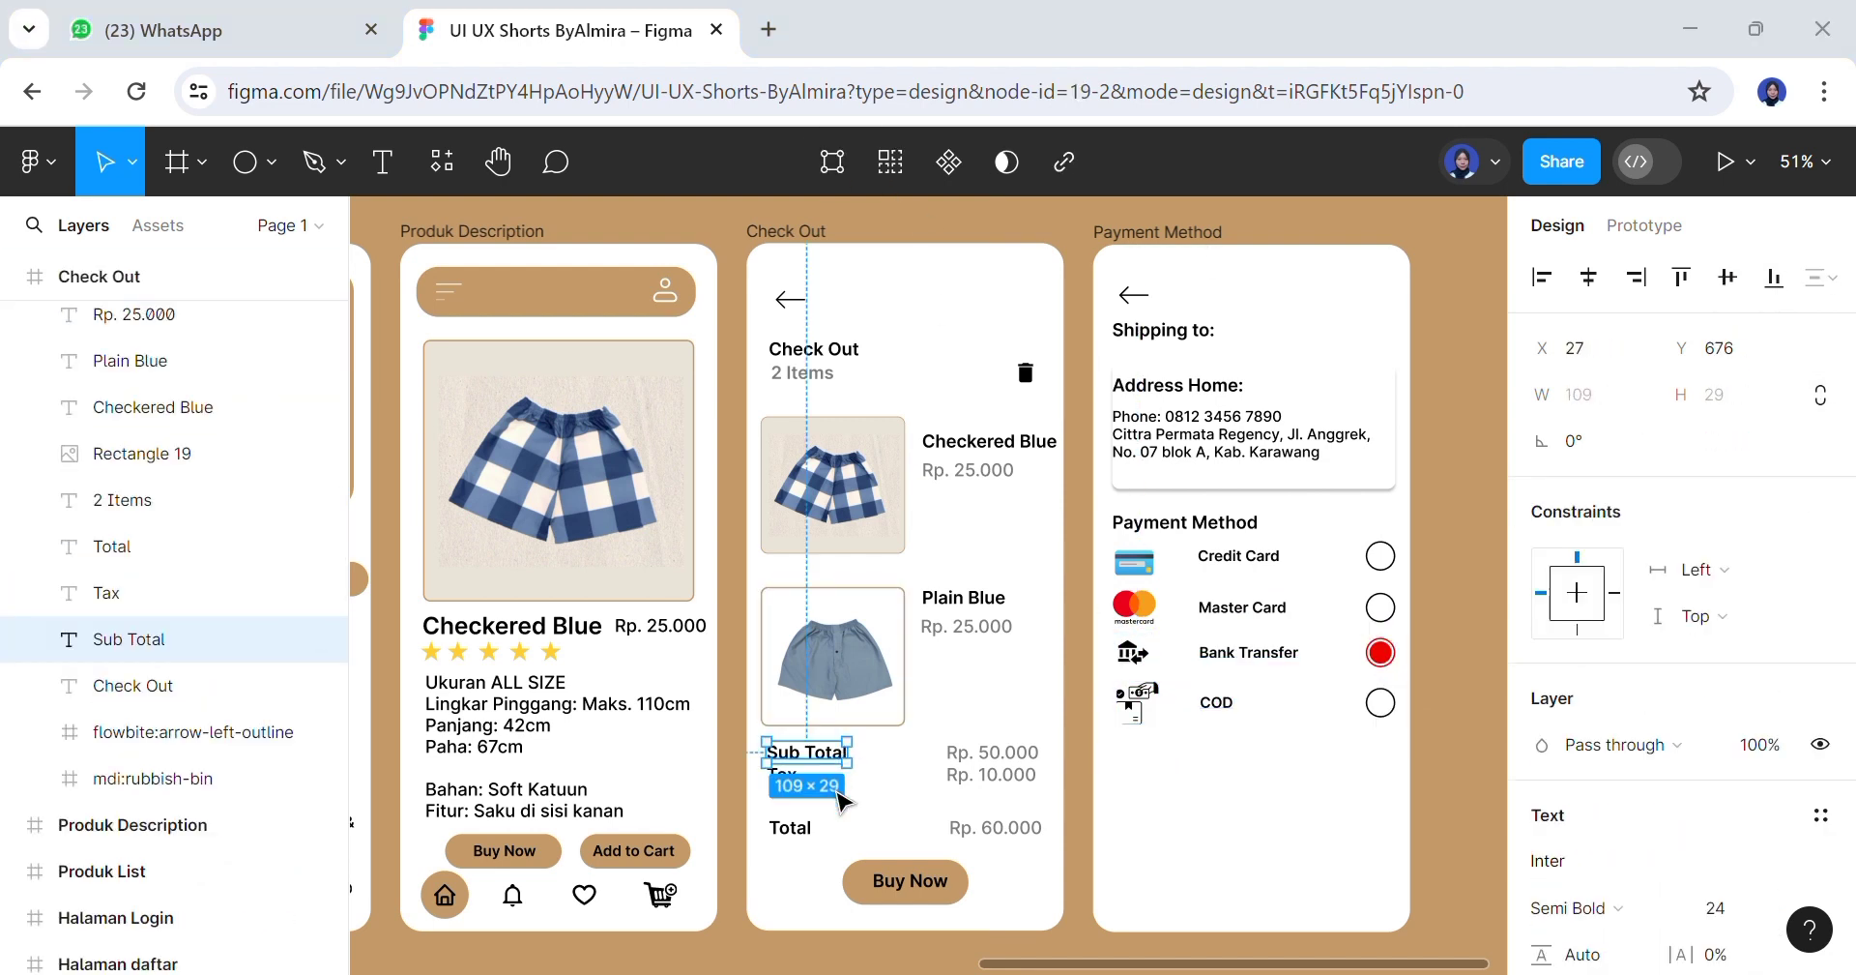
left_click(976, 754, "shift")
left_click(791, 777, "shift")
left_click(791, 827, "shift")
left_click(996, 826, "shift")
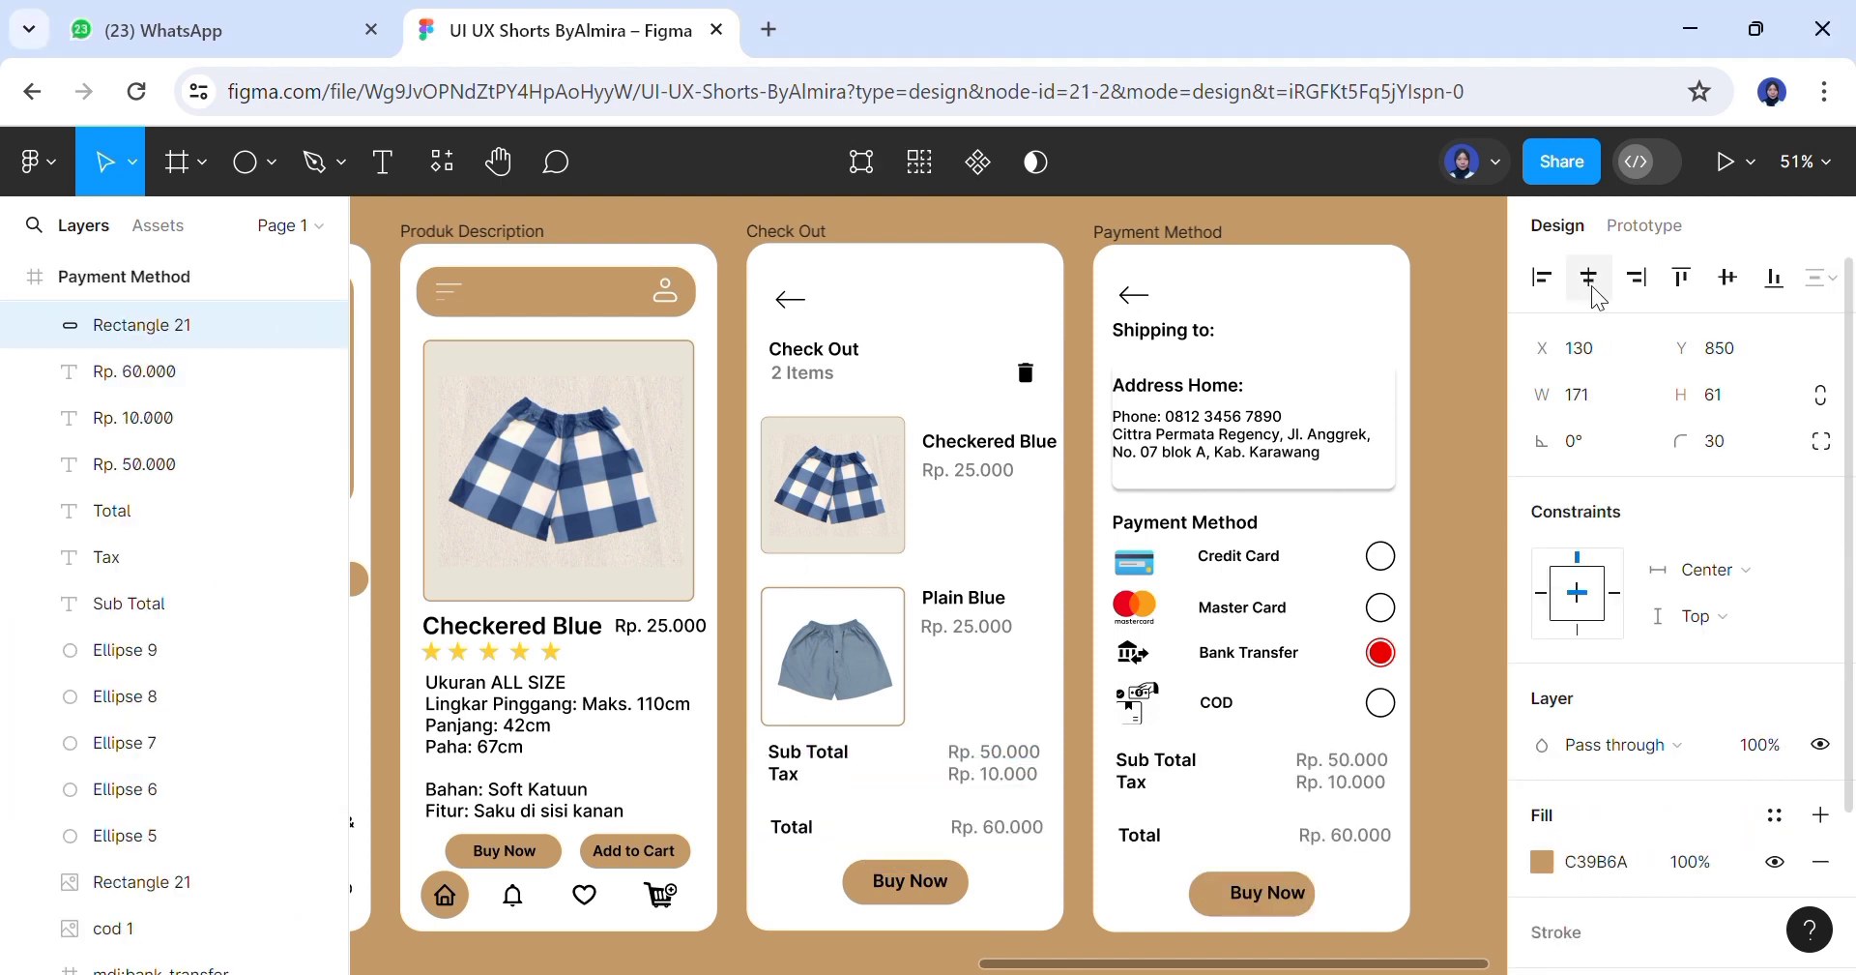
Change the copied button's text on the Payment Method page to "Pay Now" and centre it on the button
double_click(1305, 904)
type("P")
left_click(1357, 916)
left_click(1583, 288)
left_click(1363, 907)
left_click_drag(1269, 900, 1284, 903)
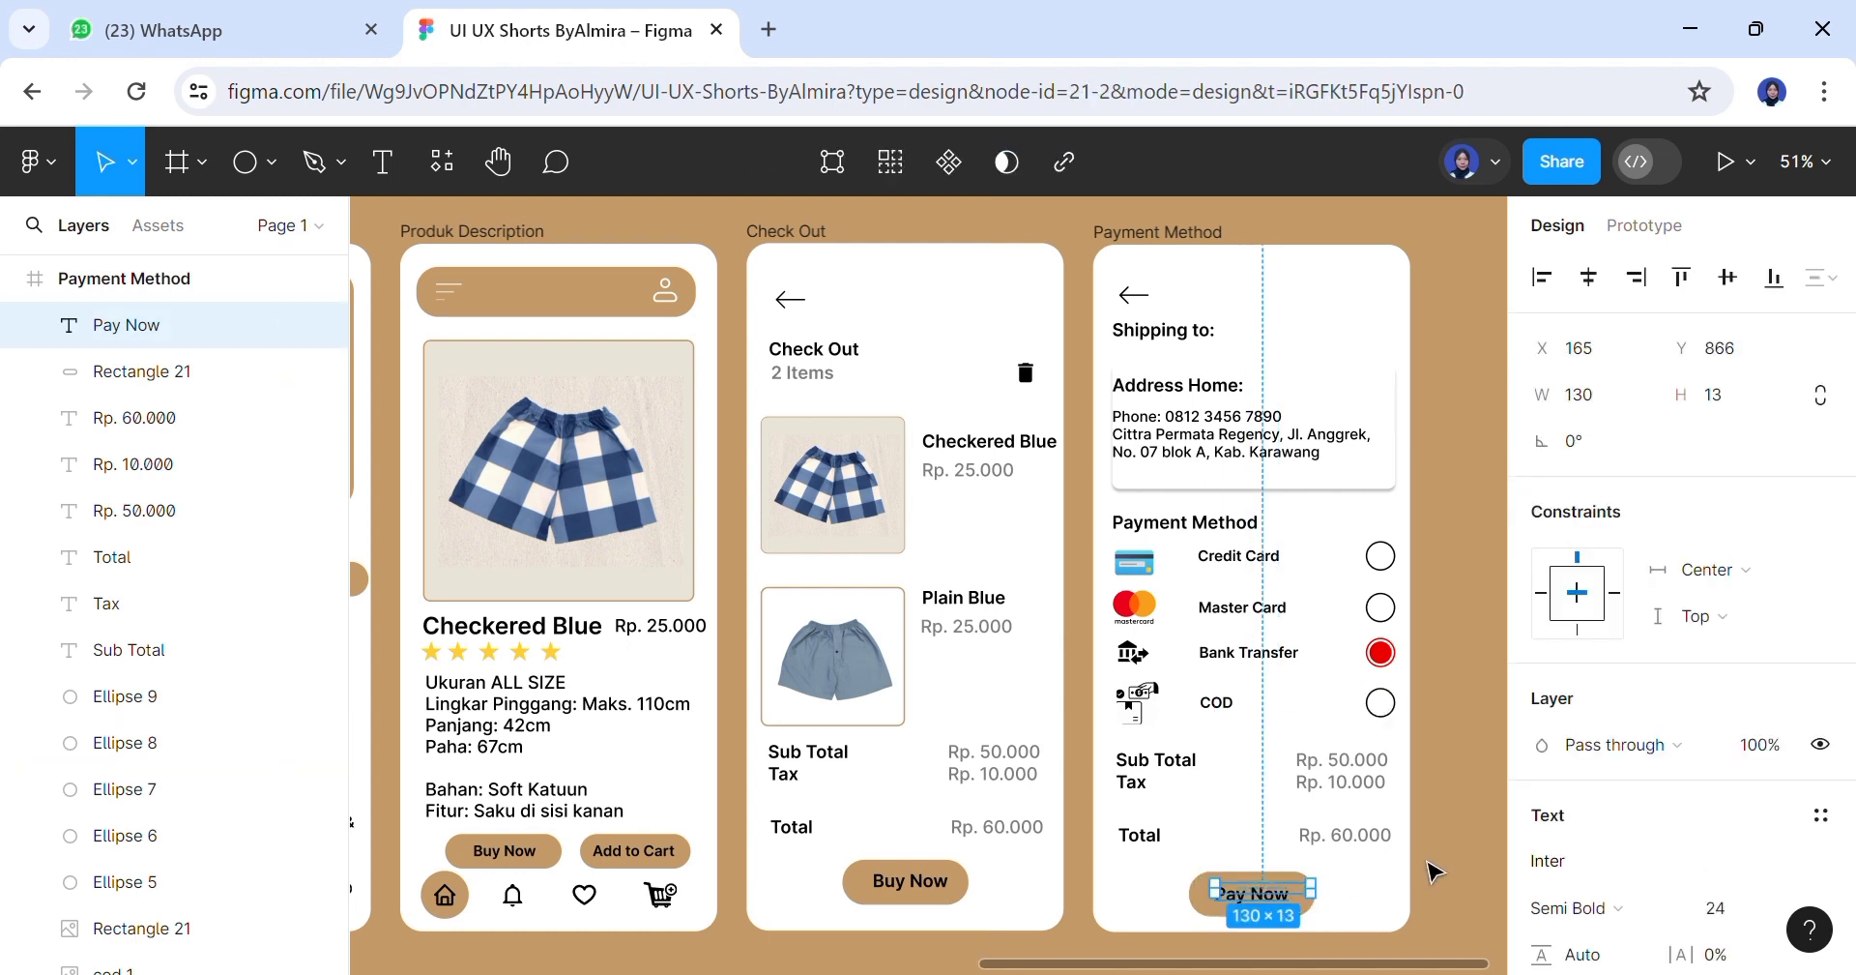
Move the address heading and contact details inward from the left edge of the address card
left_click(1450, 875)
left_click_drag(1192, 459, 1207, 402)
left_click(1184, 387)
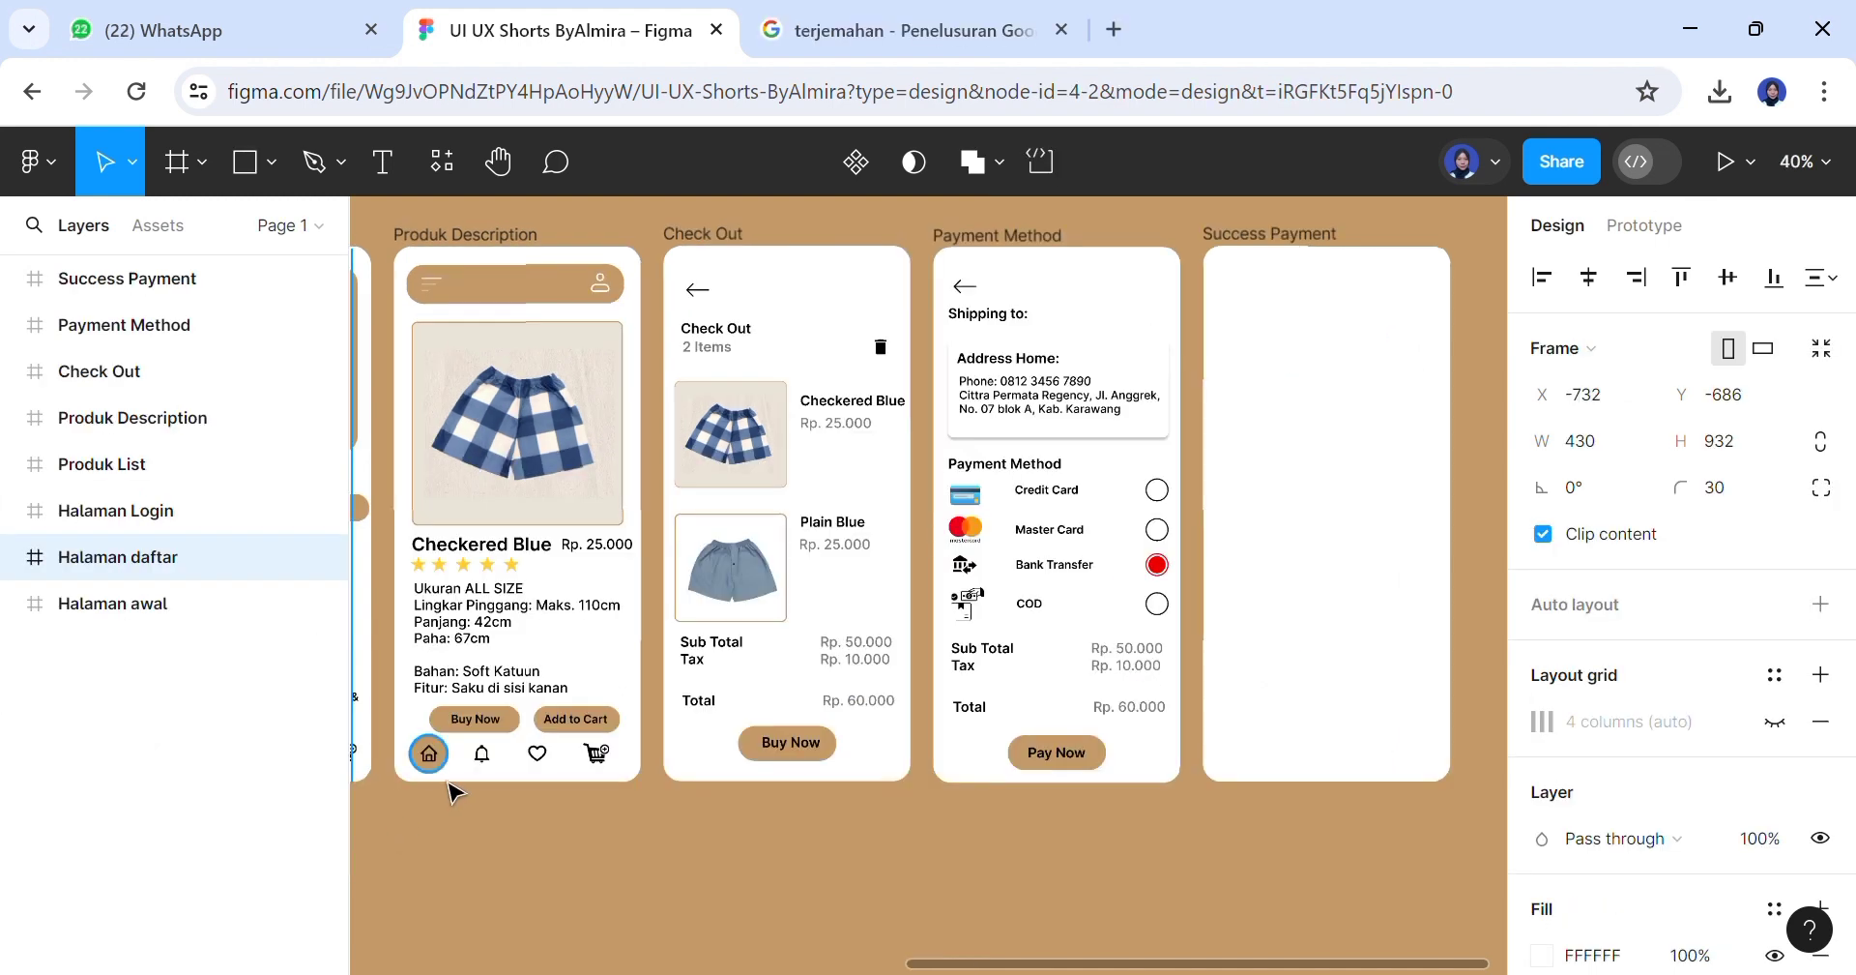
Copy the home icon and its brown circle from Produk Description to the upper-left corner of the Success Payment frame
left_click(440, 766)
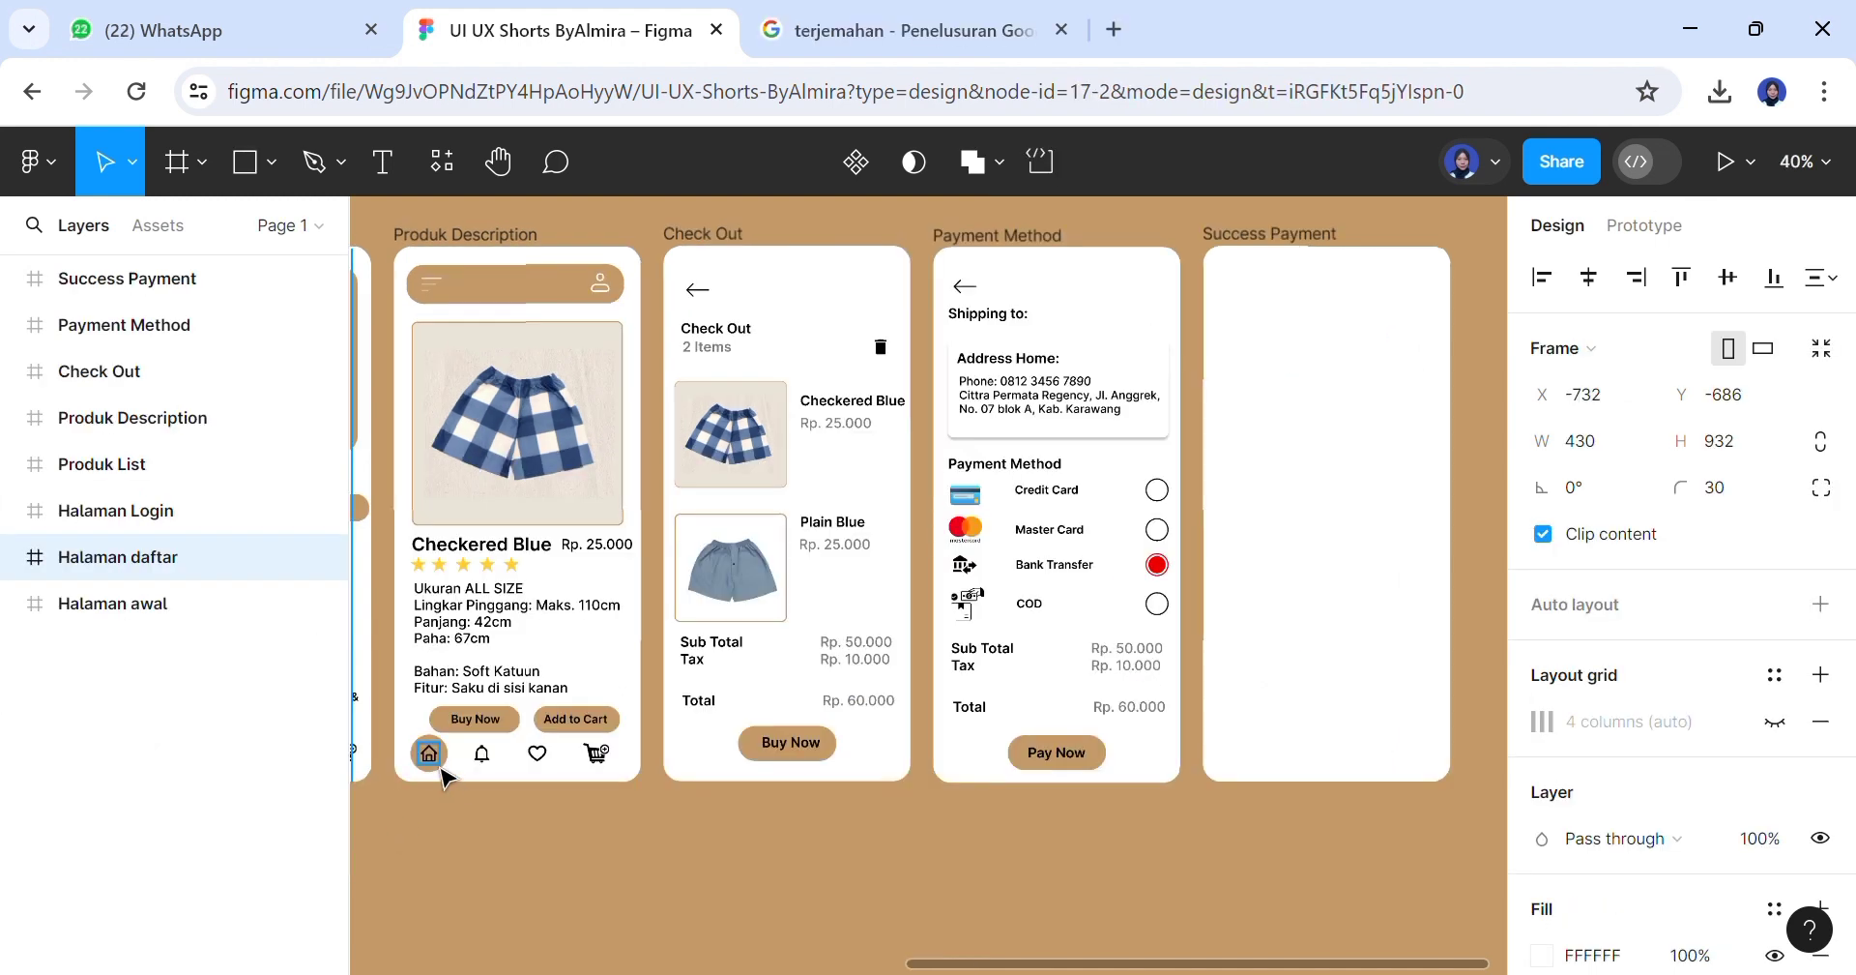
left_click_drag(440, 768, 1250, 290)
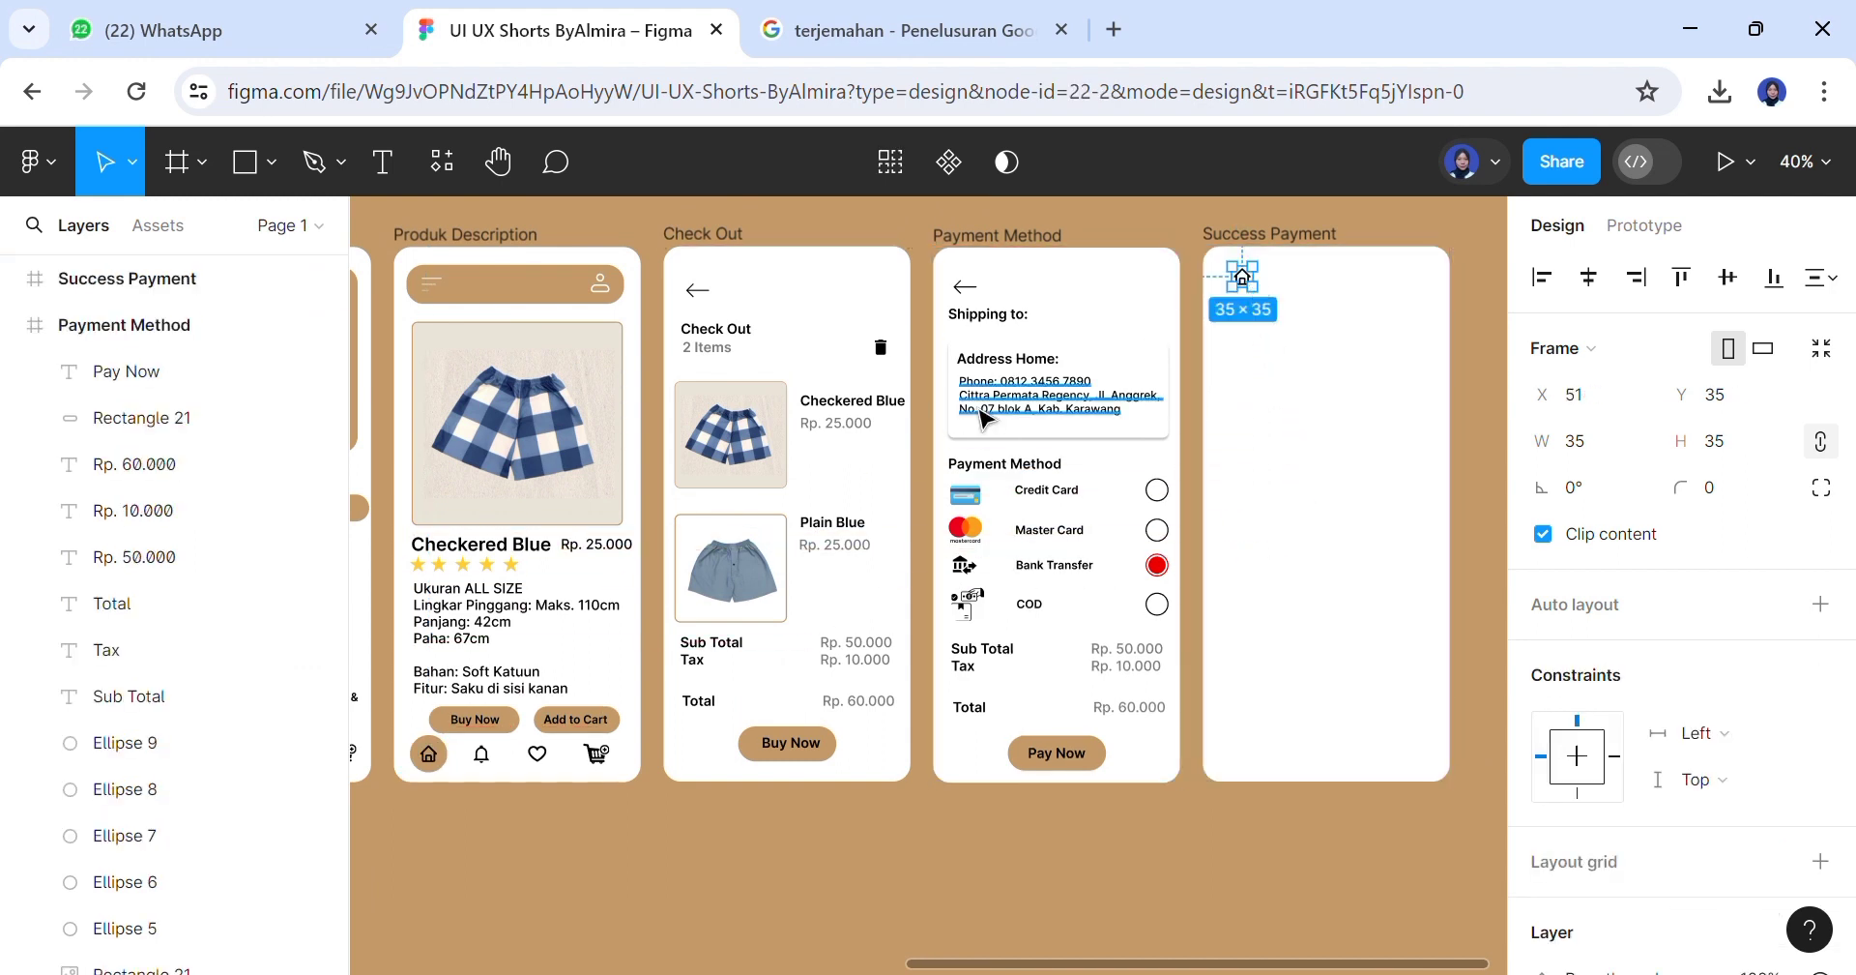
left_click(445, 763)
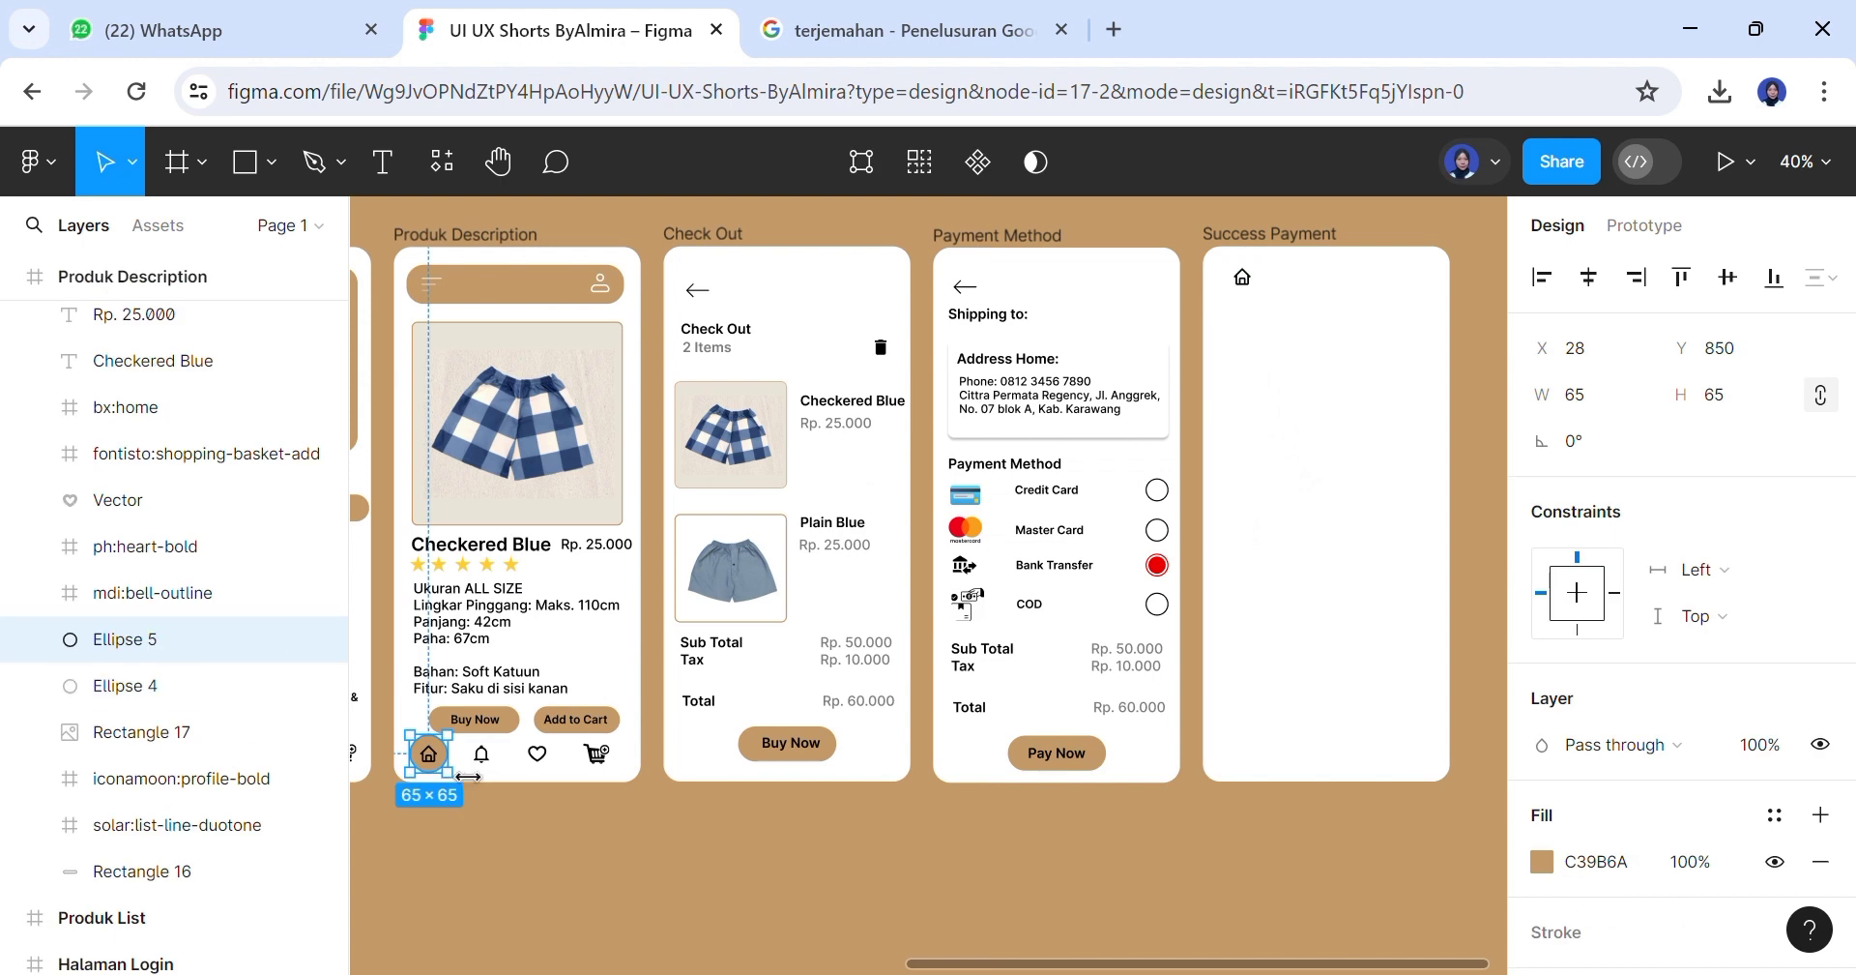
left_click_drag(435, 759, 1255, 396)
left_click_drag(1258, 333, 1247, 299)
left_click_drag(1251, 390, 1247, 304)
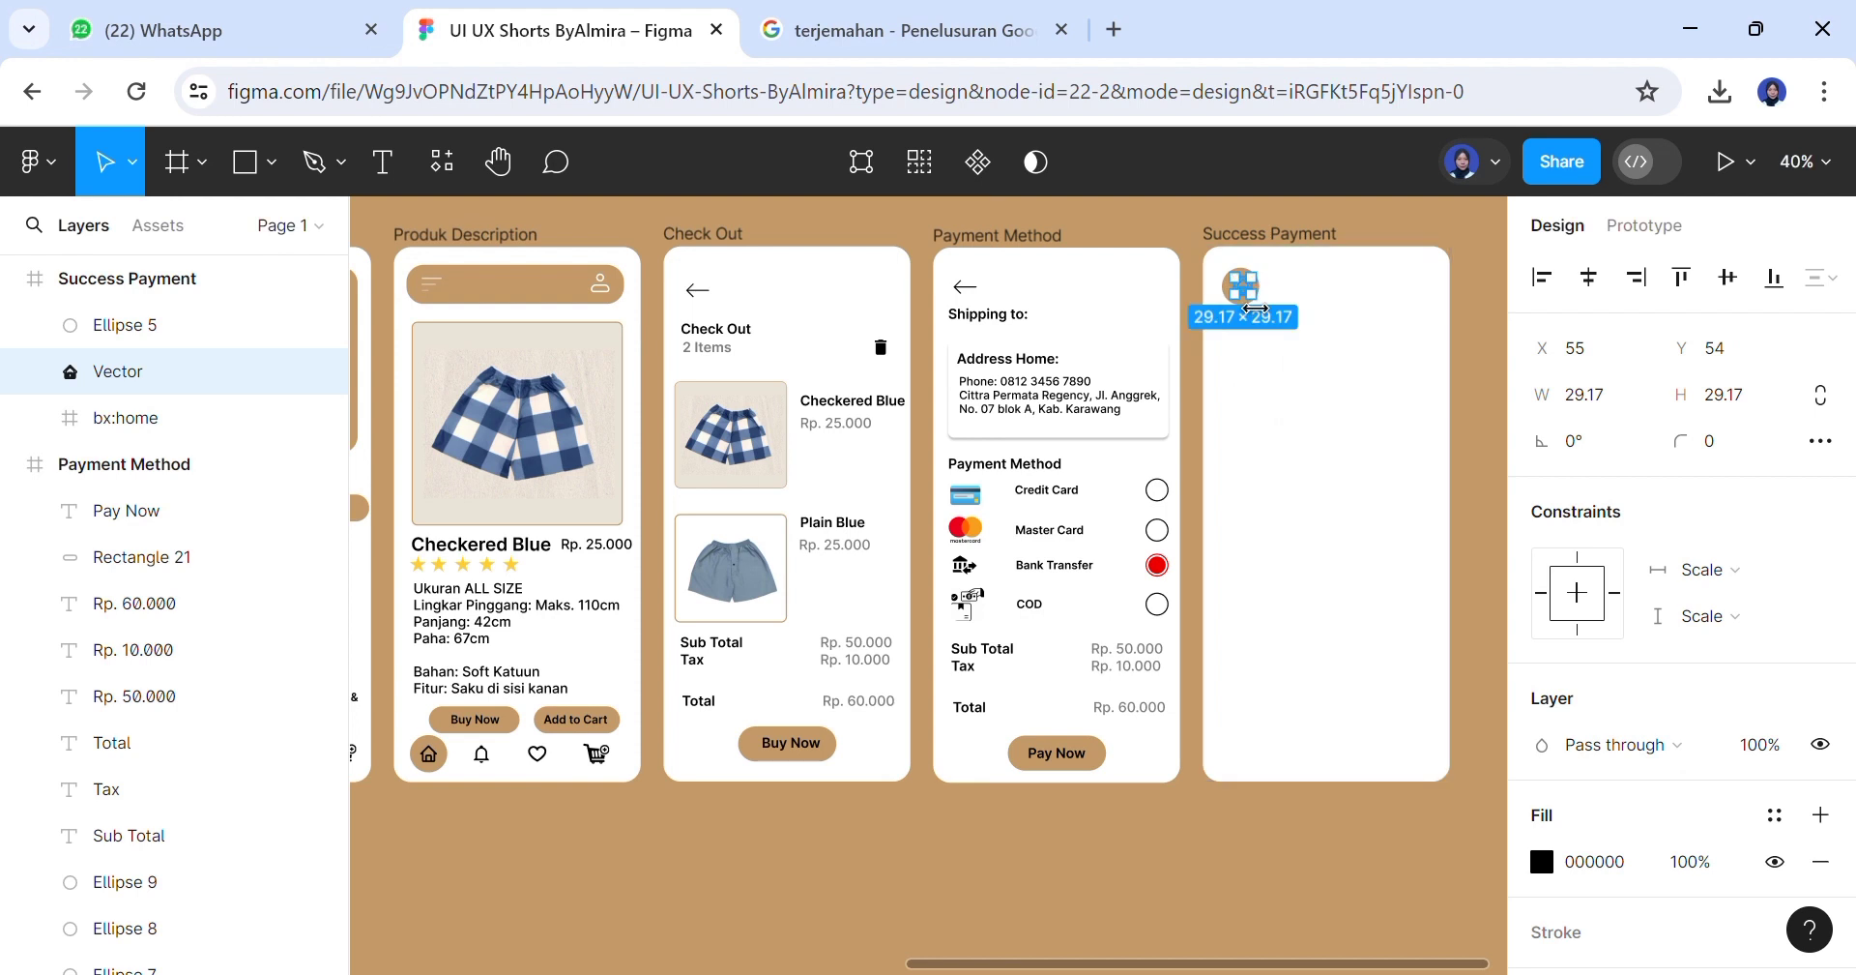
Bring the home icon in front of the brown circle on the Success Payment frame
right_click(1237, 290)
left_click(1329, 432)
left_click(1323, 447)
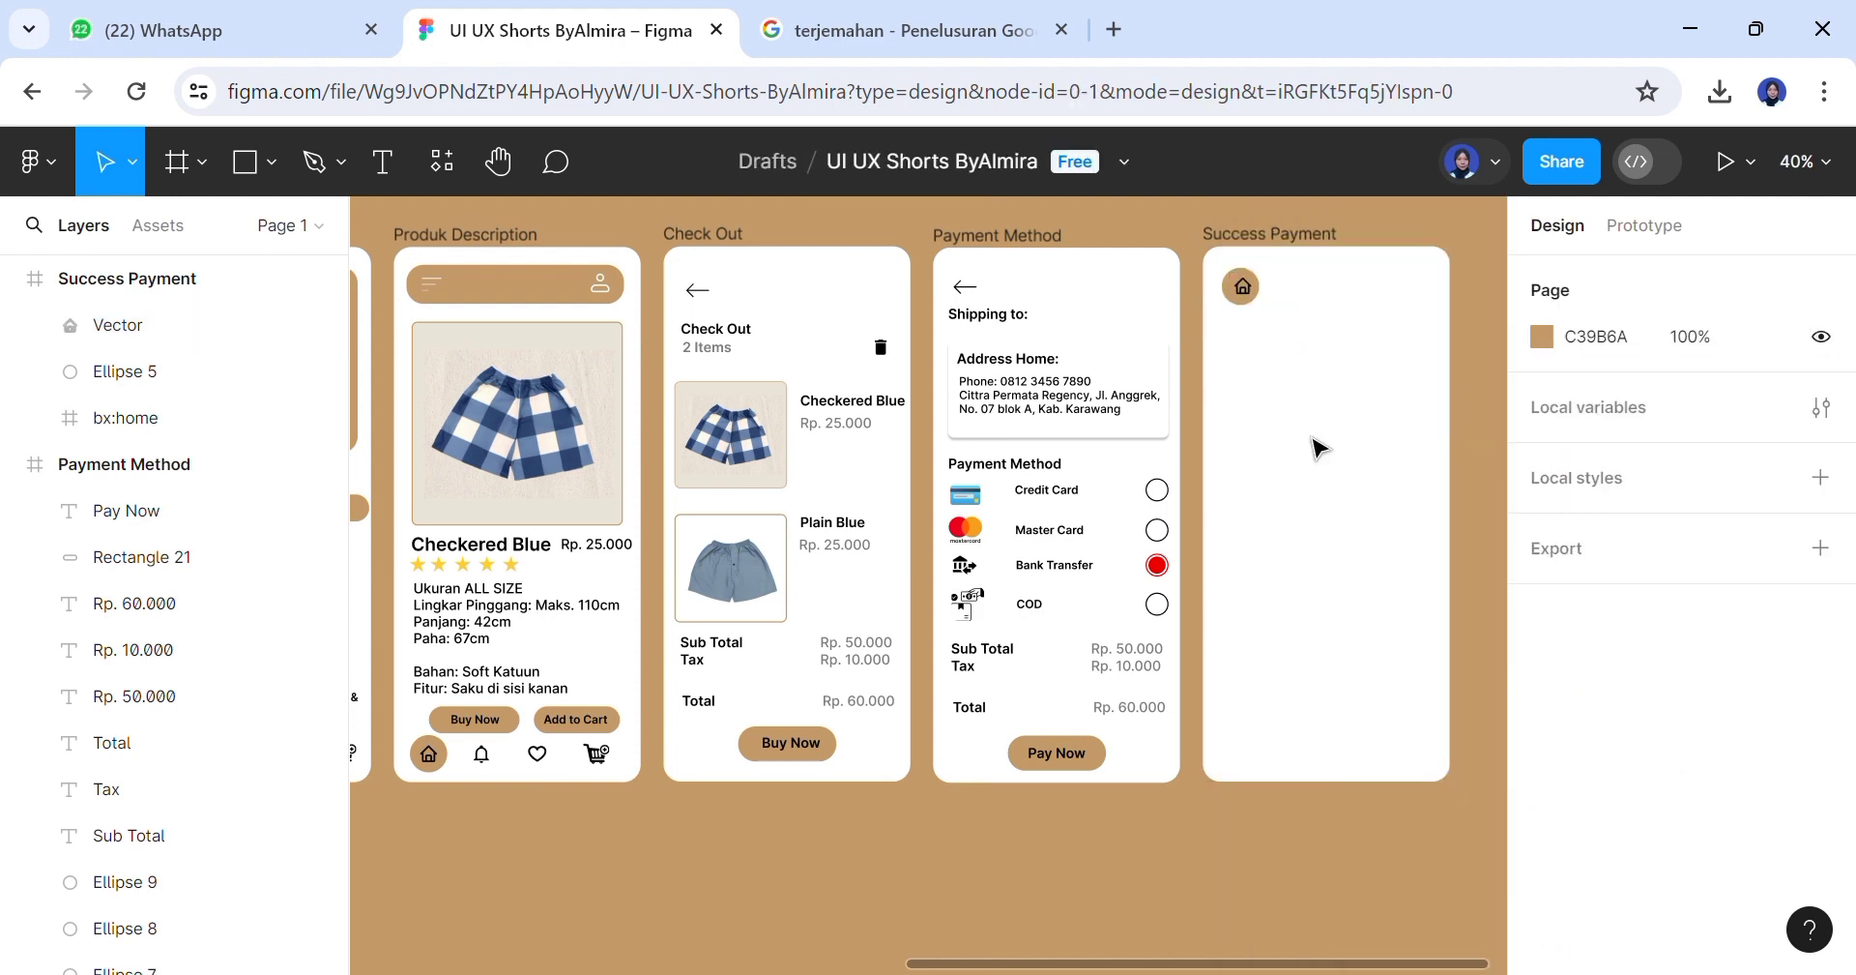
Set the height of the home icon on the Success Payment frame to 30
left_click(1265, 300)
left_click(1737, 412)
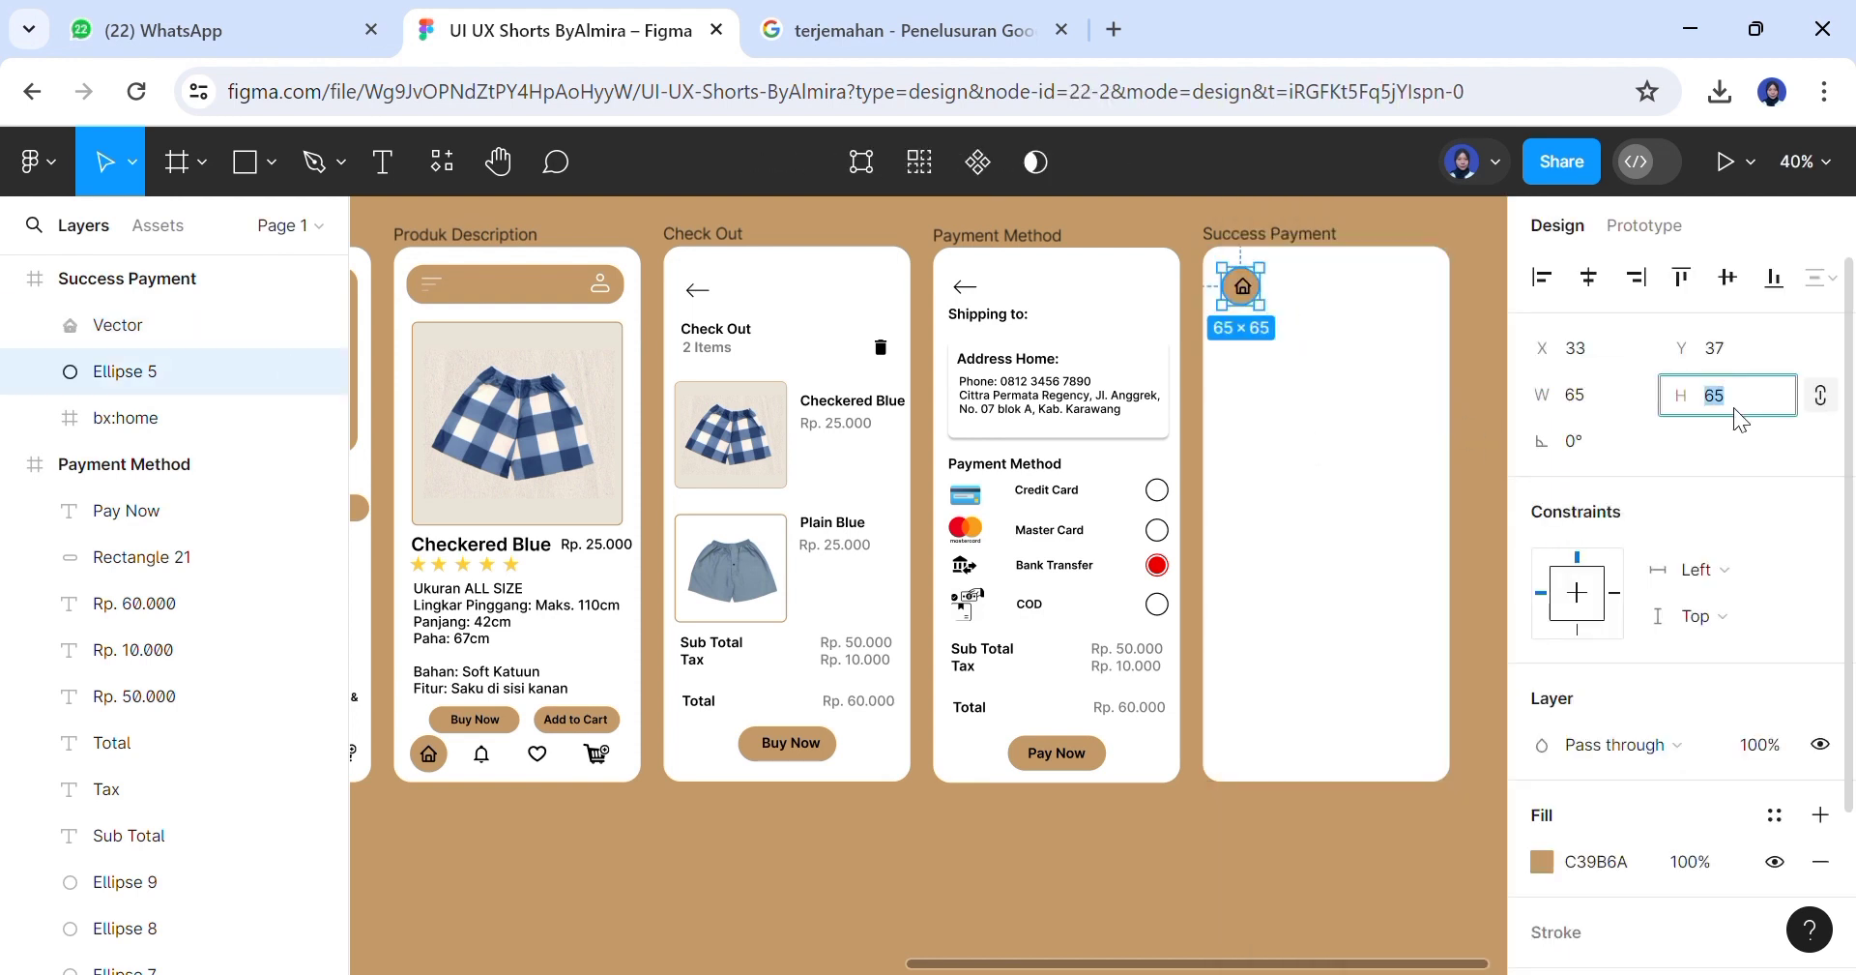
left_click(1375, 497)
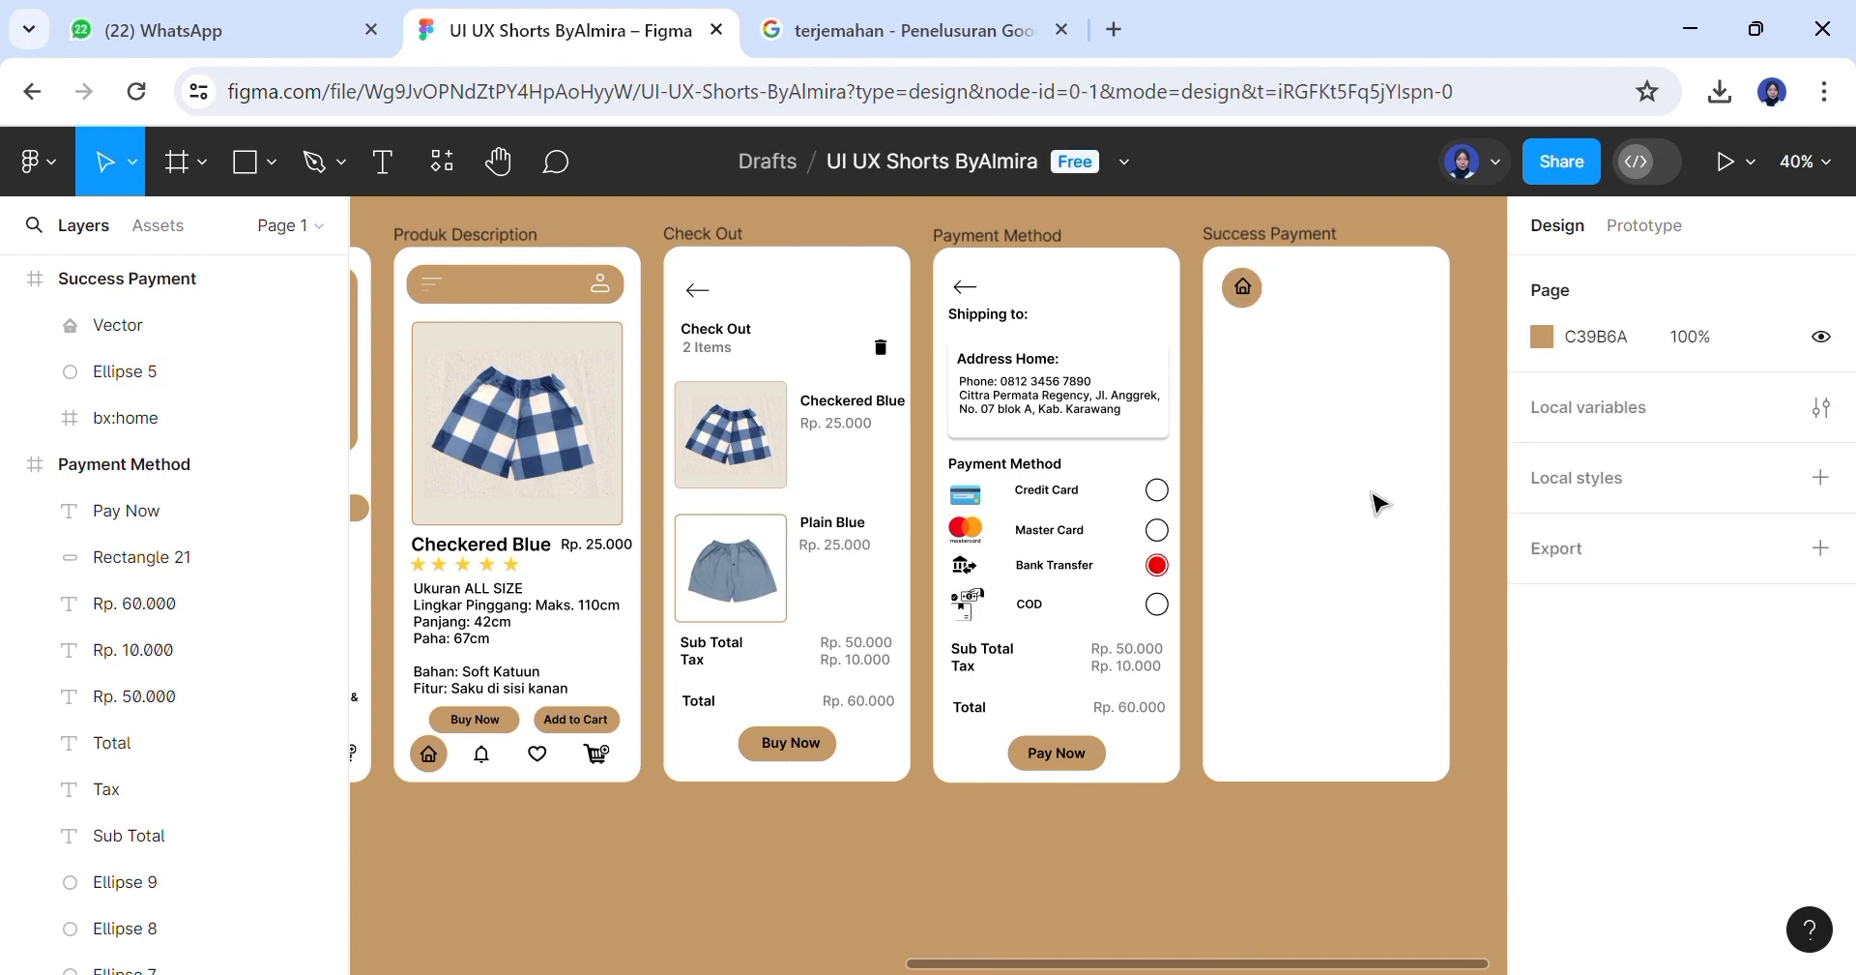
left_click(1251, 298)
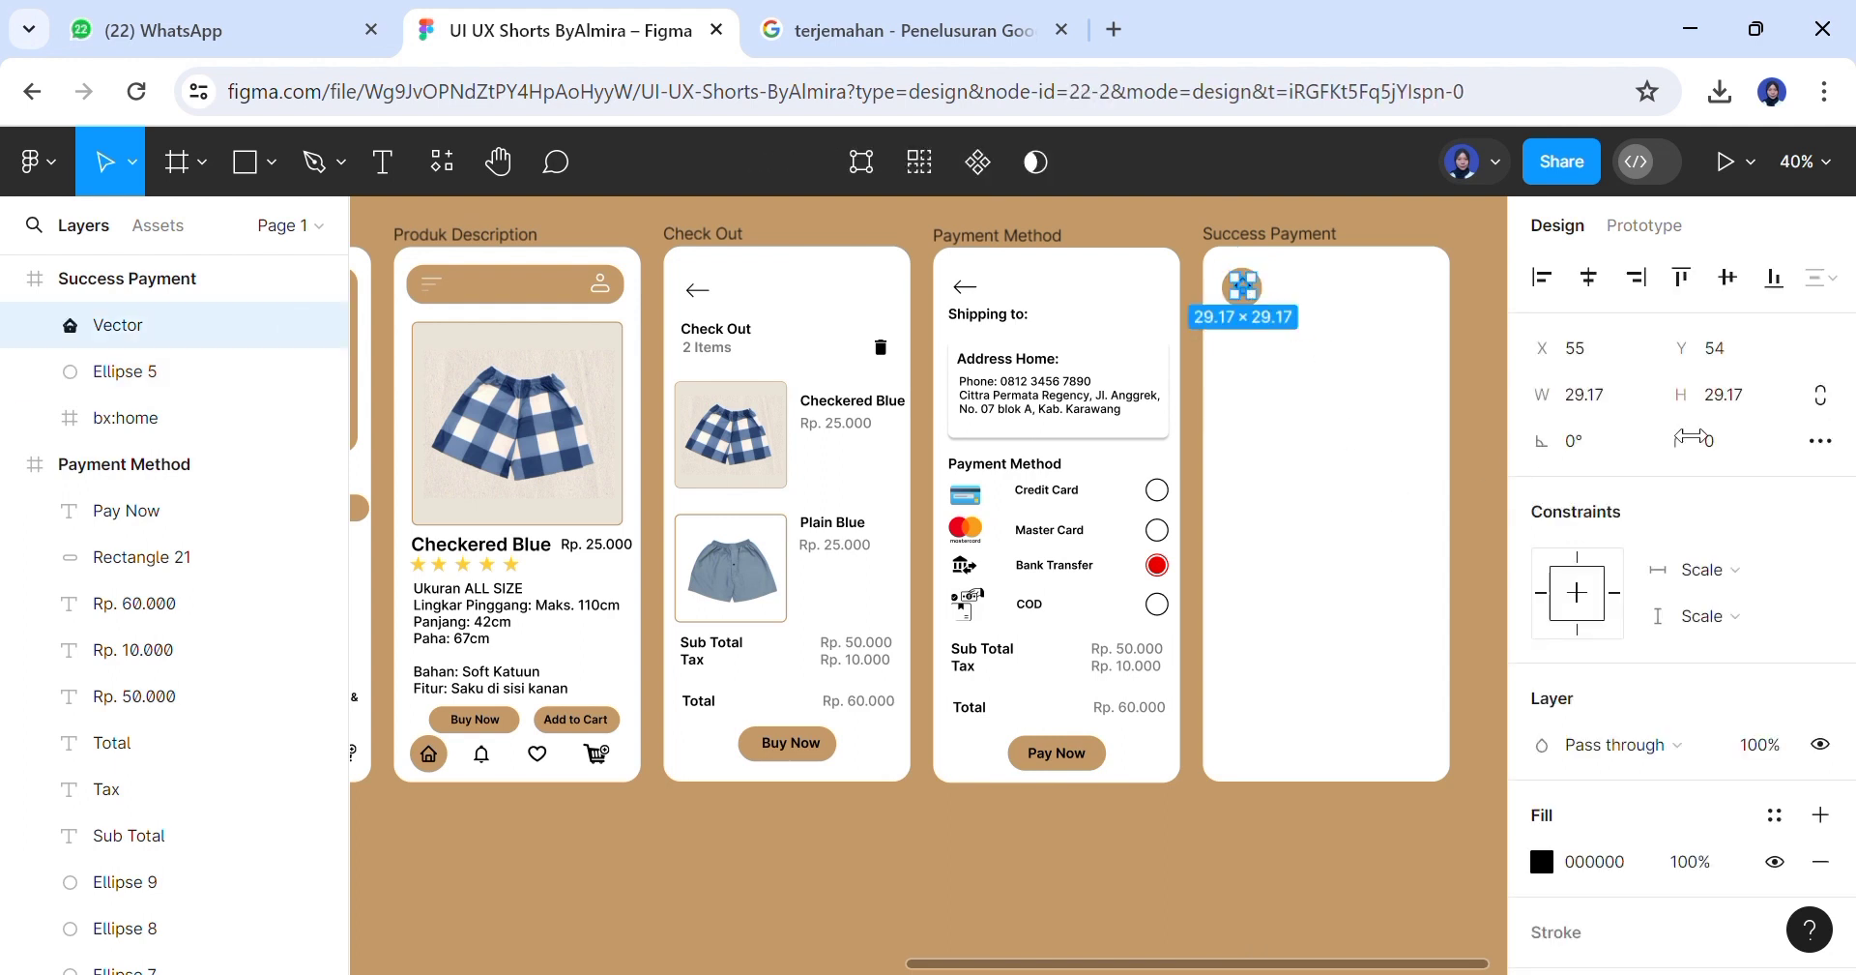
left_click(1758, 393)
type("30")
left_click(1409, 495)
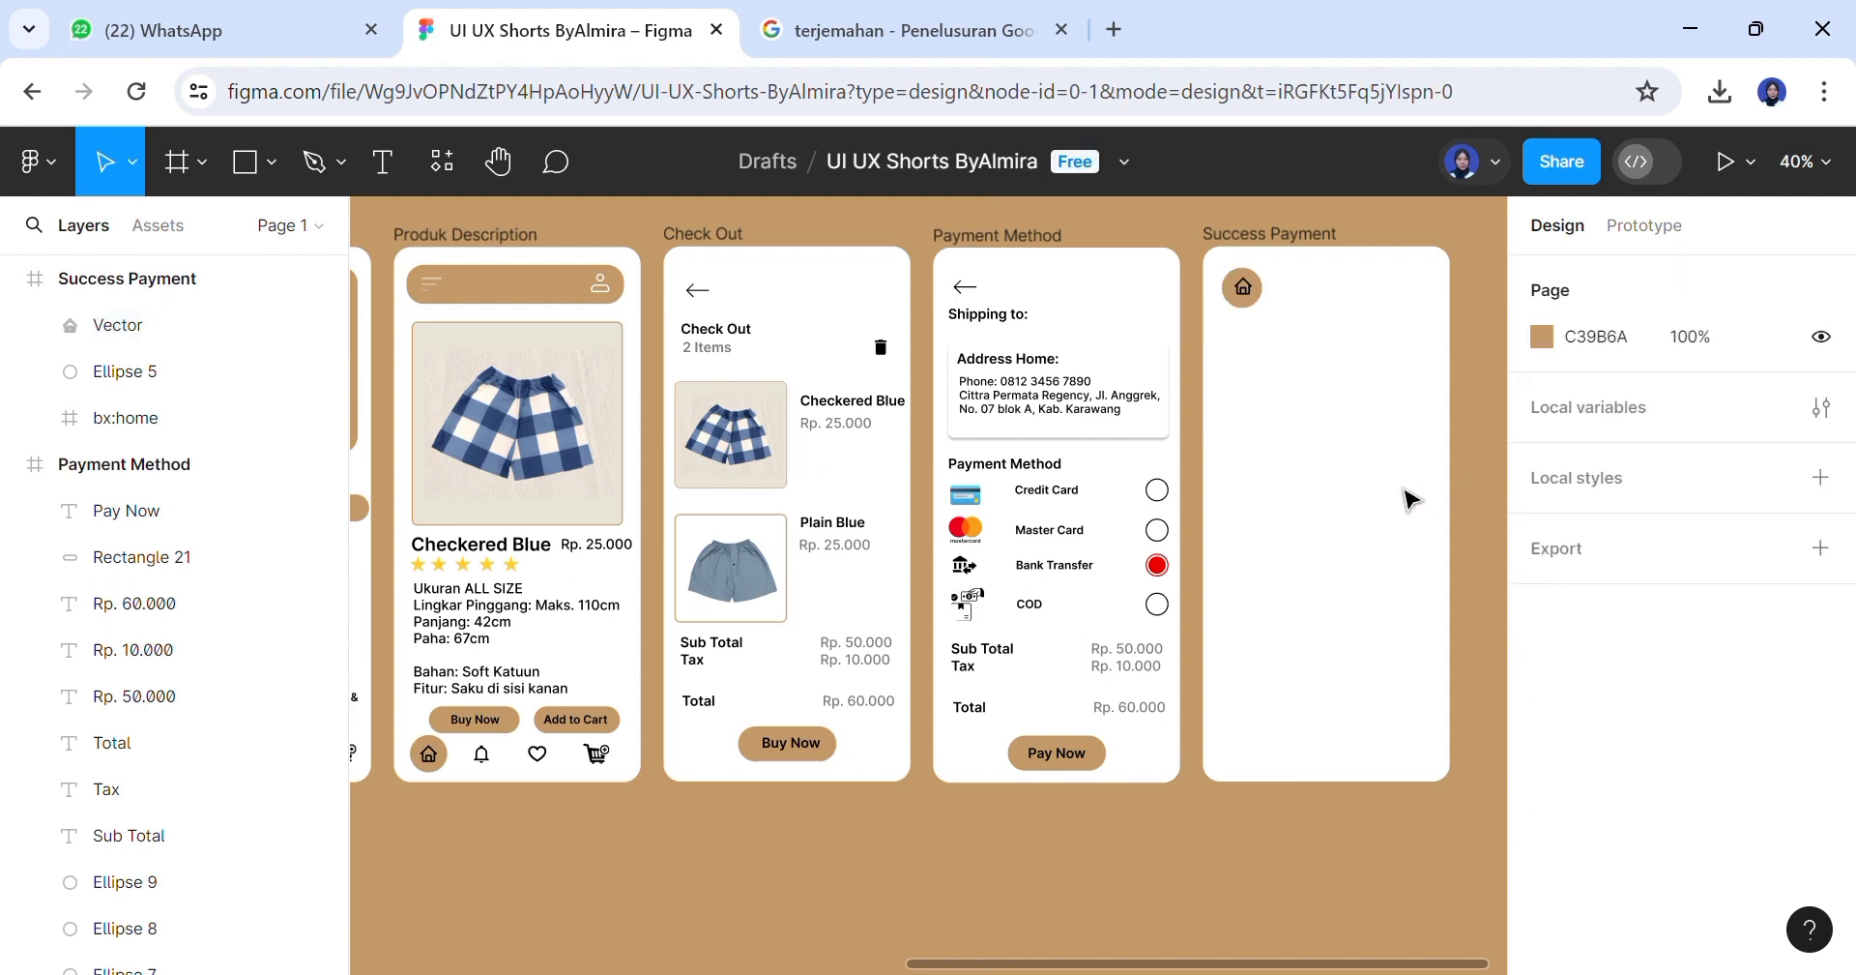
Resize the home icon on the Success Payment frame to 35 by 35
left_click(1256, 298)
left_click(1740, 395)
type("35")
left_click(1306, 481)
Change the home icon's fill on the Success Payment frame to white, FFFFFF
left_click(1246, 302)
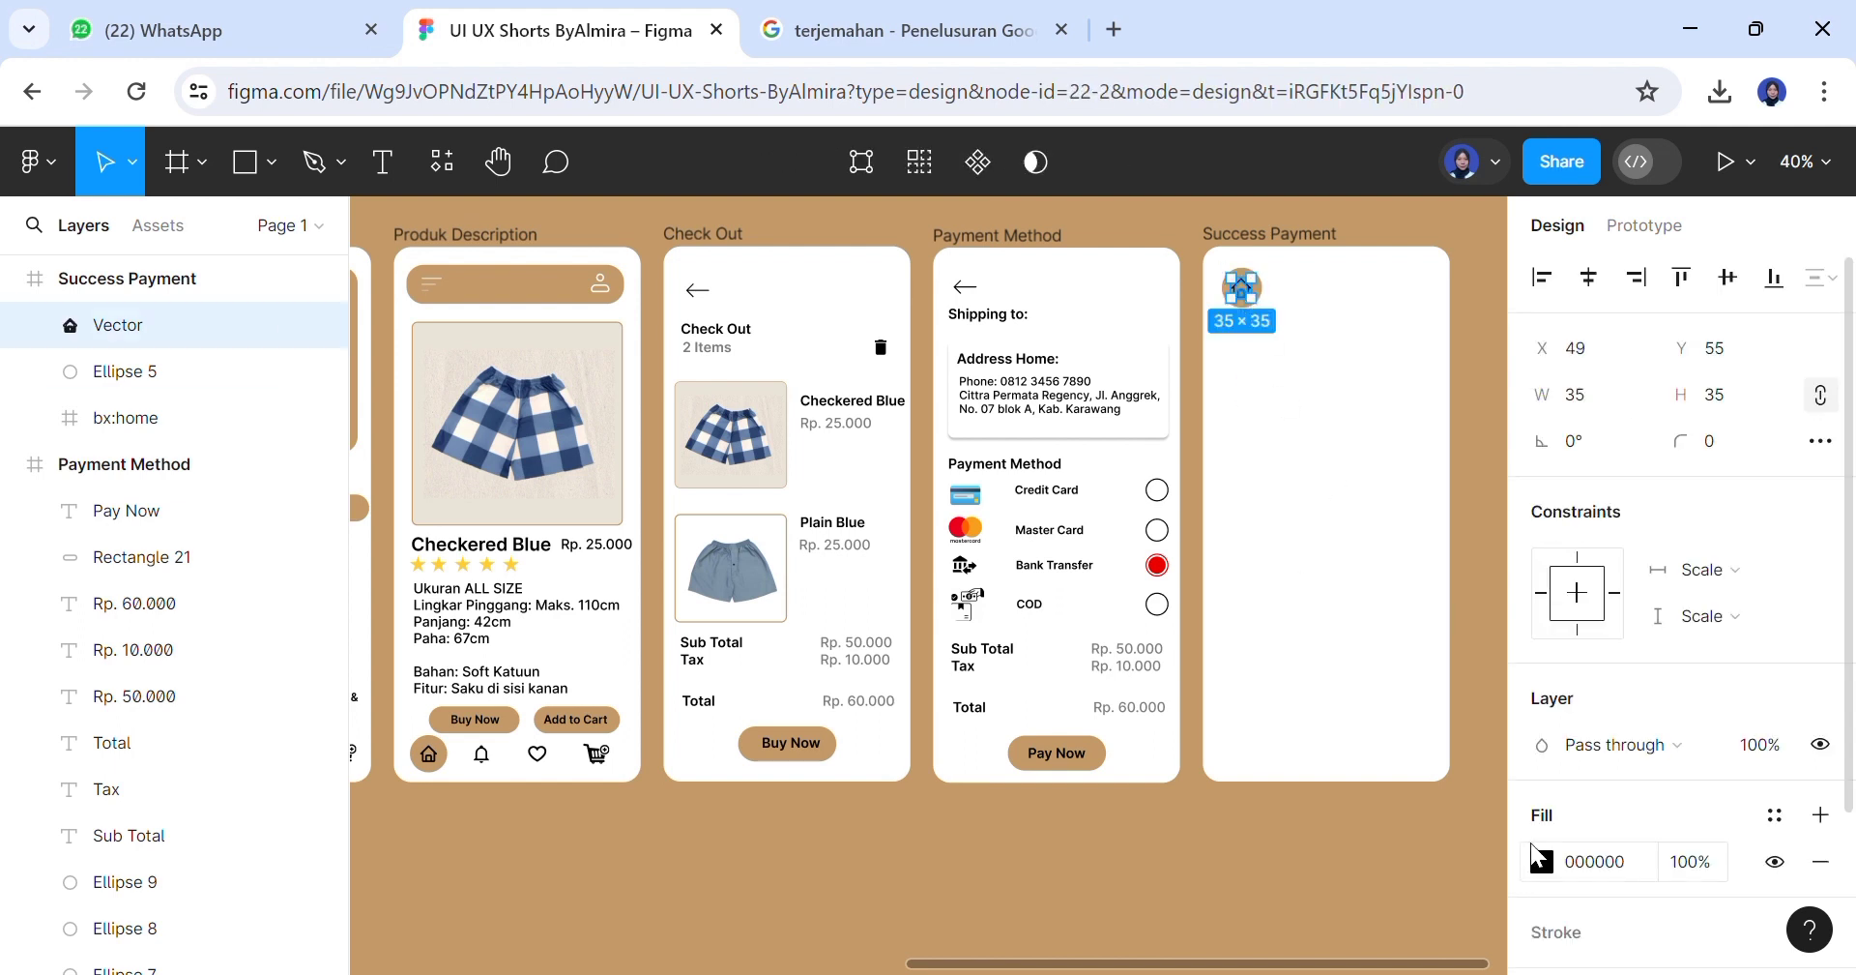
left_click(1542, 861)
left_click(1229, 906)
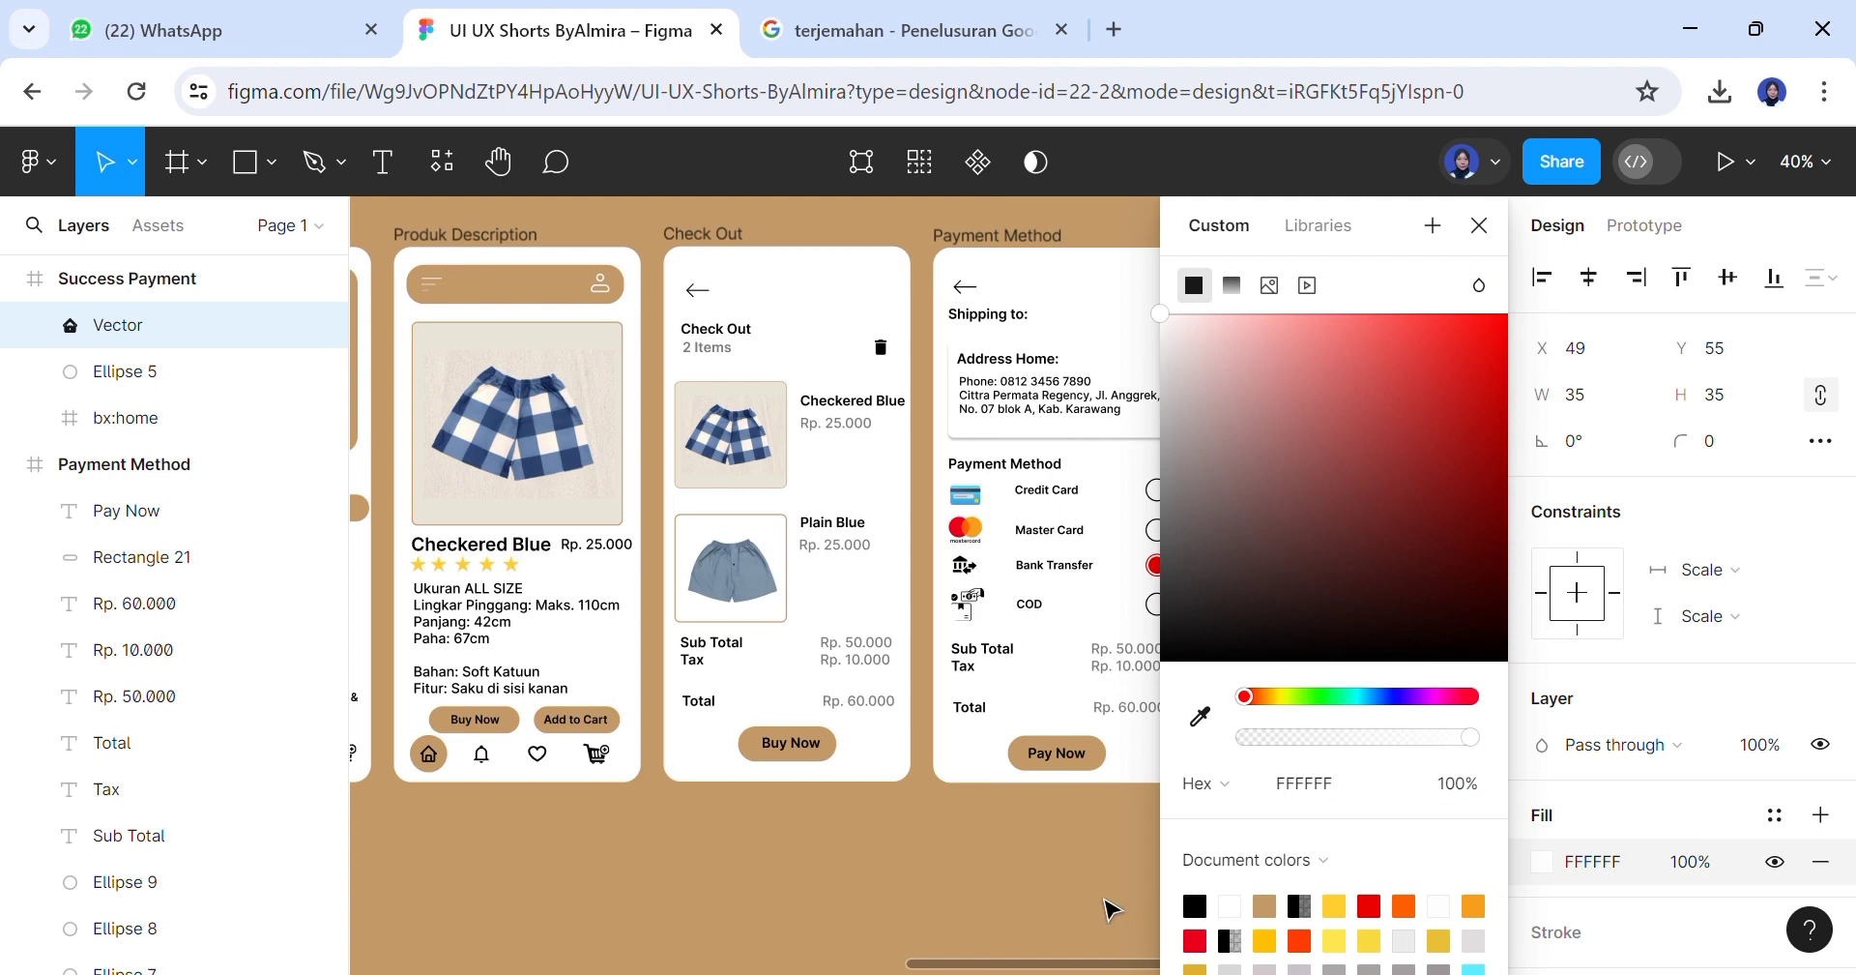
left_click(1108, 905)
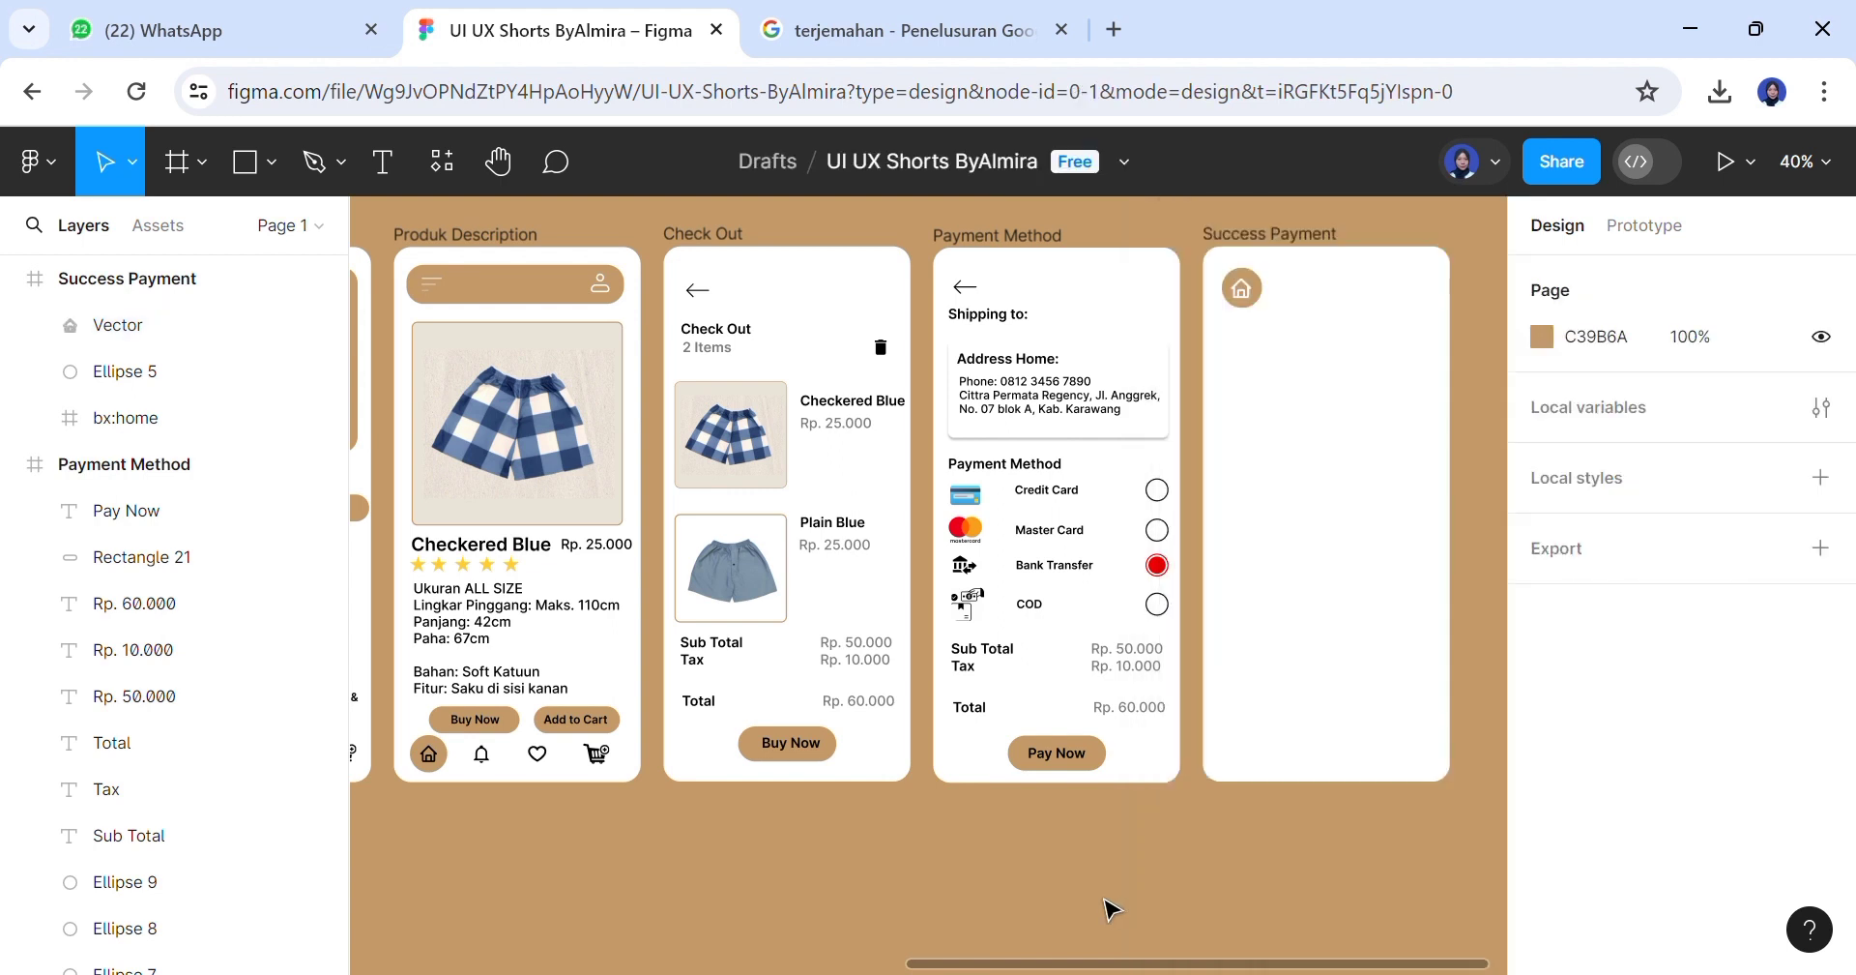
Place a 100 by 100 circle in the upper half of the Success Payment frame and centre it horizontally
left_click(272, 164)
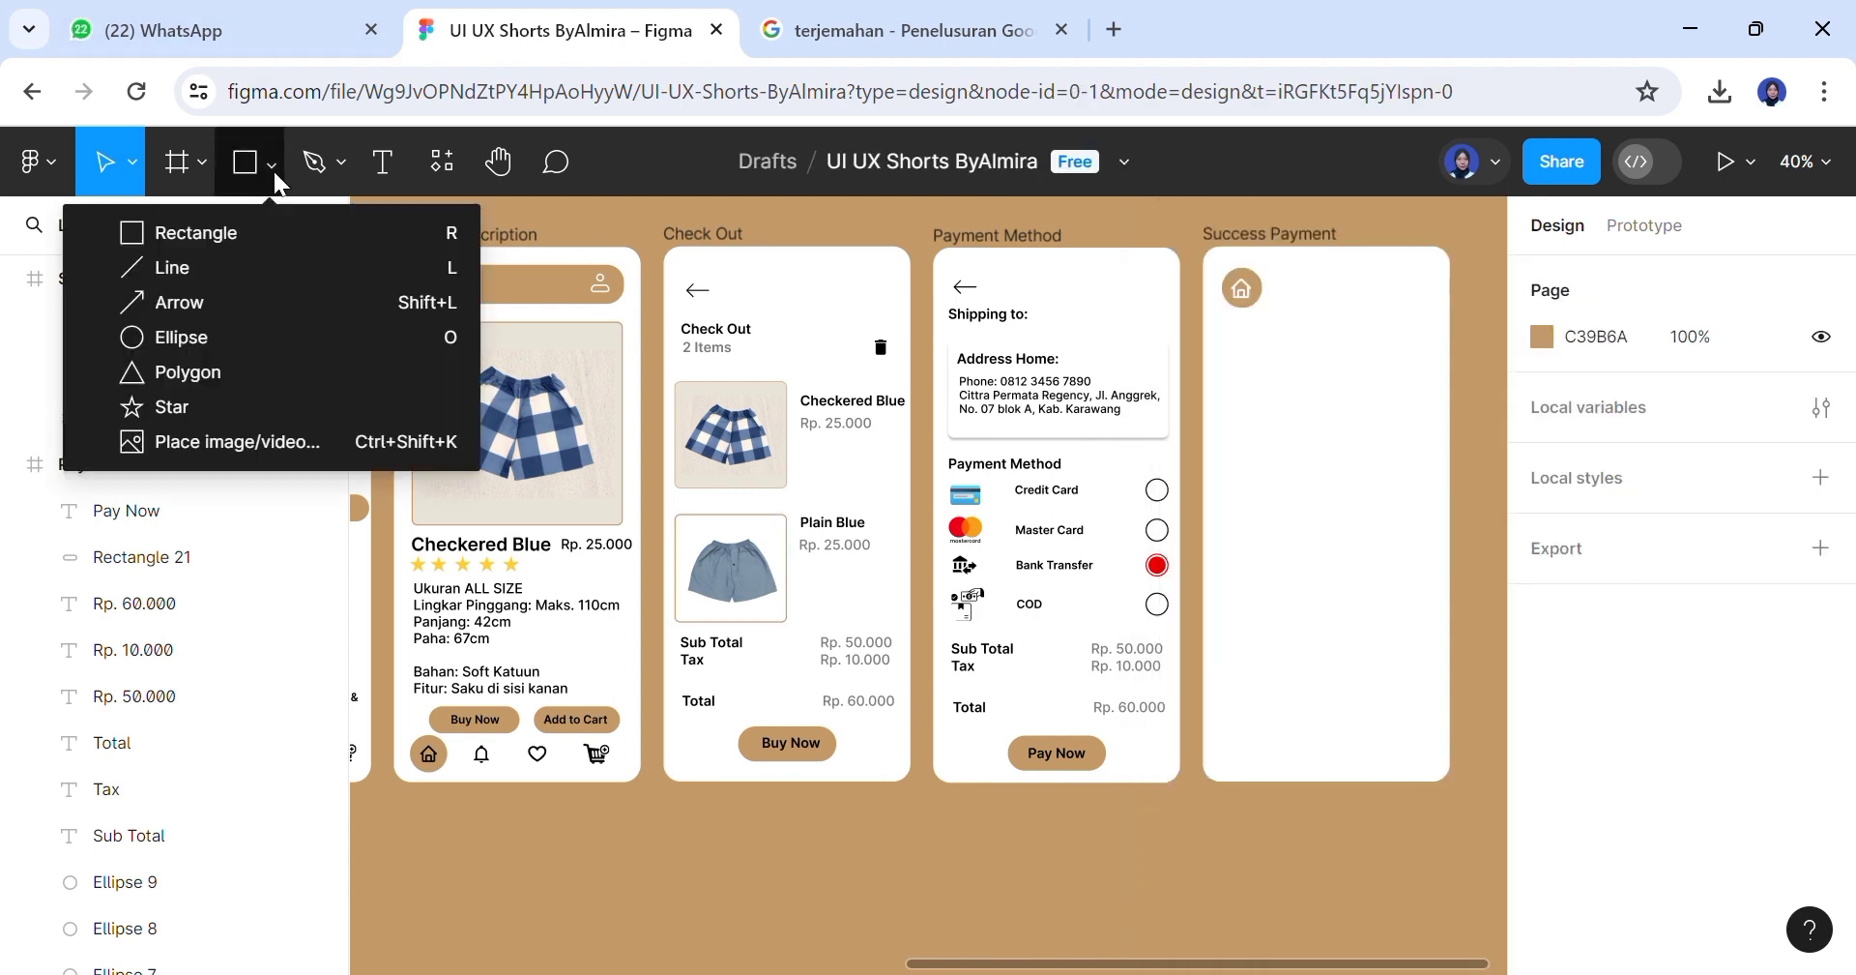
left_click(332, 336)
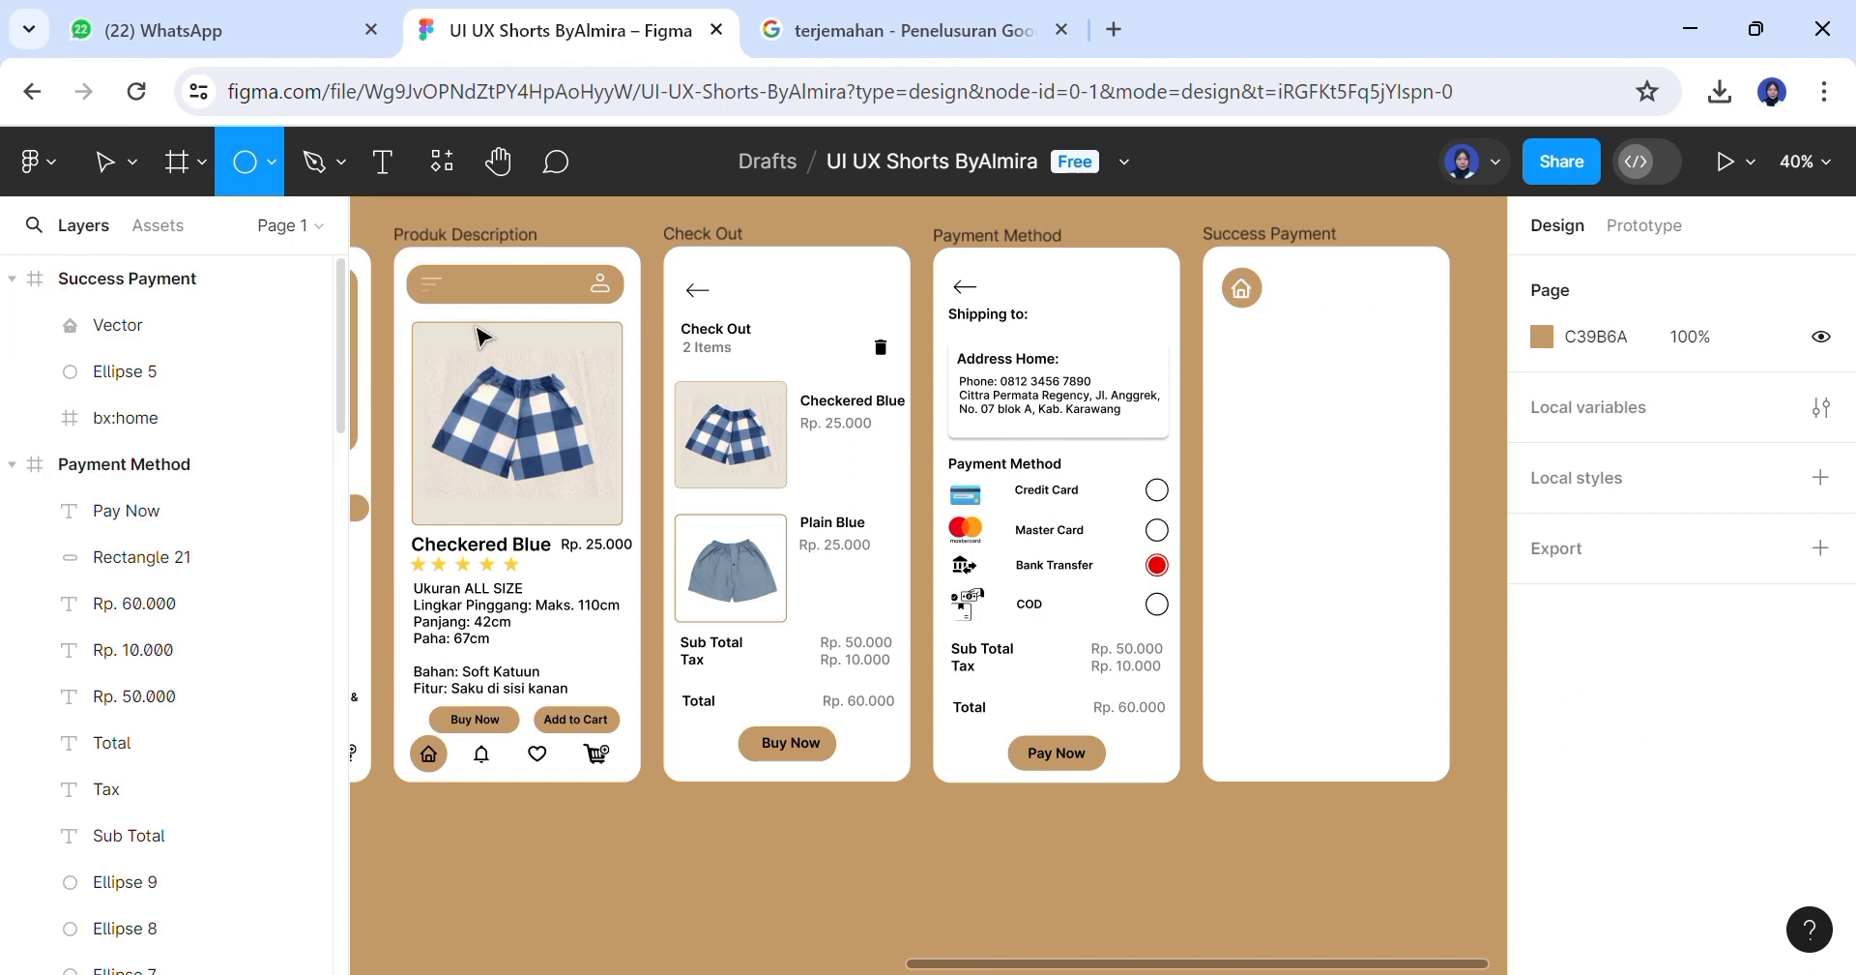
left_click(1345, 469)
left_click(1597, 284)
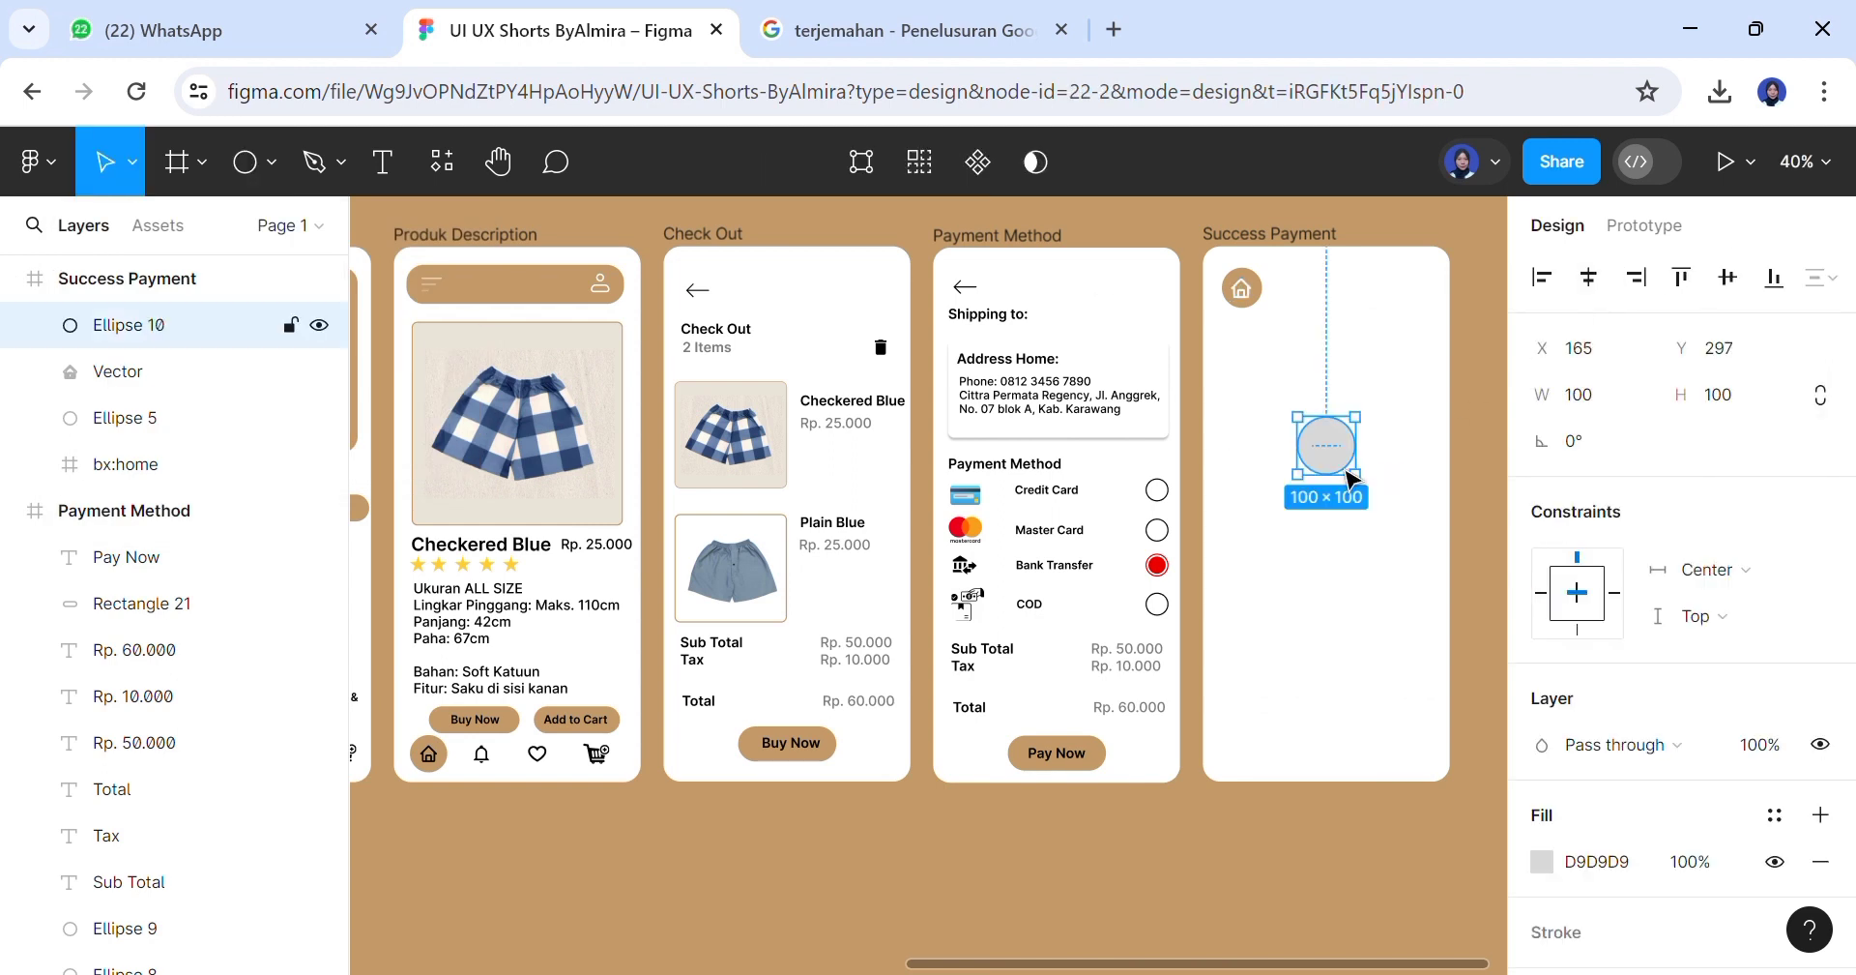
Set the grey circle's height to 150 with its proportions kept
left_click(1743, 386)
type("150")
left_click(1378, 571)
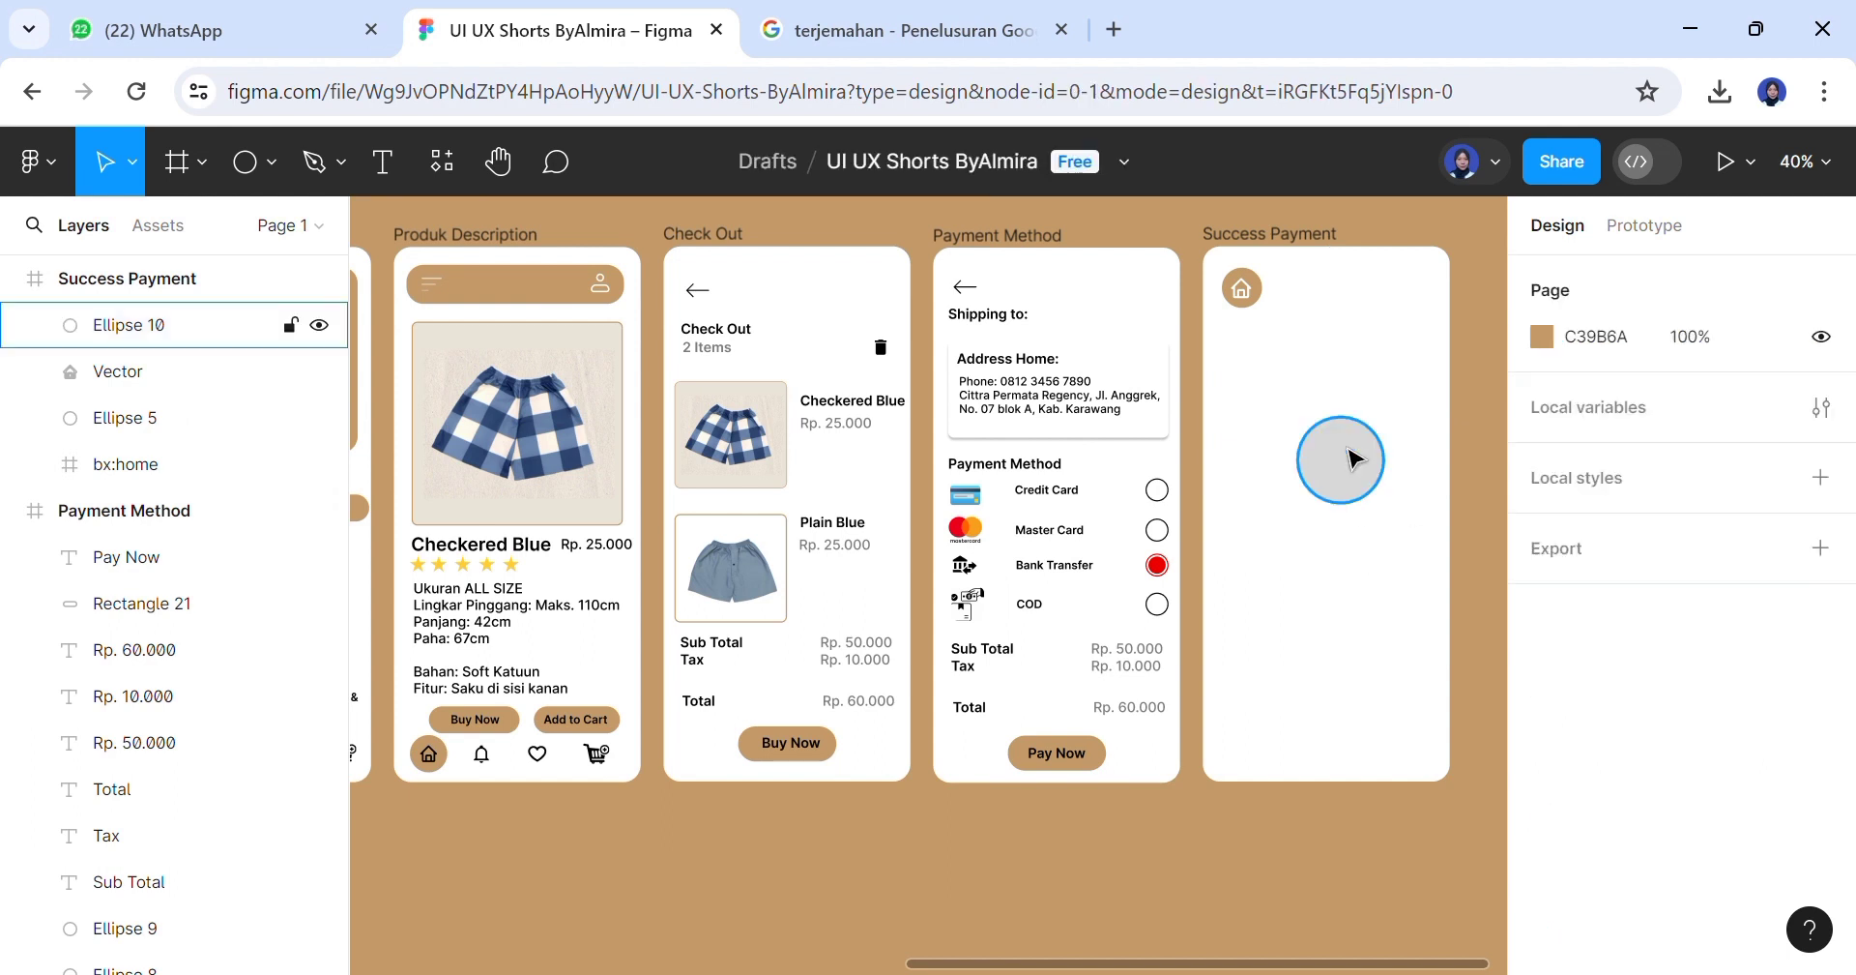
Resize the grey circle to 200 by 200 and move it to X 115, Y 222, centred in the Success Payment frame
left_click_drag(1348, 443, 1325, 427)
left_click(1770, 410)
type("200")
left_click(1377, 611)
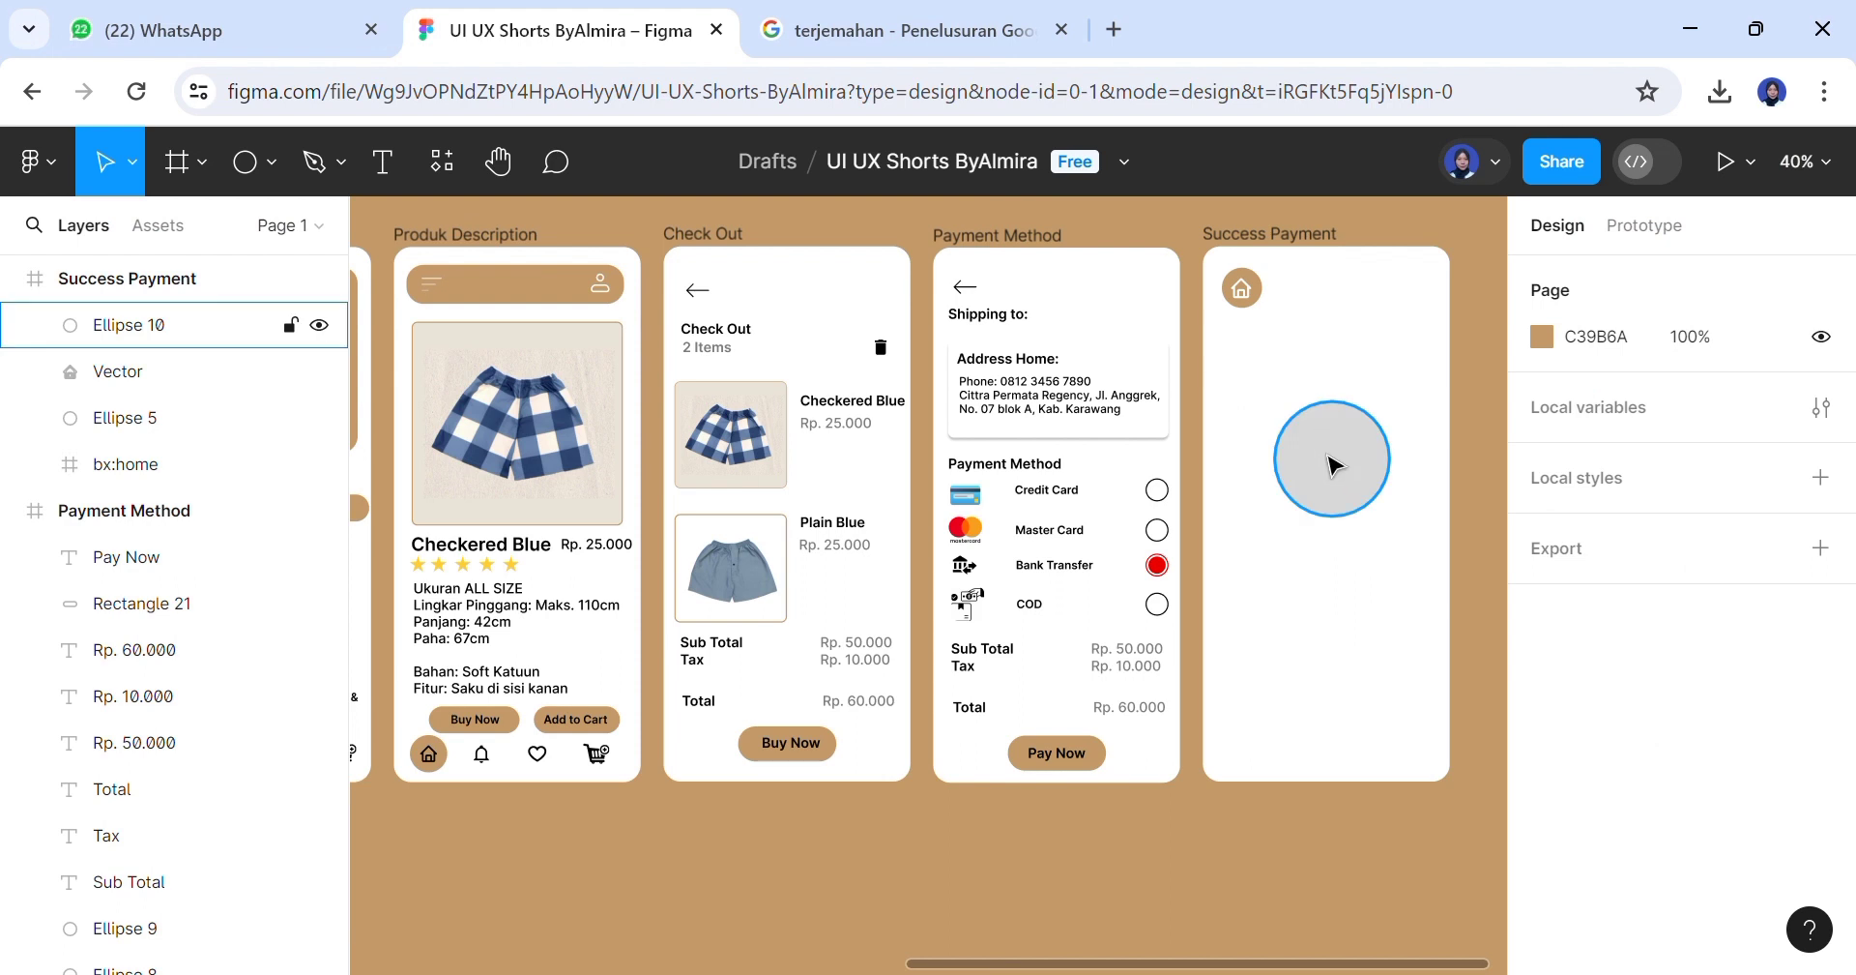
left_click_drag(1332, 464, 1327, 436)
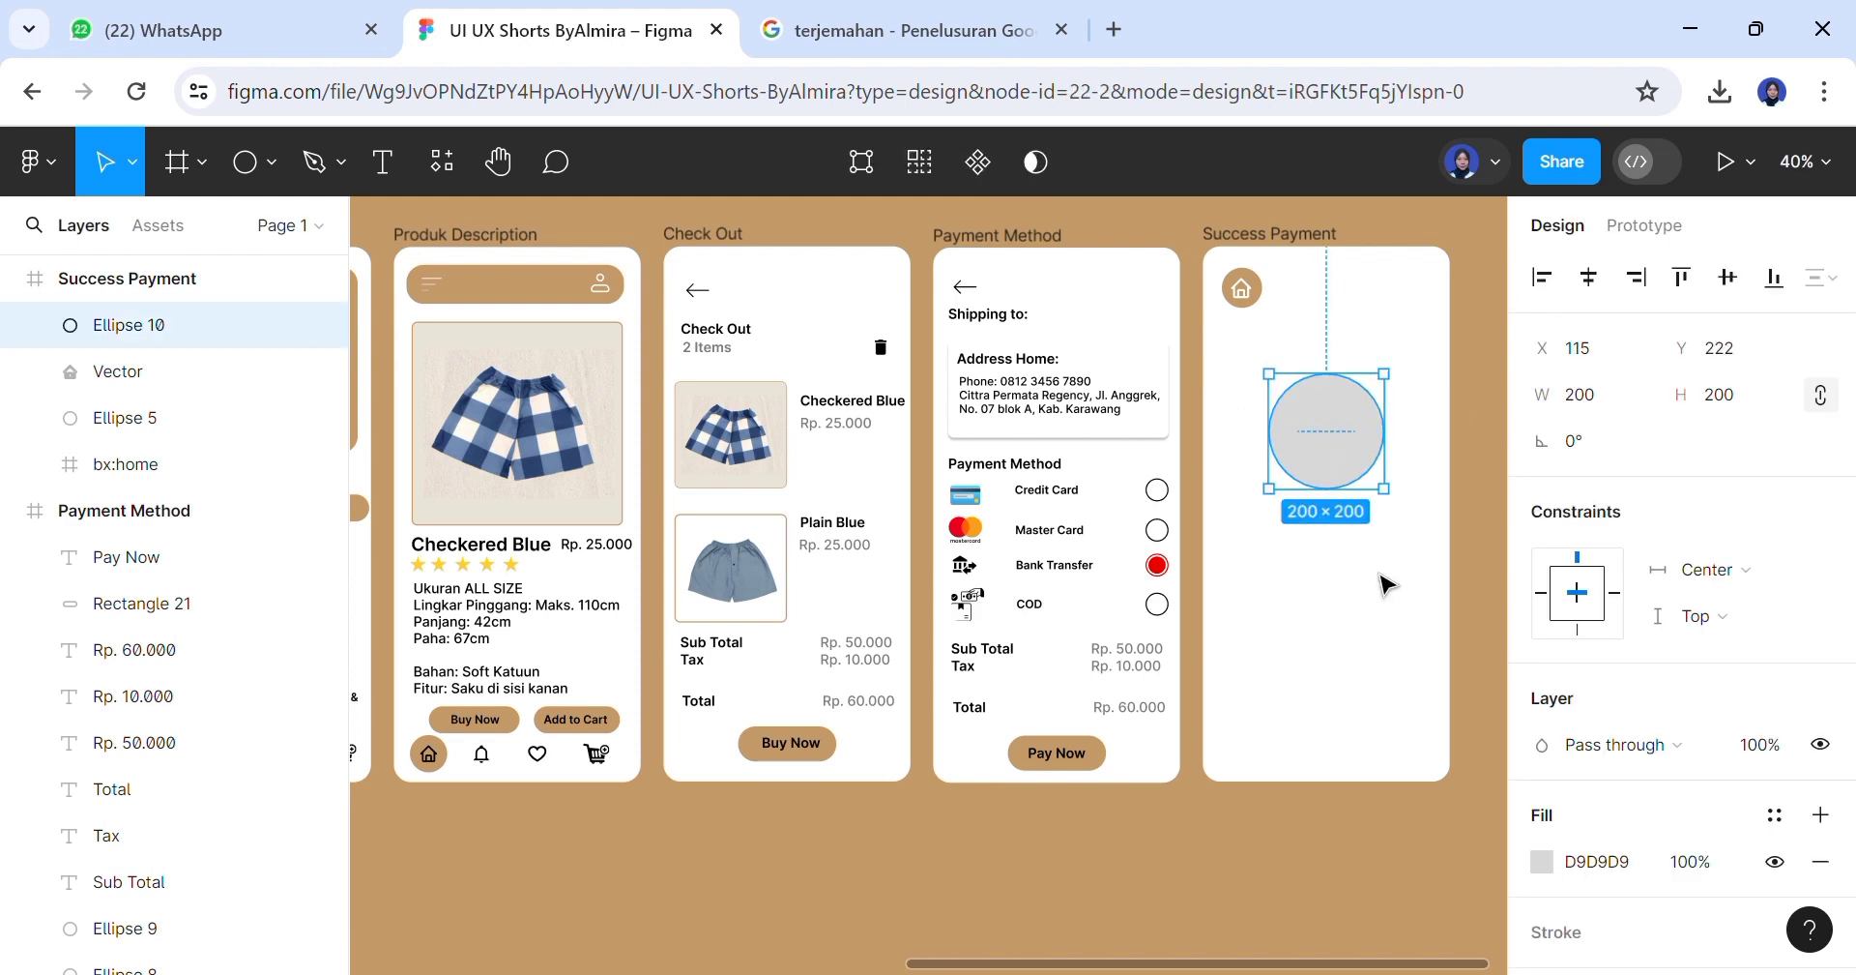
Fill the large circle on the Success Payment frame with the same brown as the home icon's circle
left_click(1309, 613)
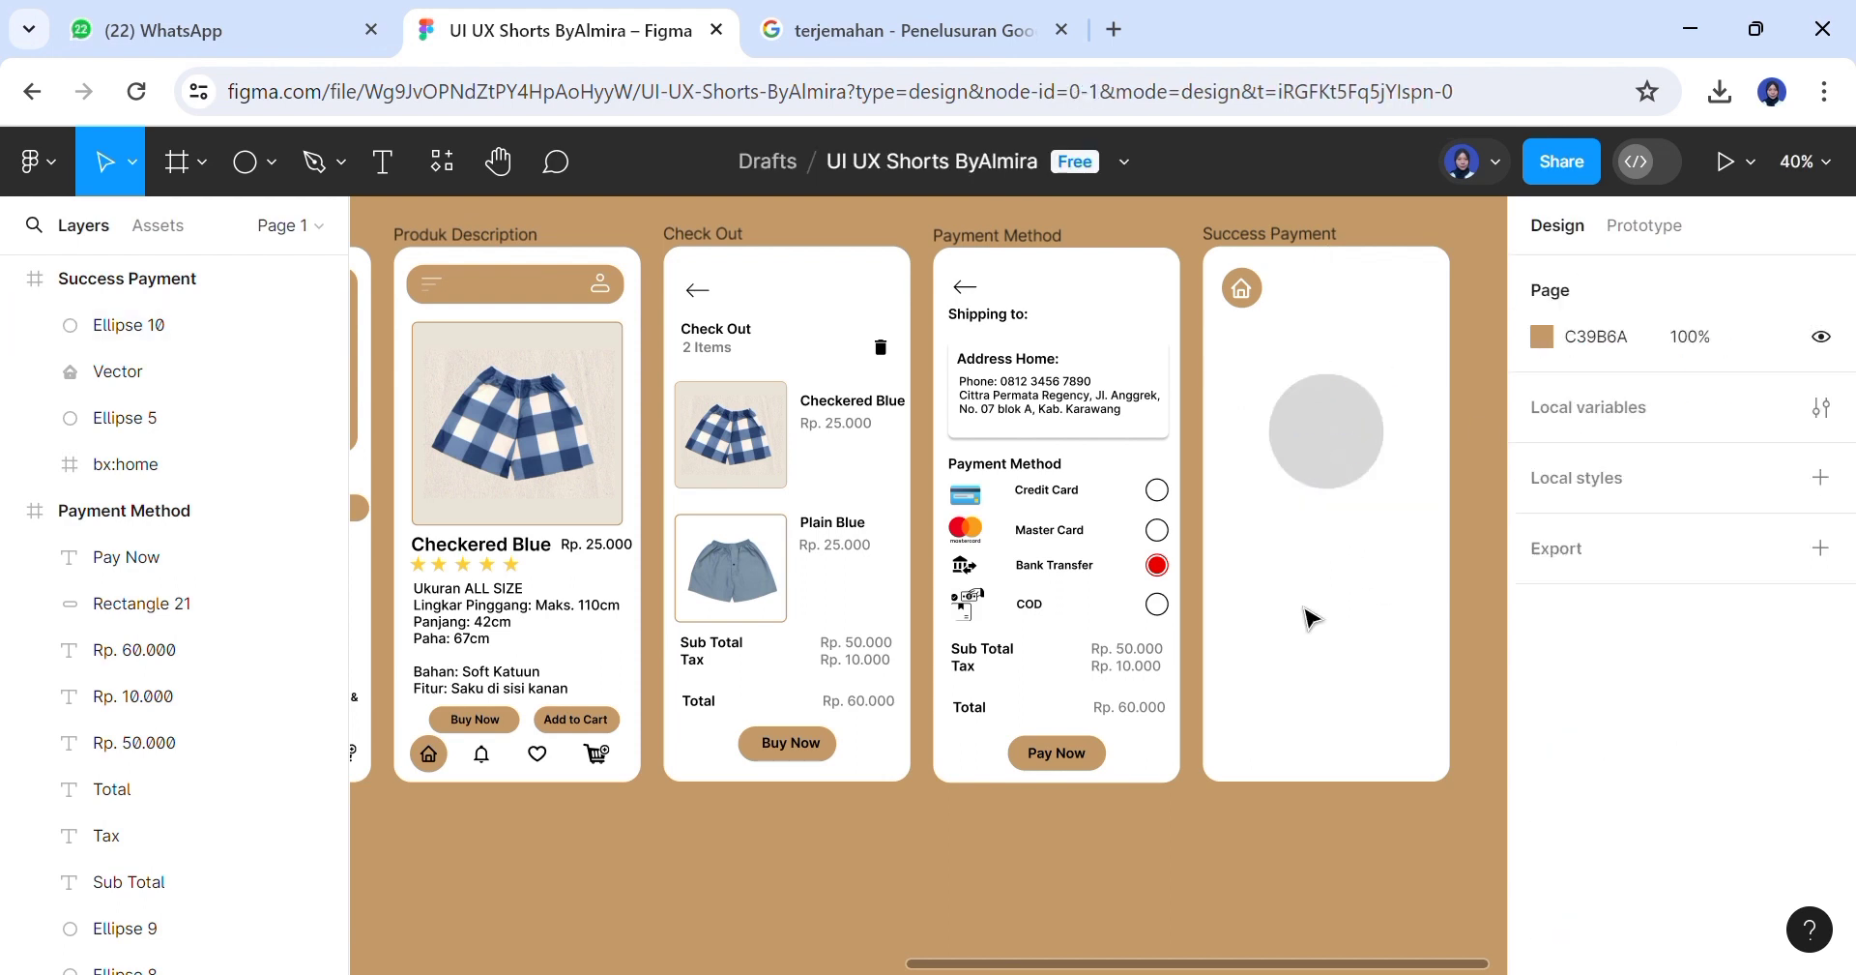
left_click(1340, 485)
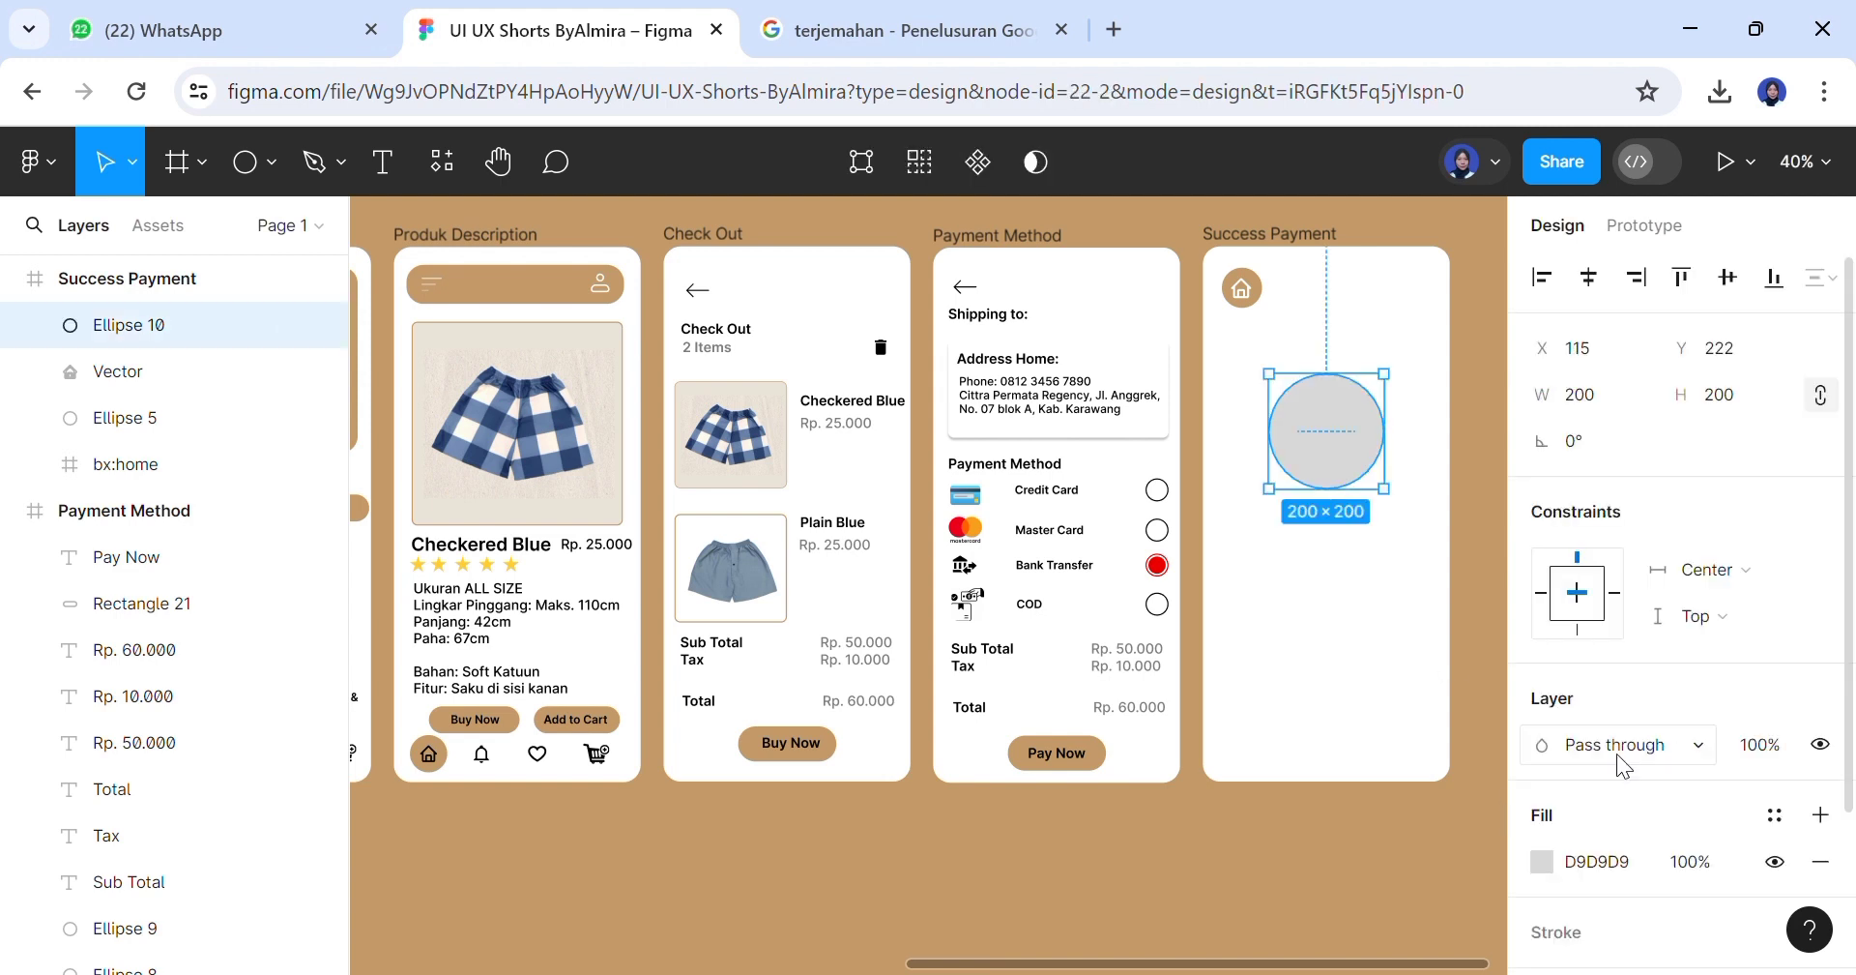
left_click(1545, 862)
left_click(1265, 908)
left_click(1063, 875)
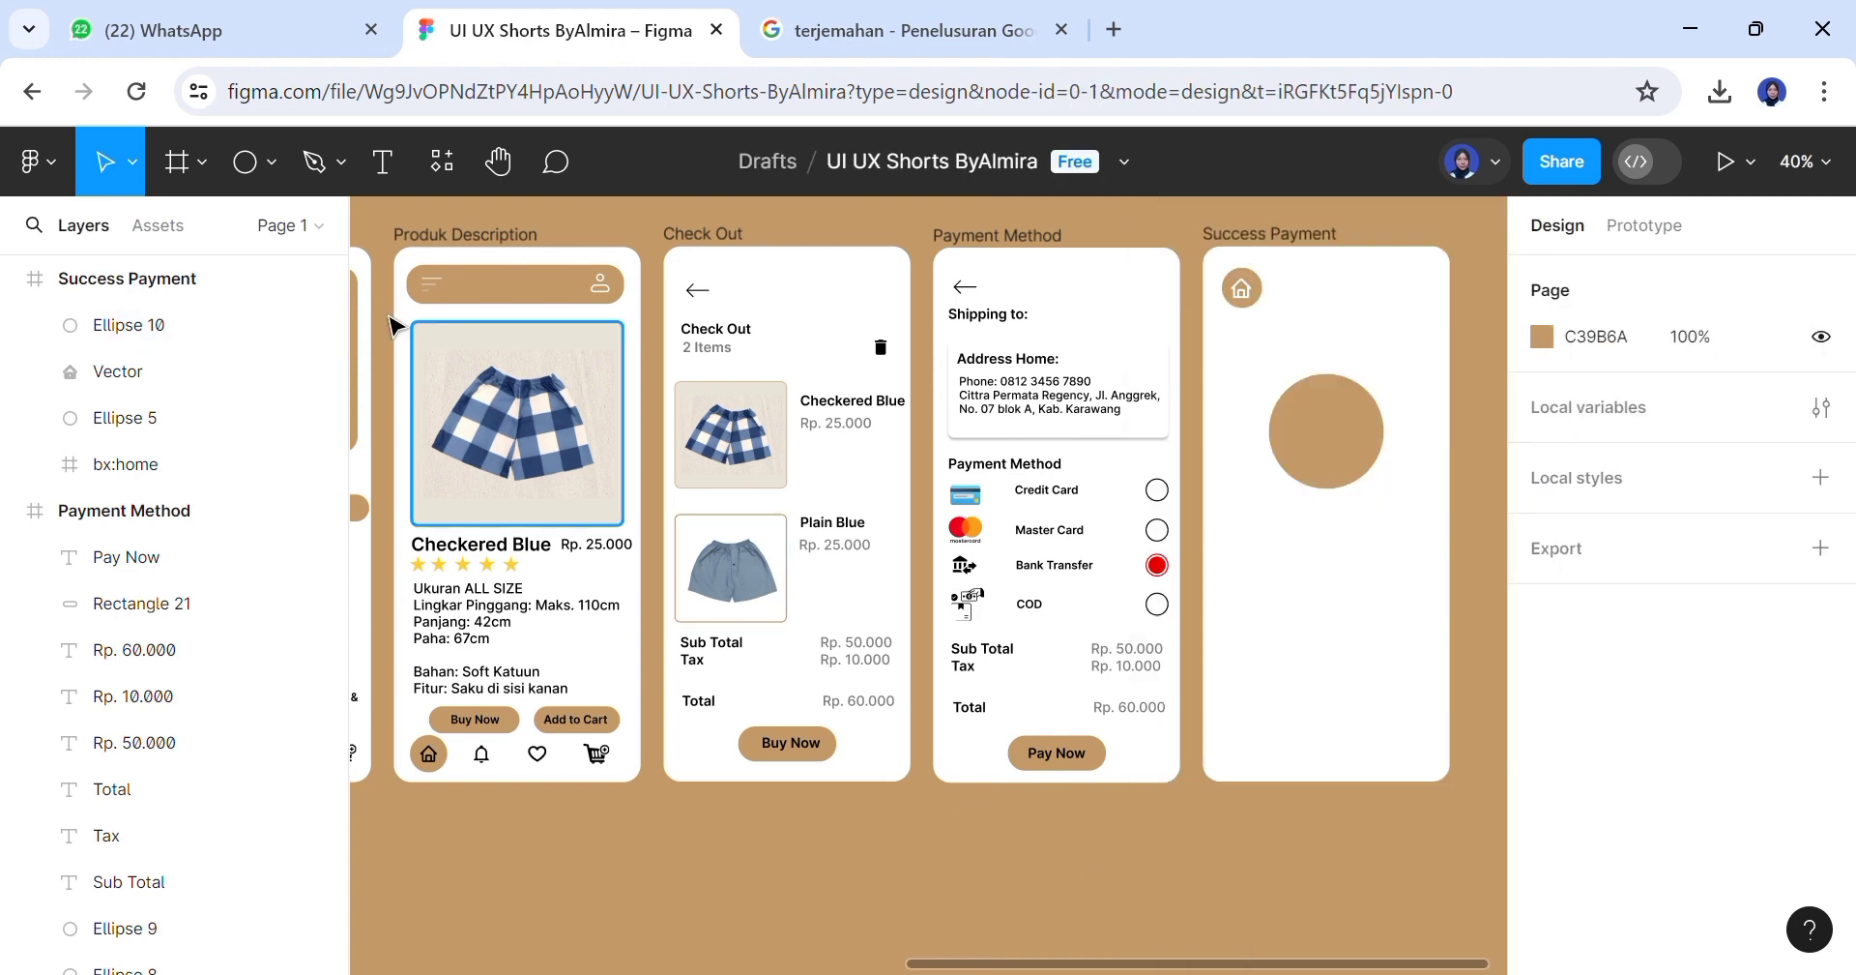
Search the Iconify plugin for "succes" and import the ooui:success check icon at the edge of the large brown circle
left_click(32, 162)
mouse_move(198, 619)
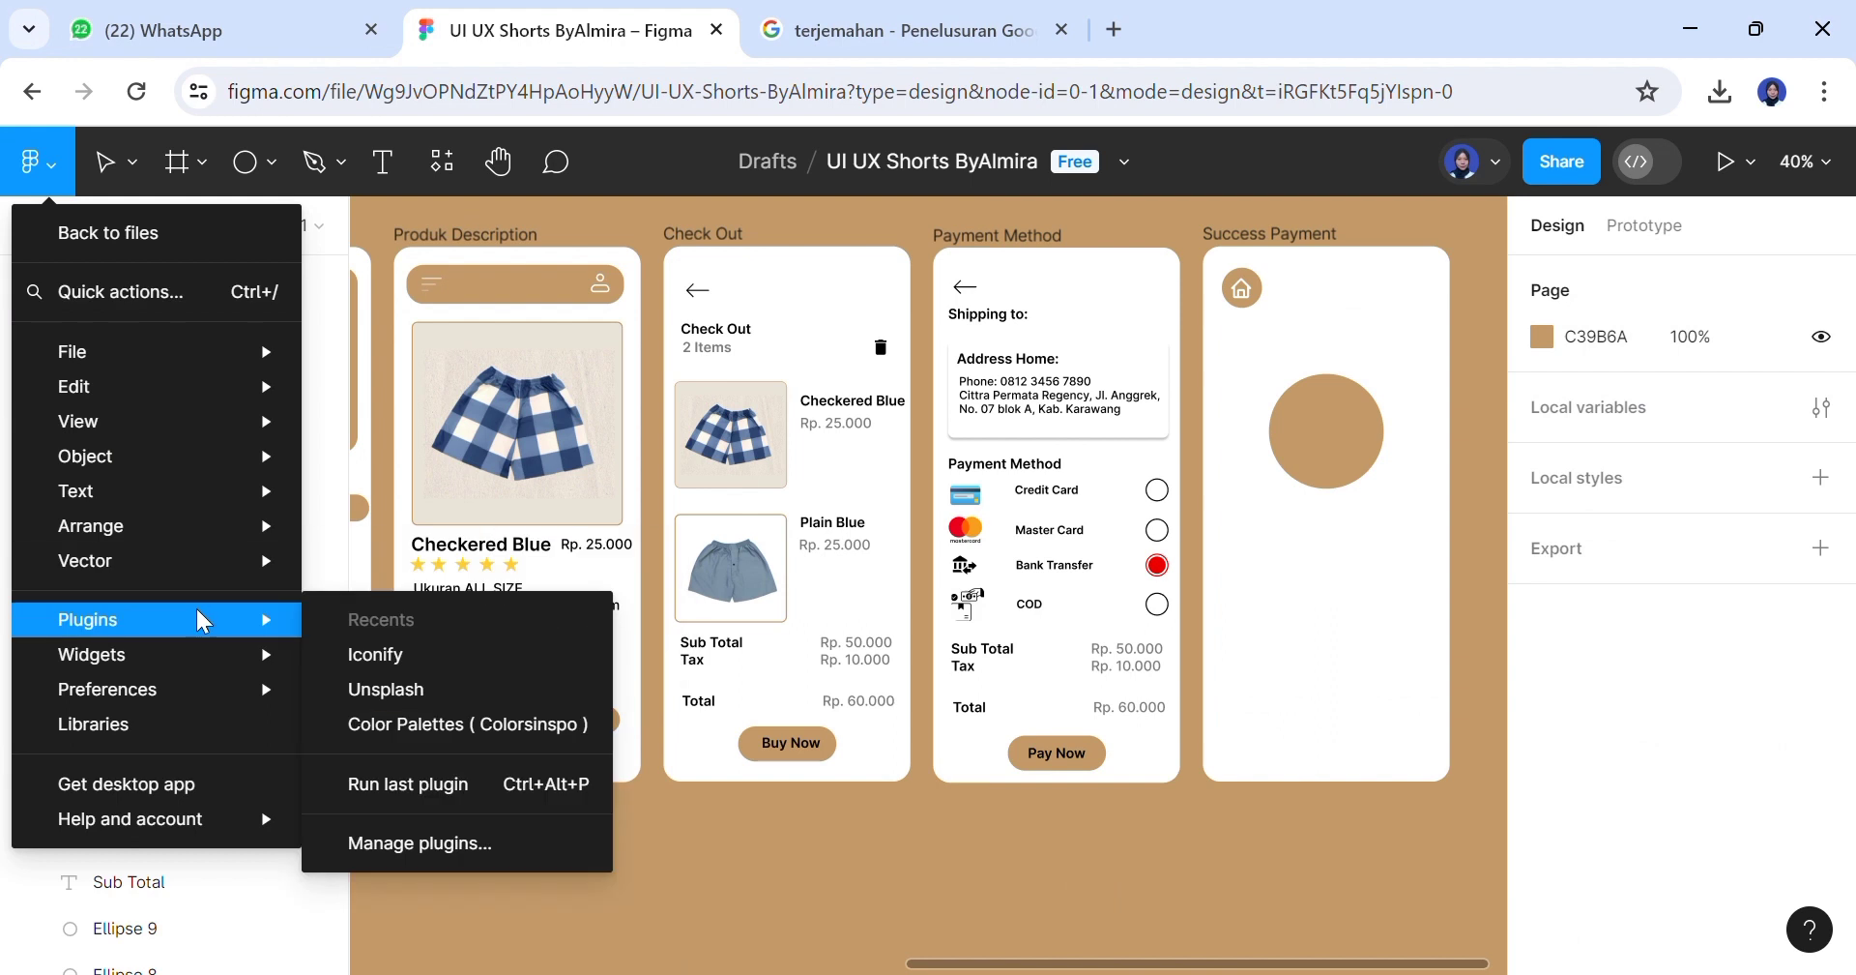
left_click(350, 656)
left_click_drag(996, 612, 992, 714)
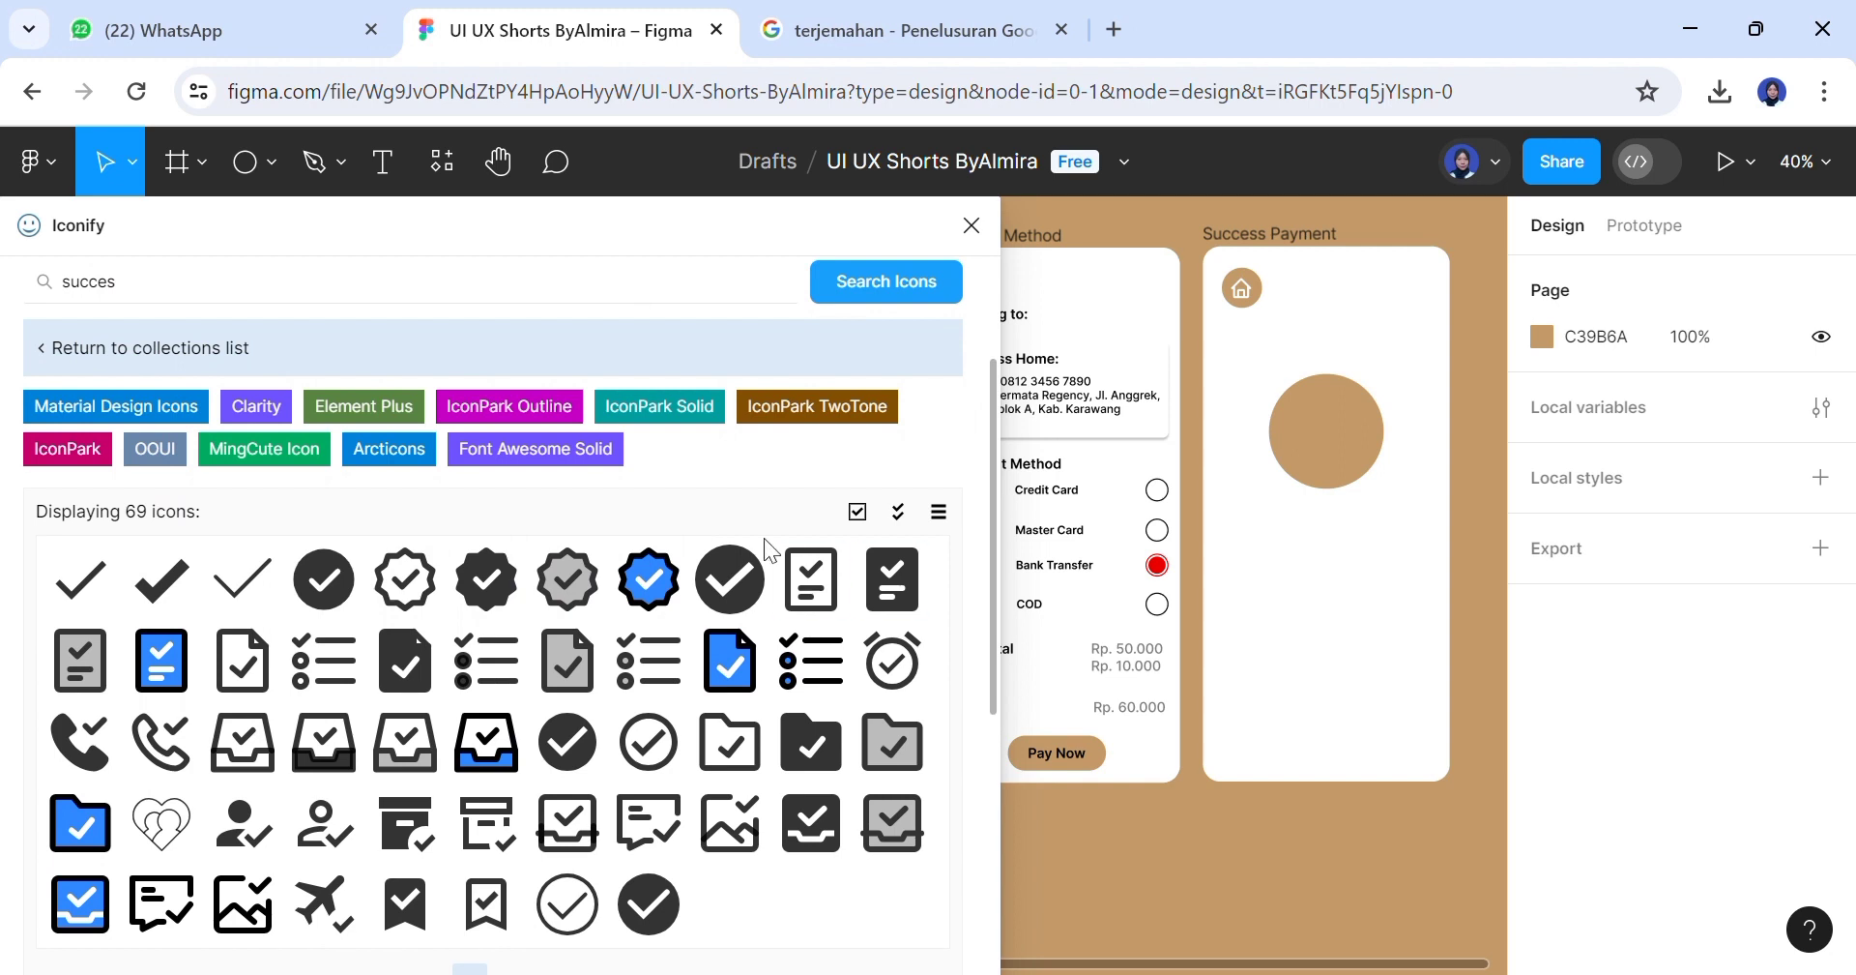
left_click_drag(735, 595, 1289, 482)
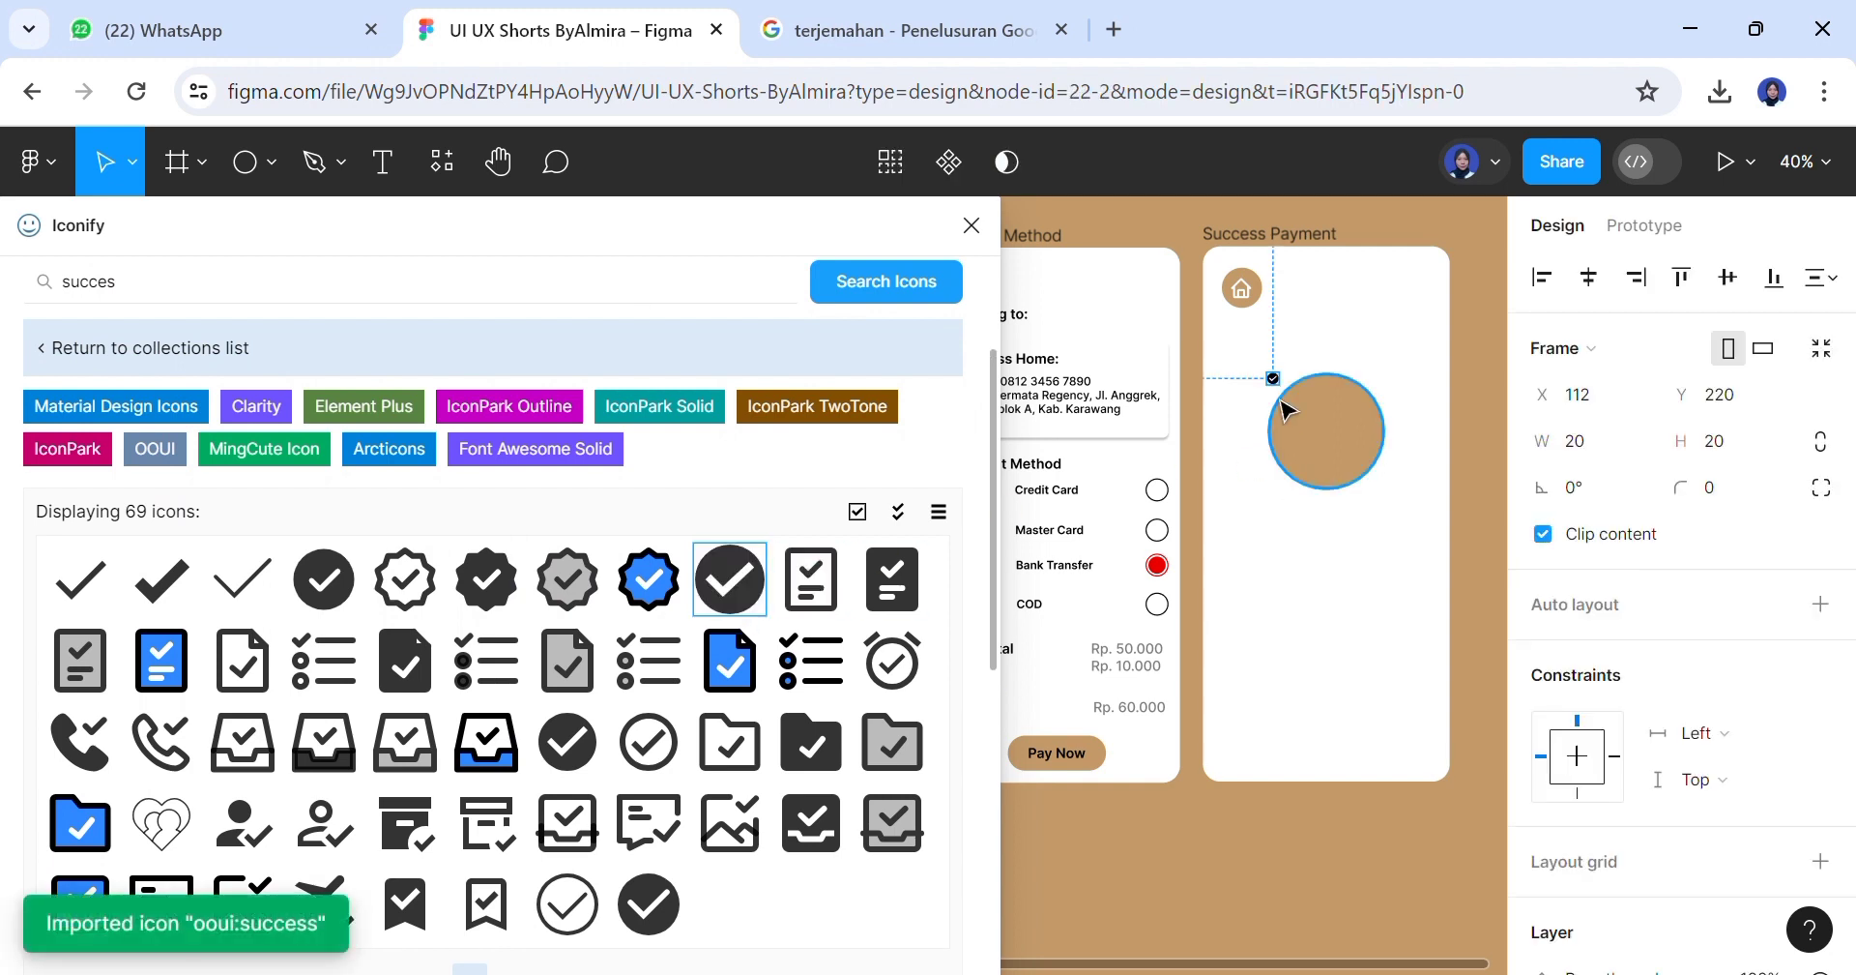
Resize the imported check icon to 150 by 150, centre it on the large brown circle, and close the Iconify plugin
left_click(1763, 461)
type("100")
key("Return")
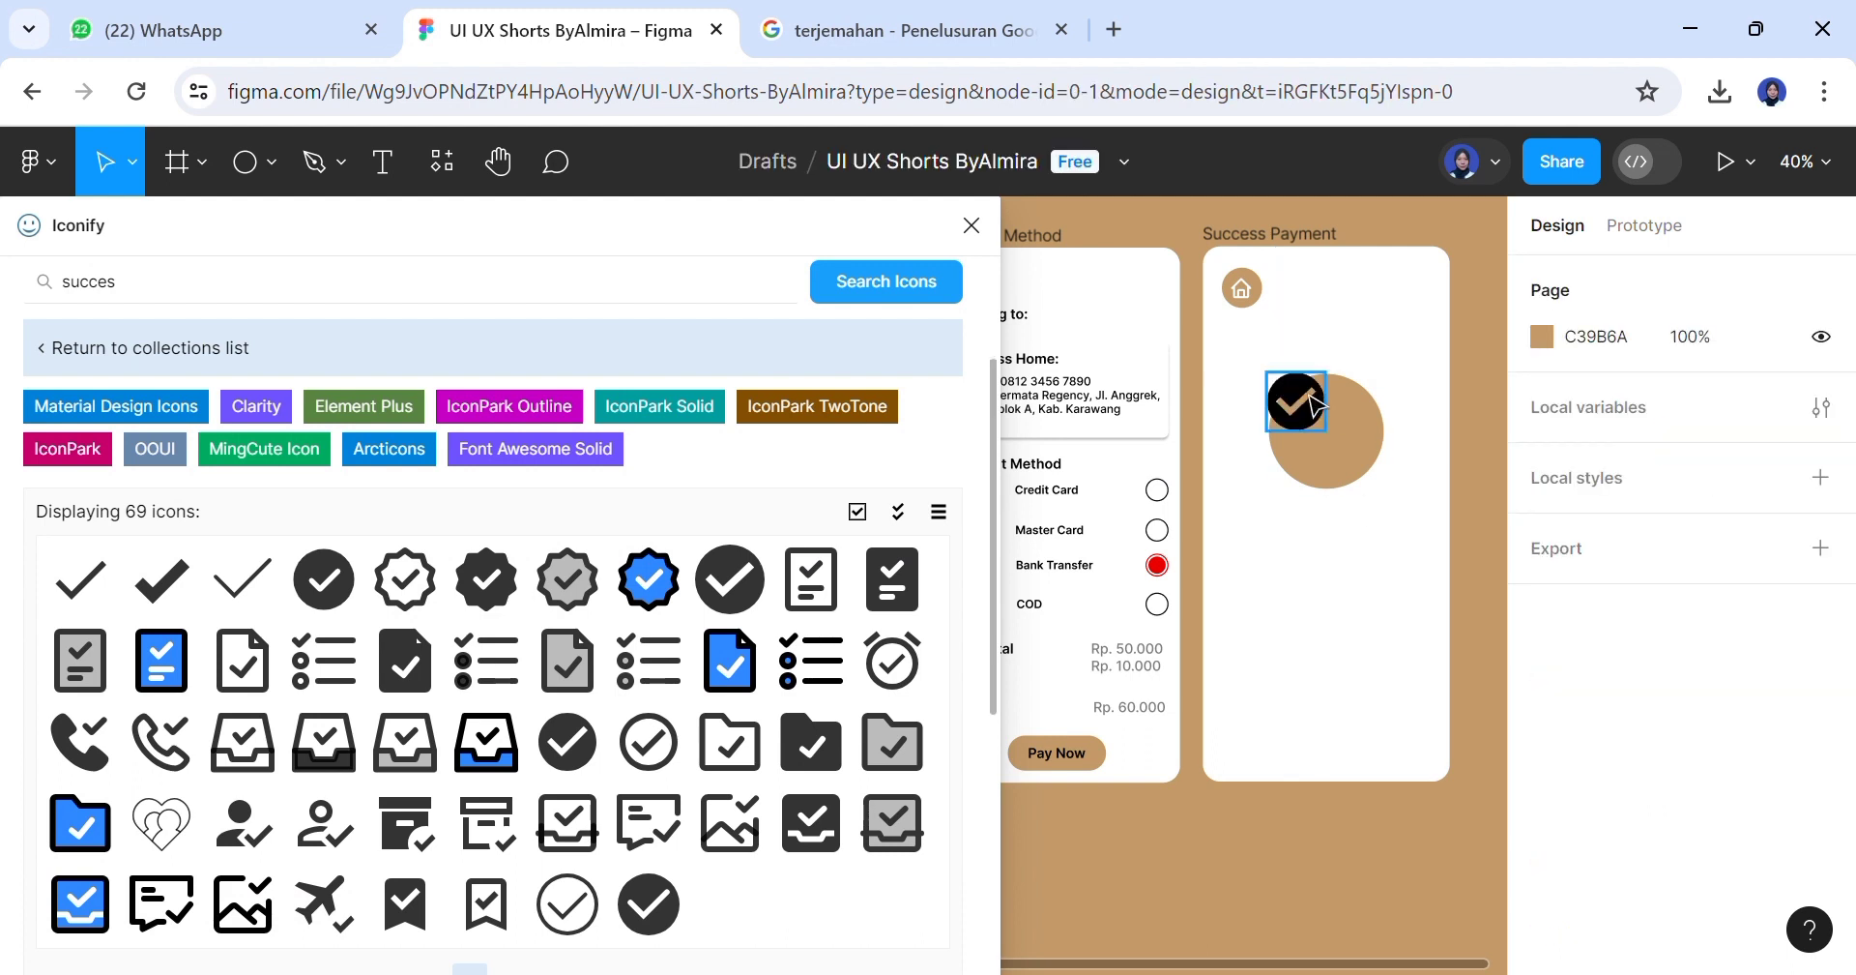
left_click_drag(1298, 402, 1329, 432)
left_click(1752, 449)
type("150")
left_click(1334, 616)
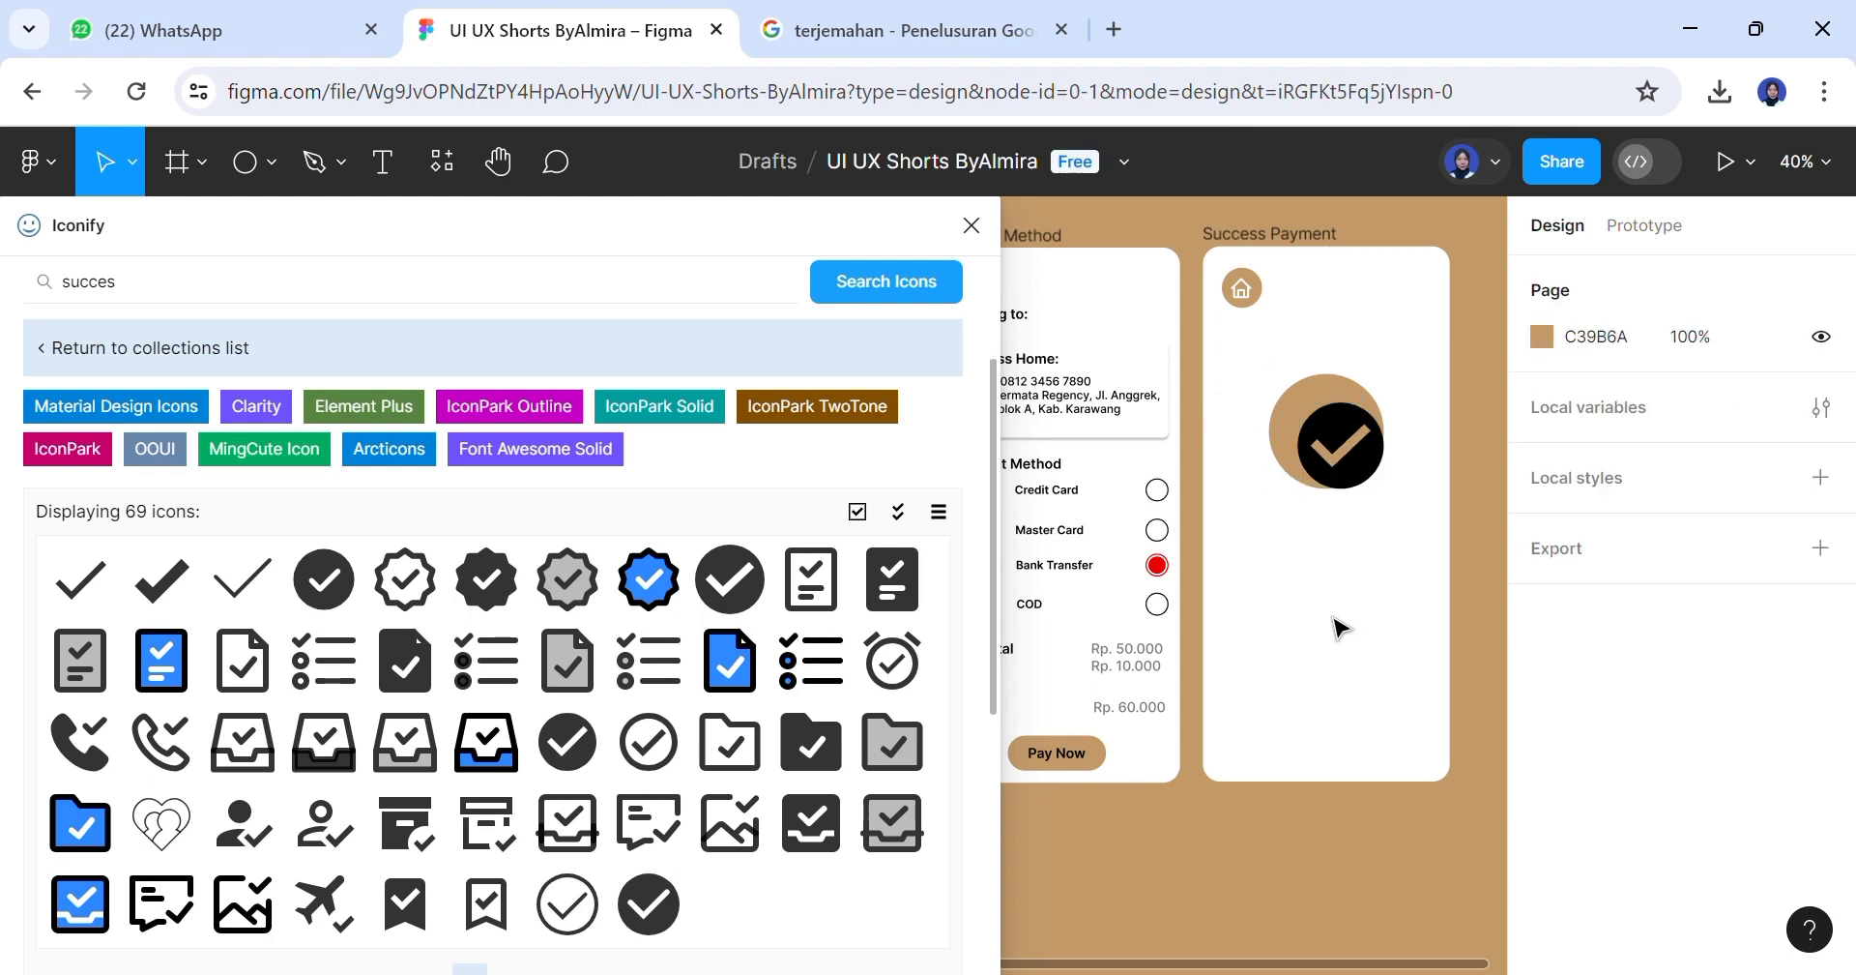
left_click(1354, 473)
left_click(971, 225)
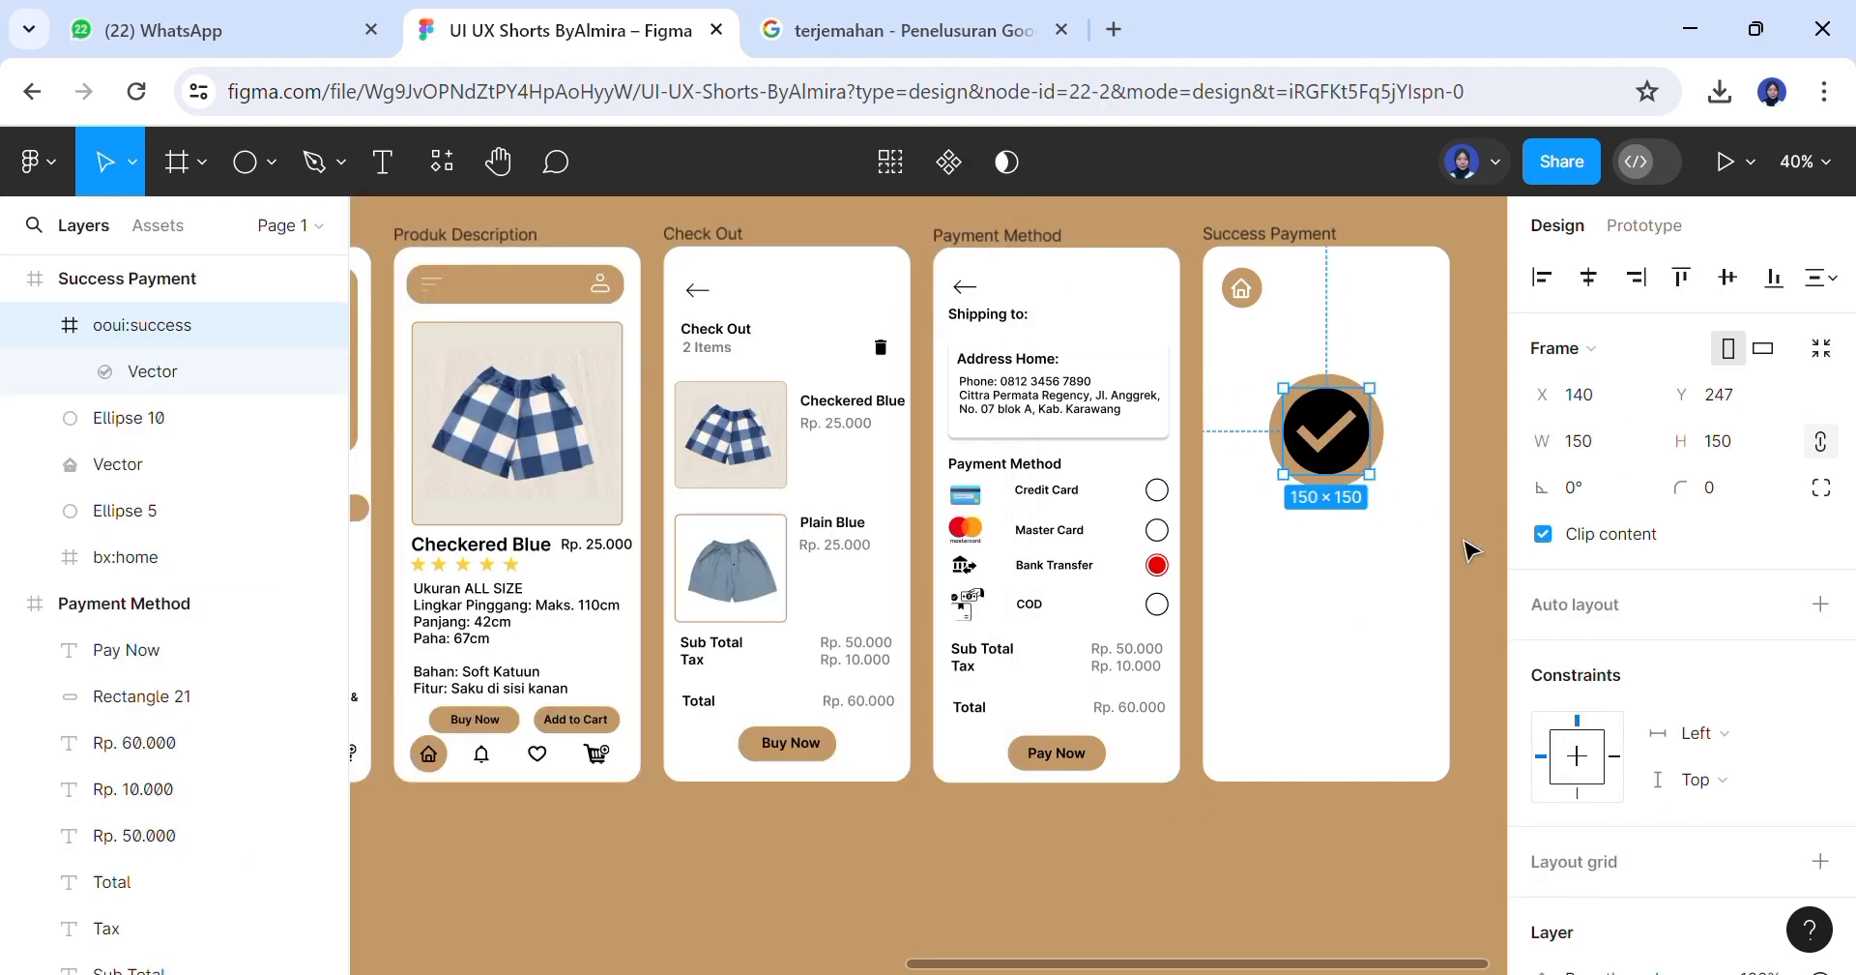
Change the check icon's black colour to white
left_click_drag(1848, 566, 1825, 805)
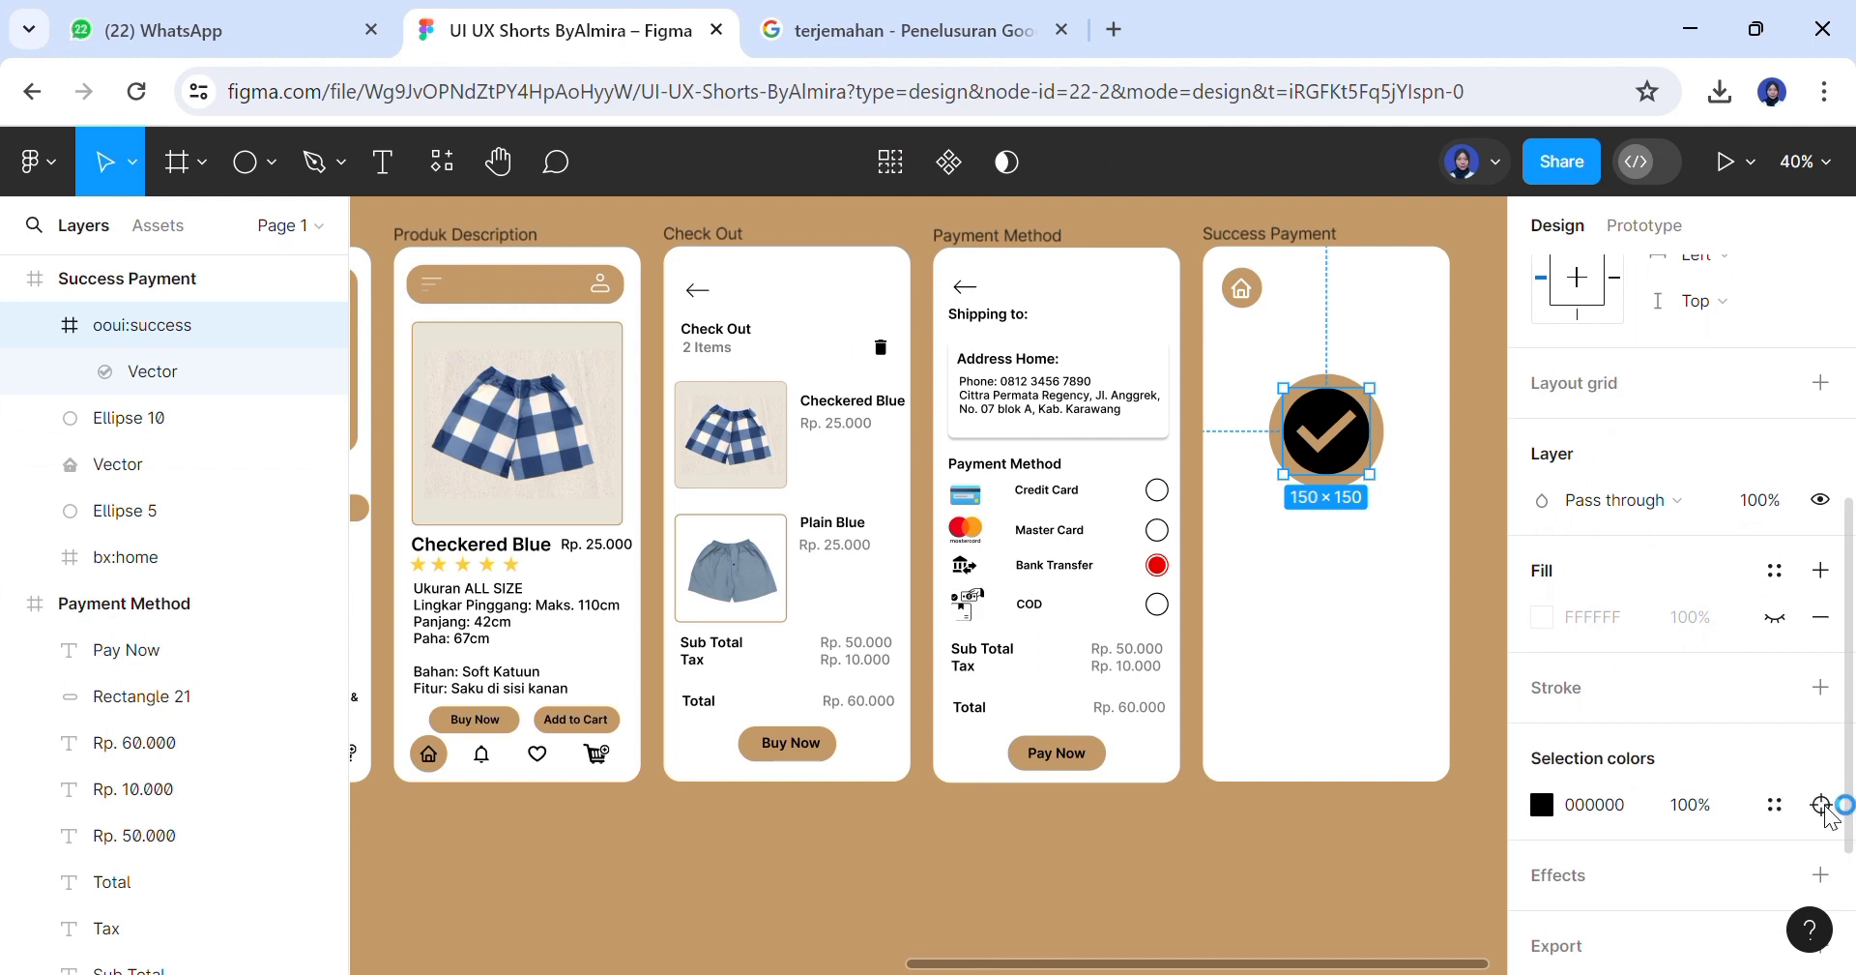
left_click(1545, 807)
left_click(1238, 936)
left_click(1061, 857)
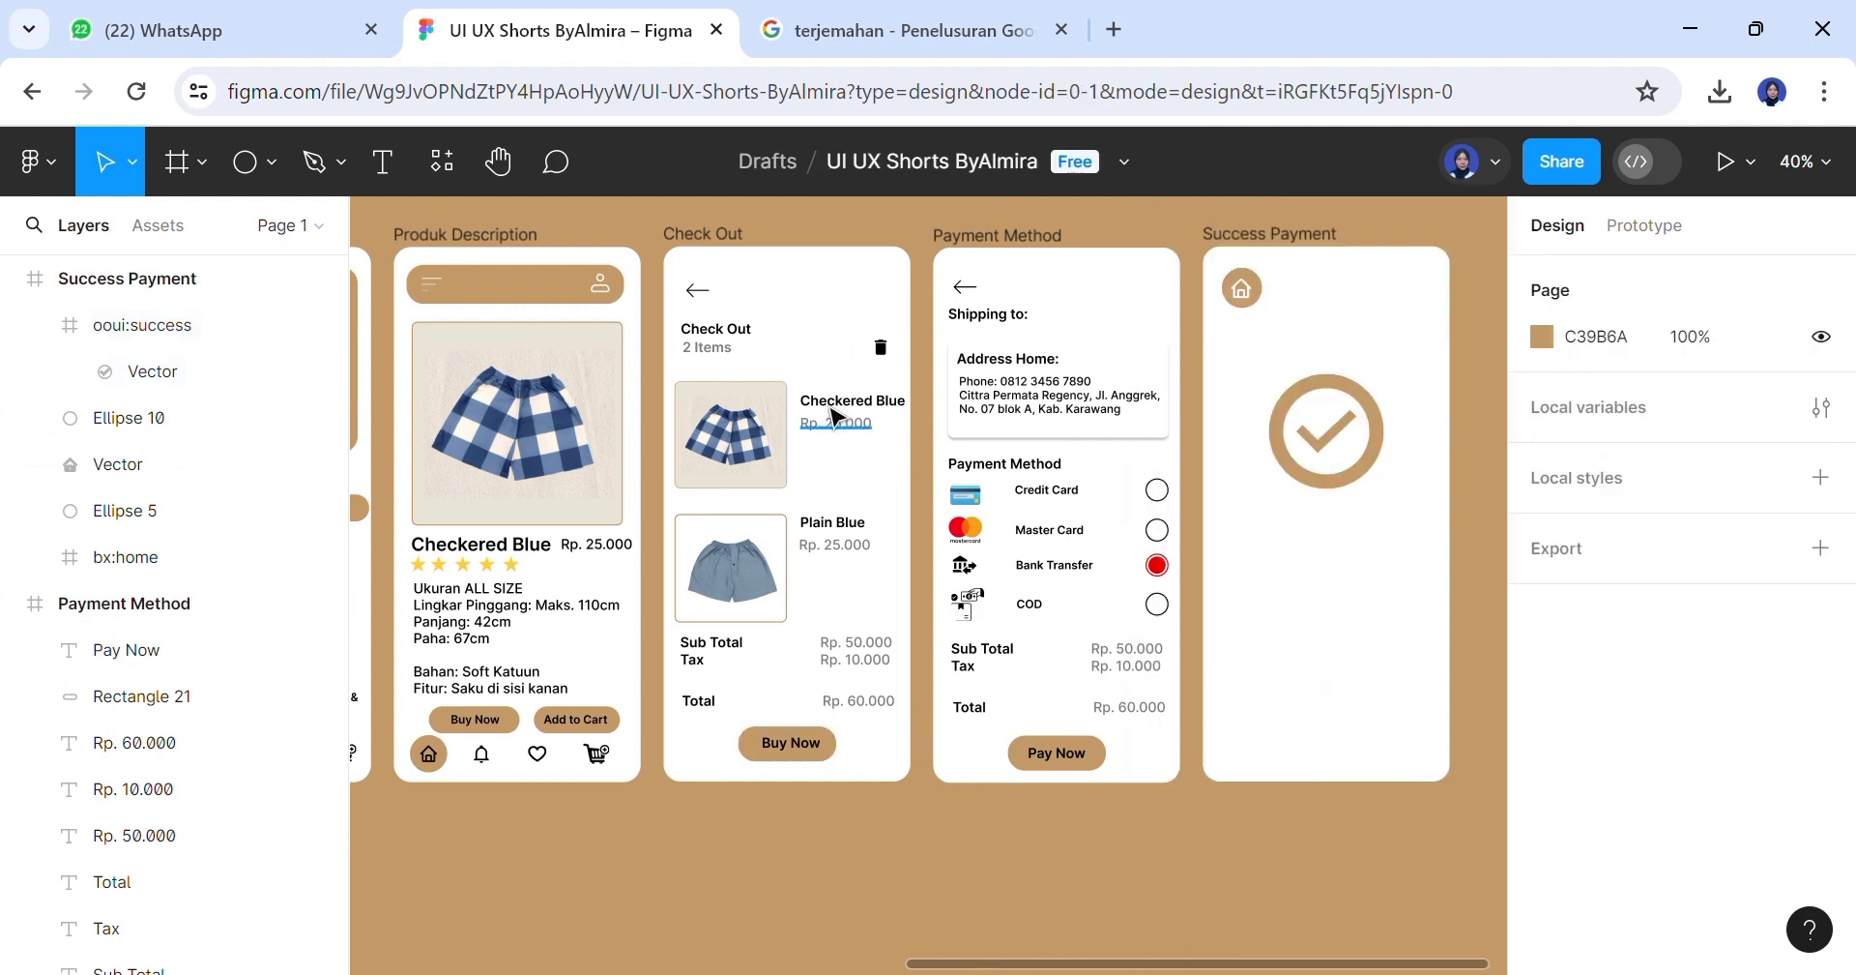
Copy the "Shipping to:" text below the success icon and change its wording to "Order Confirment"
left_click(1015, 317)
left_click_drag(1015, 318, 1344, 514)
double_click(1353, 527)
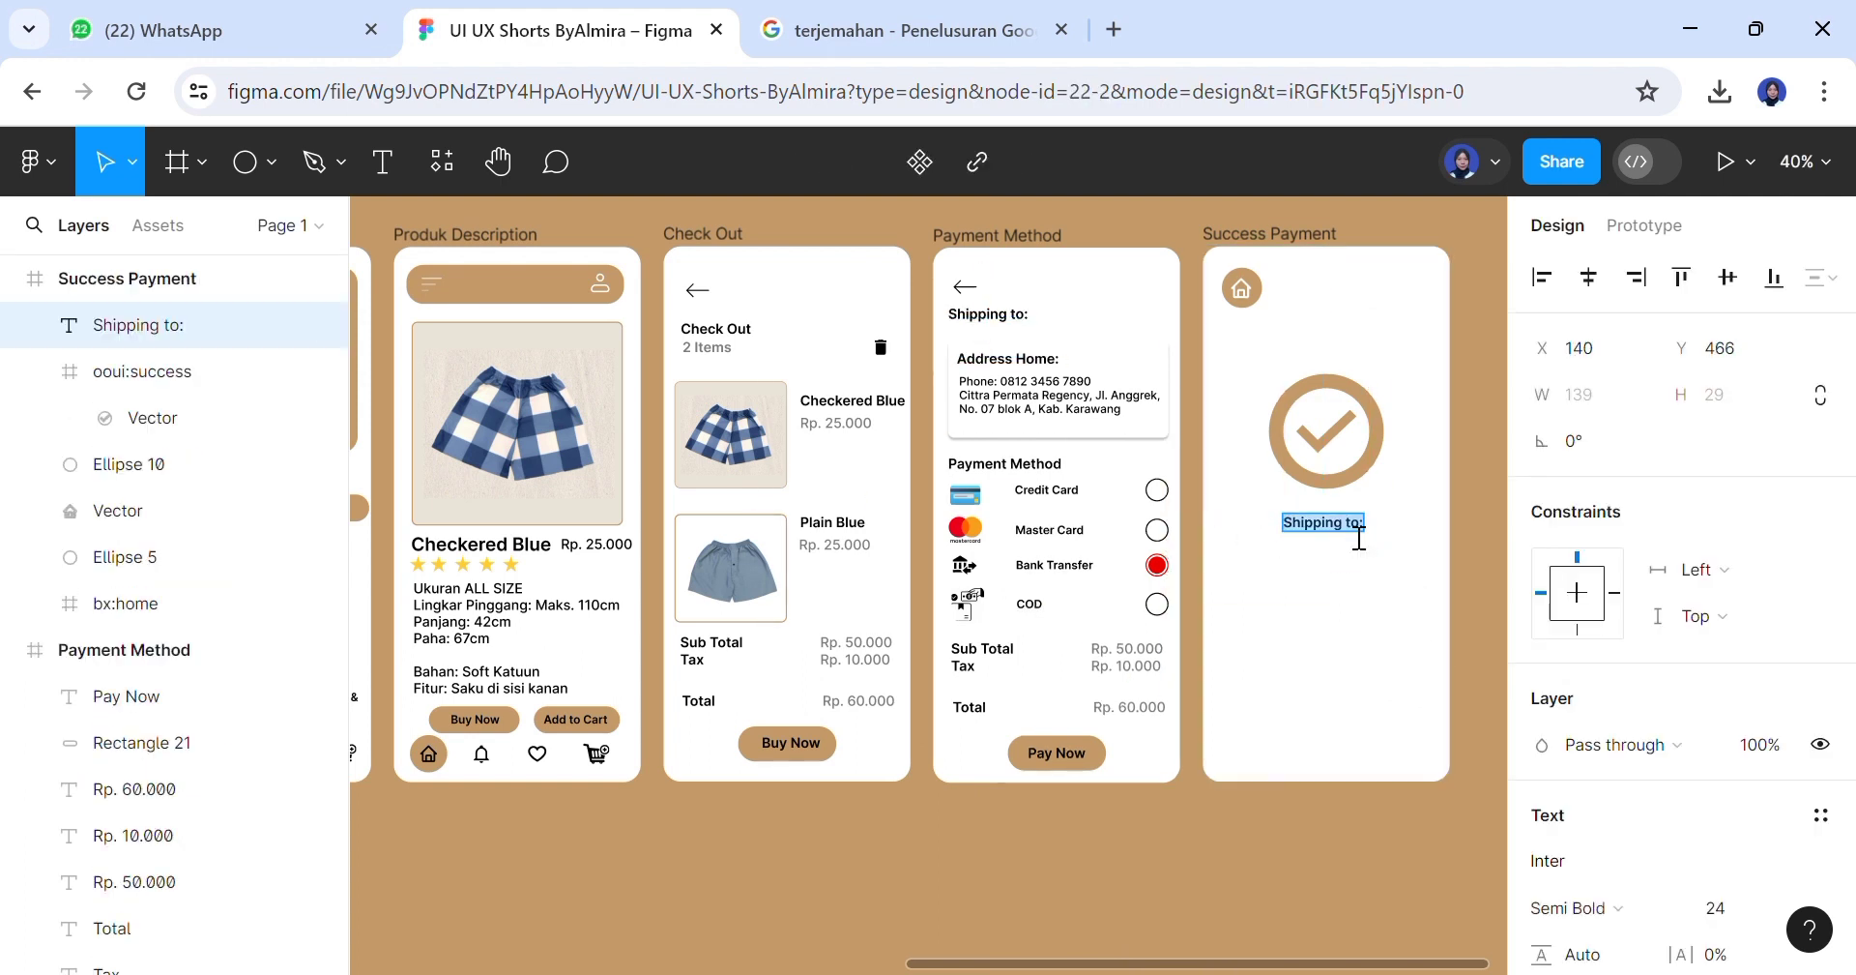
type("Order Confirmenr")
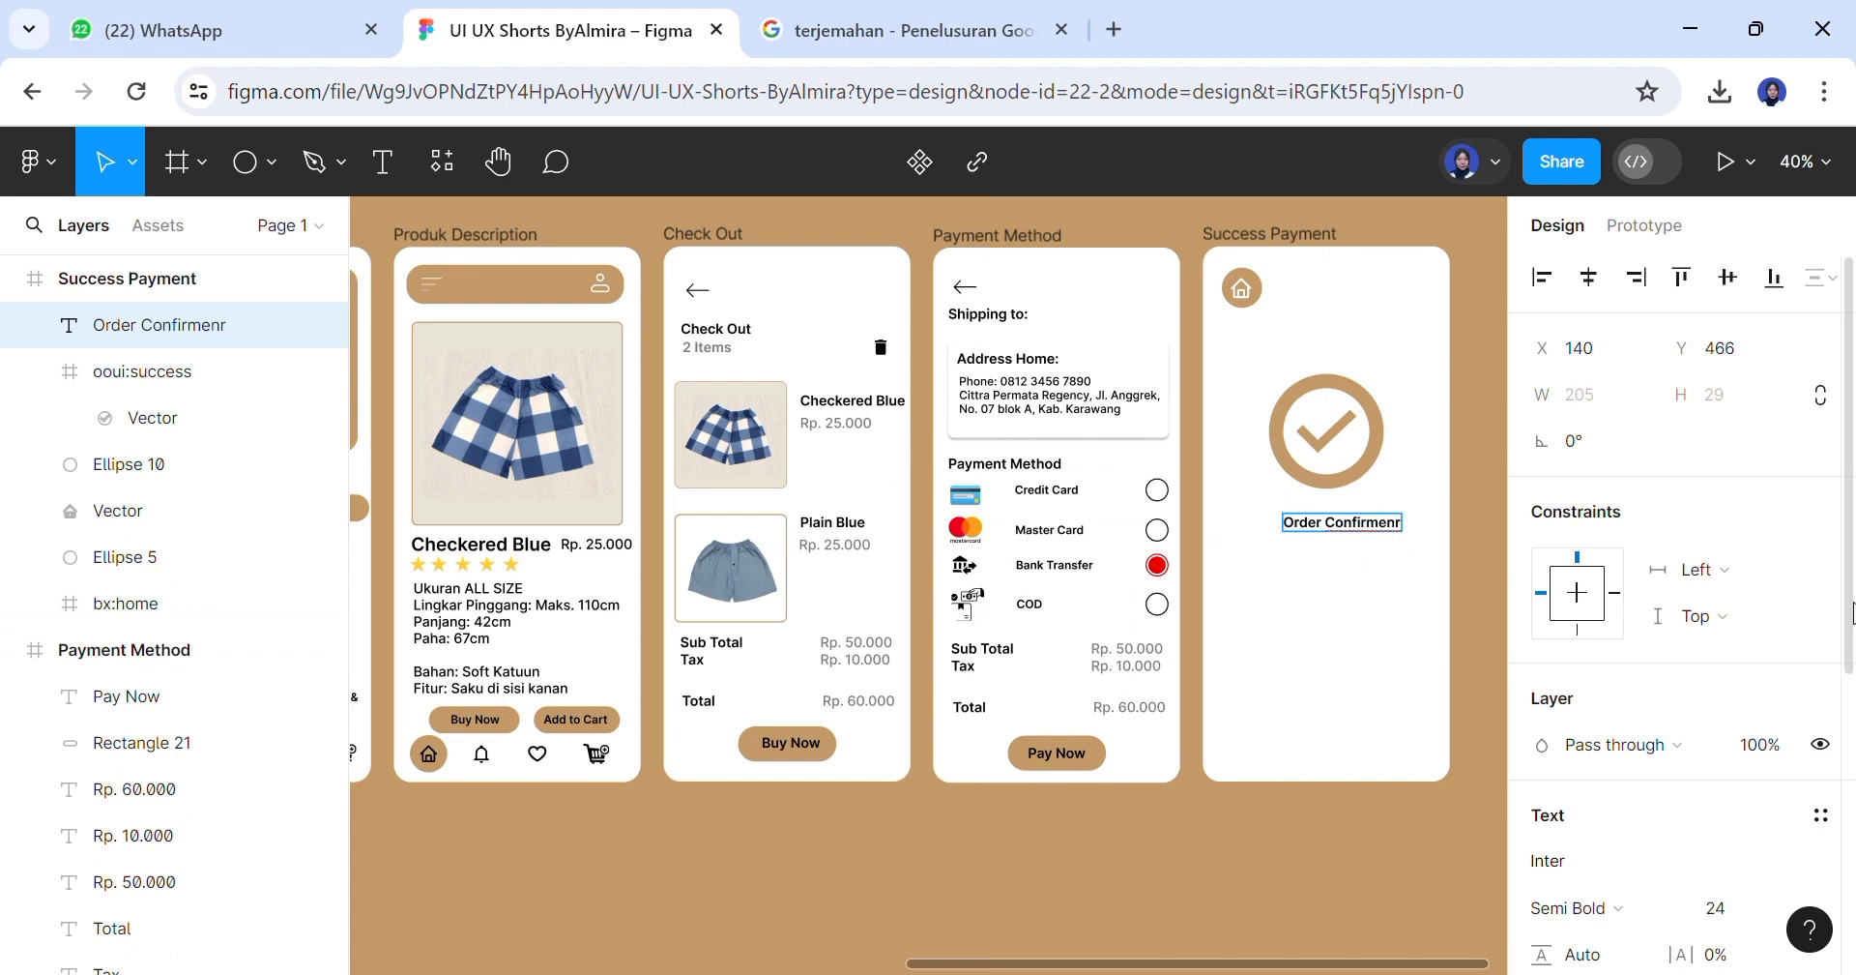
key("Escape")
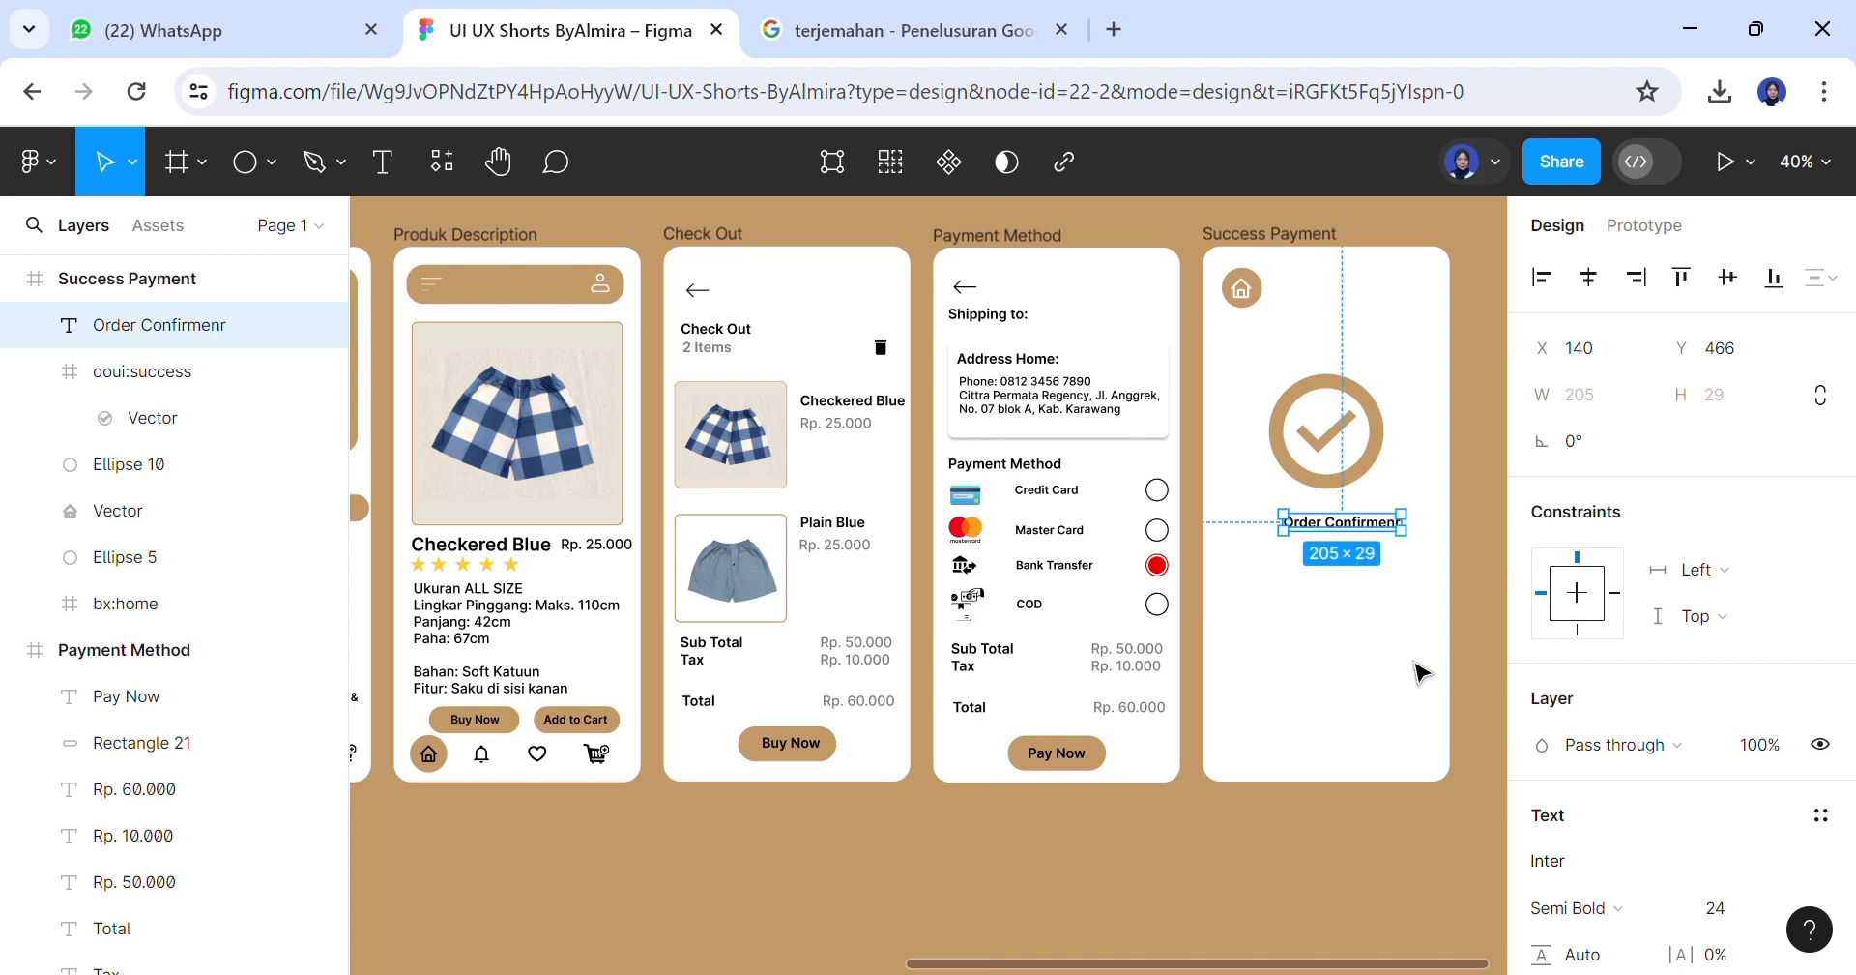
double_click(1397, 530)
left_click(1409, 532)
key("BackSpace")
key("Escape")
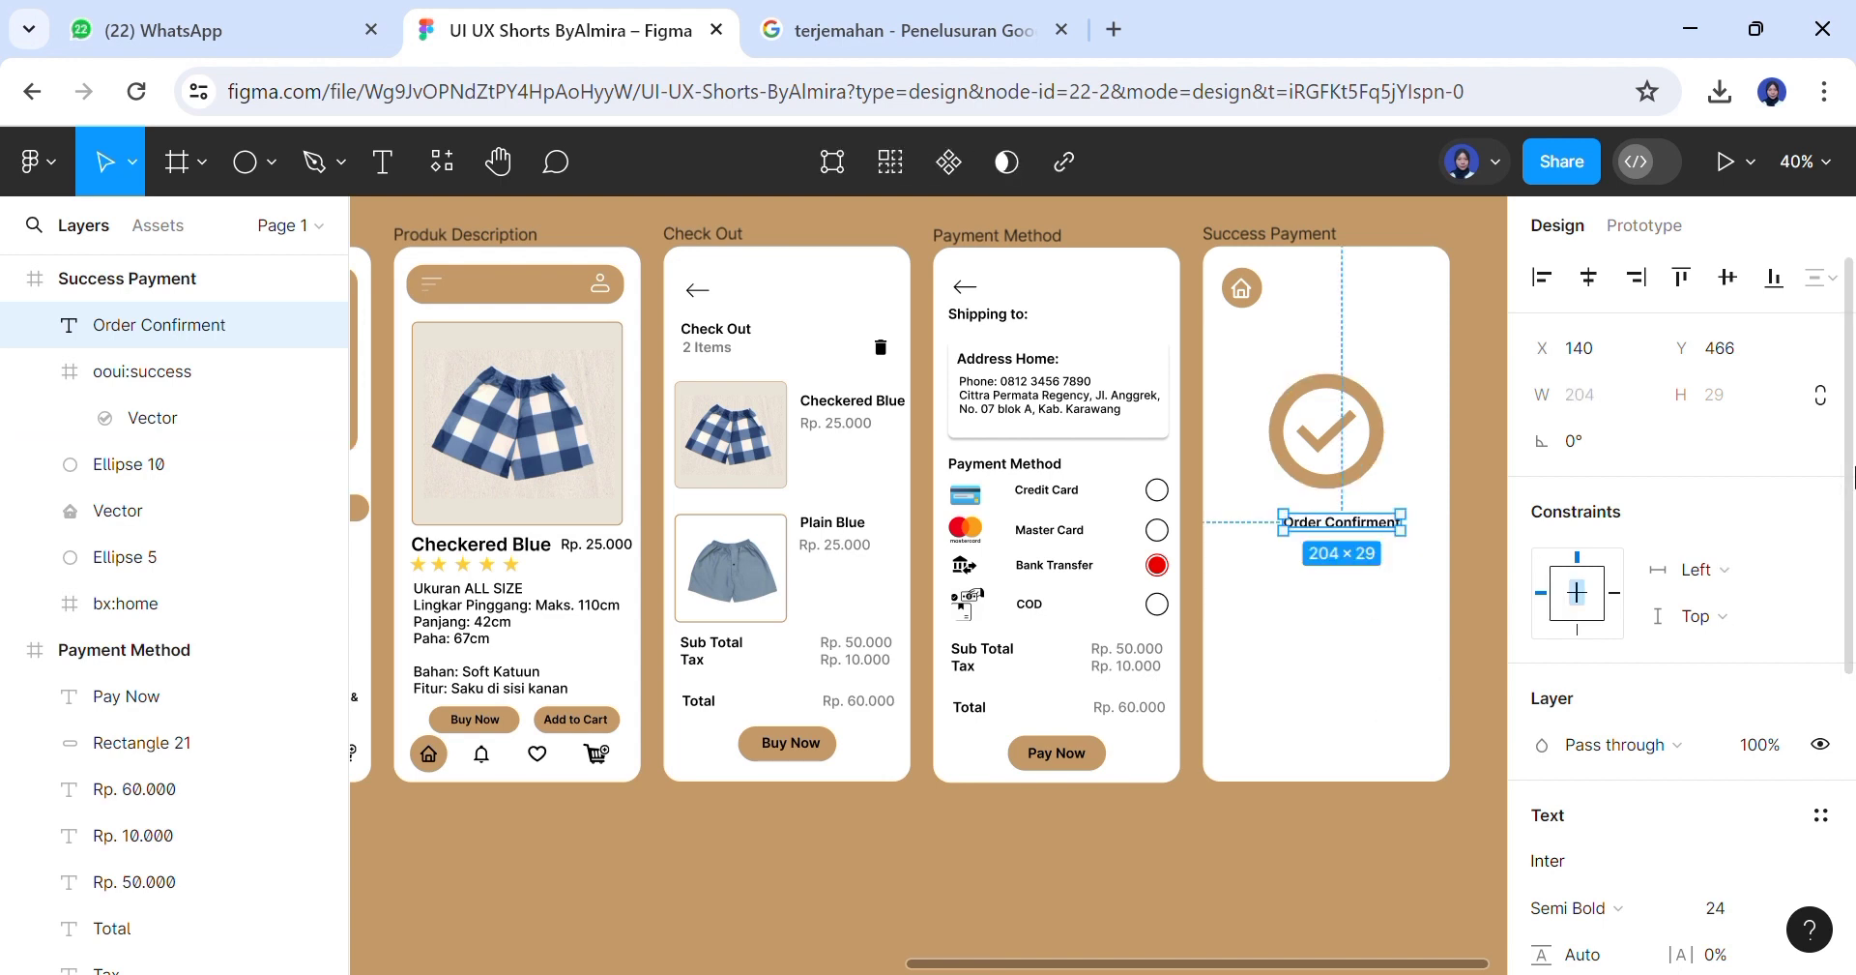
Set the "Order Confirment" text to size 32 and centre it horizontally under the success icon at X 79, Y 447
scroll(1837, 694, "down", 4)
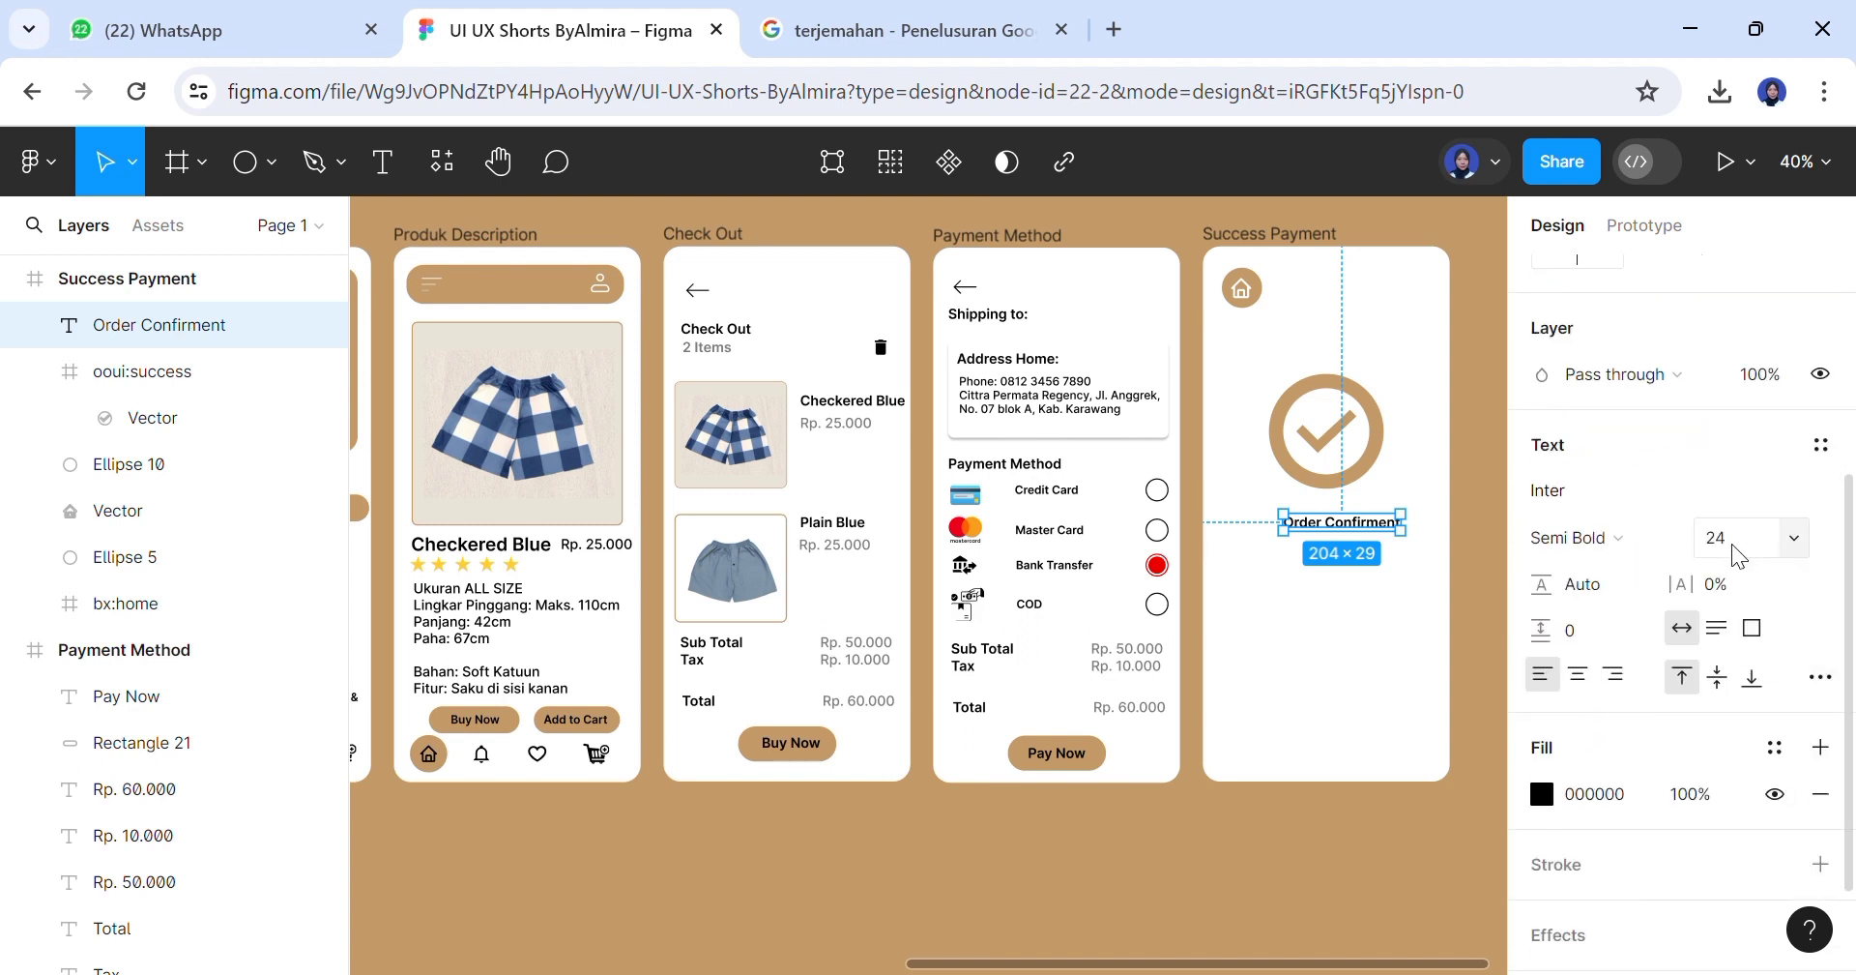
left_click(1784, 540)
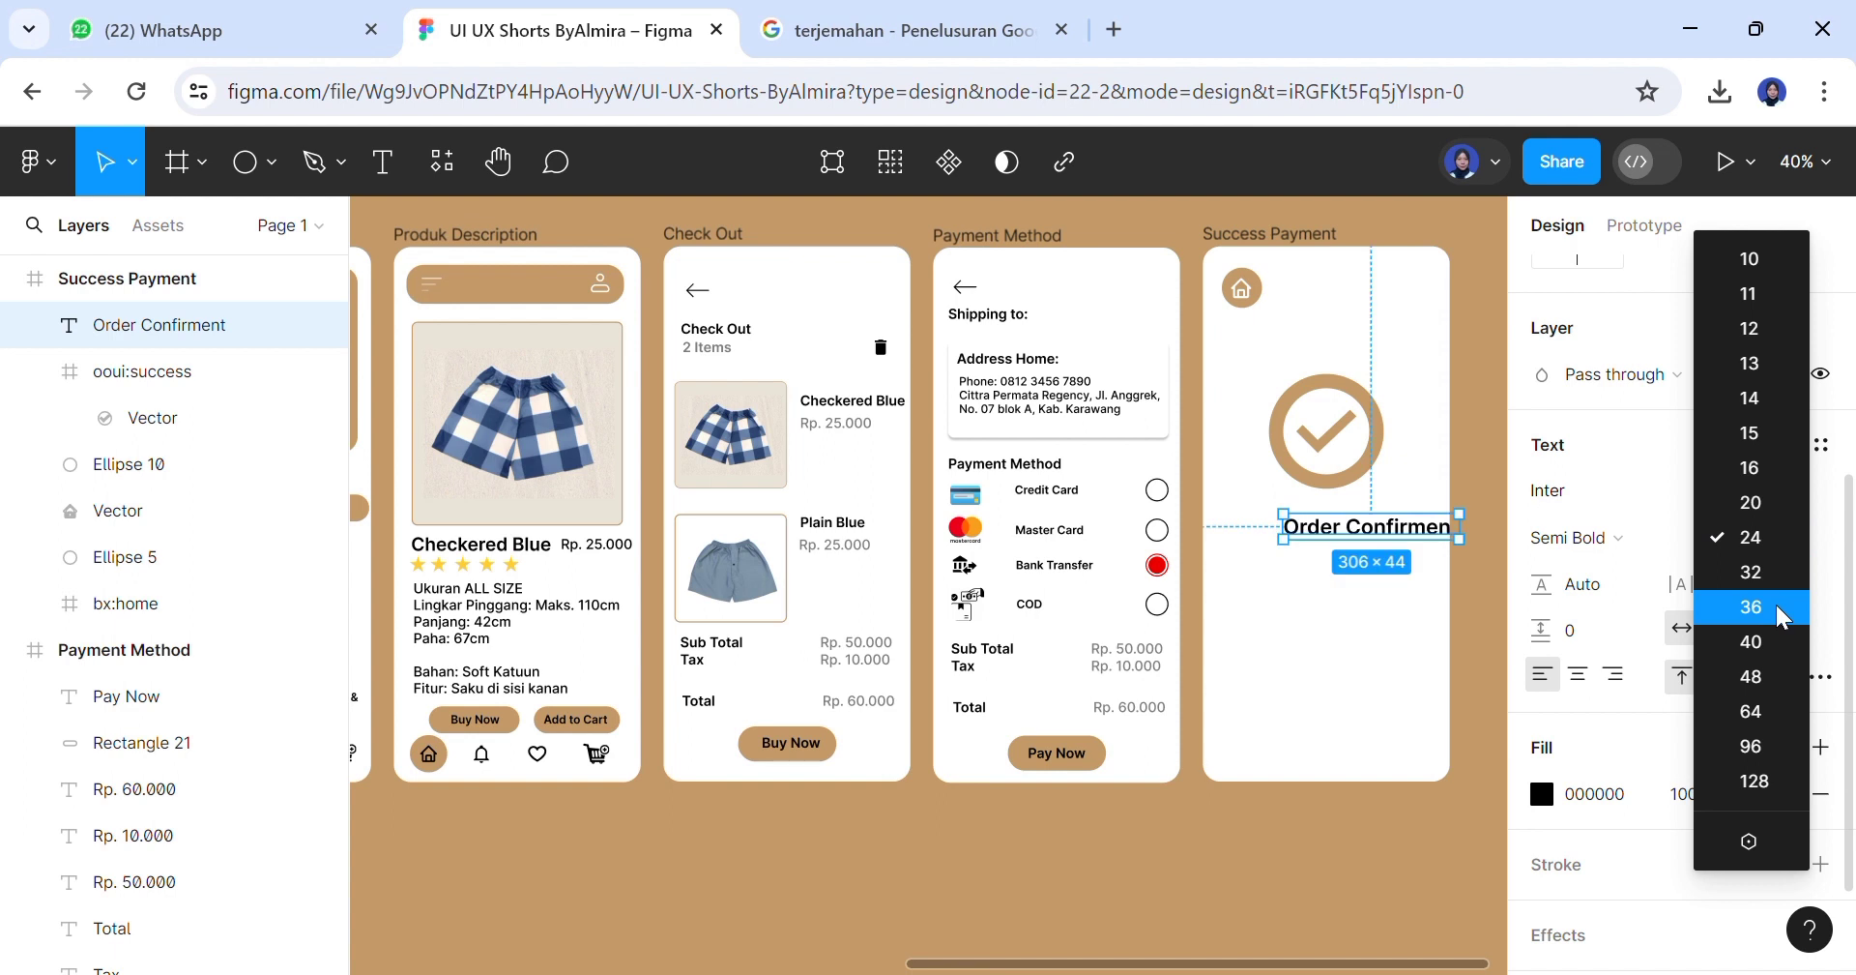
left_click(1771, 572)
left_click_drag(1369, 519, 1370, 519)
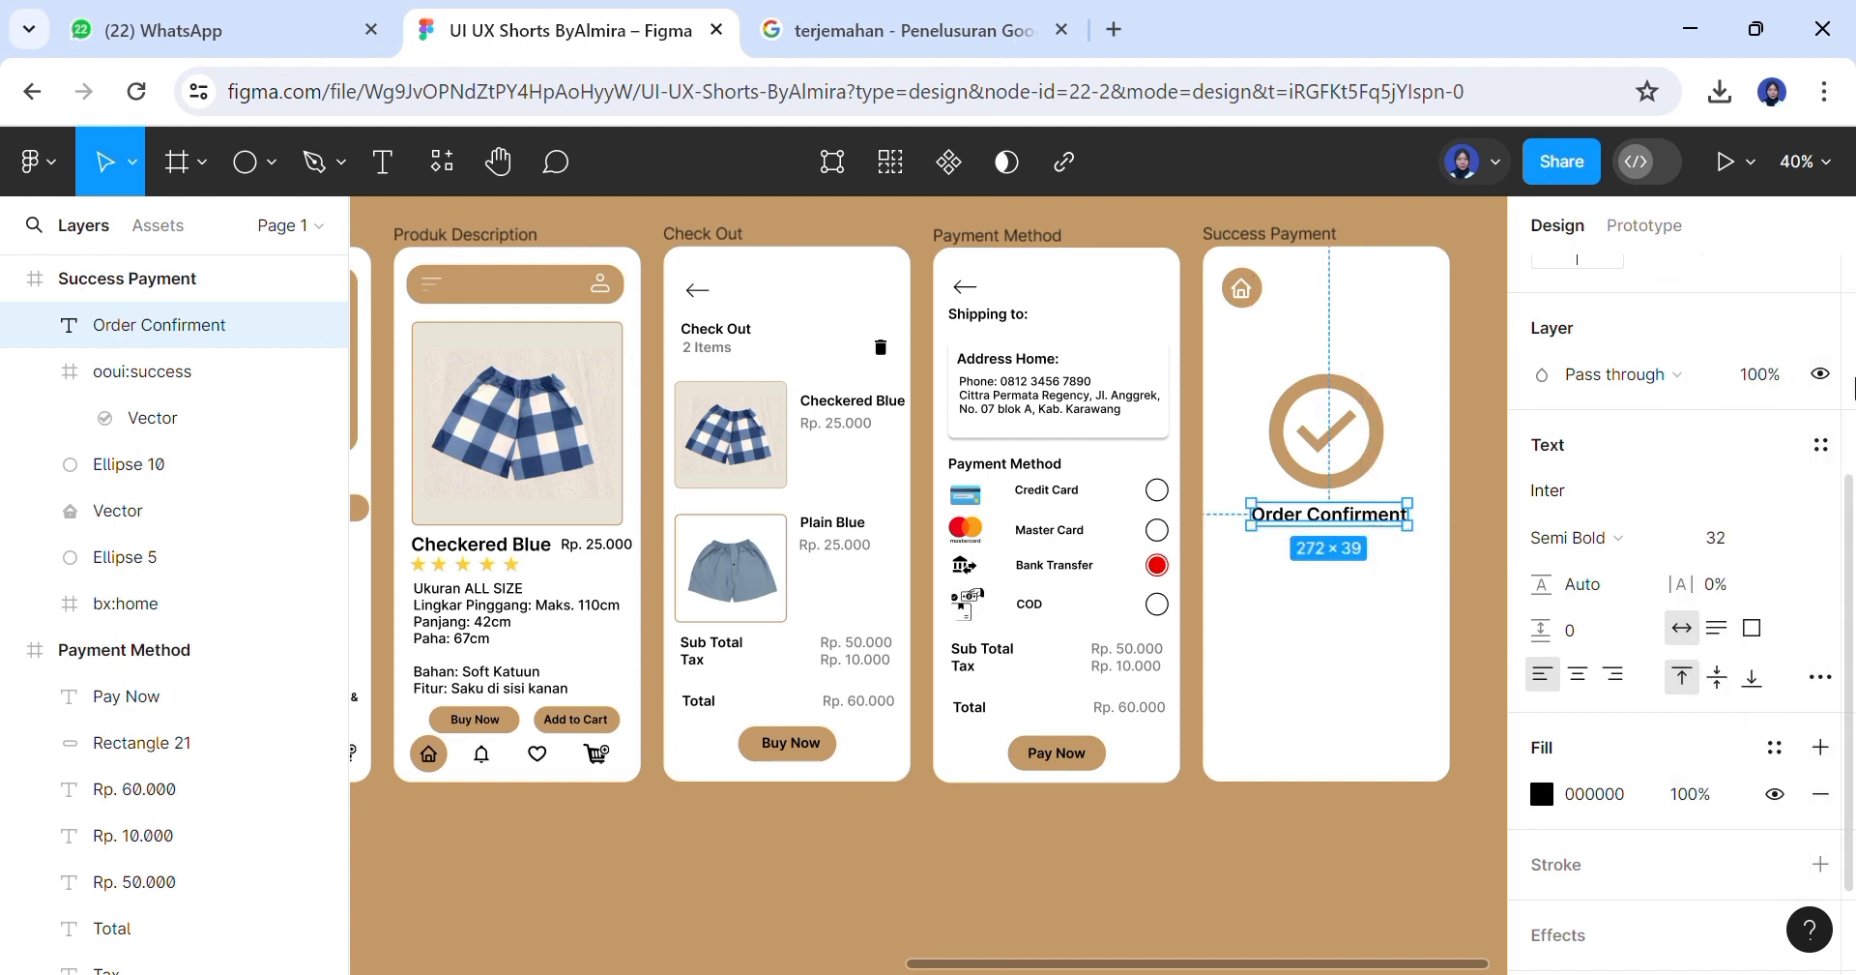
left_click_drag(1847, 512, 1818, 339)
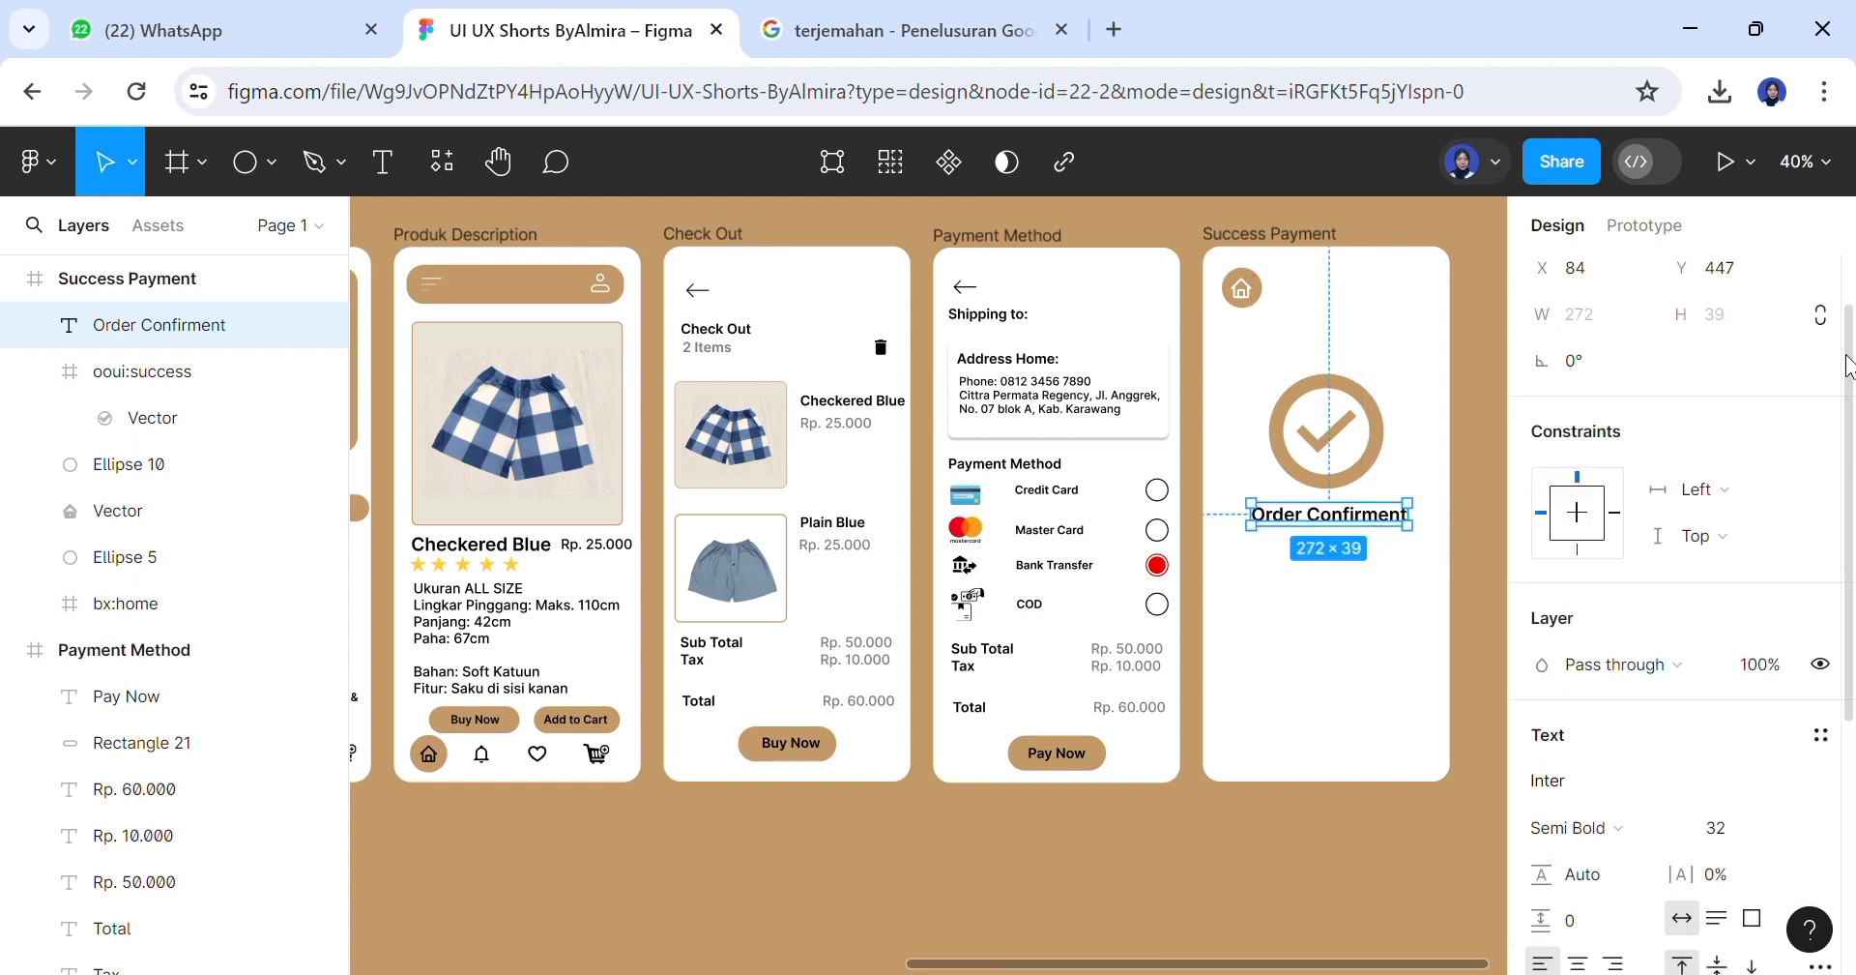
left_click(1634, 278)
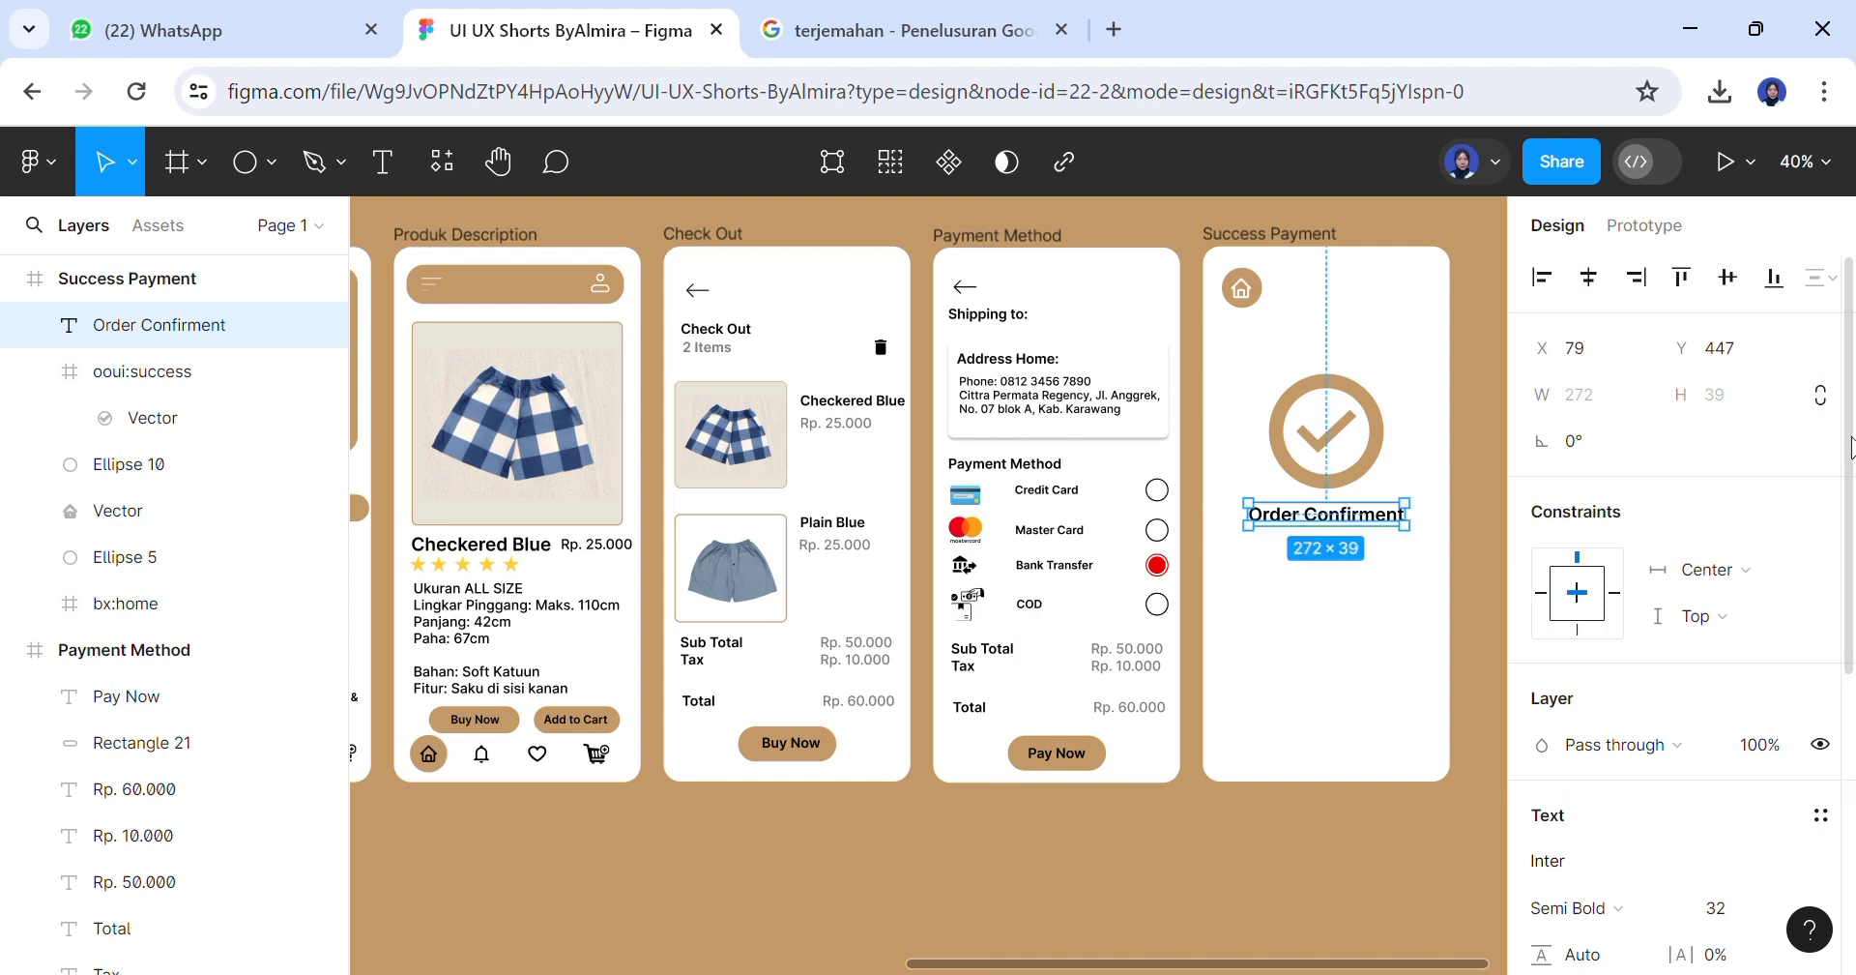
Fill the "Order Confirment" text with the brown from the document colours
left_click_drag(1852, 447, 1852, 725)
scroll(1591, 671, "down", 1)
left_click(1541, 655)
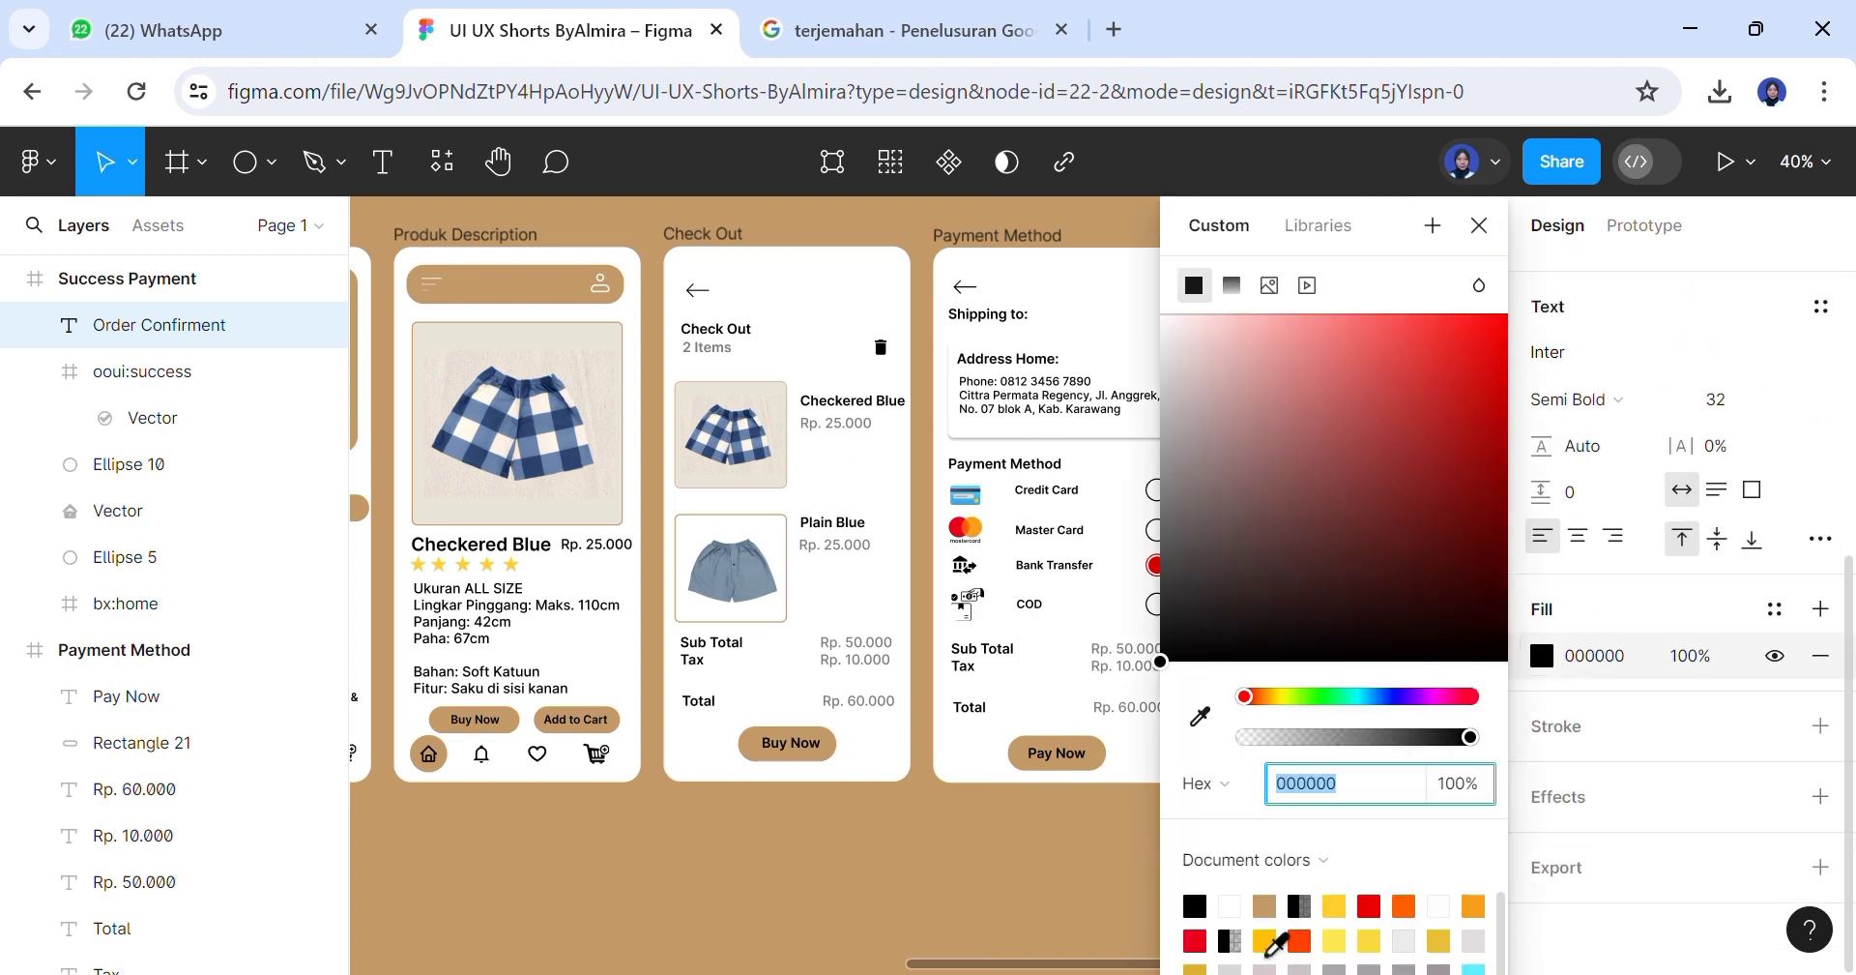
left_click(1263, 909)
left_click(1017, 869)
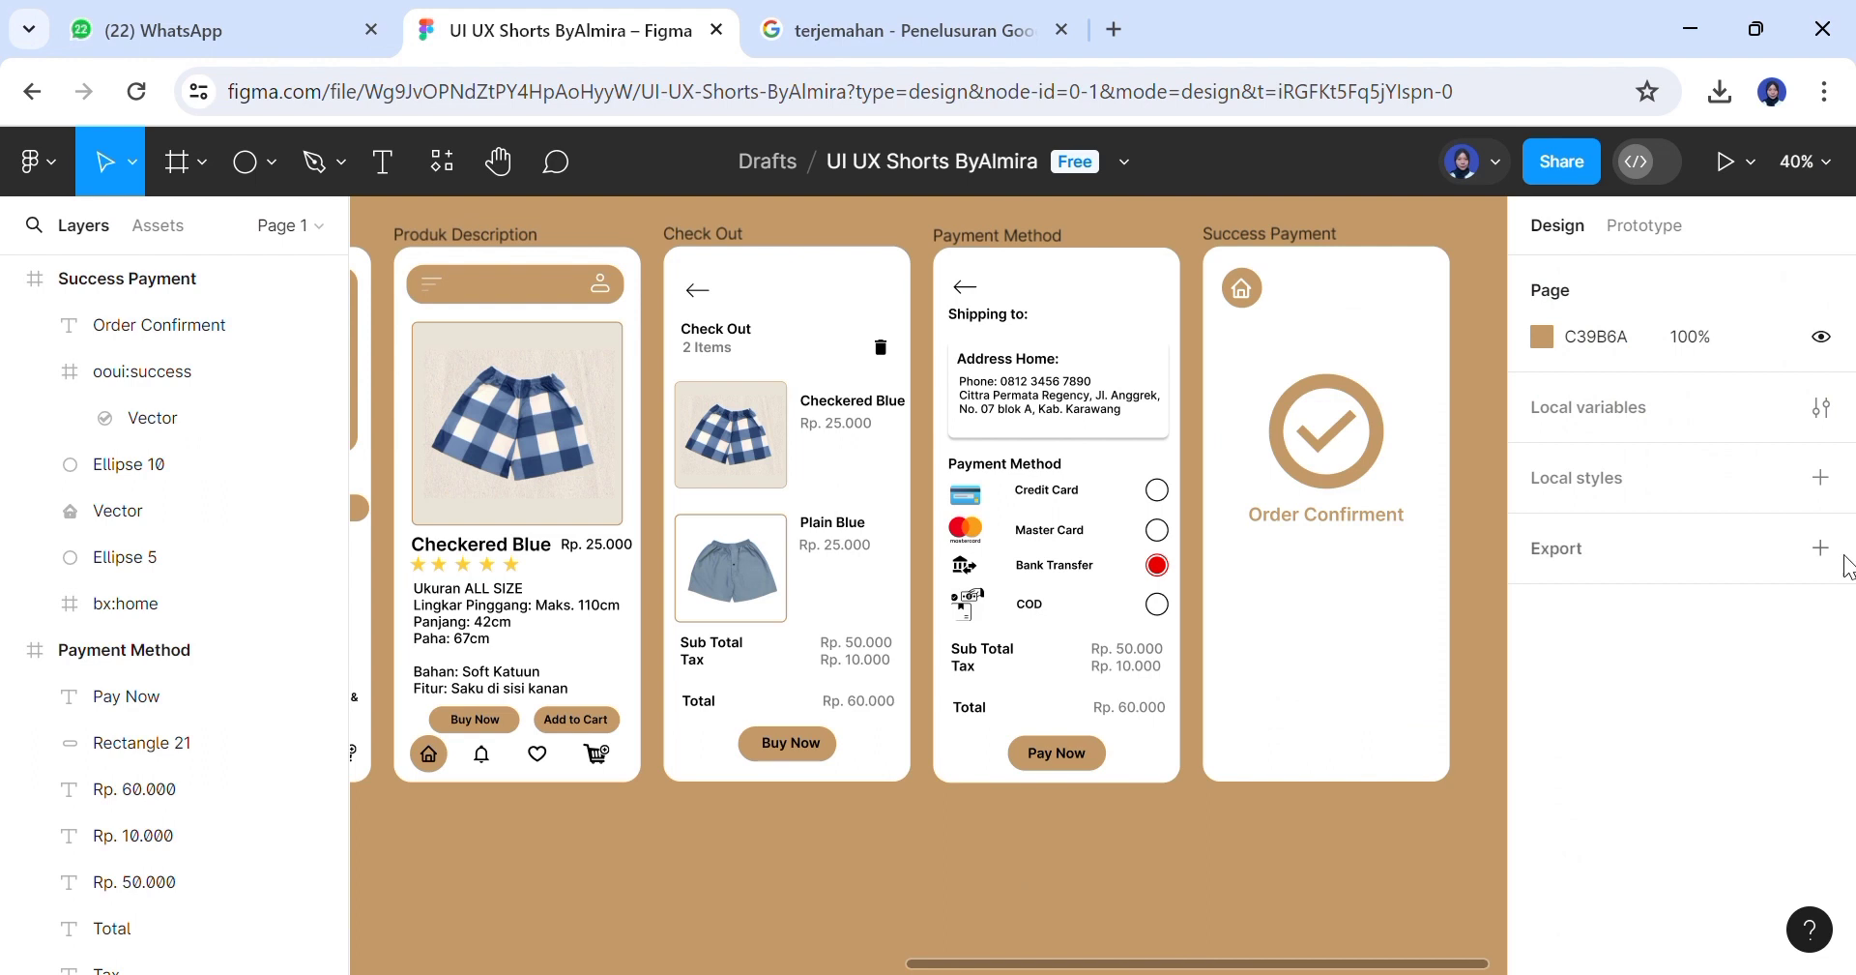
Add a "Thank" text below "Order Confirment" and set its font size to 24
left_click(381, 162)
left_click(1294, 583)
type("Thank")
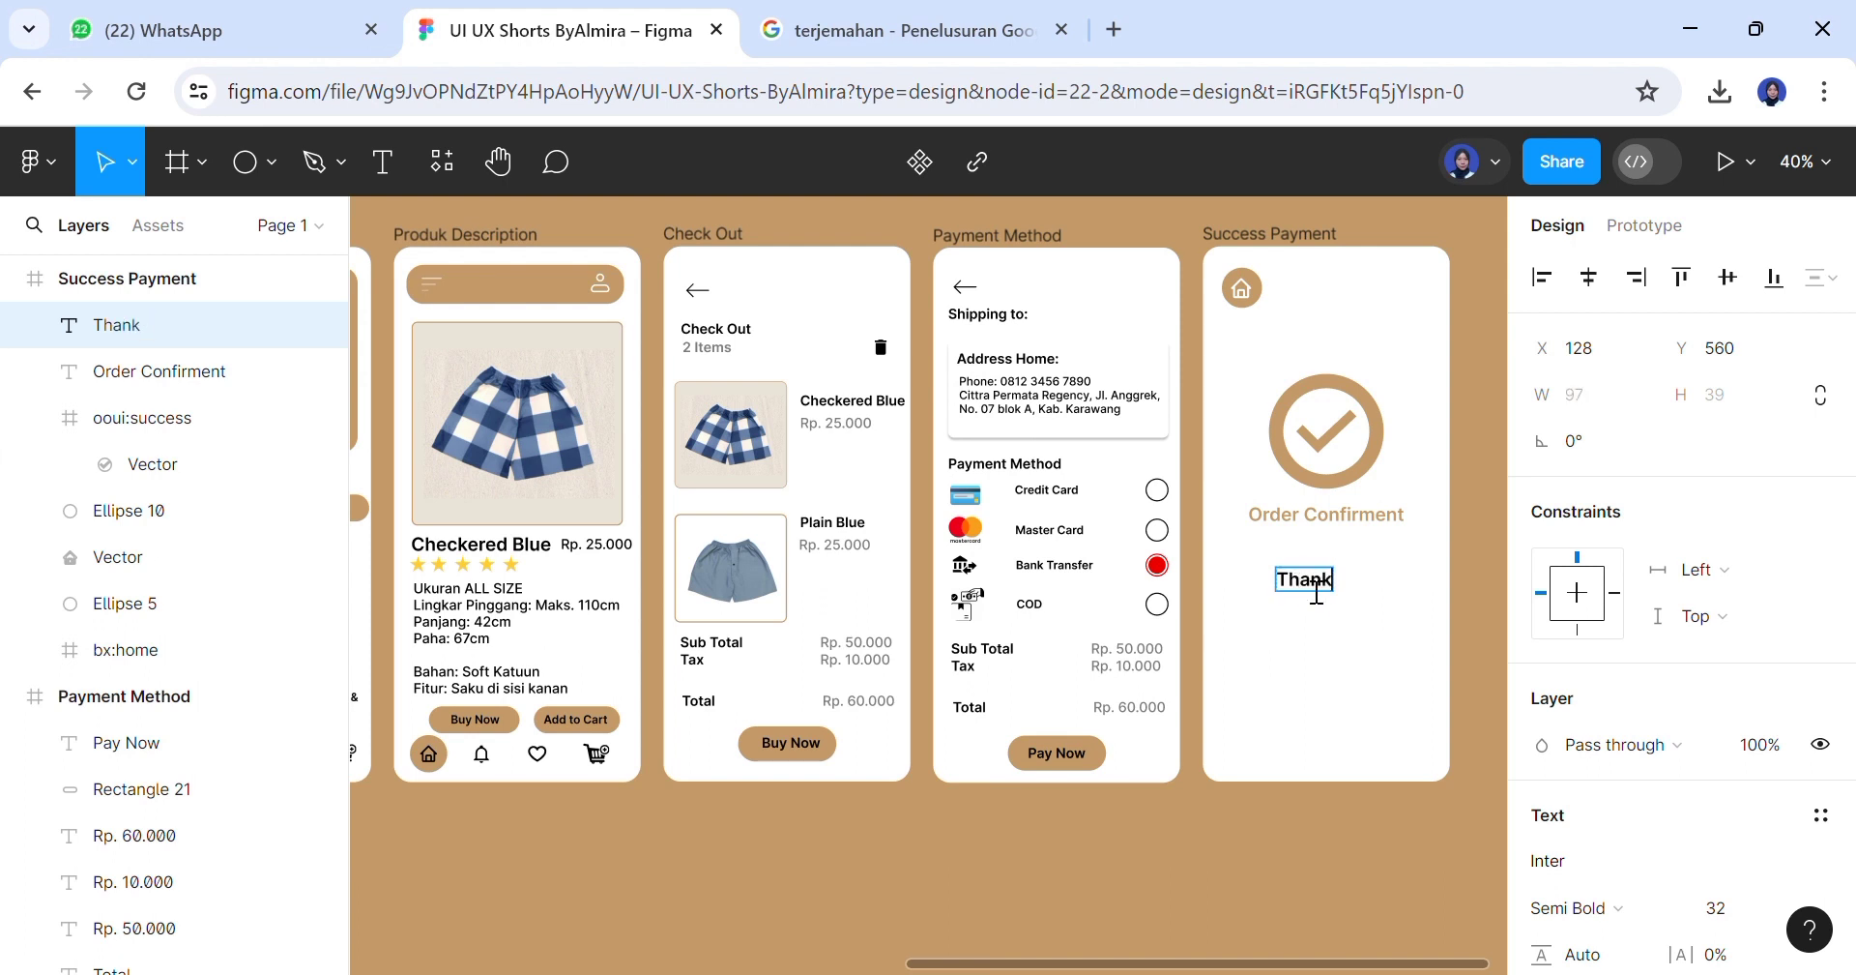
scroll(1830, 795, "down", 2)
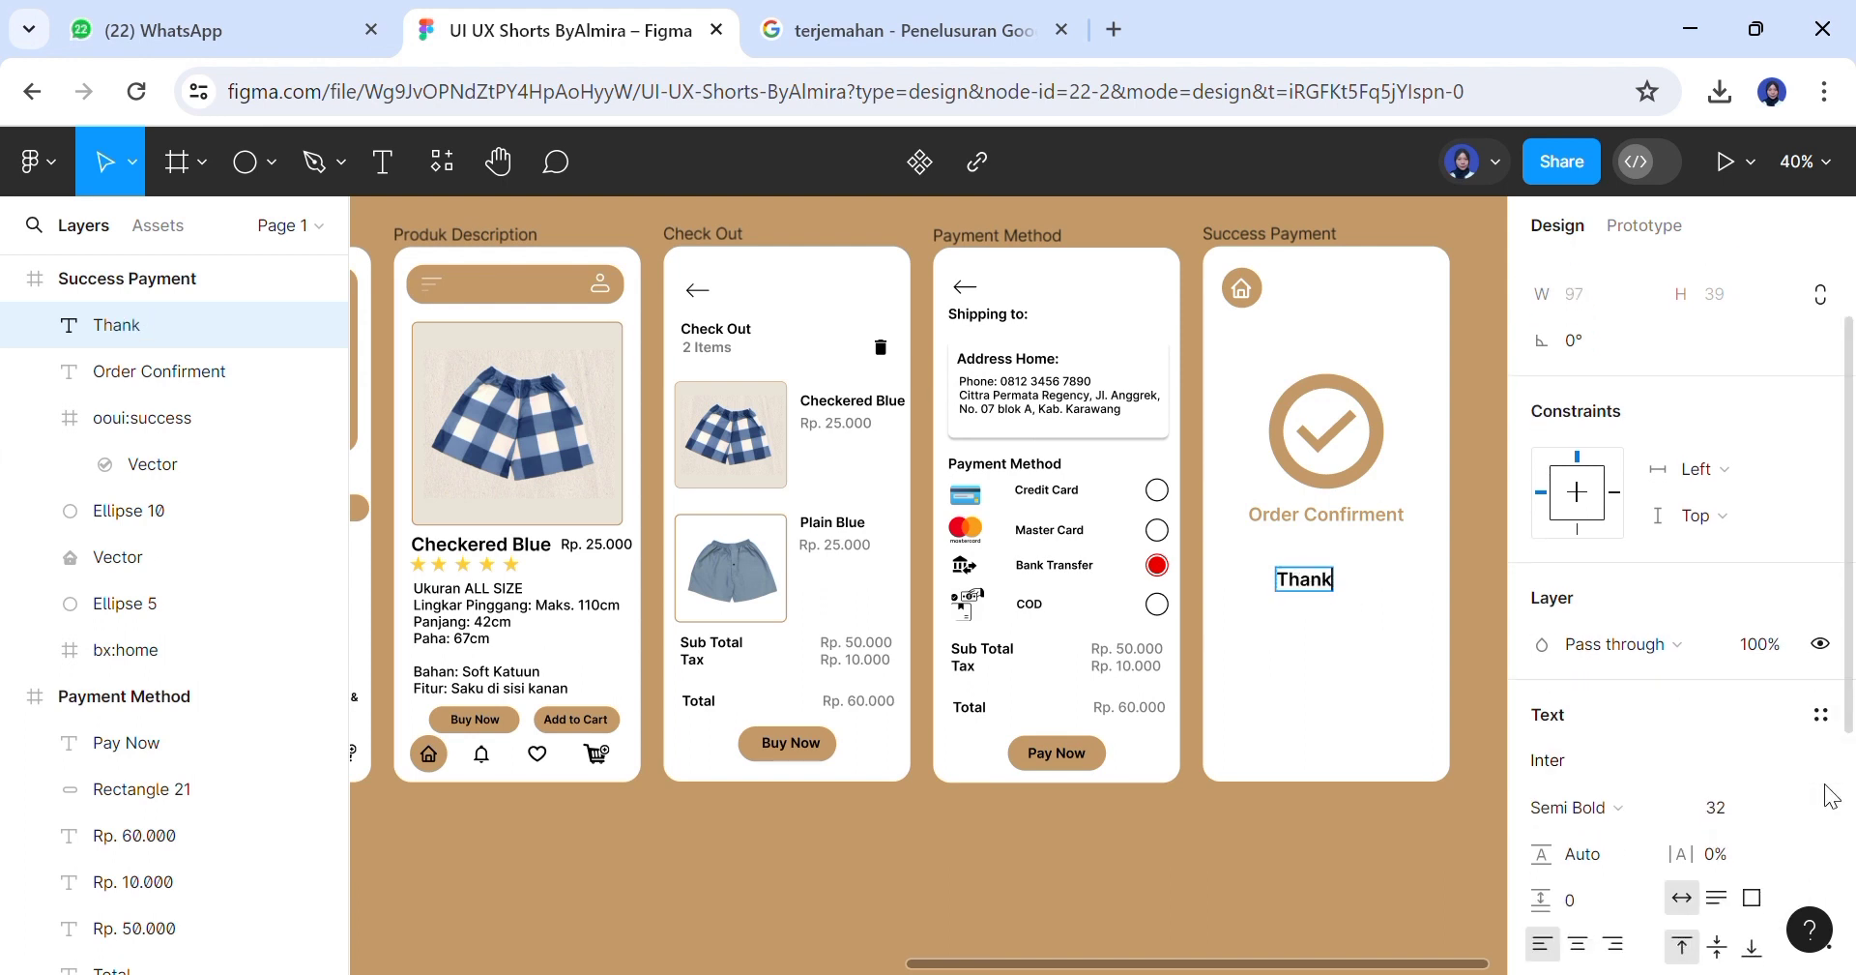
left_click(1795, 809)
left_click(1337, 696)
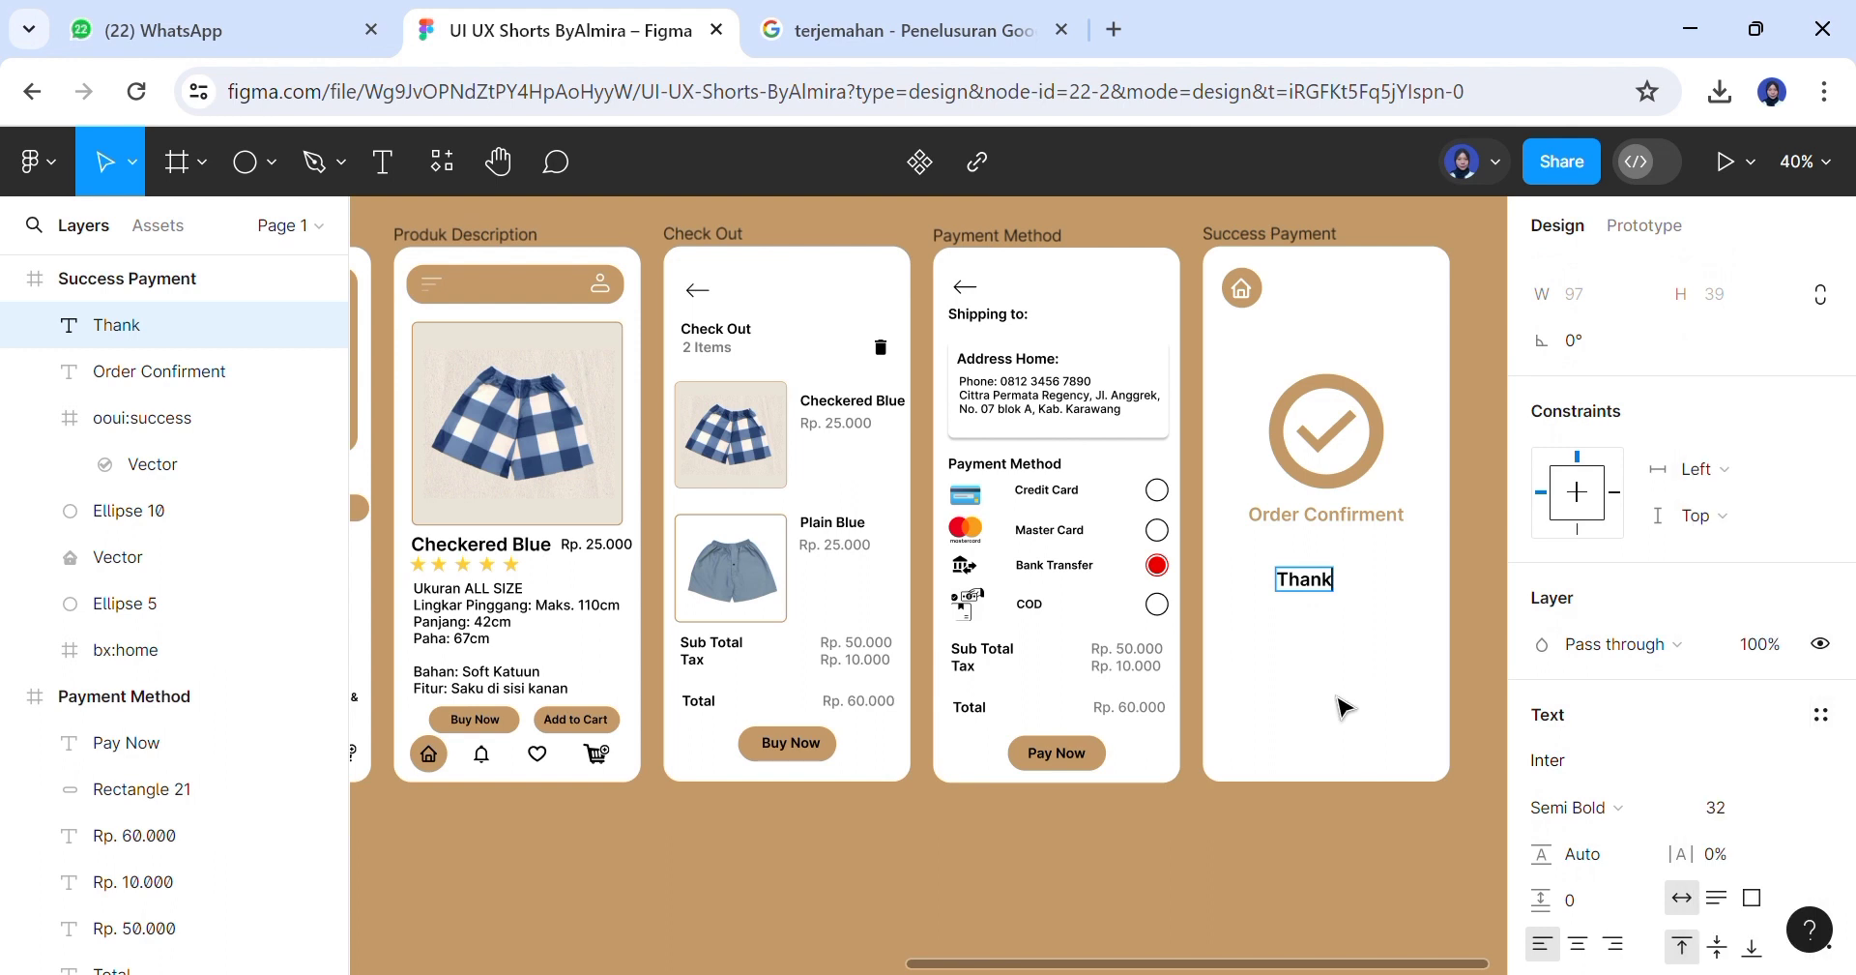
key("Escape")
left_click(1794, 809)
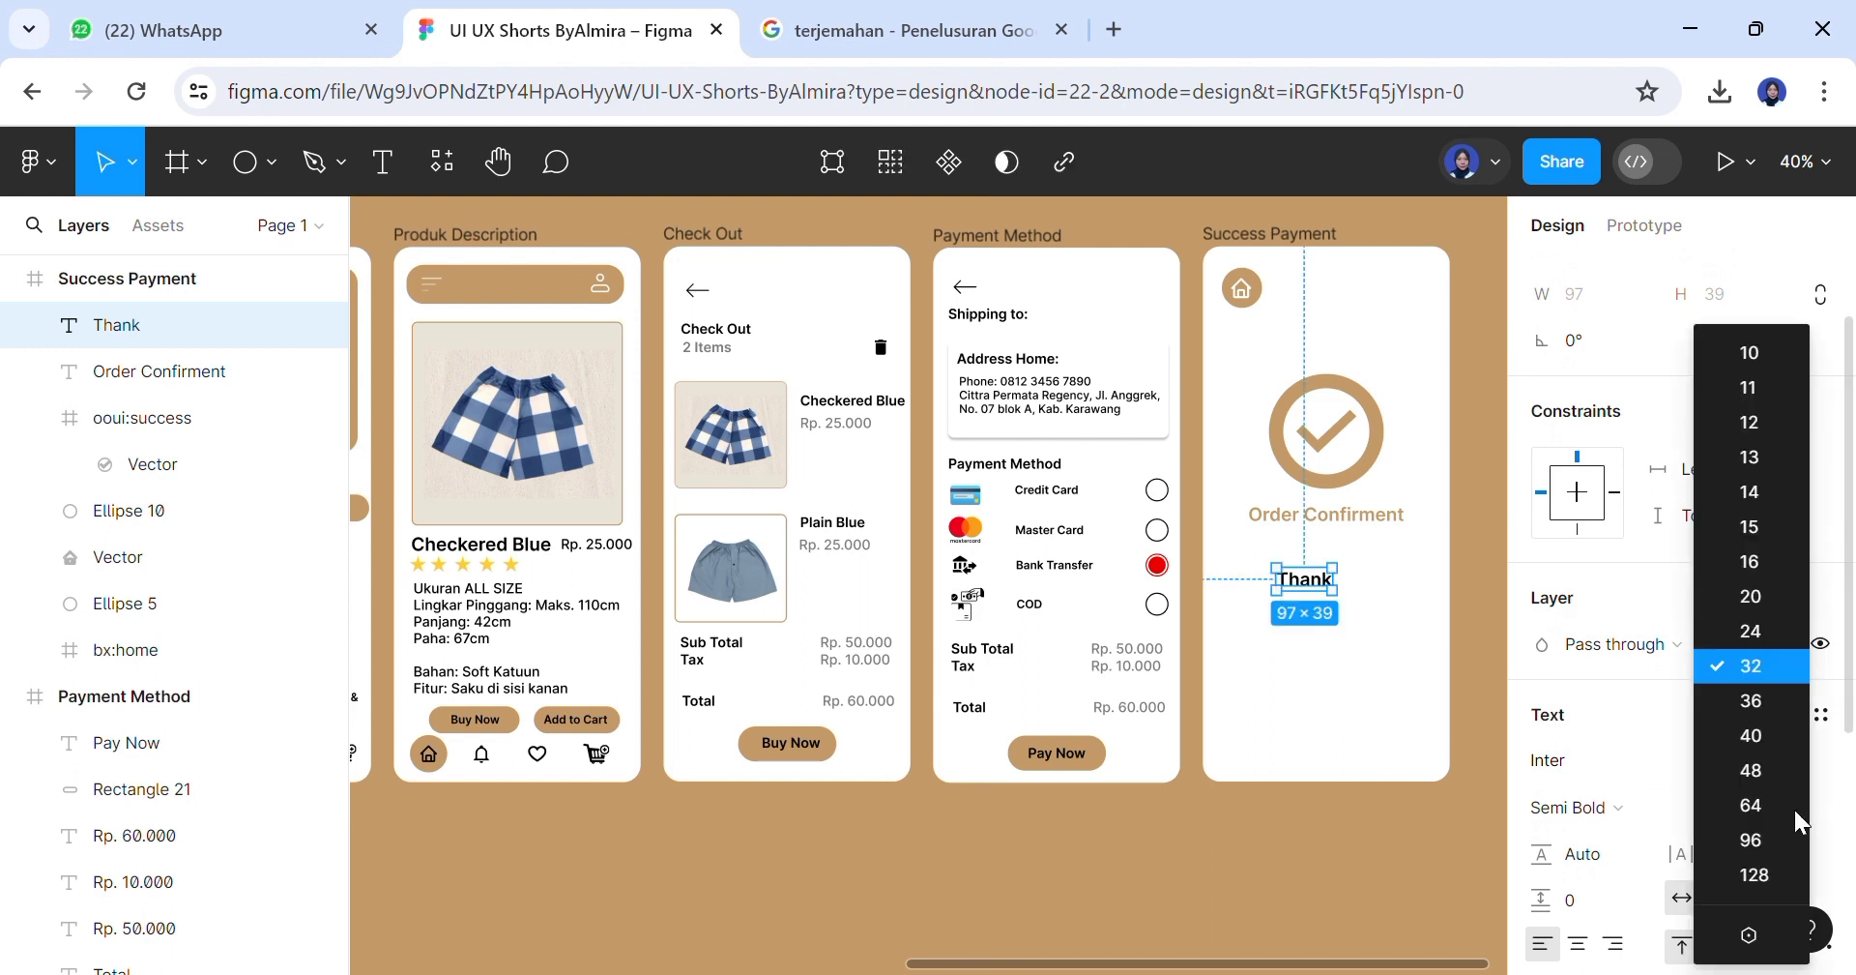
left_click(1763, 630)
left_click(1406, 594)
left_click(1313, 588)
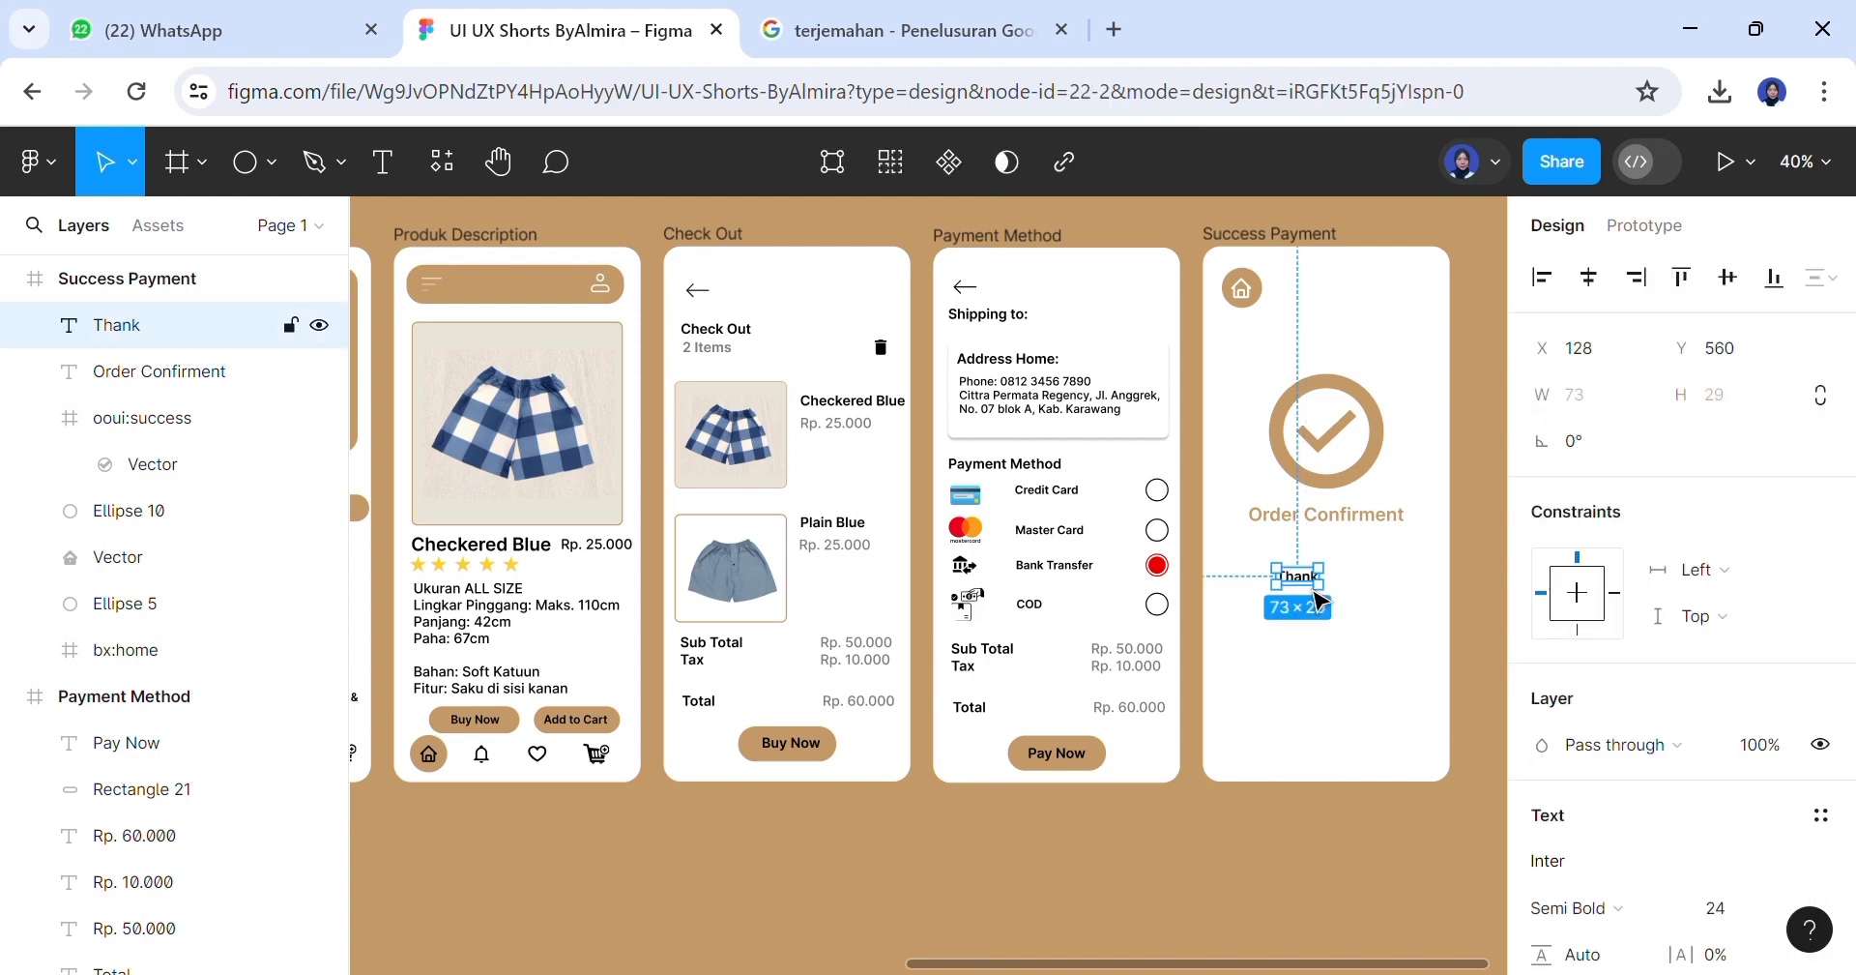
Extend the text to "Thank you for your order, i hope you like this produ" and fit its box to about 413 by 92
double_click(1317, 586)
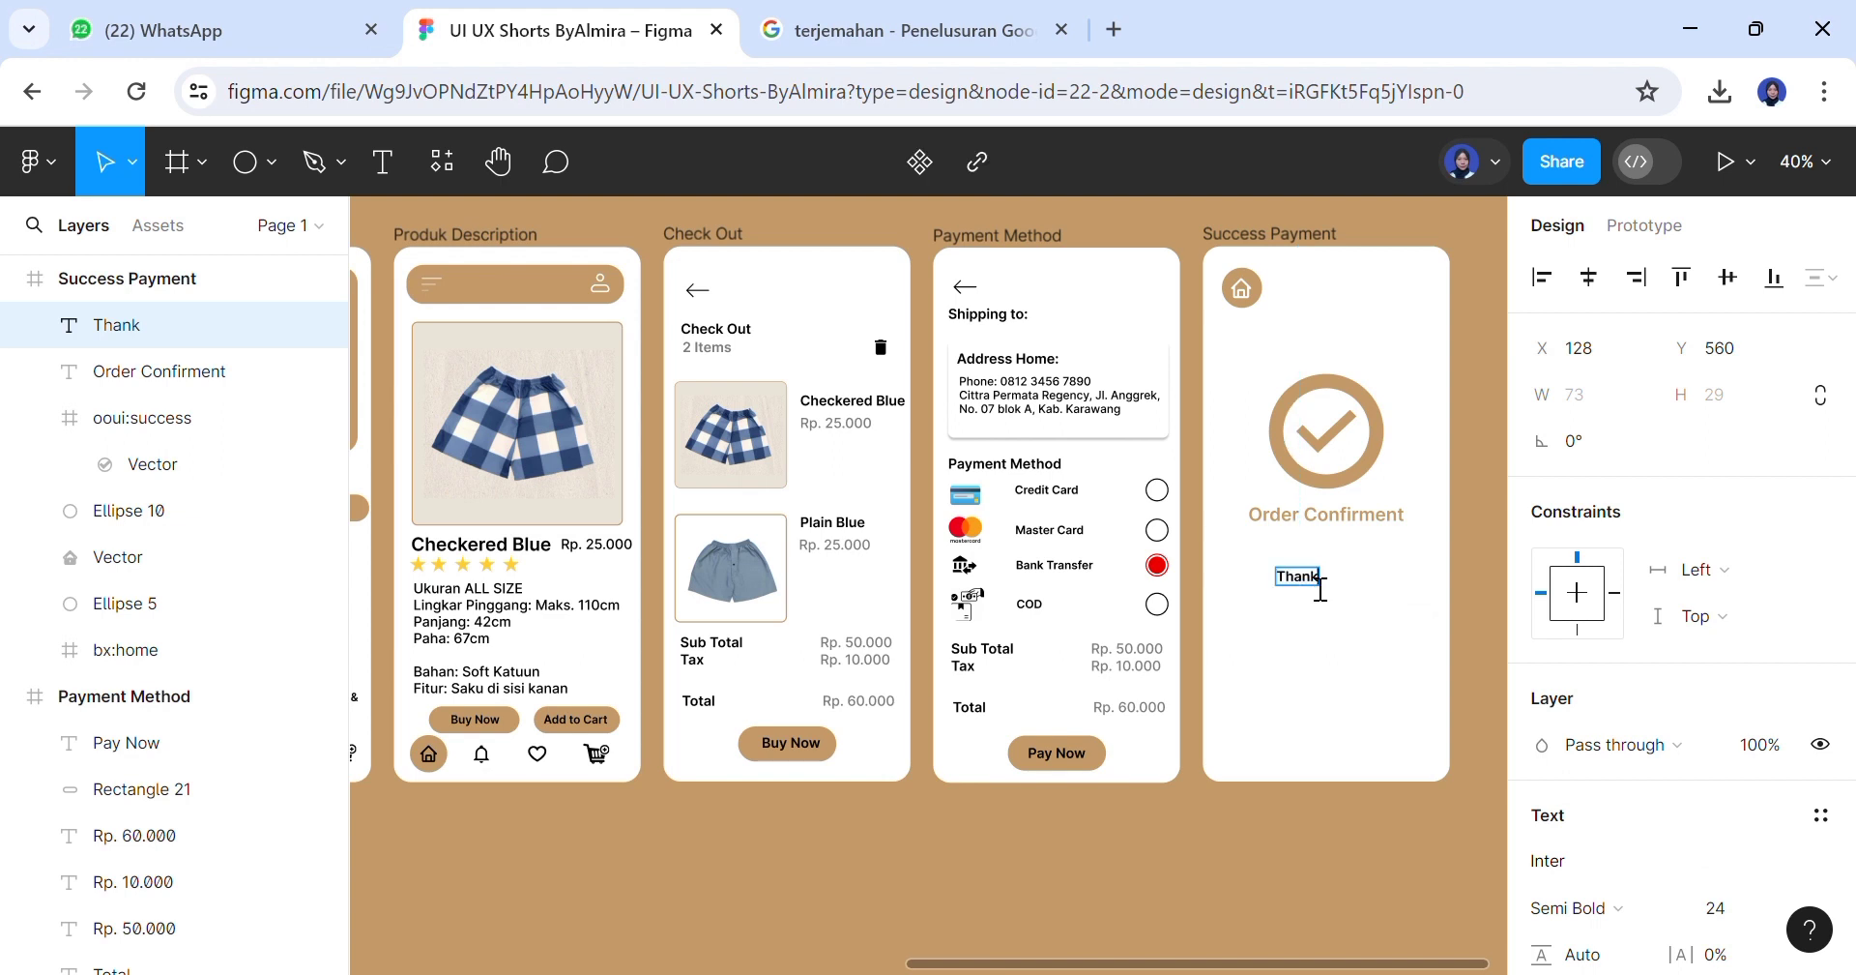
type("you for your order,")
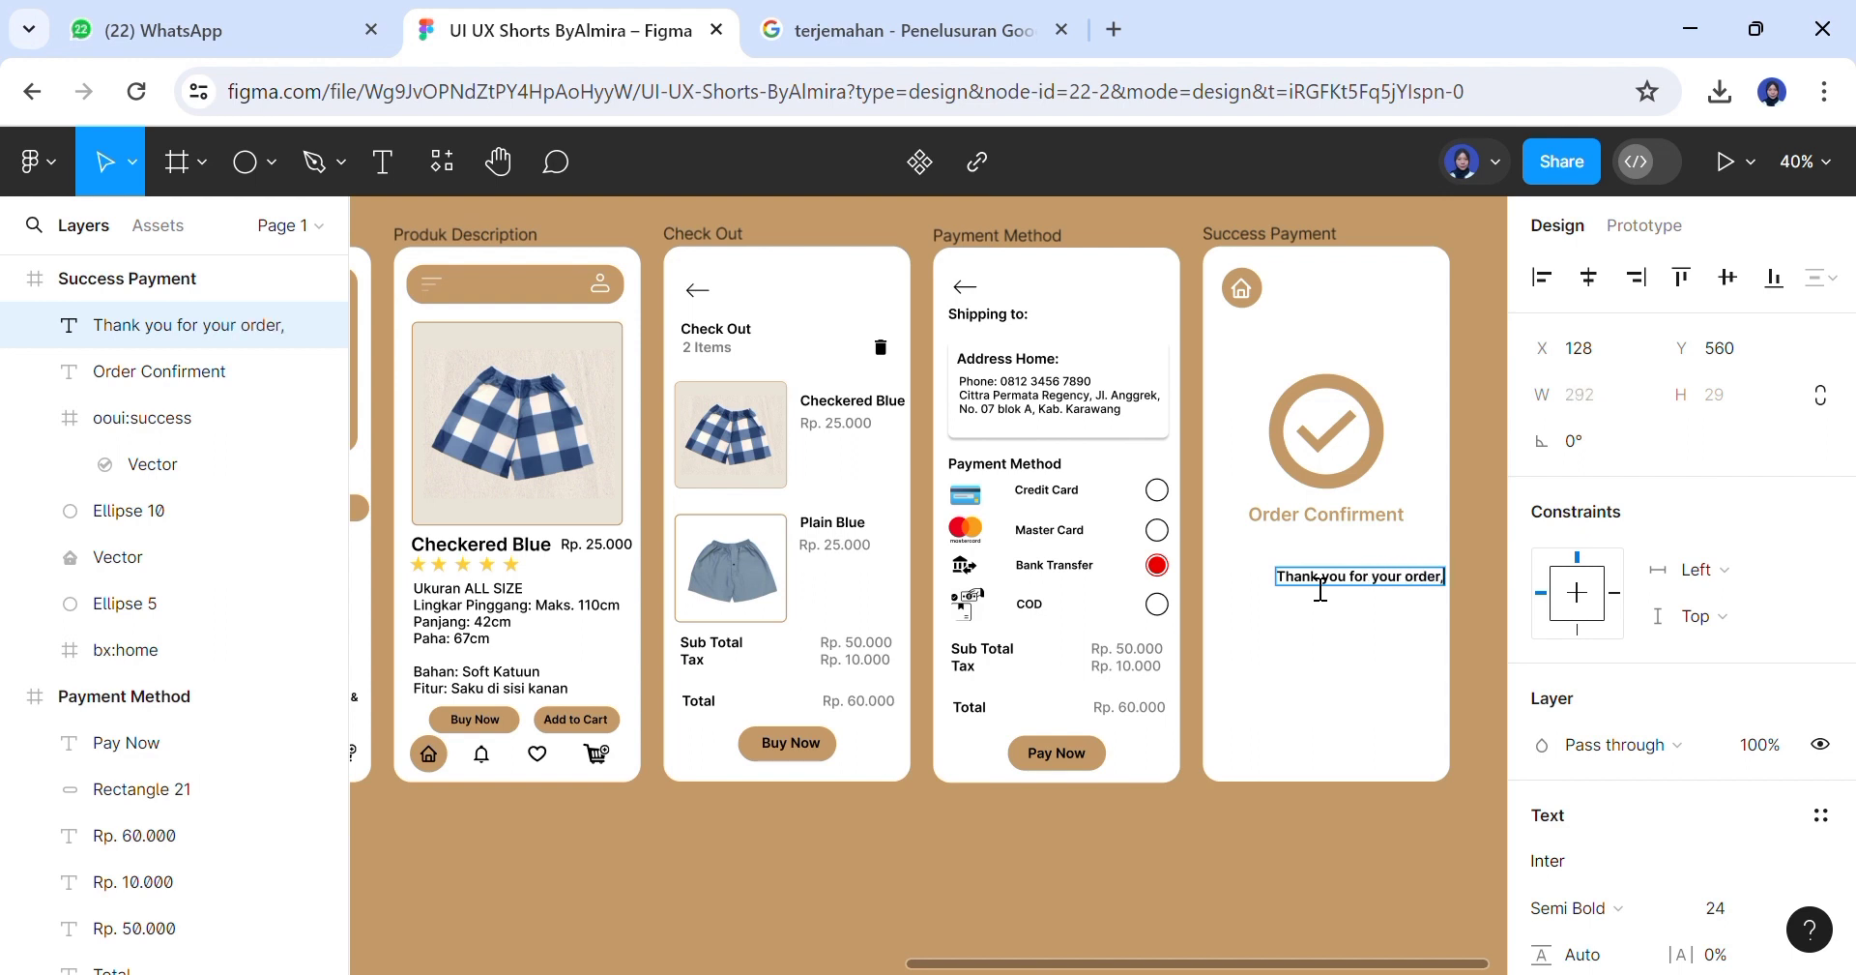
type("ope")
left_click_drag(1393, 586, 1209, 642)
mouse_move(1433, 639)
left_mouse_down()
mouse_move(1394, 651)
mouse_move(1409, 603)
mouse_move(1421, 642)
mouse_move(1305, 659)
mouse_move(1426, 633)
left_mouse_up()
Bring the thank-you text to the front of the Success Payment frame
right_click(1413, 617)
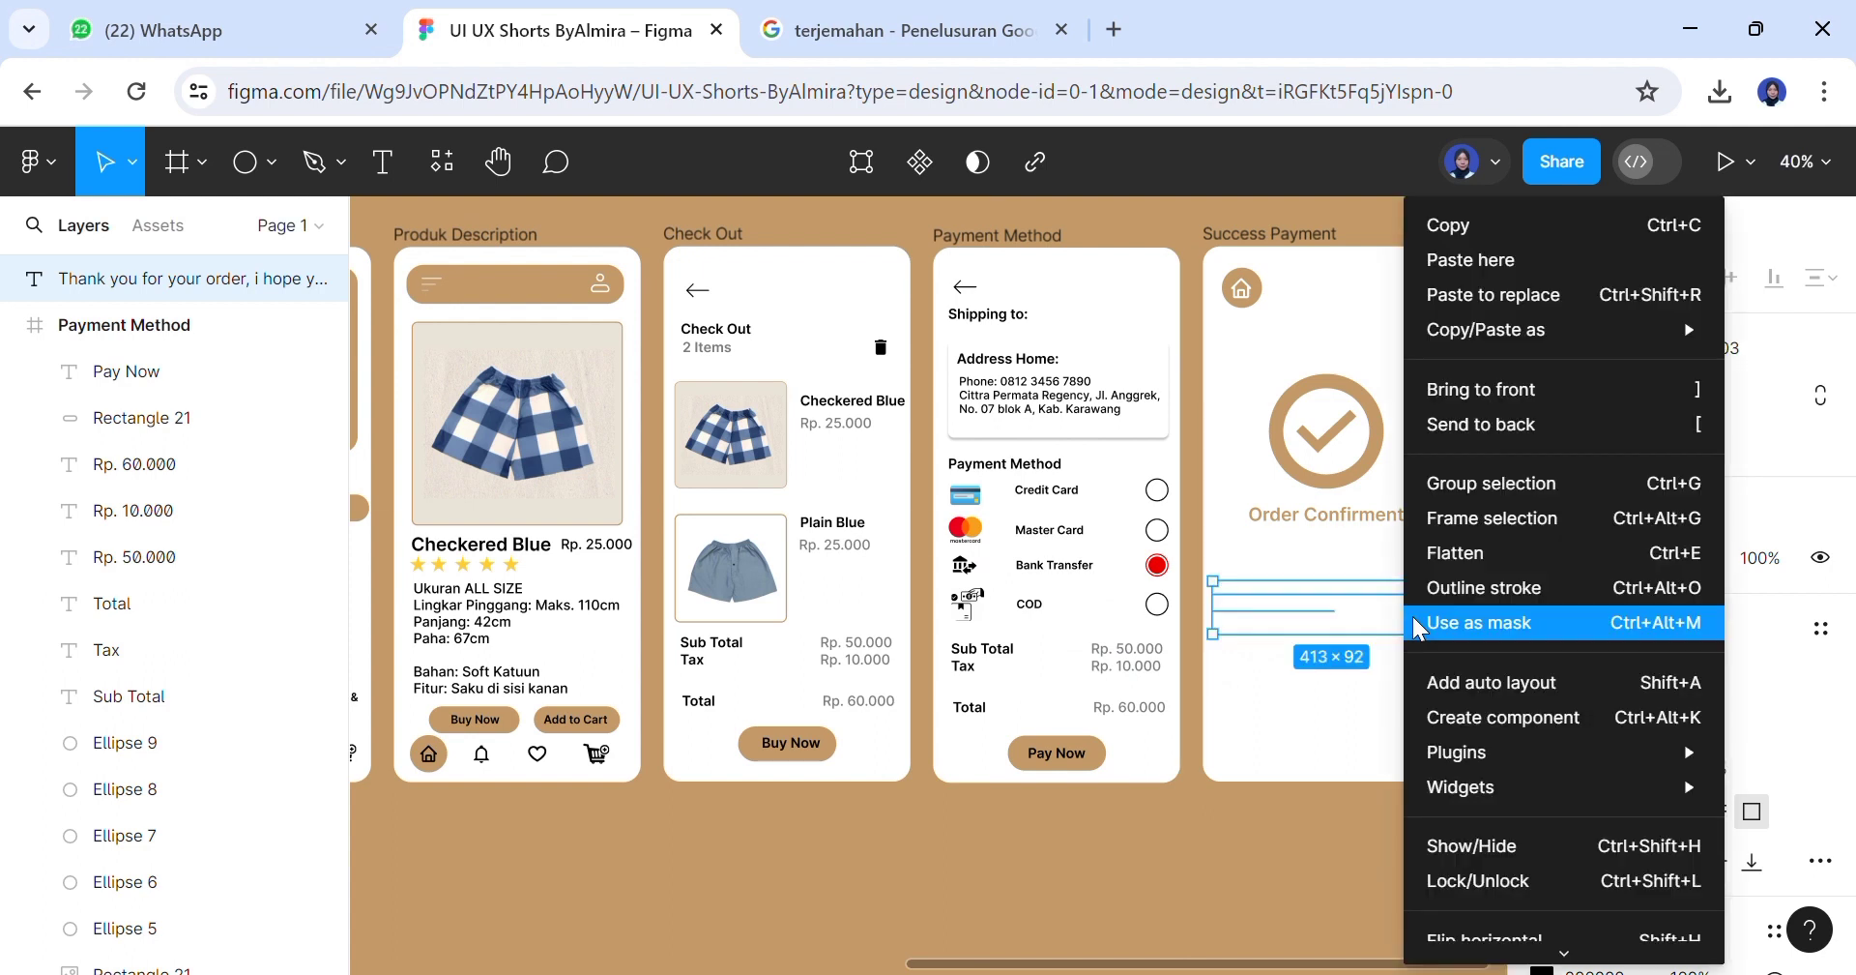
left_click(1436, 394)
left_click(1372, 620)
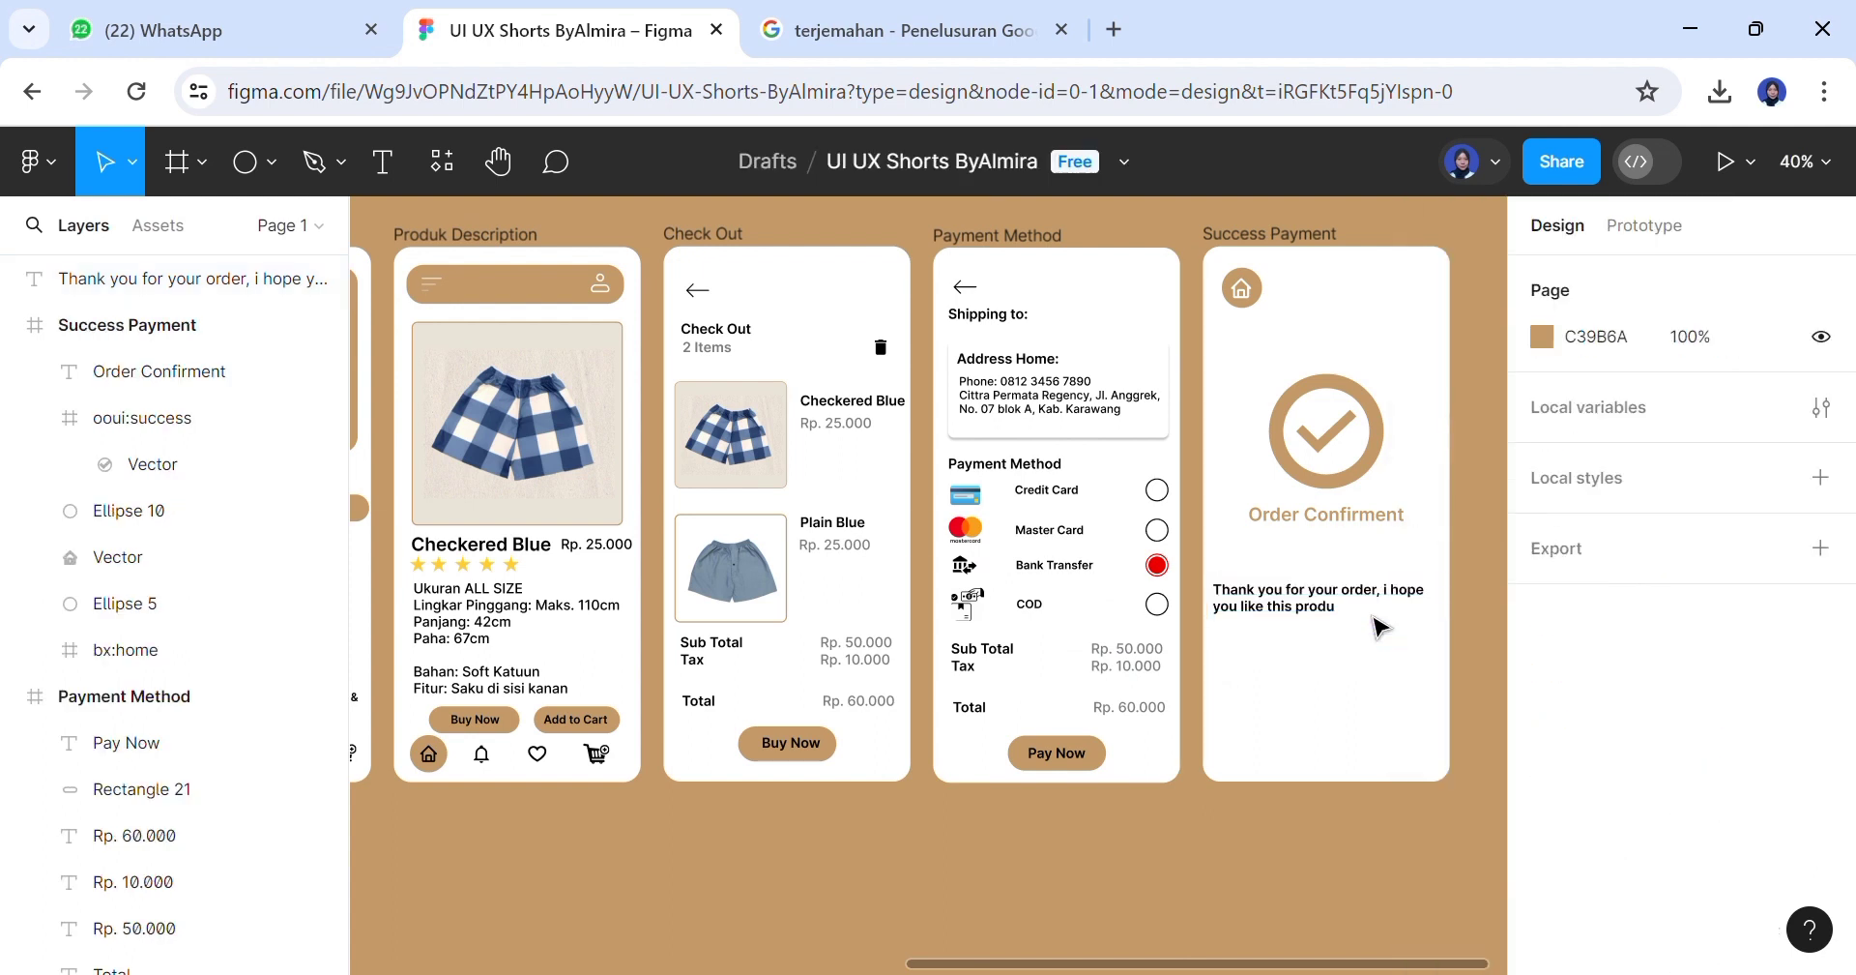
Complete the message's last word as "product." and add the paragraph "Check your order status on the Order tracking page"
double_click(1358, 621)
left_click(1356, 617)
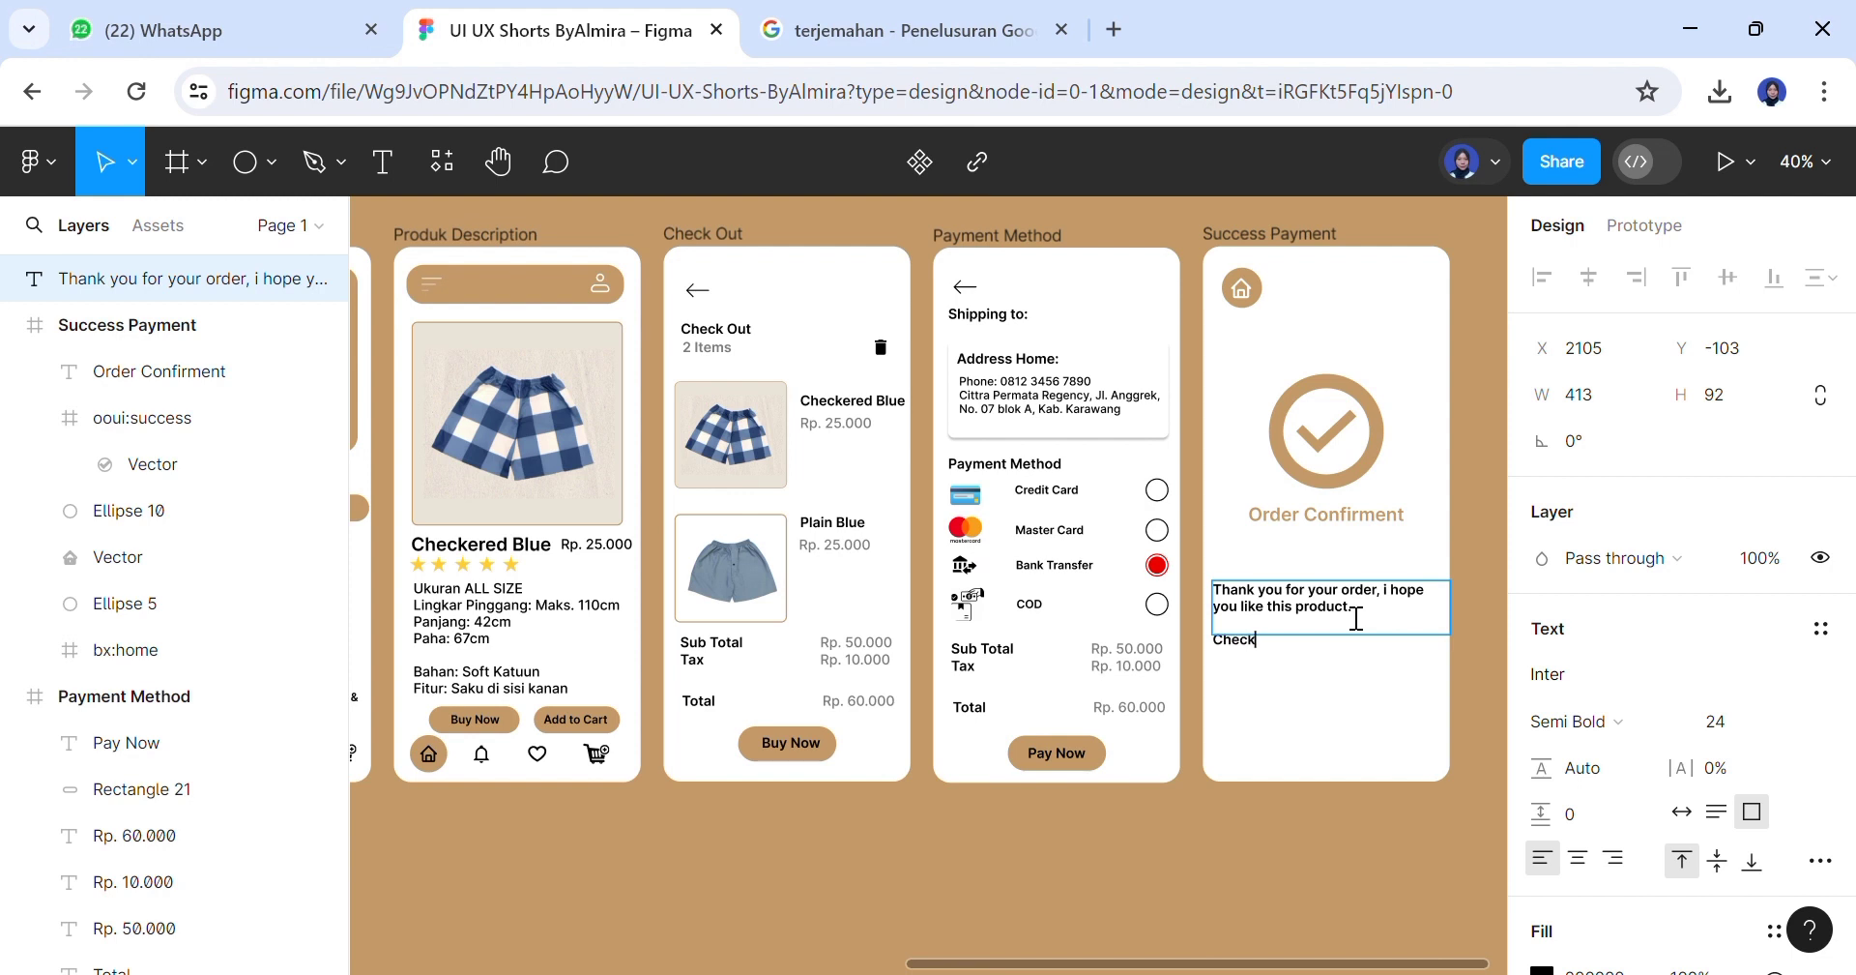
type("order status on the Order tracking page")
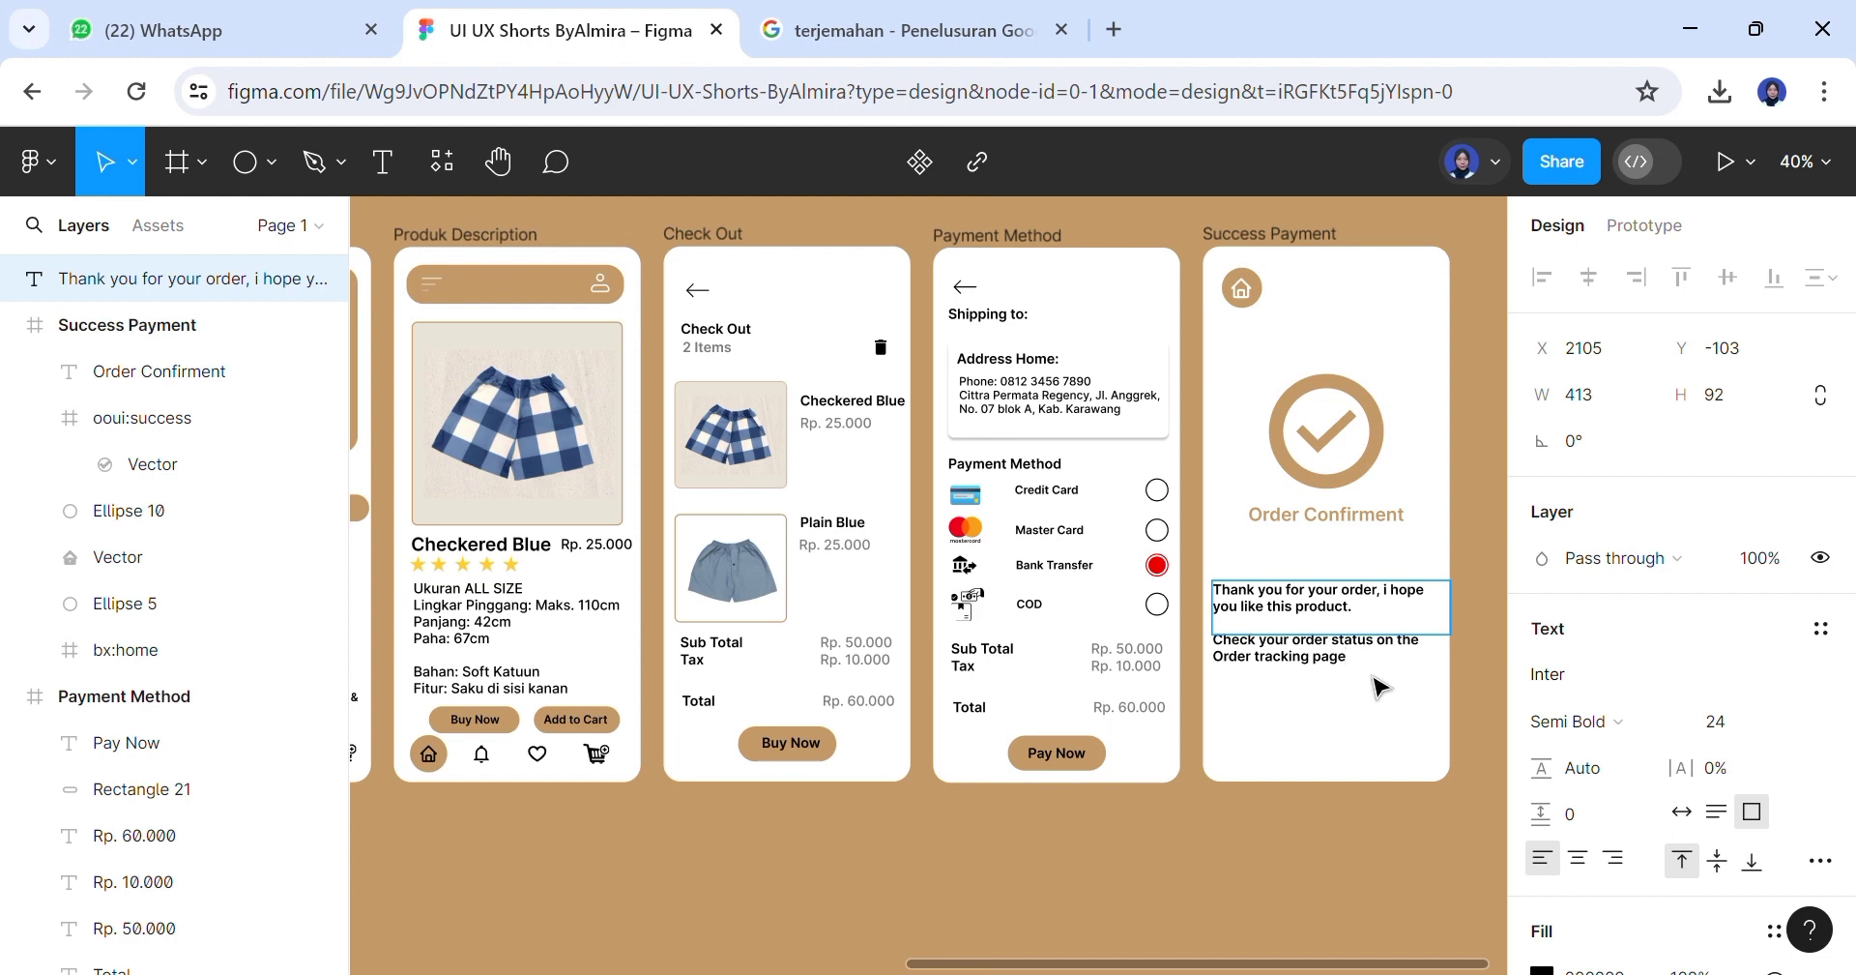
key("Escape")
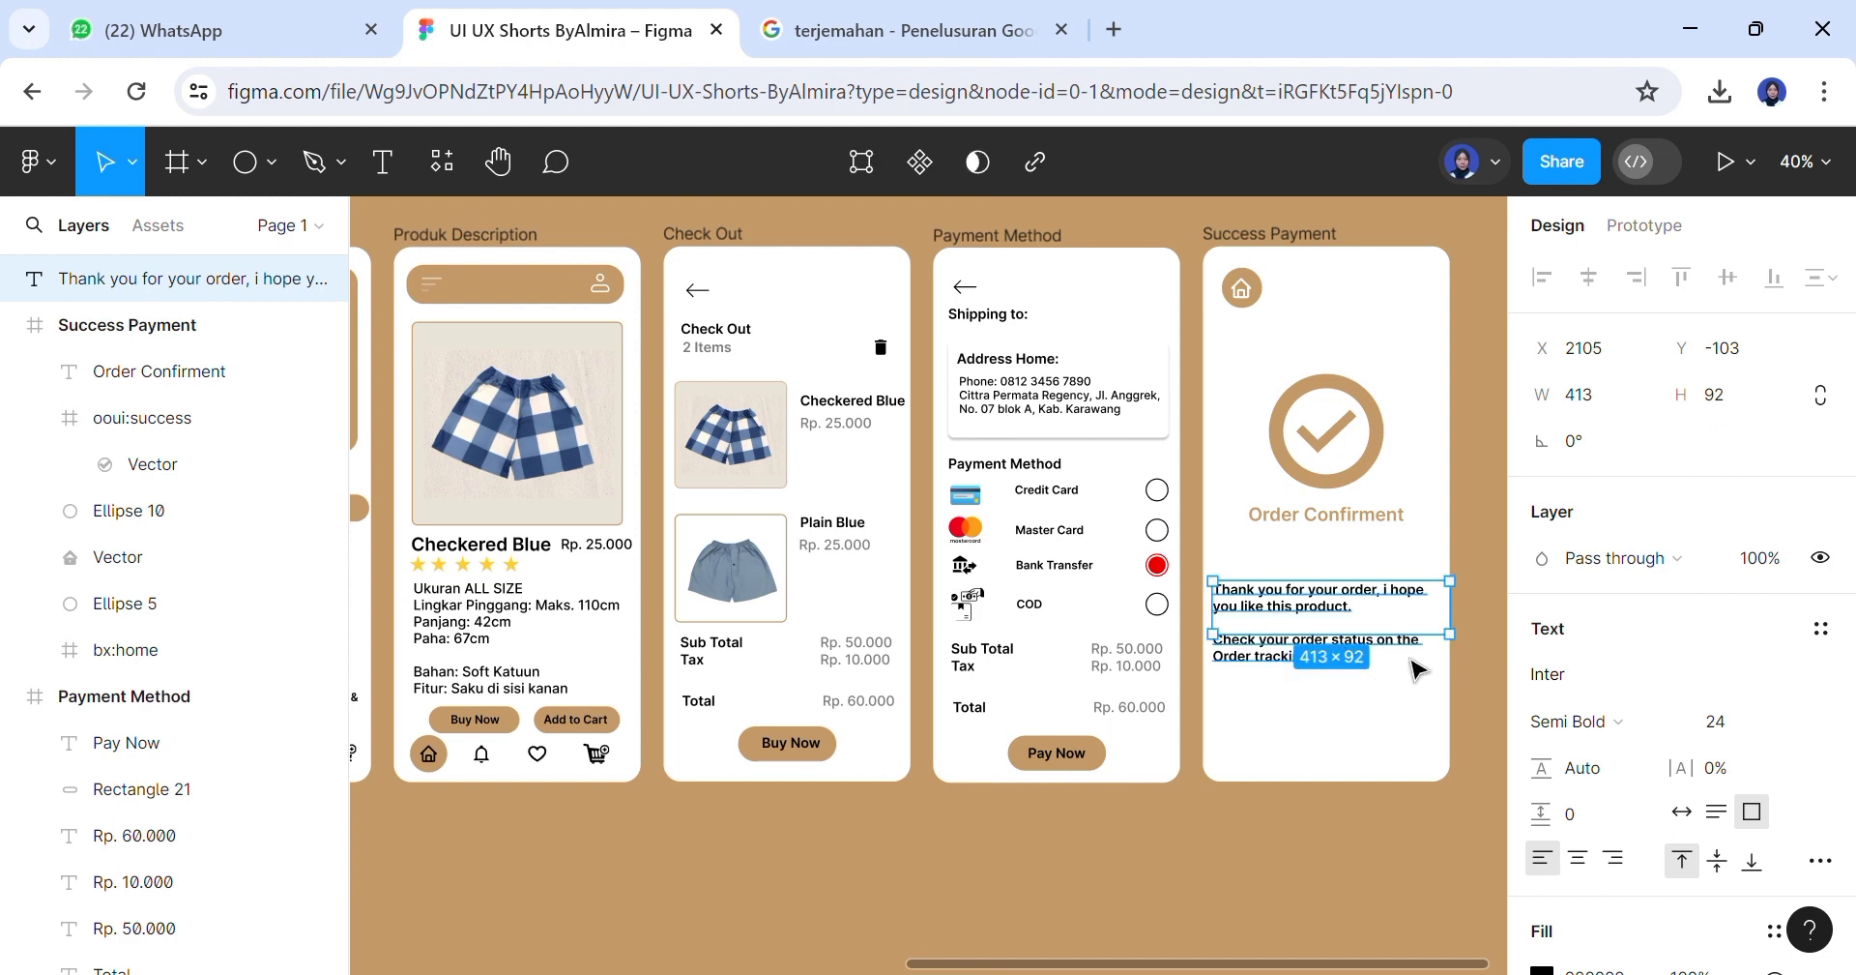
Narrow the message's text box to about 366 wide and move it up close beneath "Order Confirment"
left_click_drag(1450, 624, 1425, 624)
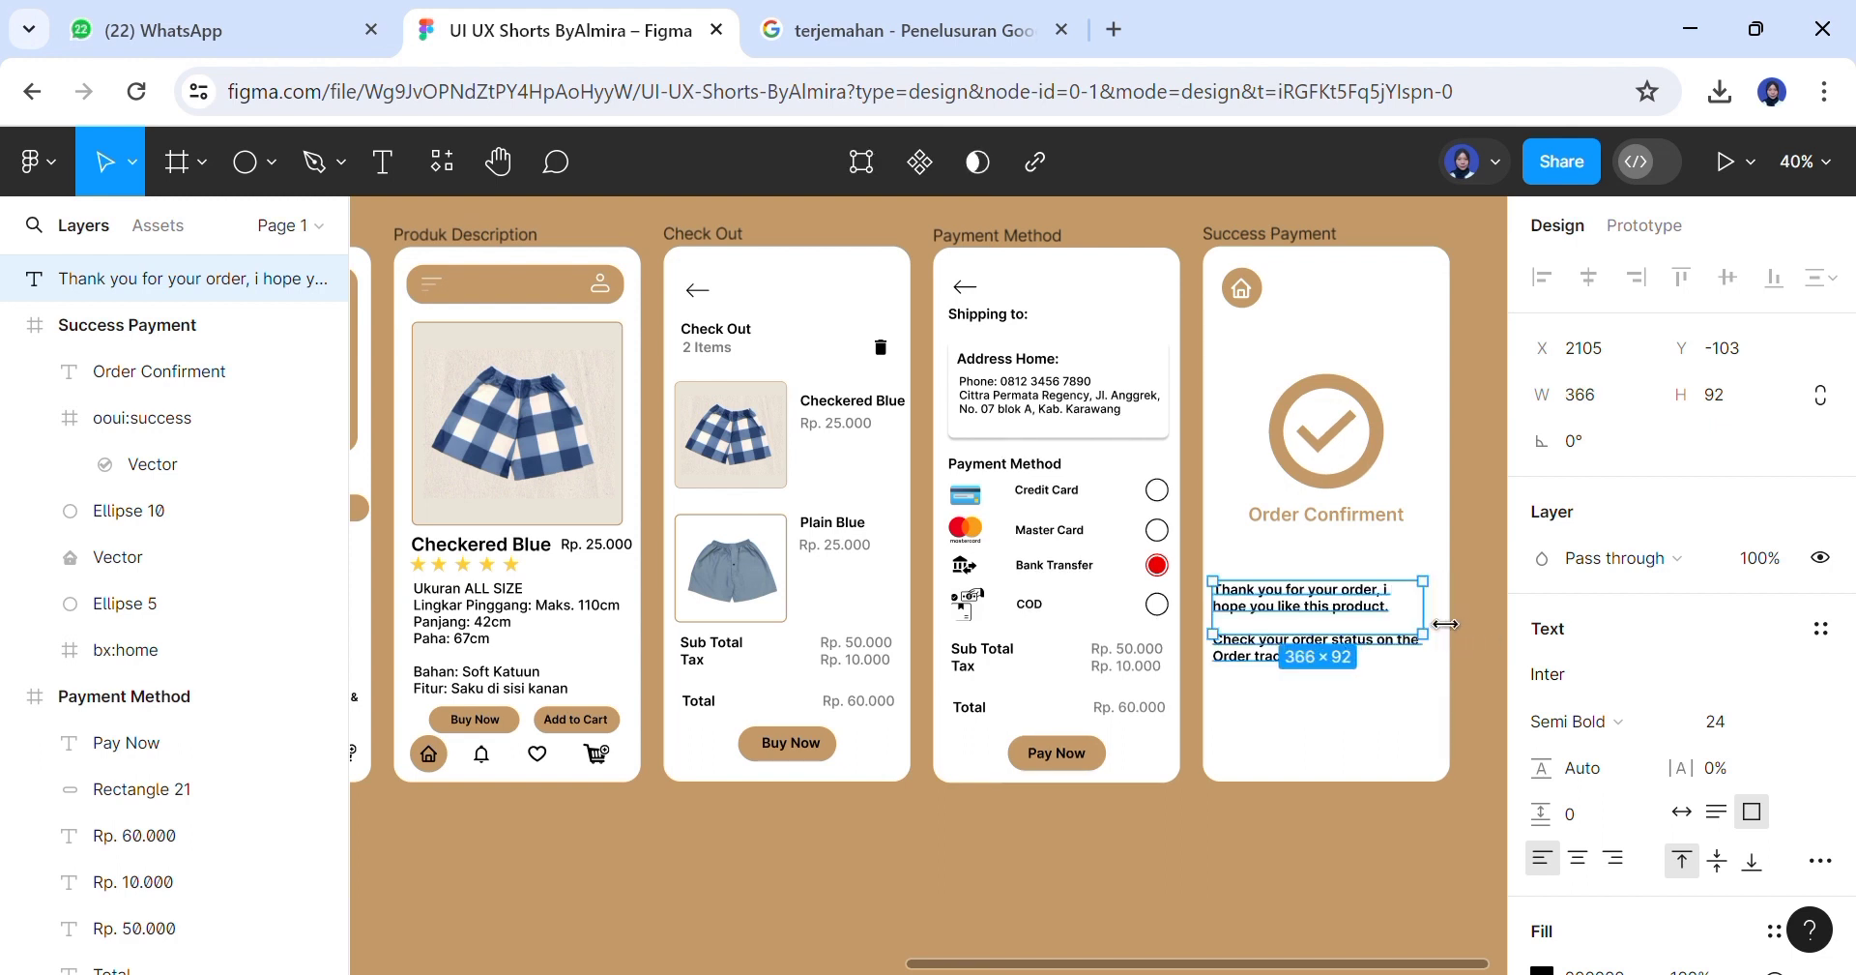
left_click(1455, 710)
left_click(1393, 636)
left_click_drag(1393, 635, 1408, 603)
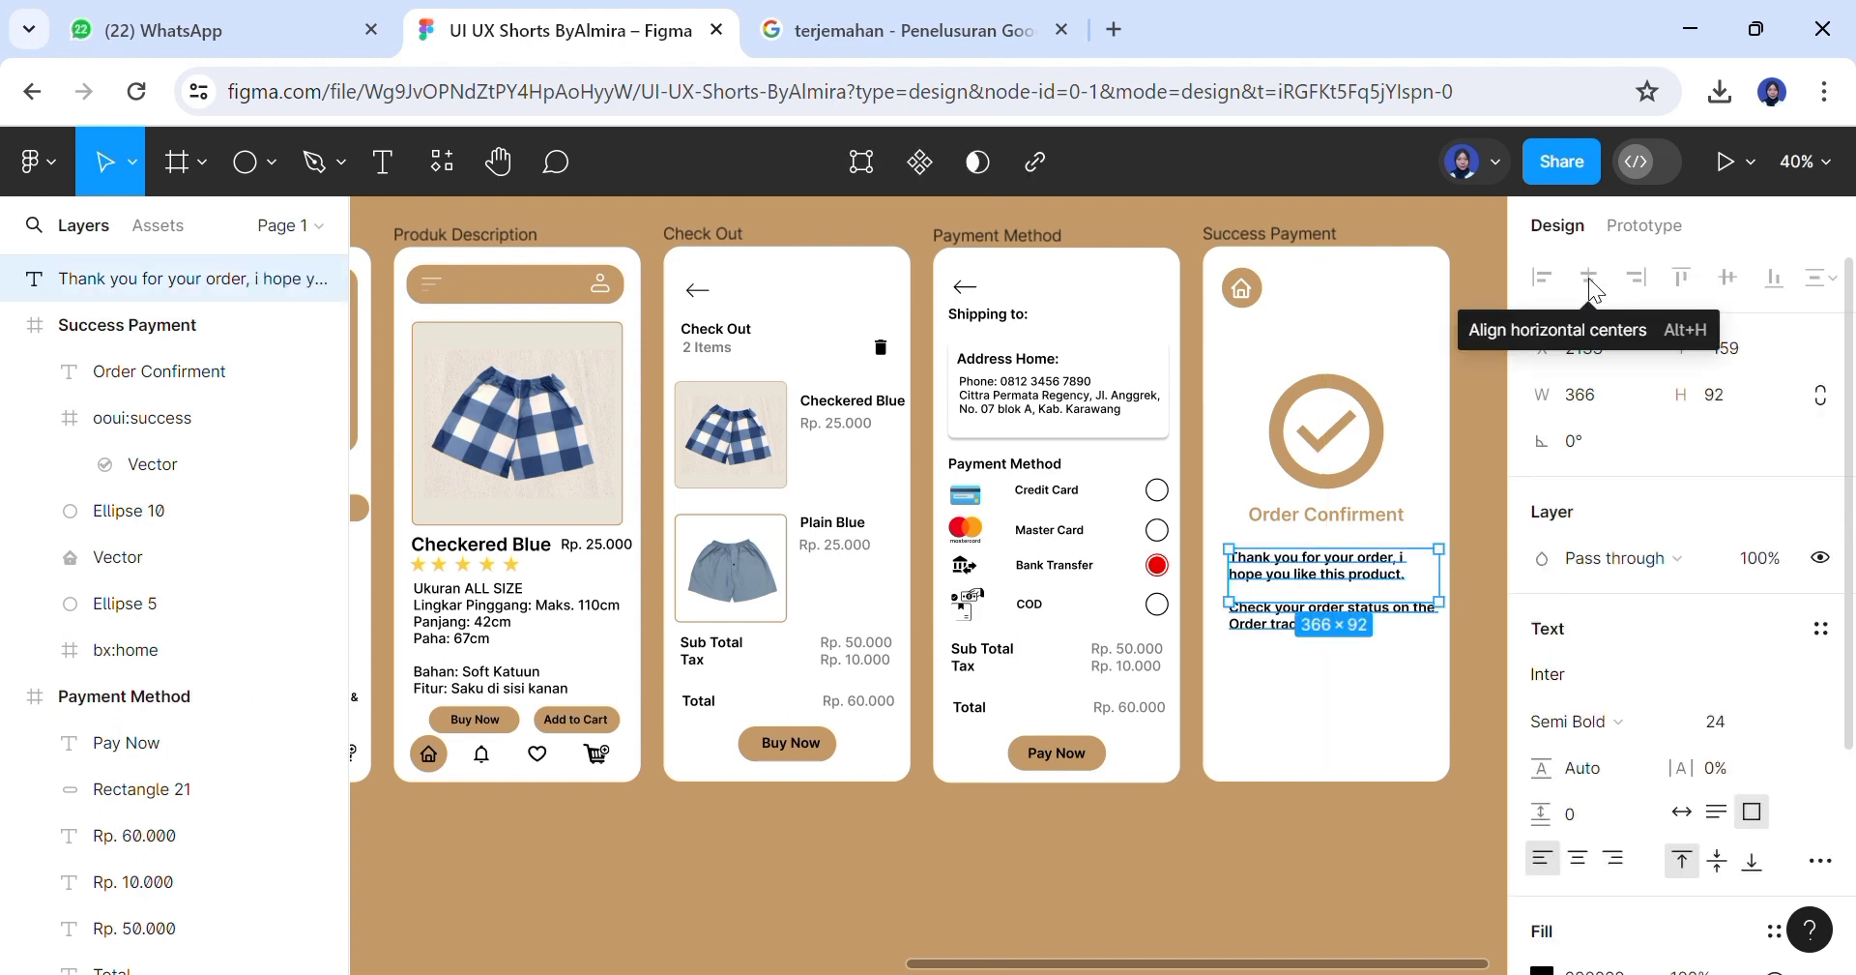
left_click(1427, 669)
left_click(1378, 633)
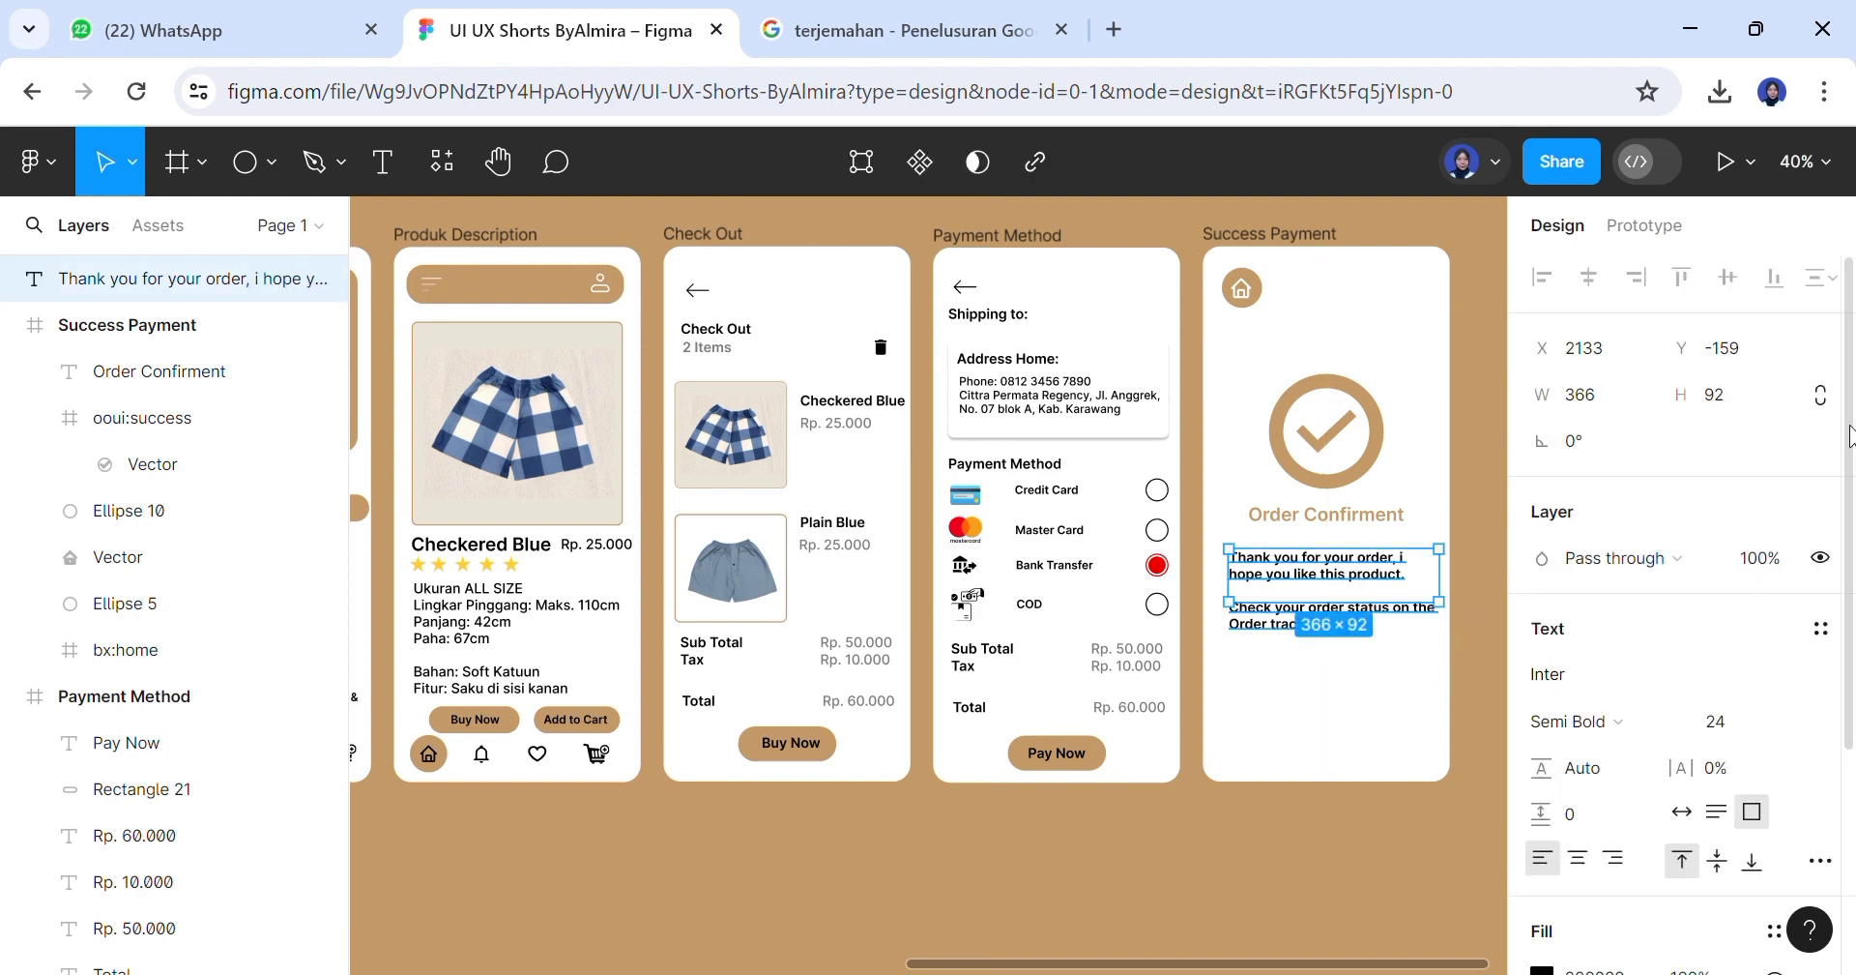
Set the thank-you message's font weight to Medium
scroll(1674, 542, "down", 3)
left_click(1674, 478)
left_click(1636, 401)
left_click(1314, 677)
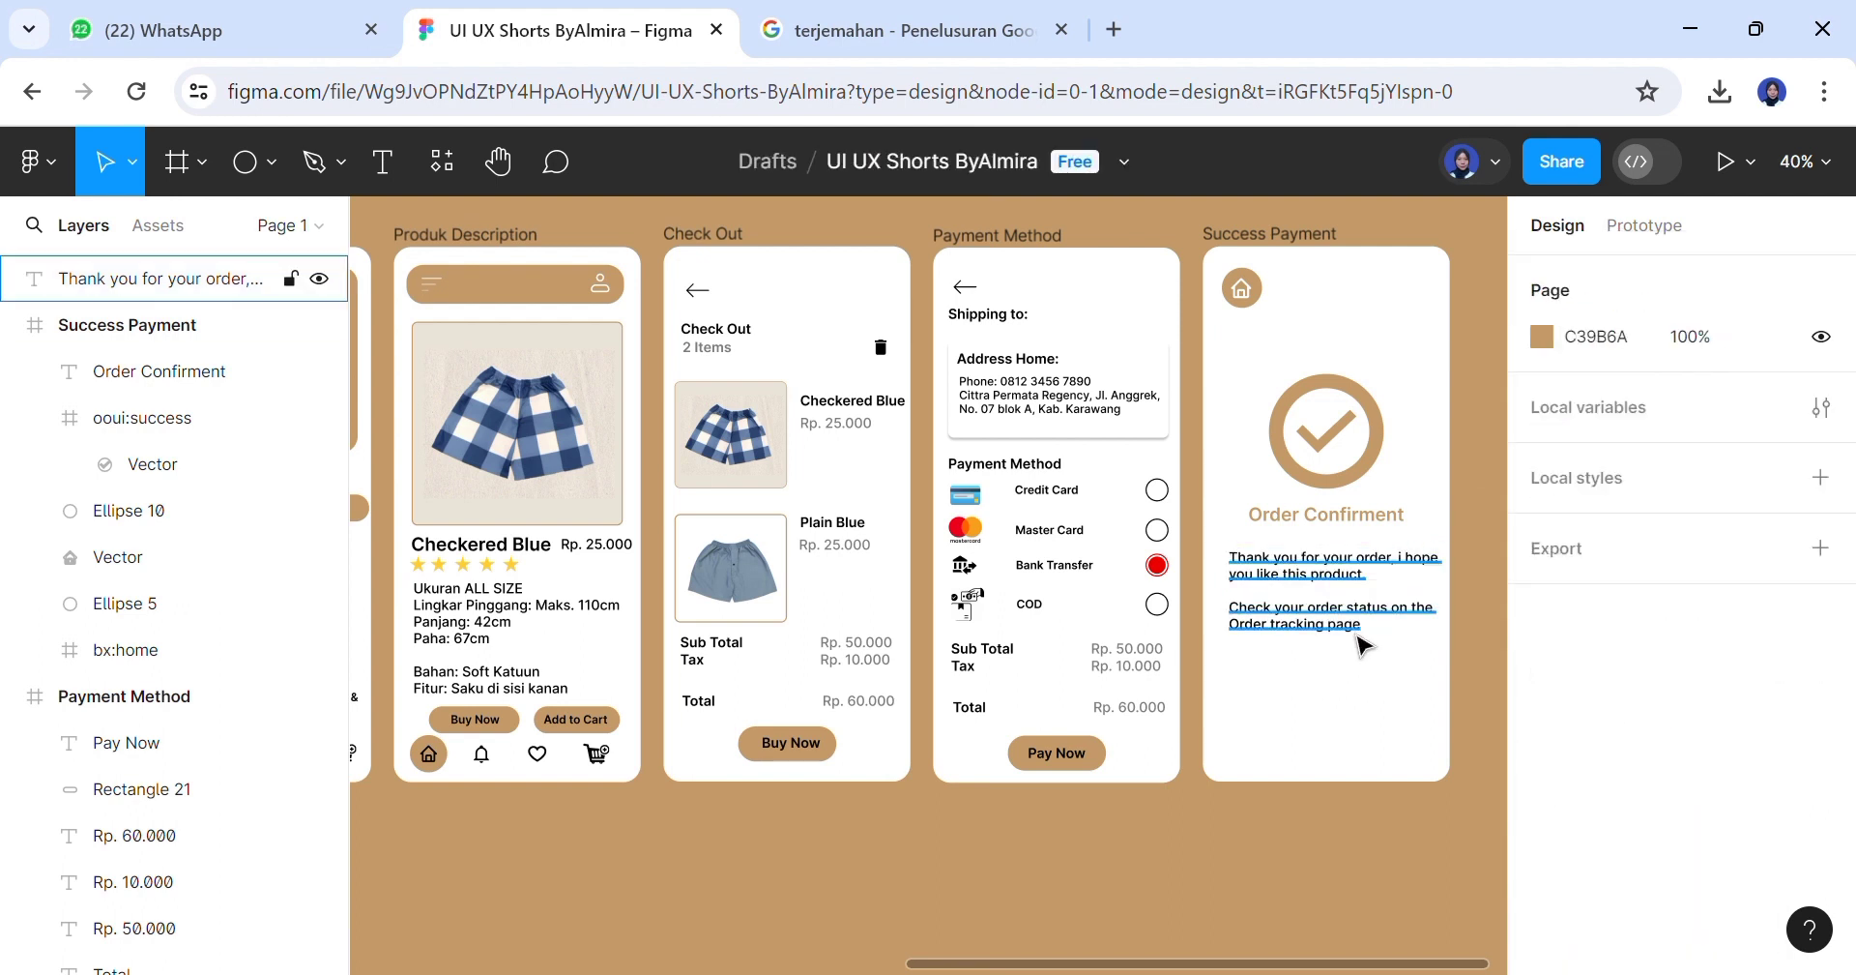
Move the thank-you message slightly up and centre it horizontally on the Success Payment frame, at about X 2120
left_click(1429, 624)
double_click(1429, 622)
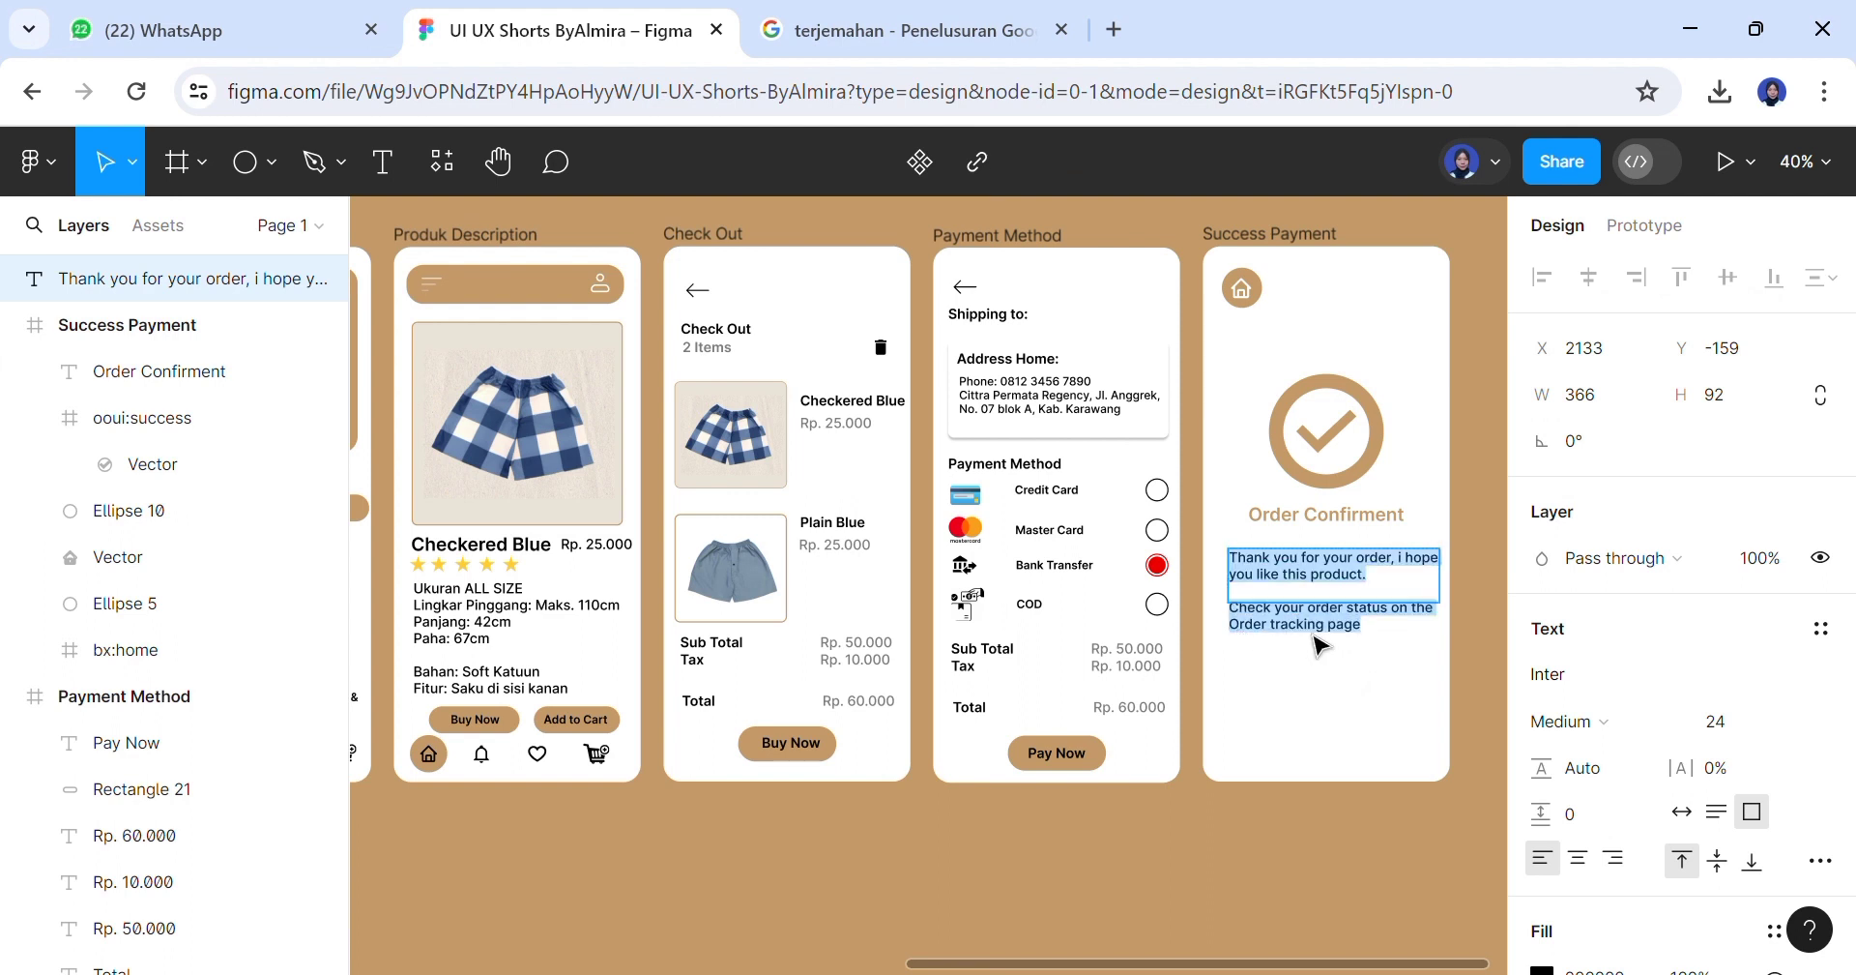
key("Escape")
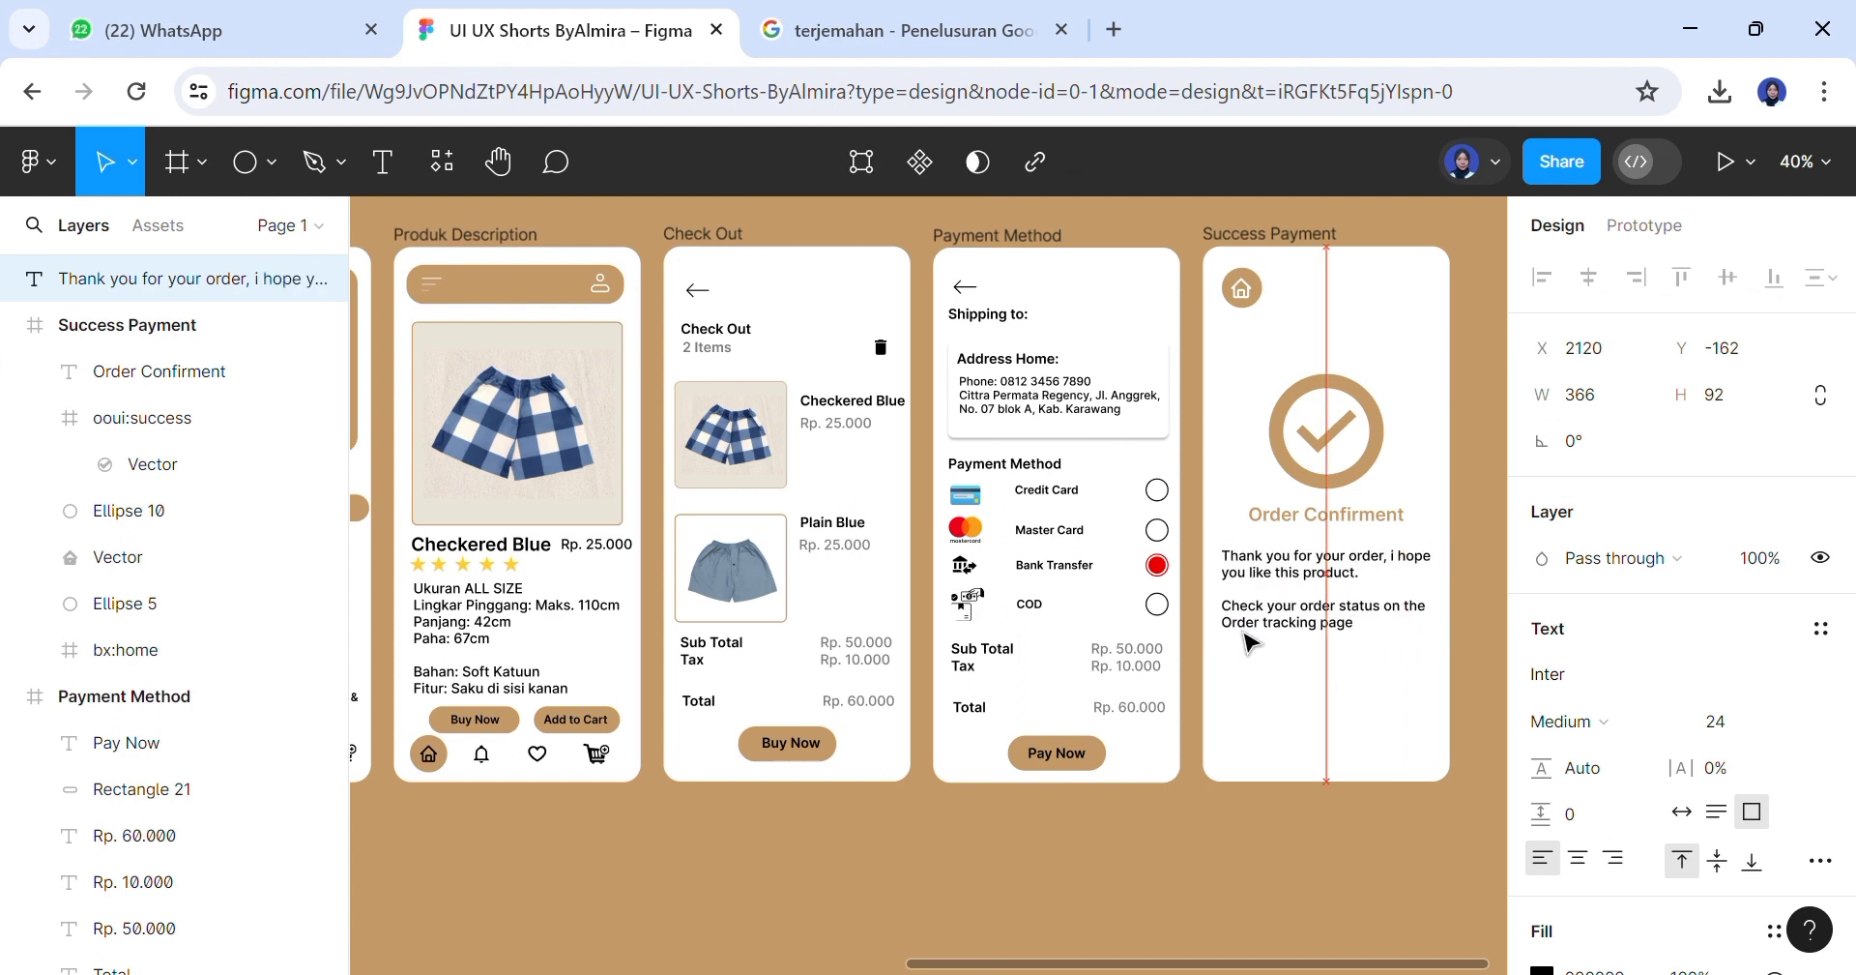
left_click(1339, 703)
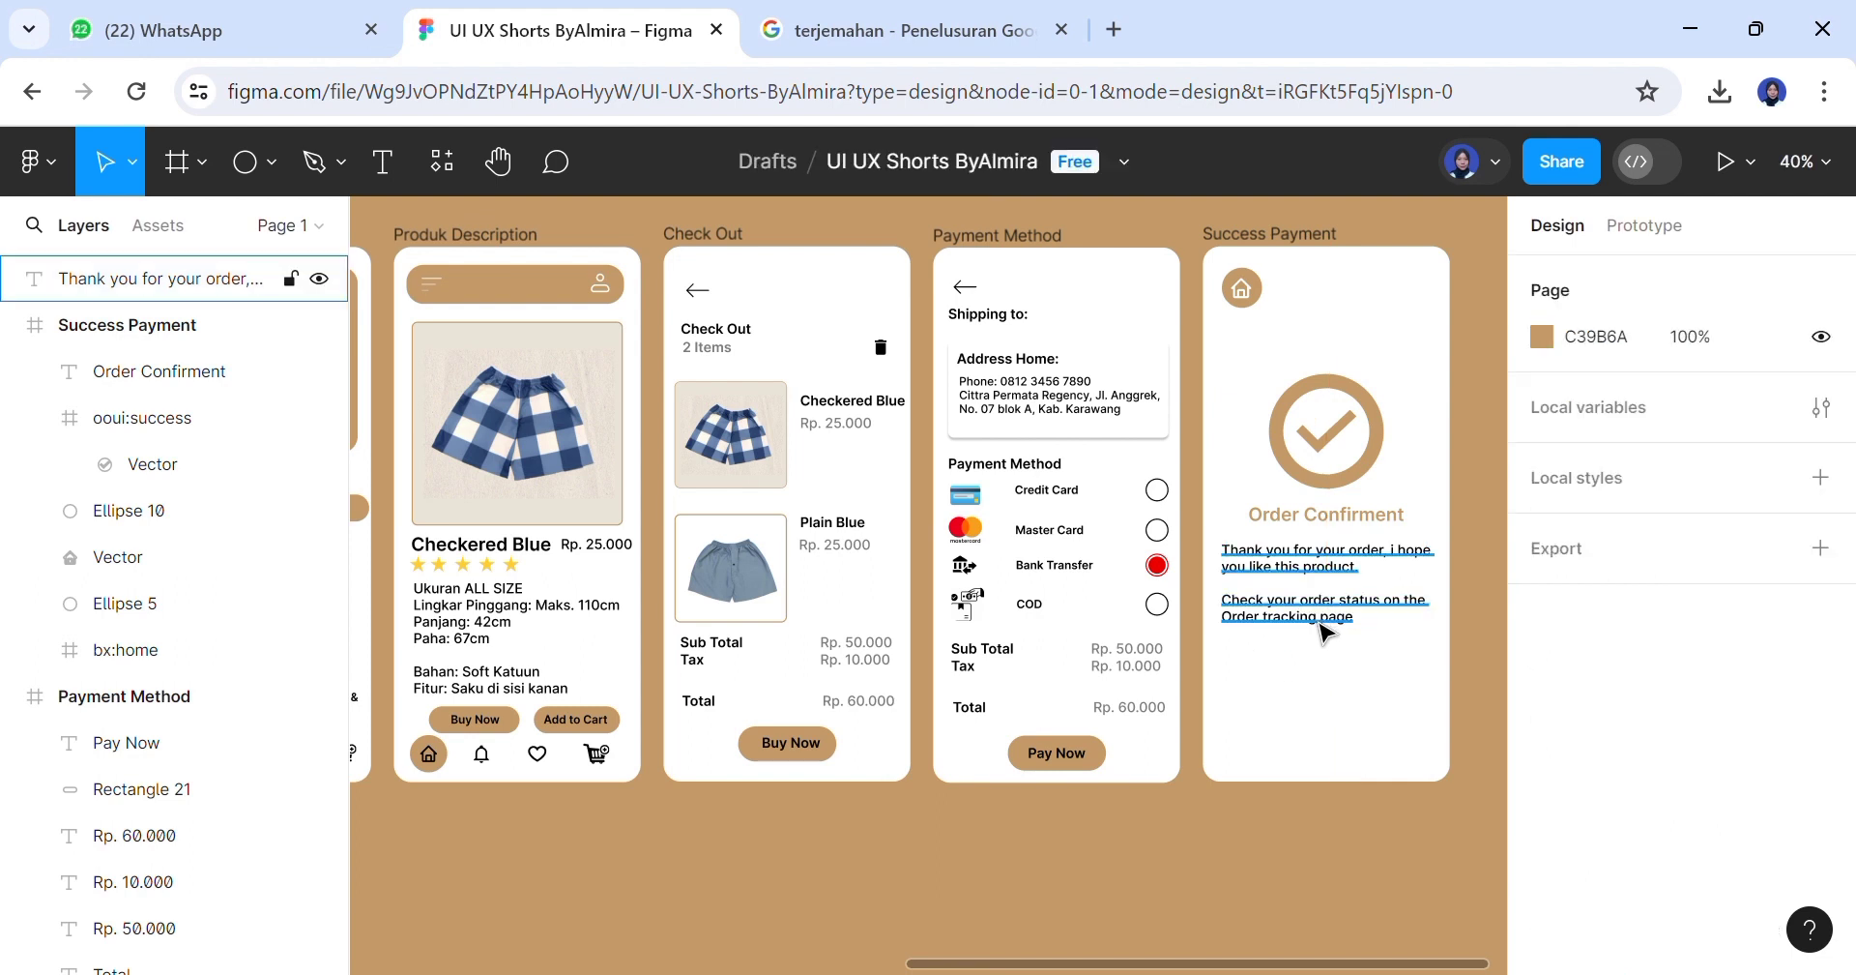
left_click(1262, 570)
double_click(1262, 571)
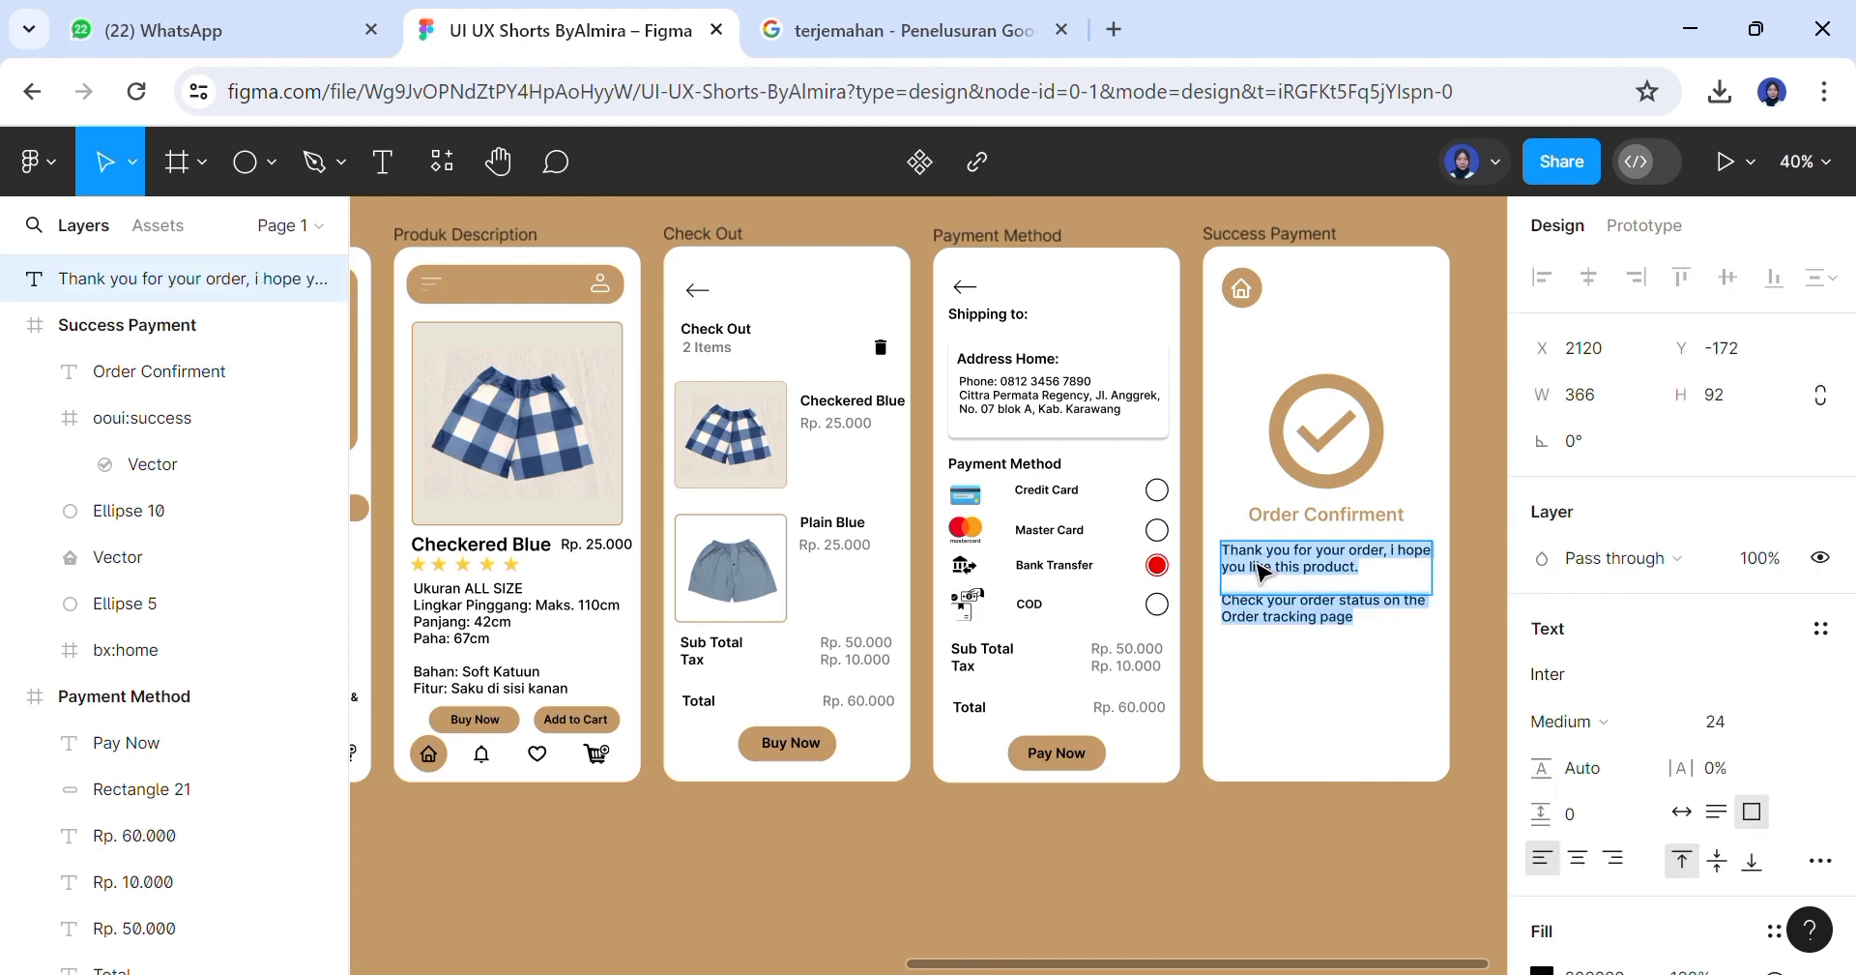
left_click(1284, 633)
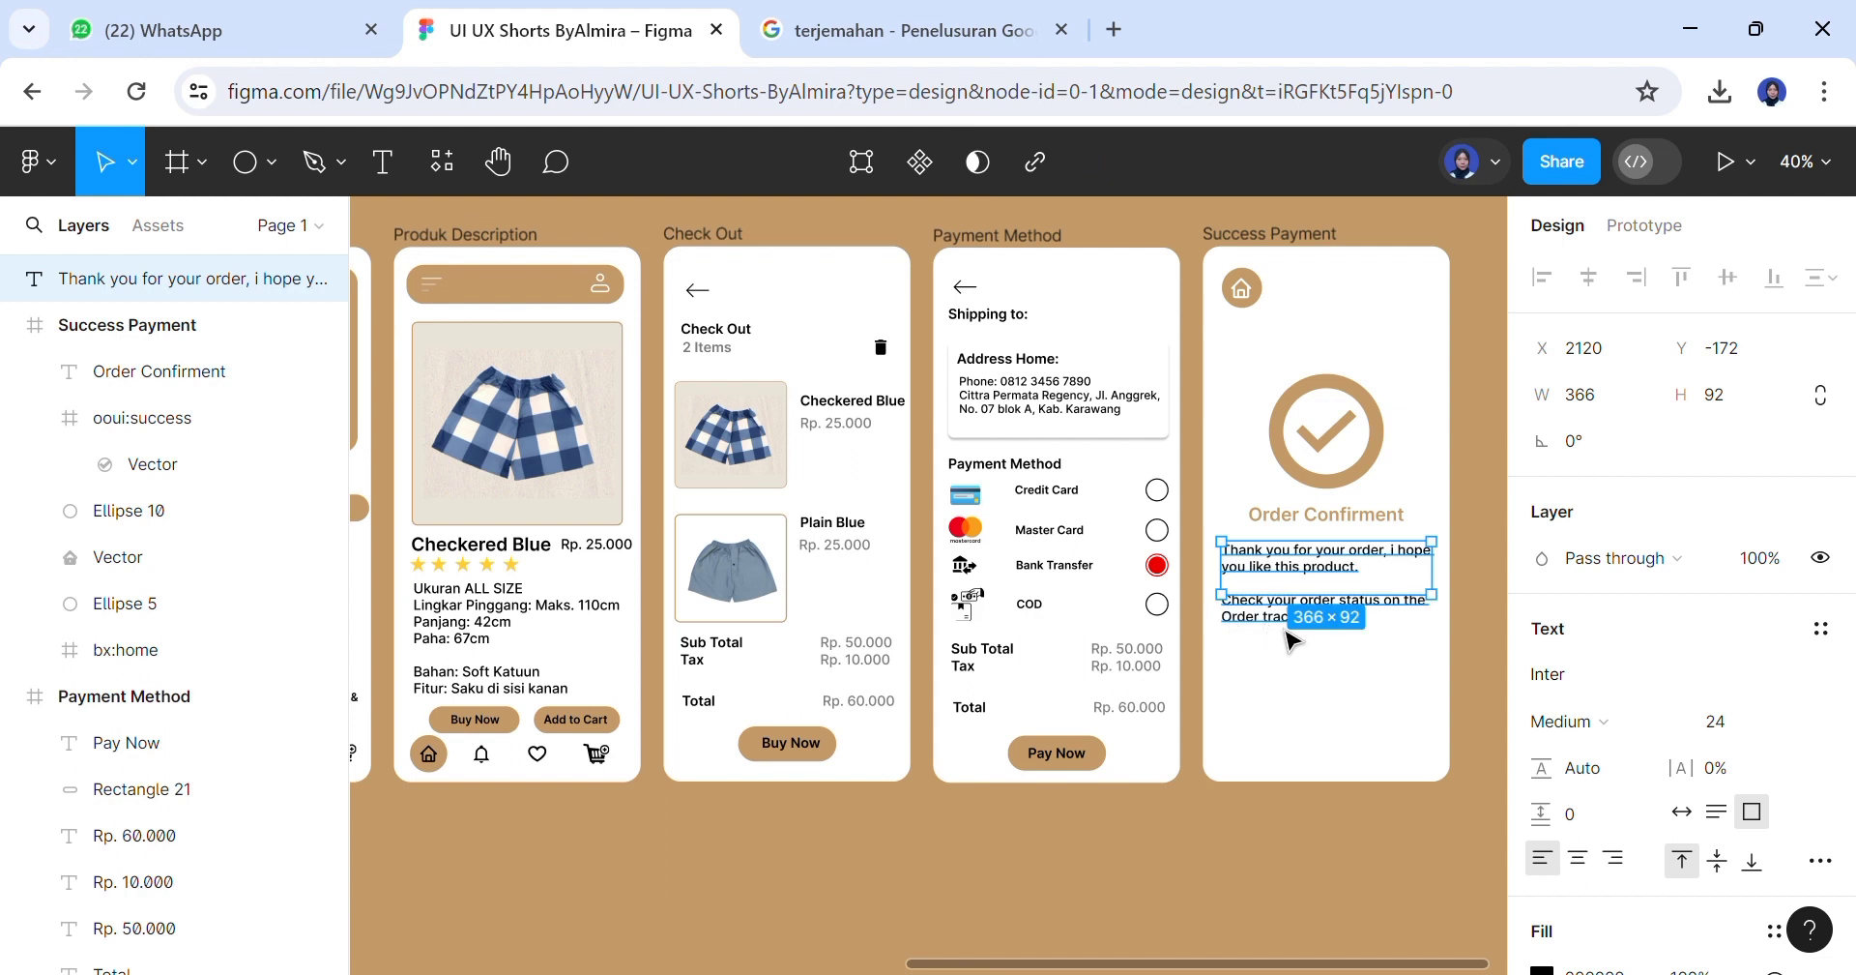
left_click(1318, 683)
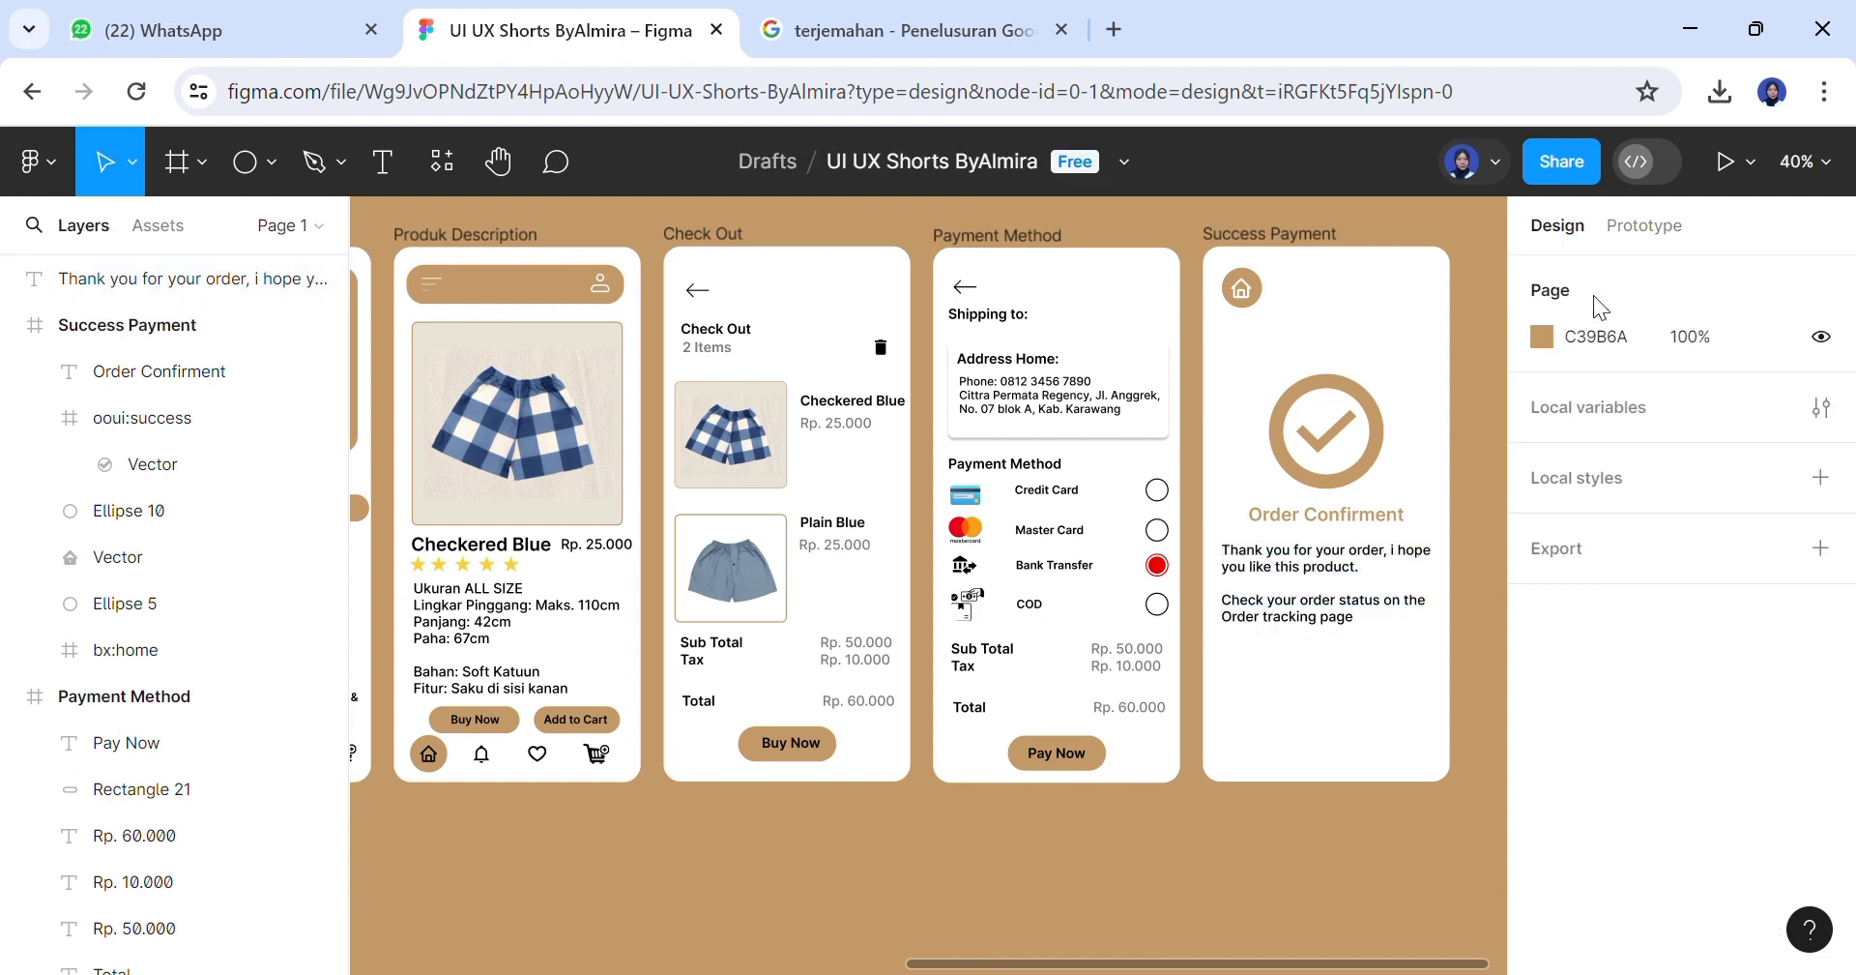
left_click(1381, 619)
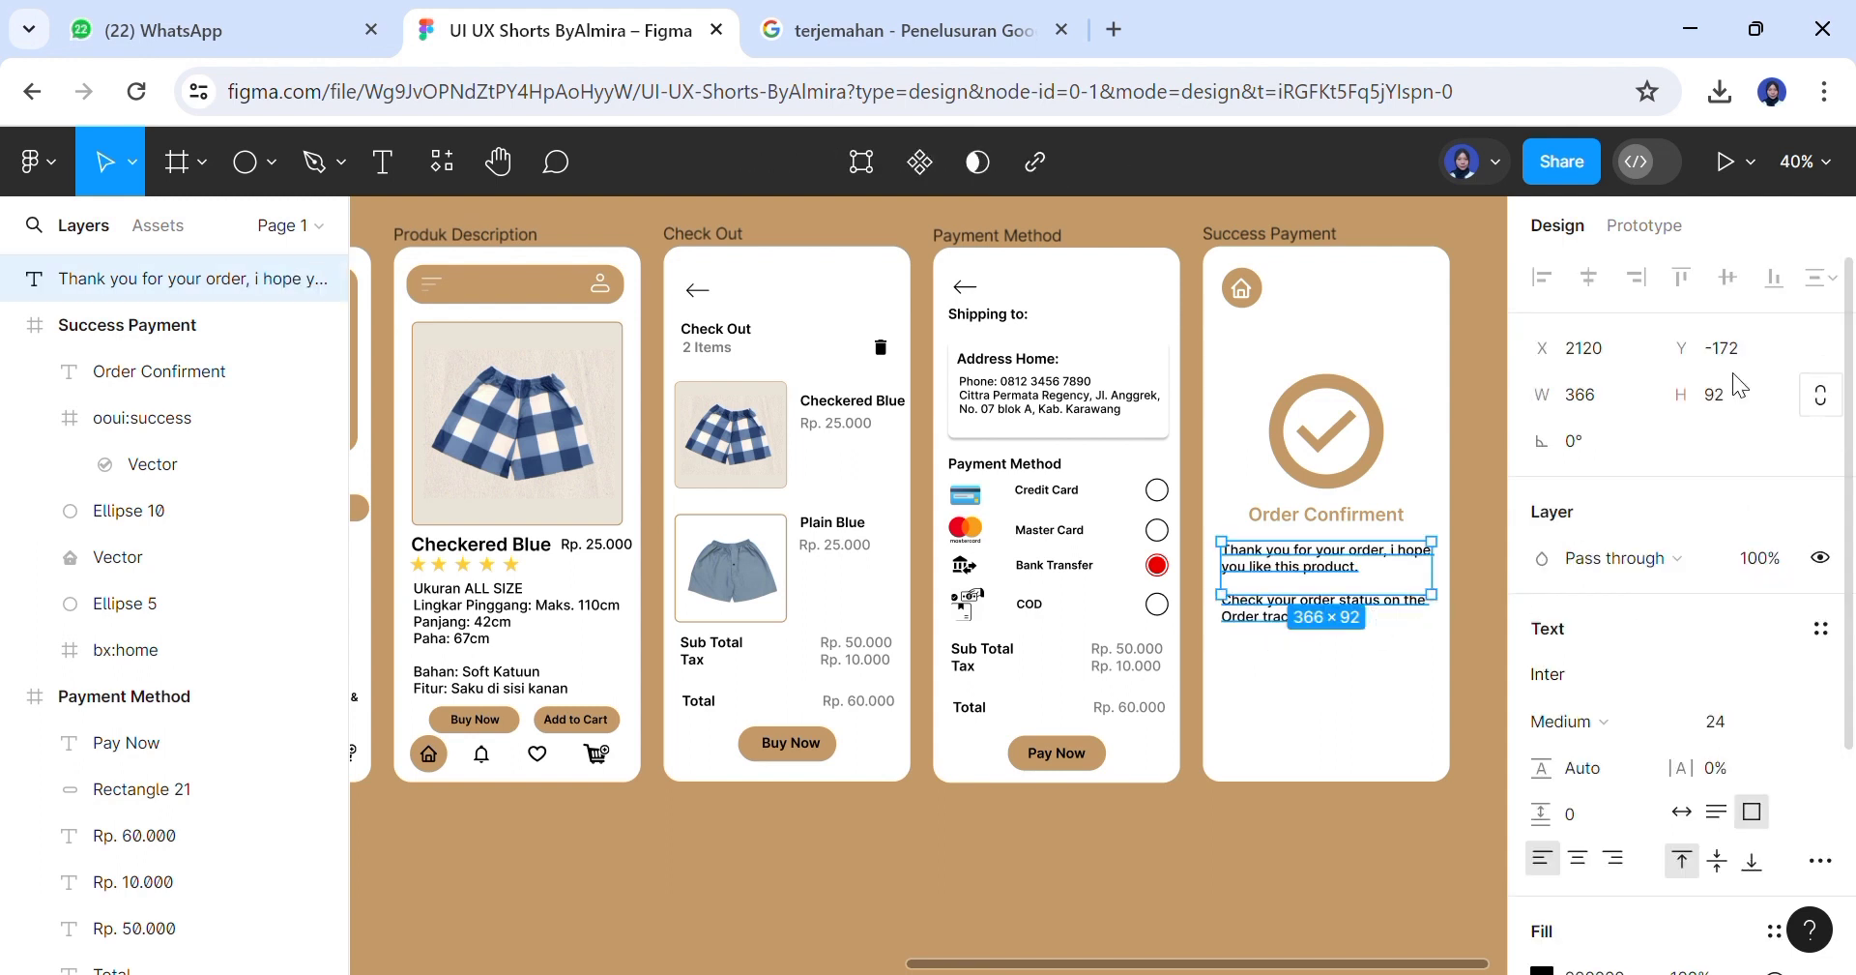
left_click(1359, 710)
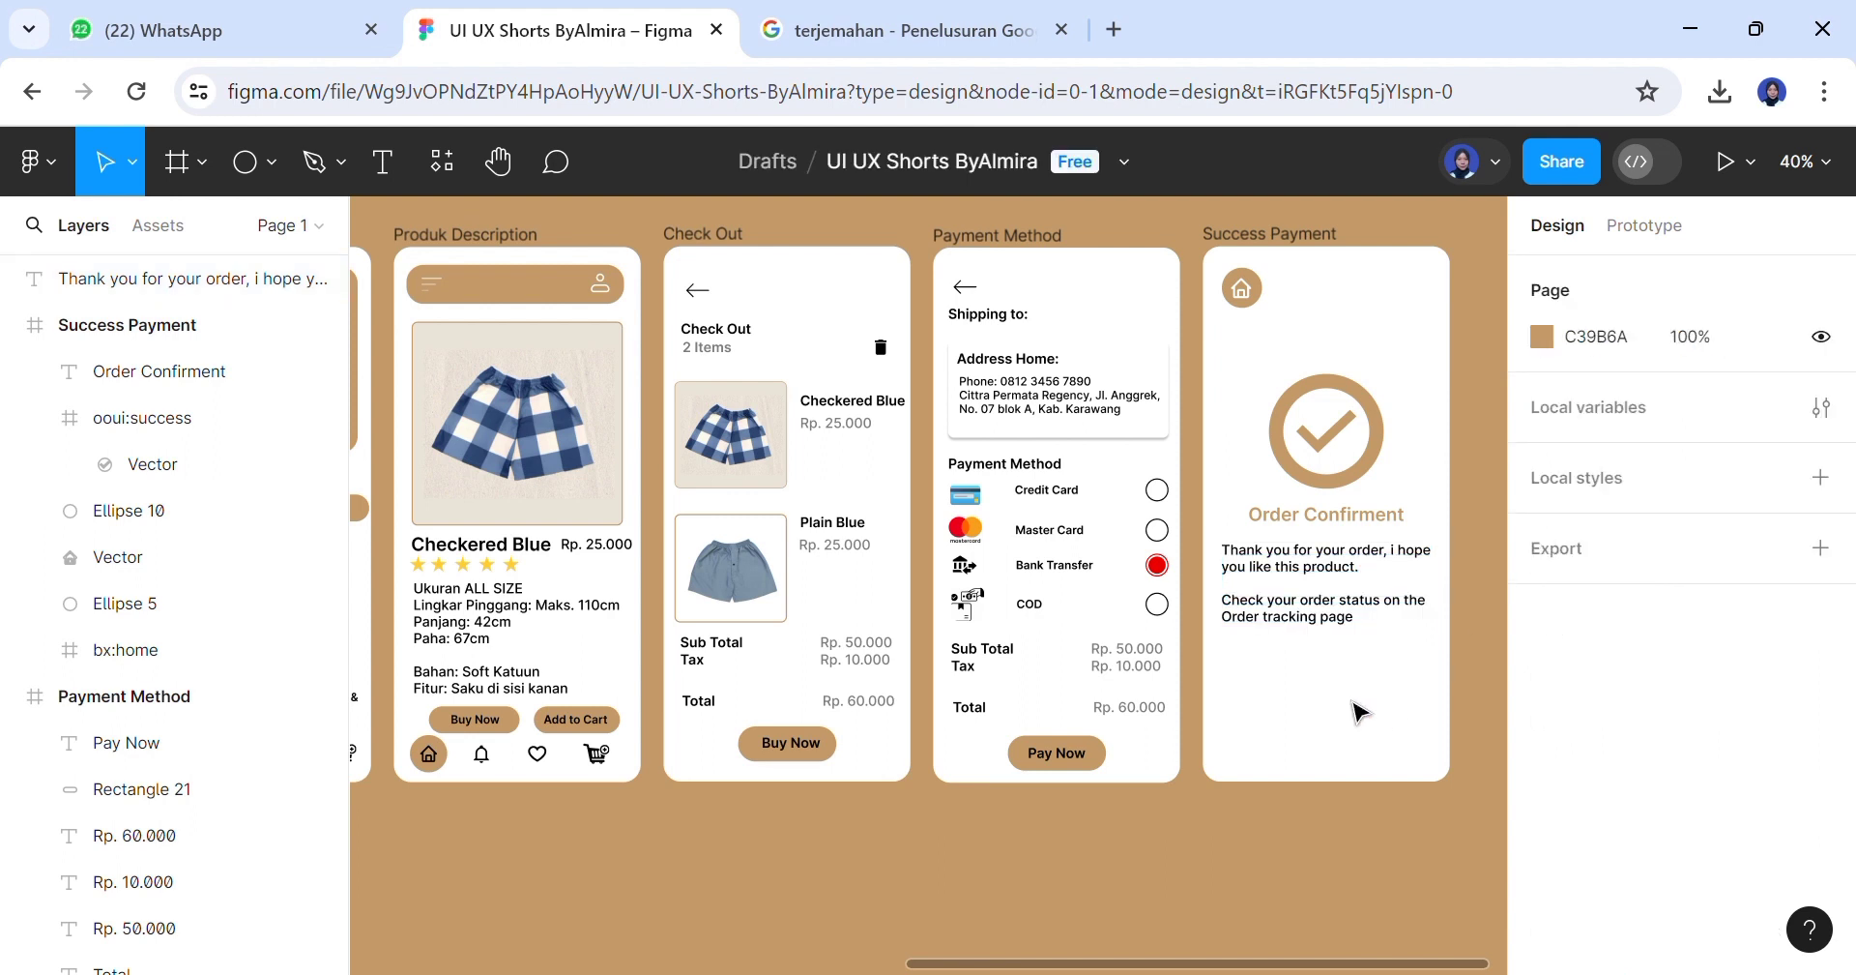
Duplicate the Pay Now button's rectangle onto Success Payment beneath the message, widen it to about 317 and centre it horizontally
left_click(1106, 754)
key("ctrl+d")
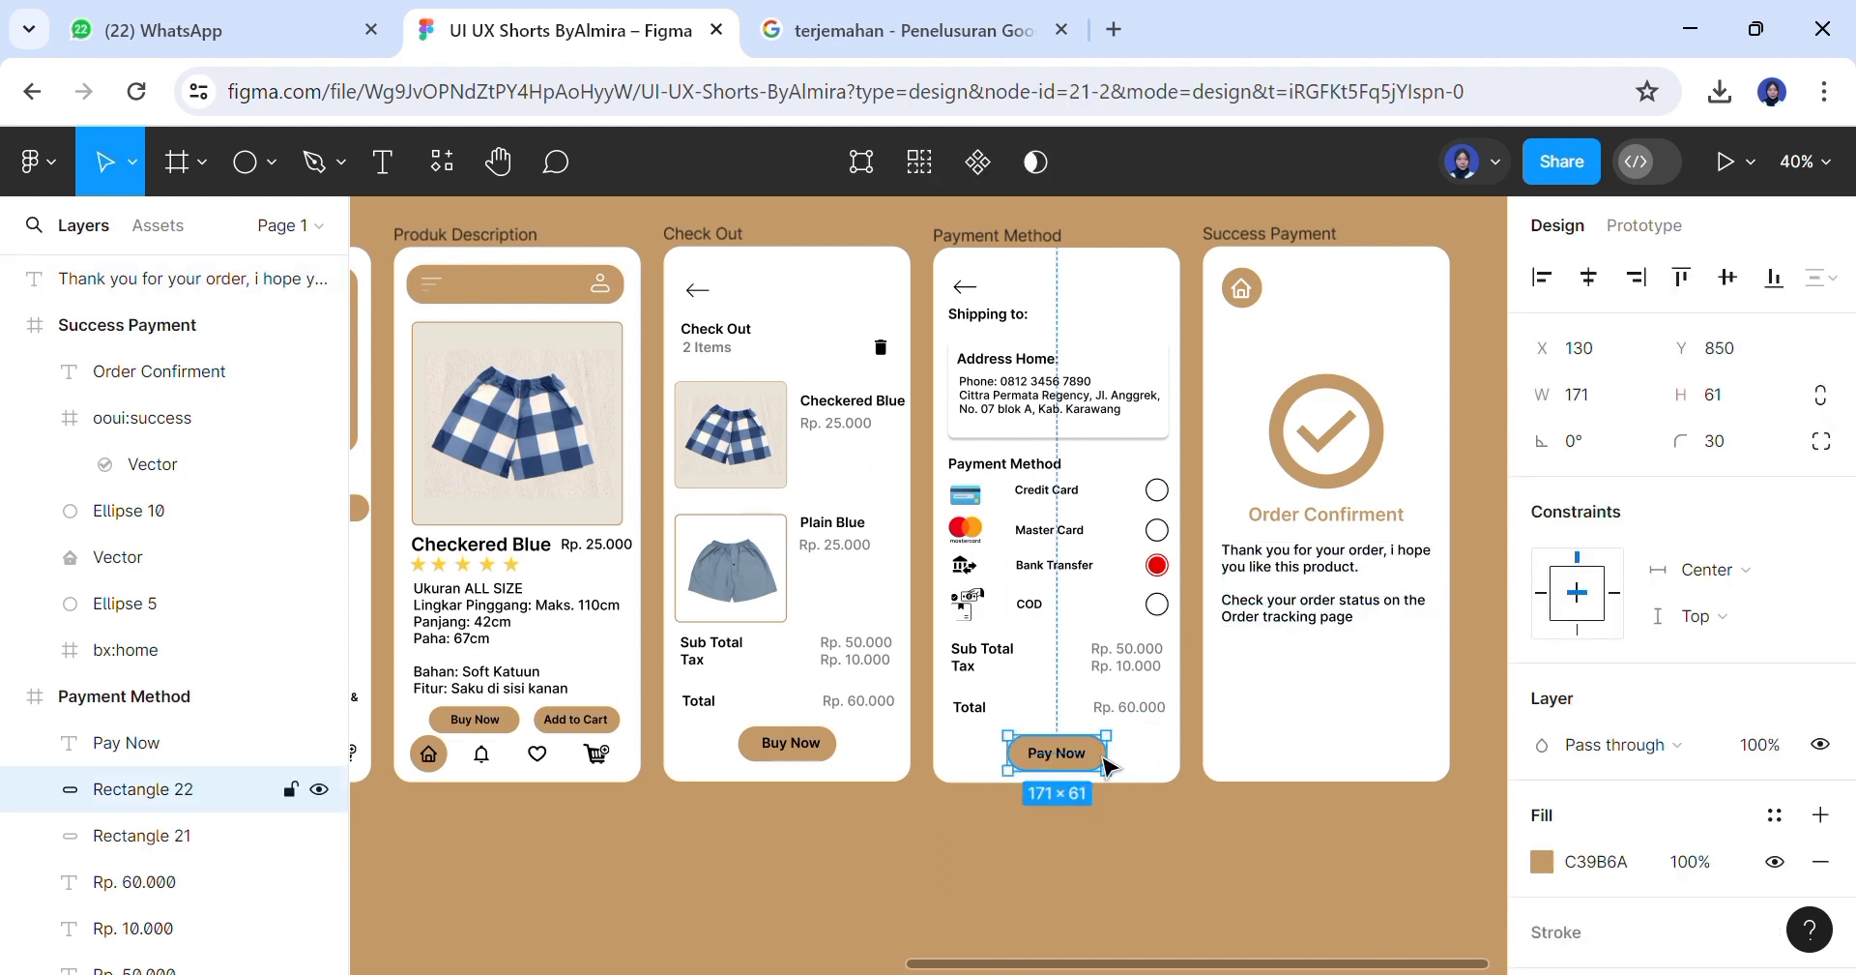
left_click_drag(1102, 757, 1372, 680)
mouse_move(1377, 683)
left_mouse_down()
mouse_move(1442, 688)
mouse_move(1386, 696)
left_mouse_up()
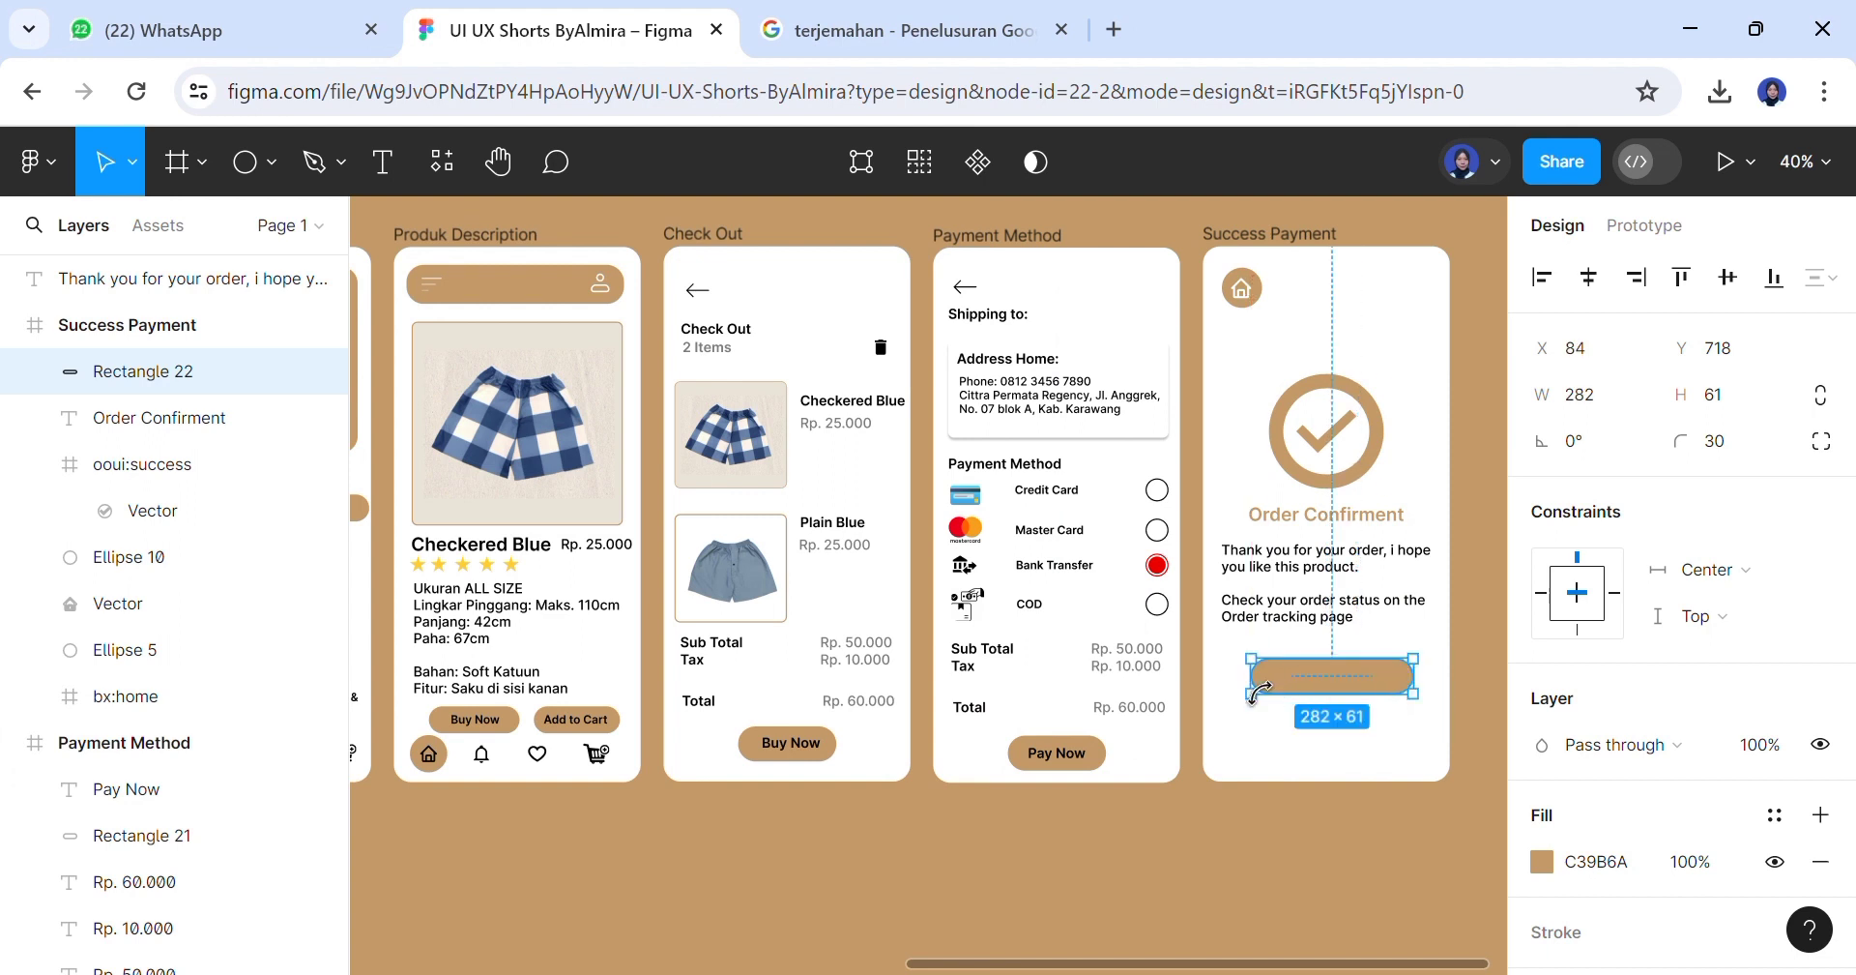
left_click_drag(1272, 700, 1254, 695)
left_click(1589, 278)
Duplicate the widened button directly below itself at about Y 804 and centre it horizontally
key("ctrl+d")
left_click_drag(1384, 678, 1384, 730)
left_click(1592, 278)
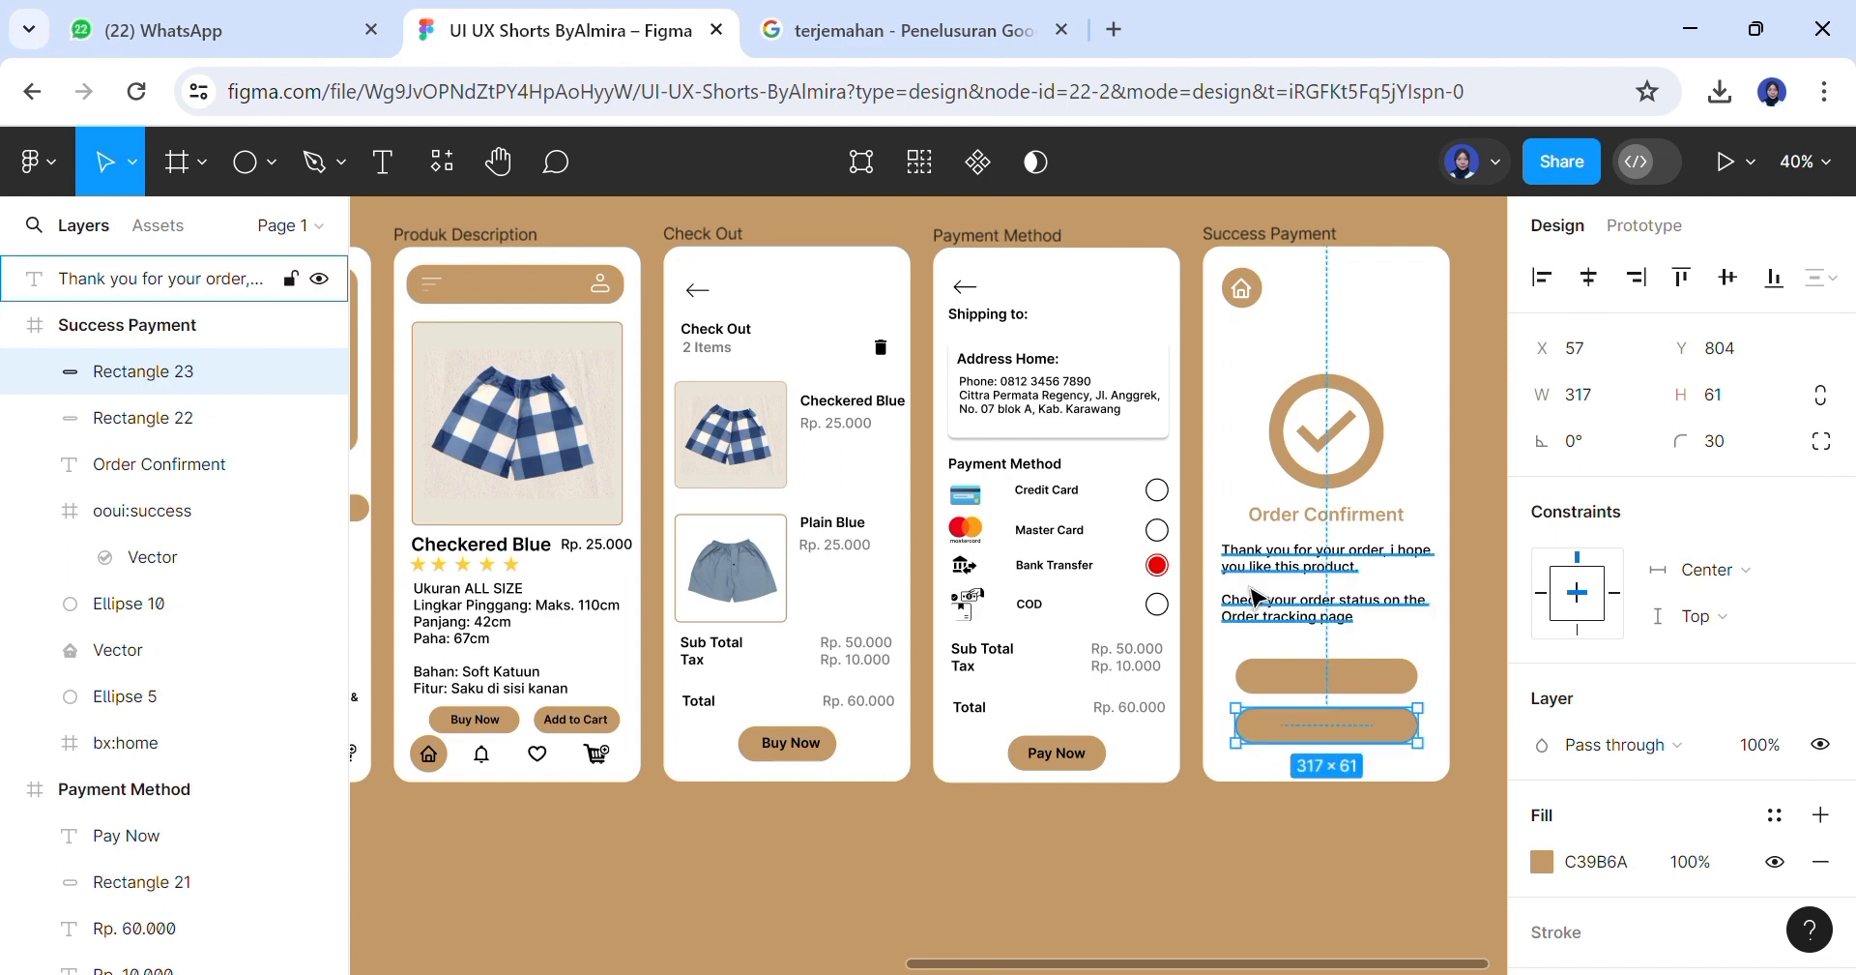
Copy the "Pay Now" label onto the upper Success Payment button and change its text to "Continue Shopping"
left_click(1080, 757)
left_click_drag(1082, 769, 1353, 687)
key("Return")
type("Continu")
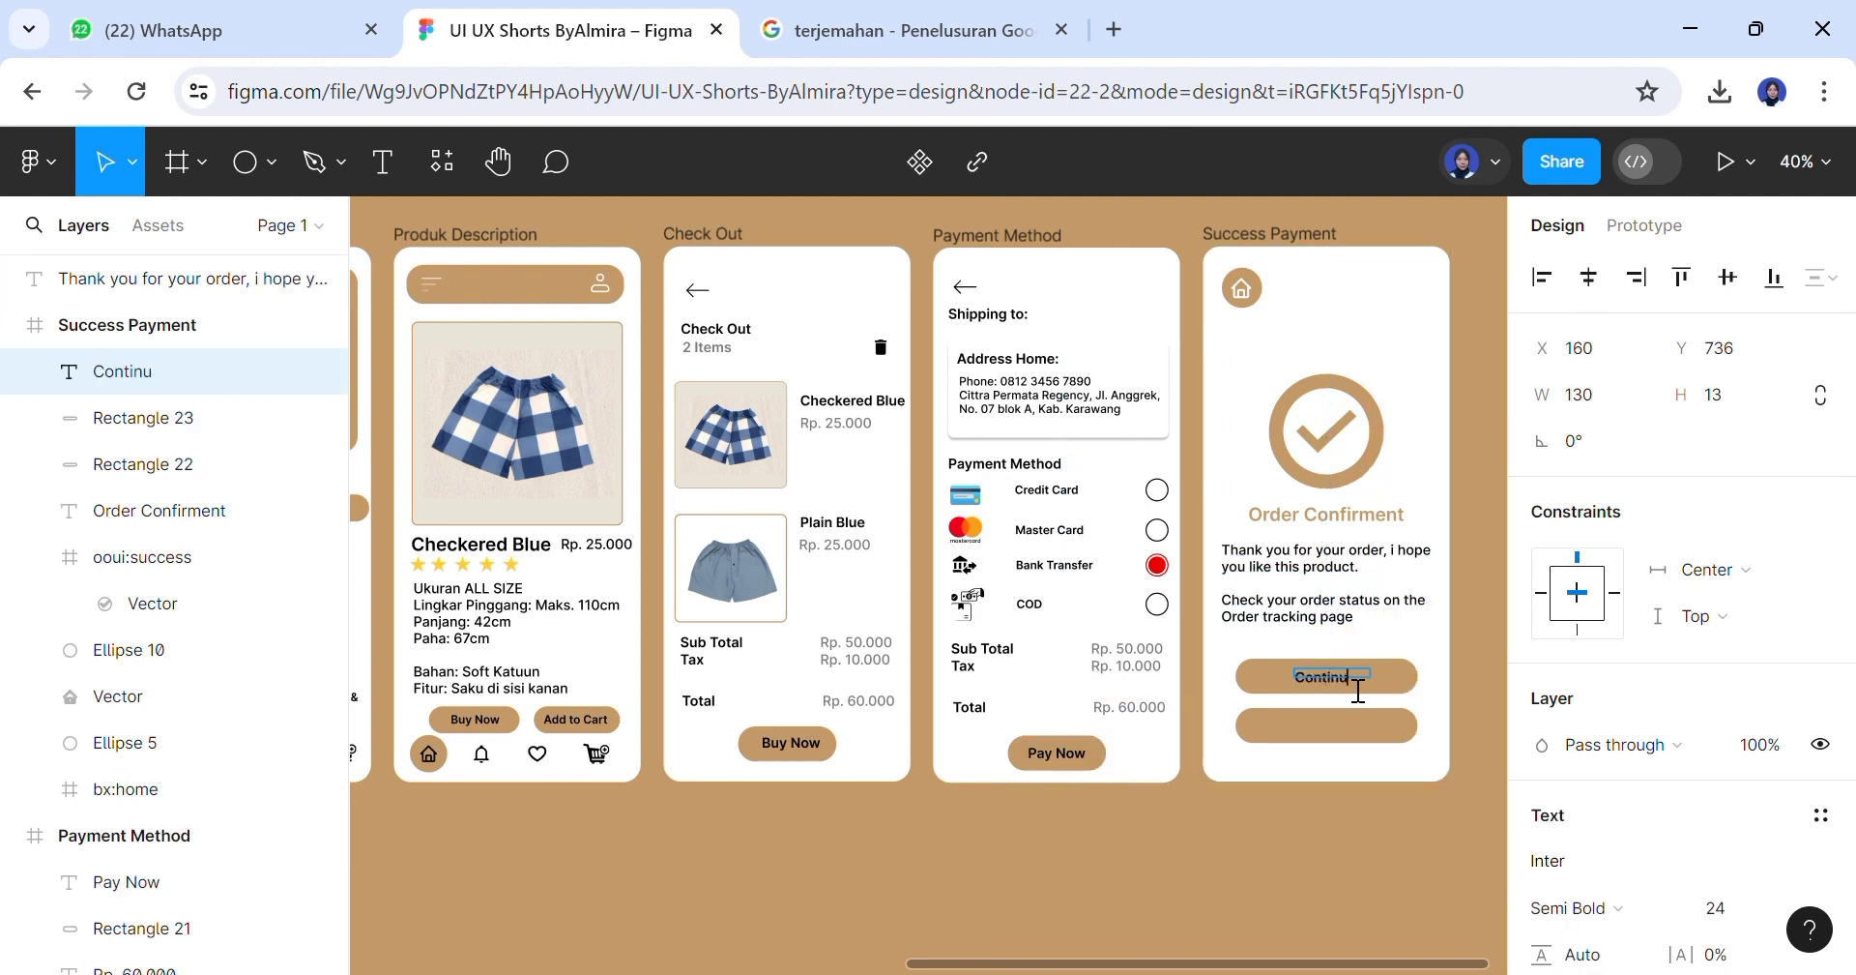
type("e Shopping")
key("Escape")
Duplicate the "Continue Shopping" label onto the lower button, change its text to "Share" and shift it to the button's middle
left_click_drag(1372, 673, 1401, 725)
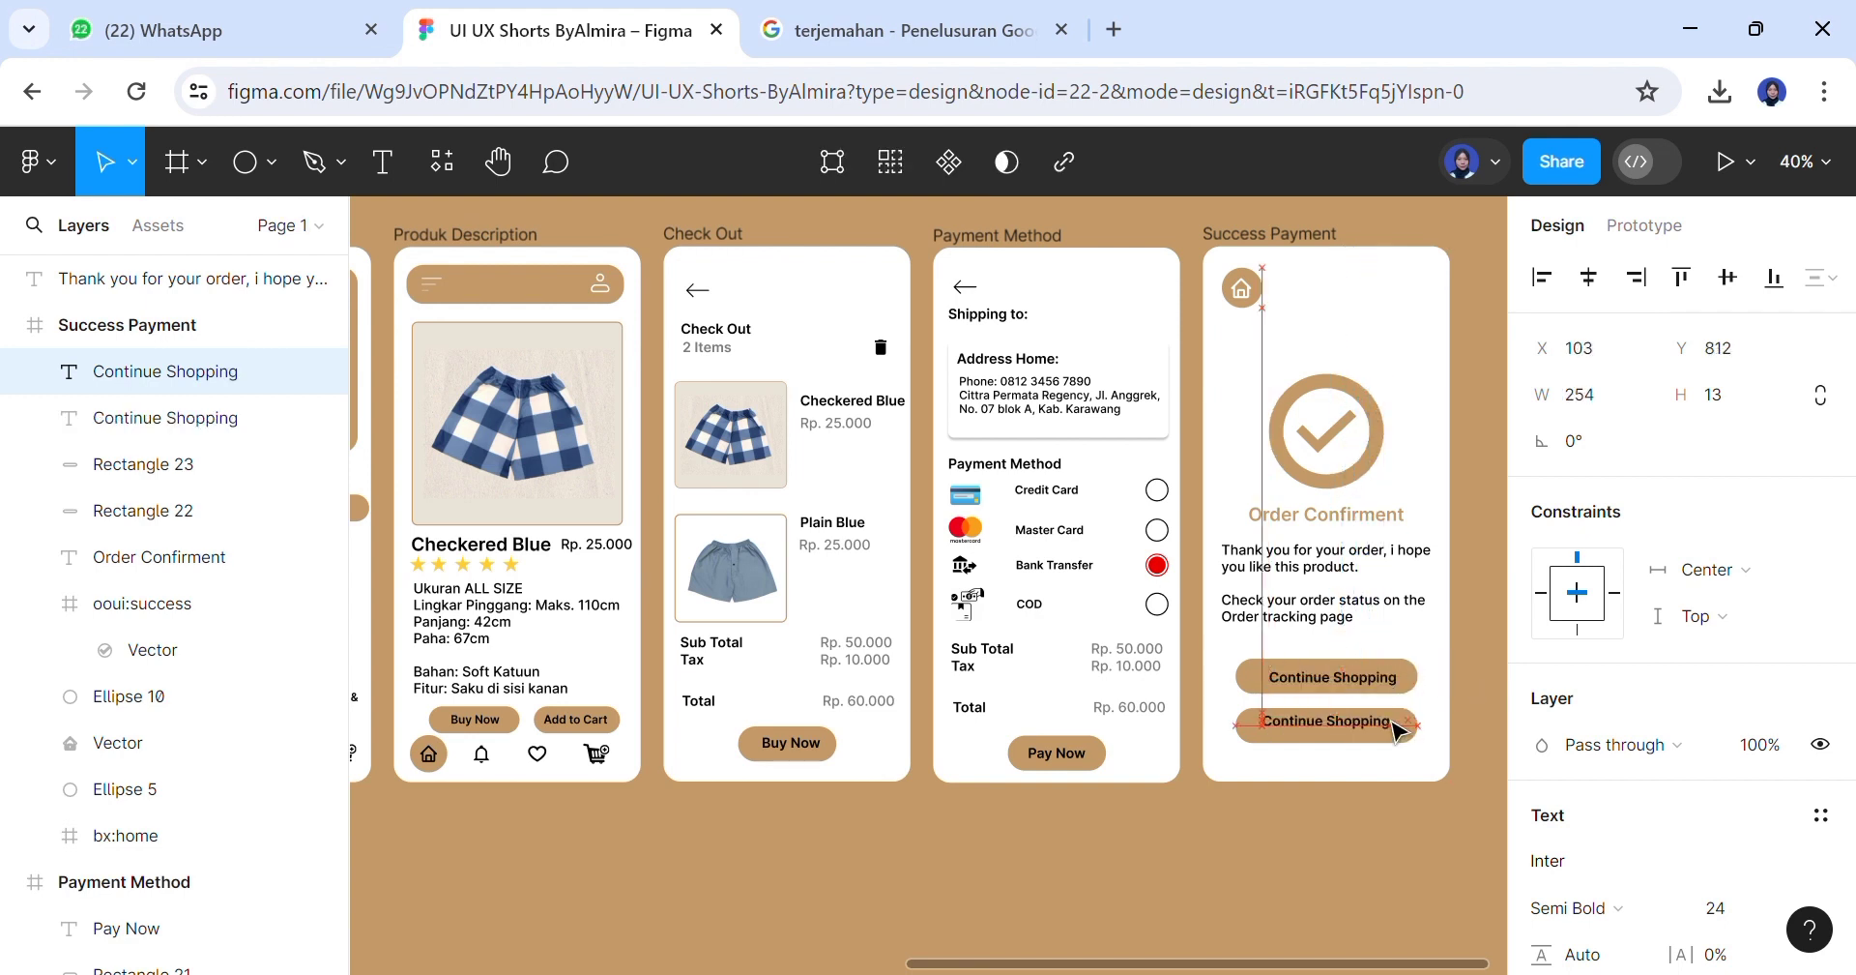
key("Return")
type("Share")
key("Escape")
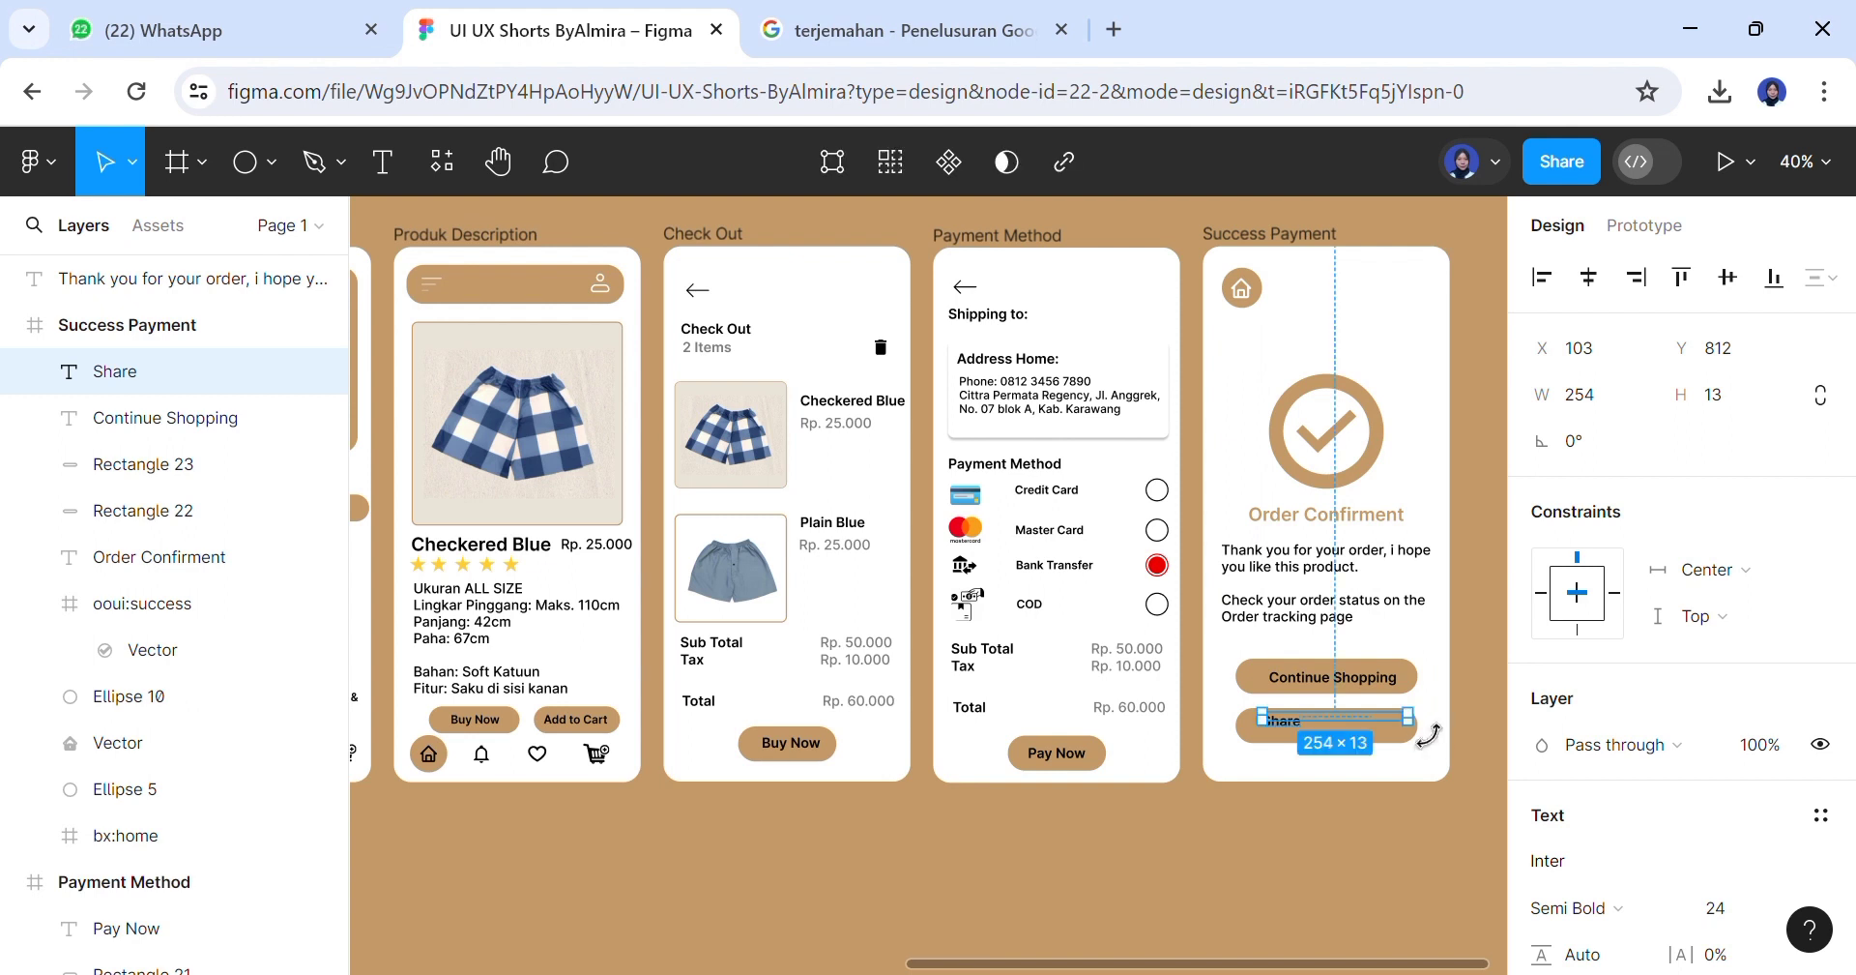
left_click(1414, 791)
left_click(1282, 723)
left_click_drag(1282, 723, 1320, 729)
Centre the "Continue Shopping" label on its button and change its text colour to white
key("Tab")
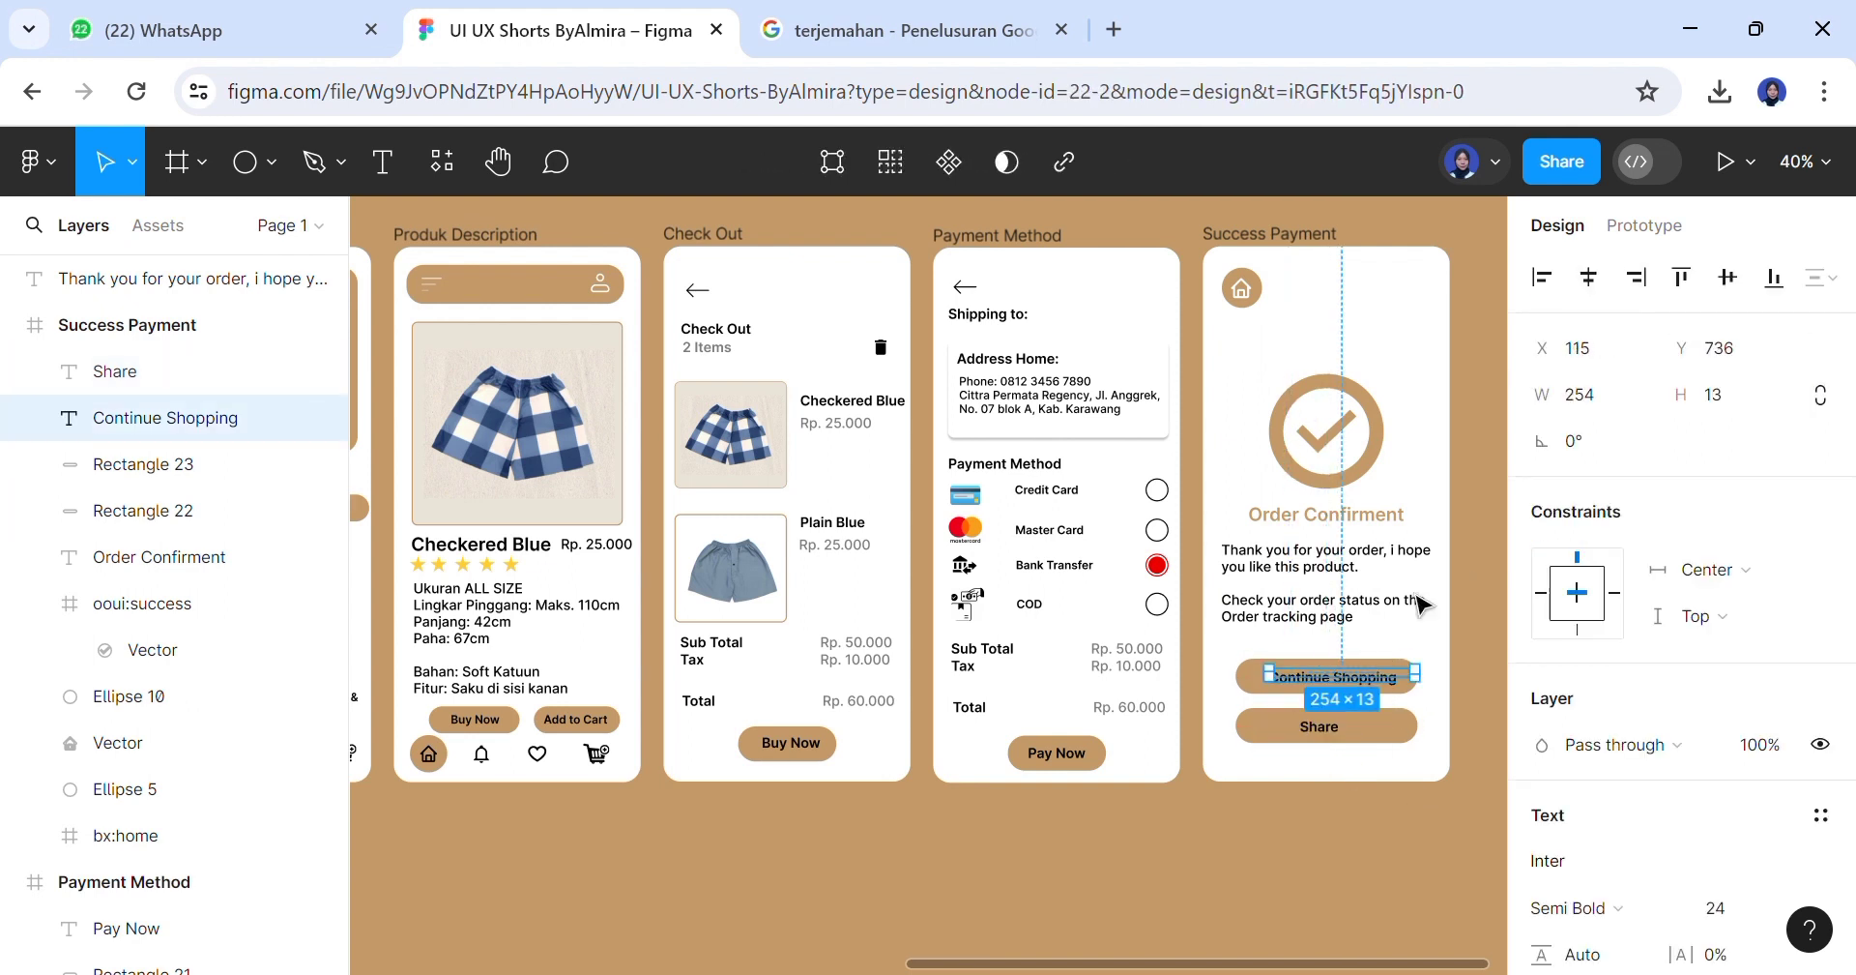
left_click_drag(1405, 680, 1397, 680)
left_click(1589, 277)
scroll(1682, 677, "down", 3)
left_click(1595, 908)
left_click(1541, 908)
left_click(1458, 718)
Give the Share button a white FFFFFF fill and an inside stroke in the brown theme colour
left_click(1402, 725)
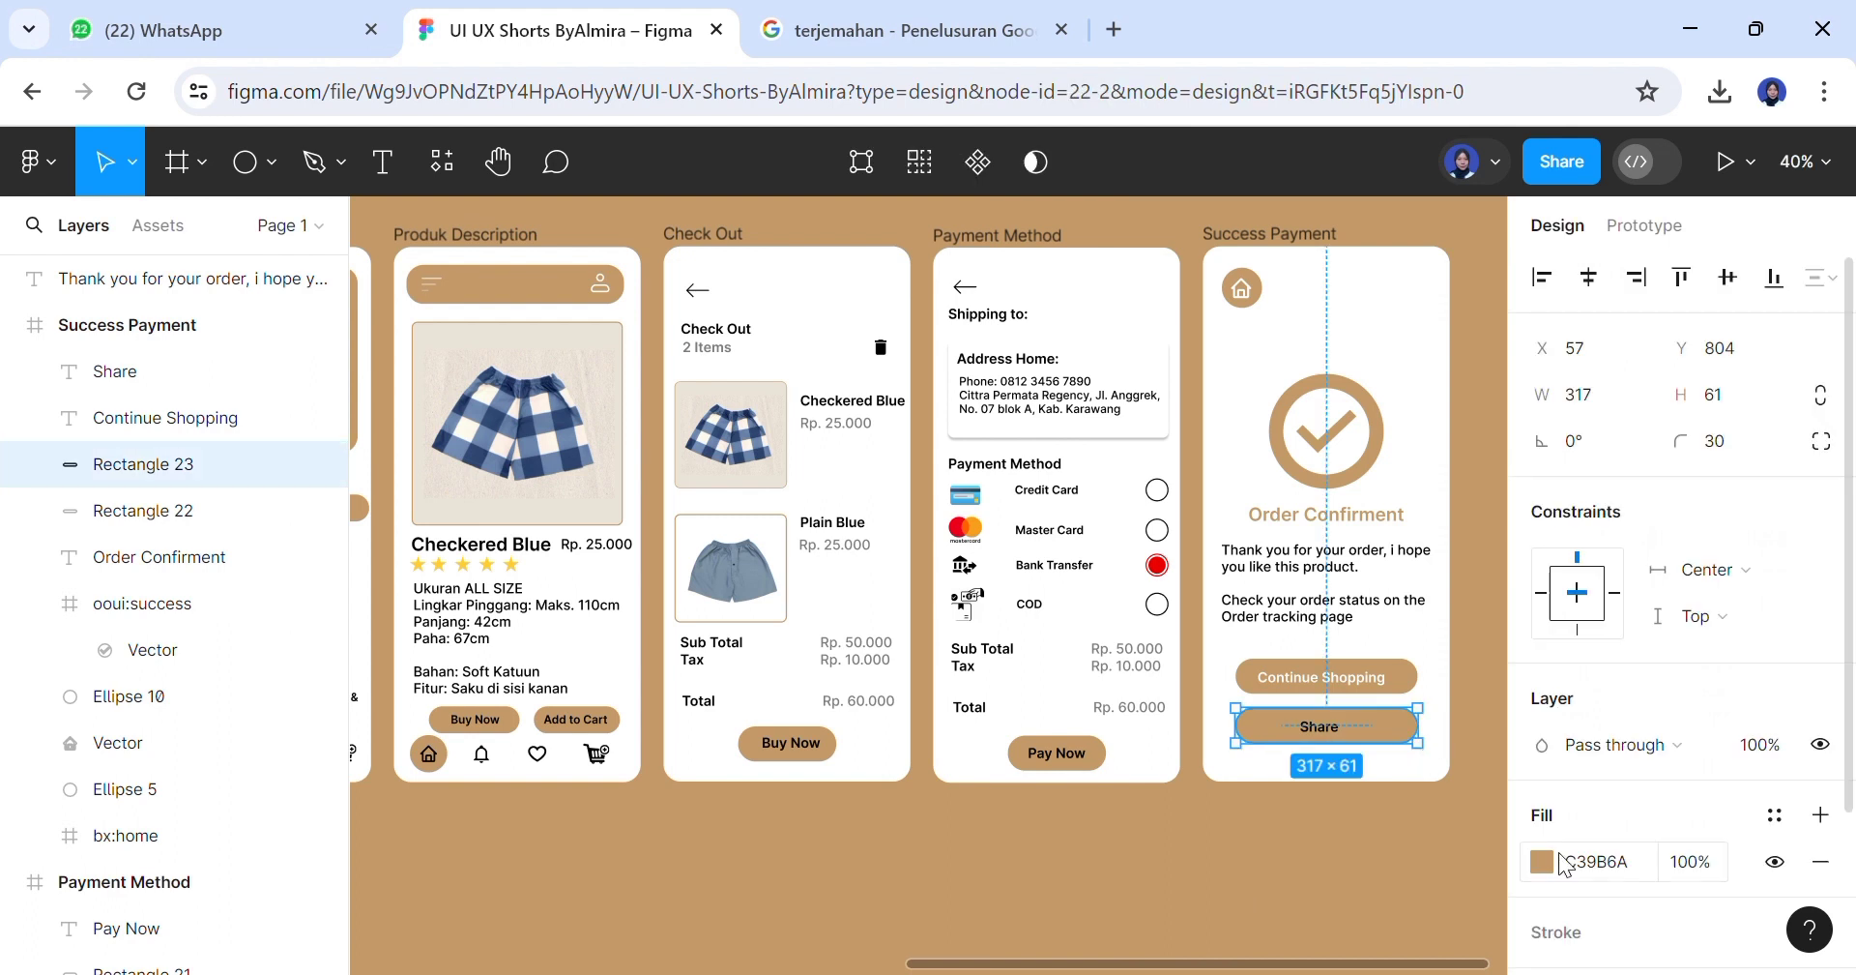
left_click(1541, 861)
scroll(1740, 715, "down", 3)
left_click(1644, 795)
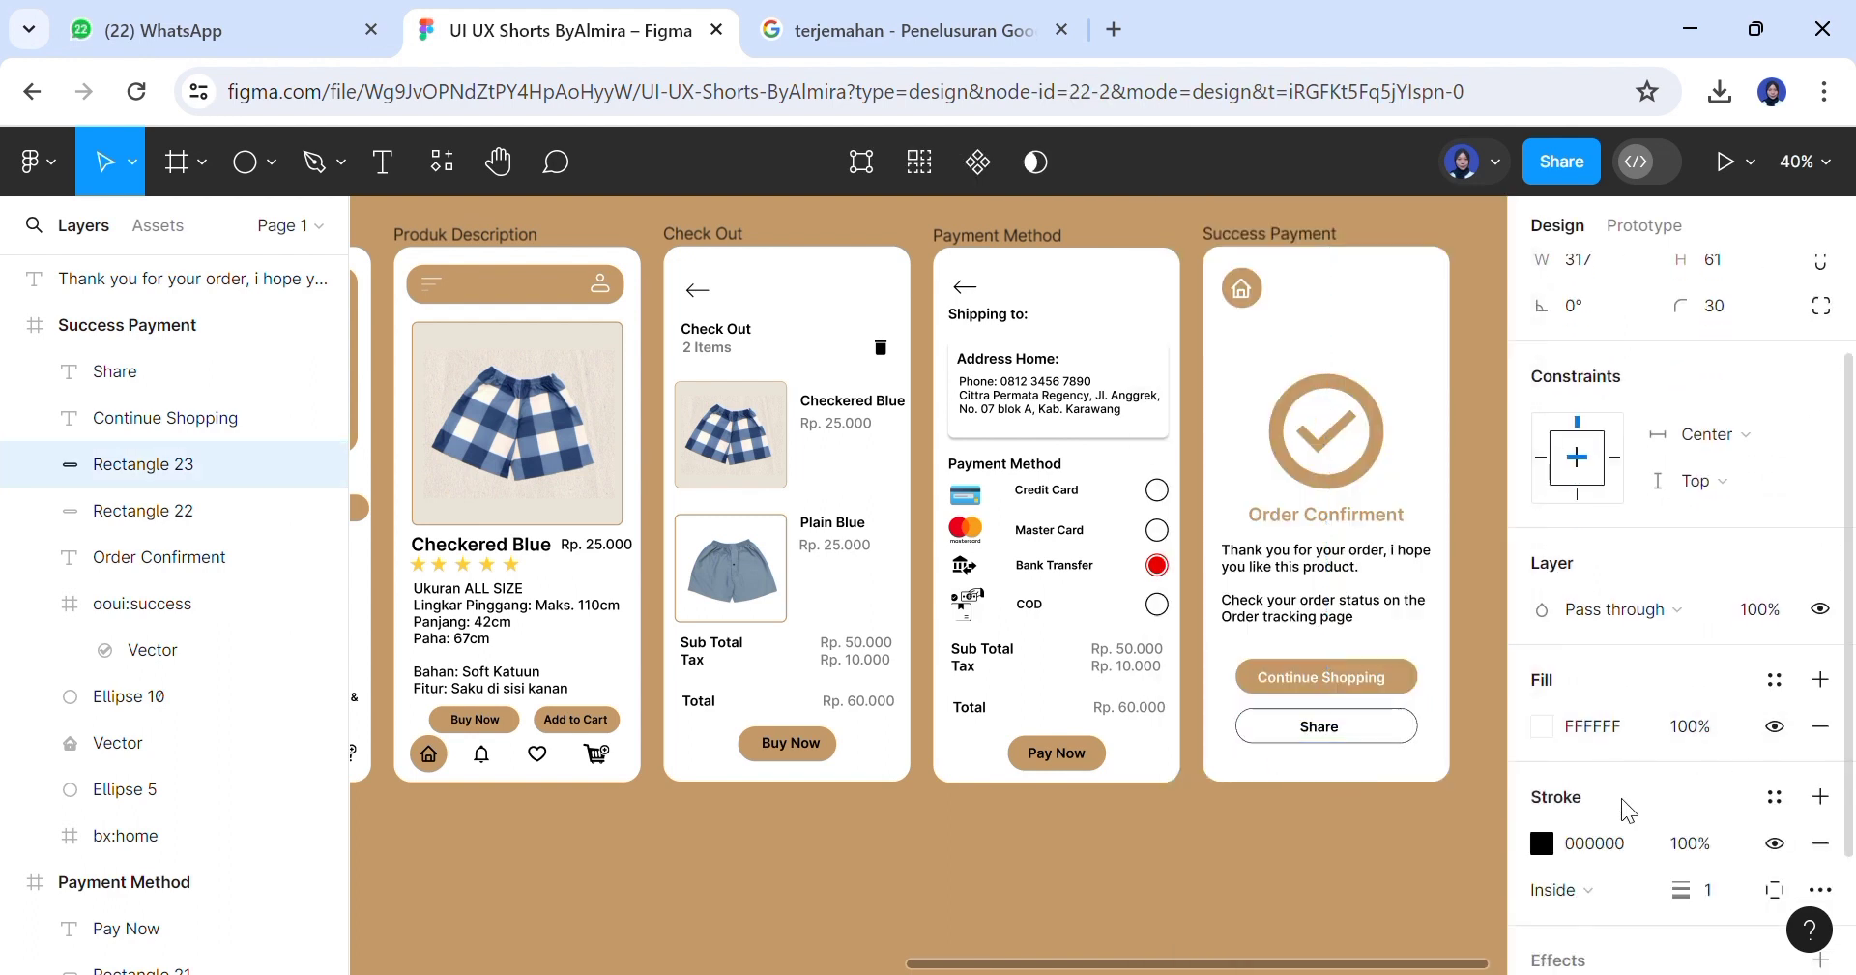
left_click(1728, 891)
left_click(1546, 843)
left_click(1265, 909)
left_click(1072, 917)
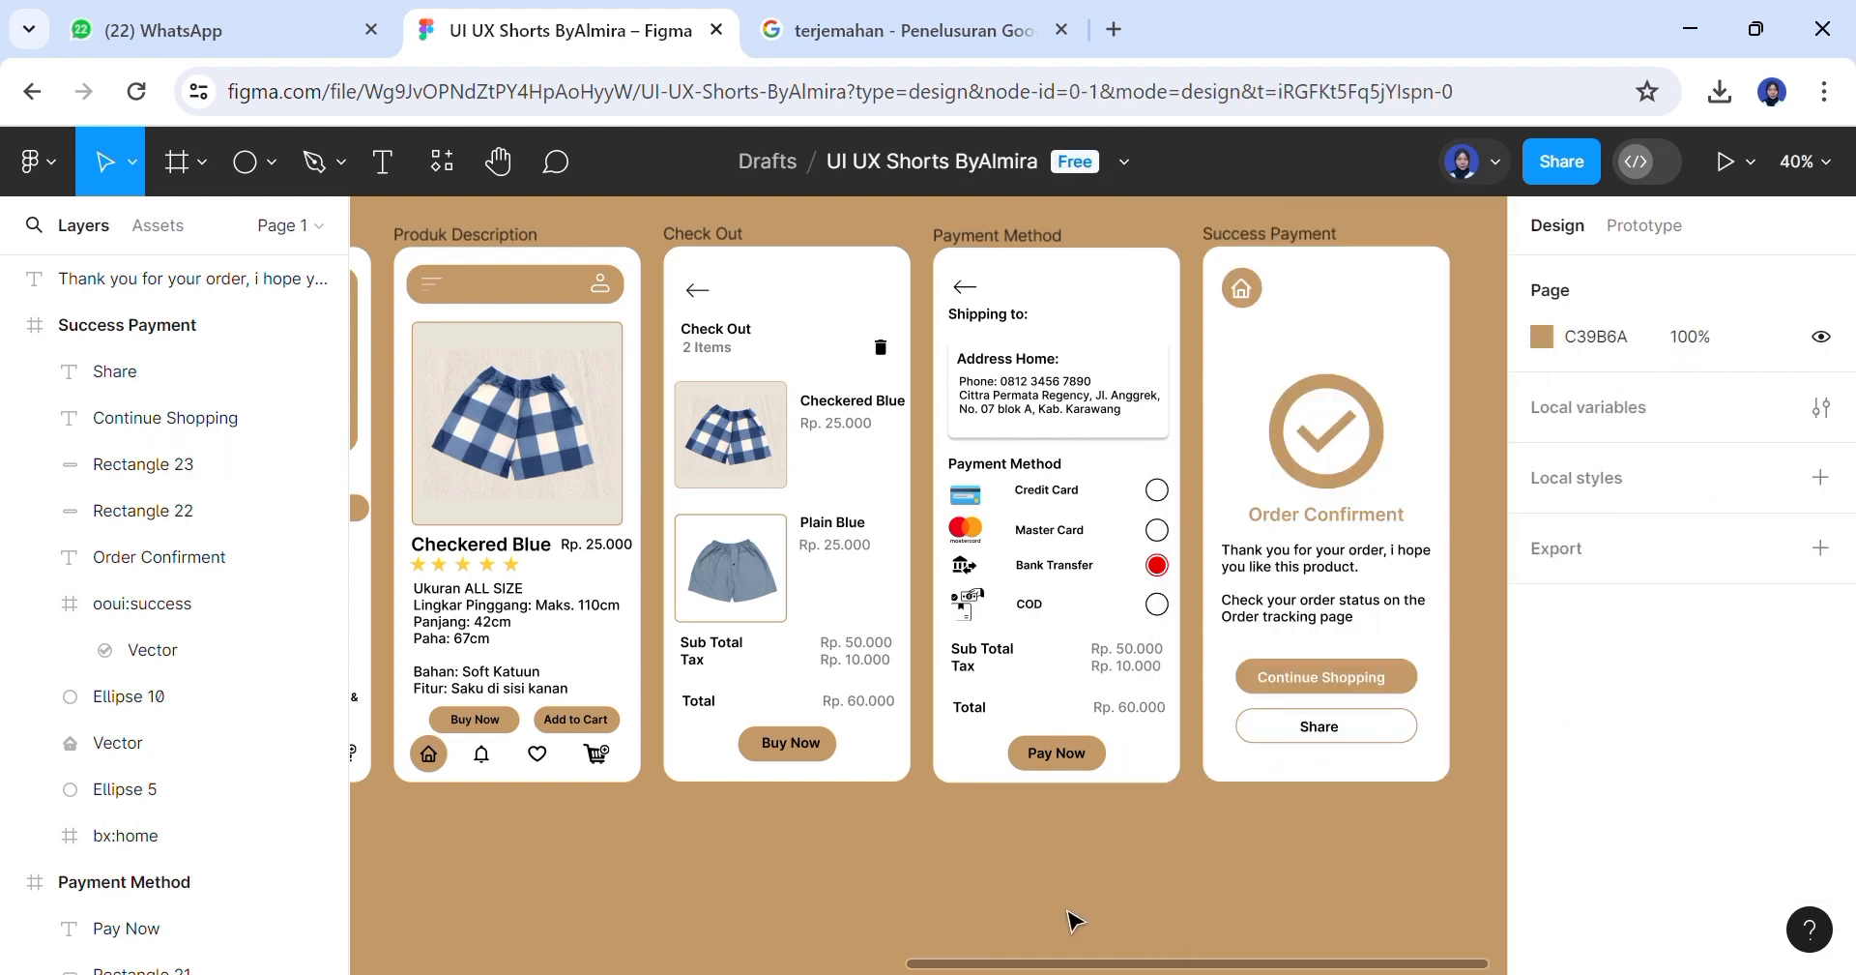
Try to place an image at the top of the Success Payment frame with a height of 50
left_click(265, 162)
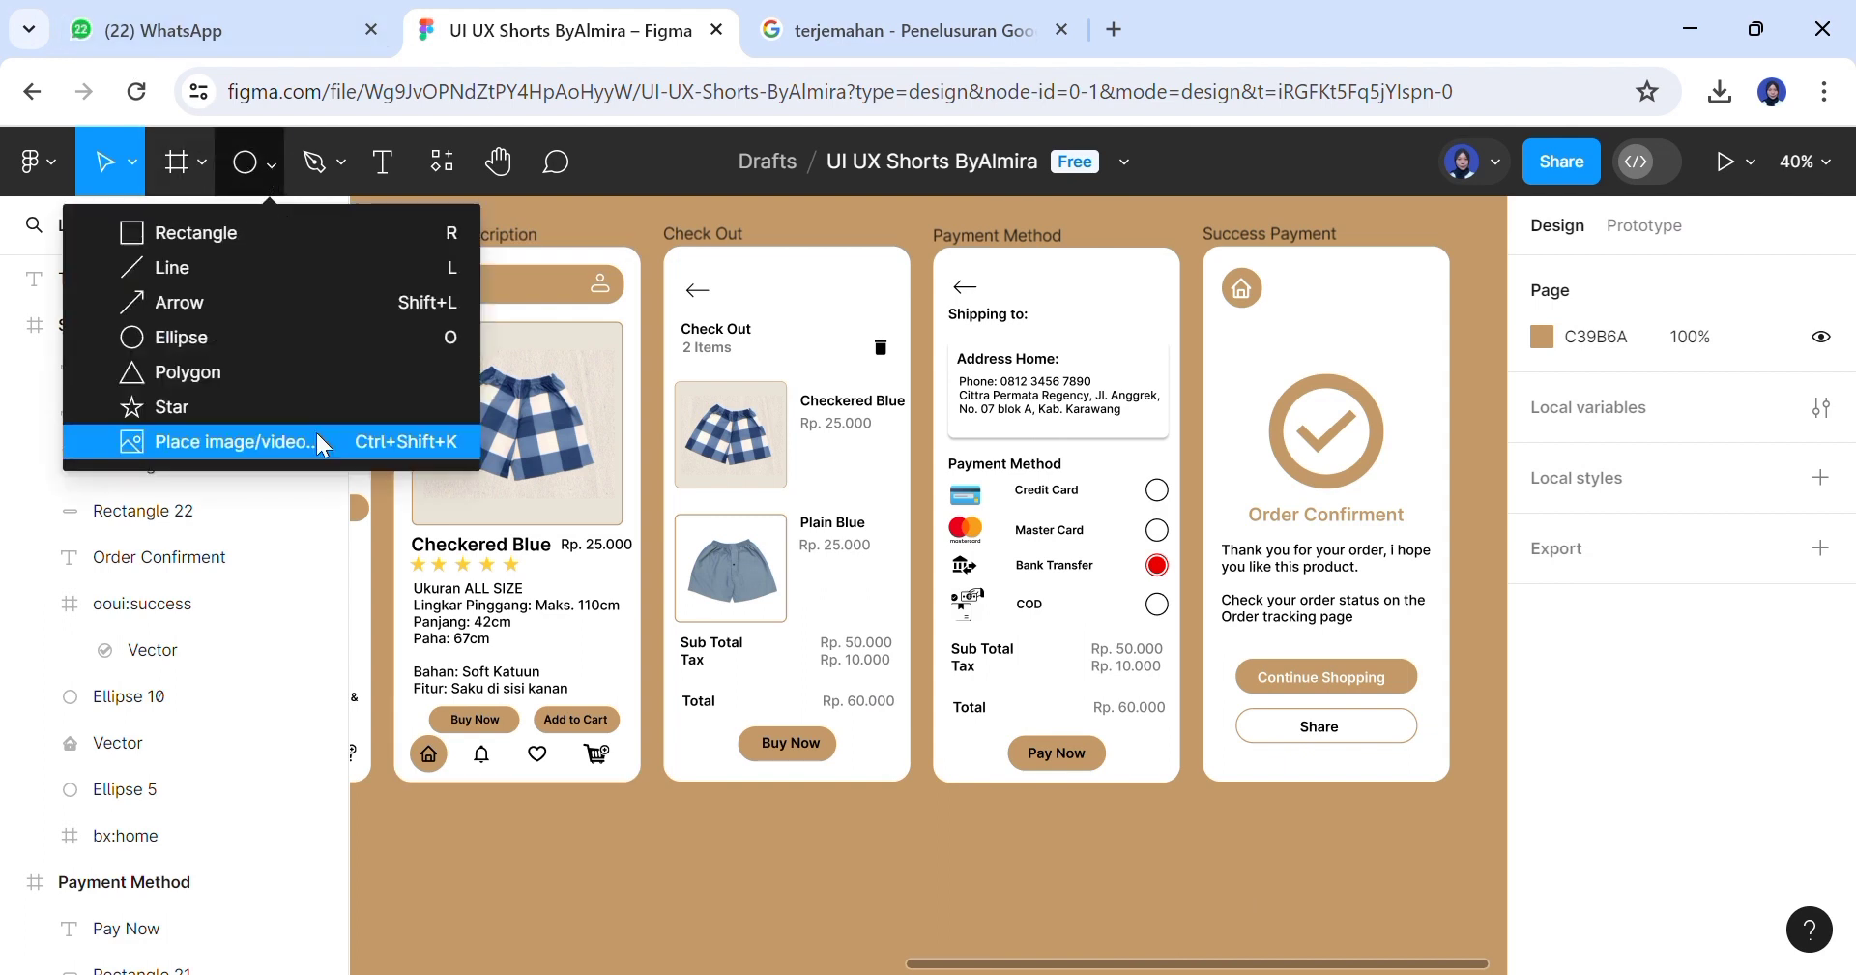
left_click(319, 439)
left_click(1353, 295)
left_click(1769, 400)
type("50")
key("Return")
key("Escape")
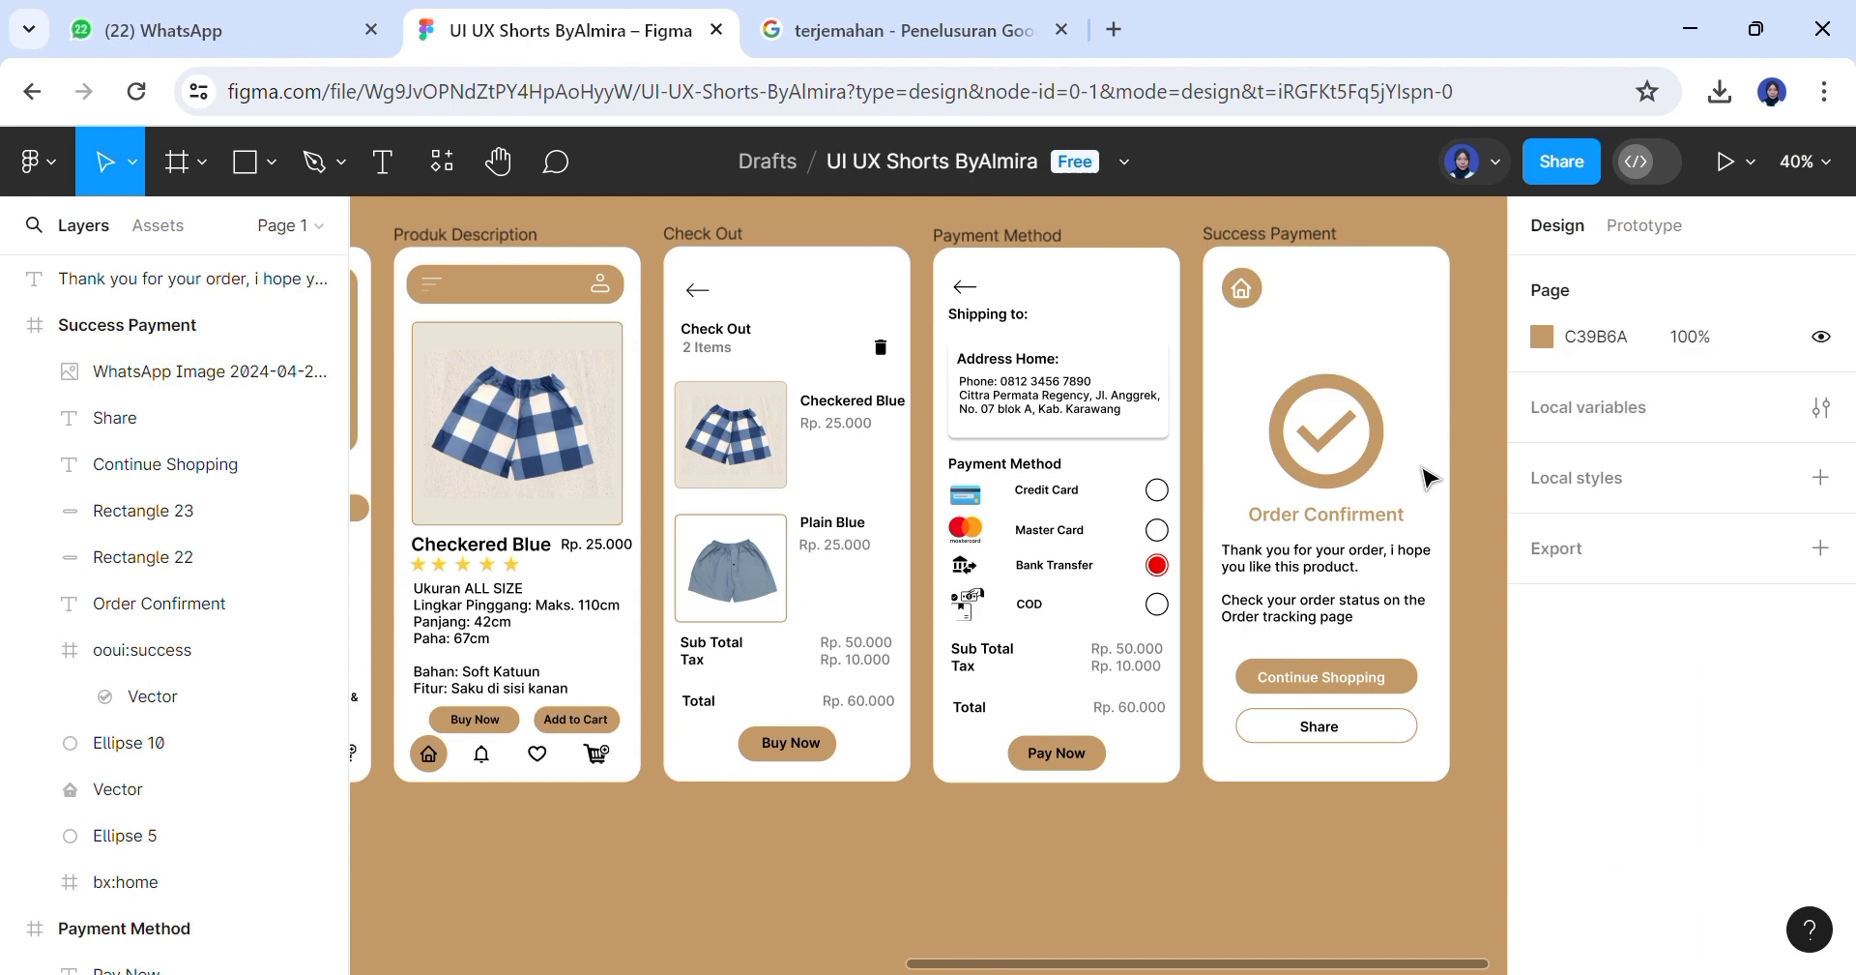
Place the Shorts.ByAlmira logo image on Success Payment, set its height to 150 and move it to the frame's upper right corner
left_click(271, 163)
left_click(324, 441)
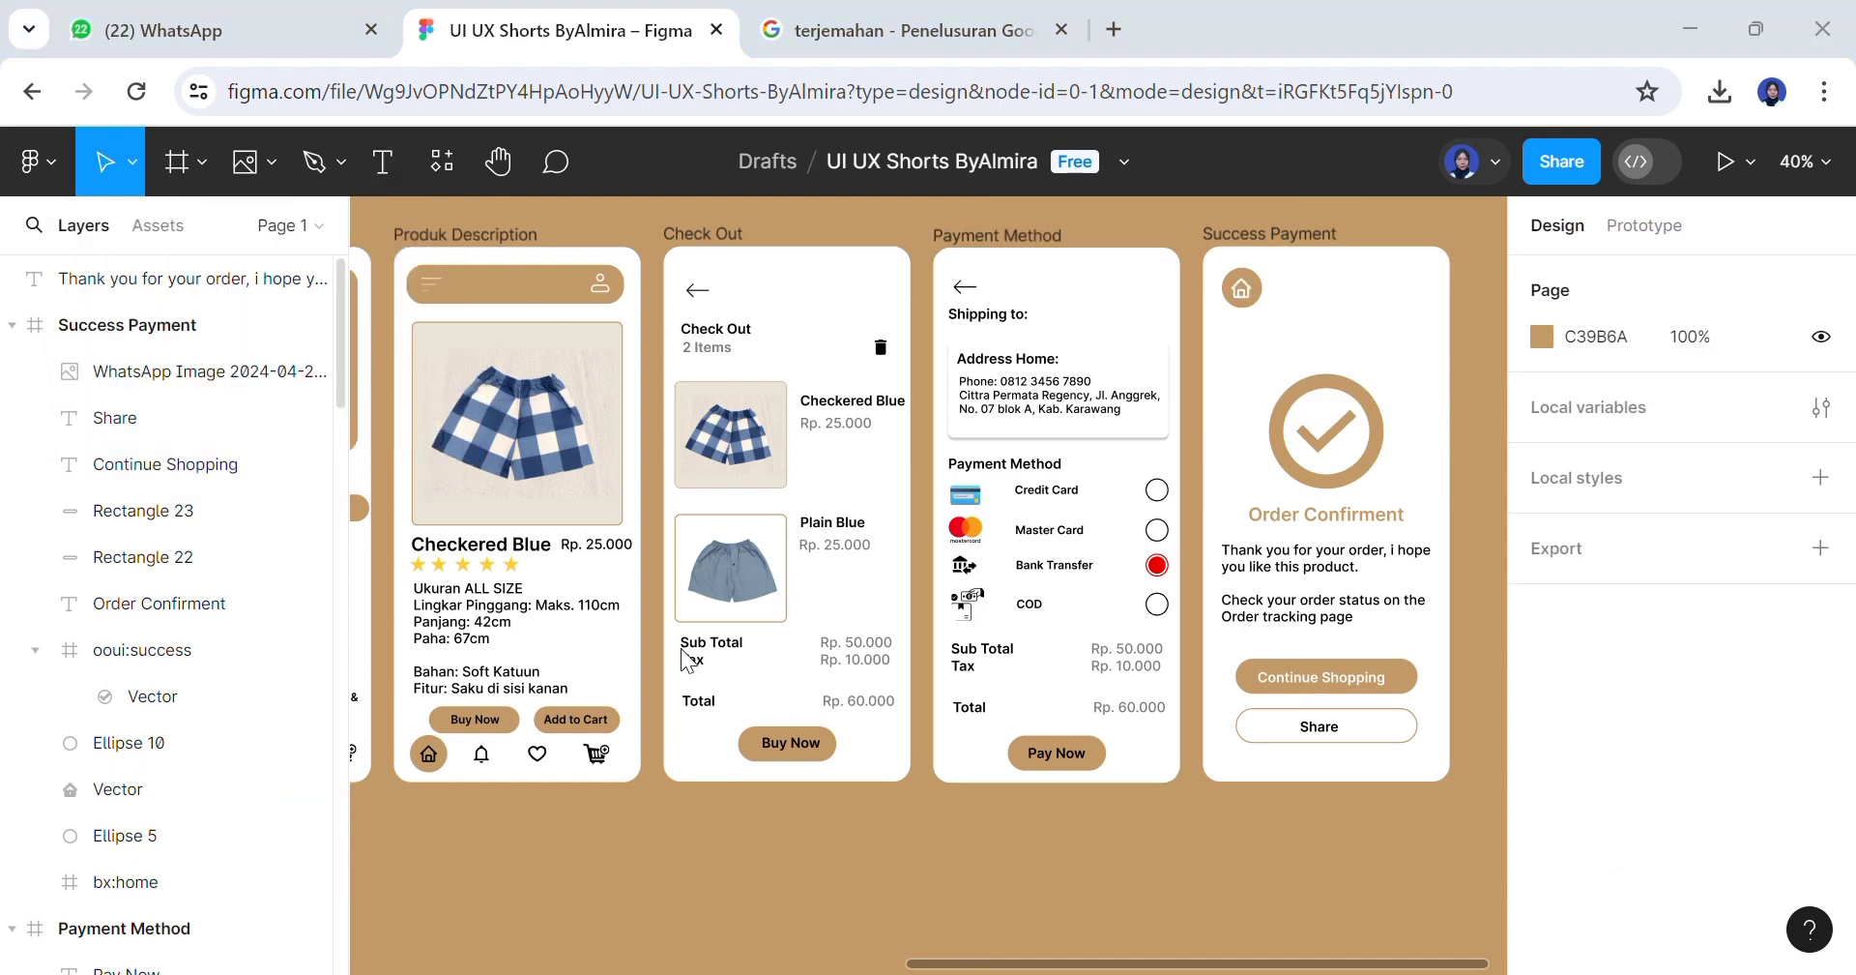
left_click(1327, 441)
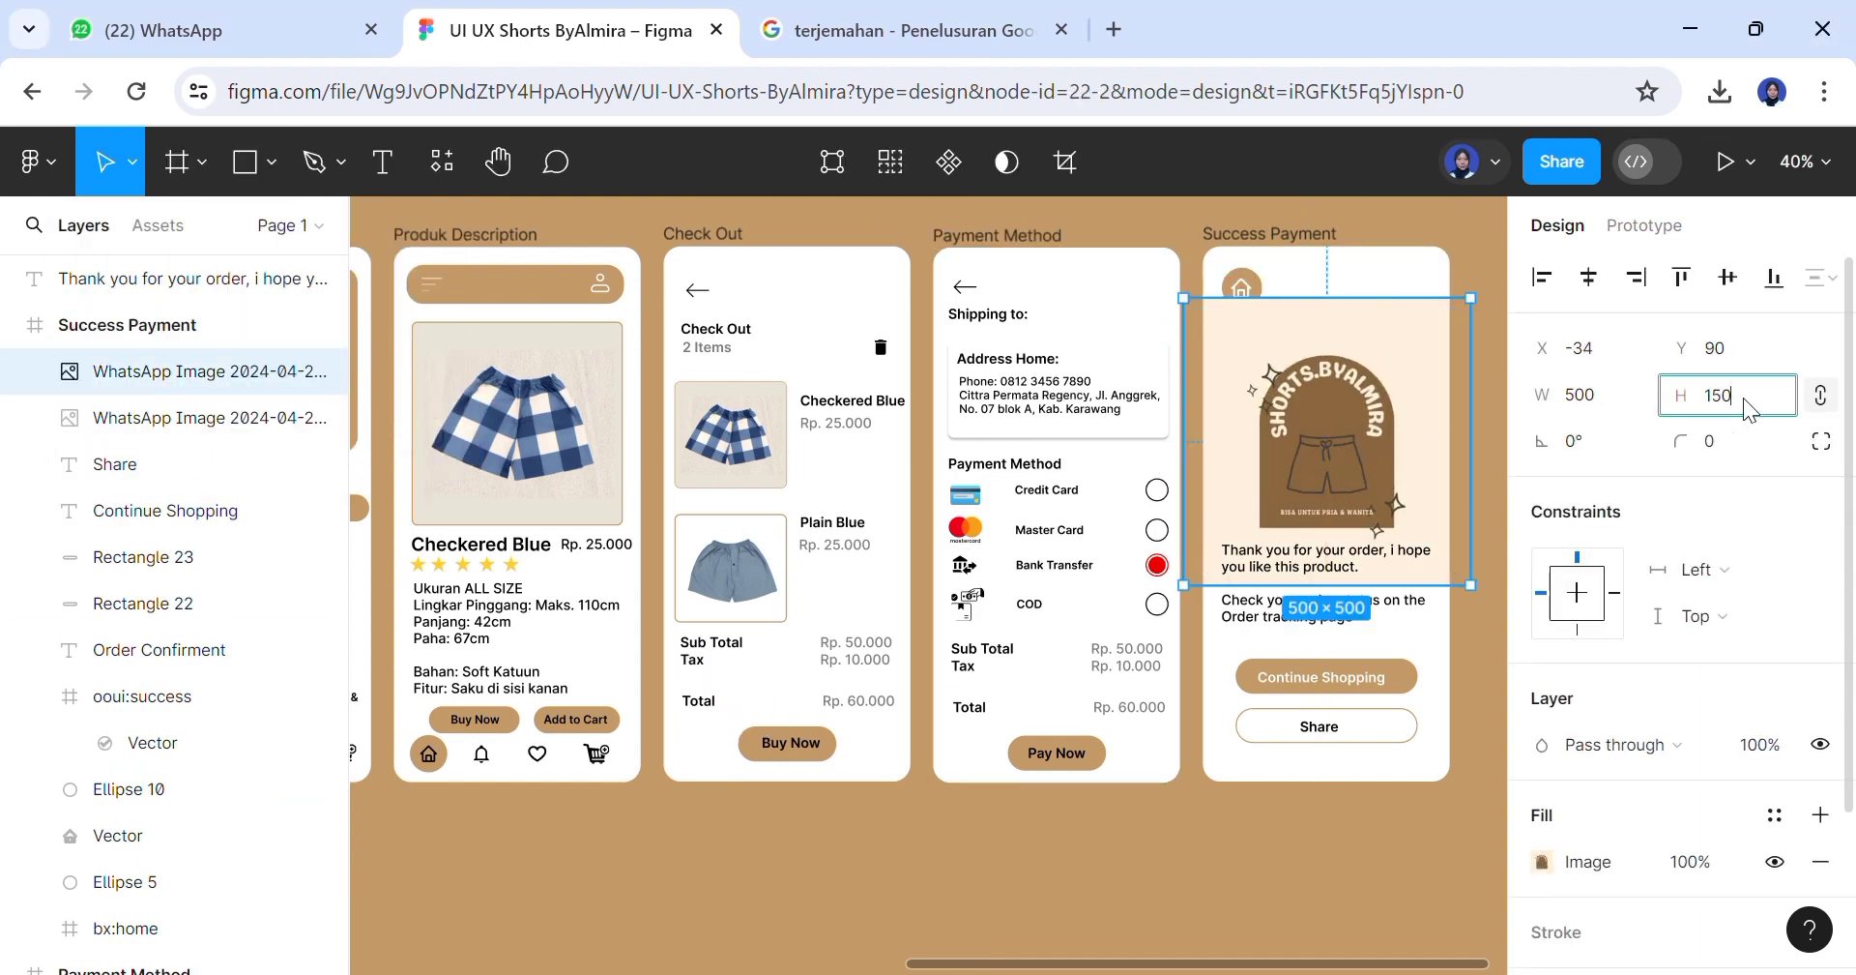
left_click(1401, 805)
left_click_drag(1228, 372, 1399, 339)
left_click(1478, 478)
left_click(1416, 338)
left_click(1472, 799)
left_click_drag(1386, 288, 1419, 288)
Add a stroke of weight 2 in the brown theme colour to the logo image
left_click_drag(1849, 544, 1855, 714)
left_click(1820, 726)
left_click(1711, 820)
type("2")
left_click(1542, 772)
left_click(1264, 906)
left_click(1103, 895)
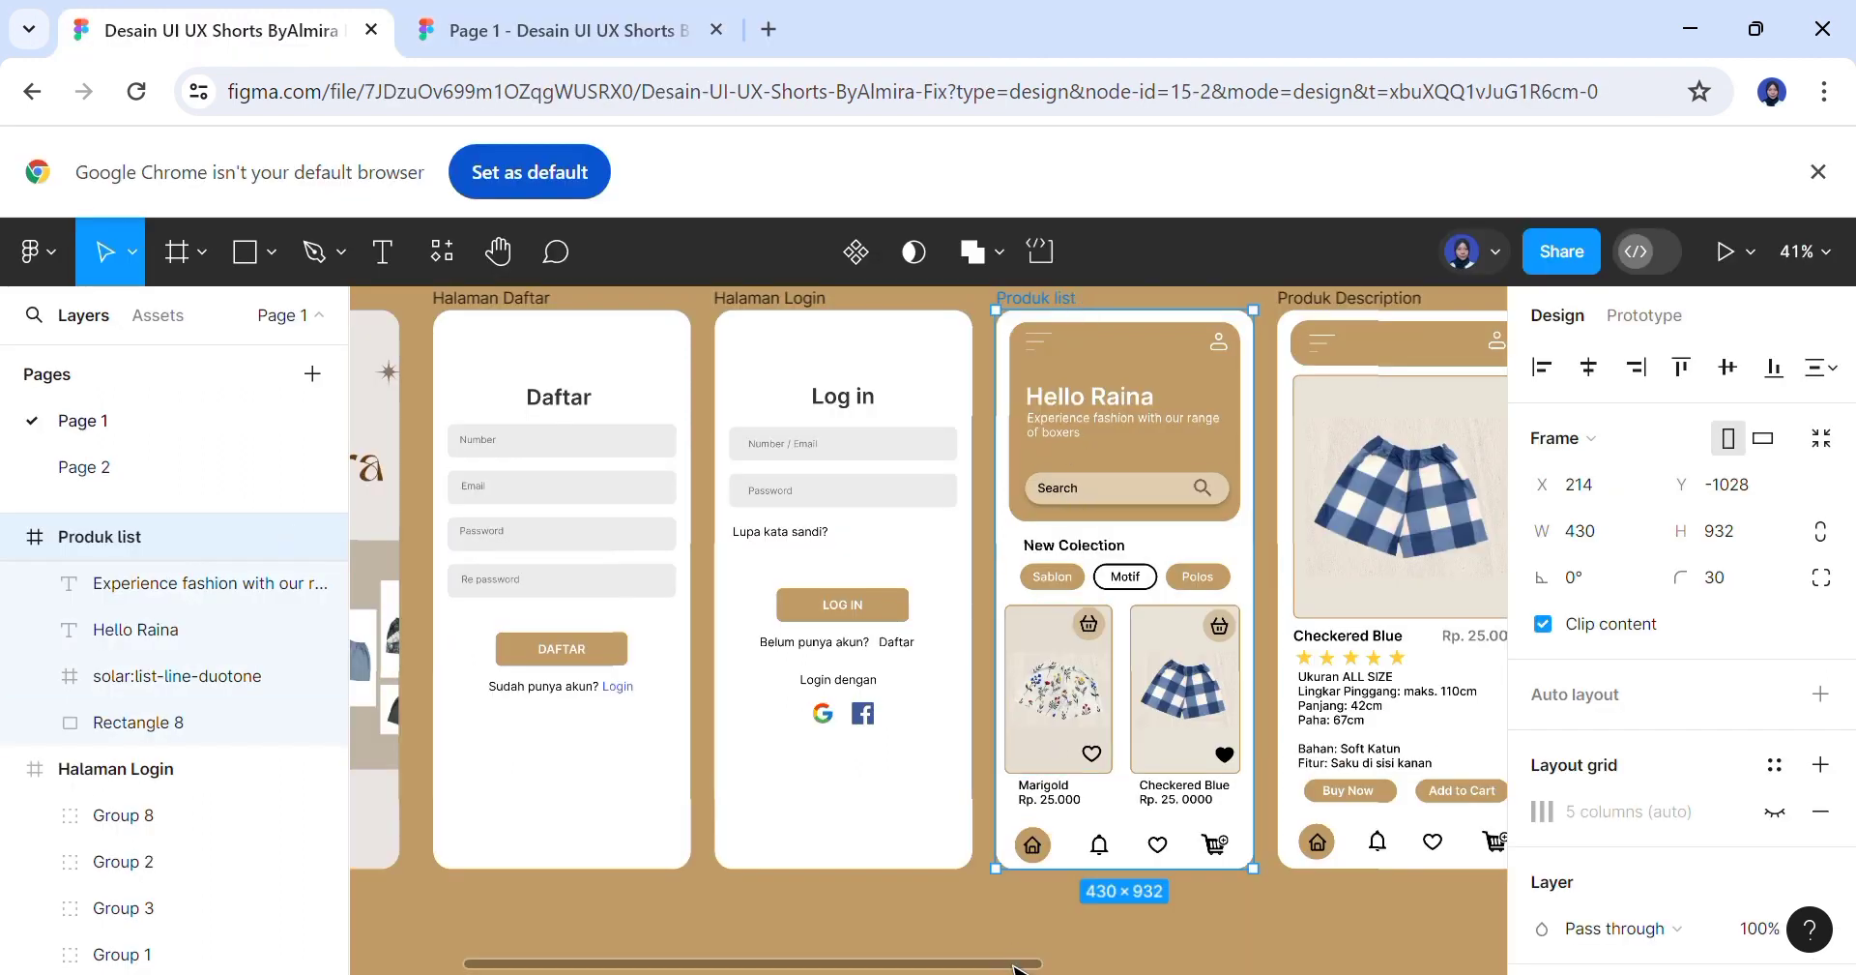
Add an on-tap prototype connection from the collection image on Halaman Utama to the Halaman Daftar frame
left_click_drag(1011, 965, 875, 961)
left_click(671, 851)
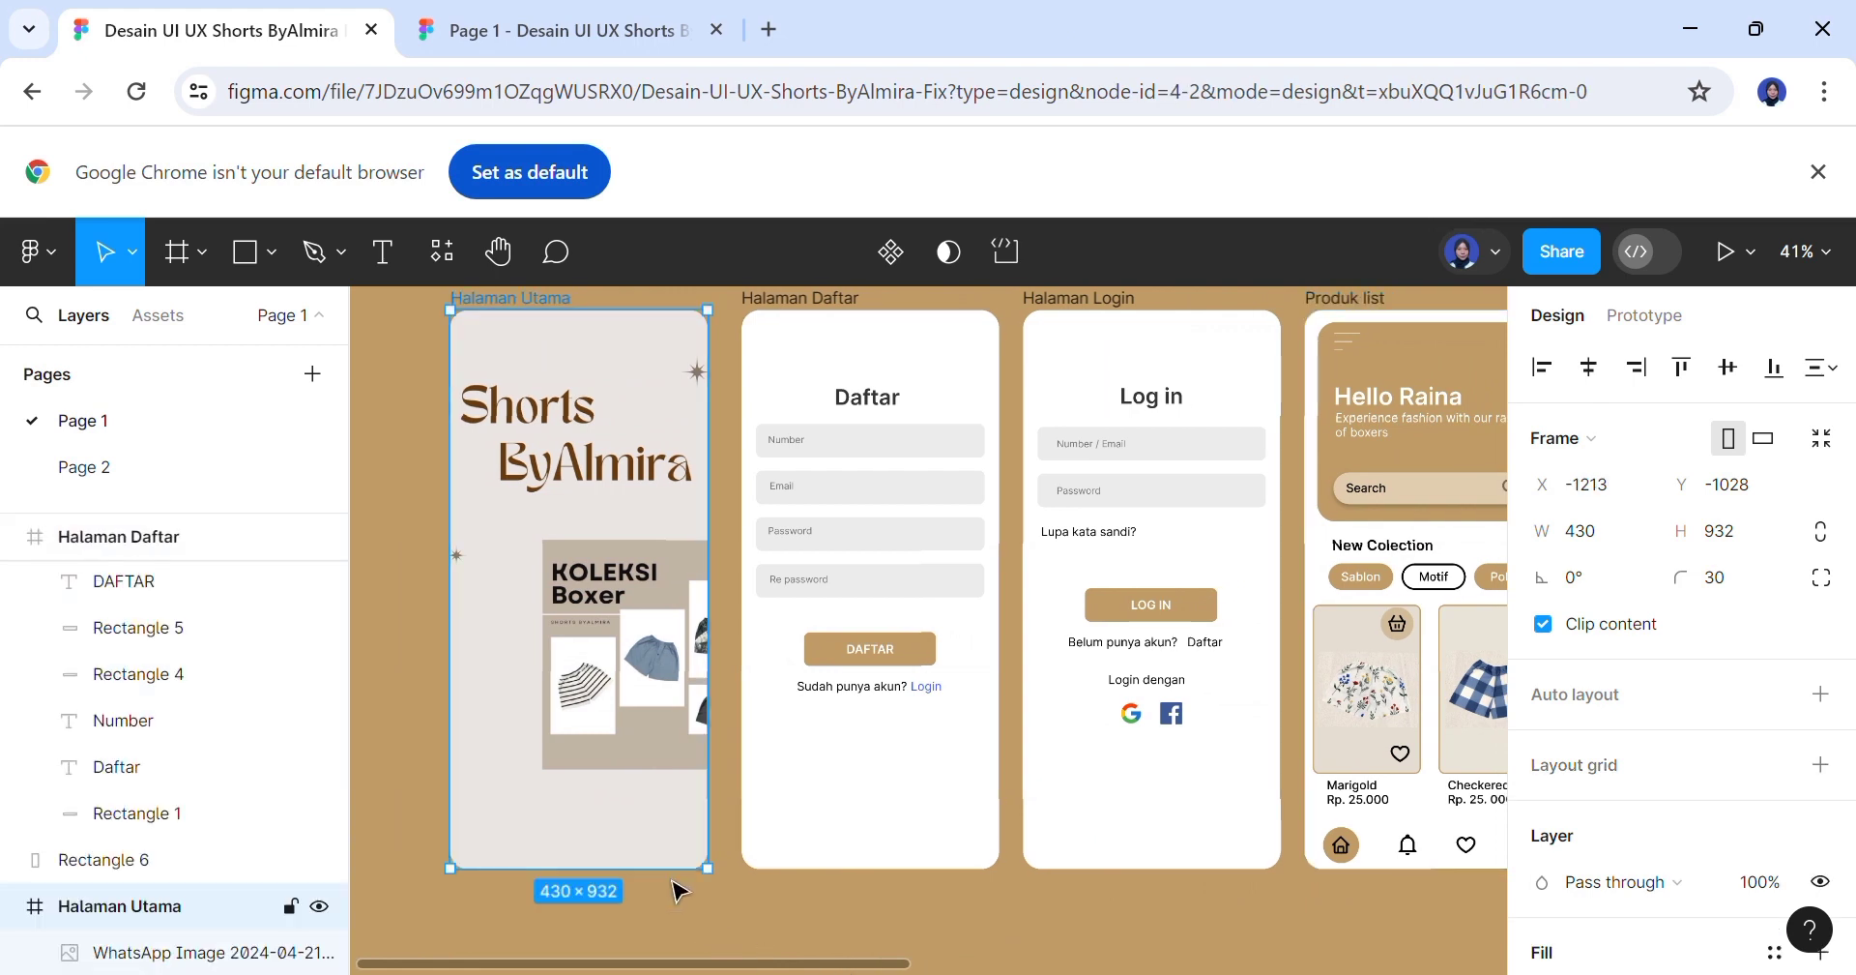
left_click(1643, 315)
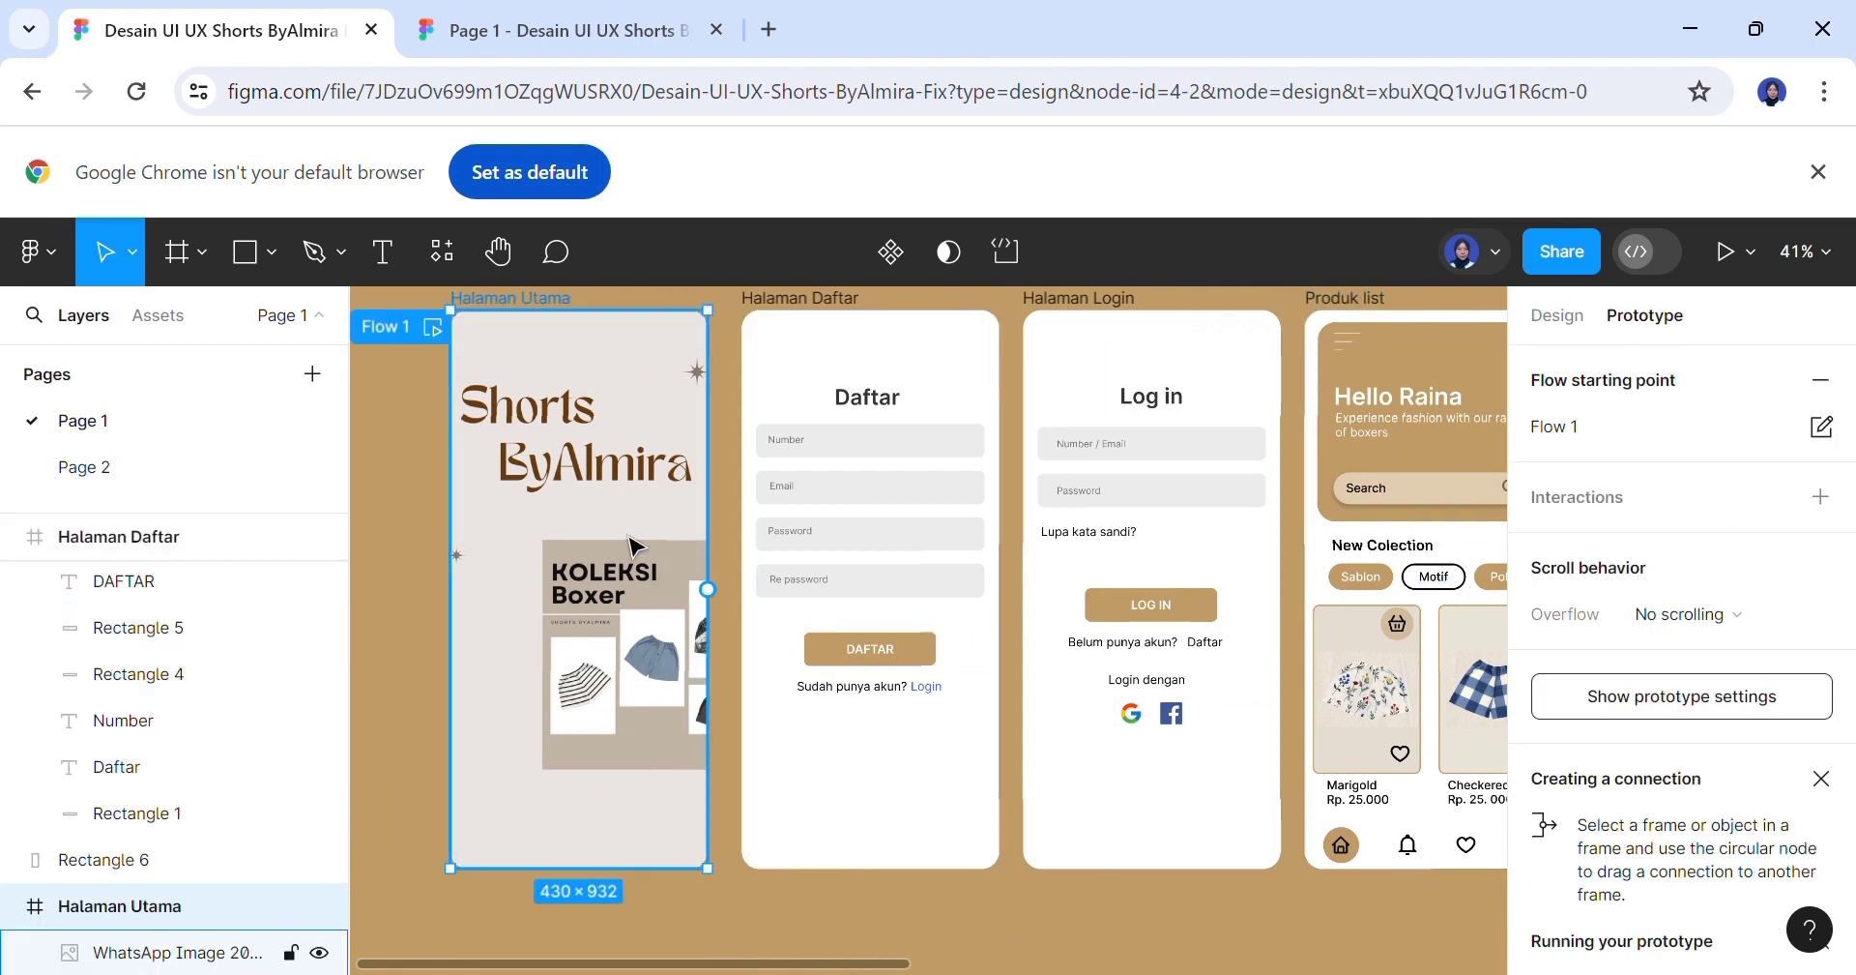
left_click(649, 619)
left_click_drag(717, 592, 850, 656)
left_click_drag(922, 711, 919, 703)
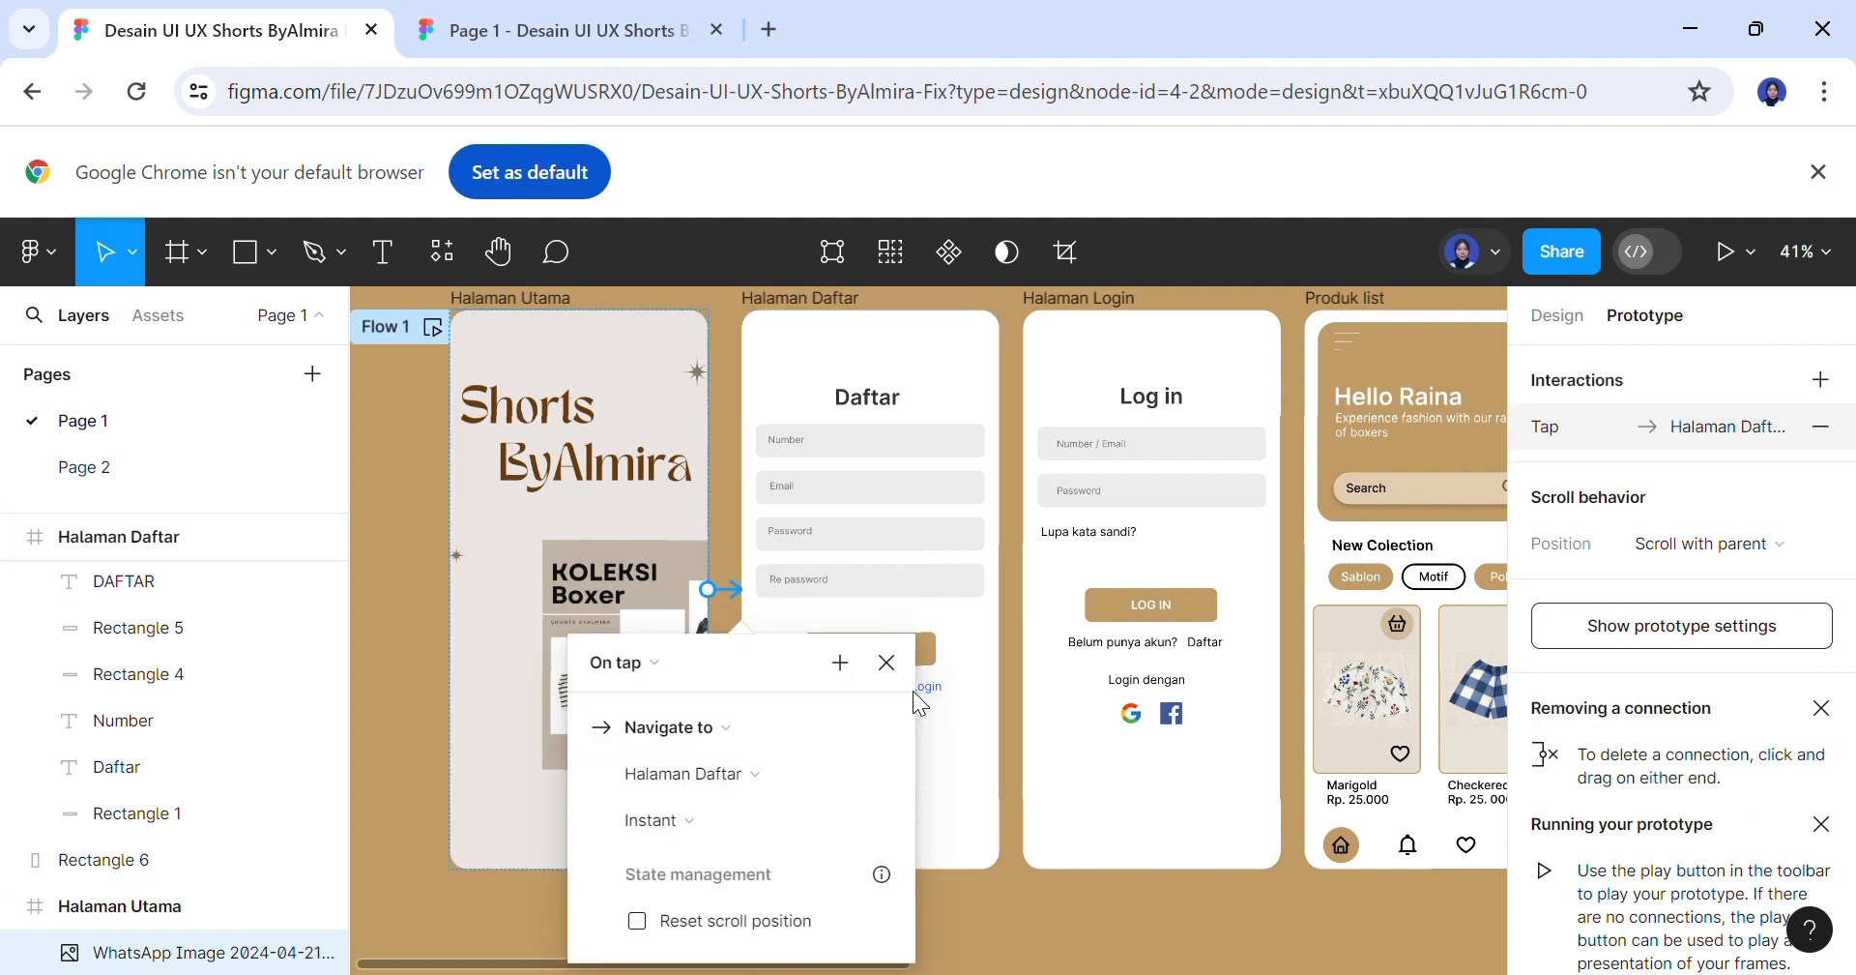
left_click(1032, 939)
Connect the "Sudah punya akun? Login" text to Halaman Login, and the LOG IN button to Produk list
left_click(925, 703)
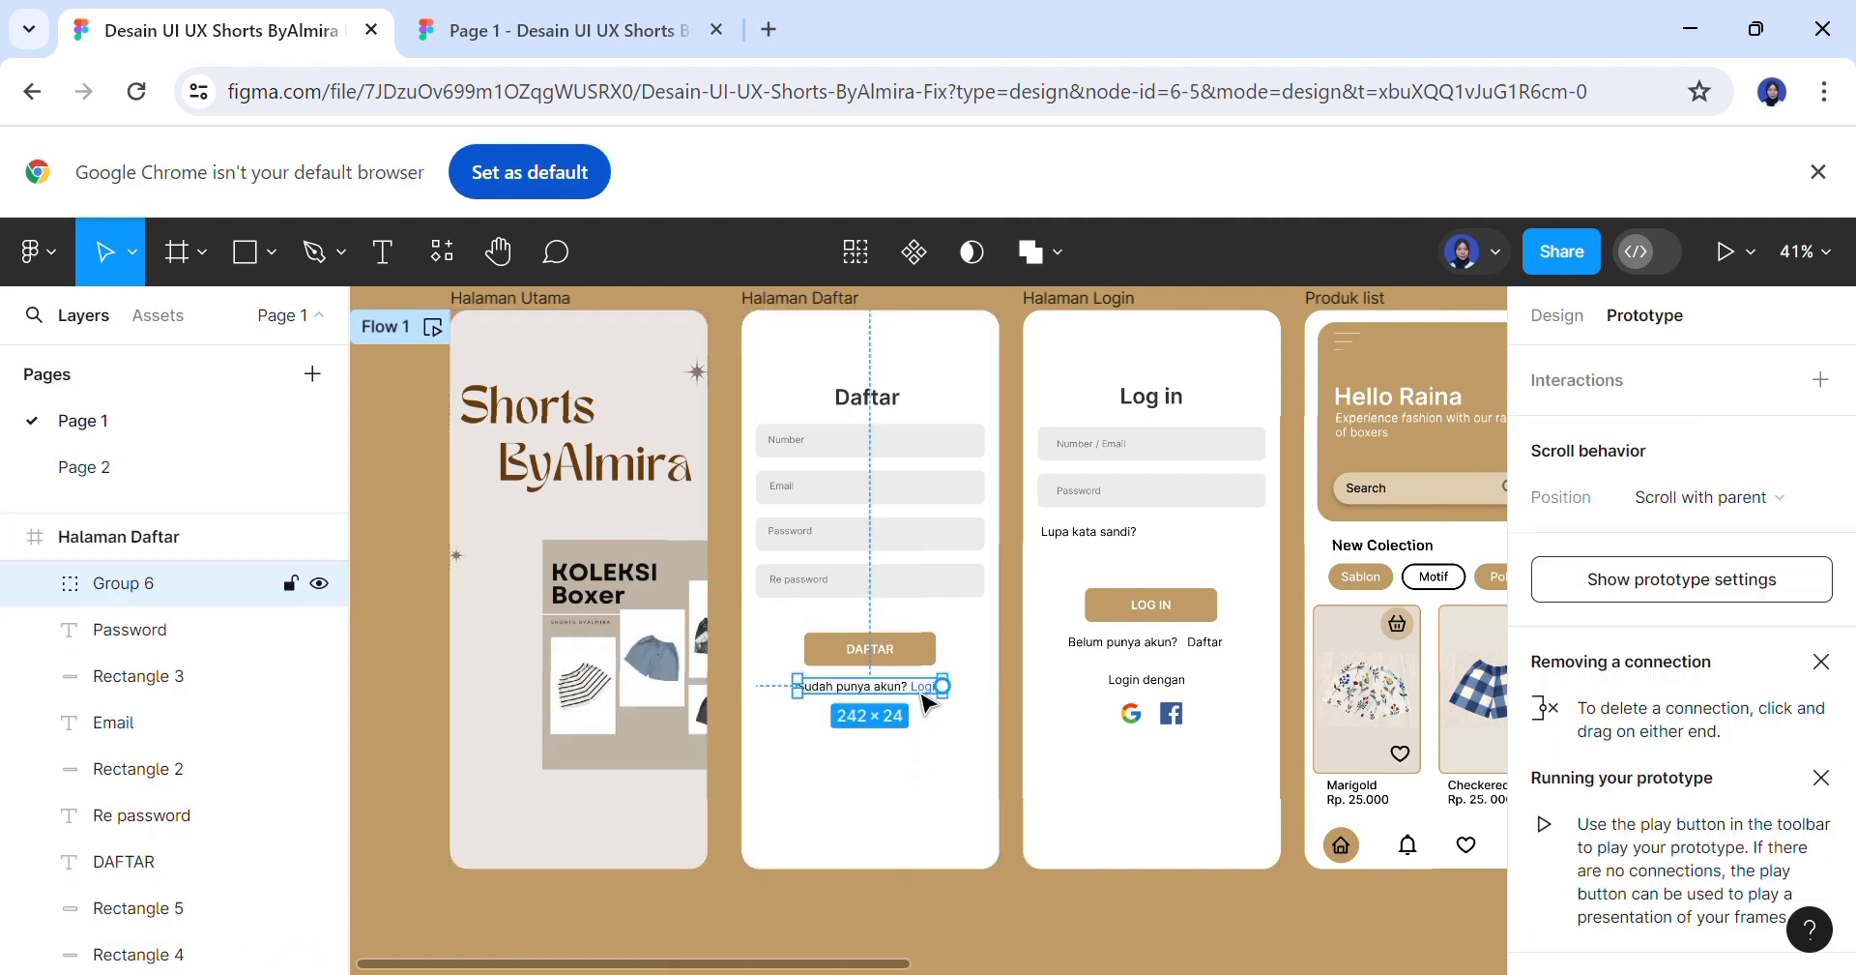
left_click_drag(948, 689, 1075, 628)
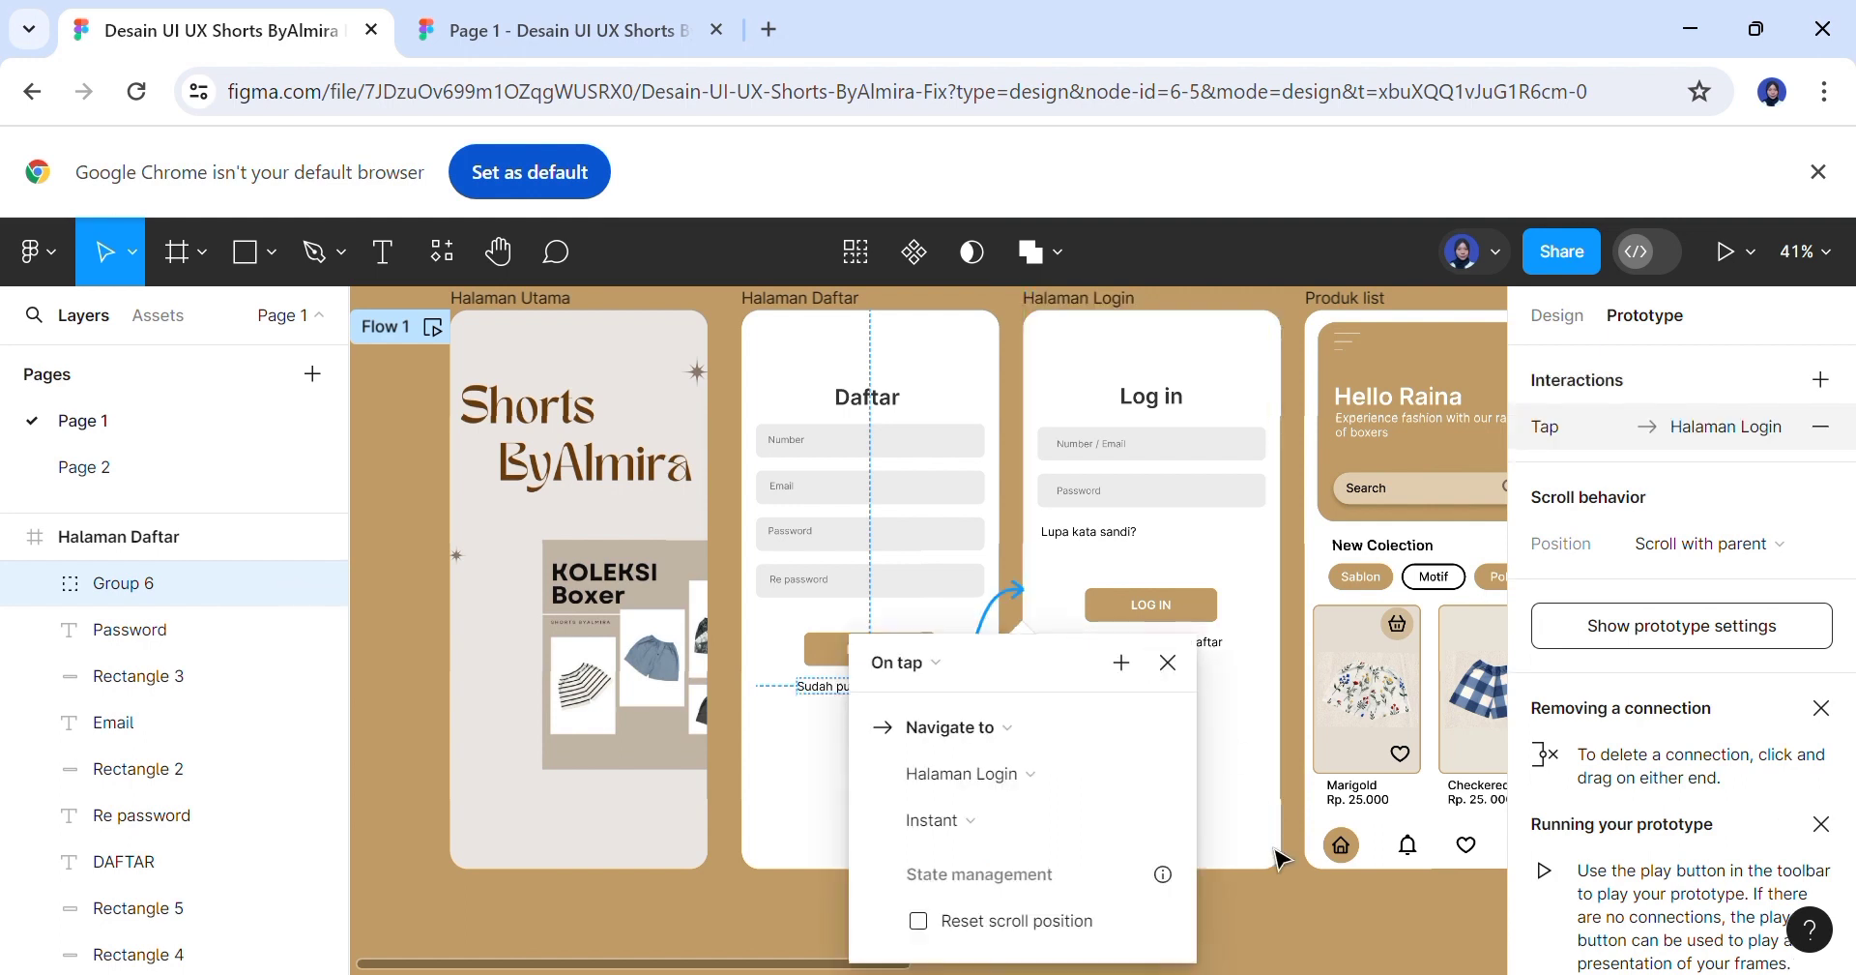
left_click(1301, 916)
scroll(909, 720, "right", 5)
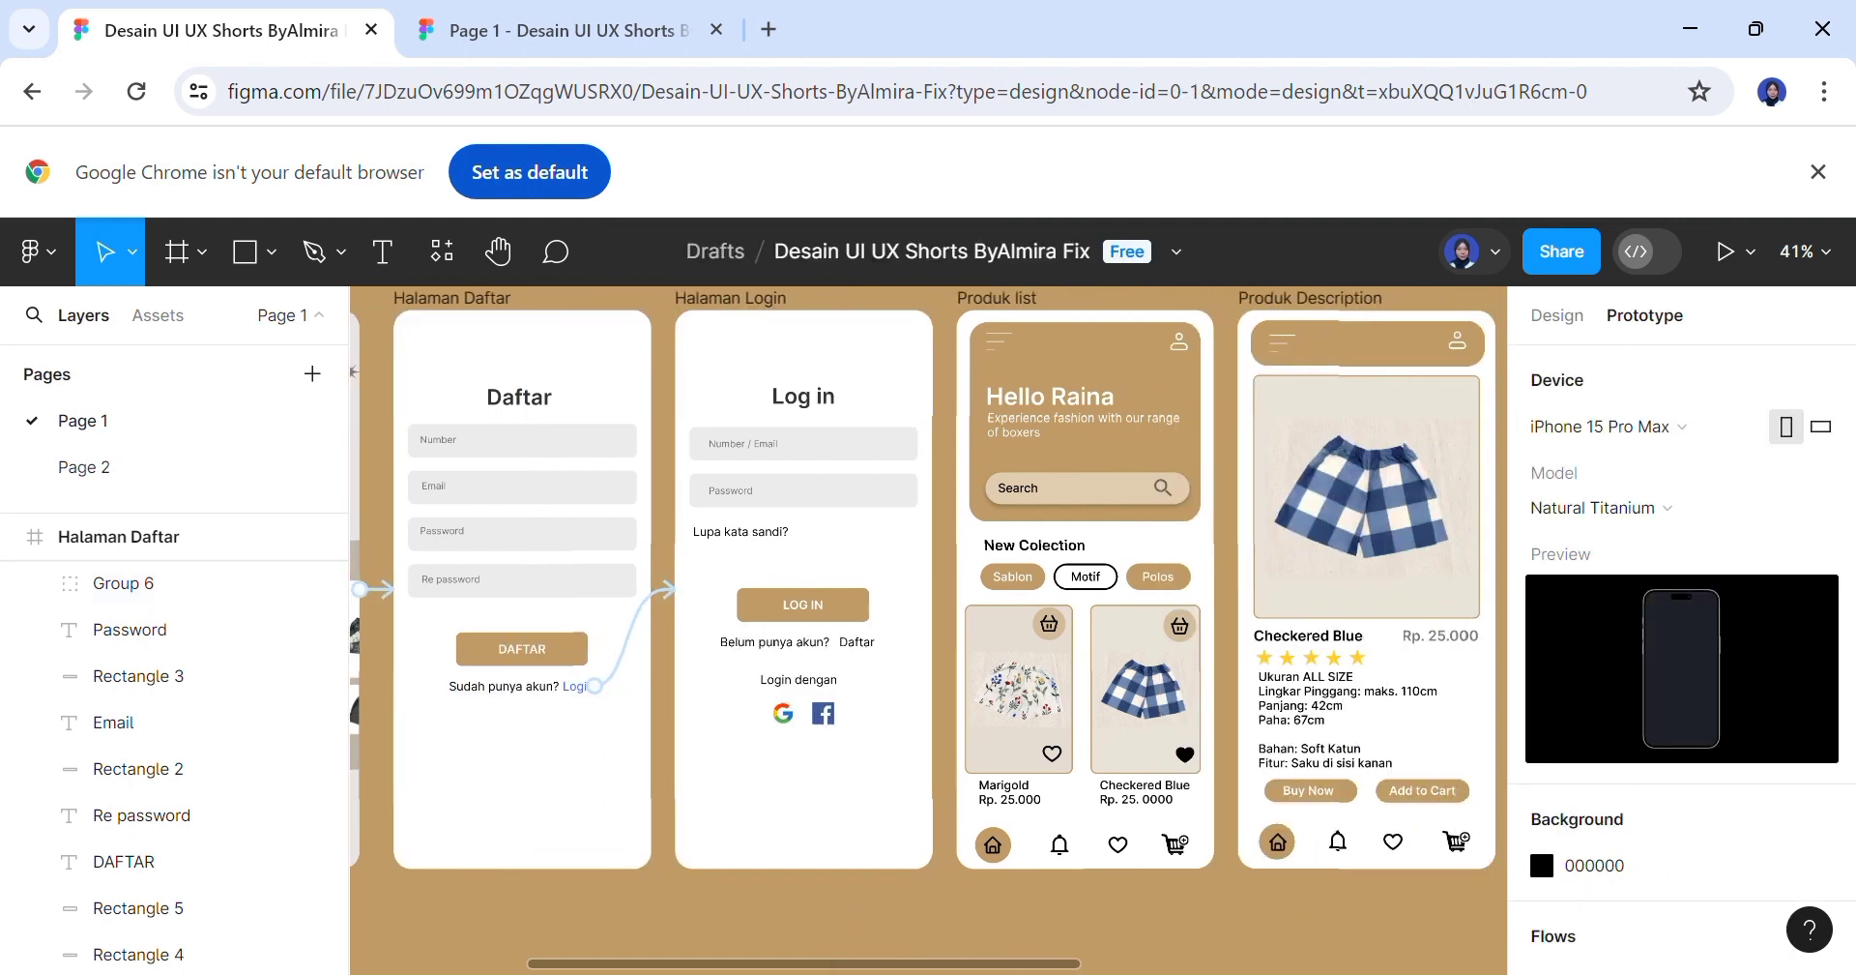
left_click_drag(833, 604, 996, 709)
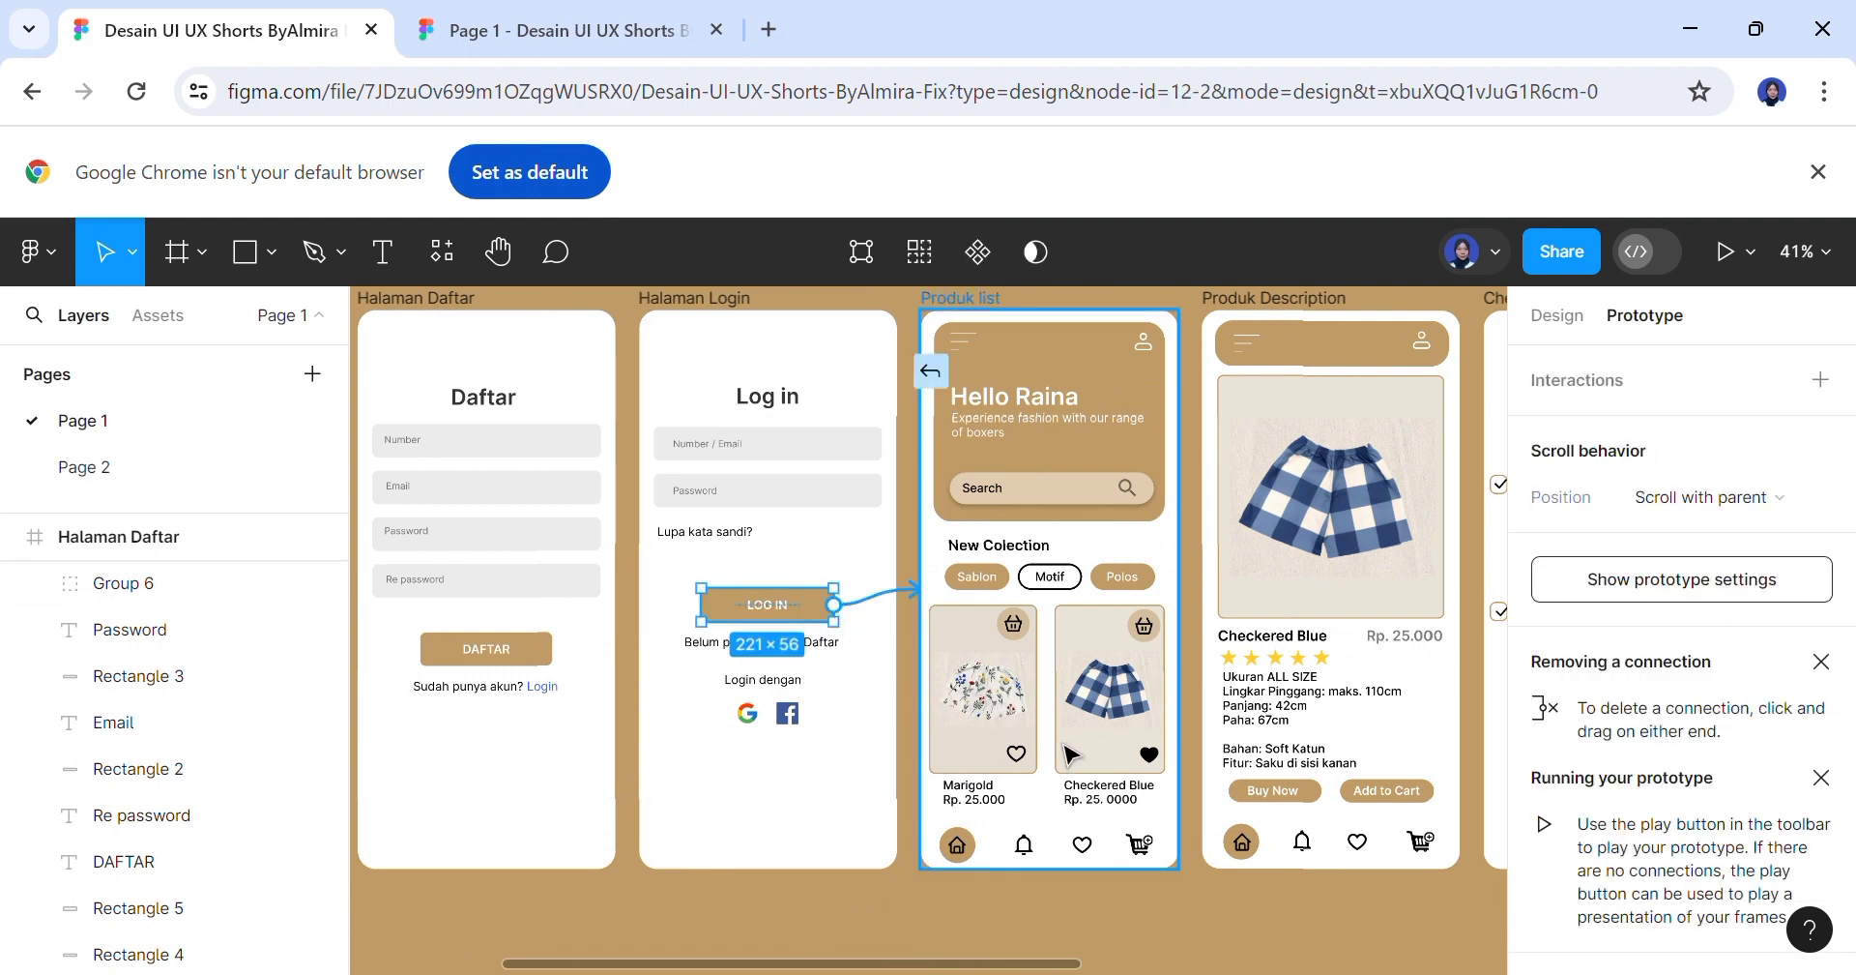
left_click_drag(1071, 753, 1073, 756)
left_click_drag(1131, 920, 1121, 964)
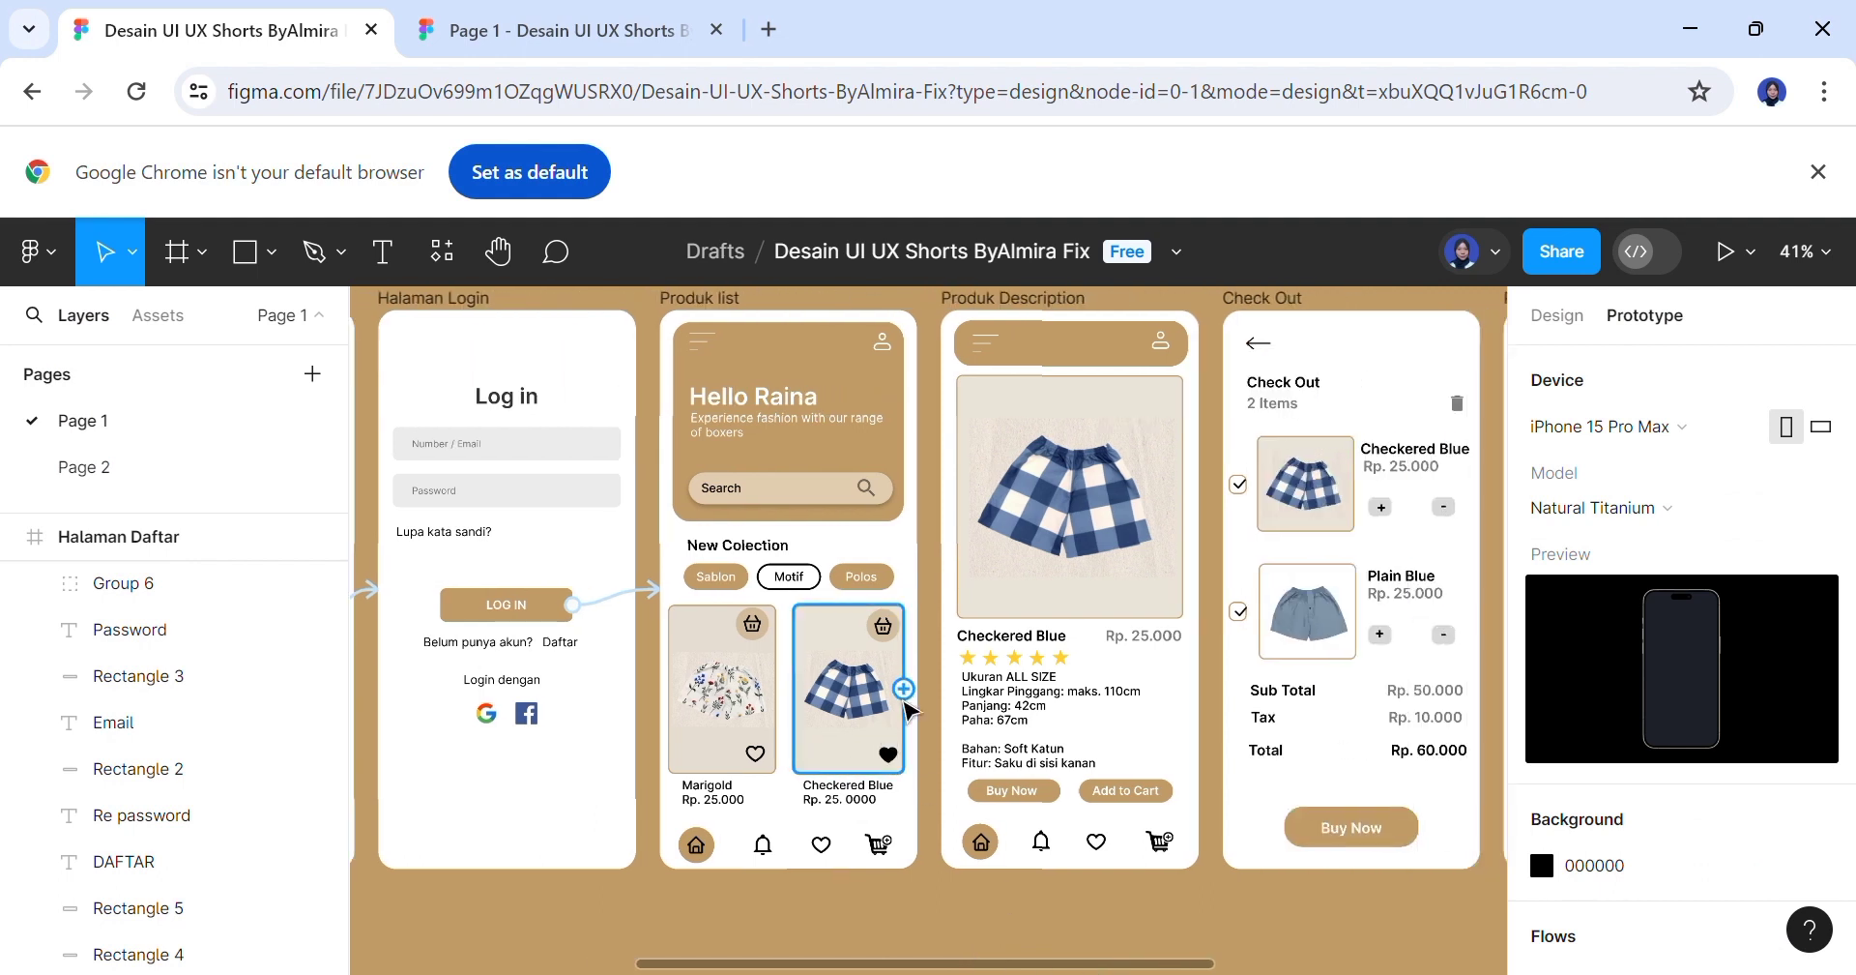
Connect the Checkered Blue product image to Produk Description, and that frame's Buy Now button to Check Out
left_click_drag(904, 689, 1034, 805)
left_click(1191, 899)
left_click_drag(1190, 964, 1316, 963)
left_click_drag(813, 793, 908, 824)
left_click_drag(974, 763, 1010, 815)
left_click(1251, 915)
Connect Check Out's Buy Now button to Payment Method, and the "Paly Now" button to Succeess Payment
left_click_drag(1285, 965, 1363, 965)
left_click_drag(1019, 826, 1221, 572)
scroll(1502, 851, "up", 4)
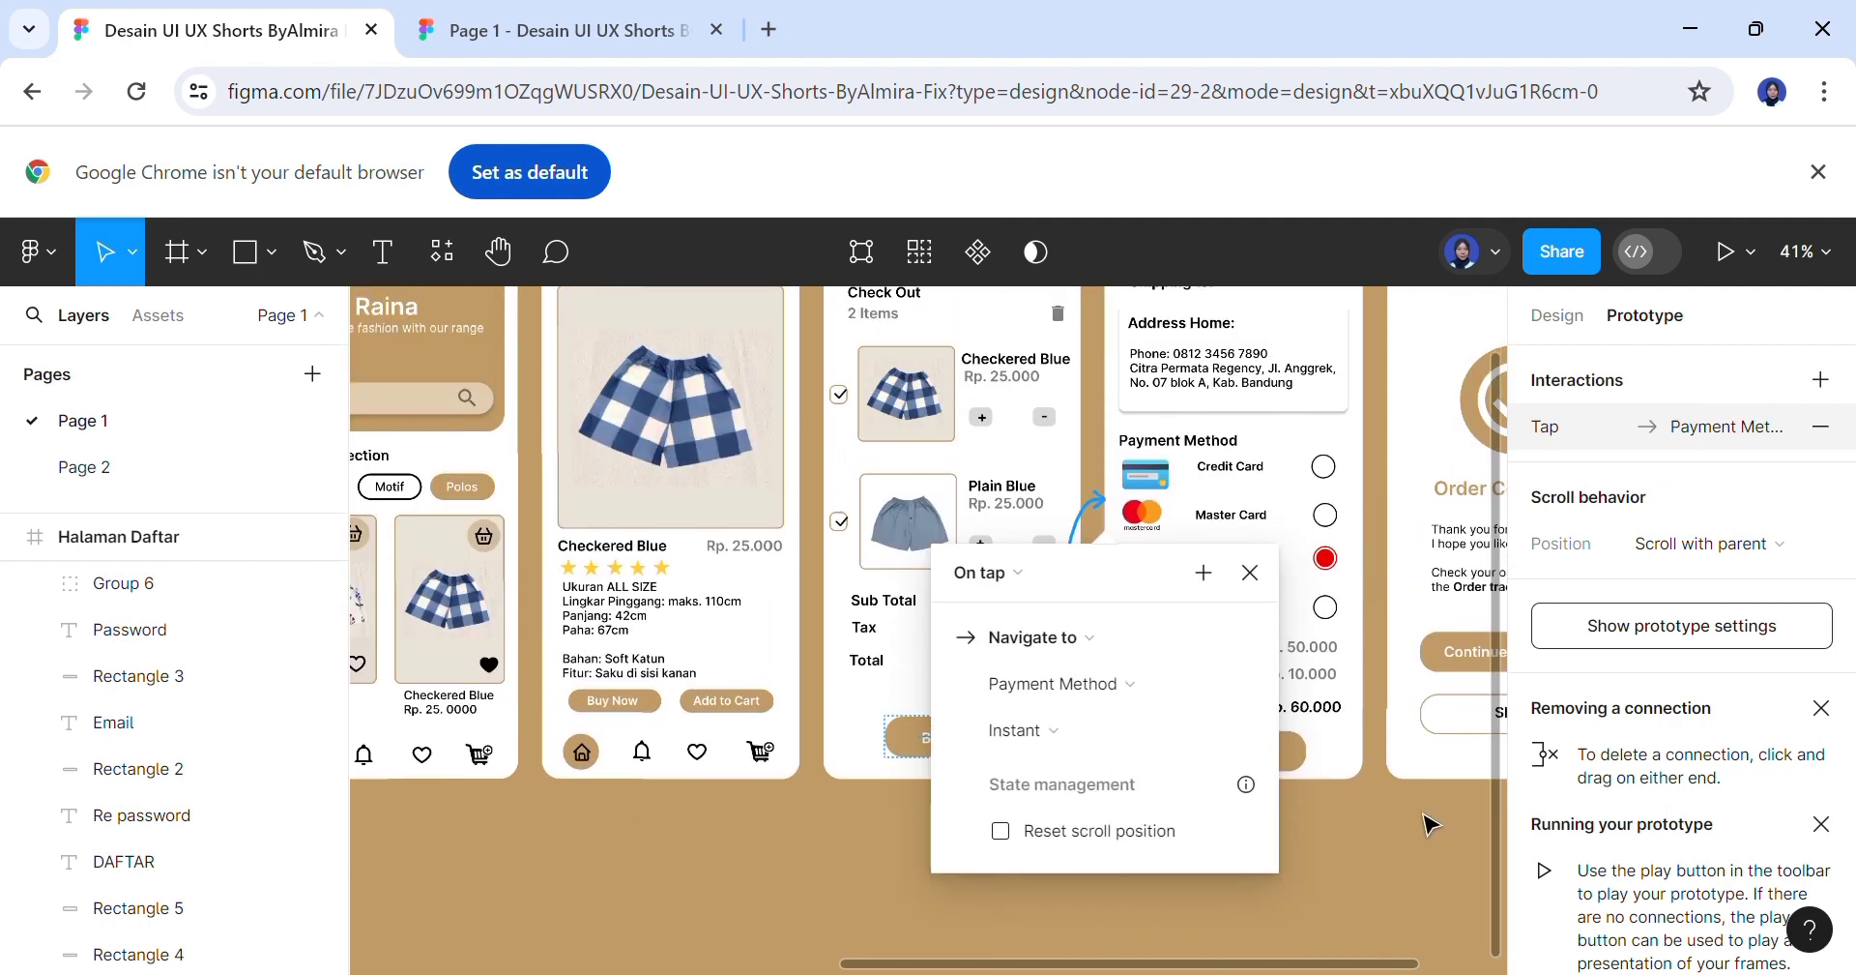
left_click(1433, 825)
left_click_drag(1377, 965, 1465, 964)
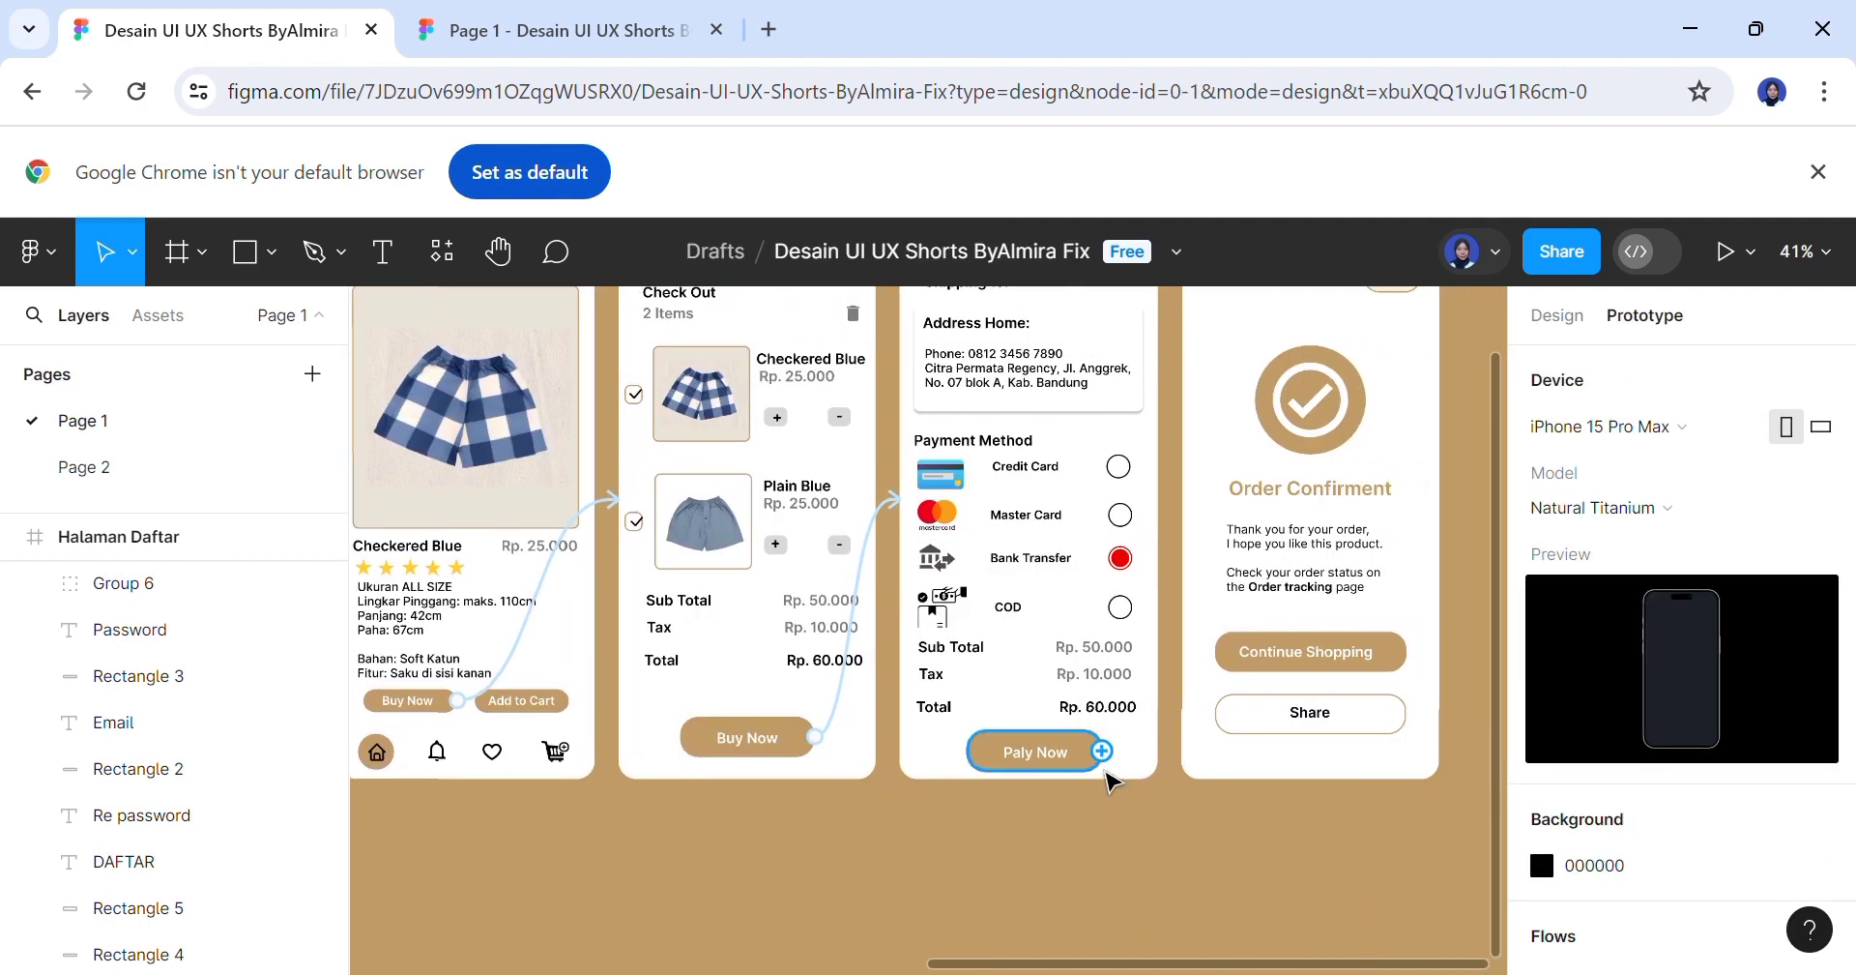
left_click_drag(1103, 751, 1204, 712)
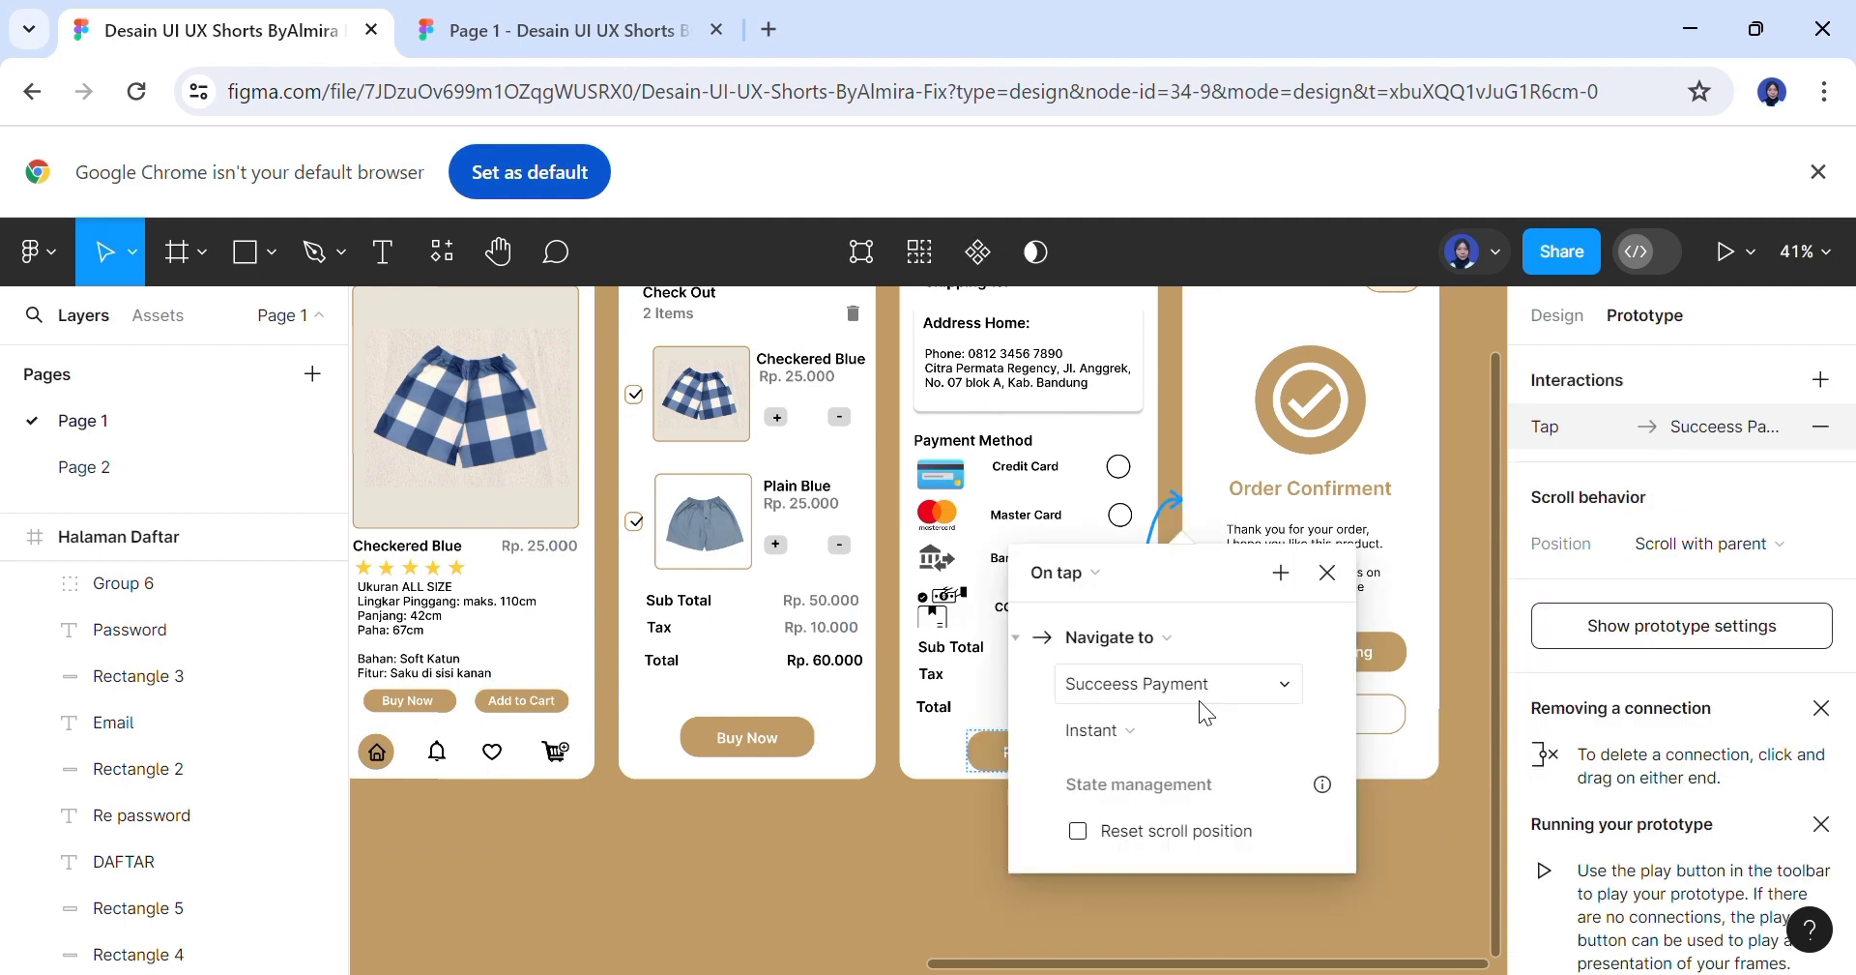
left_click(1455, 918)
scroll(1489, 773, "up", 3)
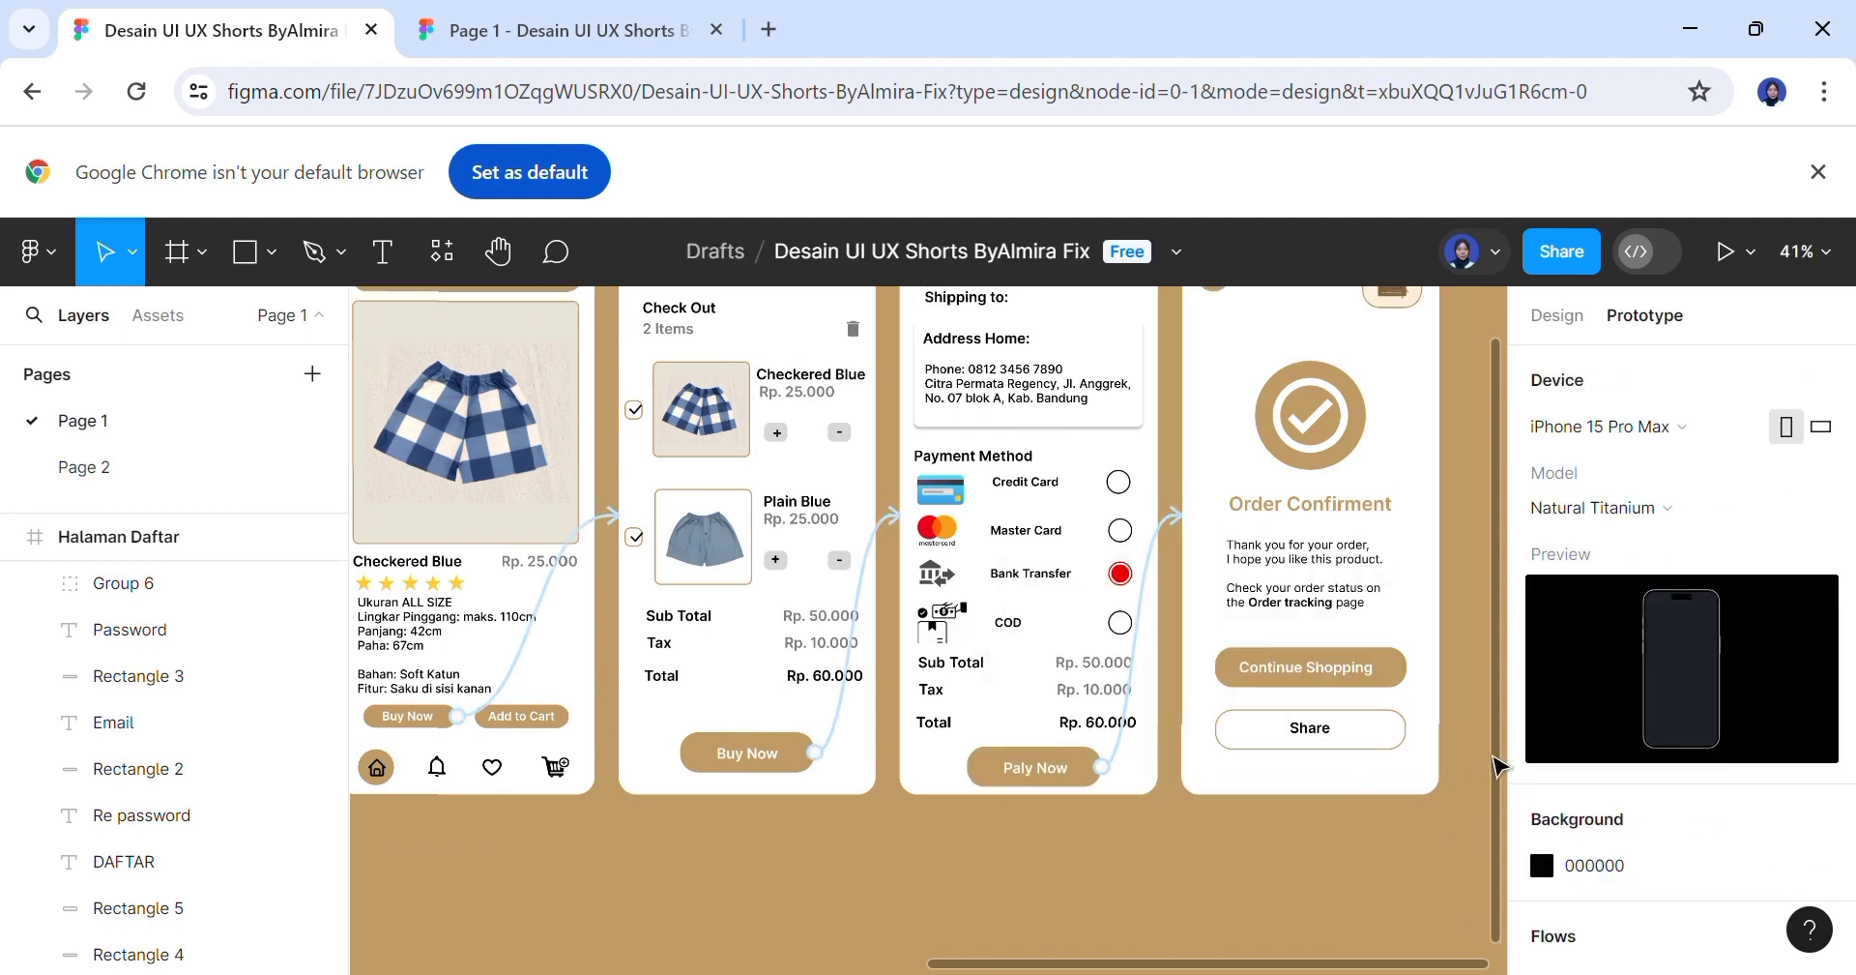
Run the prototype and go through login, product, checkout and payment screens to the order confirmation page
left_click(1726, 253)
left_click(916, 941)
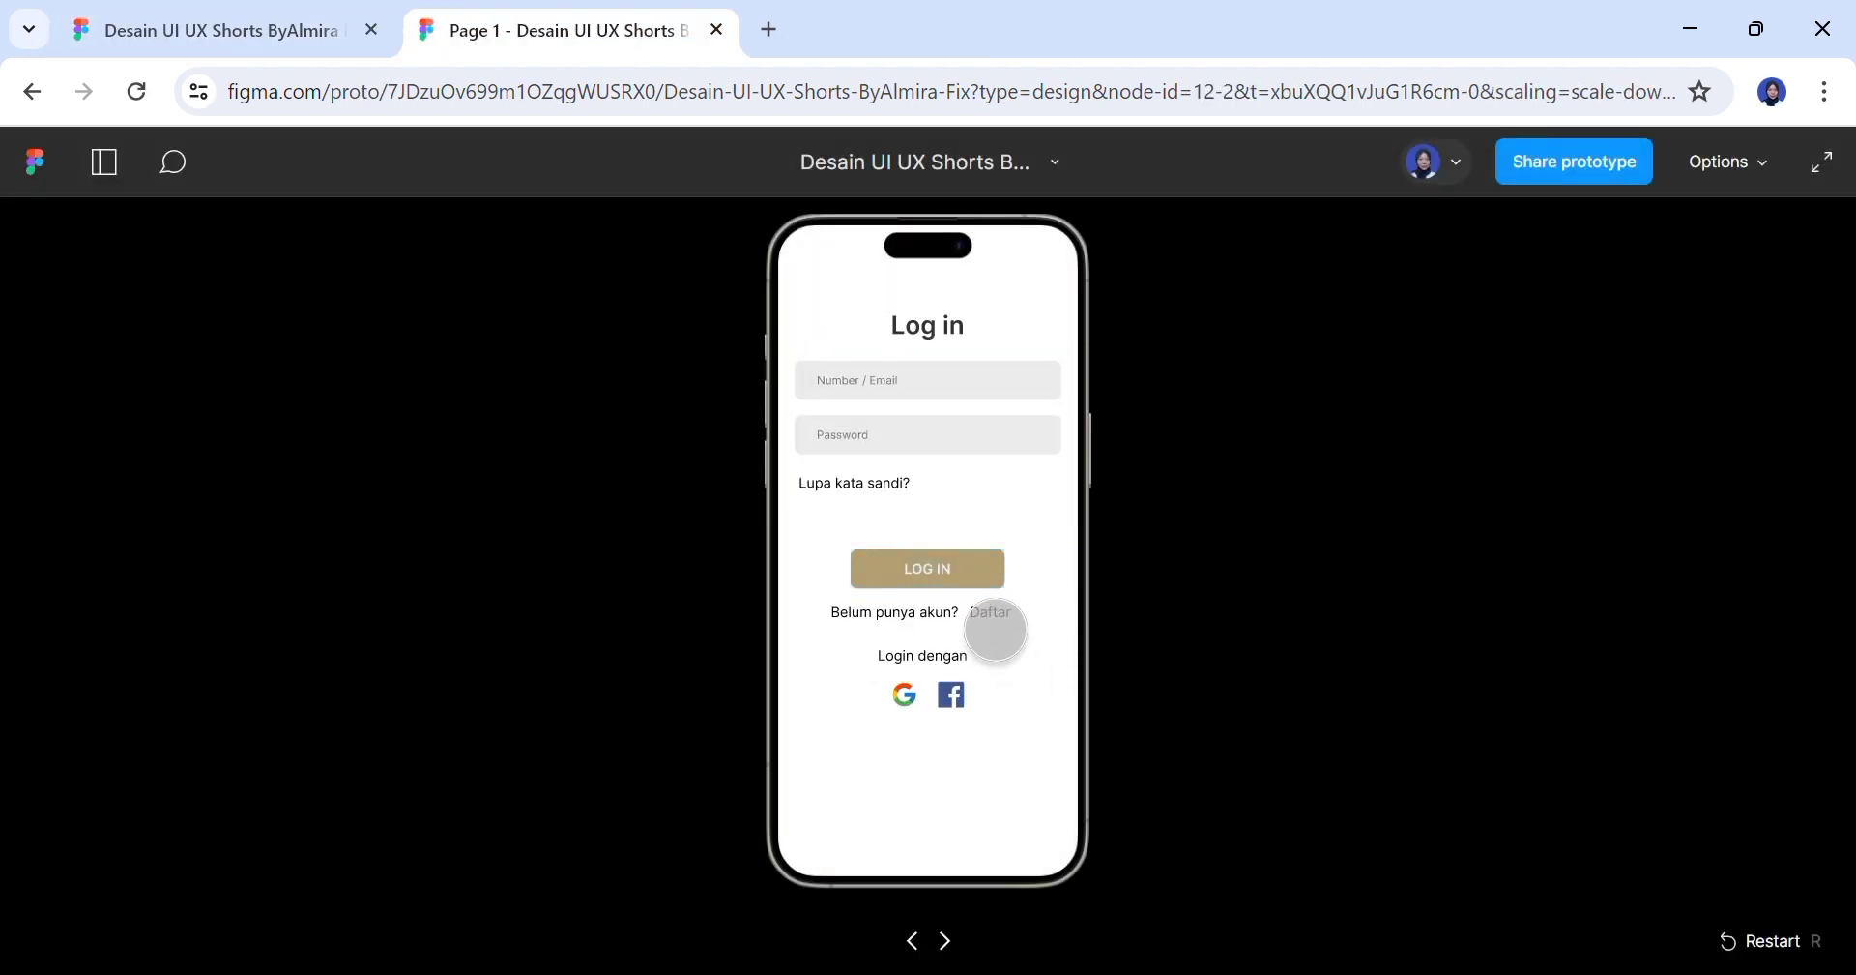
left_click(1046, 748)
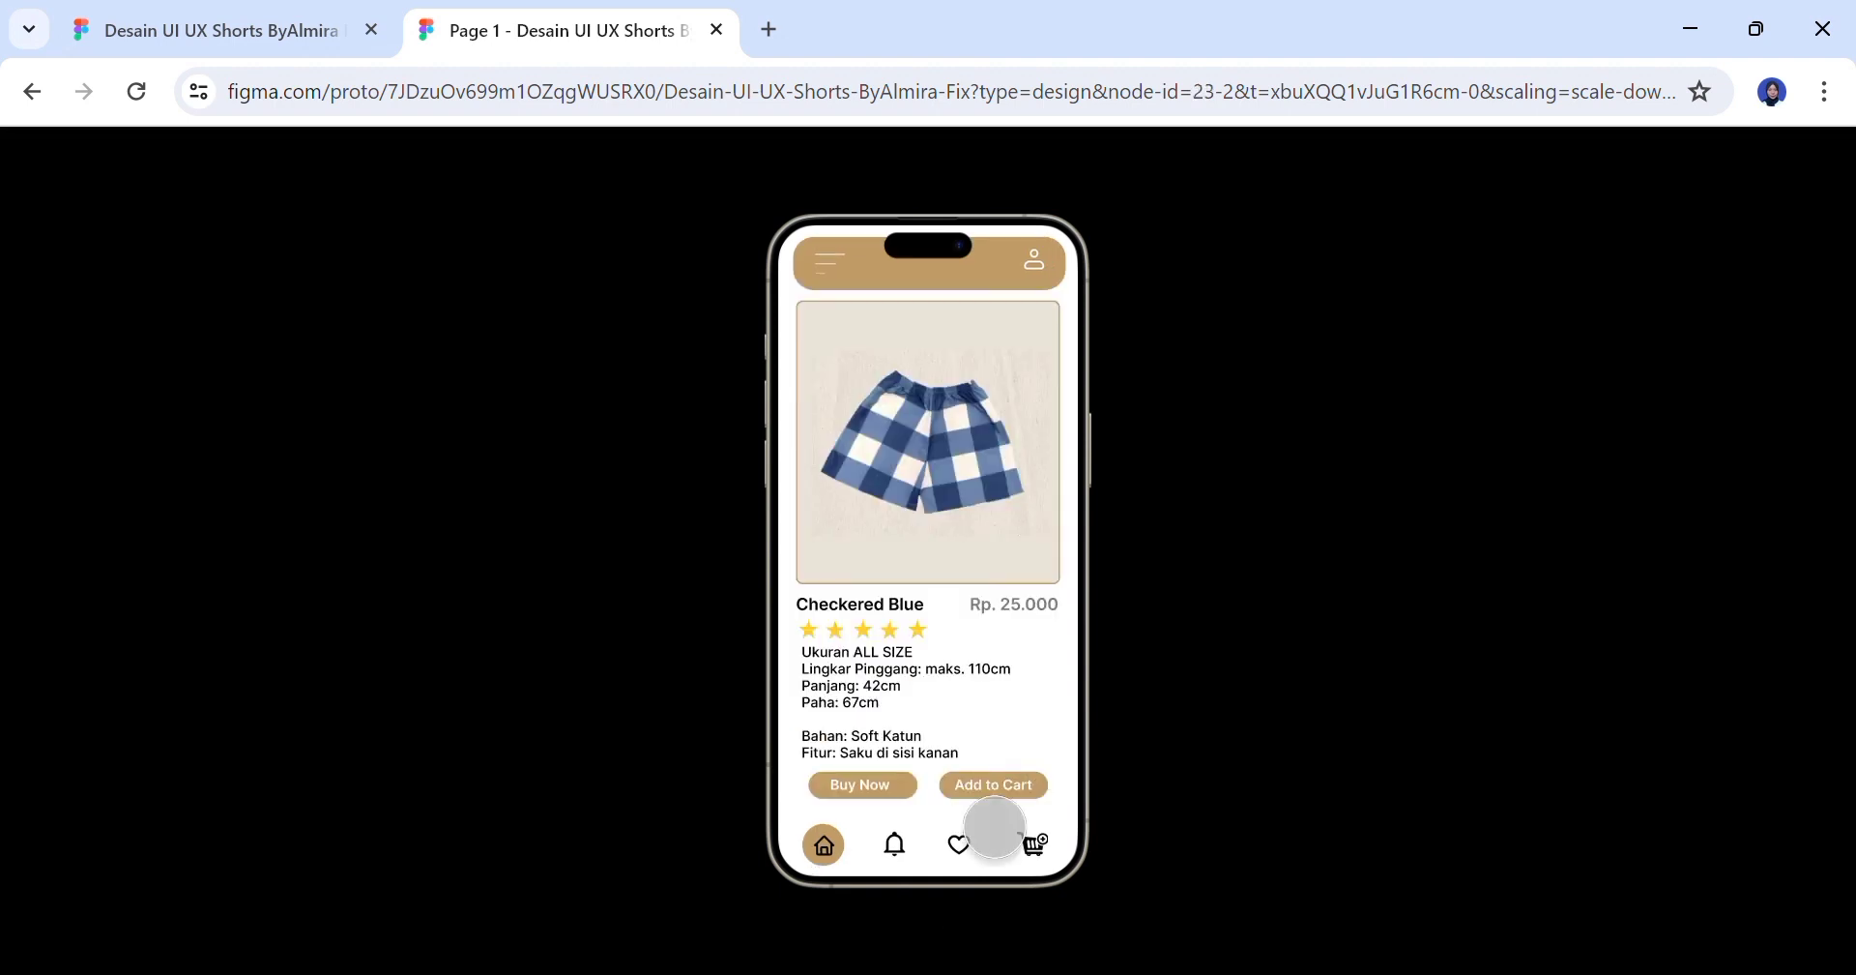
left_click(918, 798)
left_click(978, 851)
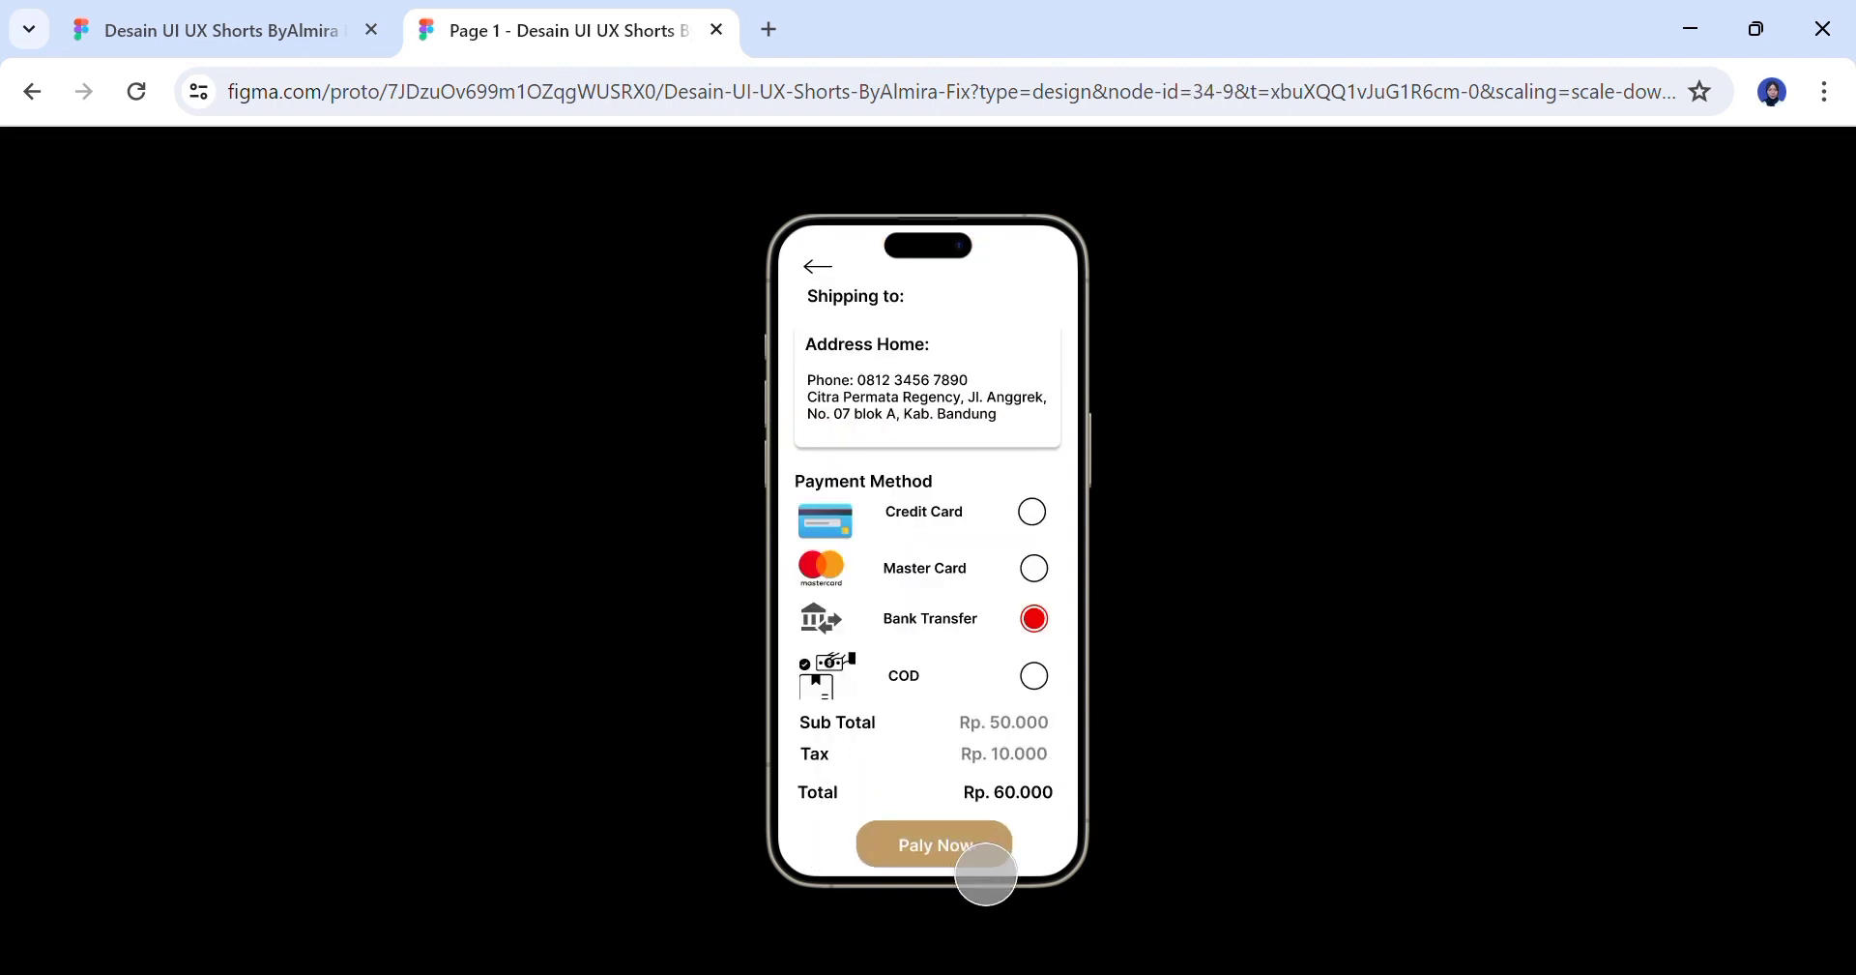
left_click(986, 870)
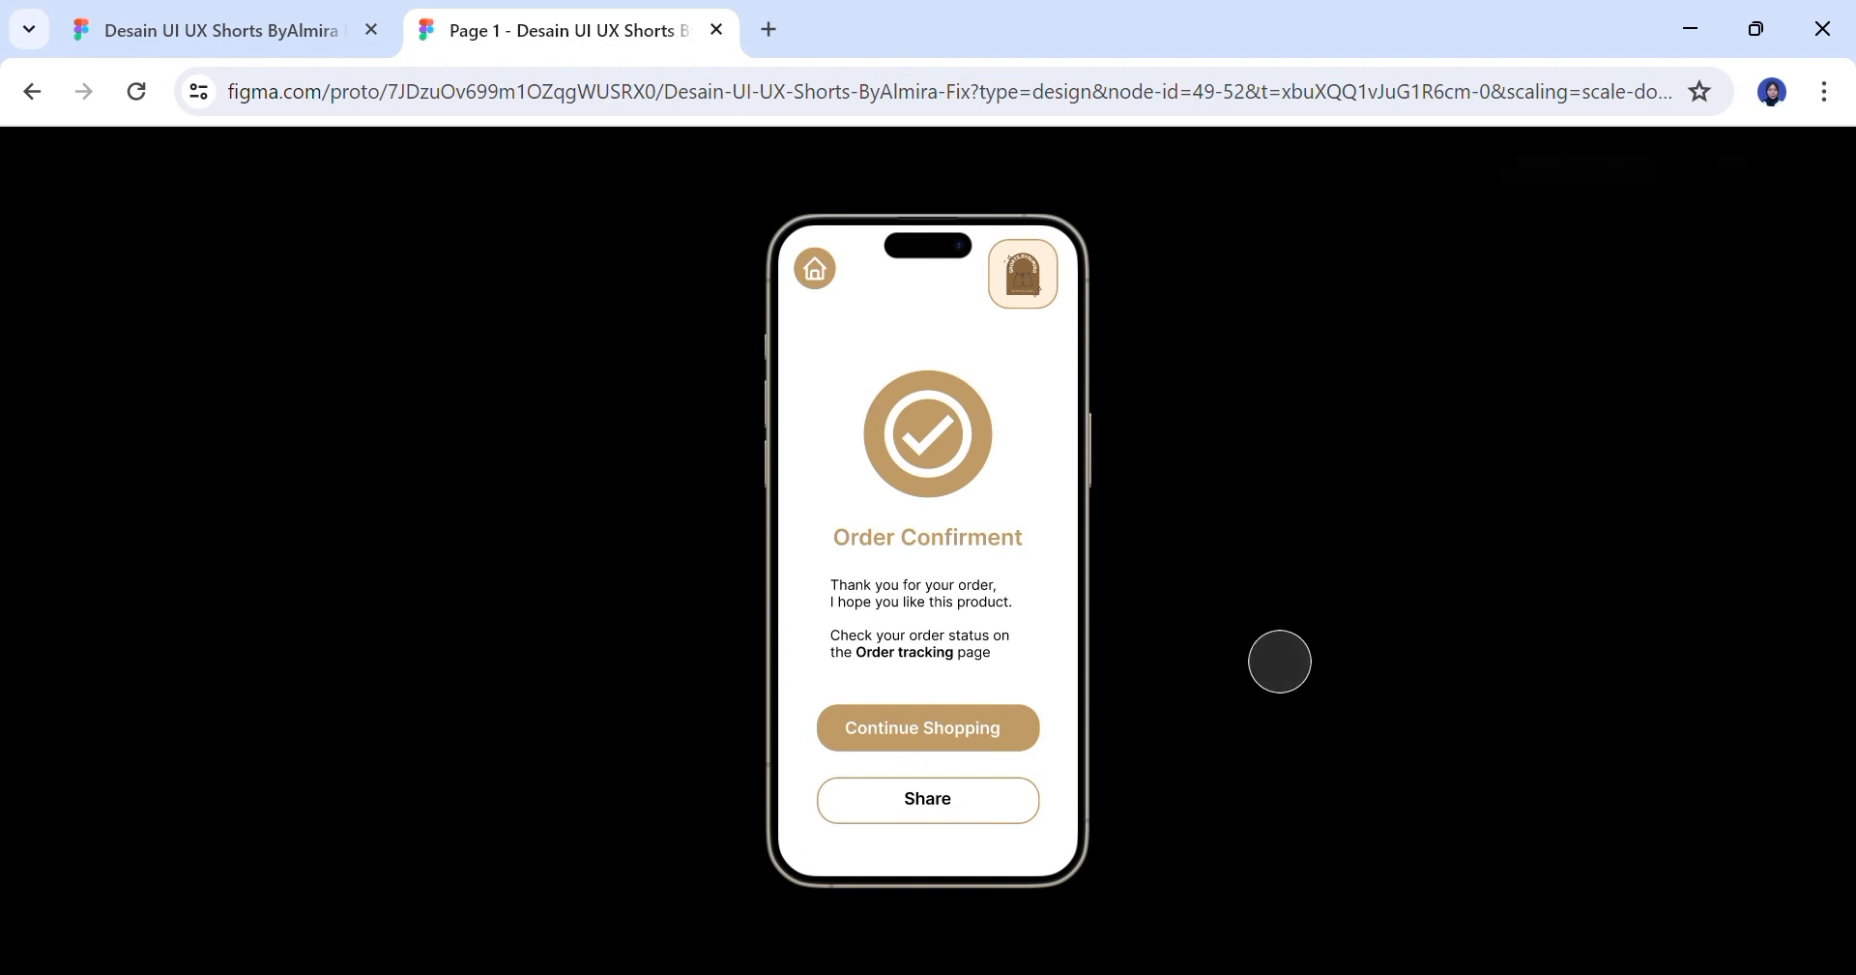